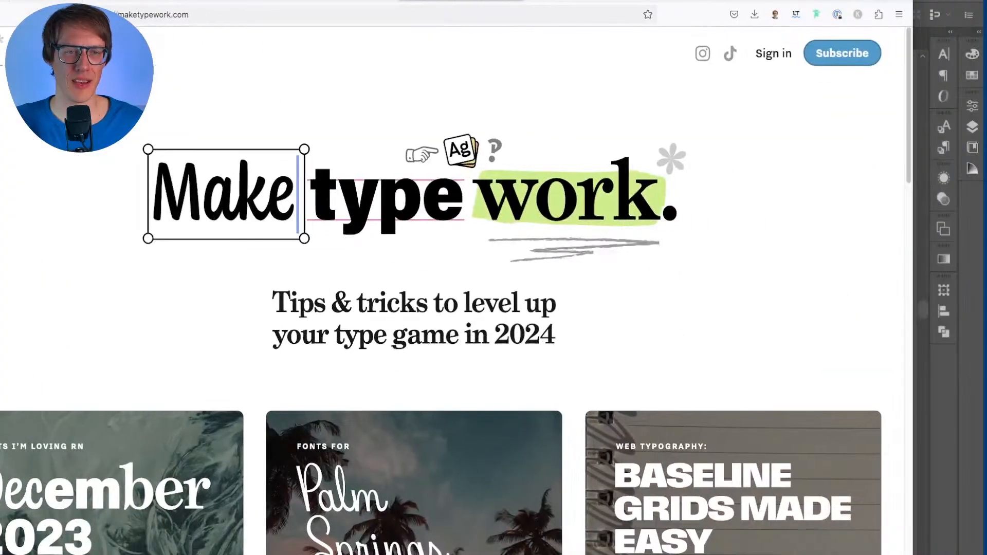
# Step: Open glasswise.at in a new browser tab and look over the home page down to the E-Label section
pyautogui.hotkey('ctrl', 't')
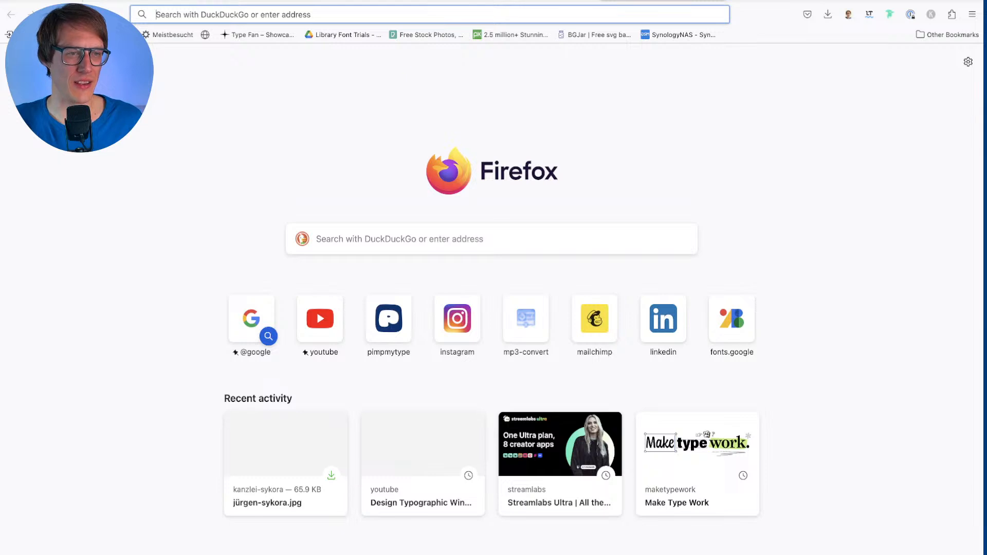
pyautogui.write('glasswise.at/')
pyautogui.press('Return')
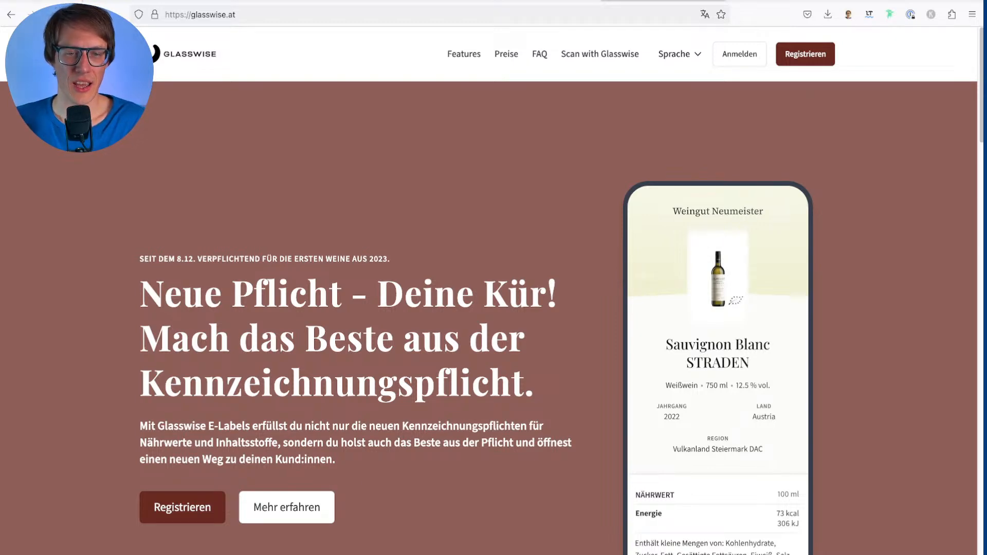
pyautogui.scroll(-5, 489, 291)
pyautogui.scroll(2, 489, 291)
pyautogui.scroll(-6, 488, 291)
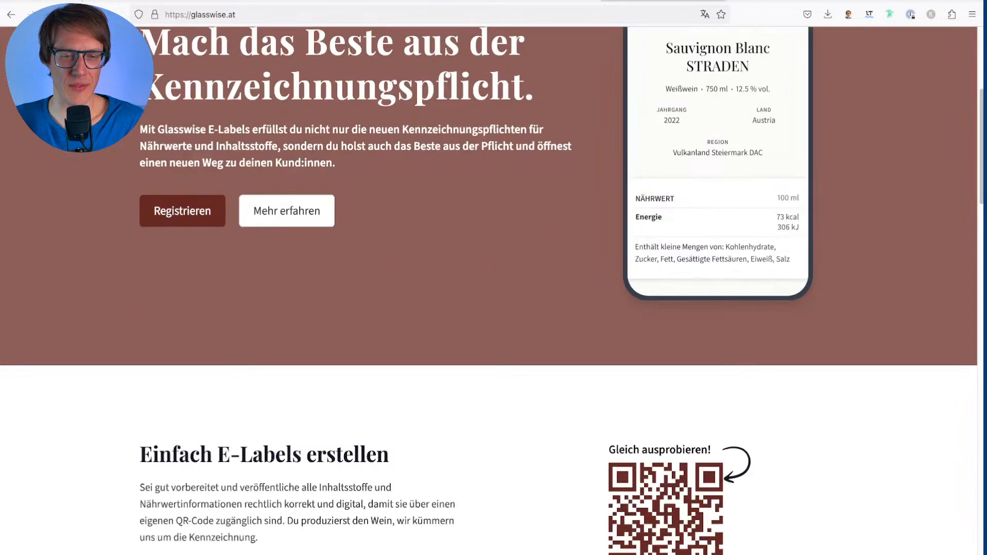
# Step: Open the example E-Label for the Sauvignon Blanc and read its sections down to packaging and recycling
pyautogui.click(652, 502)
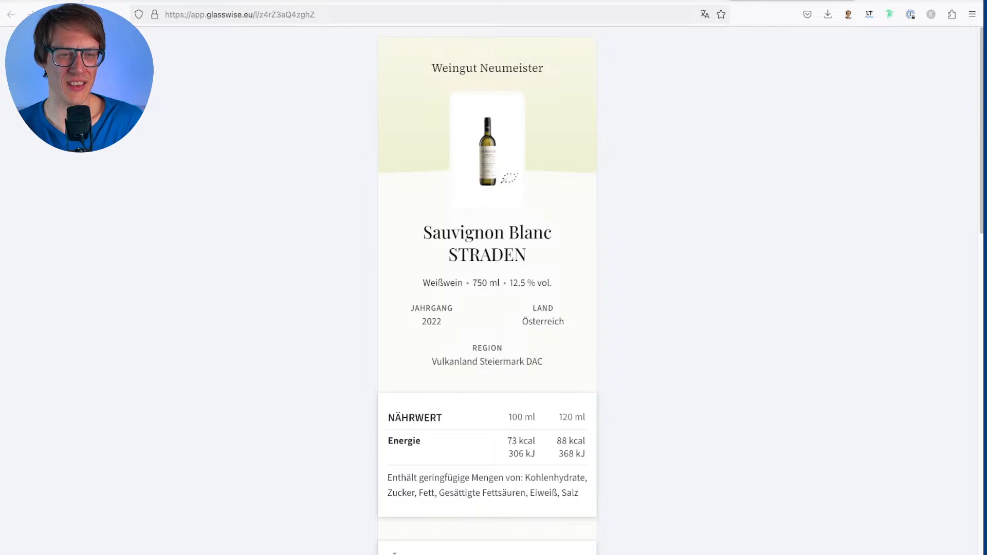
pyautogui.scroll(-5, 488, 288)
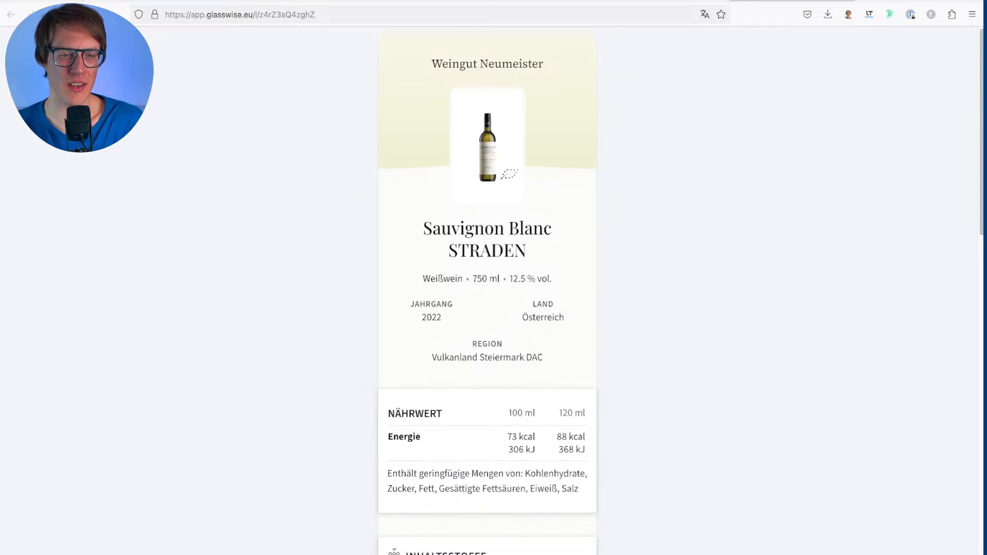
pyautogui.scroll(-9, 487, 288)
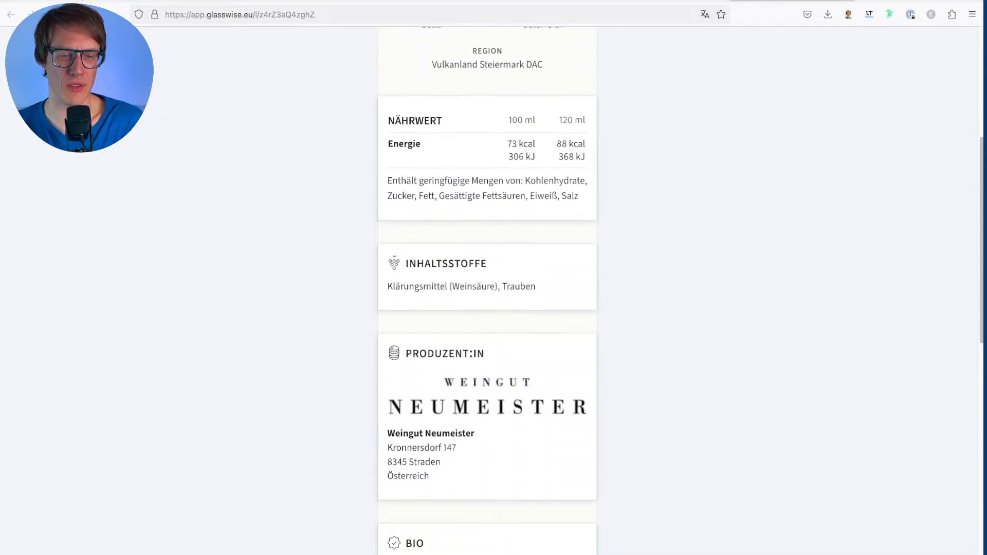
pyautogui.scroll(-7, 487, 287)
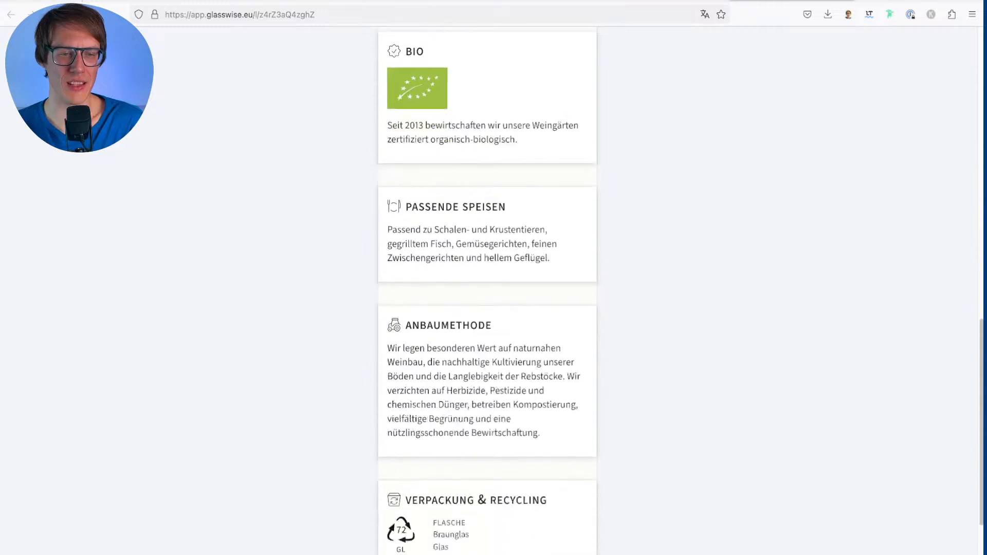
pyautogui.press('Home')
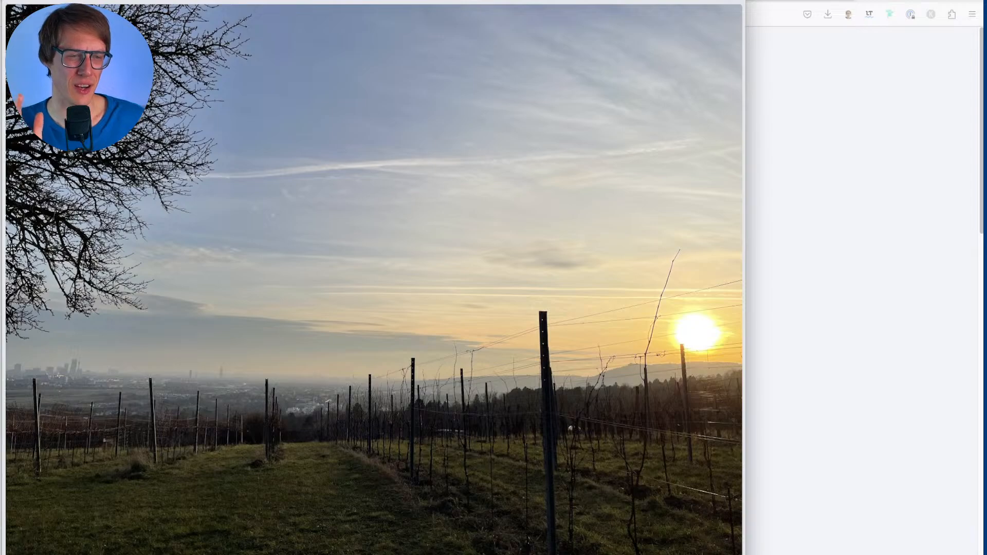
# Step: Browse the vineyard photos in the preview window, through to the one of the wooden pavilion
pyautogui.press('Right')
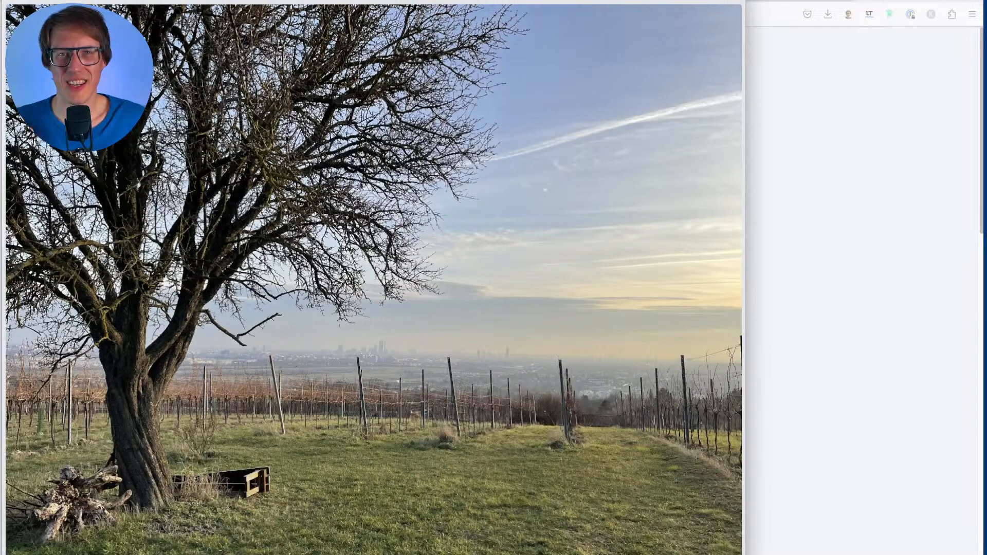
pyautogui.press('Left')
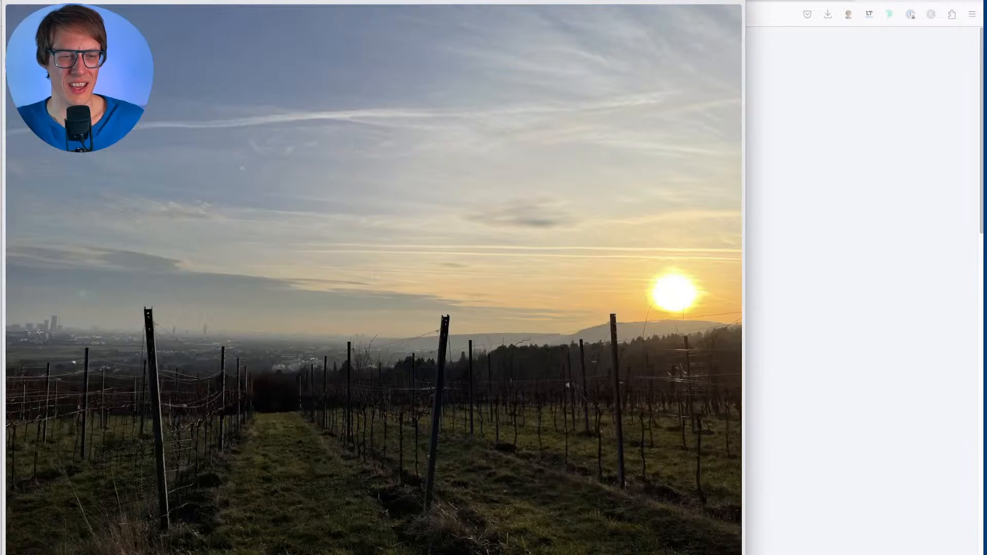
pyautogui.press('Right')
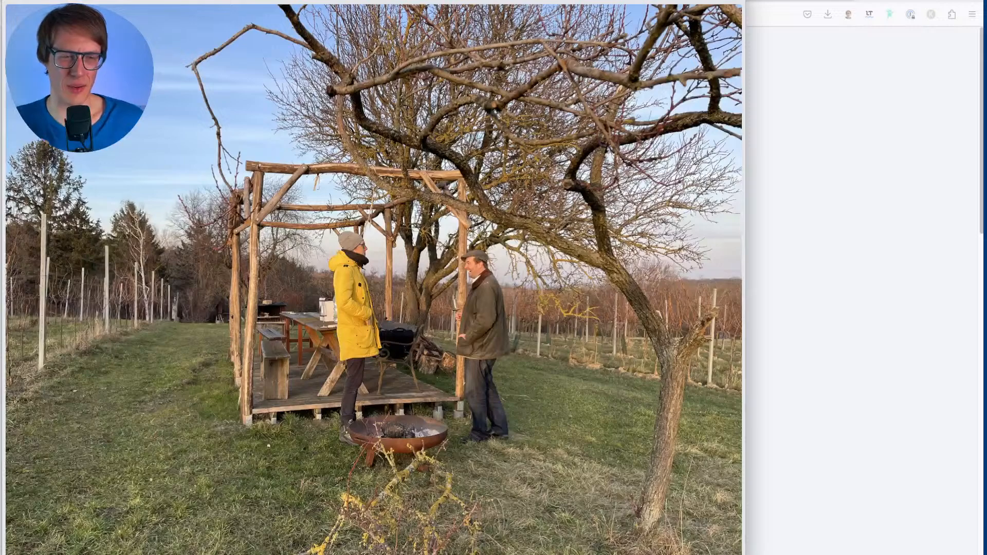
# Step: Go through the first vineyard video clips after the photos, playing and pausing them to view the conversation
pyautogui.press('Right')
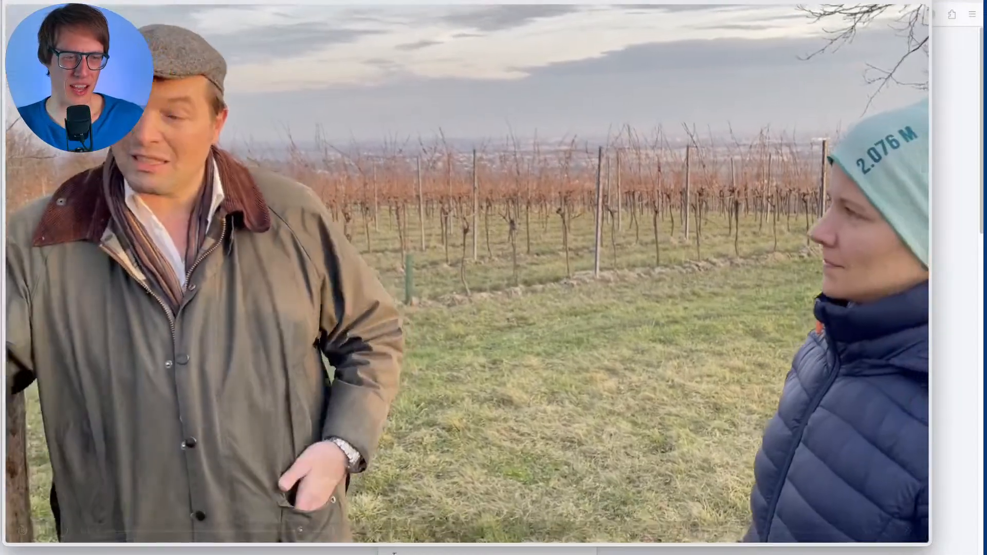
pyautogui.press('space')
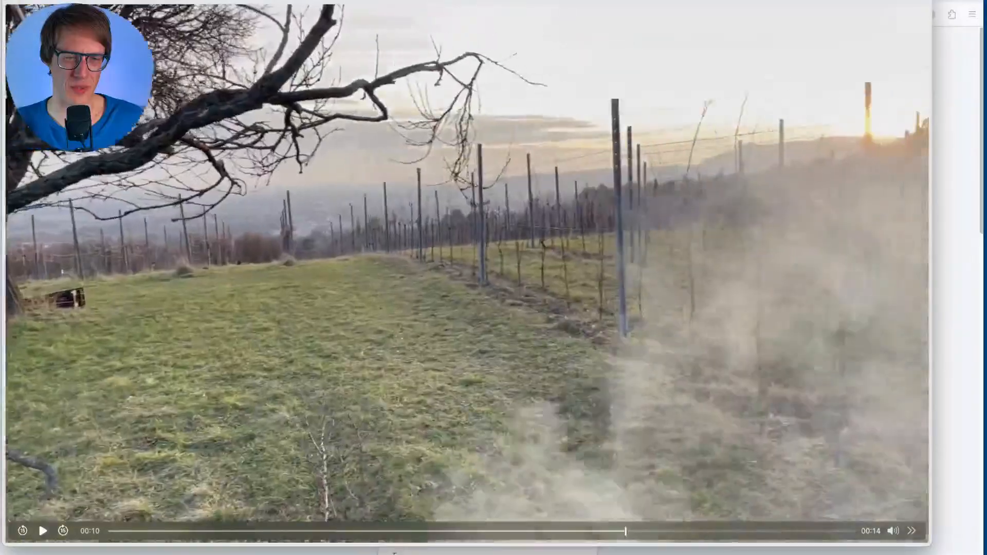
pyautogui.press('Right')
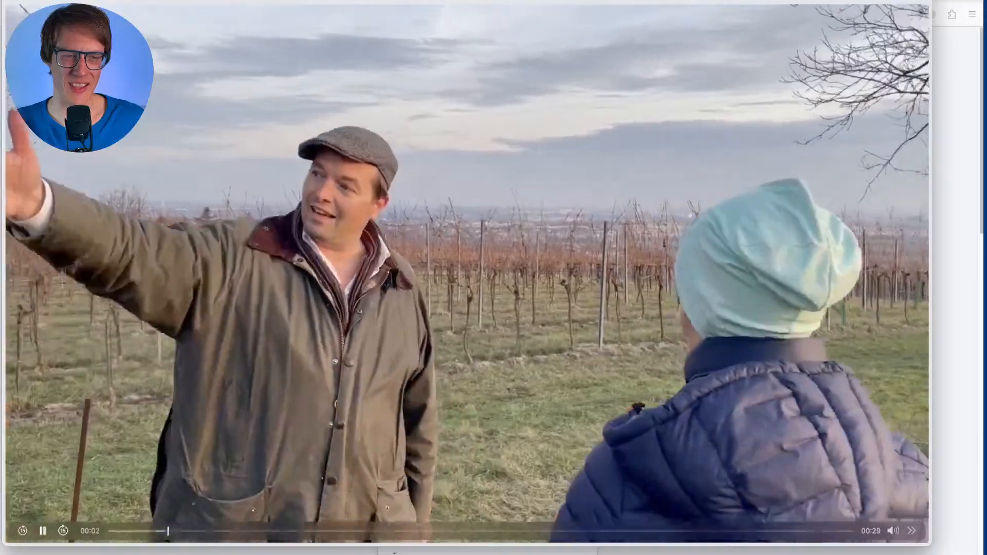
pyautogui.press('Right')
pyautogui.press('space')
pyautogui.press('space')
pyautogui.press('Right')
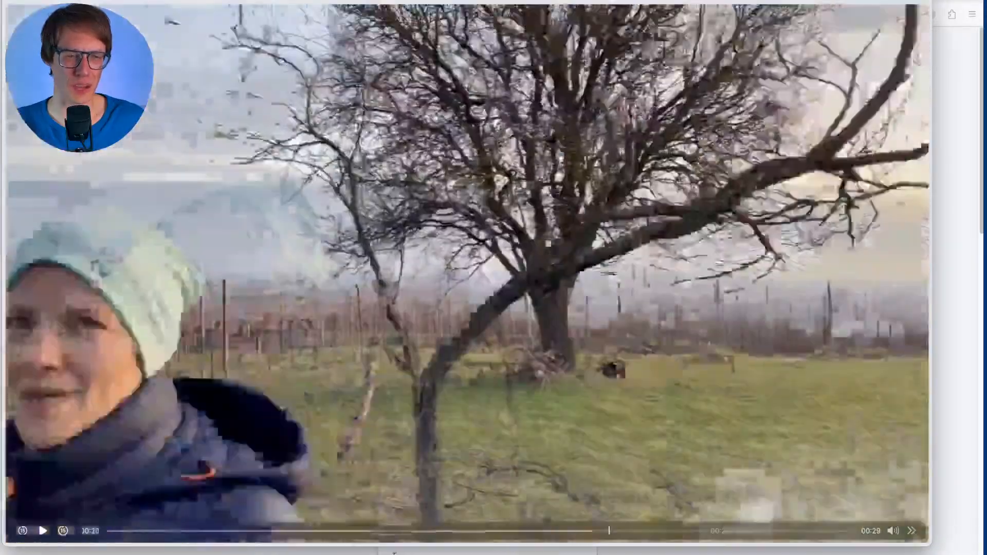
# Step: Scrub back and forth through the wine-tasting video, then close the media preview
pyautogui.press('Right')
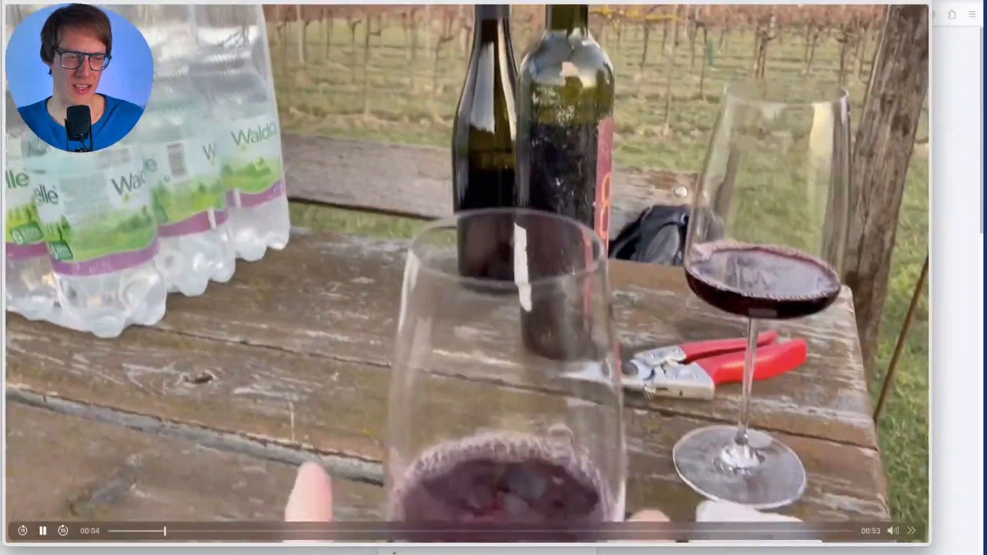
pyautogui.press('space')
pyautogui.hscroll(10, 466, 274)
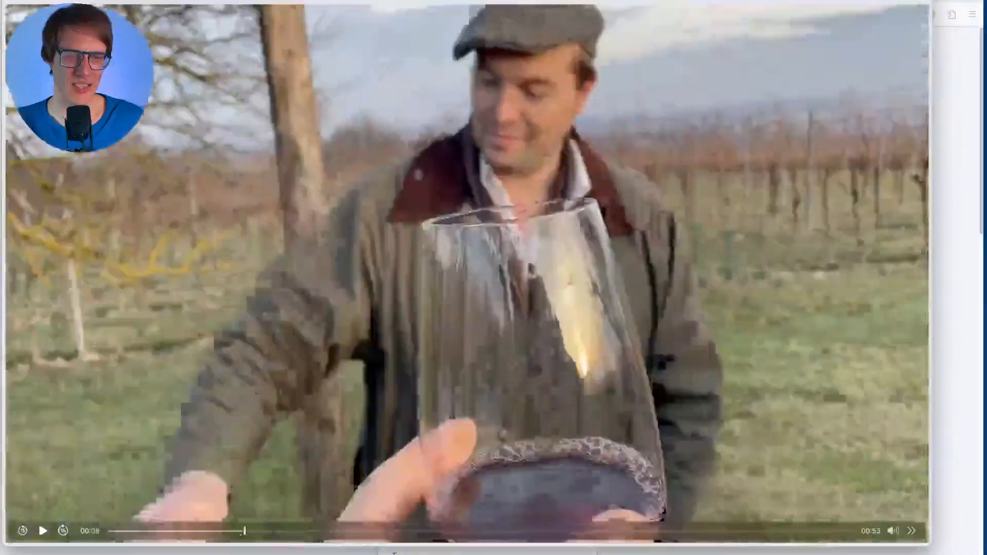
pyautogui.hscroll(2, 466, 273)
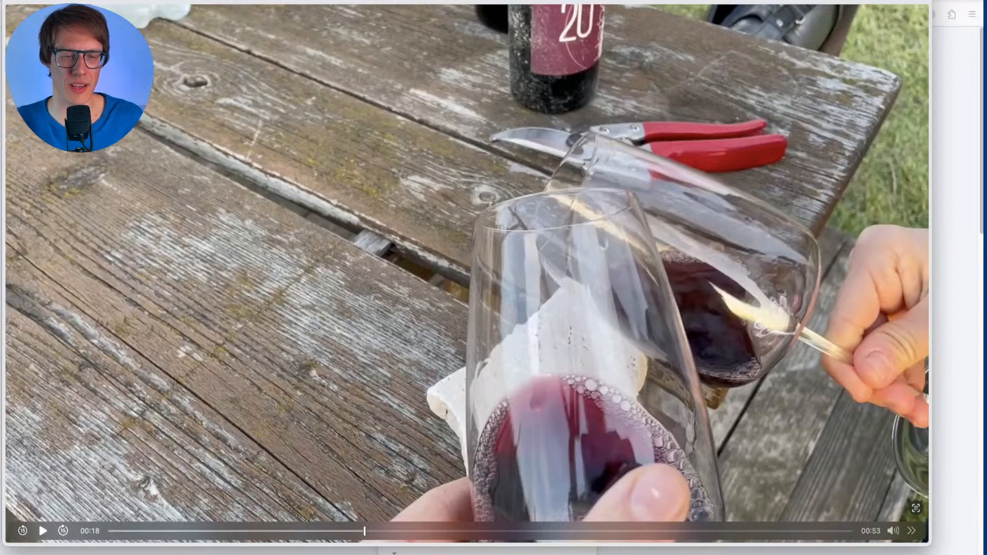
pyautogui.hscroll(10, 466, 274)
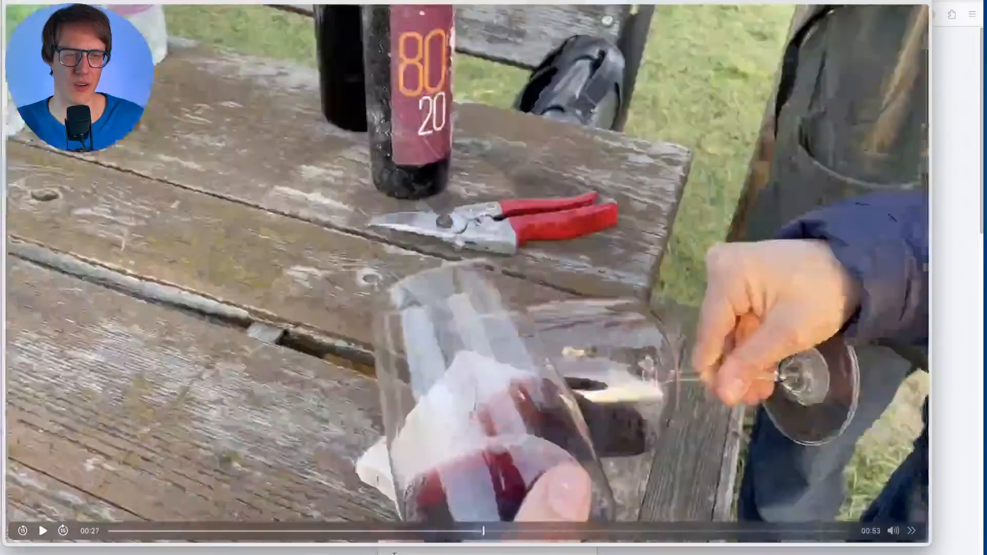
pyautogui.hscroll(3, 465, 274)
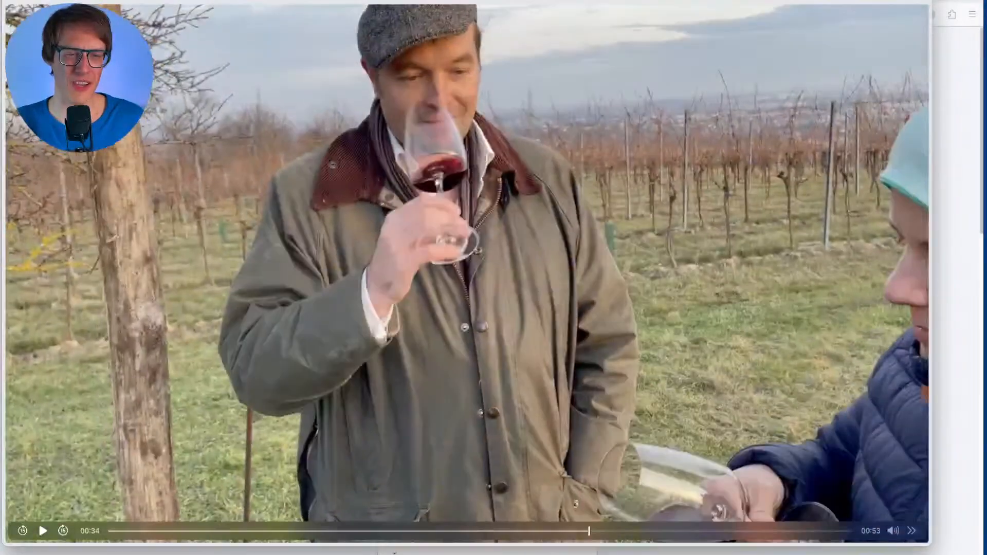
pyautogui.hscroll(-4, 466, 273)
pyautogui.hscroll(-1, 465, 274)
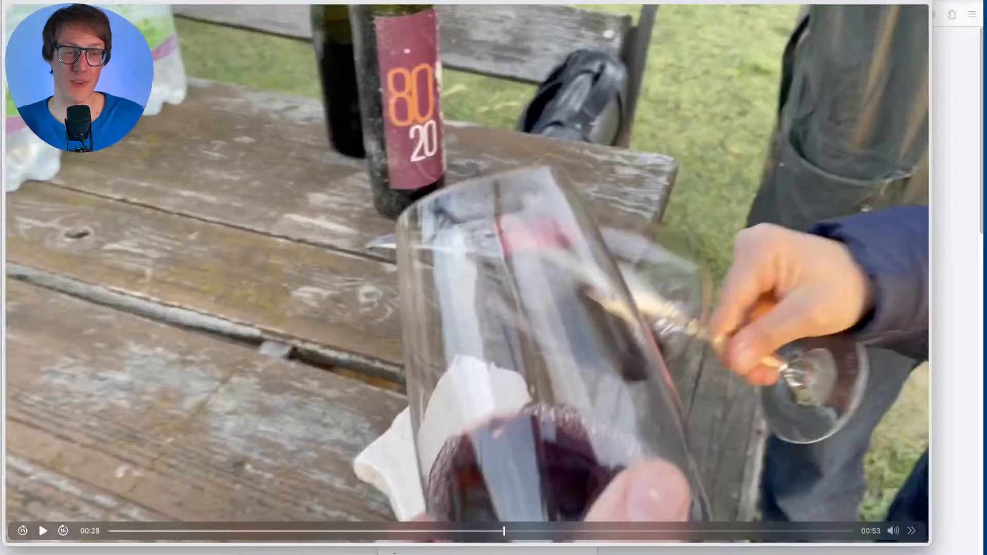
pyautogui.hscroll(8, 466, 274)
pyautogui.hscroll(10, 466, 274)
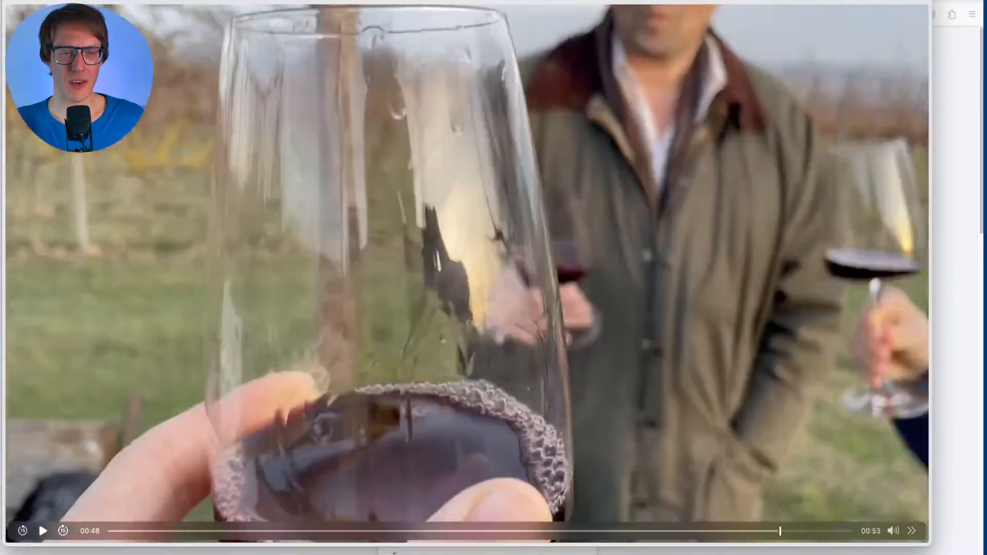
pyautogui.hscroll(-1, 466, 273)
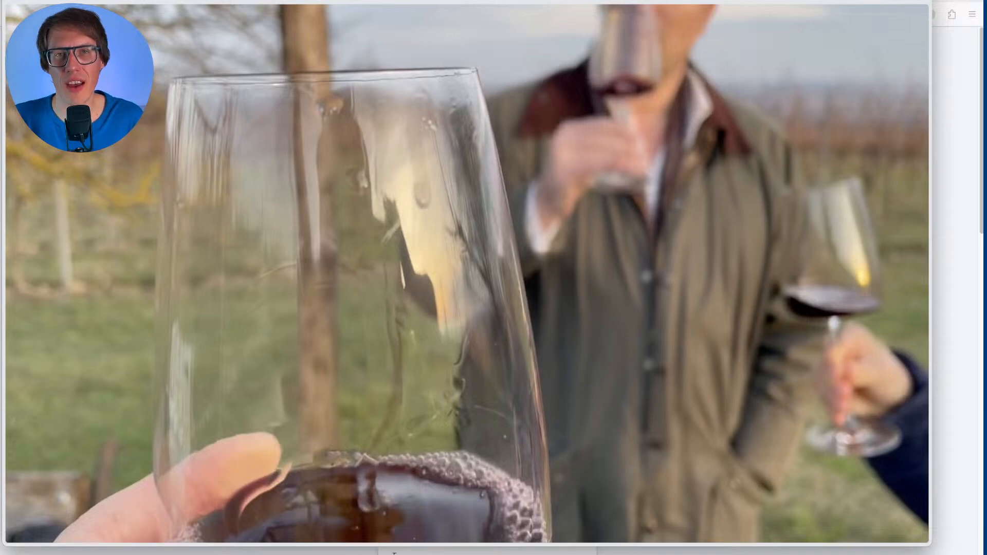
pyautogui.press('Escape')
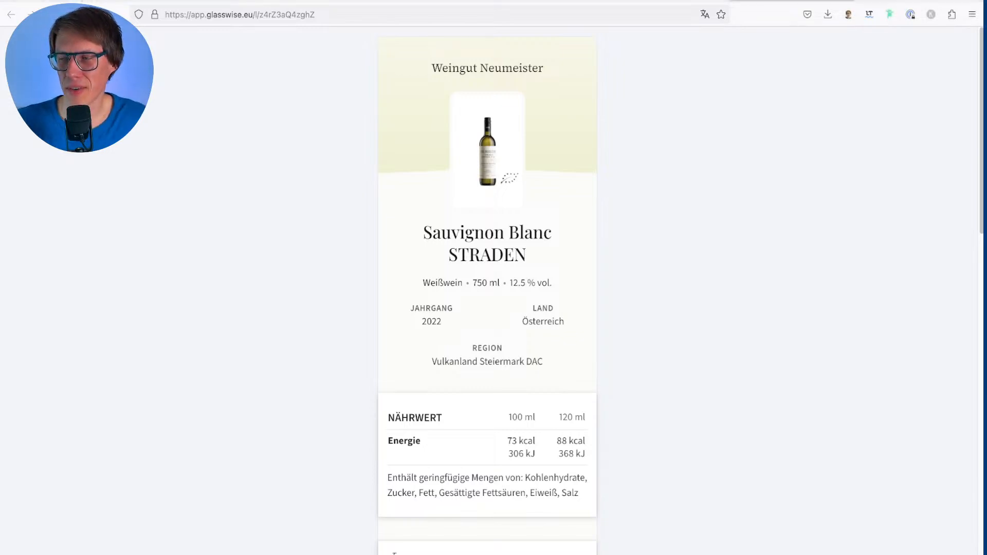
# Step: Leave the open web pages and switch to Illustrator, showing the photo of the man holding a wine glass
pyautogui.hotkey('ctrl', 'shift', 'Tab')
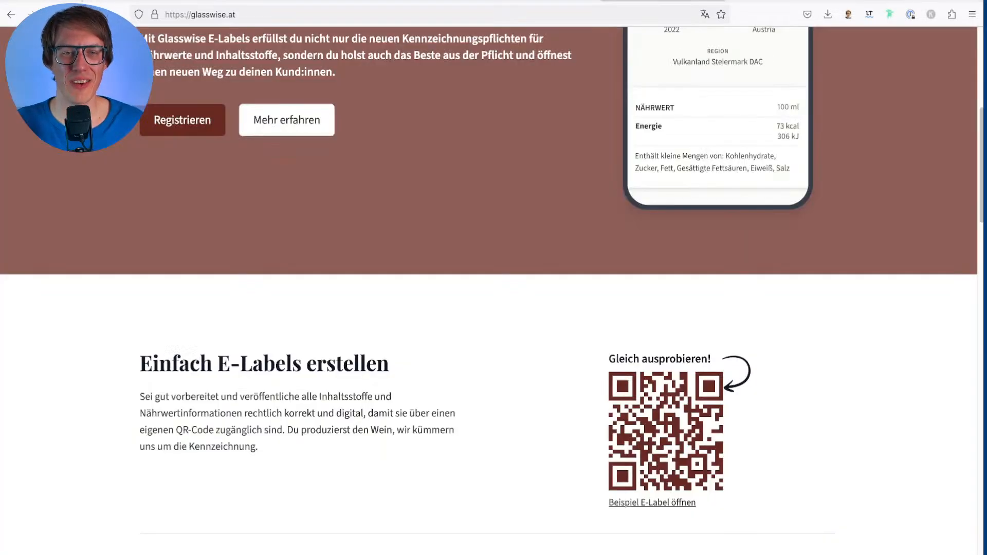
pyautogui.hotkey('ctrl', 'shift', 'Tab')
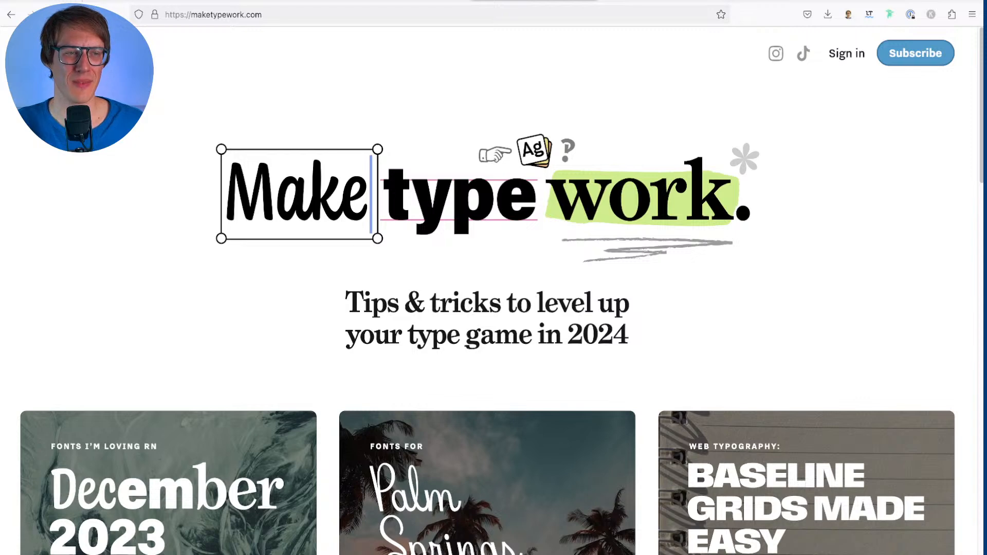
pyautogui.hotkey('ctrl', 'shift', 'Tab')
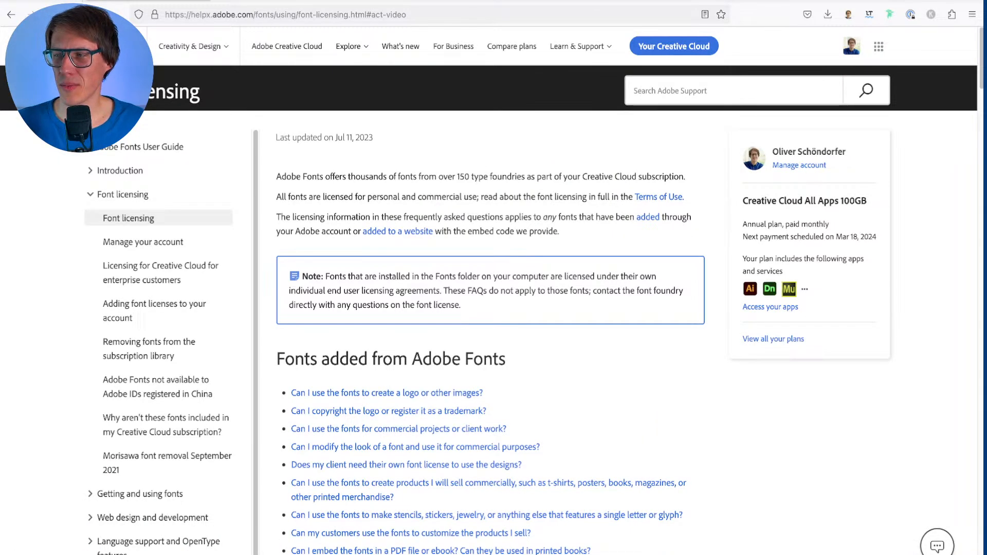
pyautogui.press('super+Tab')
pyautogui.scroll(8, 466, 302)
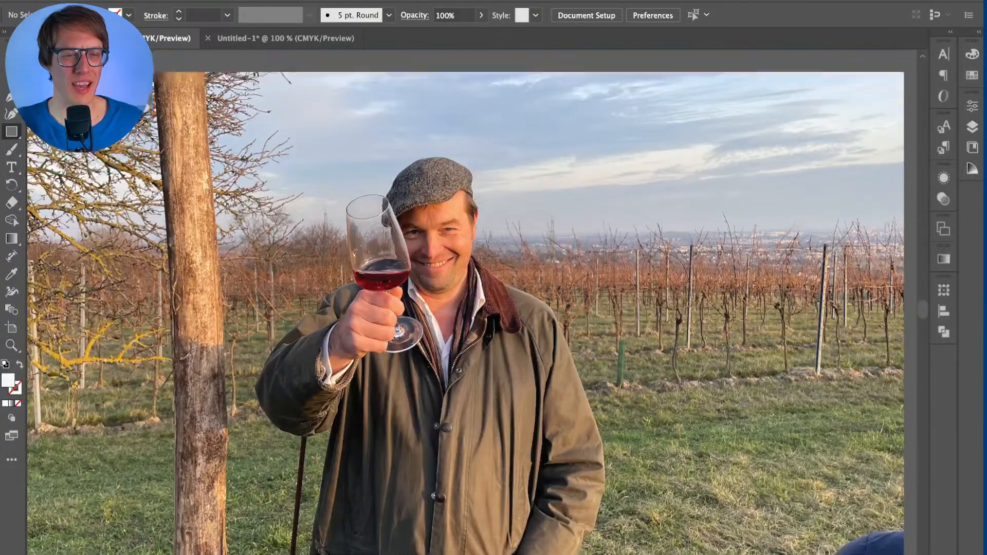
# Step: Present the BACKSTORY artboard above the photo and continue to a close view of the BRIEFING artboard
pyautogui.scroll(12, 466, 303)
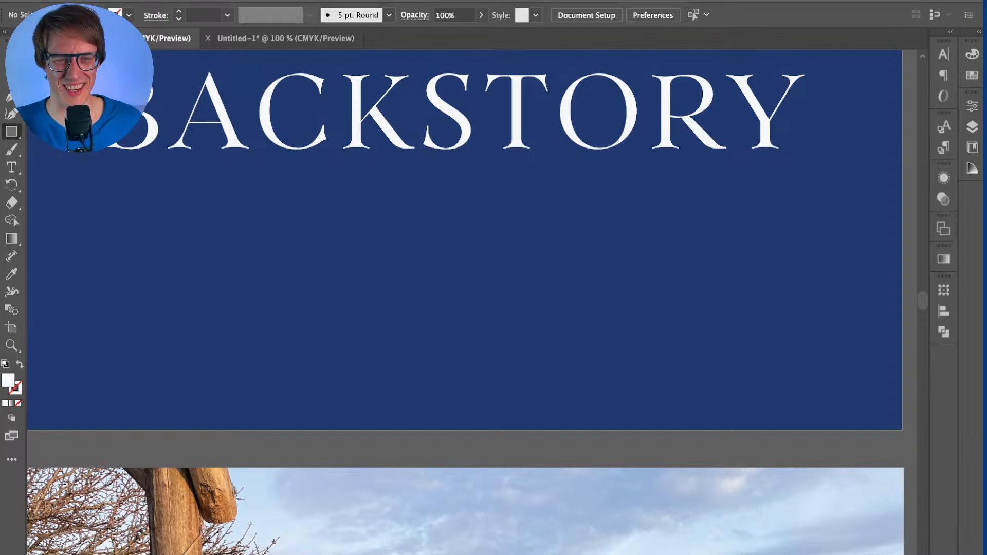
pyautogui.scroll(2, 645, 246)
pyautogui.scroll(-4, 645, 245)
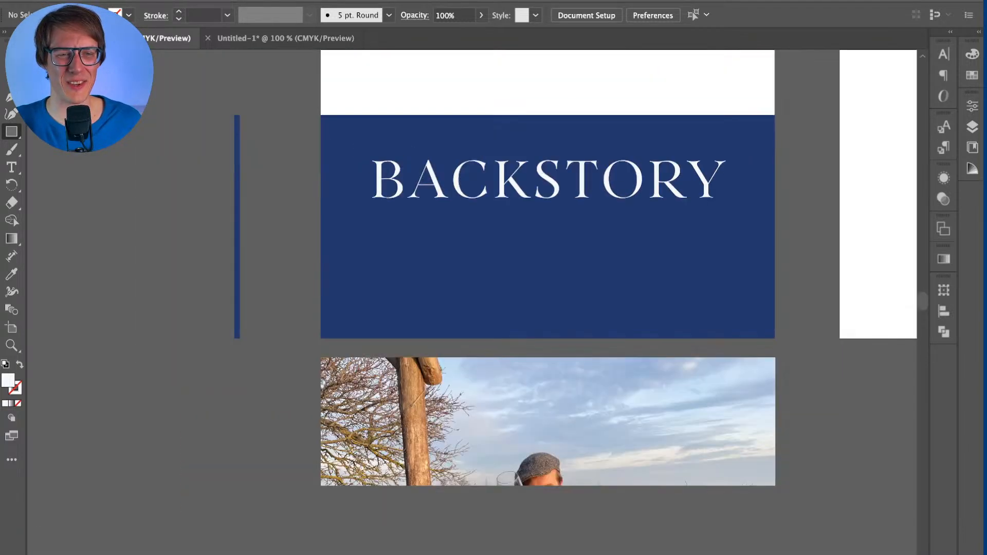
pyautogui.hscroll(10, 472, 302)
pyautogui.scroll(2, 472, 302)
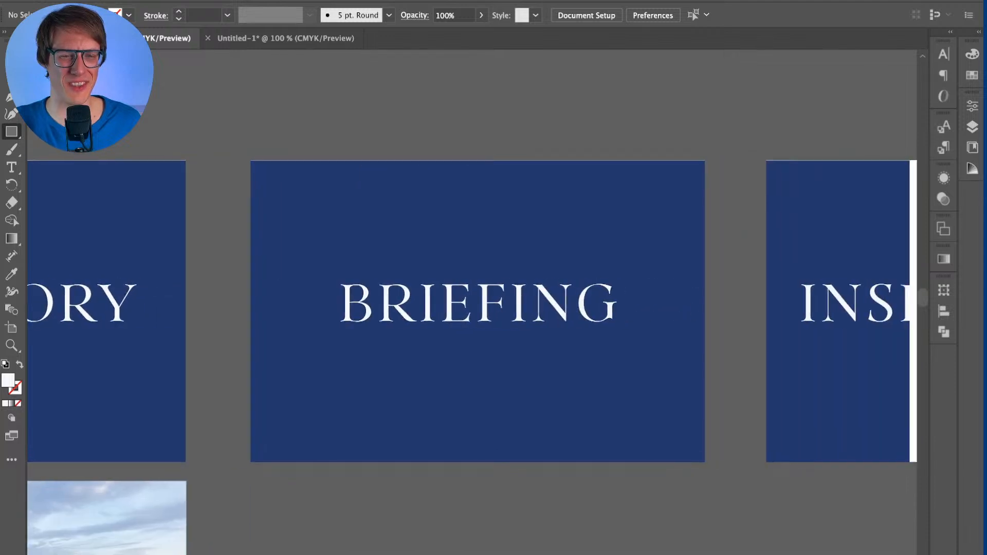
pyautogui.scroll(3, 283, 359)
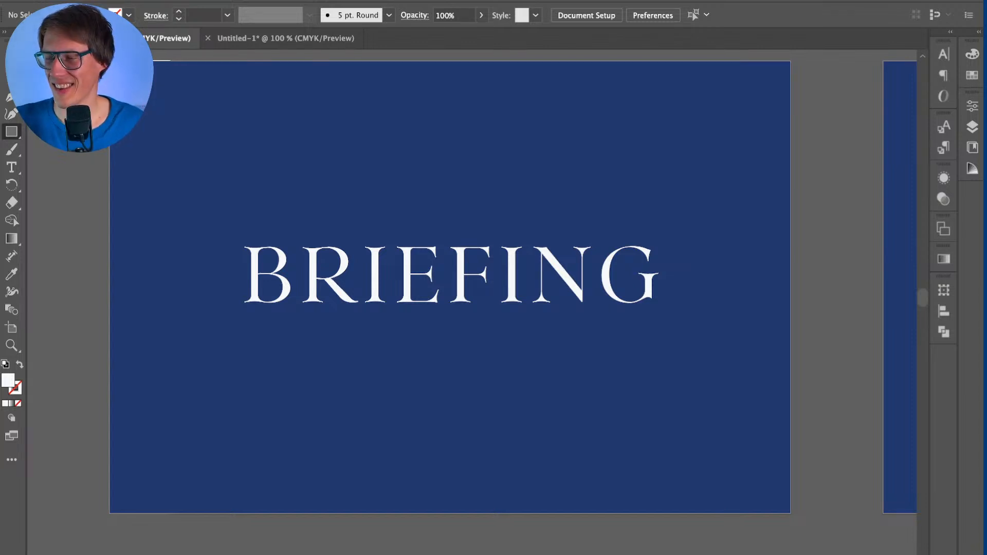
# Step: Continue from the BRIEFING artboard to the INSPIRATION artboard and go partway back between the two
pyautogui.hscroll(9, 471, 287)
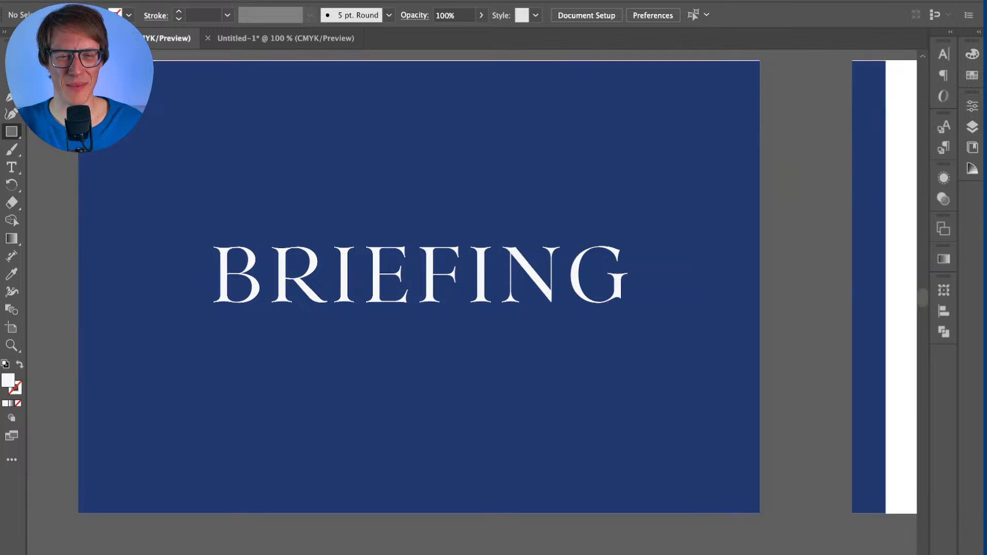
pyautogui.hscroll(5, 472, 287)
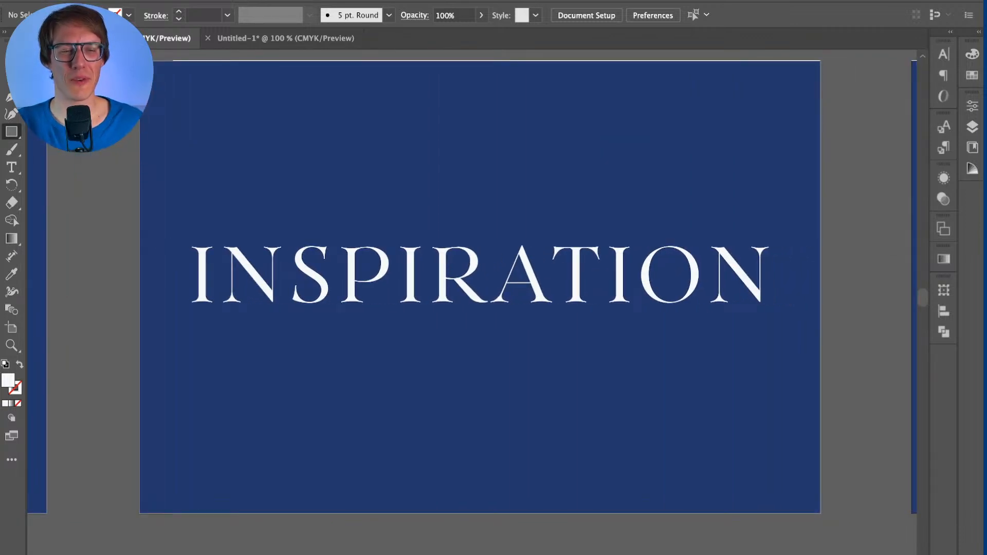
pyautogui.hscroll(-6, 471, 287)
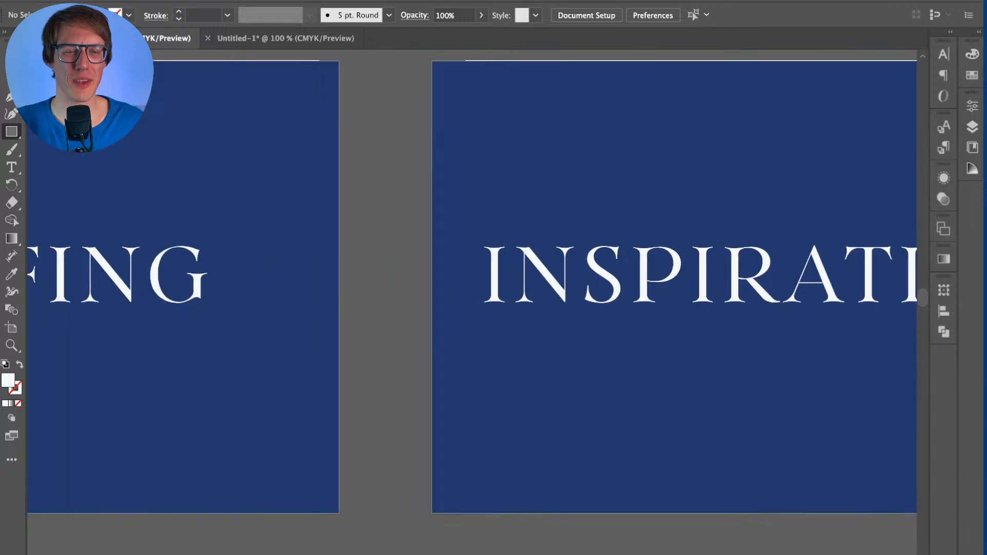
# Step: Examine the client's first Pinot Noir label drafts, with and without the sketched H, together with their 2020 back labels
pyautogui.hscroll(-8, 535, 288)
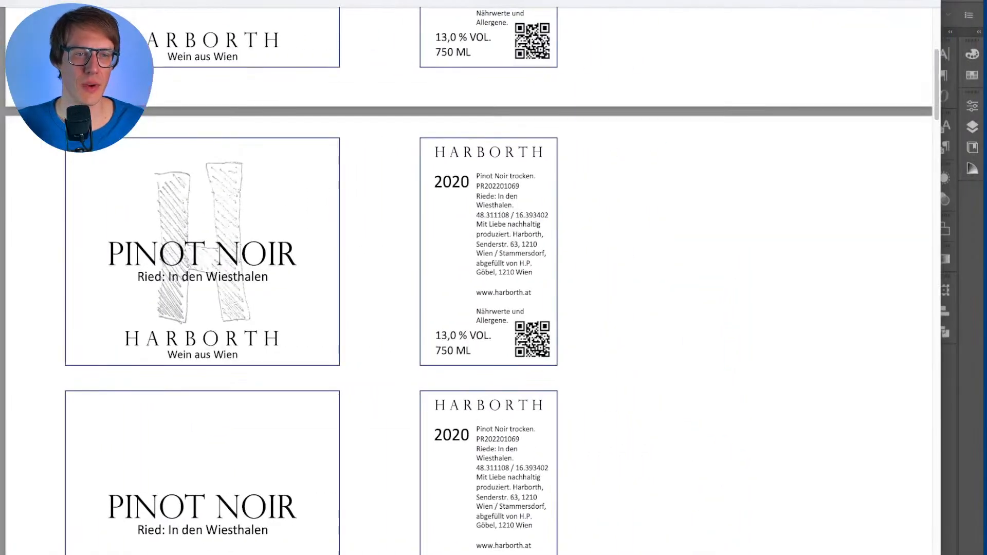
pyautogui.scroll(8, 470, 278)
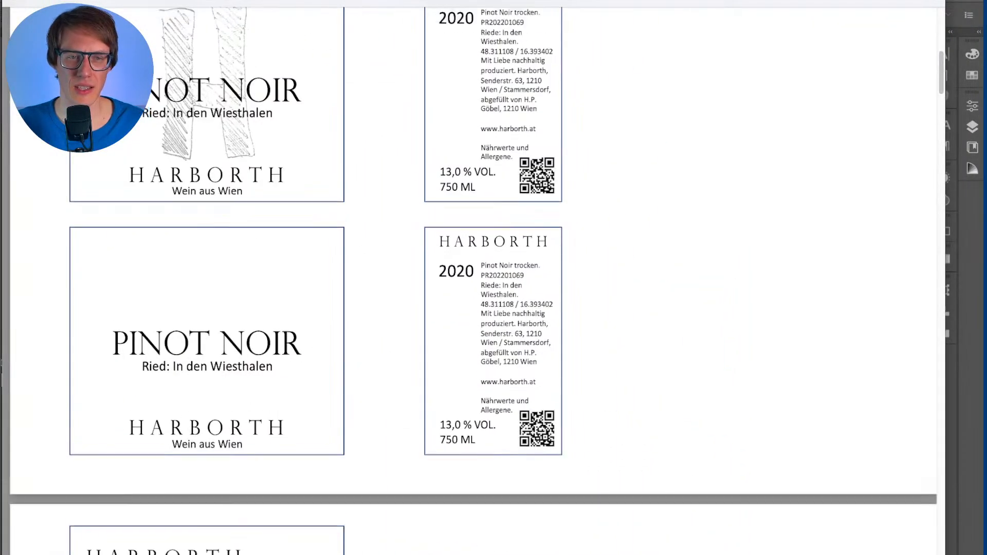
pyautogui.scroll(-1, 471, 278)
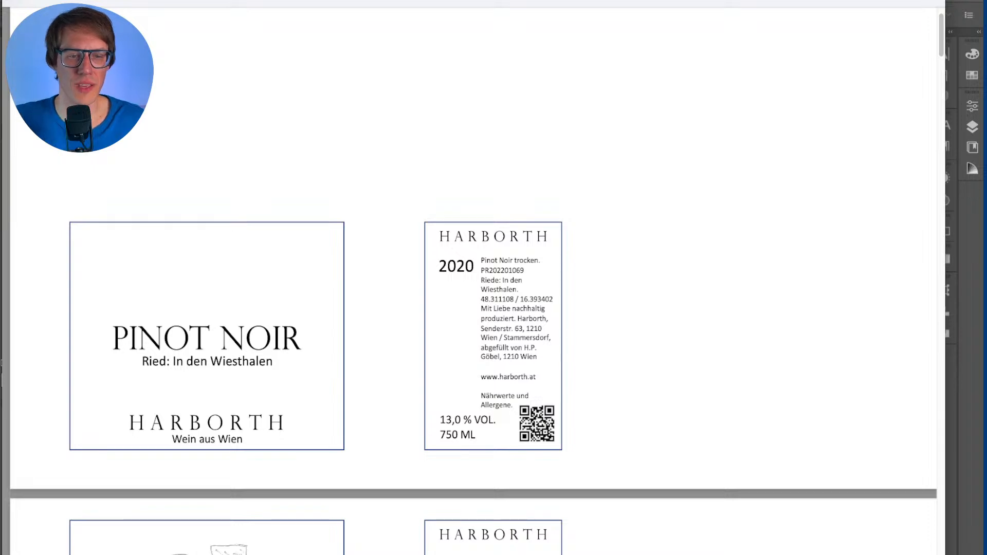
pyautogui.scroll(-3, 470, 278)
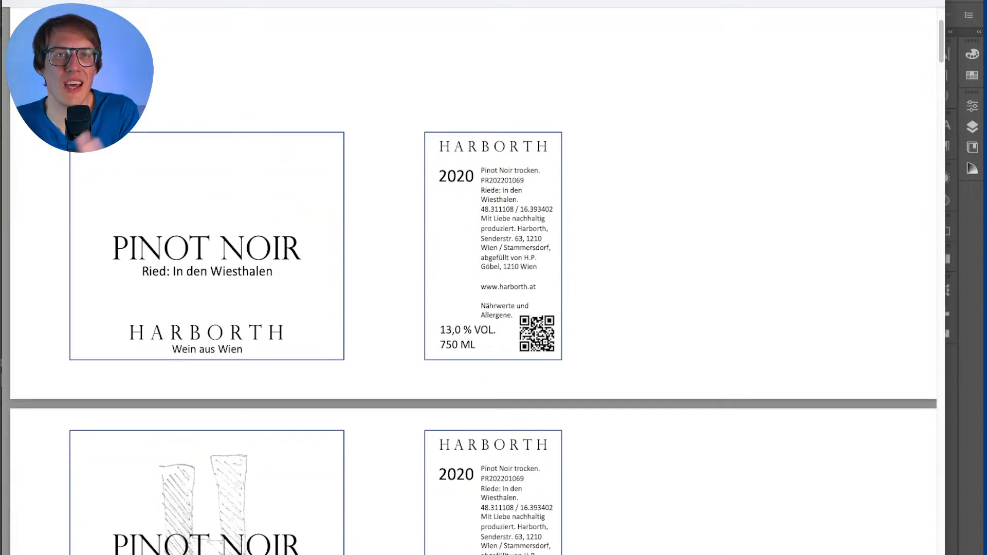
pyautogui.scroll(-8, 470, 277)
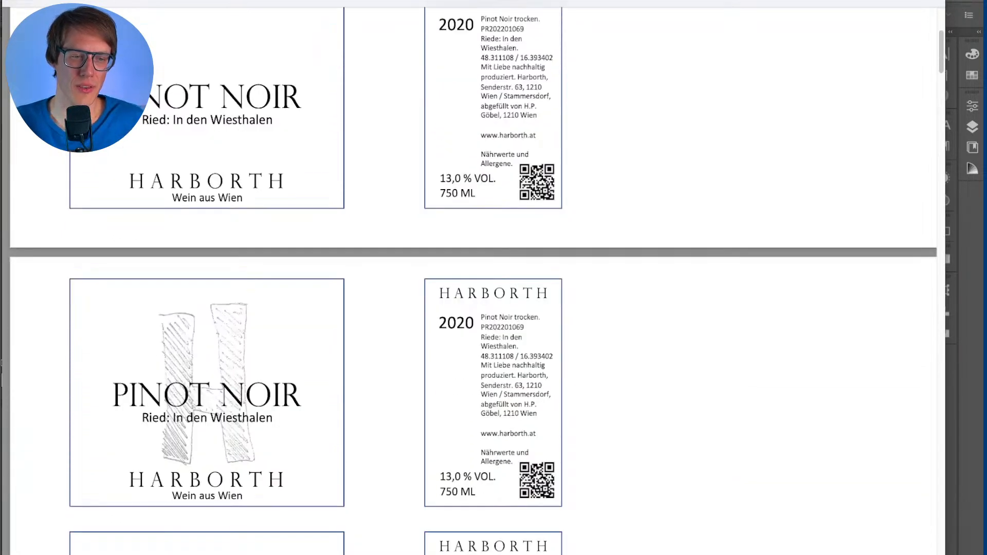
pyautogui.scroll(-4, 471, 278)
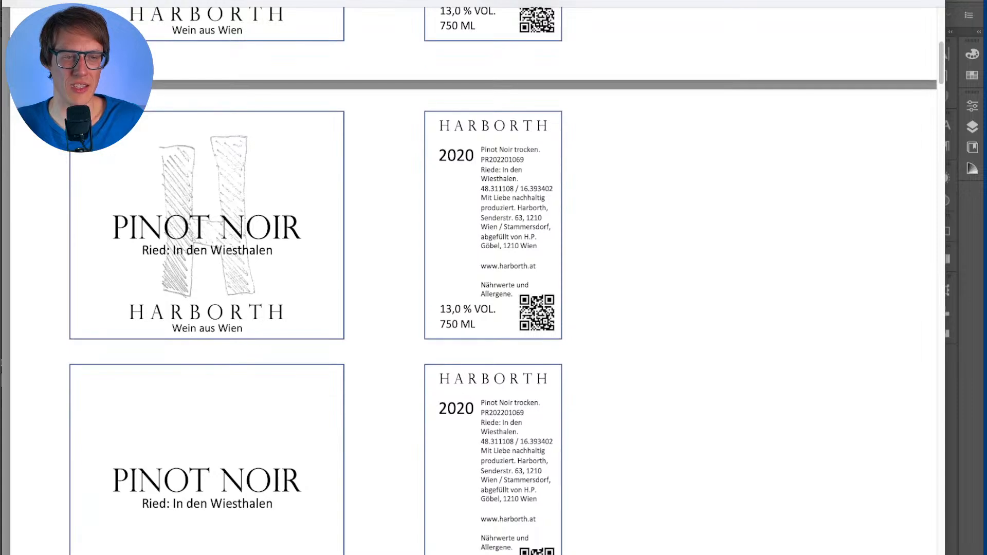
pyautogui.scroll(-1, 470, 277)
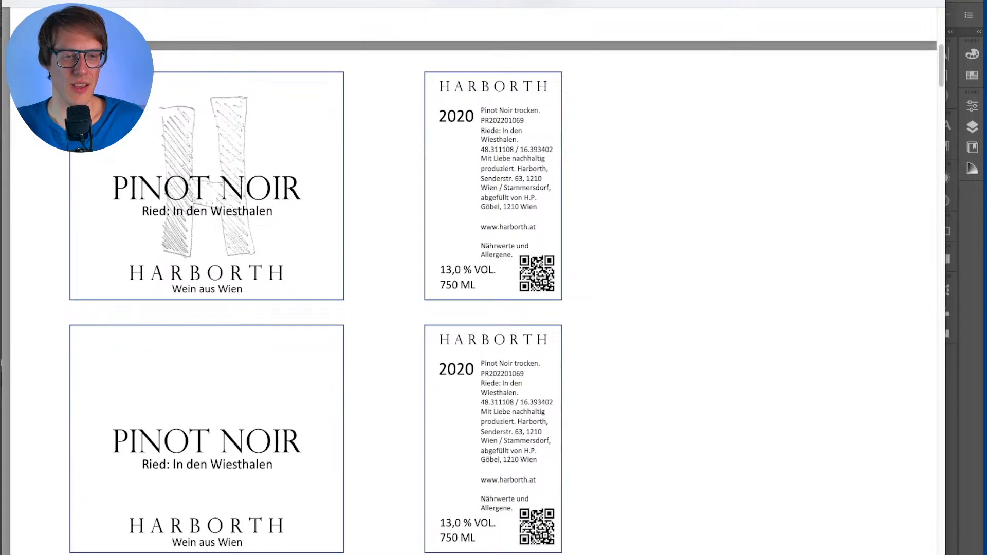
pyautogui.scroll(-4, 470, 278)
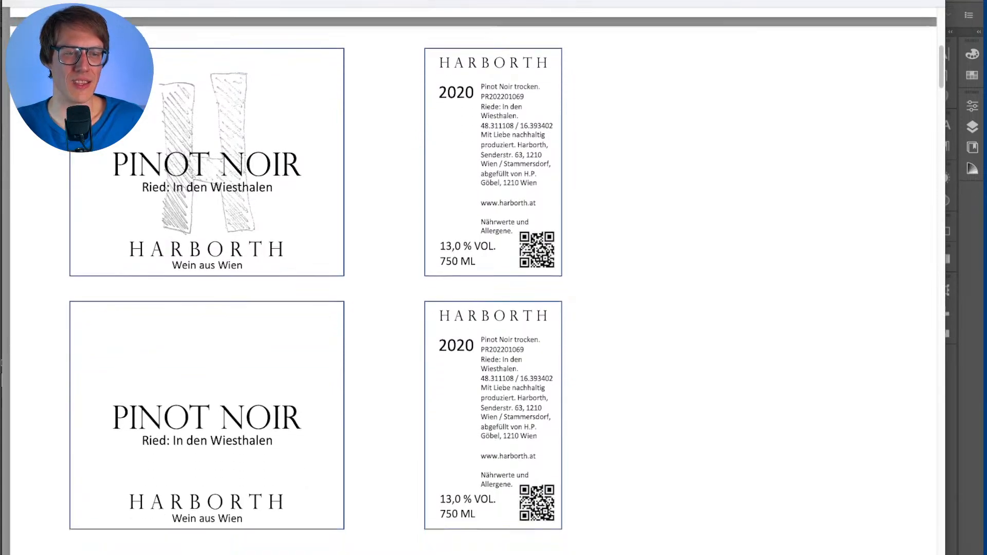
pyautogui.scroll(3, 470, 278)
pyautogui.scroll(1, 470, 277)
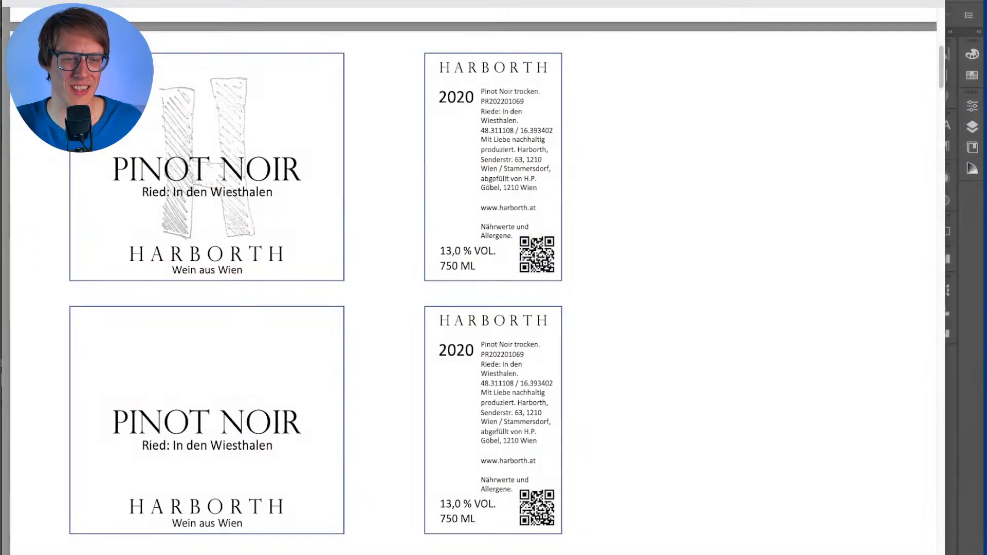
# Step: Review the Pinot Noir draft with the horizontal line, then the drafts with red PINOT NOIR and green NEUBURGER titles
pyautogui.scroll(-7, 473, 277)
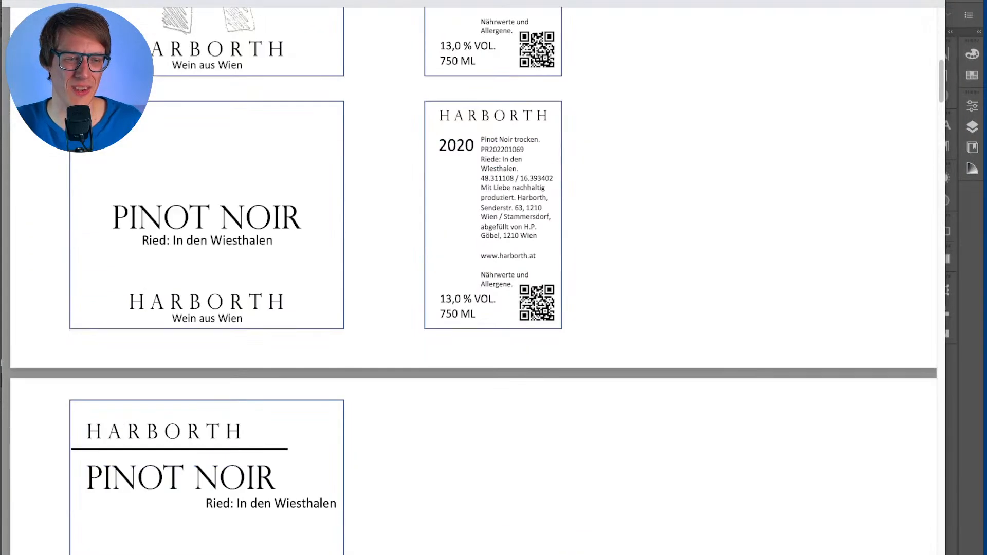
pyautogui.scroll(-3, 473, 277)
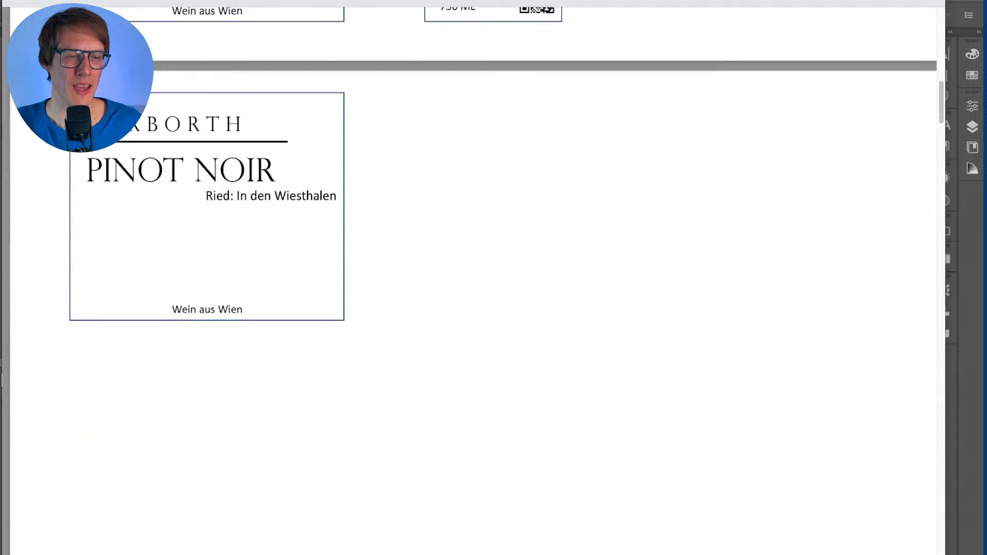
pyautogui.scroll(2, 473, 277)
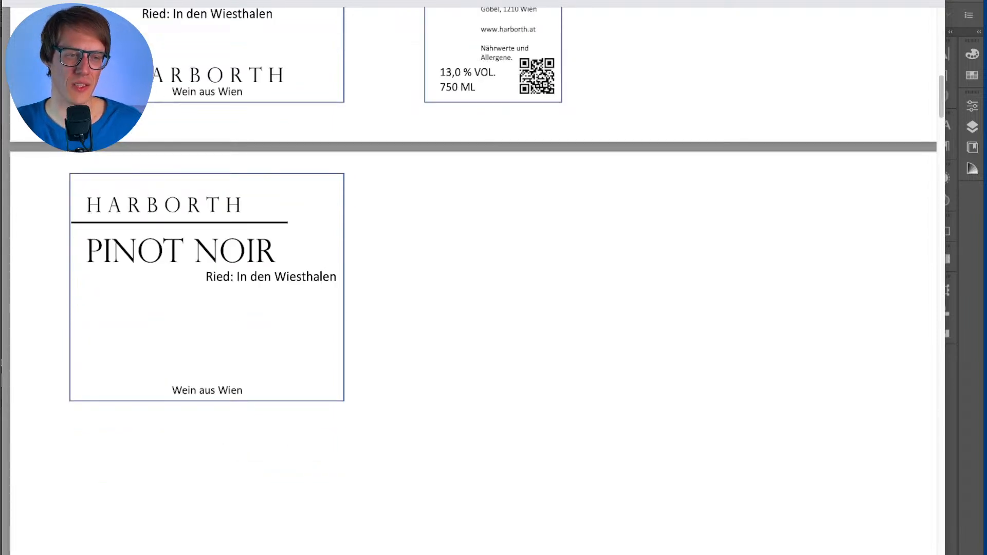
pyautogui.scroll(-20, 473, 278)
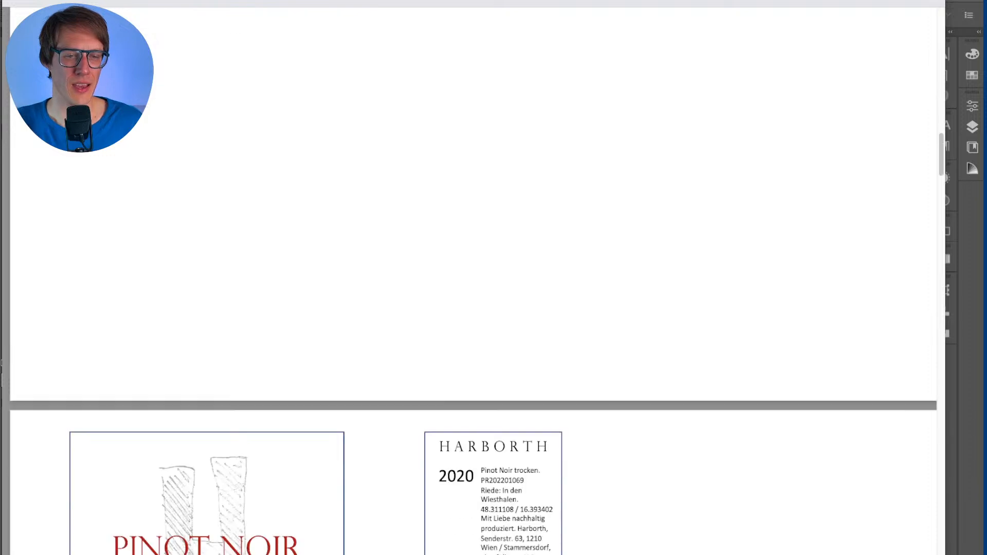
pyautogui.scroll(-4, 473, 277)
pyautogui.scroll(2, 473, 277)
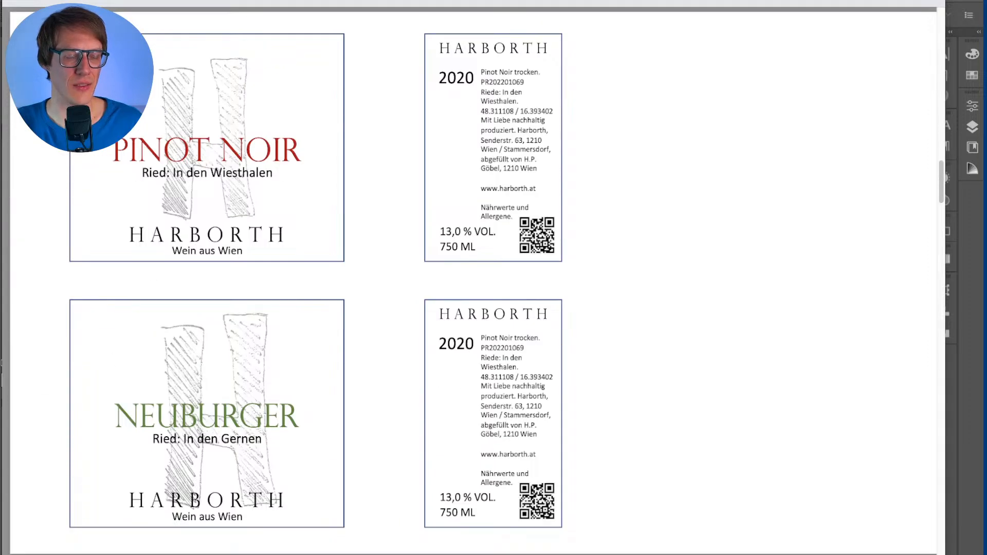
# Step: Go through the remaining client drafts, from the coloured-title labels to the large-format Pinot Noir label with 2020 and 2021 back labels
pyautogui.scroll(-1, 473, 278)
pyautogui.scroll(-10, 222, 399)
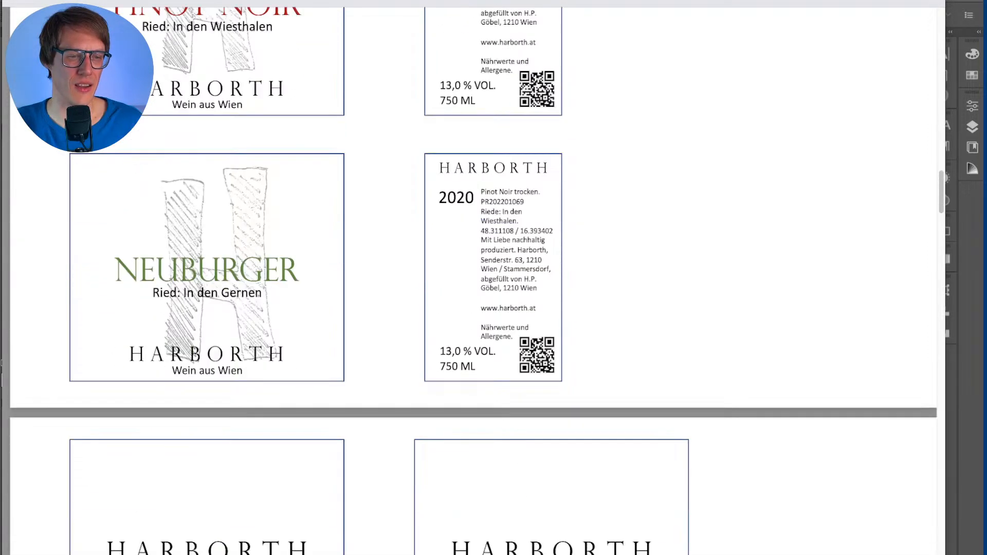
pyautogui.scroll(-11, 473, 277)
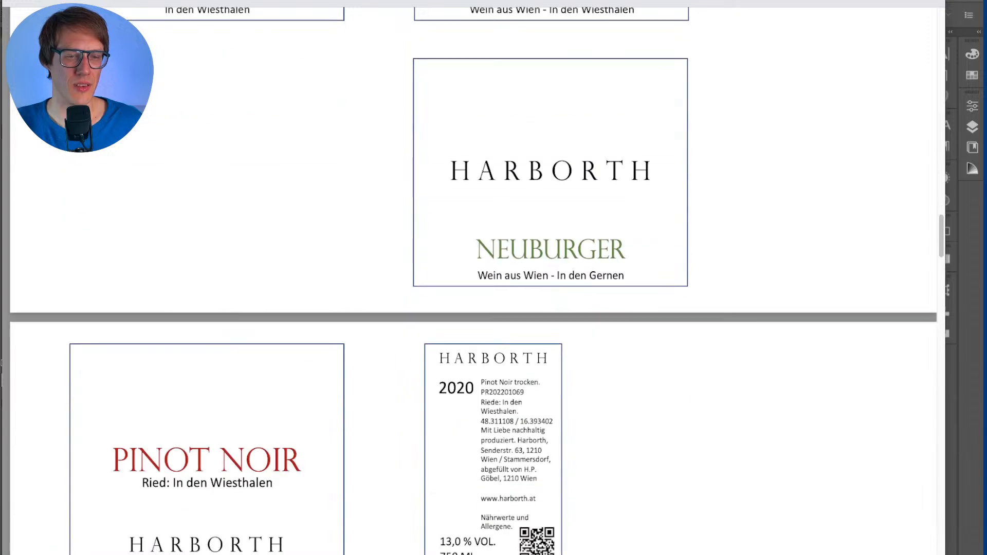
pyautogui.scroll(-6, 473, 277)
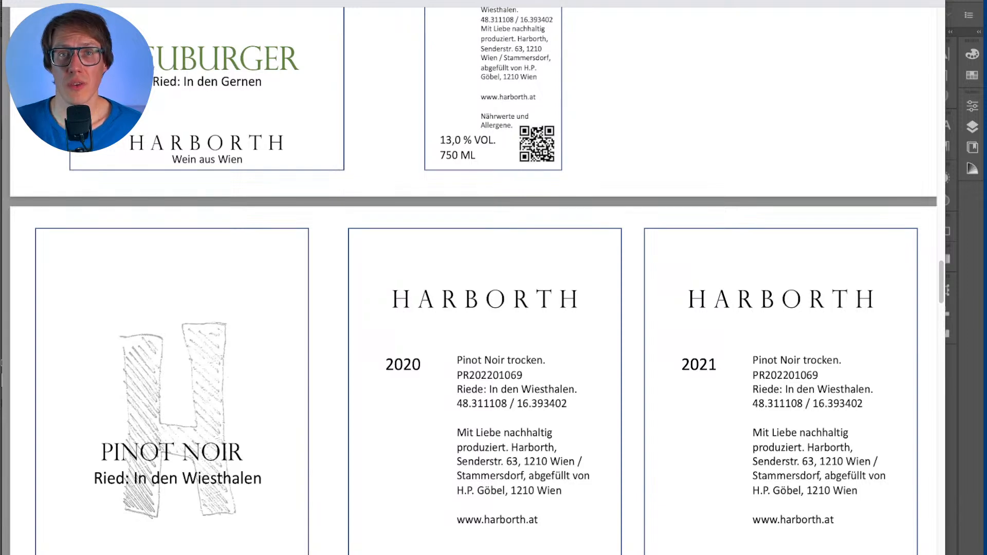
pyautogui.scroll(-2, 473, 277)
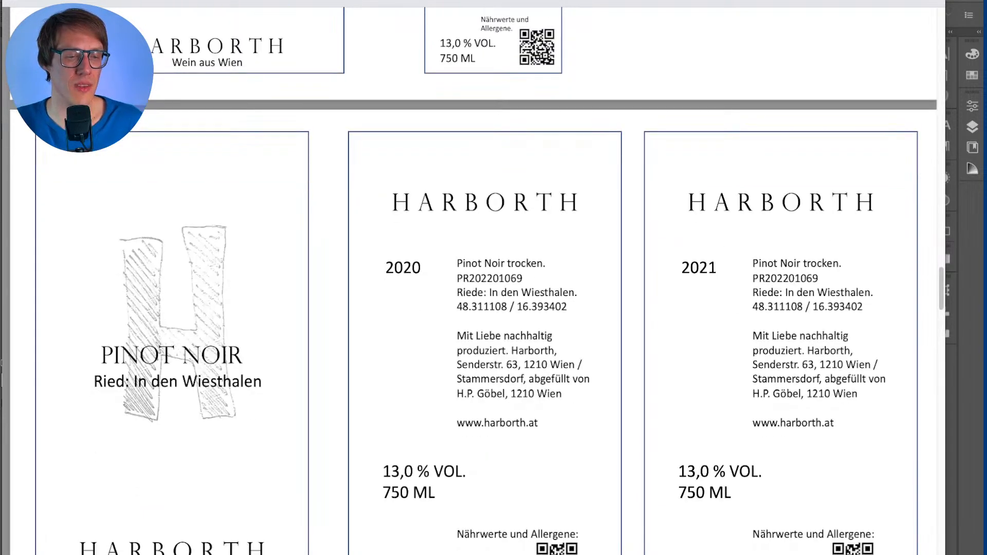
pyautogui.scroll(-10, 473, 278)
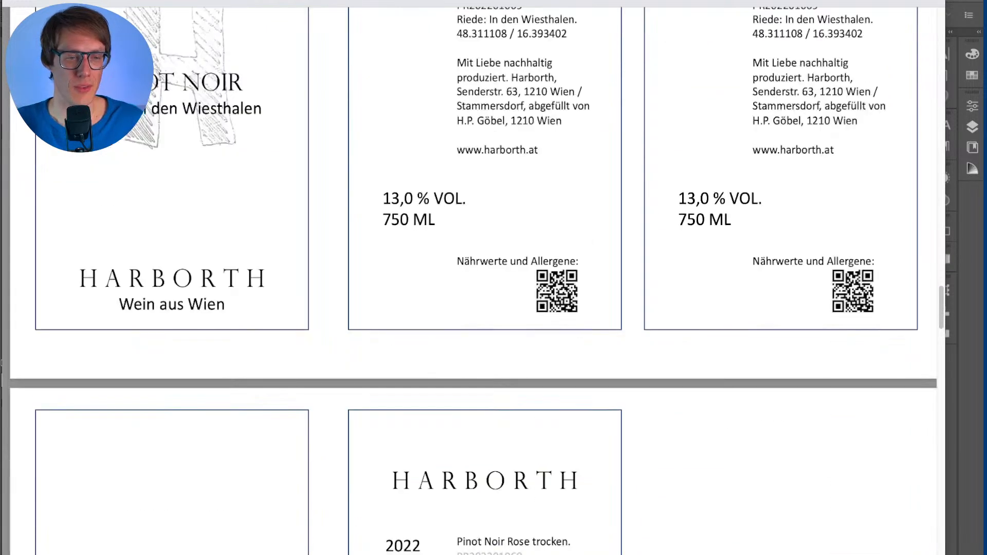
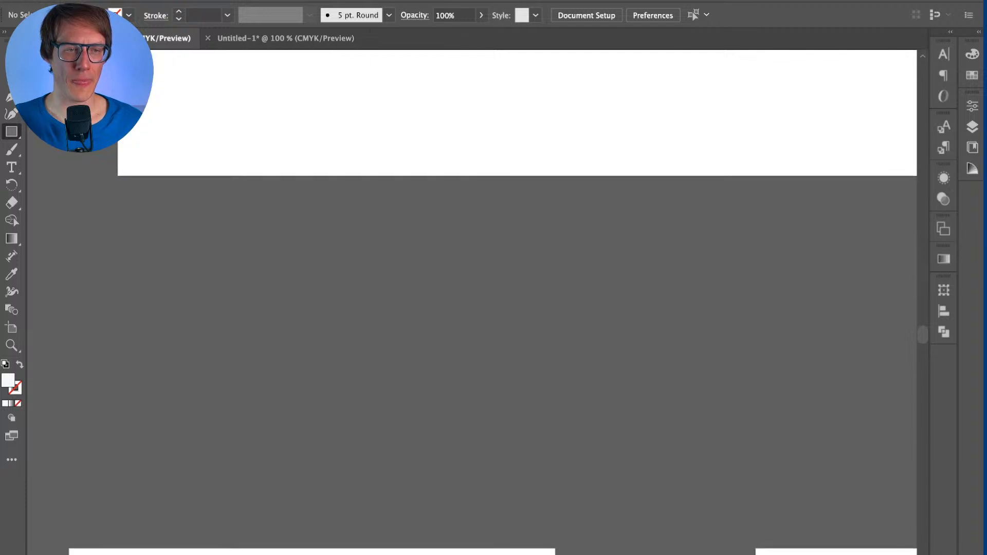
# Step: Present the artboard with the Sinete, PF Marlet Display and Maso typefaces and continue to the Pinot Noir label artboards
pyautogui.hscroll(-1, 527, 226)
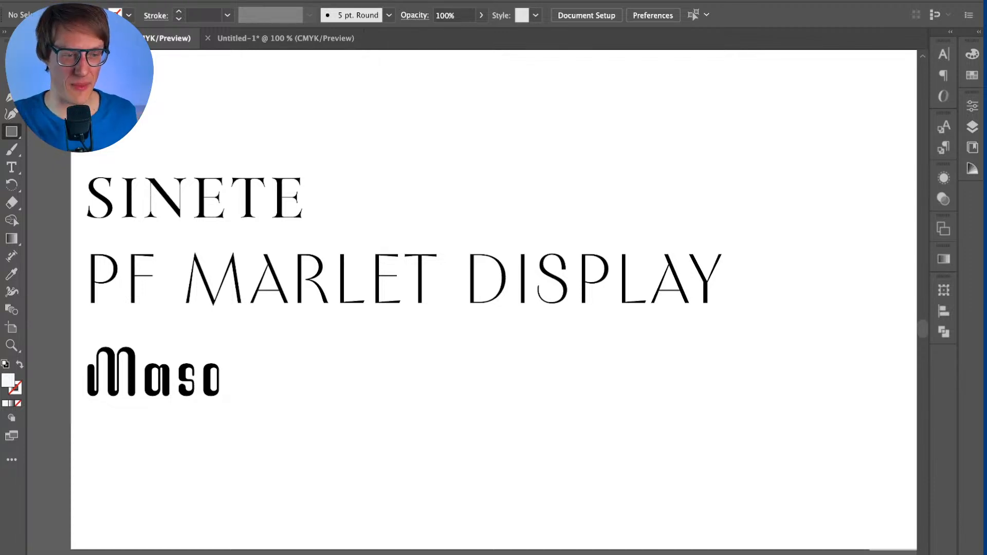
pyautogui.scroll(-1, 493, 298)
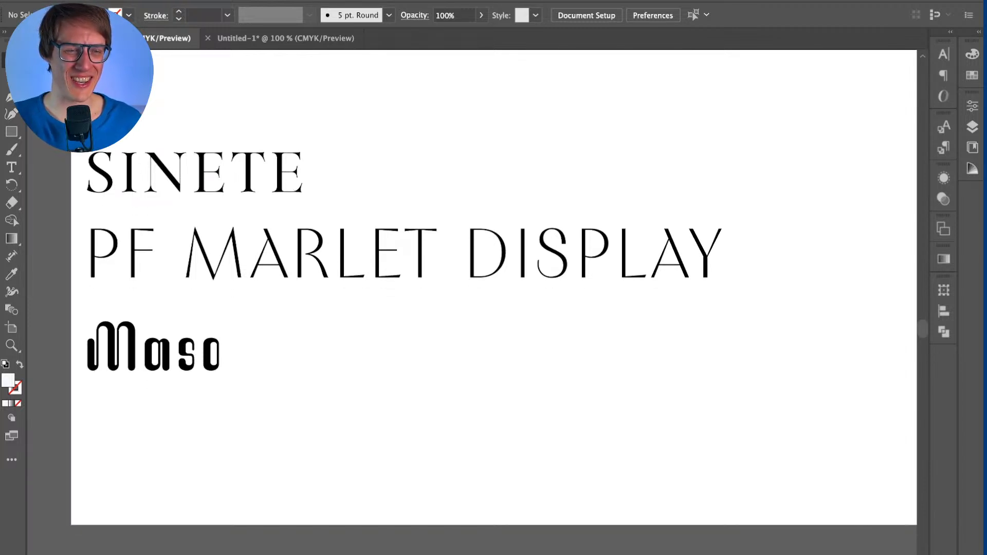
pyautogui.scroll(-3, 494, 293)
pyautogui.scroll(-12, 494, 293)
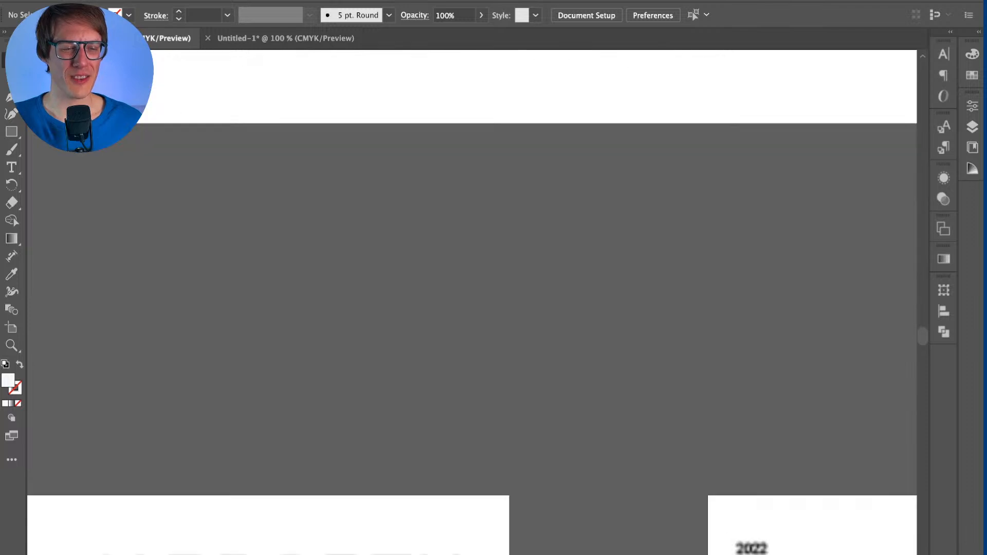
pyautogui.scroll(-2, 212, 432)
pyautogui.scroll(-4, 213, 433)
pyautogui.hscroll(-3, 213, 433)
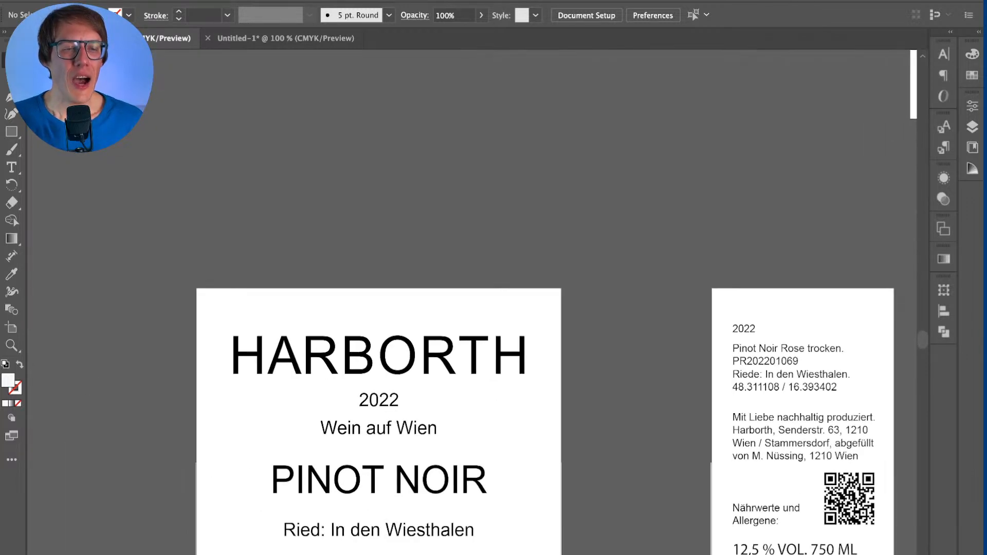
# Step: Examine the Pinot Noir front label artboard in a close view
pyautogui.scroll(-1, 556, 302)
pyautogui.hscroll(-1, 556, 303)
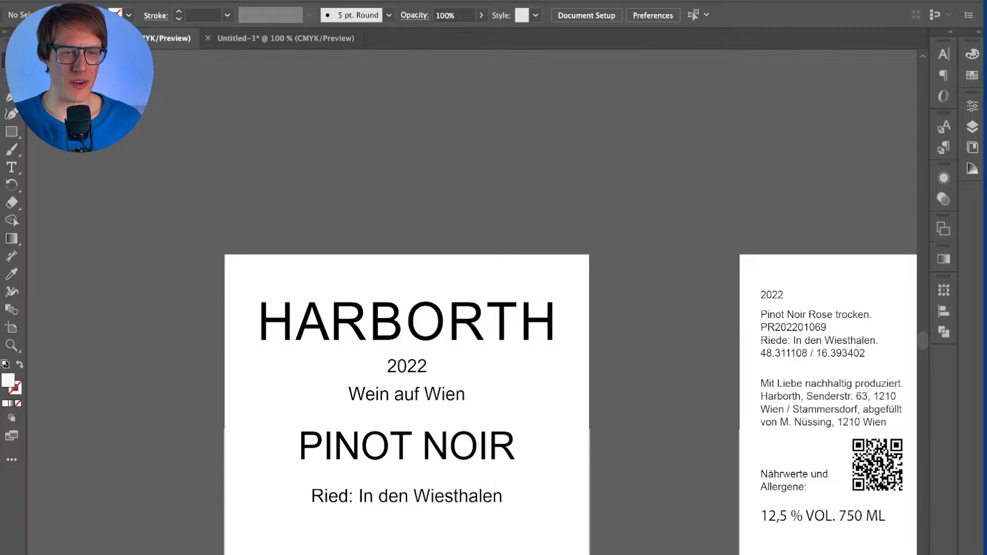
pyautogui.scroll(-2, 364, 308)
pyautogui.scroll(2, 364, 245)
pyautogui.scroll(-1, 493, 339)
pyautogui.hscroll(3, 494, 339)
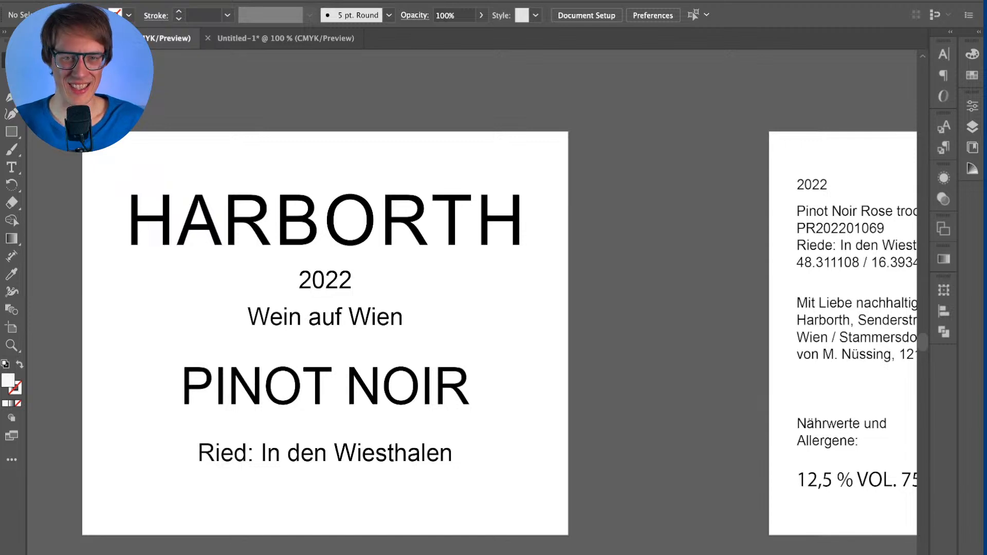
# Step: Review the front label artboards below Pinot Noir, from Neuburger through Wiener Satz to Welschriesling, ending with an overview of all labels
pyautogui.scroll(-3, 453, 452)
pyautogui.scroll(-8, 452, 360)
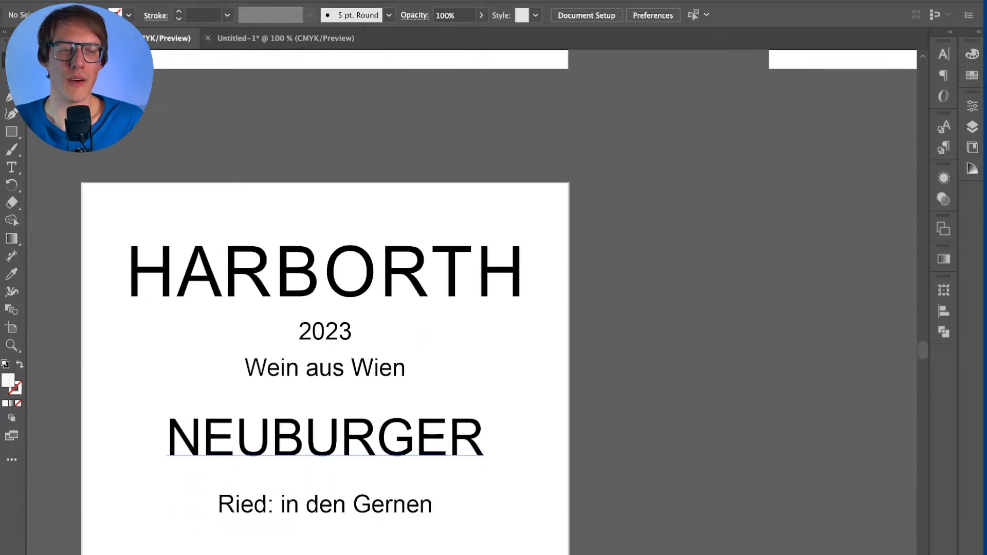
pyautogui.scroll(-9, 386, 477)
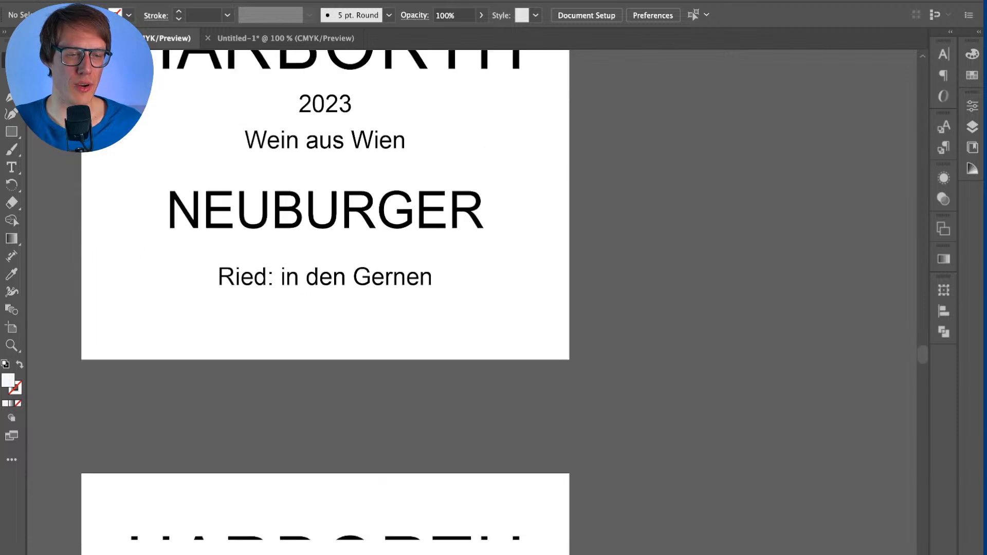
pyautogui.scroll(-17, 386, 477)
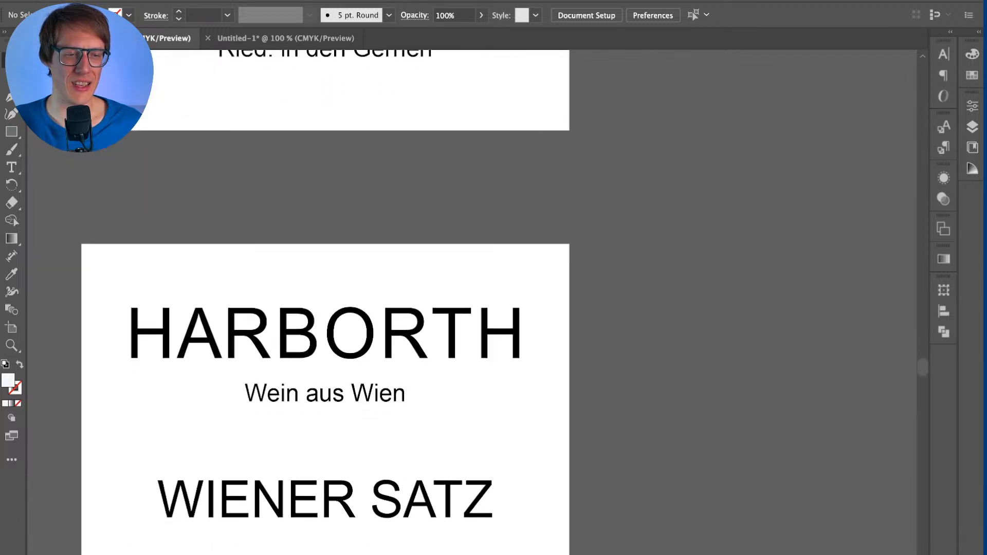
pyautogui.scroll(-4, 386, 477)
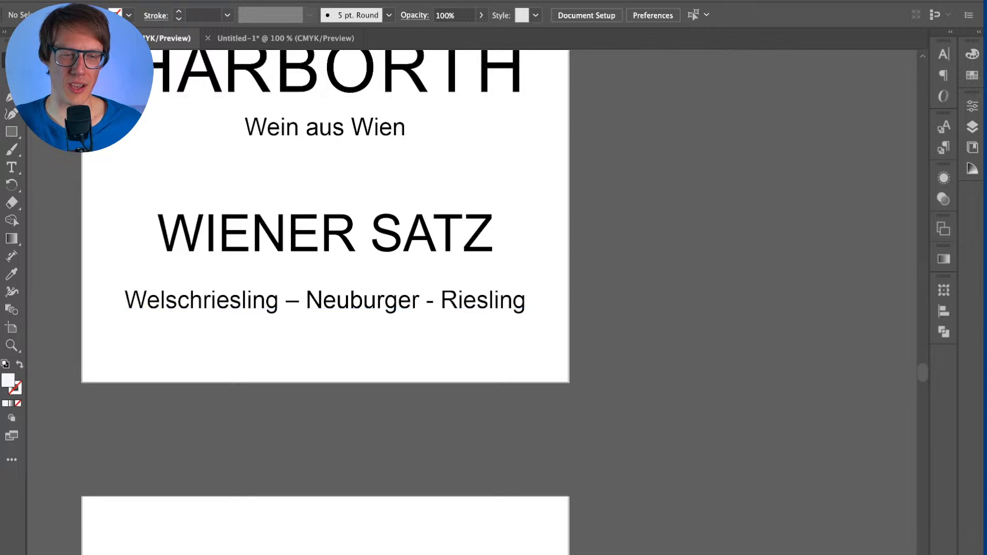
pyautogui.scroll(-8, 326, 303)
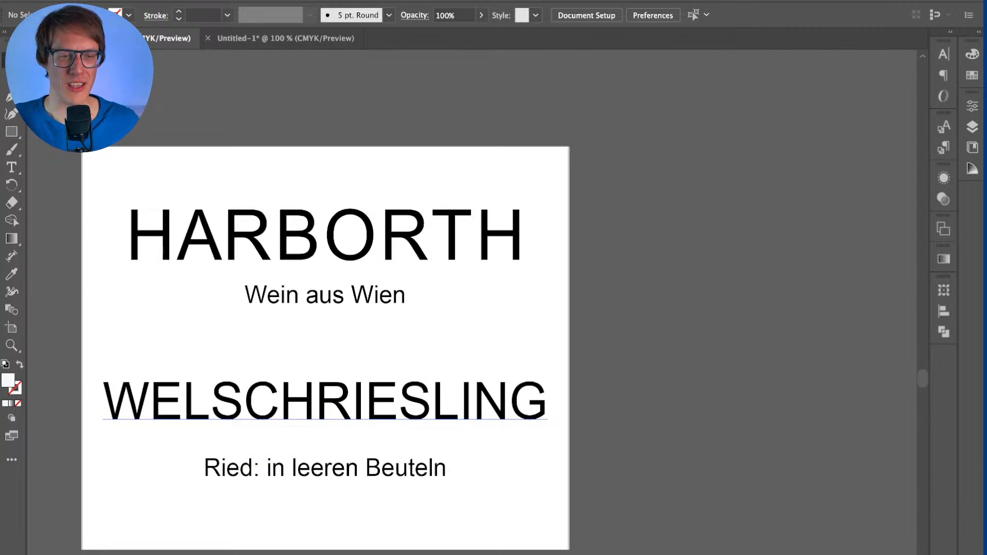
pyautogui.scroll(-8, 456, 447)
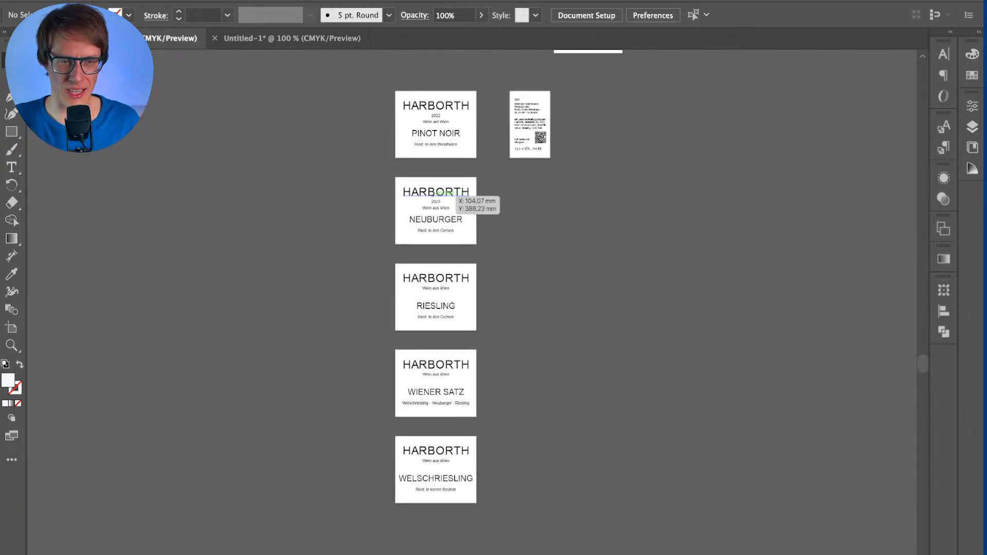
# Step: Move the Neuburger, Riesling and Wiener Satz artboards aside and place the Welschriesling artboard directly below Pinot Noir
pyautogui.hotkey('shift', 'o')
pyautogui.click(436, 193)
pyautogui.keyDown('shift'); pyautogui.click(436, 280); pyautogui.keyUp('shift')
pyautogui.keyDown('shift'); pyautogui.click(436, 383); pyautogui.keyUp('shift')
pyautogui.moveTo(476, 226); pyautogui.dragTo(178, 218)
pyautogui.click(452, 459)
pyautogui.moveTo(453, 459); pyautogui.dragTo(440, 205)
pyautogui.press('Escape')
# Step: Inspect the Welschriesling label close up and return to the Pinot Noir label above it
pyautogui.scroll(8, 440, 206)
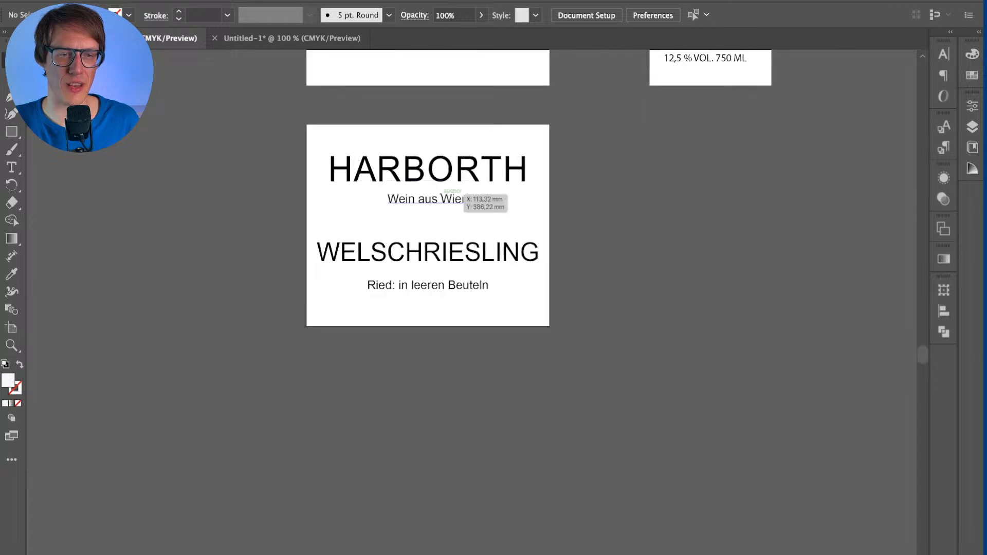
pyautogui.scroll(5, 452, 481)
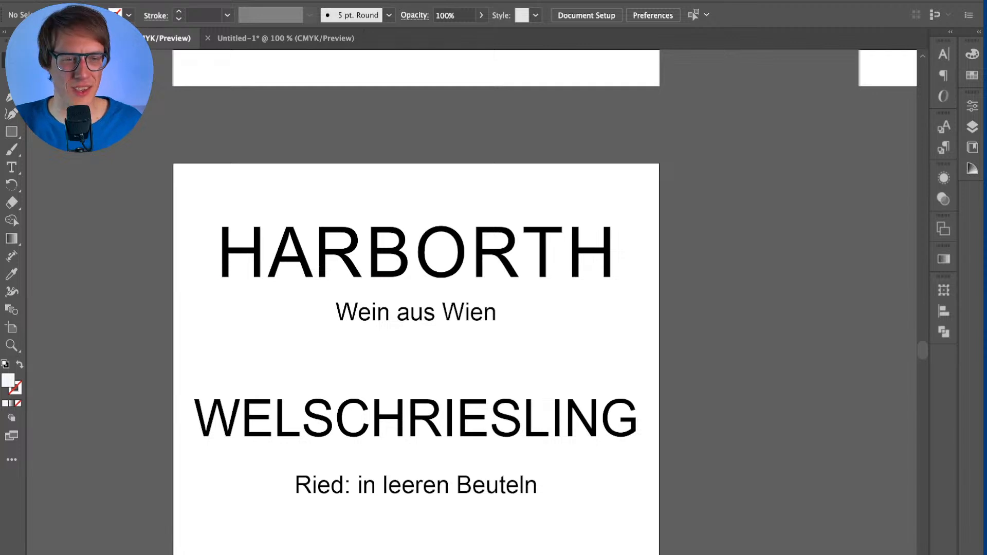
pyautogui.scroll(5, 427, 324)
pyautogui.scroll(1, 417, 191)
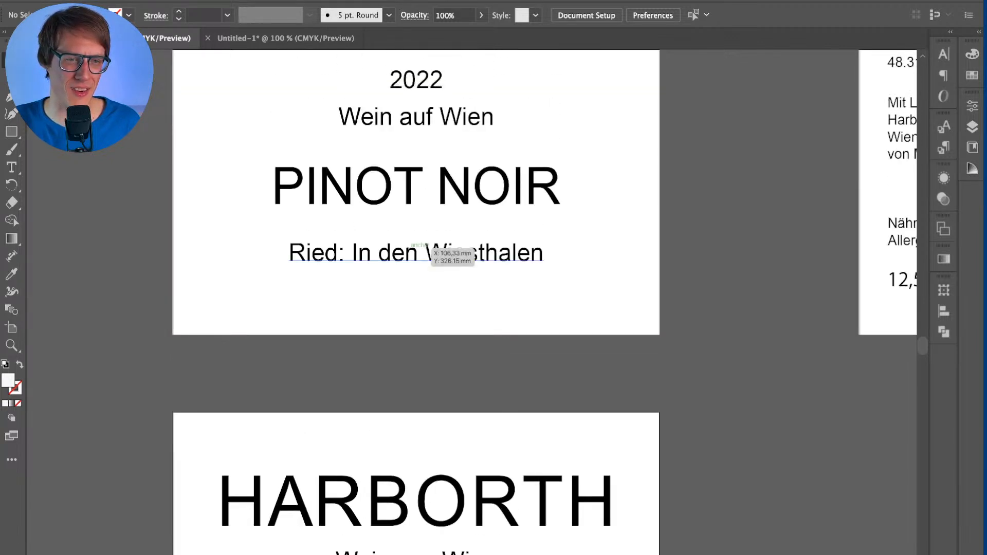
# Step: Correct the tagline on the Pinot Noir front label to read "Wein aus Wien"
pyautogui.press('t')
pyautogui.click(430, 118)
pyautogui.press('Delete')
pyautogui.write('s')
pyautogui.press('Escape')
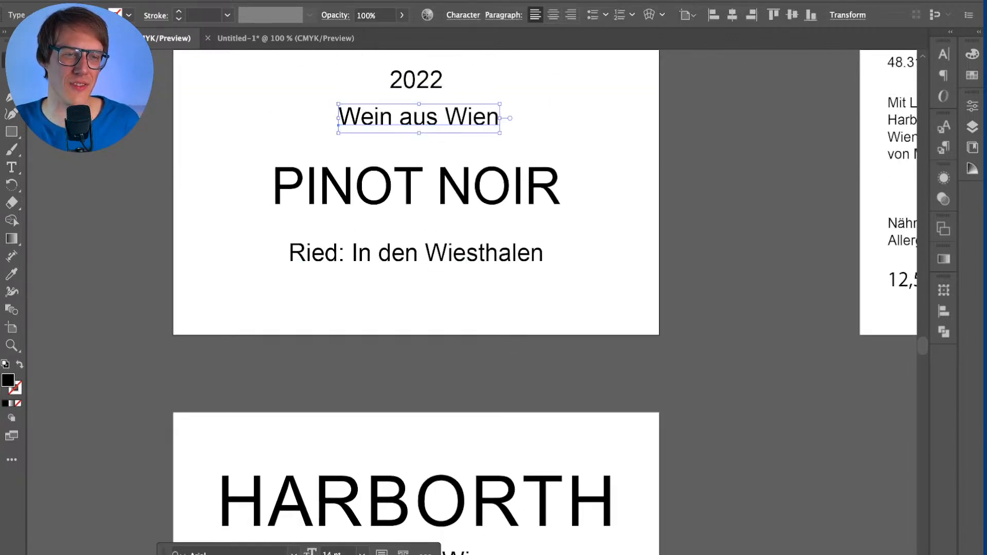
pyautogui.hotkey('ctrl', 'shift', 'a')
# Step: Review the Pinot Noir front label and the wine details, producer text and QR code on its back label
pyautogui.scroll(3, 417, 257)
pyautogui.scroll(1, 417, 257)
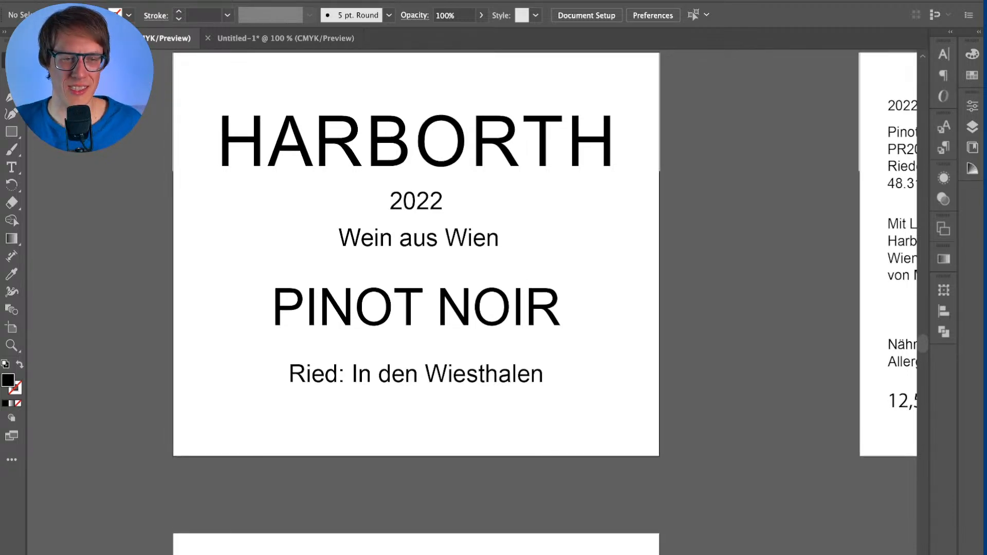
pyautogui.scroll(1, 416, 257)
pyautogui.scroll(1, 543, 232)
pyautogui.scroll(-1, 607, 245)
pyautogui.hscroll(4, 607, 244)
pyautogui.scroll(1, 607, 244)
pyautogui.hscroll(2, 607, 245)
pyautogui.hscroll(2, 437, 313)
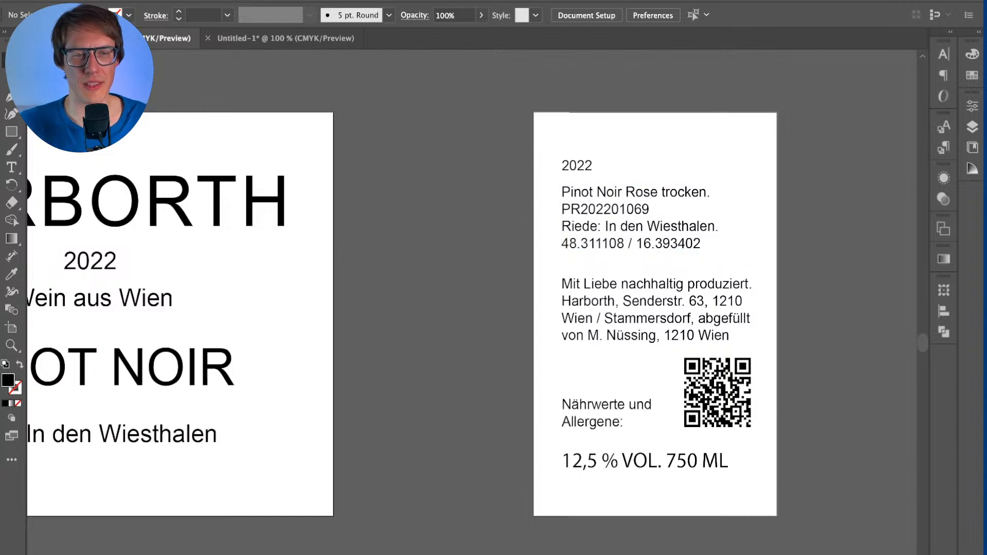
pyautogui.tripleClick(605, 210)
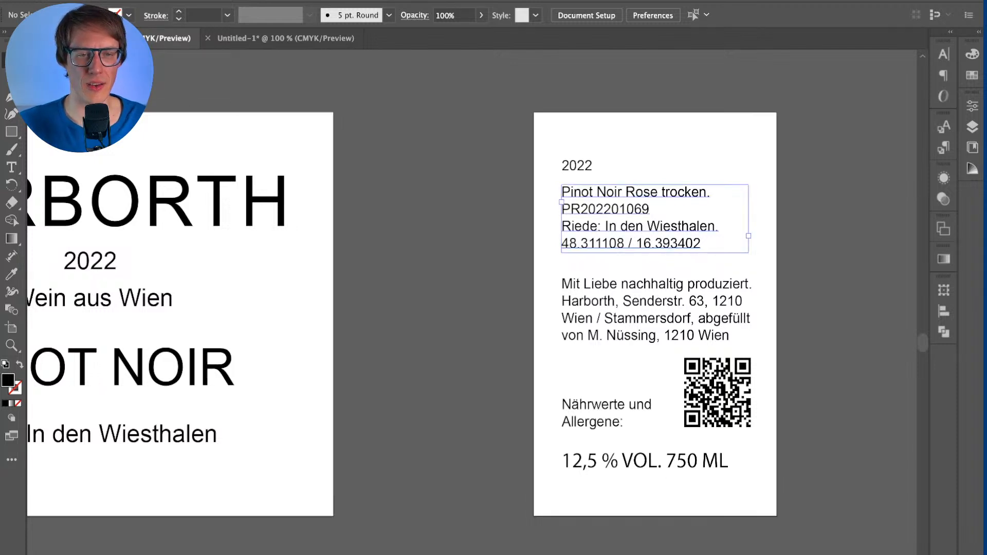
pyautogui.click(605, 210)
pyautogui.press('Escape')
pyautogui.press('super+shift+a')
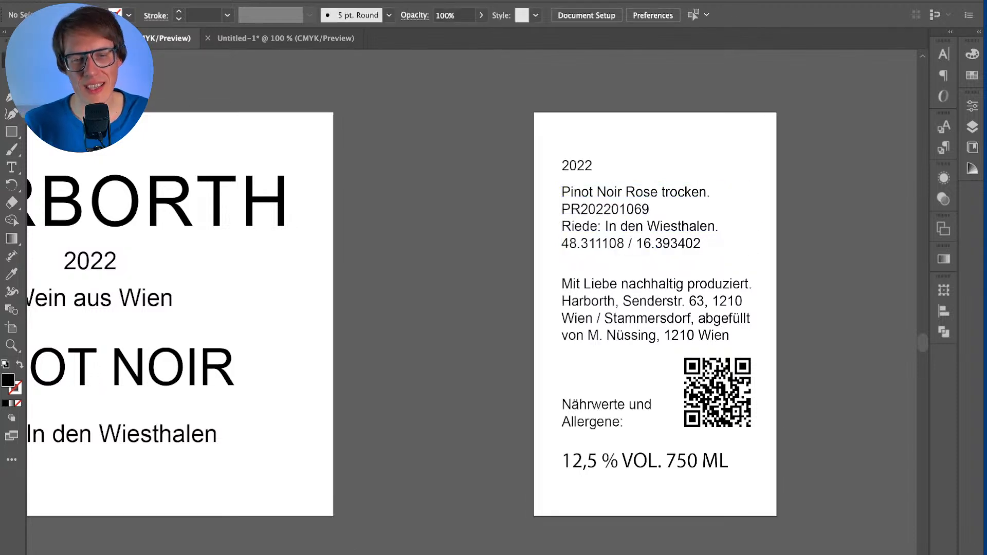
# Step: Compare the Pinot Noir front and back labels side by side, together with the Welschriesling label below
pyautogui.scroll(-2, 492, 453)
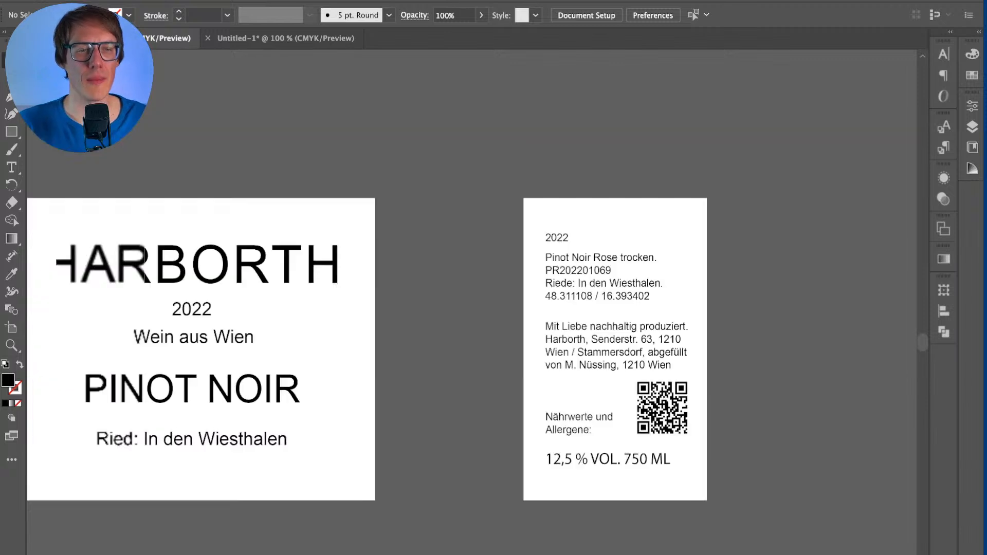
pyautogui.hscroll(-3, 472, 302)
pyautogui.scroll(-1, 472, 302)
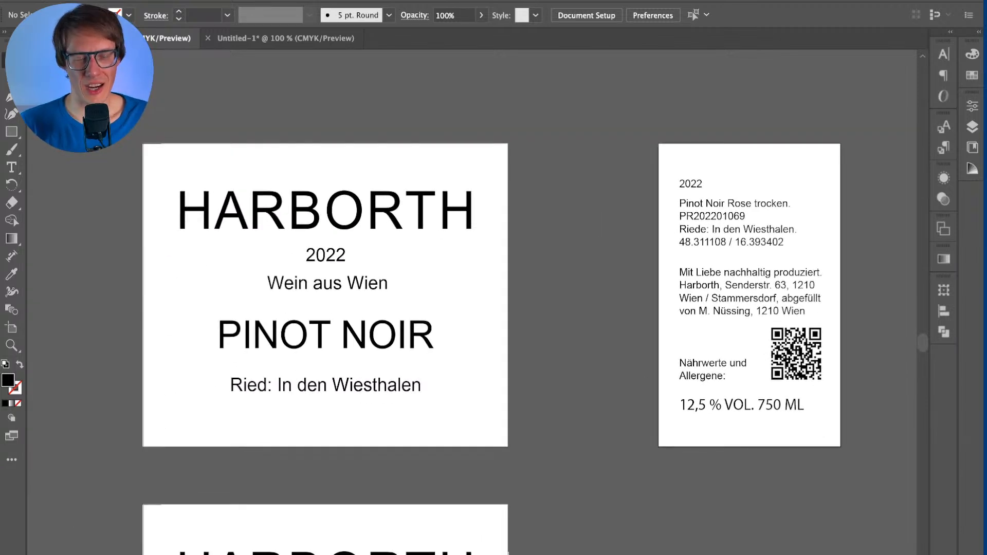
pyautogui.scroll(-2, 472, 301)
pyautogui.hscroll(4, 472, 301)
pyautogui.scroll(-2, 472, 302)
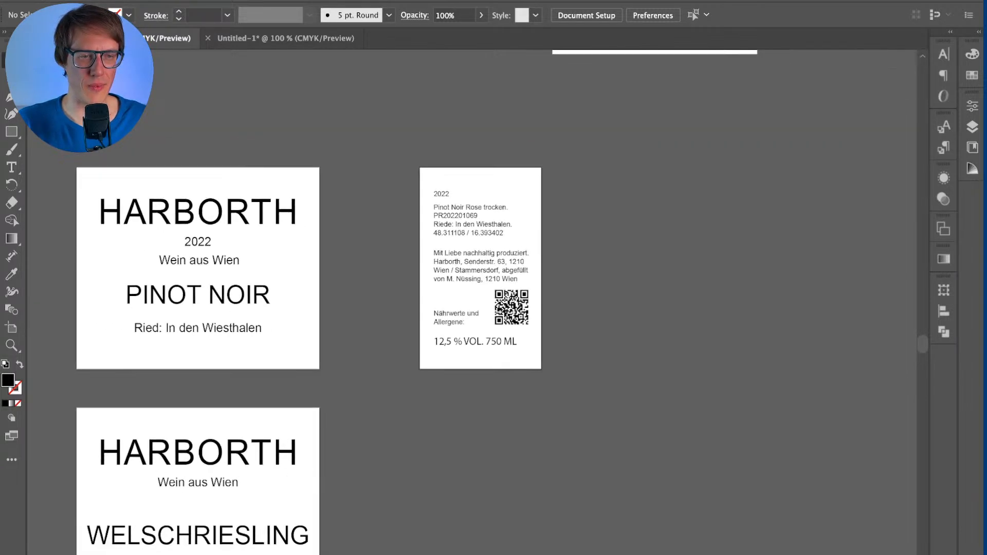
pyautogui.hotkey('shift', 'o')
pyautogui.press('Escape')
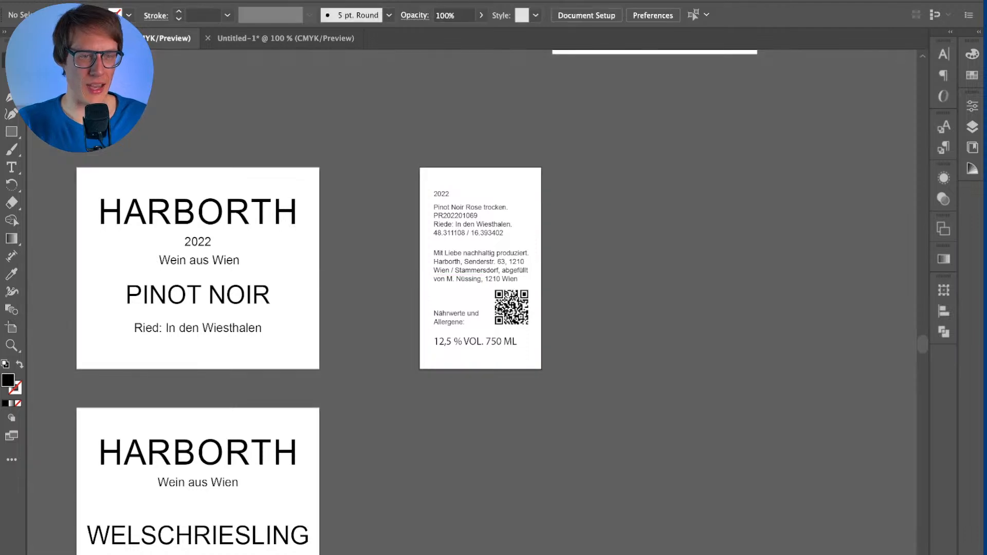
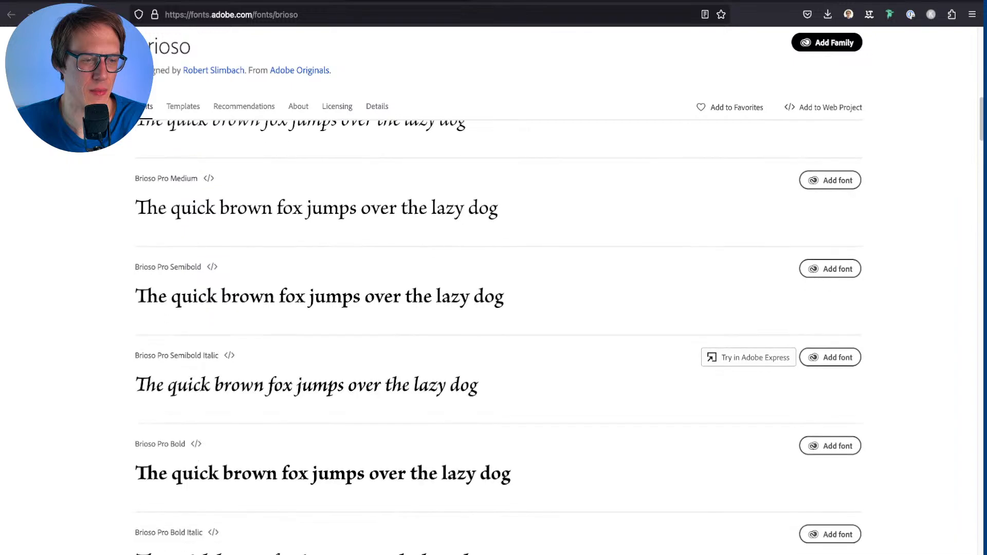
# Step: Switch to the browser and look through the Brioso family's styles on Adobe Fonts
pyautogui.scroll(-5, 493, 416)
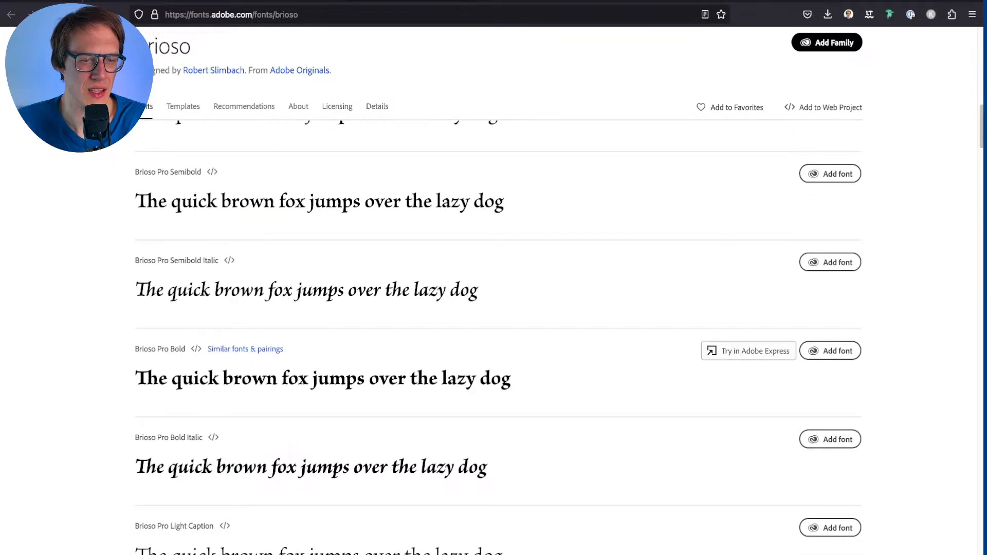
pyautogui.scroll(-15, 494, 339)
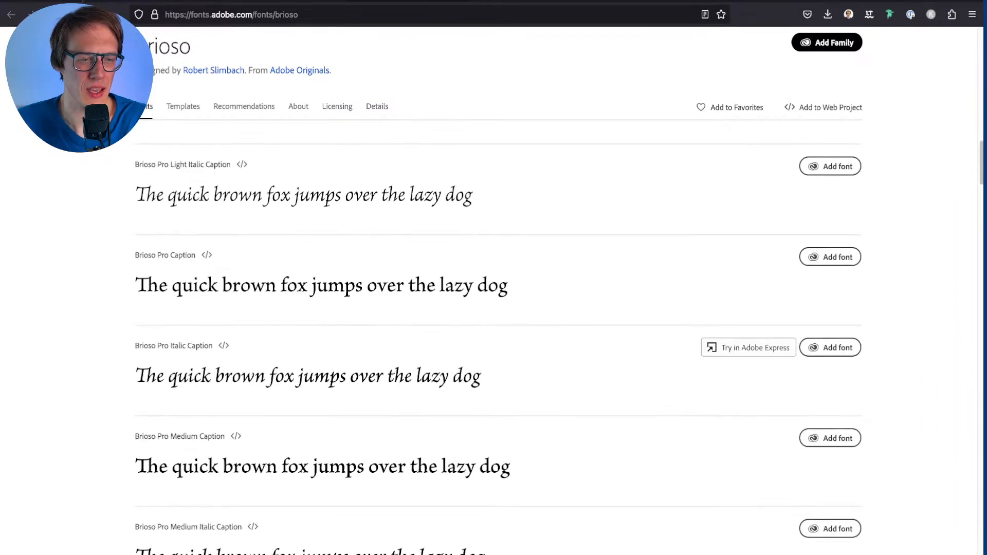
pyautogui.scroll(20, 494, 339)
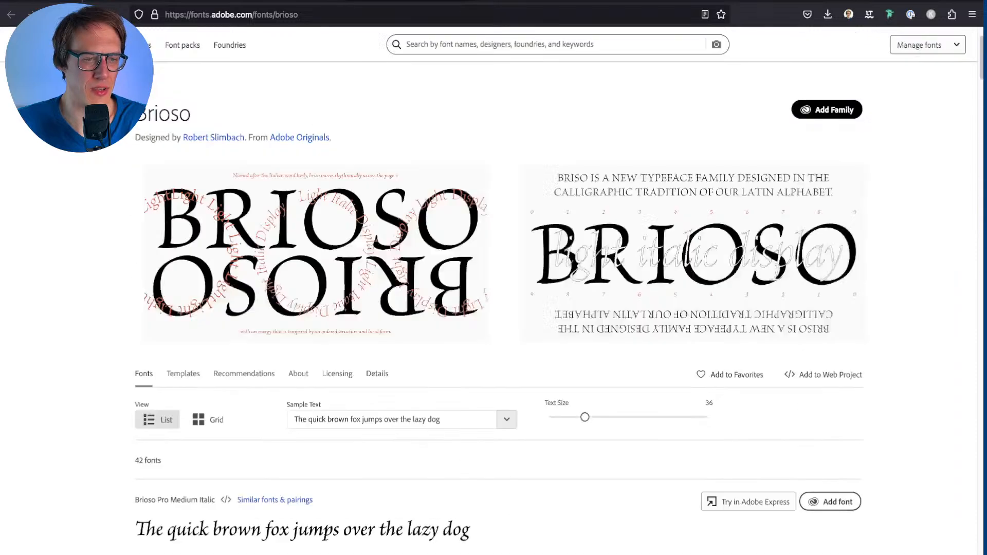
pyautogui.scroll(-1, 494, 339)
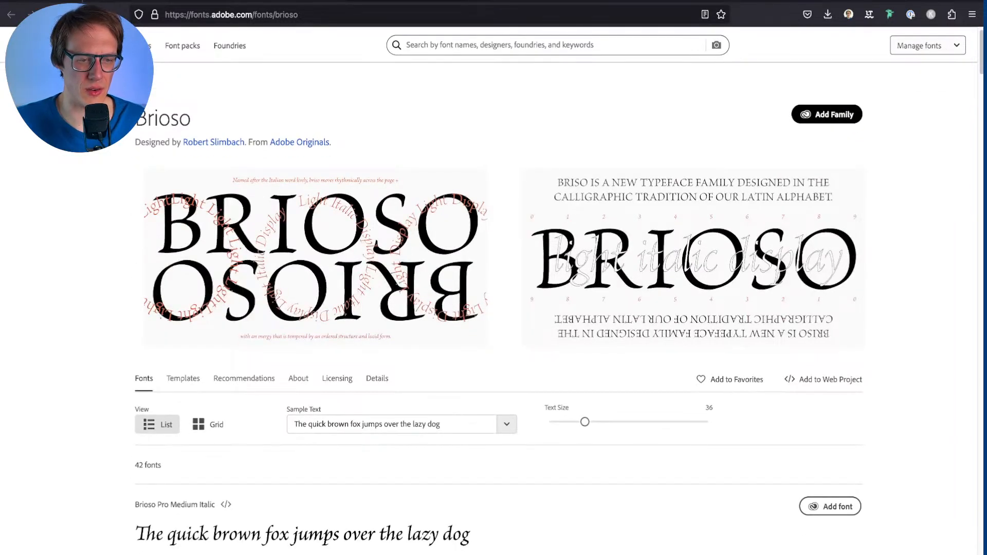
# Step: Preview the Brioso styles with the sample text "Pinot Noir Welschriesling PINOT NOIR" at text size 68
pyautogui.click(367, 424)
pyautogui.hotkey('alt', 'Left')
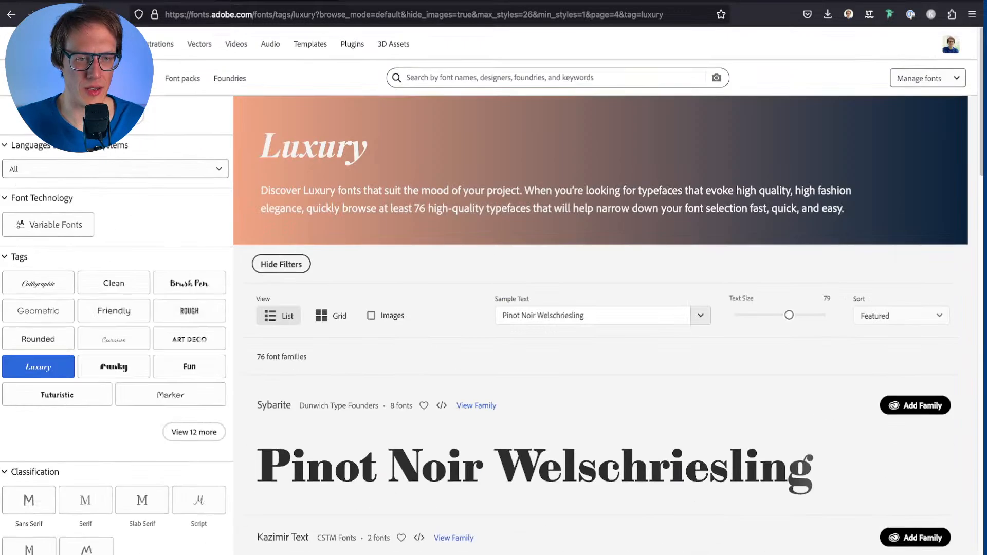
pyautogui.click(591, 315)
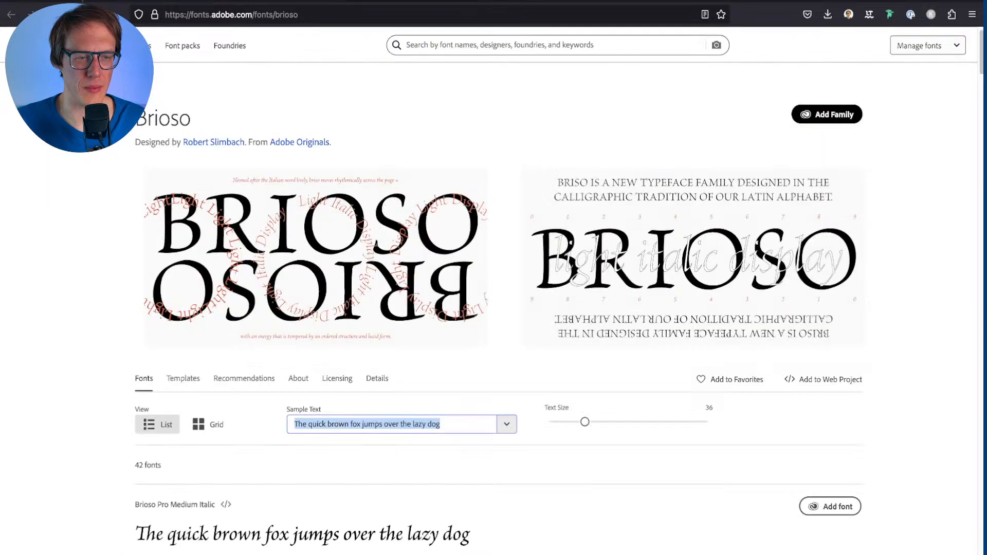
pyautogui.write('Pinot Noir Welschriesling')
pyautogui.moveTo(585, 422); pyautogui.dragTo(630, 422)
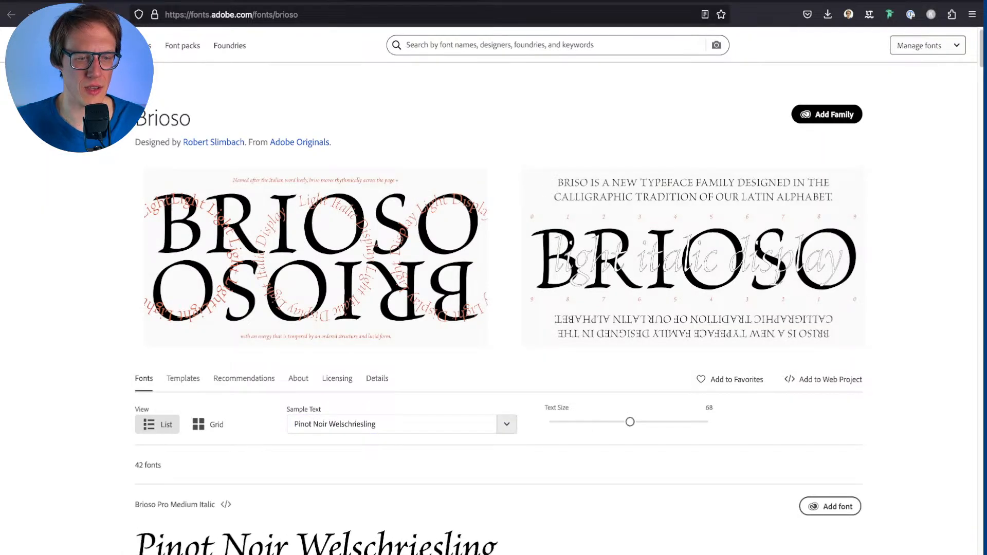
pyautogui.click(375, 424)
pyautogui.write('PINOT NOIR')
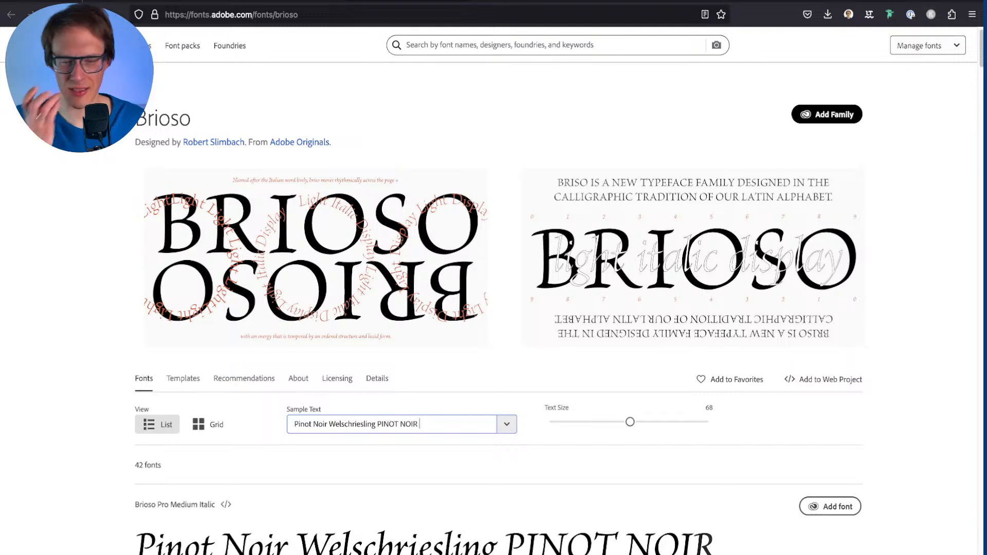
# Step: Compare the wine names across the Brioso Pro text, Caption and Display styles, in upright and italic versions
pyautogui.scroll(-1, 555, 290)
pyautogui.scroll(-10, 555, 290)
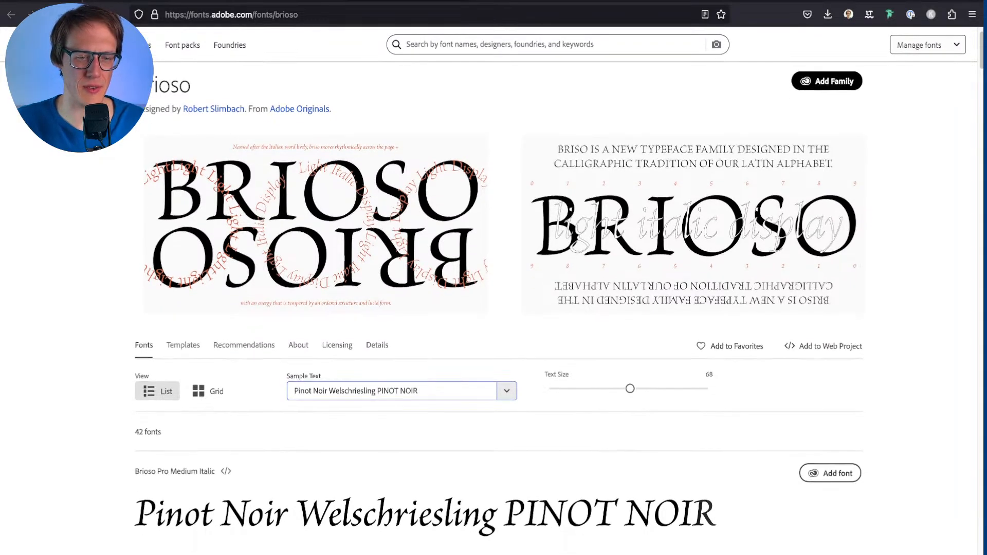
pyautogui.scroll(-4, 555, 509)
pyautogui.scroll(-5, 555, 509)
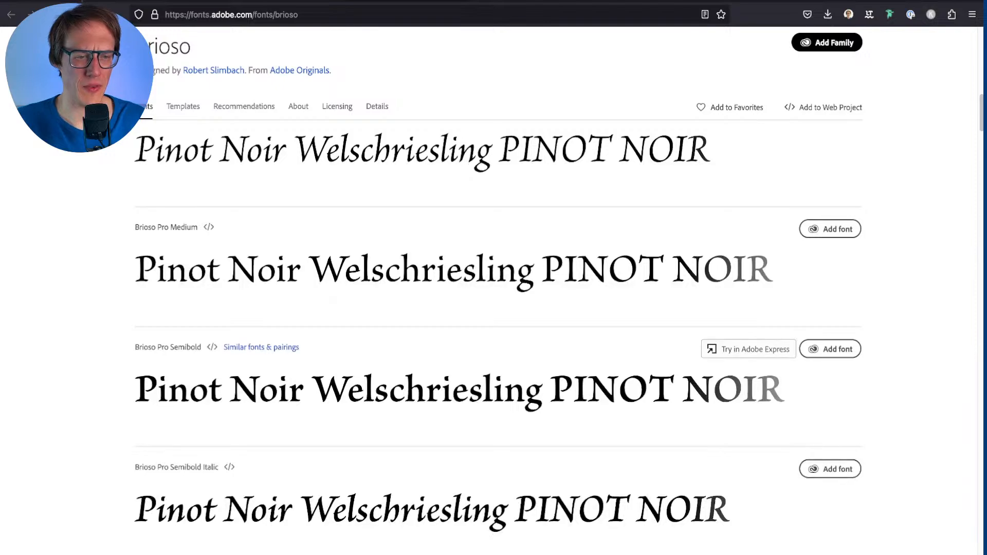
pyautogui.scroll(-8, 555, 360)
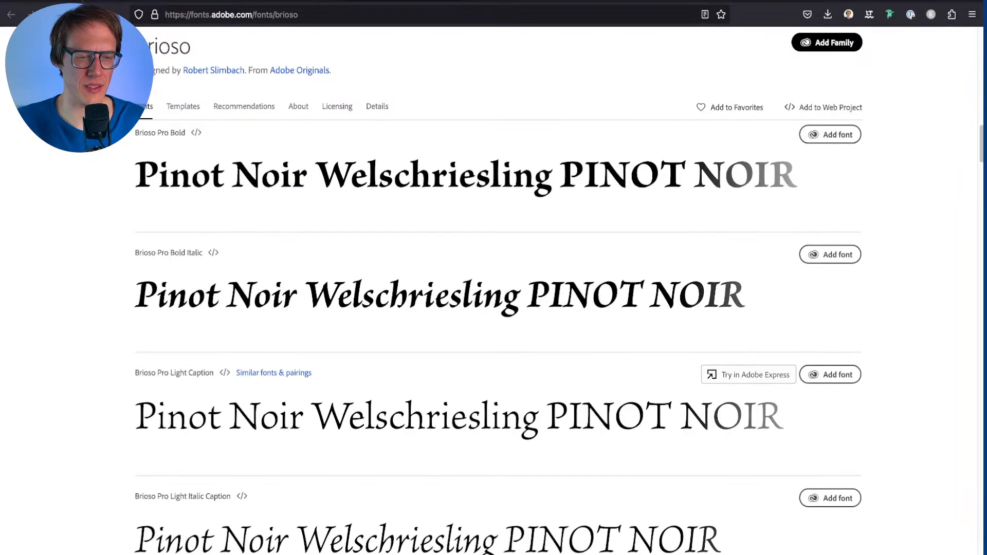
pyautogui.scroll(-7, 556, 360)
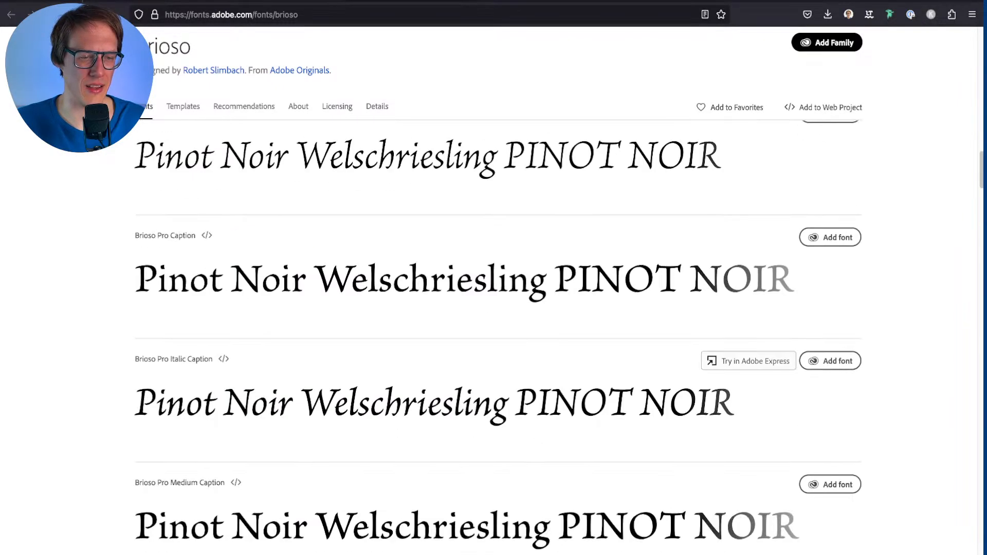
pyautogui.scroll(-5, 555, 360)
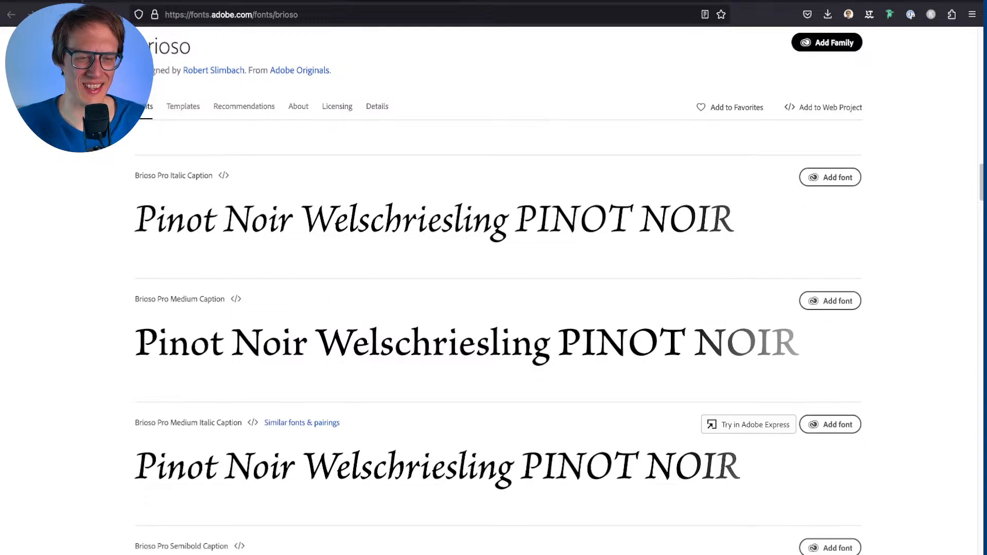
pyautogui.scroll(-4, 555, 359)
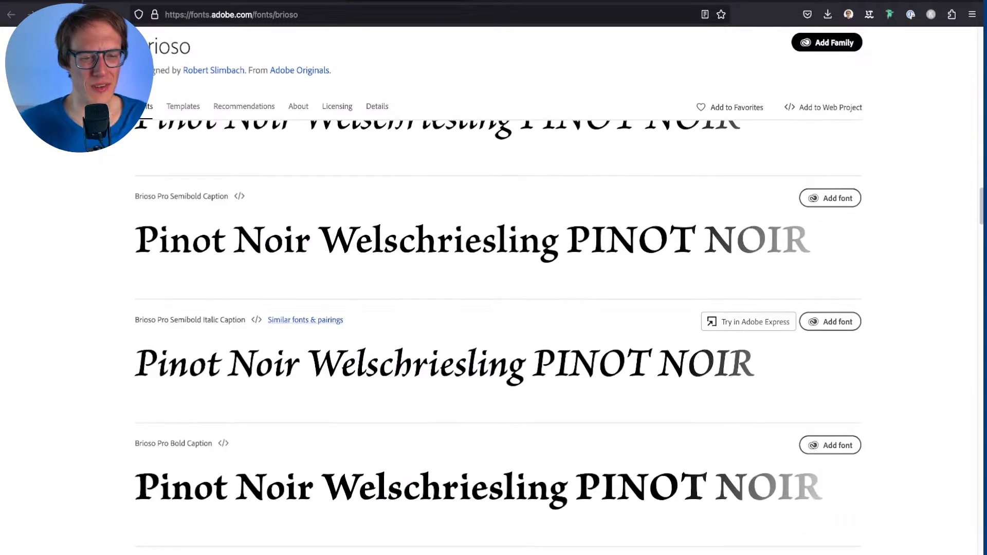
pyautogui.scroll(-4, 555, 360)
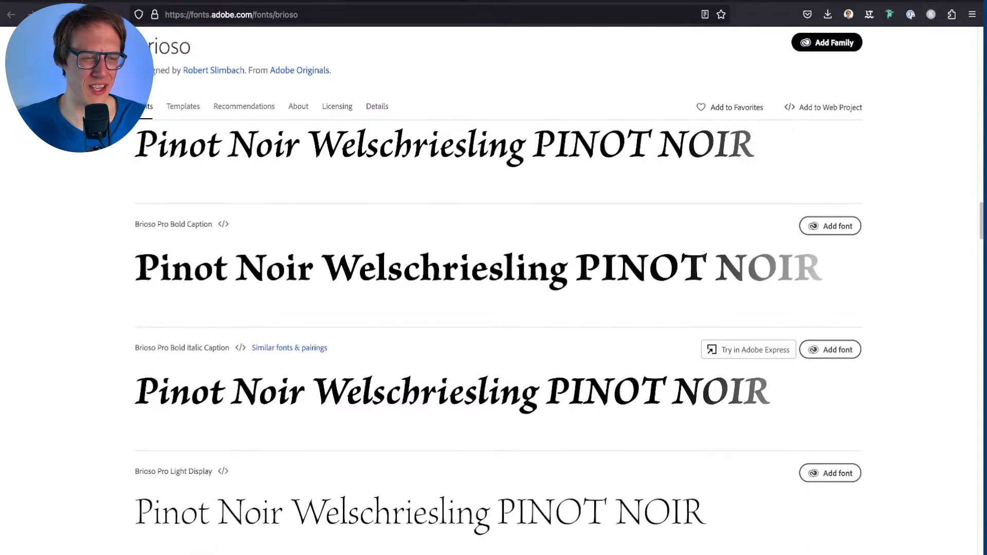
pyautogui.scroll(-3, 556, 360)
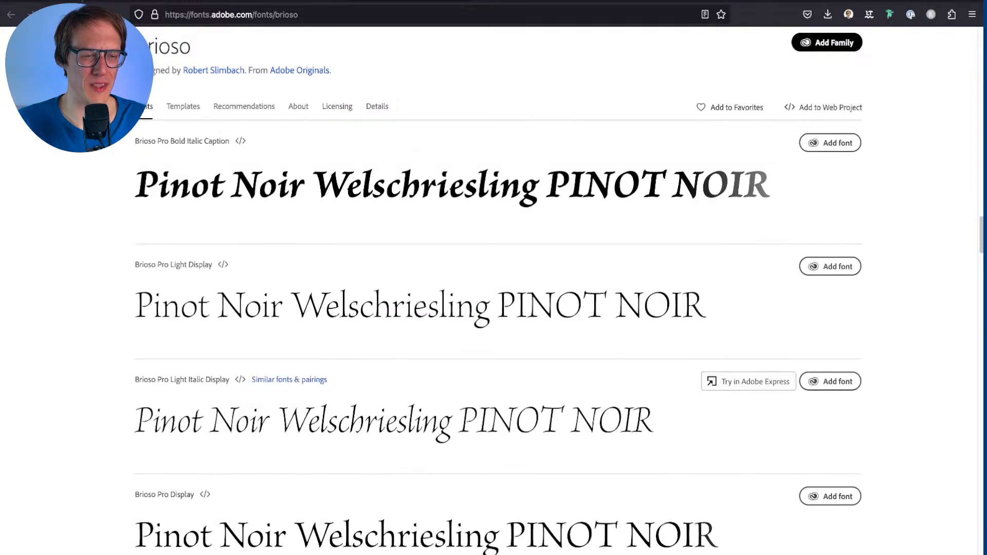
pyautogui.scroll(-3, 498, 337)
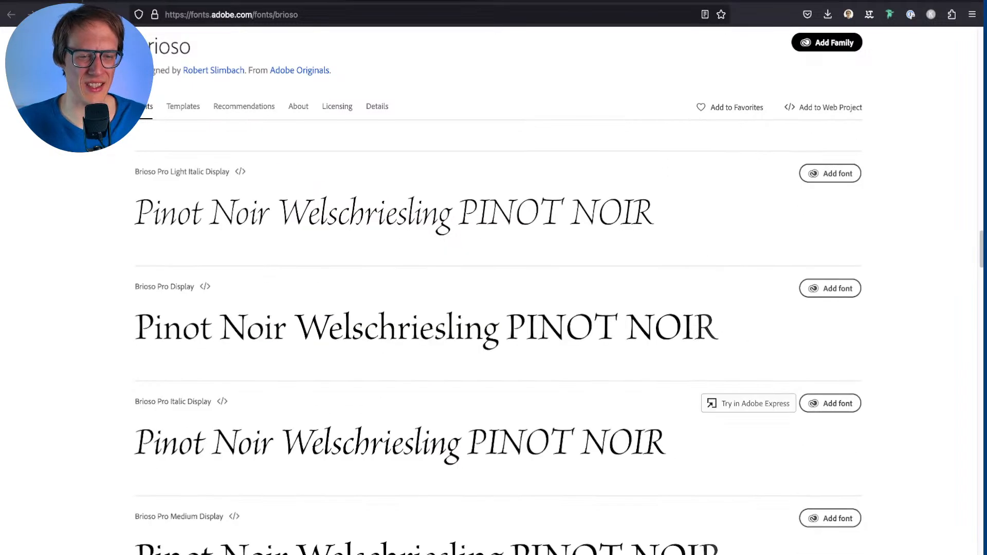
pyautogui.scroll(-6, 497, 337)
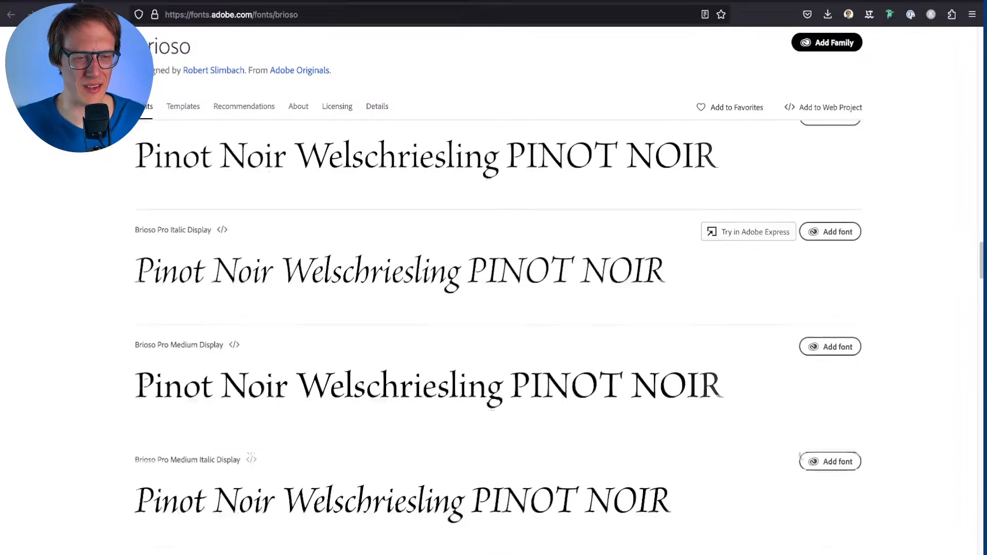
pyautogui.scroll(-5, 497, 337)
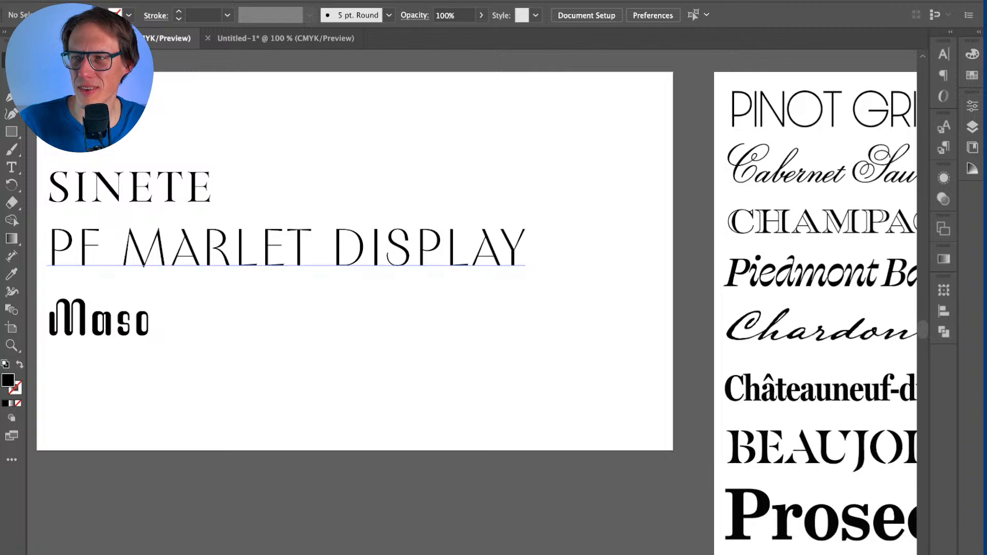
# Step: Switch to Illustrator and inspect the PF Marlet Display sample among the collected typeface candidates and wine font examples
pyautogui.click(143, 265)
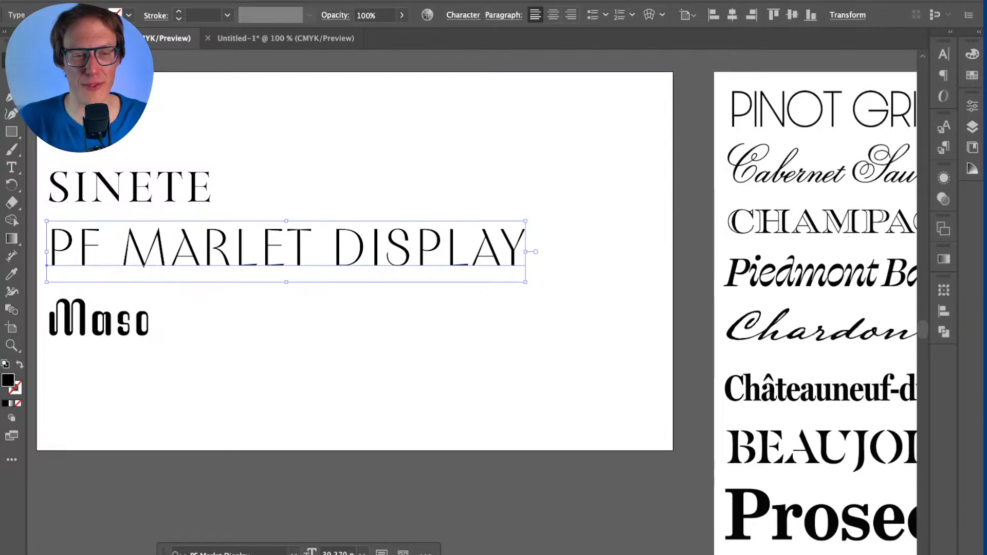
pyautogui.hscroll(-2, 472, 302)
pyautogui.scroll(-3, 365, 387)
pyautogui.scroll(-8, 365, 387)
pyautogui.hscroll(5, 364, 388)
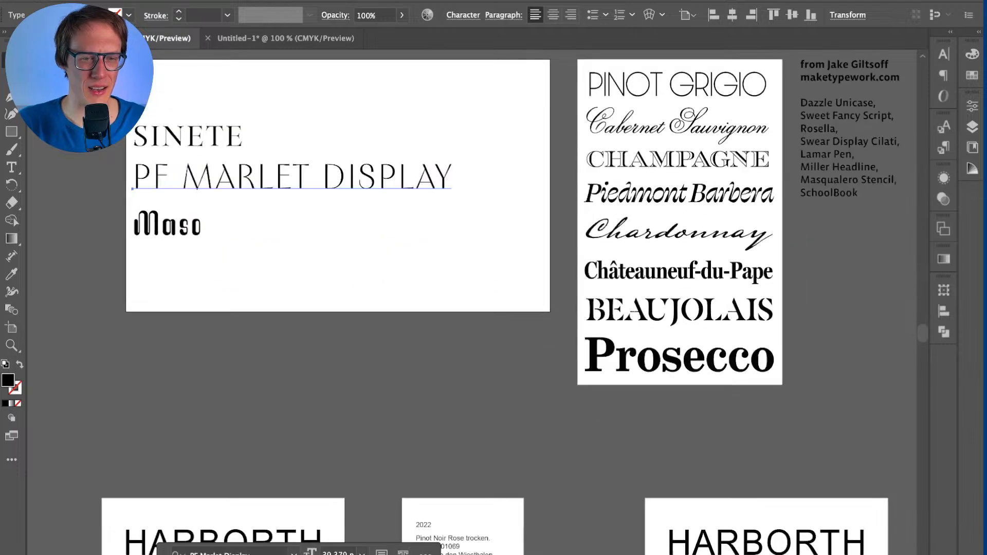
pyautogui.scroll(7, 365, 388)
pyautogui.hscroll(-4, 364, 387)
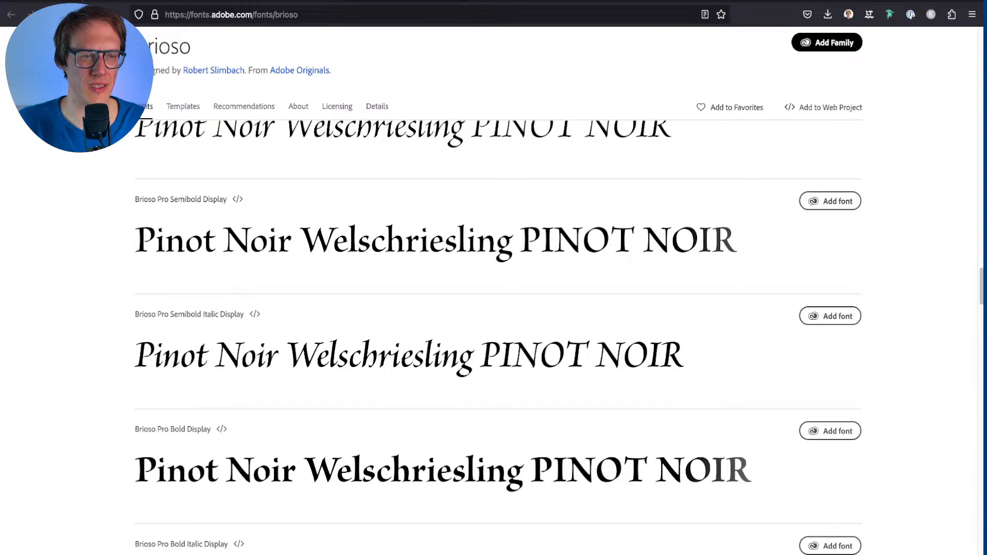
# Step: Switch to the browser, open the Sinete font page on Adobe Fonts and advance its preview images
pyautogui.press('super+l')
pyautogui.press('Right')
pyautogui.hotkey('alt', 'shift', 'Left')
pyautogui.write('s')
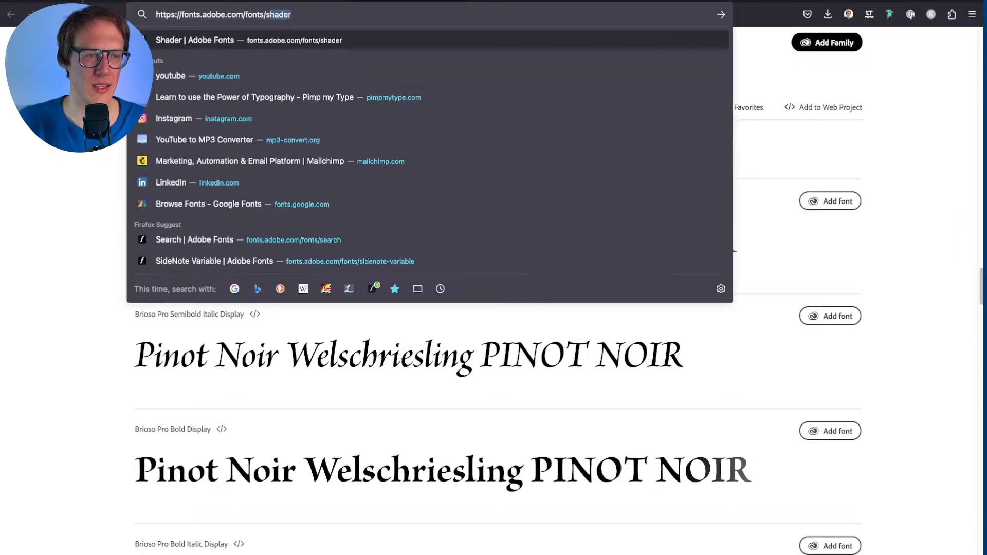
pyautogui.write('in')
pyautogui.press('Return')
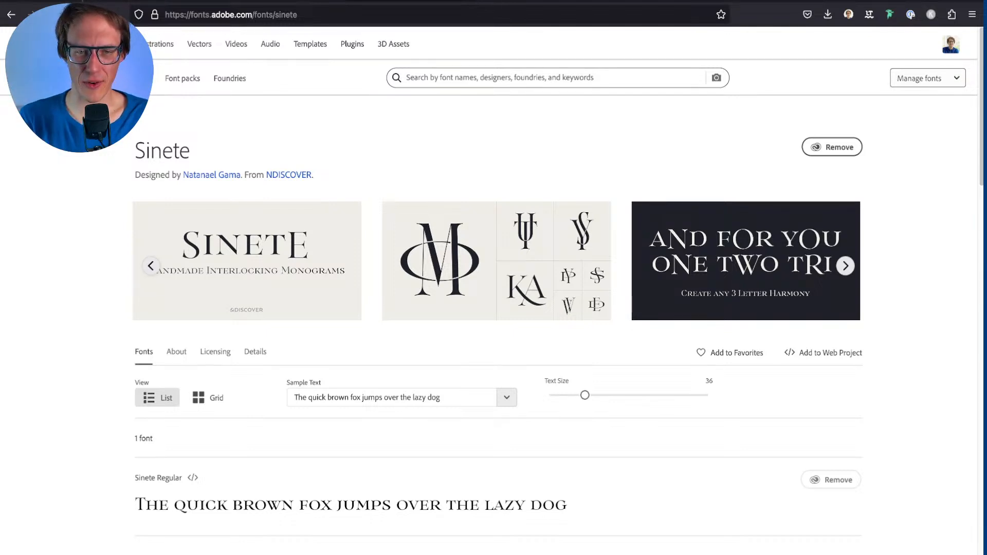
pyautogui.click(845, 266)
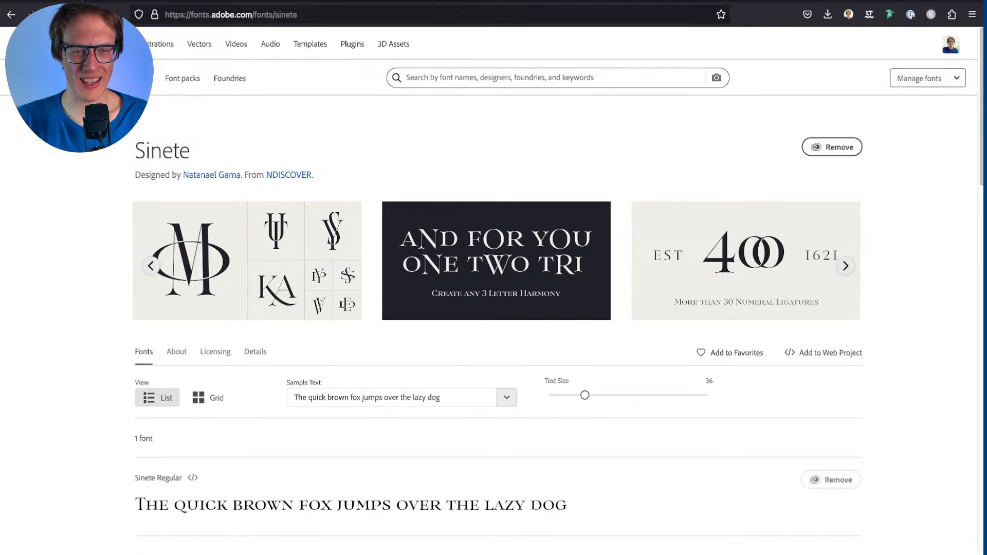
# Step: Browse the remaining Sinete preview images, then switch to Illustrator and examine the WINE & DESIGN heading's letterforms up close
pyautogui.click(845, 266)
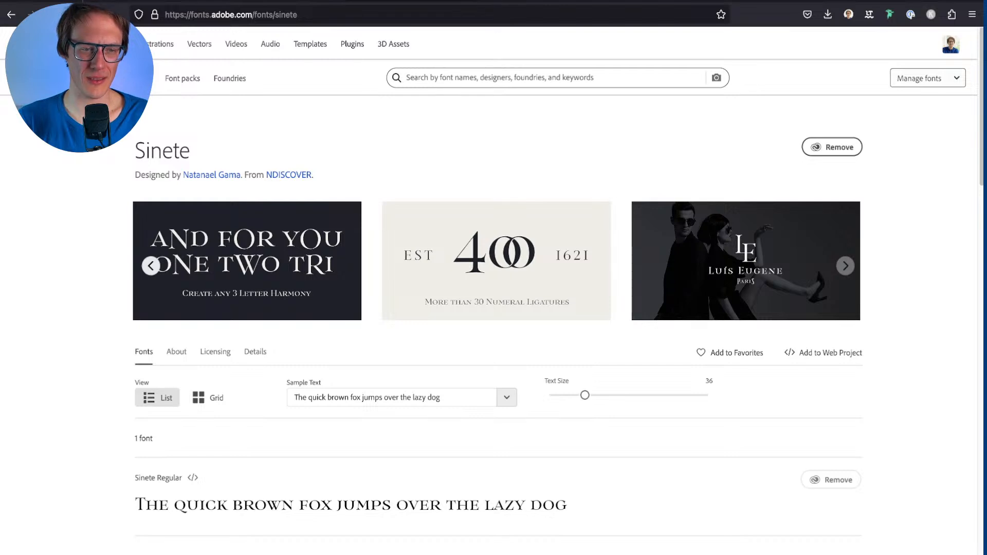
pyautogui.click(151, 266)
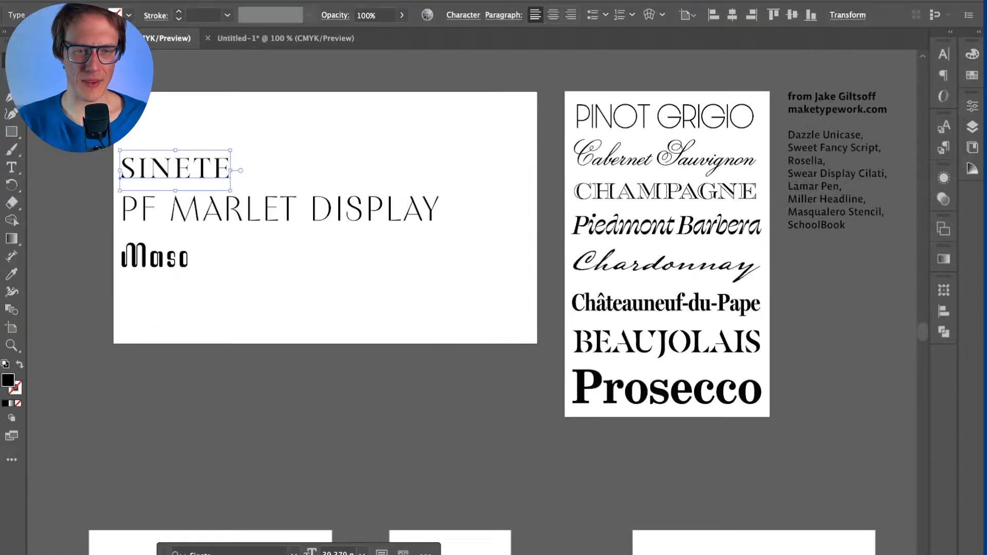
pyautogui.scroll(15, 514, 304)
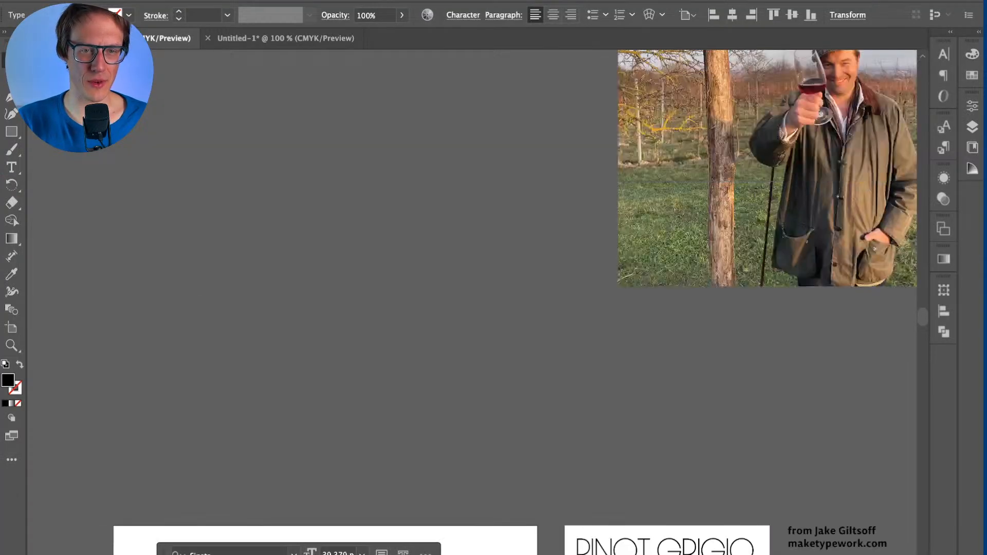
pyautogui.scroll(5, 308, 206)
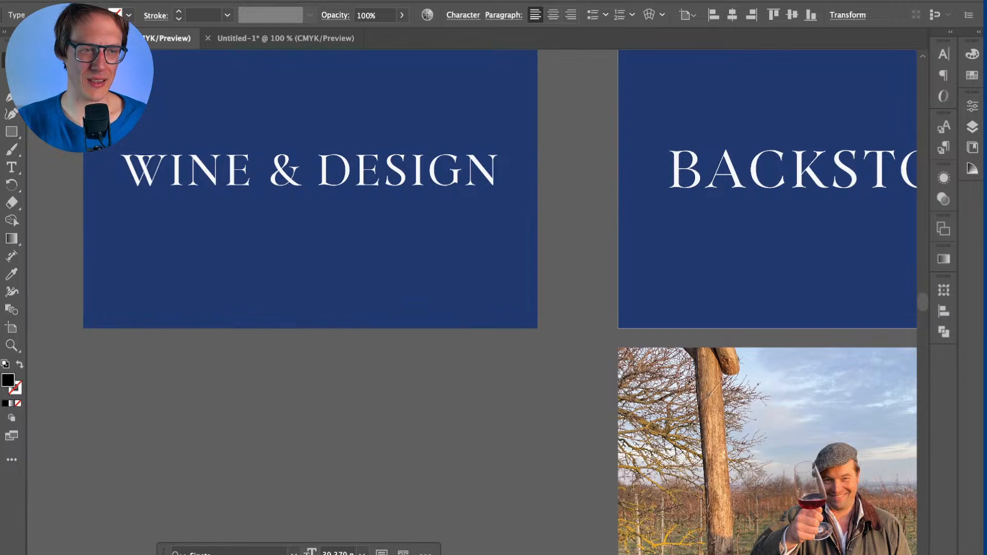
pyautogui.scroll(6, 186, 148)
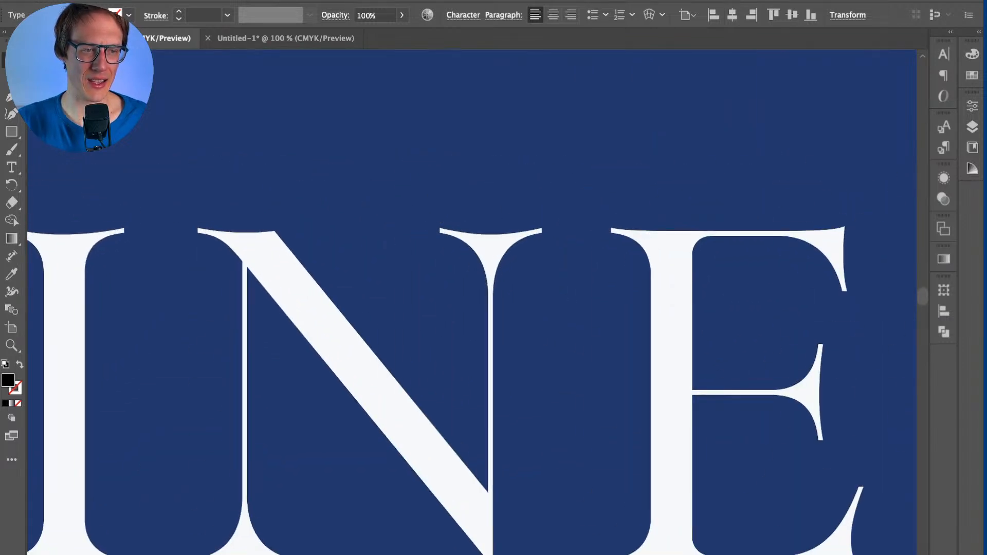
pyautogui.scroll(-2, 186, 147)
pyautogui.scroll(-1, 177, 148)
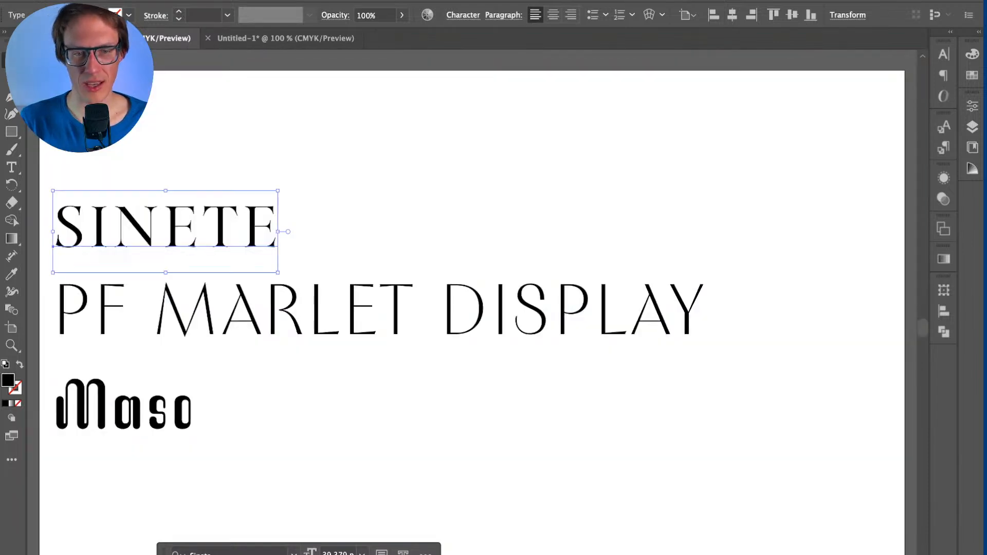
# Step: Change the HARBORTH title on the separate Pinot Noir label copy to the Sinete typeface
pyautogui.scroll(-5, 463, 308)
pyautogui.scroll(-5, 472, 302)
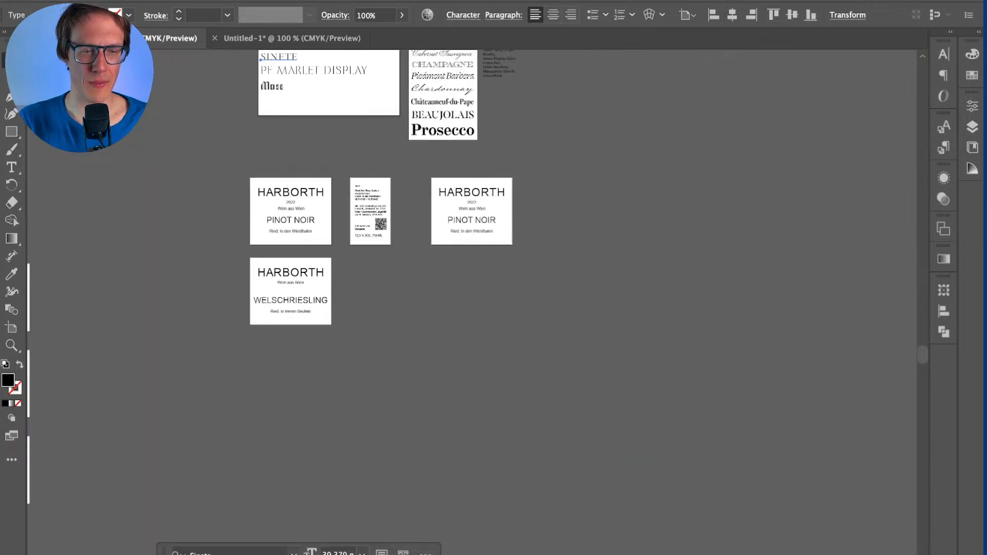
pyautogui.hscroll(-1, 472, 302)
pyautogui.scroll(2, 472, 302)
pyautogui.click(196, 119)
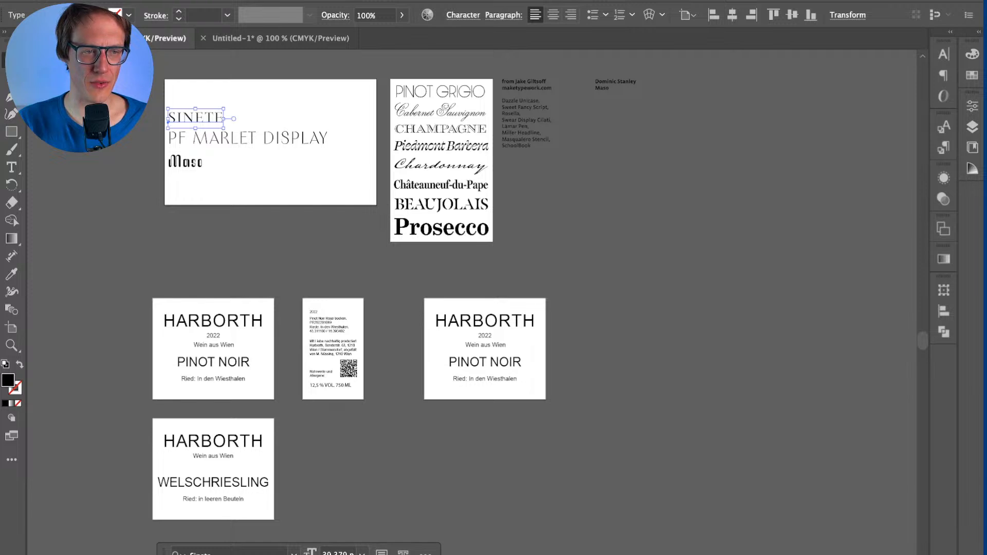
pyautogui.scroll(3, 476, 376)
pyautogui.click(493, 266)
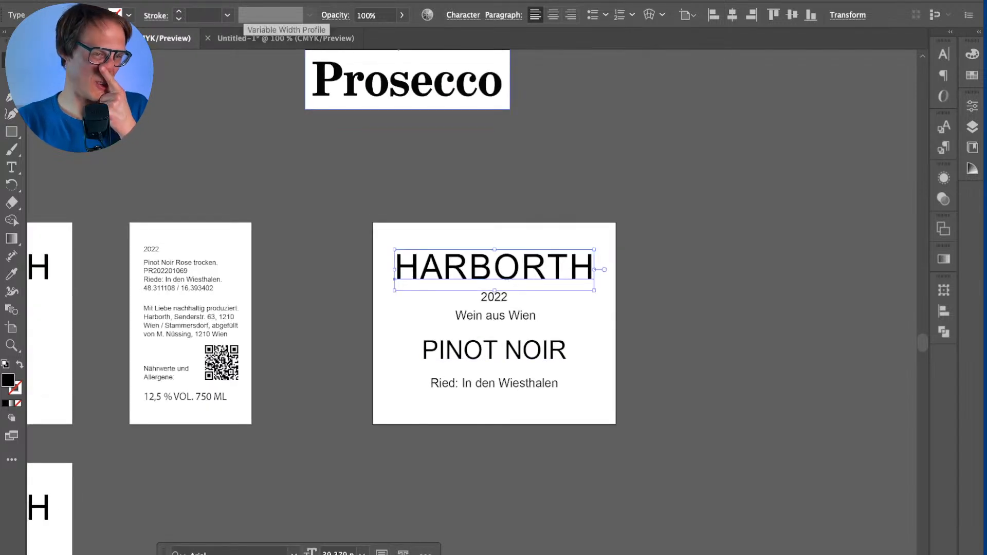
pyautogui.click(226, 552)
pyautogui.write('Sine')
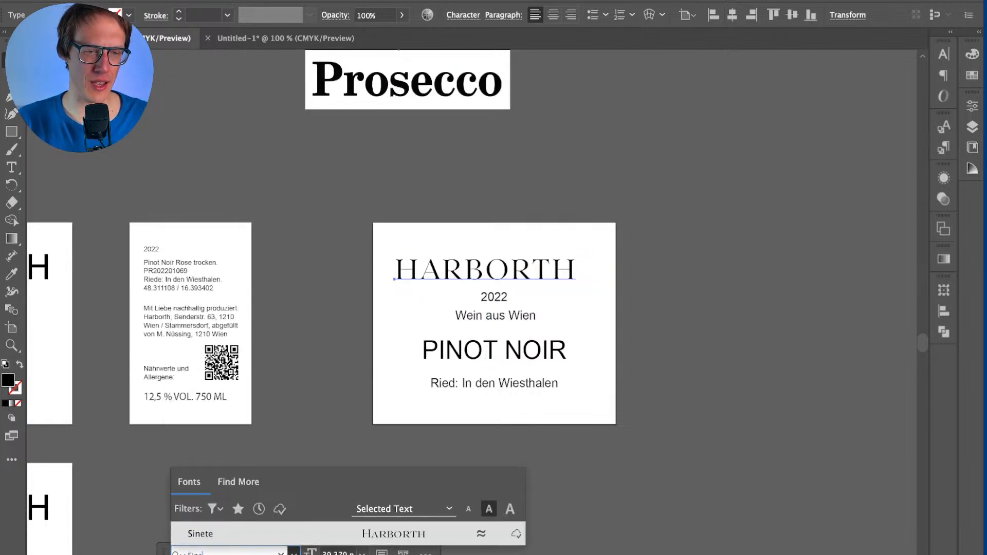
pyautogui.press('Return')
pyautogui.press('super+shift+a')
pyautogui.scroll(2, 574, 338)
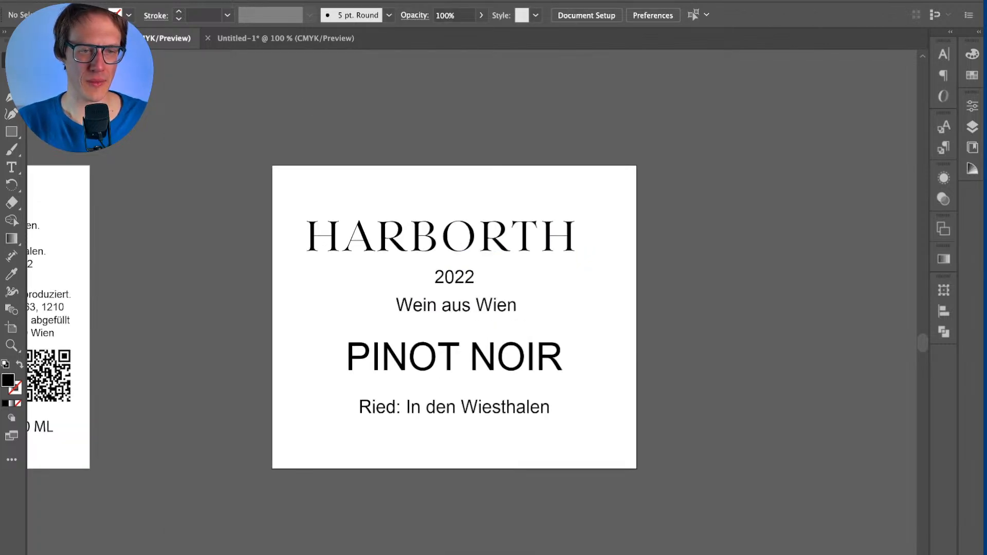
pyautogui.scroll(1, 416, 309)
pyautogui.hscroll(-1, 416, 309)
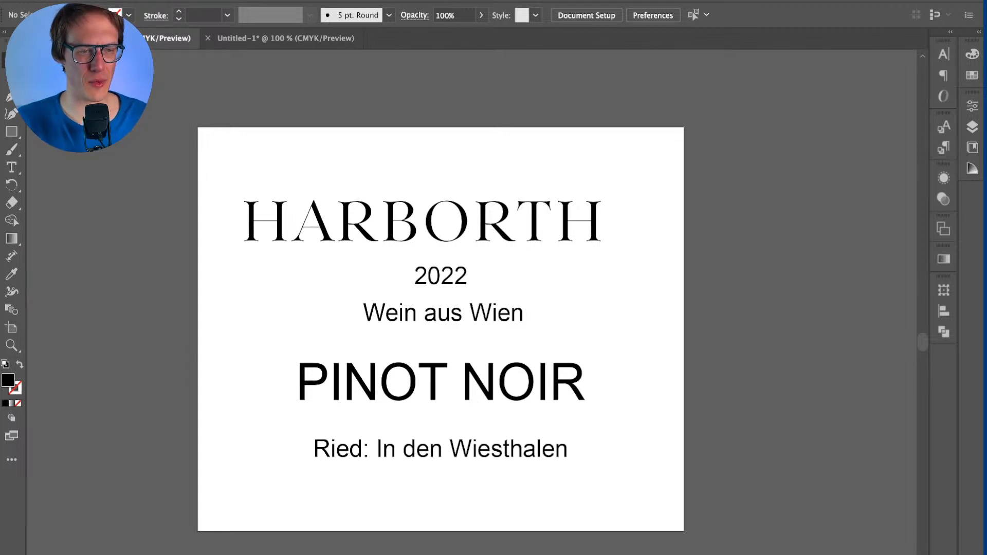
# Step: Fine-tune the kerning between individual letters of the HARBORTH title, starting with the gap between H and A
pyautogui.press('t')
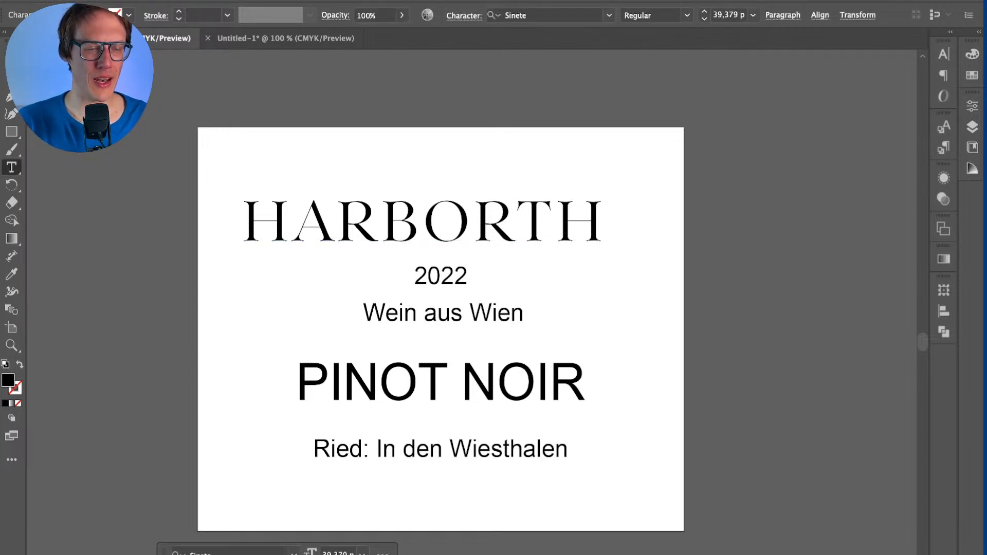
pyautogui.click(290, 221)
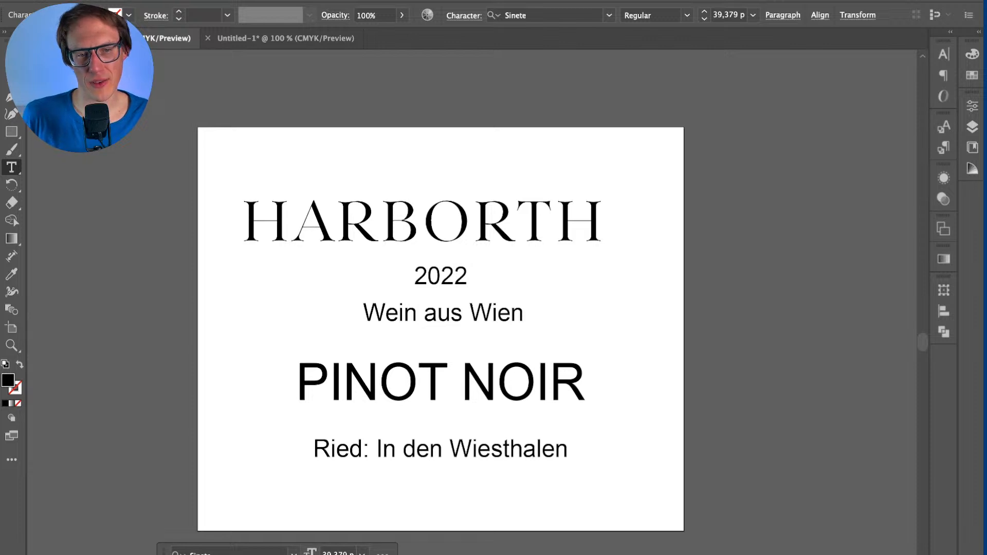
pyautogui.hotkey('alt', 'Left')
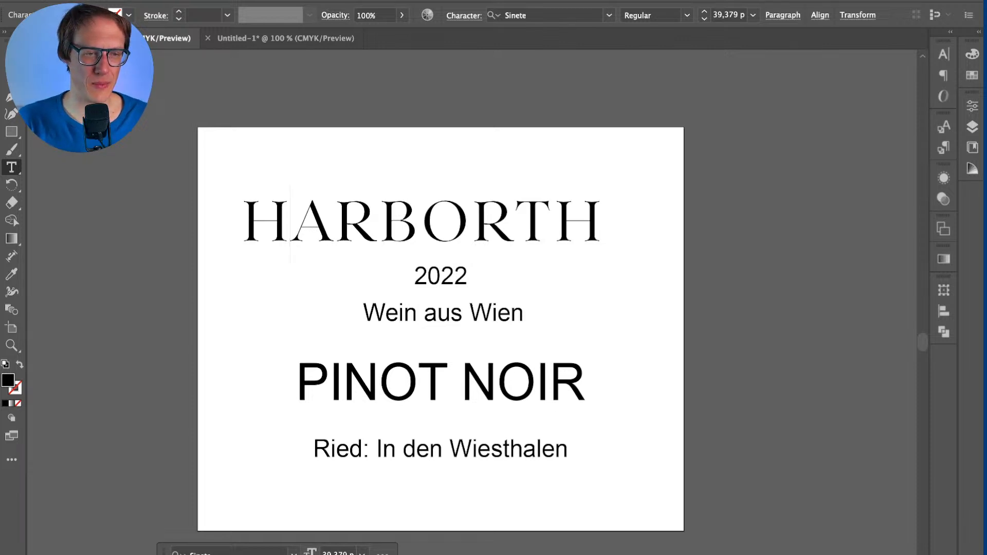
pyautogui.hotkey('alt', 'Left')
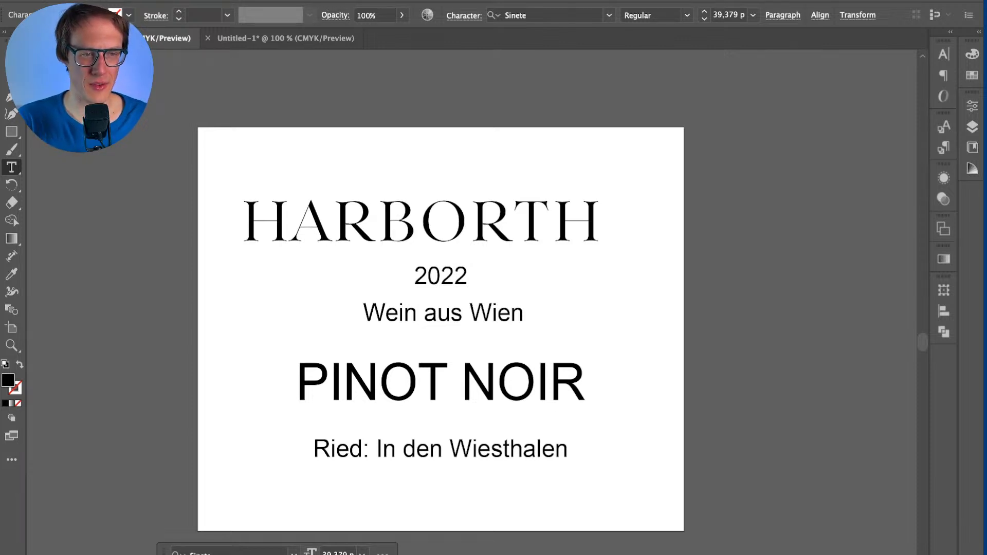
pyautogui.hotkey('alt', 'Right')
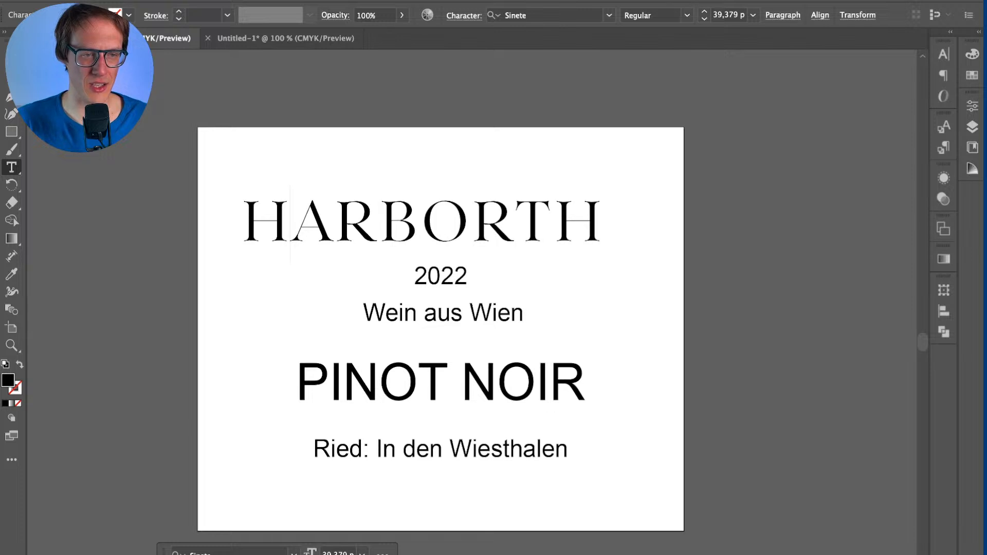
pyautogui.press('Right')
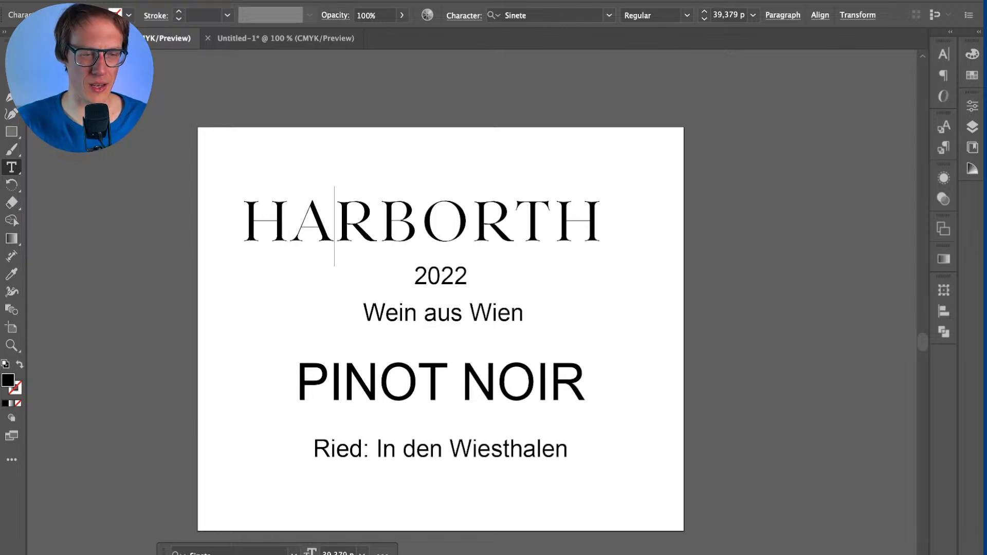
pyautogui.hotkey('alt', 'Right')
pyautogui.hotkey('alt', 'Right')
pyautogui.hotkey('alt', 'Right')
pyautogui.press('Right')
pyautogui.press('Right')
pyautogui.press('Left')
pyautogui.press('Right')
pyautogui.press('Right')
pyautogui.press('Right')
pyautogui.press('Right')
pyautogui.press('Escape')
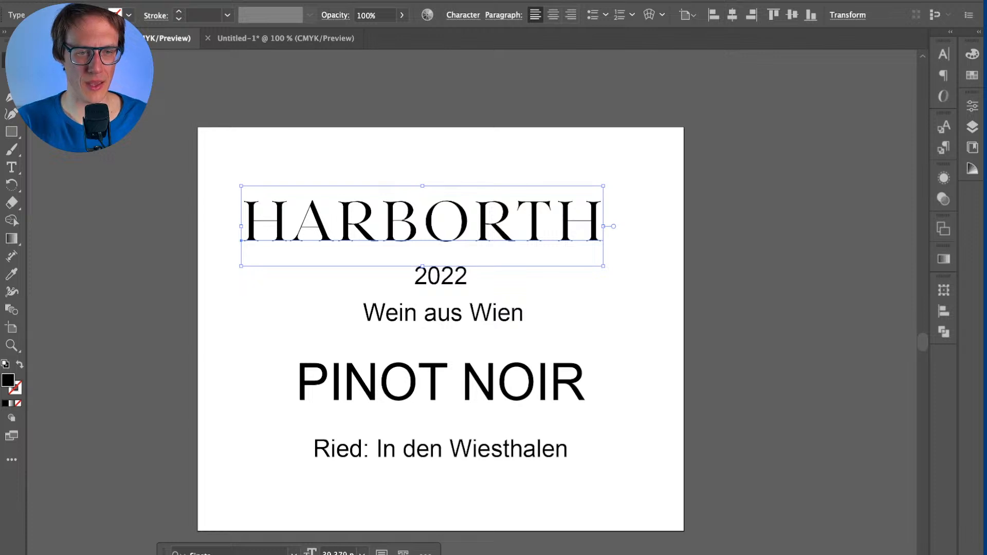
pyautogui.press('super+shift+a')
# Step: Switch to the reference document and review the bottle label photos and the draft HARBORTH front and back labels
pyautogui.press('t')
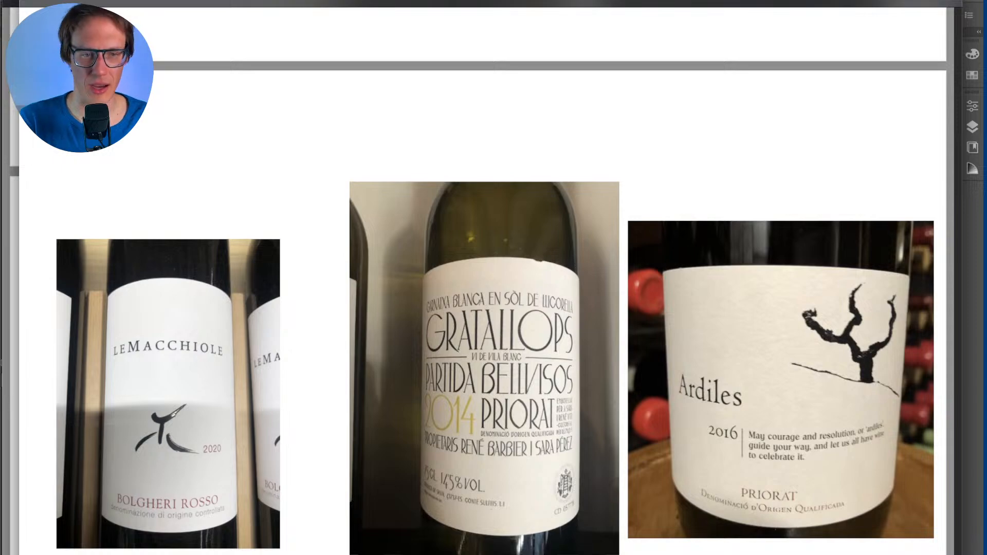
pyautogui.scroll(3, 484, 278)
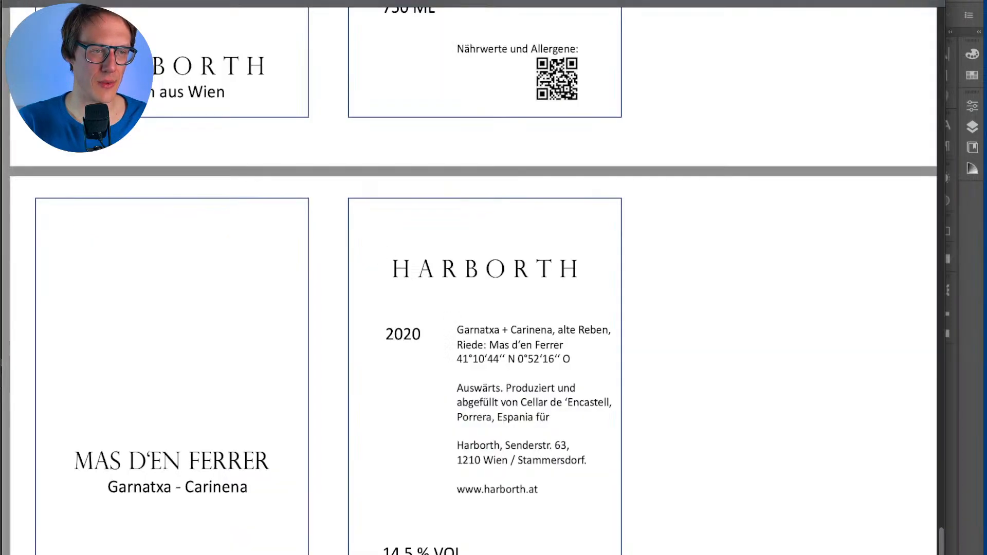
pyautogui.scroll(5, 269, 172)
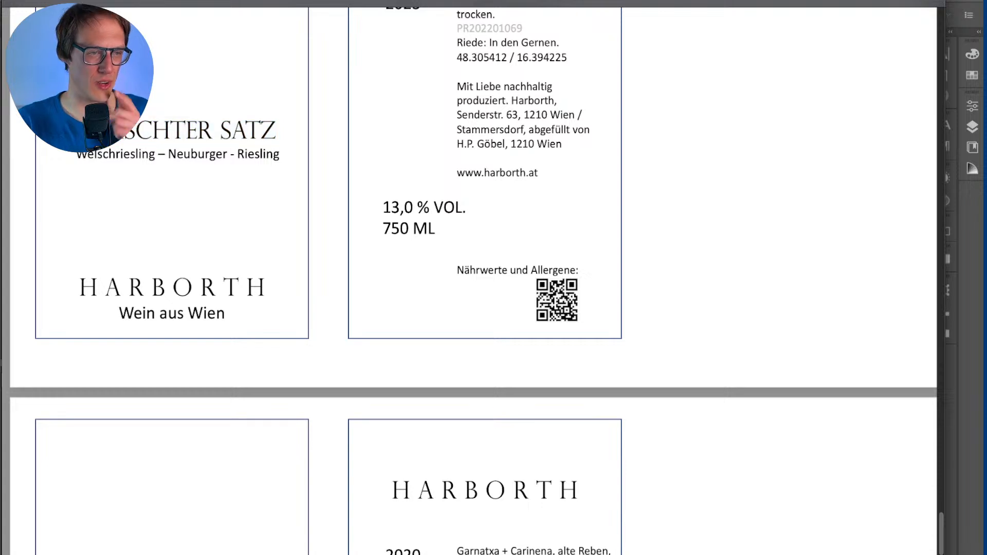
pyautogui.scroll(3, 473, 280)
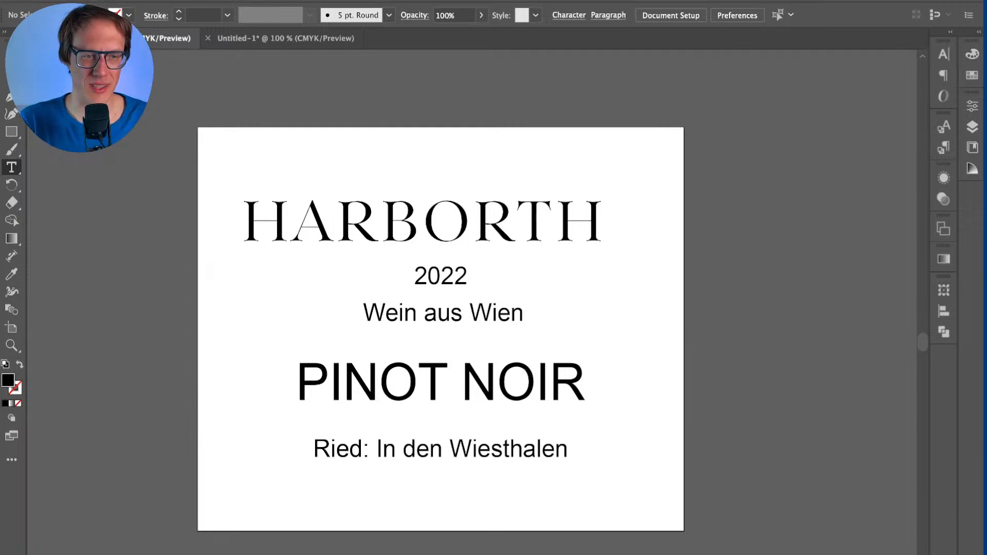
# Step: Return to Illustrator and centre the HARBORTH title horizontally on the label
pyautogui.press('v')
pyautogui.click(445, 226)
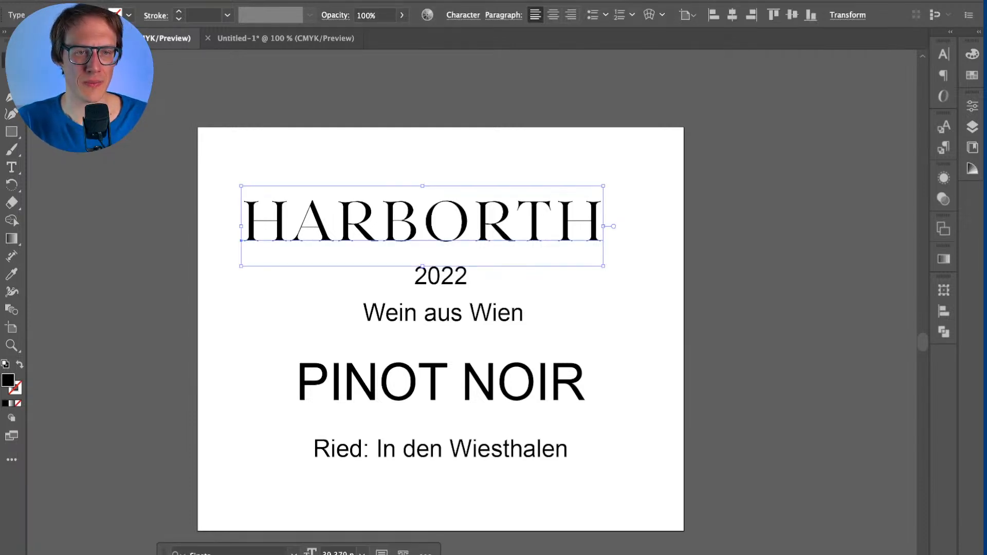
pyautogui.click(732, 14)
pyautogui.press('shift+super+a')
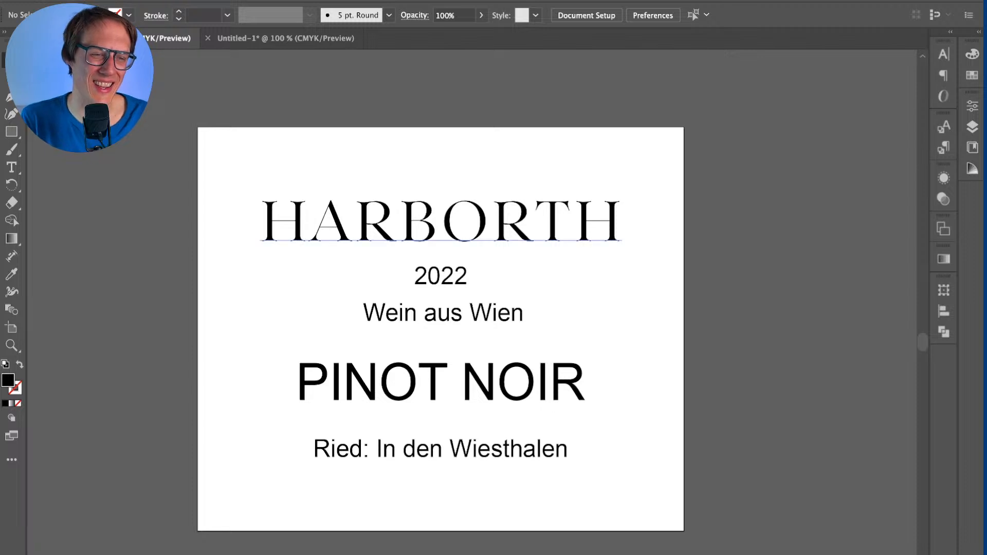
# Step: Check the HARBORTH lettering up close and enlarge the title proportionally about its centre to about 41.8 pt
pyautogui.scroll(4, 352, 204)
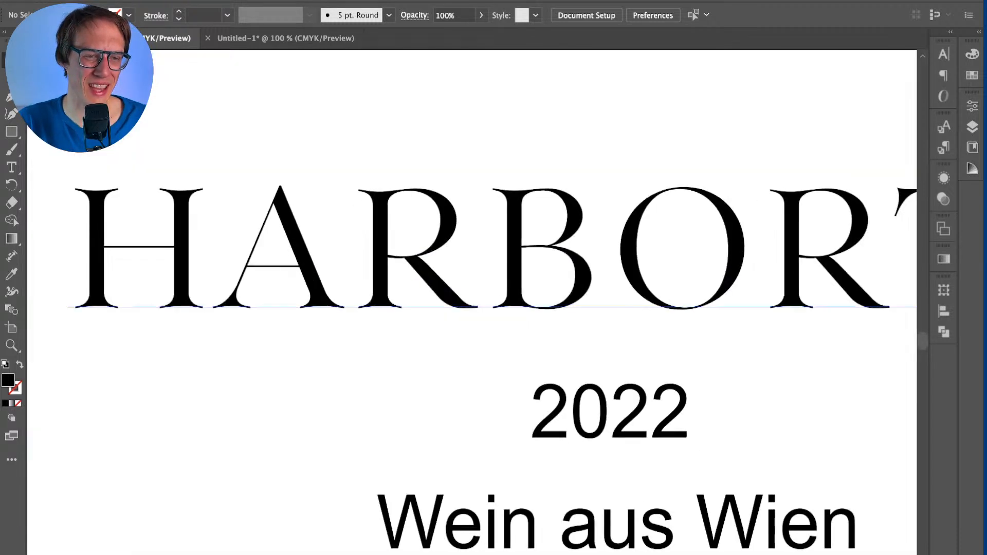
pyautogui.scroll(2, 372, 213)
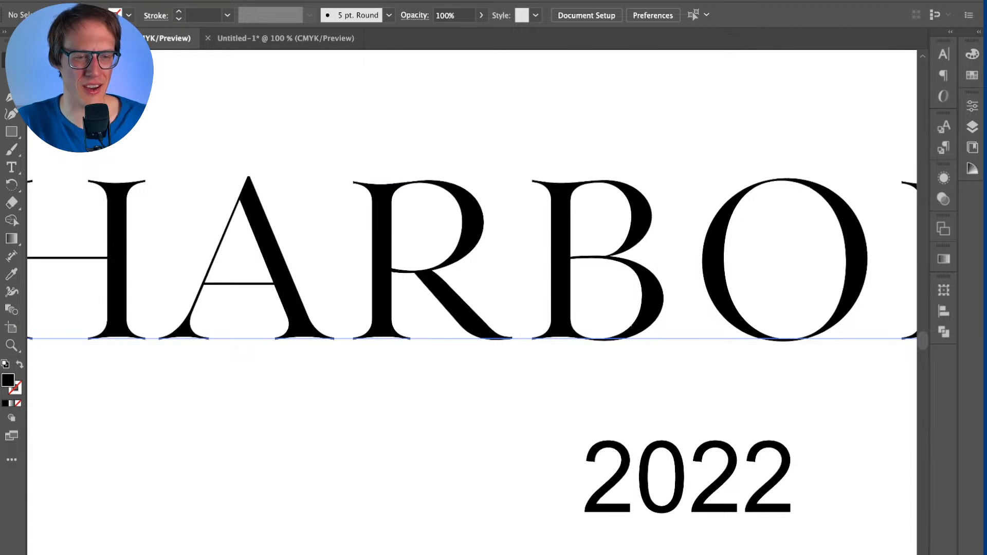
pyautogui.scroll(-5, 411, 497)
pyautogui.scroll(-3, 475, 396)
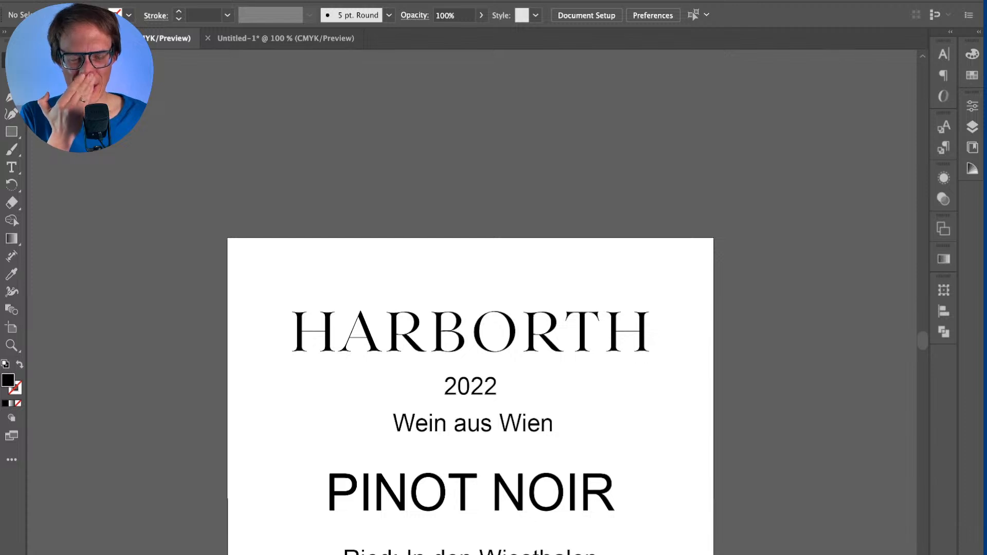
pyautogui.click(470, 332)
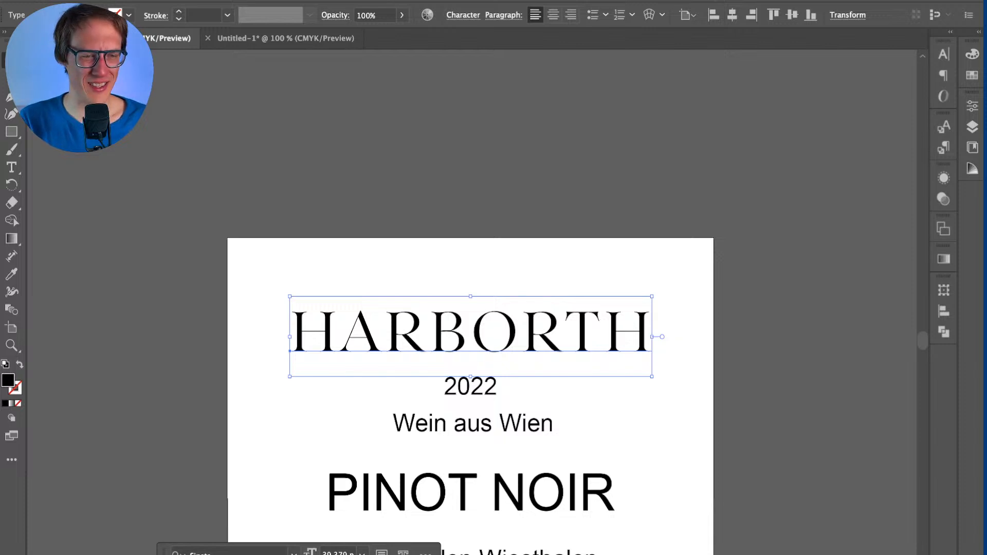
pyautogui.moveTo(470, 297); pyautogui.dragTo(470, 291)
pyautogui.press('super+shift+a')
pyautogui.click(471, 331)
pyautogui.press('super+shift+a')
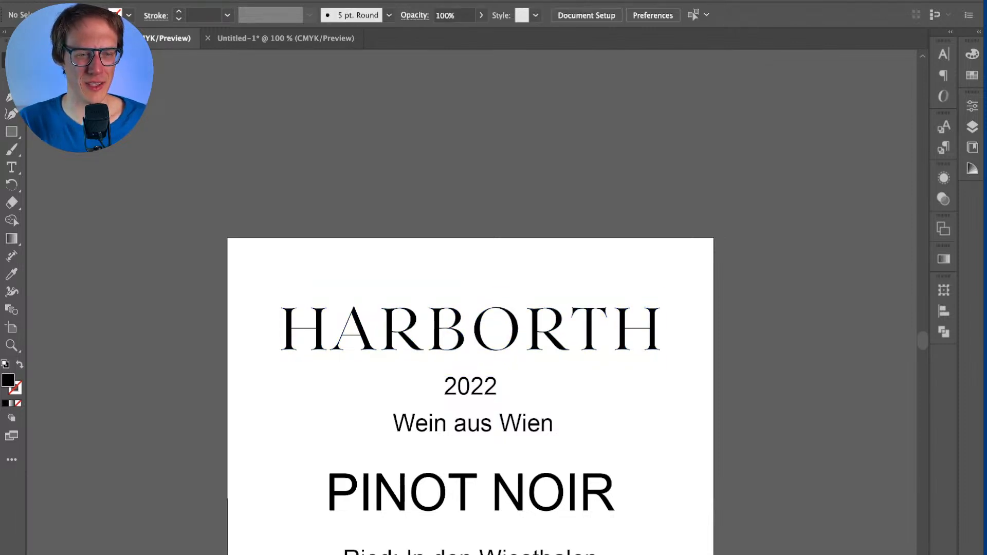
# Step: Move the HARBORTH title slightly upward to give it more distance from the year 2022
pyautogui.scroll(-2, 411, 343)
pyautogui.click(412, 296)
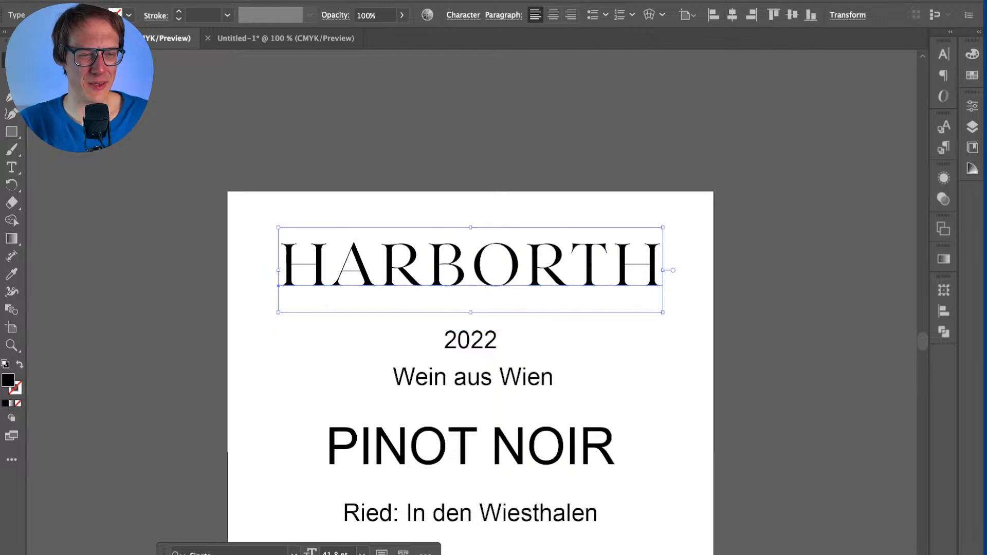
pyautogui.press('Up')
pyautogui.press('super+shift+a')
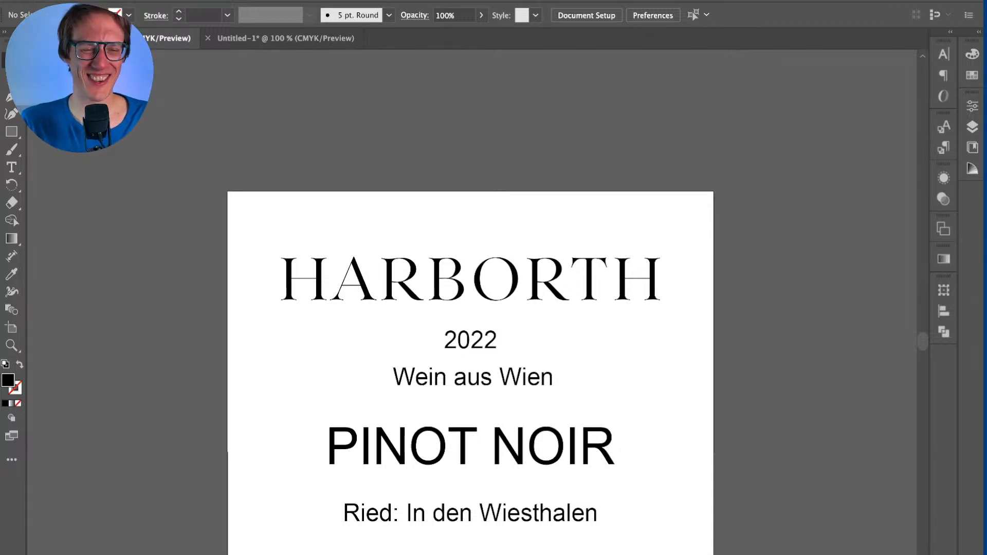
pyautogui.click(470, 340)
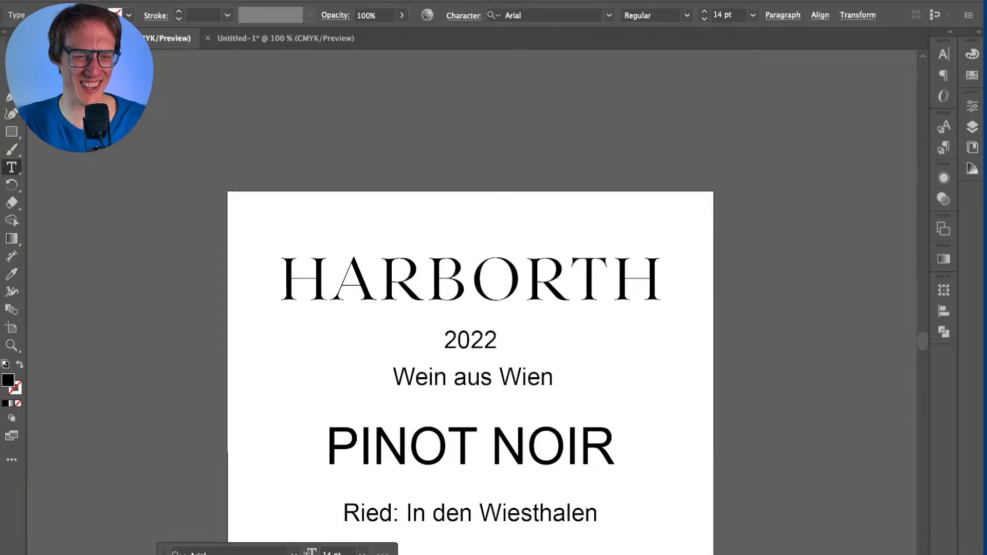
pyautogui.press('super+shift+a')
# Step: Apply the HARBORTH title's Sinete character formatting to the PINOT NOIR text with the Eyedropper tool
pyautogui.scroll(-2, 470, 353)
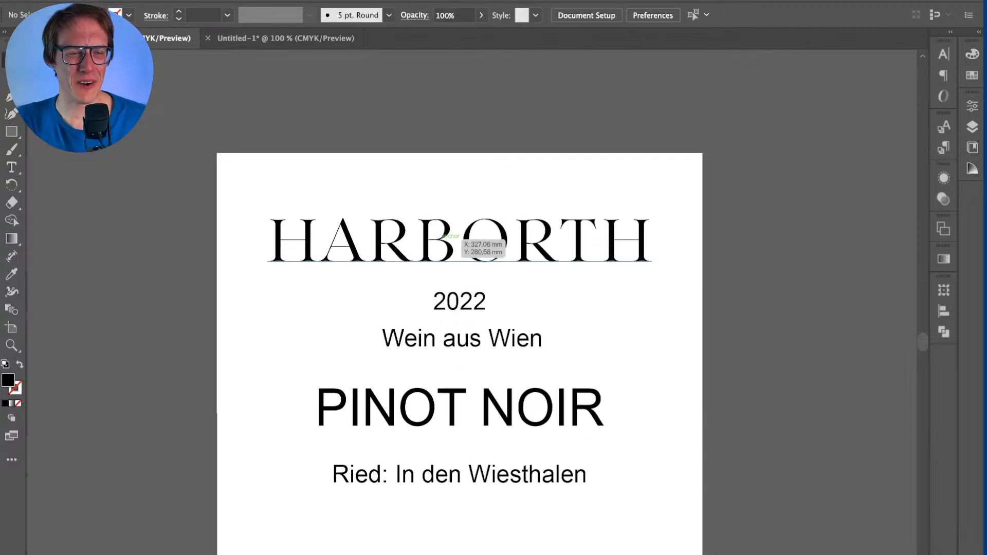
pyautogui.click(460, 409)
pyautogui.press('i')
pyautogui.click(460, 240)
pyautogui.press('v')
pyautogui.moveTo(657, 421); pyautogui.dragTo(602, 422)
pyautogui.press('super+shift+a')
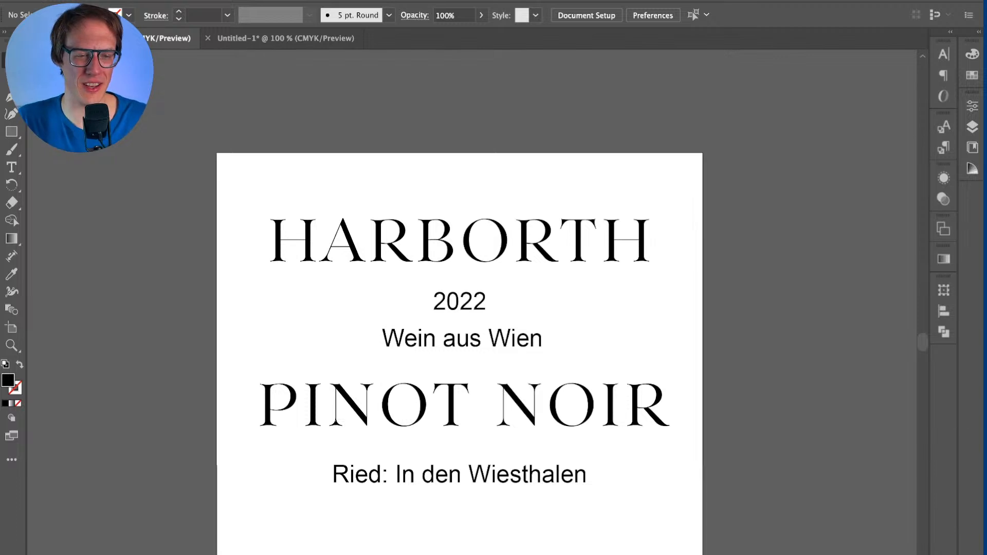
# Step: Tighten the kerning between individual letter pairs within the PINOT NOIR text
pyautogui.press('t')
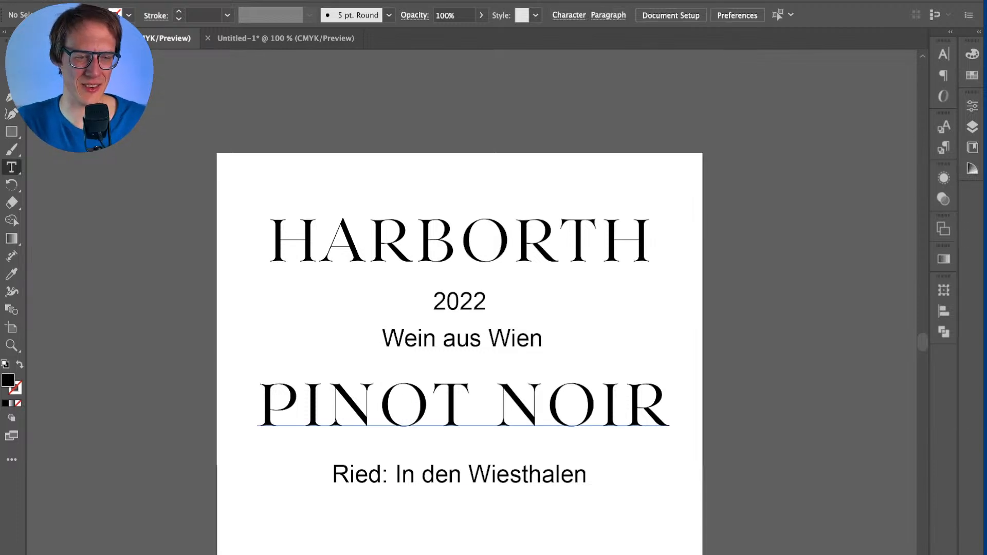
pyautogui.click(327, 406)
pyautogui.press('Right')
pyautogui.hotkey('alt', 'Left')
pyautogui.hotkey('alt', 'Left')
pyautogui.press('Right')
pyautogui.press('Right')
pyautogui.press('Right')
pyautogui.press('Right')
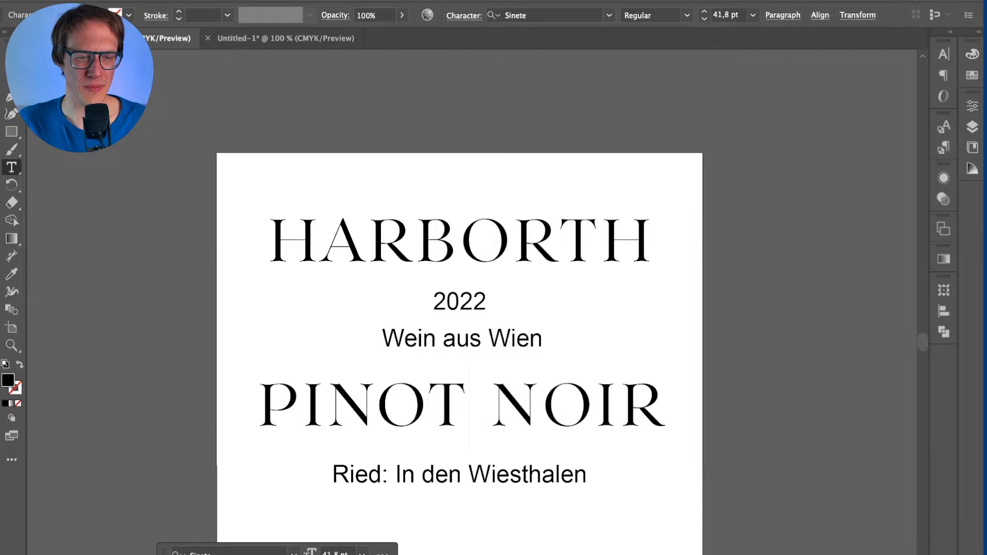
pyautogui.hotkey('alt', 'Left')
pyautogui.hotkey('alt', 'Left')
pyautogui.press('Right')
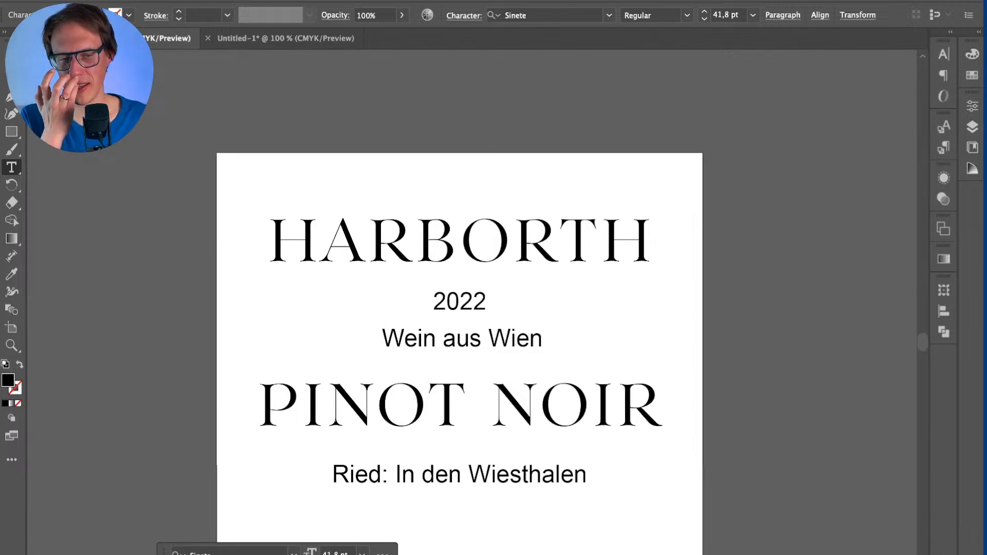
pyautogui.press('Escape')
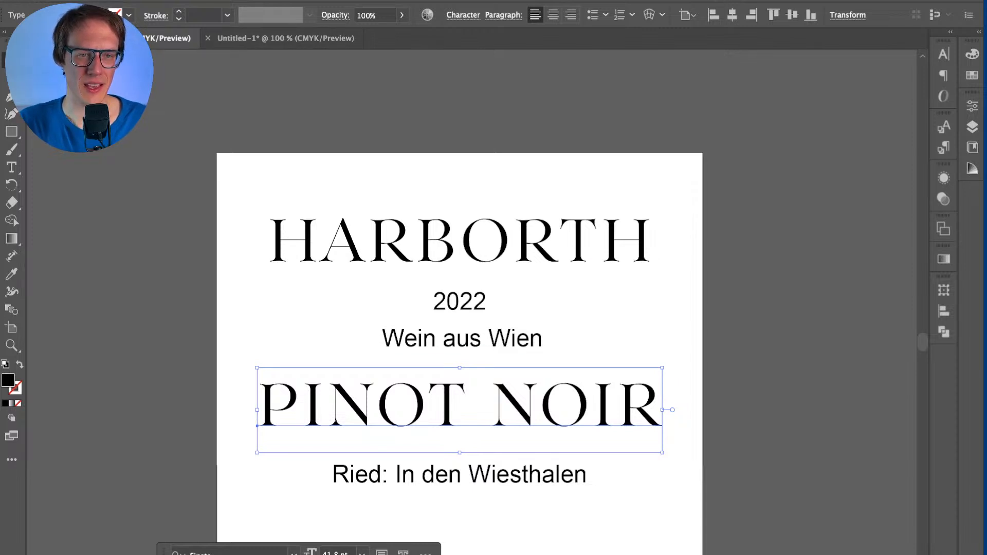
# Step: Set the PINOT NOIR text to centred paragraph alignment and centre it horizontally on the label
pyautogui.click(553, 14)
pyautogui.click(733, 14)
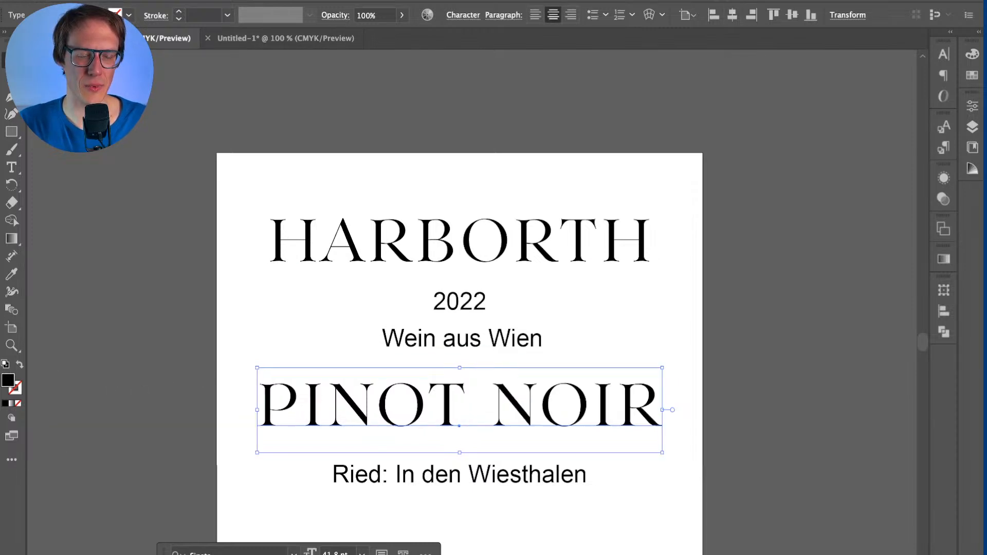
pyautogui.press('super+shift+a')
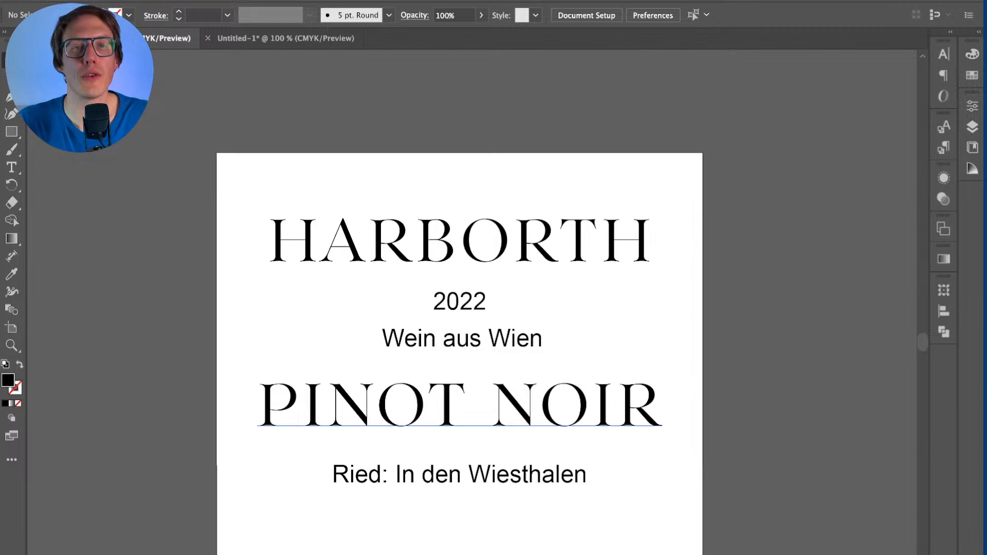
# Step: Move the Ried: In den Wiesthalen line and the PINOT NOIR text further down the label
pyautogui.moveTo(463, 471); pyautogui.dragTo(462, 502)
pyautogui.click(459, 411)
pyautogui.moveTo(561, 400); pyautogui.dragTo(561, 439)
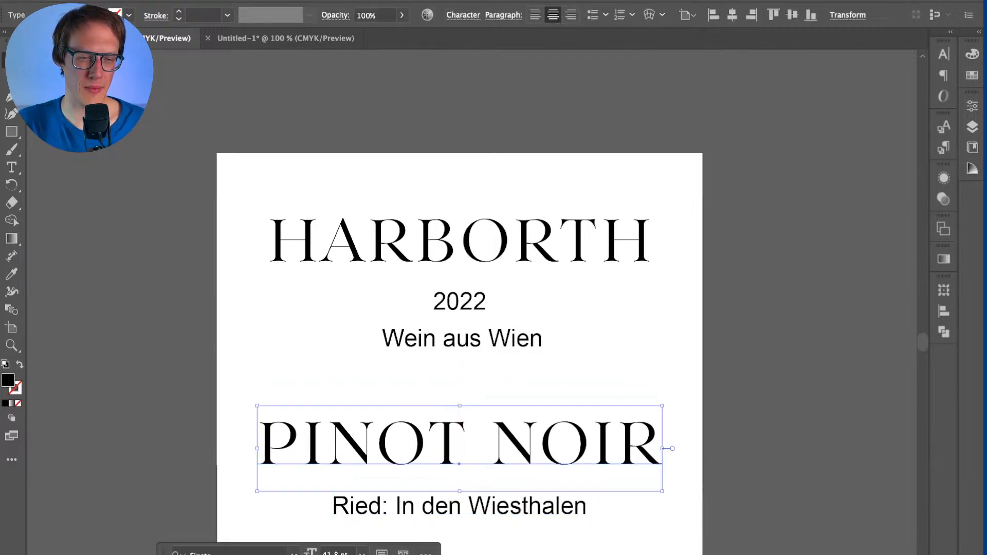
pyautogui.press('shift+super+a')
# Step: Move the HARBORTH title closer to the label's upper edge and shrink it proportionally to about 31.4 pt
pyautogui.click(645, 255)
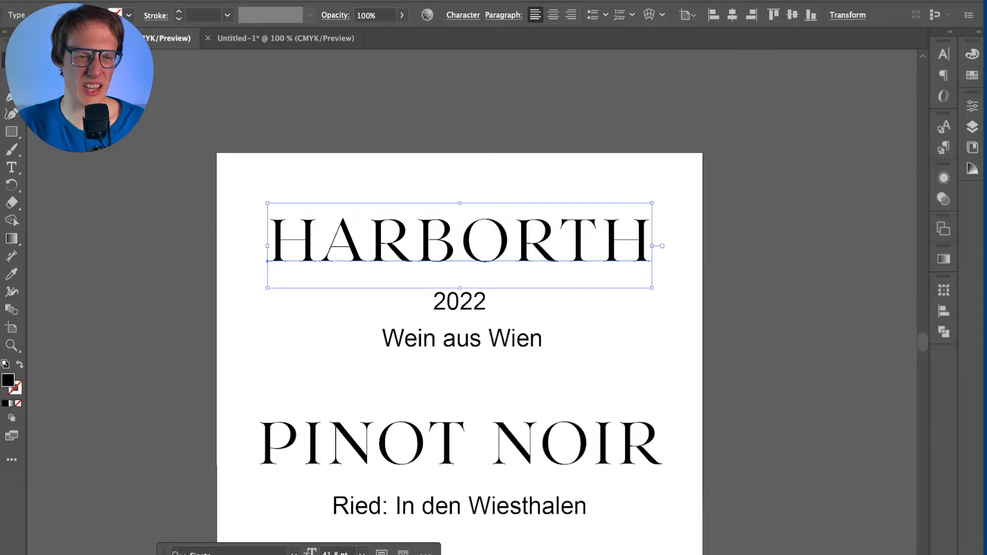
pyautogui.moveTo(642, 254); pyautogui.dragTo(642, 231)
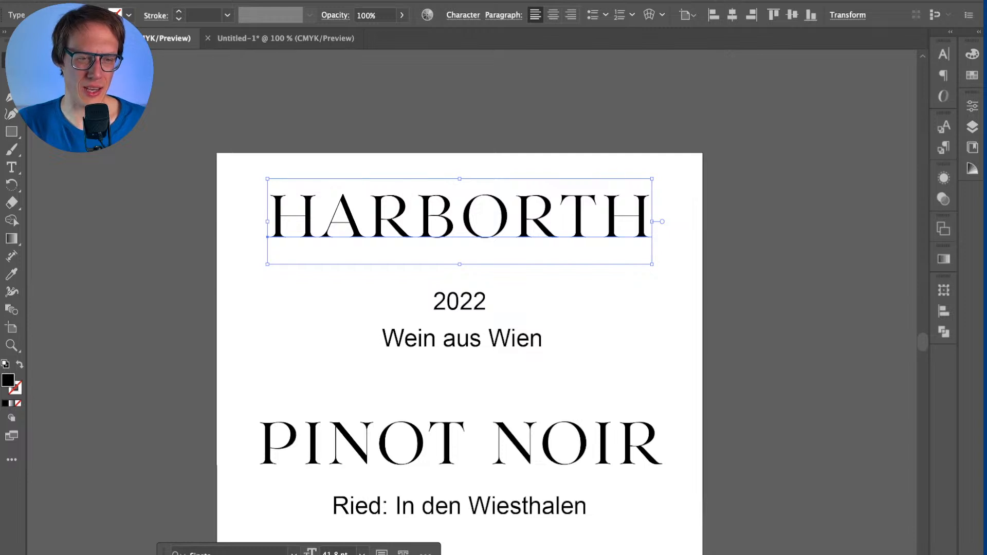
pyautogui.moveTo(460, 264); pyautogui.dragTo(460, 243)
pyautogui.press('super+shift+a')
pyautogui.click(460, 215)
pyautogui.press('super+shift+a')
# Step: Try wider tracking values up to 90 on the HARBORTH title and reset its tracking to 50
pyautogui.click(547, 215)
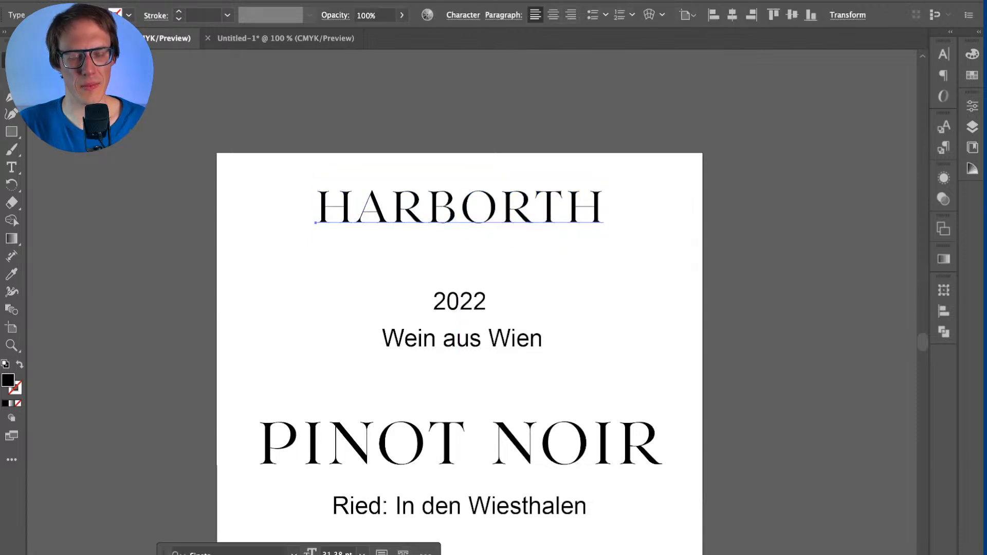
pyautogui.press('super+t')
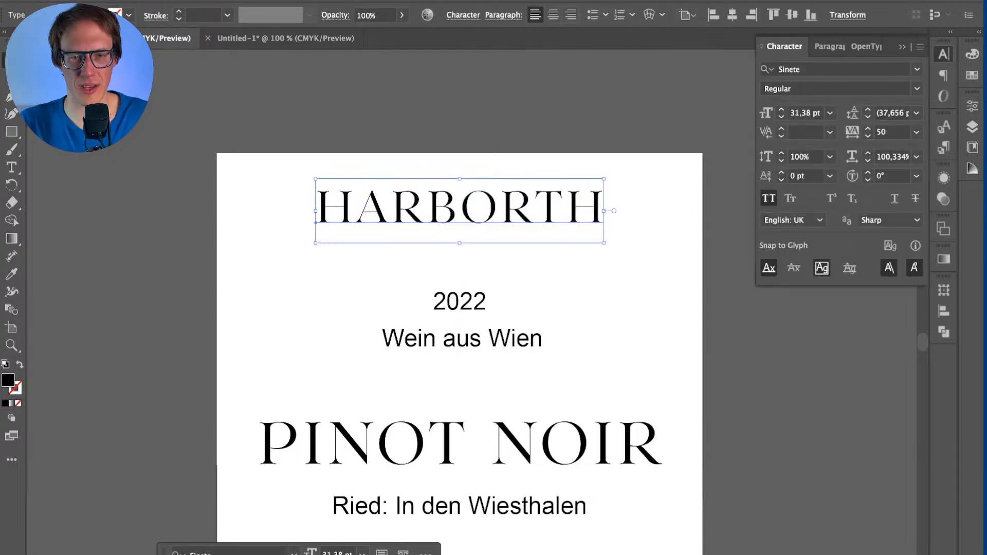
pyautogui.click(892, 131)
pyautogui.press('Up')
pyautogui.press('Up')
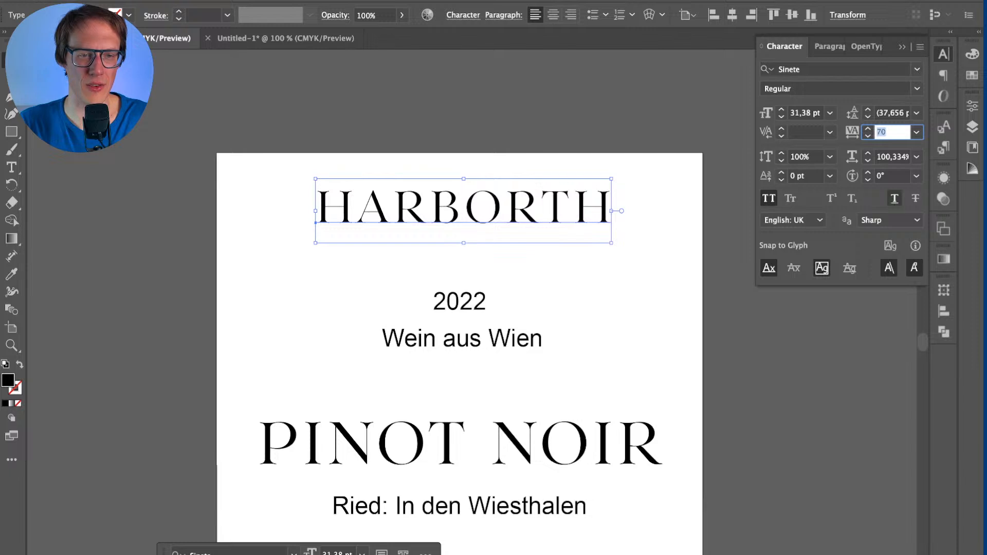
pyautogui.press('Up')
pyautogui.press('Up')
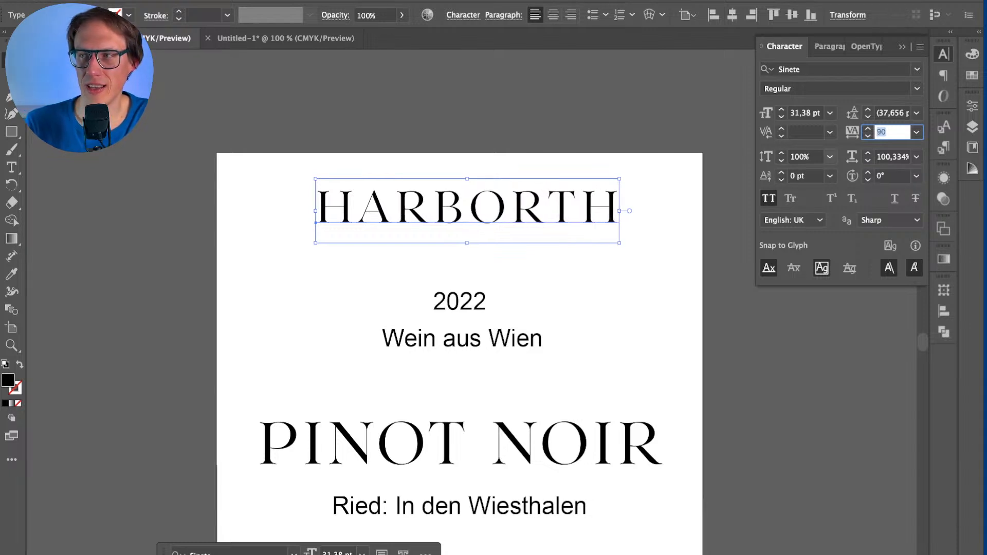
pyautogui.press('Down')
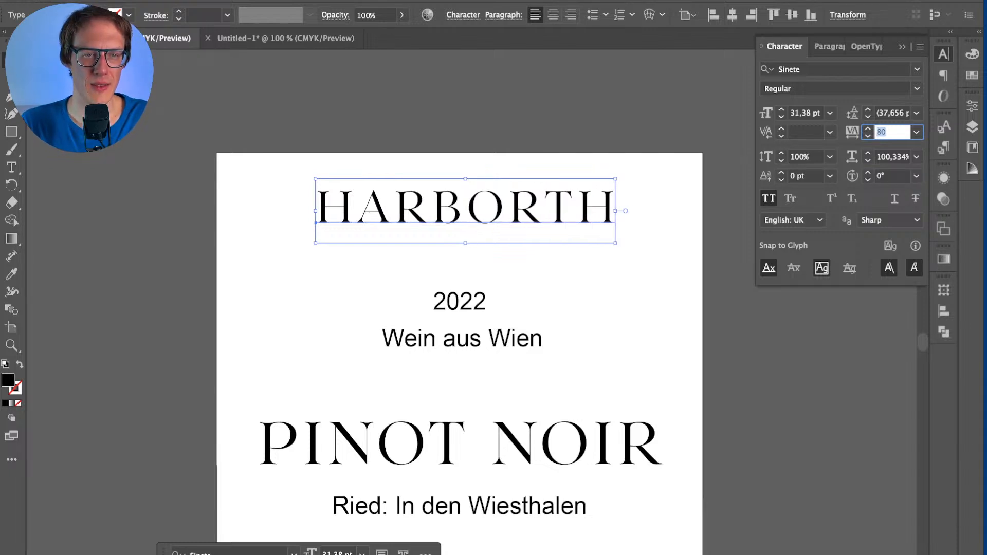
pyautogui.write('50')
pyautogui.press('Return')
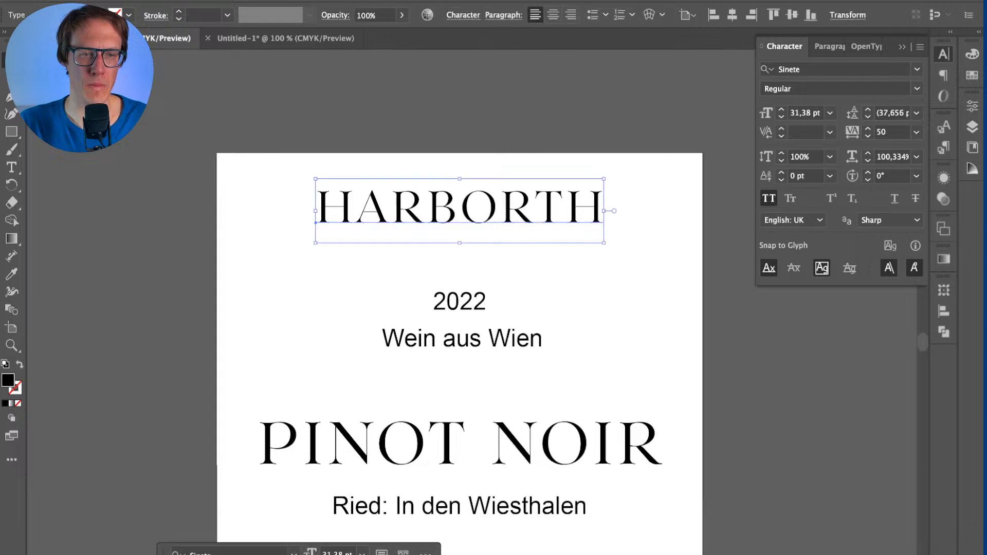
# Step: Set the tracking of the HARBORTH title to 90
pyautogui.click(881, 132)
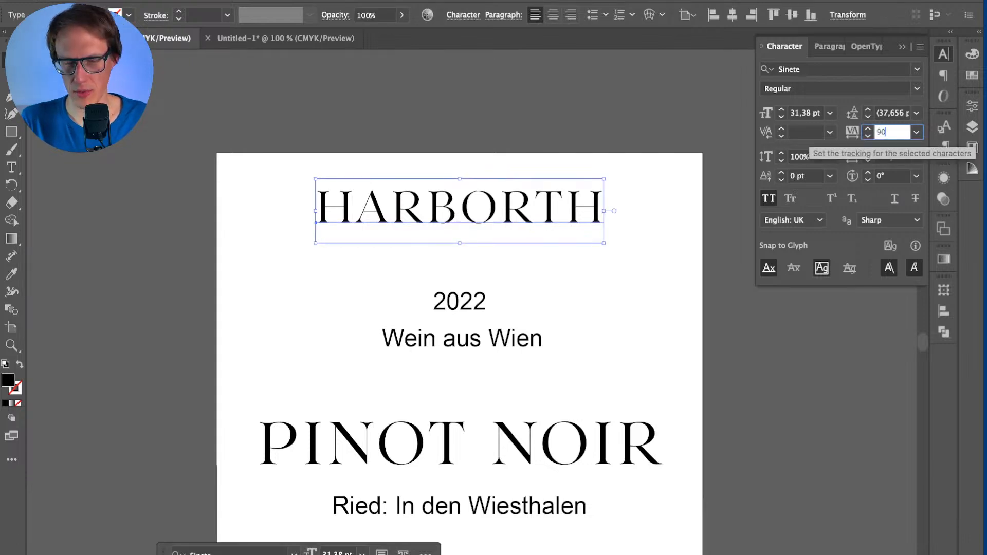
pyautogui.write('90')
pyautogui.press('Return')
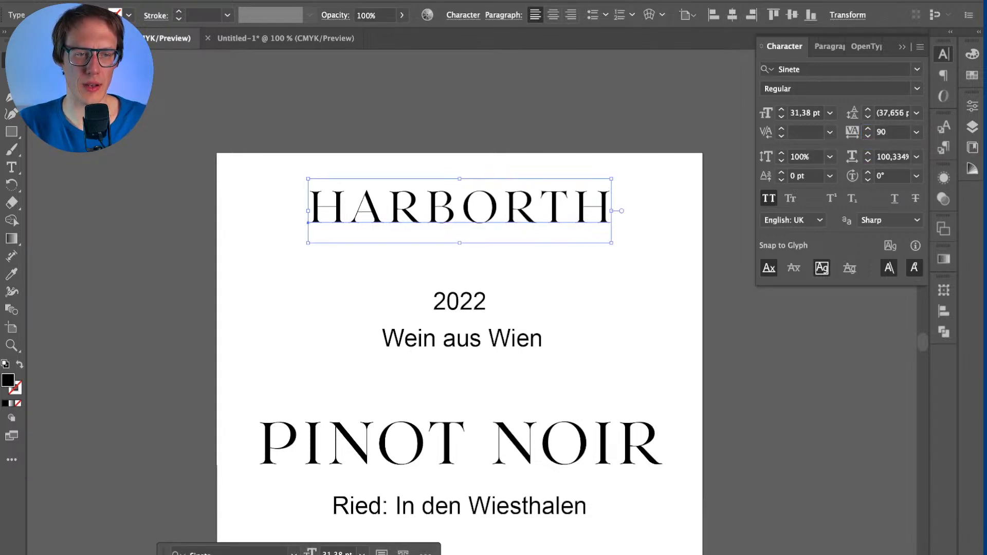
pyautogui.press('shift+super+a')
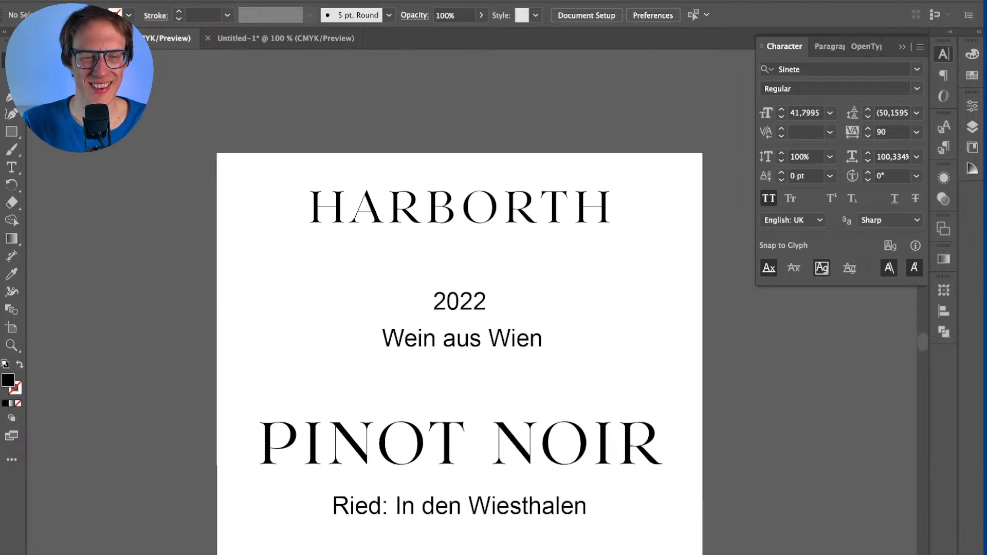
# Step: Tighten the kerning between the H and A of HARBORTH to -60
pyautogui.doubleClick(459, 207)
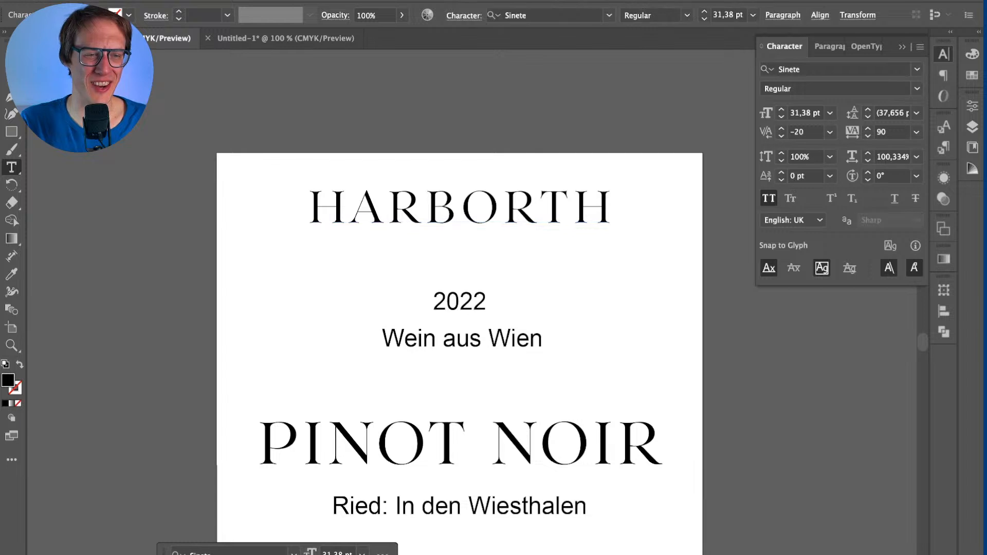
pyautogui.hotkey('alt', 'Right')
pyautogui.hotkey('alt', 'Left')
pyautogui.hotkey('alt', 'Left')
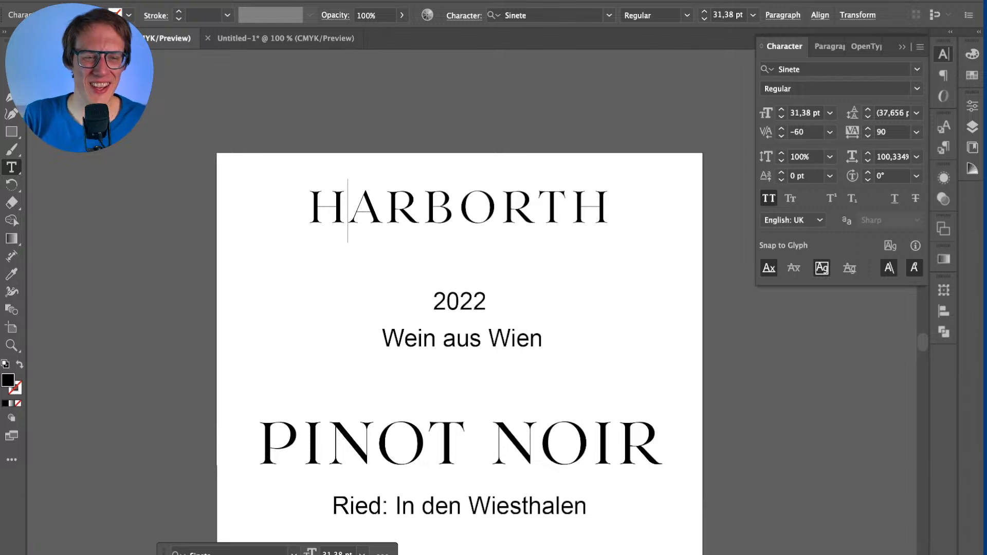
pyautogui.press('Escape')
pyautogui.hscroll(3, 459, 334)
pyautogui.press('super+shift+a')
# Step: Move the 2022, Wein aus Wien and Ried: In den Wiesthalen texts off the artboard beside the label
pyautogui.scroll(-1, 398, 334)
pyautogui.moveTo(319, 253); pyautogui.dragTo(448, 331)
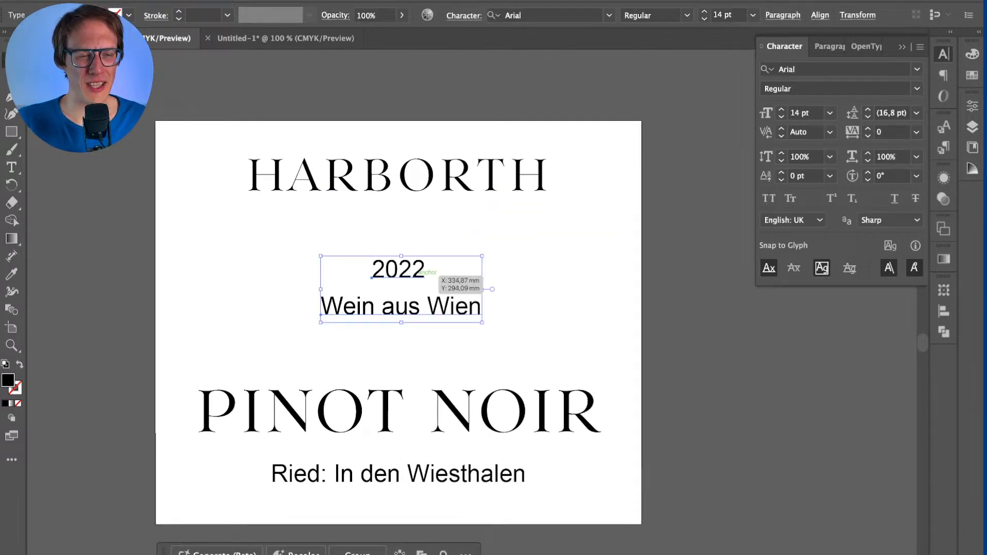
pyautogui.moveTo(421, 268); pyautogui.dragTo(788, 296)
pyautogui.moveTo(434, 474); pyautogui.dragTo(842, 479)
# Step: Enlarge the PINOT NOIR text to about 43.4 pt and move it slightly up the label
pyautogui.click(399, 411)
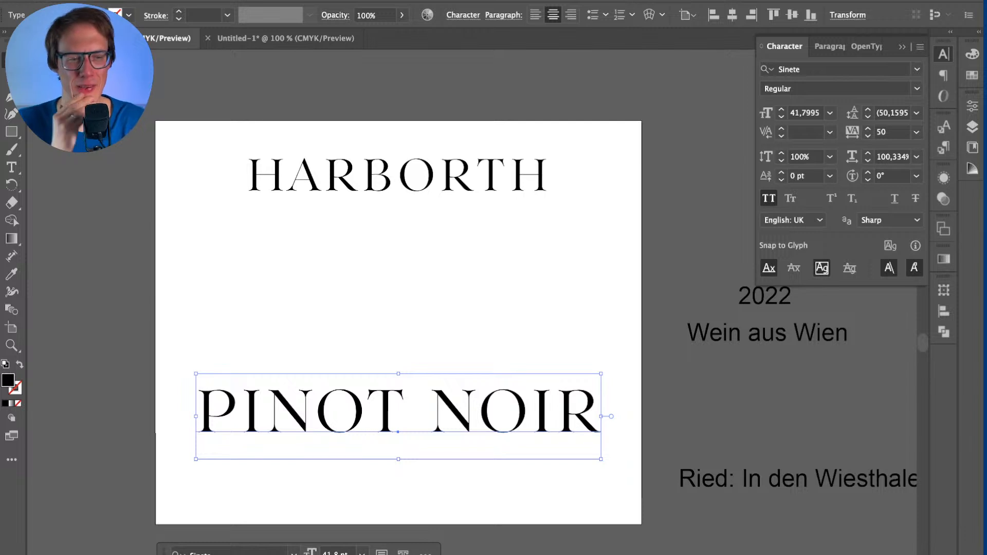
pyautogui.moveTo(399, 459); pyautogui.dragTo(398, 402)
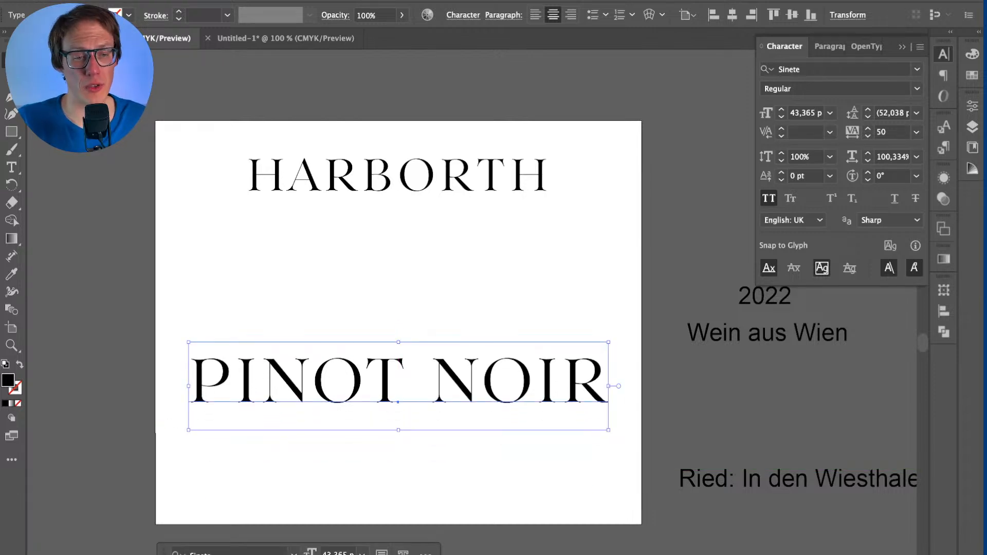
# Step: Duplicate the PINOT NOIR text directly below itself and replace the copy's wording with 2022
pyautogui.moveTo(399, 390); pyautogui.dragTo(398, 455)
pyautogui.doubleClick(399, 456)
pyautogui.hotkey('ctrl', 'a')
pyautogui.write('2022')
pyautogui.press('Escape')
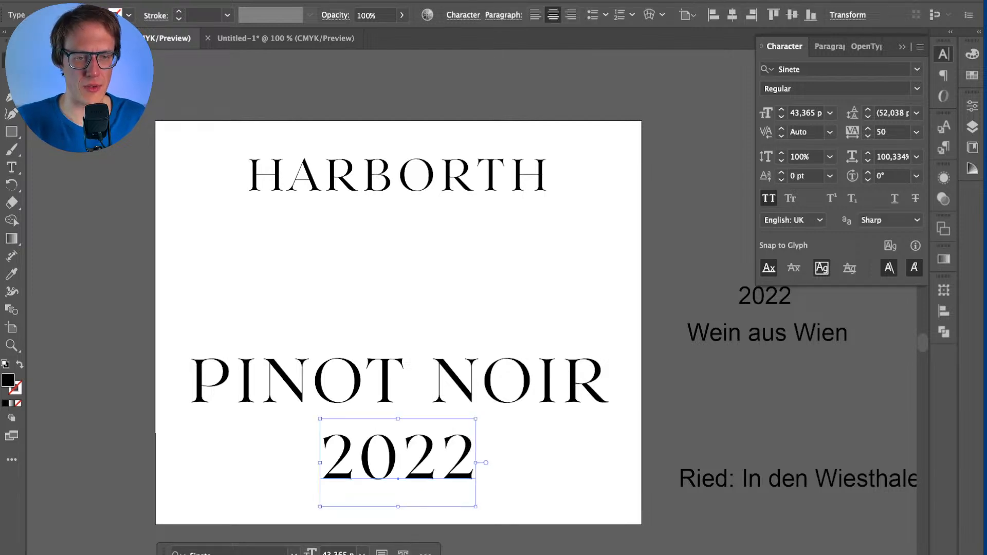
# Step: Turn on the OpenType Discretionary Ligatures for the large 2022 text below PINOT NOIR
pyautogui.press('Return')
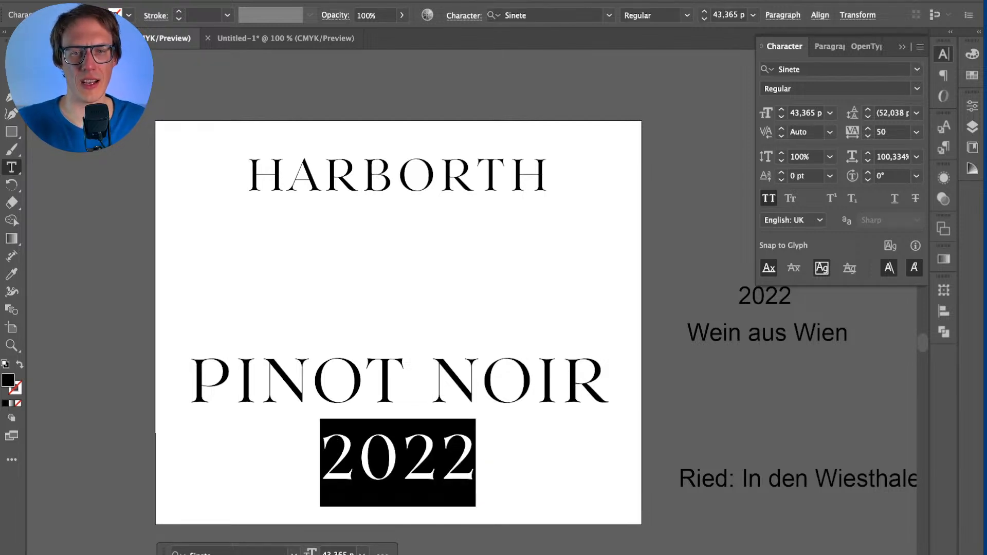
pyautogui.hotkey('ctrl', 't')
pyautogui.hotkey('ctrl', 't')
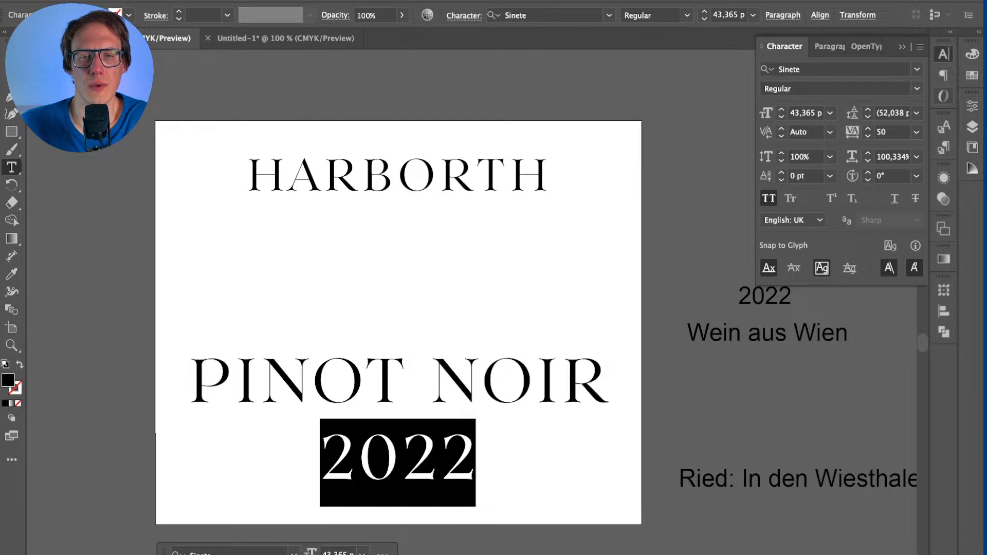
pyautogui.click(943, 75)
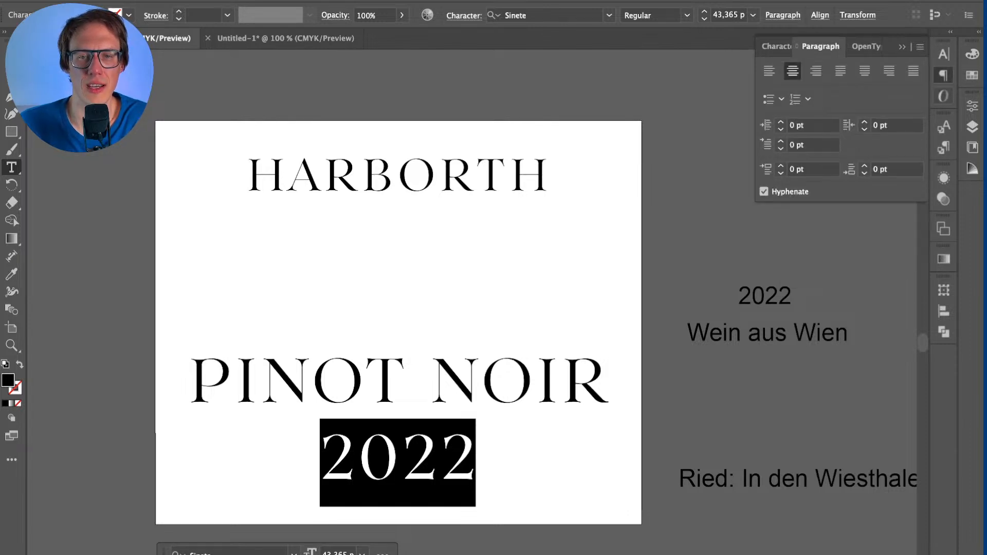
pyautogui.click(944, 96)
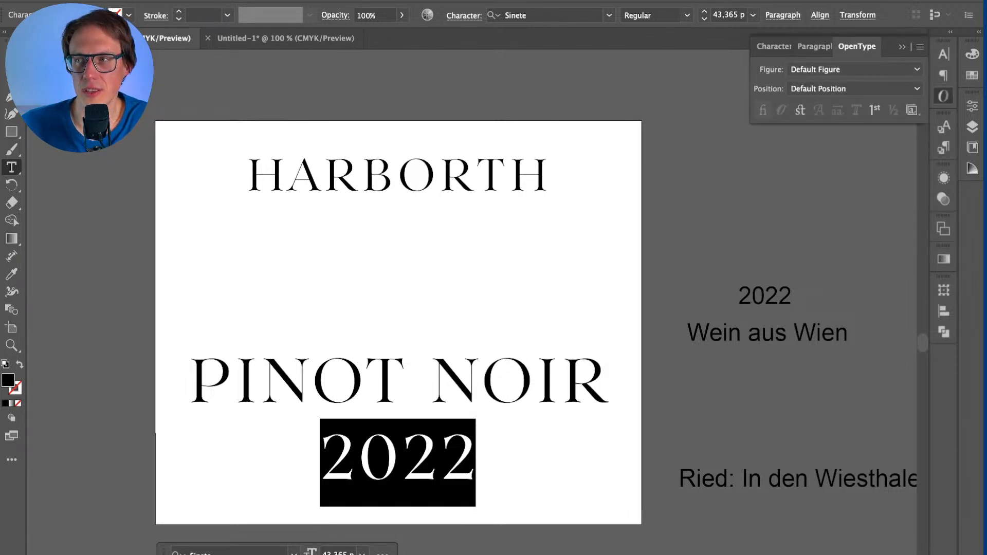
pyautogui.click(919, 46)
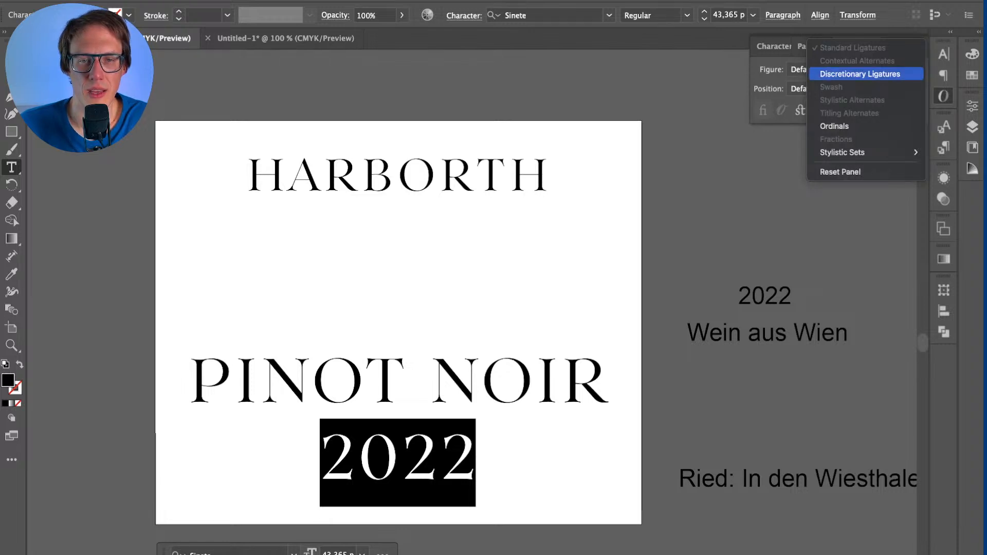
pyautogui.click(859, 74)
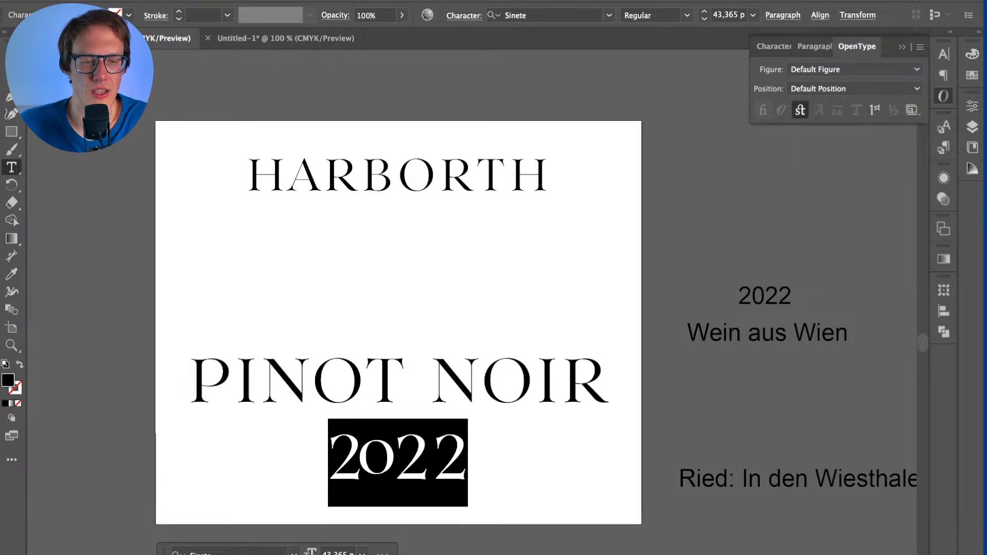
# Step: Try an extra 0 inside the large 2022 to test its ligature forms, and remove it again
pyautogui.moveTo(465, 458); pyautogui.dragTo(395, 457)
pyautogui.doubleClick(411, 458)
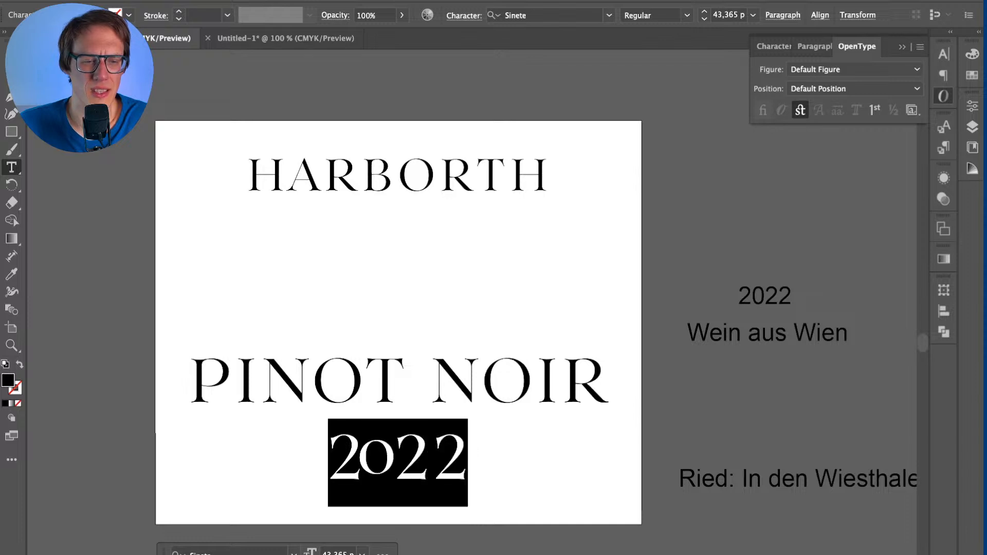
pyautogui.click(465, 457)
pyautogui.click(394, 458)
pyautogui.write('O')
pyautogui.press('BackSpace')
pyautogui.write('OIR 2')
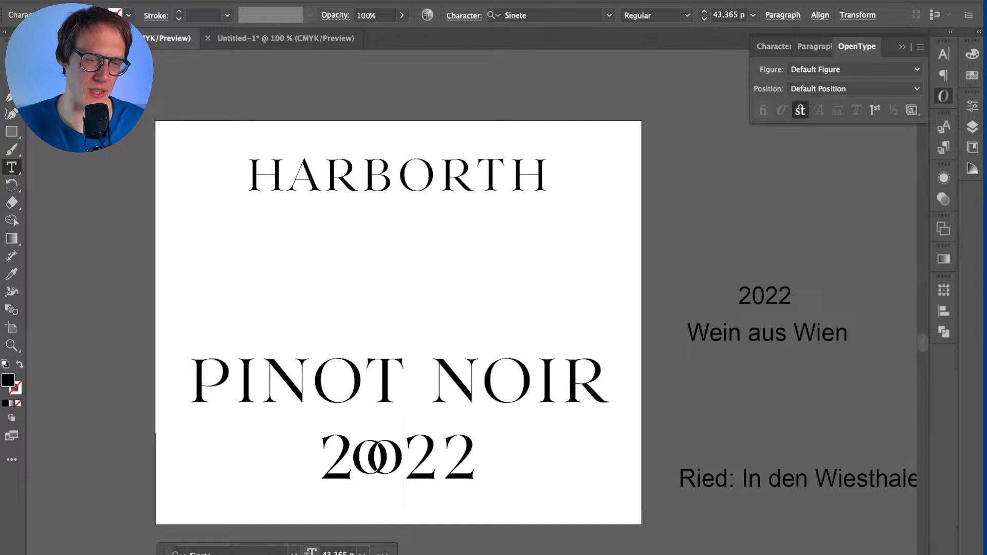
pyautogui.write('0')
pyautogui.press('BackSpace')
pyautogui.press('Right')
# Step: Compare the lining and oldstyle figure options, tabular and proportional, on the large 2022 and restore Default Figure
pyautogui.hotkey('ctrl', 'a')
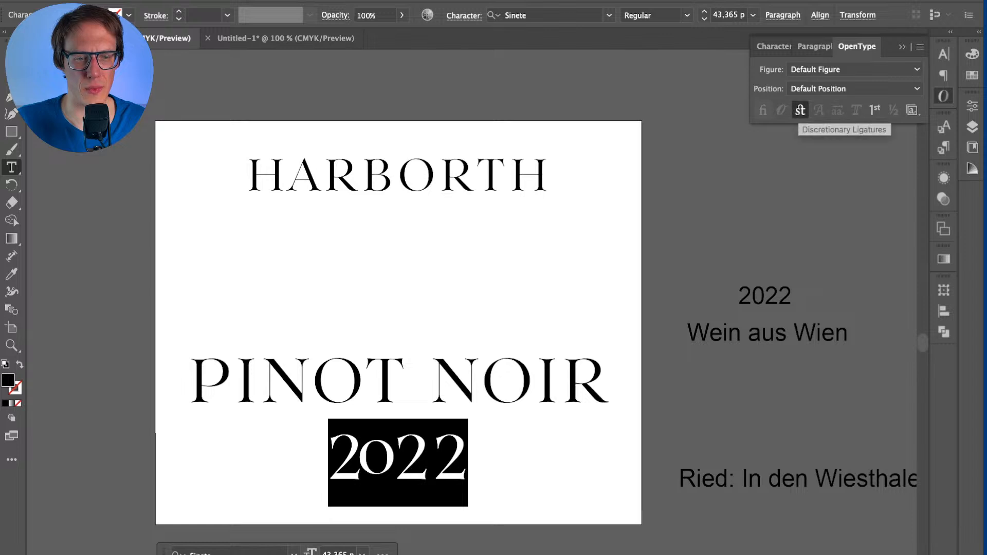
pyautogui.click(853, 69)
pyautogui.click(832, 102)
pyautogui.click(854, 69)
pyautogui.click(845, 118)
pyautogui.click(853, 89)
pyautogui.click(833, 103)
pyautogui.click(854, 68)
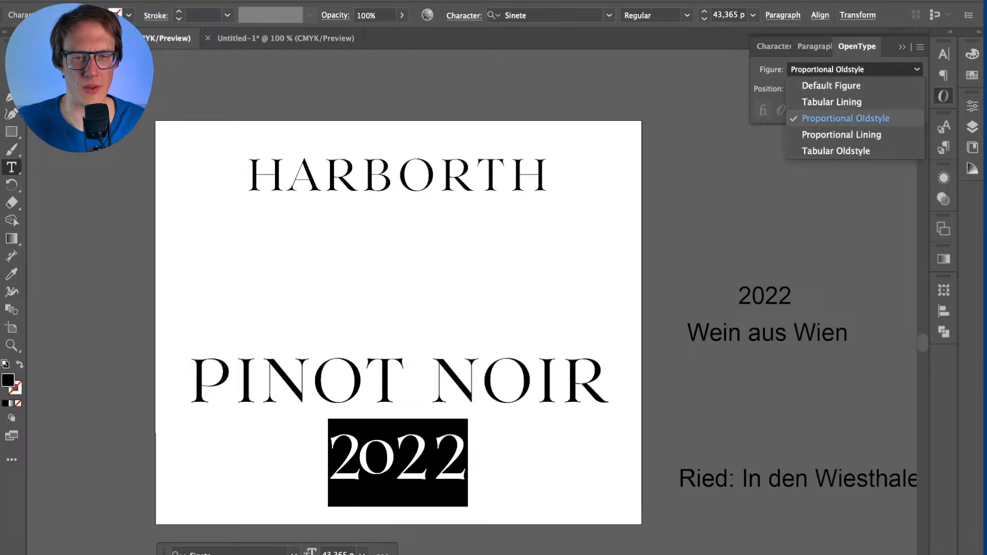
pyautogui.click(833, 133)
pyautogui.click(854, 69)
pyautogui.click(836, 150)
pyautogui.click(854, 69)
pyautogui.click(831, 85)
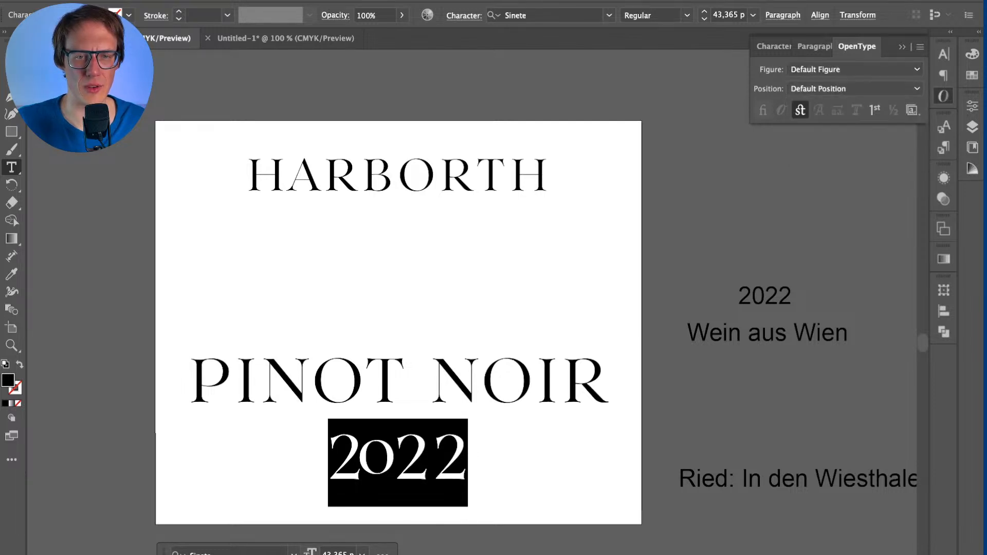
# Step: Try alternative OpenType figure styles, including Proportional Oldstyle, on the large 2022 and return it to Default Figure
pyautogui.click(853, 69)
pyautogui.click(832, 102)
pyautogui.click(853, 68)
pyautogui.click(846, 118)
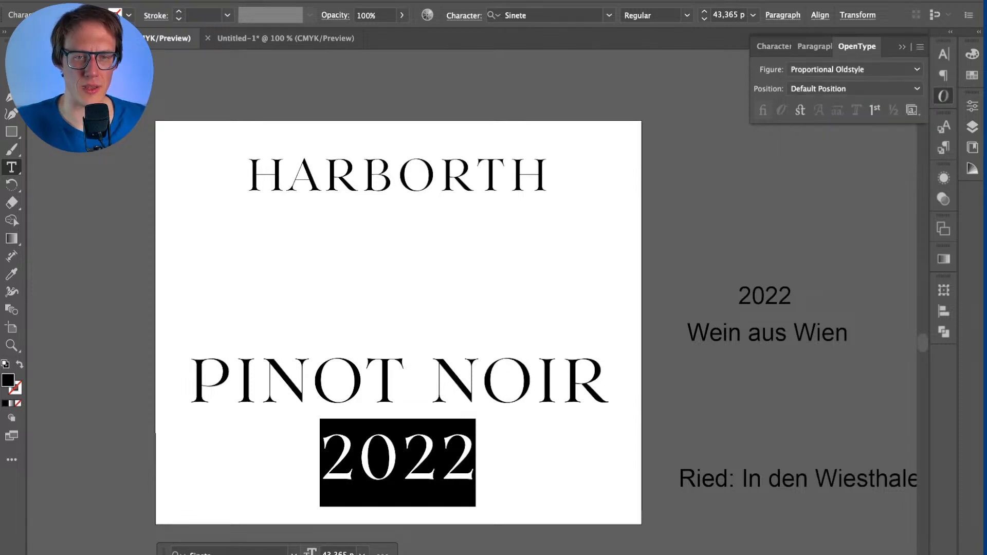
pyautogui.click(854, 69)
pyautogui.click(836, 135)
pyautogui.click(814, 46)
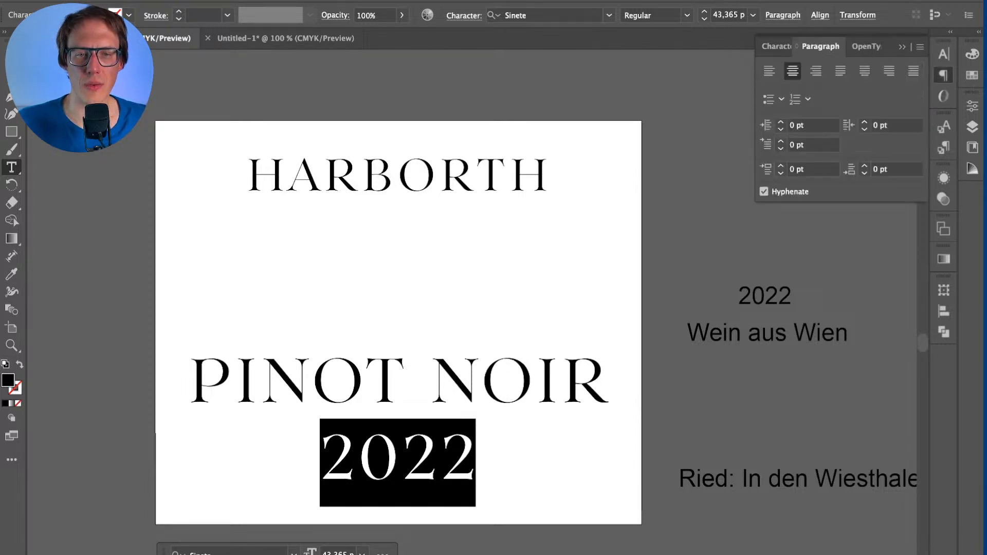
pyautogui.click(857, 47)
pyautogui.click(854, 69)
pyautogui.click(832, 85)
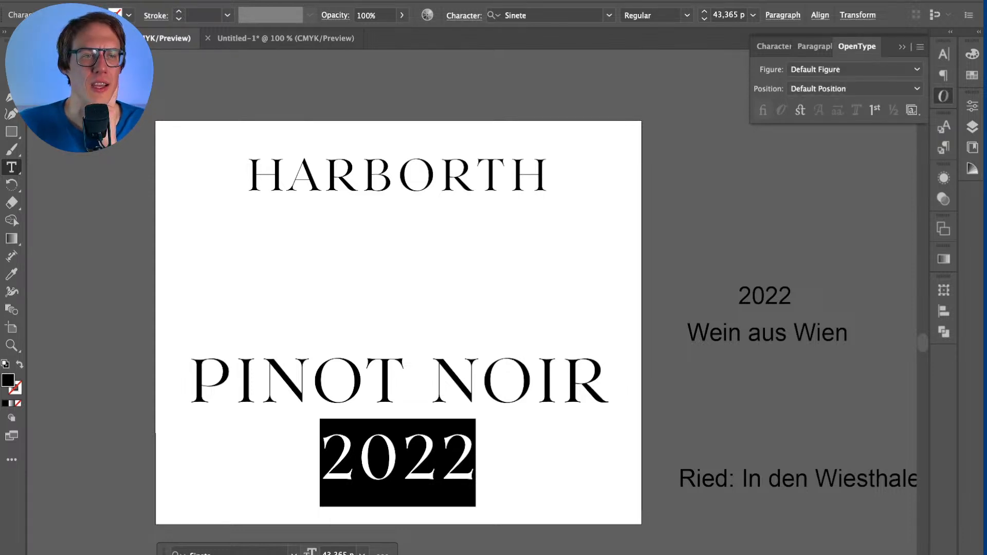
# Step: Show all glyphs of the Sinete font beside the label, with an enlarged glyph overview and bigger previews
pyautogui.click(285, 1)
pyautogui.moveTo(331, 2)
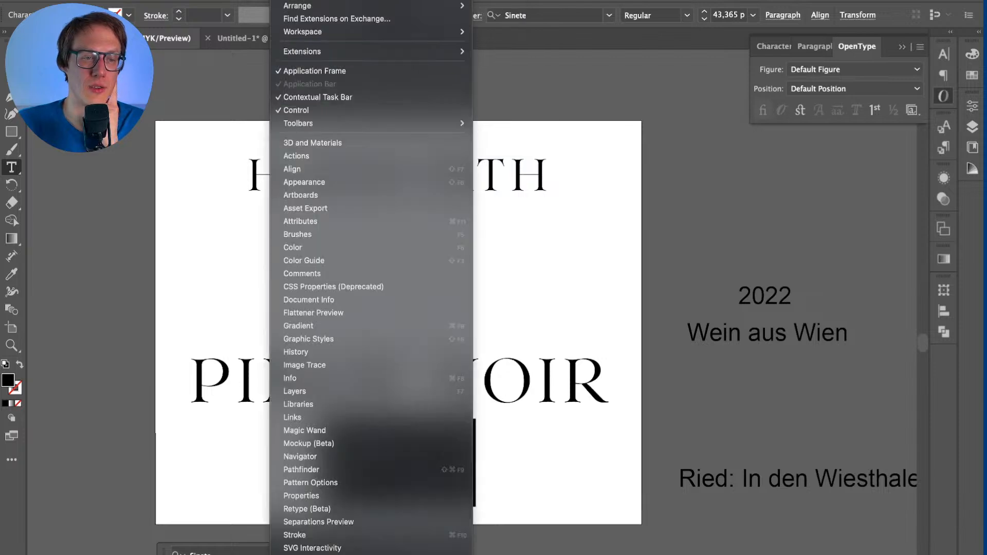
pyautogui.click(339, 181)
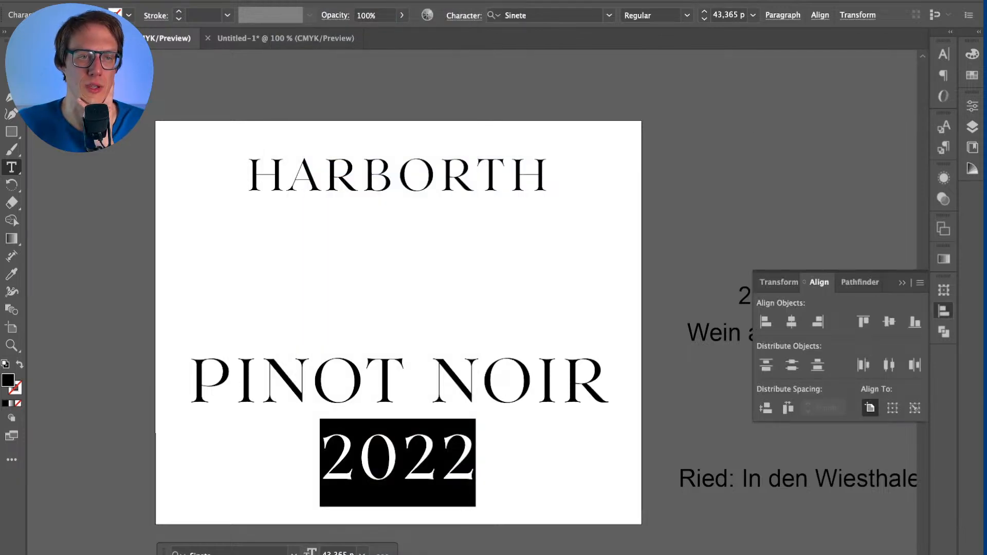
pyautogui.click(252, 1)
pyautogui.moveTo(286, 1)
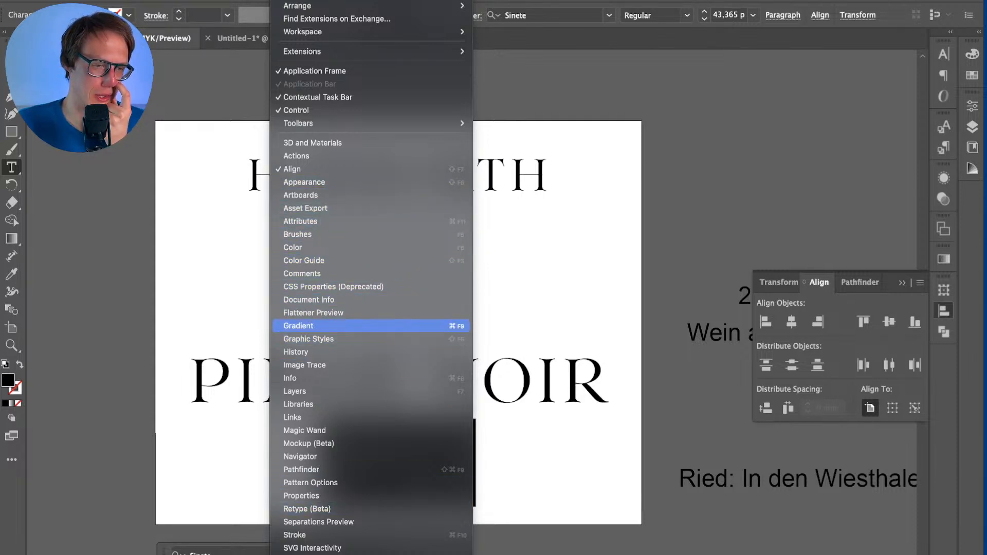
pyautogui.scroll(-5, 370, 381)
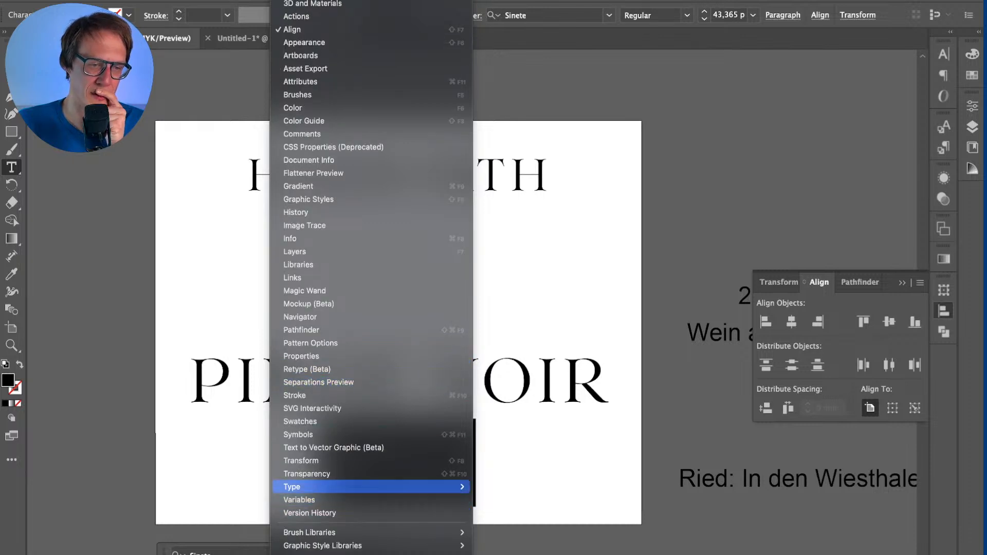
pyautogui.moveTo(360, 487)
pyautogui.click(491, 513)
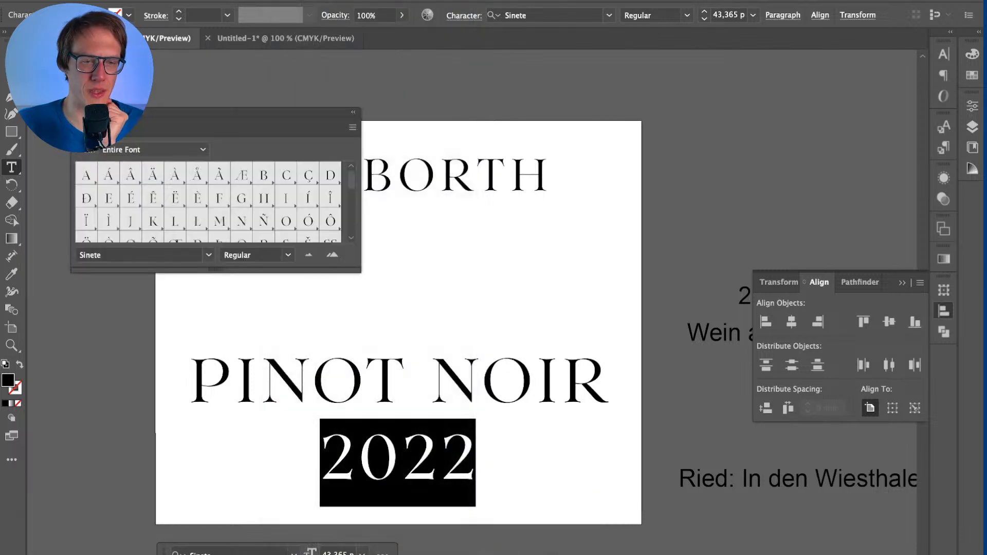
pyautogui.moveTo(231, 126); pyautogui.dragTo(295, 44)
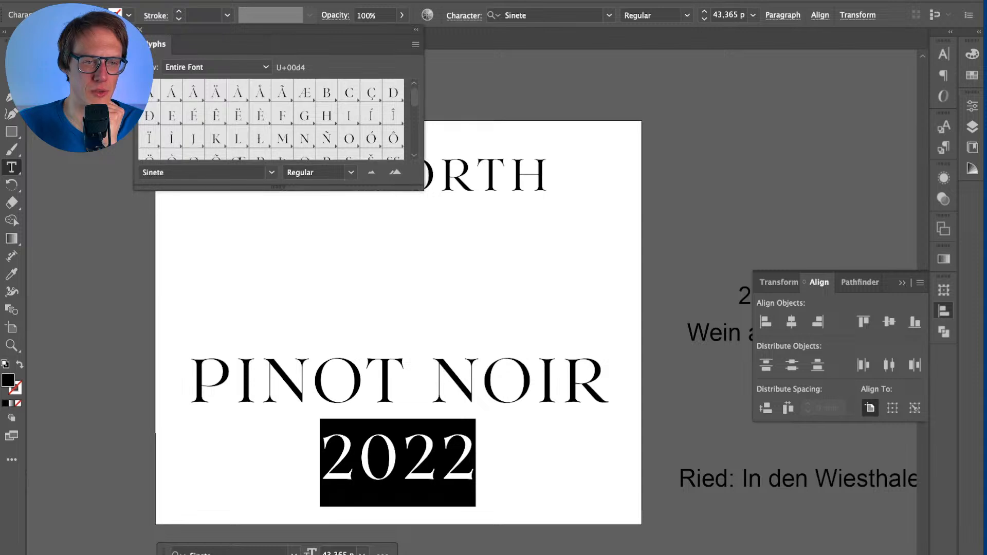
pyautogui.moveTo(423, 190); pyautogui.dragTo(625, 419)
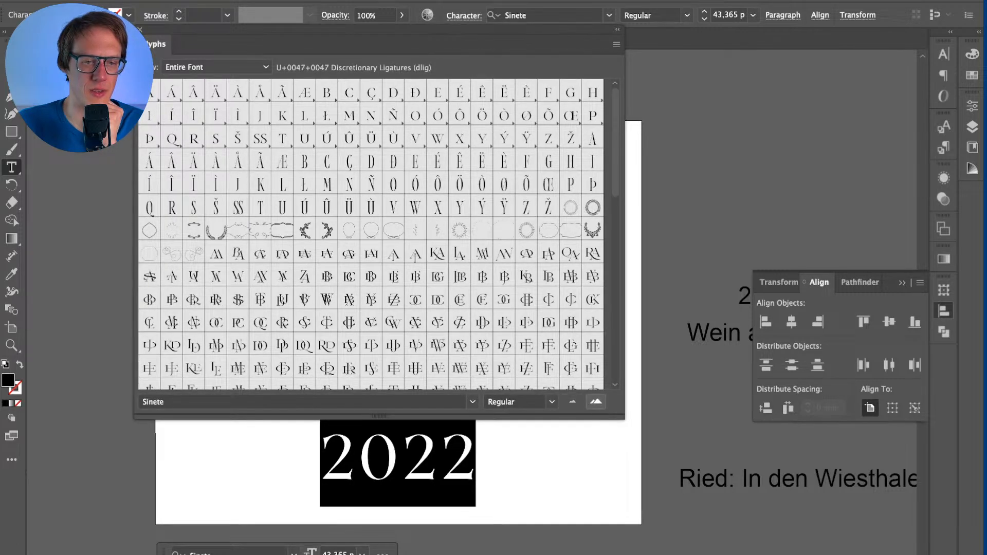
pyautogui.click(596, 402)
# Step: Examine Sinete's full glyph set, from the ornaments and letter-pair ligatures through to the numeral ligatures
pyautogui.scroll(-4, 566, 293)
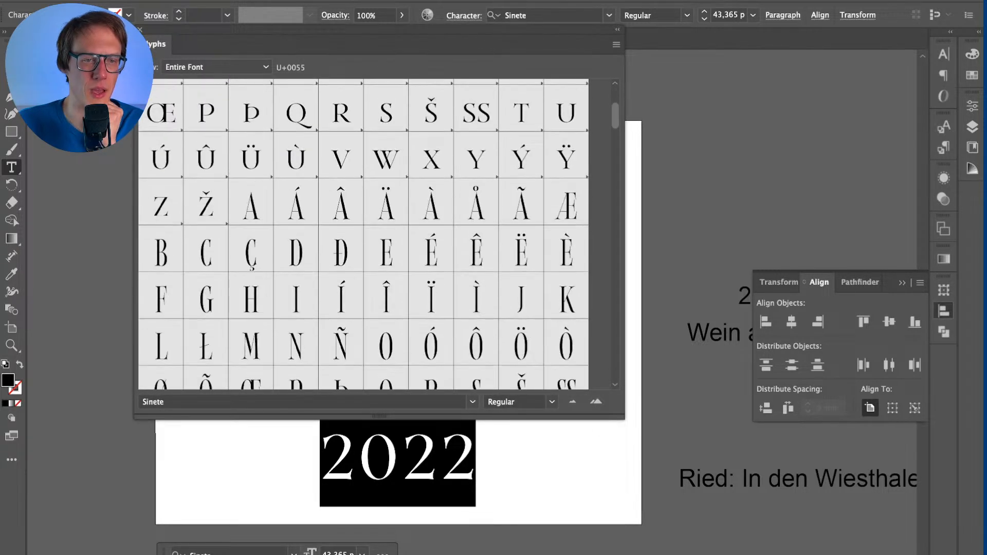
pyautogui.scroll(-6, 364, 234)
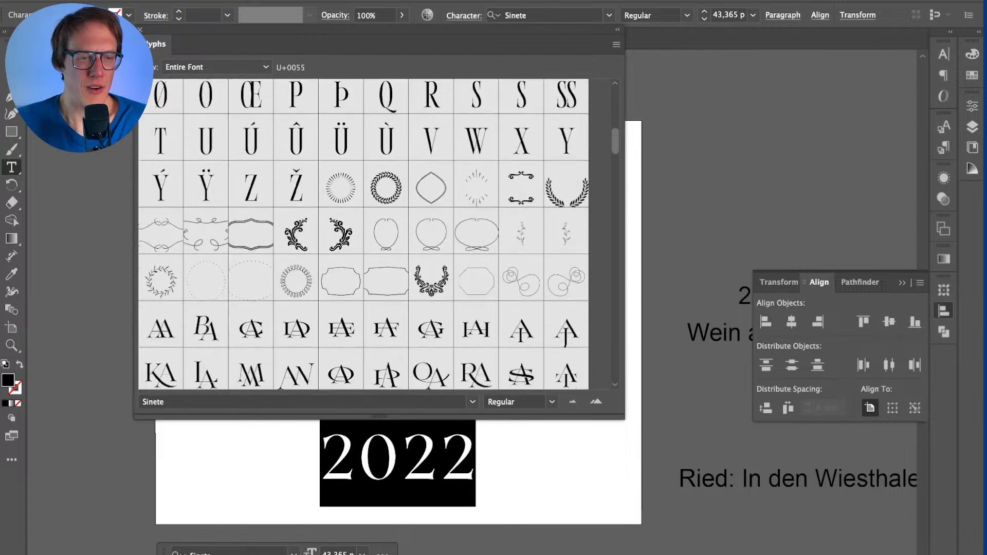
pyautogui.scroll(-2, 364, 233)
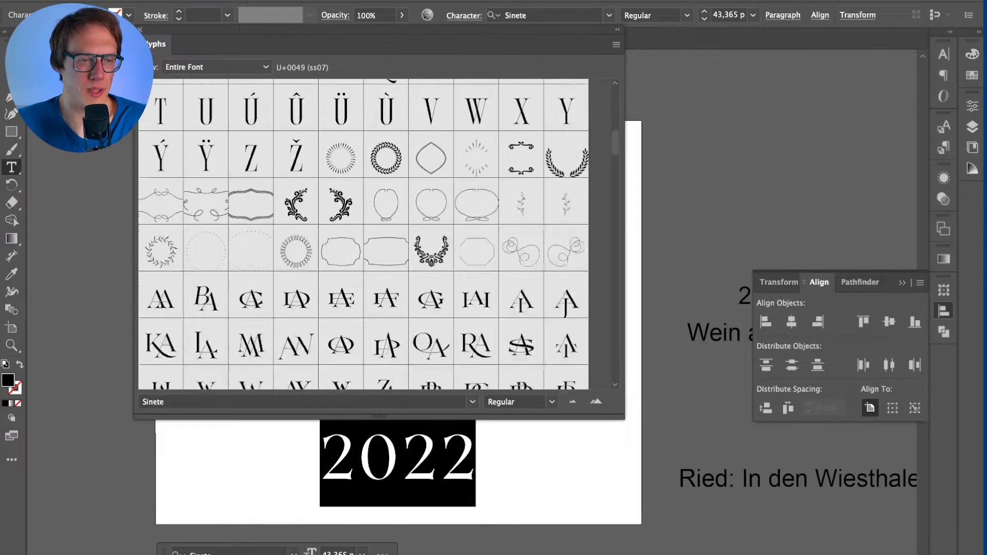
pyautogui.scroll(-1, 363, 234)
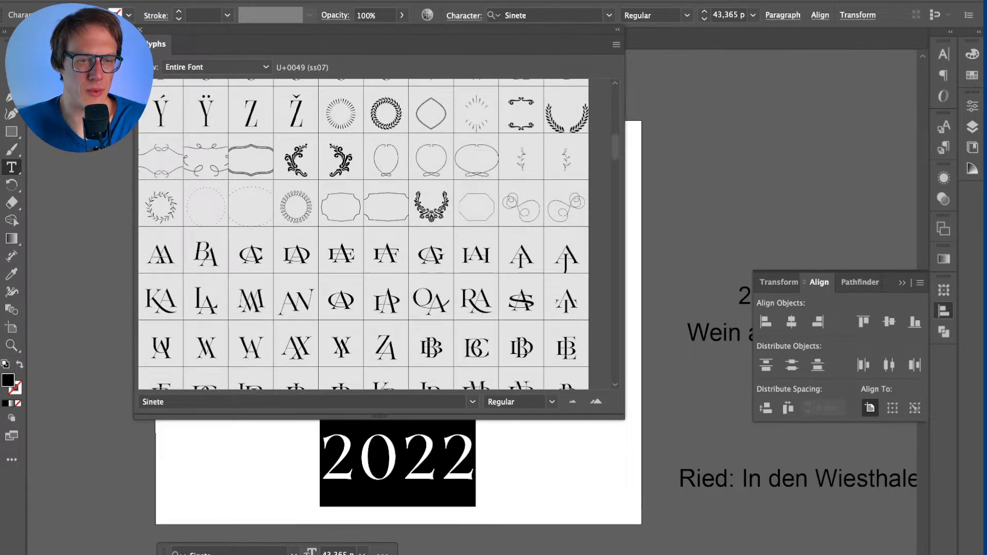
pyautogui.scroll(1, 363, 234)
pyautogui.scroll(1, 363, 234)
pyautogui.scroll(-1, 363, 234)
pyautogui.scroll(-6, 364, 234)
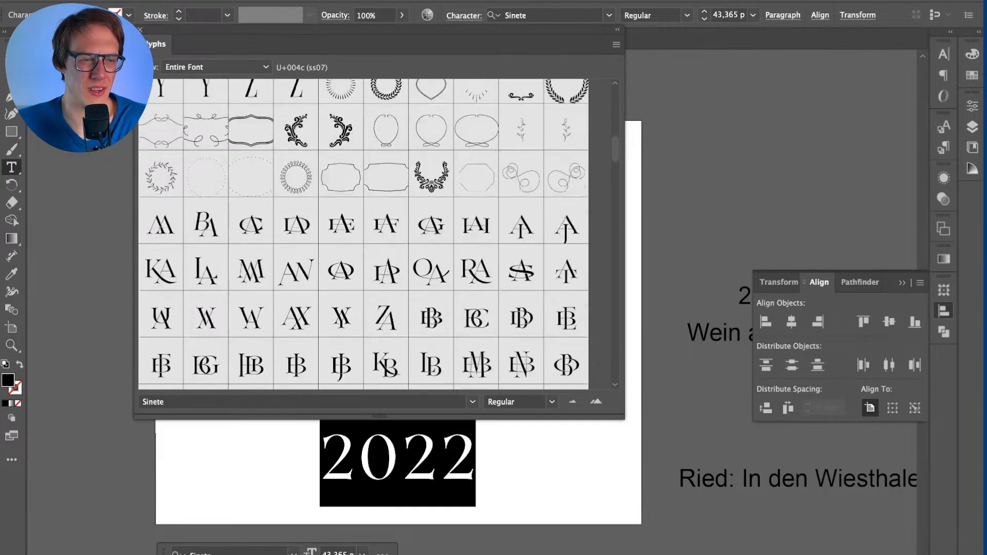
pyautogui.scroll(-2, 363, 234)
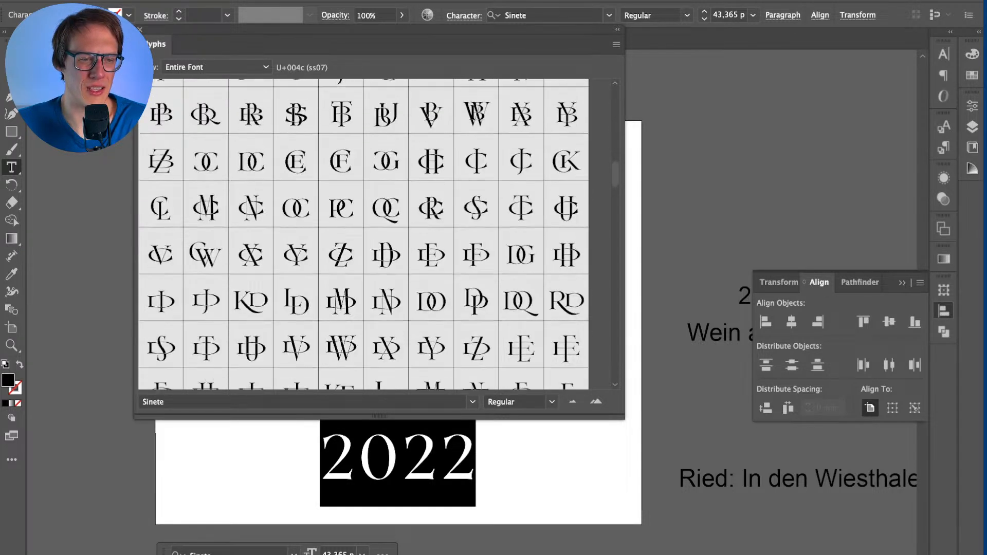
pyautogui.scroll(-1, 364, 234)
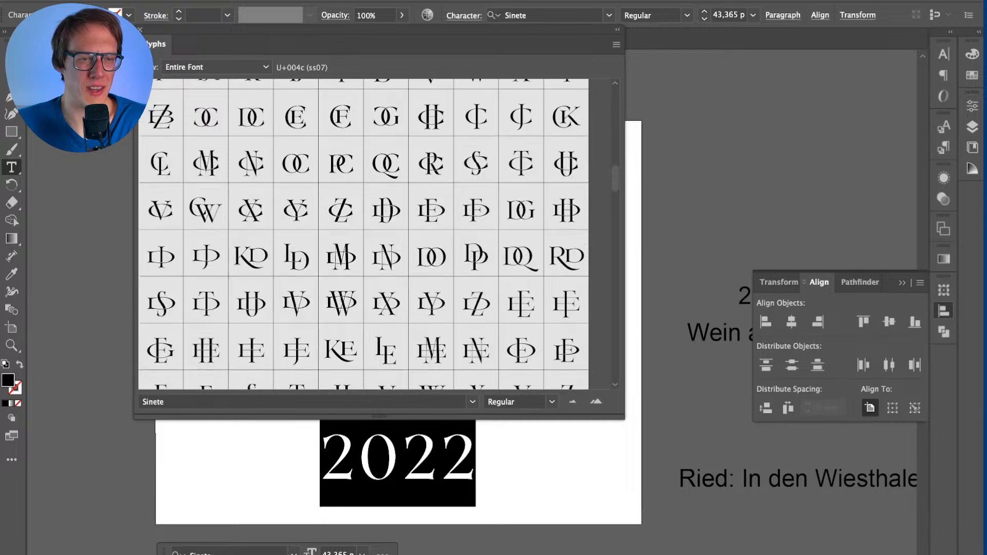
pyautogui.scroll(-2, 364, 234)
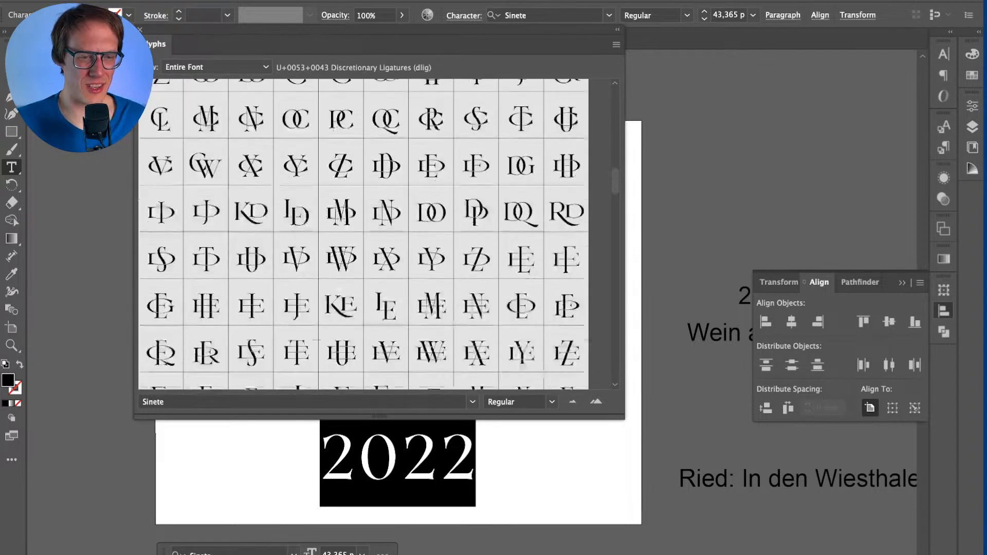
pyautogui.scroll(-4, 363, 234)
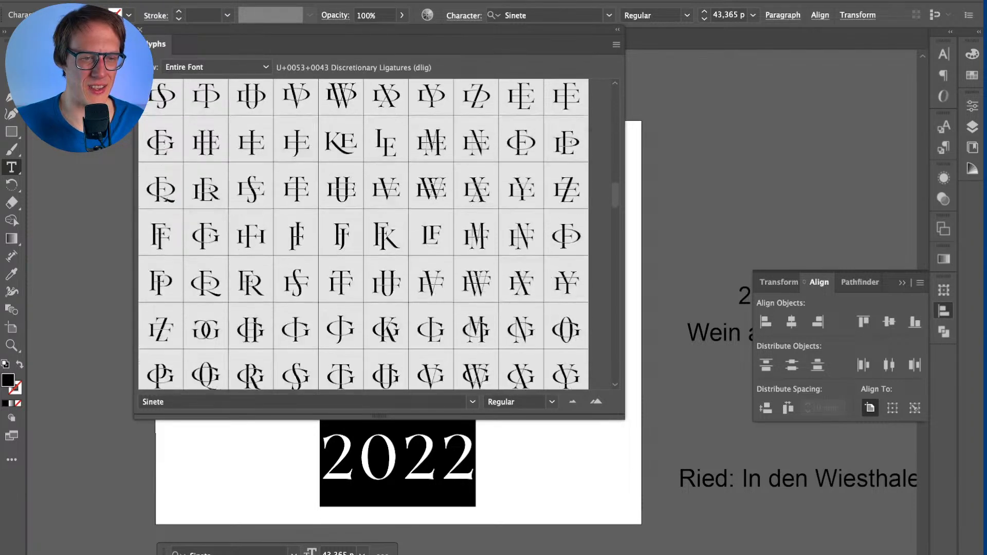
pyautogui.scroll(-5, 363, 234)
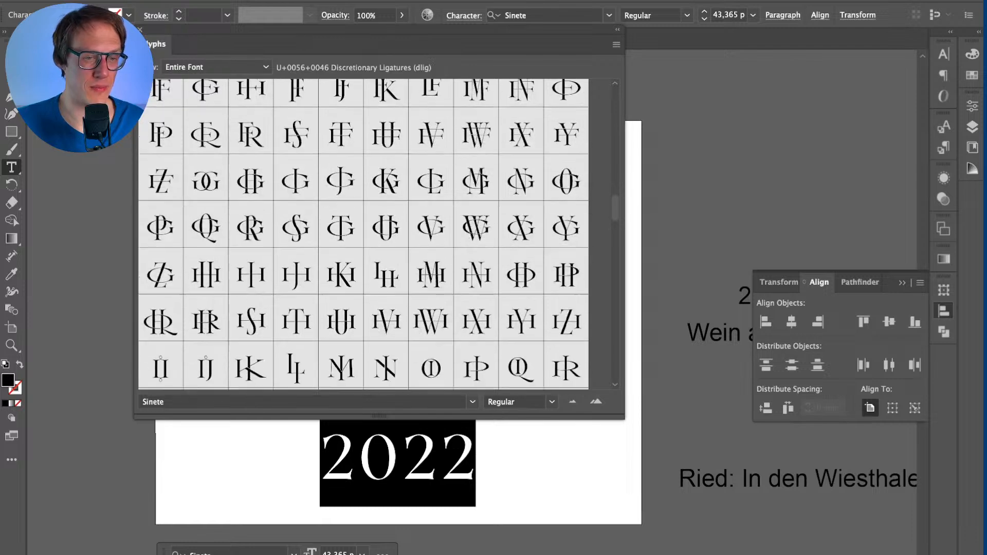
pyautogui.scroll(-10, 363, 234)
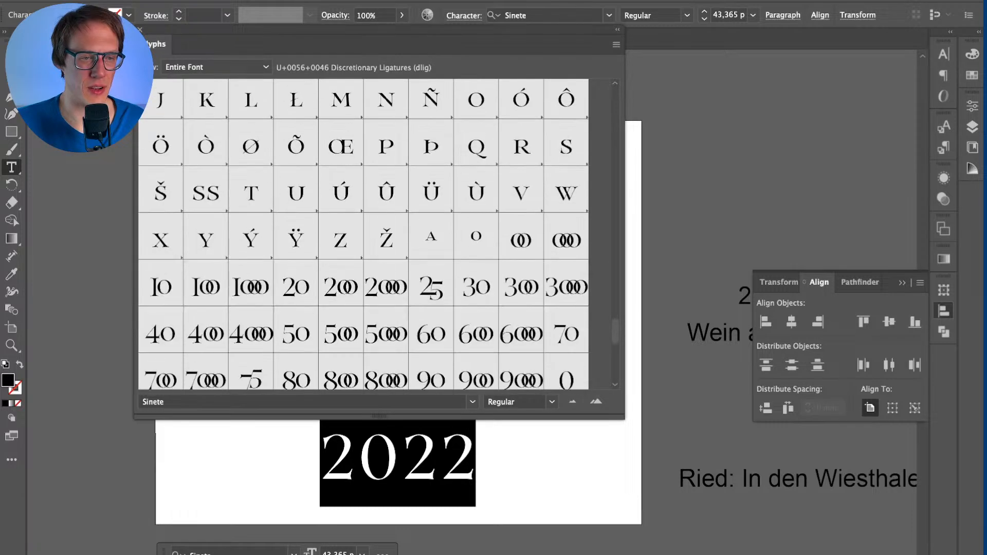
pyautogui.scroll(-2, 363, 234)
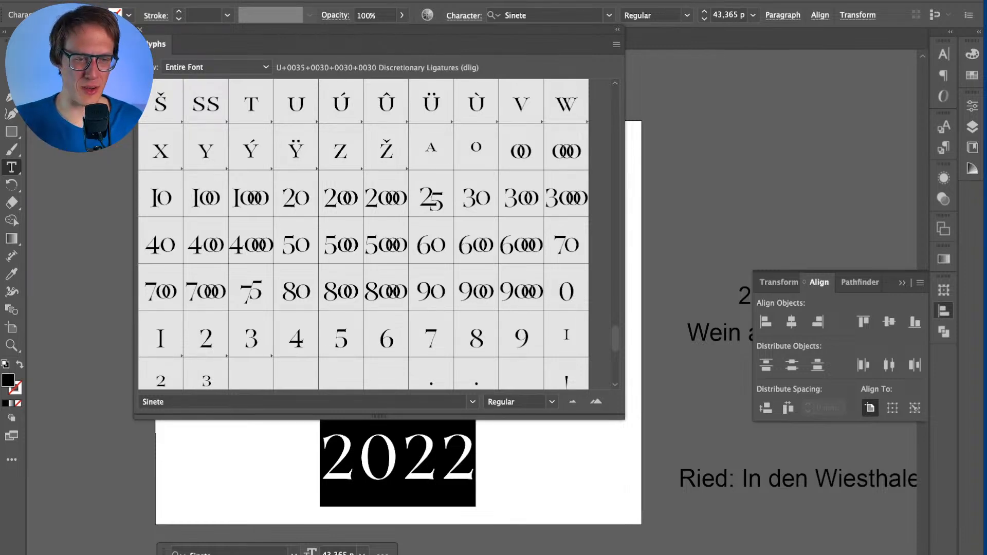
# Step: Replace the large year below PINOT NOIR with 2024, correct it to 2025, and select the whole year
pyautogui.write('2024')
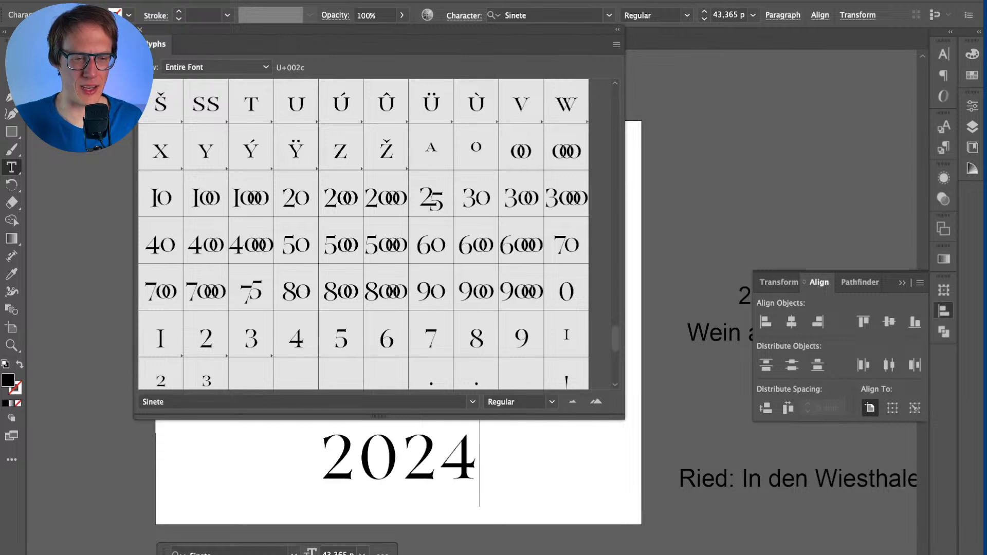
pyautogui.press('BackSpace')
pyautogui.write('5')
pyautogui.press('super+a')
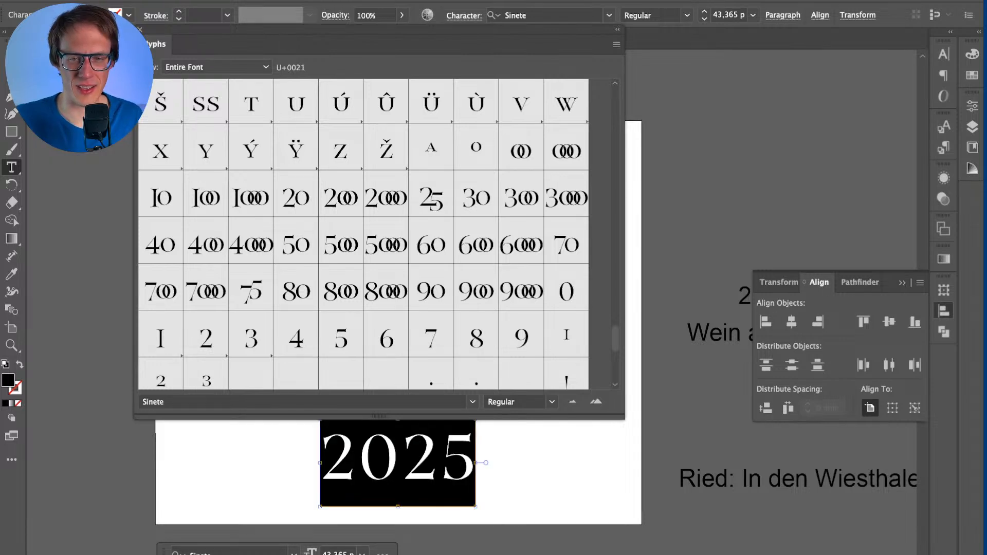
# Step: Try Small Caps on the large 2025 and turn on its OpenType Discretionary Ligatures
pyautogui.press('super+t')
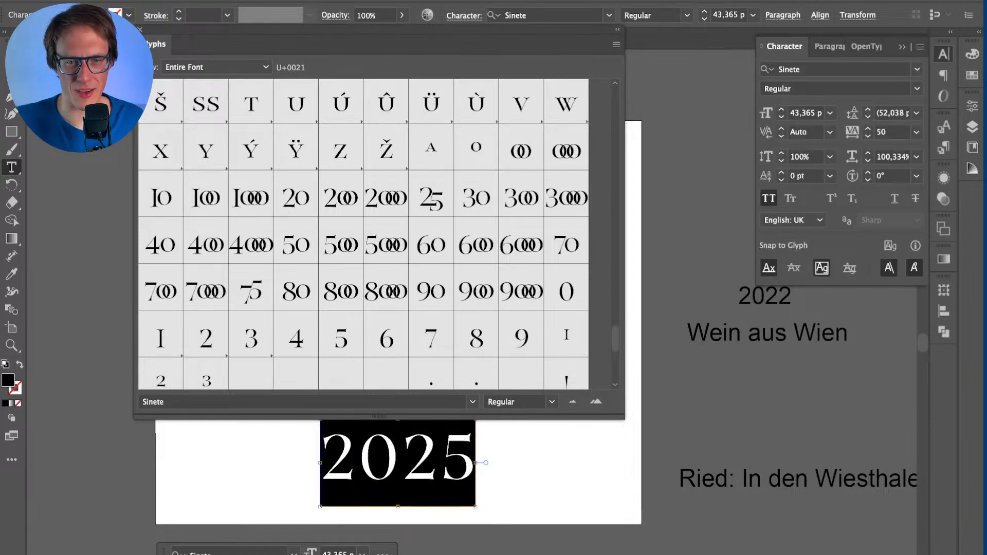
pyautogui.click(790, 198)
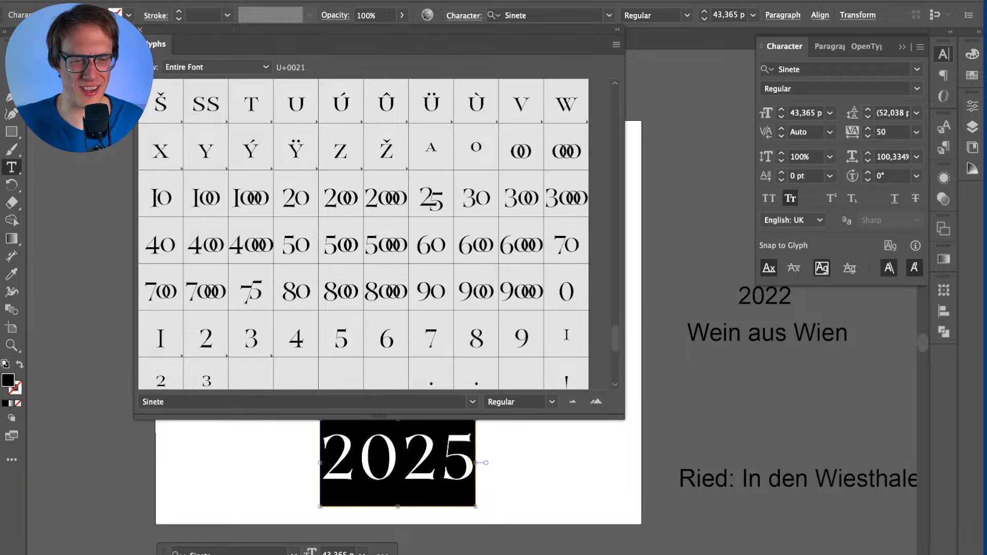
pyautogui.click(866, 46)
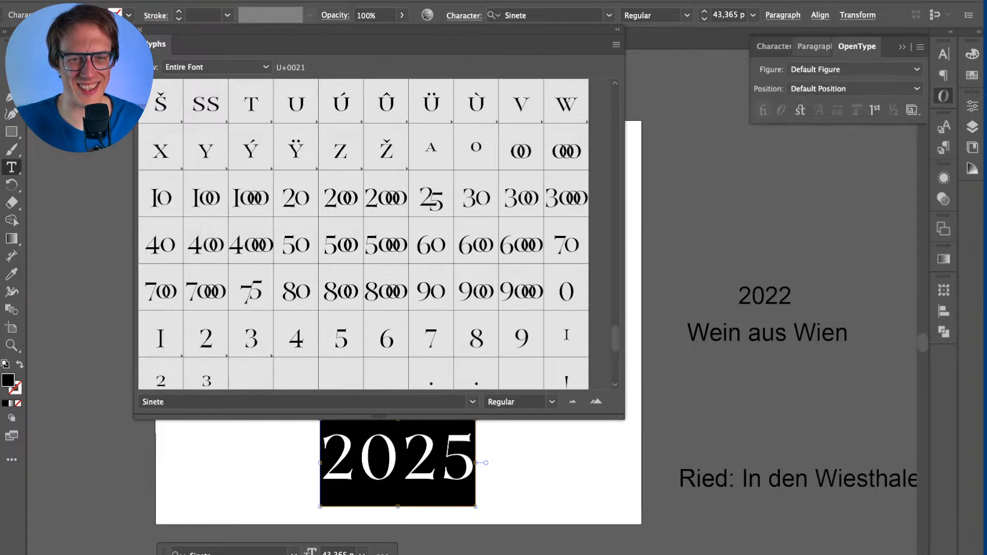
pyautogui.click(800, 110)
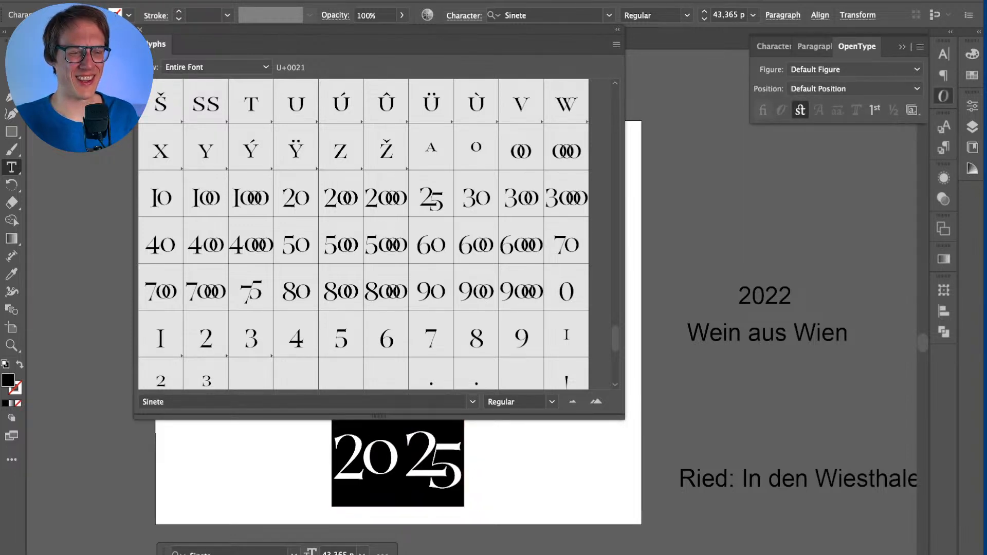
pyautogui.hotkey('ctrl', 'shift', 'a')
# Step: Set the tracking of the entire large year text to 0
pyautogui.doubleClick(431, 460)
pyautogui.click(773, 46)
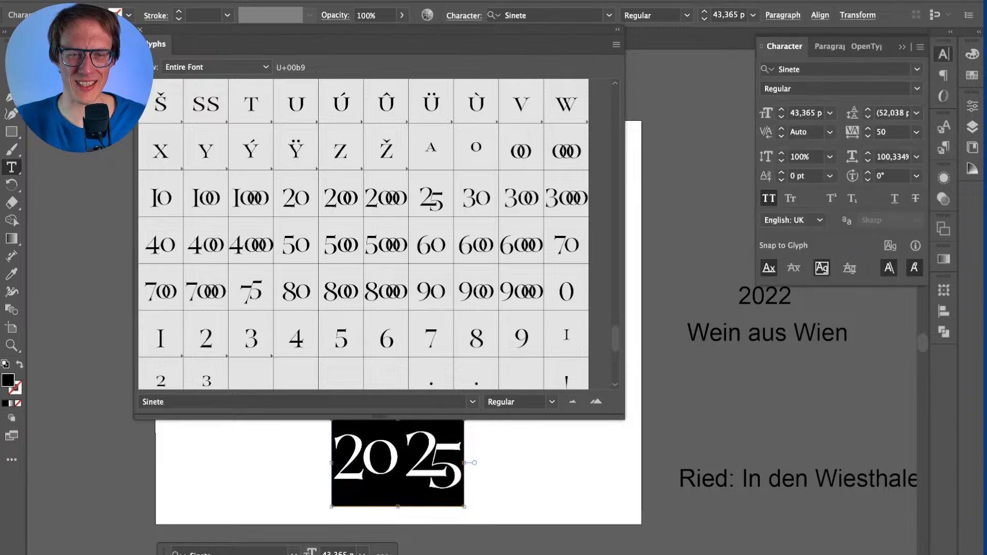
pyautogui.click(880, 132)
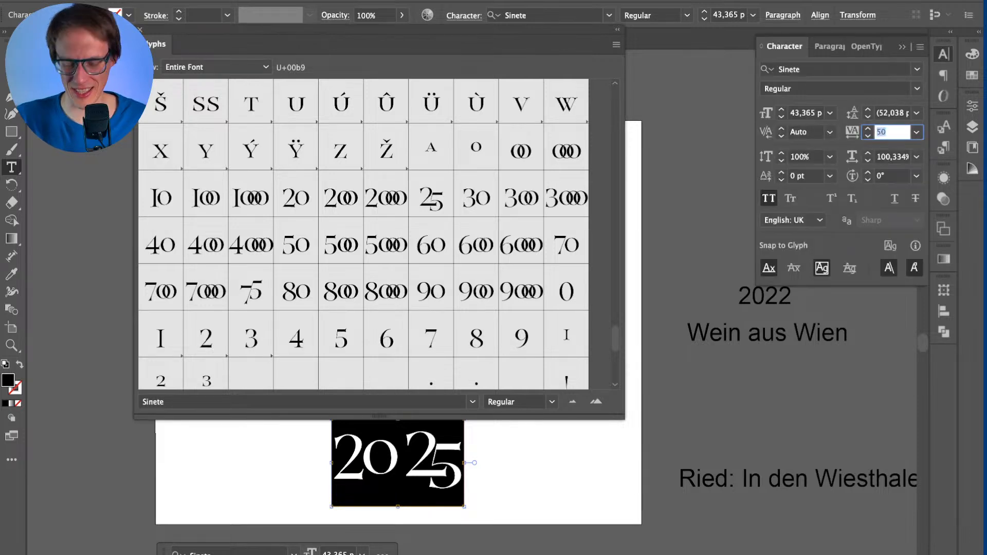
pyautogui.write('0')
pyautogui.press('Return')
# Step: Tighten the kerning between the 0 and the second 2 in the large 2025
pyautogui.click(401, 463)
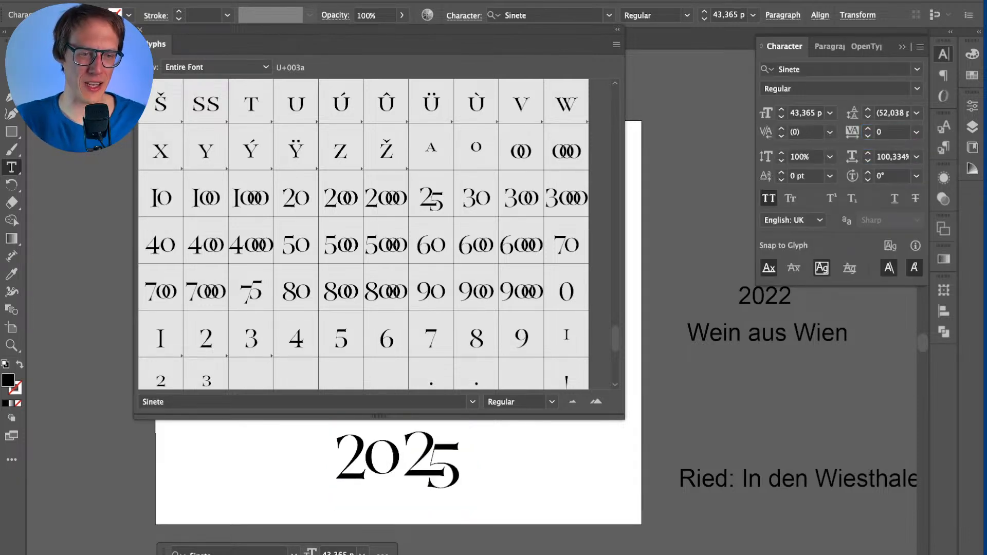
pyautogui.hotkey('alt', 'Left')
pyautogui.hotkey('alt', 'Left')
pyautogui.hotkey('alt', 'Left')
pyautogui.hotkey('alt', 'Left')
pyautogui.hotkey('alt', 'Left')
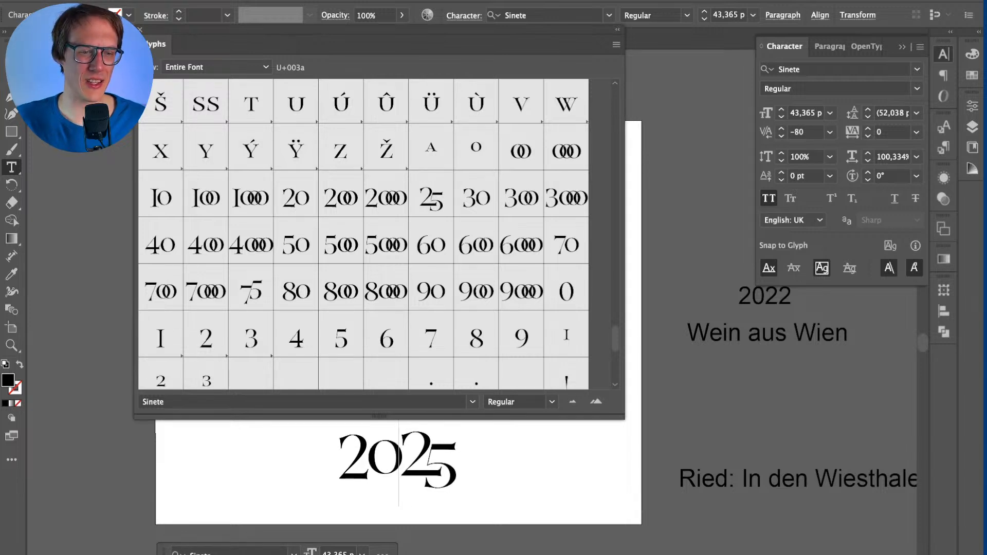
pyautogui.press('Right')
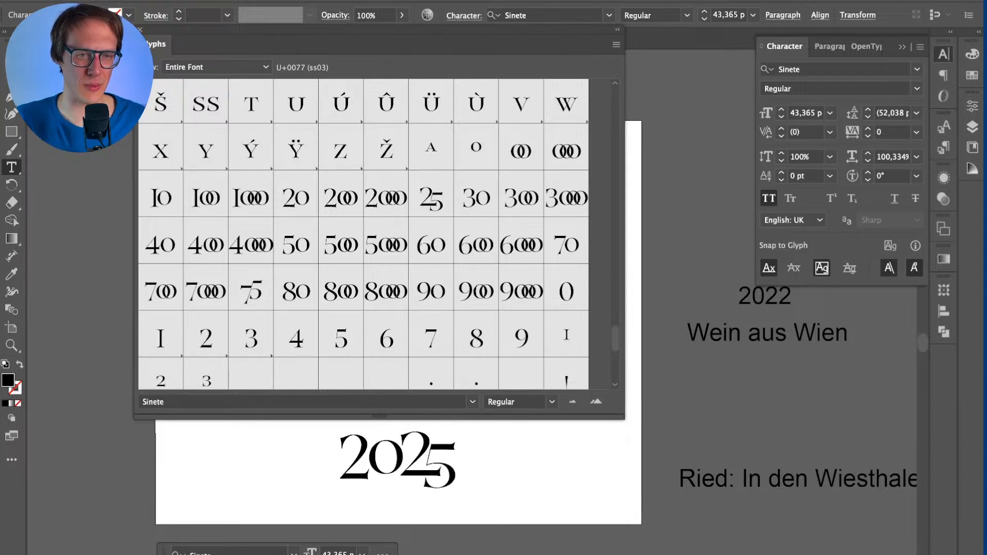
# Step: Close the glyph overview and change the large year's last digit to 4 as a test, then to 2
pyautogui.click(139, 29)
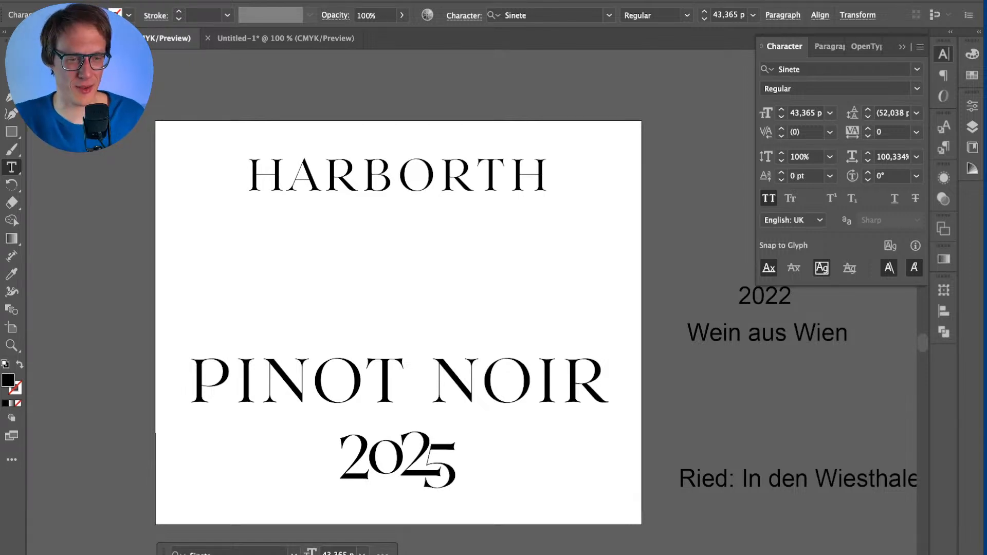
pyautogui.press('Left')
pyautogui.hotkey('shift', 'Right')
pyautogui.hotkey('shift', 'Right')
pyautogui.press('Right')
pyautogui.press('BackSpace')
pyautogui.write('4')
pyautogui.press('BackSpace')
pyautogui.write('2')
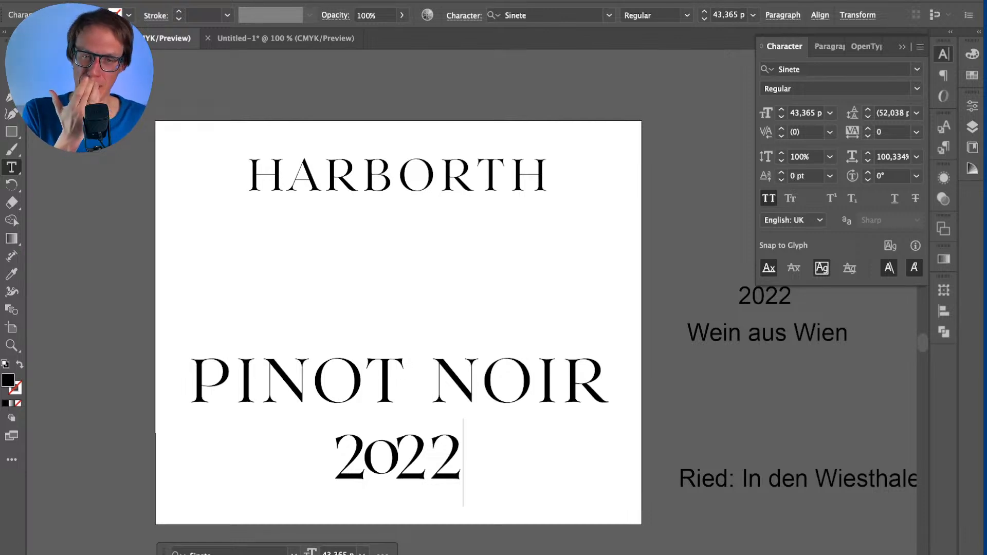
# Step: Set the tracking of the entire large year 2022 beneath PINOT NOIR to 50
pyautogui.press('Escape')
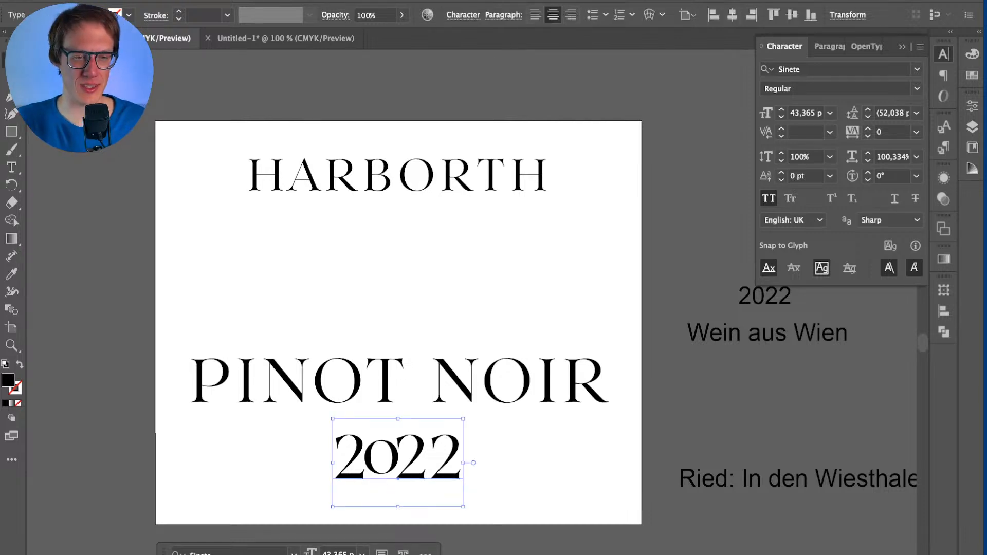
pyautogui.doubleClick(427, 458)
pyautogui.press('super+a')
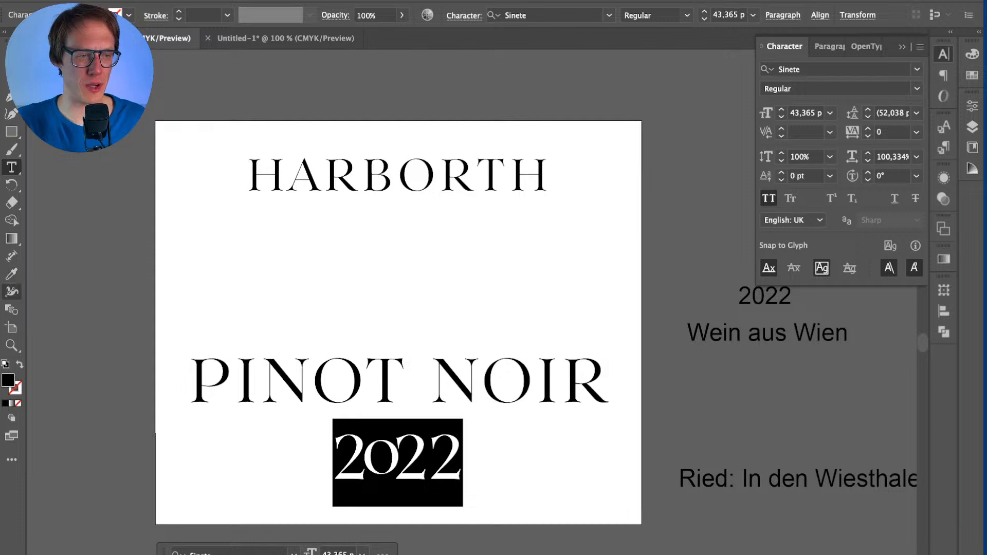
pyautogui.hotkey('alt', 'Right')
pyautogui.press('Escape')
pyautogui.press('Return')
pyautogui.press('super+a')
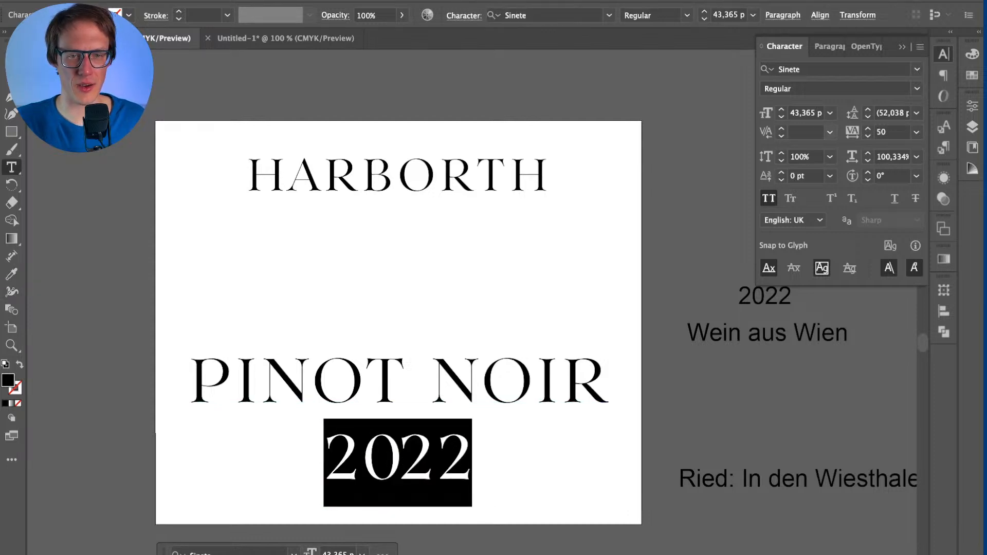
# Step: Set the kerning of the entire large year 2022 to Auto
pyautogui.click(830, 132)
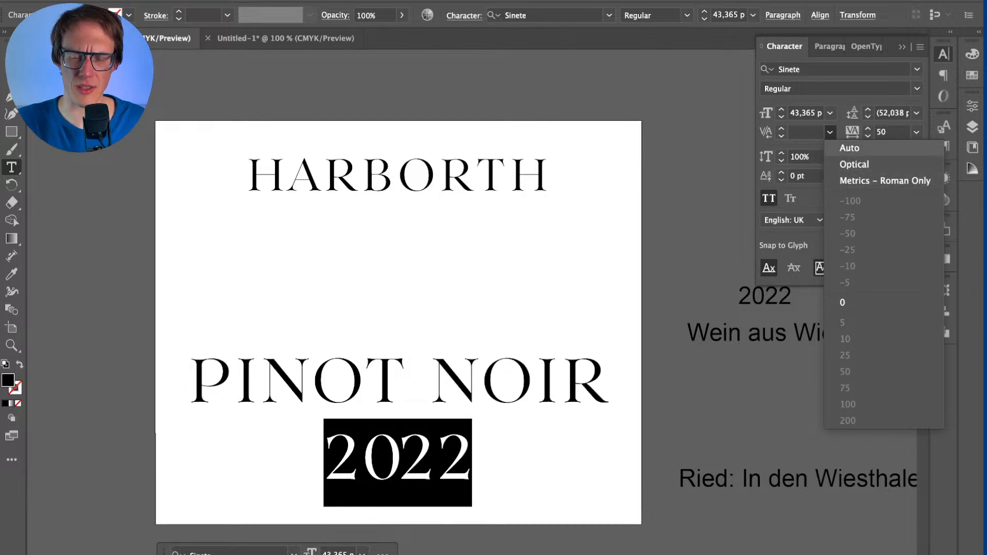
pyautogui.click(849, 148)
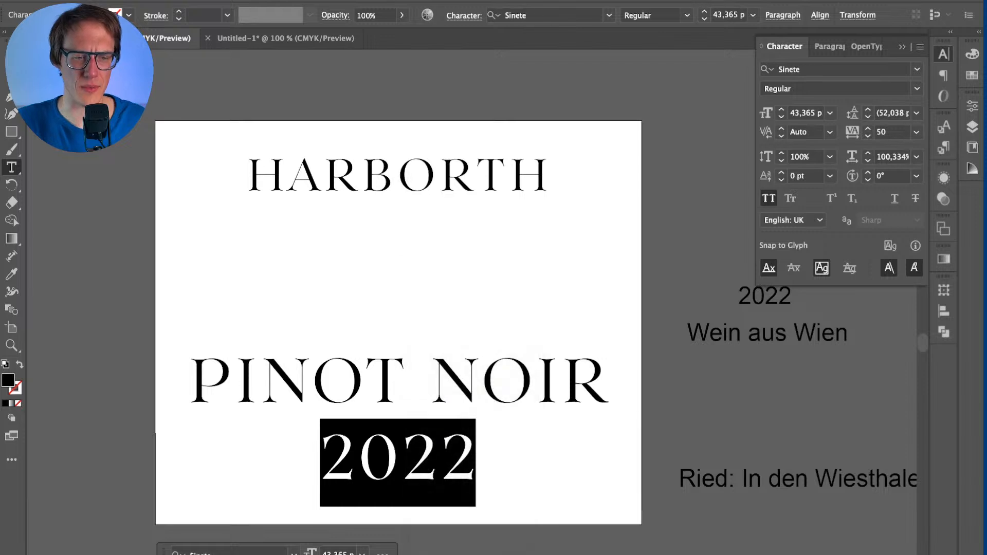
pyautogui.press('Escape')
pyautogui.press('t')
pyautogui.click(401, 452)
pyautogui.write('V')
pyautogui.press('BackSpace')
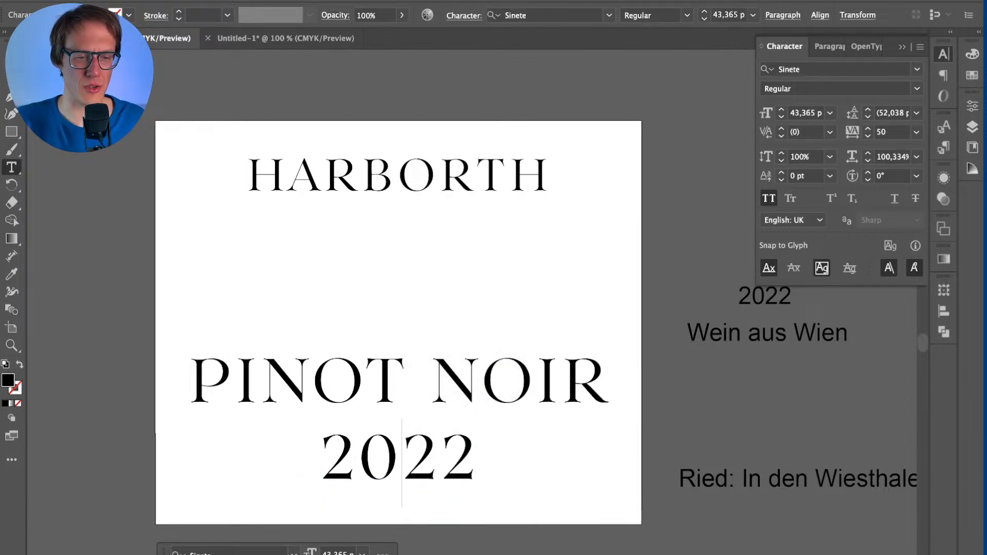
pyautogui.press('super+a')
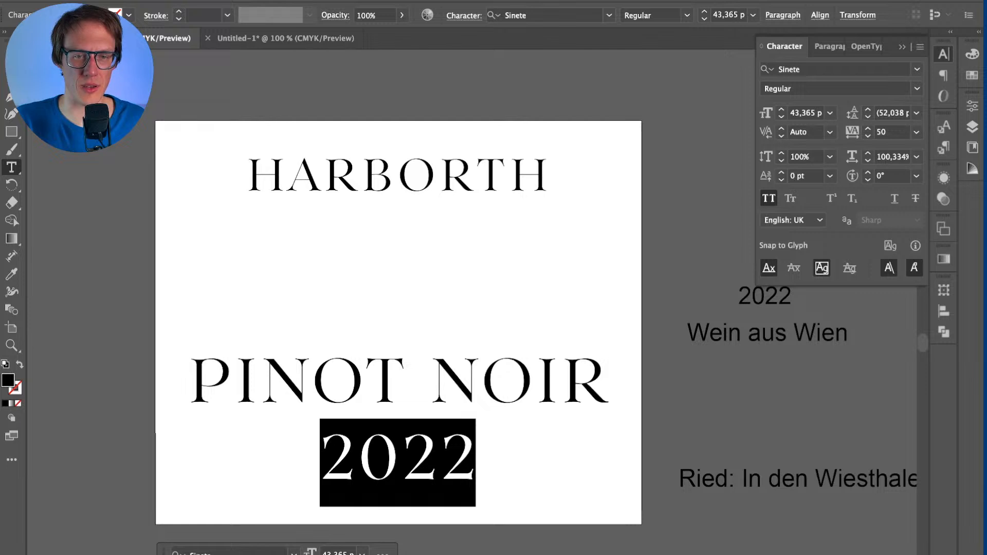
pyautogui.click(829, 132)
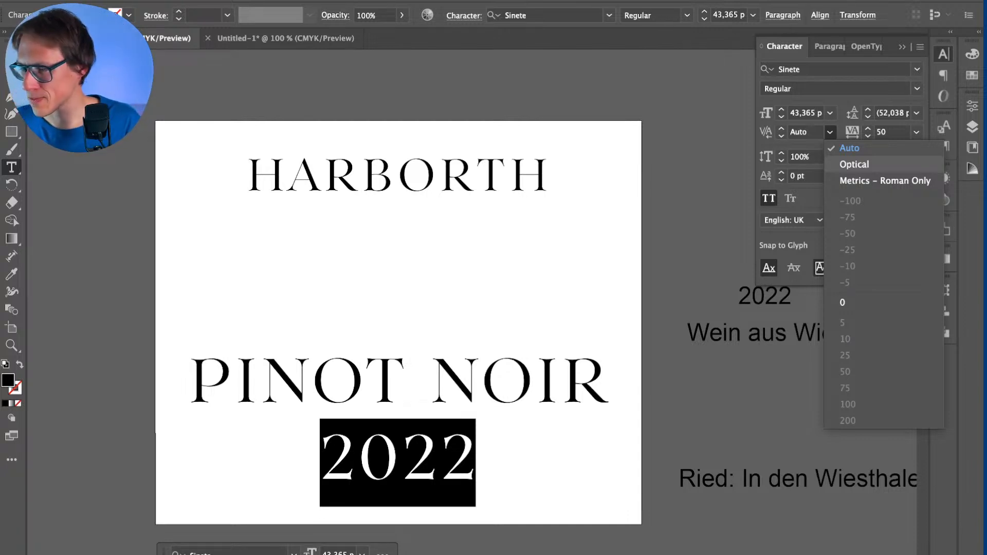
pyautogui.press('Escape')
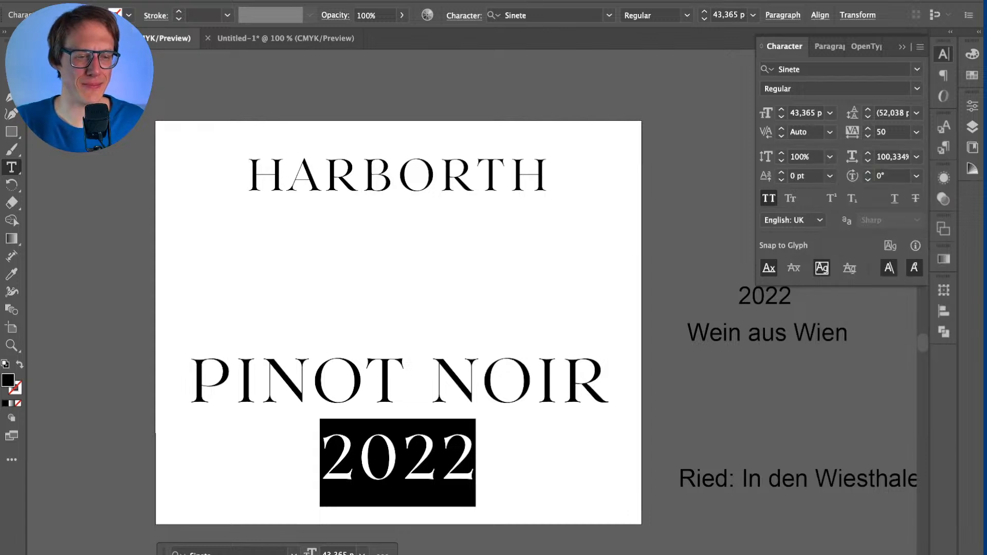
pyautogui.write('V')
pyautogui.hotkey('ctrl', 'z')
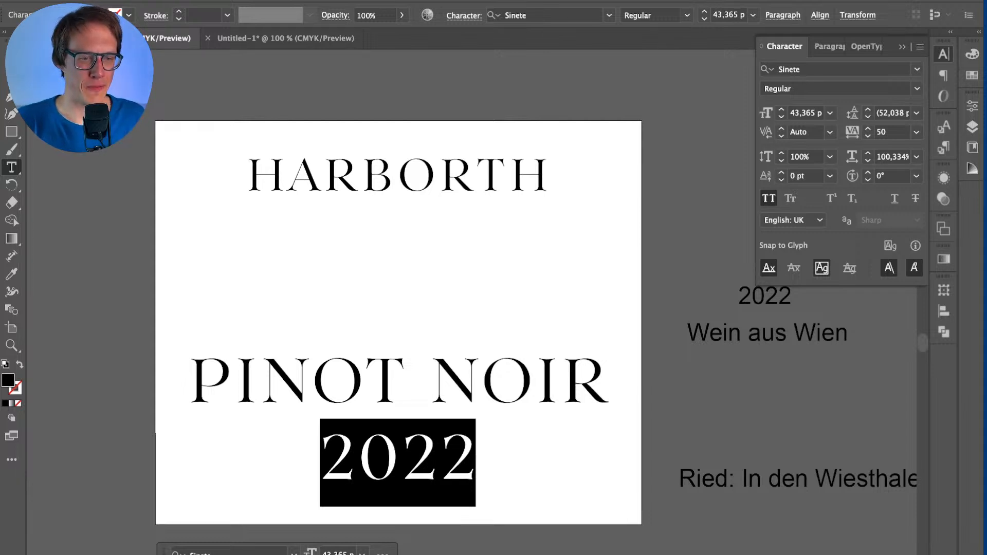
# Step: Move the large 2022 slightly upward so it sits closer beneath PINOT NOIR
pyautogui.press('Escape')
pyautogui.press('super+shift+a')
pyautogui.click(398, 458)
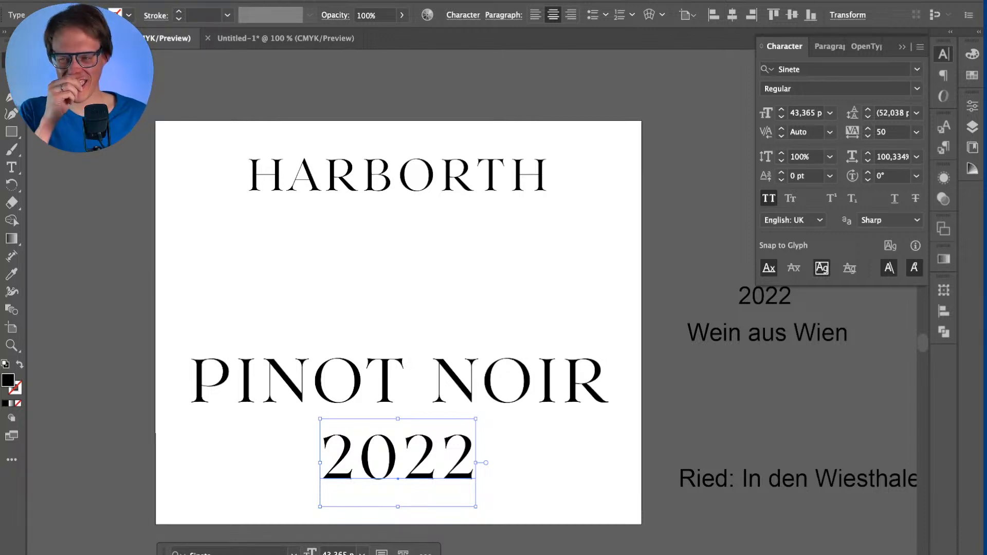
pyautogui.press('super+shift+a')
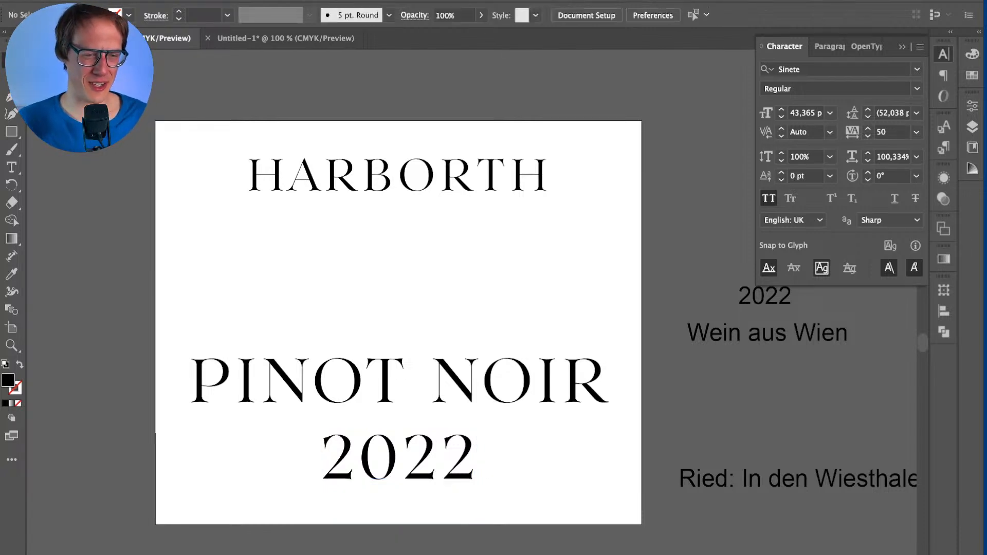
pyautogui.scroll(-1, 398, 322)
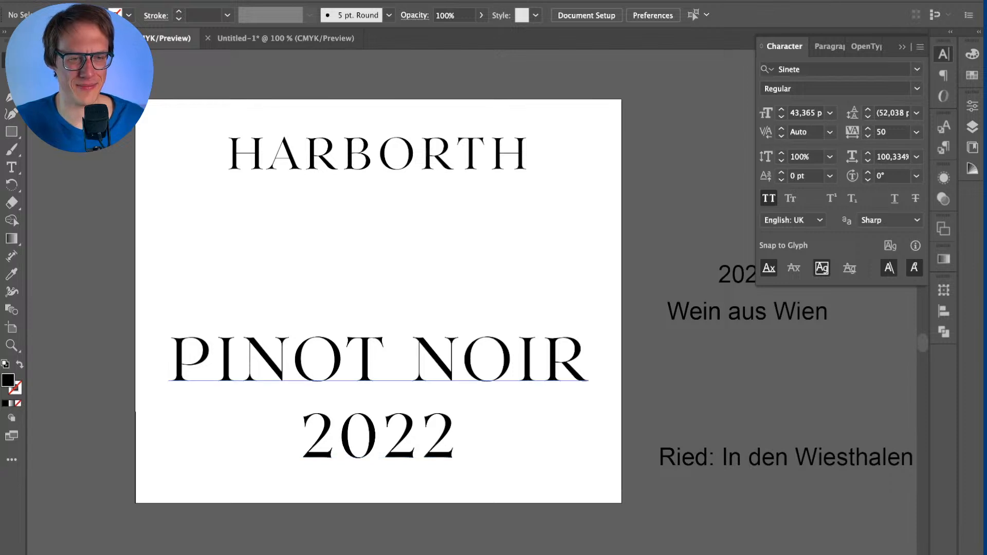
pyautogui.moveTo(411, 416); pyautogui.dragTo(412, 409)
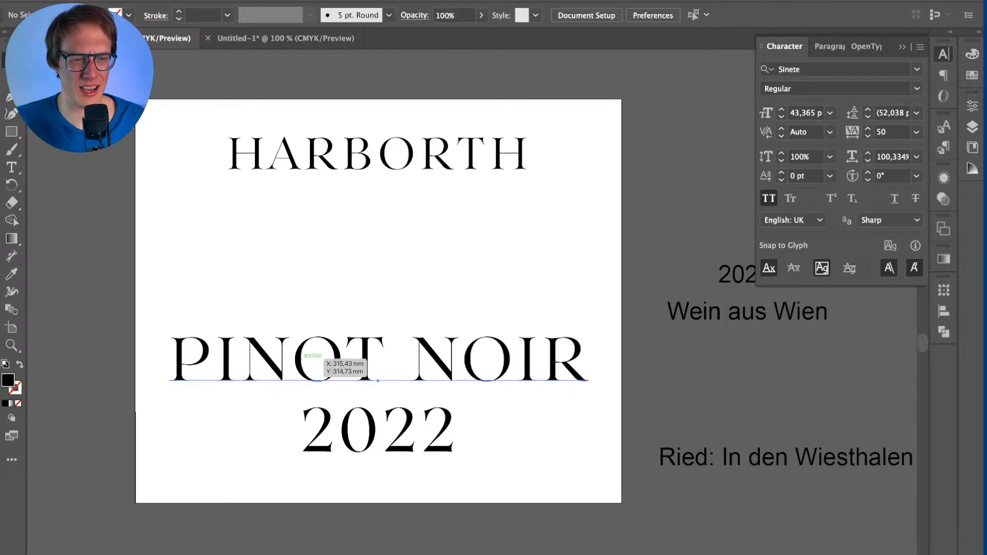
pyautogui.click(329, 368)
pyautogui.press('super+shift+a')
pyautogui.hscroll(3, 494, 298)
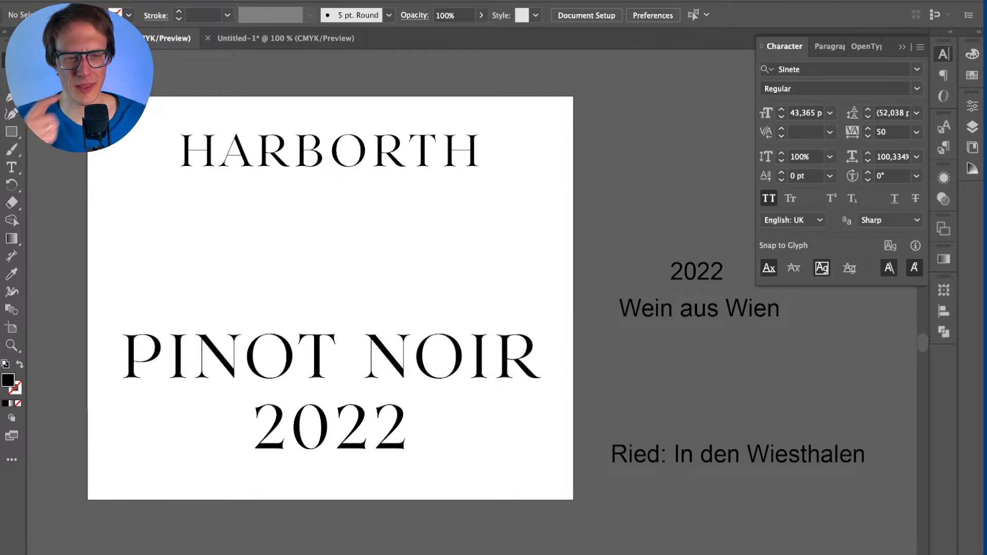
pyautogui.click(377, 443)
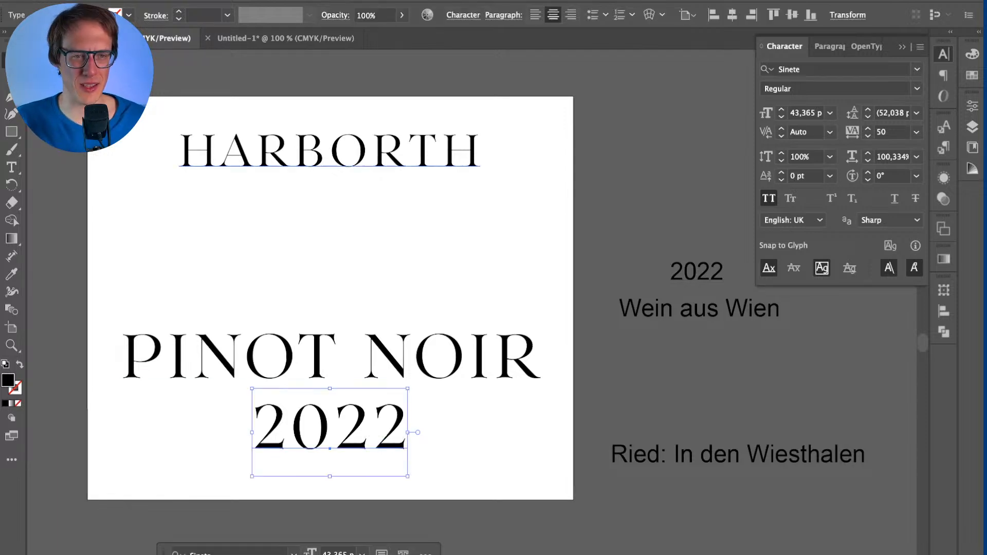
pyautogui.press('super+shift+a')
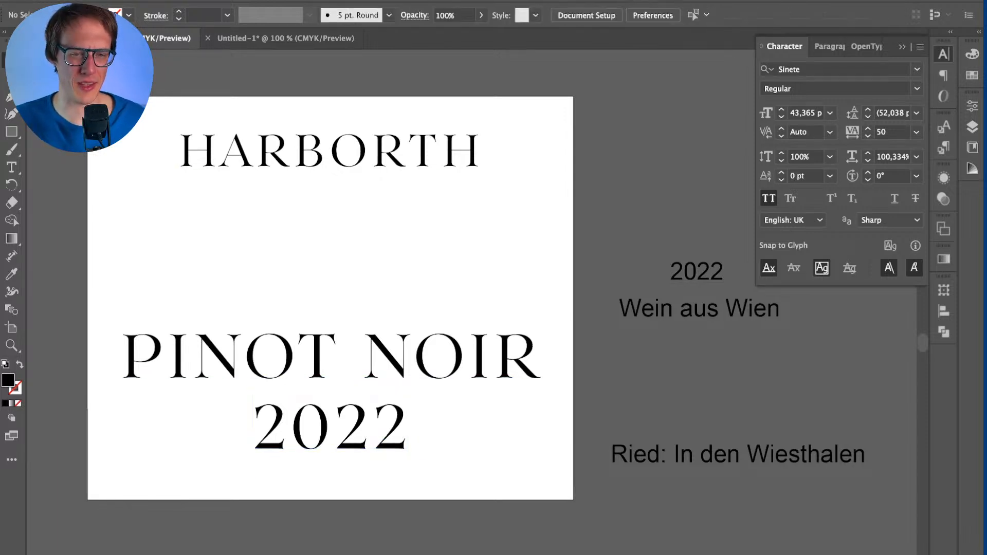
# Step: Place a copy of the text "Ried: In den Wiesthalen" on the label, centred beneath HARBORTH
pyautogui.click(720, 311)
pyautogui.moveTo(735, 455); pyautogui.dragTo(327, 210)
pyautogui.press('super+shift+a')
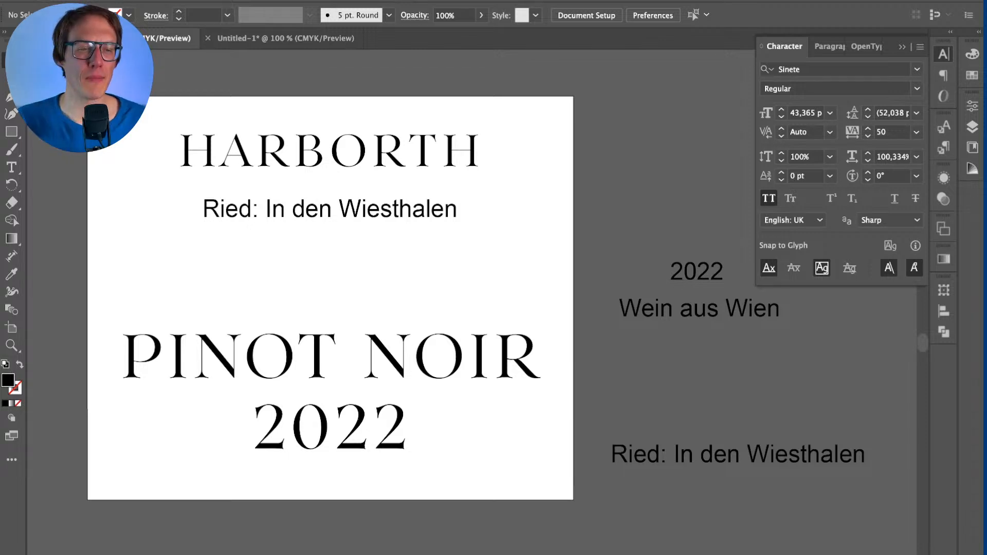
# Step: Move the spare texts 2022, Wein aus Wien and Ried: In den Wiesthalen from beside the label to below its artboard
pyautogui.hscroll(-1, 392, 312)
pyautogui.scroll(-1, 393, 312)
pyautogui.hscroll(3, 392, 313)
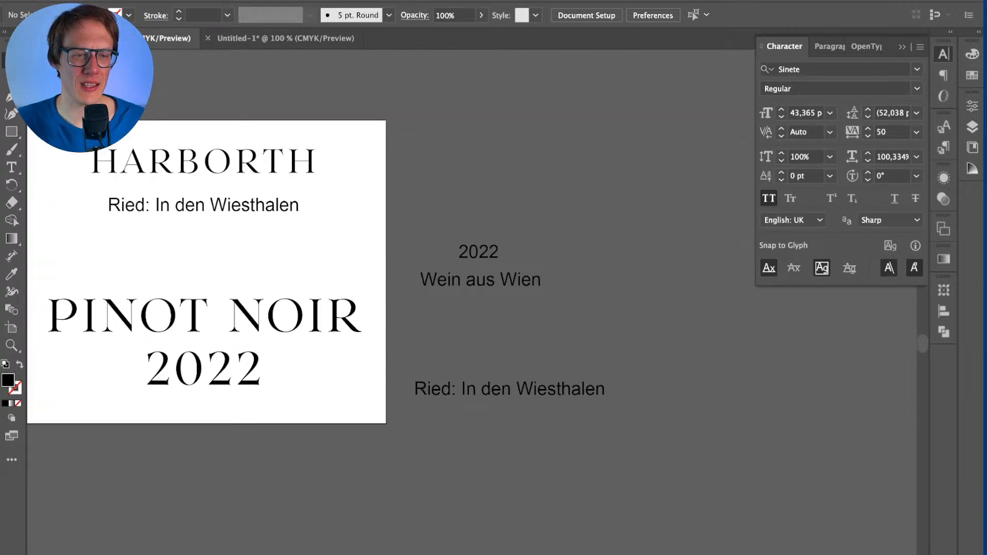
pyautogui.moveTo(406, 231); pyautogui.dragTo(565, 406)
pyautogui.moveTo(509, 392); pyautogui.dragTo(240, 529)
pyautogui.scroll(-2, 265, 535)
pyautogui.scroll(1, 266, 535)
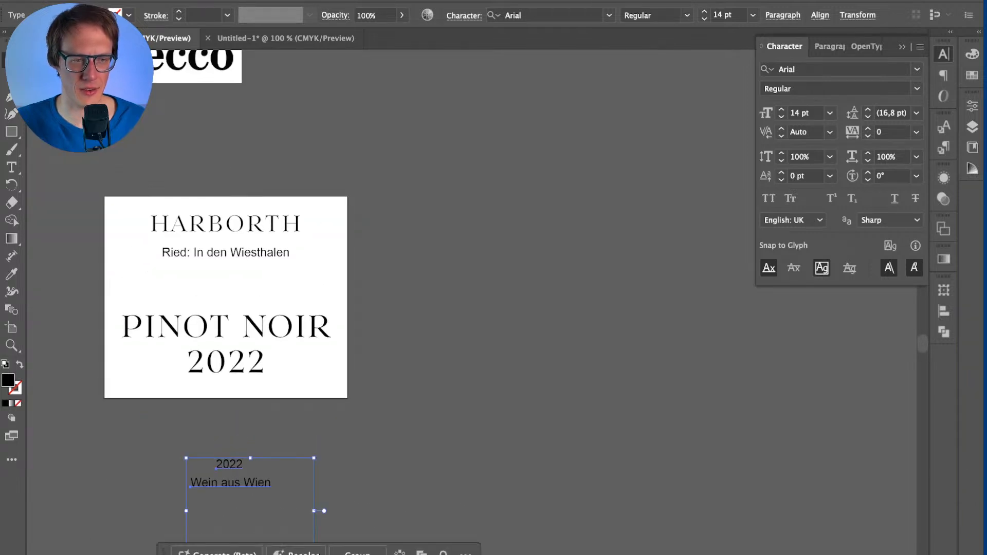
pyautogui.press('super+shift+a')
# Step: Duplicate the HARBORTH label artboard with its contents to the right, level with the original
pyautogui.hotkey('shift', 'o')
pyautogui.press('Escape')
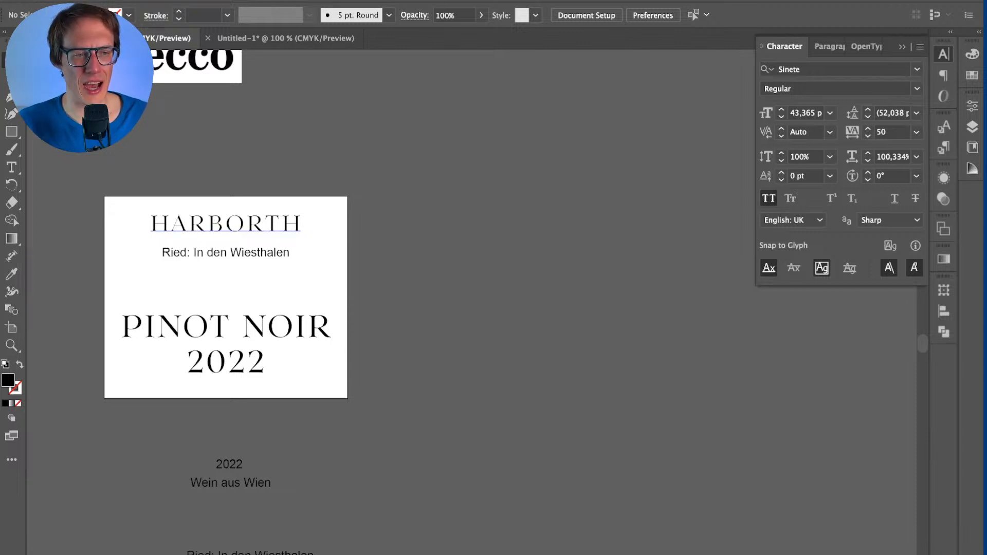
pyautogui.press('super+plus')
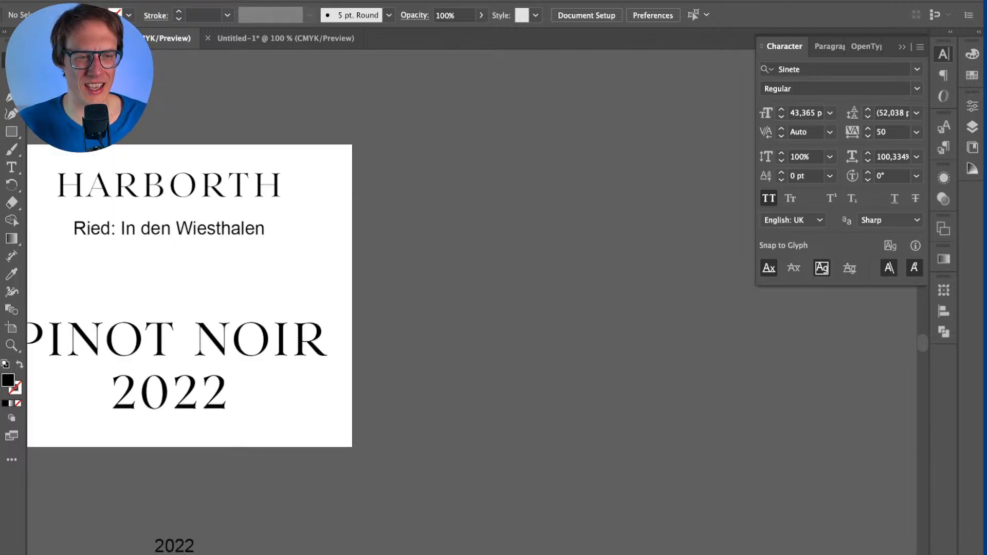
pyautogui.hscroll(-4, 338, 303)
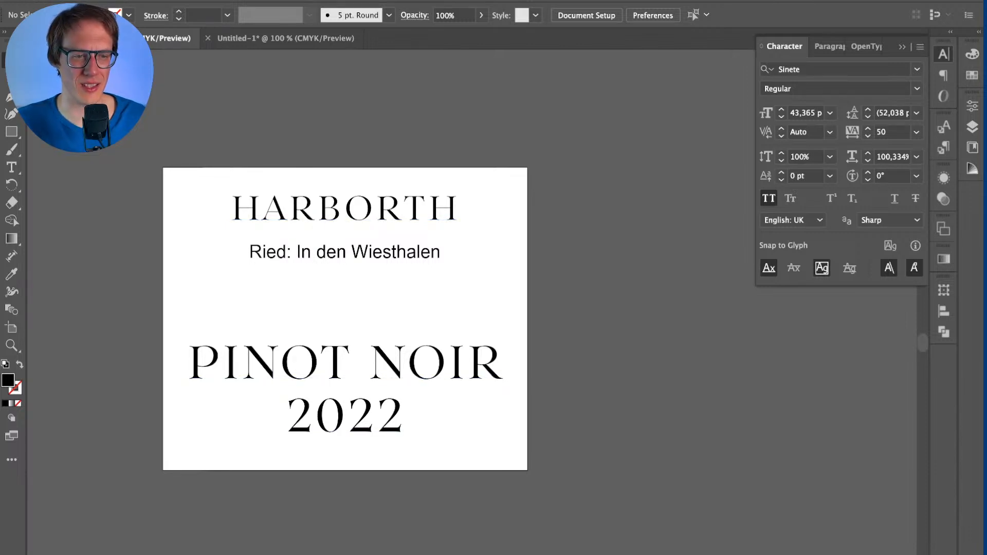
pyautogui.scroll(-1, 375, 408)
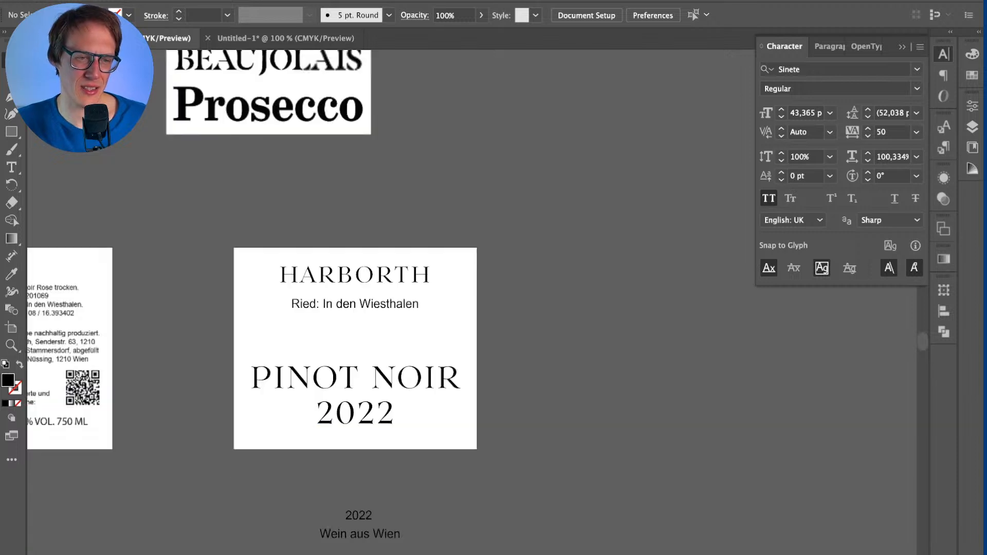
pyautogui.hscroll(1, 375, 408)
pyautogui.hscroll(1, 391, 303)
pyautogui.hotkey('shift', 'o')
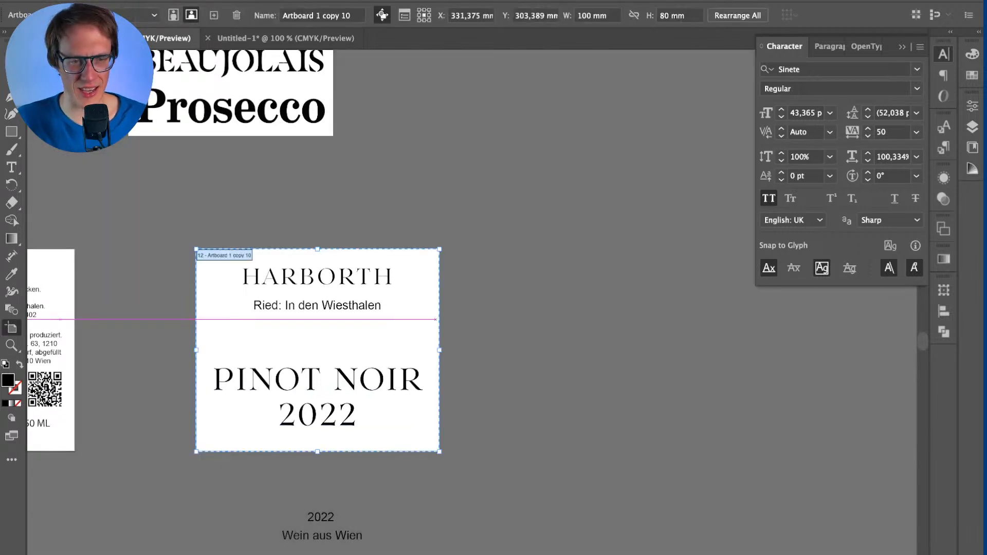
pyautogui.moveTo(397, 317); pyautogui.dragTo(726, 317)
pyautogui.press('Escape')
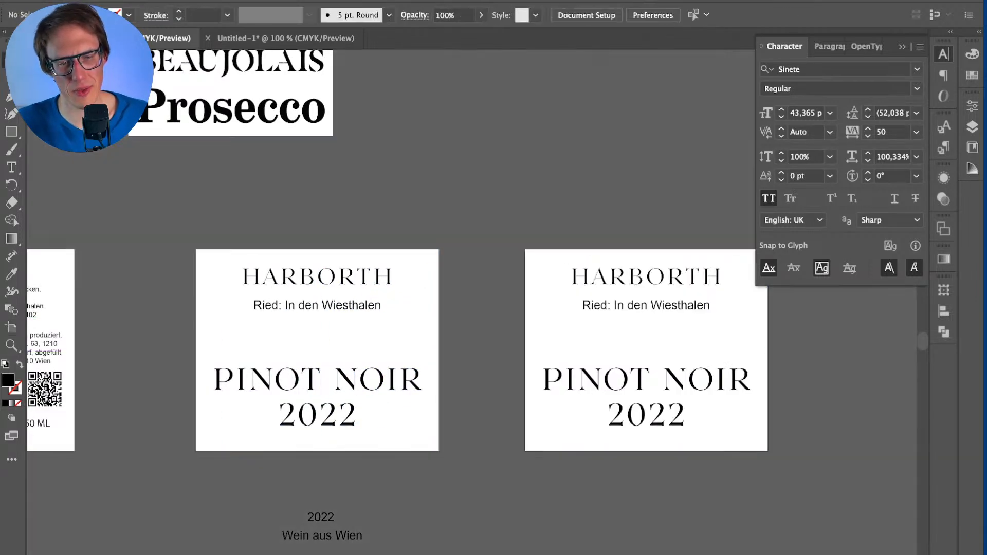
# Step: Change the font of PINOT NOIR on the duplicated label to Span Condensed Semibold
pyautogui.hscroll(2, 569, 369)
pyautogui.click(570, 369)
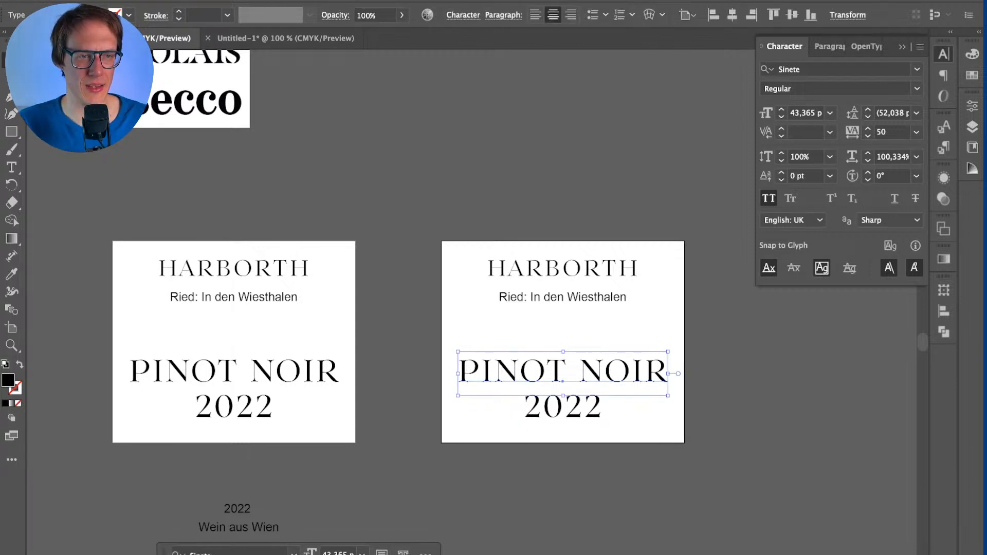
pyautogui.click(915, 69)
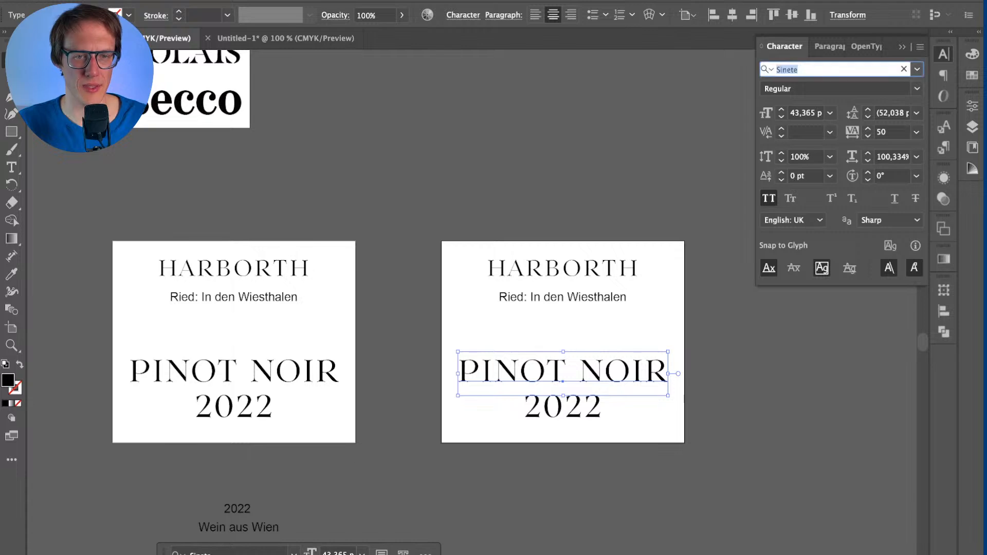
pyautogui.write('span')
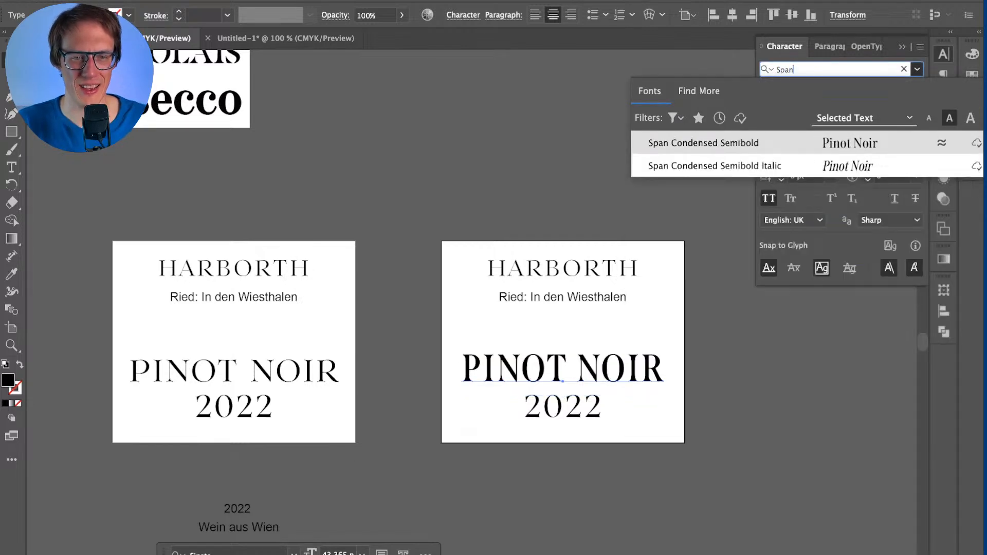
pyautogui.press('Return')
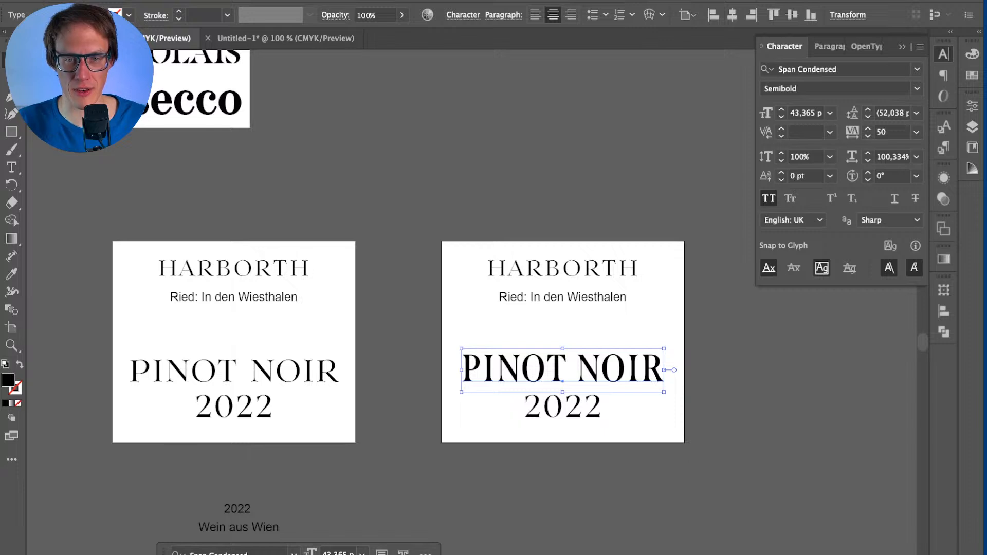
# Step: Set the tracking of PINOT NOIR on the duplicated label to 0 and its kerning to Metrics – Roman Only
pyautogui.click(916, 132)
pyautogui.click(928, 250)
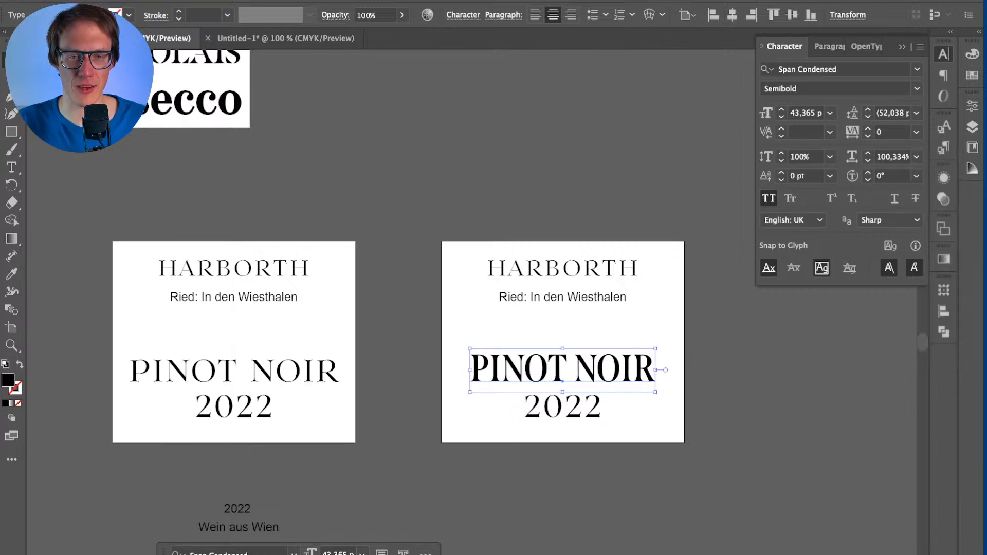
pyautogui.click(830, 132)
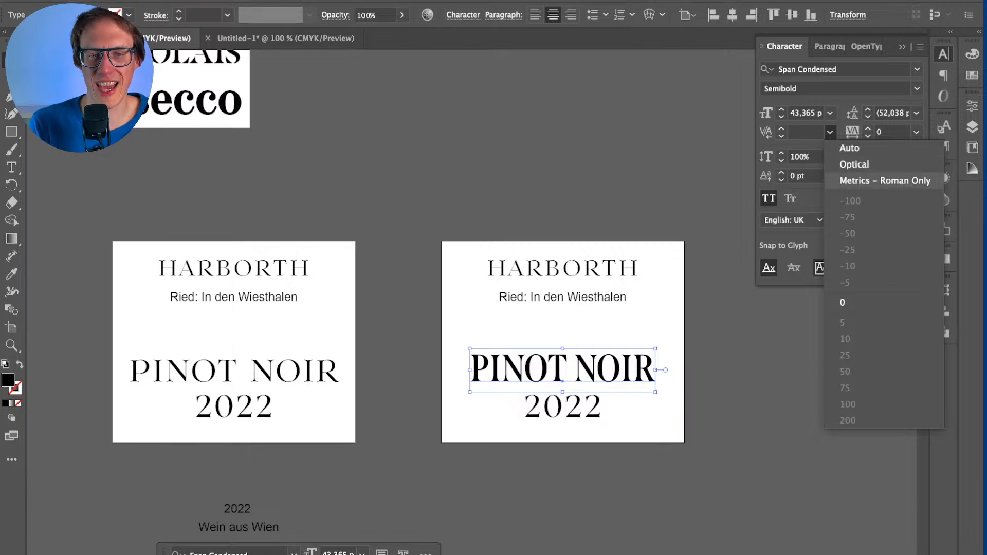
pyautogui.click(885, 181)
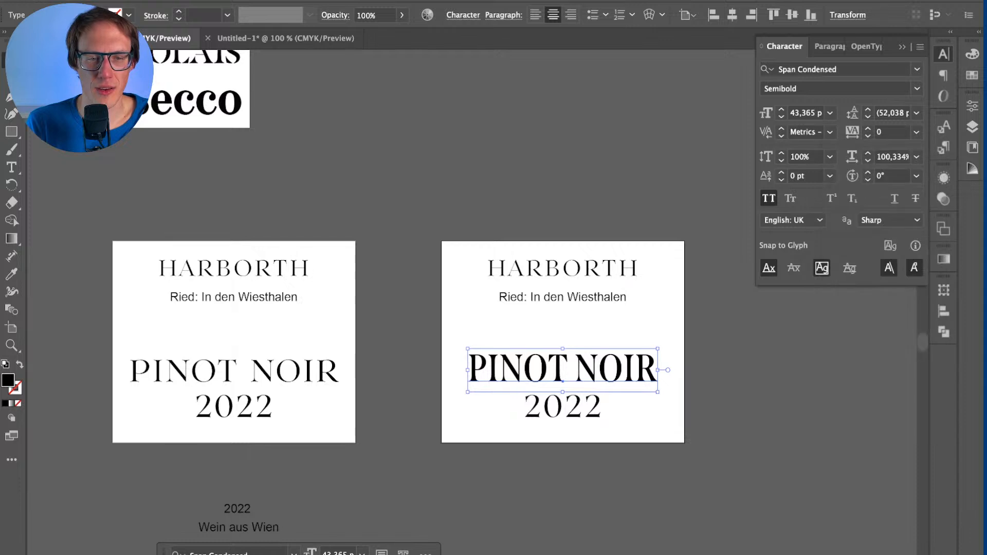
# Step: Set the kerning of PINOT NOIR on the original Sinete label to Metrics – Roman Only
pyautogui.click(234, 371)
pyautogui.click(829, 132)
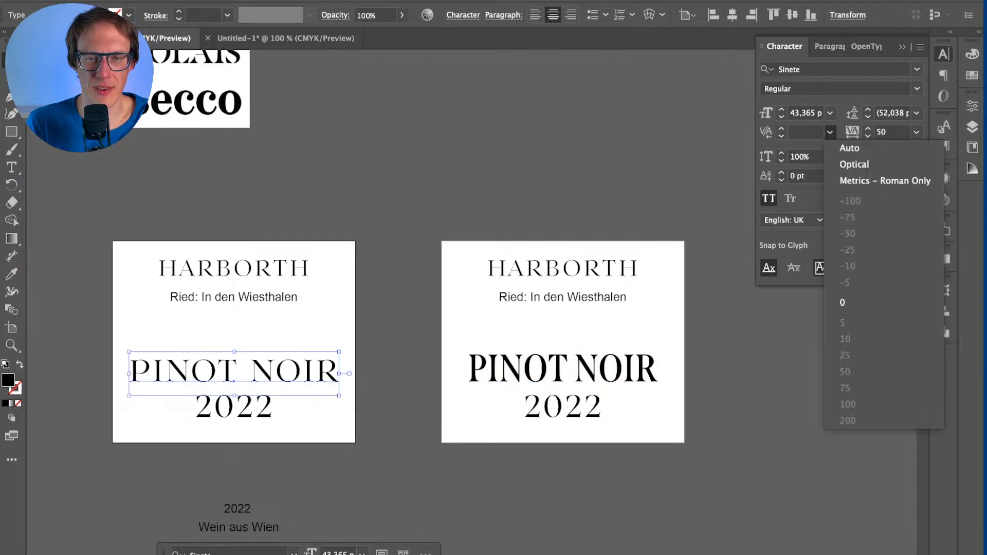
pyautogui.click(885, 180)
pyautogui.click(237, 509)
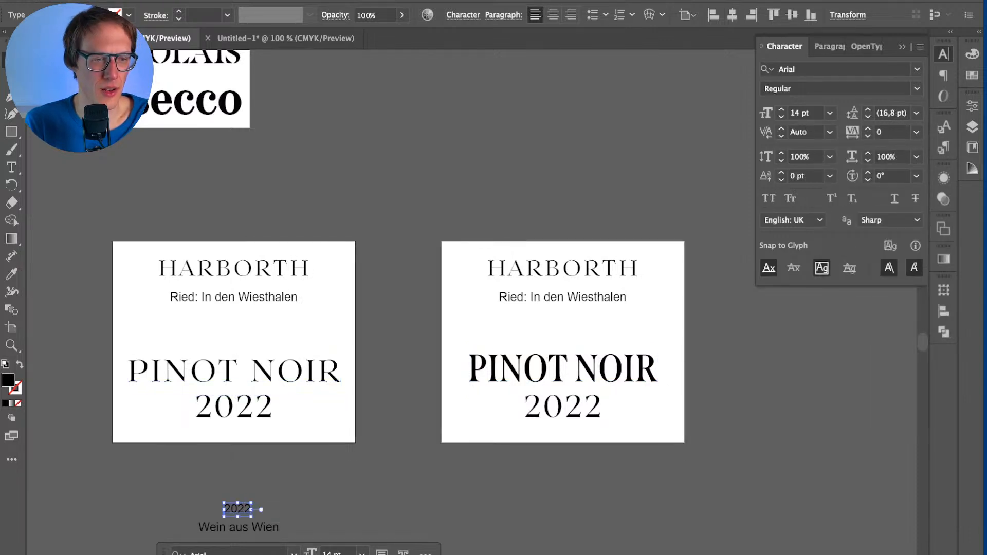
# Step: Tighten the kerning between N and O in PINOT on the original Sinete label to -48
pyautogui.doubleClick(240, 374)
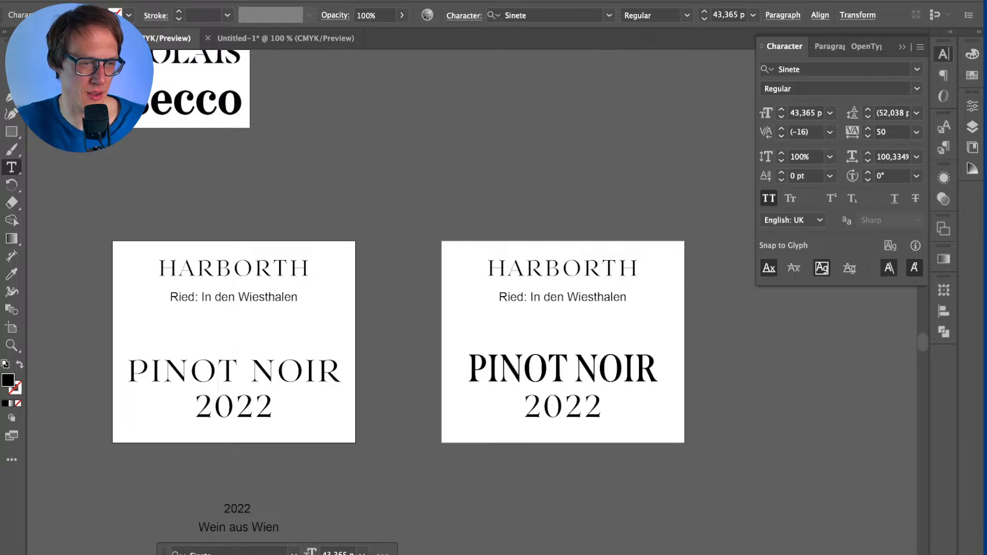
pyautogui.press('Escape')
pyautogui.press('t')
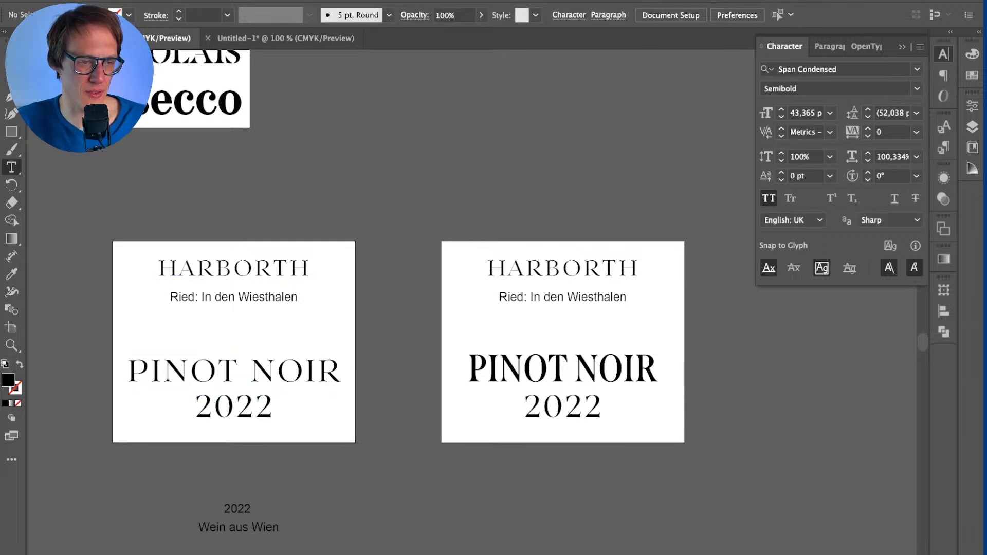
pyautogui.click(190, 371)
pyautogui.hotkey('alt', 'Left')
pyautogui.hotkey('alt', 'Left')
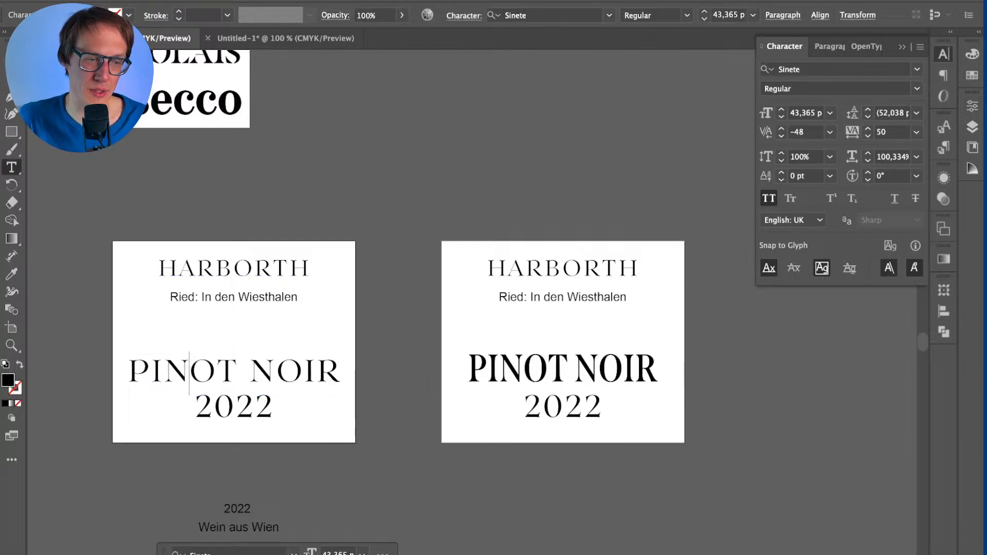
pyautogui.press('Right')
pyautogui.press('Right')
pyautogui.press('Right')
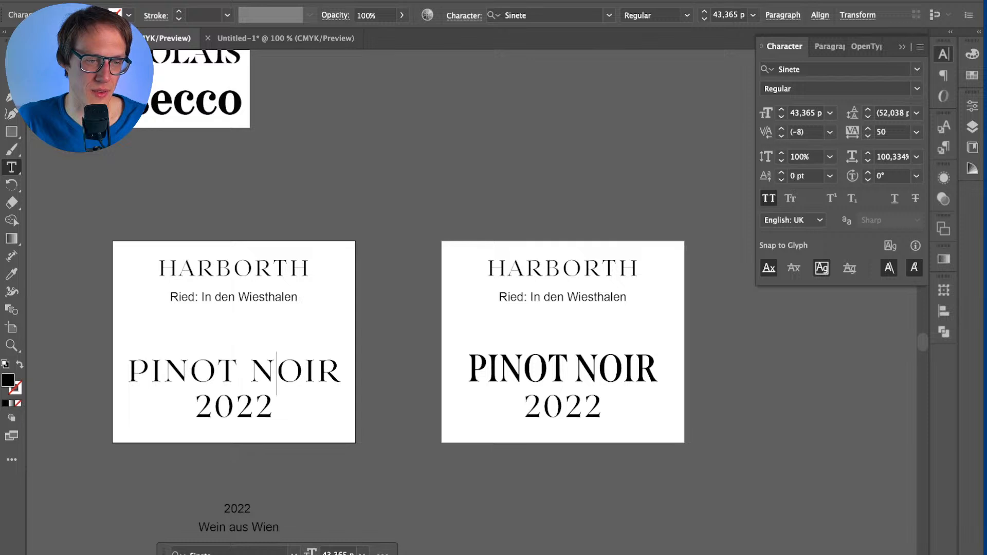
pyautogui.press('Escape')
pyautogui.press('super+shift+a')
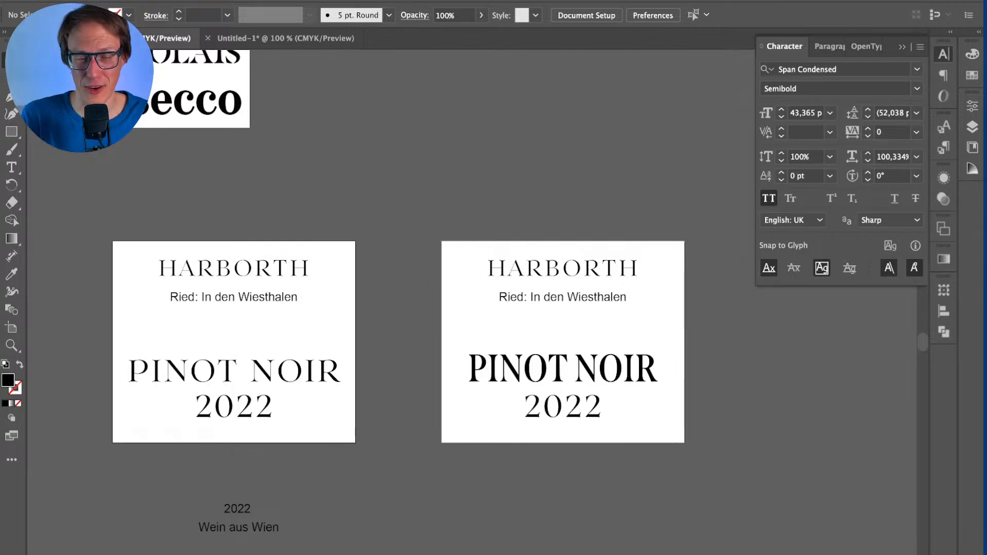
pyautogui.hscroll(1, 547, 399)
pyautogui.scroll(3, 546, 399)
pyautogui.scroll(1, 551, 402)
pyautogui.hscroll(2, 551, 401)
pyautogui.click(470, 350)
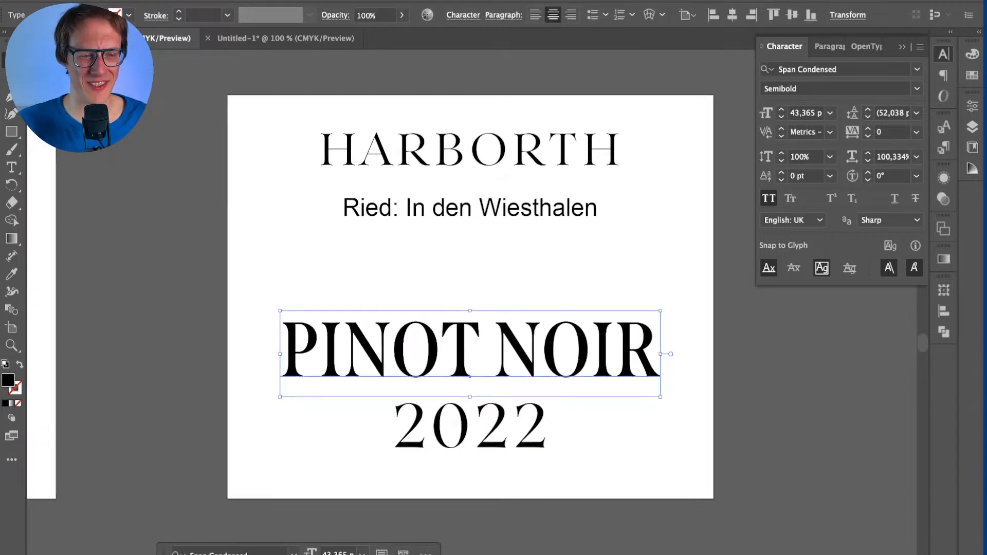
pyautogui.click(294, 553)
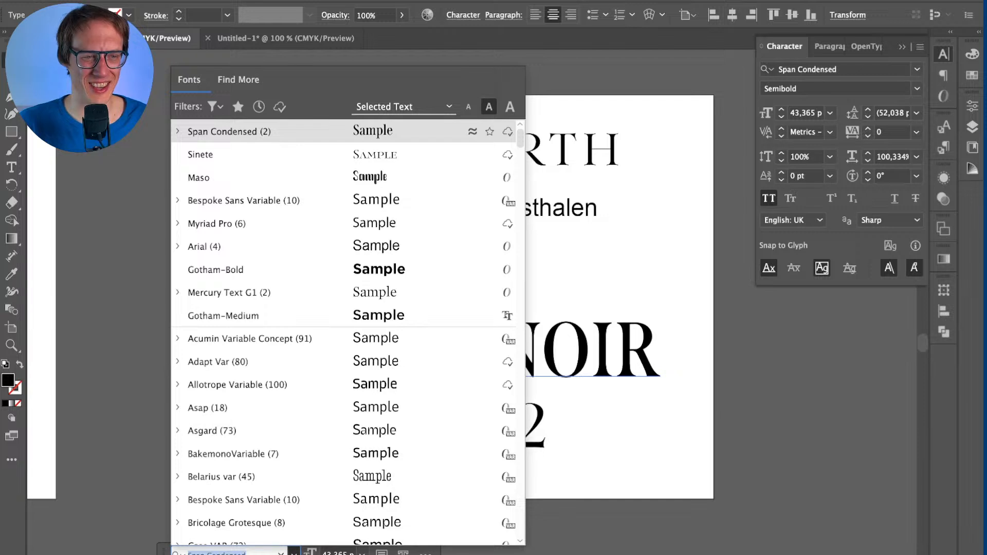
pyautogui.click(294, 552)
pyautogui.doubleClick(470, 350)
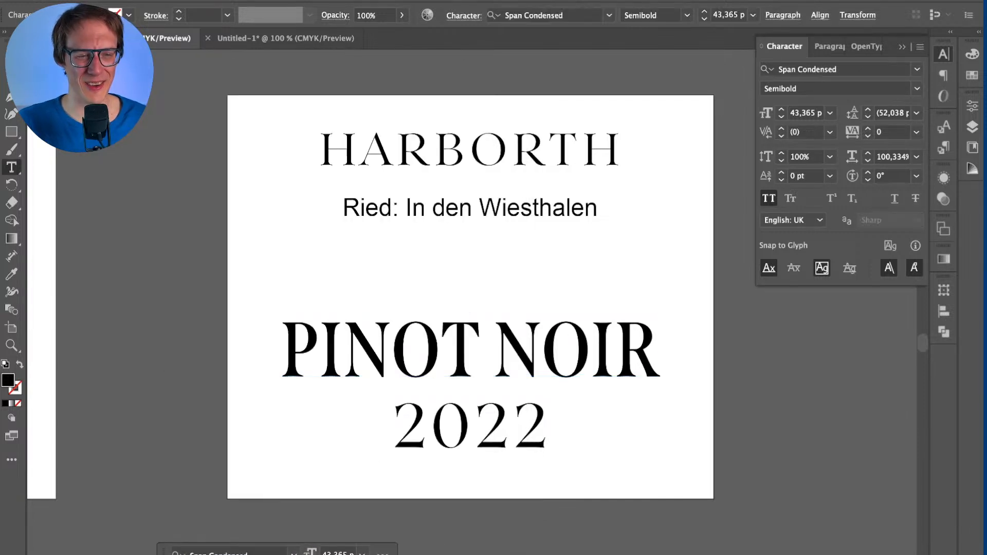
pyautogui.press('super+a')
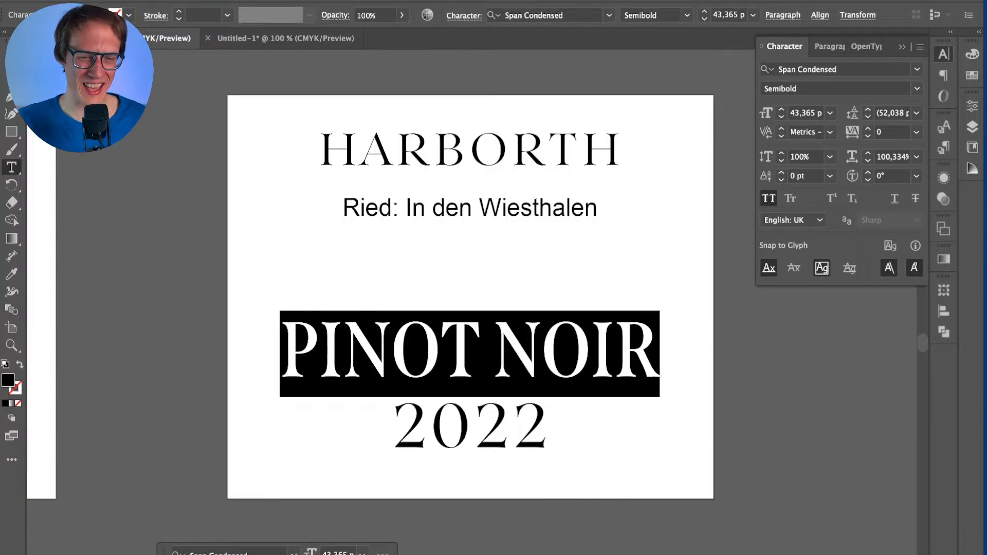
pyautogui.press('Escape')
# Step: Match 2022 on the duplicated label to the Span Condensed Semibold formatting of PINOT NOIR with the Eyedropper
pyautogui.click(470, 426)
pyautogui.press('i')
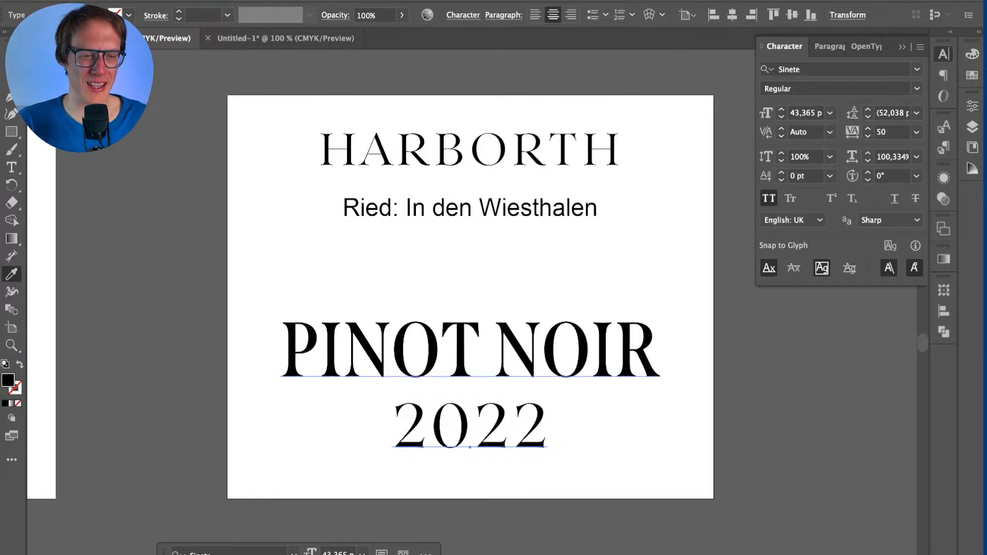
pyautogui.click(470, 349)
pyautogui.press('v')
pyautogui.click(556, 426)
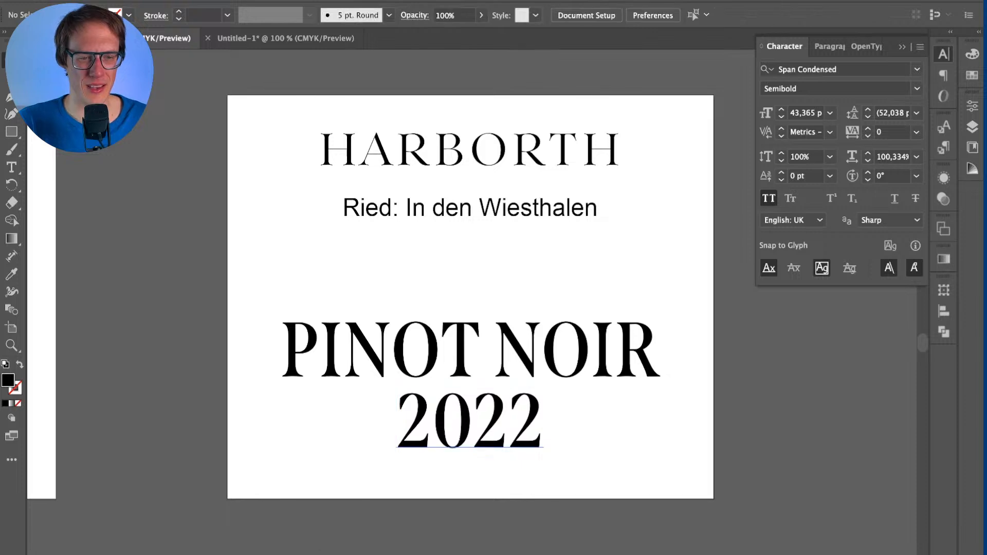
# Step: Try Span Condensed Semibold Italic on PINOT NOIR of the duplicated label and undo the style change
pyautogui.scroll(-1, 417, 471)
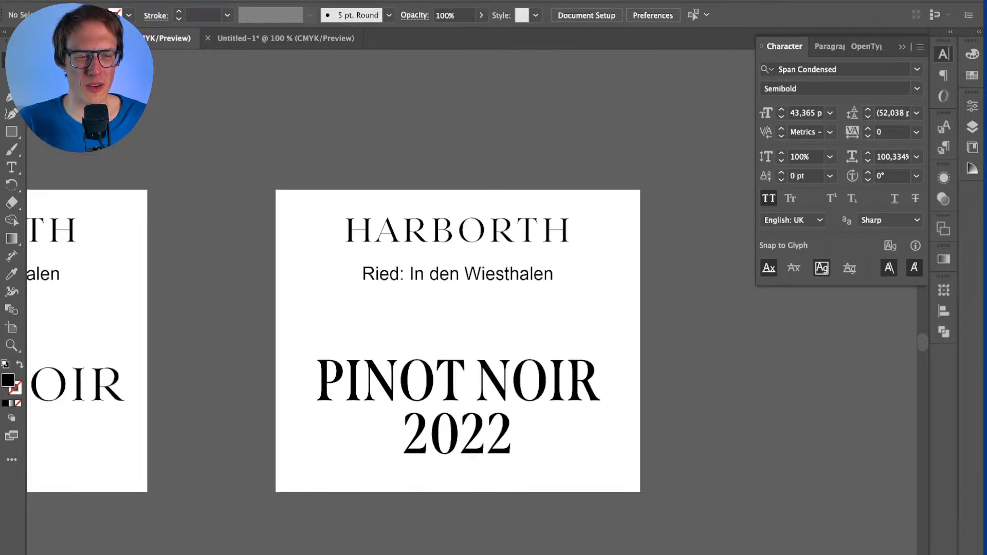
pyautogui.hscroll(-6, 417, 471)
pyautogui.hscroll(6, 472, 447)
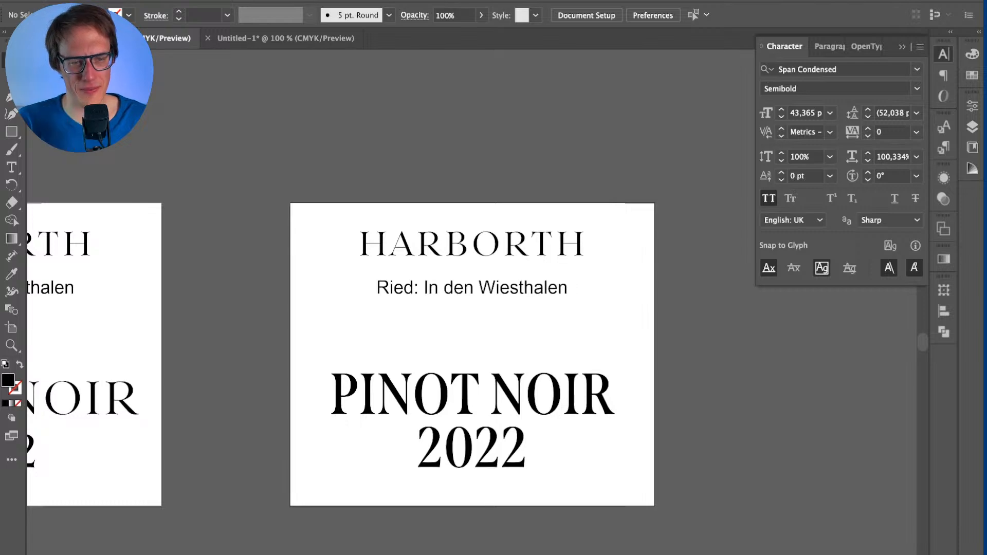
pyautogui.click(472, 393)
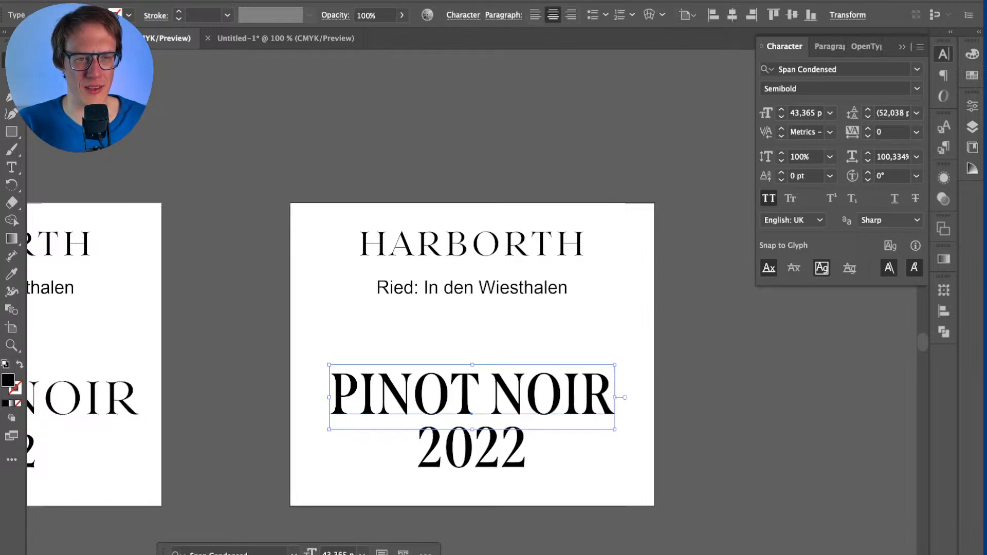
pyautogui.click(444, 321)
pyautogui.click(441, 406)
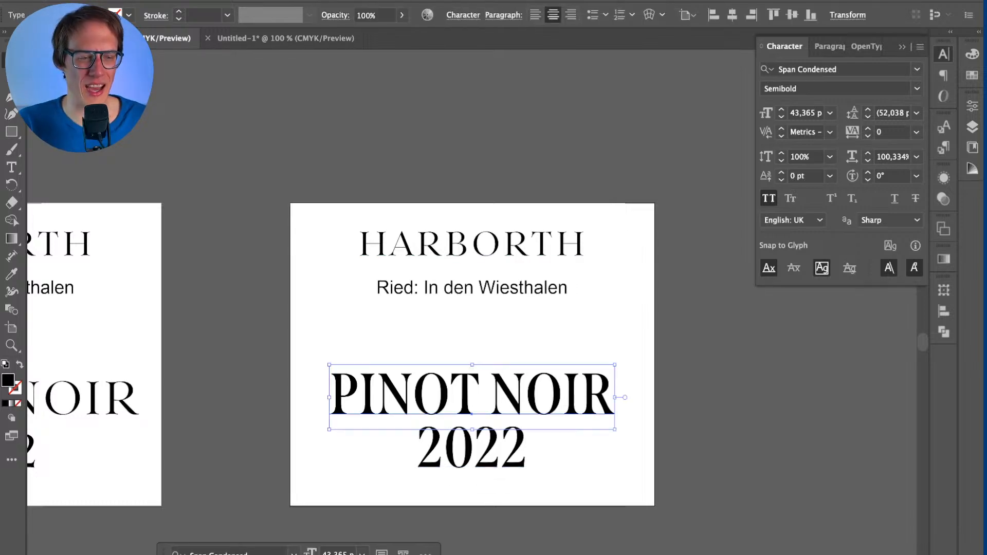
pyautogui.click(293, 553)
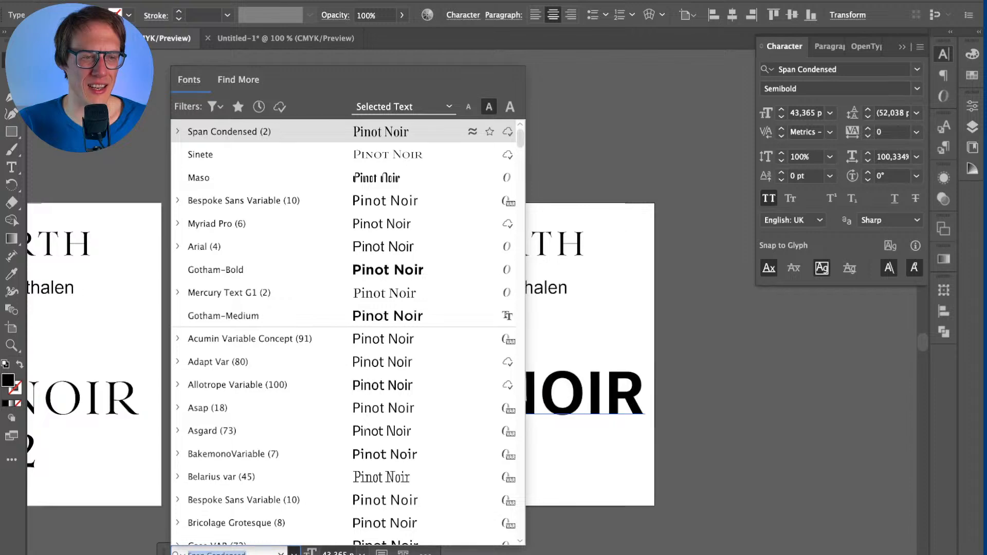
pyautogui.click(177, 132)
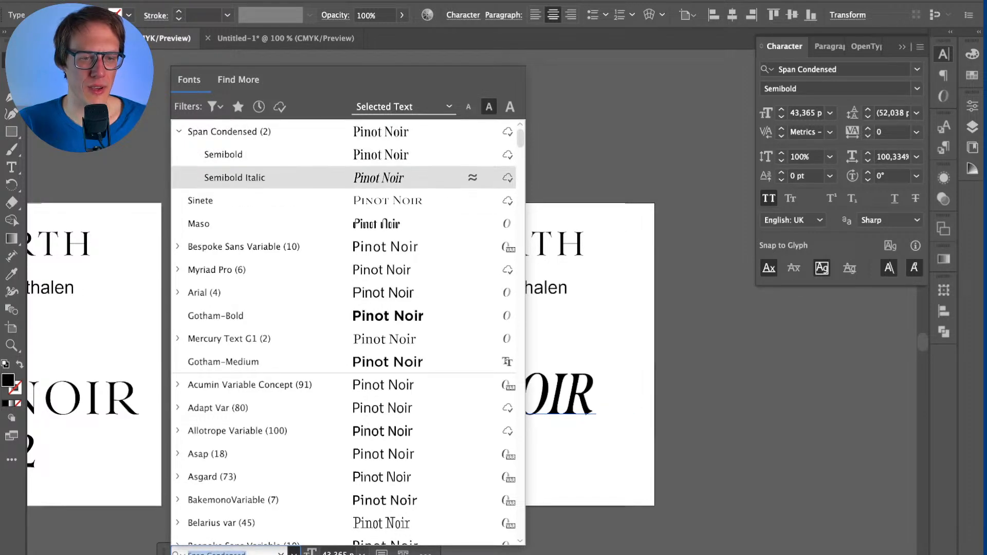
pyautogui.click(216, 175)
pyautogui.press('super+shift+a')
pyautogui.press('super+z')
pyautogui.press('super+shift+a')
# Step: Copy PINOT NOIR's formatting to HARBORTH on the duplicated label with the Eyedropper and centre HARBORTH horizontally on the artboard
pyautogui.scroll(-2, 623, 396)
pyautogui.click(523, 294)
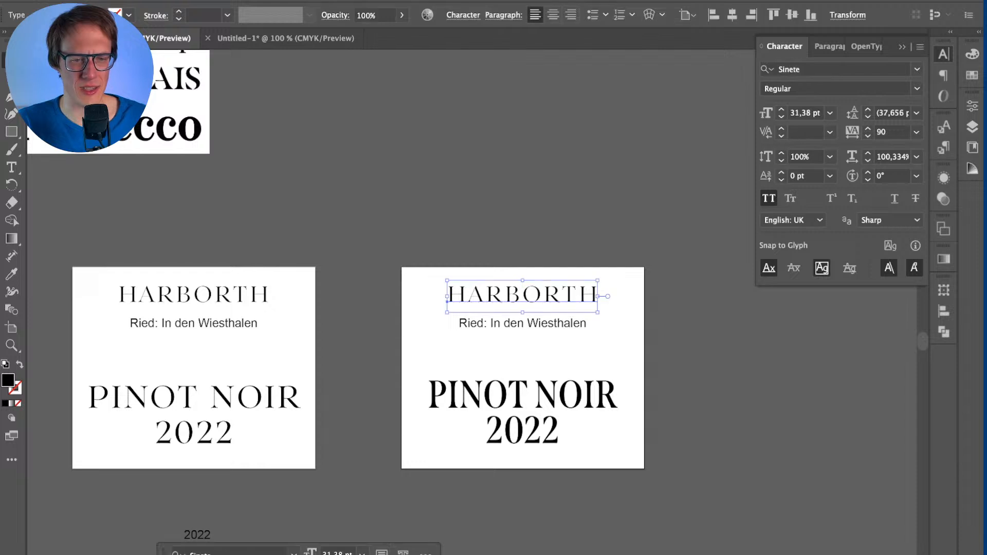
pyautogui.press('i')
pyautogui.click(523, 395)
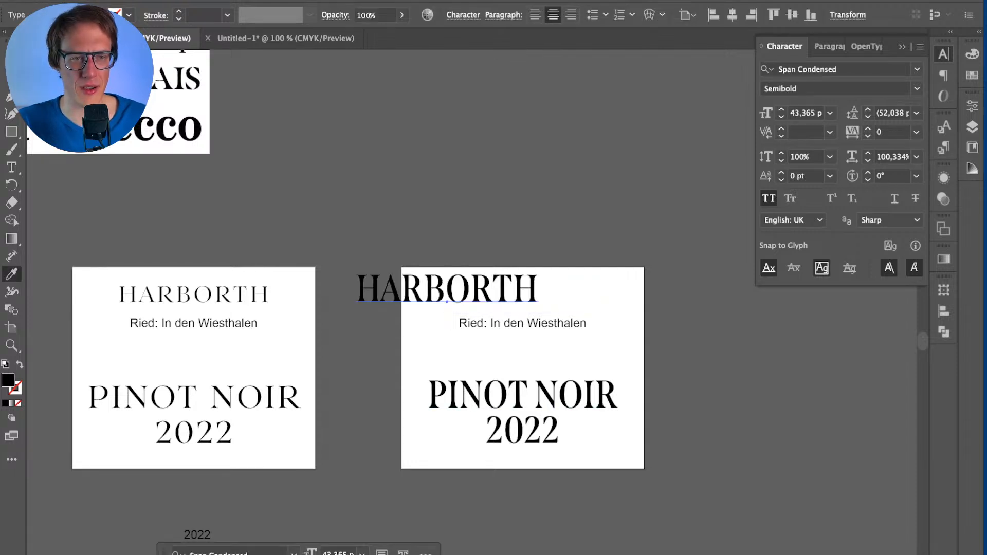
pyautogui.click(733, 15)
pyautogui.press('v')
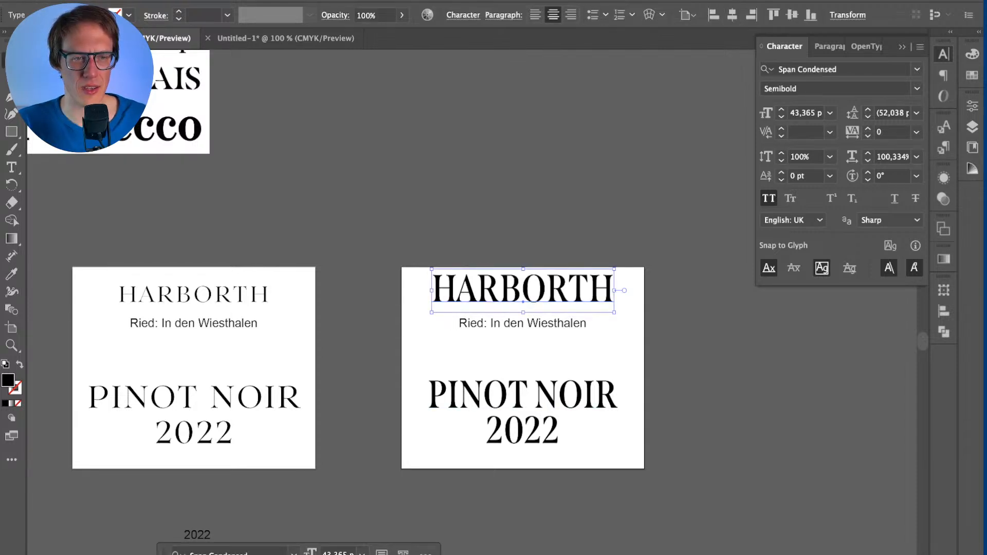
# Step: Set the font size of HARBORTH on the Span Condensed label to 31 pt
pyautogui.click(366, 15)
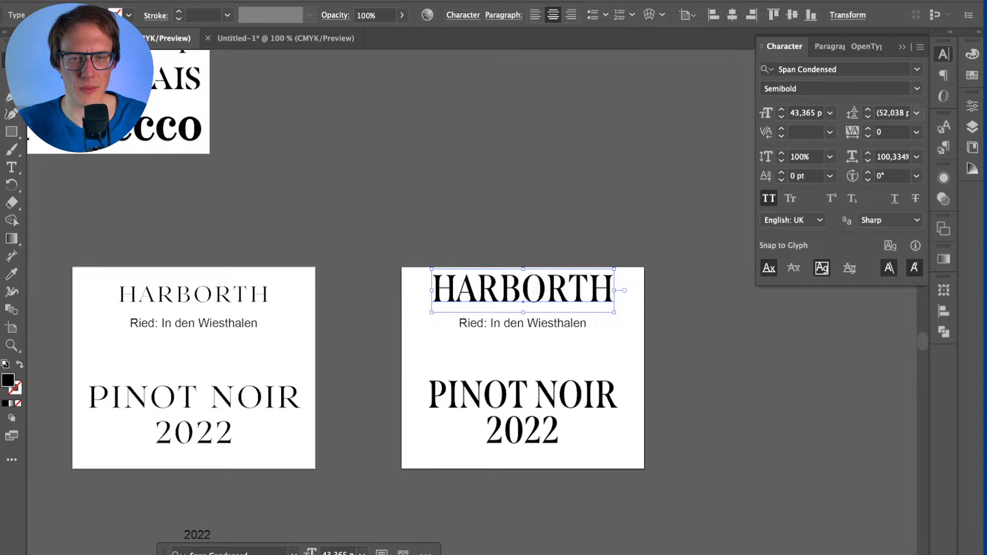
pyautogui.click(802, 113)
pyautogui.write('40')
pyautogui.press('Return')
pyautogui.write('32')
pyautogui.press('Return')
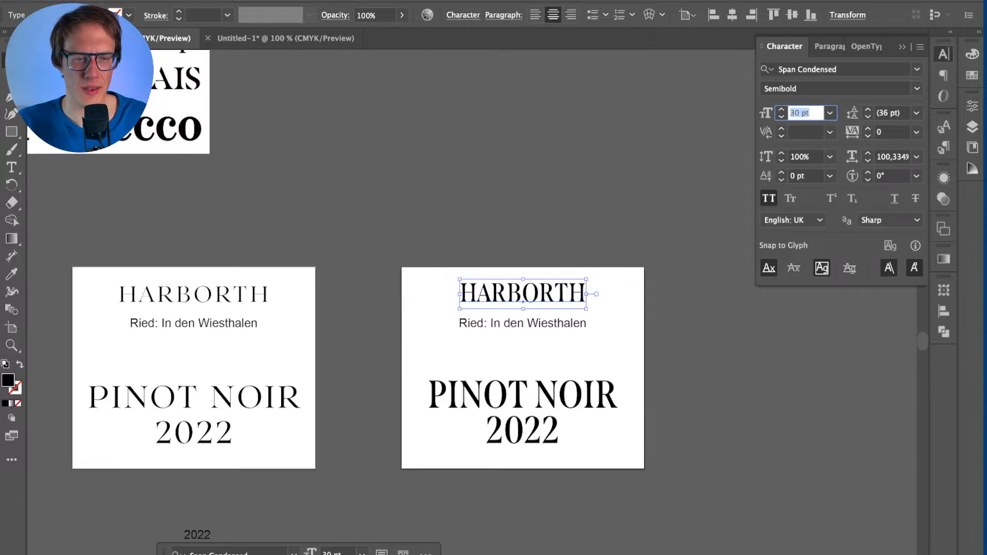
pyautogui.press('Return')
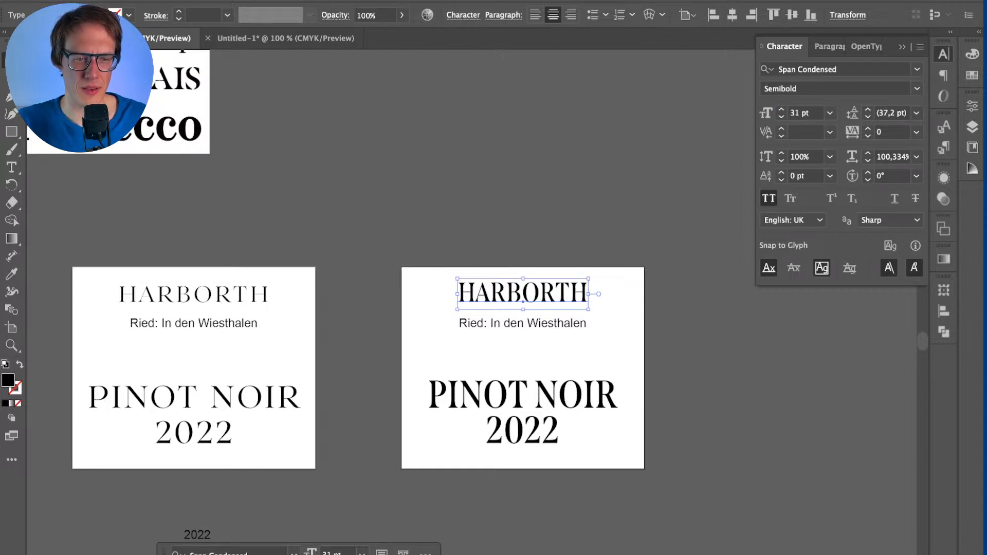
pyautogui.press('super+shift+a')
# Step: Duplicate the Span Condensed label artboard with its contents to the right, level with the existing labels
pyautogui.hscroll(3, 471, 358)
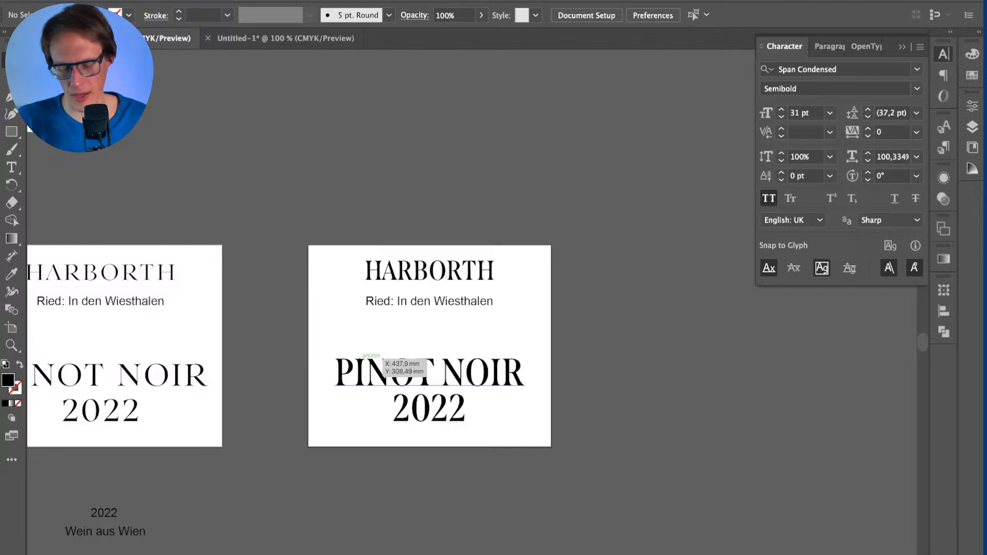
pyautogui.hotkey('shift', 'o')
pyautogui.moveTo(372, 355); pyautogui.dragTo(751, 346)
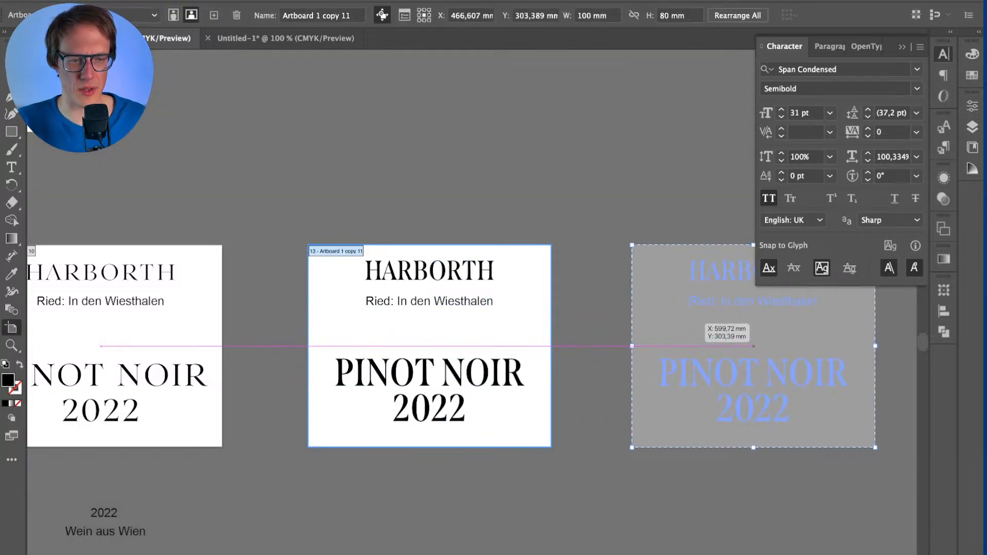
pyautogui.press('v')
# Step: Change the font of HARBORTH, PINOT NOIR and 2022 on the third label to Courage Regular
pyautogui.hscroll(3, 668, 309)
pyautogui.click(668, 282)
pyautogui.keyDown('shift'); pyautogui.click(648, 384); pyautogui.keyUp('shift')
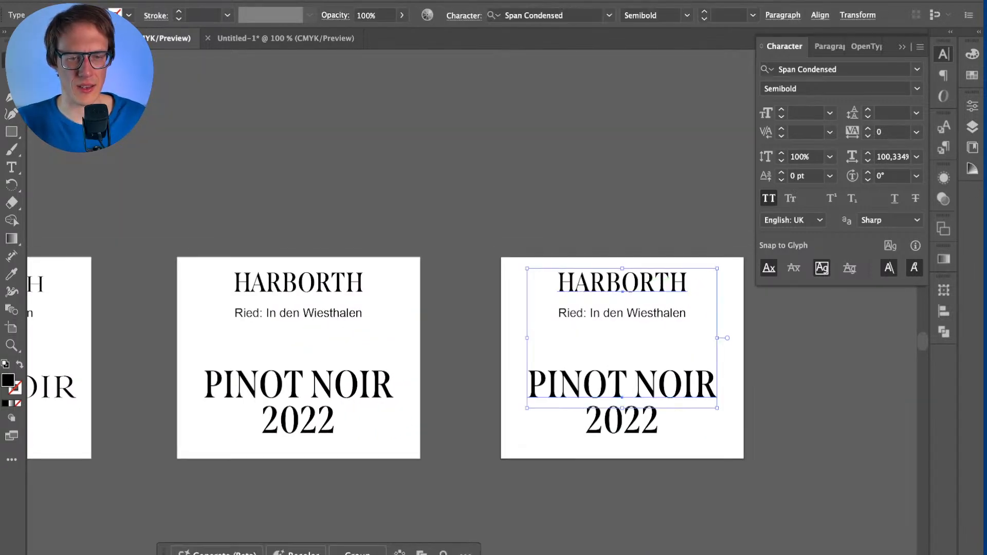
pyautogui.keyDown('shift'); pyautogui.click(632, 421); pyautogui.keyUp('shift')
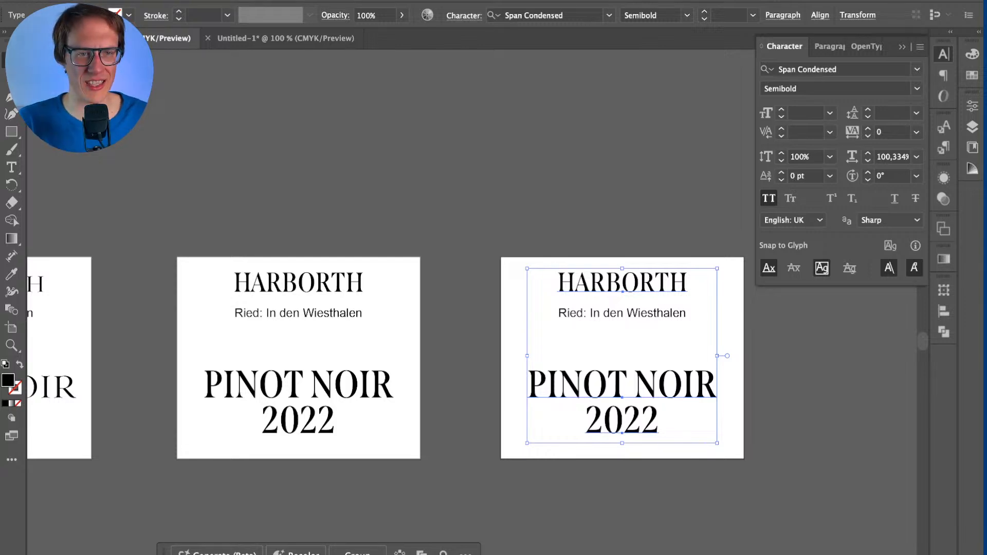
pyautogui.click(514, 15)
pyautogui.write('Cour')
pyautogui.press('Down')
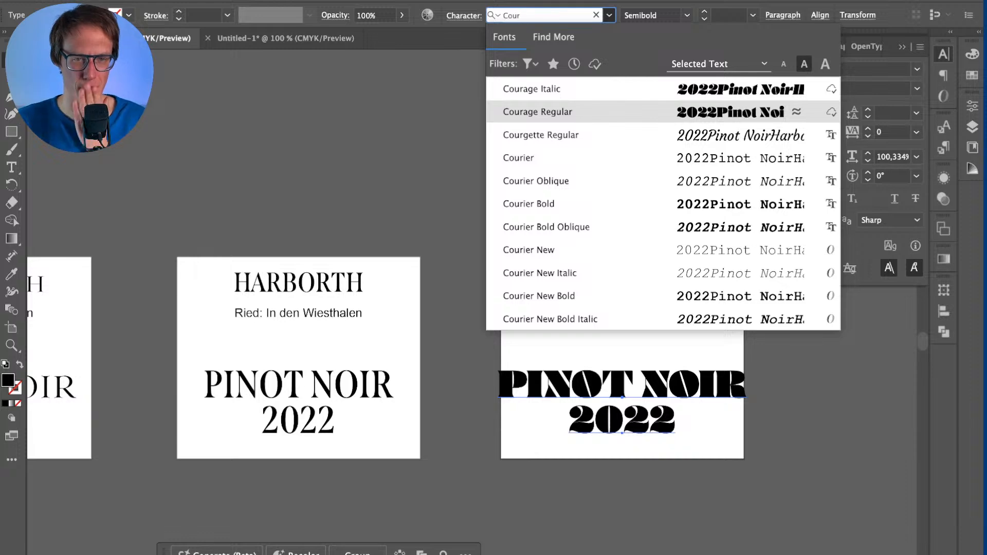
pyautogui.press('Return')
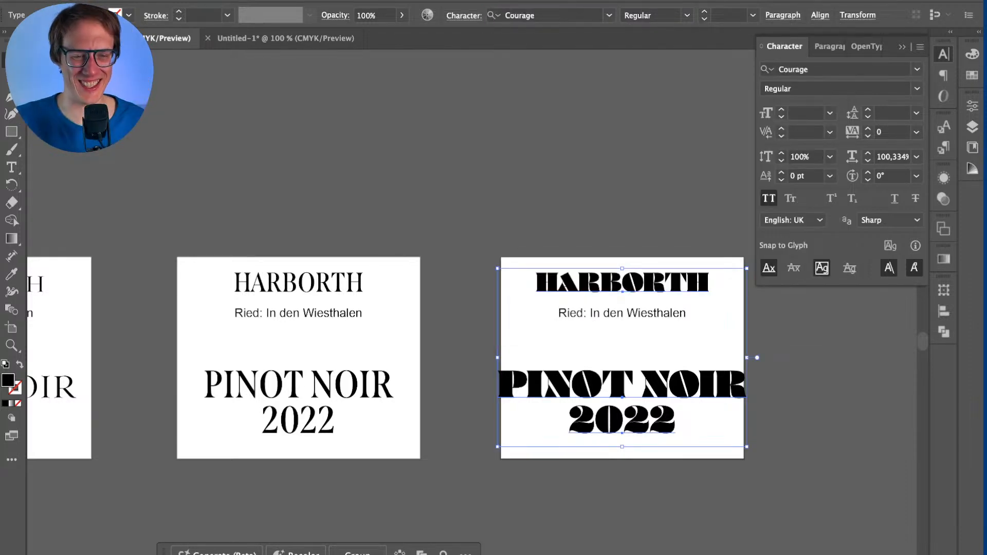
# Step: Reduce the font size of PINOT NOIR and 2022 on the Courage label to 36 pt
pyautogui.click(730, 323)
pyautogui.click(622, 384)
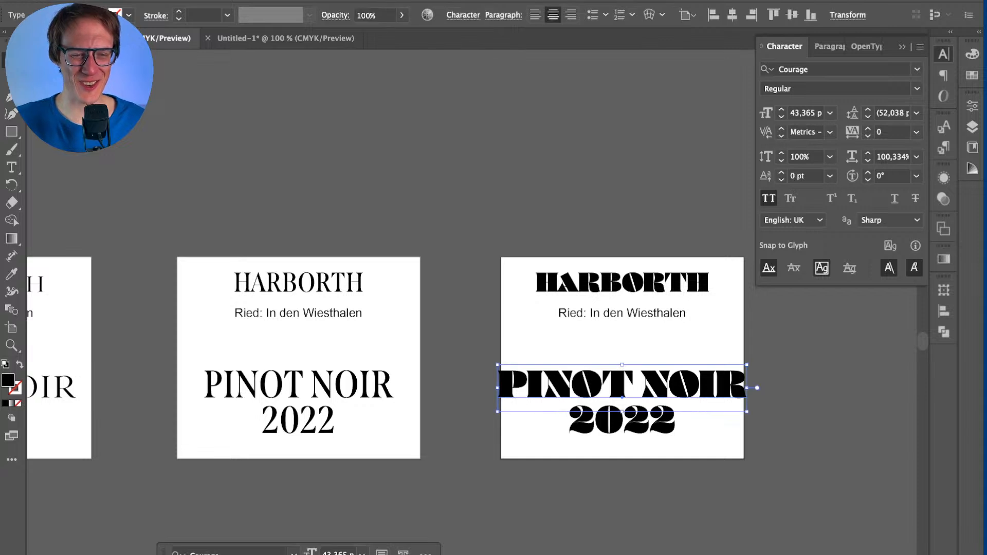
pyautogui.keyDown('shift'); pyautogui.click(622, 420); pyautogui.keyUp('shift')
pyautogui.click(727, 15)
pyautogui.press('Down')
pyautogui.press('Down')
pyautogui.press('Down')
pyautogui.press('Down')
pyautogui.press('Down')
pyautogui.press('Down')
pyautogui.press('Down')
pyautogui.press('Down')
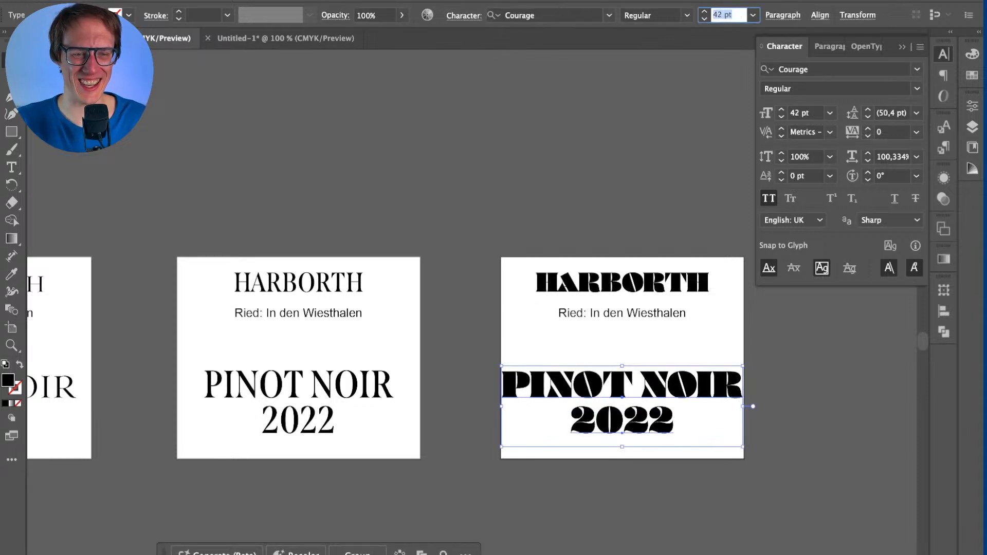
pyautogui.press('Up')
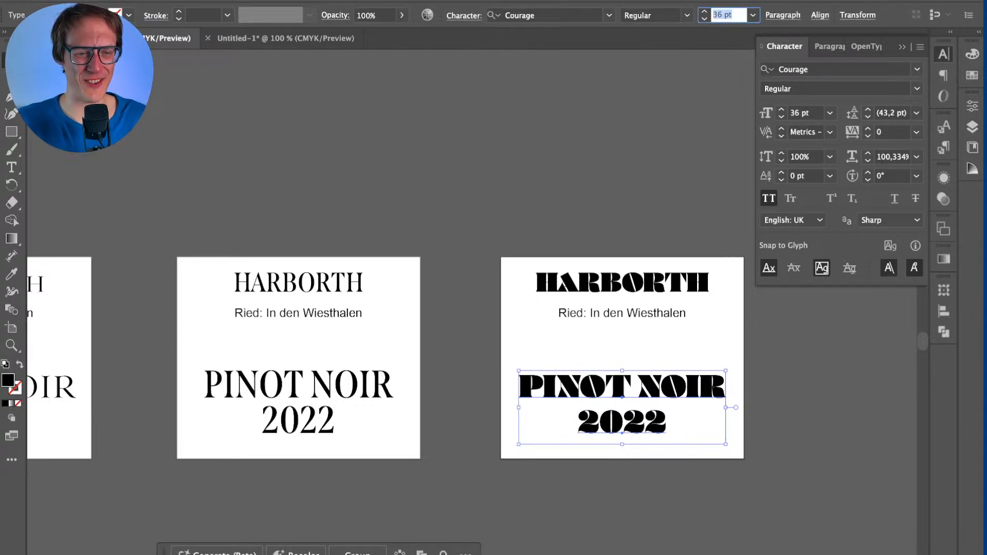
pyautogui.click(735, 440)
# Step: Set the tracking of PINOT NOIR on the Courage label to 50
pyautogui.doubleClick(622, 387)
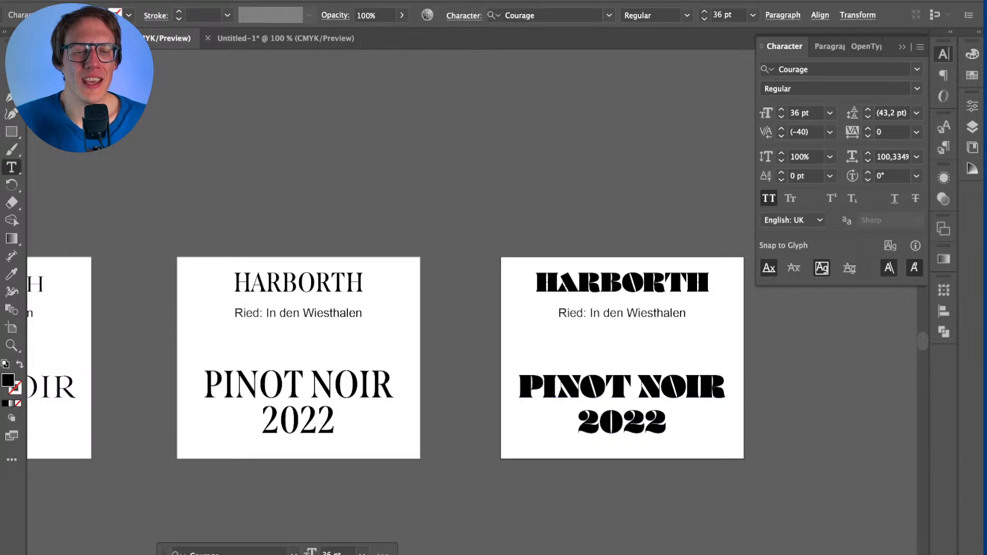
pyautogui.press('super+a')
pyautogui.click(893, 132)
pyautogui.press('Up')
pyautogui.press('Up')
pyautogui.press('Up')
pyautogui.press('Up')
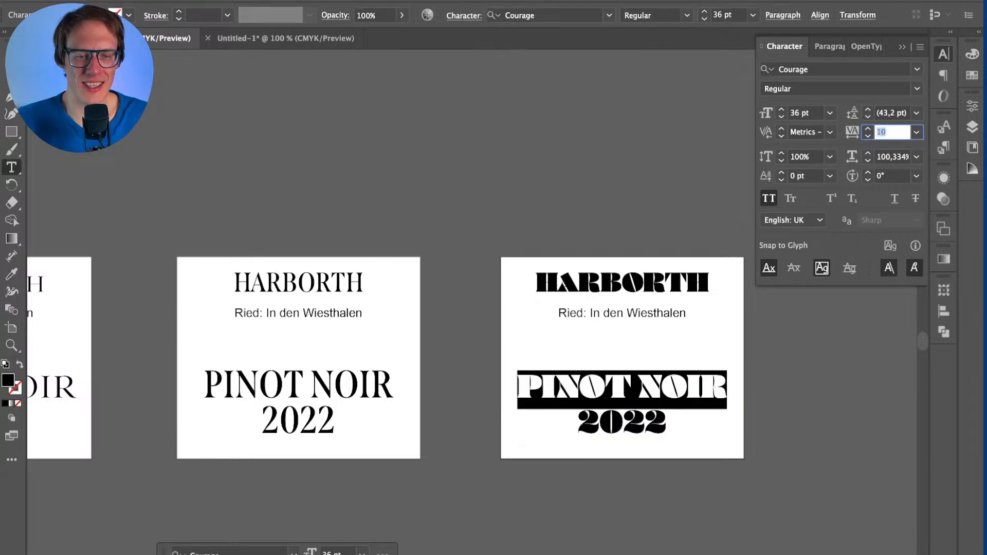
pyautogui.press('Up')
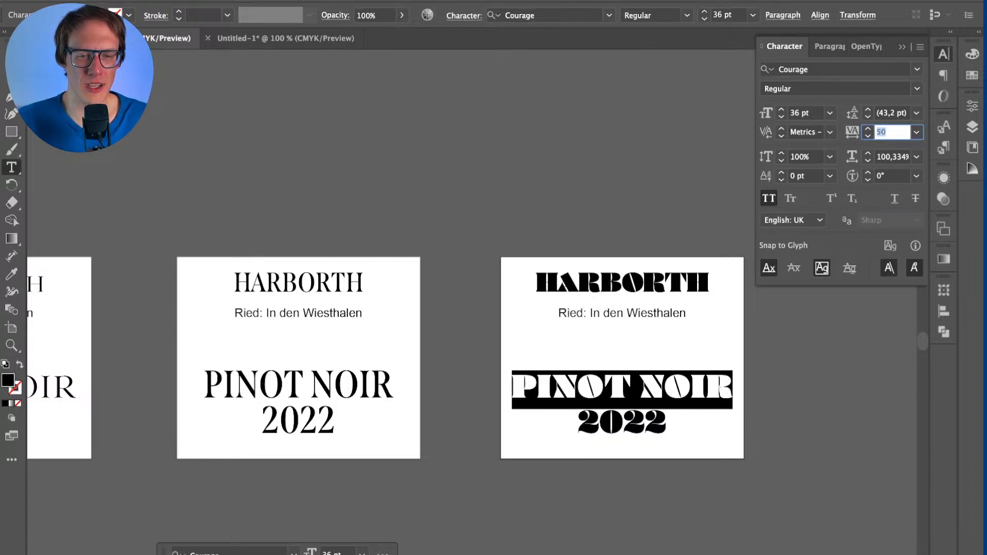
# Step: Examine the finished Courage label and compare its lettering with the Sinete and Span Condensed labels
pyautogui.press('Escape')
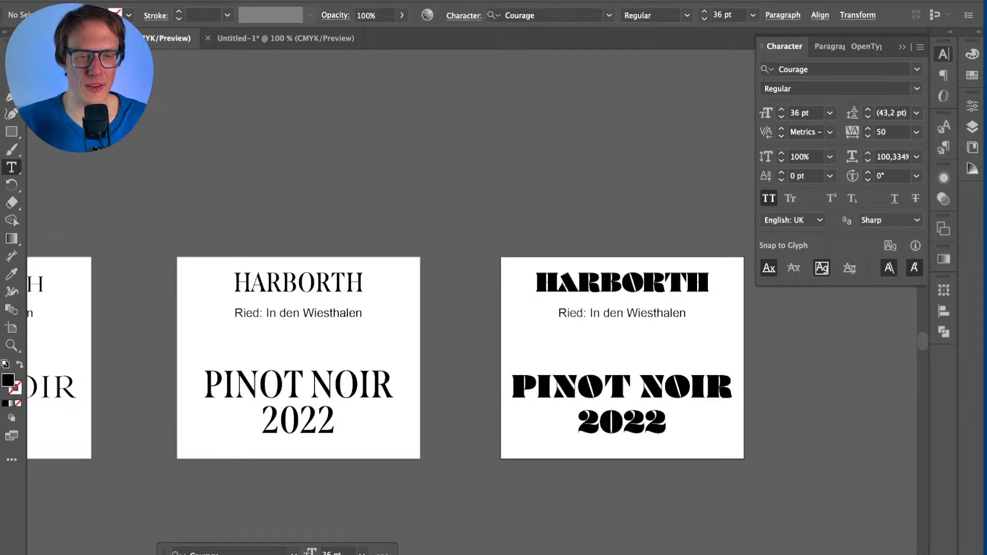
pyautogui.hotkey('ctrl', '=')
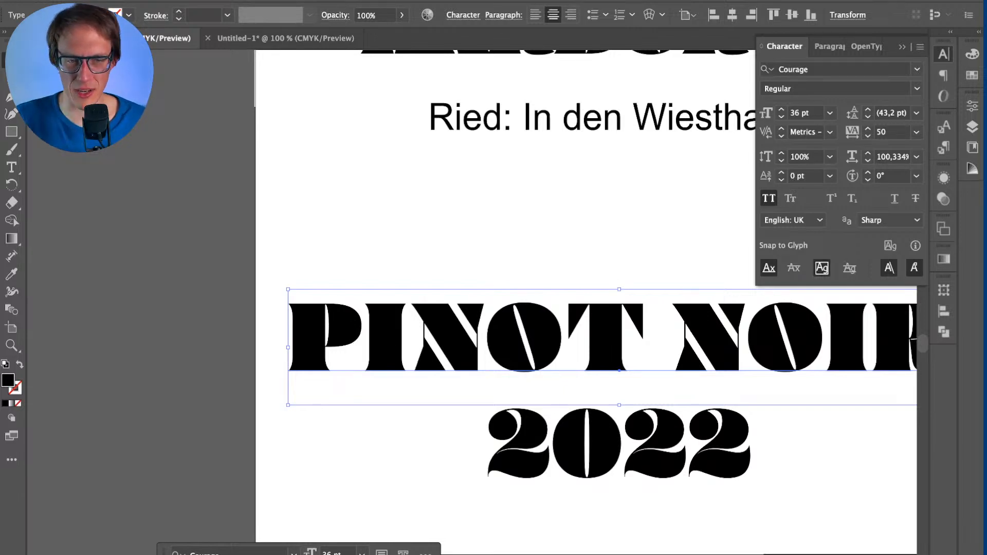
pyautogui.press('super+shift+a')
pyautogui.scroll(-2, 212, 470)
pyautogui.hscroll(-3, 472, 302)
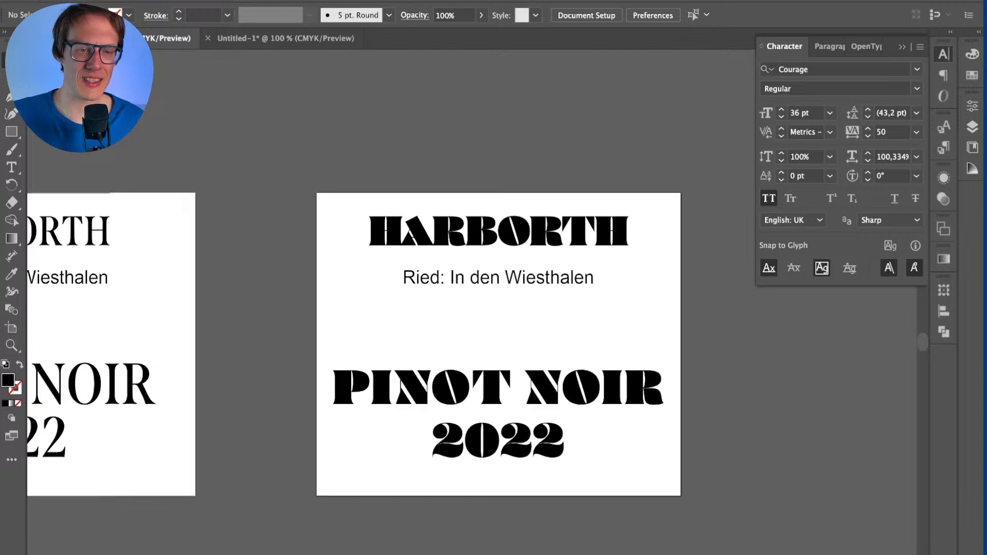
pyautogui.hscroll(-10, 472, 323)
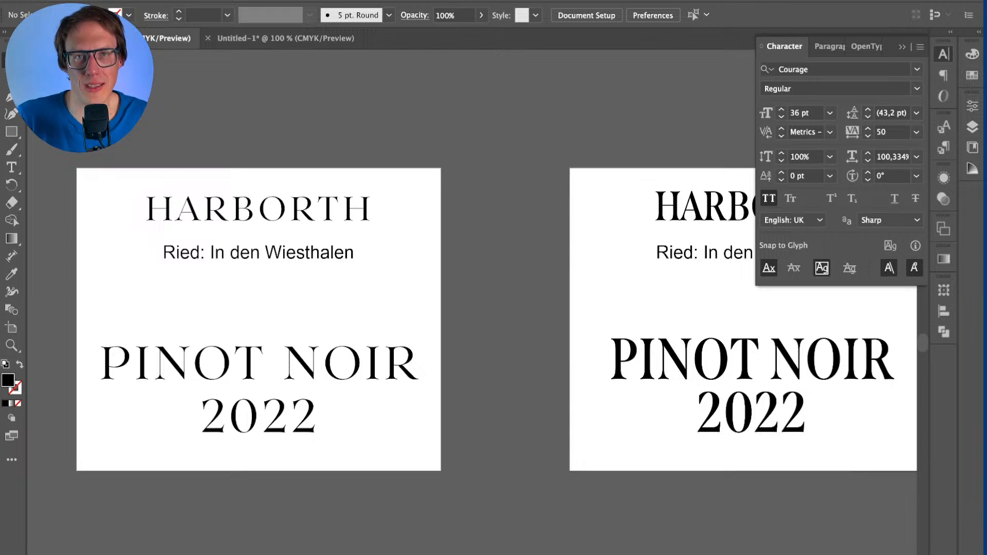
pyautogui.hscroll(10, 463, 319)
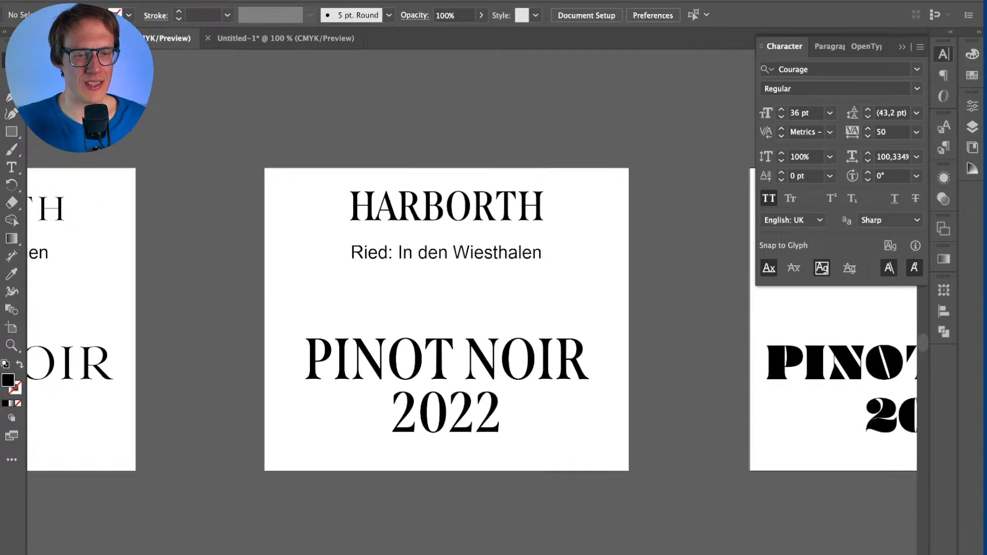
pyautogui.hscroll(15, 462, 319)
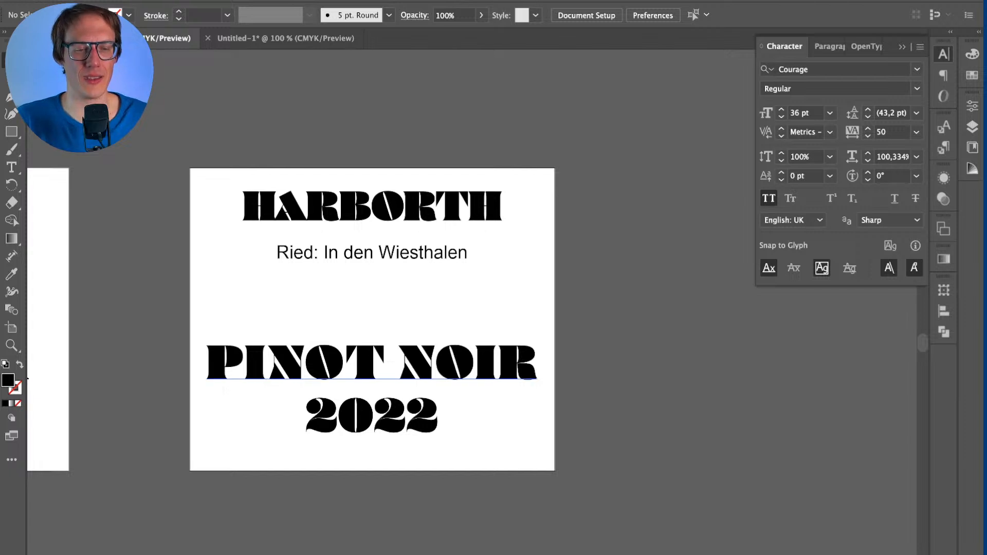
pyautogui.hscroll(-2, 313, 320)
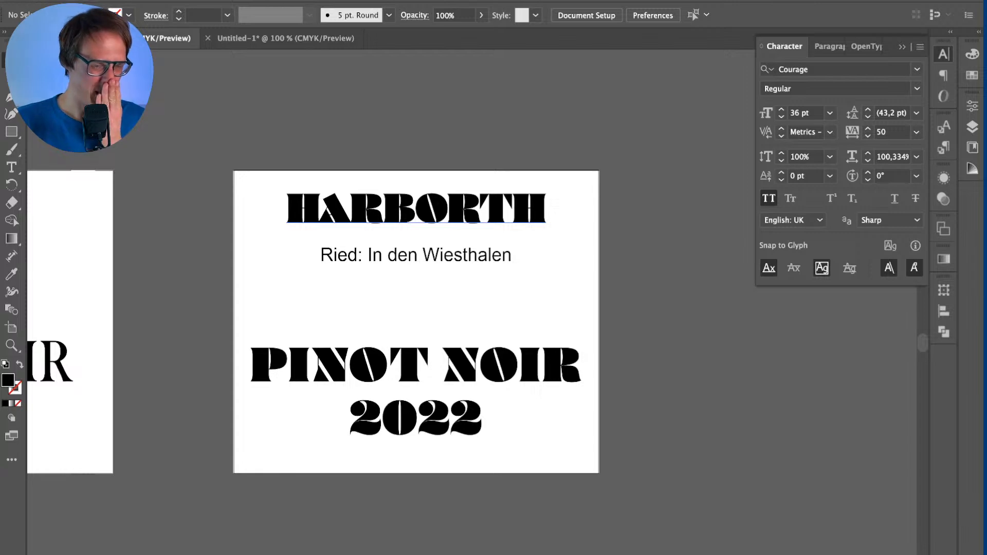
# Step: Try alternate glyphs for the letter A in HARBORTH on the Courage label and inspect the word up close
pyautogui.doubleClick(329, 211)
pyautogui.moveTo(318, 209); pyautogui.dragTo(350, 210)
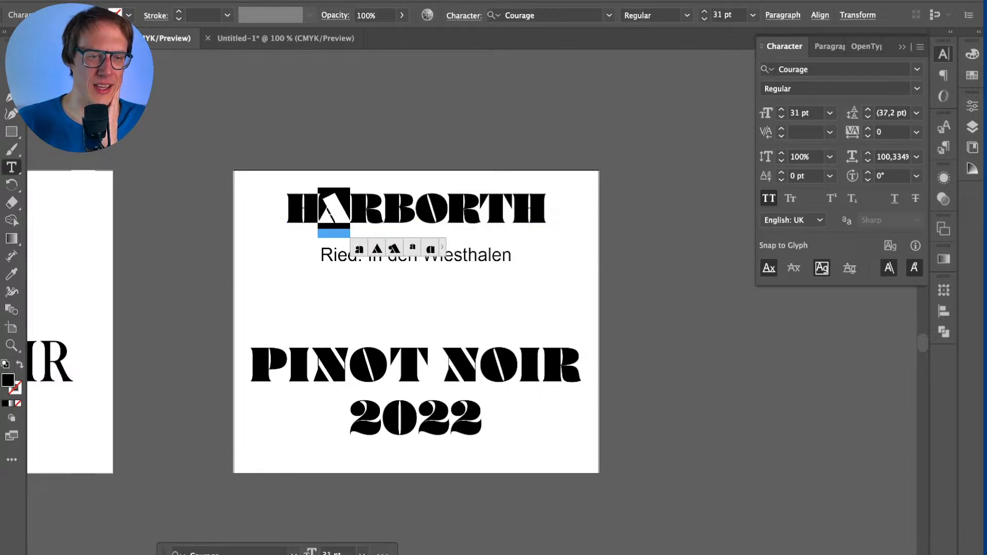
pyautogui.click(377, 248)
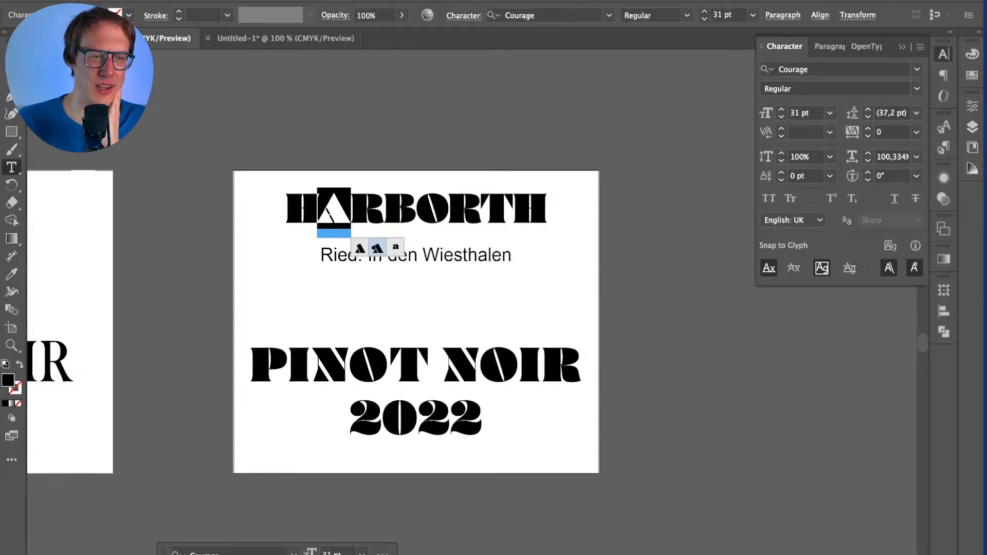
pyautogui.click(350, 211)
pyautogui.moveTo(350, 211); pyautogui.dragTo(318, 211)
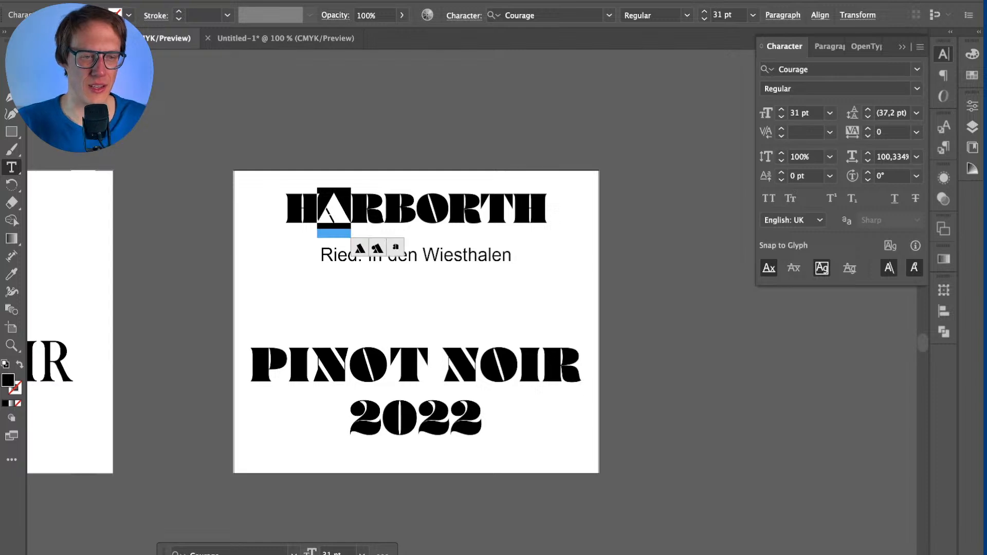
pyautogui.click(379, 247)
pyautogui.click(327, 210)
pyautogui.moveTo(316, 210); pyautogui.dragTo(351, 210)
pyautogui.click(317, 210)
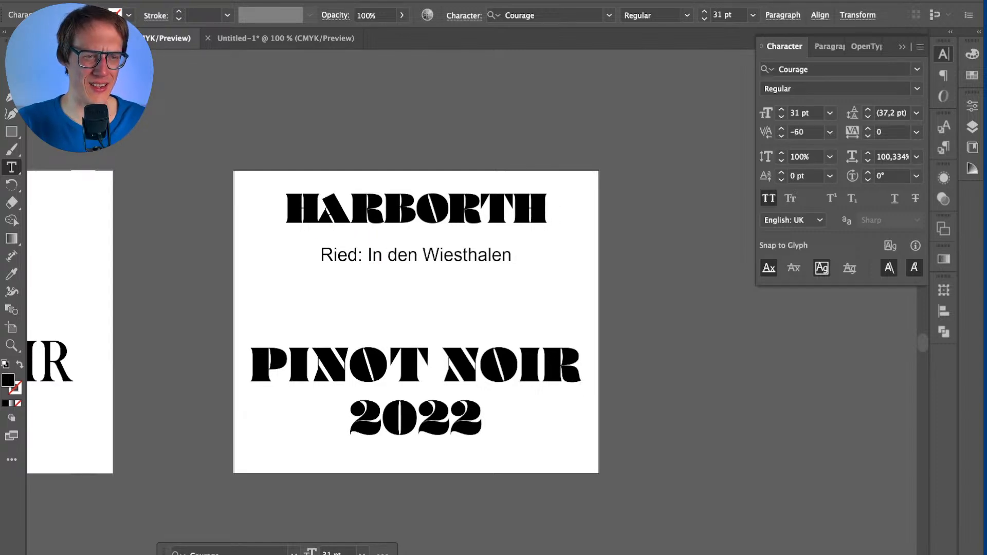
pyautogui.press('Escape')
pyautogui.press('super+shift+a')
pyautogui.scroll(5, 327, 224)
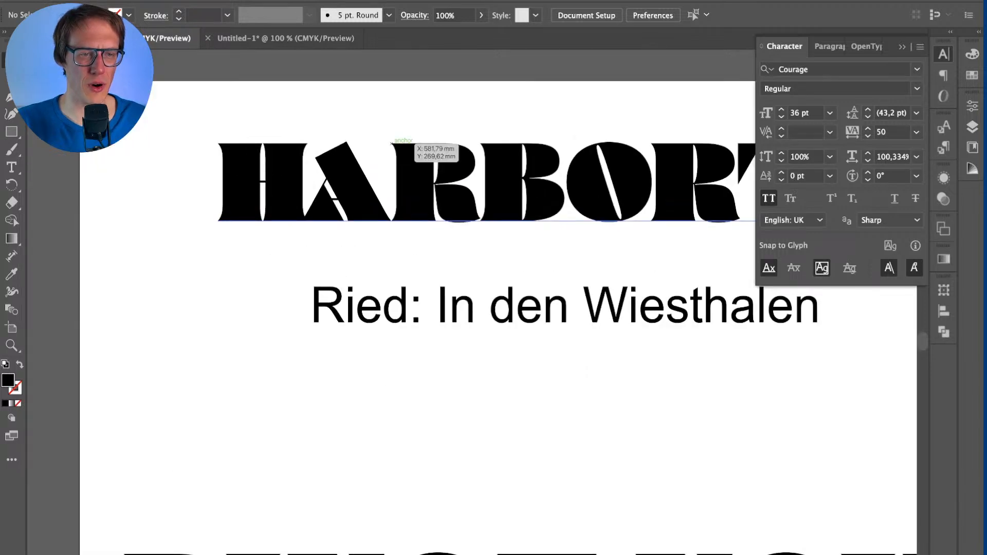
pyautogui.hscroll(-1, 385, 182)
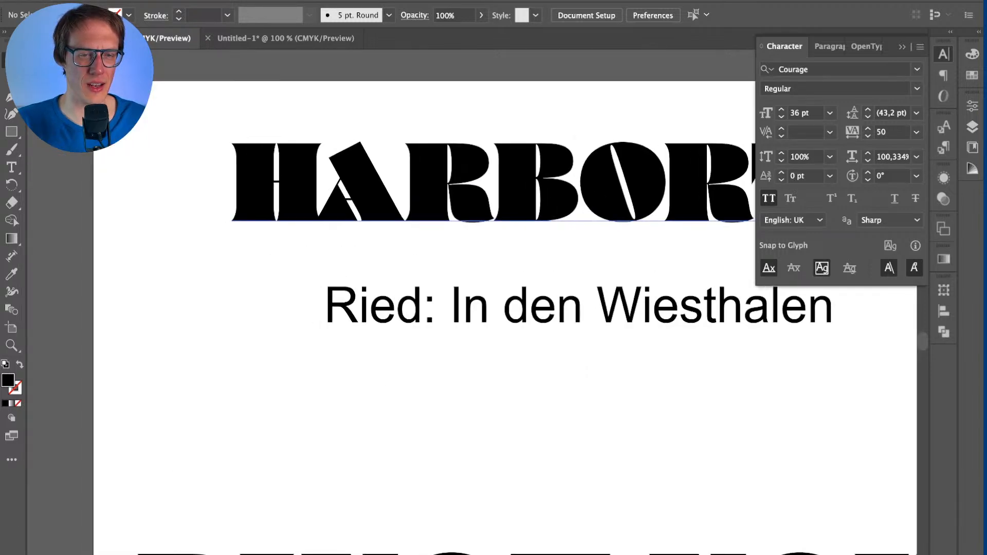
# Step: Try retyping the HARBORTH title on the Courage label, and undo the replacement
pyautogui.scroll(-4, 386, 182)
pyautogui.press('t')
pyautogui.doubleClick(385, 182)
pyautogui.write('HARBOTH')
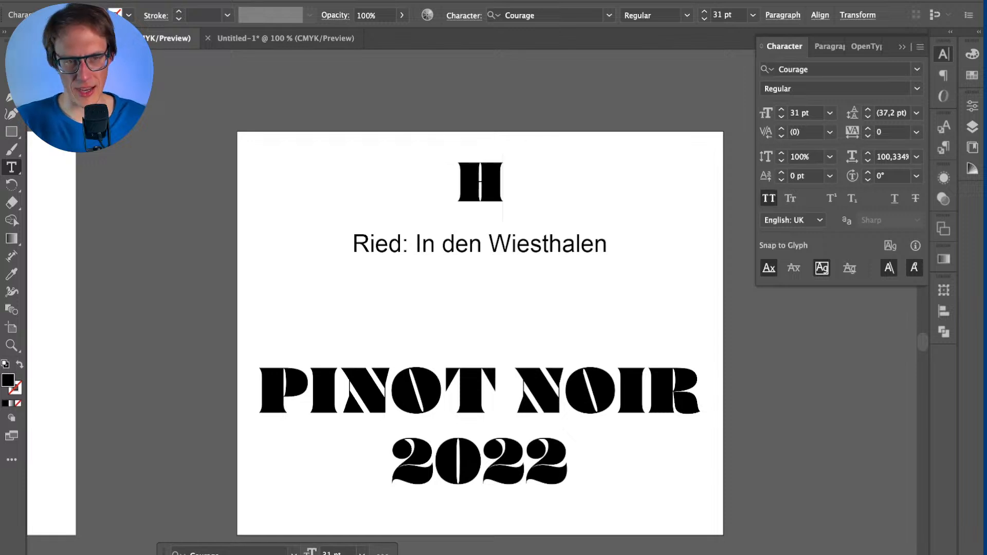
pyautogui.hotkey('ctrl', 'a')
pyautogui.write('B')
pyautogui.press('BackSpace')
pyautogui.write('B')
pyautogui.hotkey('ctrl', 'z')
pyautogui.hotkey('ctrl', 'z')
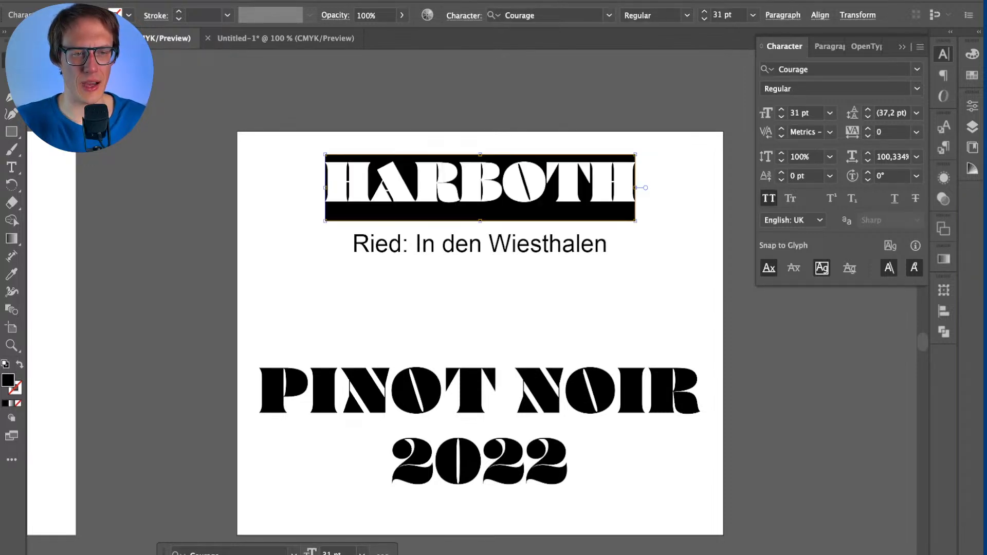
pyautogui.hotkey('ctrl', 'z')
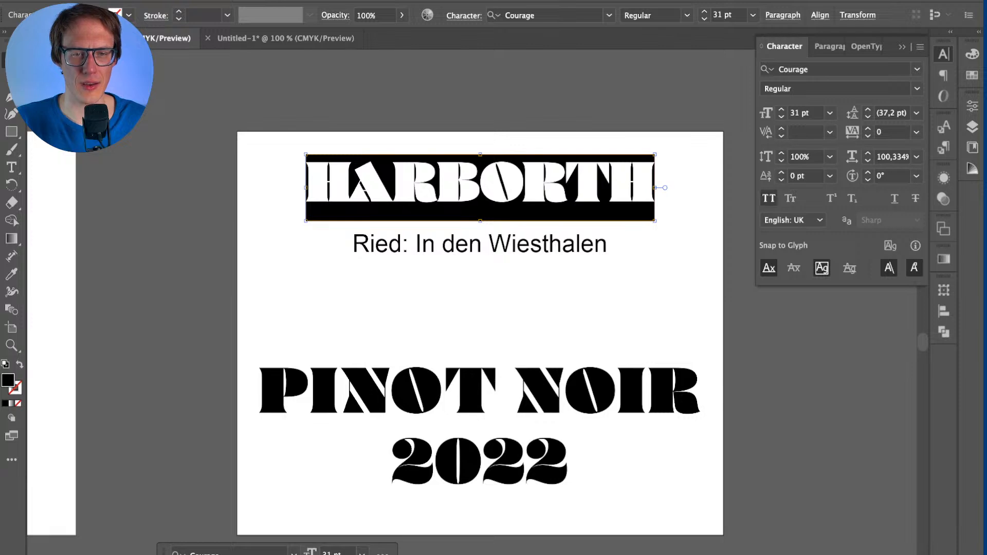
# Step: Turn off All Caps for the Courage label's title and replace its capital A with a lowercase a, giving Harborth
pyautogui.click(768, 198)
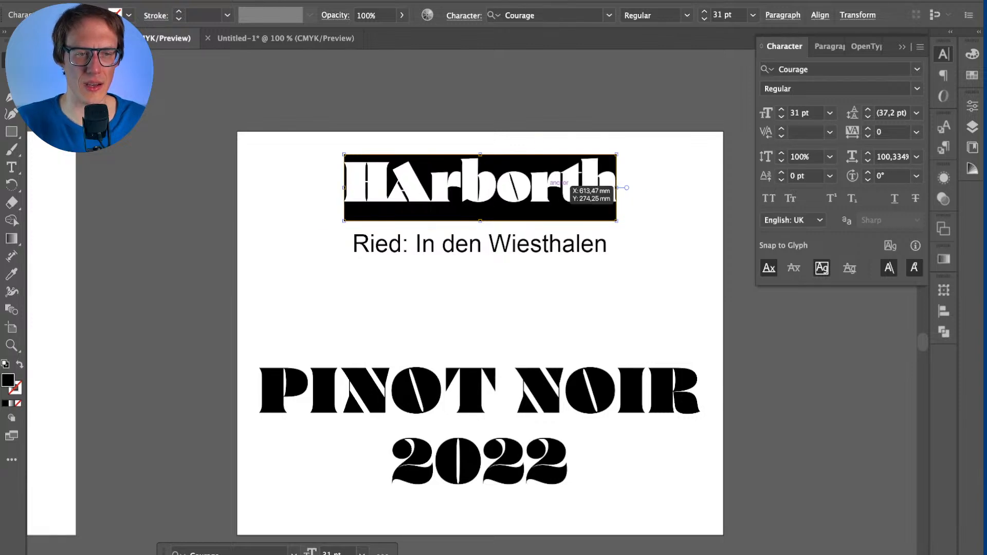
pyautogui.click(477, 183)
pyautogui.doubleClick(477, 183)
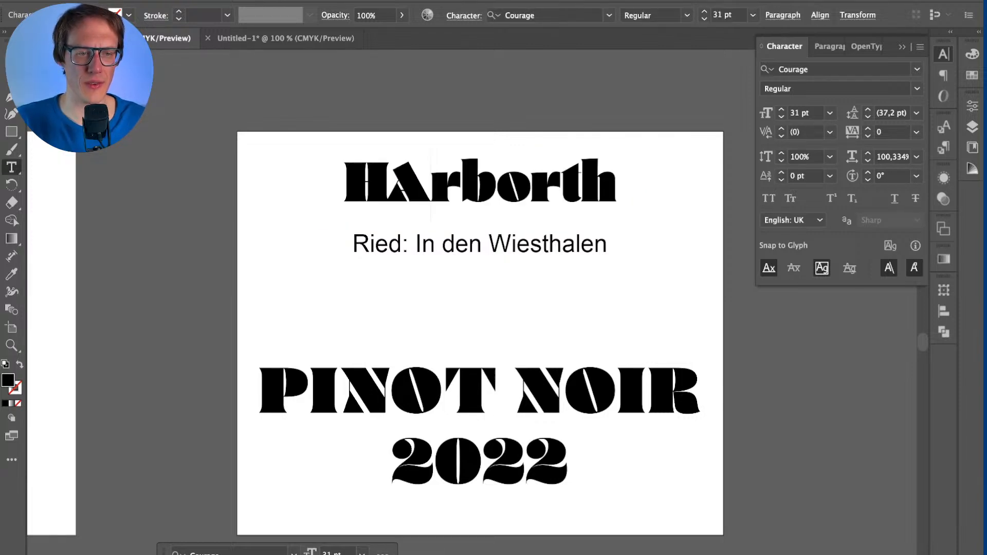
pyautogui.hotkey('shift', 'Left')
pyautogui.write('a')
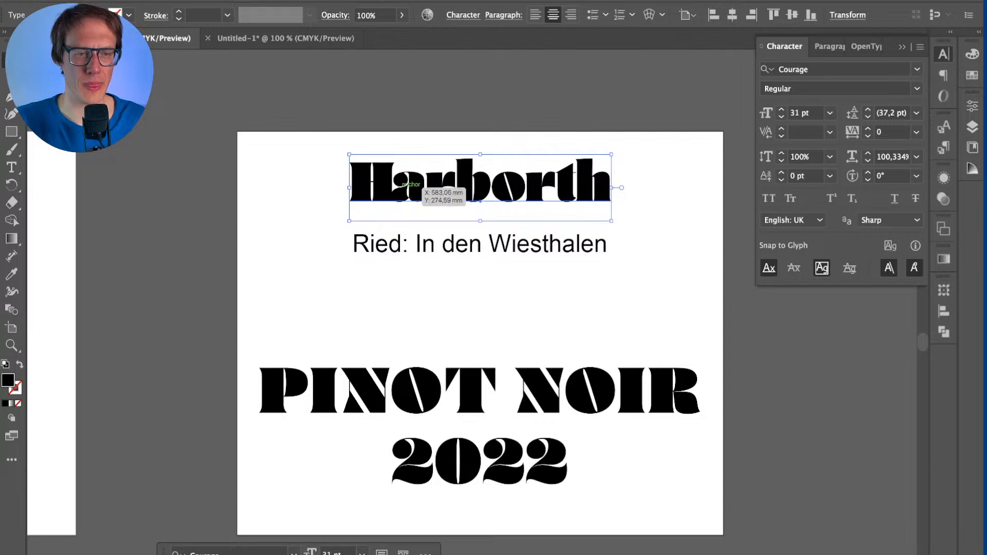
# Step: Set the horizontal scale of the whole Harborth title on the Courage label to 100%
pyautogui.hotkey('ctrl', 'a')
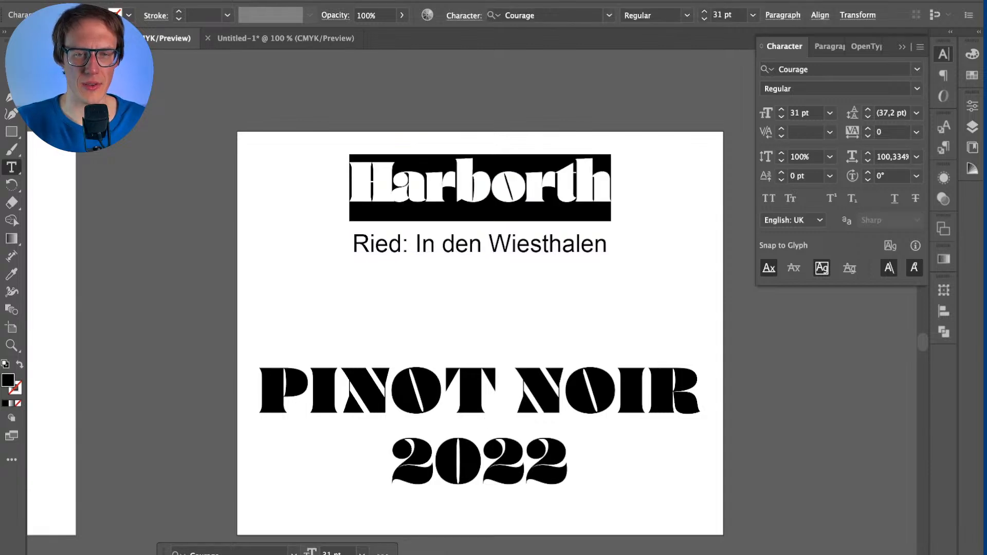
pyautogui.click(916, 132)
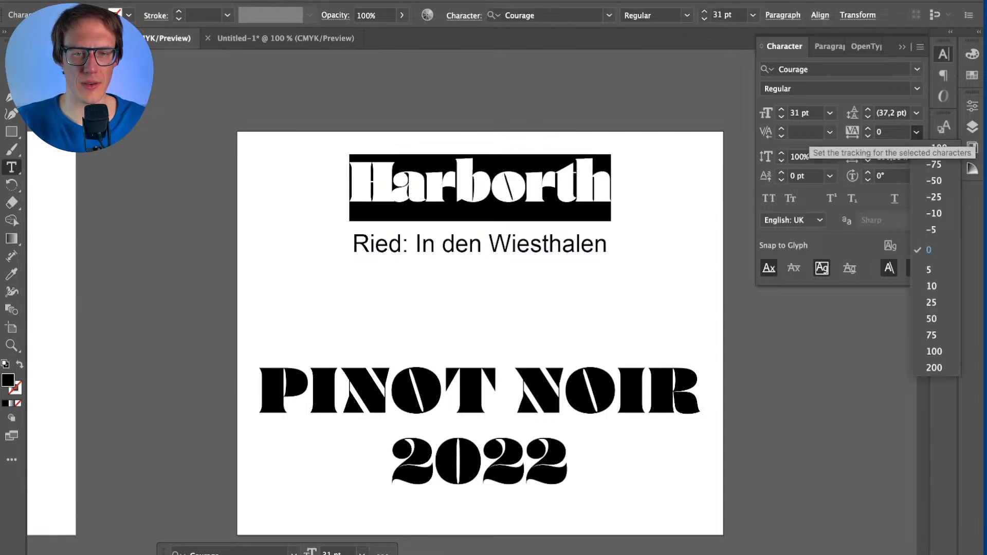
pyautogui.press('Escape')
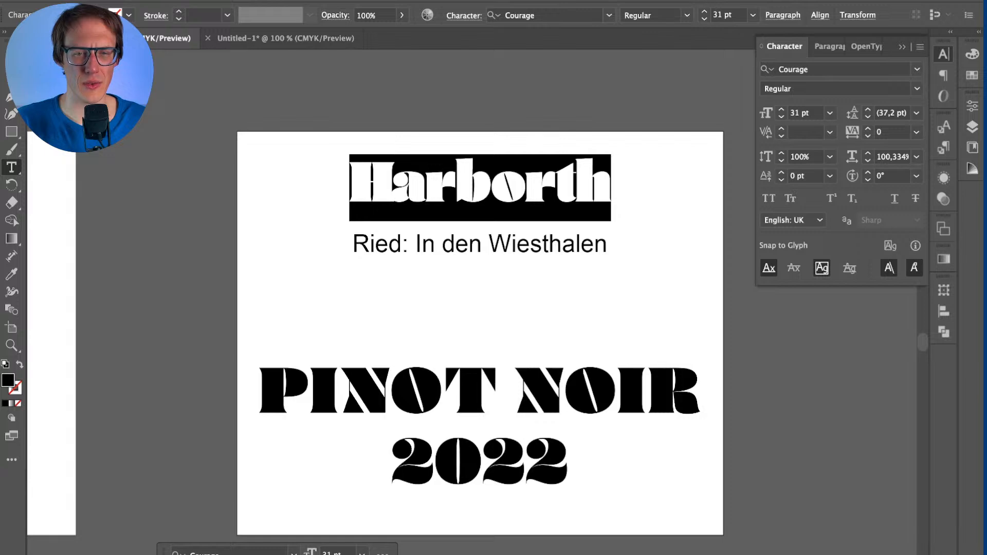
pyautogui.click(916, 157)
pyautogui.click(913, 157)
pyautogui.click(892, 157)
pyautogui.doubleClick(897, 156)
pyautogui.write('100')
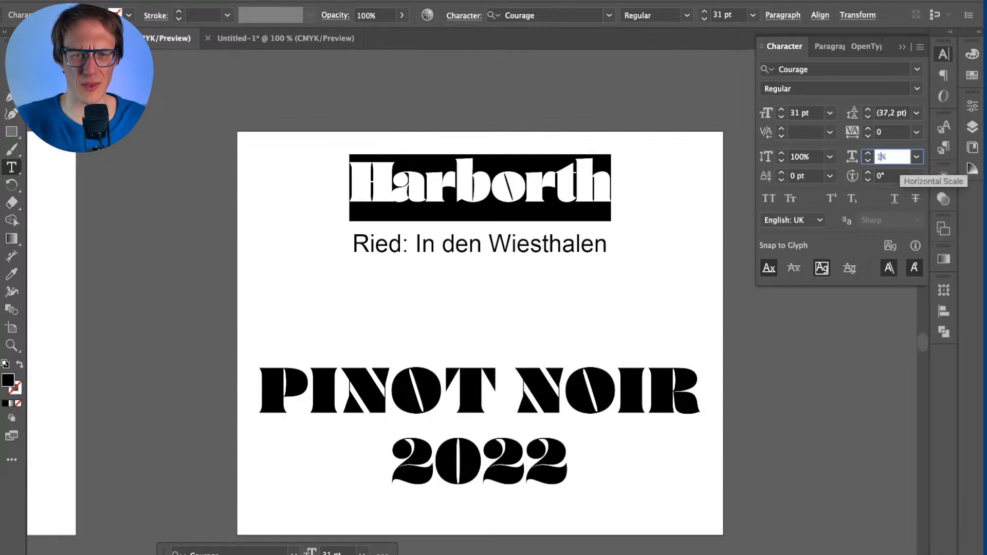
pyautogui.press('Return')
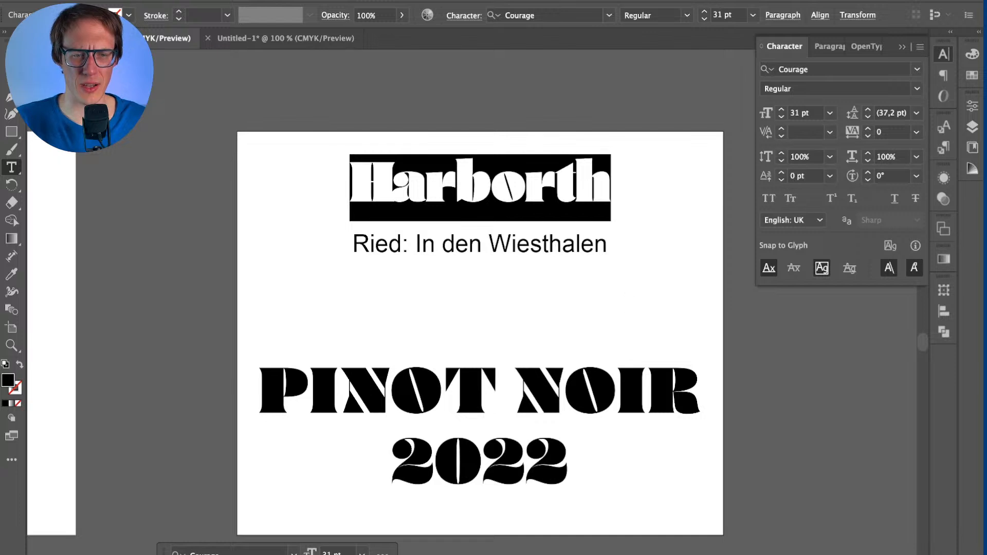
# Step: Set the horizontal scale of PINOT NOIR and 2022 on the Courage label to 100%
pyautogui.press('Escape')
pyautogui.click(591, 391)
pyautogui.keyDown('shift'); pyautogui.click(478, 460); pyautogui.keyUp('shift')
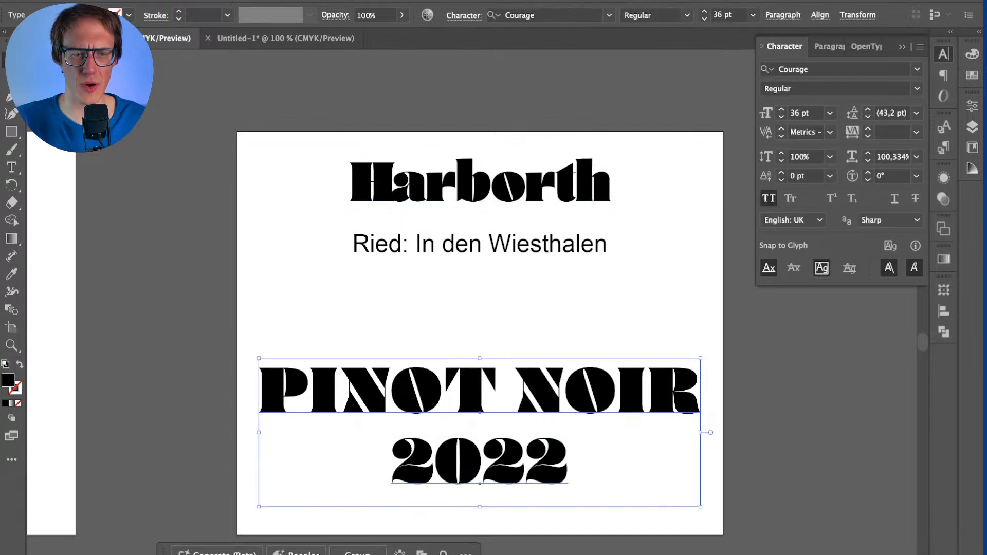
pyautogui.click(893, 157)
pyautogui.write('100')
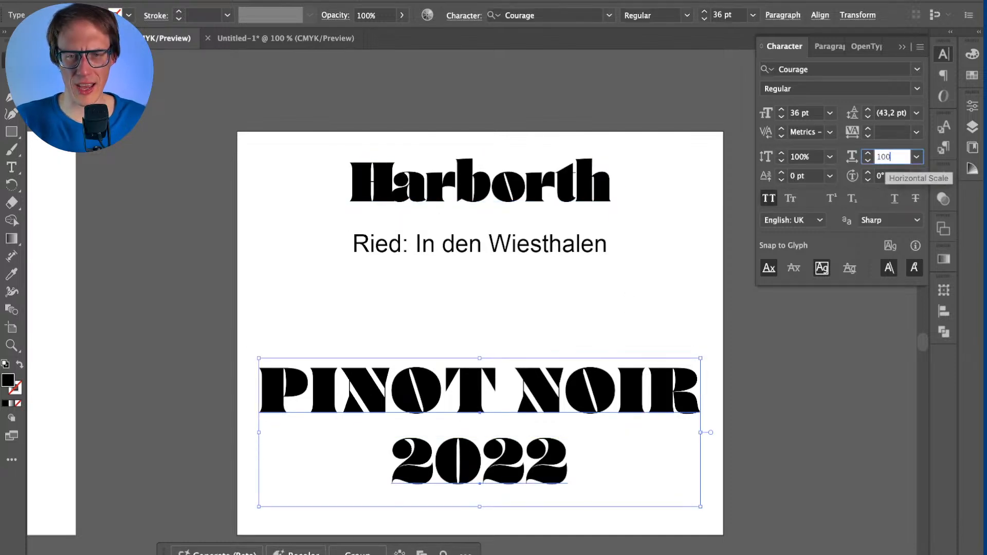
pyautogui.press('Return')
# Step: Set the horizontal scale of PINOT NOIR and 2022 on both the Sinete and Span Condensed labels to 100%
pyautogui.click(215, 326)
pyautogui.scroll(-2, 215, 326)
pyautogui.moveTo(215, 326); pyautogui.dragTo(585, 307)
pyautogui.click(393, 375)
pyautogui.click(393, 338)
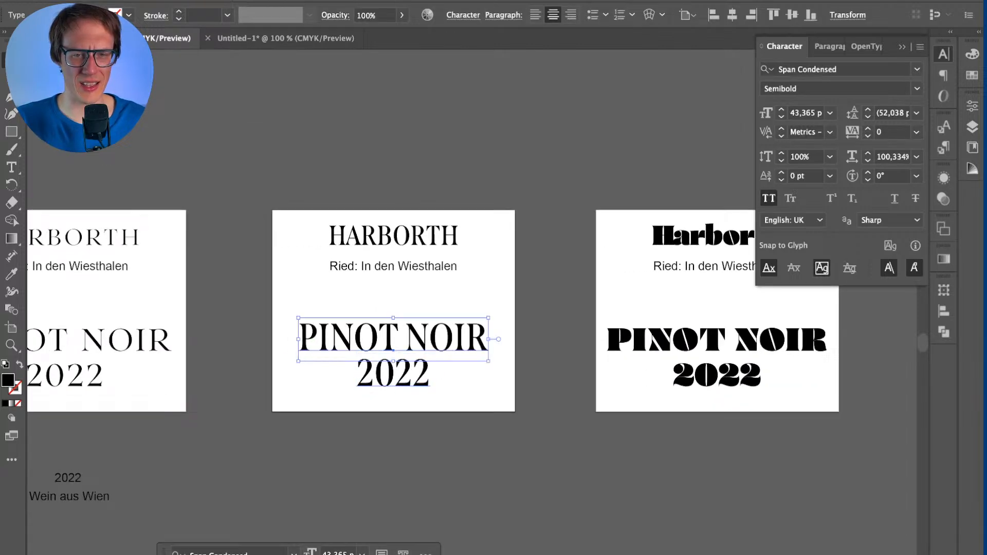
pyautogui.keyDown('shift'); pyautogui.click(393, 374); pyautogui.keyUp('shift')
pyautogui.moveTo(154, 339); pyautogui.dragTo(320, 336)
pyautogui.keyDown('shift'); pyautogui.click(231, 337); pyautogui.keyUp('shift')
pyautogui.keyDown('shift'); pyautogui.click(231, 373); pyautogui.keyUp('shift')
pyautogui.click(892, 156)
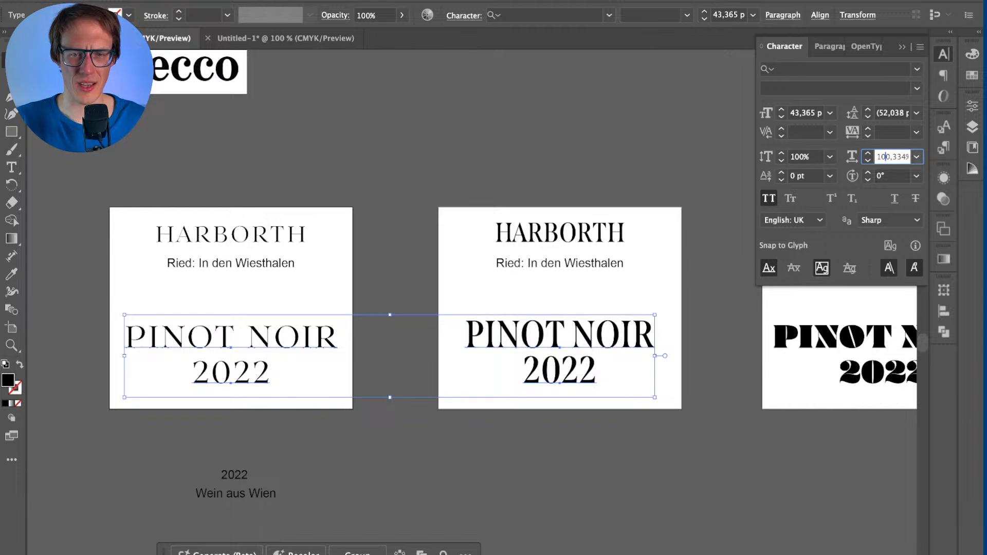
pyautogui.click(916, 157)
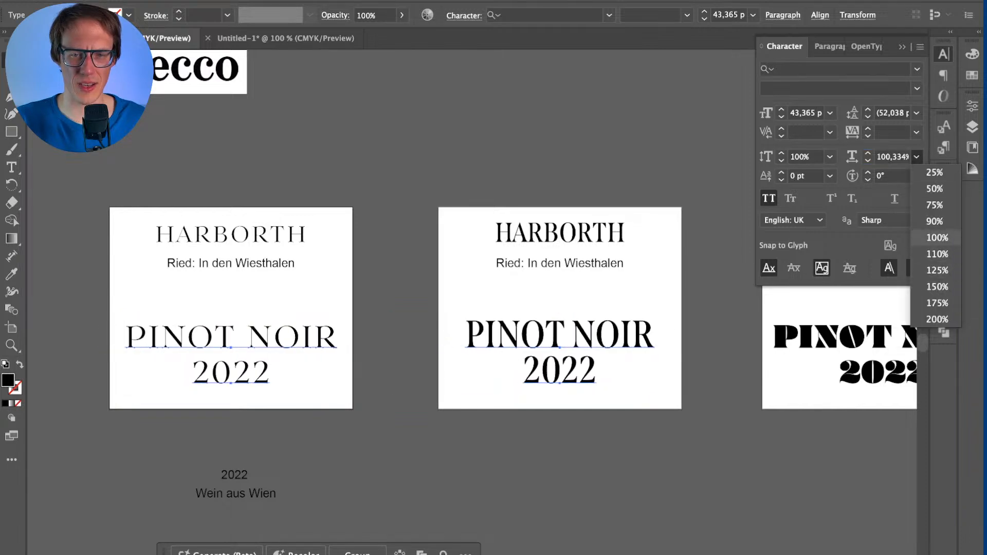
pyautogui.click(937, 238)
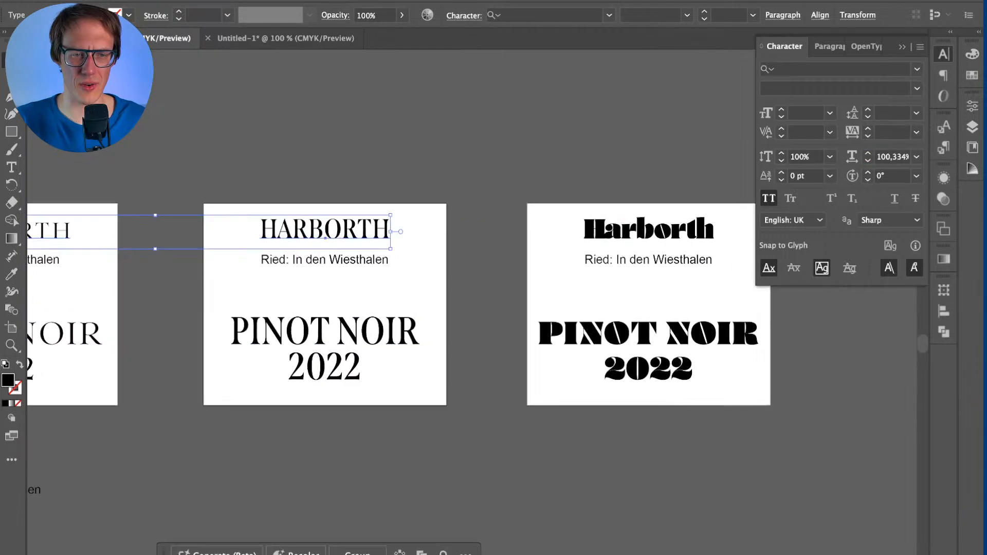
# Step: Set the horizontal scale of HARBORTH on the Sinete and Span Condensed labels to 100%, and clear the selection
pyautogui.click(917, 156)
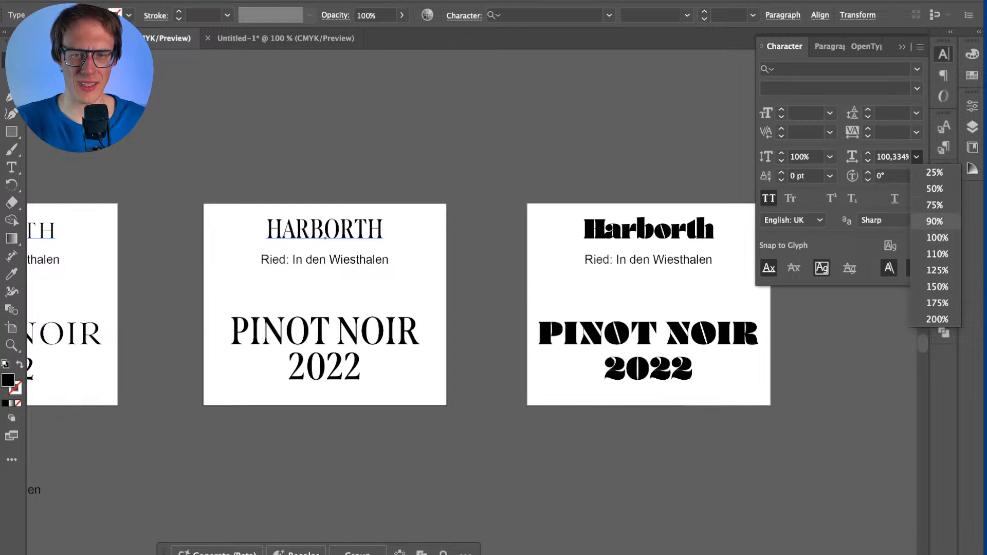
pyautogui.click(938, 238)
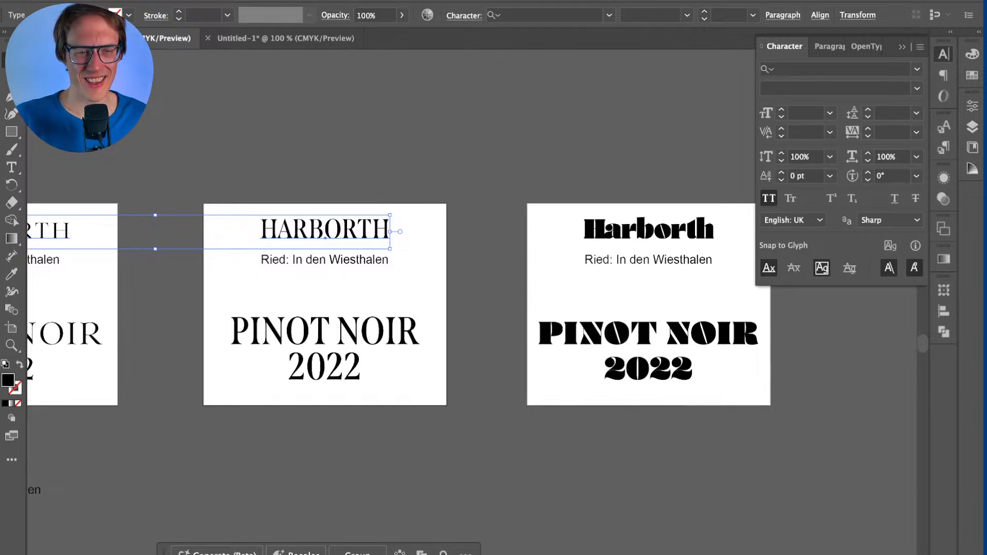
pyautogui.press('super+shift+a')
# Step: Set the kerning of the Harborth title on the Courage label to Metrics - Roman Only
pyautogui.hscroll(4, 470, 304)
pyautogui.scroll(3, 483, 245)
pyautogui.click(450, 232)
pyautogui.scroll(-2, 462, 278)
pyautogui.doubleClick(359, 172)
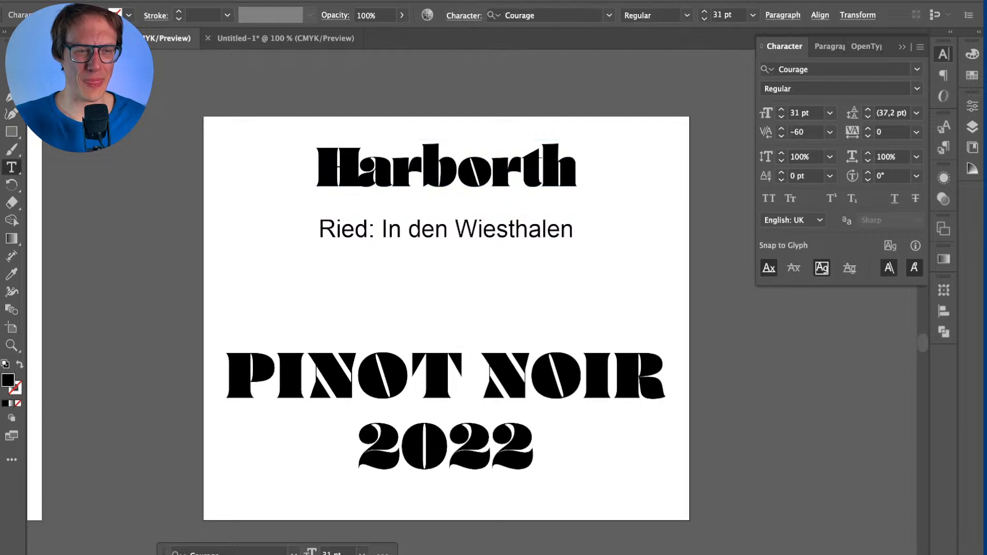
pyautogui.press('Escape')
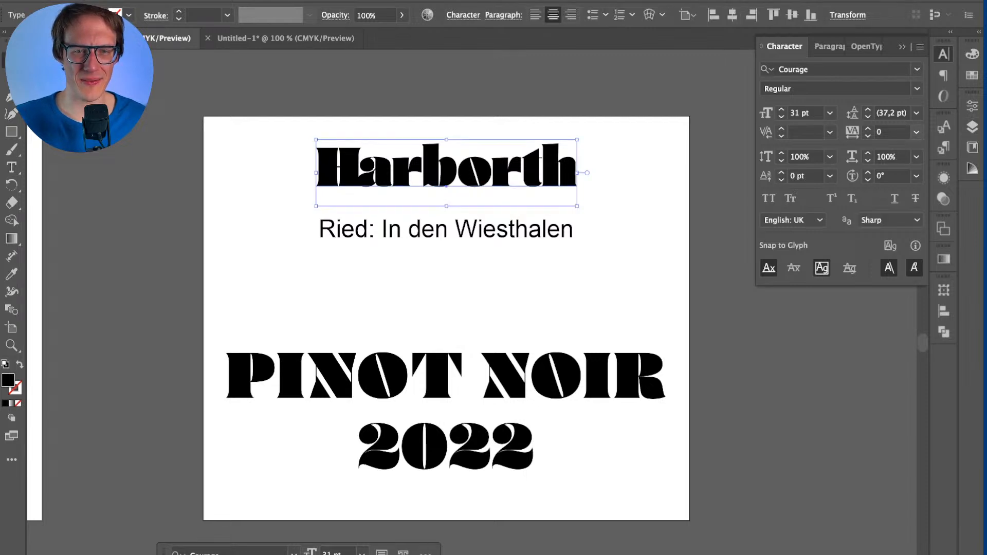
pyautogui.click(916, 132)
pyautogui.click(916, 132)
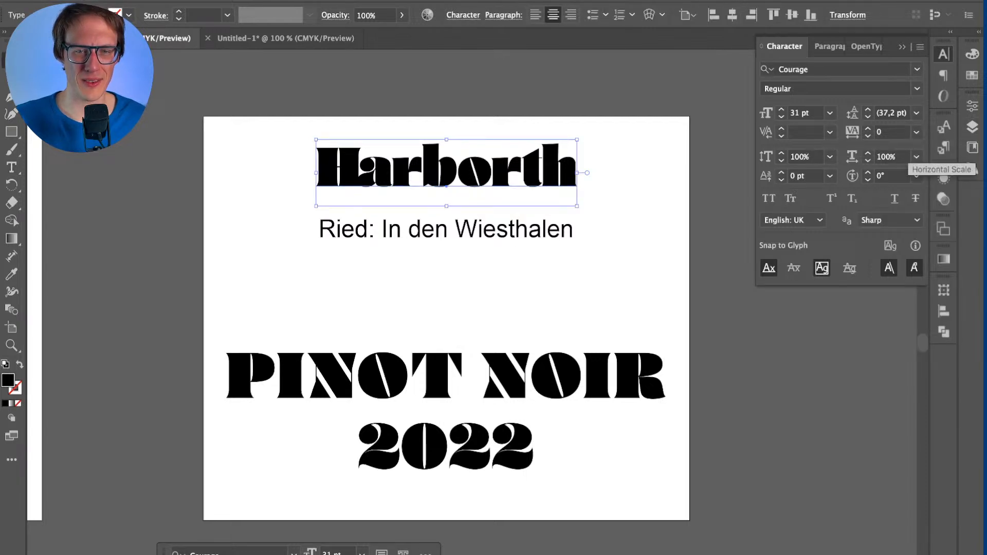
pyautogui.click(829, 132)
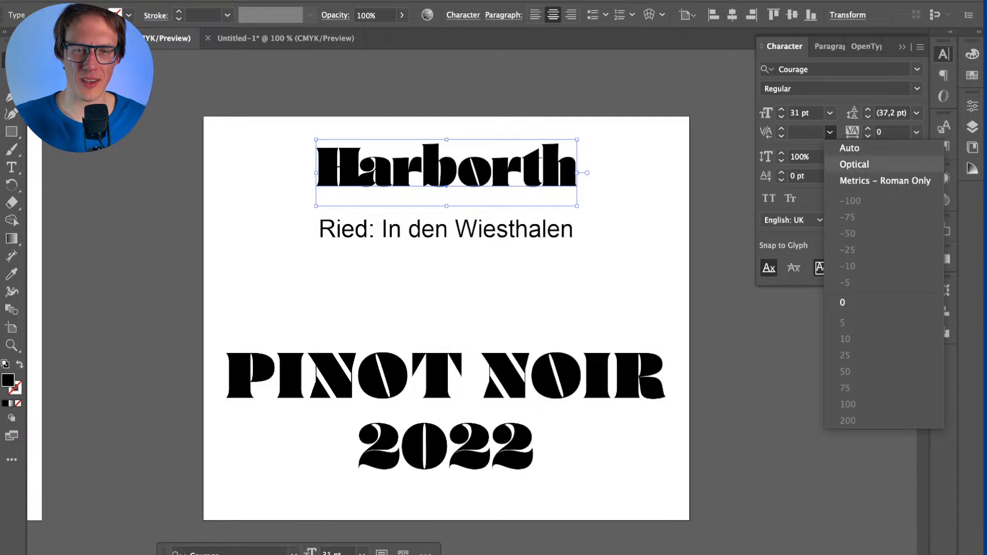
pyautogui.click(885, 181)
pyautogui.click(633, 206)
pyautogui.click(446, 169)
pyautogui.click(633, 205)
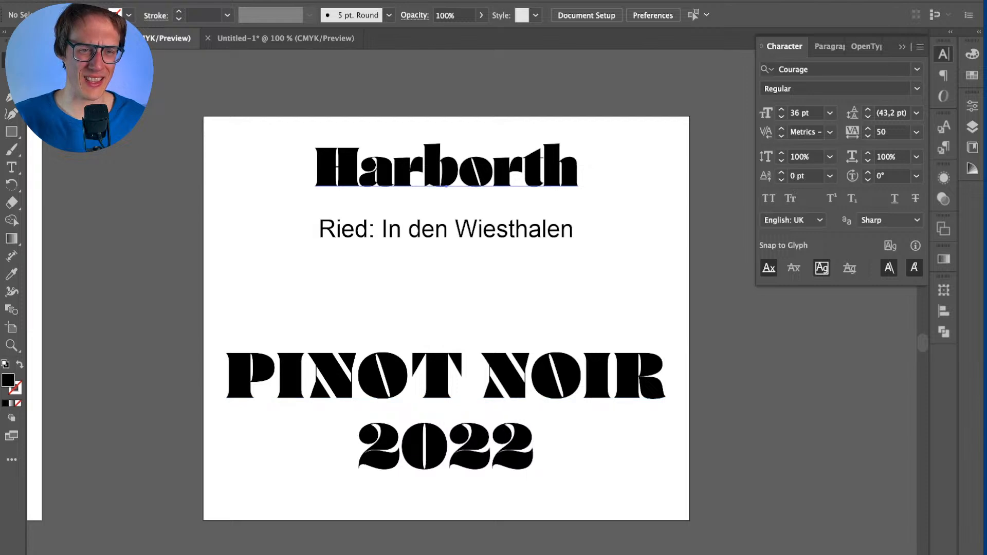
# Step: Set the tracking of the Harborth title on the Courage label to 30 and clear the selection
pyautogui.click(447, 166)
pyautogui.click(880, 132)
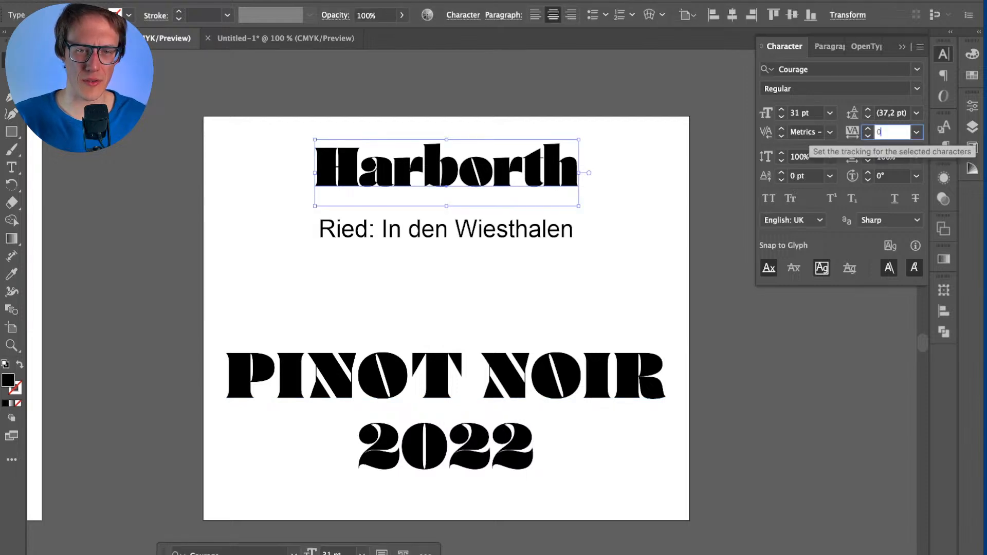
pyautogui.write('30')
pyautogui.press('Return')
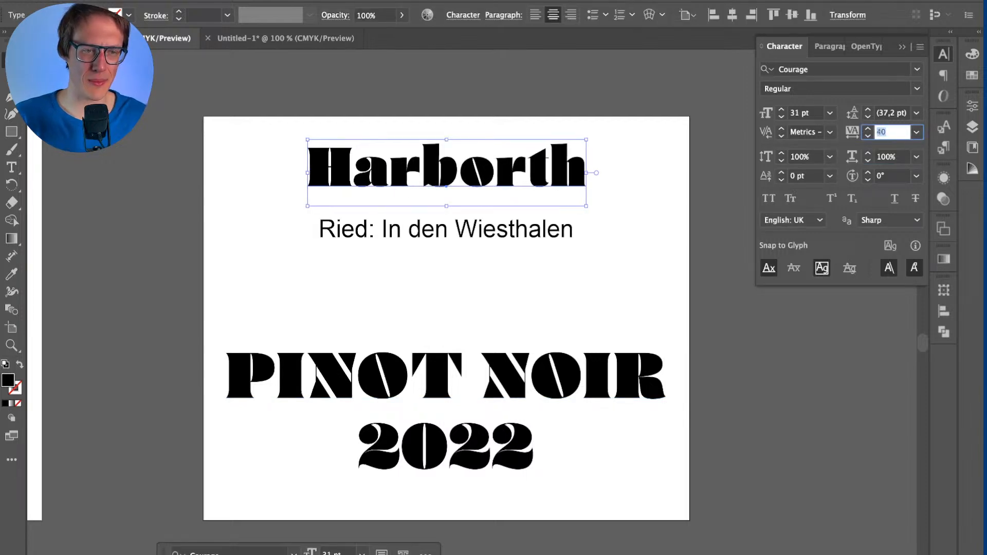
pyautogui.press('super+shift+a')
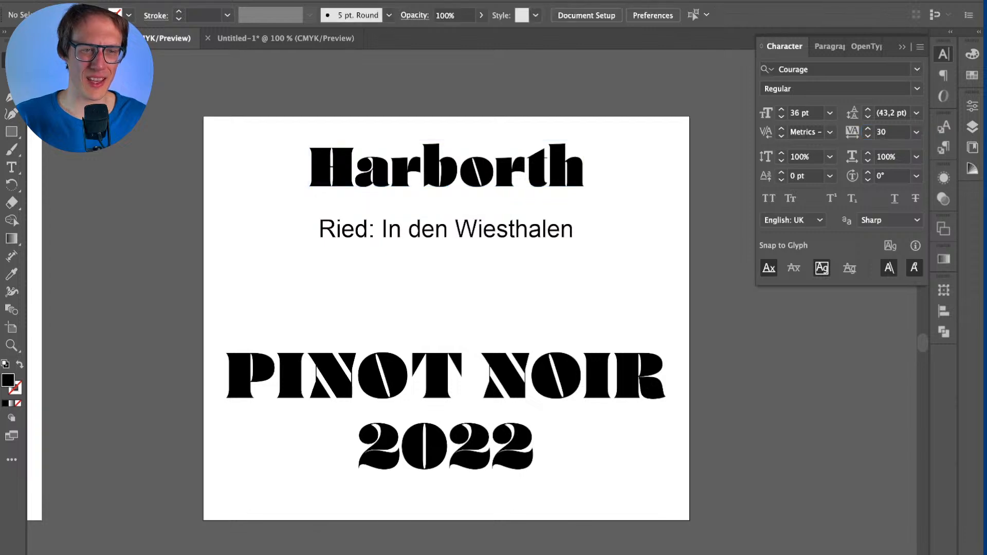
# Step: Duplicate the Courage label's artboard with its contents into the empty space beside the original
pyautogui.press('super+minus')
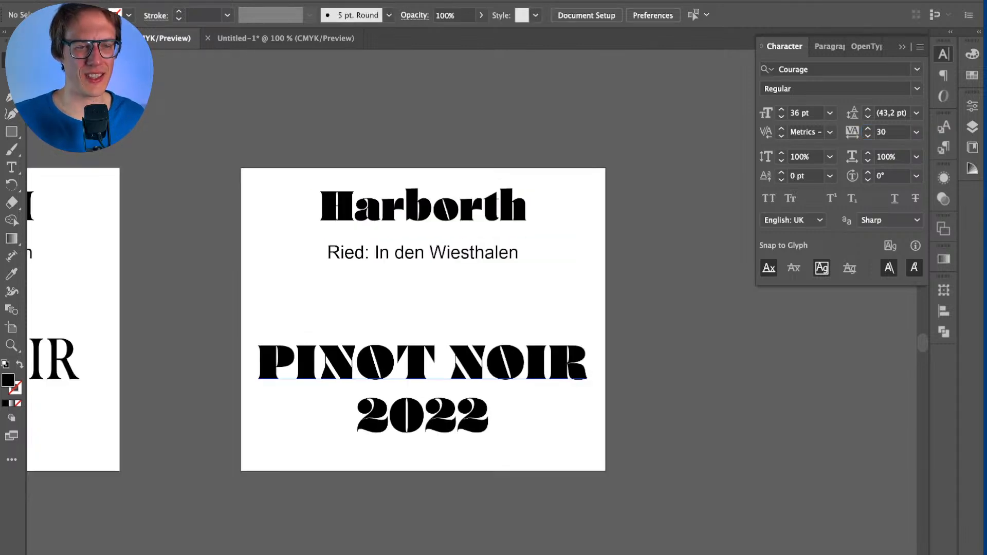
pyautogui.press('super+minus')
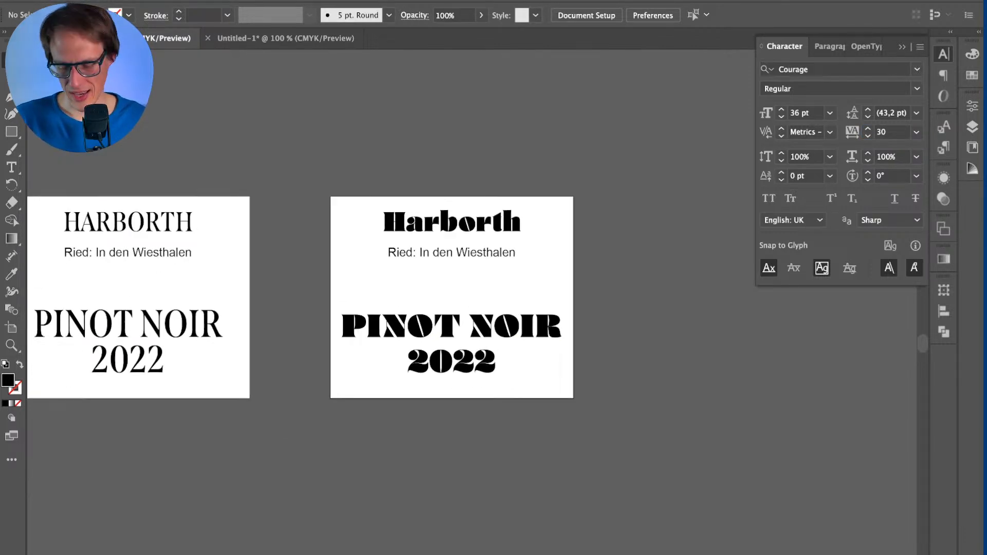
pyautogui.hotkey('shift', 'o')
pyautogui.moveTo(412, 319); pyautogui.dragTo(727, 326)
pyautogui.press('v')
pyautogui.hscroll(5, 514, 298)
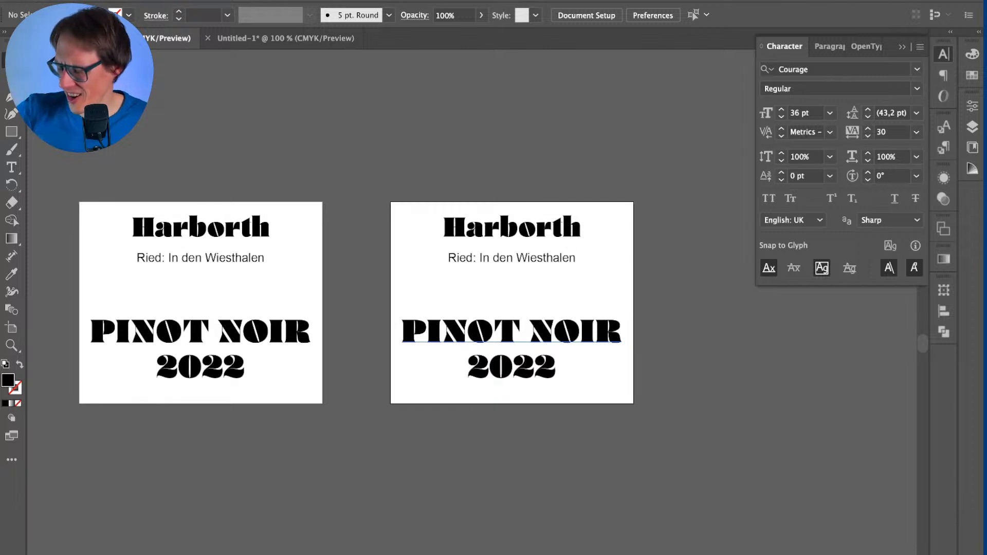
pyautogui.hscroll(2, 511, 309)
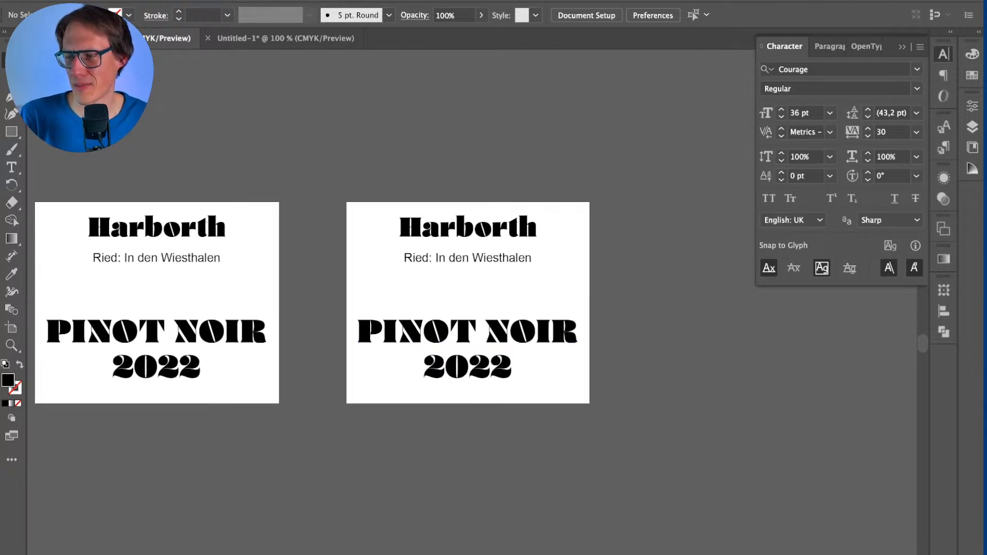
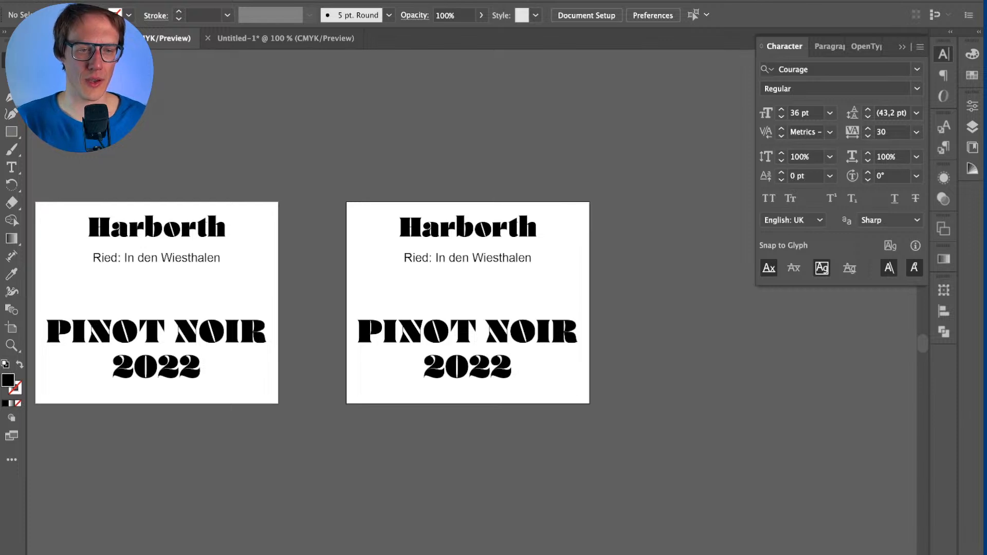
# Step: Select the Harborth, PINOT NOIR and 2022 texts together on the duplicated Courage label
pyautogui.scroll(1, 529, 397)
pyautogui.press('super+t')
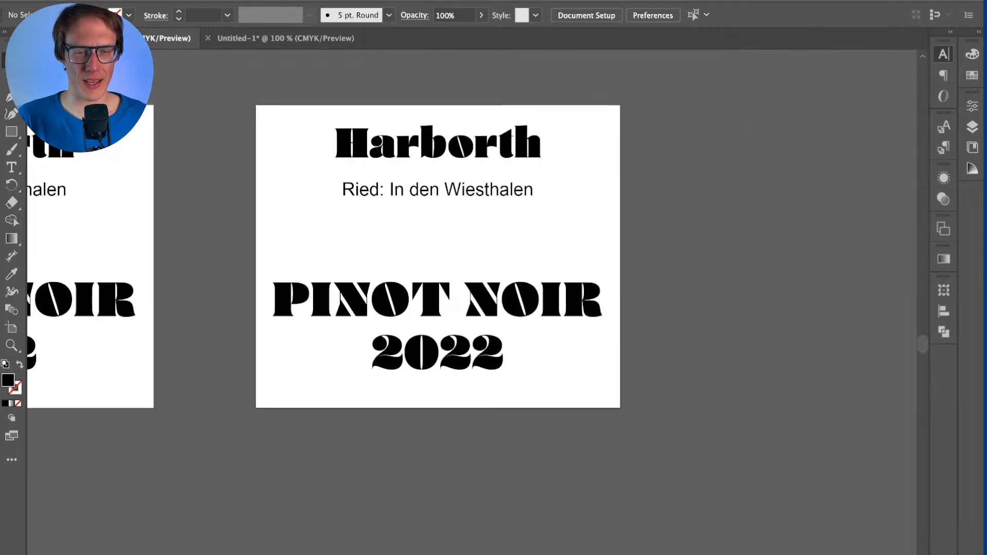
pyautogui.press('super+t')
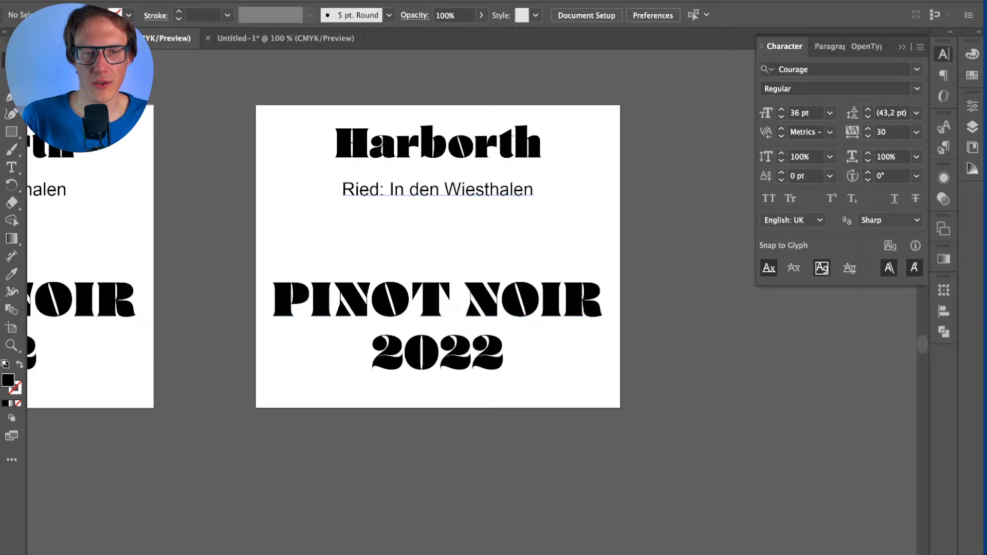
pyautogui.click(437, 147)
pyautogui.click(437, 299)
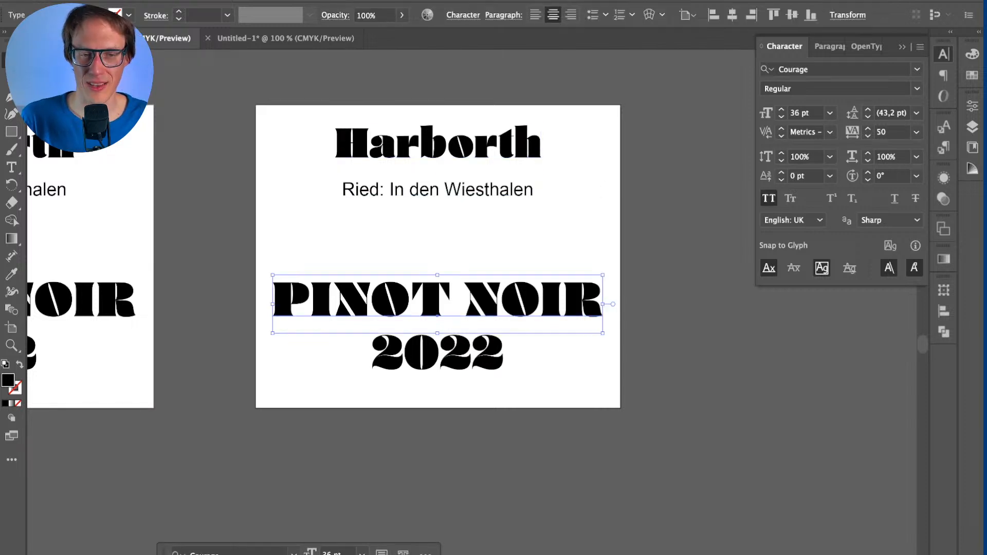
pyautogui.keyDown('shift'); pyautogui.click(437, 352); pyautogui.keyUp('shift')
pyautogui.keyDown('shift'); pyautogui.click(437, 144); pyautogui.keyUp('shift')
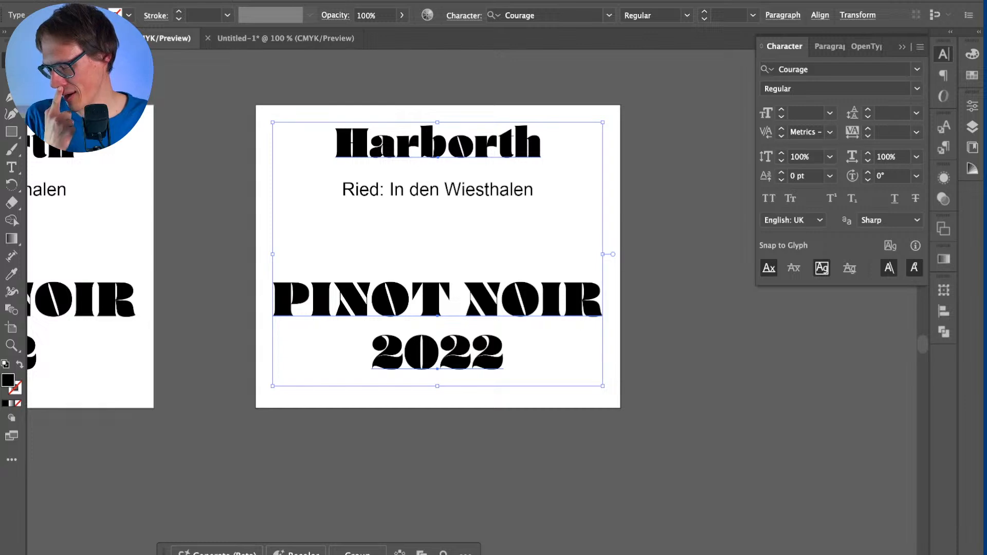
# Step: Search the available fonts for "Mon Nic" and "Nicol", and close the search without applying a font
pyautogui.click(545, 15)
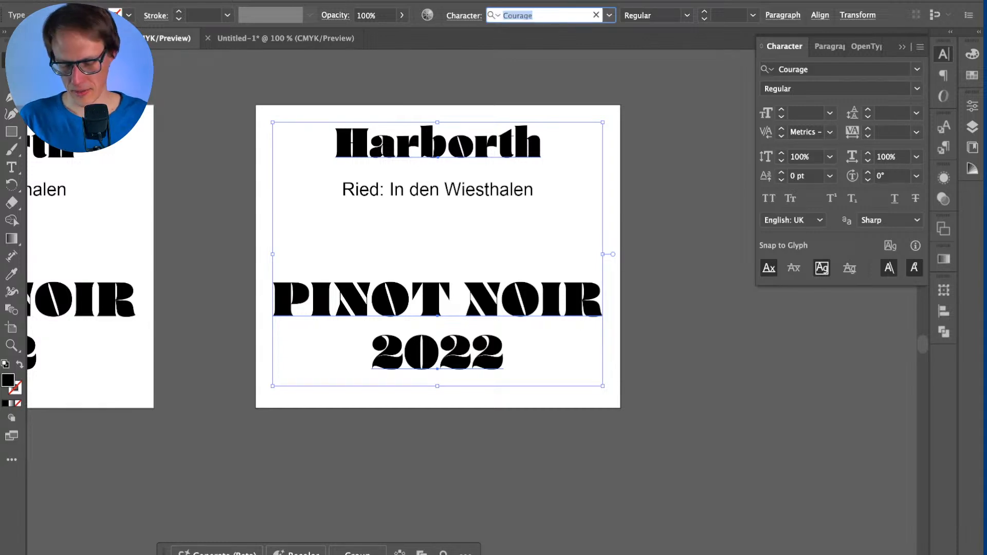
pyautogui.write('Mon Nic')
pyautogui.press('BackSpace')
pyautogui.press('BackSpace')
pyautogui.press('BackSpace')
pyautogui.press('BackSpace')
pyautogui.press('BackSpace')
pyautogui.press('BackSpace')
pyautogui.press('BackSpace')
pyautogui.write('Nicol')
pyautogui.press('Return')
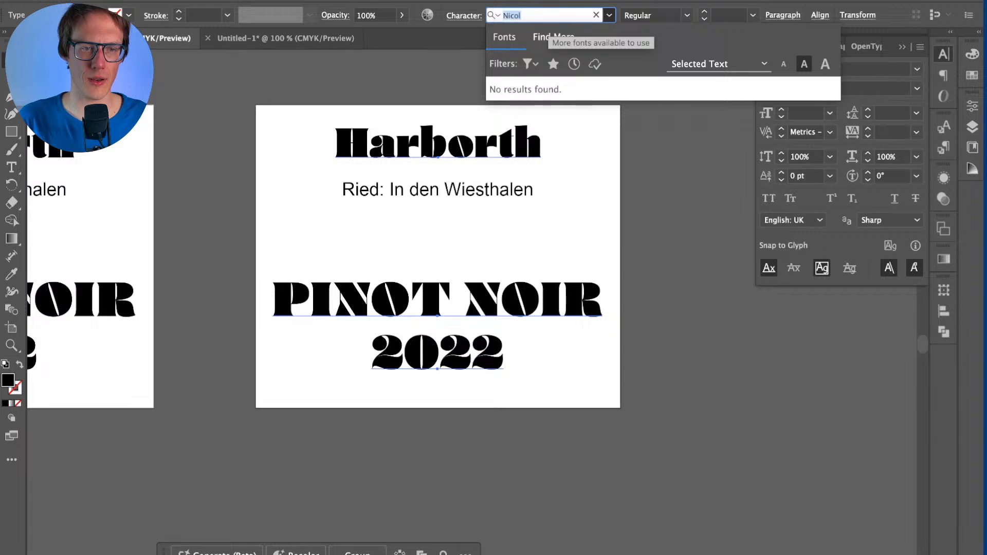
pyautogui.press('BackSpace')
pyautogui.press('Escape')
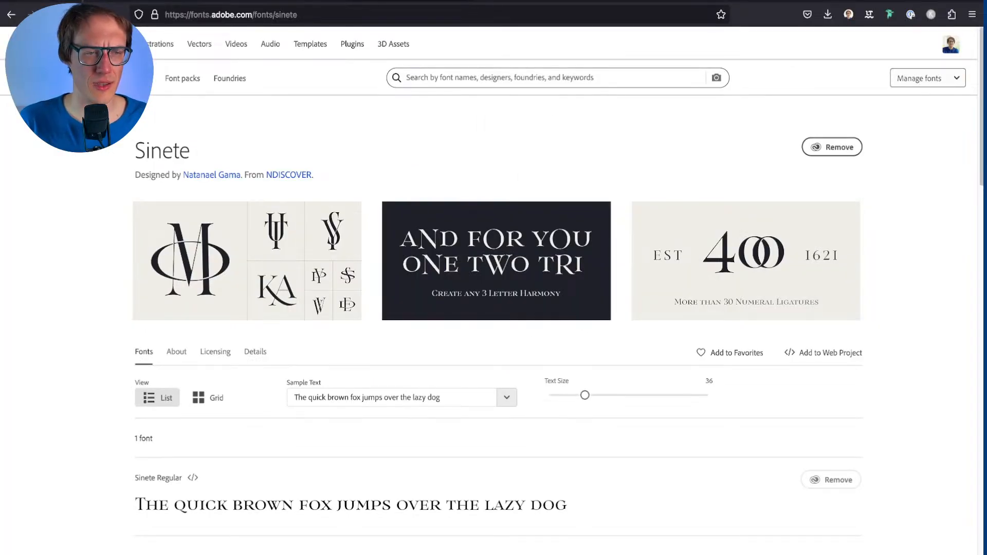
# Step: Switch to Adobe Fonts in the browser and look for Mon Nicolette on page 3 of the Luxury fonts
pyautogui.hotkey('alt', 'Left')
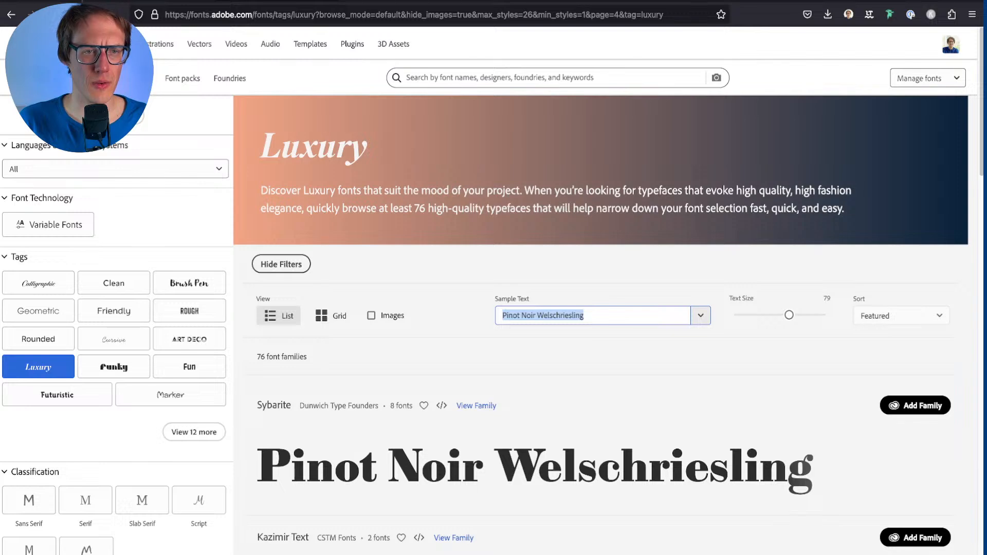
pyautogui.hotkey('alt', 'Left')
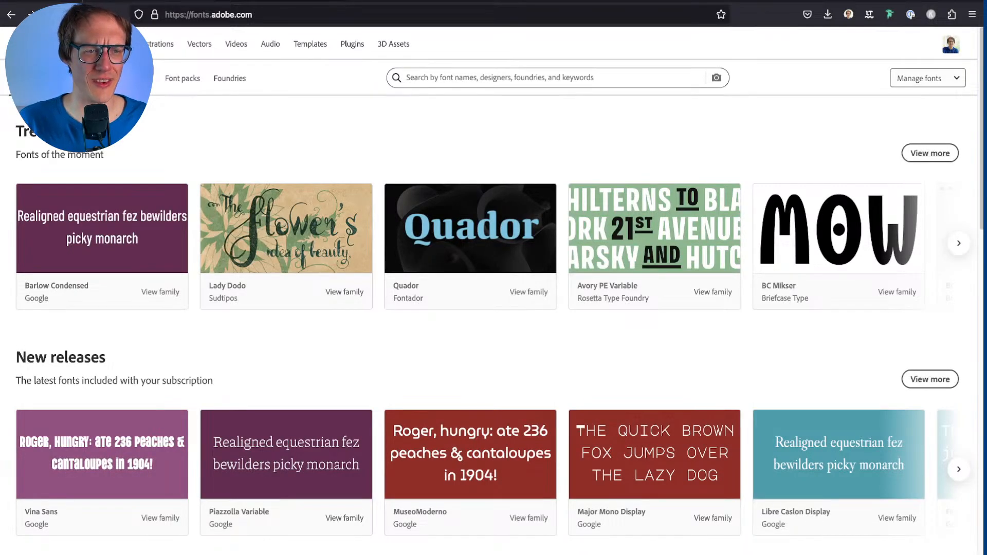
pyautogui.hotkey('alt', 'Right')
pyautogui.scroll(-12, 604, 309)
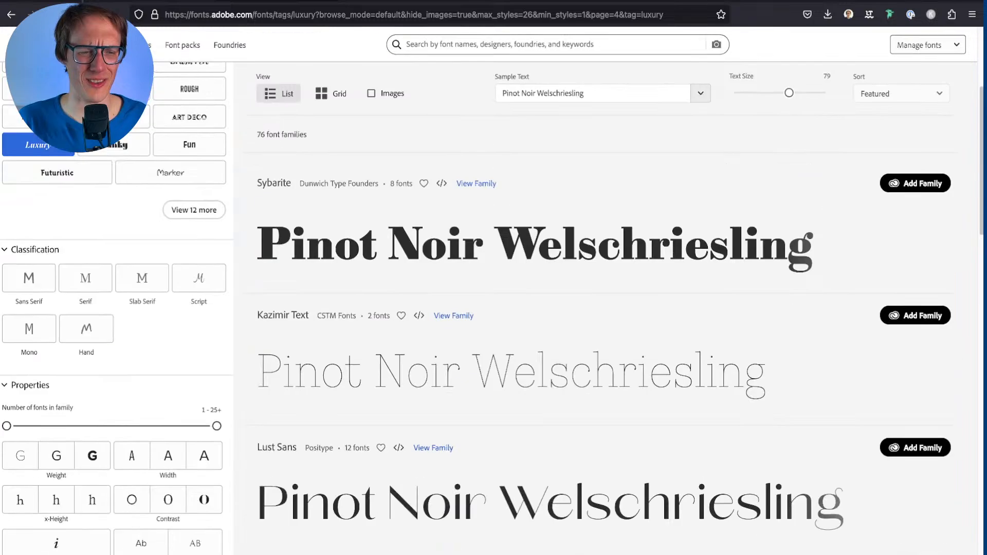
pyautogui.scroll(-15, 604, 309)
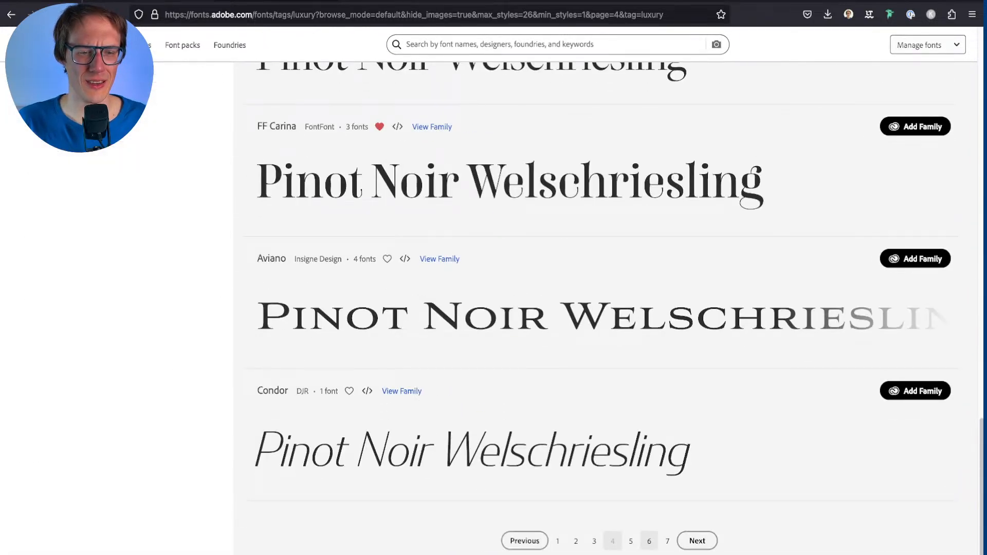
pyautogui.click(524, 541)
pyautogui.scroll(-20, 605, 308)
pyautogui.scroll(2, 605, 308)
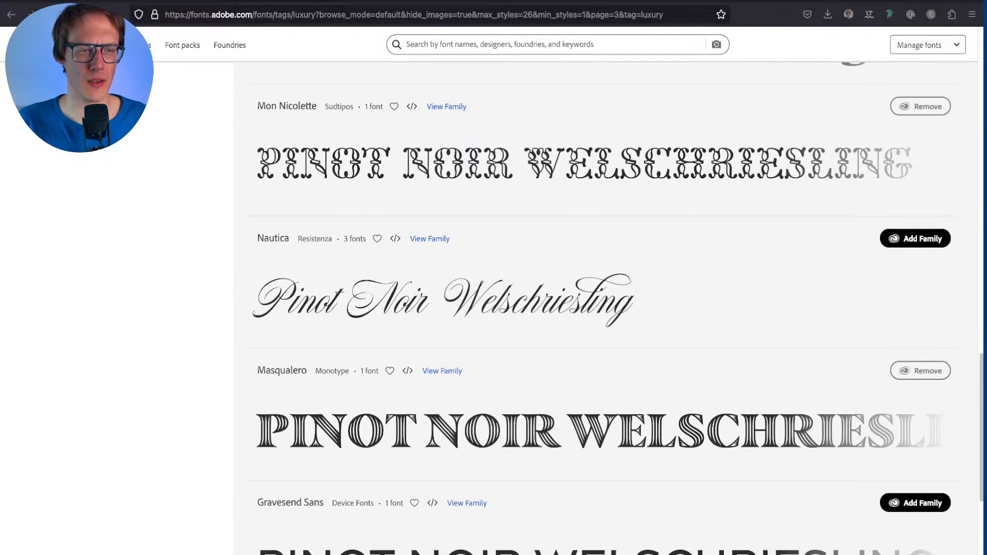
# Step: Switch back to Illustrator and search for the font "Mon Nico" for the selected label texts, then cancel the search
pyautogui.press('super+Tab')
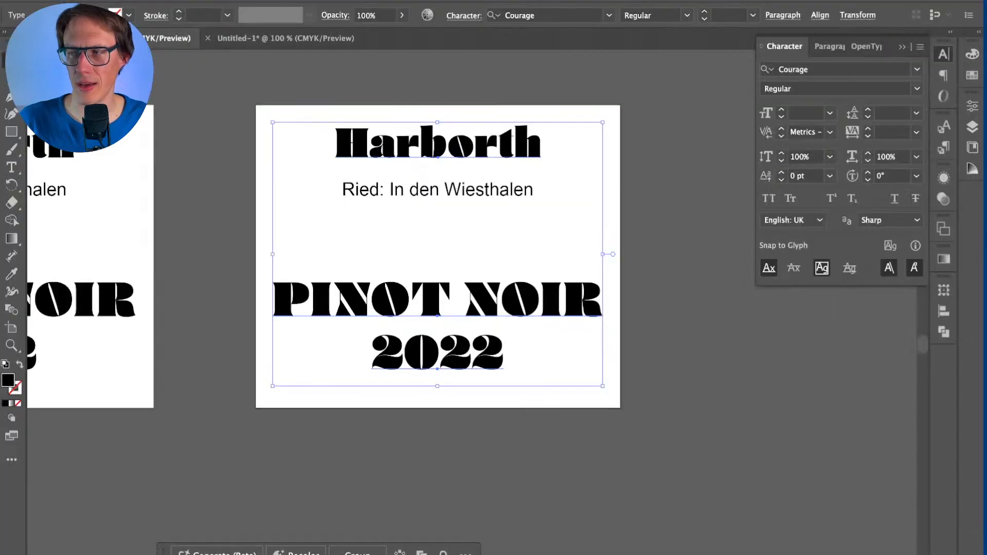
pyautogui.click(545, 16)
pyautogui.write('Mon Nico')
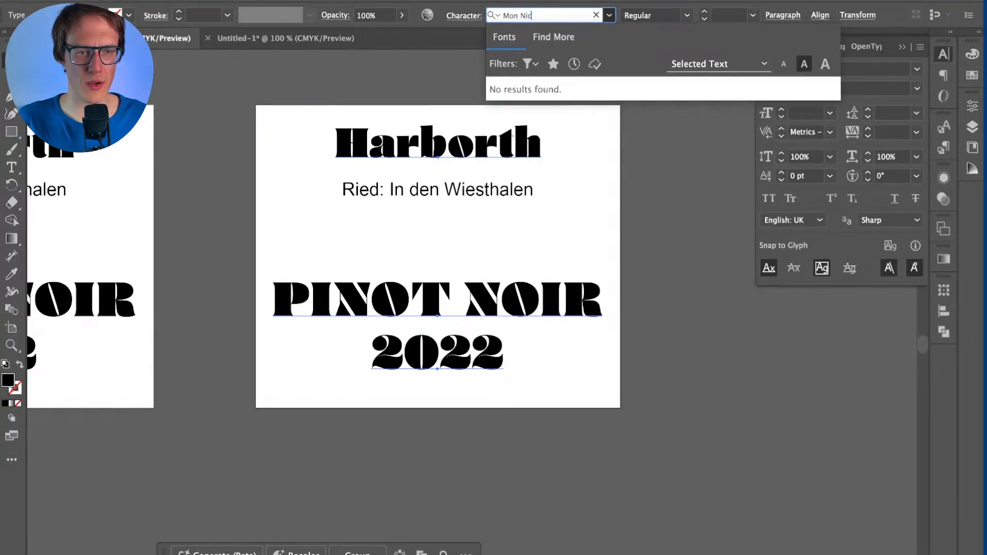
pyautogui.press('Escape')
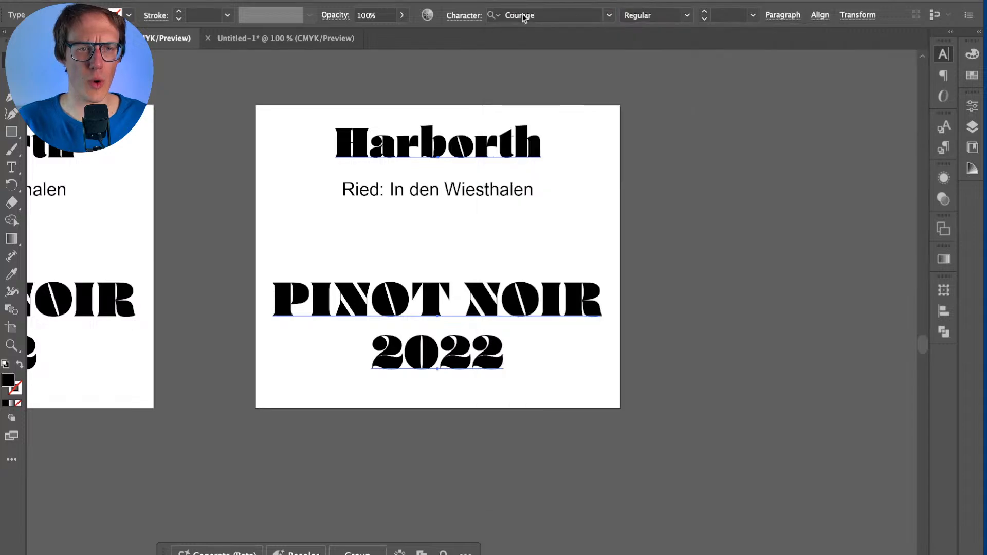
# Step: Switch to Adobe Fonts, keep the Masqualero family, and remove and re-add the Mon Nicolette family
pyautogui.press('super+Tab')
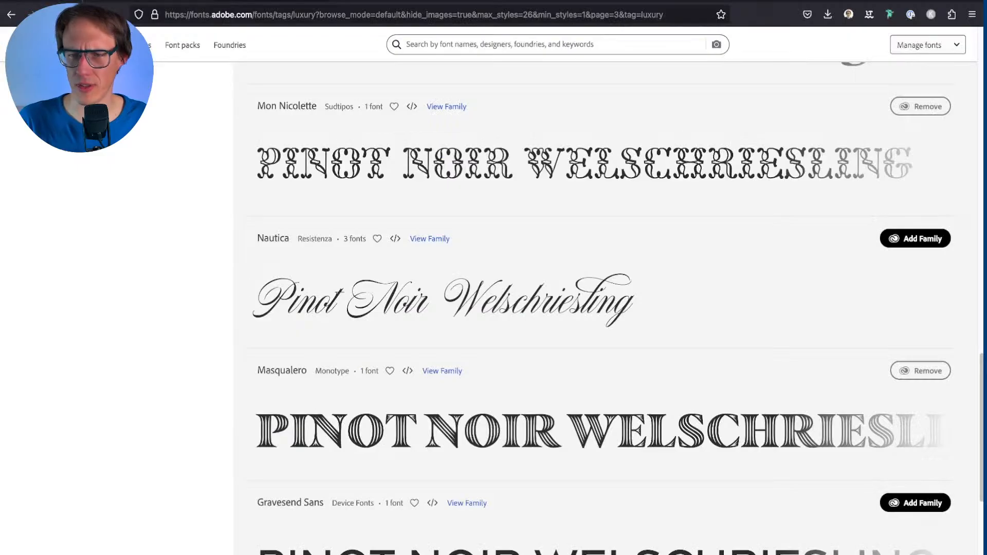
pyautogui.click(921, 371)
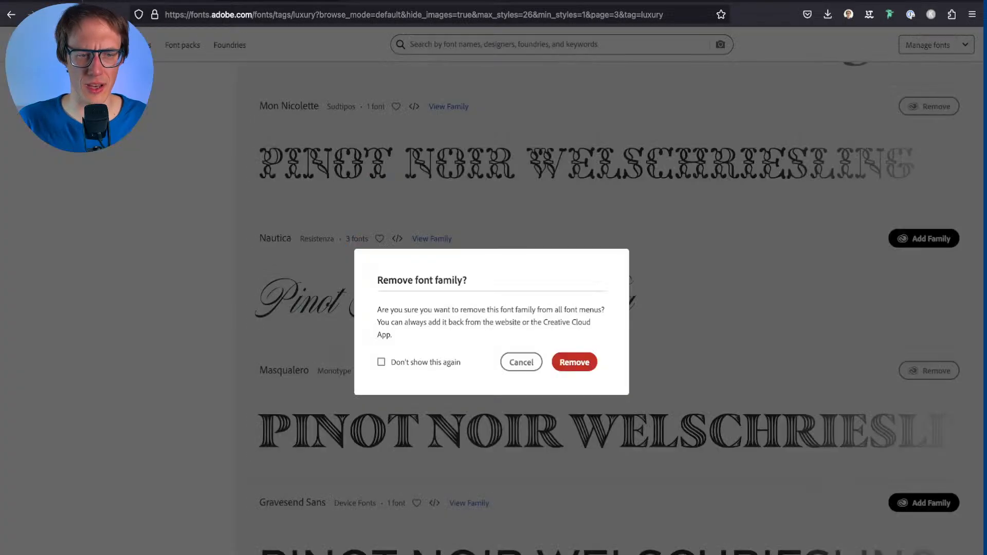
pyautogui.click(521, 362)
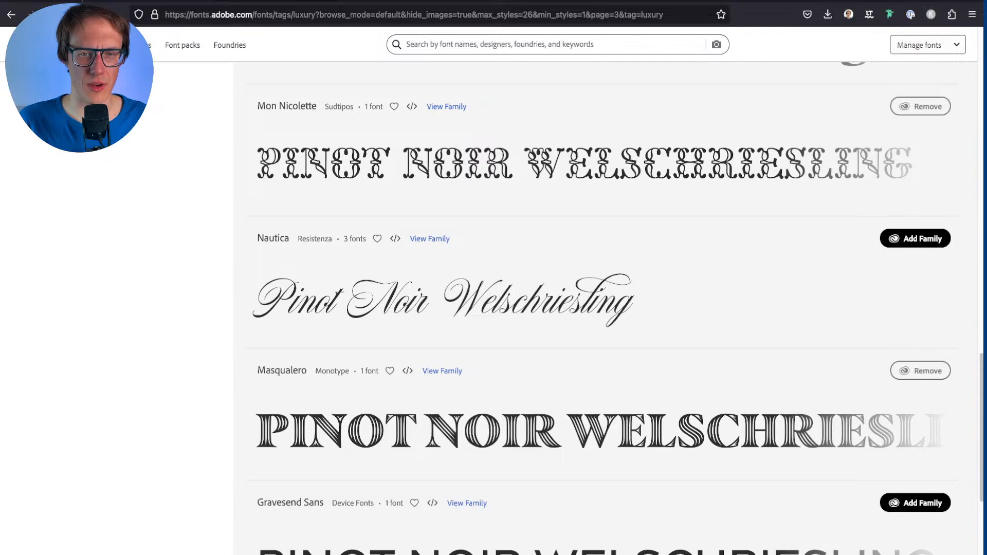
pyautogui.click(928, 106)
pyautogui.click(574, 362)
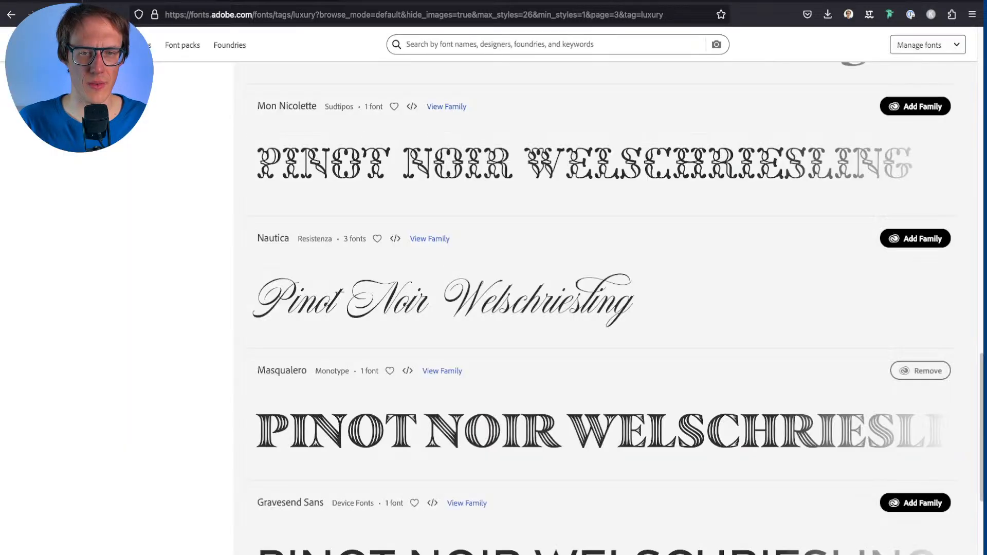
# Step: Copy the font name Masqualero from Adobe Fonts and switch to Illustrator
pyautogui.moveTo(257, 370); pyautogui.dragTo(307, 370)
pyautogui.press('super+c')
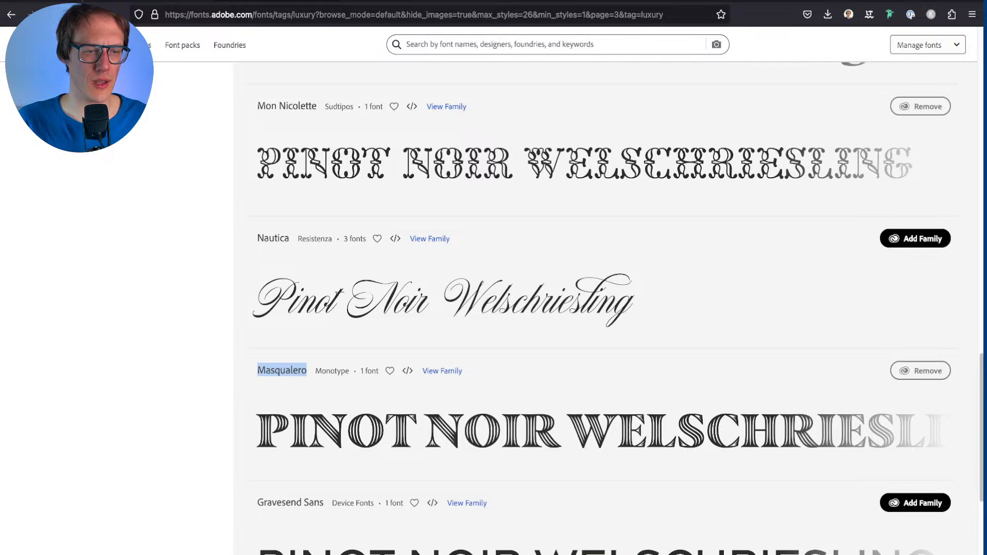
pyautogui.press('super+Tab')
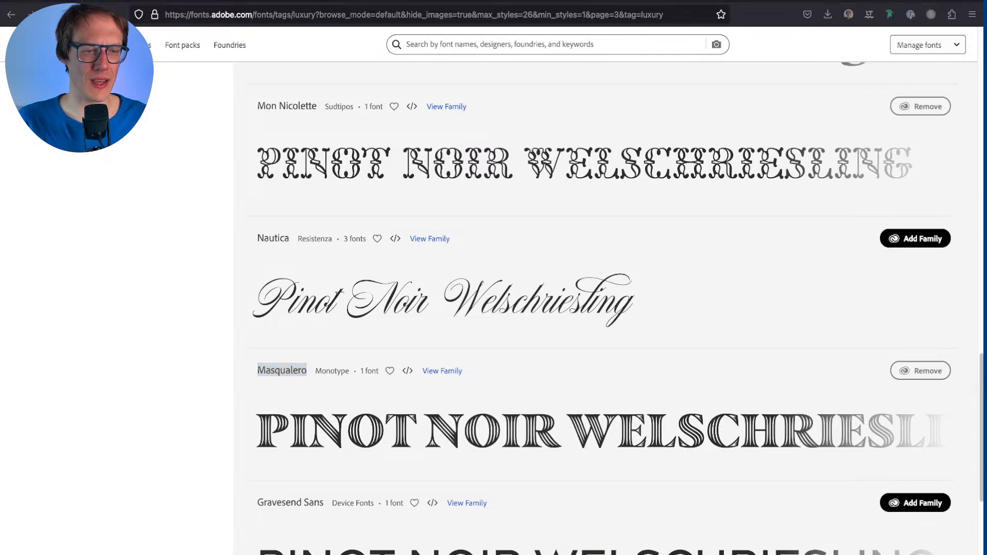
pyautogui.press('super+Tab')
pyautogui.press('super+Tab')
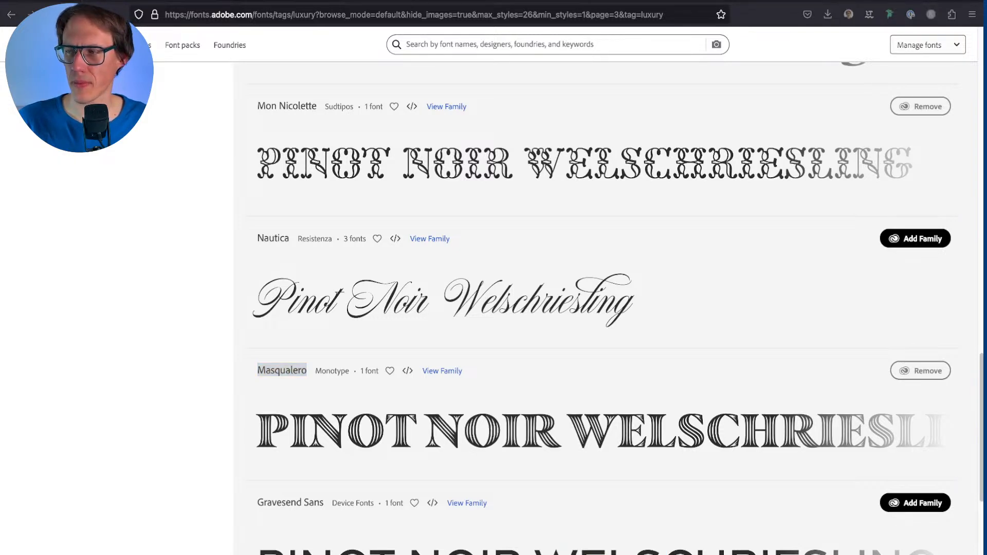
pyautogui.press('super+Tab')
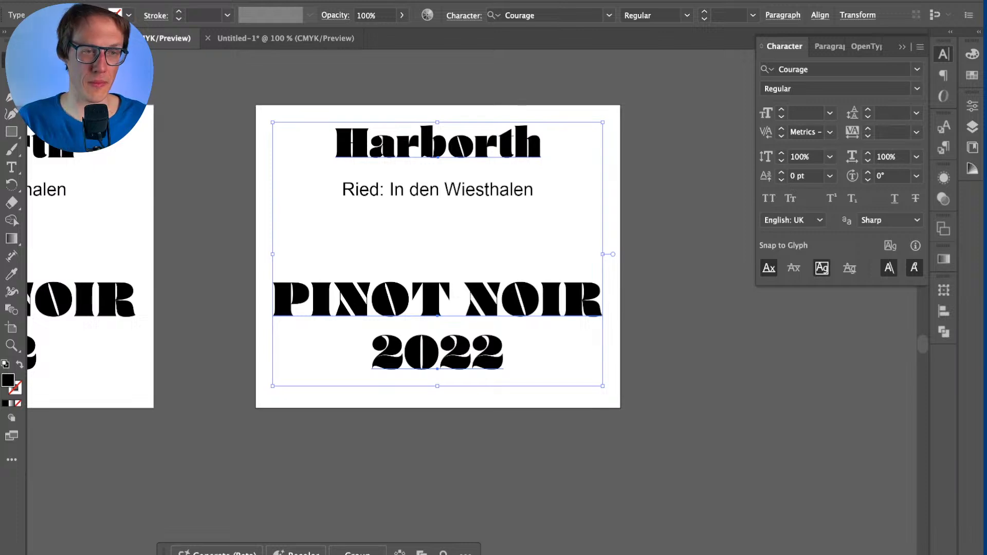
# Step: Set the PINOT NOIR and 2022 texts on the rightmost label in Masqualero Groove Regular
pyautogui.click(437, 144)
pyautogui.click(437, 300)
pyautogui.keyDown('shift'); pyautogui.click(437, 352); pyautogui.keyUp('shift')
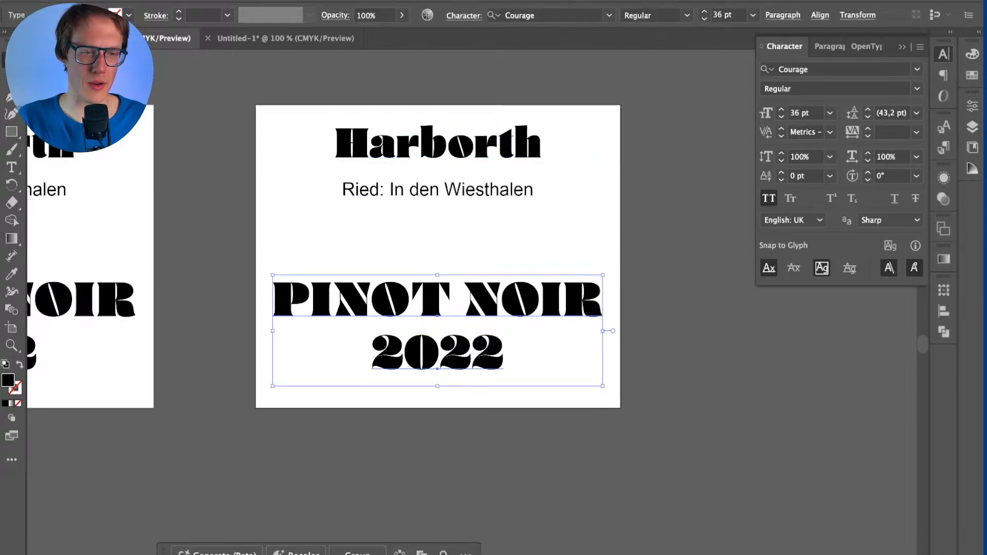
pyautogui.click(543, 15)
pyautogui.press('super+v')
pyautogui.press('Escape')
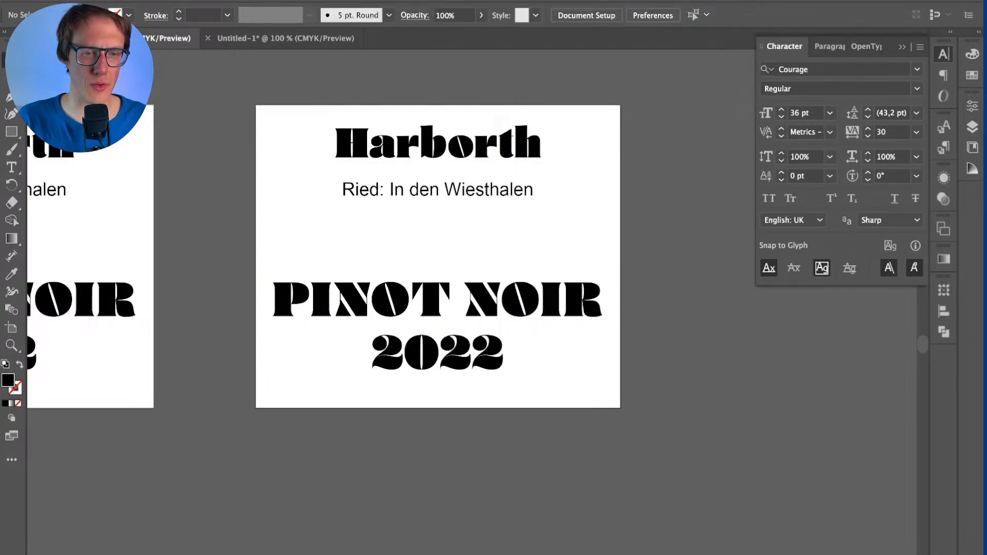
pyautogui.click(437, 300)
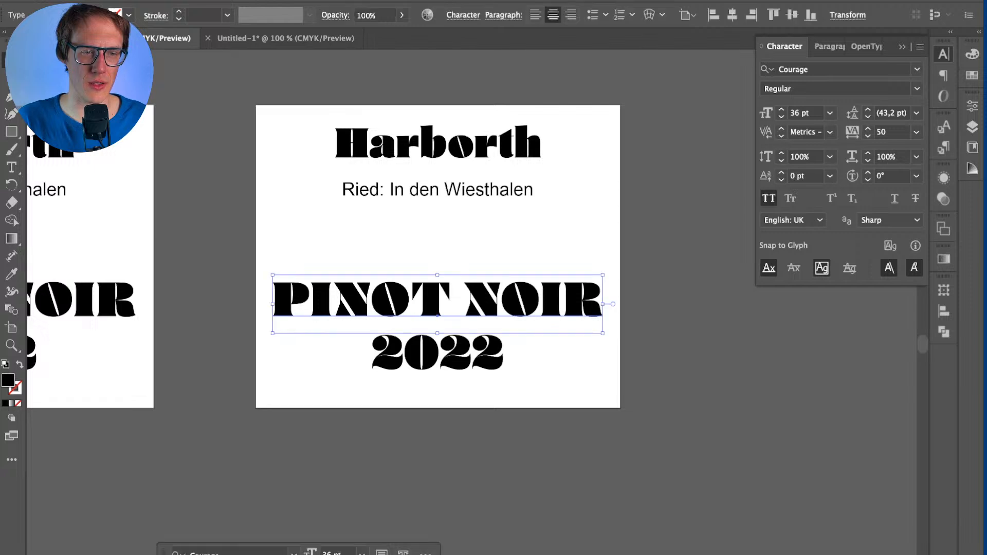
pyautogui.keyDown('shift'); pyautogui.click(438, 352); pyautogui.keyUp('shift')
pyautogui.click(548, 15)
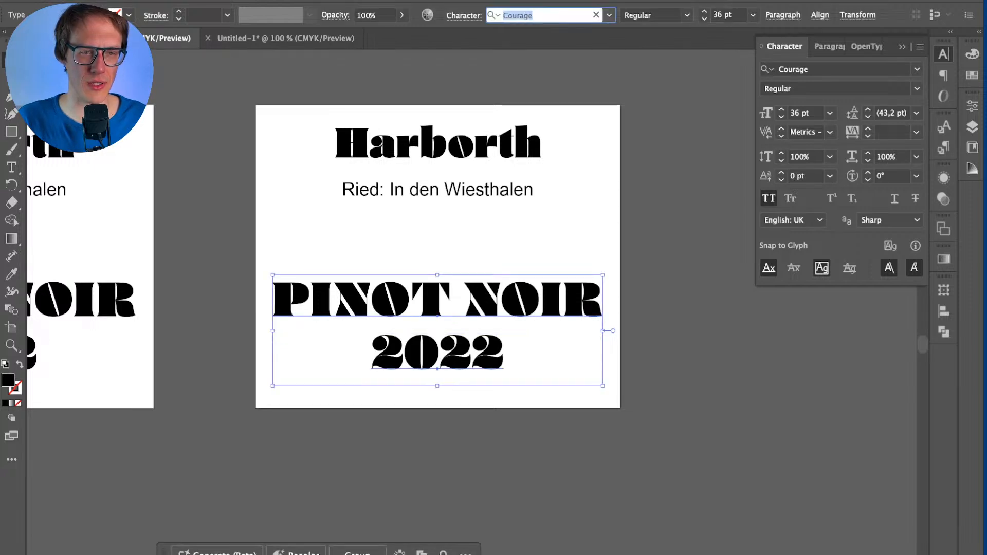
pyautogui.write('Masqualero')
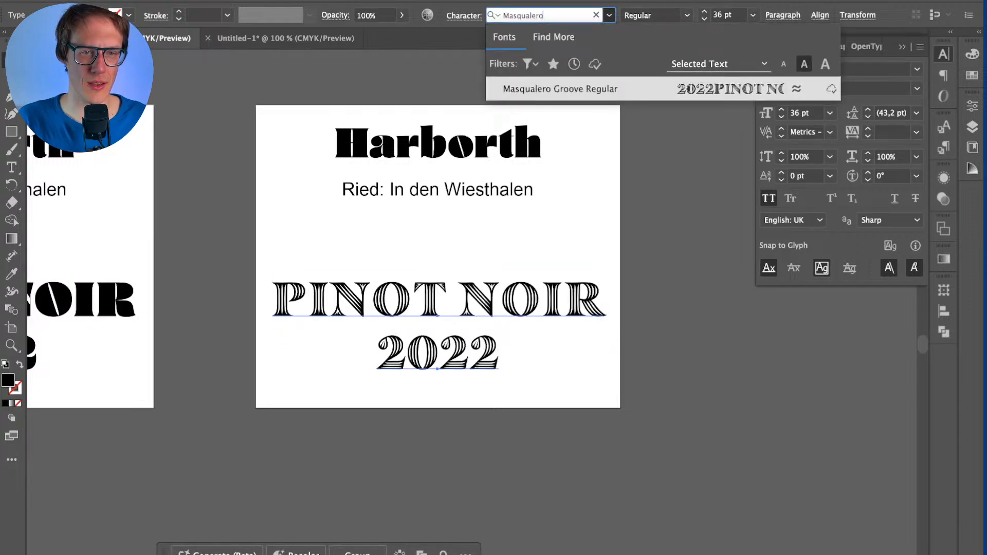
pyautogui.press('Return')
pyautogui.press('super+shift+a')
pyautogui.click(486, 313)
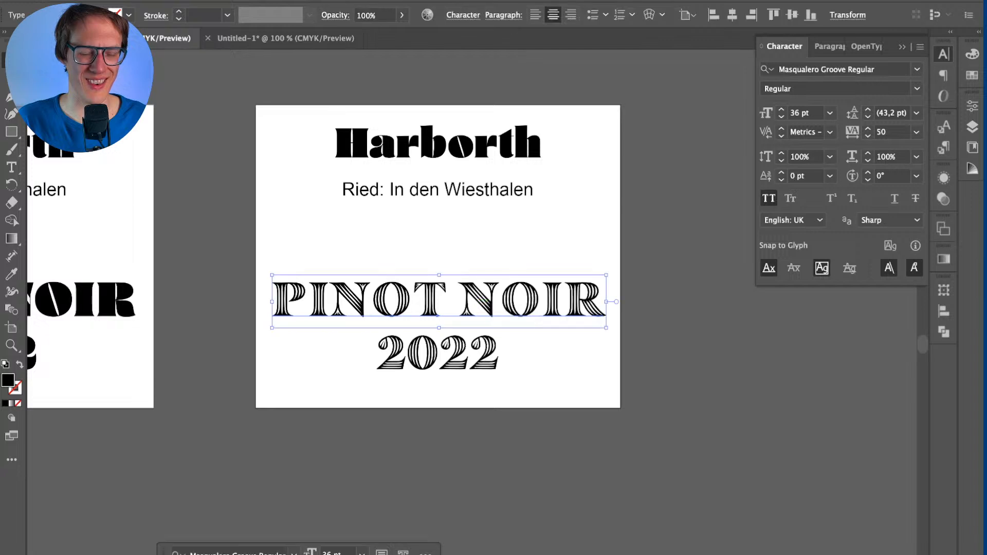
pyautogui.press('super+shift+a')
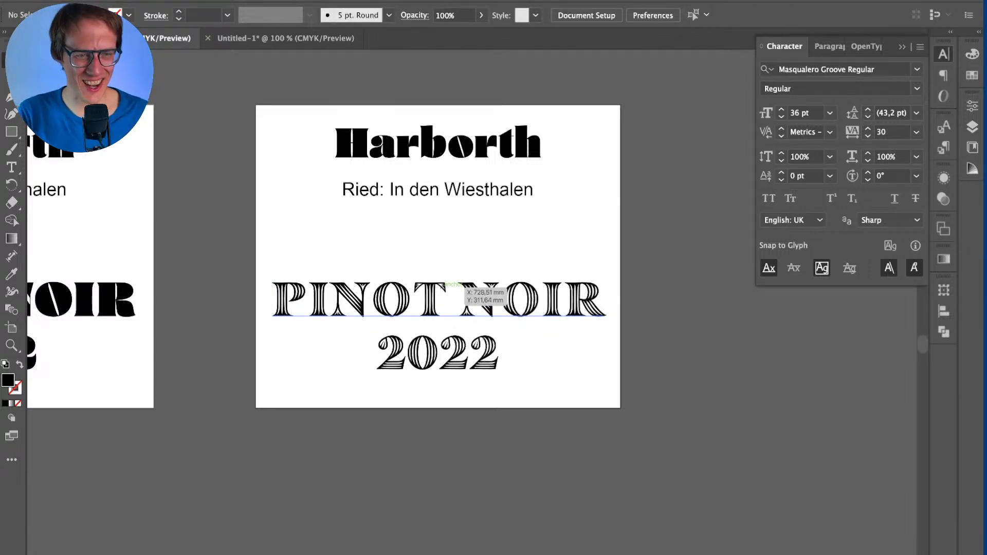
# Step: Copy the text style of PINOT NOIR onto the Harborth heading with the Eyedropper tool
pyautogui.click(438, 146)
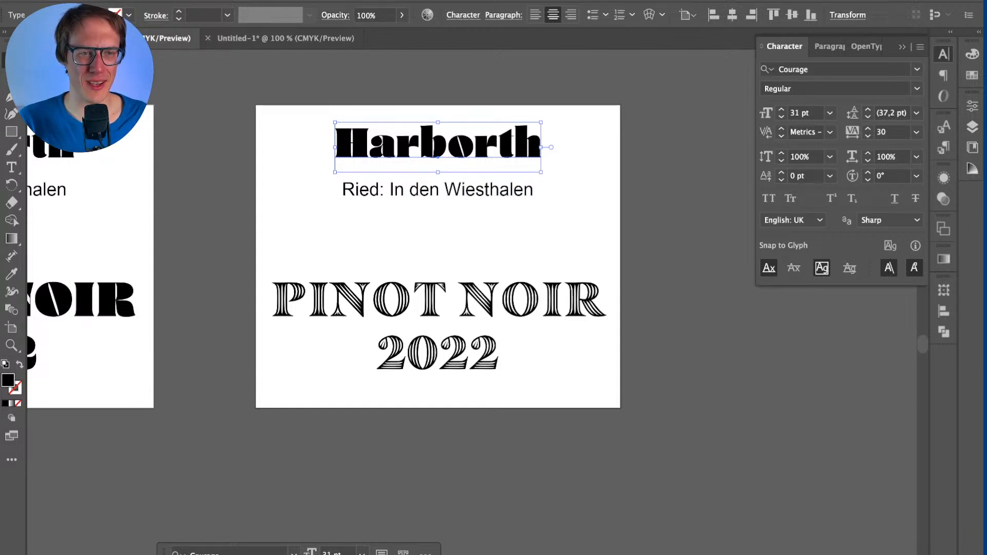
pyautogui.press('i')
pyautogui.click(520, 299)
pyautogui.press('v')
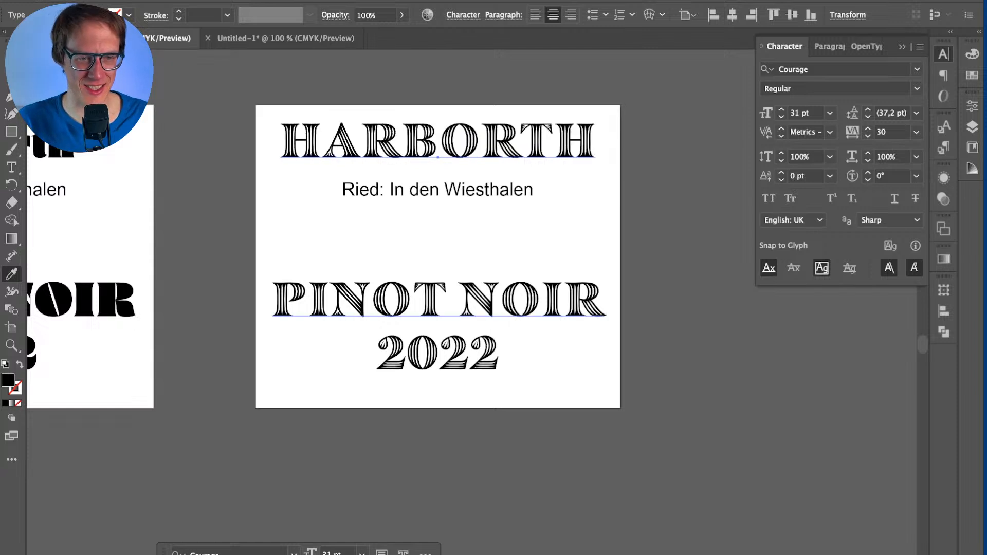
pyautogui.press('super+shift+a')
# Step: Scale the HARBORTH heading down to about 30 pt
pyautogui.click(521, 126)
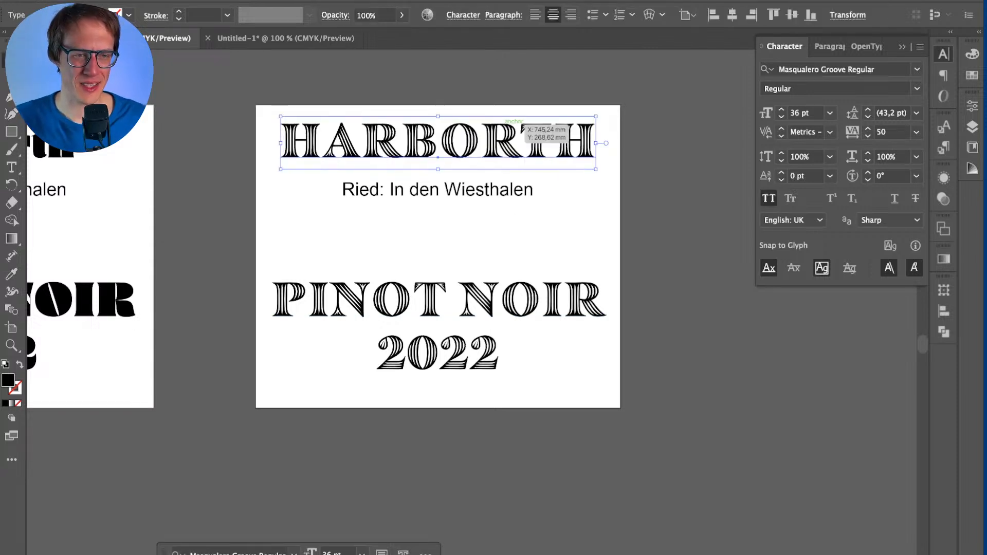
pyautogui.moveTo(522, 126); pyautogui.dragTo(527, 129)
pyautogui.press('super+shift+a')
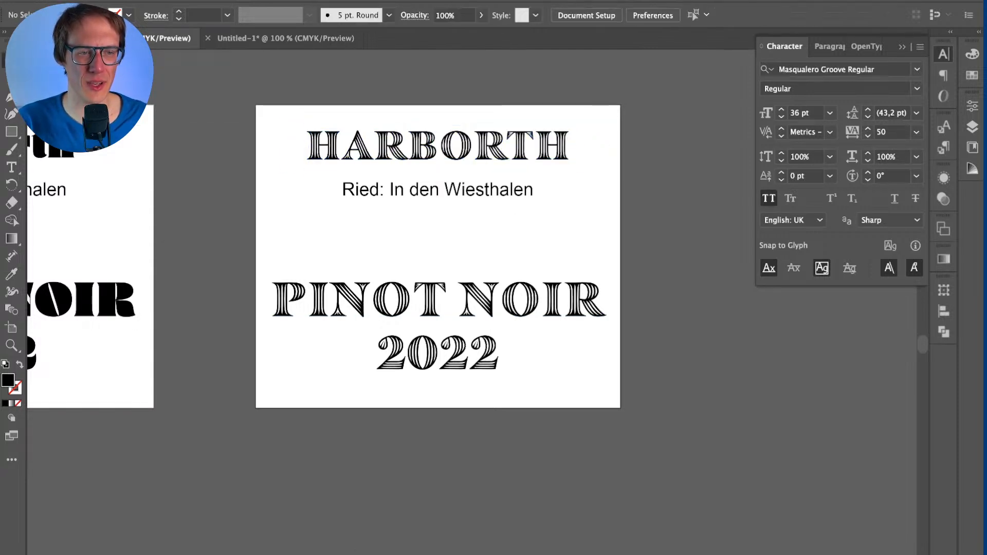
pyautogui.click(528, 135)
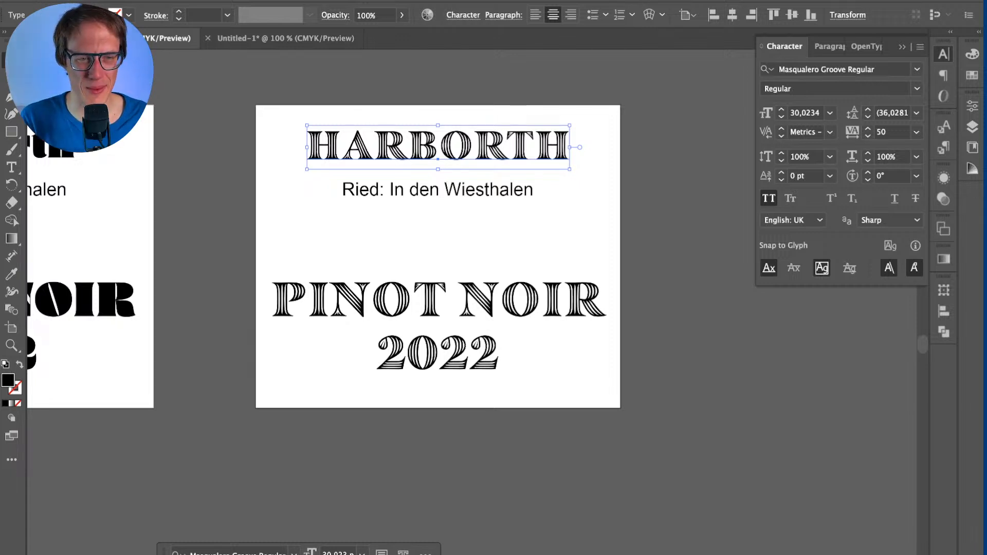
pyautogui.doubleClick(527, 135)
pyautogui.press('super+a')
pyautogui.click(687, 15)
pyautogui.press('Escape')
pyautogui.press('Escape')
pyautogui.press('super+shift+a')
pyautogui.press('super+t')
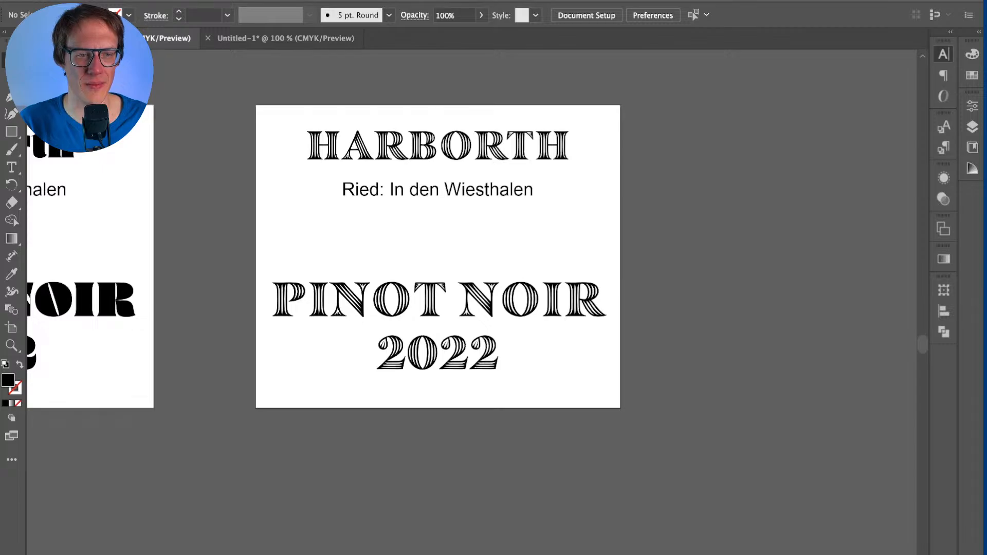
pyautogui.press('super+Tab')
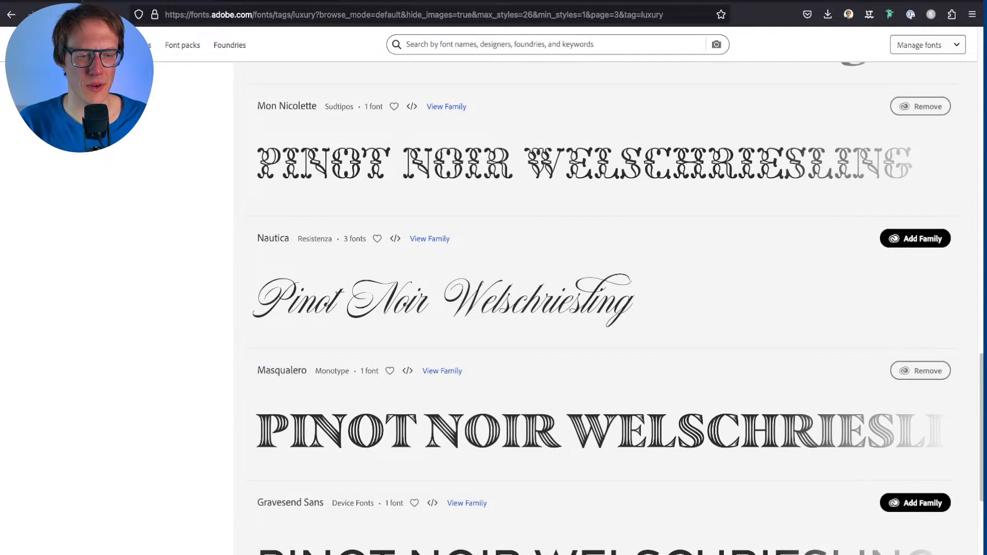
pyautogui.press('super+Tab')
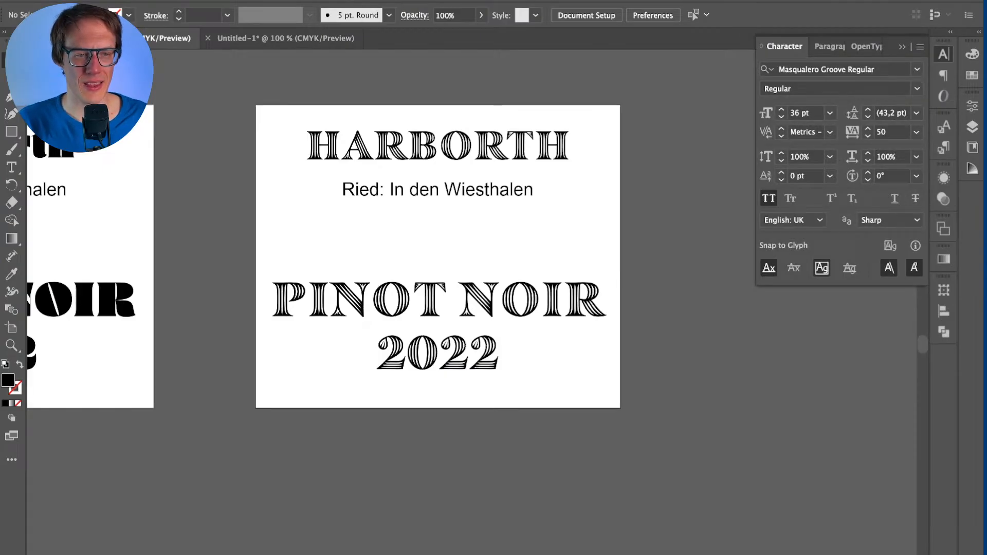
# Step: Duplicate the Masqualero label artboard with its contents to the right of the original
pyautogui.hotkey('shift', 'o')
pyautogui.press('Escape')
pyautogui.press('super+minus')
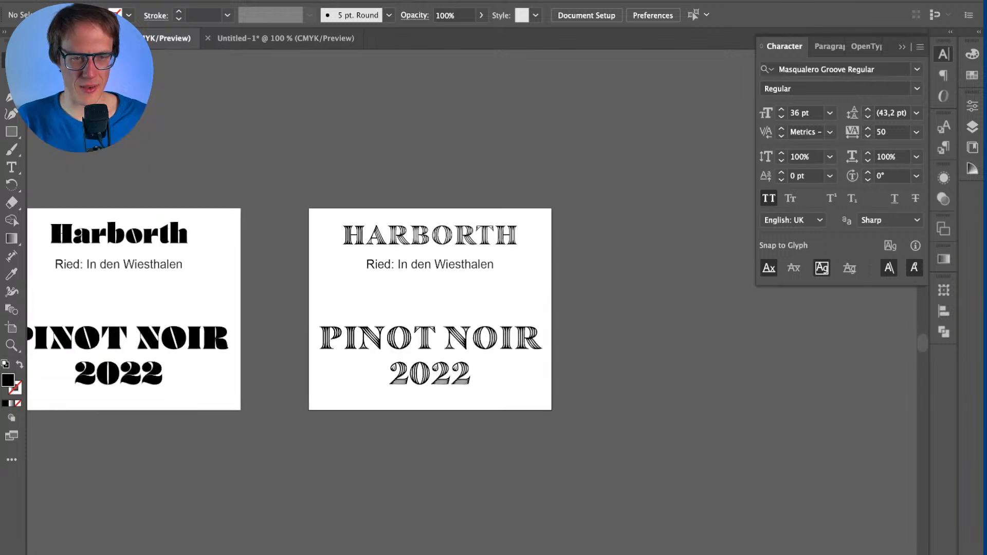
pyautogui.hscroll(2, 418, 311)
pyautogui.hotkey('shift', 'o')
pyautogui.moveTo(303, 332); pyautogui.dragTo(614, 333)
pyautogui.press('Escape')
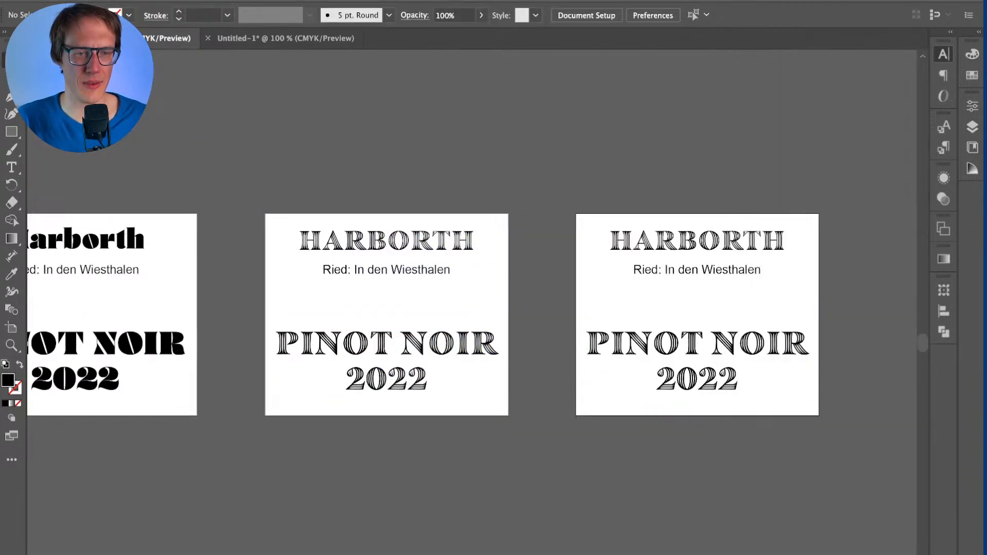
# Step: Switch to Adobe Fonts and copy the font name Mon Nicolette
pyautogui.press('super+Tab')
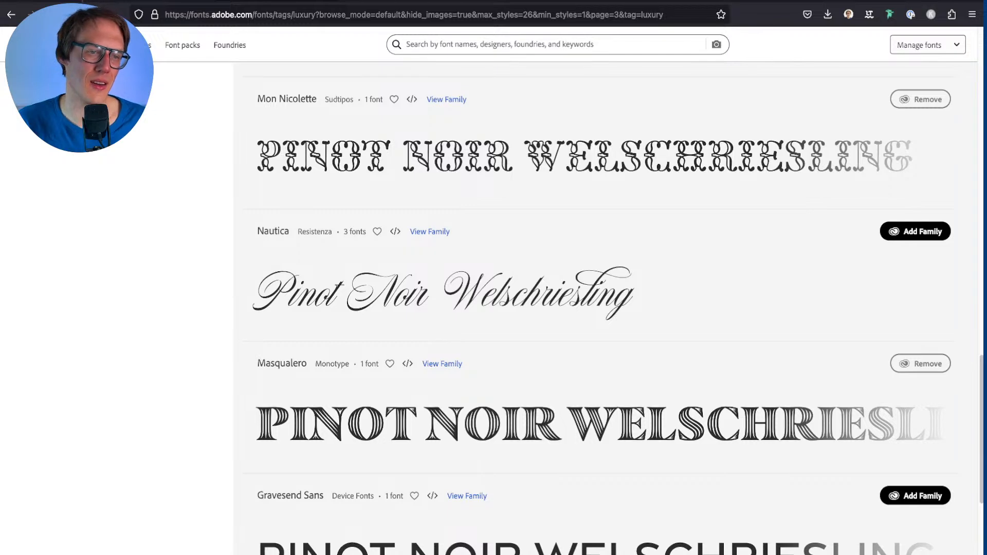
pyautogui.moveTo(257, 99); pyautogui.dragTo(316, 98)
pyautogui.press('super+c')
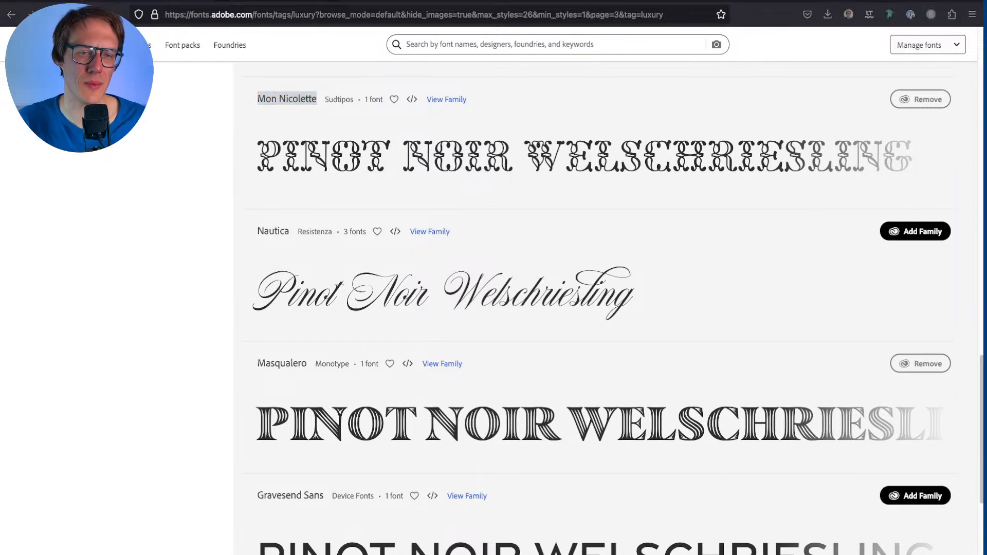
# Step: Switch to Illustrator and search for "Mon Nicolette" and "Mon Nico" for the duplicated label's PINOT NOIR text, then cancel the search
pyautogui.press('super+Tab')
pyautogui.hscroll(5, 495, 331)
pyautogui.click(514, 344)
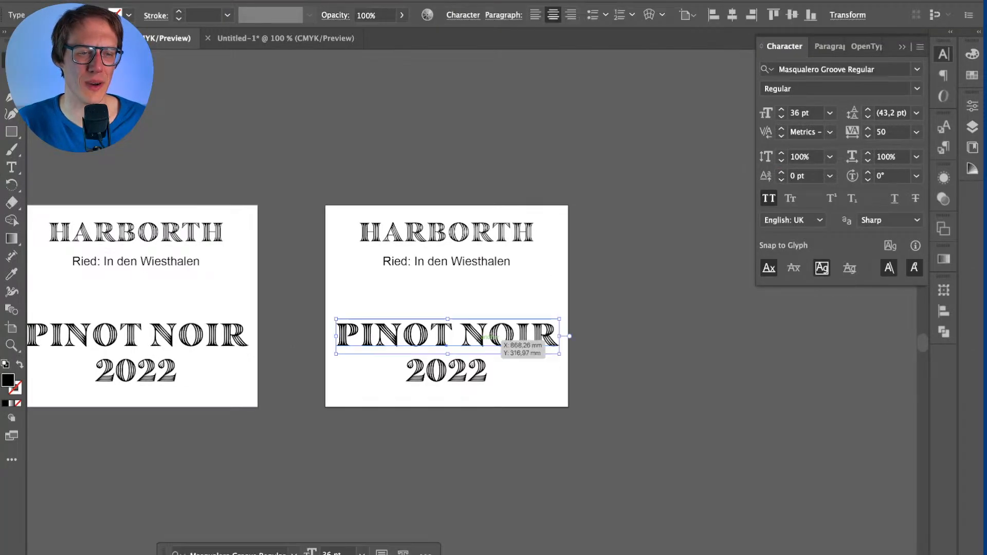
pyautogui.click(463, 15)
pyautogui.click(462, 15)
pyautogui.click(462, 15)
pyautogui.press('super+v')
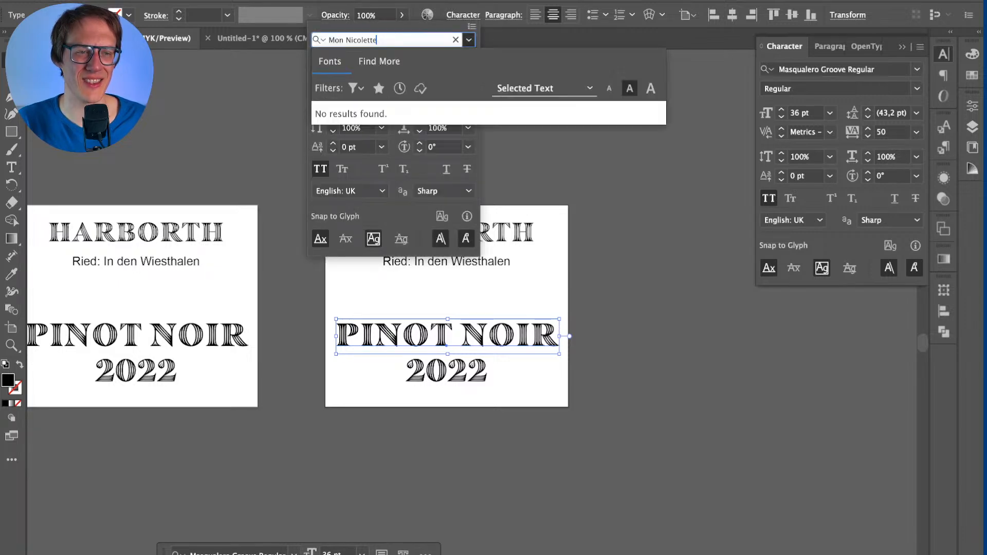
pyautogui.press('super+a')
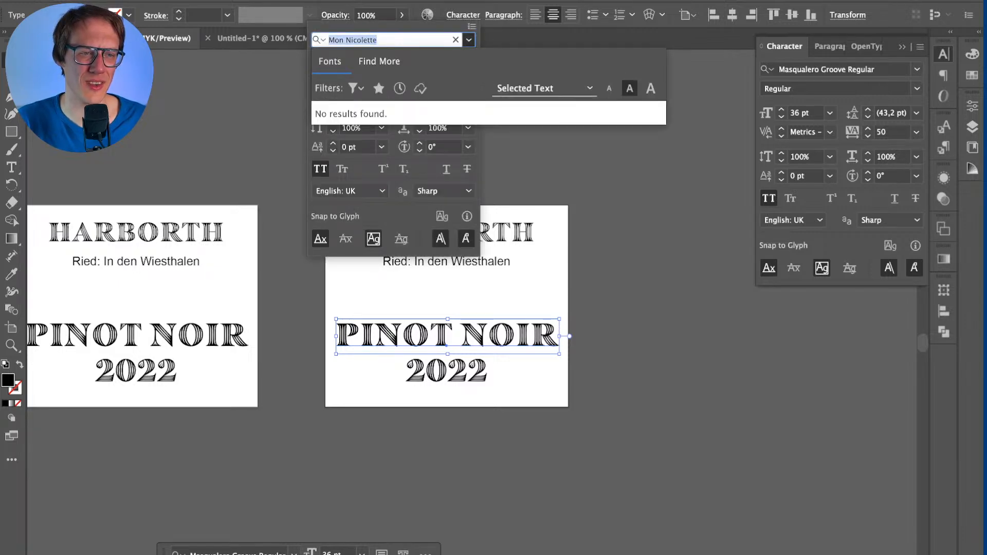
pyautogui.press('BackSpace')
pyautogui.write('Mon Nico')
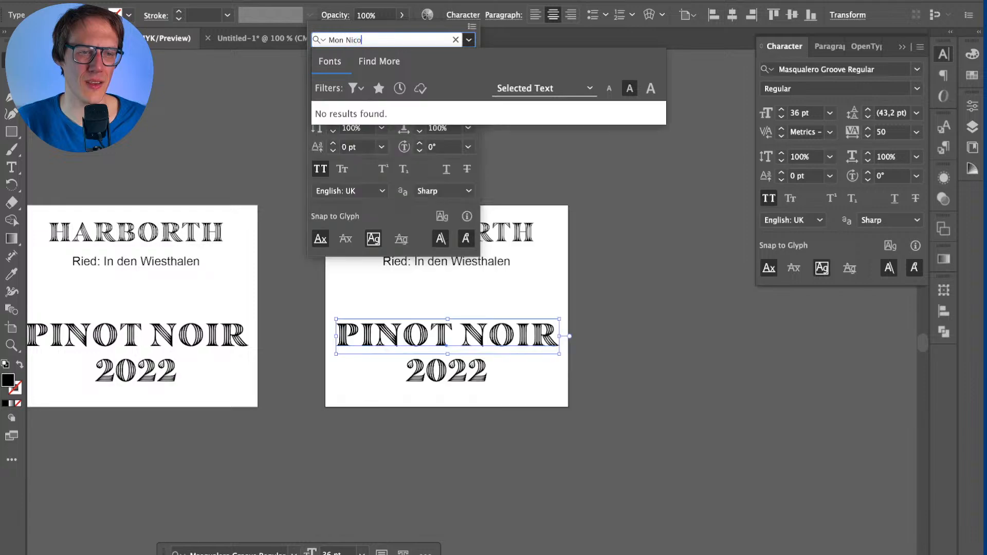
pyautogui.press('Escape')
# Step: Switch to Adobe Fonts and browse page 4 of the Luxury fonts
pyautogui.press('super+Tab')
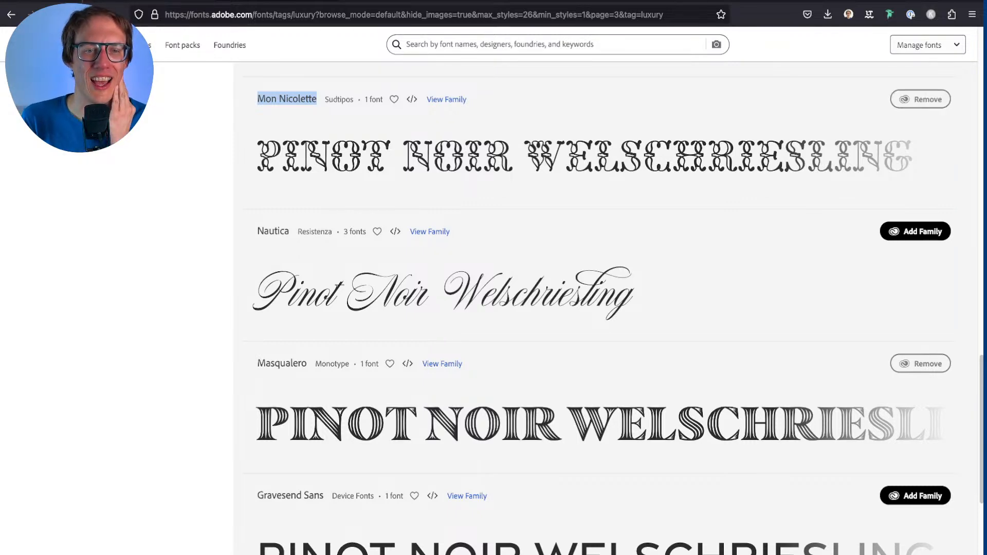
pyautogui.scroll(-5, 920, 99)
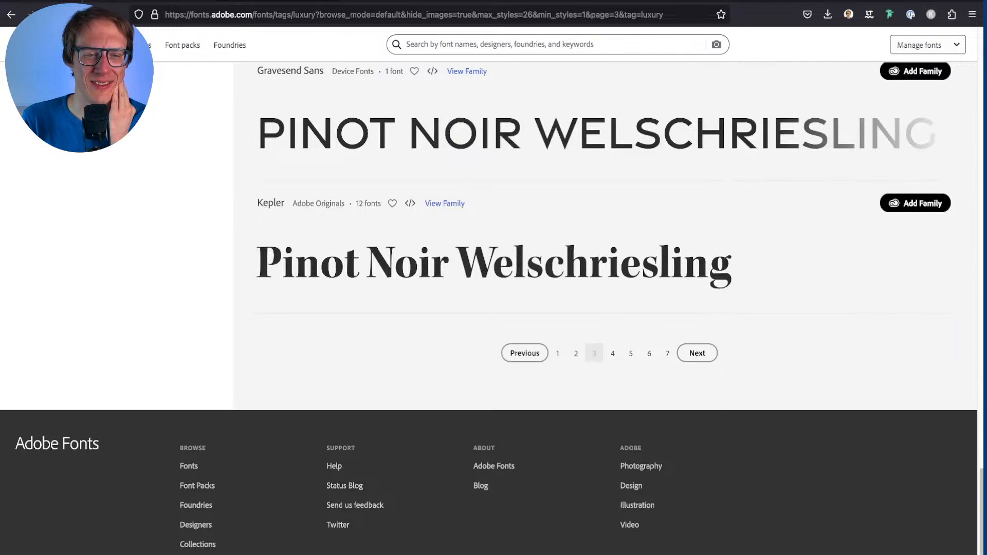
pyautogui.click(697, 397)
pyautogui.scroll(-10, 605, 309)
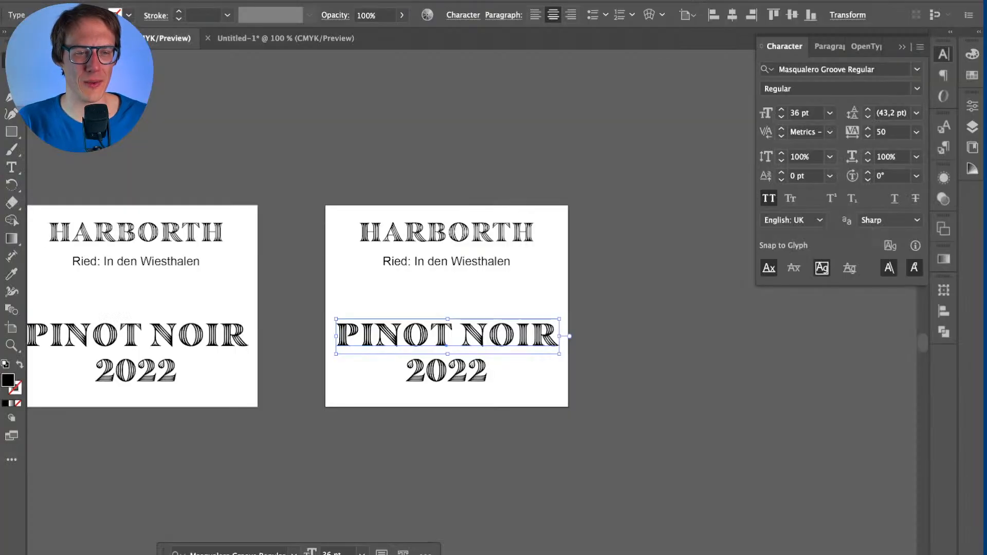
# Step: Switch to Illustrator and examine the font samples and the list of recommended fonts beside the wine-name specimen
pyautogui.hscroll(-15, 472, 301)
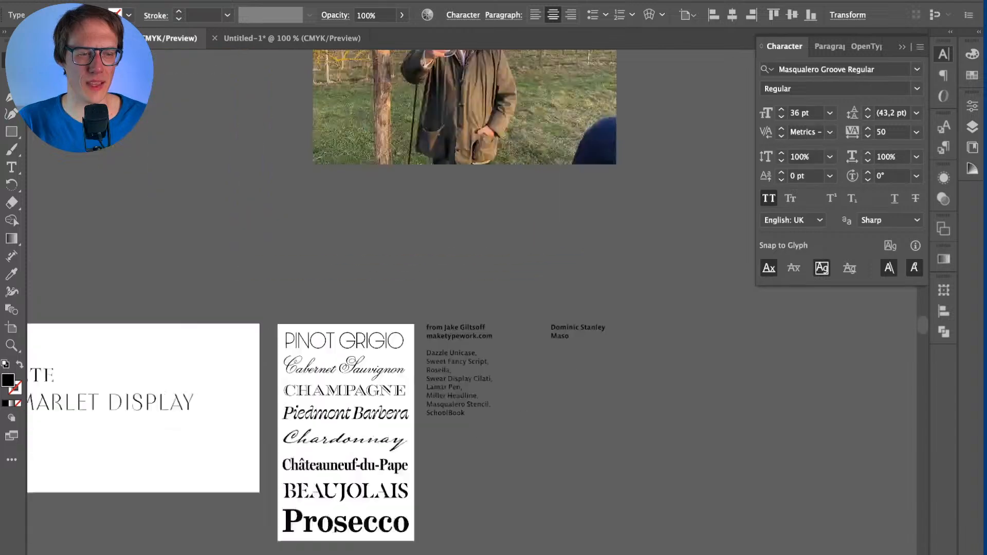
pyautogui.scroll(6, 605, 319)
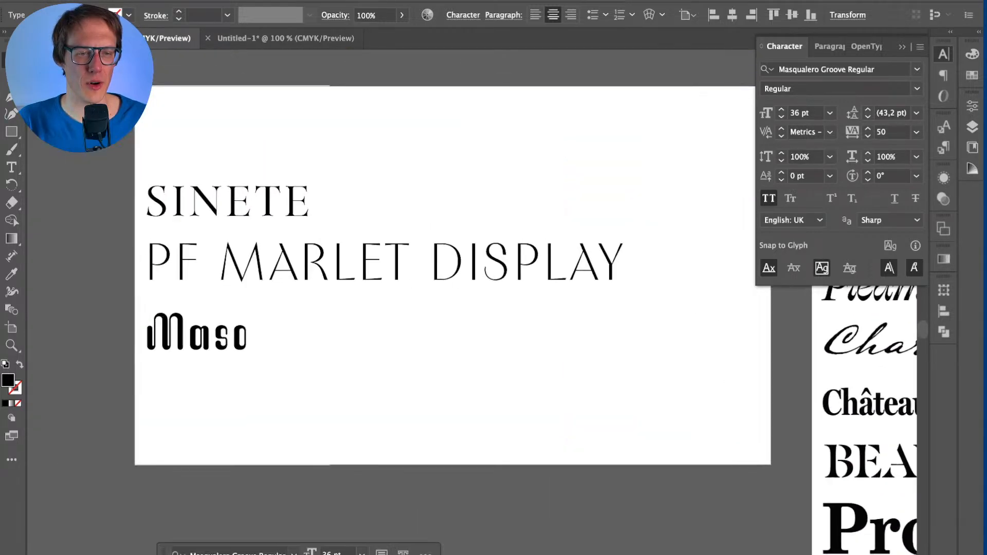
pyautogui.hscroll(10, 391, 319)
pyautogui.hscroll(-8, 390, 318)
pyautogui.scroll(2, 391, 319)
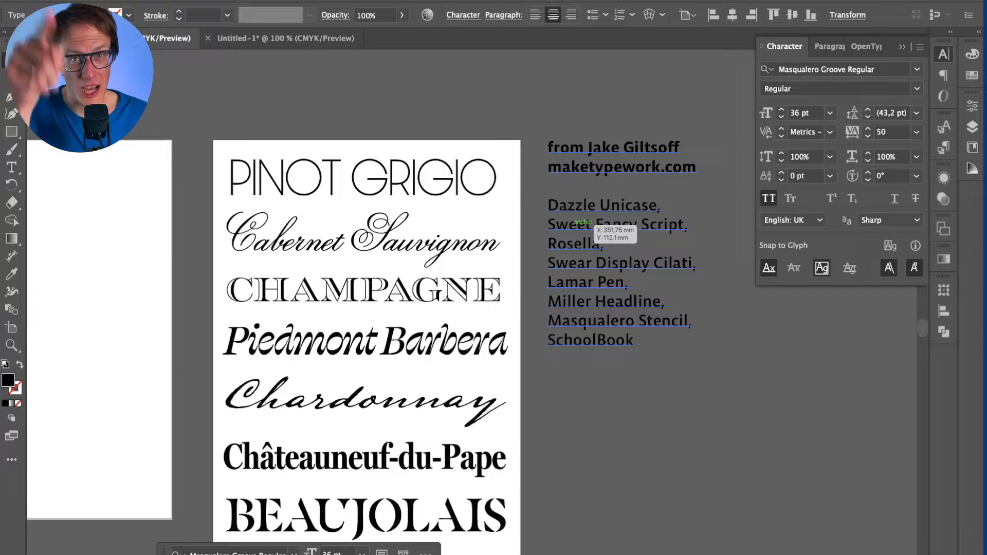
# Step: Switch to the browser, open maketypework.com and look through its font recommendation articles
pyautogui.press('super+h')
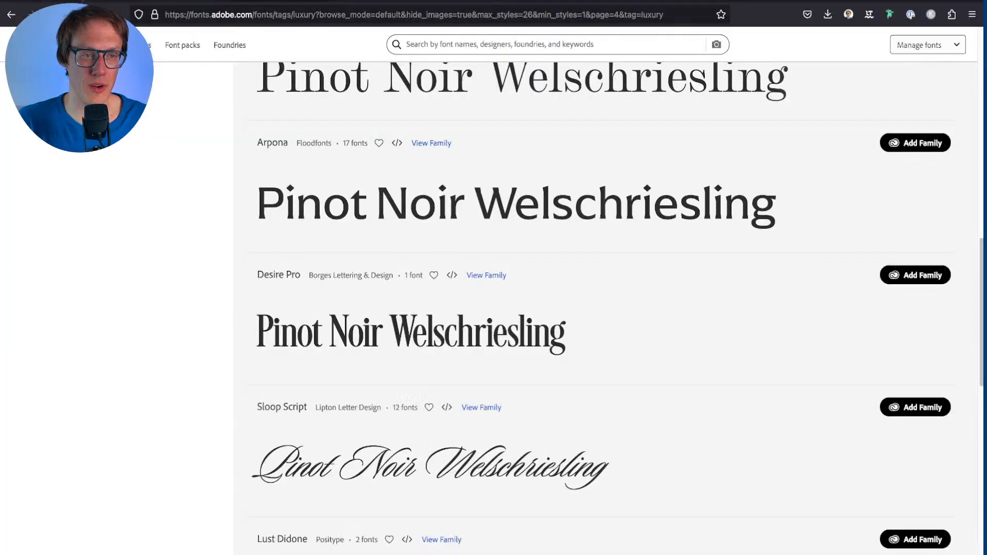
pyautogui.hotkey('ctrl', 't')
pyautogui.write('maketypework.com')
pyautogui.press('Return')
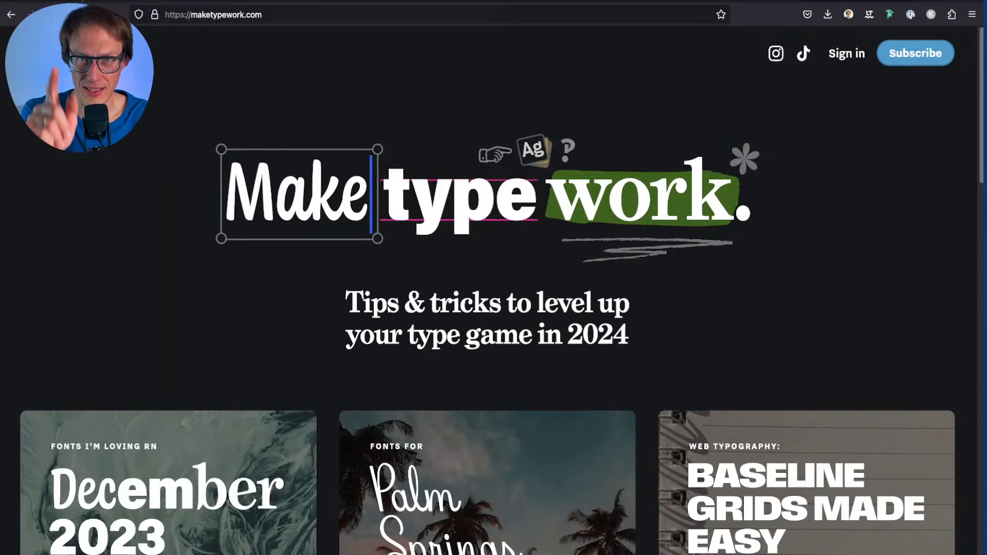
pyautogui.scroll(-1, 493, 290)
pyautogui.scroll(-4, 494, 291)
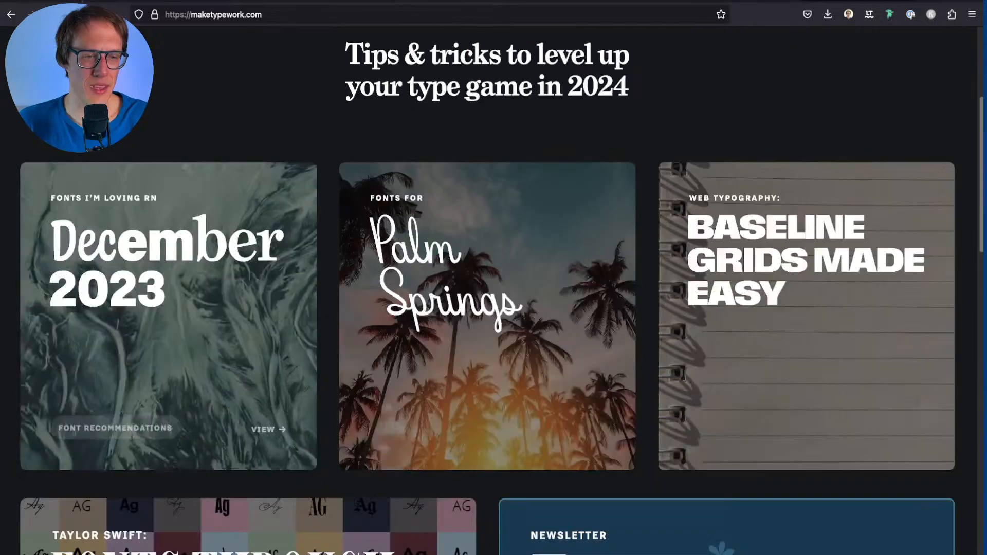
pyautogui.scroll(-11, 494, 290)
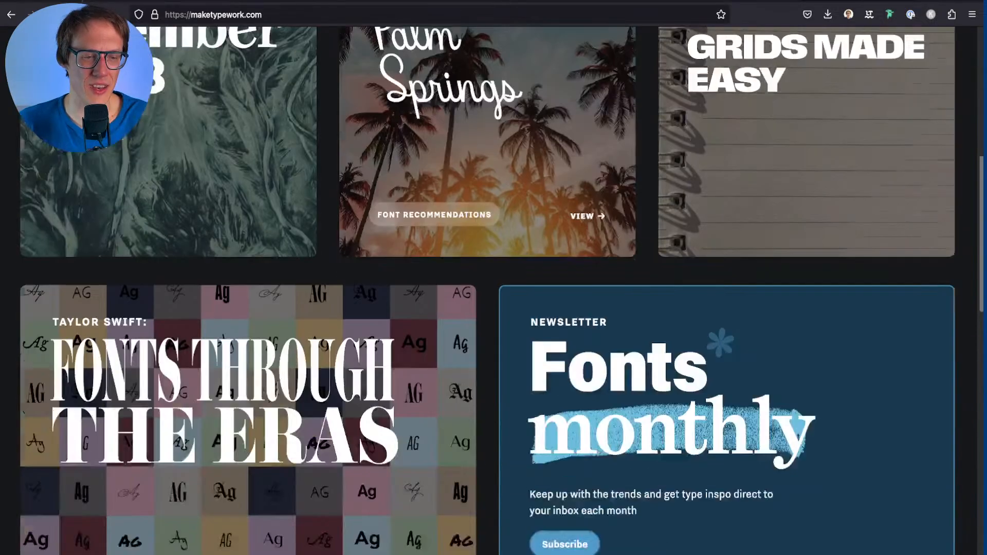
pyautogui.scroll(-4, 494, 291)
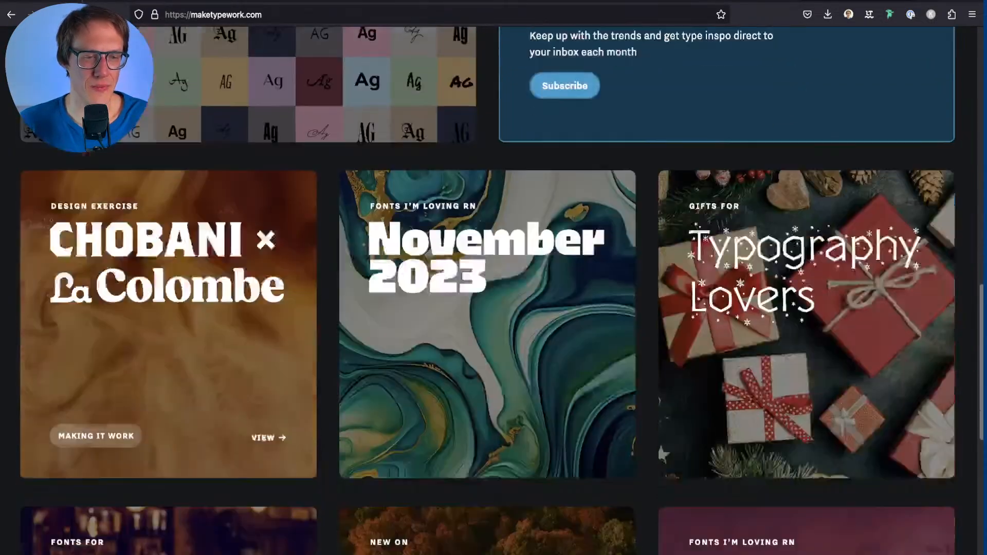
pyautogui.scroll(5, 493, 290)
pyautogui.scroll(9, 493, 291)
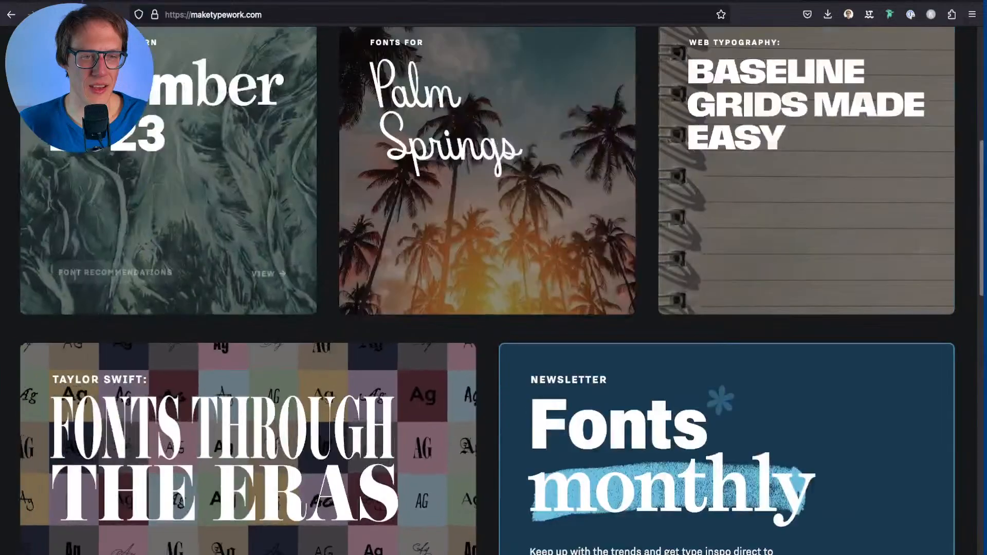
# Step: Open the Fonts for Palm Springs article on maketypework.com and examine its overview of font samples
pyautogui.click(494, 309)
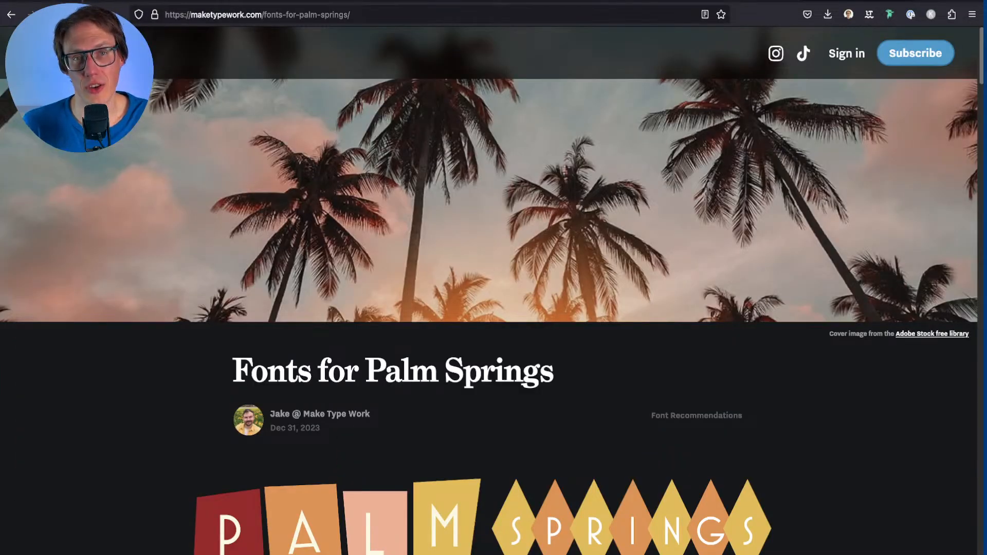
pyautogui.scroll(-8, 494, 290)
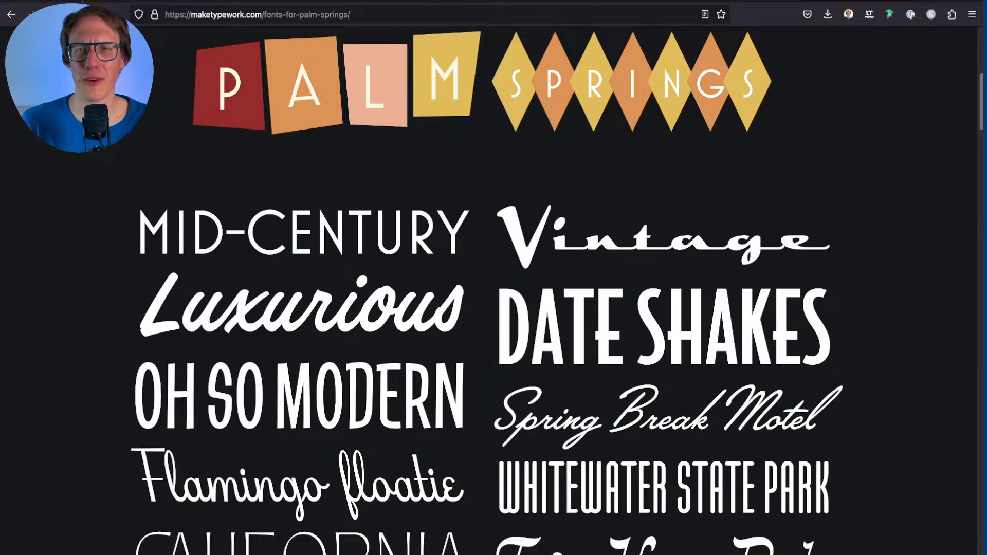
pyautogui.scroll(-5, 494, 290)
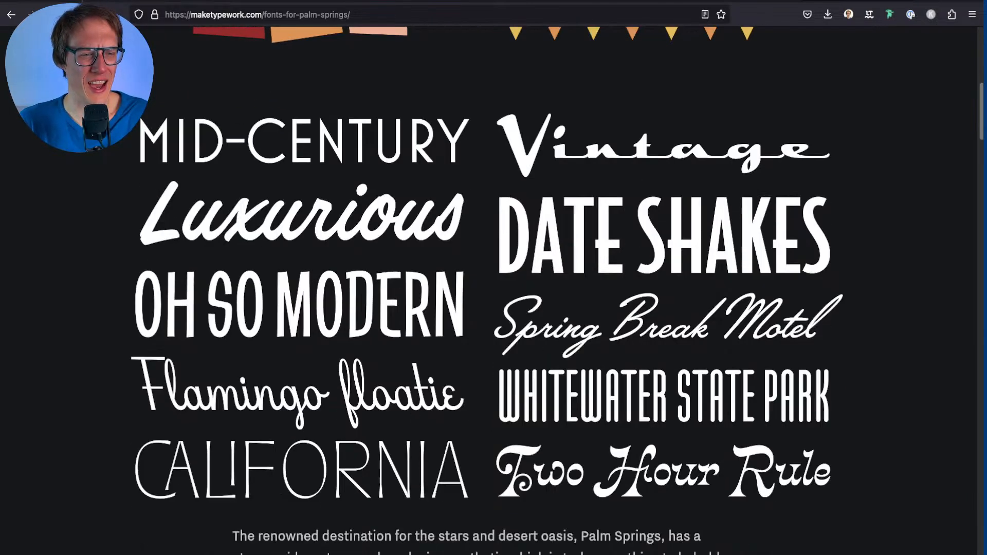
pyautogui.scroll(-10, 493, 291)
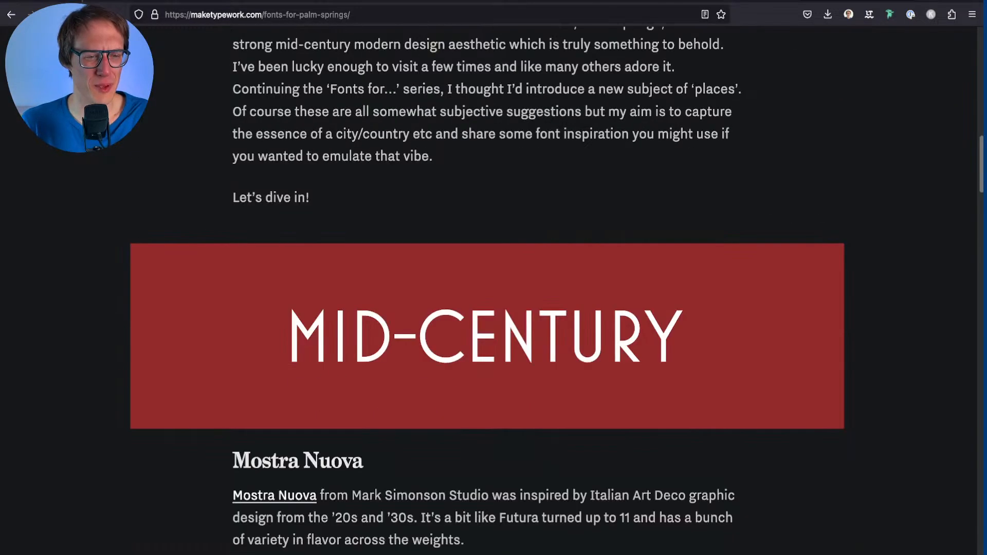
pyautogui.scroll(13, 494, 290)
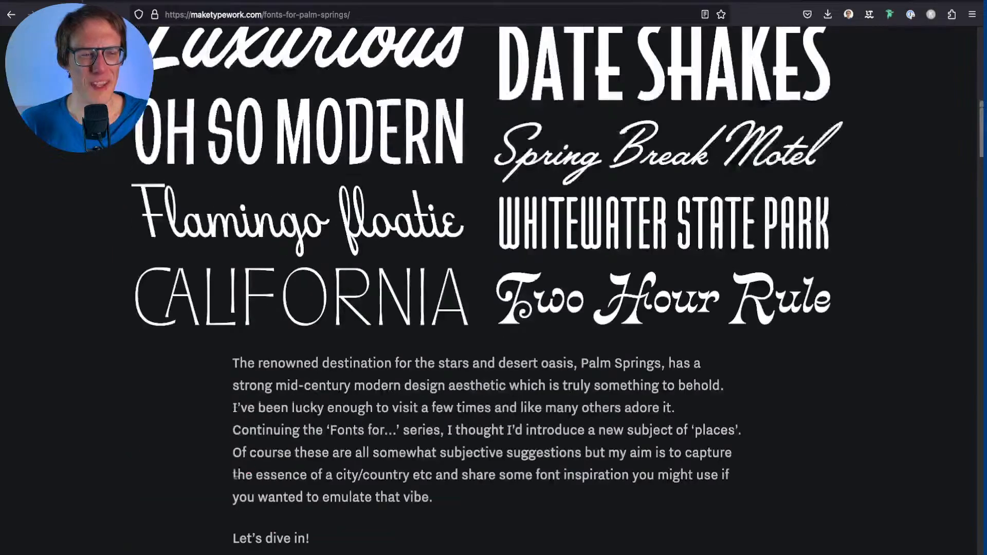
pyautogui.scroll(-14, 493, 291)
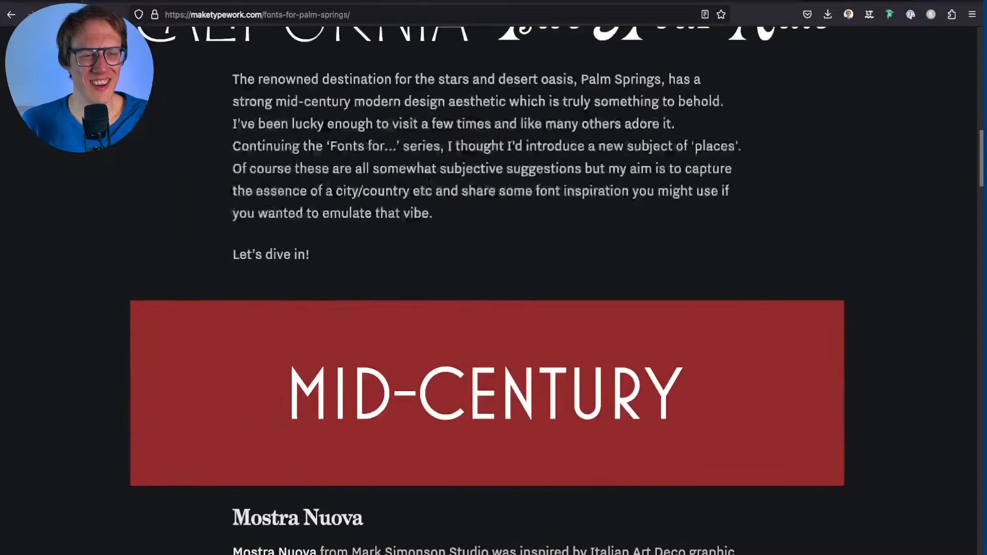
pyautogui.scroll(6, 494, 291)
pyautogui.scroll(15, 494, 291)
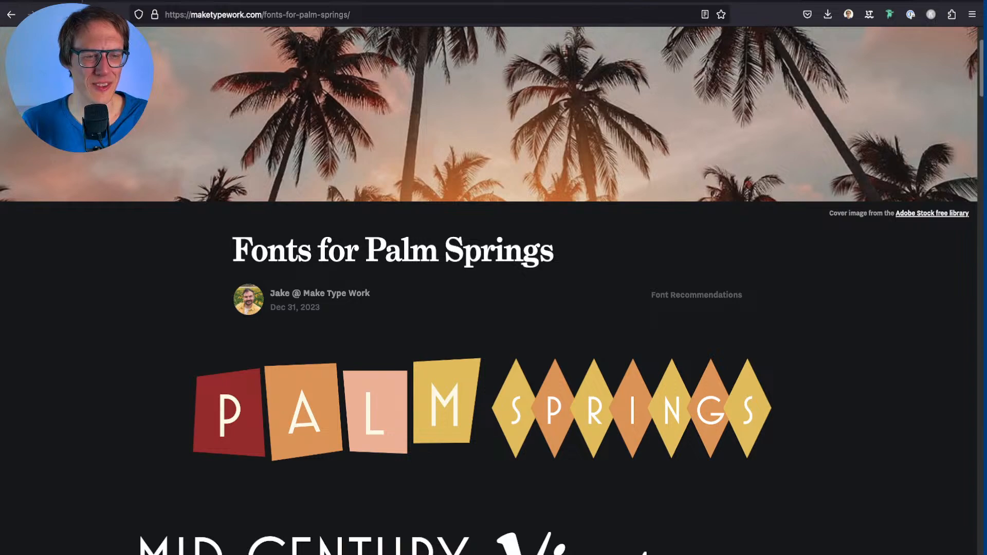
pyautogui.scroll(-8, 493, 290)
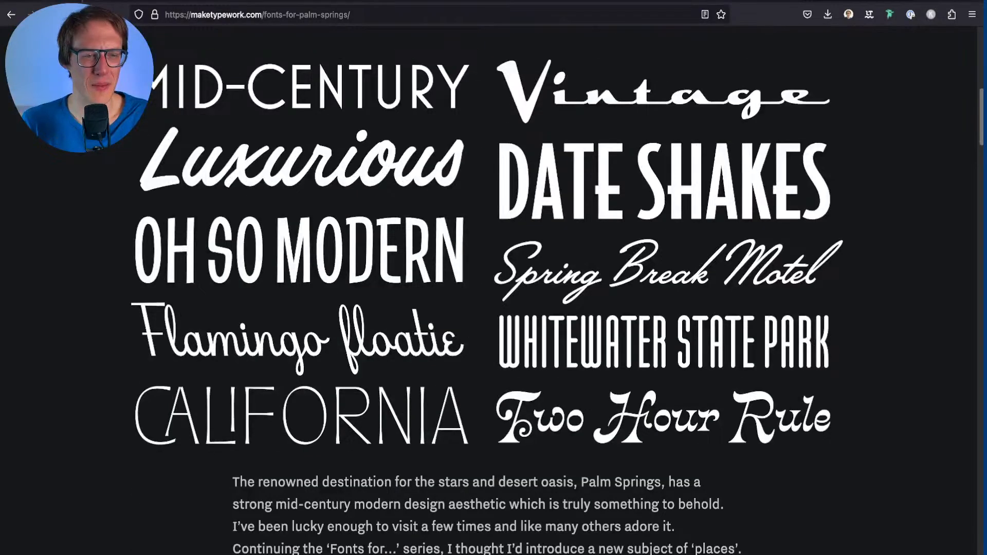
pyautogui.scroll(1, 494, 290)
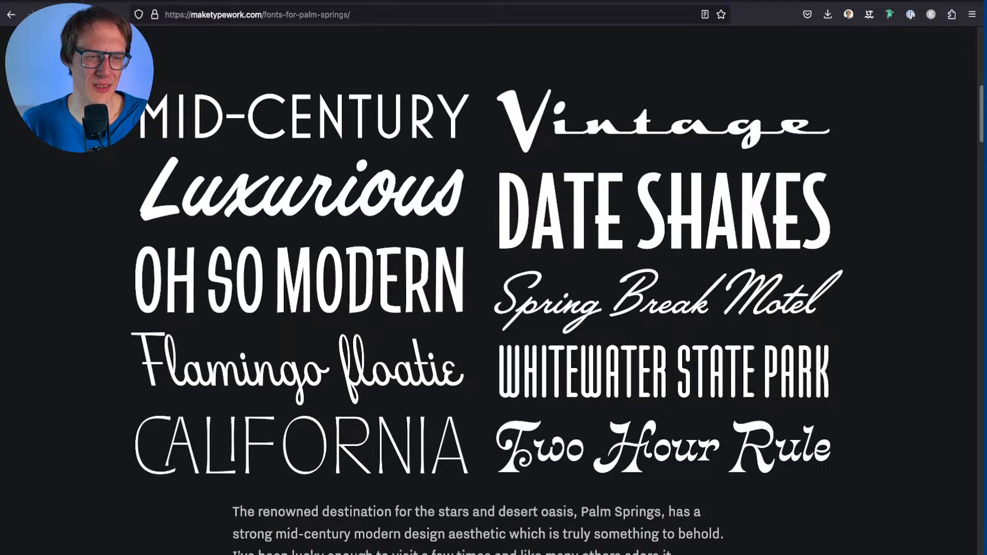
pyautogui.scroll(-1, 493, 290)
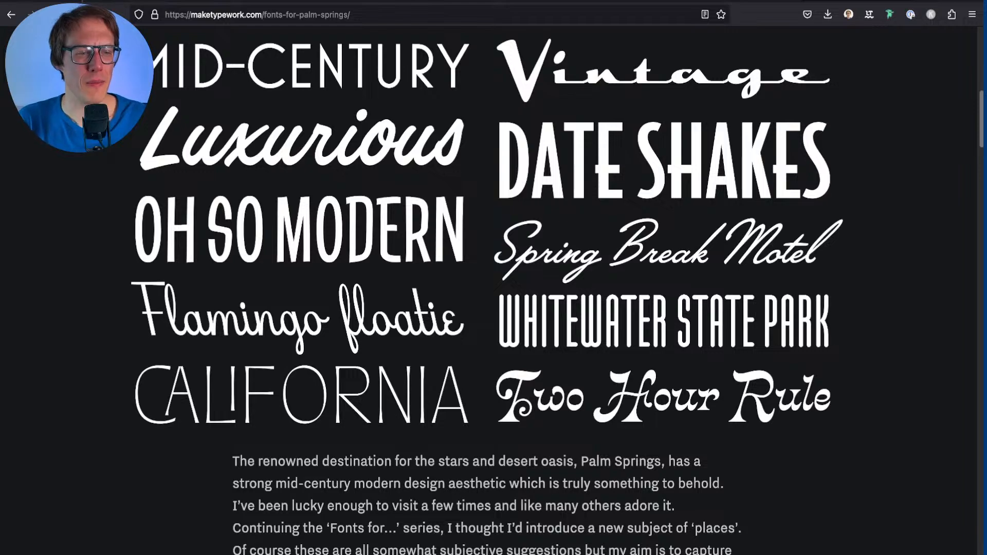
# Step: Examine the font recommendations around the California sample and select the Quiverleaf CF heading in the article
pyautogui.scroll(-20, 487, 290)
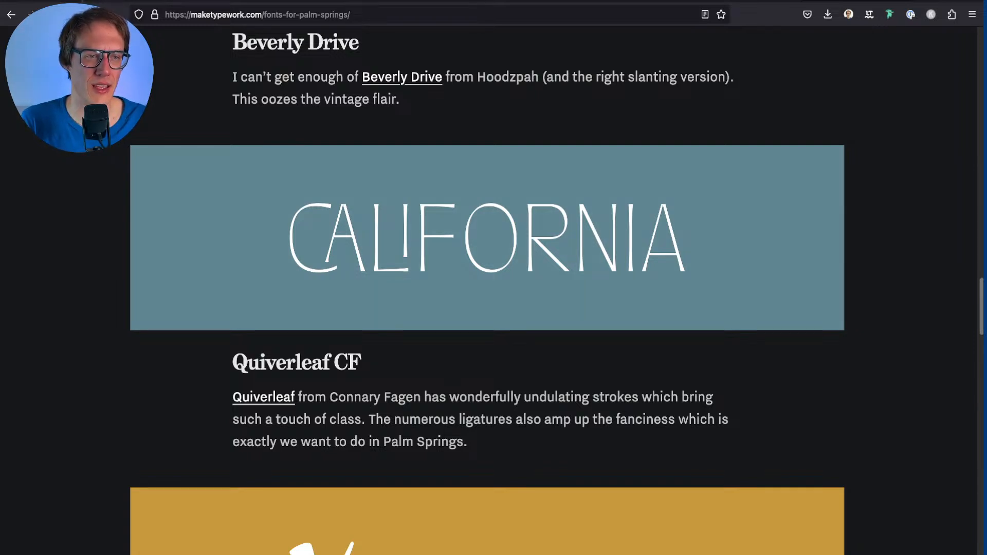
pyautogui.scroll(3, 487, 293)
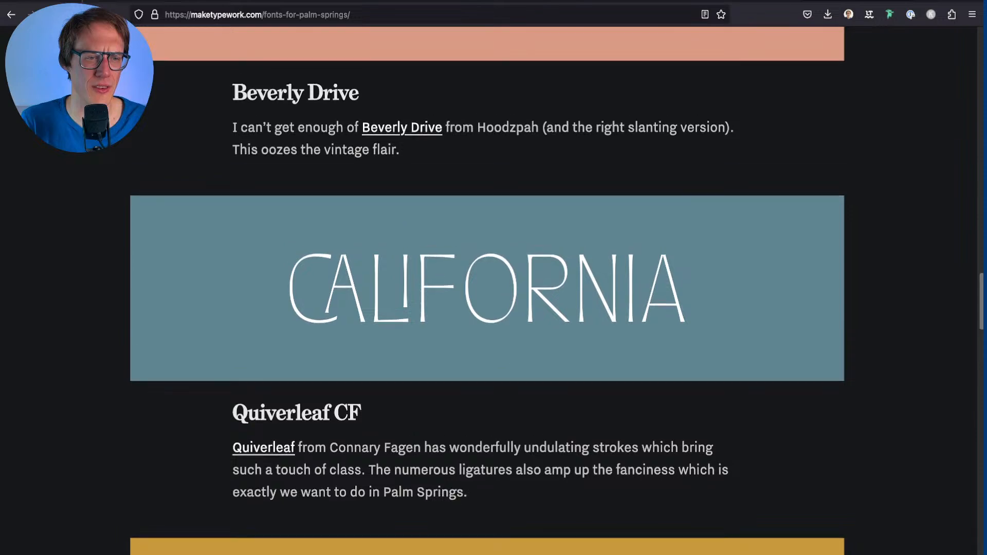
pyautogui.scroll(3, 488, 291)
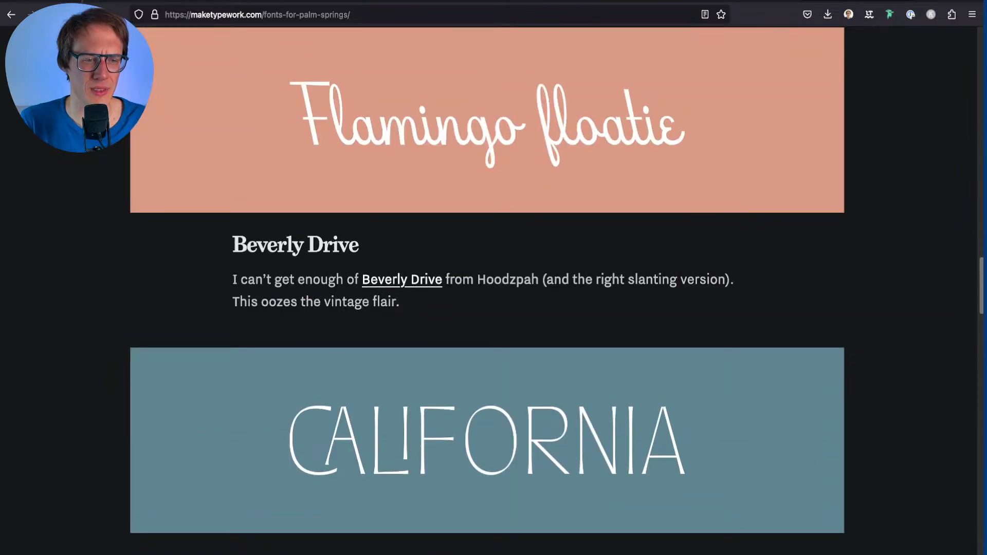
pyautogui.scroll(-5, 487, 291)
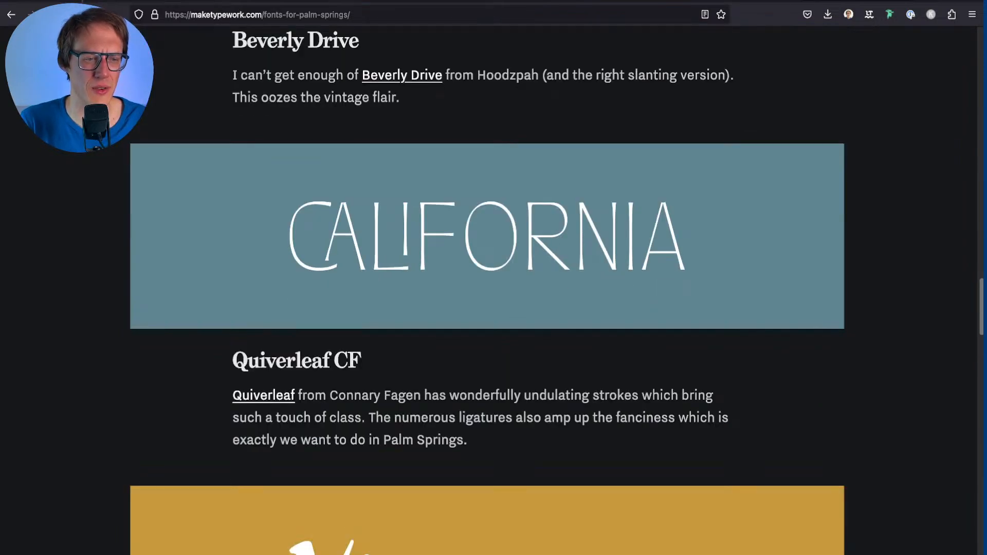
pyautogui.tripleClick(281, 360)
pyautogui.click(281, 360)
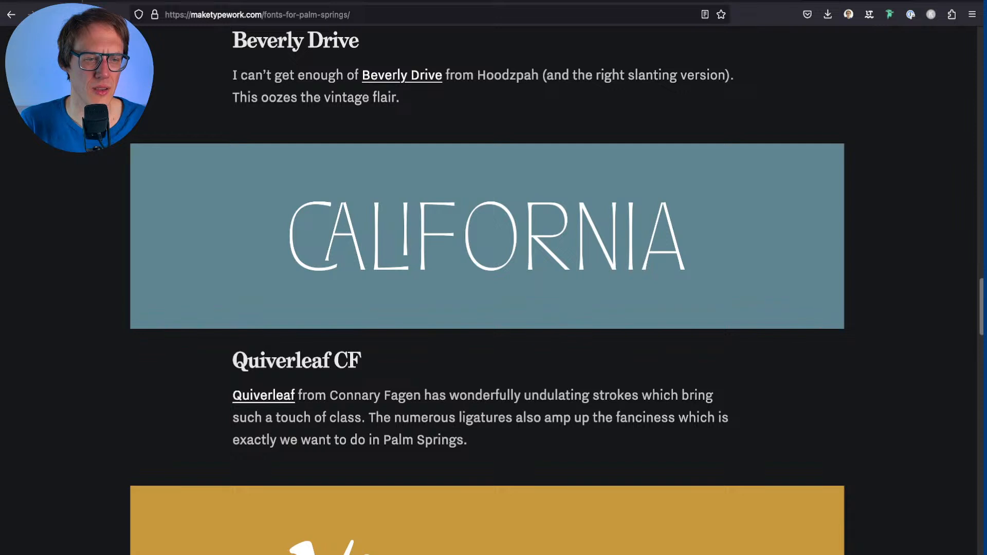
pyautogui.doubleClick(277, 361)
pyautogui.tripleClick(348, 360)
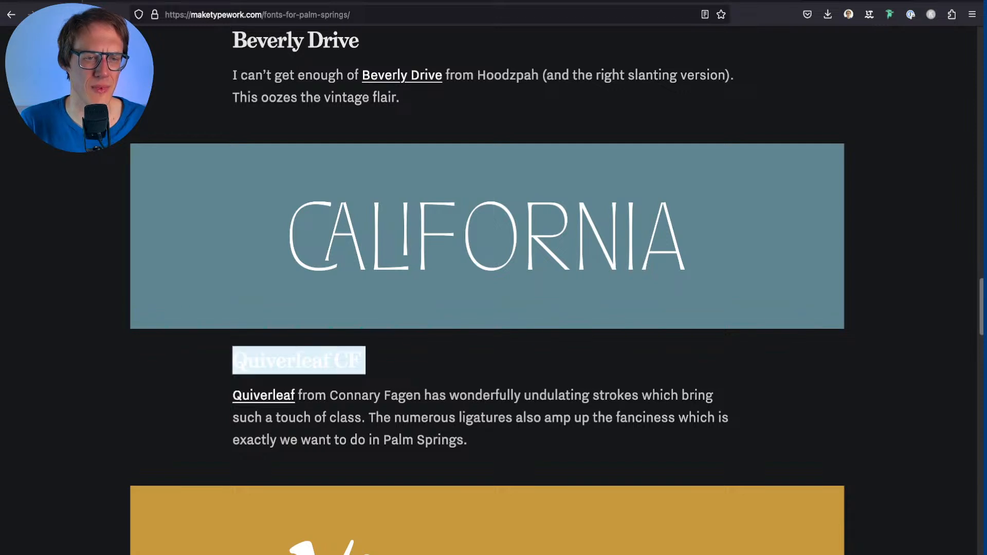
# Step: Switch to Illustrator, deselect the text and examine the wine-name font samples, the font shortlist and the label artboards
pyautogui.press('super+Tab')
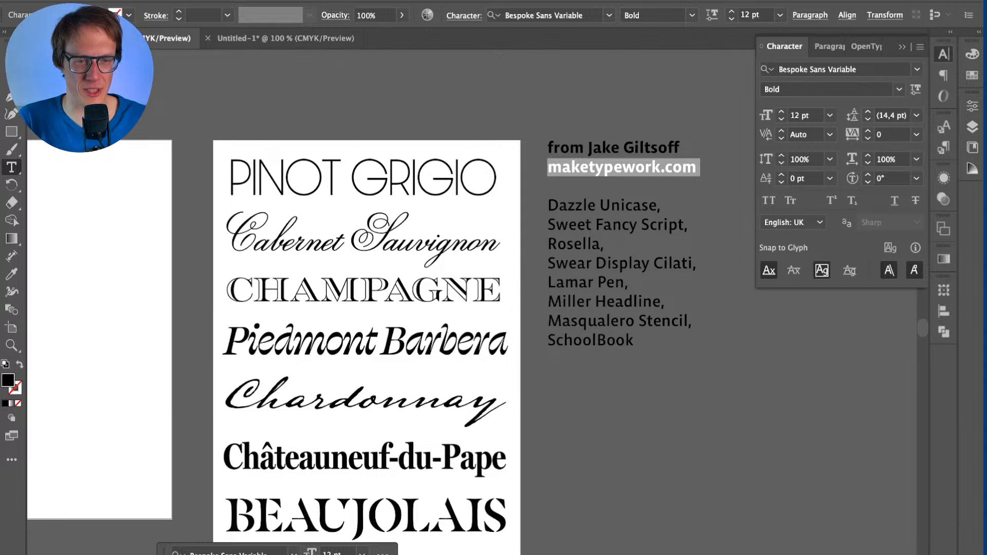
pyautogui.press('super+shift+a')
pyautogui.hscroll(-1, 550, 414)
pyautogui.scroll(-1, 550, 414)
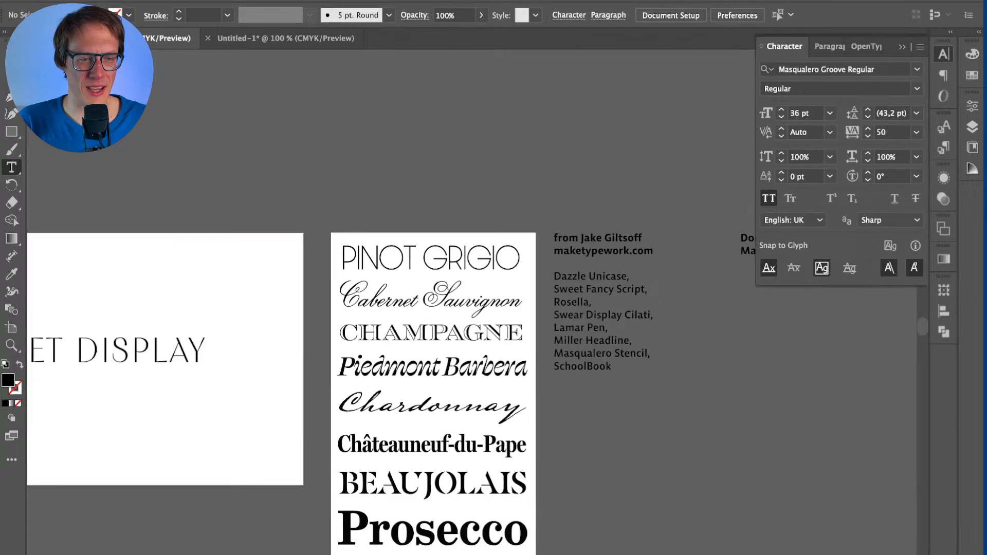
pyautogui.hscroll(-4, 550, 414)
pyautogui.scroll(-3, 550, 414)
pyautogui.scroll(1, 494, 308)
pyautogui.hscroll(4, 494, 309)
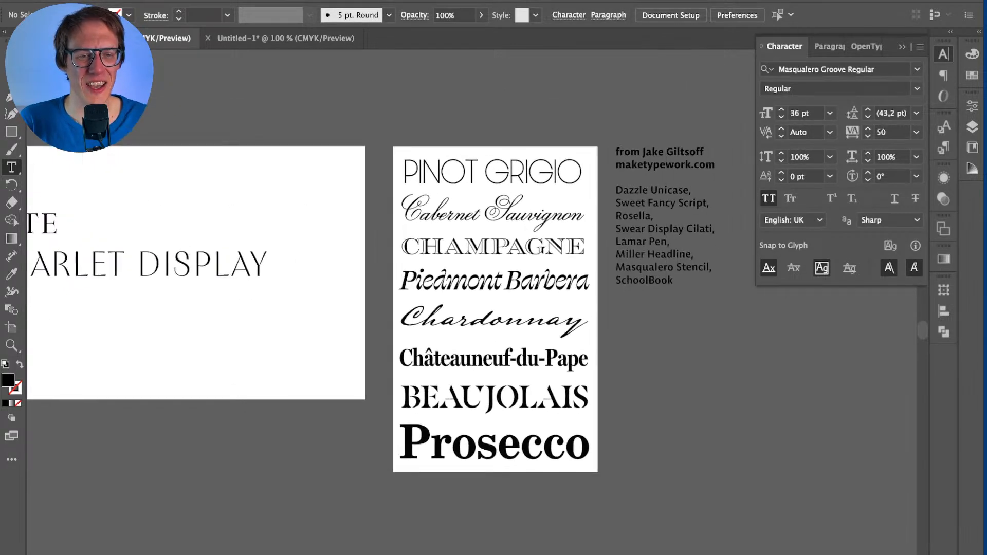
pyautogui.scroll(3, 530, 242)
pyautogui.hscroll(1, 405, 325)
pyautogui.scroll(1, 405, 324)
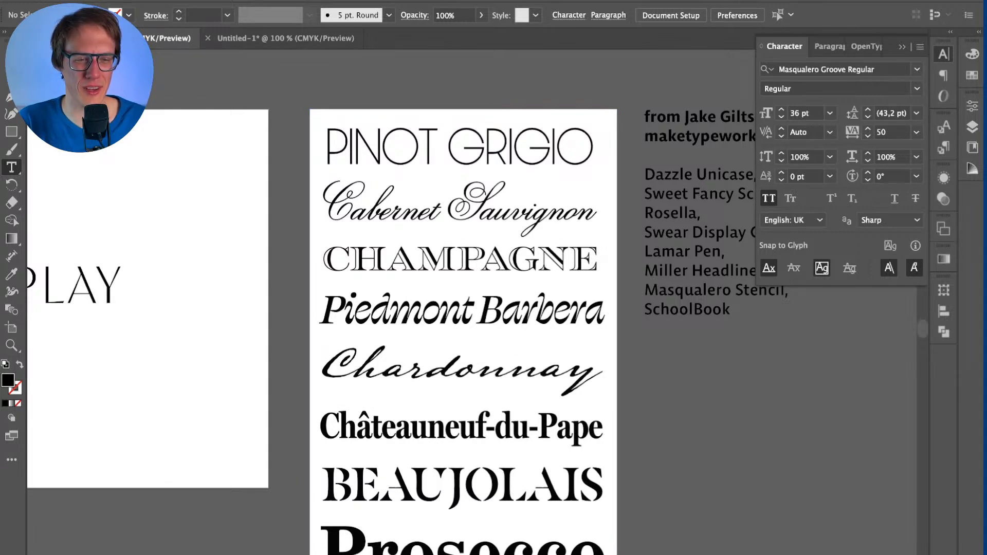
pyautogui.scroll(-2, 463, 318)
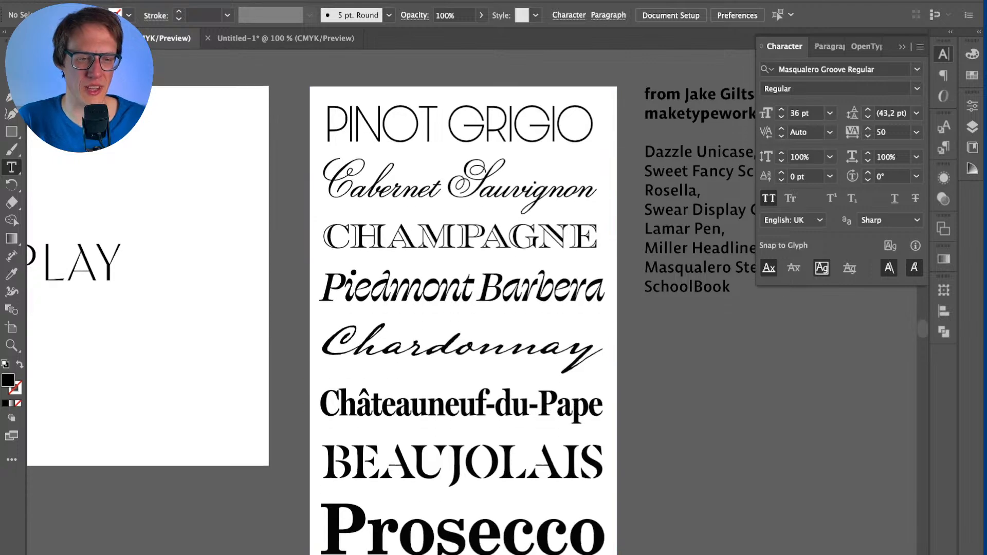
pyautogui.scroll(-5, 463, 318)
pyautogui.scroll(-5, 463, 319)
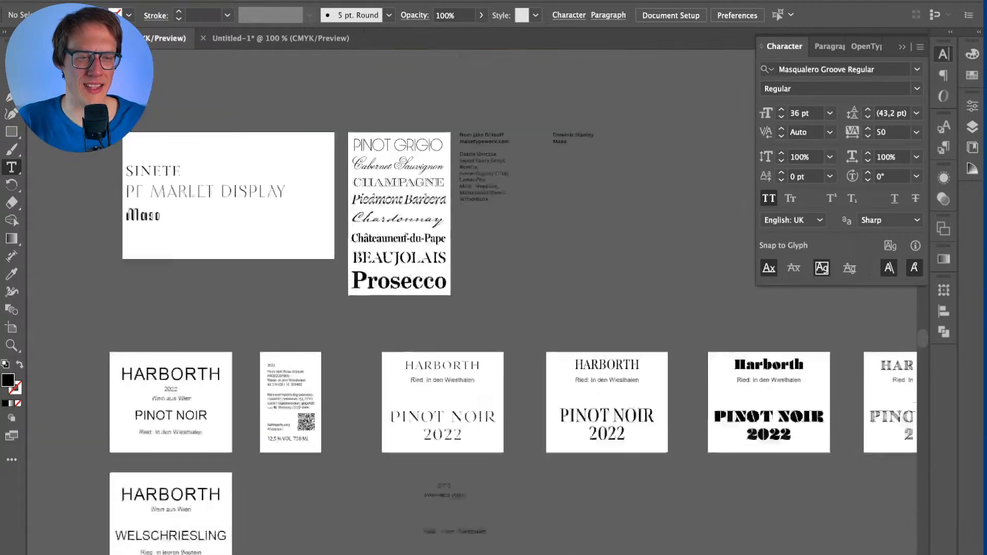
pyautogui.scroll(6, 289, 226)
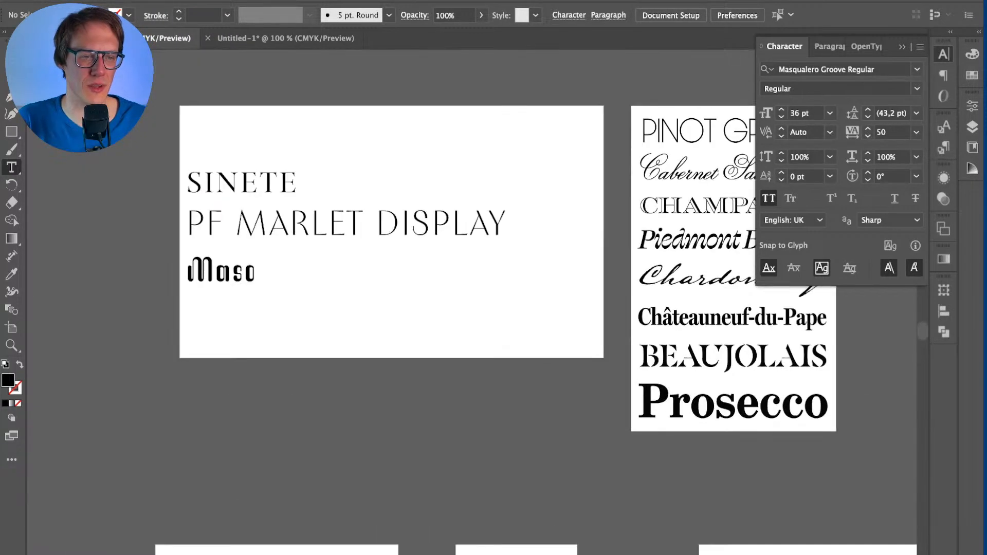
pyautogui.doubleClick(290, 226)
pyautogui.click(301, 184)
# Step: Switch to the browser, add the Quiverleaf CF family on its Adobe Fonts page and copy the family name
pyautogui.press('super+Tab')
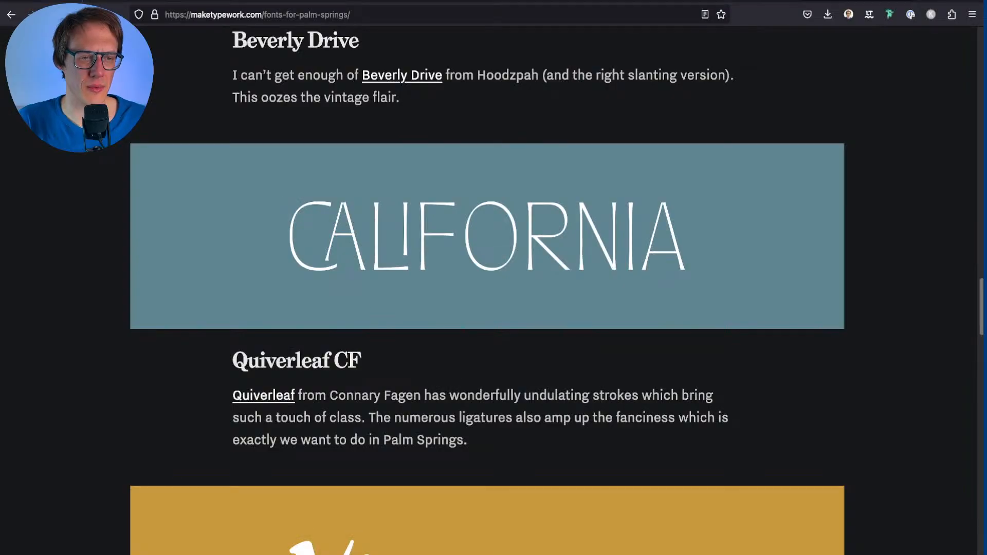
pyautogui.hotkey('ctrl', 'Tab')
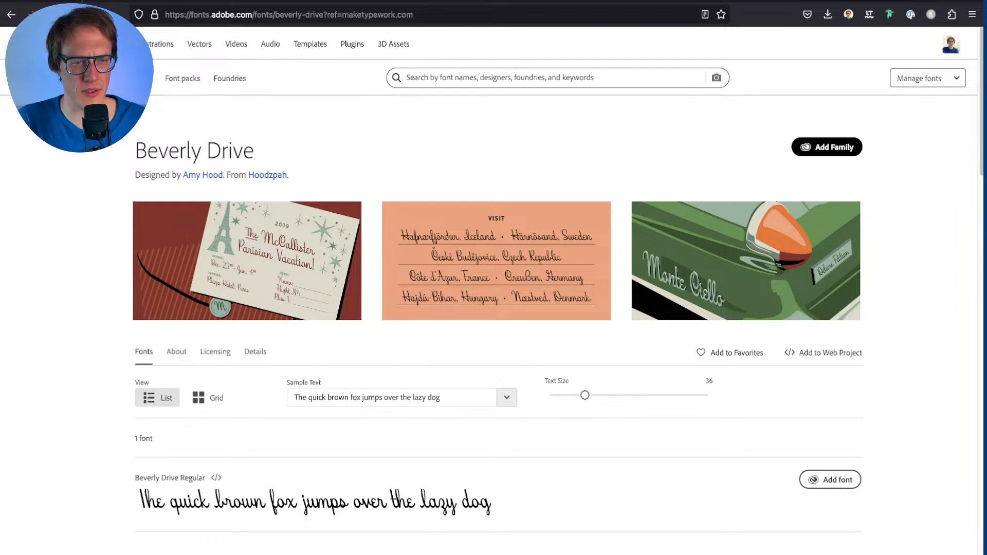
pyautogui.hotkey('ctrl', 'shift', 'Tab')
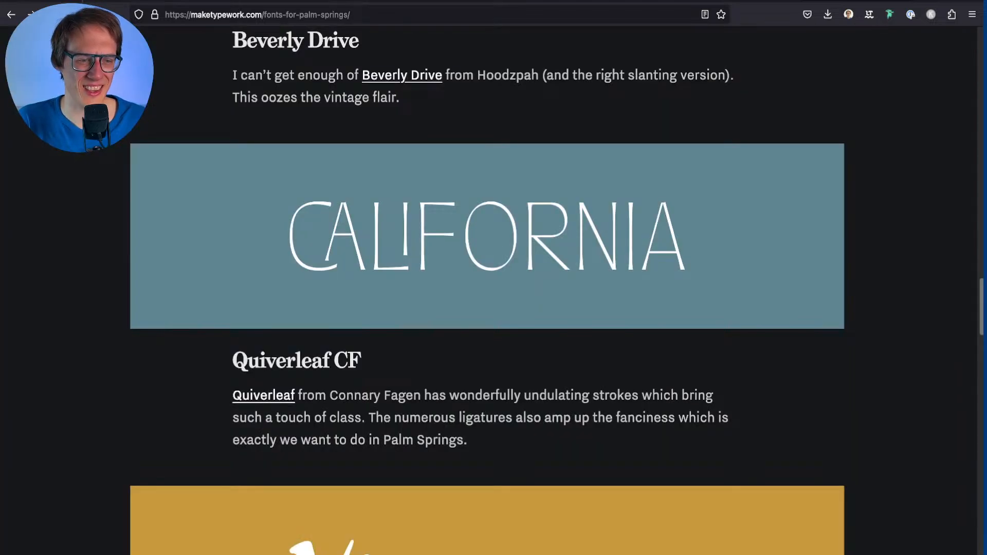
pyautogui.hotkey('ctrl', 'Tab')
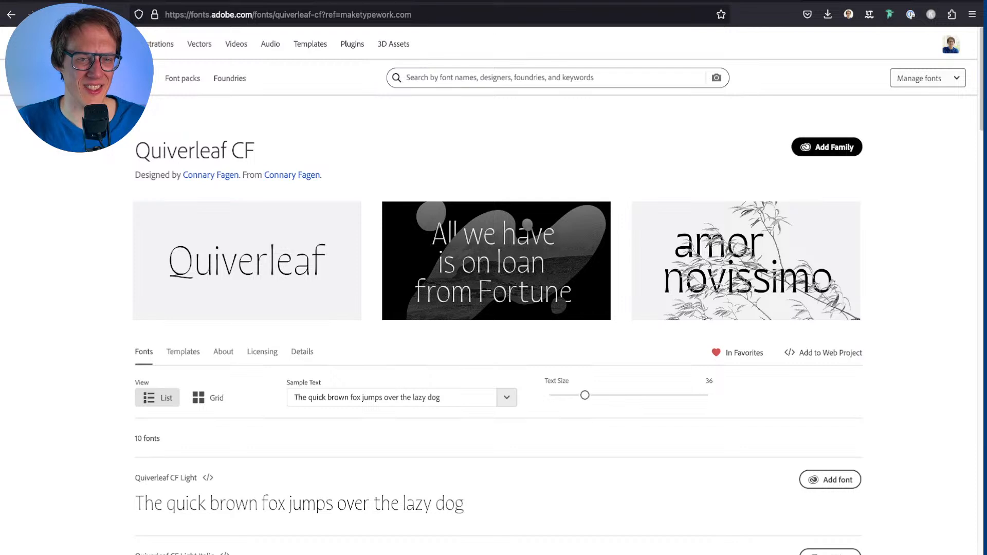
pyautogui.click(827, 147)
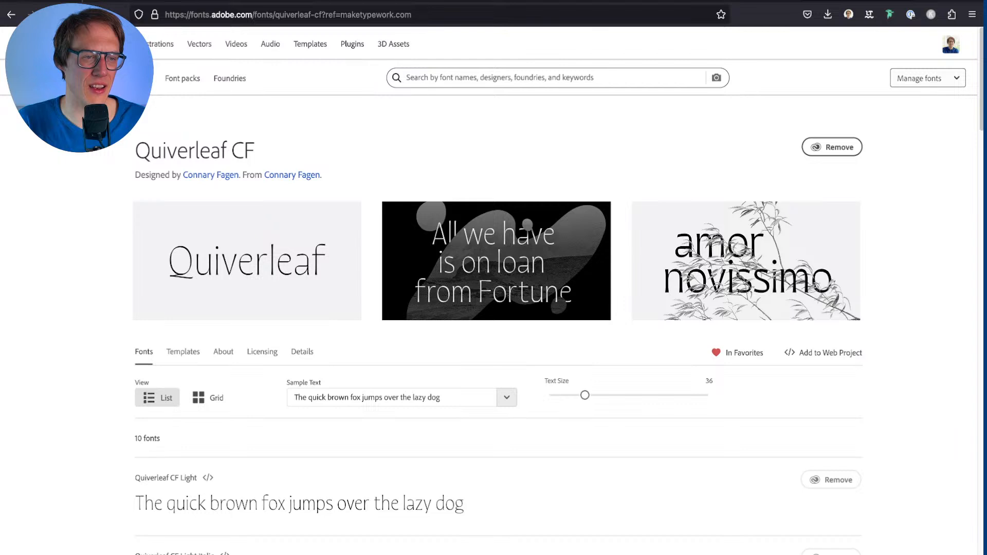
pyautogui.tripleClick(195, 150)
pyautogui.press('super+c')
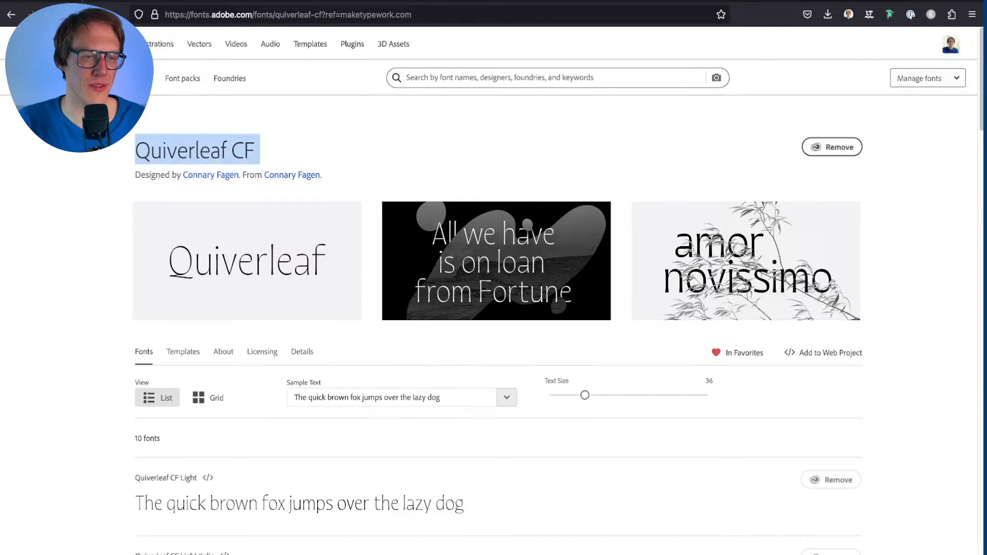
# Step: Switch to Illustrator and select the HARBORTH heading on the last Pinot Noir label in the row
pyautogui.press('super+Tab')
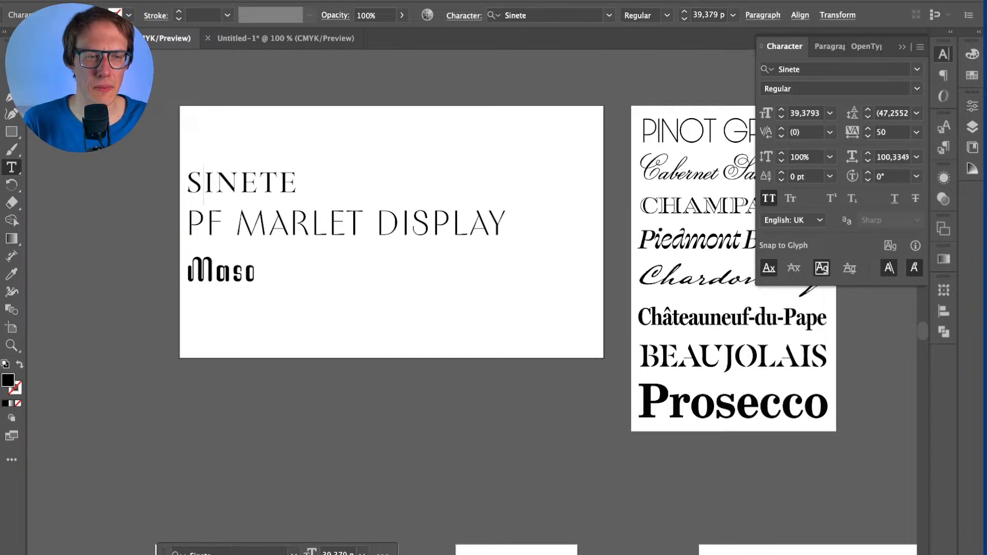
pyautogui.press('Escape')
pyautogui.press('super+shift+a')
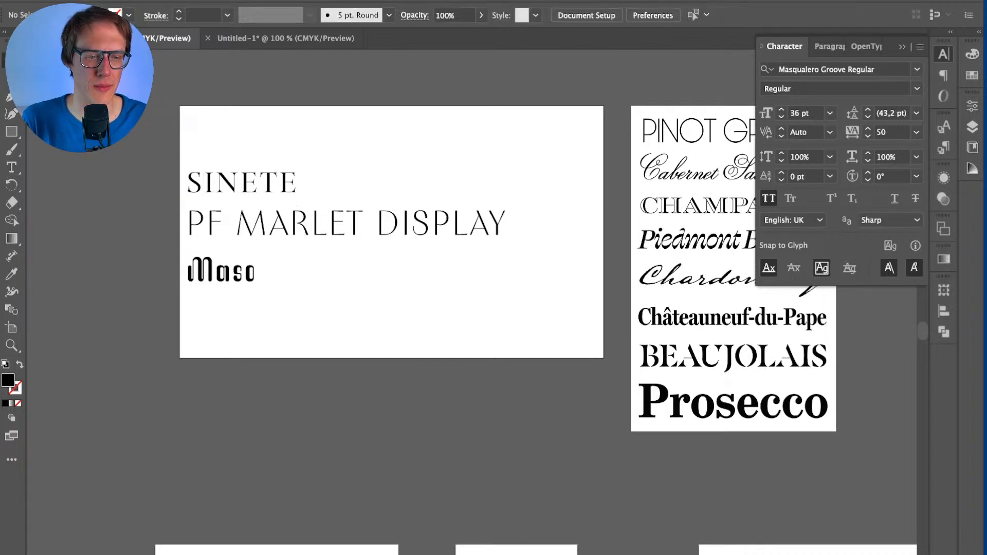
pyautogui.scroll(-7, 471, 302)
pyautogui.hscroll(10, 472, 302)
pyautogui.hscroll(15, 472, 287)
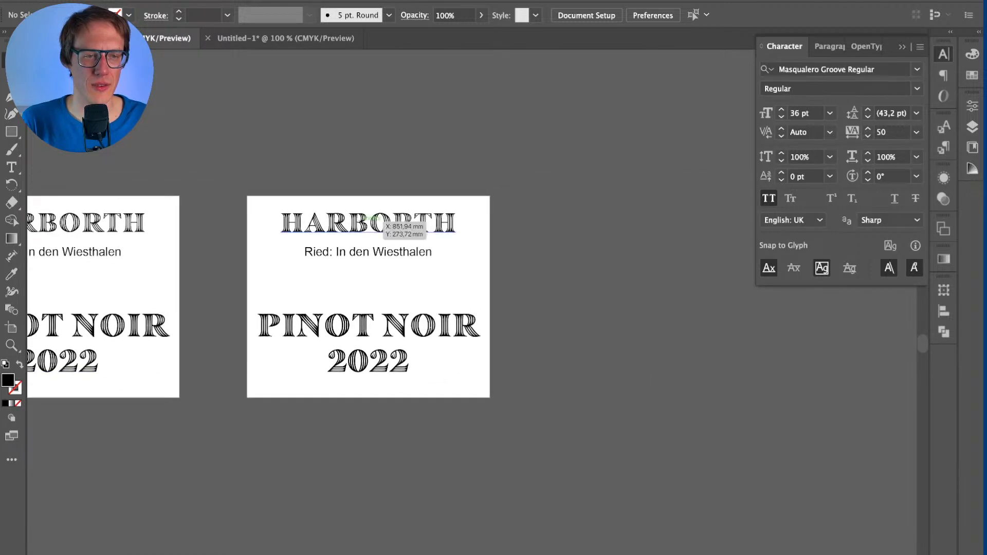
pyautogui.scroll(2, 369, 230)
pyautogui.click(372, 226)
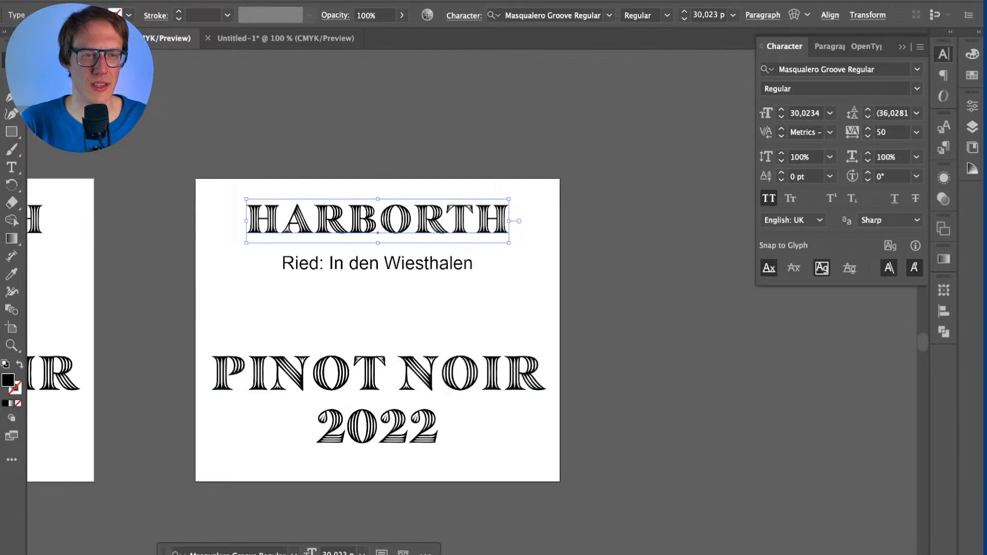
pyautogui.click(553, 15)
pyautogui.write('maketypework.com')
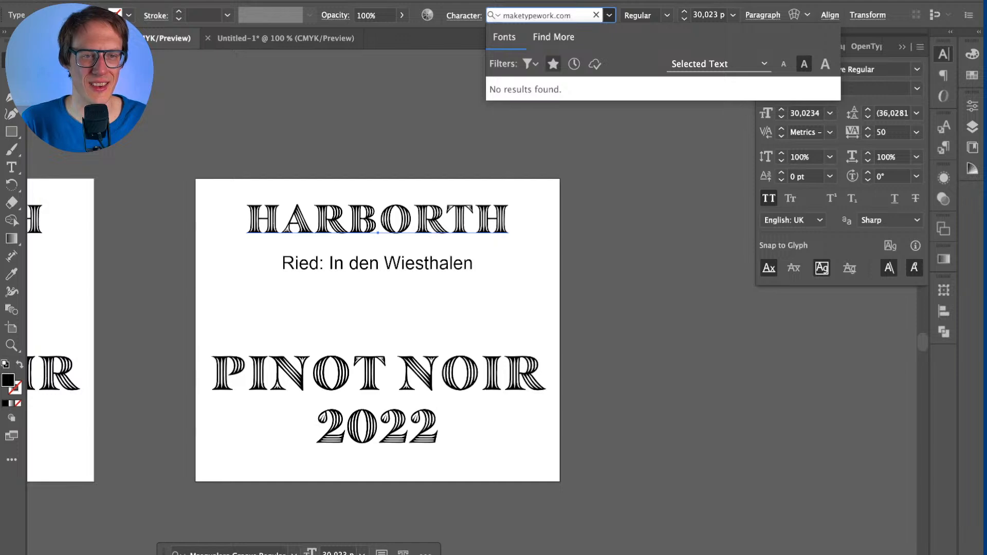
pyautogui.click(553, 63)
pyautogui.press('Escape')
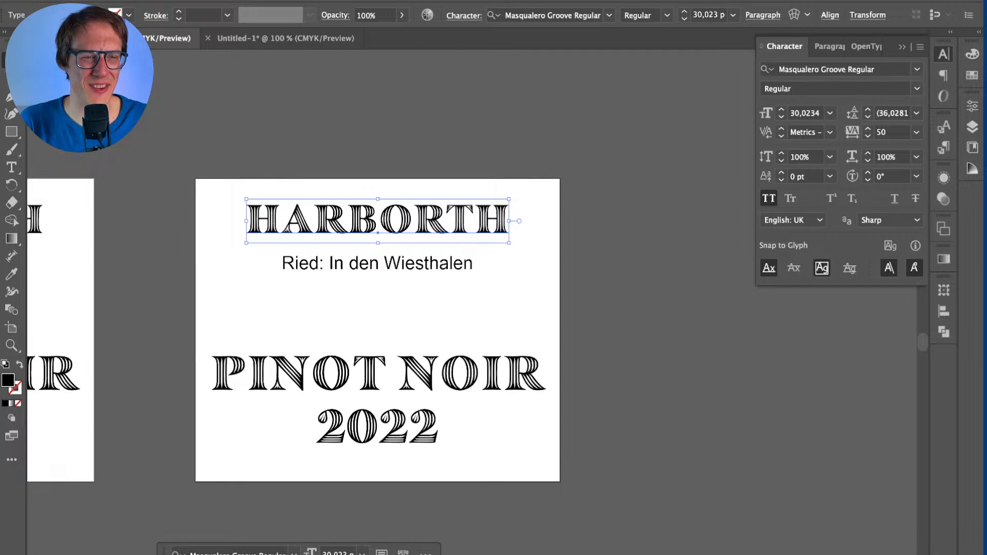
pyautogui.click(553, 16)
pyautogui.press('super+v')
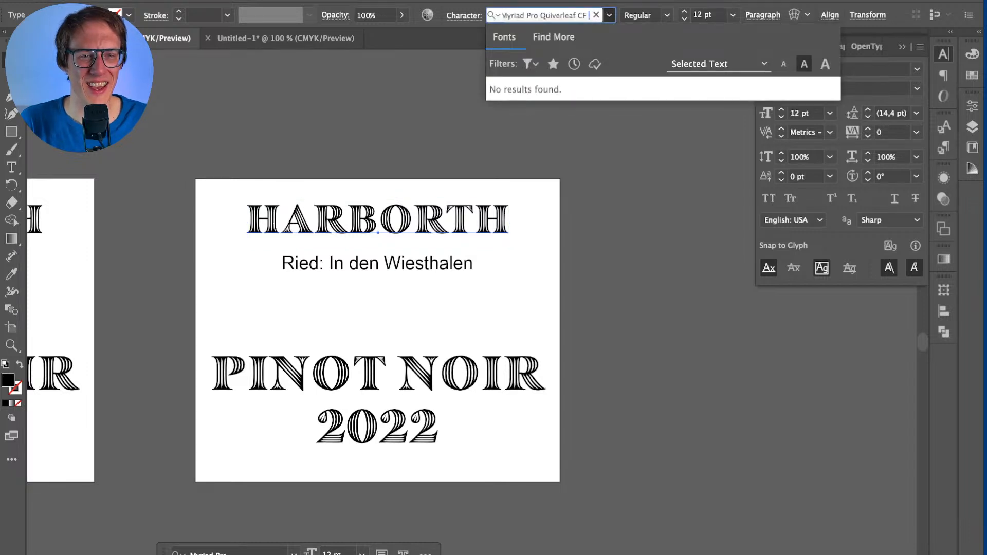
pyautogui.press('Escape')
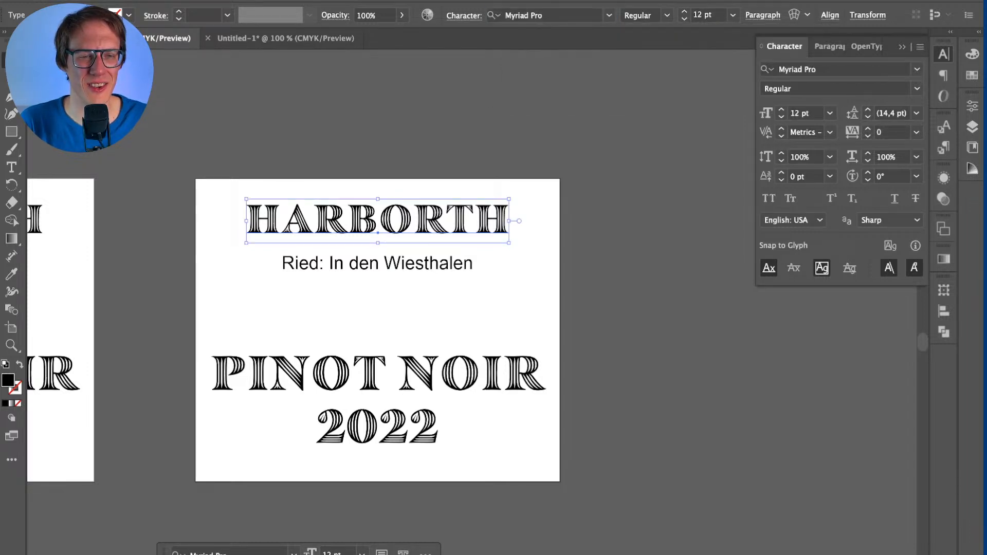
# Step: Set the HARBORTH heading's font to Quiverleaf CF Bold, comparing the family's weights in the font list
pyautogui.click(553, 15)
pyautogui.write('Quiverleaf CF')
pyautogui.press('BackSpace')
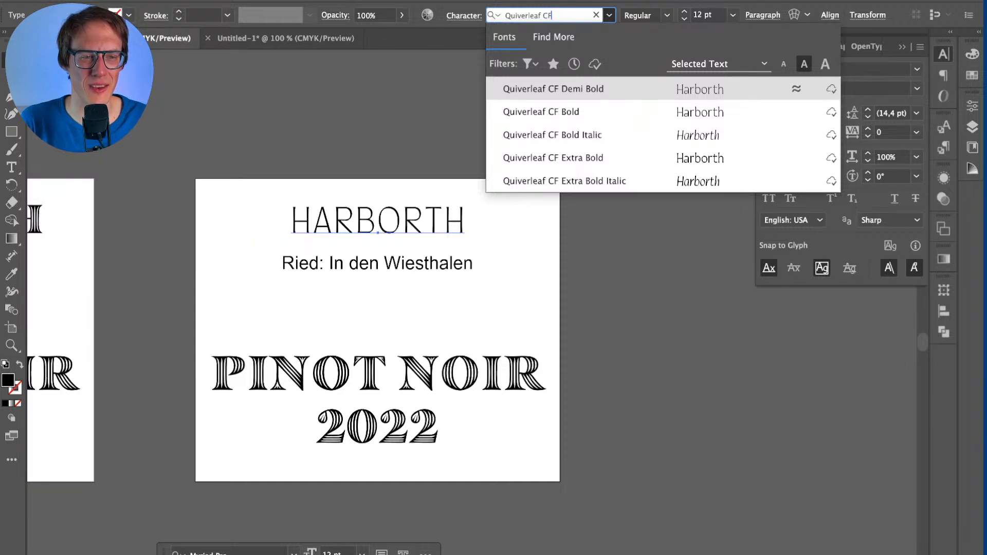
pyautogui.press('Down')
pyautogui.press('Down')
pyautogui.press('Up')
pyautogui.press('Down')
pyautogui.press('Down')
pyautogui.press('Up')
pyautogui.press('Down')
pyautogui.press('Down')
pyautogui.press('Up')
pyautogui.press('Up')
pyautogui.press('Up')
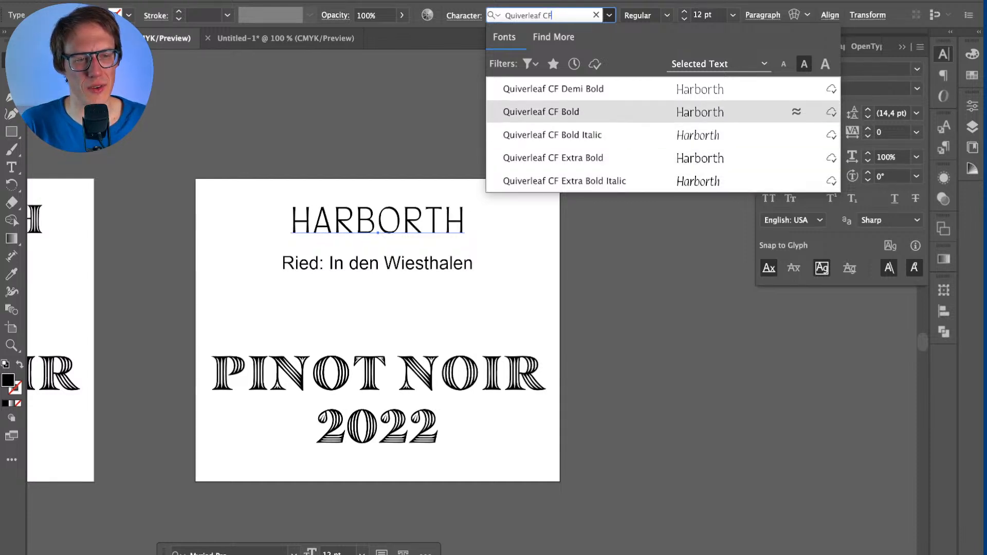
pyautogui.press('Return')
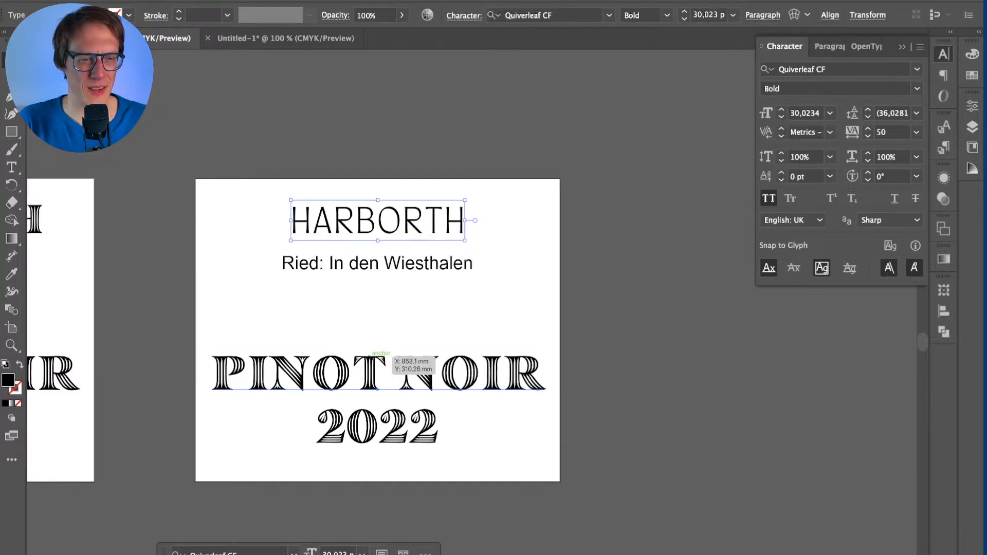
# Step: Copy the HARBORTH heading's formatting onto the PINOT NOIR and 2022 lines with the Eyedropper tool
pyautogui.click(389, 357)
pyautogui.keyDown('shift'); pyautogui.click(390, 427); pyautogui.keyUp('shift')
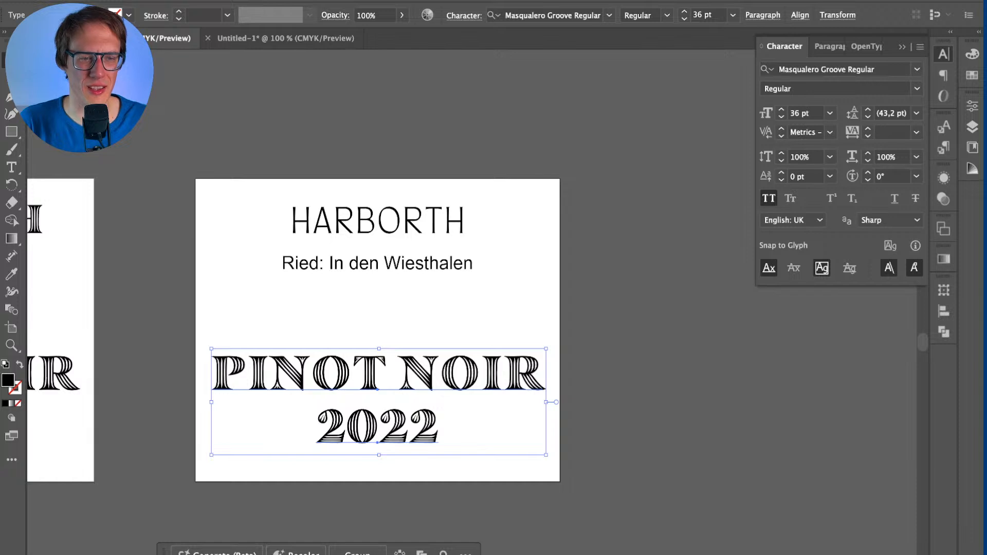
pyautogui.click(12, 274)
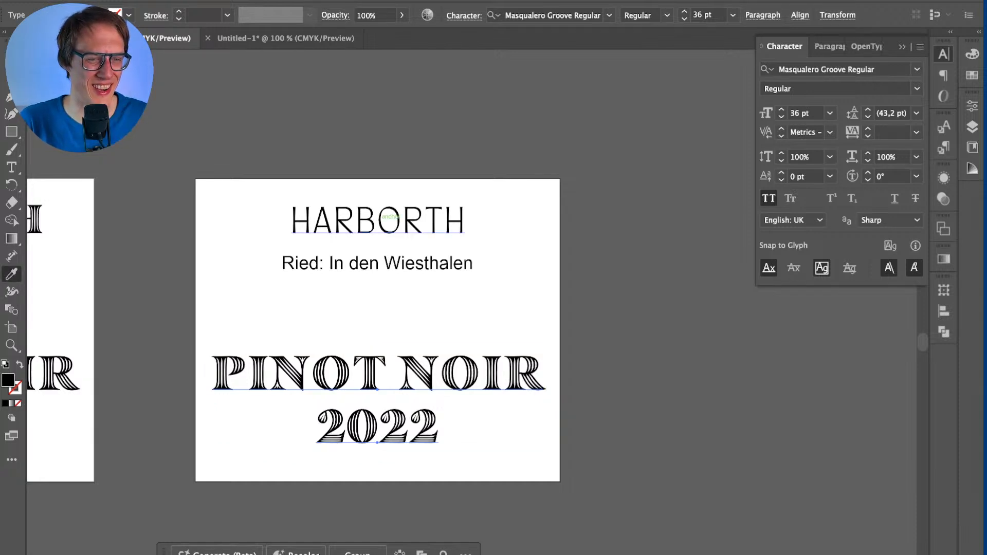
pyautogui.click(383, 219)
# Step: Enlarge PINOT NOIR and 2022 together to about 51 pt and move 2022 up closer beneath PINOT NOIR
pyautogui.press('v')
pyautogui.moveTo(467, 403); pyautogui.dragTo(532, 403)
pyautogui.click(532, 403)
pyautogui.click(377, 448)
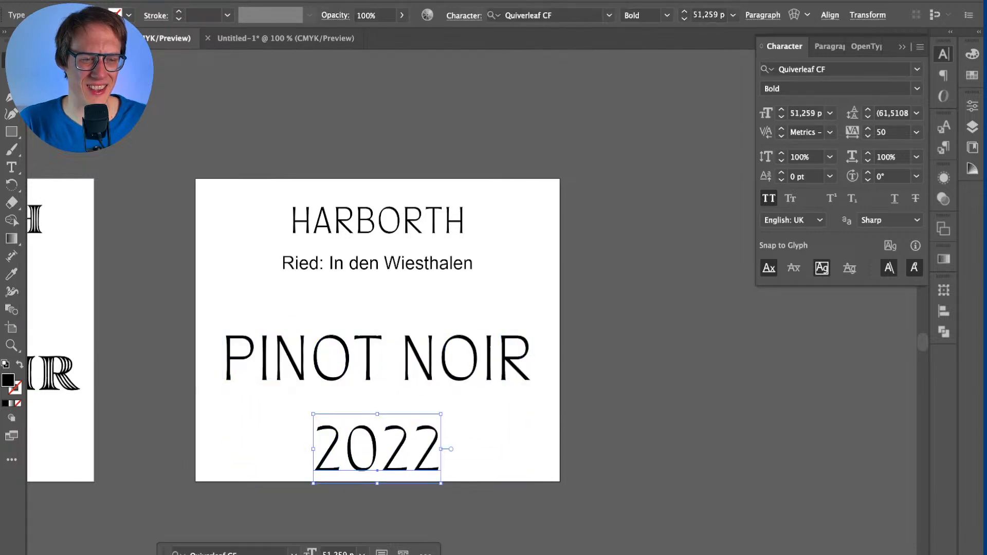
pyautogui.moveTo(377, 448); pyautogui.dragTo(378, 426)
pyautogui.press('super+shift+a')
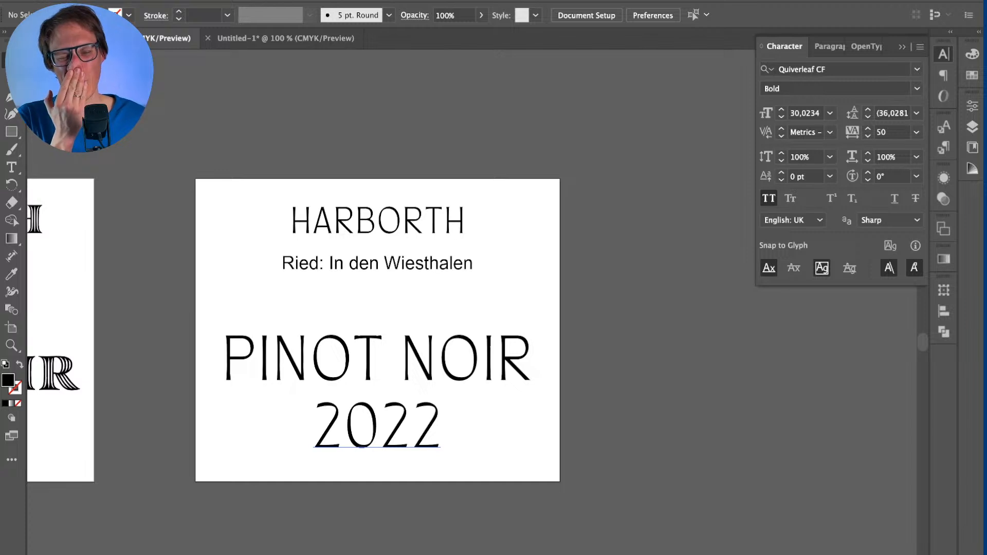
# Step: Set the PINOT NOIR line to Demi Bold and enlarge it to about 57 pt
pyautogui.click(370, 360)
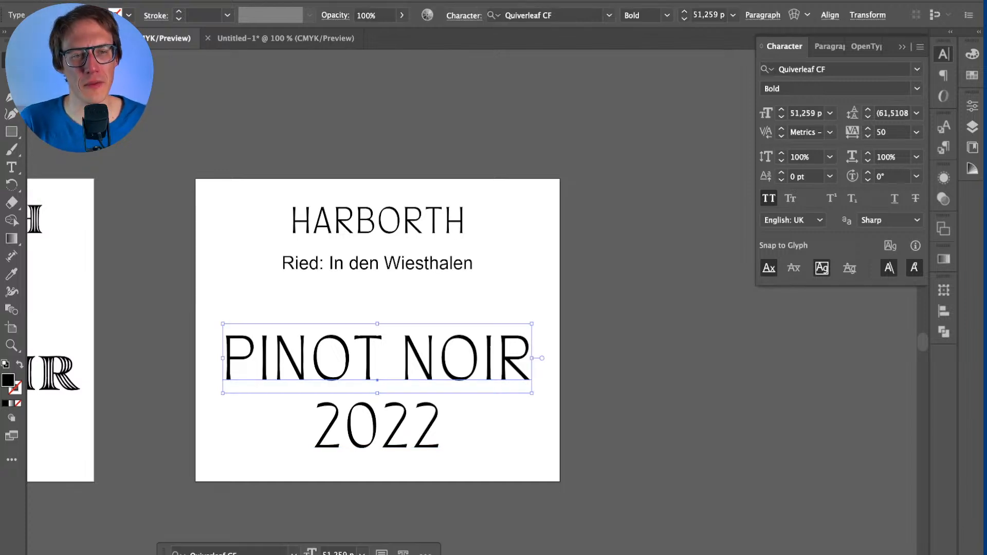
pyautogui.click(667, 15)
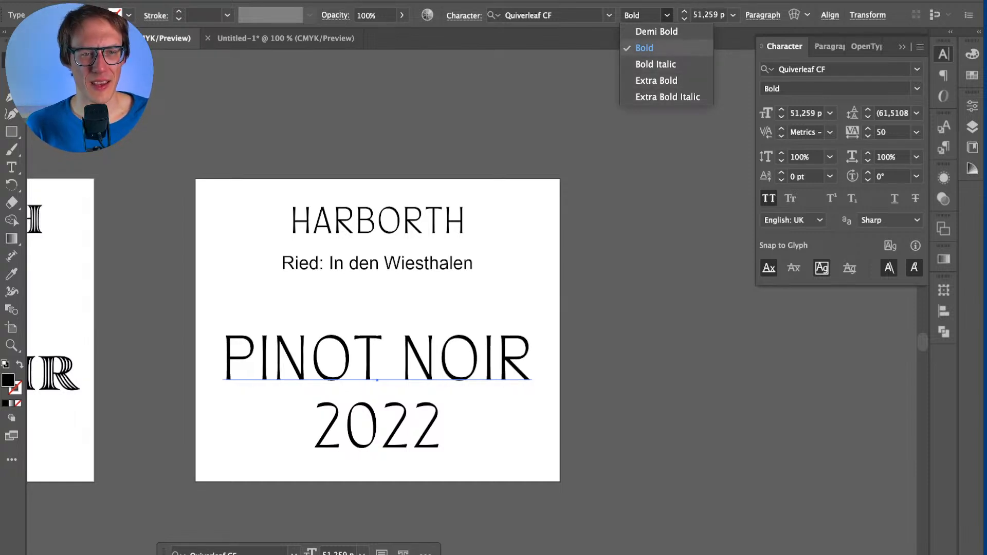
pyautogui.press('Return')
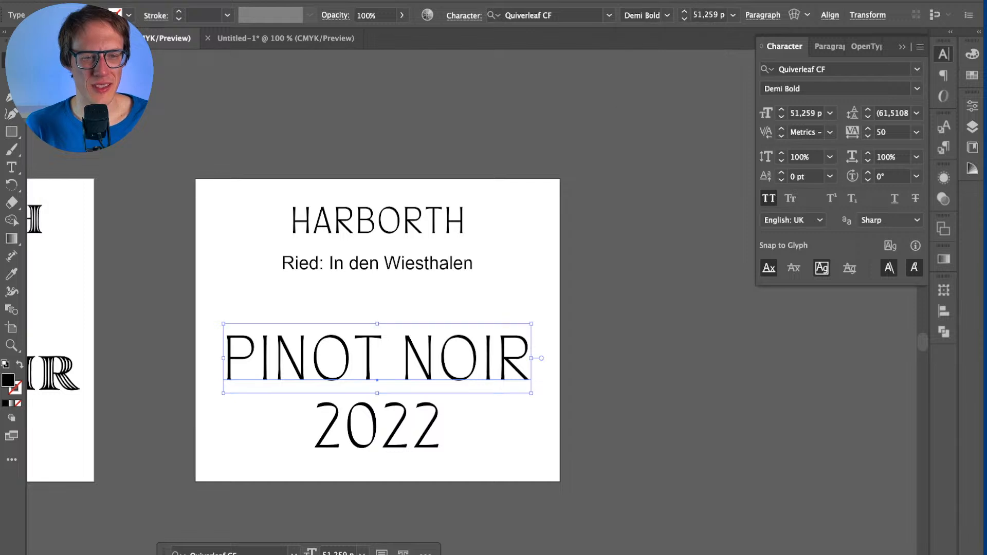
pyautogui.moveTo(377, 324); pyautogui.dragTo(377, 316)
# Step: Turn on the discretionary ligatures OpenType feature for the whole PINOT NOIR text
pyautogui.doubleClick(377, 355)
pyautogui.press('super+a')
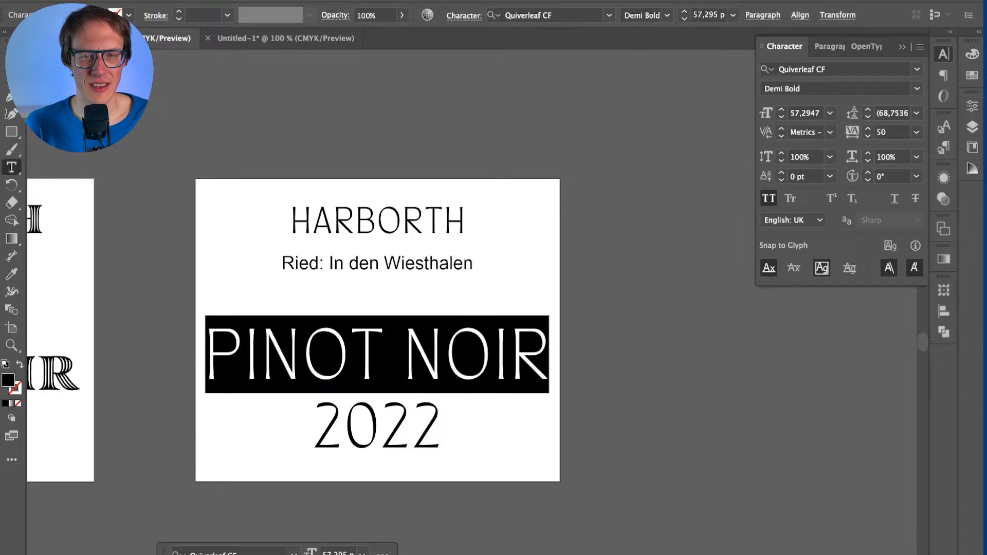
pyautogui.click(866, 46)
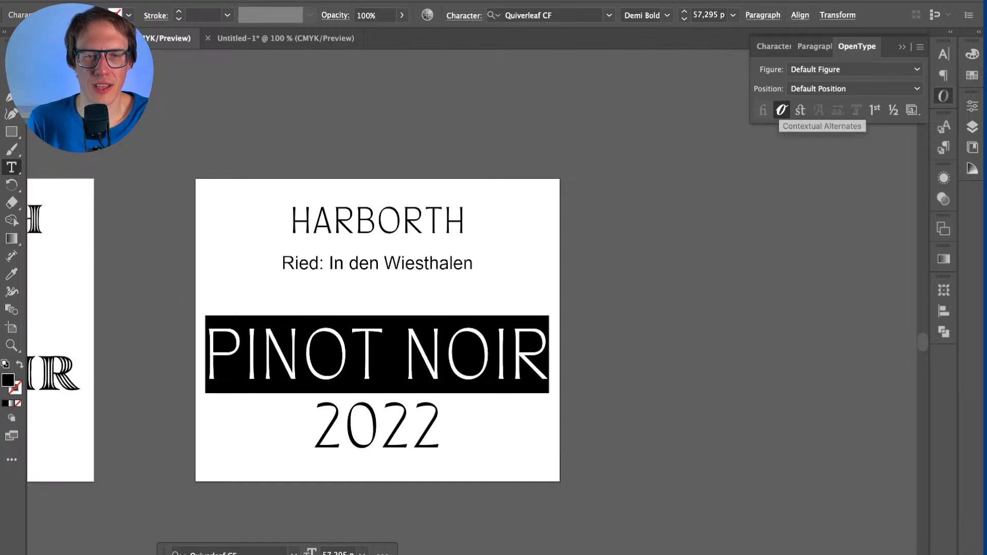
pyautogui.click(800, 109)
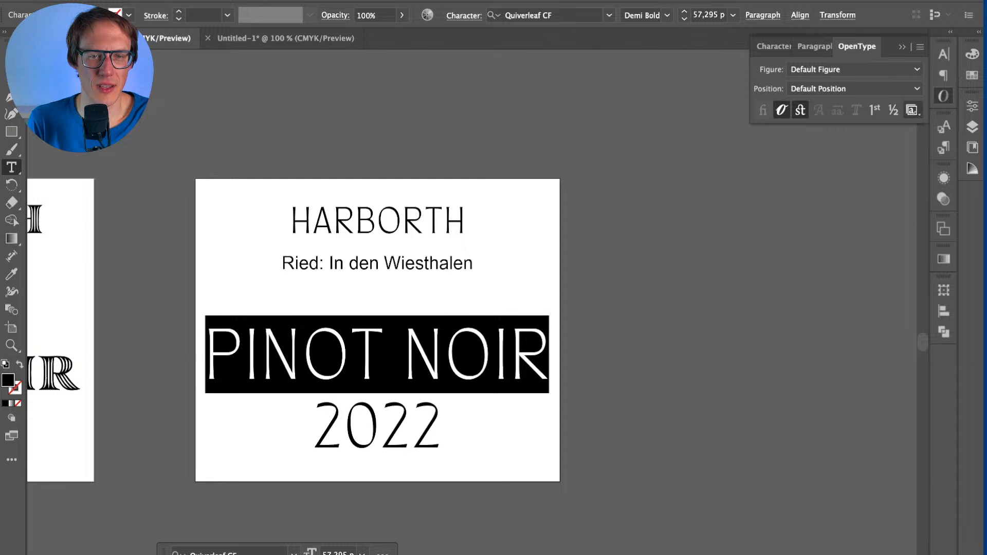
# Step: Try stylistic sets 1 and 2 on the PINOT NOIR text, keep the default position and leave text editing
pyautogui.click(912, 110)
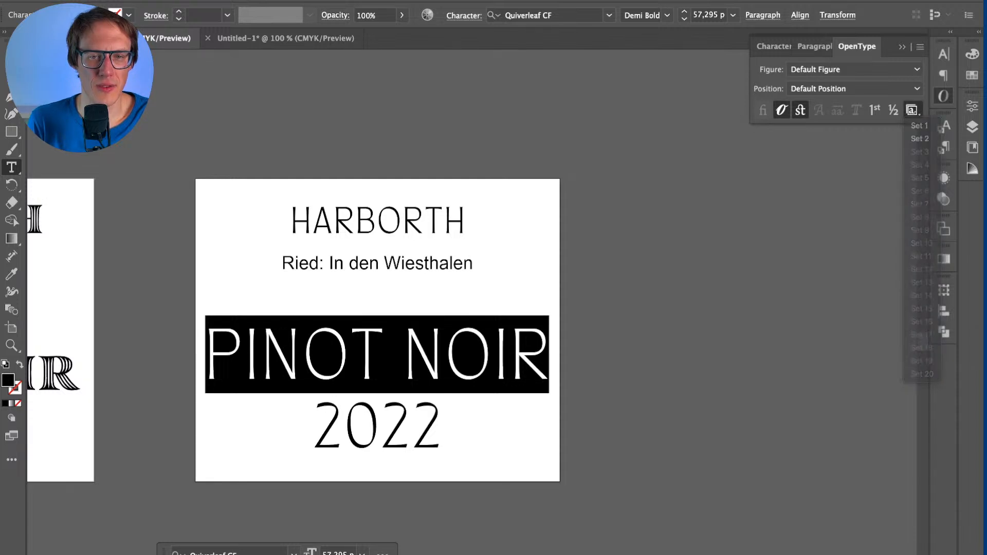
pyautogui.click(919, 126)
pyautogui.click(912, 109)
pyautogui.click(925, 139)
pyautogui.click(912, 110)
pyautogui.click(926, 138)
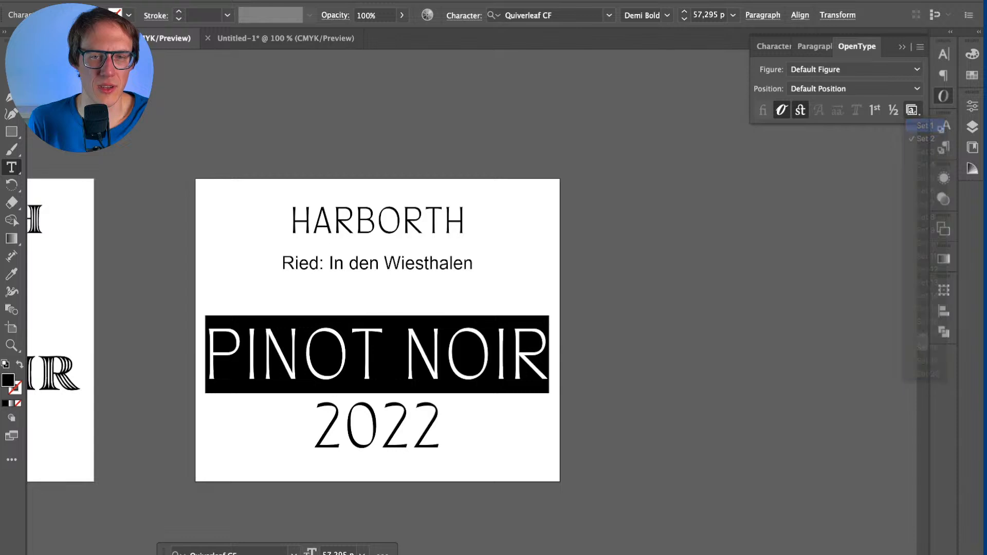
pyautogui.click(853, 89)
pyautogui.click(823, 103)
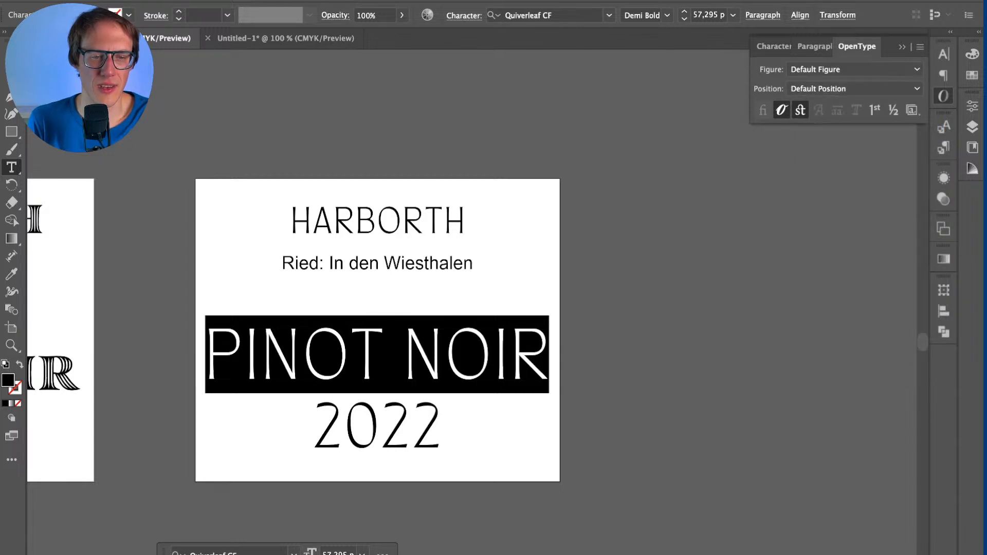
pyautogui.press('Escape')
# Step: Move the 2022 line slightly up towards PINOT NOIR and match its formatting to that line with the Eyedropper tool
pyautogui.click(363, 443)
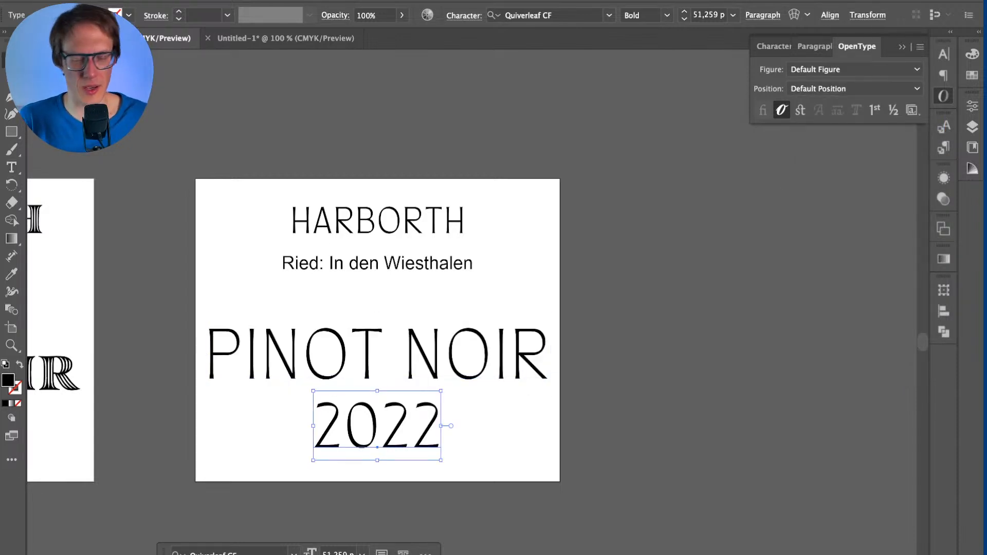
pyautogui.moveTo(417, 431); pyautogui.dragTo(417, 425)
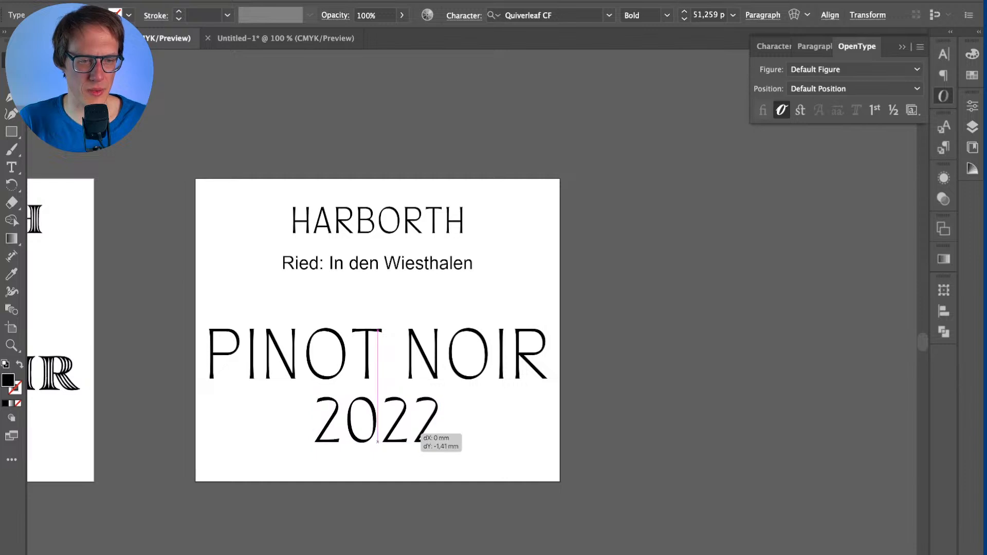
pyautogui.press('i')
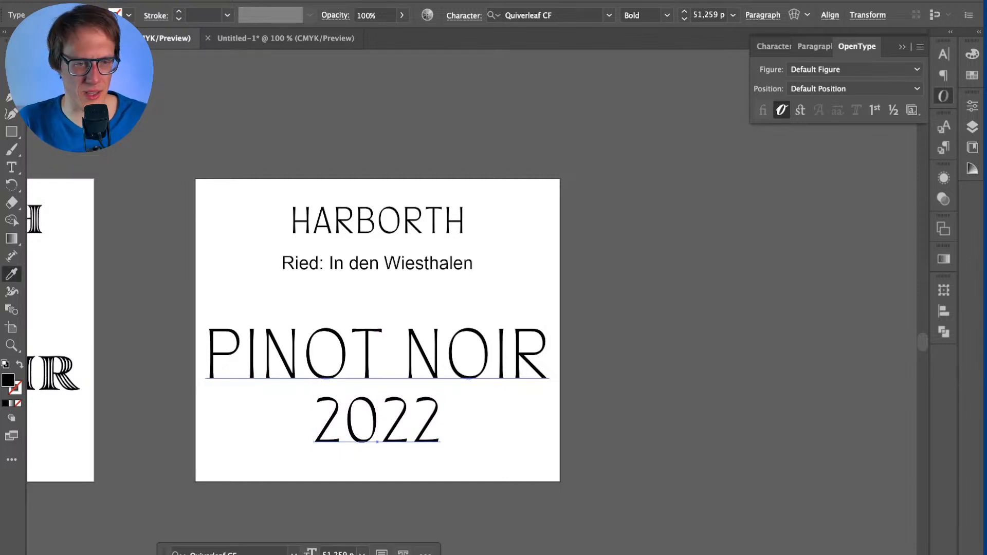
pyautogui.click(366, 362)
pyautogui.press('v')
pyautogui.moveTo(395, 429)
pyautogui.mouseDown()
pyautogui.moveTo(379, 429)
pyautogui.moveTo(389, 429)
pyautogui.mouseUp()
# Step: Centre PINOT NOIR and 2022 horizontally on the artboard and move the 2022 line slightly down
pyautogui.press('super+shift+a')
pyautogui.click(366, 360)
pyautogui.keyDown('shift'); pyautogui.click(391, 426); pyautogui.keyUp('shift')
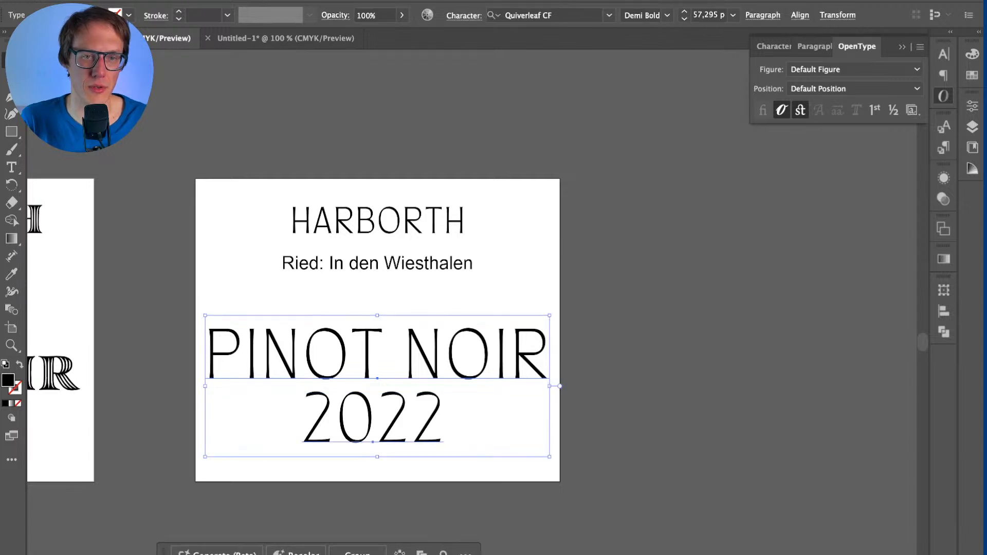
pyautogui.click(762, 15)
pyautogui.click(762, 15)
pyautogui.click(800, 15)
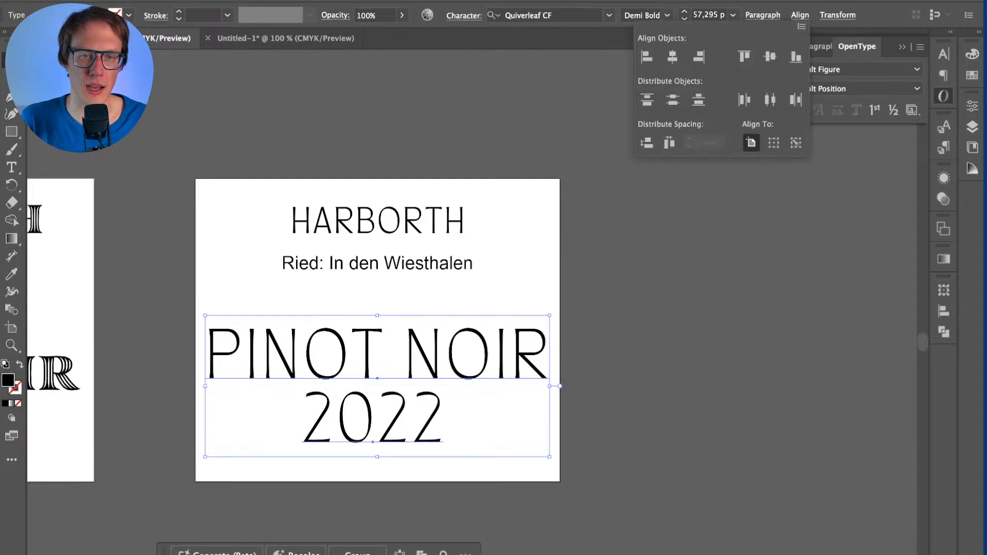
pyautogui.click(672, 57)
pyautogui.click(514, 462)
pyautogui.moveTo(419, 438); pyautogui.dragTo(418, 449)
# Step: Set the HARBORTH heading's weight to Extra Bold and deselect it
pyautogui.click(391, 354)
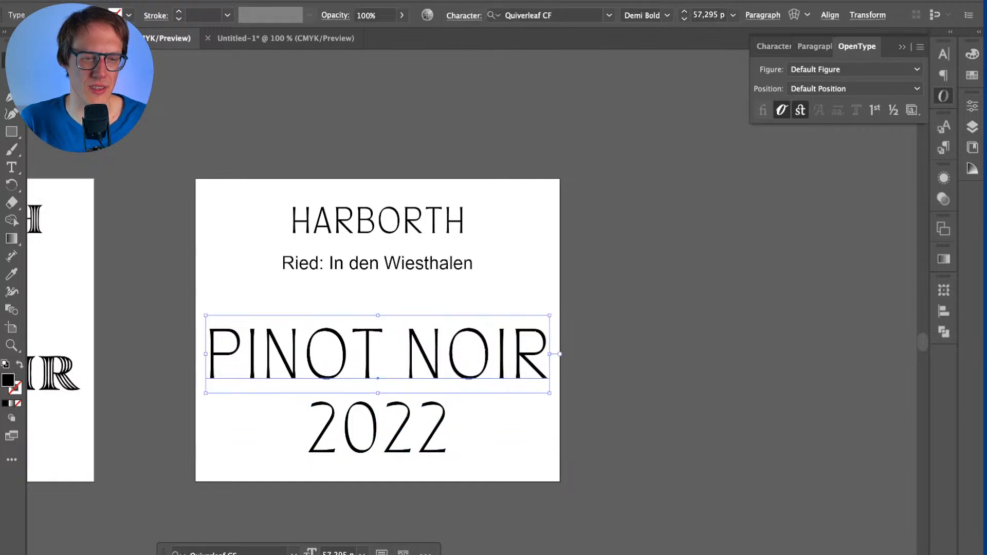
pyautogui.click(378, 221)
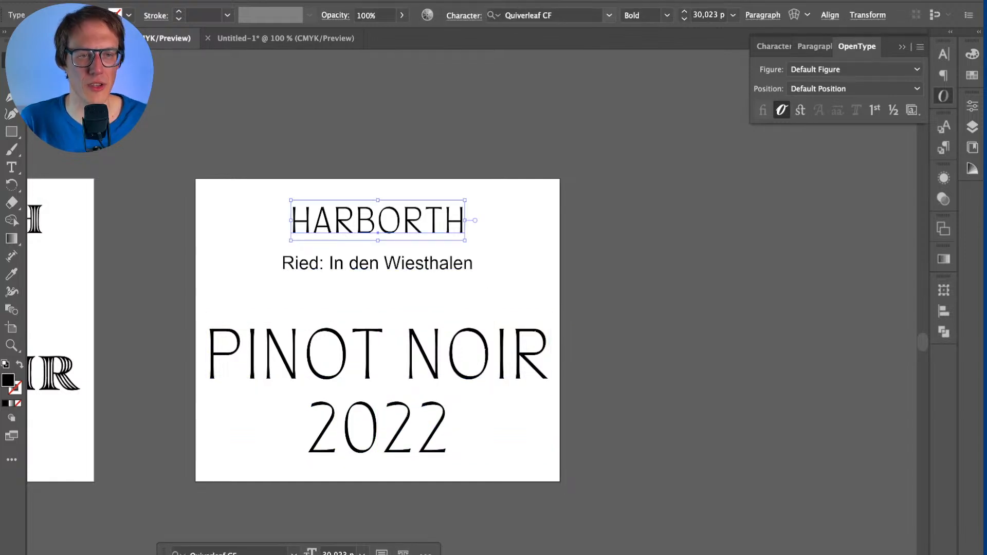
pyautogui.click(667, 15)
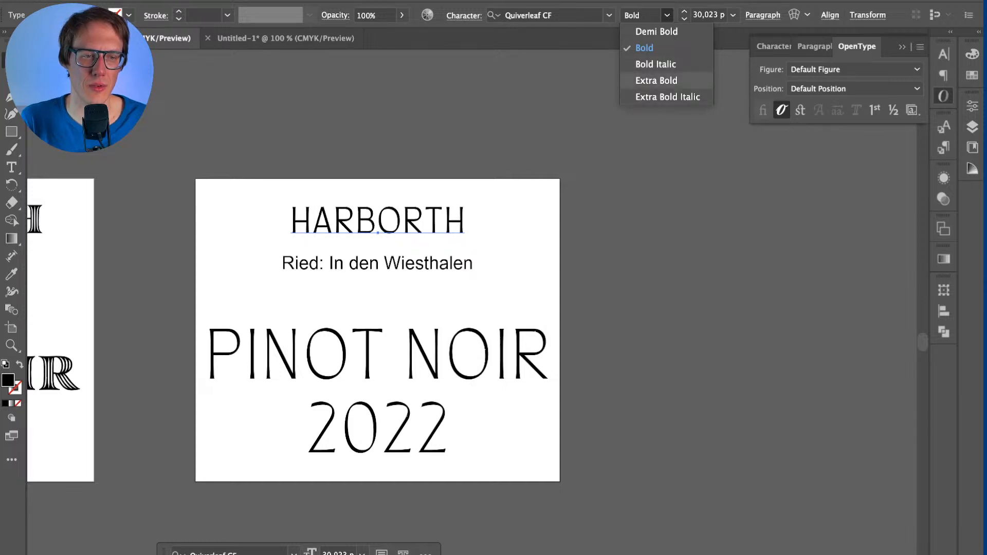
pyautogui.click(657, 80)
pyautogui.press('super+shift+a')
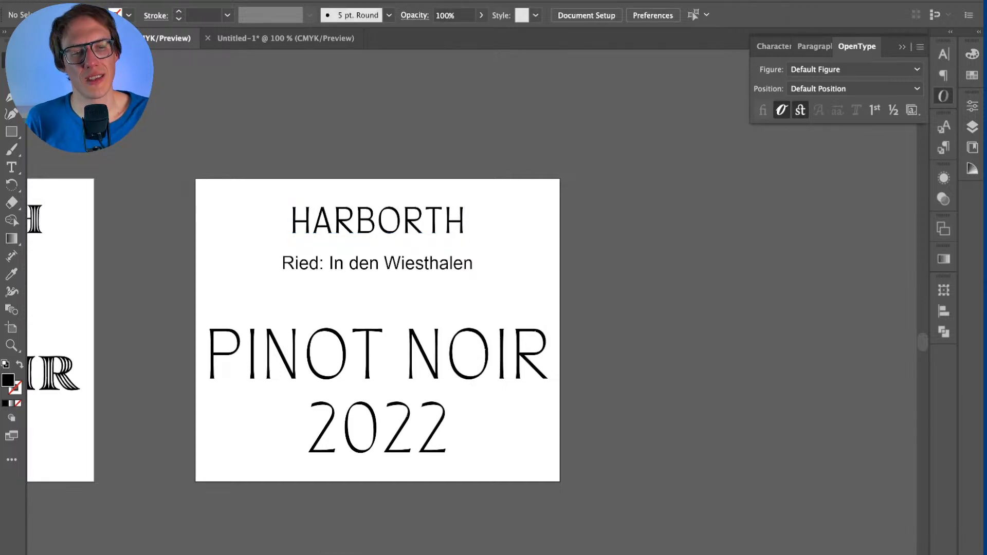
# Step: Increase the HARBORTH heading's tracking to 80 and deselect it
pyautogui.click(378, 220)
pyautogui.press('super+t')
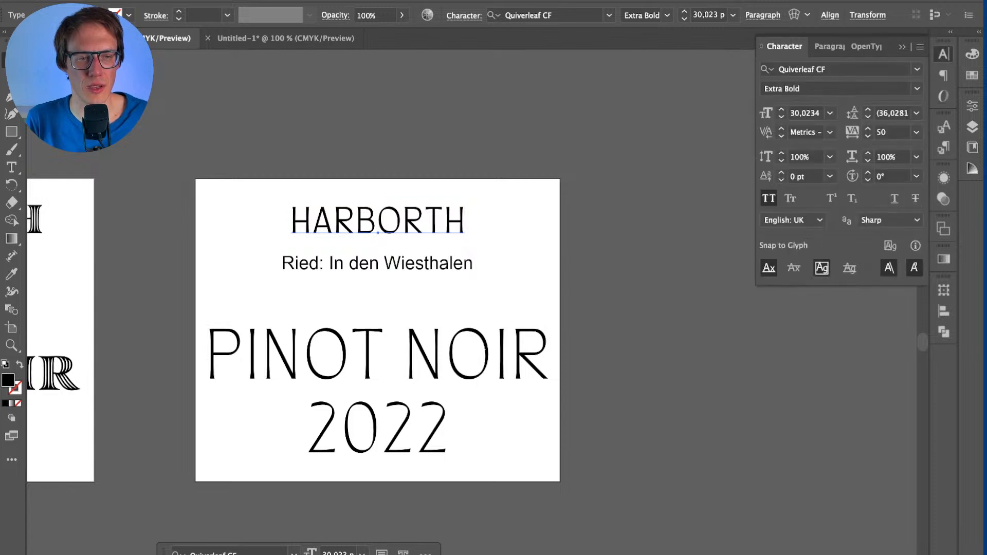
pyautogui.click(892, 132)
pyautogui.press('Up')
pyautogui.press('Up')
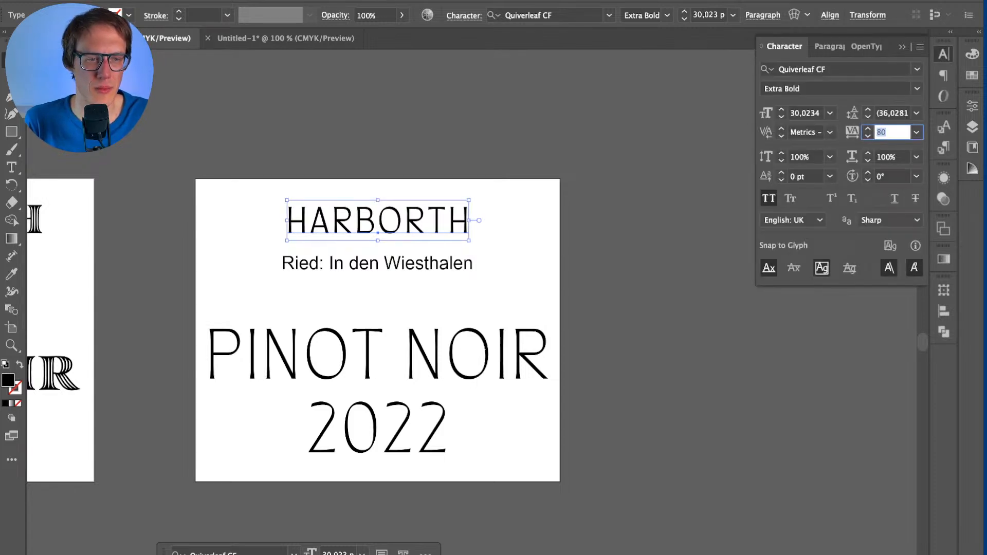
pyautogui.press('Return')
pyautogui.press('super+shift+a')
# Step: Set the HARBORTH heading's tracking to 0 and deselect it
pyautogui.click(378, 220)
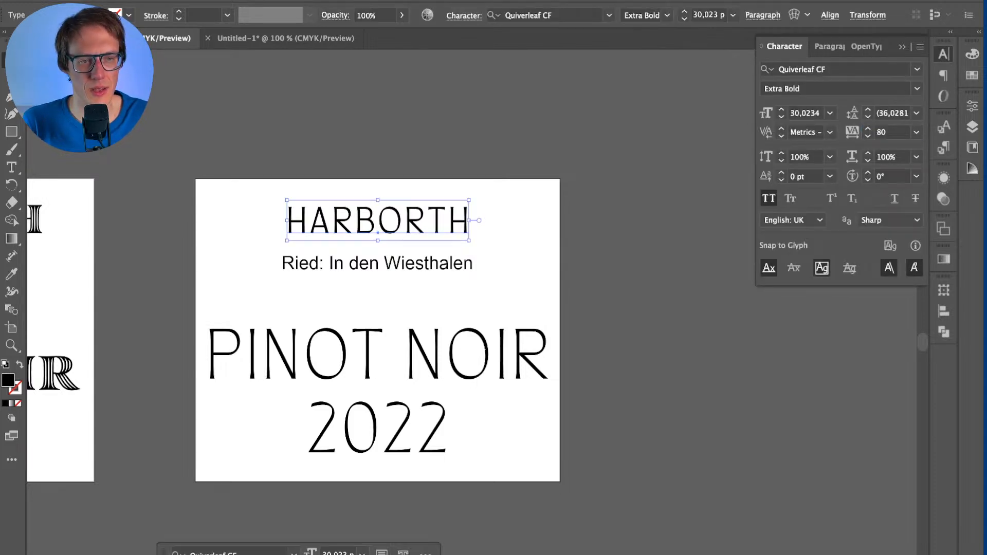
pyautogui.click(887, 132)
pyautogui.write('0')
pyautogui.press('Return')
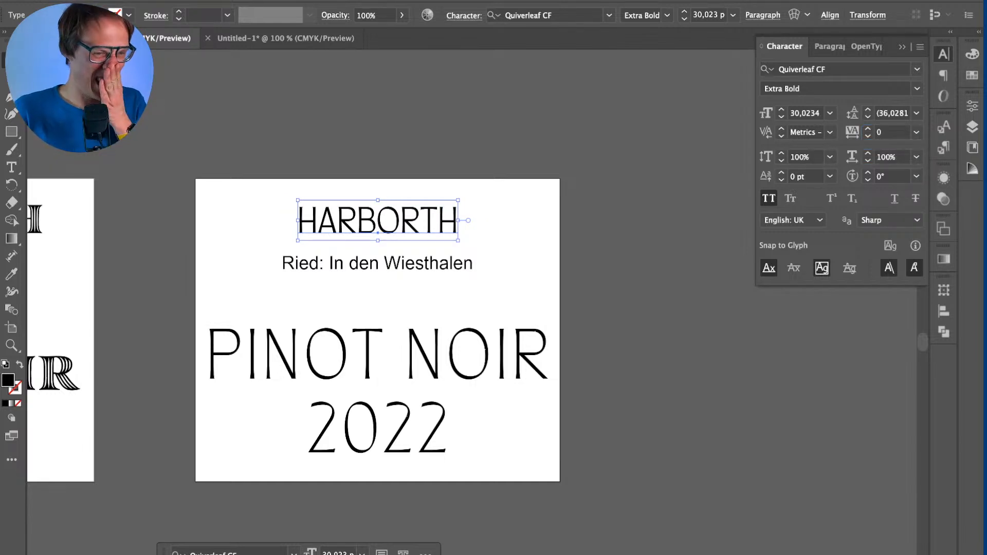
pyautogui.press('super+shift+a')
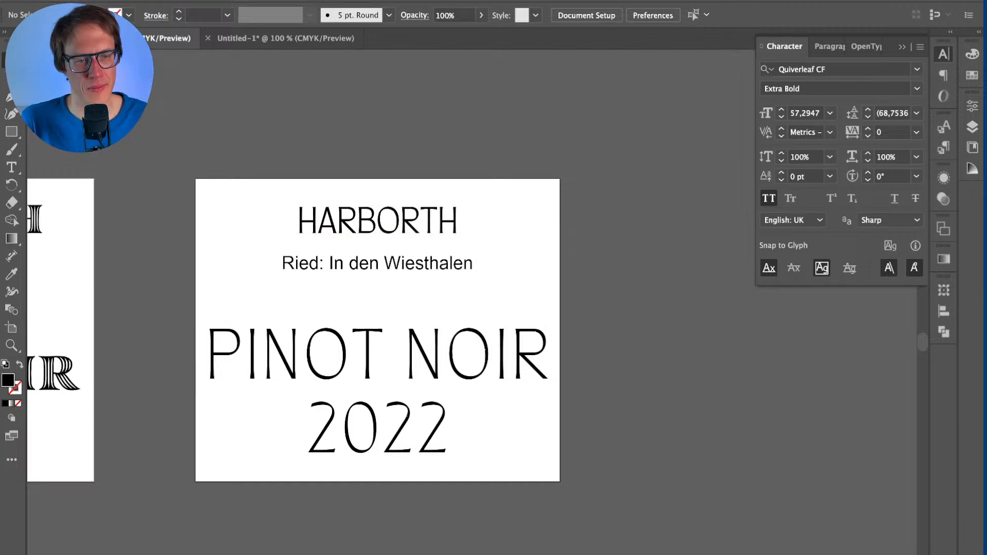
pyautogui.scroll(-1, 349, 442)
pyautogui.hscroll(-3, 350, 442)
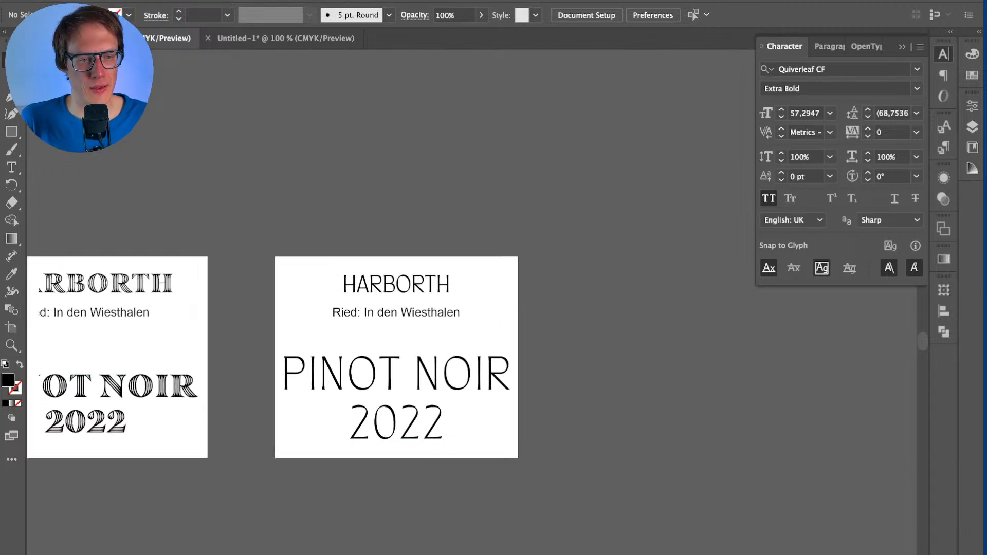
pyautogui.scroll(2, 495, 341)
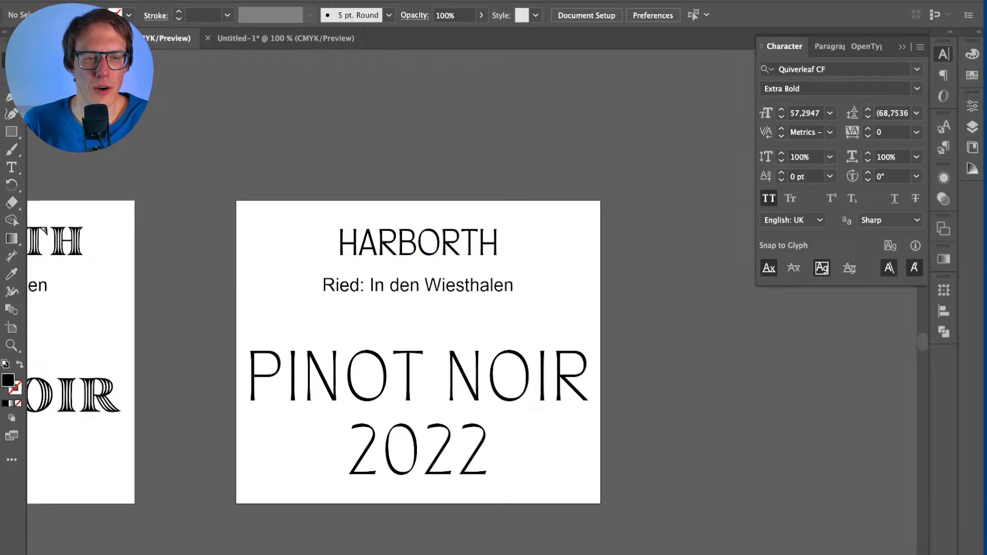
pyautogui.click(425, 247)
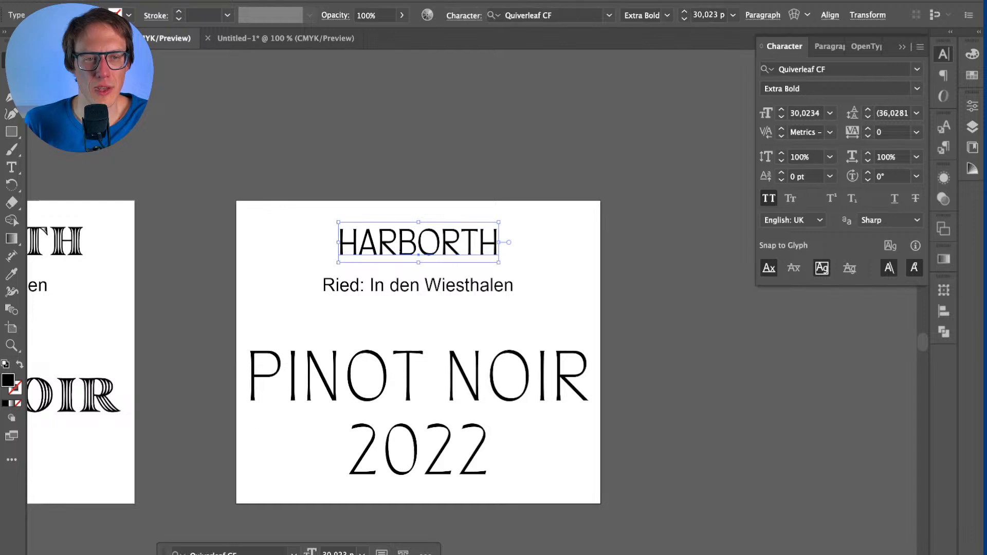
pyautogui.click(419, 388)
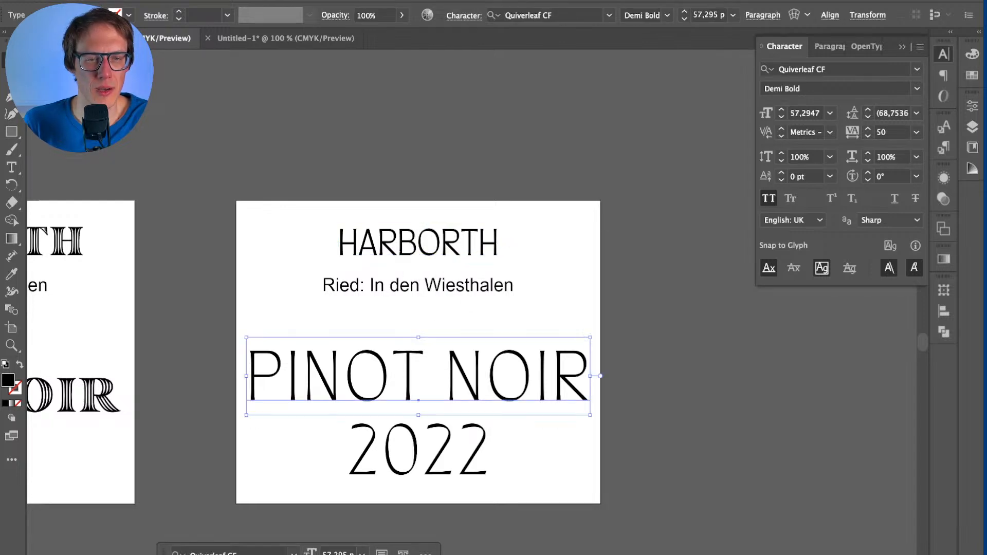
pyautogui.press('super+shift+a')
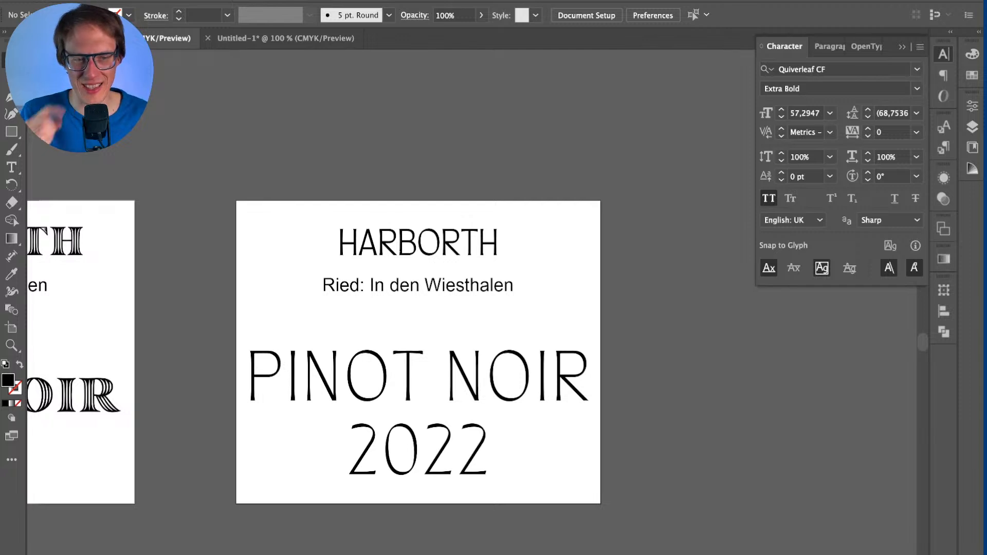
# Step: Set the HARBORTH heading's tracking to 100 and deselect it
pyautogui.click(455, 243)
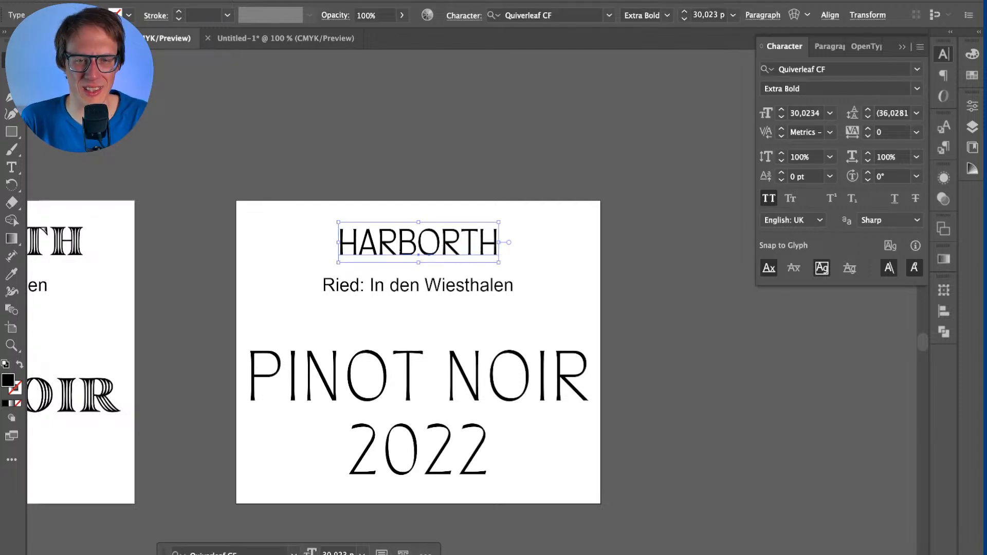
pyautogui.click(891, 132)
pyautogui.write('^00')
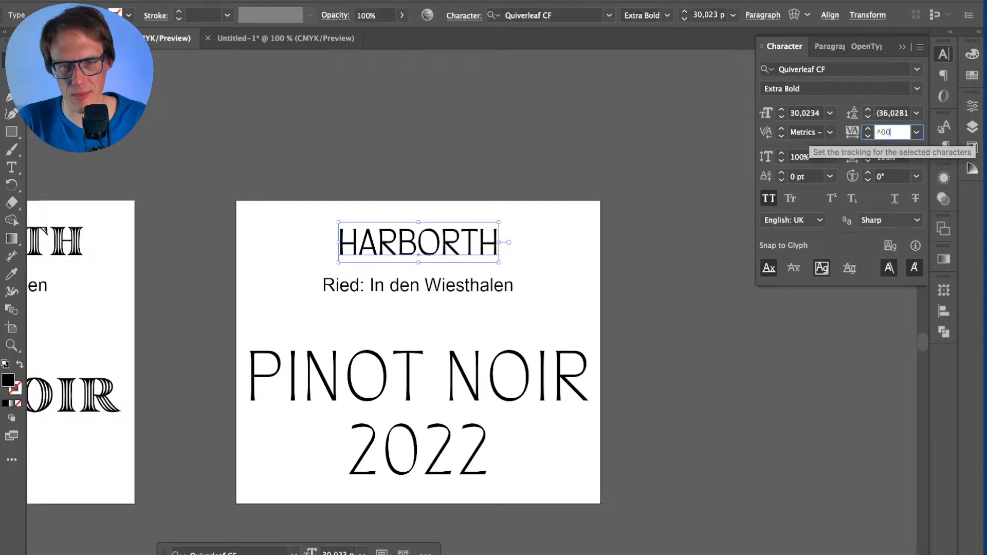
pyautogui.press('BackSpace')
pyautogui.press('BackSpace')
pyautogui.press('BackSpace')
pyautogui.write('100')
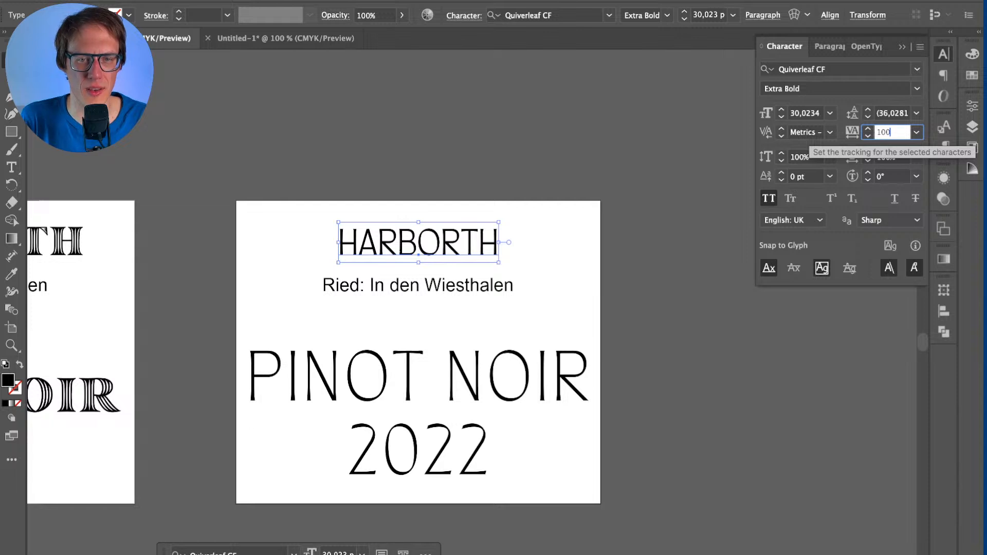
pyautogui.press('Return')
pyautogui.press('super+shift+a')
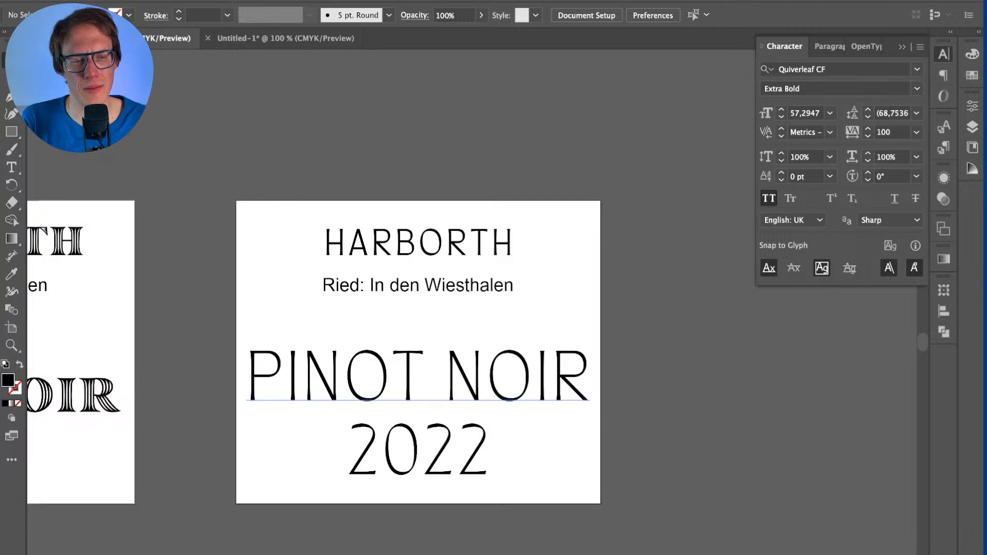
# Step: Turn off all caps for the PINOT NOIR line and retype it as Pinot Noir
pyautogui.click(418, 377)
pyautogui.hotkey('ctrl', 'a')
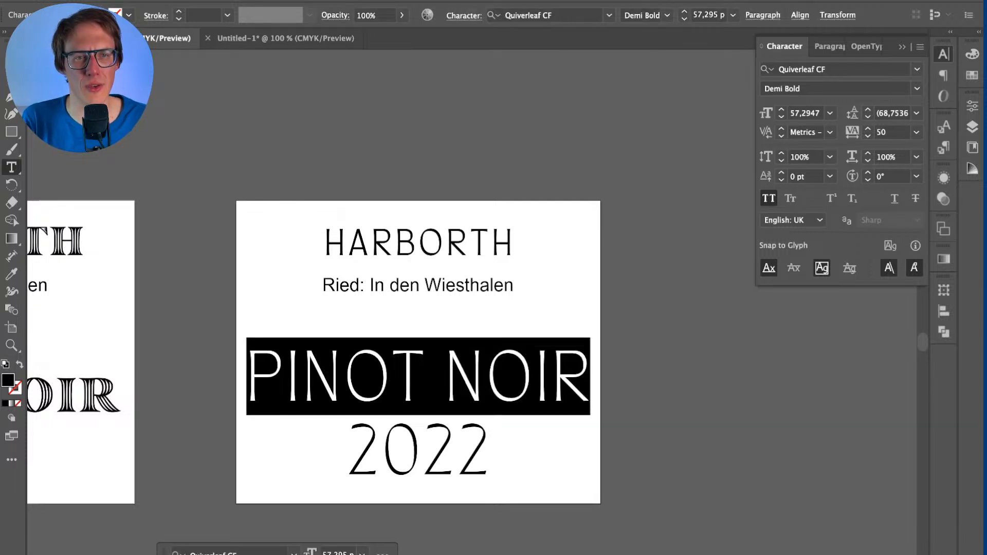
pyautogui.write('PINO')
pyautogui.hotkey('ctrl', 'z')
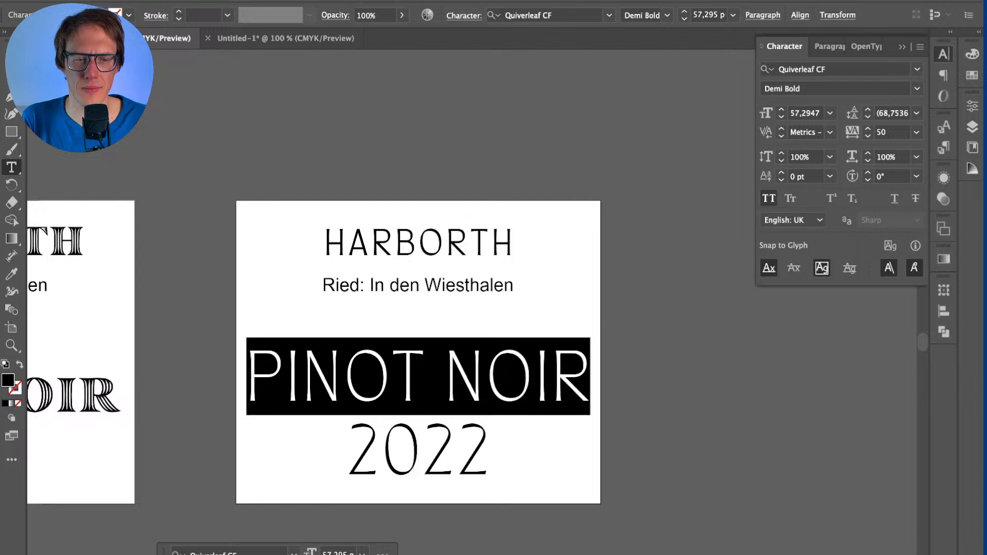
pyautogui.hotkey('ctrl', 'shift', 'k')
pyautogui.write('?8j')
pyautogui.hotkey('ctrl', 'a')
pyautogui.write('Pinot Noir')
pyautogui.press('Escape')
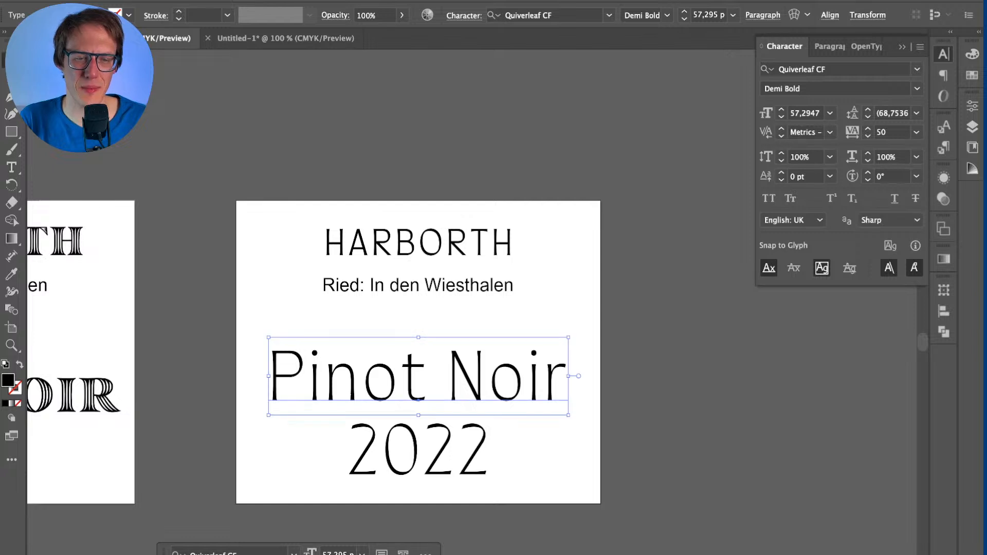
# Step: Reduce the Pinot Noir line's tracking to 0
pyautogui.click(892, 132)
pyautogui.press('Down')
pyautogui.press('Down')
pyautogui.press('Down')
pyautogui.press('Down')
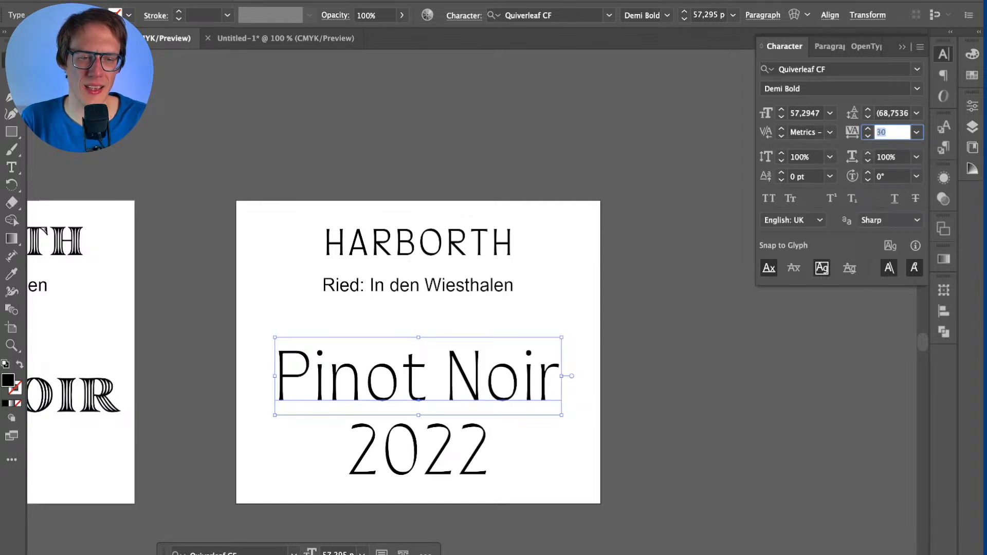
pyautogui.press('Down')
pyautogui.press('Down')
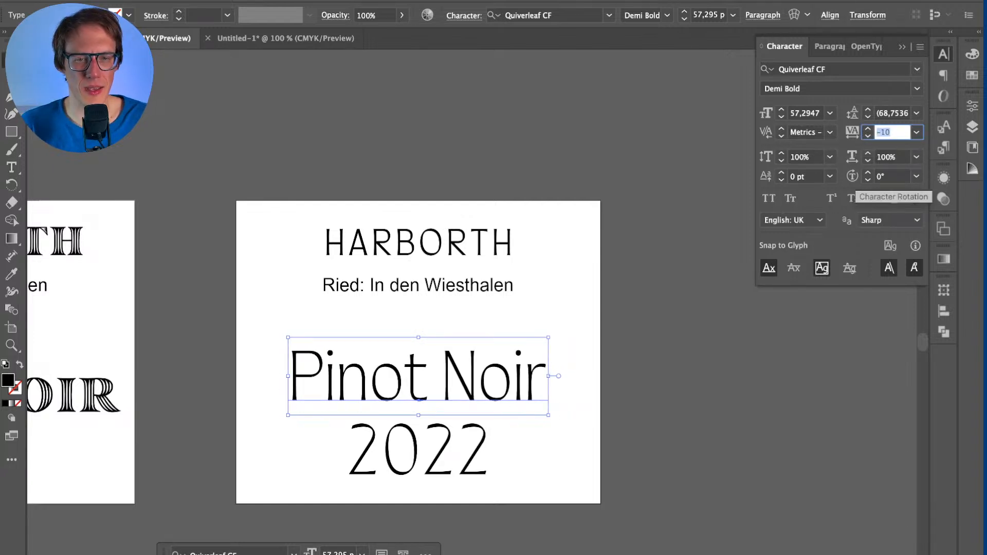
pyautogui.click(916, 133)
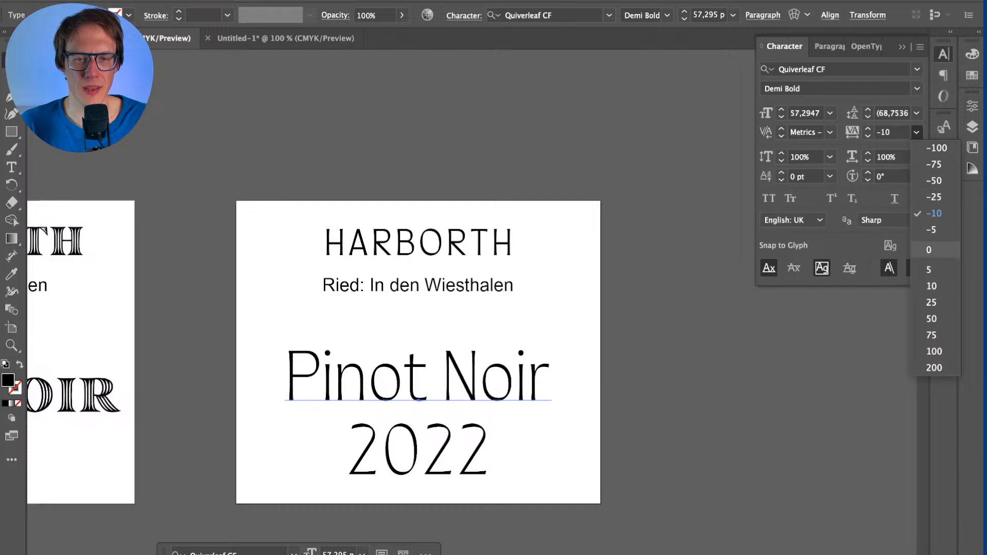
pyautogui.click(933, 249)
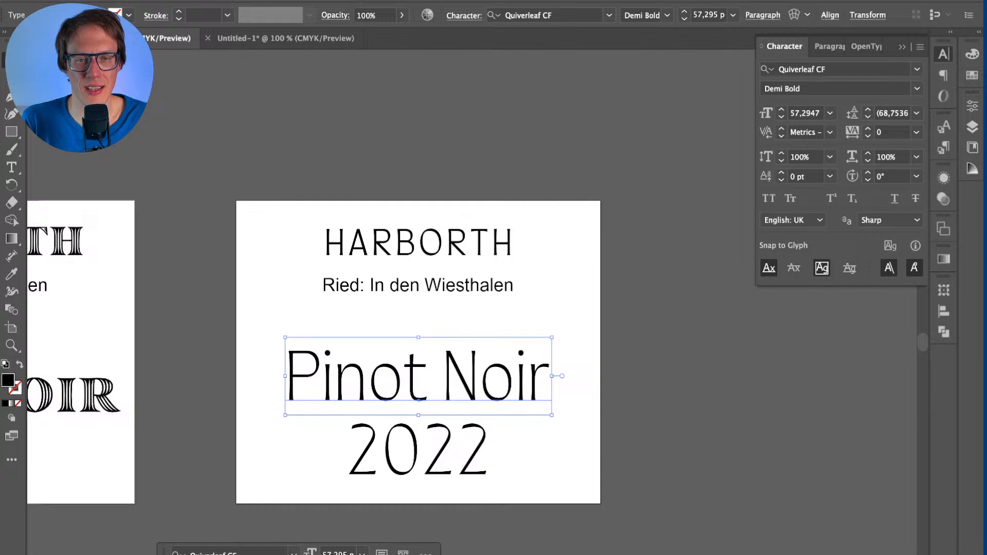
# Step: Set the Pinot Noir line's font size to 60 pt and replace its text with Welschriesling
pyautogui.click(830, 113)
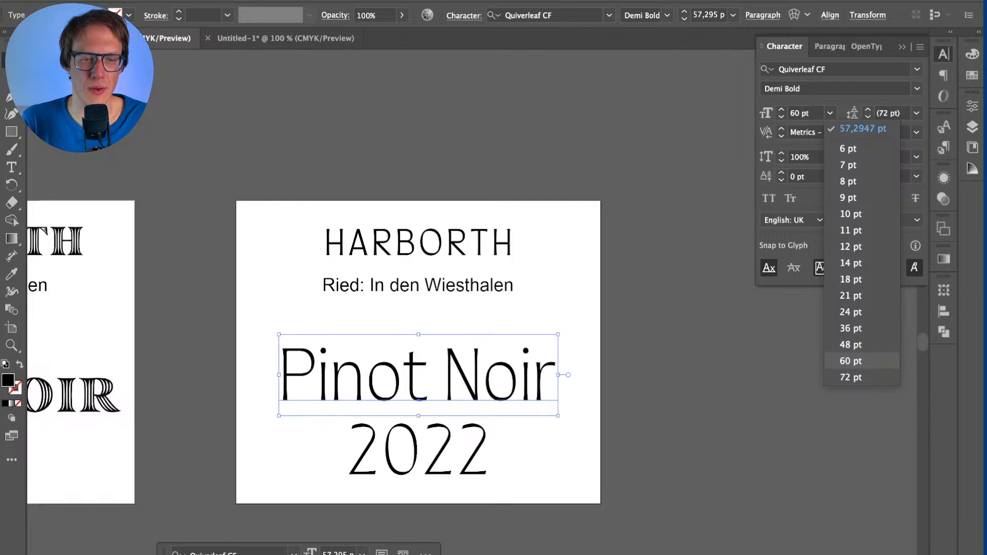
pyautogui.click(850, 361)
pyautogui.write('Sw')
pyautogui.press('BackSpace')
pyautogui.press('BackSpace')
pyautogui.write('Welschriesling')
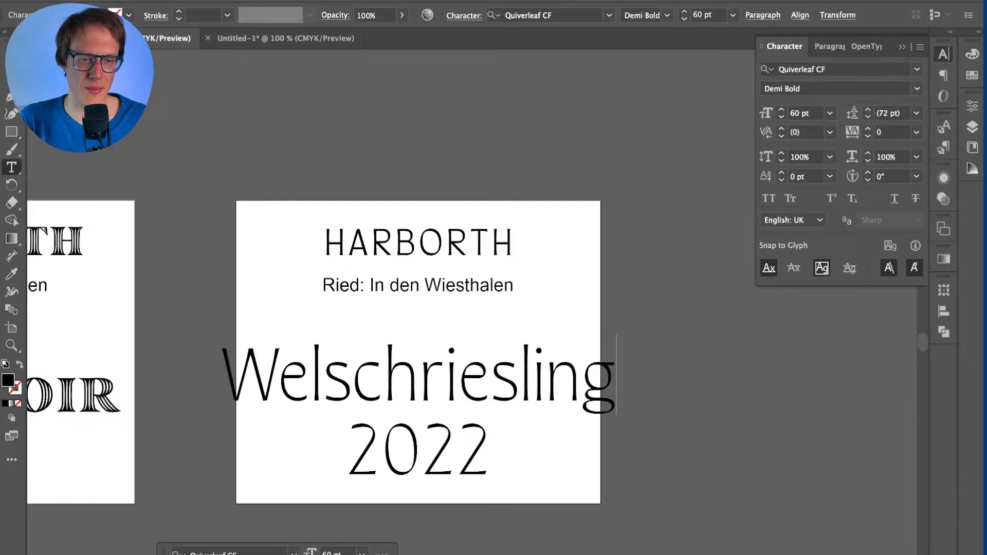
# Step: Set the Welschriesling line's font size to 50 pt and deselect it
pyautogui.doubleClick(432, 345)
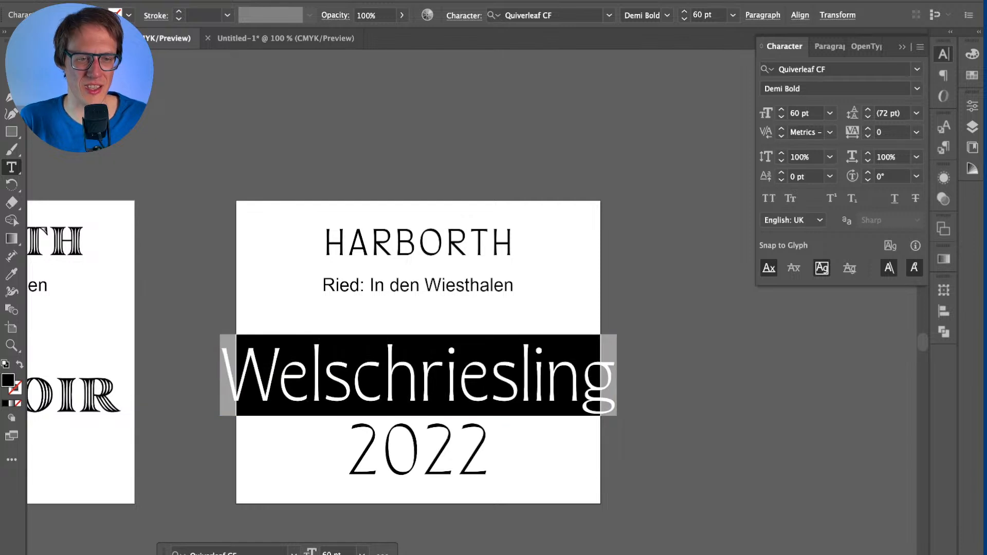
pyautogui.click(804, 114)
pyautogui.hotkey('shift', 'Down')
pyautogui.hotkey('shift', 'Down')
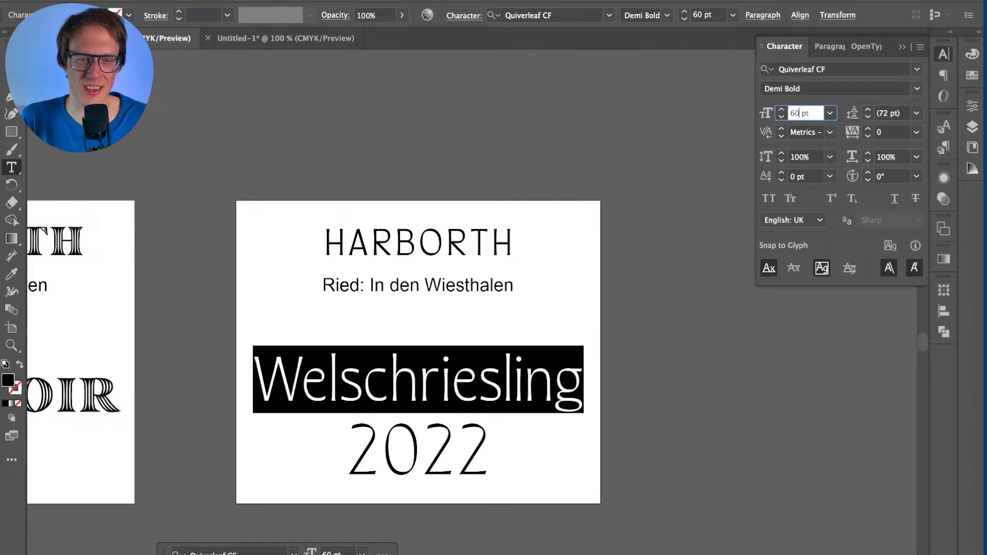
pyautogui.hotkey('shift', 'Up')
pyautogui.press('Down')
pyautogui.press('Up')
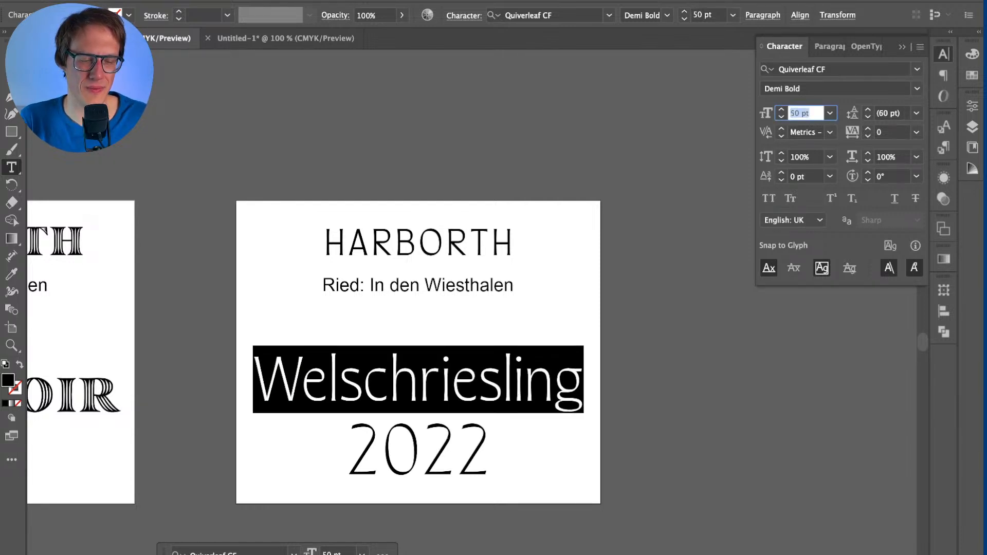
pyautogui.press('Return')
pyautogui.press('super+shift+a')
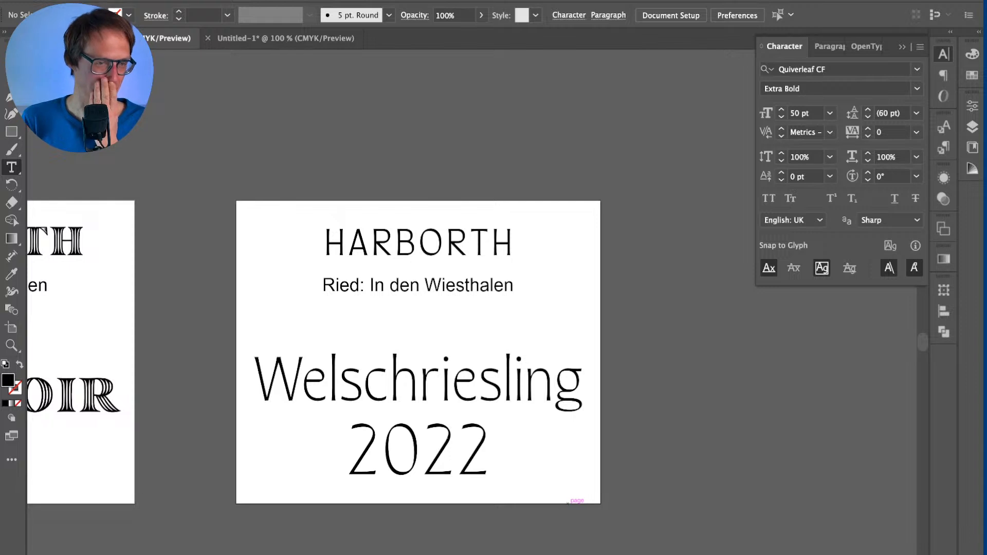
# Step: Move the 2022 line slightly up and copy the Welschriesling line's text formatting onto it with the Eyedropper
pyautogui.doubleClick(457, 383)
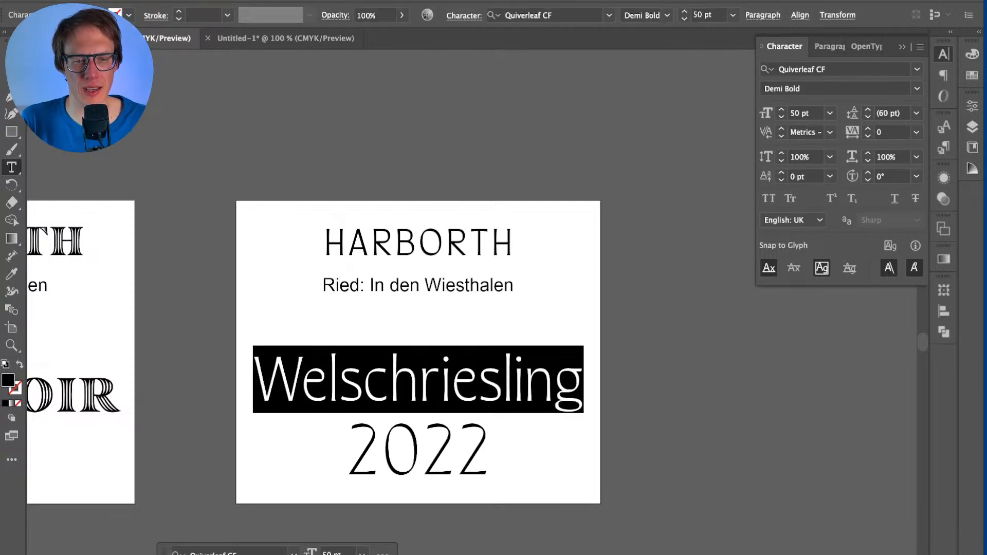
pyautogui.press('Escape')
pyautogui.click(466, 324)
pyautogui.click(433, 383)
pyautogui.click(446, 438)
pyautogui.moveTo(448, 438); pyautogui.dragTo(448, 435)
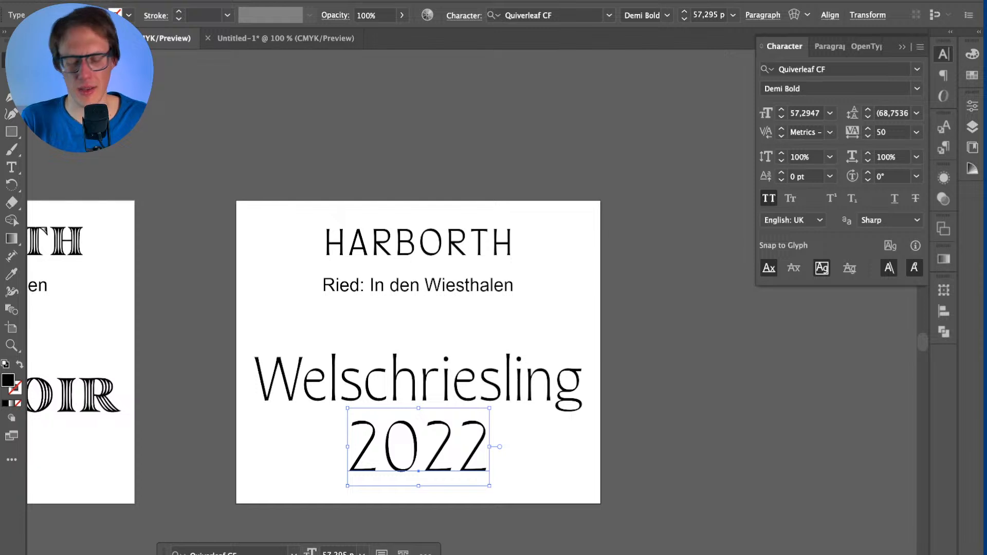
pyautogui.press('i')
pyautogui.click(433, 386)
pyautogui.press('v')
# Step: Replace the Welschriesling text with Pinot Noir
pyautogui.doubleClick(419, 383)
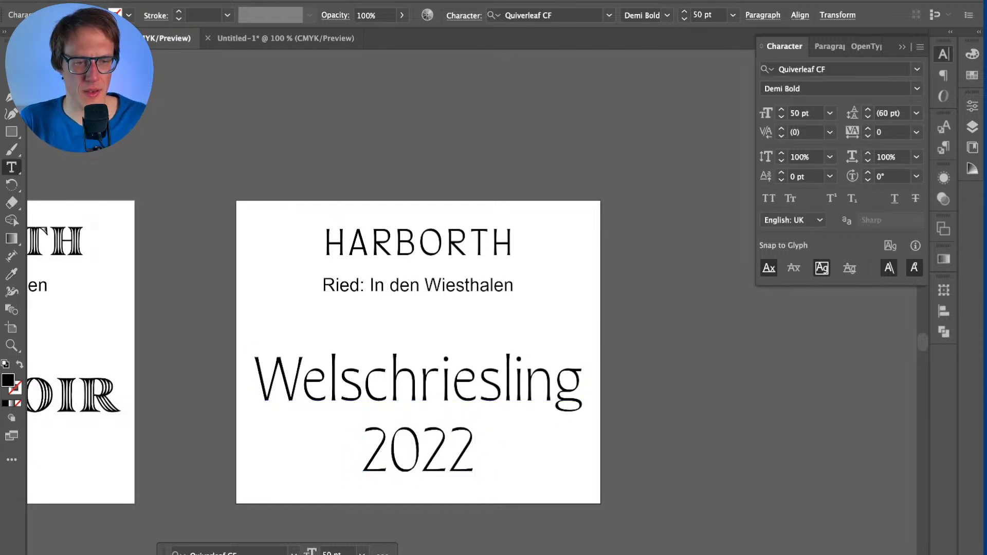
pyautogui.hotkey('ctrl', 'a')
pyautogui.write('Pinot Noir')
pyautogui.press('Escape')
# Step: Scale the Pinot Noir line to about 60 pt and position it just above the 2022 line
pyautogui.click(418, 451)
pyautogui.click(419, 383)
pyautogui.moveTo(419, 346); pyautogui.dragTo(438, 320)
pyautogui.moveTo(457, 366); pyautogui.dragTo(456, 379)
pyautogui.click(418, 451)
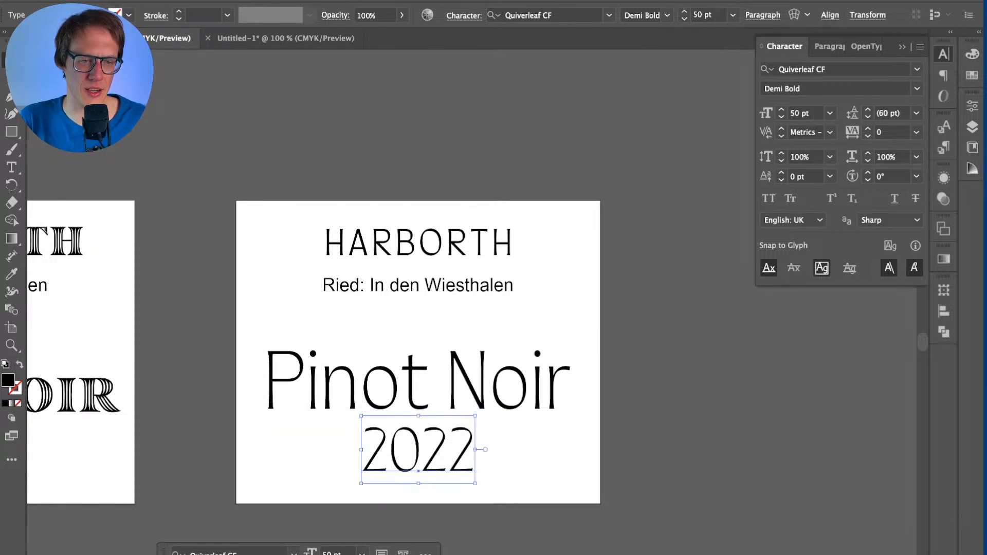
pyautogui.press('super+shift+a')
pyautogui.click(419, 450)
pyautogui.click(435, 383)
pyautogui.moveTo(419, 336); pyautogui.dragTo(418, 344)
pyautogui.moveTo(446, 383); pyautogui.dragTo(446, 376)
# Step: Copy the Pinot Noir line's formatting onto 2022 with the Eyedropper and move 2022 slightly down
pyautogui.click(419, 448)
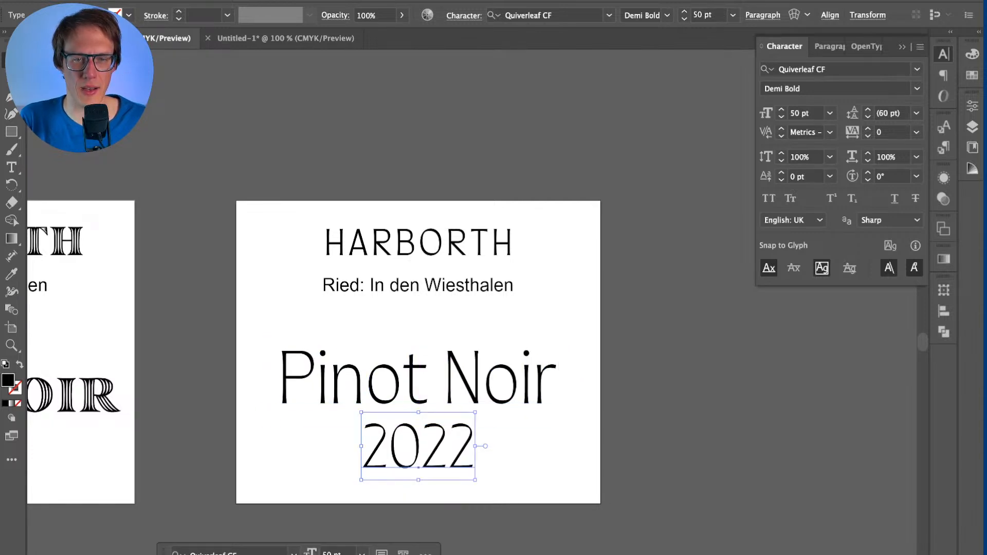
pyautogui.press('i')
pyautogui.click(431, 386)
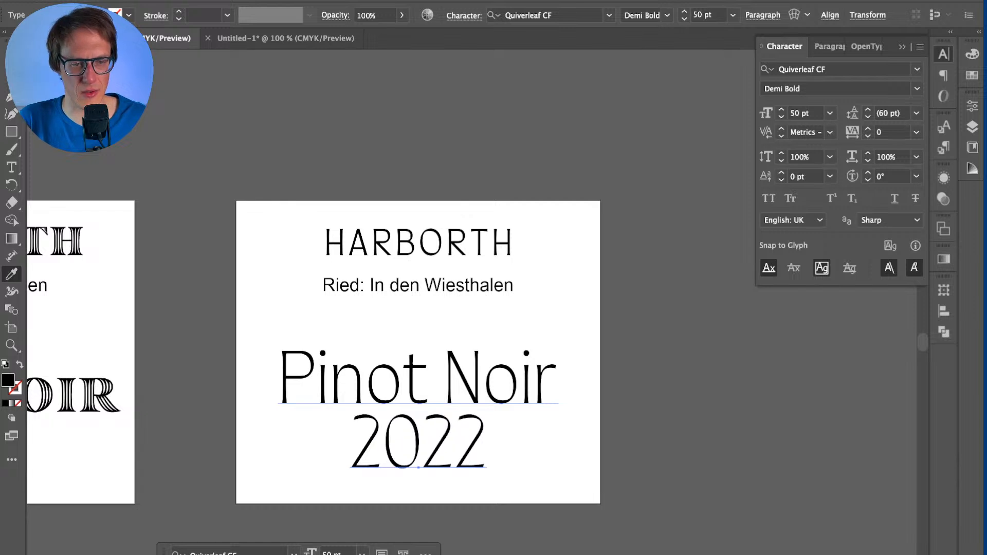
pyautogui.press('v')
pyautogui.moveTo(435, 436)
pyautogui.mouseDown()
pyautogui.moveTo(386, 446)
pyautogui.moveTo(440, 442)
pyautogui.mouseUp()
# Step: Align the Pinot Noir and 2022 lines on their horizontal centres and deselect them
pyautogui.keyDown('shift'); pyautogui.click(465, 378); pyautogui.keyUp('shift')
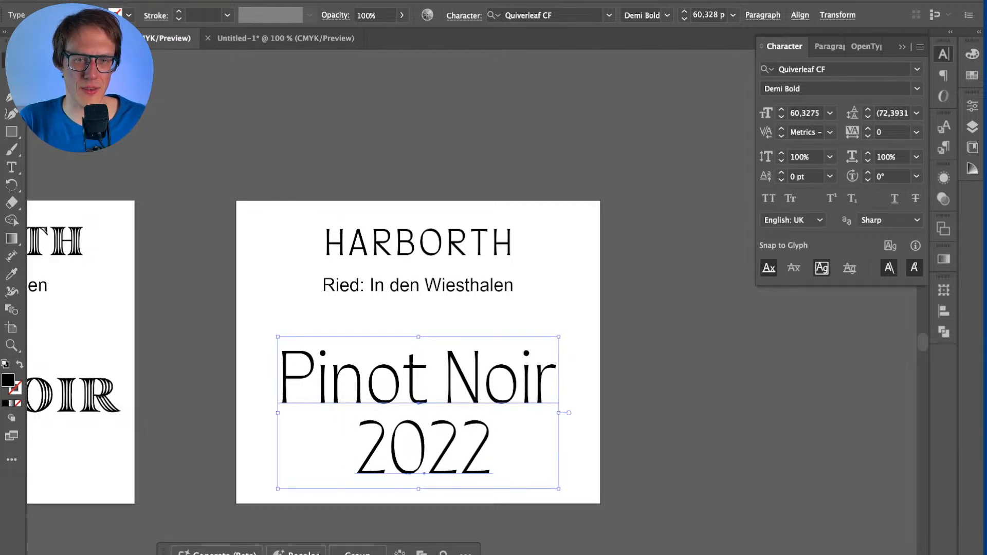
pyautogui.click(799, 15)
pyautogui.click(673, 56)
pyautogui.click(419, 446)
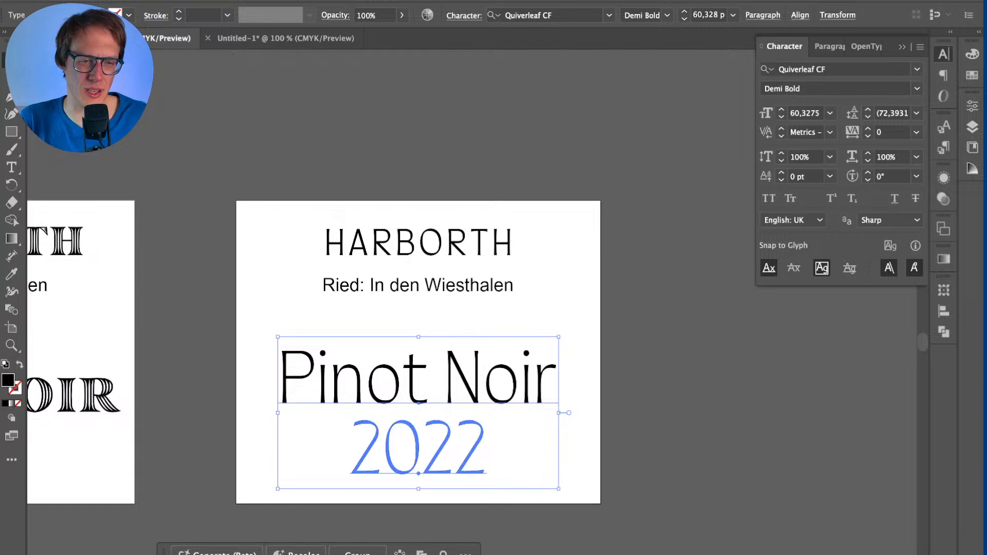
pyautogui.click(437, 313)
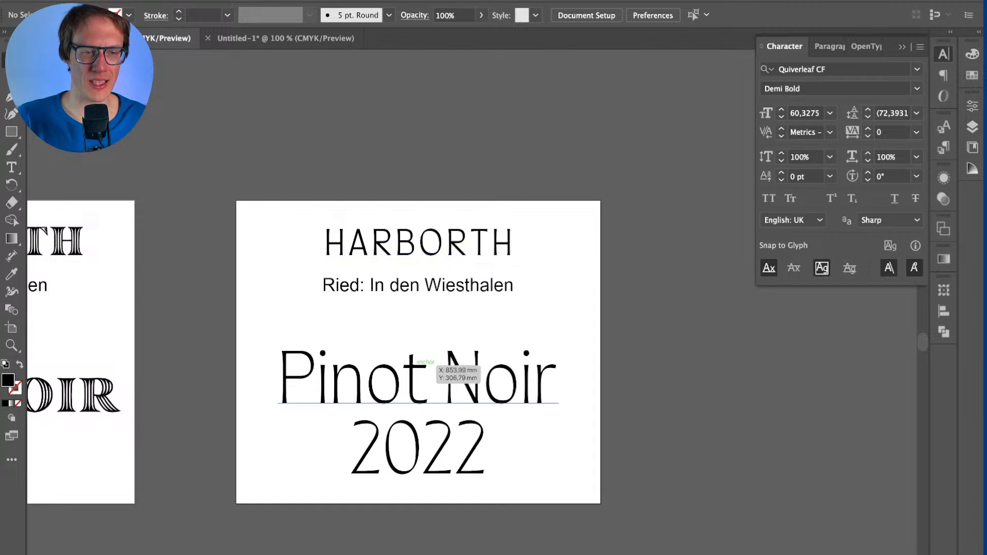
# Step: Try moving the 2022 line up to overlap Pinot Noir, undo the move and clear the selection
pyautogui.moveTo(462, 426); pyautogui.dragTo(462, 397)
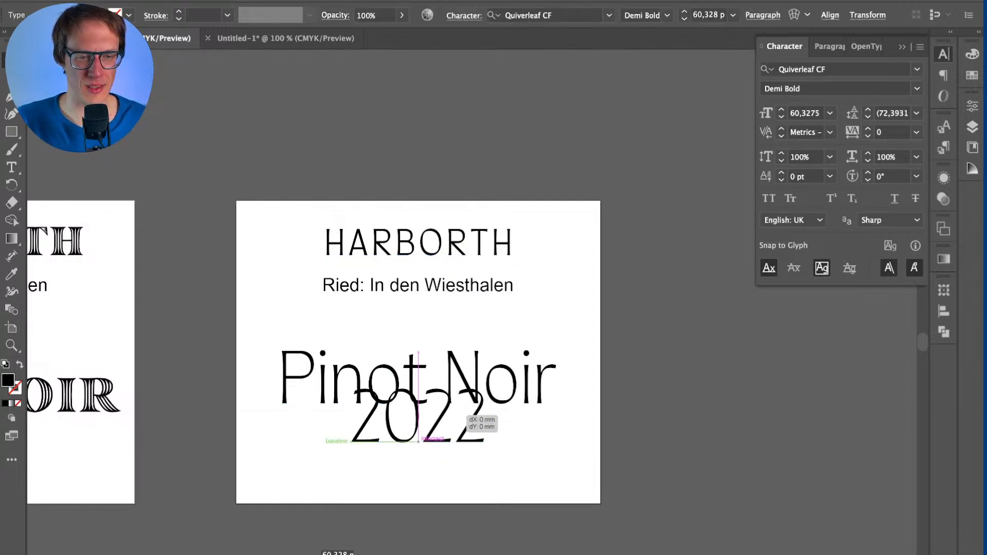
pyautogui.press('super+z')
pyautogui.press('super+z')
pyautogui.press('super+shift+z')
pyautogui.press('super+shift+a')
# Step: Review the label beside its neighbour, then switch to the Adobe Fonts page and examine the Quiverleaf CF weights and italics
pyautogui.press('super+minus')
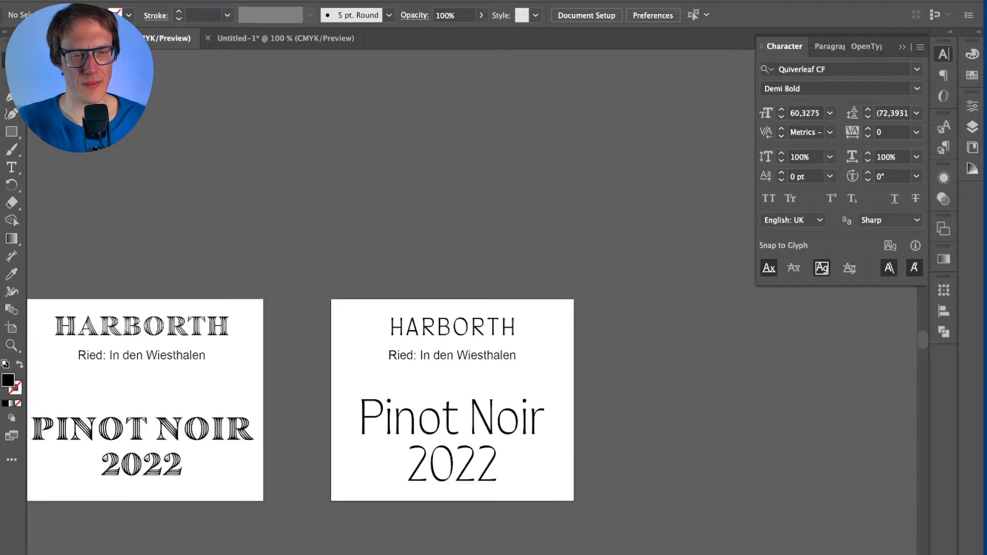
pyautogui.hscroll(-5, 360, 334)
pyautogui.hscroll(4, 360, 334)
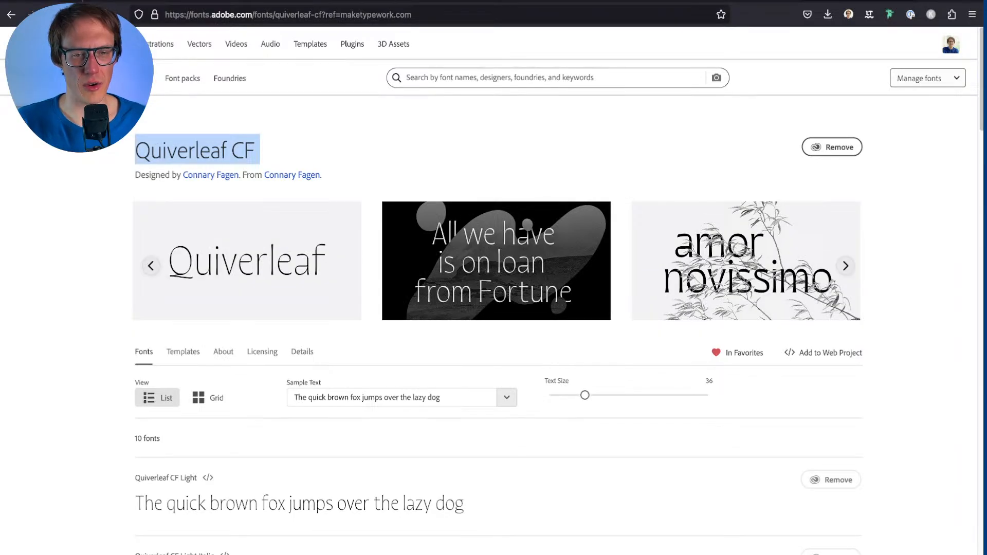
pyautogui.scroll(-6, 494, 211)
pyautogui.scroll(-9, 494, 391)
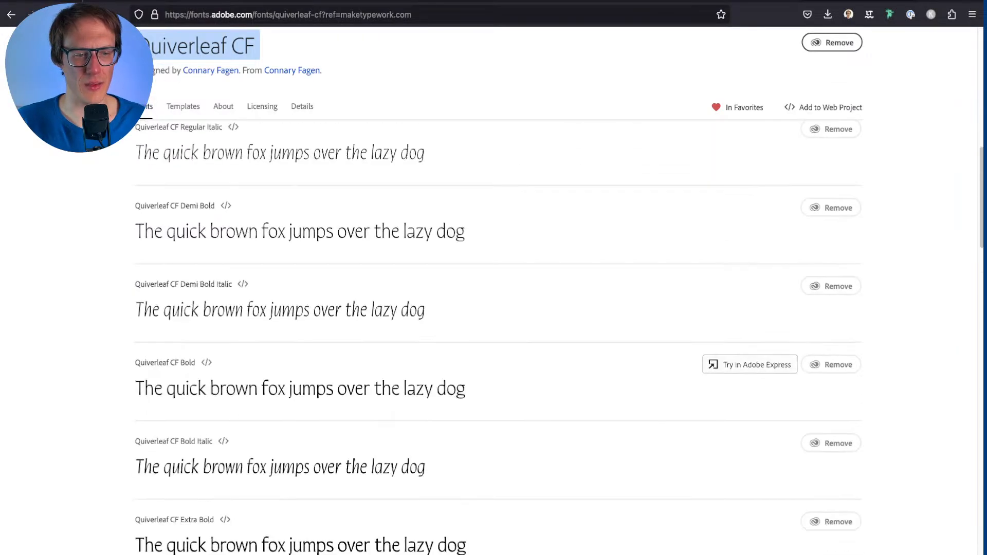
pyautogui.scroll(4, 494, 391)
pyautogui.scroll(3, 493, 360)
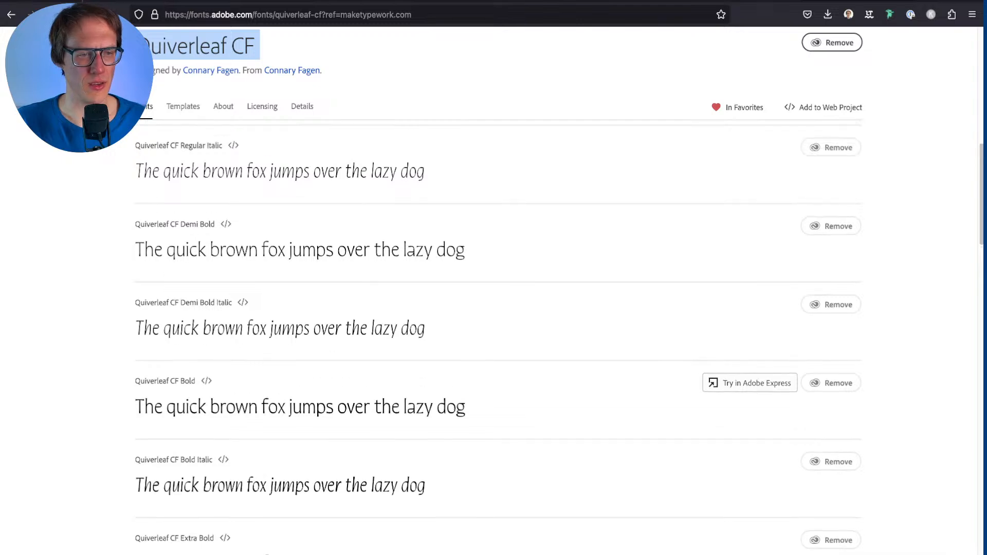
pyautogui.scroll(1, 493, 329)
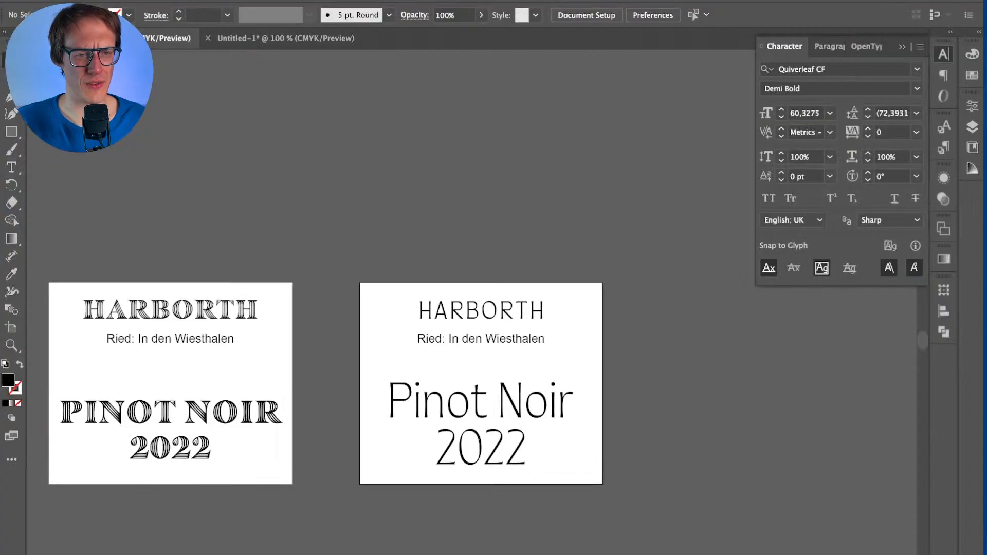
pyautogui.click(481, 400)
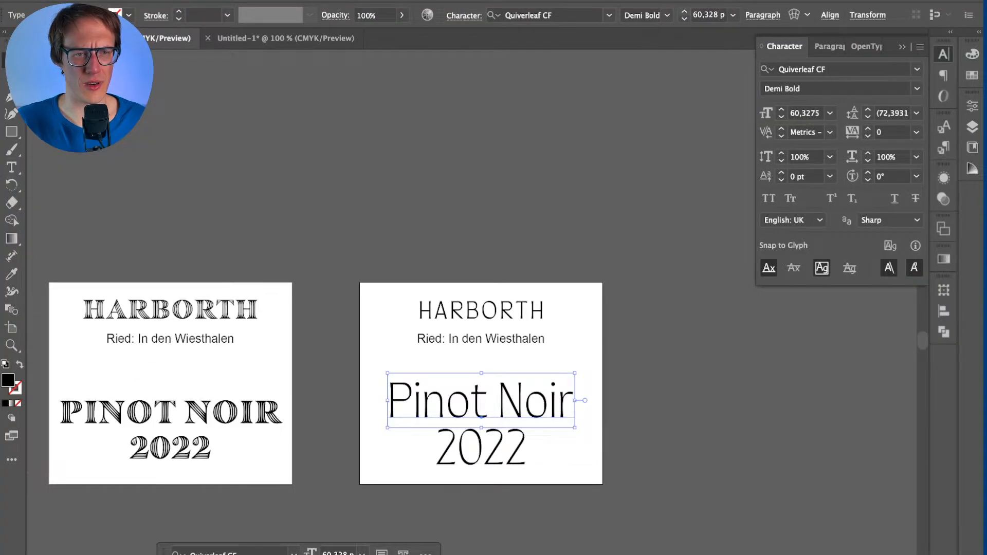
pyautogui.click(667, 15)
pyautogui.click(610, 15)
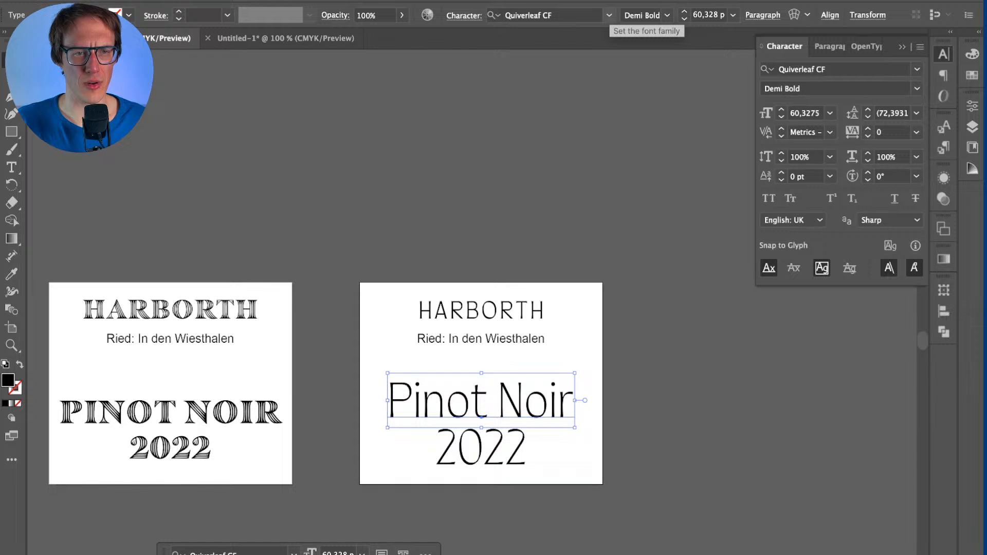
pyautogui.click(609, 15)
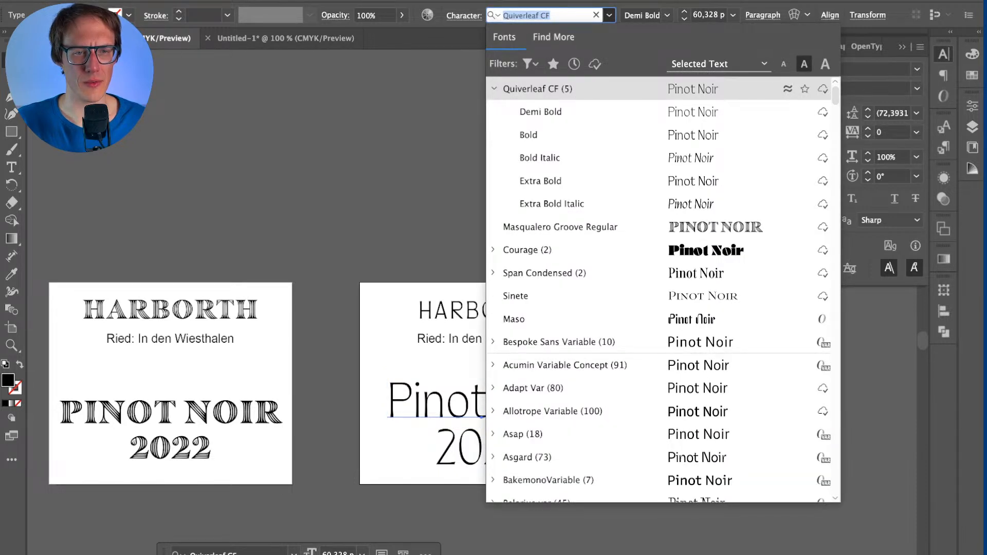
pyautogui.press('Escape')
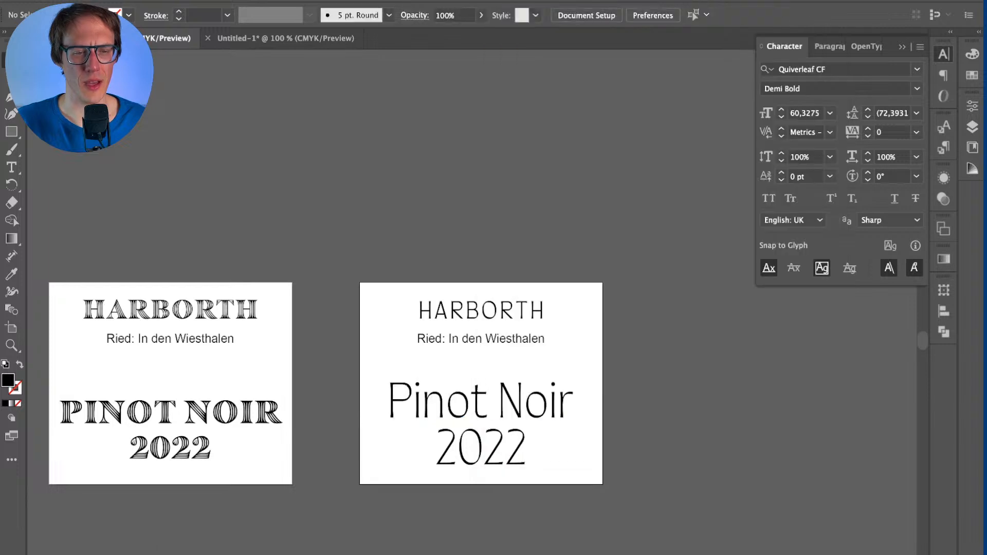
# Step: Set the Pinot Noir line to Quiverleaf CF Bold Italic and deselect it
pyautogui.click(452, 401)
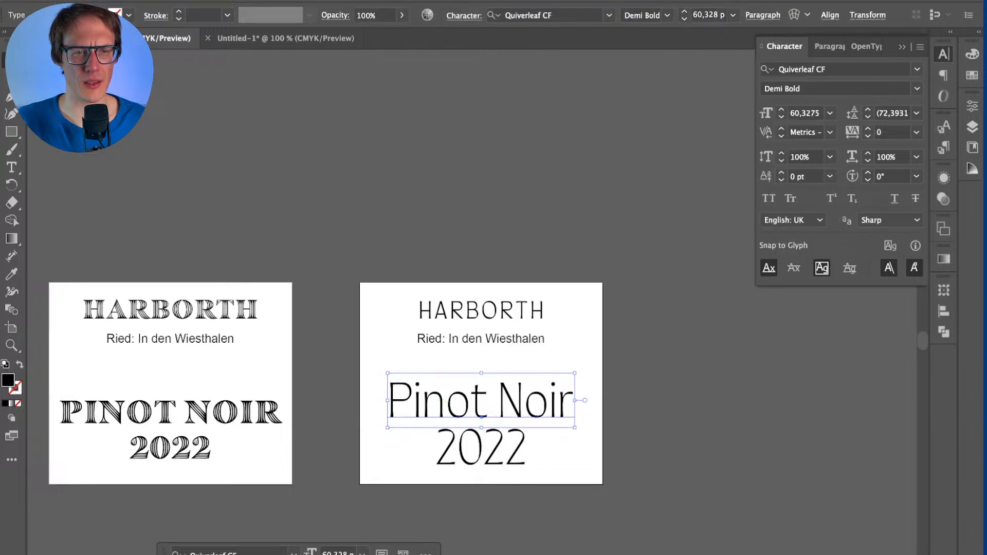
pyautogui.click(667, 15)
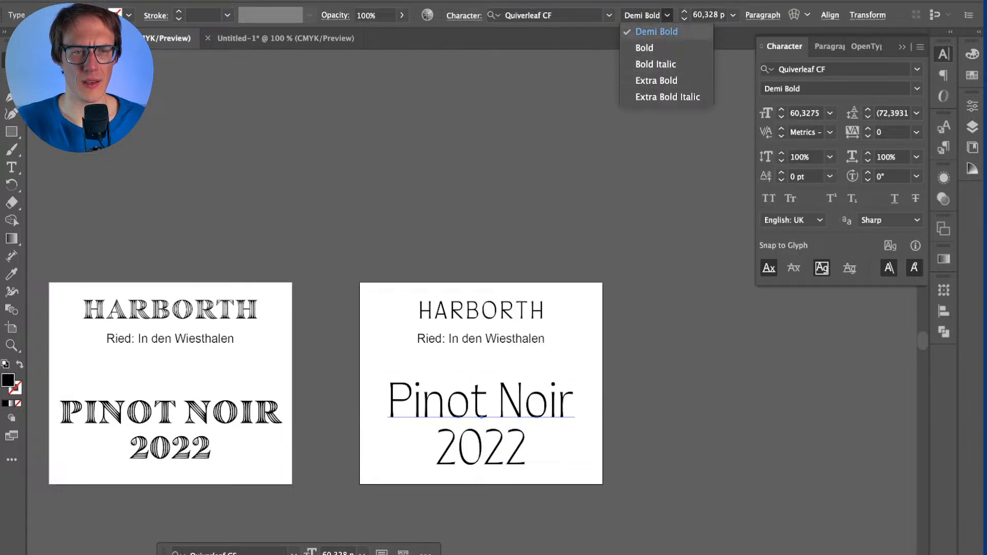
pyautogui.press('Escape')
pyautogui.click(609, 15)
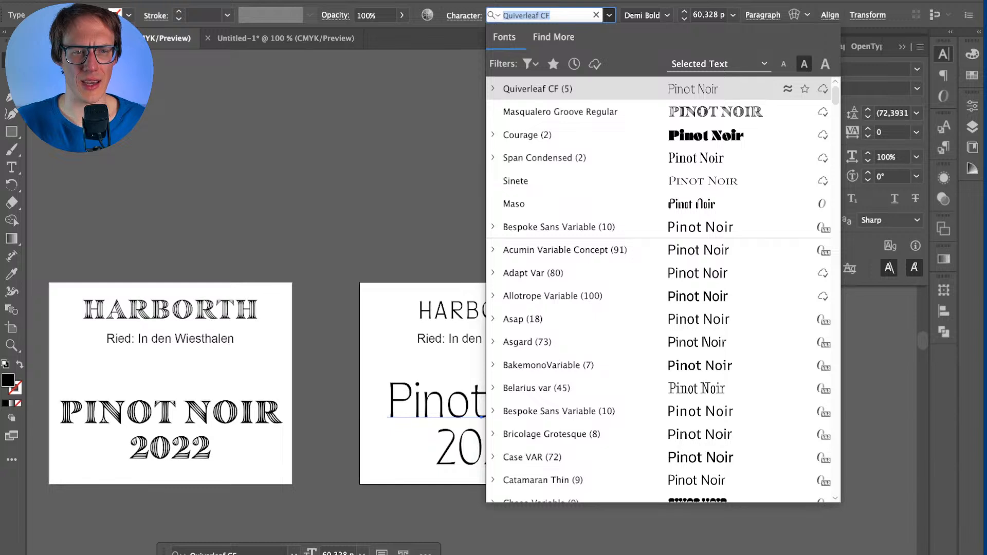
pyautogui.click(492, 89)
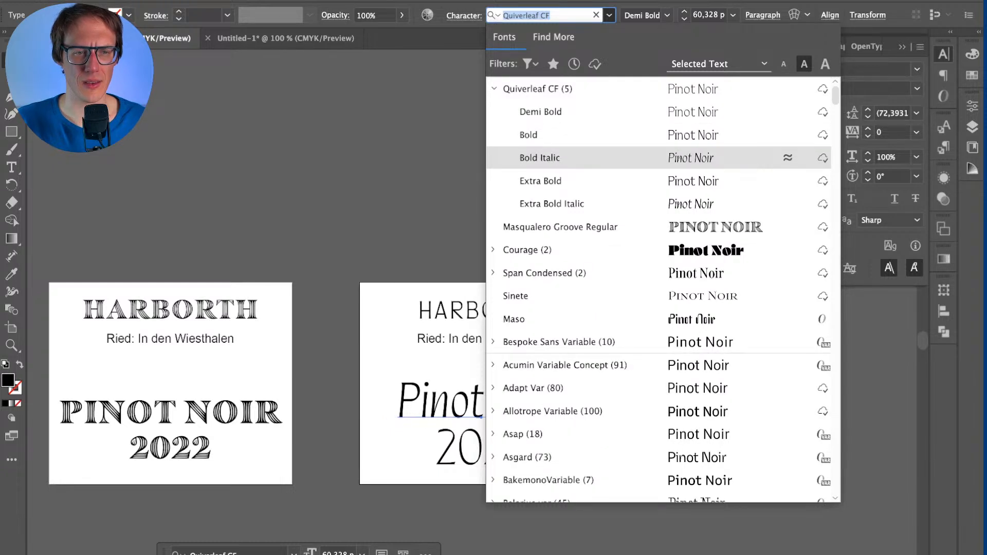
pyautogui.click(540, 158)
pyautogui.hotkey('ctrl', 'shift', 'a')
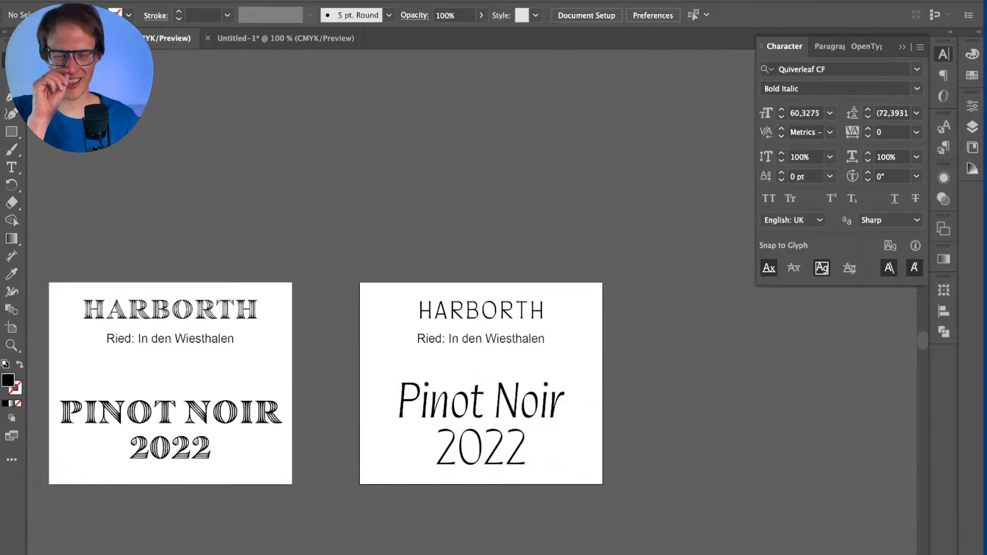
# Step: Copy the Pinot Noir line's formatting onto 2022 with the Eyedropper and position 2022 slightly closer beneath it
pyautogui.click(481, 446)
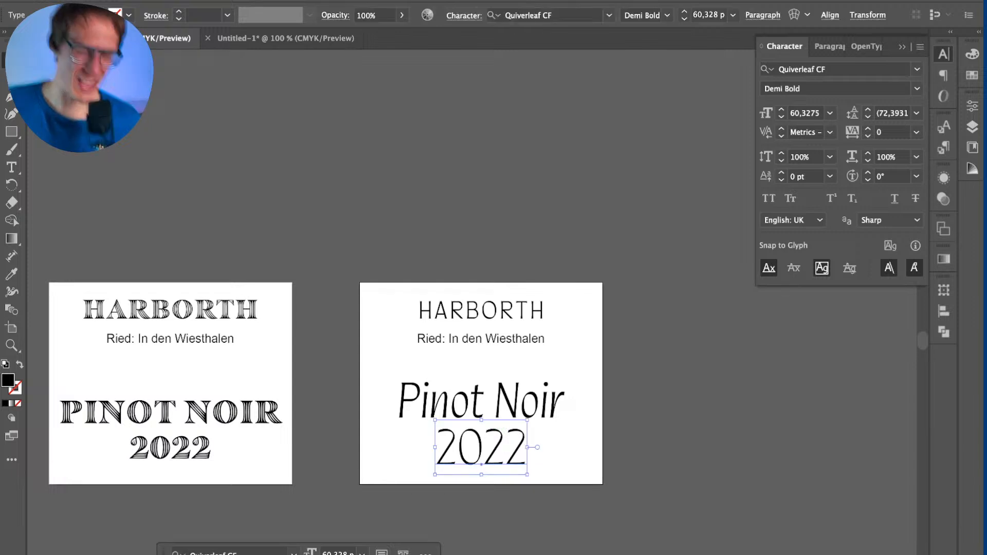
pyautogui.press('i')
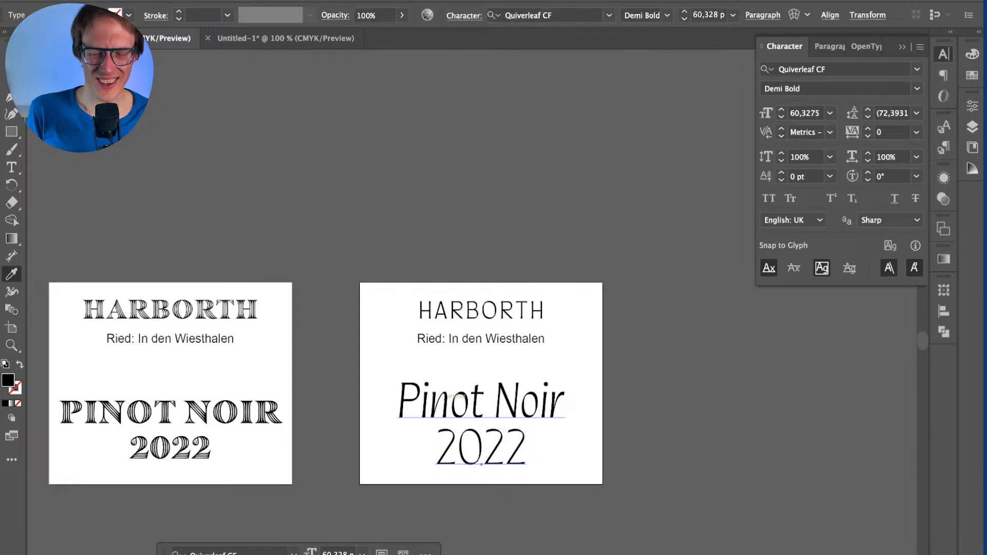
pyautogui.click(560, 403)
pyautogui.press('v')
pyautogui.moveTo(481, 459); pyautogui.dragTo(482, 457)
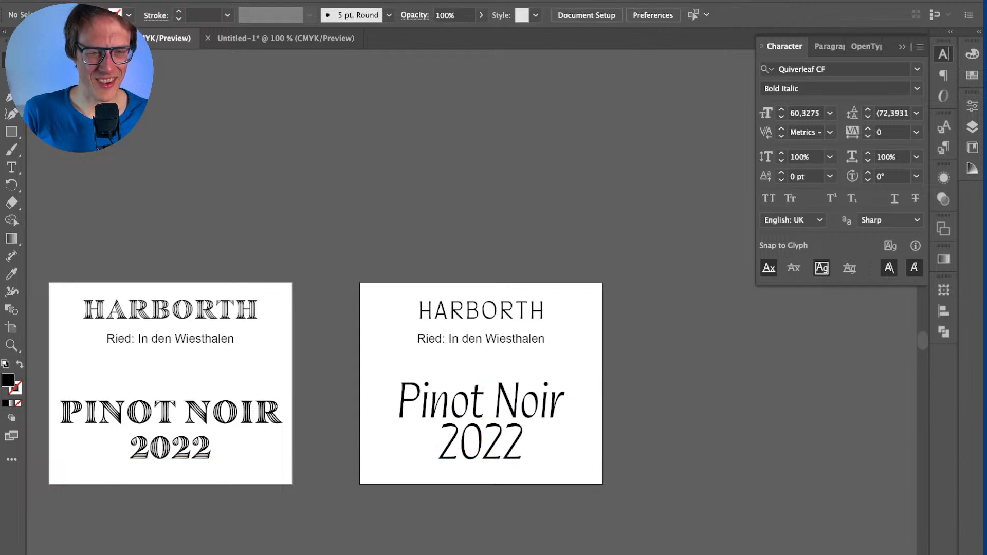
pyautogui.click(481, 456)
pyautogui.press('Down')
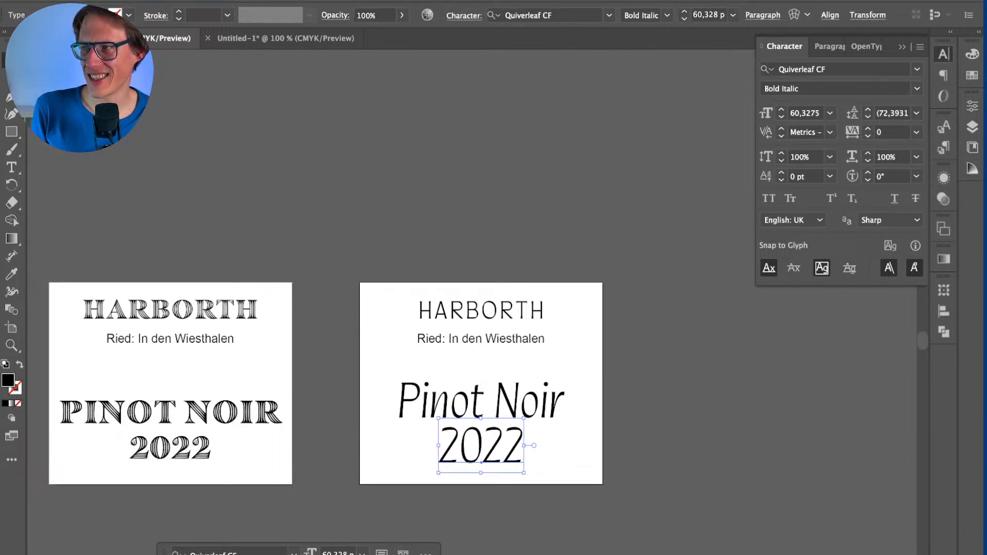
pyautogui.press('super+shift+a')
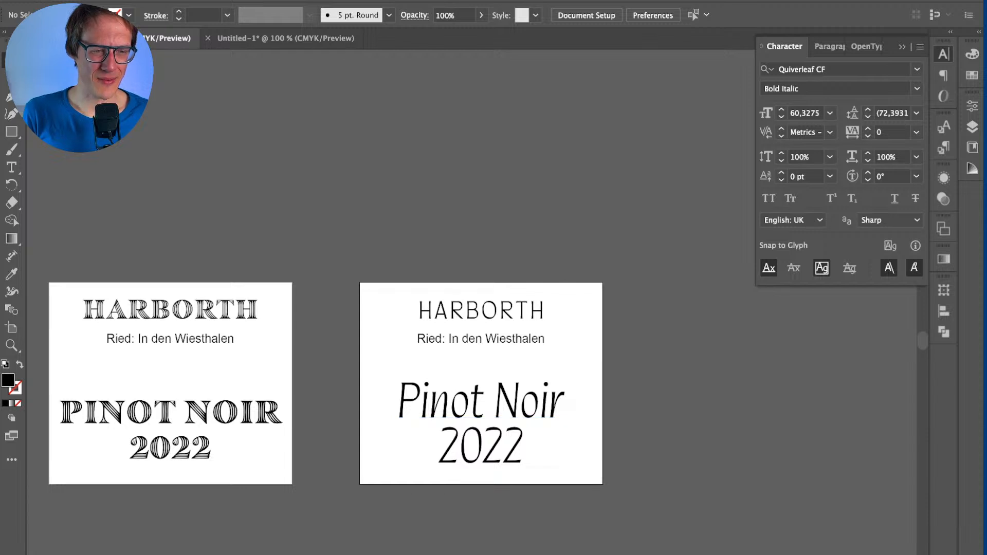
# Step: Duplicate the Quiverleaf CF label artboard with its contents to the right of the original
pyautogui.hotkey('shift', 'o')
pyautogui.moveTo(397, 389); pyautogui.dragTo(696, 390)
pyautogui.press('Escape')
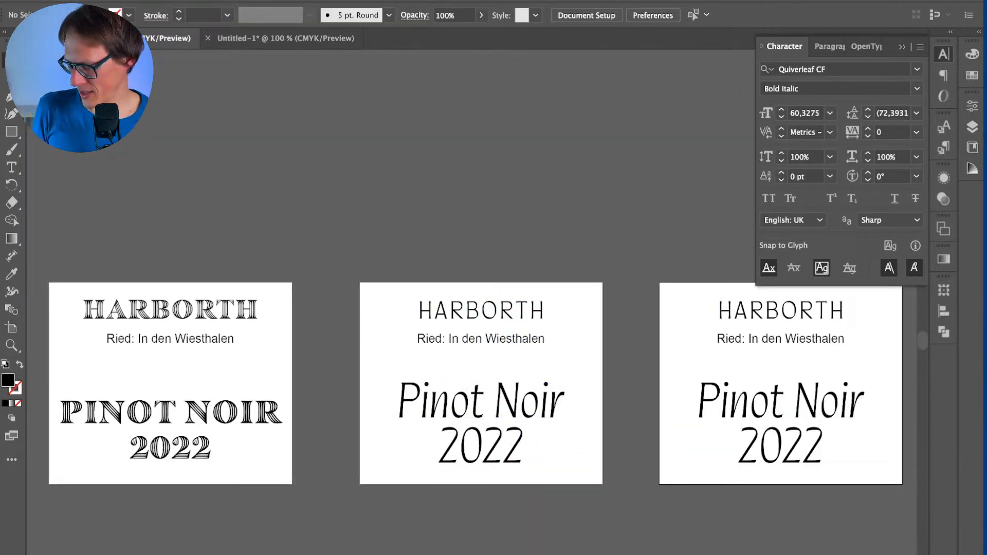
# Step: Compare the lettering of all the Harborth label variants, back to the first one set in Sinete
pyautogui.hscroll(3, 471, 383)
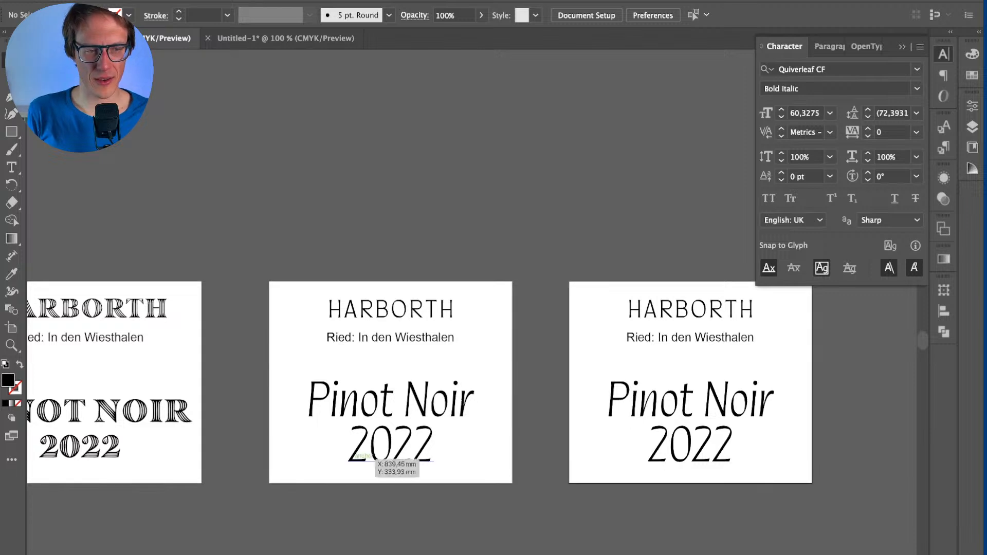
pyautogui.click(109, 412)
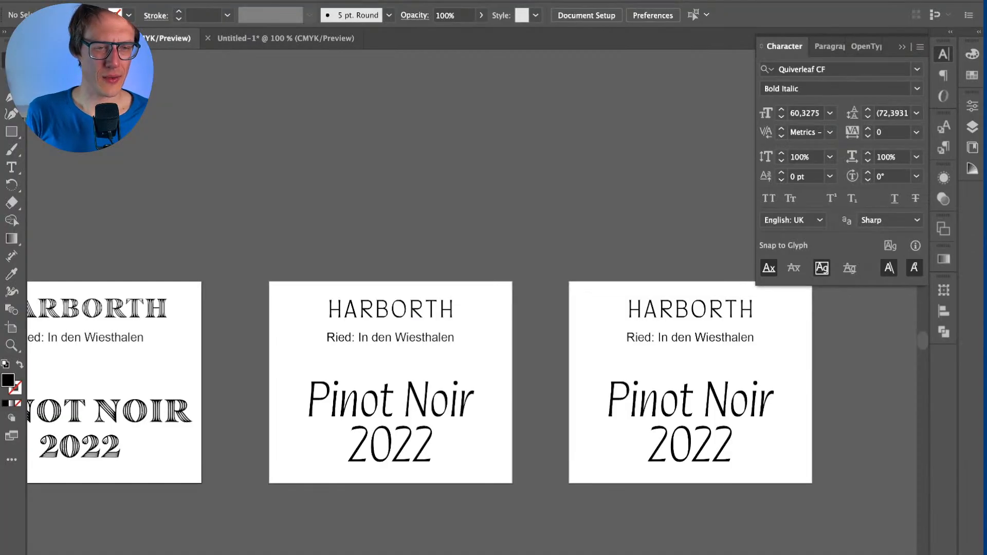
pyautogui.hotkey('ctrl', '-')
pyautogui.hscroll(-5, 463, 319)
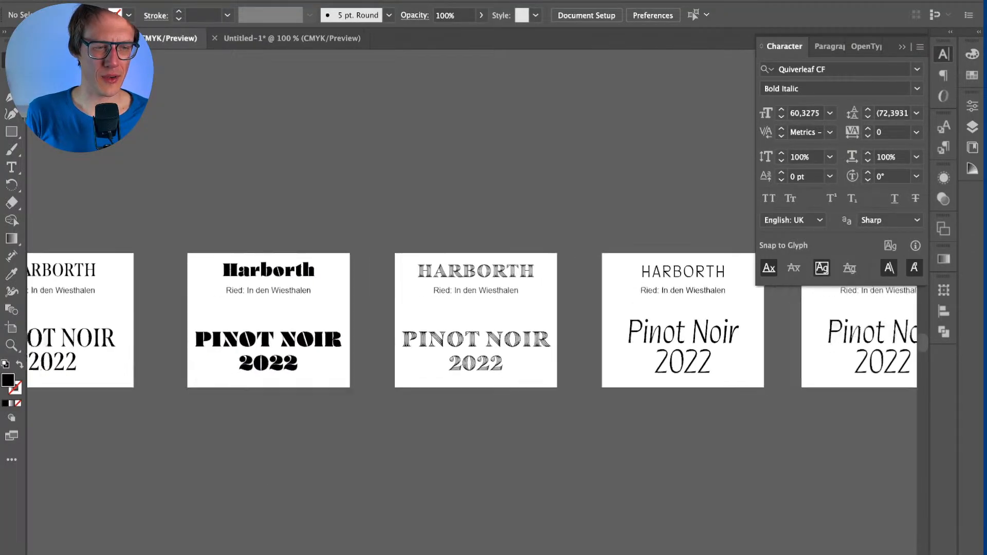
pyautogui.hscroll(-10, 463, 319)
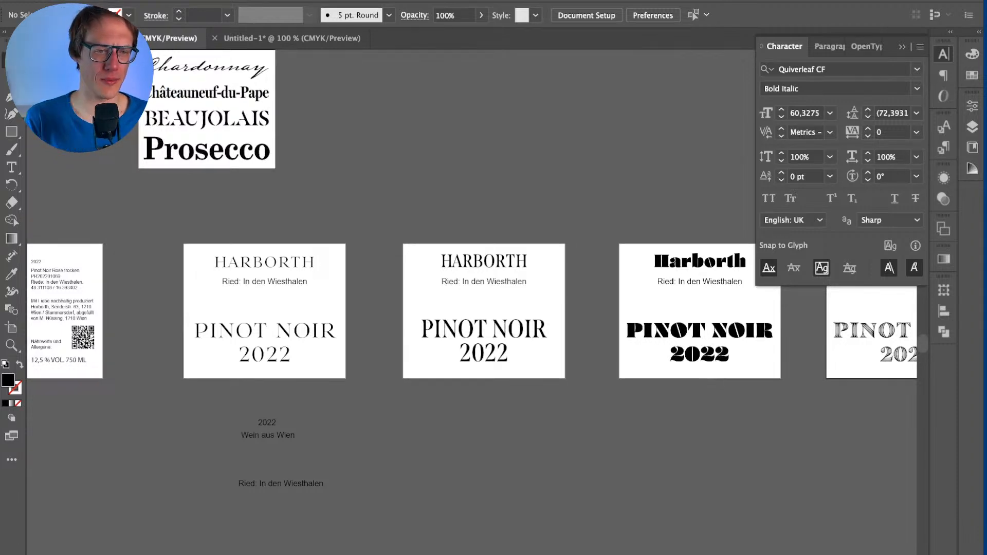
pyautogui.hscroll(2, 462, 319)
pyautogui.hotkey('ctrl', '+')
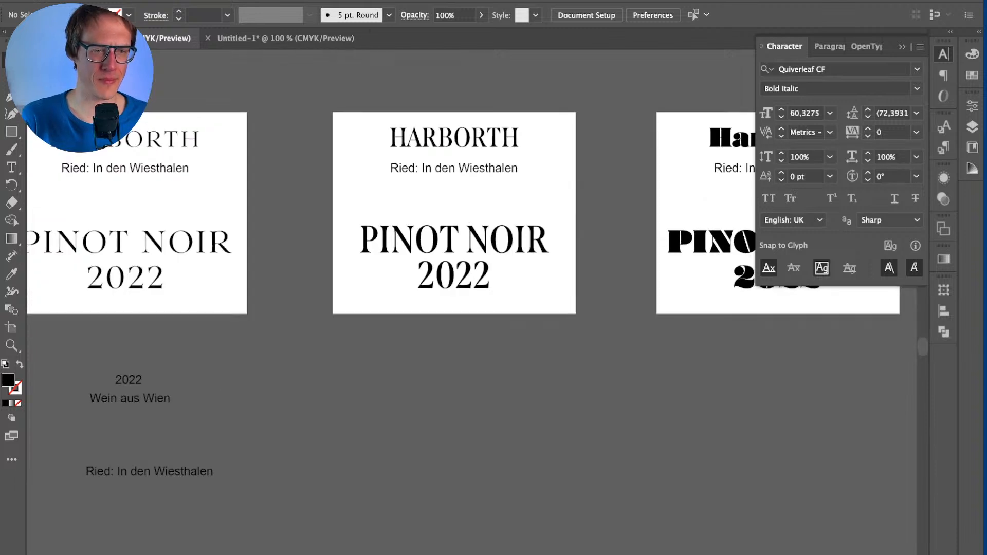
pyautogui.hscroll(-3, 463, 226)
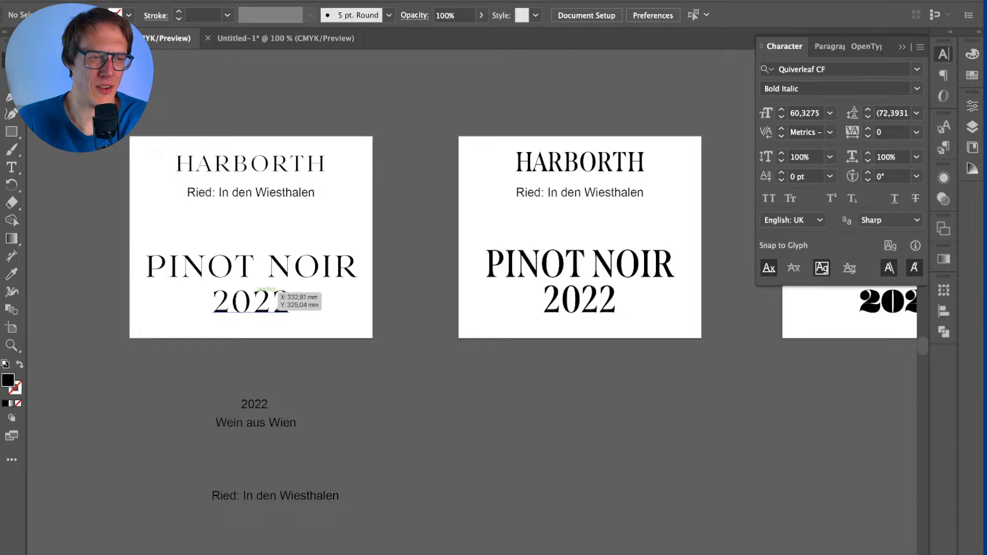
pyautogui.hscroll(1, 277, 296)
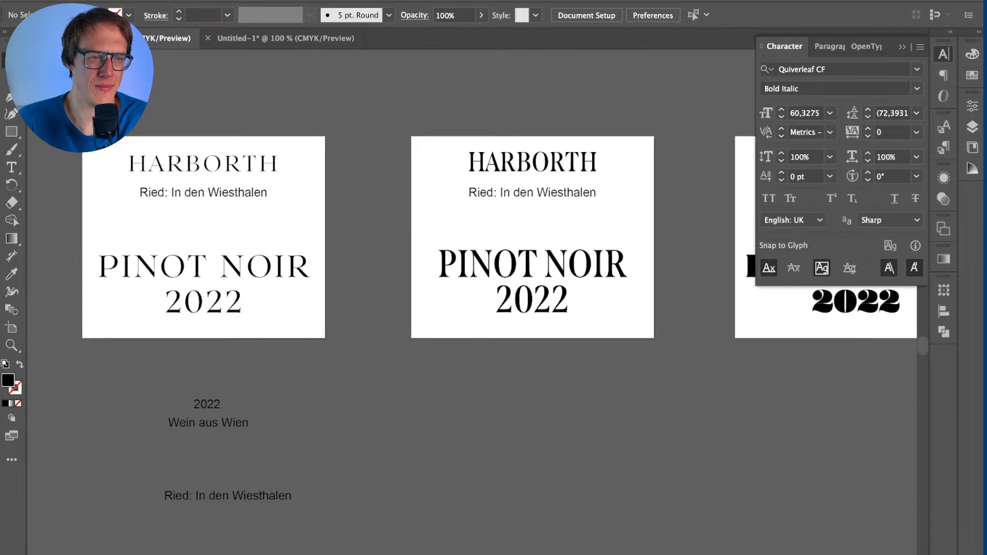
pyautogui.hscroll(1, 278, 295)
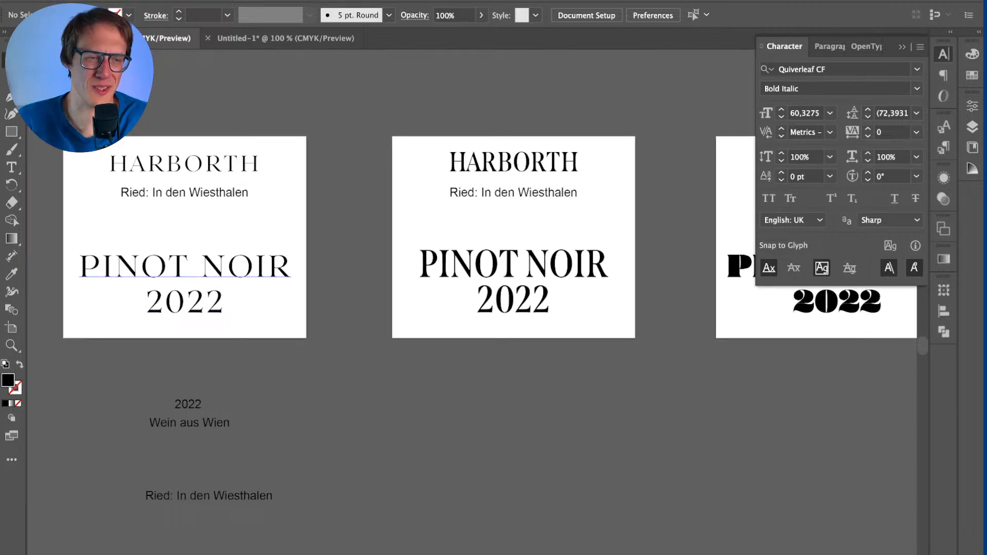
# Step: Apply the Fancy Title Case OpenType stylistic set to the HARBORTH line on the Sinete label
pyautogui.click(184, 163)
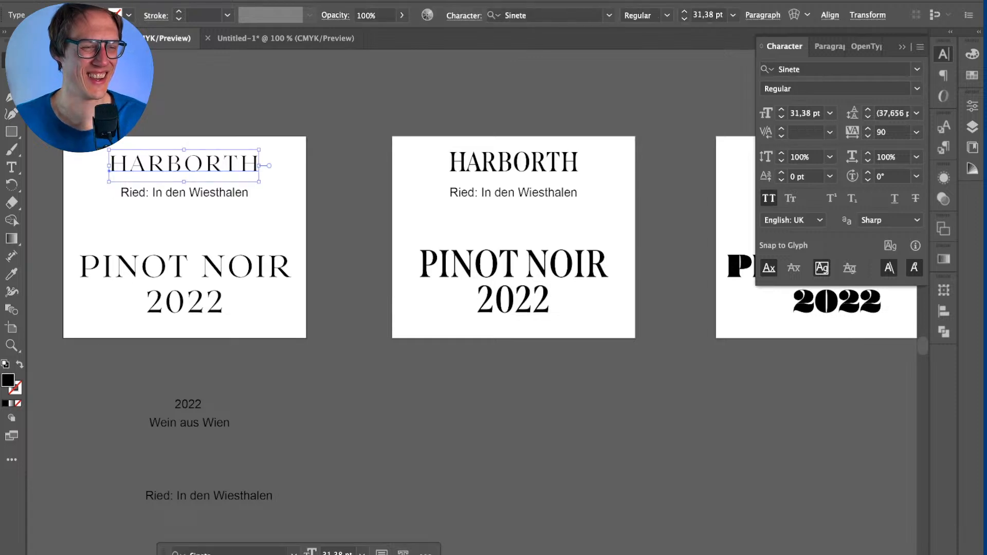
pyautogui.press('shift+super+a')
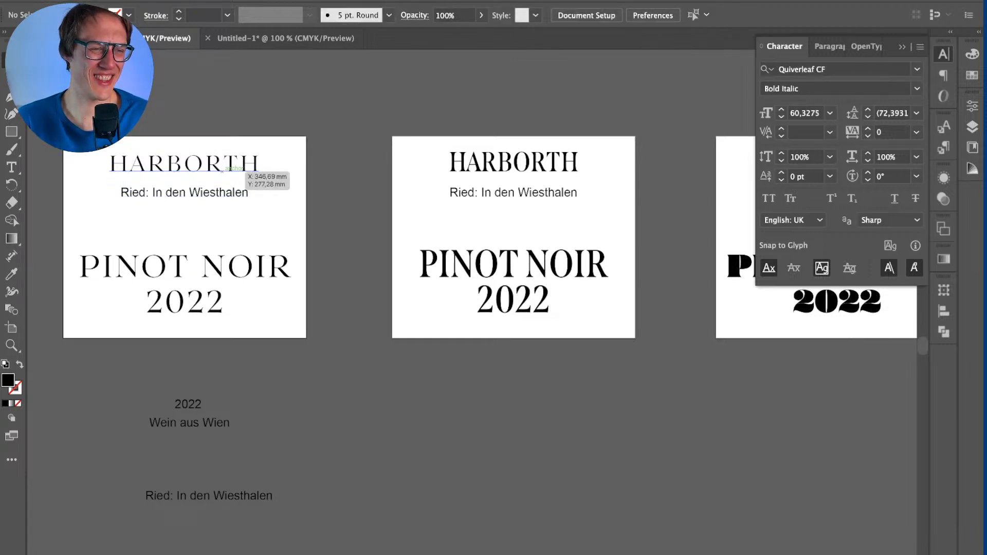
pyautogui.click(247, 169)
pyautogui.click(827, 46)
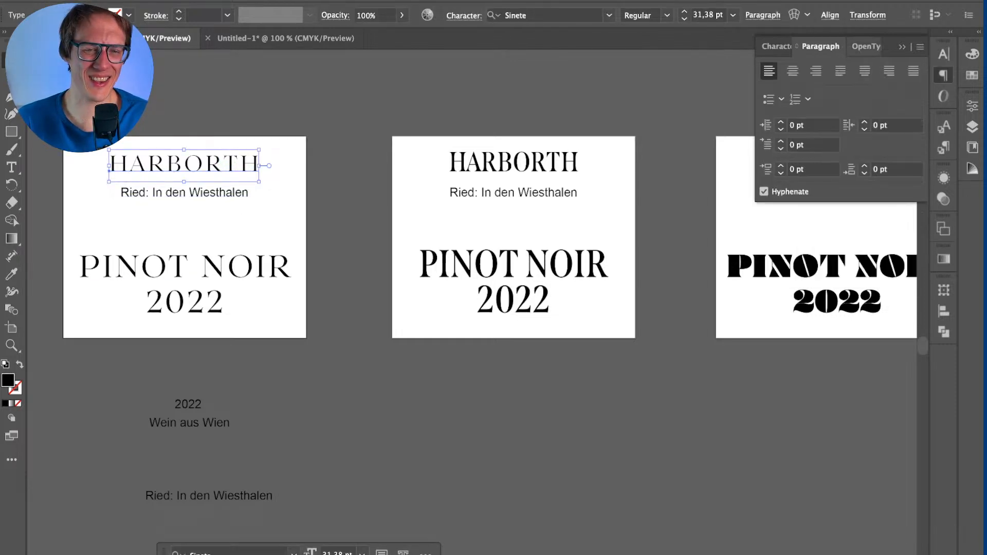
pyautogui.press('alt+shift+super+t')
pyautogui.click(854, 88)
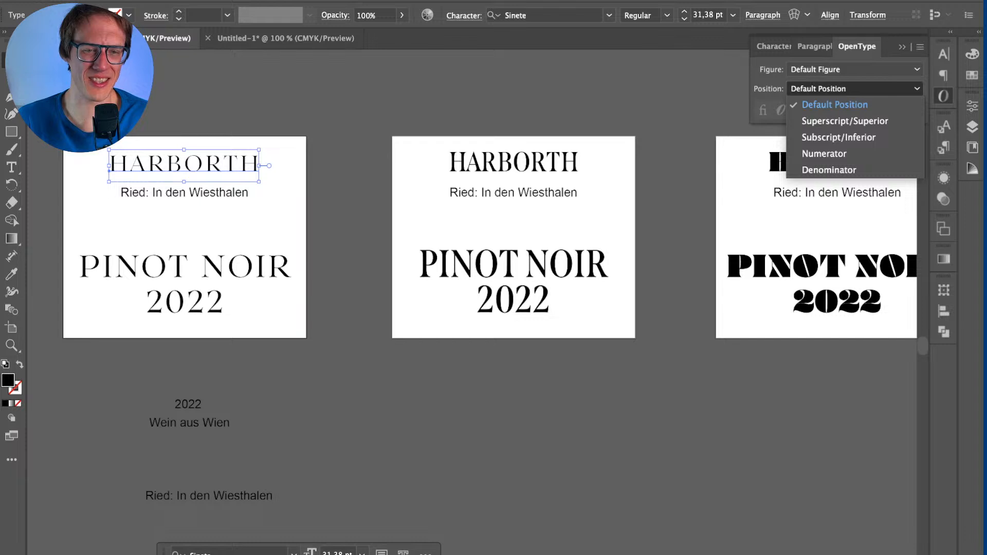
pyautogui.click(854, 88)
pyautogui.click(855, 69)
pyautogui.press('Escape')
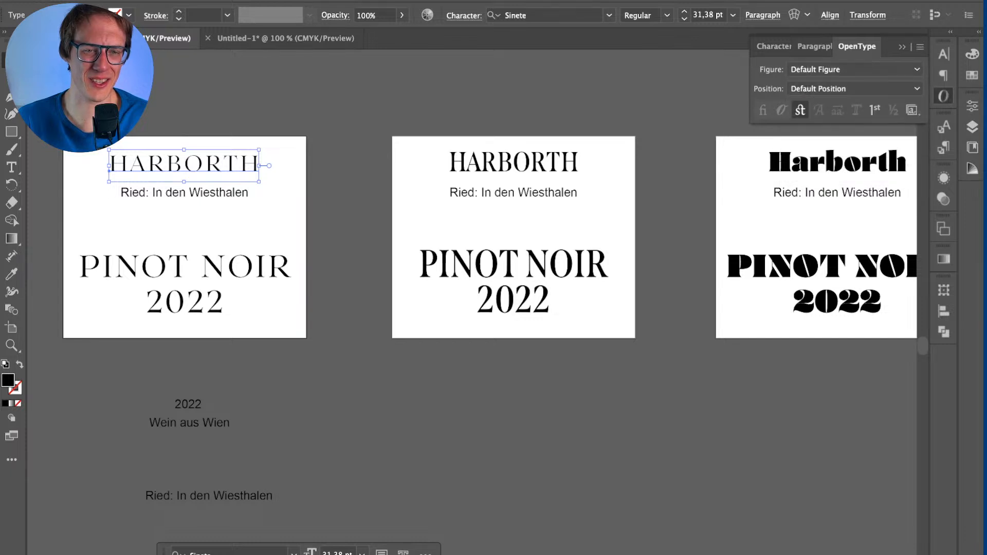
pyautogui.click(912, 110)
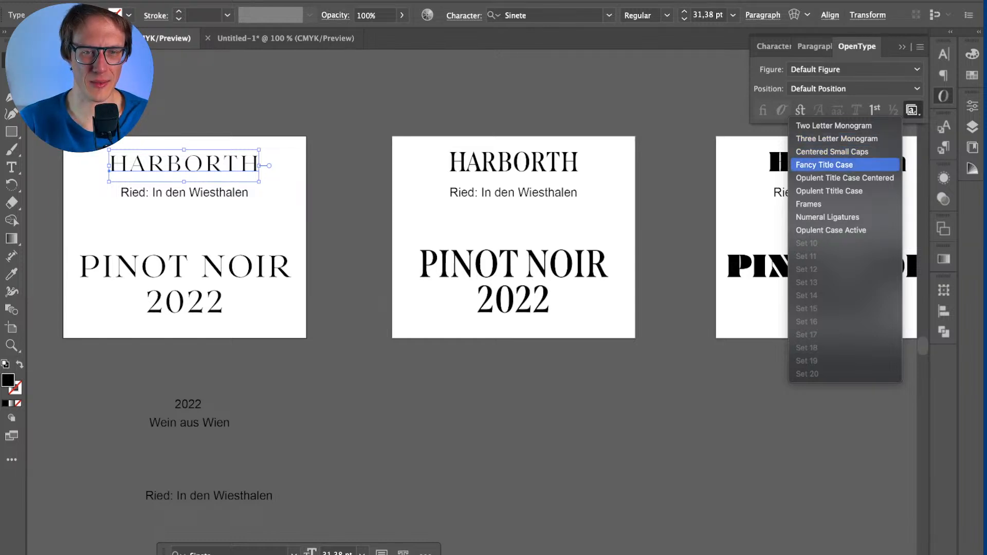
pyautogui.click(824, 165)
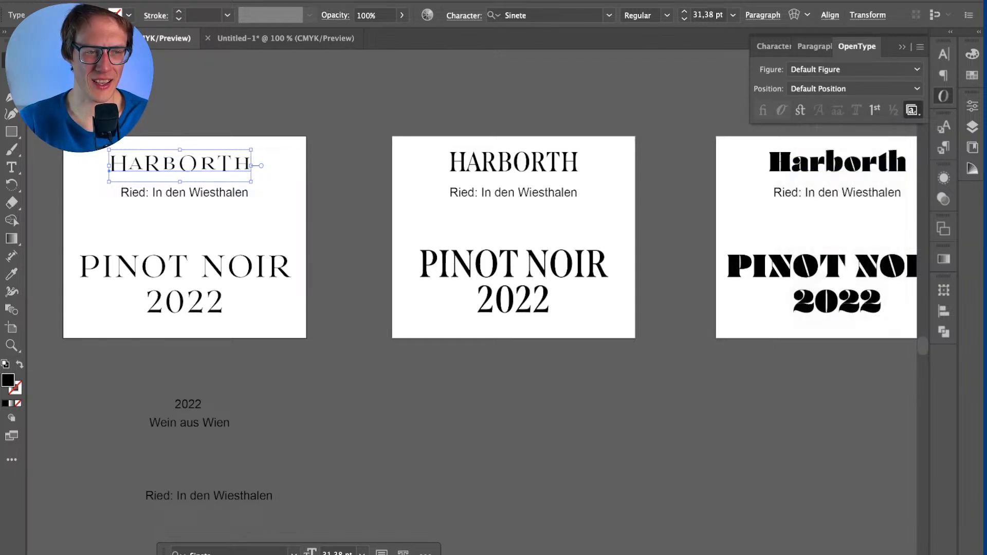
# Step: Remove the Fancy Title Case stylistic set from the HARBORTH line on the Sinete label
pyautogui.click(912, 110)
pyautogui.click(824, 165)
# Step: Try the Opulent Title Case Centered stylistic set on the HARBORTH line, switching it on and off again
pyautogui.click(912, 110)
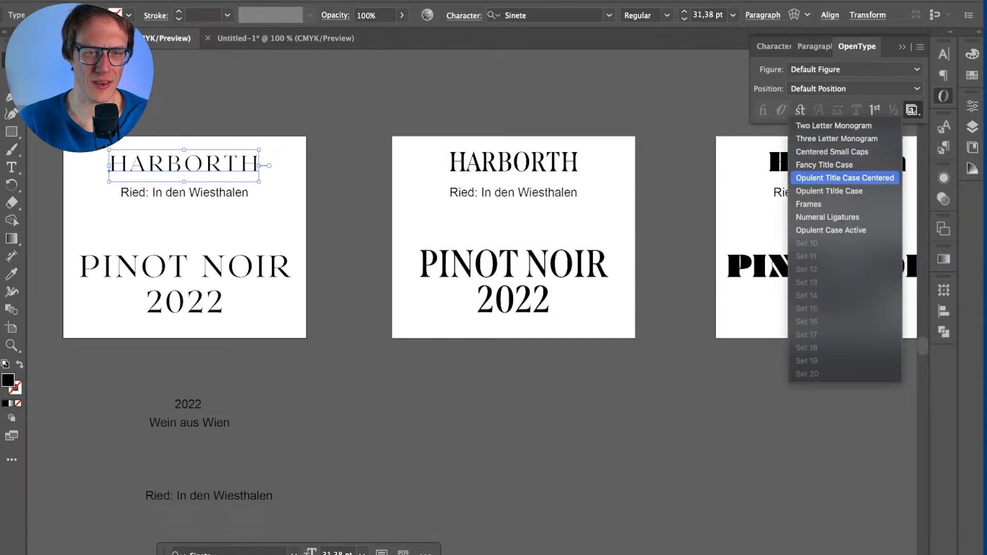
pyautogui.click(844, 177)
pyautogui.click(912, 110)
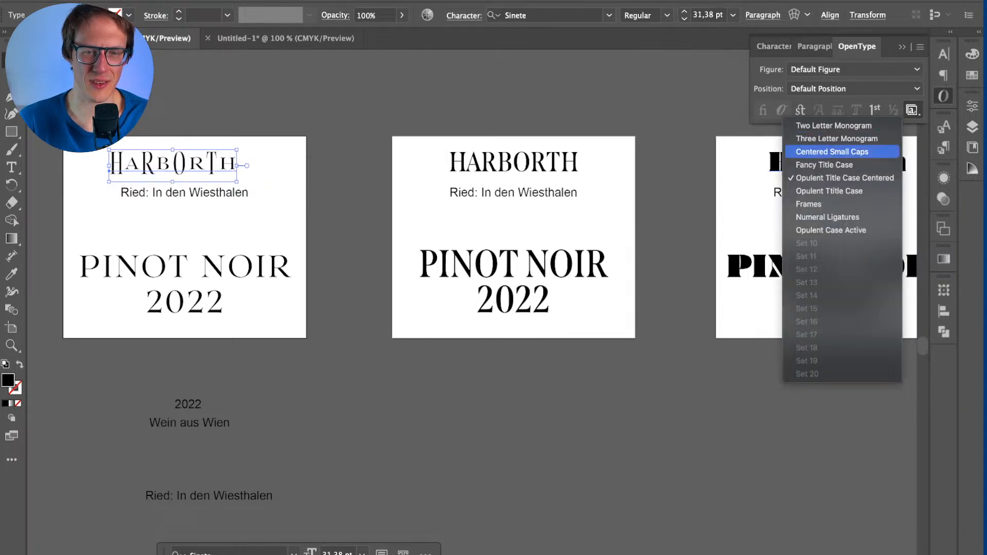
pyautogui.click(845, 177)
# Step: Apply the Opulent Title Case and Frames stylistic sets to HARBORTH and examine the letterforms up close
pyautogui.click(912, 110)
pyautogui.click(829, 190)
pyautogui.click(912, 110)
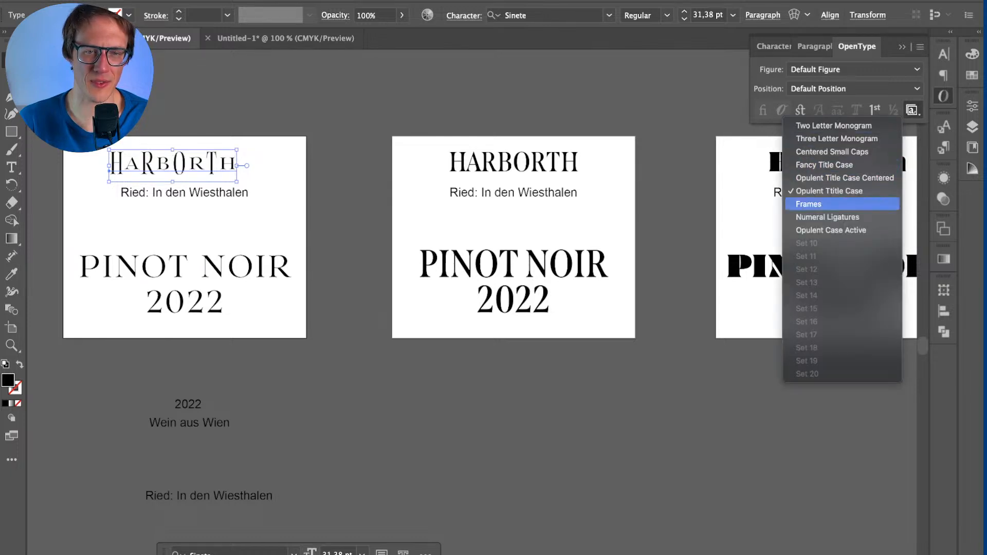
pyautogui.click(808, 204)
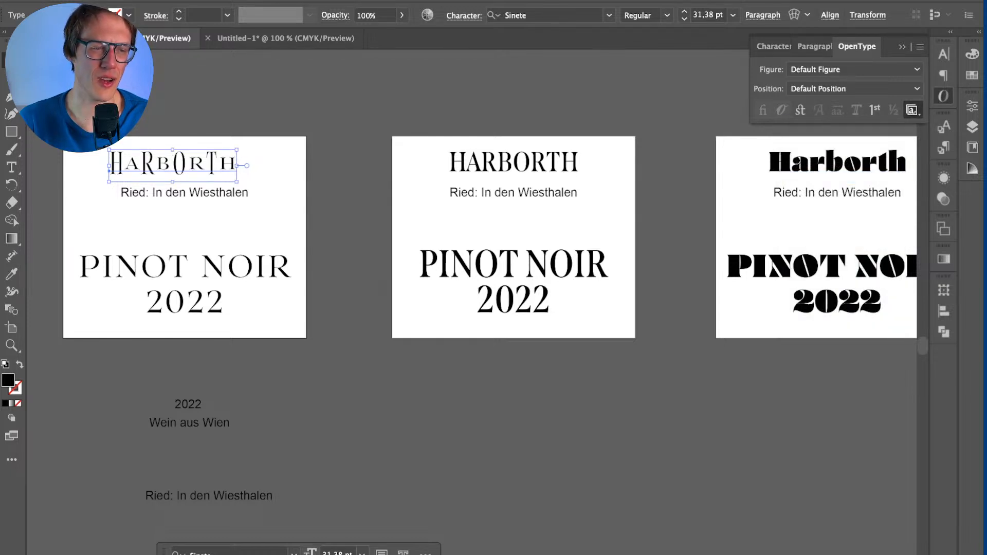
pyautogui.press('super+plus')
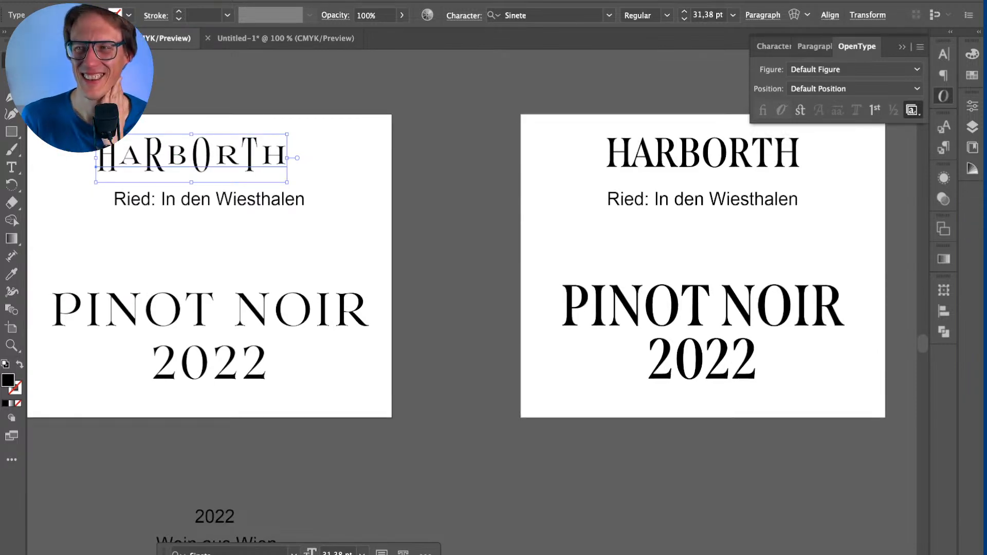
pyautogui.hscroll(-2, 734, 199)
pyautogui.hscroll(-5, 494, 273)
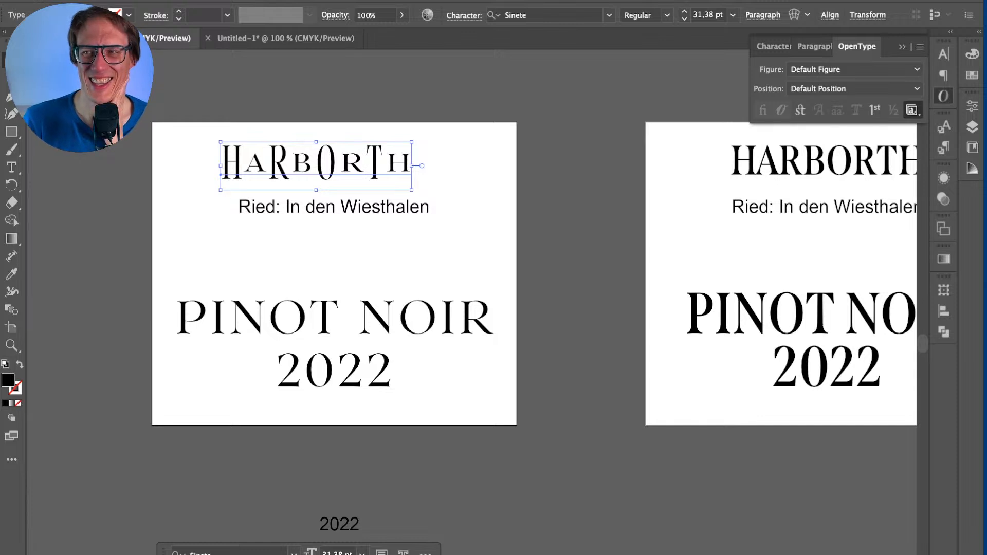
pyautogui.hscroll(1, 310, 235)
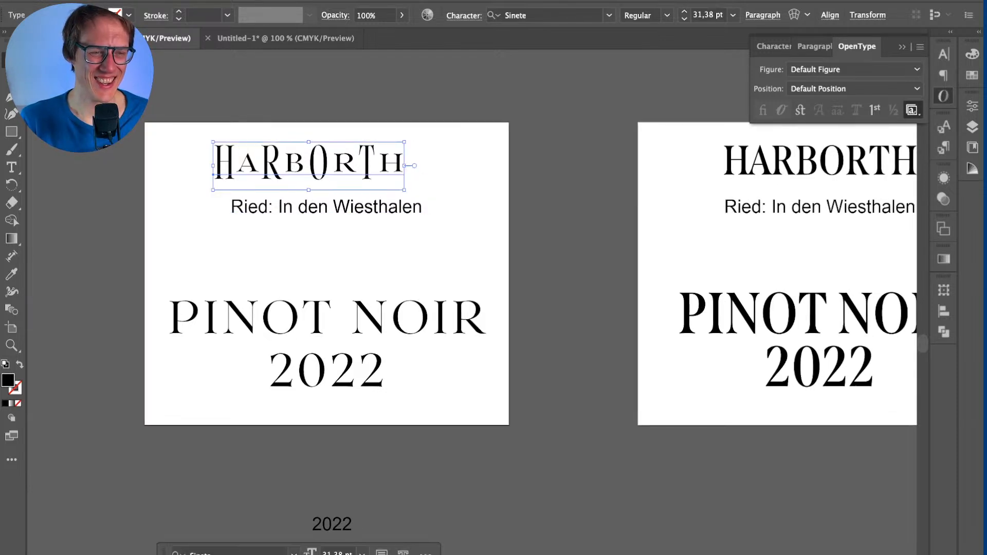
pyautogui.scroll(2, 310, 235)
pyautogui.scroll(1, 310, 235)
pyautogui.hscroll(-3, 360, 303)
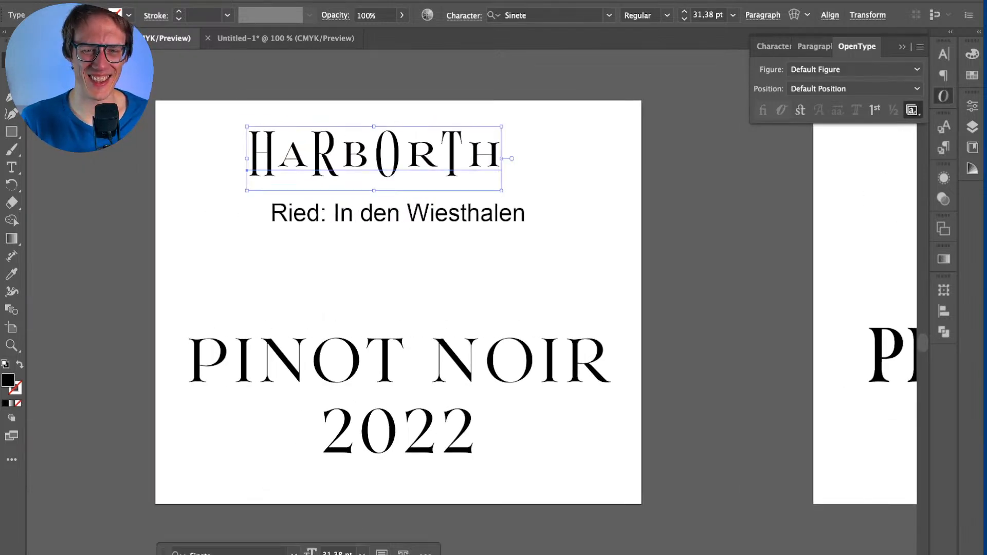
# Step: Switch off the Opulent Title Case and Frames stylistic sets on the HARBORTH line
pyautogui.click(912, 110)
pyautogui.click(842, 191)
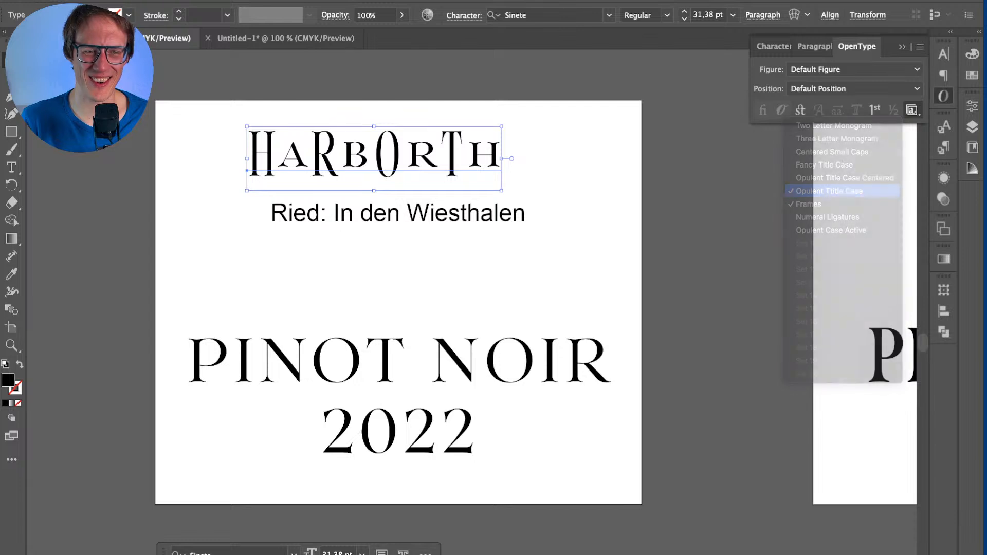
pyautogui.click(912, 110)
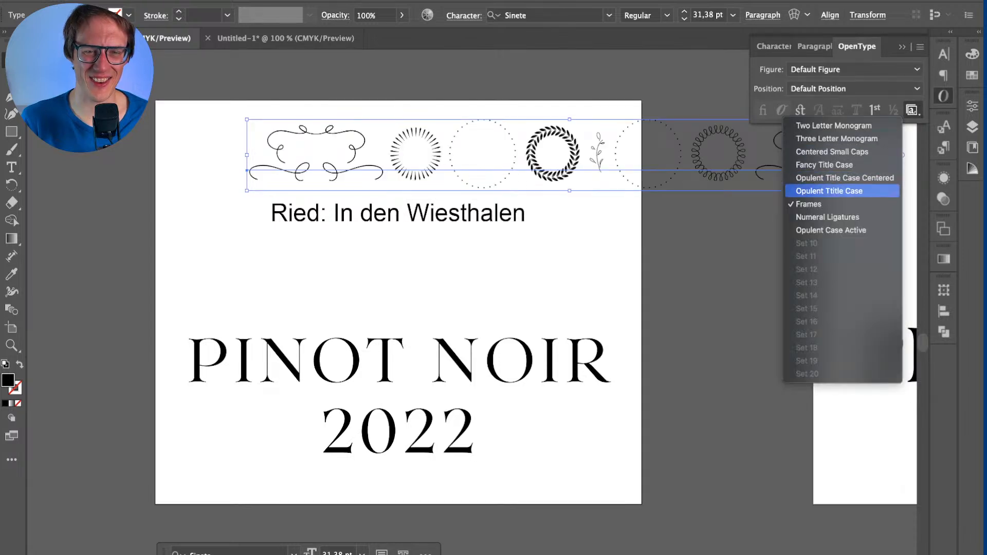
pyautogui.click(823, 202)
# Step: Apply the Opulent Case Active stylistic set to the HARBORTH line and deselect it
pyautogui.click(912, 110)
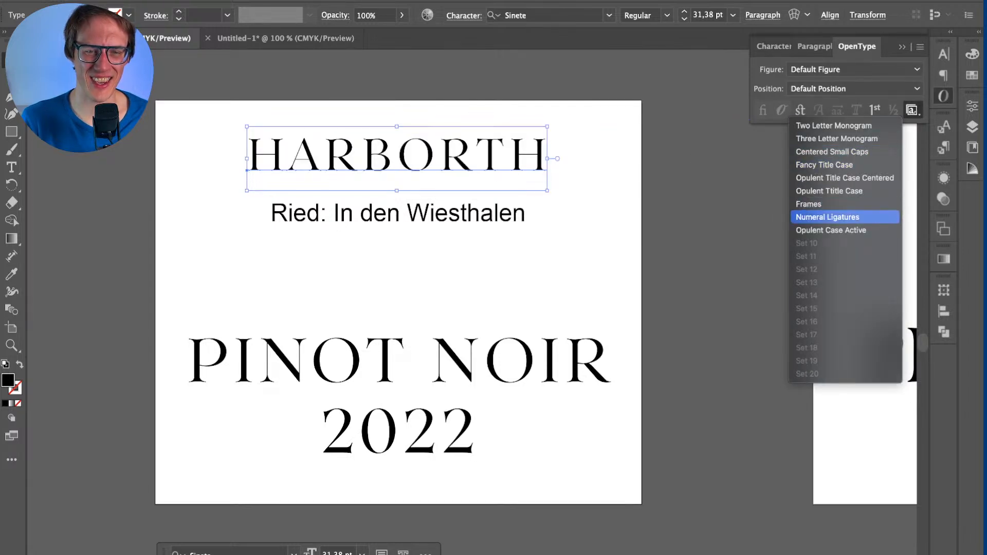
pyautogui.click(830, 230)
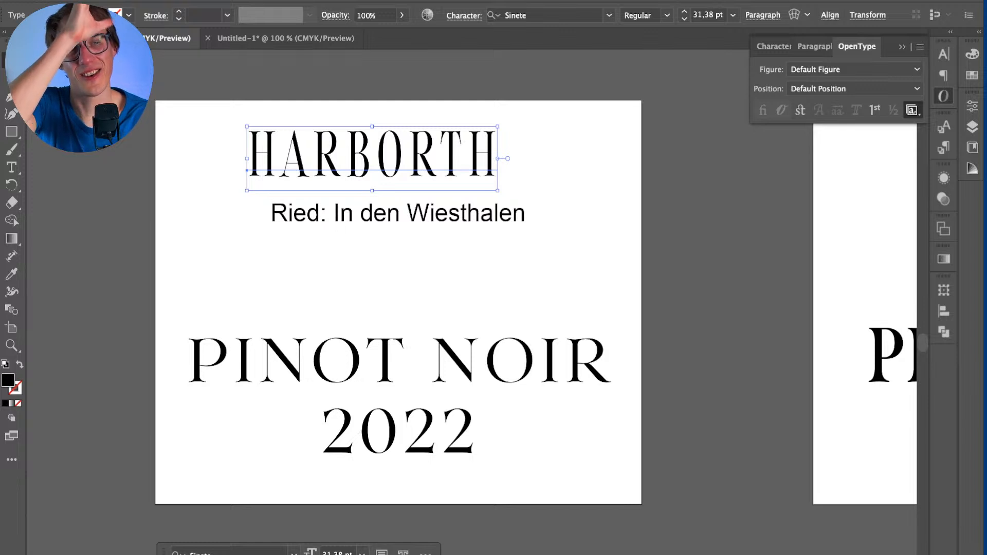
pyautogui.press('super+shift+a')
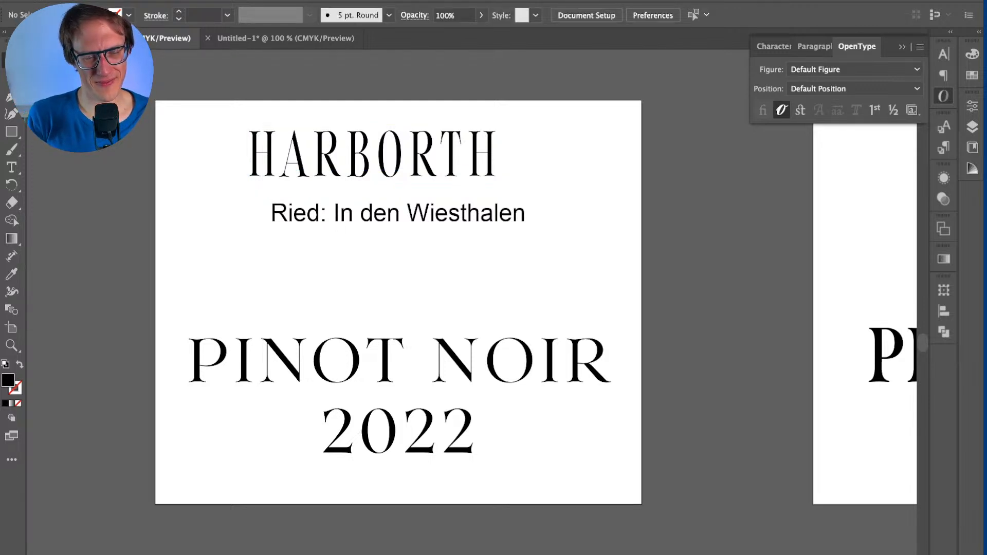
# Step: Try copying HARBORTH's formatting onto the 2022 line with the Eyedropper, and undo it
pyautogui.click(398, 432)
pyautogui.press('i')
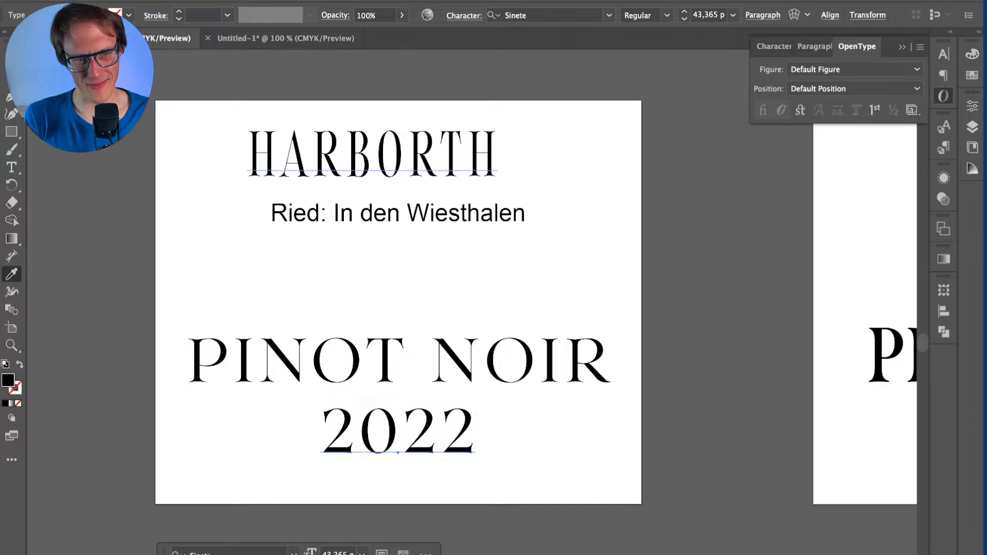
pyautogui.click(371, 155)
pyautogui.press('super+z')
pyautogui.press('v')
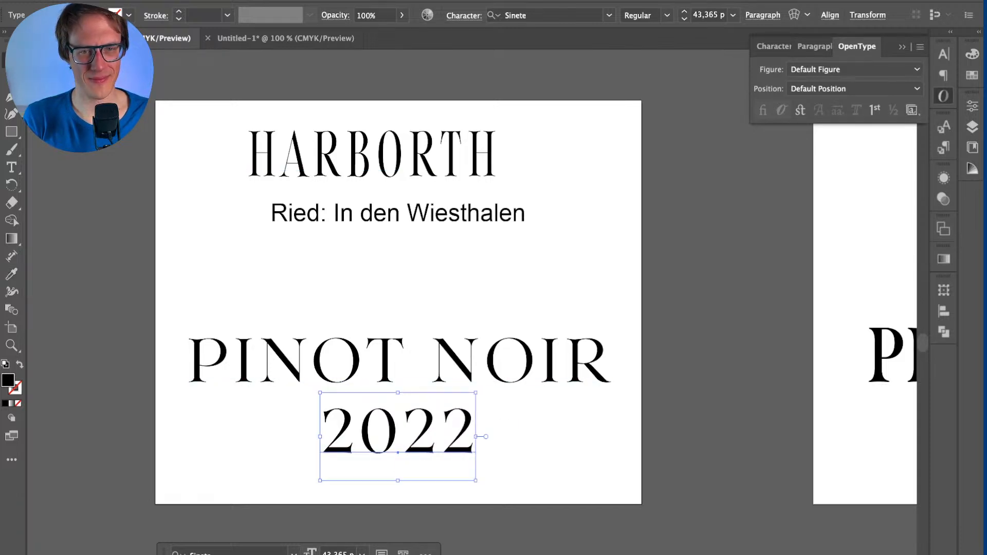
# Step: Apply the Opulent Case Active stylistic set to the 2022 line on the Sinete label
pyautogui.click(911, 109)
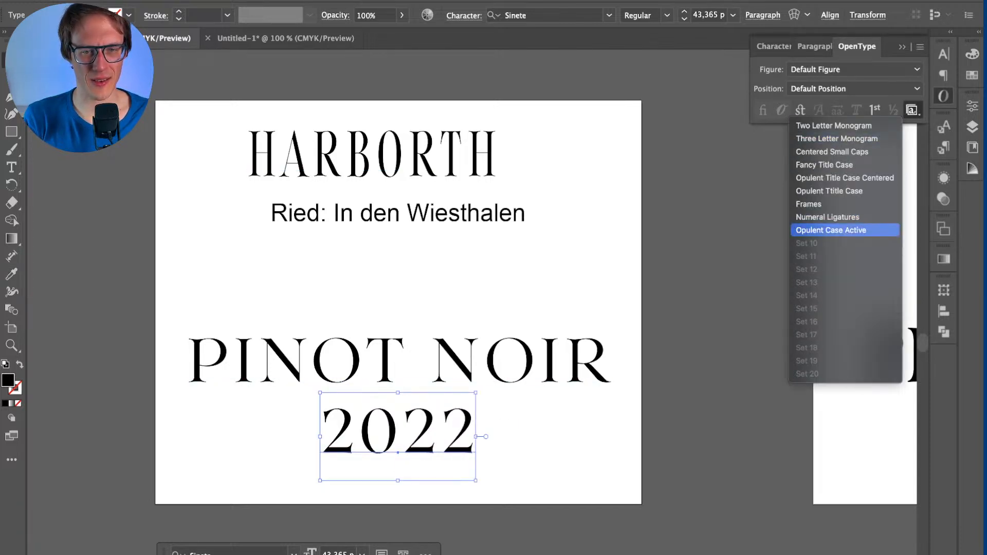
pyautogui.click(831, 230)
pyautogui.press('super+shift+a')
pyautogui.doubleClick(466, 443)
pyautogui.moveTo(474, 441); pyautogui.dragTo(442, 441)
pyautogui.press('Escape')
pyautogui.press('super+shift+a')
# Step: Remove the Opulent Case Active stylistic set from the HARBORTH line and deselect it
pyautogui.click(372, 159)
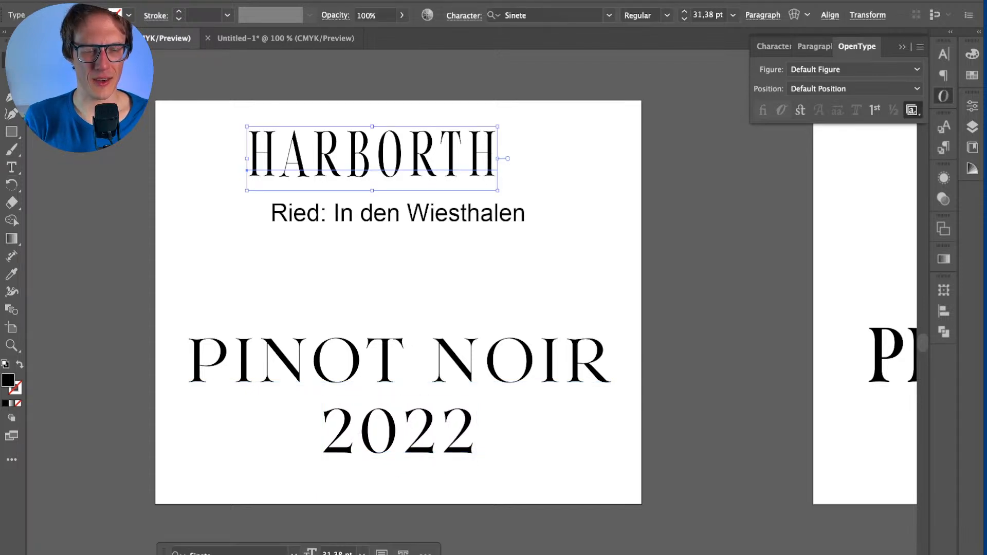
pyautogui.click(912, 110)
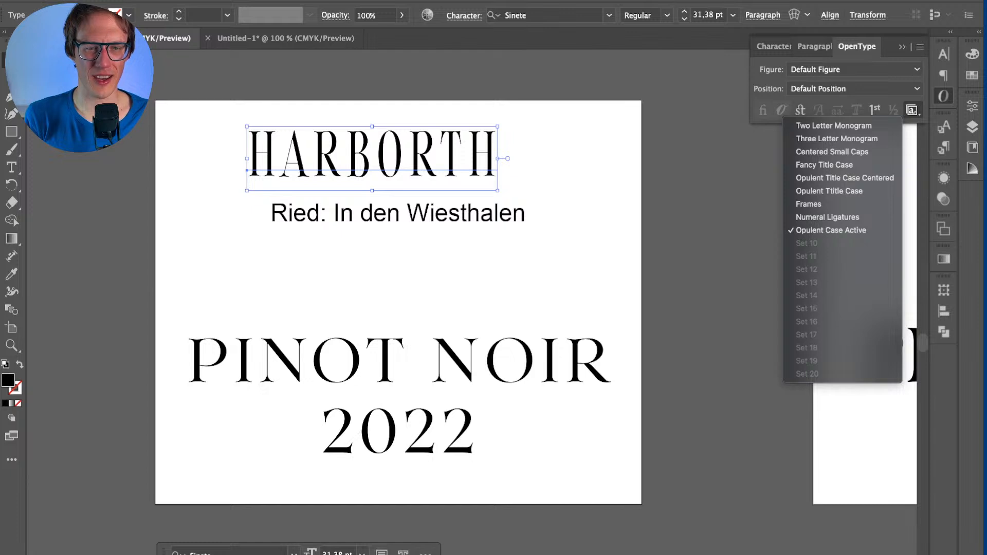
pyautogui.click(831, 230)
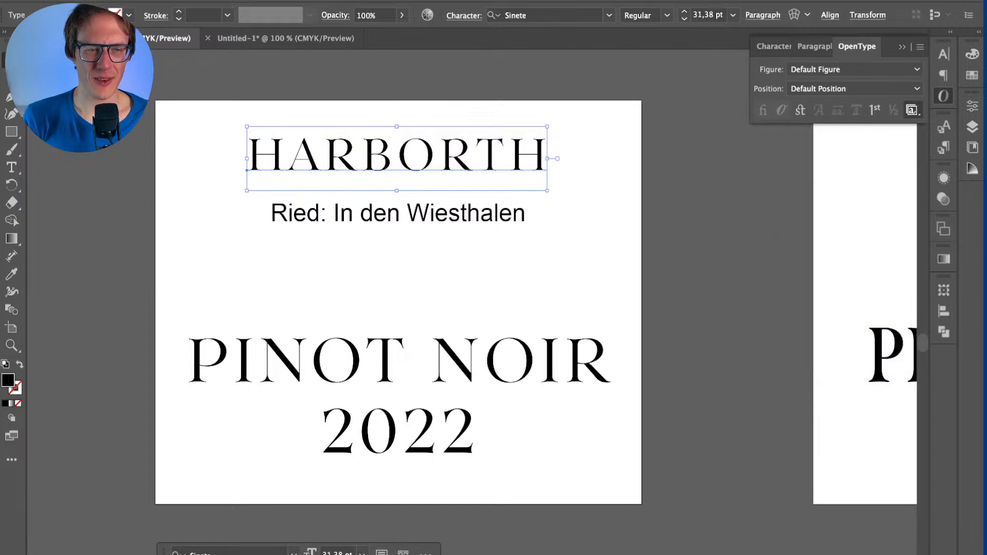
pyautogui.press('super+shift+a')
# Step: Apply the Three Letter Monogram and Centered Small Caps stylistic sets to the HARBORTH line
pyautogui.scroll(-1, 578, 238)
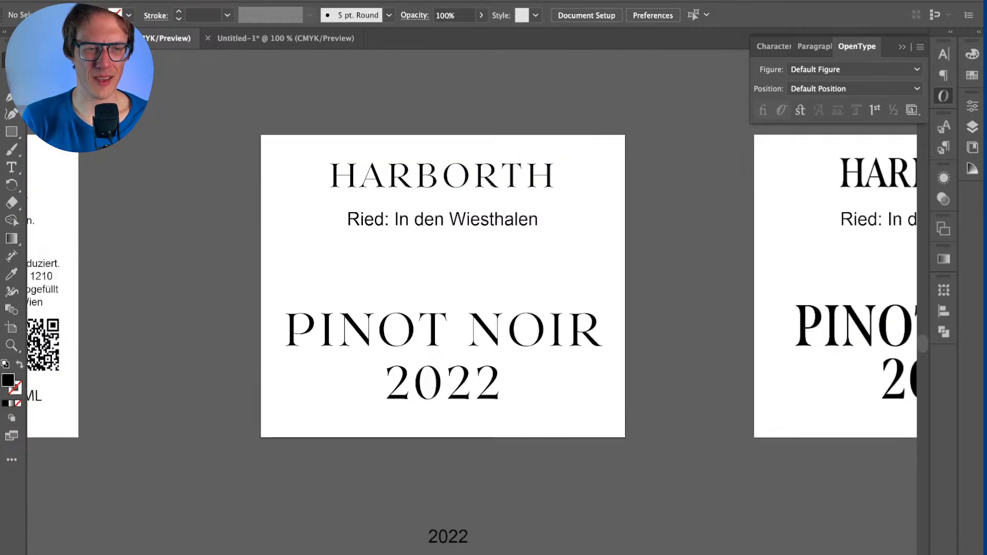
pyautogui.hscroll(1, 442, 285)
pyautogui.click(409, 180)
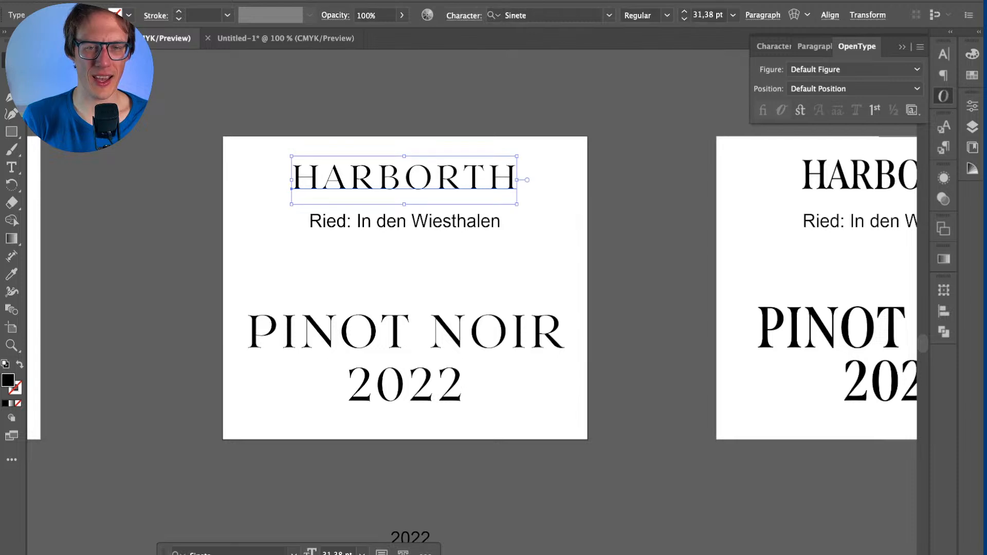
pyautogui.click(911, 110)
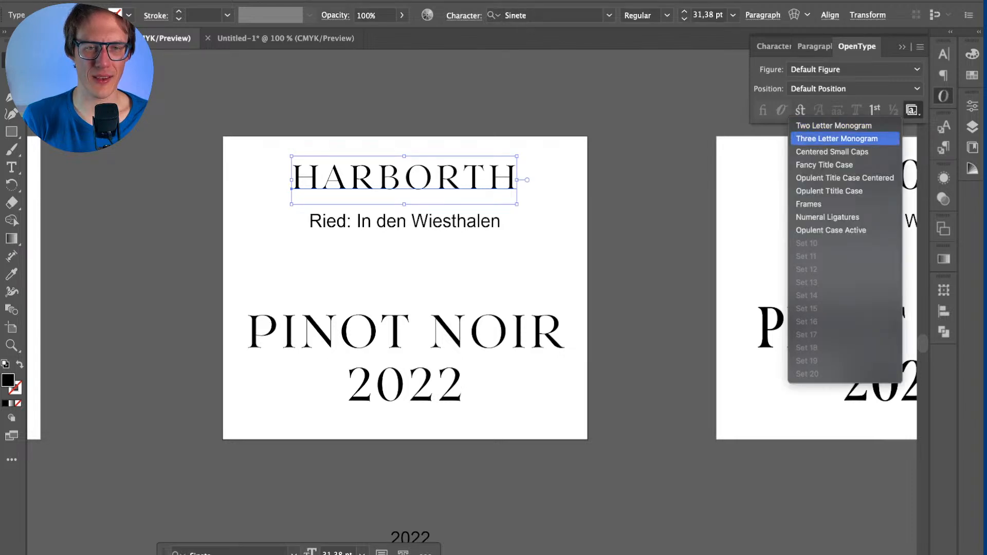
pyautogui.click(837, 138)
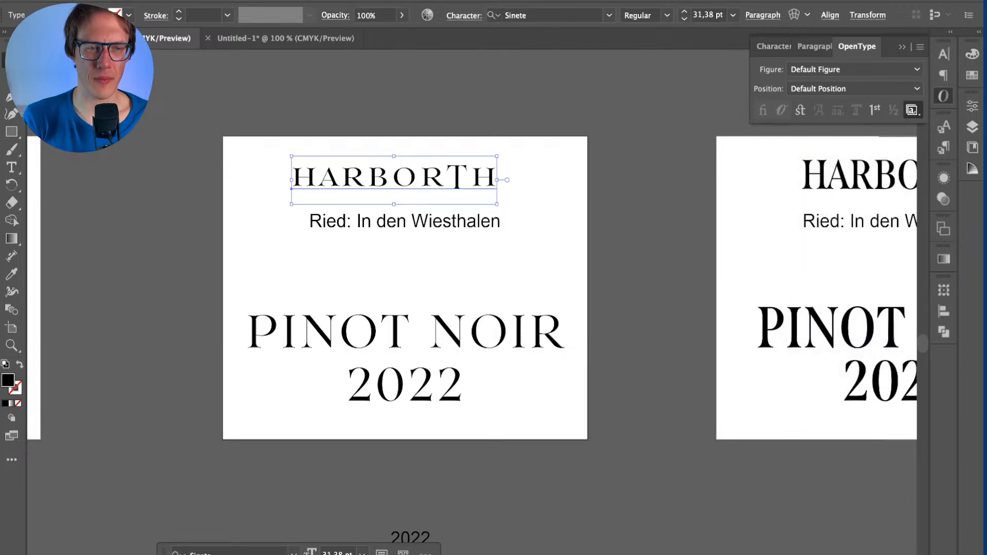
pyautogui.click(911, 110)
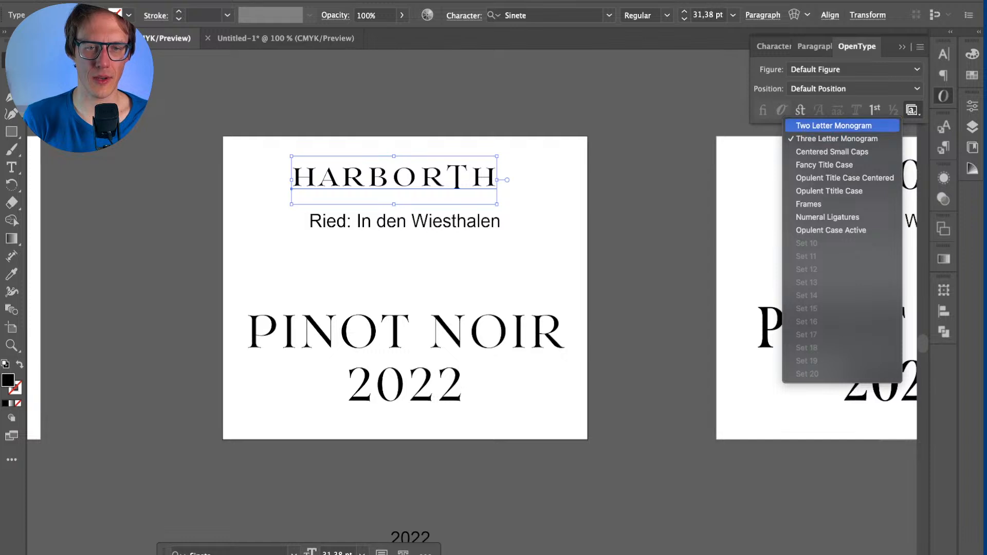
pyautogui.click(832, 151)
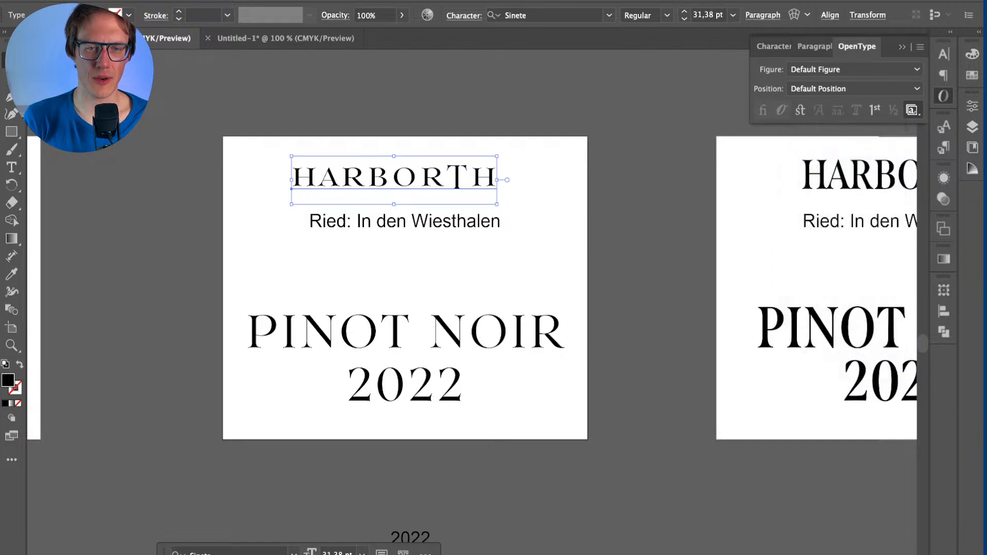
# Step: Switch off the Three Letter Monogram and Centered Small Caps sets on the HARBORTH line
pyautogui.click(912, 110)
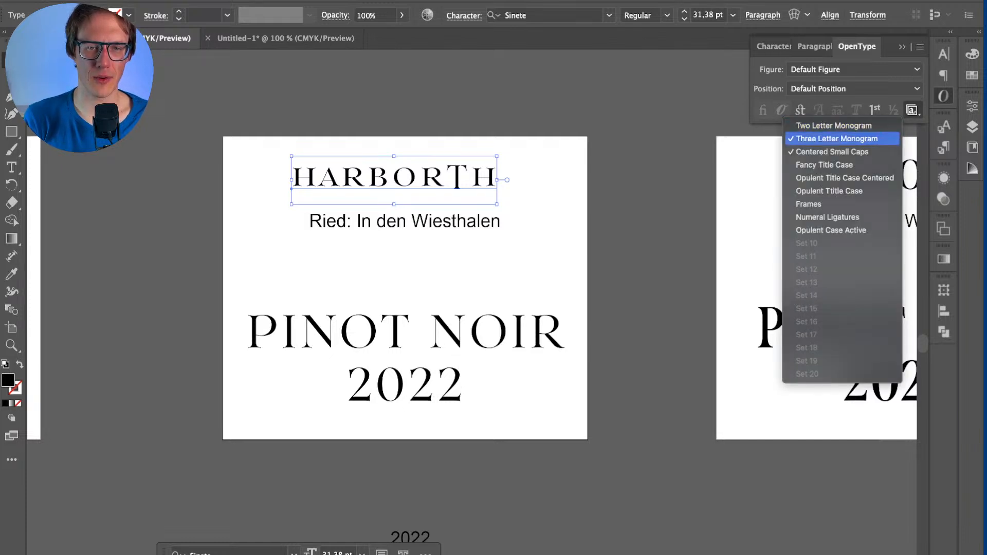
pyautogui.click(837, 138)
pyautogui.click(911, 110)
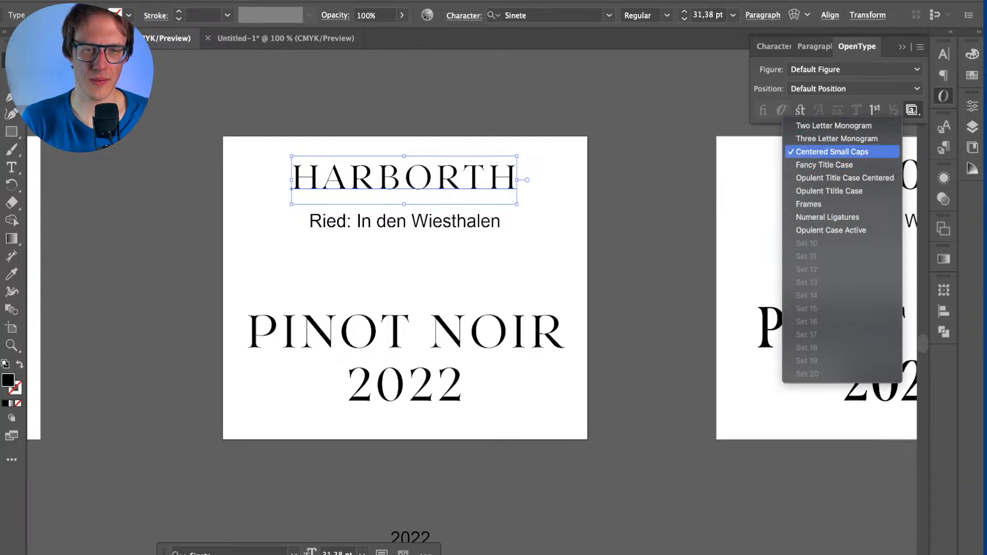
pyautogui.click(833, 152)
pyautogui.click(912, 110)
pyautogui.click(911, 110)
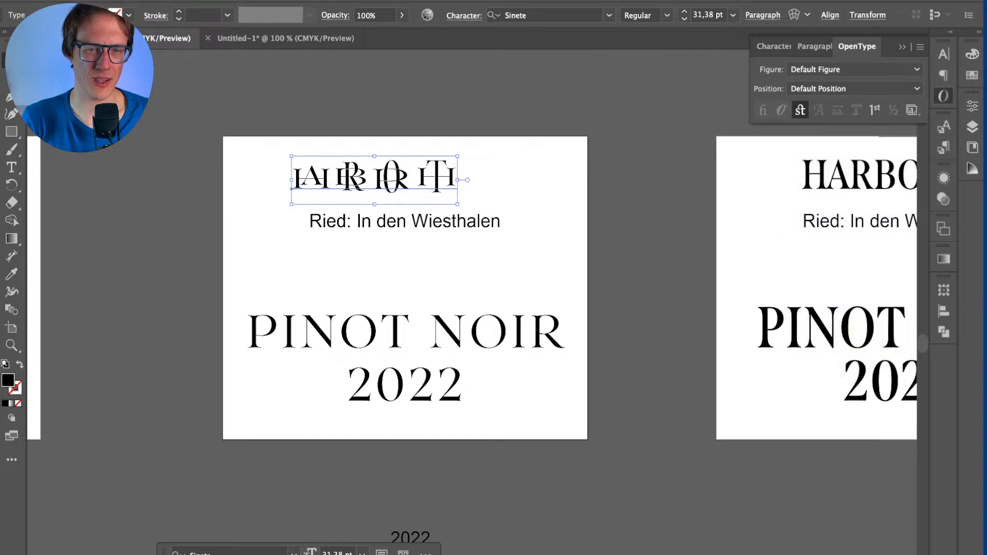
# Step: Try discretionary ligatures on the HARBORTH line, switch them off again and deselect the text
pyautogui.click(800, 110)
pyautogui.click(800, 110)
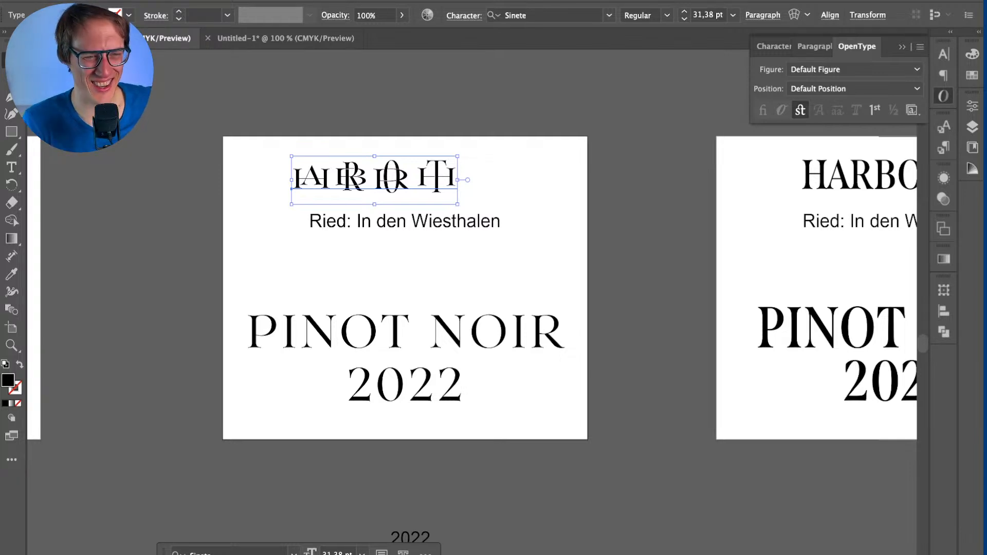
pyautogui.click(800, 110)
pyautogui.press('super+shift+a')
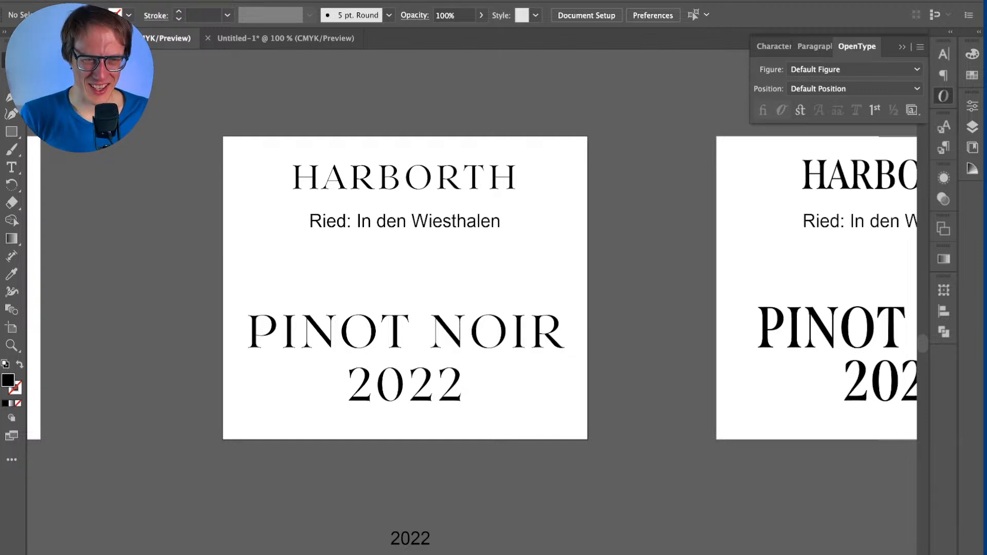
# Step: Examine the plain Sinete HARBORTH lettering up close and compare it with the neighbouring label variants
pyautogui.click(507, 175)
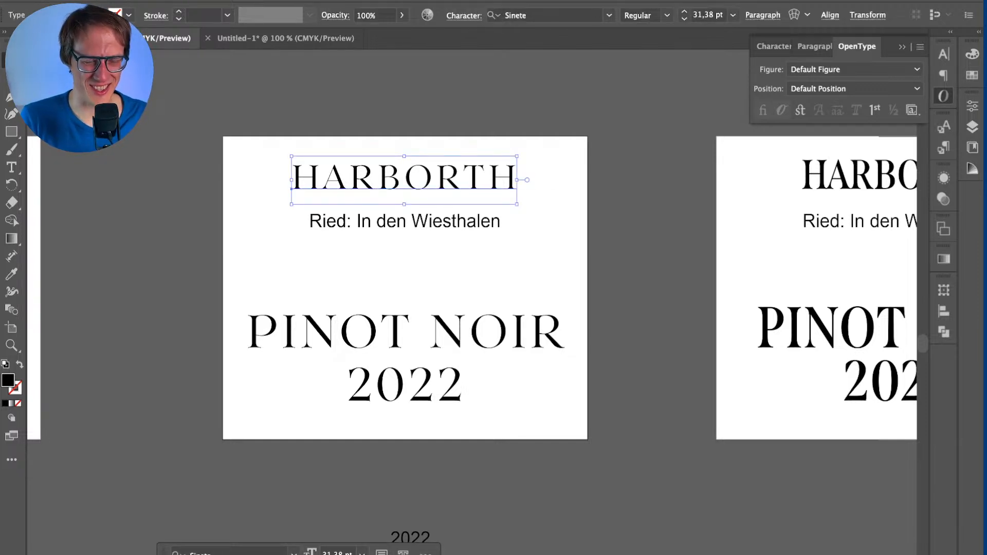
pyautogui.scroll(3, 476, 167)
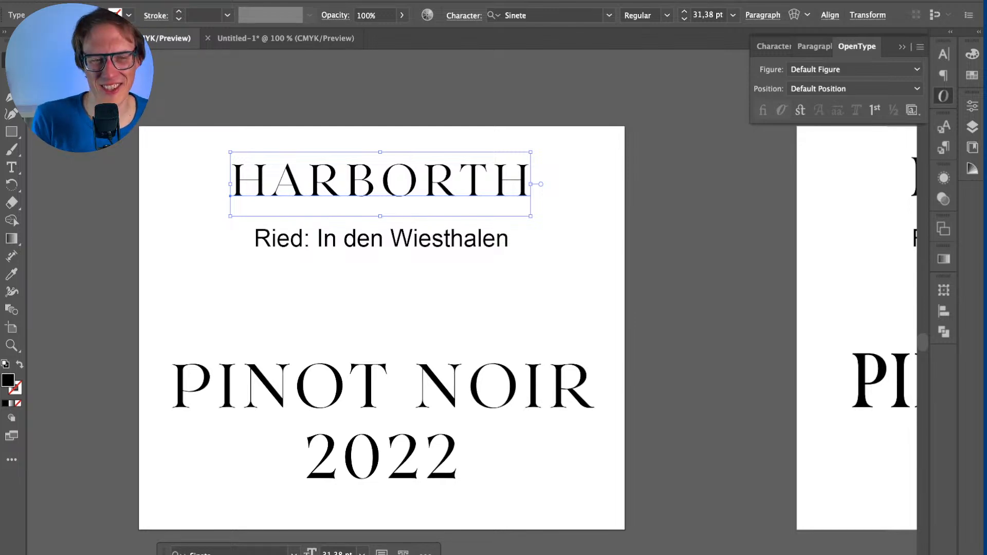
pyautogui.press('super+shift+a')
pyautogui.hscroll(1, 501, 170)
pyautogui.hscroll(-1, 502, 170)
pyautogui.scroll(-1, 502, 170)
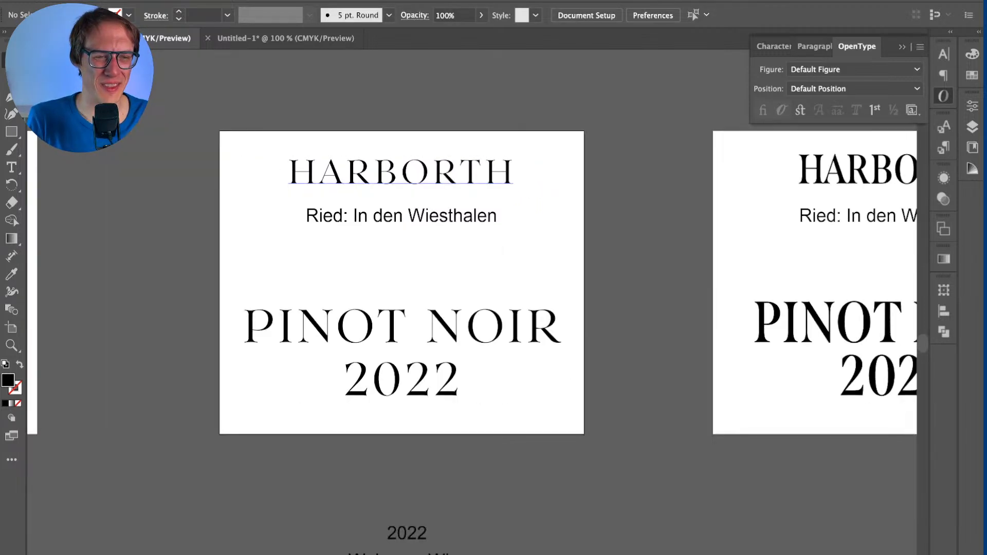
pyautogui.hscroll(4, 501, 170)
pyautogui.scroll(-1, 496, 204)
pyautogui.hscroll(3, 497, 204)
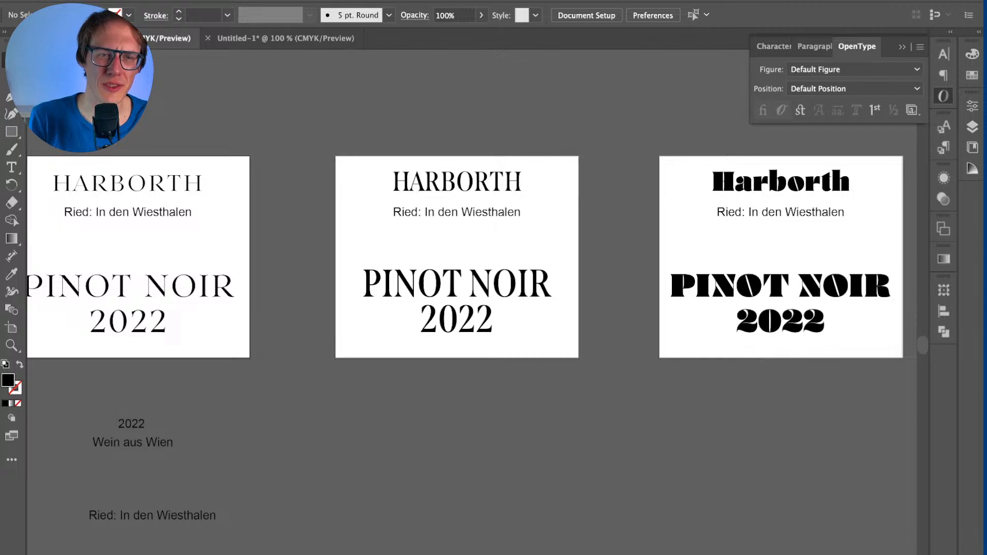
# Step: Switch to Creative Cloud's list of added Adobe Fonts
pyautogui.press('super+Tab')
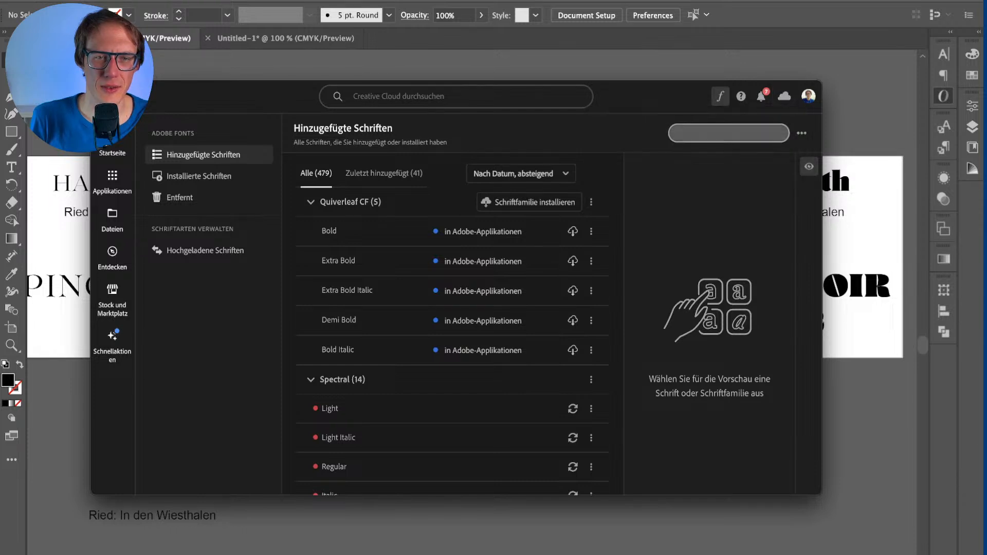
# Step: Quit Creative Cloud and relaunch it through a system search for "cloud"
pyautogui.click(801, 133)
pyautogui.press('Escape')
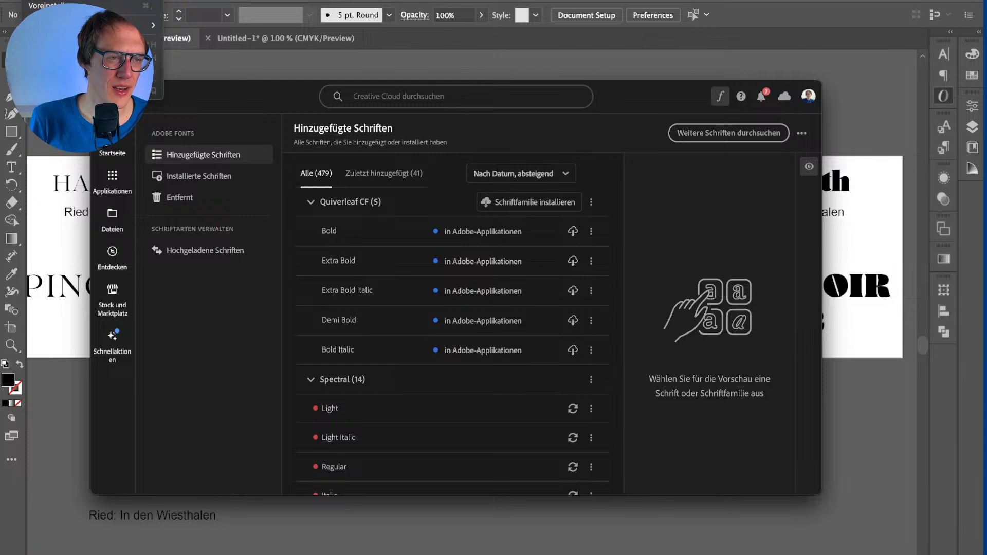
pyautogui.press('super+q')
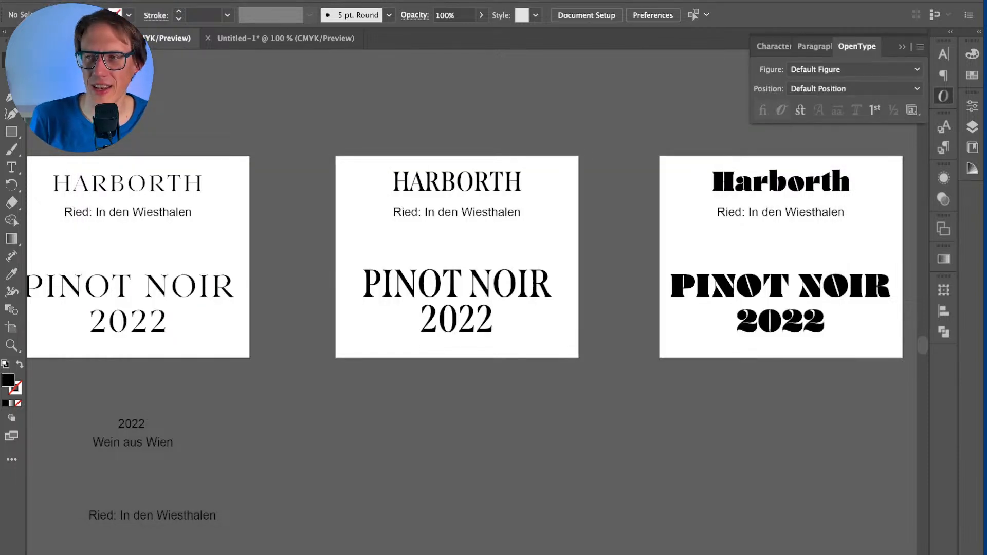
pyautogui.press('super+space')
pyautogui.write('cloud')
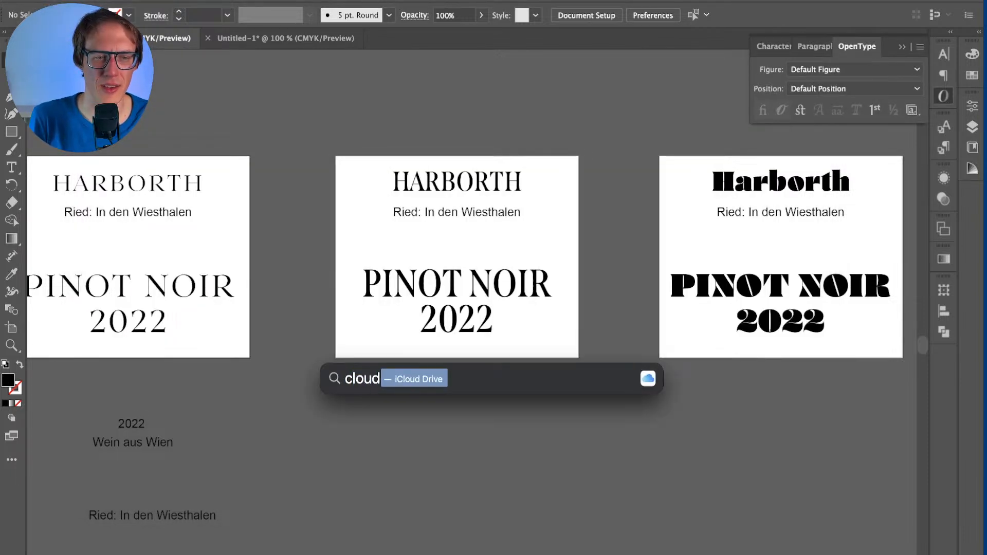
pyautogui.press('Return')
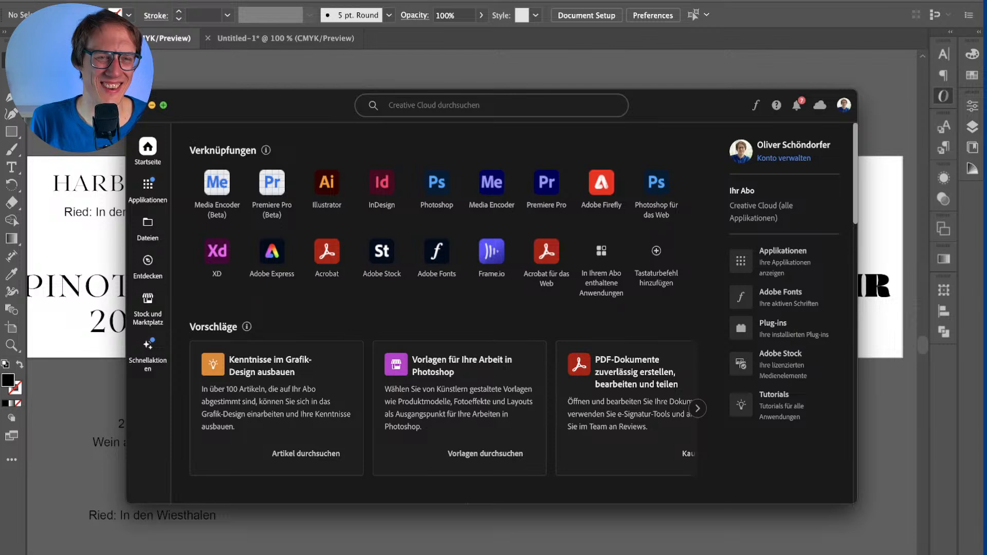
# Step: Switch back to Illustrator and compare the lettering across the row of Harborth Pinot Noir label variants
pyautogui.press('super+Tab')
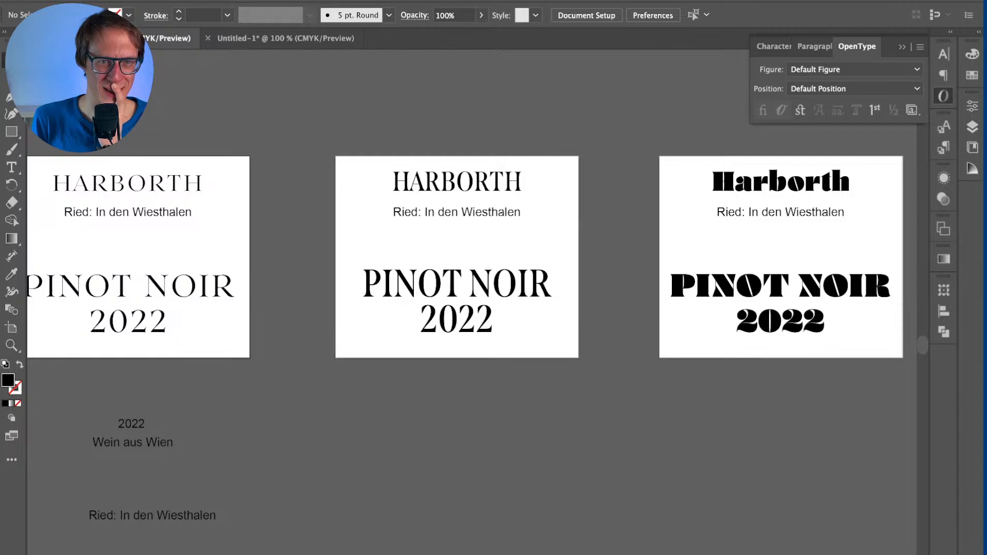
pyautogui.press('super+Tab')
pyautogui.press('super+Tab')
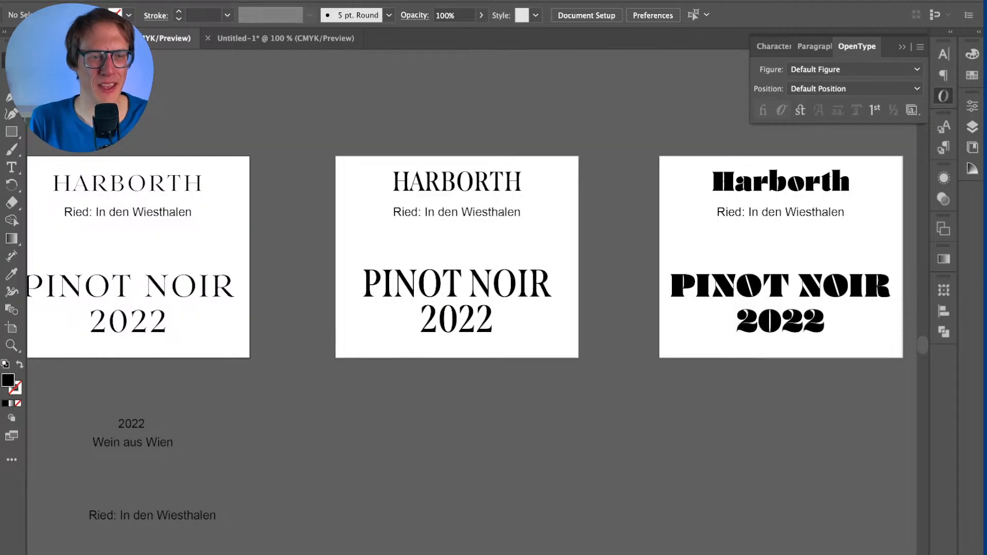
pyautogui.press('super+equal')
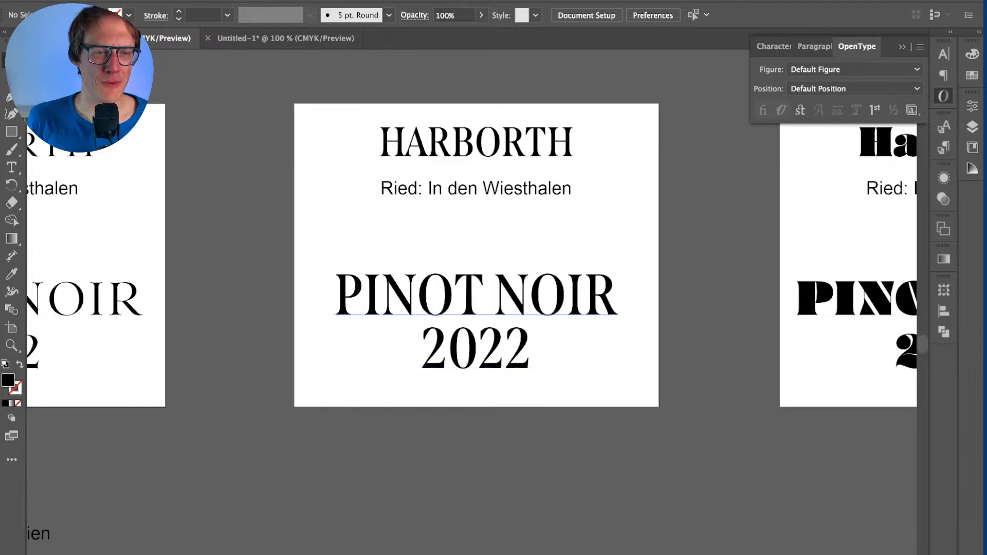
pyautogui.press('super+minus')
pyautogui.hscroll(-3, 494, 272)
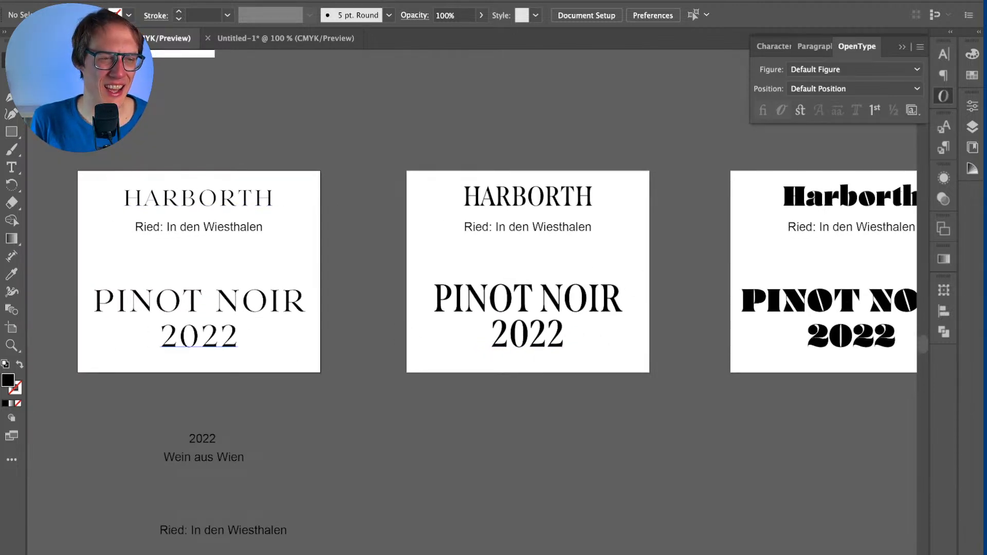
pyautogui.hscroll(10, 205, 234)
pyautogui.hscroll(4, 473, 285)
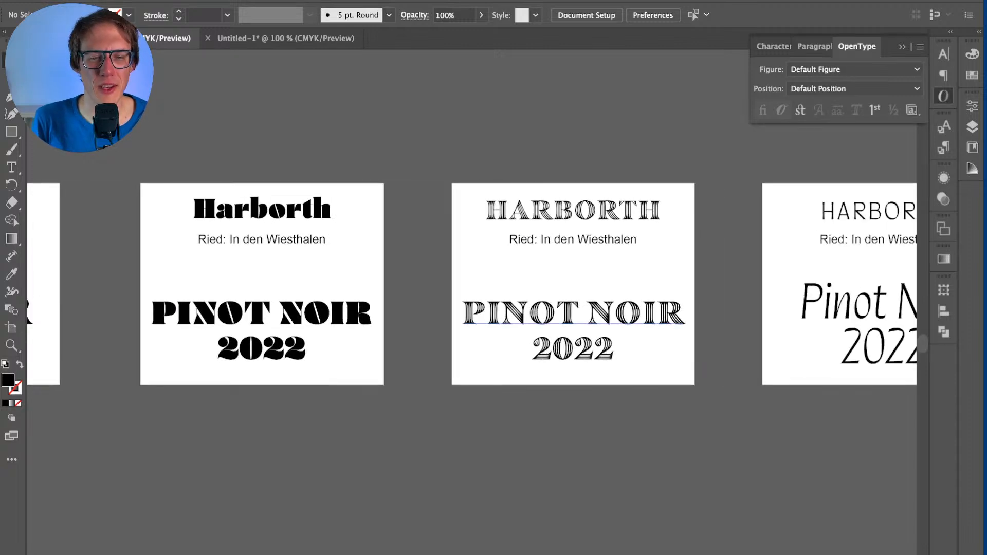
pyautogui.hscroll(2, 472, 284)
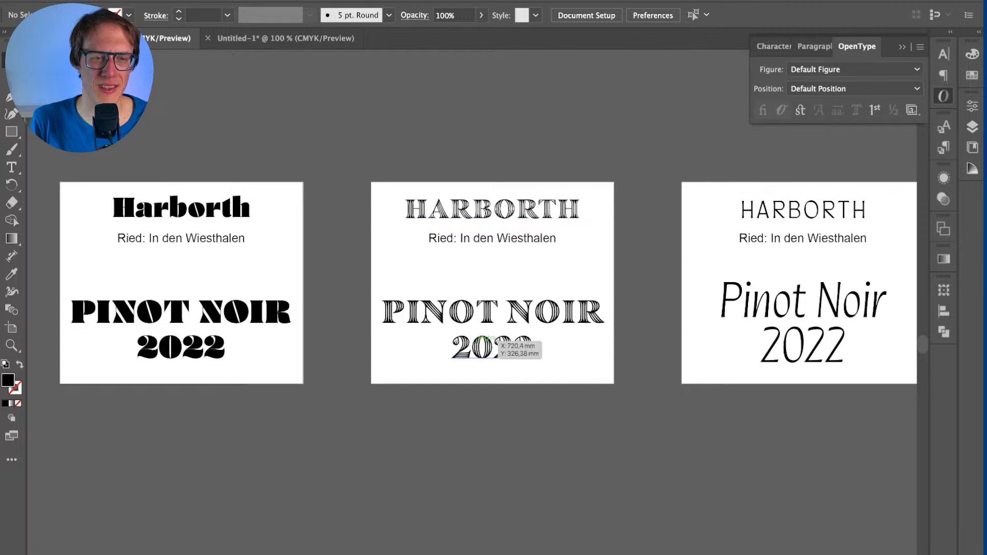
pyautogui.hscroll(-3, 488, 283)
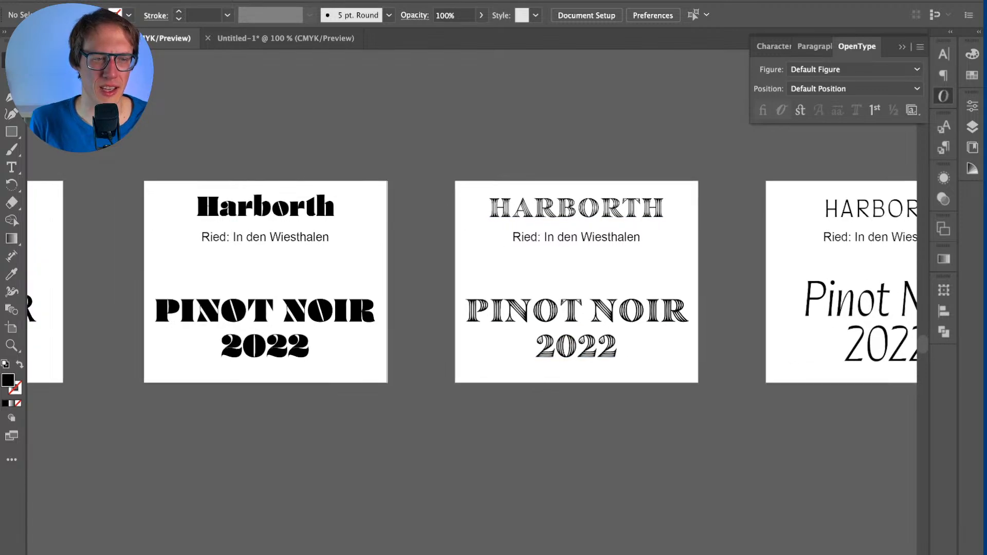
pyautogui.hscroll(5, 488, 282)
pyautogui.hscroll(5, 488, 283)
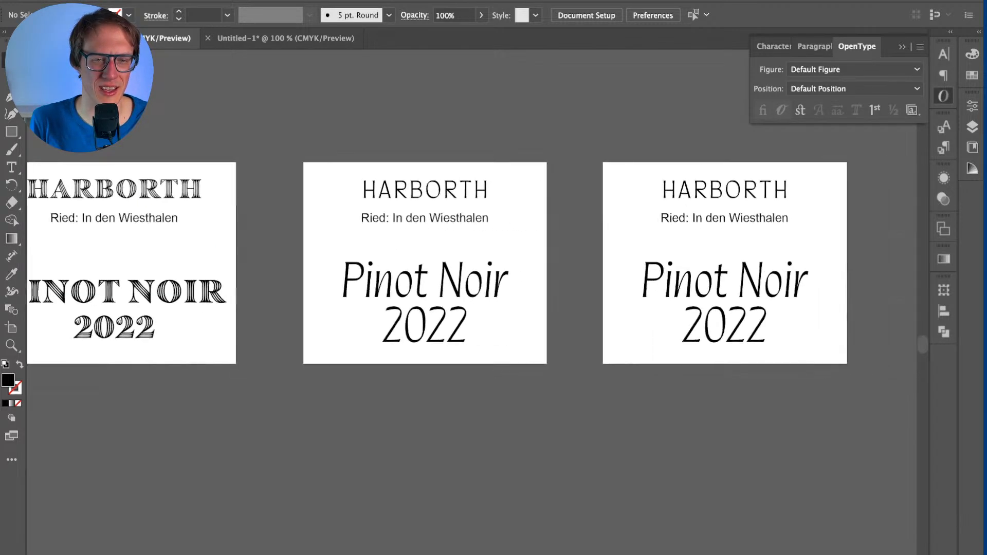
pyautogui.hscroll(-4, 488, 283)
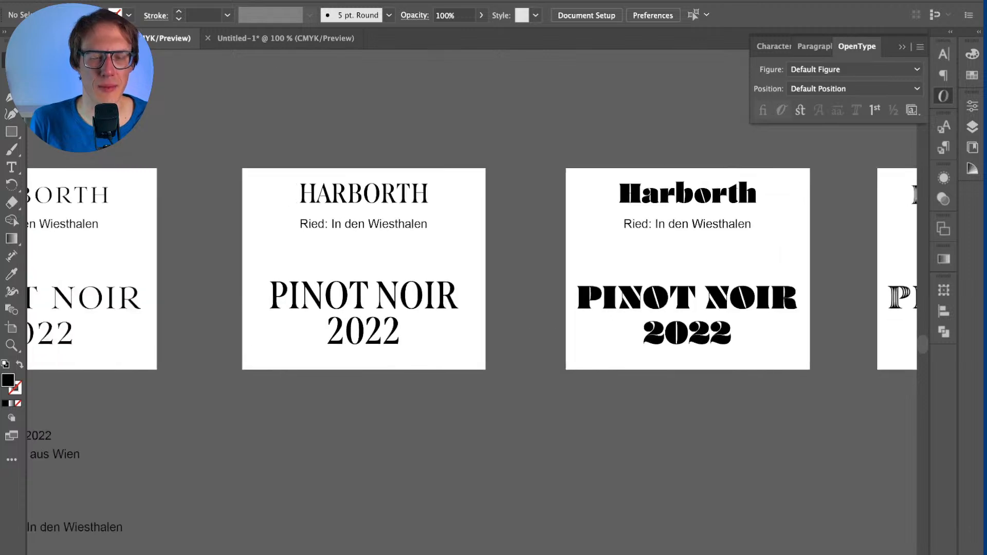
pyautogui.hscroll(2, 488, 283)
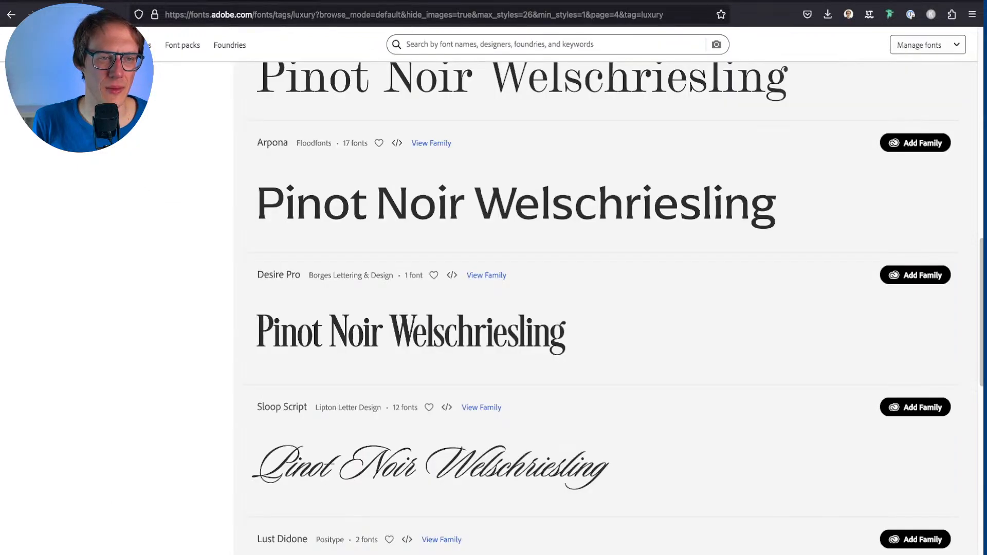
# Step: On the Adobe Fonts website, remove the Luxury tag filter and filter by high contrast and Serif classification
pyautogui.scroll(-1, 602, 306)
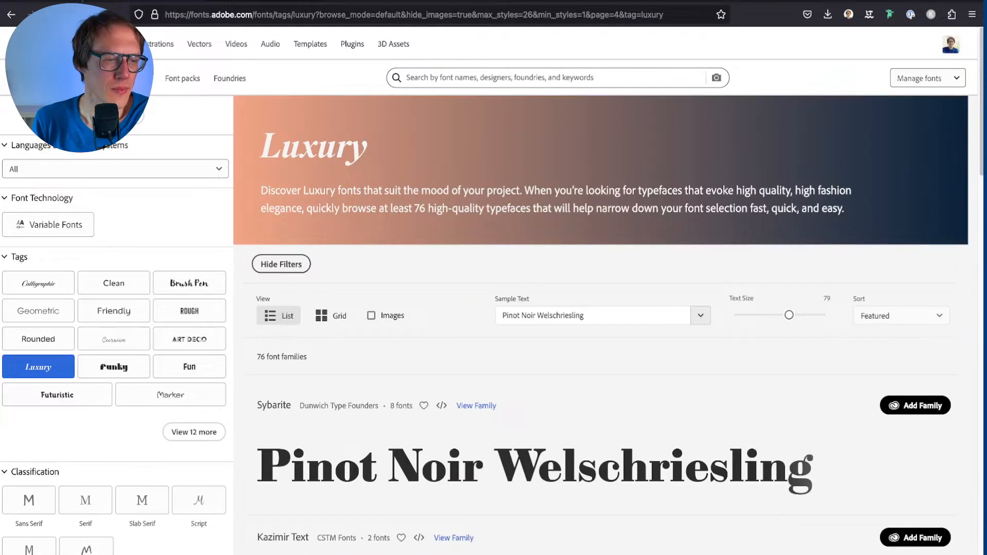
pyautogui.click(38, 366)
pyautogui.scroll(-3, 492, 293)
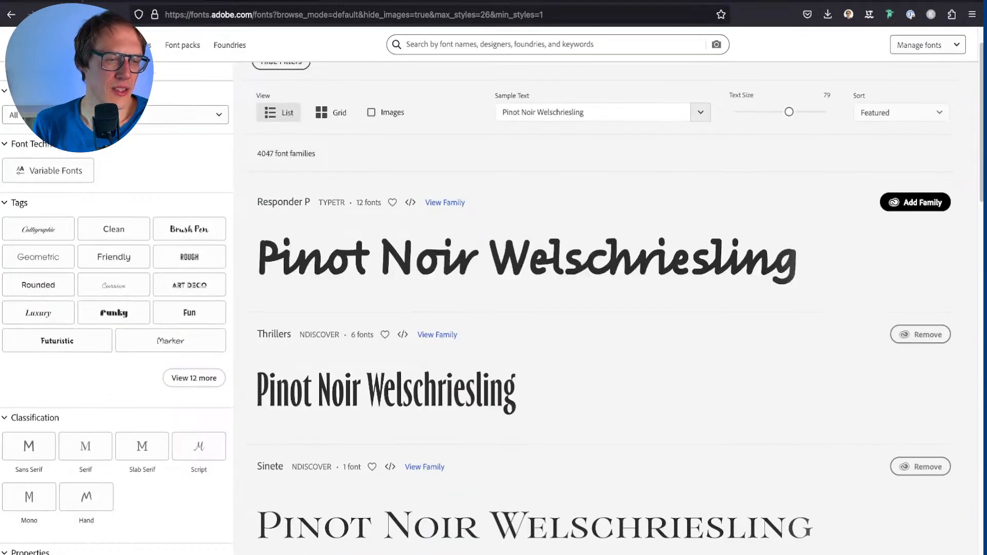
pyautogui.scroll(-4, 86, 414)
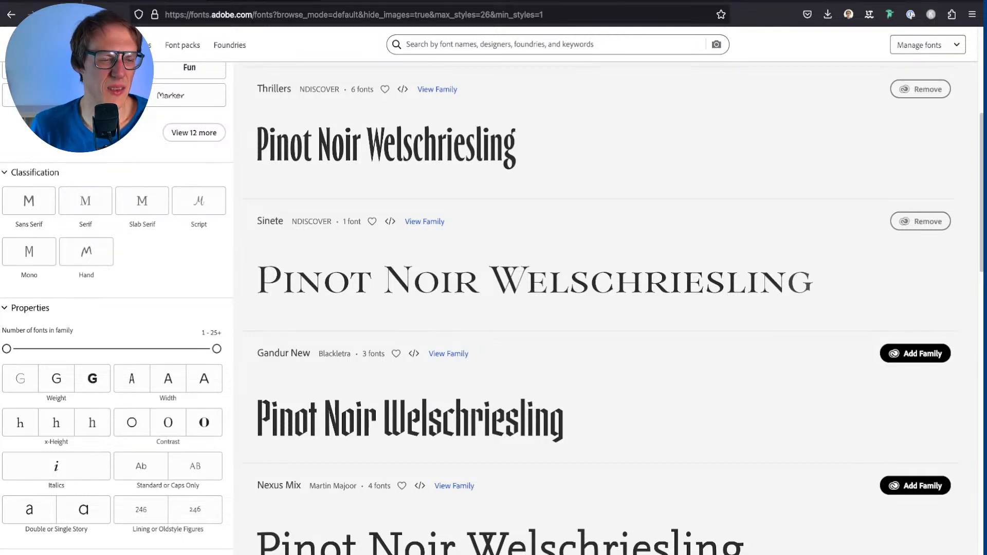
pyautogui.click(204, 422)
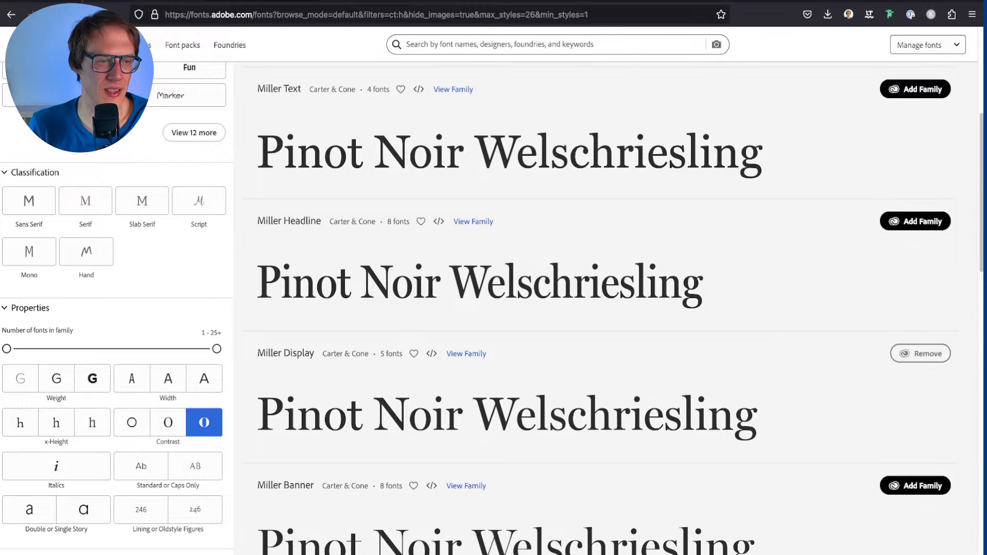
pyautogui.scroll(1, 113, 308)
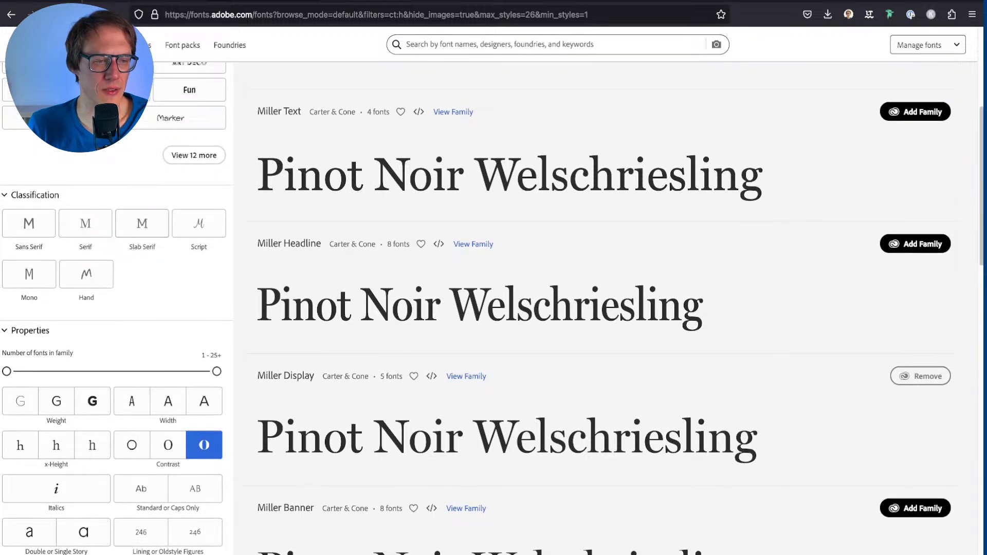
pyautogui.click(86, 223)
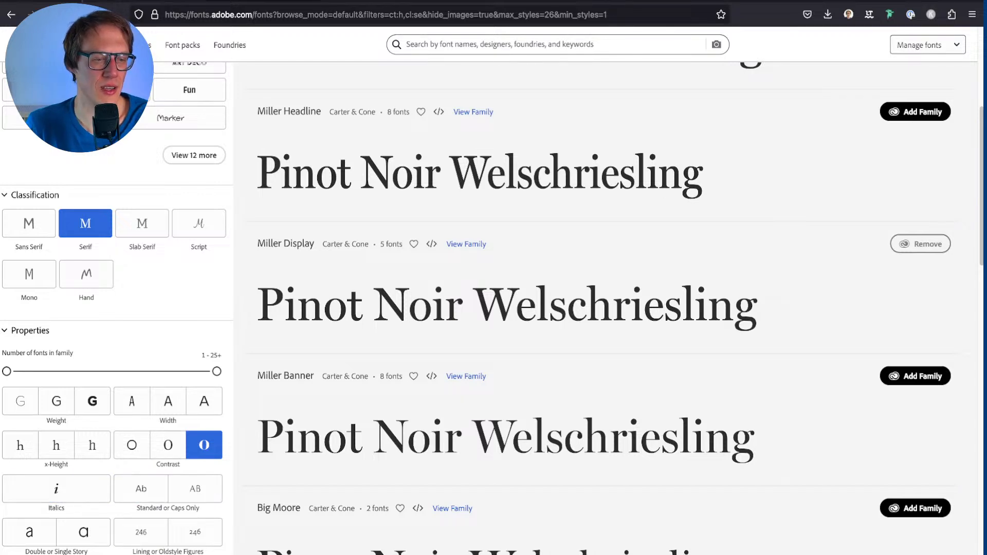
# Step: Add the Bely family from the first page of high-contrast serif results
pyautogui.scroll(6, 141, 488)
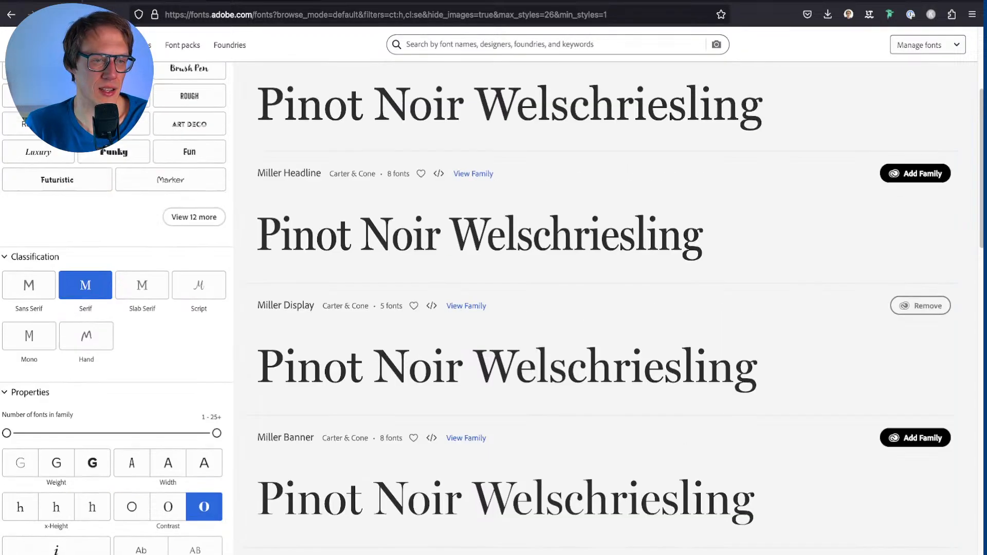
pyautogui.scroll(-4, 83, 381)
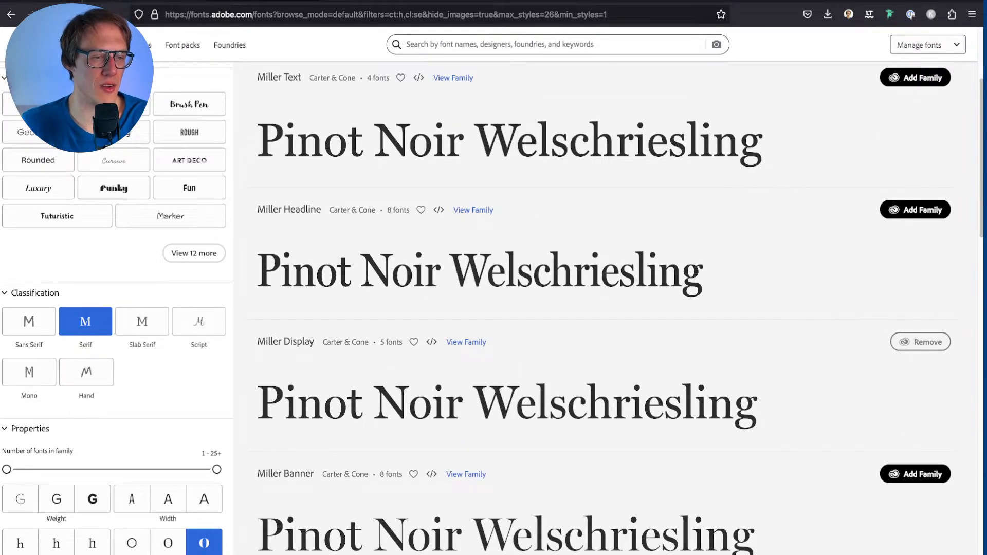
pyautogui.scroll(-3, 168, 381)
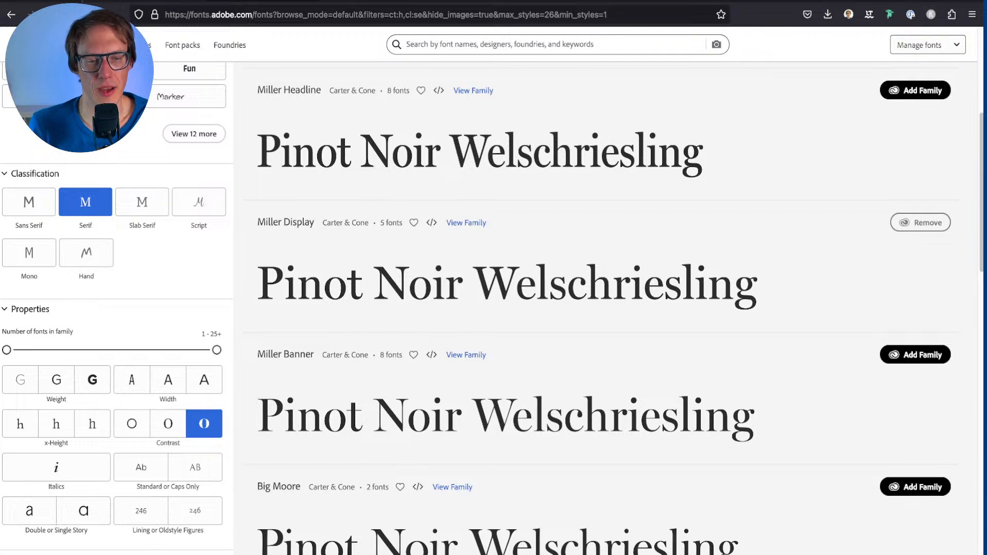
pyautogui.scroll(4, 493, 309)
pyautogui.scroll(1, 493, 309)
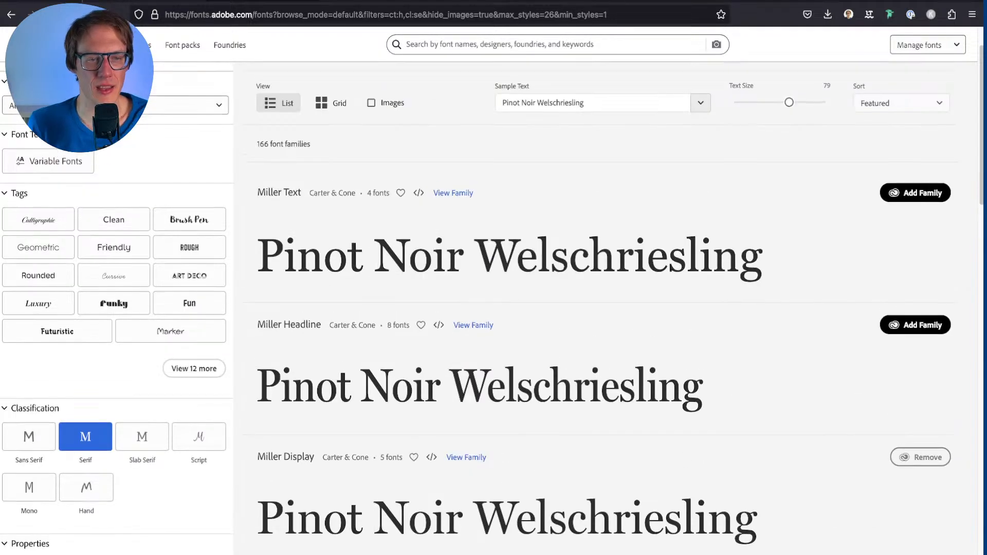
pyautogui.scroll(-3, 494, 308)
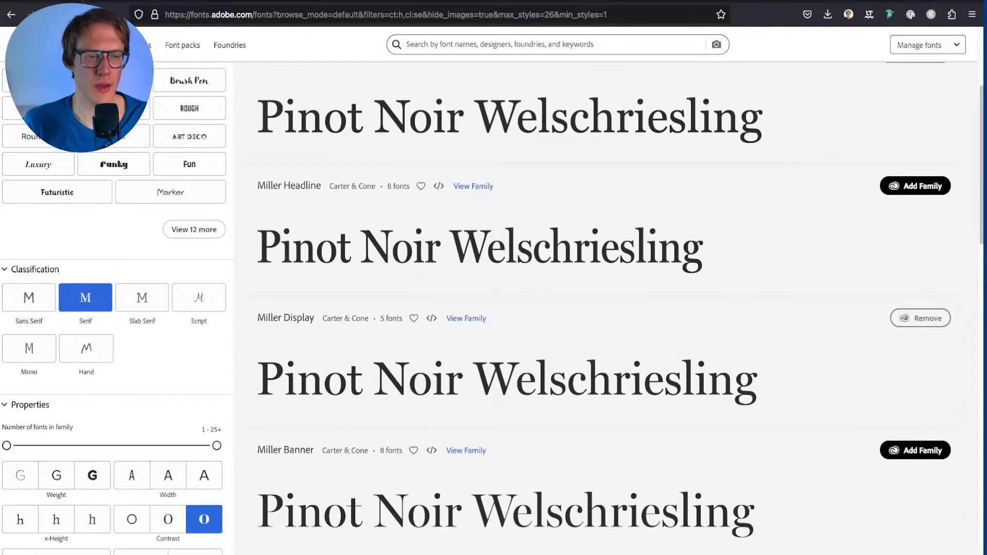
pyautogui.scroll(-4, 494, 308)
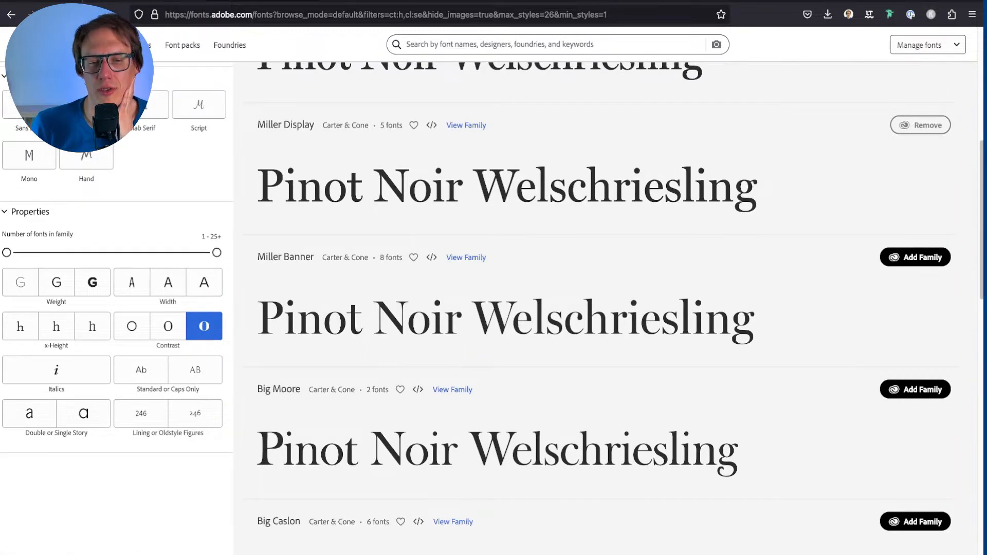
pyautogui.scroll(-3, 494, 308)
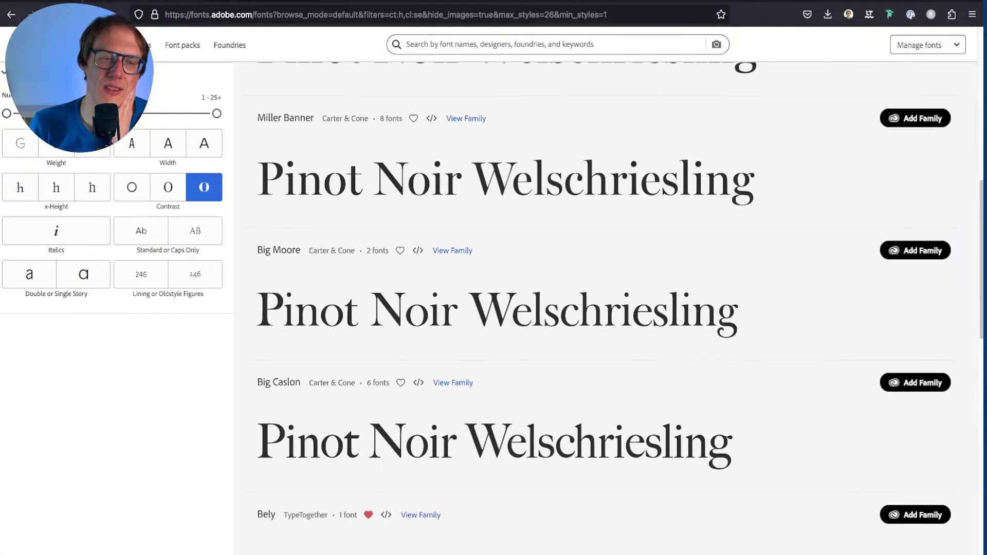
pyautogui.scroll(-2, 494, 309)
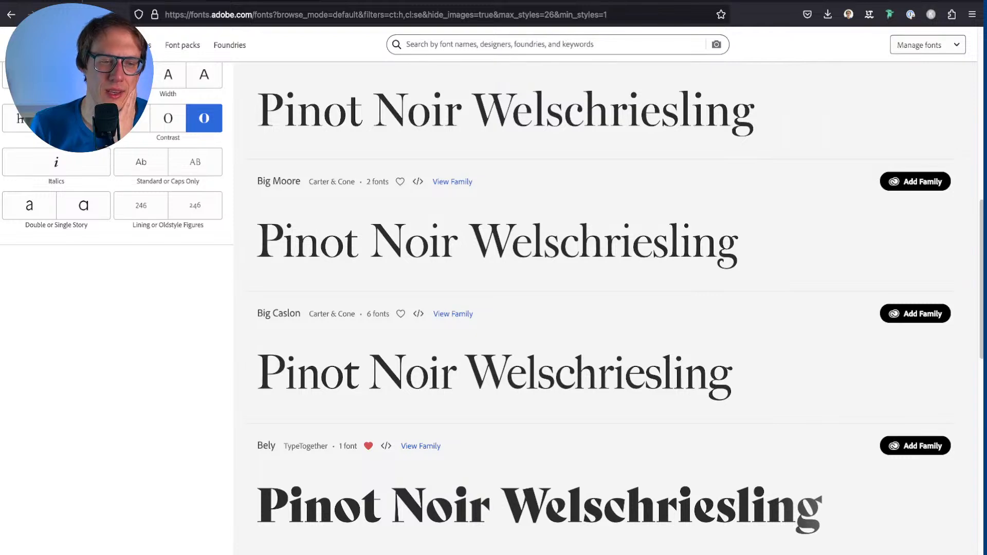
pyautogui.scroll(-2, 493, 309)
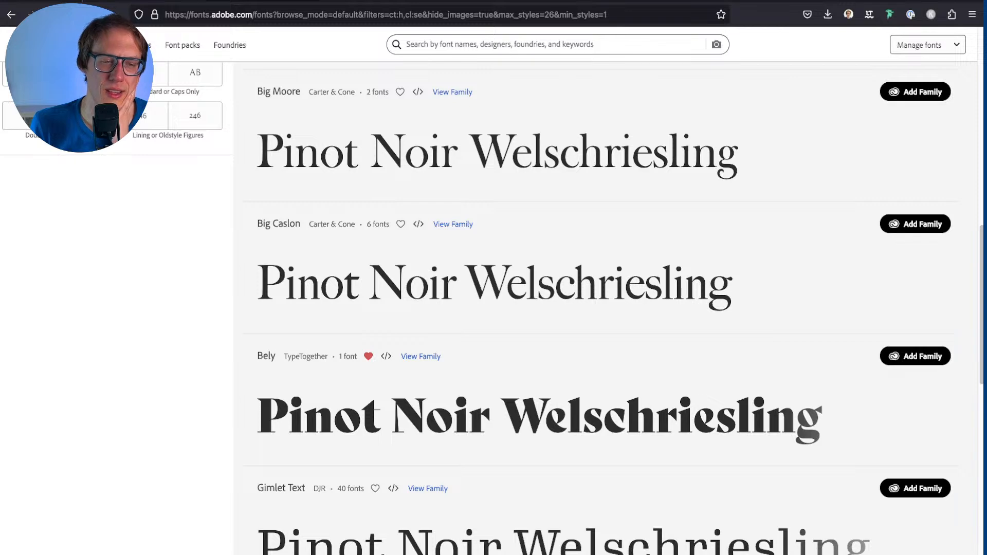
pyautogui.click(915, 356)
# Step: Examine the remaining high-contrast serif samples on the first results page and those on page 2
pyautogui.scroll(-3, 494, 309)
pyautogui.scroll(-10, 604, 308)
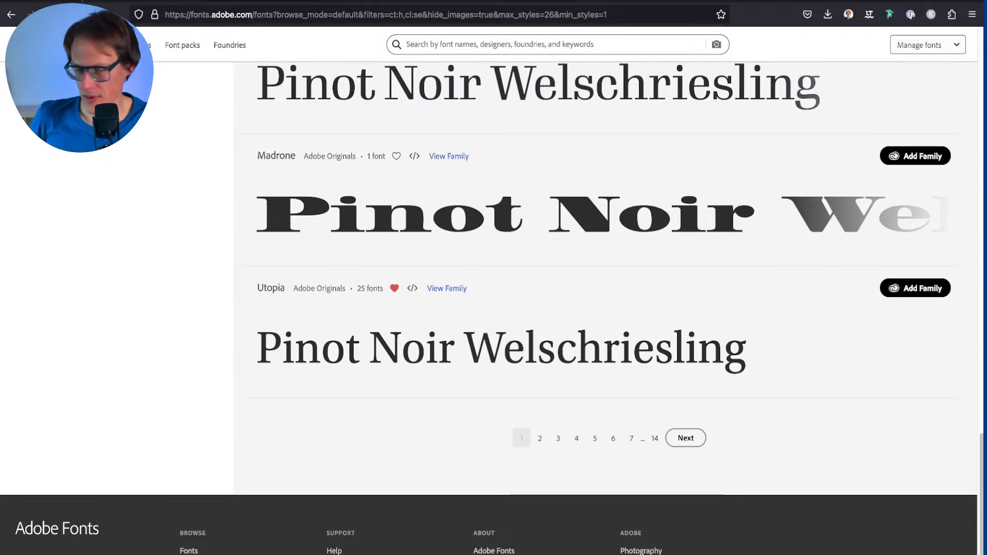
pyautogui.click(686, 438)
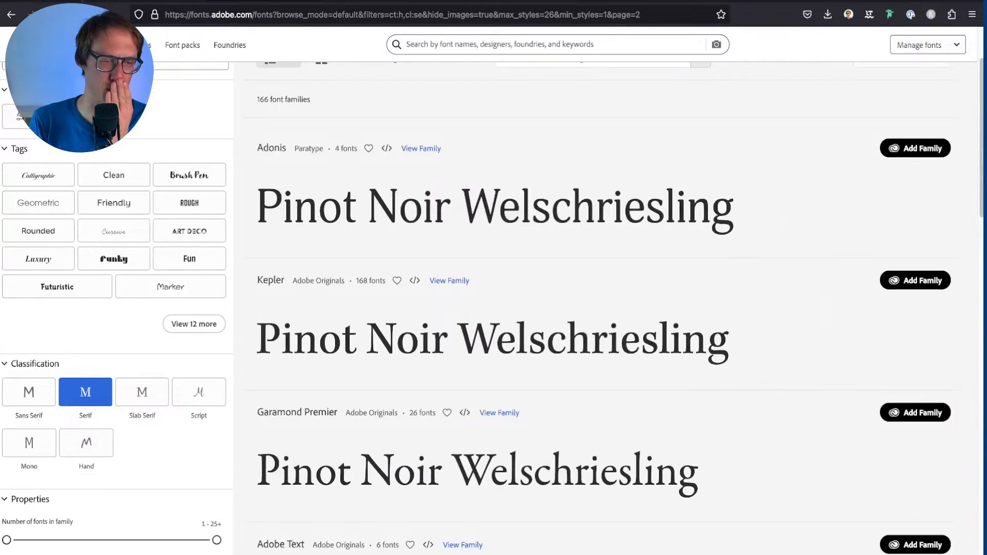
pyautogui.scroll(-6, 19, 117)
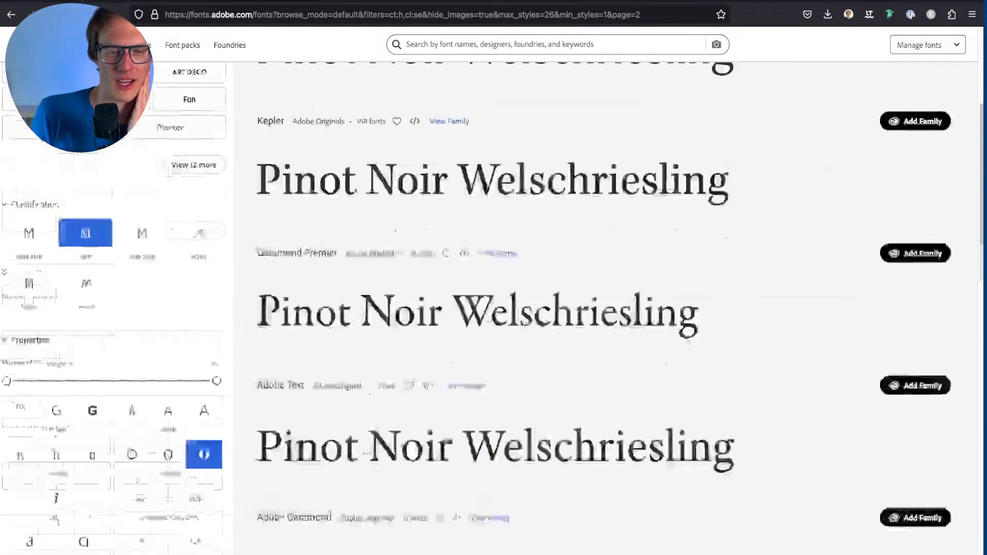
pyautogui.scroll(-10, 19, 116)
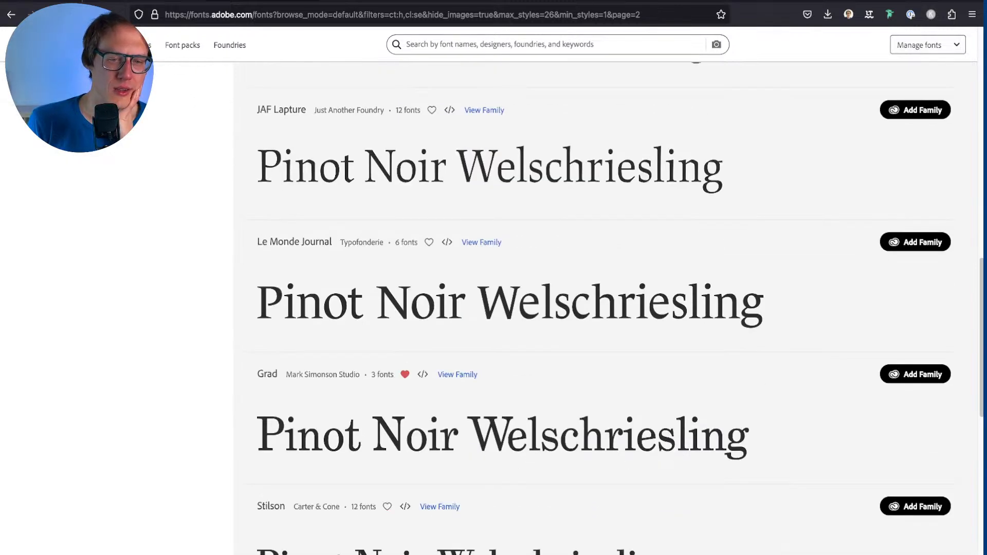
pyautogui.scroll(-3, 604, 309)
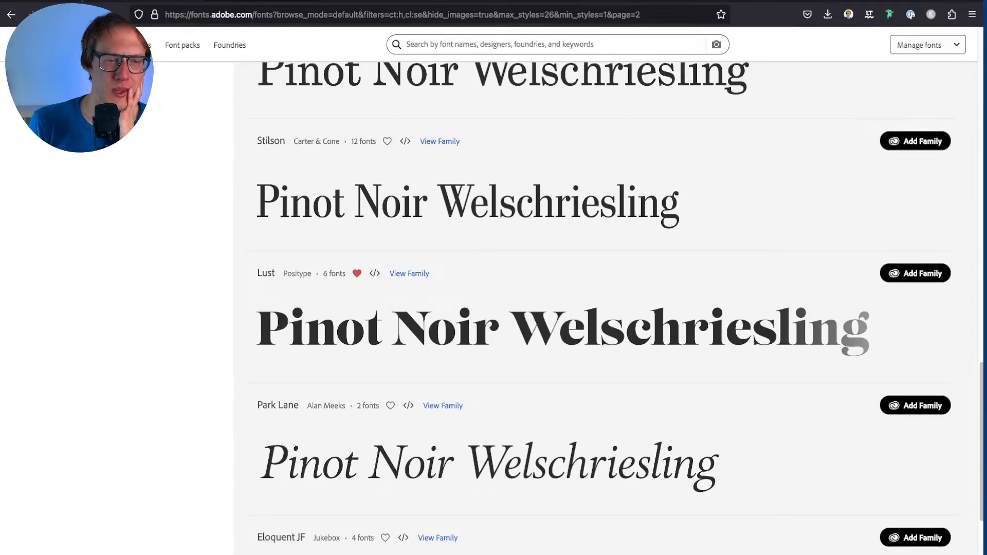
pyautogui.scroll(-4, 603, 308)
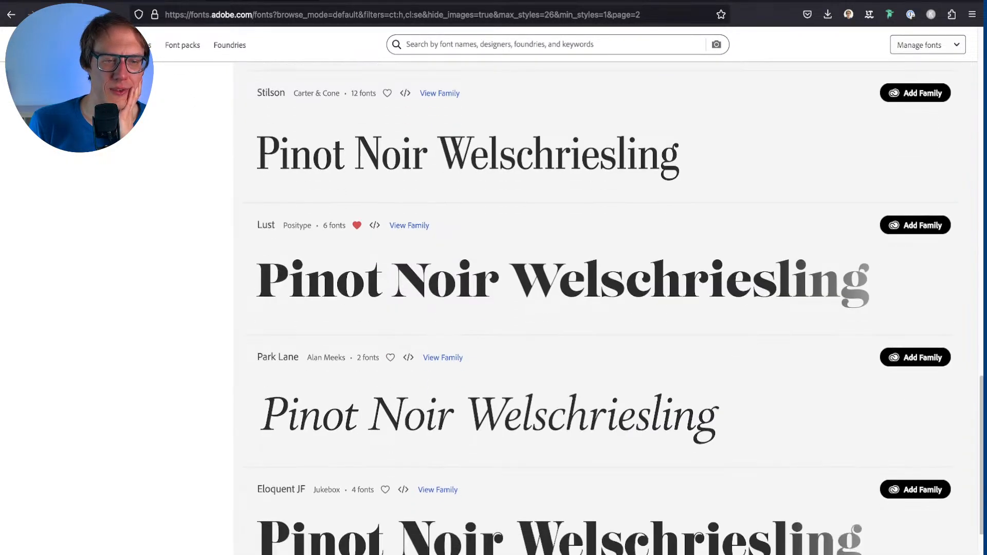
# Step: Examine the high-contrast serif samples on results pages 3 and 4 for further label candidates
pyautogui.click(709, 502)
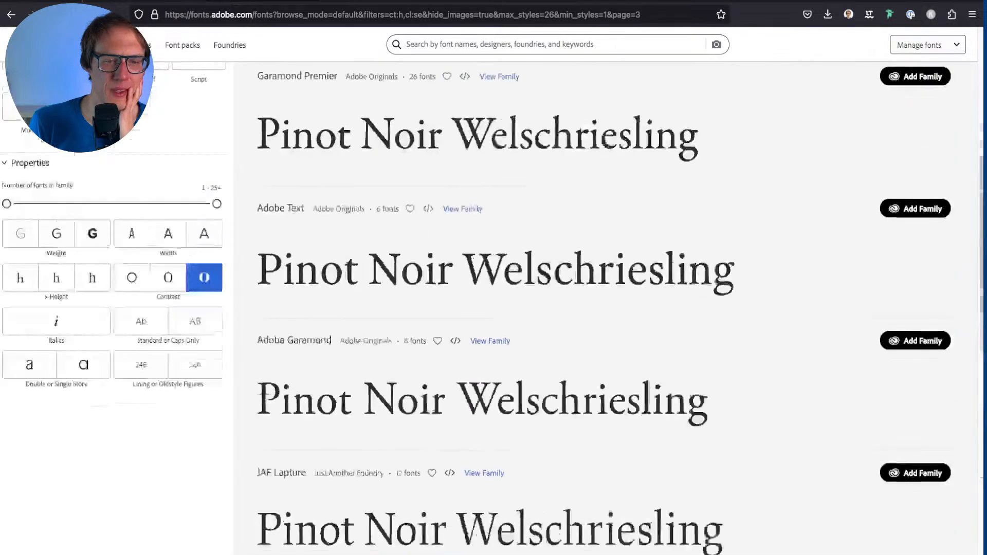
pyautogui.scroll(-13, 604, 308)
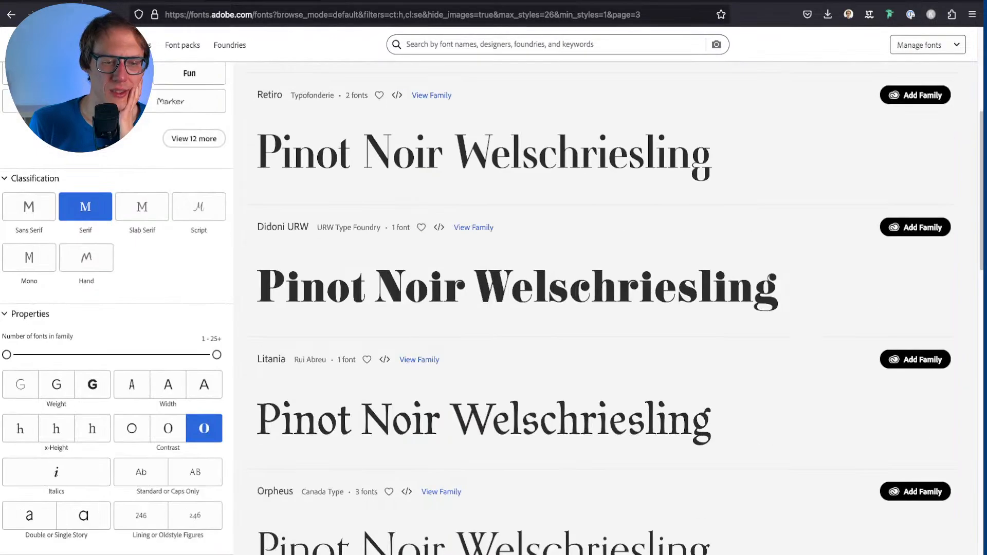
pyautogui.scroll(-10, 709, 431)
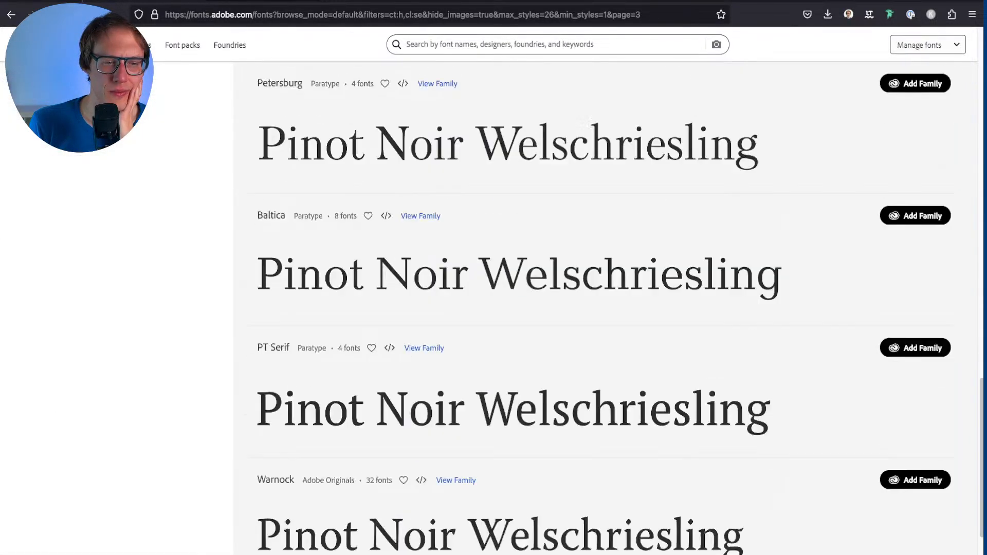
pyautogui.click(709, 432)
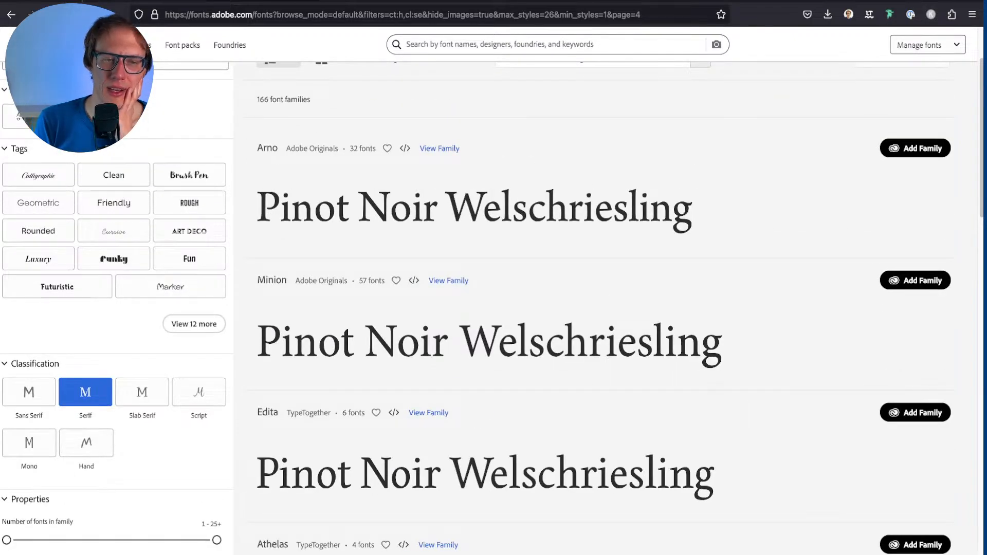
pyautogui.scroll(-1, 607, 308)
pyautogui.scroll(-6, 607, 308)
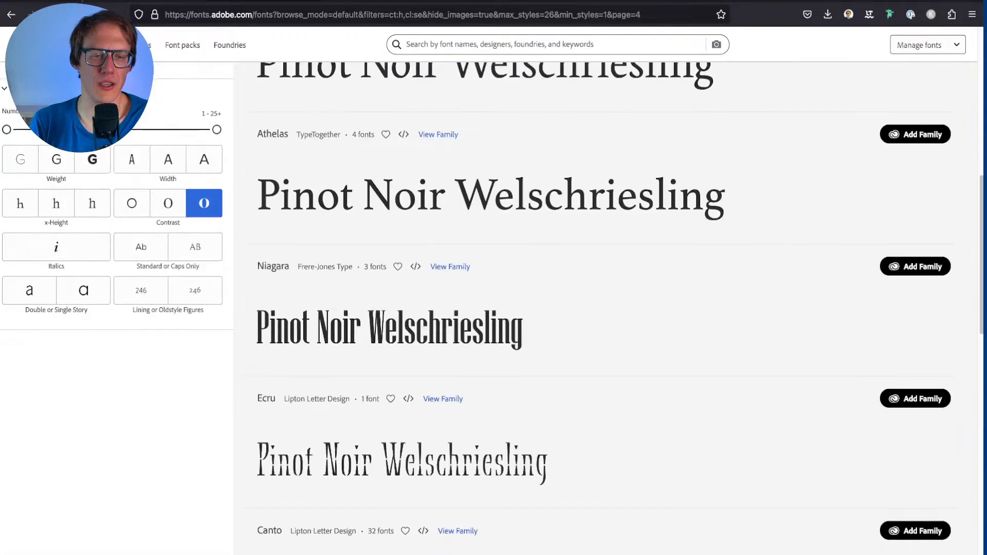
pyautogui.scroll(-10, 607, 309)
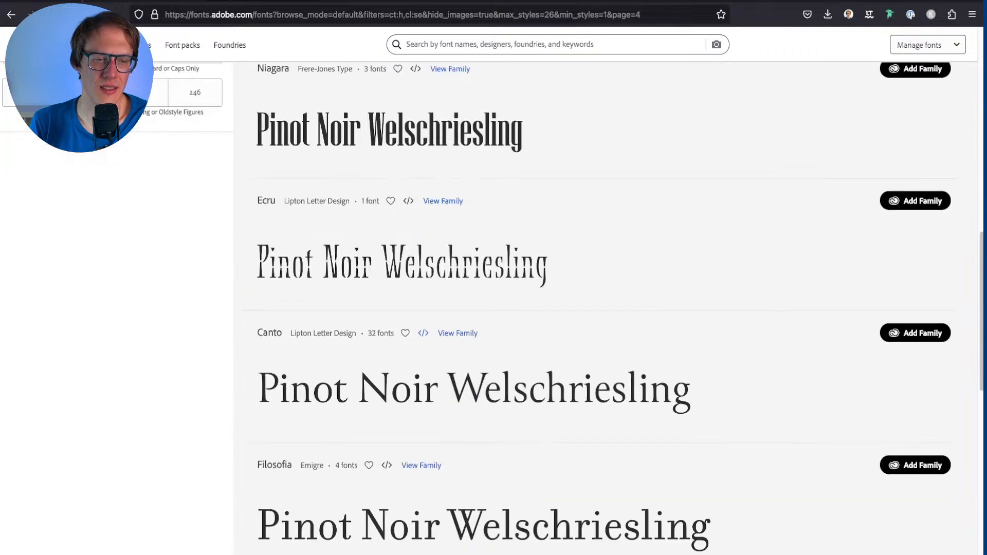
pyautogui.scroll(-4, 606, 308)
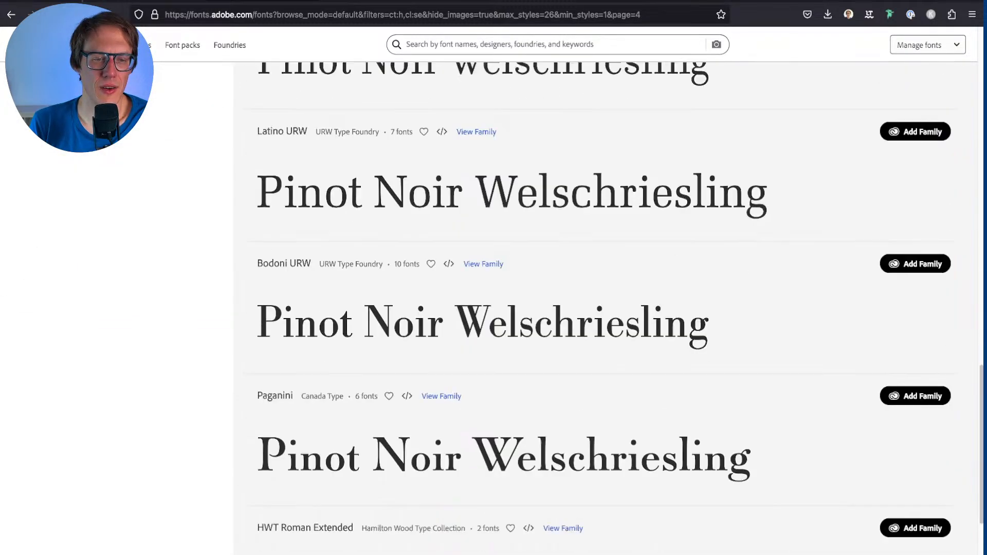
# Step: Show the full list of tags, clear the Serif classification and high contrast filters, and filter the fonts by the Luxury tag
pyautogui.press('Home')
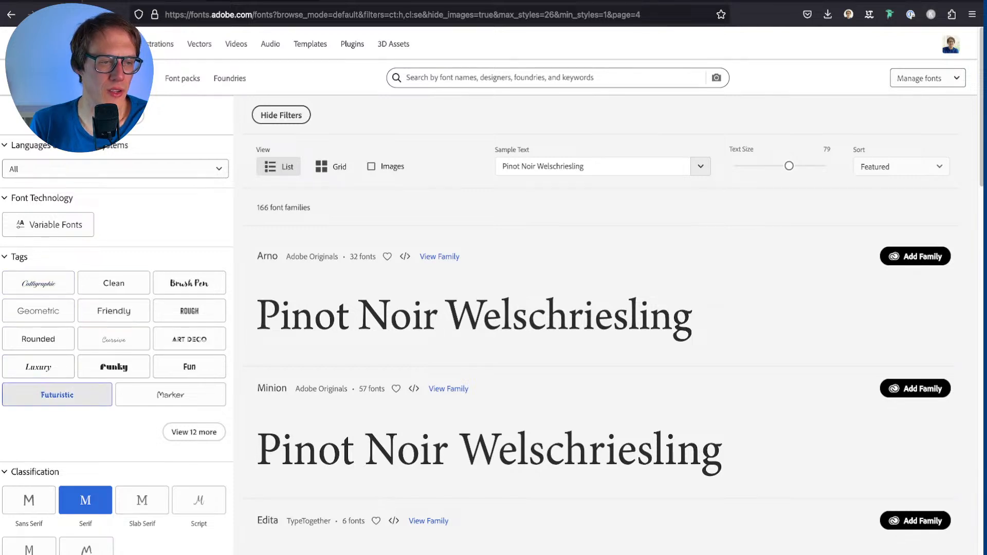
pyautogui.click(194, 432)
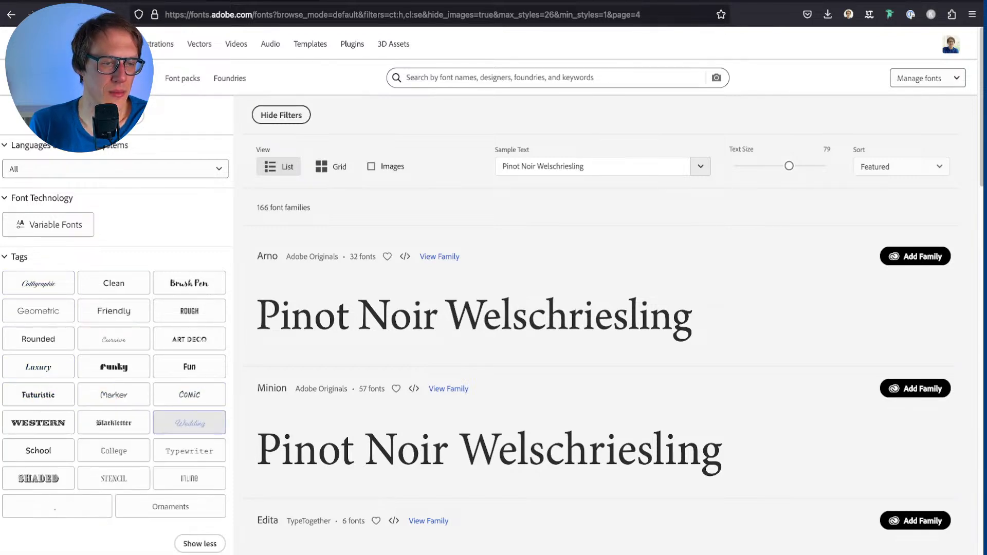
pyautogui.scroll(-3, 113, 450)
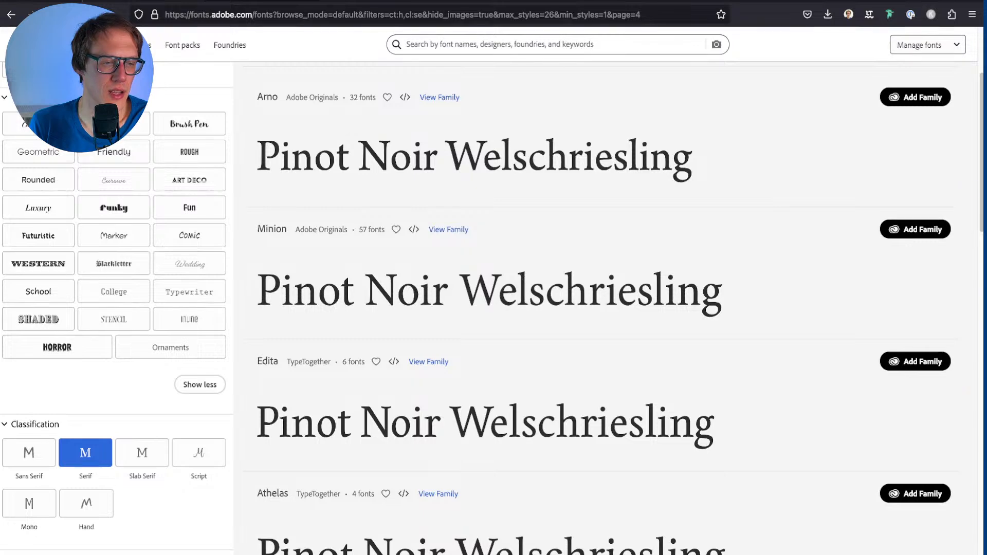
pyautogui.click(85, 452)
pyautogui.scroll(-4, 85, 453)
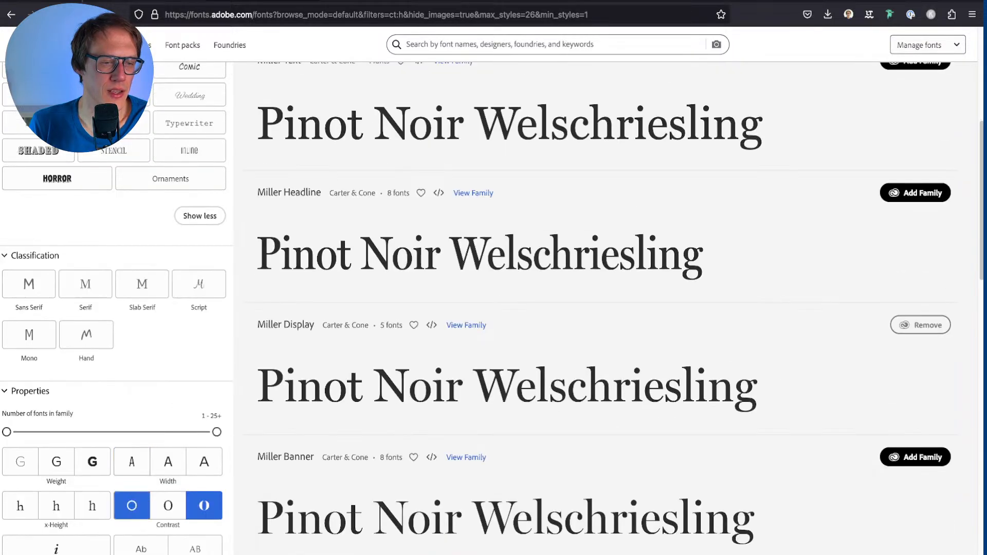
pyautogui.click(204, 505)
pyautogui.scroll(-4, 204, 505)
pyautogui.scroll(8, 204, 360)
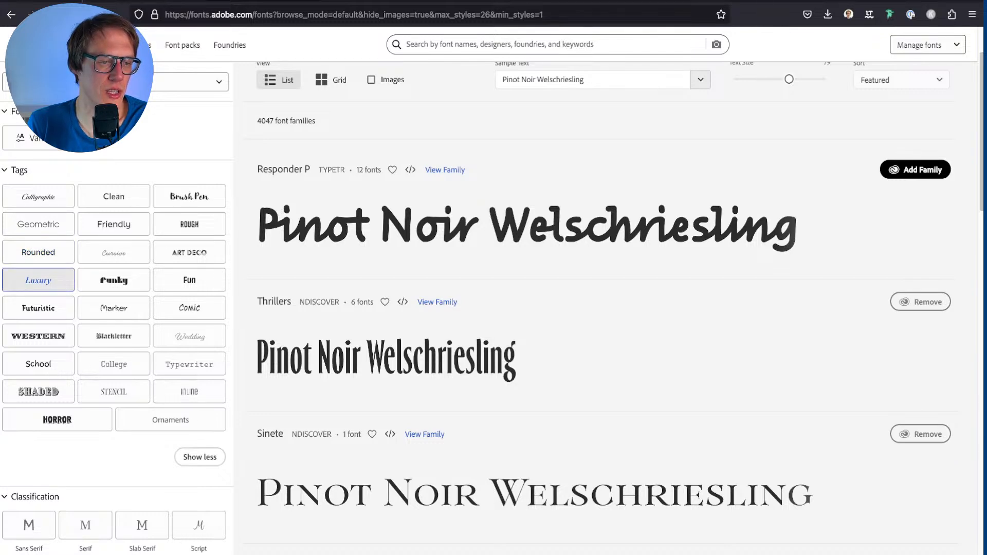
pyautogui.click(38, 280)
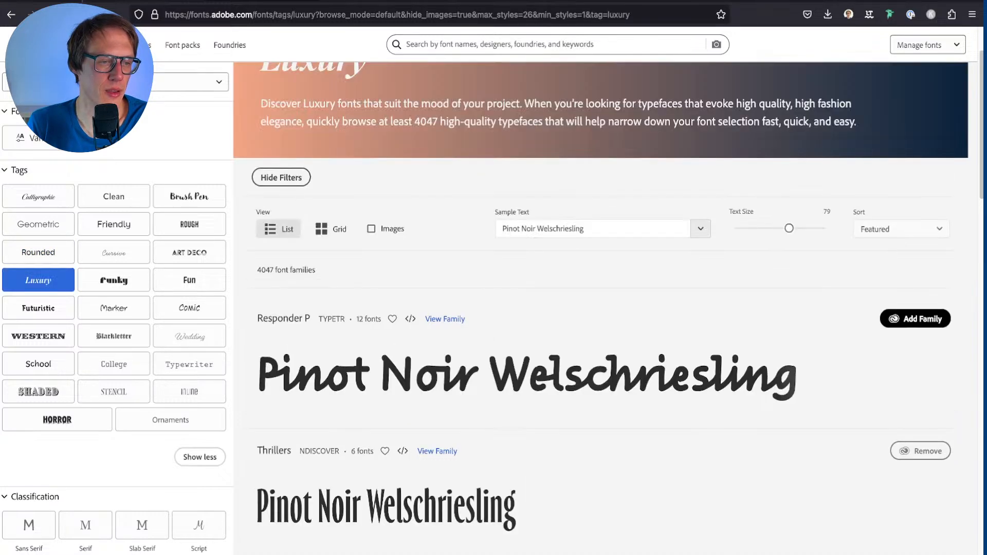
# Step: Add the Fino Sans and Swear Display families from page 5 of the Luxury results
pyautogui.scroll(-20, 602, 308)
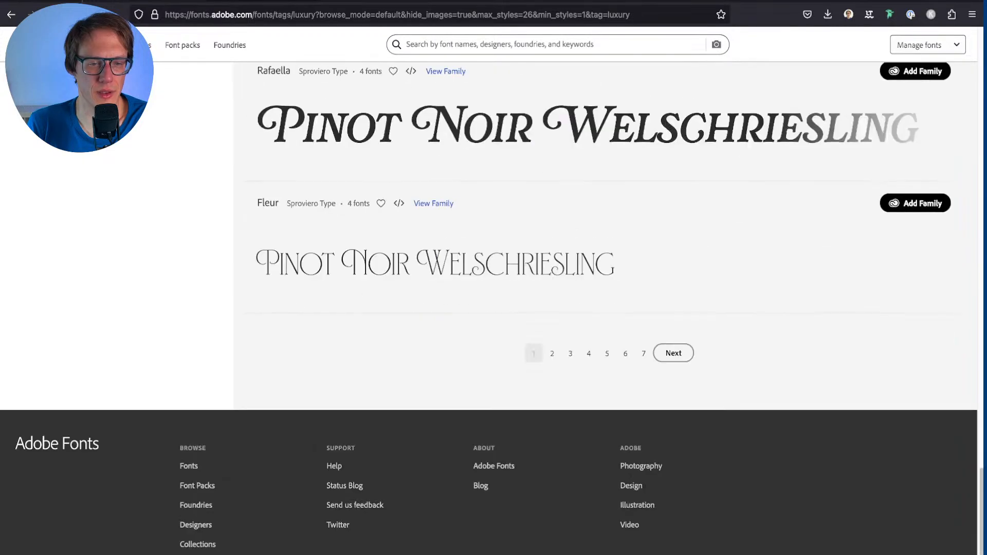
pyautogui.click(607, 354)
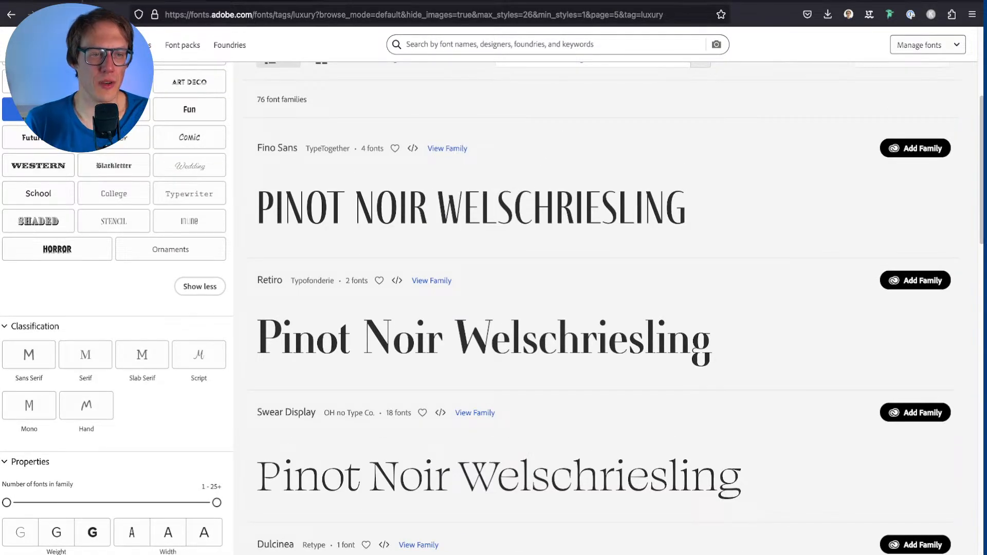
pyautogui.click(915, 148)
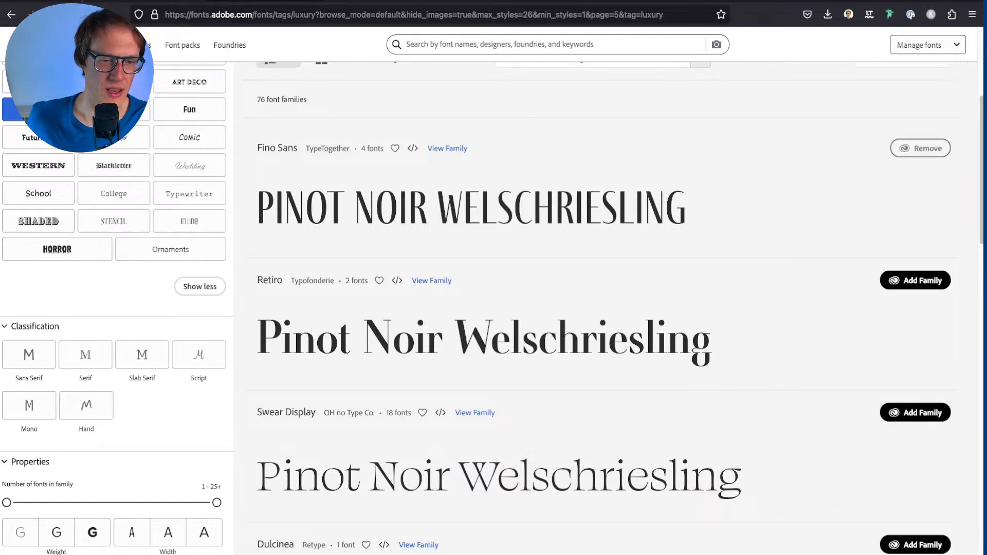
pyautogui.scroll(-1, 607, 308)
pyautogui.scroll(-1, 437, 392)
pyautogui.scroll(-1, 436, 392)
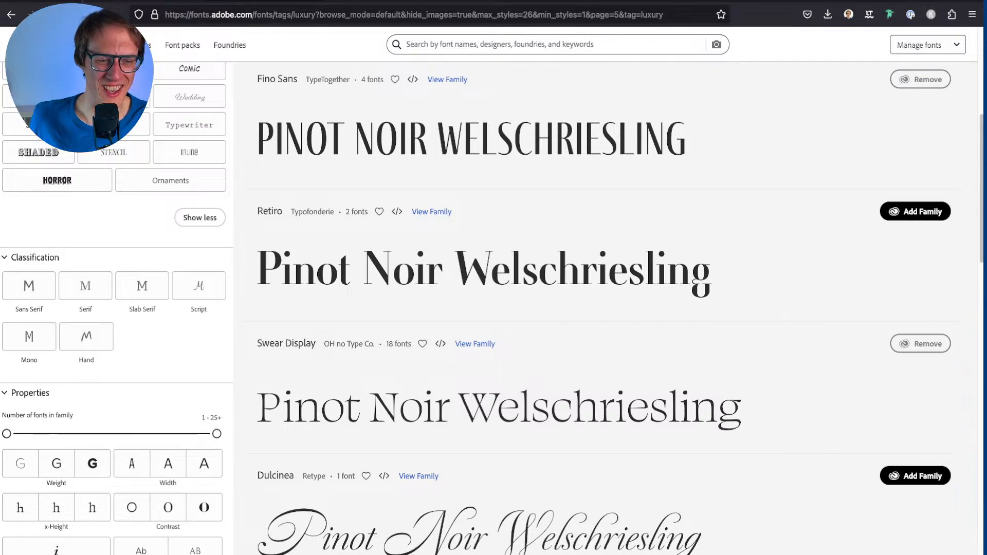
# Step: Review the rest of page 5 of the Luxury results and add the Rosella family from page 6
pyautogui.scroll(-5, 604, 308)
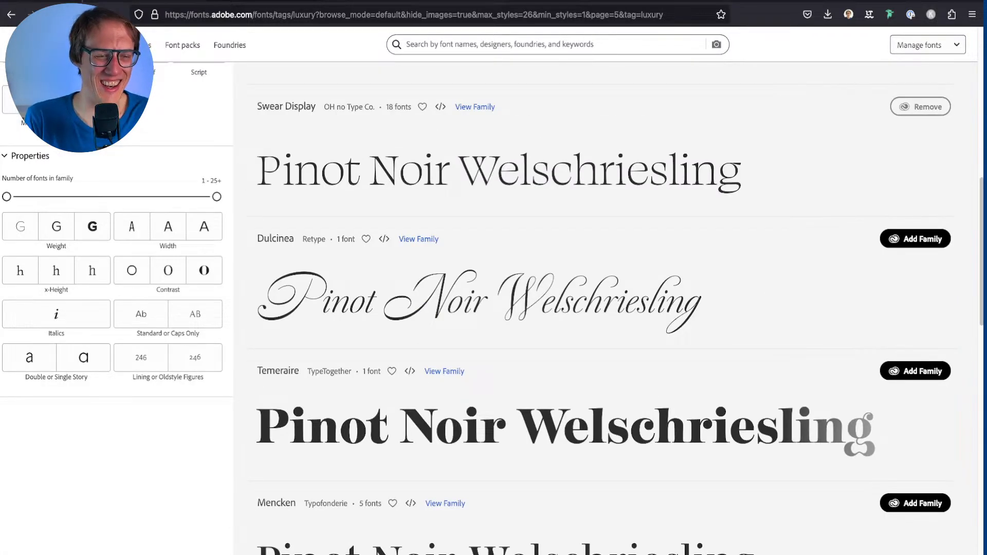
pyautogui.scroll(-10, 605, 308)
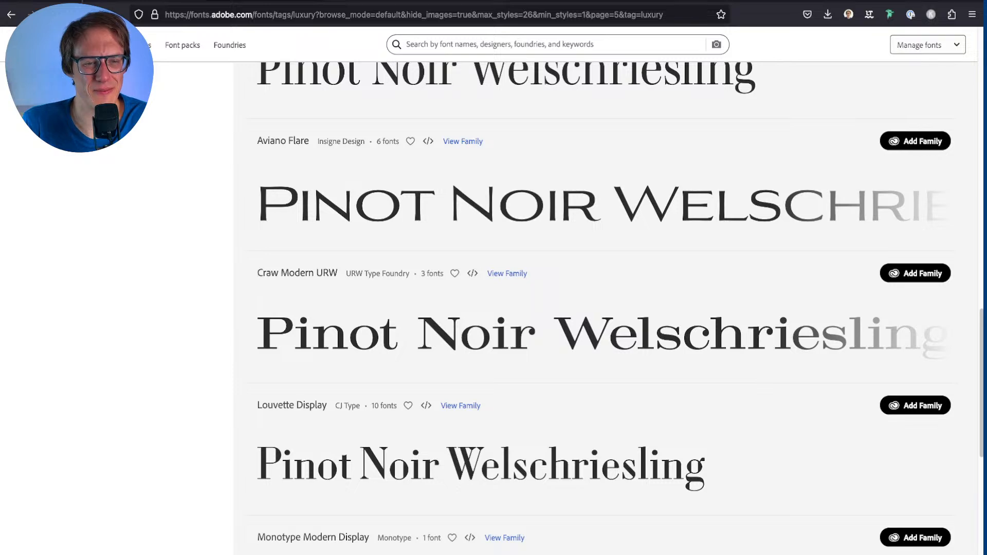
pyautogui.scroll(-1, 605, 304)
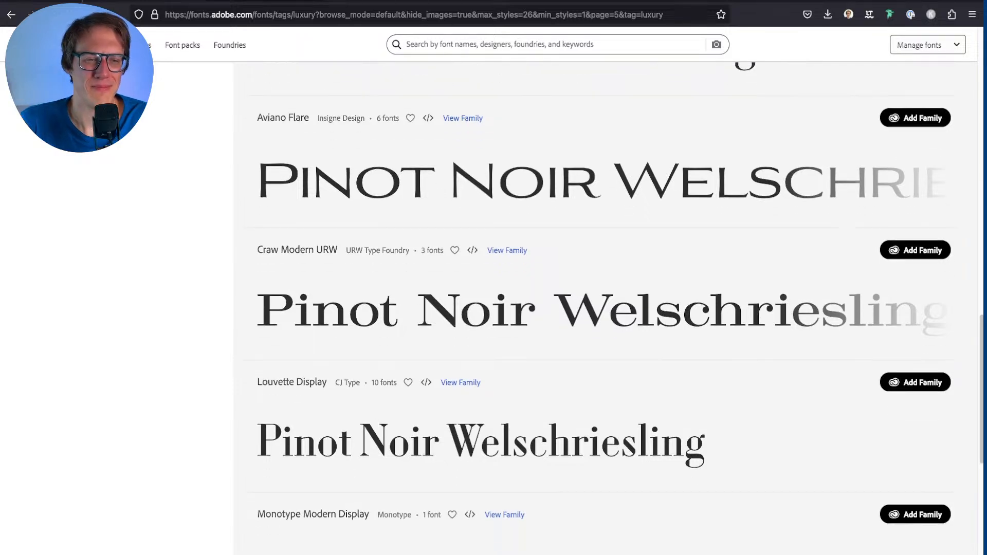
pyautogui.scroll(-10, 605, 308)
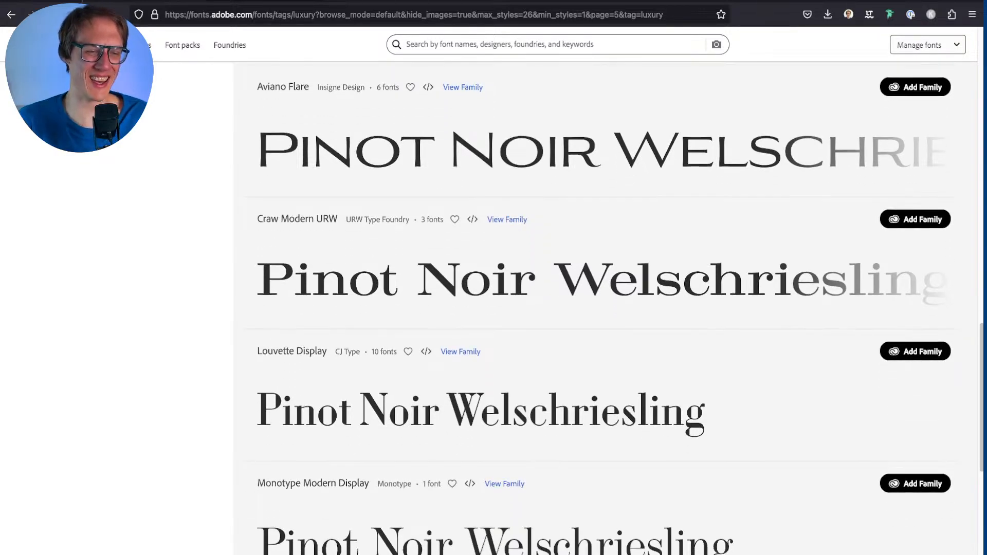
pyautogui.scroll(-5, 469, 176)
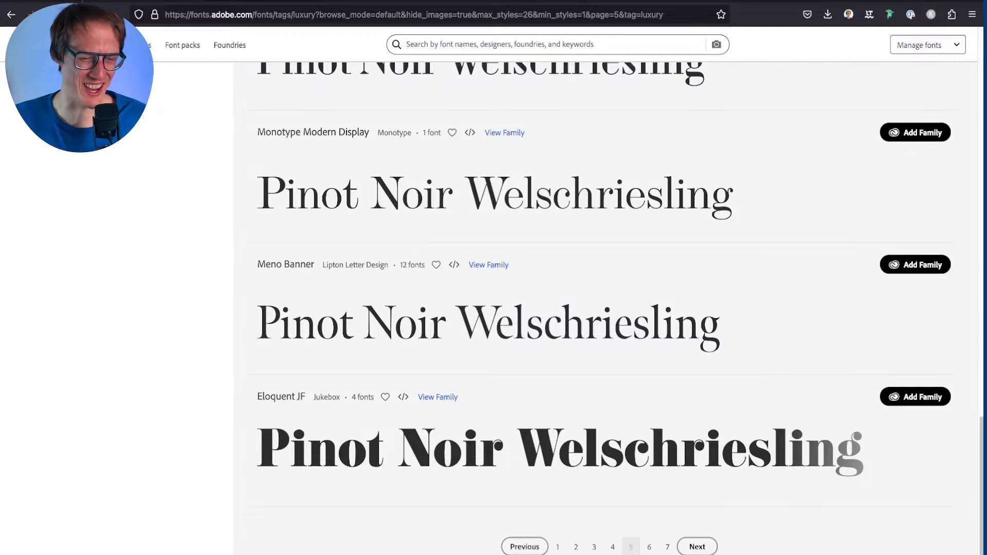
pyautogui.click(697, 546)
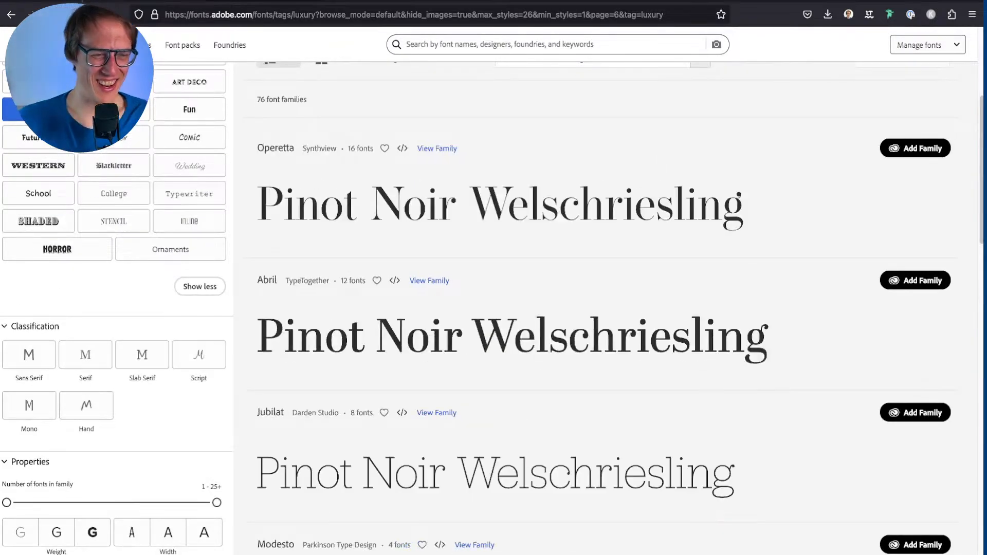
pyautogui.scroll(-3, 605, 308)
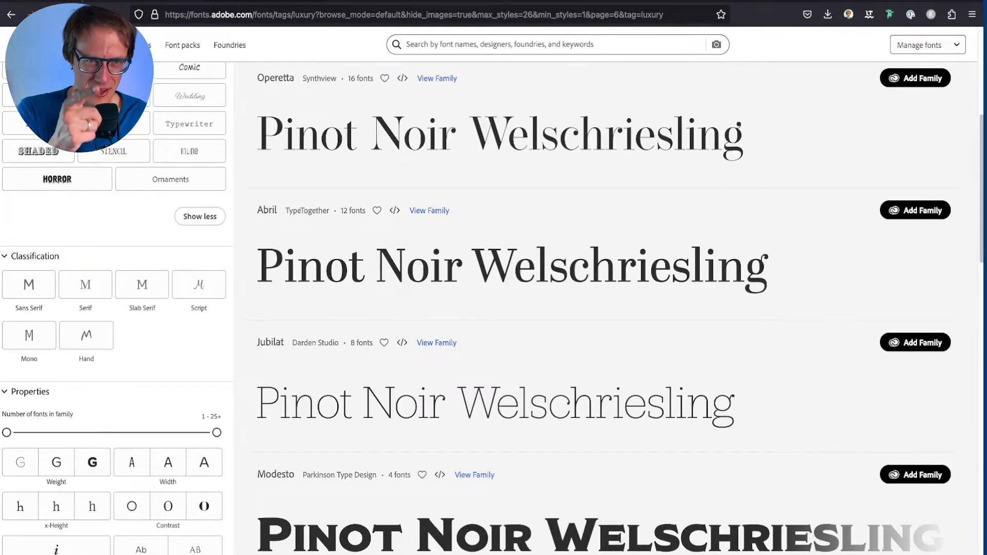
pyautogui.scroll(-15, 605, 308)
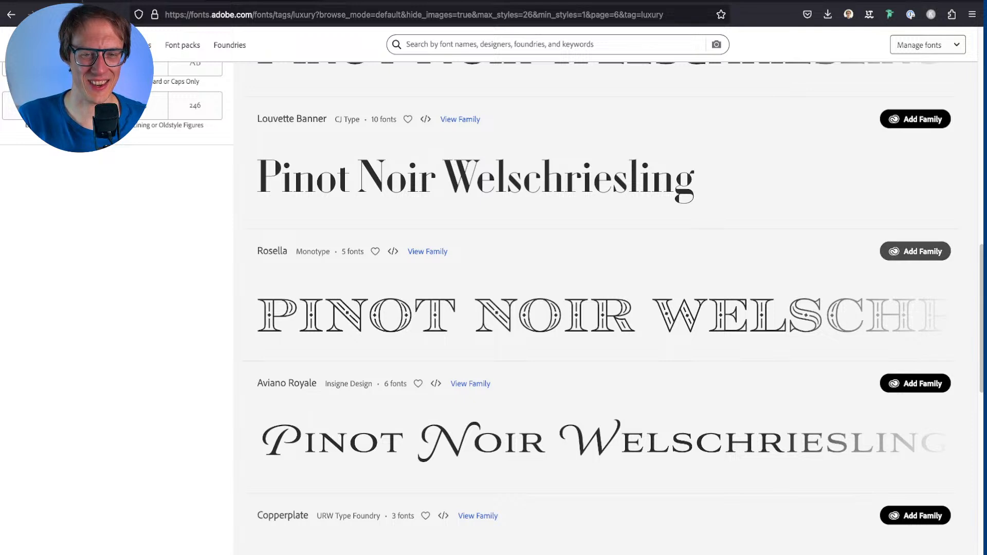
pyautogui.click(915, 251)
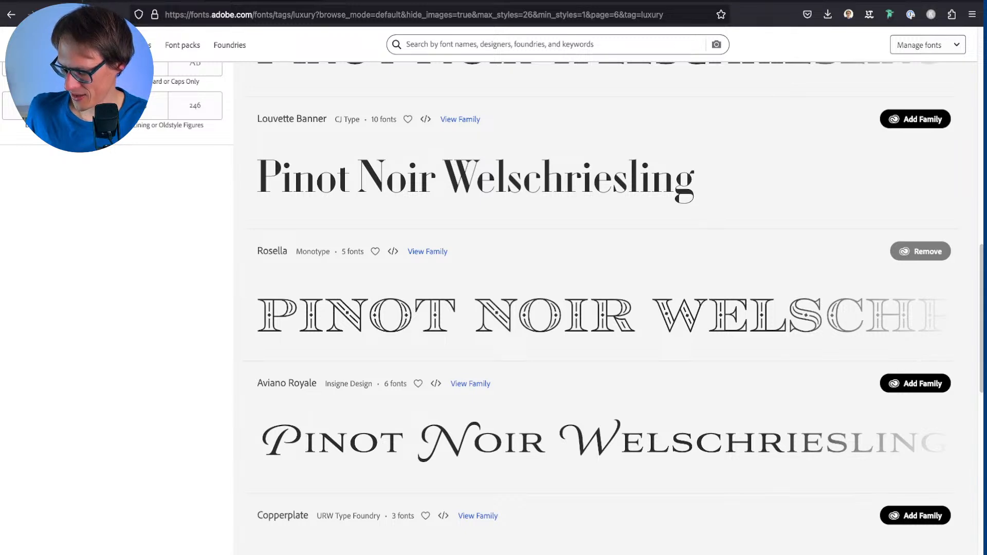
# Step: Review the remaining Luxury font samples on page 6 and the samples on page 7 of the results
pyautogui.scroll(-10, 562, 308)
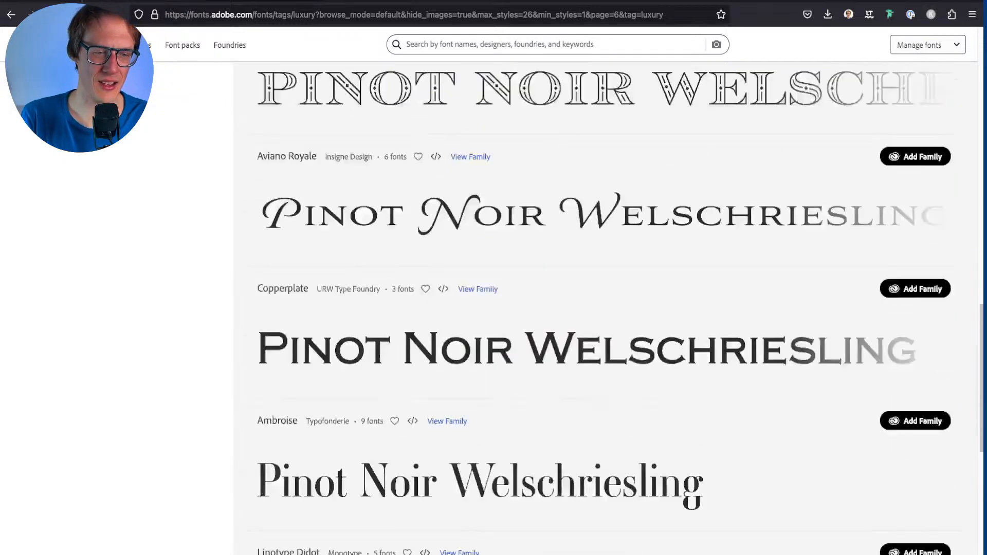
pyautogui.scroll(-5, 562, 308)
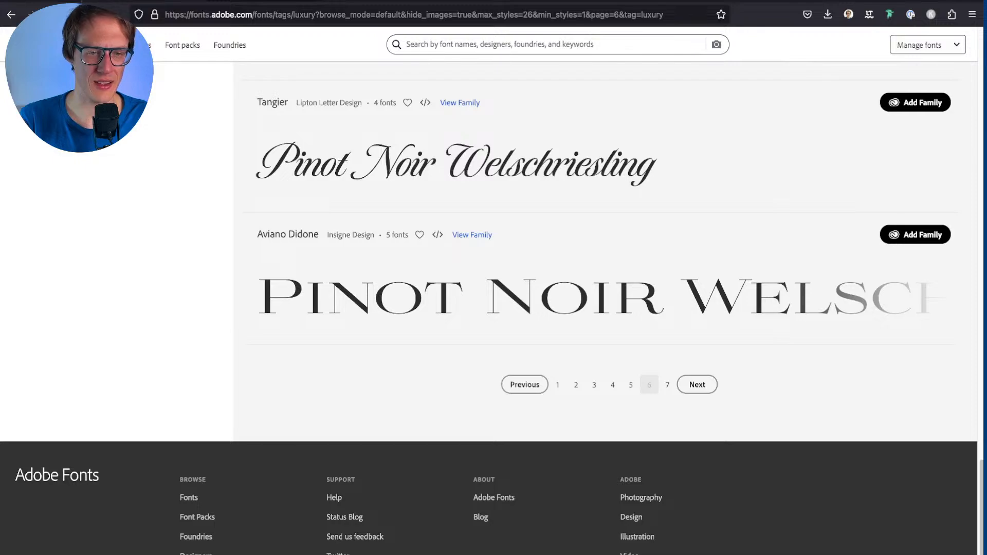
pyautogui.click(697, 385)
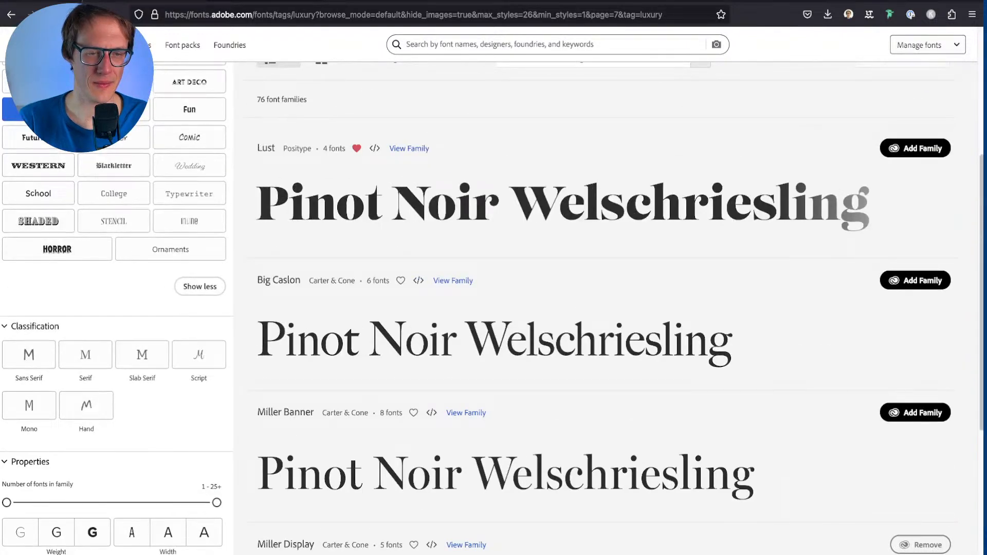
pyautogui.scroll(-5, 561, 309)
pyautogui.scroll(10, 561, 309)
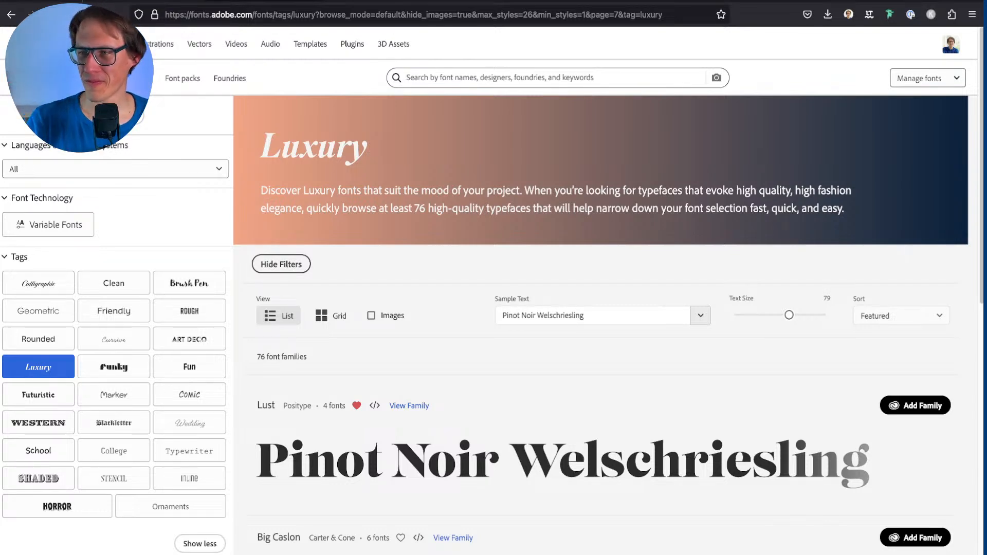
# Step: Switch to Illustrator and save the wine label document
pyautogui.press('super+Tab')
pyautogui.press('super+Tab')
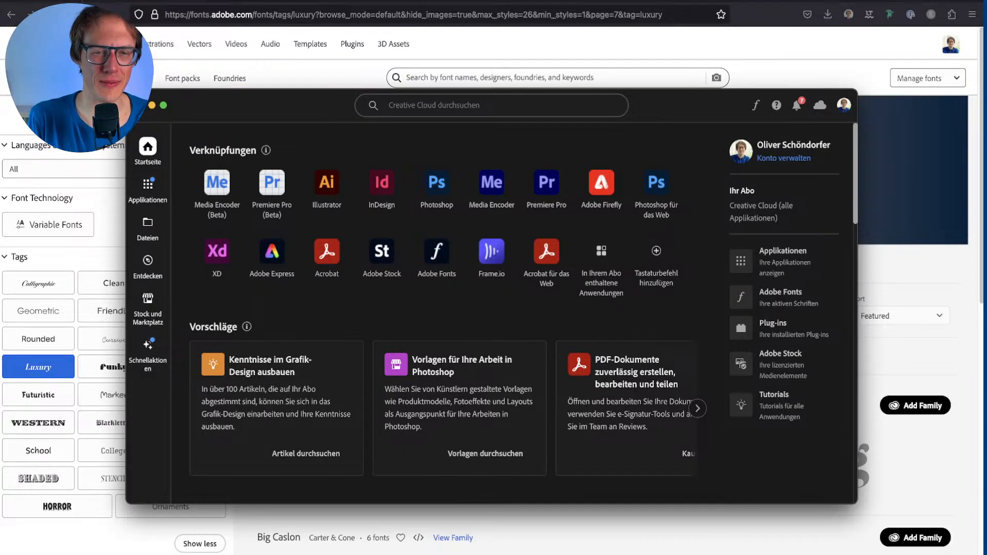
pyautogui.press('super+Tab')
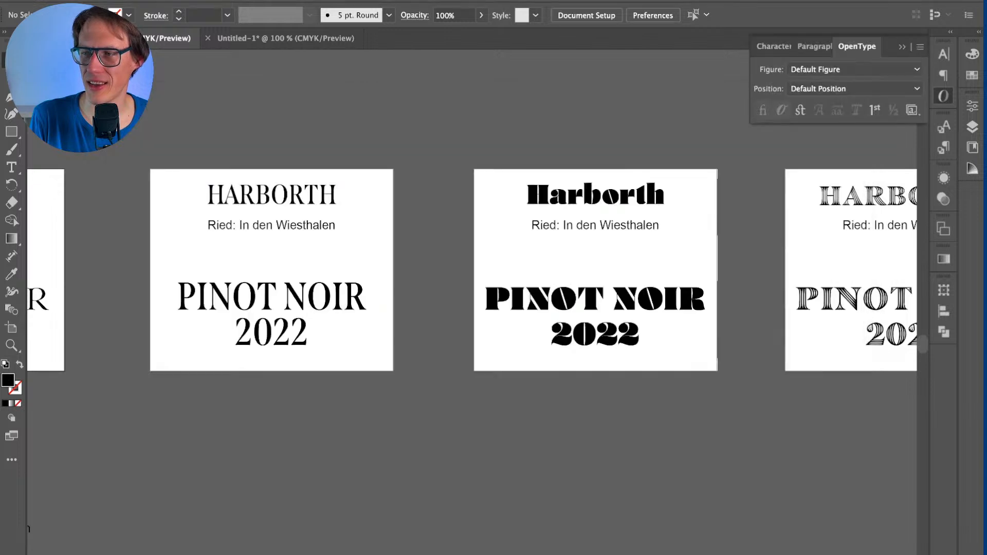
pyautogui.hscroll(3, 494, 270)
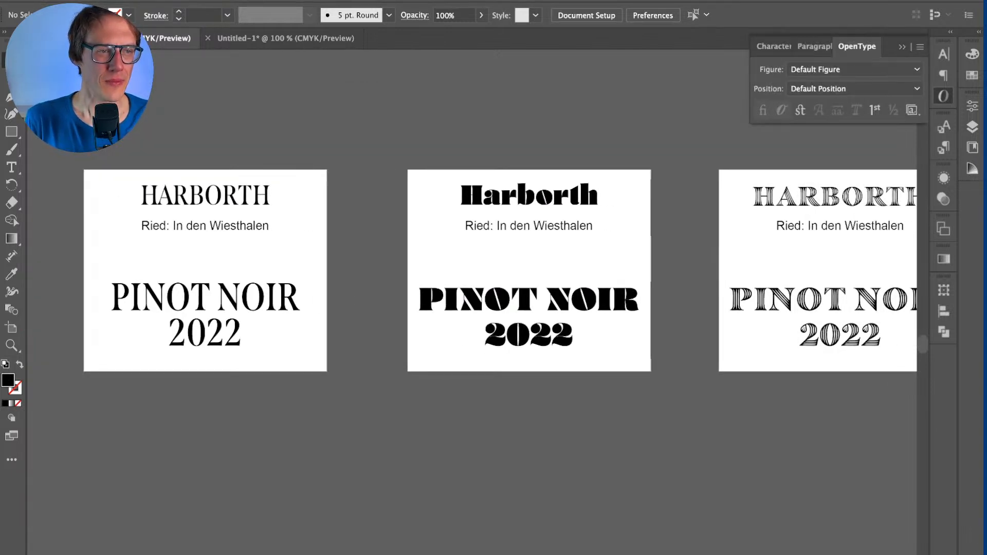
pyautogui.press('super+s')
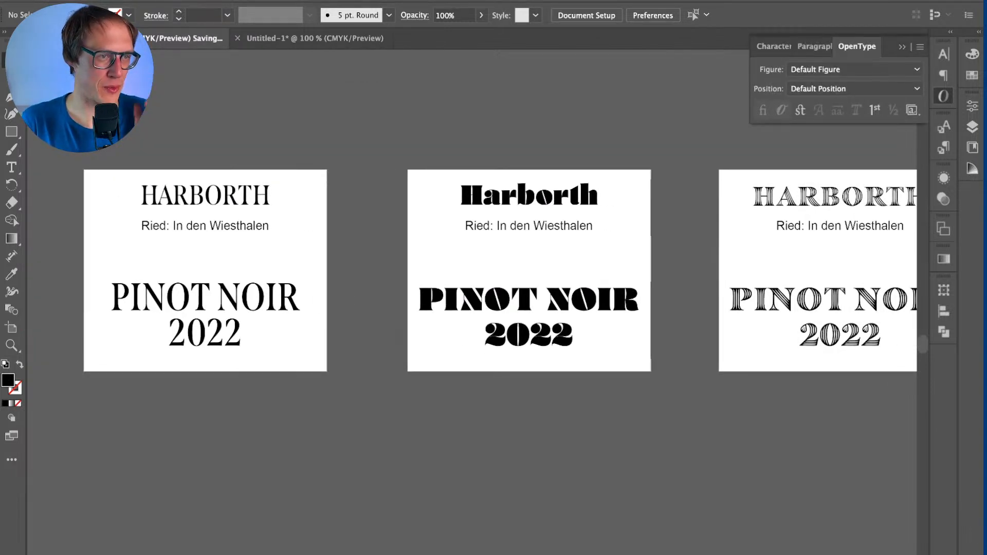
pyautogui.click(82, 1)
pyautogui.press('Escape')
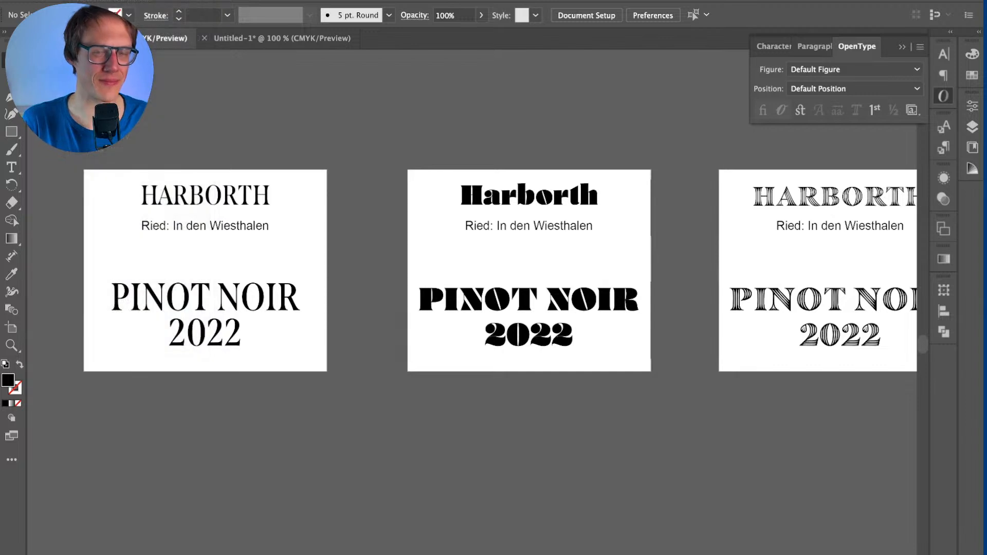
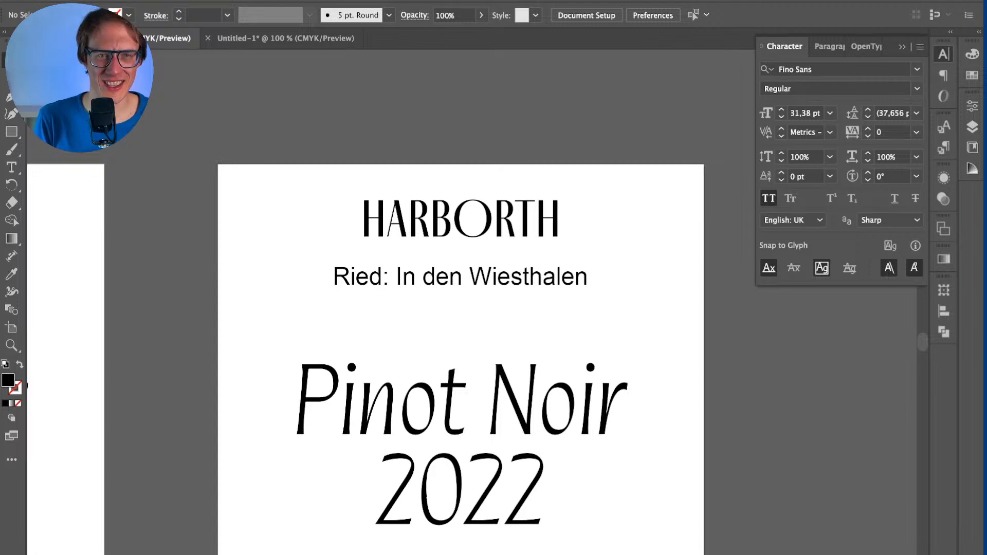
# Step: Copy the all-caps Fino Sans formatting of the HARBORTH line onto the Pinot Noir and 2022 text with the Eyedropper
pyautogui.scroll(1, 452, 244)
pyautogui.hscroll(1, 436, 247)
pyautogui.scroll(-1, 363, 326)
pyautogui.scroll(1, 374, 311)
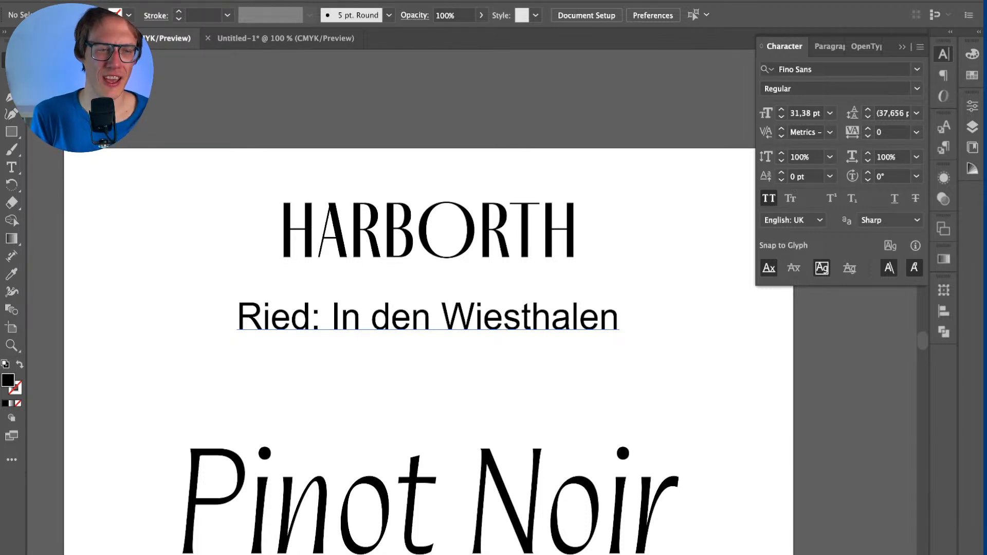
pyautogui.scroll(-1, 380, 308)
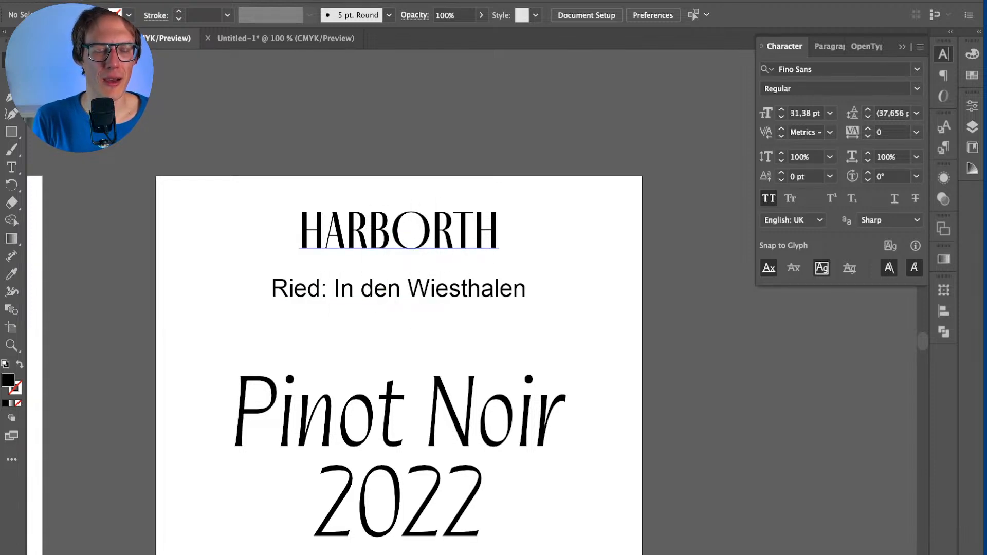
pyautogui.click(398, 502)
pyautogui.click(399, 416)
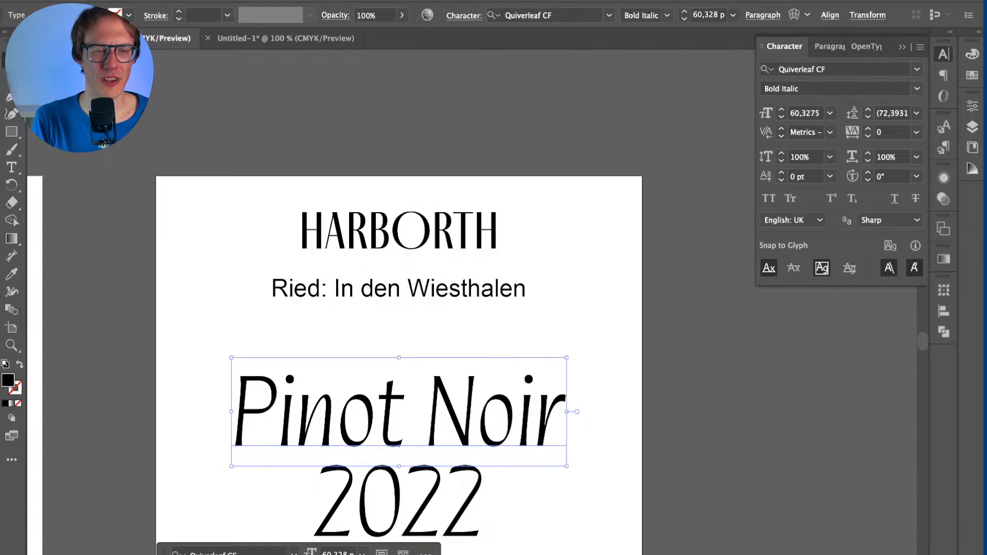
pyautogui.keyDown('shift'); pyautogui.click(398, 501); pyautogui.keyUp('shift')
pyautogui.press('i')
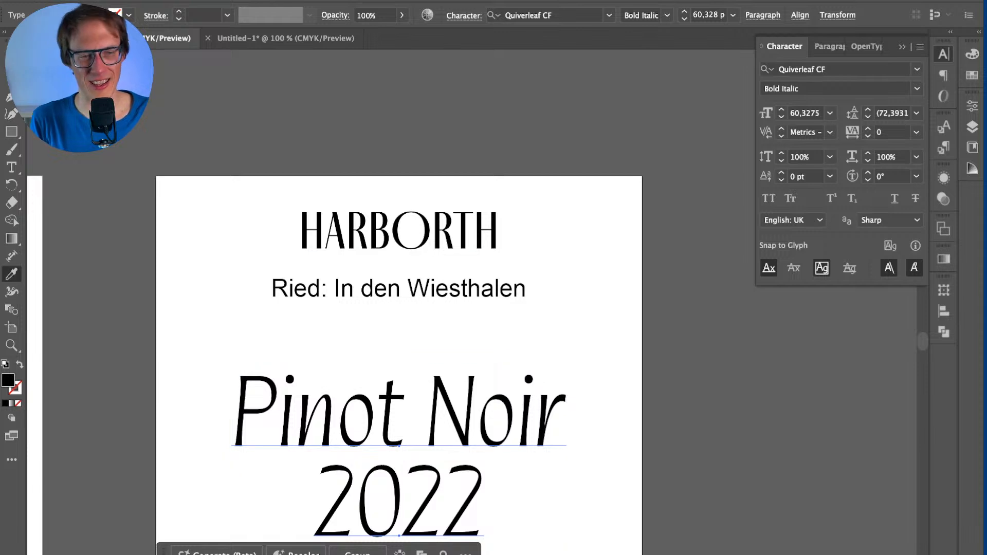
pyautogui.click(398, 232)
pyautogui.press('v')
pyautogui.press('super+shift+a')
# Step: Move 2022 up beneath PINOT NOIR, enlarge both lines together to about 48 pt, and reposition them in the lower half of the label
pyautogui.moveTo(432, 517); pyautogui.dragTo(432, 478)
pyautogui.click(431, 429)
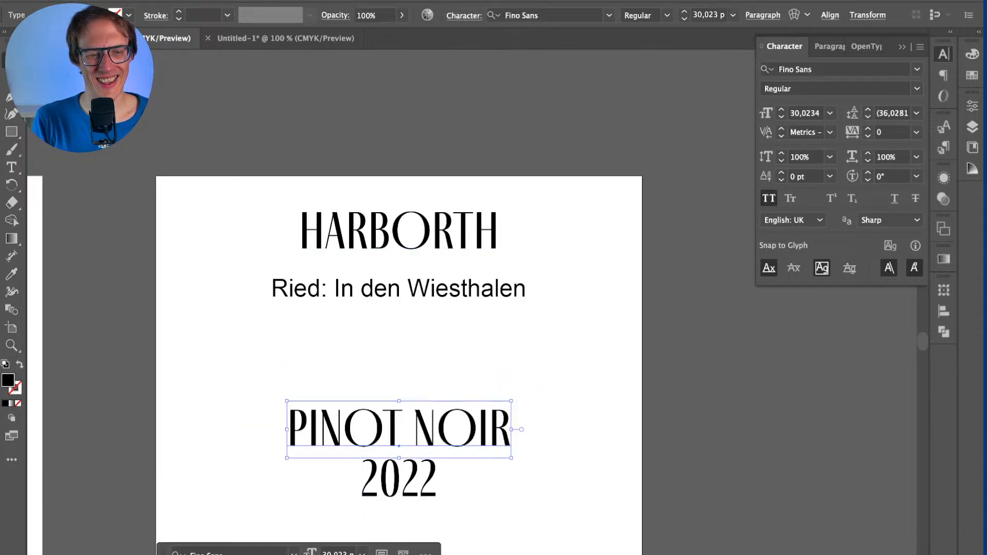
pyautogui.keyDown('shift'); pyautogui.click(411, 481); pyautogui.keyUp('shift')
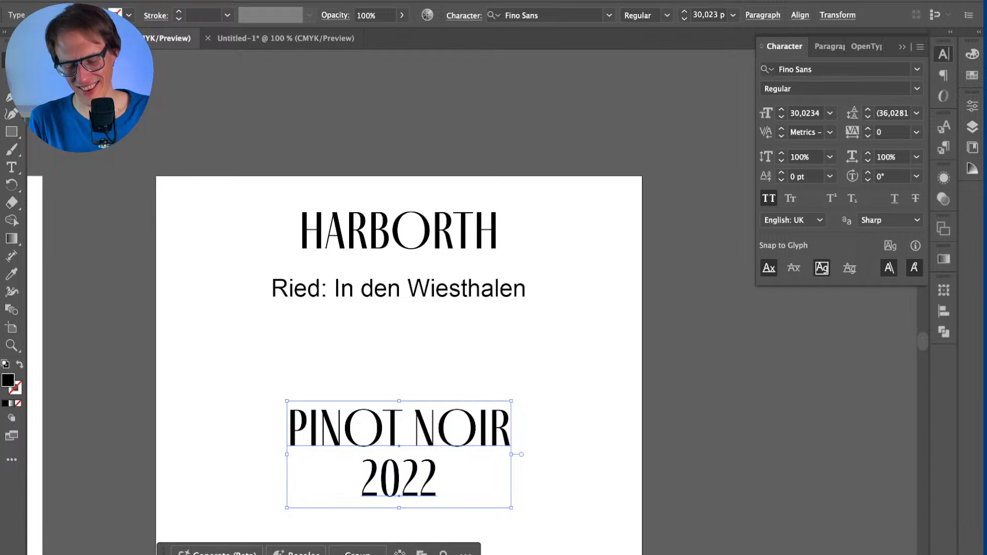
pyautogui.moveTo(399, 401); pyautogui.dragTo(399, 336)
pyautogui.moveTo(408, 384); pyautogui.dragTo(408, 427)
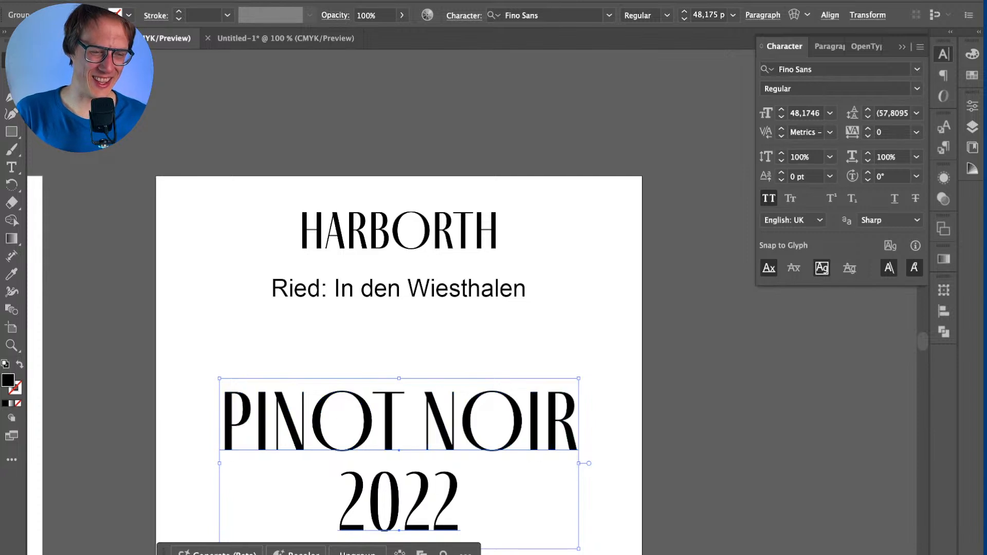
# Step: Try inserting a 2 and an A in the middle of the year to test the letterforms, and delete each
pyautogui.doubleClick(399, 501)
pyautogui.doubleClick(399, 502)
pyautogui.press('Escape')
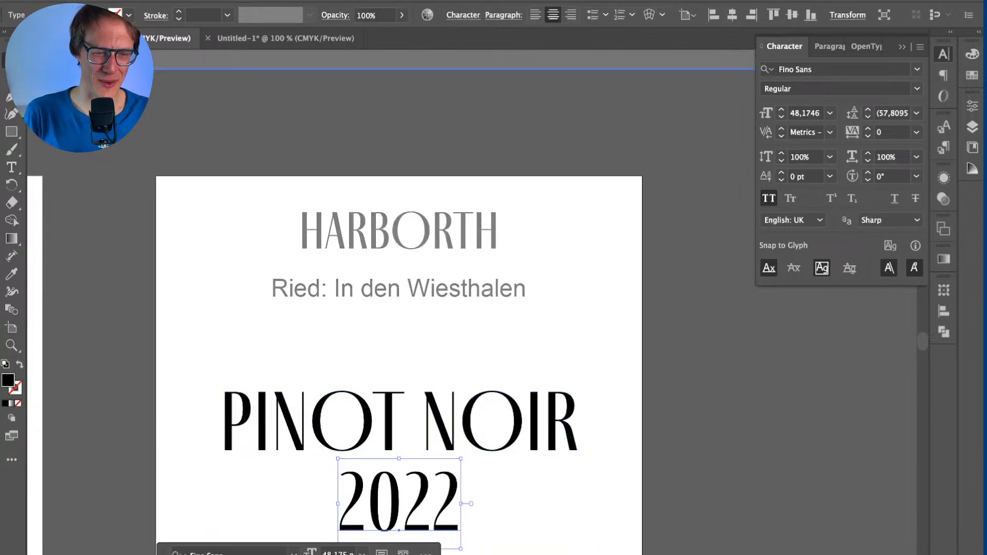
pyautogui.press('Escape')
pyautogui.click(445, 482)
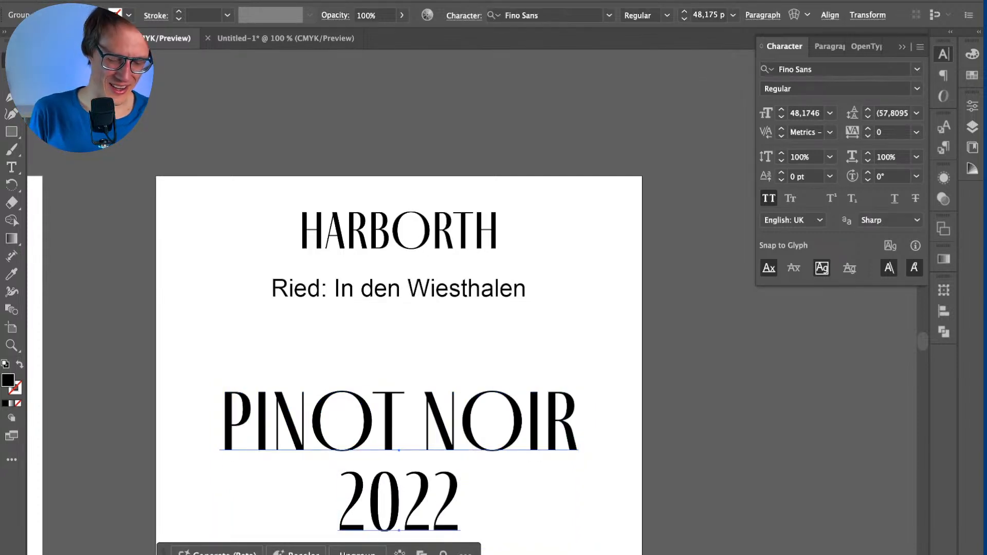
pyautogui.click(459, 503)
pyautogui.tripleClick(460, 504)
pyautogui.click(403, 503)
pyautogui.write('2')
pyautogui.press('BackSpace')
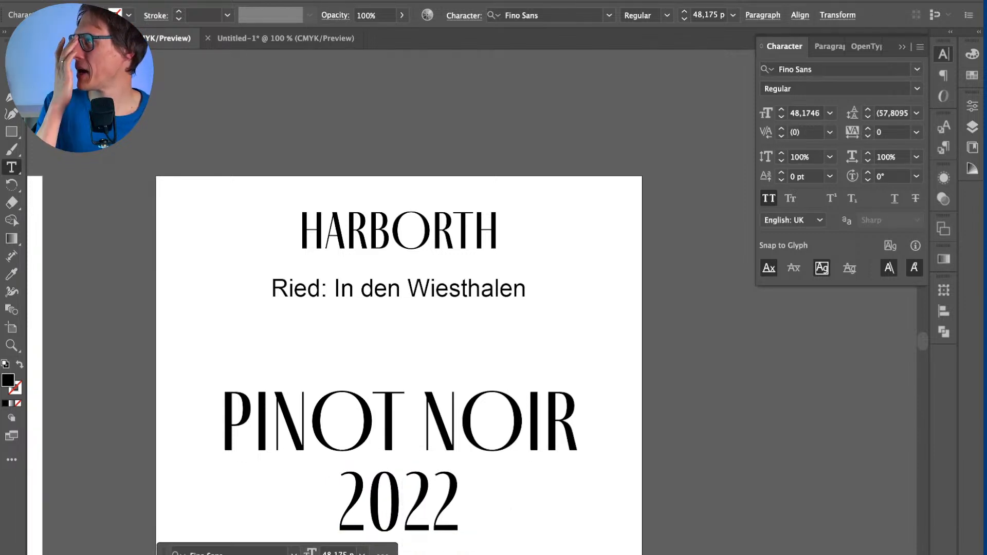
pyautogui.write('A')
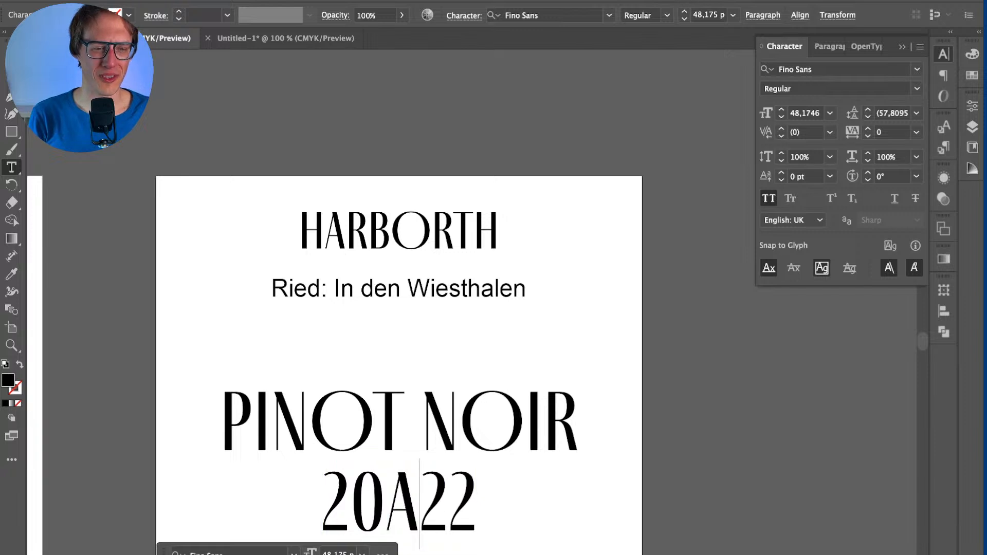
pyautogui.press('BackSpace')
# Step: Replace the whole year line by retyping it as 2022
pyautogui.hotkey('ctrl', 'a')
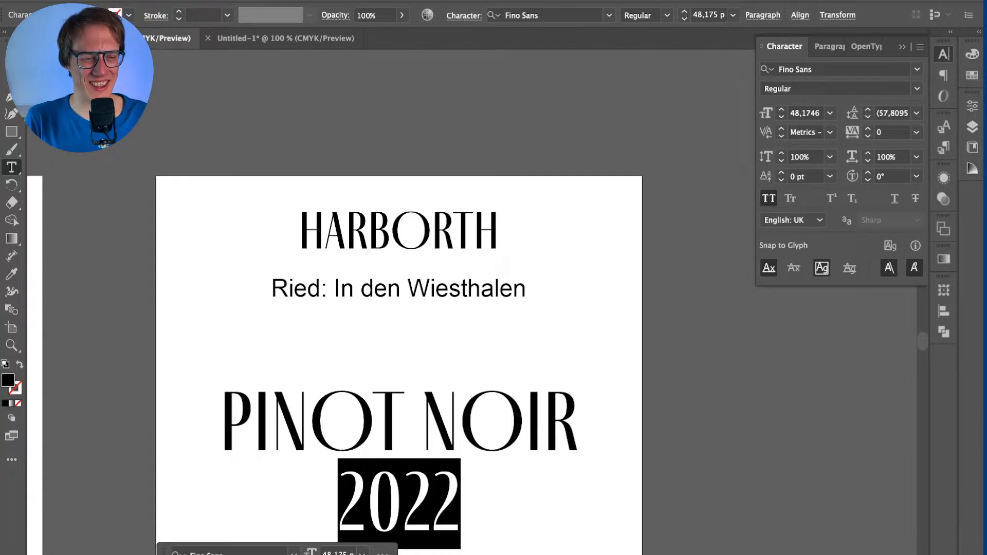
pyautogui.write('1')
pyautogui.press('BackSpace')
pyautogui.write('2022')
pyautogui.press('Escape')
# Step: Move the year slightly closer to PINOT NOIR and replace its zero with a capital O
pyautogui.hscroll(5, 399, 360)
pyautogui.hscroll(1, 399, 359)
pyautogui.press('super+shift+a')
pyautogui.hscroll(-5, 399, 360)
pyautogui.scroll(-1, 550, 431)
pyautogui.hscroll(-2, 399, 360)
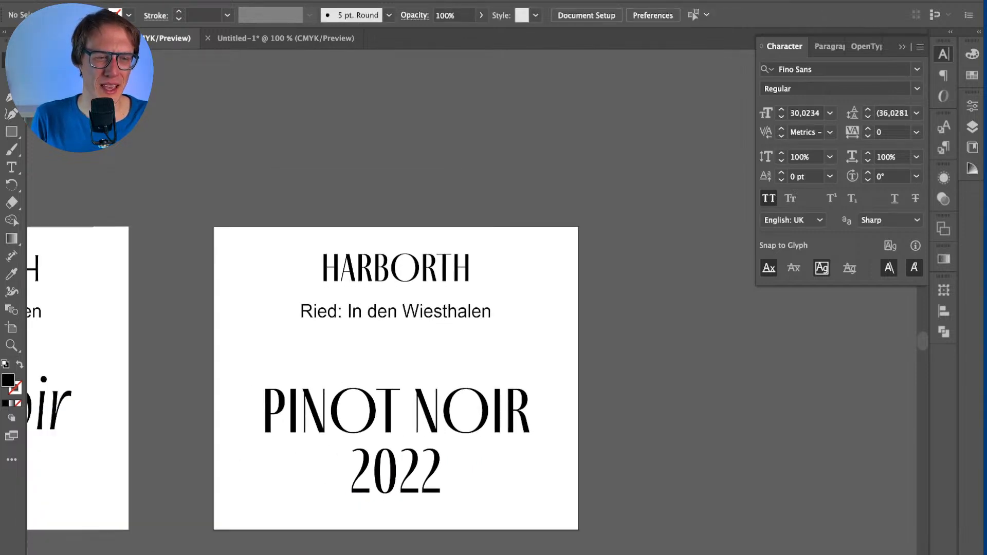
pyautogui.click(438, 453)
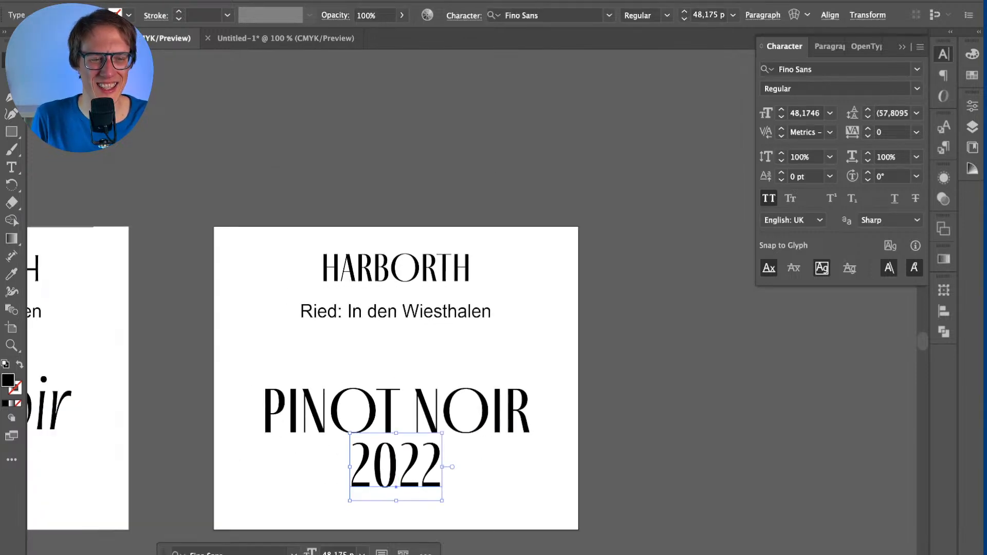
pyautogui.press('t')
pyautogui.moveTo(375, 463); pyautogui.dragTo(402, 463)
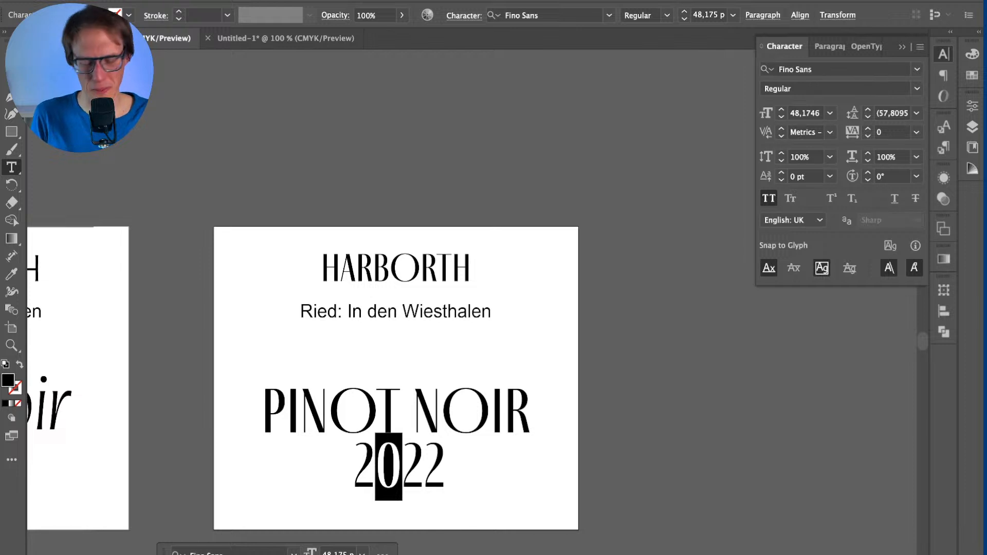
pyautogui.write('O')
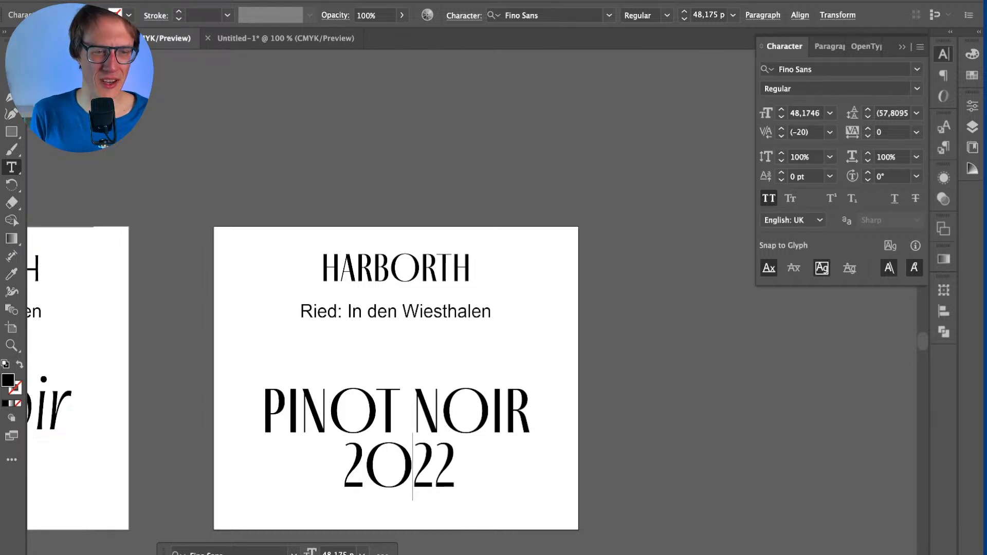
pyautogui.press('Escape')
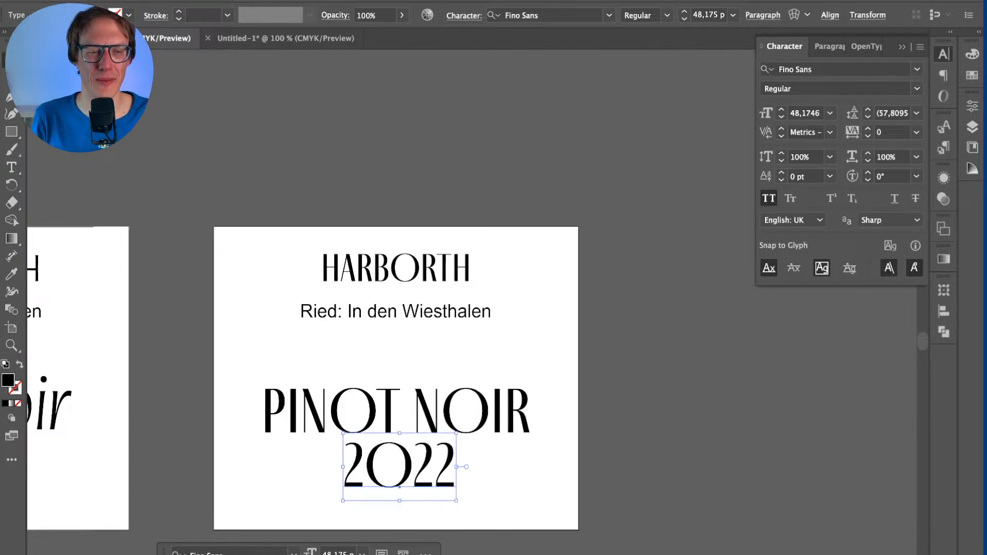
# Step: Shift the year line slightly to the right beneath PINOT NOIR
pyautogui.press('super+shift+a')
pyautogui.click(399, 465)
pyautogui.press('super+shift+a')
pyautogui.moveTo(420, 478); pyautogui.dragTo(434, 478)
pyautogui.press('super+shift+a')
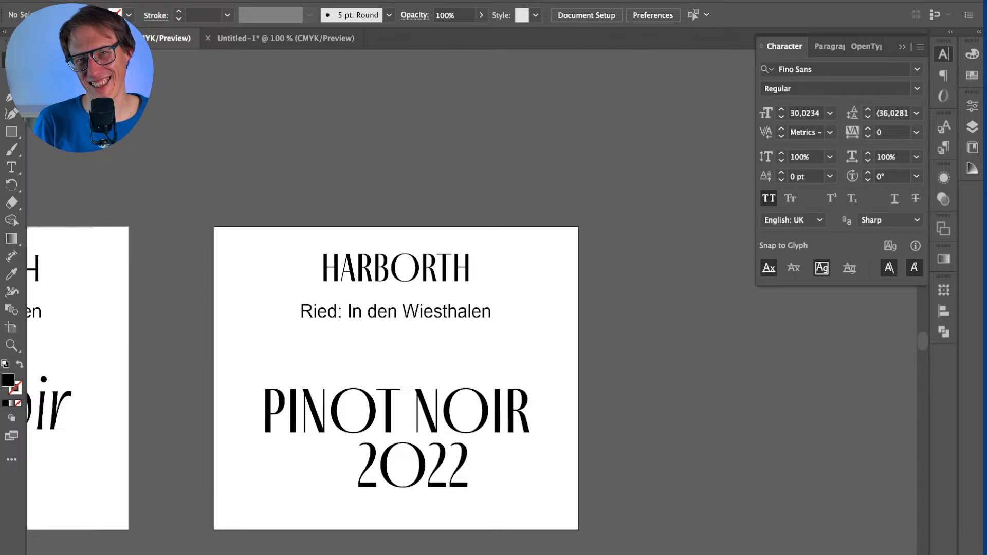
# Step: Try inserting a 3 between the last two digits of the year, and delete it
pyautogui.press('t')
pyautogui.moveTo(427, 466); pyautogui.dragTo(380, 465)
pyautogui.press('Right')
pyautogui.press('Right')
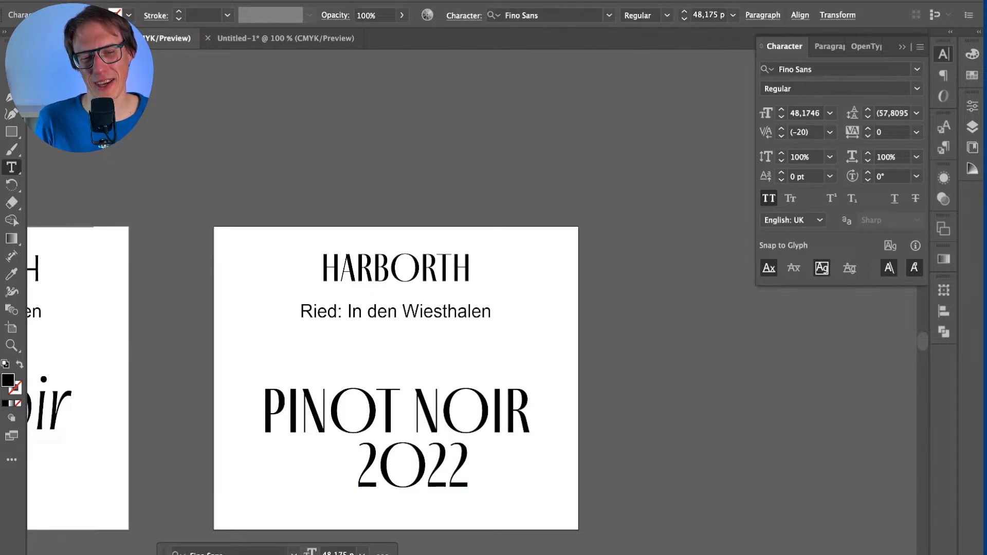
pyautogui.write('3')
pyautogui.press('Left')
pyautogui.hotkey('shift', 'Left')
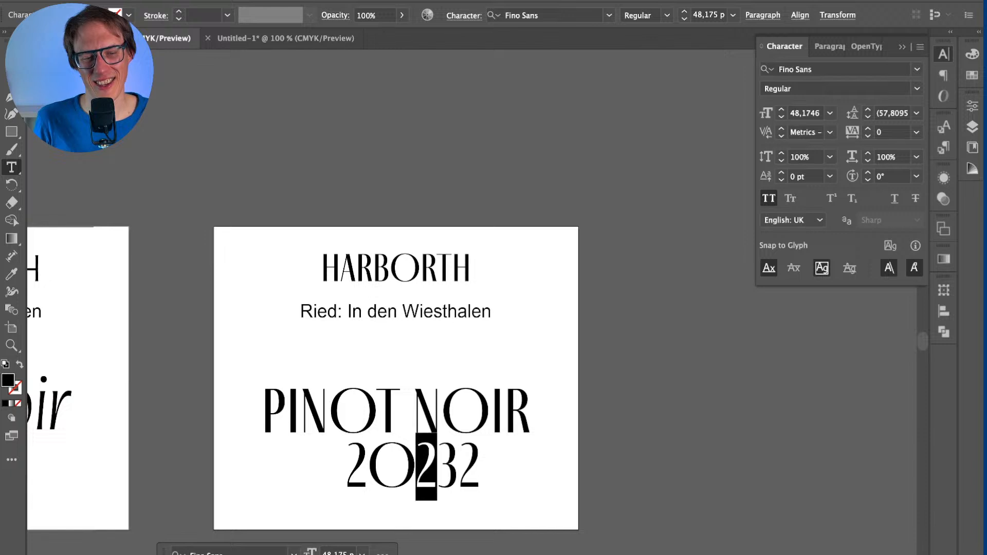
pyautogui.press('Right')
pyautogui.hotkey('shift', 'Right')
pyautogui.press('BackSpace')
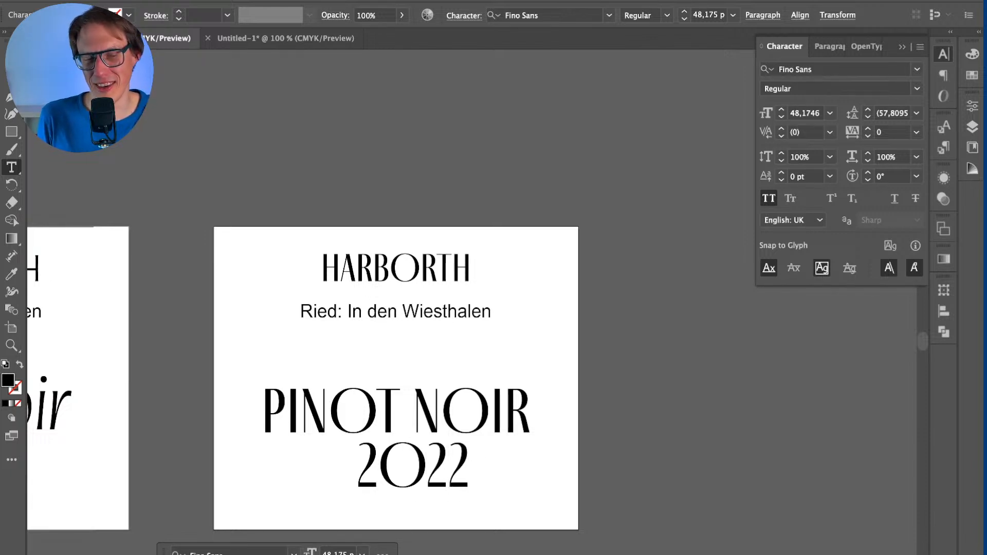
# Step: Try replacing the O in the year with a 1, and undo the replacement
pyautogui.press('Left')
pyautogui.hotkey('shift', 'Left')
pyautogui.write('1')
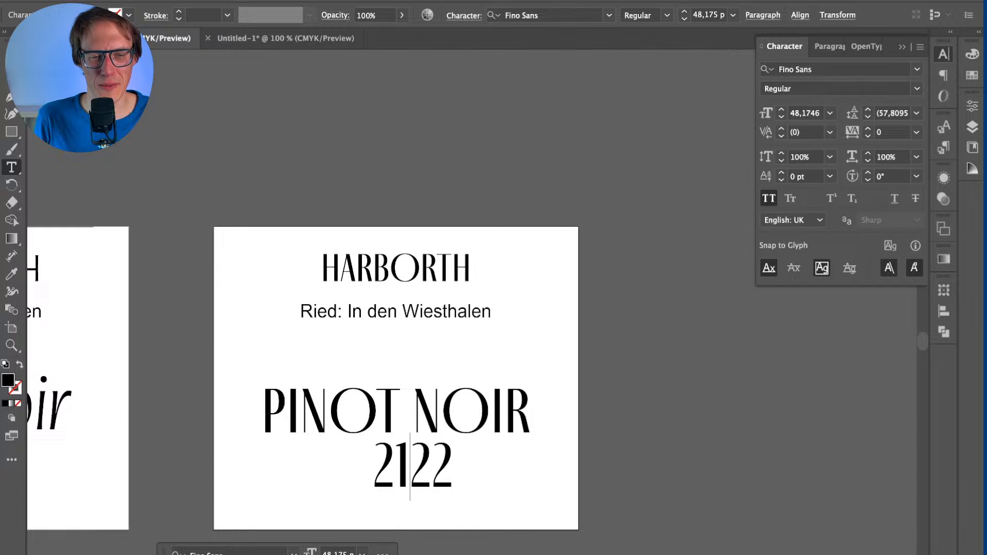
pyautogui.press('Escape')
pyautogui.hotkey('ctrl', 'z')
pyautogui.press('Escape')
pyautogui.press('super+shift+a')
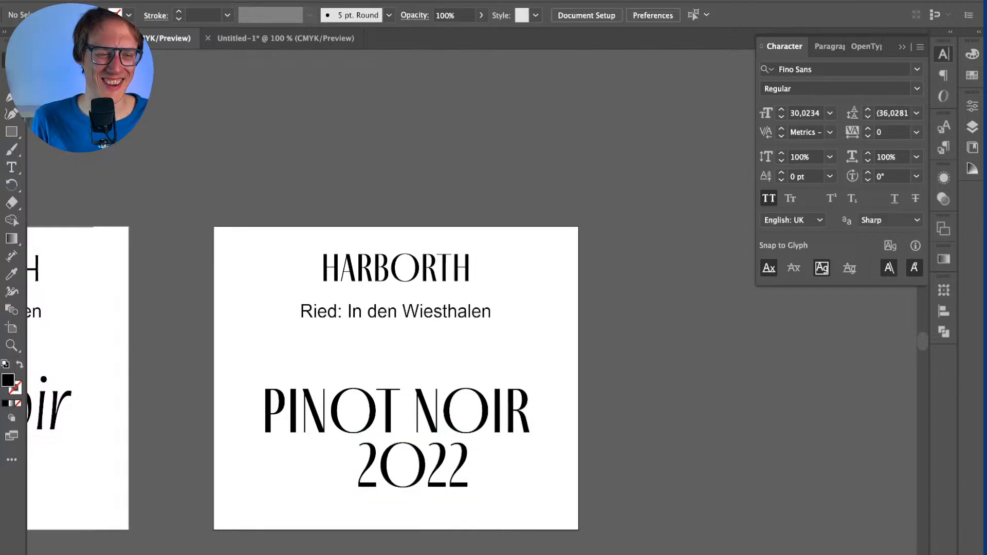
# Step: Nudge the year line very slightly to the left under PINOT NOIR and deselect it
pyautogui.moveTo(454, 464); pyautogui.dragTo(452, 464)
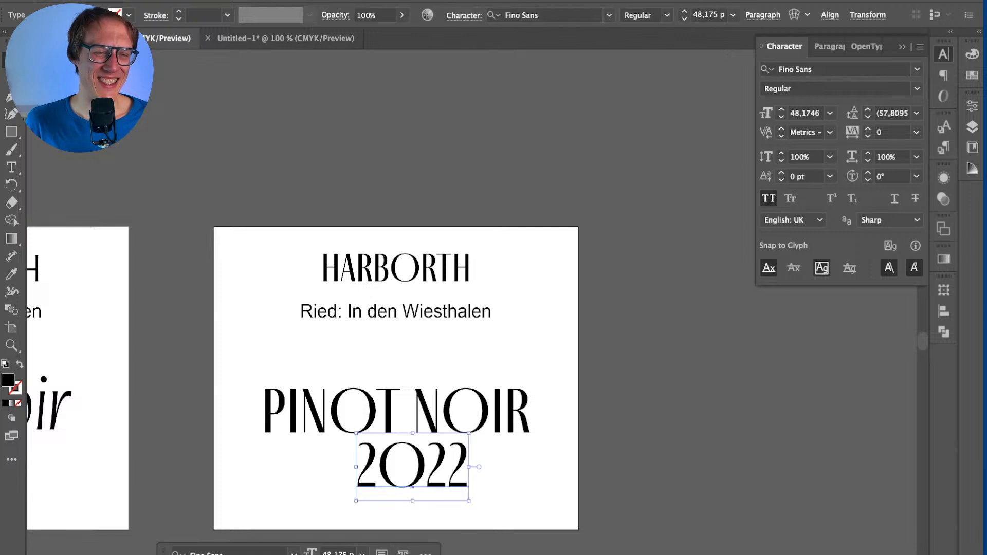
pyautogui.press('super+shift+a')
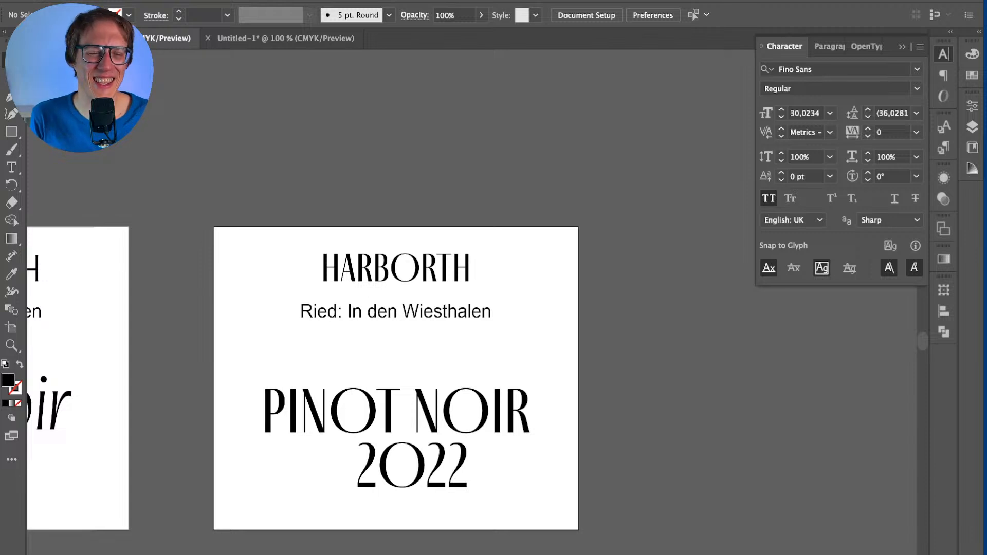
# Step: Move the PINOT NOIR and 2022 lines slightly down together on the Fino Sans label
pyautogui.moveTo(533, 507); pyautogui.dragTo(266, 378)
pyautogui.moveTo(491, 410); pyautogui.dragTo(491, 414)
pyautogui.press('super+shift+a')
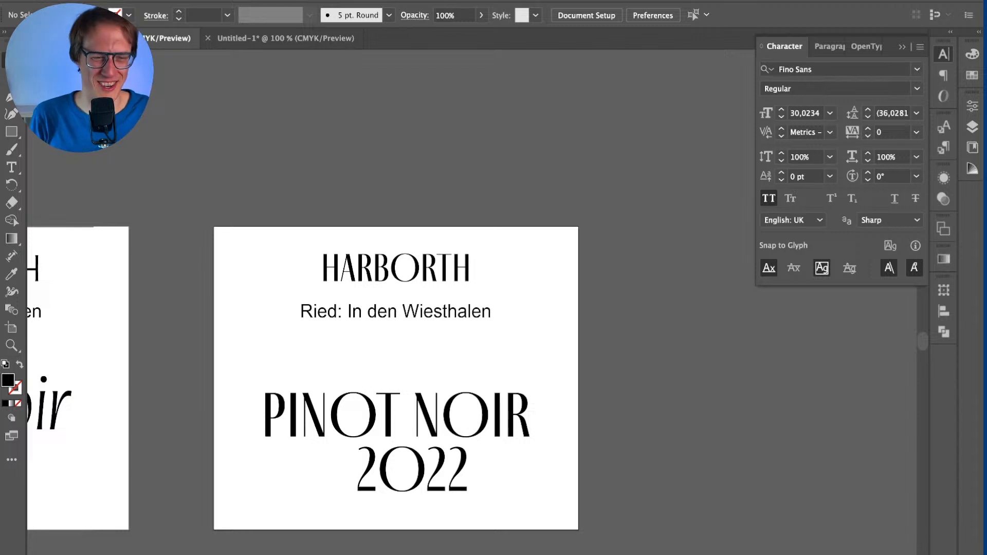
# Step: Duplicate the Fino Sans artboard with its contents to the right as another label variant
pyautogui.press('super+minus')
pyautogui.hscroll(4, 360, 334)
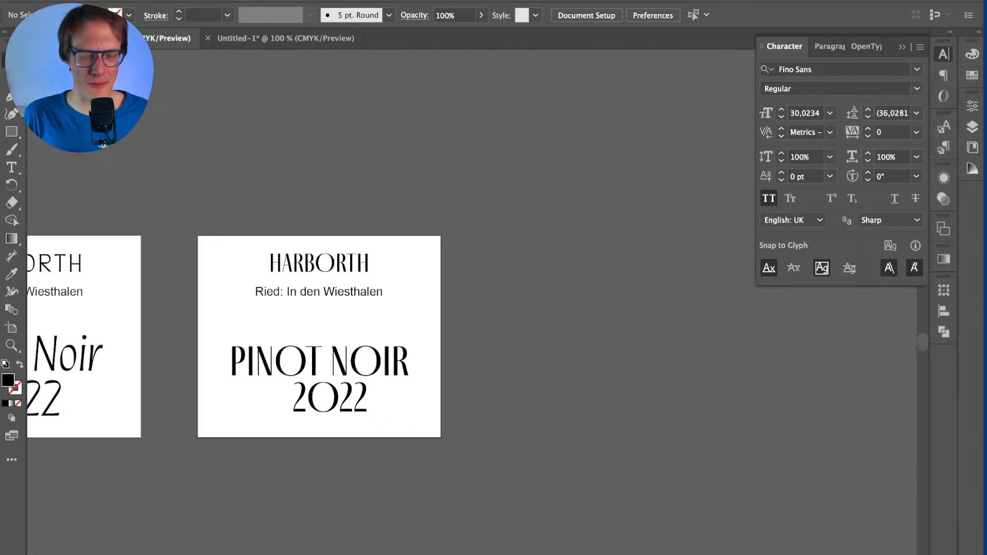
pyautogui.hotkey('shift', 'o')
pyautogui.moveTo(359, 345); pyautogui.dragTo(643, 347)
pyautogui.press('Escape')
pyautogui.hscroll(5, 376, 329)
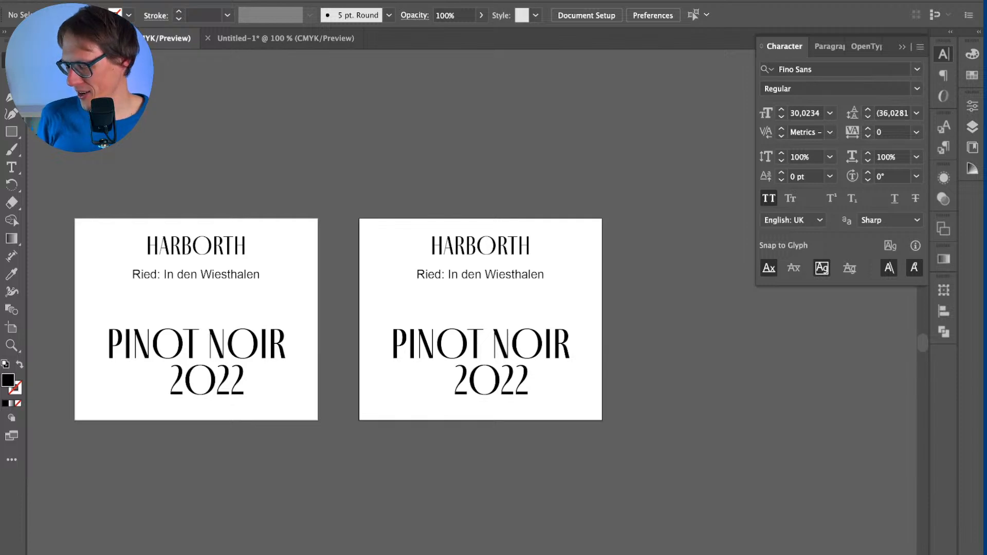
# Step: Preview the Swear Display styles on PINOT NOIR and 2022 on the new artboard, and apply Swear Display Bold
pyautogui.click(480, 350)
pyautogui.keyDown('shift'); pyautogui.click(491, 386); pyautogui.keyUp('shift')
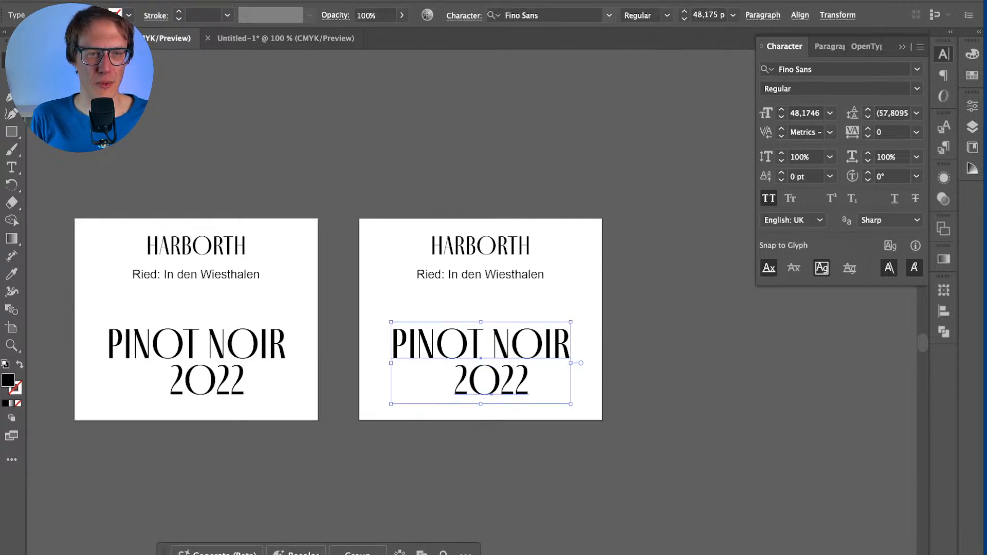
pyautogui.click(545, 16)
pyautogui.write('Swear')
pyautogui.press('Down')
pyautogui.press('Down')
pyautogui.press('Down')
pyautogui.press('Down')
pyautogui.press('Down')
pyautogui.press('Up')
pyautogui.press('Up')
pyautogui.press('Down')
pyautogui.press('Down')
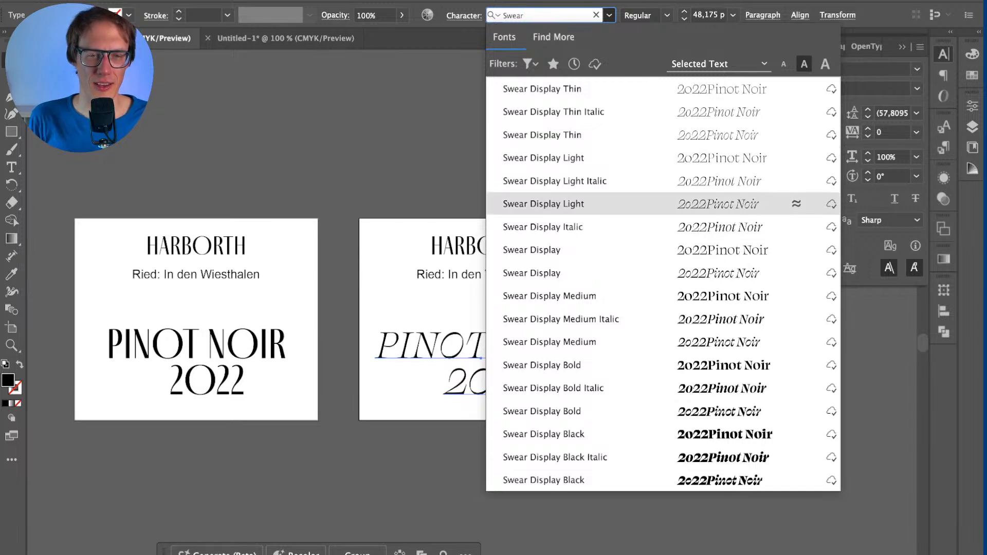
pyautogui.press('Up')
pyautogui.press('Down')
pyautogui.press('Down')
pyautogui.press('Down')
pyautogui.press('Down')
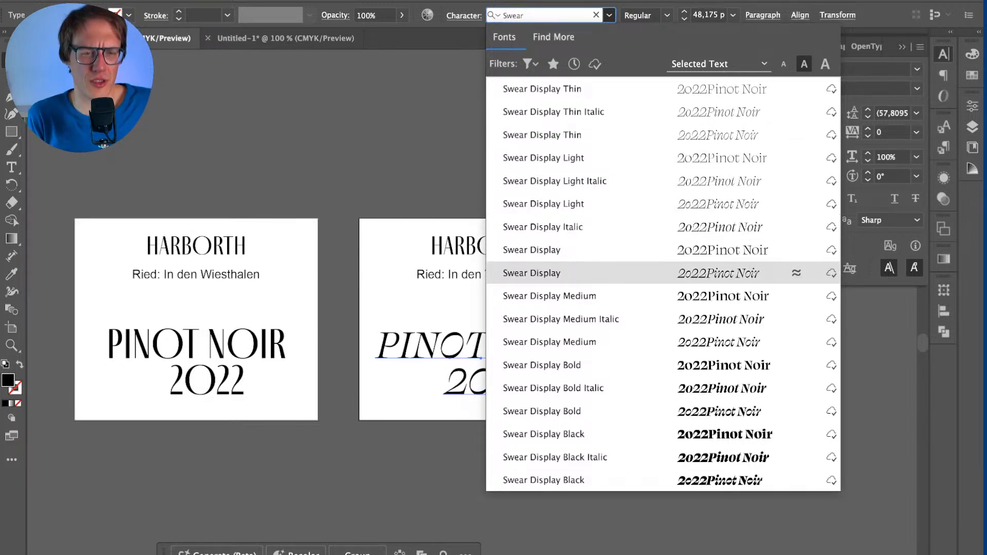
pyautogui.press('Up')
pyautogui.press('Up')
pyautogui.press('Down')
pyautogui.press('Down')
pyautogui.press('Down')
pyautogui.press('Down')
pyautogui.press('Down')
pyautogui.press('Down')
pyautogui.press('Down')
pyautogui.press('Up')
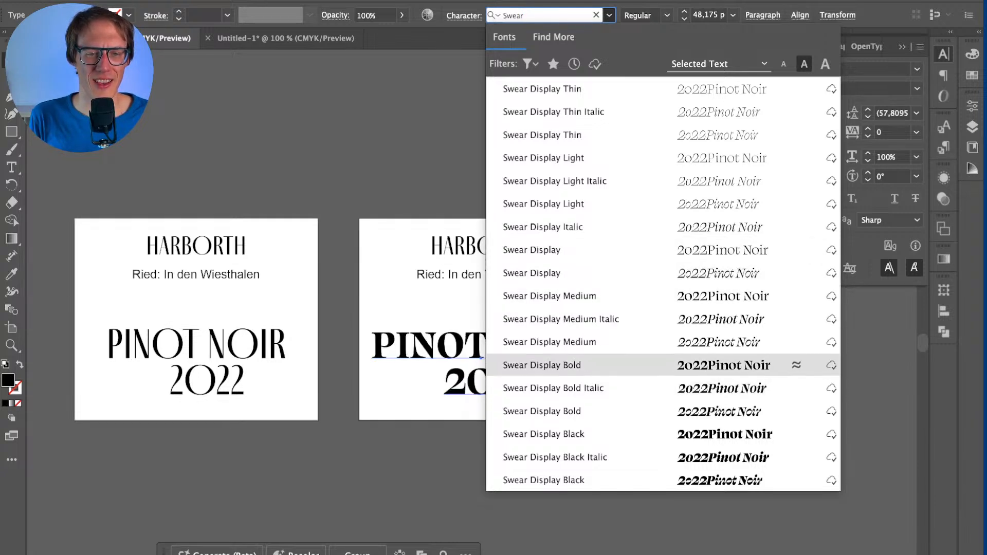
pyautogui.press('Return')
pyautogui.hotkey('ctrl', 'shift', 'a')
pyautogui.hotkey('ctrl', '=')
pyautogui.scroll(1, 546, 202)
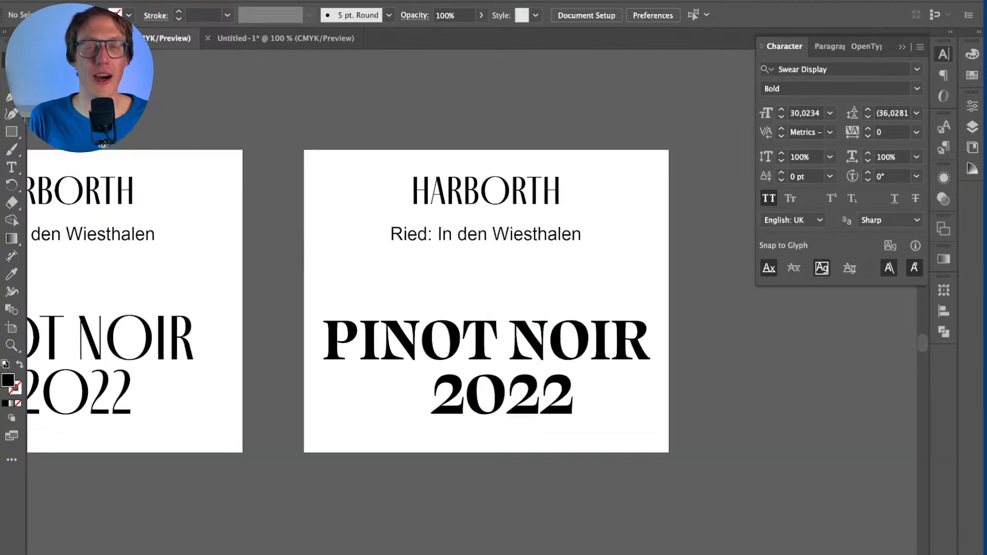
# Step: Copy the type formatting of PINOT NOIR onto the HARBORTH line with the Eyedropper
pyautogui.click(546, 201)
pyautogui.click(486, 341)
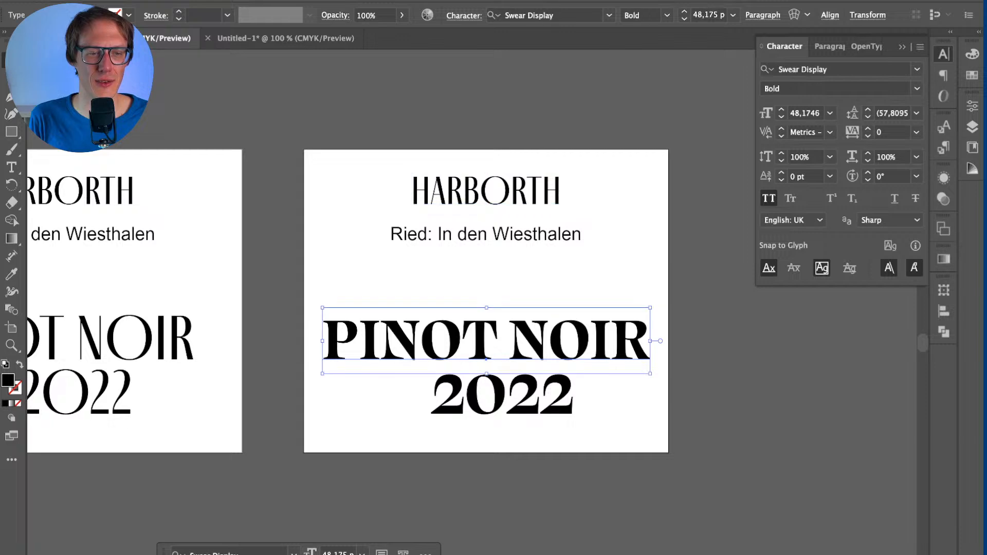
pyautogui.press('i')
pyautogui.press('v')
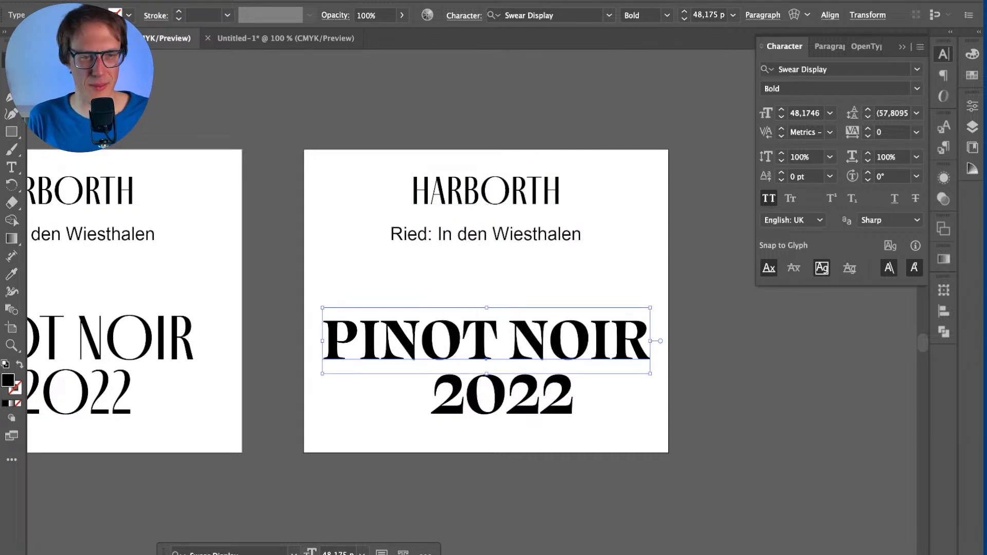
pyautogui.click(486, 190)
pyautogui.press('i')
pyautogui.click(411, 341)
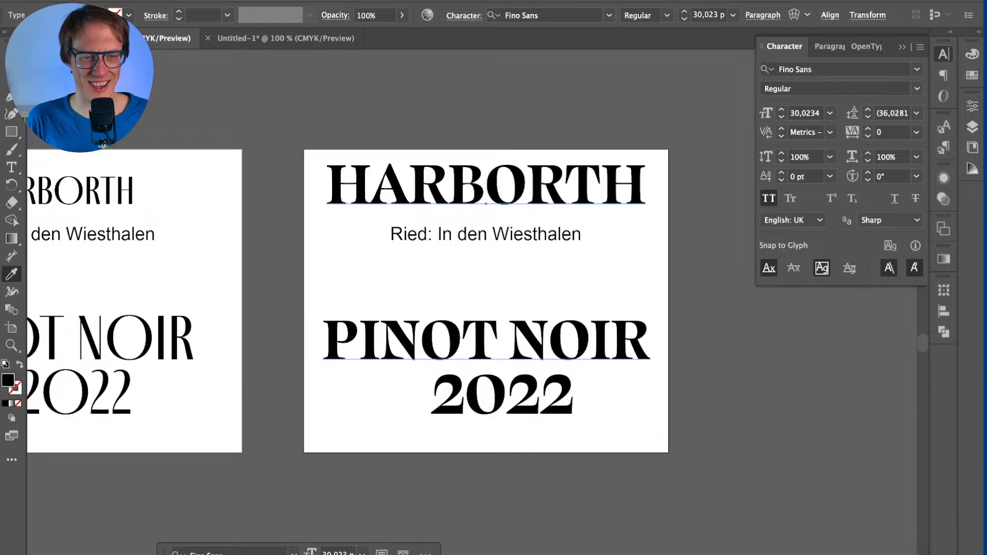
# Step: Scale the HARBORTH line down to about 33.68 pt
pyautogui.press('v')
pyautogui.moveTo(486, 153); pyautogui.dragTo(486, 172)
pyautogui.press('super+shift+a')
pyautogui.scroll(1, 410, 260)
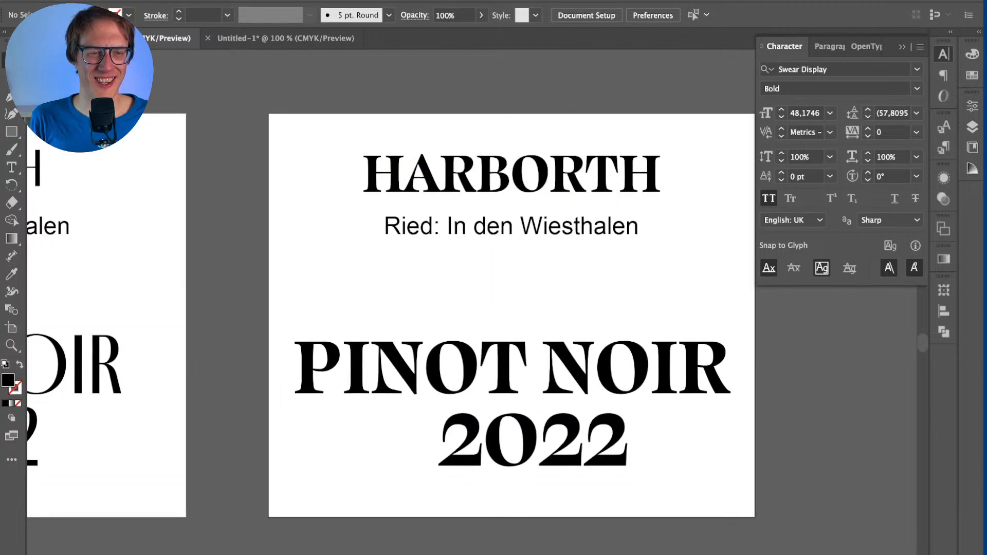
# Step: Try the Light Italic style on HARBORTH, and undo the change
pyautogui.moveTo(410, 261); pyautogui.dragTo(378, 281)
pyautogui.click(478, 193)
pyautogui.click(667, 15)
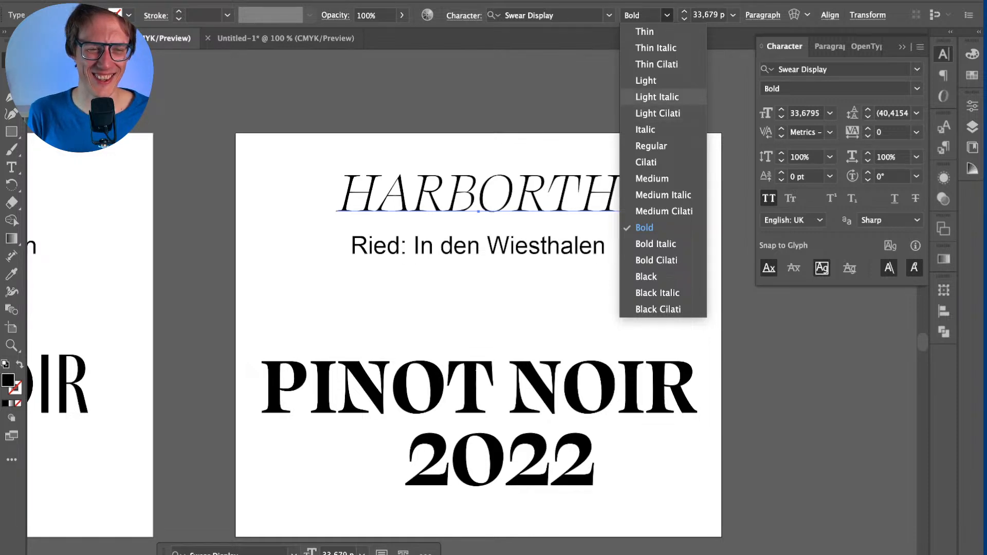
pyautogui.press('Return')
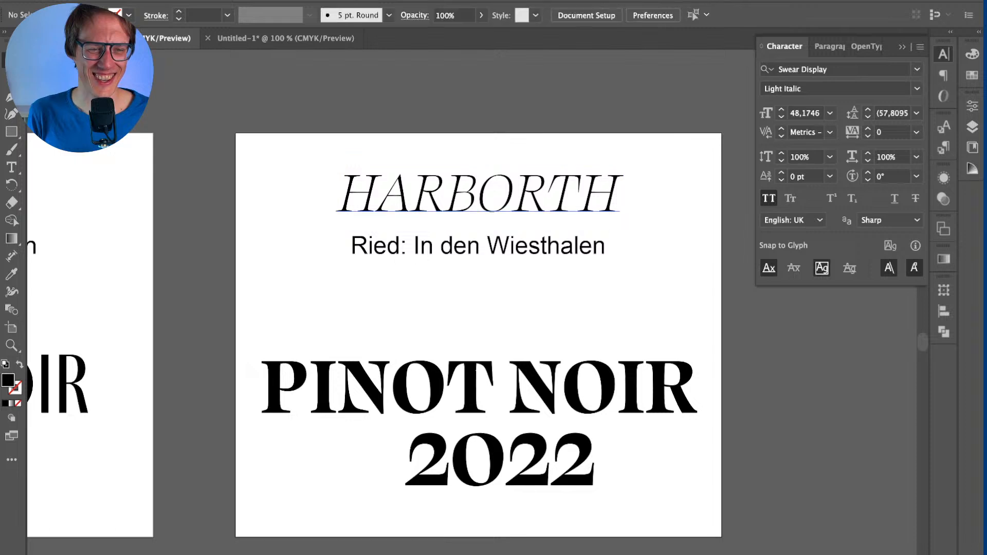
pyautogui.press('super+shift+a')
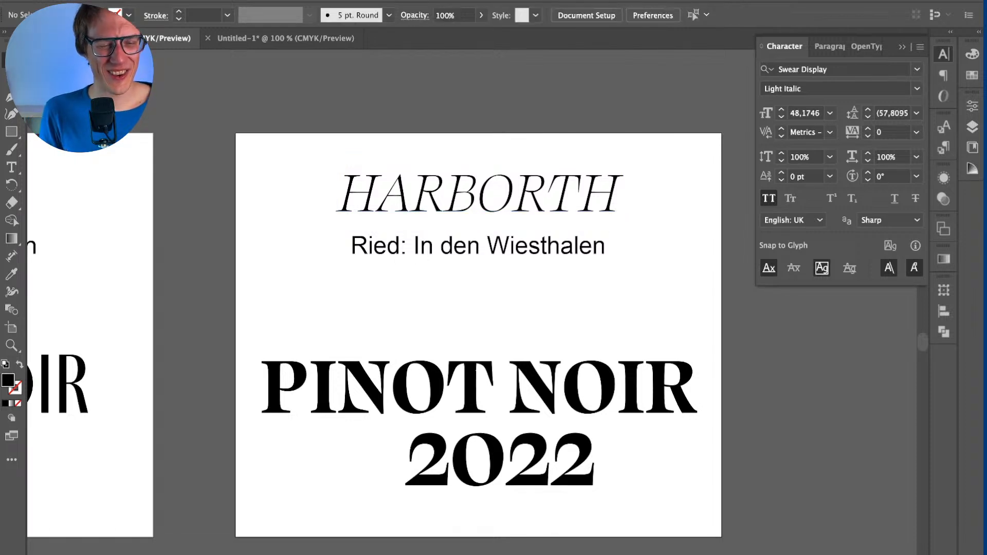
pyautogui.press('super+z')
pyautogui.press('super+shift+a')
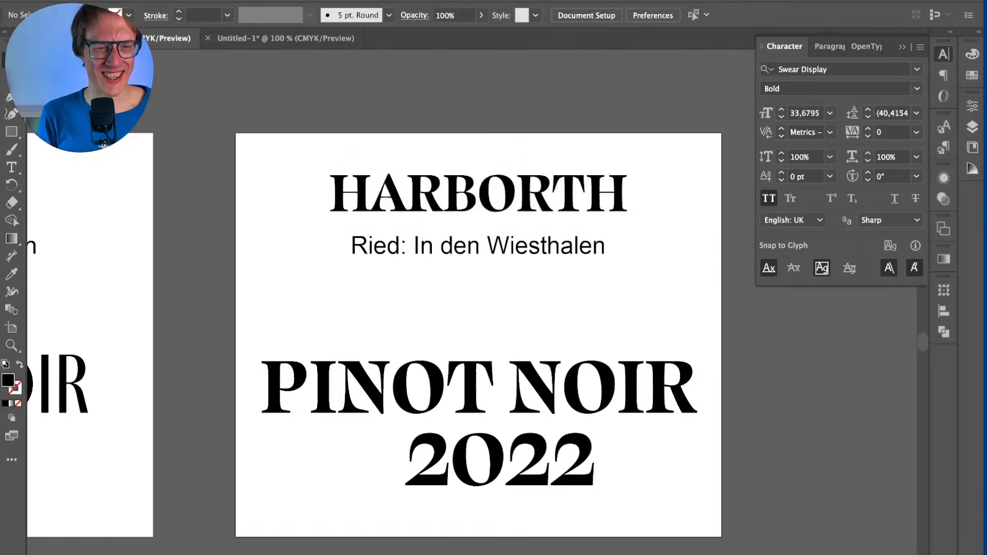
# Step: Turn off All Caps for the PINOT NOIR line so it reads Pinot Noir
pyautogui.click(478, 200)
pyautogui.click(478, 390)
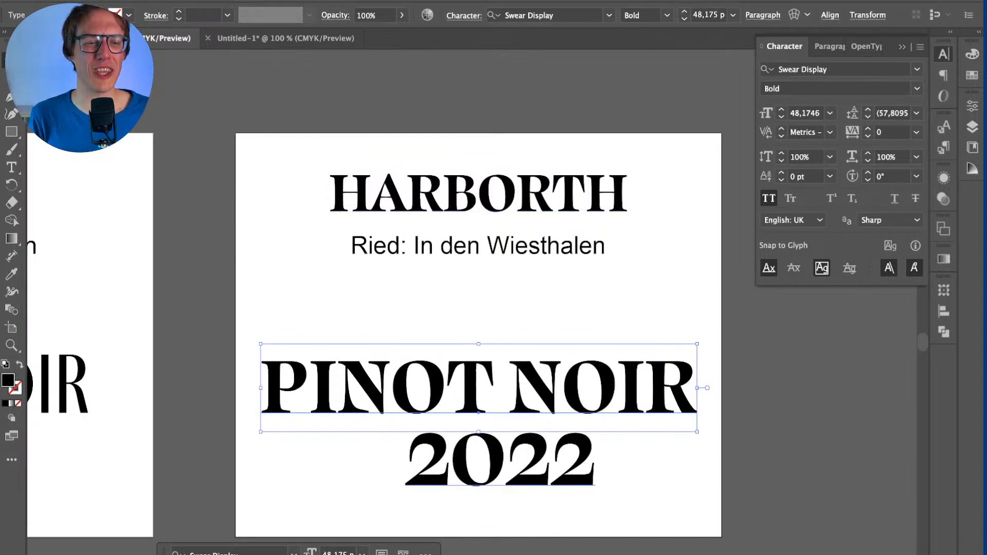
pyautogui.press('Return')
pyautogui.write('PIN')
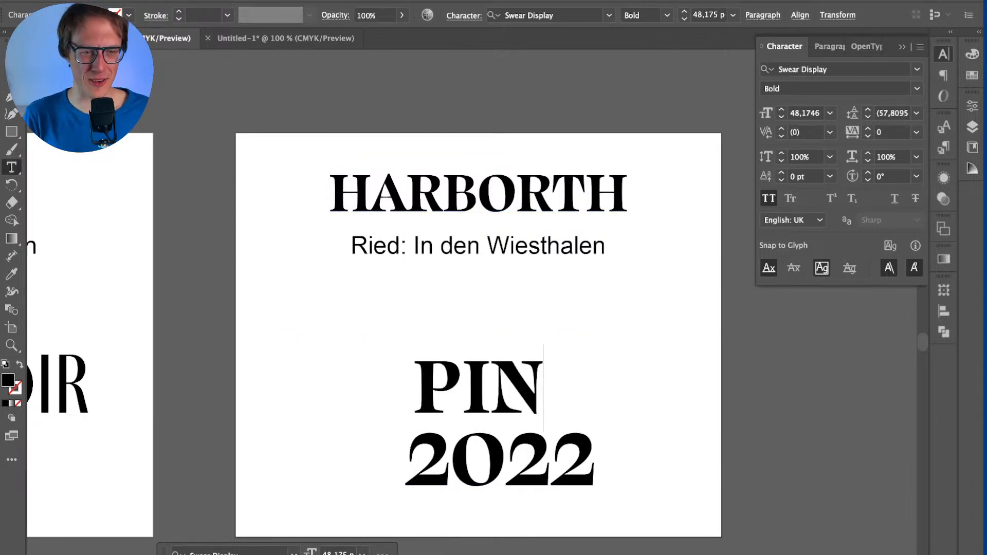
pyautogui.hotkey('ctrl', 'z')
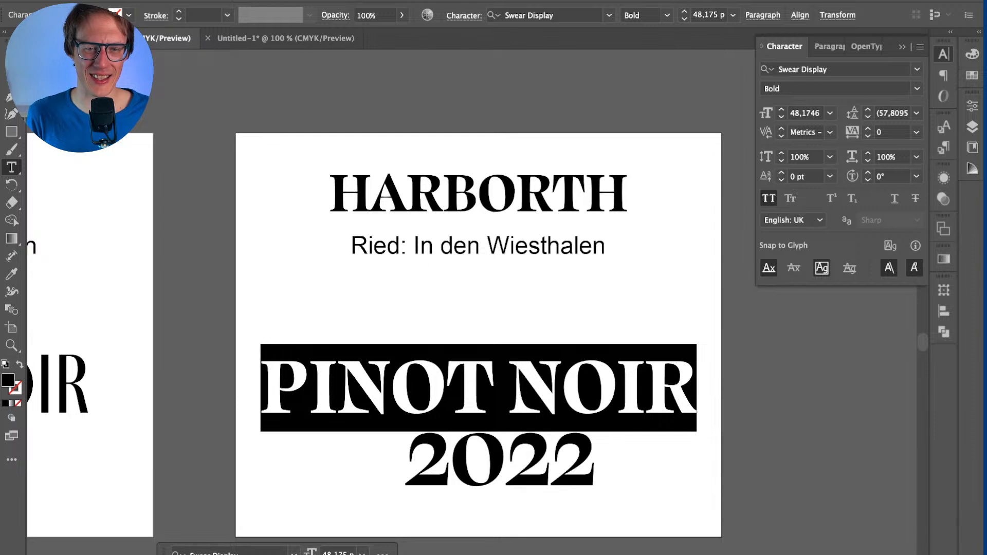
pyautogui.click(769, 198)
# Step: Copy the formatting of the Pinot Noir line onto the year with the Eyedropper
pyautogui.doubleClick(500, 460)
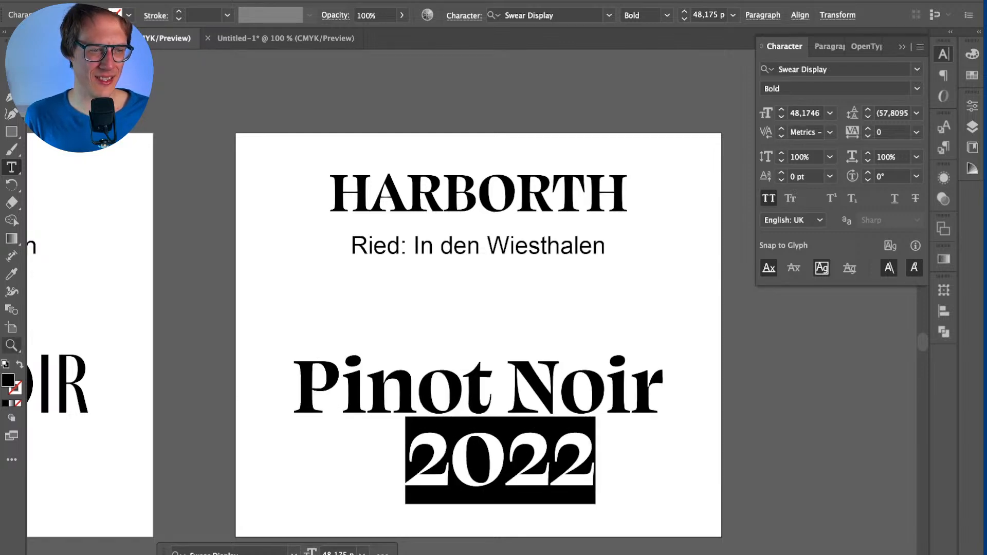
pyautogui.click(11, 274)
pyautogui.click(478, 386)
pyautogui.press('t')
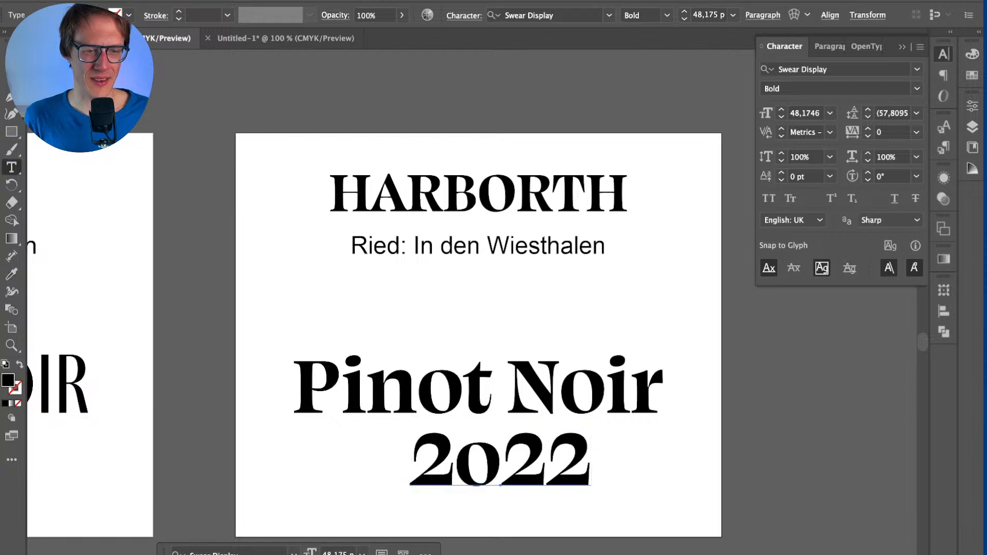
# Step: Replace the last three characters of the year with 022
pyautogui.moveTo(455, 460); pyautogui.dragTo(591, 460)
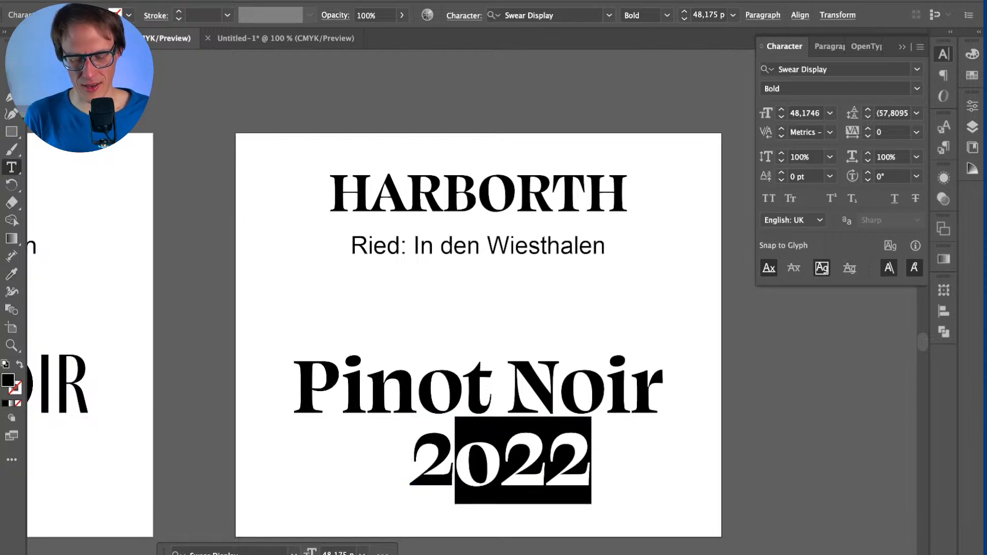
pyautogui.write('022')
pyautogui.press('Escape')
# Step: Try a lowercase o in place of the year's zero, comparing both versions by undoing and redoing
pyautogui.press('t')
pyautogui.moveTo(454, 460); pyautogui.dragTo(502, 461)
pyautogui.write('o')
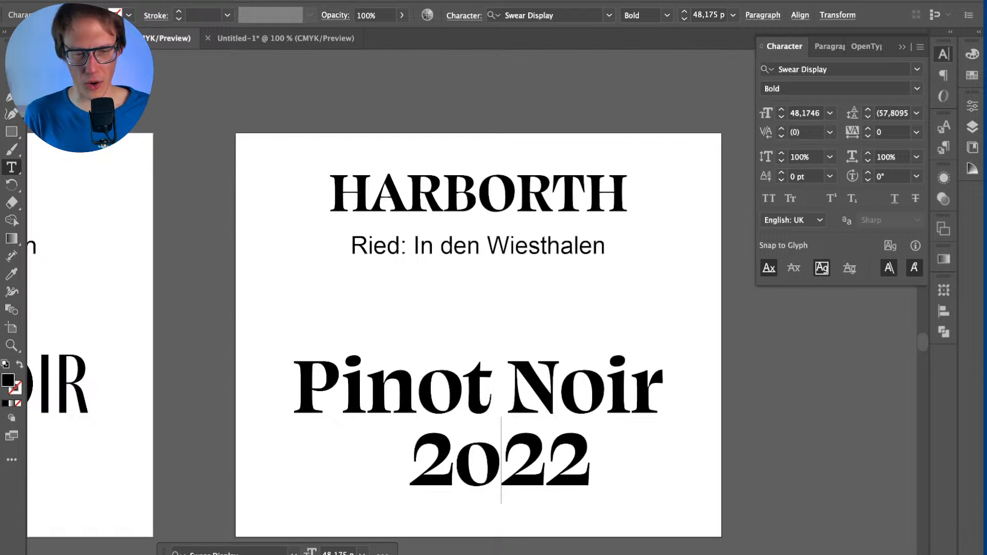
pyautogui.hotkey('ctrl', 'z')
pyautogui.hotkey('ctrl', 'z')
pyautogui.hotkey('ctrl', 'shift', 'z')
pyautogui.hotkey('ctrl', 'shift', 'z')
pyautogui.press('Escape')
pyautogui.hotkey('ctrl', 'z')
pyautogui.hotkey('ctrl', 'z')
pyautogui.hotkey('ctrl', 'shift', 'z')
pyautogui.hotkey('ctrl', 'shift', 'z')
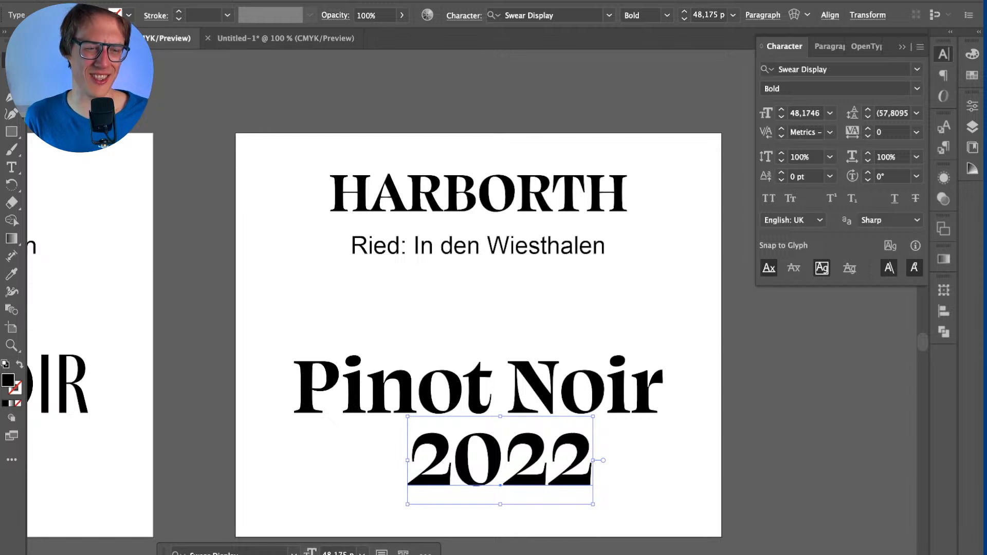
# Step: Set the HARBORTH line to the Regular style of Swear Display
pyautogui.hotkey('ctrl', 'shift', 'a')
pyautogui.click(479, 201)
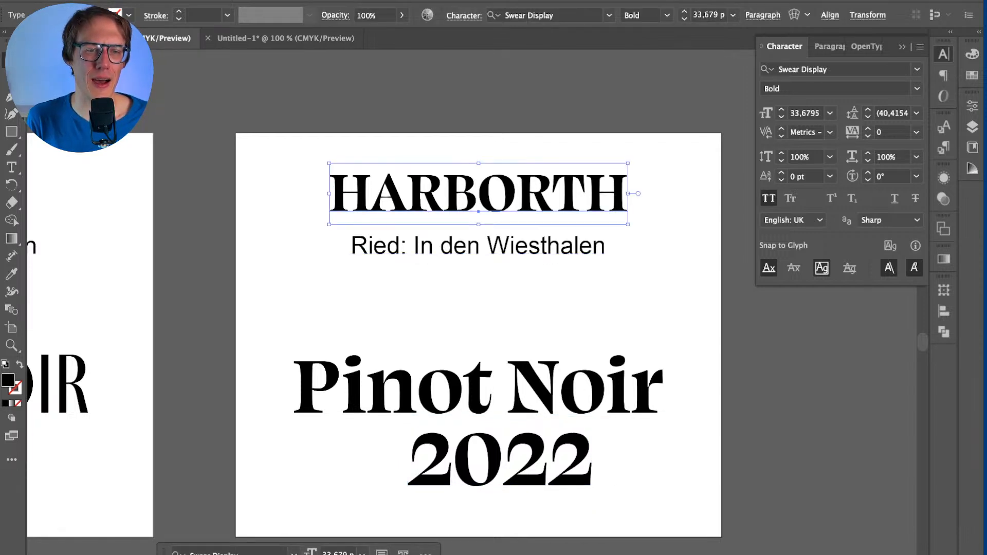
pyautogui.click(667, 15)
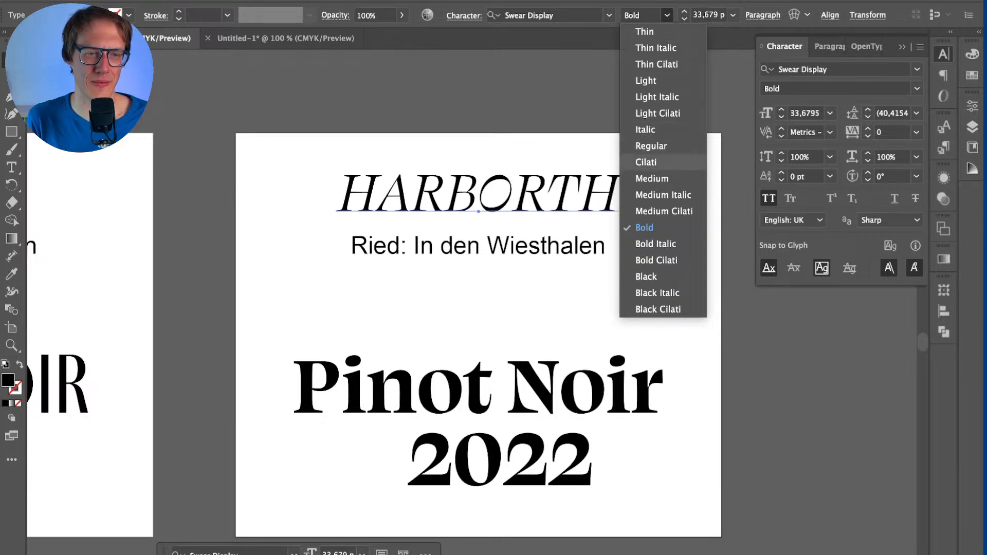
pyautogui.click(651, 146)
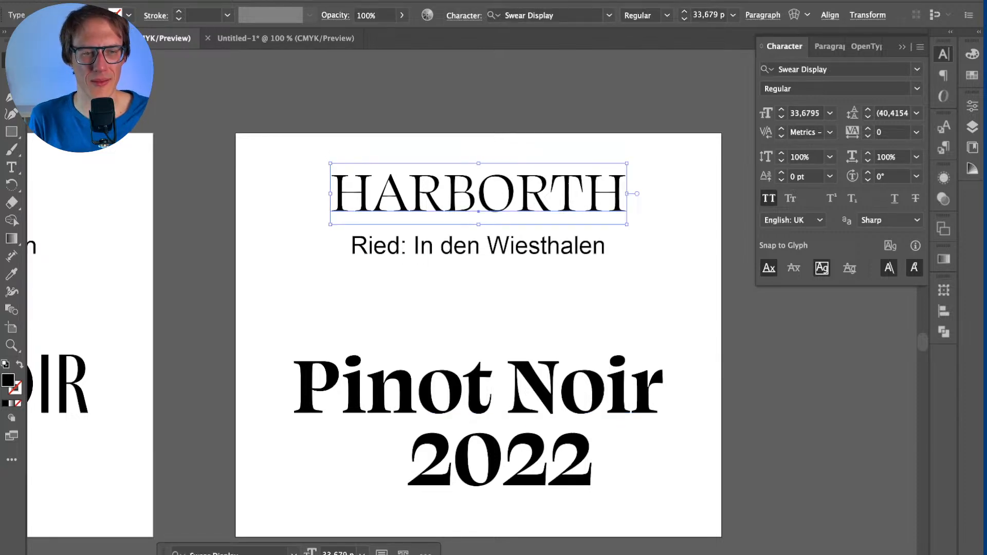
pyautogui.press('super+shift+a')
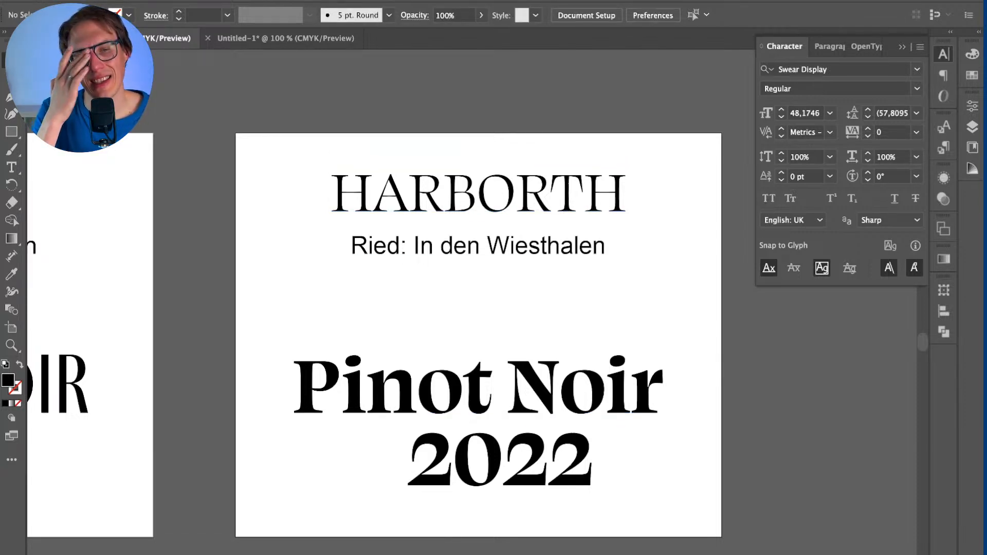
# Step: Tighten the kerning between the H and A of HARBORTH
pyautogui.scroll(1, 465, 236)
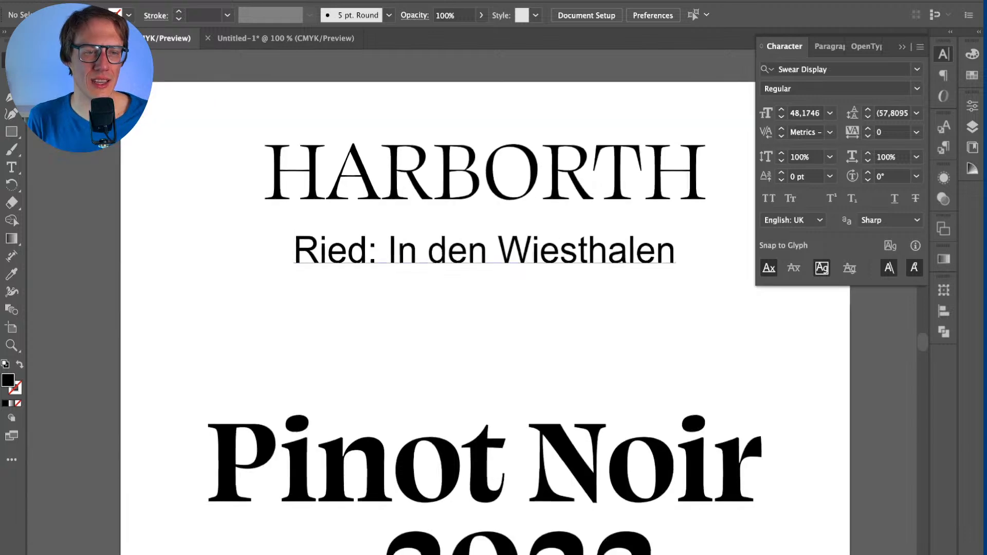
pyautogui.moveTo(464, 236); pyautogui.dragTo(424, 254)
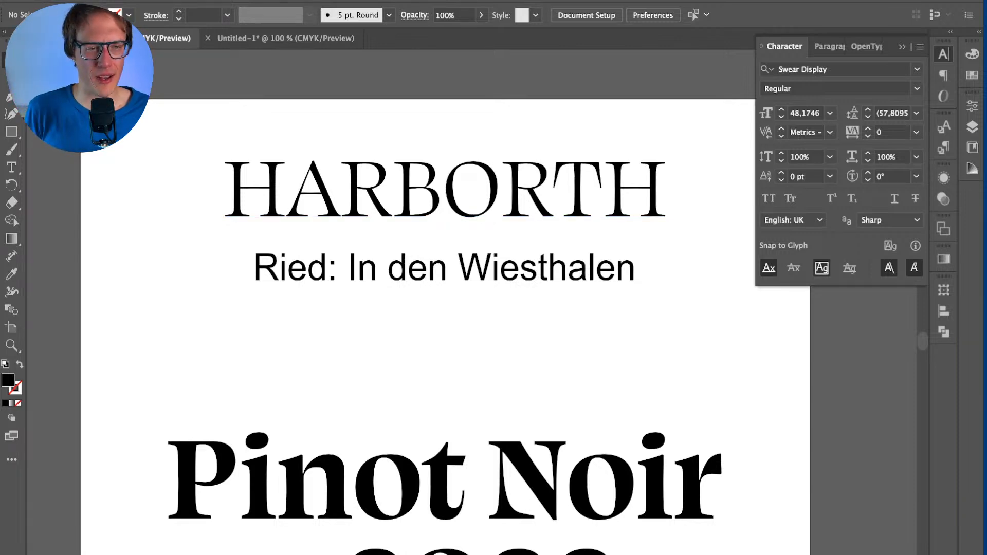
pyautogui.press('t')
pyautogui.click(286, 190)
pyautogui.hotkey('alt', 'Left')
pyautogui.hotkey('alt', 'Left')
pyautogui.hotkey('alt', 'Left')
pyautogui.hotkey('alt', 'Left')
pyautogui.hotkey('alt', 'Left')
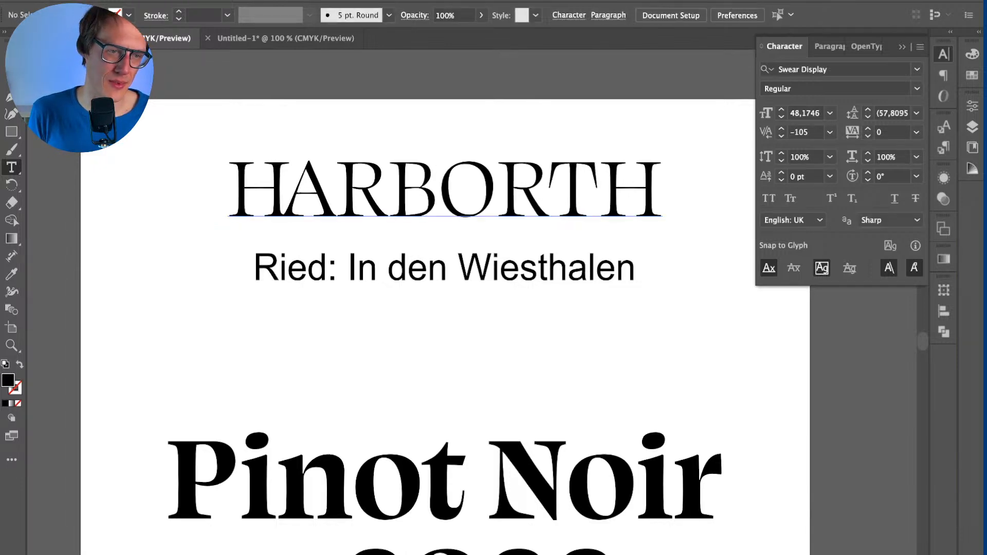
pyautogui.hotkey('alt', 'Right')
# Step: Set the kerning between the A and R of HARBORTH to -70
pyautogui.press('Right')
pyautogui.hotkey('alt', 'Left')
pyautogui.hotkey('alt', 'Left')
pyautogui.hotkey('alt', 'Left')
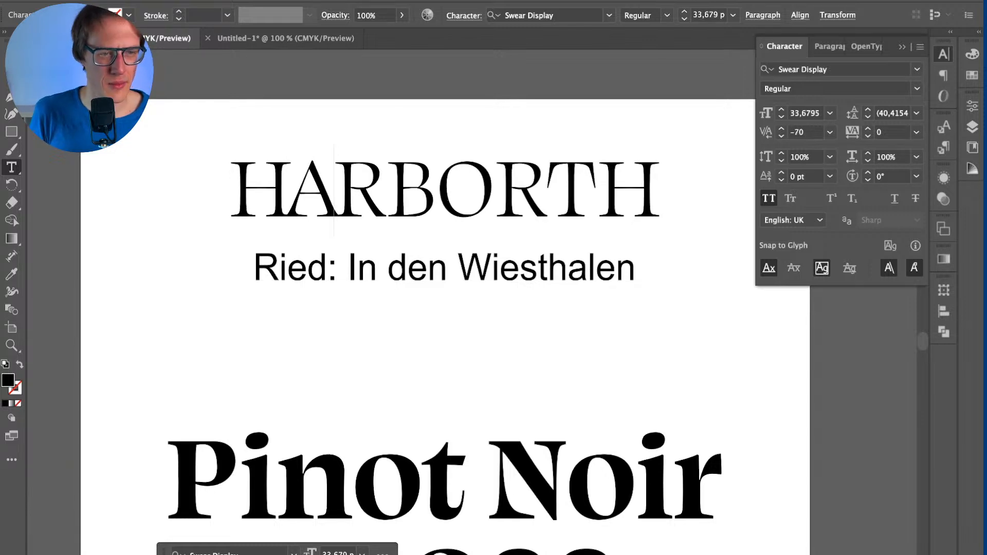
# Step: Fine-tune the kerning of the remaining letter pairs in HARBORTH, with -27 between the T and the last H
pyautogui.press('Right')
pyautogui.press('Right')
pyautogui.press('Left')
pyautogui.hotkey('alt', 'Left')
pyautogui.hotkey('alt', 'Left')
pyautogui.press('Right')
pyautogui.press('Left')
pyautogui.hotkey('alt', 'Right')
pyautogui.press('Right')
pyautogui.press('Left')
pyautogui.hotkey('alt', 'Left')
pyautogui.press('Right')
pyautogui.press('Right')
pyautogui.press('Right')
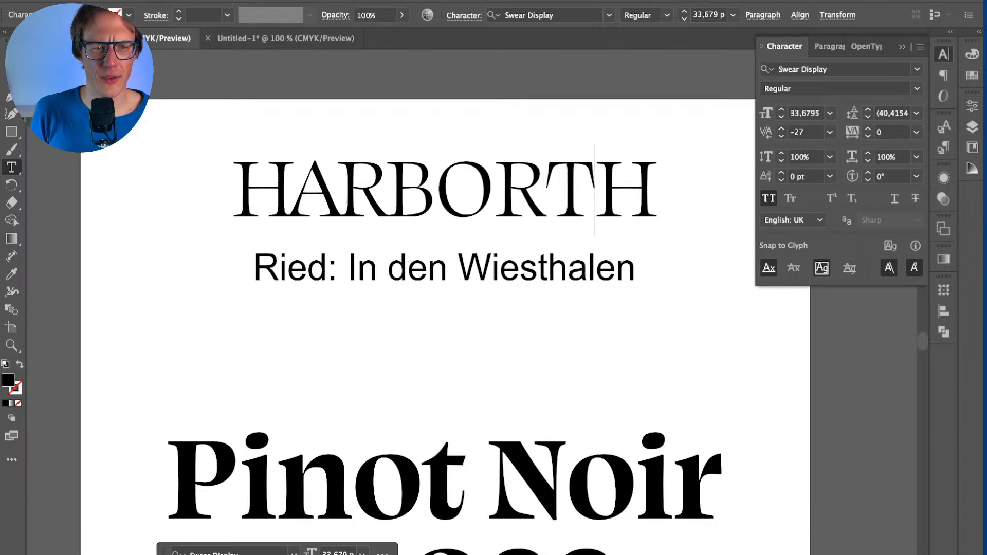
pyautogui.press('Escape')
pyautogui.click(513, 121)
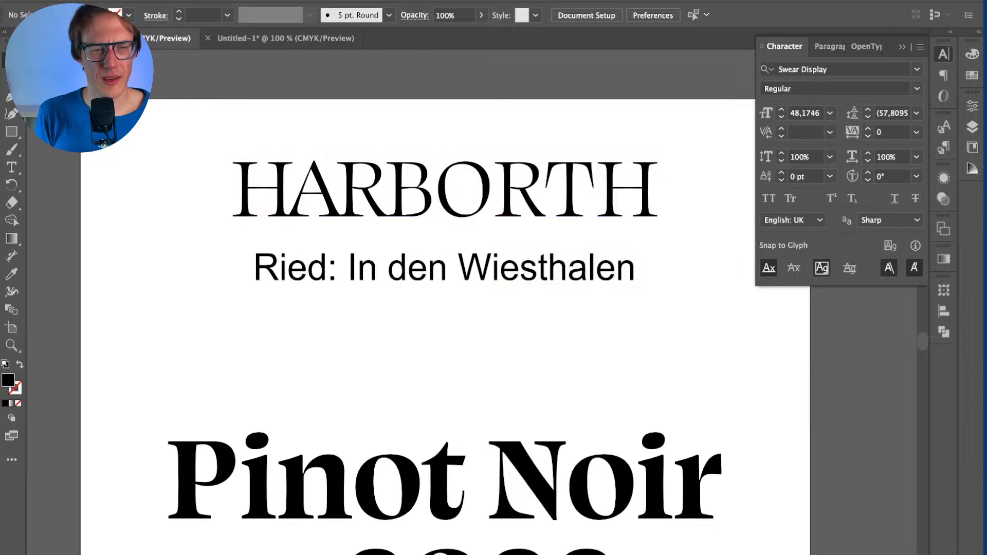
pyautogui.scroll(-1, 513, 122)
pyautogui.moveTo(514, 121); pyautogui.dragTo(432, 153)
pyautogui.click(430, 180)
pyautogui.press('super+shift+a')
pyautogui.scroll(-1, 248, 288)
pyautogui.moveTo(248, 288); pyautogui.dragTo(356, 274)
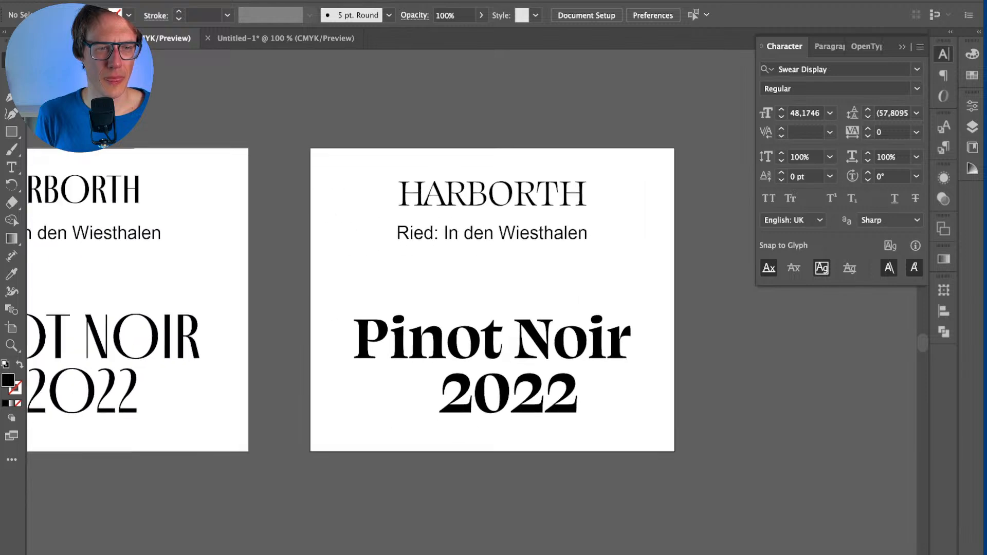
# Step: Duplicate the Swear Display label artboard with its text and place the copy directly below the original
pyautogui.click(462, 205)
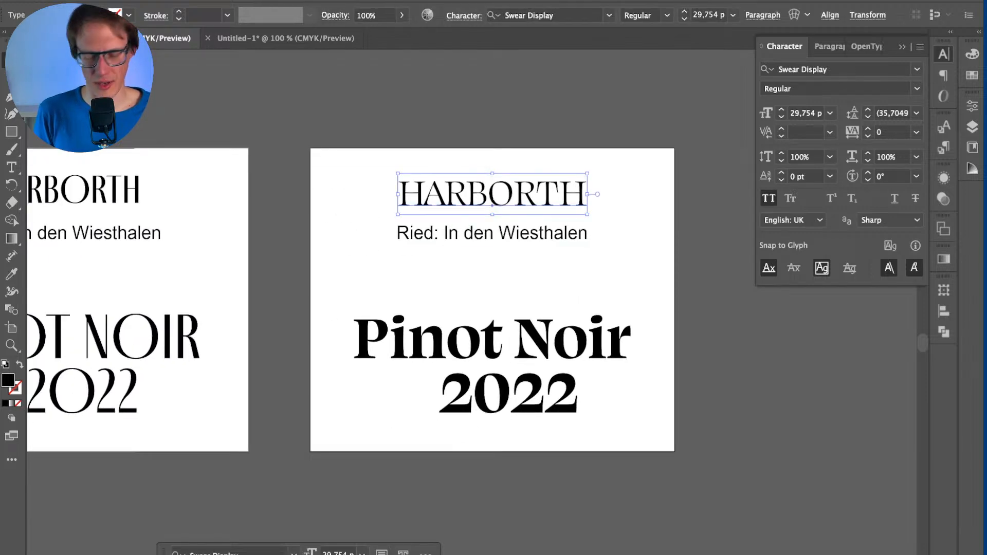
pyautogui.hotkey('shift', 'o')
pyautogui.moveTo(605, 292); pyautogui.dragTo(730, 271)
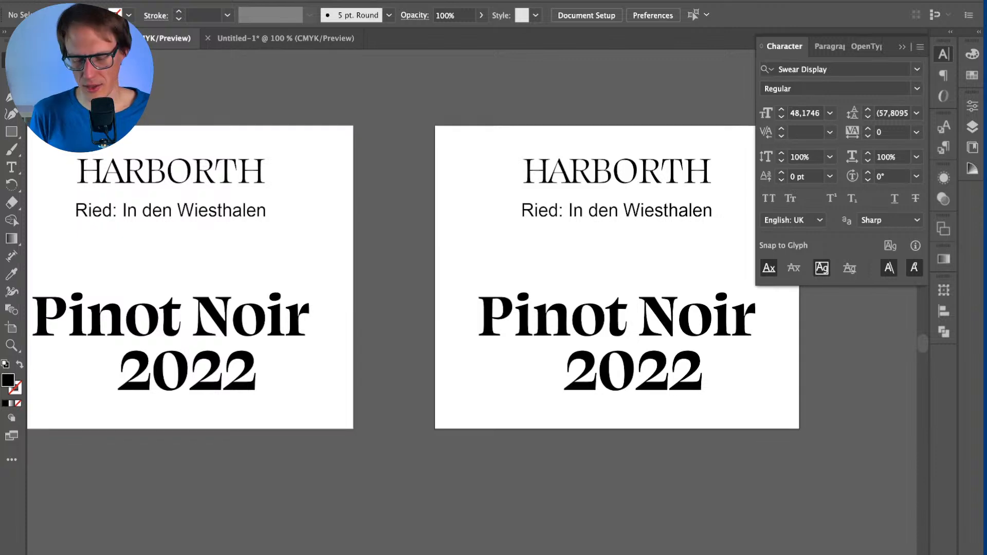
pyautogui.moveTo(538, 261); pyautogui.dragTo(320, 416)
pyautogui.press('v')
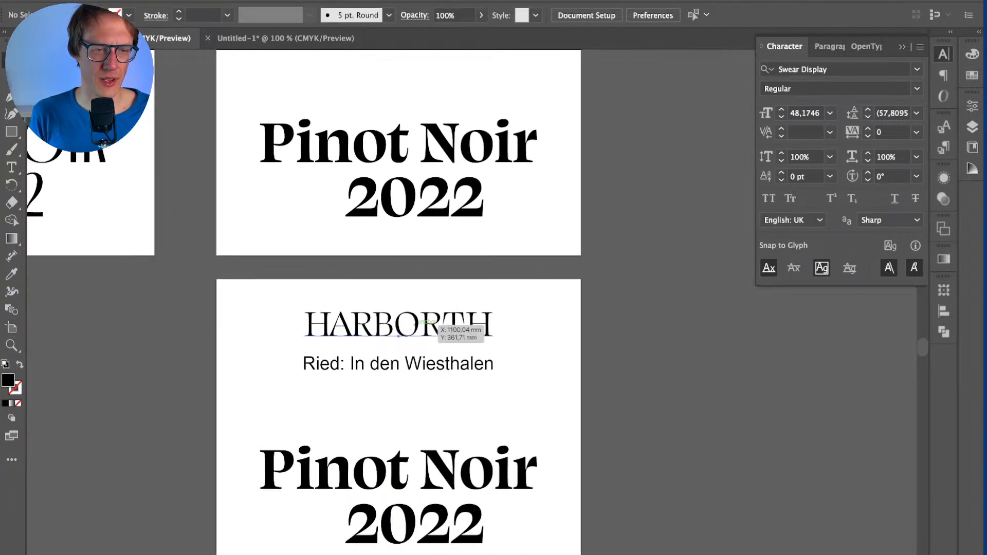
# Step: Reset the manual kerning of HARBORTH on the lower label to Metrics - Roman Only
pyautogui.click(434, 323)
pyautogui.hotkey('ctrl', '+')
pyautogui.scroll(-3, 419, 302)
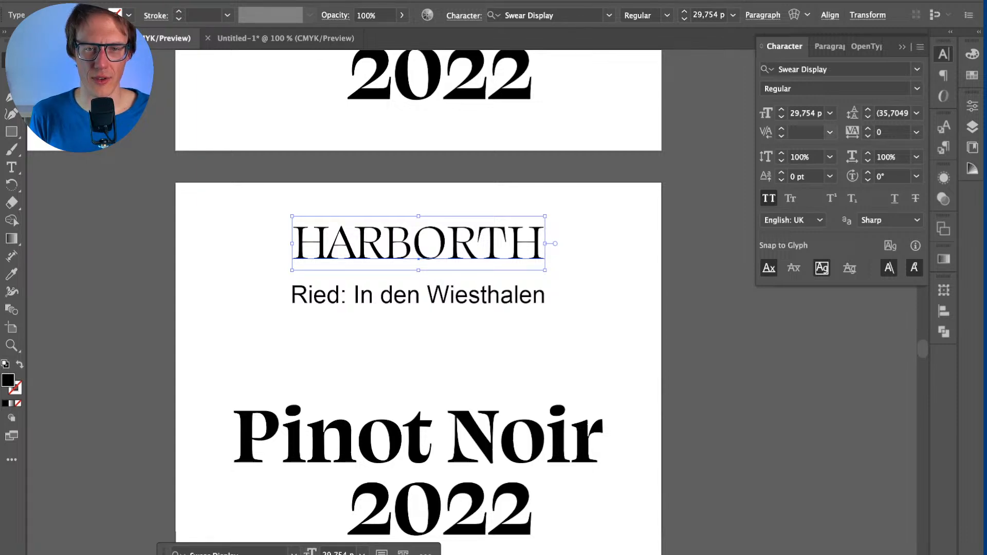
pyautogui.click(830, 132)
pyautogui.click(849, 148)
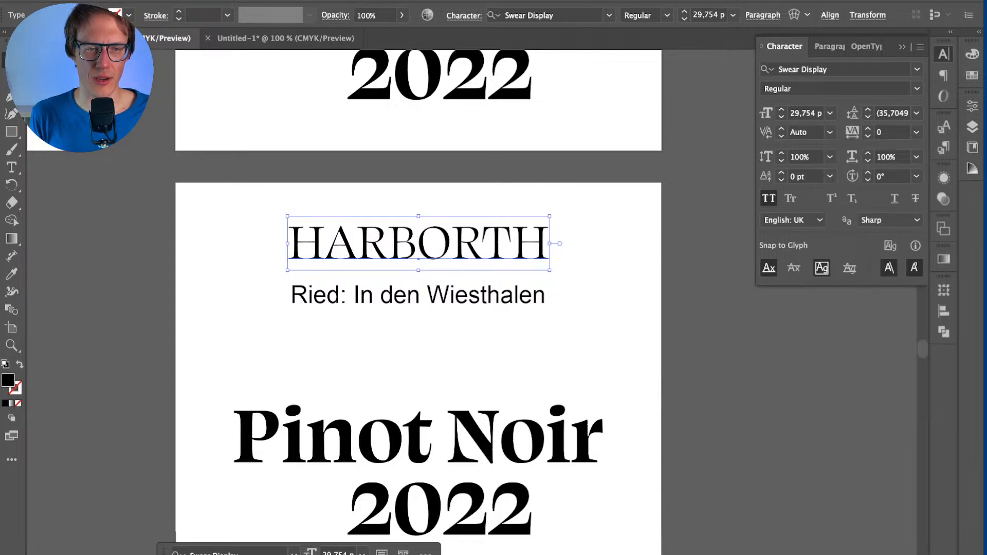
pyautogui.click(830, 132)
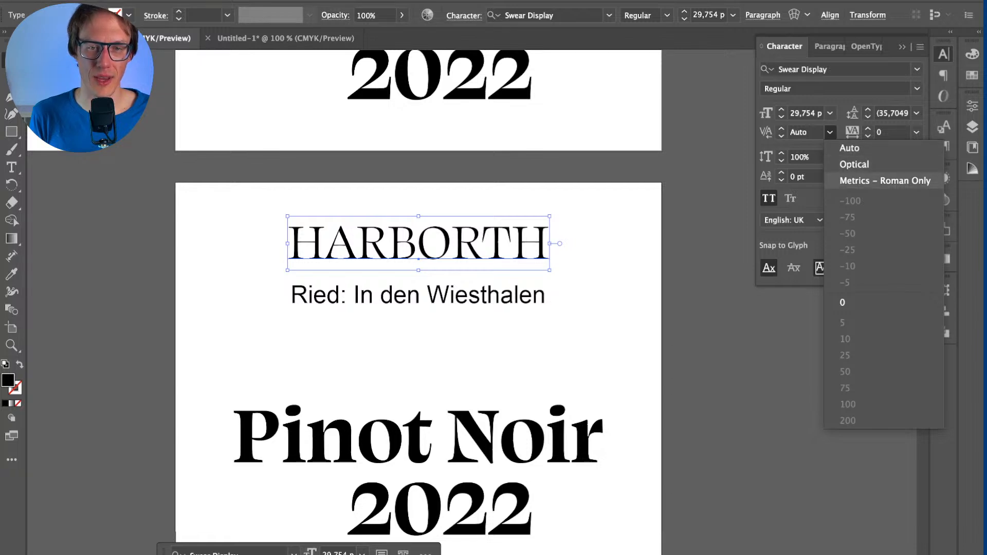
pyautogui.click(884, 181)
# Step: Set the tracking of the lower label's HARBORTH line to 50
pyautogui.doubleClick(484, 242)
pyautogui.press('super+a')
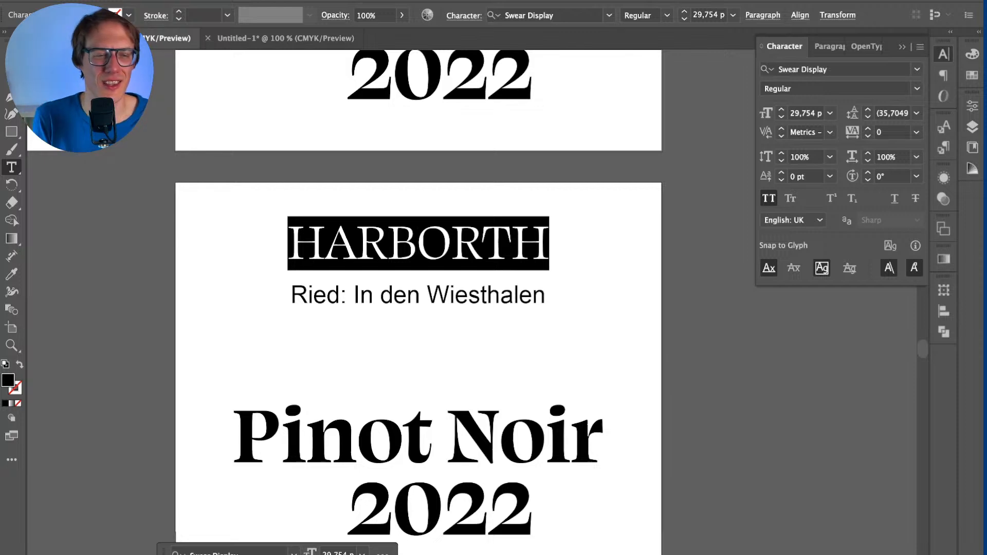
pyautogui.press('super')
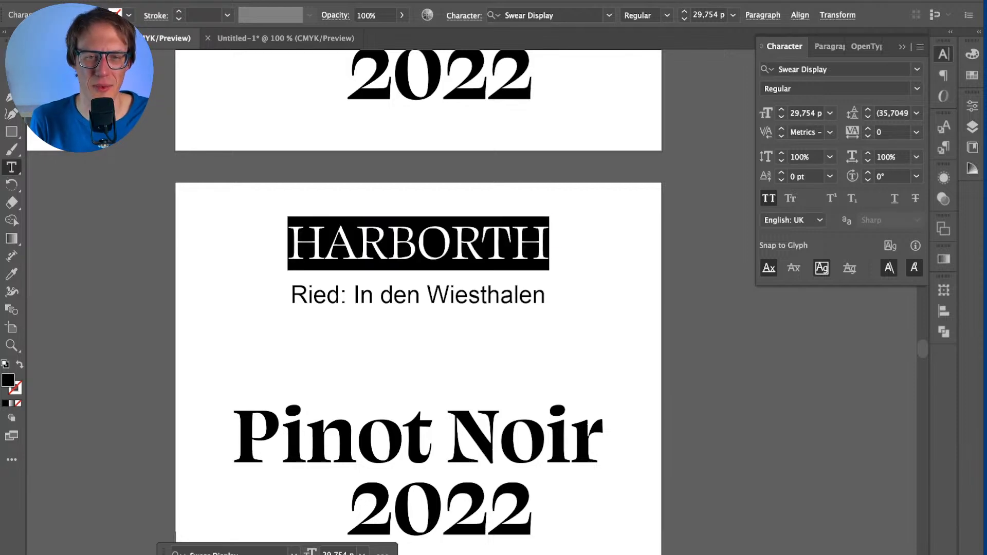
pyautogui.click(892, 132)
pyautogui.write('50')
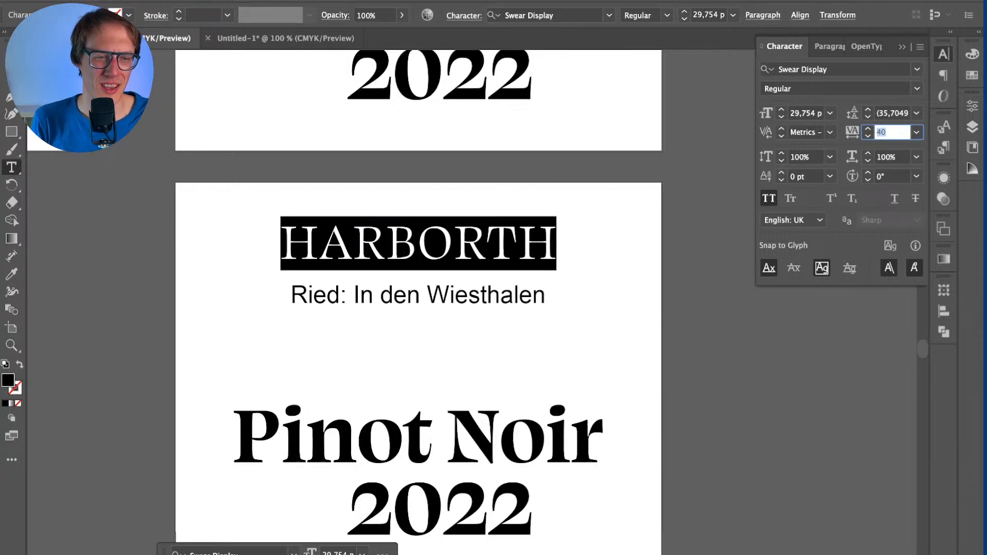
pyautogui.press('Return')
# Step: Adjust the kerning in the first half of the lower HARBORTH, with 0 between the B and O
pyautogui.click(419, 243)
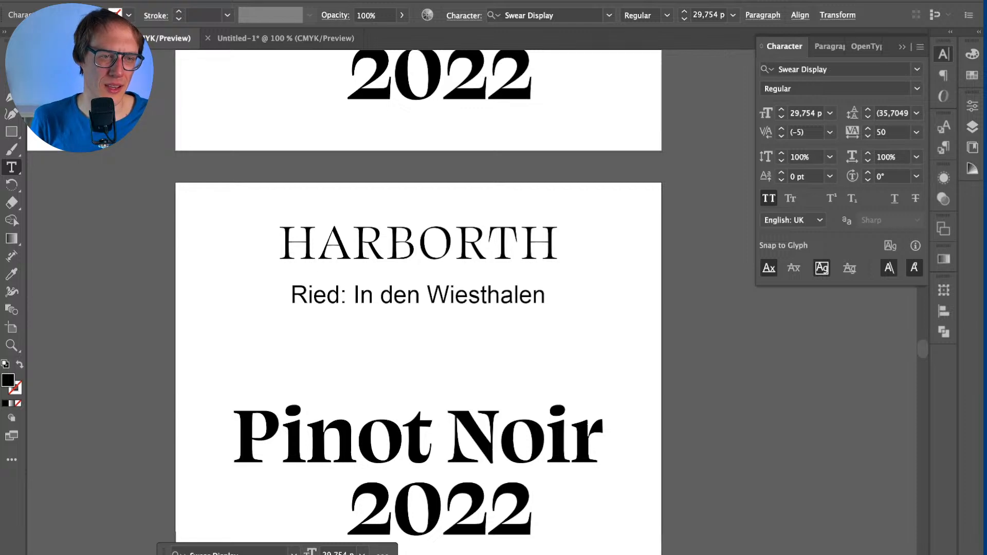
pyautogui.hotkey('alt', 'Left')
pyautogui.press('Right')
pyautogui.press('Right')
pyautogui.press('Left')
pyautogui.hotkey('alt', 'Left')
pyautogui.press('Right')
pyautogui.press('Right')
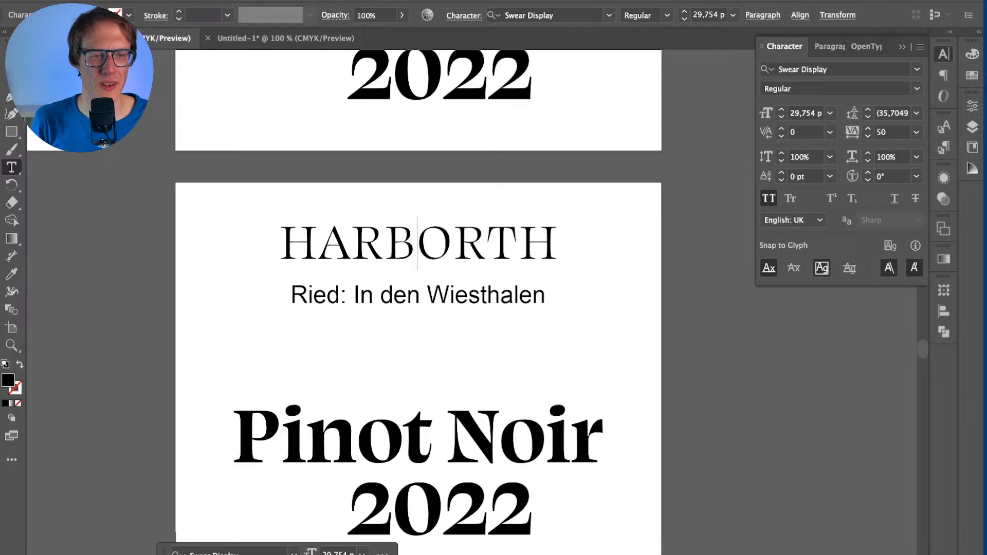
# Step: Fine-tune the kerning in the second half of the lower HARBORTH, with -7 between the T and last H
pyautogui.press('Right')
pyautogui.press('Left')
pyautogui.press('Left')
pyautogui.press('Right')
pyautogui.press('Right')
pyautogui.press('Right')
pyautogui.press('Right')
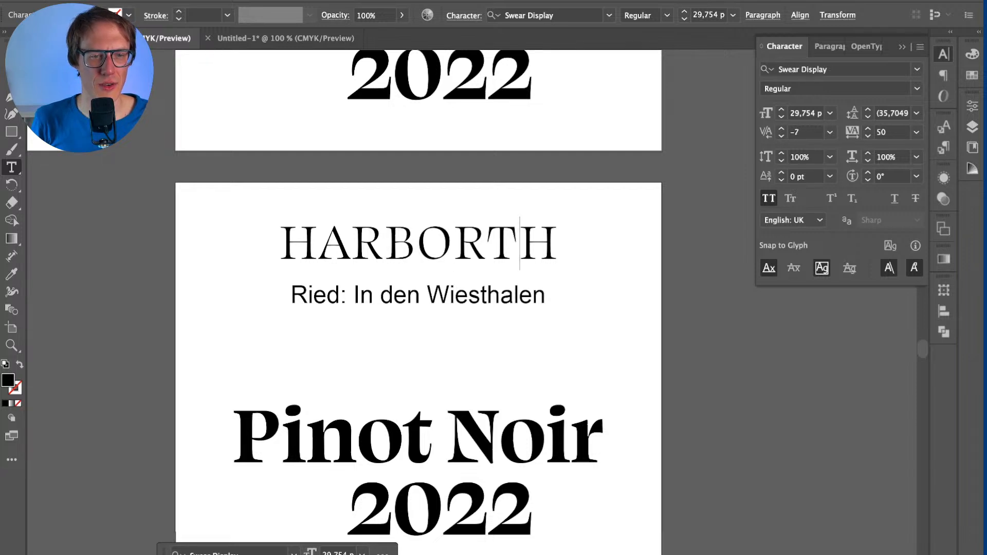
pyautogui.press('Escape')
pyautogui.press('super+shift+a')
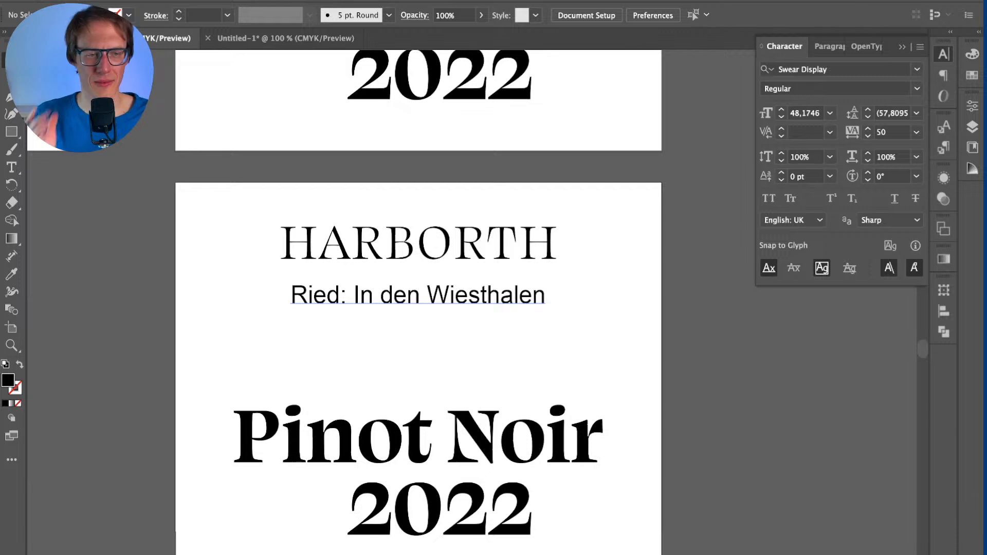
# Step: Set the upper label's Pinot Noir and 2022 lines to -5 tracking and a 48 pt font size
pyautogui.click(418, 295)
pyautogui.press('super+minus')
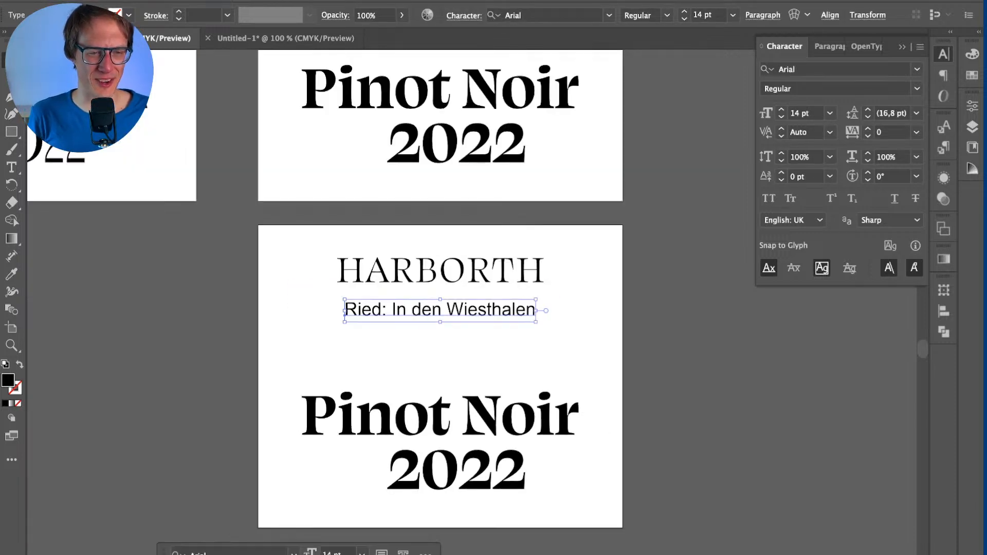
pyautogui.scroll(2, 417, 302)
pyautogui.scroll(5, 411, 304)
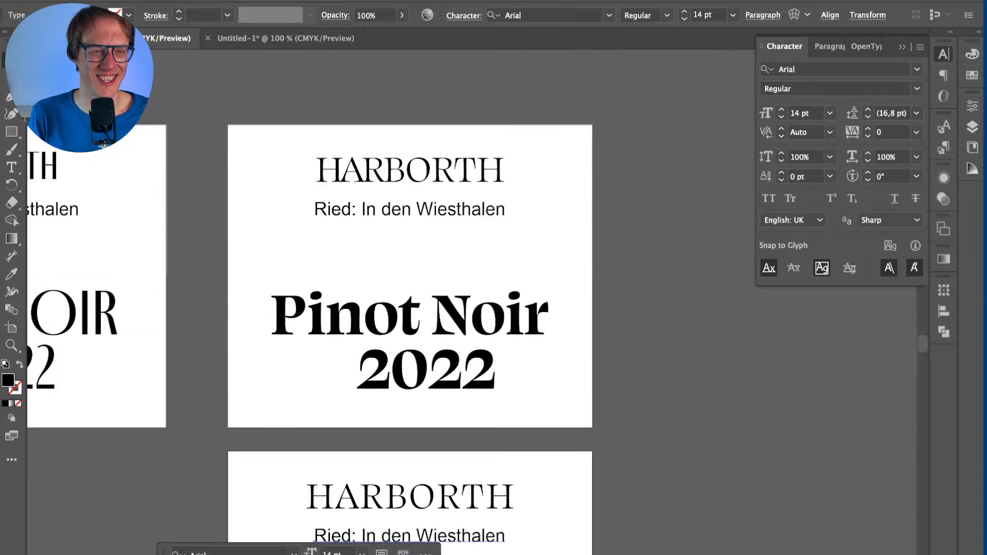
pyautogui.press('super+shift+a')
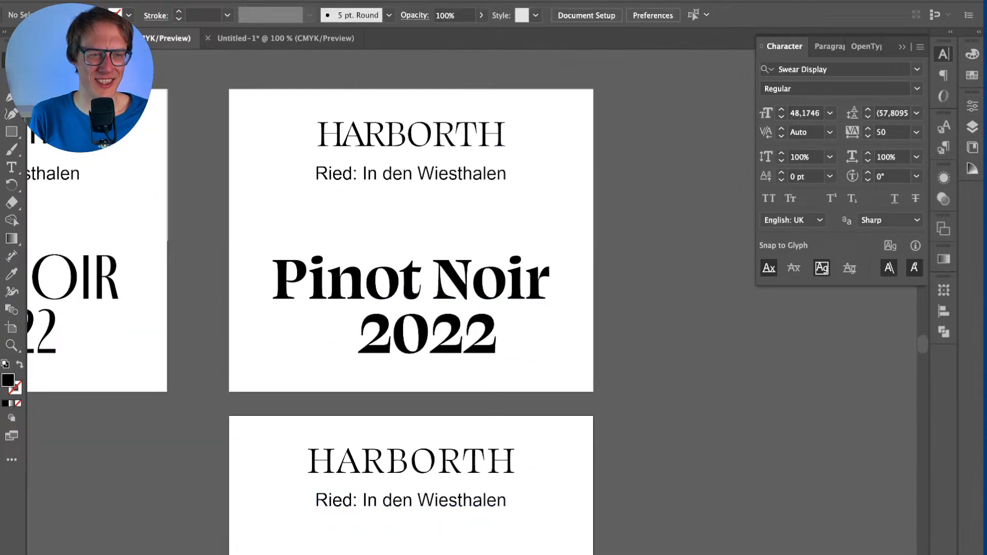
pyautogui.scroll(-4, 426, 500)
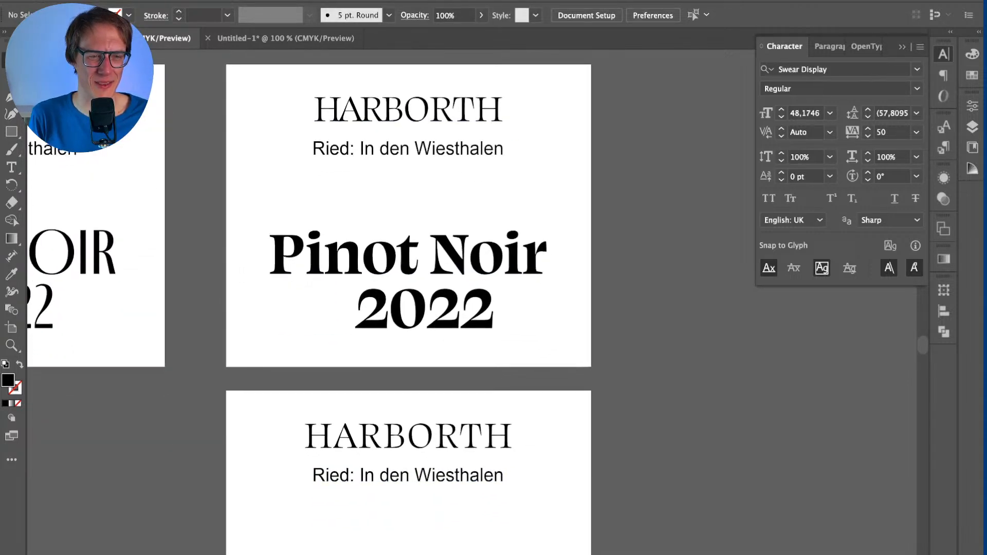
pyautogui.click(415, 245)
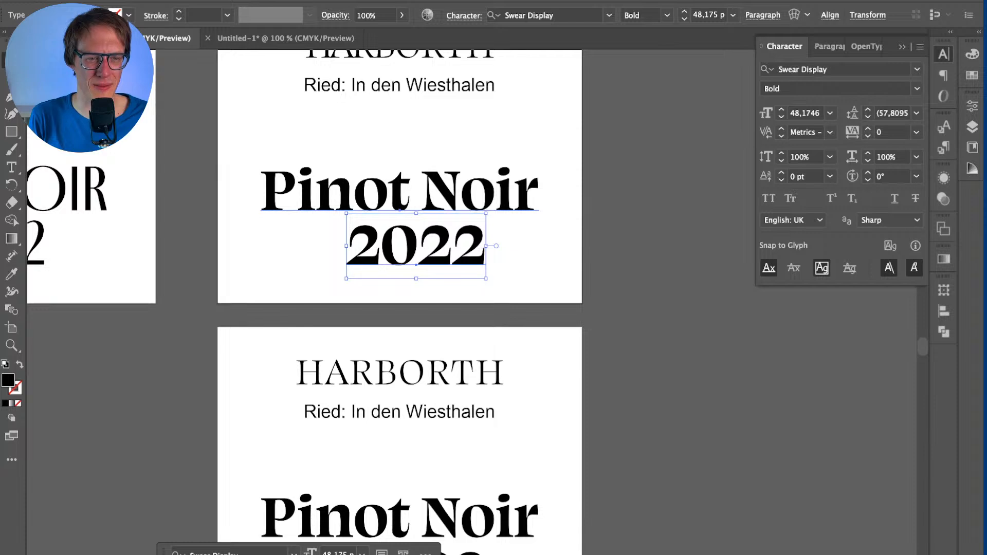
pyautogui.keyDown('shift'); pyautogui.click(401, 190); pyautogui.keyUp('shift')
pyautogui.click(916, 132)
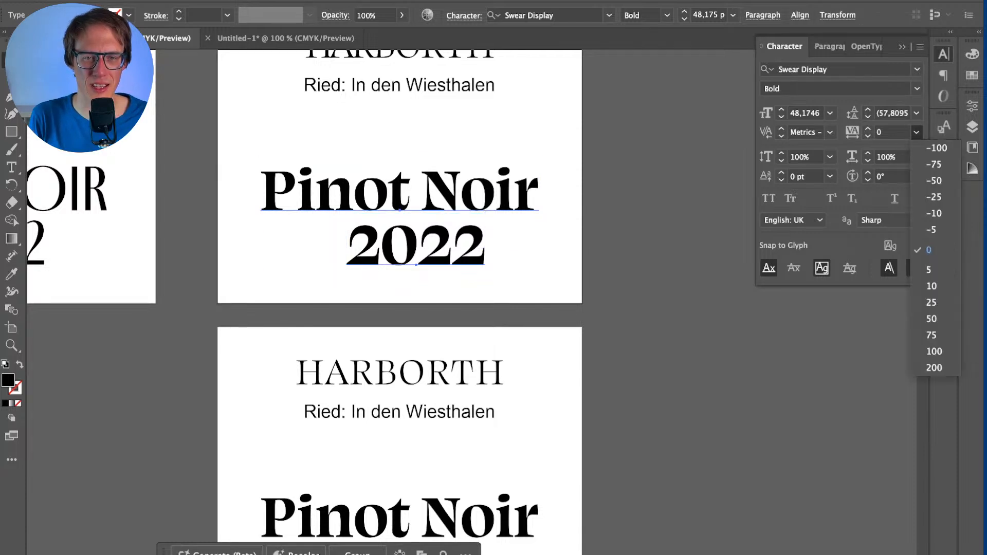
pyautogui.click(932, 230)
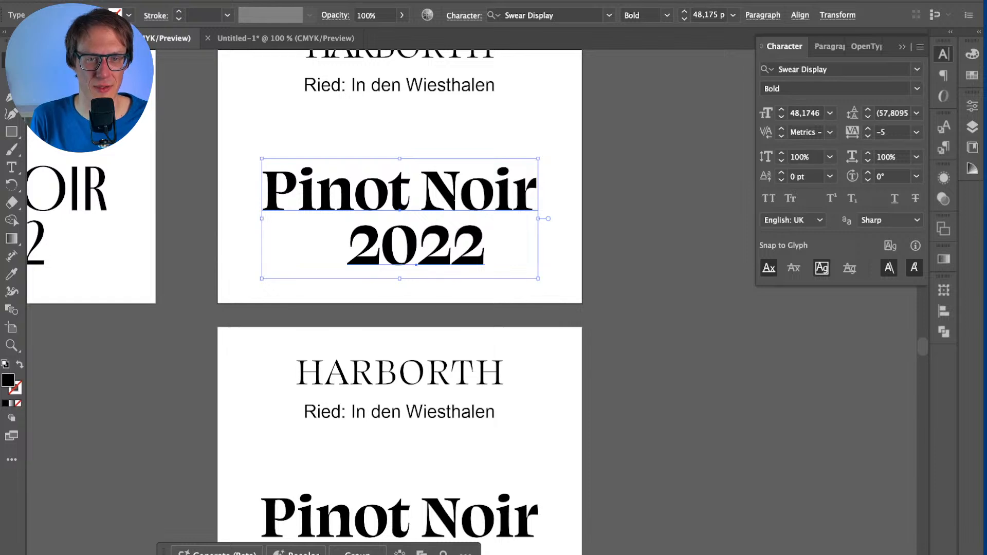
pyautogui.click(829, 113)
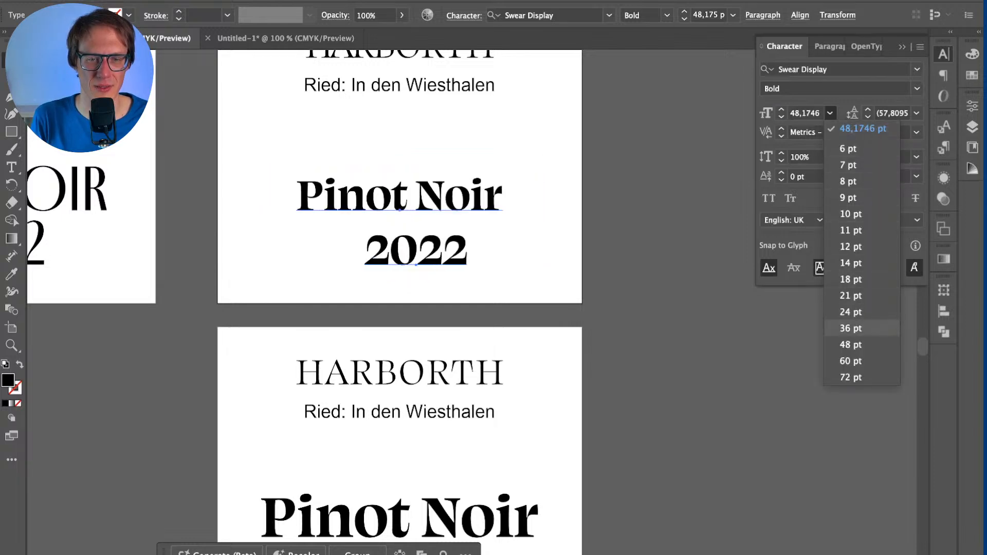
pyautogui.click(851, 344)
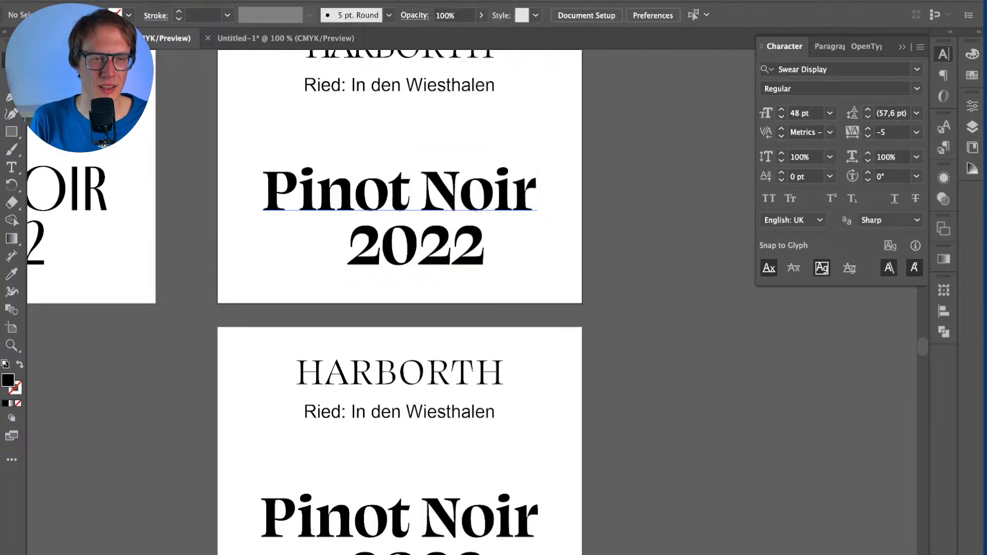
# Step: Preview the Swear Display styles on the upper label's Pinot Noir and 2022 lines and apply Cilati
pyautogui.click(917, 89)
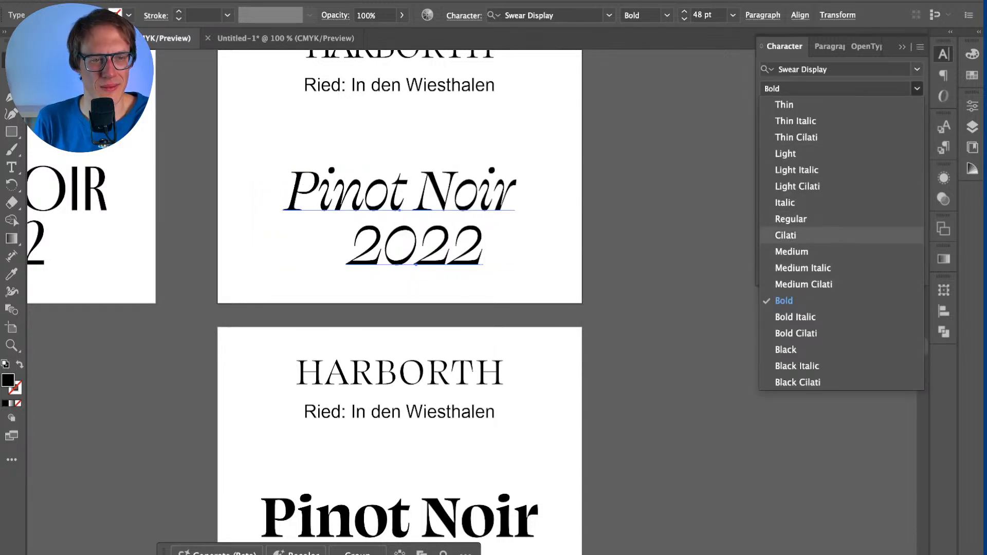
pyautogui.click(784, 300)
pyautogui.scroll(3, 400, 303)
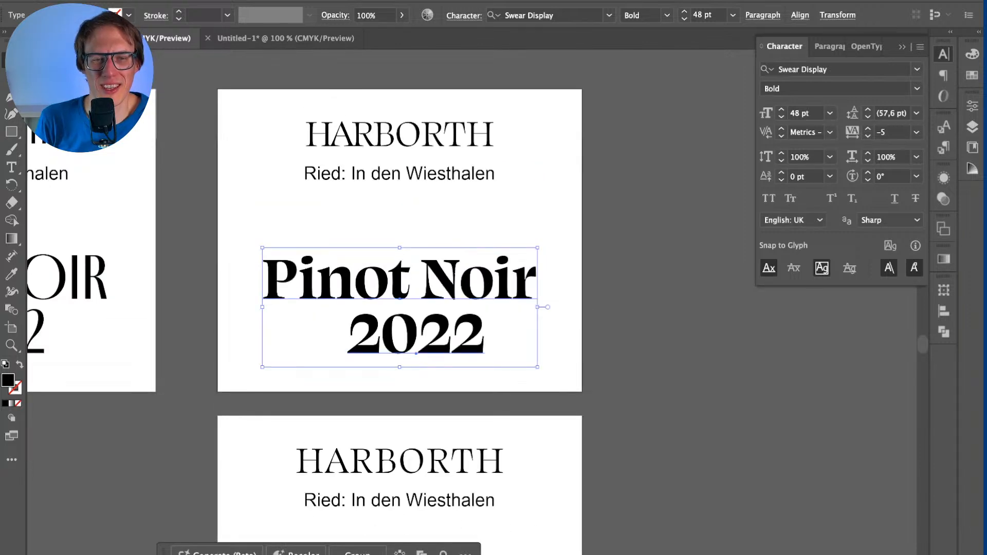
pyautogui.click(916, 88)
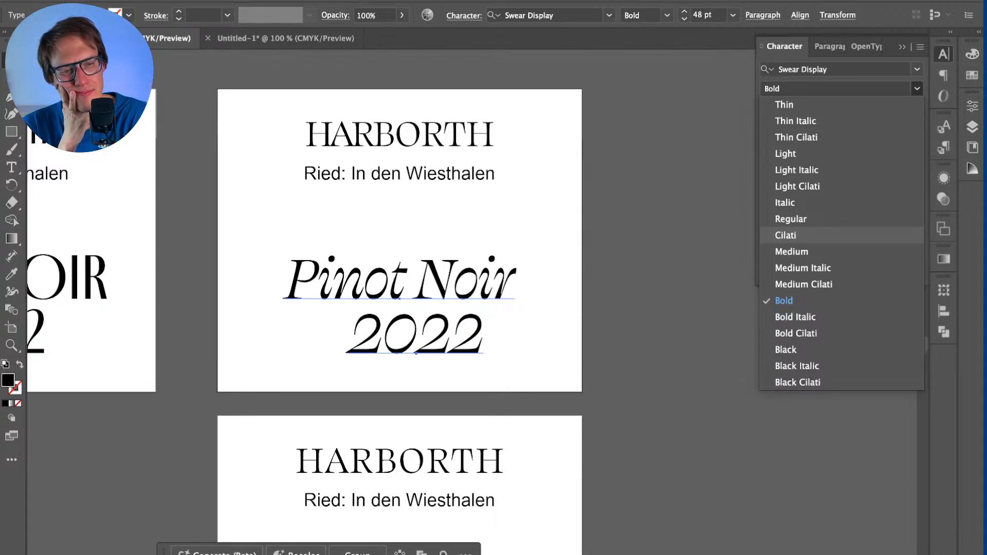
pyautogui.click(785, 234)
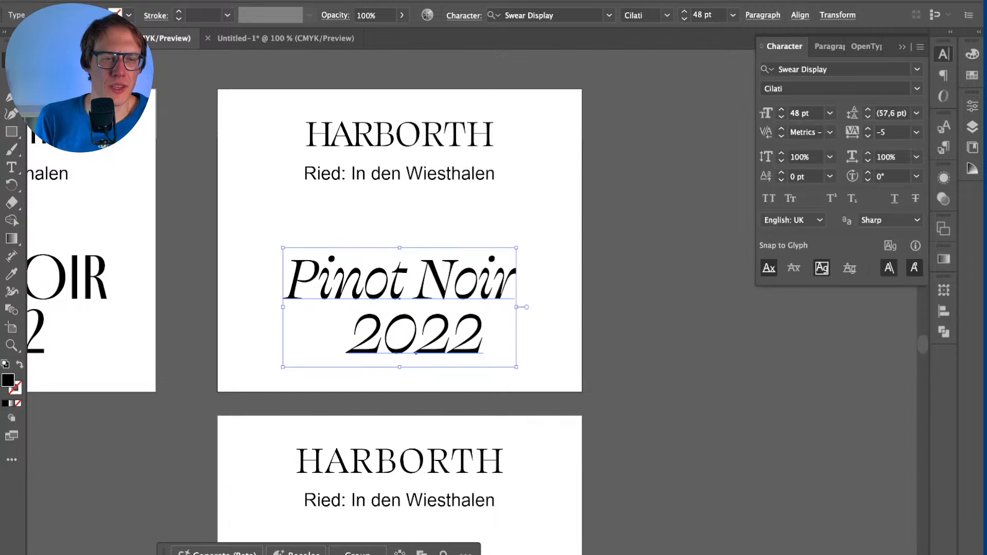
pyautogui.hotkey('ctrl', 'shift', 'a')
# Step: Align the upper label's Pinot Noir and 2022 lines to their horizontal centre
pyautogui.scroll(-3, 400, 303)
pyautogui.click(414, 213)
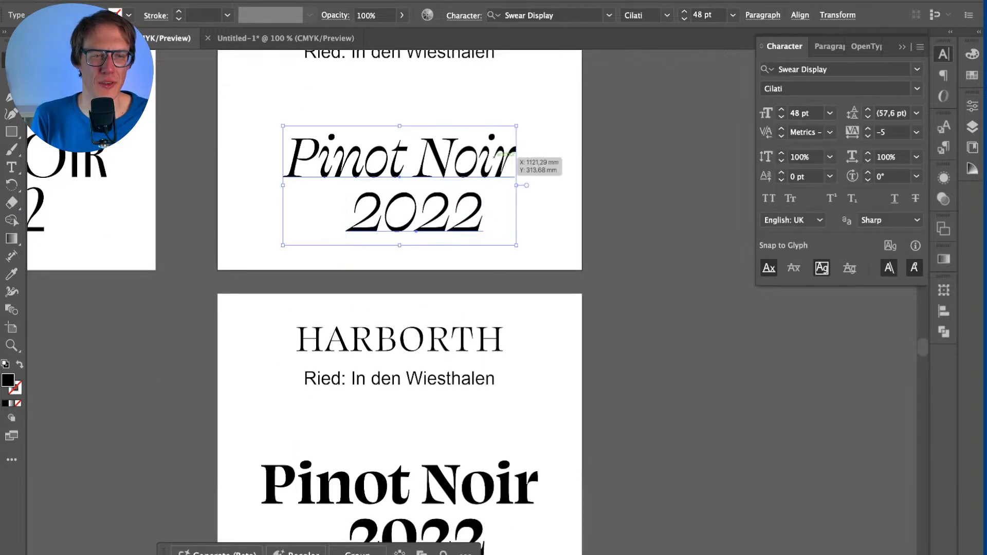
pyautogui.click(763, 15)
pyautogui.click(762, 15)
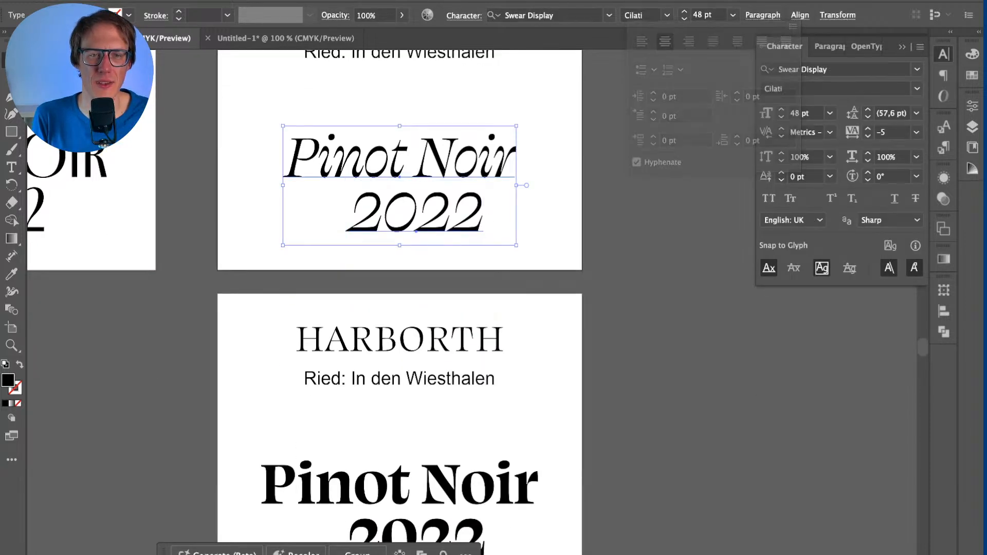
pyautogui.click(838, 15)
pyautogui.click(838, 15)
pyautogui.click(800, 15)
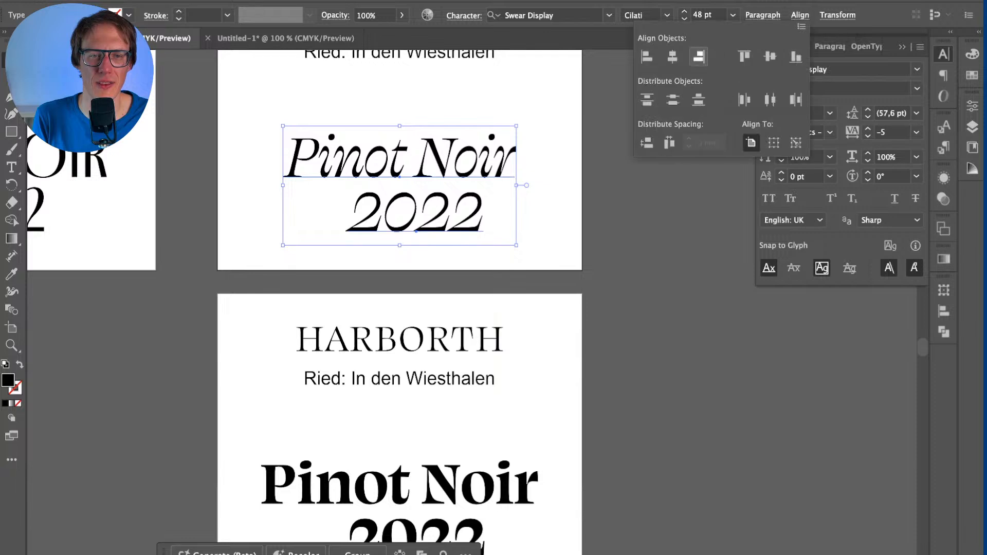
pyautogui.click(673, 56)
pyautogui.click(446, 202)
pyautogui.click(548, 205)
# Step: Set the lower label's Pinot Noir and 2022 lines to the Regular style of Swear Display
pyautogui.scroll(-5, 415, 278)
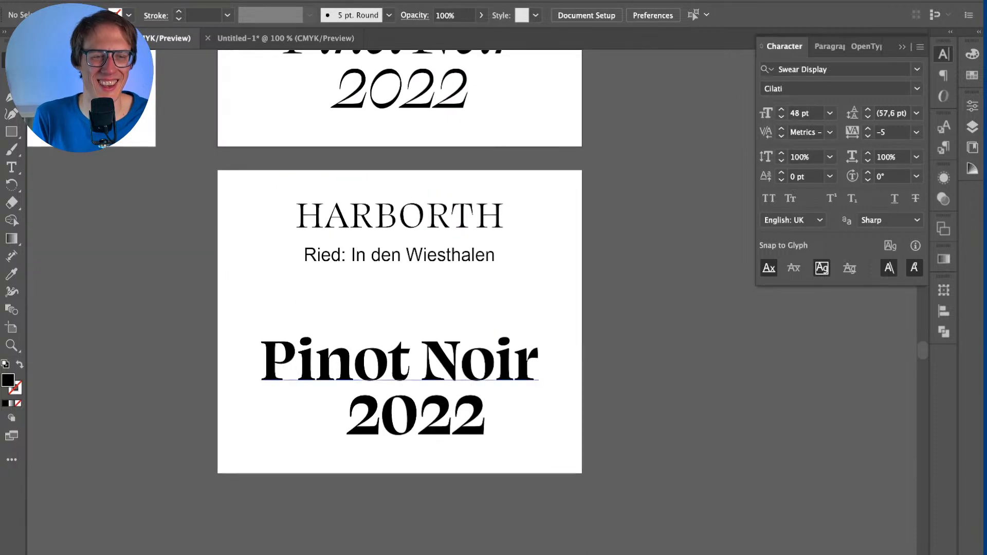
pyautogui.click(415, 416)
pyautogui.keyDown('shift'); pyautogui.click(360, 360); pyautogui.keyUp('shift')
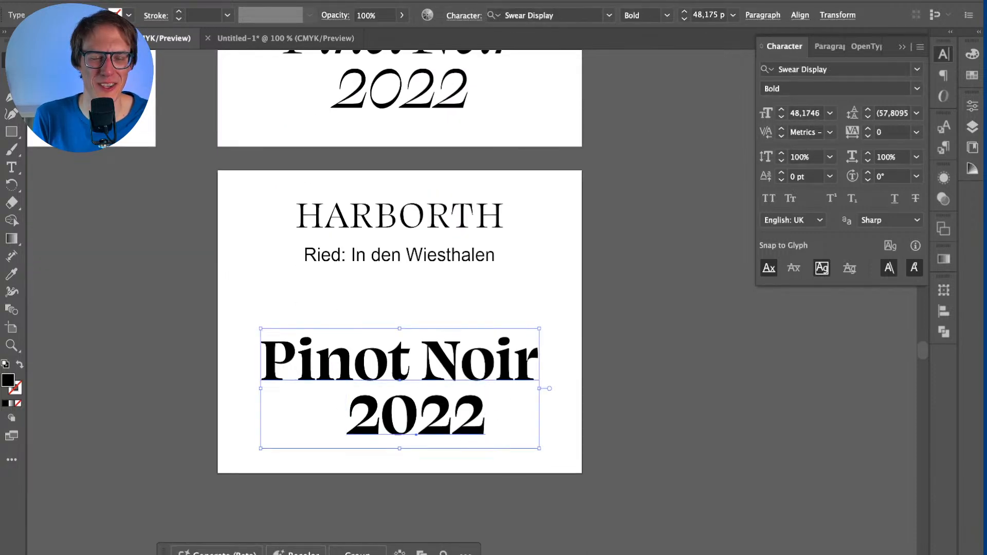
pyautogui.click(916, 88)
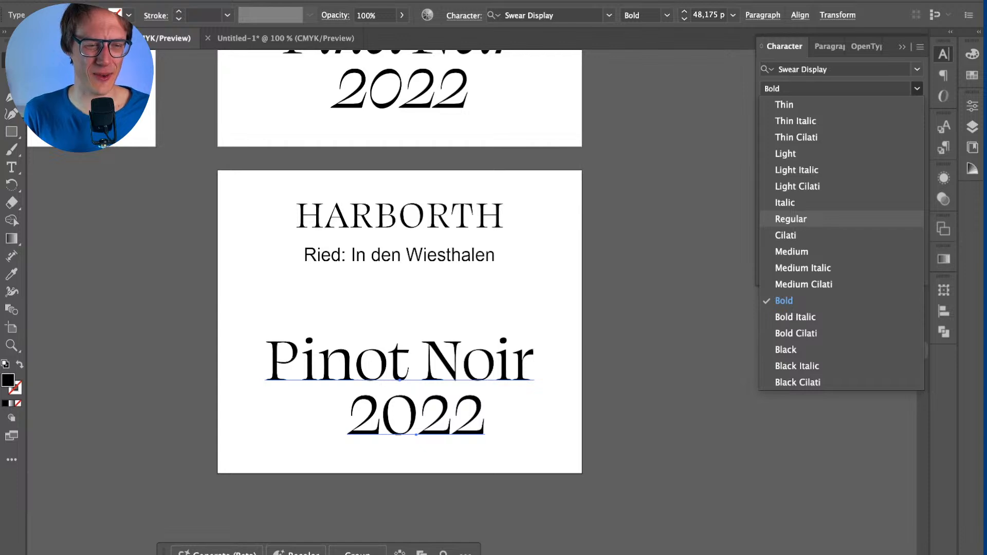
pyautogui.click(791, 219)
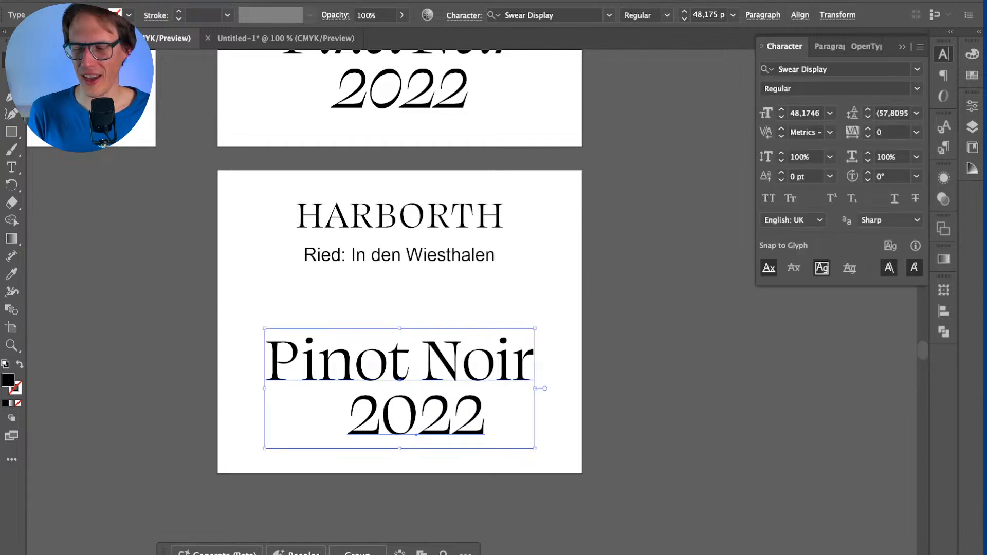
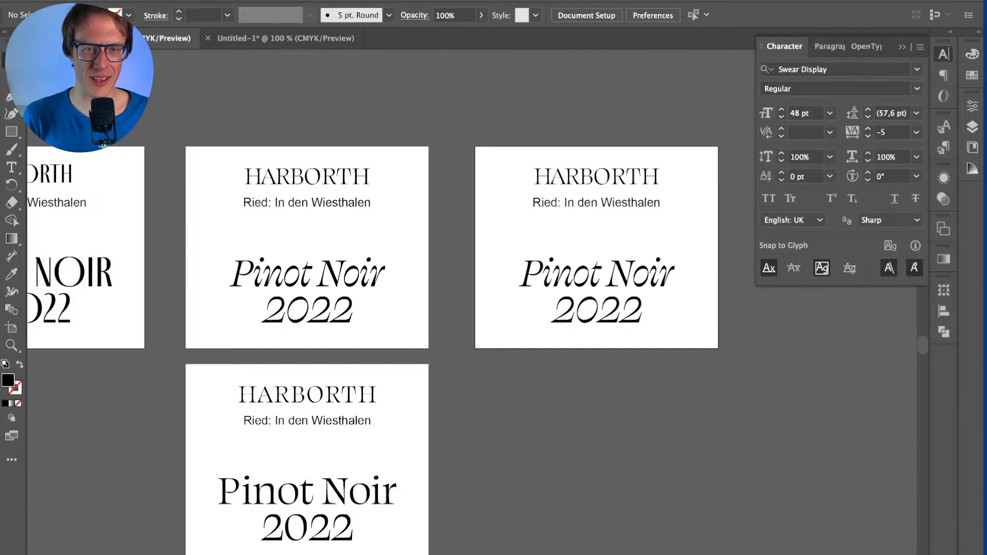
# Step: Collapse the character settings and bring the rightmost Cilati label copy into view
pyautogui.click(944, 54)
pyautogui.hscroll(2, 472, 303)
pyautogui.hscroll(3, 472, 302)
pyautogui.scroll(1, 536, 234)
pyautogui.hscroll(-1, 471, 302)
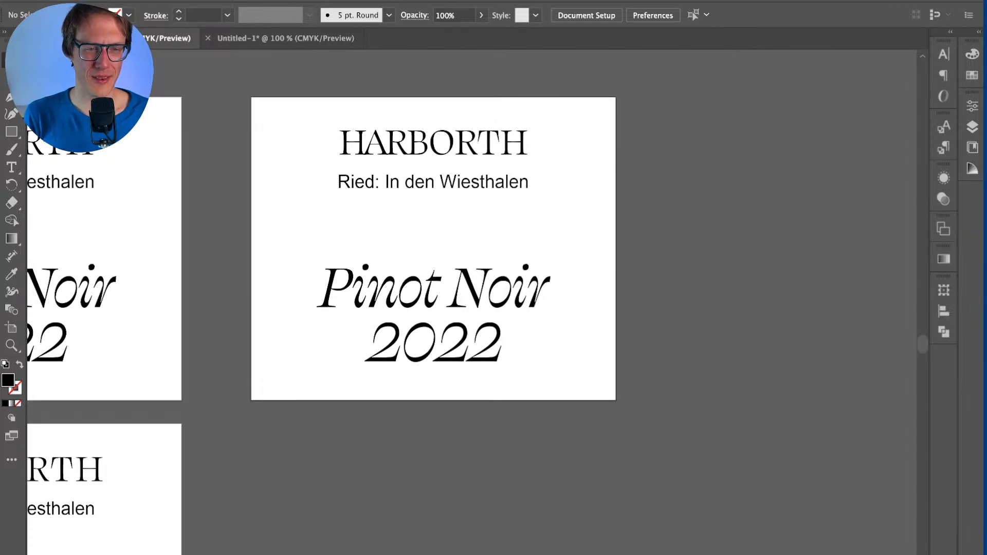
# Step: Switch to Adobe Fonts in the browser and look through the Luxury-tagged font families
pyautogui.press('super+Tab')
pyautogui.press('super+Tab')
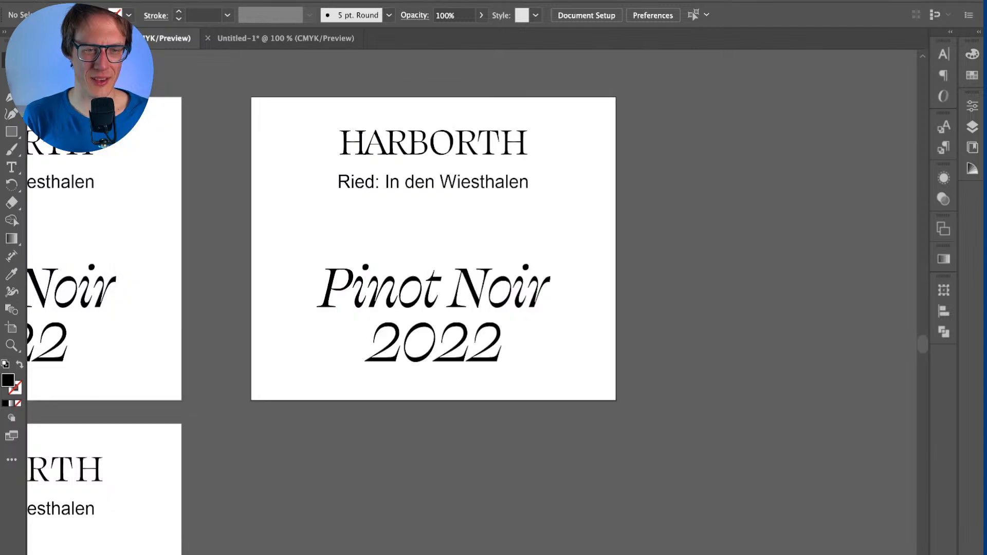
pyautogui.press('super+Tab')
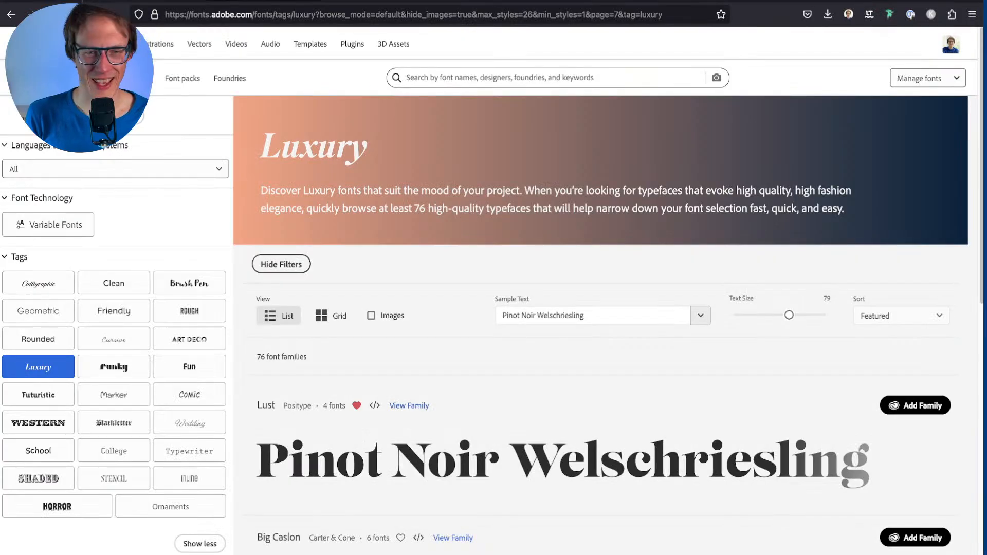
pyautogui.scroll(-5, 600, 308)
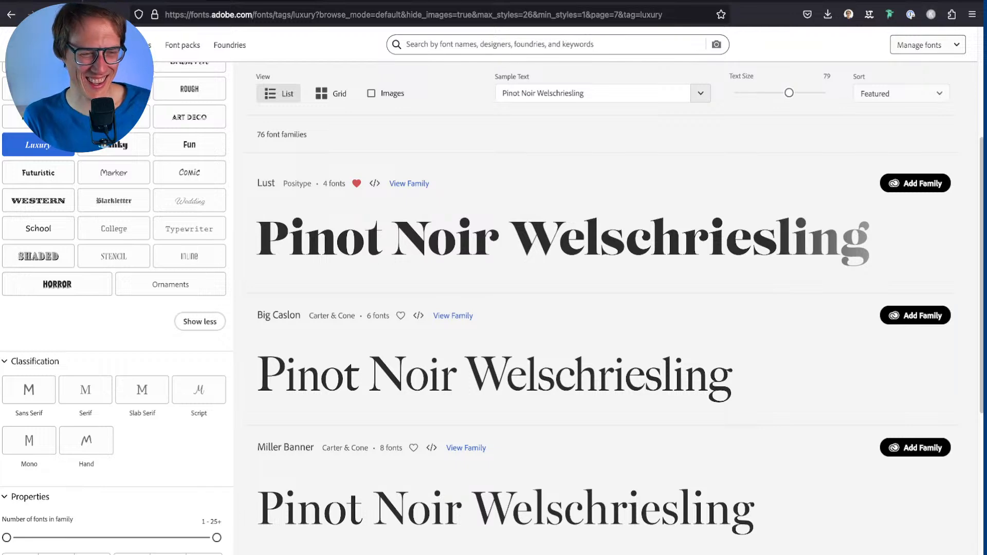
pyautogui.scroll(-2, 601, 308)
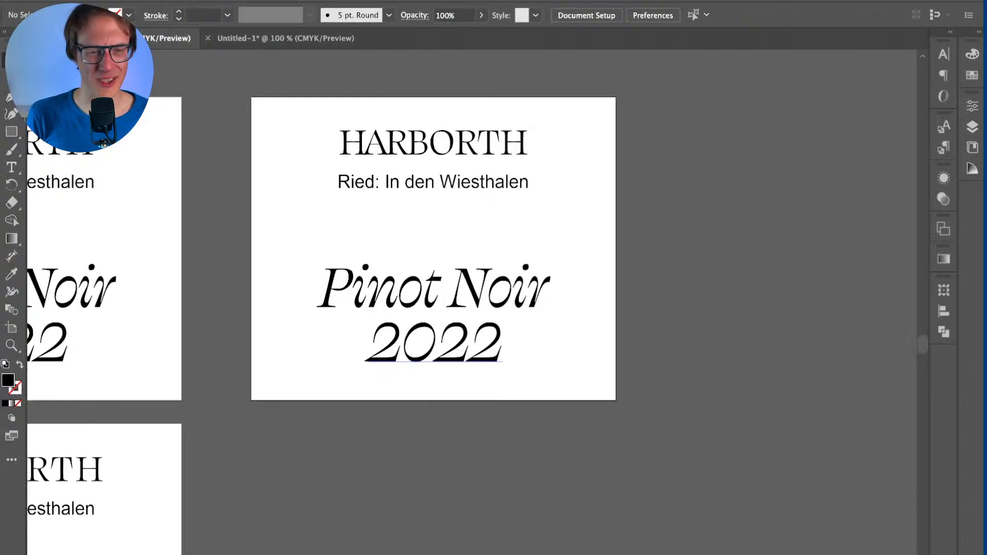
# Step: Back in Illustrator, change the rightmost label's Pinot Noir and 2022 lines to Rosella Deco
pyautogui.click(434, 308)
pyautogui.click(545, 15)
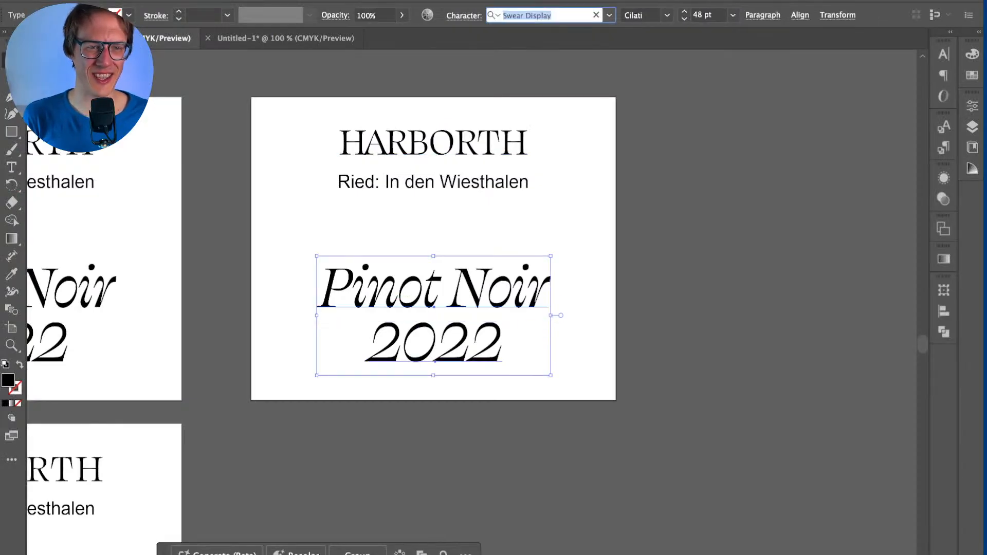
pyautogui.write('R')
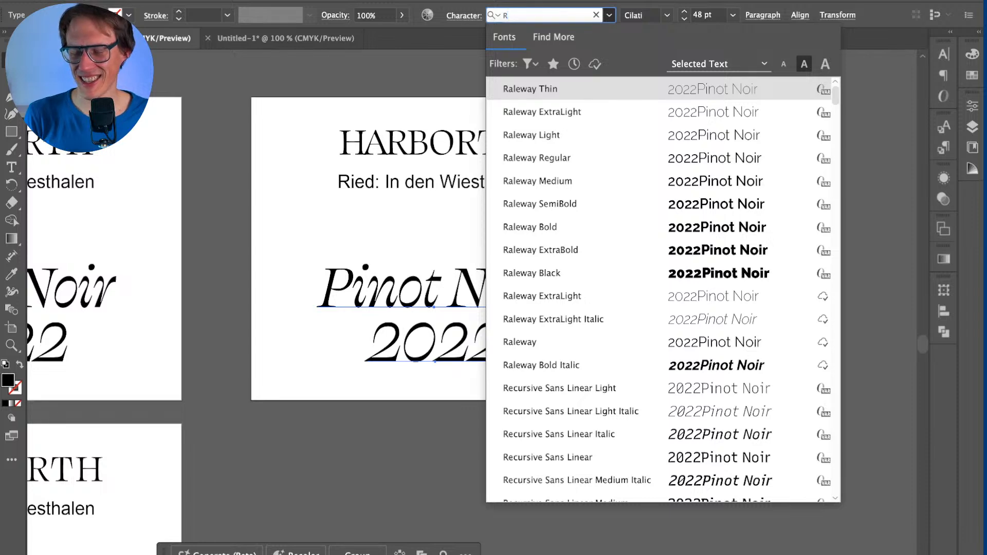
pyautogui.write('osella')
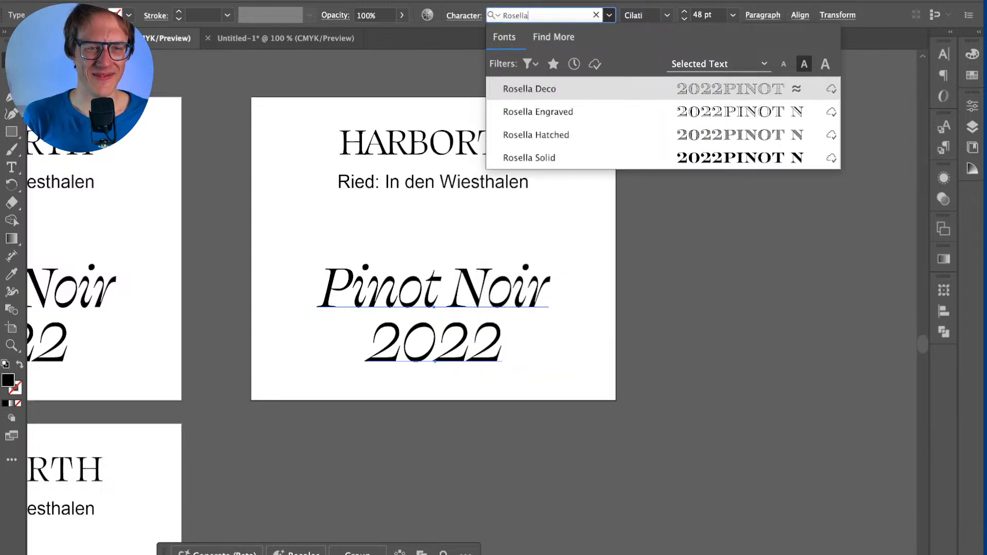
pyautogui.press('Return')
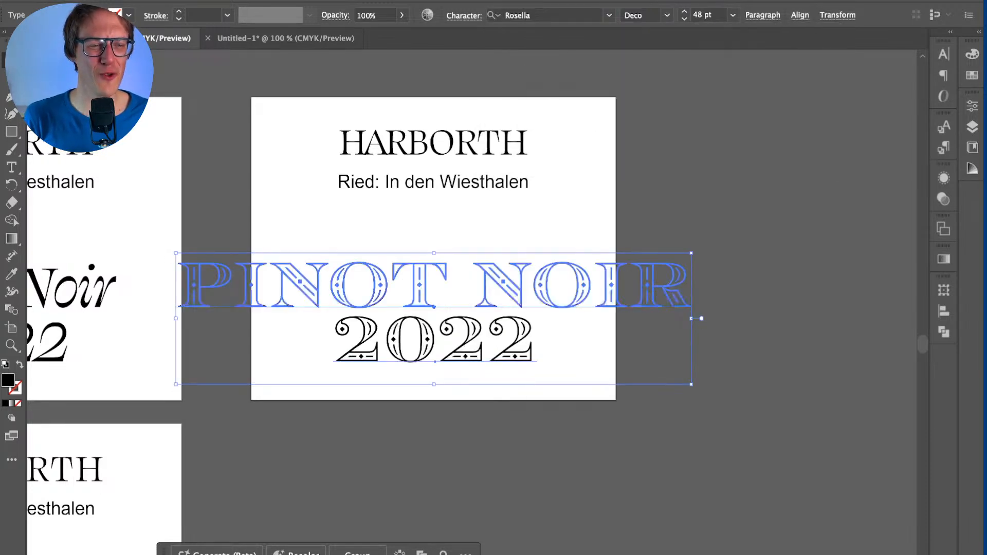
pyautogui.click(504, 290)
pyautogui.doubleClick(505, 292)
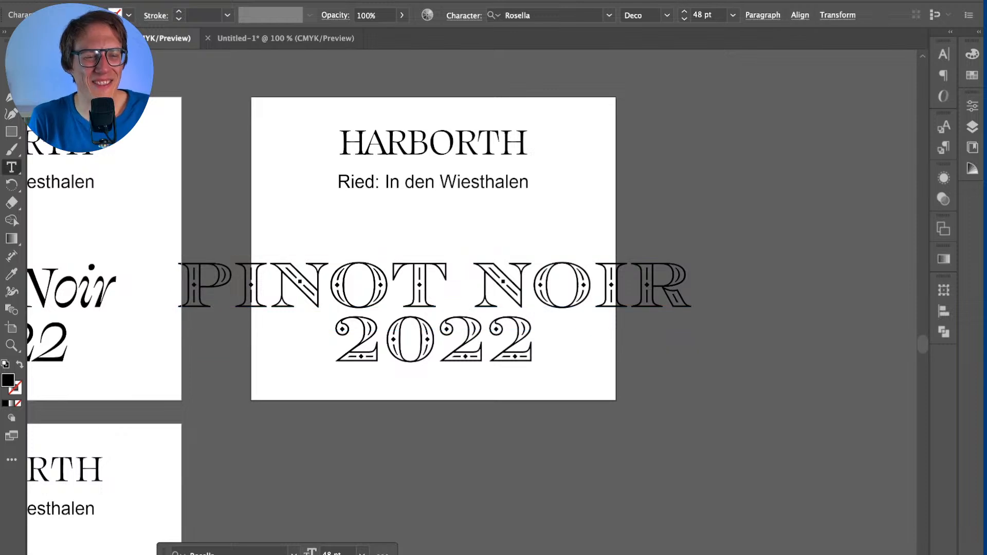
pyautogui.press('Escape')
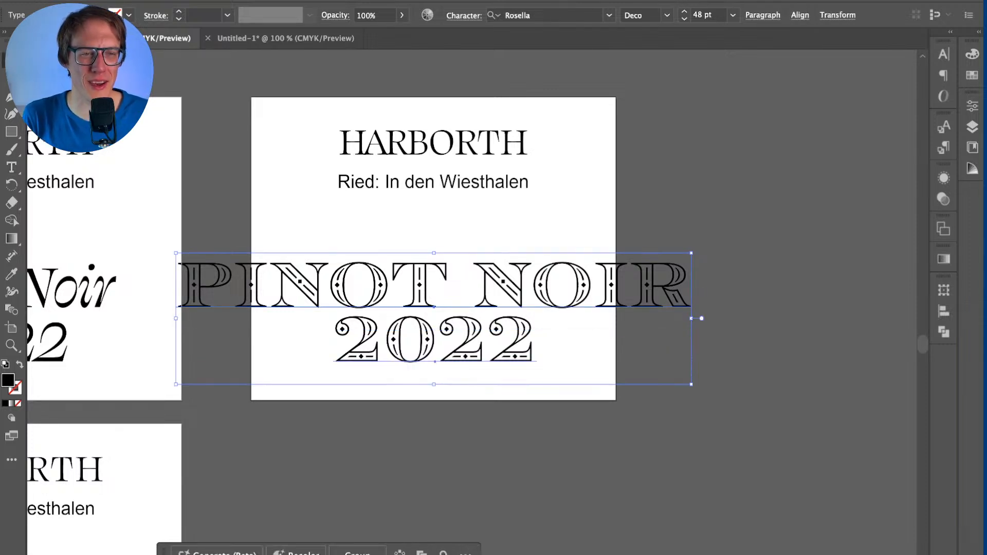
# Step: Give the rightmost label's Pinot Noir and 2022 lines Rosella's Hatched style at 24 pt
pyautogui.click(666, 15)
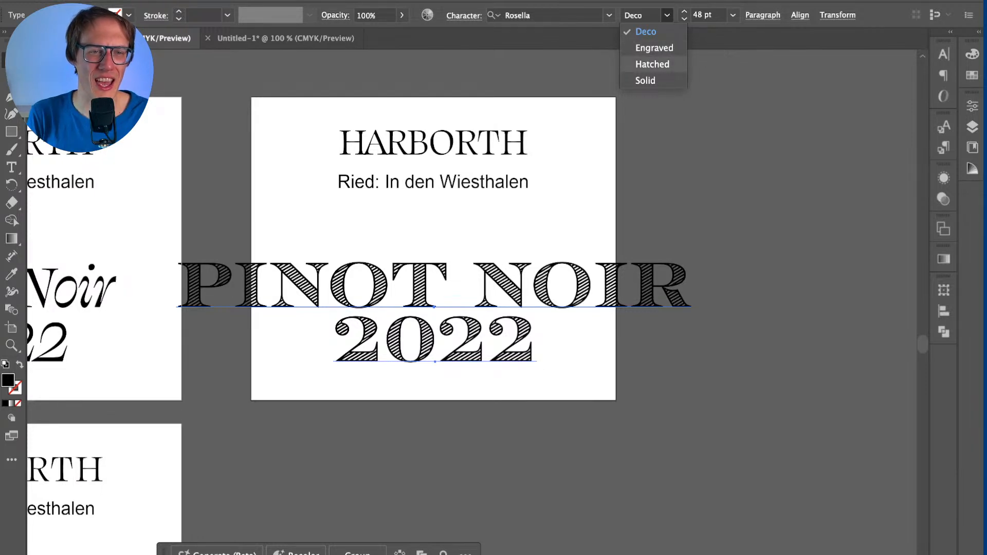
pyautogui.click(652, 64)
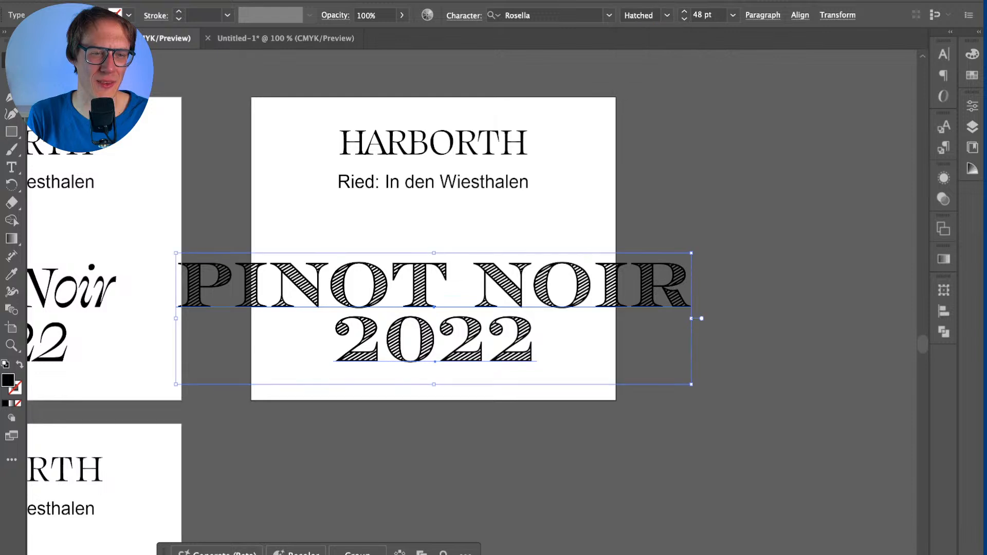
pyautogui.click(732, 15)
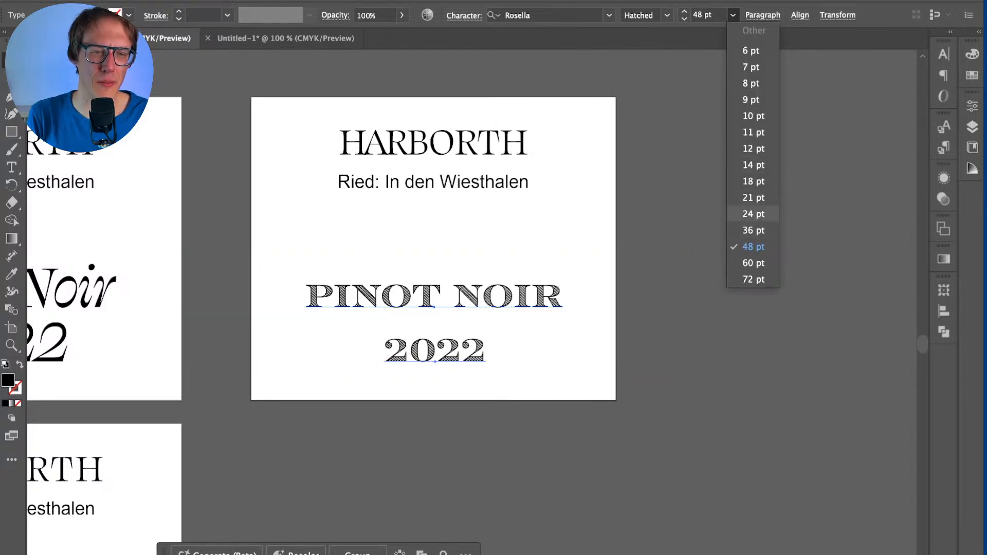
pyautogui.click(753, 214)
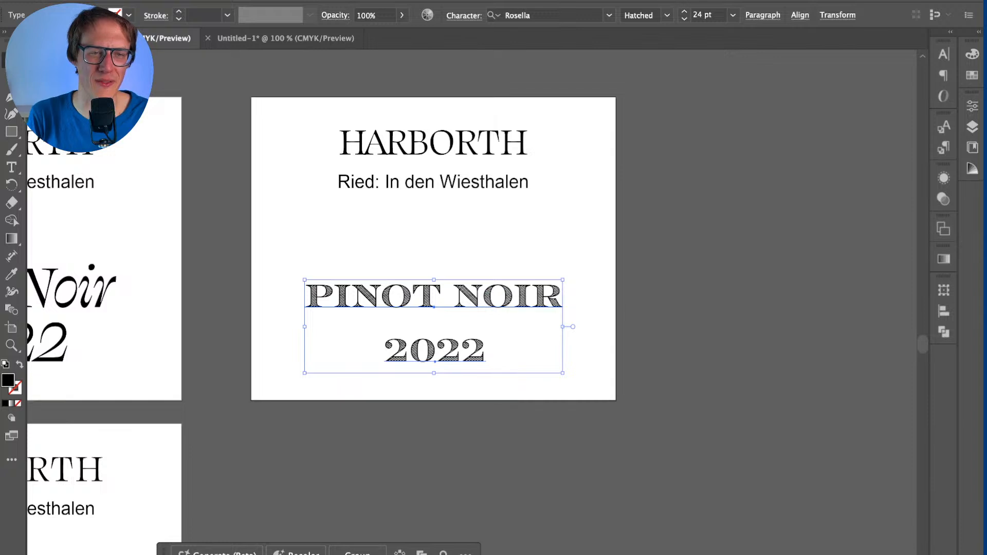
# Step: Switch the Pinot Noir and 2022 lines to Rosella's Solid style and deselect them to judge the label
pyautogui.click(667, 15)
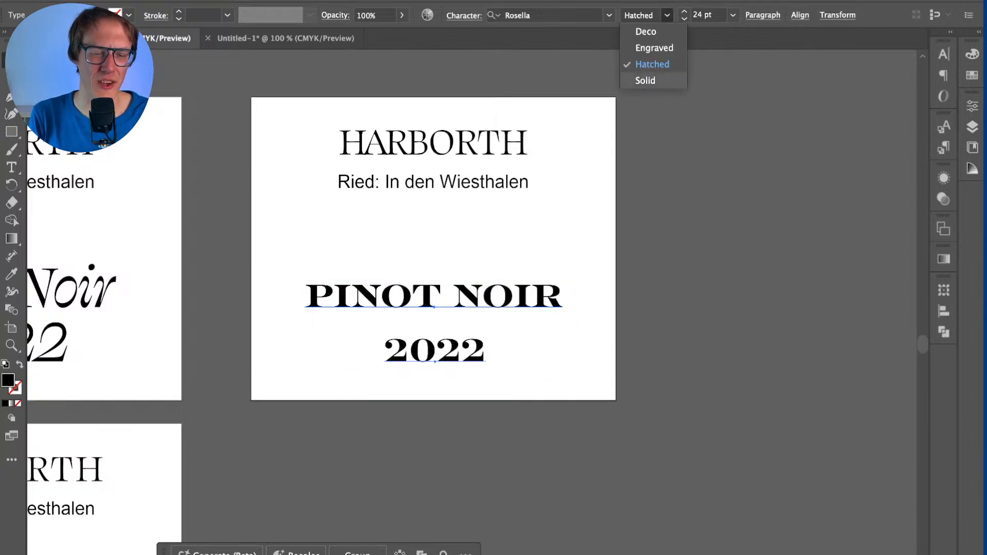
pyautogui.click(645, 80)
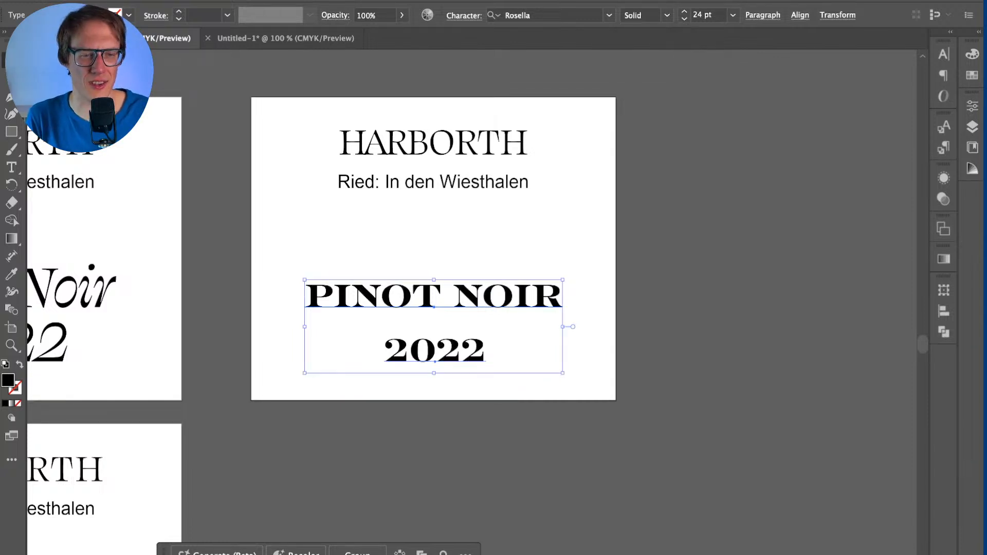
pyautogui.press('super+shift+a')
pyautogui.scroll(4, 475, 311)
pyautogui.scroll(-4, 624, 304)
pyautogui.scroll(2, 579, 312)
pyautogui.scroll(-1, 579, 312)
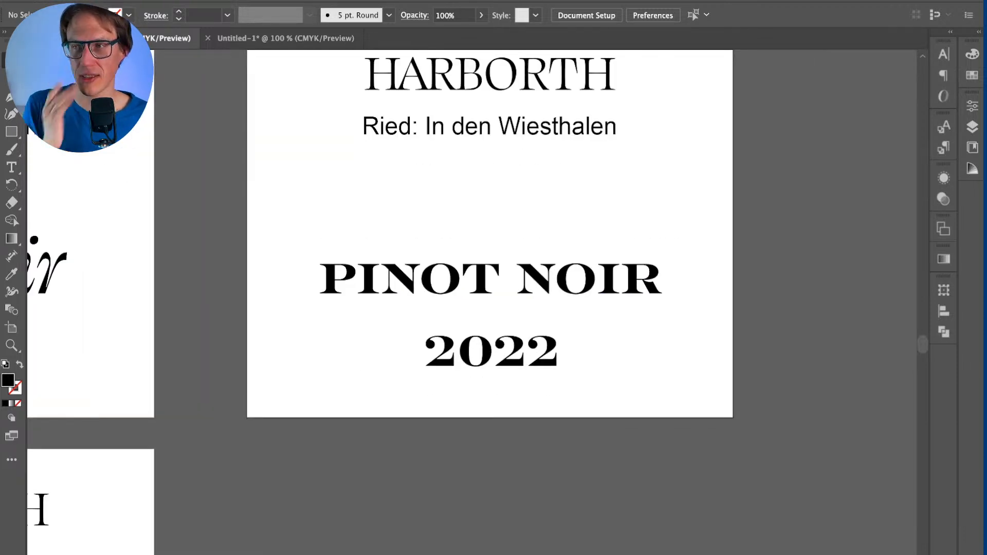
# Step: Switch to the browser and search the web for "luxury typeface house industries" in a new tab
pyautogui.press('super+Tab')
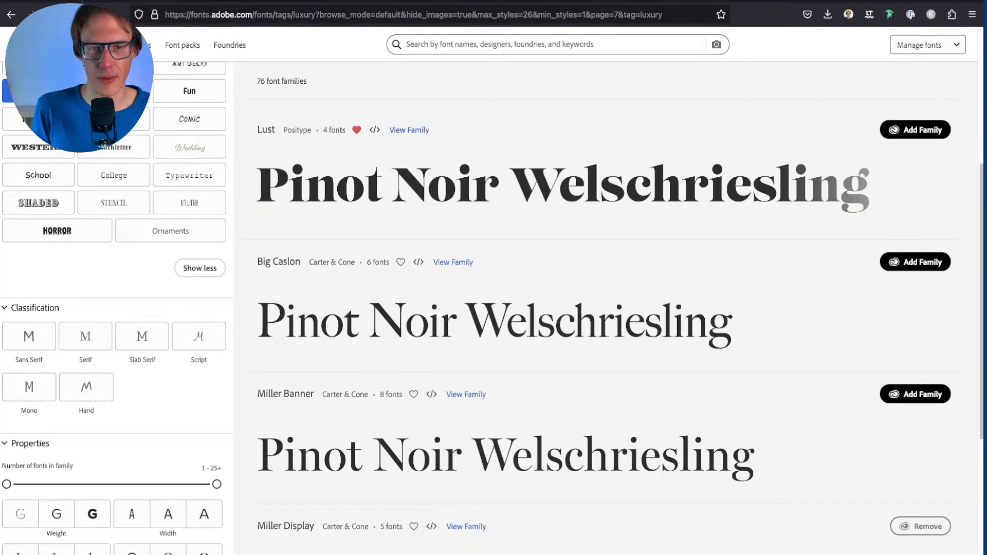
pyautogui.press('super+t')
pyautogui.write('luxury 20')
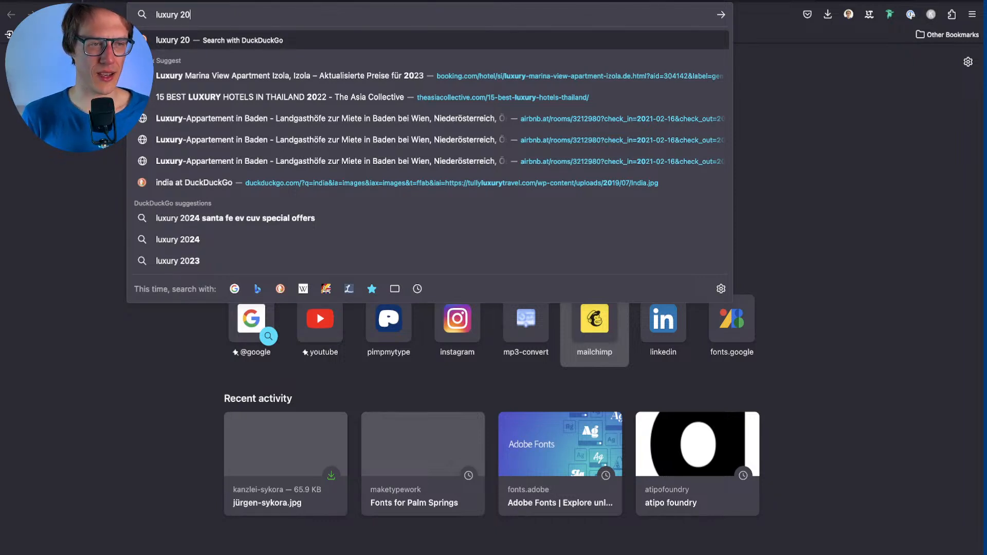
pyautogui.press('BackSpace')
pyautogui.press('BackSpace')
pyautogui.write('typefac')
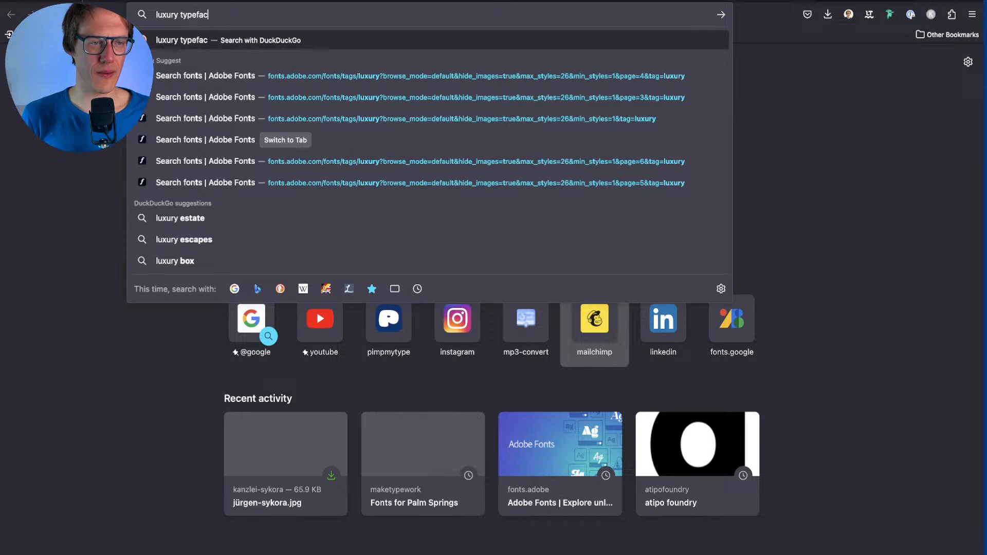
pyautogui.write('e house indu')
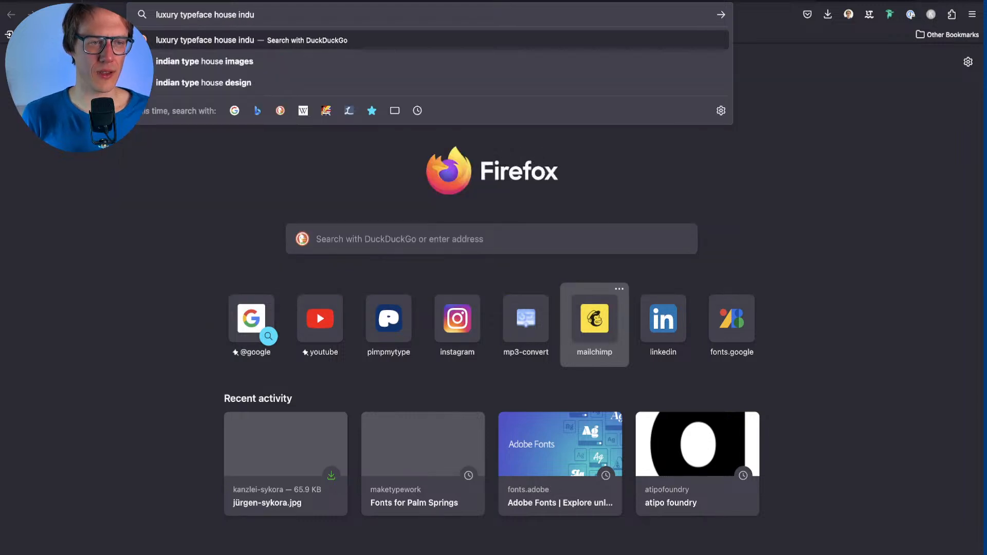
pyautogui.write('stries')
pyautogui.press('Return')
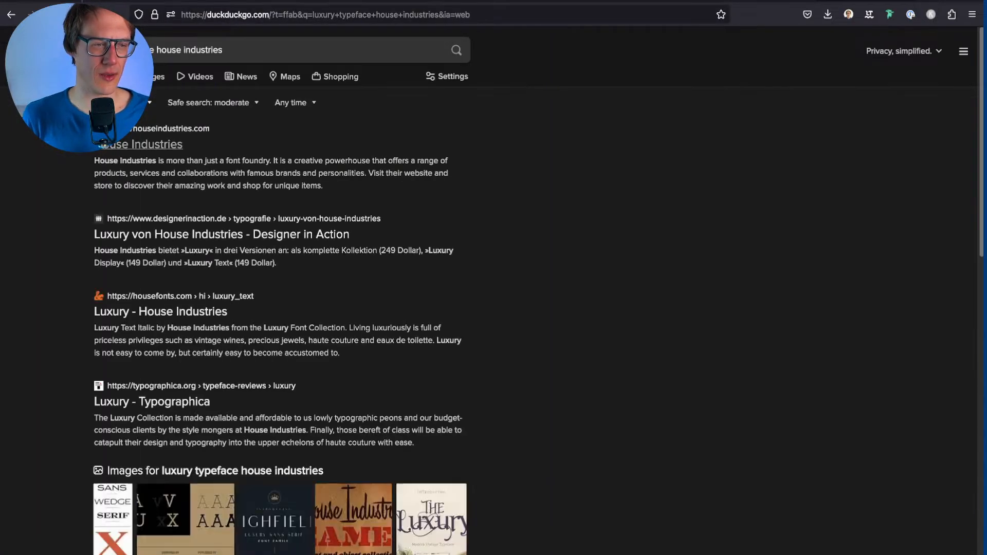
# Step: Check the Designer in Action article on House Industries' Luxury collection and the Luxury font page on housefonts.com
pyautogui.click(102, 145)
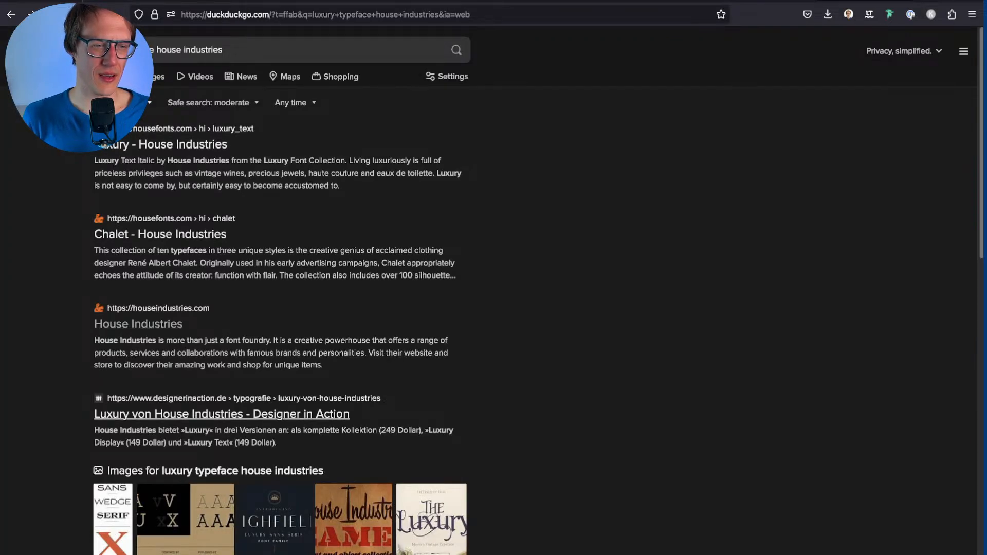
pyautogui.click(221, 414)
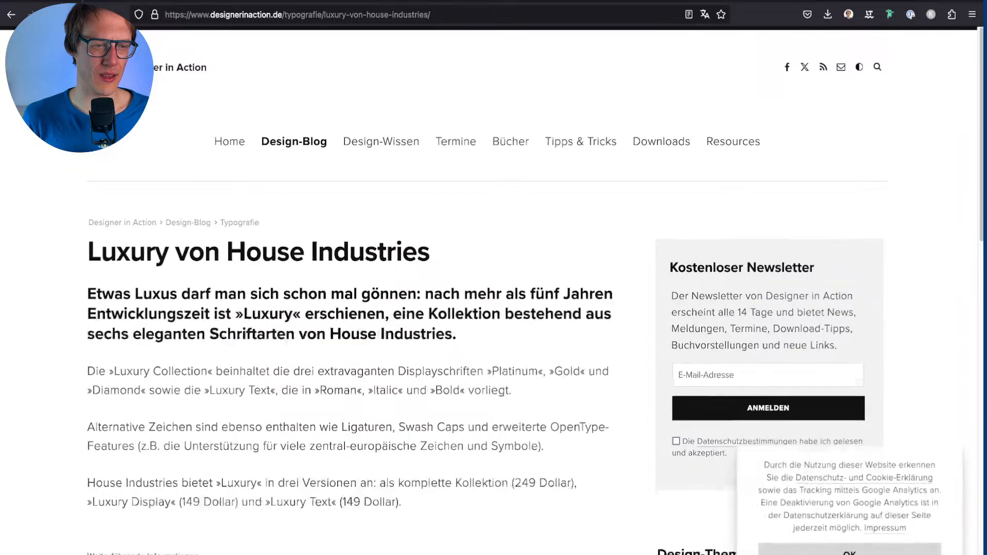
pyautogui.scroll(-8, 221, 414)
pyautogui.scroll(-5, 493, 309)
pyautogui.press('super+Left')
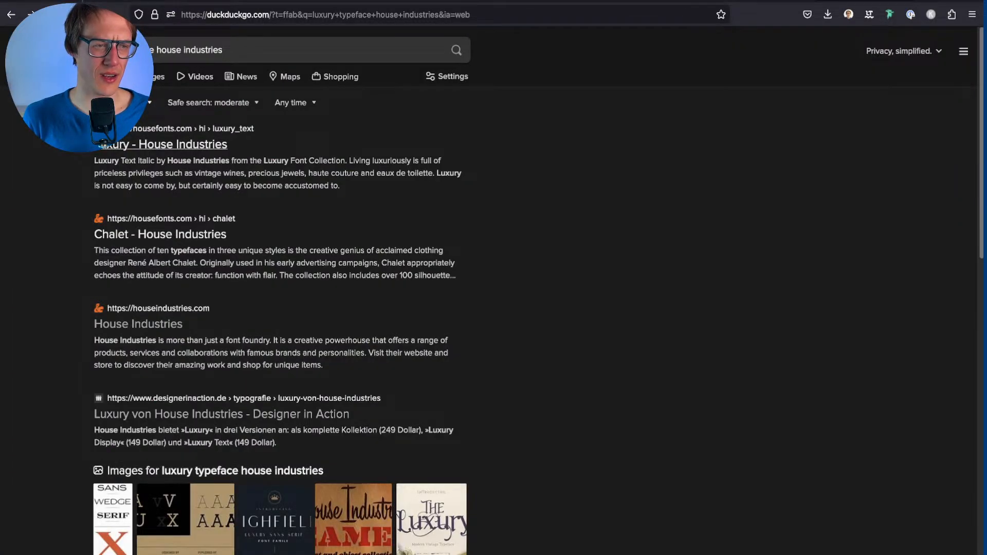
pyautogui.click(106, 145)
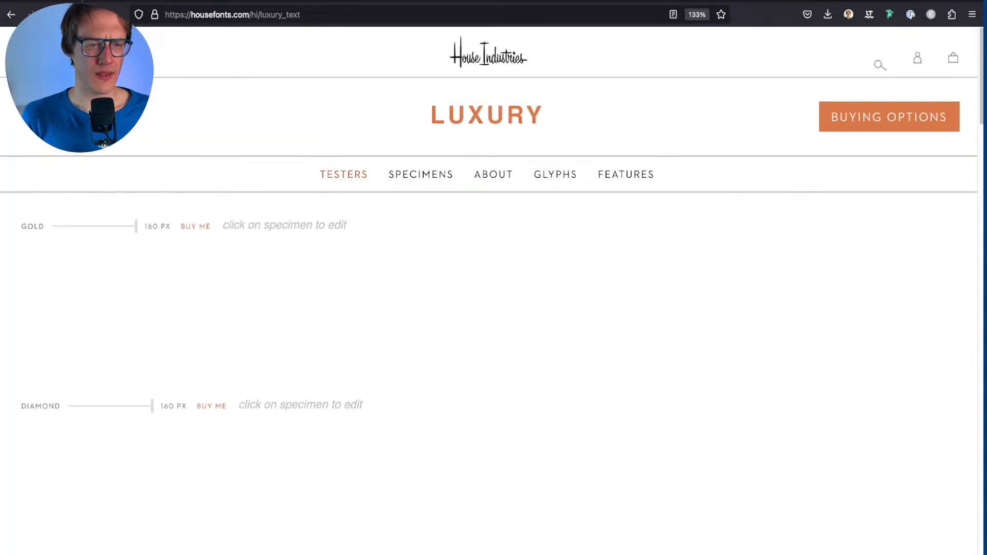
pyautogui.scroll(-3, 493, 360)
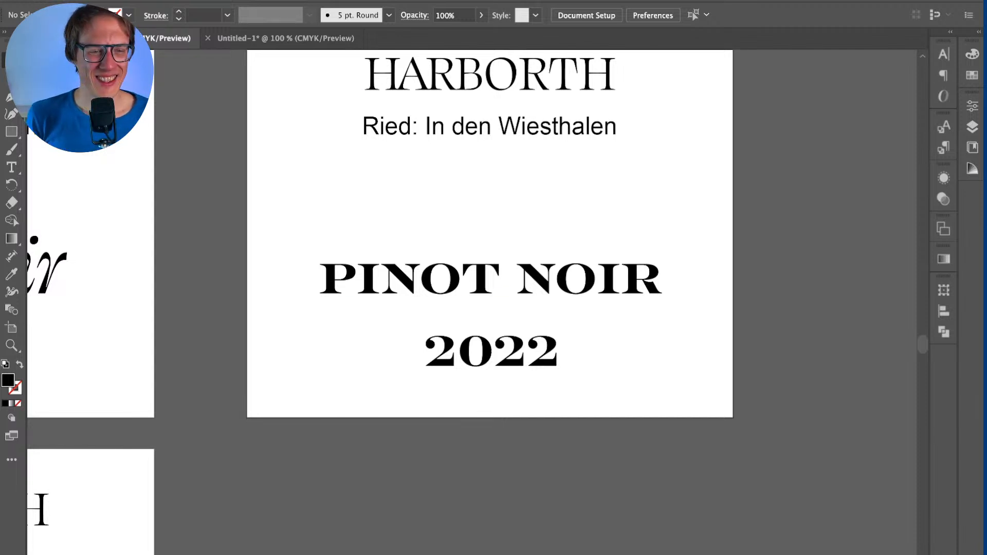
# Step: Return to Illustrator and set the rightmost label's Pinot Noir and 2022 lines to Rosella's Deco style
pyautogui.scroll(4, 462, 309)
pyautogui.click(406, 362)
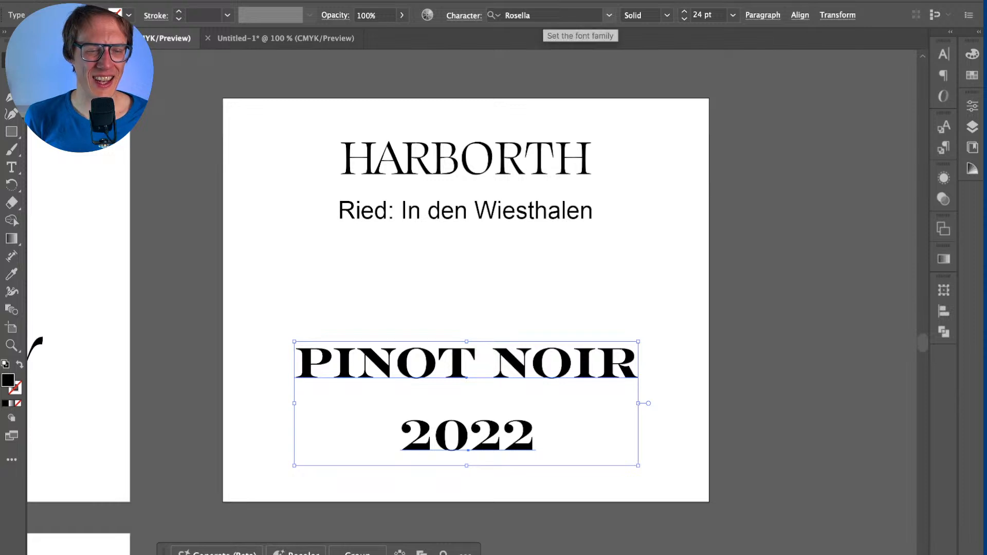
pyautogui.click(645, 16)
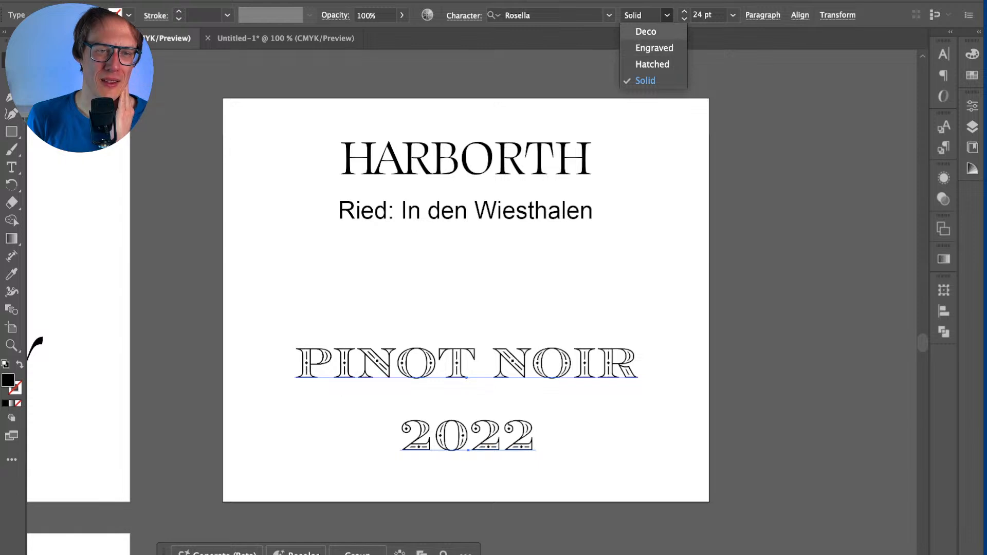
pyautogui.click(646, 31)
# Step: Select the Pinot Noir and 2022 lines together and enlarge both to 33 pt
pyautogui.click(566, 288)
pyautogui.click(530, 426)
pyautogui.keyDown('shift'); pyautogui.click(466, 363); pyautogui.keyUp('shift')
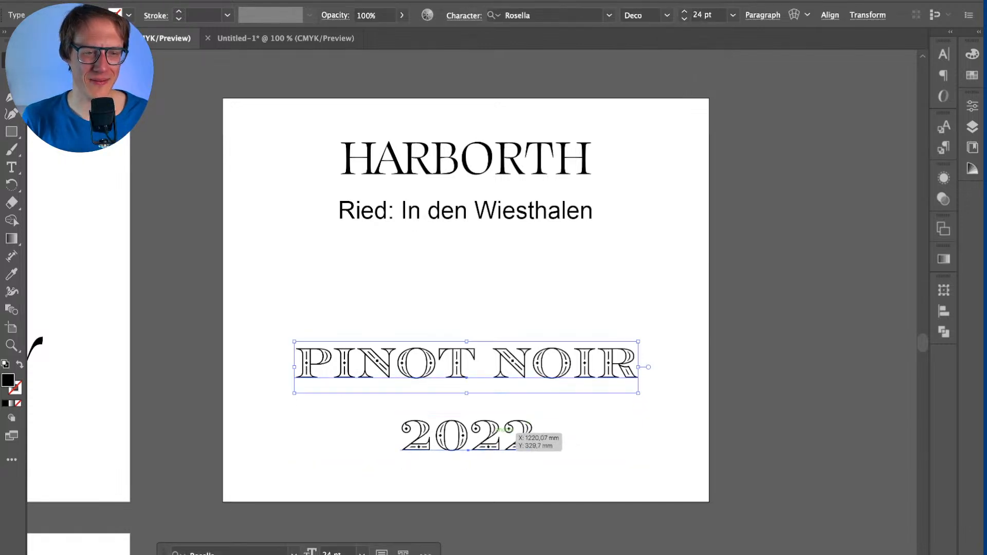
pyautogui.click(702, 15)
pyautogui.hotkey('shift', 'Up')
pyautogui.hotkey('shift', 'Up')
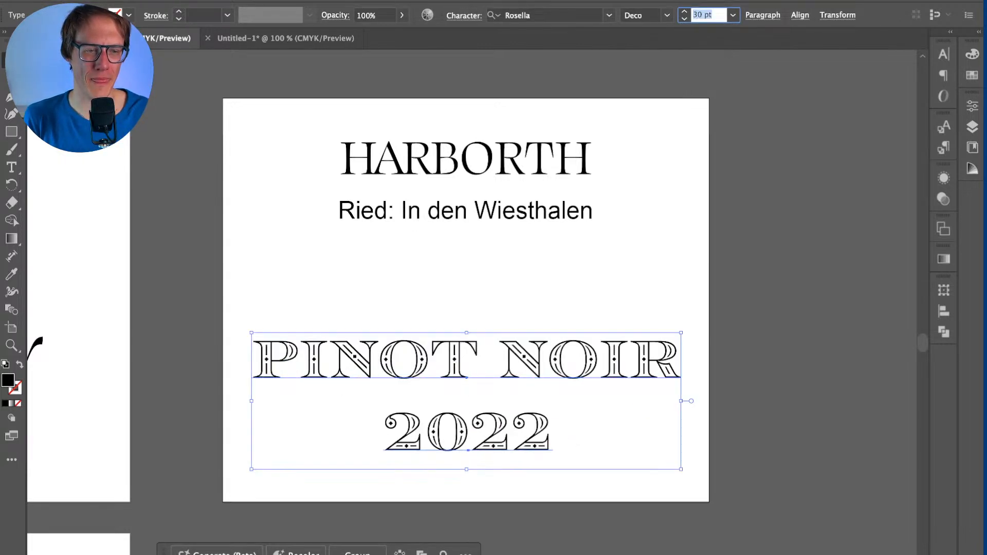
pyautogui.hotkey('shift', 'Down')
pyautogui.press('Up')
pyautogui.press('Up')
pyautogui.press('Up')
pyautogui.press('Up')
pyautogui.press('Down')
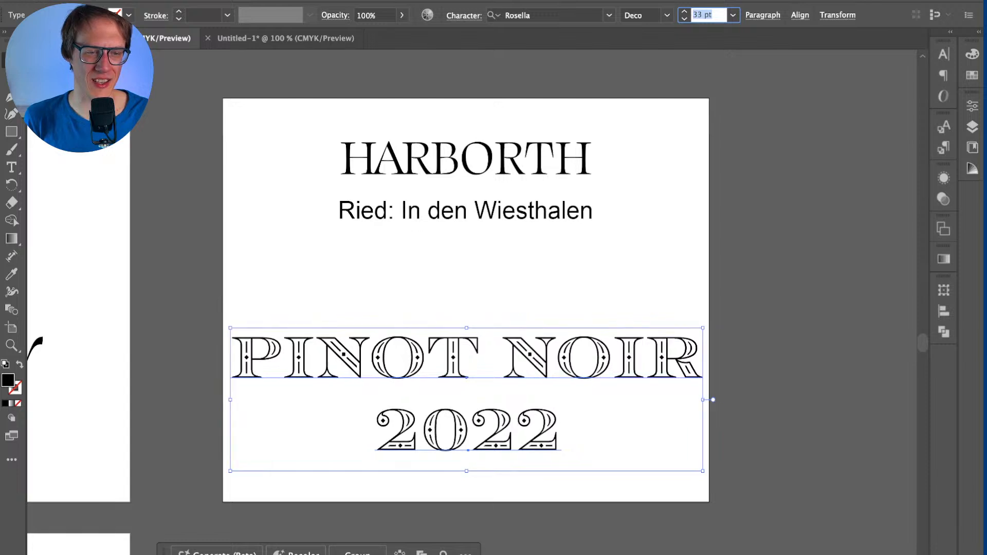
# Step: Tighten the kerning of the word space between Pinot and Noir
pyautogui.tripleClick(466, 360)
pyautogui.click(498, 363)
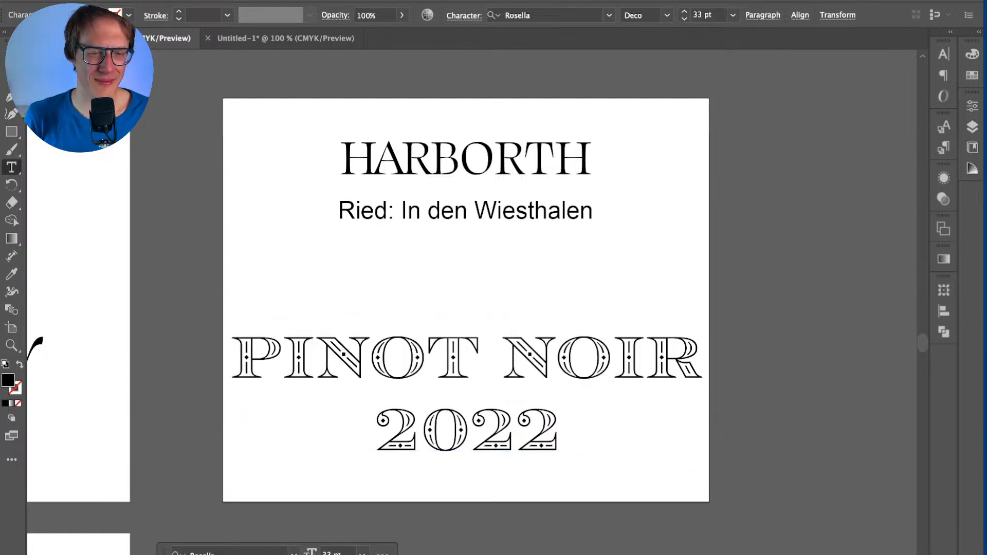
pyautogui.hotkey('alt', 'Left')
pyautogui.hotkey('alt', 'Left')
pyautogui.hotkey('alt', 'Left')
pyautogui.click(319, 363)
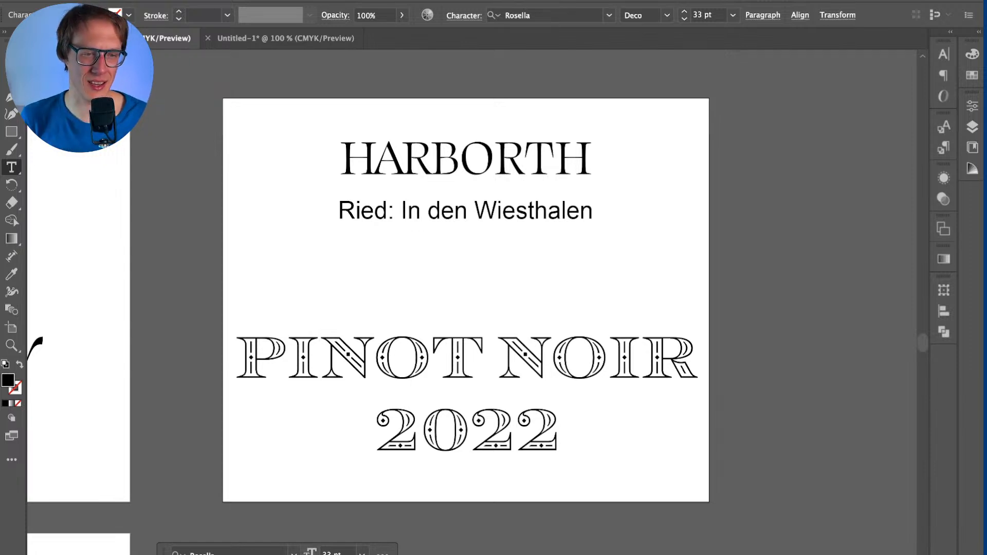
pyautogui.press('Escape')
# Step: Set the Pinot Noir and 2022 lines to 31 pt and move 2022 up closer beneath Pinot Noir
pyautogui.click(708, 15)
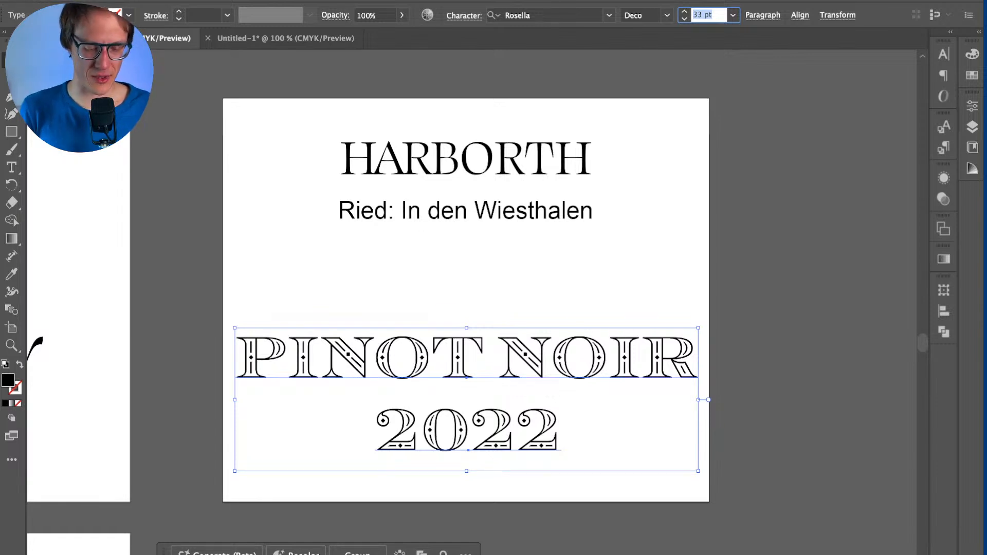
pyautogui.write('30')
pyautogui.press('Return')
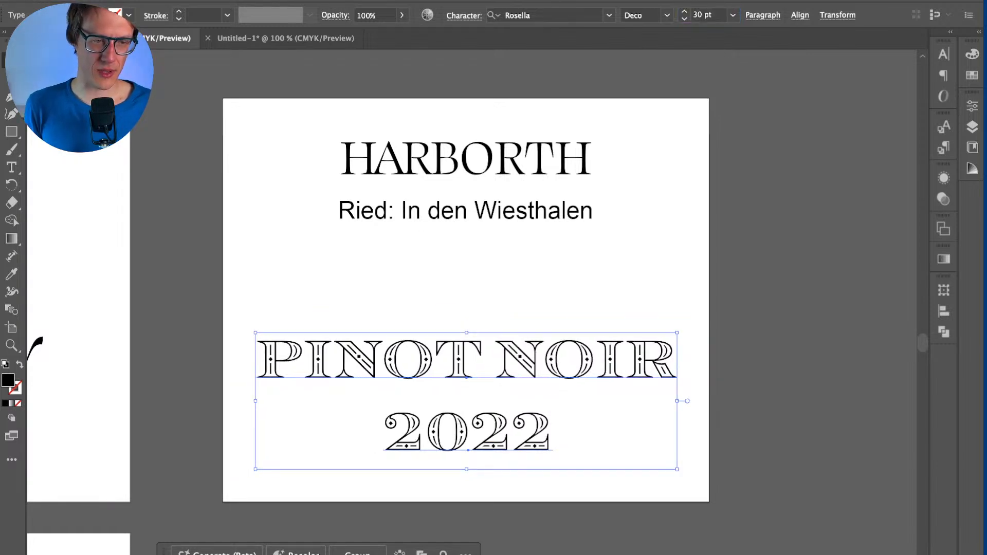
pyautogui.click(685, 10)
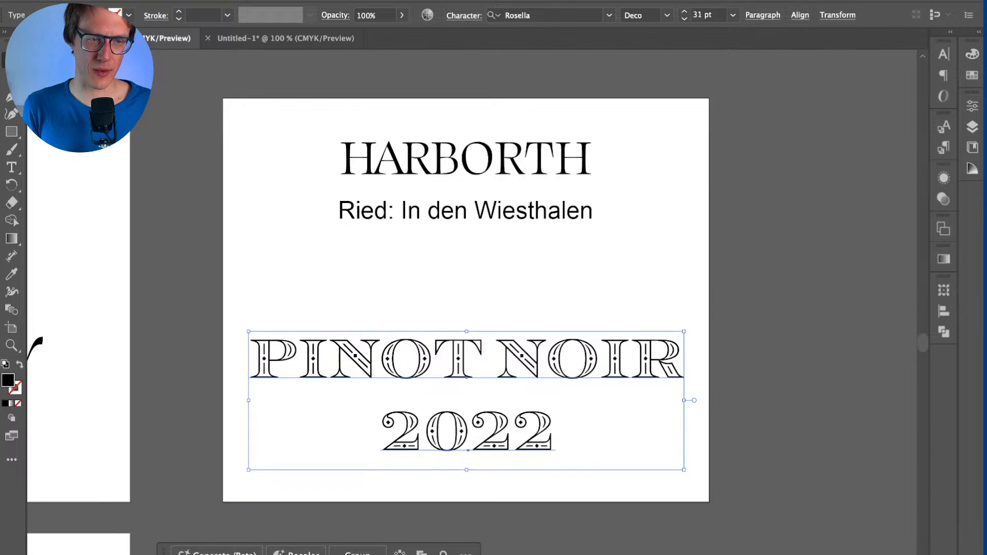
pyautogui.press('super+shift+a')
pyautogui.moveTo(537, 431); pyautogui.dragTo(537, 417)
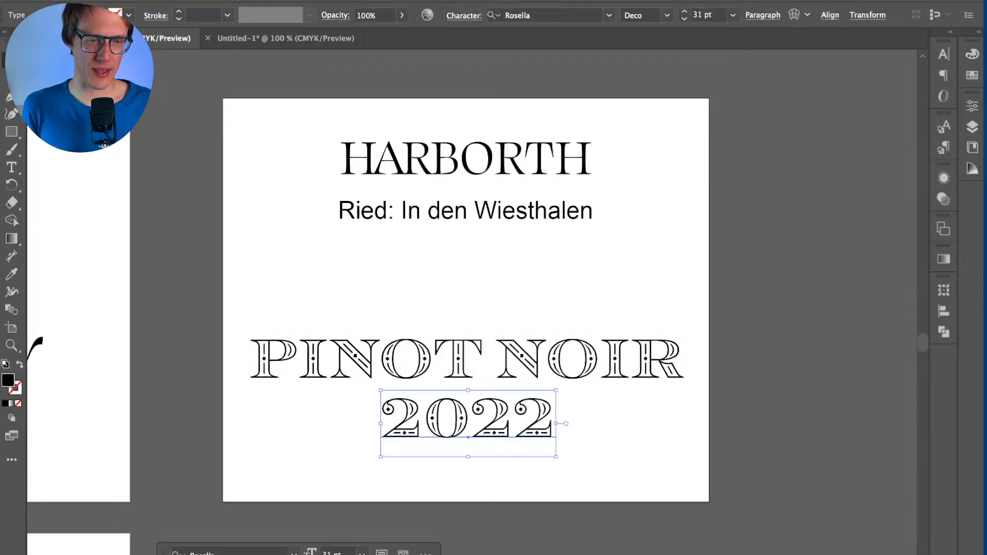
pyautogui.press('super+shift+a')
pyautogui.click(505, 402)
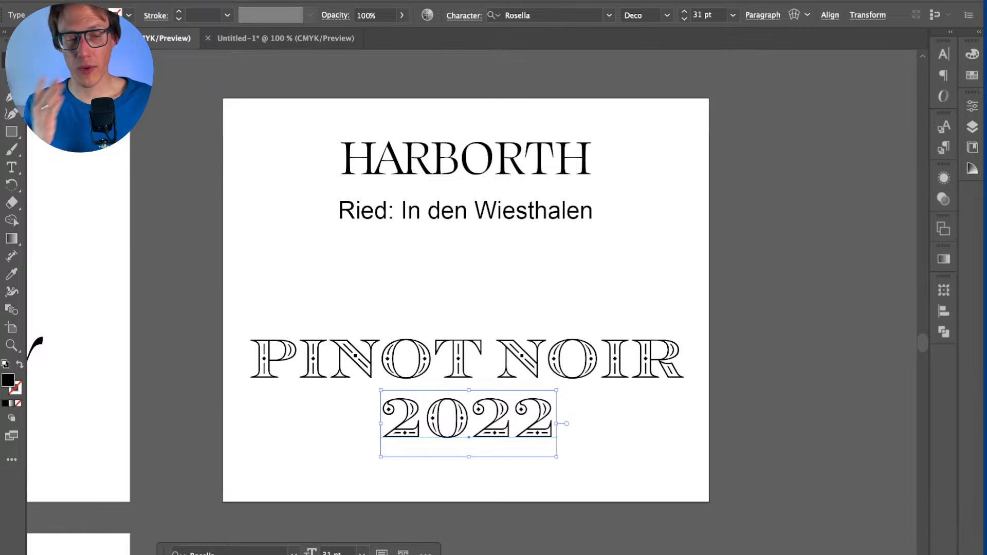
# Step: Break Pinot Noir onto two lines and move that text up beneath the Ried: In den Wiesthalen line
pyautogui.click(523, 344)
pyautogui.click(494, 359)
pyautogui.press('Return')
pyautogui.press('Escape')
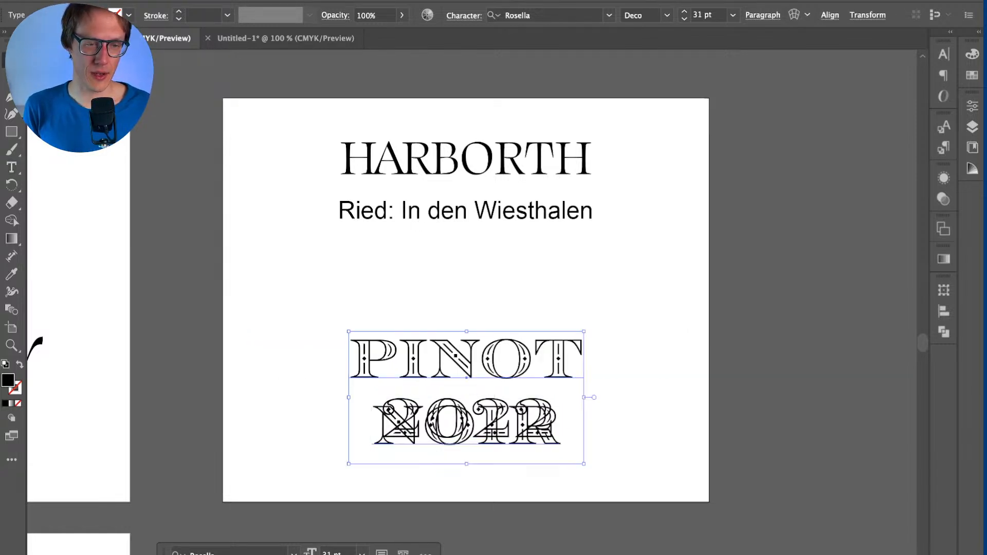
pyautogui.moveTo(476, 355); pyautogui.dragTo(476, 275)
# Step: Remove the separate 2022 text and add 2022 as a third line of the Pinot Noir text
pyautogui.doubleClick(469, 436)
pyautogui.press('BackSpace')
pyautogui.click(560, 349)
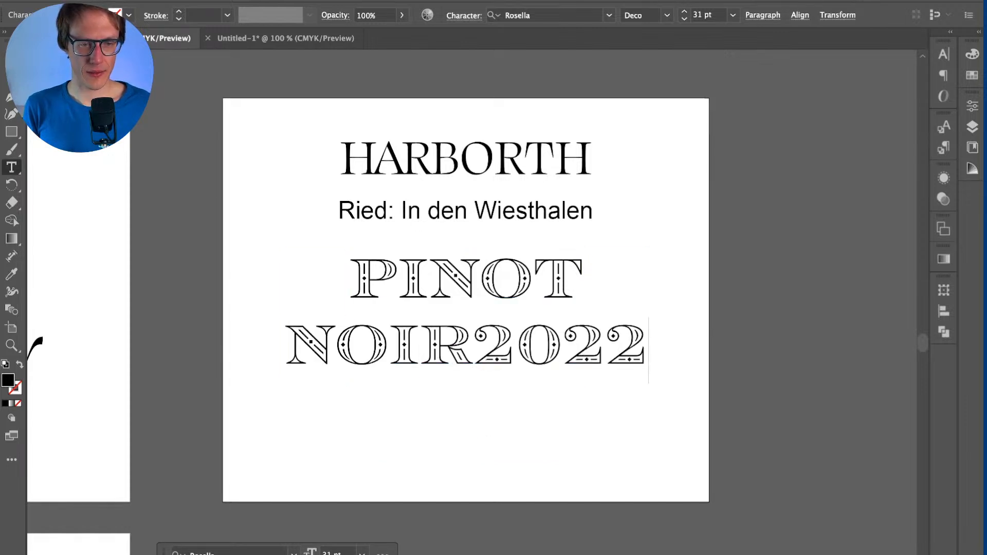
pyautogui.click(514, 344)
pyautogui.press('Return')
pyautogui.press('Escape')
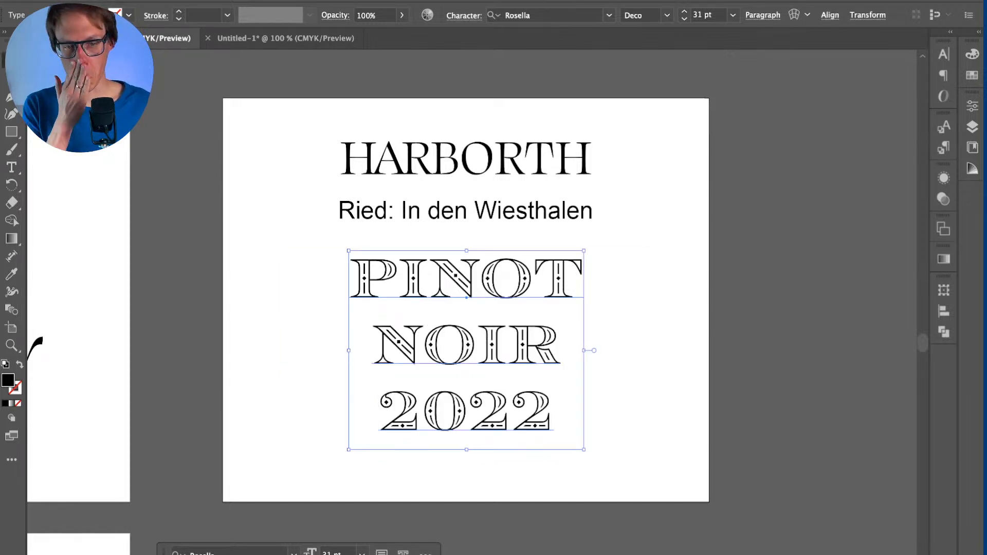
# Step: Move the three-line Pinot Noir 2022 block slightly down to widen the gap below the Ried line
pyautogui.press('super+shift+a')
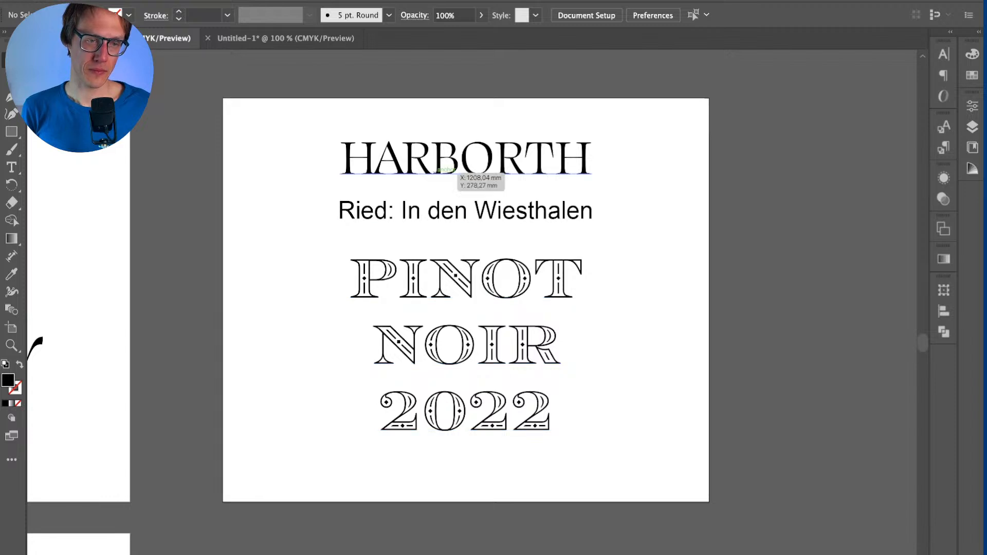
pyautogui.click(466, 174)
pyautogui.click(466, 288)
pyautogui.click(466, 160)
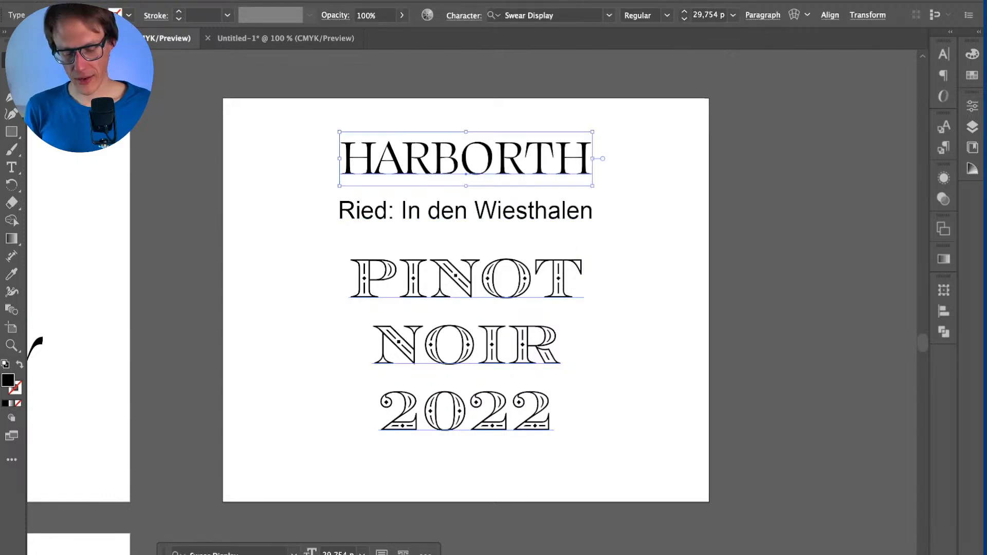
pyautogui.press('super+shift+a')
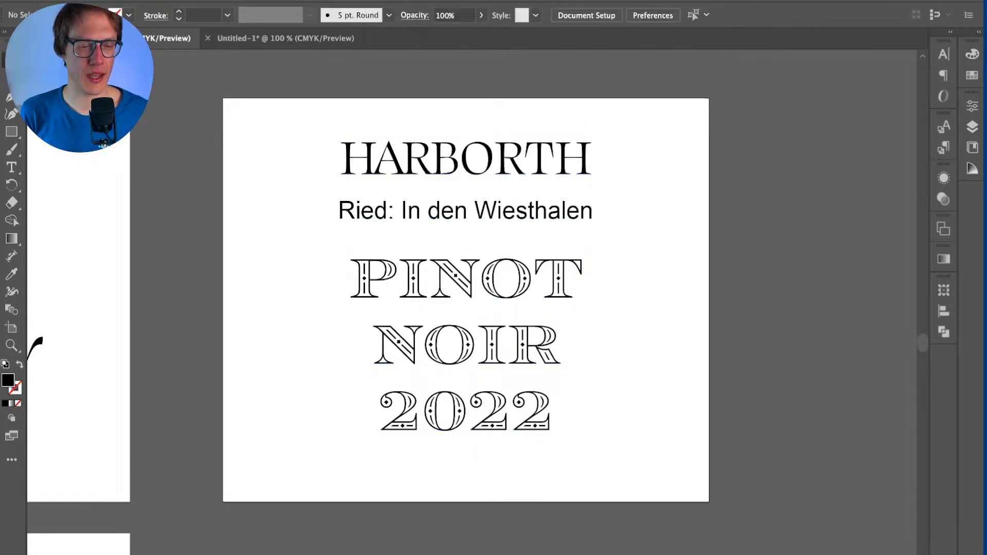
pyautogui.moveTo(550, 339); pyautogui.dragTo(550, 362)
pyautogui.press('super+shift+a')
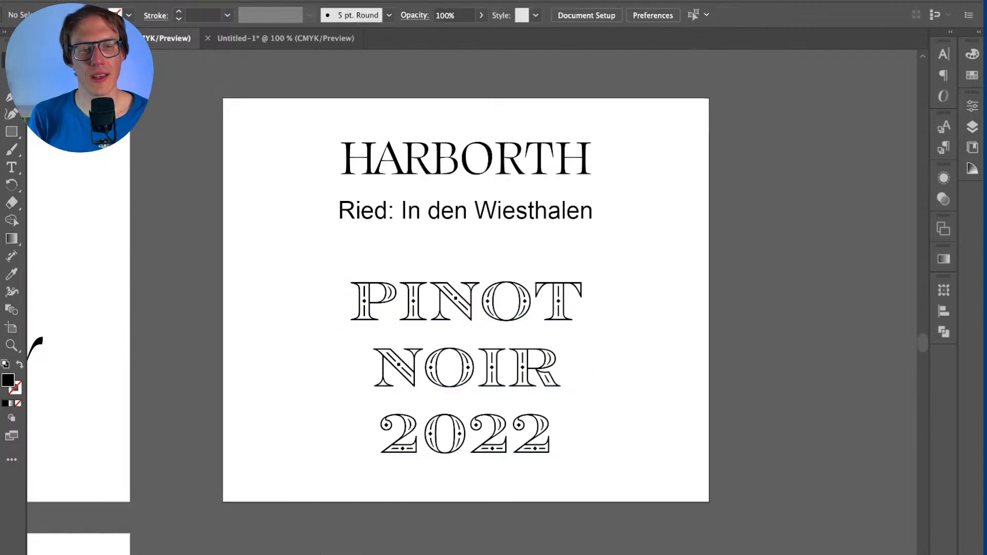
# Step: Select the three-line Pinot Noir 2022 text block in close-up
pyautogui.scroll(2, 420, 343)
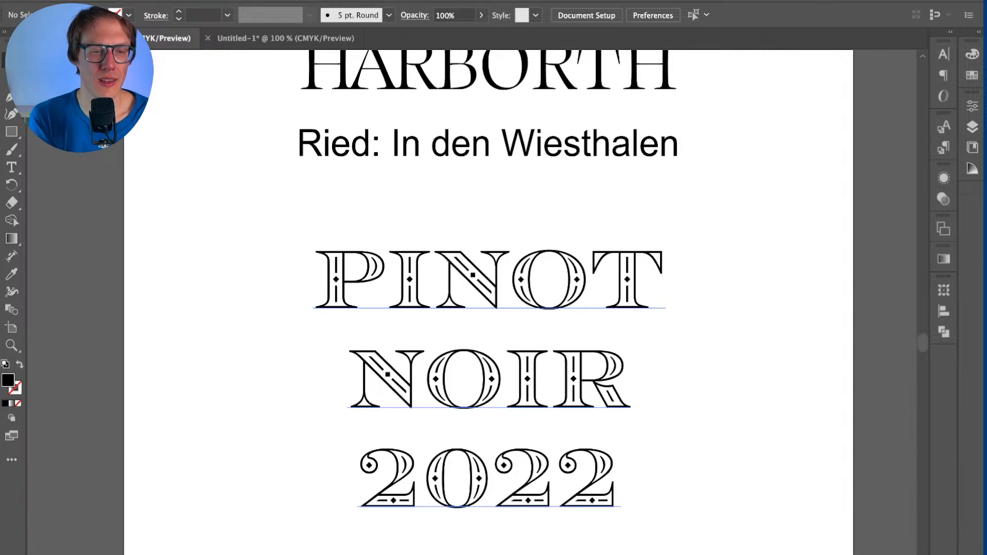
pyautogui.click(488, 379)
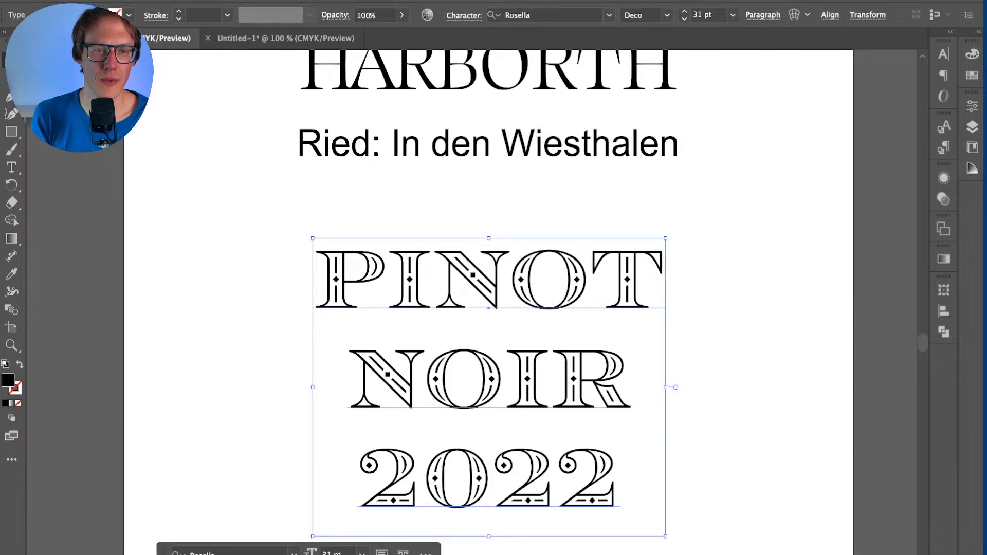
# Step: Left-align the three-line PINOT NOIR 2022 title and move it back near the left edge of the Ried line
pyautogui.click(763, 15)
pyautogui.click(642, 42)
pyautogui.moveTo(559, 282); pyautogui.dragTo(359, 282)
pyautogui.press('super+shift+a')
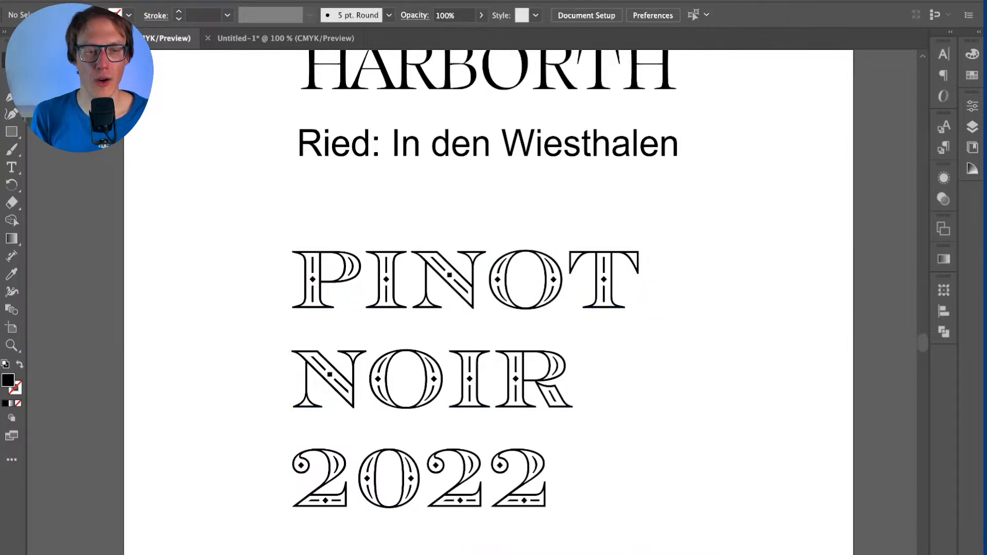
# Step: Draw a vertical straight line through the centre of the O in PINOT, extending above and below the letter
pyautogui.scroll(2, 525, 278)
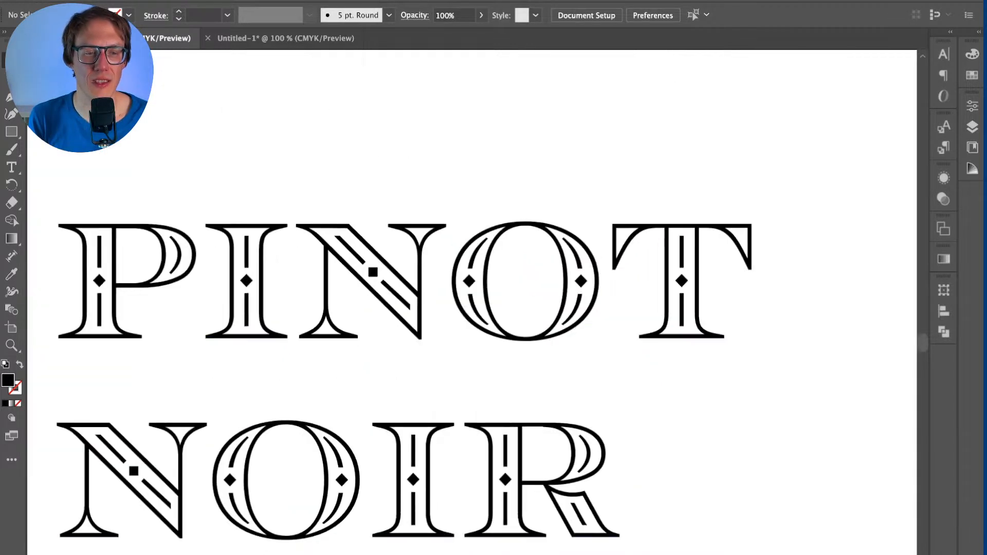
pyautogui.scroll(-2, 535, 284)
pyautogui.scroll(1, 527, 343)
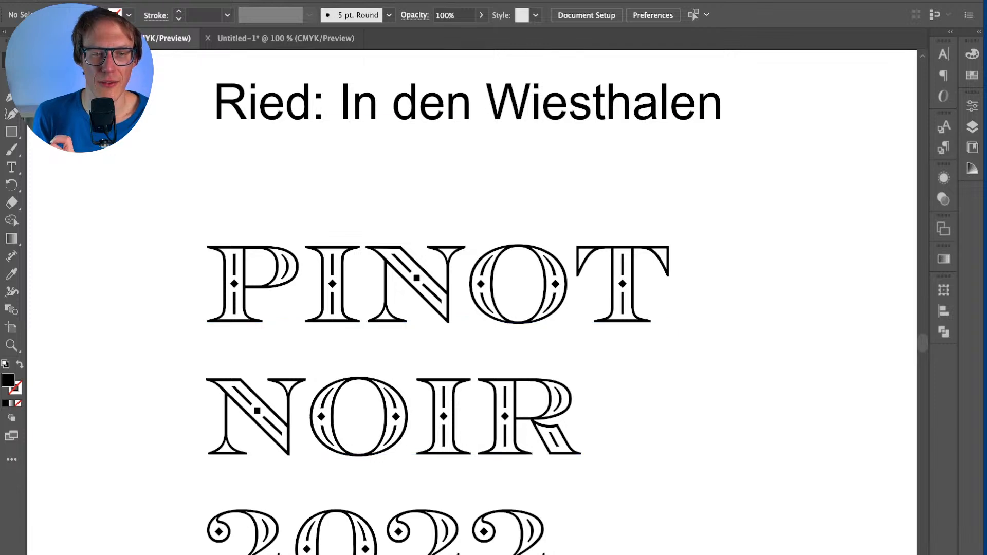
pyautogui.scroll(2, 522, 271)
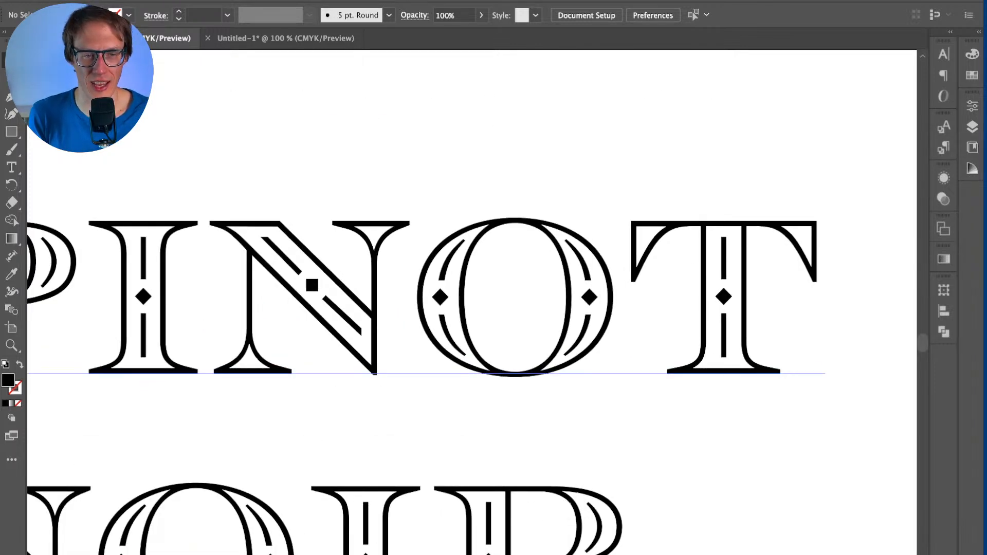
pyautogui.press('b')
pyautogui.scroll(-1, 422, 382)
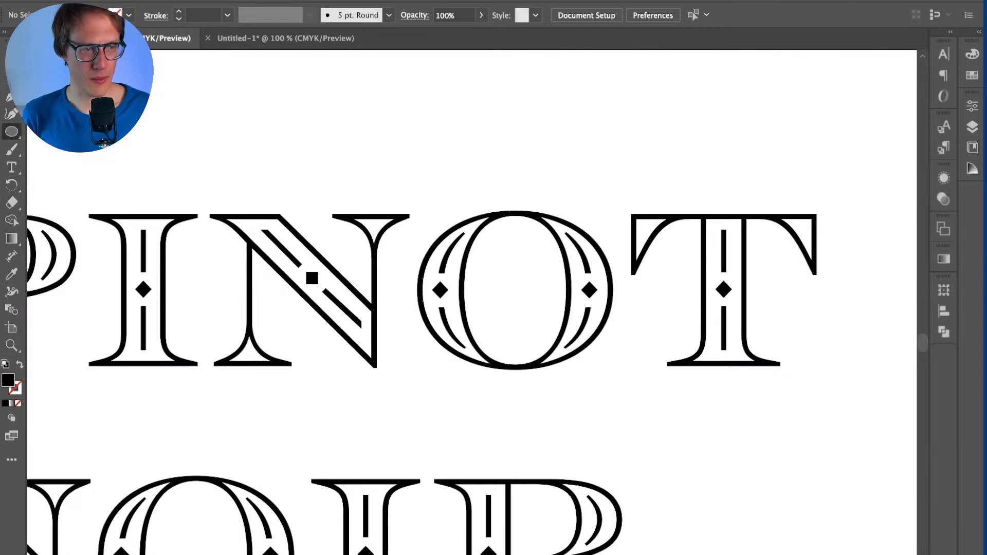
pyautogui.moveTo(11, 131); pyautogui.dragTo(77, 203)
pyautogui.moveTo(515, 150); pyautogui.dragTo(516, 420)
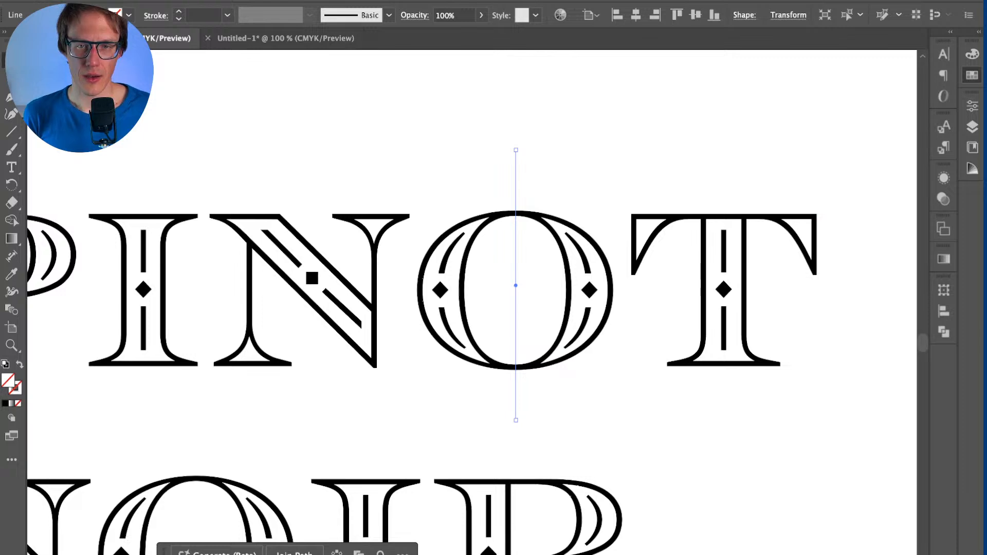
# Step: Give the vertical line a CMYK Red stroke with no fill and deselect it
pyautogui.click(973, 75)
pyautogui.click(829, 154)
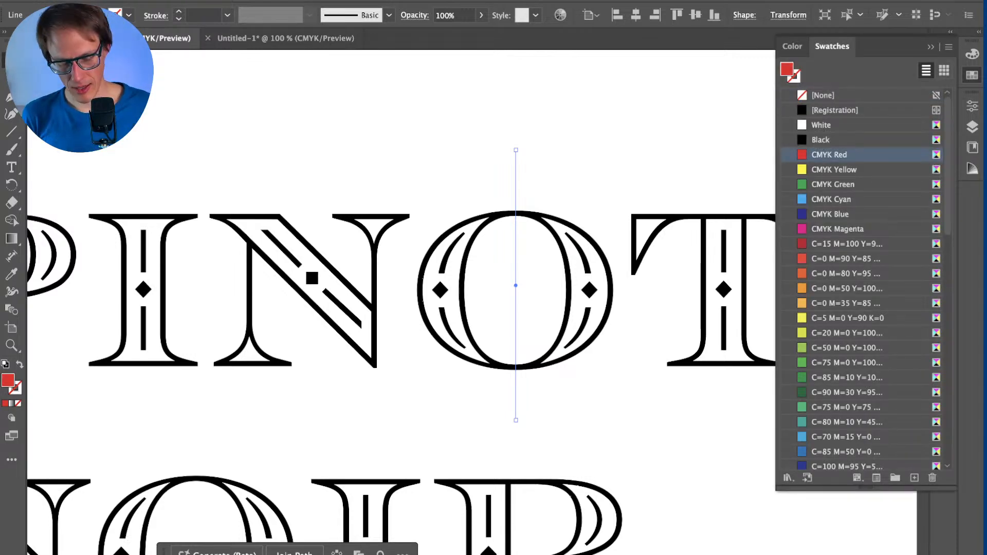
pyautogui.hotkey('shift', 'x')
pyautogui.press('super+shift+a')
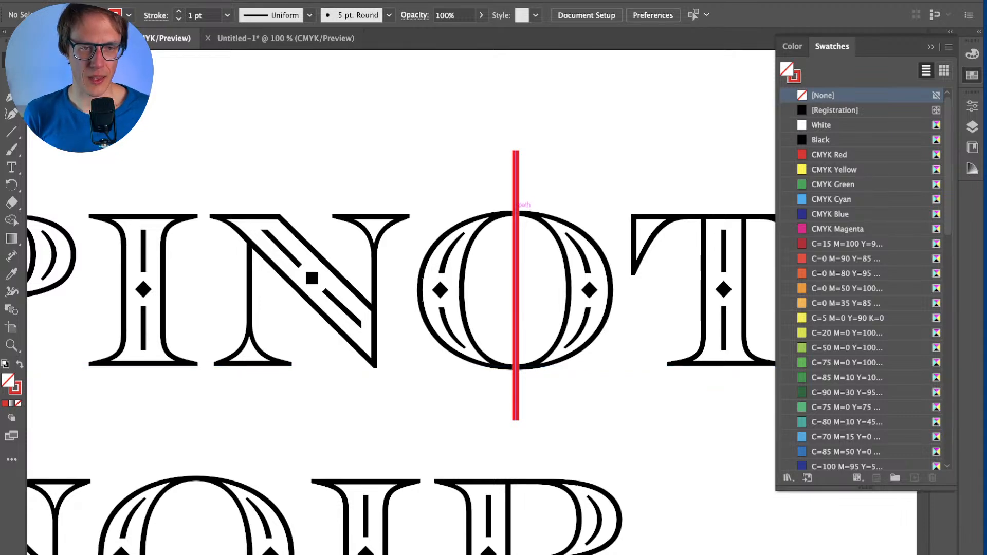
# Step: Compare the letterforms and stroke contrast of the PINOT NOIR 2022 titles across the other label artboards
pyautogui.press('super+minus')
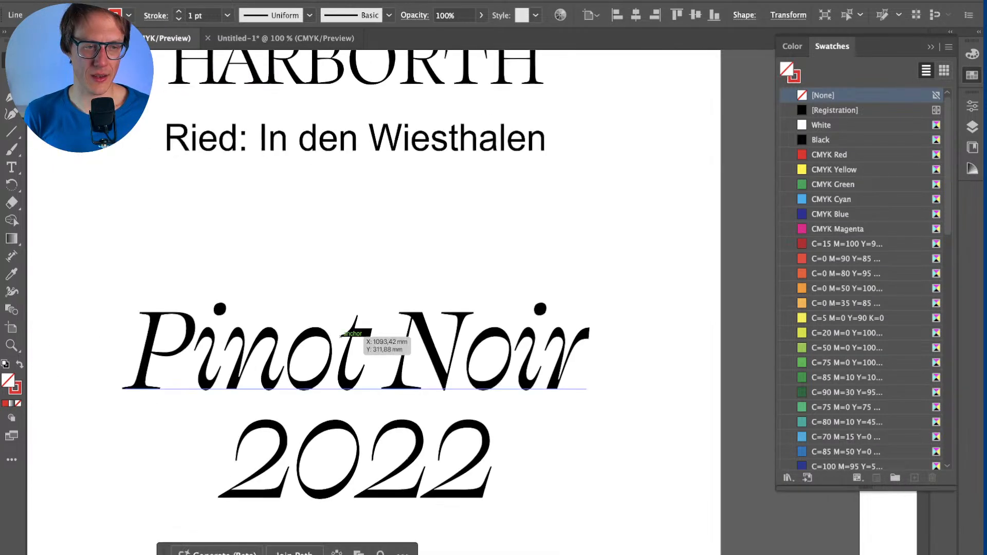
pyautogui.hscroll(-10, 340, 337)
pyautogui.scroll(3, 400, 359)
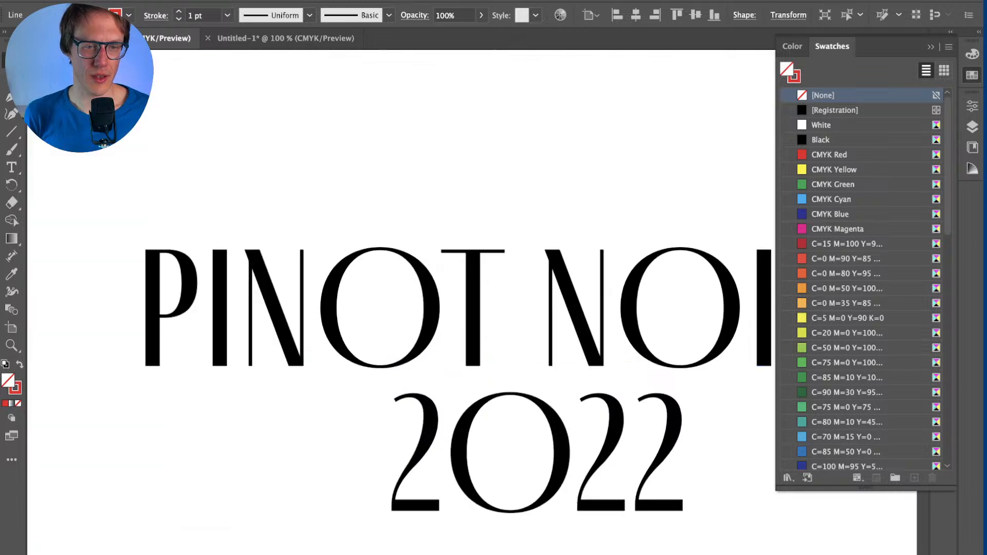
pyautogui.moveTo(472, 395)
pyautogui.mouseDown()
pyautogui.moveTo(472, 260)
pyautogui.moveTo(451, 252)
pyautogui.moveTo(451, 266)
pyautogui.mouseUp()
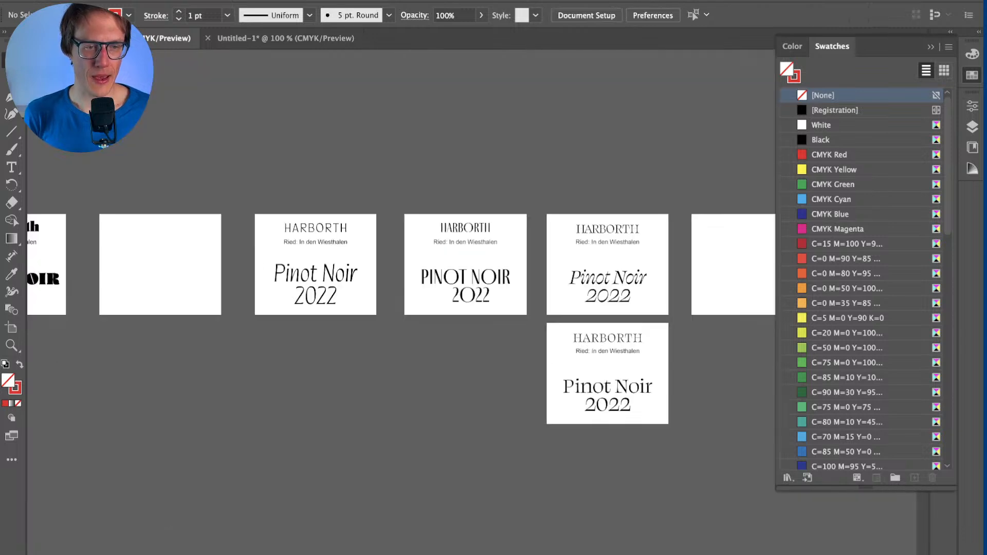
pyautogui.hscroll(-10, 401, 288)
pyautogui.hscroll(-8, 401, 288)
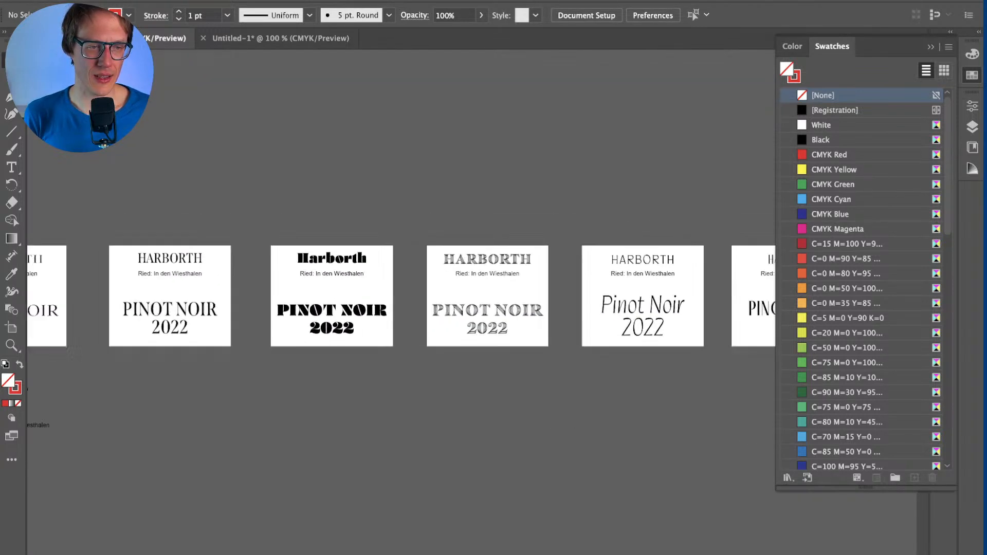
pyautogui.scroll(6, 439, 335)
pyautogui.hscroll(-10, 401, 288)
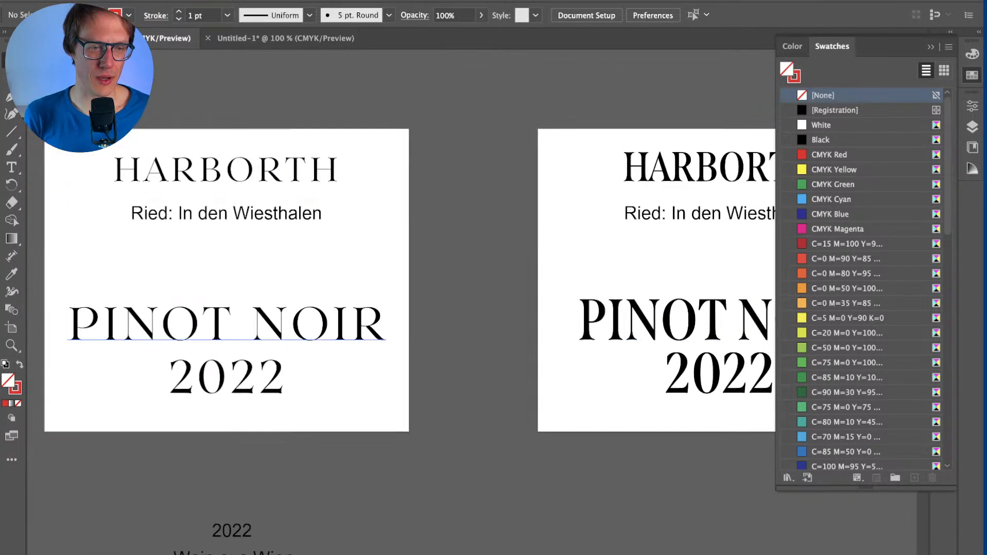
pyautogui.hscroll(3, 401, 288)
pyautogui.hscroll(15, 401, 273)
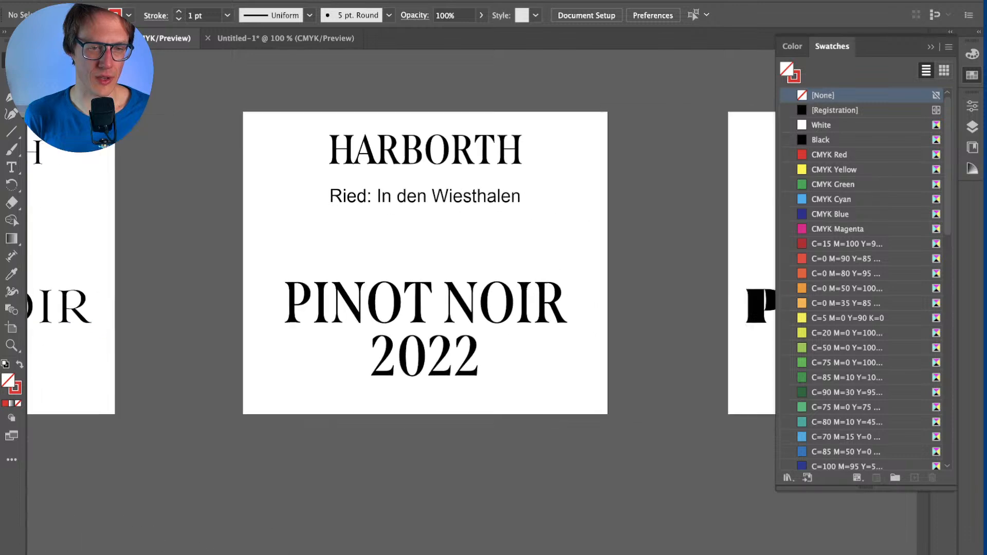
pyautogui.scroll(5, 127, 340)
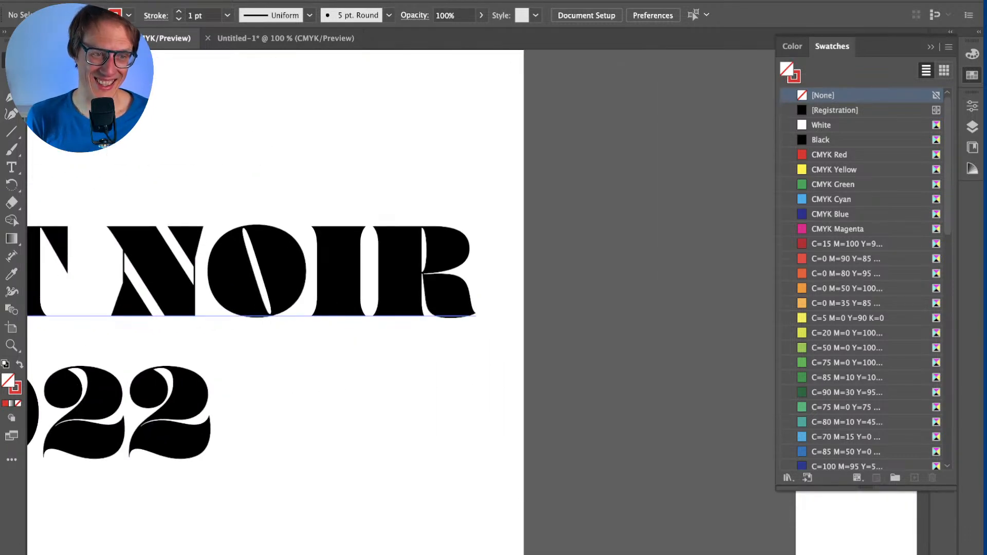
pyautogui.scroll(-5, 257, 288)
pyautogui.hscroll(6, 440, 319)
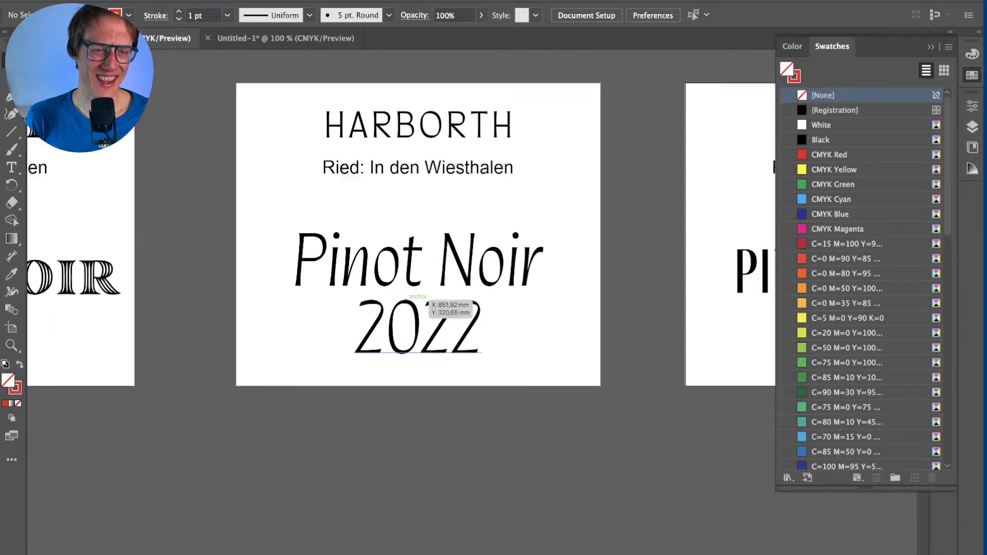
# Step: Lay a tilted copy of the red line across the o in the slanted word Pinot along its stress axis, and remove it
pyautogui.scroll(5, 440, 319)
pyautogui.moveTo(472, 261); pyautogui.dragTo(472, 396)
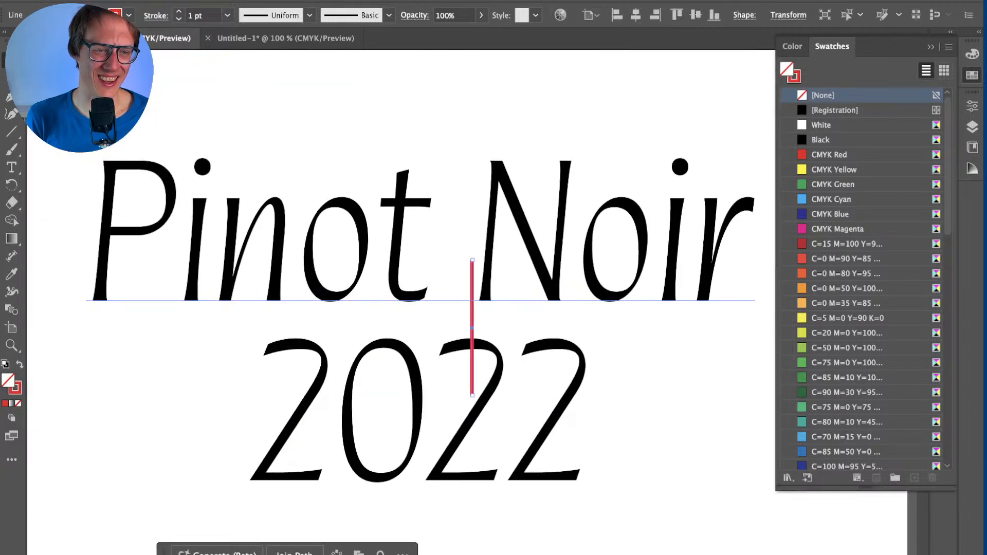
pyautogui.moveTo(472, 270); pyautogui.dragTo(303, 204)
pyautogui.moveTo(320, 253); pyautogui.dragTo(336, 252)
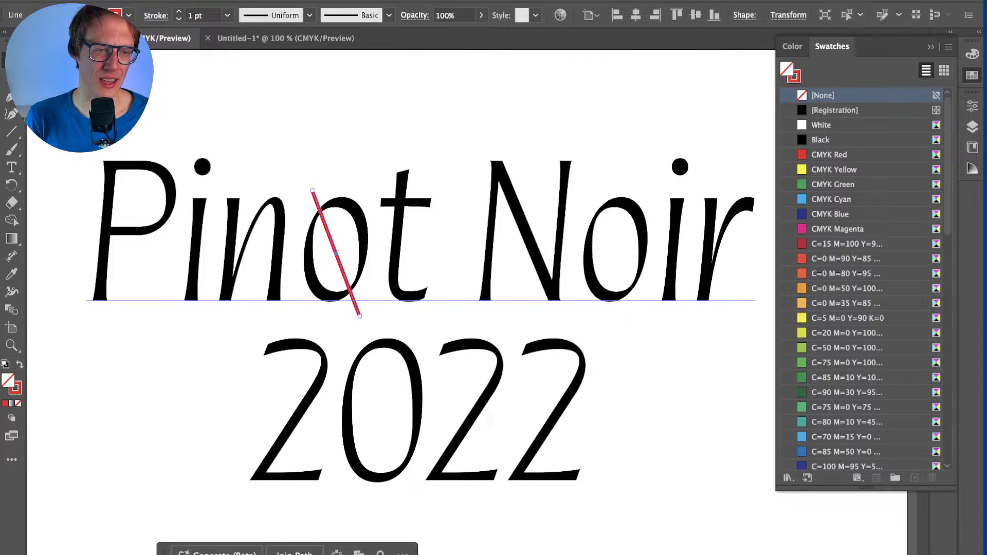
pyautogui.moveTo(362, 319)
pyautogui.mouseDown()
pyautogui.moveTo(378, 332)
pyautogui.moveTo(371, 325)
pyautogui.mouseUp()
pyautogui.click(371, 350)
pyautogui.scroll(-1, 332, 305)
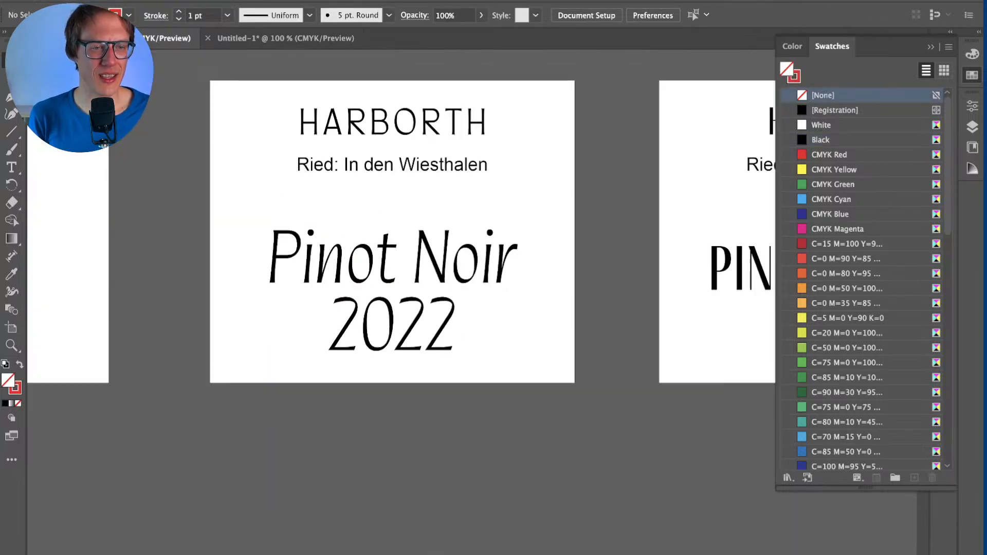
# Step: Lay a copy of the red line across the O of HARBORTH on the slanted-title label, tilted to about 308°, and remove it
pyautogui.hscroll(2, 374, 242)
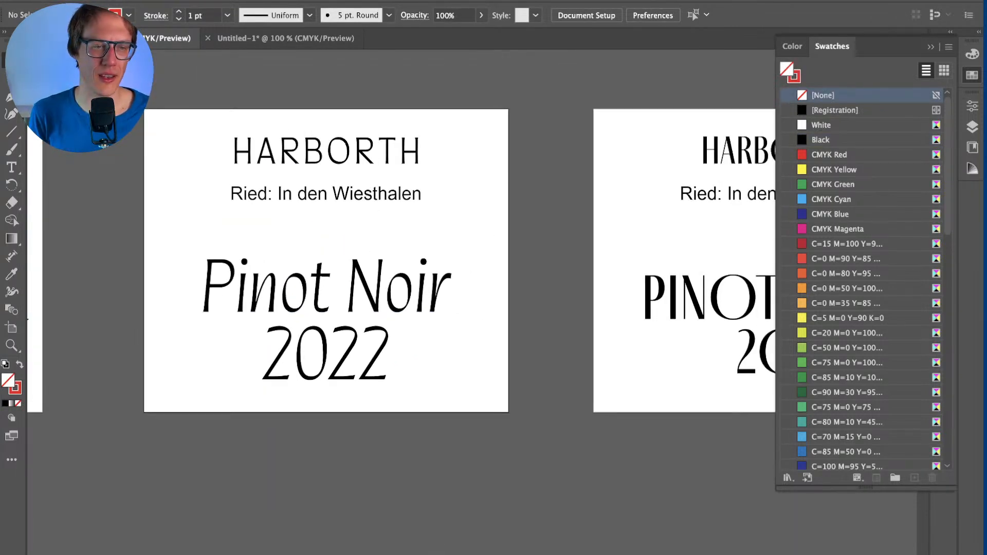
pyautogui.scroll(4, 358, 122)
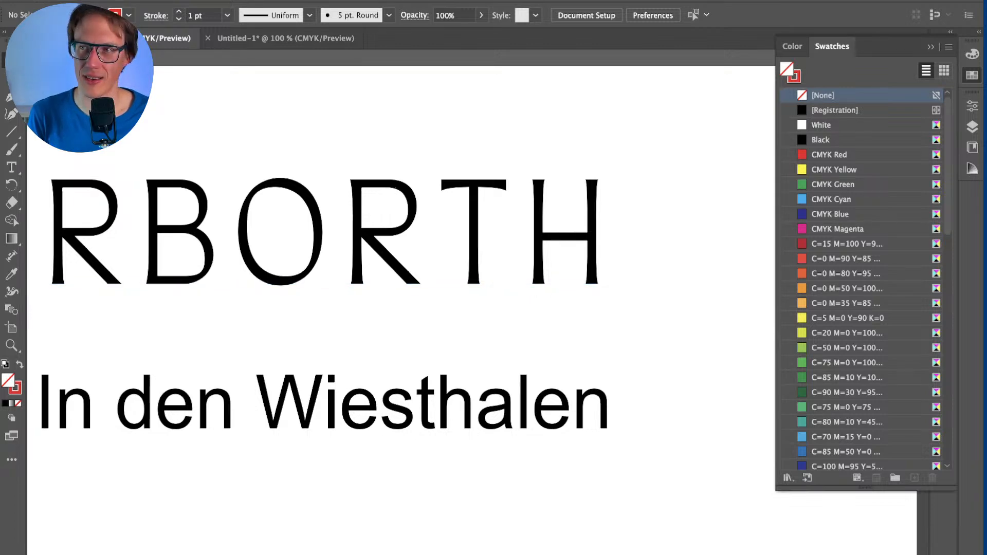
pyautogui.hotkey('ctrl', 'v')
pyautogui.moveTo(472, 317); pyautogui.dragTo(289, 227)
pyautogui.moveTo(289, 134); pyautogui.dragTo(234, 155)
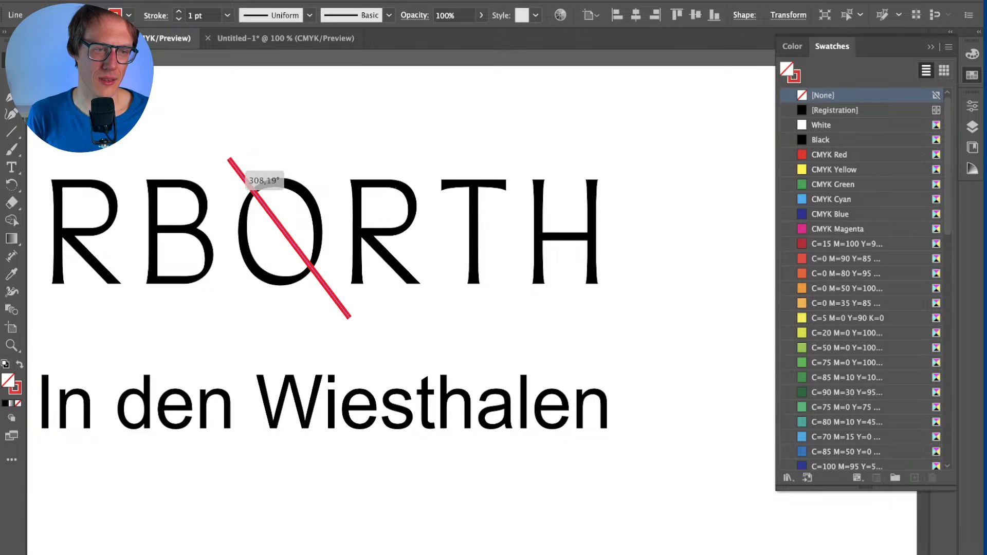
pyautogui.press('shift+super+a')
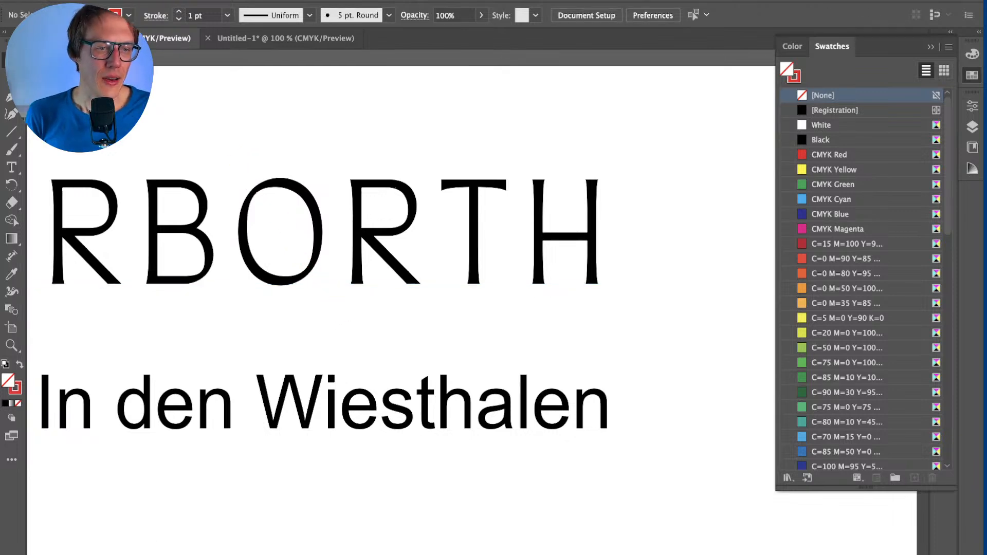
# Step: Delete the red vertical line from the O of PINOT on the three-line decorative label
pyautogui.press('super+minus')
pyautogui.press('super+minus')
pyautogui.press('super+minus')
pyautogui.hscroll(10, 401, 309)
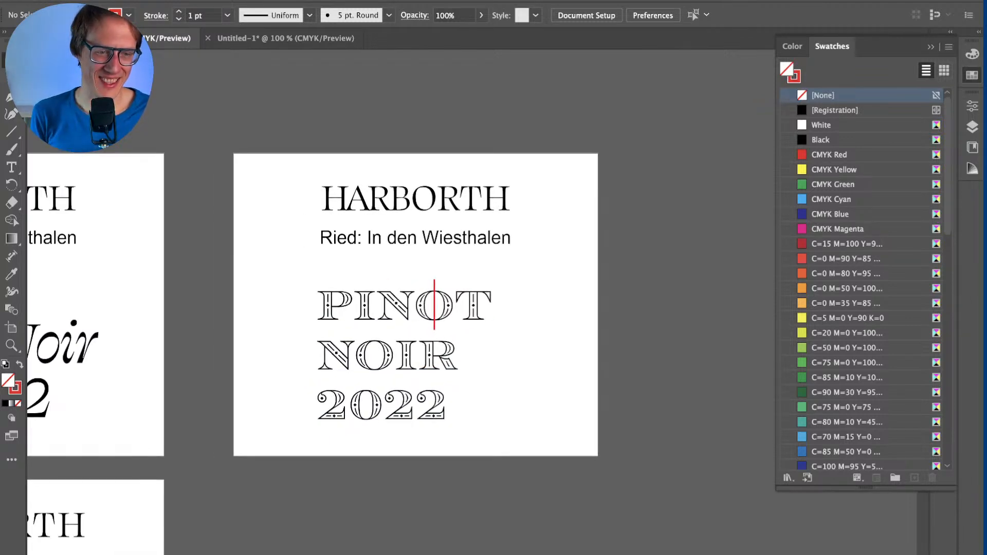
pyautogui.moveTo(418, 265); pyautogui.dragTo(468, 308)
pyautogui.press('Return')
# Step: Set the entire PINOT NOIR 2022 title in Rosella Deco to 34 pt and align it with the left edge of HARBORTH
pyautogui.press('super+a')
pyautogui.press('super+t')
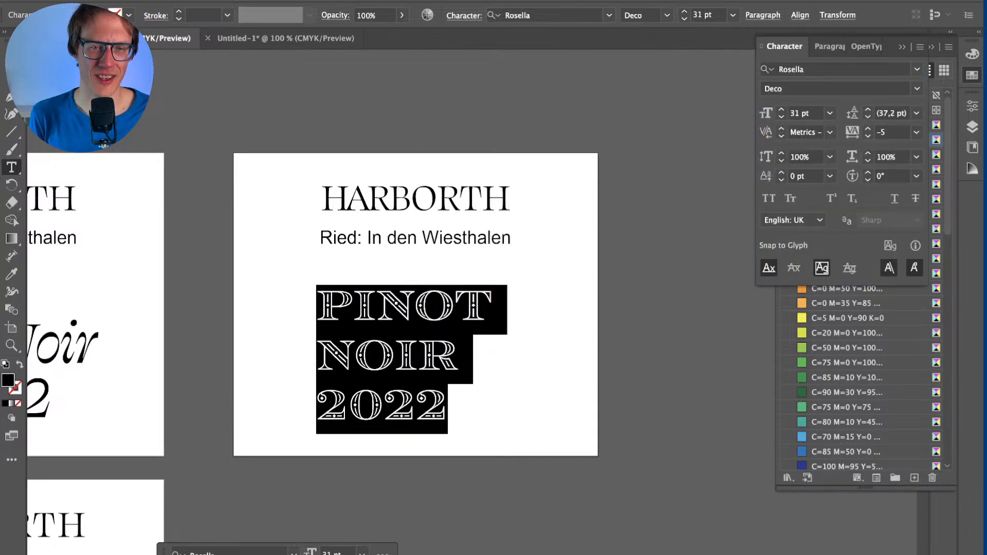
pyautogui.click(805, 112)
pyautogui.hotkey('shift', 'Up')
pyautogui.hotkey('shift', 'Down')
pyautogui.press('Up')
pyautogui.press('Up')
pyautogui.press('Up')
pyautogui.press('Up')
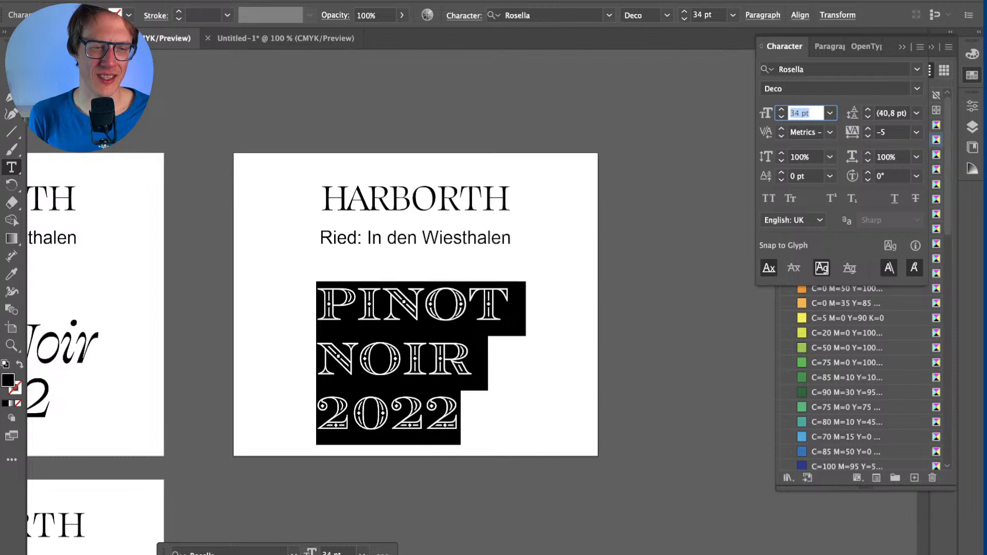
pyautogui.press('Escape')
pyautogui.press('Escape')
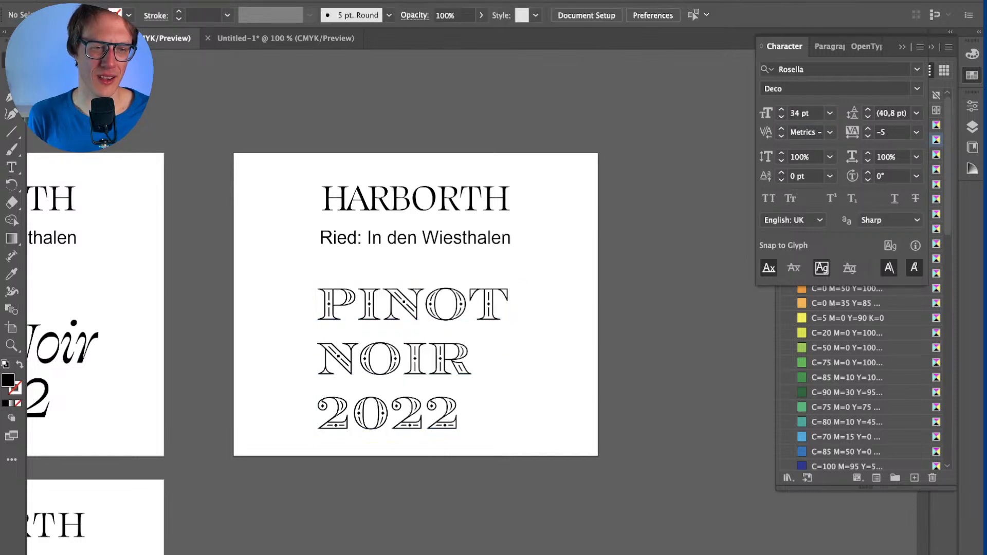
pyautogui.moveTo(439, 343); pyautogui.dragTo(437, 343)
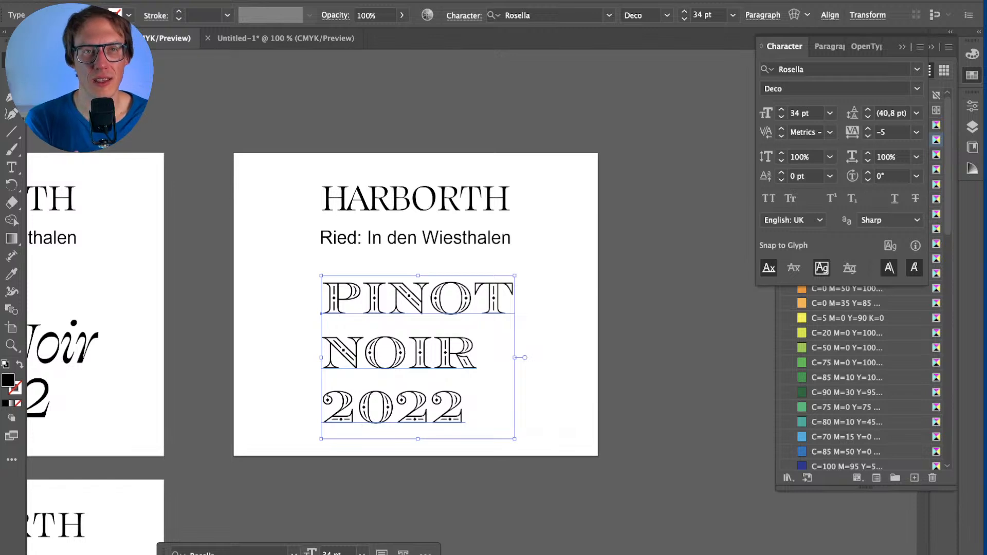
pyautogui.press('super+shift+a')
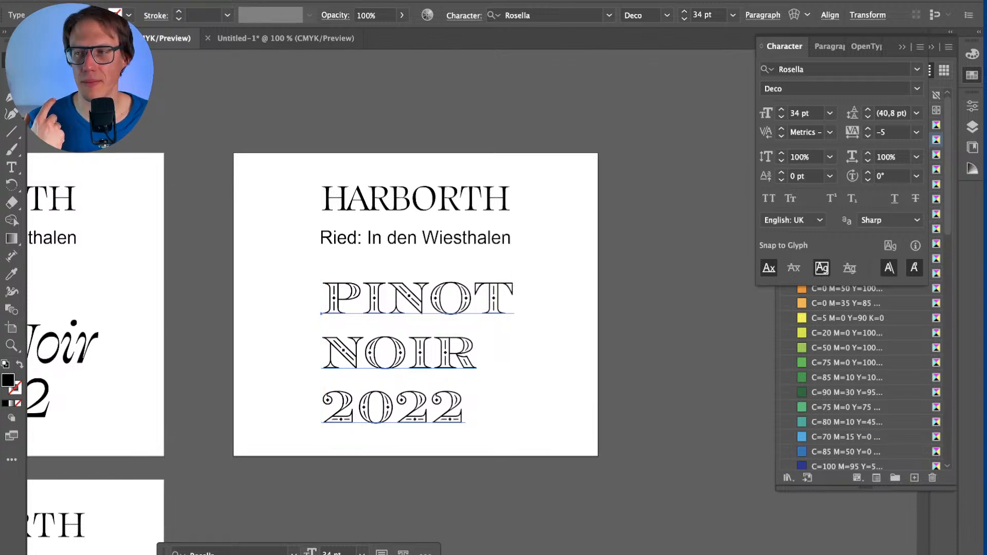
# Step: Switch to the Adobe Fonts page in the browser and filter the font families by the Clean tag
pyautogui.press('super+Tab')
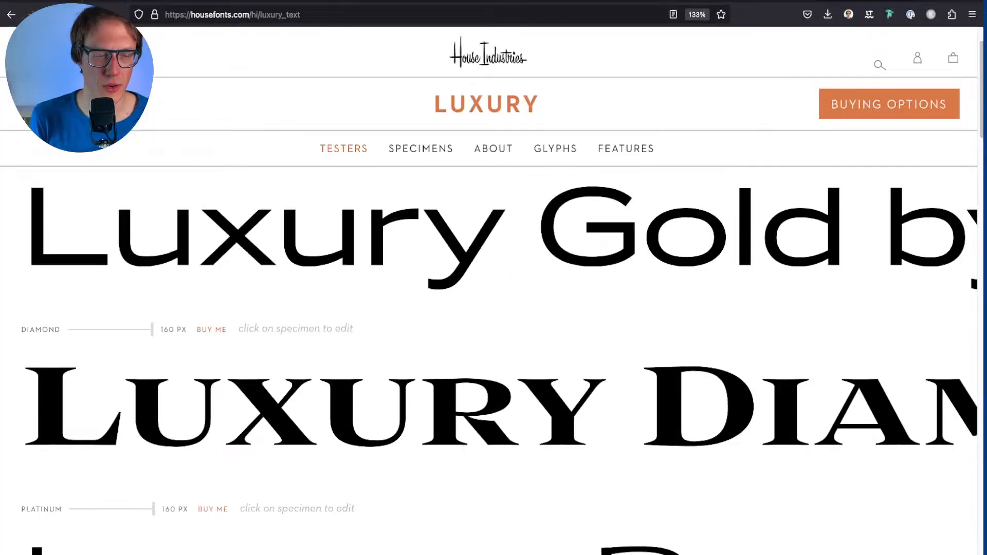
pyautogui.hotkey('ctrl', 'Tab')
pyautogui.hotkey('ctrl', 'Tab')
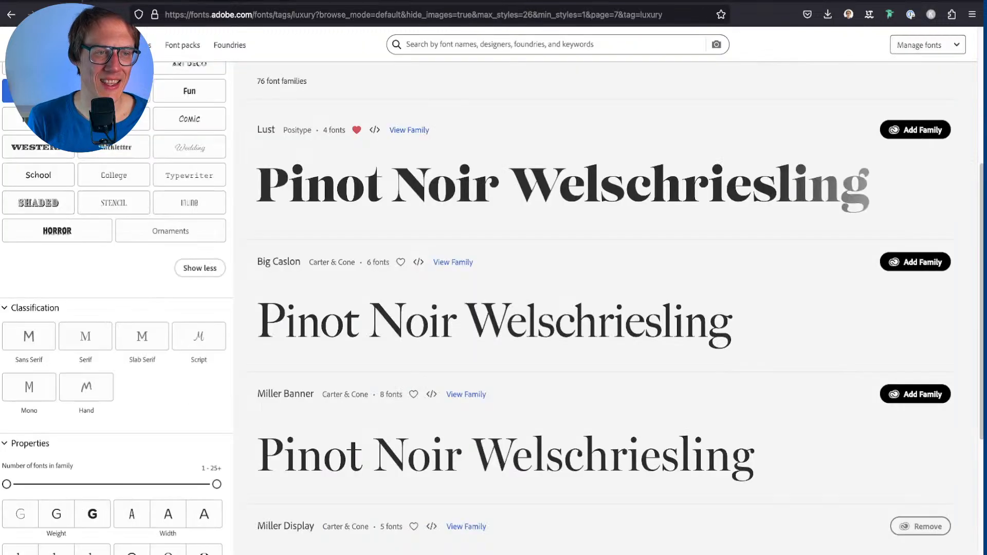
pyautogui.scroll(5, 189, 205)
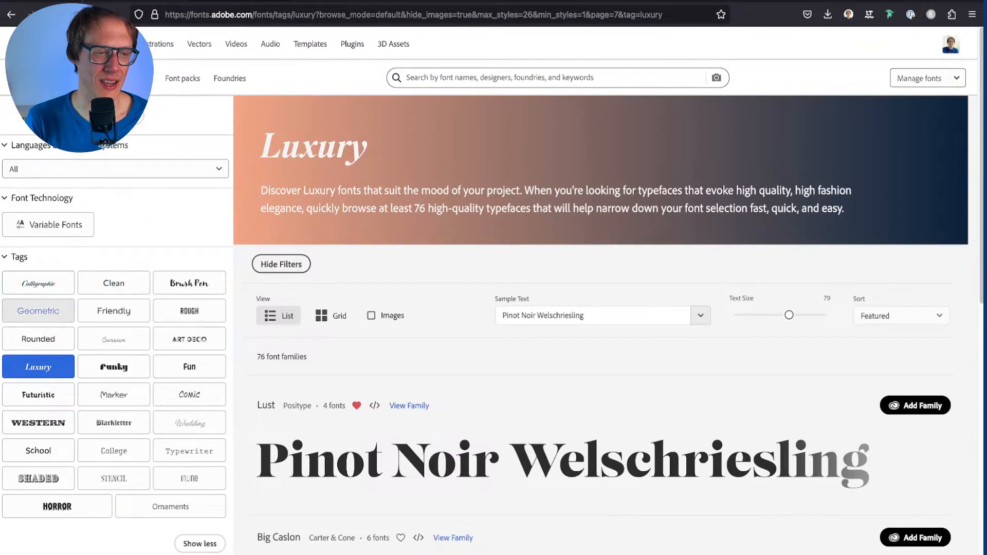
pyautogui.click(114, 283)
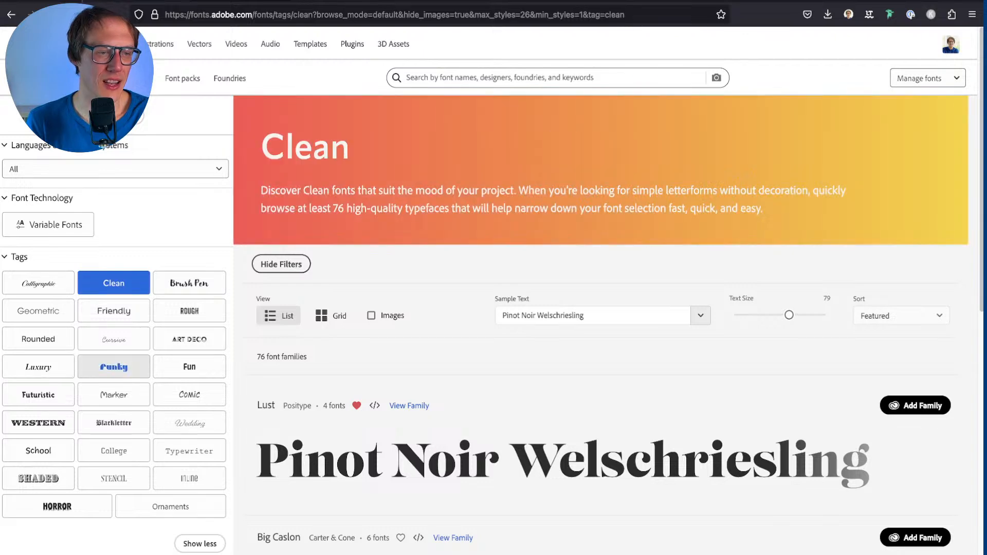
pyautogui.scroll(-4, 494, 308)
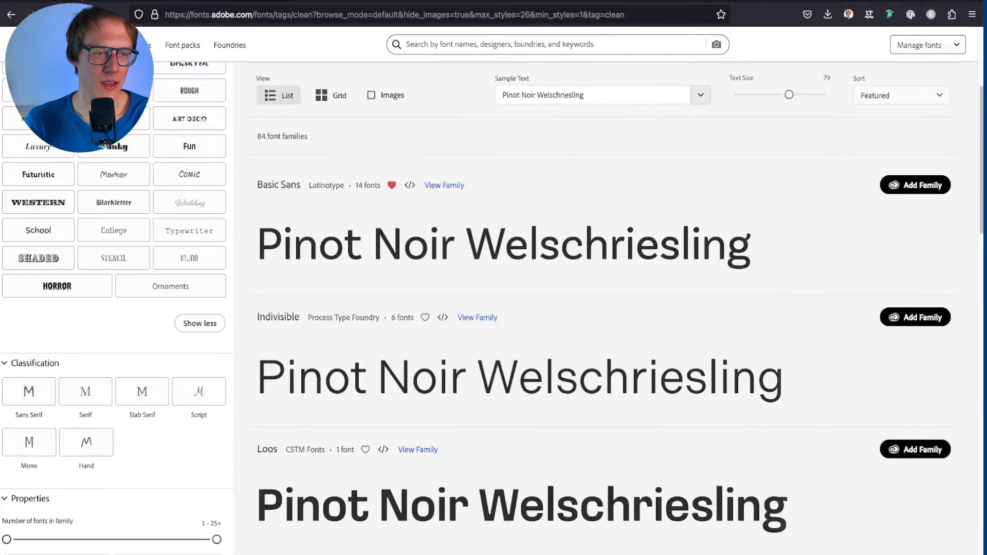
pyautogui.scroll(1, 494, 308)
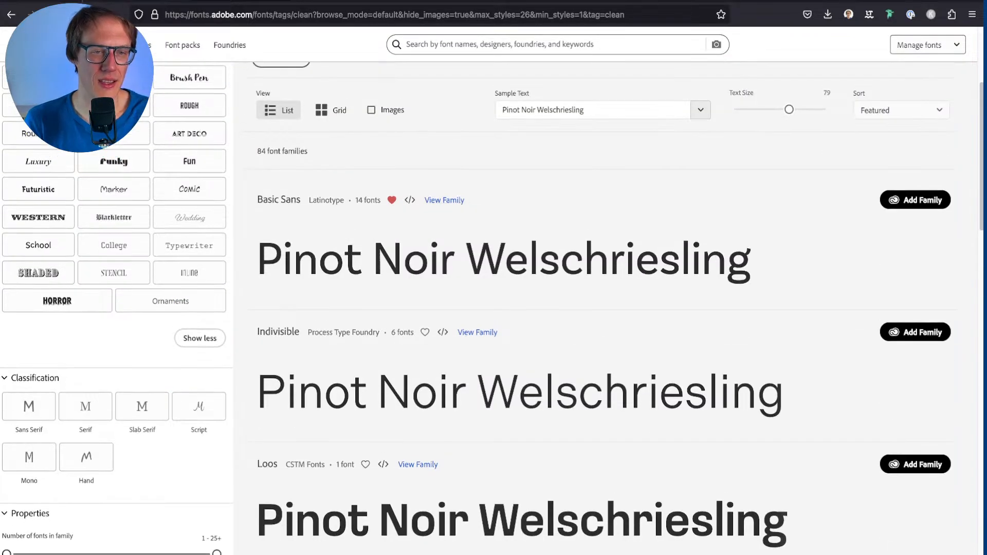
# Step: Narrow the Clean font list to sans serif families with low contrast
pyautogui.click(543, 109)
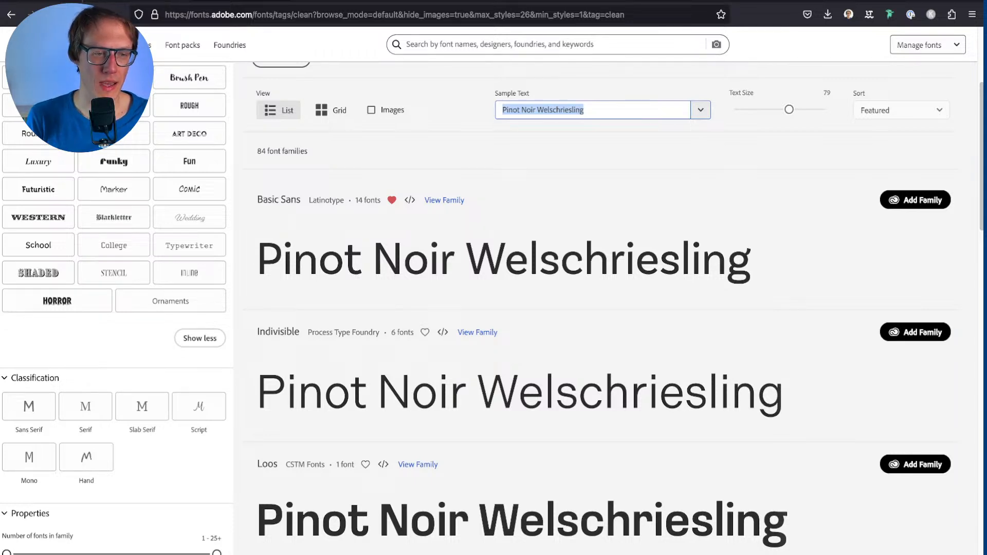
pyautogui.scroll(-7, 494, 308)
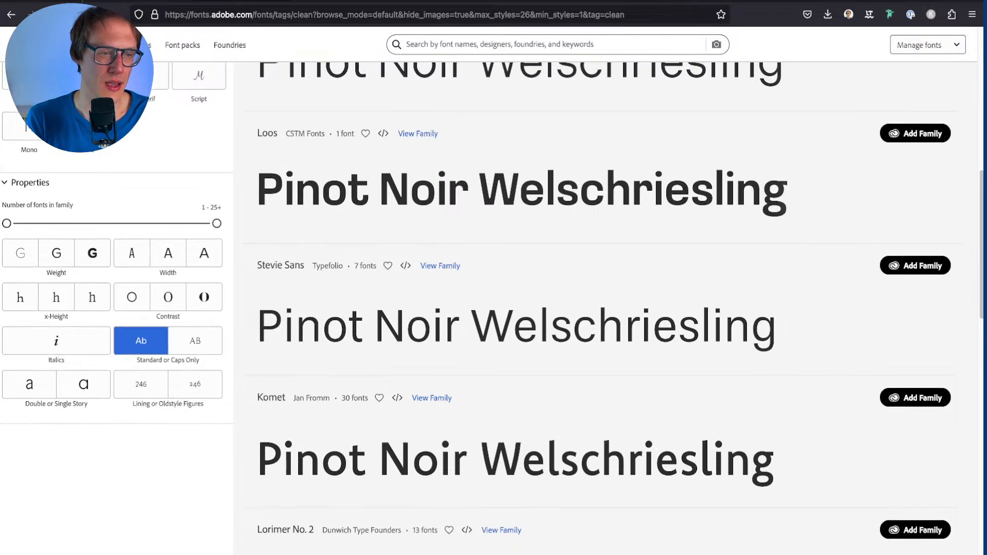
pyautogui.click(131, 290)
pyautogui.scroll(-3, 606, 308)
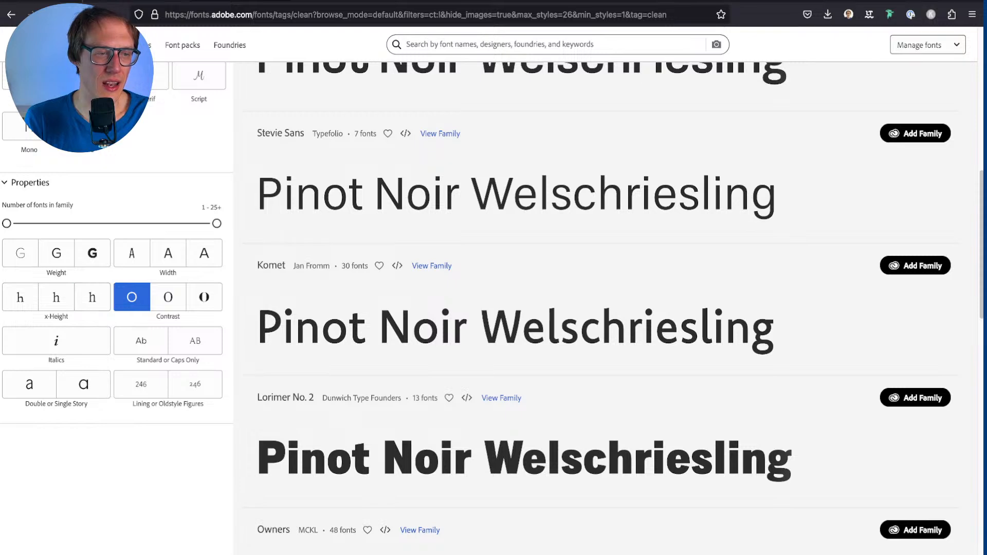
pyautogui.scroll(3, 29, 230)
pyautogui.click(29, 230)
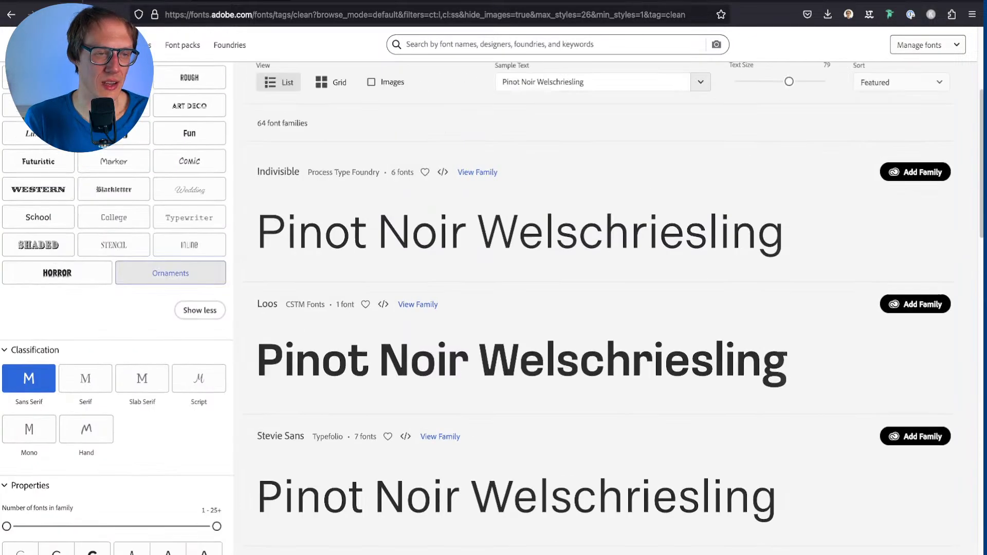
# Step: Restrict the font families to light weight and look through the matching samples
pyautogui.scroll(-5, 190, 272)
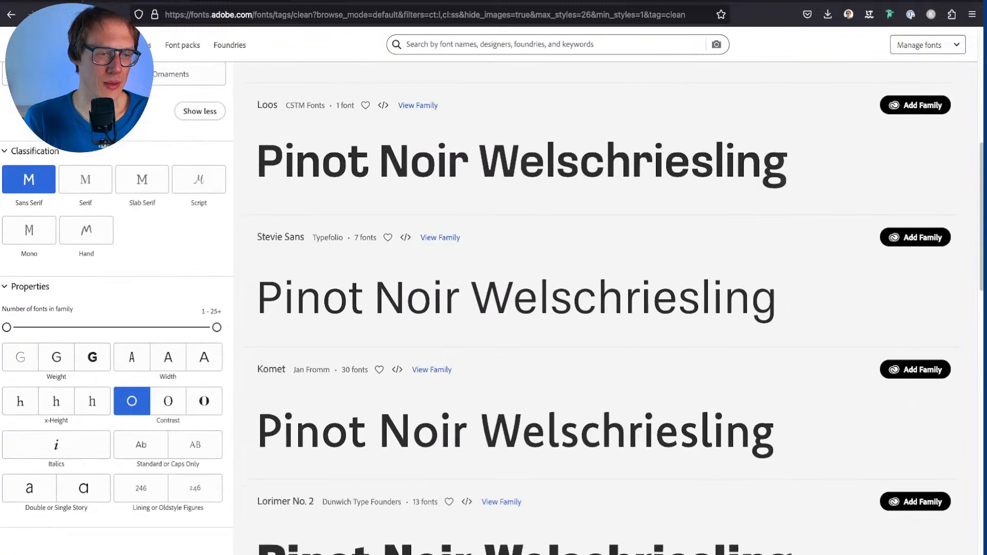
pyautogui.click(92, 356)
pyautogui.click(20, 357)
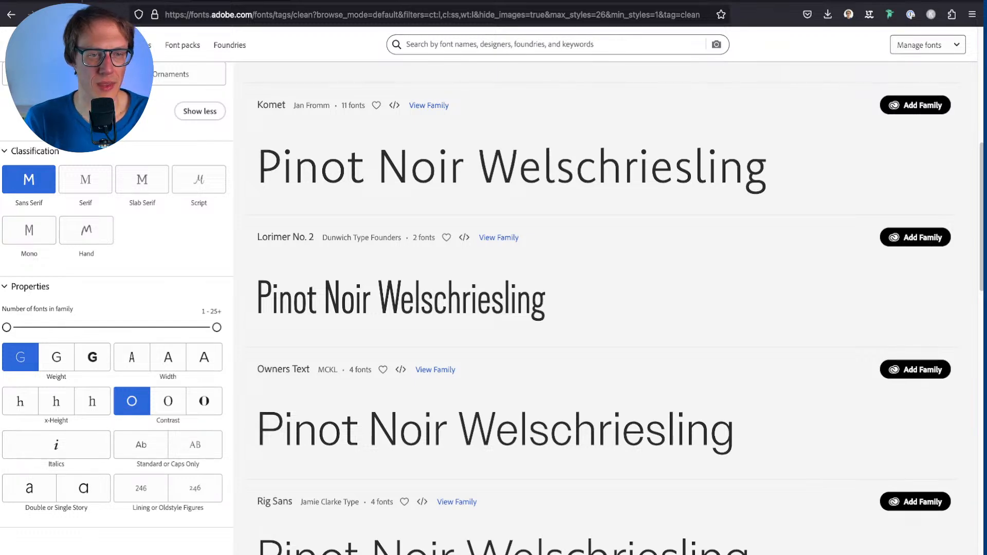
pyautogui.scroll(-2, 492, 309)
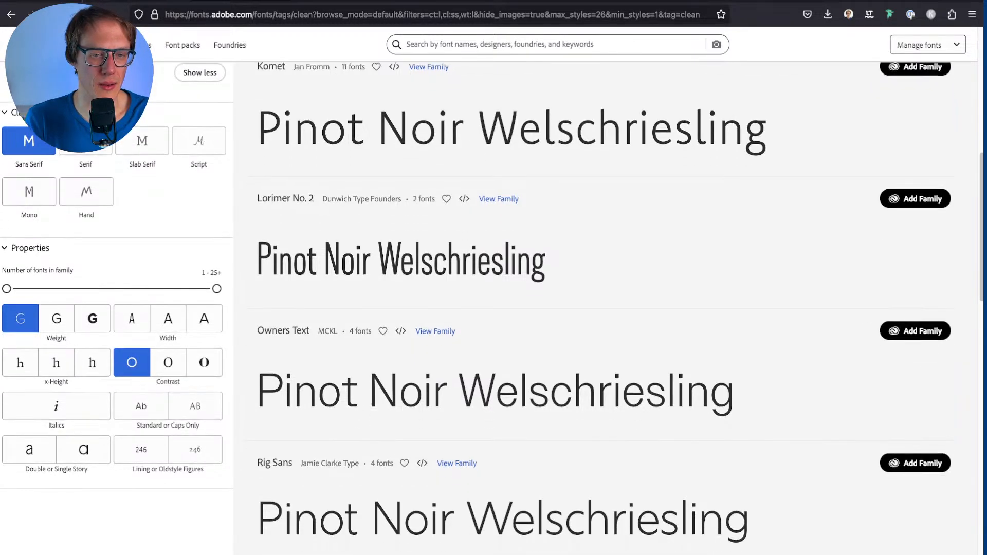
pyautogui.scroll(-2, 492, 308)
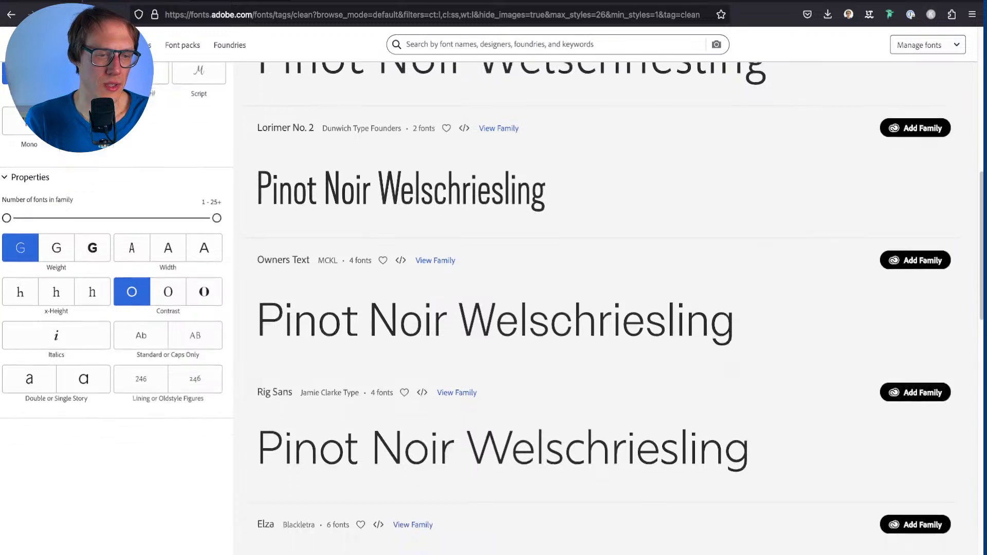
pyautogui.scroll(7, 492, 309)
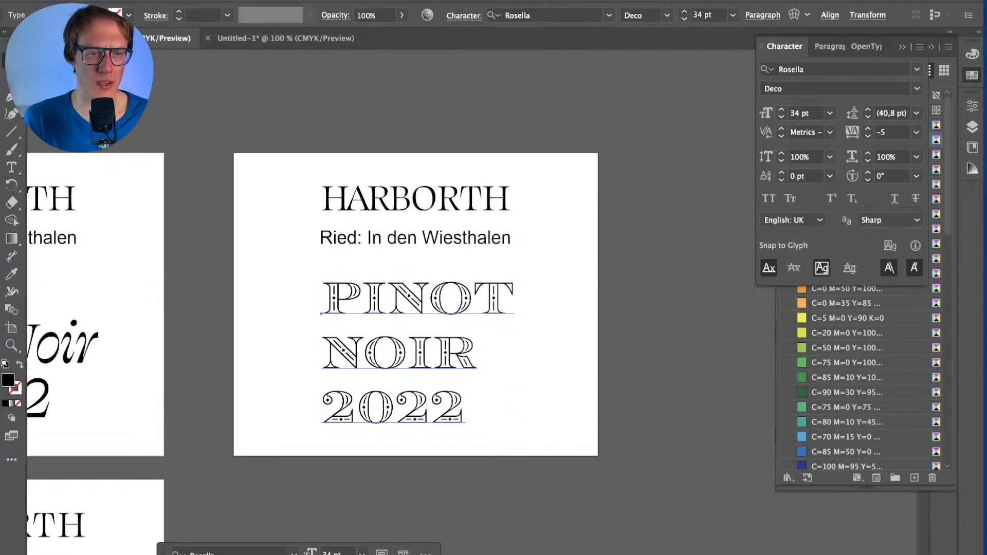
# Step: Copy the HARBORTH heading from the label in Illustrator and set the Adobe Fonts sample text to Harborth
pyautogui.click(416, 298)
pyautogui.click(415, 198)
pyautogui.doubleClick(415, 199)
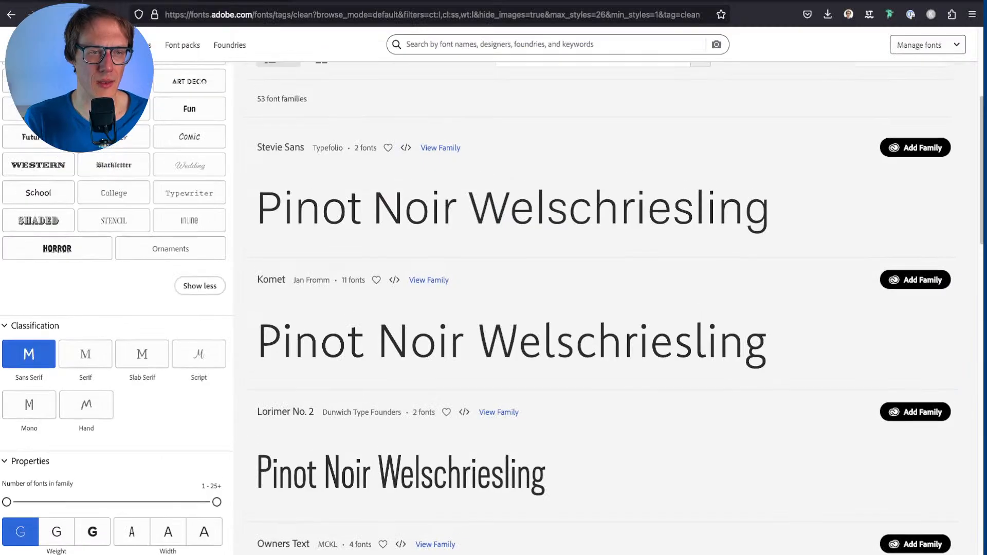
pyautogui.click(493, 44)
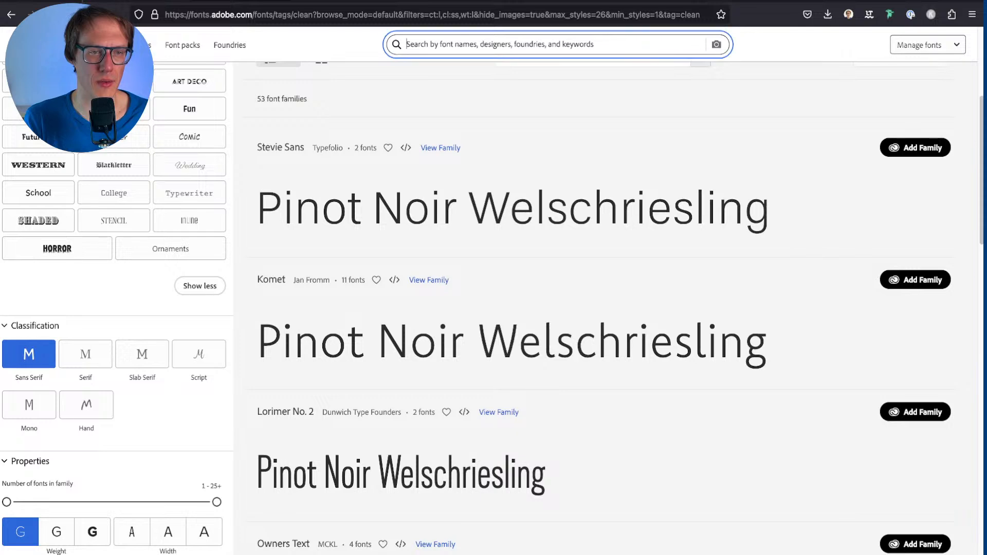
pyautogui.scroll(3, 591, 309)
pyautogui.click(593, 172)
pyautogui.press('super+a')
pyautogui.write('Harborth')
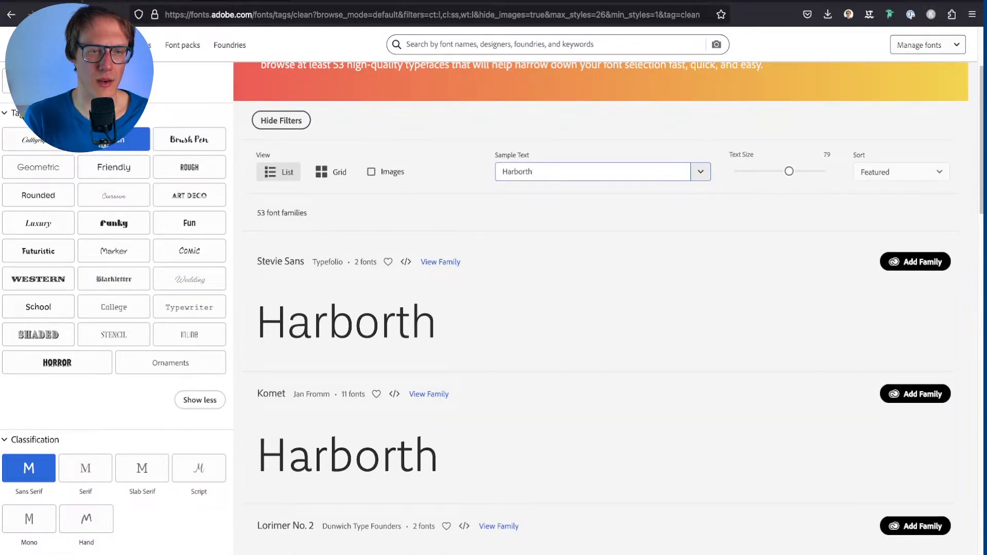
pyautogui.press('super+a')
pyautogui.write('AR')
pyautogui.write('Harborth')
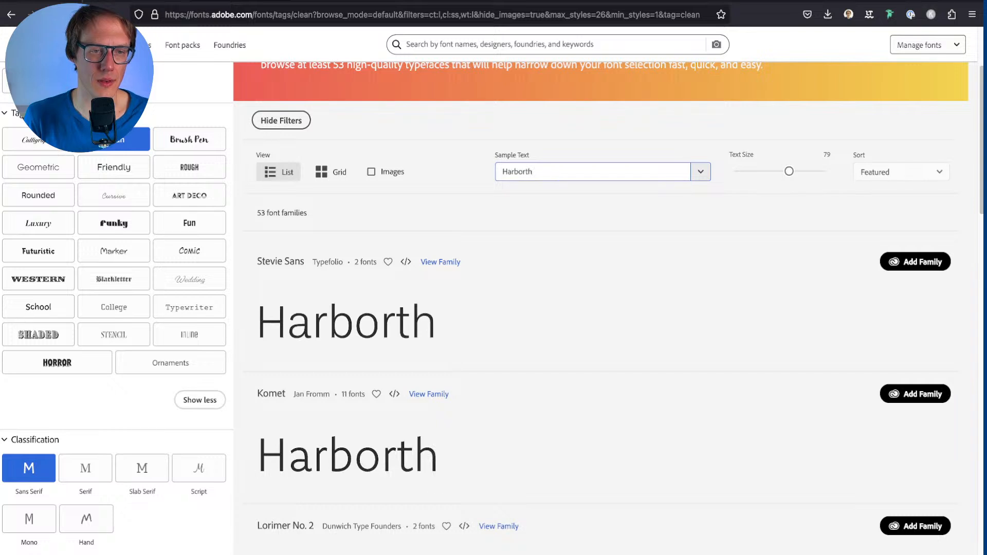
# Step: Replace the sample text with HARBORTH in all capitals
pyautogui.press('super+a')
pyautogui.press('BackSpace')
pyautogui.write('HAR')
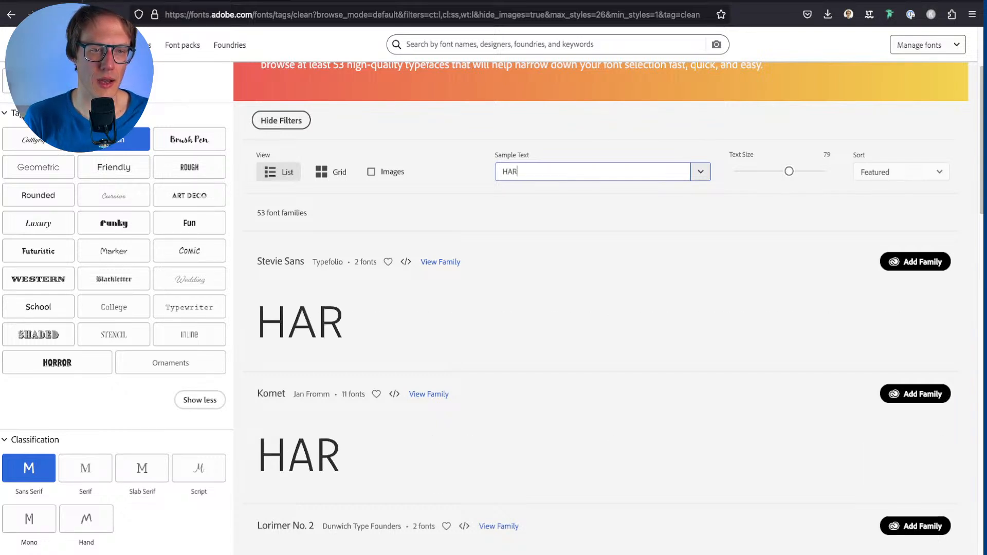
pyautogui.write('BORTH')
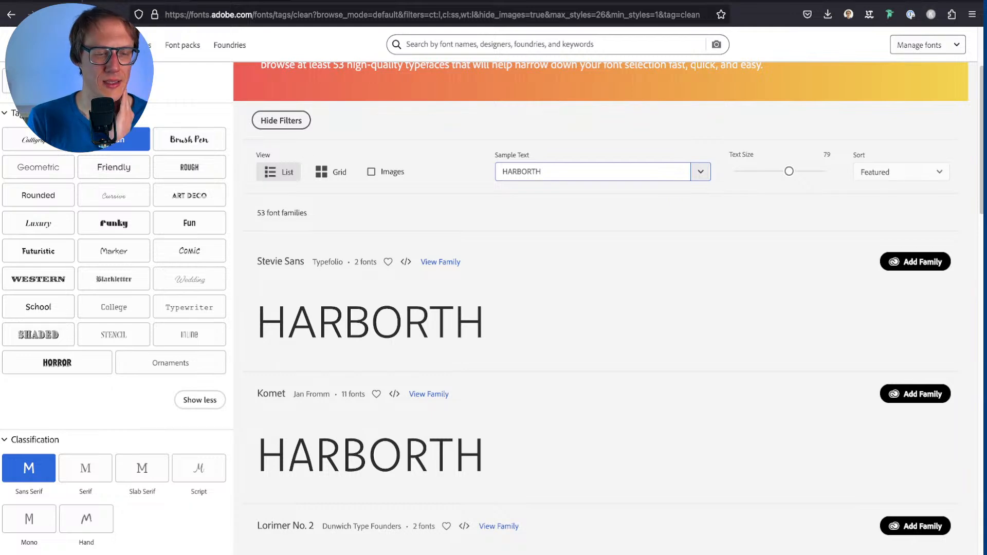
# Step: Examine how HARBORTH looks in the light sans serif families on the first and second results pages
pyautogui.scroll(-5, 602, 309)
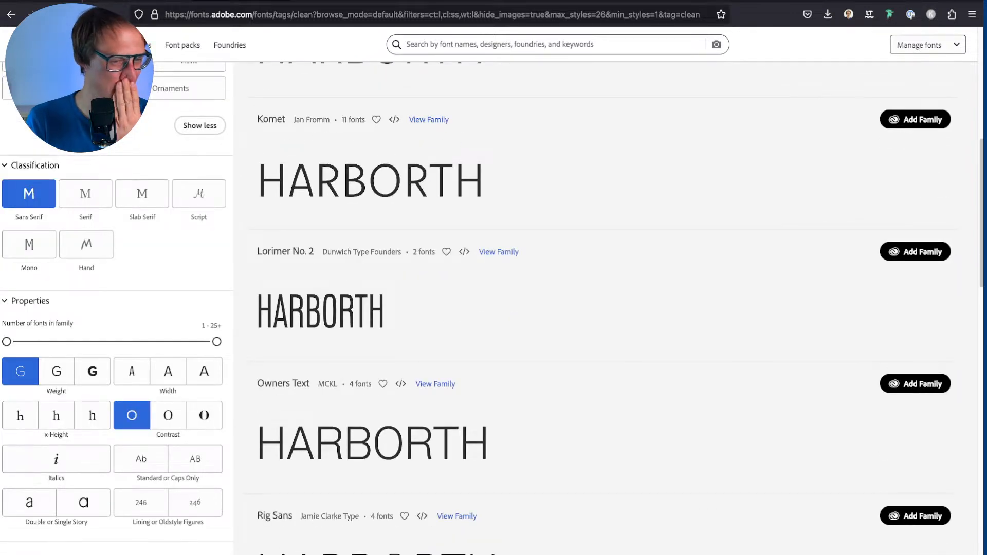
pyautogui.scroll(-3, 601, 308)
pyautogui.scroll(-3, 607, 309)
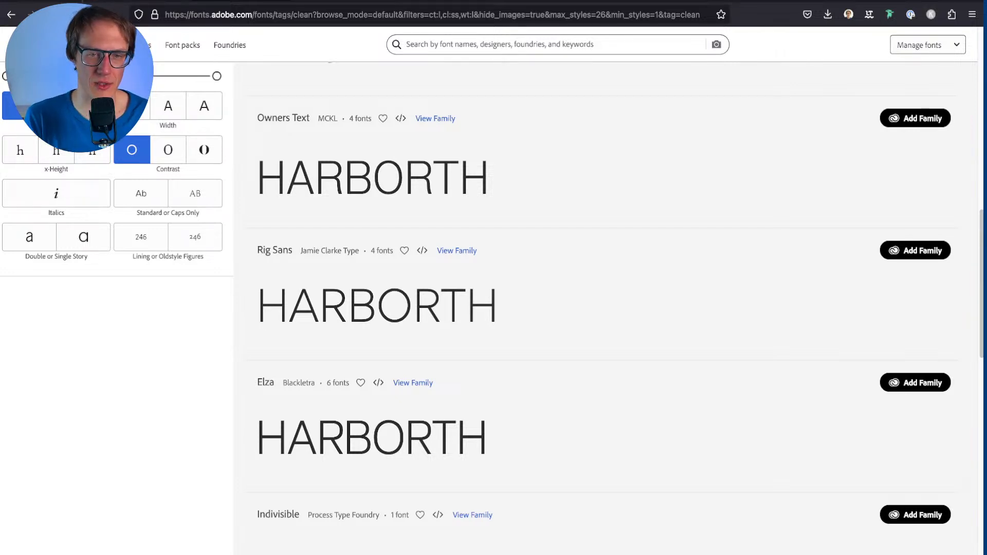
pyautogui.scroll(-1, 493, 308)
pyautogui.scroll(-6, 493, 309)
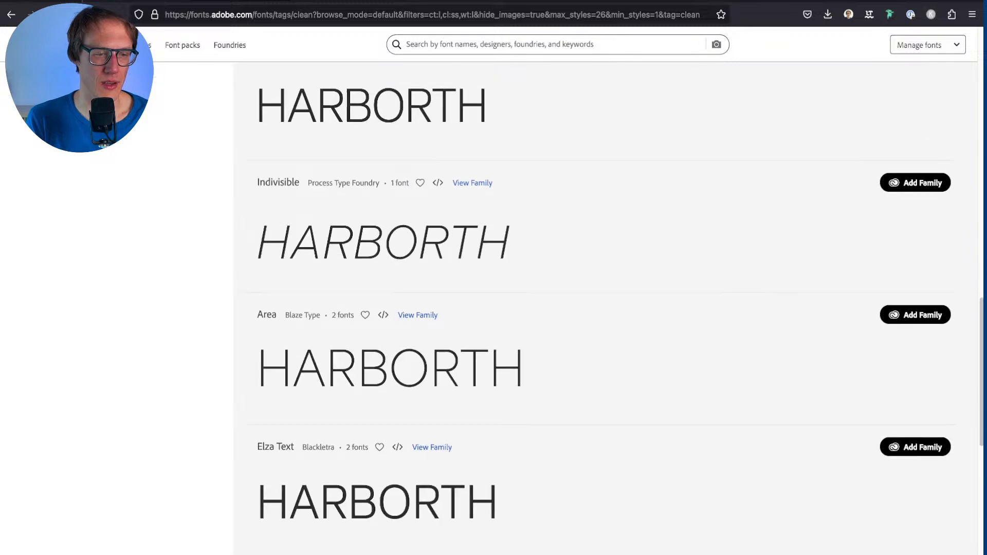
pyautogui.scroll(-8, 493, 308)
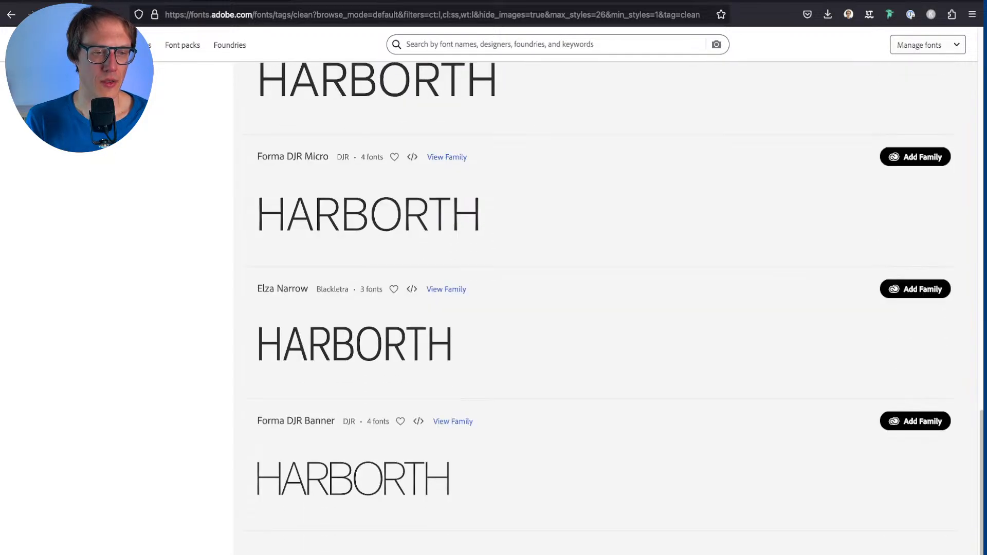
pyautogui.scroll(-1, 606, 308)
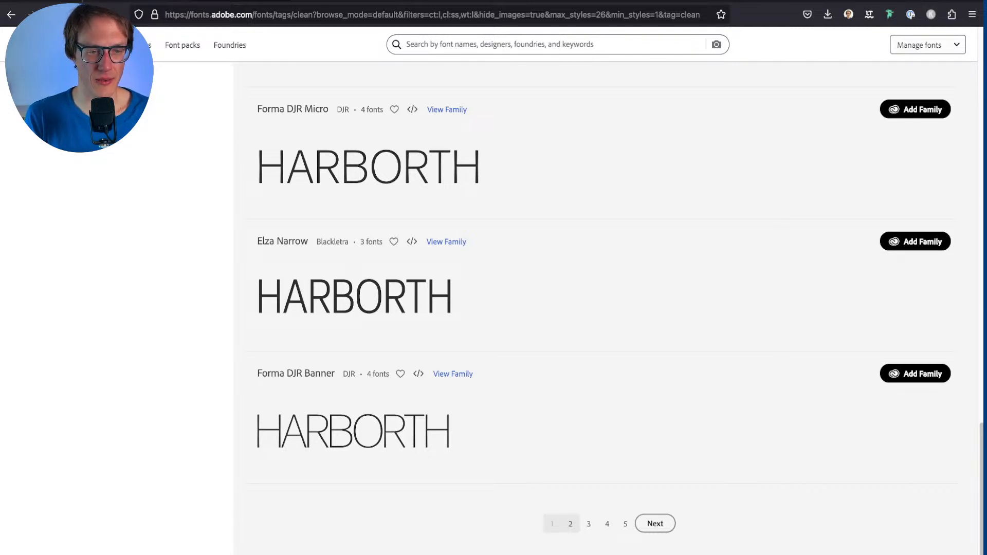
pyautogui.click(571, 524)
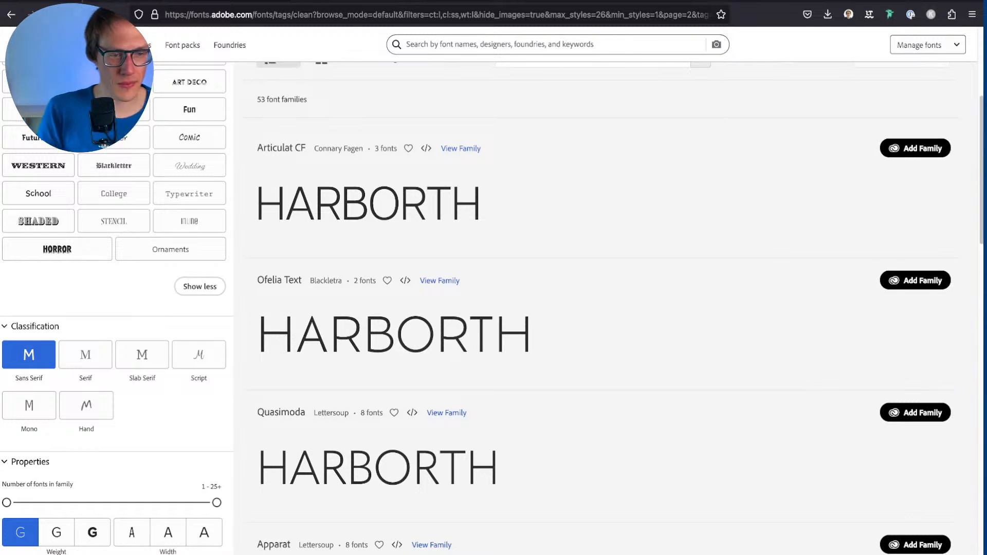
pyautogui.scroll(-3, 606, 308)
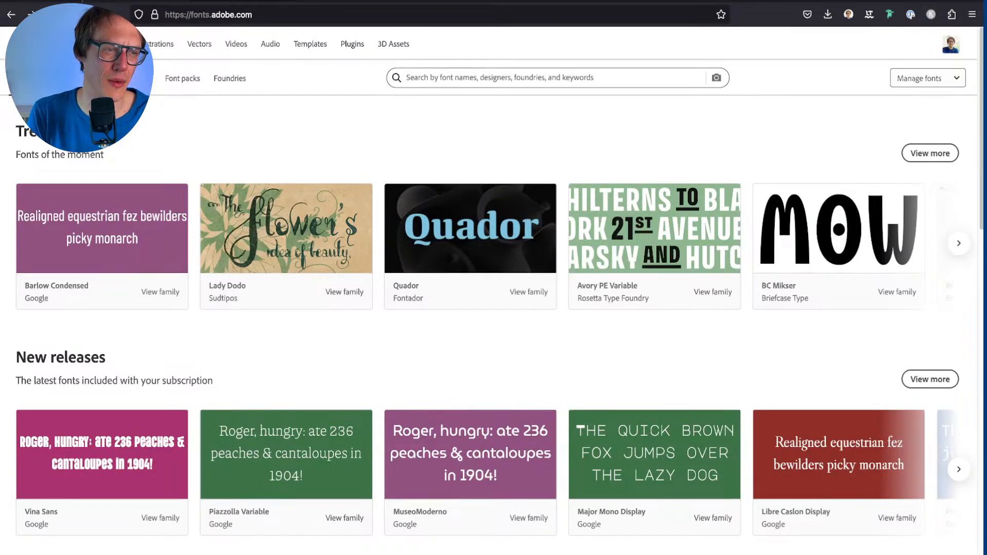
# Step: Return to the first page of the filtered results and add the Rig Sans family
pyautogui.click(31, 15)
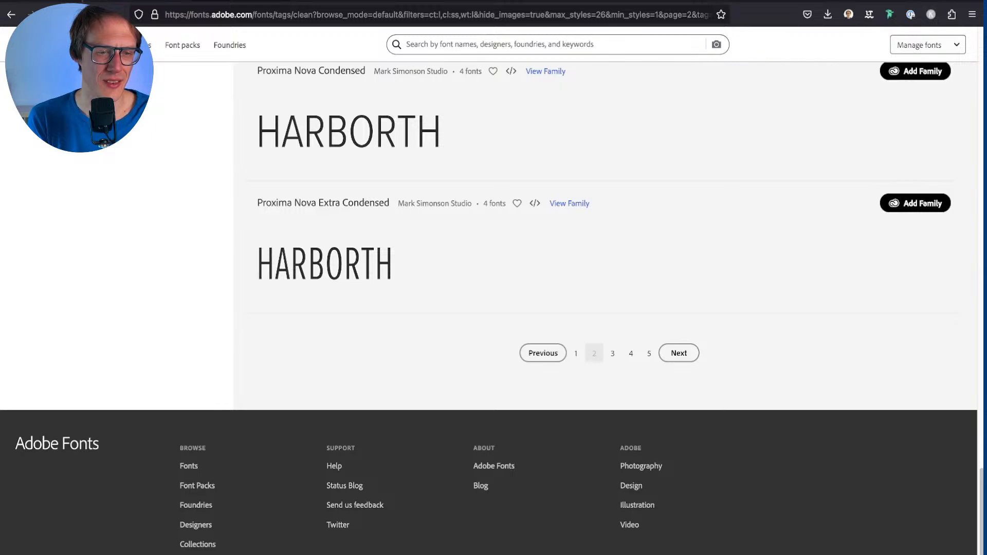
pyautogui.click(575, 353)
pyautogui.scroll(-10, 606, 308)
pyautogui.scroll(-10, 606, 309)
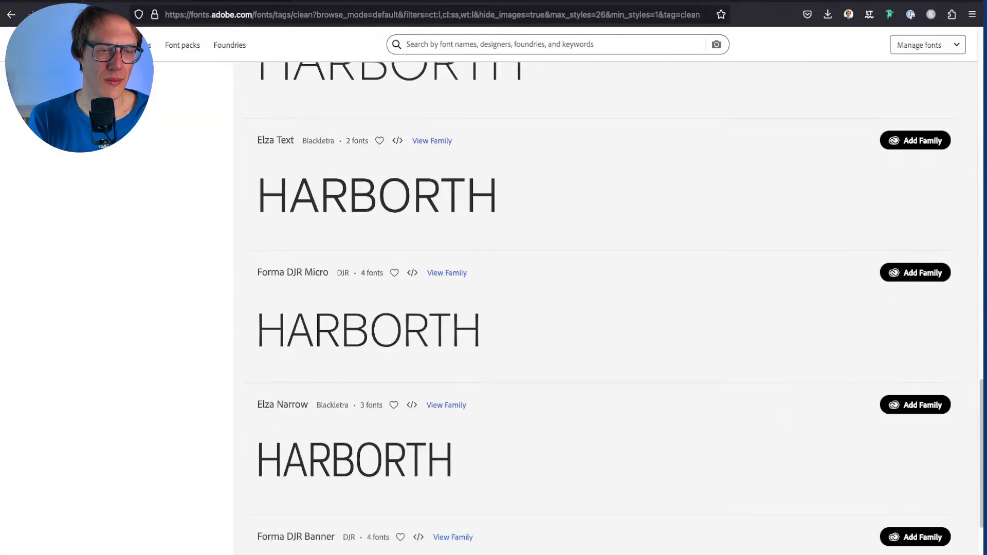
pyautogui.scroll(-2, 605, 304)
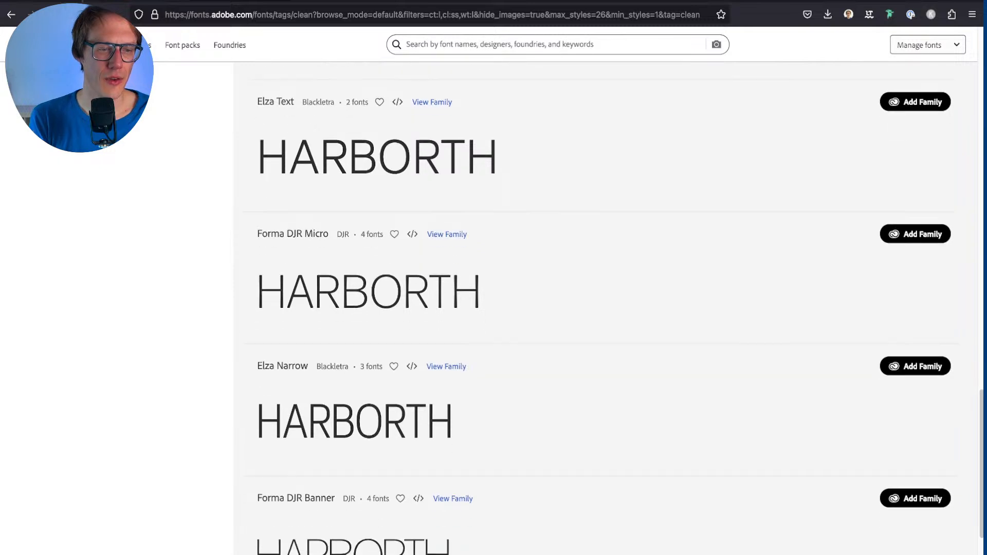
pyautogui.scroll(-5, 606, 308)
pyautogui.scroll(12, 607, 309)
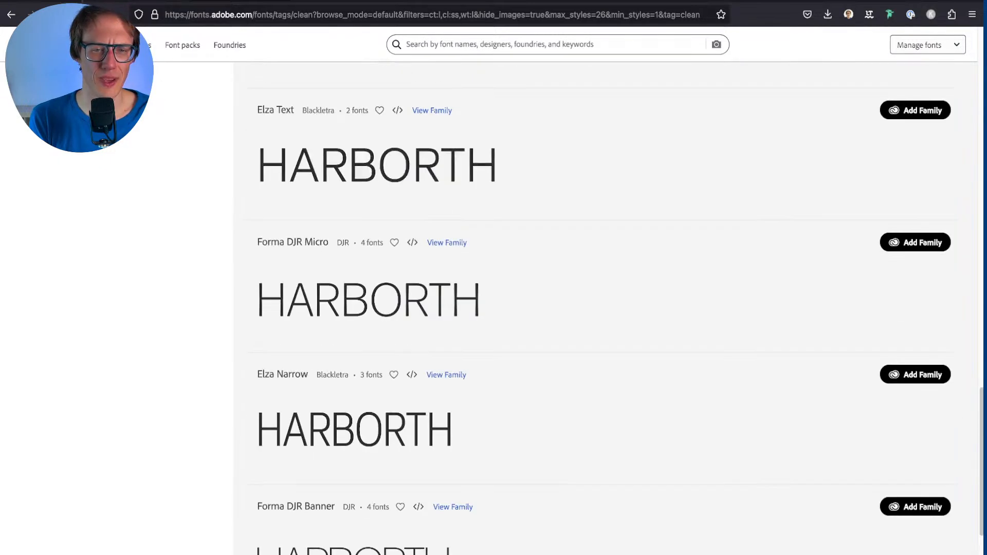
pyautogui.scroll(5, 607, 308)
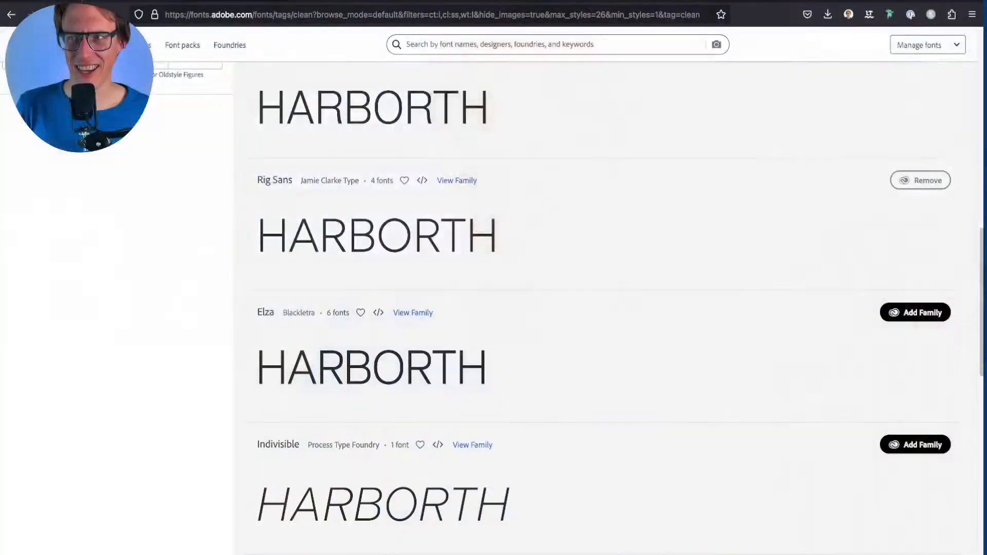
# Step: Switch to Illustrator and reselect the whole HARBORTH heading above the Rosella Deco title
pyautogui.press('super+t')
pyautogui.press('super+Tab')
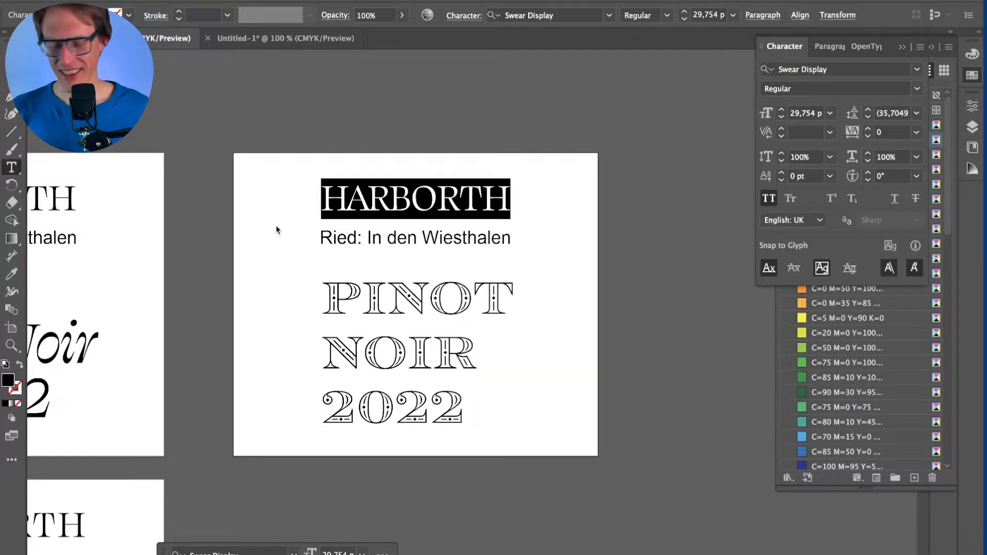
pyautogui.press('Escape')
pyautogui.press('super+shift+a')
pyautogui.click(386, 206)
pyautogui.tripleClick(386, 206)
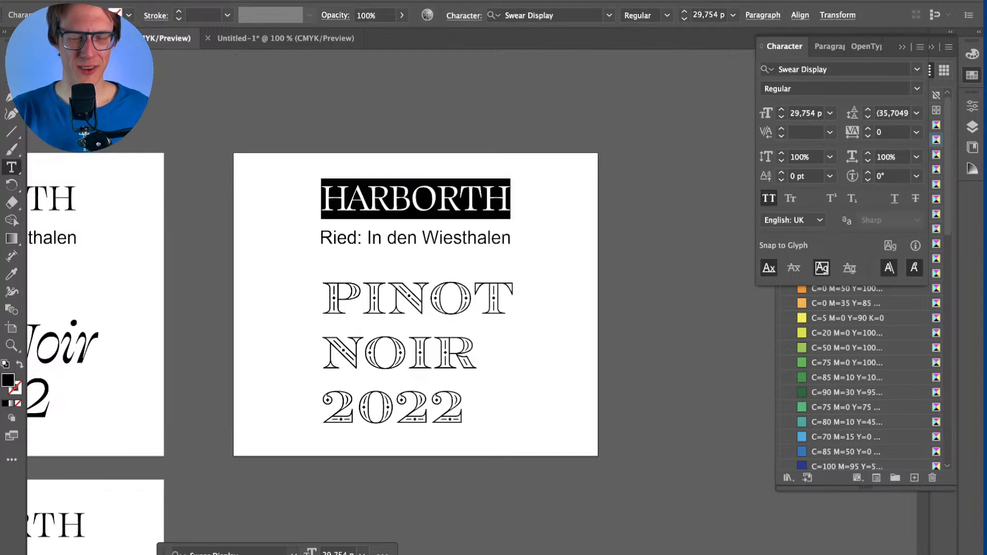
pyautogui.click(609, 15)
pyautogui.press('Escape')
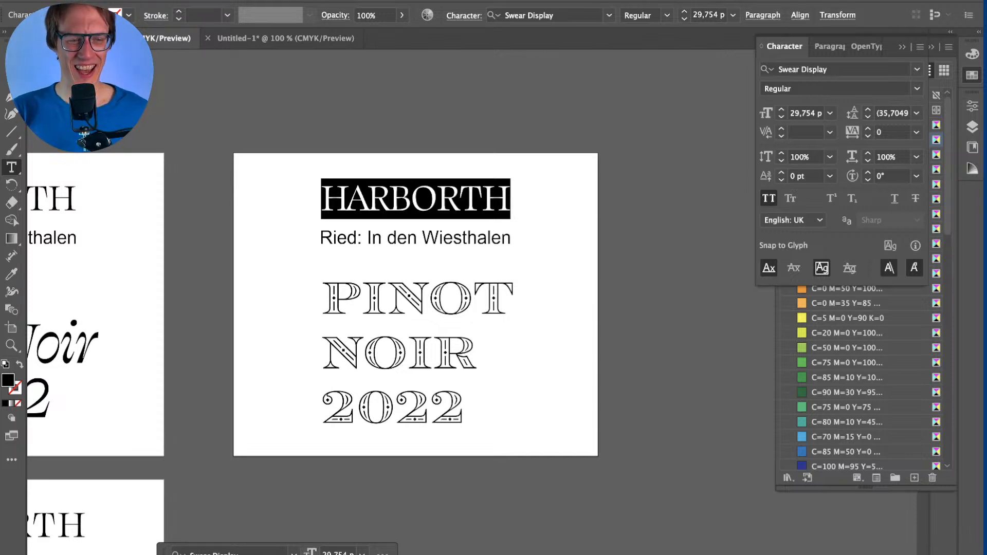
# Step: Switch to the Adobe Fonts results in the browser and copy the Rig Sans family name
pyautogui.press('super+Tab')
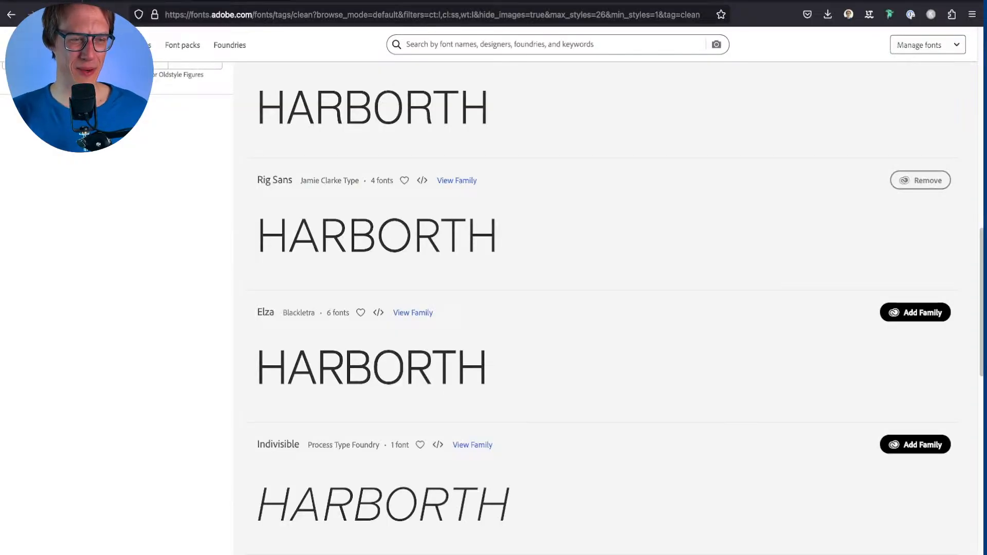
pyautogui.press('super+Tab')
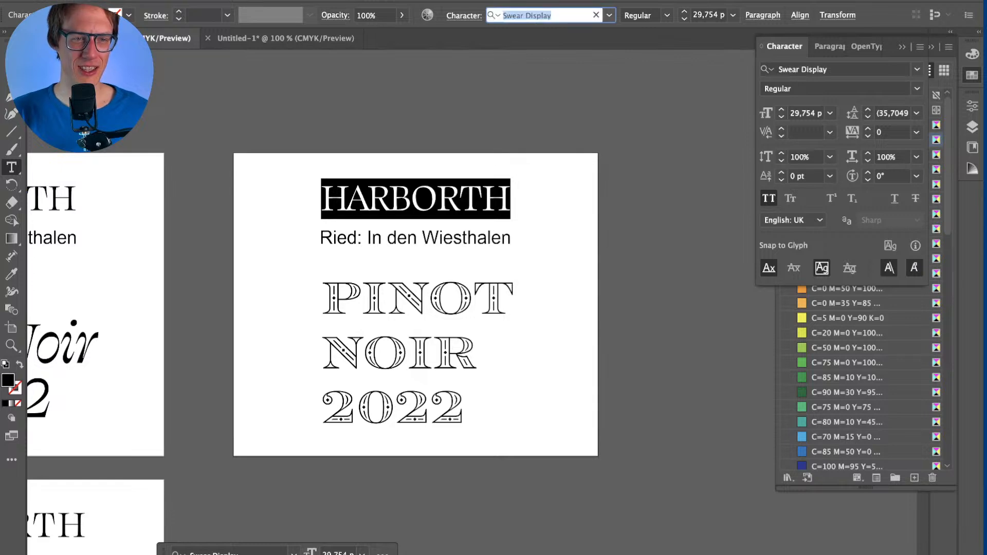
pyautogui.press('super+Tab')
pyautogui.press('super+Tab')
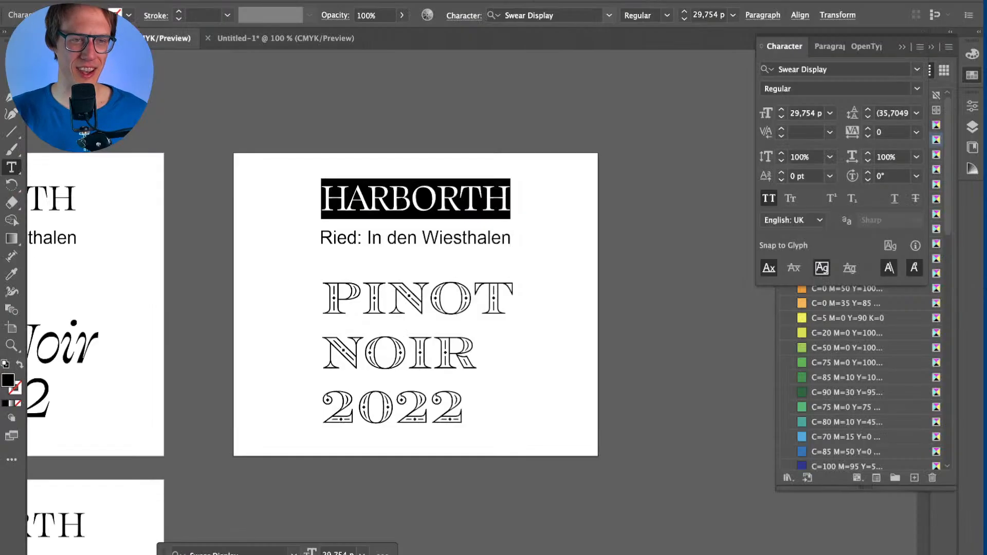
pyautogui.press('super+Tab')
pyautogui.moveTo(258, 180); pyautogui.dragTo(293, 180)
pyautogui.press('super+c')
# Step: Switch to Illustrator and set the HARBORTH heading above the Rosella title in Rig Sans Thin
pyautogui.press('super+Tab')
pyautogui.click(527, 16)
pyautogui.press('super+v')
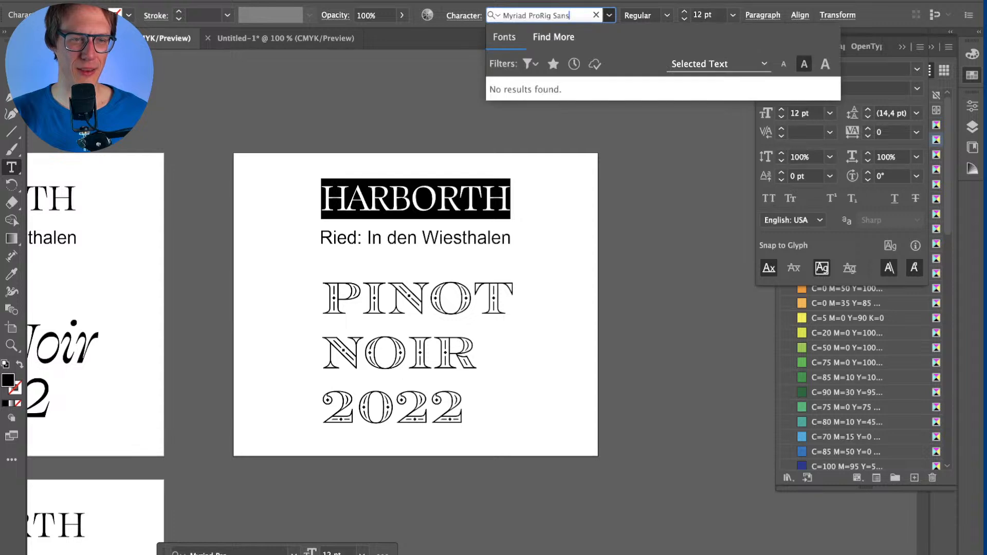
pyautogui.press('super+a')
pyautogui.press('super+v')
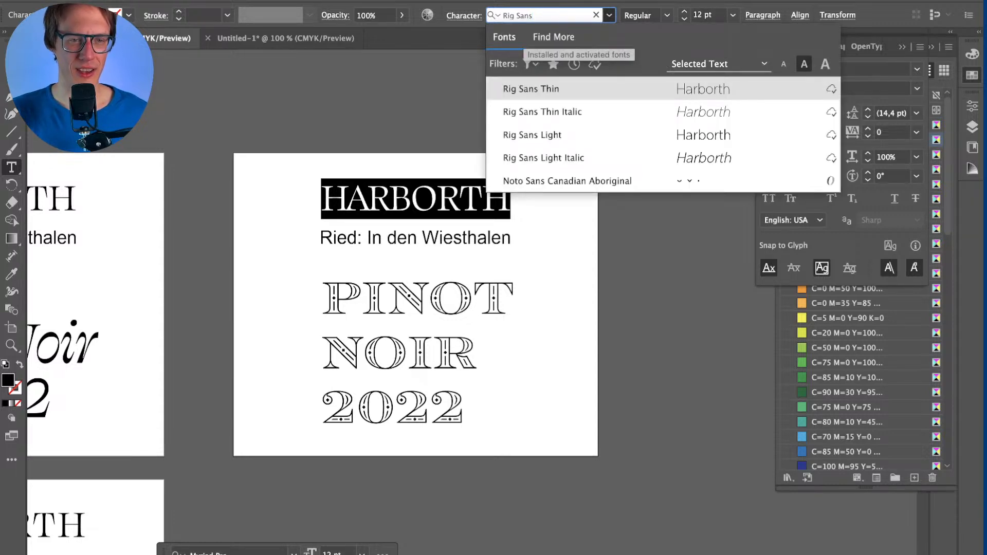
pyautogui.press('Return')
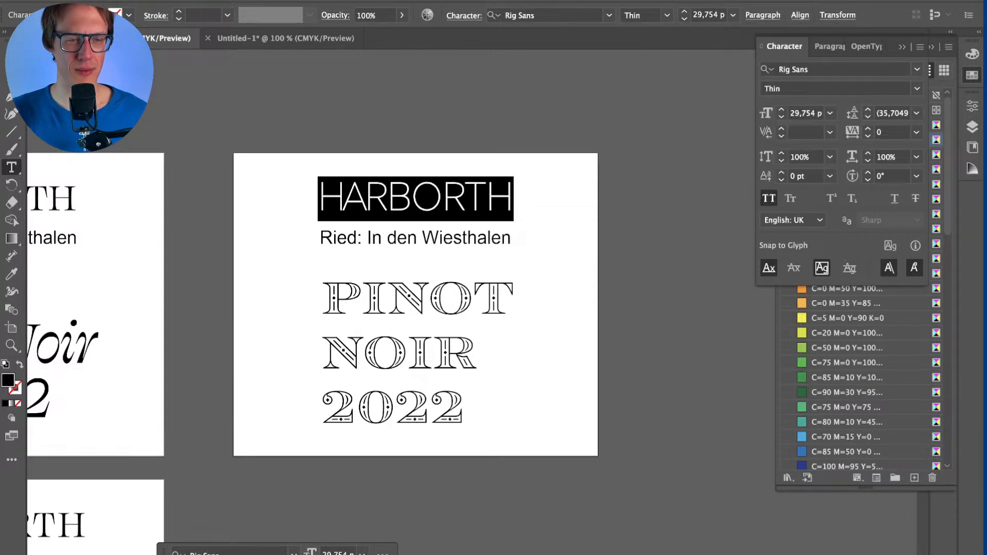
pyautogui.press('Escape')
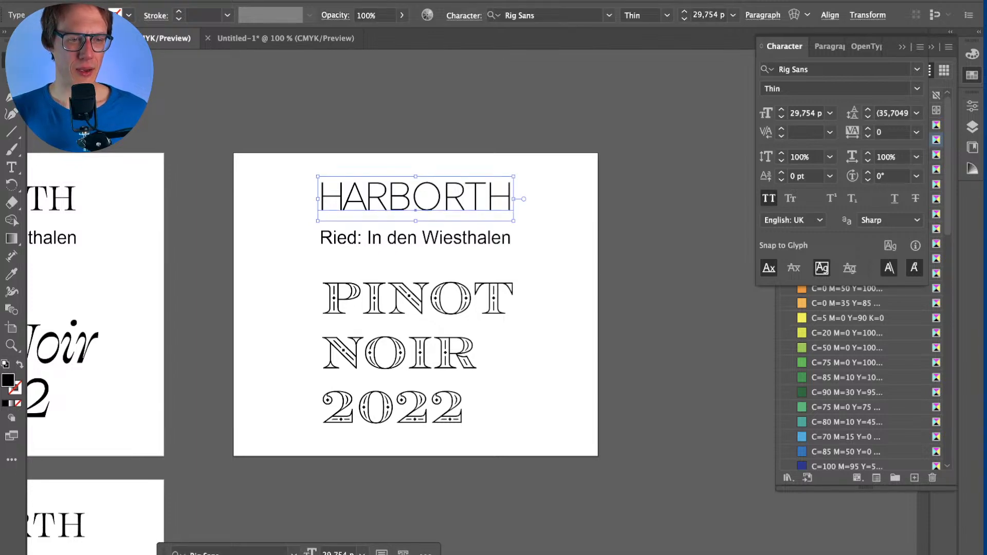
# Step: Set the tracking of the whole HARBORTH heading to 75
pyautogui.press('Return')
pyautogui.hotkey('ctrl', 'a')
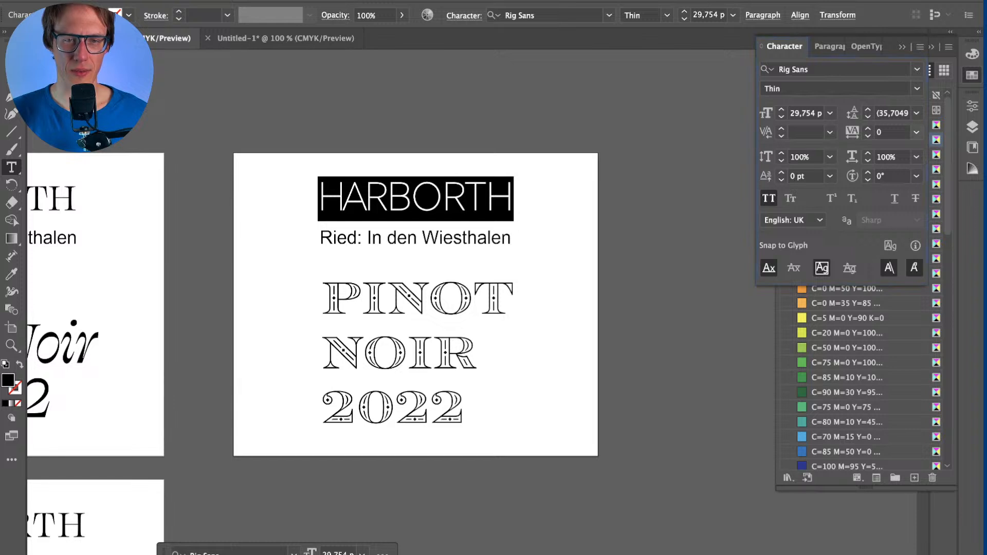
pyautogui.click(916, 132)
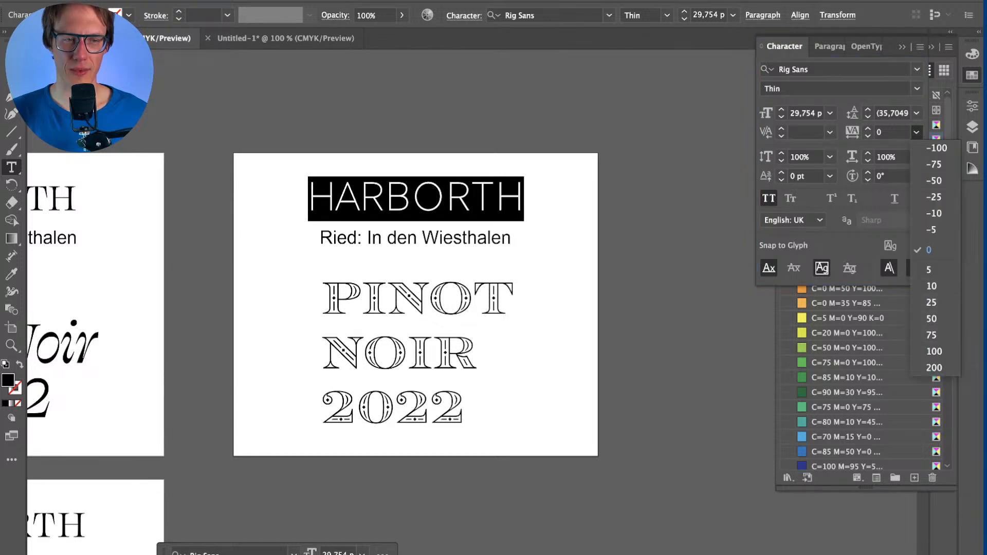
pyautogui.click(931, 335)
pyautogui.press('Escape')
# Step: Align the PINOT NOIR 2022 title with the HARBORTH heading's left edge and delete the Ried: In den Wiesthalen line
pyautogui.click(422, 262)
pyautogui.moveTo(432, 300); pyautogui.dragTo(417, 299)
pyautogui.click(545, 262)
pyautogui.click(416, 238)
pyautogui.press('Delete')
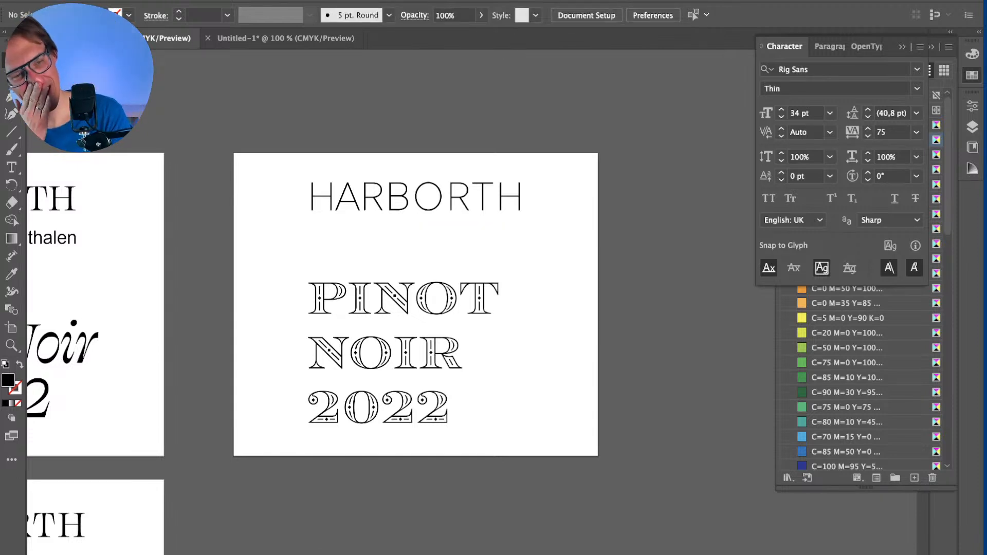
# Step: Undo the deletion of the Ried: In den Wiesthalen line and the move of the title
pyautogui.press('super+z')
pyautogui.press('super+z')
pyautogui.press('super+z')
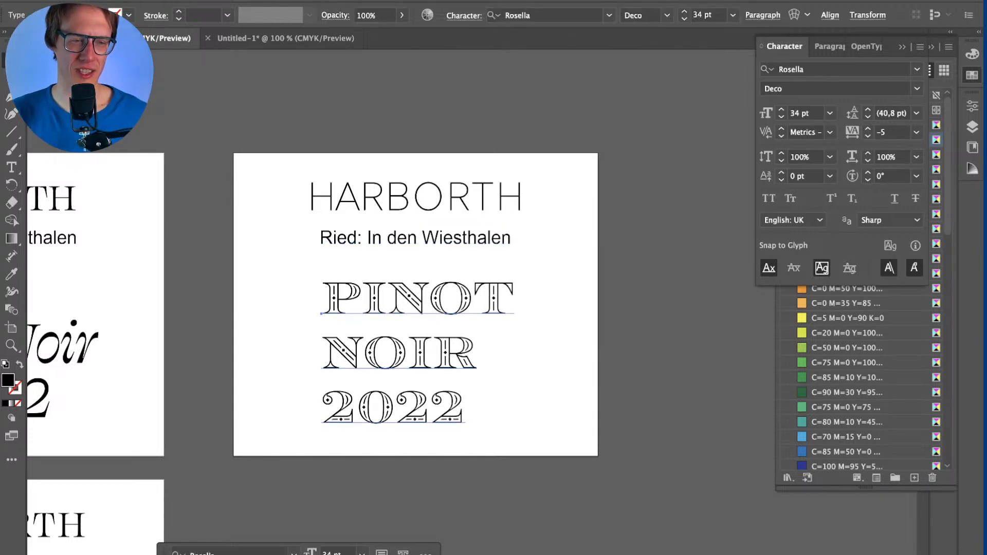
# Step: Change the HARBORTH heading's Rig Sans style to Light
pyautogui.press('Return')
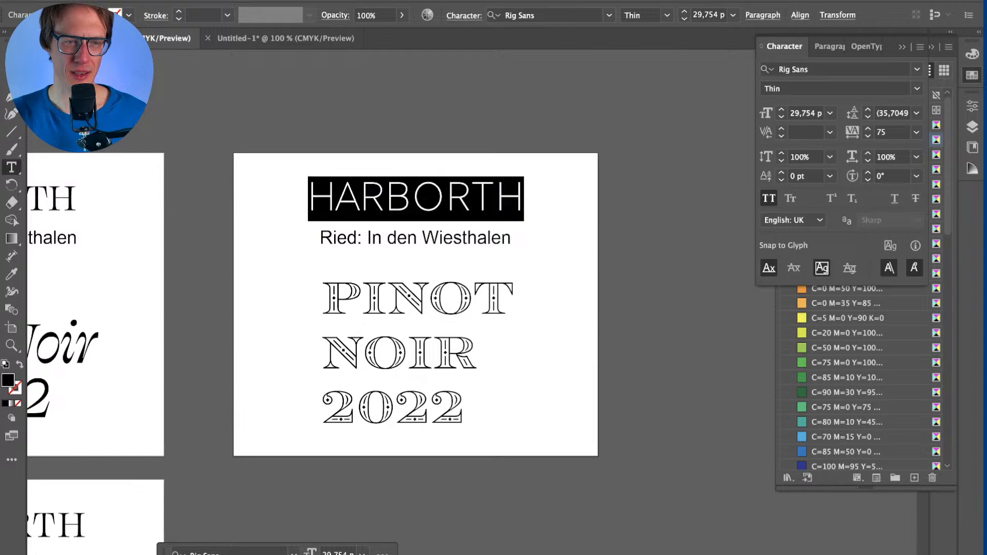
pyautogui.click(666, 15)
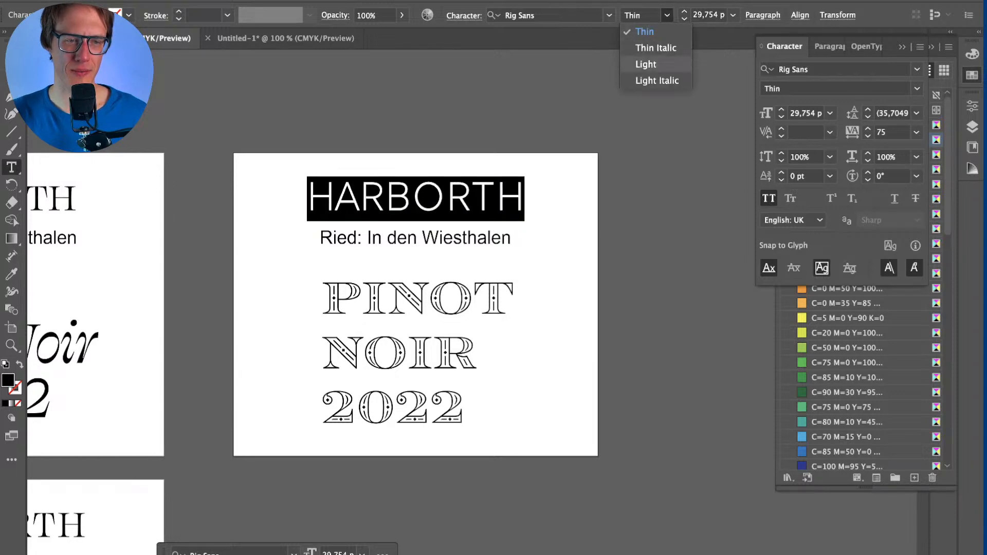
pyautogui.click(646, 64)
pyautogui.press('Escape')
# Step: Undo the Light style and the widened tracking on the HARBORTH heading
pyautogui.press('super+z')
pyautogui.press('super+z')
pyautogui.press('super+z')
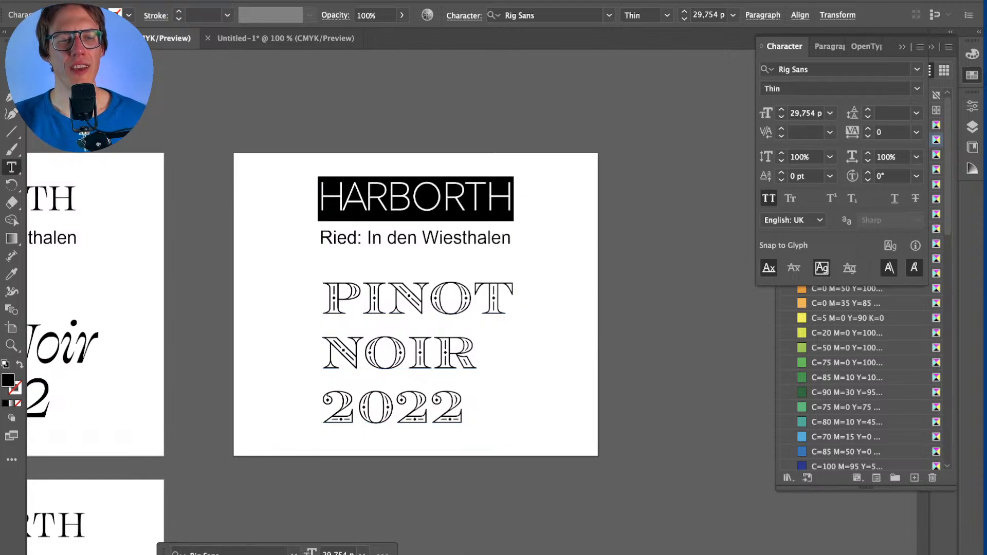
pyautogui.press('super+Tab')
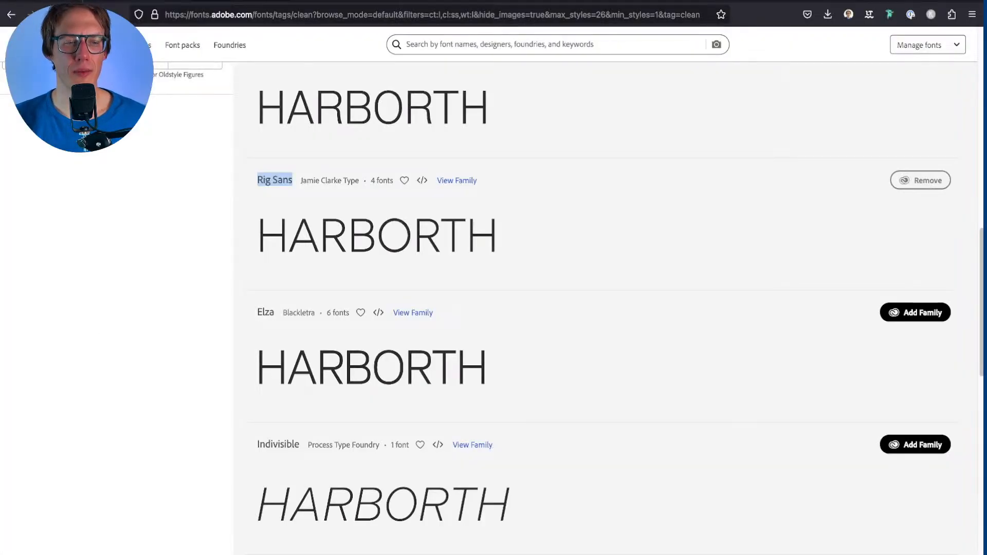
pyautogui.press('super+Tab')
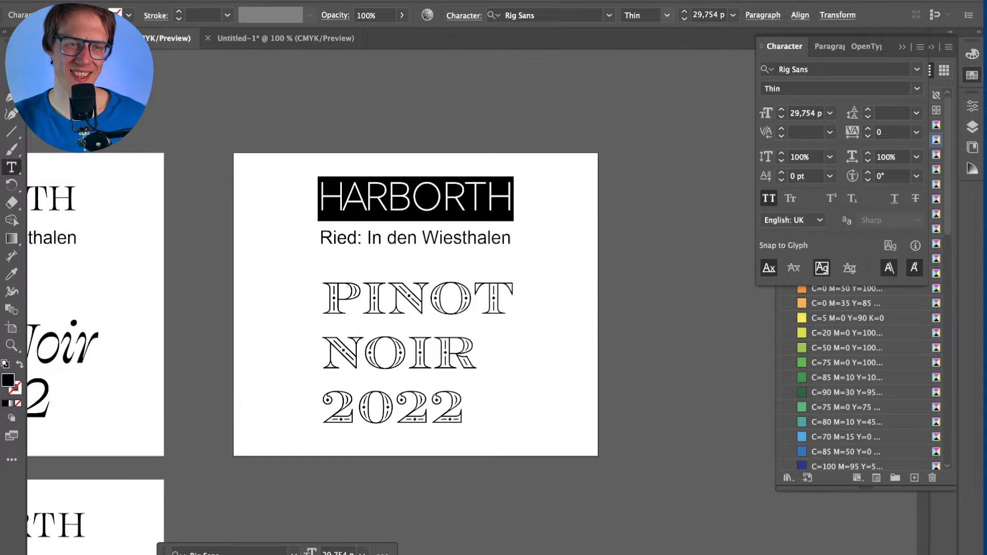
pyautogui.click(667, 15)
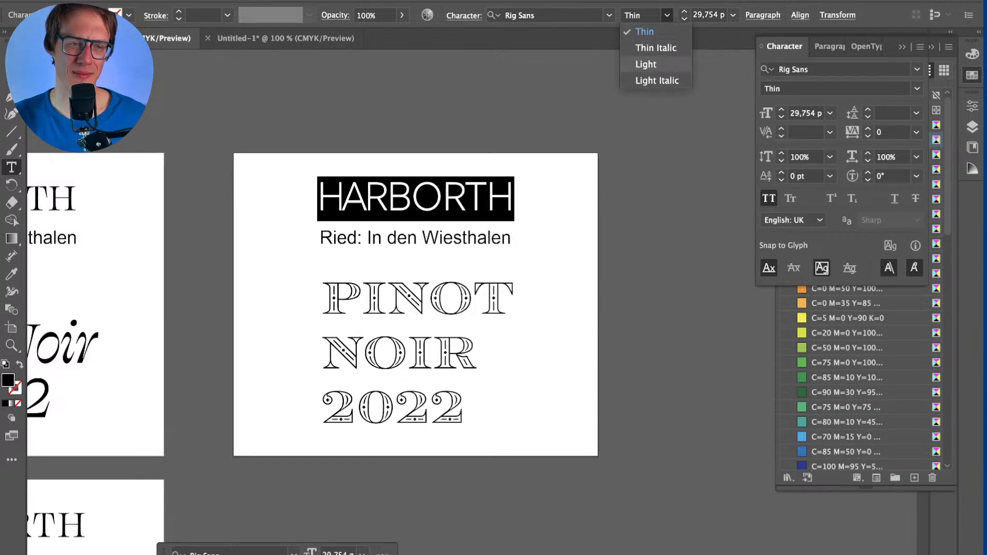
pyautogui.press('Escape')
# Step: Set the HARBORTH heading above the Rosella title in Apparat Light and deselect it
pyautogui.click(546, 15)
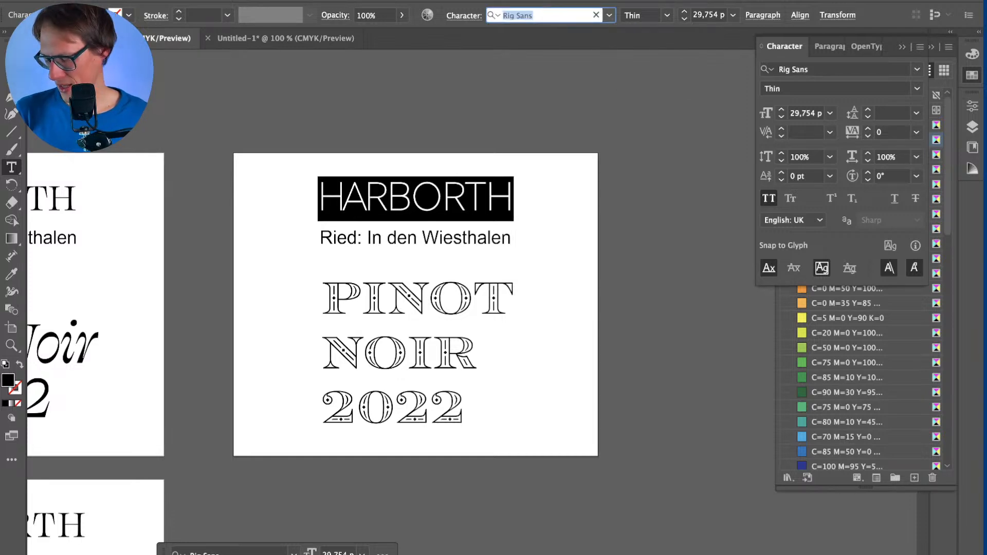
pyautogui.write('Appa')
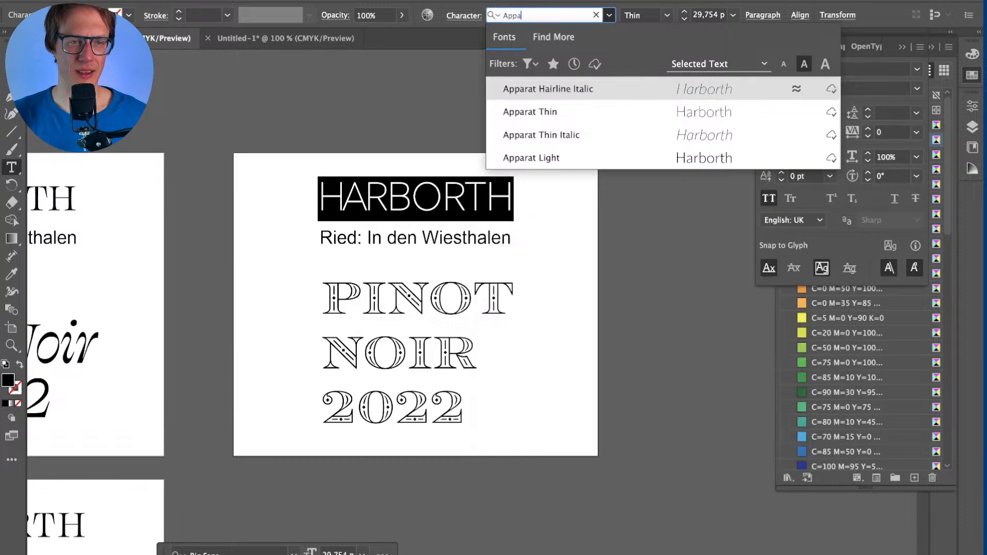
pyautogui.press('Down')
pyautogui.press('Down')
pyautogui.press('Down')
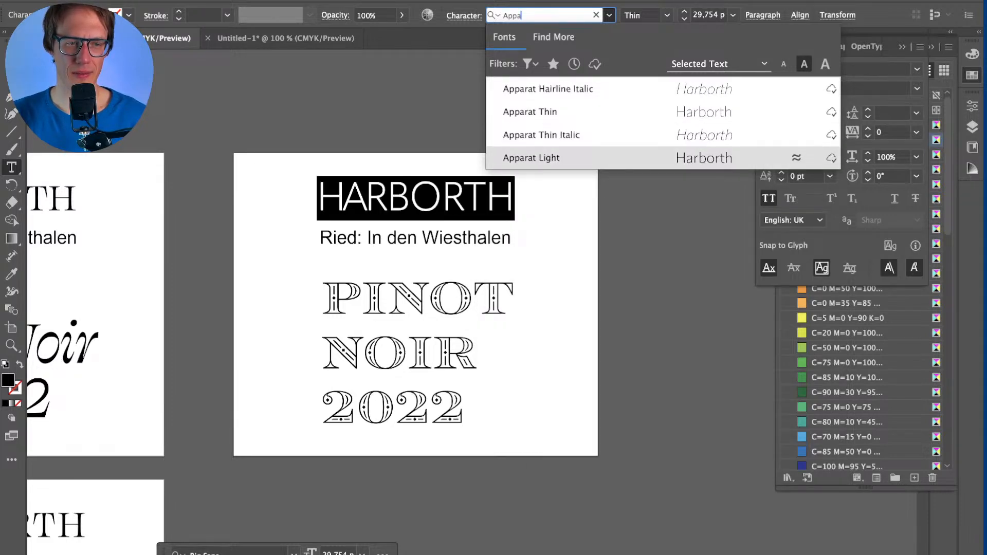
pyautogui.press('Return')
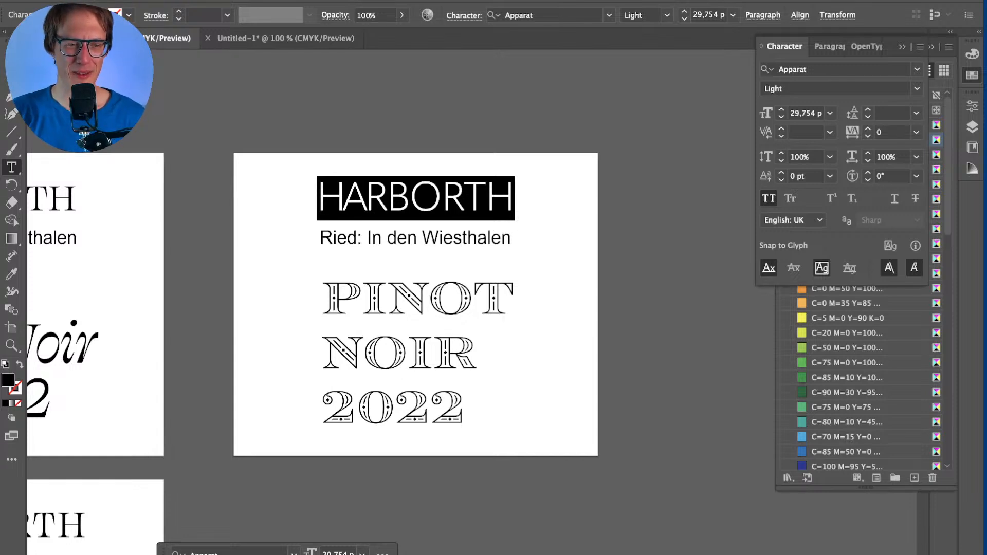
pyautogui.press('Escape')
pyautogui.press('super+shift+a')
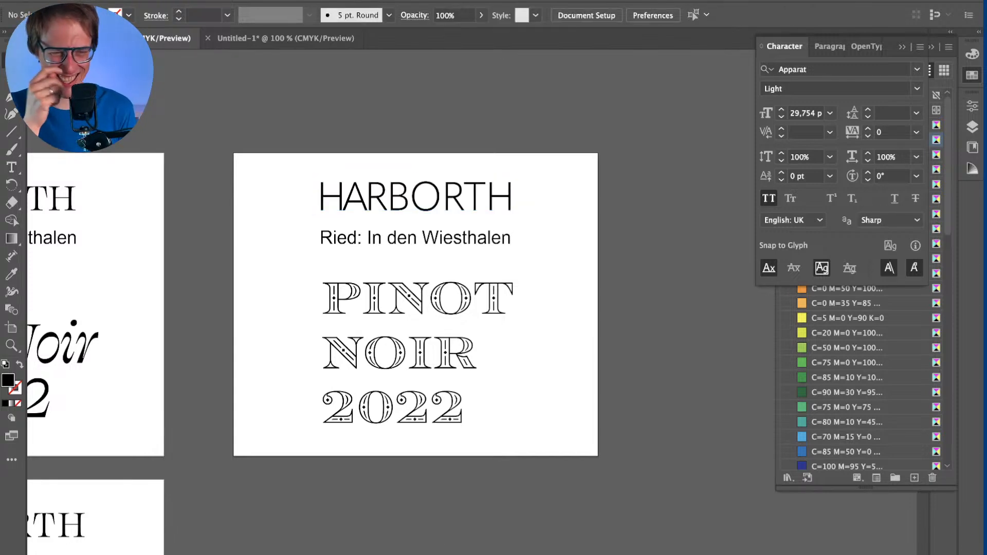
# Step: Try copying the HARBORTH heading's type formatting onto the Ried: In den Wiesthalen line with the Eyedropper, and undo it
pyautogui.click(415, 198)
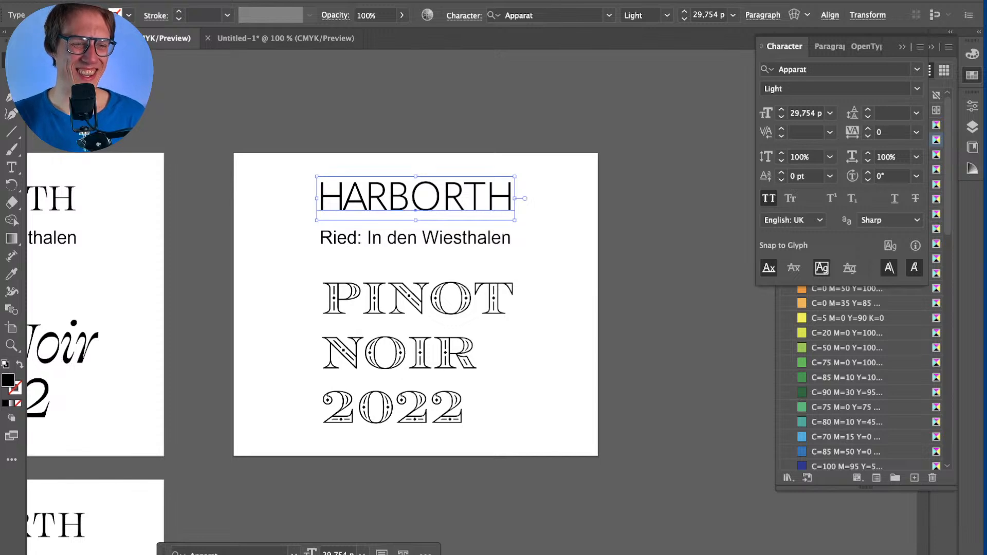
pyautogui.click(496, 238)
pyautogui.press('i')
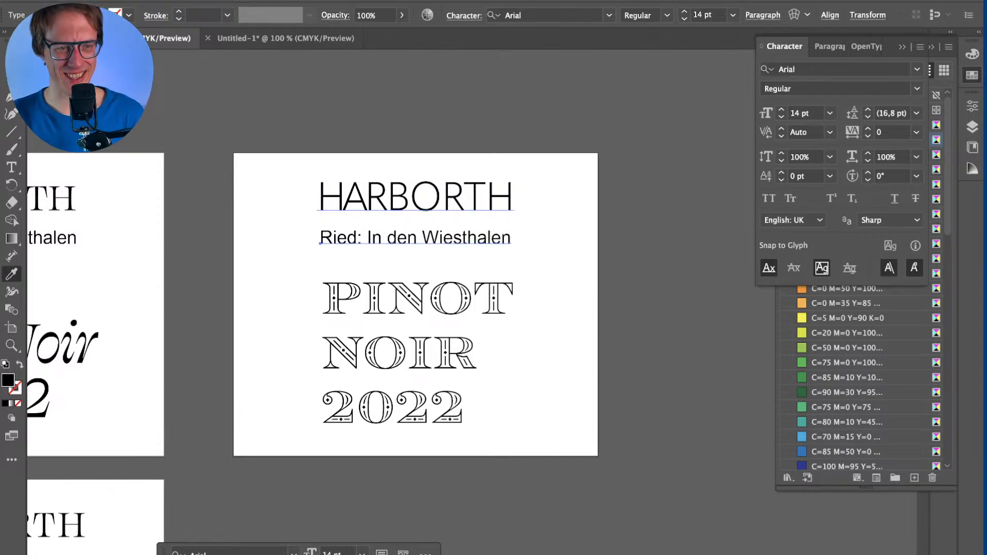
pyautogui.click(416, 198)
pyautogui.press('c')
pyautogui.click(415, 198)
pyautogui.press('Return')
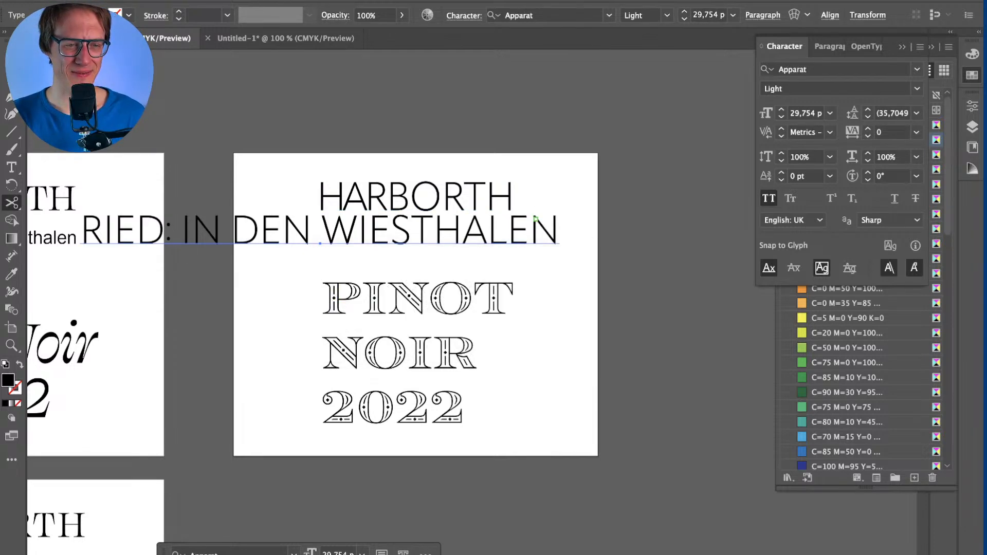
pyautogui.hotkey('ctrl', 'z')
pyautogui.hotkey('ctrl', 'shift', 'a')
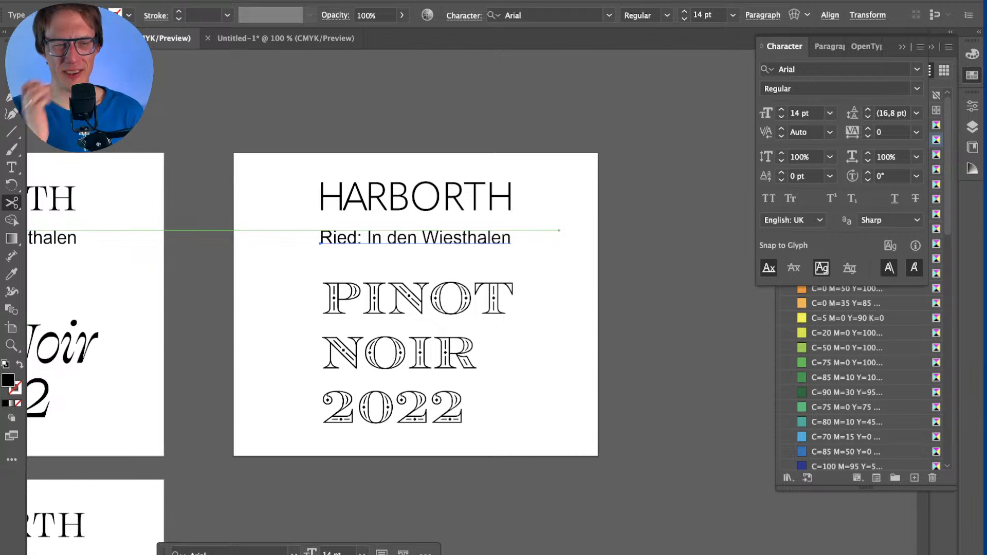
# Step: Examine the row of Harborth Pinot Noir 2022 label variants and compare their typeface pairings
pyautogui.press('v')
pyautogui.hotkey('ctrl', '-')
pyautogui.hotkey('ctrl', '-')
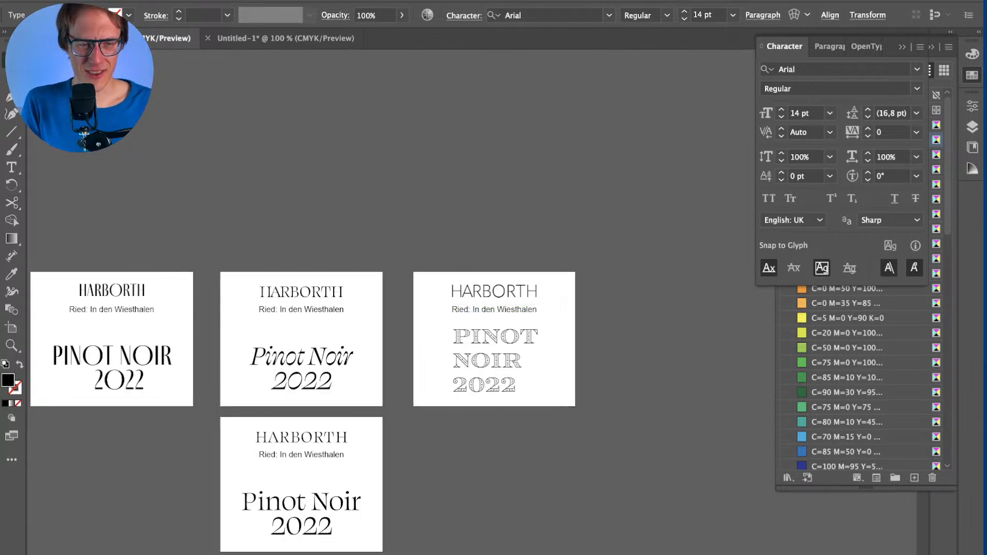
pyautogui.hscroll(-2, 494, 309)
pyautogui.hscroll(-5, 401, 309)
pyautogui.scroll(-2, 401, 308)
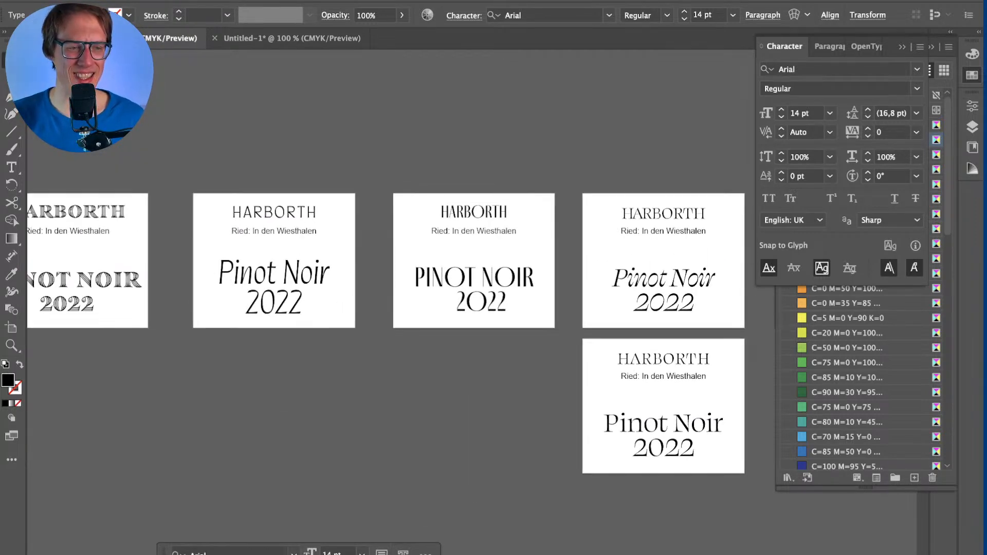
pyautogui.hscroll(-10, 401, 309)
pyautogui.hotkey('ctrl', '-')
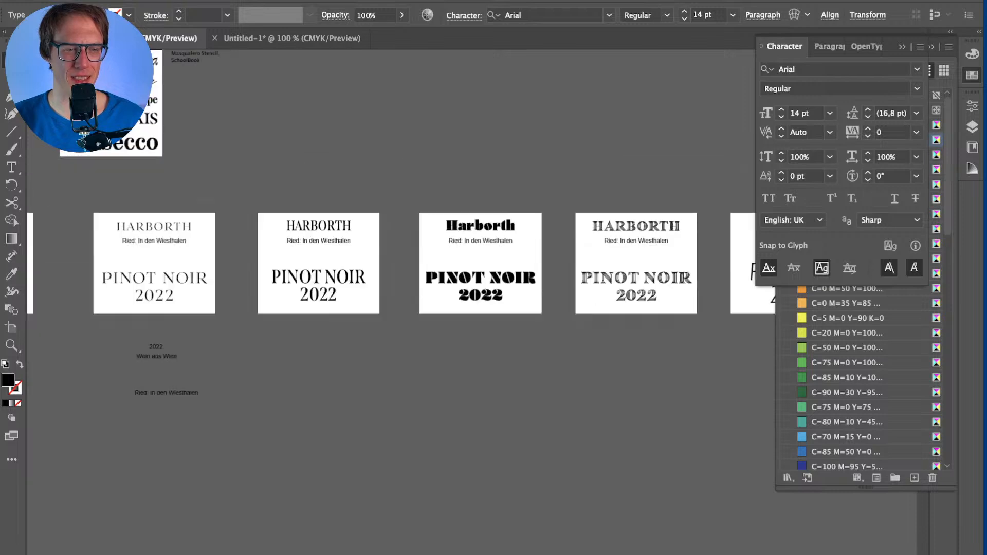
pyautogui.hscroll(-6, 401, 308)
pyautogui.scroll(-1, 401, 309)
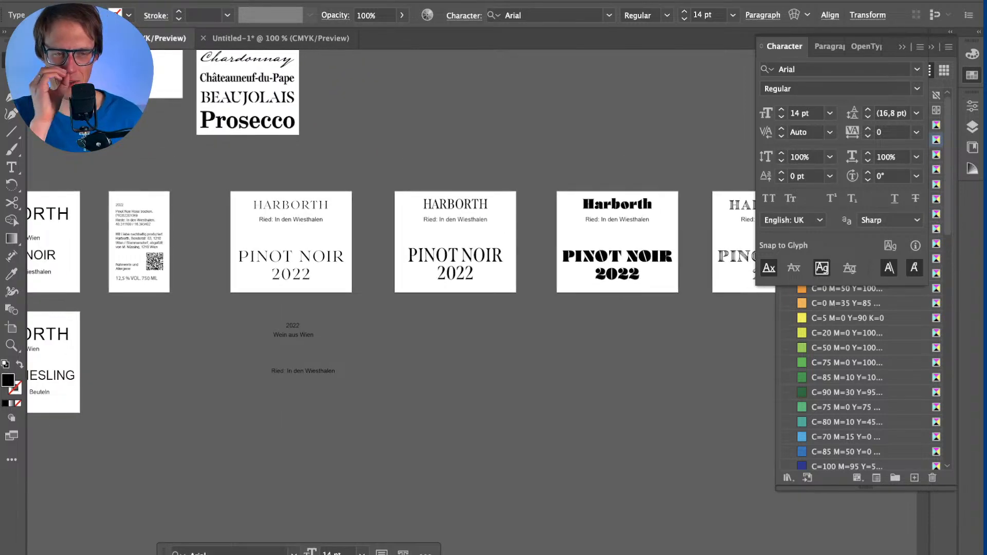
pyautogui.scroll(5, 401, 308)
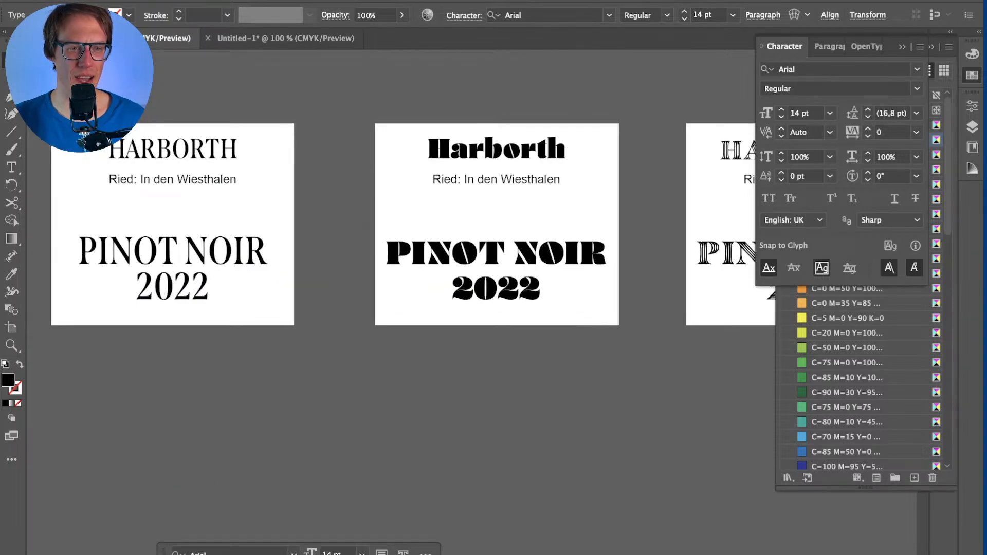
pyautogui.hscroll(4, 459, 195)
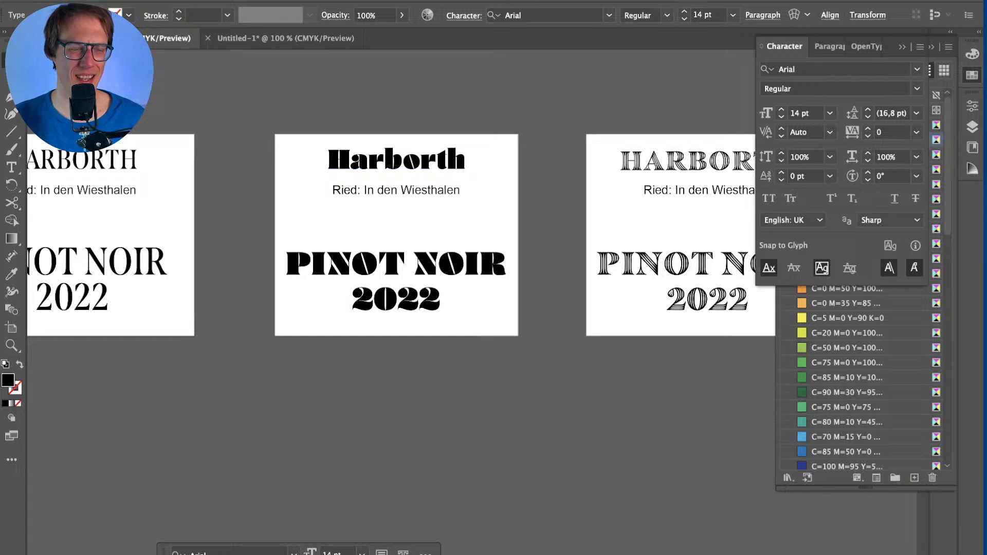
pyautogui.hscroll(6, 401, 232)
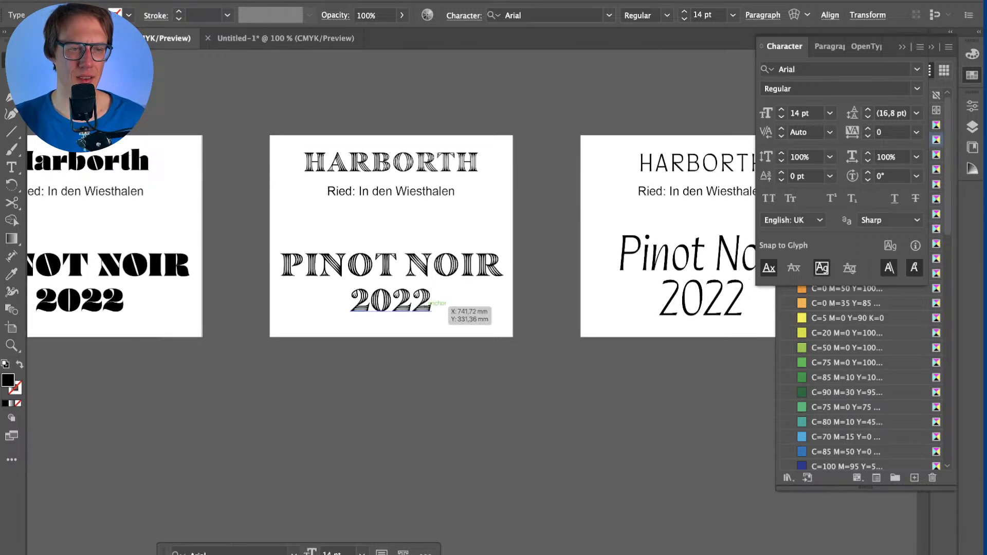
# Step: Select the HARBORTH heading text on the Masqualero Groove label and open its font family choices
pyautogui.scroll(2, 390, 205)
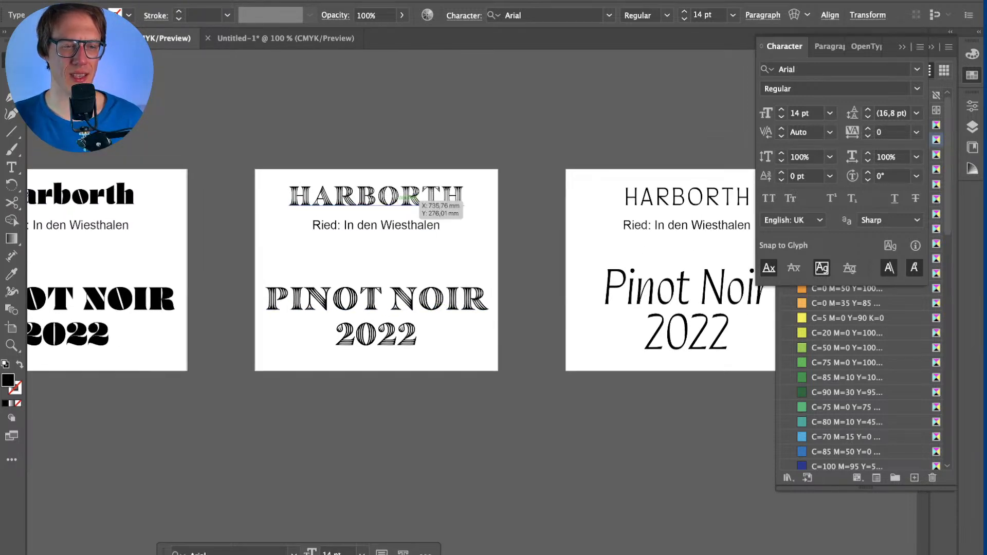
pyautogui.click(377, 196)
pyautogui.doubleClick(376, 196)
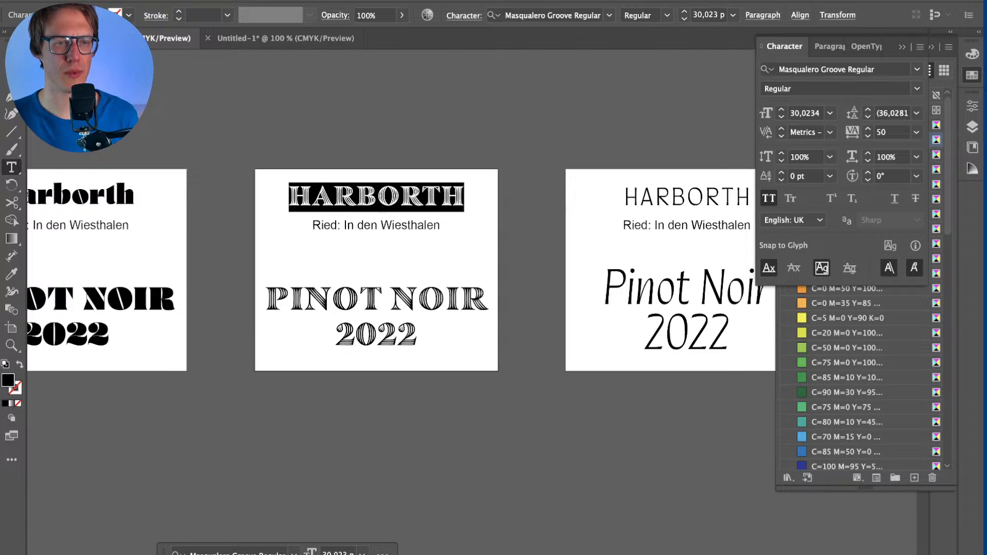
pyautogui.click(610, 15)
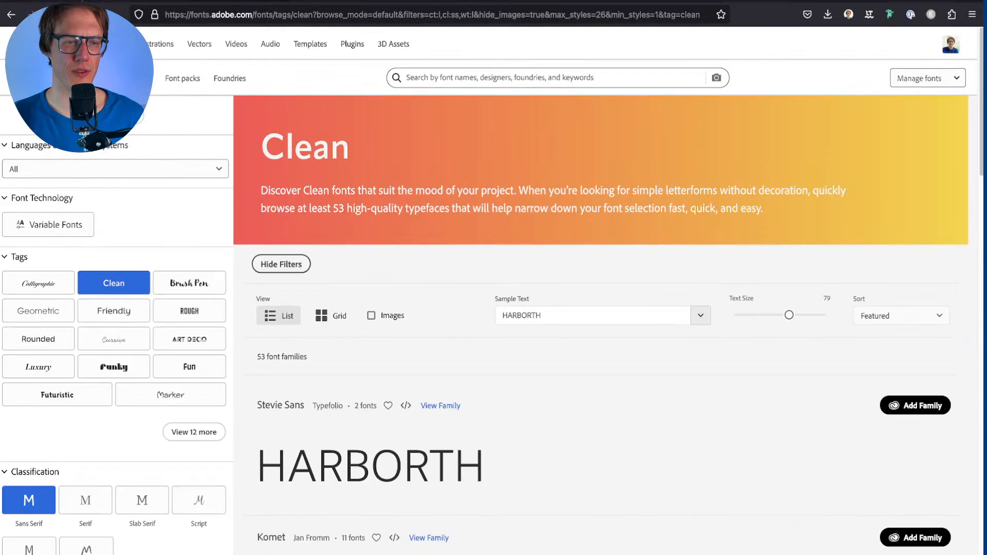
# Step: Switch to Adobe Fonts in the browser, search for Masqualero and open the family page
pyautogui.click(514, 77)
pyautogui.write('Masqualero')
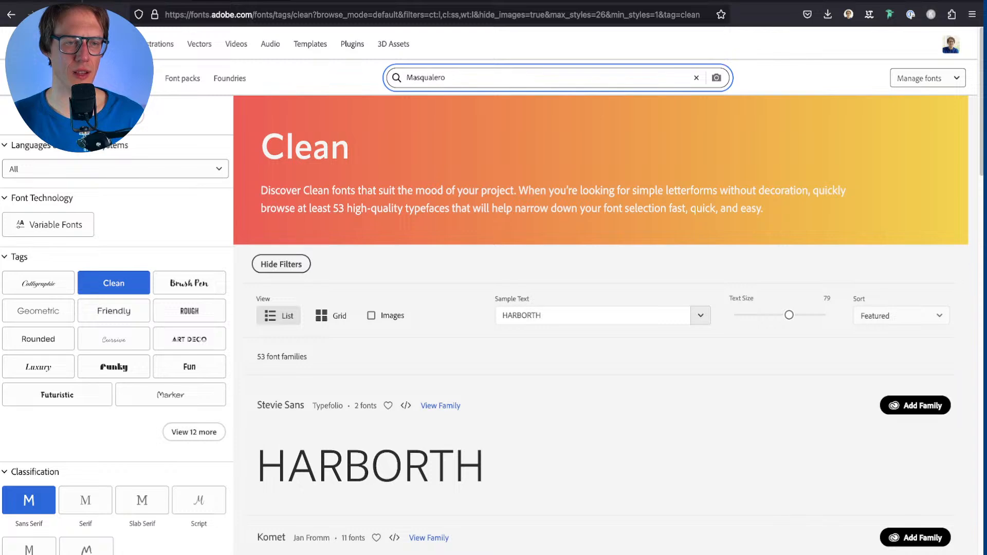
pyautogui.press('Down')
pyautogui.press('Return')
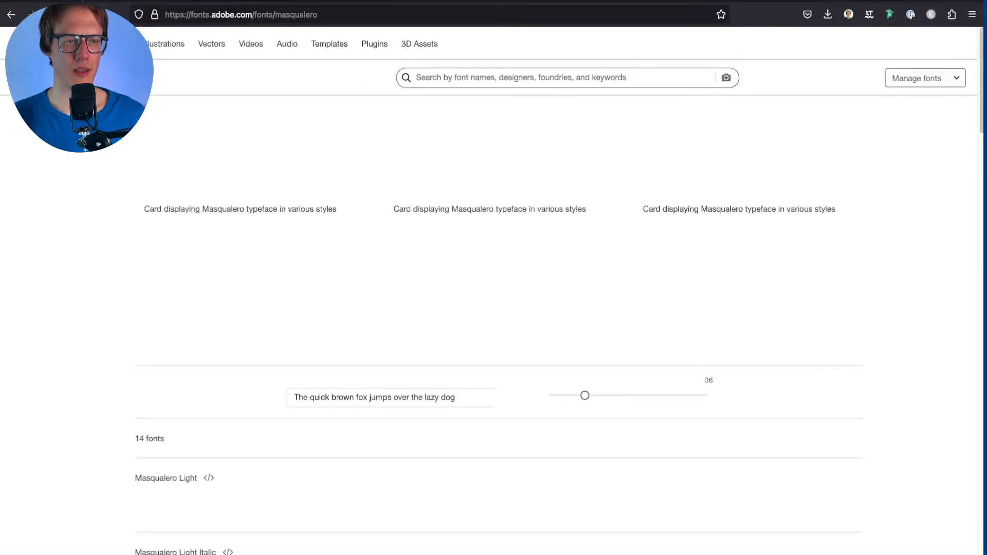
# Step: Review the styles of the Masqualero family and add the whole family to the active fonts
pyautogui.scroll(-10, 494, 308)
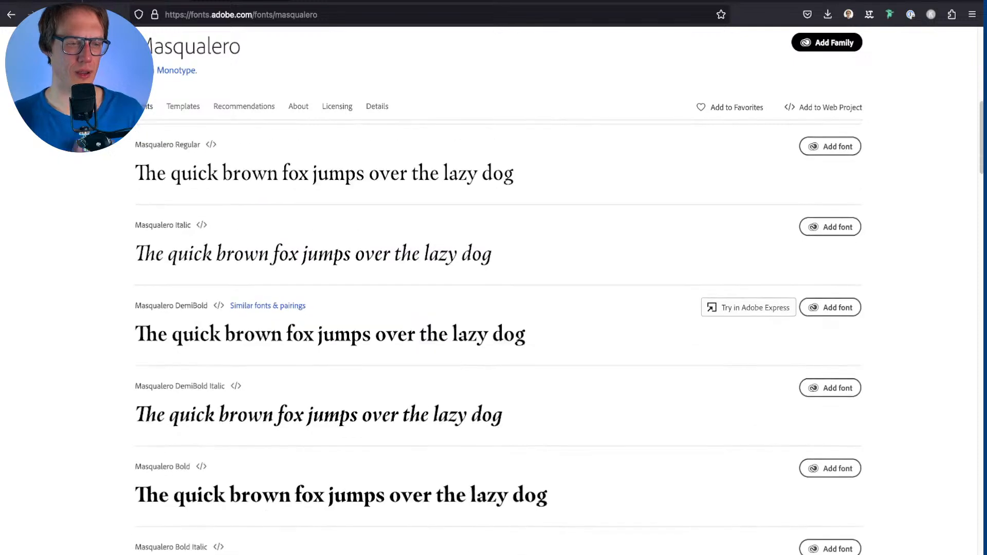
pyautogui.scroll(-10, 494, 335)
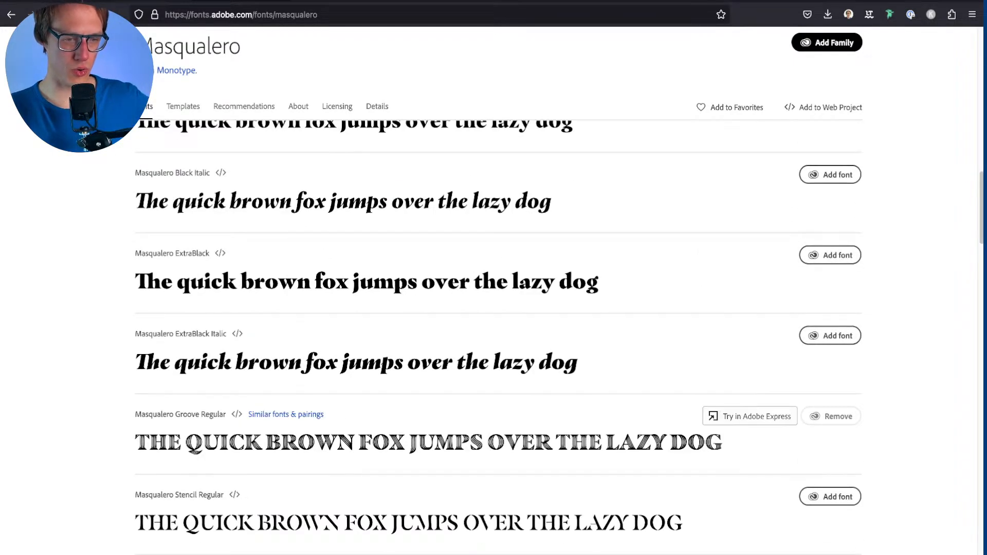
pyautogui.scroll(20, 494, 334)
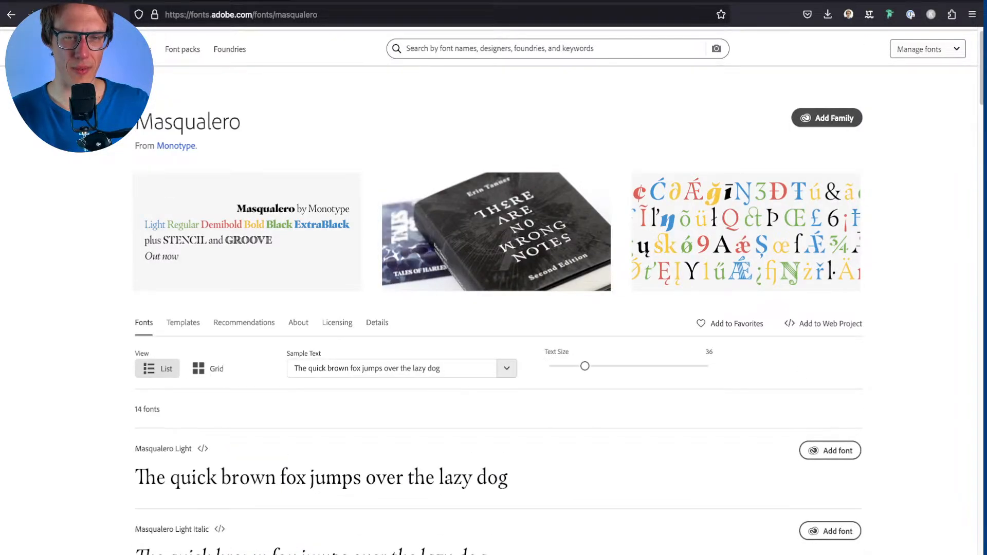
pyautogui.click(826, 118)
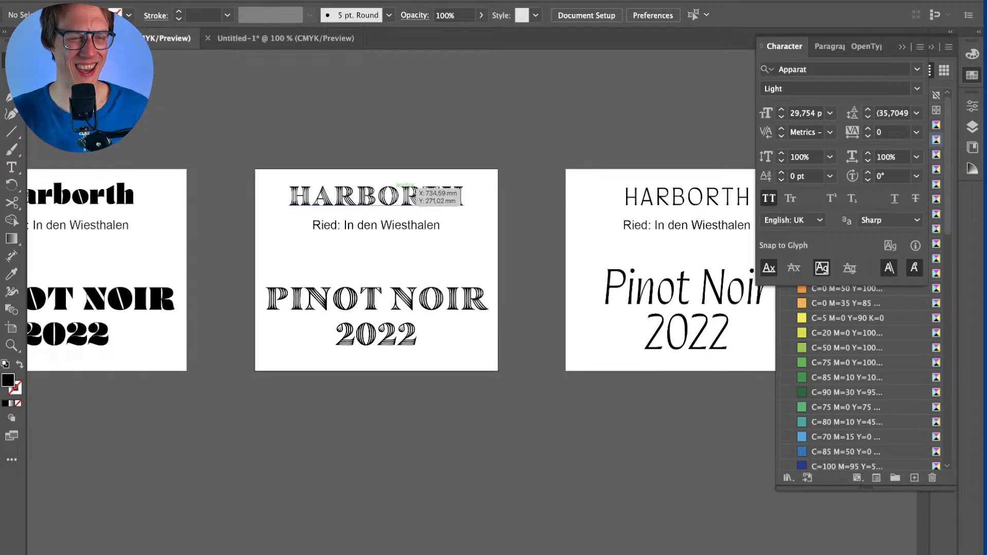
# Step: Switch back to Illustrator and check the fonts offered for the HARBORTH heading for the newly added Masqualero styles
pyautogui.click(414, 188)
pyautogui.click(411, 178)
pyautogui.click(416, 190)
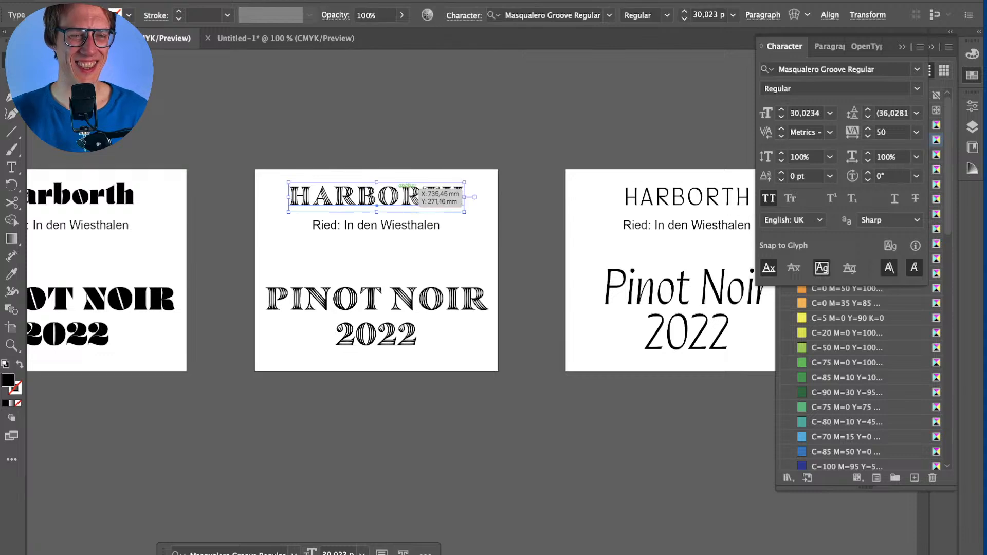
pyautogui.click(609, 15)
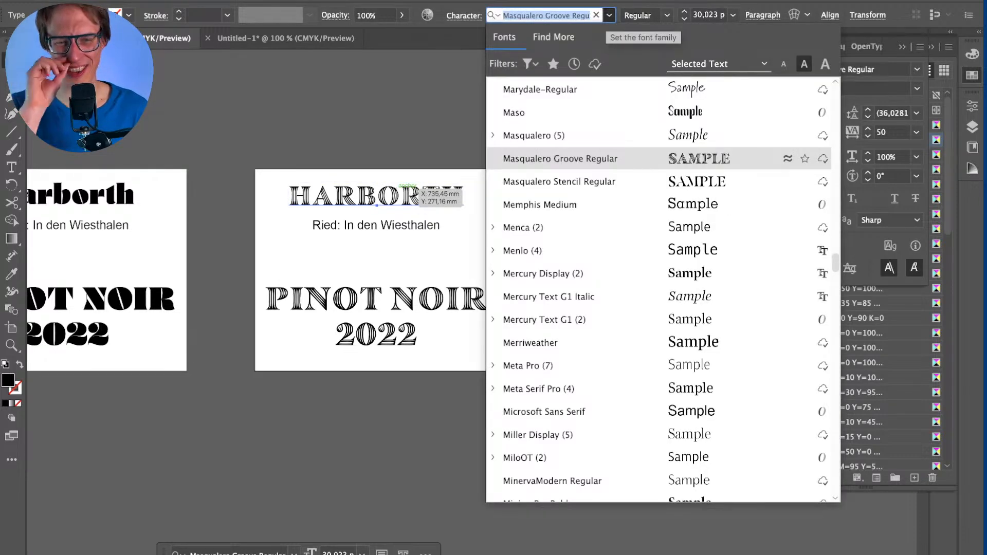
pyautogui.press('Escape')
pyautogui.click(412, 178)
pyautogui.click(407, 200)
pyautogui.click(667, 15)
pyautogui.press('Escape')
pyautogui.click(411, 177)
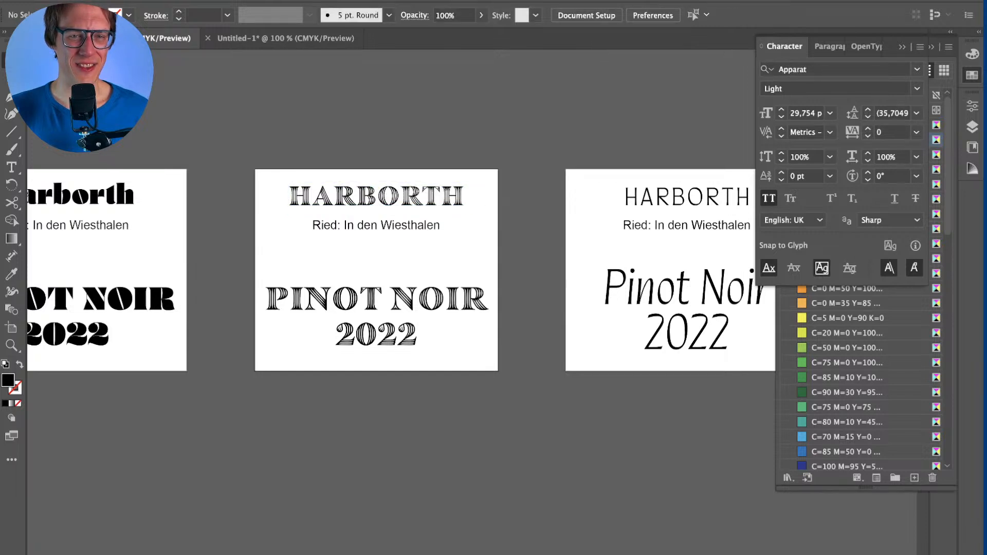
pyautogui.click(463, 193)
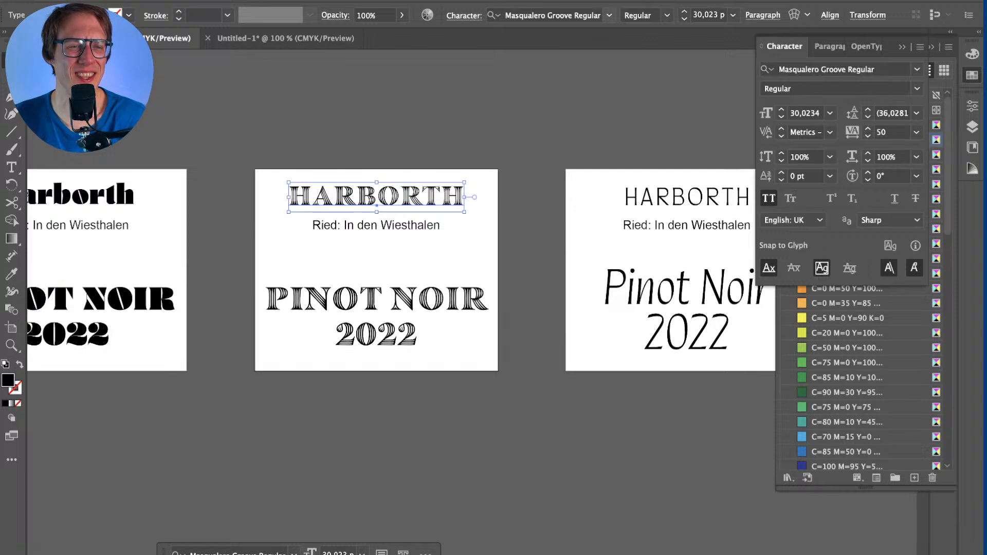
pyautogui.click(609, 15)
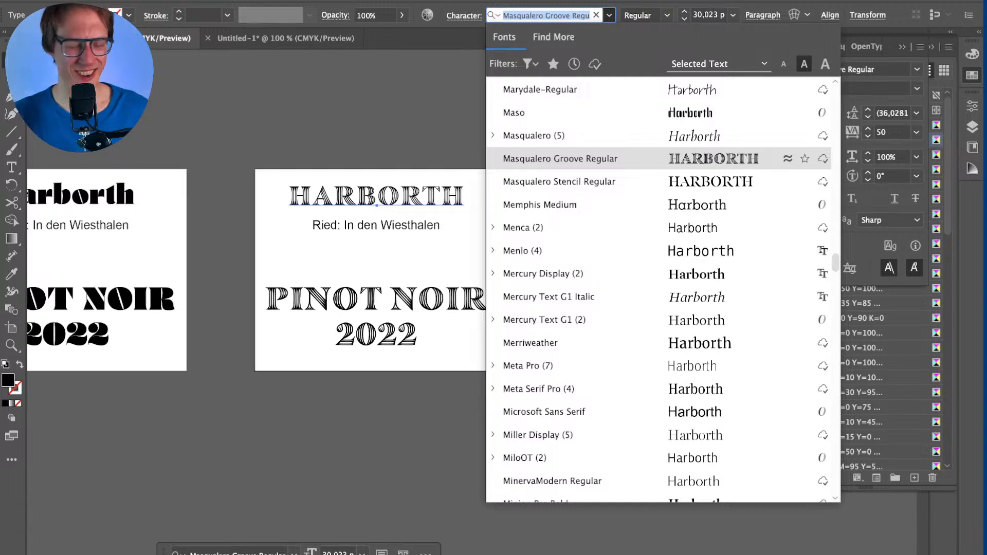
pyautogui.press('Return')
# Step: Preview the fonts listed before Masqualero Groove Regular, up to Marydale-Regular, on the HARBORTH heading without applying one
pyautogui.scroll(3, 359, 231)
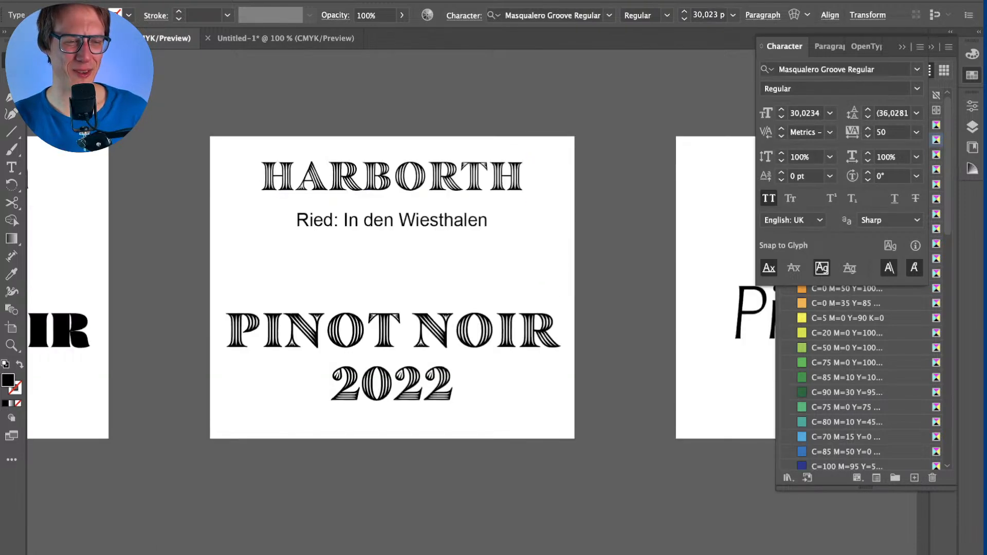
pyautogui.hscroll(1, 360, 231)
pyautogui.click(610, 15)
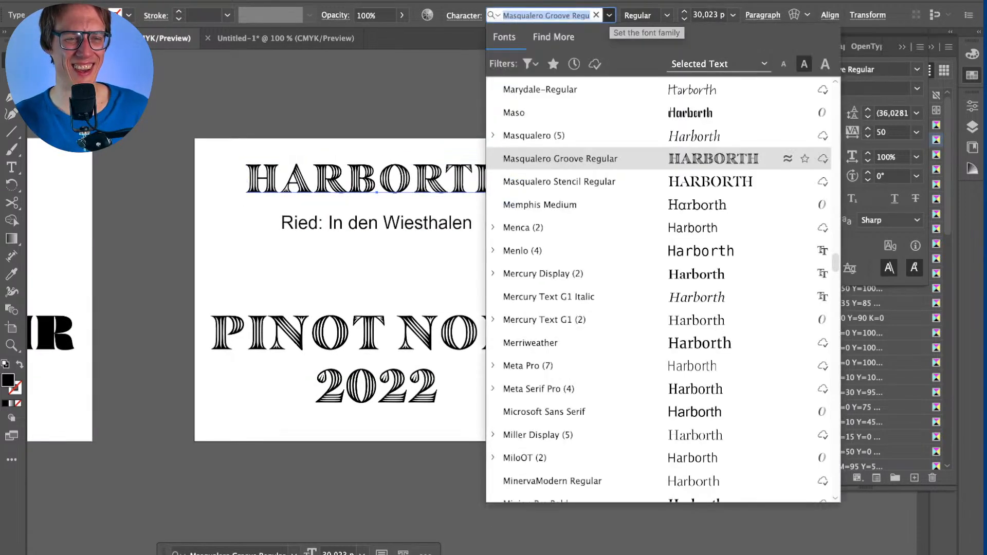
pyautogui.press('Up')
pyautogui.press('Up')
pyautogui.press('Up')
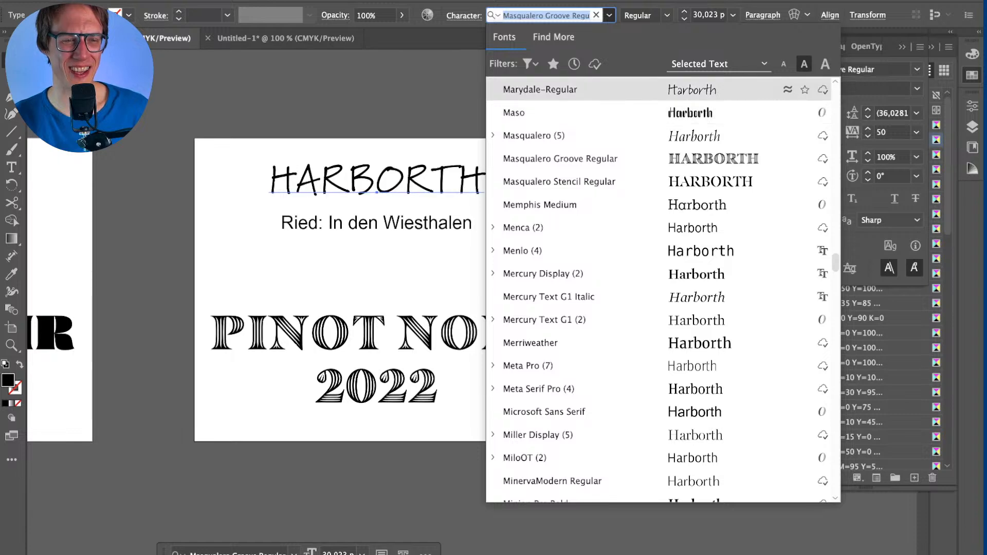
pyautogui.press('Escape')
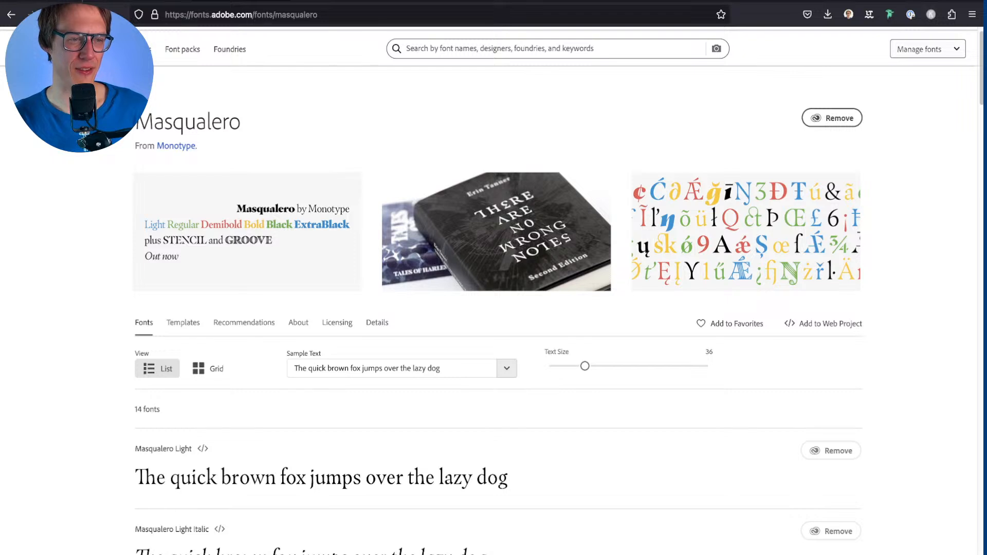
# Step: Copy the family name Masqualero from Adobe Fonts and filter Illustrator's fonts by it for the HARBORTH heading
pyautogui.doubleClick(188, 121)
pyautogui.doubleClick(187, 122)
pyautogui.press('super+c')
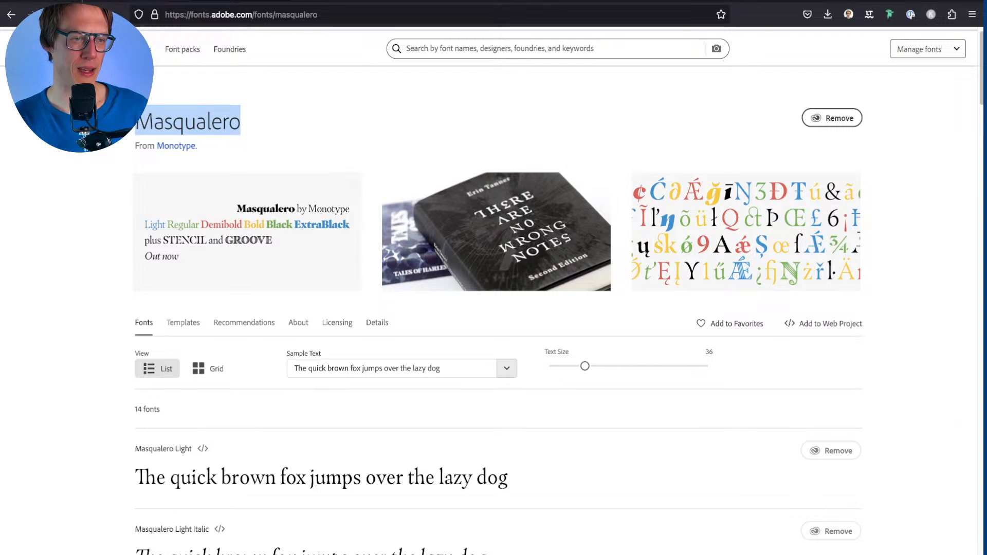
pyautogui.press('super+Tab')
pyautogui.press('super+v')
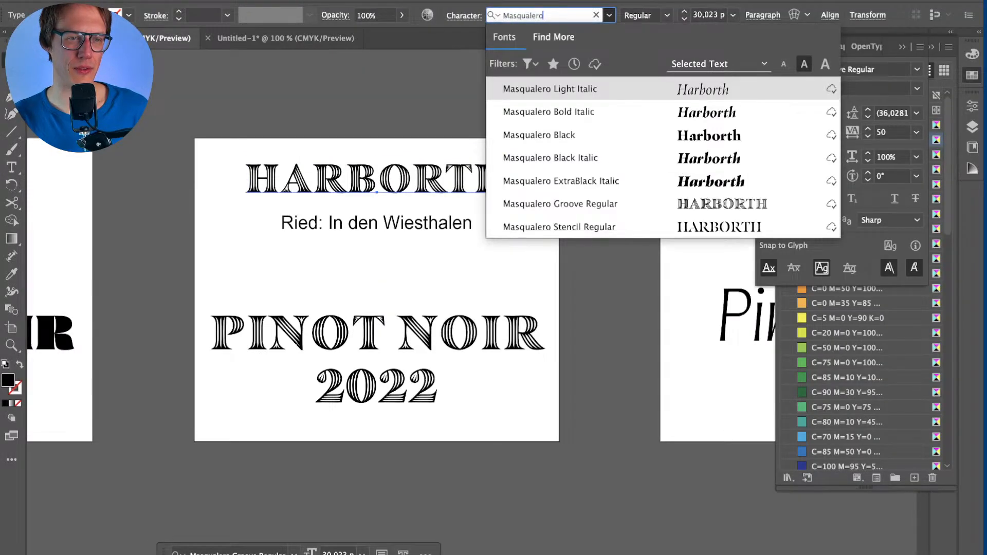
# Step: Compare the Masqualero styles on the HARBORTH heading, apply Masqualero Black and deselect the heading
pyautogui.press('Down')
pyautogui.press('Down')
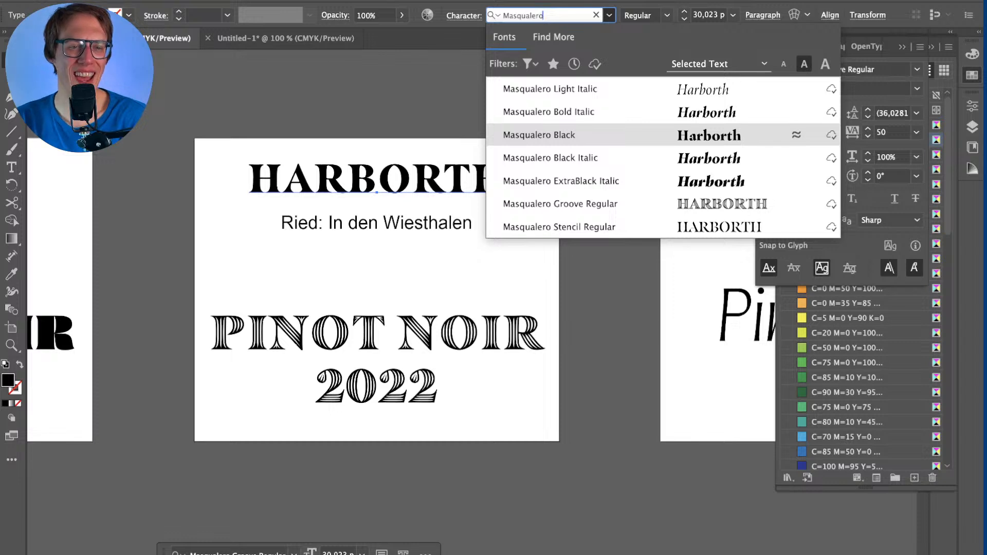
pyautogui.press('Down')
pyautogui.press('Down')
pyautogui.press('Up')
pyautogui.press('Up')
pyautogui.press('Up')
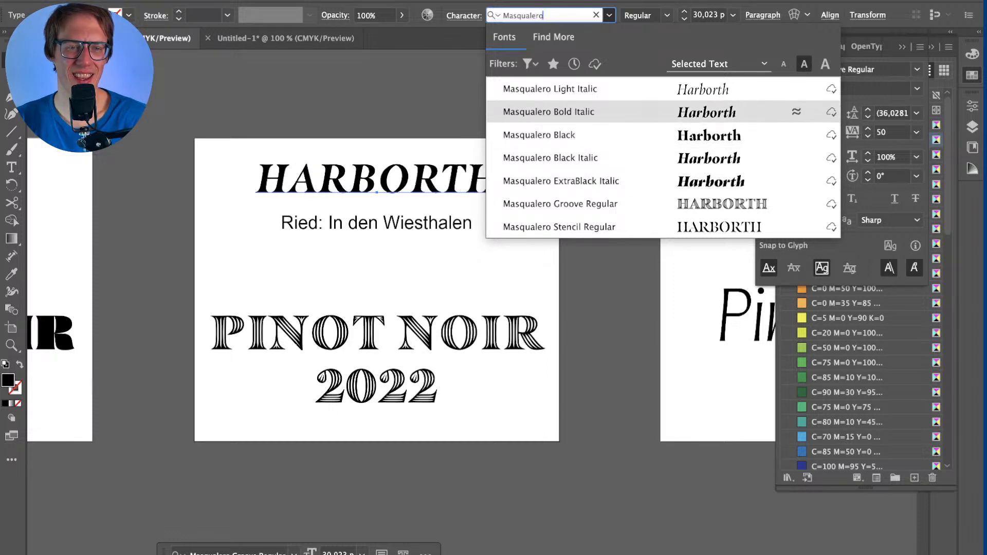
pyautogui.press('Down')
pyautogui.press('Down')
pyautogui.press('Down')
pyautogui.press('Down')
pyautogui.press('Up')
pyautogui.press('Up')
pyautogui.press('Up')
pyautogui.press('Up')
pyautogui.press('Up')
pyautogui.press('Down')
pyautogui.press('Down')
pyautogui.press('Return')
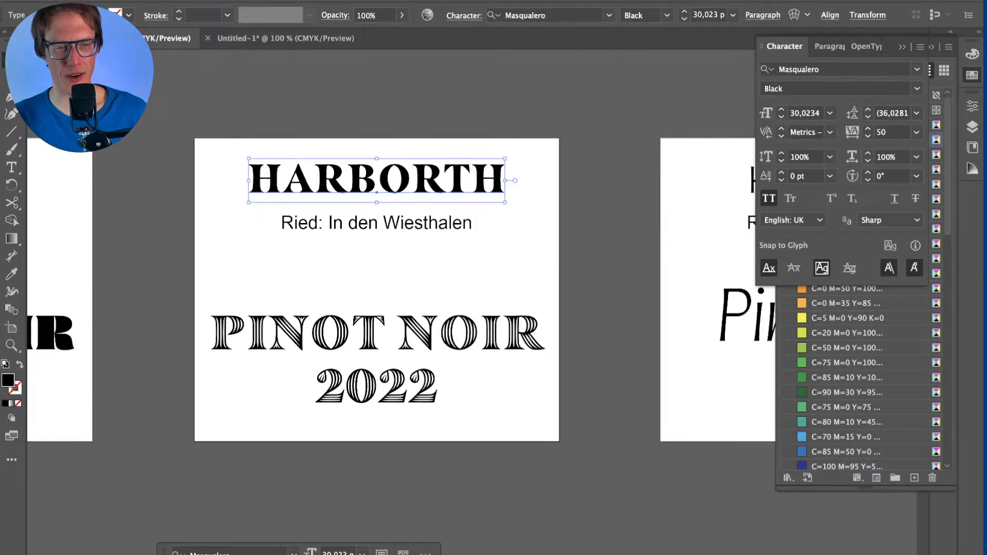
pyautogui.press('super+shift+a')
# Step: Select all of the HARBORTH heading's text and preview alternative Masqualero styles such as Bold Italic without applying one
pyautogui.click(380, 188)
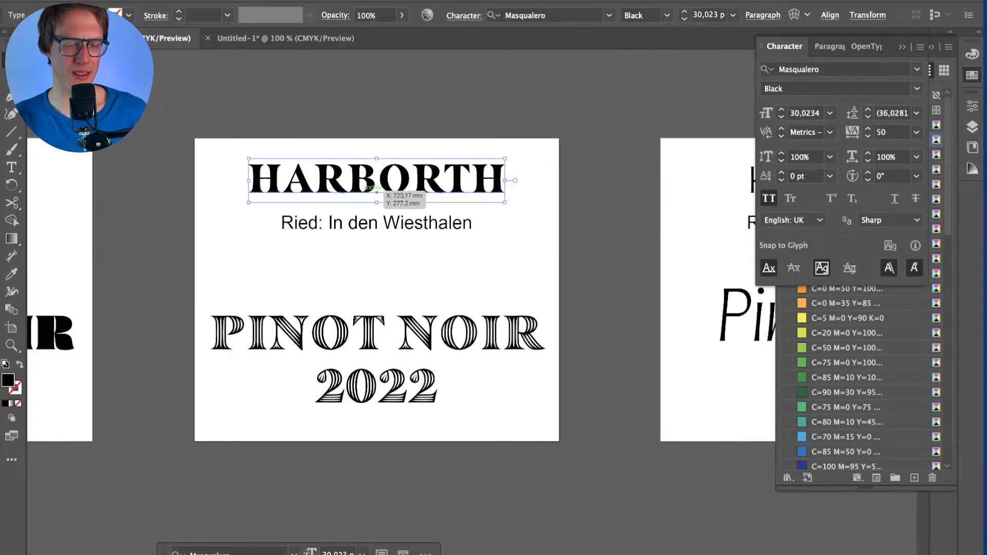
pyautogui.doubleClick(380, 188)
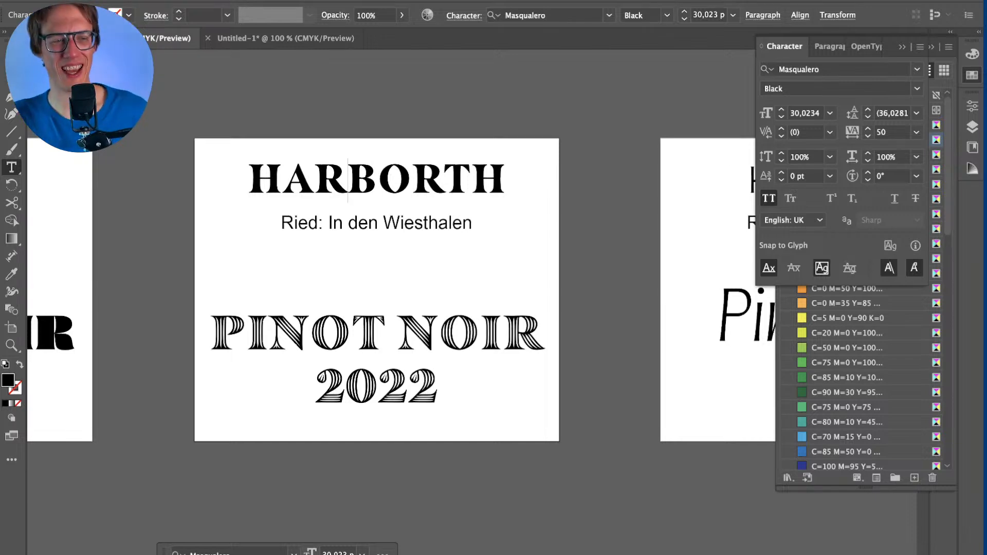
pyautogui.press('super+a')
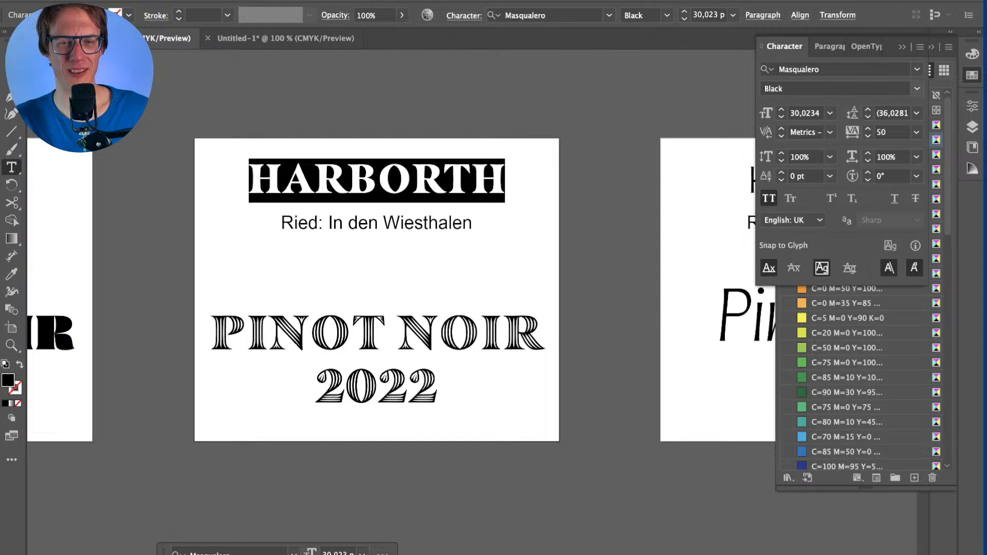
pyautogui.click(918, 89)
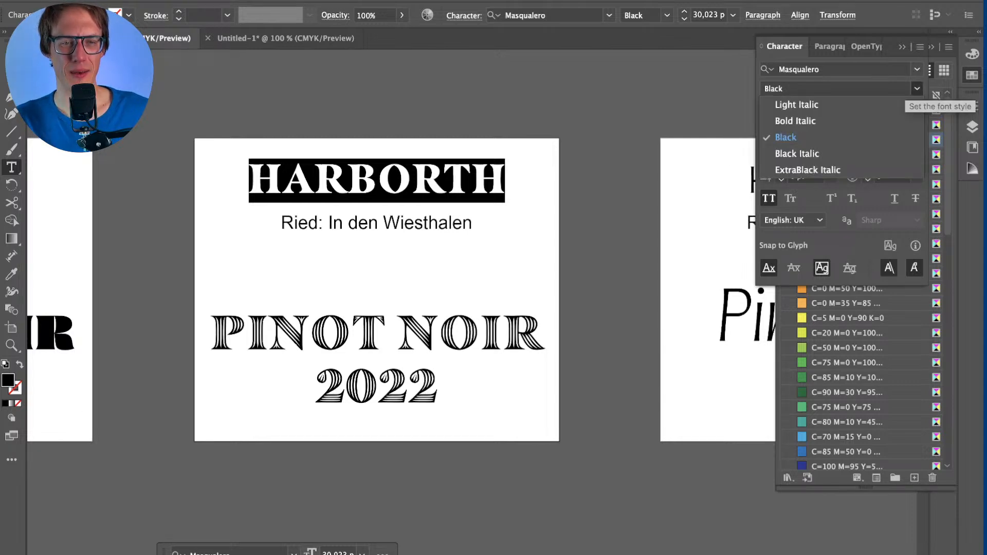
pyautogui.click(917, 89)
pyautogui.click(917, 88)
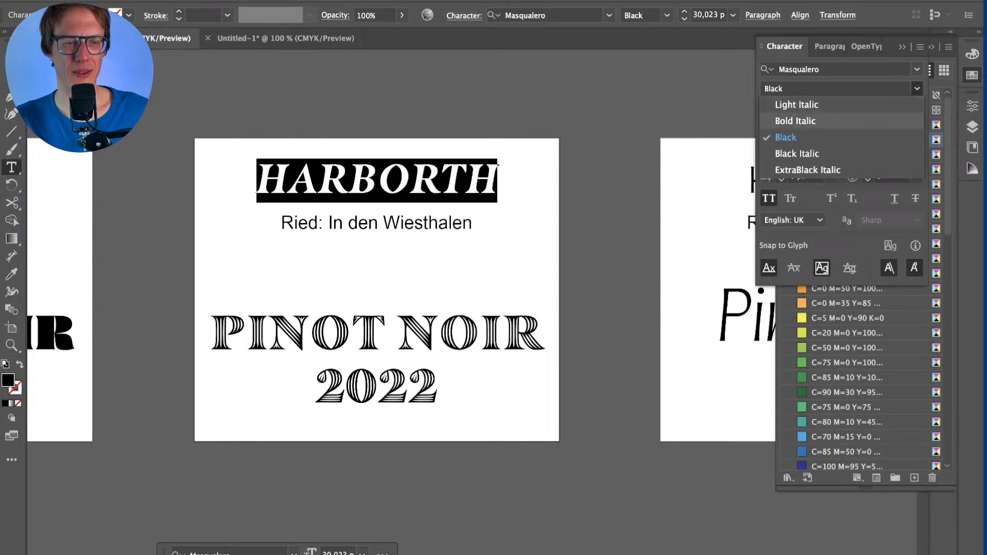
pyautogui.press('Escape')
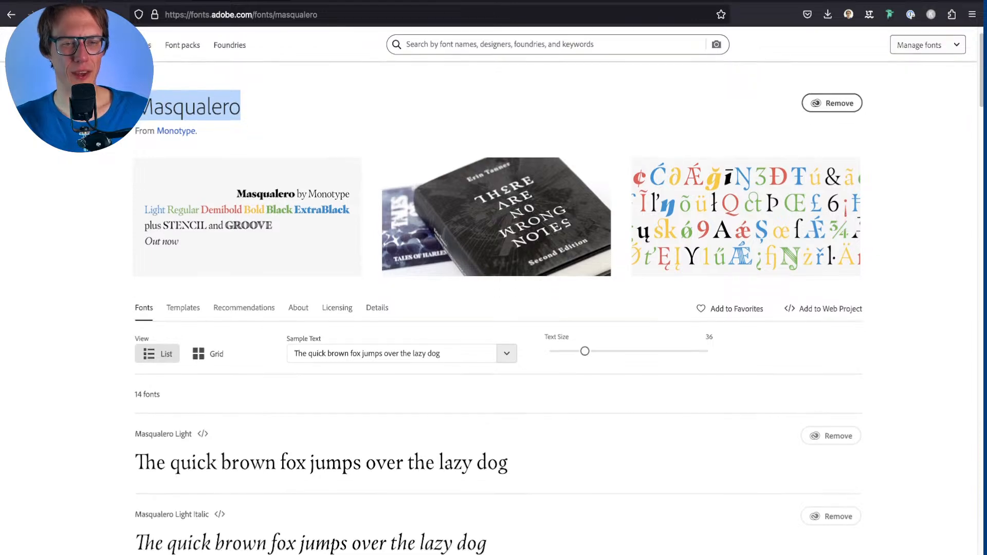
# Step: Switch to the Masqualero page on Adobe Fonts and remove the whole family from the active fonts
pyautogui.scroll(-1, 555, 293)
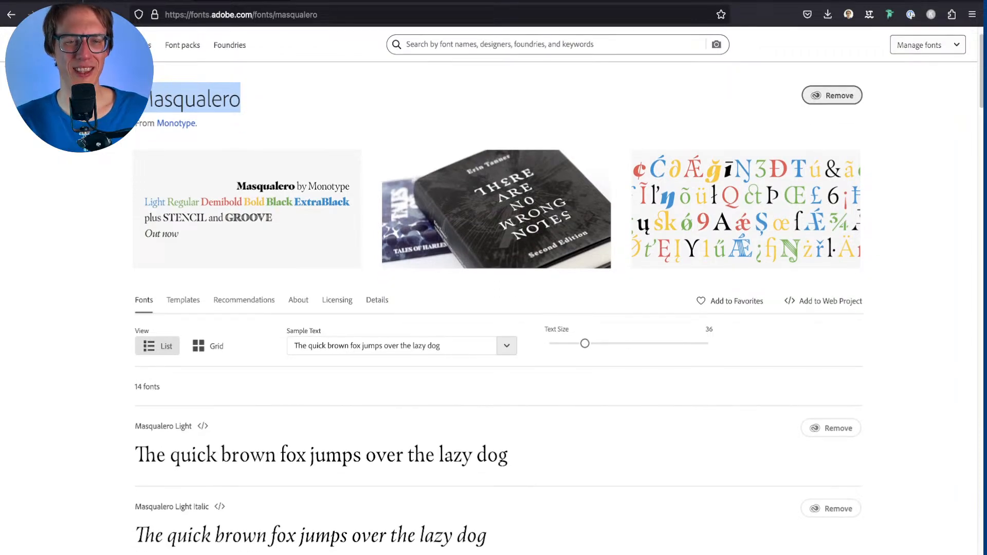
pyautogui.click(832, 95)
pyautogui.press('Return')
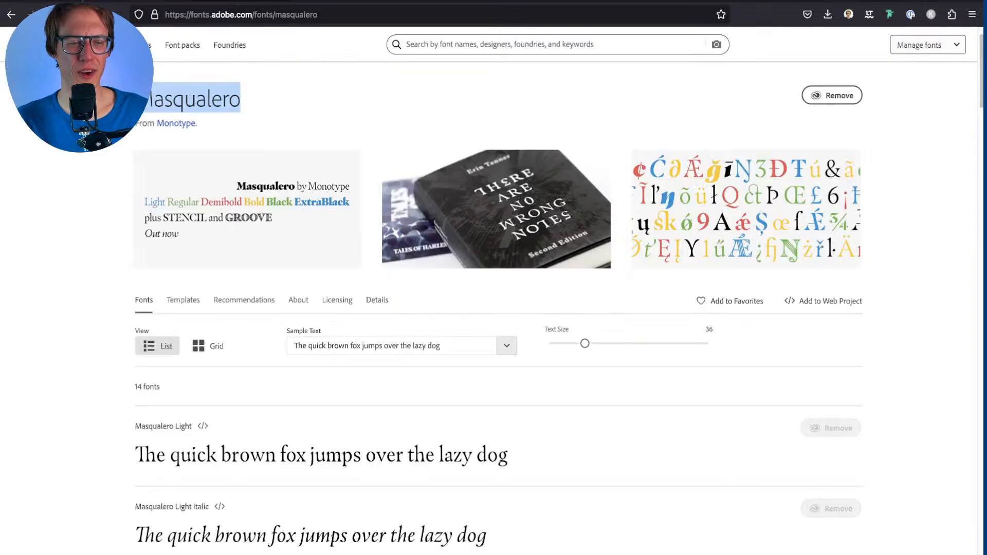
# Step: Activate Masqualero Groove Regular and Masqualero Stencil Regular individually from the family's style list
pyautogui.scroll(-10, 499, 334)
pyautogui.scroll(-8, 499, 334)
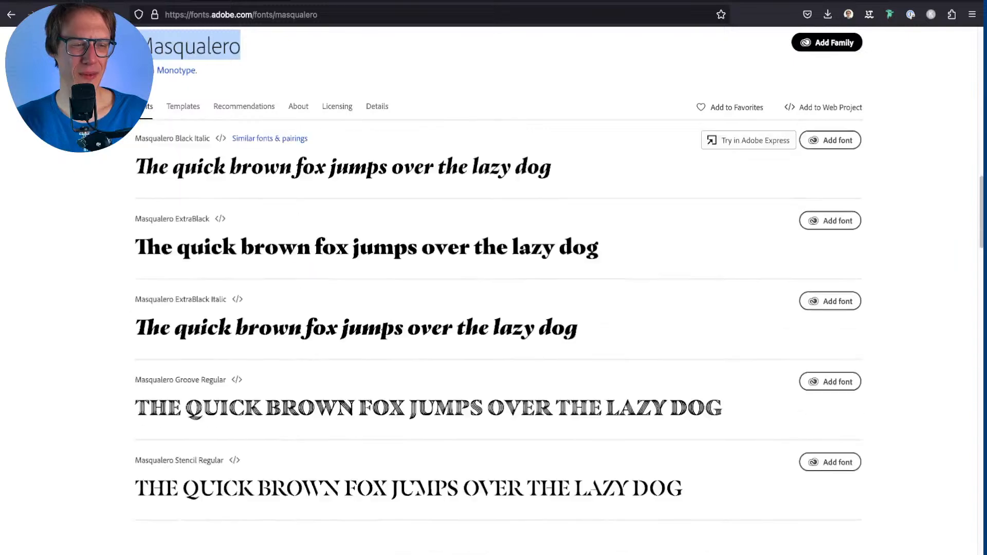
pyautogui.click(830, 382)
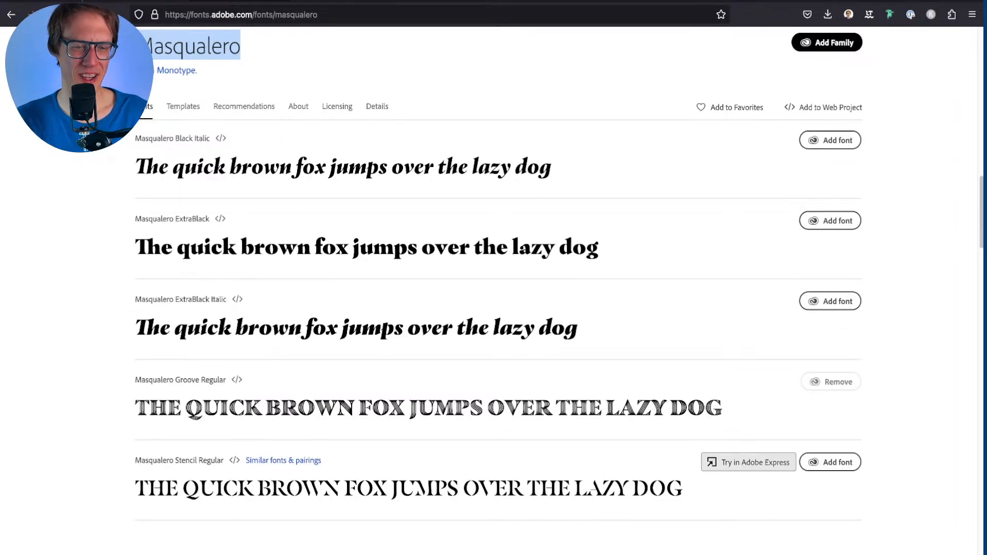
pyautogui.click(830, 461)
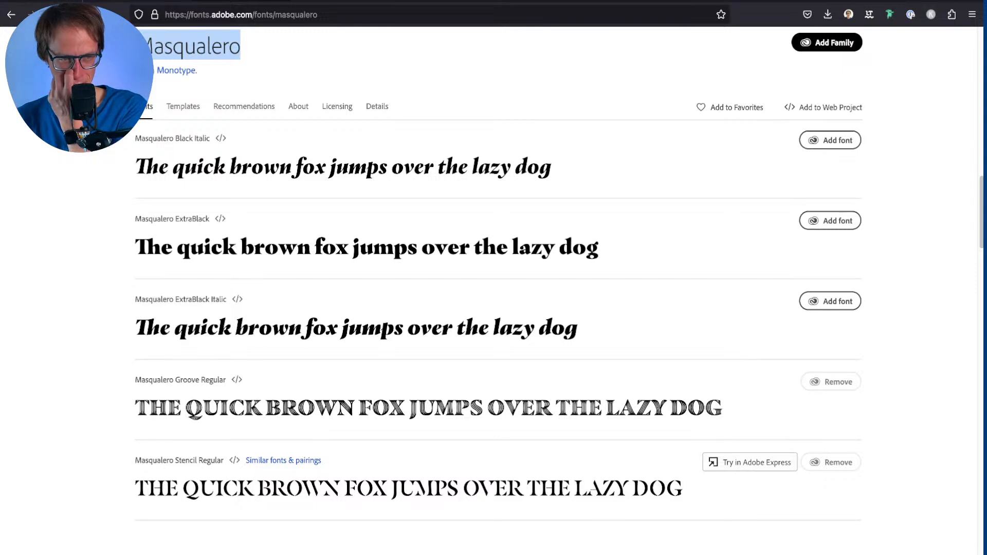
# Step: Activate the Masqualero Bold, DemiBold and Light styles individually from the family's style list
pyautogui.scroll(7, 494, 335)
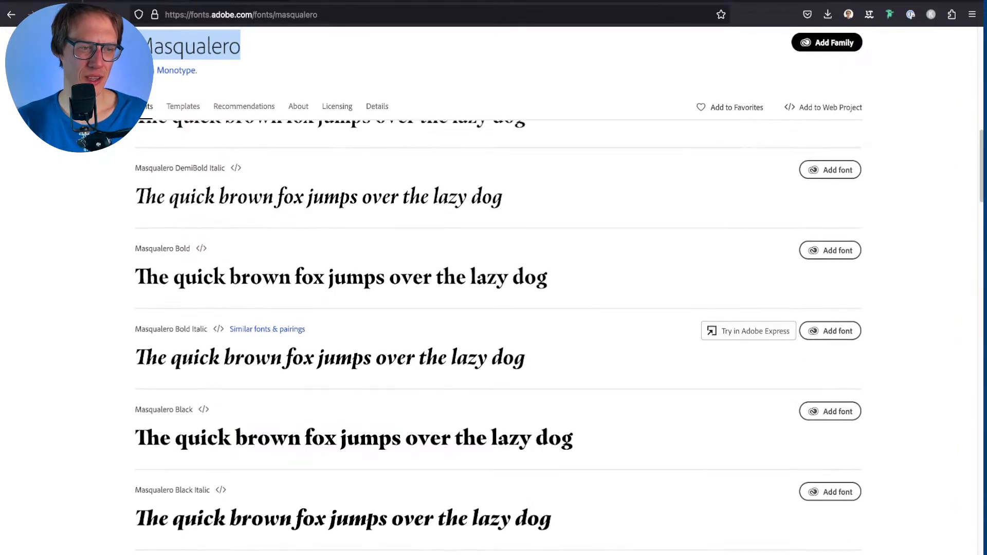
pyautogui.scroll(1, 830, 252)
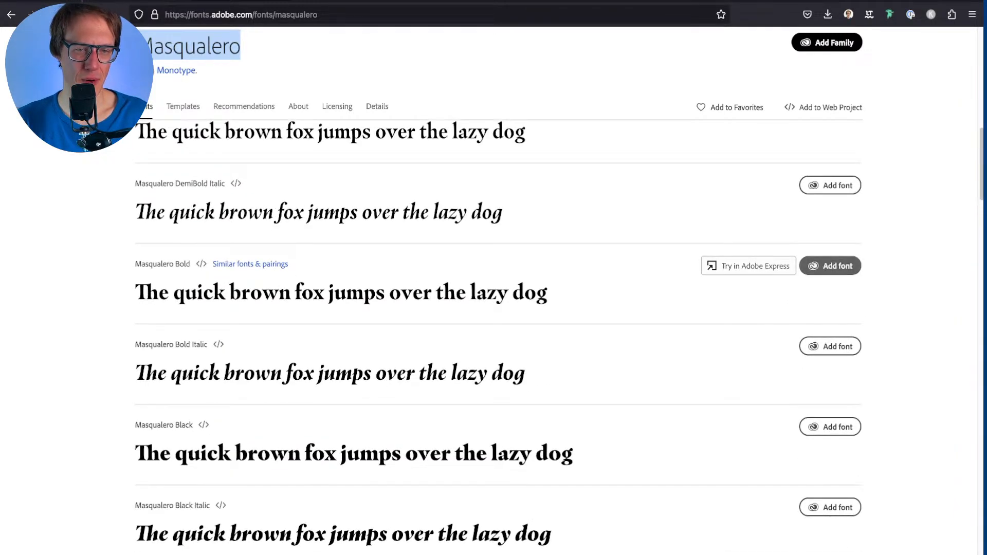
pyautogui.click(831, 266)
pyautogui.scroll(4, 830, 265)
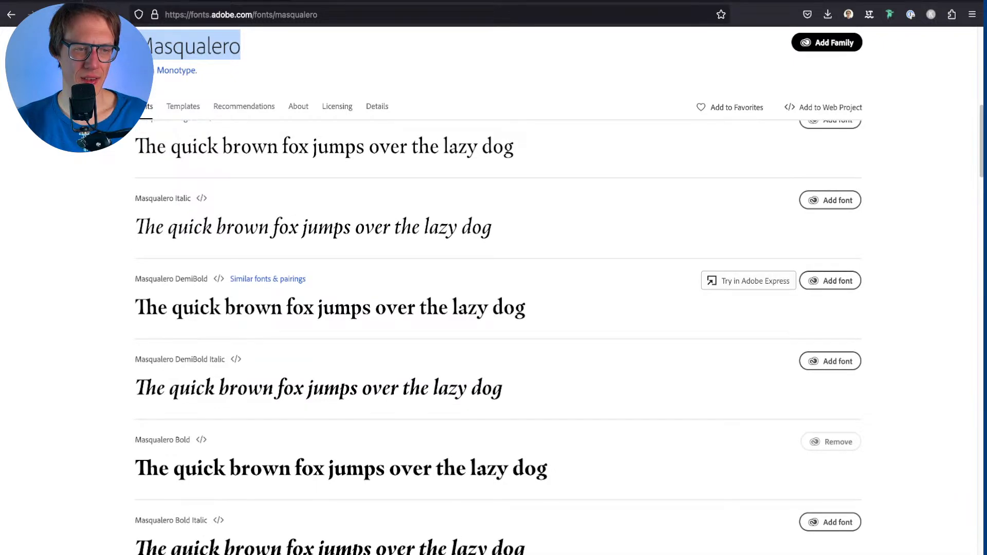
pyautogui.click(830, 281)
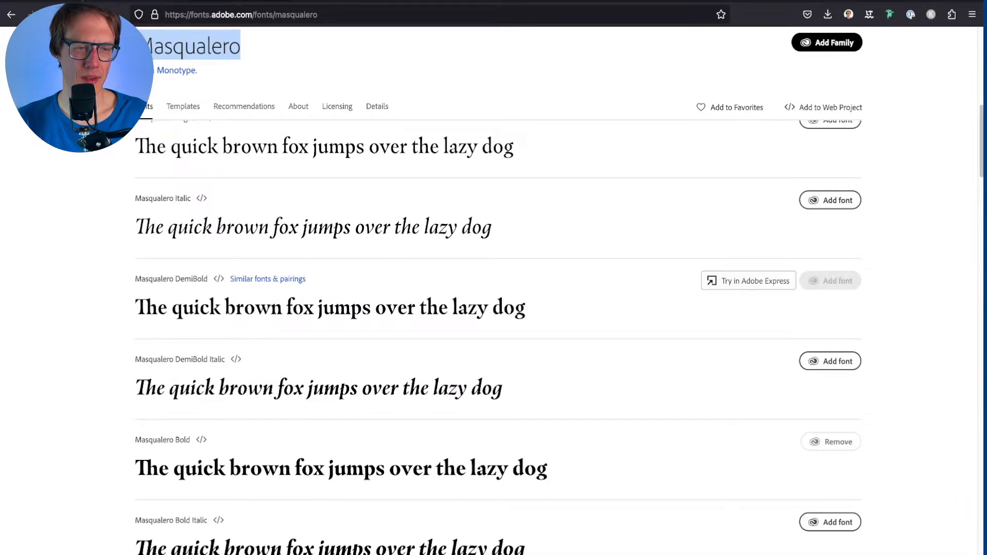
pyautogui.scroll(2, 830, 309)
pyautogui.scroll(2, 831, 309)
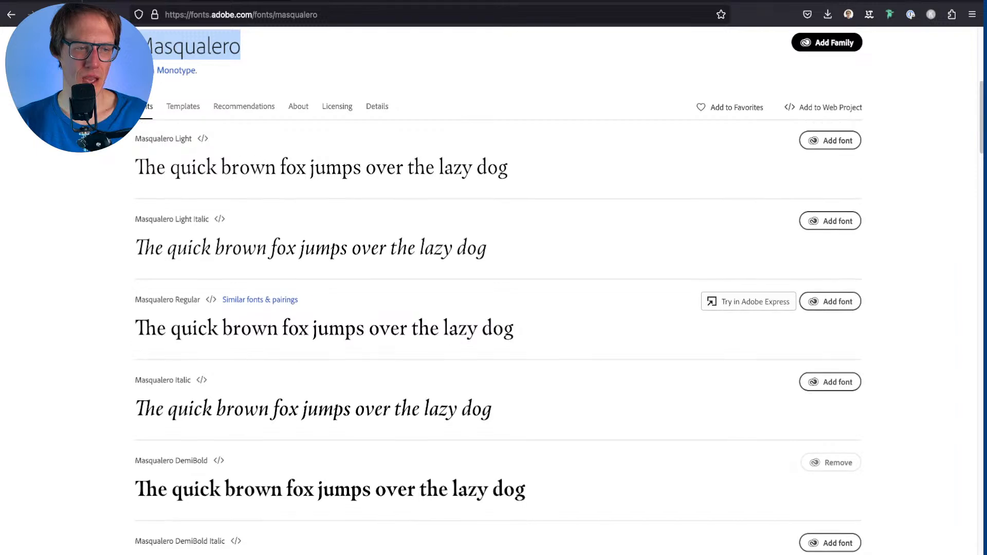
pyautogui.scroll(1, 831, 288)
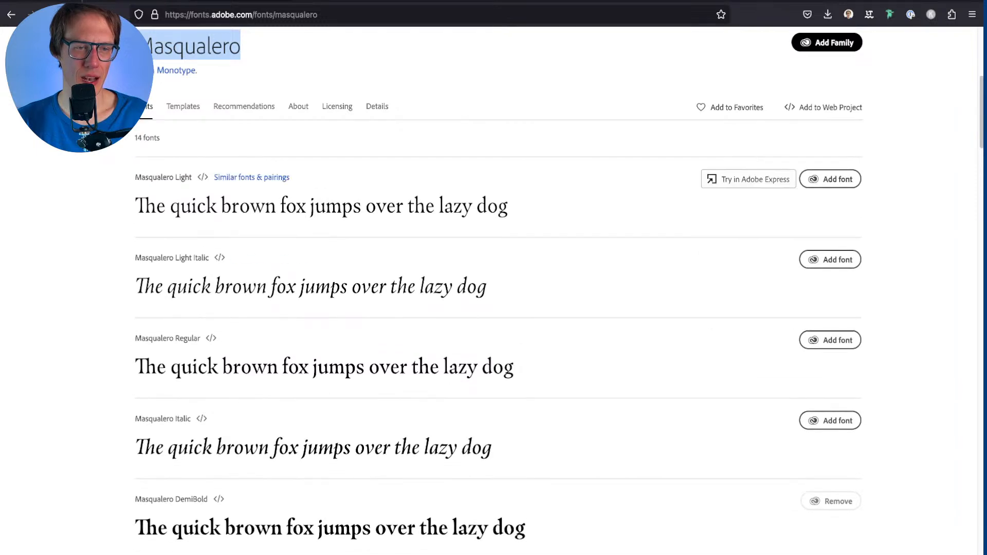
pyautogui.click(830, 179)
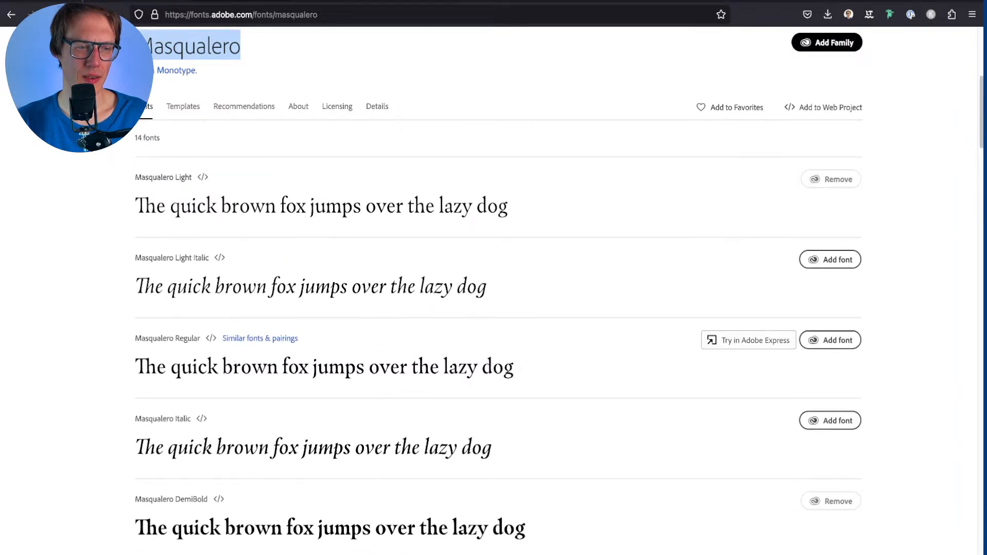
pyautogui.scroll(2, 771, 335)
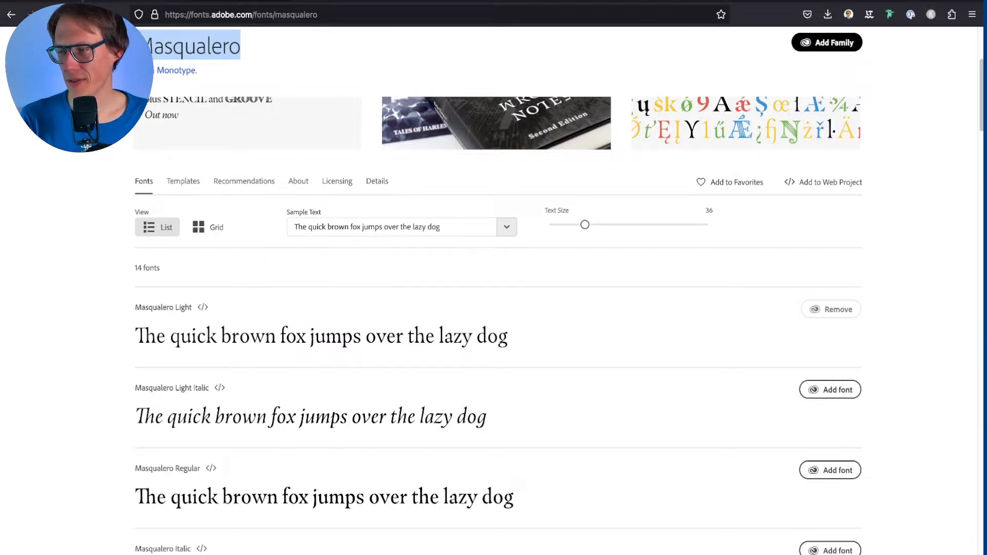
# Step: Switch back to Illustrator and compare the Masqualero Groove label with the neighbouring label versions, leaving nothing selected
pyautogui.press('super+Tab')
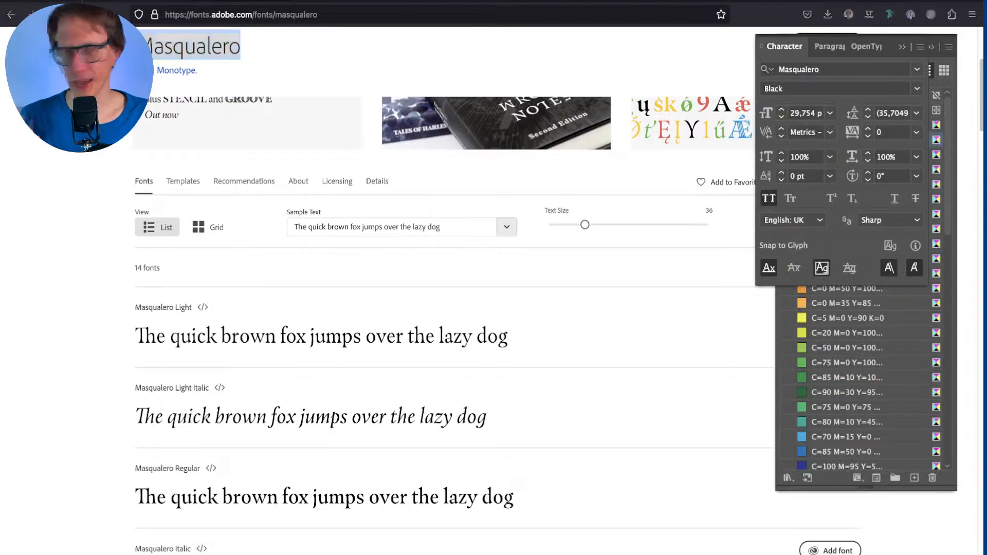
pyautogui.press('super+Tab')
pyautogui.press('super+Tab')
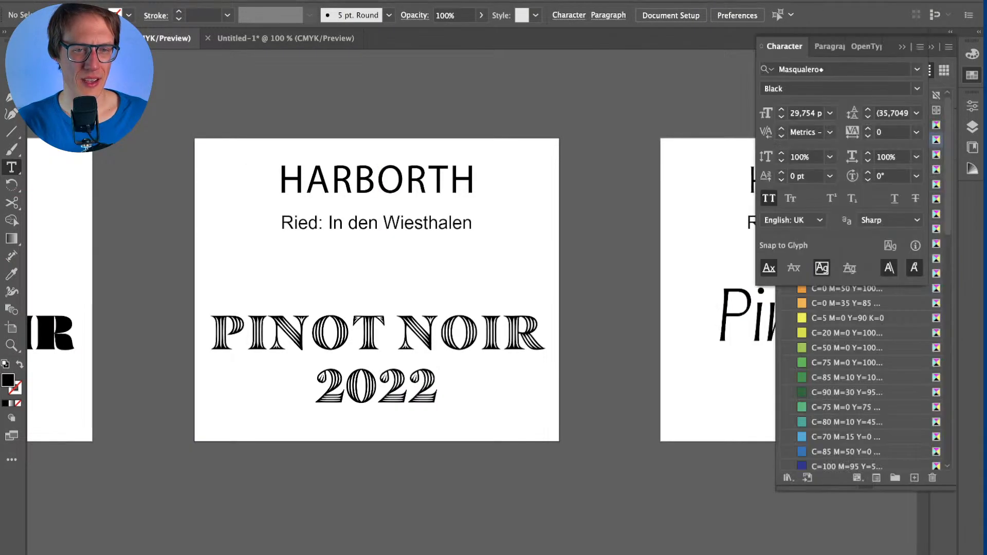
pyautogui.press('Escape')
pyautogui.press('Delete')
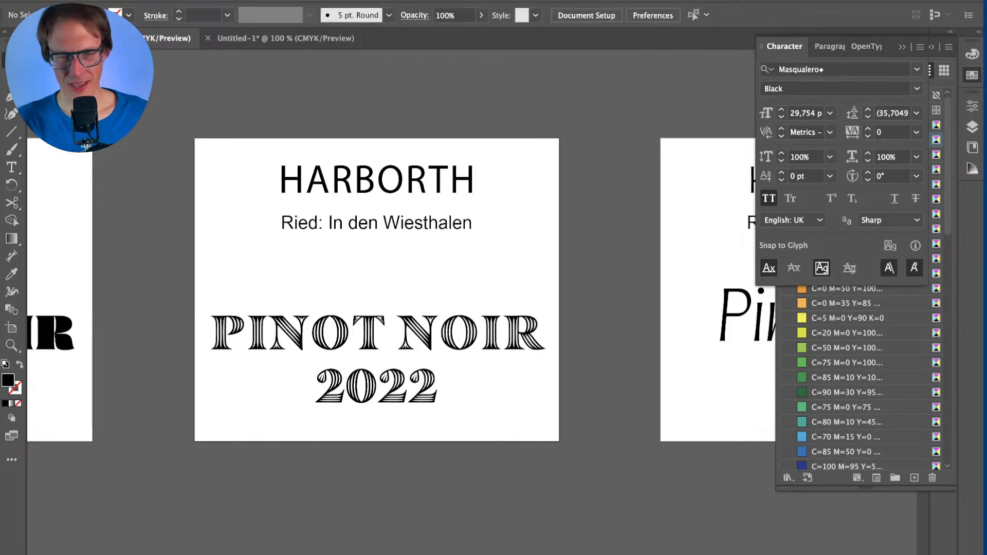
pyautogui.scroll(-2, 576, 224)
pyautogui.hscroll(5, 575, 223)
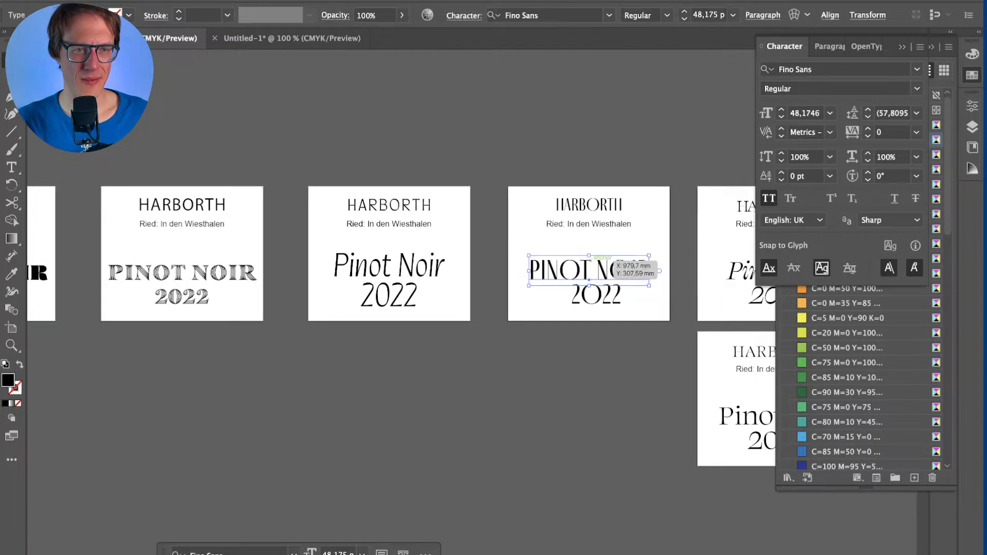
pyautogui.press('super+shift+a')
pyautogui.hscroll(-5, 401, 255)
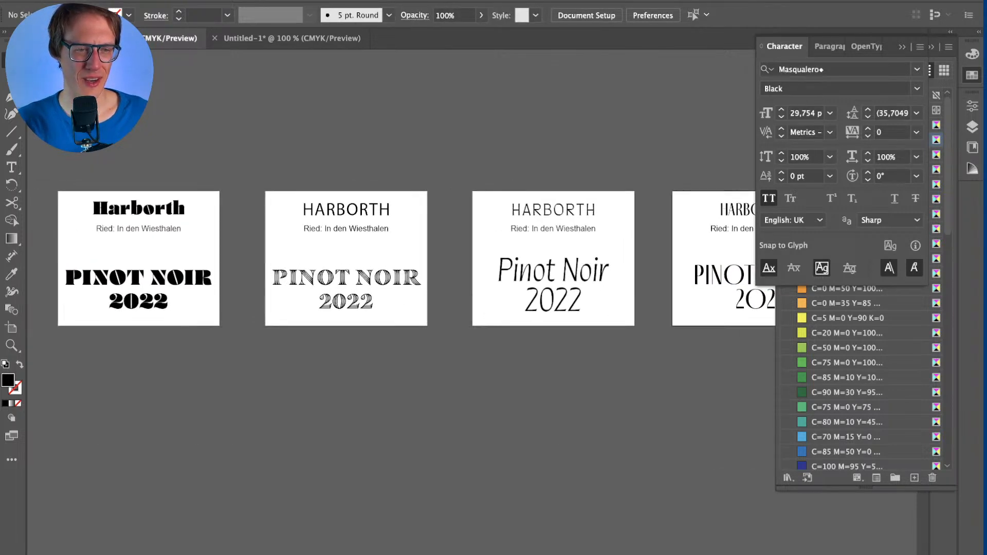
pyautogui.scroll(2, 272, 353)
pyautogui.hscroll(-3, 401, 240)
pyautogui.scroll(2, 401, 241)
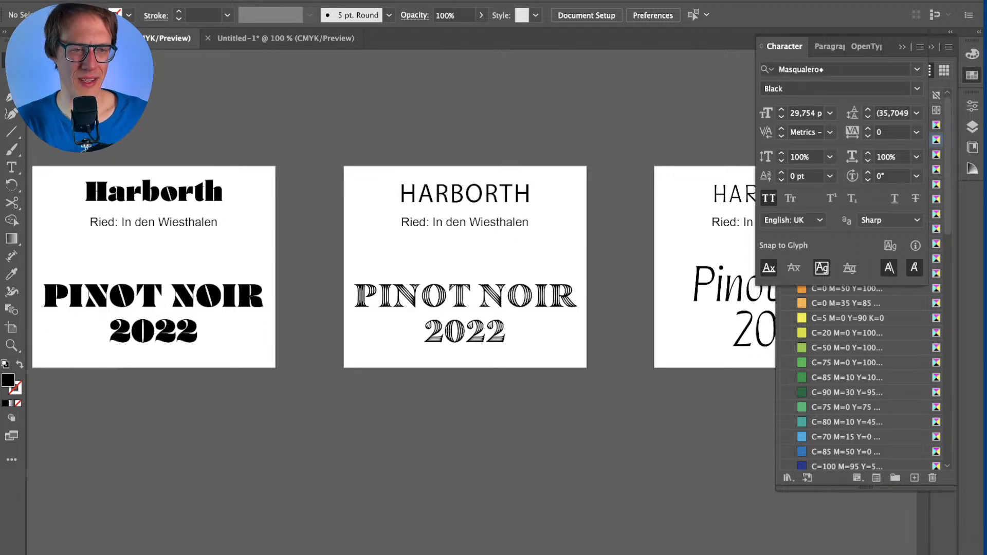
# Step: Apply the Masqualero Light style to the HARBORTH heading on the Groove label and deselect it
pyautogui.click(474, 194)
pyautogui.click(547, 16)
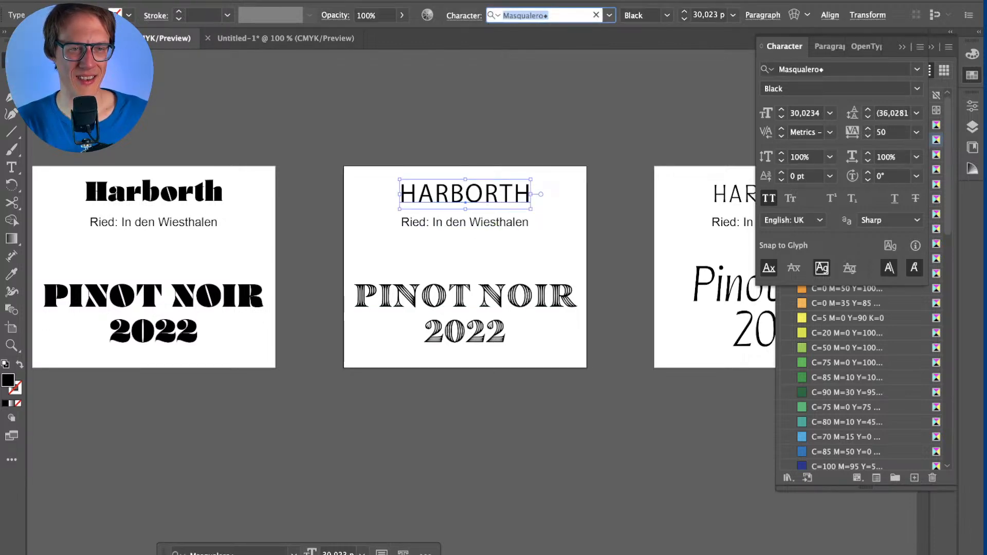
pyautogui.click(666, 14)
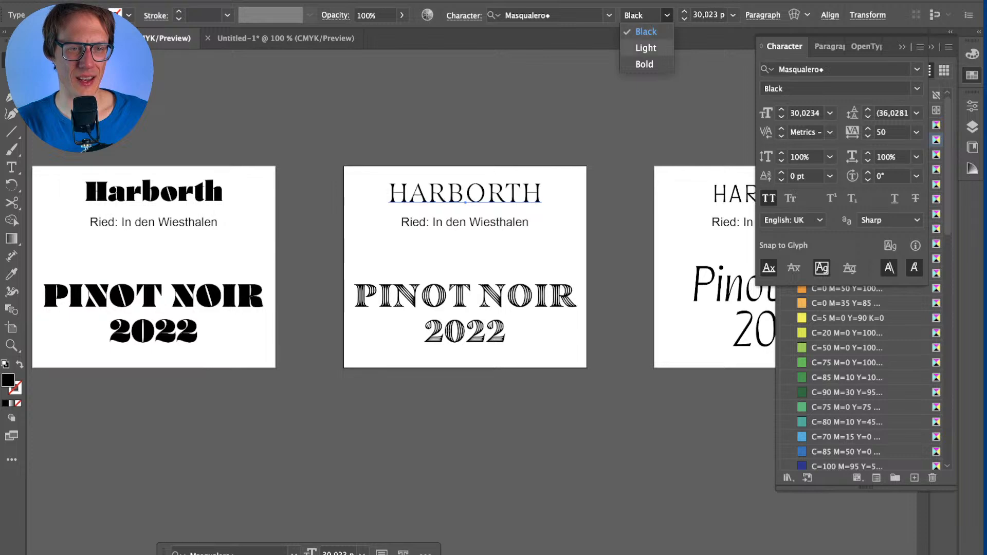
pyautogui.click(645, 48)
pyautogui.press('super+shift+a')
pyautogui.scroll(1, 453, 312)
pyautogui.moveTo(453, 311); pyautogui.dragTo(387, 367)
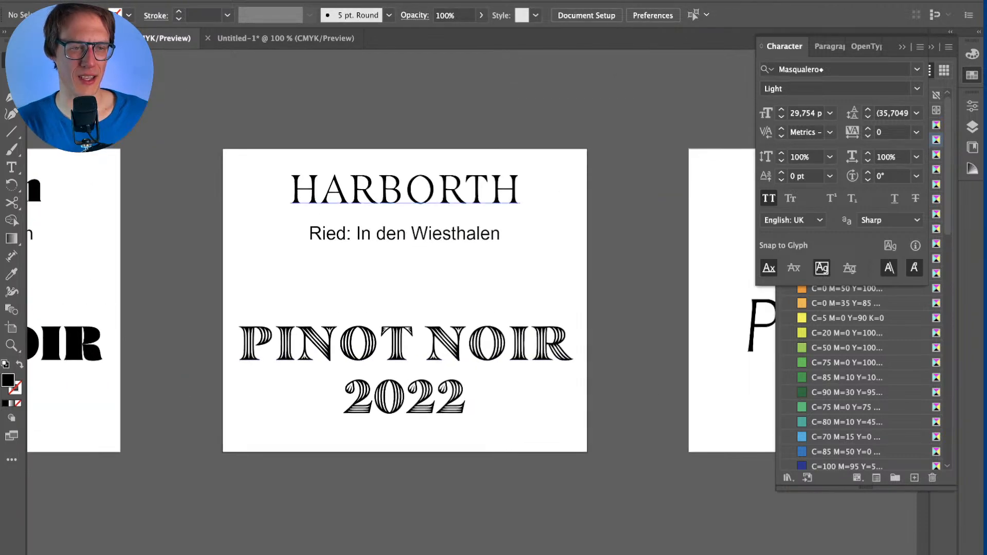
# Step: Kern the letter pairs in the HARBORTH heading, with -70 between R and T, and leave text editing
pyautogui.doubleClick(405, 191)
pyautogui.click(378, 190)
pyautogui.click(404, 191)
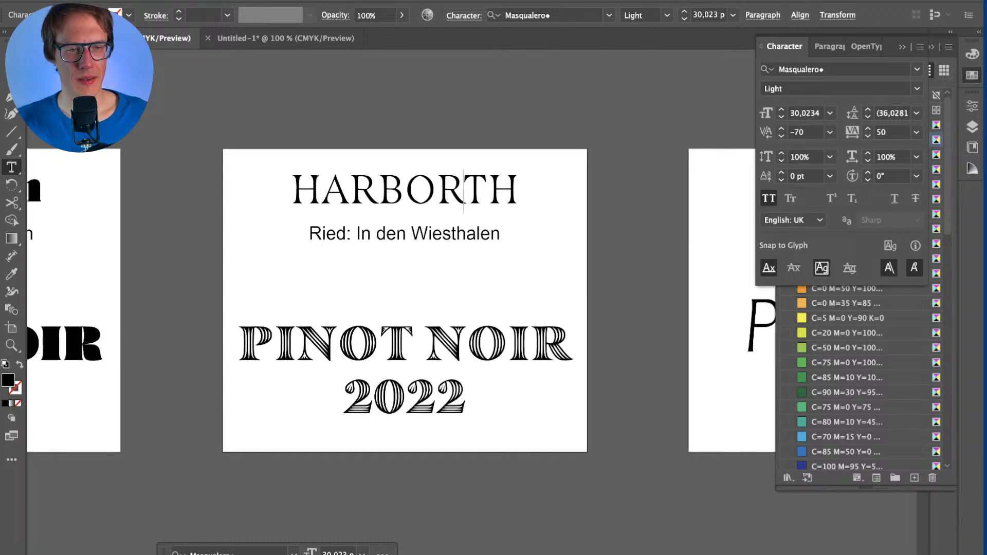
pyautogui.press('Escape')
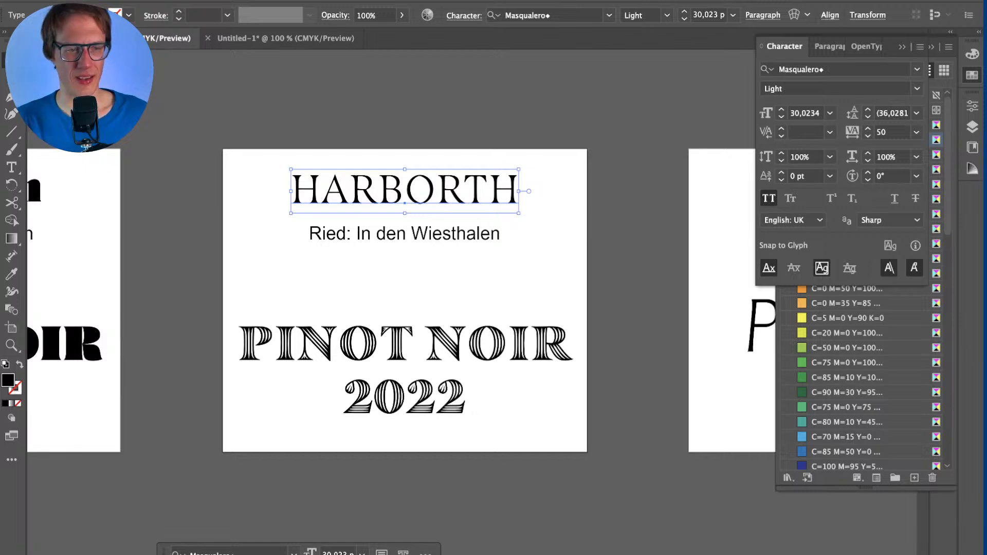
pyautogui.press('super+shift+a')
# Step: Try Masqualero Bold on the 2022 line below the Groove title and deselect it
pyautogui.click(458, 360)
pyautogui.click(421, 398)
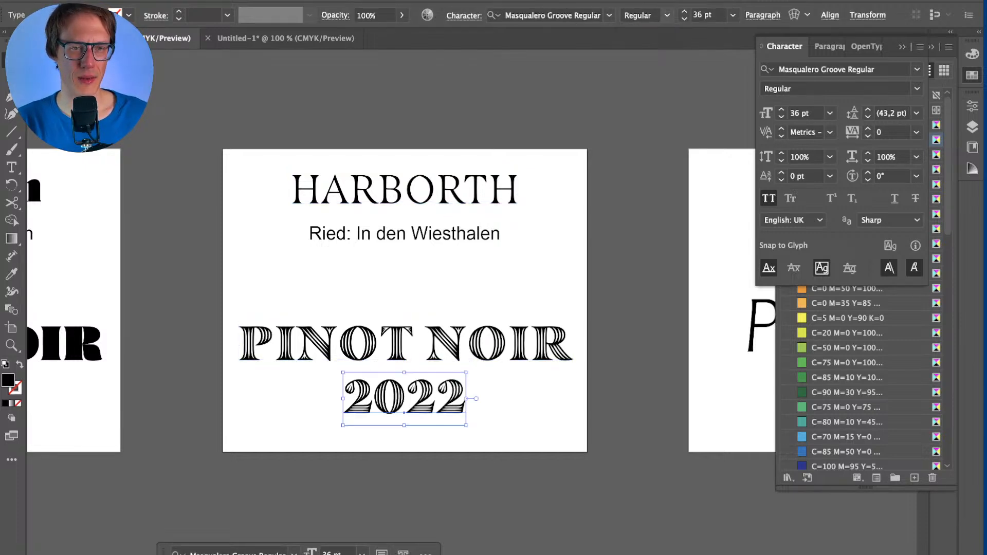
pyautogui.click(609, 15)
pyautogui.press('Up')
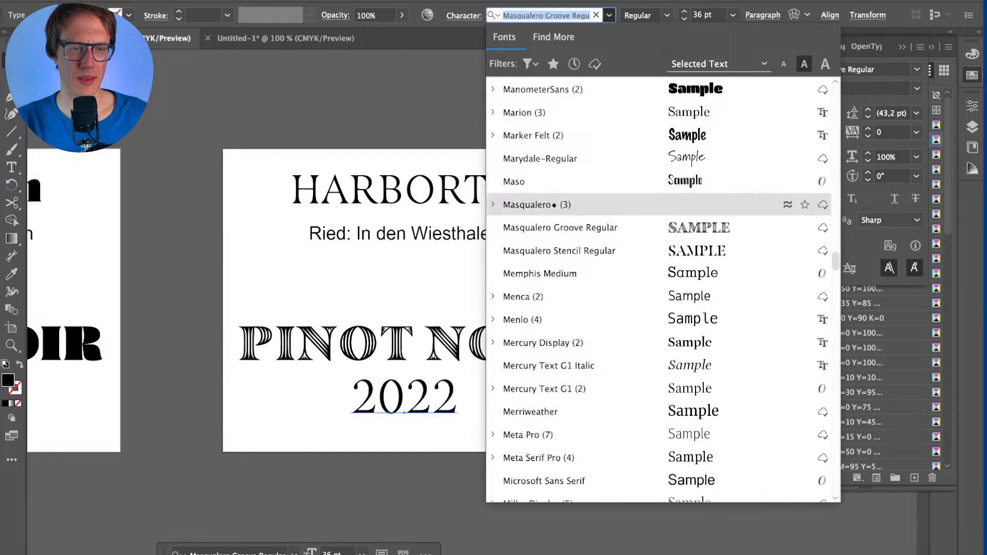
pyautogui.press('Right')
pyautogui.press('Down')
pyautogui.press('Down')
pyautogui.press('Down')
pyautogui.press('Return')
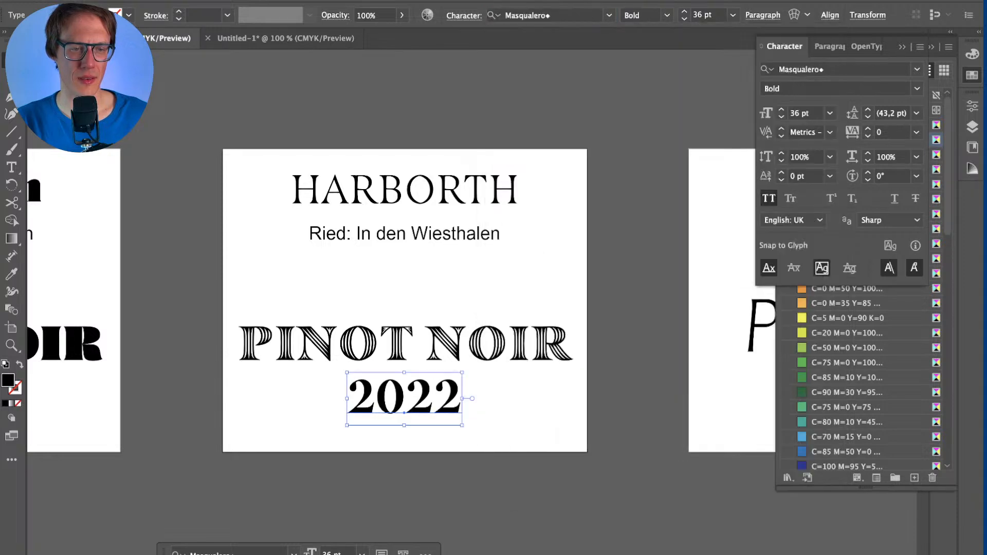
pyautogui.press('super+shift+a')
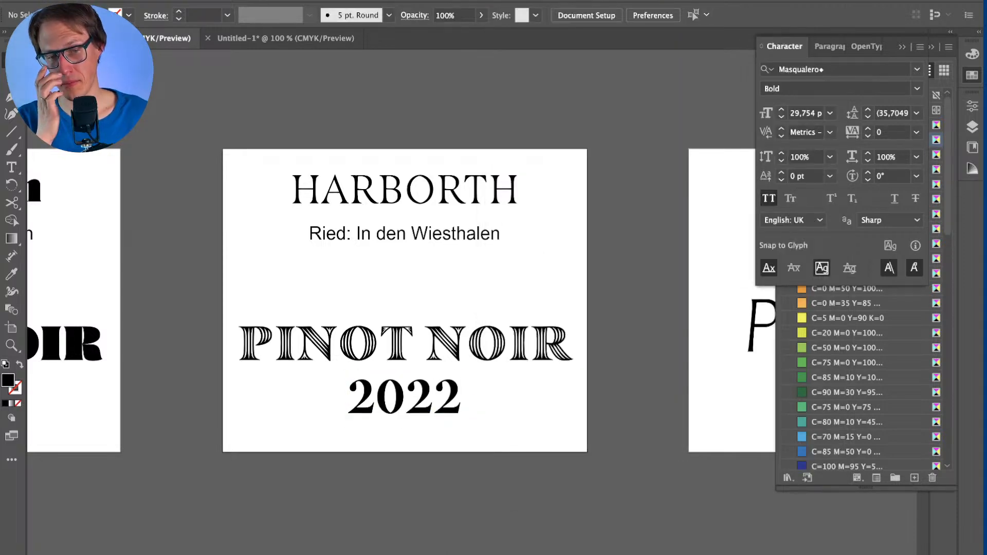
# Step: Undo the font change on the 2022 line and clear the selection
pyautogui.press('super+z')
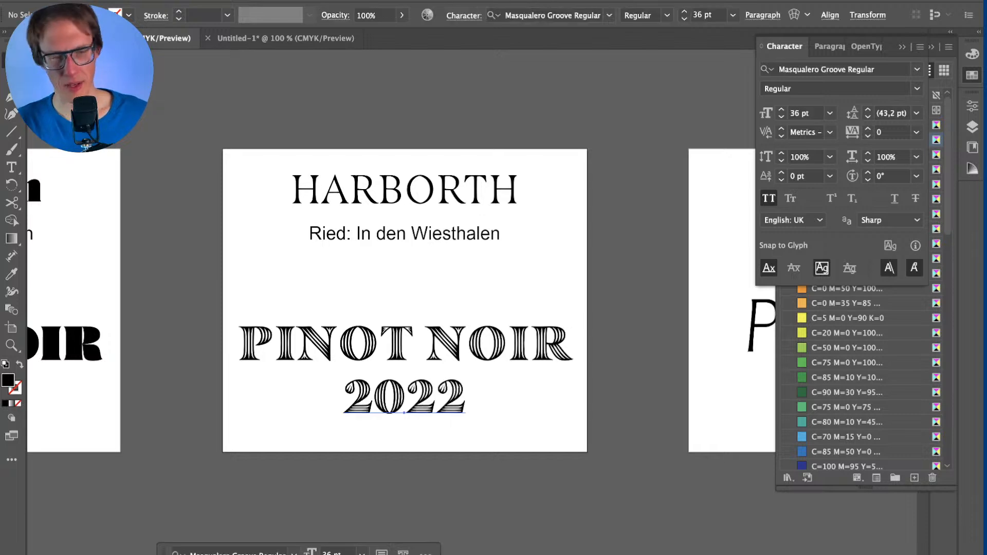
pyautogui.press('super+shift+a')
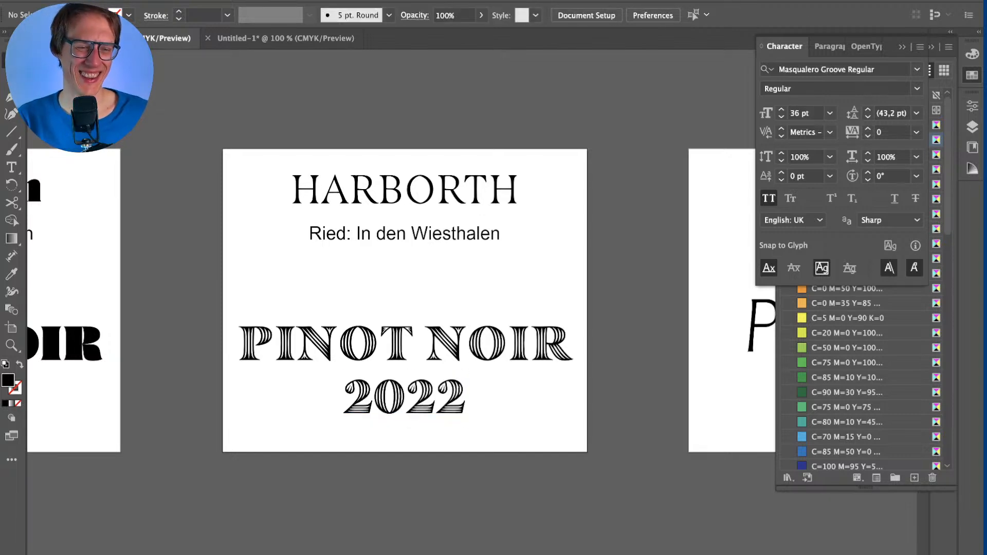
pyautogui.moveTo(423, 412); pyautogui.dragTo(433, 401)
pyautogui.press('super+shift+a')
pyautogui.press('super+shift+a')
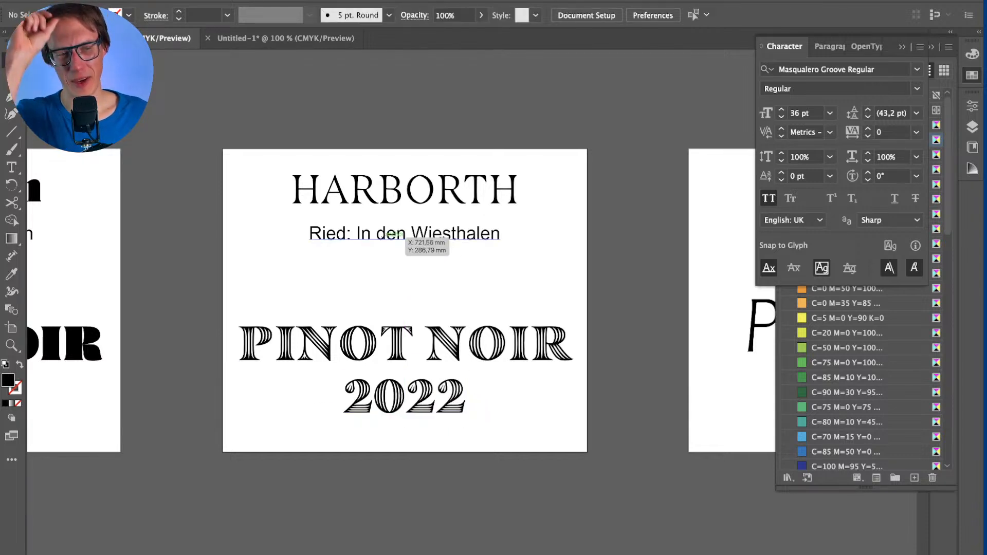
# Step: Delete the loose leftover text lines beneath the wide serif label and hide the Character panel
pyautogui.scroll(-1, 396, 238)
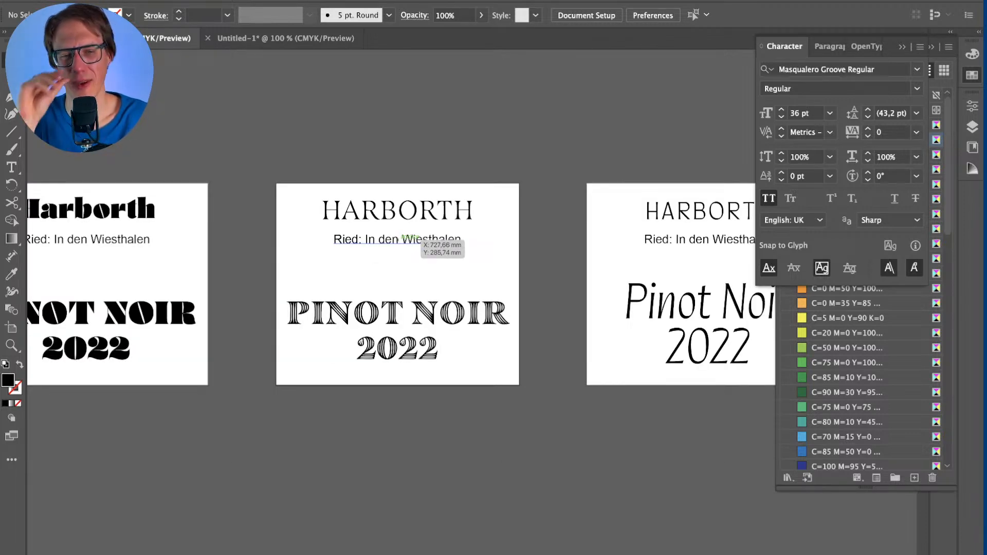
pyautogui.scroll(-4, 419, 240)
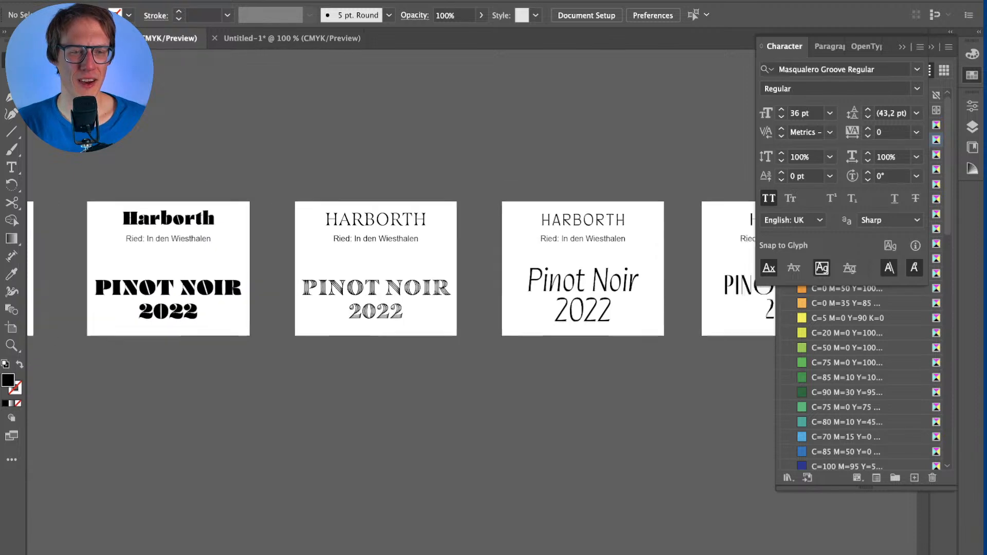
pyautogui.hscroll(-10, 401, 329)
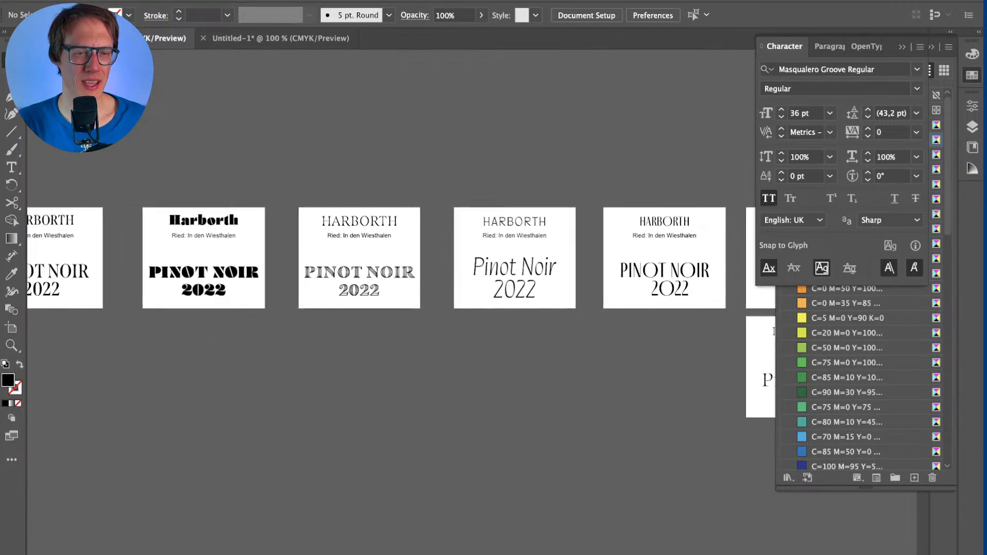
pyautogui.hscroll(-3, 401, 252)
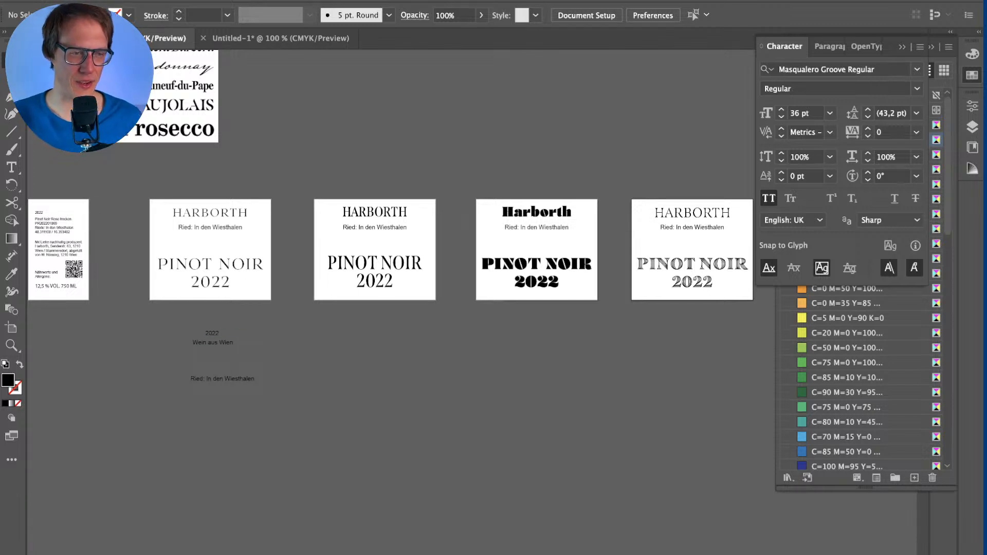
pyautogui.scroll(4, 173, 250)
pyautogui.scroll(1, 447, 293)
pyautogui.moveTo(180, 426); pyautogui.dragTo(342, 545)
pyautogui.press('Delete')
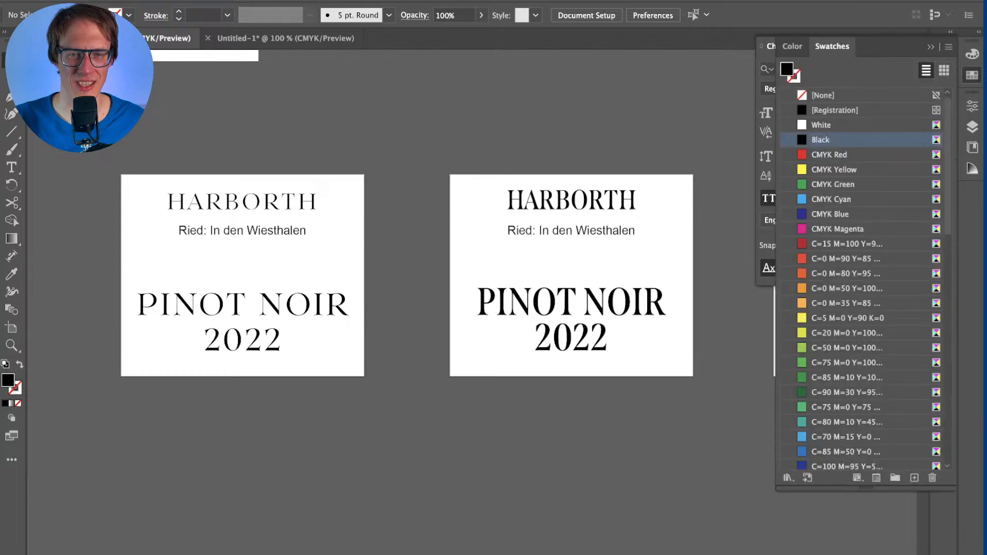
pyautogui.press('super+t')
pyautogui.hscroll(3, 509, 213)
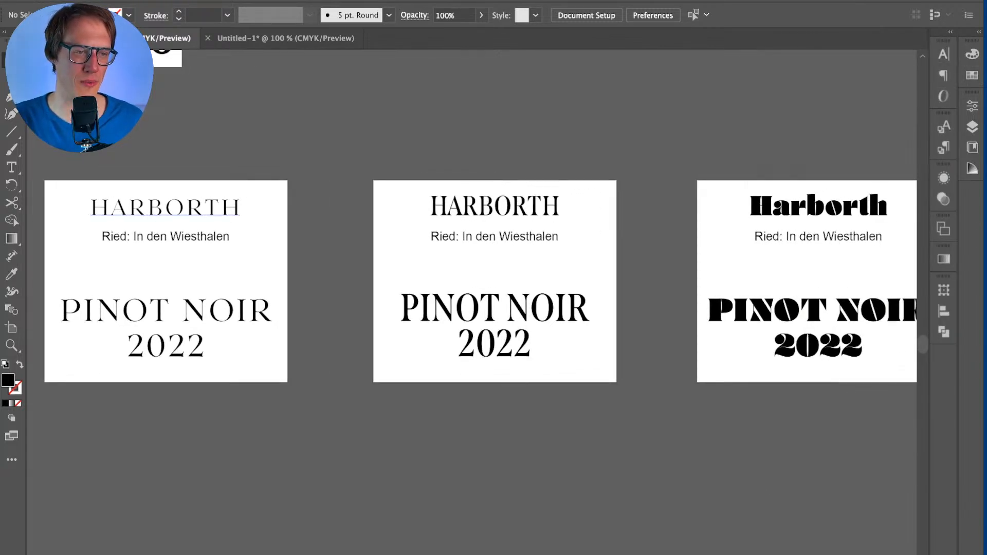
# Step: Move the artboard with the thin, wide Sinete label down below the row of label variants
pyautogui.click(242, 207)
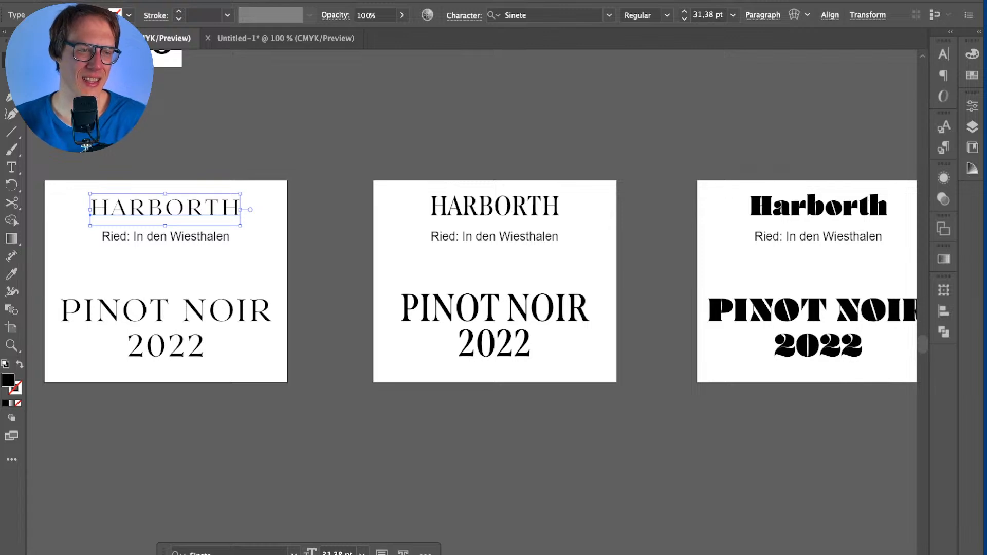
pyautogui.press('super+shift+a')
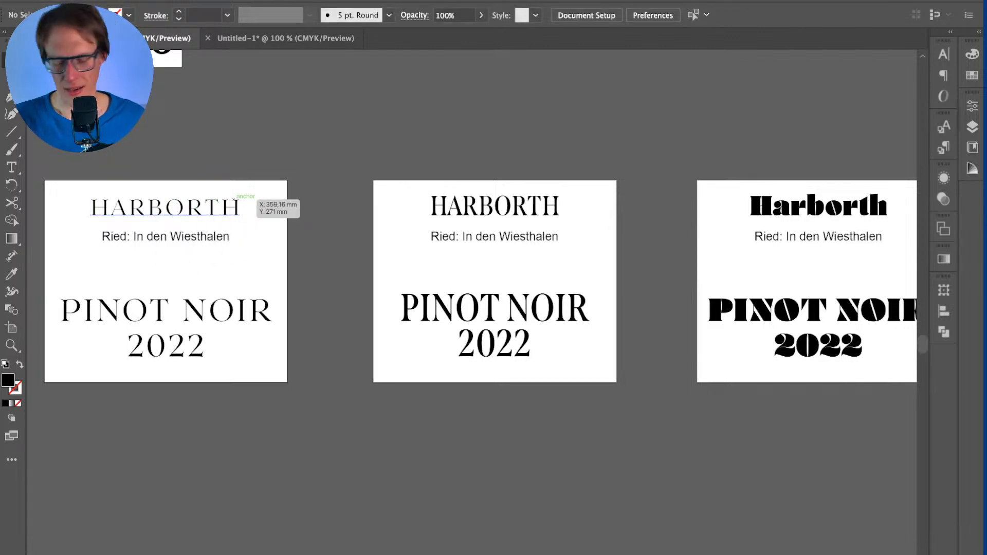
pyautogui.hotkey('shift', 'o')
pyautogui.moveTo(254, 300); pyautogui.dragTo(253, 453)
pyautogui.scroll(-3, 254, 452)
pyautogui.moveTo(261, 258); pyautogui.dragTo(261, 327)
# Step: Move the artboard with the inline-striped PINOT NOIR 2022 title down below the row
pyautogui.hscroll(5, 472, 255)
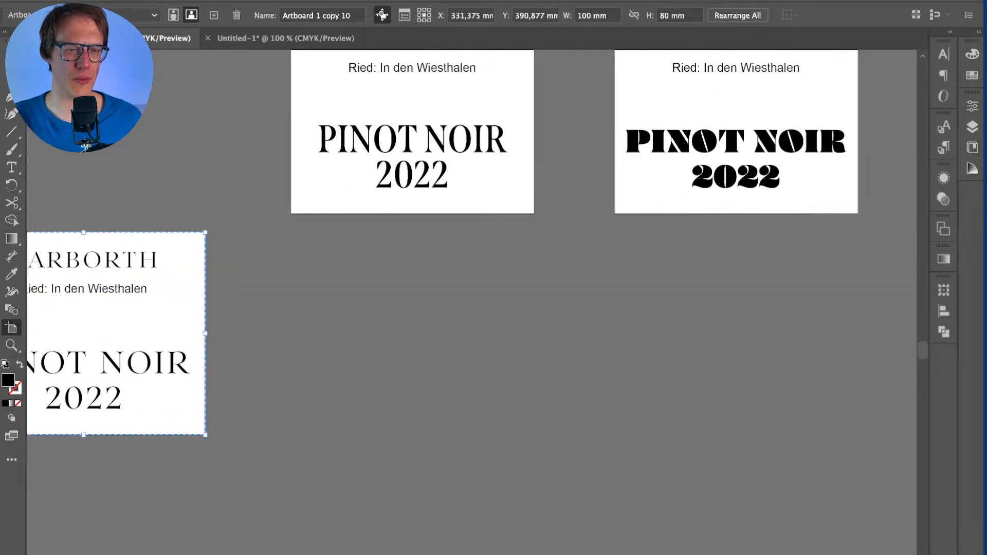
pyautogui.scroll(2, 472, 255)
pyautogui.scroll(1, 472, 281)
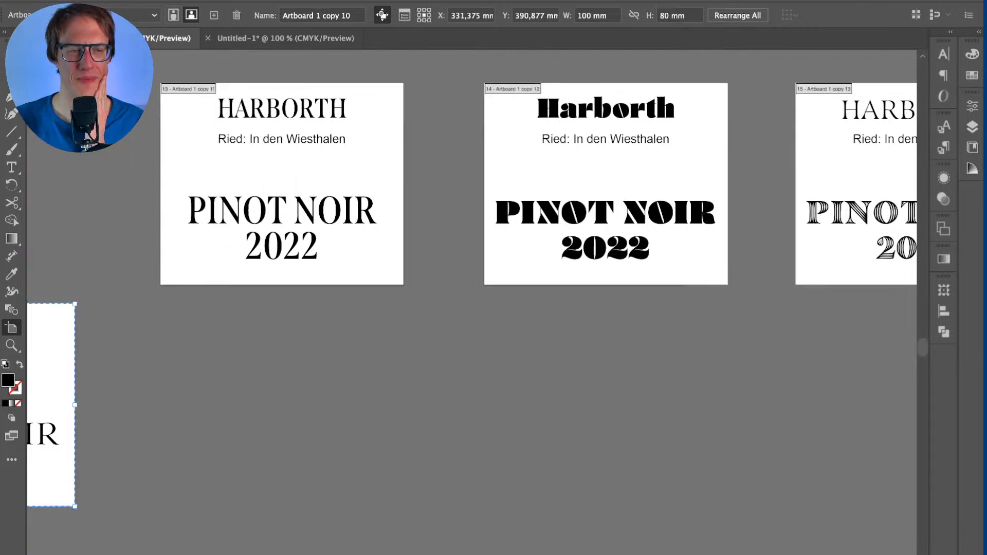
pyautogui.scroll(1, 590, 194)
pyautogui.hscroll(5, 571, 192)
pyautogui.click(569, 154)
pyautogui.moveTo(569, 153); pyautogui.dragTo(568, 340)
# Step: Move the artboards with the slanted Pinot Noir title and the condensed PINOT NOIR title down, level with the inline-striped label
pyautogui.scroll(-5, 568, 340)
pyautogui.hscroll(-5, 568, 340)
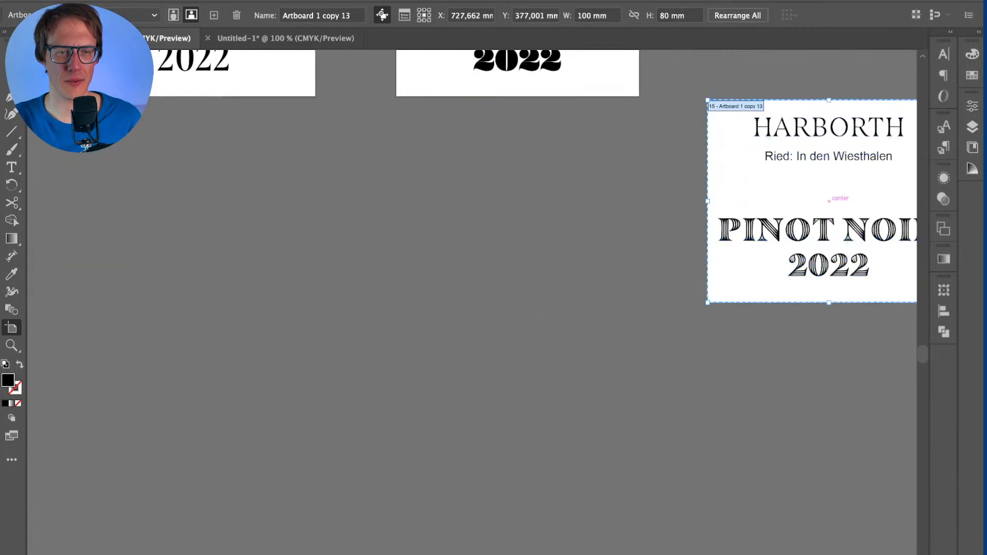
pyautogui.hscroll(10, 568, 340)
pyautogui.scroll(5, 569, 340)
pyautogui.click(612, 177)
pyautogui.moveTo(612, 177); pyautogui.dragTo(604, 384)
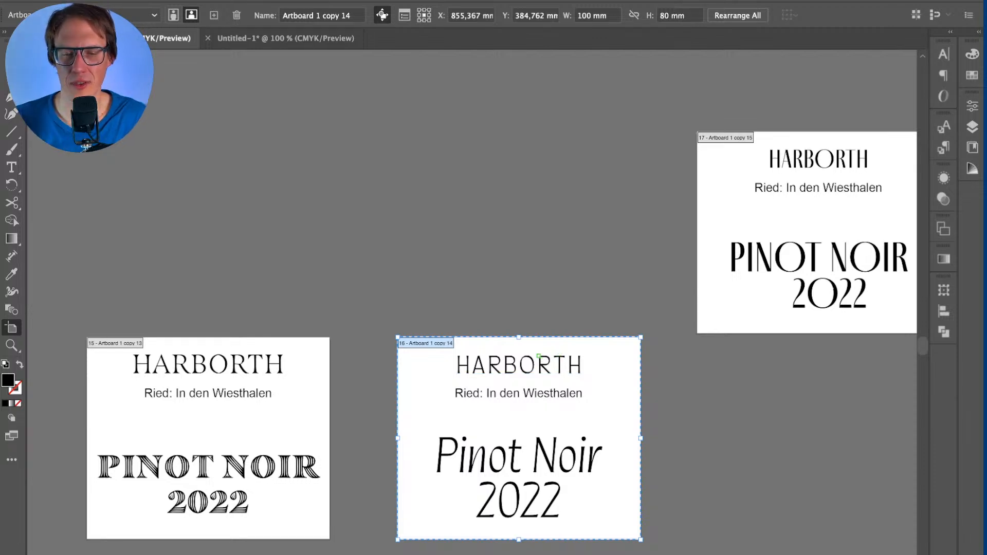
pyautogui.hscroll(5, 542, 359)
pyautogui.moveTo(615, 233); pyautogui.dragTo(615, 440)
pyautogui.press('v')
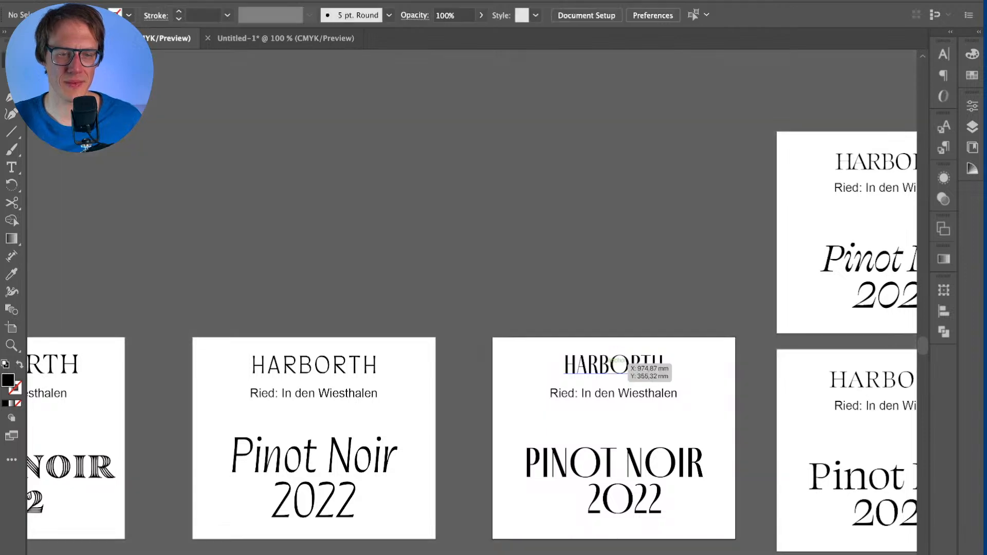
# Step: Check the font of the HARBORTH heading on the condensed label and compare it with the neighbouring label variants
pyautogui.click(626, 364)
pyautogui.hscroll(5, 472, 303)
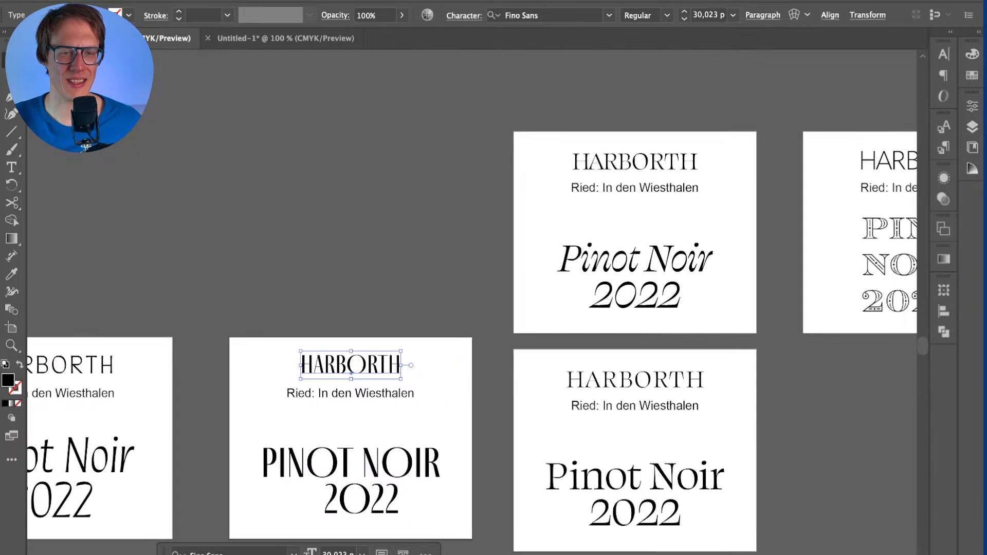
pyautogui.scroll(-3, 472, 302)
pyautogui.hscroll(4, 472, 302)
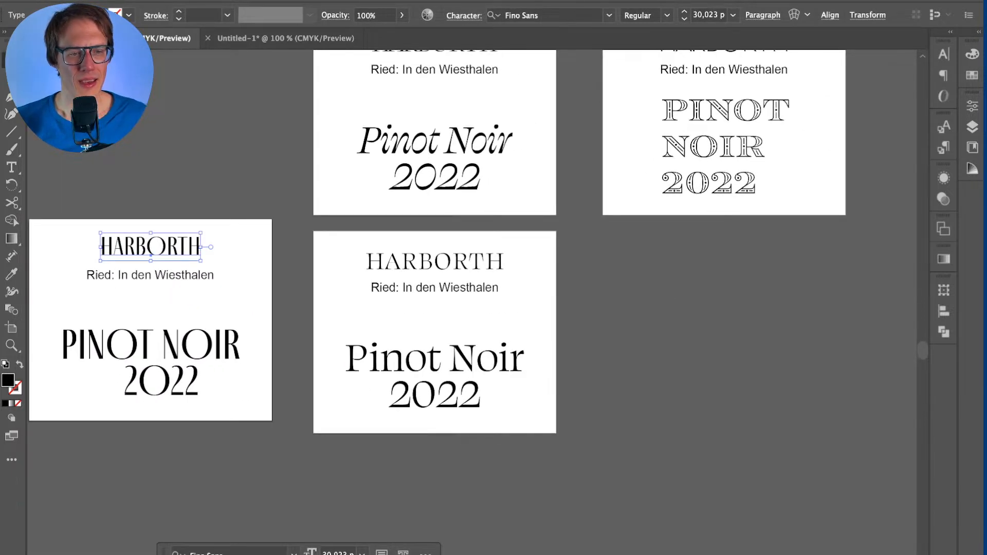
pyautogui.scroll(5, 472, 302)
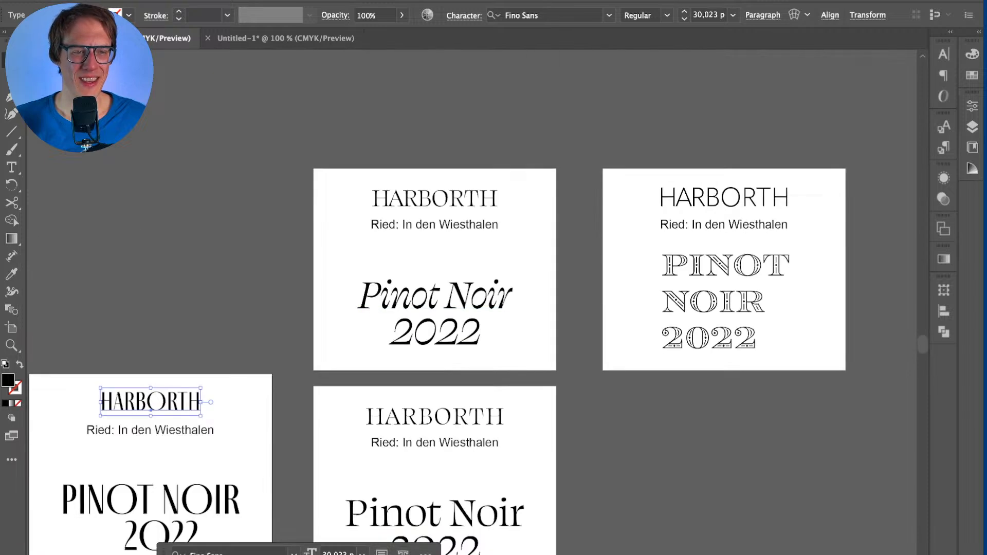
pyautogui.scroll(-1, 437, 354)
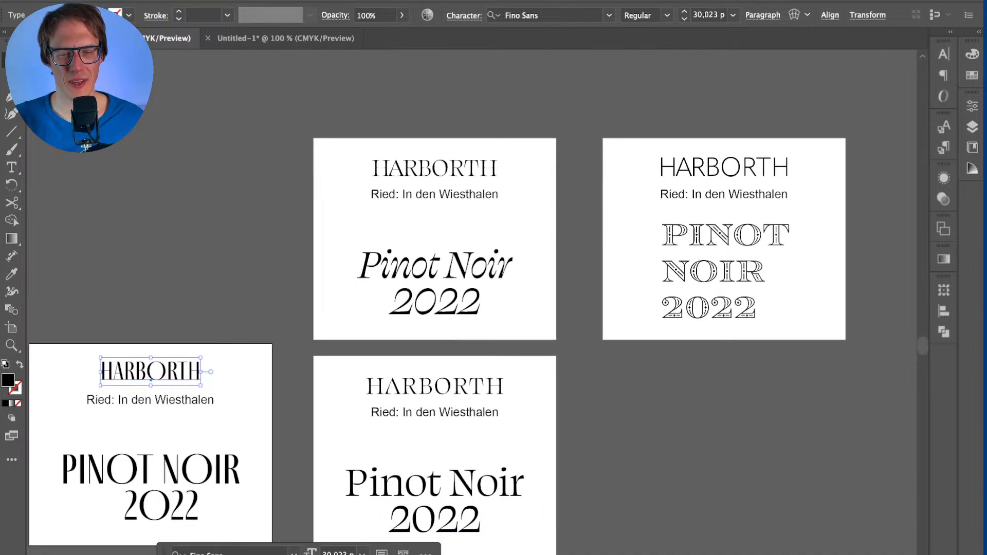
pyautogui.scroll(-2, 684, 191)
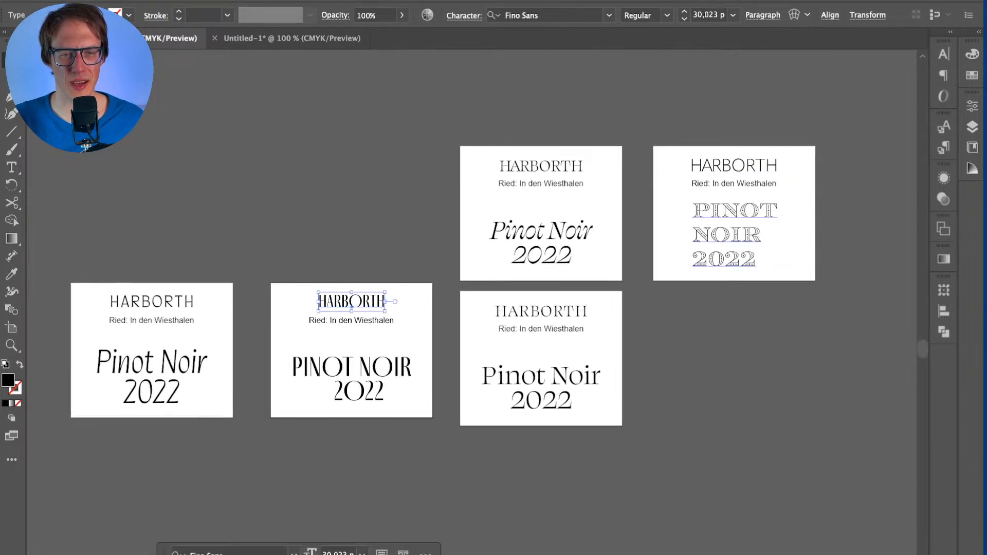
# Step: Try the artboard with the ornamented three-line PINOT NOIR 2022 title above its row and return it to the row
pyautogui.hotkey('shift', 'o')
pyautogui.click(723, 218)
pyautogui.moveTo(723, 217); pyautogui.dragTo(723, 179)
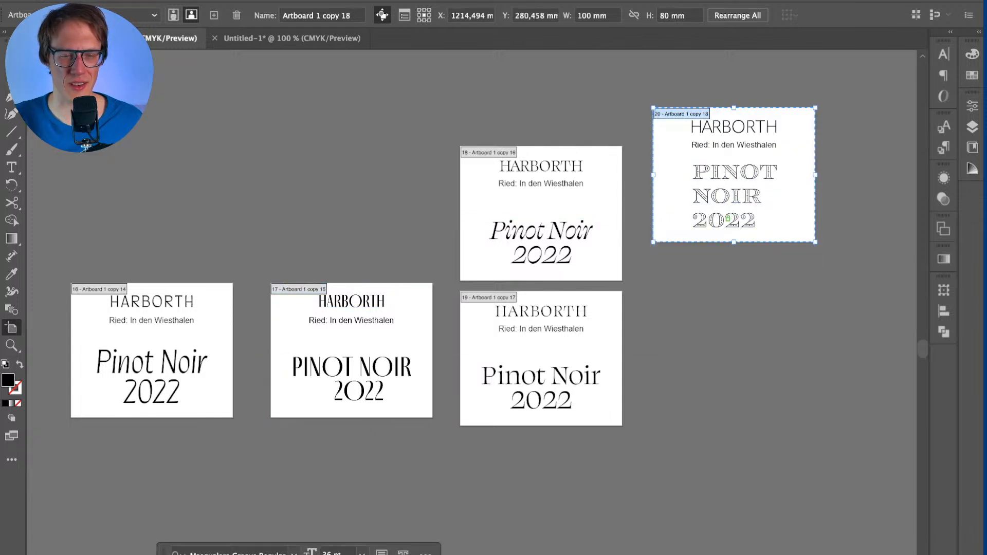
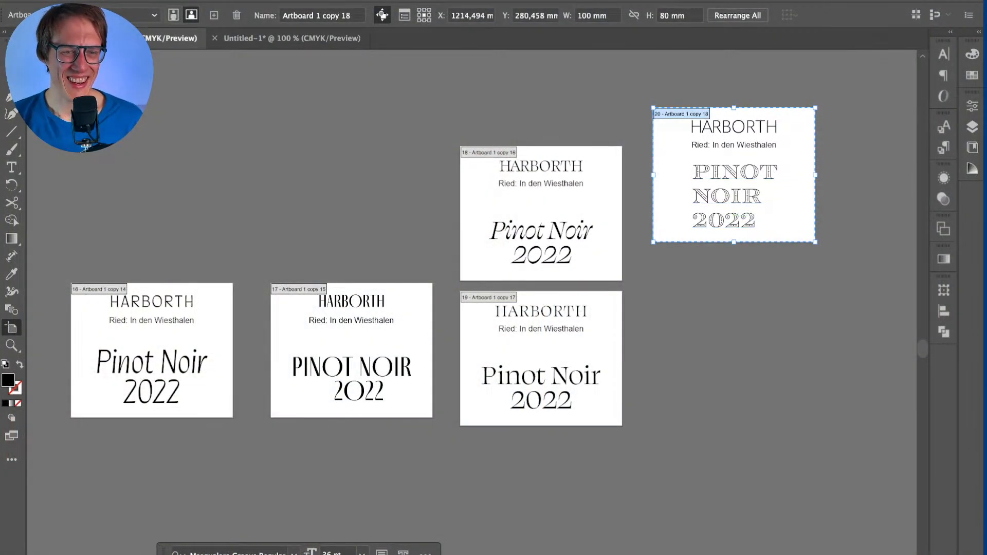
pyautogui.hscroll(-1, 686, 171)
pyautogui.moveTo(686, 171); pyautogui.dragTo(686, 210)
# Step: Look over all label variants and compare the lowered artboards with those left in the upper row
pyautogui.hscroll(-2, 493, 288)
pyautogui.hscroll(-15, 494, 288)
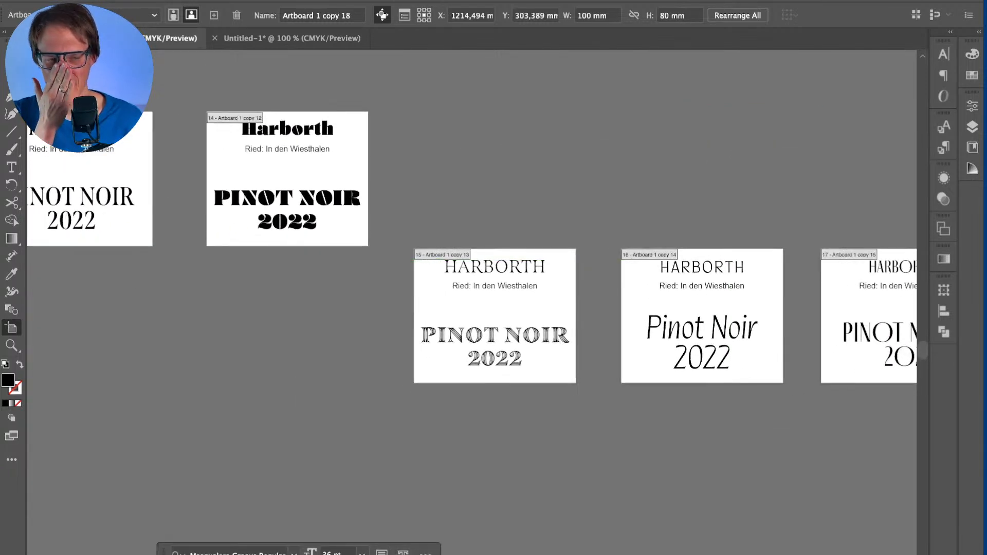
pyautogui.hscroll(-15, 493, 288)
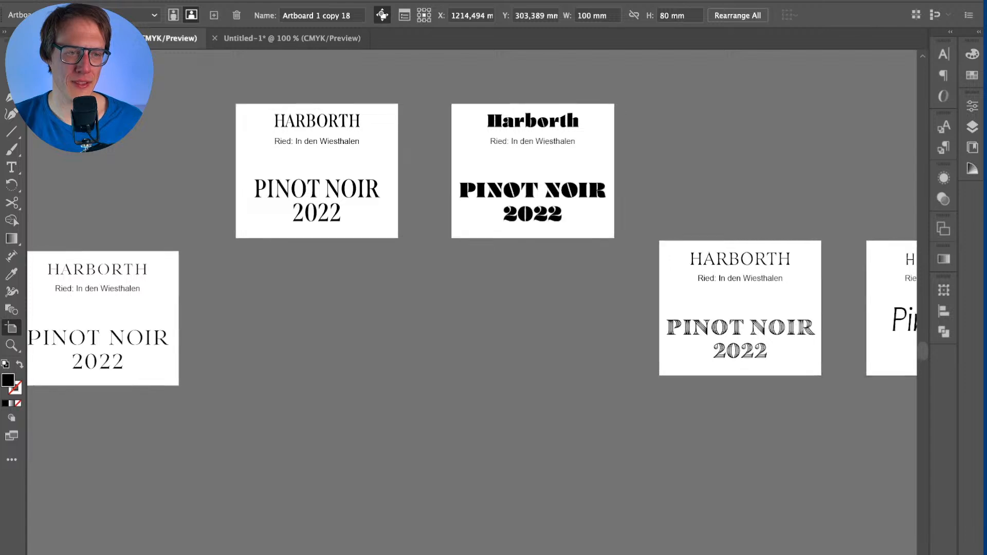
pyautogui.hscroll(10, 916, 333)
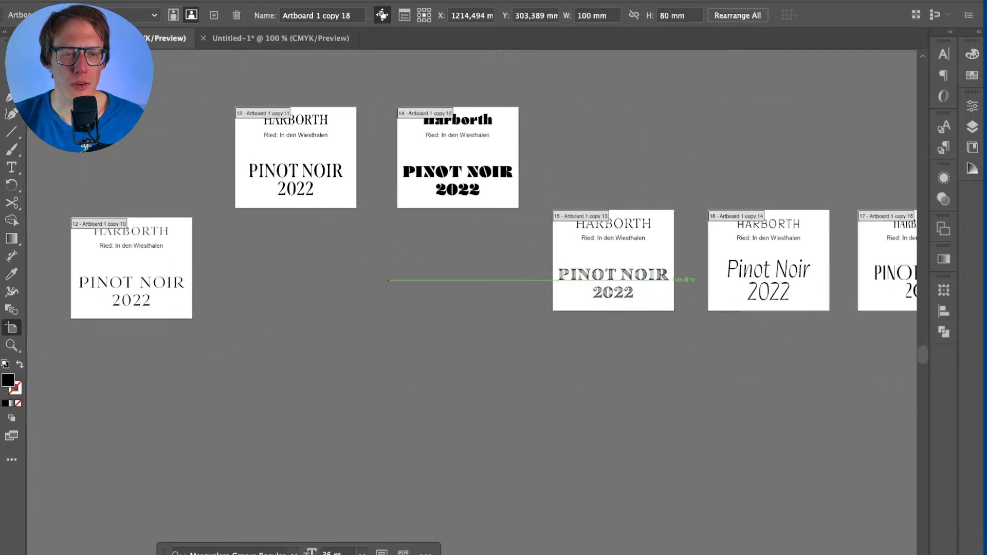
pyautogui.hscroll(1, 477, 303)
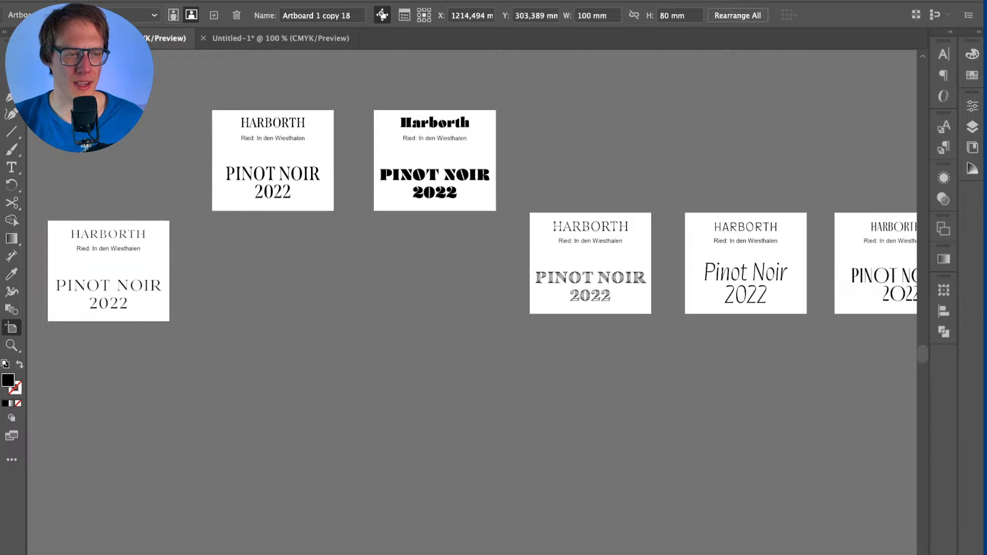
pyautogui.hscroll(5, 477, 303)
pyautogui.scroll(-1, 472, 372)
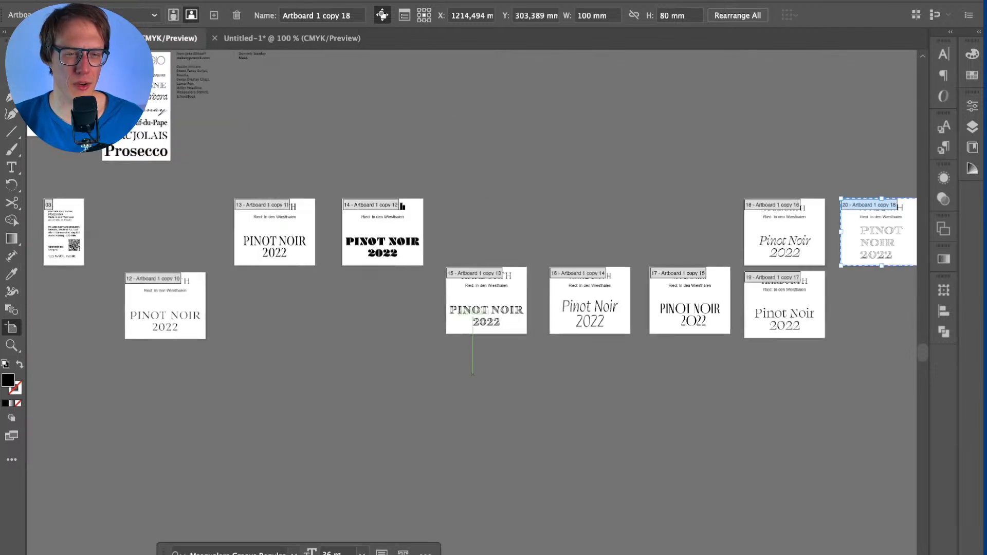
pyautogui.moveTo(472, 372); pyautogui.dragTo(406, 349)
pyautogui.press('Escape')
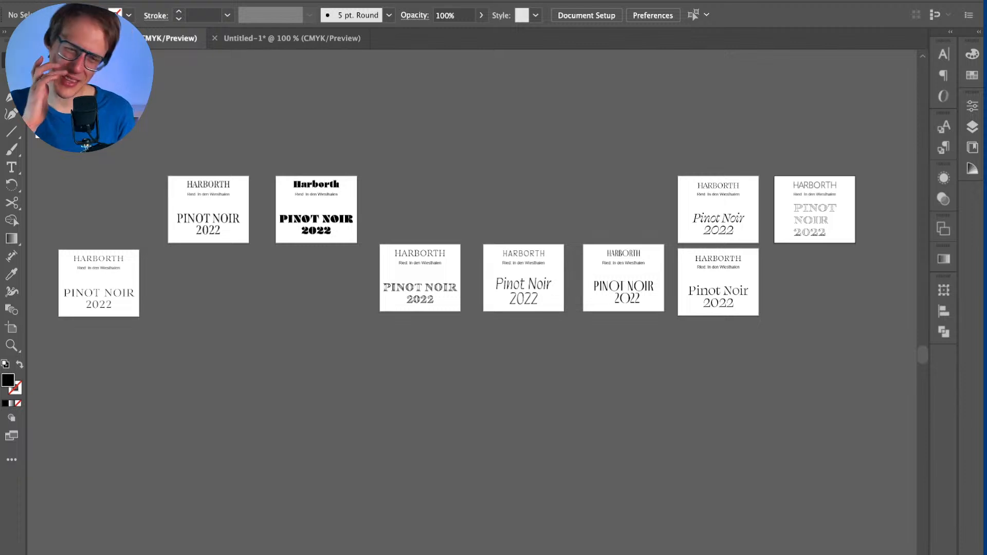
pyautogui.hscroll(-2, 457, 186)
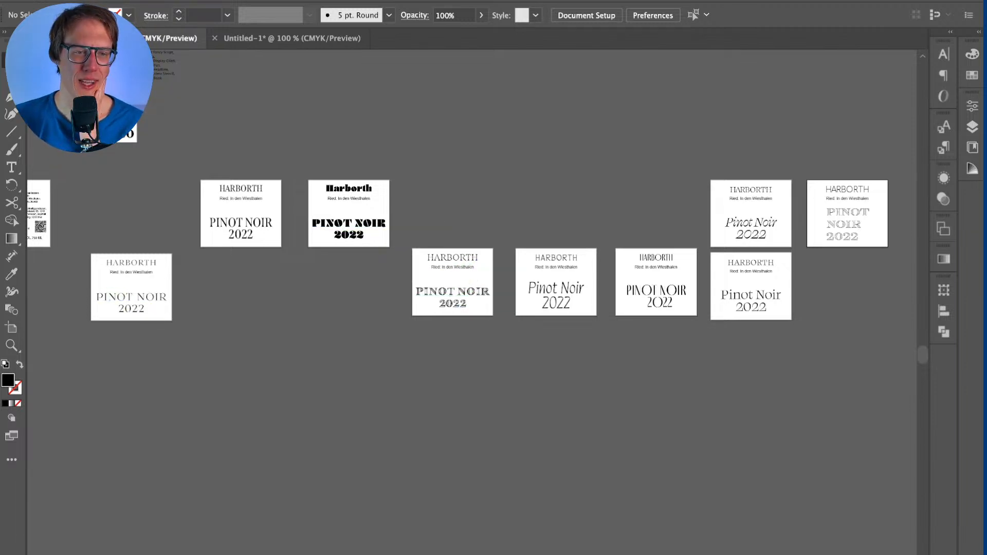
# Step: Move the inline-striped, slanted and condensed label artboards a little further down, keeping all three level
pyautogui.hotkey('shift', 'o')
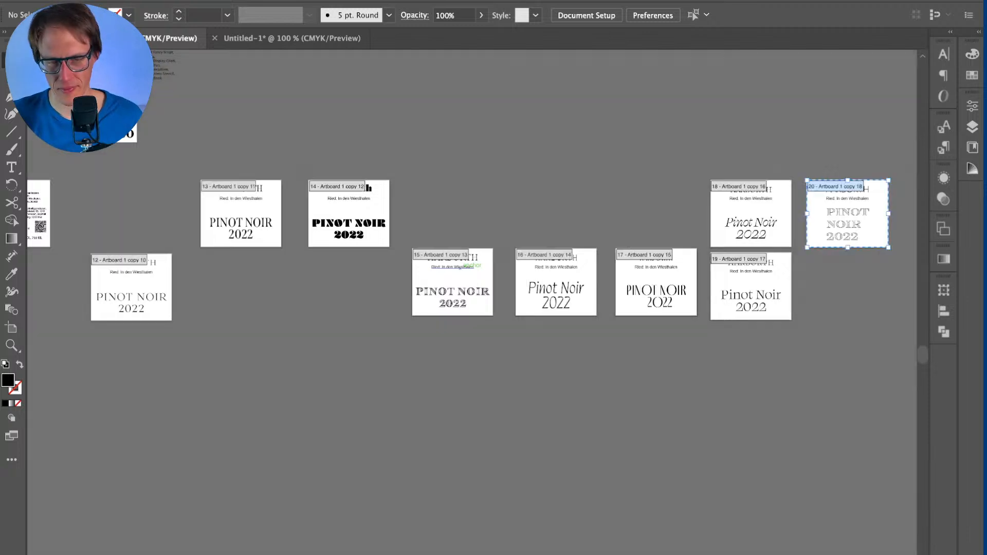
pyautogui.moveTo(465, 266); pyautogui.dragTo(466, 291)
pyautogui.click(598, 286)
pyautogui.moveTo(598, 285); pyautogui.dragTo(597, 309)
pyautogui.press('Escape')
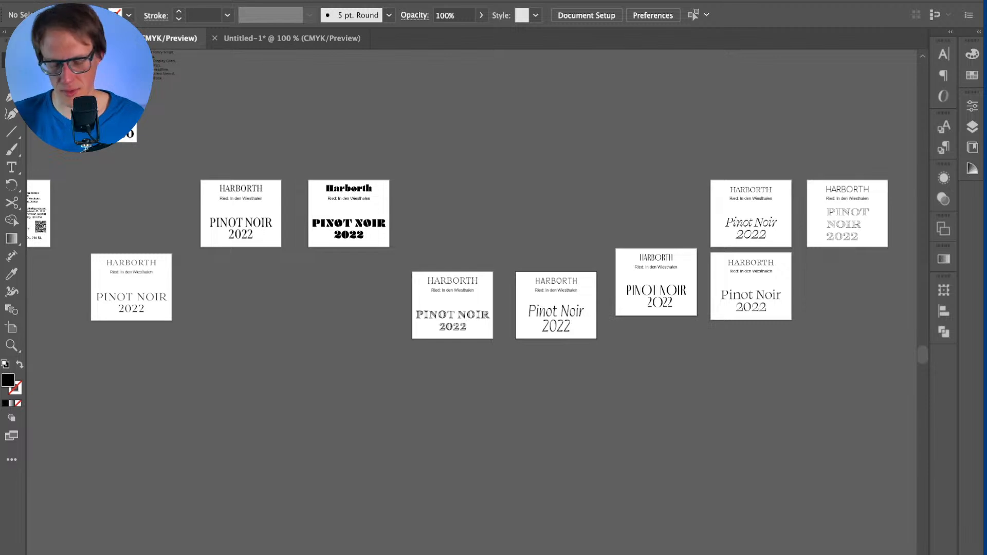
pyautogui.hotkey('shift', 'o')
pyautogui.moveTo(657, 279); pyautogui.dragTo(657, 301)
pyautogui.press('Escape')
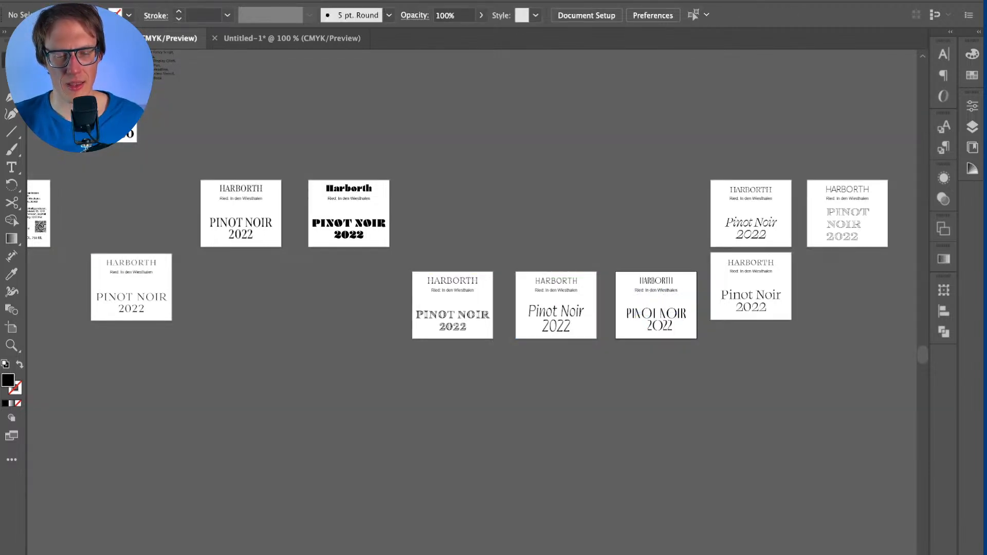
# Step: Select the inline-striped, slanted and condensed label artboards together and move them further below the other variants
pyautogui.hscroll(5, 422, 260)
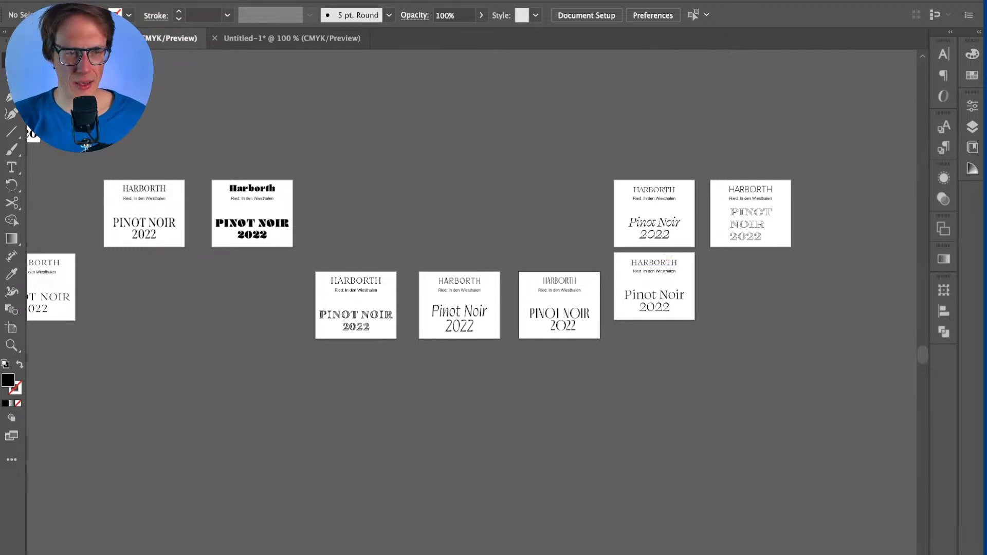
pyautogui.moveTo(651, 260); pyautogui.dragTo(792, 259)
pyautogui.hotkey('shift', 'o')
pyautogui.press('v')
pyautogui.hotkey('shift', 'o')
pyautogui.click(529, 304)
pyautogui.keyDown('shift'); pyautogui.click(591, 295); pyautogui.keyUp('shift')
pyautogui.keyDown('shift'); pyautogui.click(695, 302); pyautogui.keyUp('shift')
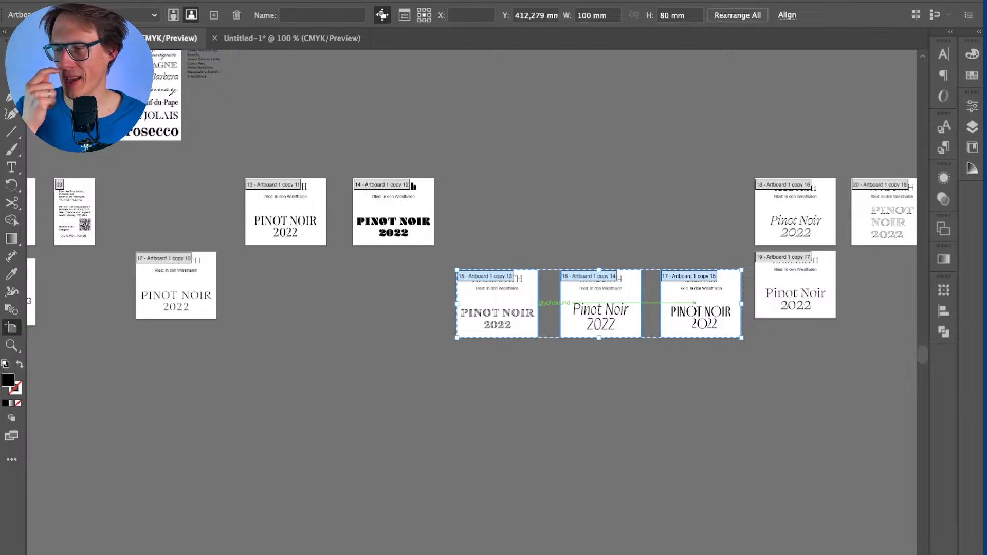
pyautogui.moveTo(636, 294); pyautogui.dragTo(601, 366)
pyautogui.press('Escape')
# Step: Fine-tune the kerning of the HARBORTH heading on the inline-striped label, checking the letter pairs, and deselect the text
pyautogui.hotkey('ctrl', '=')
pyautogui.hotkey('ctrl', '=')
pyautogui.hotkey('ctrl', '=')
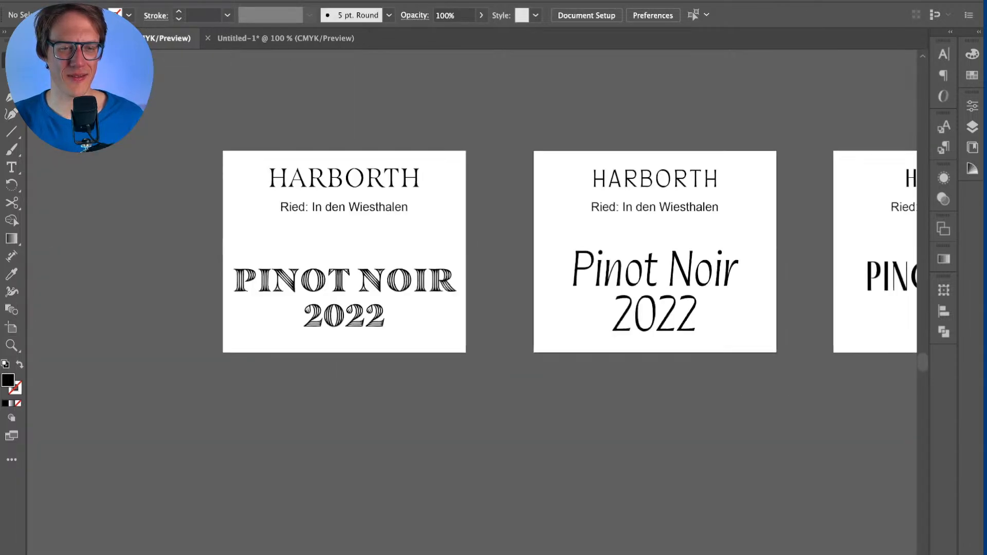
pyautogui.hscroll(-4, 471, 222)
pyautogui.scroll(1, 471, 222)
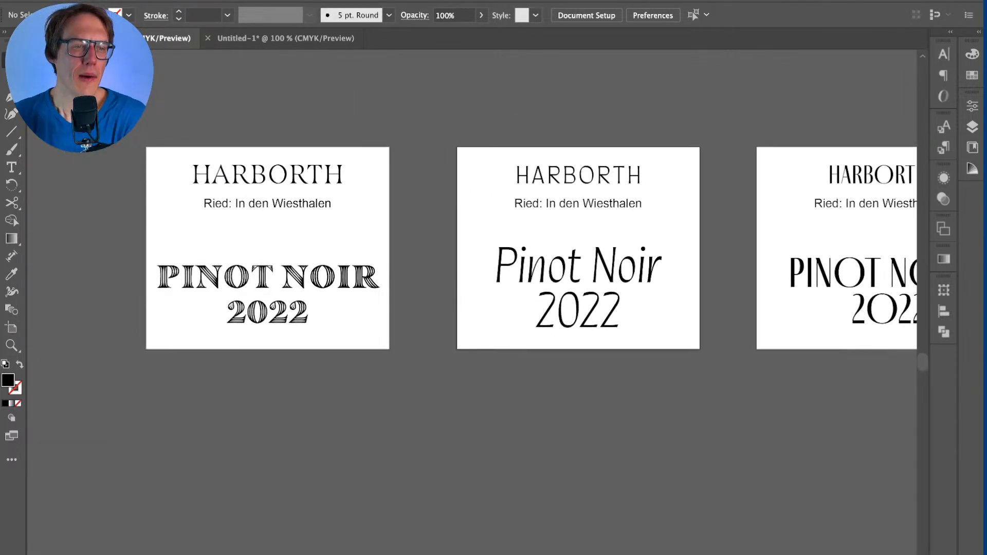
pyautogui.scroll(2, 242, 204)
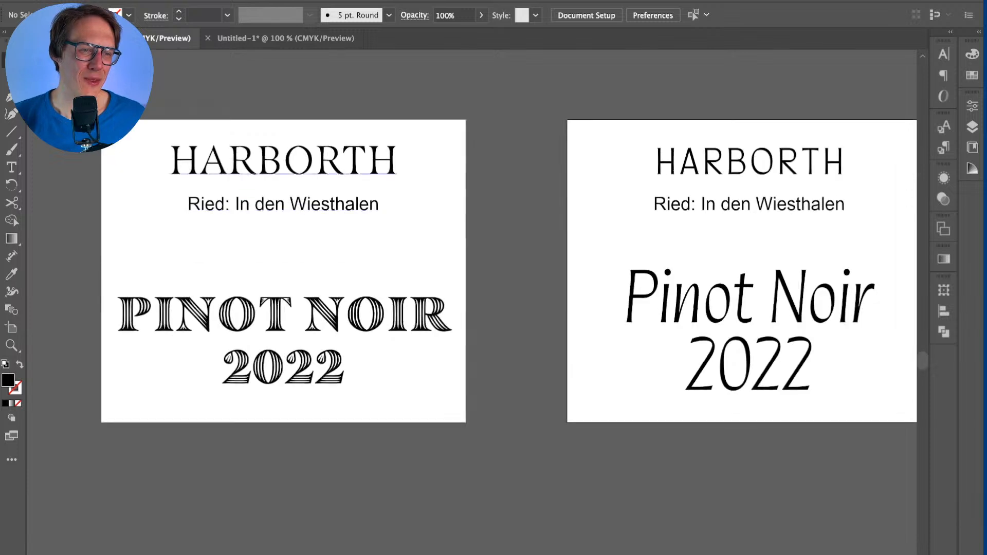
pyautogui.press('t')
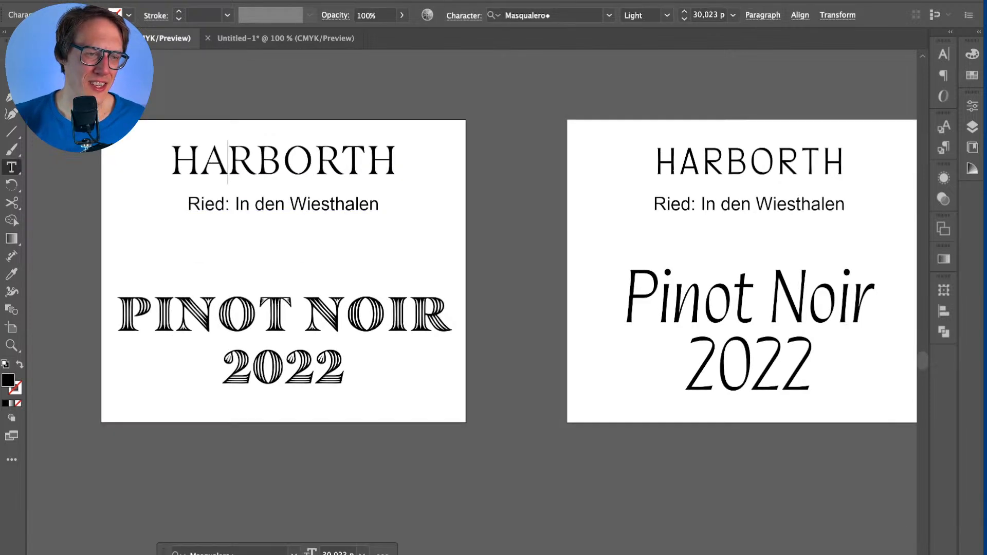
pyautogui.hotkey('alt', 'Right')
pyautogui.press('Right')
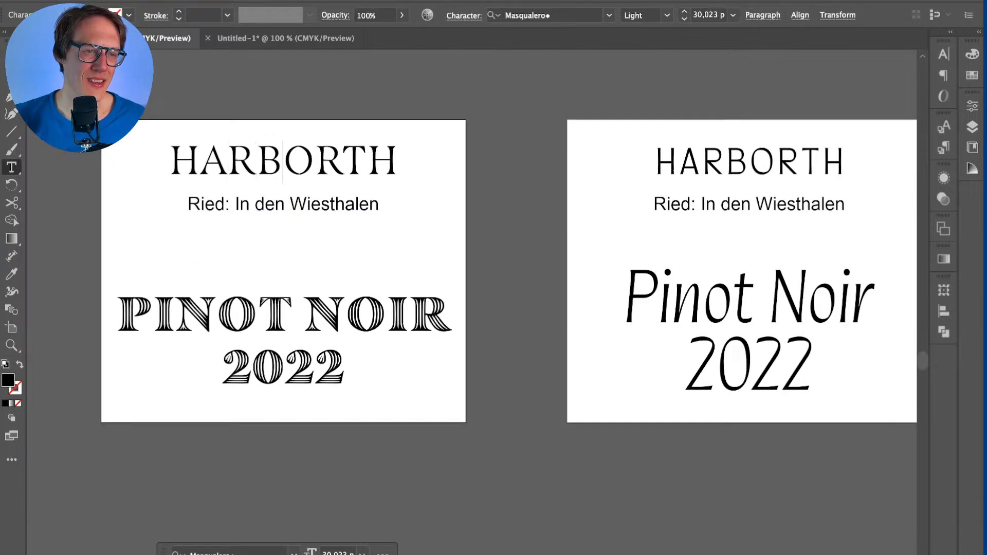
pyautogui.press('Right')
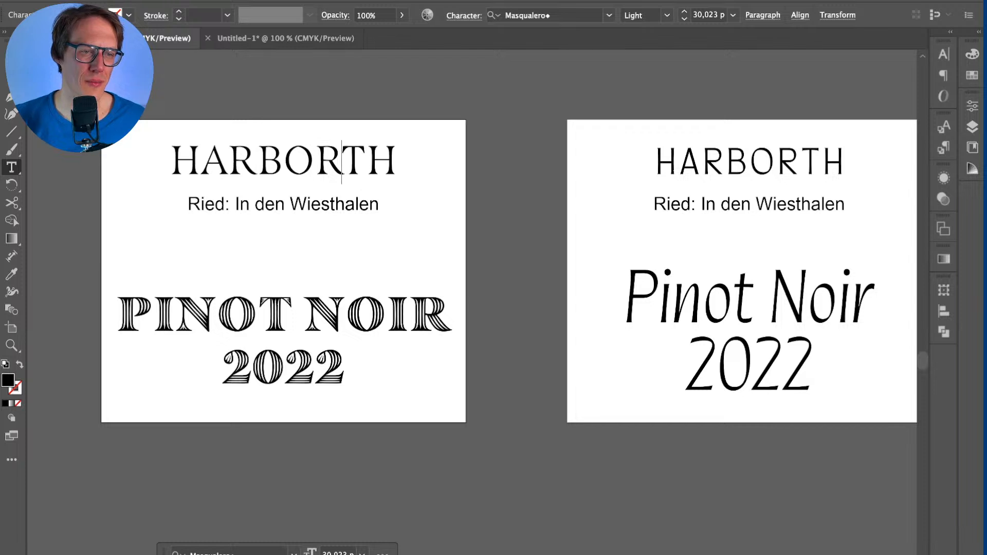
pyautogui.press('Left')
pyautogui.press('Left')
pyautogui.press('Escape')
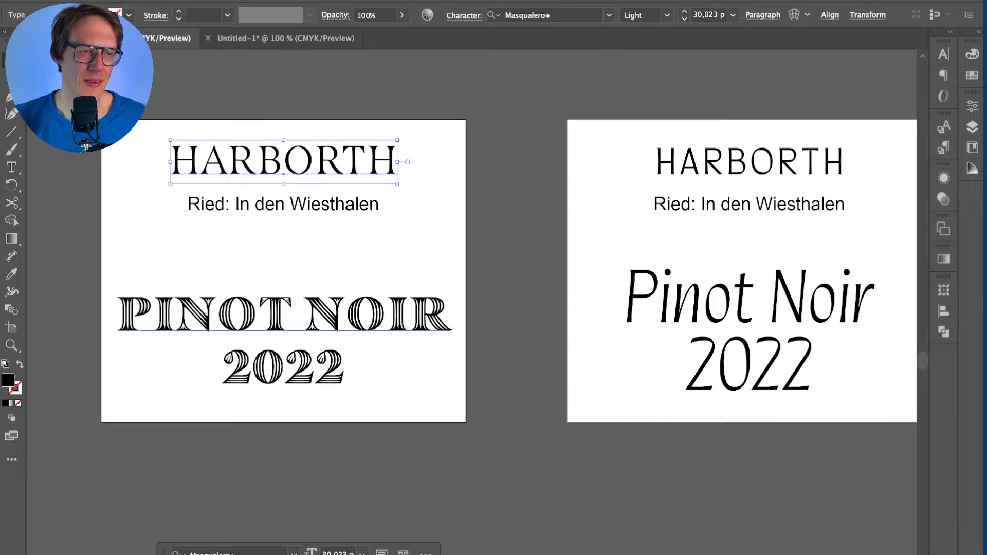
pyautogui.press('shift+super+a')
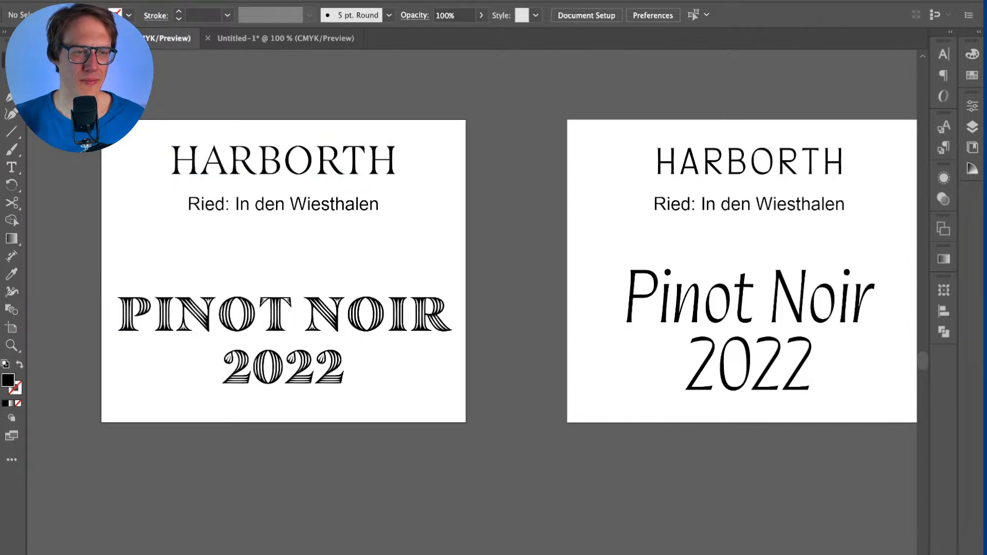
# Step: Compare the Apparat styles on the inline-striped label's "Ried: In den Wiesthalen" line and apply Apparat Extralight
pyautogui.click(324, 205)
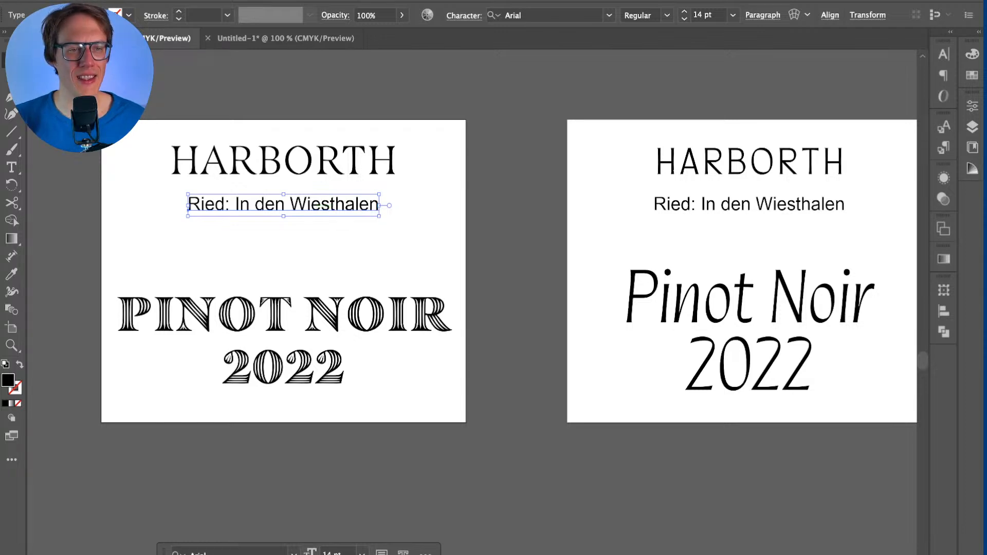
pyautogui.click(545, 15)
pyautogui.write('A')
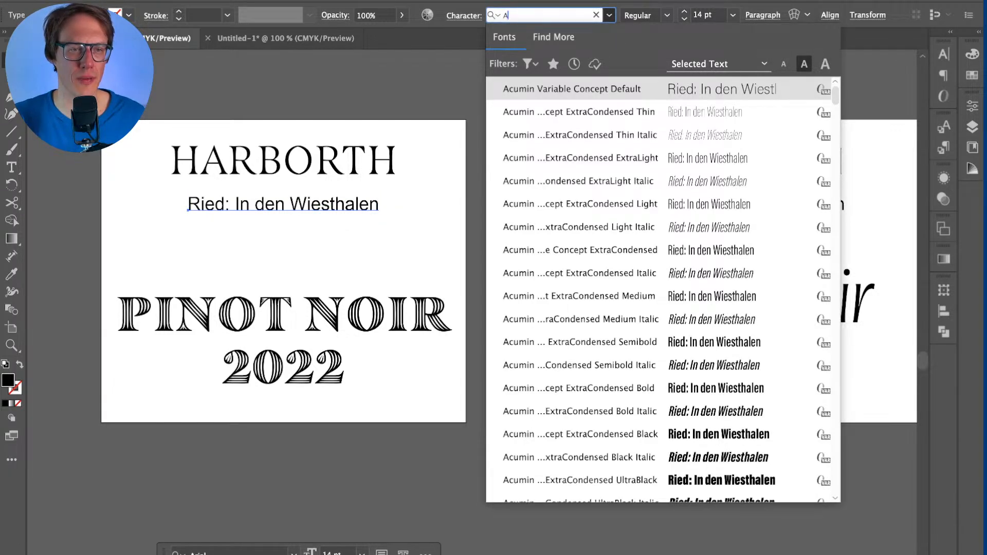
pyautogui.write('ppa')
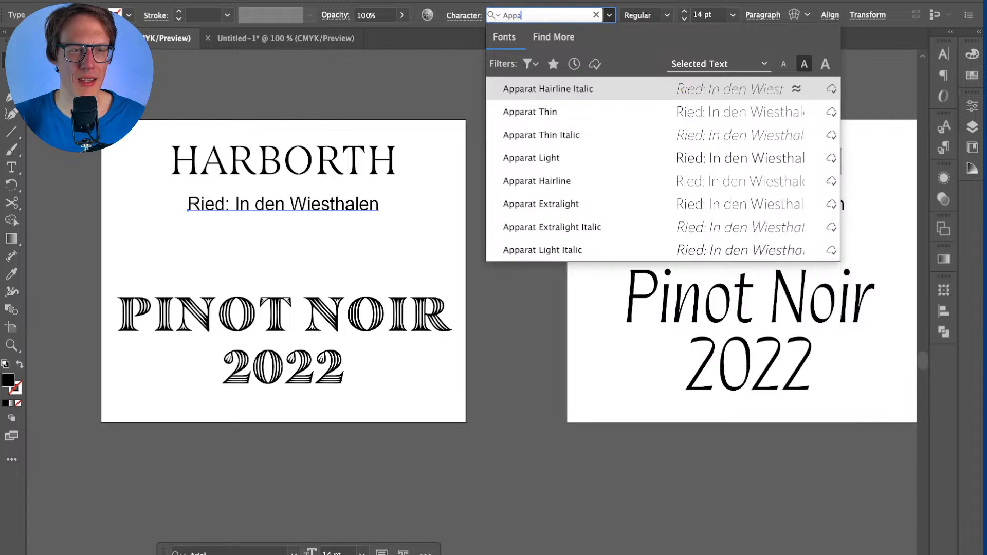
pyautogui.press('Down')
pyautogui.press('Down')
pyautogui.press('Up')
pyautogui.press('Up')
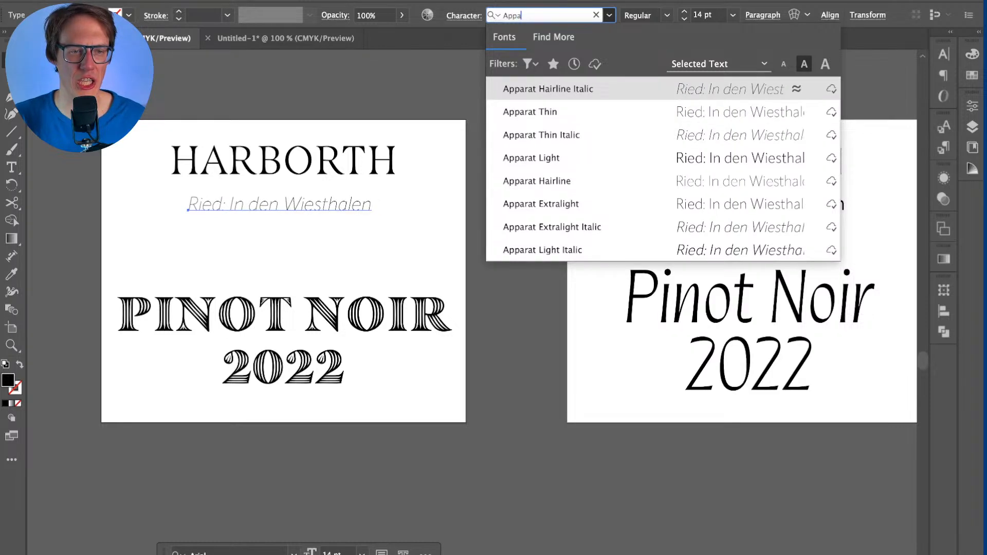
pyautogui.press('Down')
pyautogui.press('Down')
pyautogui.press('Down')
pyautogui.press('Down')
pyautogui.press('Down')
pyautogui.press('Up')
pyautogui.press('Up')
pyautogui.press('Up')
pyautogui.press('Up')
pyautogui.press('Down')
pyautogui.press('Down')
pyautogui.press('Down')
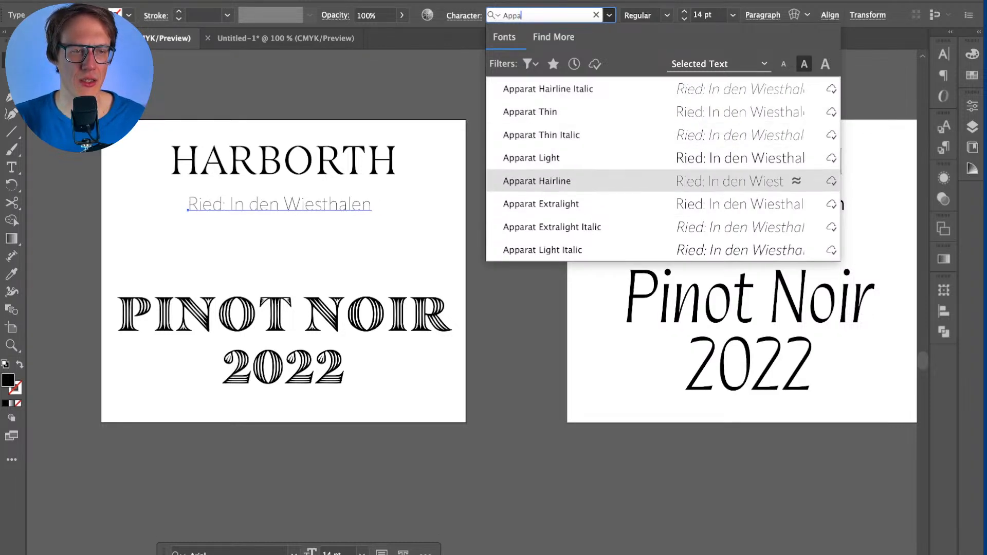
pyautogui.press('Down')
pyautogui.press('Down')
pyautogui.press('Up')
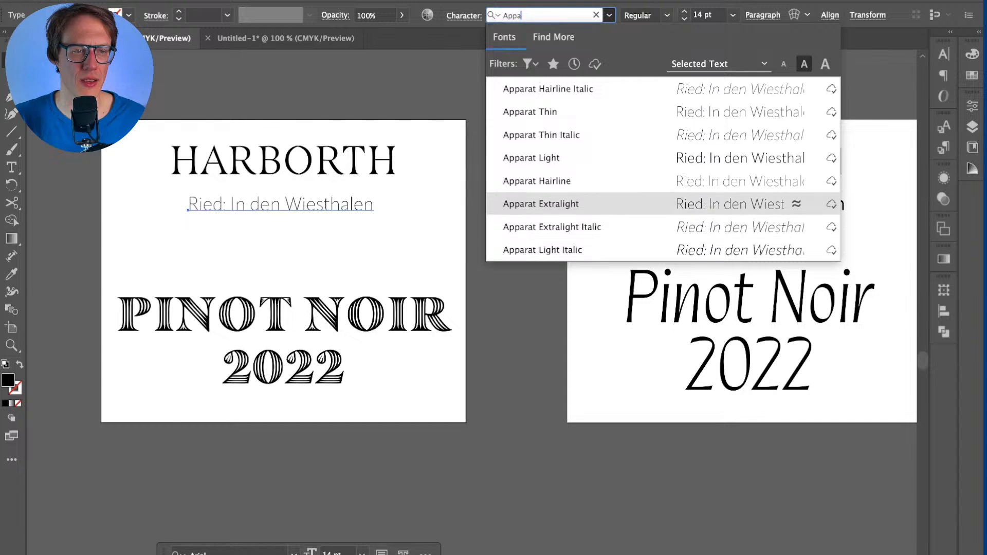
pyautogui.press('Return')
# Step: Examine the letterforms of the "Ried: In den Wiesthalen" line up close beneath the HARBORTH heading
pyautogui.hotkey('ctrl', '=')
pyautogui.hotkey('ctrl', 'shift', 'a')
pyautogui.hotkey('ctrl', '=')
pyautogui.hscroll(-3, 471, 302)
pyautogui.scroll(2, 471, 302)
pyautogui.hotkey('ctrl', '=')
pyautogui.scroll(1, 472, 303)
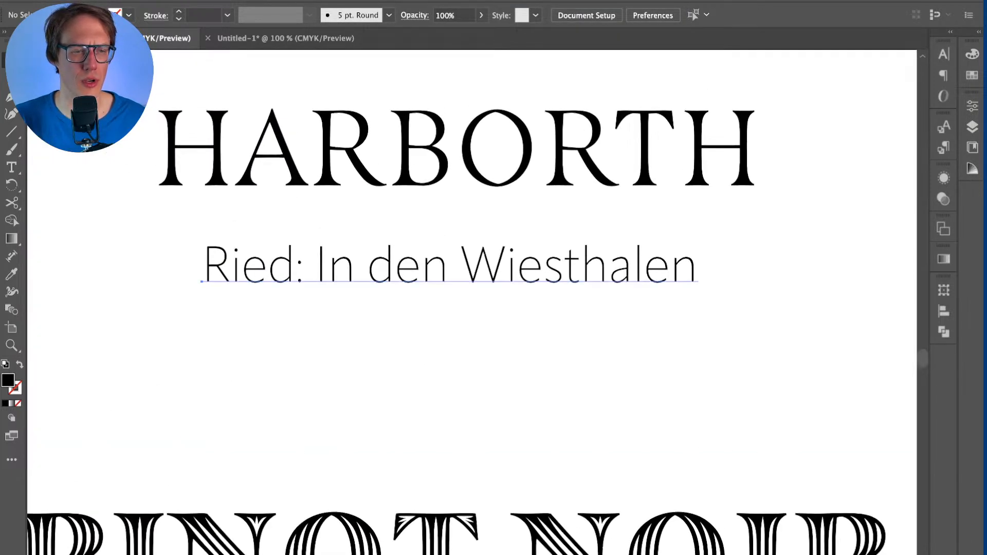
pyautogui.click(447, 265)
pyautogui.doubleClick(448, 265)
pyautogui.hotkey('ctrl', 'a')
pyautogui.click(205, 265)
pyautogui.moveTo(204, 265); pyautogui.dragTo(230, 265)
pyautogui.click(205, 265)
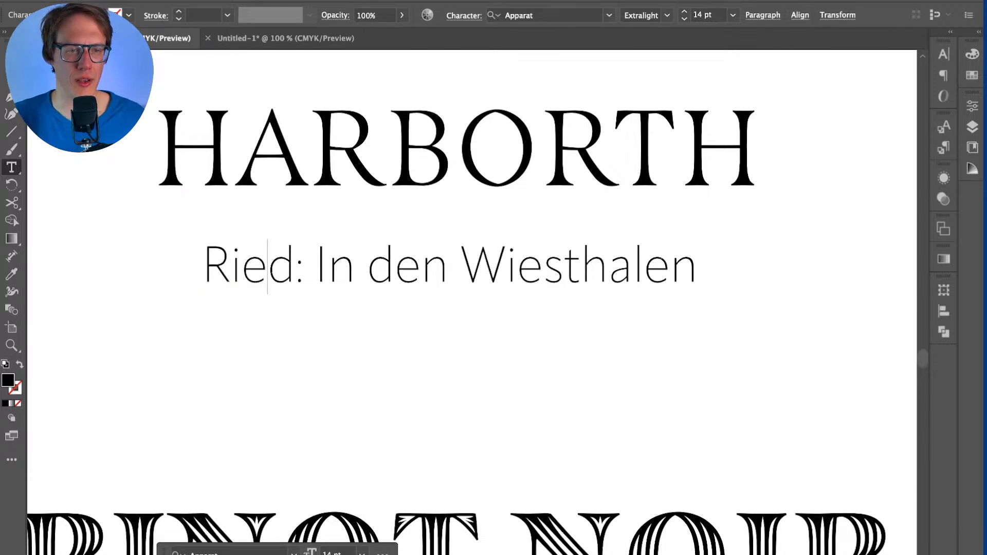
pyautogui.press('Escape')
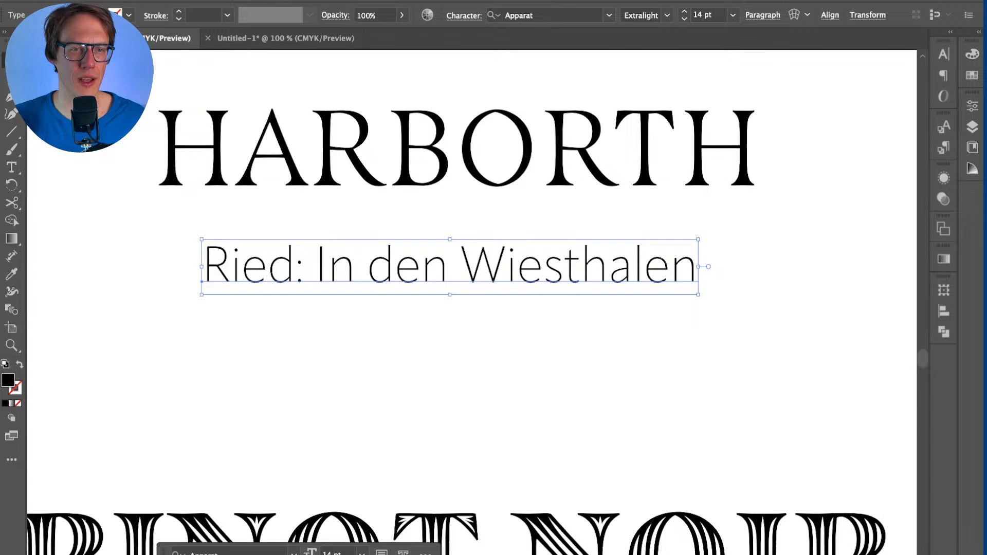
# Step: Set the weight of the "Ried: In den Wiesthalen" line to Light and deselect it
pyautogui.click(667, 15)
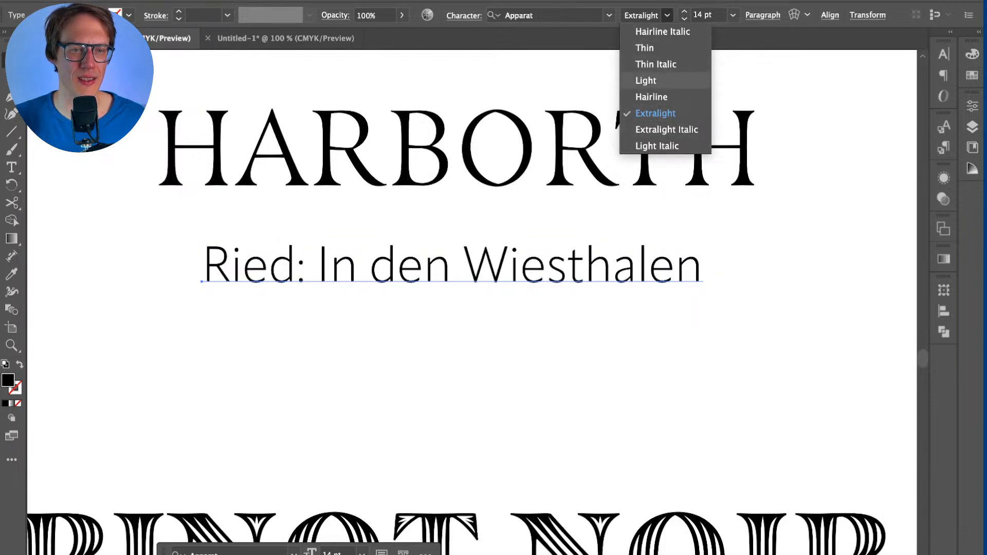
pyautogui.click(663, 80)
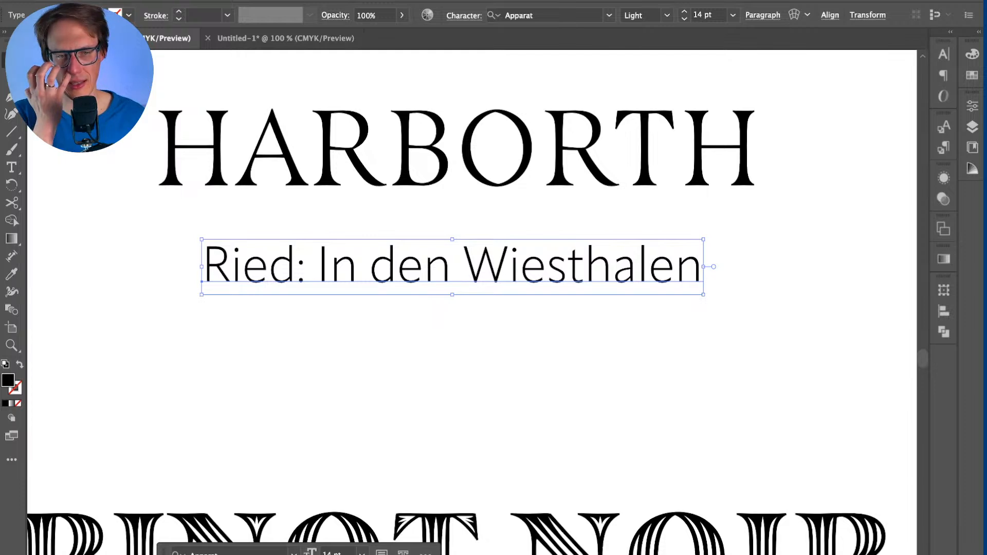
pyautogui.press('super+shift+a')
# Step: Review the inline-striped label as a whole, judging how the vineyard line works with the heading and wine name
pyautogui.scroll(-1, 313, 288)
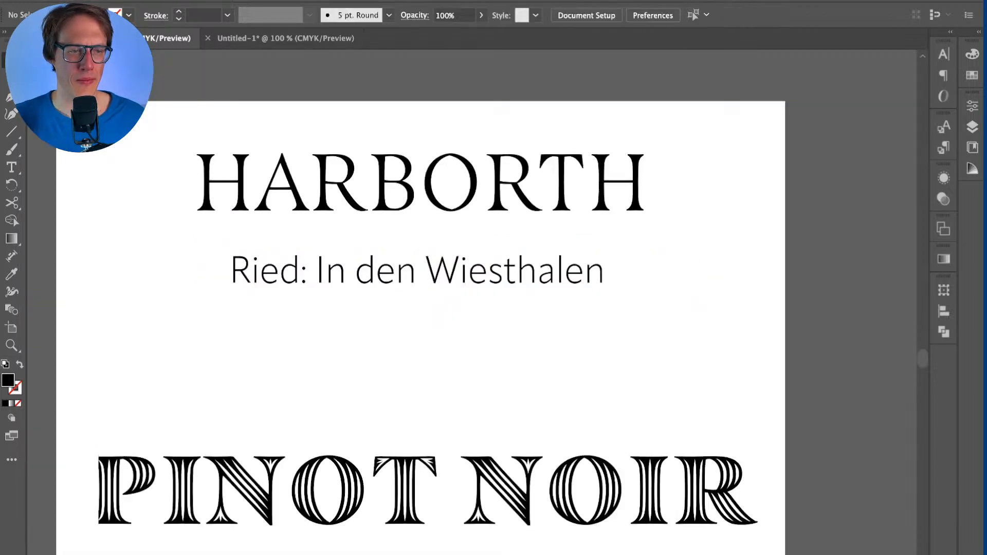
pyautogui.moveTo(313, 287); pyautogui.dragTo(348, 306)
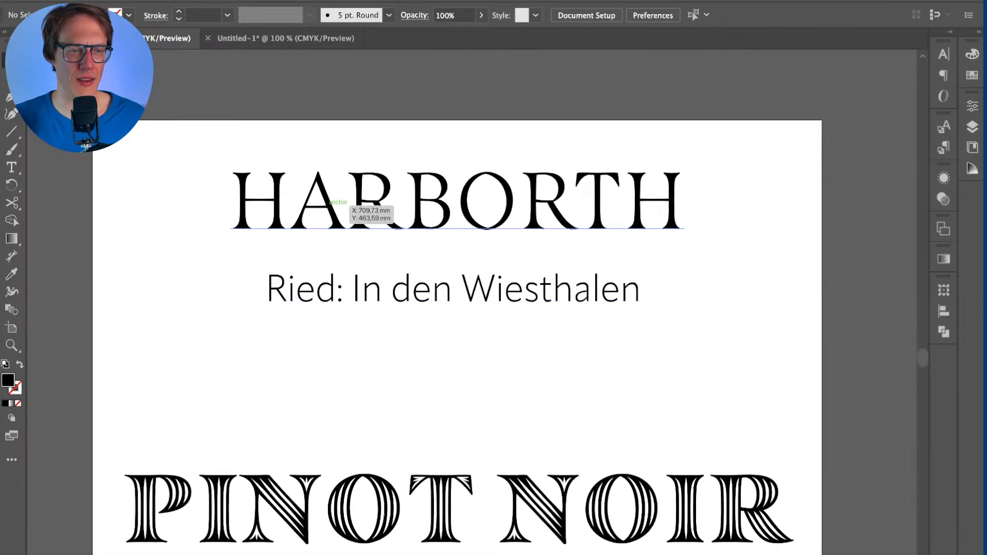
pyautogui.click(364, 290)
pyautogui.scroll(-1, 364, 331)
pyautogui.moveTo(364, 331); pyautogui.dragTo(380, 334)
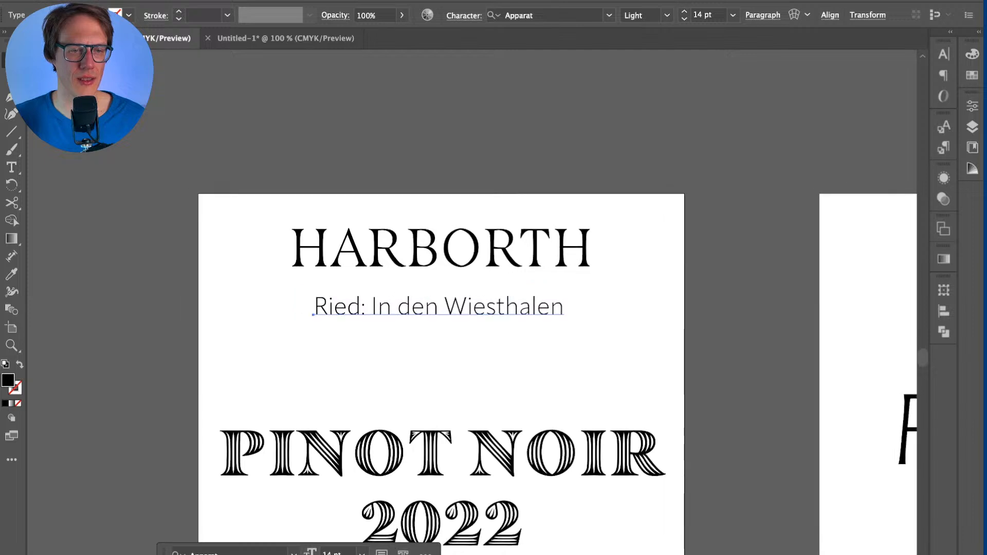
pyautogui.scroll(-1, 313, 321)
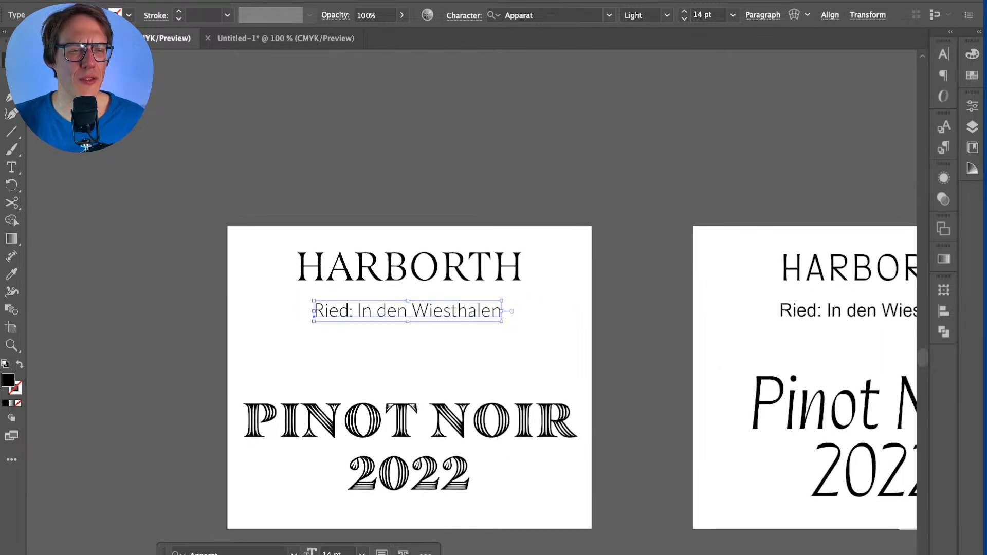
pyautogui.press('super+shift+a')
pyautogui.hscroll(1, 560, 371)
pyautogui.scroll(-1, 561, 372)
# Step: Move the "Ried: In den Wiesthalen" line below the artboard and raise the PINOT NOIR 2022 text towards the heading
pyautogui.click(376, 298)
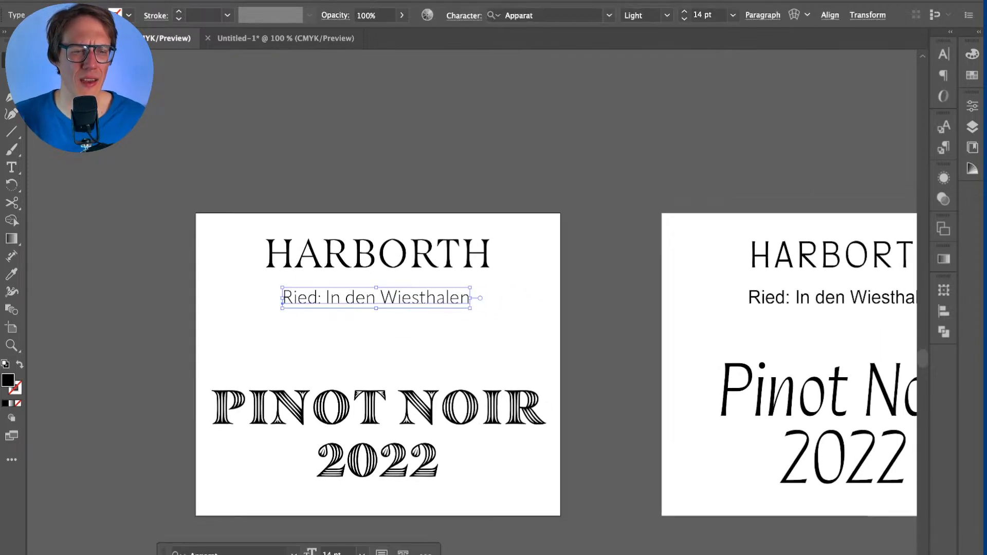
pyautogui.moveTo(399, 298); pyautogui.dragTo(398, 539)
pyautogui.moveTo(413, 416); pyautogui.dragTo(437, 336)
pyautogui.press('super+shift+a')
pyautogui.press('super+shift+a')
# Step: Place a copy of the HARBORTH heading straight below the 2022 line, near the label's lower edge
pyautogui.click(459, 265)
pyautogui.moveTo(459, 265); pyautogui.dragTo(459, 481)
pyautogui.press('super+shift+a')
# Step: Try to replace the lower HARBORTH copy's wording with "RIED" and undo the change
pyautogui.press('t')
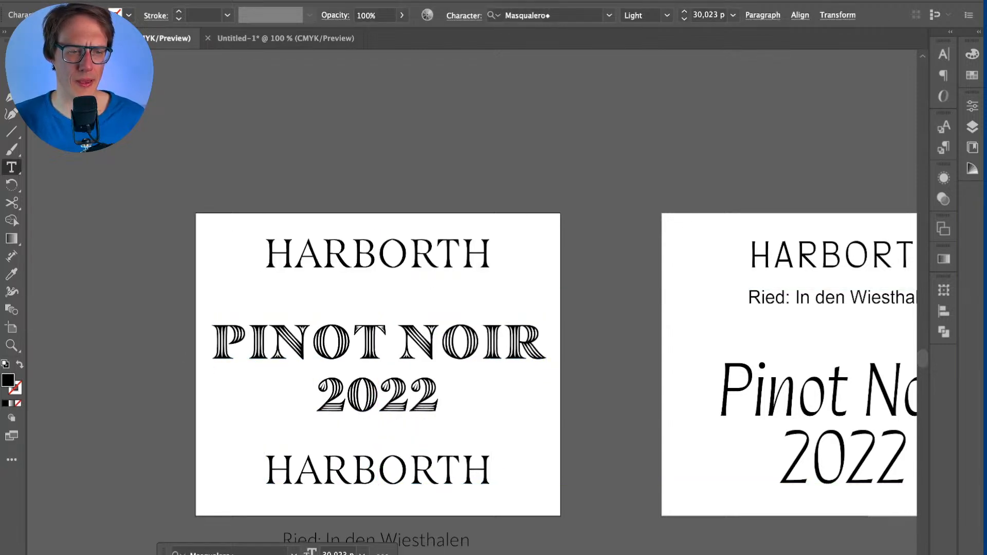
pyautogui.doubleClick(459, 471)
pyautogui.press('Escape')
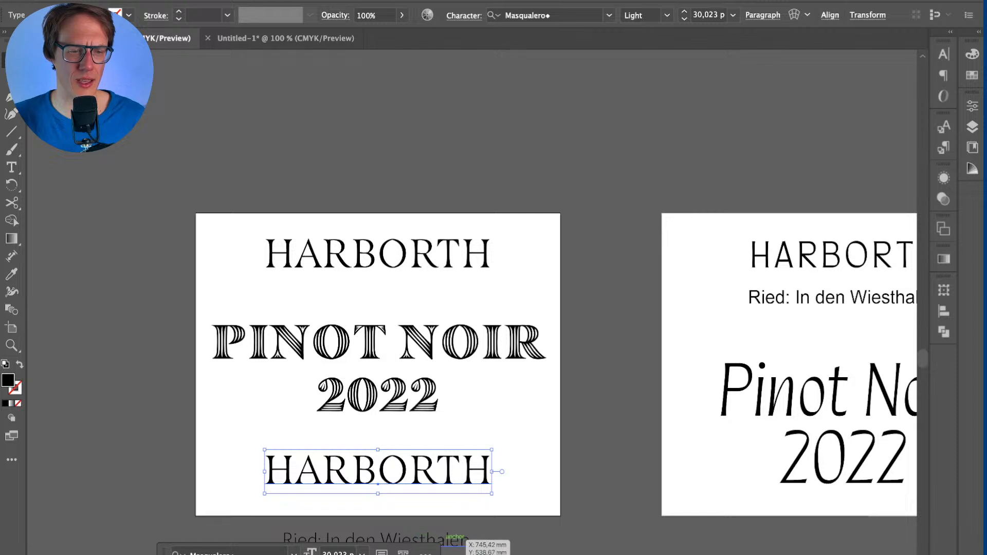
pyautogui.scroll(-2, 535, 360)
pyautogui.press('t')
pyautogui.doubleClick(378, 423)
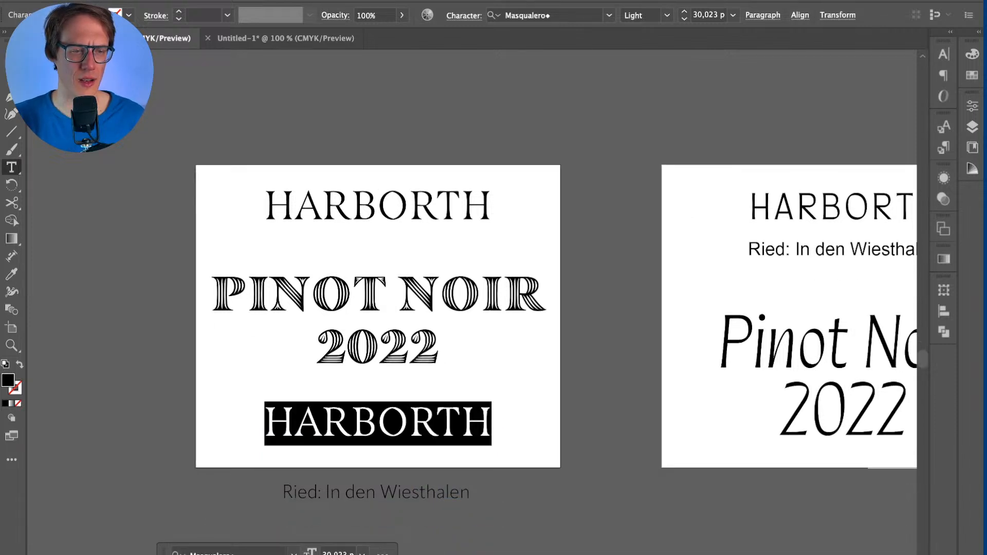
pyautogui.write('RIED')
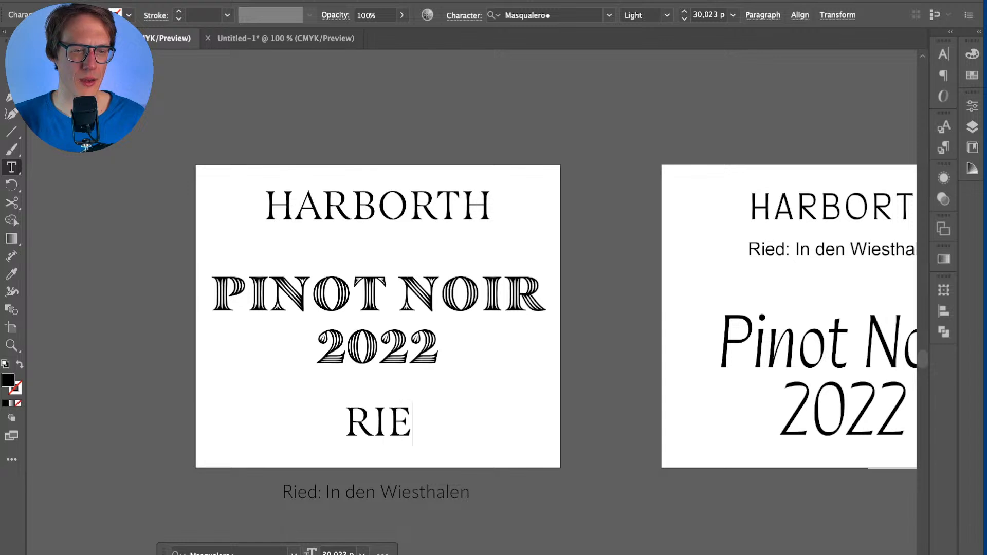
pyautogui.press('super+z')
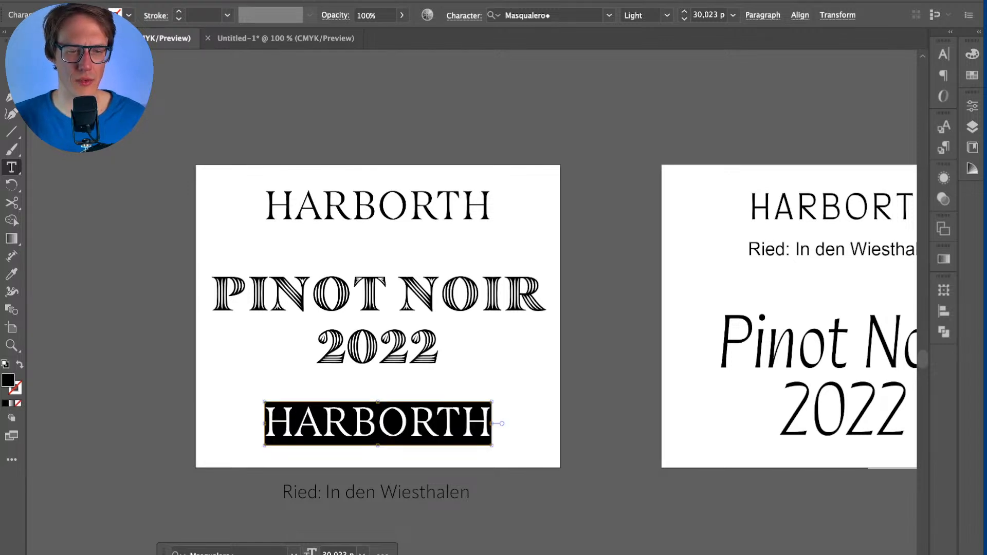
# Step: Turn off All Caps for the lower HARBORTH copy and replace its wording with "In den Wies"
pyautogui.click(943, 54)
pyautogui.click(769, 197)
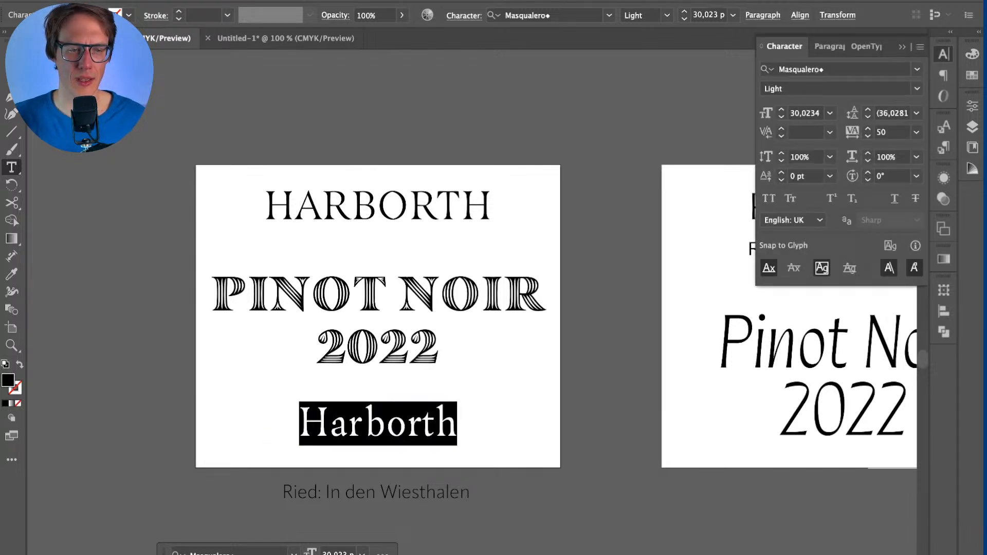
pyautogui.write('Ried: ')
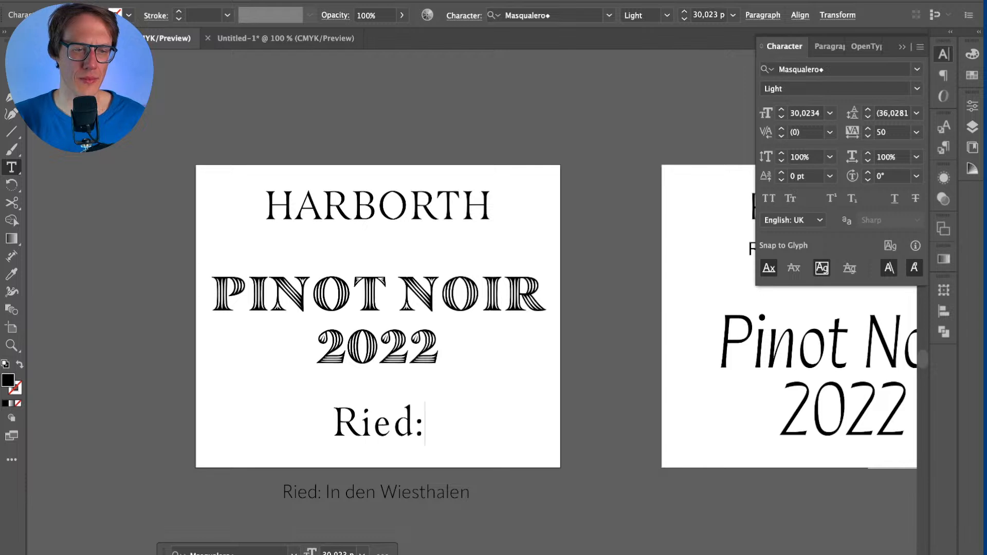
pyautogui.write('In')
pyautogui.press('super+a')
pyautogui.write('In')
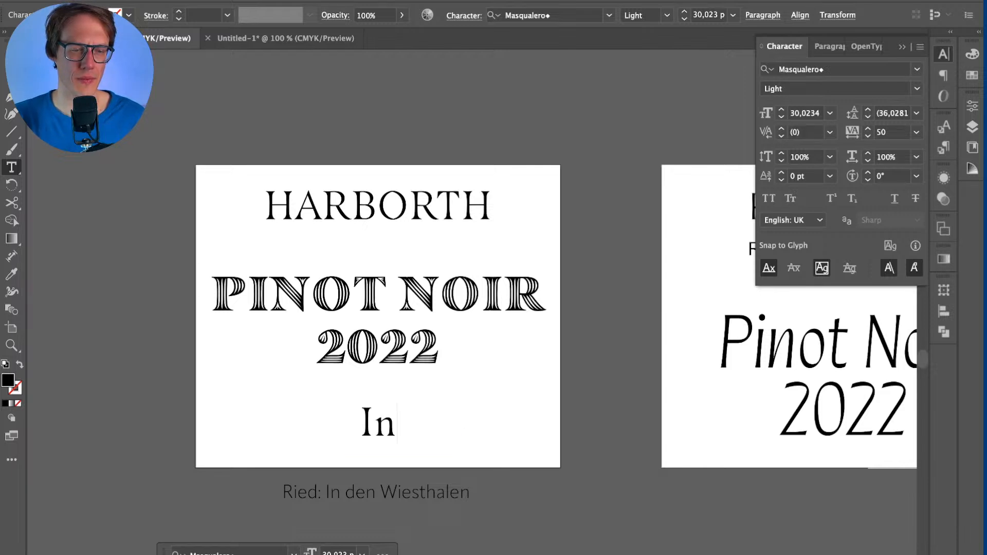
pyautogui.write(' den Wies')
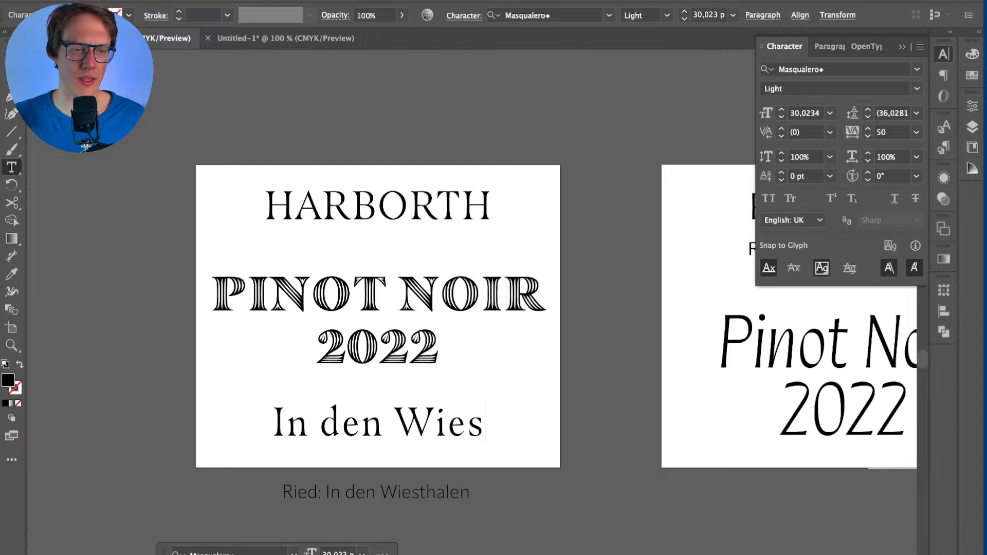
# Step: Copy the "Ried: In den Wiesthalen" line below the artboard and try to paste it over "In den Wies"
pyautogui.tripleClick(447, 492)
pyautogui.press('super+c')
pyautogui.tripleClick(491, 424)
pyautogui.press('super+v')
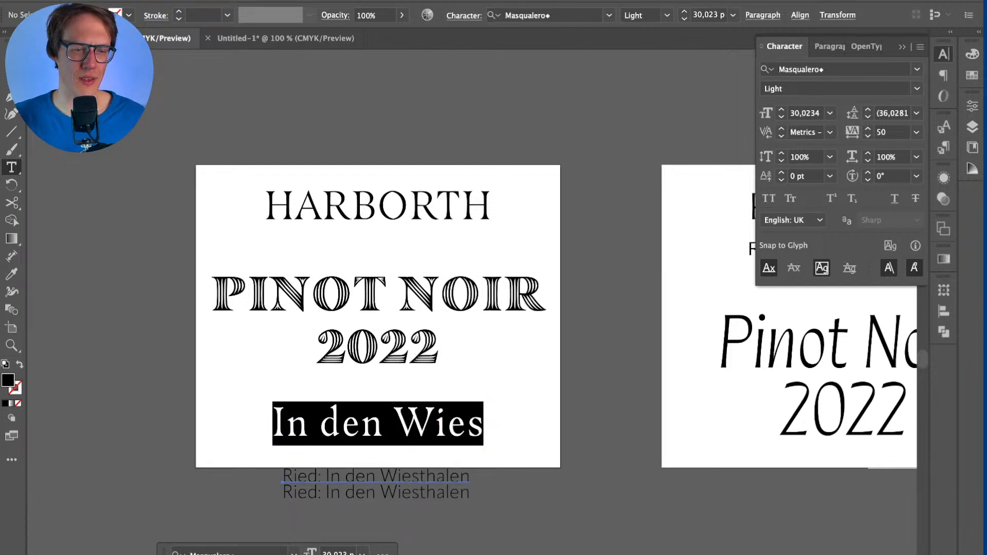
# Step: Take the full wording of the line below the artboard and paste it over the "In den Wies" text
pyautogui.tripleClick(446, 492)
pyautogui.press('super+space')
pyautogui.press('super+v')
pyautogui.press('Escape')
pyautogui.press('Escape')
pyautogui.write('t')
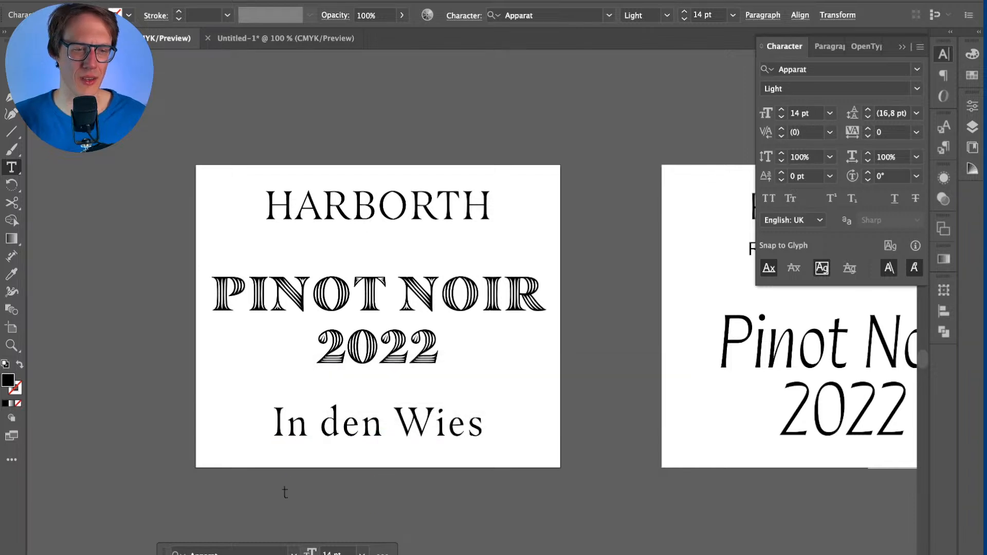
pyautogui.tripleClick(353, 423)
pyautogui.press('super+v')
pyautogui.press('Escape')
# Step: Delete "Ried:" from the pasted text so the line reads "In den Wiesthalen"
pyautogui.doubleClick(269, 423)
pyautogui.moveTo(268, 423); pyautogui.dragTo(169, 423)
pyautogui.press('BackSpace')
pyautogui.press('Escape')
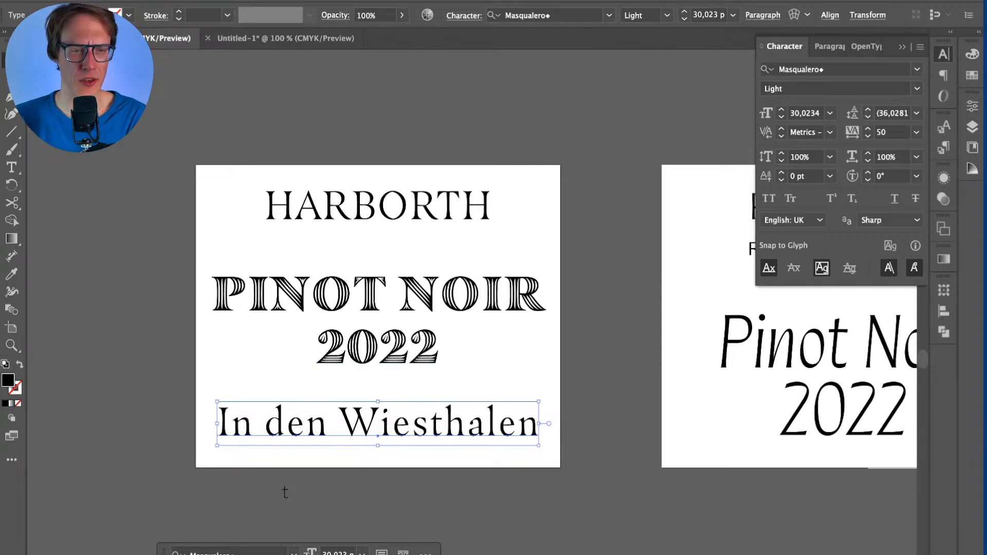
# Step: Look through the Masqualero weights for the "In den Wiesthalen" line and set its tracking to 0
pyautogui.click(667, 15)
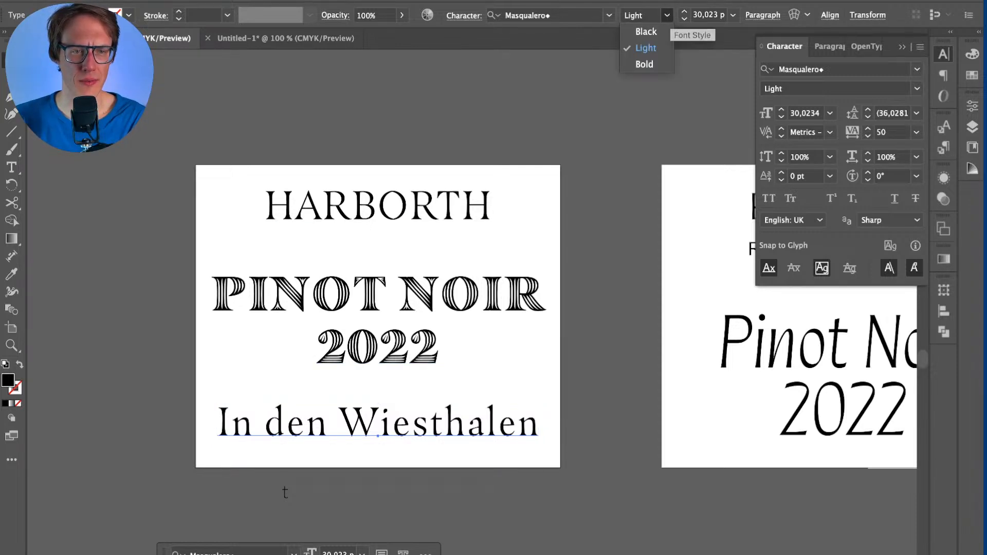
pyautogui.press('Escape')
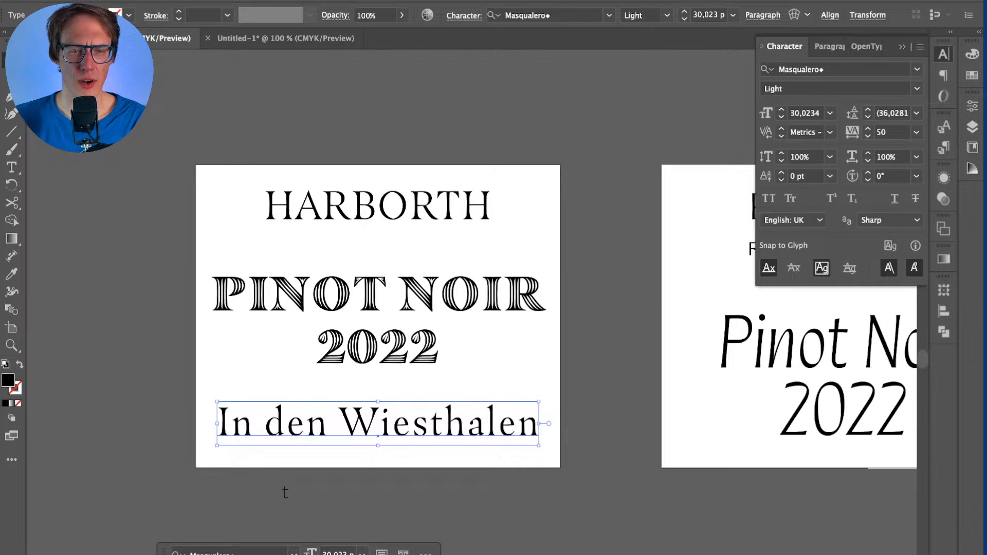
pyautogui.click(916, 132)
pyautogui.click(934, 249)
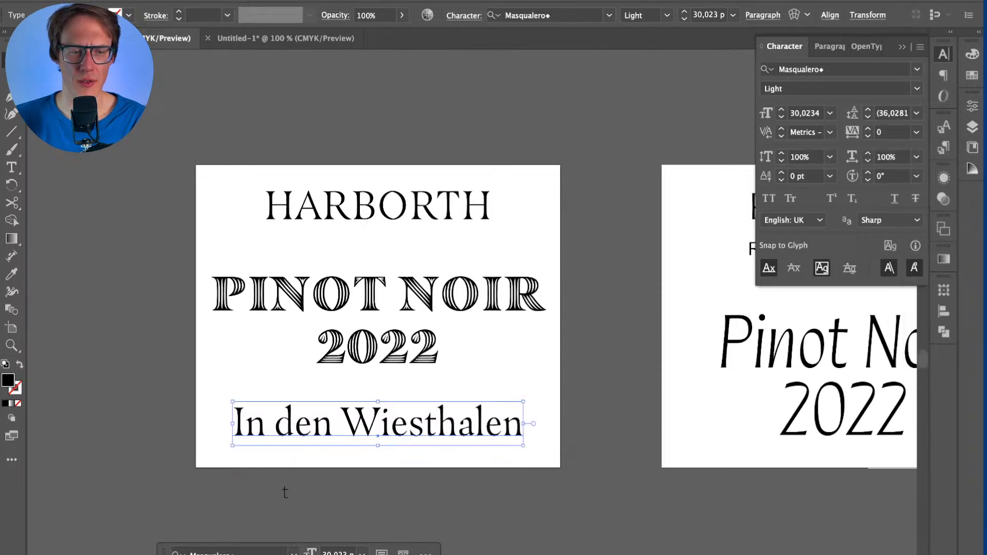
pyautogui.click(916, 113)
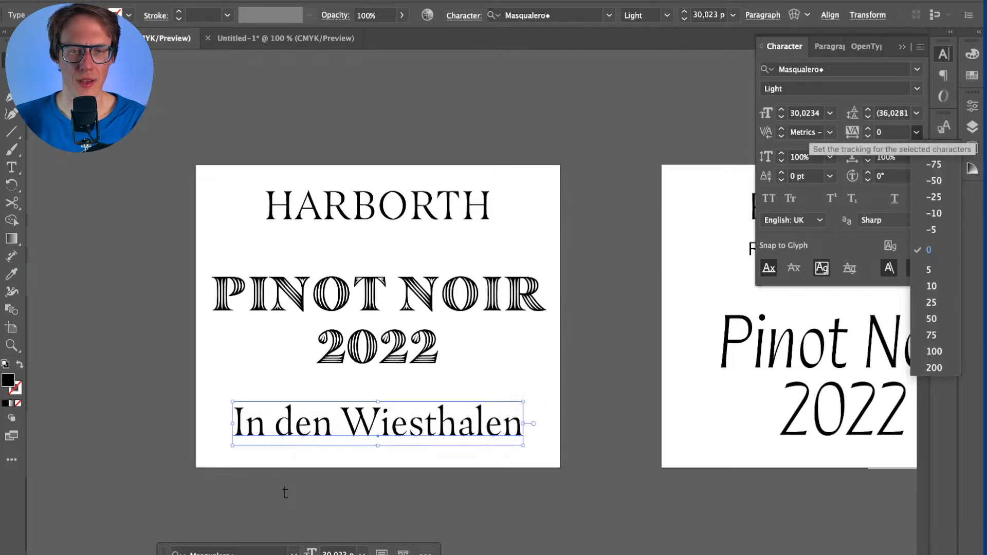
pyautogui.press('Escape')
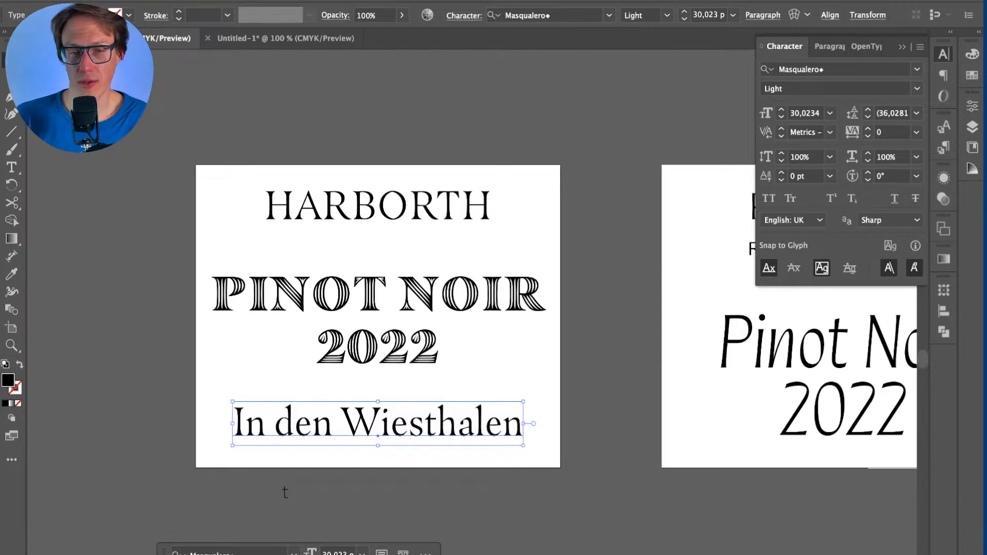
# Step: Match the "In den Wiesthalen" line to the HARBORTH heading's all-caps type style with the Eyedropper
pyautogui.press('super+shift+a')
pyautogui.press('i')
pyautogui.click(378, 206)
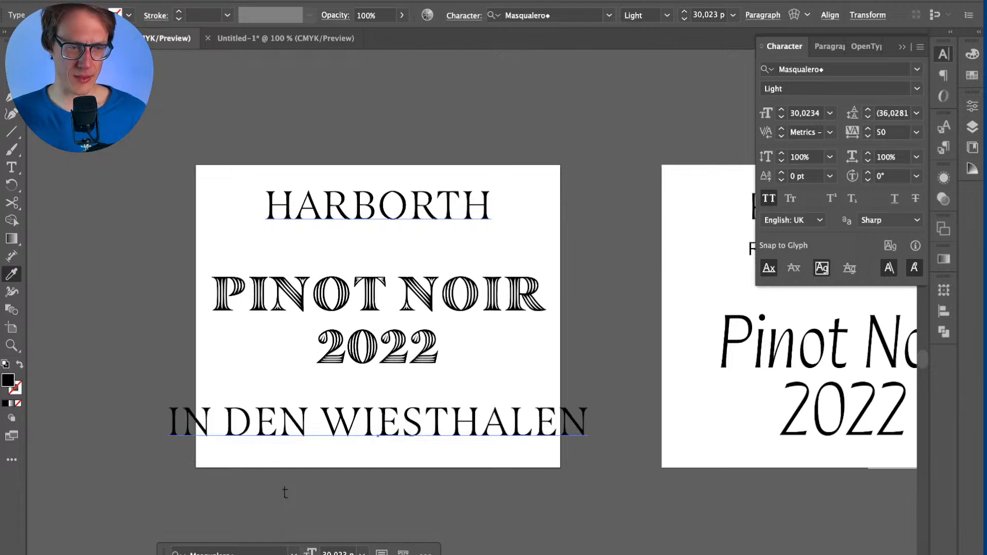
pyautogui.press('v')
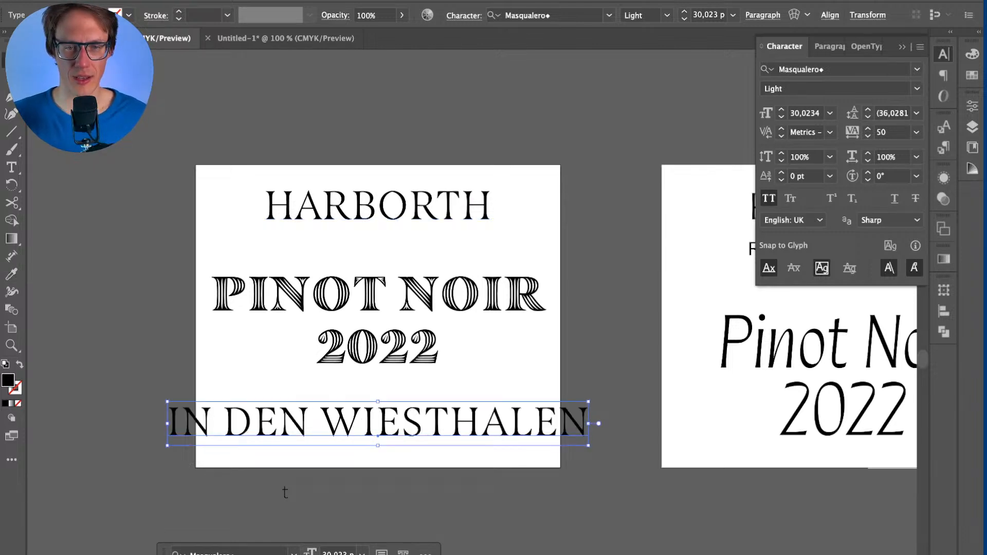
# Step: Set the font size of the "IN DEN WIESTHALEN" line to 21 pt
pyautogui.click(804, 113)
pyautogui.write('20')
pyautogui.press('Return')
pyautogui.hotkey('shift', 'Up')
pyautogui.hotkey('shift', 'Down')
pyautogui.press('Up')
pyautogui.press('Up')
pyautogui.press('Down')
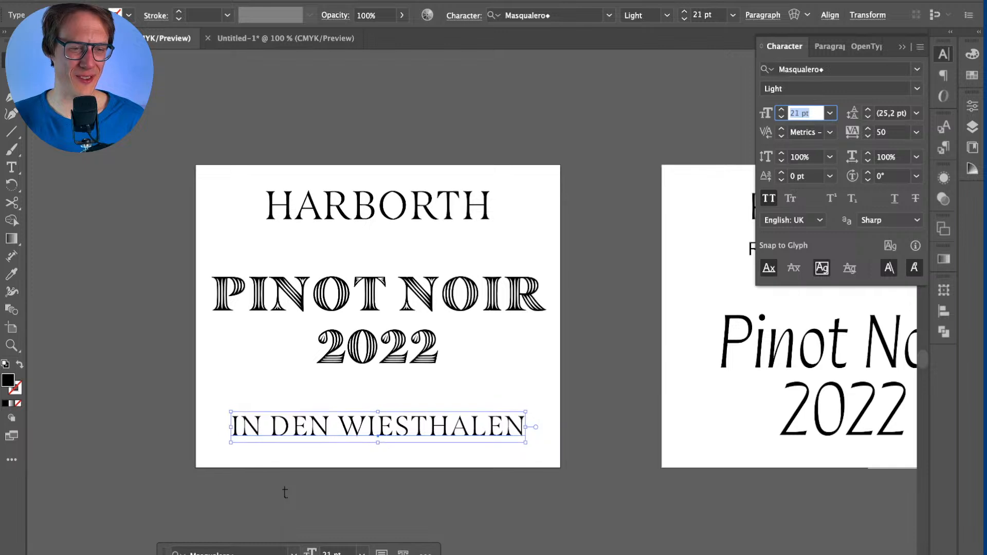
pyautogui.press('Return')
pyautogui.press('super+shift+a')
pyautogui.click(448, 423)
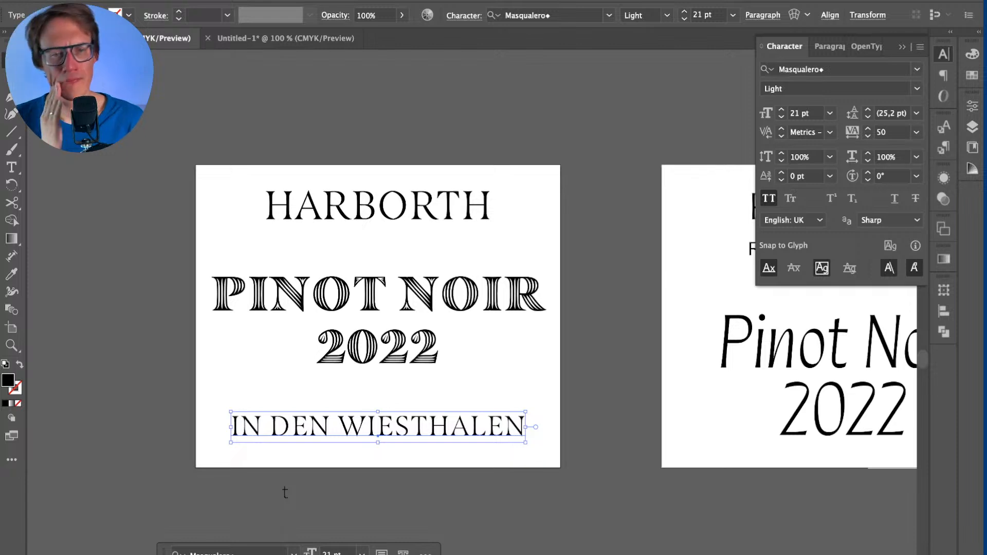
pyautogui.press('super+t')
pyautogui.press('super+Tab')
pyautogui.press('super+Tab')
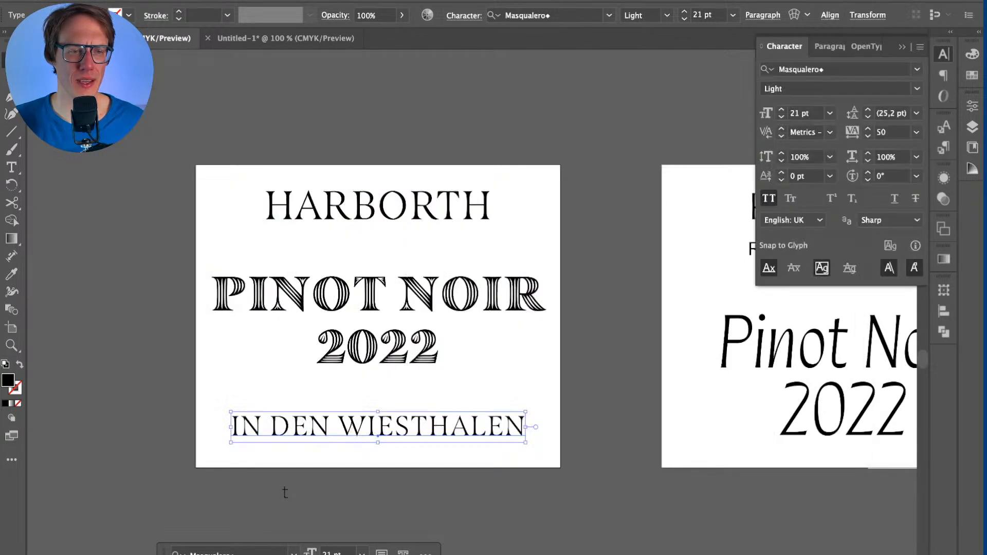
pyautogui.click(286, 489)
pyautogui.click(403, 423)
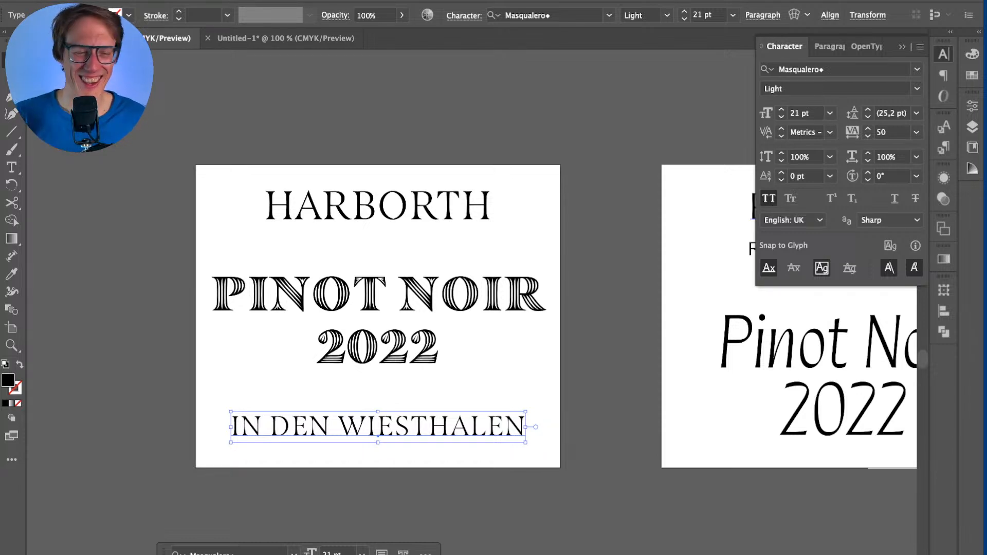
# Step: Scale the "IN DEN WIESTHALEN" line up slightly, to about 22.5 pt
pyautogui.press('super+0')
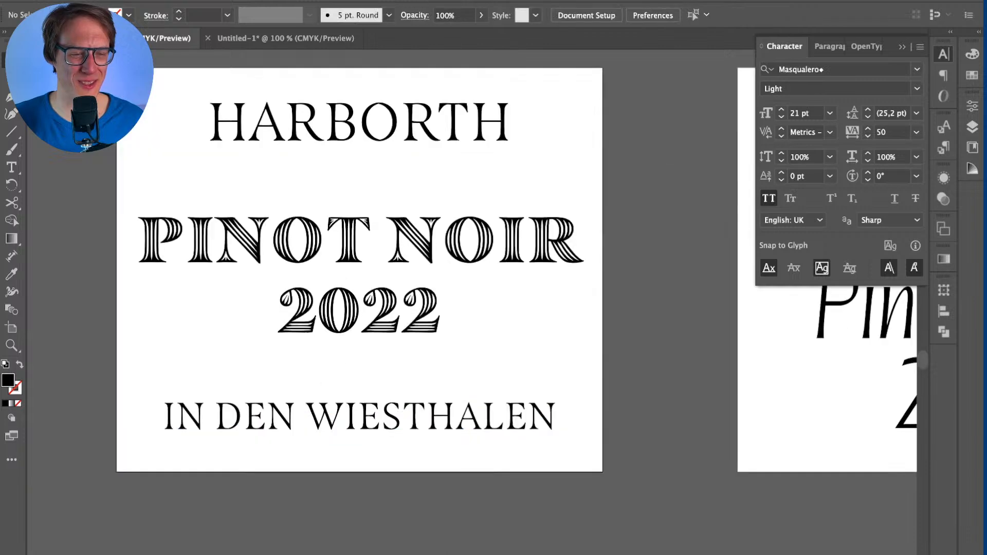
pyautogui.moveTo(424, 411); pyautogui.dragTo(423, 408)
pyautogui.press('super+shift+a')
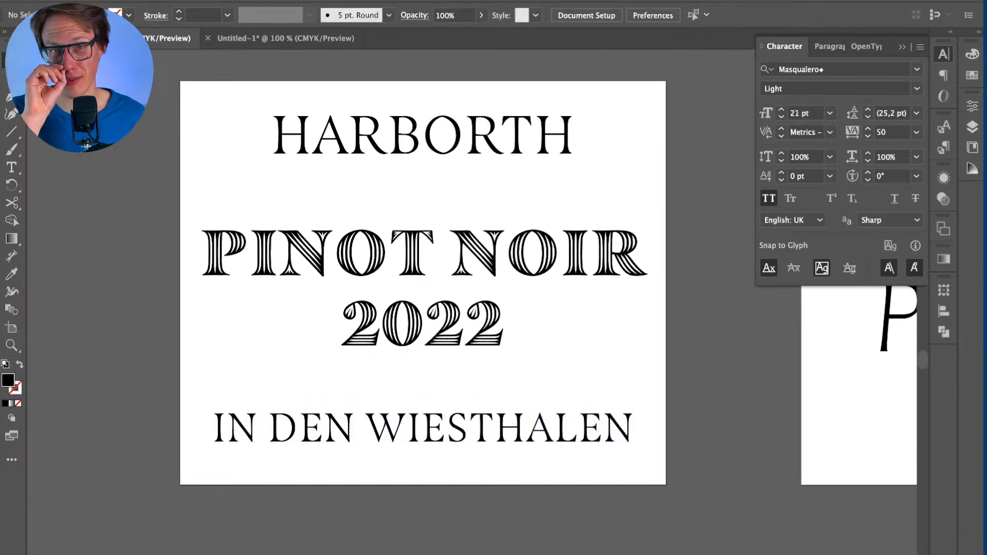
pyautogui.press('t')
pyautogui.tripleClick(423, 427)
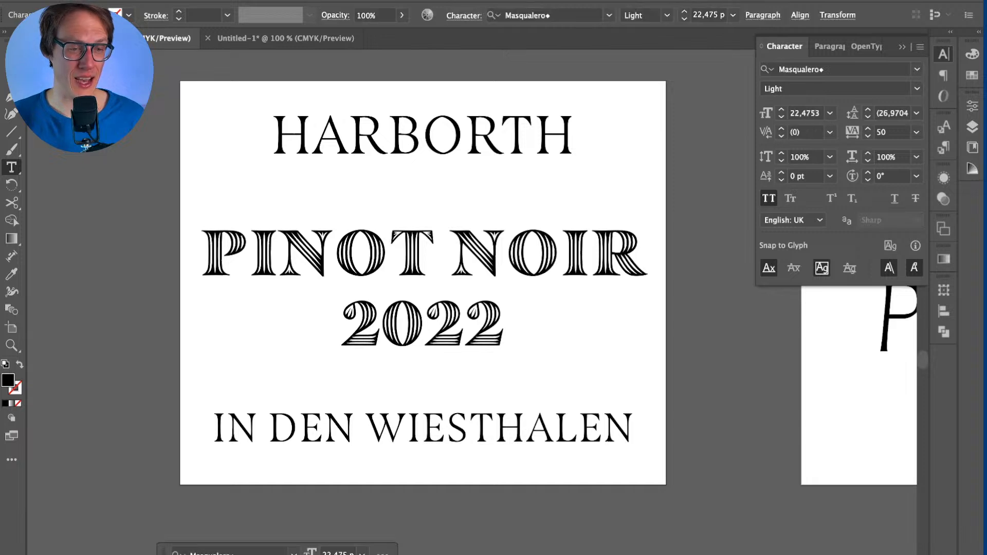
pyautogui.press('Escape')
pyautogui.press('Return')
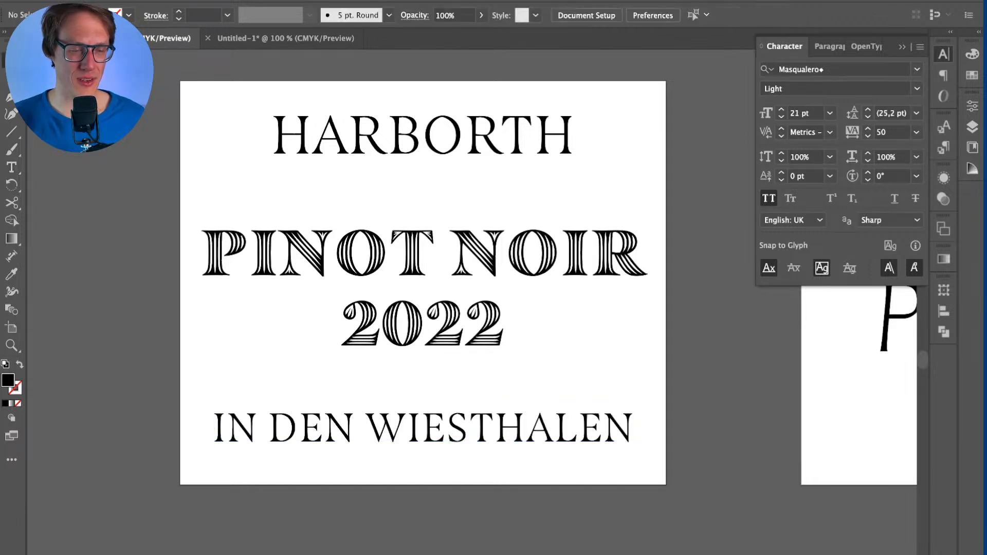
pyautogui.hotkey('shift', 'Right')
pyautogui.press('Escape')
pyautogui.press('super+shift+a')
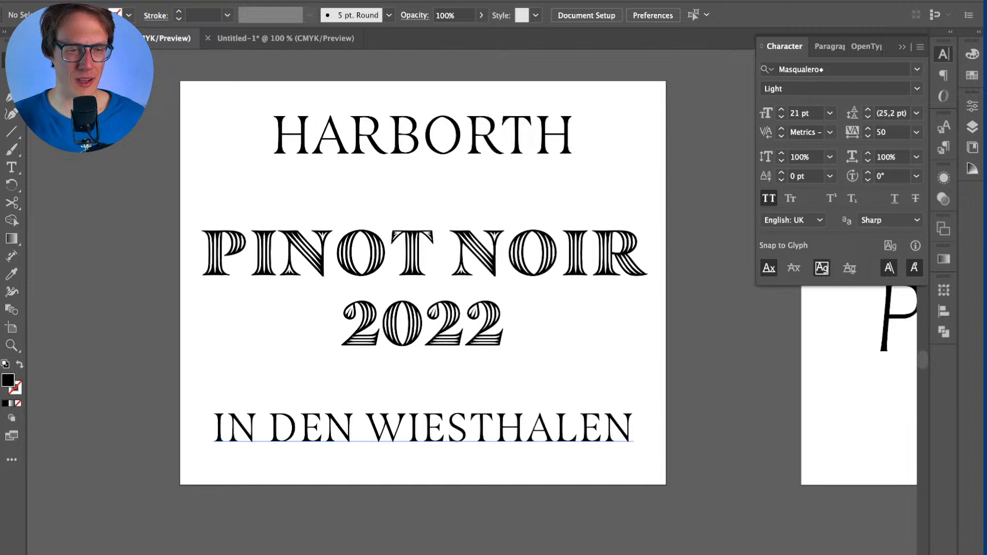
pyautogui.click(578, 429)
pyautogui.doubleClick(579, 429)
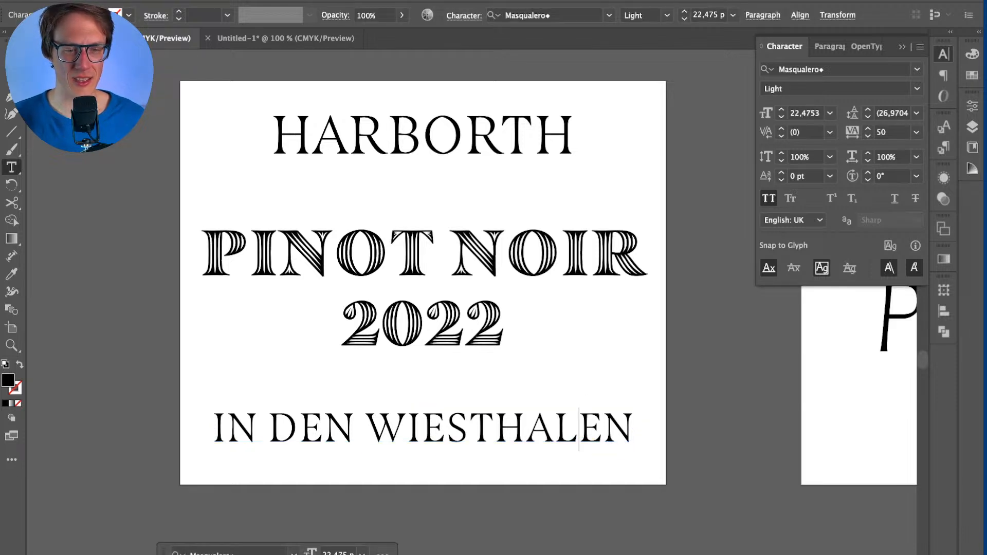
pyautogui.press('Escape')
# Step: Duplicate the "IN DEN WIESTHALEN" line directly above itself and change the copy's wording to "Ried"
pyautogui.keyDown('alt'); pyautogui.moveTo(488, 427); pyautogui.dragTo(489, 383); pyautogui.keyUp('alt')
pyautogui.doubleClick(489, 384)
pyautogui.press('super+a')
pyautogui.press('super+v')
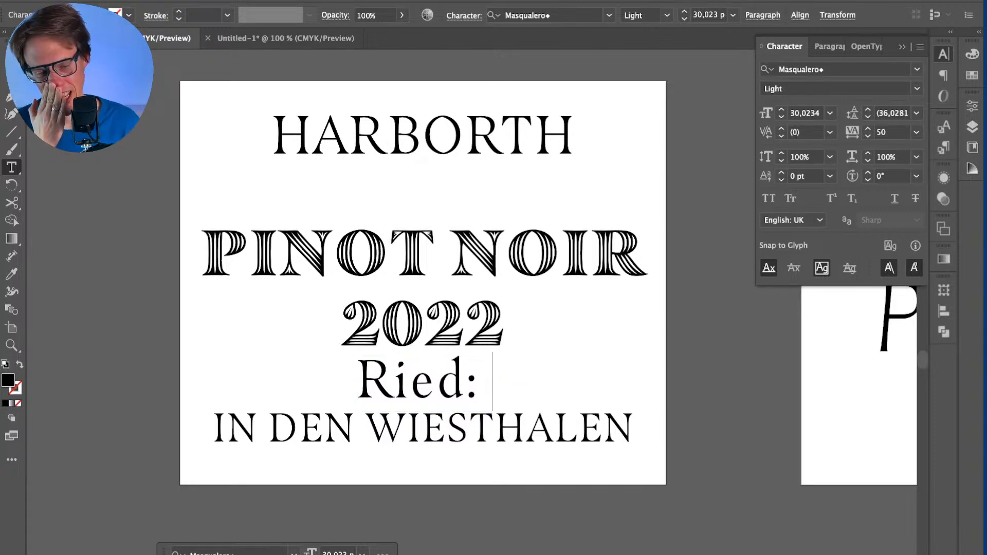
pyautogui.press('Escape')
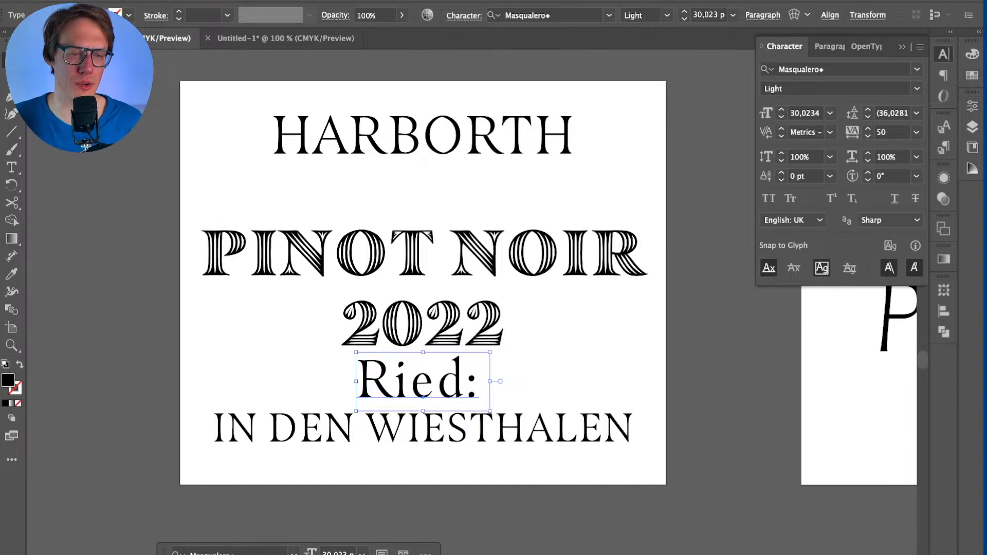
pyautogui.press('Return')
pyautogui.hotkey('shift', 'Left')
pyautogui.press('BackSpace')
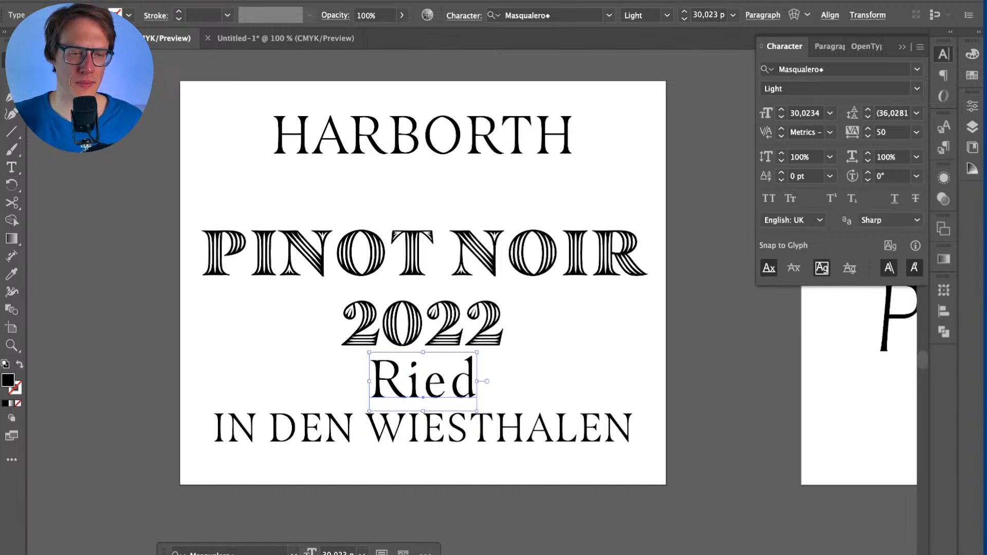
# Step: Match the "Ried" line to the all-caps type style of "IN DEN WIESTHALEN" with the Eyedropper
pyautogui.press('Escape')
pyautogui.click(452, 424)
pyautogui.click(423, 380)
pyautogui.press('i')
pyautogui.click(423, 428)
# Step: Rebalance the vertical spacing by moving "PINOT NOIR" and "2022" up together and shifting the two vineyard lines down slightly
pyautogui.press('v')
pyautogui.moveTo(480, 417); pyautogui.dragTo(503, 432)
pyautogui.click(471, 312)
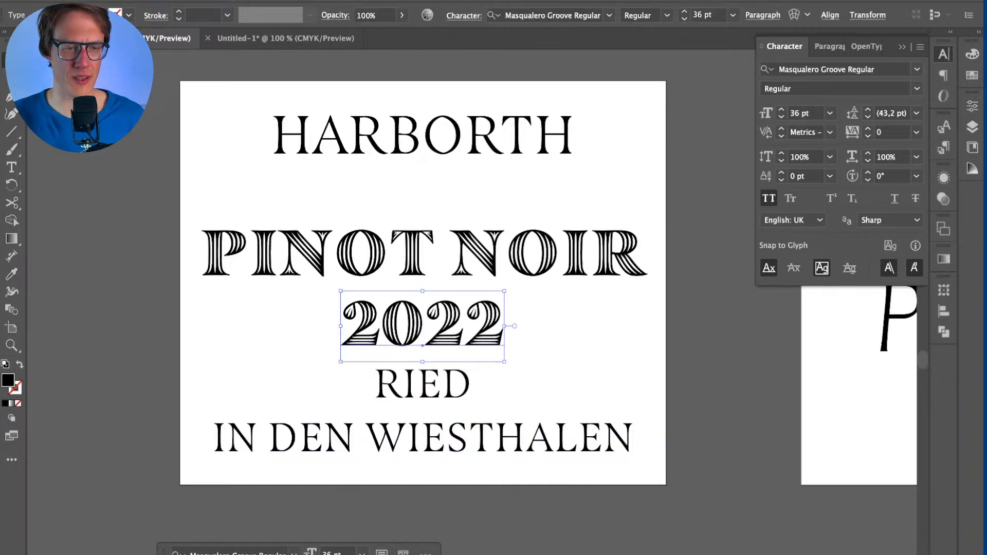
pyautogui.keyDown('shift'); pyautogui.click(555, 257); pyautogui.keyUp('shift')
pyautogui.moveTo(445, 256); pyautogui.dragTo(445, 240)
pyautogui.click(540, 329)
pyautogui.click(423, 385)
pyautogui.moveTo(422, 386); pyautogui.dragTo(423, 391)
pyautogui.press('super+shift+a')
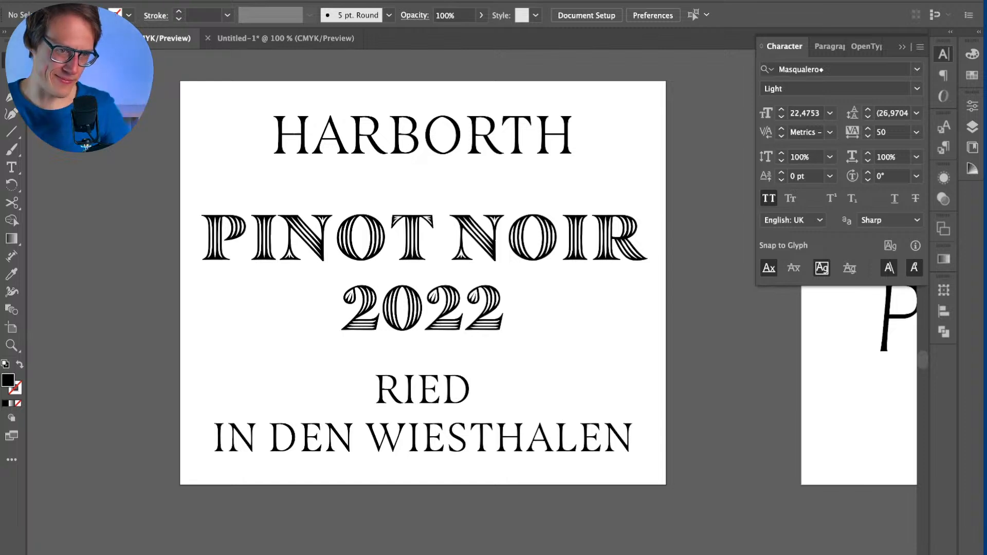
pyautogui.press('super+alt+0')
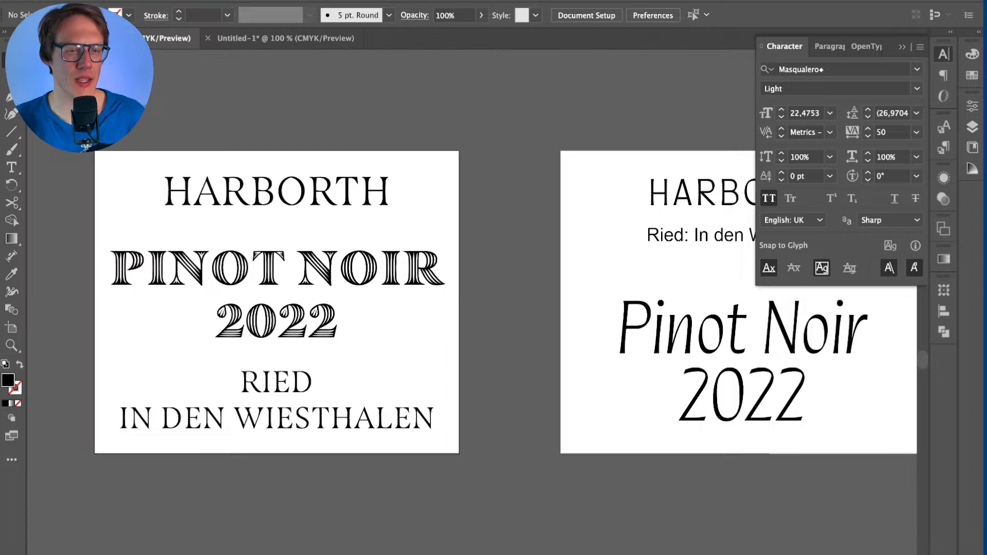
pyautogui.hscroll(3, 472, 305)
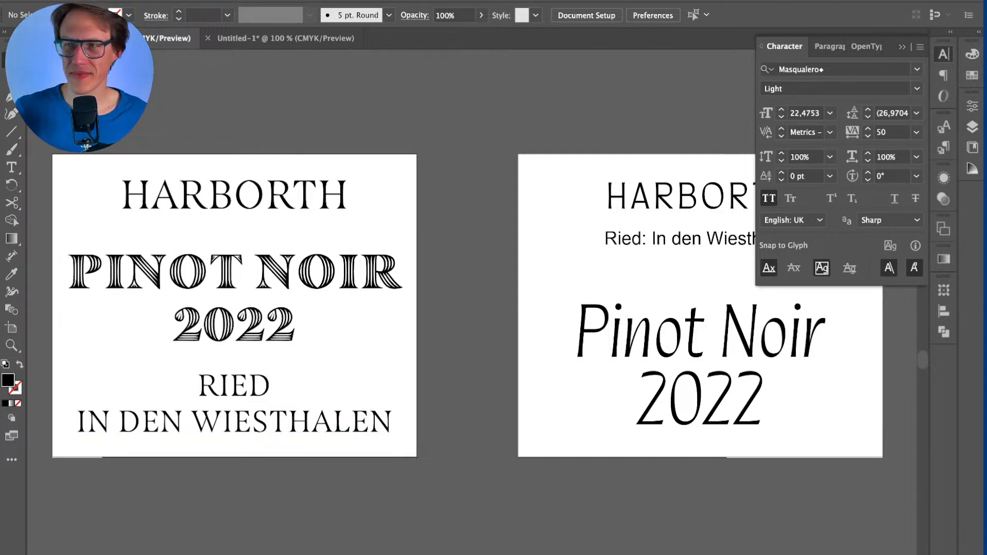
pyautogui.hscroll(3, 471, 303)
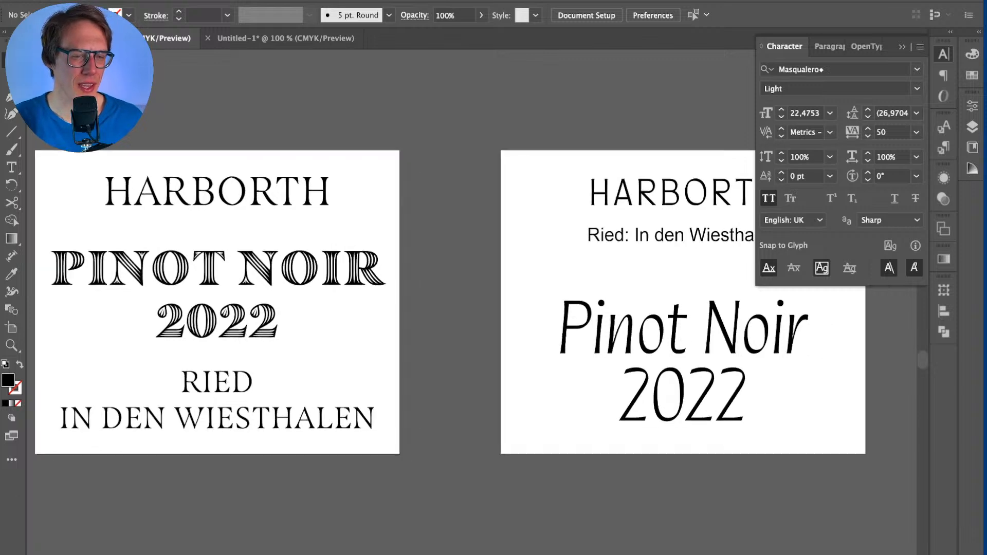
pyautogui.hscroll(-5, 472, 303)
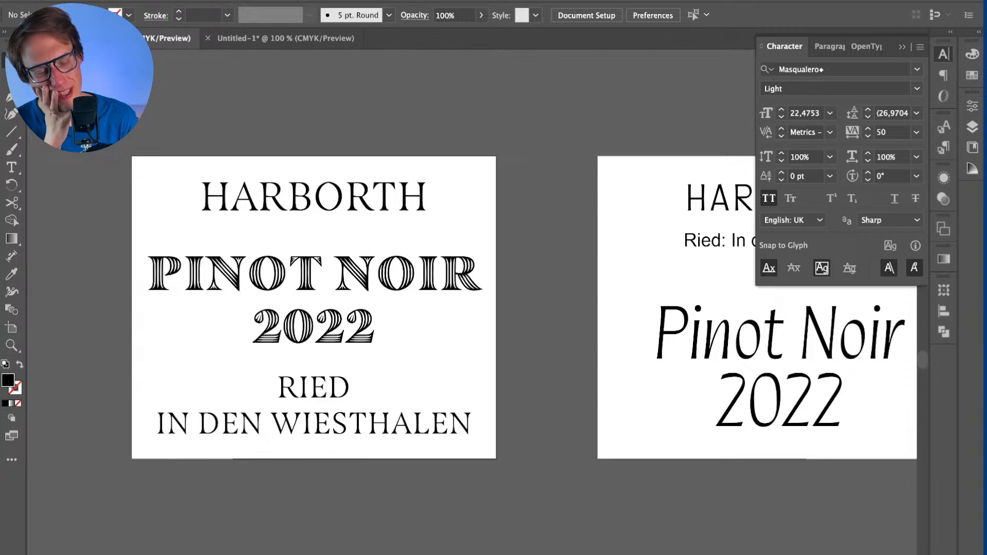
pyautogui.click(374, 321)
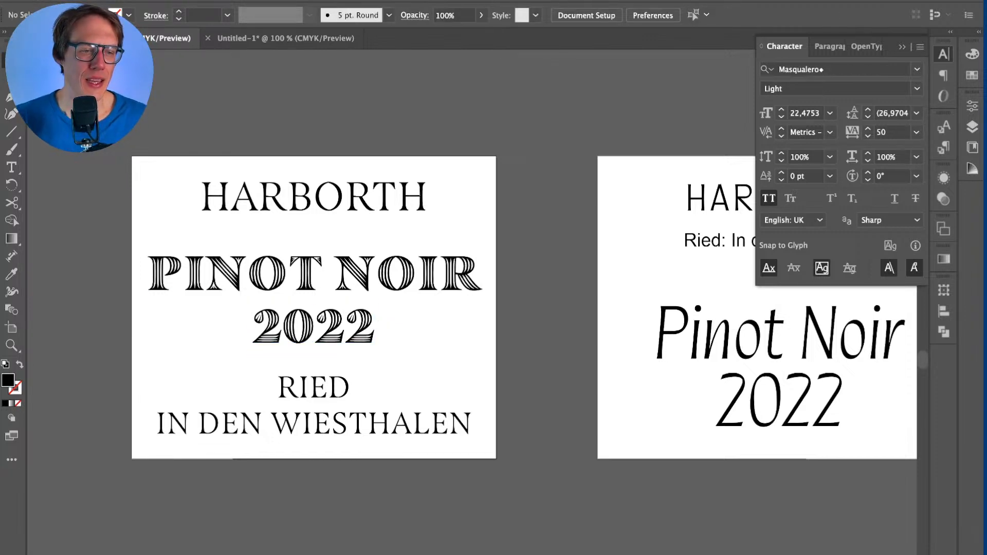
# Step: On the Fino Sans label, move "PINOT NOIR" and "2022" up together to make room beneath them
pyautogui.hscroll(14, 472, 303)
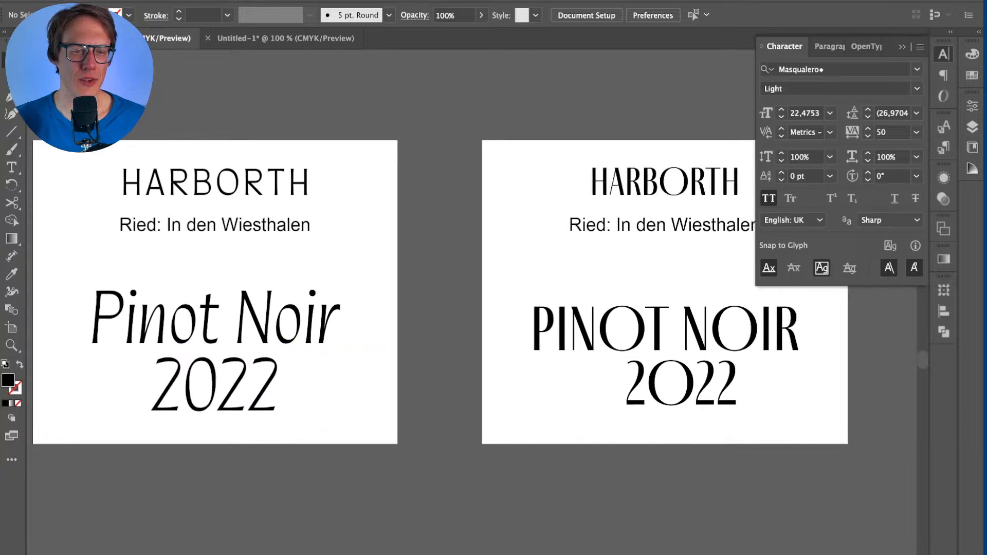
pyautogui.hscroll(6, 472, 303)
pyautogui.moveTo(429, 216)
pyautogui.mouseDown()
pyautogui.moveTo(429, 462)
pyautogui.moveTo(429, 231)
pyautogui.mouseUp()
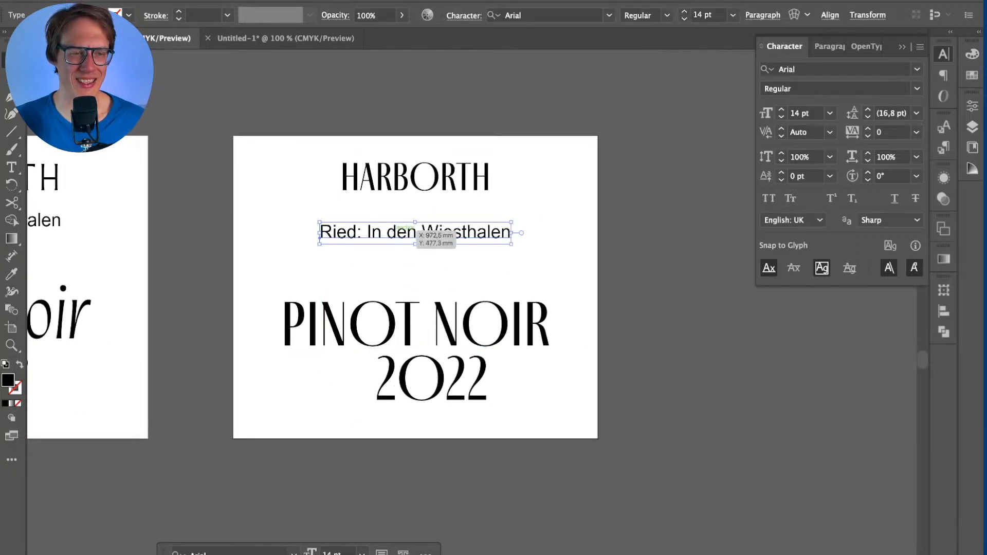
pyautogui.tripleClick(416, 232)
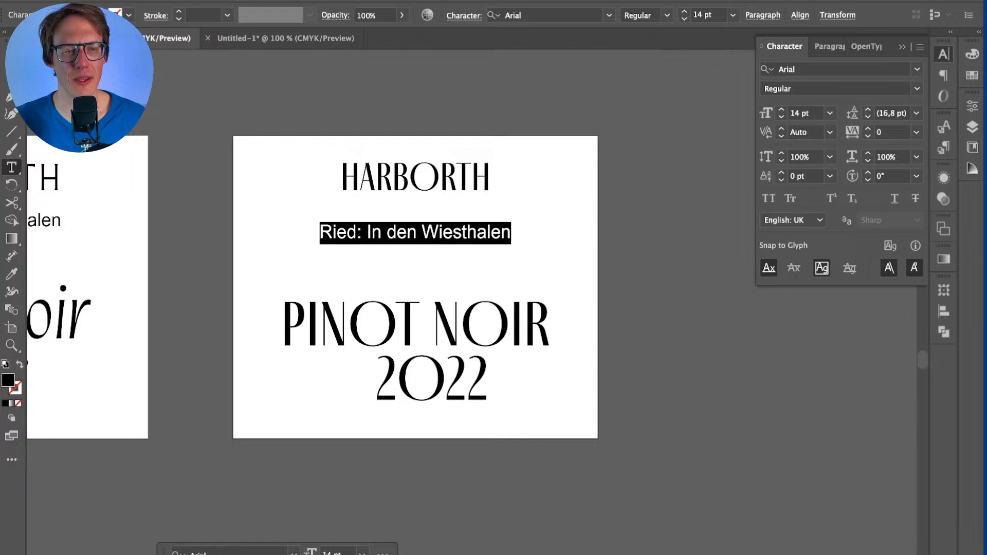
pyautogui.press('Escape')
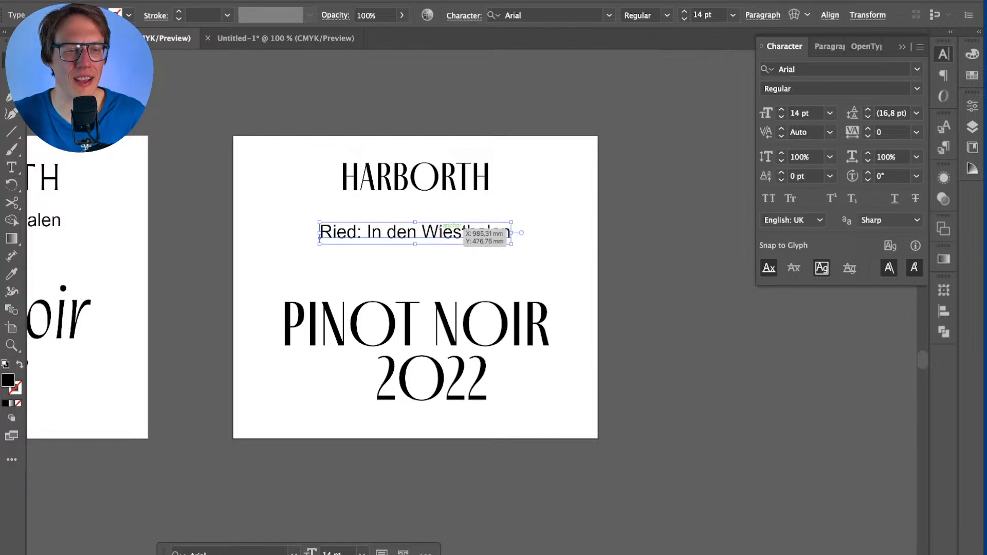
pyautogui.click(416, 269)
pyautogui.click(415, 324)
pyautogui.click(432, 378)
pyautogui.keyDown('shift'); pyautogui.click(479, 324); pyautogui.keyUp('shift')
pyautogui.moveTo(480, 324); pyautogui.dragTo(479, 290)
# Step: Move the "Ried: In den Wiesthalen" line below "2022" and match it to the HARBORTH heading's type style with the Eyedropper
pyautogui.moveTo(413, 231); pyautogui.dragTo(415, 399)
pyautogui.press('i')
pyautogui.click(416, 180)
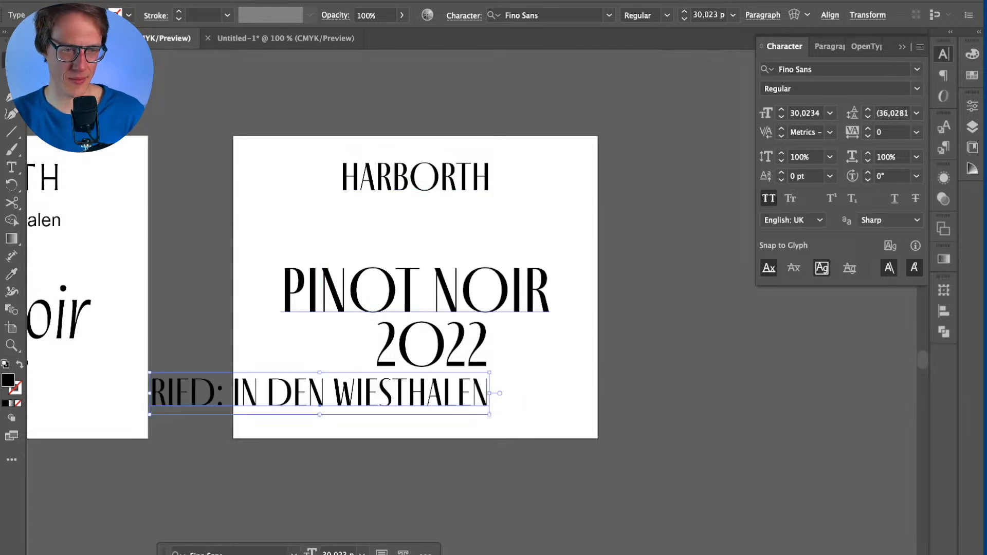
# Step: Shift the restyled vineyard line horizontally so that it fits inside the label
pyautogui.click(762, 15)
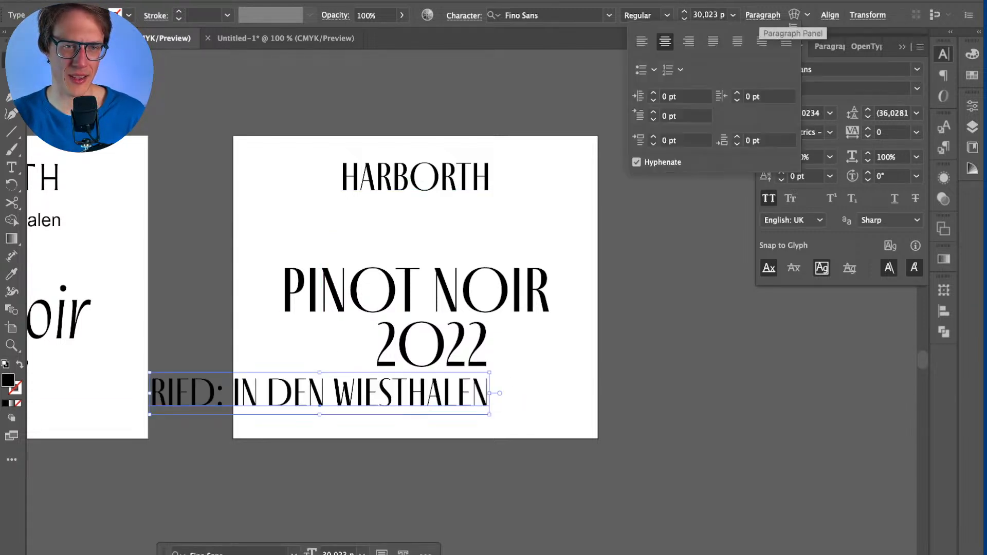
pyautogui.press('Escape')
pyautogui.moveTo(418, 406); pyautogui.dragTo(513, 406)
# Step: Delete the colon after "RIED" so the line reads "RIED IN DEN WIESTHALEN"
pyautogui.doubleClick(313, 396)
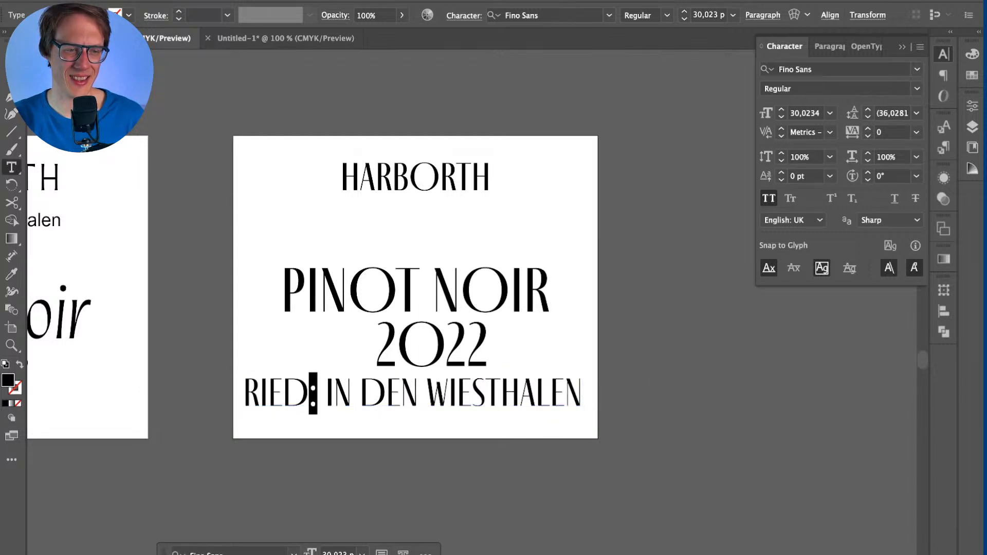
pyautogui.moveTo(309, 396); pyautogui.dragTo(317, 396)
pyautogui.press('BackSpace')
pyautogui.press('Escape')
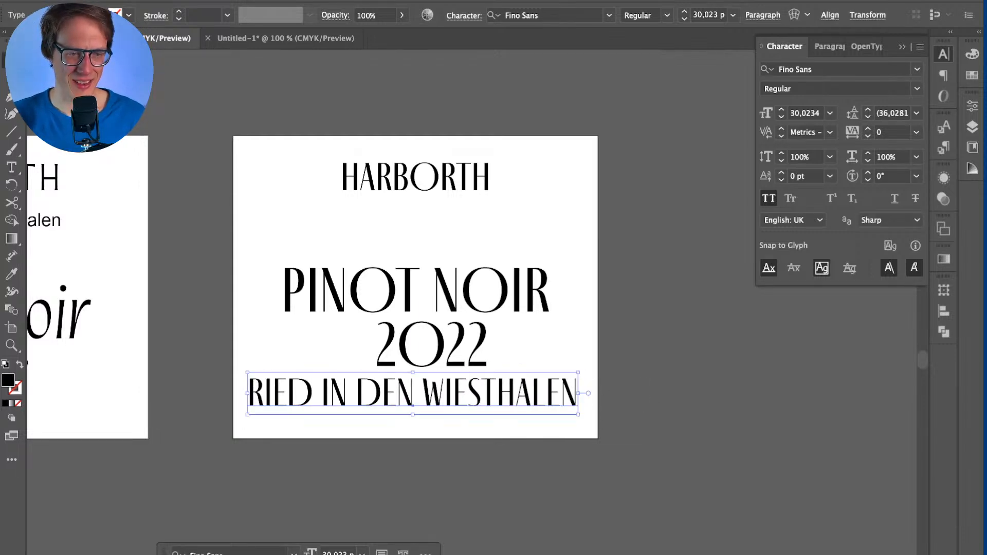
pyautogui.hotkey('ctrl', 'shift', 'a')
# Step: Centre the "RIED IN DEN WIESTHALEN" line horizontally on the label with Align
pyautogui.click(494, 392)
pyautogui.moveTo(494, 391); pyautogui.dragTo(497, 391)
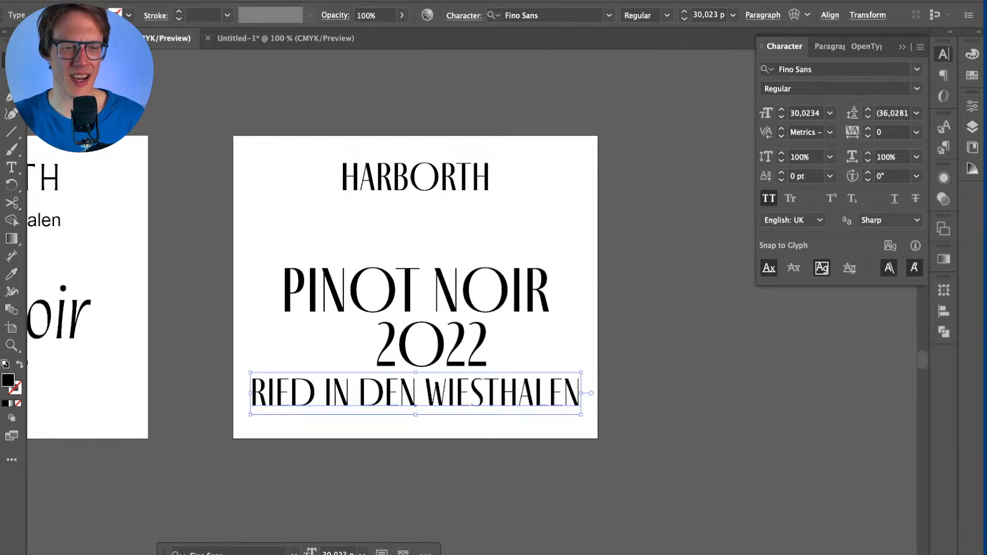
pyautogui.click(762, 15)
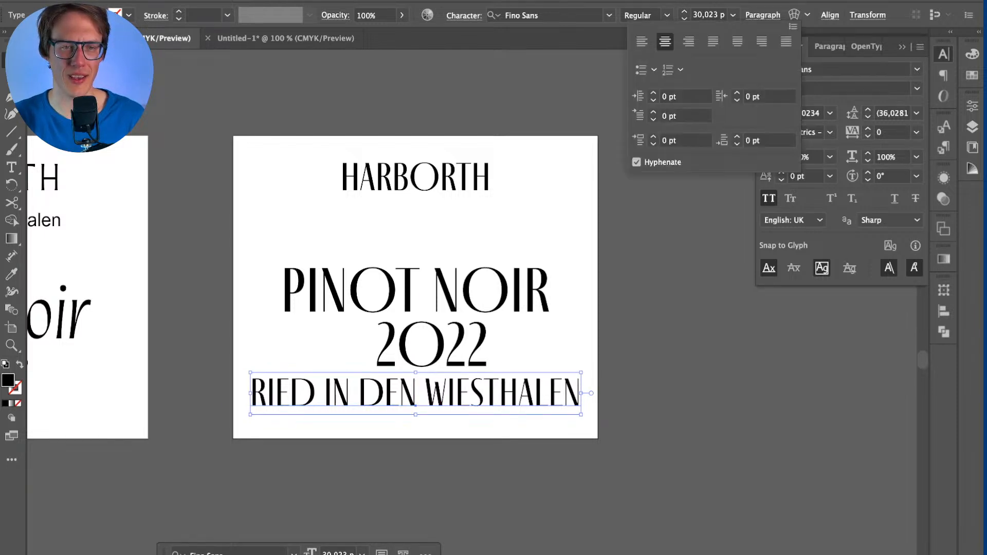
pyautogui.click(763, 15)
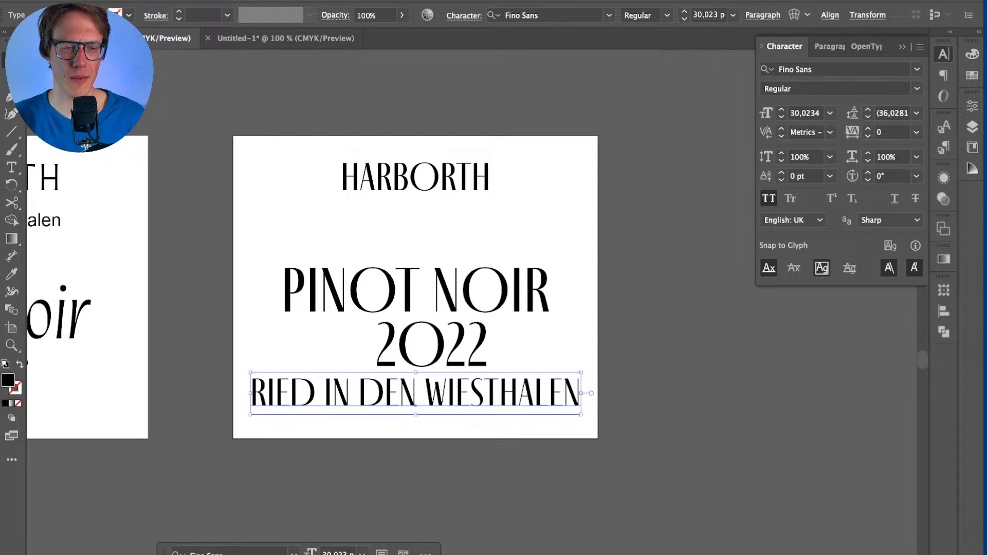
pyautogui.click(867, 15)
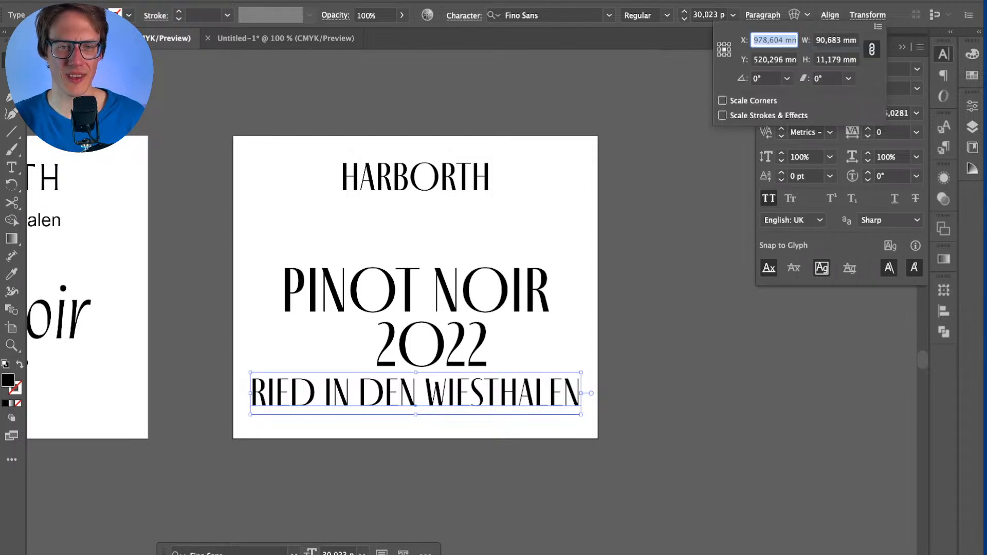
pyautogui.click(867, 15)
pyautogui.click(830, 15)
pyautogui.click(703, 57)
pyautogui.press('Escape')
# Step: Move "PINOT NOIR" and "2022" further up and lower the "RIED IN DEN WIESTHALEN" line to open up the spacing
pyautogui.click(432, 344)
pyautogui.keyDown('shift'); pyautogui.click(416, 290); pyautogui.keyUp('shift')
pyautogui.moveTo(472, 283); pyautogui.dragTo(472, 259)
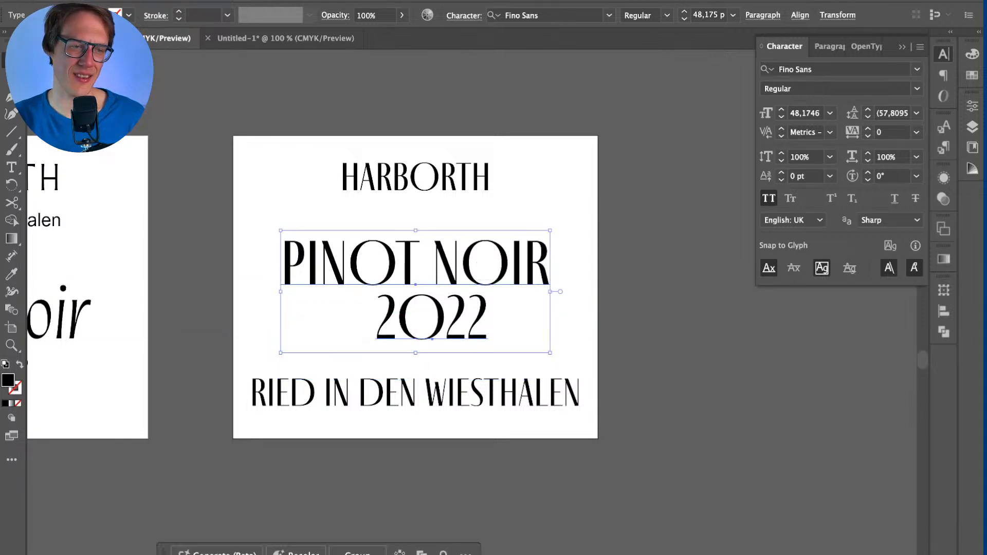
pyautogui.click(460, 360)
pyautogui.moveTo(535, 395); pyautogui.dragTo(534, 405)
# Step: Centre the HARBORTH heading horizontally on the Fino Sans label with Align
pyautogui.click(415, 262)
pyautogui.click(416, 177)
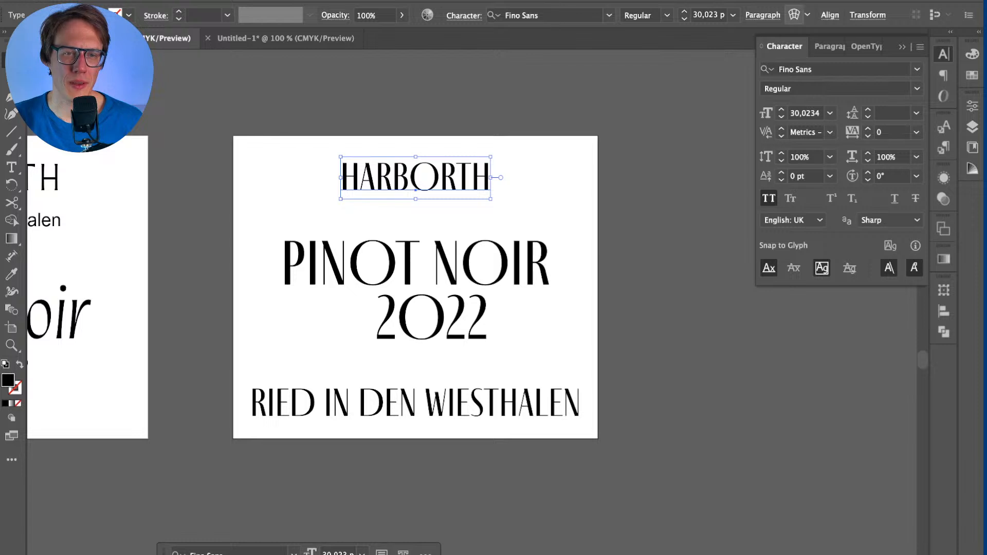
pyautogui.click(830, 15)
pyautogui.click(703, 56)
pyautogui.press('Escape')
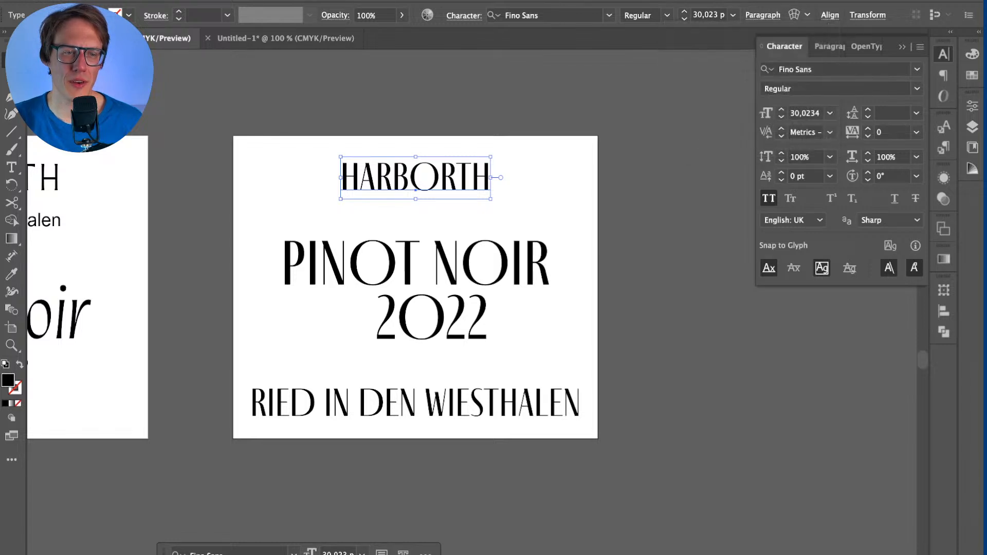
# Step: Move the HARBORTH heading slightly higher on the Fino Sans Pinot Noir label
pyautogui.press('super+shift+a')
pyautogui.click(431, 286)
pyautogui.press('super+shift+a')
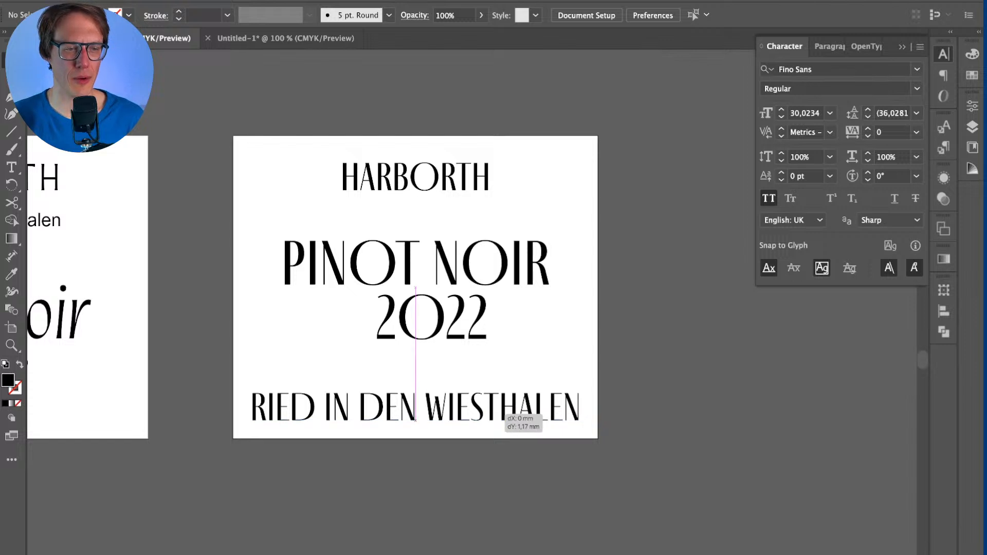
pyautogui.click(520, 412)
pyautogui.press('super+shift+a')
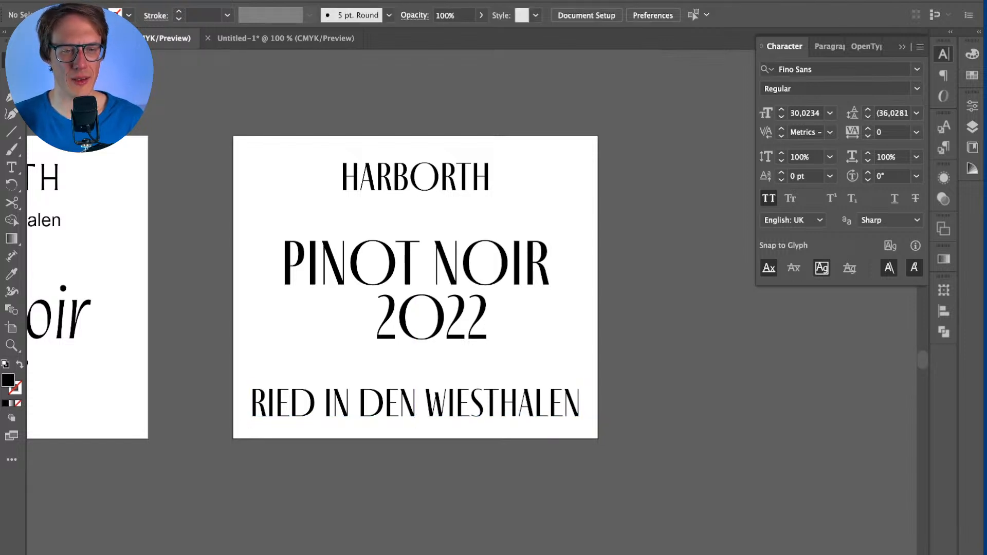
pyautogui.moveTo(415, 190); pyautogui.dragTo(416, 183)
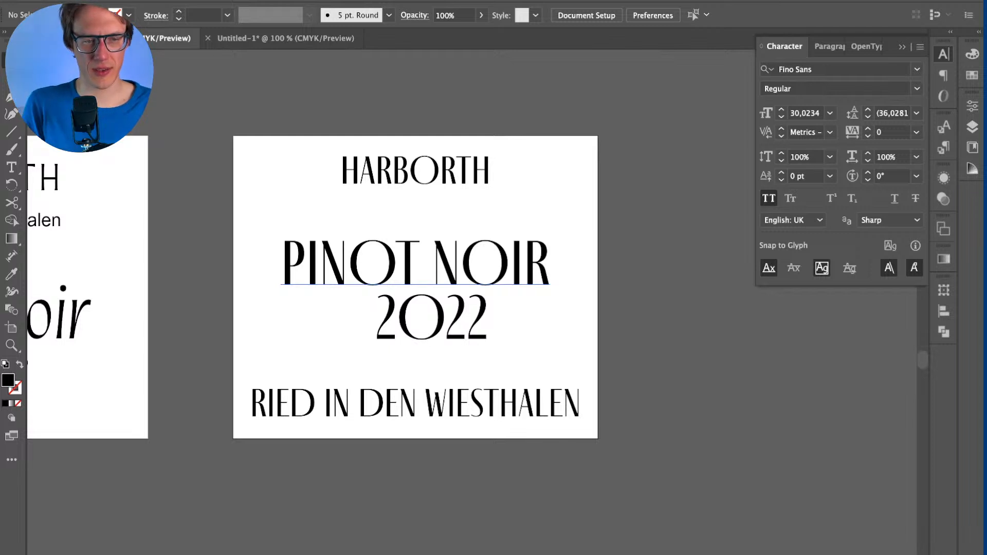
# Step: Shift "2022" a little to the left under "PINOT NOIR" and nudge both lines together slightly up and left
pyautogui.click(431, 319)
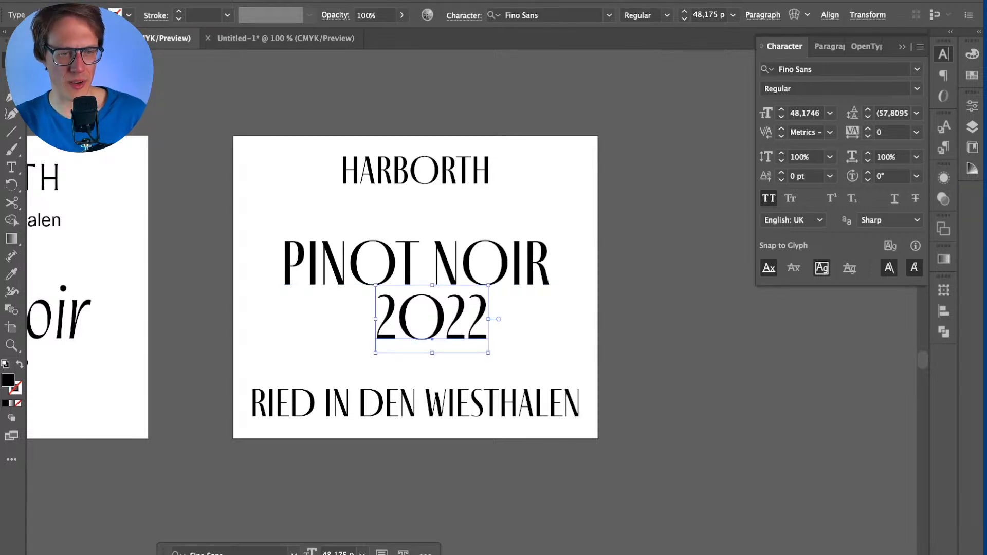
pyautogui.moveTo(432, 339); pyautogui.dragTo(427, 340)
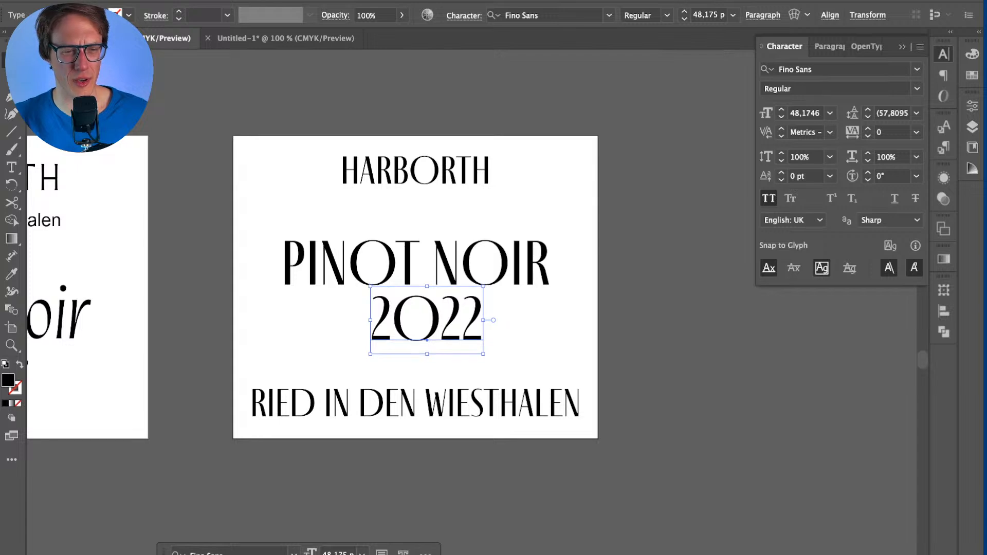
pyautogui.moveTo(571, 229); pyautogui.dragTo(298, 315)
pyautogui.moveTo(421, 285)
pyautogui.mouseDown()
pyautogui.moveTo(411, 283)
pyautogui.moveTo(420, 284)
pyautogui.mouseUp()
pyautogui.press('Up')
pyautogui.press('Down')
pyautogui.press('Up')
pyautogui.press('super+shift+a')
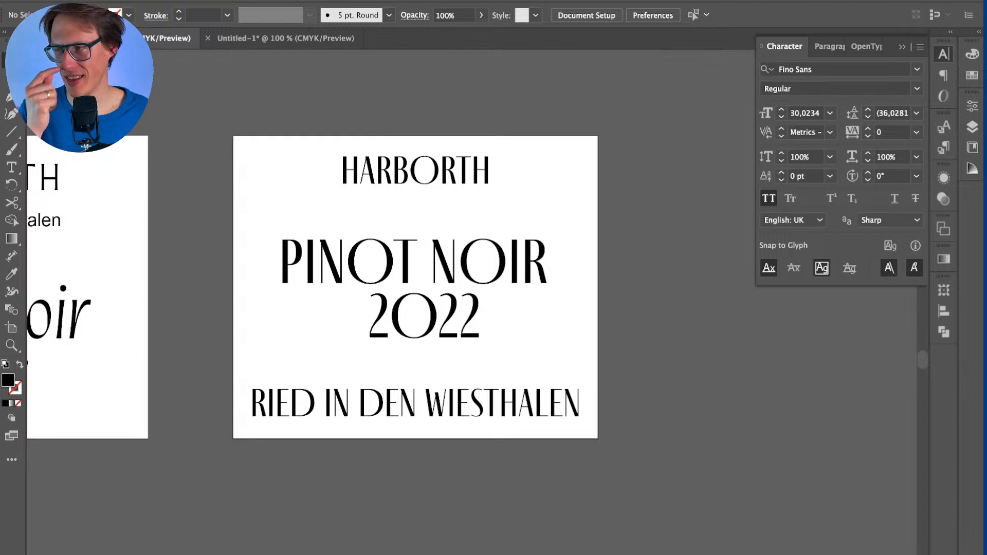
# Step: Duplicate the Fino Sans Pinot Noir artboard with its contents directly below the original
pyautogui.scroll(-1, 404, 278)
pyautogui.hscroll(1, 404, 278)
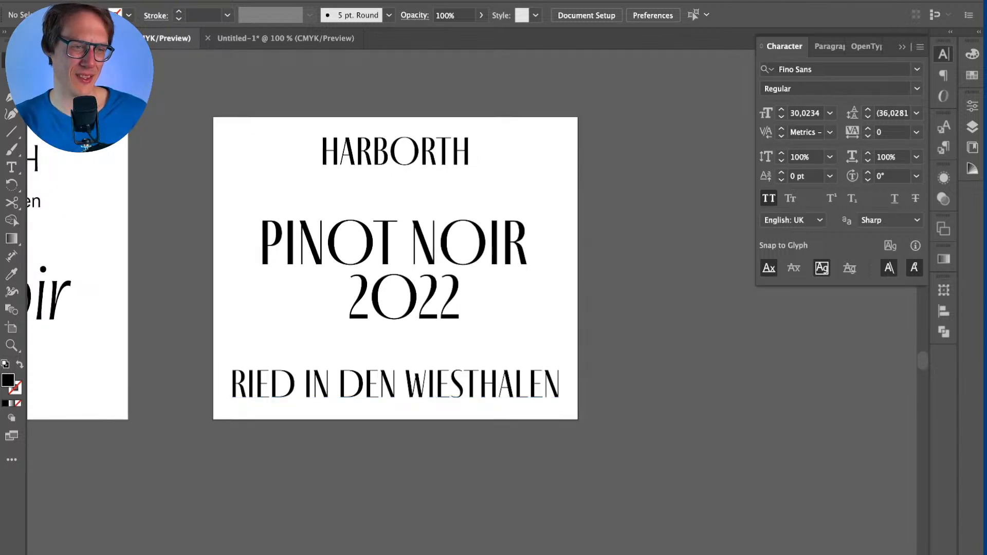
pyautogui.hotkey('shift', 'o')
pyautogui.moveTo(277, 168); pyautogui.dragTo(278, 532)
pyautogui.scroll(-10, 396, 309)
pyautogui.hscroll(2, 396, 308)
# Step: Replace "PINOT NOIR" with "WELSCHRIESLING" on the duplicated label
pyautogui.press('t')
pyautogui.moveTo(230, 378); pyautogui.dragTo(498, 378)
pyautogui.write('W')
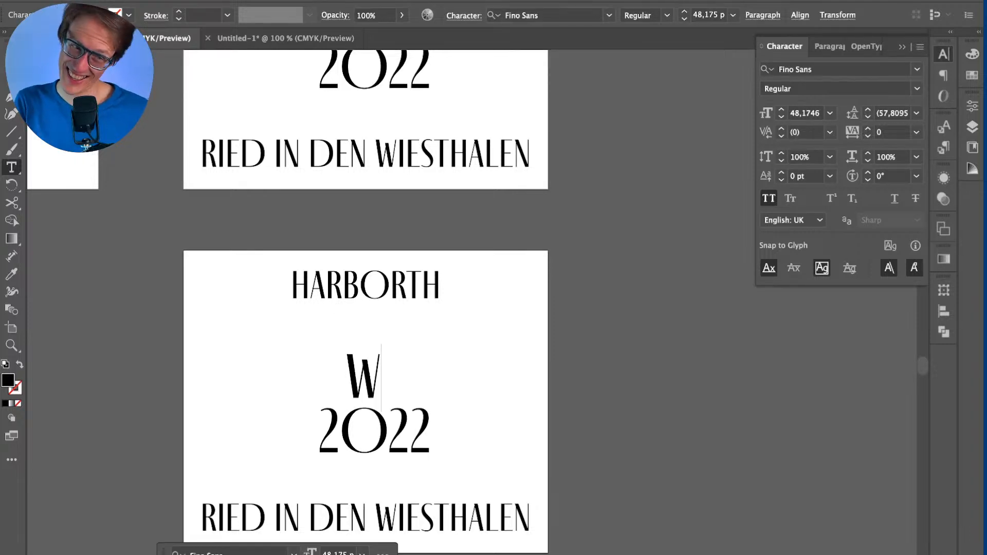
pyautogui.write('ELSCHRIESLING')
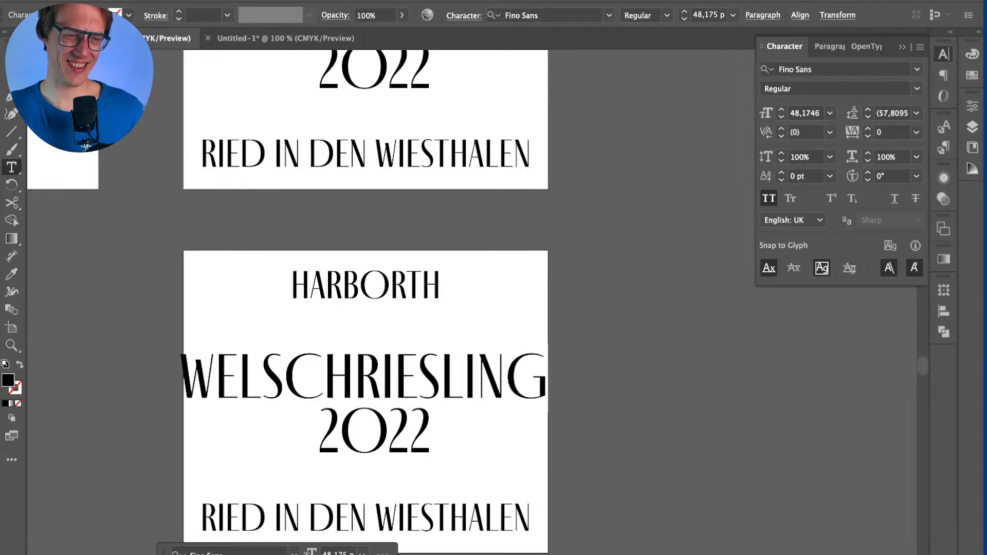
pyautogui.press('Escape')
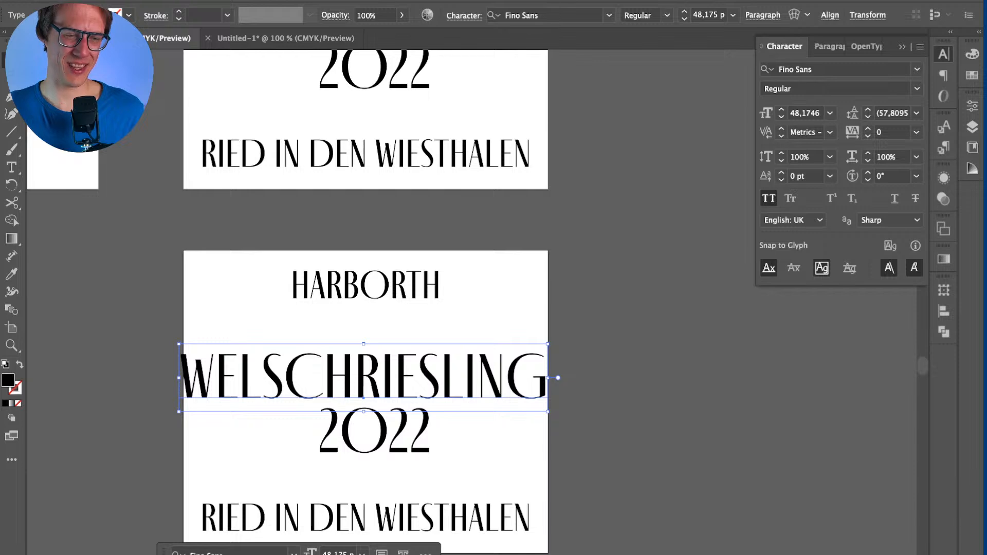
# Step: Reduce the WELSCHRIESLING line to 40 pt, then enlarge it to 42 pt so it fits the label width
pyautogui.click(694, 15)
pyautogui.doubleClick(695, 14)
pyautogui.write('40')
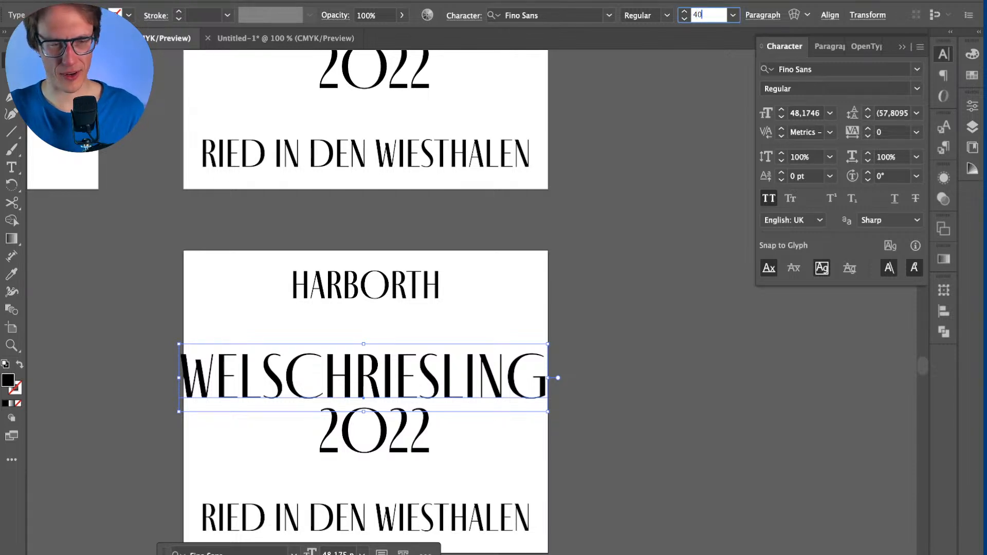
pyautogui.press('Return')
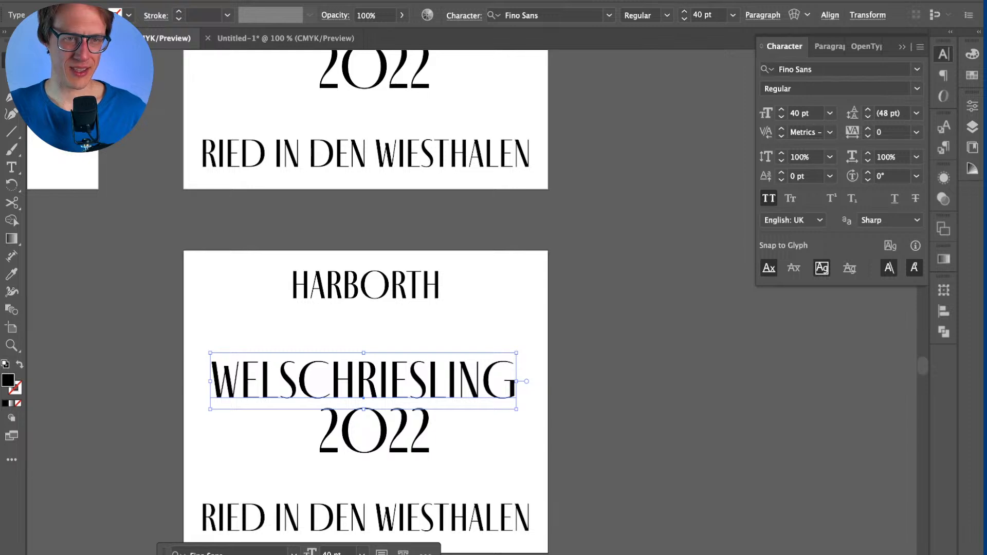
pyautogui.hotkey('ctrl', 'shift', '.')
pyautogui.hotkey('ctrl', 'shift', 'a')
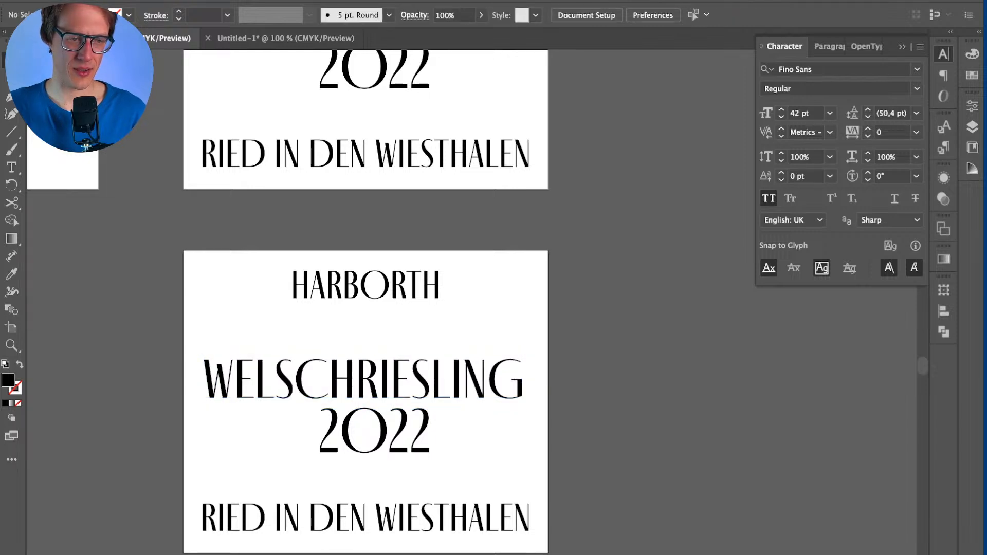
# Step: Change the year on the Welschriesling label to 2023
pyautogui.press('t')
pyautogui.moveTo(409, 432); pyautogui.dragTo(432, 432)
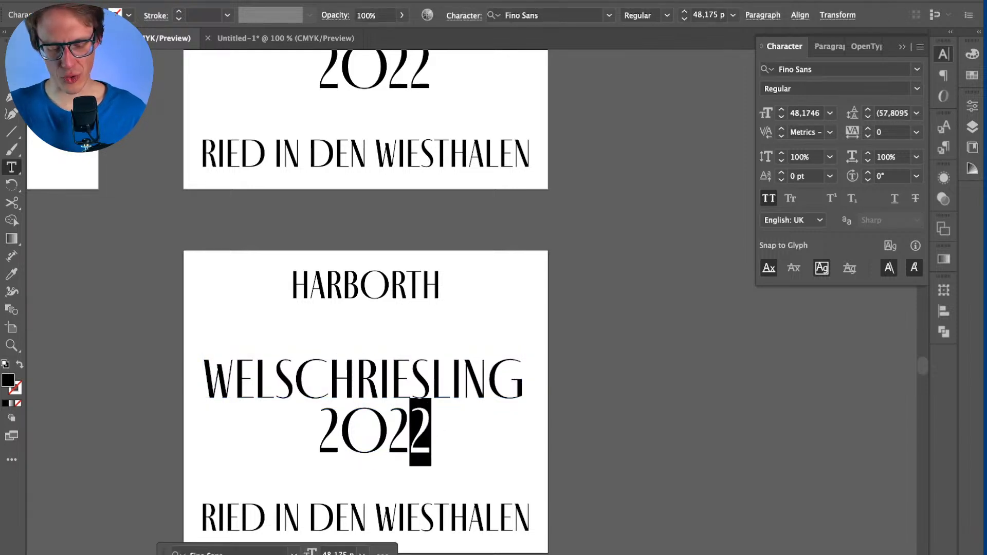
pyautogui.write('3')
pyautogui.press('Escape')
pyautogui.hotkey('ctrl', 'shift', 'a')
# Step: Try to nudge the WELSCHRIESLING and 2023 lines together slightly sideways on the label
pyautogui.click(426, 426)
pyautogui.hotkey('ctrl', 'shift', 'a')
pyautogui.click(411, 391)
pyautogui.click(426, 432)
pyautogui.hotkey('ctrl', 'shift', 'a')
pyautogui.click(411, 391)
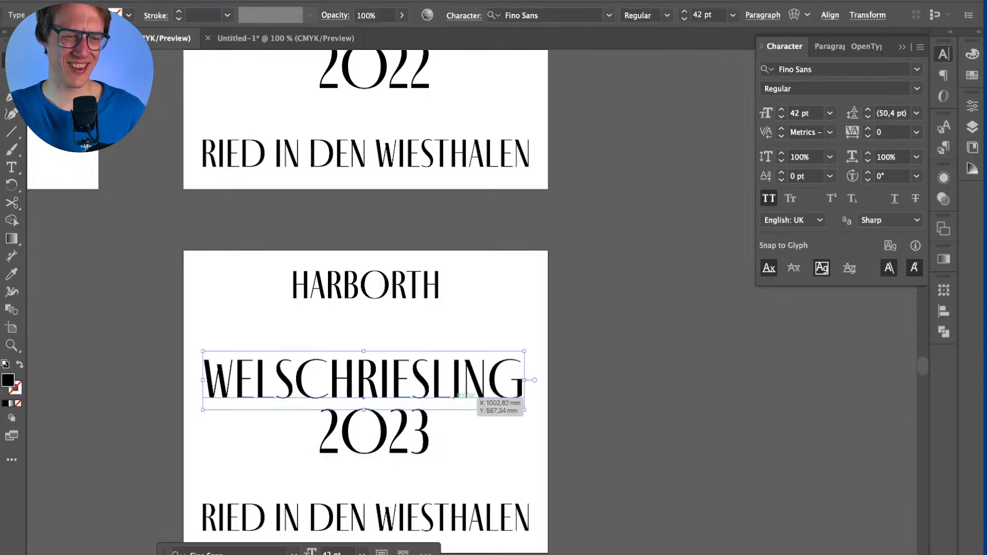
pyautogui.keyDown('shift'); pyautogui.click(376, 431); pyautogui.keyUp('shift')
pyautogui.moveTo(457, 377); pyautogui.dragTo(459, 377)
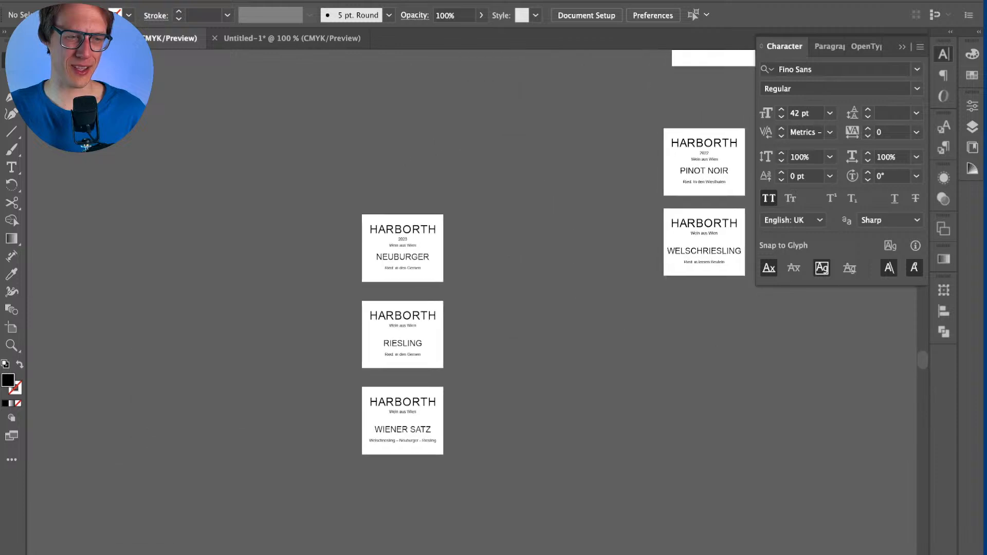
# Step: Copy the "Ried: in leeren Beuteln" line from the plain Welschriesling reference label
pyautogui.hscroll(-5, 471, 302)
pyautogui.scroll(3, 707, 361)
pyautogui.scroll(-2, 471, 302)
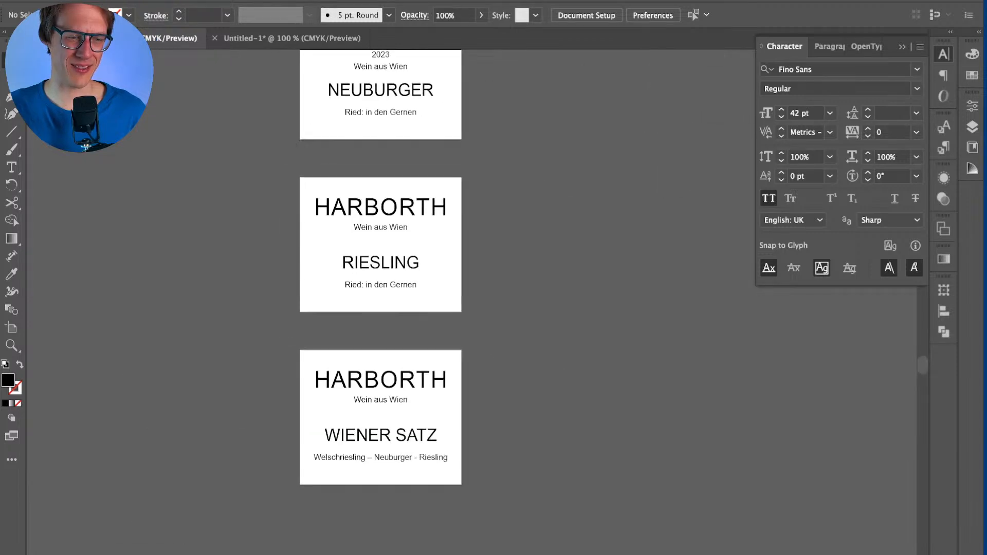
pyautogui.scroll(6, 493, 302)
pyautogui.hscroll(5, 493, 303)
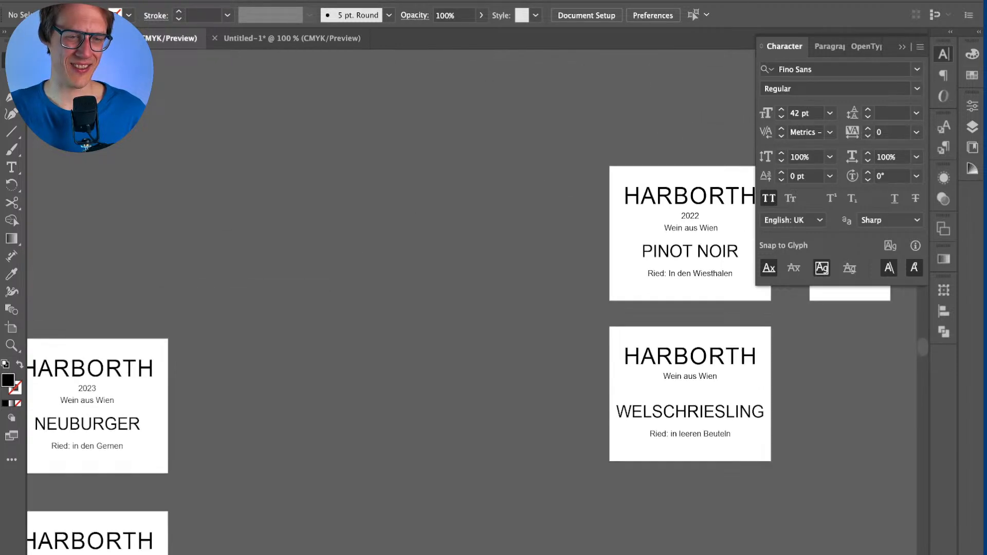
pyautogui.hscroll(5, 493, 302)
pyautogui.scroll(-1, 493, 303)
pyautogui.press('t')
pyautogui.tripleClick(576, 461)
pyautogui.press('super+c')
pyautogui.press('Escape')
pyautogui.click(614, 462)
# Step: Try to paste the copied text over "RIED IN DEN WIESTHALEN" on the Fino Sans Welschriesling label
pyautogui.hscroll(10, 614, 461)
pyautogui.scroll(-3, 614, 461)
pyautogui.scroll(-2, 463, 302)
pyautogui.hscroll(6, 463, 303)
pyautogui.hscroll(3, 463, 302)
pyautogui.scroll(4, 463, 302)
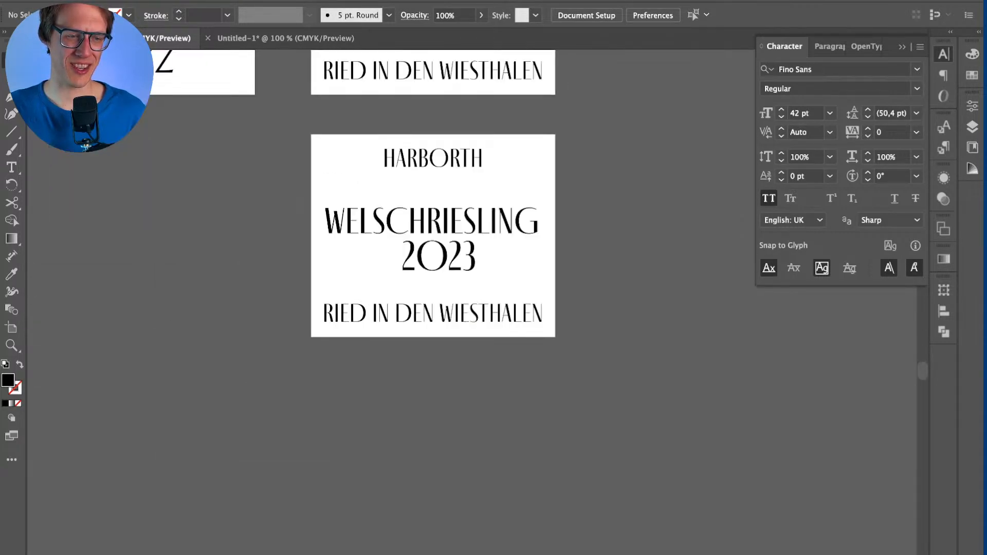
pyautogui.scroll(2, 432, 237)
pyautogui.scroll(4, 432, 236)
pyautogui.press('t')
pyautogui.tripleClick(343, 435)
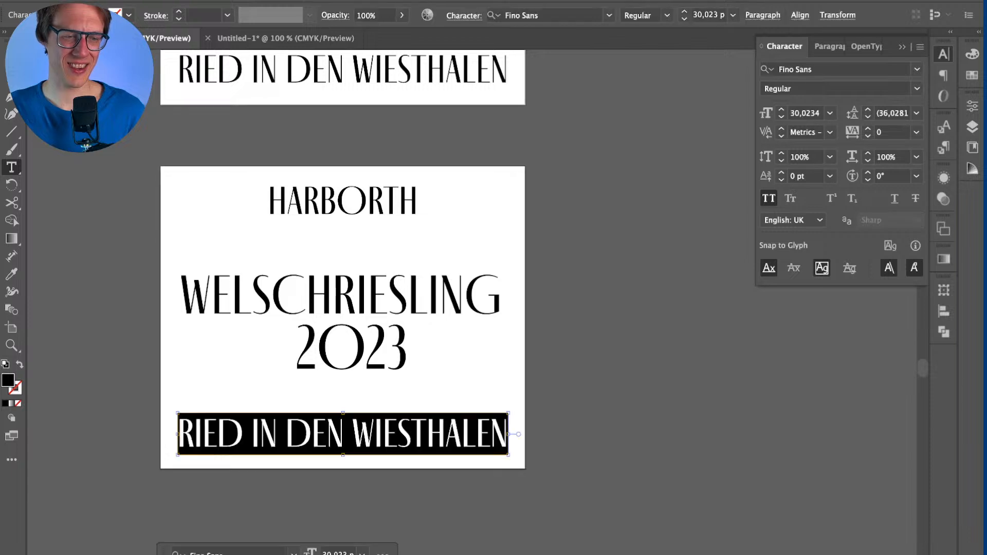
pyautogui.press('super+v')
pyautogui.press('Escape')
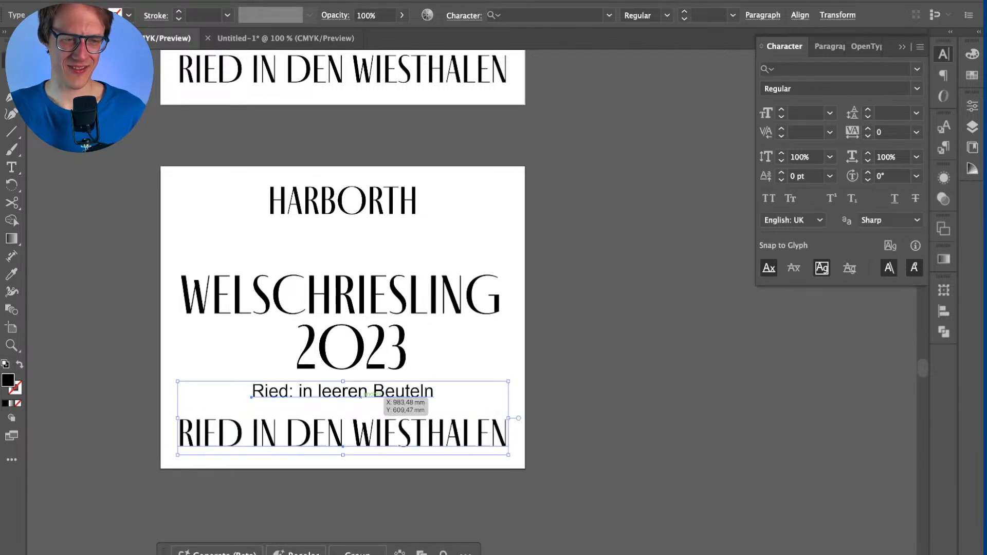
# Step: Delete the separate pasted "Ried: in leeren Beuteln" text and try pasting over the "RIED IN DEN WIESTHALEN" line again
pyautogui.click(445, 386)
pyautogui.click(427, 392)
pyautogui.press('BackSpace')
pyautogui.doubleClick(391, 432)
pyautogui.press('super+a')
pyautogui.press('super+v')
pyautogui.press('super+z')
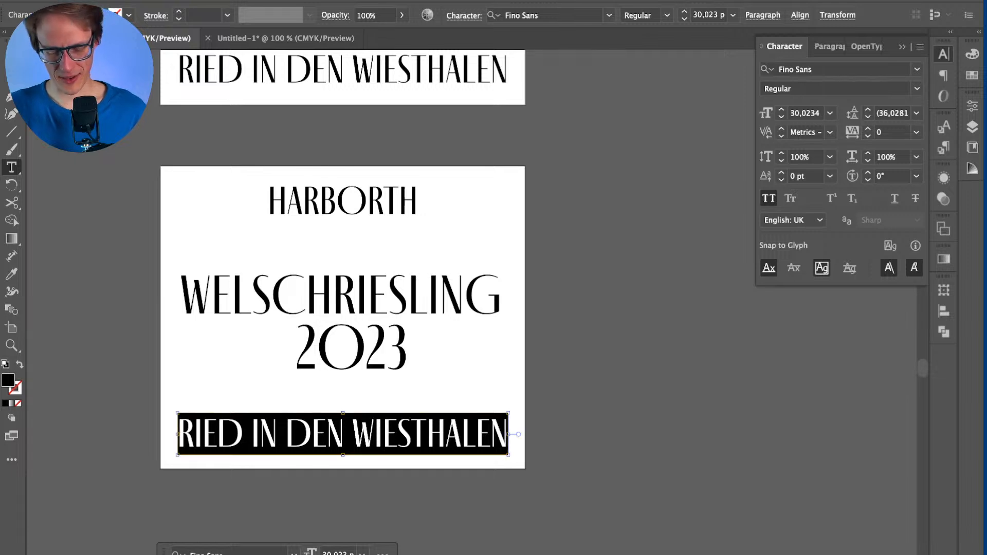
# Step: Undo the repeated paste attempts and the deletion of the separate "Ried: in leeren Beuteln" text
pyautogui.press('super+z')
pyautogui.press('super+v')
pyautogui.press('super+z')
pyautogui.press('super+z')
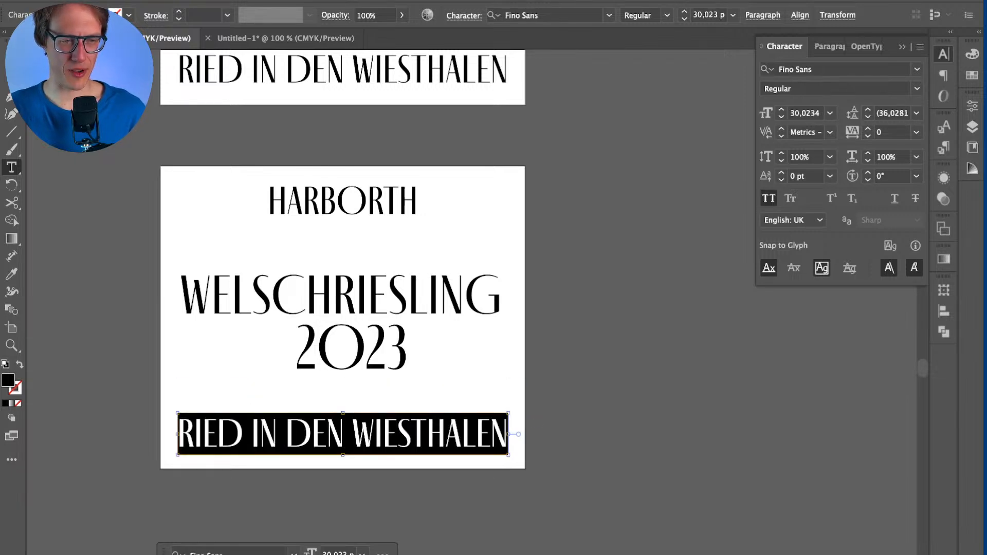
pyautogui.press('super+z')
pyautogui.press('super+z')
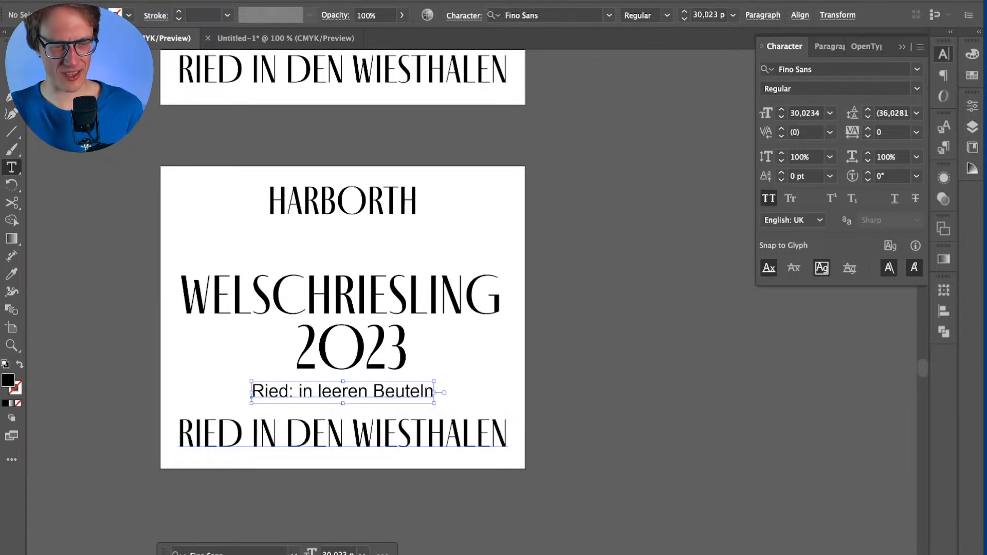
pyautogui.press('super+z')
# Step: Replace "RIED IN DEN WIESTHALEN" with "RIED: IN LEEREN BEUTELN" on the Welschriesling label, keeping the Fino Sans styling
pyautogui.press('super+space')
pyautogui.press('super+v')
pyautogui.press('super+a')
pyautogui.press('BackSpace')
pyautogui.press('Escape')
pyautogui.write('RIED: IN LEEREN BEUTELN')
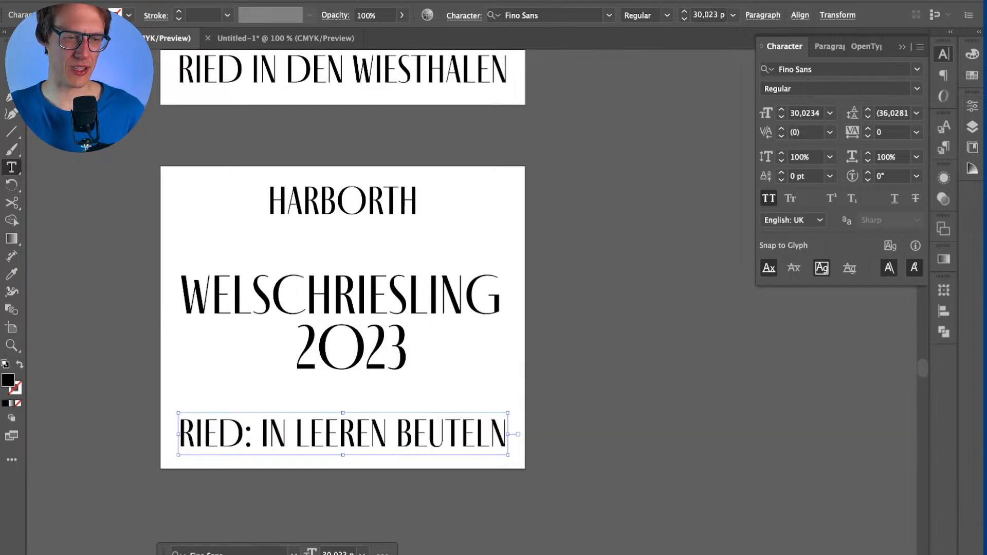
pyautogui.press('Escape')
# Step: Delete the colon after "RIED" so the Welschriesling label's line reads "RIED IN LEEREN BEUTELN"
pyautogui.press('z')
pyautogui.click(268, 415)
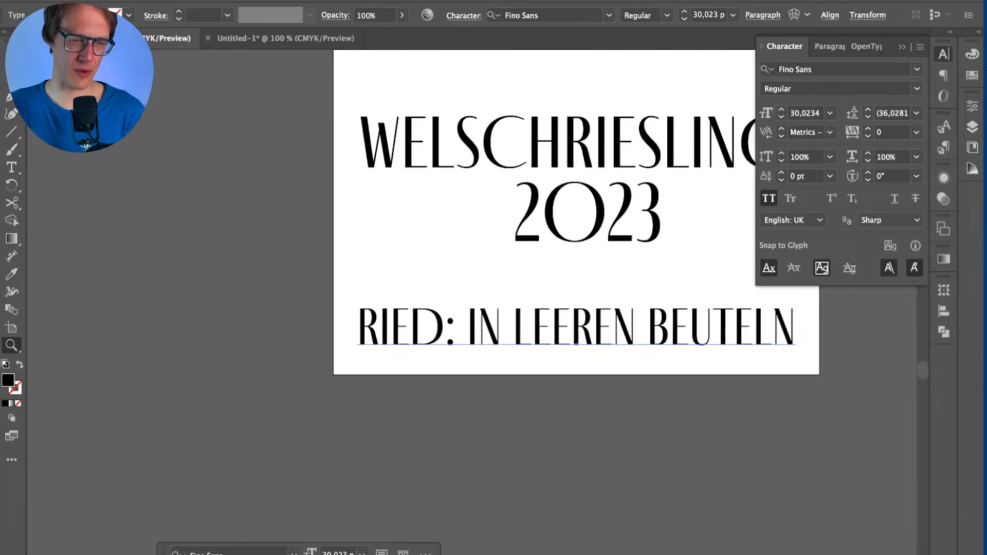
pyautogui.hscroll(3, 514, 247)
pyautogui.scroll(2, 514, 247)
pyautogui.press('t')
pyautogui.moveTo(321, 403); pyautogui.dragTo(329, 404)
pyautogui.press('BackSpace')
pyautogui.press('BackSpace')
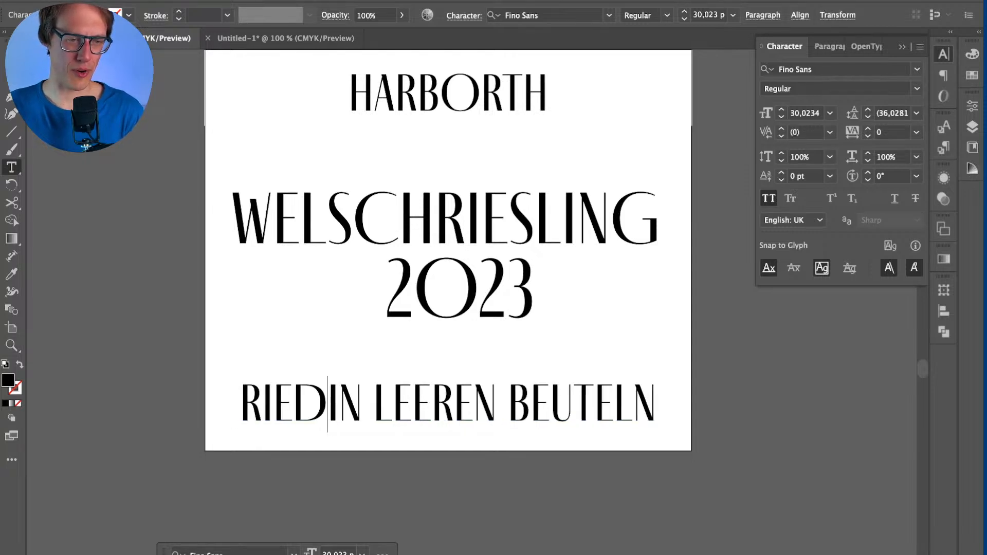
pyautogui.press('Escape')
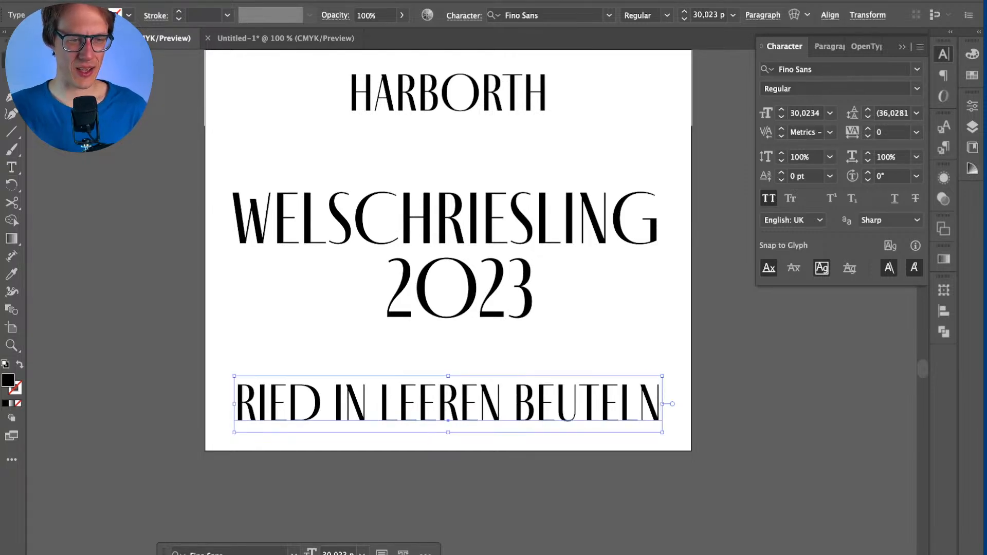
pyautogui.press('shift+super+a')
# Step: Increase the font size of "RIED IN LEEREN BEUTELN" and the HARBORTH heading to 31 pt on the Welschriesling label
pyautogui.scroll(1, 444, 259)
pyautogui.hscroll(1, 444, 259)
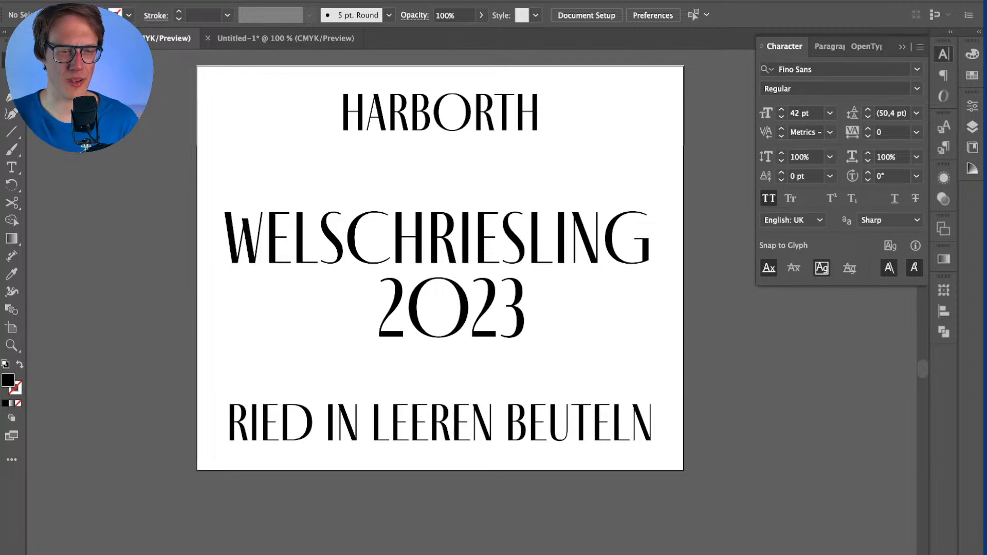
pyautogui.click(439, 424)
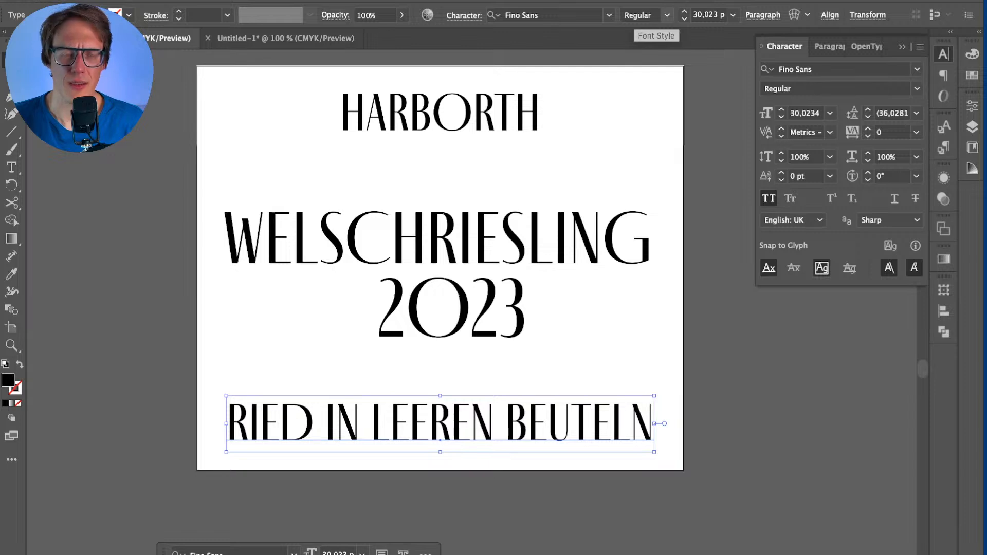
pyautogui.click(683, 12)
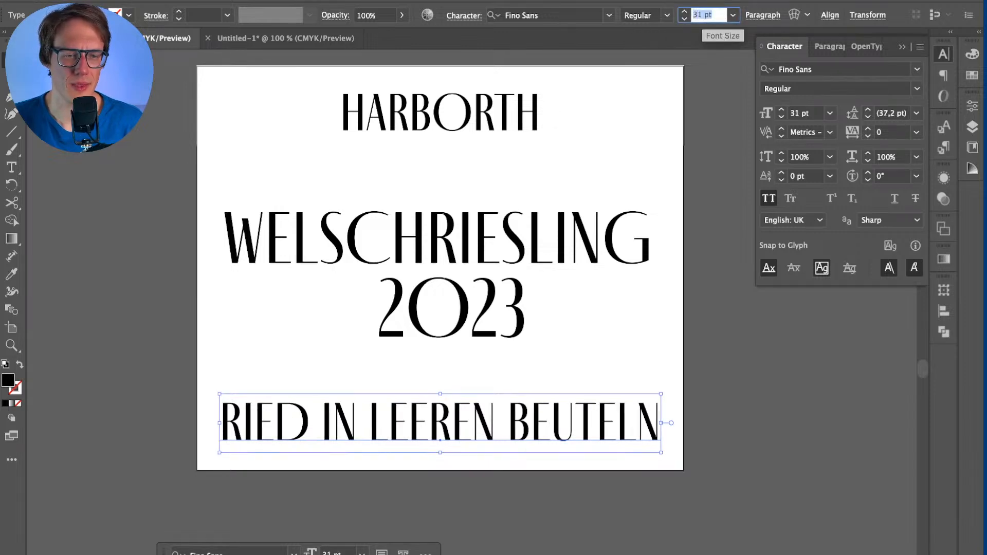
pyautogui.click(580, 355)
pyautogui.click(439, 113)
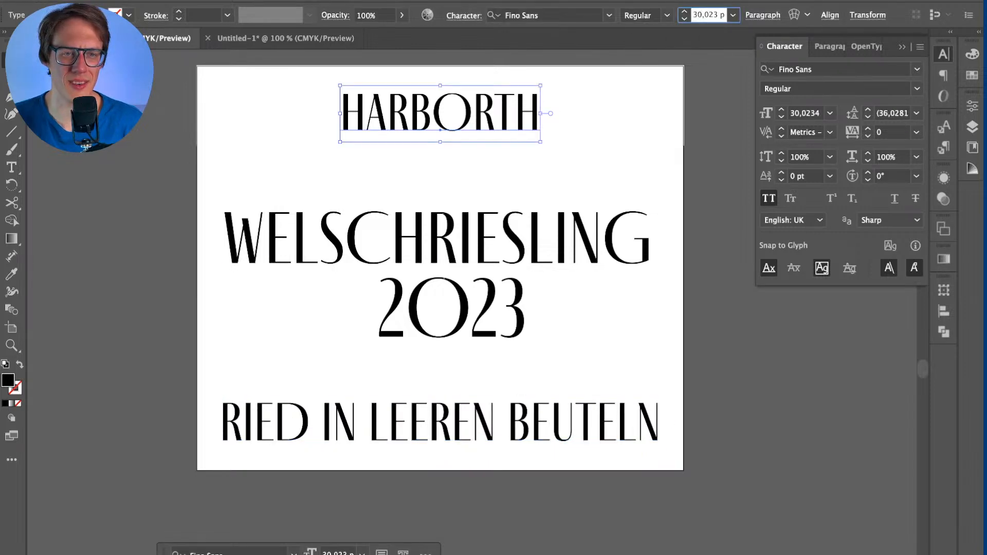
pyautogui.click(683, 11)
pyautogui.press('super+shift+a')
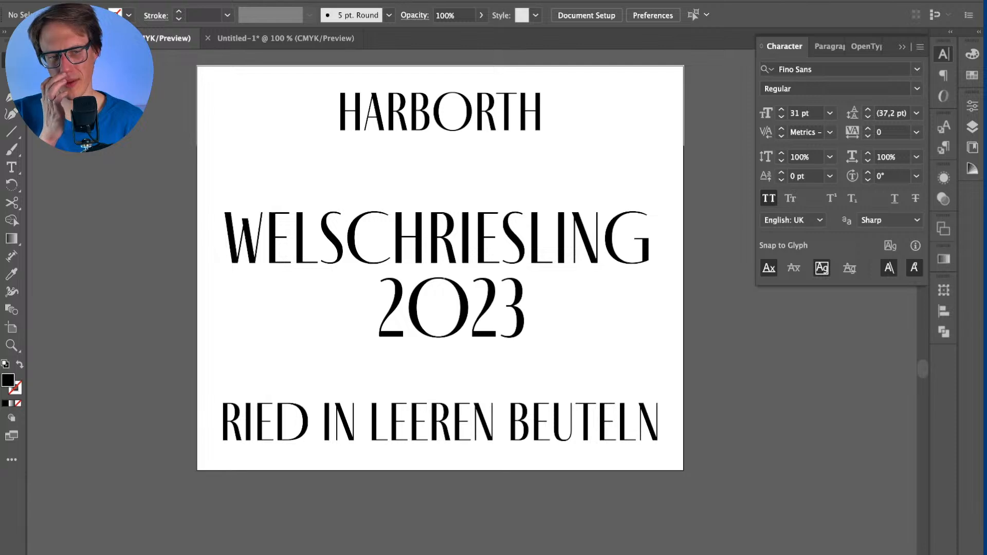
pyautogui.scroll(-2, 566, 491)
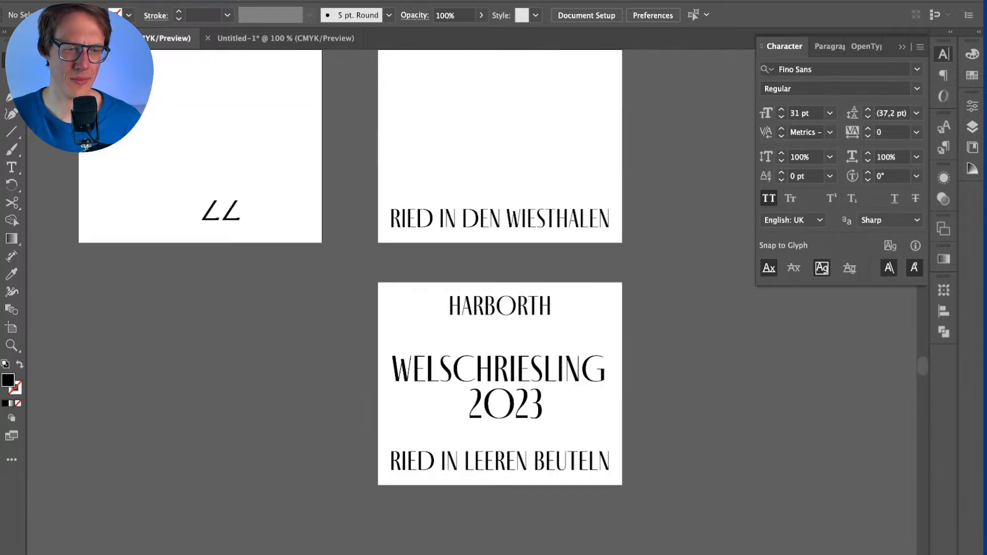
pyautogui.scroll(1, 561, 468)
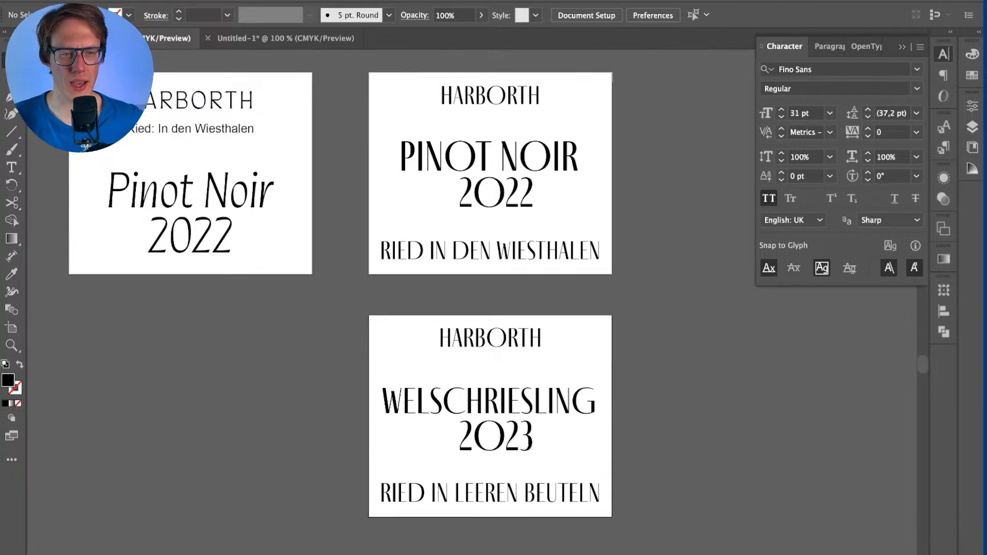
# Step: Tighten the tracking of the WELSCHRIESLING title to -10 on the Welschriesling label
pyautogui.moveTo(381, 377); pyautogui.dragTo(563, 470)
pyautogui.press('super+shift+a')
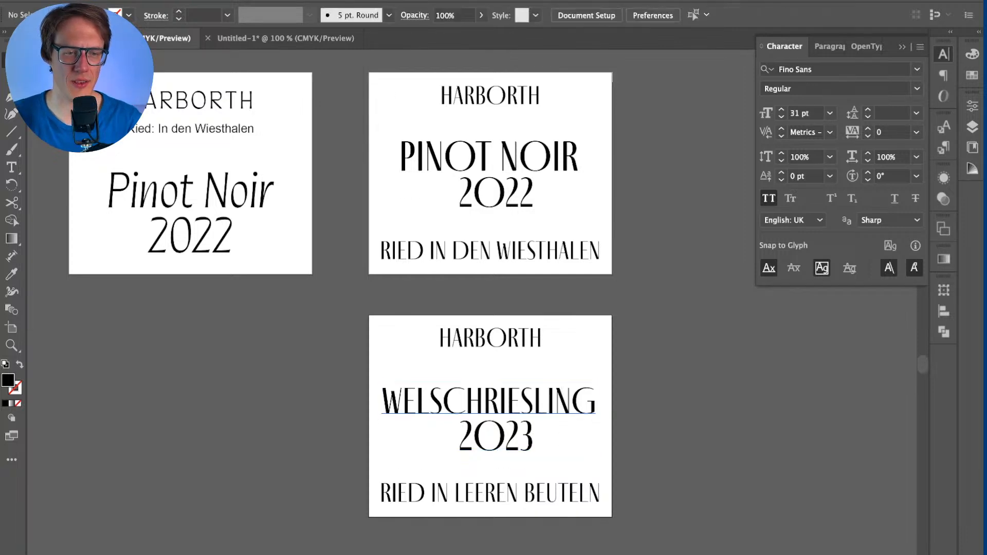
pyautogui.click(488, 401)
pyautogui.click(892, 132)
pyautogui.write('-2')
pyautogui.press('Return')
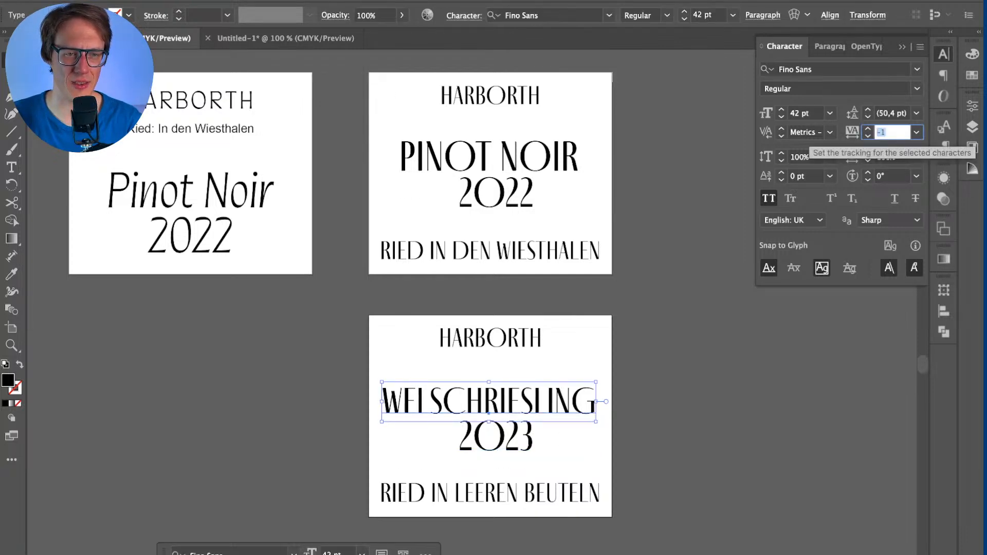
pyautogui.press('Down')
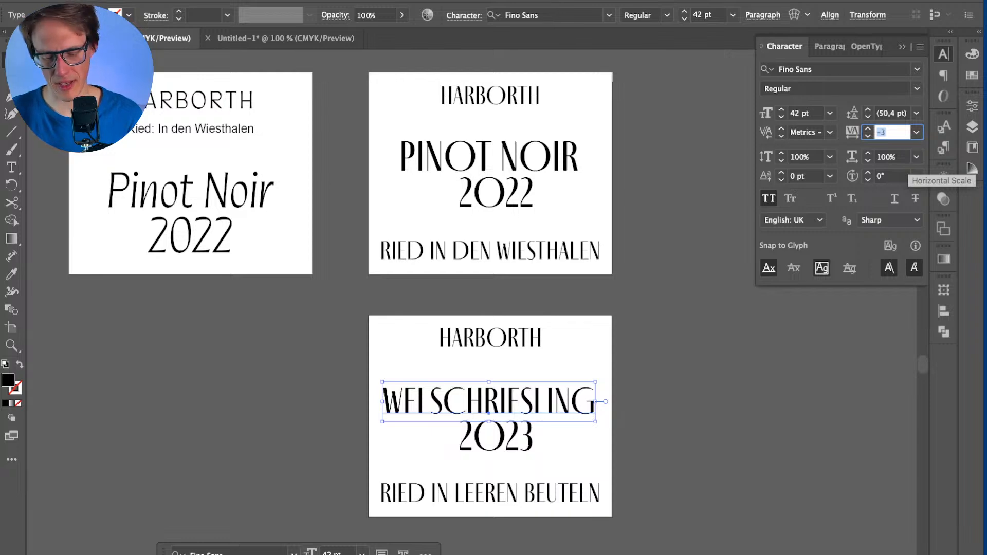
pyautogui.press('Return')
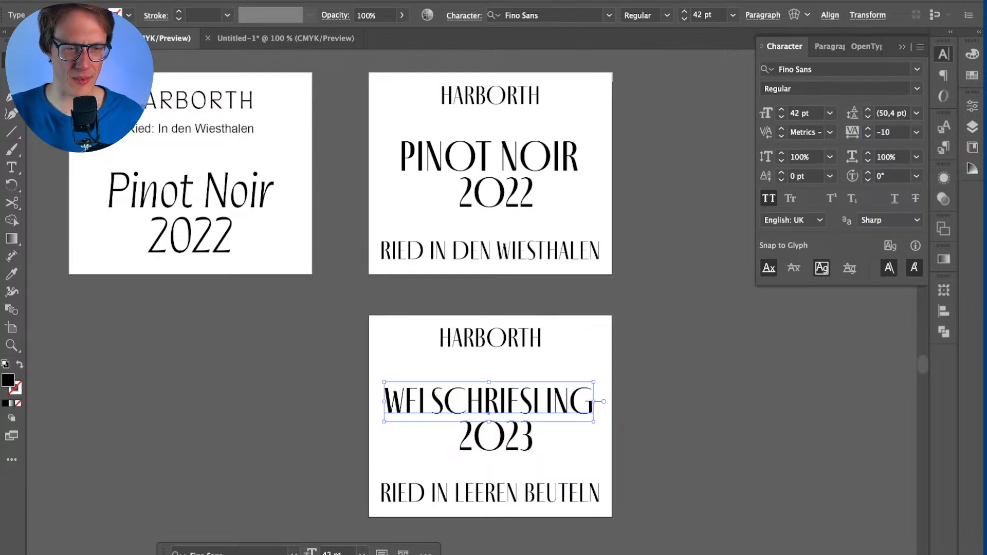
# Step: Set the tracking of the 2023 vintage line to -10 on the Welschriesling label
pyautogui.click(497, 437)
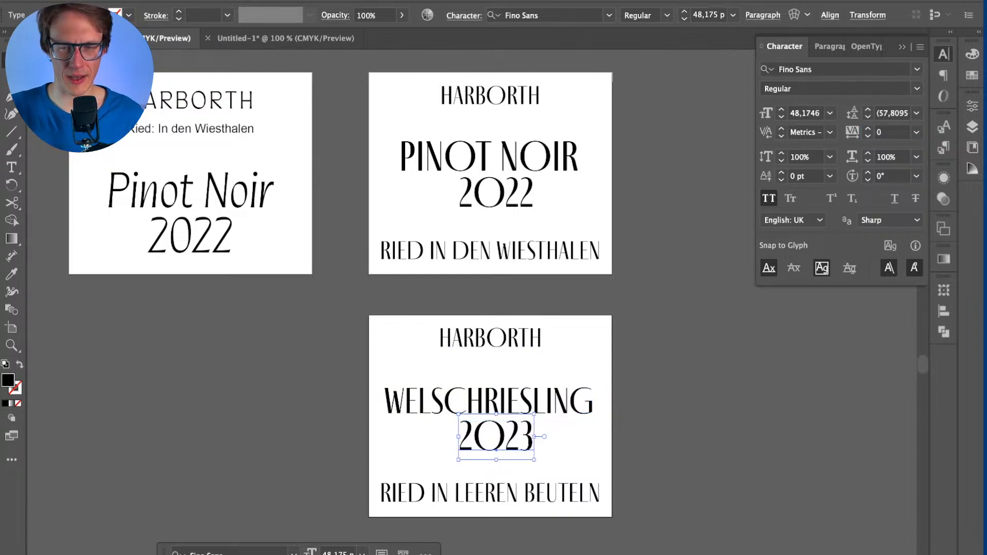
pyautogui.click(892, 133)
pyautogui.press('Return')
# Step: Set the font size of both WELSCHRIESLING and 2023 to 44 pt, then deselect the text
pyautogui.click(489, 401)
pyautogui.click(496, 436)
pyautogui.keyDown('shift'); pyautogui.click(488, 401); pyautogui.keyUp('shift')
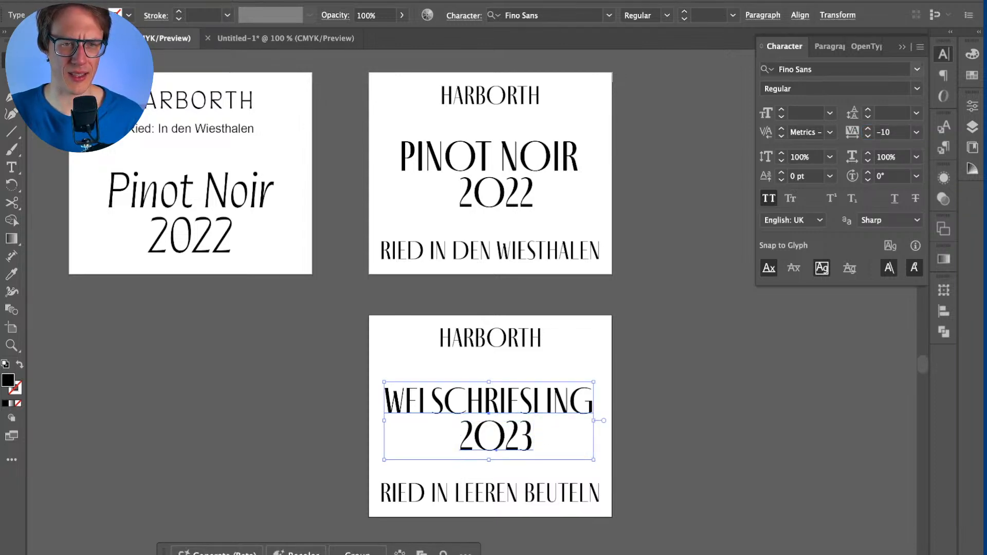
pyautogui.click(574, 393)
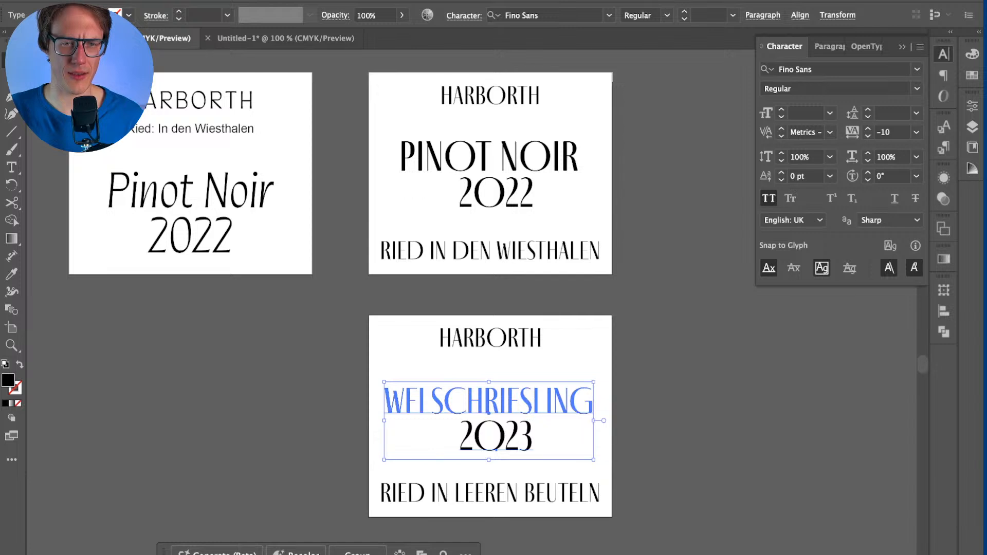
pyautogui.keyDown('shift'); pyautogui.click(496, 436); pyautogui.keyUp('shift')
pyautogui.click(496, 436)
pyautogui.keyDown('shift'); pyautogui.click(488, 401); pyautogui.keyUp('shift')
pyautogui.click(806, 112)
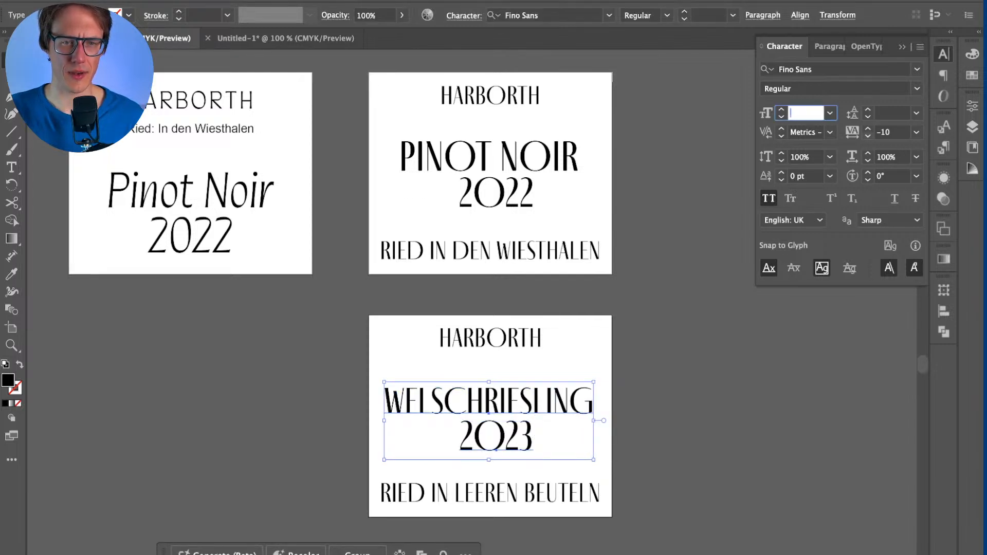
pyautogui.write('4')
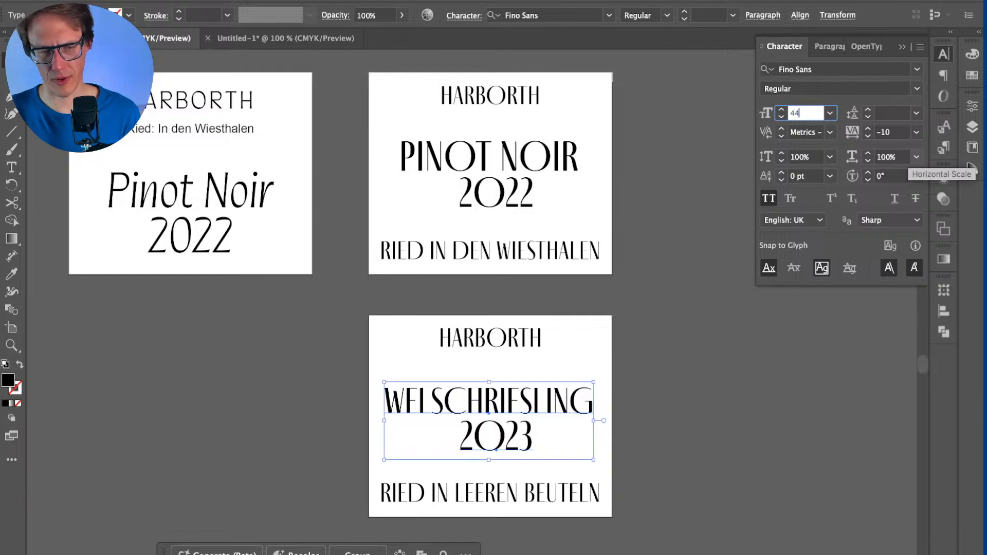
pyautogui.write('4')
pyautogui.press('Return')
pyautogui.press('shift+super+a')
pyautogui.click(488, 401)
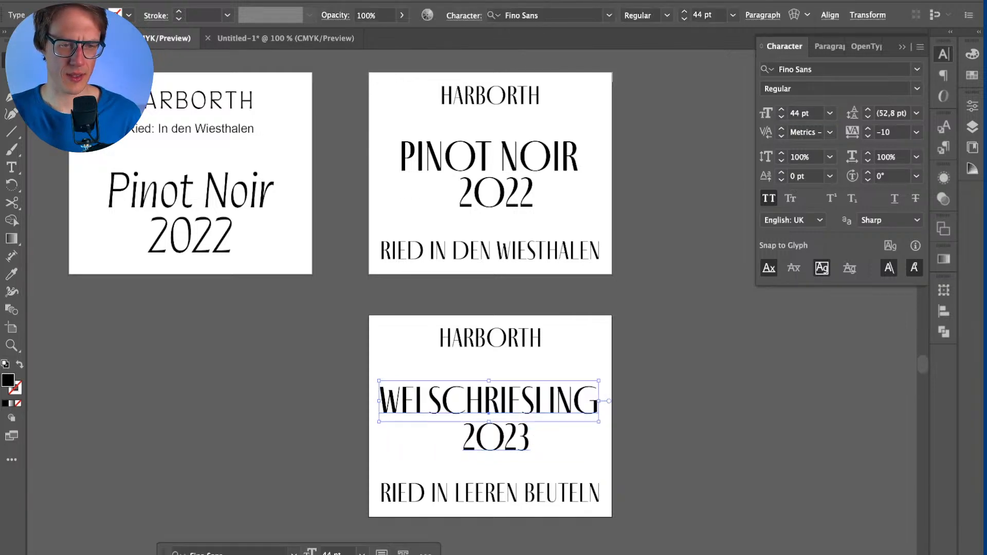
pyautogui.click(560, 457)
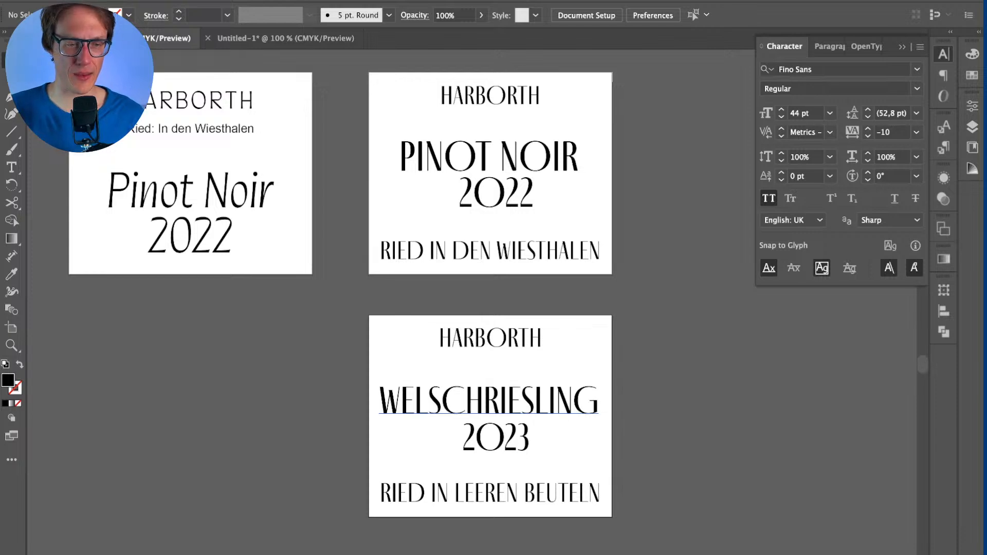
# Step: Compare the title and vintage sizing and tracking of the Fino Sans Welschriesling label with the Pinot Noir label
pyautogui.scroll(5, 491, 430)
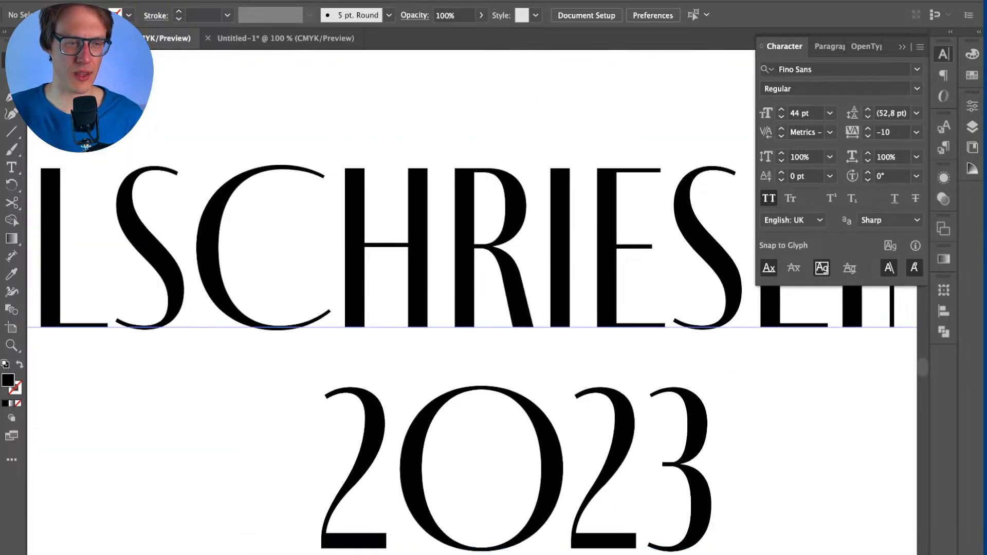
pyautogui.scroll(-5, 514, 453)
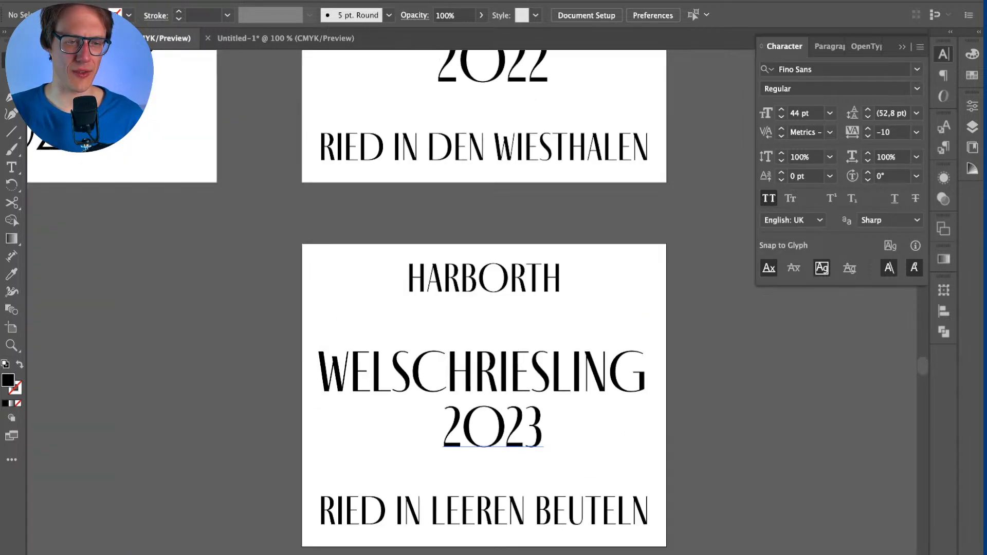
pyautogui.click(540, 426)
pyautogui.scroll(3, 483, 302)
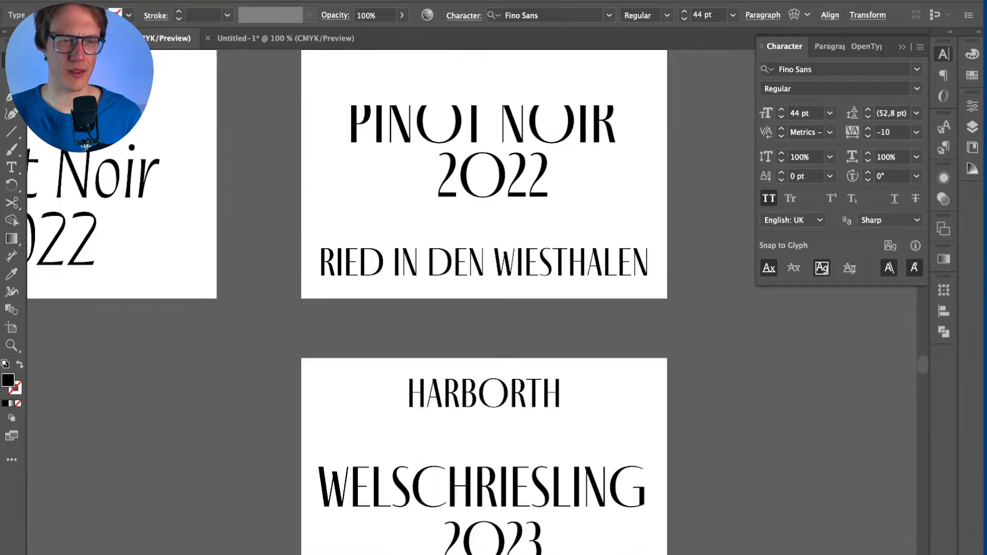
pyautogui.click(482, 121)
pyautogui.scroll(3, 86, 146)
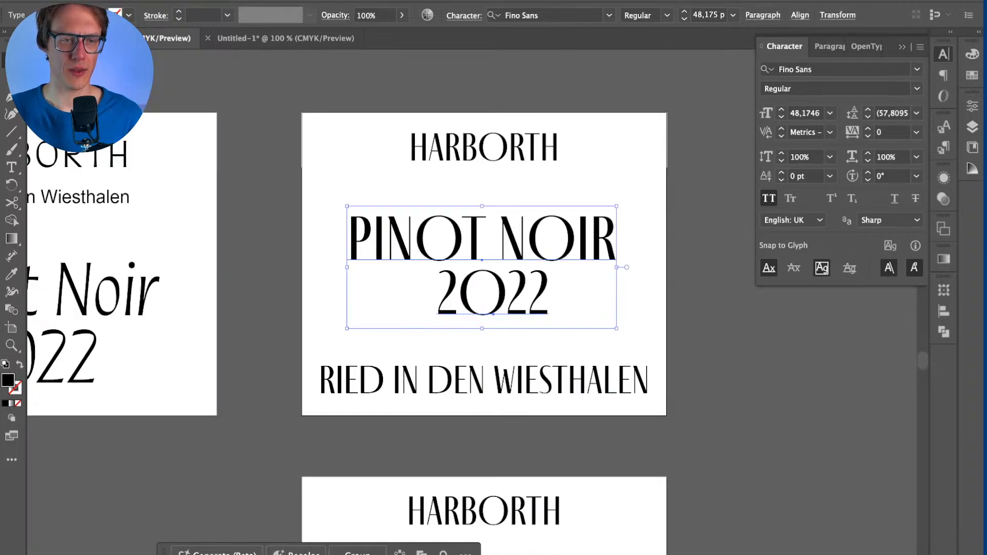
pyautogui.press('super+shift+a')
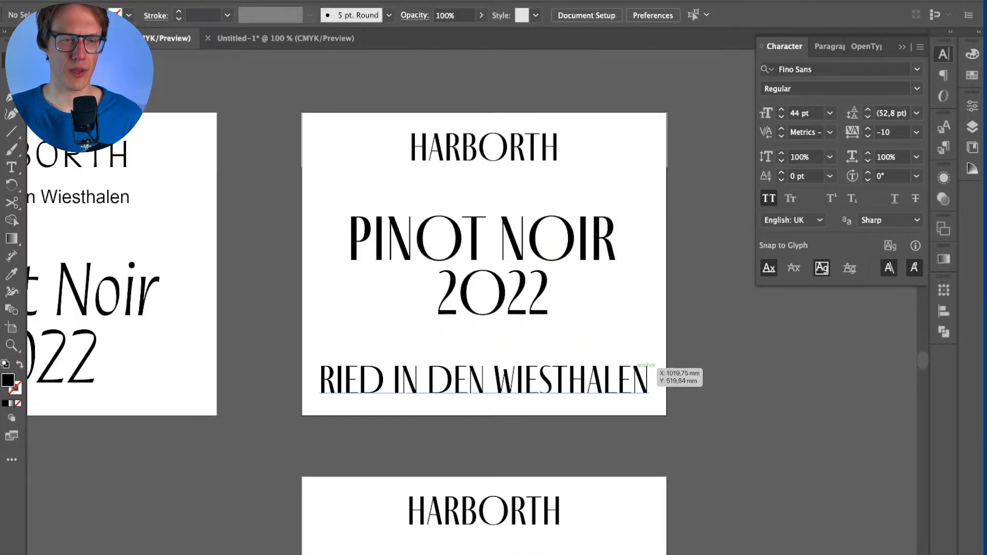
pyautogui.scroll(-1, 650, 366)
pyautogui.press('t')
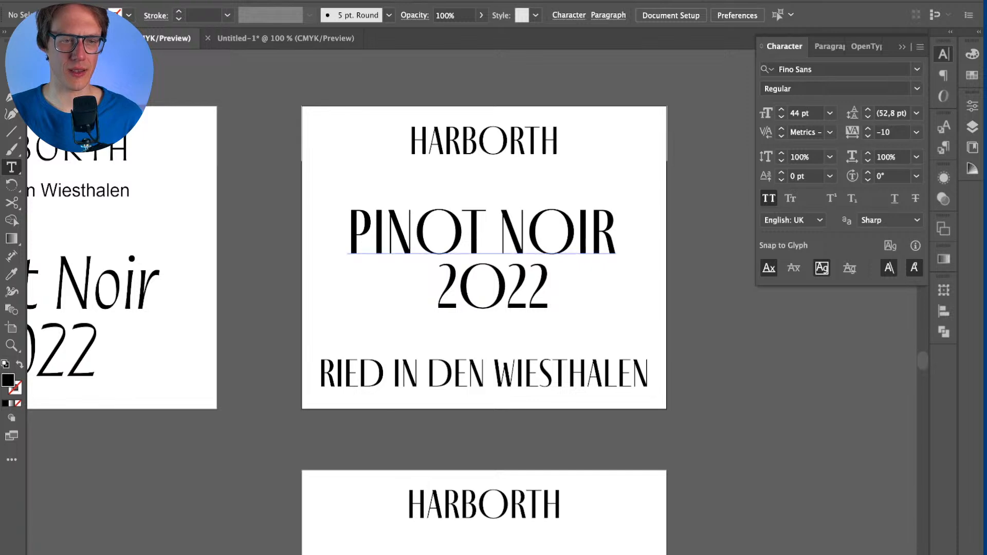
pyautogui.click(497, 231)
pyautogui.press('Escape')
pyautogui.scroll(-2, 508, 433)
pyautogui.scroll(1, 508, 433)
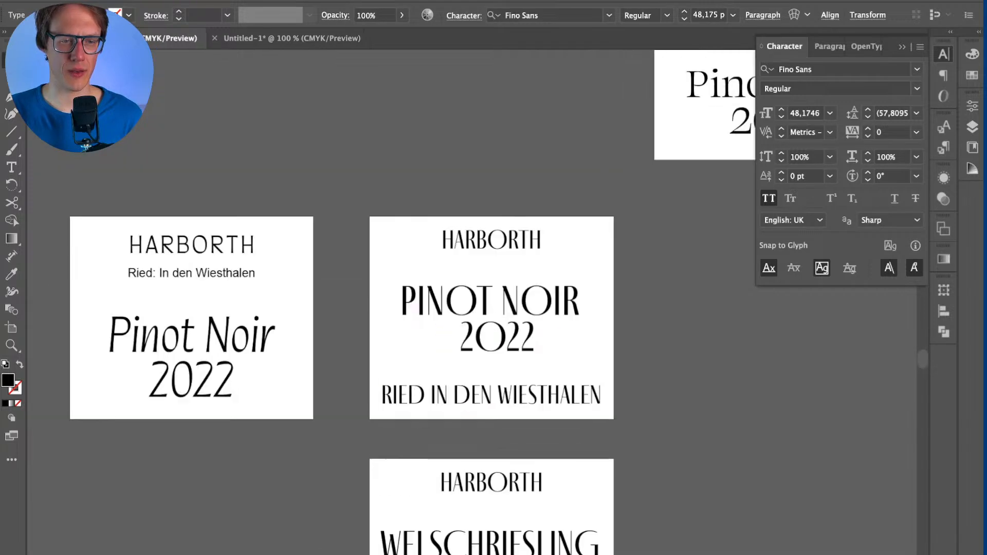
pyautogui.press('super+shift+a')
pyautogui.scroll(-4, 493, 277)
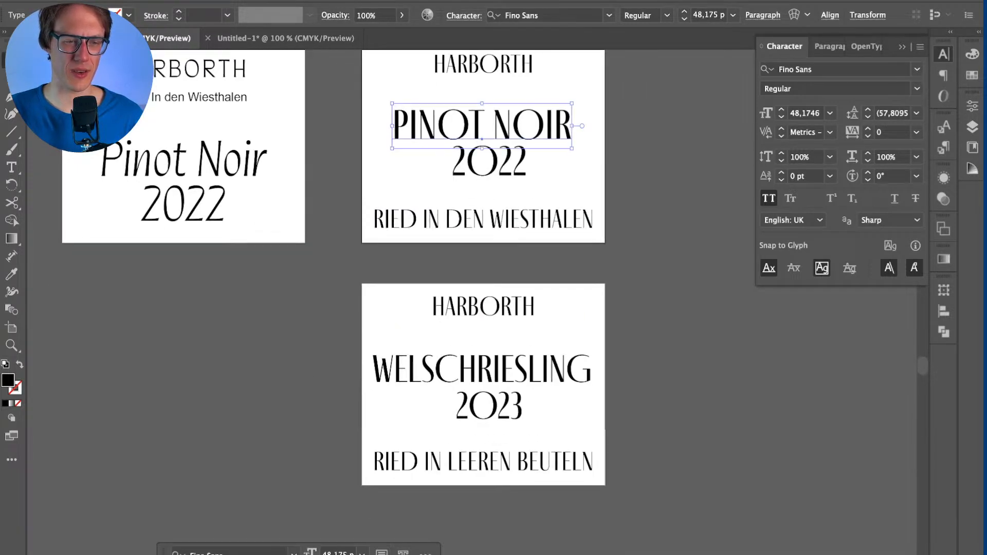
# Step: Survey the two Fino Sans labels alongside the neighbouring Pinot Noir typeface variants
pyautogui.hscroll(3, 563, 429)
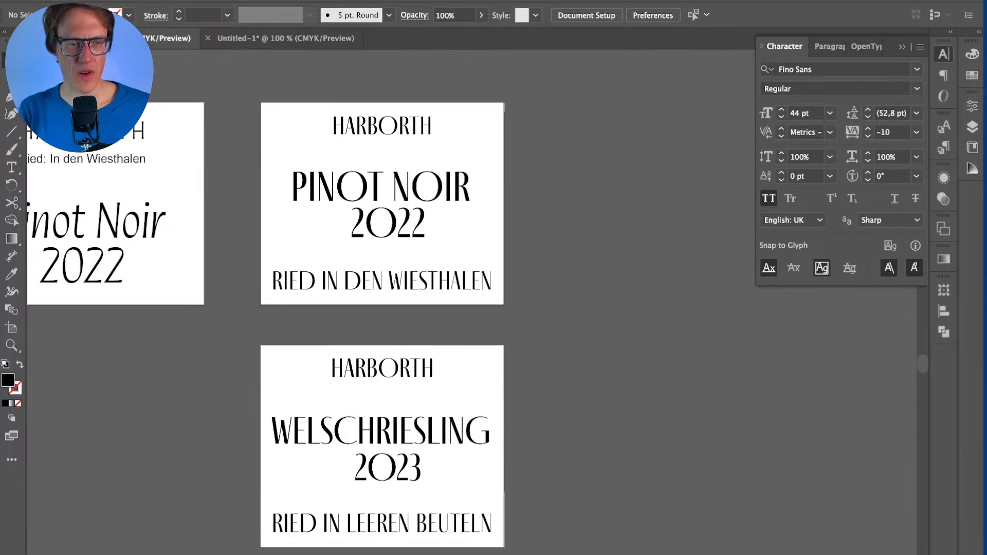
pyautogui.scroll(-1, 563, 429)
pyautogui.hscroll(2, 563, 429)
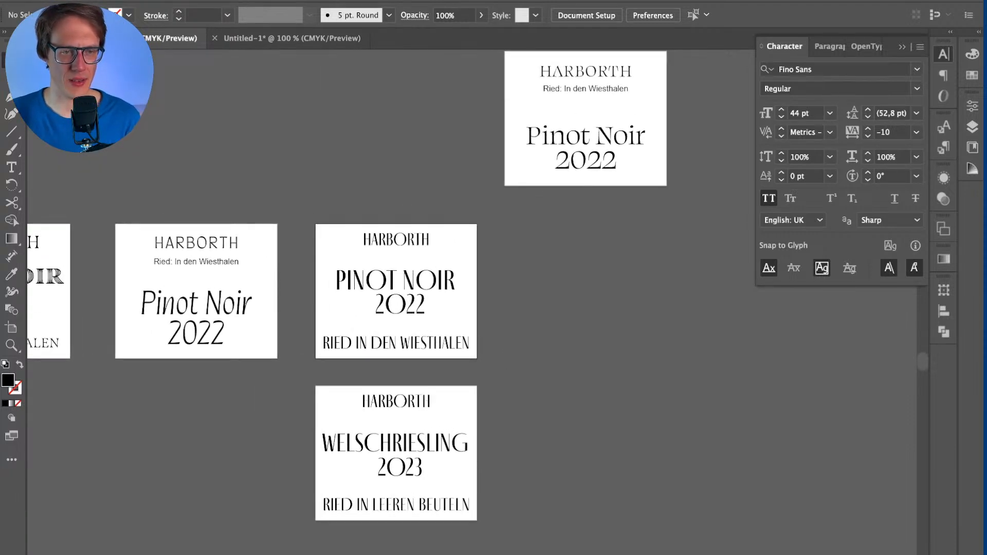
pyautogui.scroll(2, 390, 302)
pyautogui.hscroll(2, 391, 303)
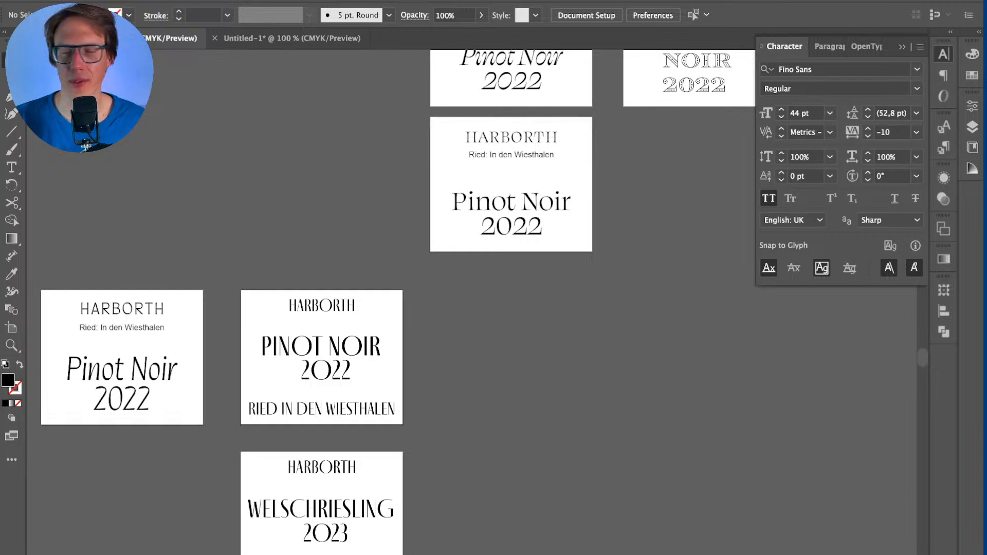
pyautogui.hscroll(-18, 494, 303)
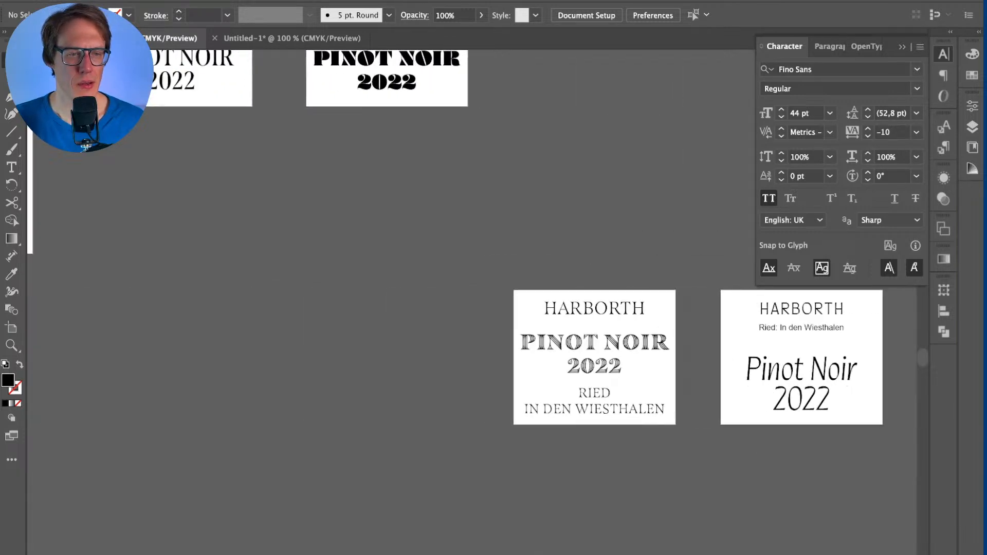
pyautogui.hscroll(20, 493, 303)
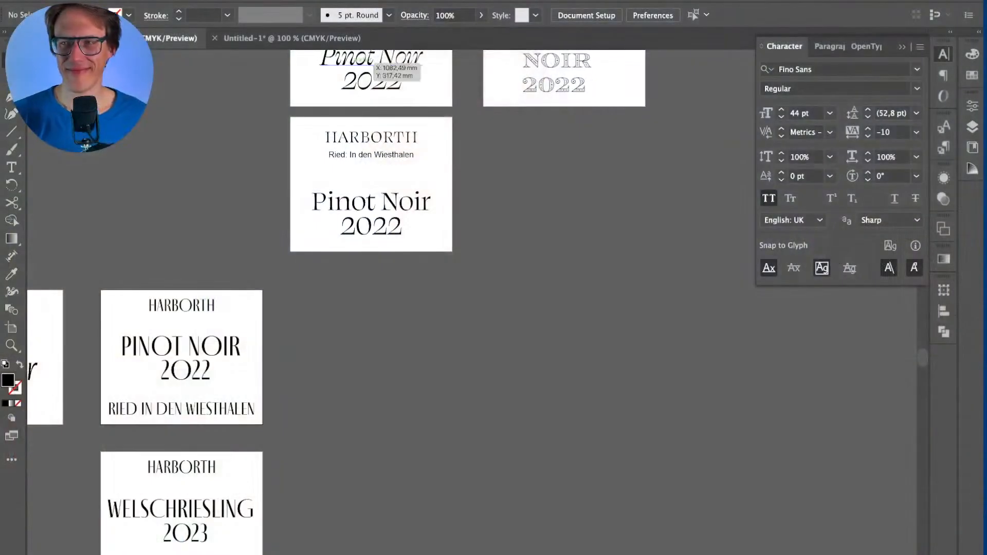
pyautogui.hscroll(-5, 372, 63)
pyautogui.scroll(8, 372, 64)
pyautogui.scroll(-2, 349, 323)
pyautogui.hscroll(-2, 349, 324)
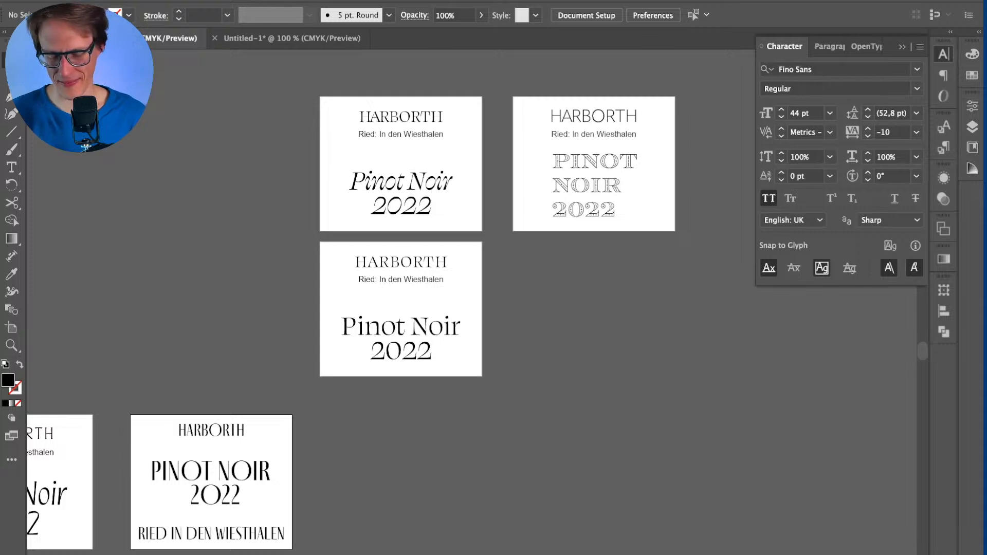
# Step: Move the three artboards with the italic, light serif and outlined Pinot Noir variants together slightly upward
pyautogui.hotkey('shift', 'o')
pyautogui.click(401, 309)
pyautogui.keyDown('shift'); pyautogui.click(401, 154); pyautogui.keyUp('shift')
pyautogui.keyDown('shift'); pyautogui.click(617, 203); pyautogui.keyUp('shift')
pyautogui.moveTo(556, 202); pyautogui.dragTo(555, 167)
pyautogui.press('v')
# Step: Review the lower row of label variants and the original drafts, checking the font of the "Ried: In den Wiesthalen" line
pyautogui.hscroll(-12, 555, 167)
pyautogui.scroll(-6, 556, 166)
pyautogui.hscroll(-10, 391, 303)
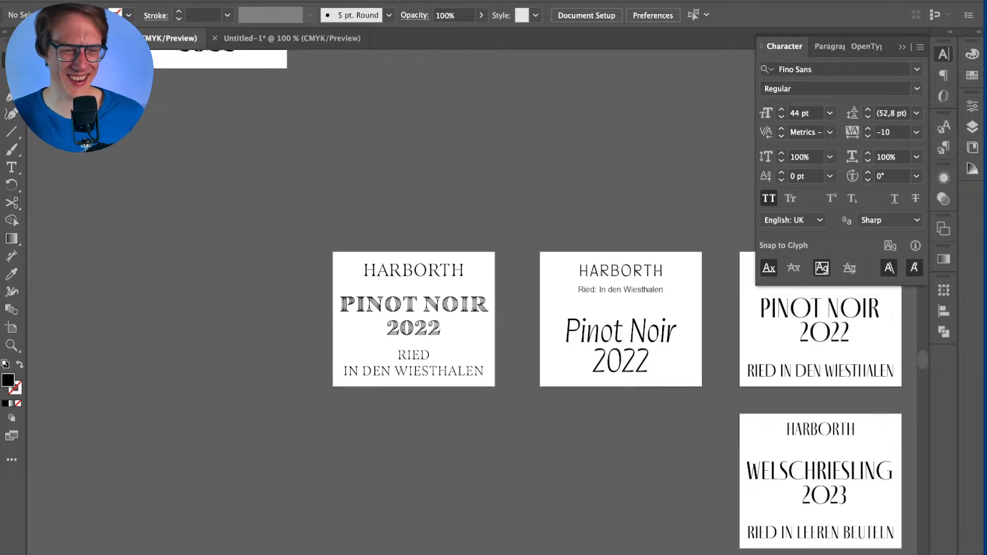
pyautogui.hscroll(5, 494, 308)
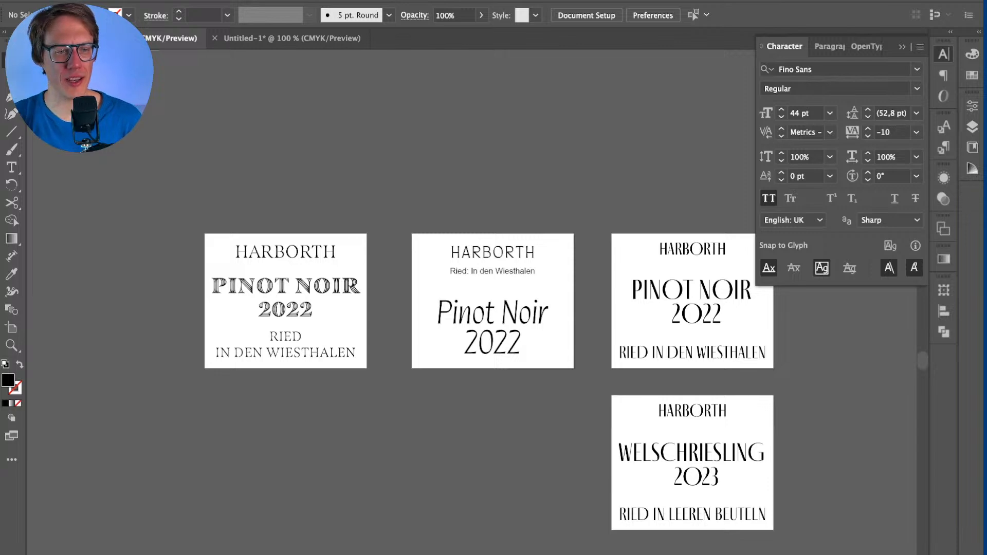
pyautogui.scroll(4, 518, 275)
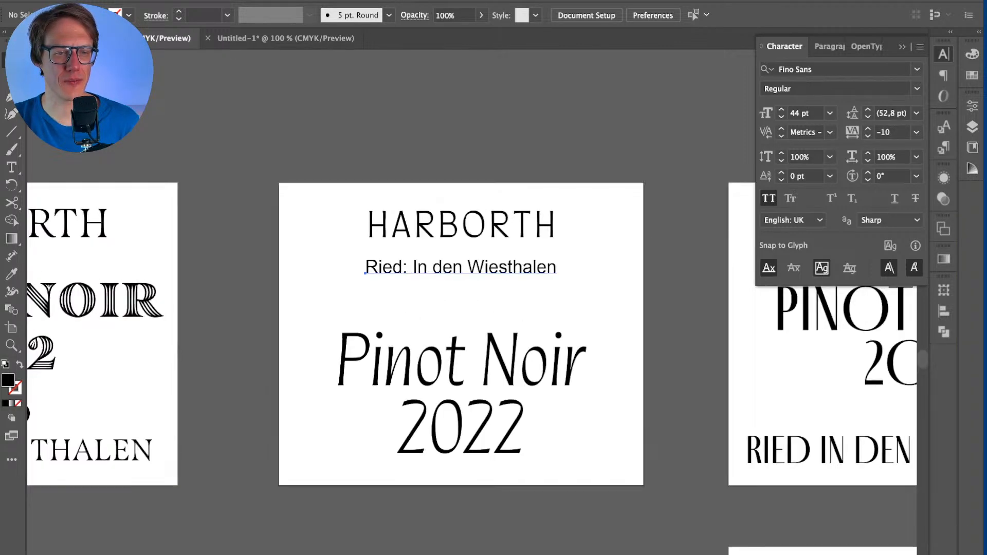
pyautogui.click(460, 267)
pyautogui.scroll(-4, 335, 508)
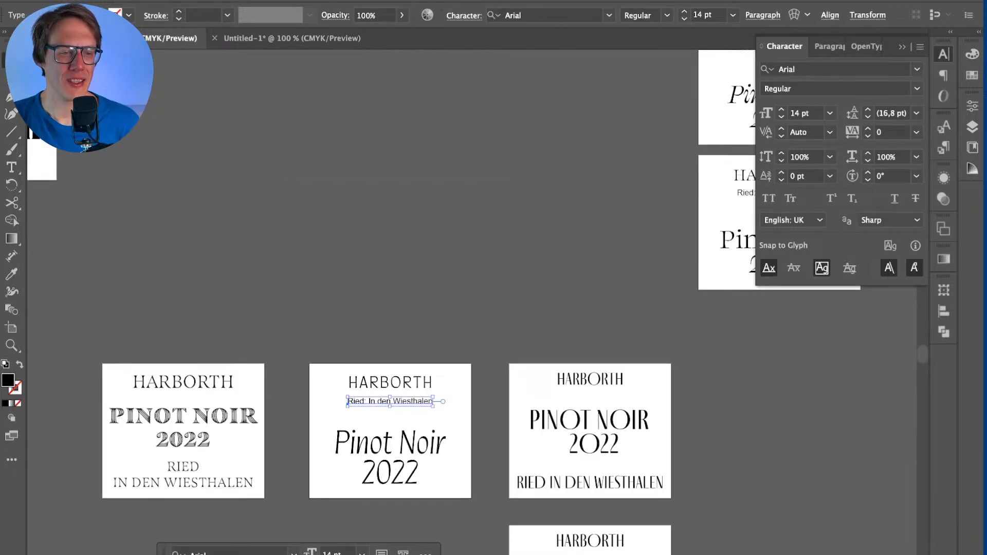
pyautogui.hscroll(-3, 349, 360)
pyautogui.scroll(-1, 350, 360)
pyautogui.scroll(-2, 350, 360)
pyautogui.hscroll(-15, 348, 358)
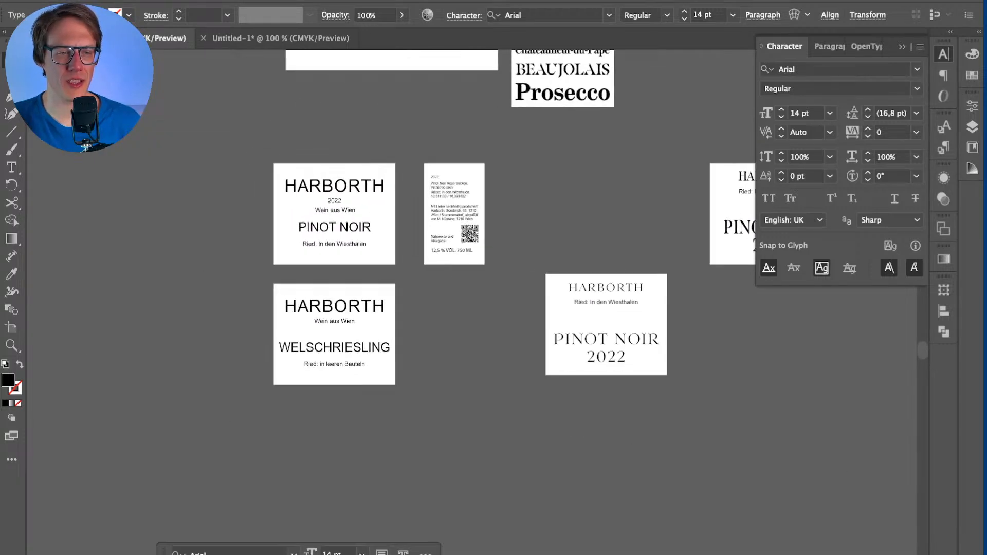
# Step: Copy the vineyard coordinates line from the text block on the Pinot Noir back label
pyautogui.scroll(5, 468, 204)
pyautogui.doubleClick(411, 138)
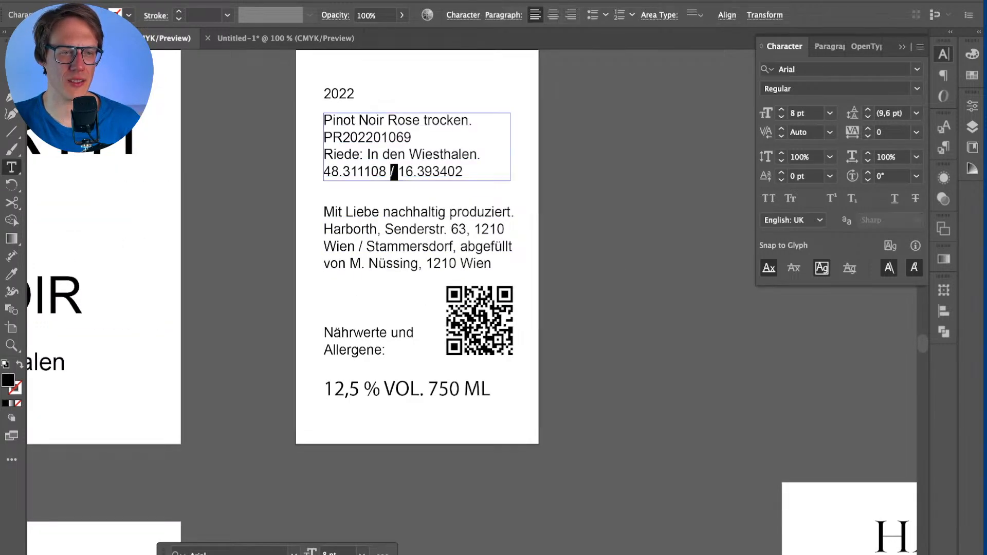
pyautogui.moveTo(323, 172); pyautogui.dragTo(463, 172)
pyautogui.hotkey('ctrl', 'c')
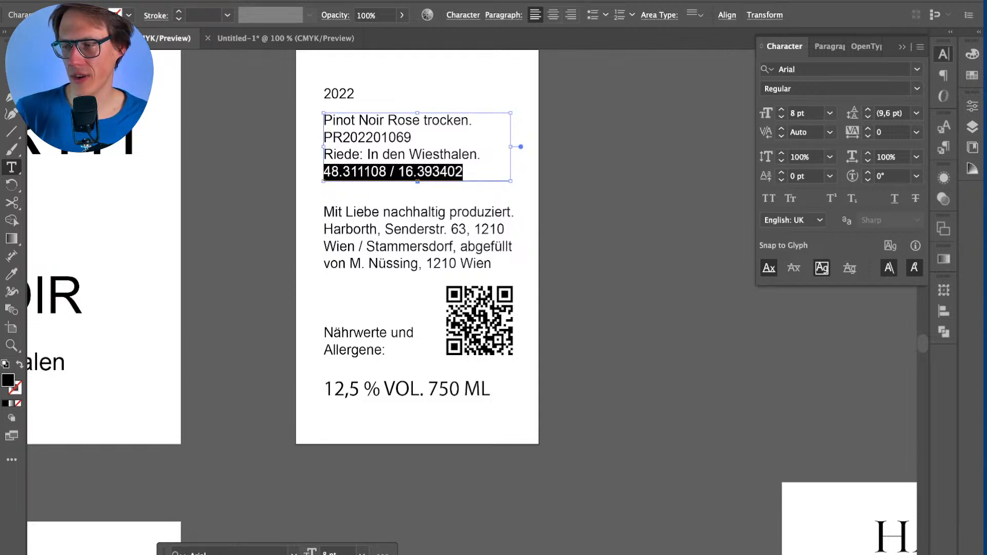
# Step: Switch to the browser and review the PRINT magazine article on the Maso typeface, including its enlarged alphabet specimen and the vintage wine labels
pyautogui.press('super+t')
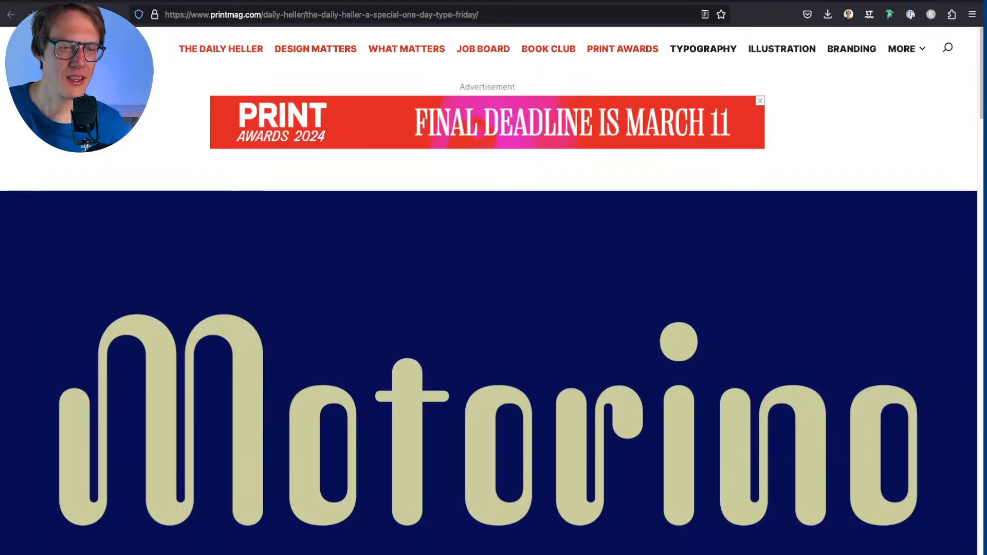
pyautogui.scroll(-10, 489, 309)
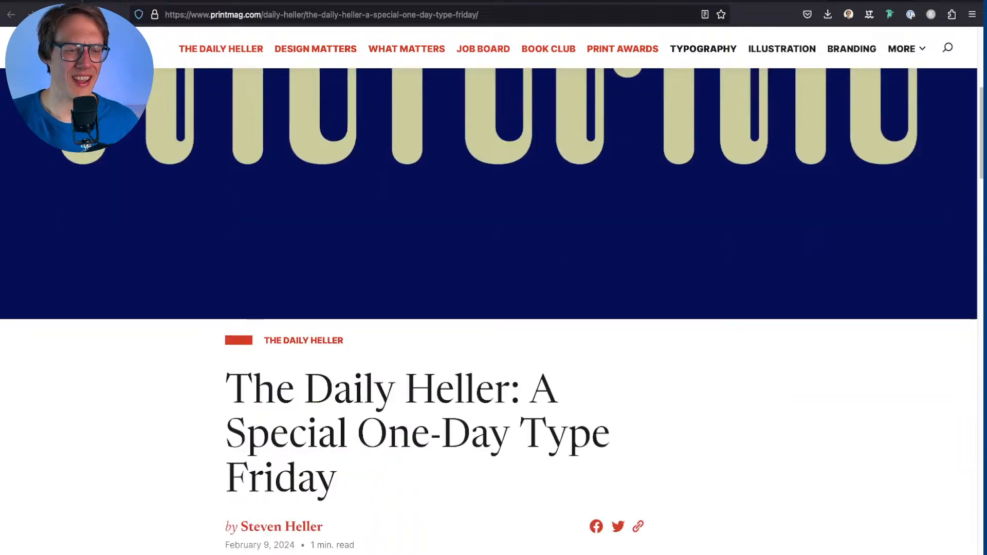
pyautogui.scroll(-8, 489, 309)
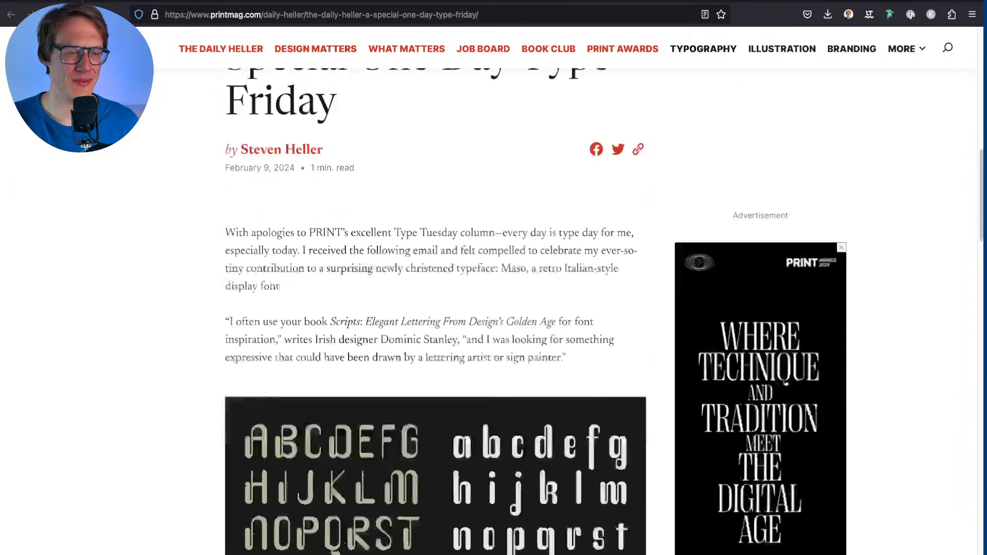
pyautogui.scroll(-14, 488, 309)
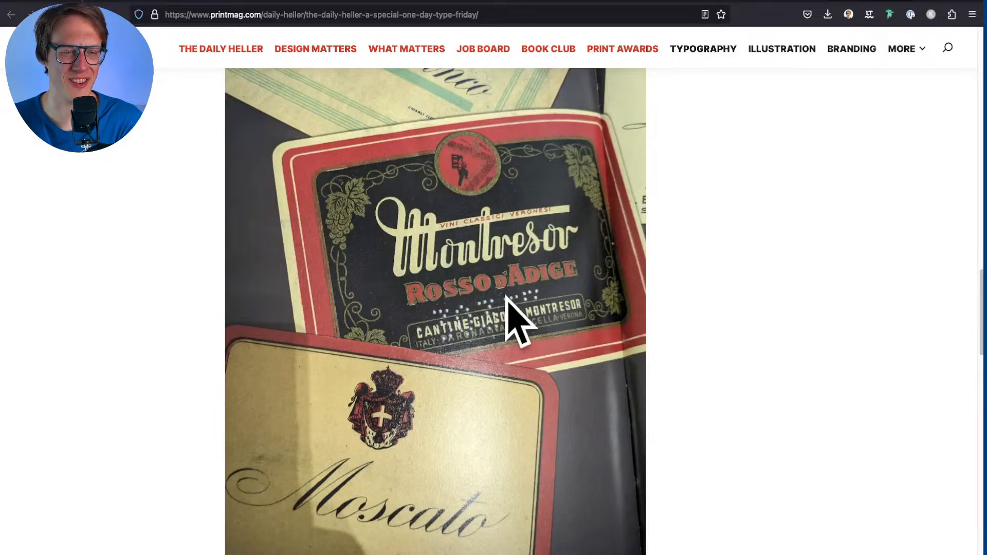
pyautogui.scroll(10, 514, 319)
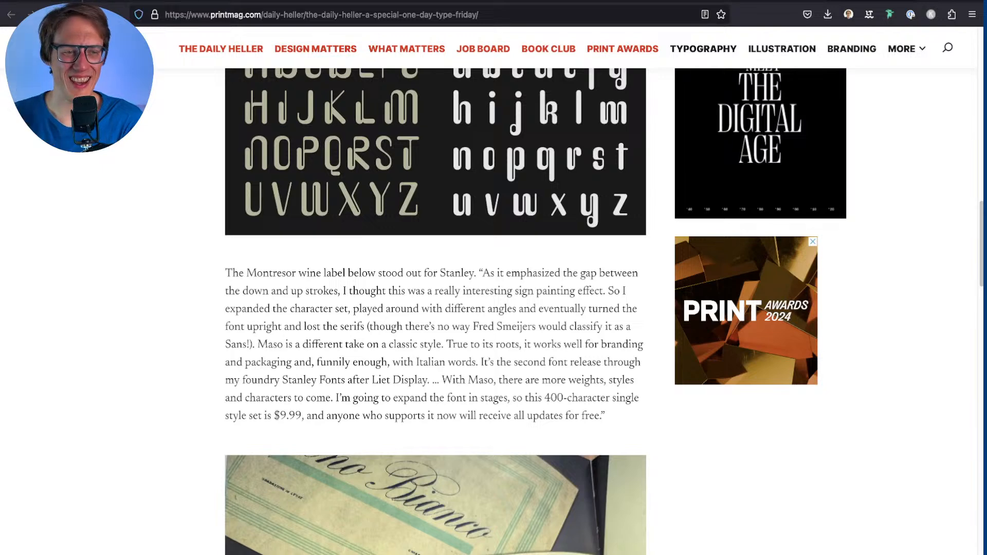
pyautogui.scroll(3, 436, 206)
pyautogui.scroll(1, 435, 232)
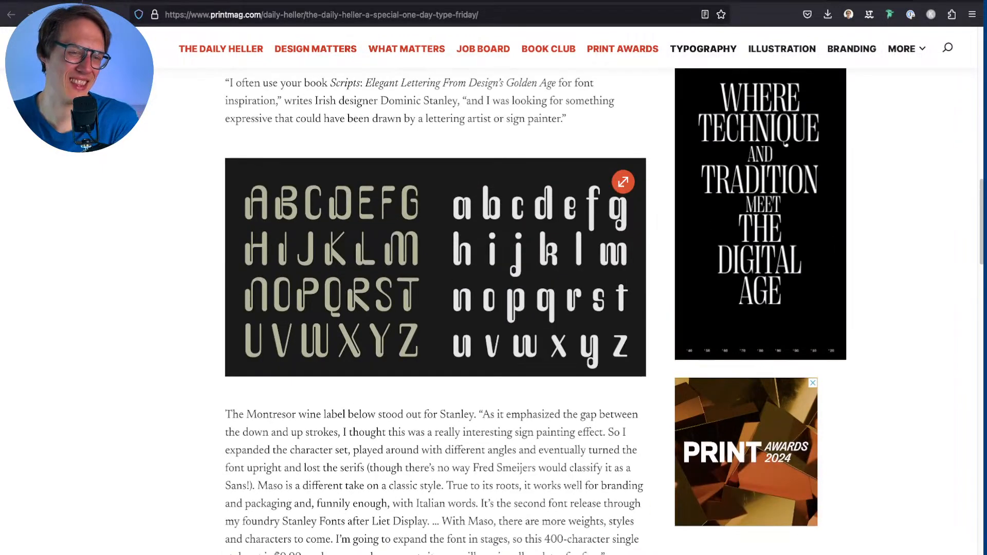
pyautogui.click(436, 265)
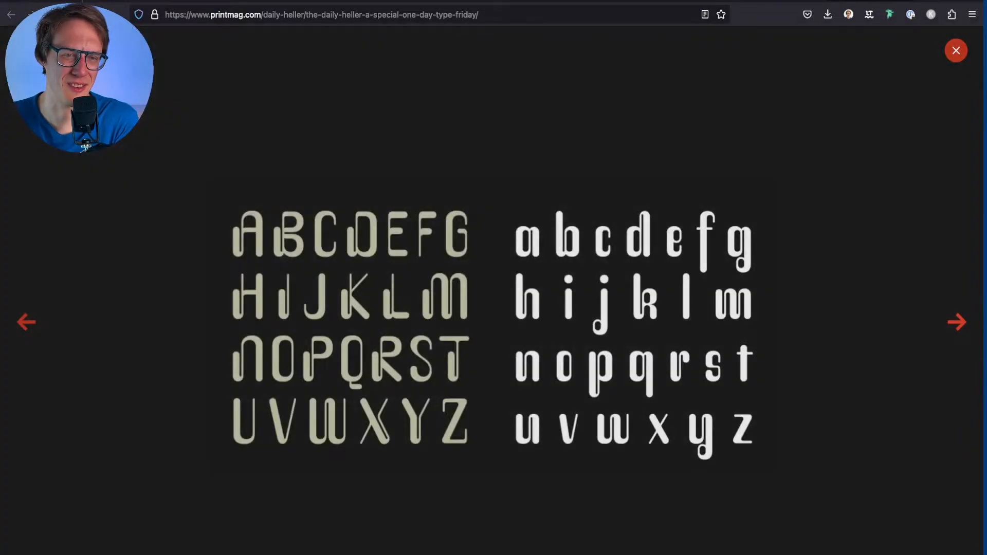
pyautogui.press('Escape')
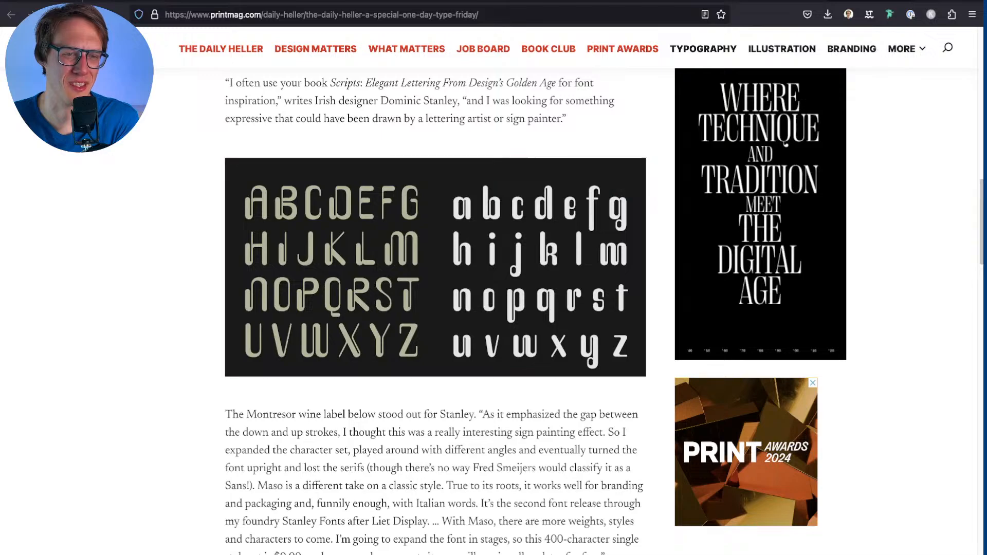
pyautogui.scroll(3, 435, 309)
pyautogui.scroll(-15, 435, 308)
pyautogui.scroll(-10, 435, 309)
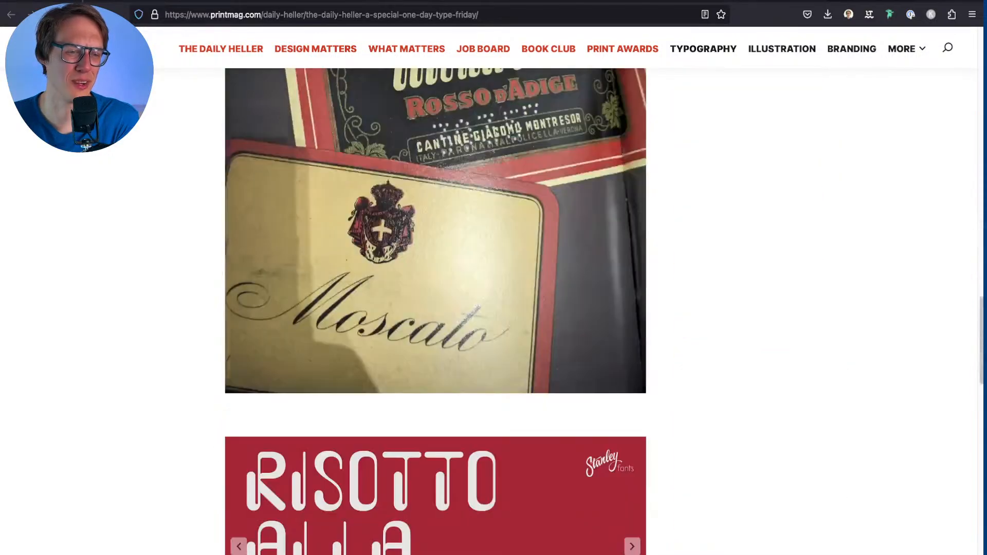
pyautogui.scroll(20, 86, 148)
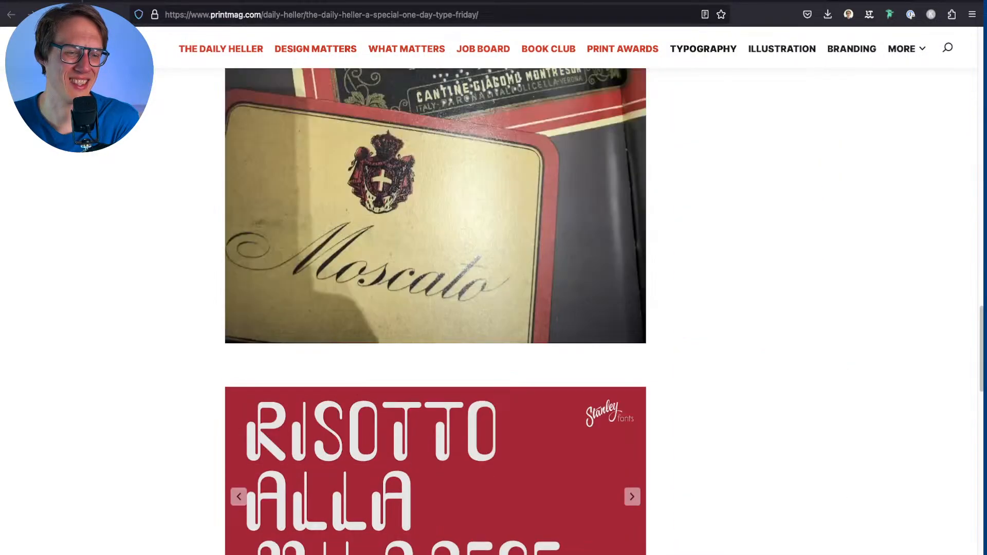
pyautogui.scroll(5, 86, 148)
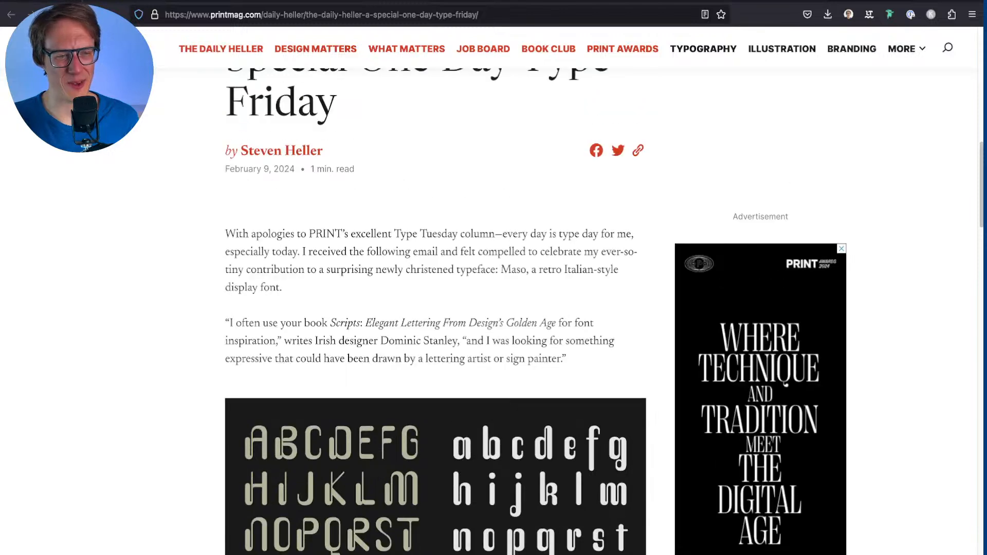
pyautogui.scroll(1, 86, 148)
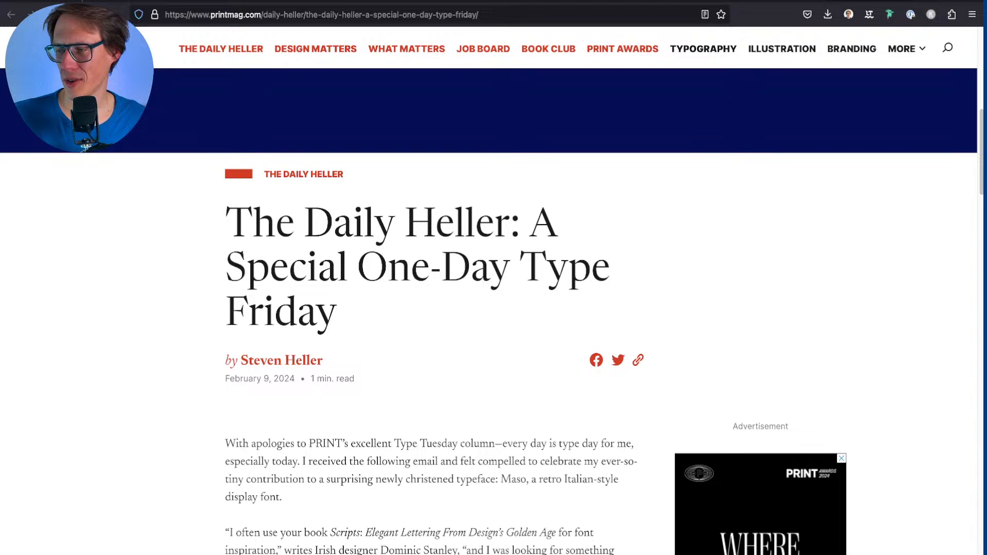
pyautogui.press('super+r')
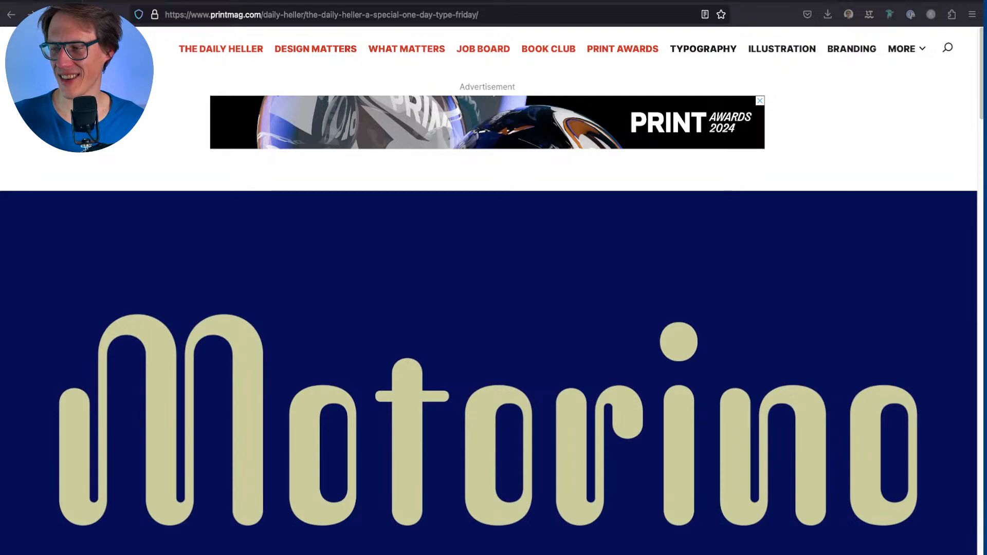
# Step: Convert the vineyard's decimal coordinates in the PGC Coordinate Converter, entering latitude 48.311108 and longitude 16.393402
pyautogui.hotkey('ctrl', 'Tab')
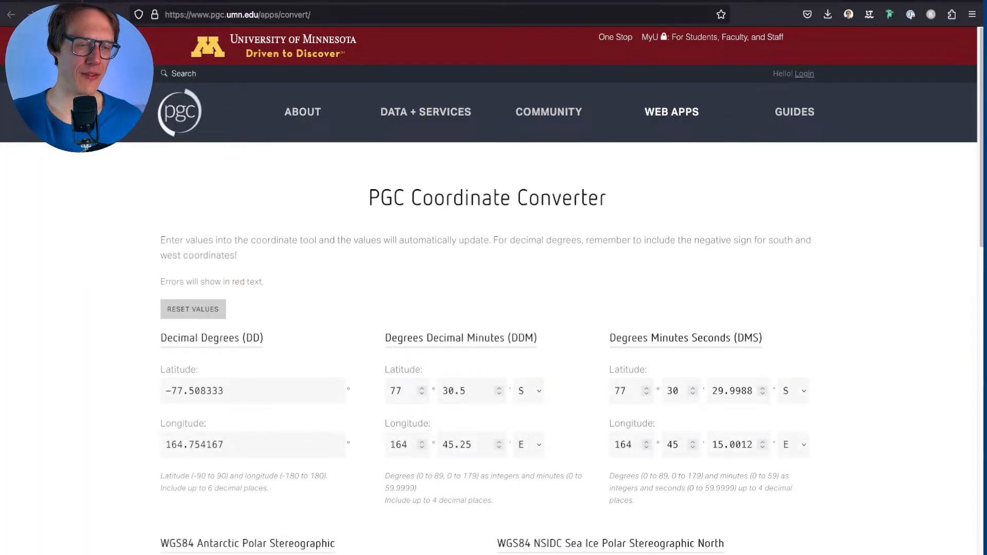
pyautogui.scroll(-2, 302, 154)
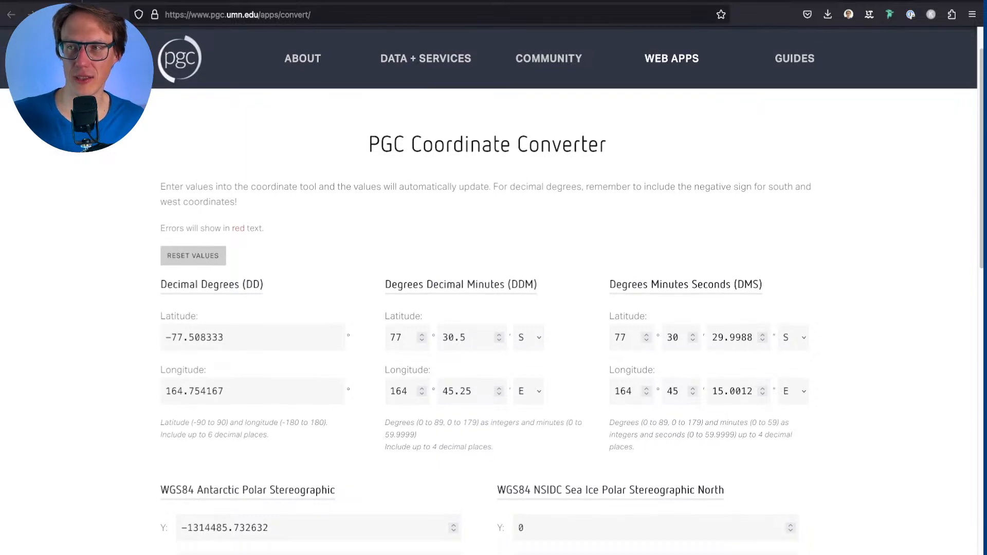
pyautogui.scroll(-2, 488, 288)
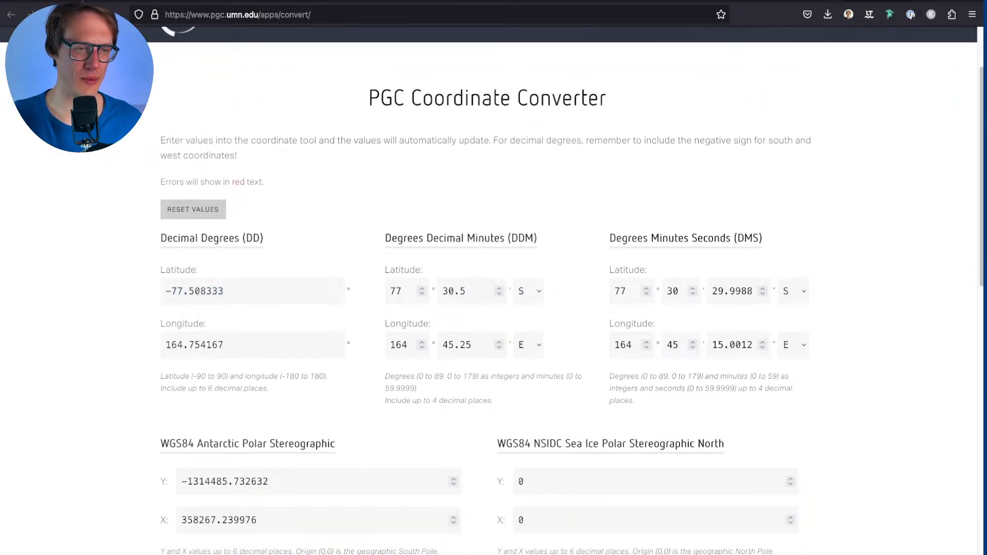
pyautogui.moveTo(225, 291); pyautogui.dragTo(165, 291)
pyautogui.hotkey('ctrl', 'v')
pyautogui.hotkey('ctrl', 'x')
pyautogui.hotkey('ctrl', 'z')
pyautogui.moveTo(289, 291); pyautogui.dragTo(235, 291)
pyautogui.hotkey('ctrl', 'x')
pyautogui.press('Tab')
pyautogui.hotkey('ctrl', 'v')
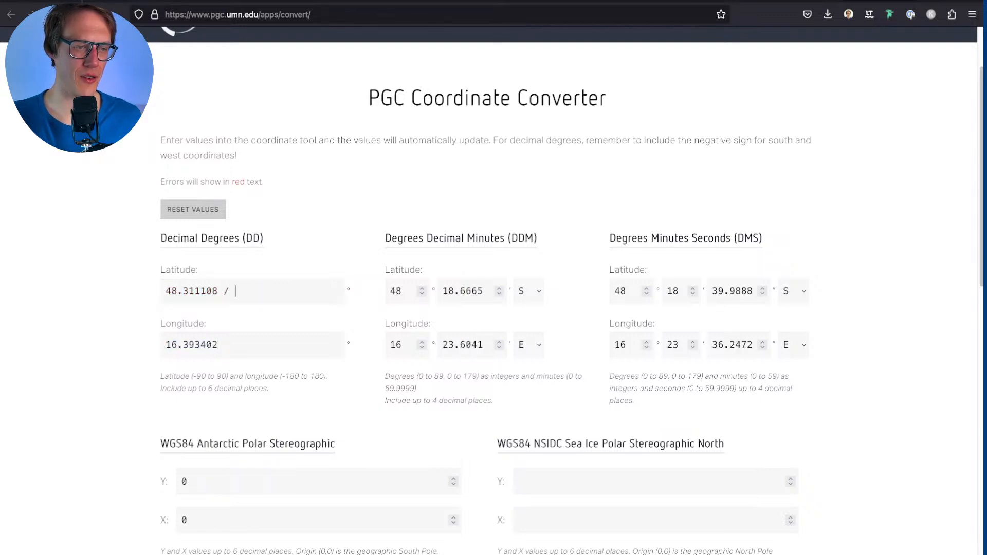
pyautogui.click(229, 291)
pyautogui.press('BackSpace')
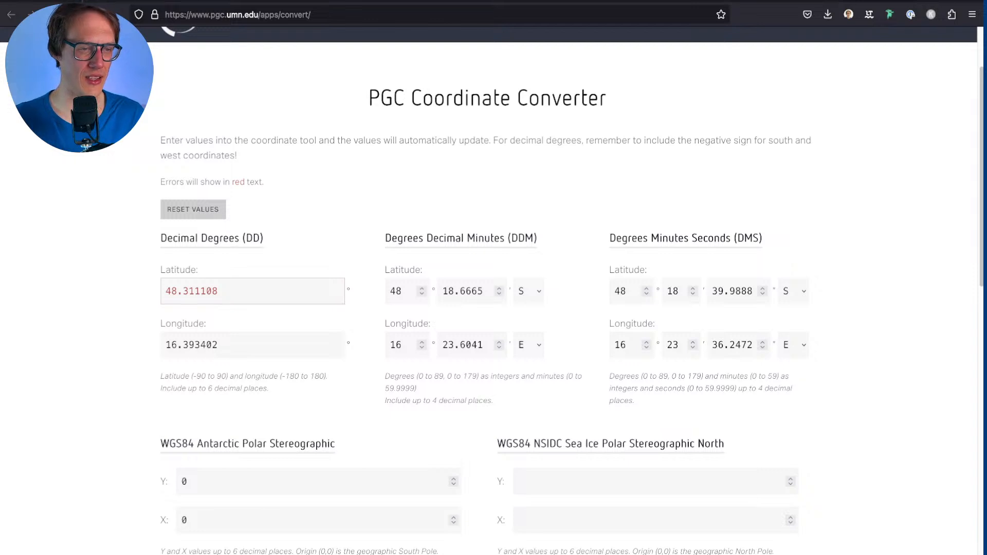
pyautogui.press('BackSpace')
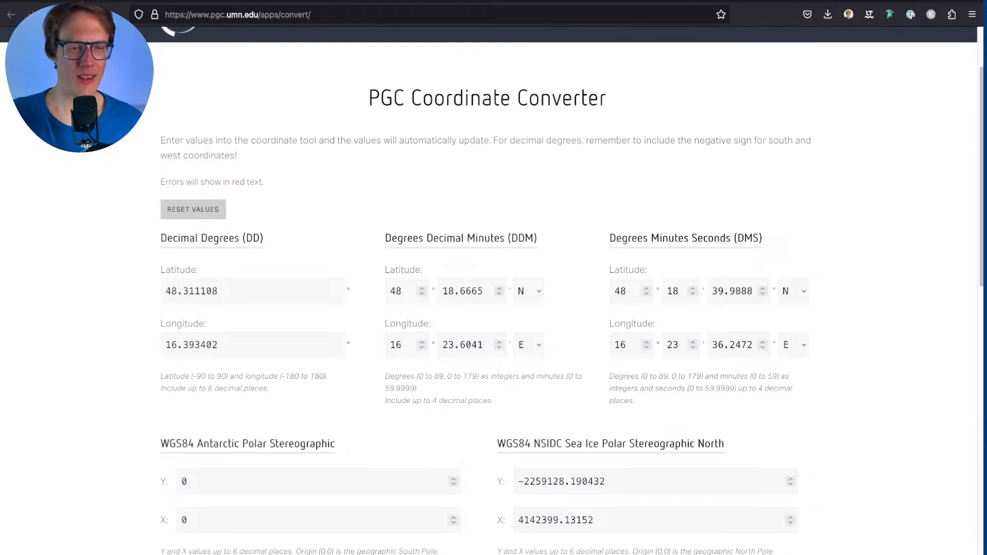
pyautogui.scroll(-8, 562, 291)
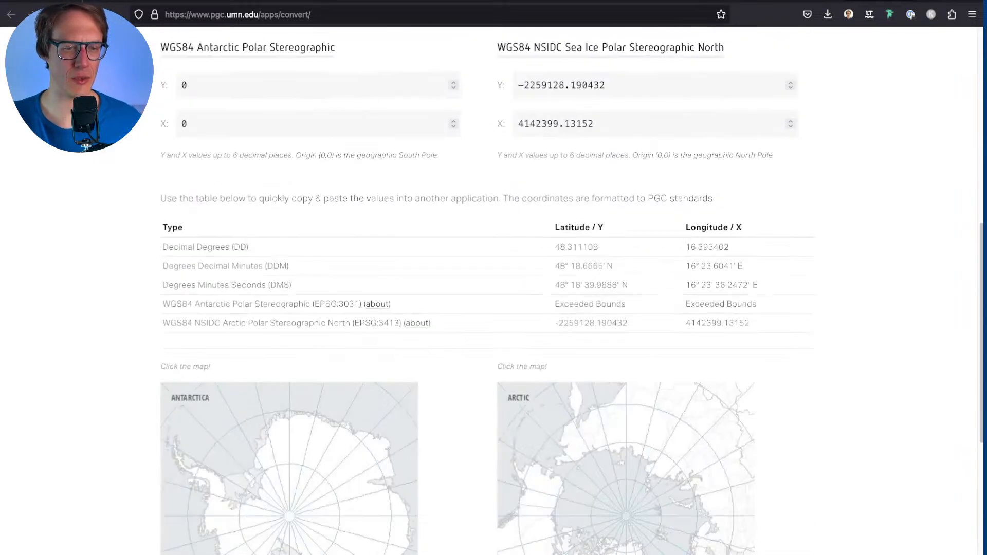
pyautogui.scroll(-3, 494, 288)
pyautogui.scroll(12, 493, 288)
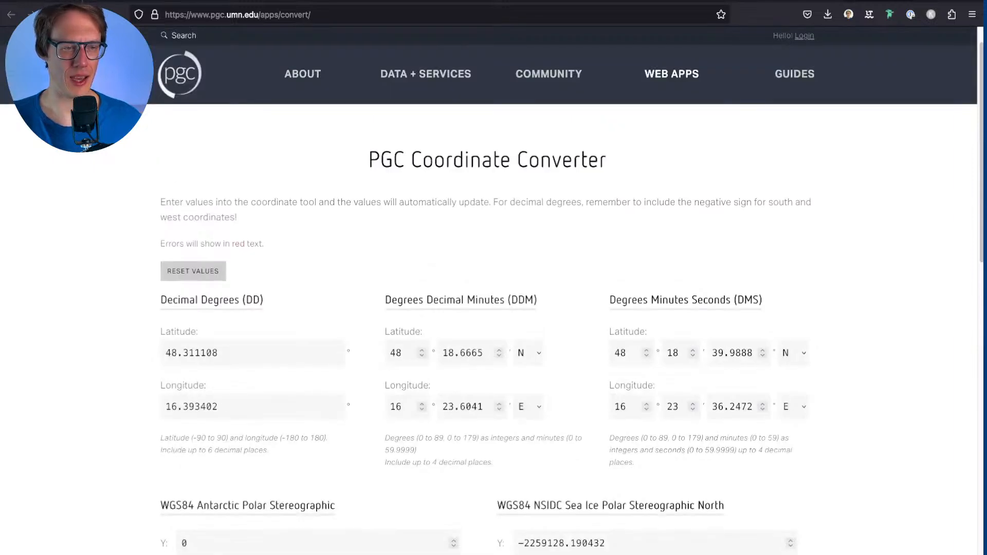
# Step: Open Google Maps in a new tab and look up the vineyard at latitude 48.311108 and longitude 16.393402
pyautogui.moveTo(217, 353); pyautogui.dragTo(165, 353)
pyautogui.hotkey('ctrl', 't')
pyautogui.write('maps')
pyautogui.press('Return')
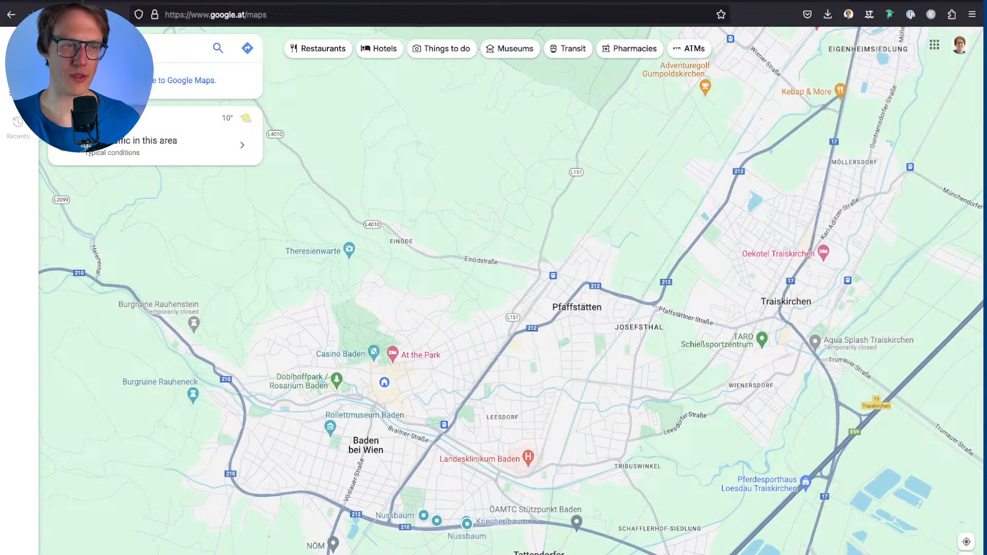
pyautogui.hotkey('ctrl', 'shift', 'Tab')
pyautogui.press('Tab')
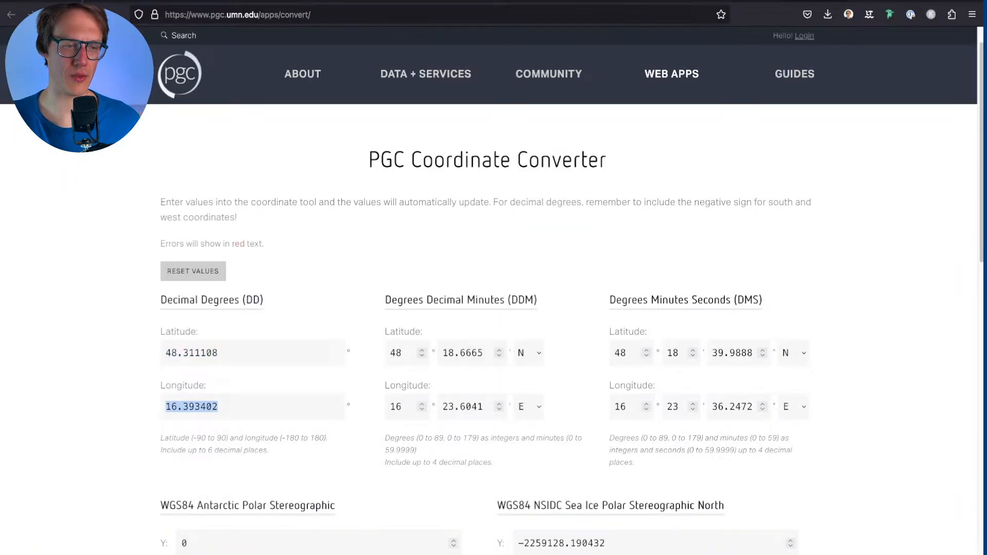
pyautogui.hotkey('ctrl', 'Tab')
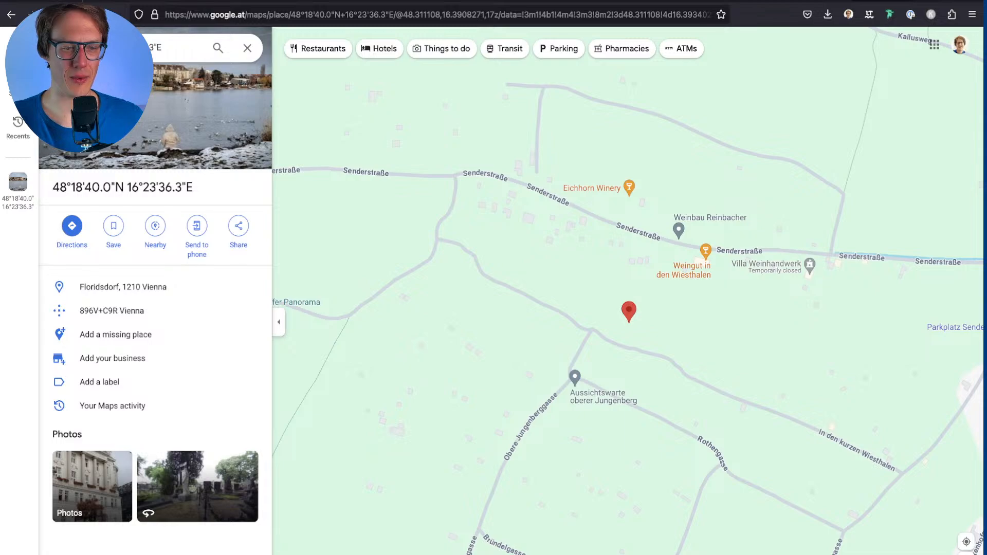
# Step: Examine the vineyard plot around the marked coordinates in satellite view, both close up and with its surroundings
pyautogui.scroll(5, 643, 311)
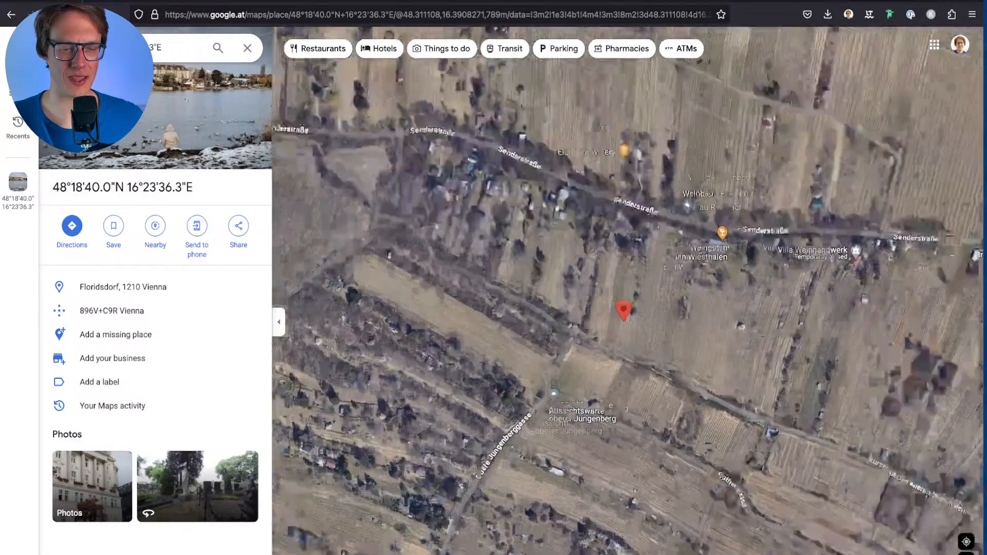
pyautogui.scroll(-3, 568, 239)
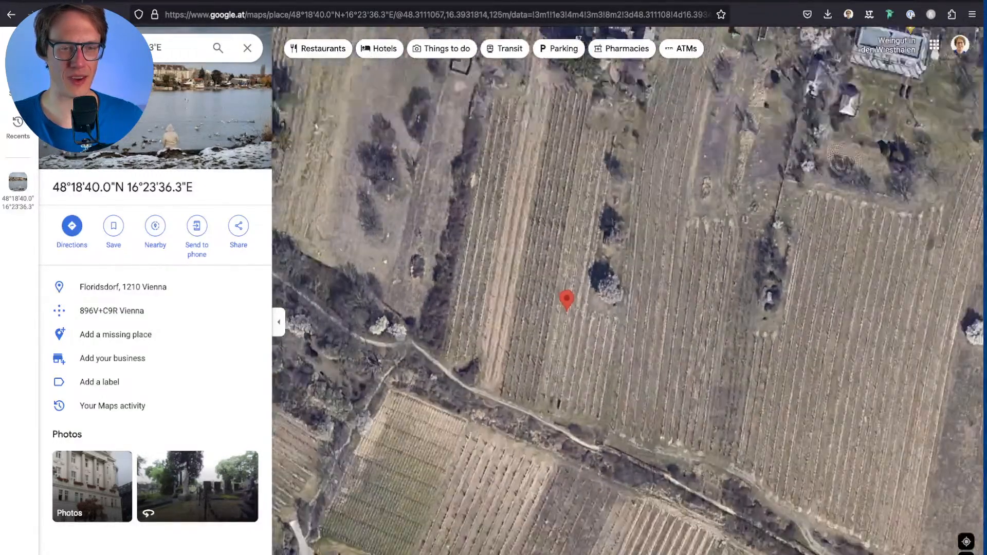
pyautogui.scroll(-4, 568, 247)
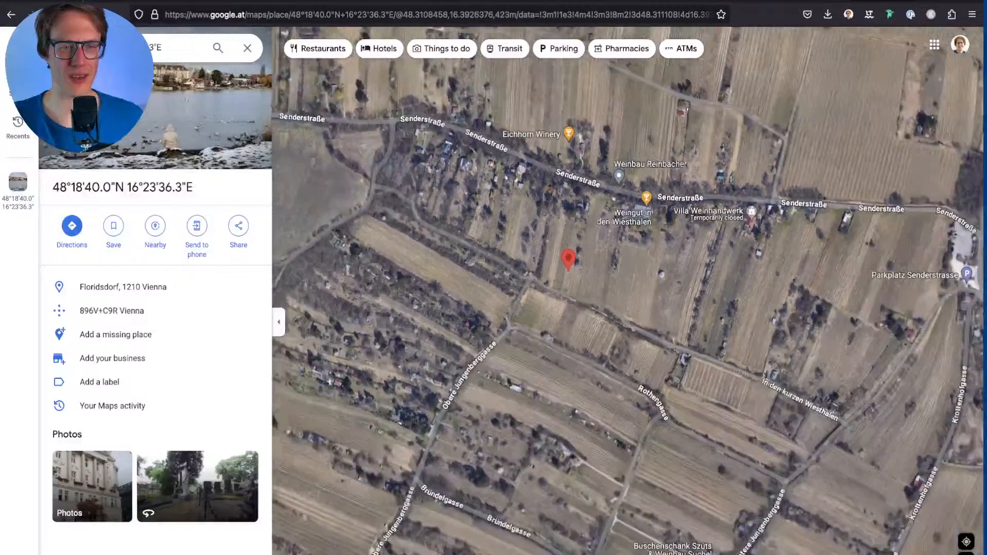
pyautogui.scroll(-3, 568, 247)
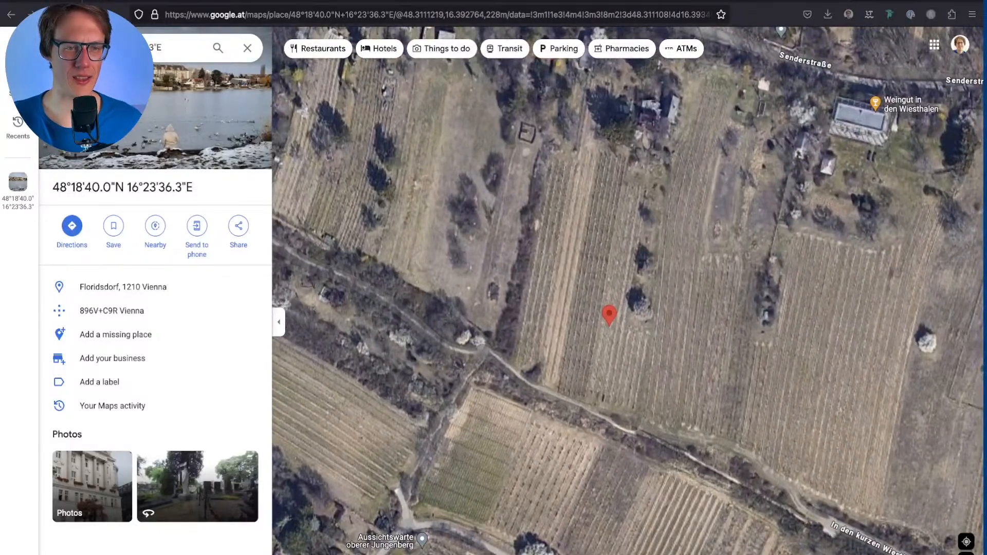
# Step: Switch back to Illustrator, deselect the coordinates line and check the Pinot Noir Rose back label's text against the map location
pyautogui.press('super+Tab')
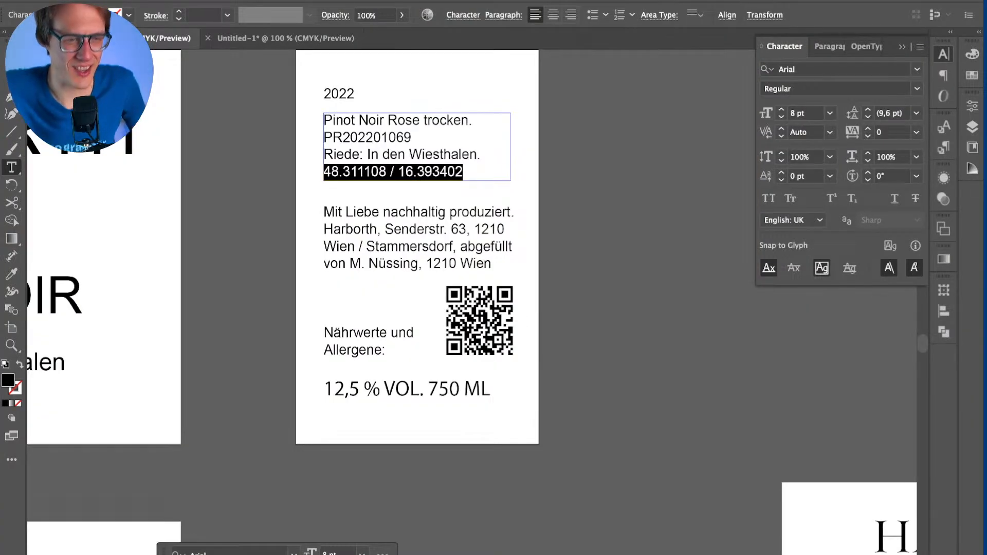
pyautogui.press('Escape')
pyautogui.press('t')
pyautogui.moveTo(462, 171); pyautogui.dragTo(324, 154)
pyautogui.moveTo(462, 171); pyautogui.dragTo(324, 171)
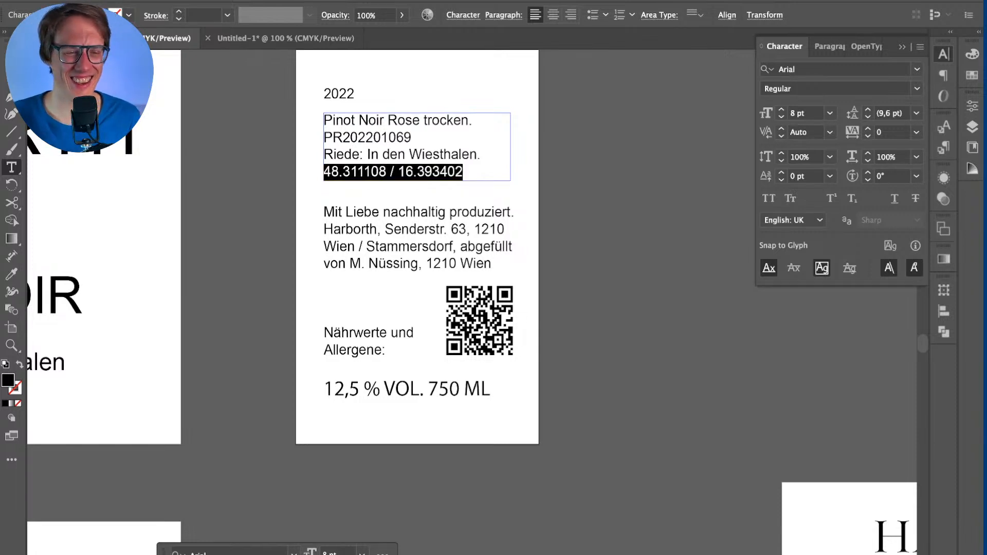
pyautogui.press('Escape')
pyautogui.press('super+shift+a')
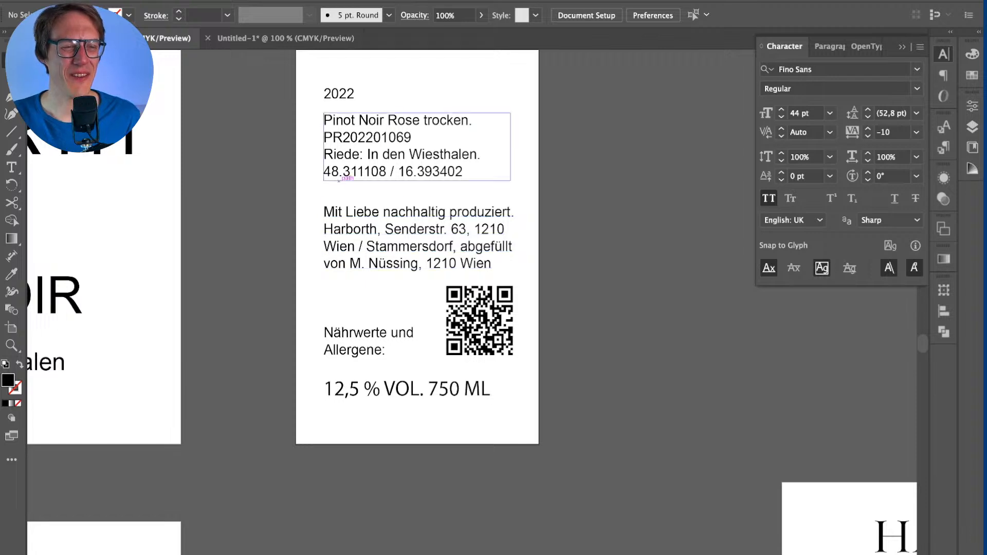
pyautogui.press('super+plus')
pyautogui.press('super+plus')
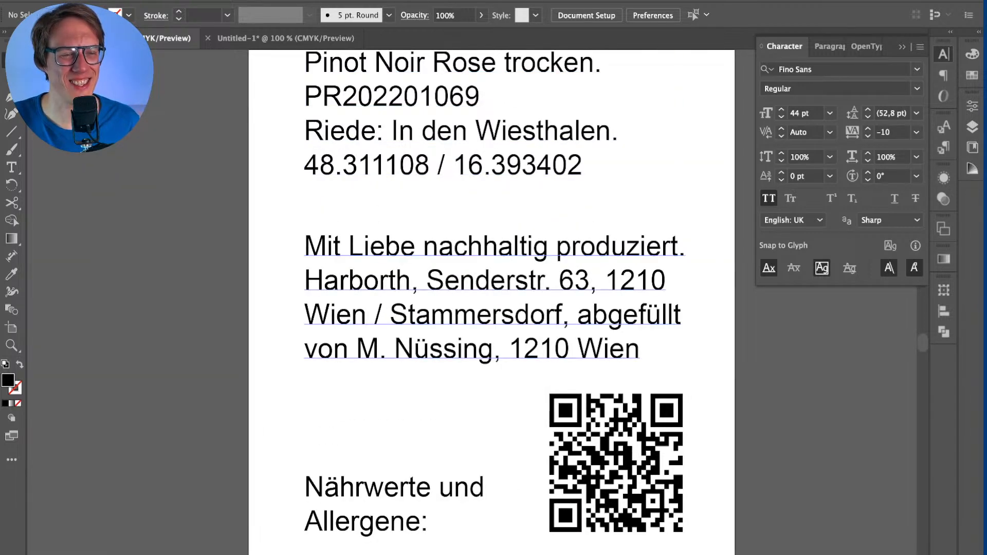
pyautogui.press('super+minus')
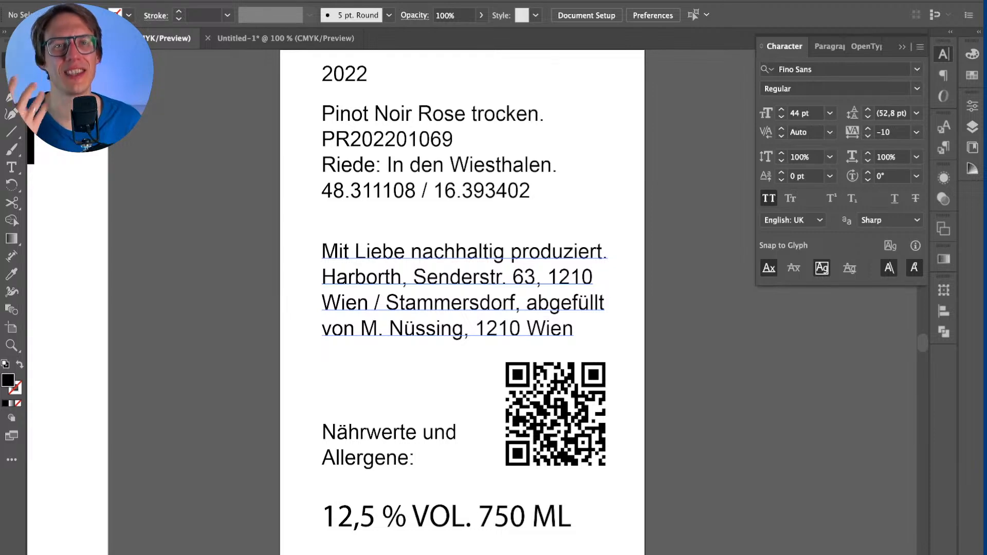
pyautogui.press('super+Tab')
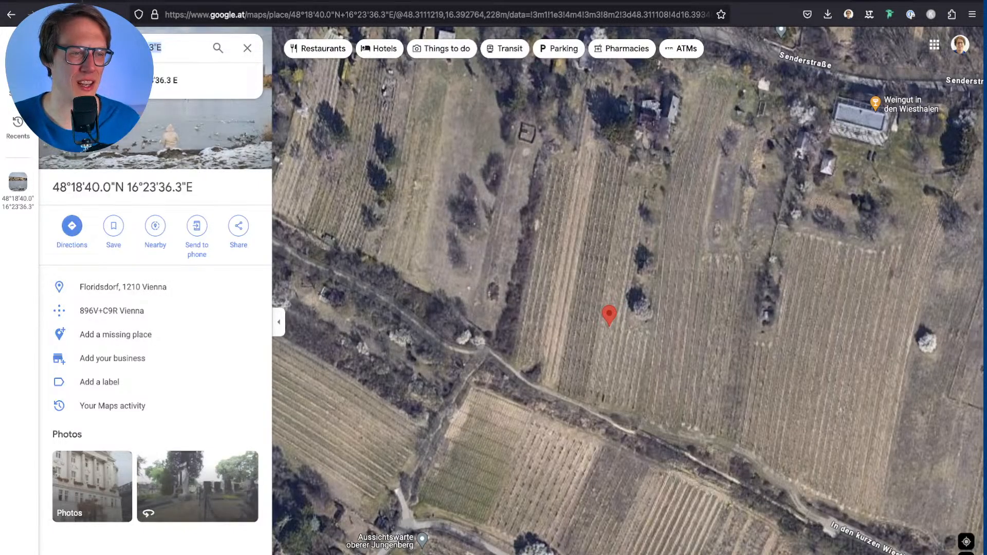
pyautogui.press('super+Tab')
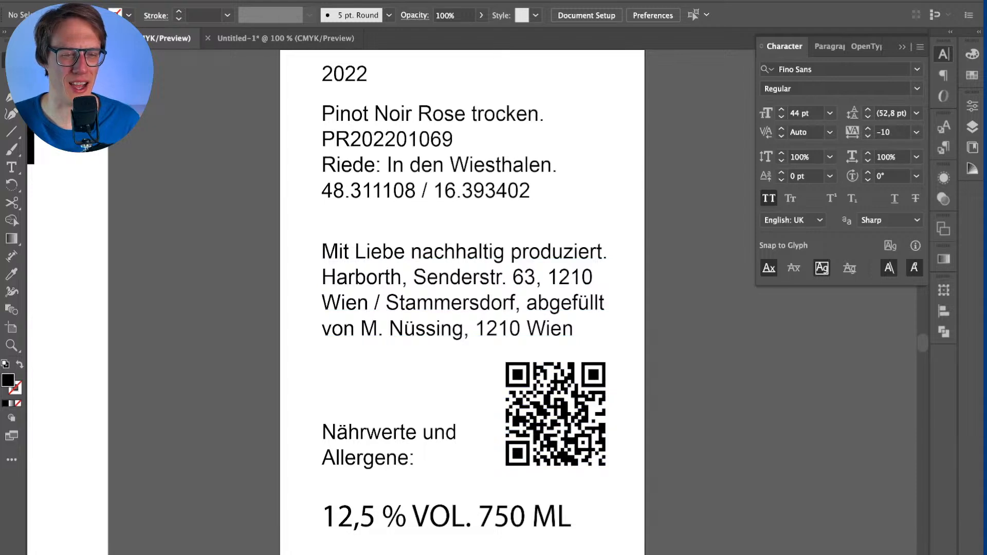
# Step: Look over the Harborth label variants for the one with the italic Pinot Noir 2022 and the plain vineyard line
pyautogui.hotkey('ctrl', '-')
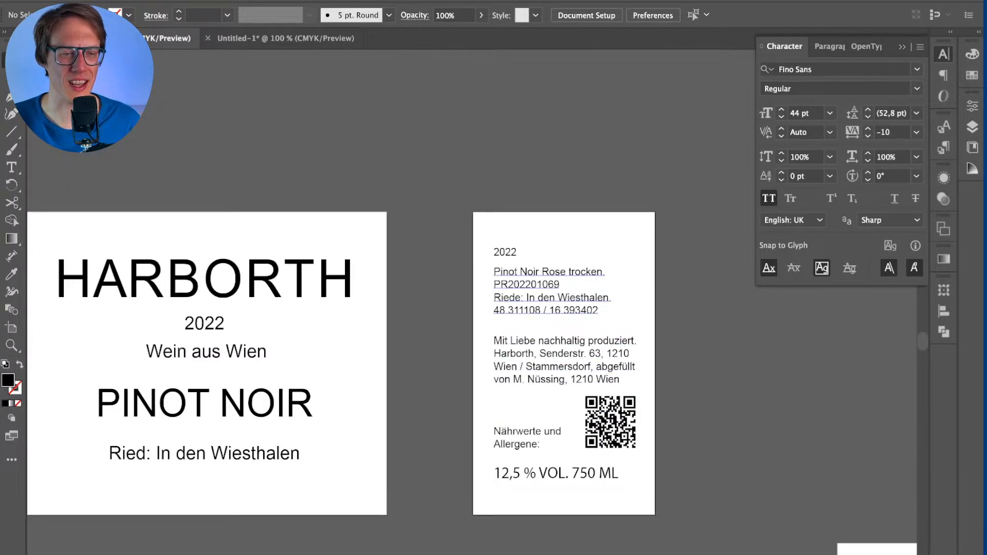
pyautogui.press('super+minus')
pyautogui.press('super+minus')
pyautogui.hscroll(10, 472, 302)
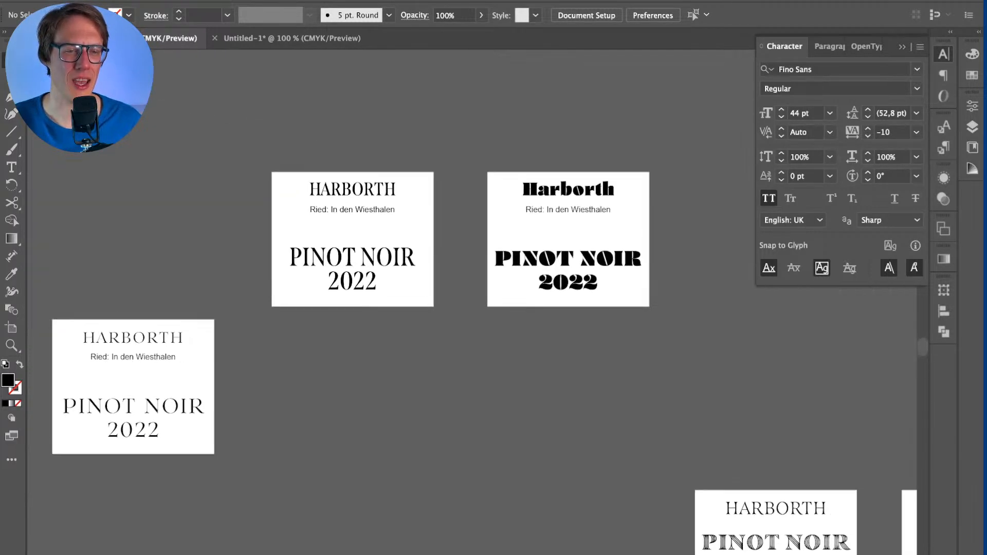
pyautogui.hscroll(12, 472, 303)
pyautogui.scroll(-6, 472, 303)
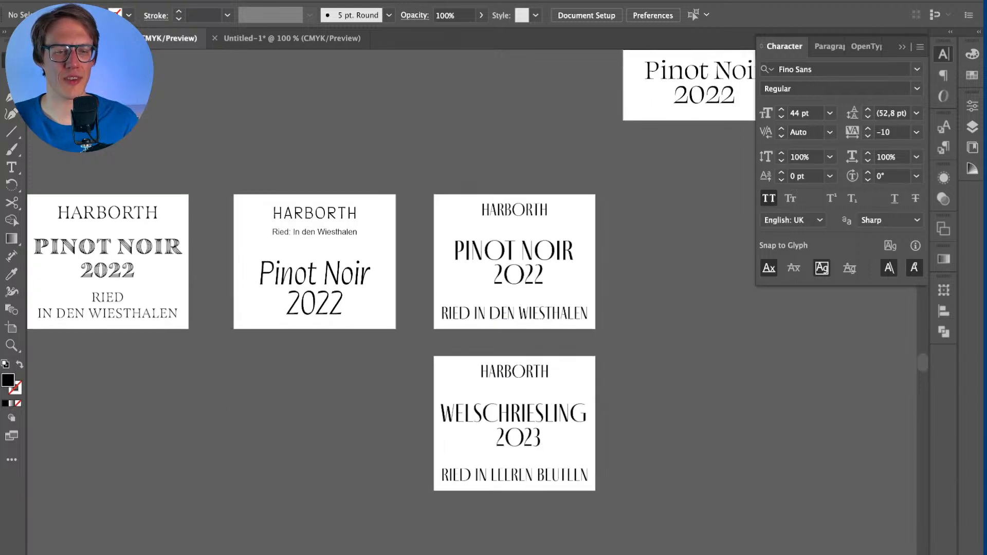
pyautogui.scroll(-2, 260, 272)
pyautogui.scroll(2, 260, 273)
pyautogui.scroll(5, 260, 273)
pyautogui.scroll(-2, 260, 273)
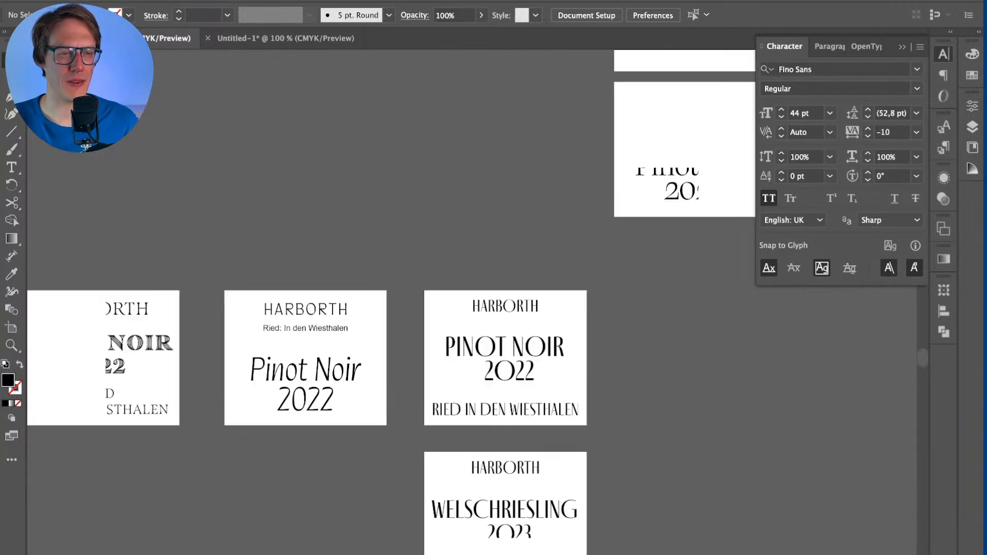
pyautogui.scroll(-4, 391, 302)
pyautogui.hscroll(-4, 391, 302)
pyautogui.hotkey('shift', 'o')
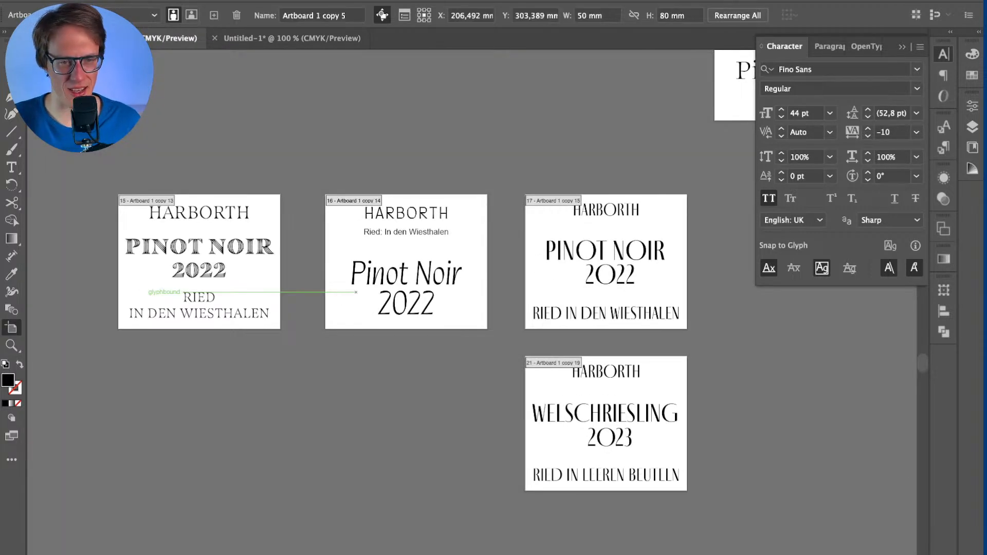
pyautogui.press('v')
pyautogui.scroll(2, 395, 242)
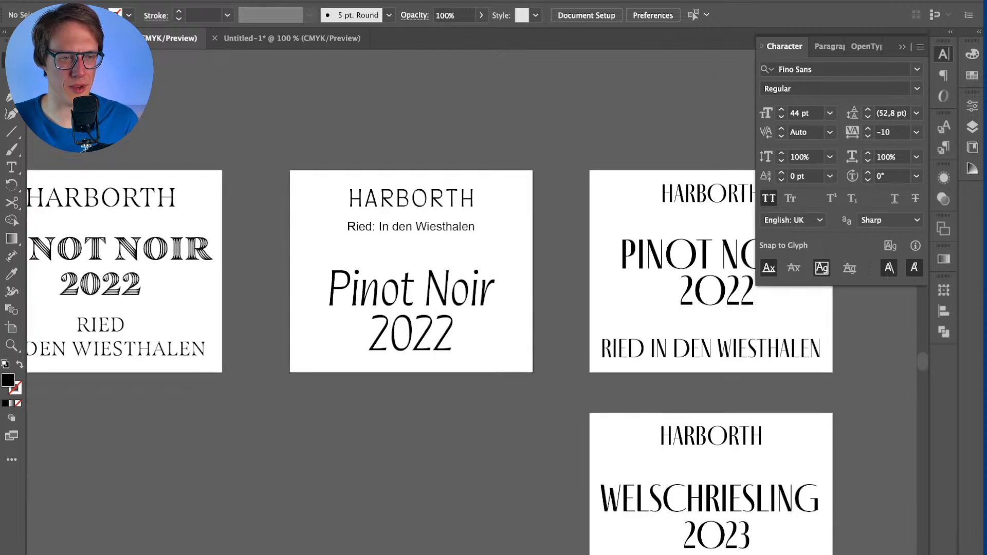
# Step: Replace the "Ried: In den Wiesthalen" line on the italic Pinot Noir label with the coordinates 48°18'40.0"N 16°23'36.3"E
pyautogui.click(454, 226)
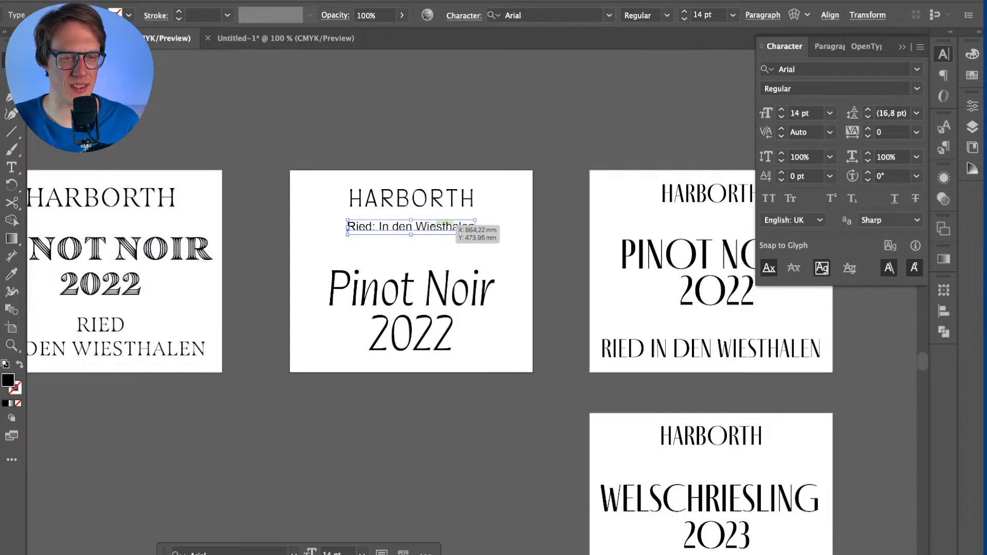
pyautogui.tripleClick(454, 227)
pyautogui.write('48°18\'40.0"N 16°23\'36.3"E')
pyautogui.press('Escape')
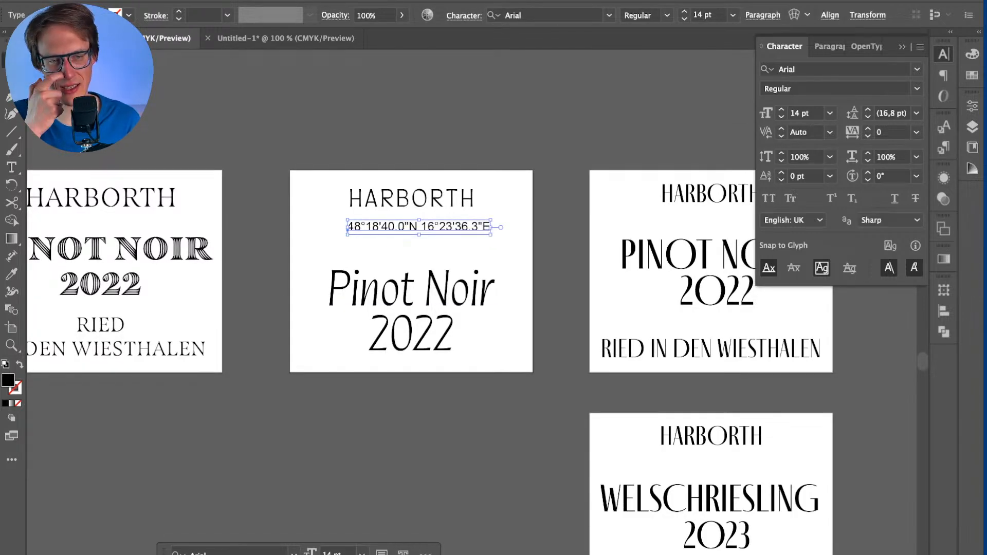
pyautogui.scroll(2, 417, 229)
pyautogui.scroll(1, 417, 229)
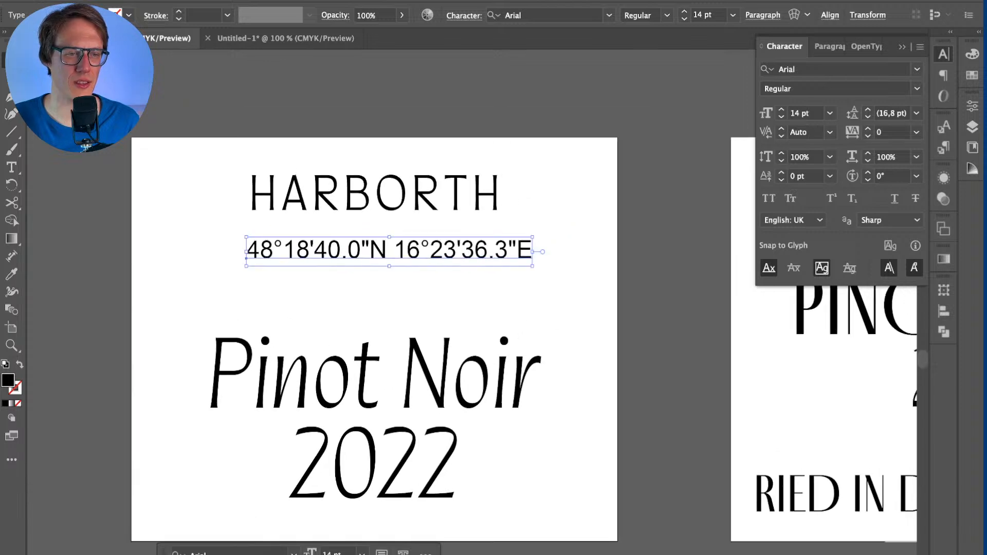
# Step: Copy the HARBORTH heading's type style onto the coordinates line, then scale it to about 11 pt and place it beneath the heading
pyautogui.tripleClick(390, 251)
pyautogui.click(309, 250)
pyautogui.scroll(1, 268, 270)
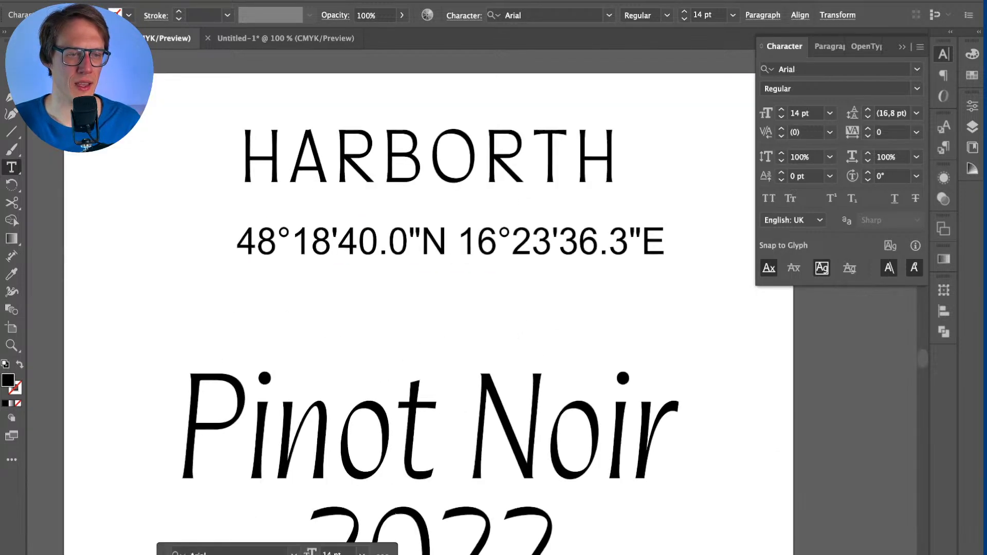
pyautogui.press('BackSpace')
pyautogui.press('Escape')
pyautogui.press('i')
pyautogui.click(453, 156)
pyautogui.press('v')
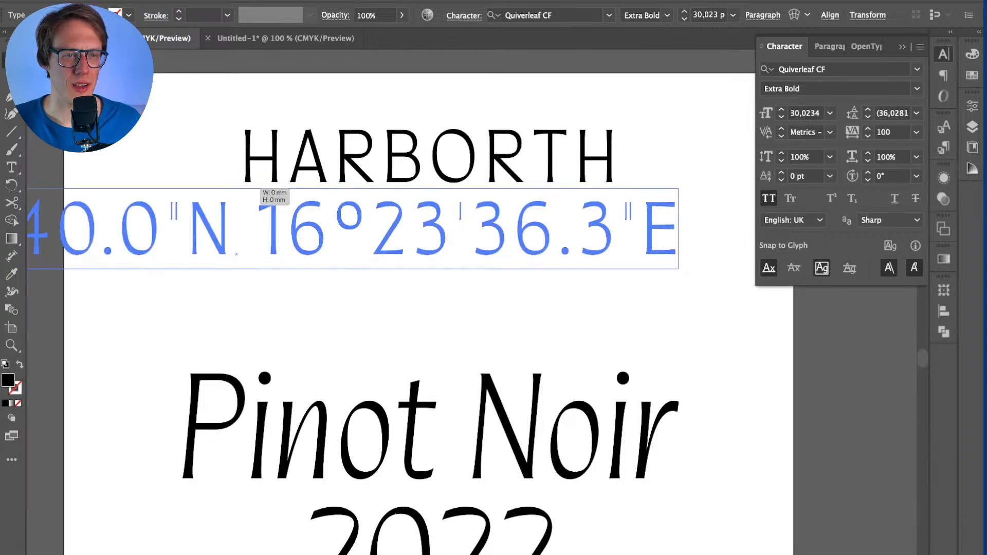
pyautogui.moveTo(678, 269); pyautogui.dragTo(404, 243)
pyautogui.moveTo(260, 220); pyautogui.dragTo(444, 238)
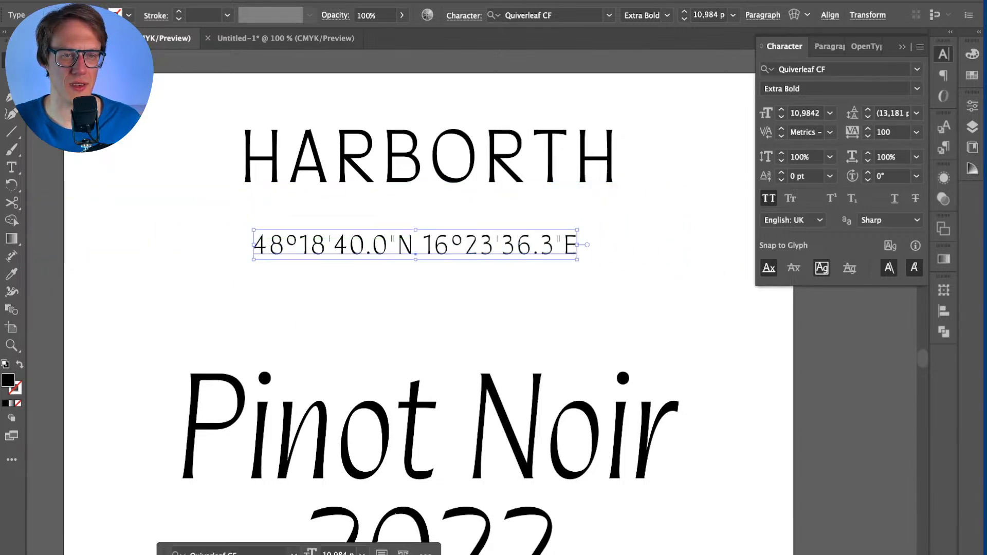
# Step: Set the coordinates line's Quiverleaf CF weight to Bold and reopen the weight choices
pyautogui.click(667, 14)
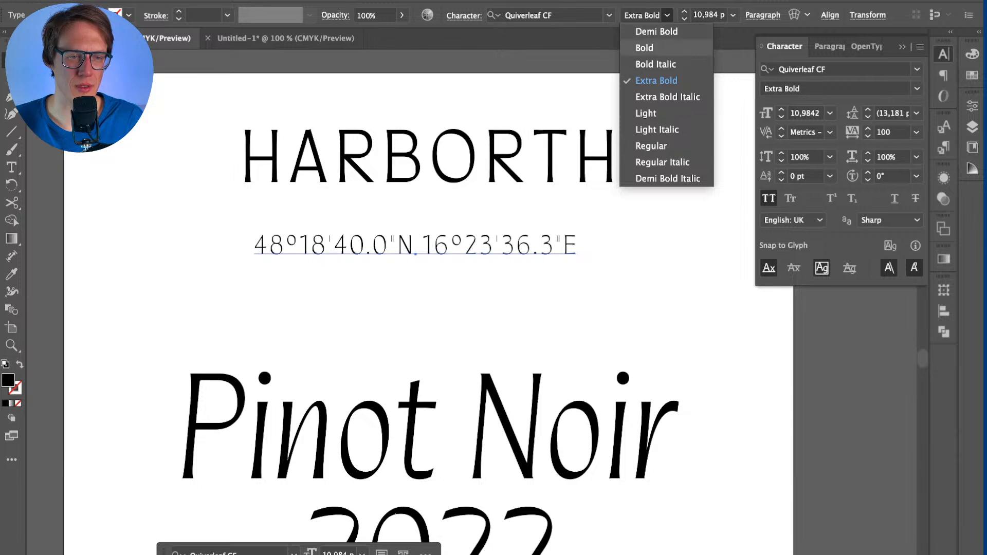
pyautogui.click(648, 48)
pyautogui.click(667, 15)
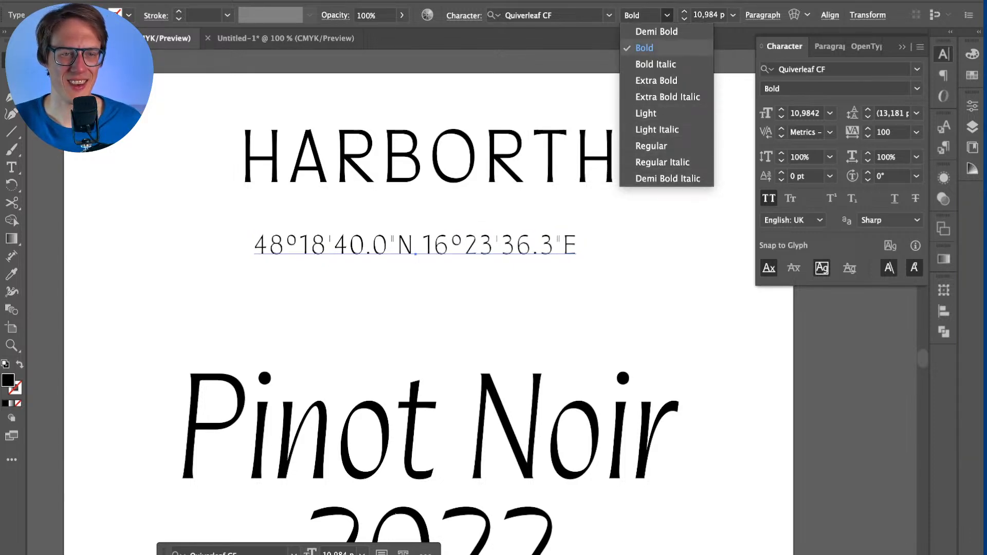
# Step: Set the coordinates line to Bold and select the minute mark between 18 and 40
pyautogui.click(647, 47)
pyautogui.doubleClick(415, 245)
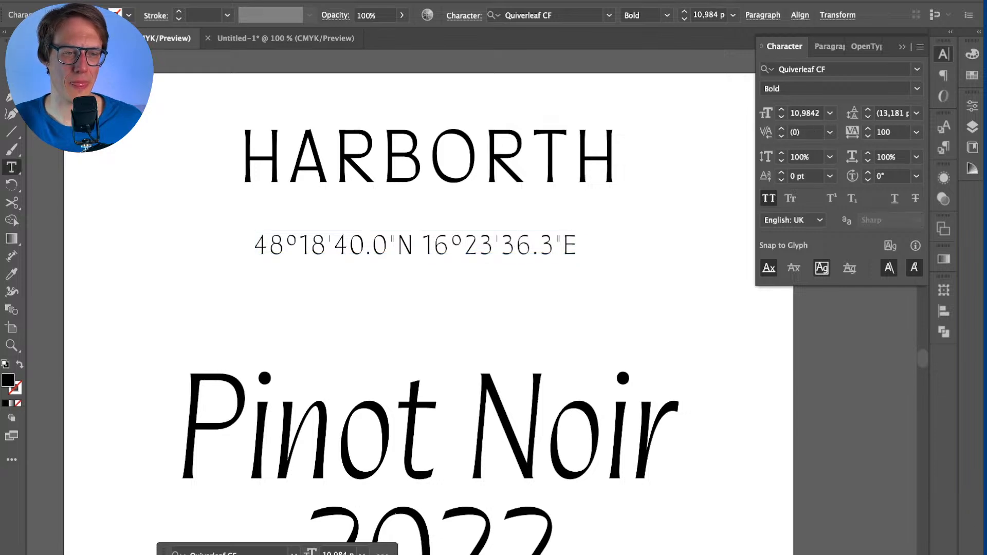
pyautogui.scroll(2, 315, 241)
pyautogui.moveTo(339, 249); pyautogui.dragTo(353, 249)
pyautogui.click(353, 250)
pyautogui.hotkey('shift', 'Left')
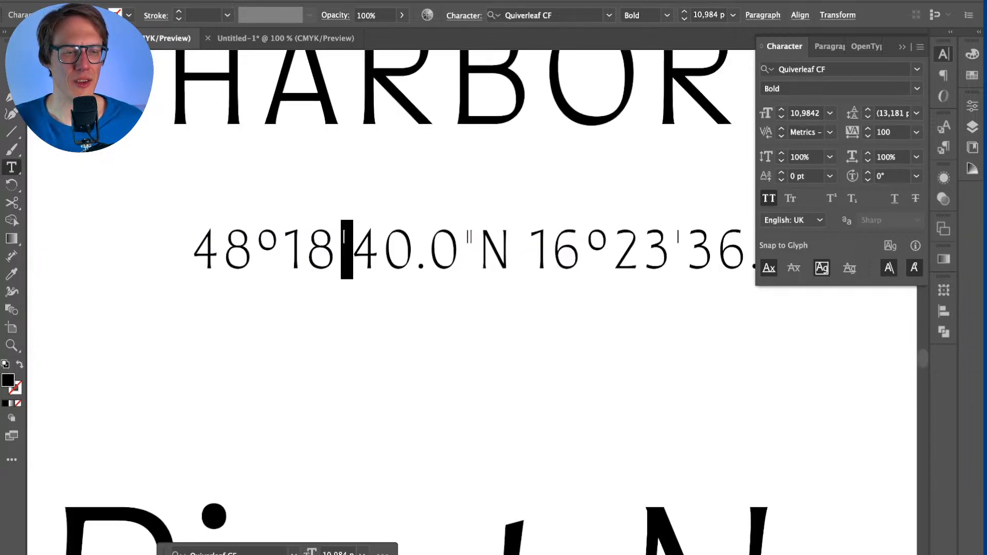
pyautogui.press('Escape')
# Step: Check the OpenType options for the latitude's minute mark and open the Glyphs panel
pyautogui.scroll(2, 352, 234)
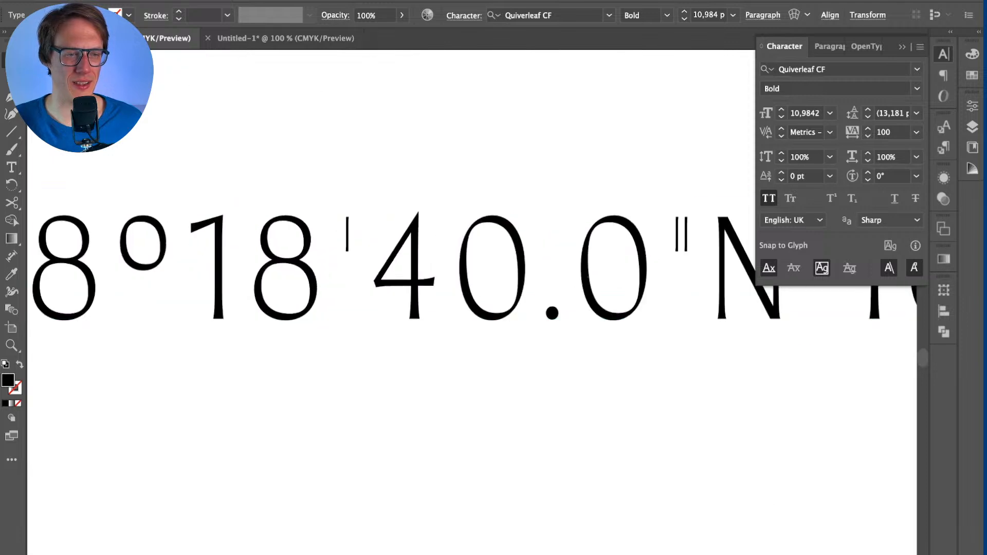
pyautogui.doubleClick(335, 268)
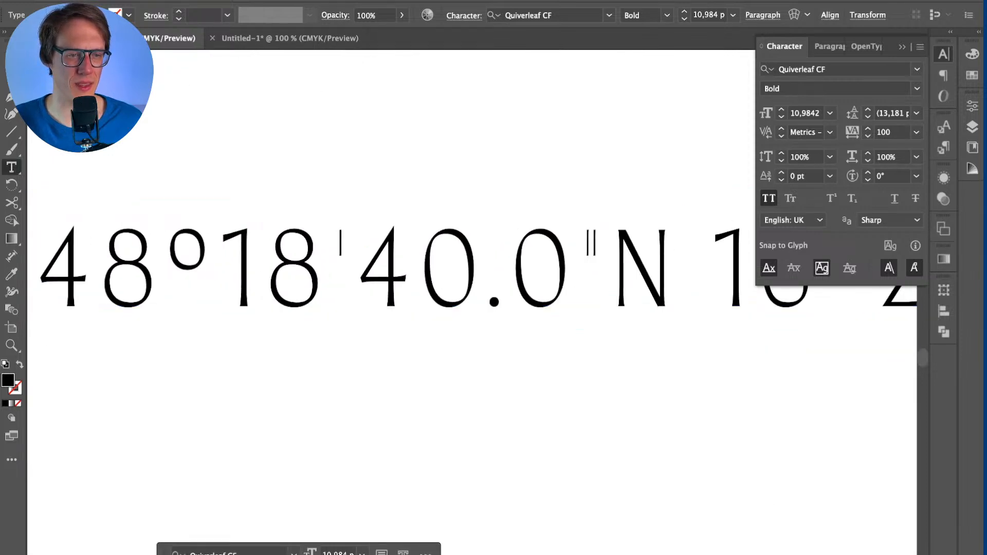
pyautogui.hotkey('shift', 'Right')
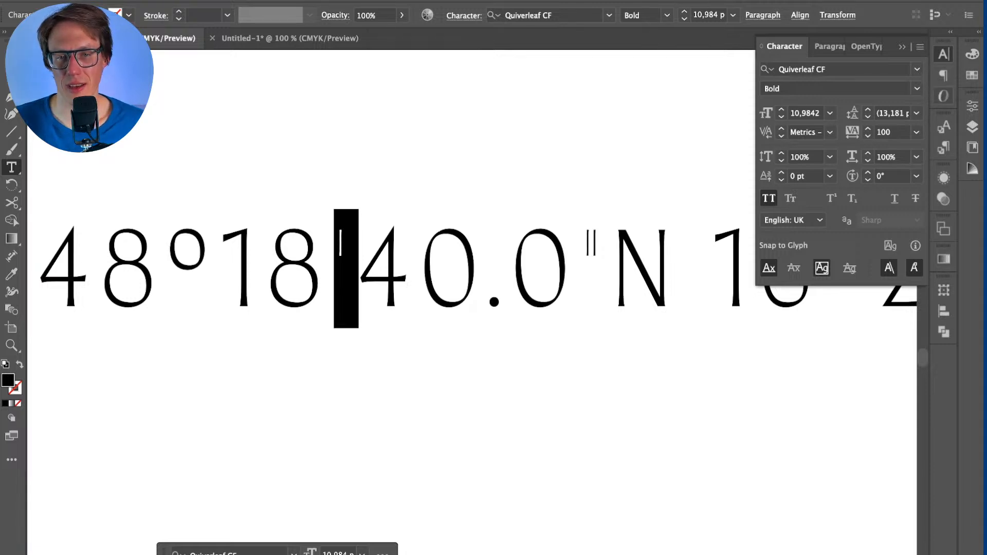
pyautogui.click(943, 96)
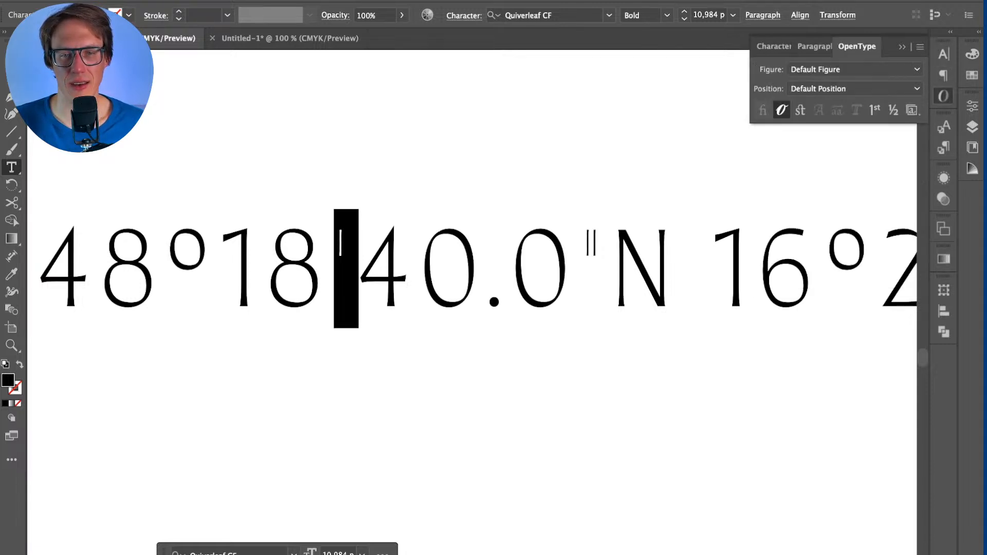
pyautogui.click(944, 96)
pyautogui.click(292, 1)
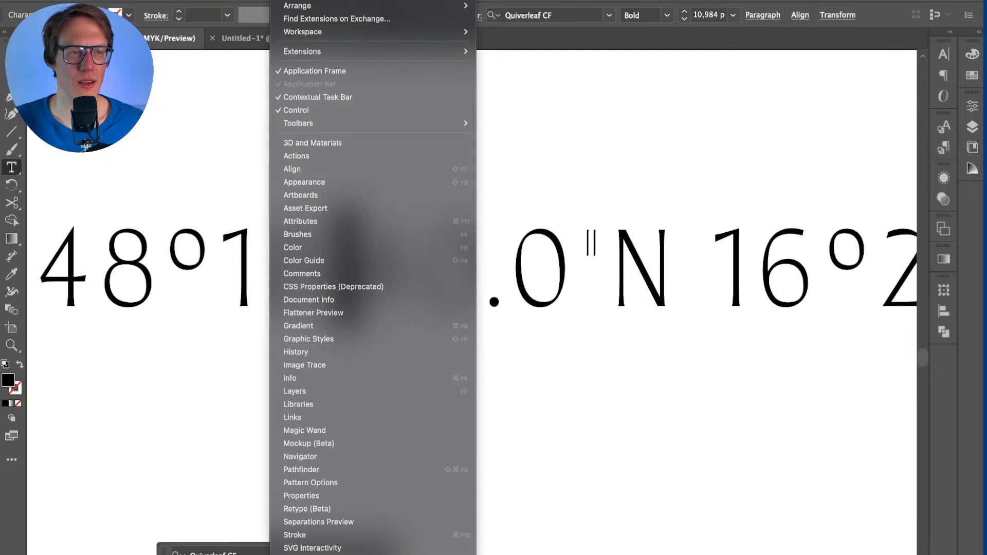
pyautogui.scroll(-5, 372, 277)
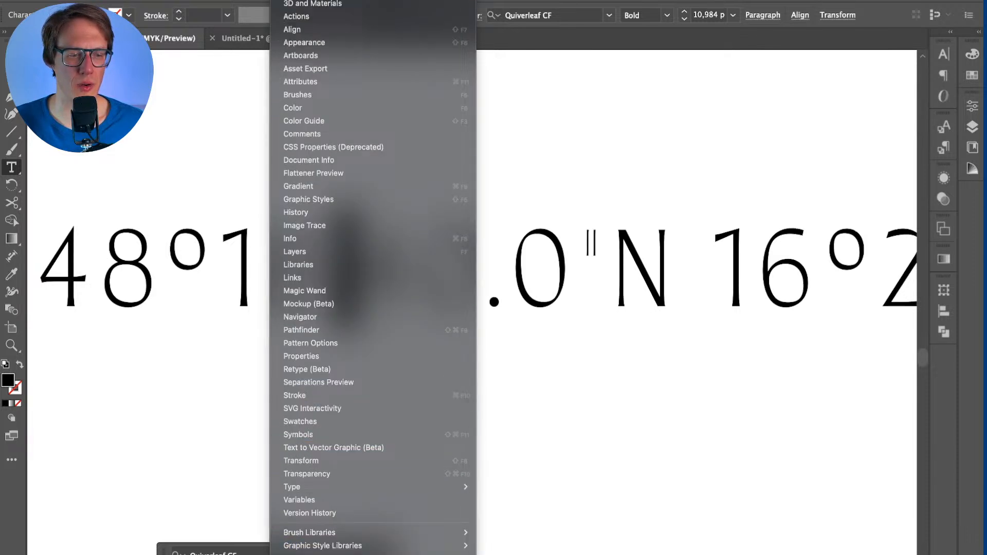
pyautogui.moveTo(370, 487)
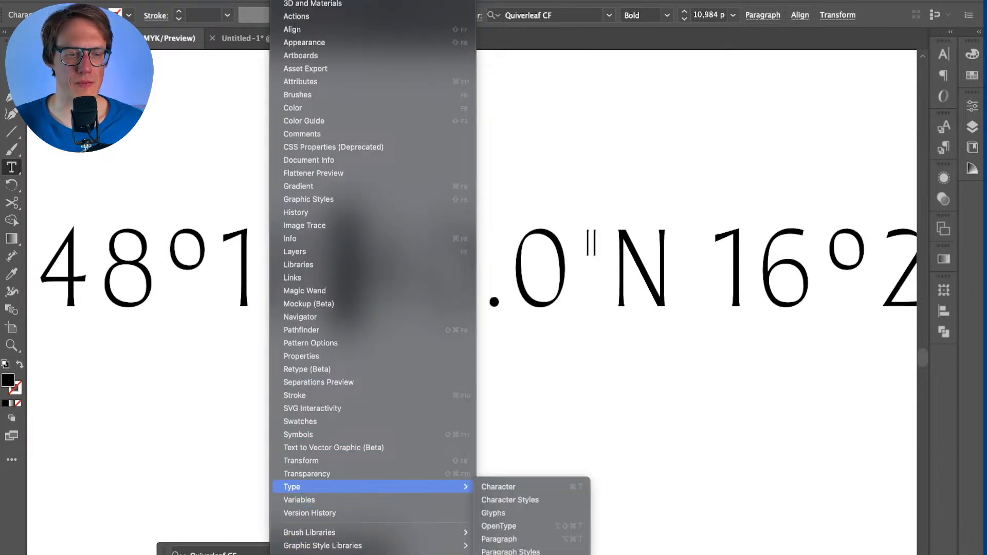
pyautogui.click(506, 513)
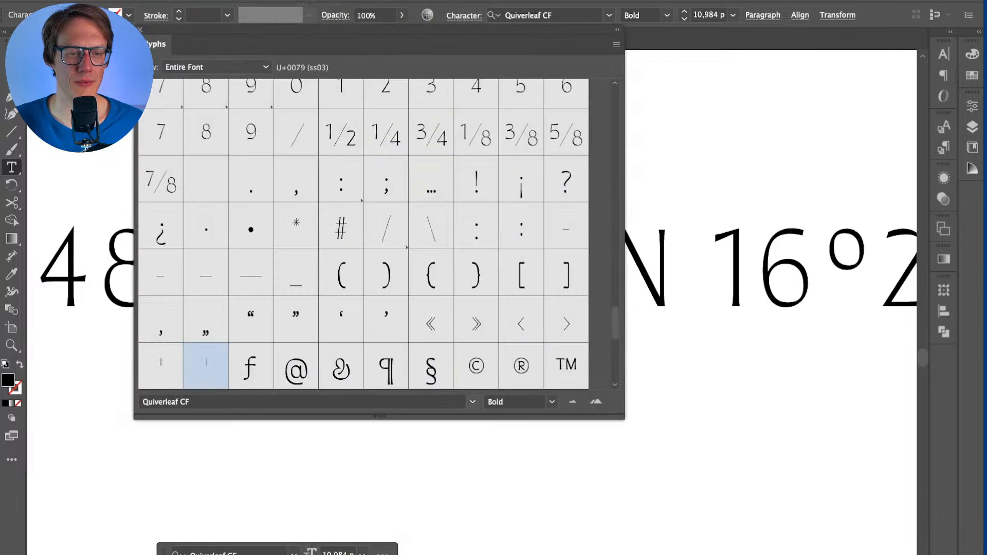
# Step: Look through the Quiverleaf CF Bold glyphs for alternative minute and seconds marks
pyautogui.scroll(-5, 386, 226)
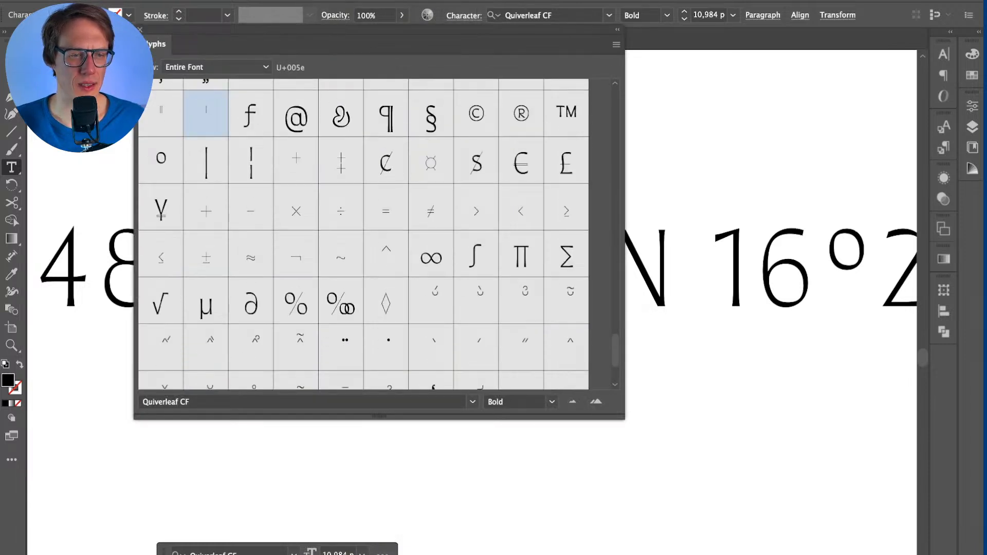
pyautogui.scroll(-1, 386, 226)
pyautogui.scroll(-2, 364, 234)
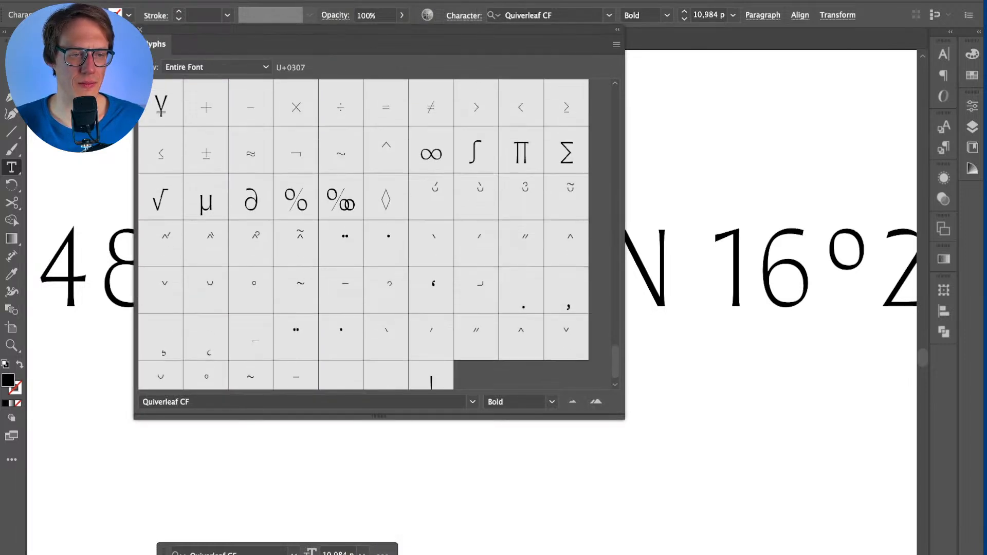
pyautogui.scroll(4, 364, 235)
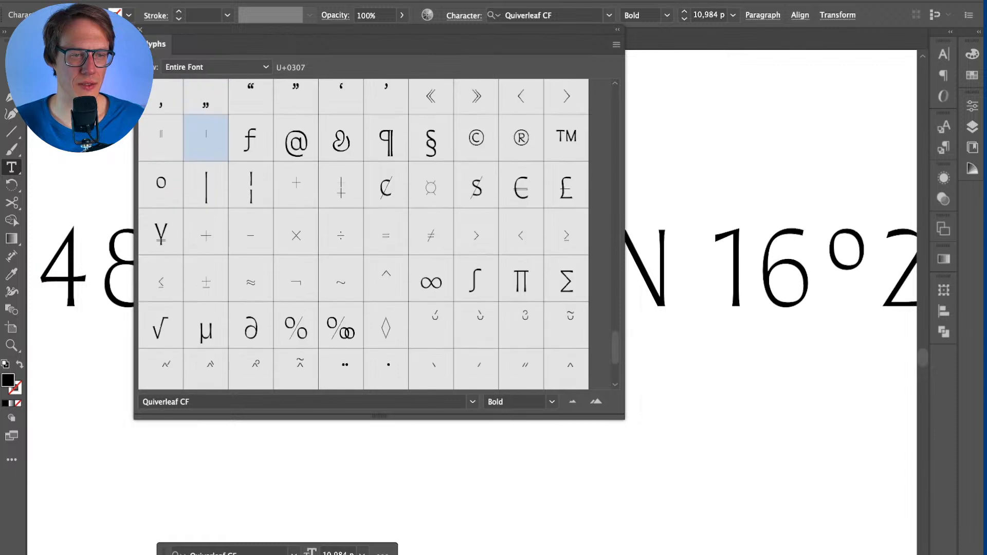
pyautogui.scroll(2, 364, 235)
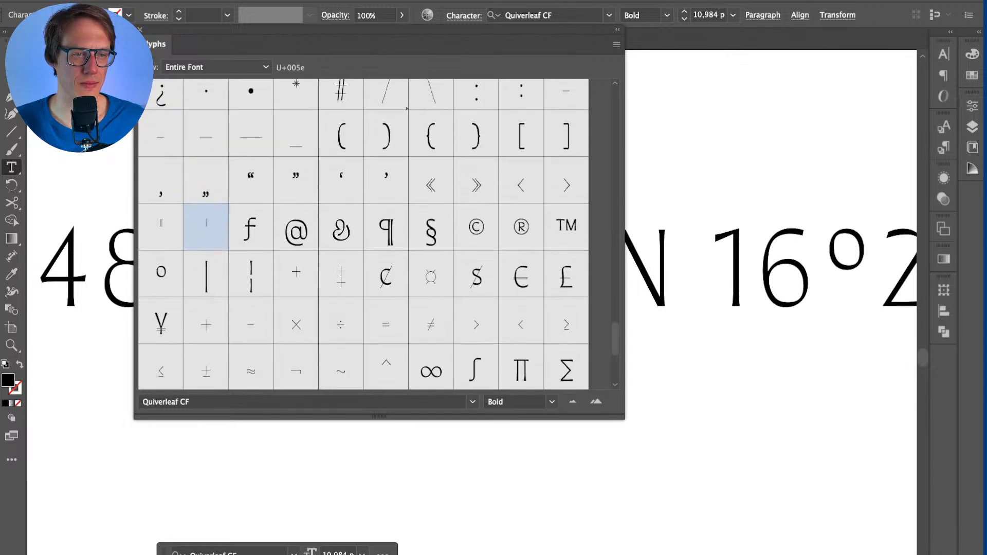
pyautogui.scroll(4, 363, 235)
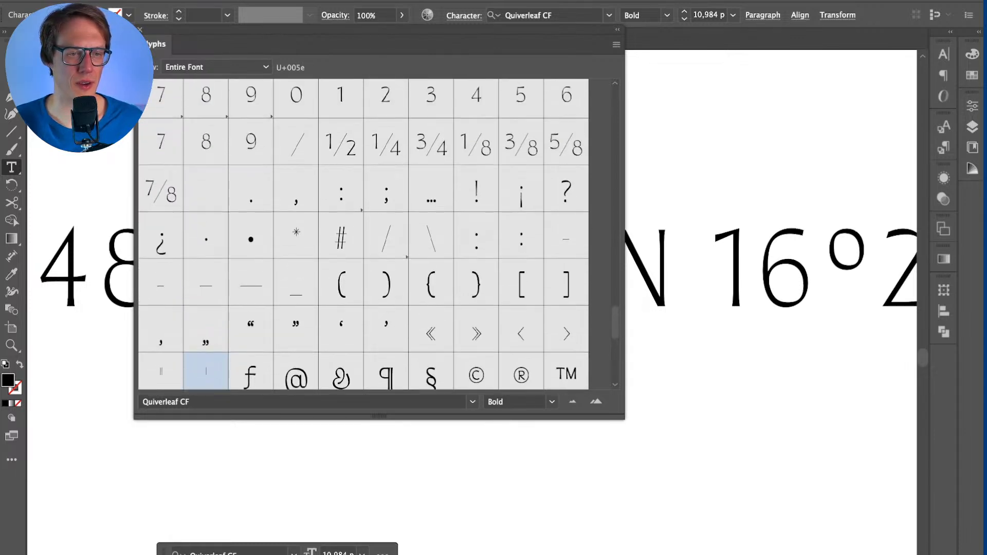
pyautogui.scroll(2, 363, 234)
pyautogui.press('Escape')
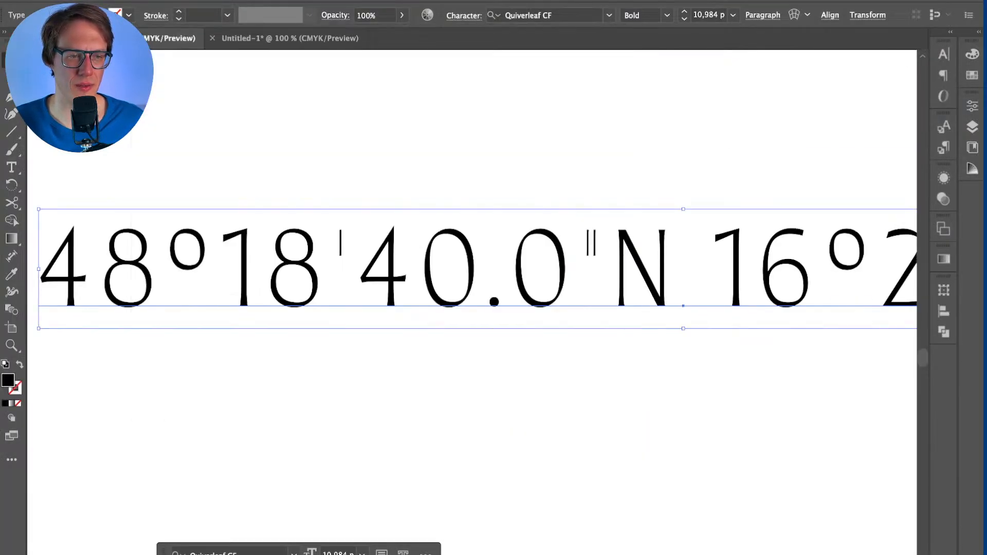
# Step: Replace the latitude's straight minute mark with a curly apostrophe (’)
pyautogui.press('t')
pyautogui.click(335, 267)
pyautogui.write("'")
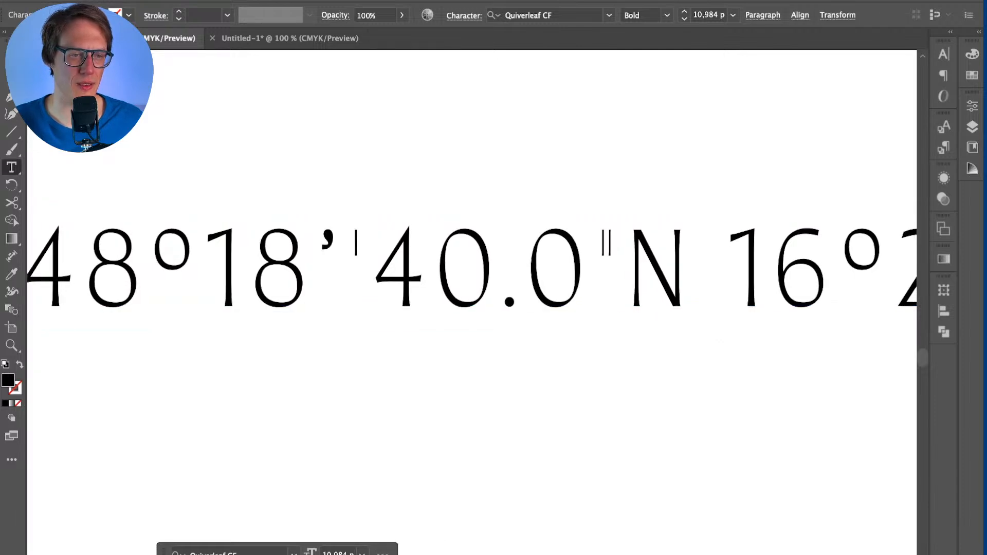
pyautogui.hotkey('shift', 'Left')
pyautogui.hotkey('shift', 'Right')
pyautogui.hotkey('shift', 'Right')
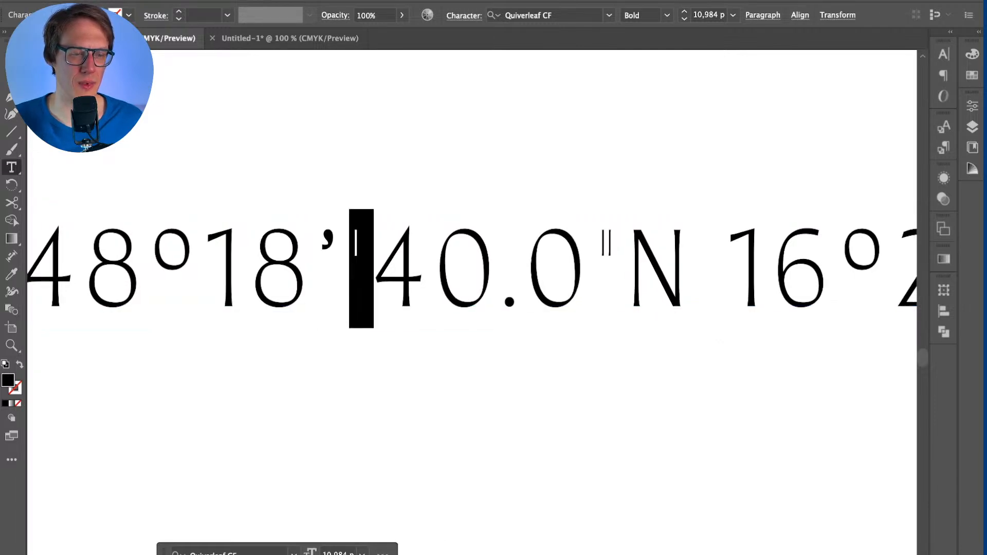
pyautogui.press('BackSpace')
pyautogui.press('Escape')
# Step: Copy the seconds mark from the PGC Coordinate Converter page in the browser and replace the straight mark before N with a curly one (”)
pyautogui.press('super+Tab')
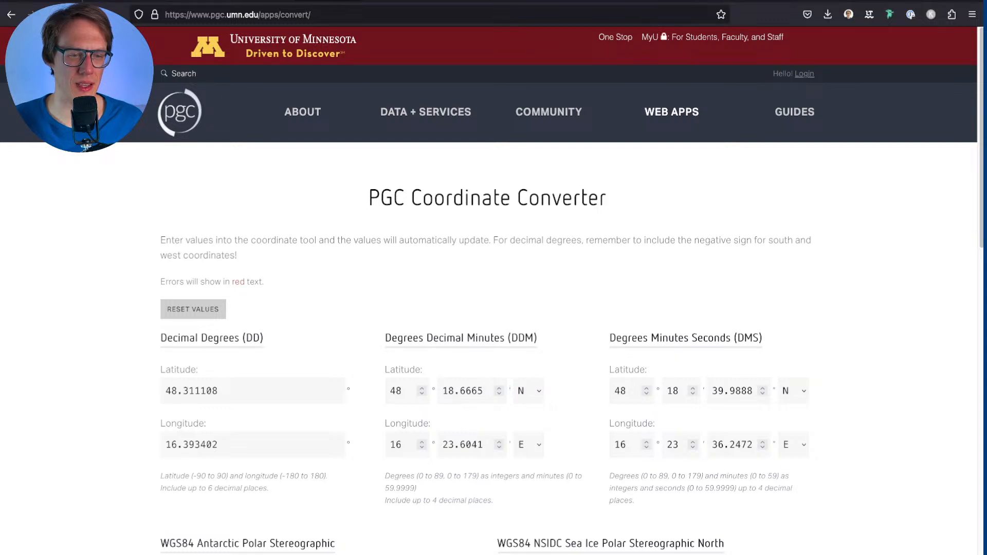
pyautogui.moveTo(771, 390); pyautogui.dragTo(775, 390)
pyautogui.press('super+c')
pyautogui.press('super+Tab')
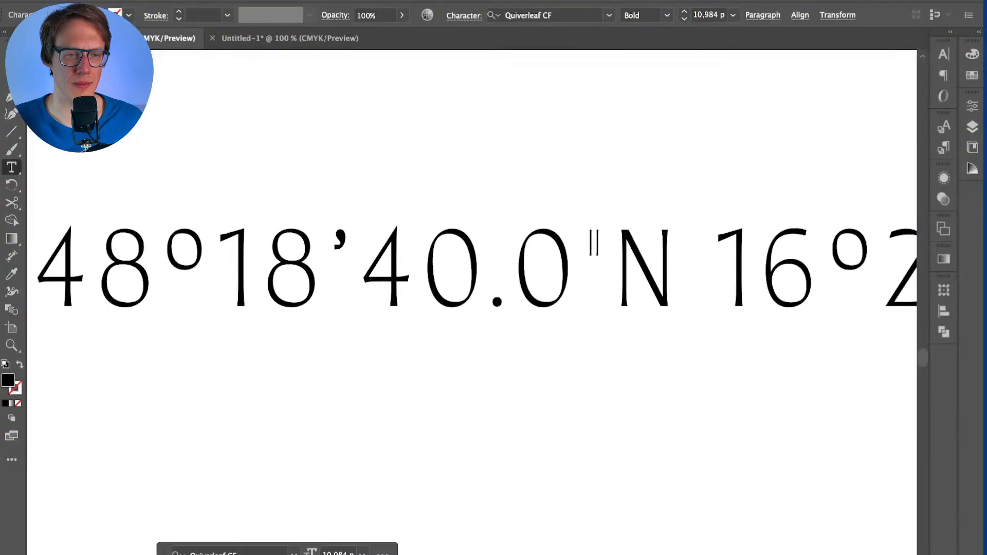
pyautogui.moveTo(589, 241); pyautogui.dragTo(600, 242)
pyautogui.press('super+v')
pyautogui.press('Escape')
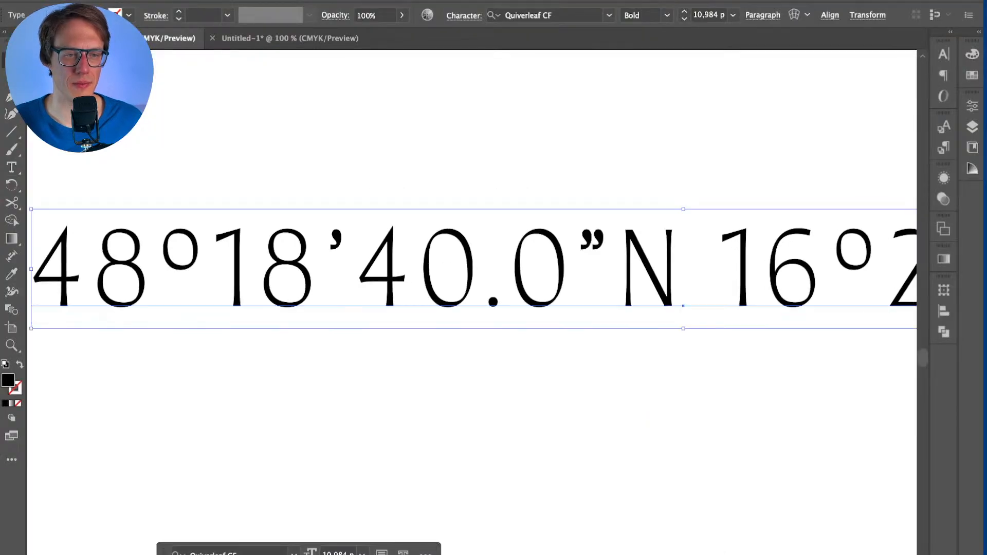
# Step: Copy the latitude's curly minute mark and paste it over the straight minute mark after 23 in the longitude
pyautogui.press('super+minus')
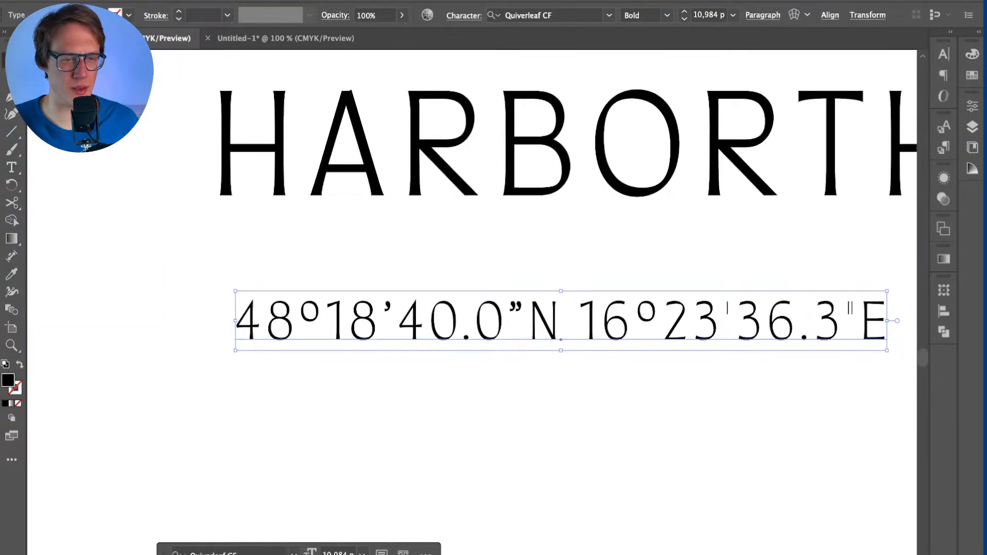
pyautogui.doubleClick(529, 321)
pyautogui.moveTo(530, 321); pyautogui.dragTo(398, 322)
pyautogui.click(349, 321)
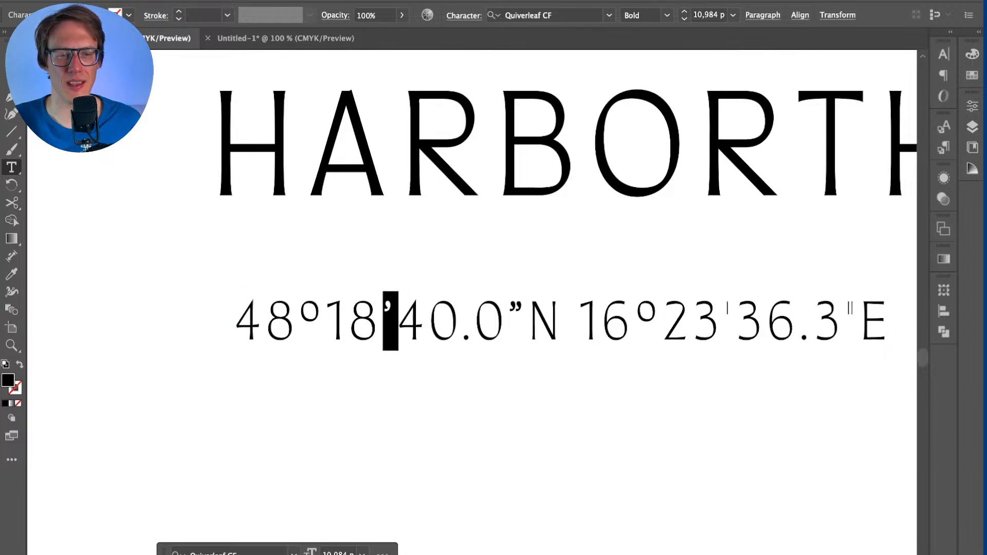
pyautogui.press('super+c')
pyautogui.moveTo(720, 321); pyautogui.dragTo(735, 321)
pyautogui.press('super+v')
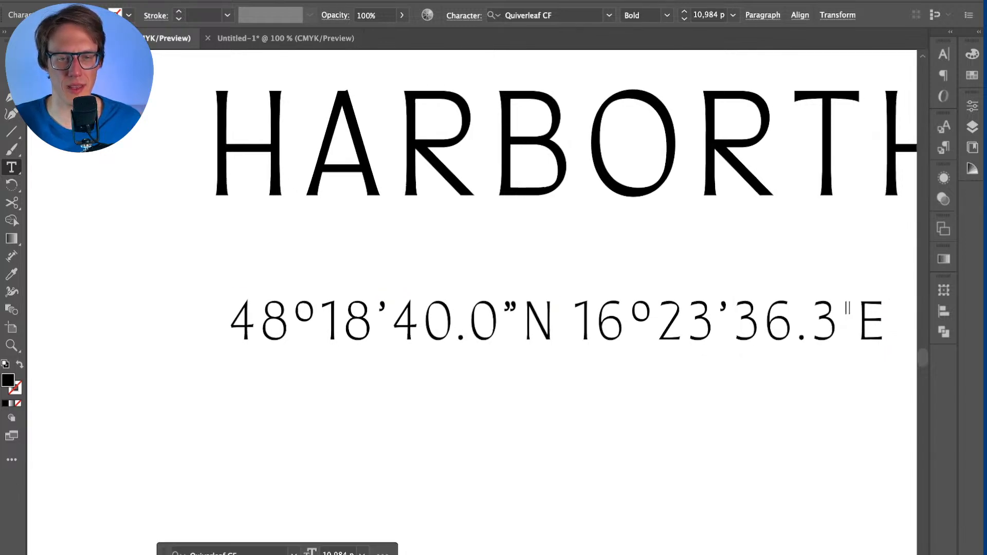
# Step: Replace the straight seconds mark before E with the curly double mark (”) used in the latitude
pyautogui.moveTo(501, 321); pyautogui.dragTo(525, 322)
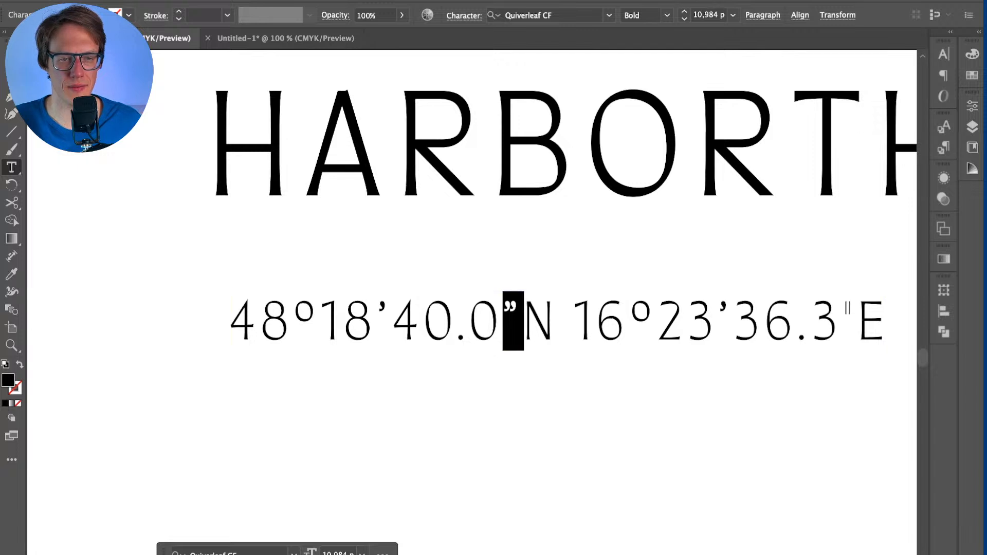
pyautogui.moveTo(841, 321); pyautogui.dragTo(857, 321)
pyautogui.press('super+v')
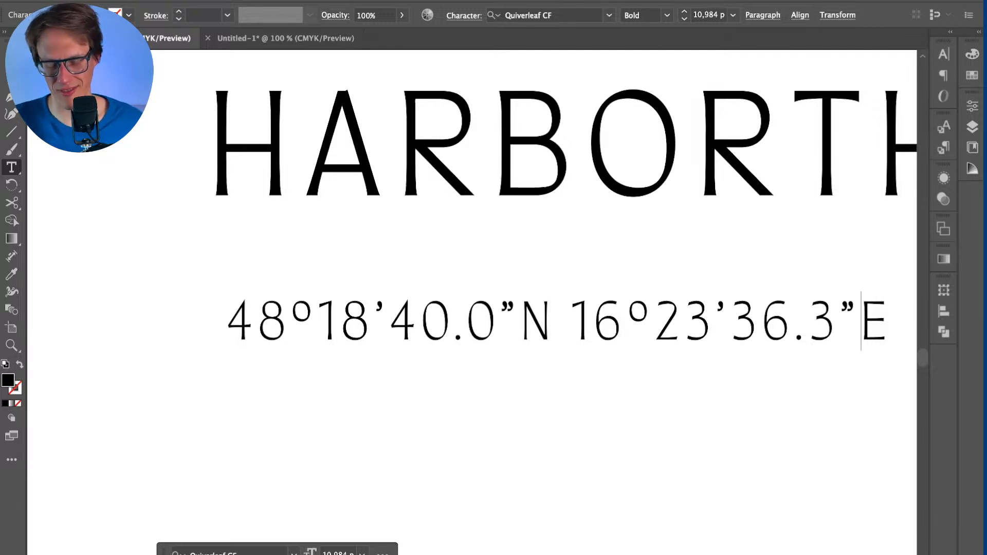
pyautogui.write('”')
pyautogui.press('BackSpace')
pyautogui.write('”')
pyautogui.press('BackSpace')
pyautogui.press('Escape')
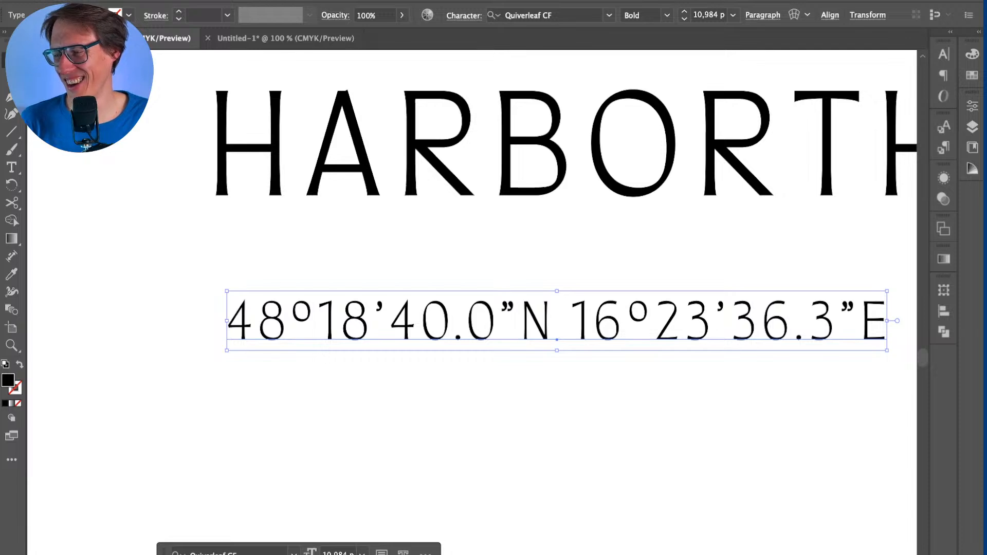
pyautogui.hotkey('ctrl', 'shift', 'a')
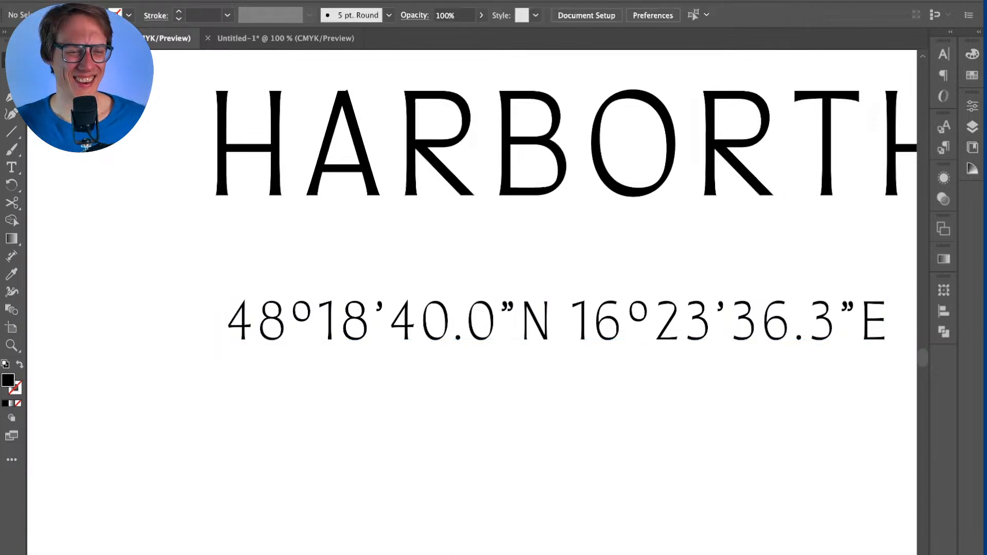
# Step: Place the coordinates below 2022 near the label's lower edge at about 20.27 pt and shift the Pinot Noir 2022 title up
pyautogui.hotkey('ctrl', '-')
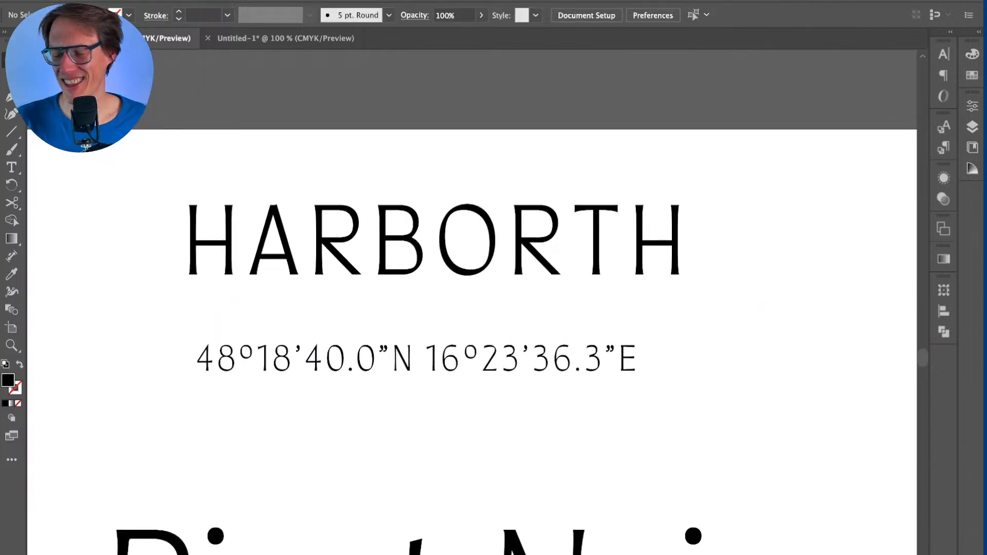
pyautogui.scroll(-2, 472, 303)
pyautogui.press('super+minus')
pyautogui.press('super+minus')
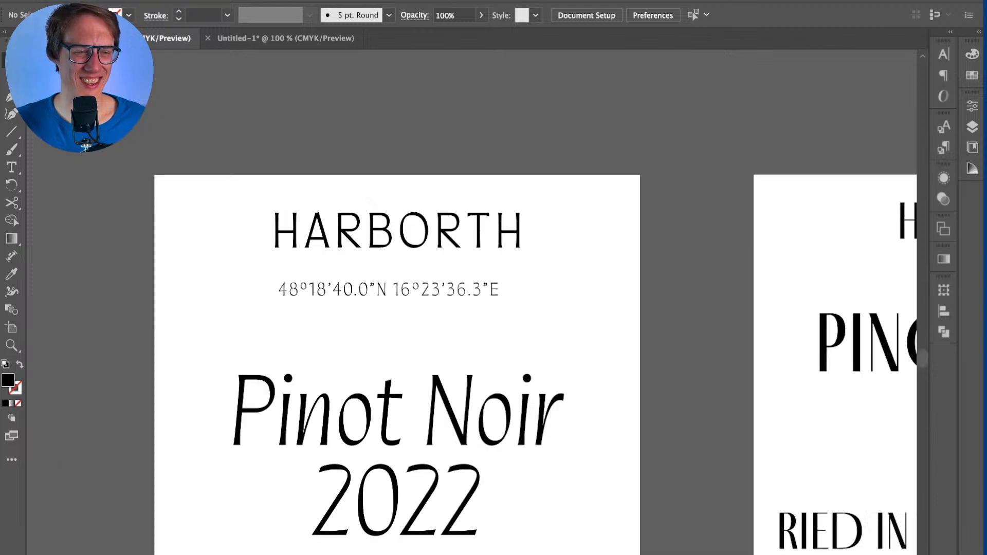
pyautogui.scroll(-2, 472, 303)
pyautogui.click(405, 268)
pyautogui.moveTo(365, 272); pyautogui.dragTo(366, 291)
pyautogui.moveTo(443, 273); pyautogui.dragTo(442, 531)
pyautogui.click(442, 384)
pyautogui.moveTo(443, 384); pyautogui.dragTo(442, 351)
# Step: Widen the gap between the latitude and the longitude with extra spaces
pyautogui.click(437, 532)
pyautogui.press('t')
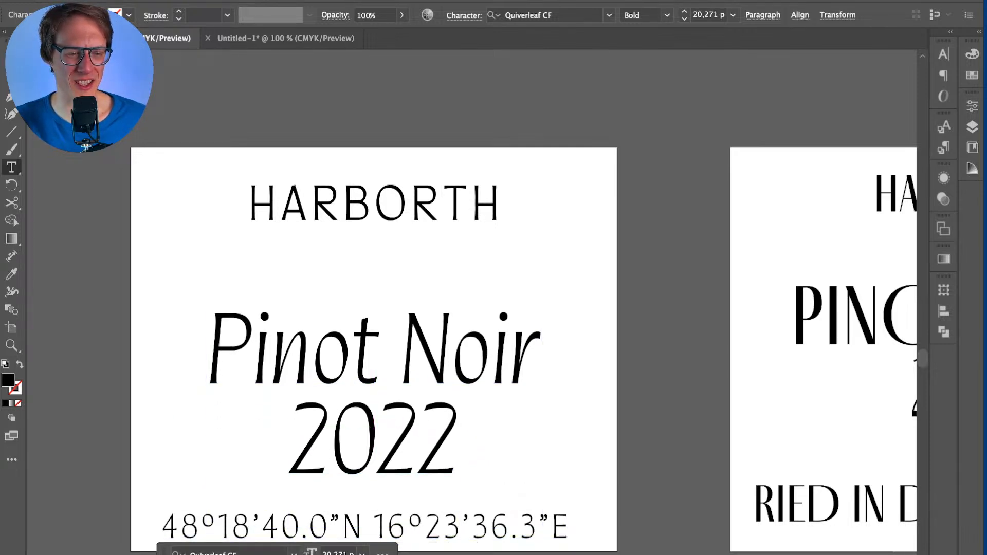
pyautogui.moveTo(373, 526); pyautogui.dragTo(389, 525)
pyautogui.click(365, 526)
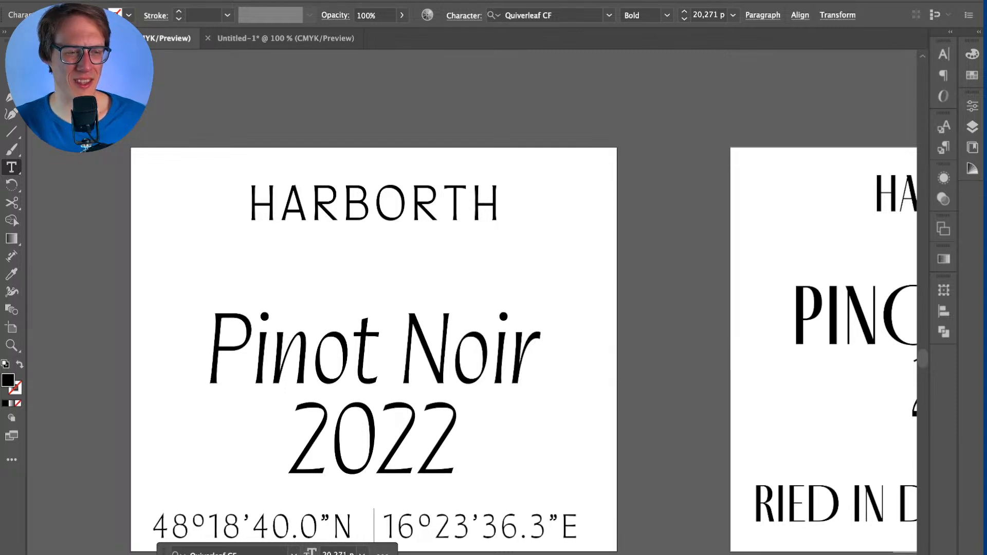
pyautogui.press('Escape')
pyautogui.scroll(-3, 471, 309)
pyautogui.press('super+shift+a')
# Step: Try the Apparat font on the coordinates line, previewing its Hairline and Thin styles
pyautogui.click(534, 455)
pyautogui.click(547, 15)
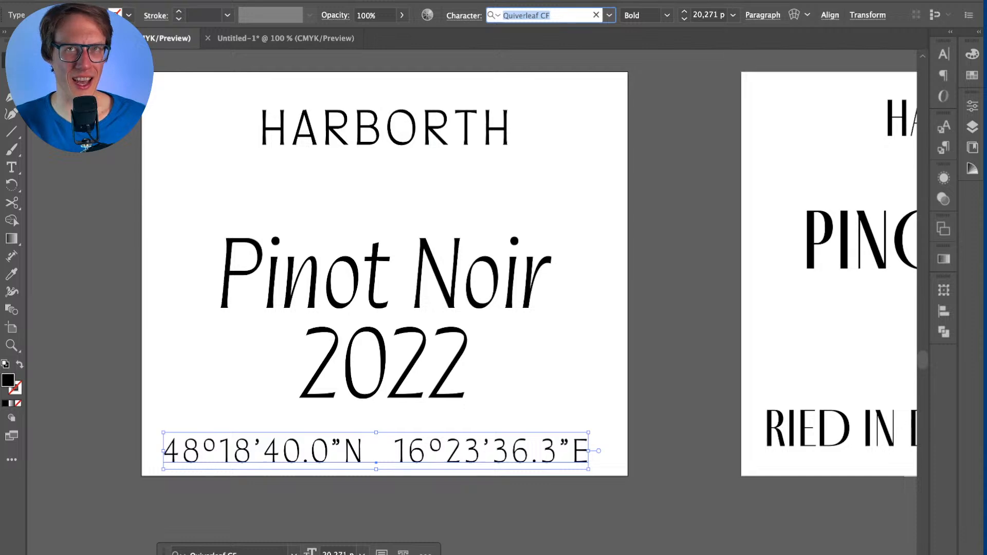
pyautogui.write('Appa')
pyautogui.press('Down')
pyautogui.press('Down')
pyautogui.press('Down')
pyautogui.press('Down')
pyautogui.press('Down')
pyautogui.press('Up')
pyautogui.press('Up')
pyautogui.press('Up')
pyautogui.press('Up')
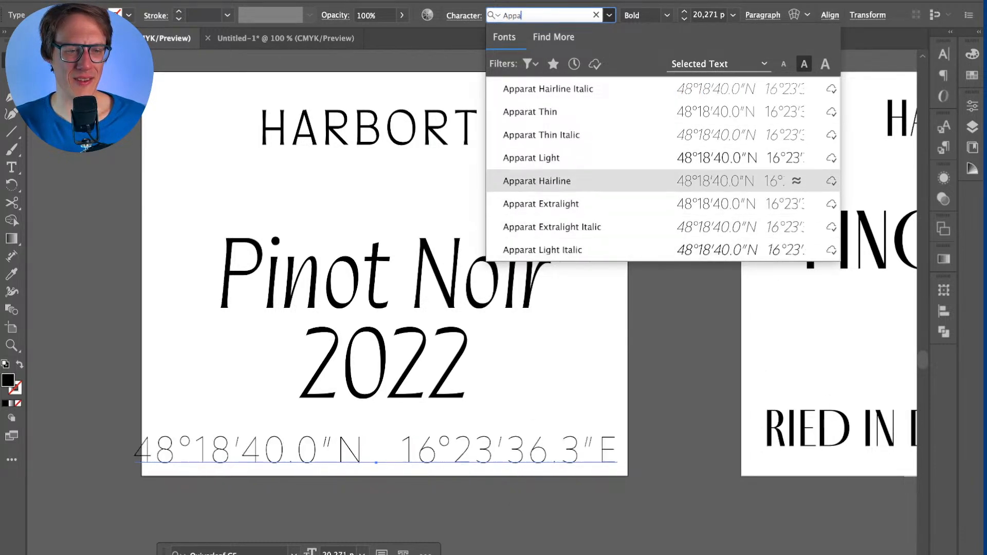
pyautogui.press('Up')
pyautogui.press('Up')
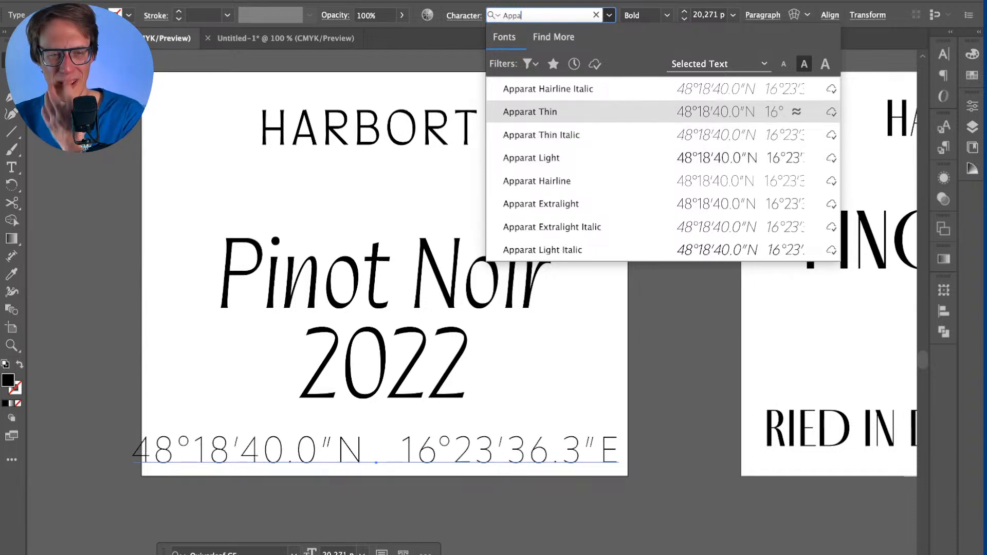
pyautogui.press('Escape')
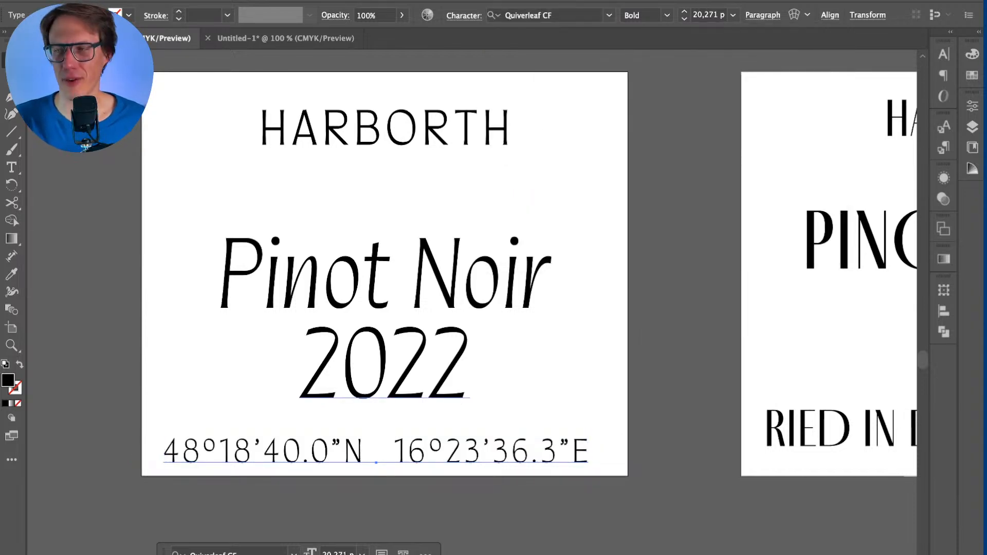
# Step: Switch to Adobe Fonts in the browser and search for "appar" to open the Apparat family page
pyautogui.press('super+Tab')
pyautogui.hotkey('ctrl', 'Tab')
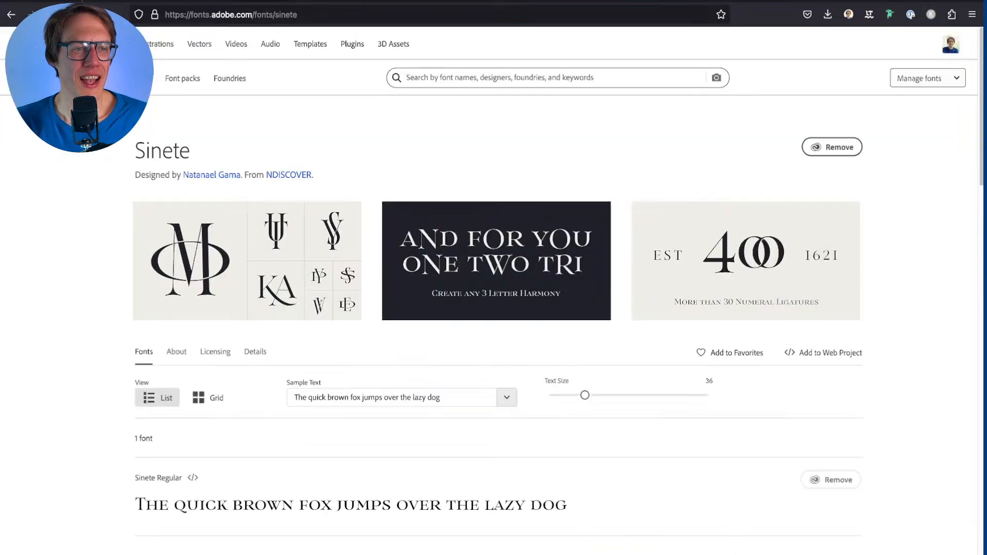
pyautogui.hotkey('ctrl', 'Tab')
pyautogui.scroll(3, 493, 308)
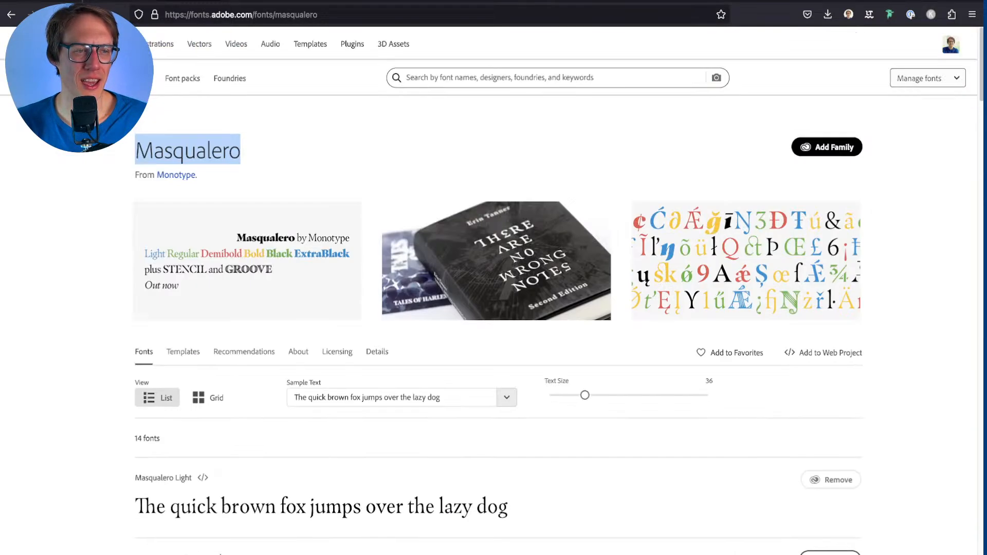
pyautogui.click(514, 77)
pyautogui.write('appsa')
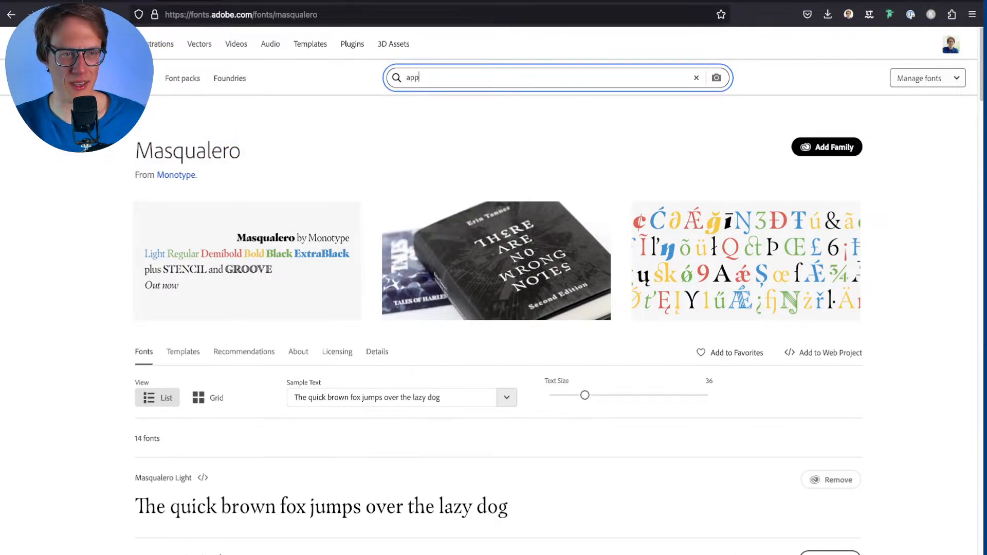
pyautogui.press('BackSpace')
pyautogui.write('ar')
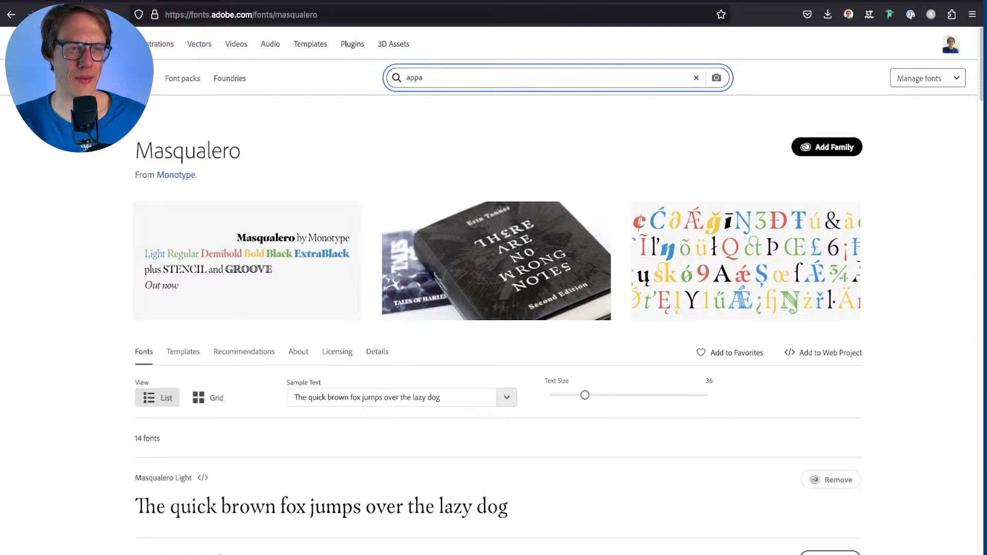
pyautogui.press('Down')
pyautogui.press('Down')
pyautogui.press('Down')
pyautogui.press('Down')
pyautogui.press('Down')
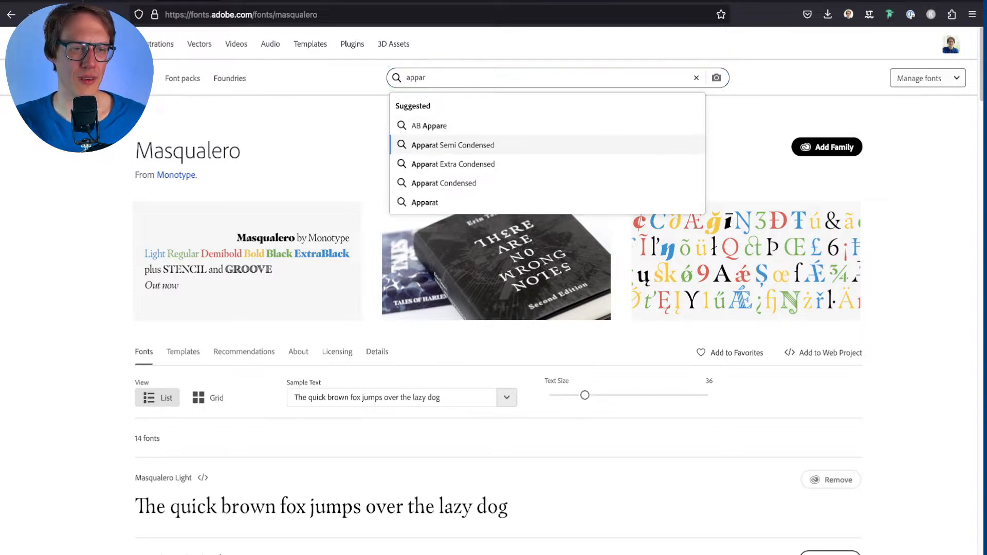
pyautogui.press('Return')
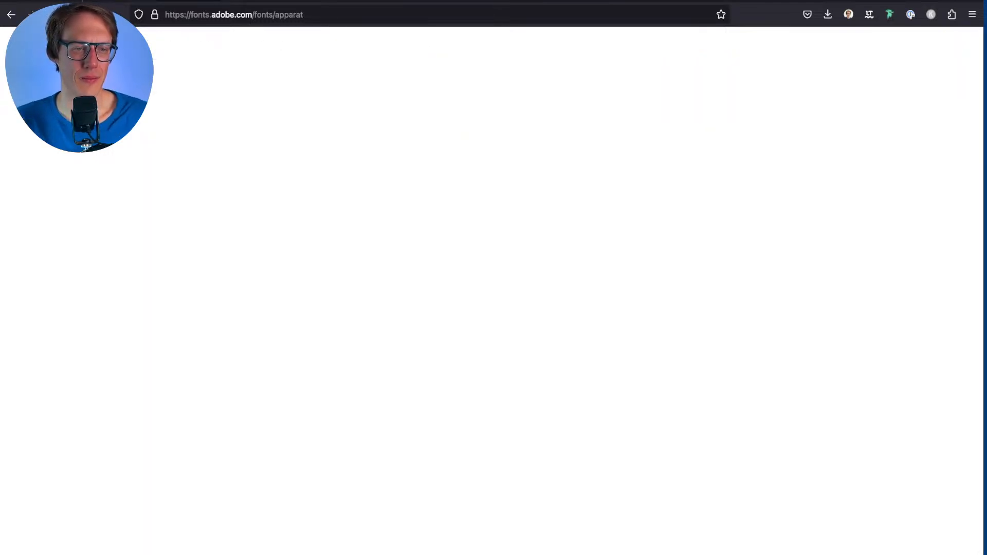
# Step: Look through the Apparat styles and add the entire font family
pyautogui.scroll(-3, 494, 288)
pyautogui.scroll(-15, 494, 288)
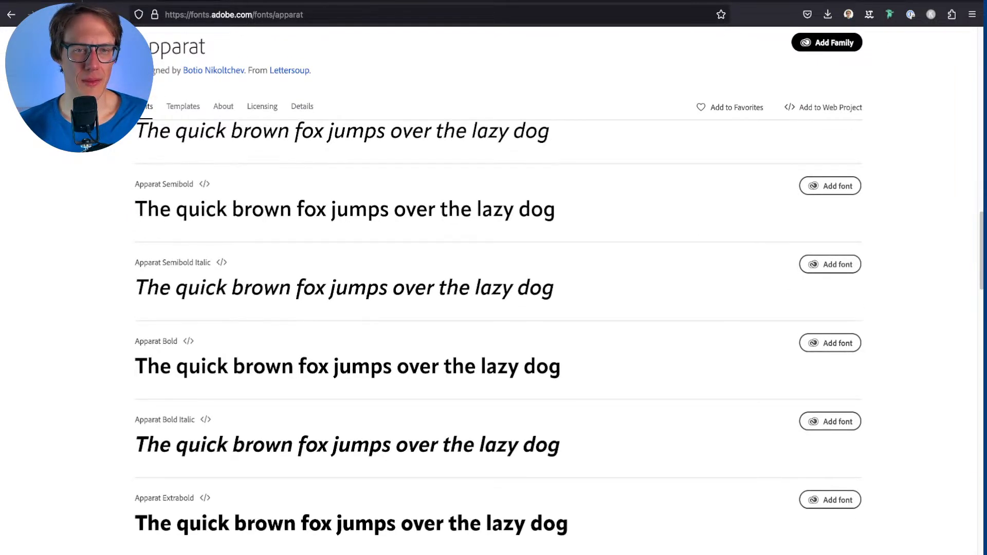
pyautogui.scroll(20, 493, 287)
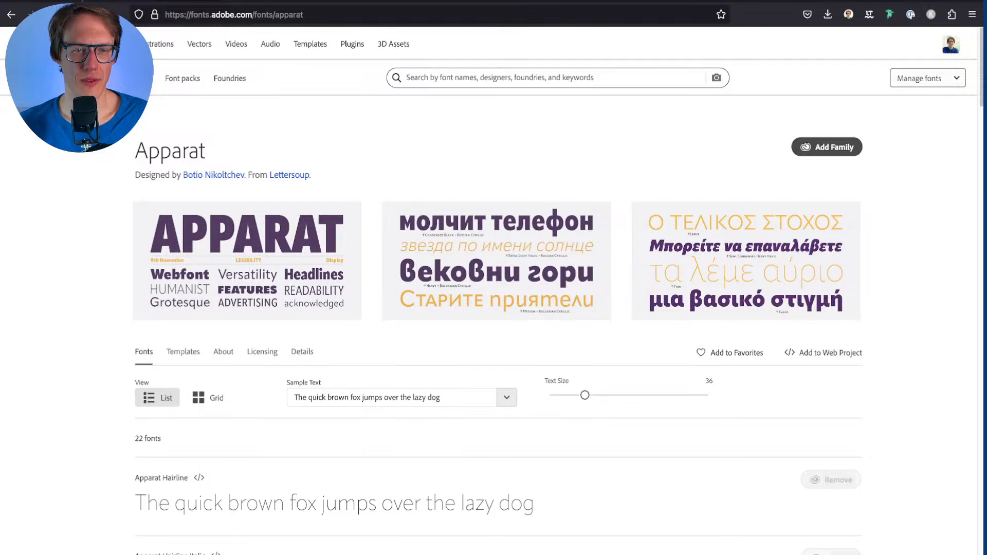
pyautogui.click(827, 147)
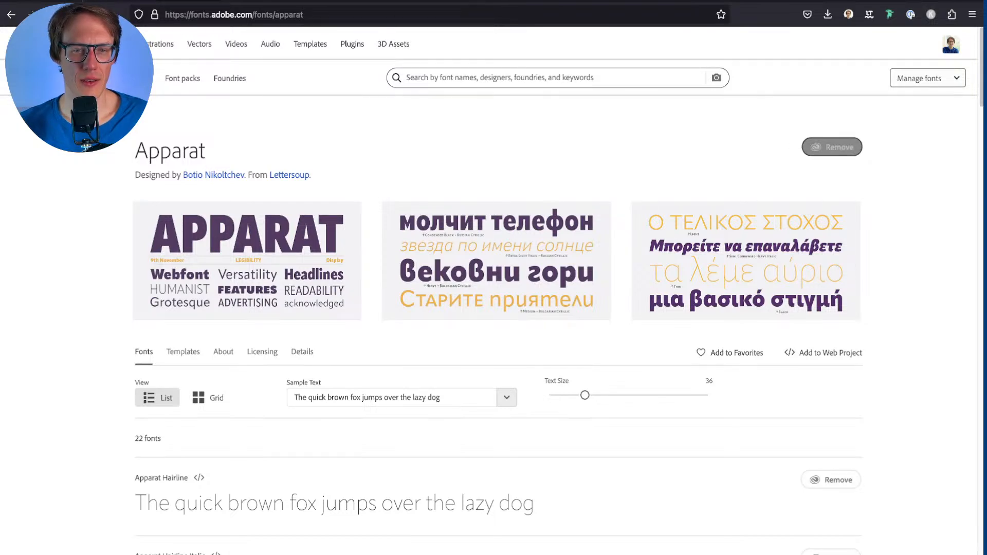
pyautogui.click(830, 147)
pyautogui.click(574, 362)
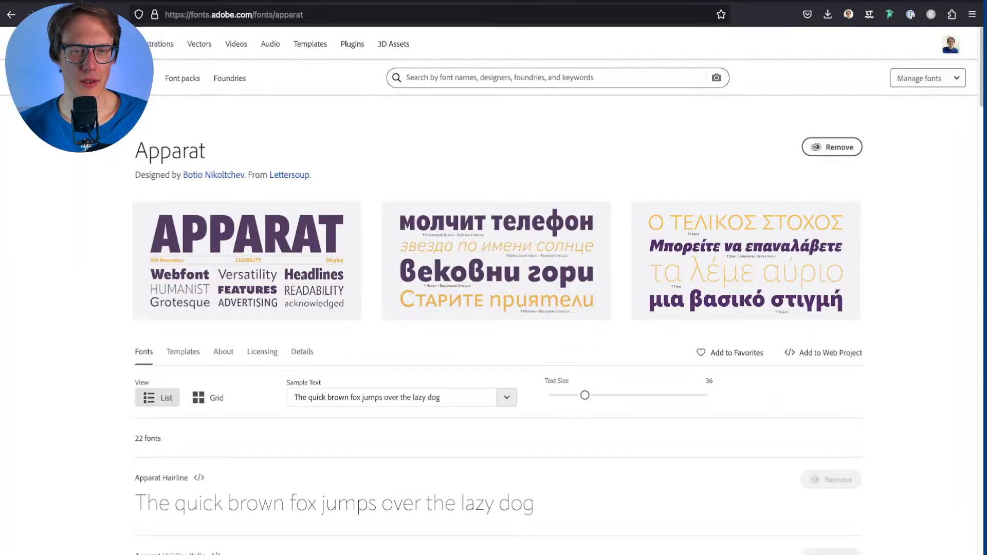
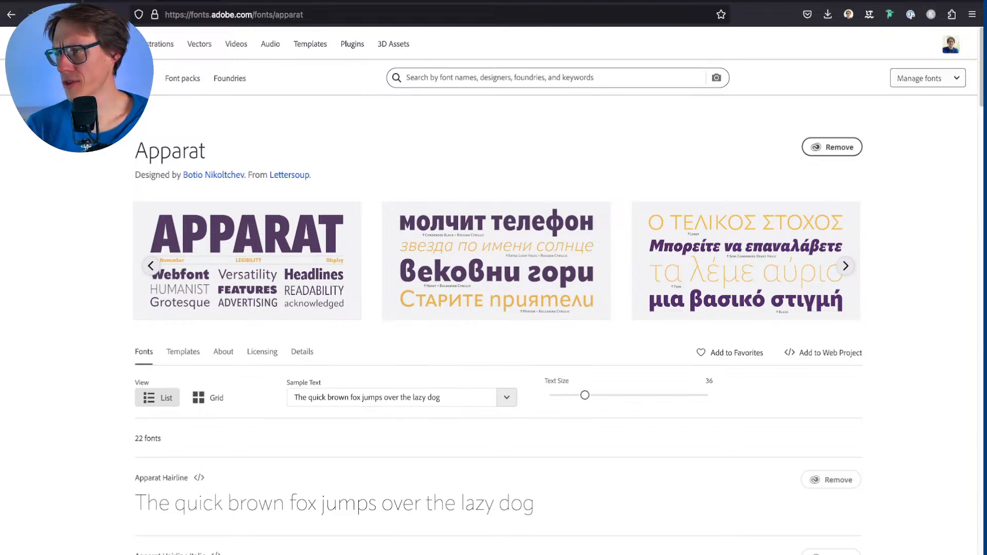
pyautogui.scroll(-20, 493, 308)
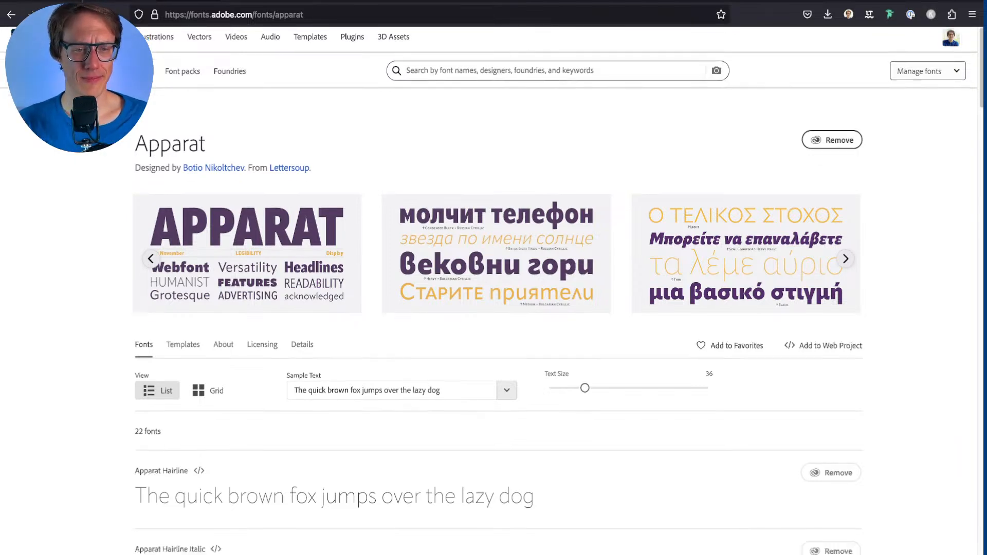
pyautogui.scroll(-10, 592, 329)
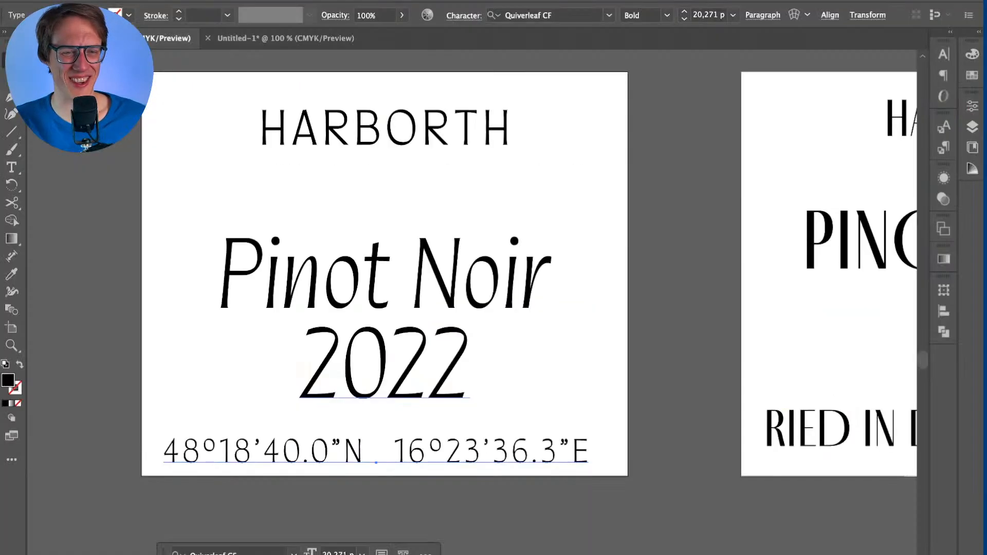
# Step: Set the coordinates line in Apparat Extralight after comparing the family's lighter and regular weights
pyautogui.click(376, 451)
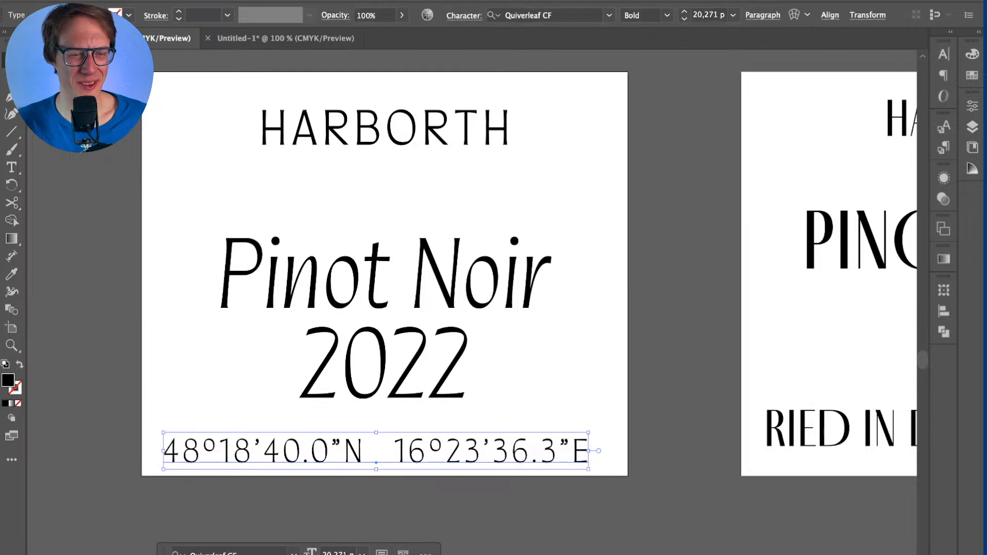
pyautogui.click(524, 16)
pyautogui.write('Appa')
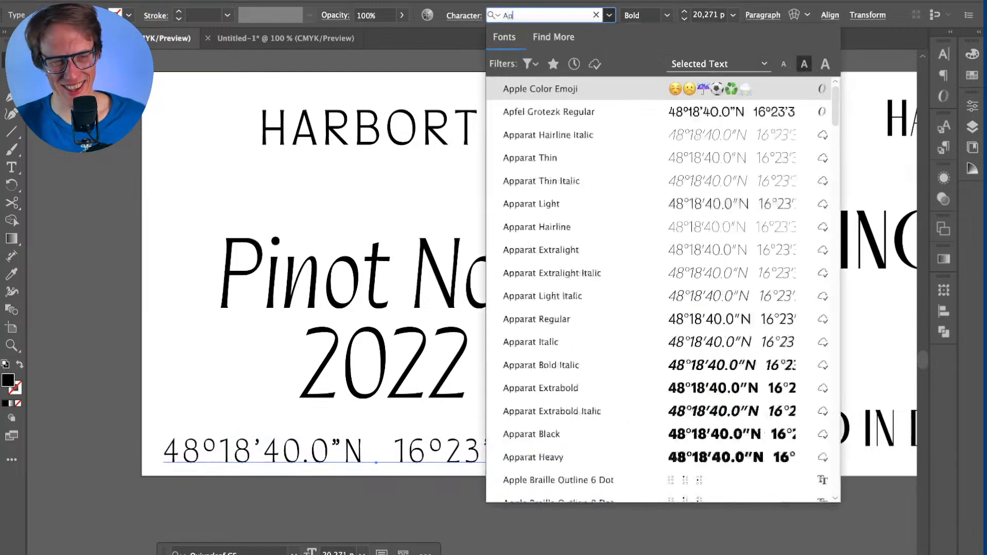
pyautogui.press('Down')
pyautogui.press('Down')
pyautogui.press('Down')
pyautogui.press('Down')
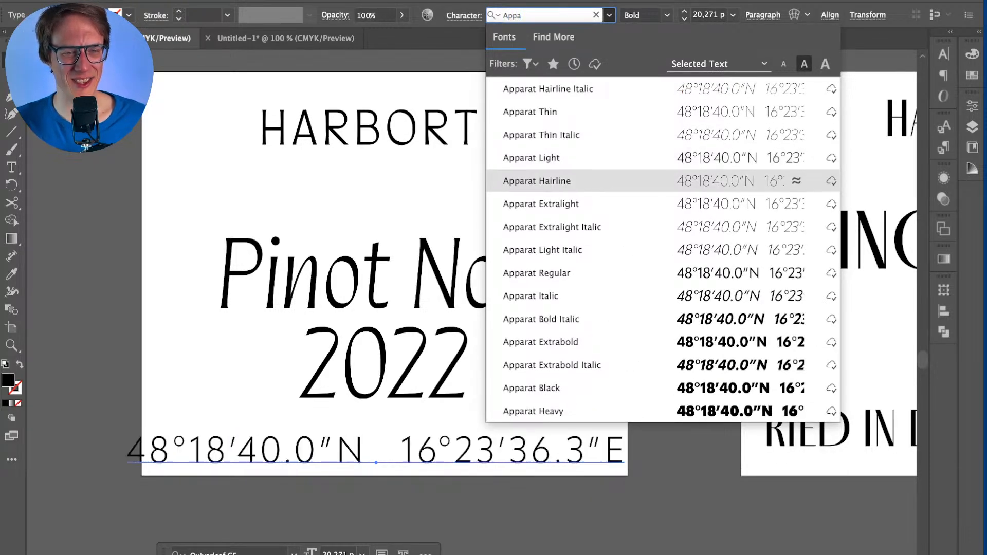
pyautogui.press('Up')
pyautogui.press('Down')
pyautogui.press('Down')
pyautogui.press('Down')
pyautogui.press('Down')
pyautogui.press('Down')
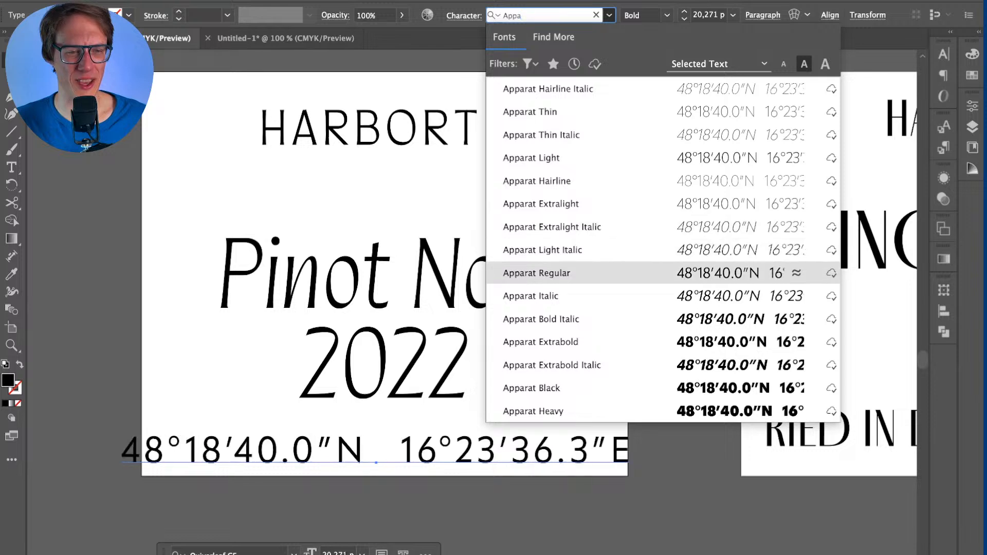
pyautogui.press('Up')
pyautogui.press('Up')
pyautogui.press('Up')
pyautogui.press('Up')
pyautogui.press('Down')
pyautogui.press('Return')
pyautogui.press('super+shift+a')
# Step: Try inserting another seconds mark before the N of the latitude and remove it again
pyautogui.scroll(3, 390, 444)
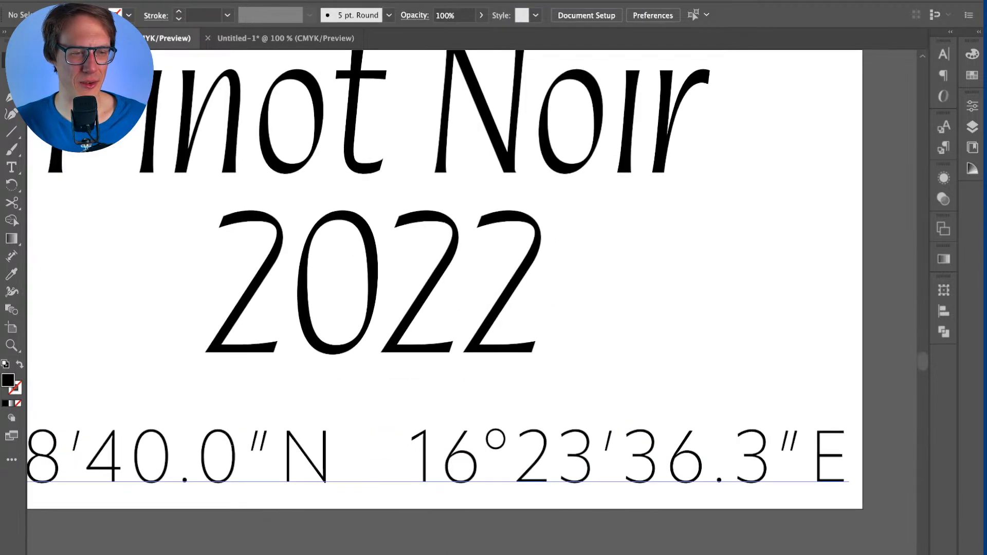
pyautogui.hscroll(-4, 391, 444)
pyautogui.doubleClick(390, 437)
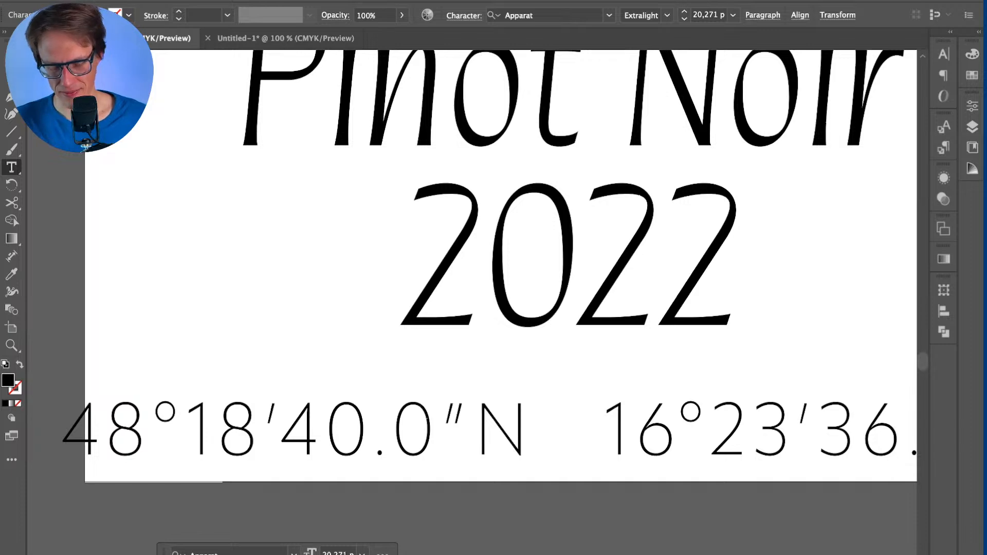
pyautogui.write('"')
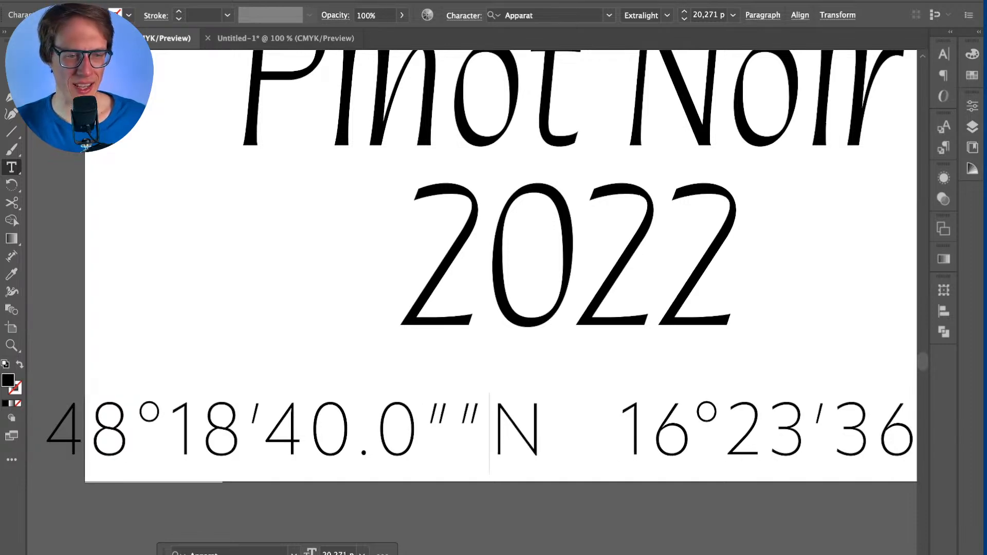
pyautogui.press('BackSpace')
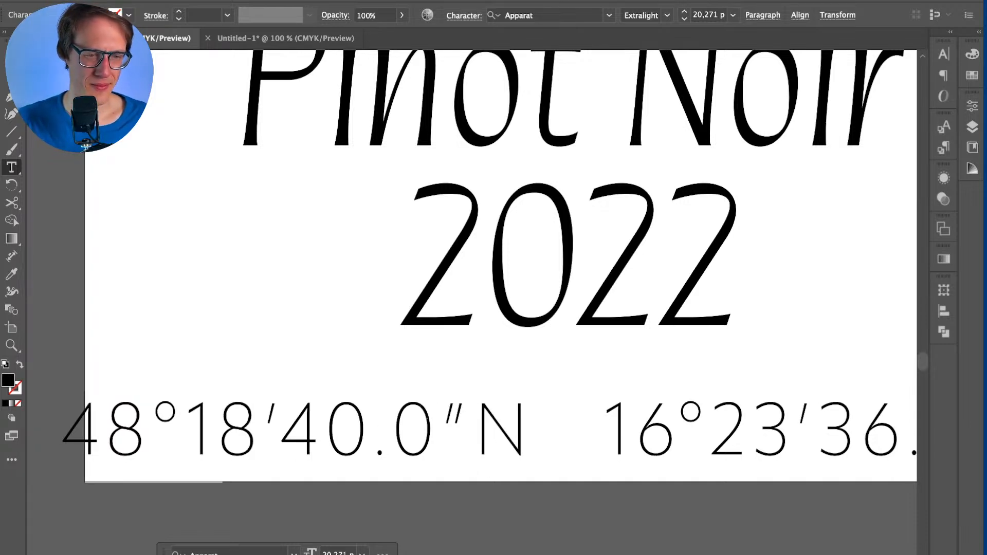
pyautogui.hotkey('shift', 'Left')
pyautogui.press('Escape')
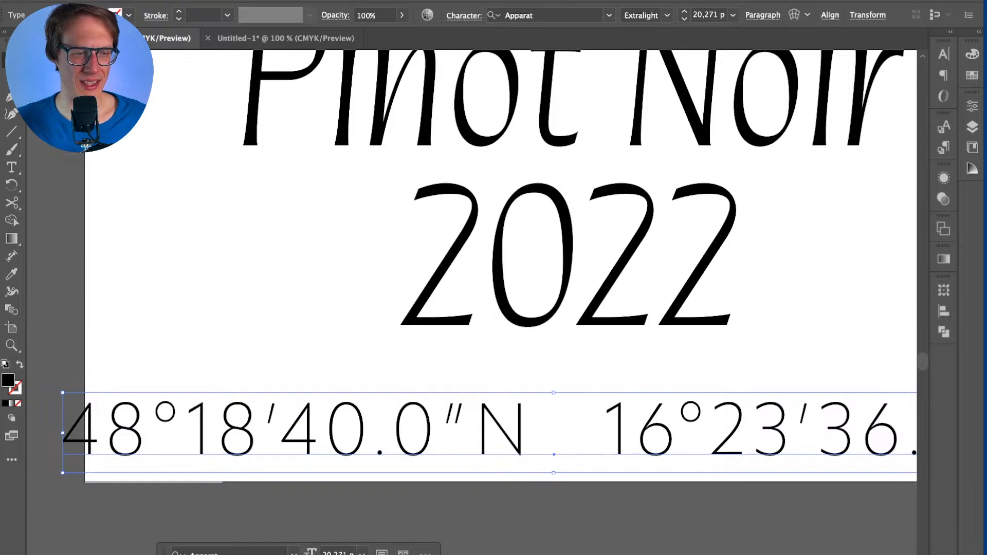
# Step: Try the 72 pt font size on the Pinot Noir title
pyautogui.press('super+0')
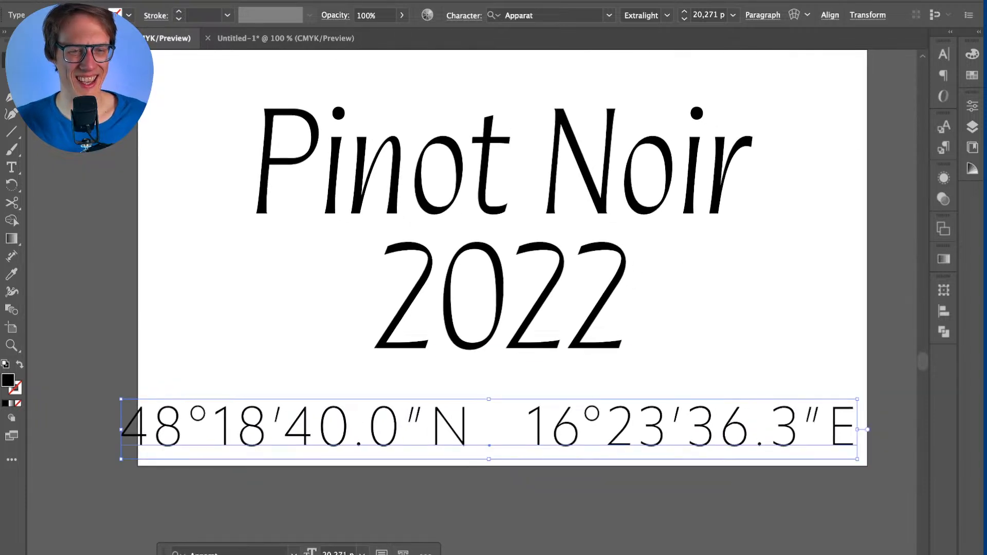
pyautogui.press('super+minus')
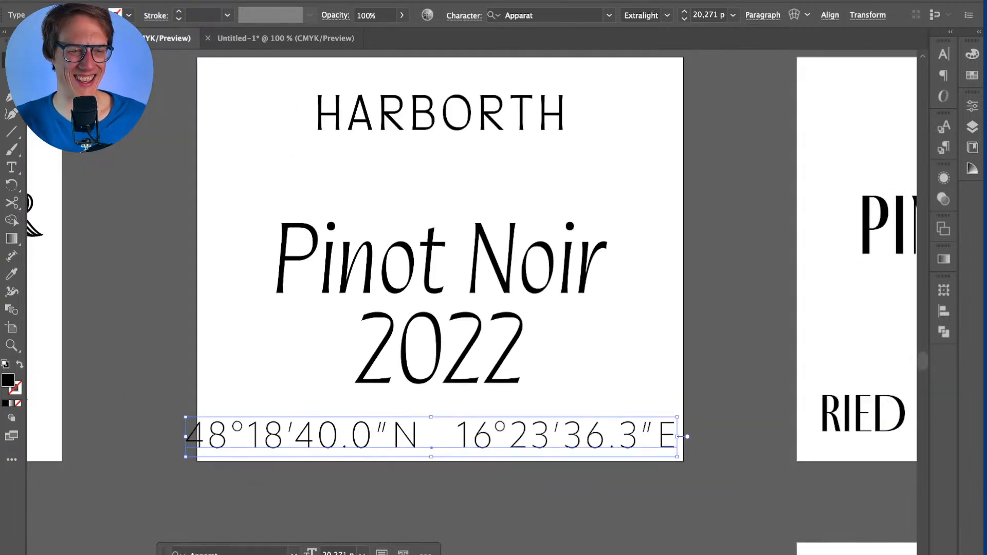
pyautogui.scroll(1, 354, 430)
pyautogui.click(437, 360)
pyautogui.click(437, 265)
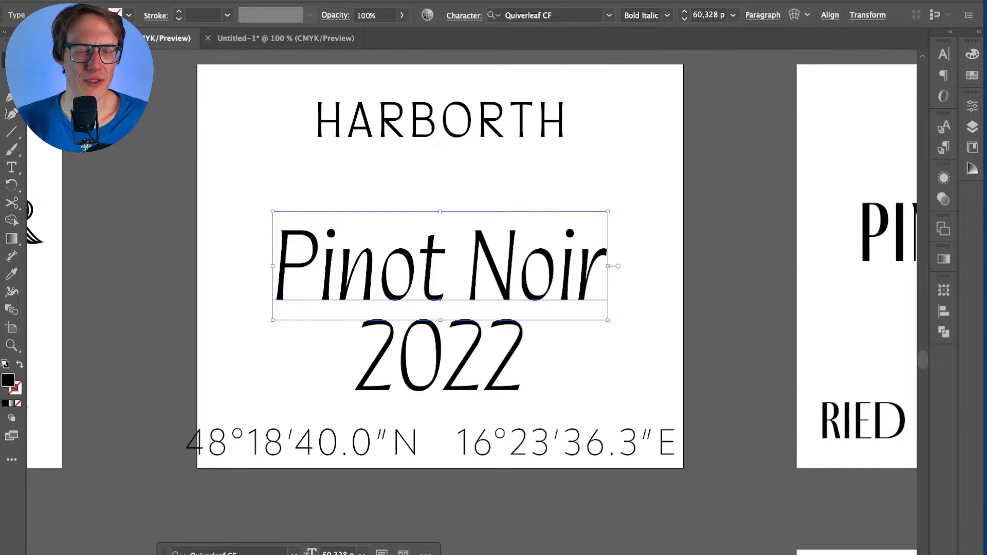
pyautogui.click(732, 15)
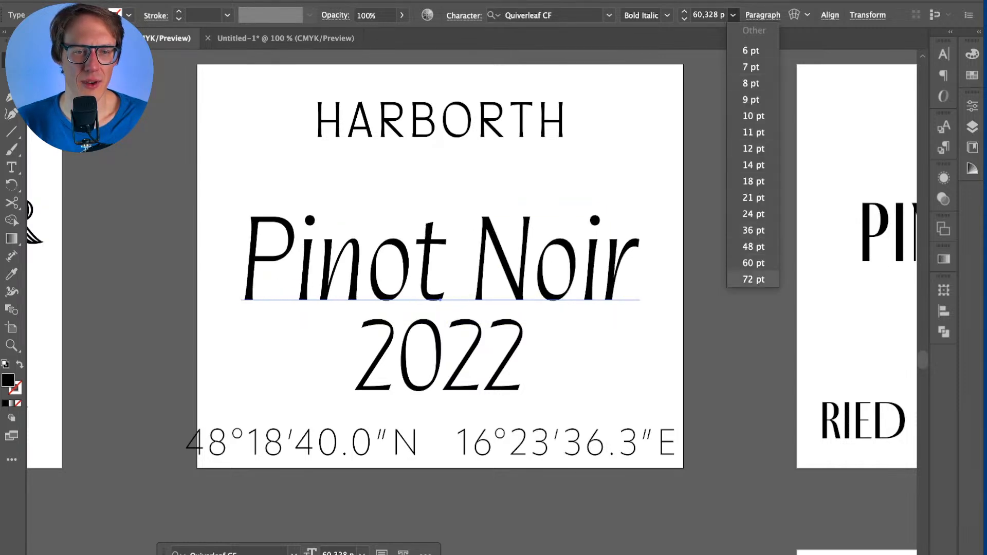
pyautogui.press('Escape')
pyautogui.press('super+shift+a')
# Step: Change the coordinates line's font style to Apparat Light
pyautogui.click(431, 444)
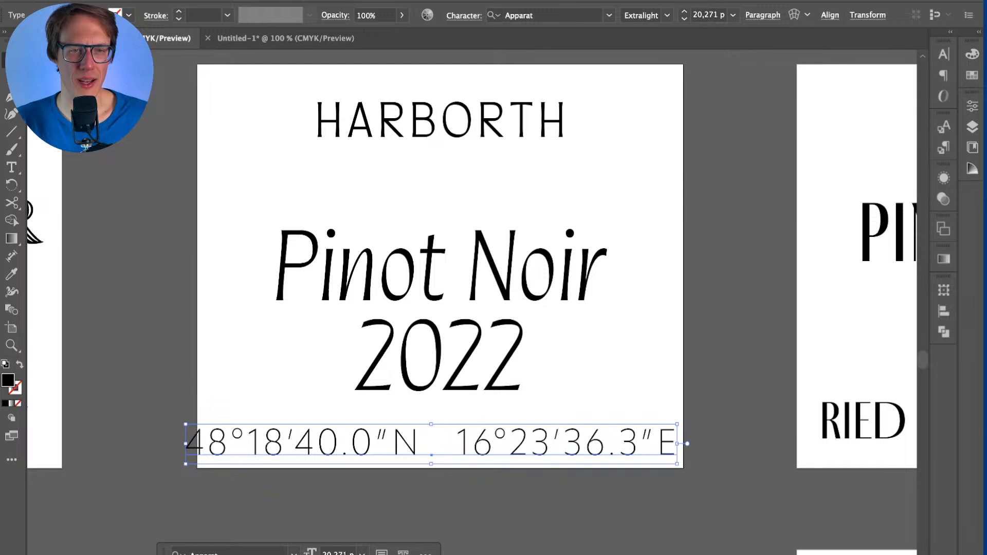
pyautogui.click(667, 14)
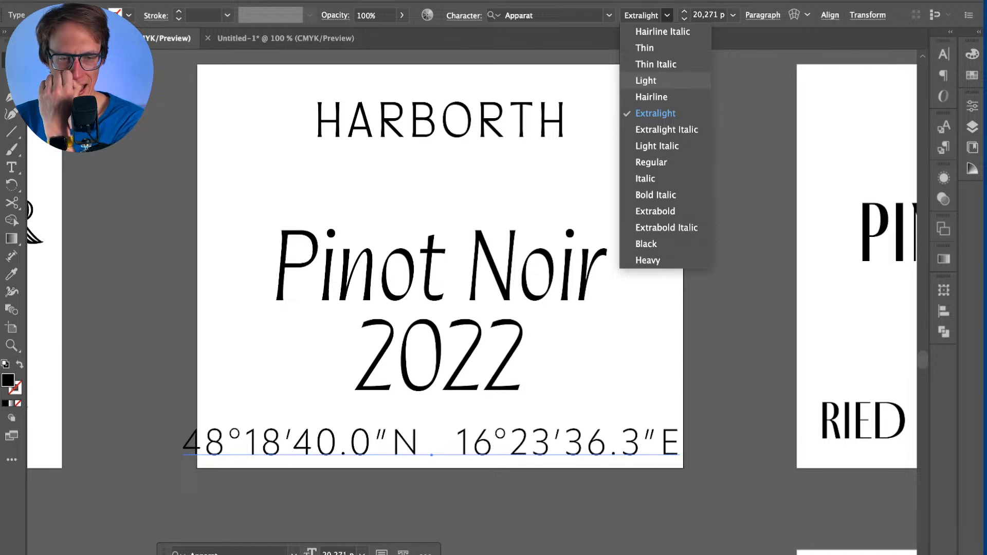
pyautogui.click(646, 80)
# Step: Reduce the coordinates line's font size to 18 pt so it fits within the label's width
pyautogui.click(701, 15)
pyautogui.press('Down')
pyautogui.press('Down')
pyautogui.press('Up')
pyautogui.press('Down')
pyautogui.press('Down')
pyautogui.press('Up')
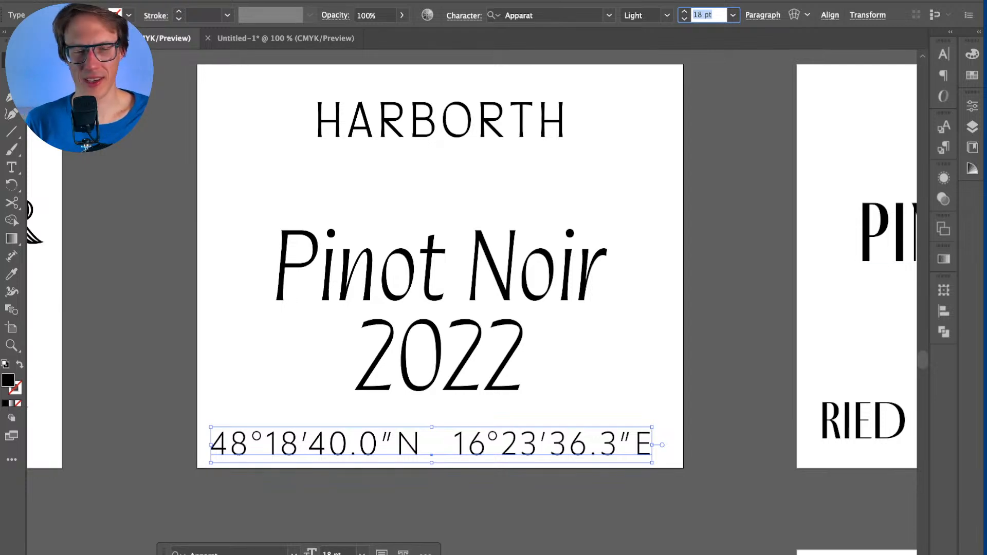
pyautogui.press('Return')
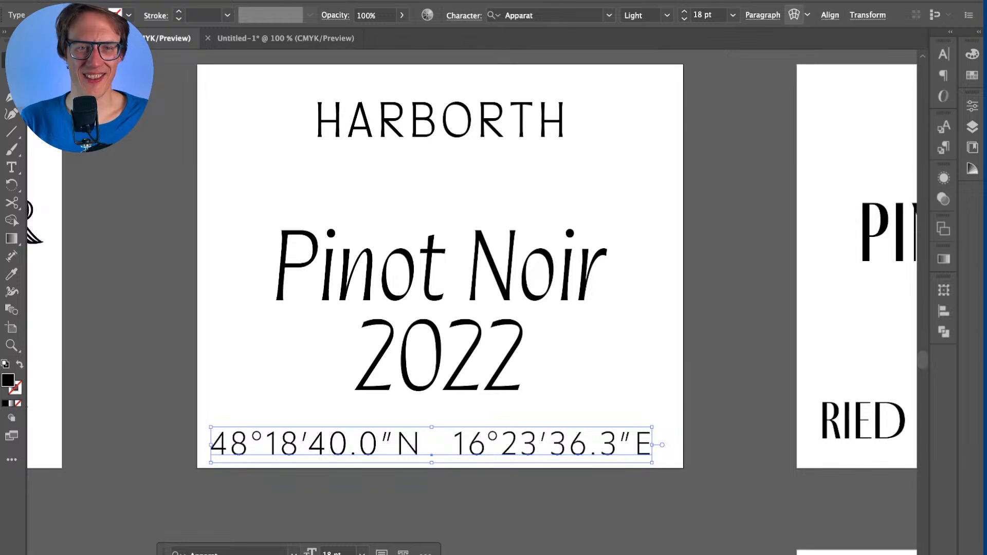
pyautogui.click(763, 15)
pyautogui.press('Escape')
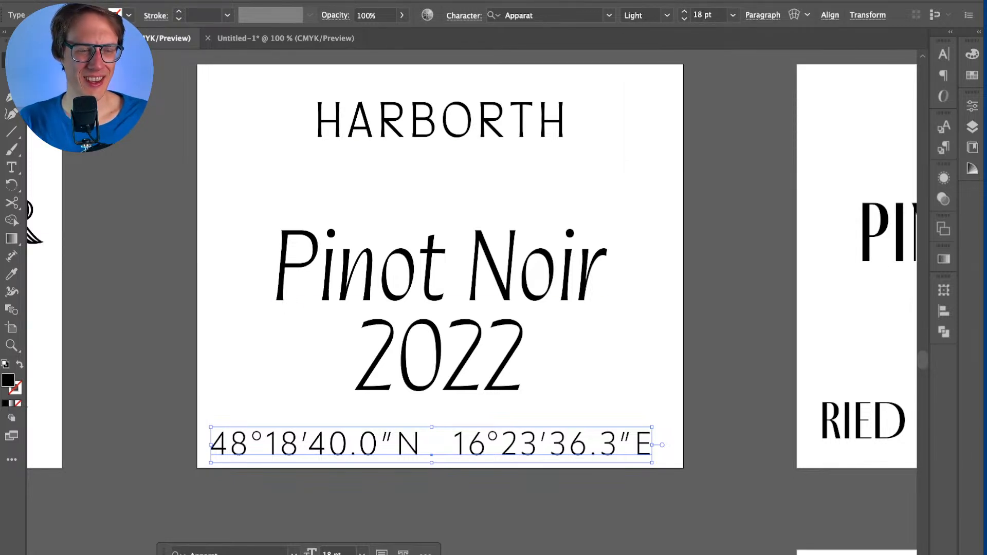
# Step: Center the coordinates line horizontally on the label's artboard and nudge it slightly upward
pyautogui.click(830, 15)
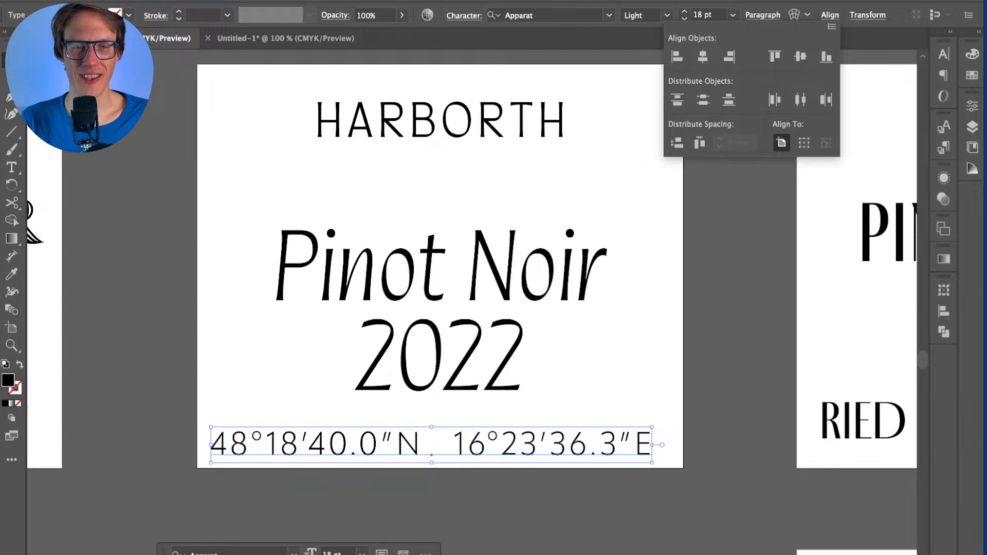
pyautogui.click(703, 56)
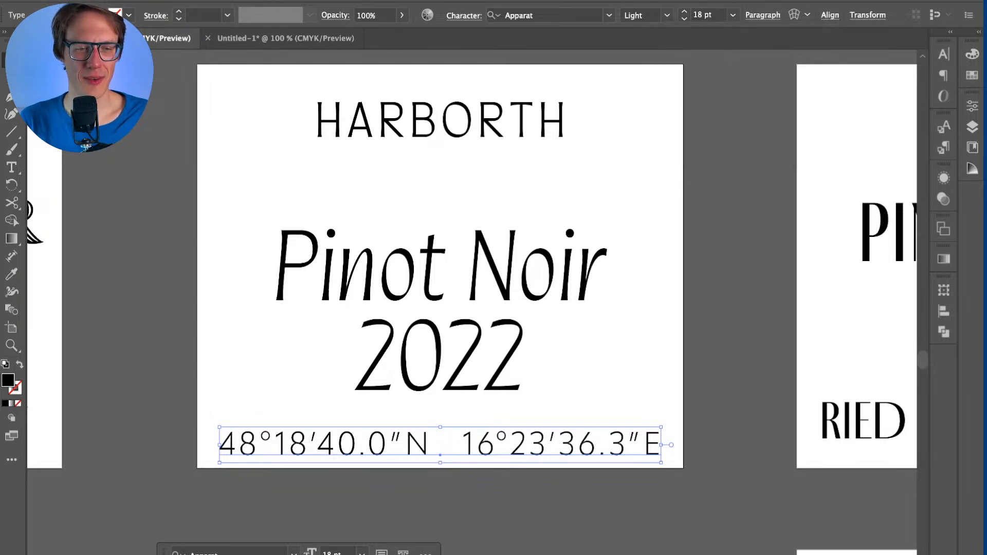
pyautogui.press('super+shift+a')
pyautogui.click(655, 434)
pyautogui.press('Up')
pyautogui.press('Up')
pyautogui.press('Up')
pyautogui.press('Up')
pyautogui.press('super+shift+a')
pyautogui.click(656, 434)
pyautogui.press('Down')
pyautogui.press('Up')
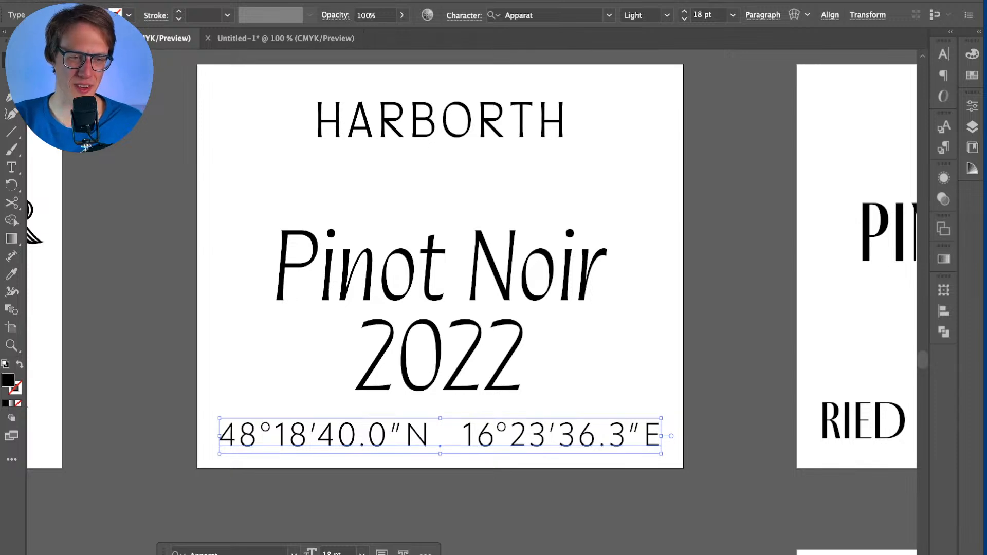
# Step: Reduce the gap between the latitude and the longitude in the coordinates line to a single space
pyautogui.press('super+shift+a')
pyautogui.press('t')
pyautogui.moveTo(463, 436); pyautogui.dragTo(432, 436)
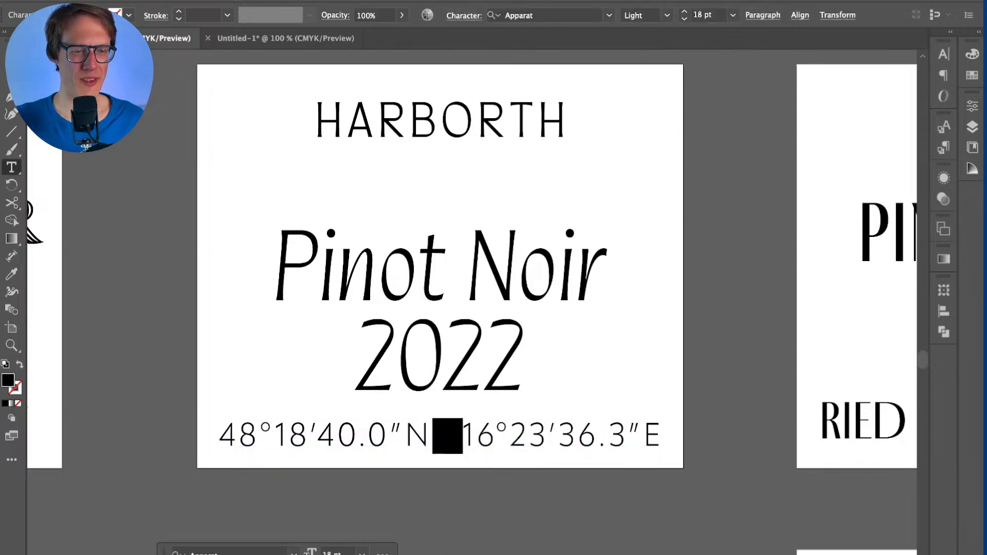
pyautogui.press('BackSpace')
pyautogui.press('BackSpace')
pyautogui.hotkey('ctrl', 'z')
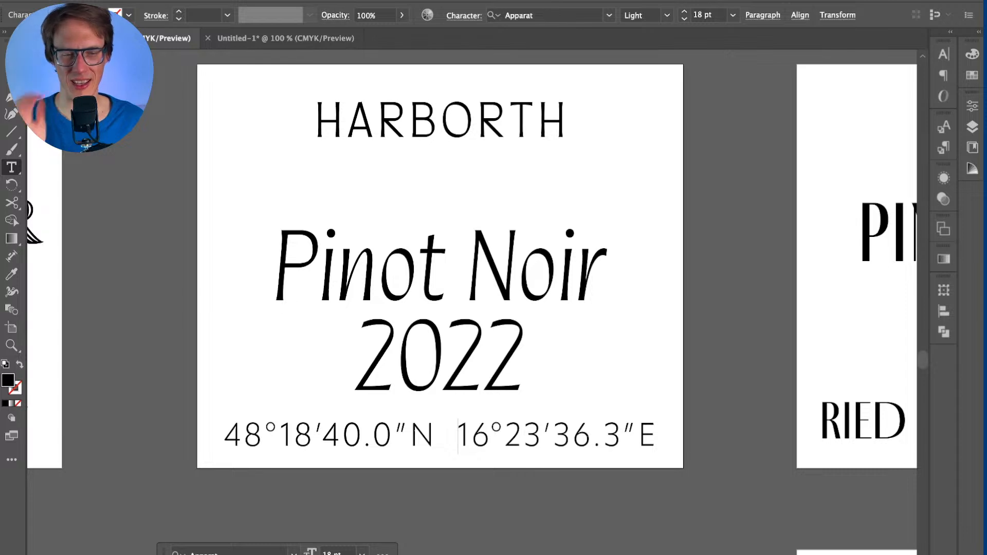
pyautogui.press('BackSpace')
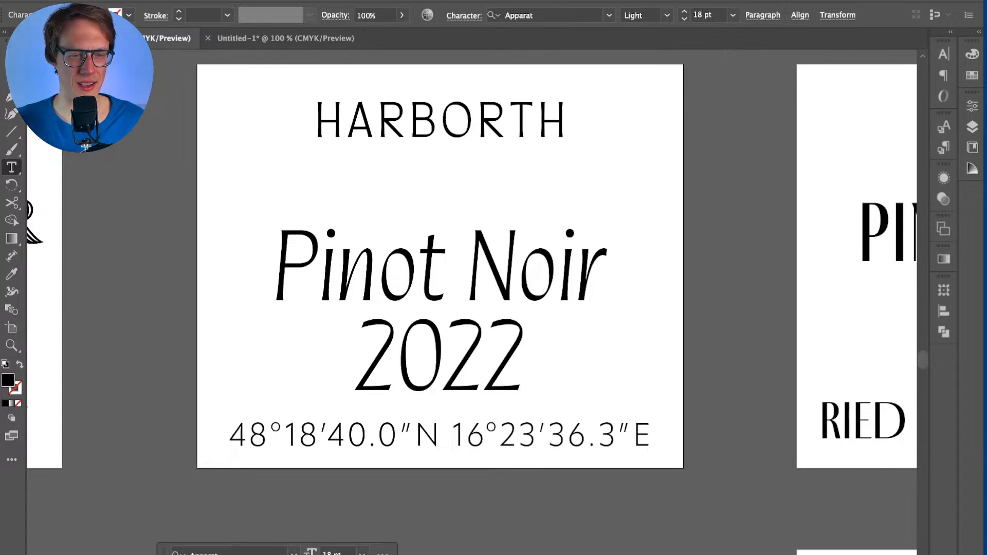
pyautogui.press('Escape')
pyautogui.hotkey('ctrl', 'shift', 'a')
# Step: Rotate the coordinates line to read upward, scale it to about 15.6 pt and place it along the label's right edge
pyautogui.scroll(2, 471, 308)
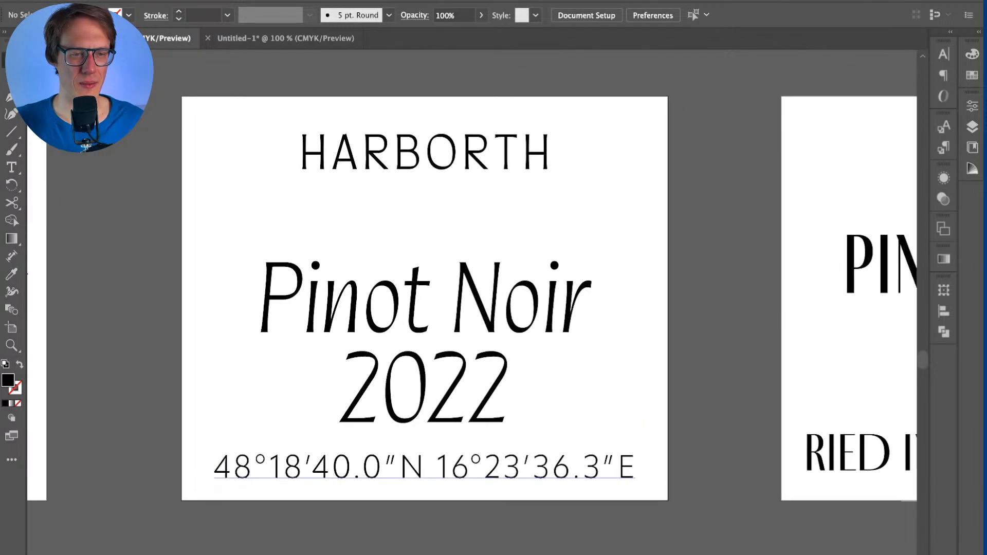
pyautogui.click(496, 466)
pyautogui.moveTo(641, 489); pyautogui.dragTo(659, 234)
pyautogui.moveTo(626, 543); pyautogui.dragTo(633, 486)
pyautogui.press('super+shift+a')
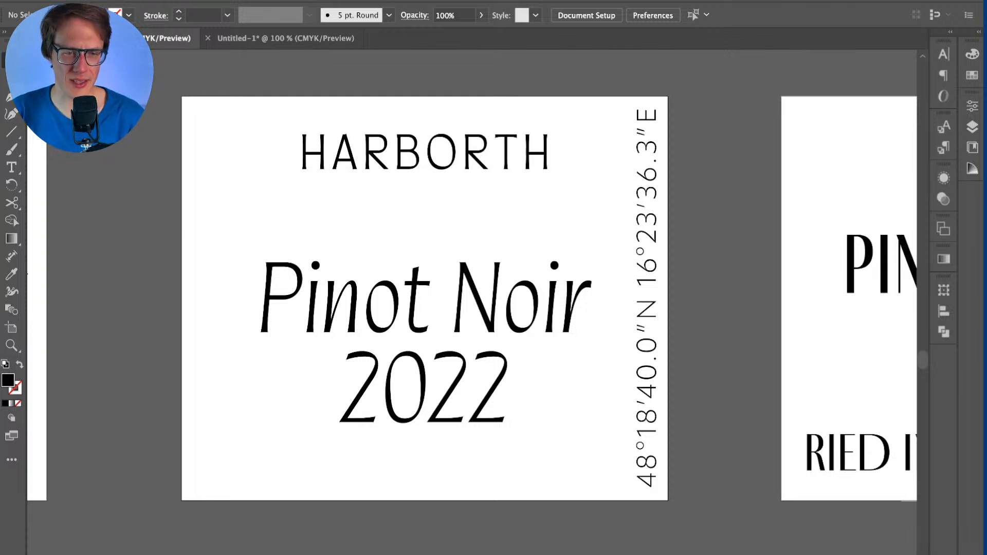
pyautogui.click(648, 455)
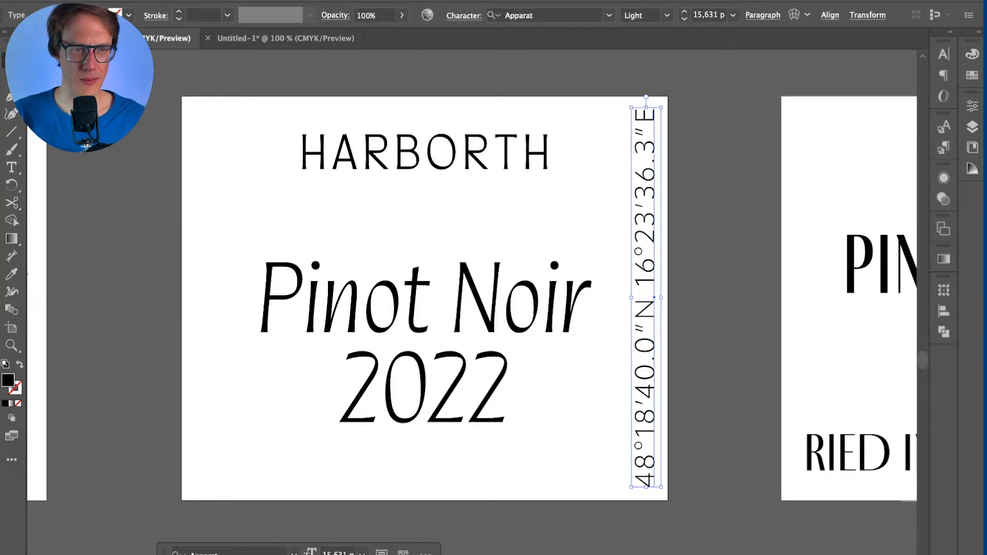
pyautogui.press('super+shift+a')
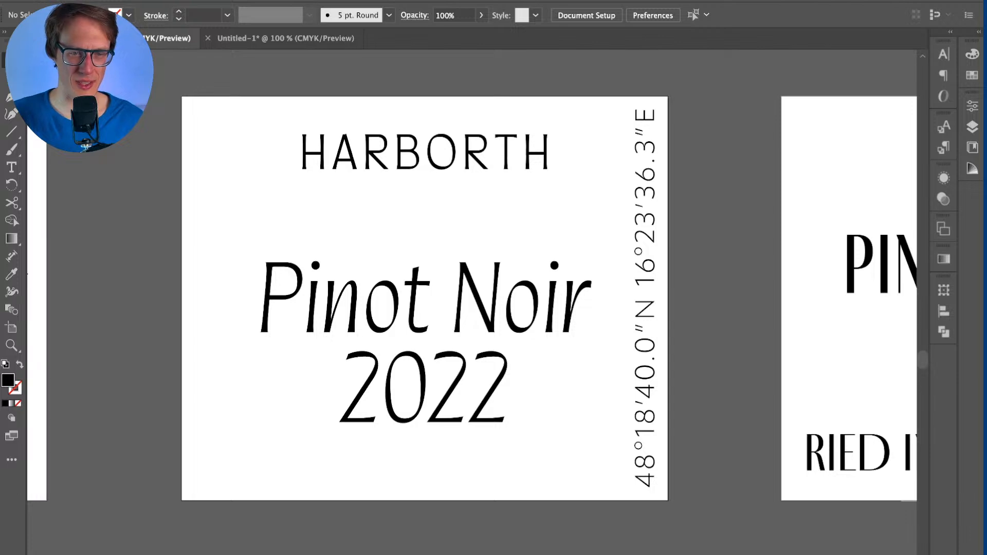
# Step: Change the vertical coordinates' font style to Apparat Regular
pyautogui.click(654, 216)
pyautogui.tripleClick(648, 216)
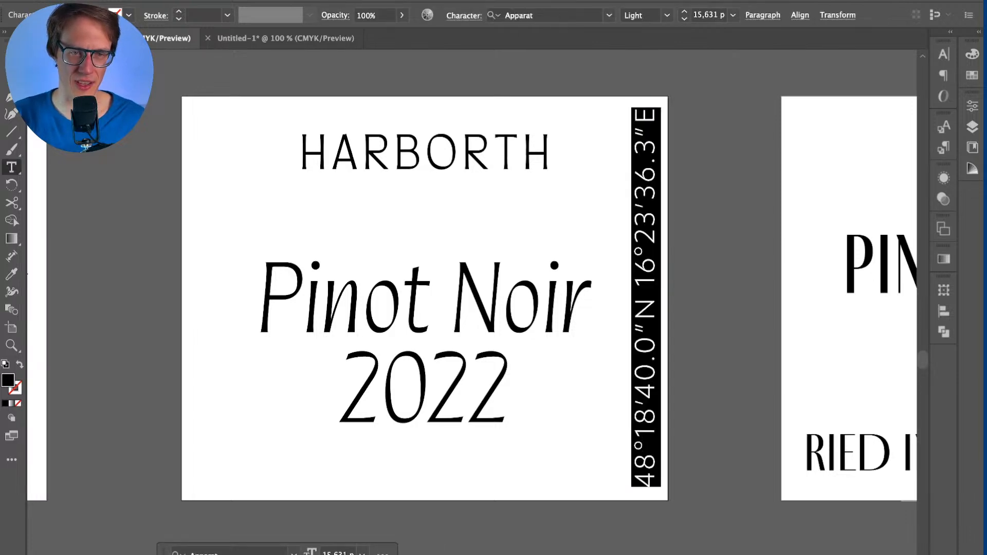
pyautogui.click(667, 15)
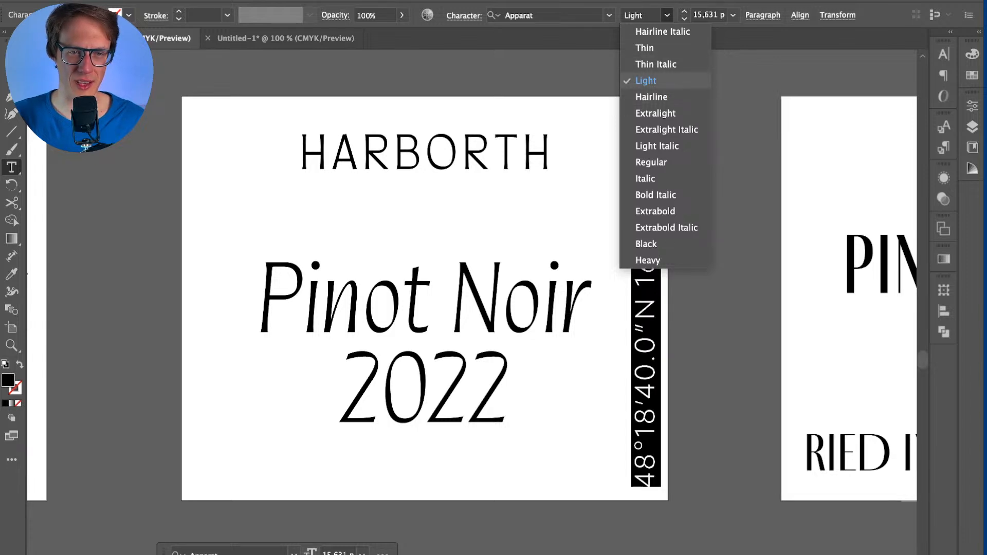
pyautogui.click(650, 162)
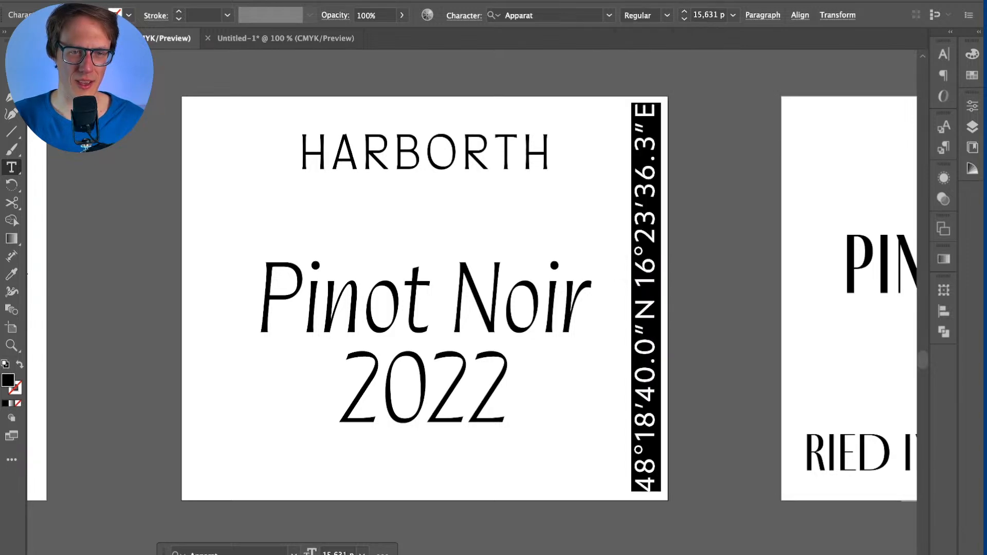
pyautogui.press('Escape')
pyautogui.click(673, 216)
# Step: Set the vertical coordinates' font size to 15 pt and nudge them slightly inward from the label's right edge
pyautogui.click(655, 214)
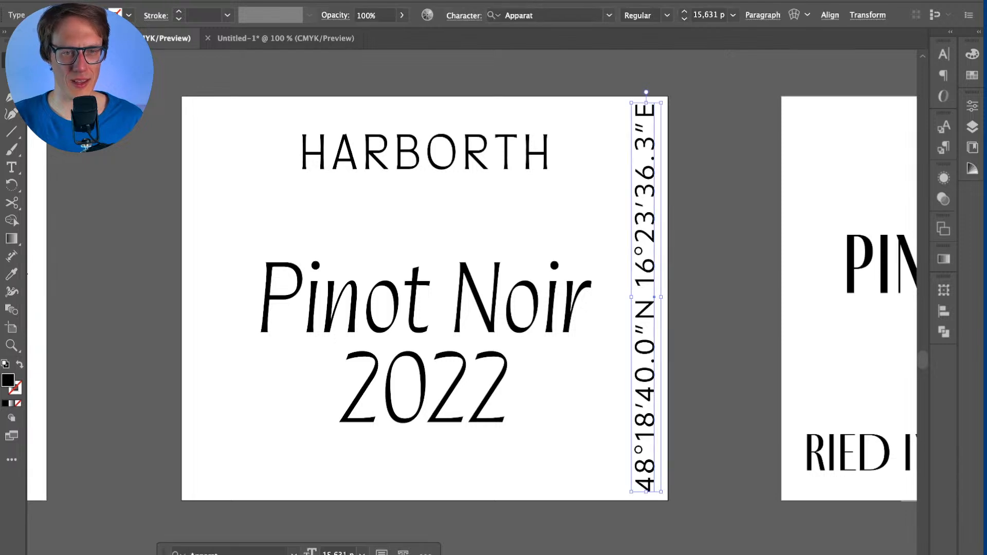
pyautogui.click(709, 15)
pyautogui.press('super+a')
pyautogui.write('1')
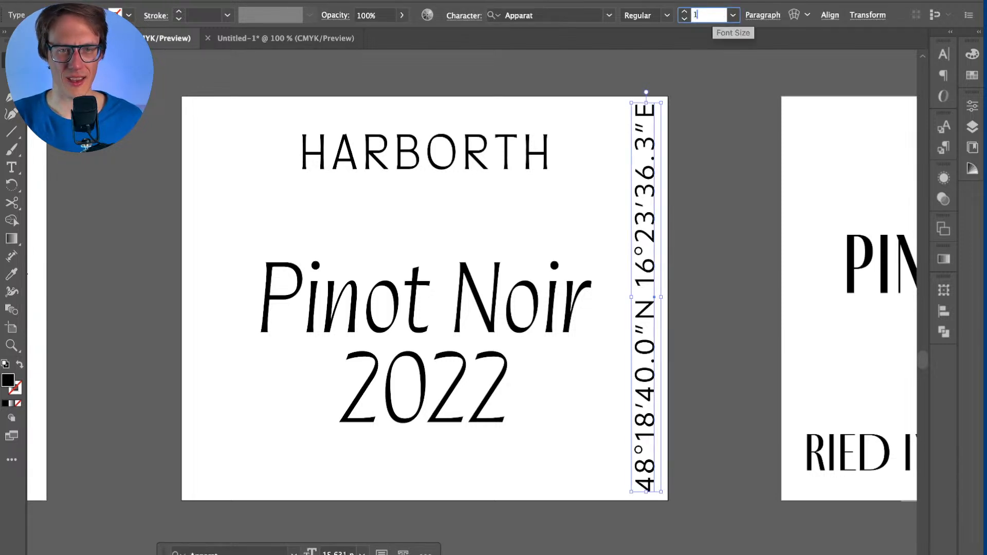
pyautogui.press('Return')
pyautogui.click(671, 200)
pyautogui.click(651, 203)
pyautogui.press('Left')
pyautogui.press('Left')
pyautogui.press('super+shift+a')
pyautogui.click(648, 252)
pyautogui.press('super+shift+a')
pyautogui.click(649, 254)
pyautogui.press('super+shift+a')
# Step: Try left-aligning HARBORTH, Pinot Noir and 2022 with a small inset from the label's left edge, and undo it
pyautogui.click(453, 309)
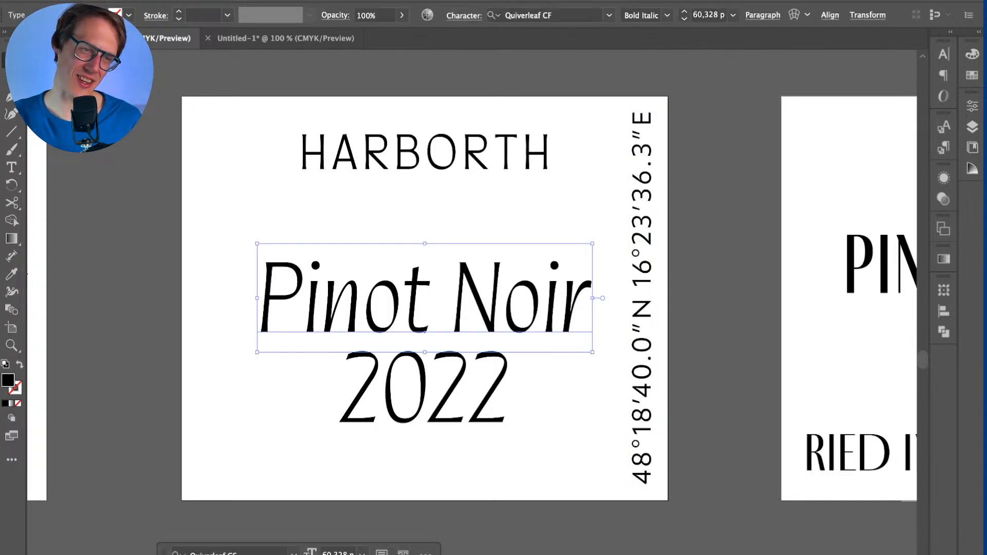
pyautogui.moveTo(471, 462); pyautogui.dragTo(380, 164)
pyautogui.moveTo(412, 99); pyautogui.dragTo(459, 455)
pyautogui.press('super+shift+a')
pyautogui.moveTo(418, 111); pyautogui.dragTo(437, 452)
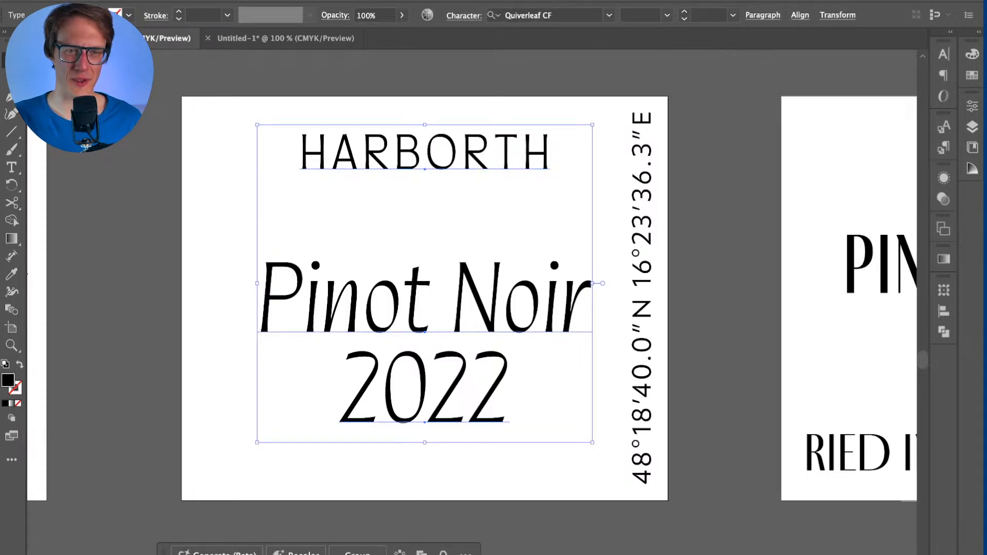
pyautogui.click(800, 15)
pyautogui.click(647, 56)
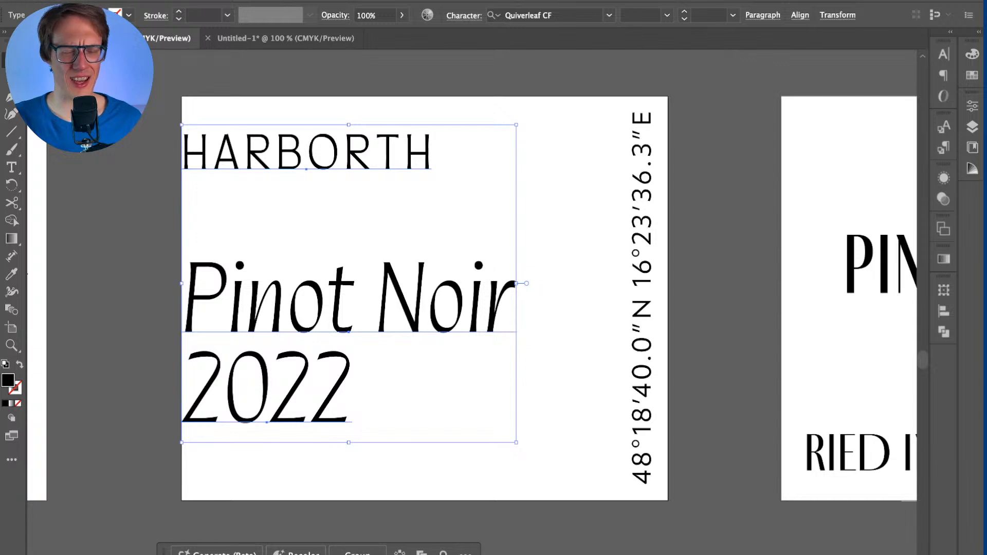
pyautogui.moveTo(341, 147); pyautogui.dragTo(368, 147)
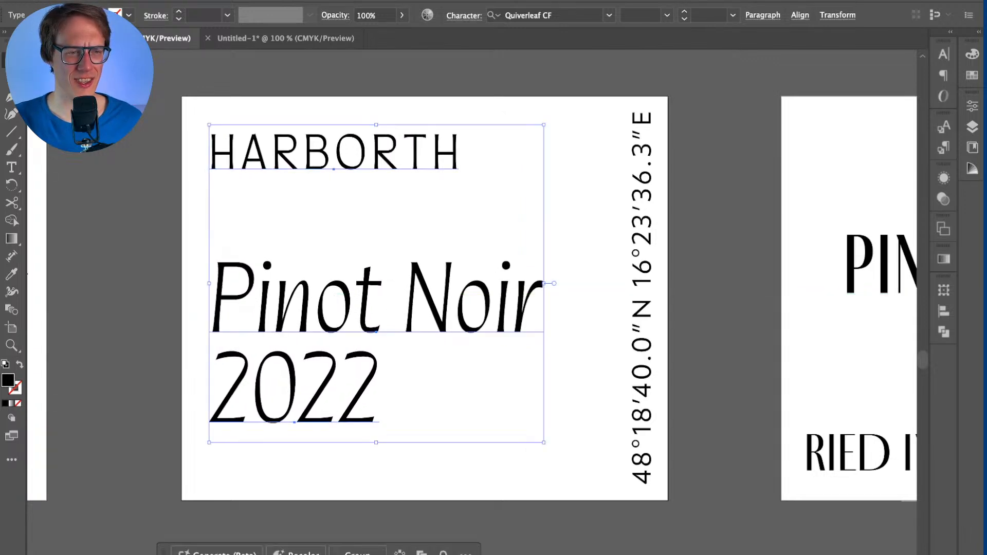
pyautogui.press('super+shift+a')
pyautogui.moveTo(306, 479); pyautogui.dragTo(354, 167)
pyautogui.press('super+shift+a')
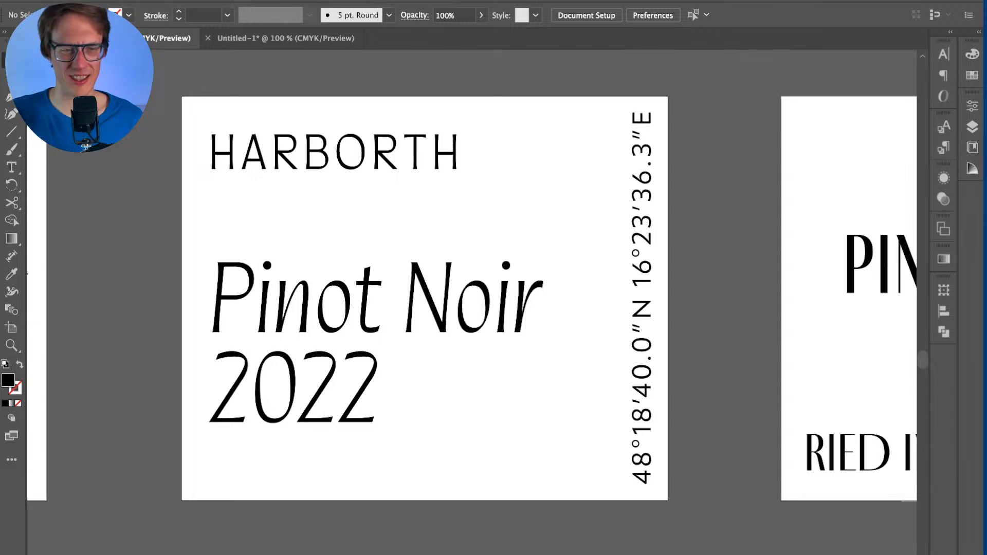
pyautogui.press('super+z')
pyautogui.press('super+z')
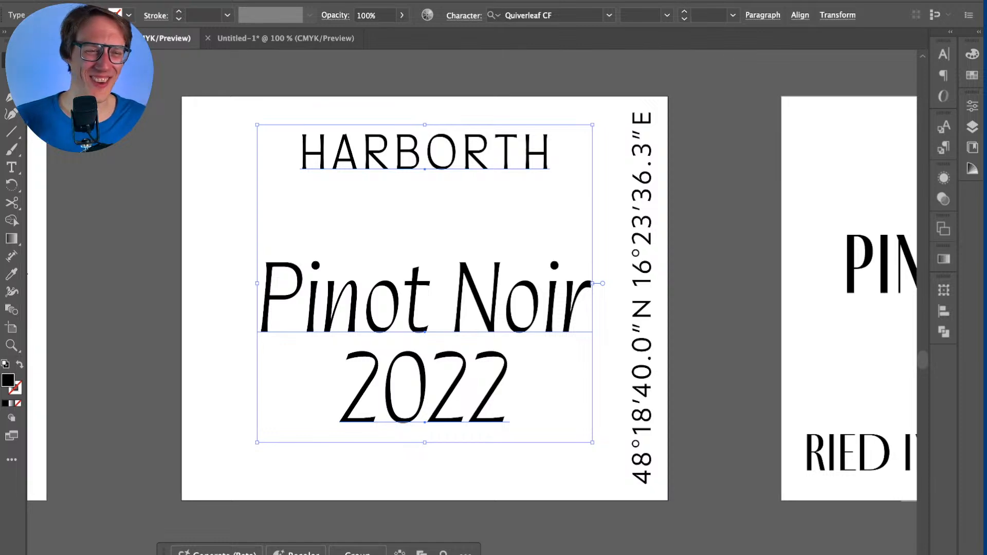
# Step: Duplicate the vertical coordinates along the label's left edge and replace the copy's text with HARBORTH
pyautogui.press('super+shift+a')
pyautogui.click(425, 152)
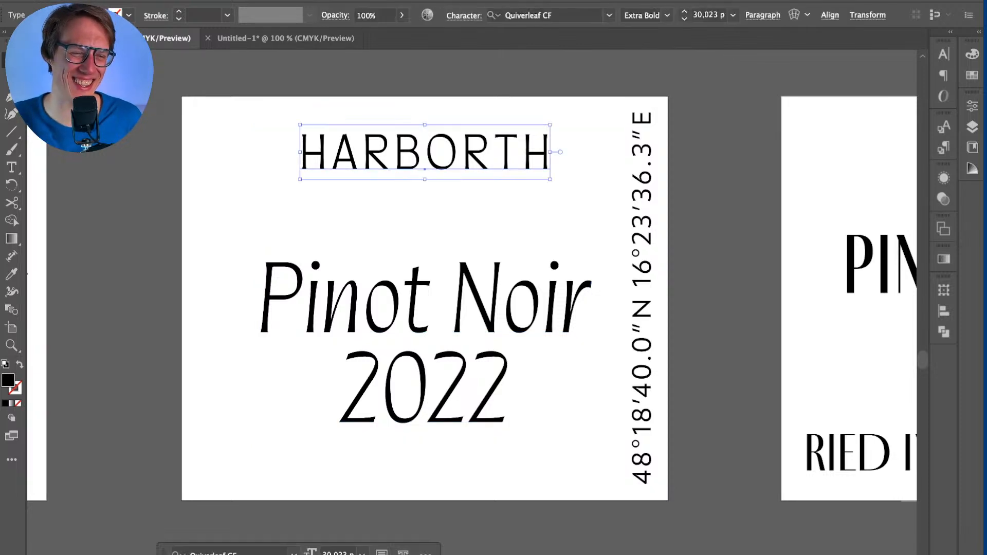
pyautogui.moveTo(643, 298); pyautogui.dragTo(231, 298)
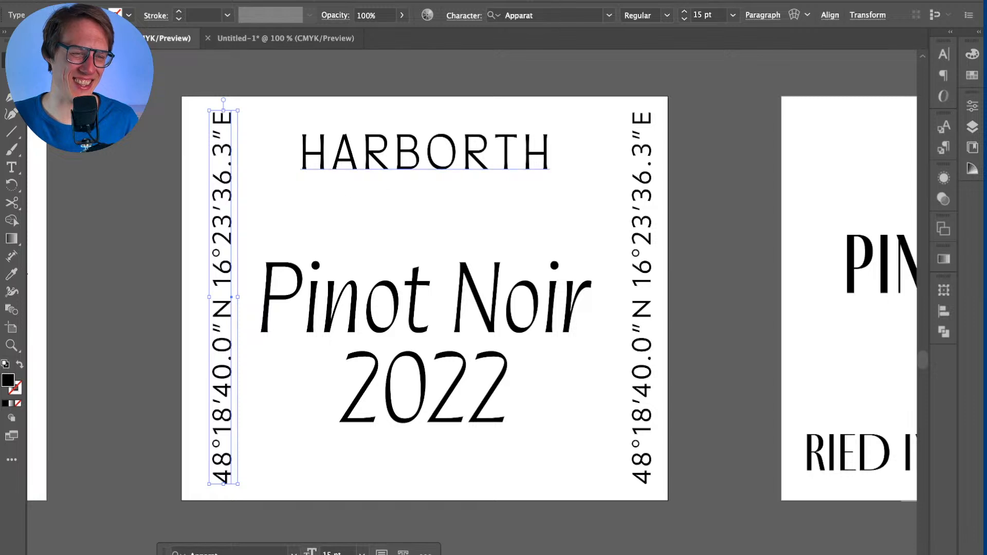
pyautogui.tripleClick(425, 153)
pyautogui.tripleClick(223, 287)
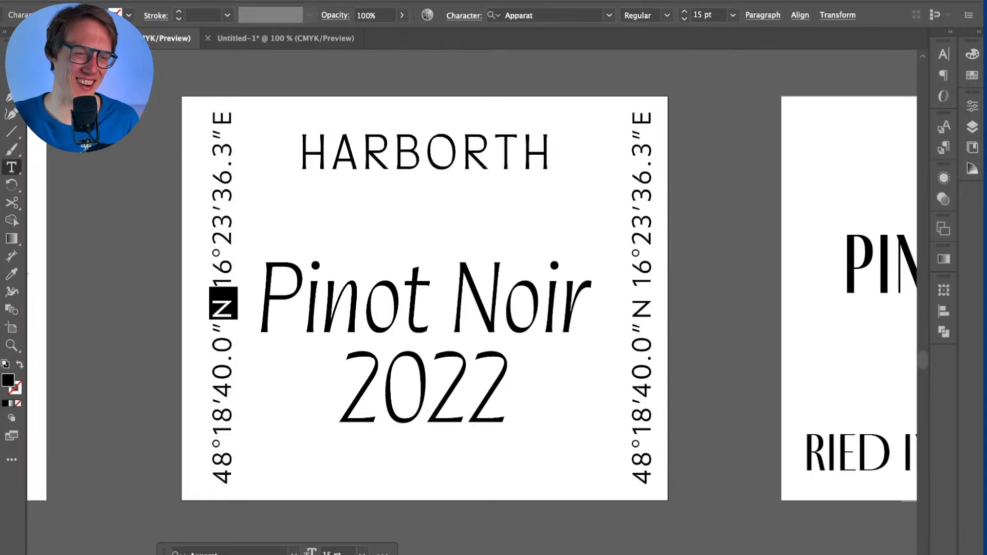
pyautogui.press('super+space')
pyautogui.press('Escape')
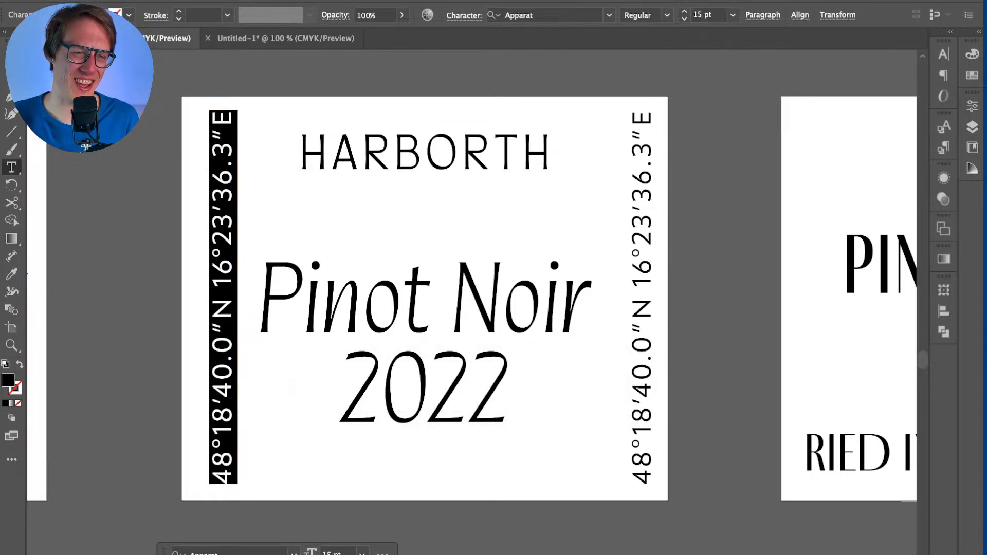
pyautogui.write('HARBOR')
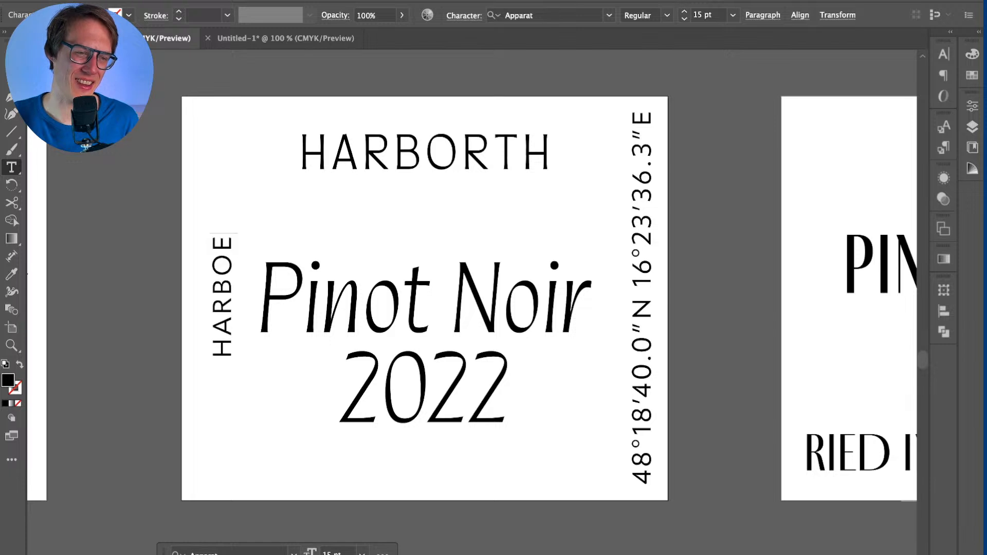
pyautogui.write('TH')
pyautogui.press('Escape')
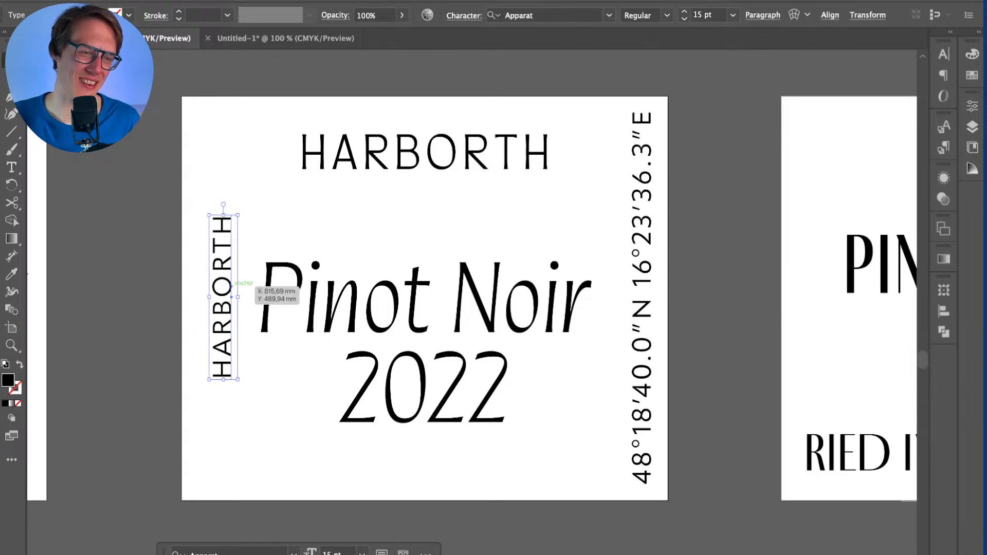
# Step: Move the vertical HARBORTH text closer to the label's left edge and extend it to HARBORTH WEIN AUS WIEN
pyautogui.moveTo(231, 297); pyautogui.dragTo(212, 298)
pyautogui.write('t WE')
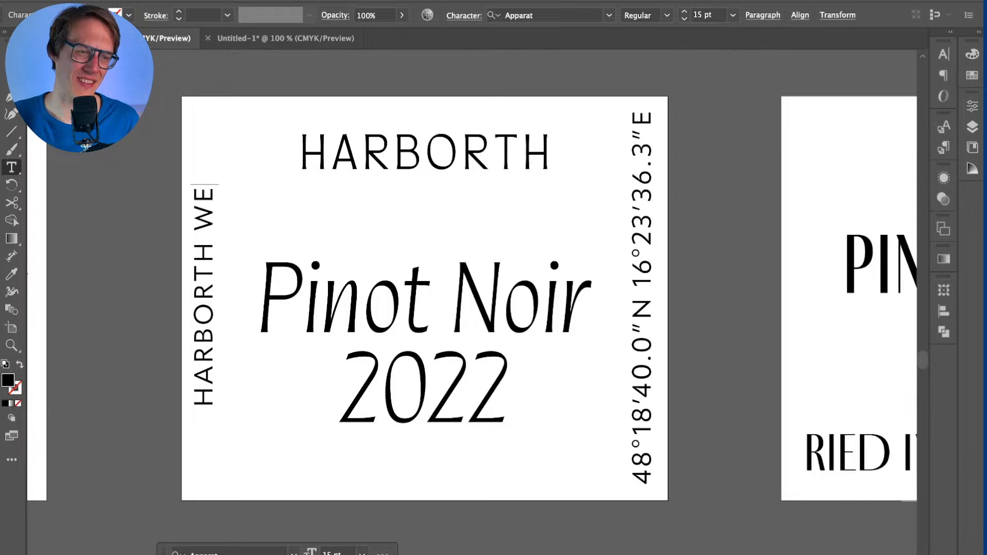
pyautogui.write('IN AUS WIEN')
pyautogui.press('Escape')
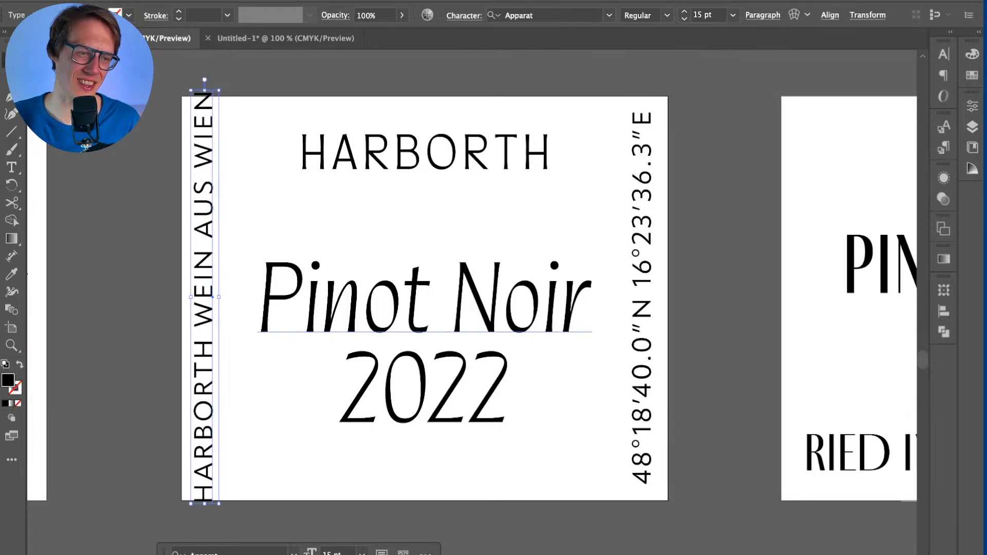
# Step: Reduce the vertical HARBORTH WEIN AUS WIEN text's font size to 14 pt so it fits within the label's height
pyautogui.doubleClick(205, 297)
pyautogui.press('super+a')
pyautogui.press('Escape')
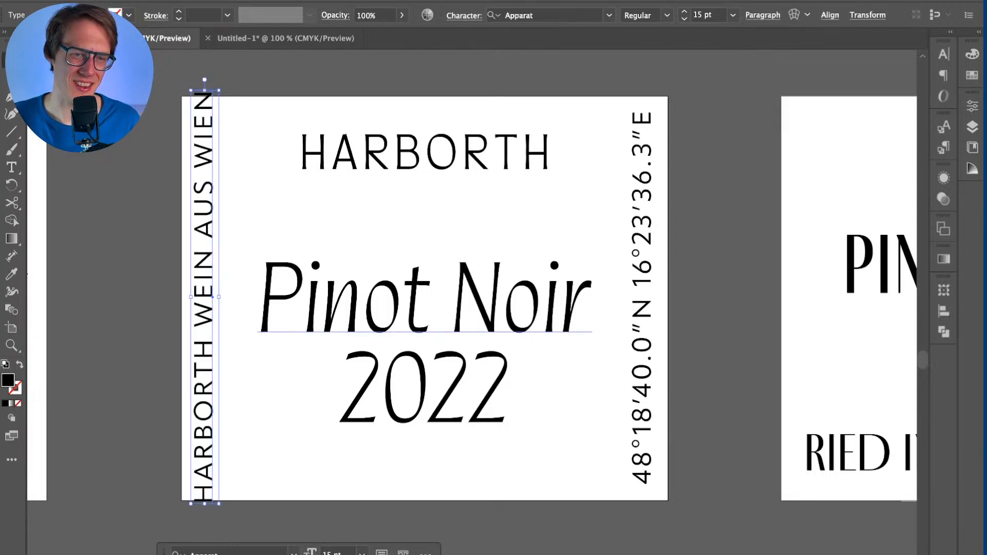
pyautogui.click(705, 15)
pyautogui.press('Down')
pyautogui.press('Down')
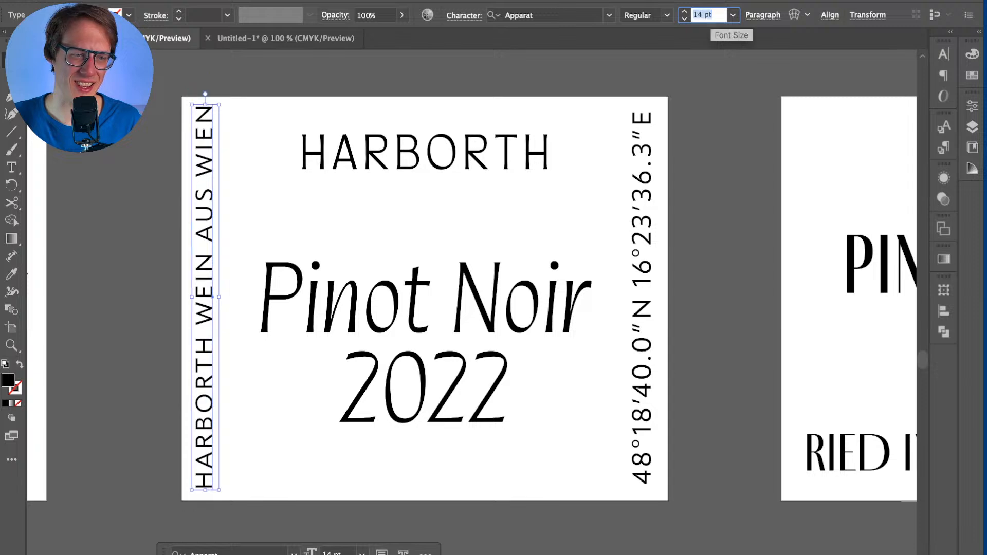
pyautogui.press('Up')
pyautogui.click(360, 206)
# Step: Delete the horizontal HARBORTH heading and move Pinot Noir and 2022 up toward the label's vertical middle
pyautogui.click(386, 136)
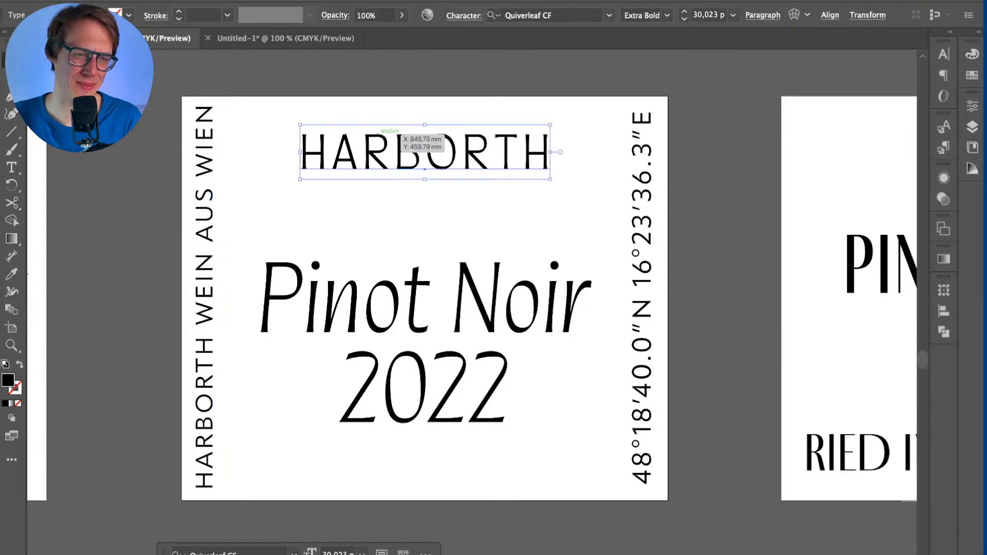
pyautogui.press('BackSpace')
pyautogui.click(424, 298)
pyautogui.moveTo(453, 304); pyautogui.dragTo(454, 281)
pyautogui.moveTo(476, 387); pyautogui.dragTo(476, 360)
pyautogui.click(460, 288)
pyautogui.moveTo(517, 259); pyautogui.dragTo(517, 248)
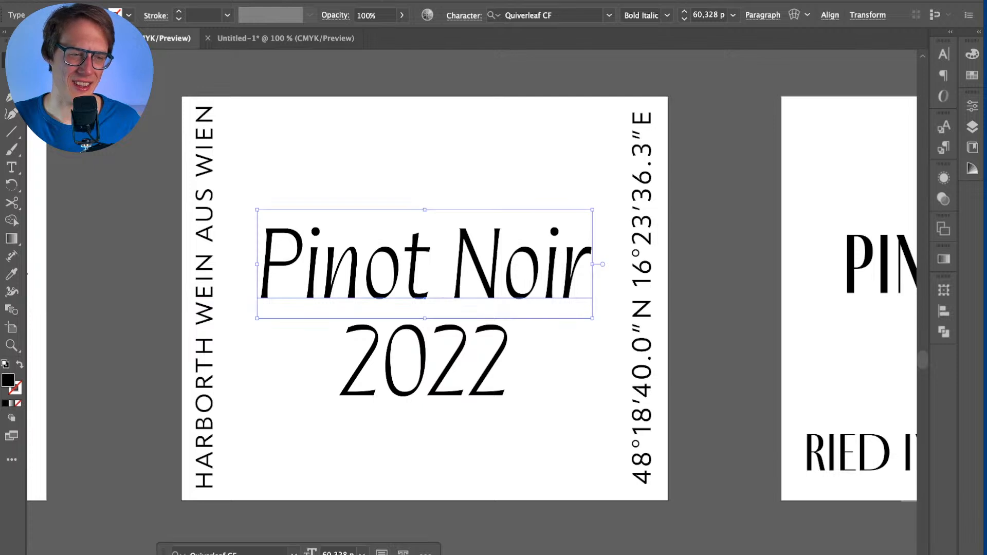
# Step: Open the character settings for the vertical HARBORTH WEIN AUS WIEN text to check its size and tracking
pyautogui.doubleClick(215, 418)
pyautogui.press('super+a')
pyautogui.press('Escape')
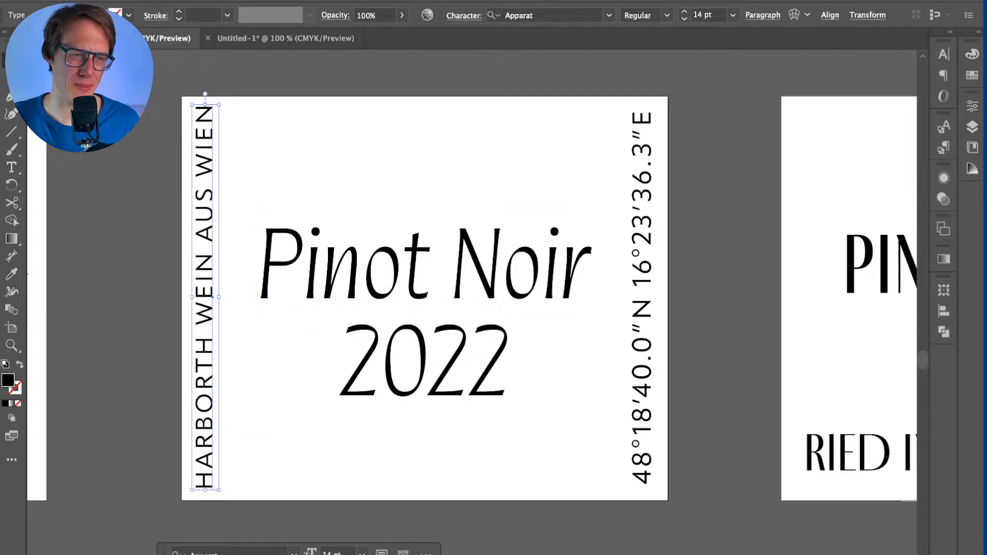
pyautogui.press('Return')
pyautogui.press('super+t')
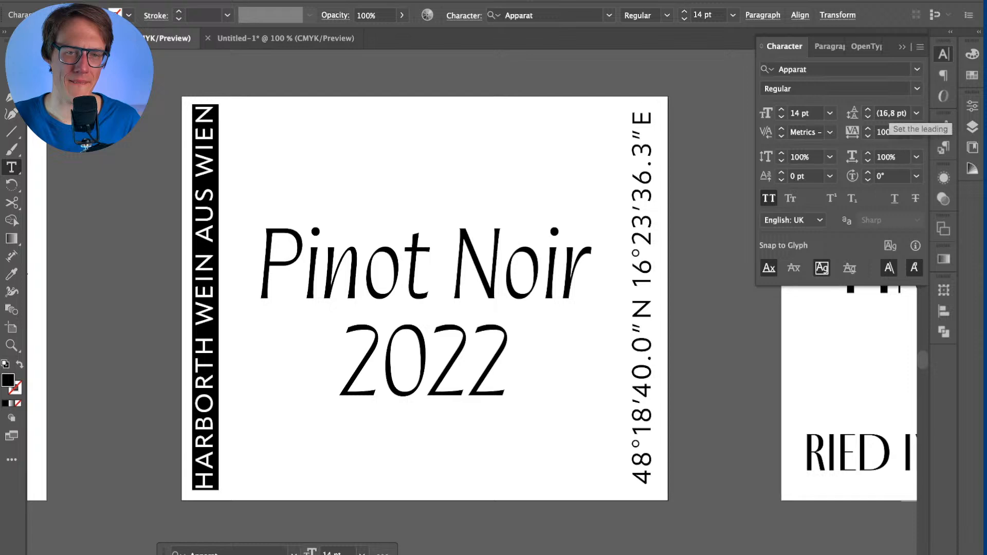
pyautogui.press('Escape')
pyautogui.press('super+shift+a')
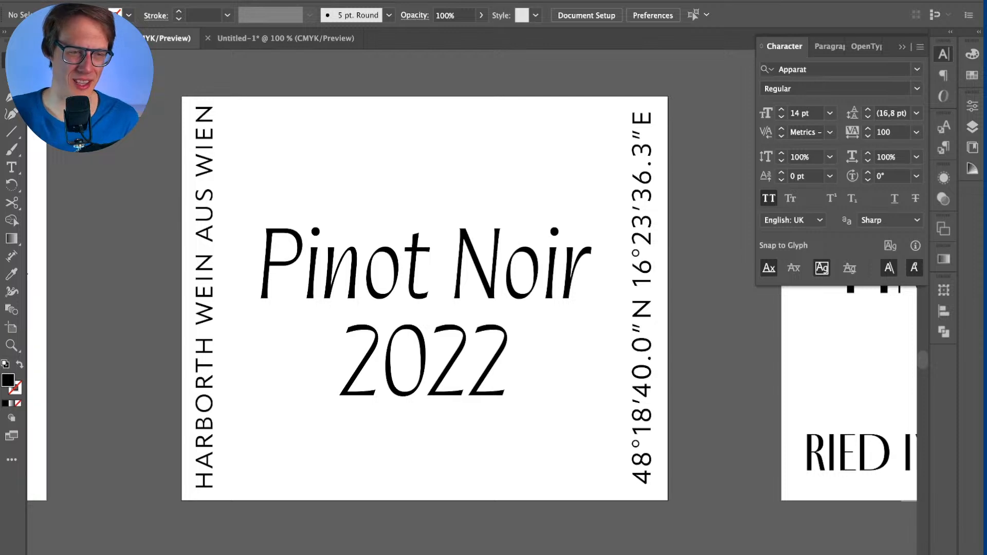
# Step: Try the vertical HARBORTH WEIN AUS WIEN text at 15 pt, and return it to 14 pt
pyautogui.click(205, 283)
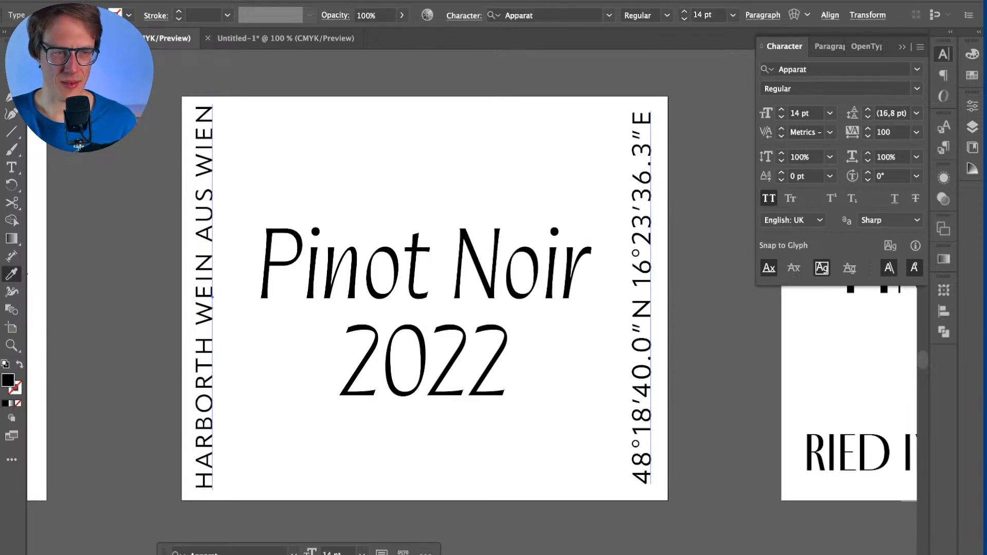
pyautogui.press('super+shift+period')
pyautogui.press('super+shift+a')
pyautogui.click(205, 297)
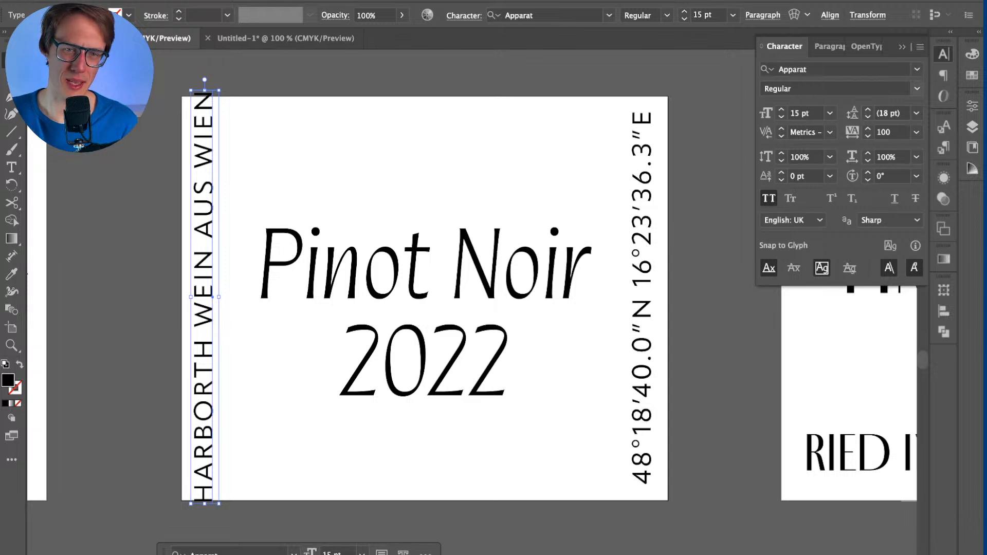
pyautogui.click(808, 113)
pyautogui.press('Down')
pyautogui.press('super+shift+a')
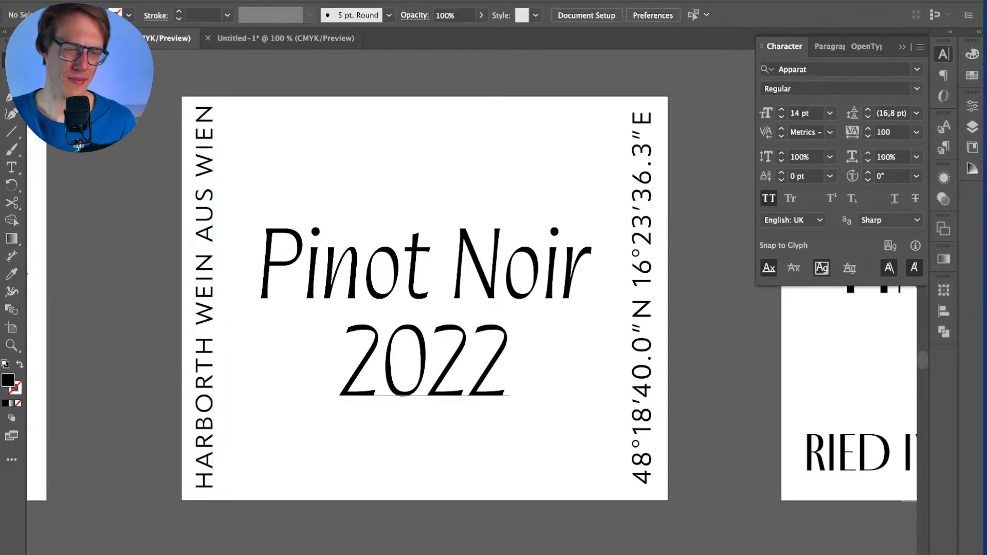
# Step: Set only the word HARBORTH in the vertical HARBORTH WEIN AUS WIEN text to Apparat Extrabold
pyautogui.press('super+minus')
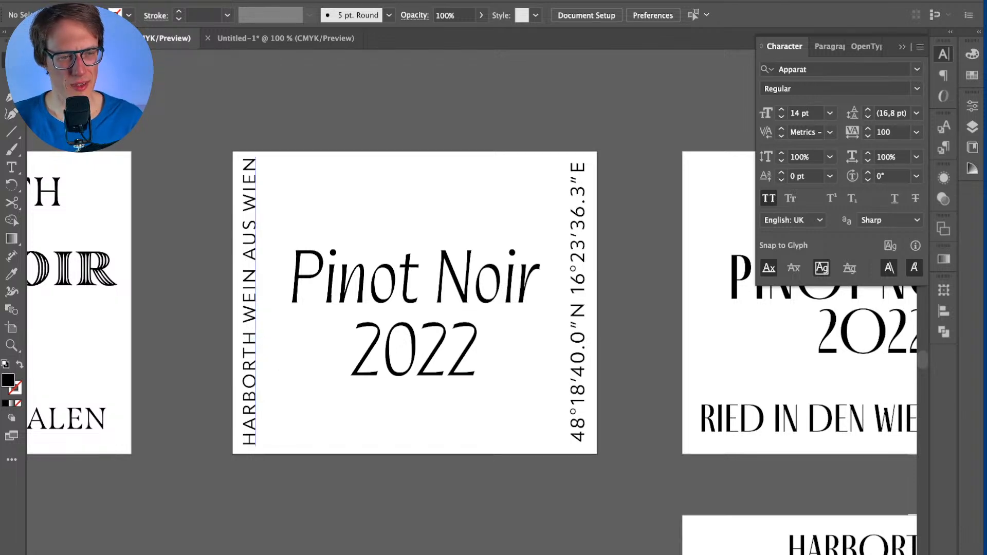
pyautogui.doubleClick(257, 340)
pyautogui.doubleClick(257, 340)
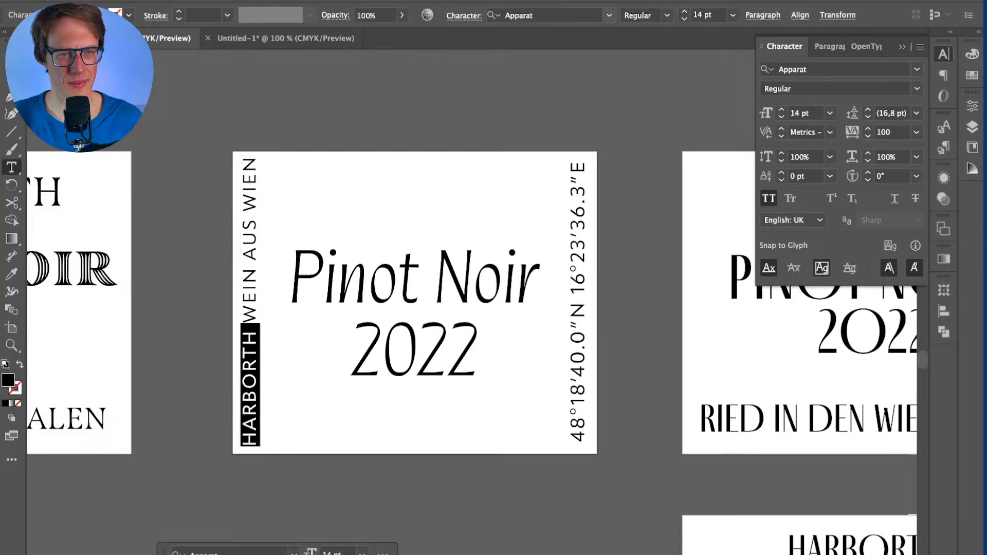
pyautogui.click(667, 15)
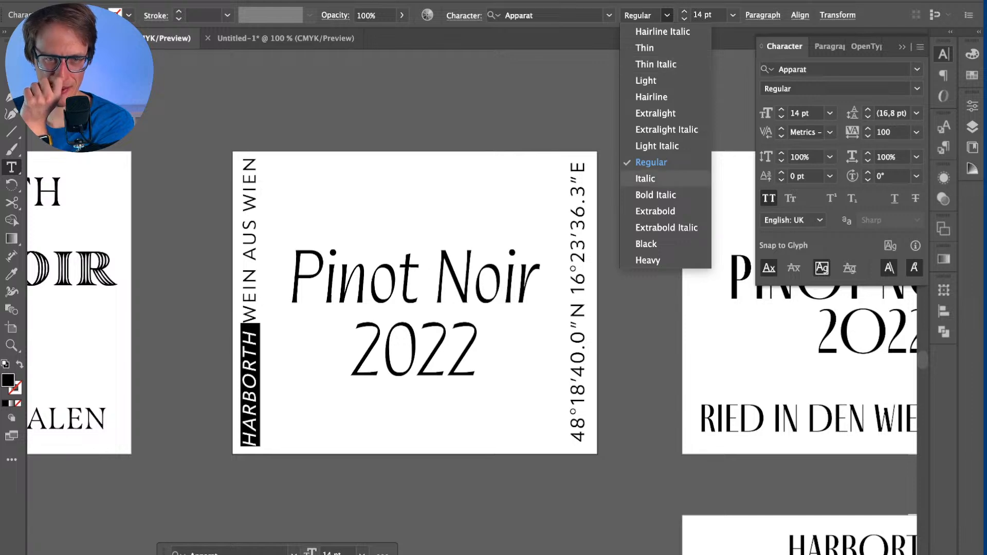
pyautogui.press('Escape')
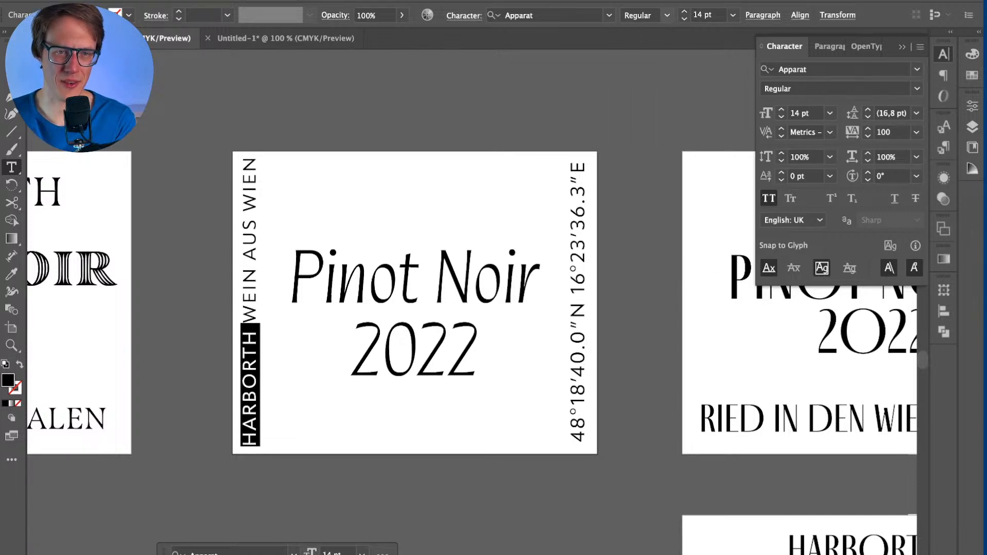
pyautogui.click(666, 15)
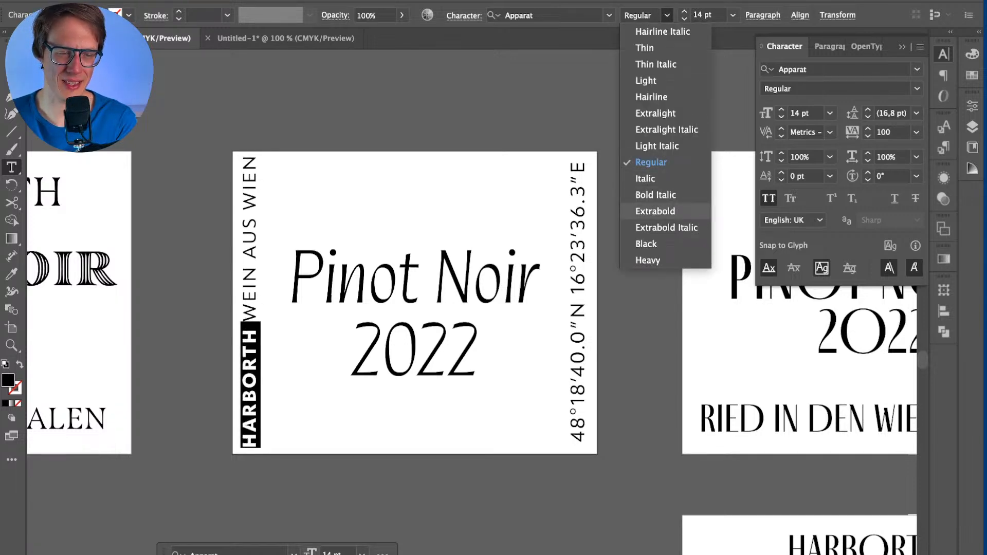
pyautogui.press('Return')
pyautogui.click(666, 15)
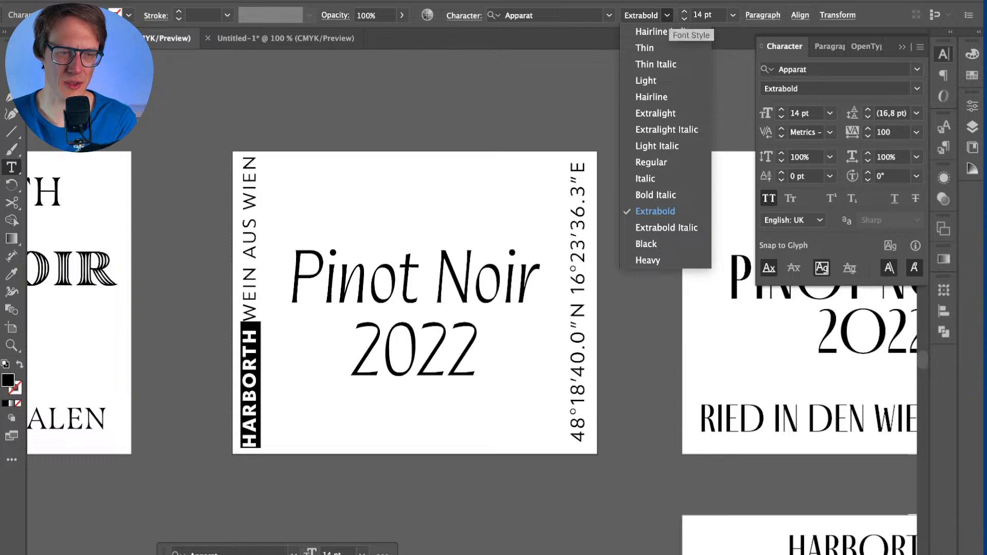
pyautogui.press('Escape')
pyautogui.press('Escape')
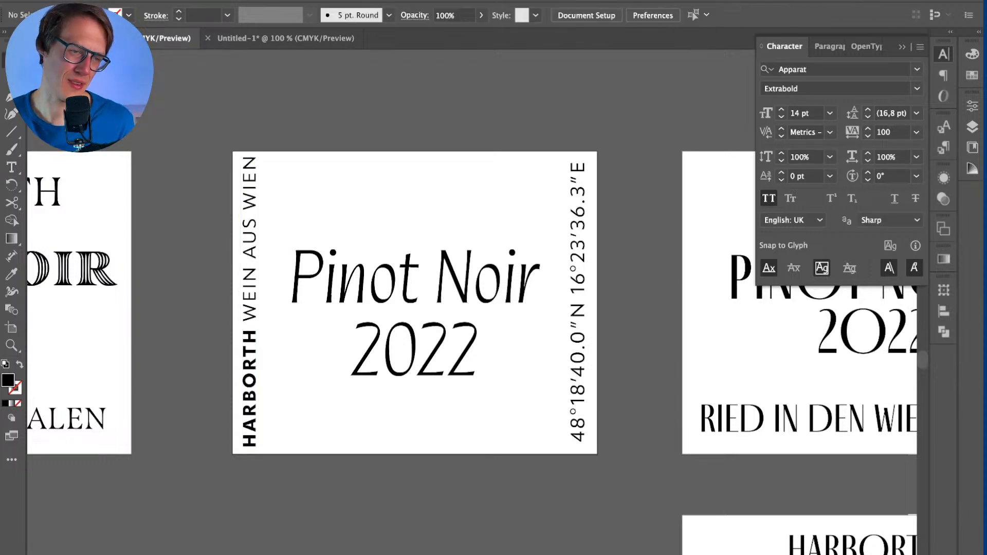
# Step: Reduce the font size of the whole vertical HARBORTH WEIN AUS WIEN text to 13,5 pt
pyautogui.click(250, 309)
pyautogui.click(708, 15)
pyautogui.press('super+a')
pyautogui.write('1')
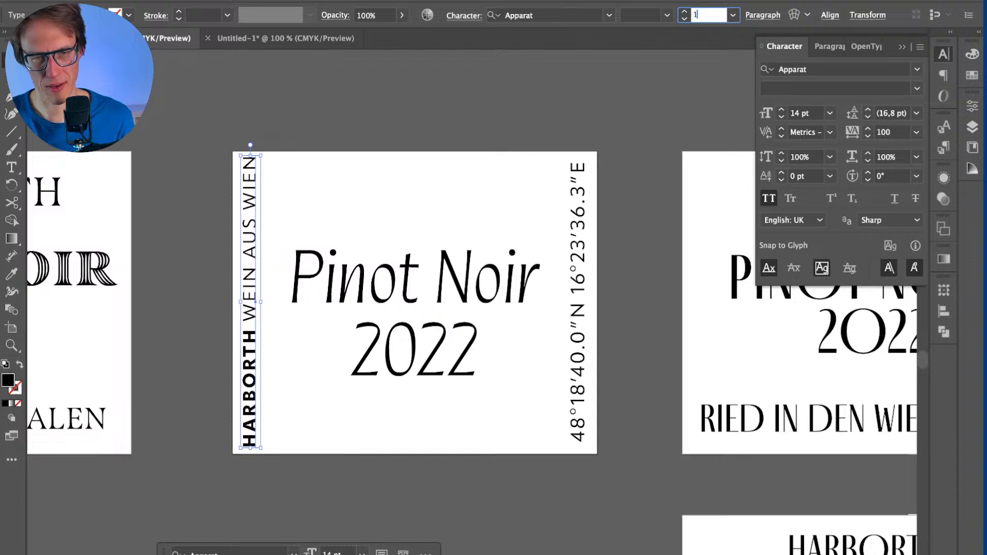
pyautogui.write('3,5')
pyautogui.press('Return')
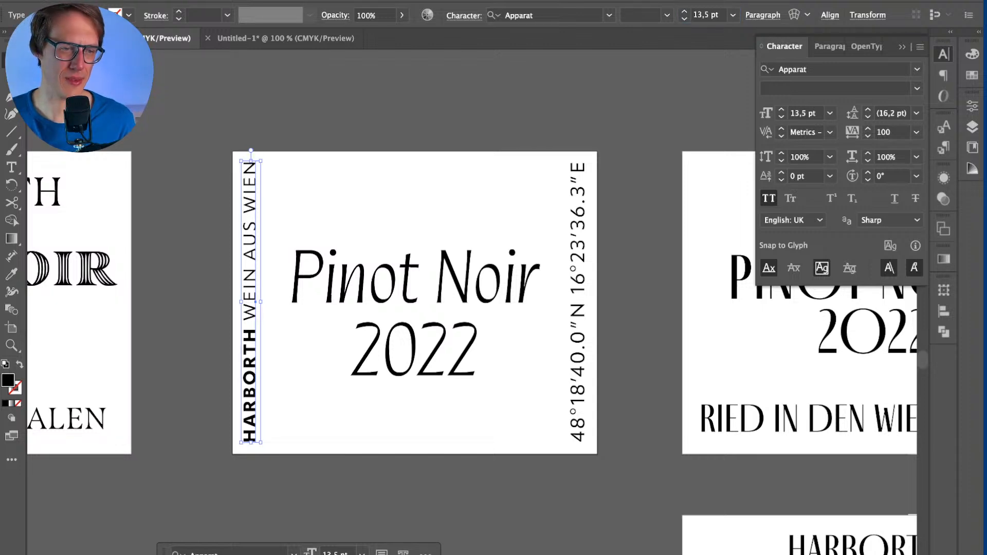
pyautogui.press('super+shift+a')
pyautogui.click(255, 406)
pyautogui.press('super+shift+a')
# Step: Set the longitude part of the vertical coordinates to Extrabold, matching the weight of HARBORTH
pyautogui.press('t')
pyautogui.moveTo(579, 297); pyautogui.dragTo(578, 160)
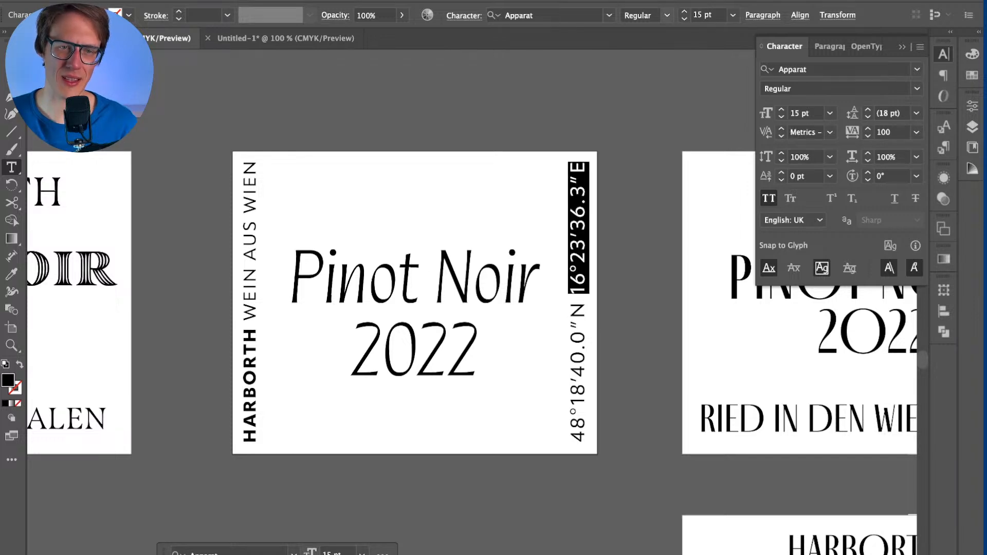
pyautogui.click(666, 15)
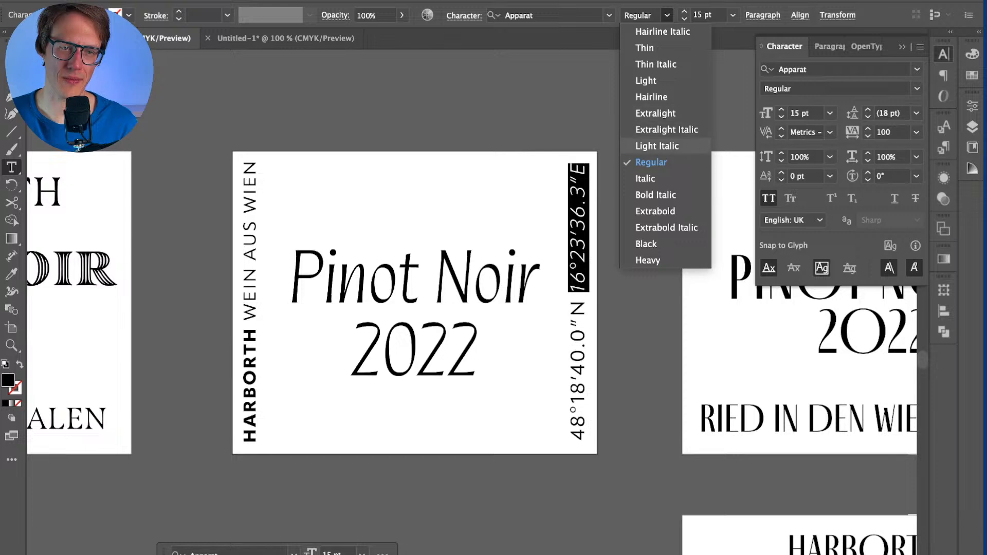
pyautogui.press('Escape')
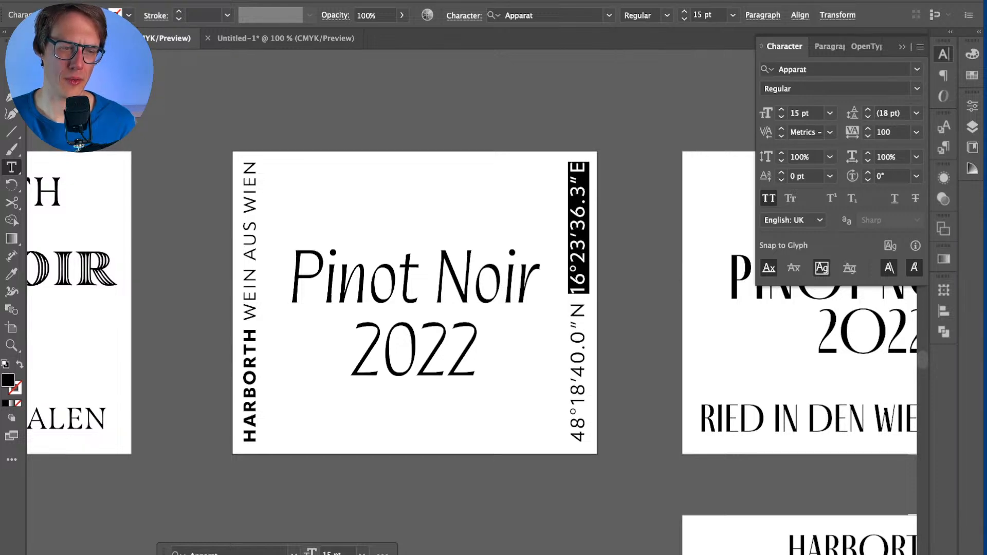
pyautogui.click(250, 368)
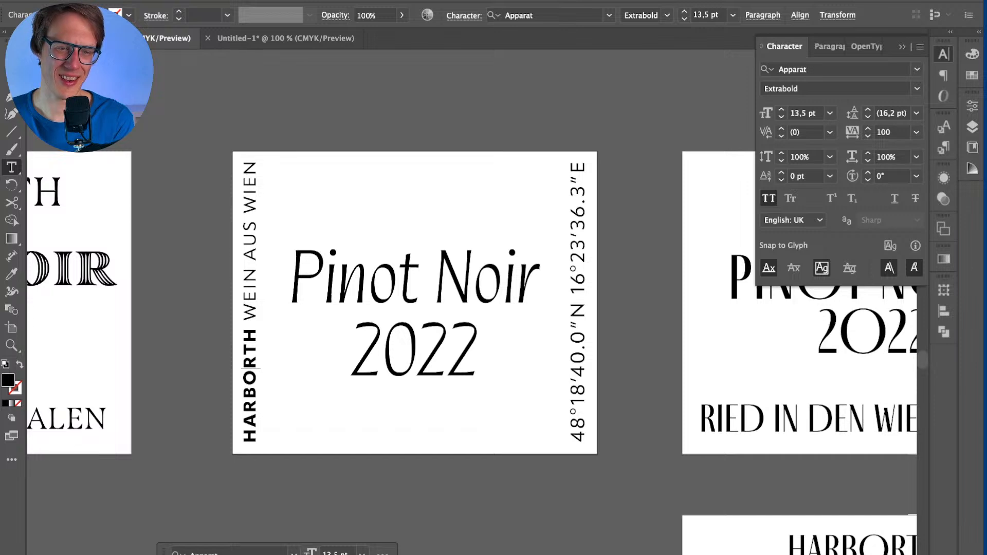
pyautogui.moveTo(579, 296); pyautogui.dragTo(578, 161)
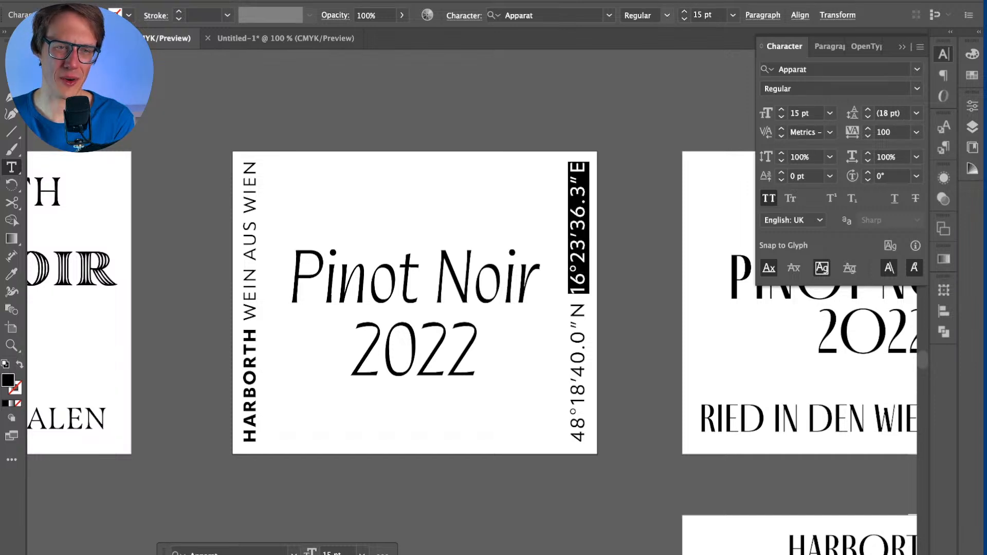
pyautogui.click(666, 15)
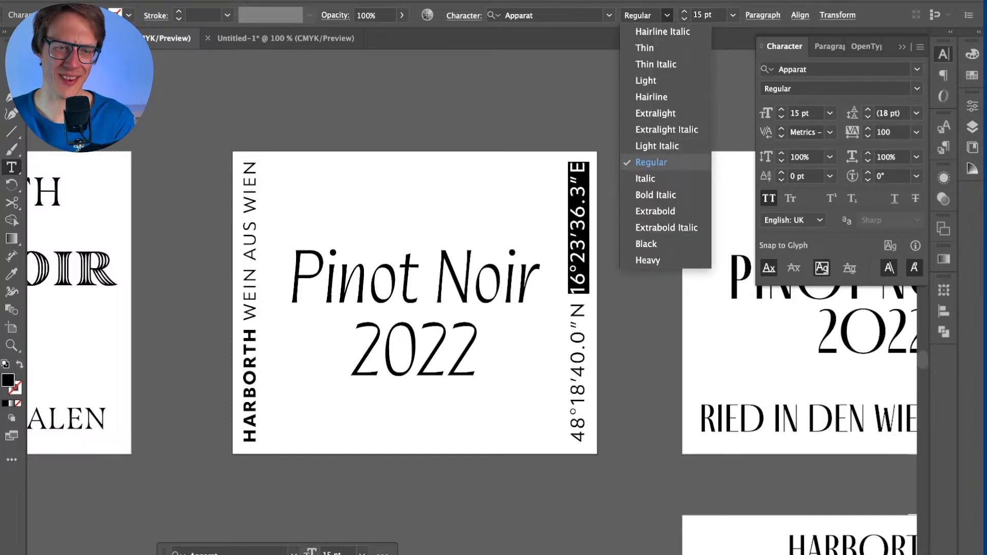
pyautogui.click(656, 211)
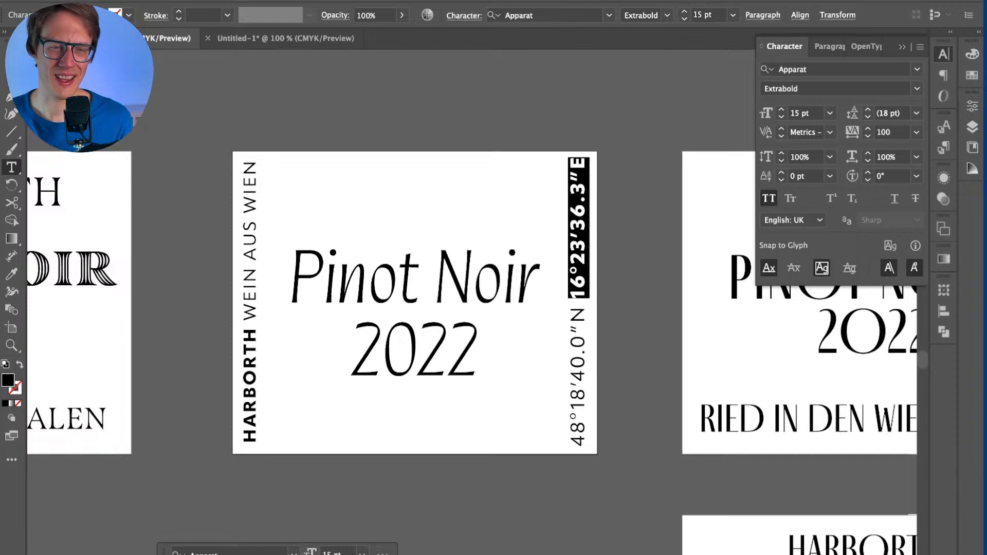
pyautogui.press('Escape')
# Step: Try the whole vertical coordinates line at 13,5 pt, the same size as the HARBORTH WEIN AUS WIEN text
pyautogui.click(303, 242)
pyautogui.click(251, 247)
pyautogui.click(578, 302)
pyautogui.moveTo(714, 15); pyautogui.dragTo(692, 15)
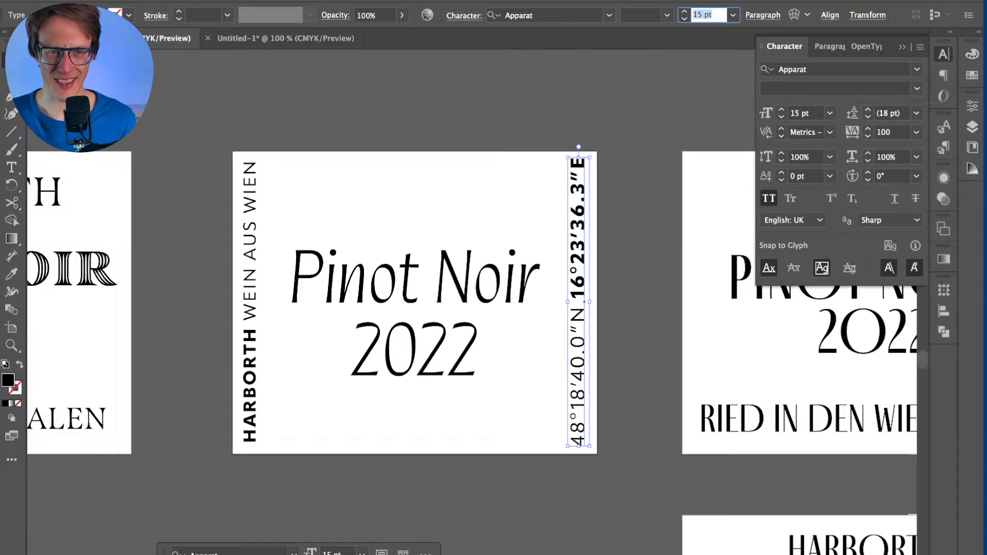
pyautogui.write('14')
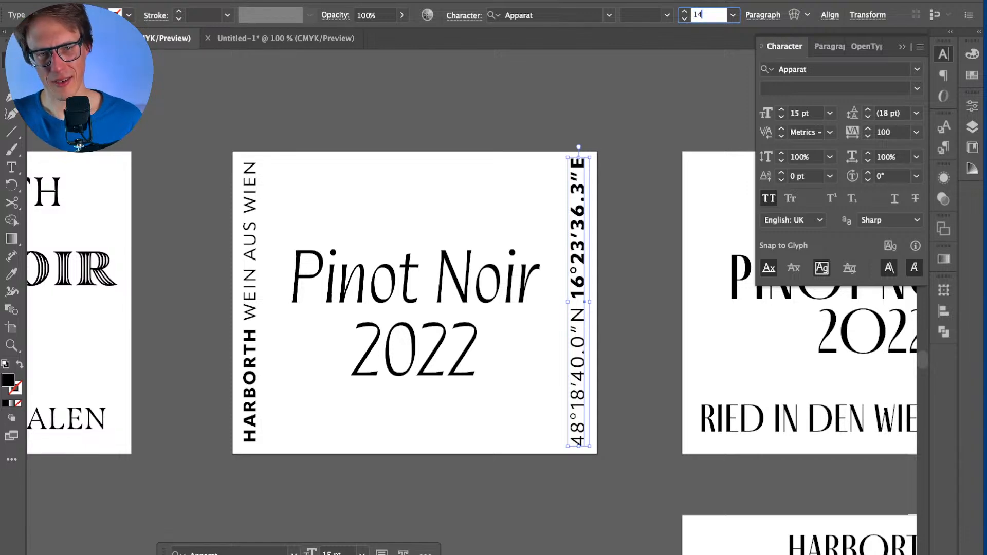
pyautogui.write('3,5')
pyautogui.press('Return')
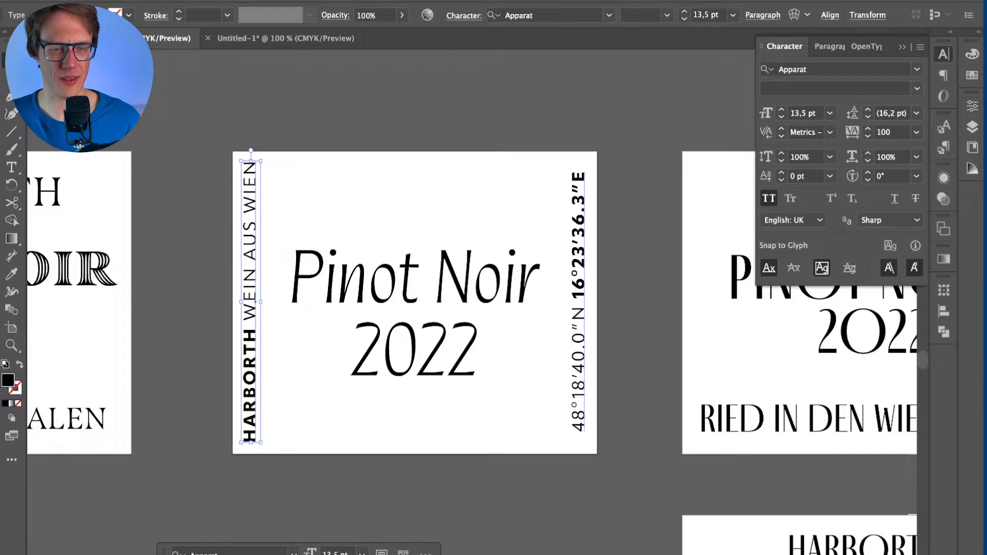
# Step: Try the whole vertical coordinates line at a font size of 14 pt
pyautogui.click(708, 15)
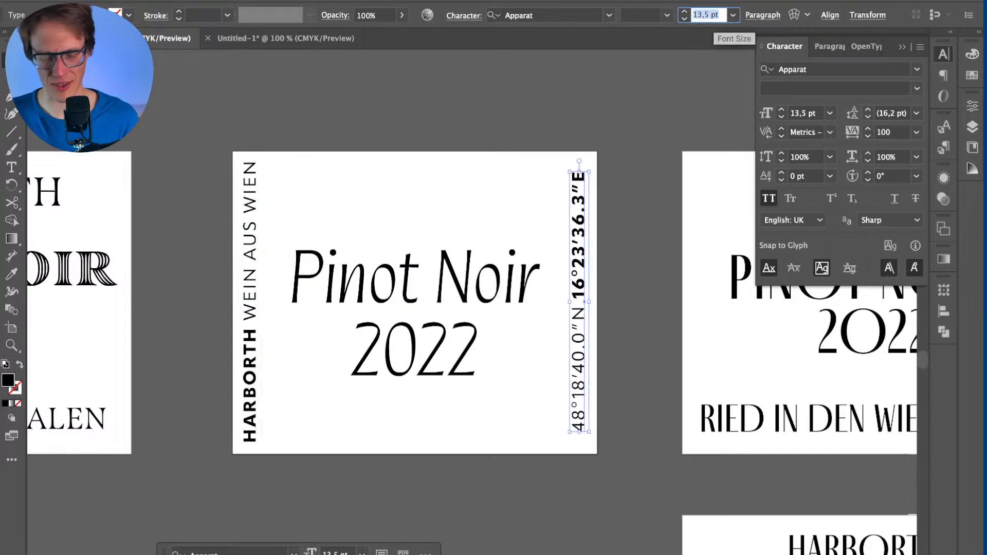
pyautogui.write('14')
pyautogui.press('Return')
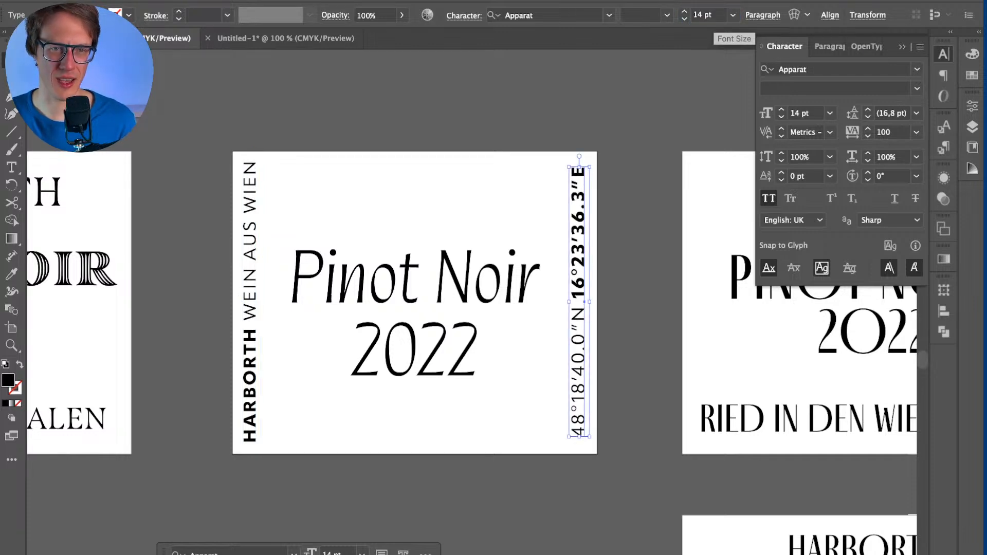
pyautogui.click(703, 15)
pyautogui.doubleClick(581, 305)
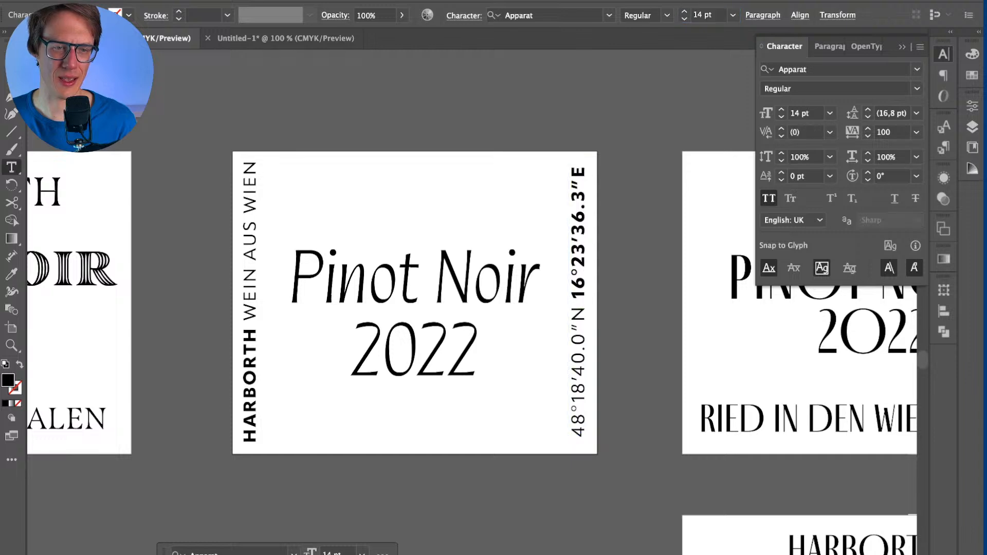
pyautogui.press('super+a')
pyautogui.press('super+q')
pyautogui.press('Escape')
pyautogui.press('Escape')
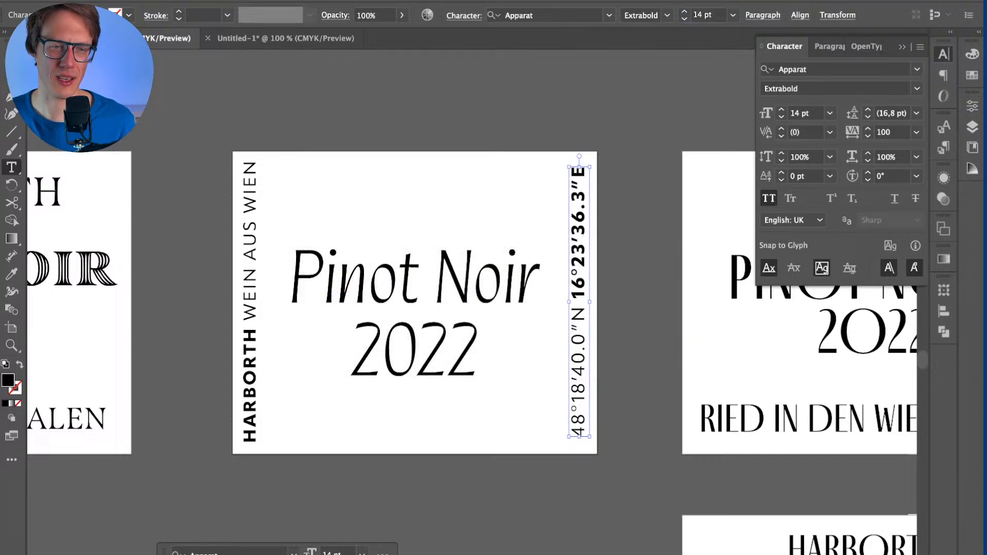
# Step: Save the document and set the font size of the whole vertical coordinates line to 14,5 pt
pyautogui.press('super+s')
pyautogui.press('super+a')
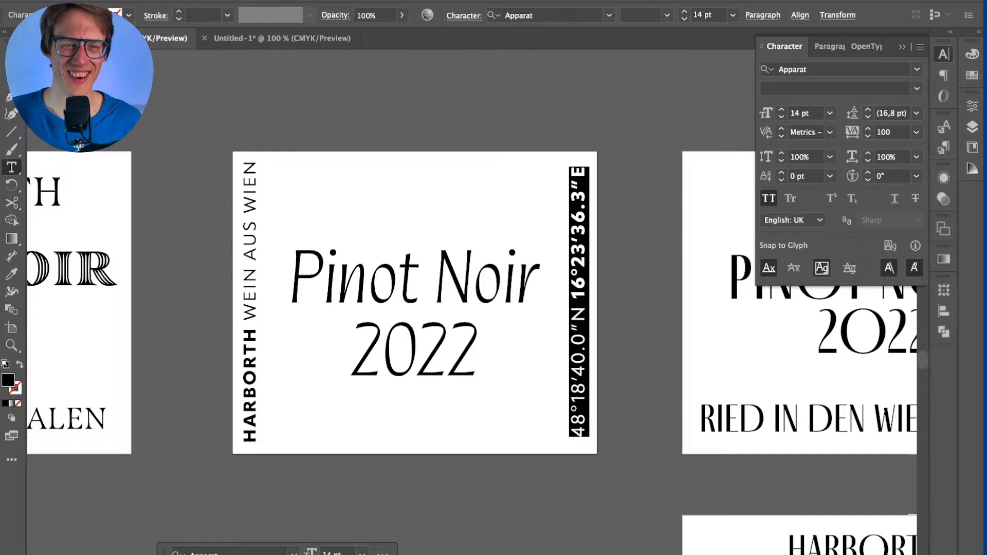
pyautogui.click(701, 14)
pyautogui.press('Return')
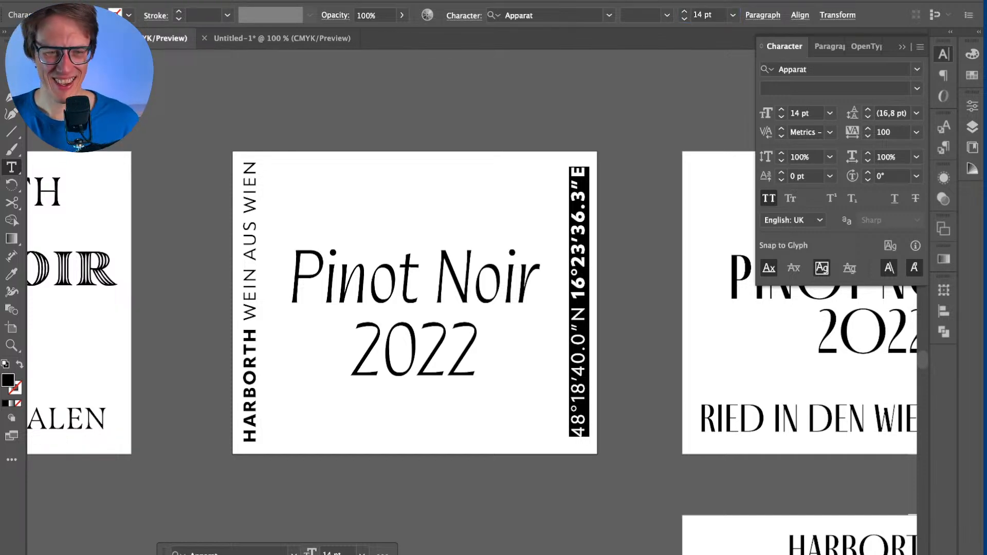
pyautogui.click(704, 15)
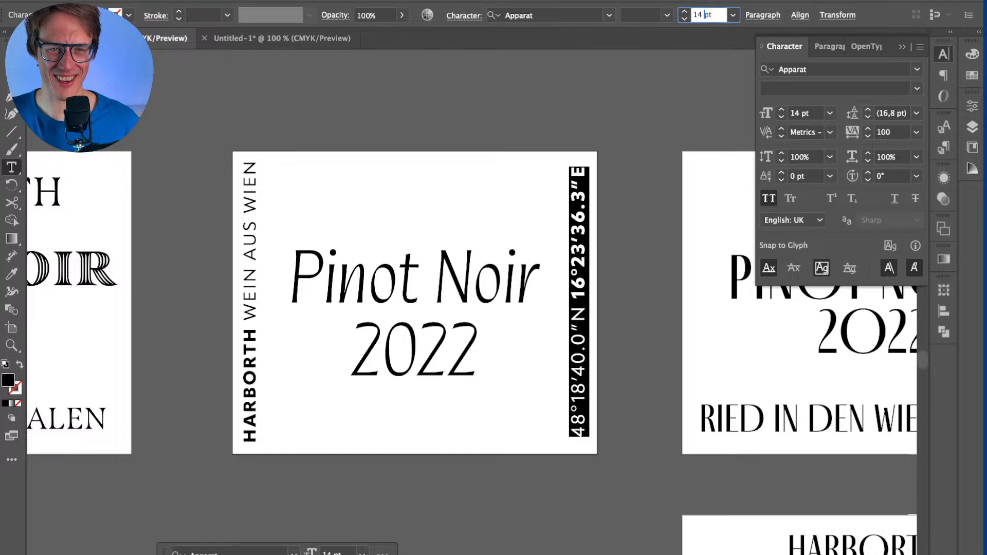
pyautogui.press('Return')
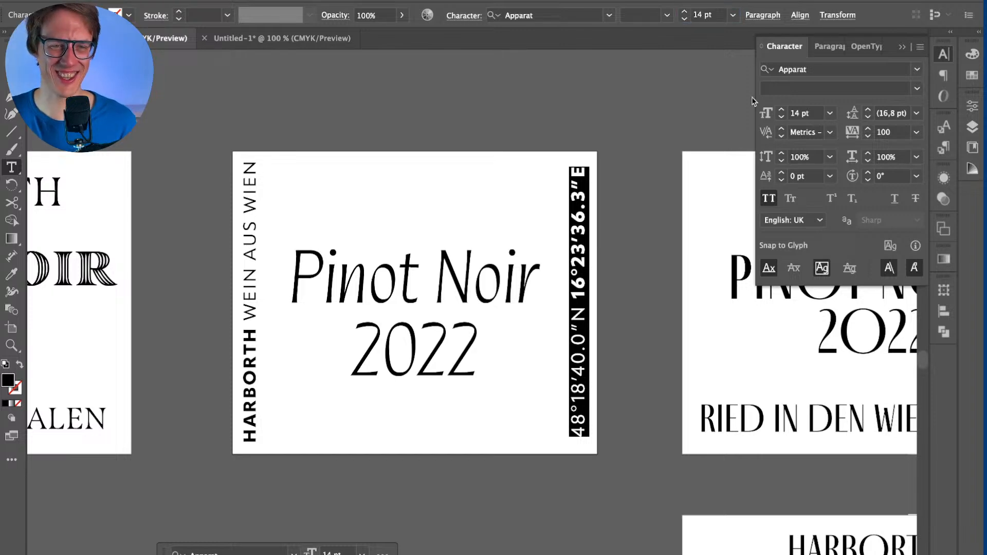
pyautogui.click(701, 14)
pyautogui.write(',5')
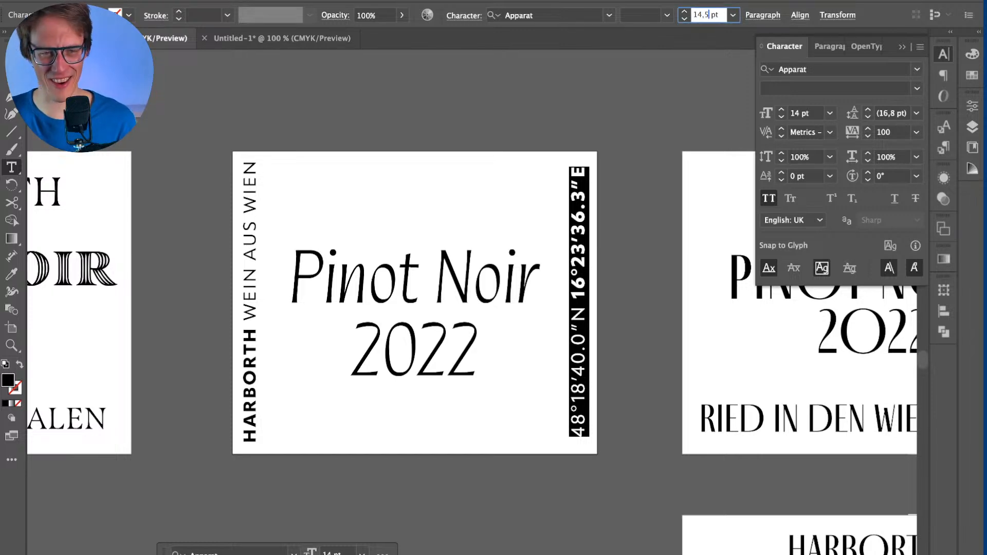
pyautogui.press('Return')
pyautogui.press('Escape')
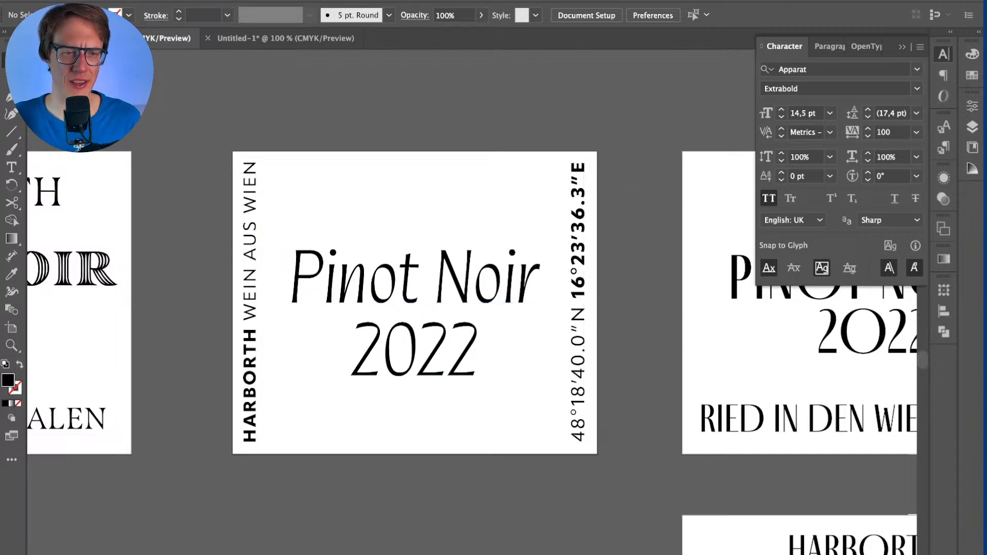
pyautogui.scroll(-1, 471, 302)
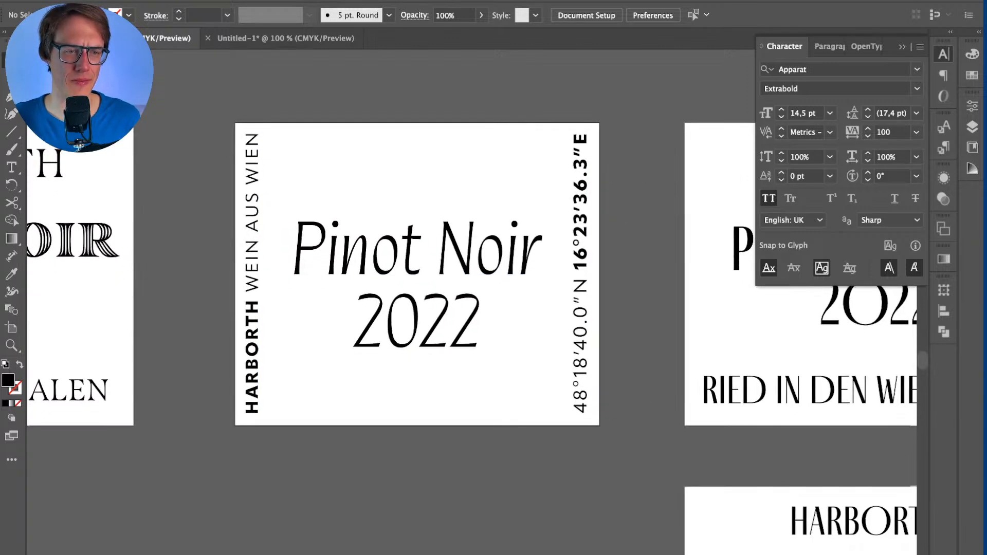
pyautogui.click(417, 249)
pyautogui.moveTo(444, 319); pyautogui.dragTo(381, 319)
pyautogui.hotkey('ctrl', 'z')
pyautogui.click(417, 249)
pyautogui.hotkey('ctrl', 'shift', 'a')
# Step: Duplicate the artboard of the label with the vertical text lines, including its contents, directly below the original
pyautogui.hotkey('ctrl', '-')
pyautogui.scroll(-2, 472, 302)
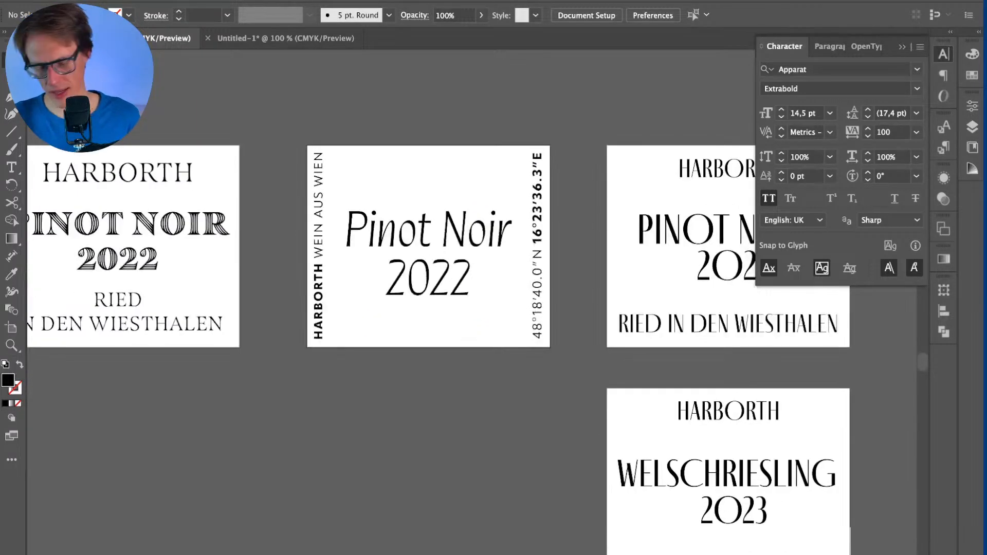
pyautogui.hotkey('shift', 'o')
pyautogui.moveTo(397, 180); pyautogui.dragTo(397, 423)
pyautogui.press('v')
pyautogui.hscroll(-4, 472, 302)
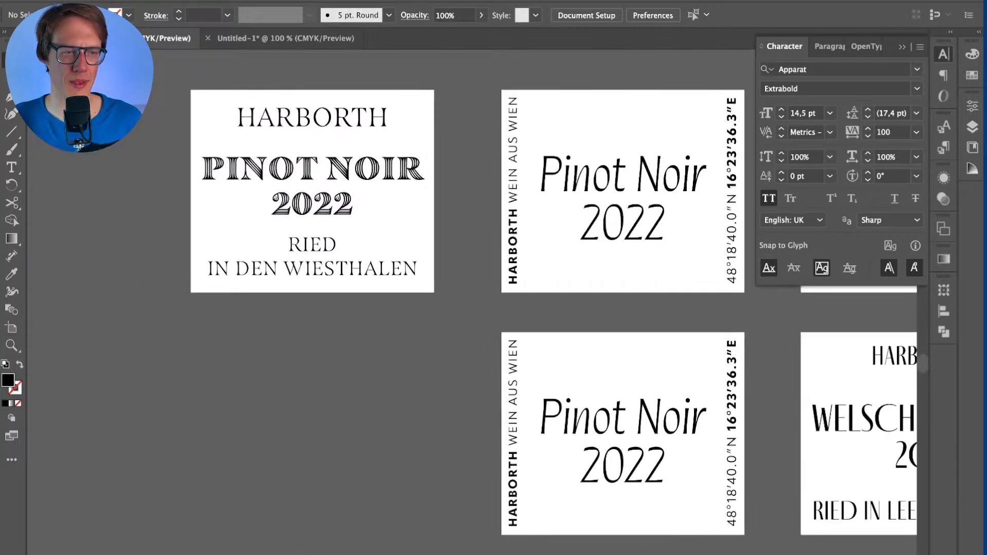
pyautogui.hscroll(2, 472, 303)
pyautogui.hotkey('ctrl', '+')
pyautogui.hscroll(3, 471, 302)
pyautogui.scroll(-1, 472, 302)
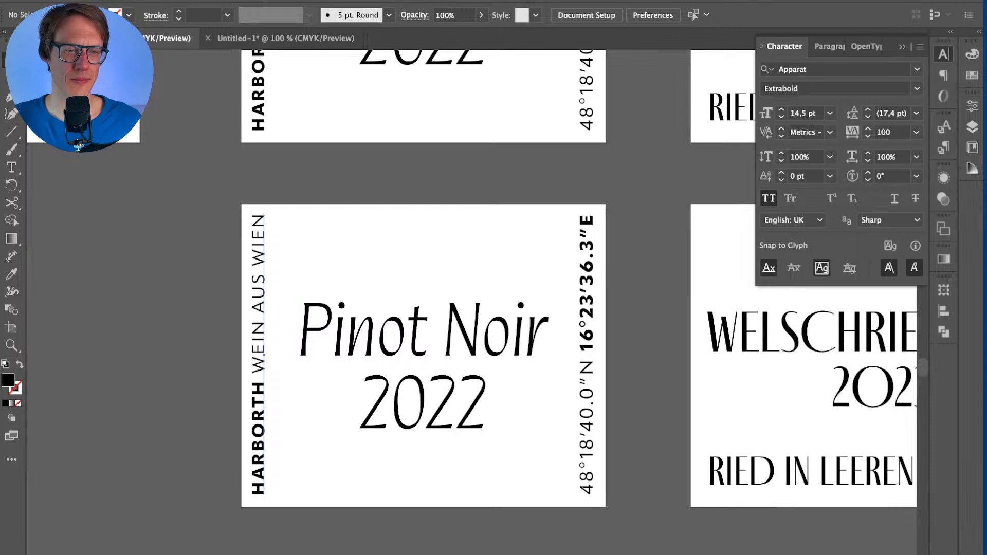
# Step: Move the Pinot Noir 2022 title down on the duplicated label to free space above it
pyautogui.click(258, 308)
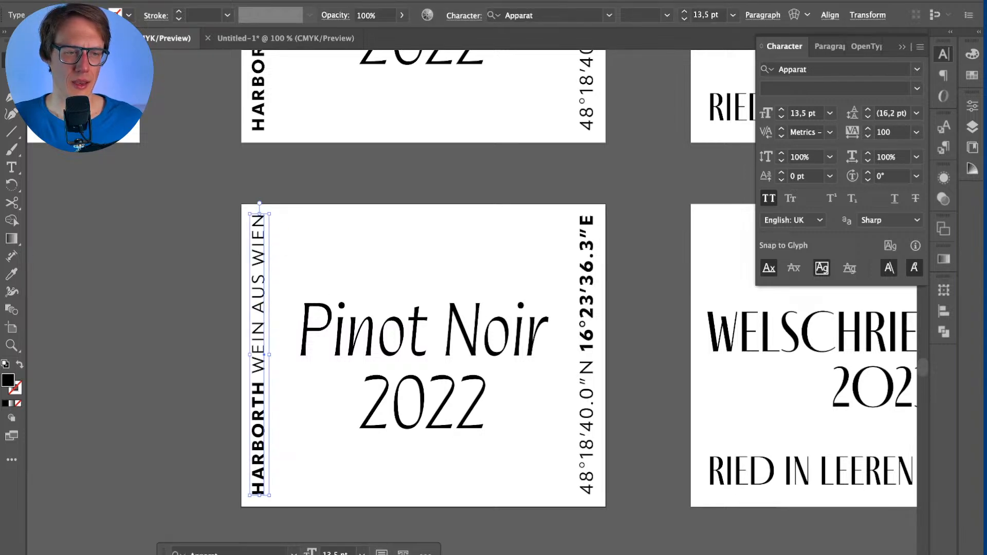
pyautogui.scroll(-1, 354, 343)
pyautogui.scroll(-1, 358, 351)
pyautogui.scroll(2, 359, 352)
pyautogui.scroll(-1, 358, 351)
pyautogui.moveTo(417, 399); pyautogui.dragTo(396, 447)
pyautogui.hscroll(1, 414, 359)
pyautogui.hscroll(-2, 396, 448)
# Step: Duplicate the Pinot Noir line and place the copy above the title, at the upper edge of the duplicated label
pyautogui.click(441, 392)
pyautogui.click(441, 421)
pyautogui.keyDown('alt'); pyautogui.moveTo(441, 422); pyautogui.dragTo(441, 353); pyautogui.keyUp('alt')
pyautogui.doubleClick(441, 352)
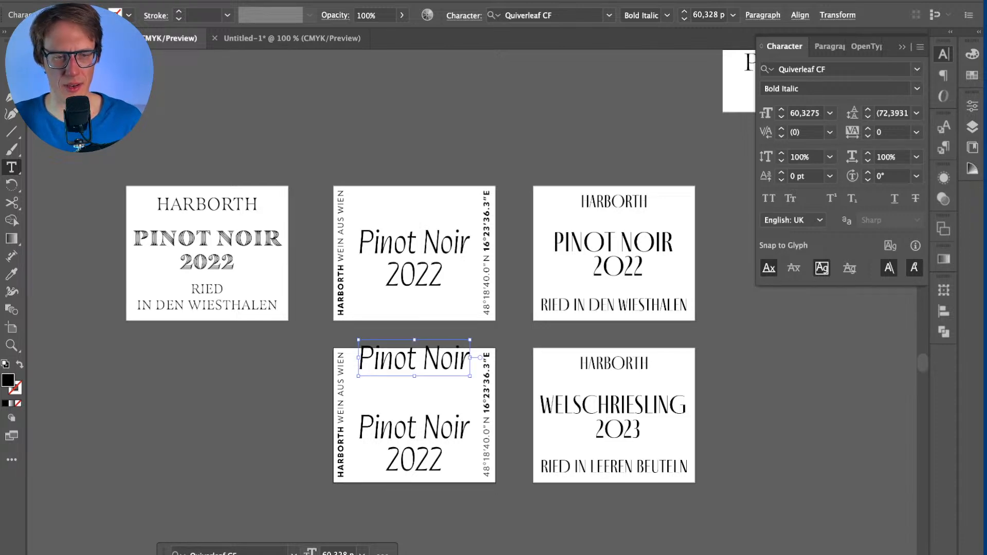
# Step: Save the document and replace the text of the copied Pinot Noir line with HARBORTH in capitals
pyautogui.hotkey('ctrl', 's')
pyautogui.hotkey('ctrl', 'shift', 'a')
pyautogui.hotkey('ctrl', '+')
pyautogui.hotkey('ctrl', '+')
pyautogui.click(430, 343)
pyautogui.doubleClick(430, 343)
pyautogui.hotkey('ctrl', 'a')
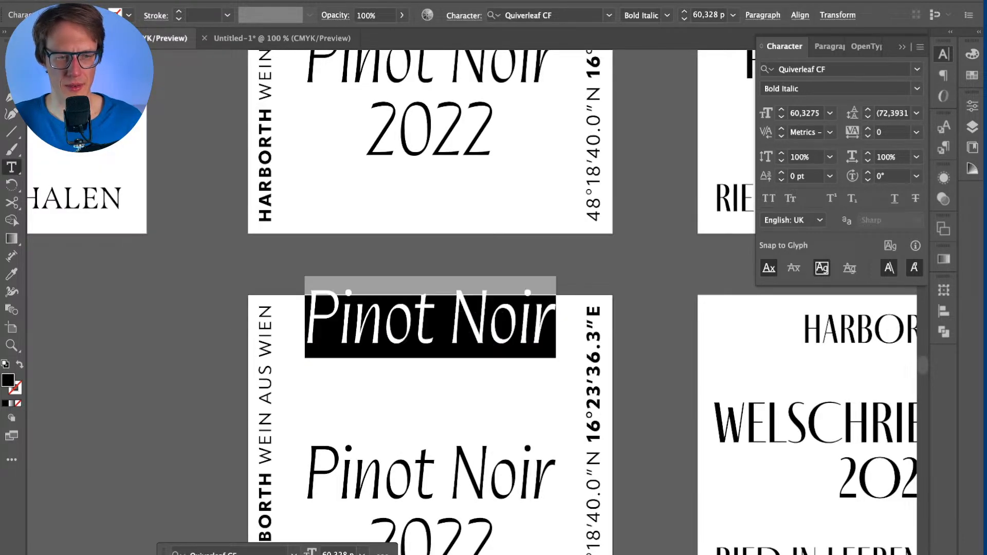
pyautogui.write('Harborth')
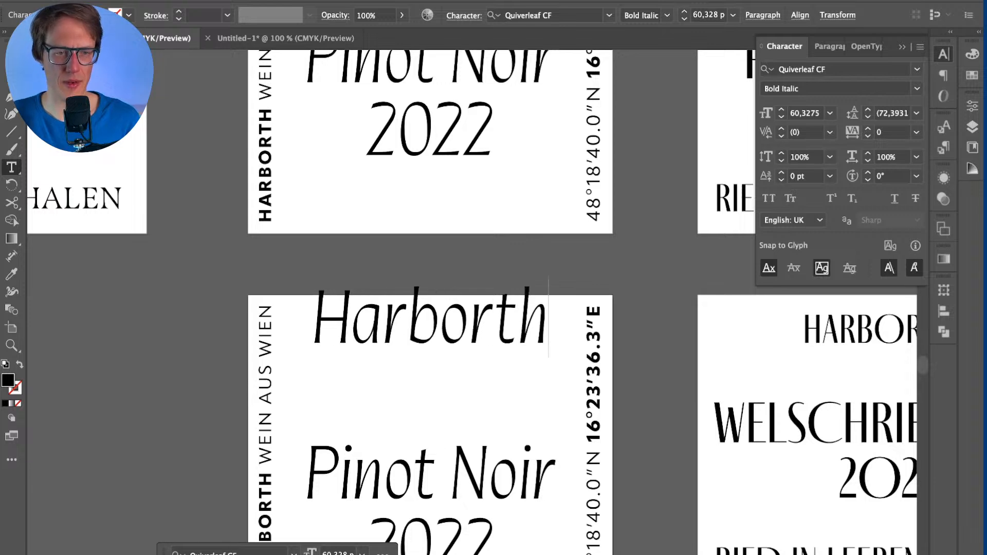
pyautogui.hotkey('ctrl', 'a')
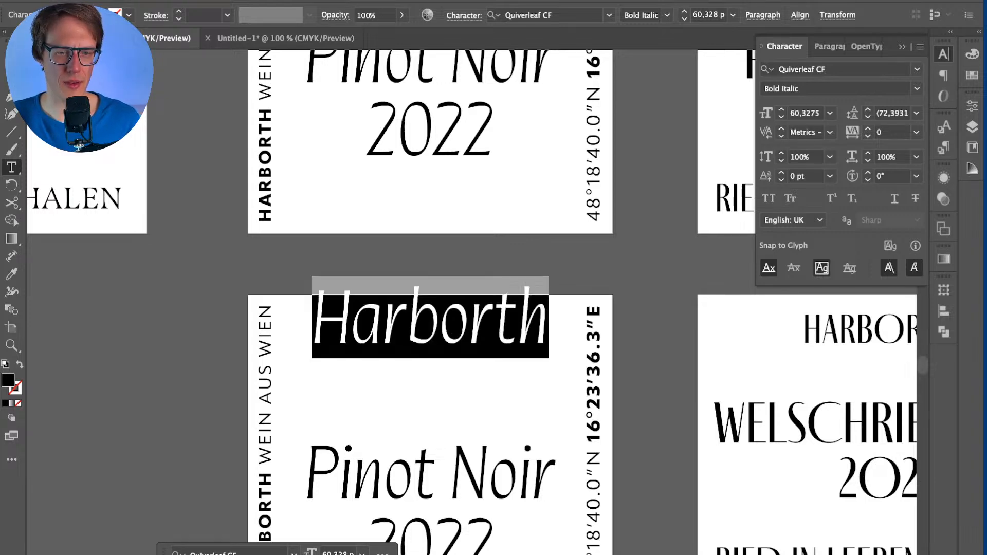
pyautogui.write('HARBORTH')
pyautogui.press('Escape')
# Step: Try the horizontal HARBORTH line of the duplicated label at 40 pt in Quiverleaf CF Regular
pyautogui.hscroll(2, 494, 298)
pyautogui.hscroll(6, 493, 298)
pyautogui.click(708, 15)
pyautogui.write('40')
pyautogui.press('Return')
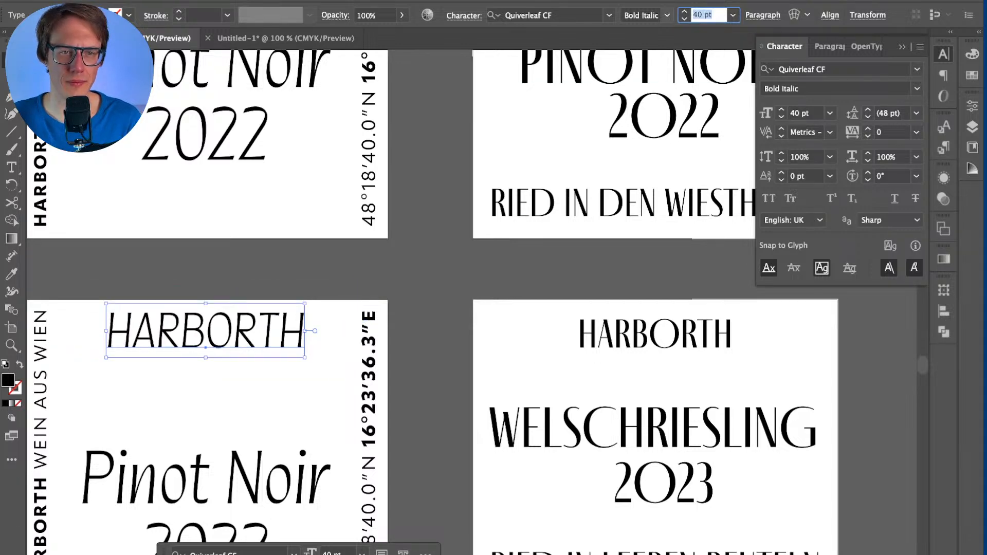
pyautogui.click(667, 15)
pyautogui.click(651, 146)
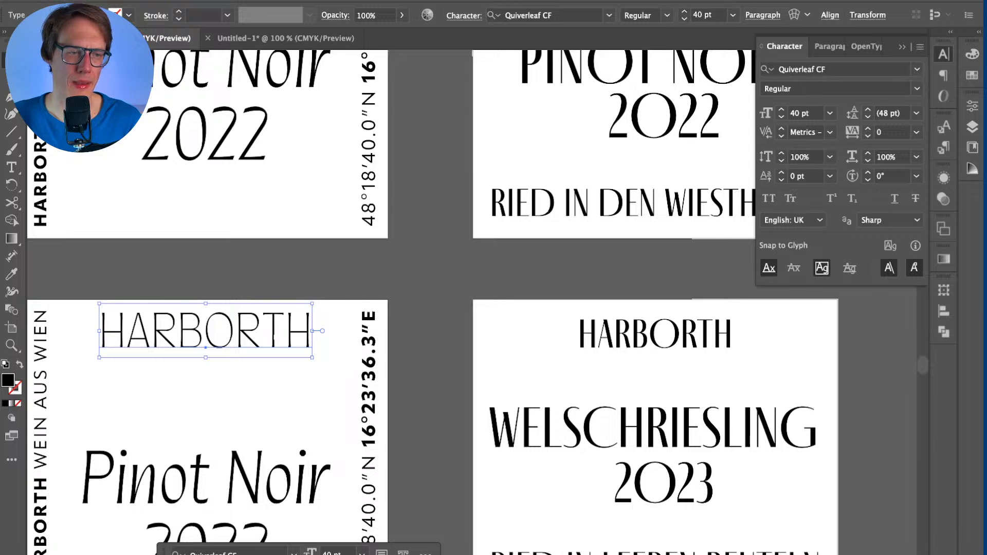
# Step: Set the font size of the horizontal HARBORTH line on the duplicated label to 32 pt
pyautogui.moveTo(274, 337); pyautogui.dragTo(394, 292)
pyautogui.click(394, 334)
pyautogui.tripleClick(360, 290)
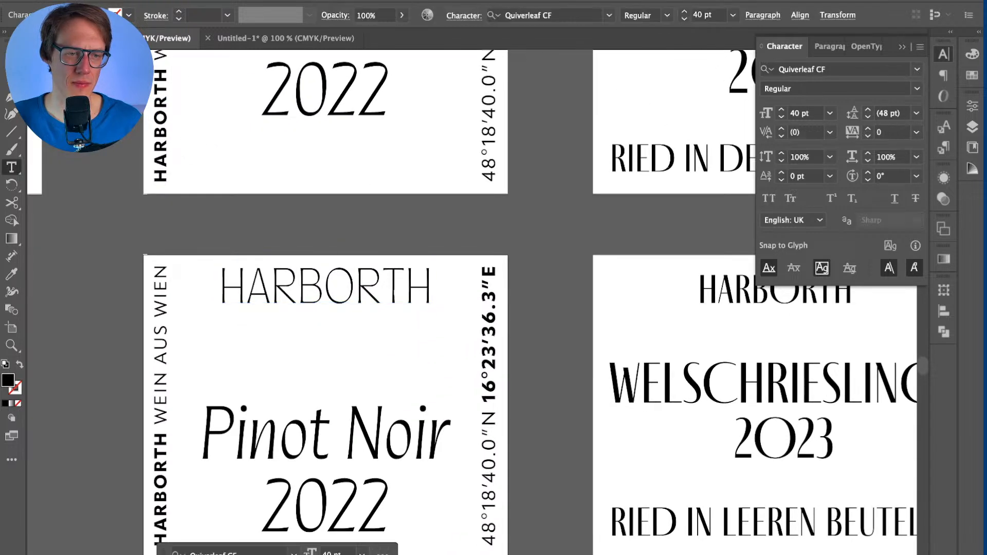
pyautogui.press('Escape')
pyautogui.click(704, 15)
pyautogui.hotkey('shift', 'Down')
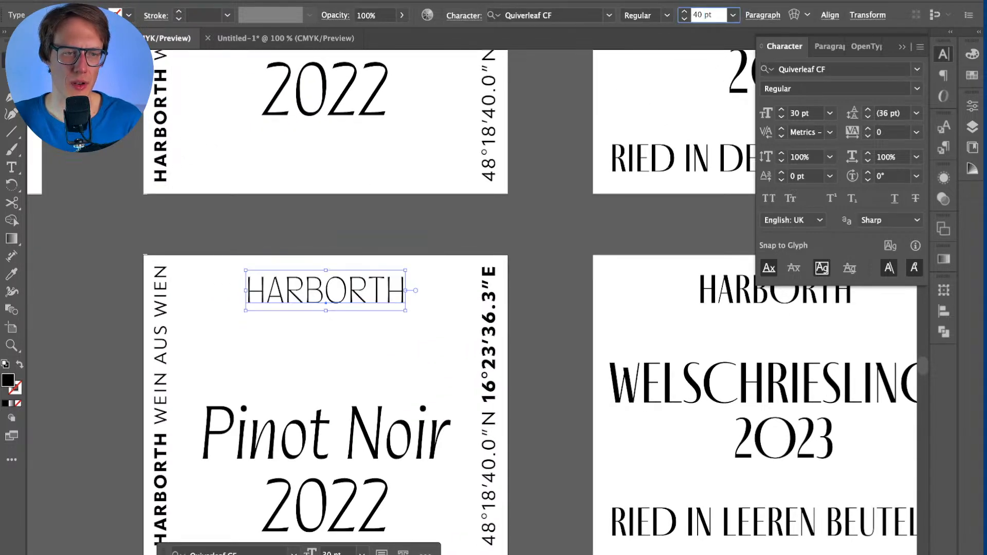
pyautogui.press('Up')
pyautogui.press('Up')
pyautogui.press('Up')
pyautogui.press('Down')
pyautogui.press('Return')
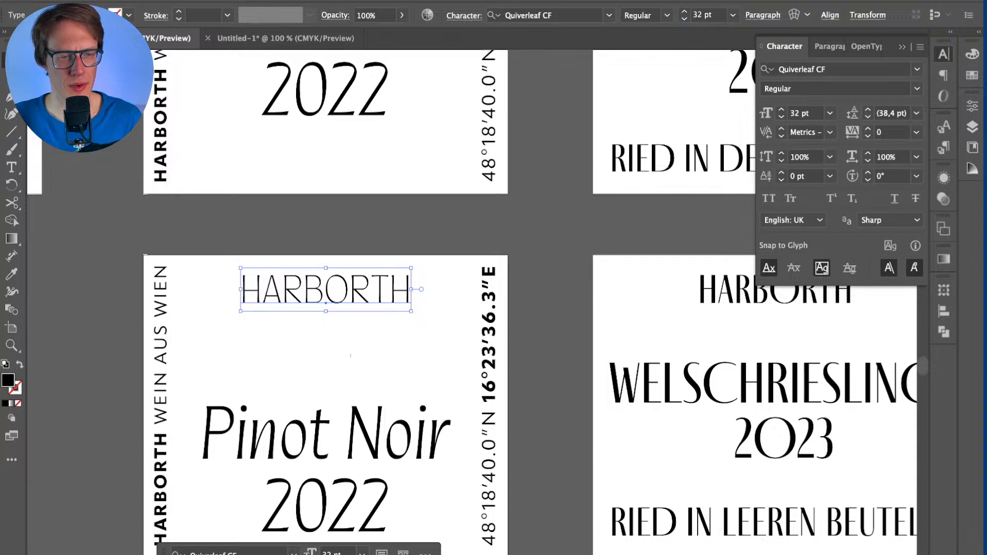
# Step: Set the tracking of the whole horizontal HARBORTH line on the duplicated label to 60
pyautogui.tripleClick(326, 289)
pyautogui.press('super+t')
pyautogui.press('super+t')
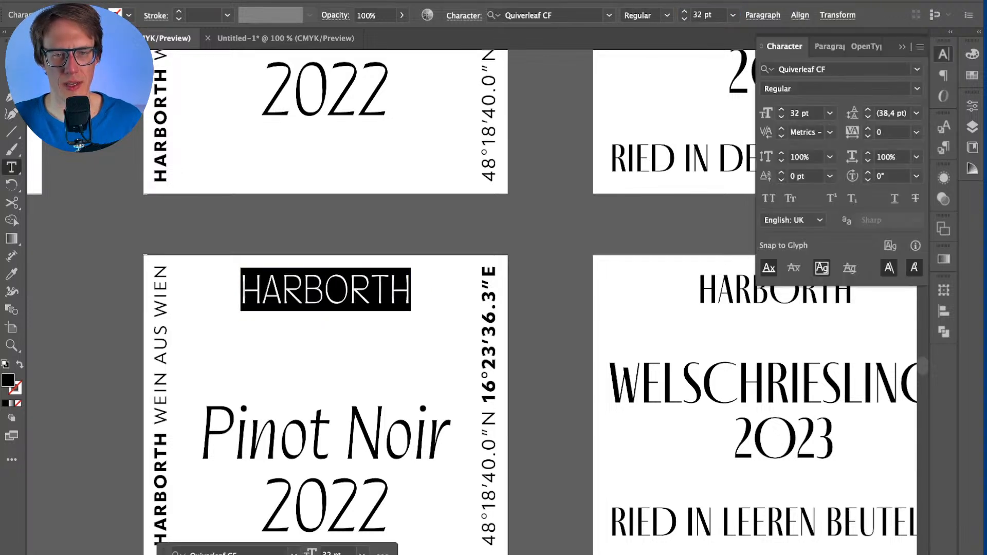
pyautogui.click(889, 132)
pyautogui.press('Up')
pyautogui.press('Up')
pyautogui.press('Up')
pyautogui.press('Up')
pyautogui.press('Up')
pyautogui.press('Up')
pyautogui.press('Up')
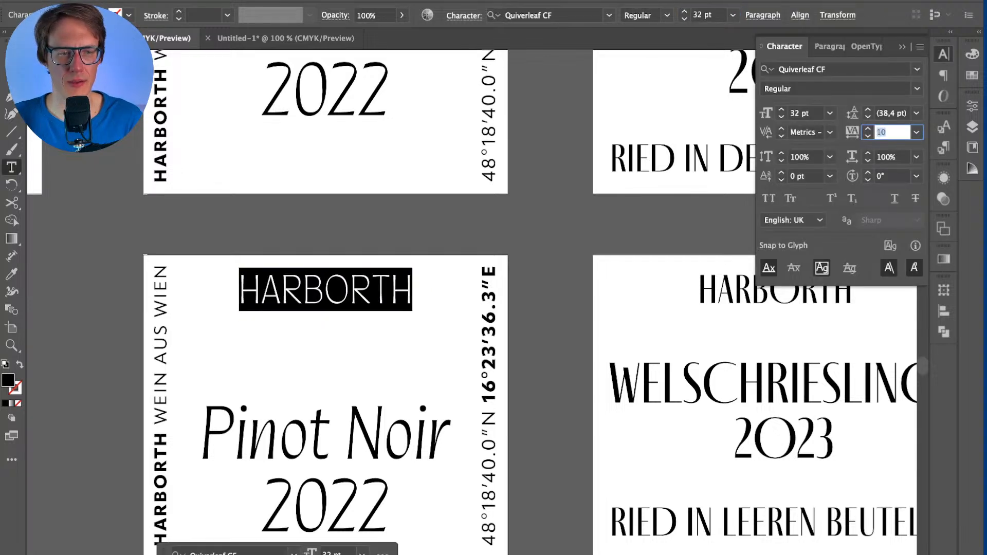
pyautogui.press('Down')
pyautogui.press('Down')
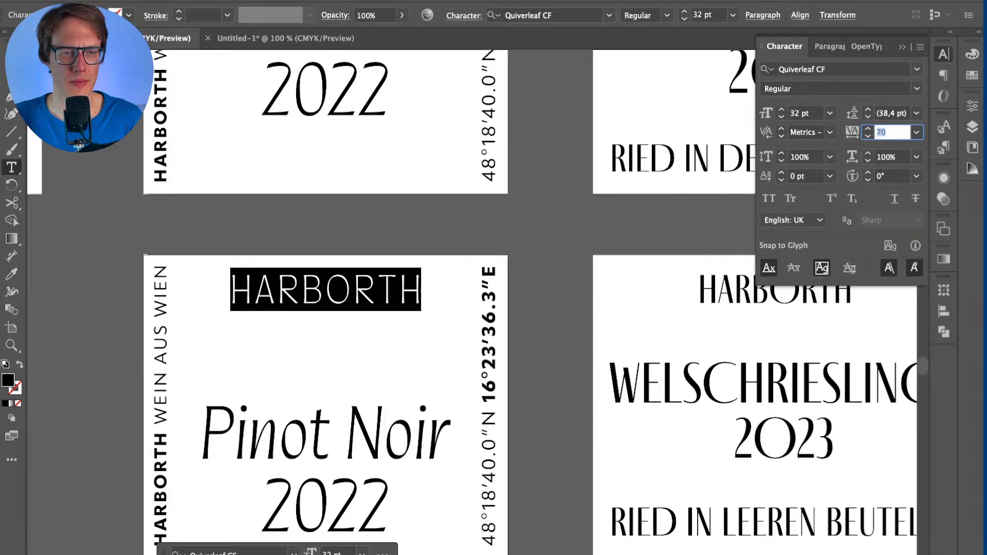
pyautogui.press('Up')
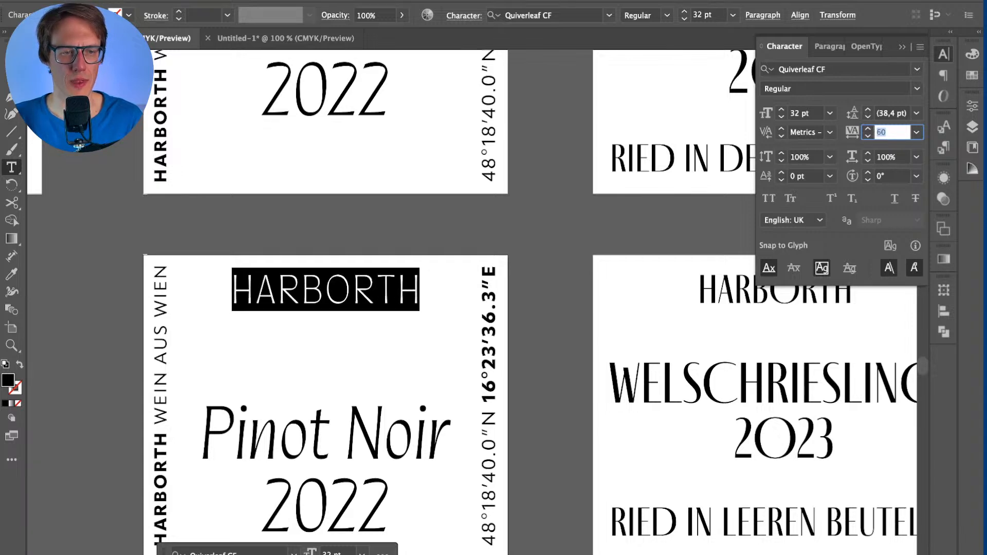
pyautogui.press('Return')
pyautogui.press('Escape')
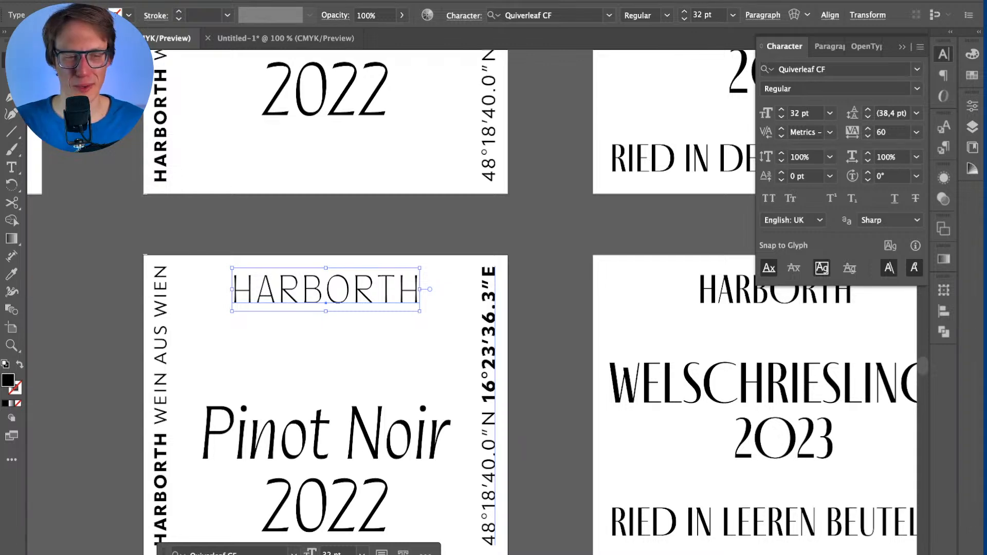
# Step: Set the font style of the horizontal HARBORTH line to Extra Bold
pyautogui.scroll(-1, 329, 308)
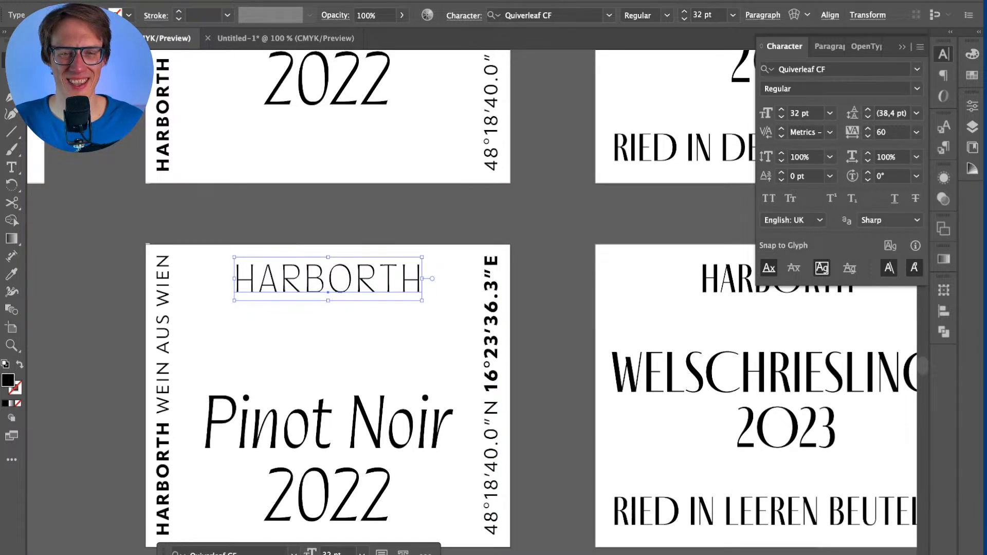
pyautogui.click(917, 88)
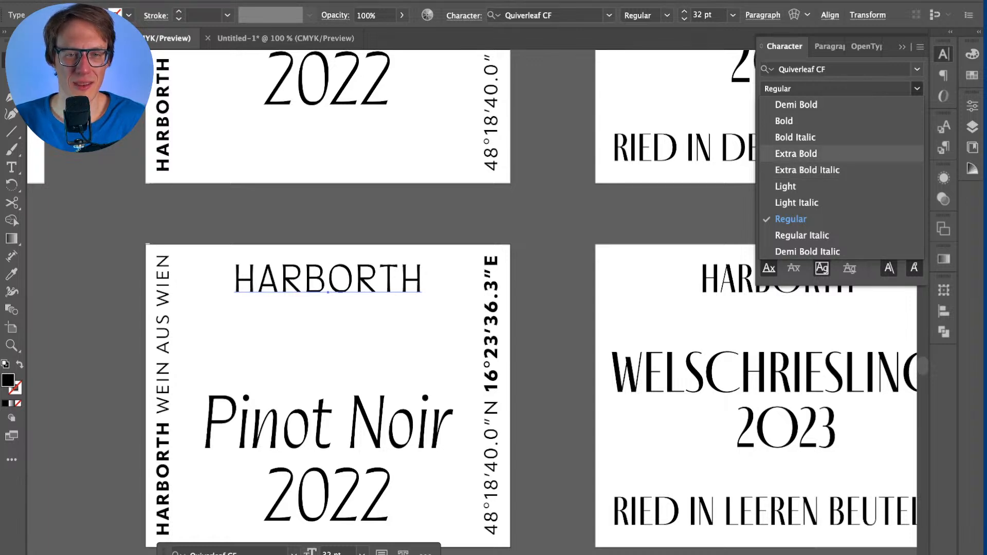
pyautogui.click(796, 154)
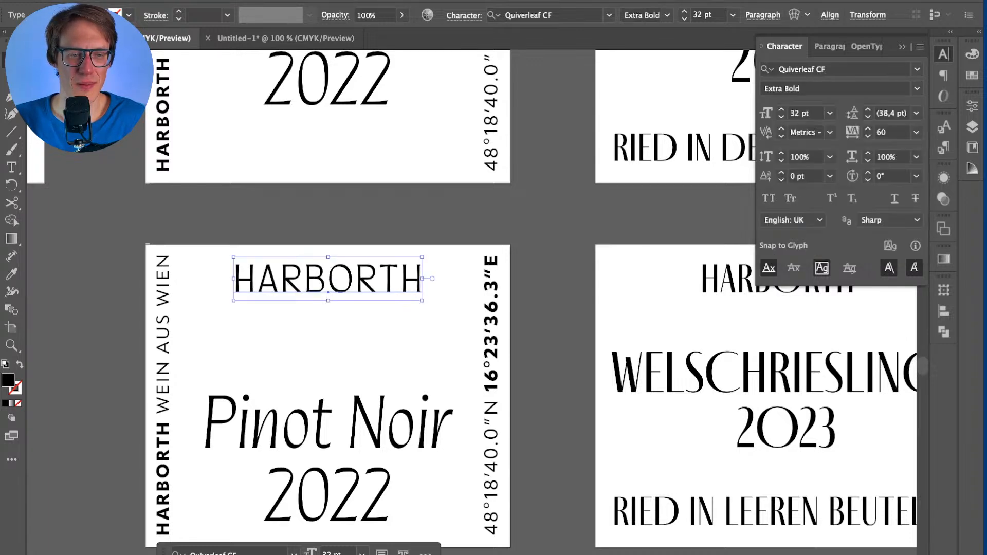
pyautogui.doubleClick(328, 291)
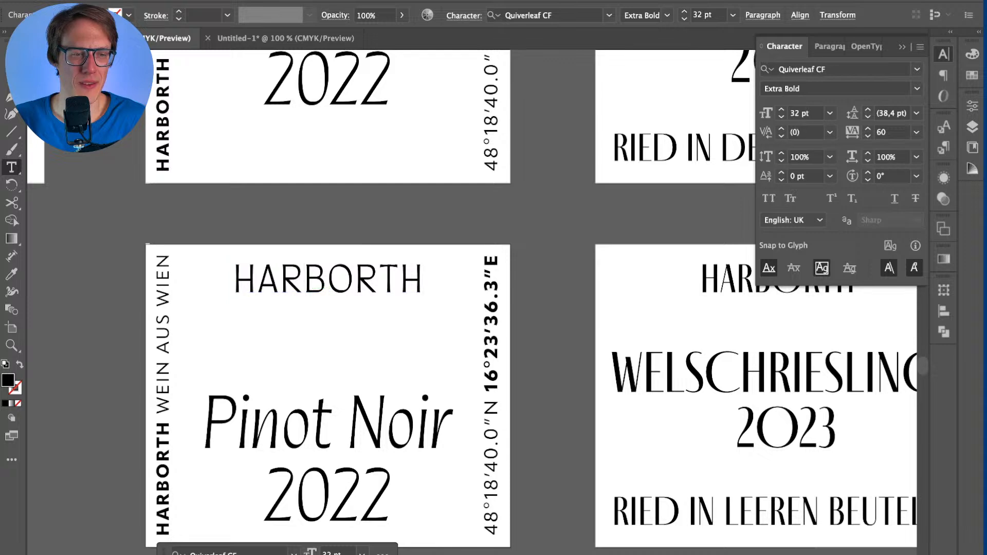
pyautogui.click(258, 279)
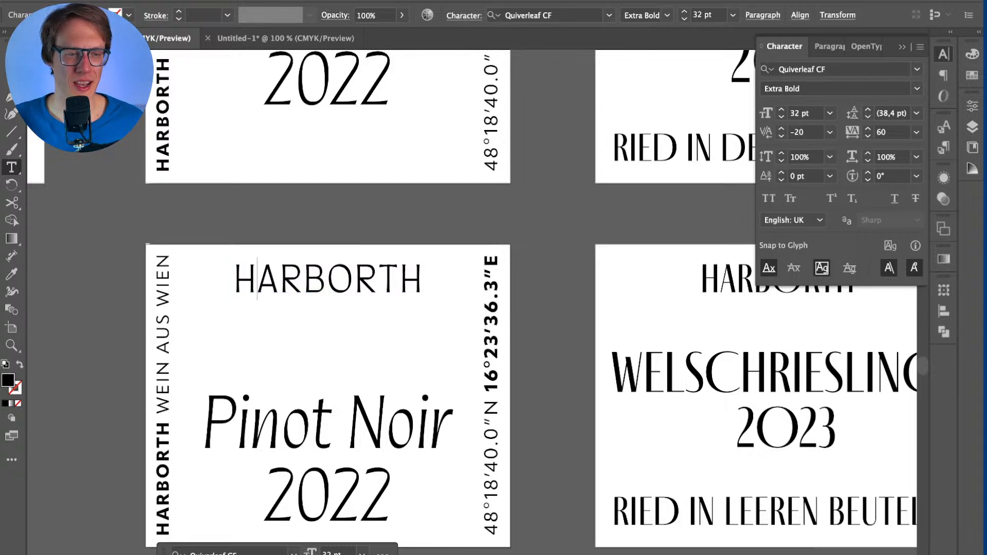
pyautogui.press('Escape')
pyautogui.press('super+shift+a')
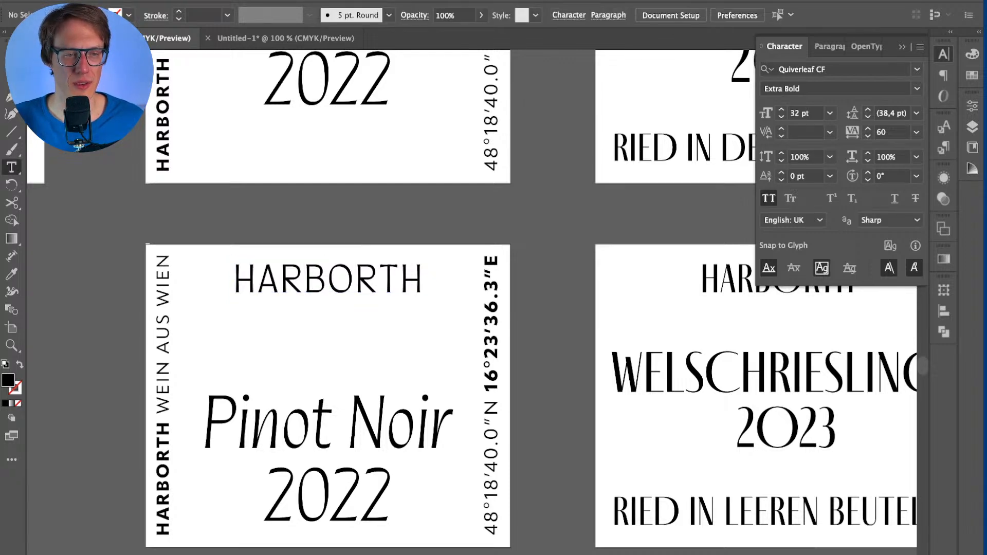
pyautogui.press('Escape')
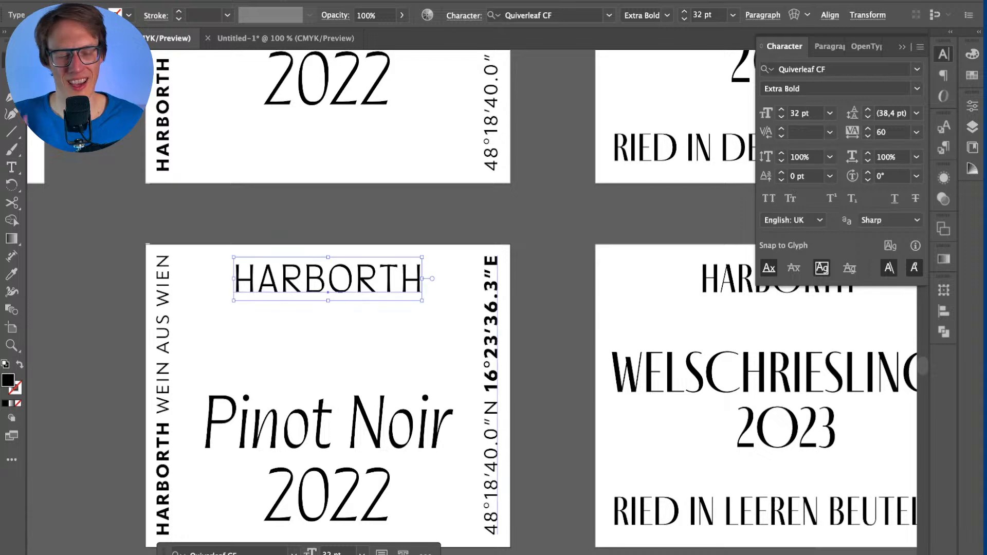
pyautogui.press('super+shift+a')
pyautogui.press('super+z')
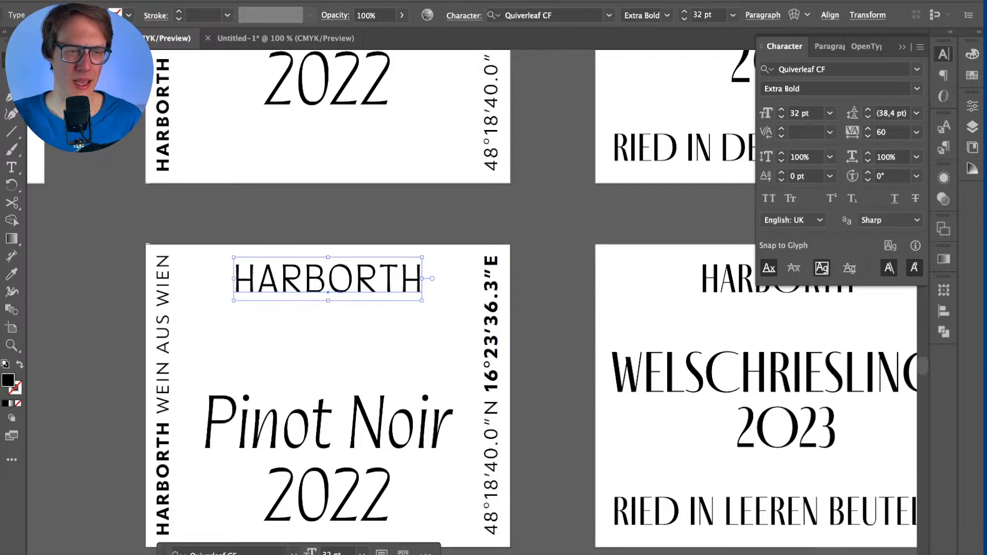
pyautogui.press('super+shift+a')
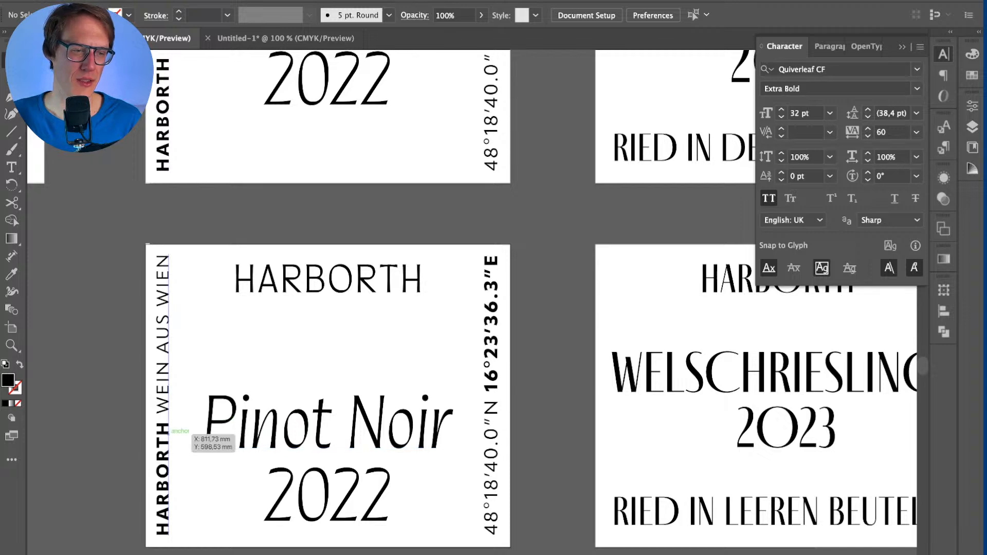
pyautogui.doubleClick(163, 432)
pyautogui.press('super+a')
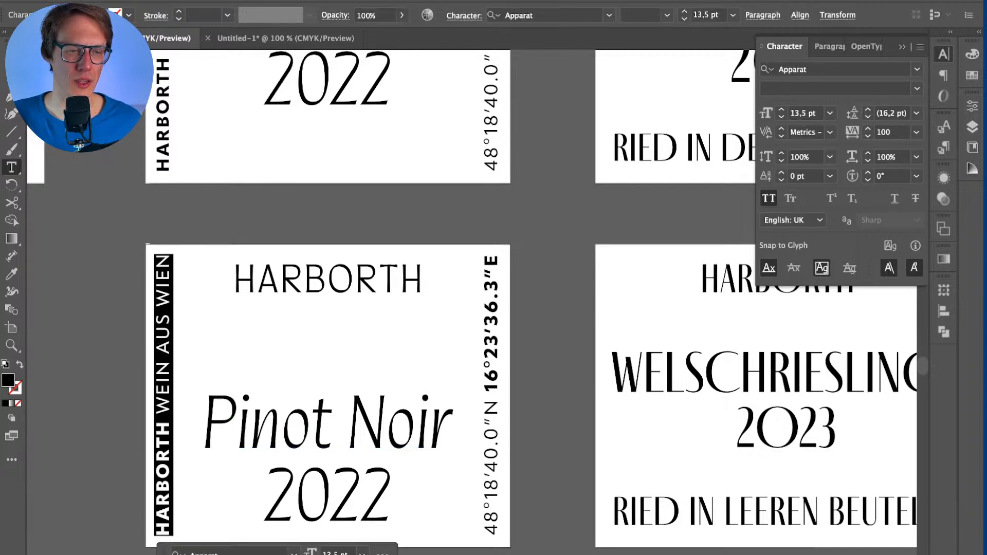
pyautogui.press('Escape')
pyautogui.press('super+minus')
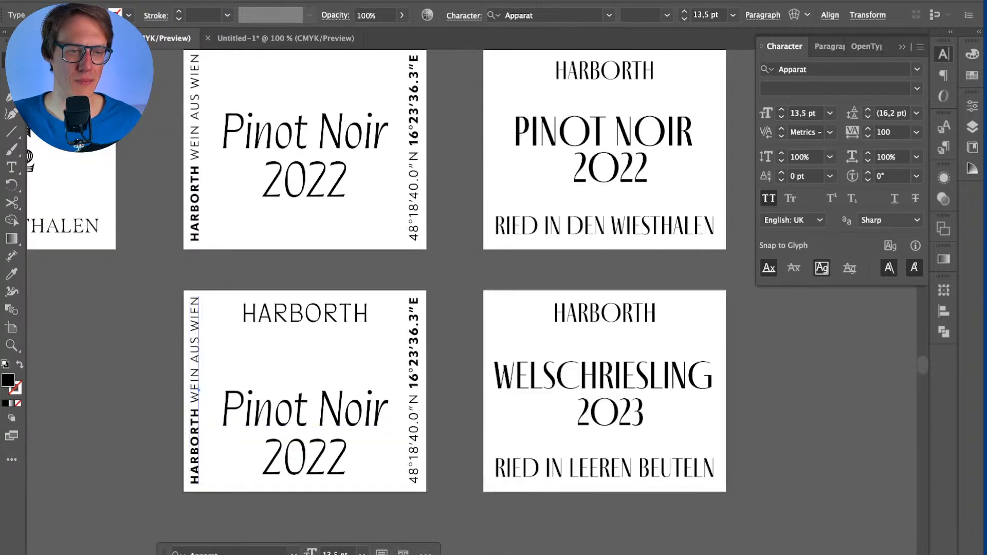
pyautogui.click(315, 434)
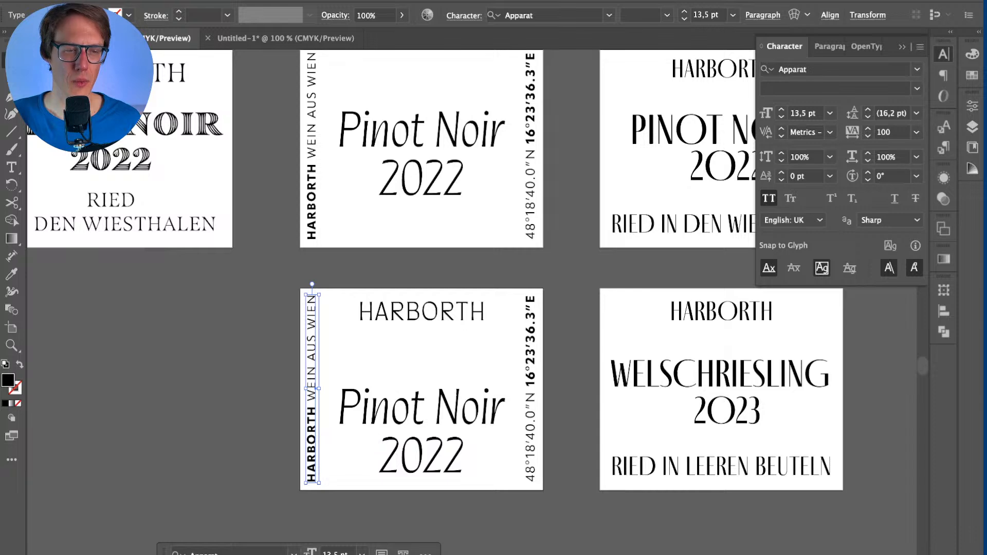
# Step: Replace the left vertical line of the lower Pinot Noir label with "In den Wiesthalen", taking the vineyard name from the first label
pyautogui.hscroll(-10, 494, 288)
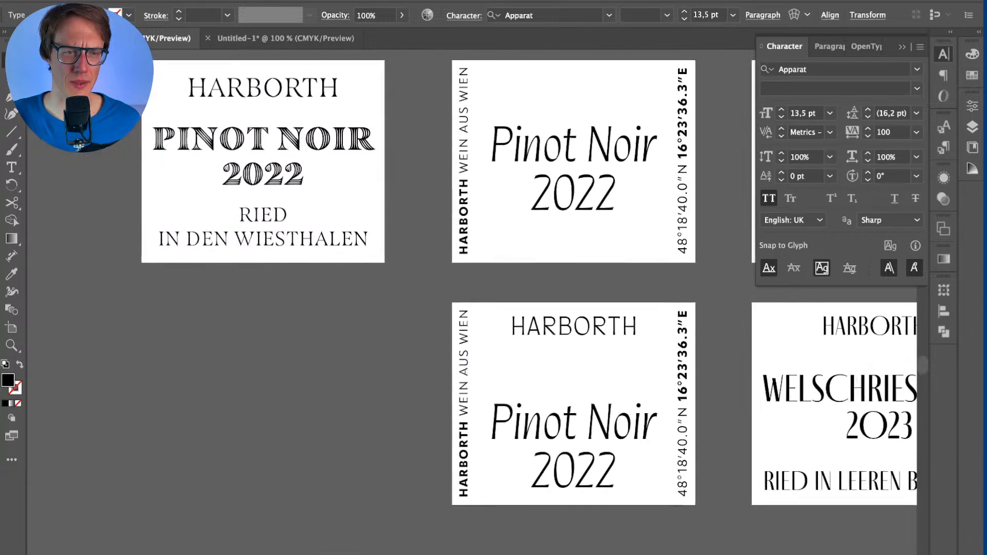
pyautogui.scroll(4, 493, 288)
pyautogui.hscroll(3, 319, 288)
pyautogui.scroll(1, 318, 288)
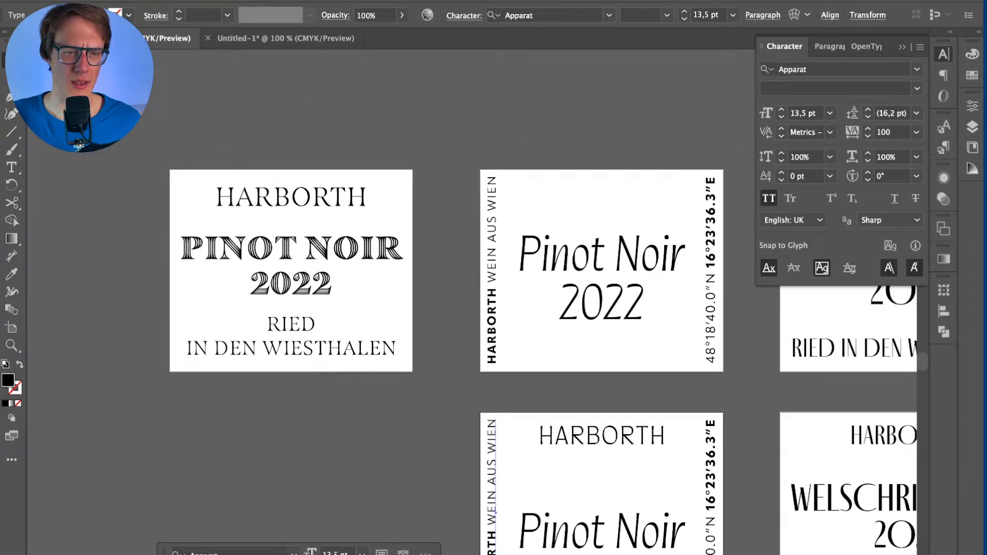
pyautogui.doubleClick(310, 346)
pyautogui.click(310, 346)
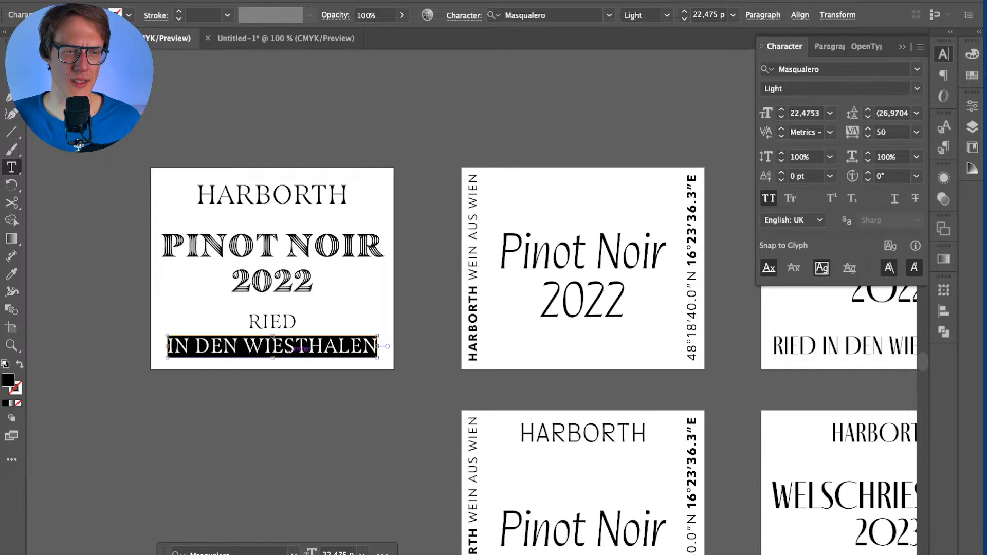
pyautogui.press('Escape')
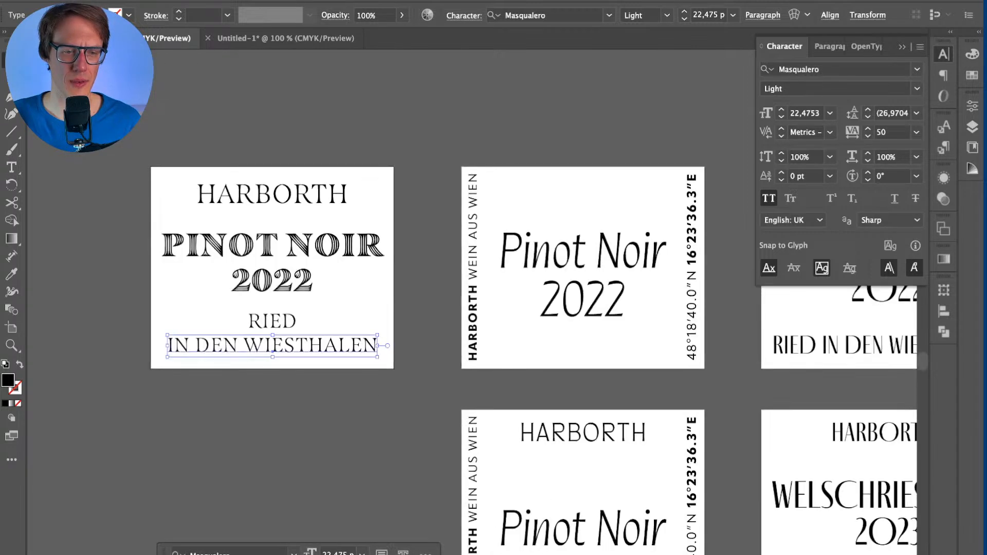
pyautogui.hotkey('ctrl', 'shift', 'a')
pyautogui.tripleClick(473, 504)
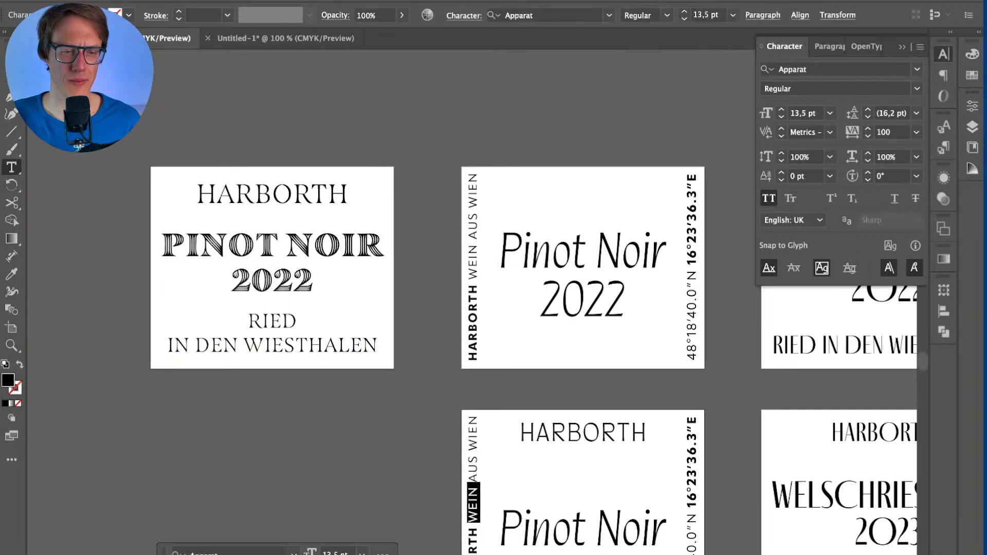
pyautogui.press('super+space')
pyautogui.press('Escape')
pyautogui.write('In den Wiesthalen')
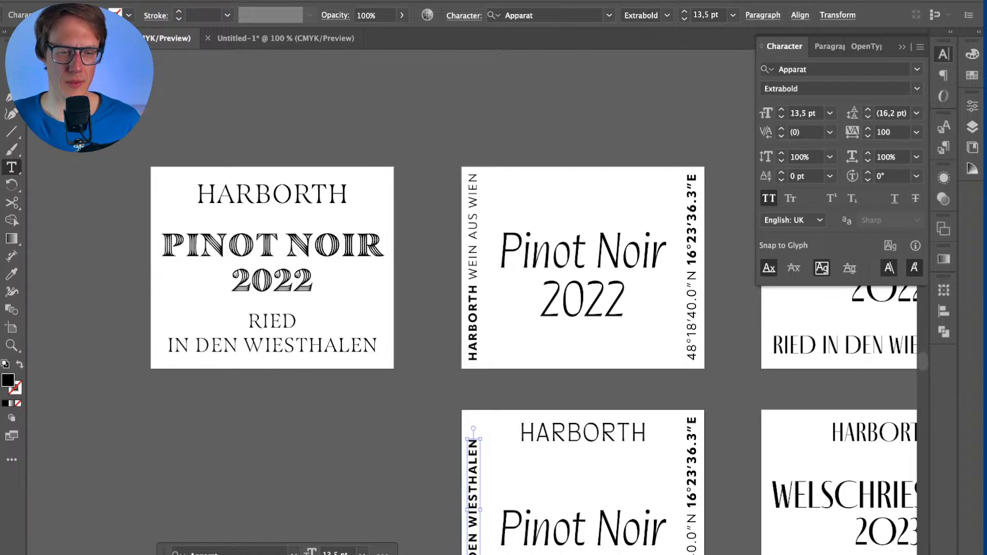
pyautogui.press('Escape')
# Step: Insert "RIED" before "IN DEN WIESTHALEN" in the left vertical line of the lower Pinot Noir label
pyautogui.press('super+equal')
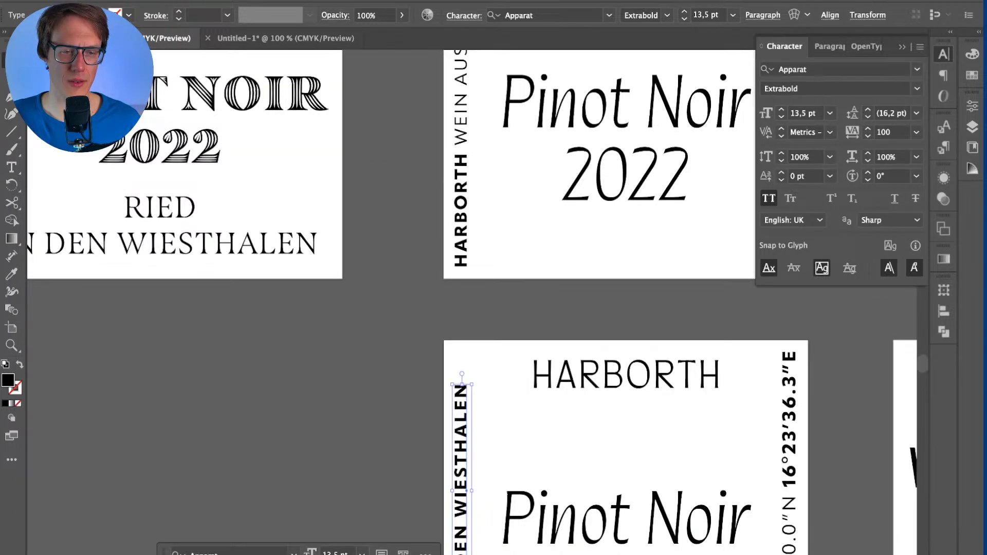
pyautogui.tripleClick(462, 549)
pyautogui.click(462, 550)
pyautogui.write('RIE')
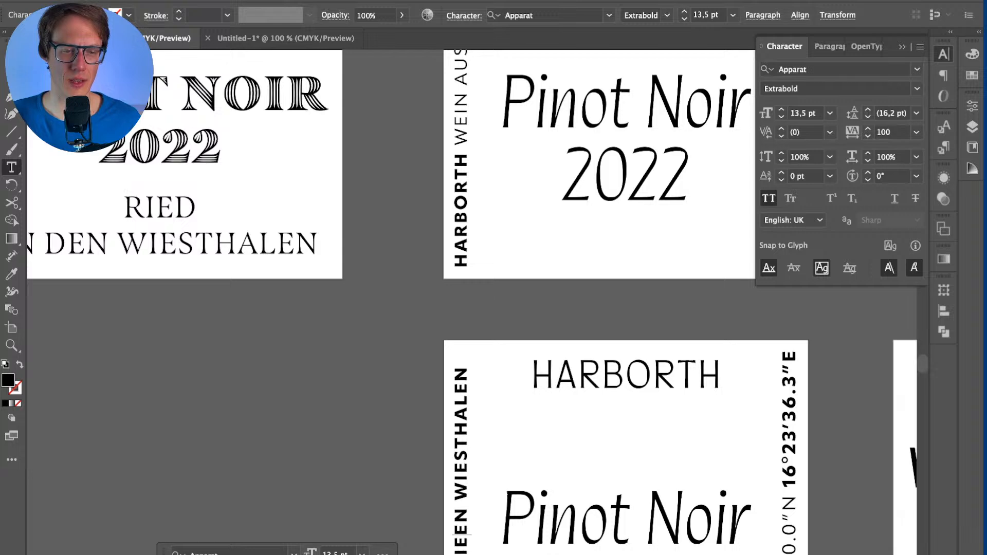
pyautogui.press('BackSpace')
pyautogui.press('BackSpace')
pyautogui.press('BackSpace')
pyautogui.scroll(-3, 626, 350)
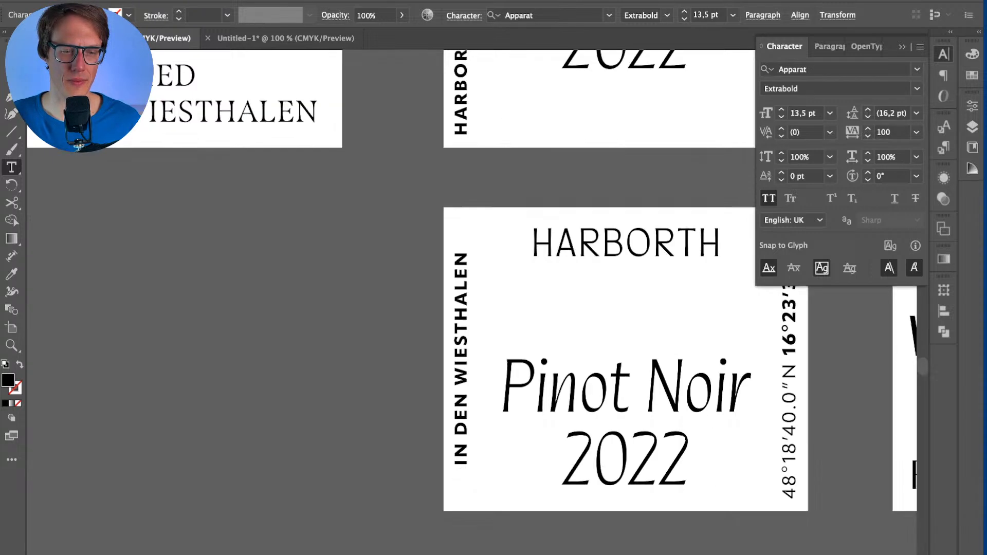
pyautogui.write('R')
pyautogui.press('BackSpace')
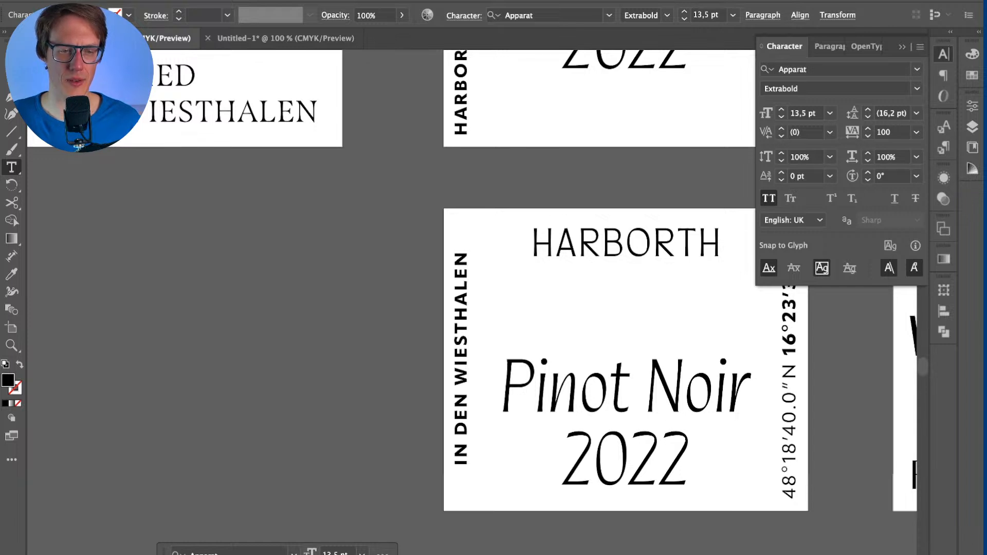
pyautogui.write('RIED')
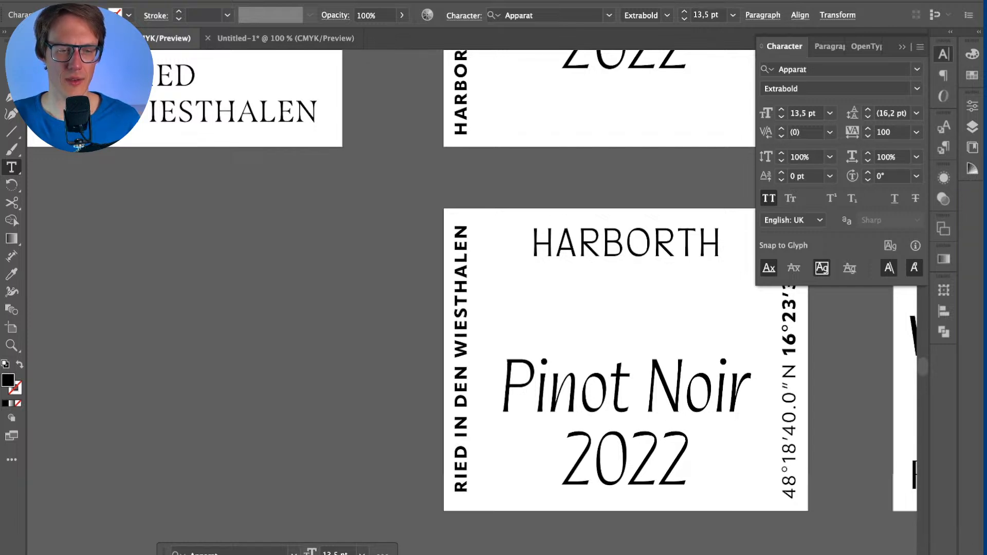
# Step: Delete and retype RIED at the start of the left vertical line, removing the stray T before IN
pyautogui.click(460, 443)
pyautogui.press('BackSpace')
pyautogui.press('BackSpace')
pyautogui.press('BackSpace')
pyautogui.press('BackSpace')
pyautogui.press('BackSpace')
pyautogui.press('super+shift+t')
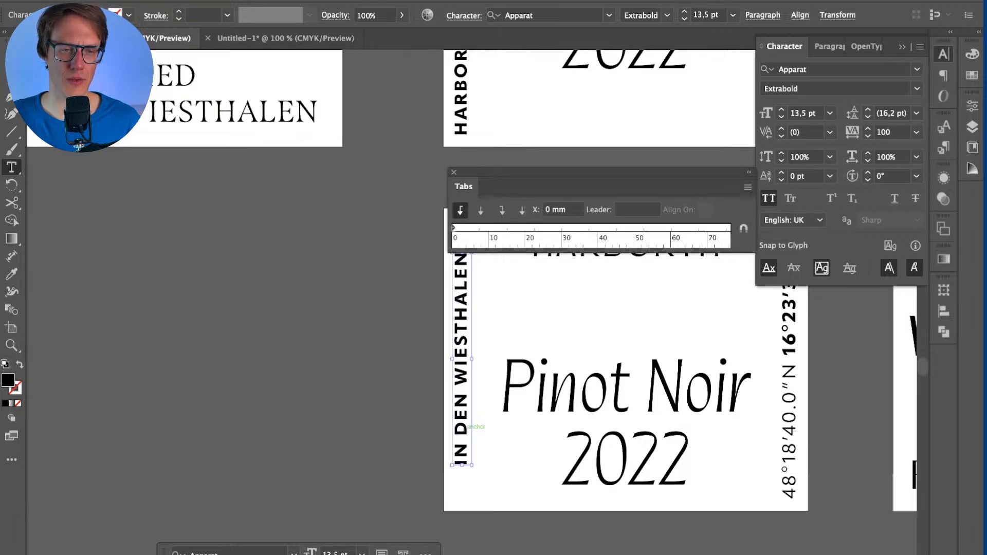
pyautogui.write('RIED T')
pyautogui.press('super+shift+t')
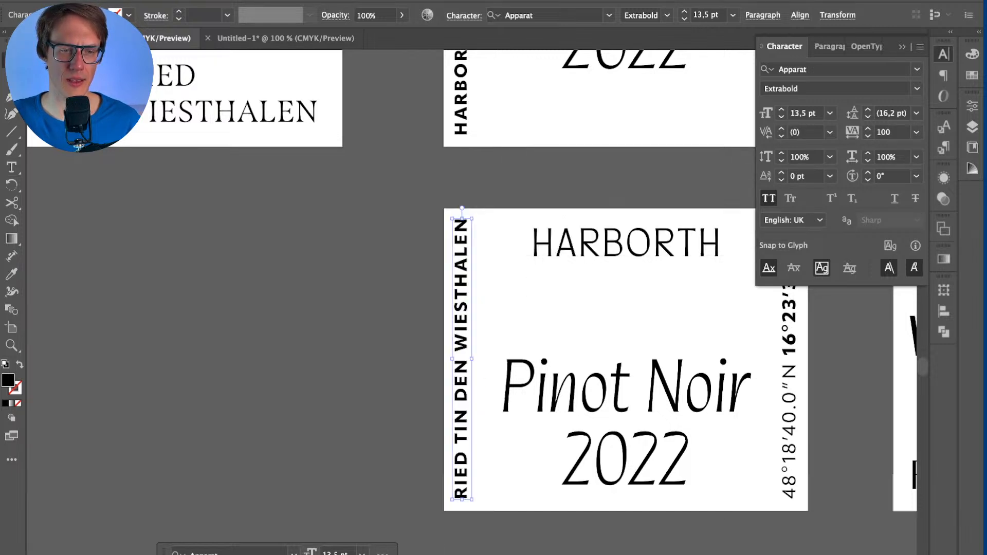
pyautogui.doubleClick(462, 426)
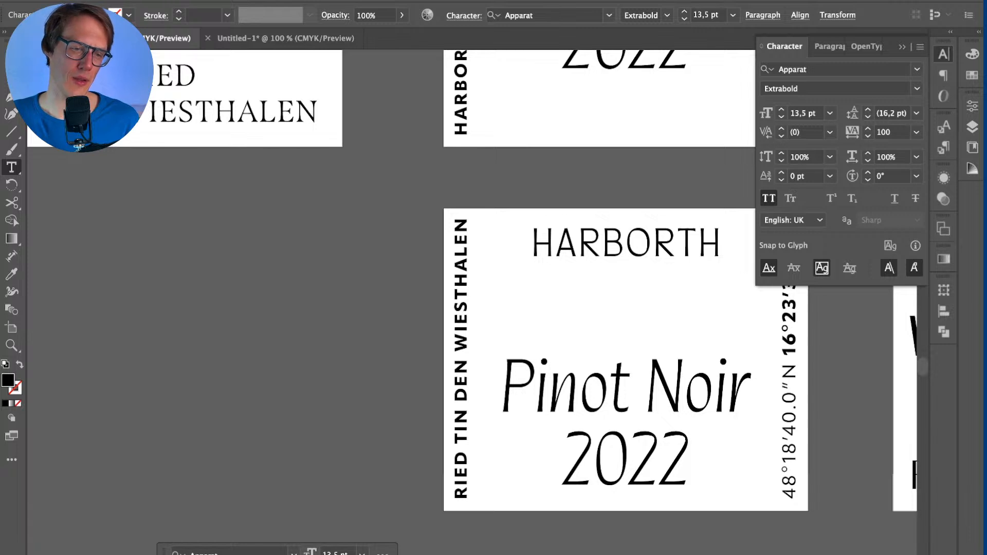
pyautogui.press('BackSpace')
# Step: Copy the coordinates line's text style, Apparat Regular at 14,5 pt, onto the vertical RIED IN DEN WIESTHALEN line with the Eyedropper
pyautogui.hotkey('shift', 'alt', 'Left')
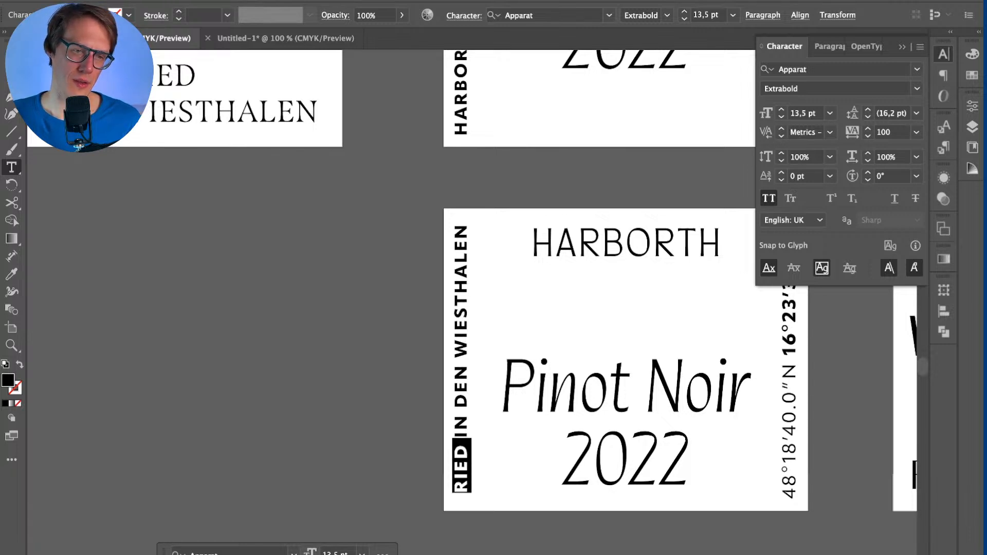
pyautogui.hotkey('shift', 'Down')
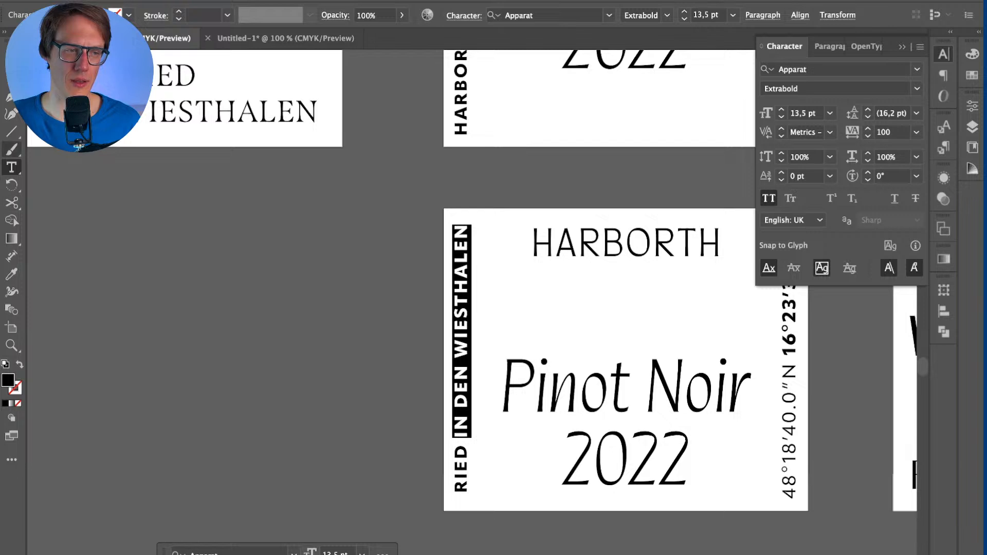
pyautogui.click(11, 167)
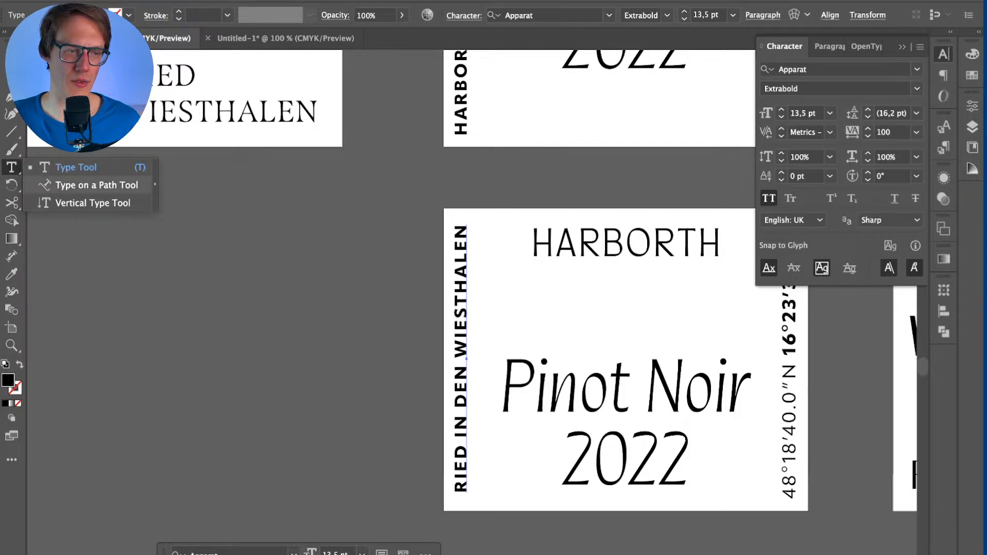
pyautogui.click(12, 274)
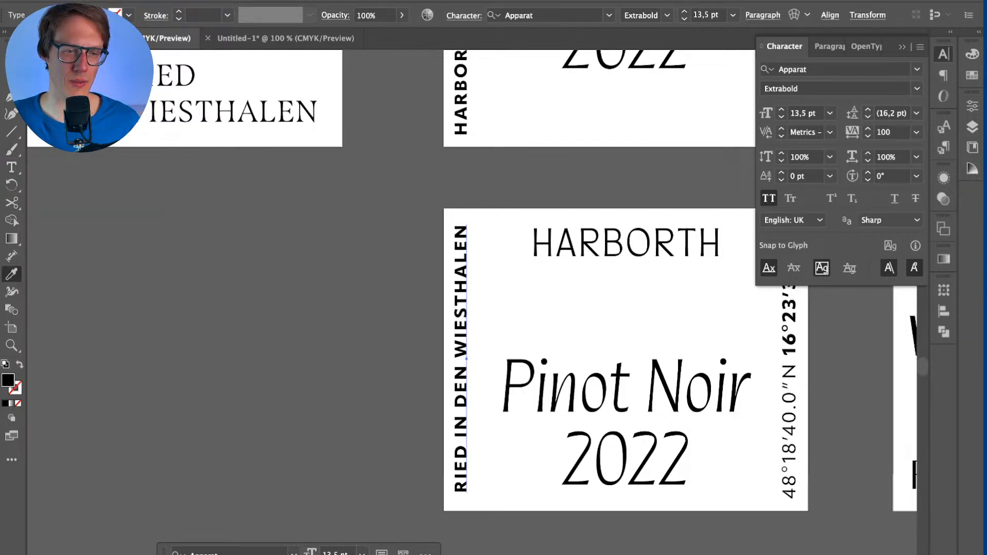
pyautogui.click(795, 401)
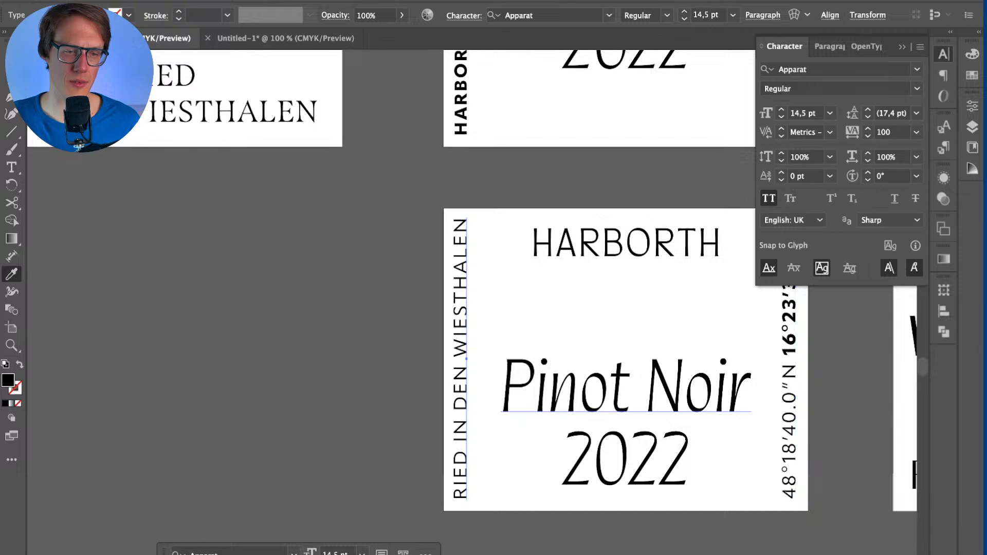
# Step: Set the word RIED in the left vertical line to the Extrabold style
pyautogui.press('t')
pyautogui.doubleClick(461, 473)
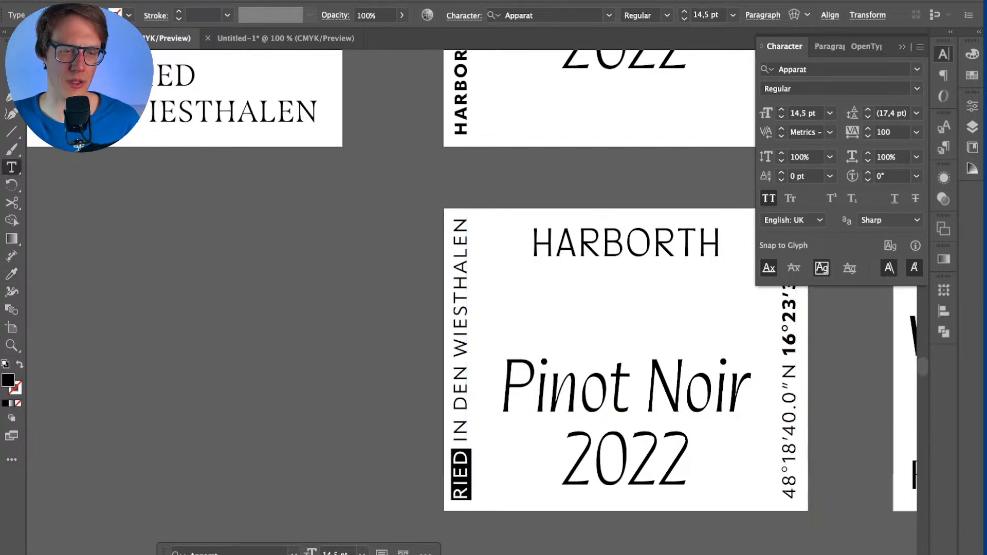
pyautogui.click(917, 88)
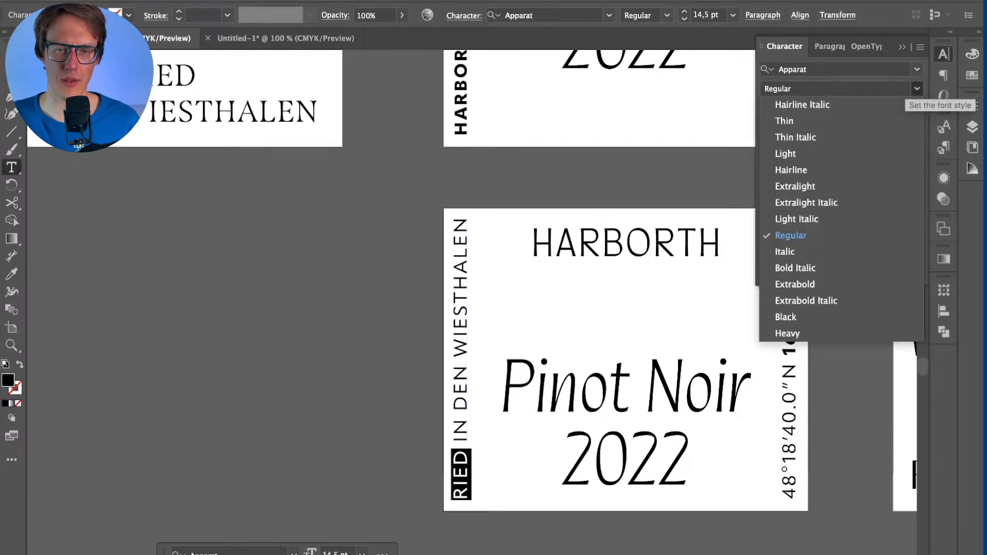
pyautogui.click(795, 284)
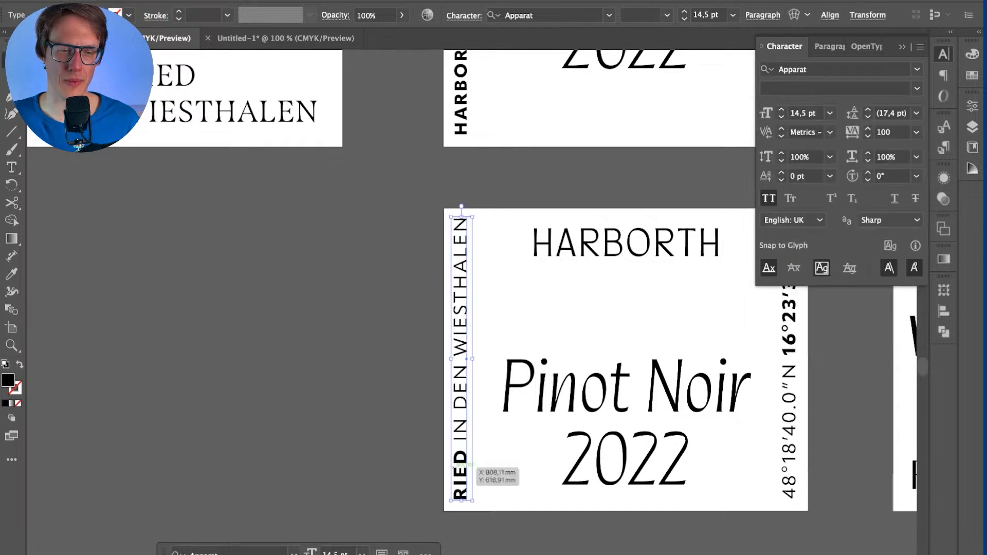
pyautogui.press('Escape')
# Step: Reduce the vertical RIED IN DEN WIESTHALEN line to 14 pt, and fine-tune its font size to 14,2 pt
pyautogui.hscroll(3, 472, 290)
pyautogui.hscroll(2, 369, 483)
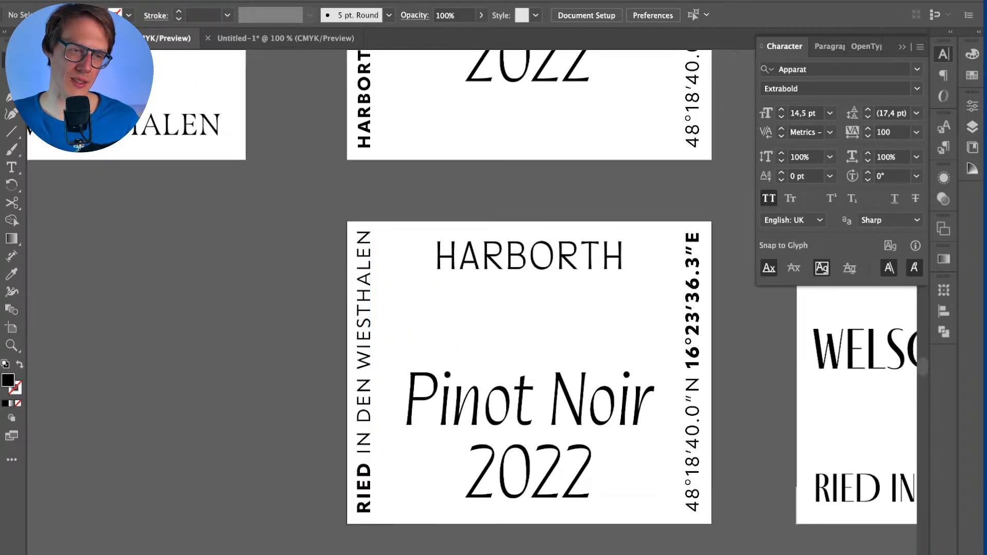
pyautogui.click(368, 329)
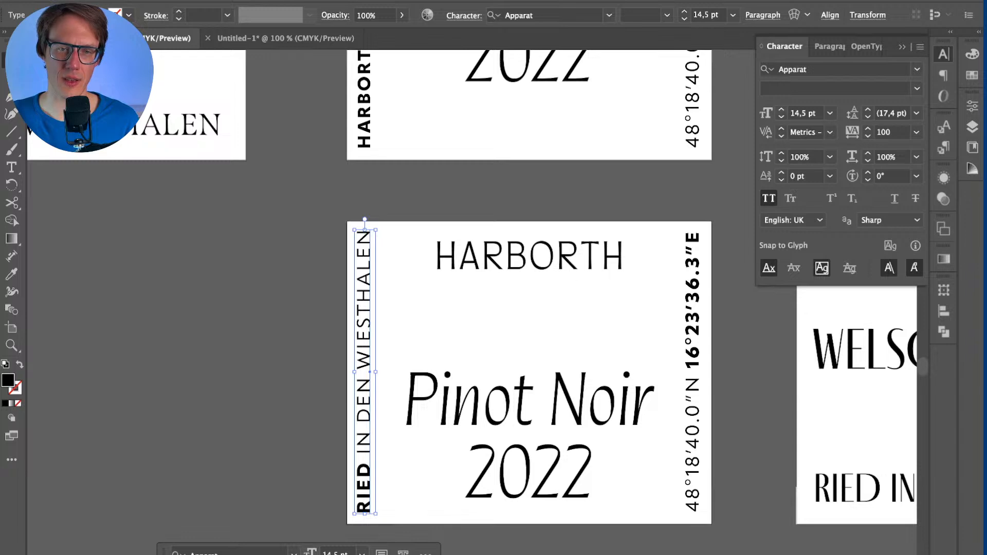
pyautogui.click(803, 113)
pyautogui.write('14')
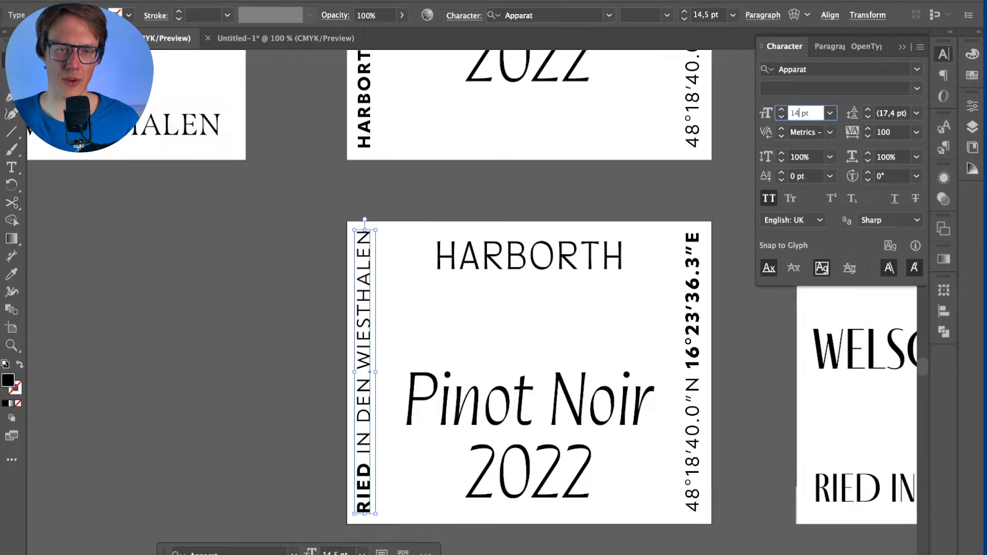
pyautogui.press('Return')
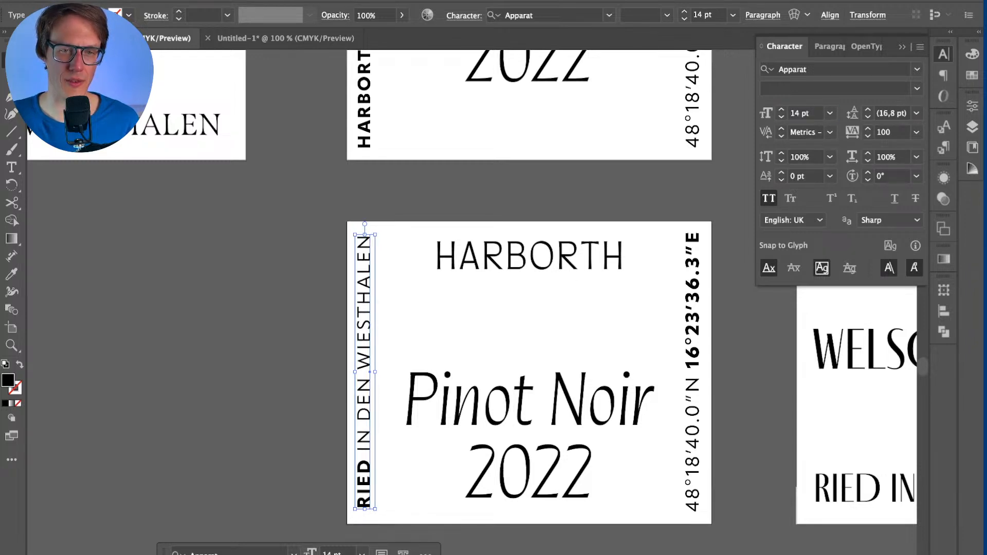
pyautogui.click(800, 113)
pyautogui.write(',2')
pyautogui.press('Return')
pyautogui.press('super+shift+a')
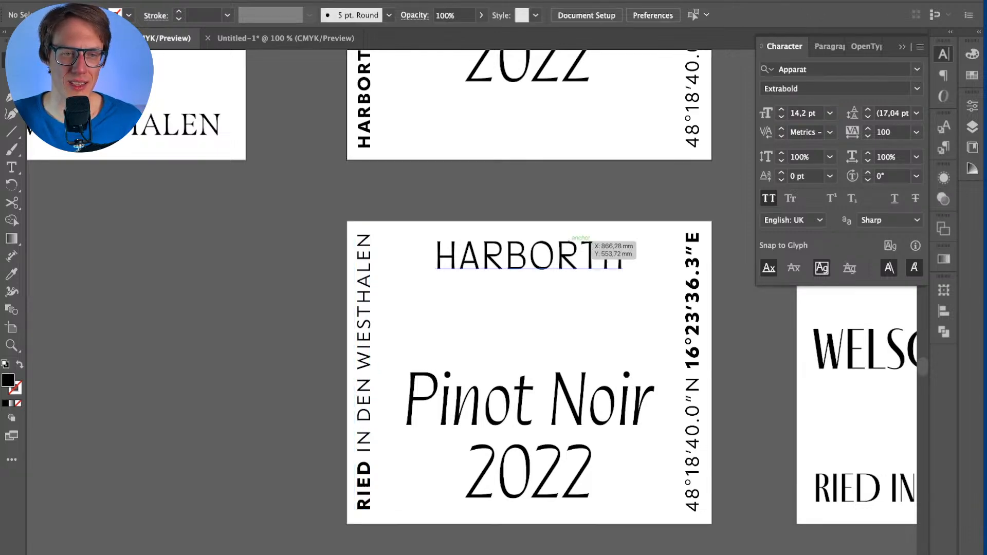
# Step: Align the top of the horizontal HARBORTH line with the top of the vertical coordinates line
pyautogui.click(530, 255)
pyautogui.keyDown('shift'); pyautogui.click(693, 360); pyautogui.keyUp('shift')
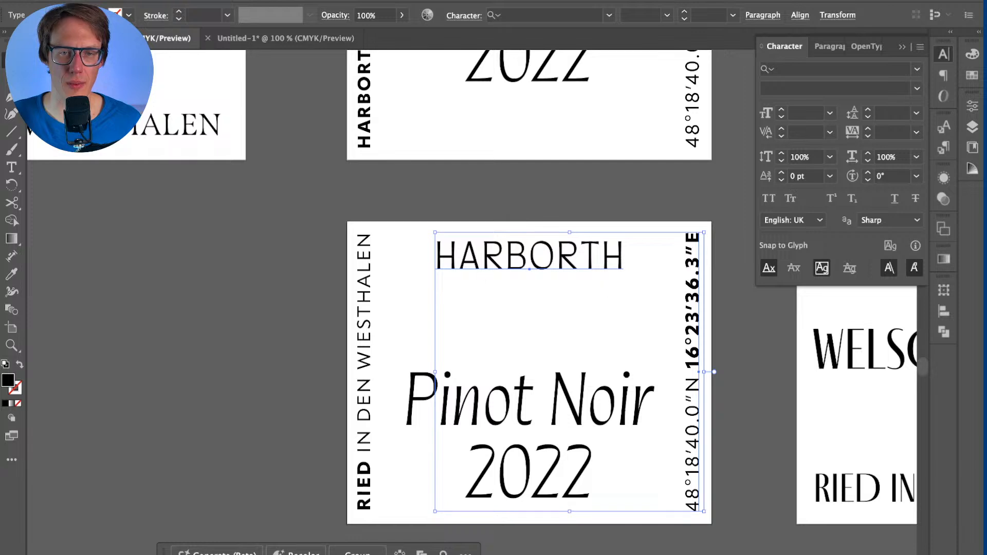
pyautogui.click(763, 15)
pyautogui.click(763, 15)
pyautogui.click(800, 15)
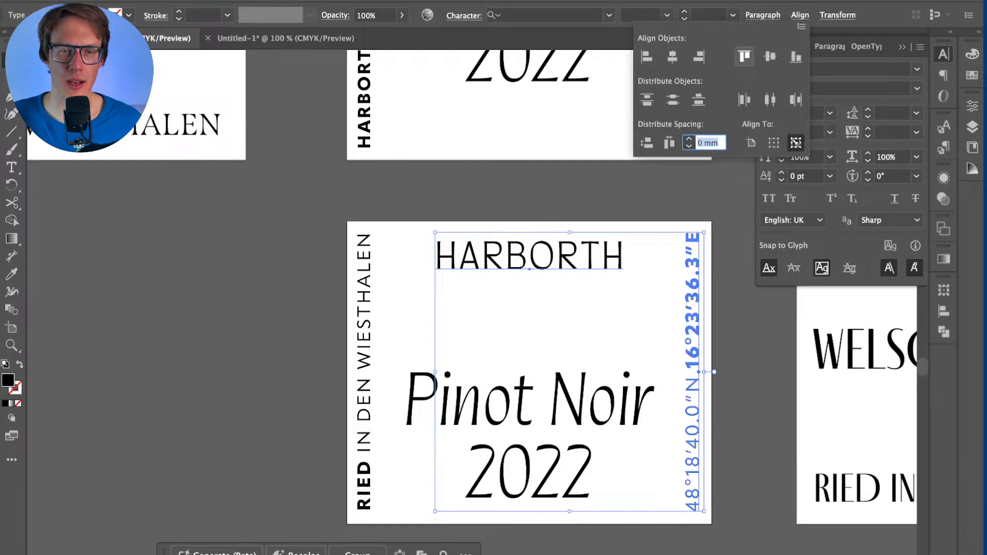
pyautogui.click(744, 55)
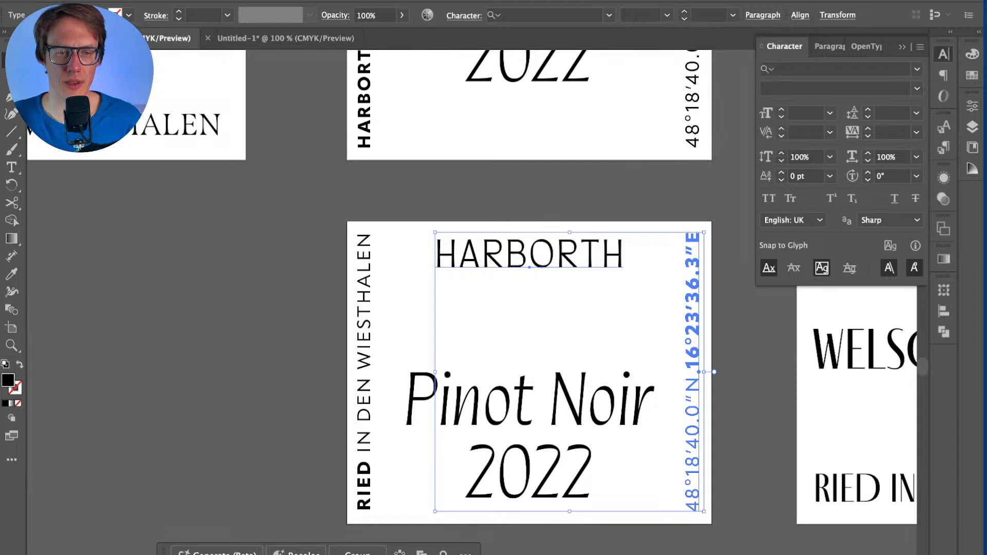
# Step: Move the HARBORTH line slightly up and nudge it until its letters sit level with the tops of the vertical lines
pyautogui.click(514, 318)
pyautogui.moveTo(565, 256); pyautogui.dragTo(564, 250)
pyautogui.hotkey('ctrl', 'shift', 'a')
pyautogui.click(452, 250)
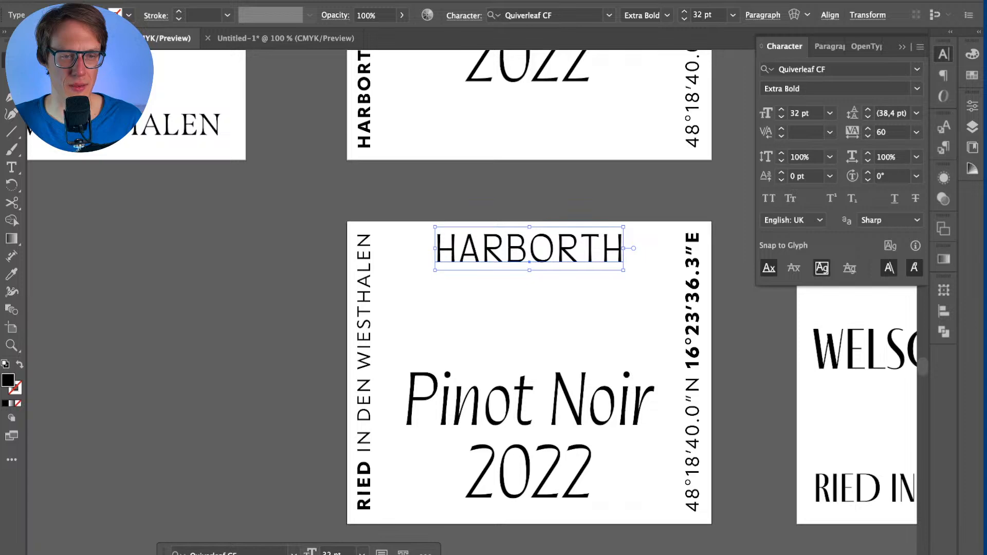
pyautogui.press('super+shift+a')
pyautogui.click(529, 249)
pyautogui.press('Up')
pyautogui.press('super+shift+a')
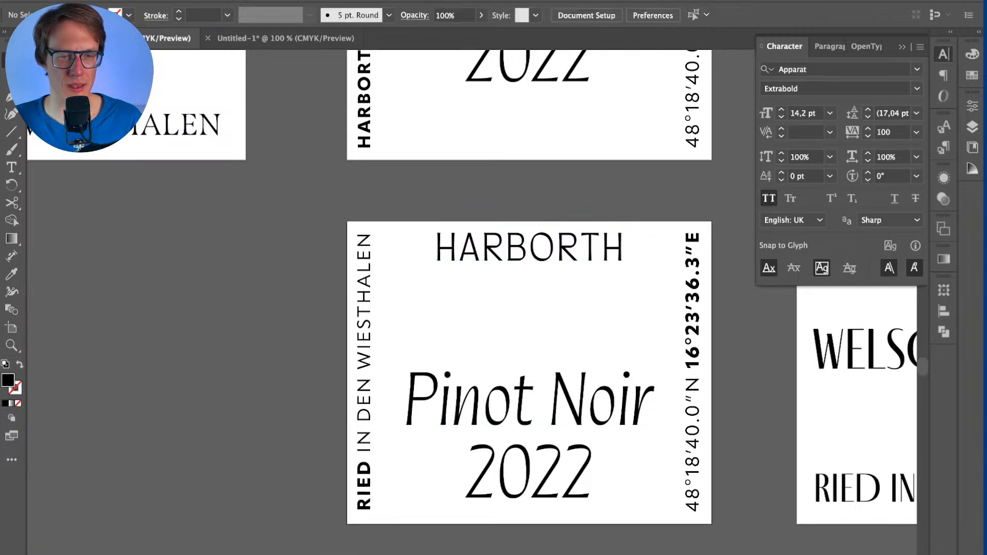
pyautogui.click(530, 250)
pyautogui.press('Down')
# Step: Nudge Pinot Noir and 2022 together down in eight steps so the year sits near the lower ends of the vertical lines
pyautogui.click(529, 470)
pyautogui.keyDown('shift'); pyautogui.click(530, 401); pyautogui.keyUp('shift')
pyautogui.press('Down')
pyautogui.press('Down')
pyautogui.press('Down')
pyautogui.press('Down')
pyautogui.press('Down')
pyautogui.press('Down')
pyautogui.press('Down')
pyautogui.press('Down')
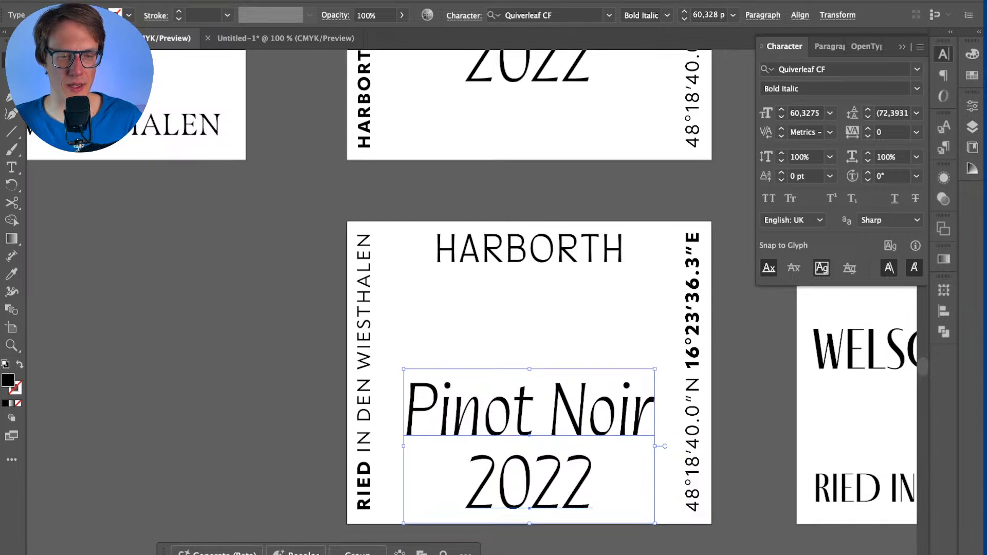
pyautogui.hotkey('ctrl', 'shift', 'a')
pyautogui.hscroll(5, 514, 411)
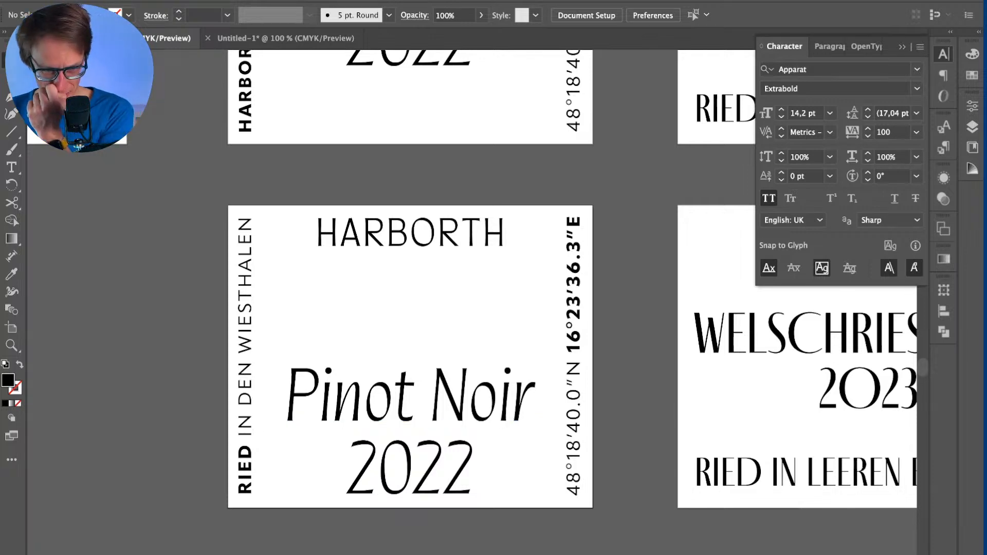
pyautogui.scroll(-3, 494, 277)
pyautogui.hscroll(2, 493, 278)
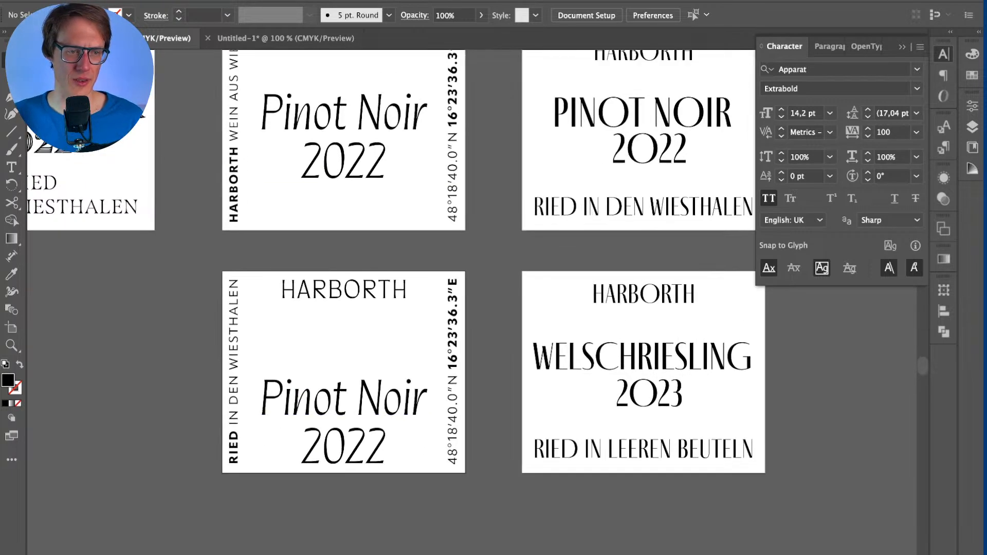
# Step: Examine the finished HARBORTH label variants side by side and compare them with the earlier Pinot Noir drafts
pyautogui.scroll(2, 493, 278)
pyautogui.hscroll(3, 494, 278)
pyautogui.scroll(-2, 493, 278)
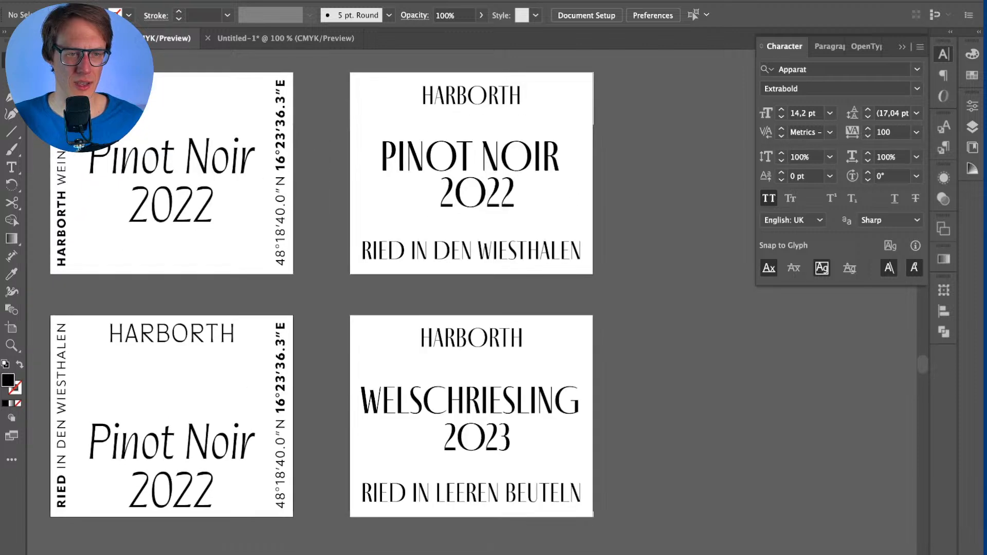
pyautogui.hscroll(-3, 493, 278)
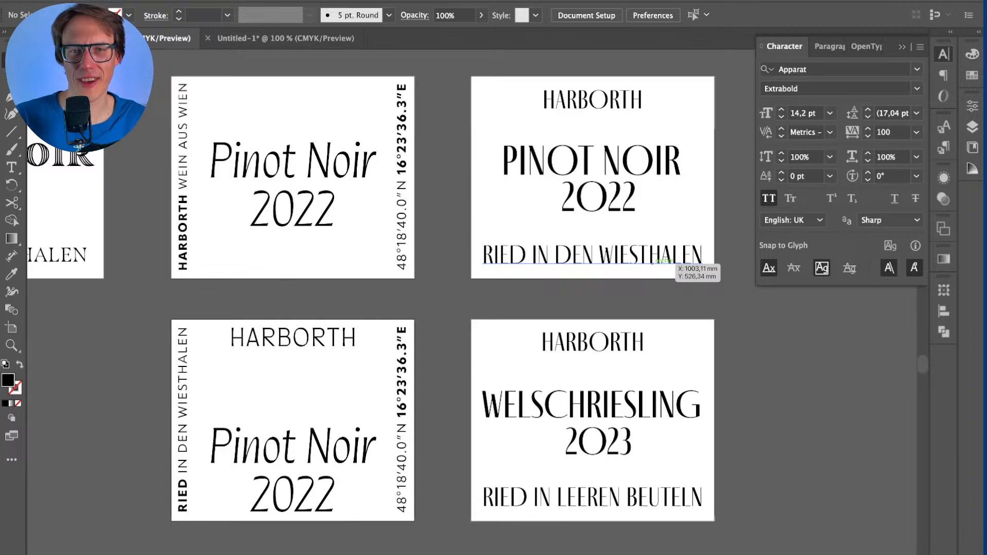
pyautogui.moveTo(915, 245)
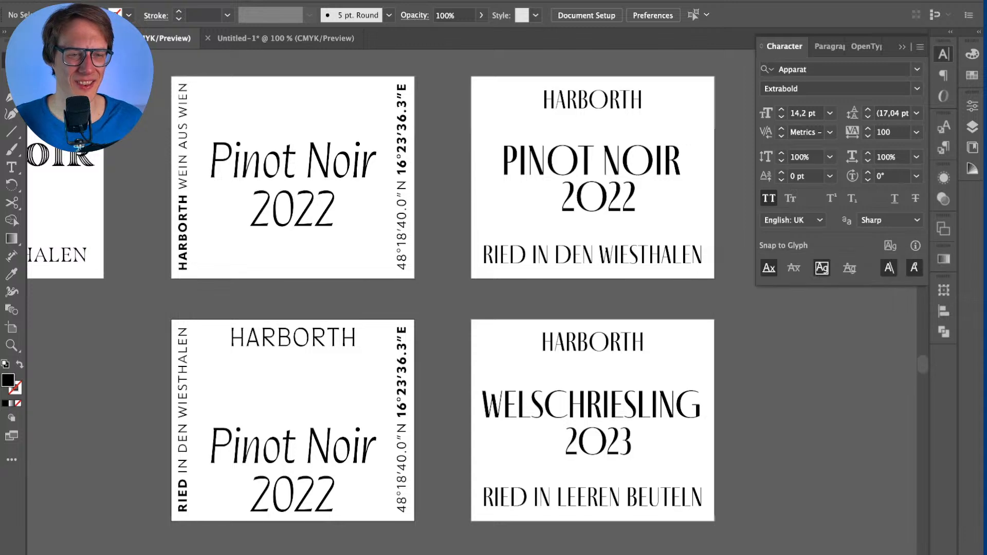
pyautogui.hotkey('ctrl', '-')
pyautogui.scroll(1, 391, 303)
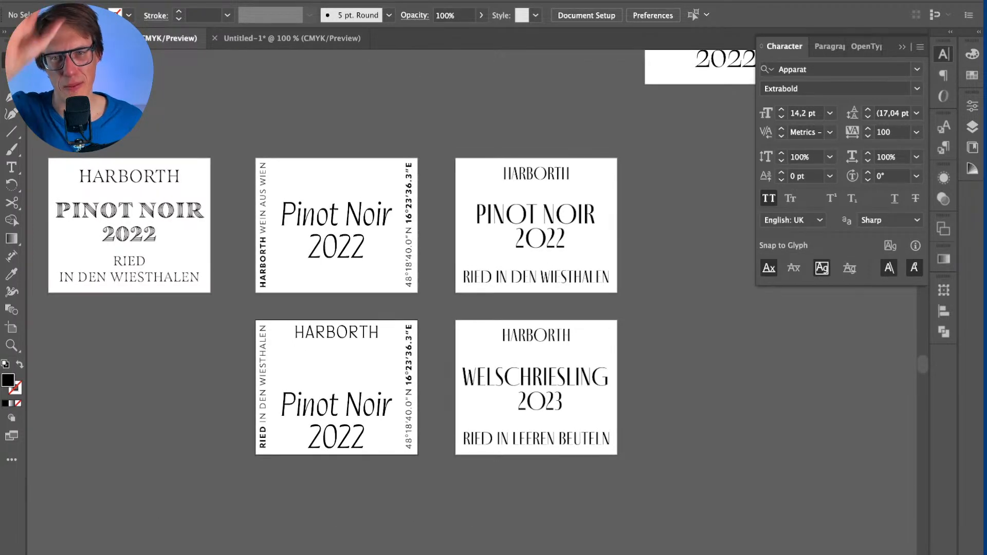
pyautogui.hscroll(-1, 391, 303)
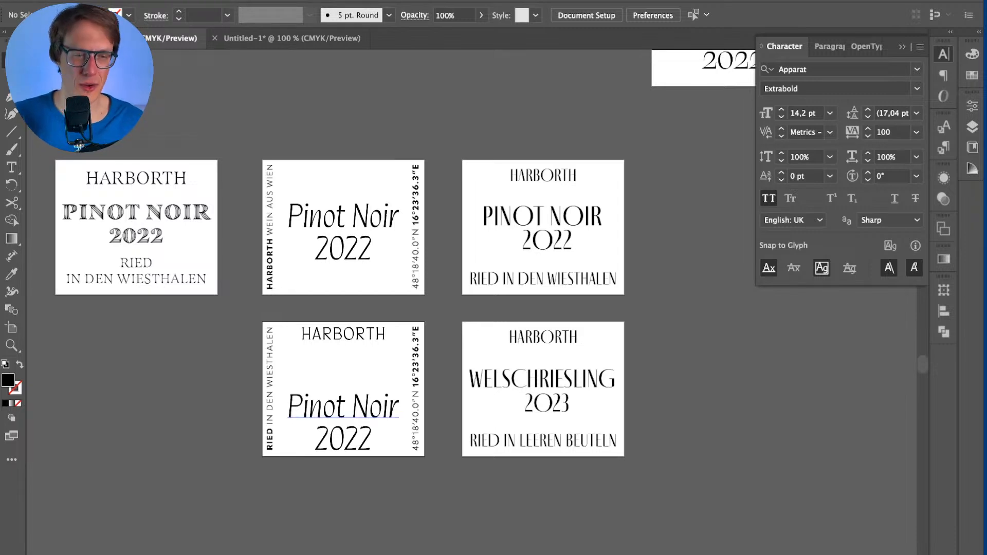
pyautogui.hscroll(-5, 411, 308)
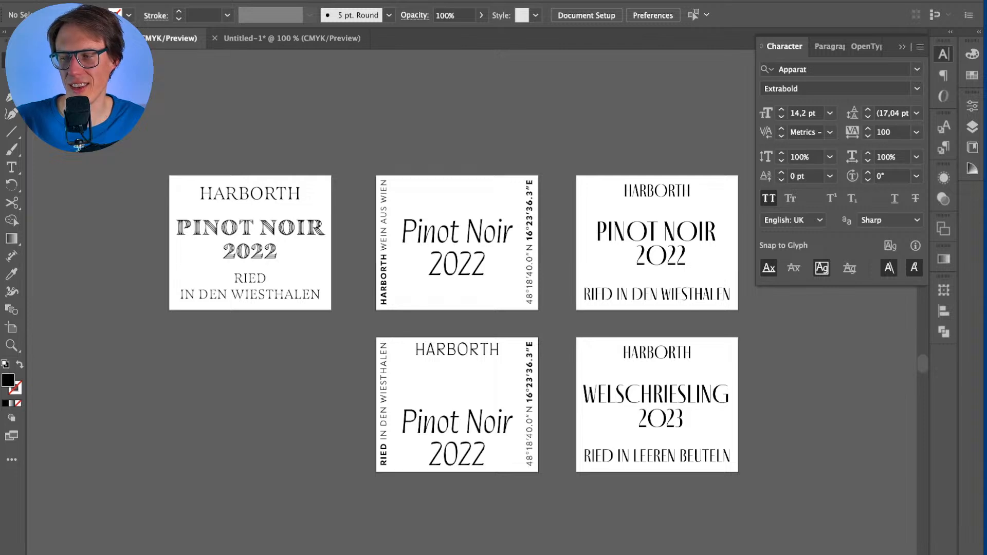
pyautogui.hscroll(5, 454, 324)
pyautogui.scroll(2, 454, 324)
pyautogui.hscroll(5, 389, 303)
pyautogui.scroll(5, 390, 302)
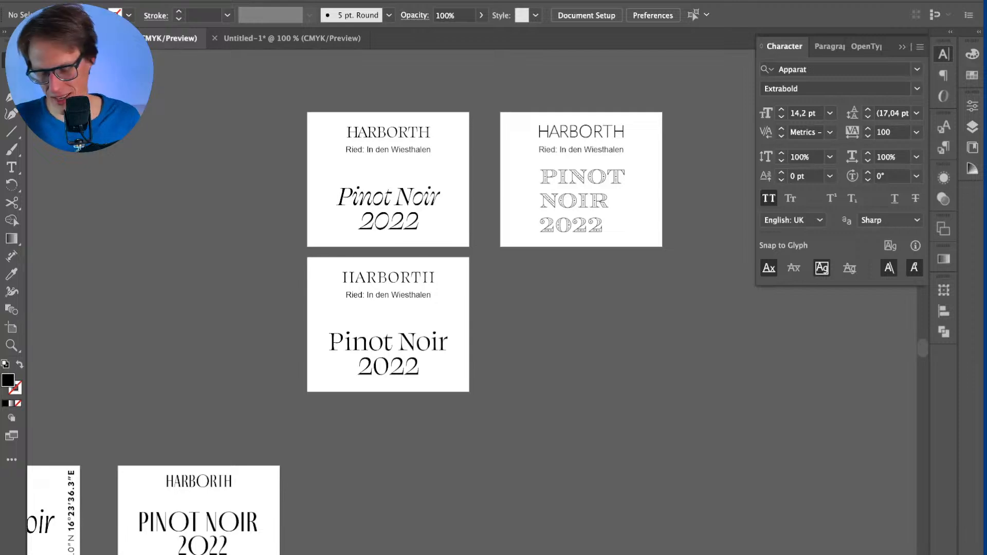
pyautogui.hotkey('shift', 'o')
pyautogui.scroll(-5, 472, 302)
pyautogui.hscroll(-10, 472, 303)
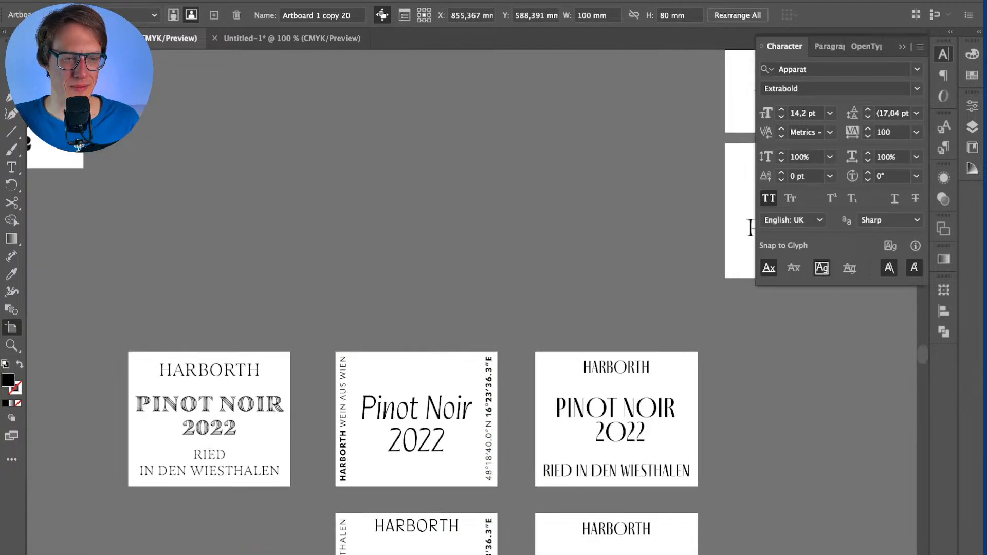
pyautogui.press('v')
pyautogui.scroll(5, 310, 310)
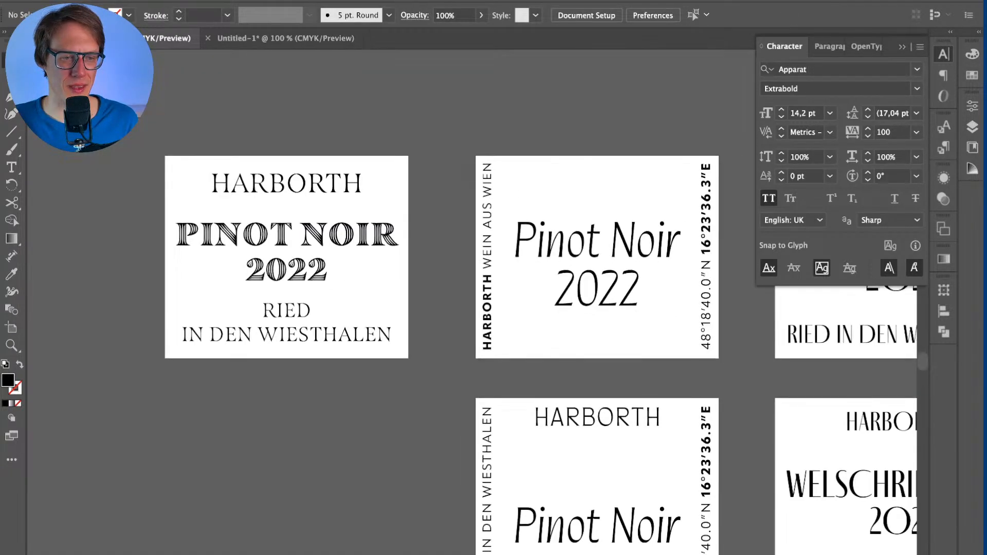
# Step: Inspect the RIED and IN DEN WIESTHALEN lines on the inline-lettered Pinot Noir label and compare its layout with the neighbouring variants
pyautogui.click(310, 310)
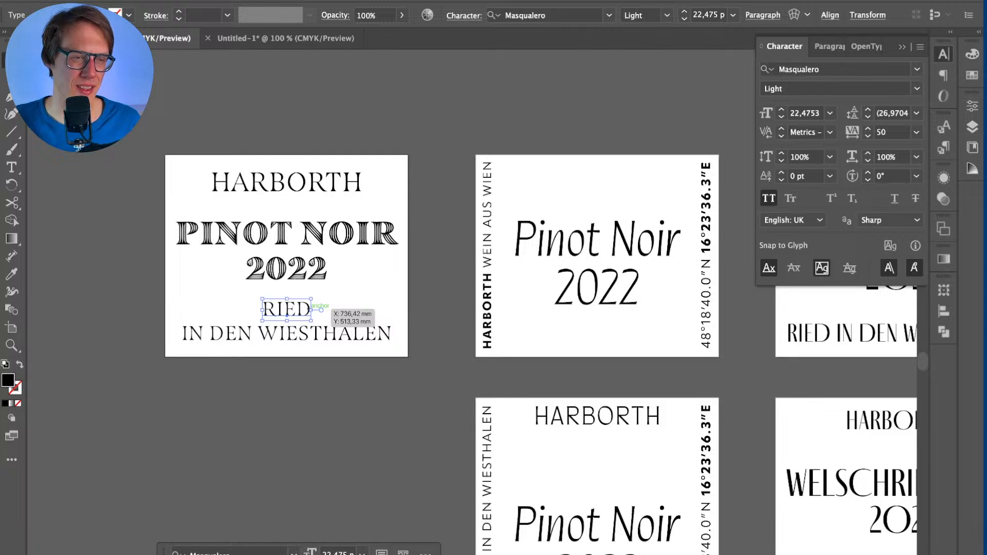
pyautogui.press('super+shift+a')
pyautogui.click(314, 308)
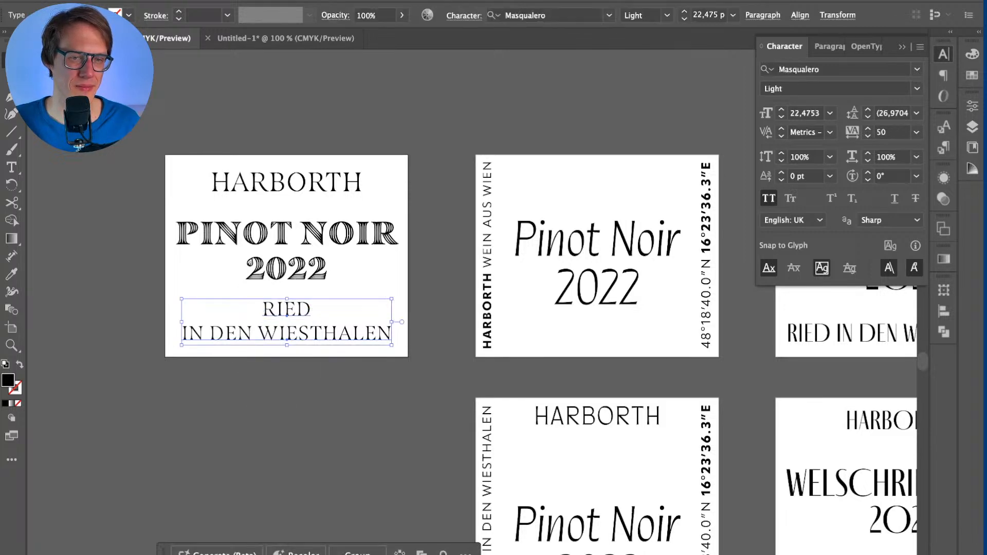
pyautogui.press('super+shift+a')
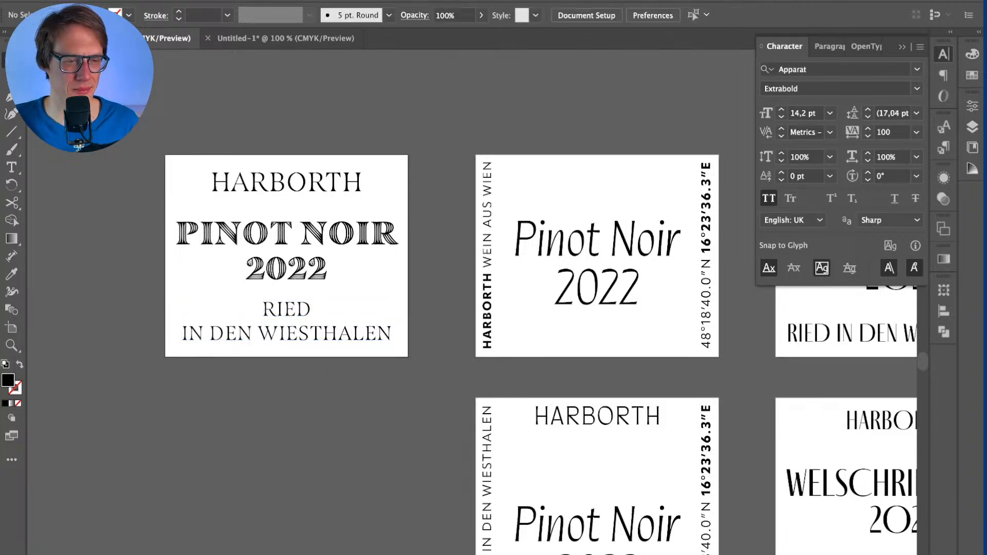
pyautogui.hscroll(10, 514, 308)
pyautogui.hscroll(3, 514, 309)
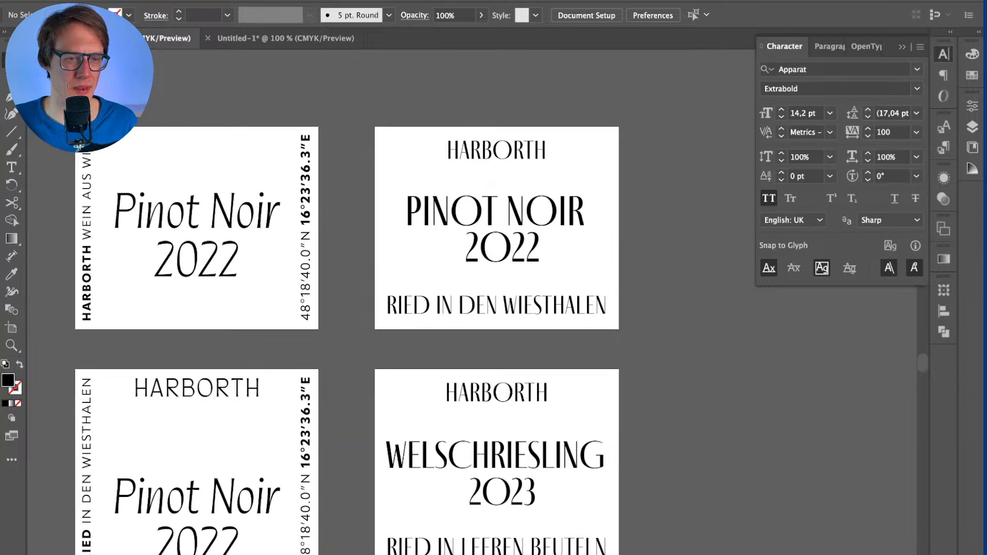
pyautogui.hscroll(-3, 514, 309)
pyautogui.scroll(-1, 514, 309)
pyautogui.hscroll(3, 359, 324)
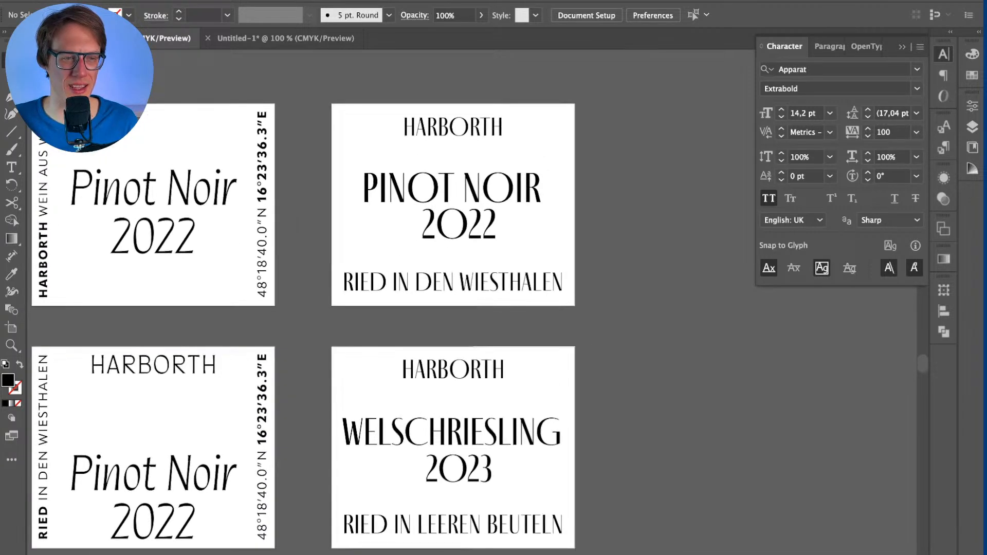
pyautogui.scroll(-3, 360, 324)
pyautogui.hscroll(-3, 359, 324)
pyautogui.scroll(1, 360, 324)
pyautogui.hscroll(1, 360, 324)
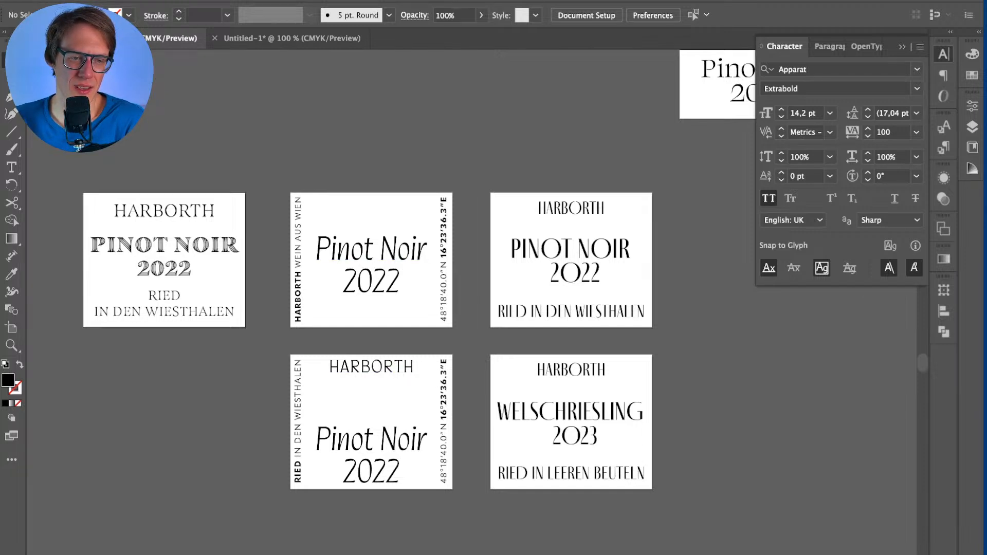
# Step: Try applying the Pinot Noir line's text style to the horizontal HARBORTH line on the lower label and moving it down
pyautogui.click(372, 367)
pyautogui.scroll(3, 353, 394)
pyautogui.scroll(-2, 356, 390)
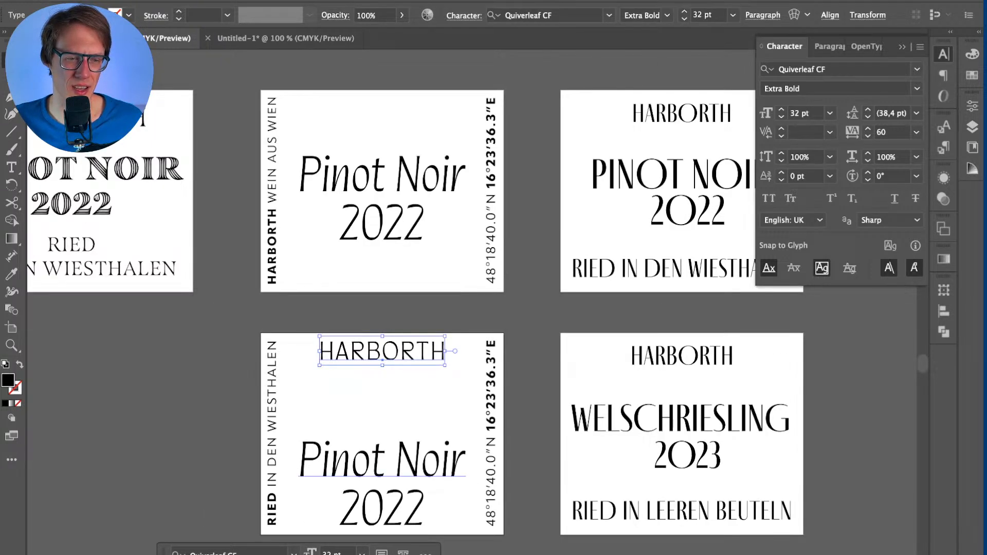
pyautogui.press('i')
pyautogui.click(381, 459)
pyautogui.press('v')
pyautogui.moveTo(382, 361); pyautogui.dragTo(383, 380)
pyautogui.press('super+z')
pyautogui.press('super+z')
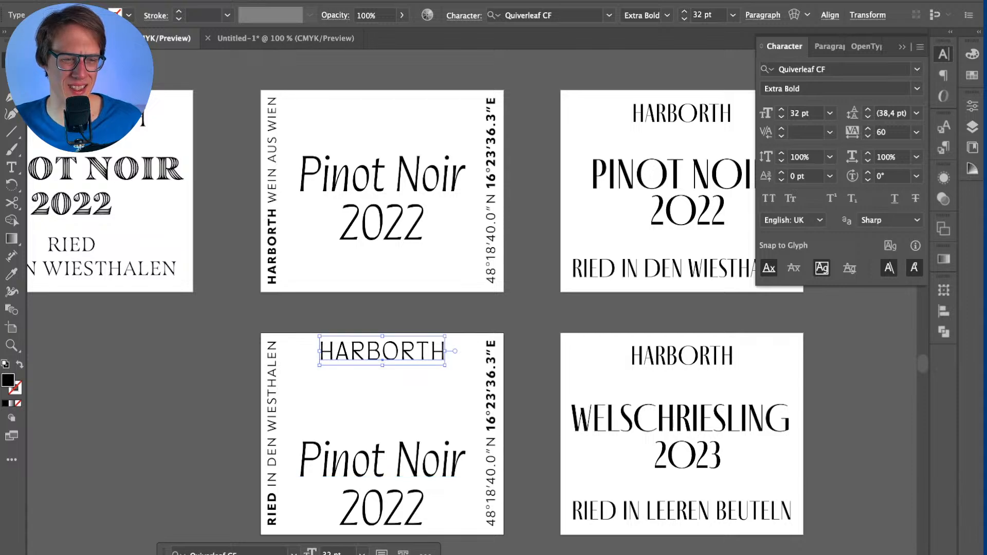
pyautogui.press('super+shift+a')
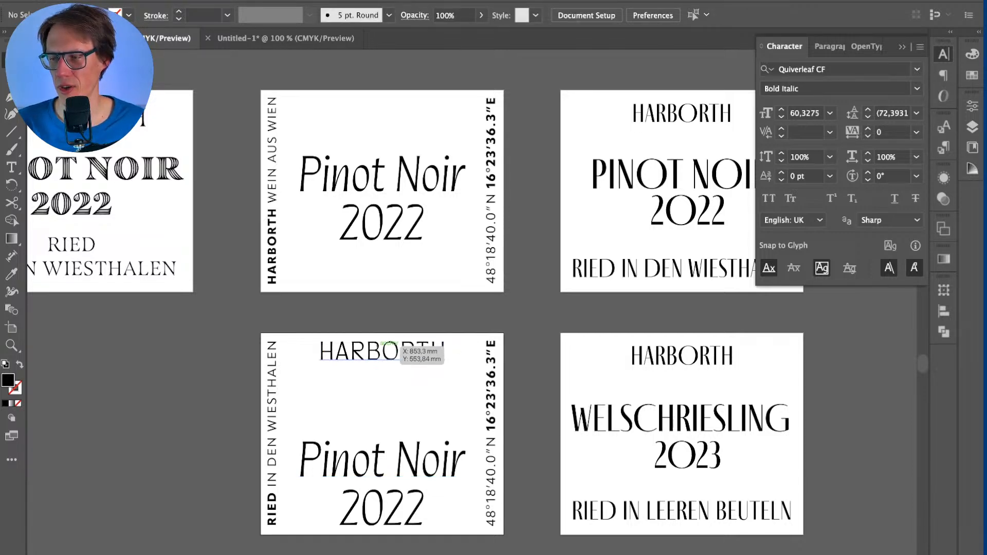
# Step: Duplicate the artboard of the inline-lettered Pinot Noir label directly below the original, level with the second row of labels
pyautogui.hscroll(-10, 396, 346)
pyautogui.scroll(3, 396, 346)
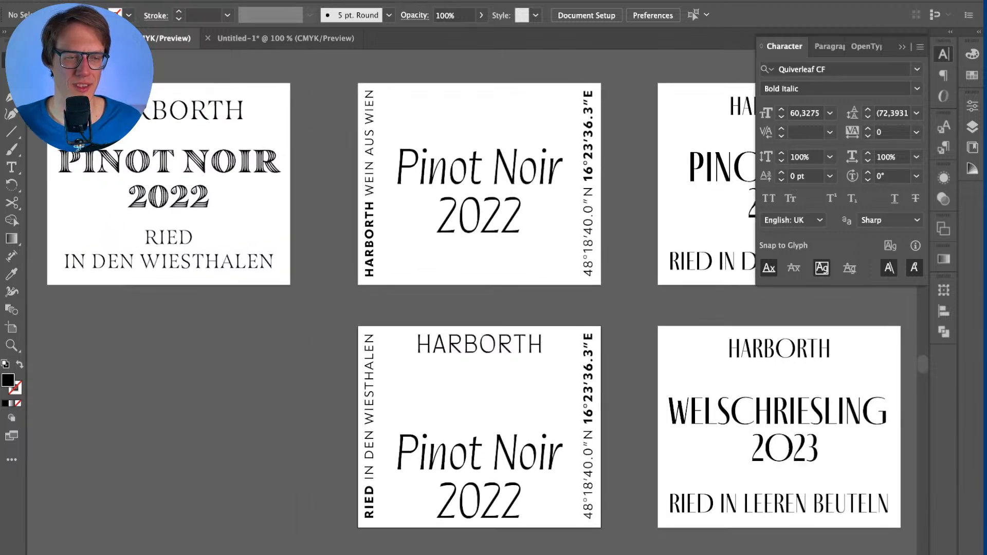
pyautogui.hotkey('shift', 'o')
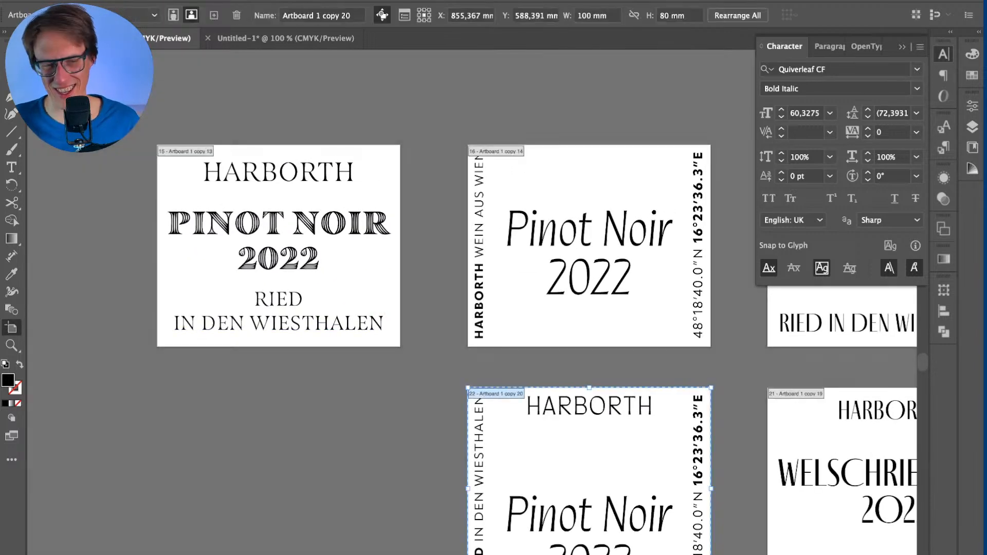
pyautogui.click(353, 269)
pyautogui.moveTo(366, 273); pyautogui.dragTo(374, 514)
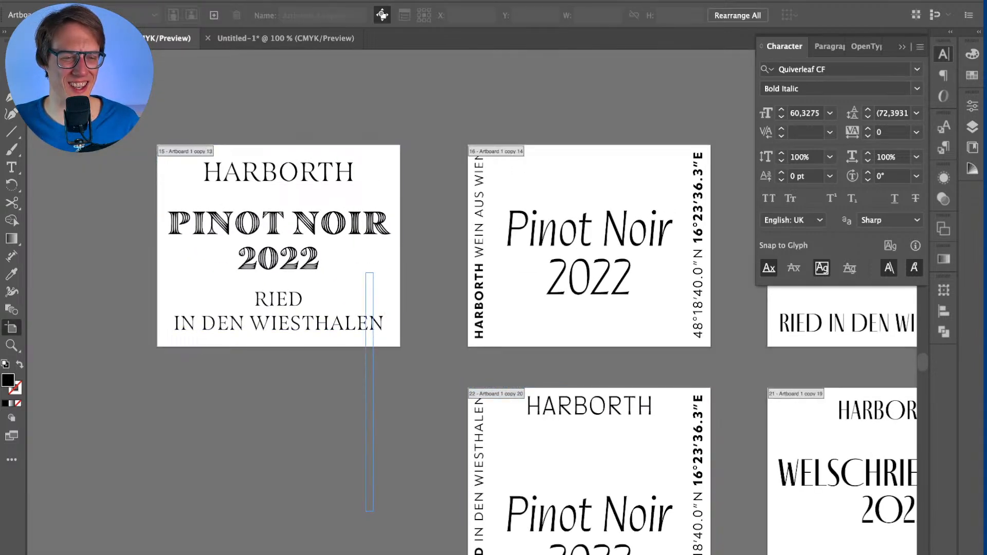
pyautogui.moveTo(353, 259); pyautogui.dragTo(353, 512)
pyautogui.press('super+z')
pyautogui.press('v')
pyautogui.scroll(-5, 442, 304)
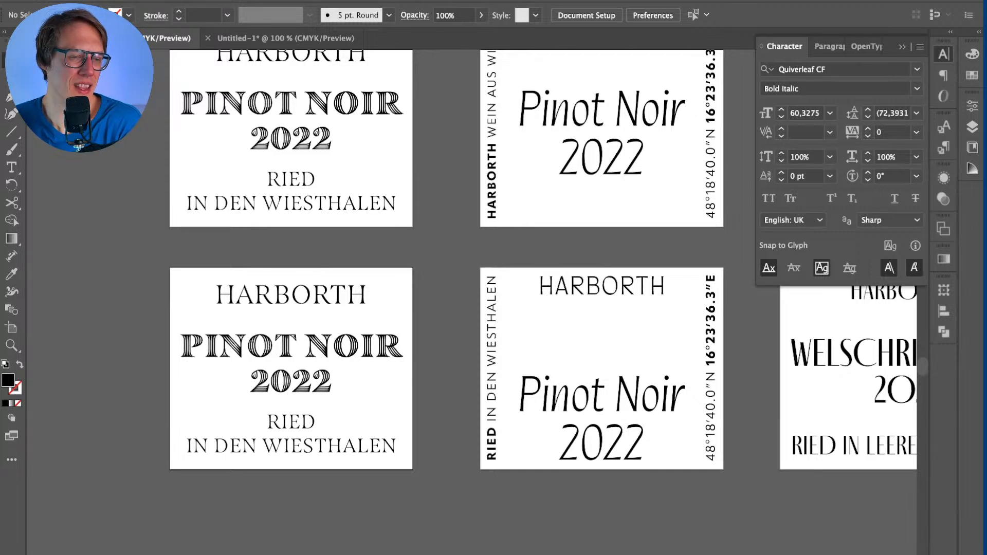
# Step: Select the RIED line on the duplicated label and inspect its type settings and lettering up close
pyautogui.click(291, 422)
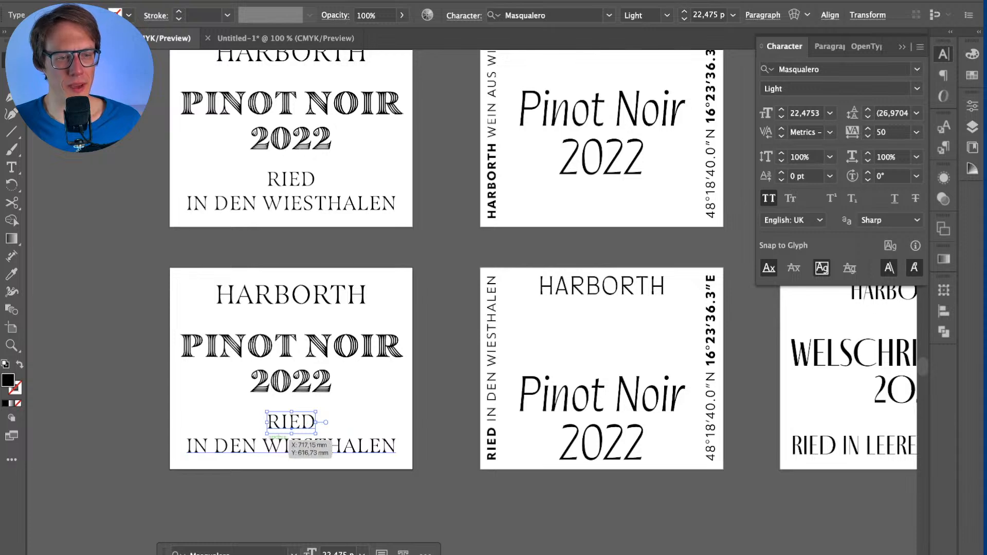
pyautogui.scroll(2, 308, 443)
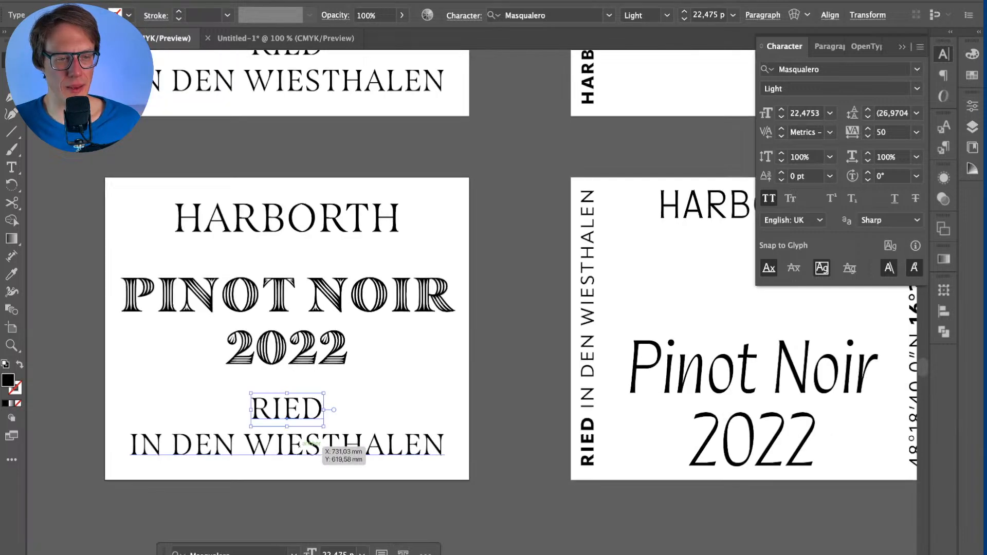
pyautogui.scroll(-2, 312, 441)
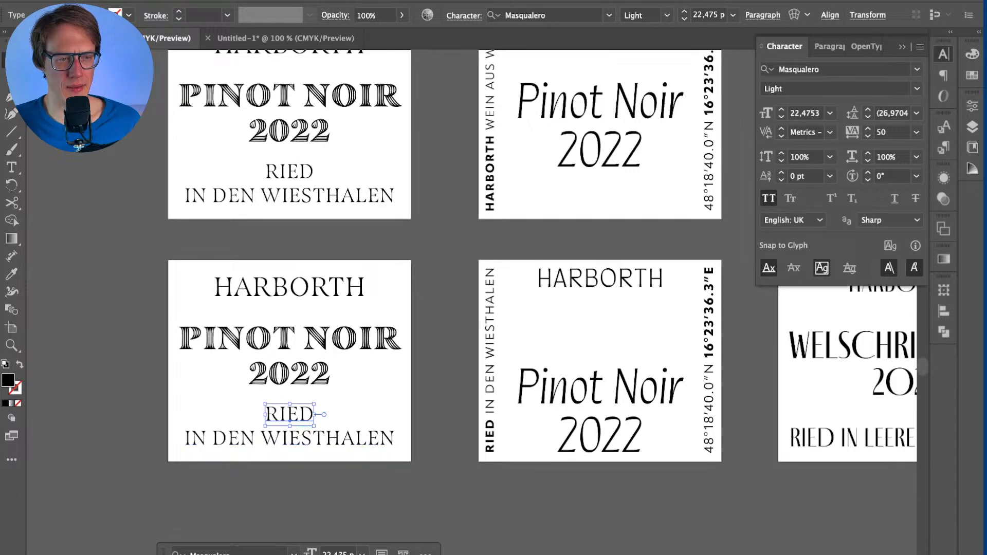
pyautogui.scroll(4, 303, 366)
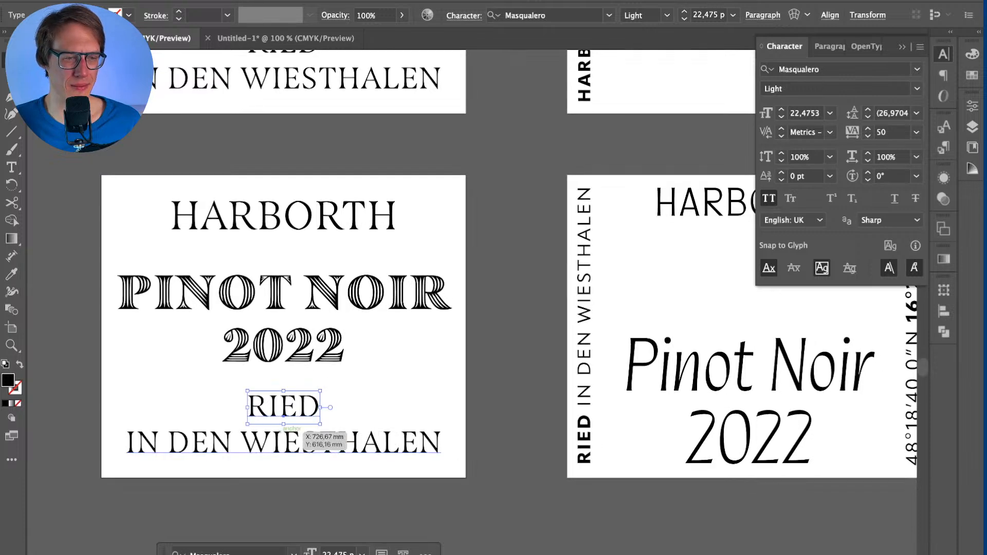
# Step: Switch to Adobe Fonts in the browser, return from the Masqualero page to the font list, and set the sample text to Megatypos
pyautogui.press('super+t')
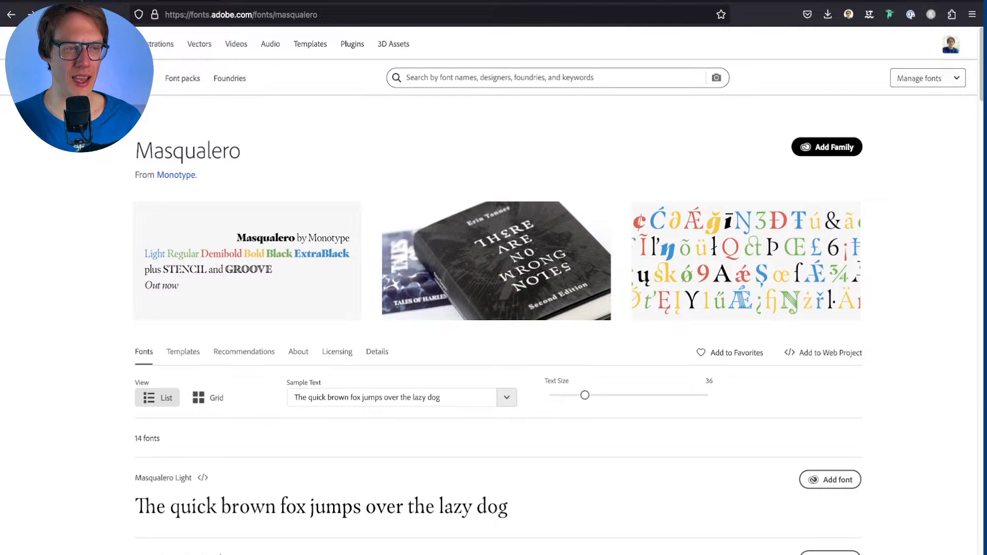
pyautogui.hotkey('alt', 'Left')
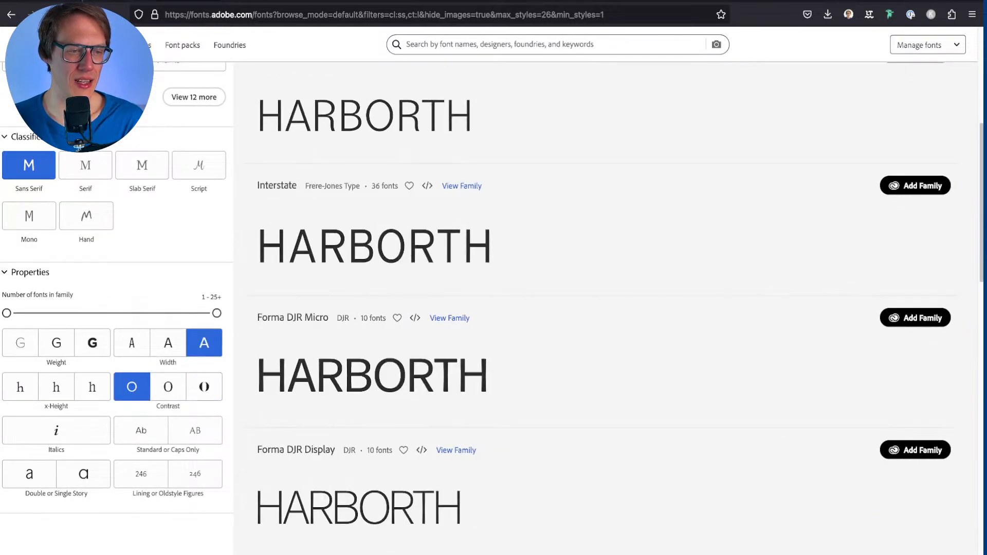
pyautogui.doubleClick(522, 166)
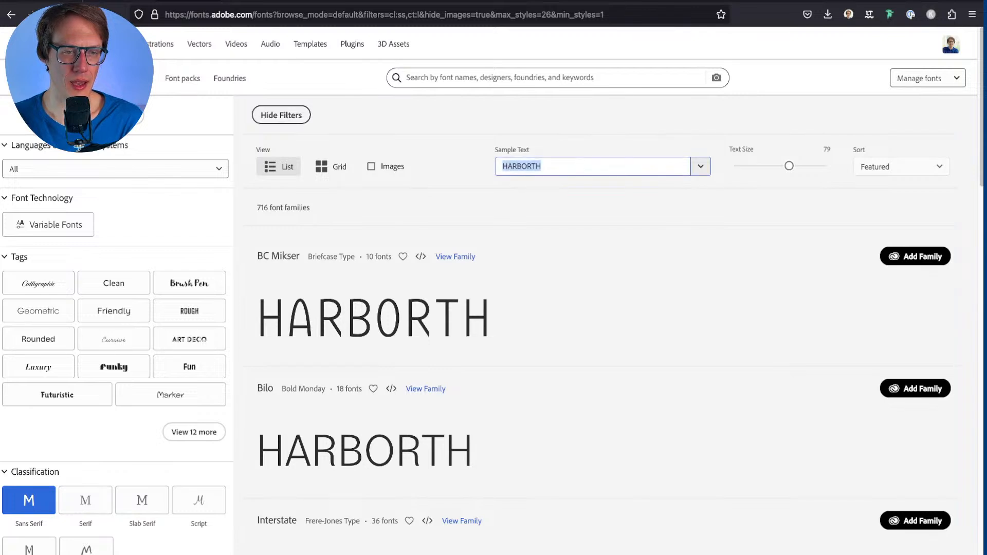
pyautogui.write('Megatypos')
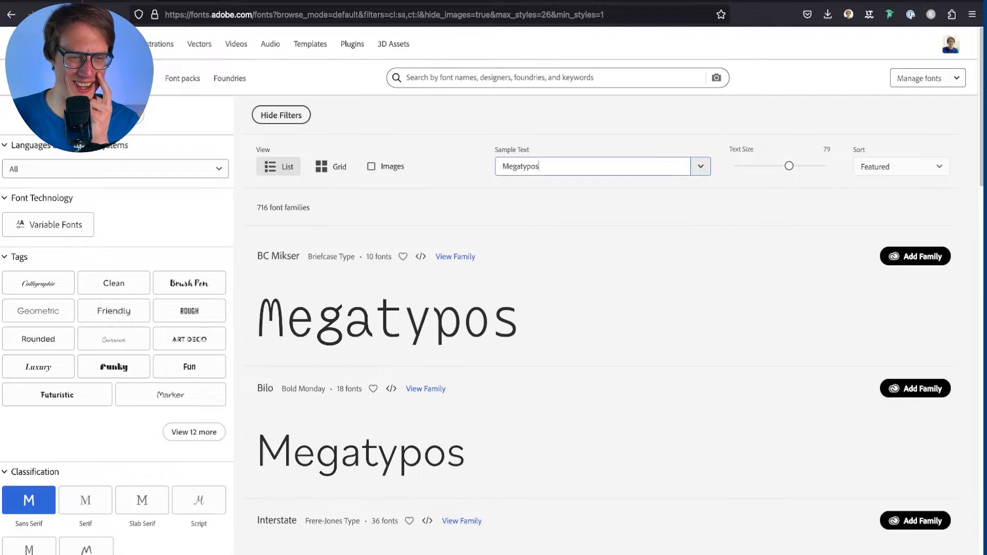
# Step: Browse the first page of filtered sans serif families to compare how the Megatypos sample looks in each
pyautogui.scroll(-4, 78, 147)
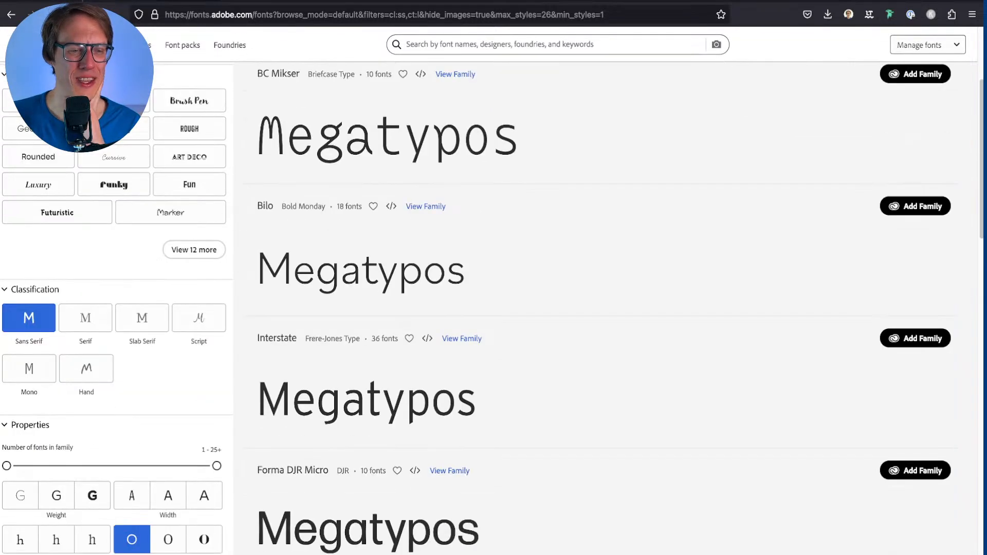
pyautogui.scroll(-6, 78, 148)
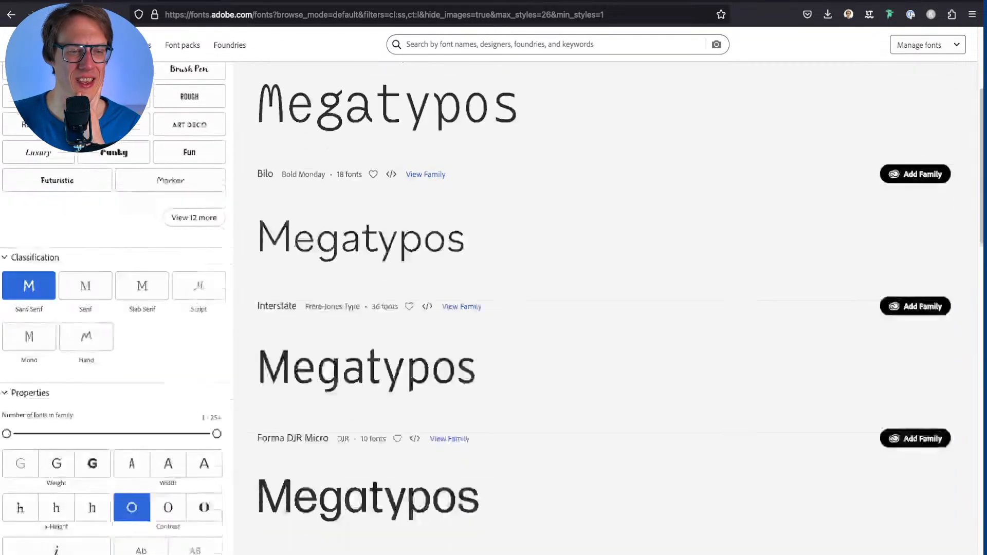
pyautogui.scroll(-3, 78, 147)
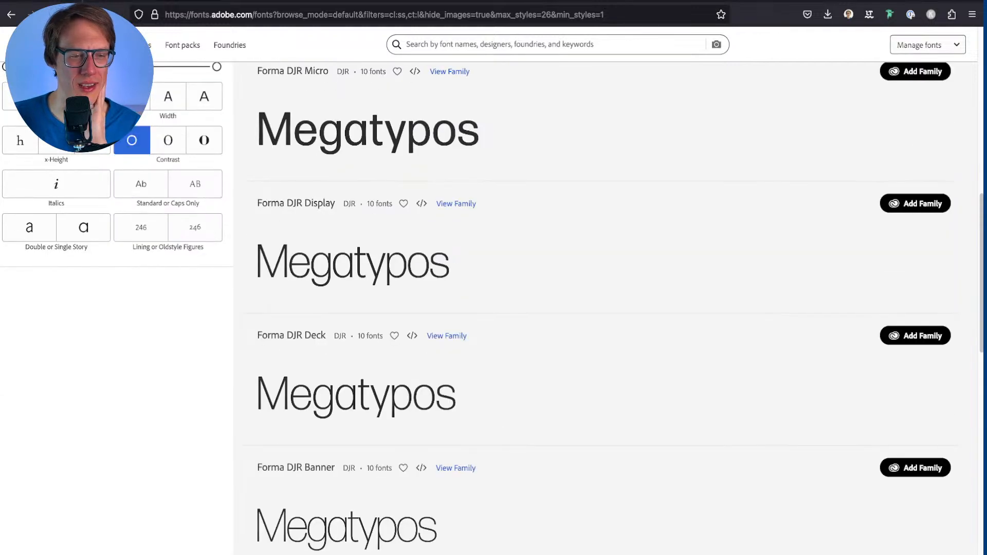
pyautogui.scroll(-2, 79, 148)
pyautogui.scroll(-9, 78, 148)
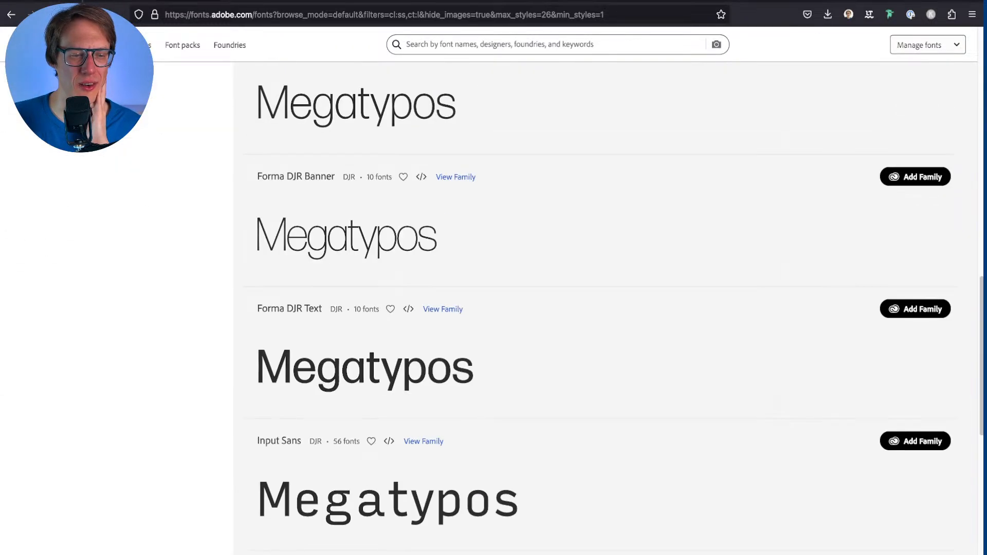
pyautogui.scroll(-6, 607, 309)
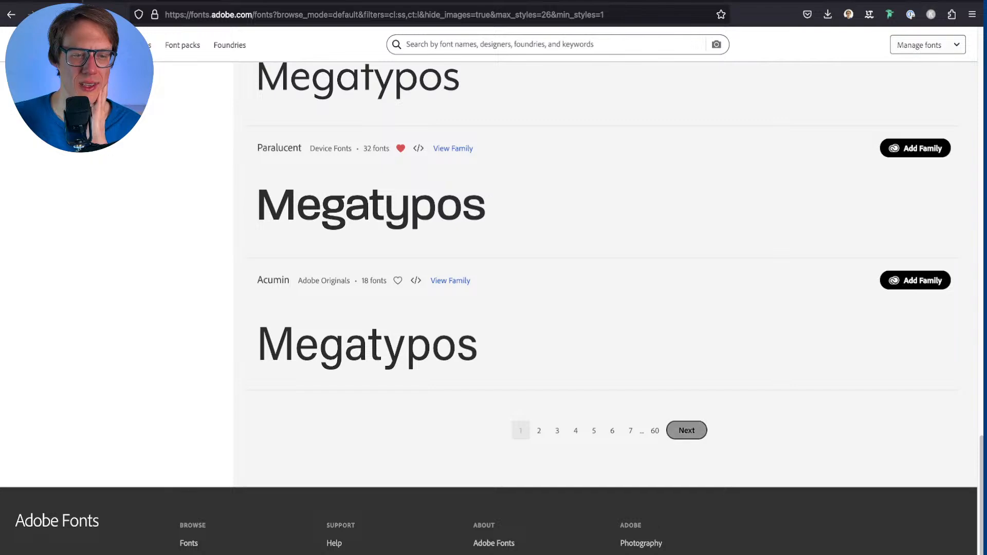
# Step: Browse the second page and the start of the third page of sans serif families to compare the Megatypos sample
pyautogui.click(686, 431)
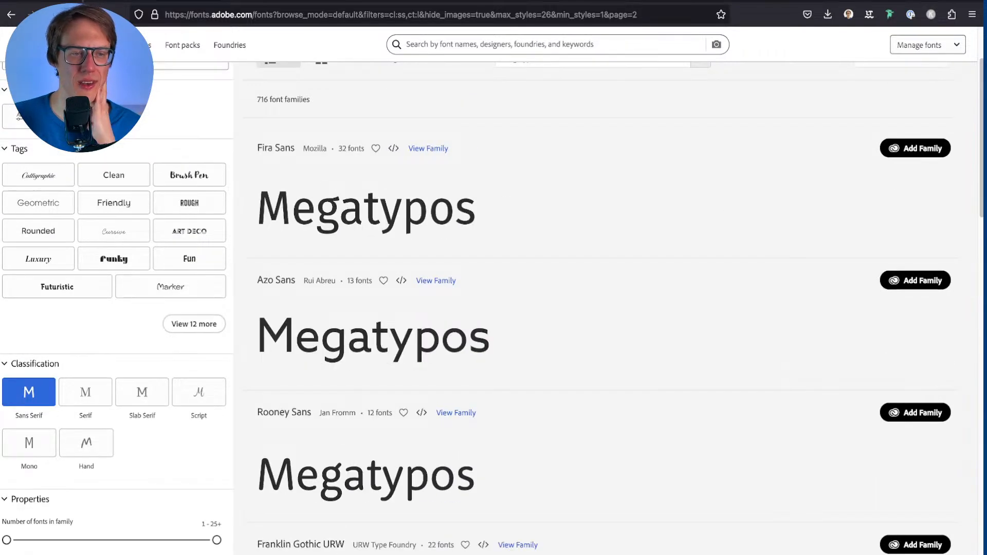
pyautogui.scroll(-2, 607, 309)
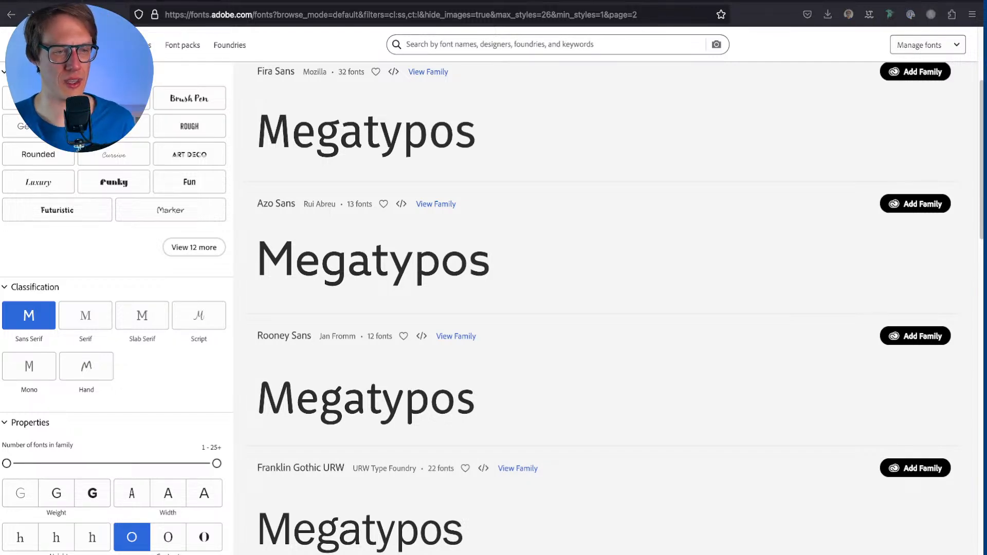
pyautogui.scroll(-4, 79, 148)
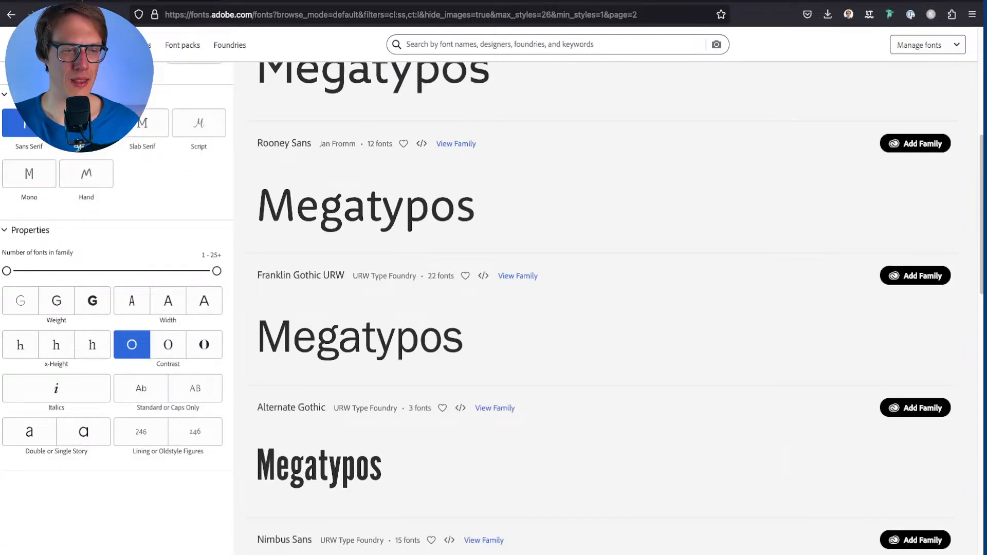
pyautogui.scroll(-4, 79, 147)
pyautogui.scroll(-5, 79, 148)
pyautogui.scroll(-4, 79, 148)
pyautogui.scroll(-7, 79, 147)
pyautogui.click(709, 539)
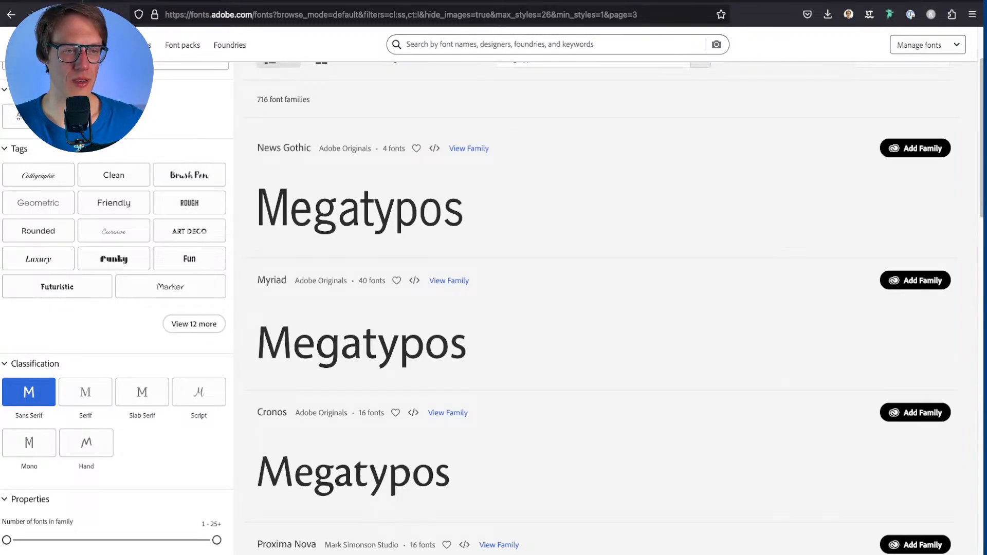
pyautogui.scroll(-1, 79, 148)
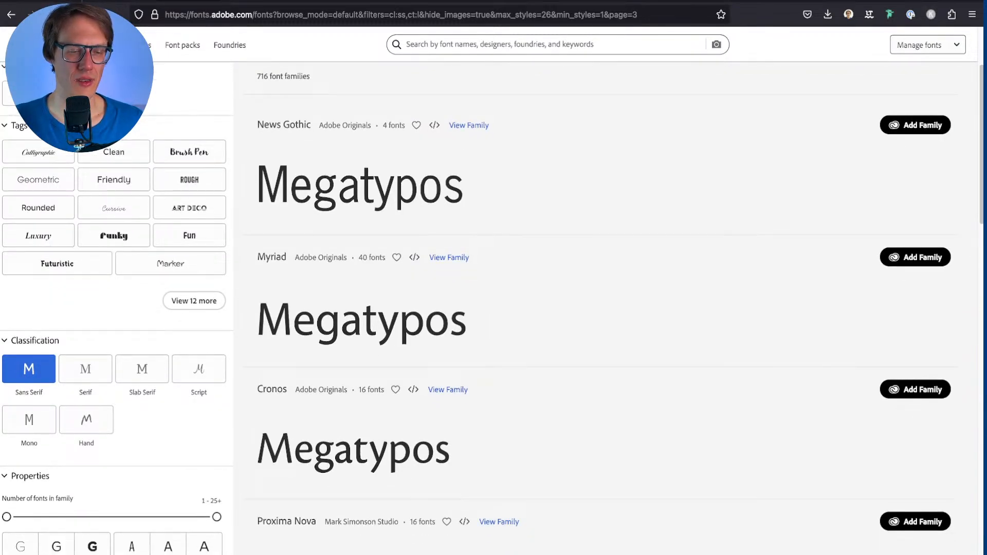
pyautogui.scroll(-4, 78, 148)
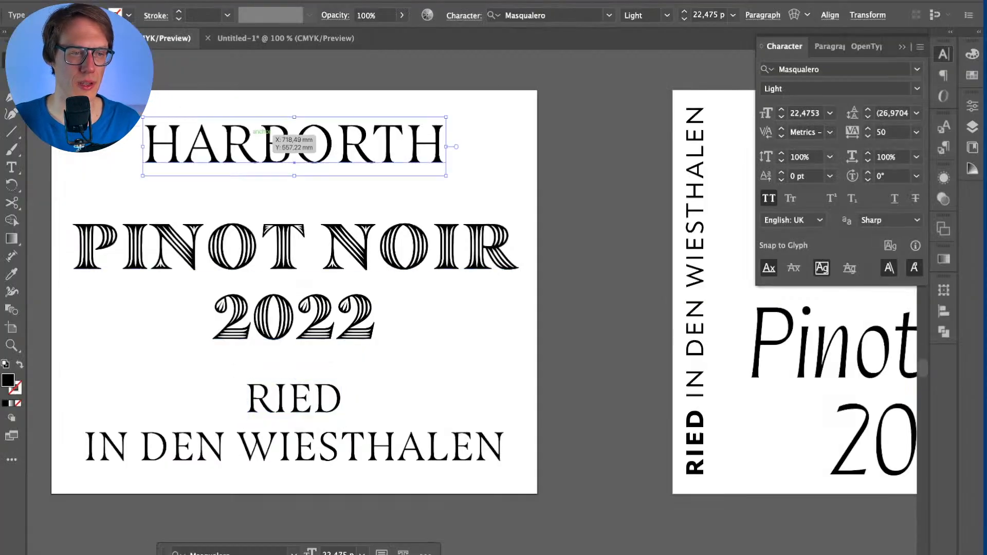
# Step: Select the HARBORTH text on the label in Illustrator, return to Adobe Fonts and extend the sample text to Megatypos HARBORTH
pyautogui.doubleClick(286, 146)
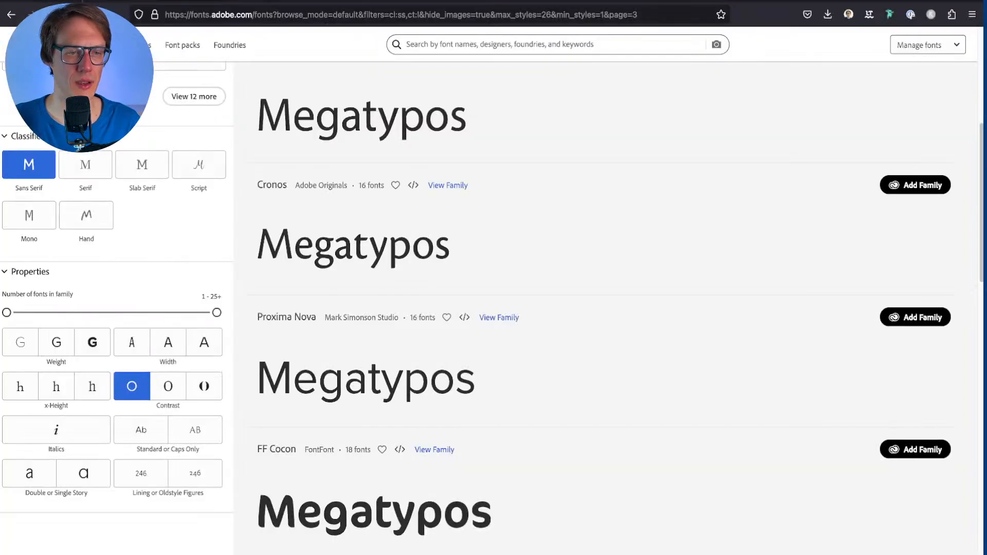
pyautogui.click(407, 44)
pyautogui.scroll(6, 607, 308)
pyautogui.click(538, 166)
pyautogui.write('Harborth')
pyautogui.scroll(-1, 606, 309)
pyautogui.scroll(-1, 607, 309)
pyautogui.scroll(2, 606, 308)
pyautogui.hotkey('alt', 'shift', 'Left')
pyautogui.write('HR')
pyautogui.press('BackSpace')
pyautogui.write('ARBOT')
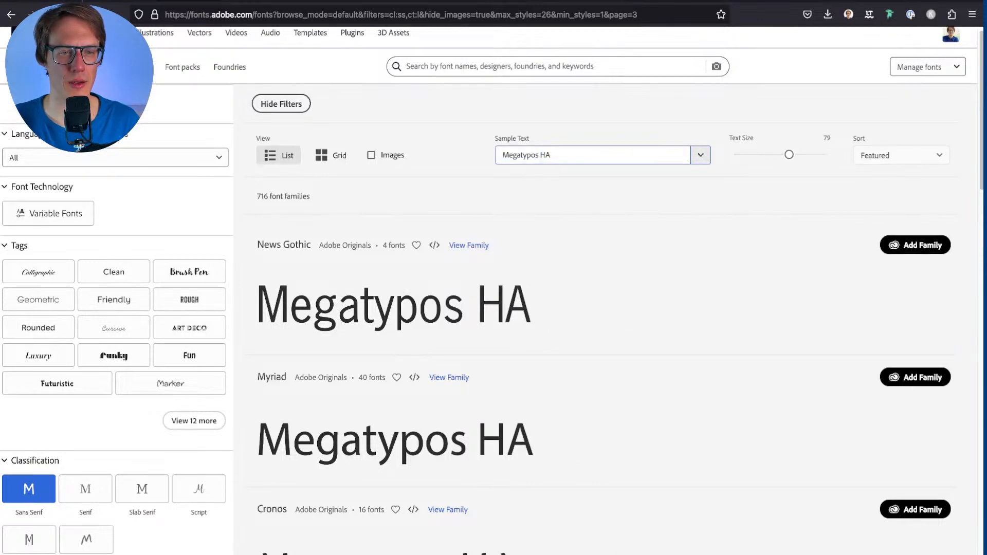
pyautogui.press('BackSpace')
pyautogui.write('RTH')
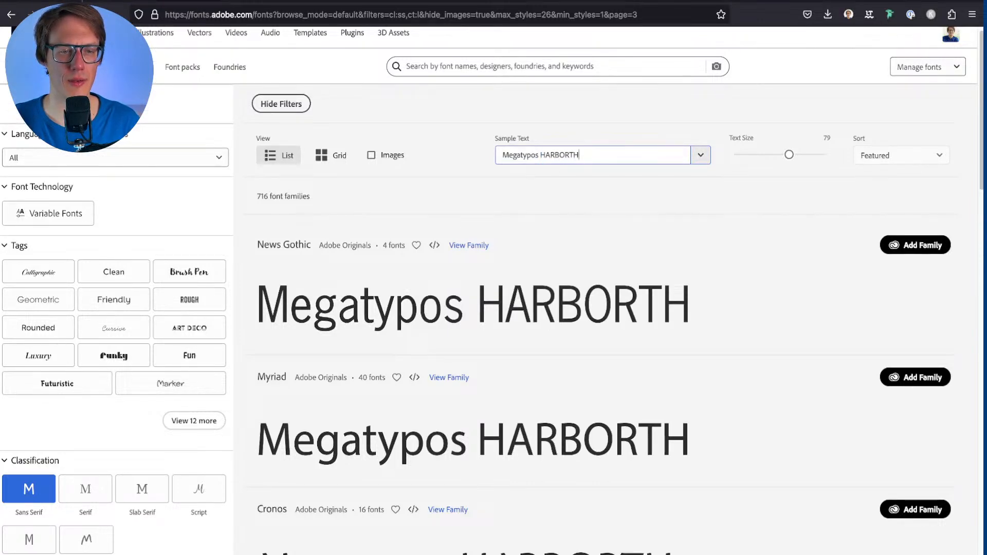
# Step: Browse the third page of sans serif families to compare how Megatypos HARBORTH looks in mixed case and capitals
pyautogui.scroll(-6, 607, 308)
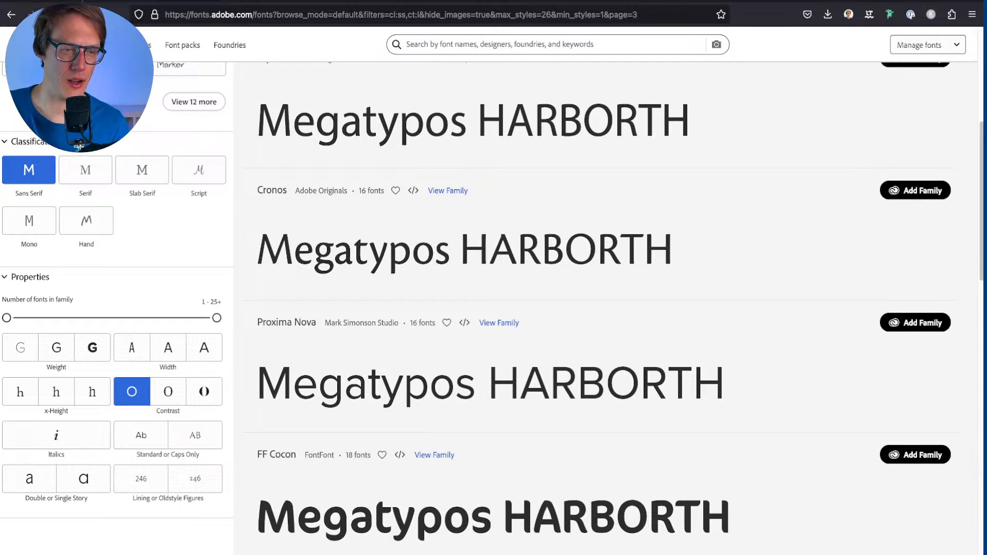
pyautogui.scroll(-1, 79, 148)
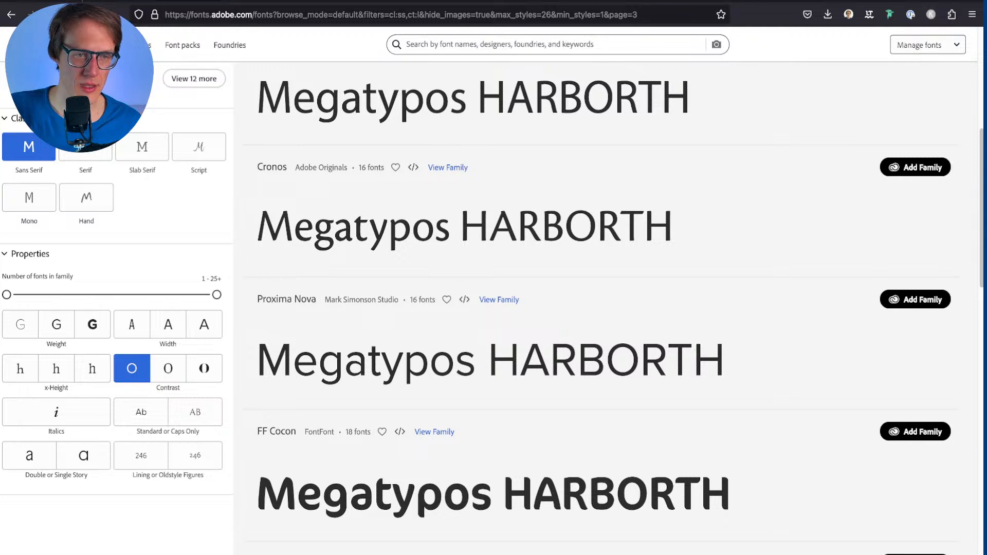
pyautogui.scroll(-3, 79, 147)
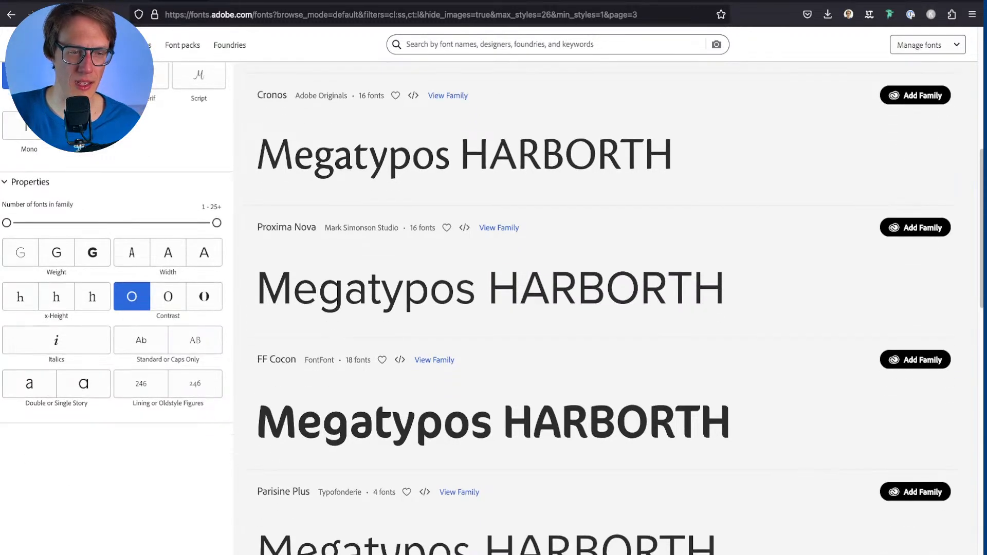
pyautogui.scroll(-4, 78, 148)
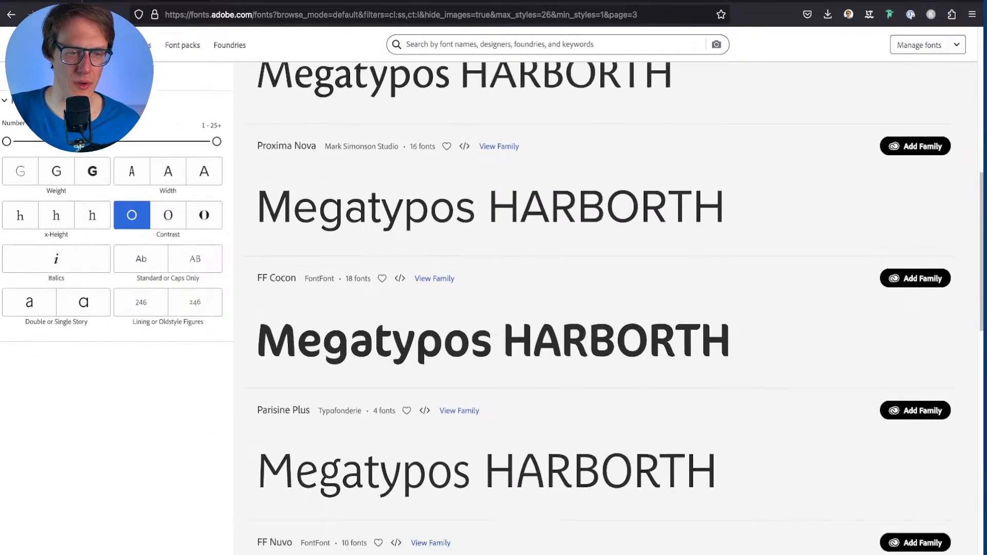
pyautogui.scroll(-9, 79, 148)
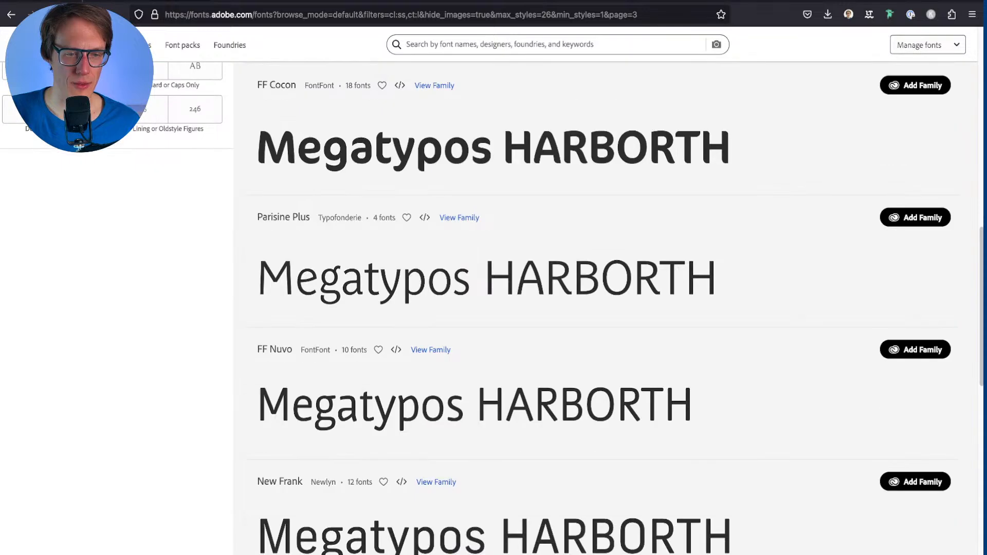
pyautogui.scroll(-9, 79, 147)
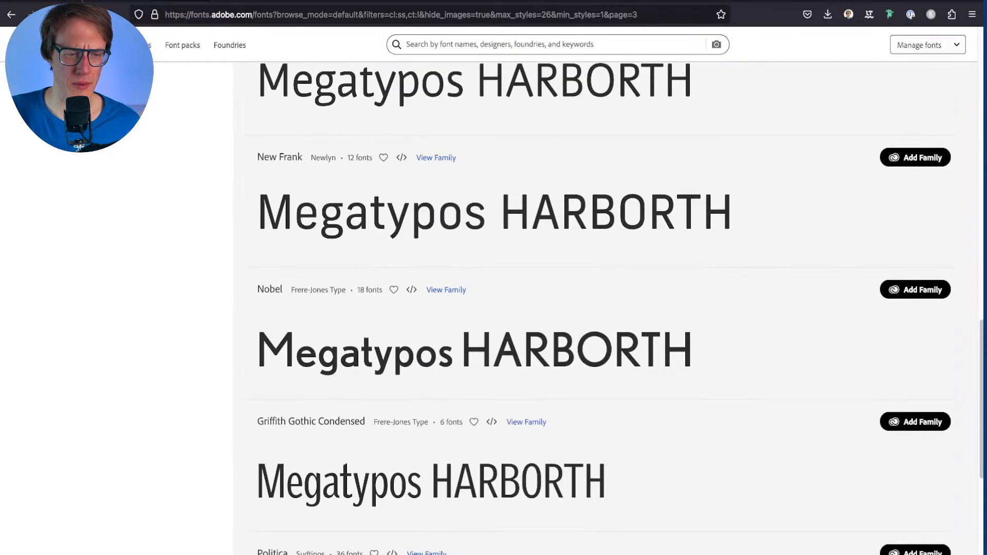
pyautogui.scroll(-6, 79, 148)
pyautogui.scroll(-7, 78, 148)
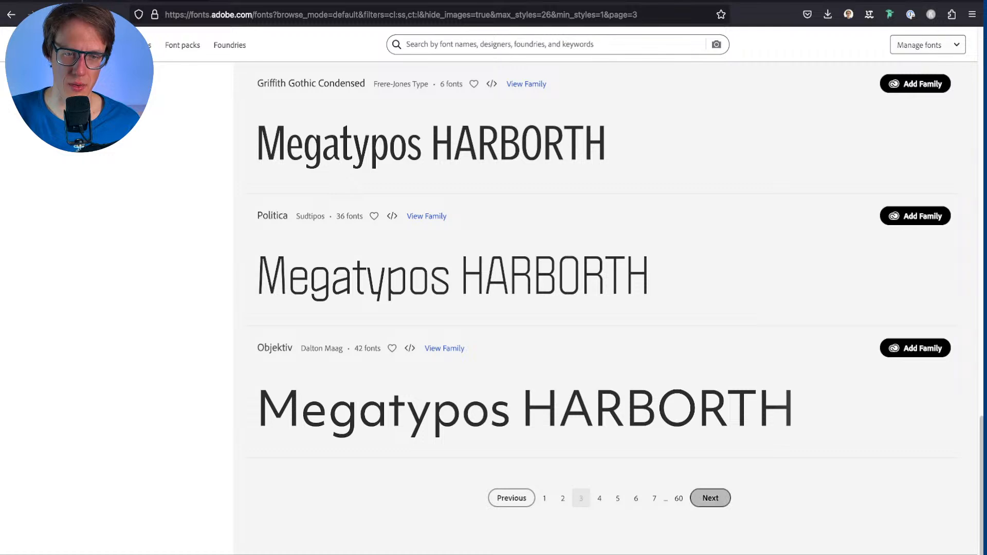
# Step: Open the fourth page of sans serif results and examine the Megatypos HARBORTH sample in each family
pyautogui.click(710, 498)
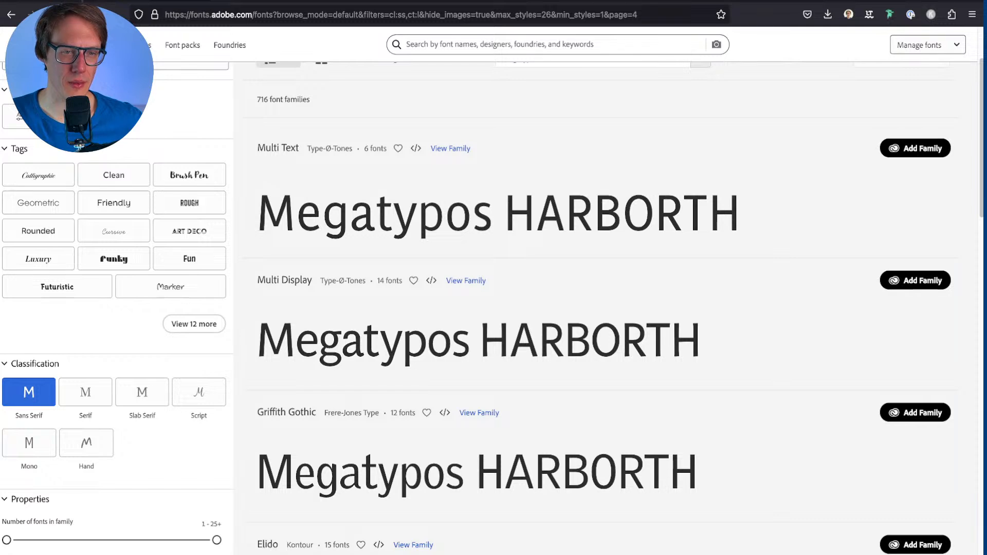
pyautogui.scroll(-3, 79, 148)
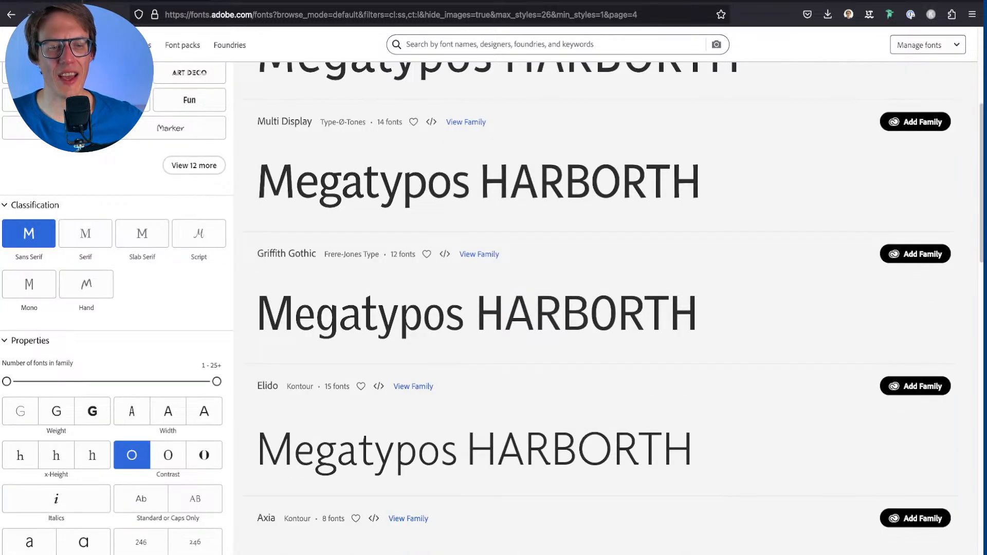
pyautogui.scroll(-2, 78, 147)
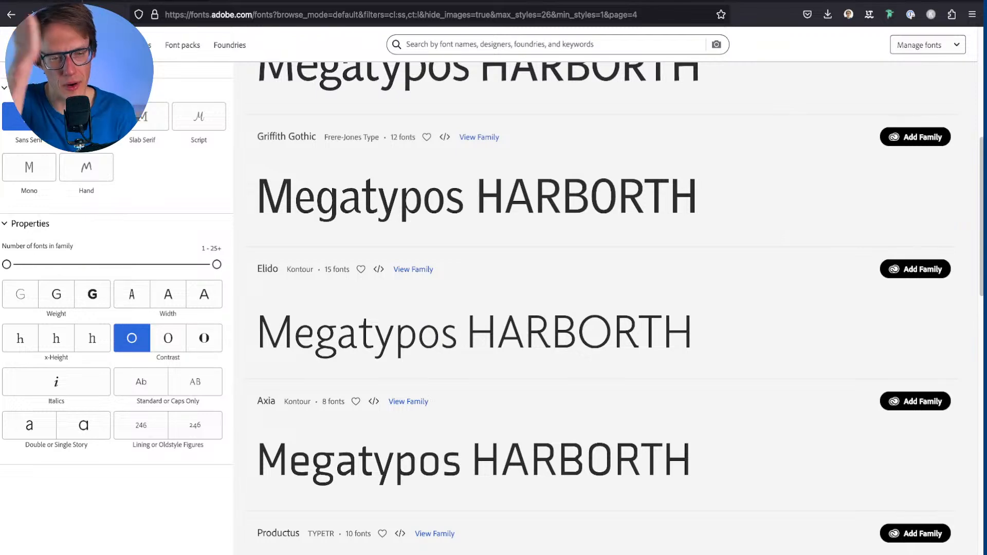
pyautogui.scroll(-7, 79, 147)
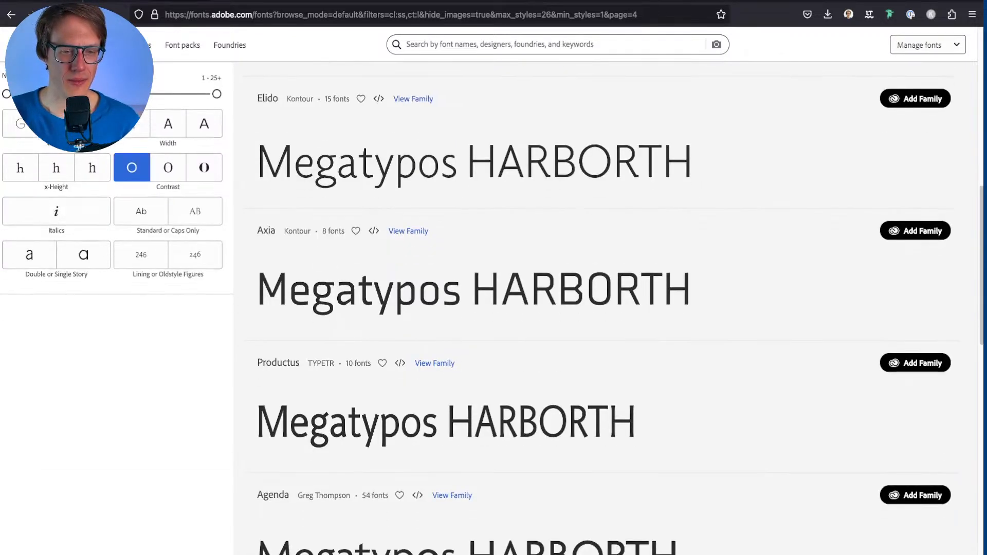
pyautogui.scroll(-6, 78, 148)
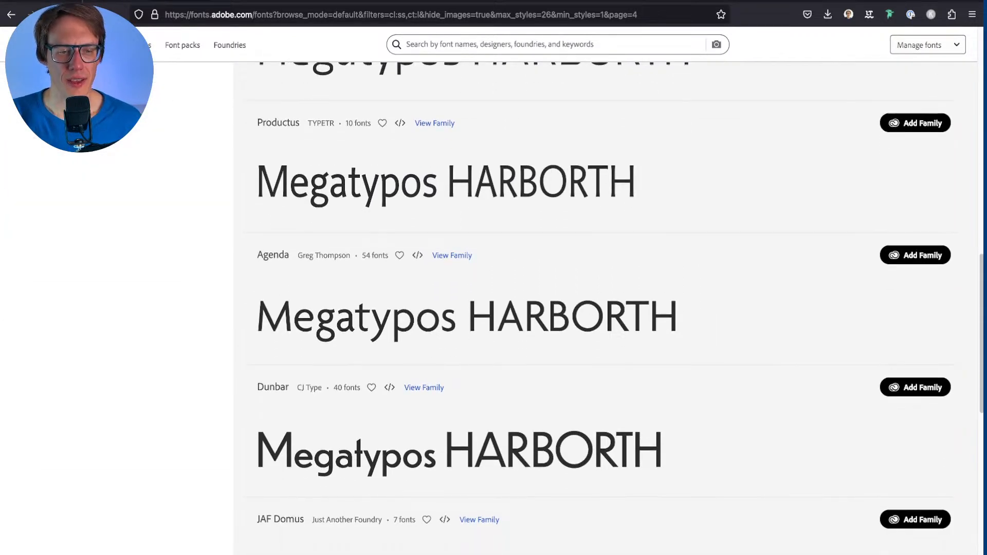
pyautogui.scroll(-3, 79, 148)
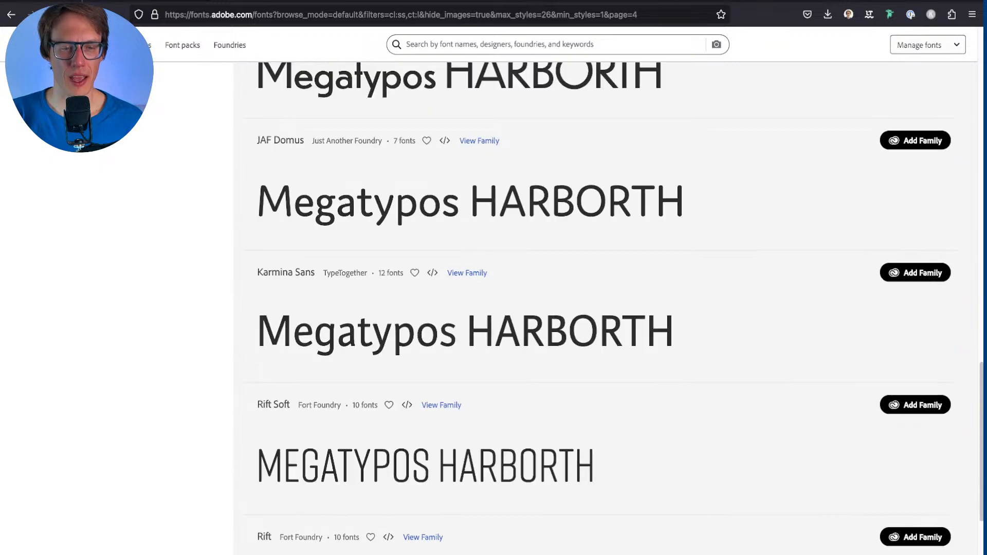
pyautogui.scroll(-4, 79, 147)
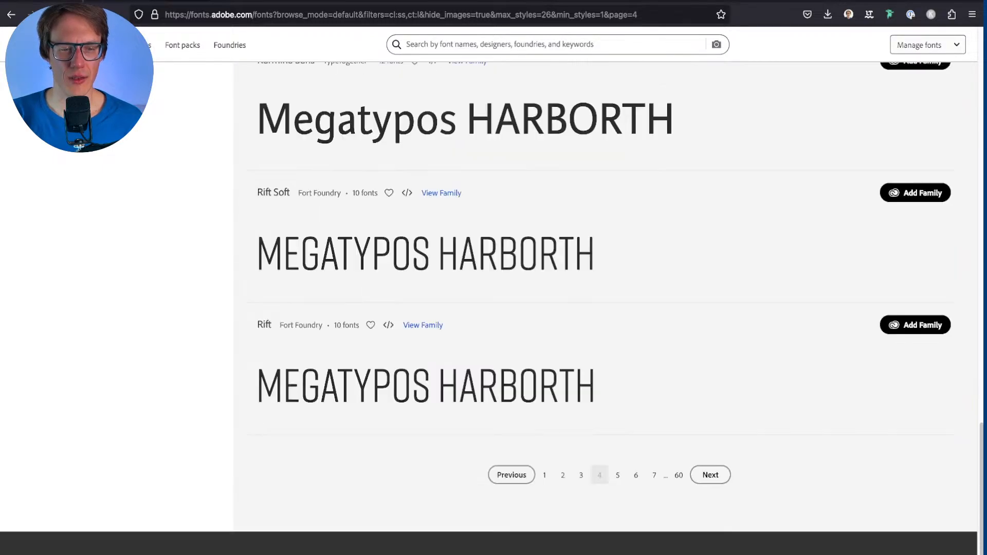
# Step: Go to the fifth page of sans serif results and compare the letterforms of the Megatypos HARBORTH sample
pyautogui.click(711, 475)
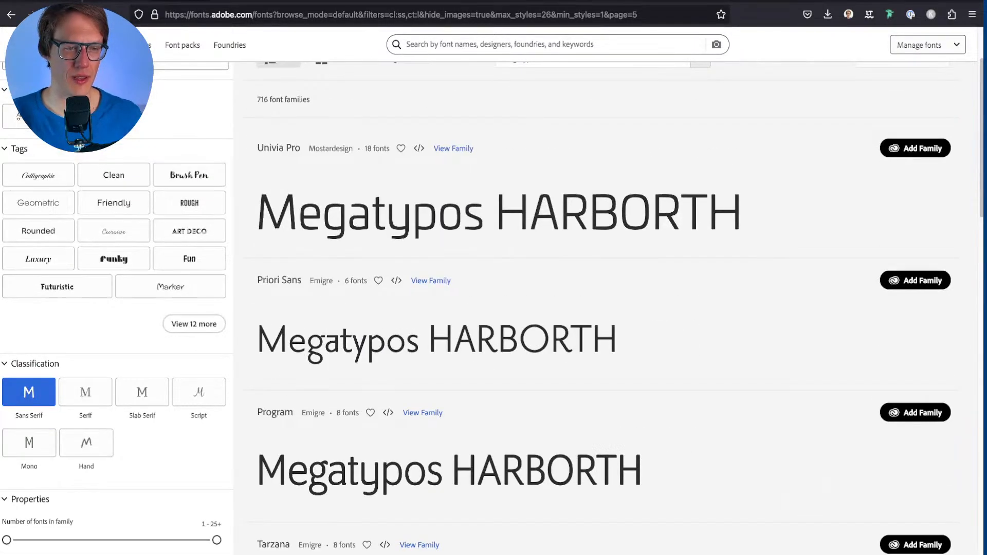
pyautogui.scroll(-1, 79, 148)
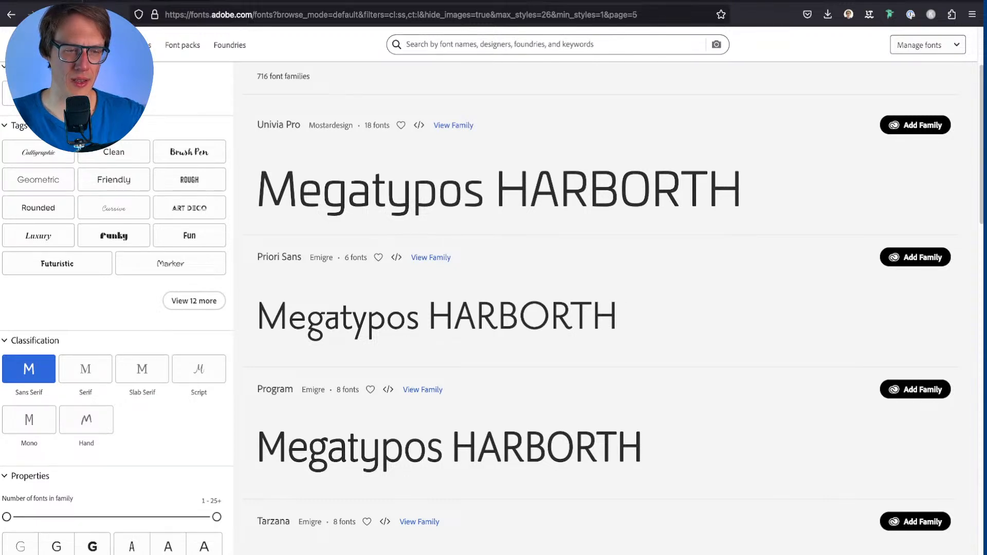
pyautogui.scroll(-1, 79, 148)
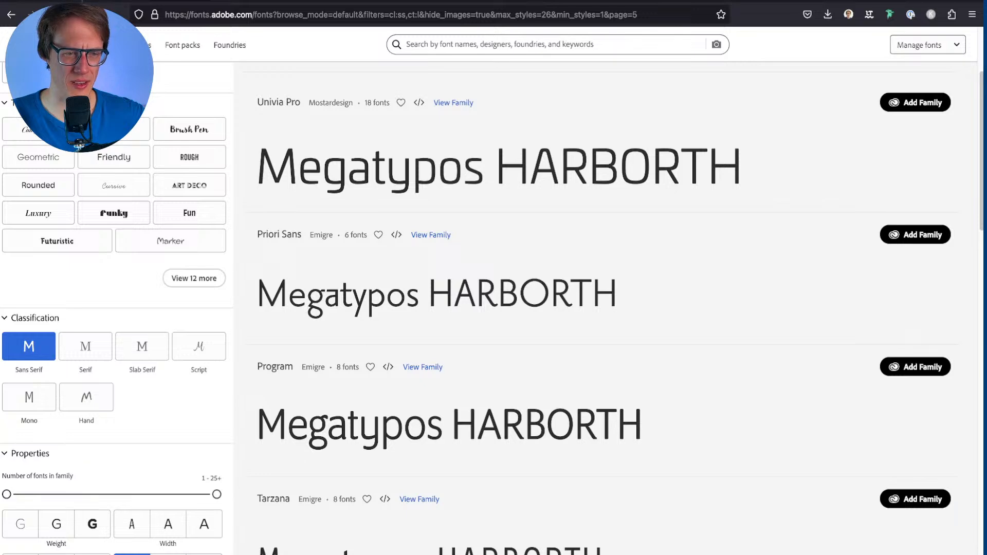
pyautogui.scroll(-6, 79, 147)
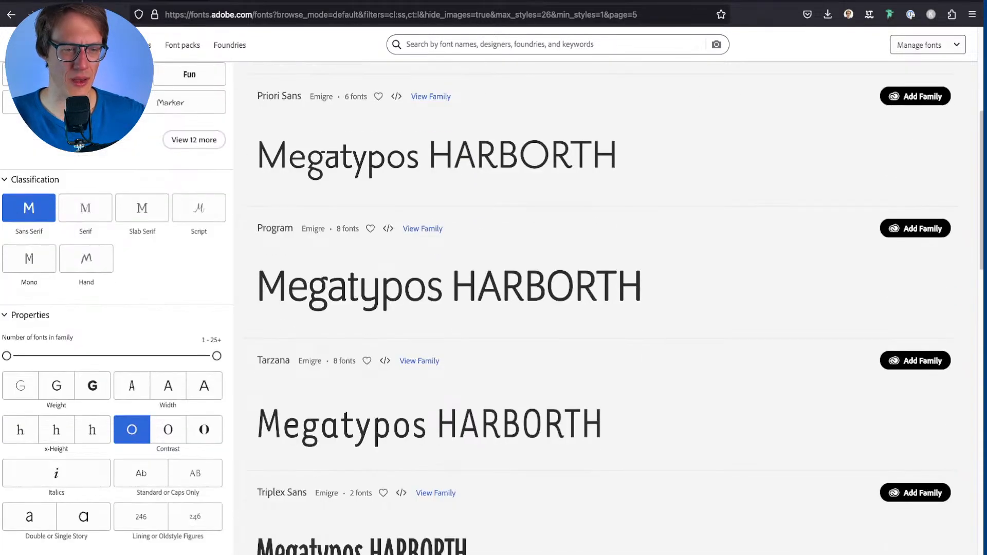
pyautogui.scroll(-4, 78, 148)
pyautogui.scroll(-20, 79, 148)
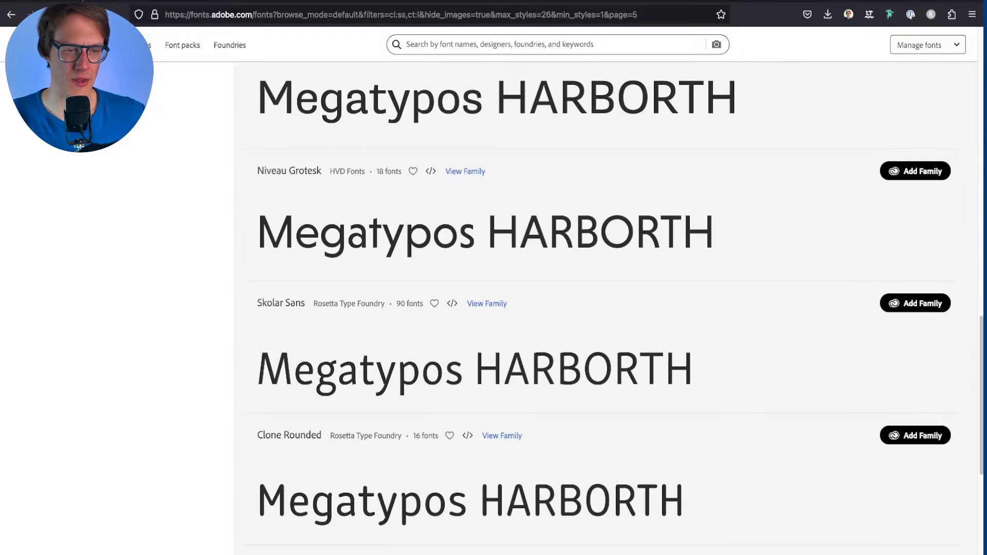
pyautogui.scroll(-1, 79, 147)
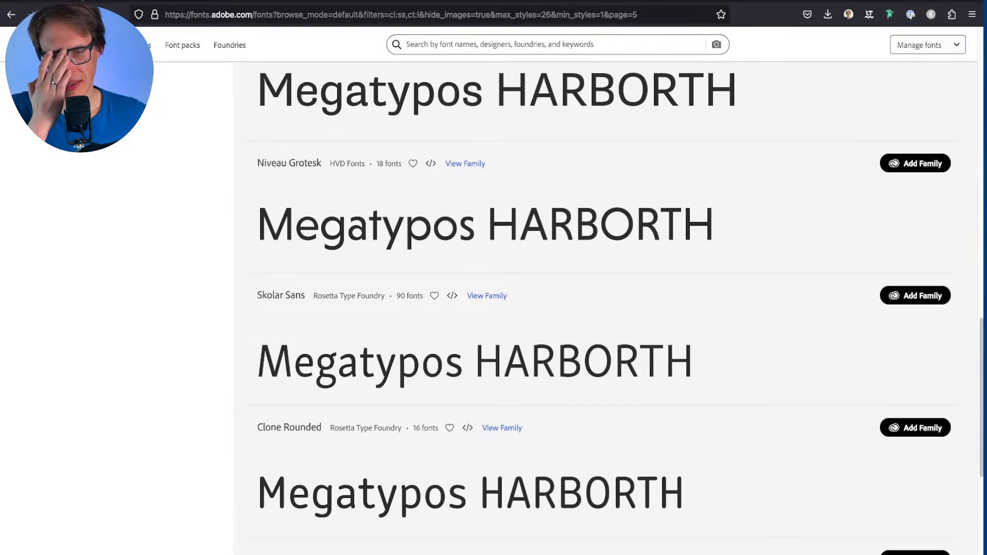
pyautogui.scroll(-16, 78, 147)
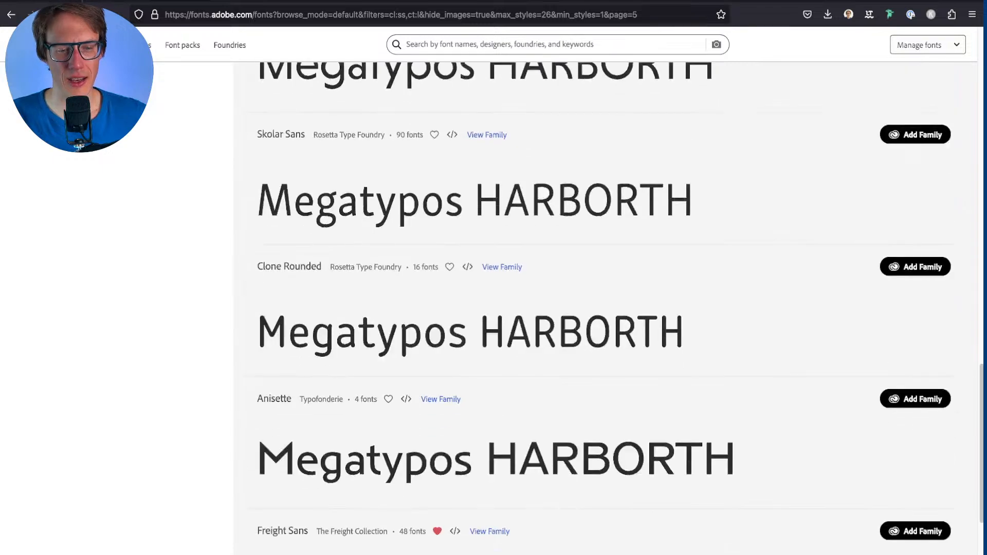
# Step: Look through the sixth page of sans serif families, then switch back to the label document in Illustrator
pyautogui.click(710, 436)
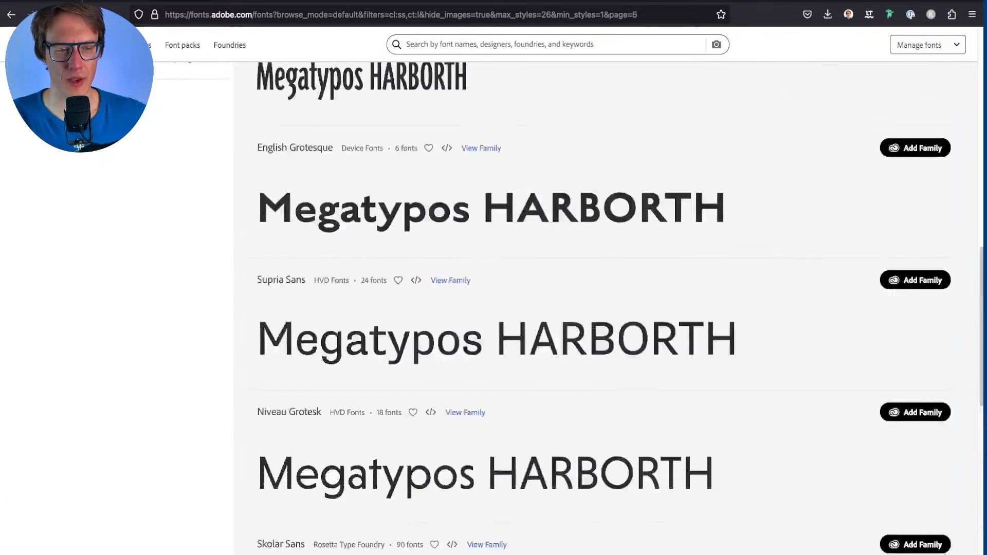
pyautogui.scroll(-10, 78, 147)
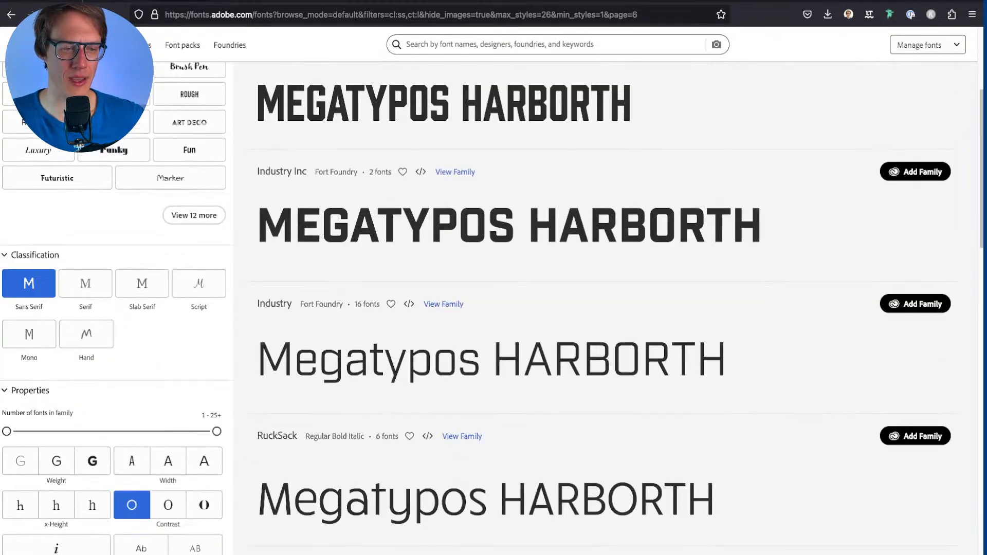
pyautogui.scroll(-13, 78, 148)
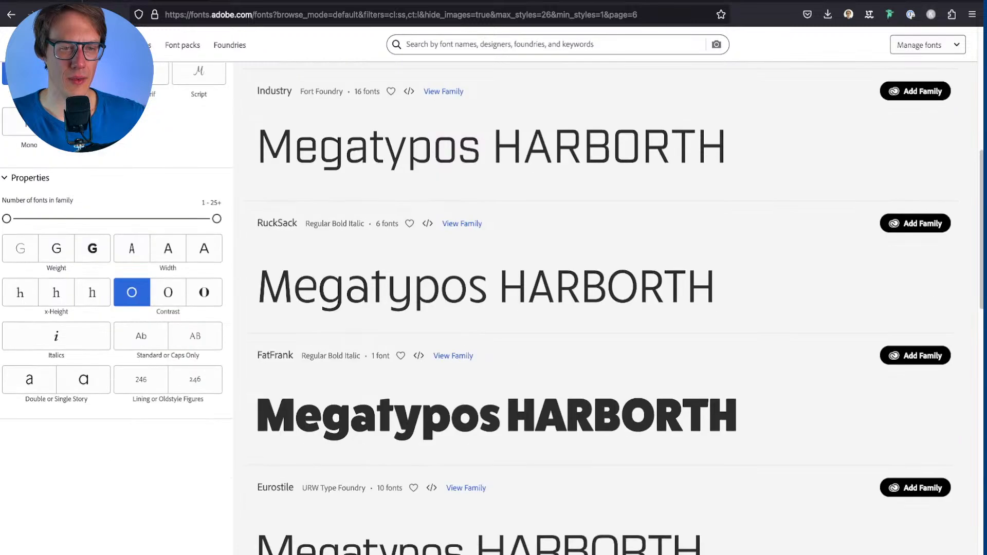
pyautogui.scroll(-11, 79, 147)
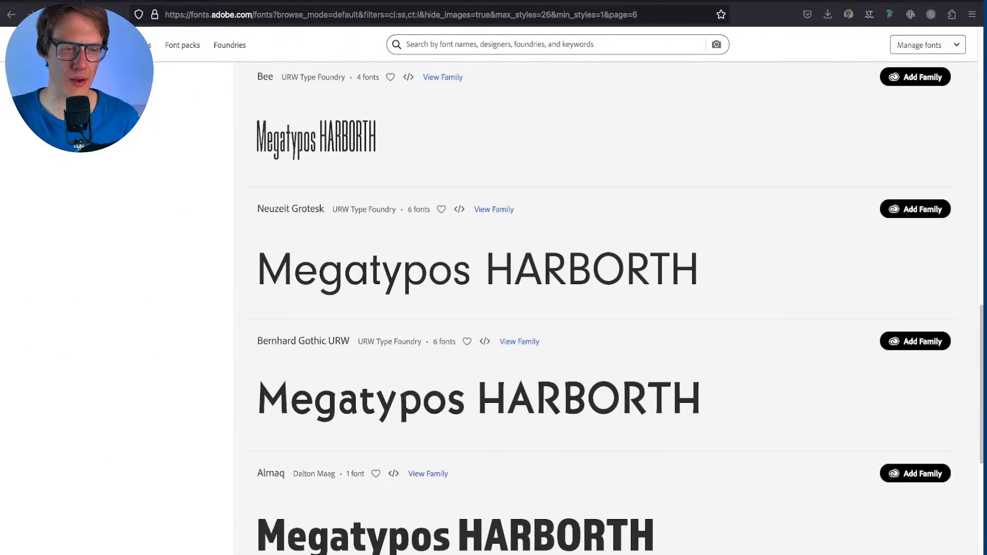
pyautogui.press('super+Tab')
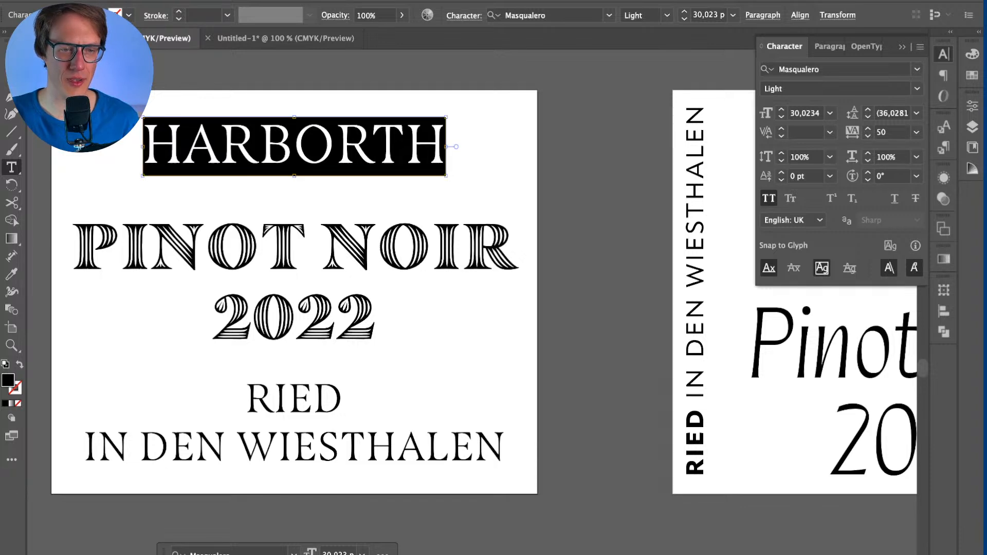
# Step: Return to Adobe Fonts in the browser, open the seventh page of sans serif results and compare the Megatypos HARBORTH samples
pyautogui.press('super+Tab')
pyautogui.scroll(-6, 79, 148)
pyautogui.scroll(-12, 78, 147)
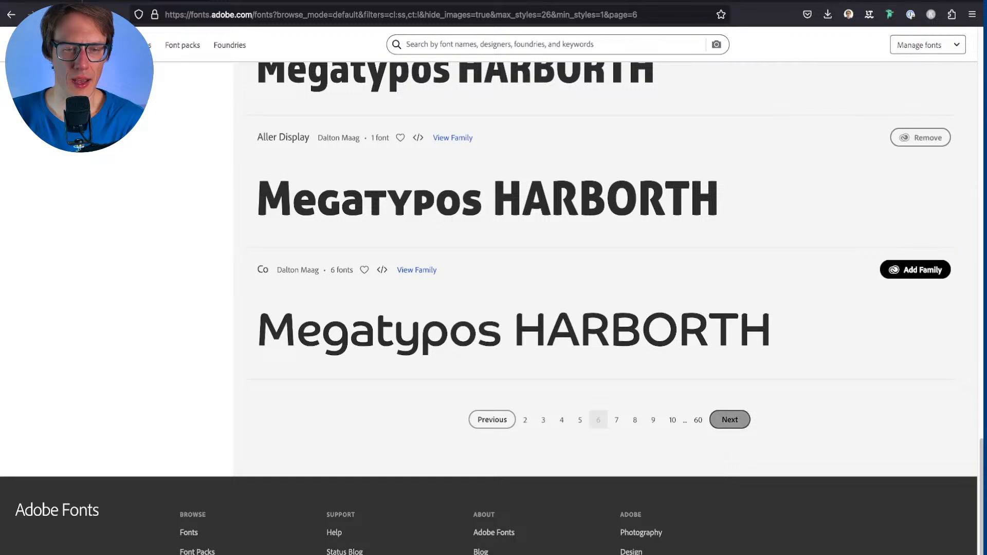
pyautogui.click(729, 419)
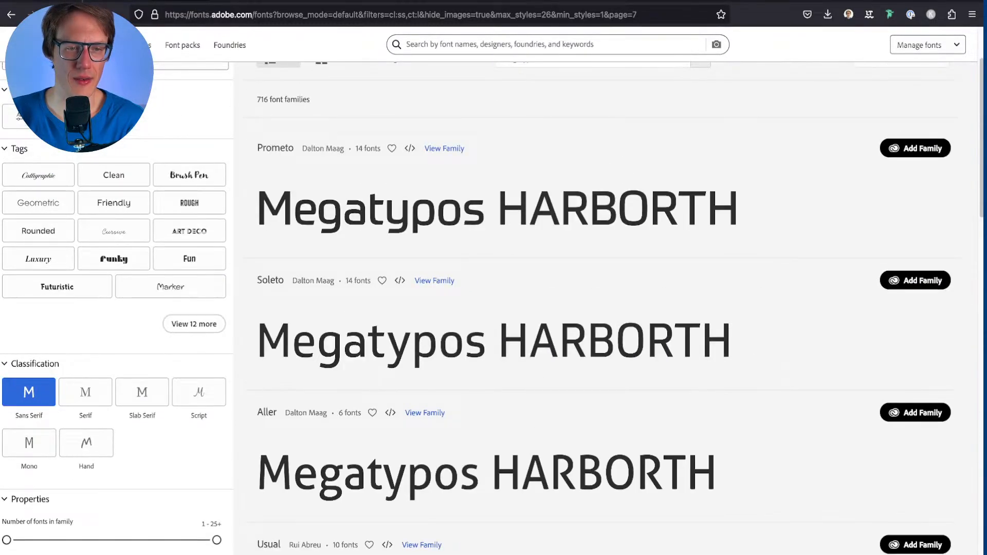
pyautogui.scroll(-3, 78, 147)
pyautogui.scroll(-11, 78, 147)
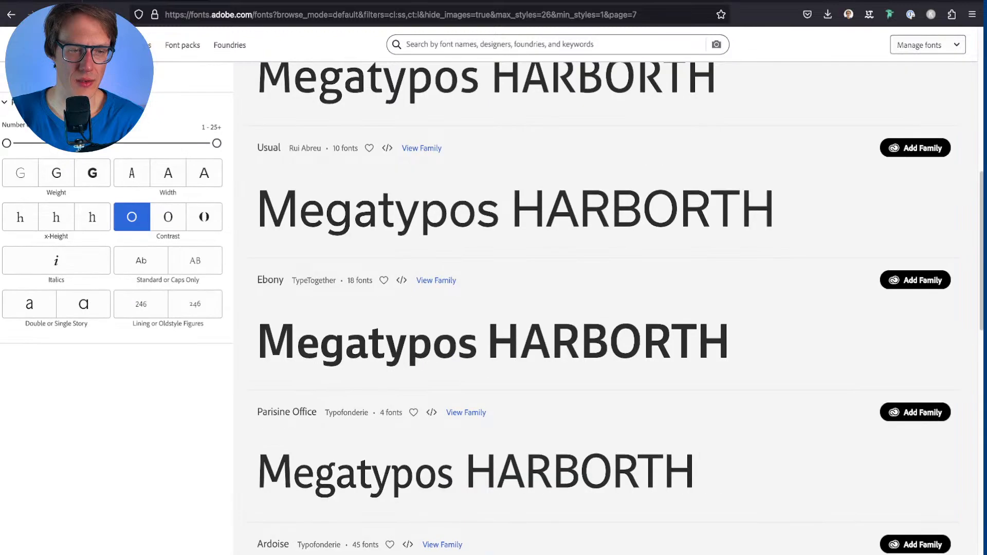
pyautogui.scroll(-5, 79, 148)
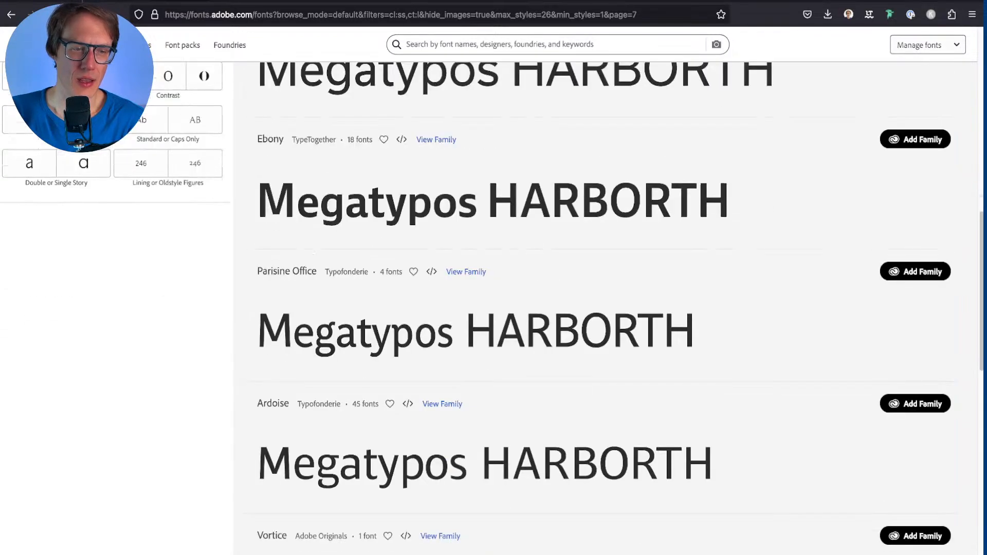
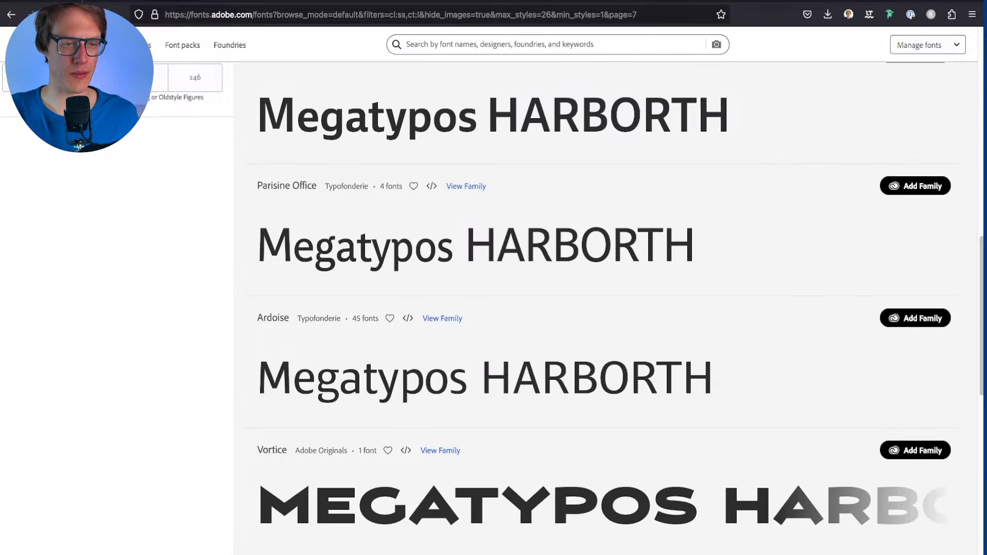
pyautogui.scroll(-4, 79, 147)
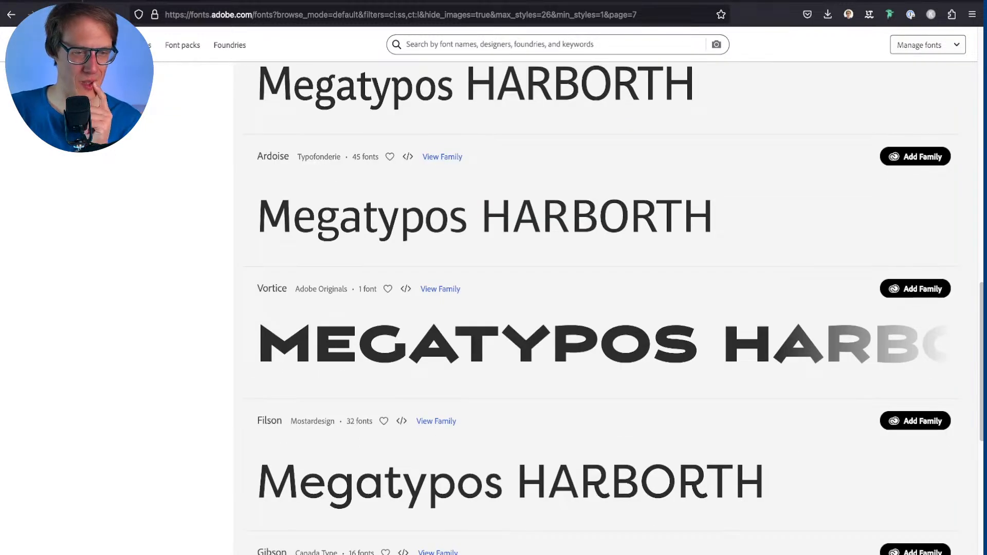
pyautogui.scroll(-2, 79, 147)
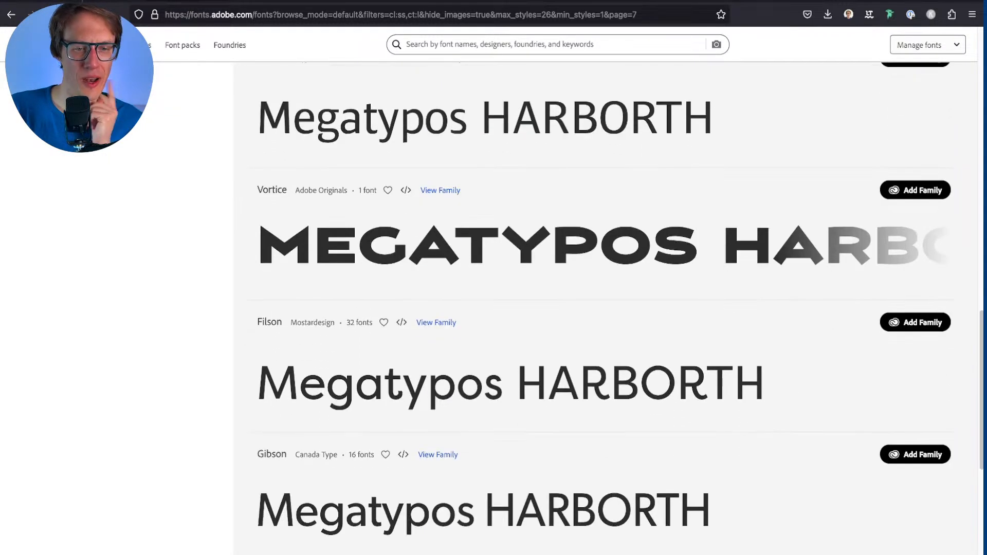
pyautogui.scroll(-7, 79, 147)
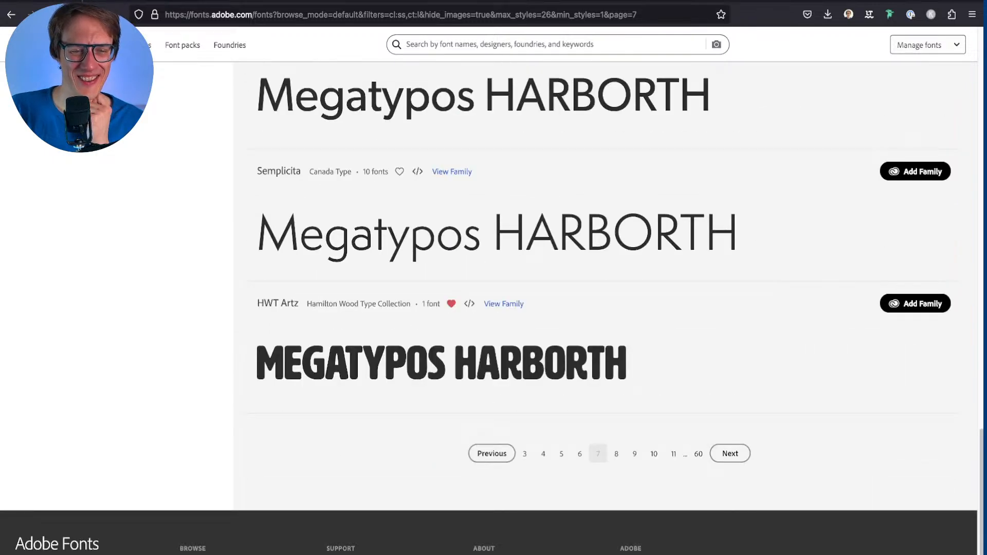
pyautogui.scroll(6, 78, 148)
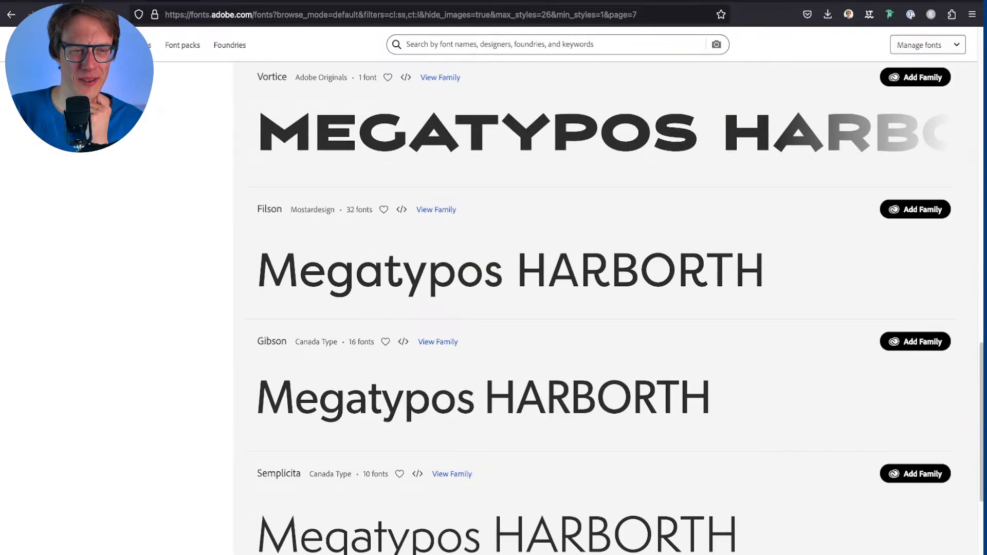
pyautogui.scroll(-4, 79, 147)
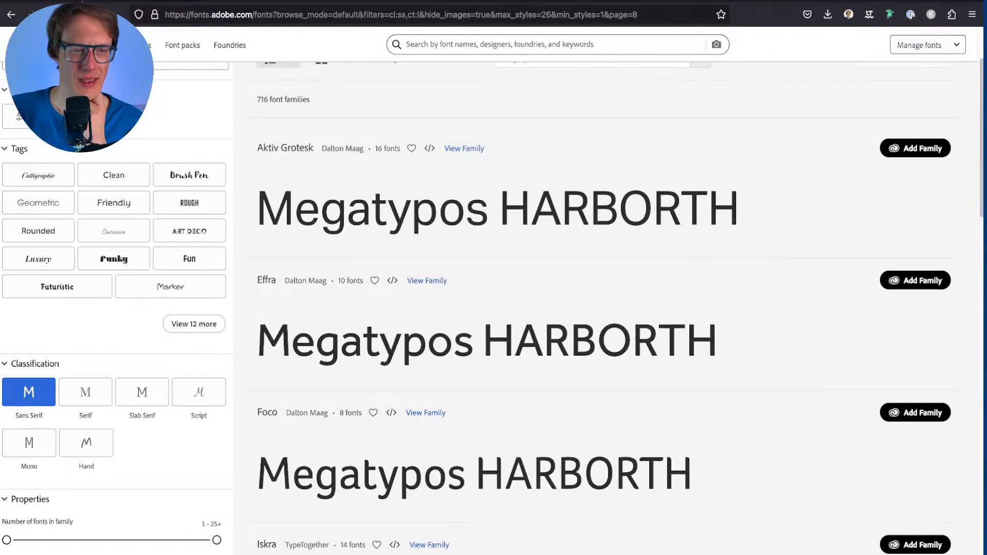
# Step: Look through the eighth page of sans serif families, then switch to the open Cronos family page
pyautogui.scroll(-3, 79, 148)
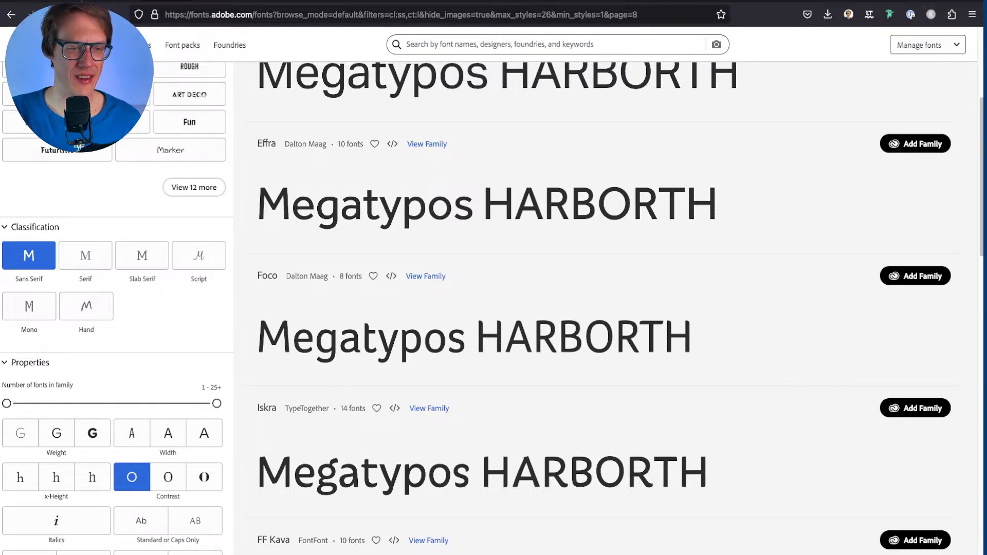
pyautogui.scroll(-7, 78, 147)
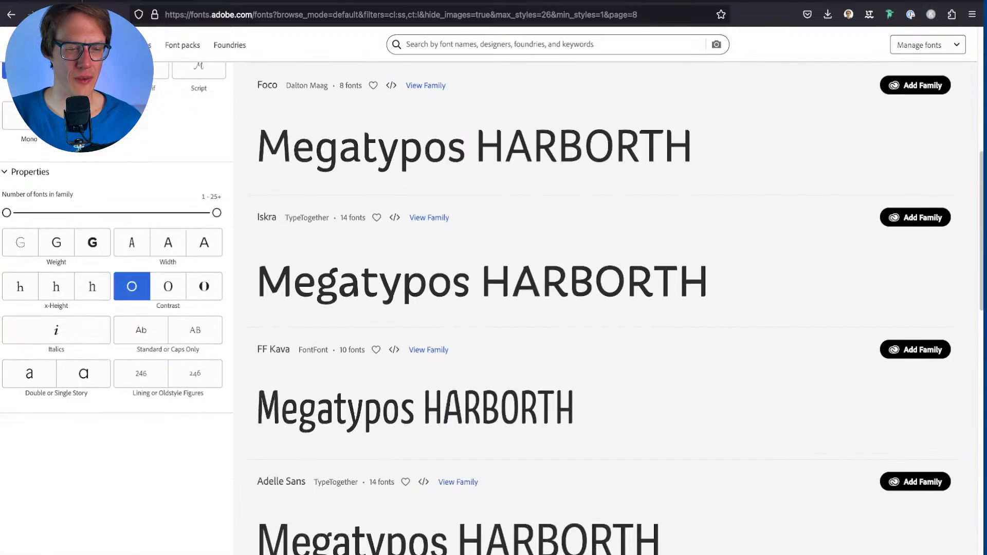
pyautogui.scroll(-9, 79, 147)
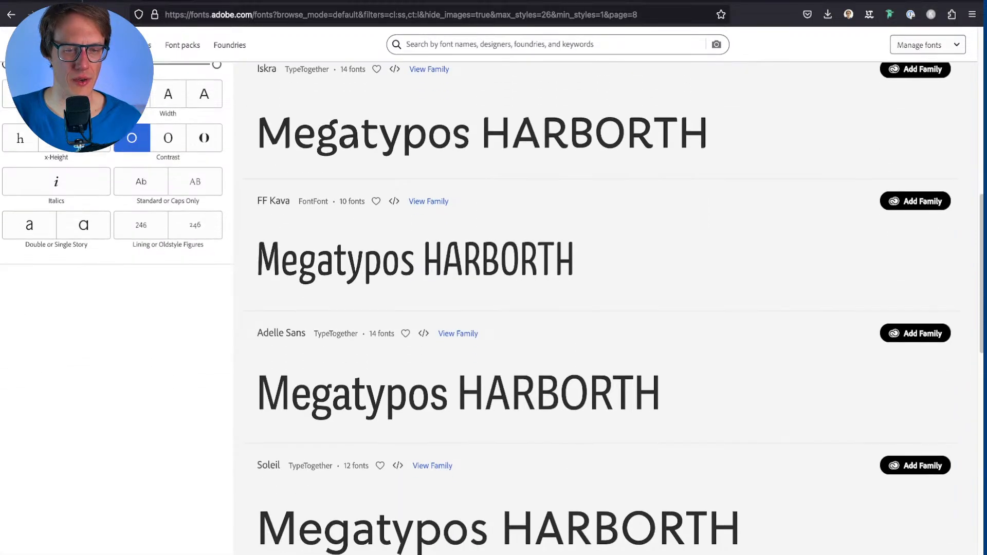
pyautogui.scroll(-8, 79, 147)
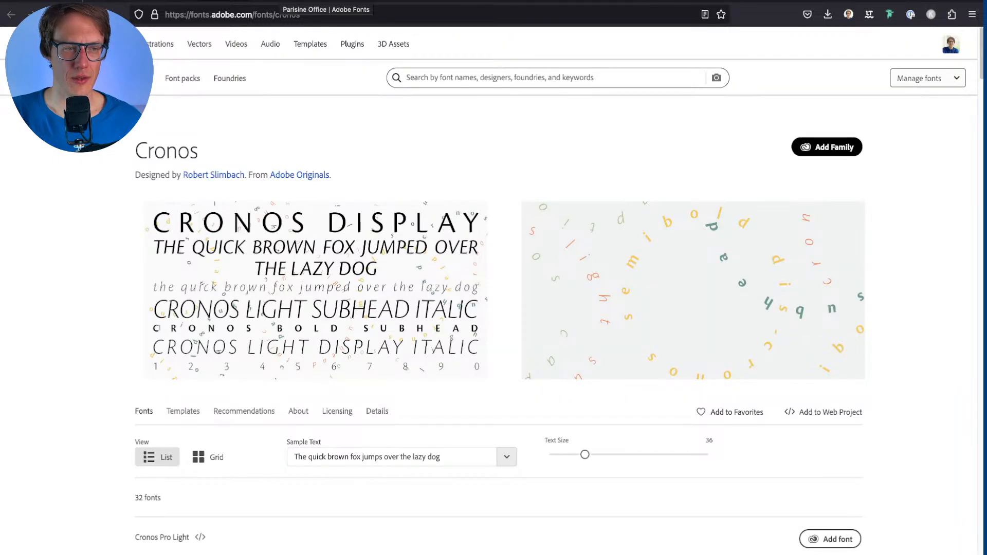
# Step: Add the Cronos Pro Regular font from the Cronos family page and return to the label document in Illustrator
pyautogui.scroll(-3, 79, 147)
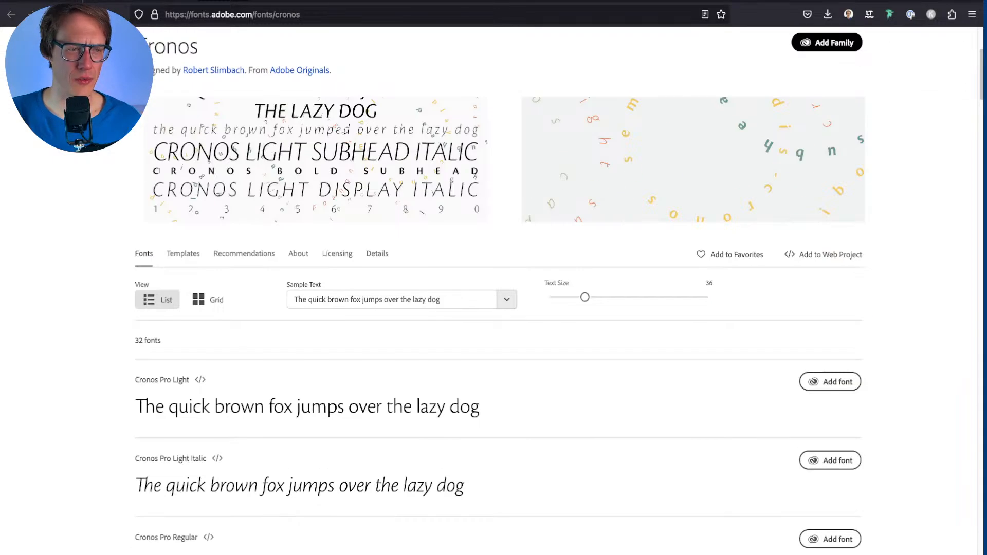
pyautogui.scroll(-3, 79, 148)
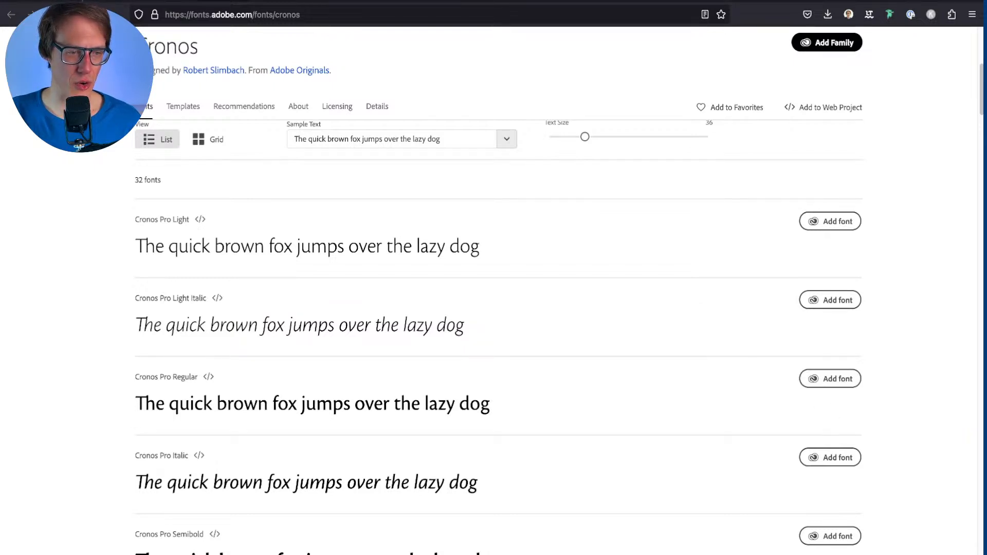
pyautogui.click(830, 378)
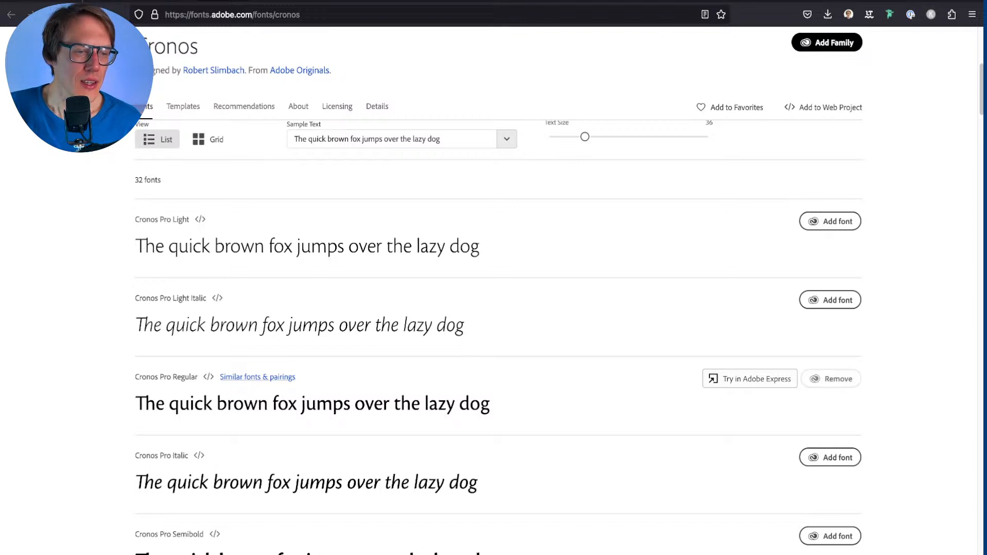
pyautogui.scroll(-3, 745, 309)
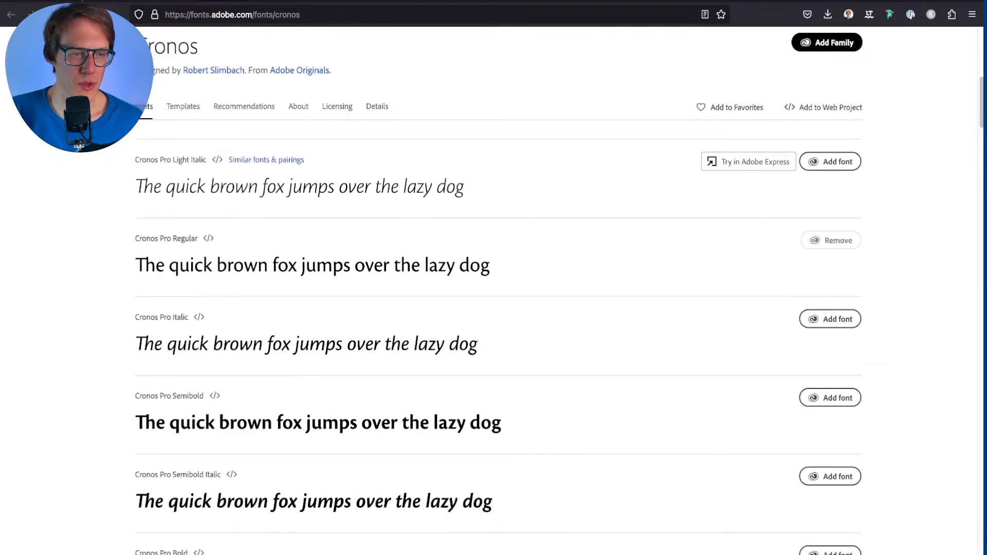
pyautogui.scroll(2, 745, 216)
pyautogui.scroll(1, 745, 206)
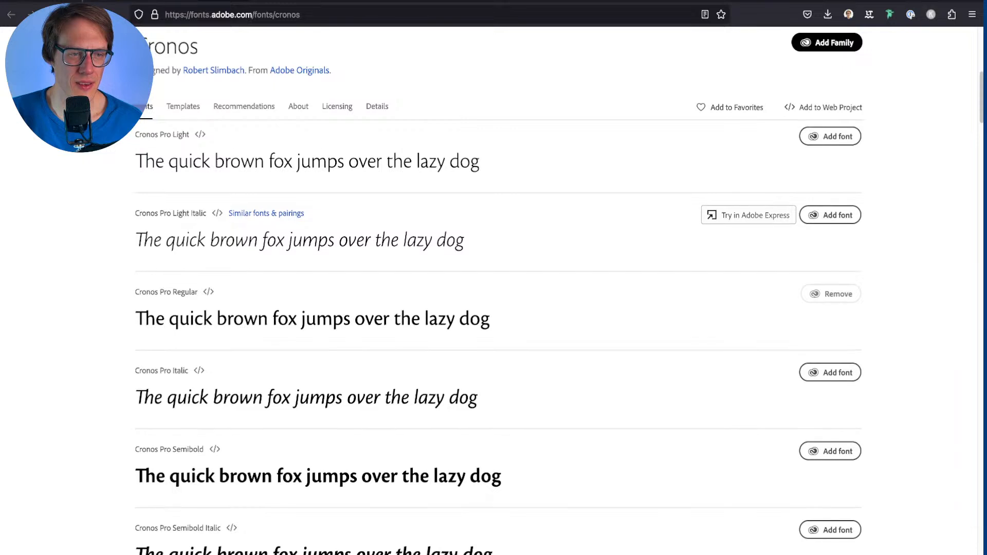
pyautogui.click(829, 152)
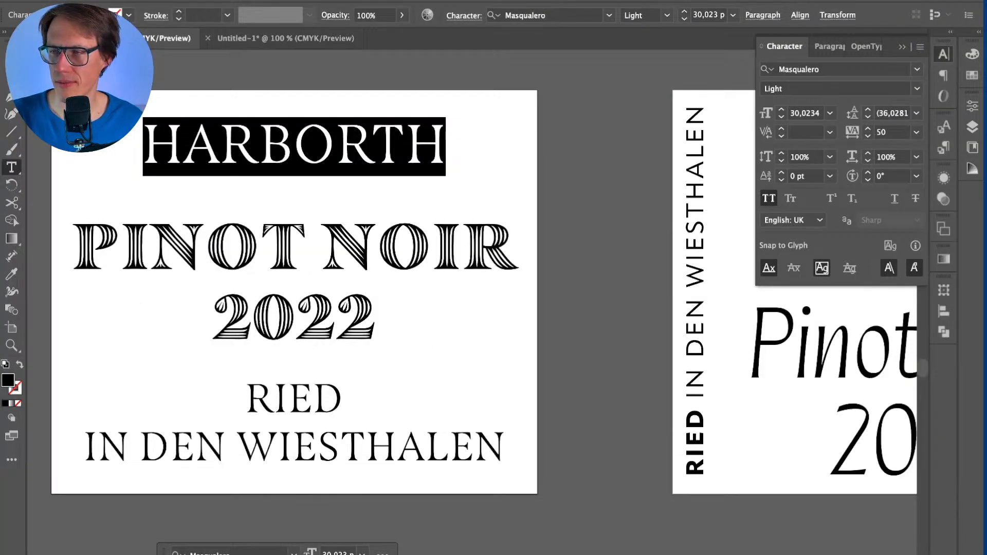
# Step: Set the RIED and IN DEN WIESTHALEN lines of the Pinot Noir 2022 label in Cronos Pro Regular
pyautogui.press('Escape')
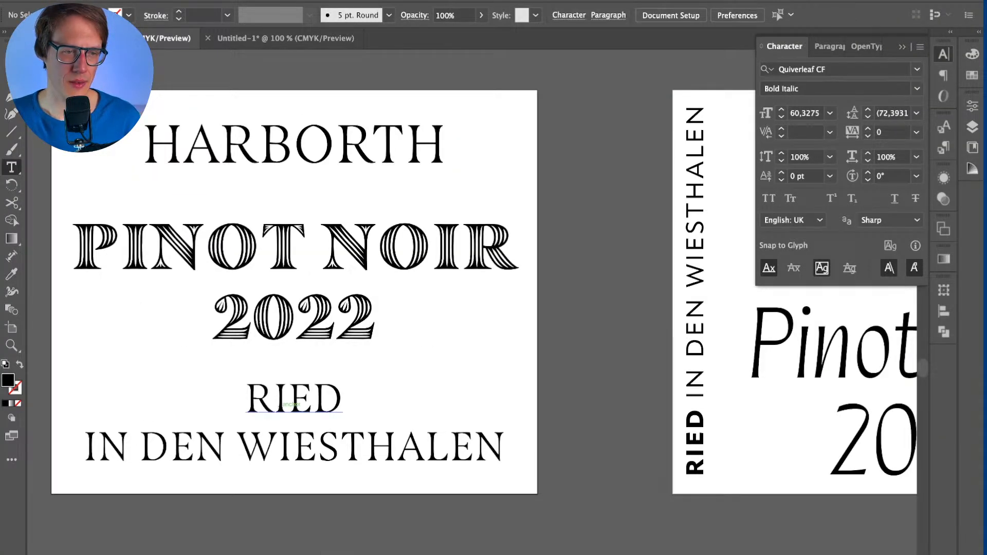
pyautogui.press('v')
pyautogui.click(294, 401)
pyautogui.keyDown('shift'); pyautogui.click(294, 446); pyautogui.keyUp('shift')
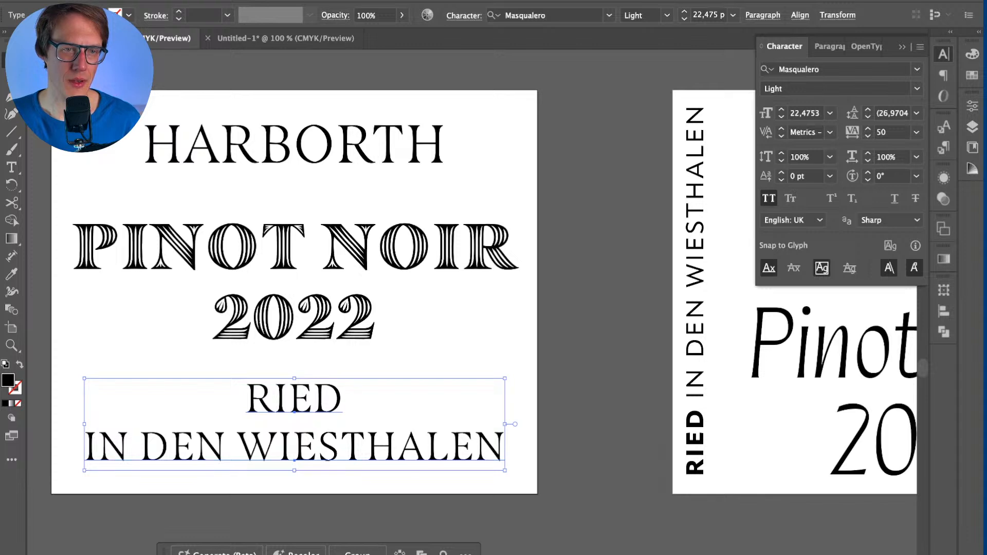
pyautogui.click(545, 15)
pyautogui.write('Crono')
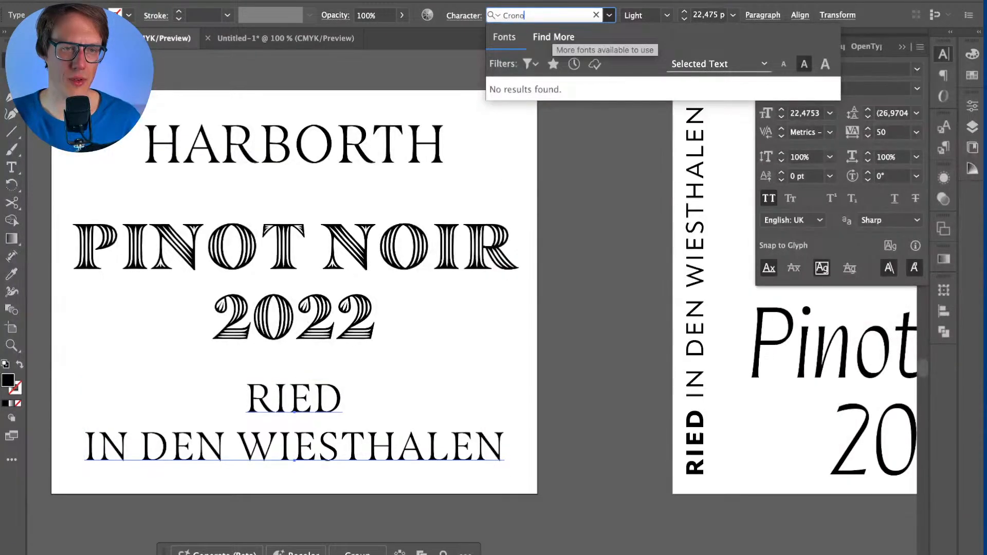
pyautogui.press('BackSpace')
pyautogui.press('BackSpace')
pyautogui.press('BackSpace')
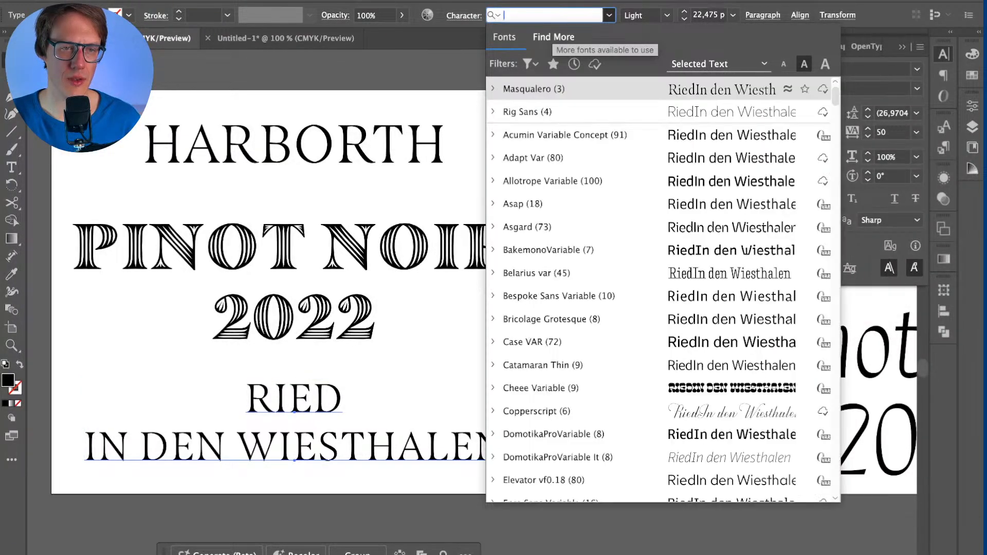
pyautogui.write('on')
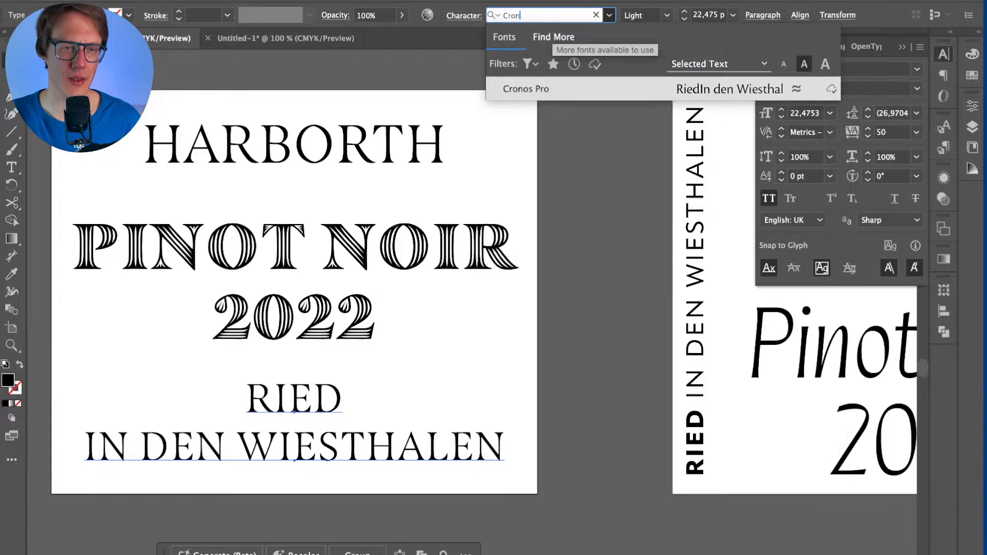
pyautogui.press('Return')
pyautogui.press('super+shift+a')
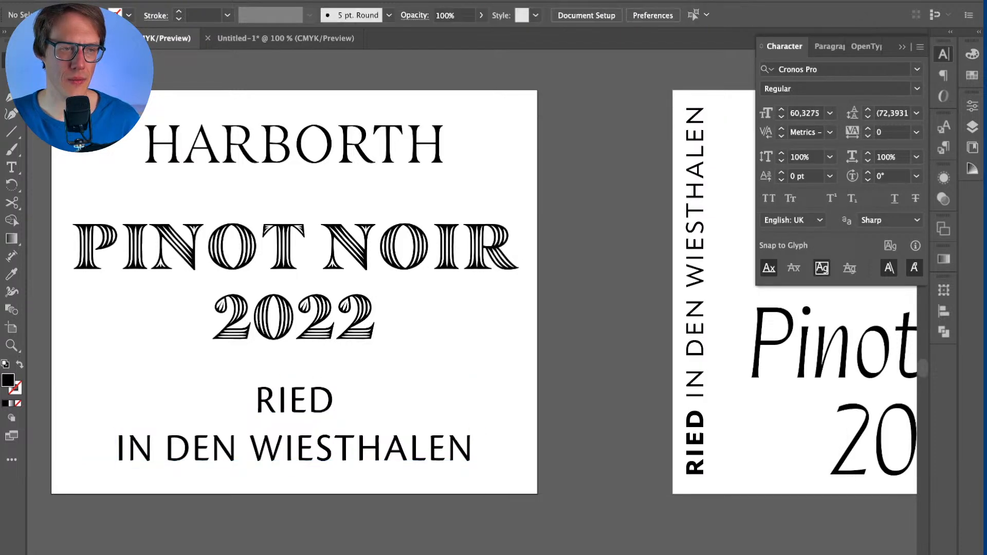
pyautogui.hscroll(-2, 483, 288)
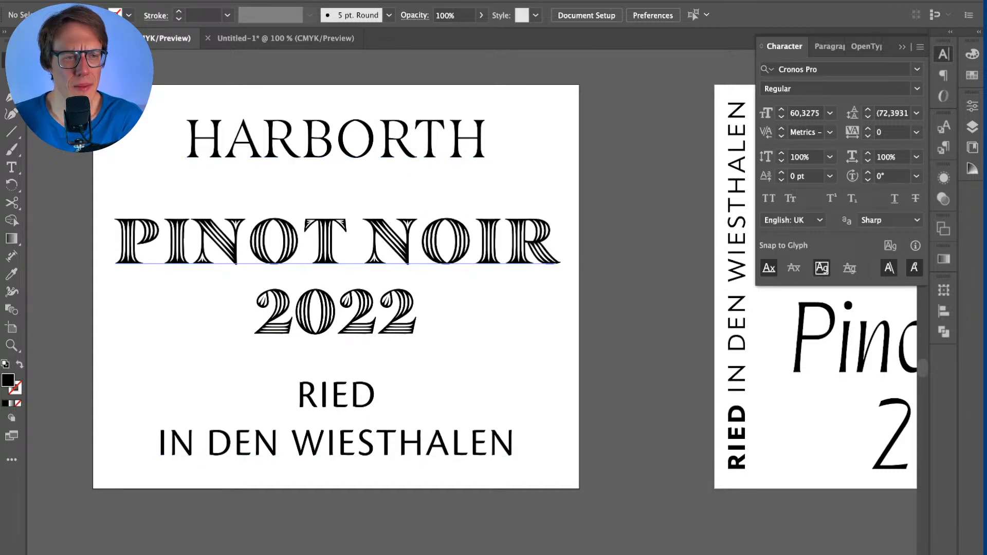
pyautogui.click(360, 147)
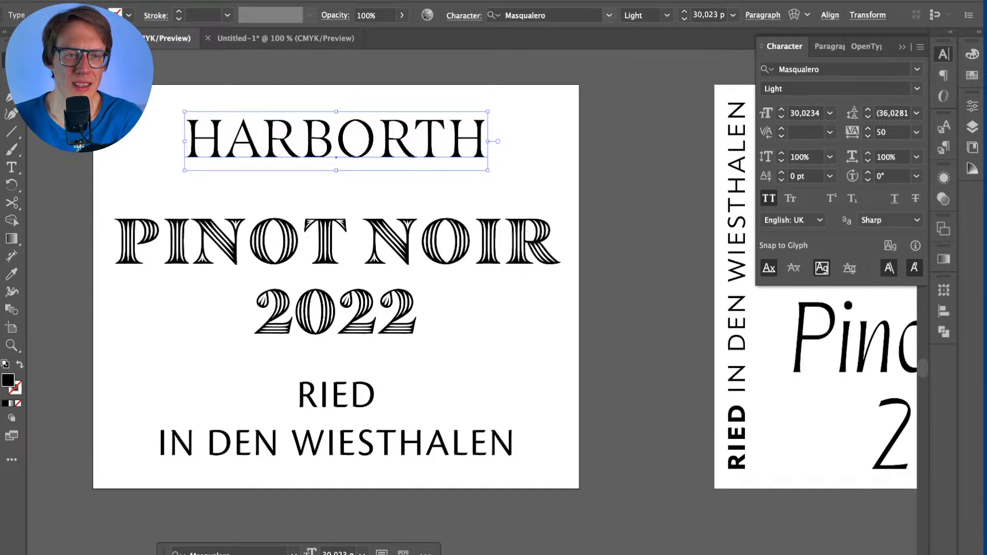
pyautogui.press('super+shift+a')
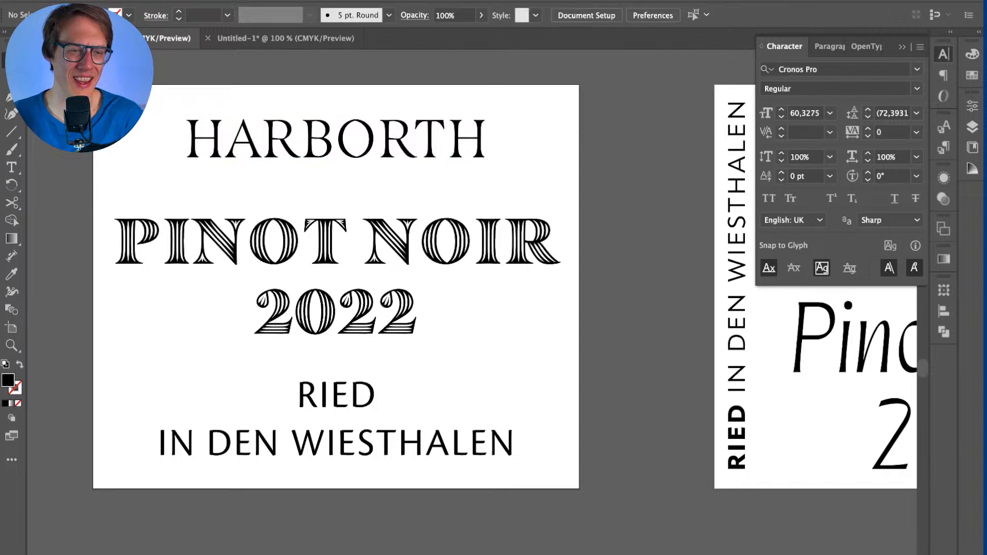
pyautogui.click(336, 396)
pyautogui.click(337, 396)
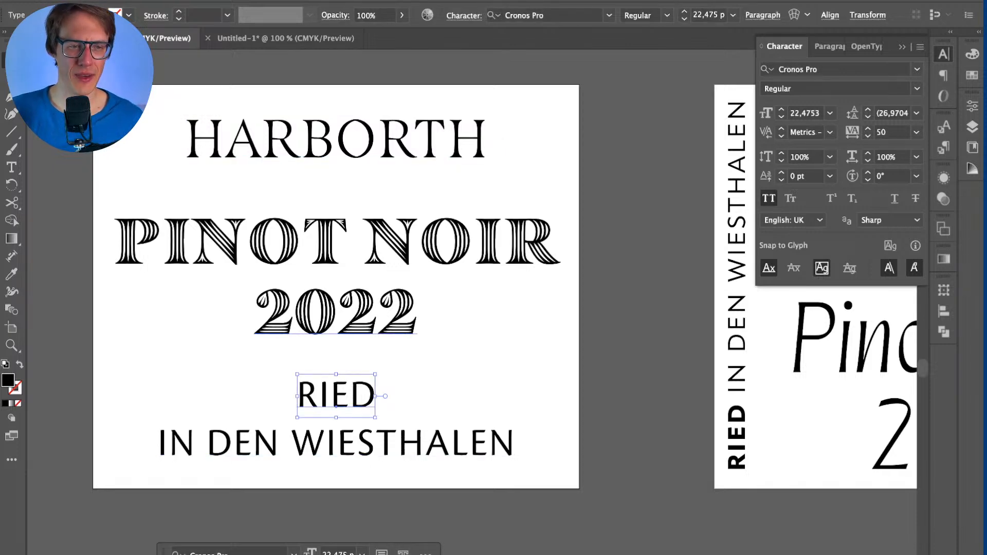
pyautogui.press('super+shift+a')
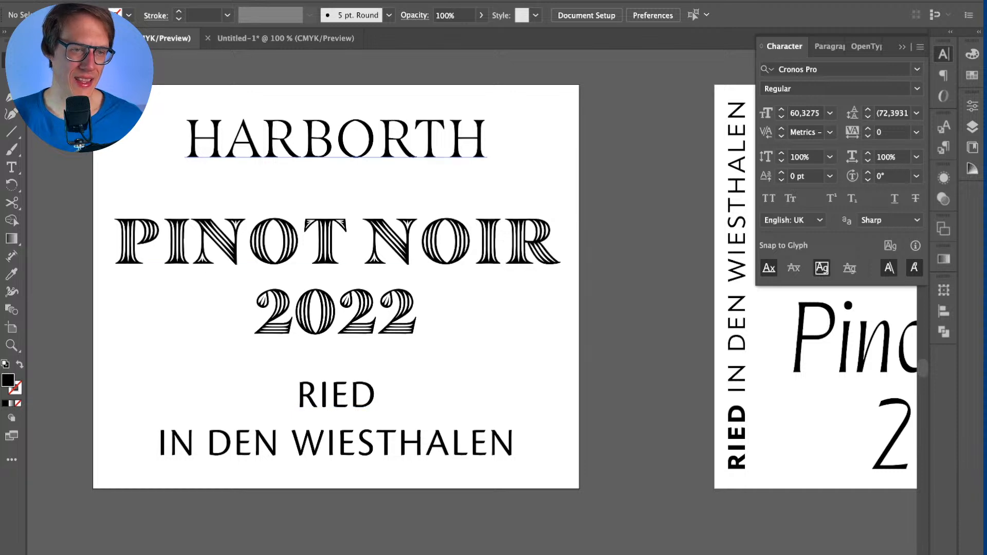
# Step: Move RIED down in front of IN DEN WIESTHALEN and shift that line sideways so both form one row
pyautogui.moveTo(335, 407); pyautogui.dragTo(166, 437)
pyautogui.moveTo(301, 438); pyautogui.dragTo(366, 439)
pyautogui.press('super+shift+a')
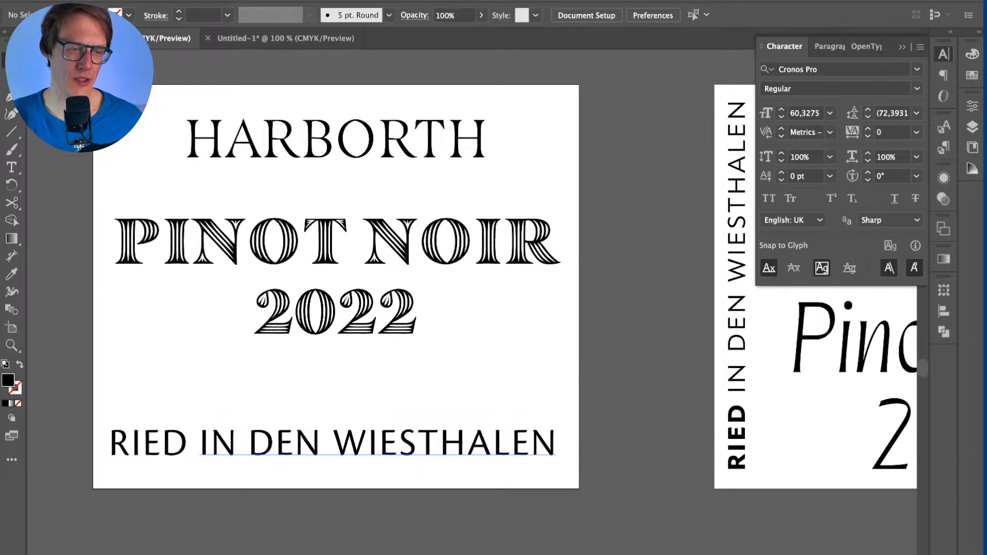
# Step: Delete the separate RIED text and place the text cursor inside the first word of IN DEN WIESTHALEN
pyautogui.press('t')
pyautogui.doubleClick(149, 442)
pyautogui.press('BackSpace')
pyautogui.doubleClick(224, 441)
pyautogui.click(211, 442)
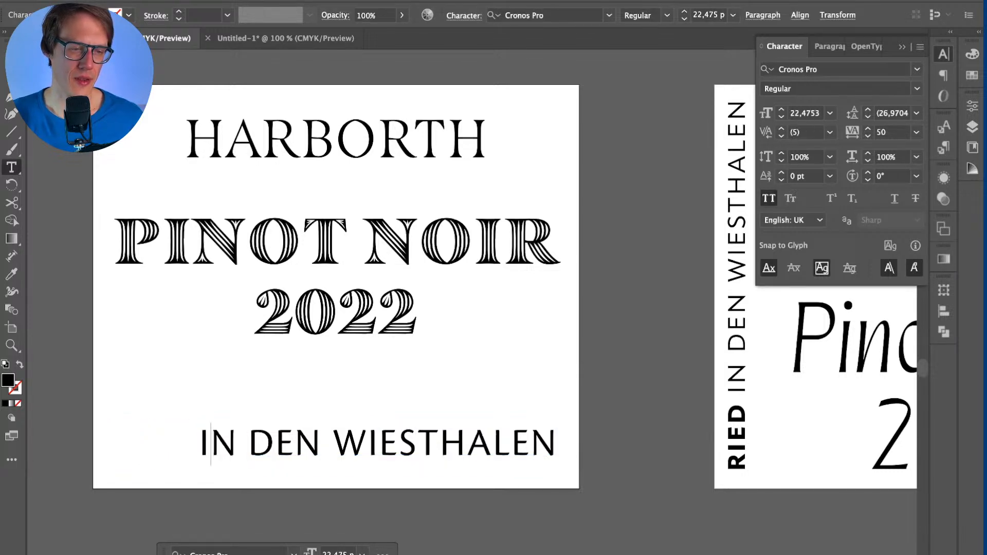
pyautogui.write('RIED')
pyautogui.press('super+a')
pyautogui.write('RI')
pyautogui.press('super+z')
pyautogui.press('Left')
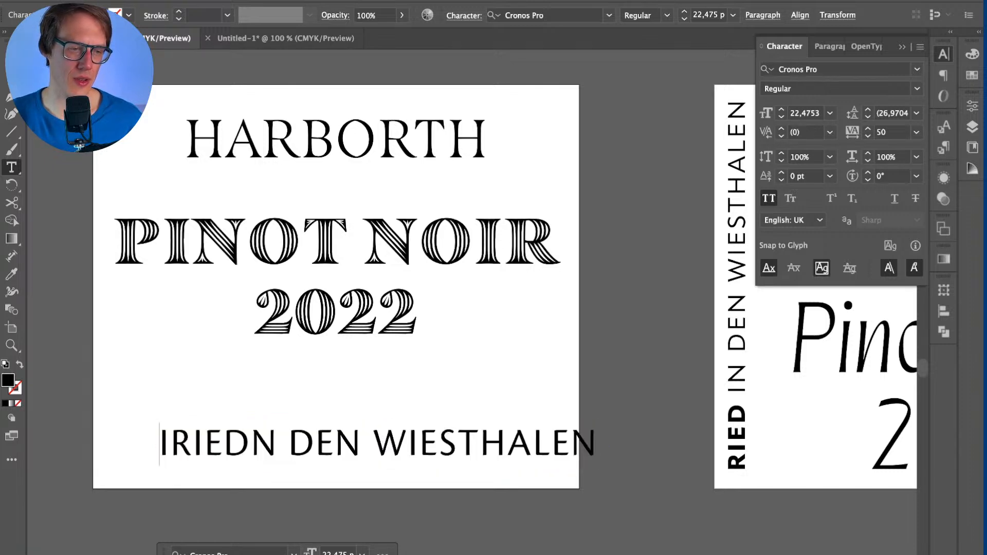
pyautogui.press('Right')
pyautogui.press('Right')
pyautogui.press('Right')
pyautogui.press('Right')
pyautogui.press('Right')
pyautogui.hotkey('shift', 'Left')
pyautogui.hotkey('shift', 'Left')
pyautogui.hotkey('shift', 'Left')
pyautogui.hotkey('shift', 'Left')
pyautogui.press('BackSpace')
# Step: Insert RIED and a space at the beginning of the text so the line reads RIED IN DEN WIESTHALEN
pyautogui.press('Left')
pyautogui.write('RIED')
pyautogui.press('Escape')
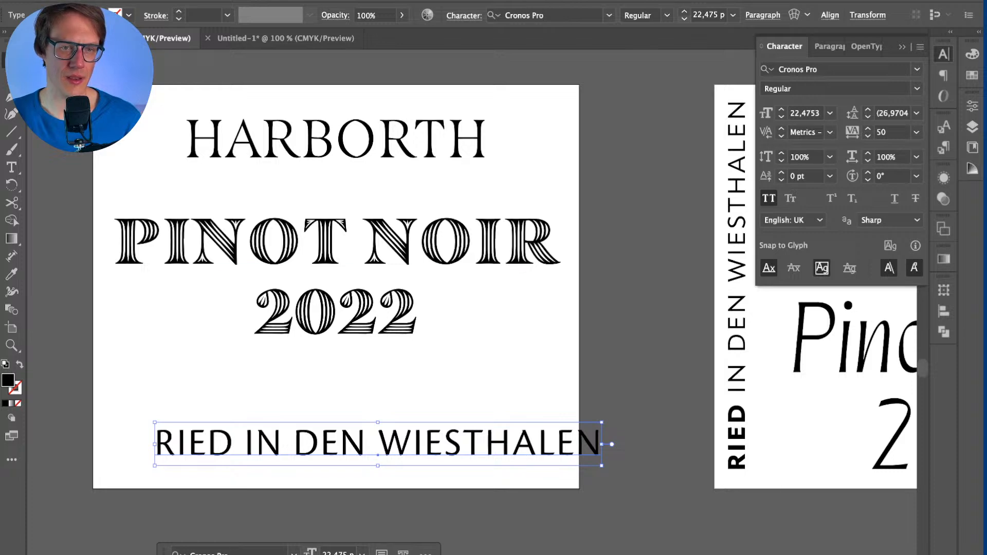
# Step: Centre the RIED IN DEN WIESTHALEN line horizontally on the Pinot Noir 2022 label's artboard
pyautogui.click(829, 15)
pyautogui.click(703, 57)
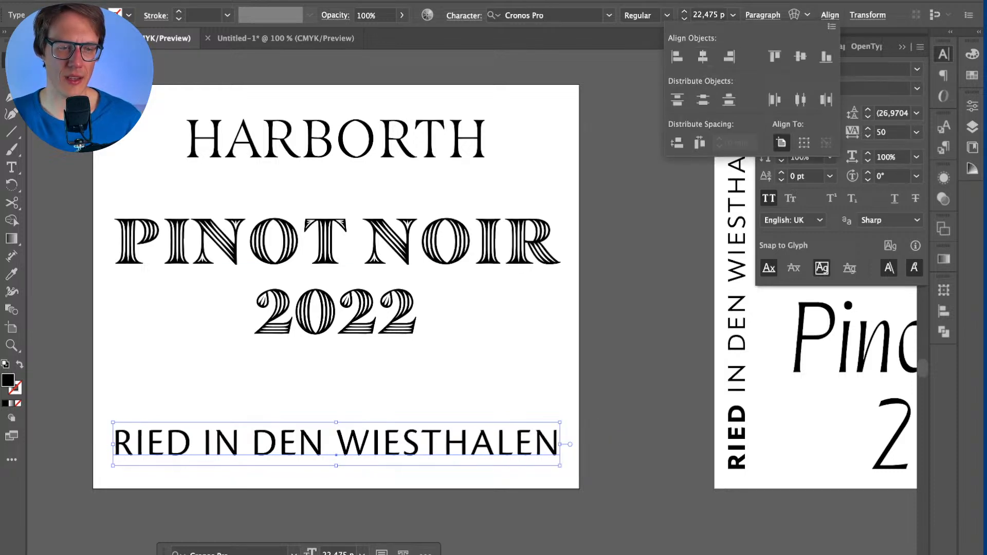
pyautogui.press('Escape')
pyautogui.scroll(-2, 336, 286)
pyautogui.press('super+shift+a')
pyautogui.scroll(-1, 308, 497)
pyautogui.hscroll(-2, 335, 309)
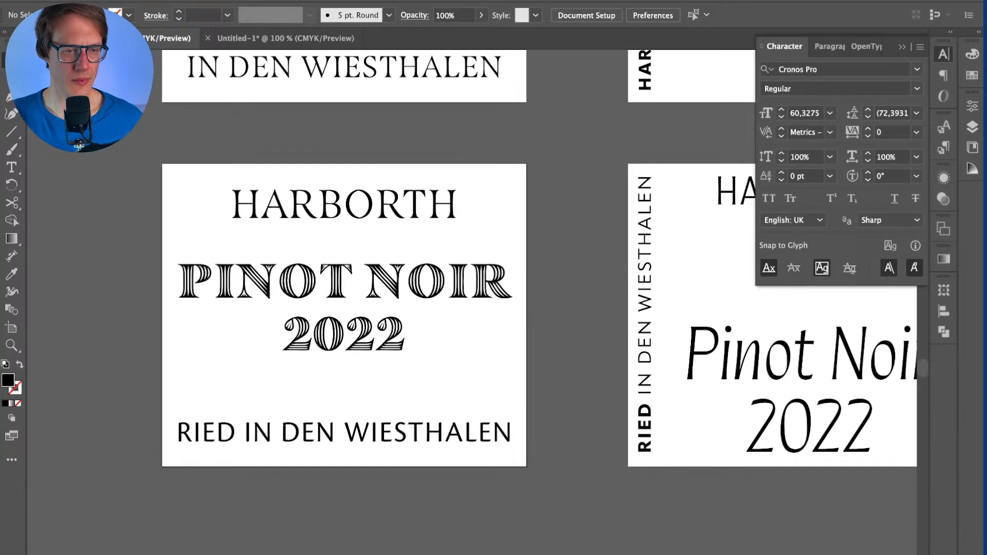
# Step: Move PINOT NOIR and 2022 slightly down, closer to the vineyard line
pyautogui.click(344, 299)
pyautogui.moveTo(344, 299); pyautogui.dragTo(344, 316)
pyautogui.moveTo(388, 346); pyautogui.dragTo(438, 295)
pyautogui.press('super+shift+a')
# Step: Set the font size of the RIED IN DEN WIESTHALEN line to 20 pt
pyautogui.click(418, 434)
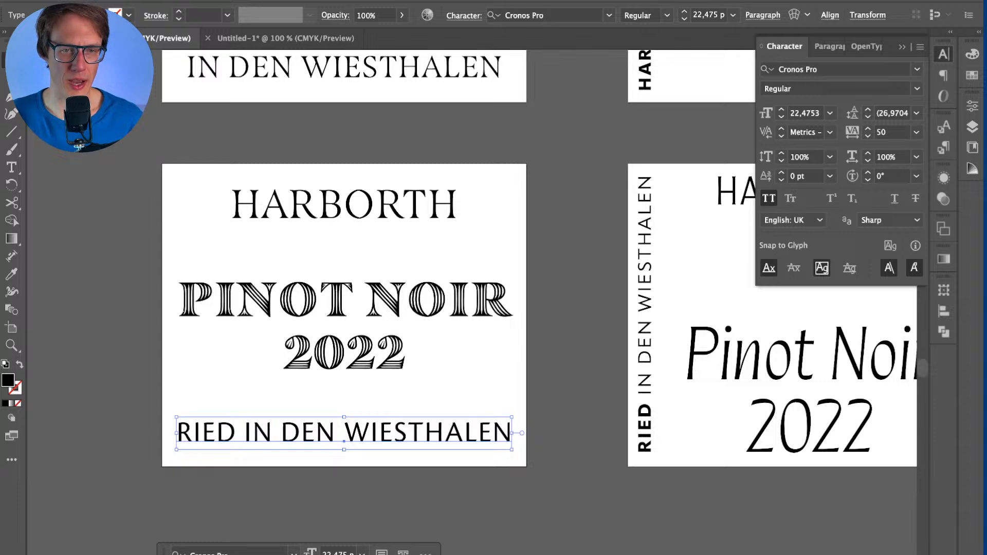
pyautogui.tripleClick(708, 15)
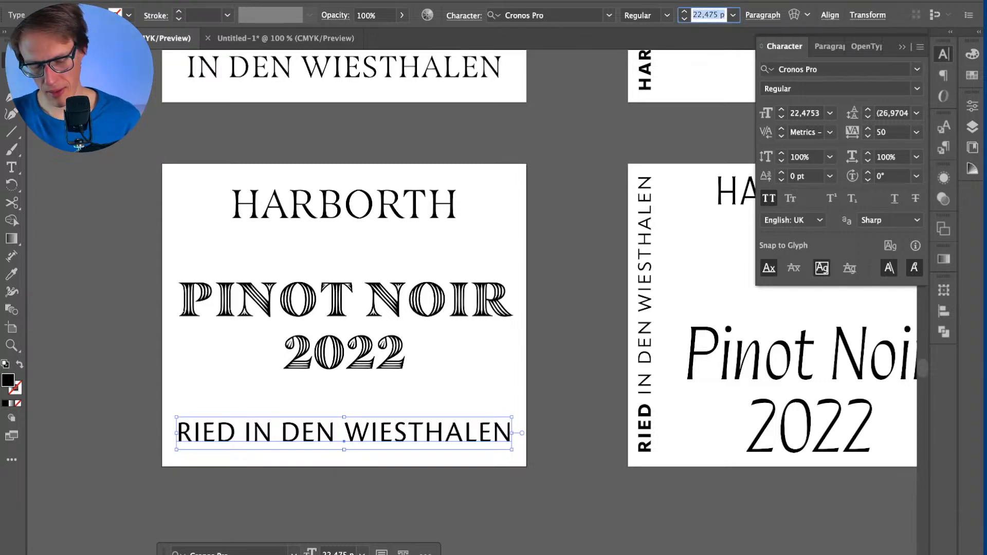
pyautogui.write('20')
pyautogui.press('Return')
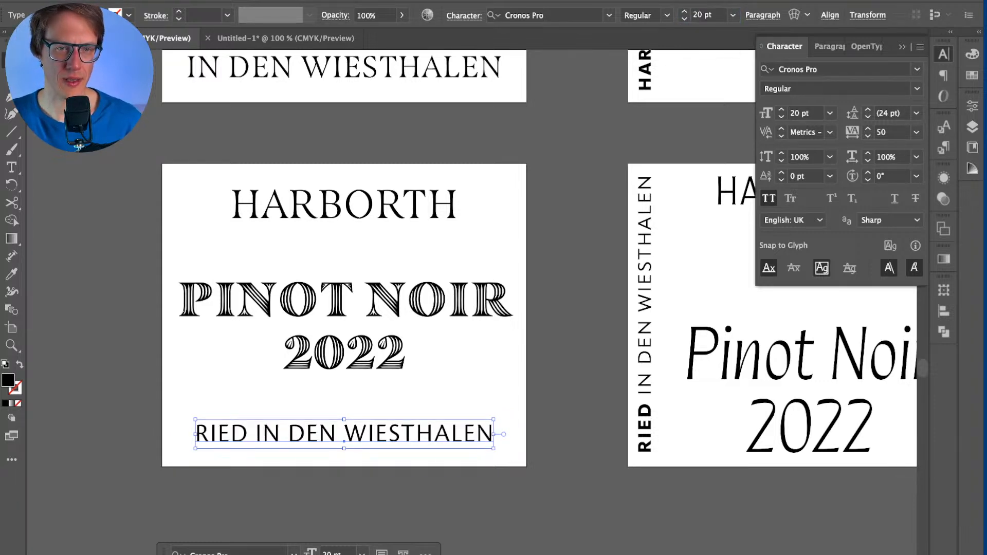
pyautogui.press('super+shift+a')
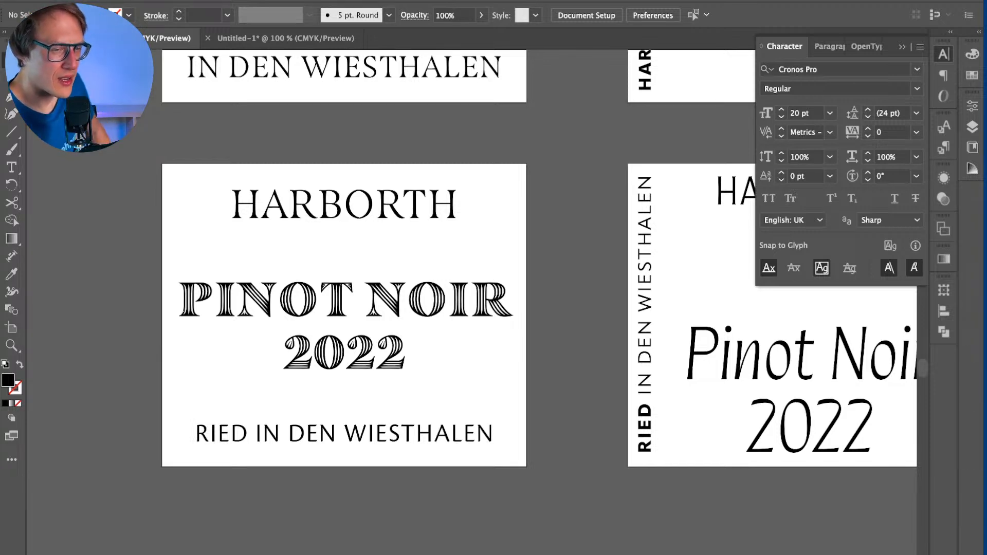
# Step: Turn off all caps for the vineyard line and add a colon after Ried so it reads Ried: In den Wiesthalen
pyautogui.click(344, 434)
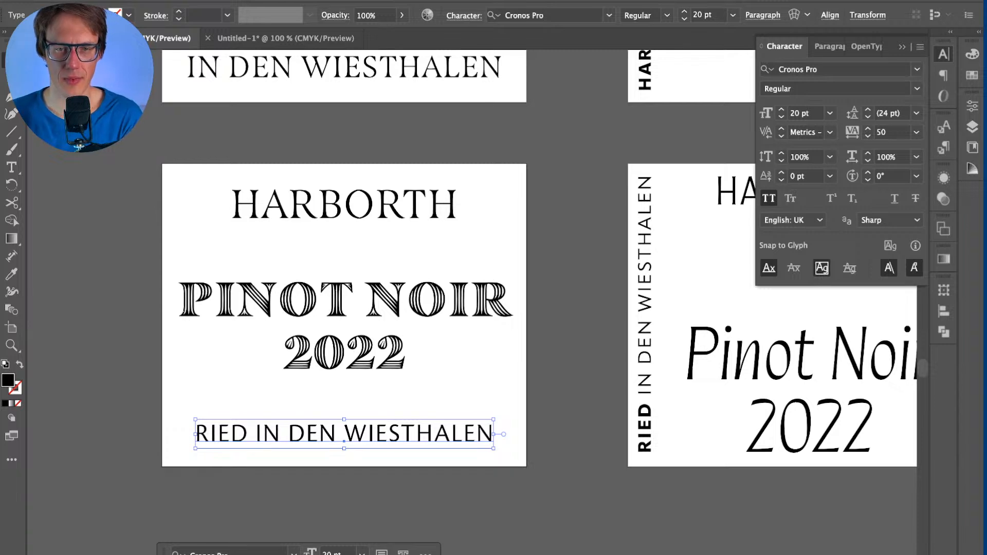
pyautogui.press('super+shift+k')
pyautogui.press('super+shift+a')
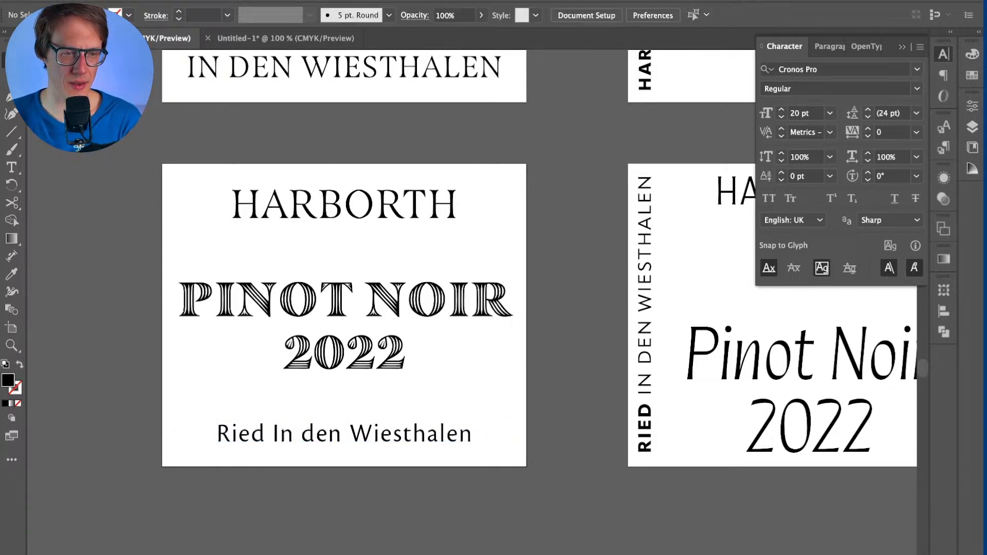
pyautogui.doubleClick(344, 434)
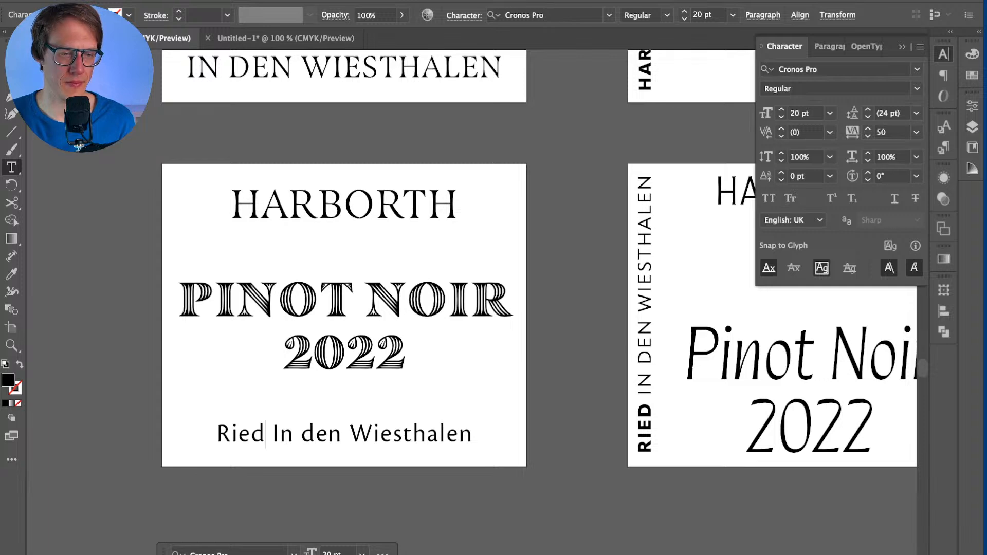
pyautogui.write(':')
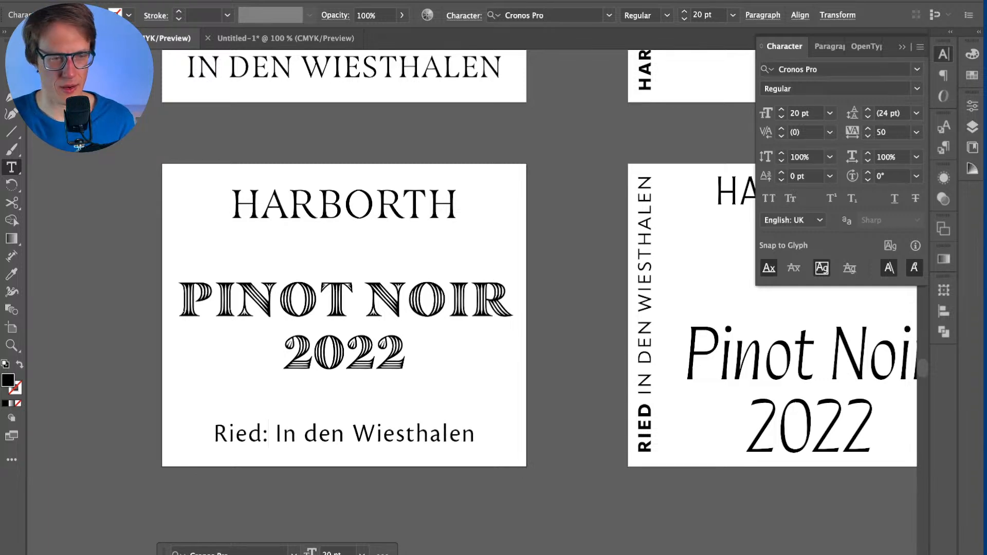
pyautogui.press('Escape')
pyautogui.press('super+shift+a')
pyautogui.tripleClick(337, 434)
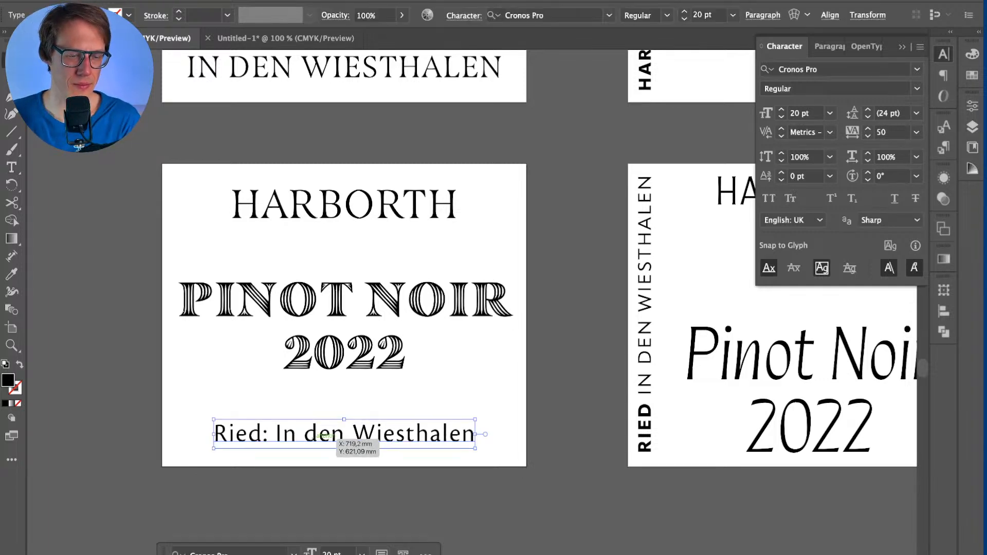
pyautogui.moveTo(275, 433); pyautogui.dragTo(283, 433)
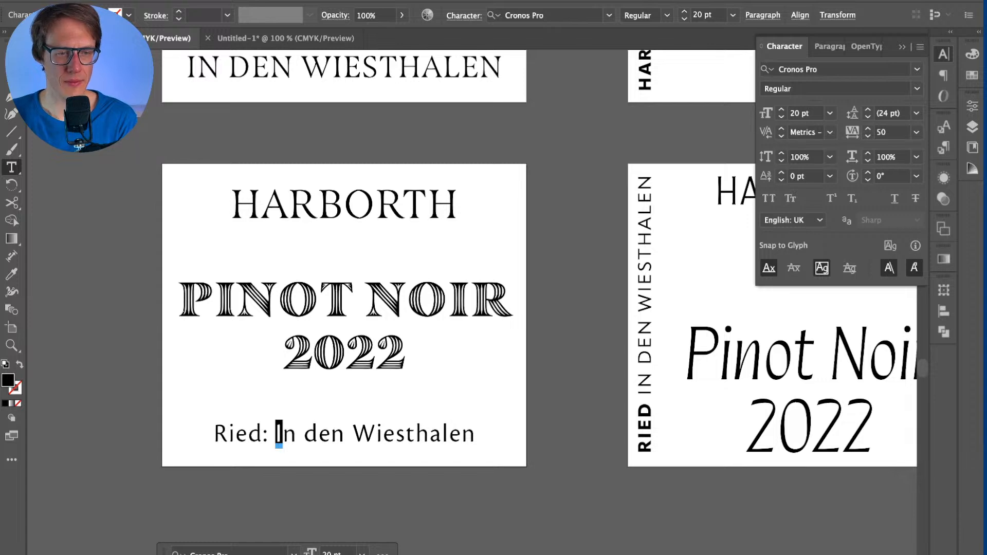
pyautogui.press('Escape')
pyautogui.press('super+shift+a')
# Step: Reduce the Ried: In den Wiesthalen line to a font size of 17 pt
pyautogui.click(344, 433)
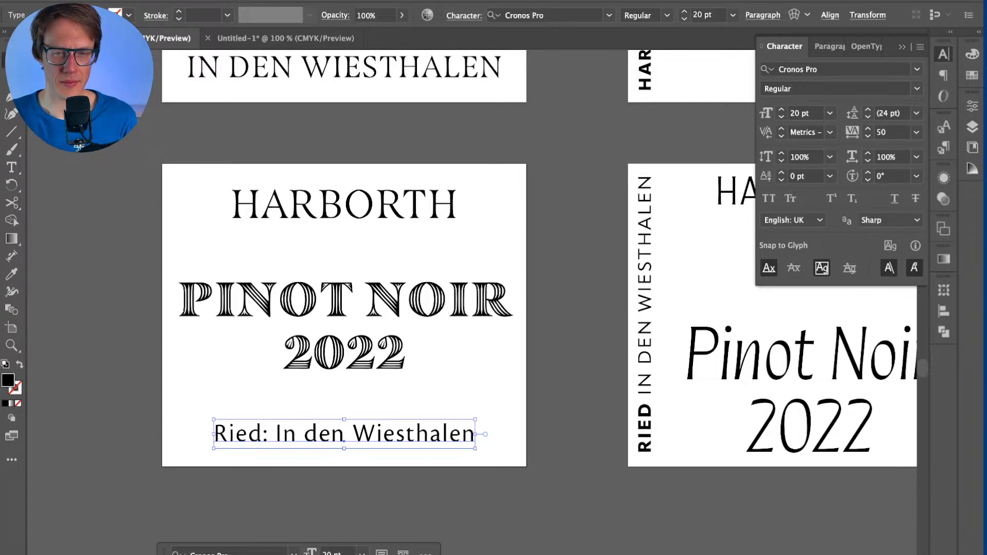
pyautogui.click(805, 113)
pyautogui.press('Down')
pyautogui.press('Down')
pyautogui.press('Down')
pyautogui.press('Down')
pyautogui.press('Up')
pyautogui.press('super+shift+a')
# Step: Nudge PINOT NOIR, 2022 and the Ried: In den Wiesthalen line slightly lower on the label
pyautogui.click(414, 436)
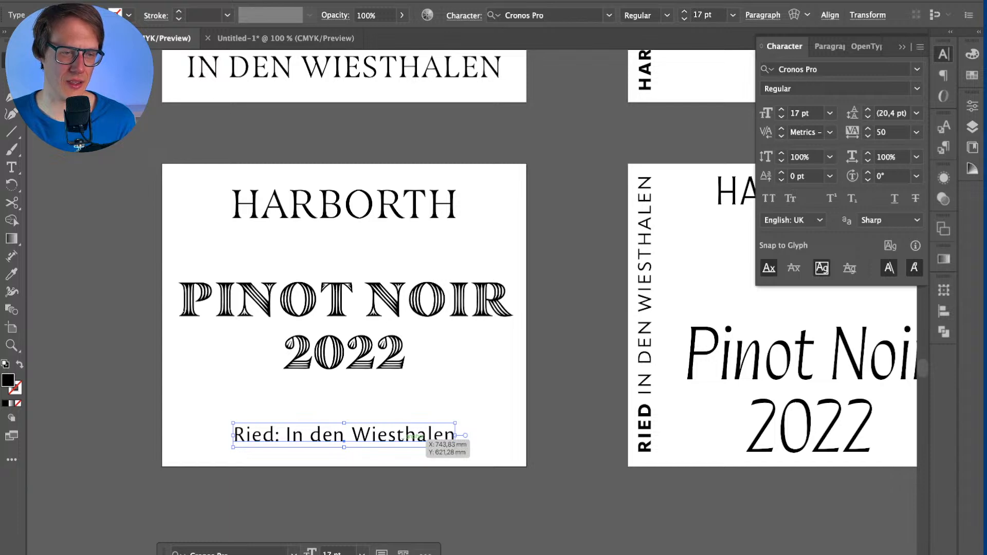
pyautogui.moveTo(414, 436); pyautogui.dragTo(414, 437)
pyautogui.click(371, 355)
pyautogui.keyDown('shift'); pyautogui.click(454, 286); pyautogui.keyUp('shift')
pyautogui.moveTo(454, 286)
pyautogui.mouseDown()
pyautogui.moveTo(454, 295)
pyautogui.moveTo(454, 286)
pyautogui.mouseUp()
pyautogui.doubleClick(342, 434)
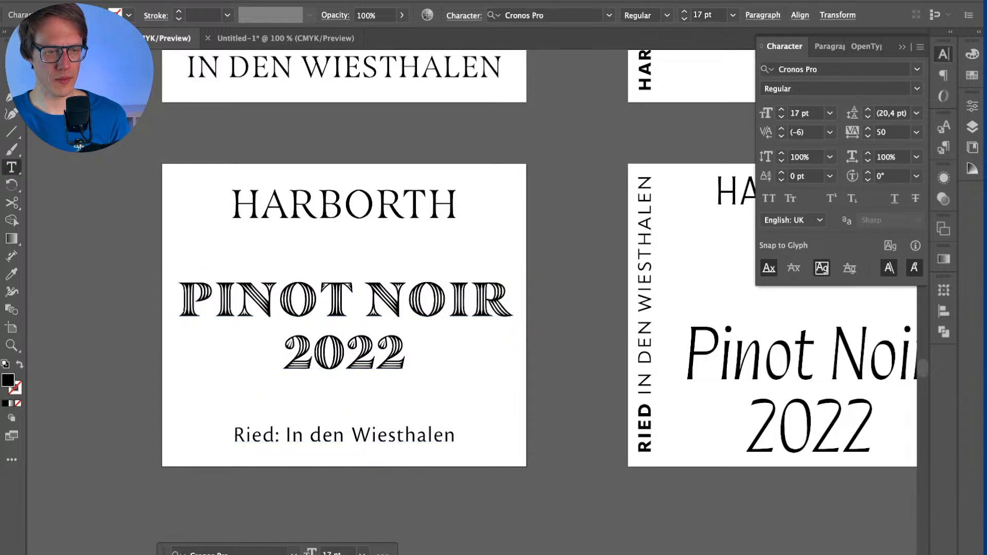
pyautogui.press('Escape')
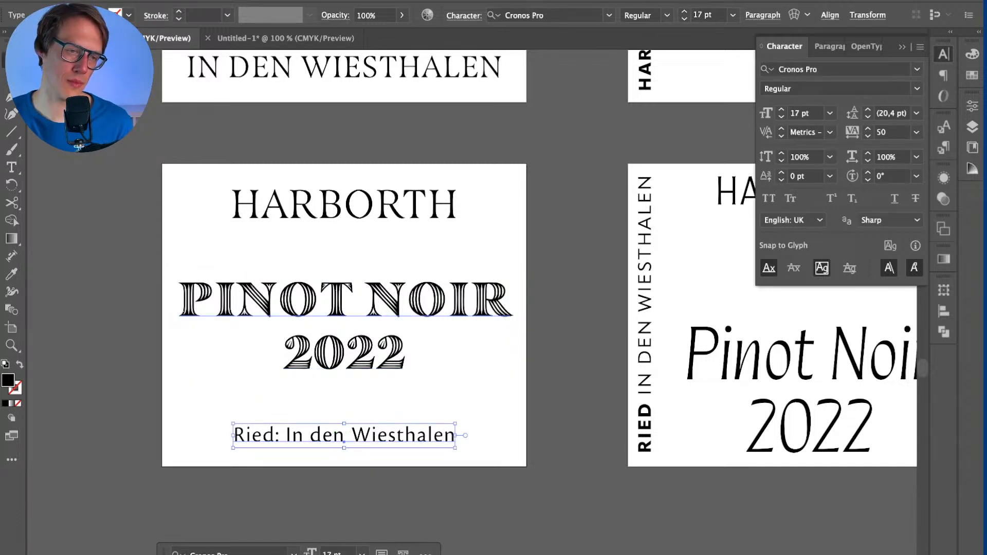
pyautogui.click(345, 316)
pyautogui.moveTo(344, 317); pyautogui.dragTo(345, 317)
pyautogui.click(360, 437)
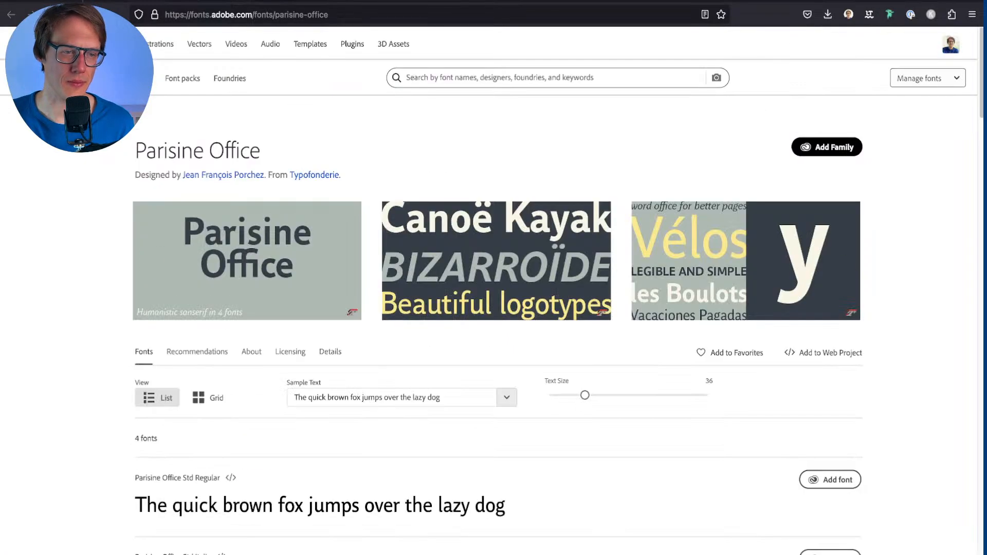
# Step: Switch to Adobe Fonts in the browser and review the styles of the Parisine Office and Iskra families
pyautogui.scroll(-4, 78, 148)
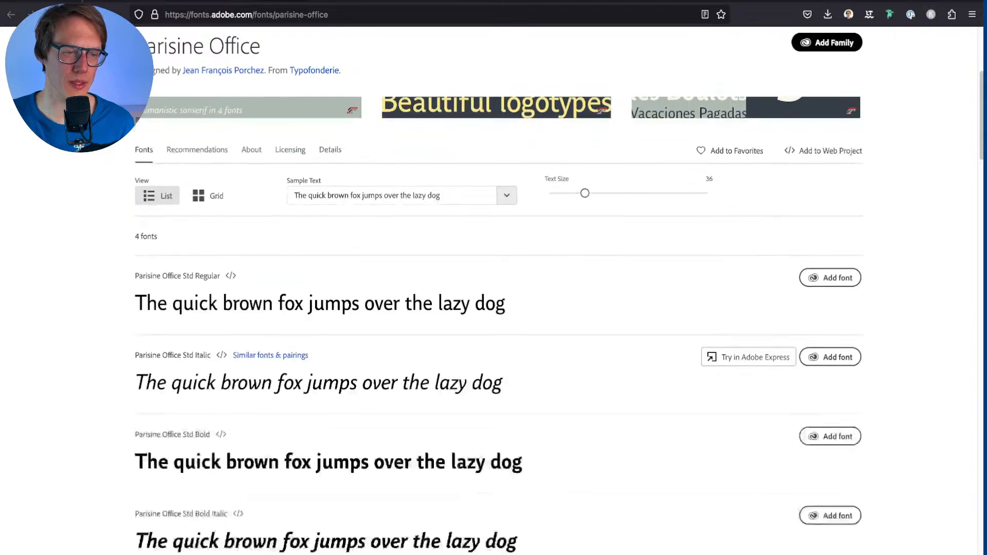
pyautogui.scroll(-1, 78, 148)
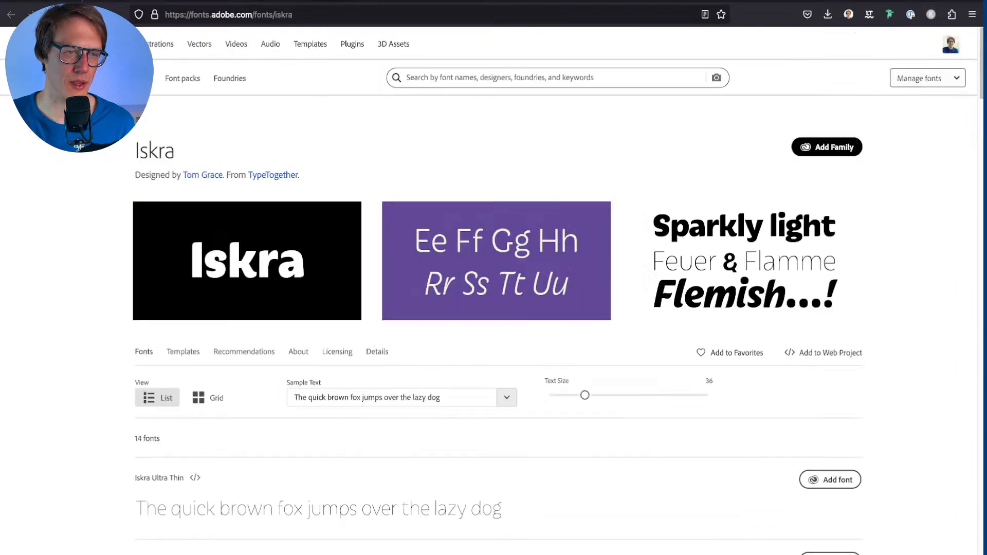
pyautogui.scroll(-1, 78, 147)
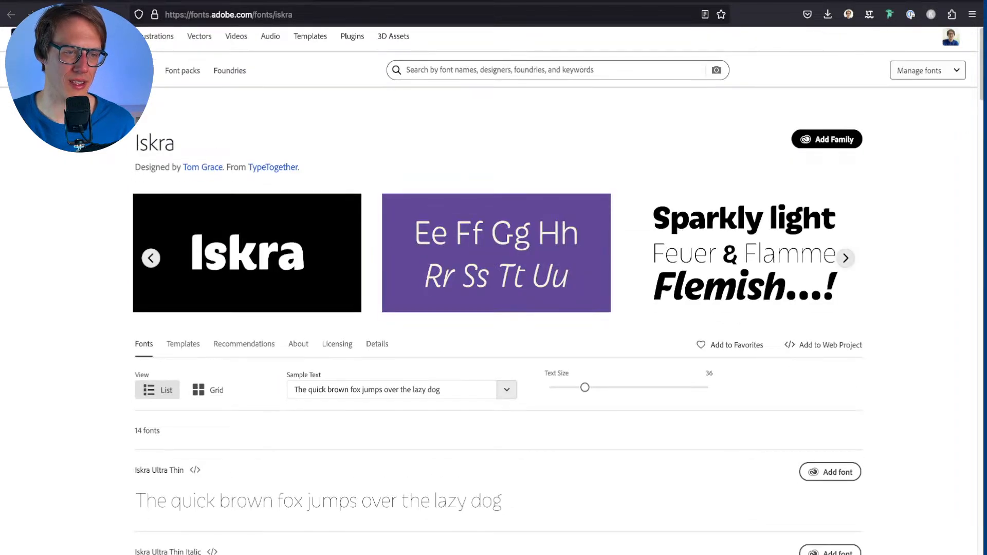
pyautogui.scroll(-12, 78, 148)
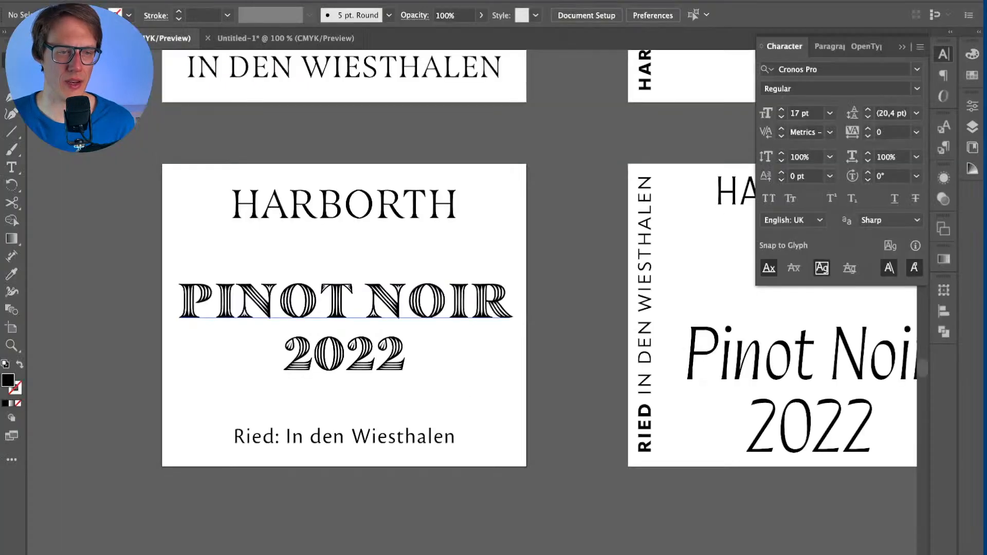
pyautogui.click(342, 436)
pyautogui.click(546, 15)
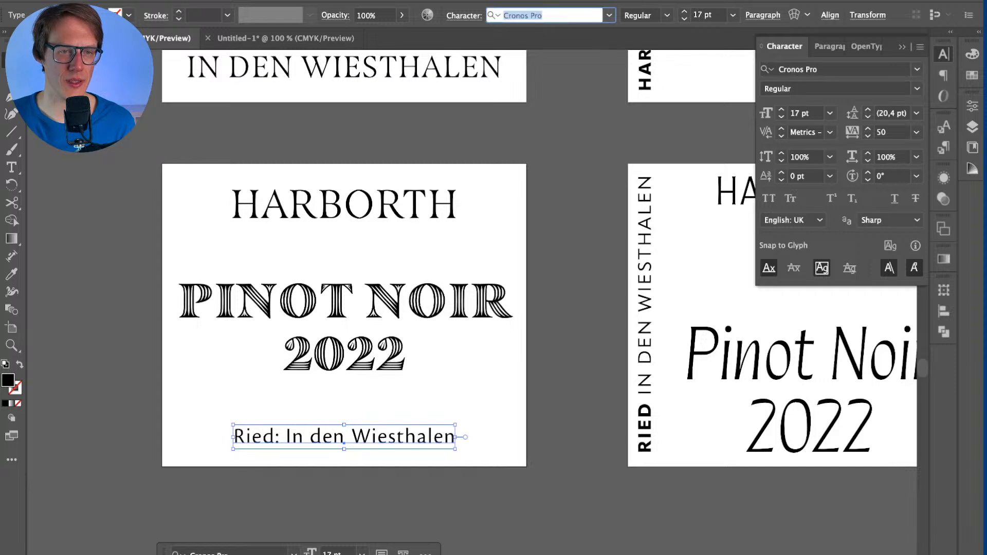
pyautogui.press('Escape')
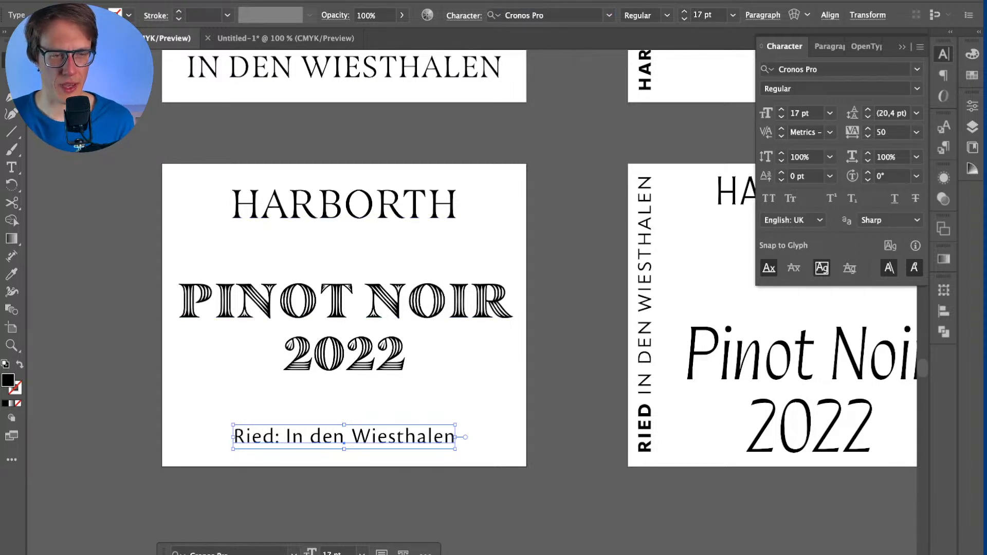
# Step: Duplicate the Cronos Pro label with its artboard directly below the original and save the document
pyautogui.scroll(-2, 539, 260)
pyautogui.hscroll(-4, 539, 259)
pyautogui.hotkey('ctrl', 'shift', 'a')
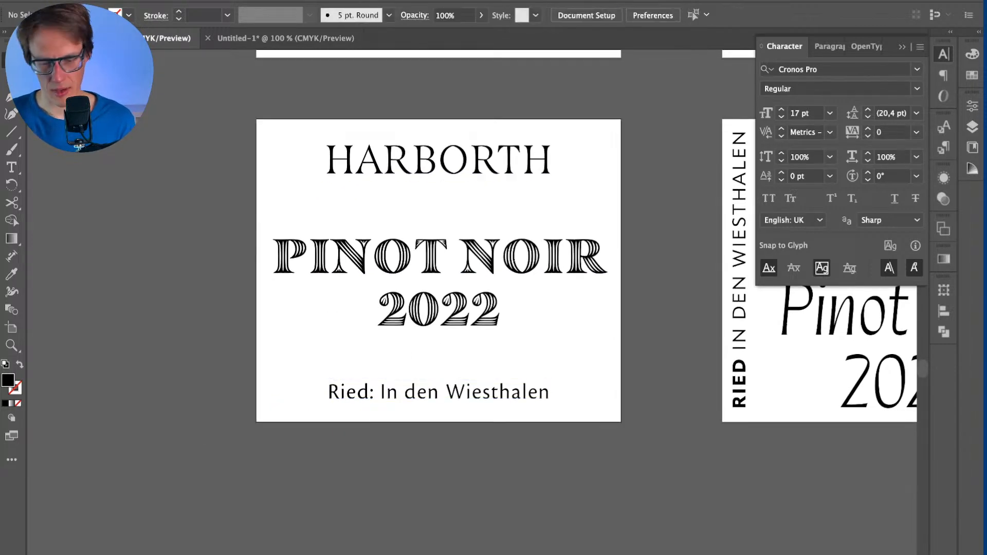
pyautogui.hotkey('shift', 'o')
pyautogui.moveTo(293, 169); pyautogui.dragTo(280, 512)
pyautogui.scroll(-8, 280, 512)
pyautogui.click(396, 217)
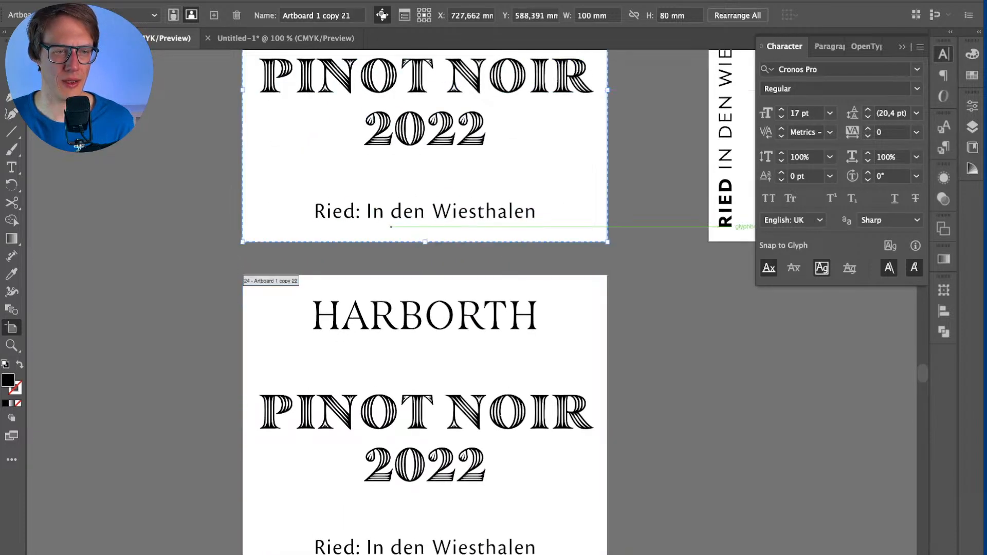
pyautogui.press('v')
pyautogui.click(410, 213)
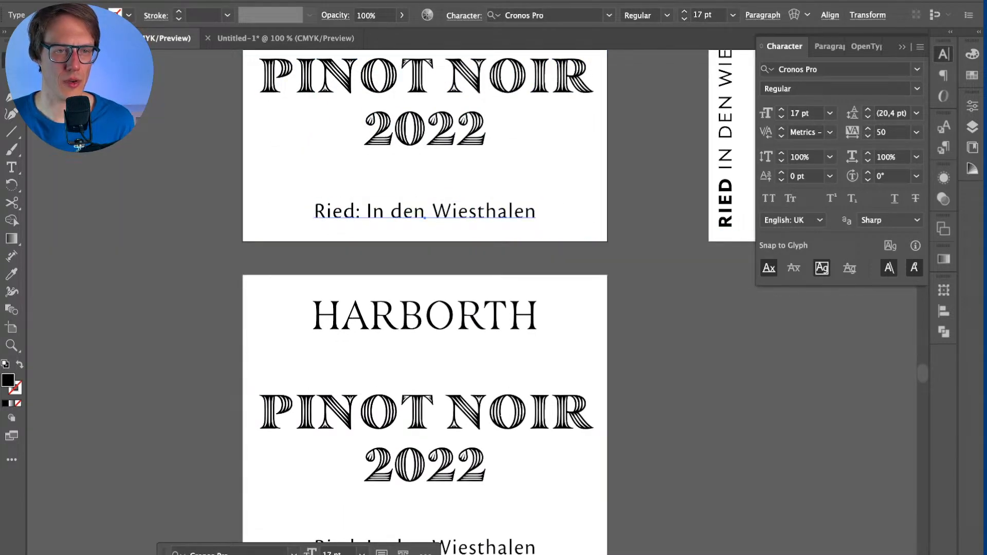
pyautogui.hotkey('ctrl', 's')
# Step: Set the Ried: In den Wiesthalen line on the duplicated label in Iskra Regular
pyautogui.click(424, 546)
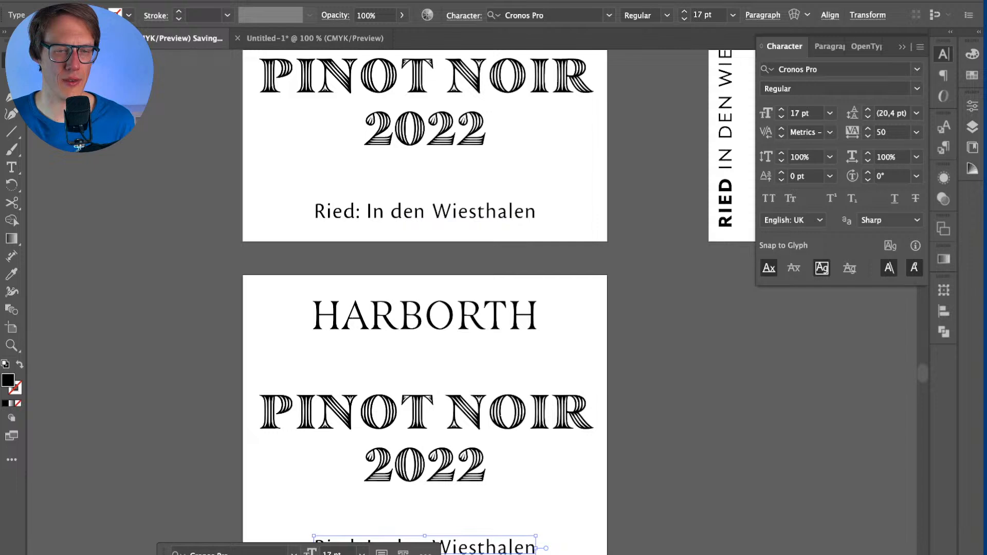
pyautogui.click(545, 15)
pyautogui.write('Iskra')
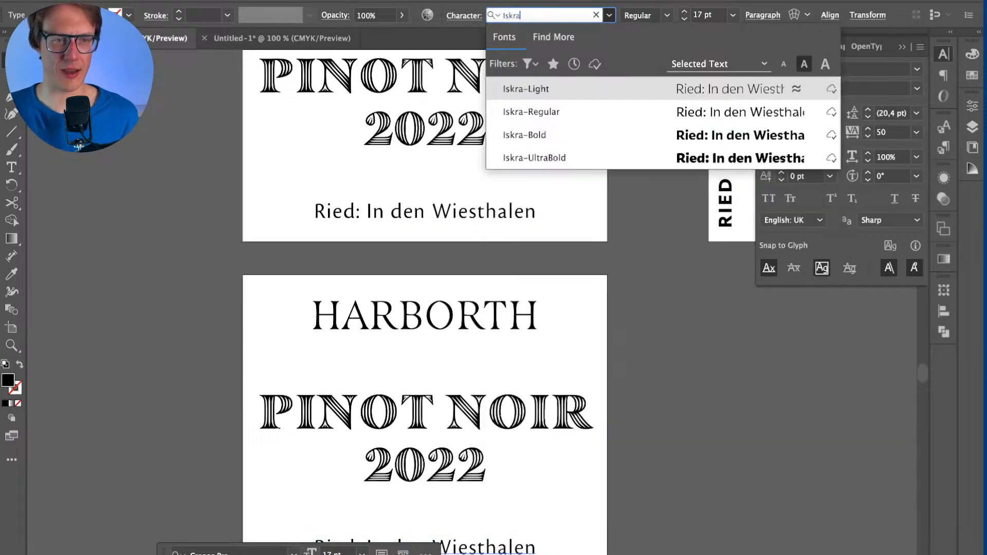
pyautogui.press('Down')
pyautogui.press('Return')
pyautogui.hotkey('ctrl', 'shift', 'a')
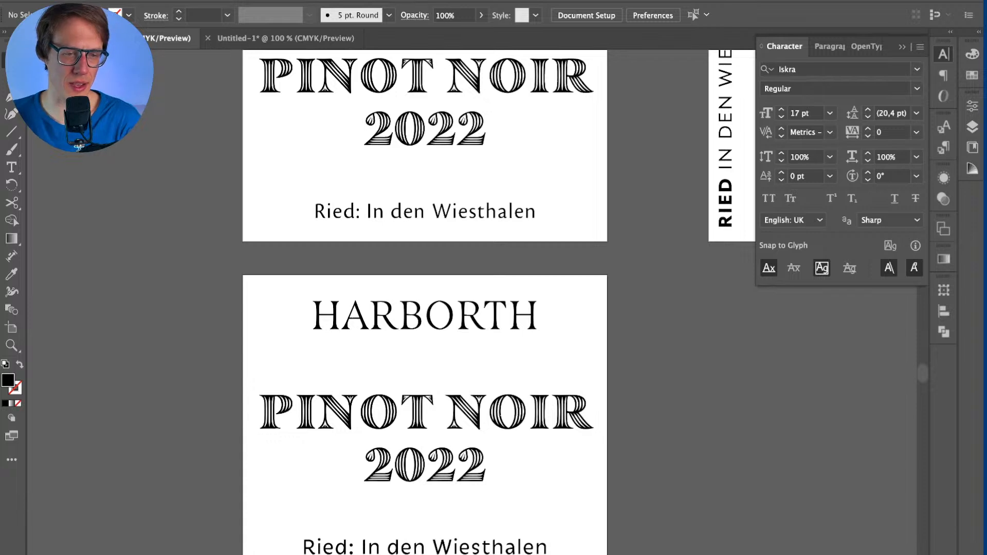
# Step: Examine the Iskra letterforms of the vineyard line up close and compare the label with the Cronos Pro version above
pyautogui.scroll(5, 501, 553)
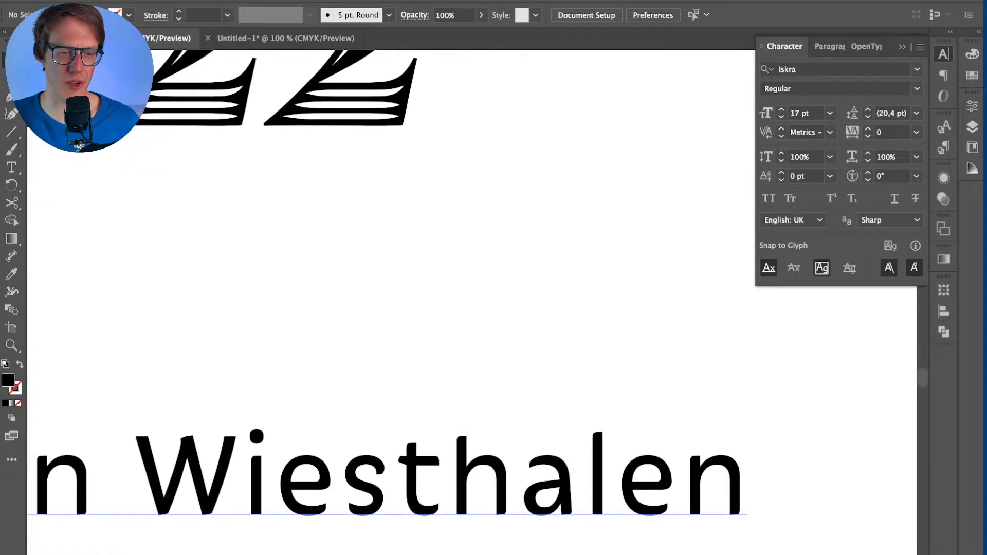
pyautogui.scroll(5, 541, 477)
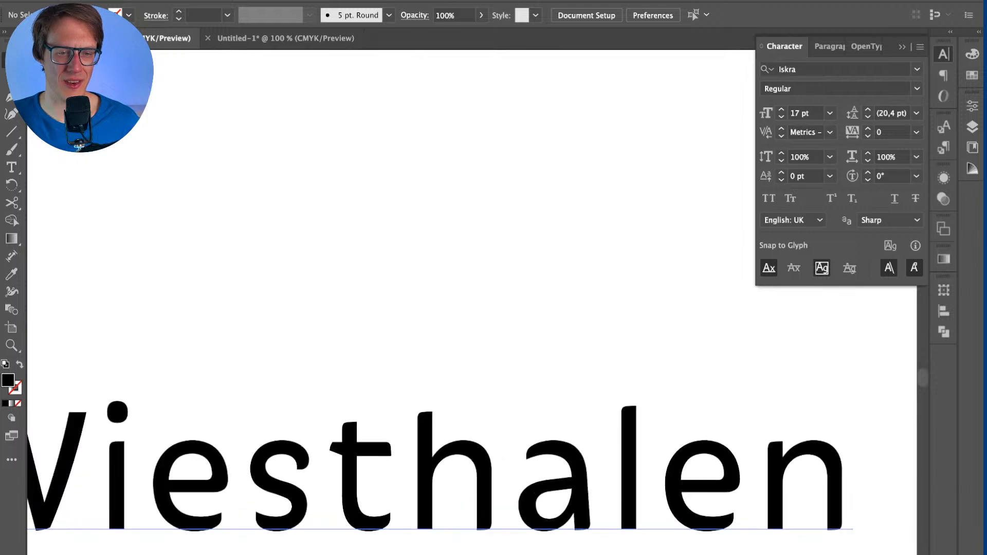
pyautogui.scroll(-5, 514, 447)
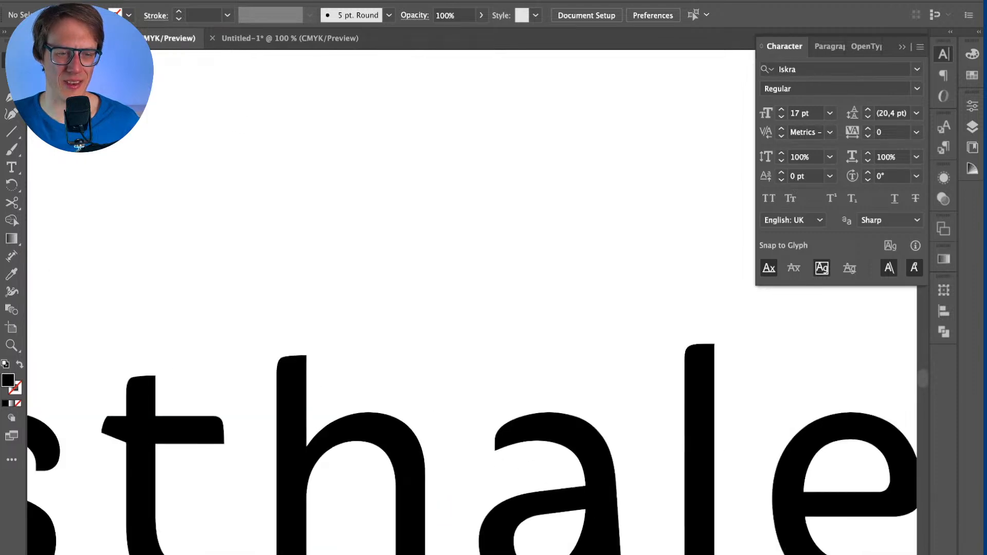
pyautogui.scroll(-6, 547, 479)
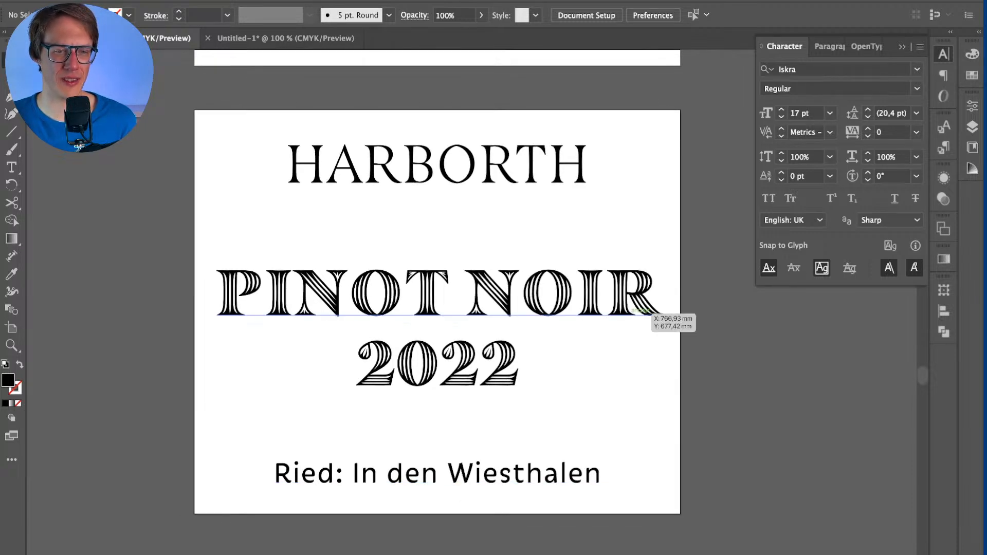
pyautogui.scroll(4, 294, 481)
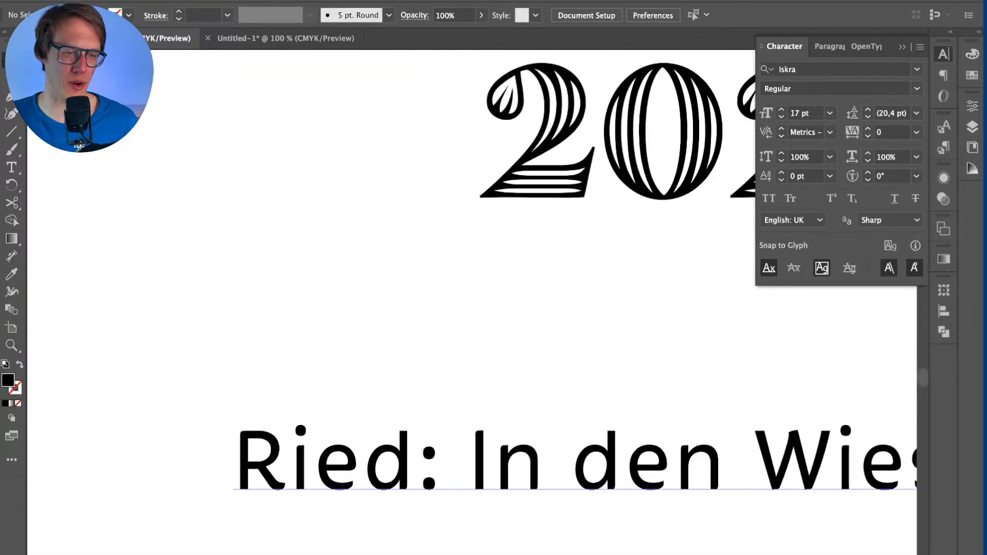
pyautogui.scroll(-6, 453, 493)
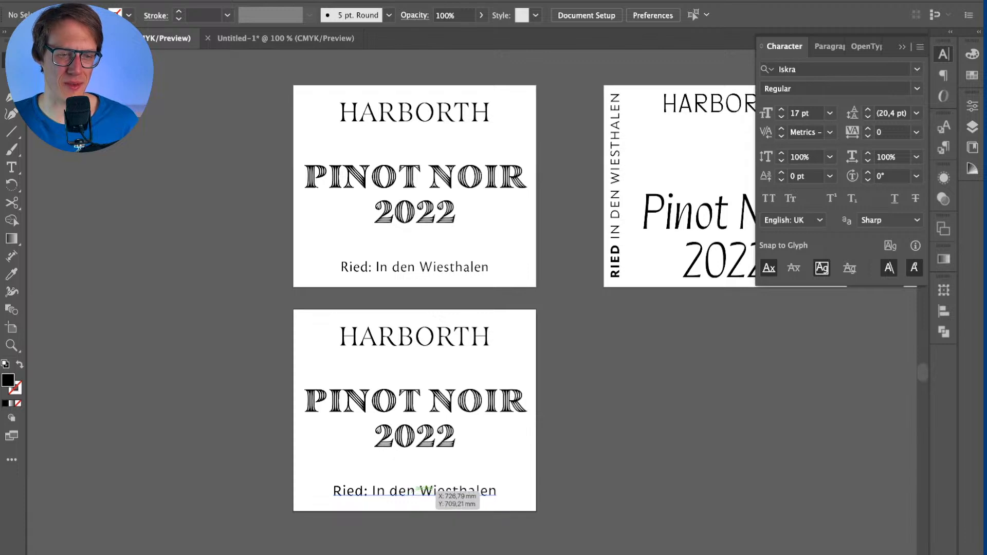
# Step: Delete the Iskra label variant below the Cronos Pro label, including its artboard and all of its text
pyautogui.hotkey('shift', 'o')
pyautogui.press('Delete')
pyautogui.press('v')
pyautogui.moveTo(278, 313); pyautogui.dragTo(555, 509)
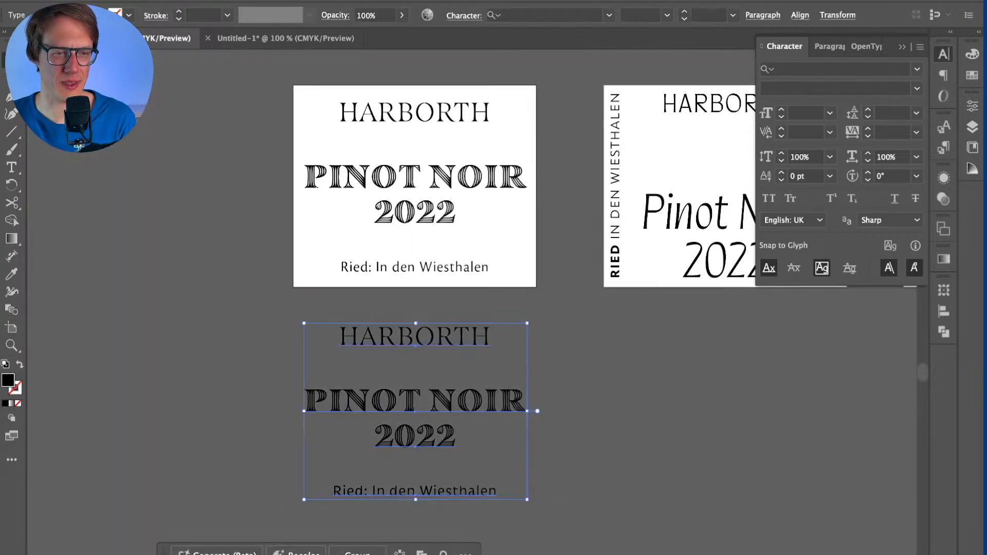
pyautogui.press('Delete')
# Step: Try the HARBORTH heading on the Cronos Pro label at 24 pt
pyautogui.scroll(3, 463, 257)
pyautogui.hscroll(2, 463, 257)
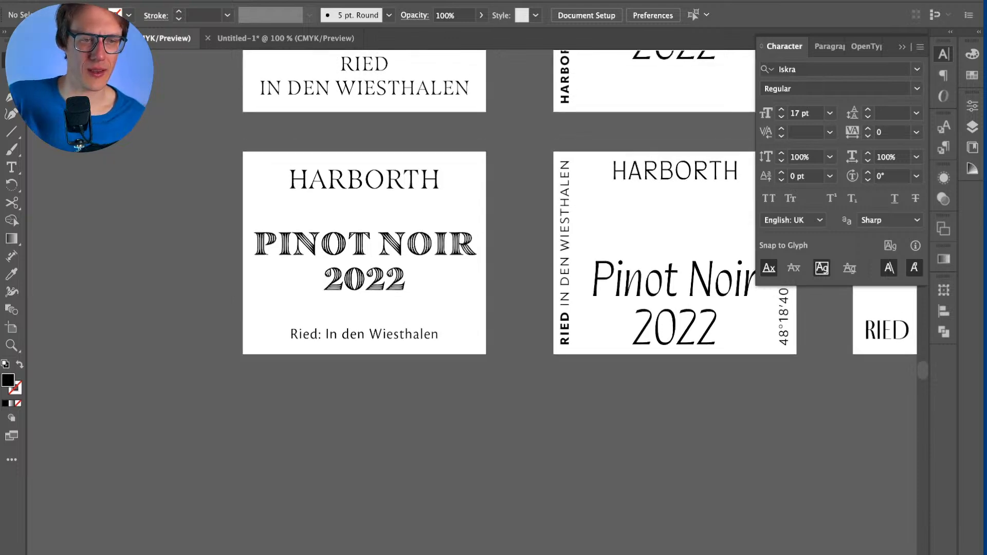
pyautogui.scroll(2, 418, 348)
pyautogui.click(359, 239)
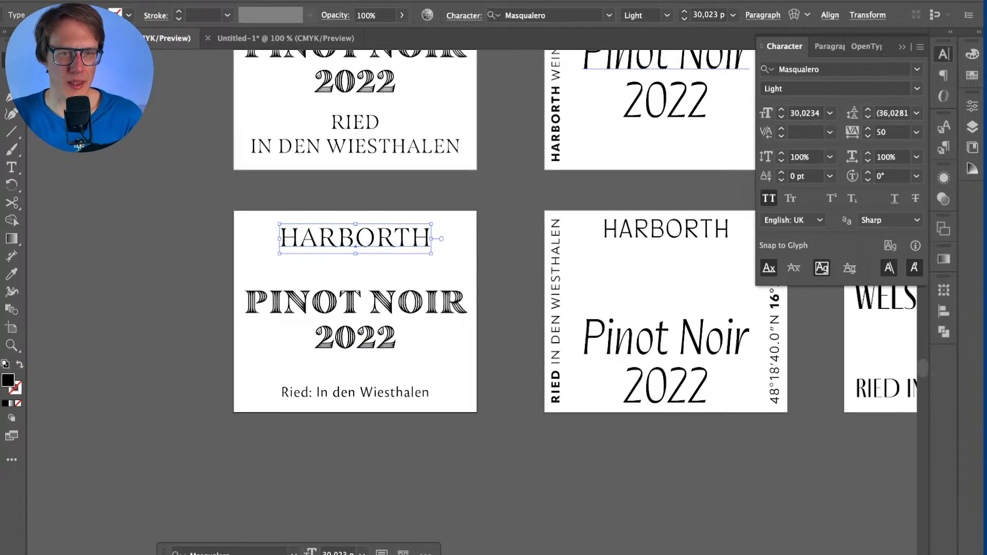
pyautogui.click(709, 14)
pyautogui.press('super+a')
pyautogui.write('24')
pyautogui.press('Return')
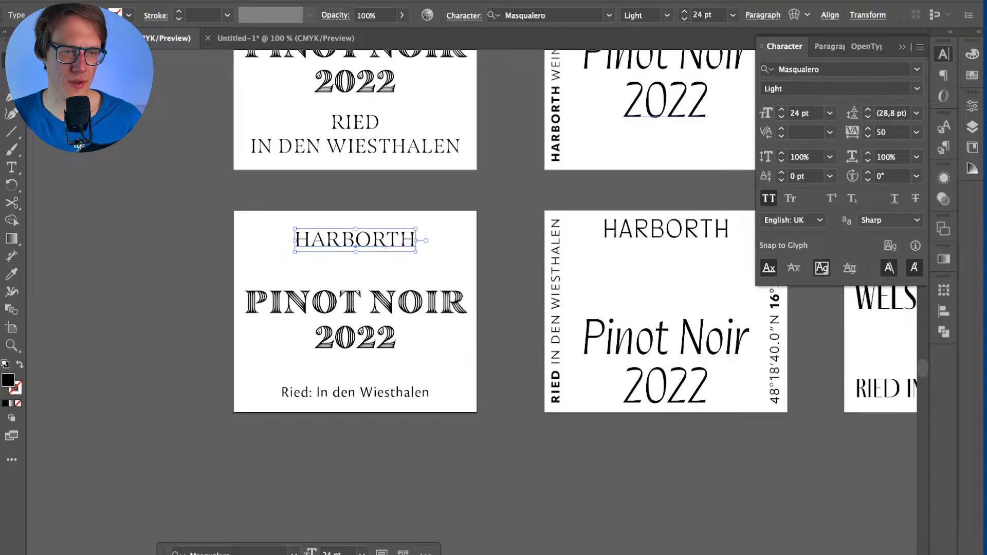
pyautogui.moveTo(408, 242); pyautogui.dragTo(406, 241)
pyautogui.press('super+z')
pyautogui.press('super+z')
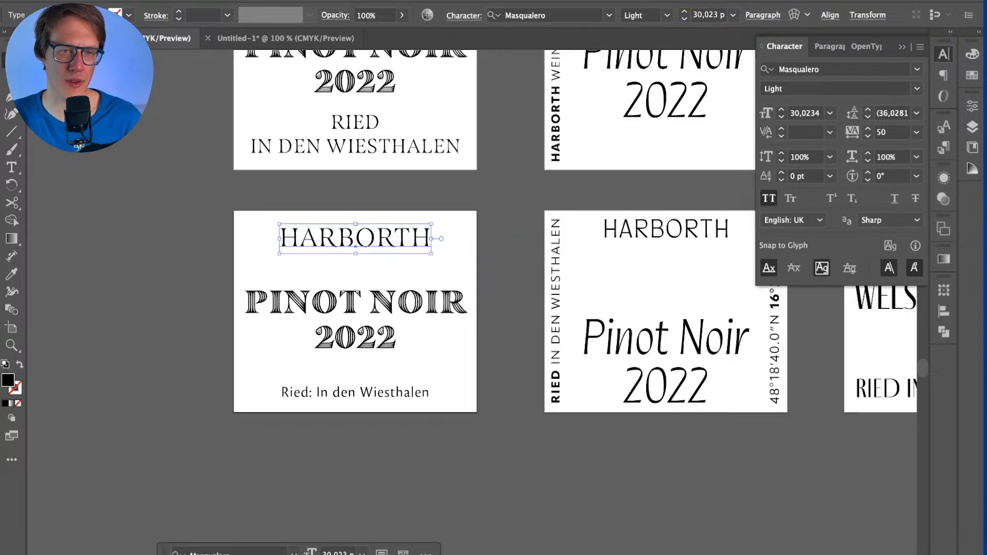
# Step: Set the HARBORTH heading on the Cronos Pro label to 28 pt
pyautogui.click(704, 15)
pyautogui.write('28')
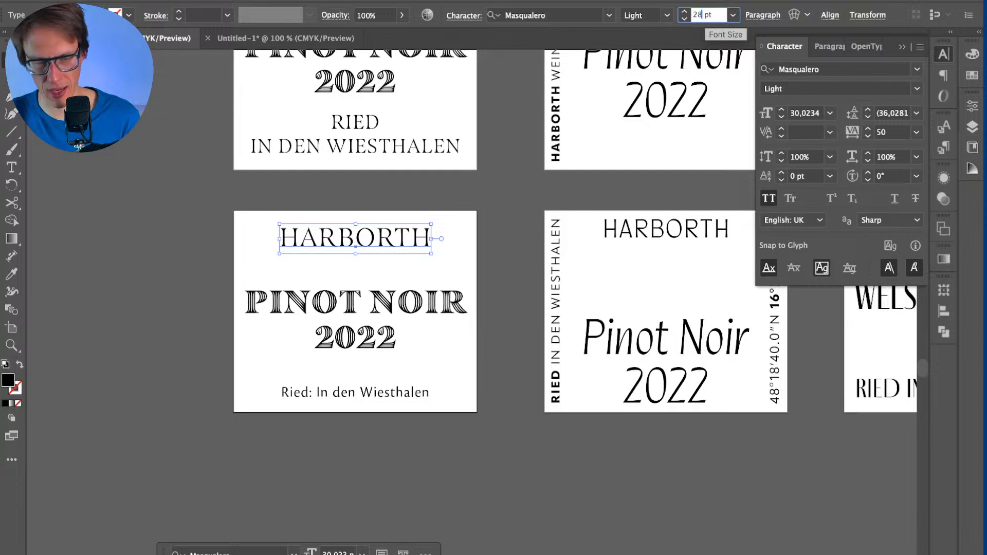
pyautogui.press('Return')
pyautogui.click(446, 246)
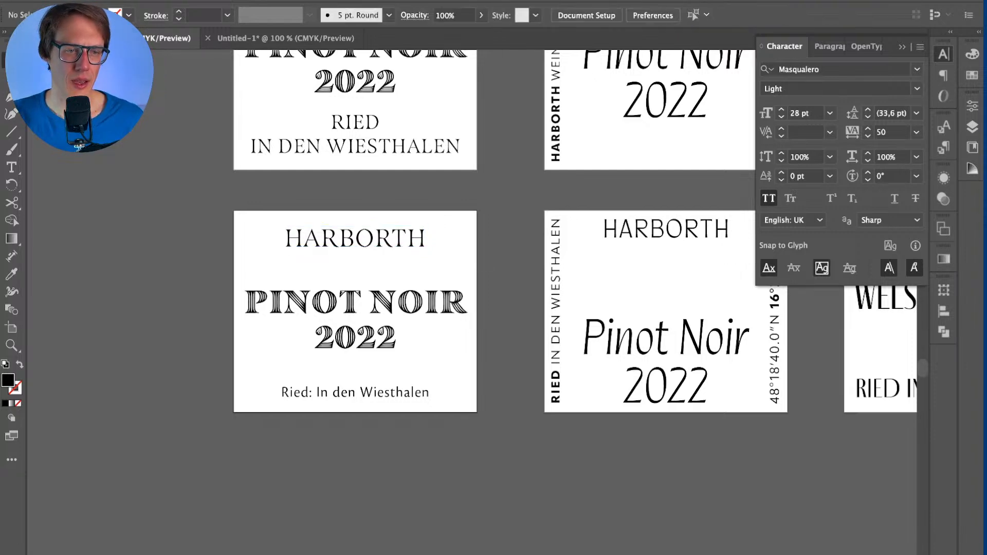
pyautogui.click(366, 329)
pyautogui.click(437, 332)
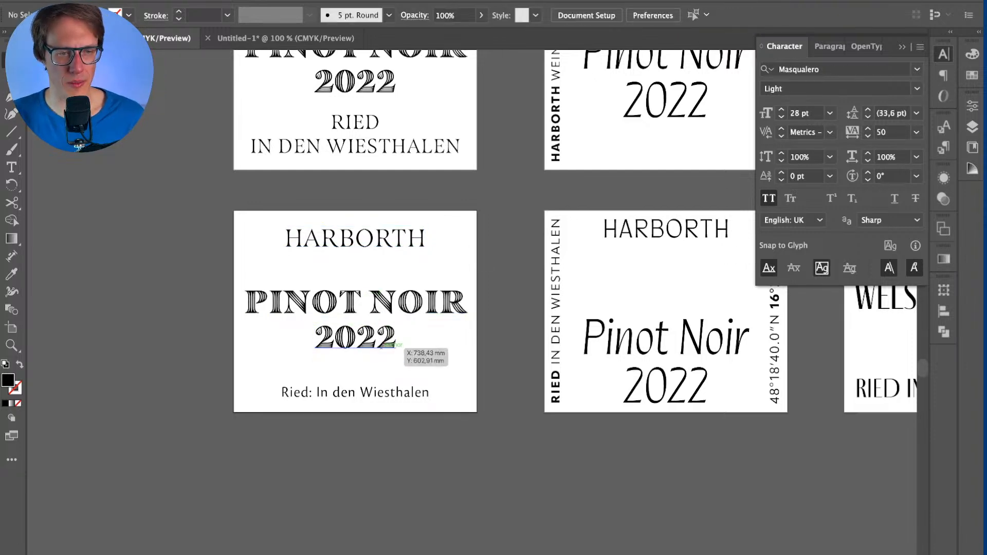
# Step: Move the Cronos Pro label's artboard with its contents straight down, leaving a clear gap below the second label row
pyautogui.scroll(-1, 433, 412)
pyautogui.hscroll(2, 432, 412)
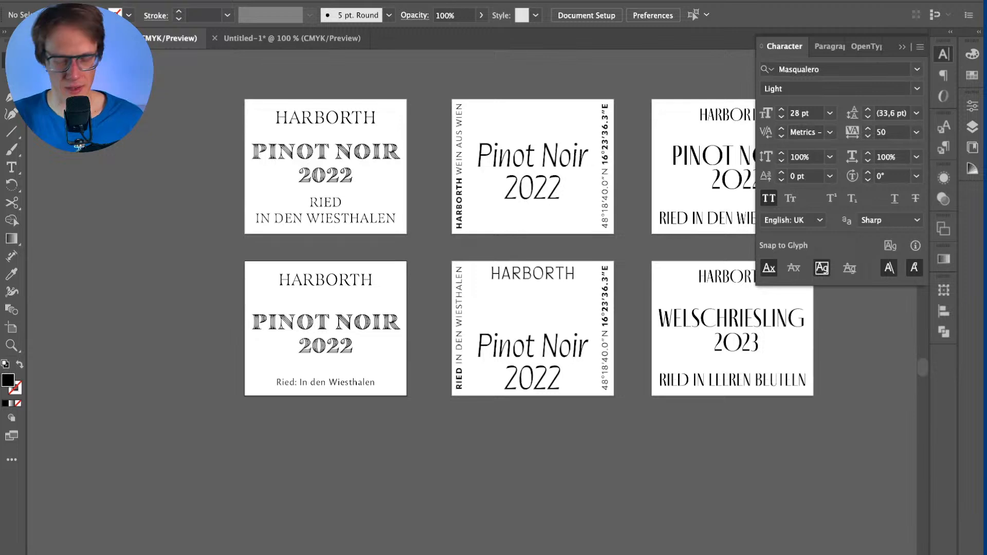
pyautogui.hotkey('shift', 'o')
pyautogui.scroll(-3, 462, 257)
pyautogui.moveTo(352, 230); pyautogui.dragTo(352, 458)
pyautogui.scroll(-4, 463, 257)
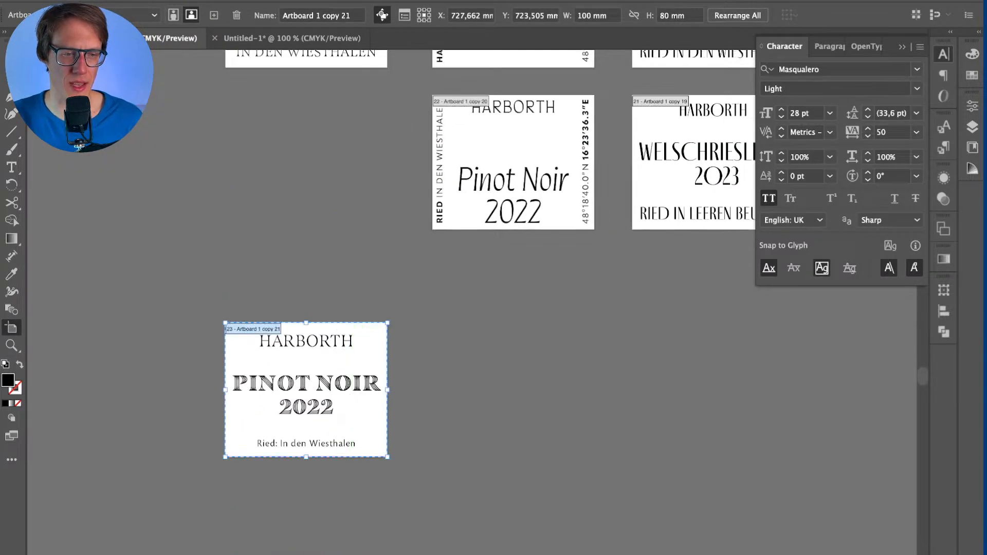
pyautogui.scroll(-6, 463, 257)
pyautogui.moveTo(355, 263); pyautogui.dragTo(328, 403)
pyautogui.press('Escape')
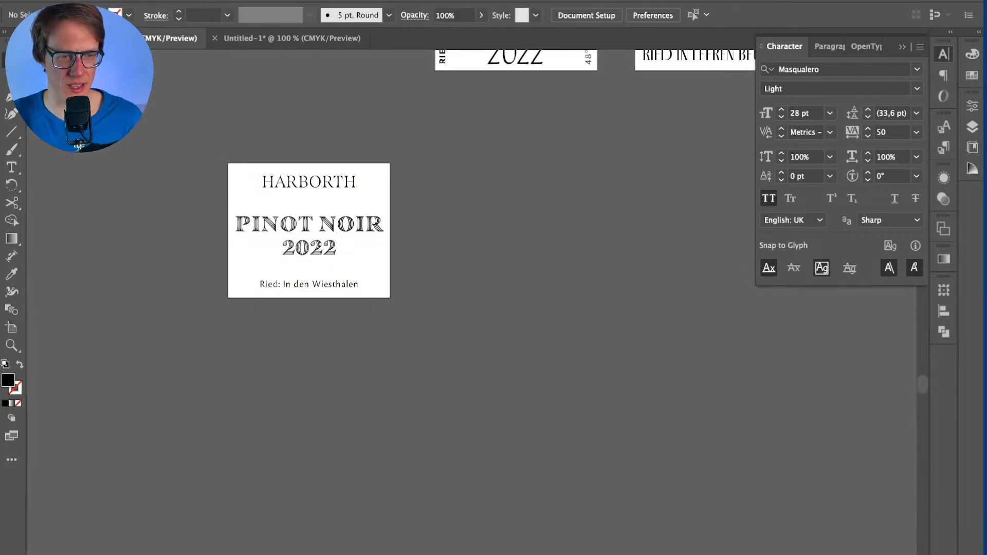
# Step: Duplicate the moved Pinot Noir label with its artboard directly below itself
pyautogui.hotkey('shift', 'o')
pyautogui.moveTo(380, 239); pyautogui.dragTo(381, 411)
pyautogui.press('Escape')
pyautogui.scroll(2, 302, 407)
pyautogui.click(309, 383)
pyautogui.keyDown('shift'); pyautogui.click(309, 436); pyautogui.keyUp('shift')
pyautogui.click(609, 14)
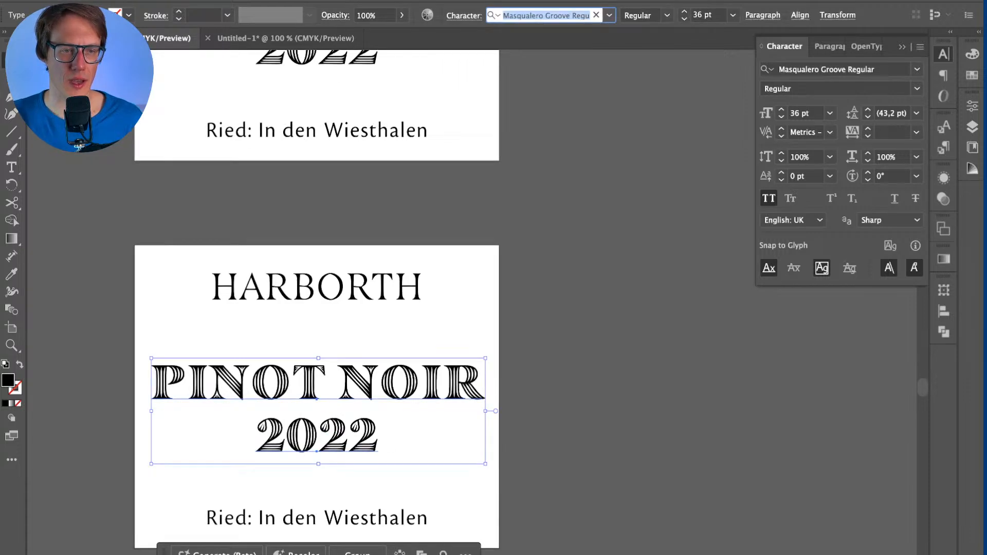
pyautogui.click(566, 360)
pyautogui.click(360, 384)
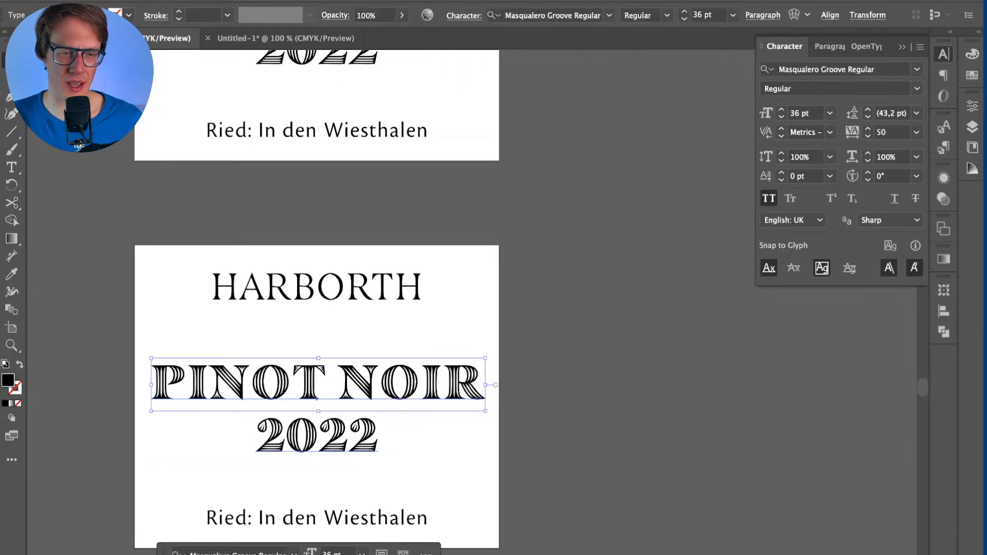
pyautogui.keyDown('shift'); pyautogui.click(360, 437); pyautogui.keyUp('shift')
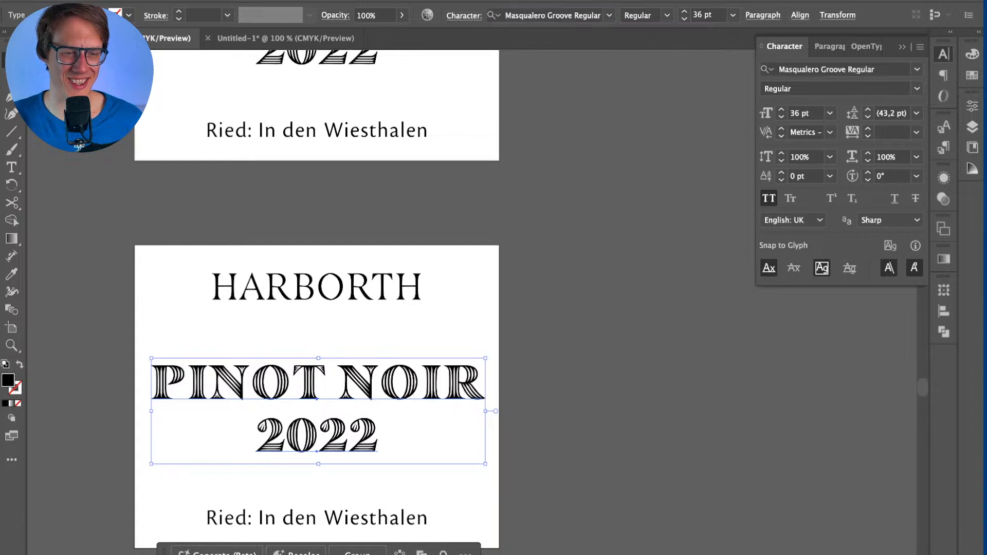
pyautogui.press('super+shift+a')
# Step: Replace PINOT NOIR with WELSCHRIESING on the duplicated label
pyautogui.doubleClick(430, 382)
pyautogui.press('super+a')
pyautogui.write('WELSCHRIESIN')
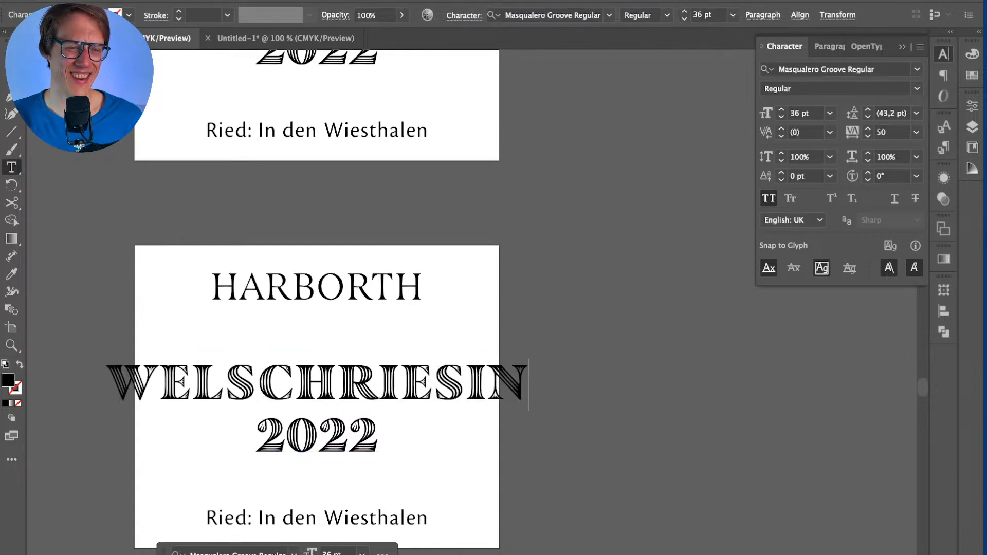
pyautogui.write('G')
pyautogui.press('Escape')
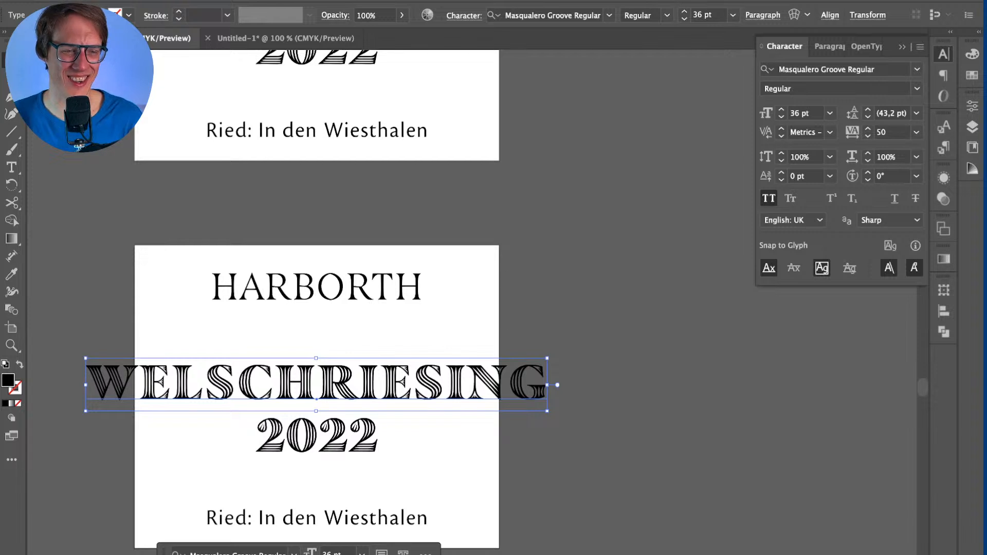
# Step: Reduce the wine name on the duplicated label to 27 pt
pyautogui.click(707, 15)
pyautogui.hotkey('shift', 'Down')
pyautogui.hotkey('shift', 'Down')
pyautogui.hotkey('shift', 'Up')
pyautogui.press('Down')
pyautogui.press('Down')
pyautogui.press('Down')
pyautogui.press('Down')
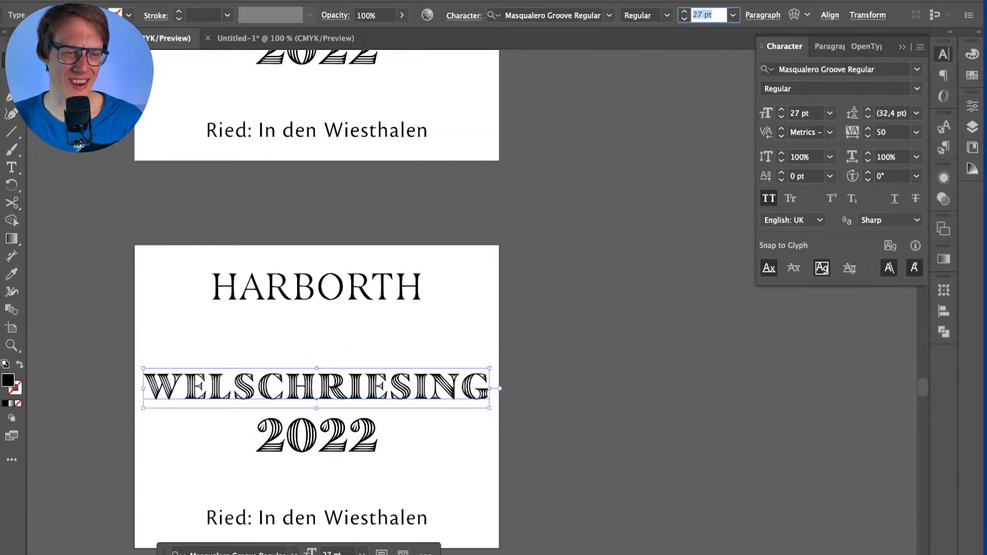
pyautogui.press('Up')
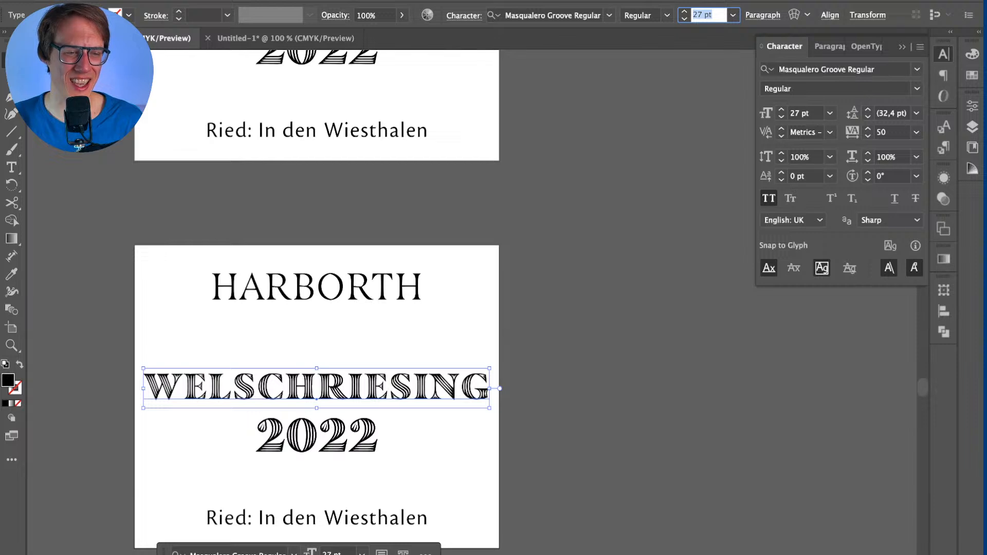
pyautogui.press('super+shift+a')
pyautogui.click(432, 383)
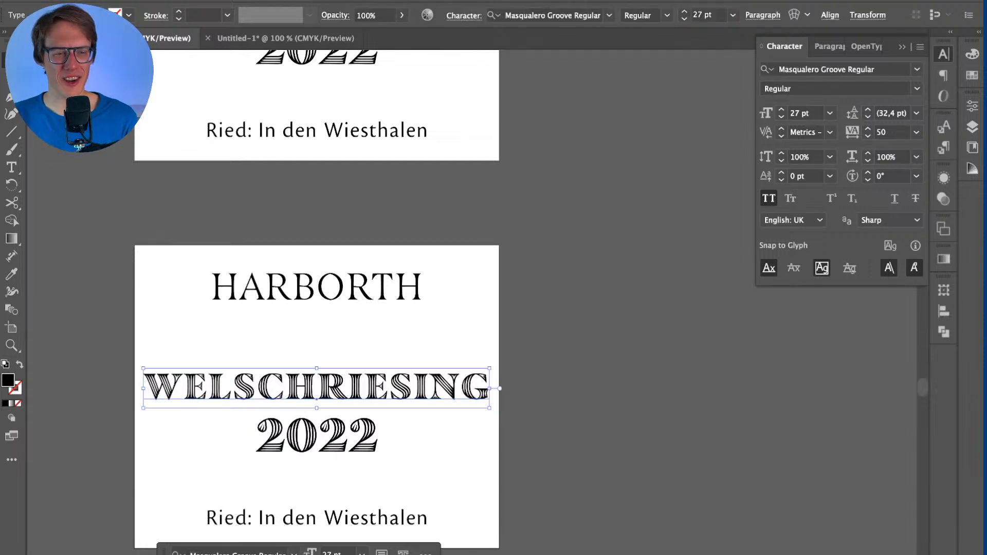
pyautogui.press('super+shift+a')
# Step: Match the 2022 line's text formatting to the wine name above it using the Eyedropper
pyautogui.click(324, 449)
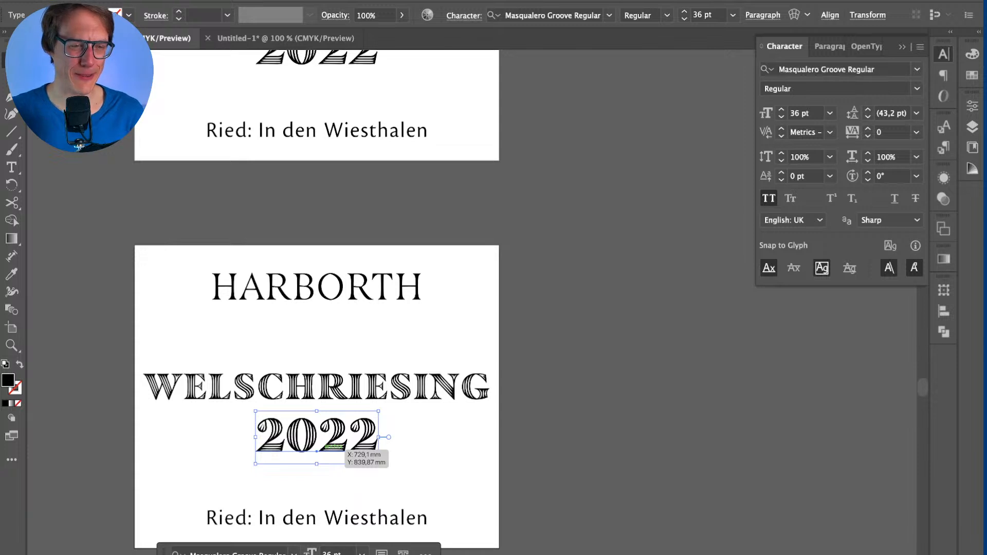
pyautogui.press('super+shift+a')
pyautogui.scroll(-2, 322, 358)
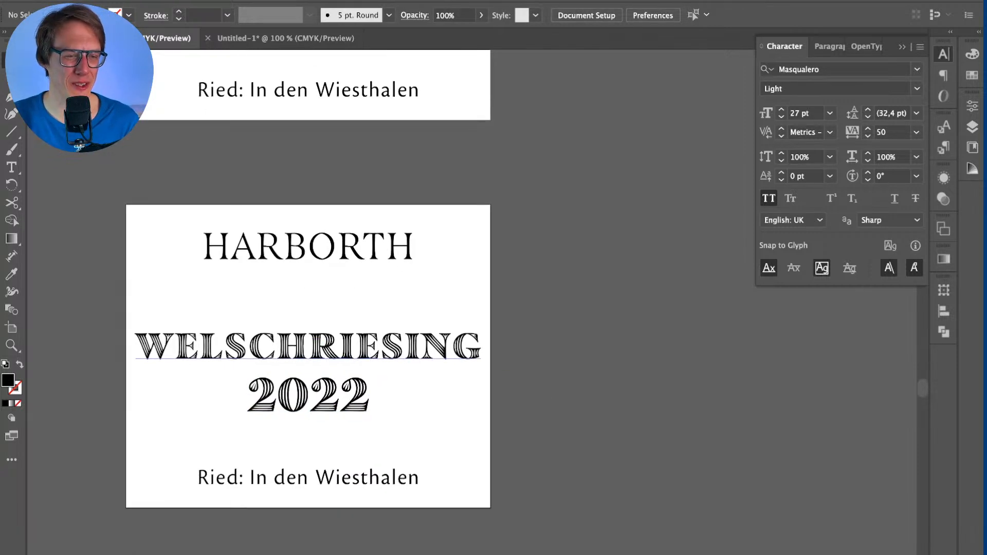
pyautogui.click(309, 394)
pyautogui.press('i')
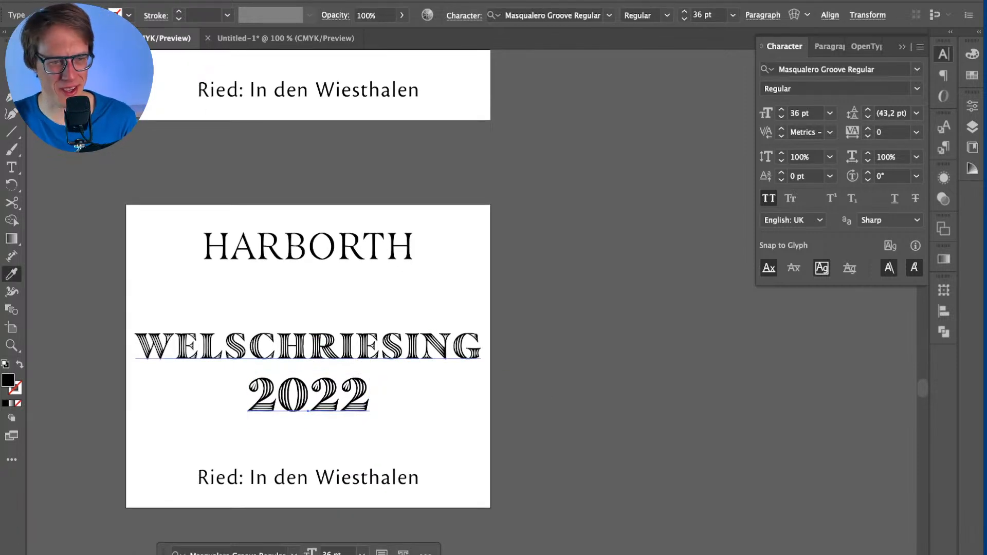
pyautogui.click(309, 347)
# Step: Change the year on the duplicated label to 2023 and move it up about 2.3 mm towards the wine name
pyautogui.press('t')
pyautogui.moveTo(356, 400)
pyautogui.mouseDown()
pyautogui.moveTo(336, 400)
pyautogui.moveTo(354, 392)
pyautogui.mouseUp()
pyautogui.write('3')
pyautogui.press('Escape')
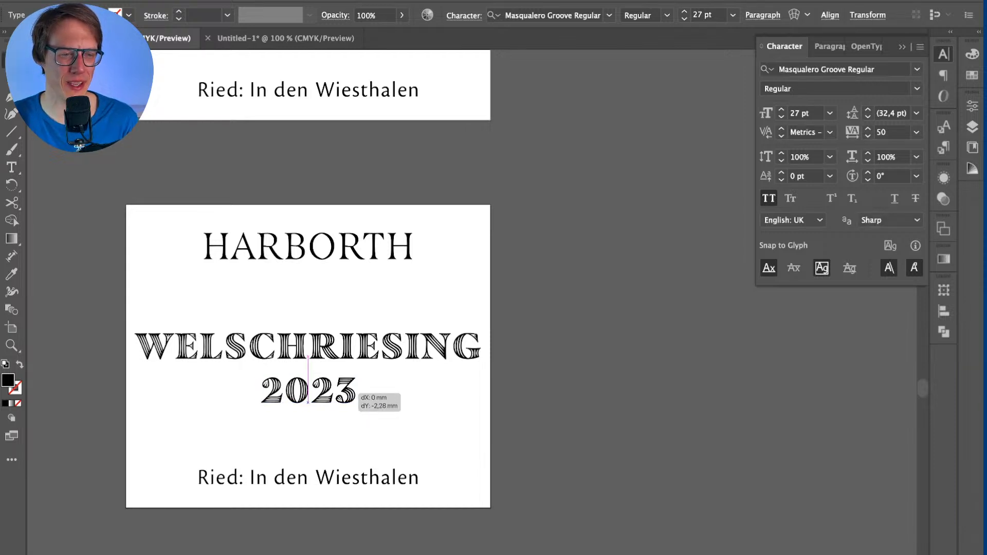
pyautogui.press('super+shift+a')
pyautogui.click(334, 347)
pyautogui.keyDown('shift'); pyautogui.click(343, 391); pyautogui.keyUp('shift')
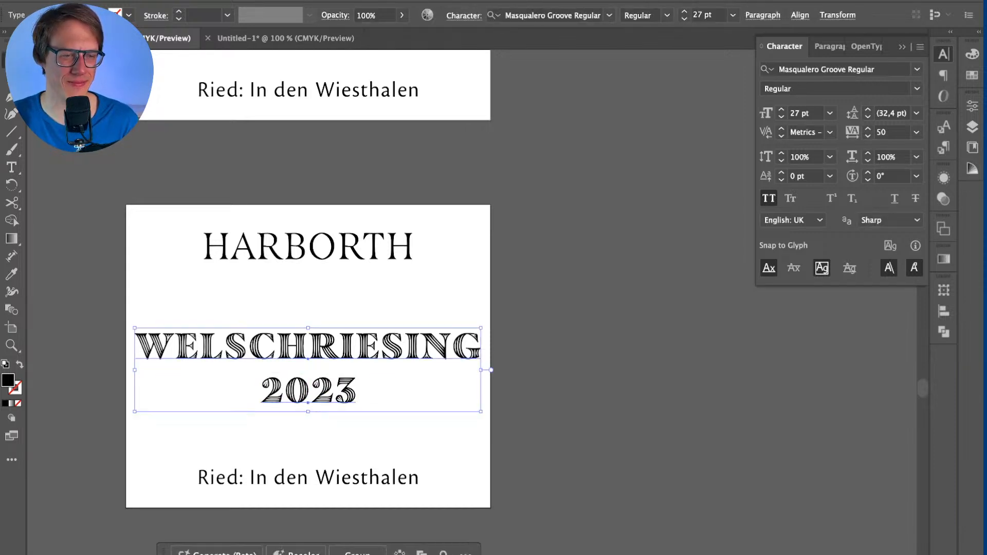
pyautogui.press('super+shift+a')
# Step: Insert a second L into the wine name and cut its ending so it reads WELLSCHR
pyautogui.press('t')
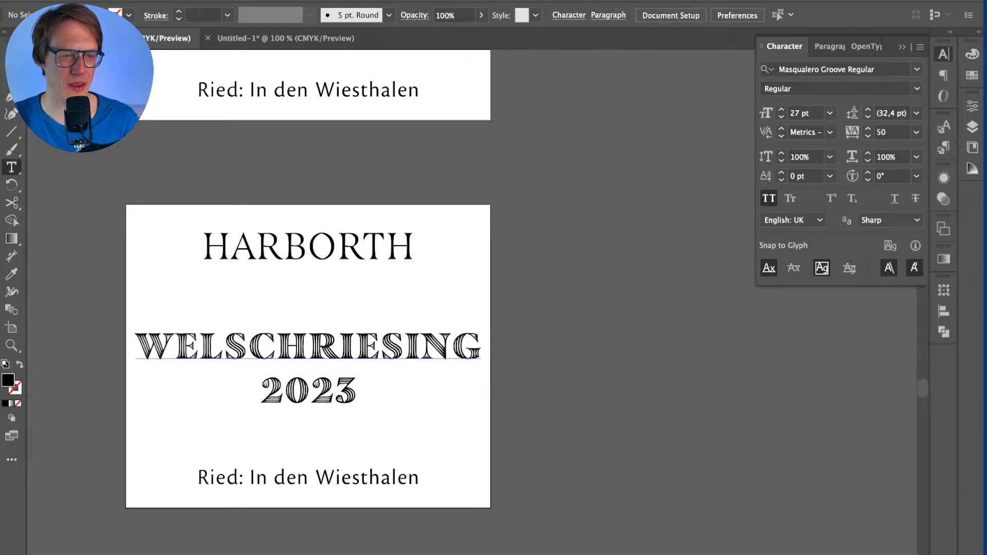
pyautogui.moveTo(224, 347); pyautogui.dragTo(249, 347)
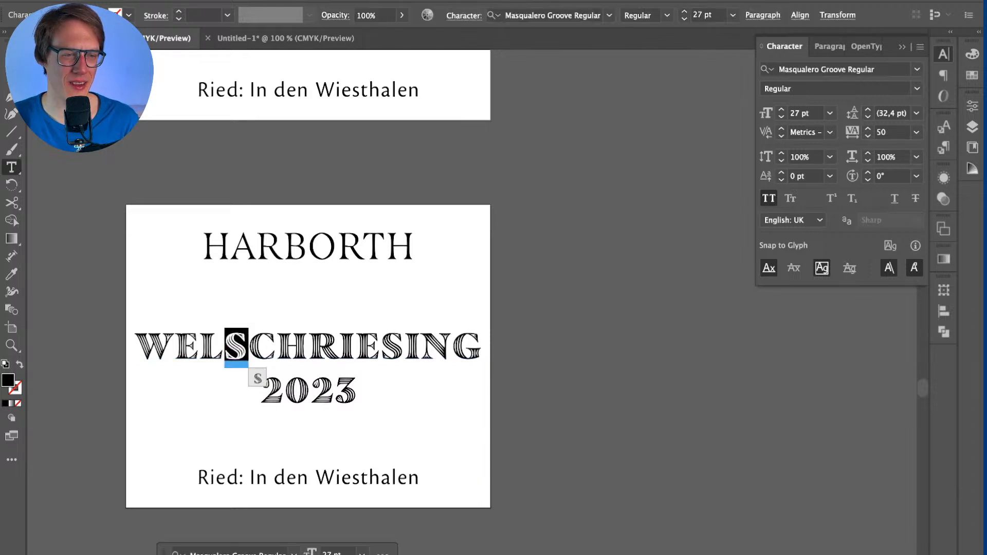
pyautogui.press('Left')
pyautogui.write('L')
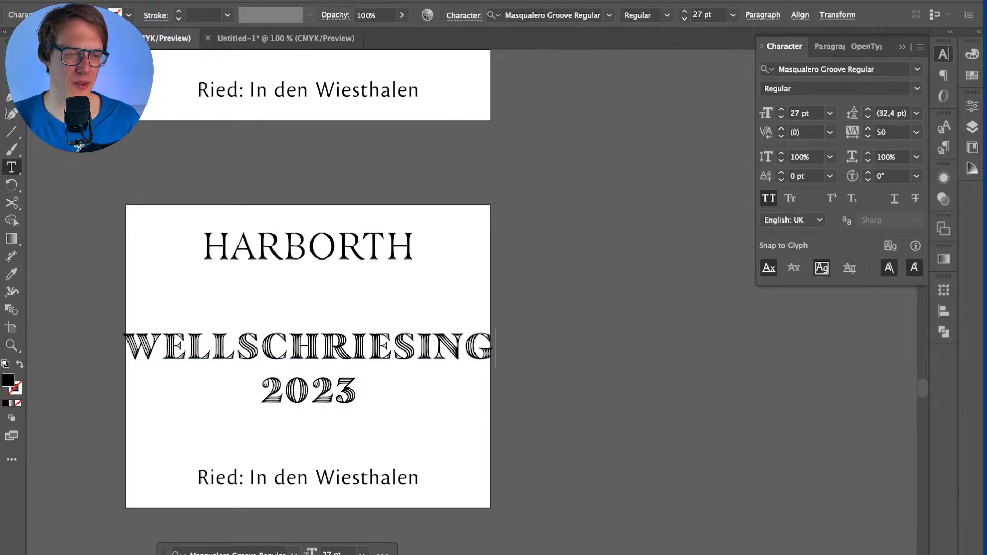
pyautogui.press('BackSpace')
pyautogui.moveTo(367, 347); pyautogui.dragTo(478, 347)
pyautogui.press('BackSpace')
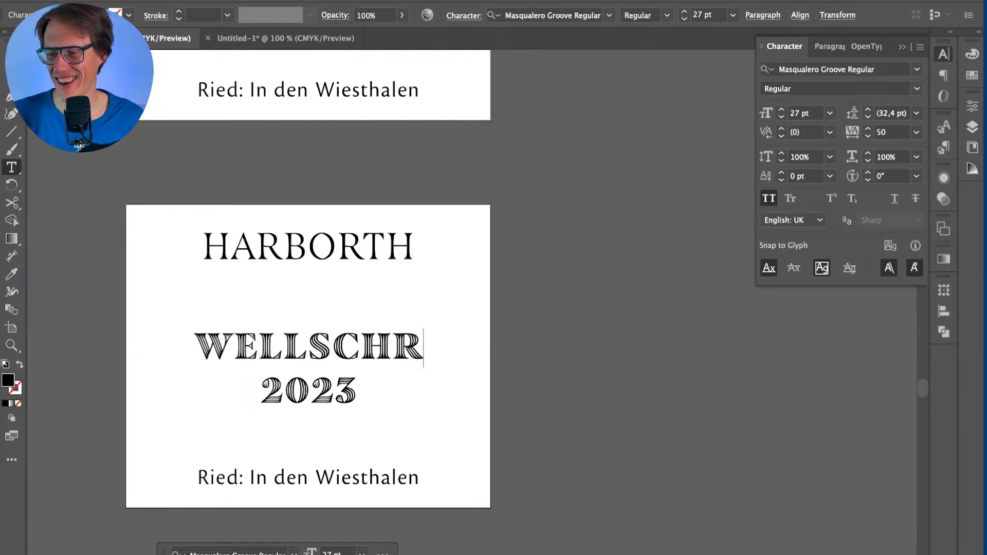
pyautogui.press('Escape')
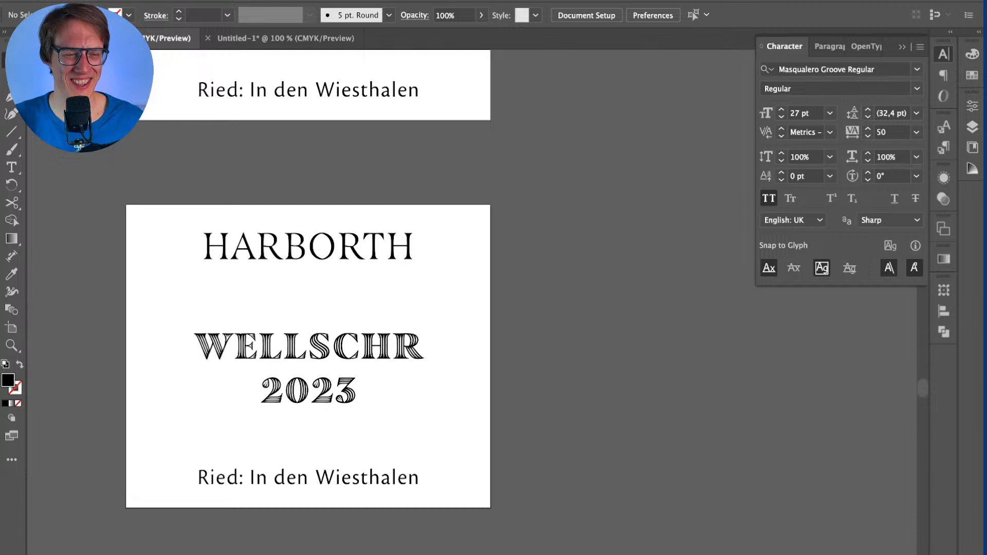
pyautogui.doubleClick(432, 360)
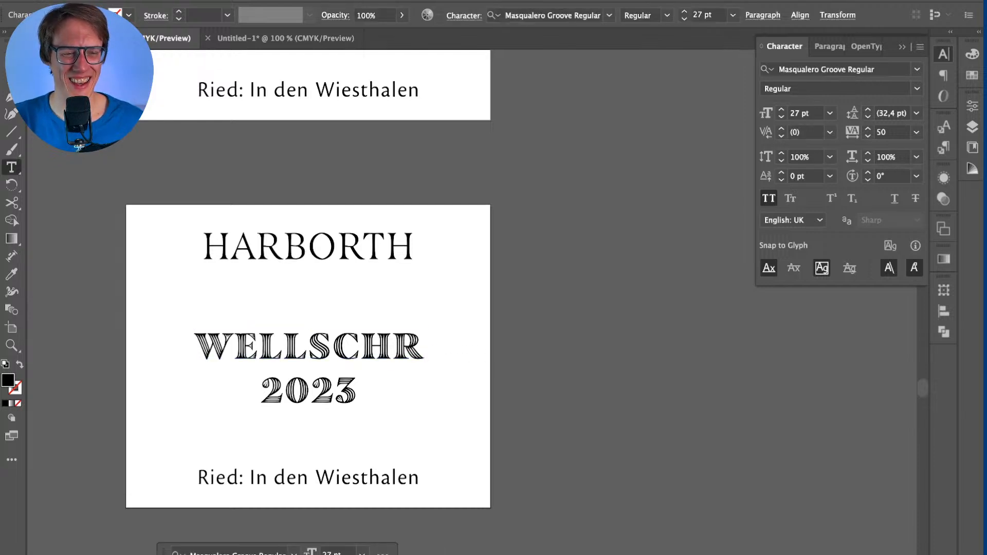
pyautogui.press('Escape')
pyautogui.press('super+shift+a')
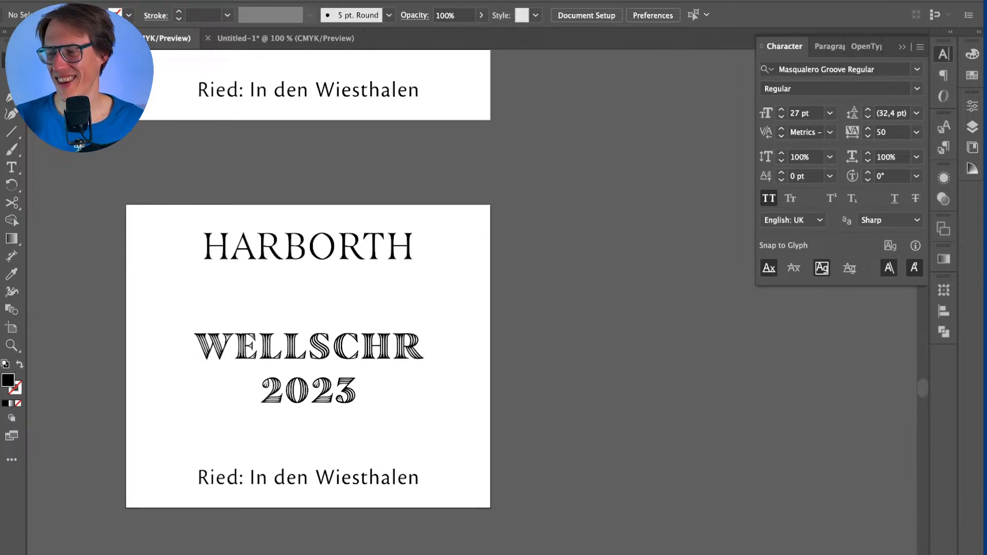
# Step: Replace the wine name on the duplicated label with WÖLSCH
pyautogui.doubleClick(398, 343)
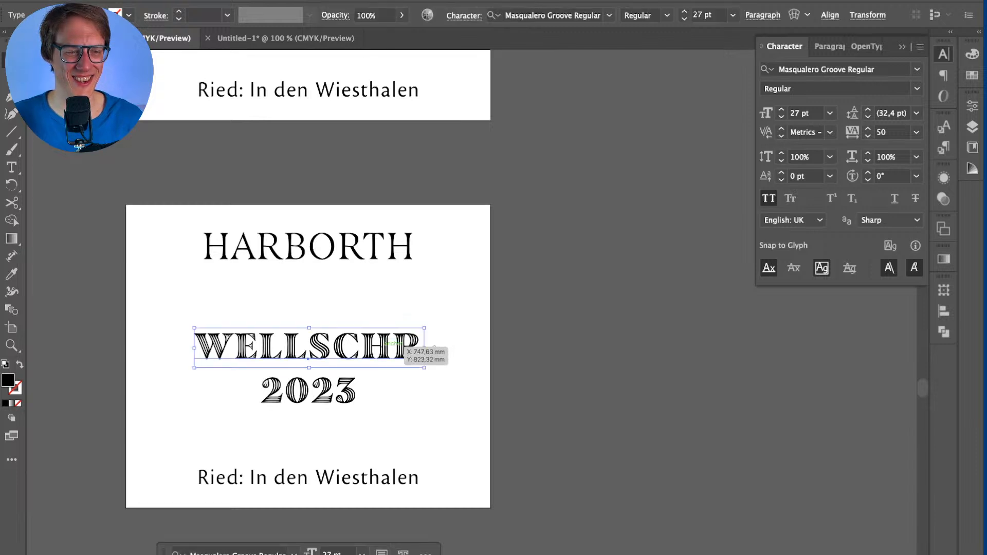
pyautogui.doubleClick(398, 343)
pyautogui.write('WP')
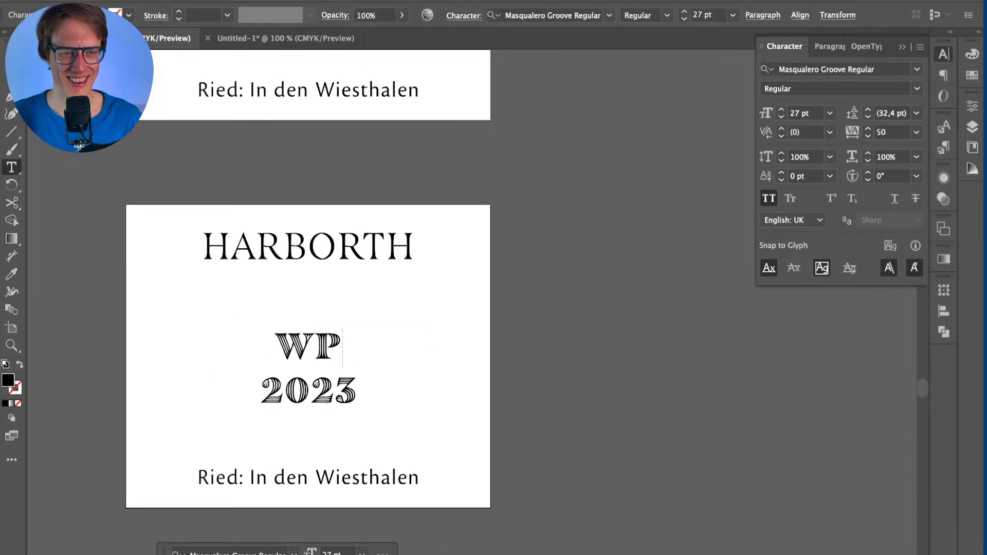
pyautogui.press('BackSpace')
pyautogui.write('ÖLSCH')
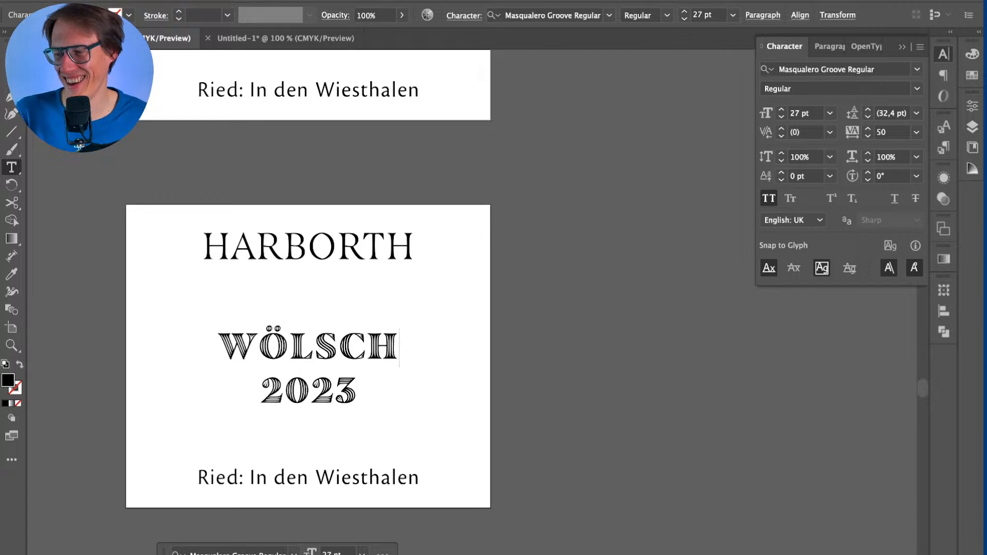
pyautogui.press('Escape')
pyautogui.press('super+shift+a')
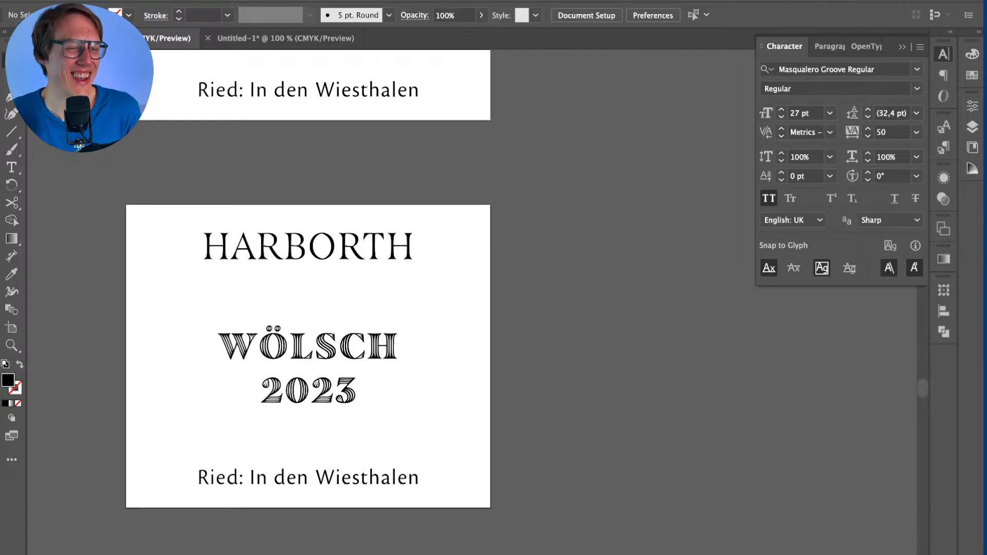
# Step: Match the WÖLSCH wine name's text formatting to the PINOT NOIR name on the label above using the Eyedropper
pyautogui.scroll(5, 79, 148)
pyautogui.press('super+z')
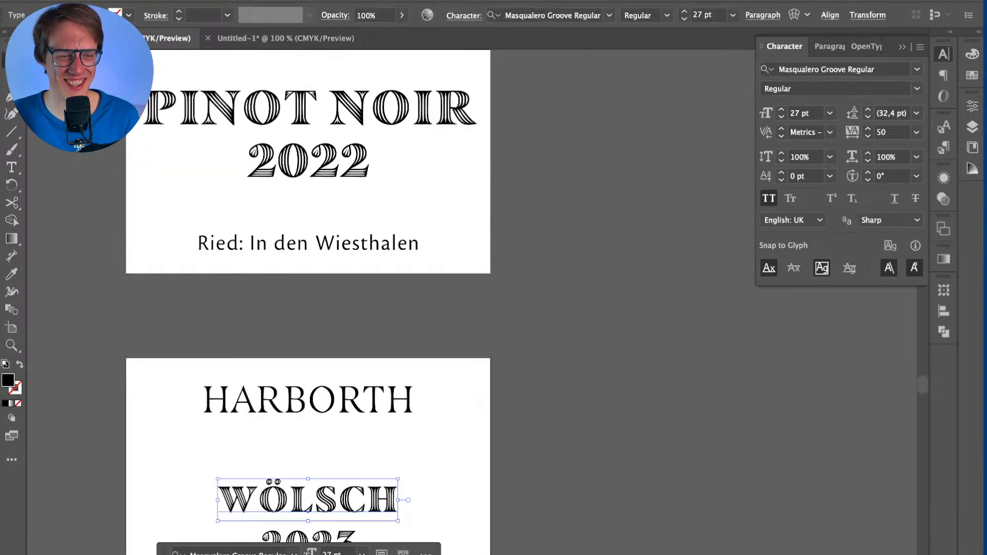
pyautogui.press('i')
pyautogui.click(309, 108)
pyautogui.press('v')
pyautogui.scroll(-2, 308, 360)
# Step: Match the 2023 line's text formatting to the 2022 line on the Pinot Noir label using the Eyedropper
pyautogui.click(309, 500)
pyautogui.press('i')
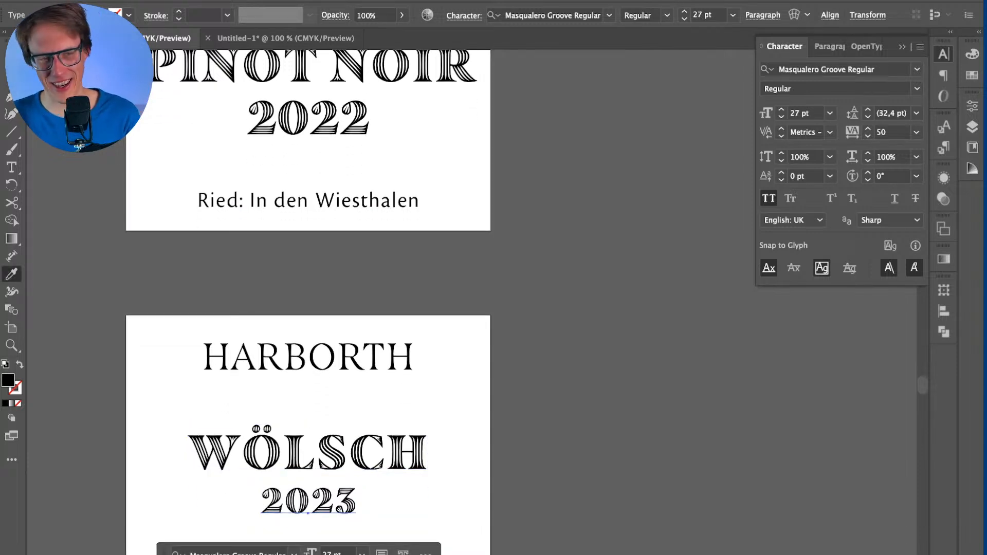
pyautogui.click(308, 117)
pyautogui.press('v')
pyautogui.press('super+shift+a')
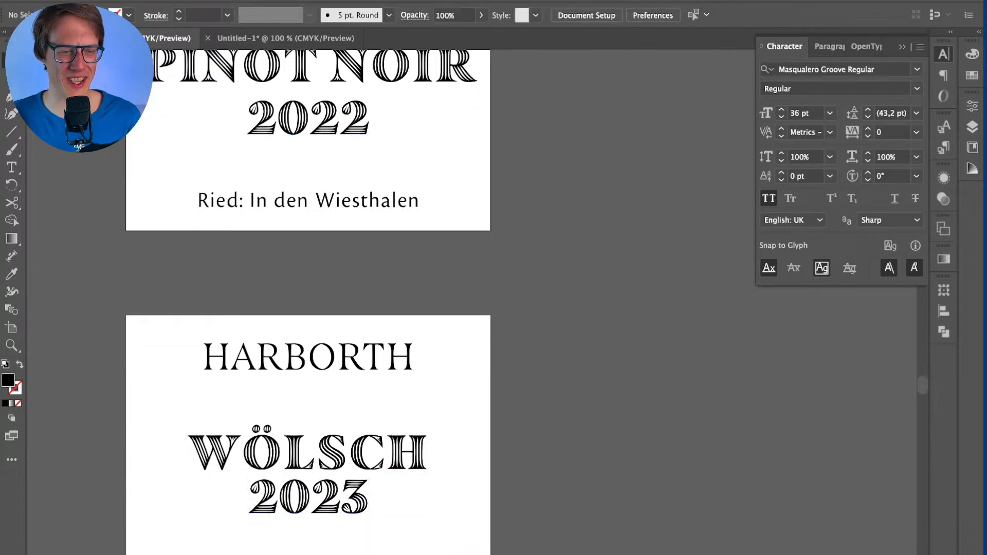
# Step: Move the 2023 line slightly down, away from the wine name, and deselect it
pyautogui.scroll(-3, 308, 303)
pyautogui.moveTo(360, 447); pyautogui.dragTo(360, 453)
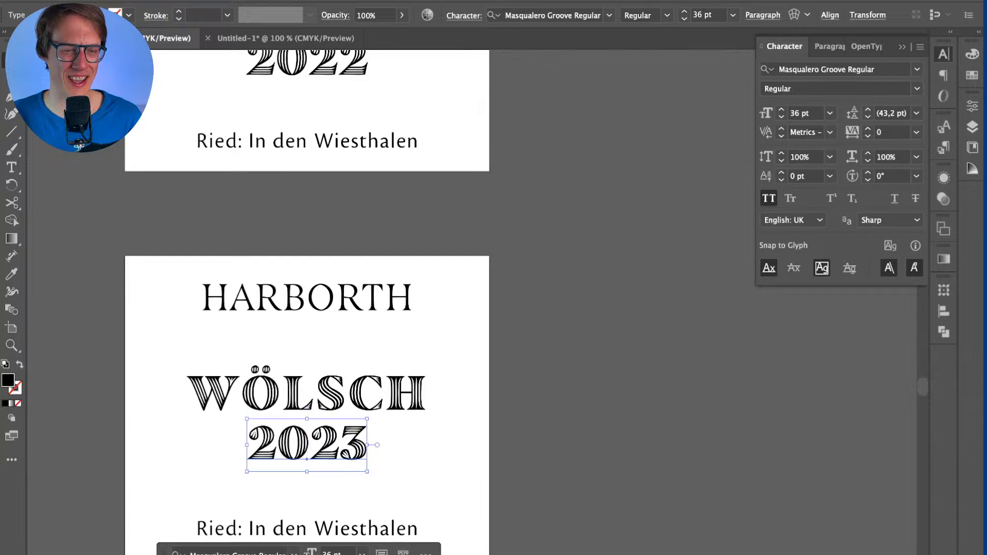
pyautogui.press('super+shift+a')
# Step: Select the WÖLSCH name and the 2023 line together on the lower label
pyautogui.scroll(-2, 308, 360)
pyautogui.hscroll(1, 308, 359)
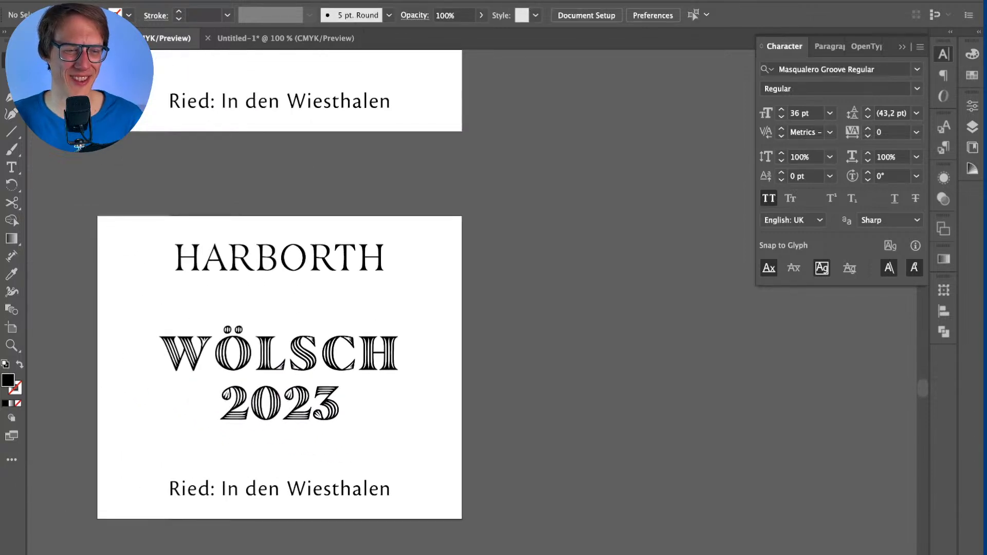
pyautogui.scroll(-3, 319, 303)
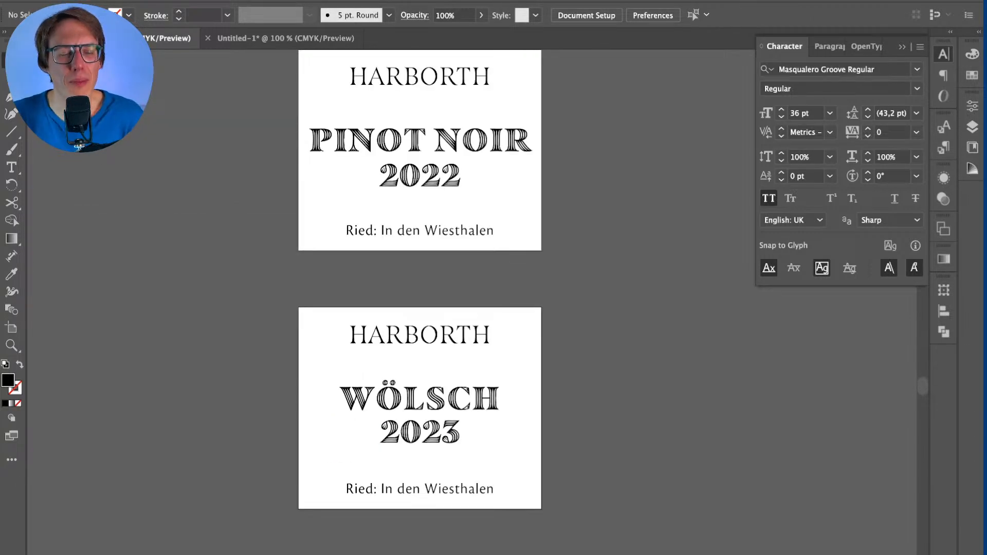
pyautogui.scroll(1, 288, 391)
pyautogui.hscroll(1, 288, 390)
pyautogui.moveTo(283, 396); pyautogui.dragTo(375, 442)
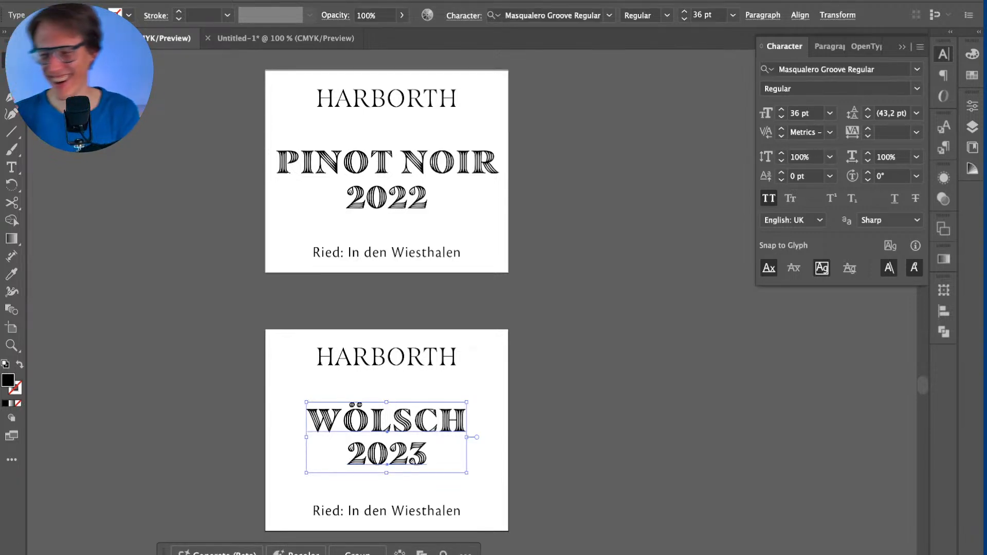
# Step: Try replacing the L in the WÖLSCH title with an apostrophe
pyautogui.press('super+shift+a')
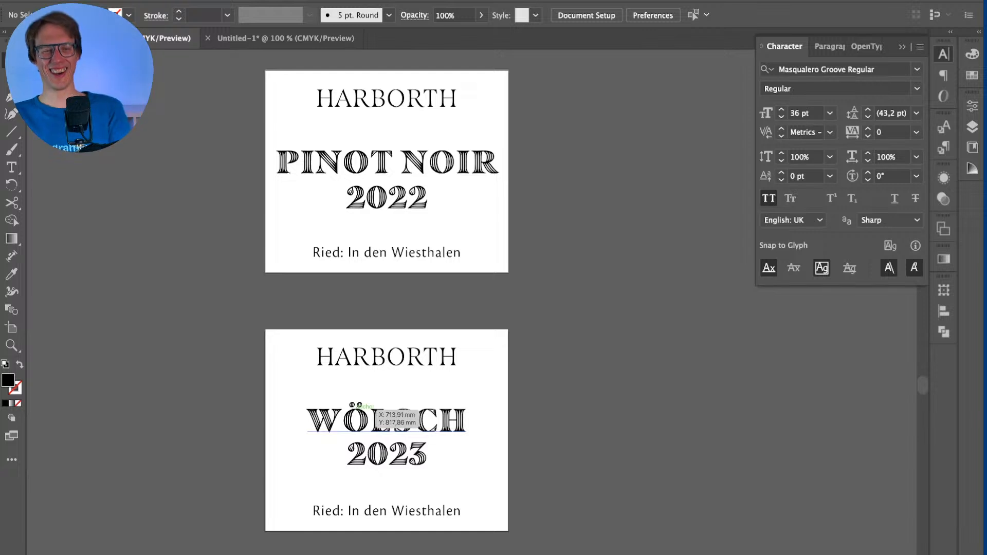
pyautogui.click(382, 422)
pyautogui.doubleClick(381, 421)
pyautogui.moveTo(371, 421); pyautogui.dragTo(393, 422)
pyautogui.write("'")
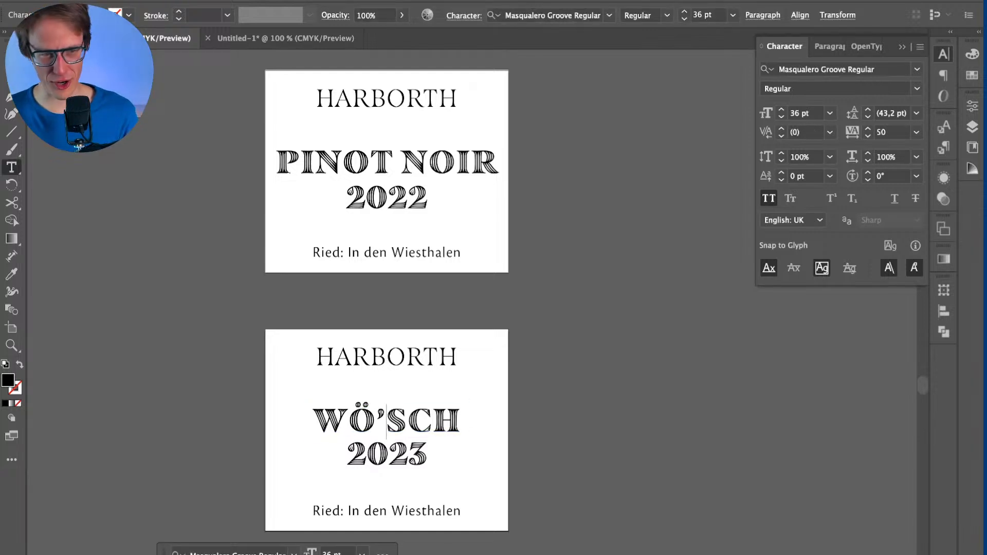
pyautogui.press('Escape')
pyautogui.click(78, 147)
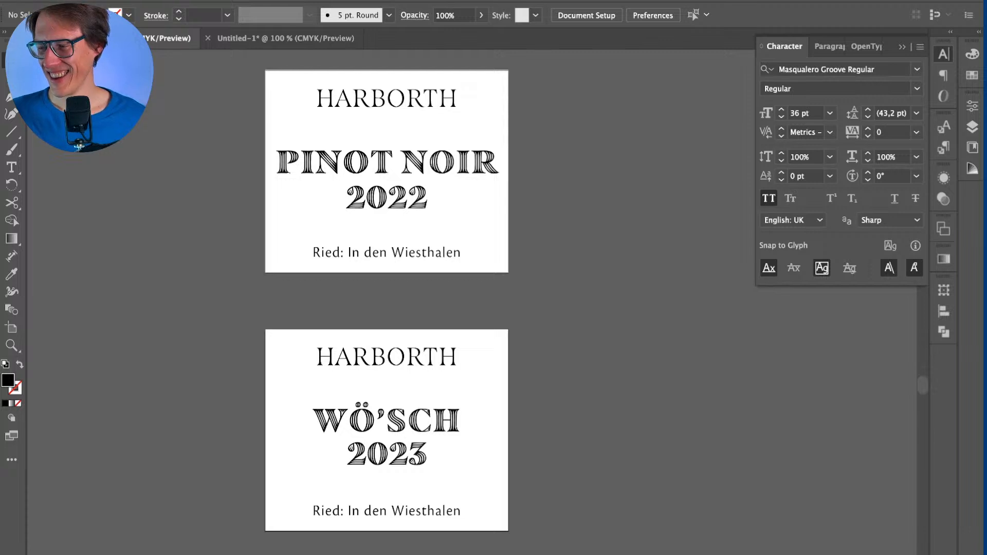
pyautogui.press('super+z')
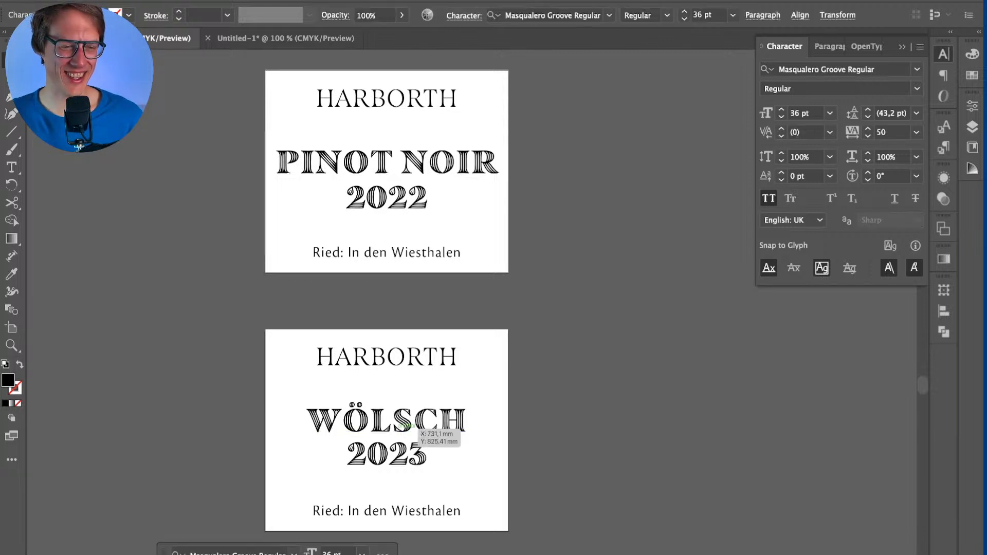
pyautogui.press('shift+super+a')
# Step: Compare the two striped-lettering labels with the Pinot Noir and Welschriesling variants on the neighbouring artboards
pyautogui.hscroll(3, 79, 148)
pyautogui.hscroll(-1, 79, 147)
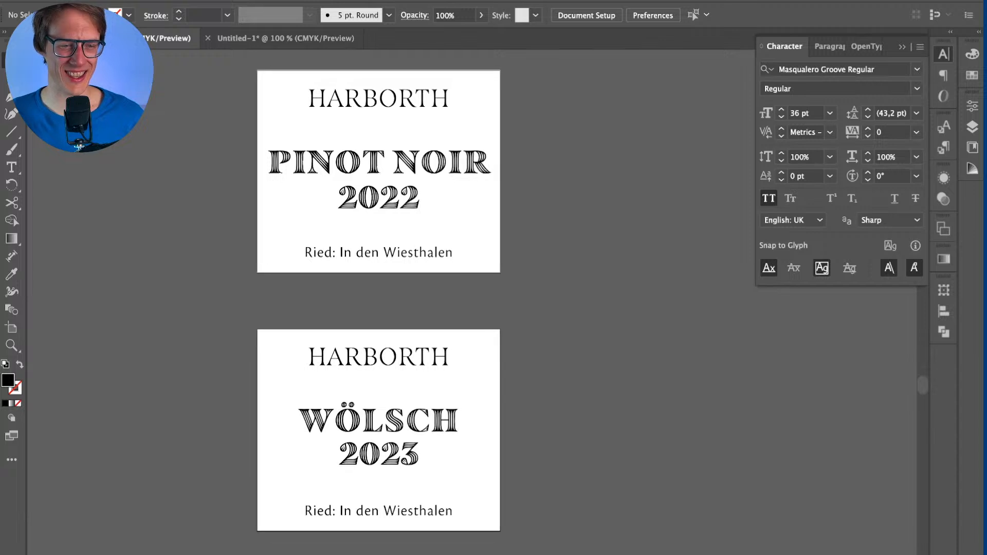
pyautogui.scroll(-3, 79, 148)
pyautogui.scroll(3, 79, 148)
pyautogui.hscroll(3, 79, 148)
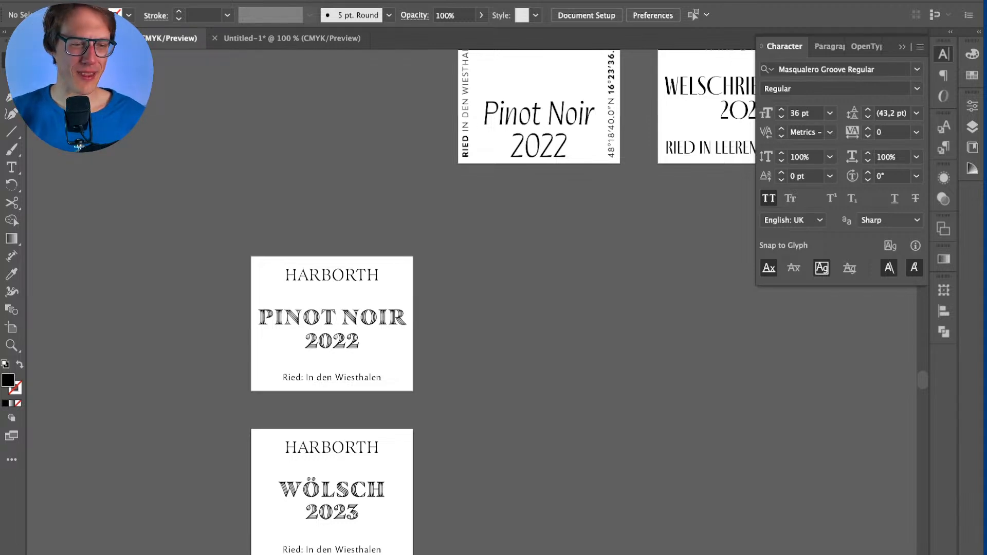
pyautogui.hscroll(5, 462, 308)
pyautogui.scroll(3, 462, 308)
pyautogui.scroll(-4, 463, 309)
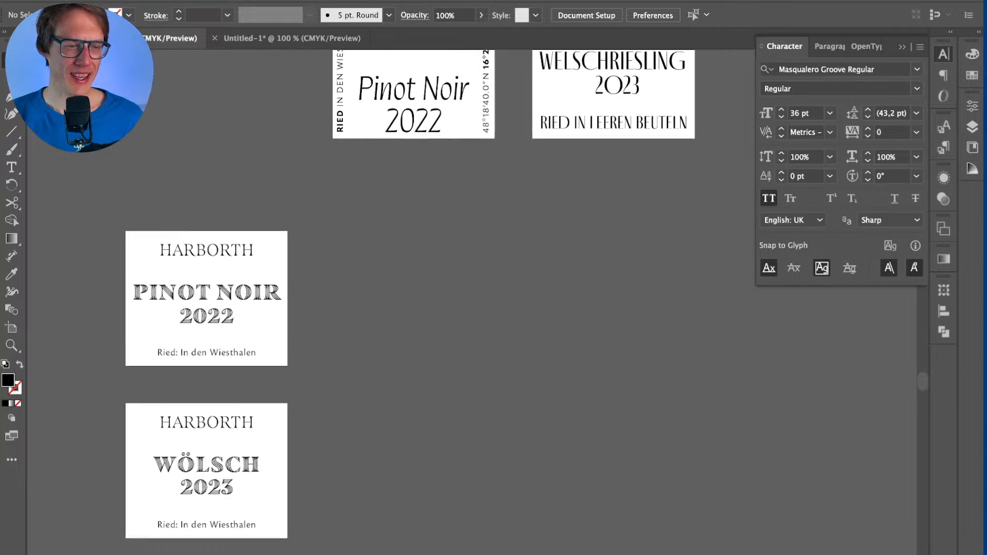
pyautogui.scroll(5, 463, 308)
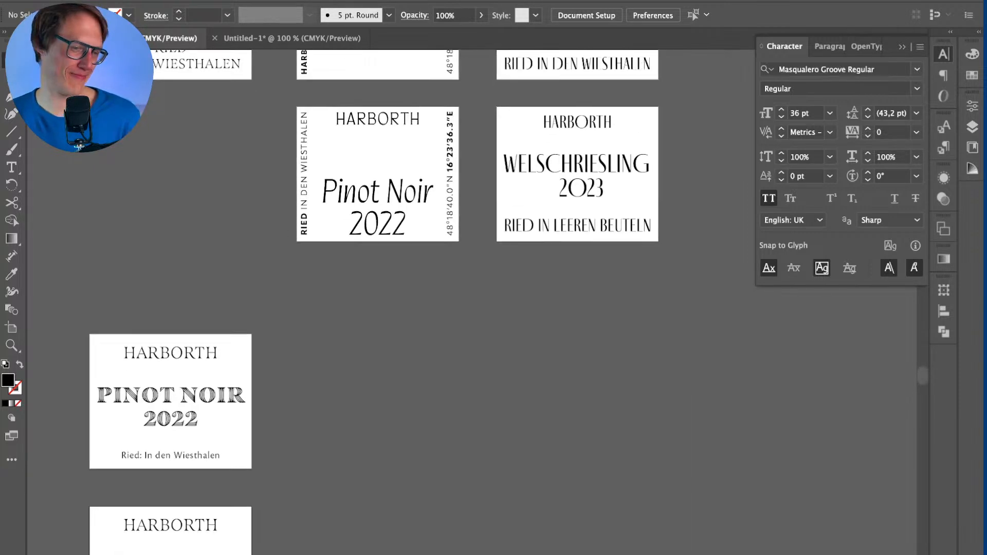
# Step: Try to duplicate the WELSCHRIESLING 2023 artboard down into the row of the lower striped-lettering Pinot Noir label
pyautogui.hotkey('shift', 'o')
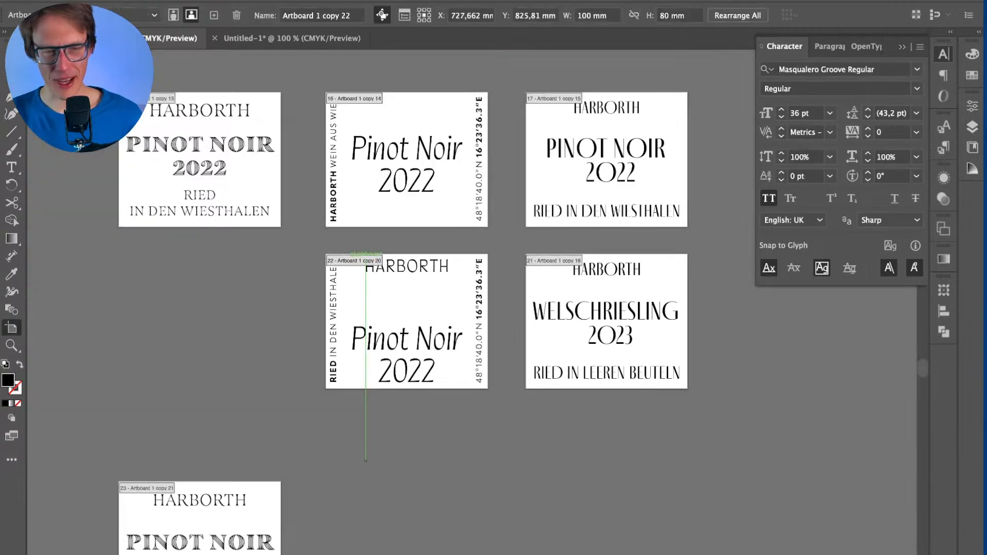
pyautogui.click(414, 301)
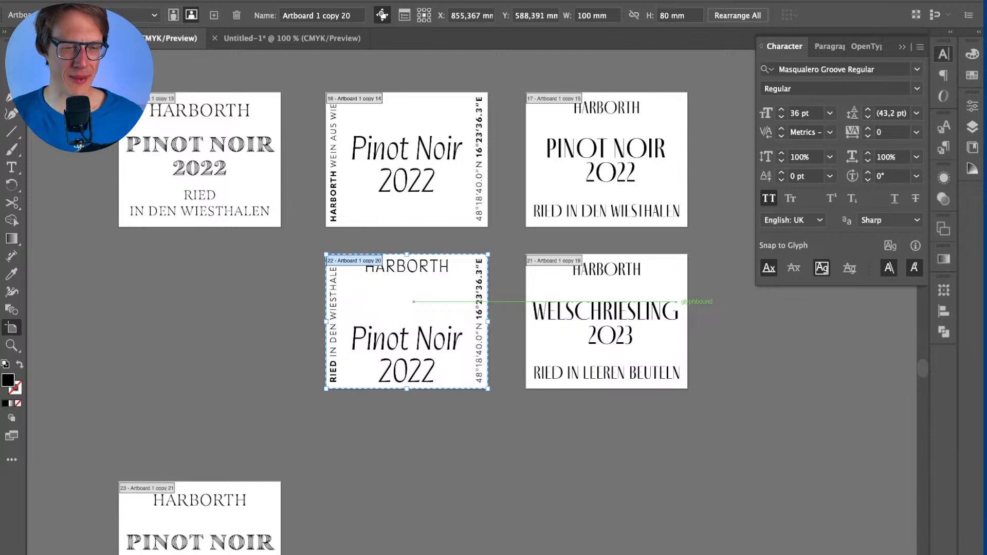
pyautogui.press('Escape')
pyautogui.scroll(-1, 463, 308)
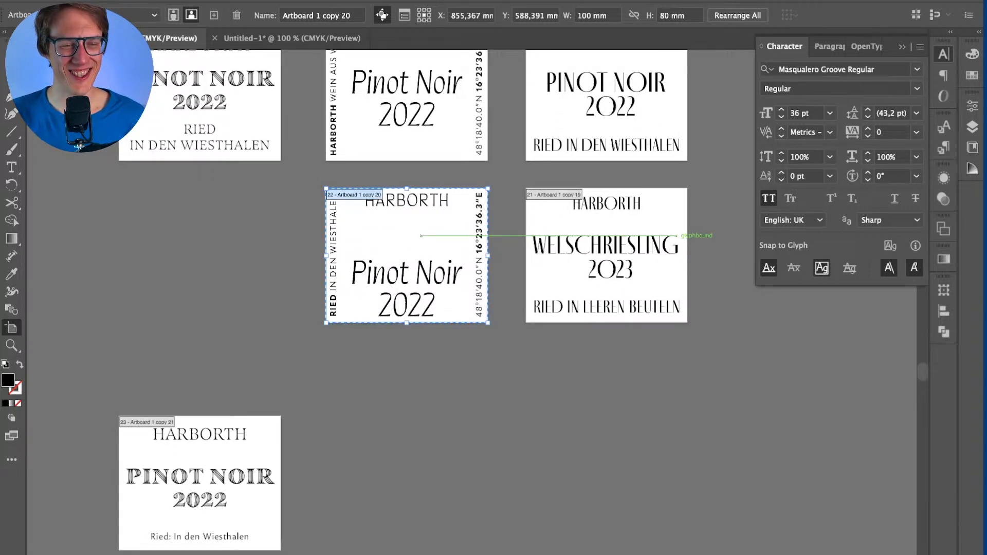
pyautogui.click(679, 237)
pyautogui.scroll(-2, 679, 237)
pyautogui.moveTo(607, 210); pyautogui.dragTo(606, 438)
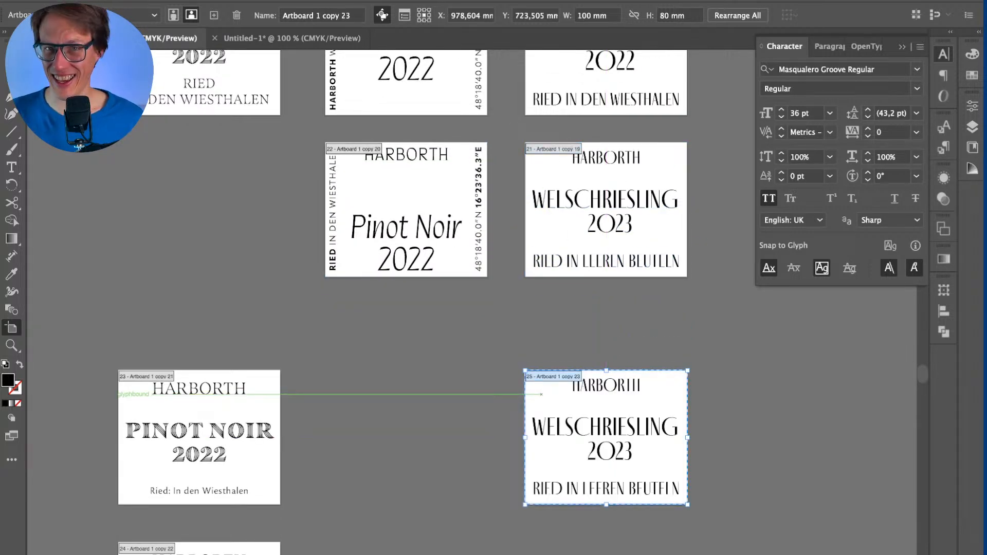
pyautogui.hotkey('ctrl', 'z')
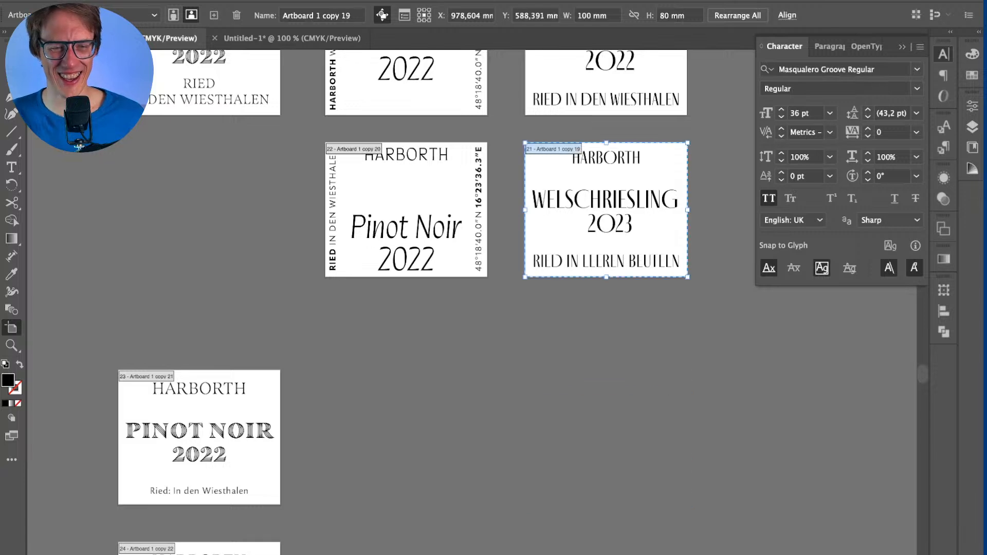
# Step: Try moving the Pinot Noir artboard with RIED IN DEN WIESTHALEN down beside the lower striped-lettering Pinot Noir label
pyautogui.press('v')
pyautogui.scroll(3, 411, 303)
pyautogui.hscroll(-2, 411, 304)
pyautogui.hotkey('shift', 'o')
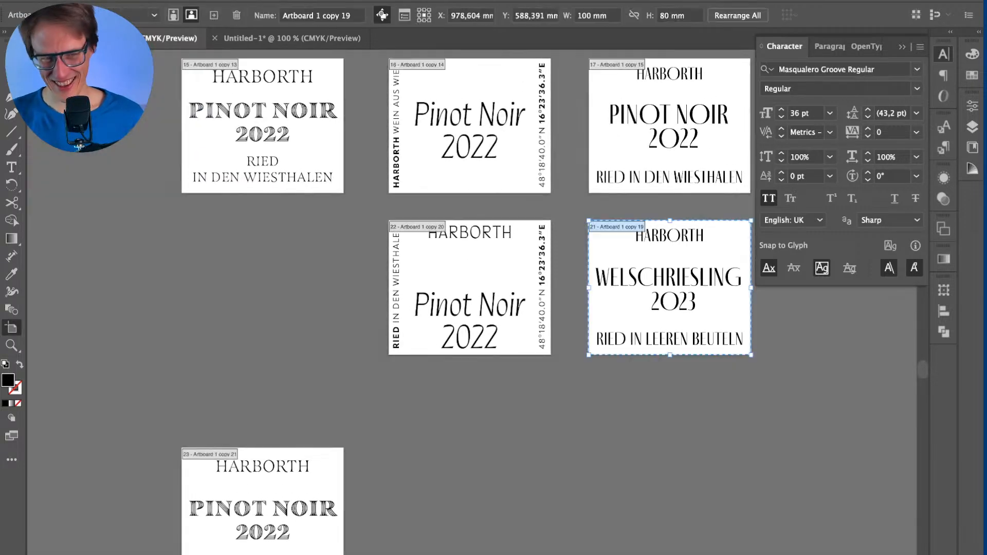
pyautogui.click(520, 269)
pyautogui.moveTo(470, 287); pyautogui.dragTo(469, 514)
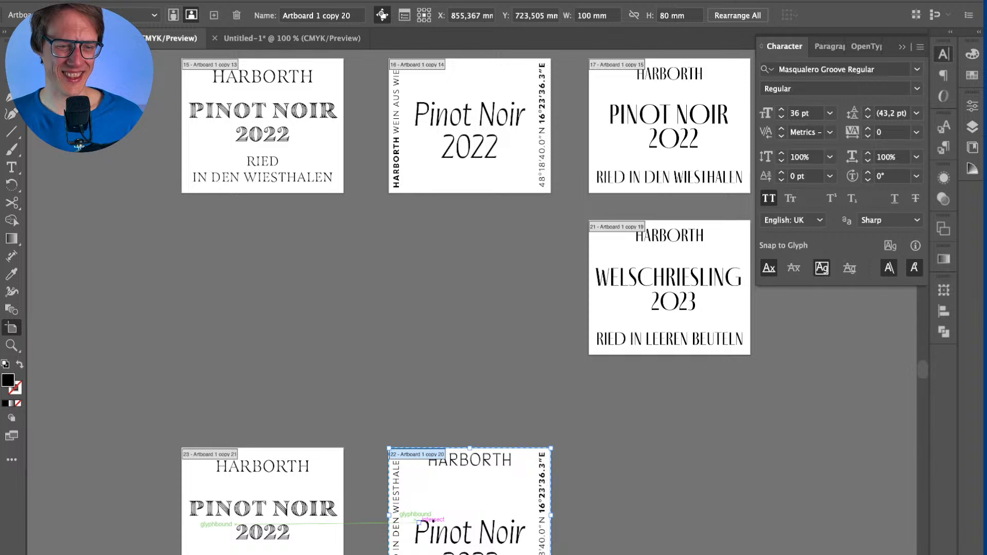
pyautogui.press('super+z')
# Step: Move the Pinot Noir artboard reading HARBORTH WEIN AUS WIEN straight down, beside the lower striped-lettering Pinot Noir label
pyautogui.moveTo(506, 162); pyautogui.dragTo(505, 551)
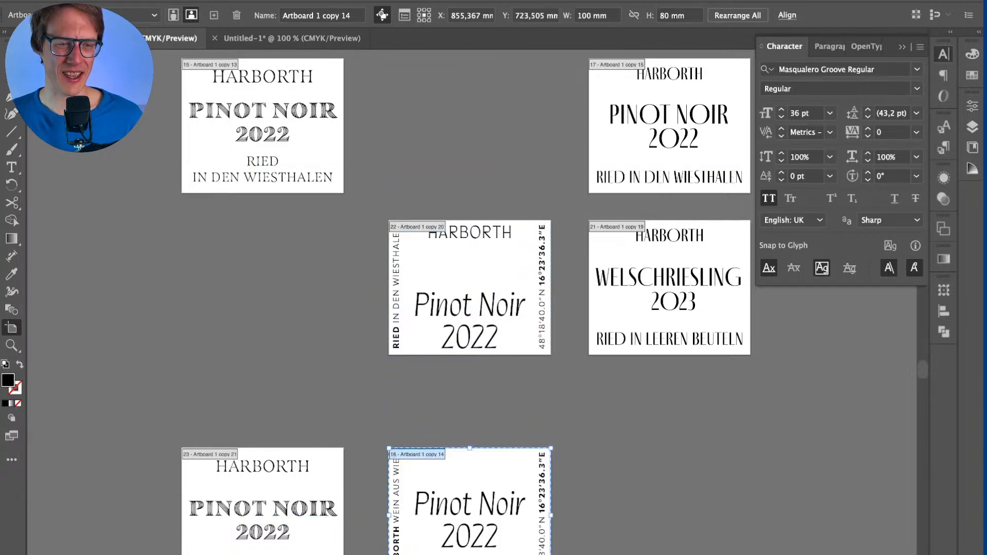
pyautogui.press('Escape')
pyautogui.scroll(2, 461, 368)
pyautogui.moveTo(461, 368); pyautogui.dragTo(441, 452)
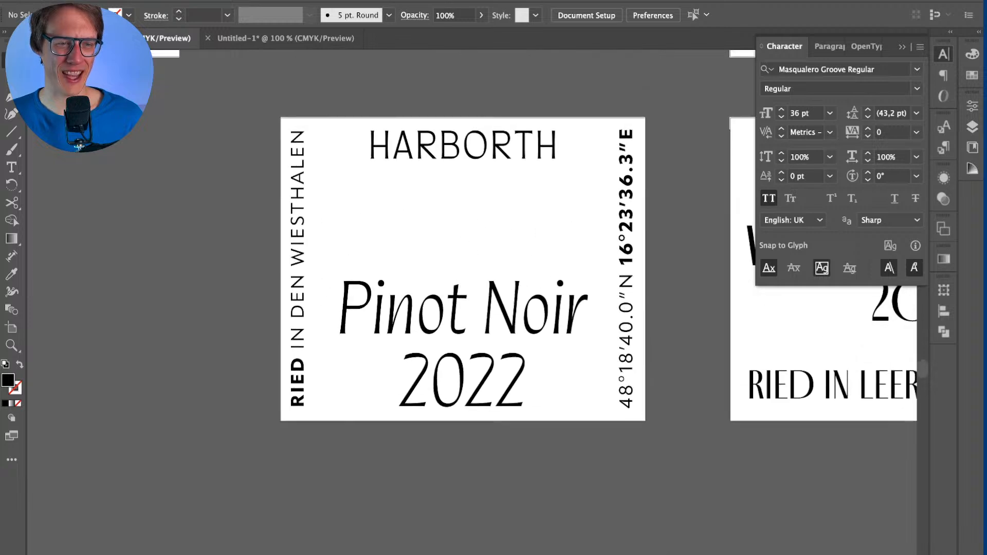
# Step: Duplicate the HARBORTH WEIN AUS WIEN artboard directly below itself, level with the WÖLSCH label
pyautogui.scroll(-1, 439, 456)
pyautogui.scroll(-1, 410, 115)
pyautogui.scroll(1, 409, 115)
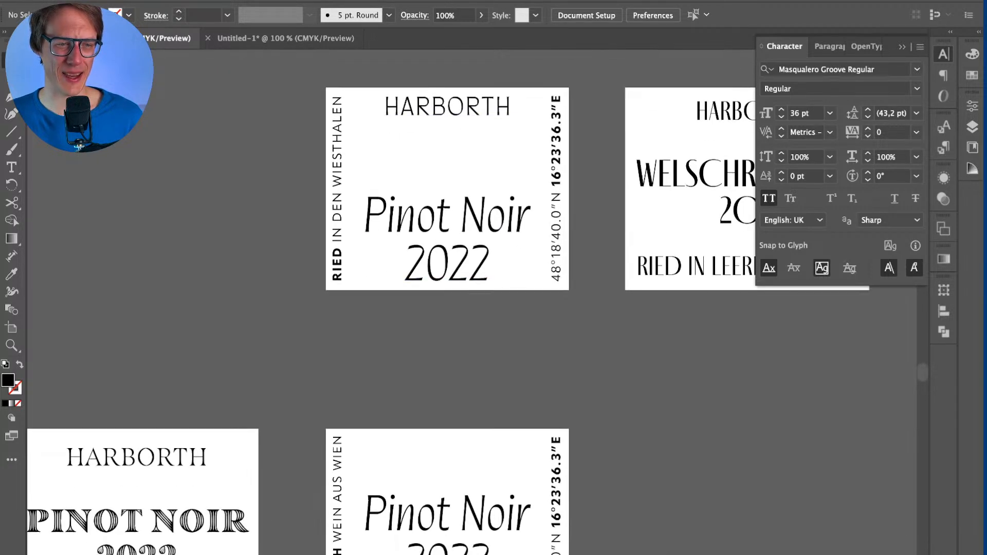
pyautogui.scroll(-3, 410, 115)
pyautogui.scroll(-1, 446, 442)
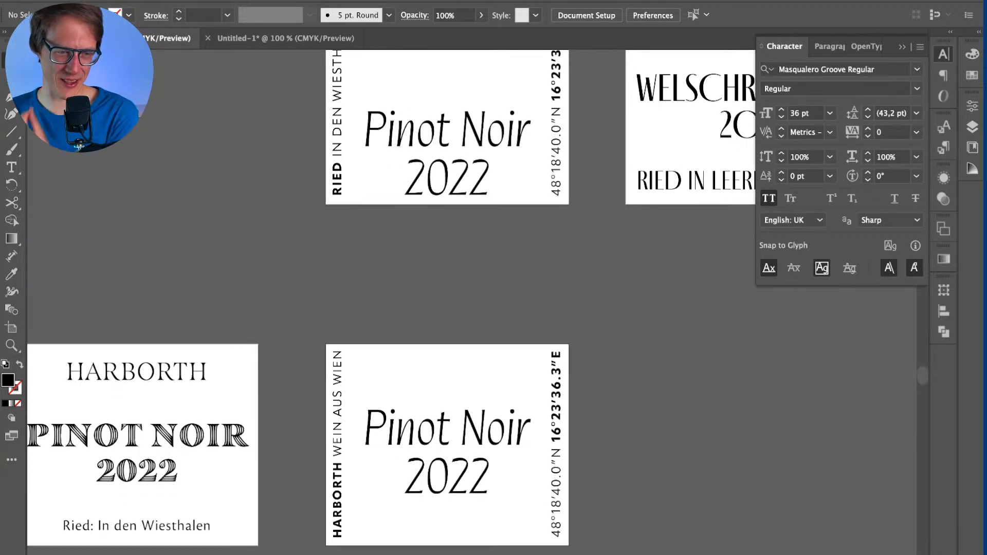
pyautogui.scroll(-5, 446, 359)
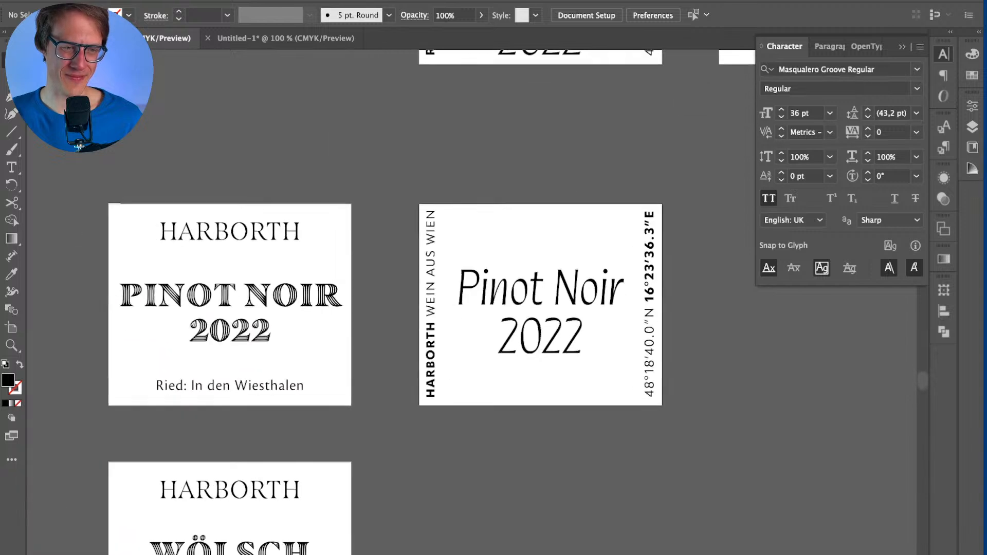
pyautogui.hotkey('shift', 'o')
pyautogui.moveTo(487, 197); pyautogui.dragTo(487, 455)
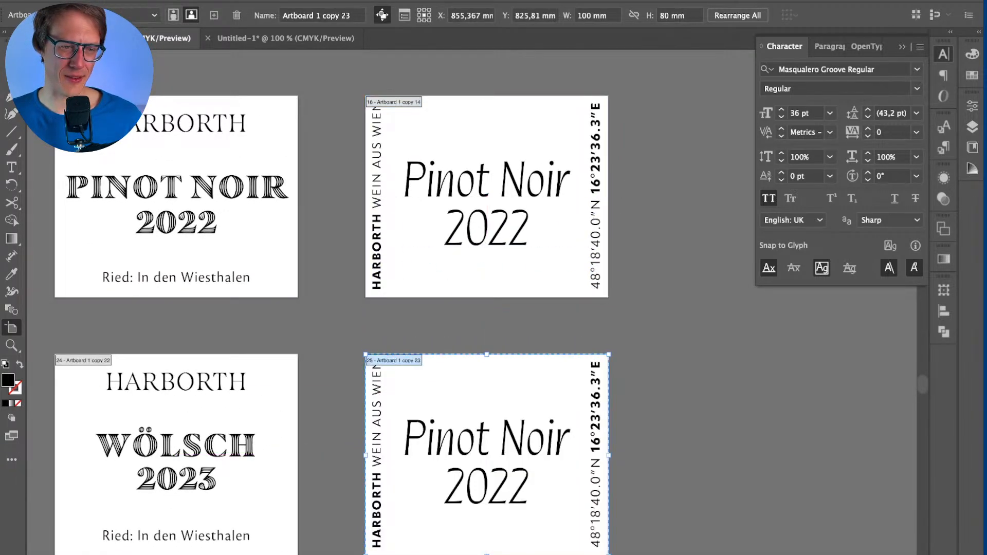
pyautogui.press('Escape')
# Step: Replace the Pinot Noir title on the duplicated label with Welschriesling
pyautogui.hscroll(-2, 486, 360)
pyautogui.scroll(-1, 487, 360)
pyautogui.press('t')
pyautogui.doubleClick(483, 411)
pyautogui.tripleClick(522, 412)
pyautogui.write('Welsch')
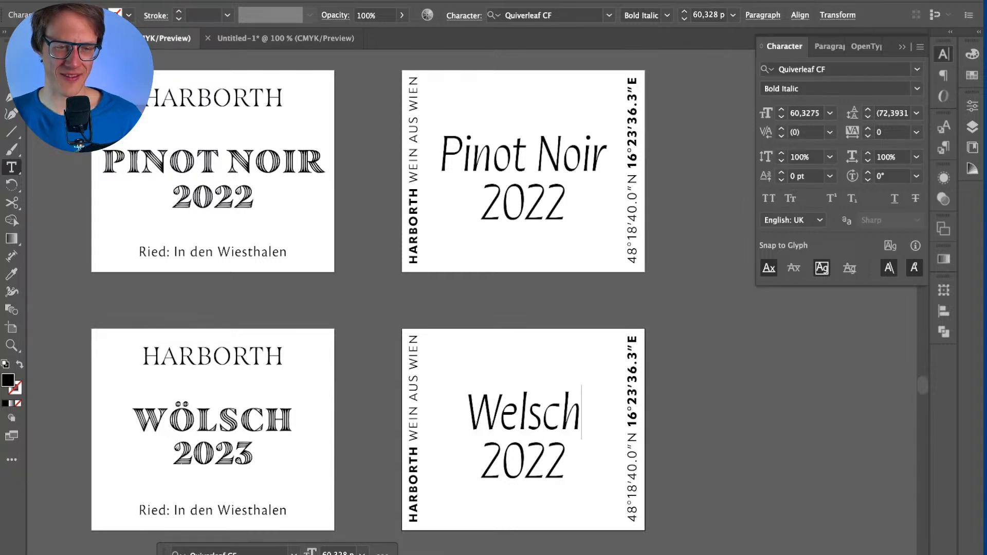
pyautogui.write('riesling')
pyautogui.press('Escape')
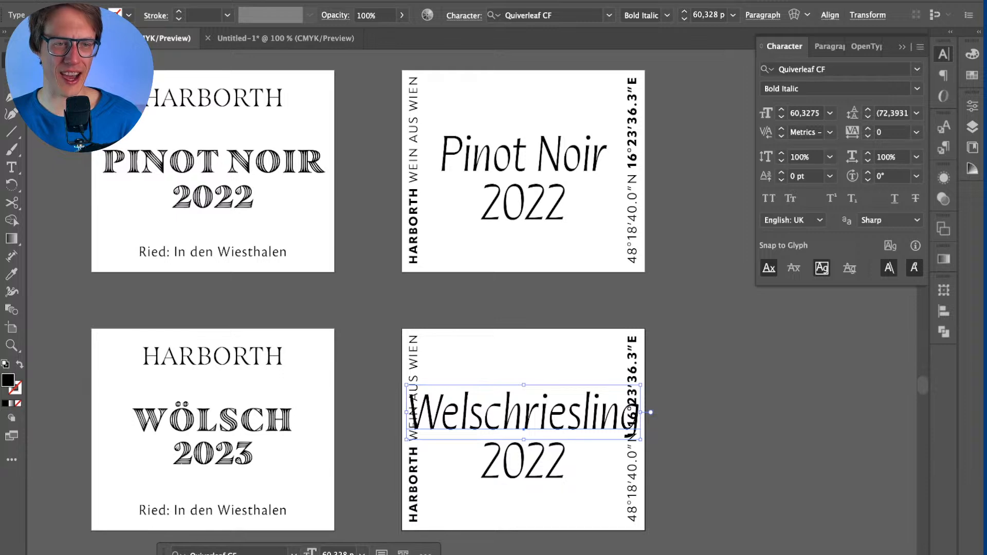
# Step: Remove the lowercase r from Welschriesling and spread the grape name and the 2022 text apart vertically
pyautogui.doubleClick(524, 412)
pyautogui.press('Delete')
pyautogui.press('Return')
pyautogui.press('BackSpace')
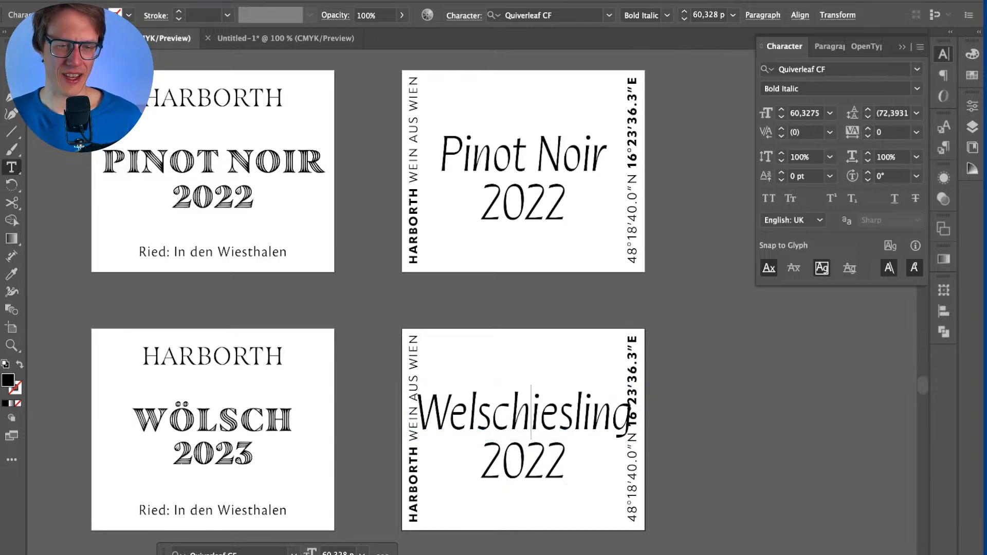
pyautogui.press('Escape')
pyautogui.moveTo(546, 411); pyautogui.dragTo(546, 380)
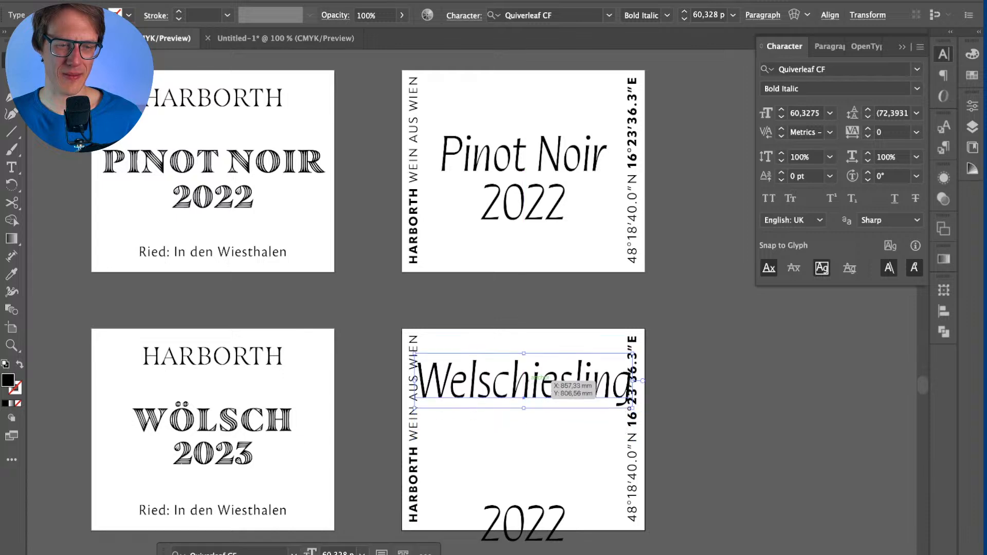
# Step: Break the grape name into two lines reading Welsch and Riesling, with a capital R
pyautogui.doubleClick(546, 380)
pyautogui.press('Return')
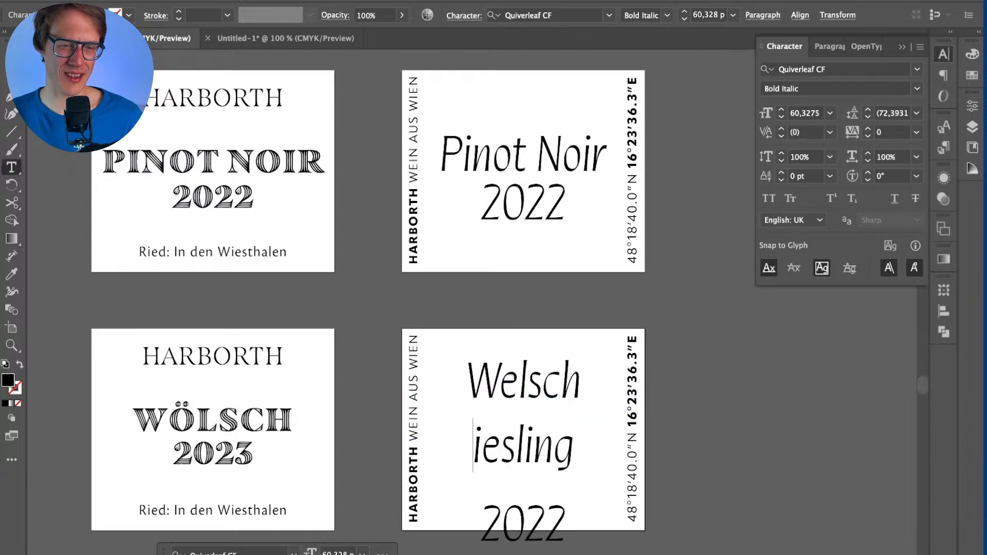
pyautogui.write('R')
pyautogui.press('Escape')
pyautogui.hotkey('ctrl', 'shift', 'a')
pyautogui.press('Escape')
# Step: Move the separate 2022 text into the Welsch Riesling text object as its third line
pyautogui.click(524, 522)
pyautogui.doubleClick(524, 381)
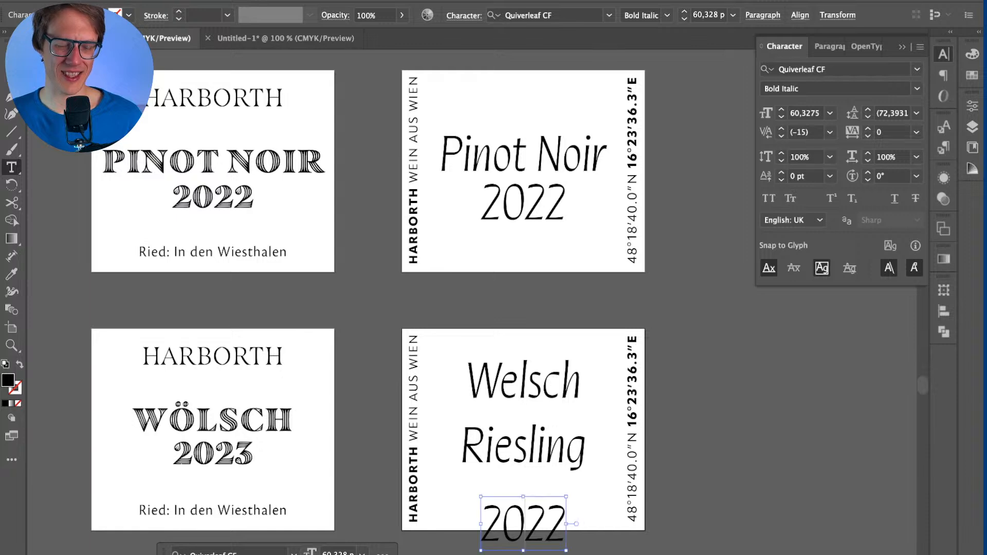
pyautogui.hotkey('ctrl', 'a')
pyautogui.hotkey('ctrl', 'x')
pyautogui.press('Escape')
pyautogui.press('Delete')
pyautogui.press('t')
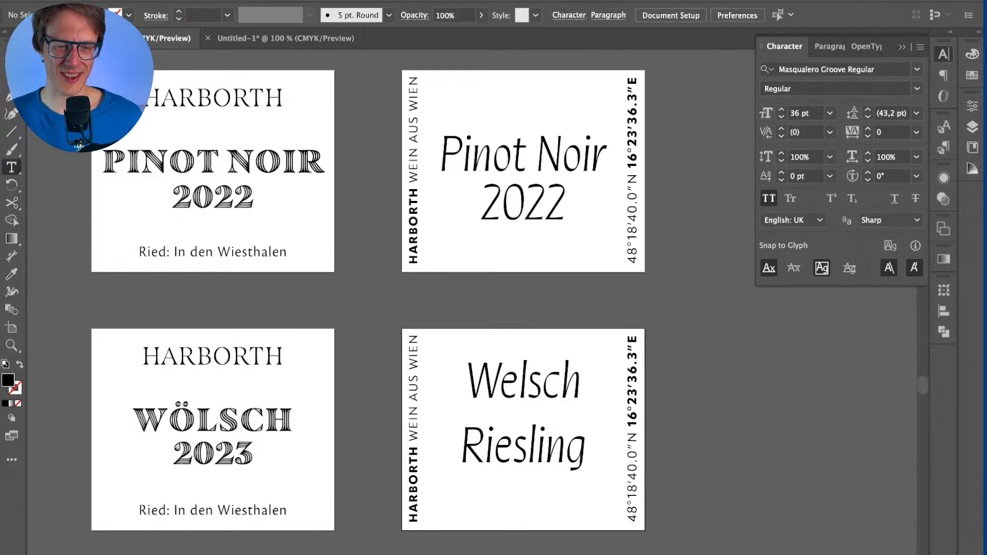
pyautogui.click(584, 446)
pyautogui.press('Return')
pyautogui.hotkey('ctrl', 'v')
pyautogui.press('Escape')
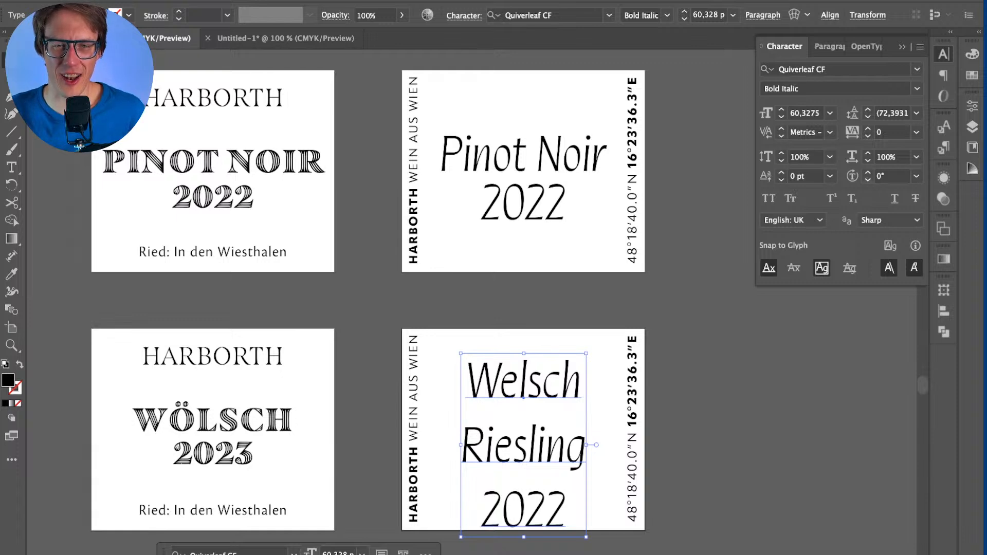
# Step: Set the leading of the three-line Welsch Riesling 2022 text to 57 pt
pyautogui.click(889, 113)
pyautogui.press('Return')
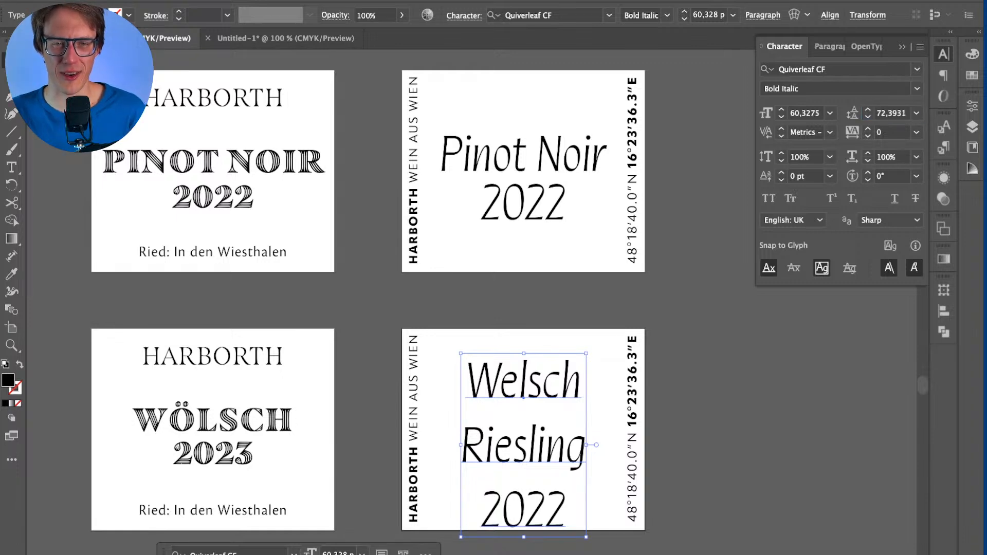
pyautogui.click(890, 113)
pyautogui.hotkey('shift', 'Down')
pyautogui.hotkey('shift', 'Down')
pyautogui.hotkey('shift', 'Down')
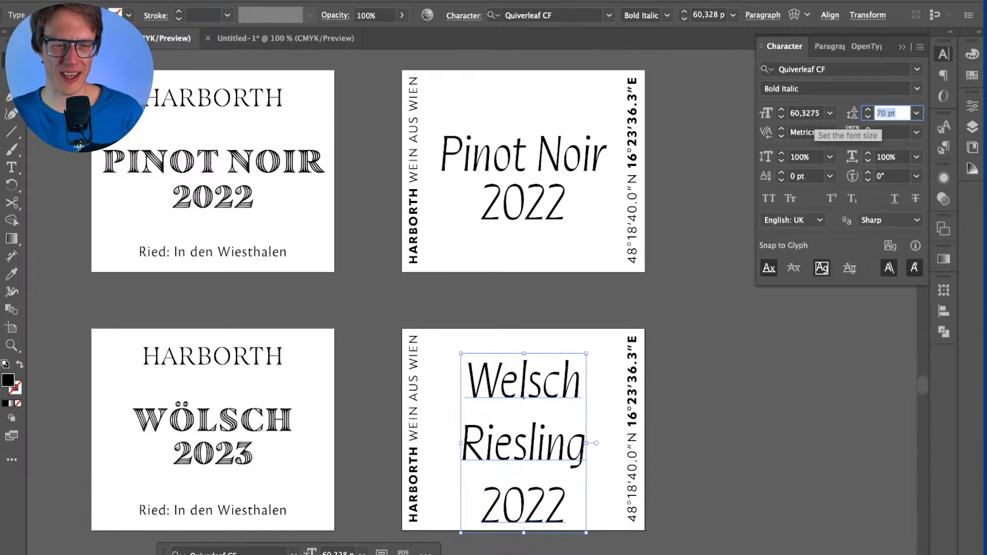
pyautogui.hotkey('shift', 'Up')
pyautogui.press('Down')
pyautogui.press('Down')
pyautogui.press('Down')
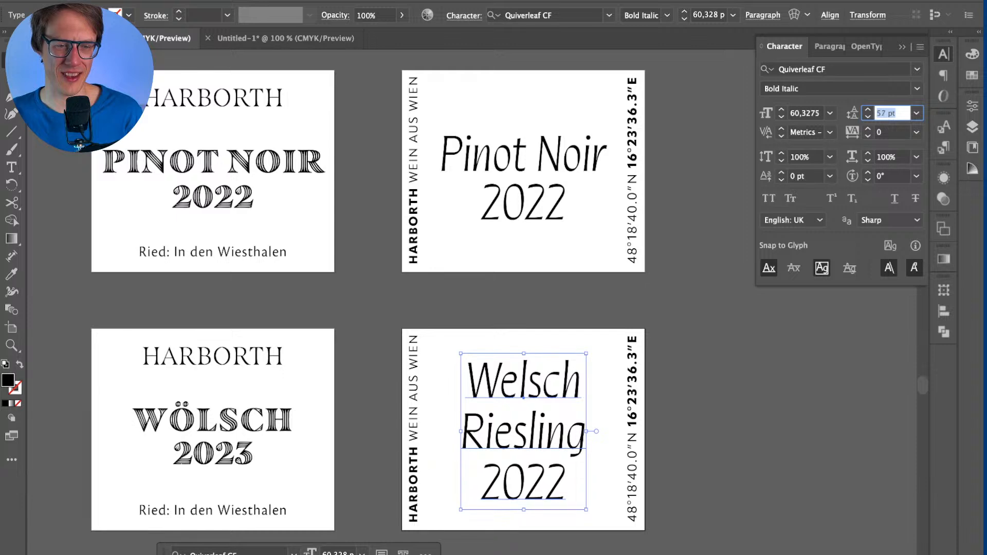
# Step: Replace the first line of the Welsch Riesling title with WELSCH in capitals
pyautogui.doubleClick(524, 432)
pyautogui.doubleClick(523, 380)
pyautogui.write('WELC')
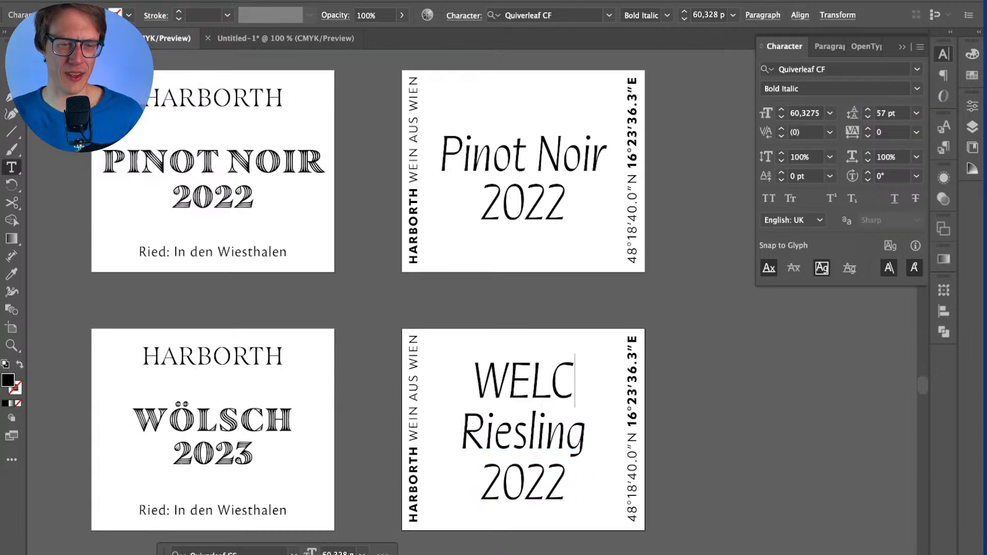
pyautogui.press('BackSpace')
pyautogui.write('SCH')
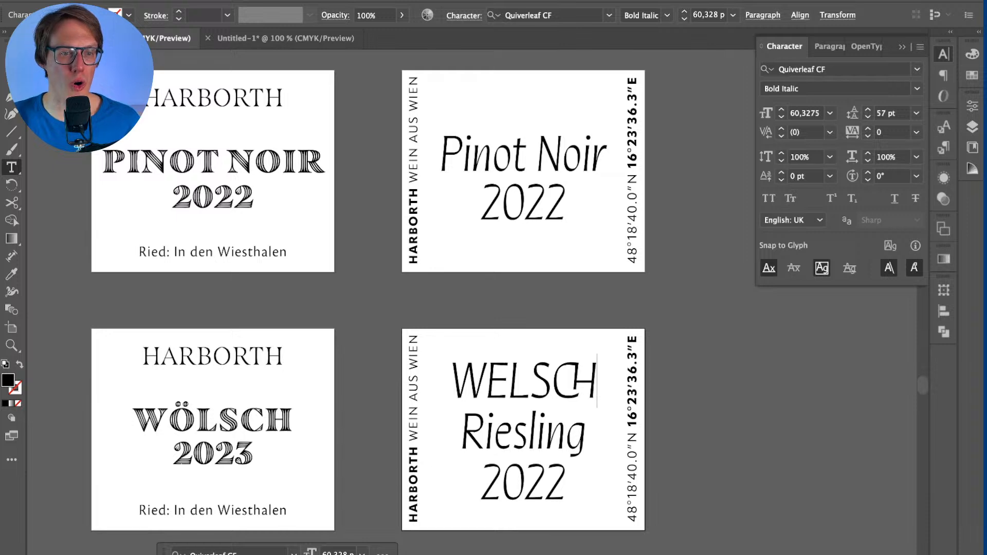
pyautogui.press('Escape')
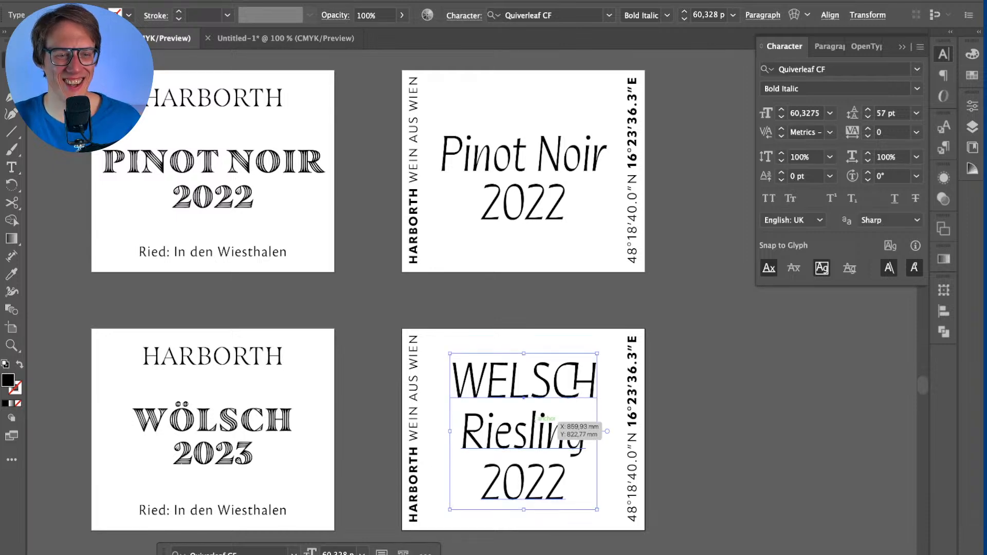
# Step: Replace the second line of the Welsch Riesling title with RIESLING in capitals
pyautogui.press('super+equal')
pyautogui.press('super+equal')
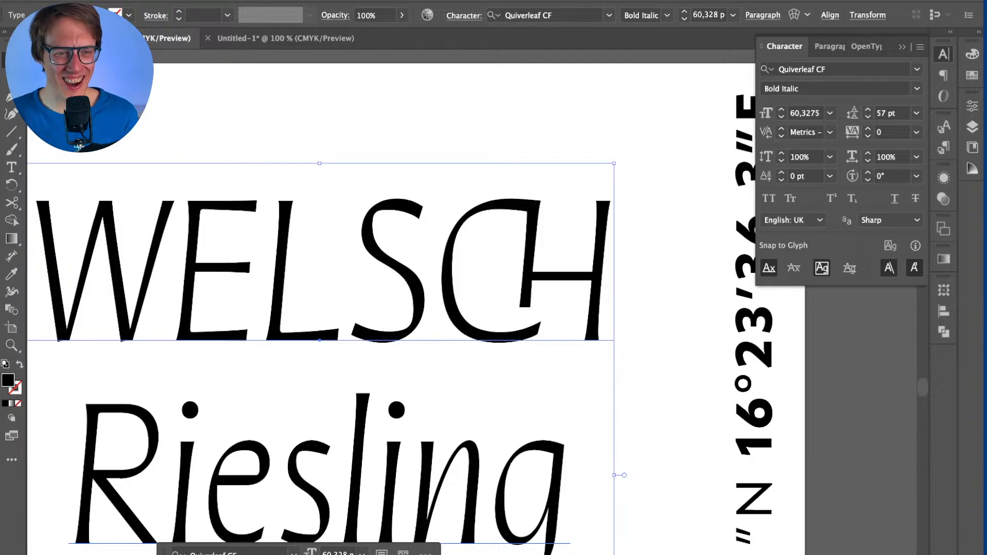
pyautogui.press('super+minus')
pyautogui.press('super+minus')
pyautogui.tripleClick(416, 433)
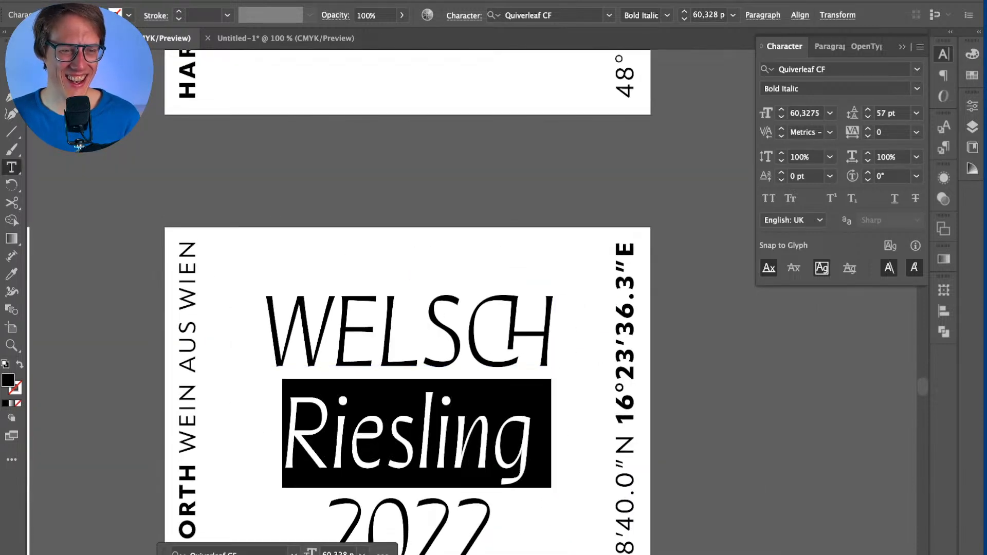
pyautogui.write('RIESLING')
pyautogui.press('Escape')
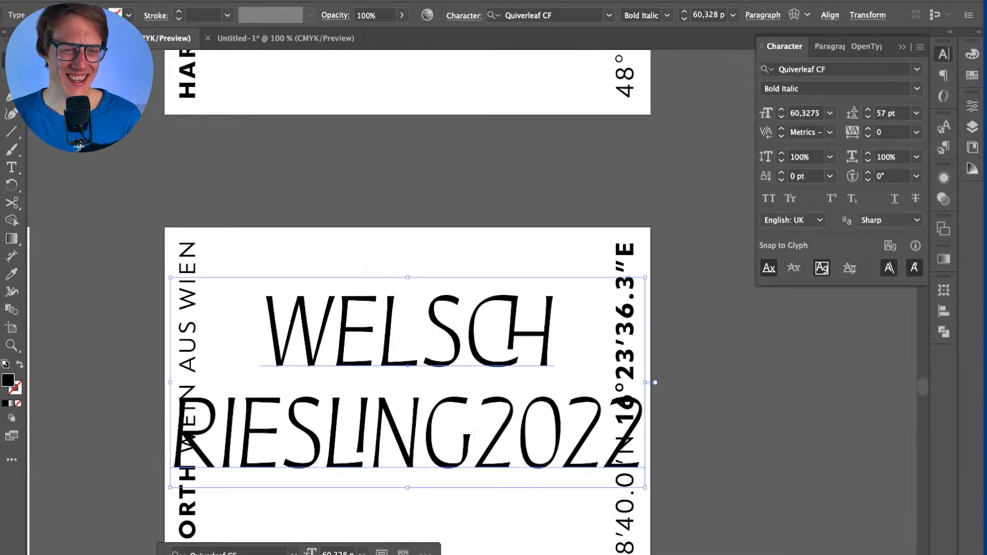
# Step: Insert a line break after RIESLING so that 2022 sits on its own third line
pyautogui.doubleClick(516, 432)
pyautogui.press('Left')
pyautogui.press('BackSpace')
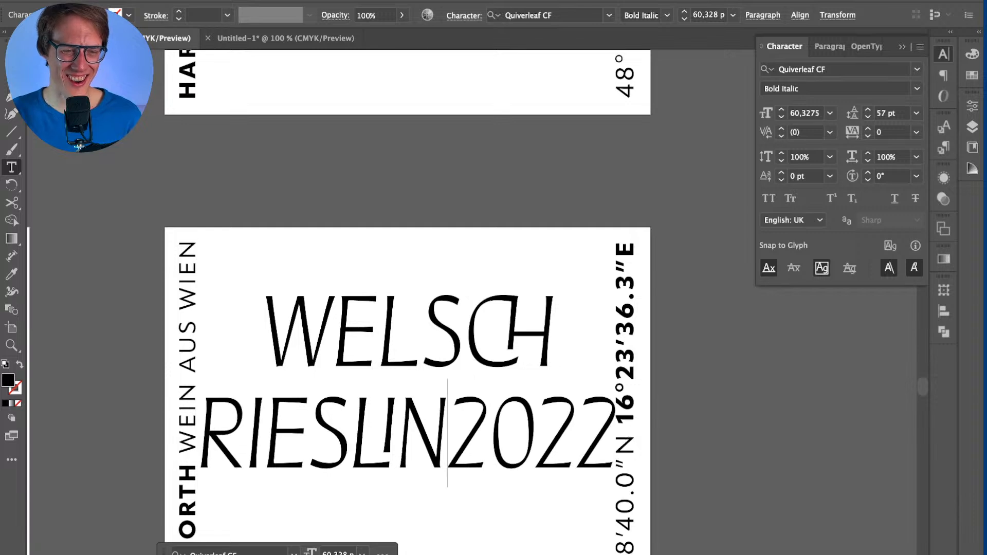
pyautogui.write('G')
pyautogui.press('Return')
pyautogui.press('Escape')
pyautogui.press('super+shift+a')
pyautogui.press('super+minus')
pyautogui.press('super+minus')
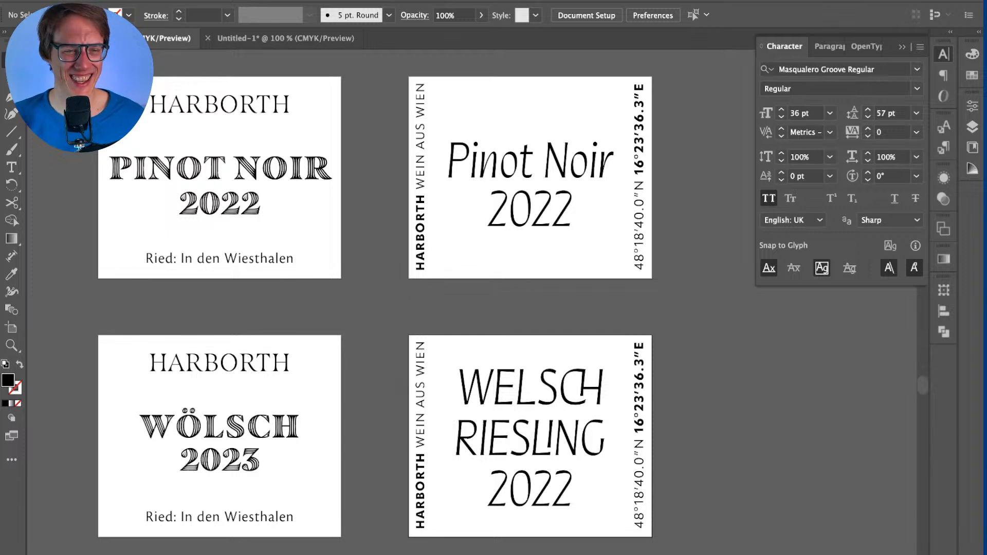
# Step: Examine the all-caps WELSCH RIESLING title, particularly how the C and H in WELSCH connect
pyautogui.hscroll(3, 78, 146)
pyautogui.scroll(-1, 78, 146)
pyautogui.click(520, 368)
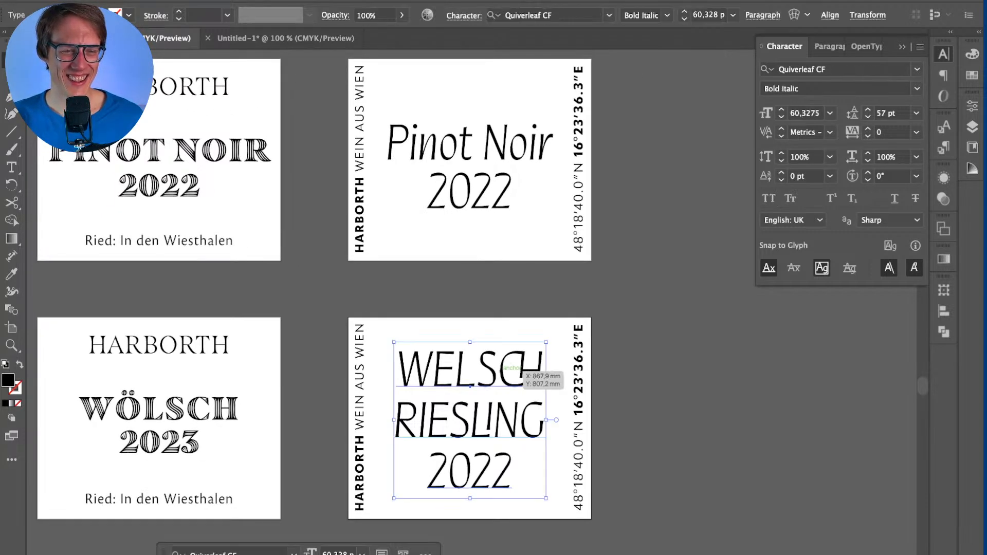
pyautogui.scroll(-2, 463, 385)
pyautogui.hscroll(1, 463, 385)
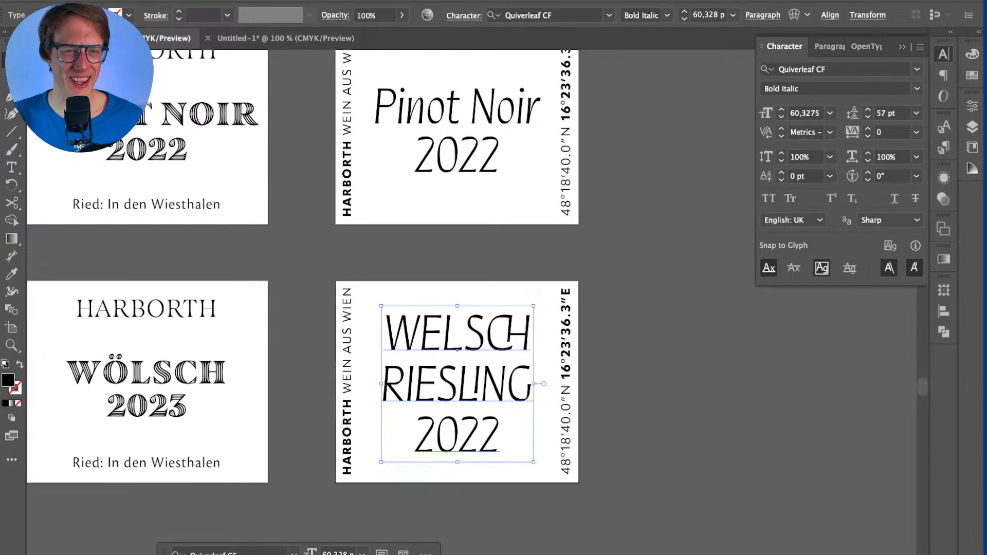
pyautogui.scroll(1, 78, 147)
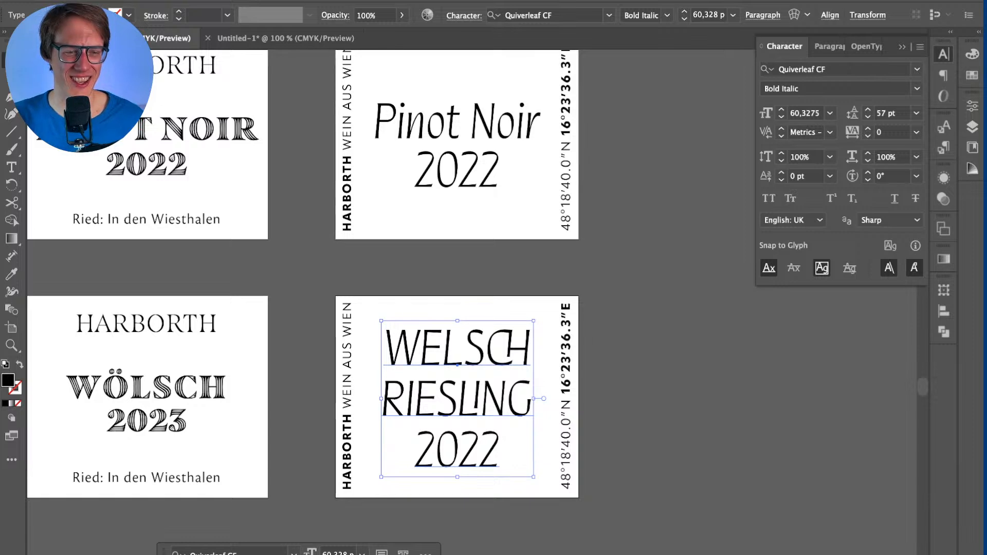
pyautogui.scroll(1, 78, 147)
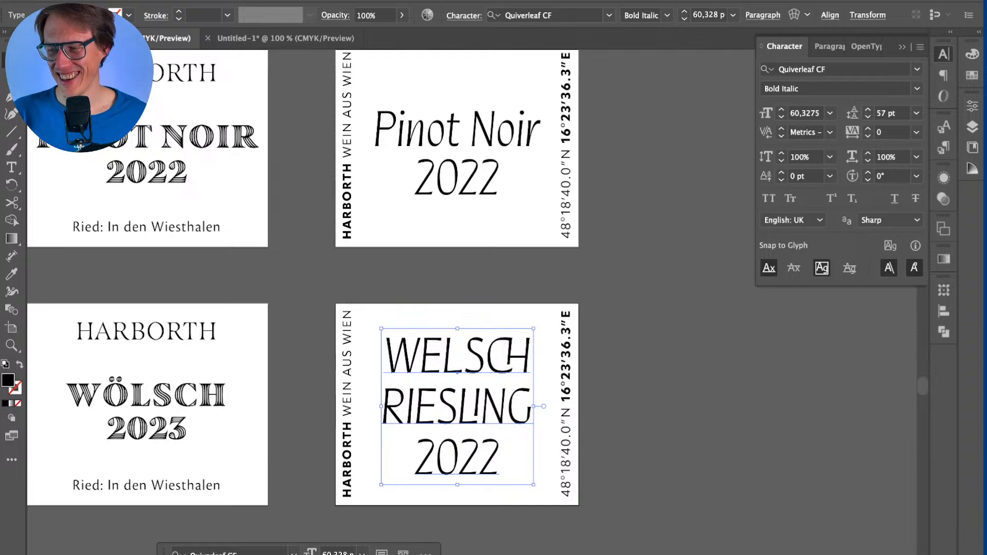
pyautogui.doubleClick(526, 366)
pyautogui.doubleClick(525, 366)
pyautogui.click(526, 366)
pyautogui.press('Escape')
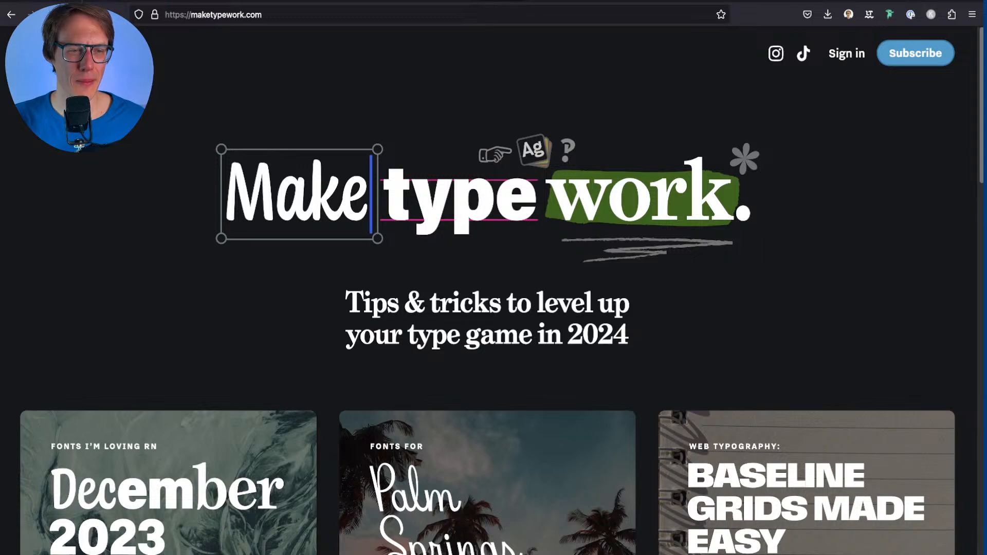
# Step: Switch to the browser and look through the Fonts for Palm Springs article on the Make Type Work website
pyautogui.scroll(-1, 488, 291)
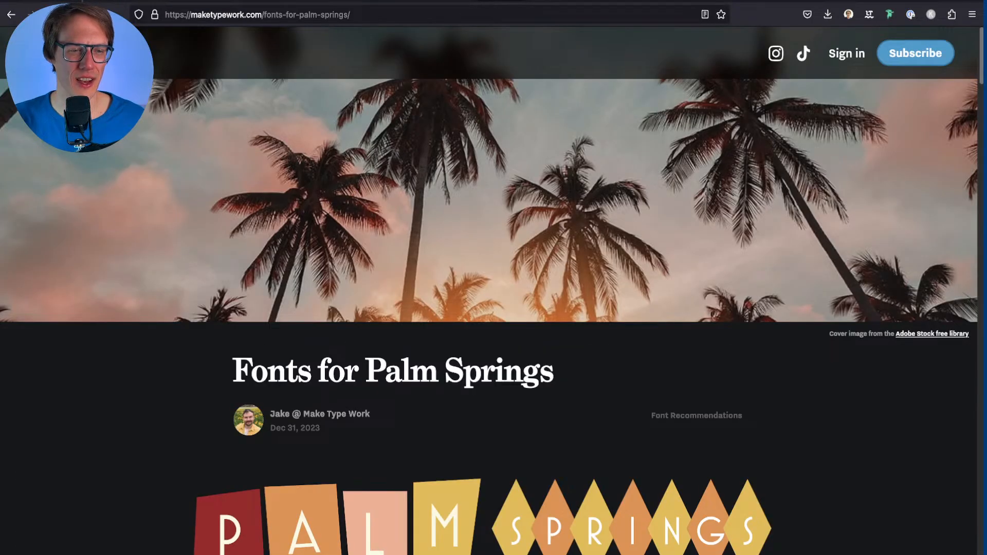
pyautogui.scroll(-10, 494, 290)
pyautogui.scroll(-1, 494, 291)
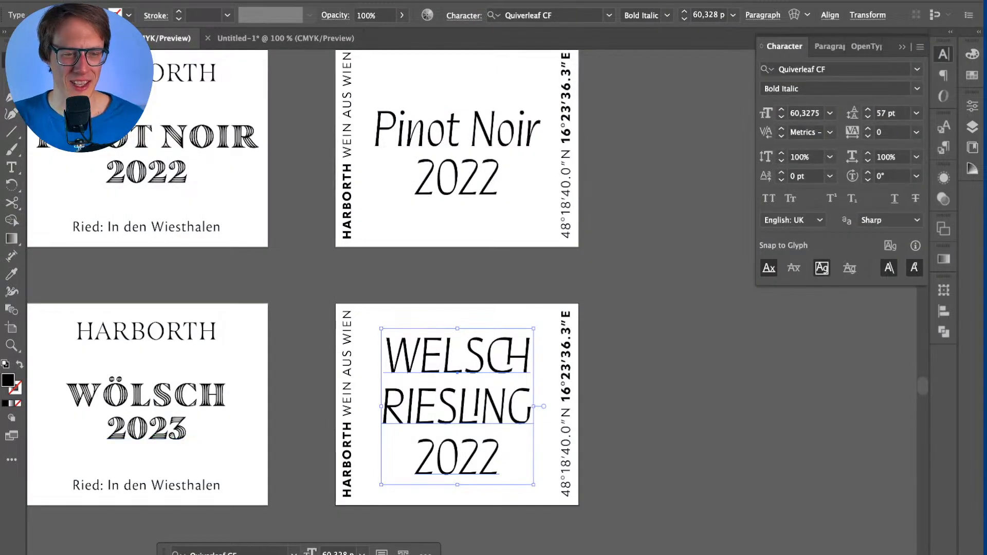
# Step: Tighten the kerning between the L and S of WELSCH to -140 on the three-line label
pyautogui.hotkey('ctrl', 'shift', 'a')
pyautogui.doubleClick(464, 355)
pyautogui.hotkey('alt', 'Left')
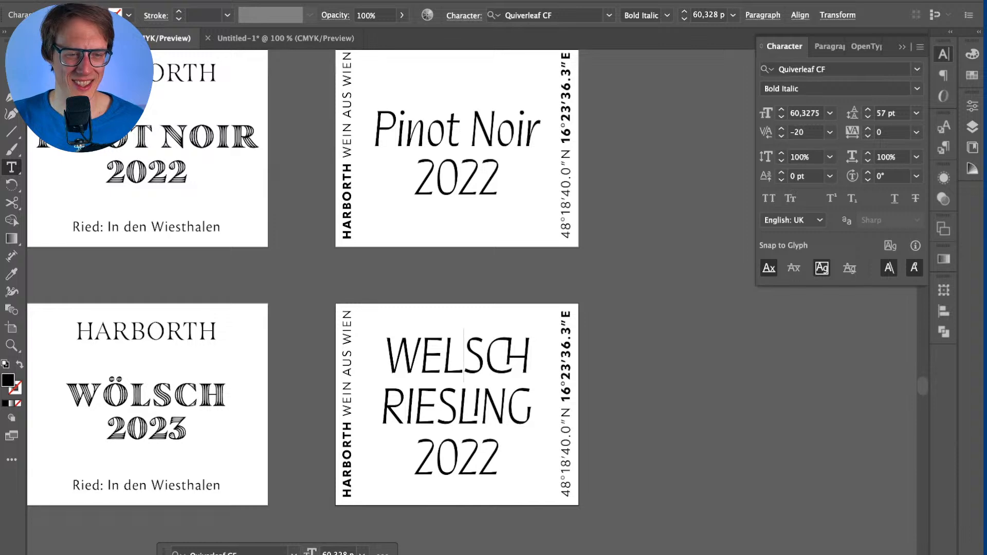
pyautogui.press('Escape')
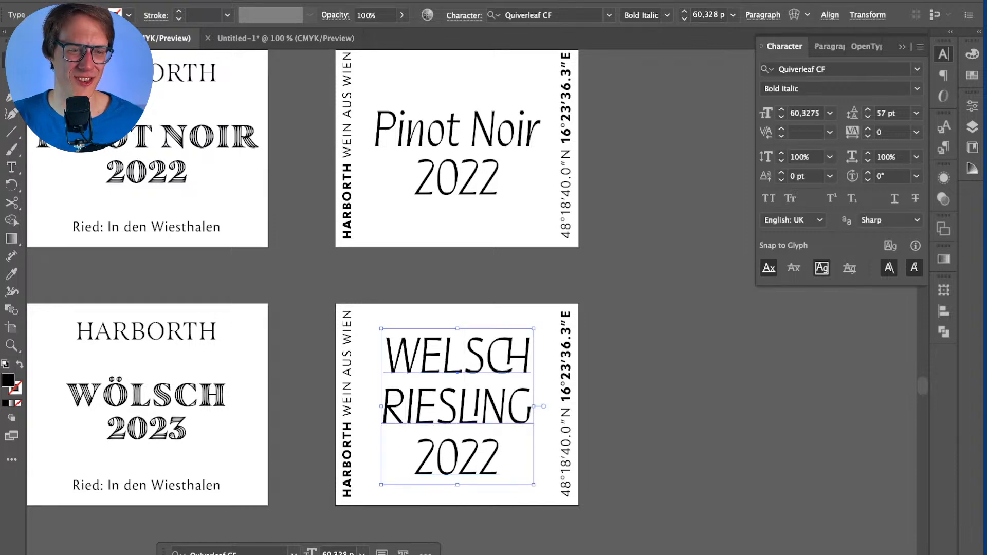
pyautogui.hotkey('ctrl', 'shift', 'a')
pyautogui.hotkey('ctrl', '+')
pyautogui.hotkey('ctrl', '+')
pyautogui.press('t')
pyautogui.click(476, 327)
pyautogui.hotkey('alt', 'Left')
pyautogui.hotkey('alt', 'Left')
pyautogui.hotkey('alt', 'Left')
pyautogui.hotkey('alt', 'Left')
pyautogui.hotkey('alt', 'Left')
pyautogui.hotkey('alt', 'Left')
pyautogui.hotkey('alt', 'Left')
pyautogui.hotkey('alt', 'Left')
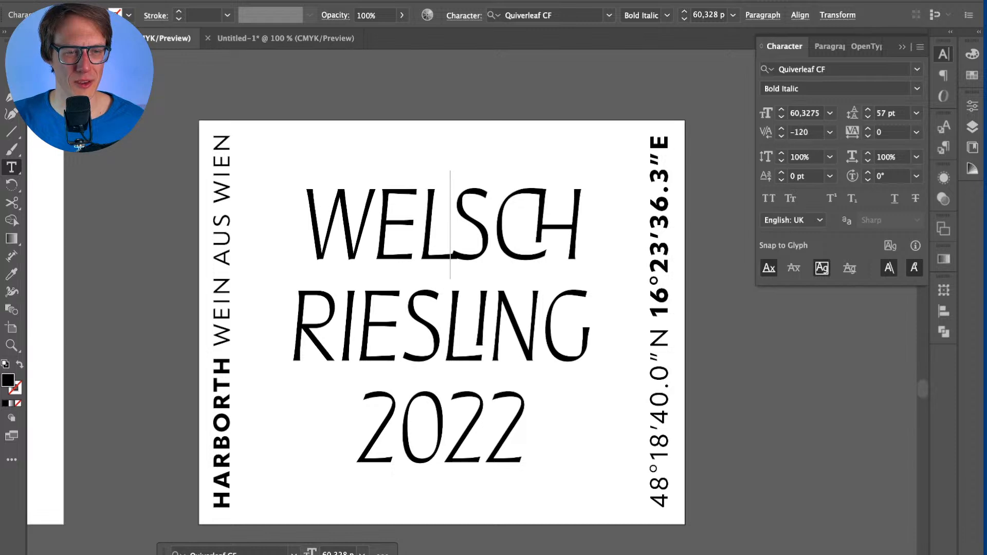
pyautogui.hotkey('alt', 'Left')
pyautogui.hotkey('alt', 'Right')
pyautogui.hotkey('alt', 'Right')
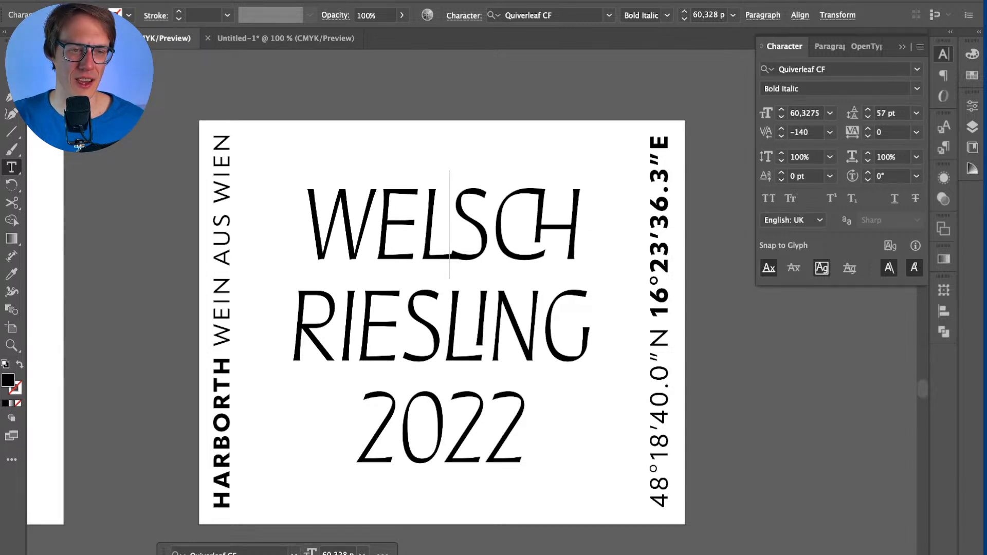
pyautogui.press('Escape')
pyautogui.press('super+shift+a')
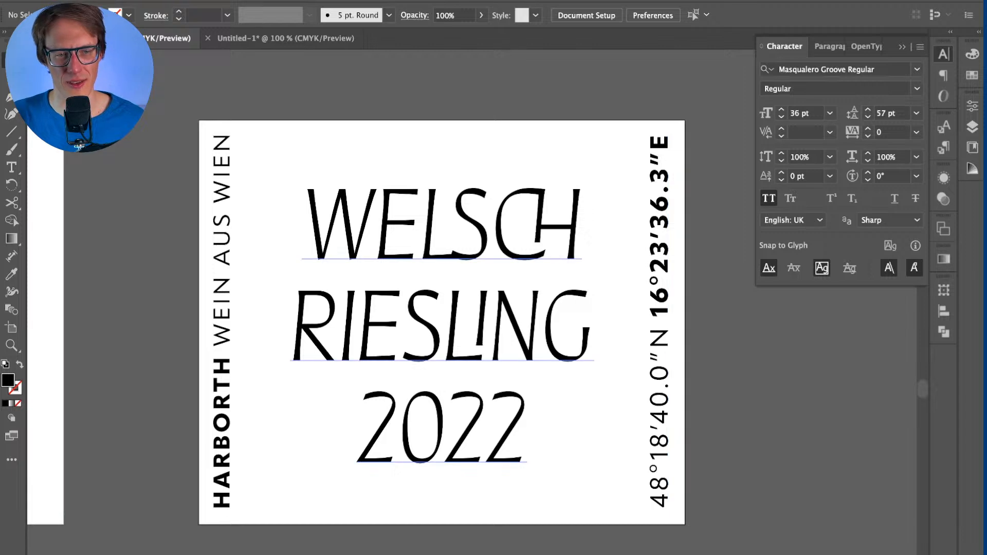
# Step: Loosen the kerning between the L and S of WELSCH to -100
pyautogui.press('t')
pyautogui.click(451, 226)
pyautogui.hotkey('alt', 'Right')
pyautogui.hotkey('alt', 'Right')
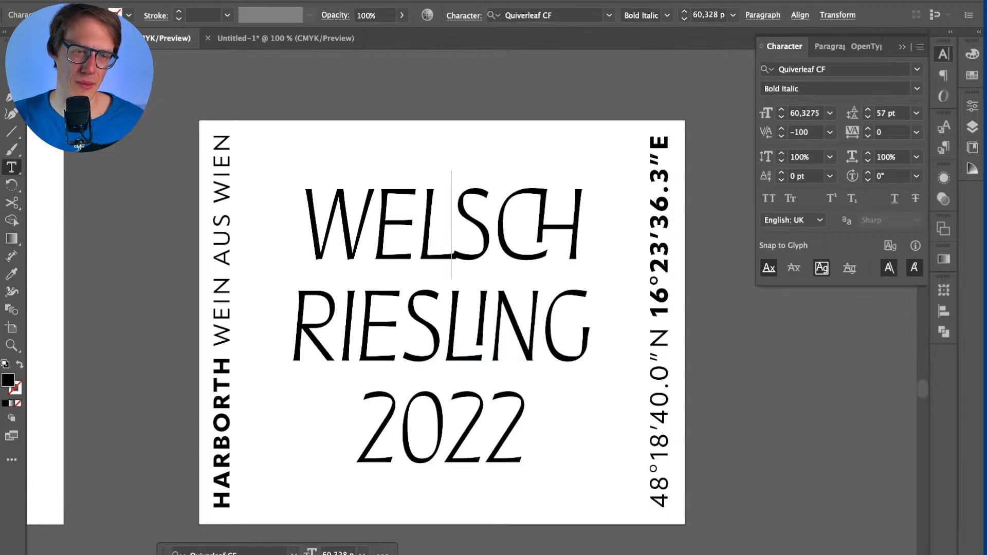
pyautogui.press('Escape')
pyautogui.press('super+shift+a')
# Step: Compare the kerned WELSCH RIESLING 2022 title with the Pinot Noir label and the neighbouring designs
pyautogui.click(441, 326)
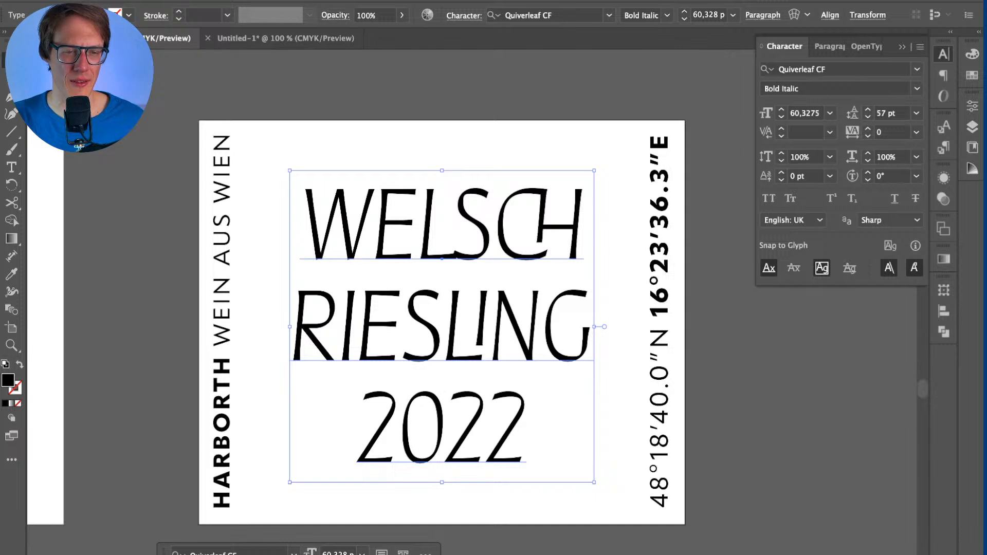
pyautogui.press('super+shift+a')
pyautogui.scroll(-1, 468, 511)
pyautogui.scroll(-2, 448, 370)
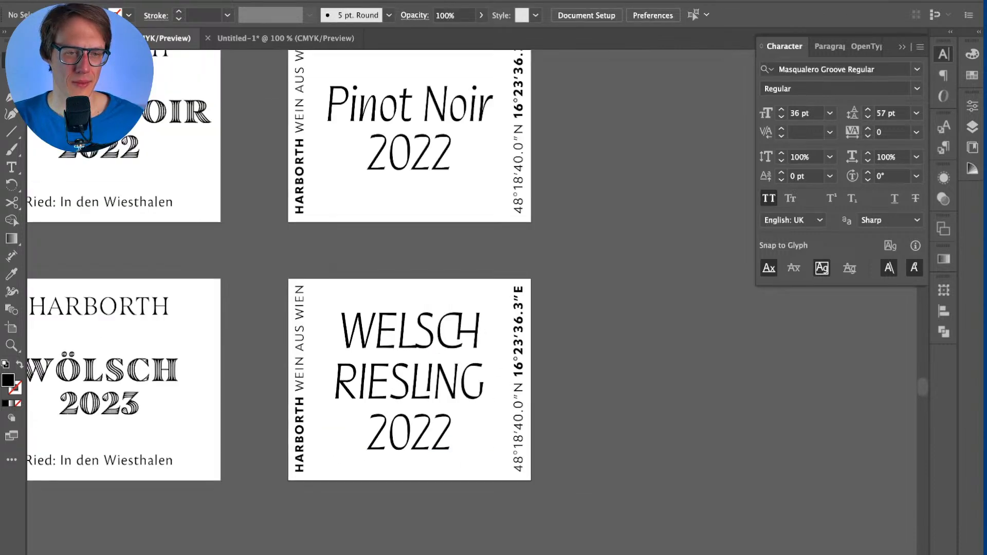
pyautogui.click(448, 370)
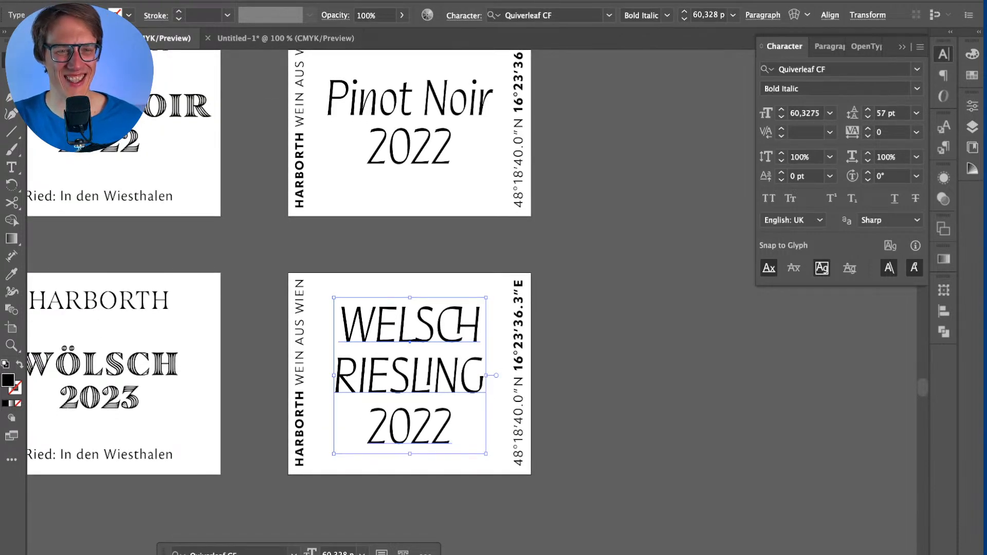
pyautogui.scroll(1, 449, 370)
pyautogui.scroll(2, 471, 303)
pyautogui.press('t')
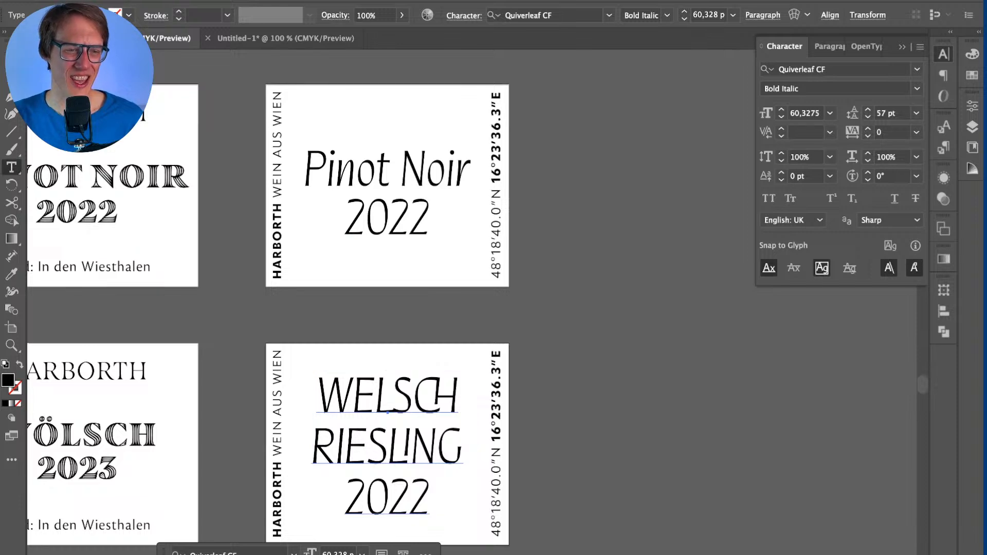
pyautogui.press('super+minus')
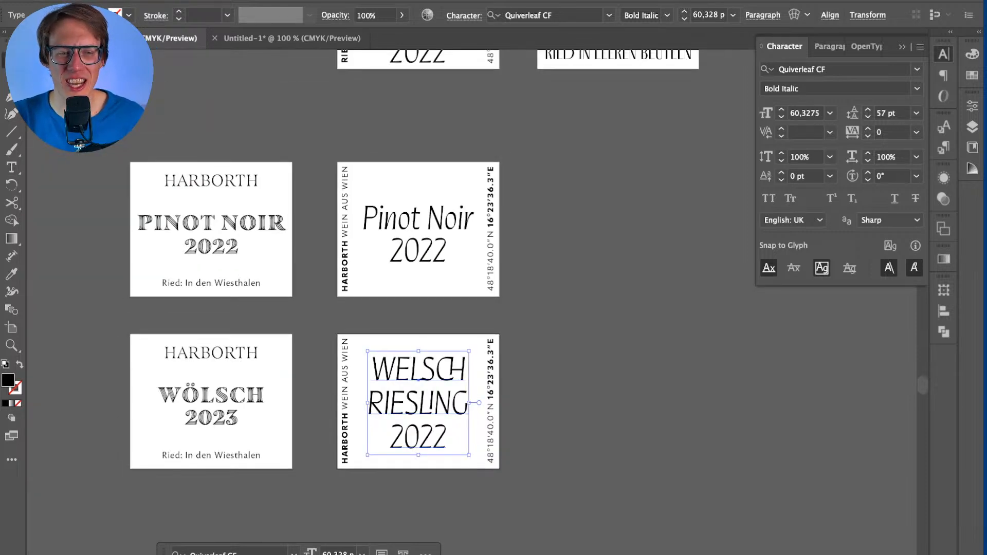
# Step: Duplicate the italic Pinot Noir label's artboard with its artwork to a spot below the WELSCH RIESLING label
pyautogui.hotkey('shift', 'o')
pyautogui.moveTo(381, 259); pyautogui.dragTo(389, 550)
pyautogui.press('super+z')
pyautogui.press('t')
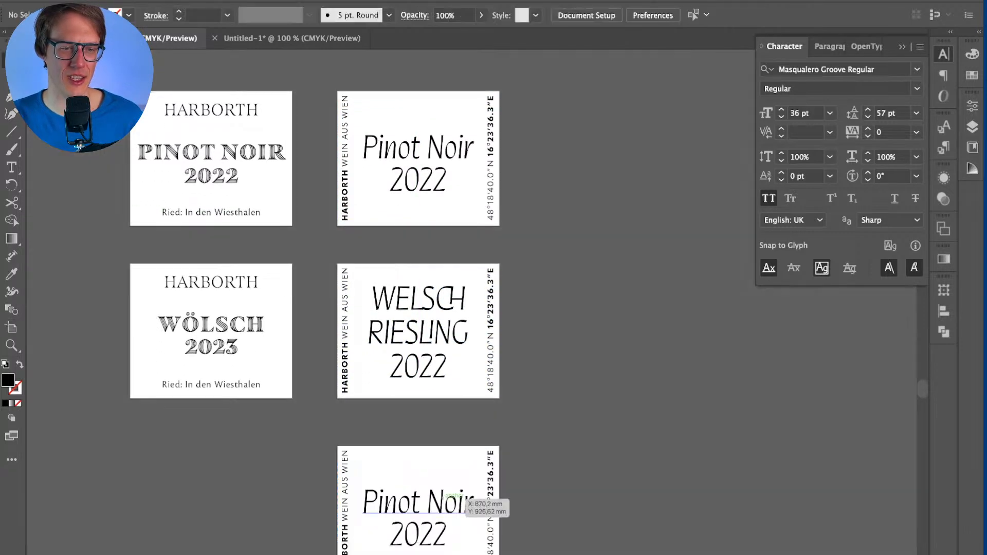
# Step: Replace the Pinot Noir and 2022 texts on the duplicated label with a copy of the three-line WELSCH RIESLING 2022 text
pyautogui.scroll(2, 407, 427)
pyautogui.scroll(-4, 407, 428)
pyautogui.tripleClick(406, 411)
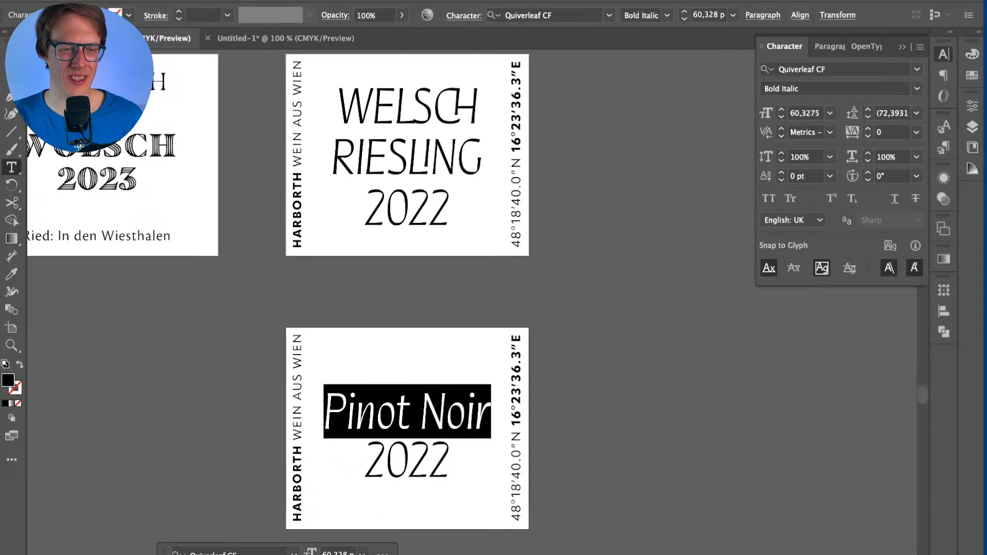
pyautogui.press('Escape')
pyautogui.tripleClick(406, 411)
pyautogui.press('Escape')
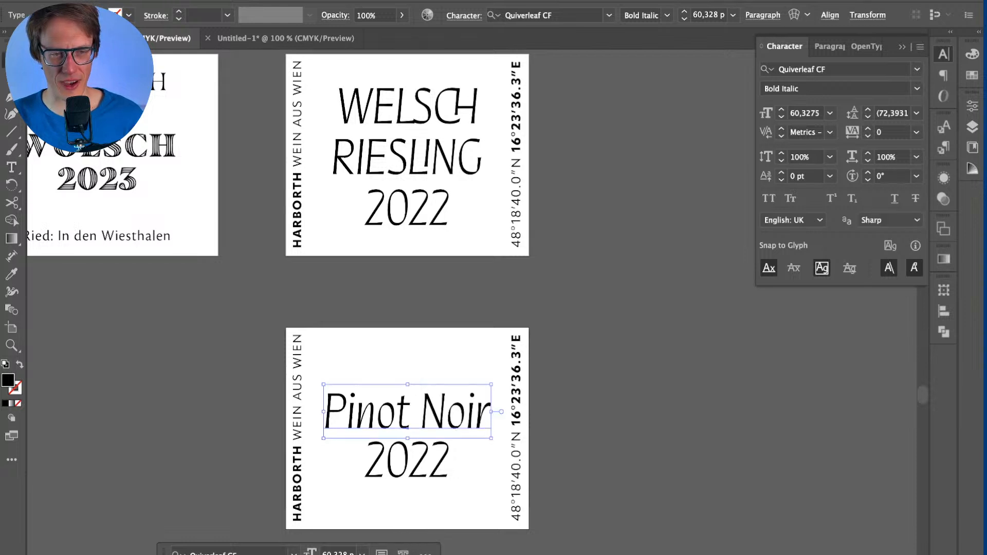
pyautogui.press('Delete')
pyautogui.click(436, 156)
pyautogui.moveTo(436, 155); pyautogui.dragTo(436, 433)
pyautogui.doubleClick(406, 383)
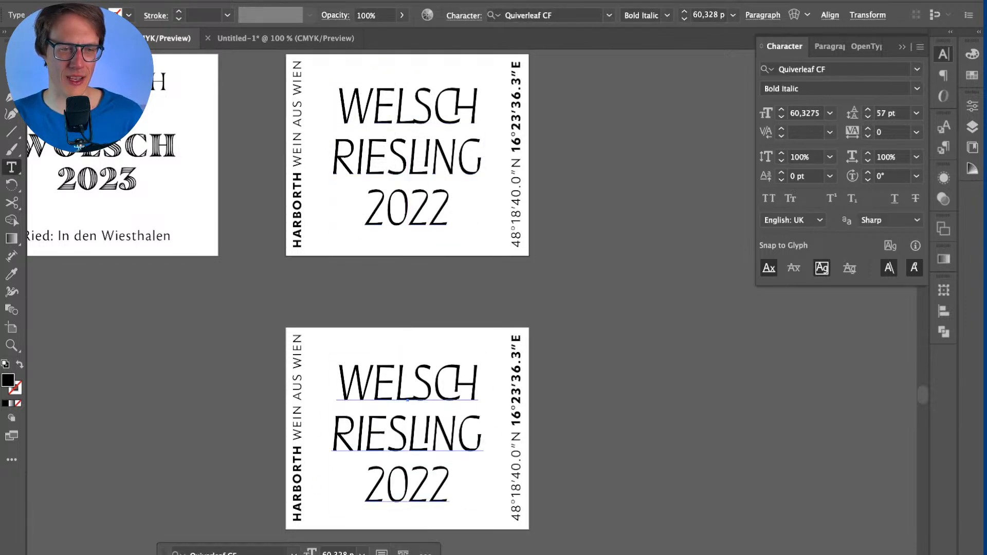
pyautogui.doubleClick(407, 383)
pyautogui.hotkey('shift', 'Right')
pyautogui.write('Pinot')
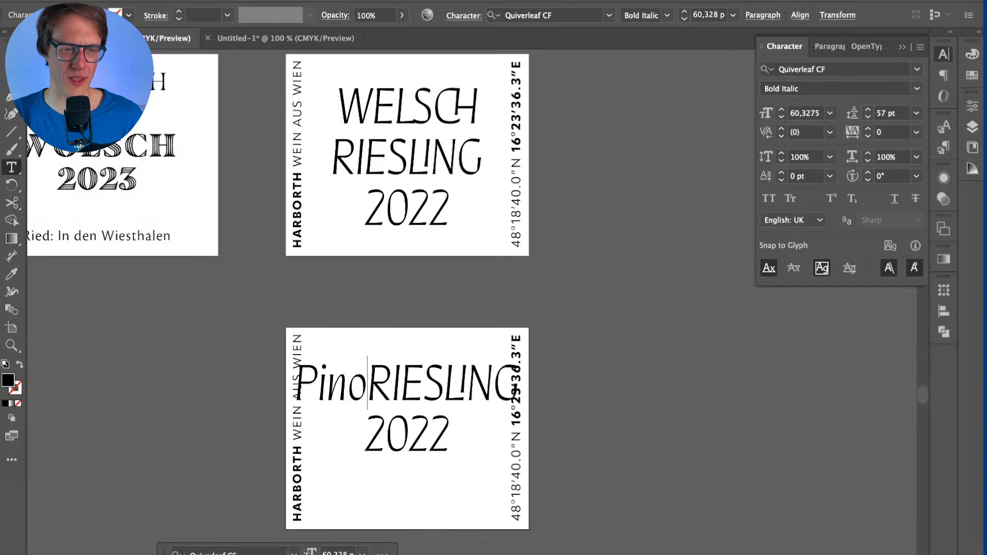
pyautogui.press('super+a')
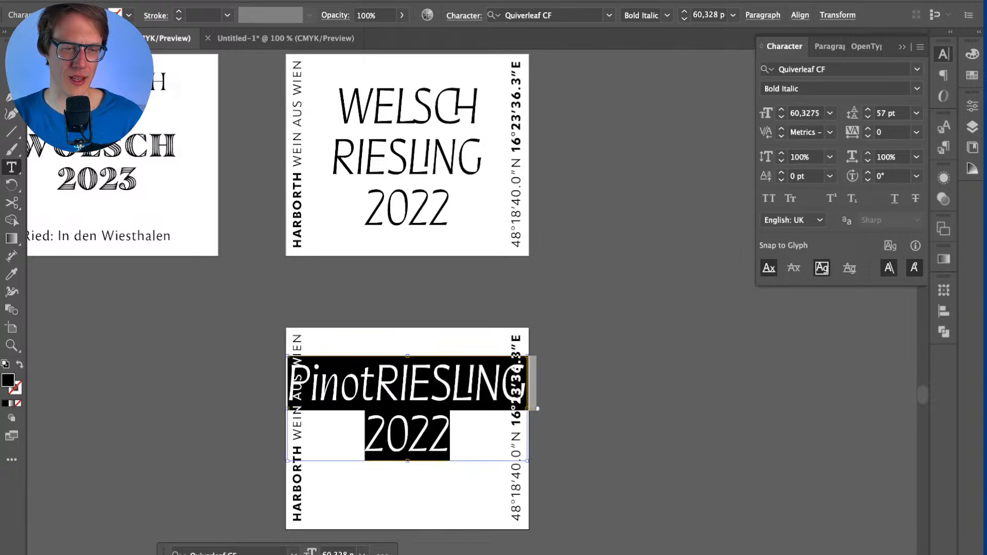
pyautogui.press('super+z')
pyautogui.press('super+z')
pyautogui.press('super+z')
# Step: Replace the copied title's text with PINOT, NOIR and 2022 on three separate lines
pyautogui.click(432, 383)
pyautogui.press('super+a')
pyautogui.write('PINOT')
pyautogui.press('Return')
pyautogui.write('NOIR ')
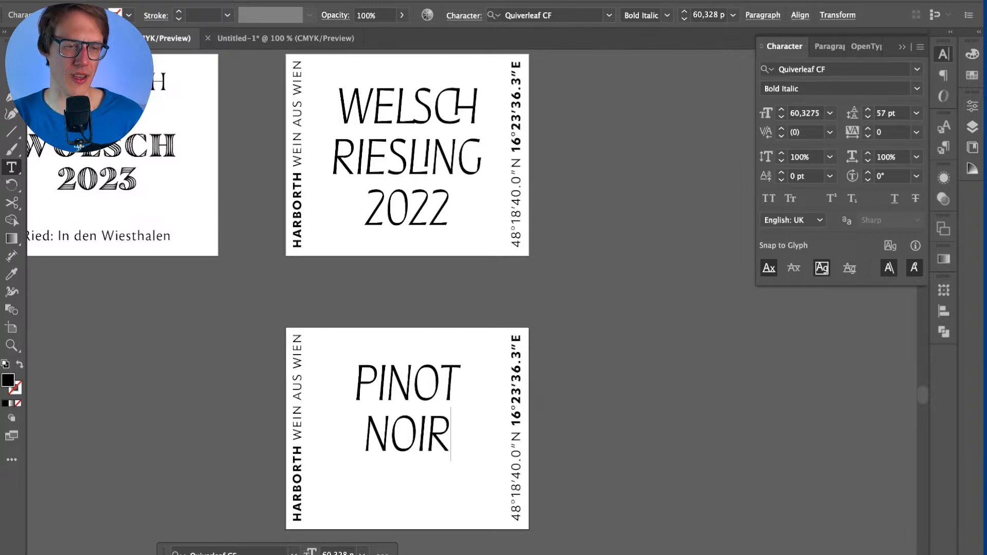
pyautogui.write('2023')
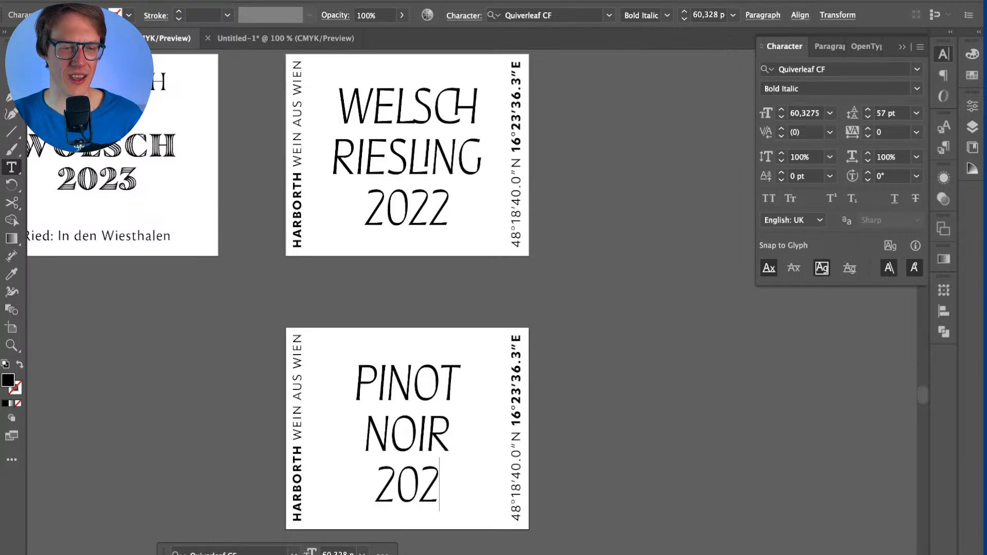
# Step: Change the year on the all-caps WELSCH RIESLING label to 2023
pyautogui.moveTo(451, 208); pyautogui.dragTo(427, 208)
pyautogui.write('3')
pyautogui.moveTo(451, 485); pyautogui.dragTo(428, 485)
pyautogui.write('4')
pyautogui.press('super+z')
pyautogui.press('super+z')
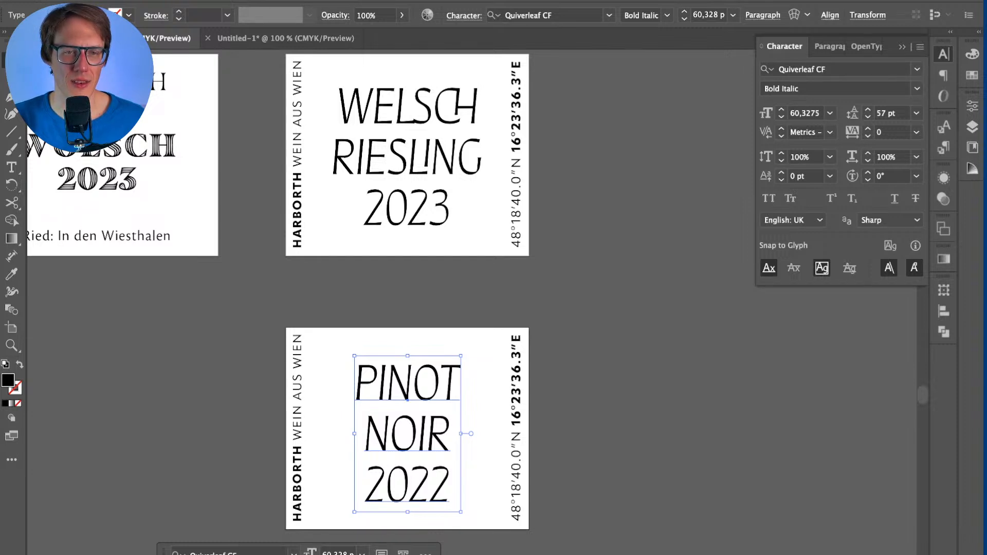
# Step: Centre the PINOT NOIR 2022 and WELSCH RIESLING 2023 titles vertically on their artboards
pyautogui.click(830, 15)
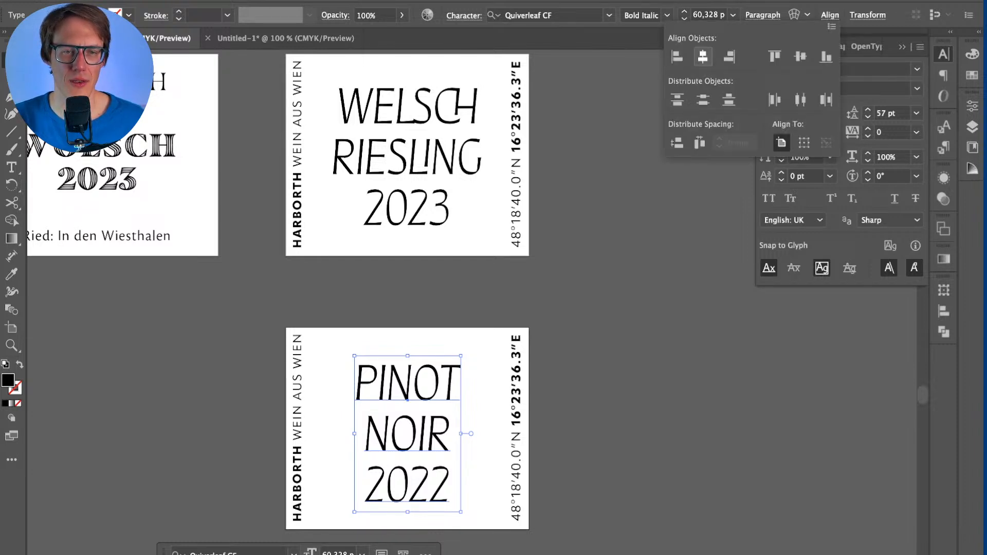
pyautogui.click(801, 56)
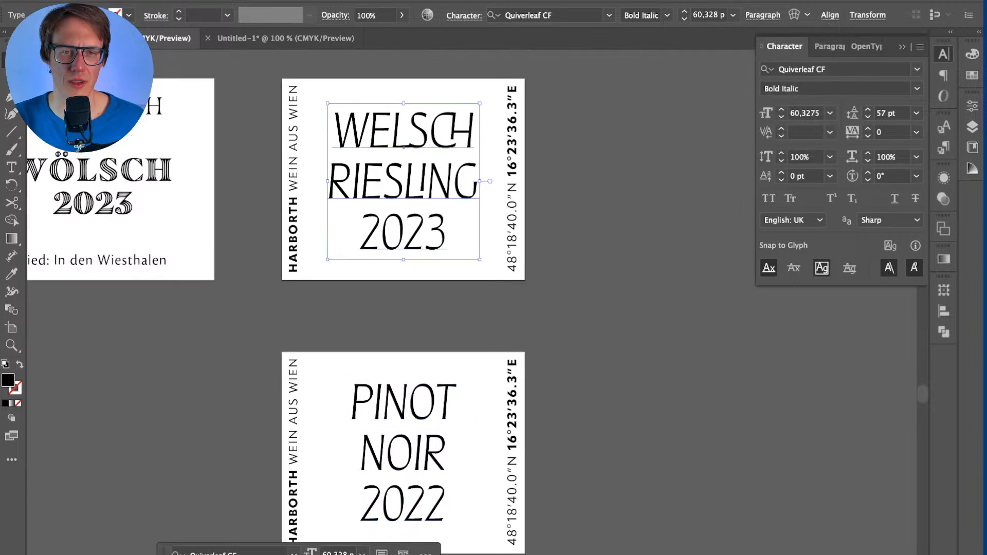
pyautogui.click(830, 15)
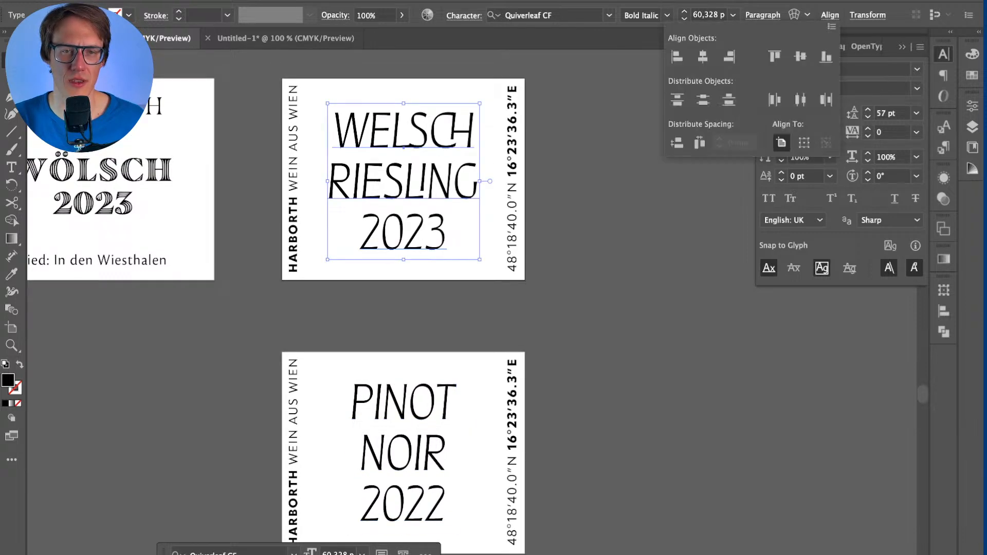
pyautogui.scroll(1, 471, 302)
pyautogui.hscroll(-1, 471, 302)
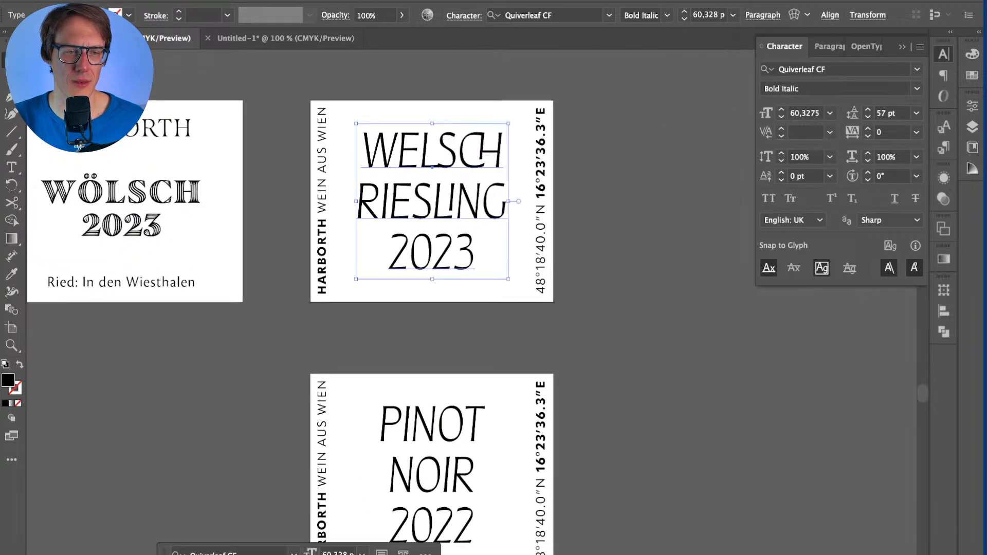
pyautogui.press('super+shift+a')
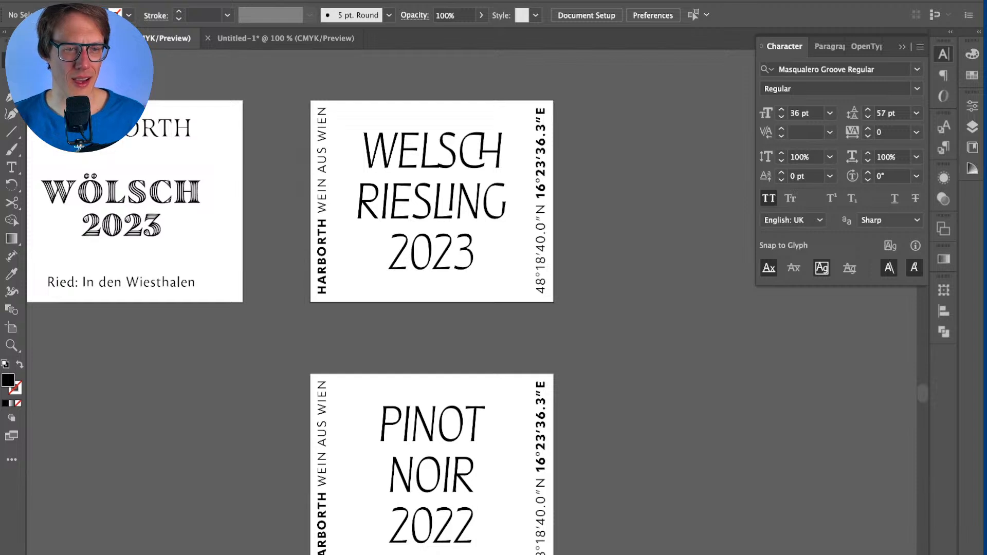
# Step: Enlarge only the word NOIR on the all-caps PINOT NOIR label, trying 80 pt and settling on 90 pt
pyautogui.scroll(-1, 291, 318)
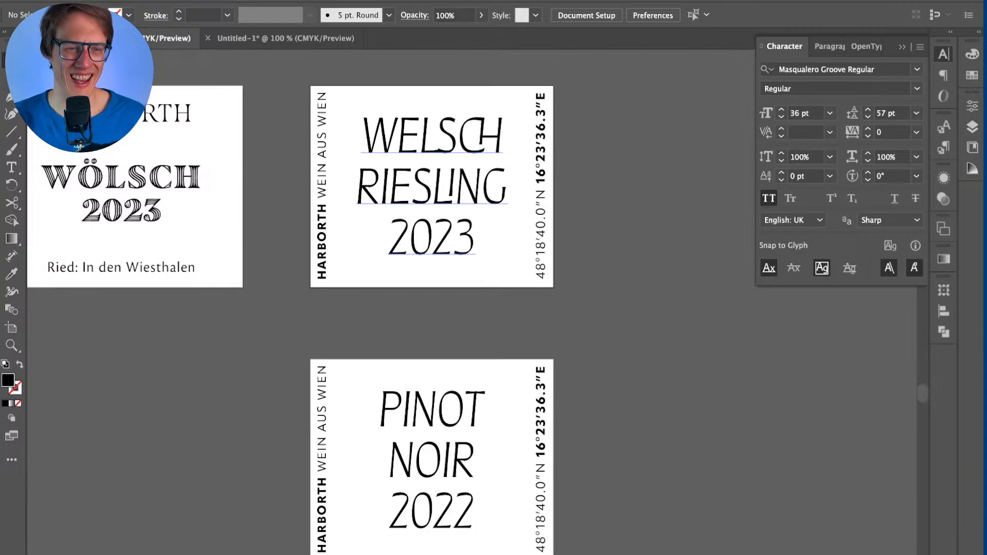
pyautogui.scroll(-1, 432, 447)
pyautogui.doubleClick(432, 437)
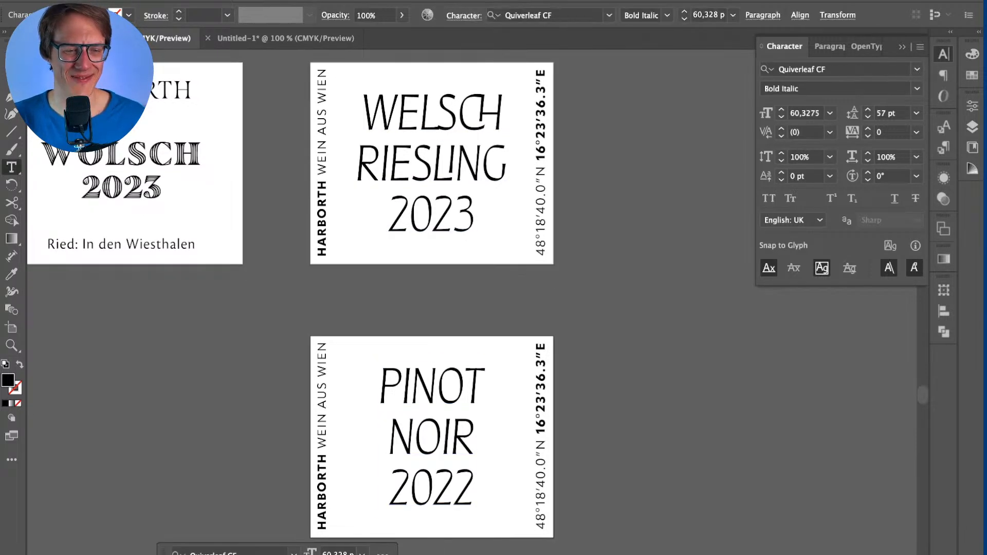
pyautogui.doubleClick(432, 437)
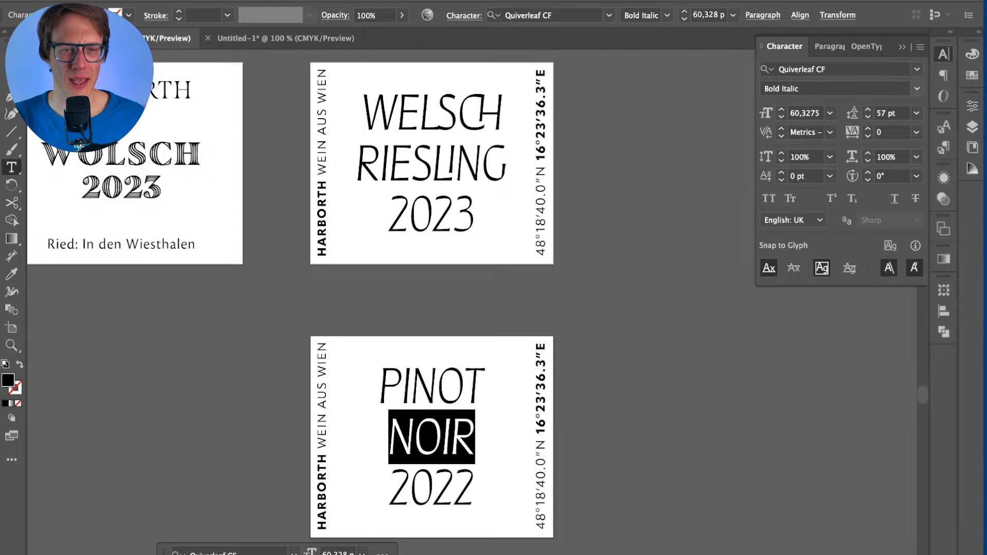
pyautogui.click(805, 113)
pyautogui.write('80')
pyautogui.press('Return')
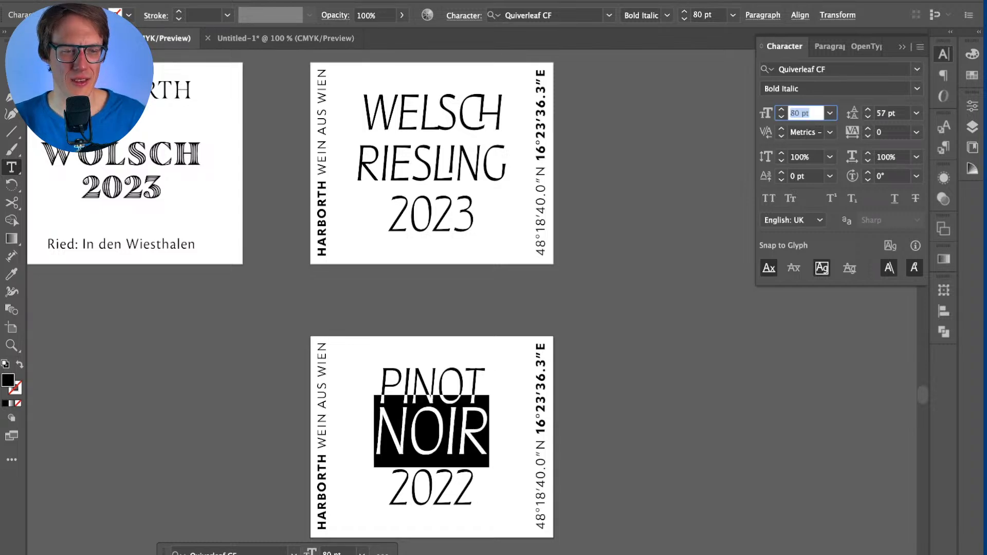
pyautogui.write('90')
pyautogui.press('Return')
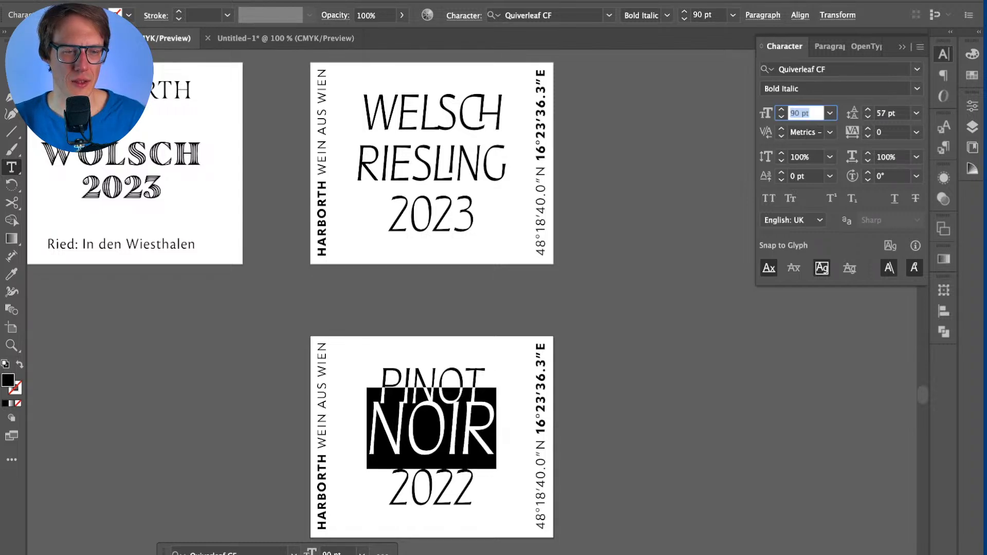
# Step: Try the Light Italic style of Quiverleaf CF on the word NOIR
pyautogui.doubleClick(431, 386)
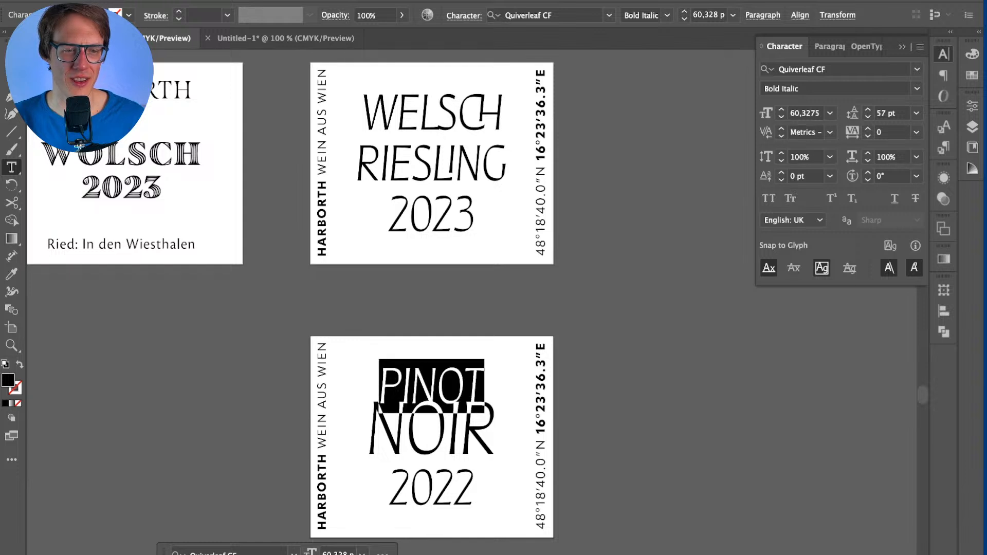
pyautogui.tripleClick(431, 430)
pyautogui.doubleClick(431, 430)
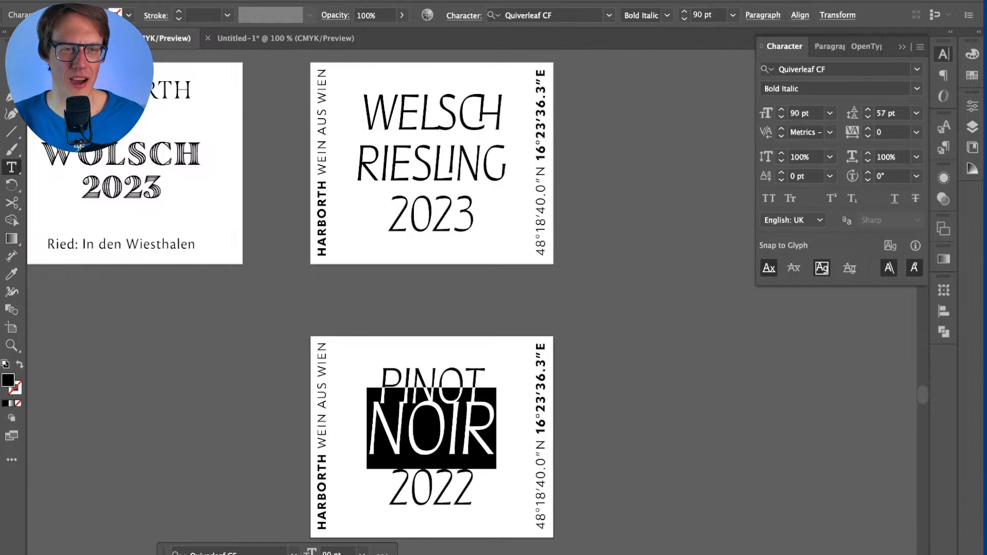
pyautogui.click(667, 15)
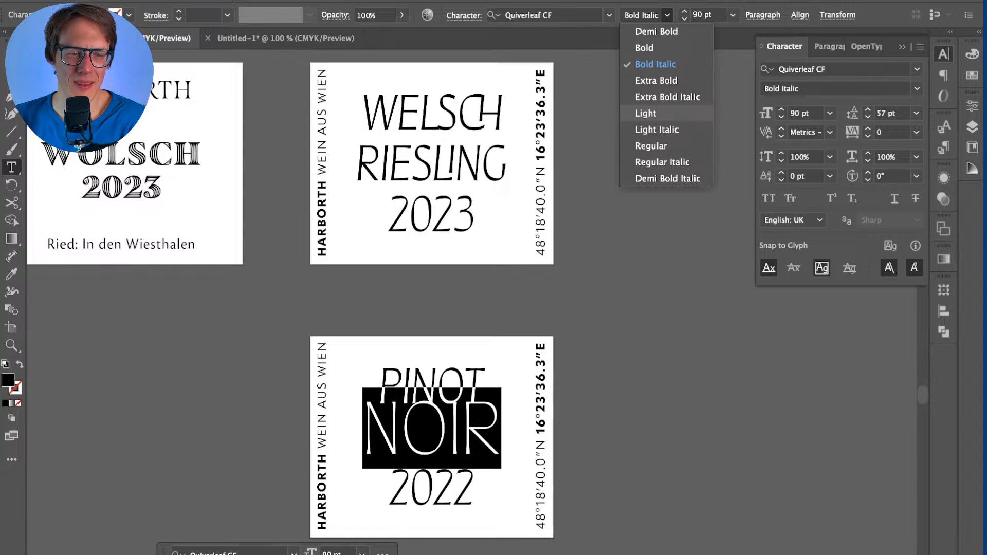
pyautogui.click(657, 130)
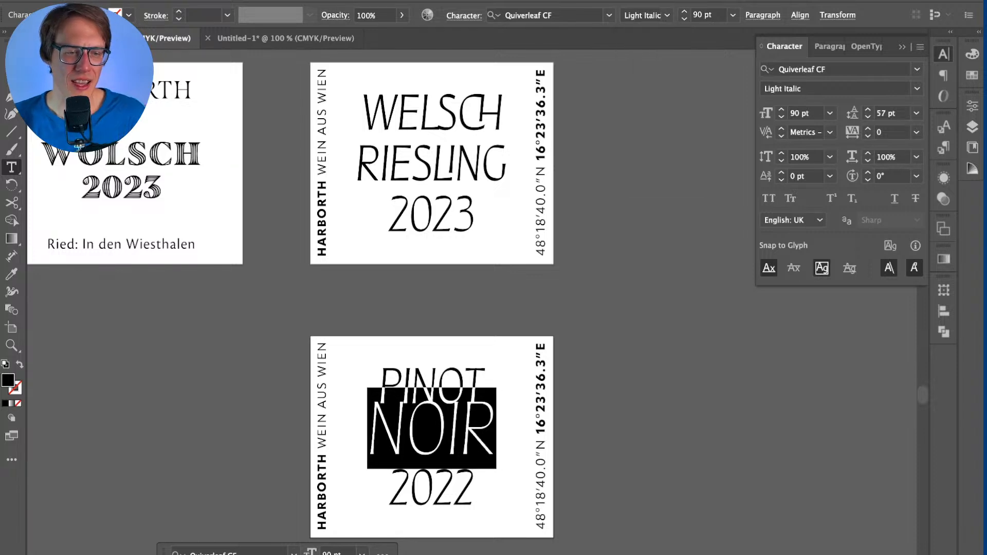
# Step: Try the Extra Bold Italic style on the enlarged word NOIR
pyautogui.press('Escape')
pyautogui.scroll(3, 393, 452)
pyautogui.tripleClick(486, 384)
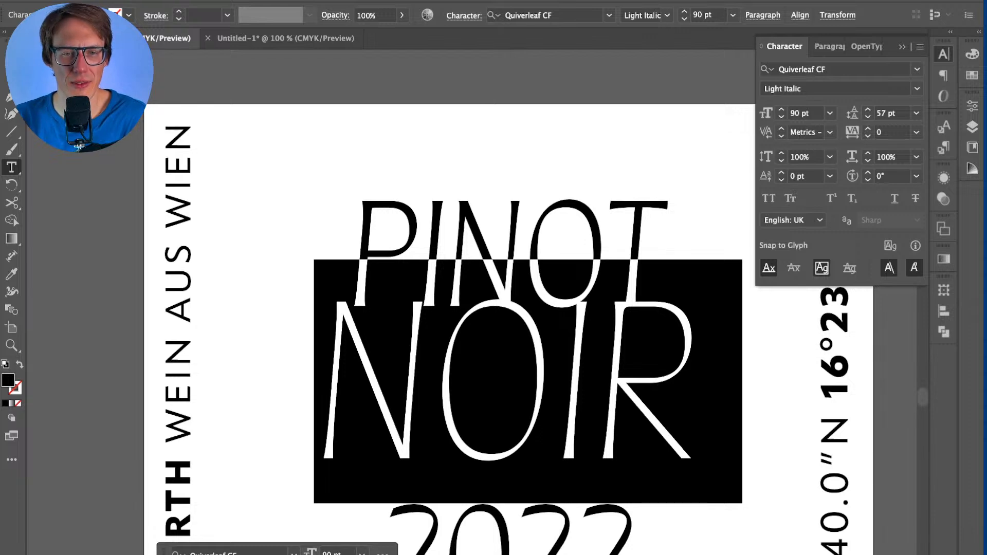
pyautogui.doubleClick(329, 380)
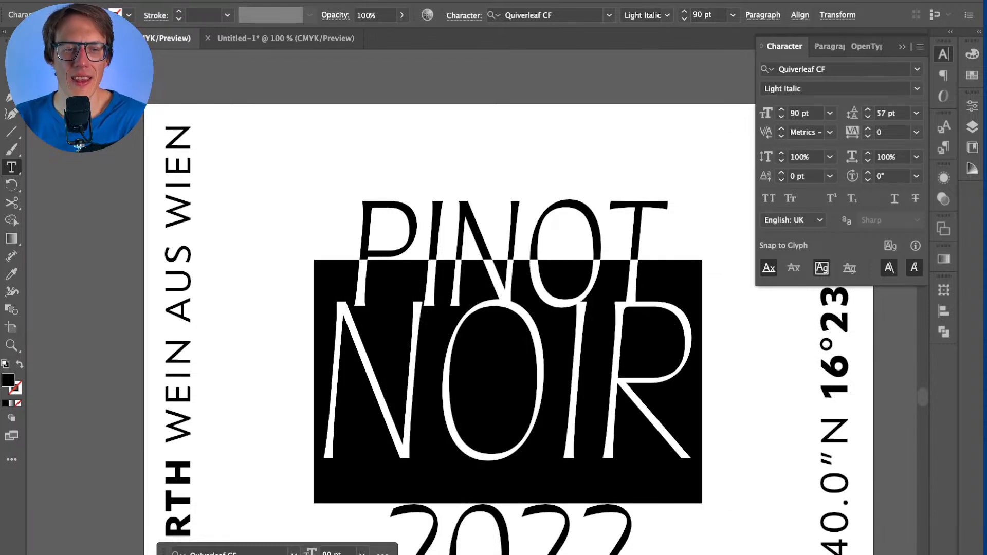
pyautogui.click(916, 89)
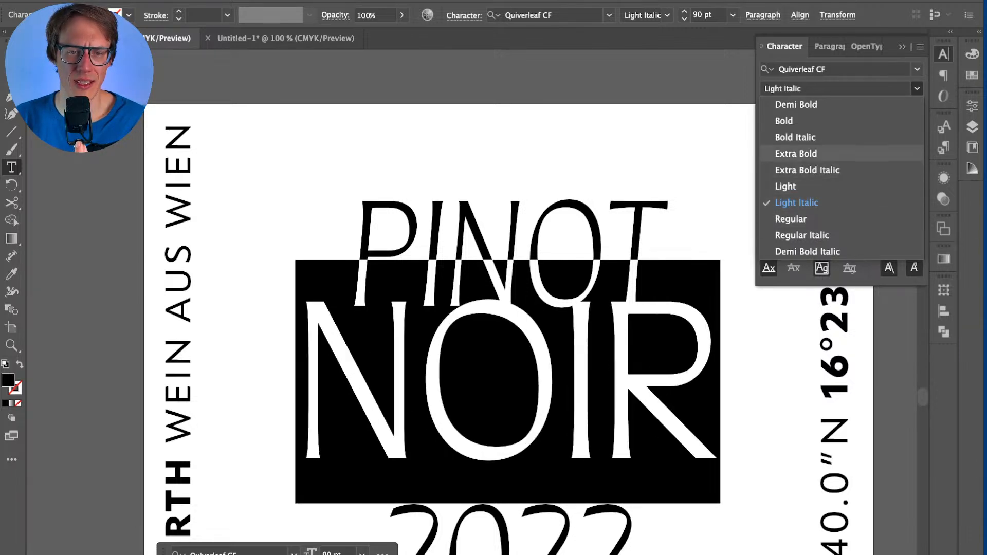
pyautogui.press('Return')
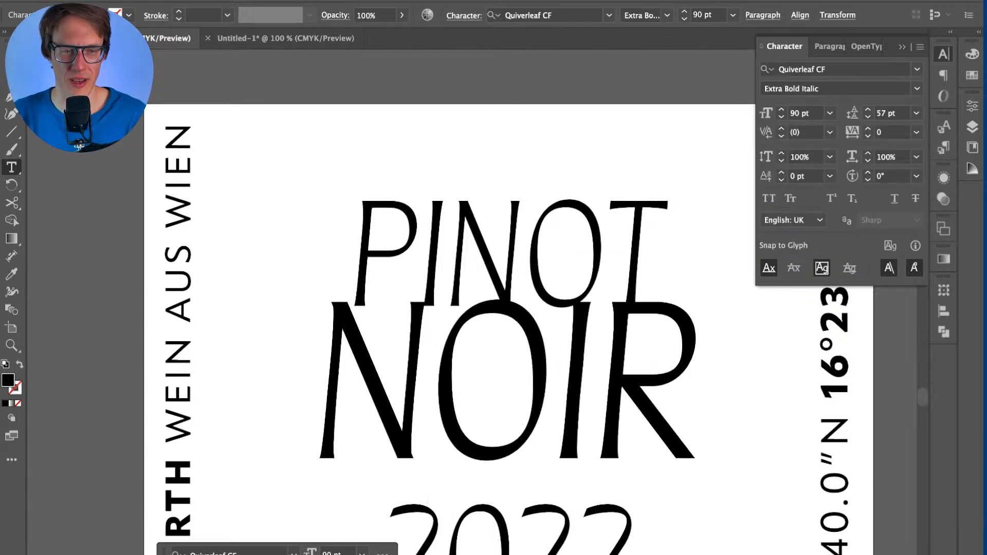
pyautogui.press('super+a')
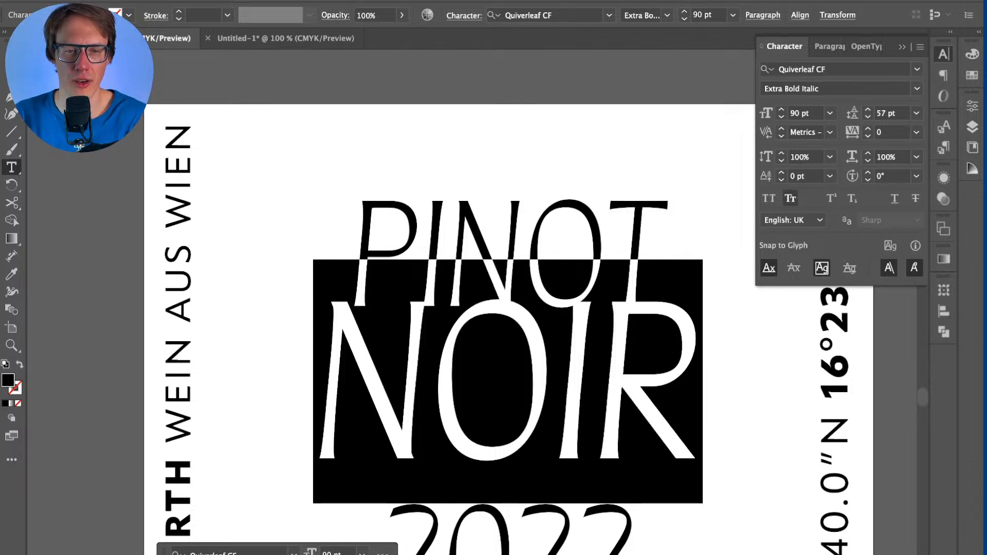
pyautogui.click(917, 88)
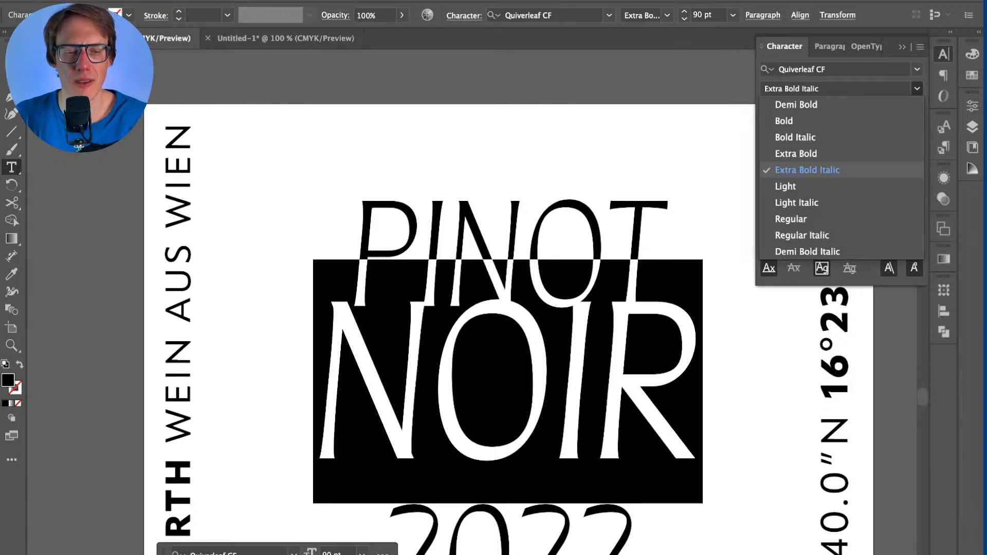
pyautogui.press('Escape')
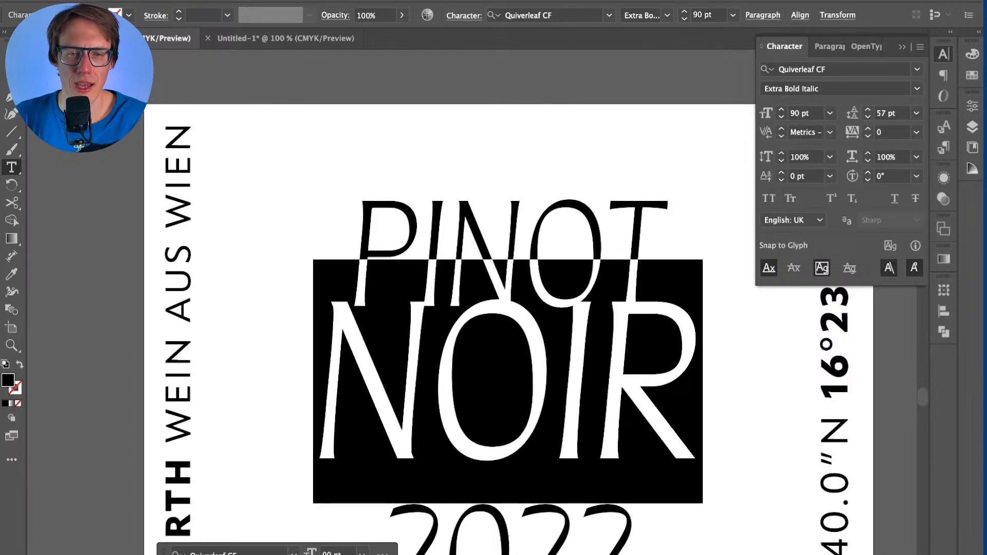
# Step: Compare Bold Italic on the word NOIR and set its style to Demi Bold Italic
pyautogui.click(916, 88)
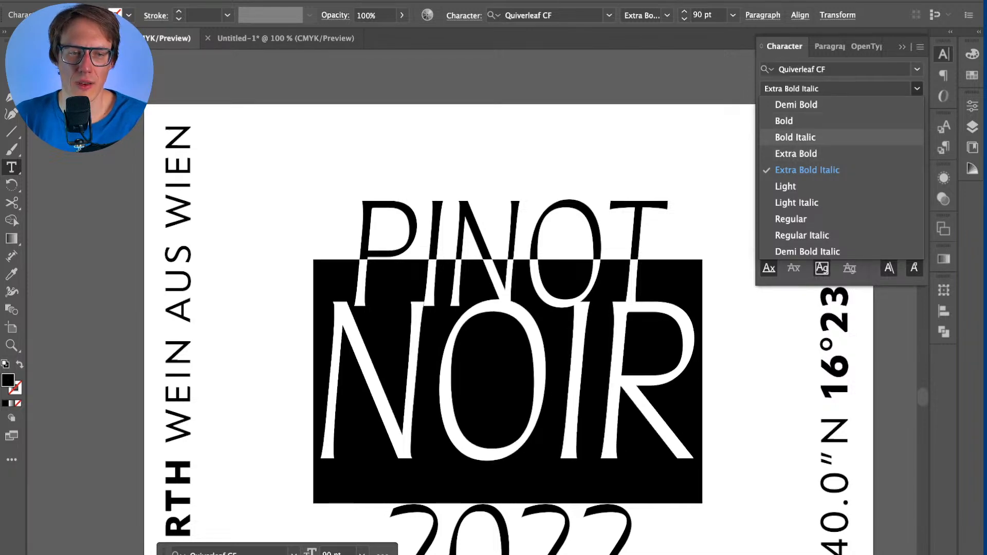
pyautogui.click(795, 137)
pyautogui.click(917, 89)
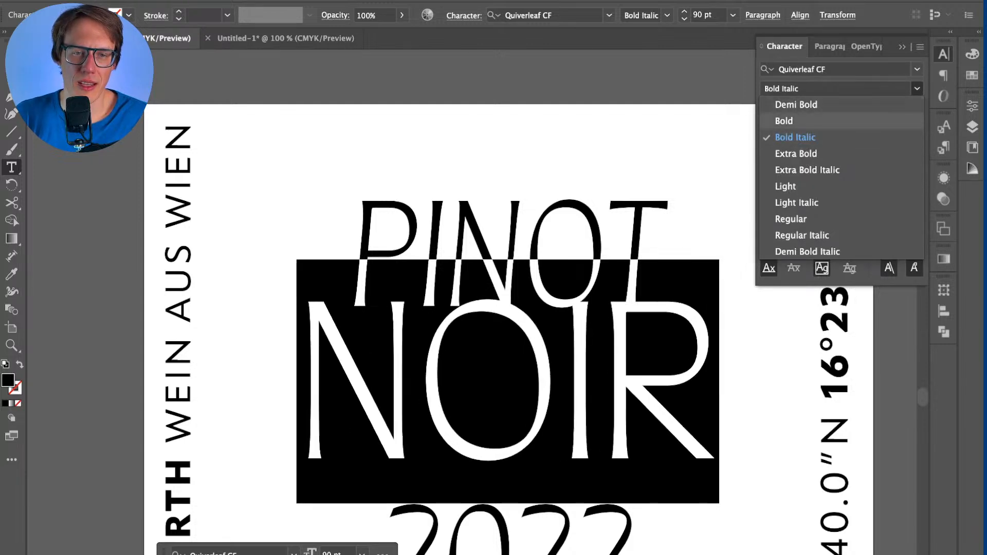
pyautogui.click(807, 251)
pyautogui.click(553, 380)
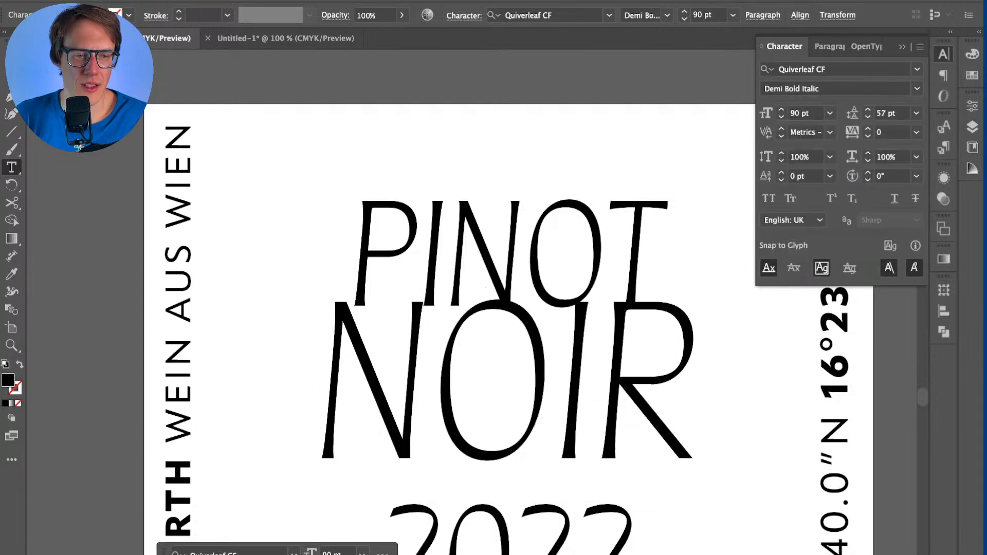
pyautogui.doubleClick(553, 380)
pyautogui.click(553, 380)
pyautogui.press('Escape')
pyautogui.press('super+minus')
pyautogui.scroll(-3, 479, 360)
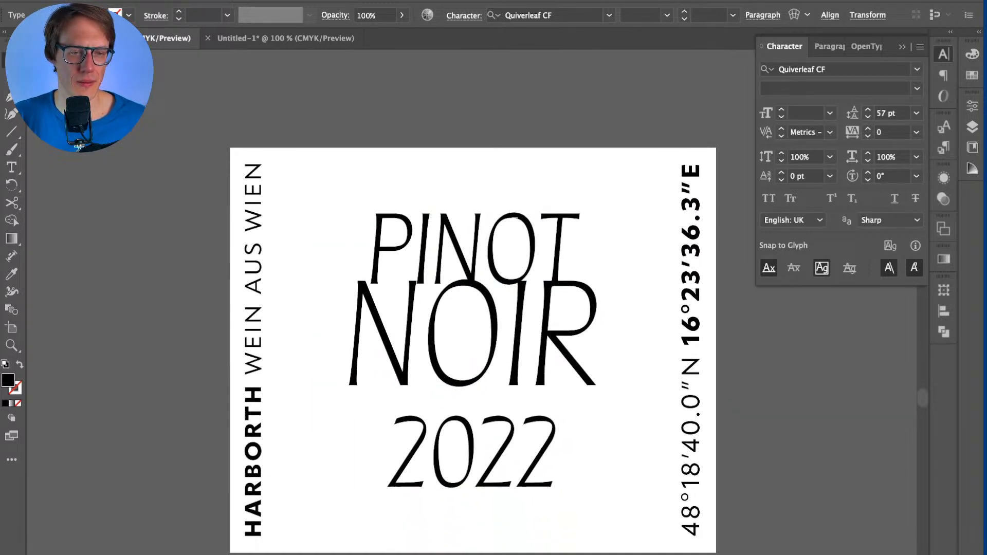
# Step: Match the year 2022 to NOIR's 90 pt Demi Bold Italic formatting with the Eyedropper
pyautogui.tripleClick(473, 329)
pyautogui.doubleClick(472, 446)
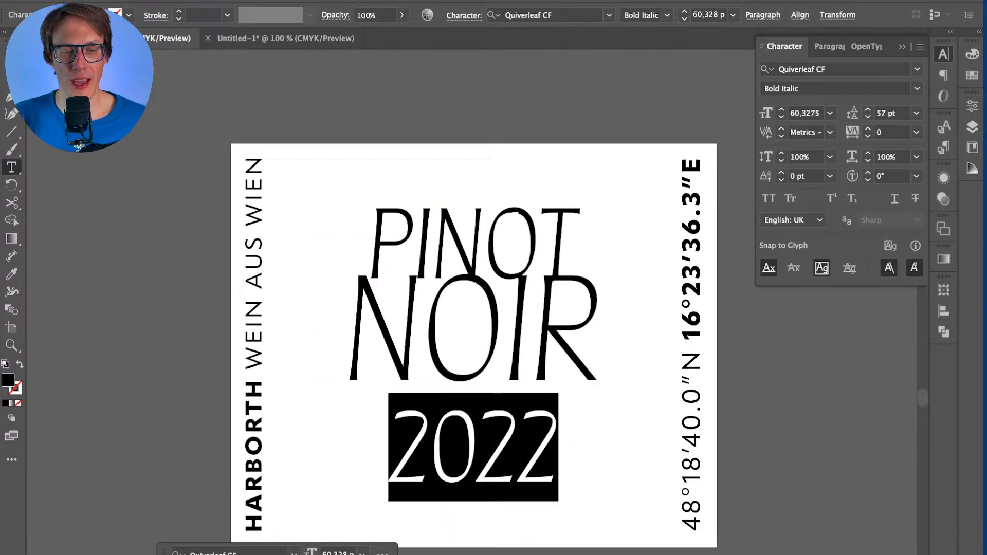
pyautogui.click(11, 274)
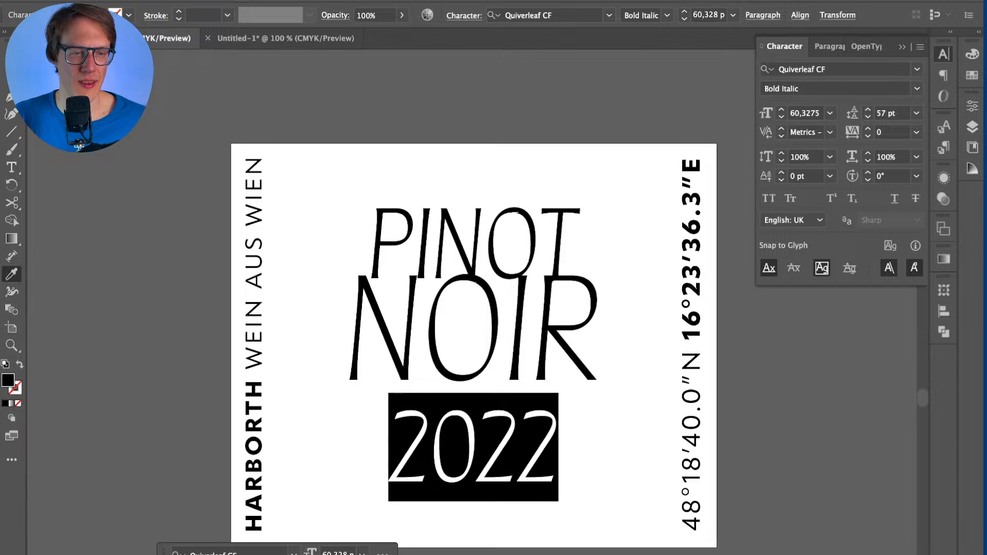
pyautogui.click(474, 280)
pyautogui.press('Escape')
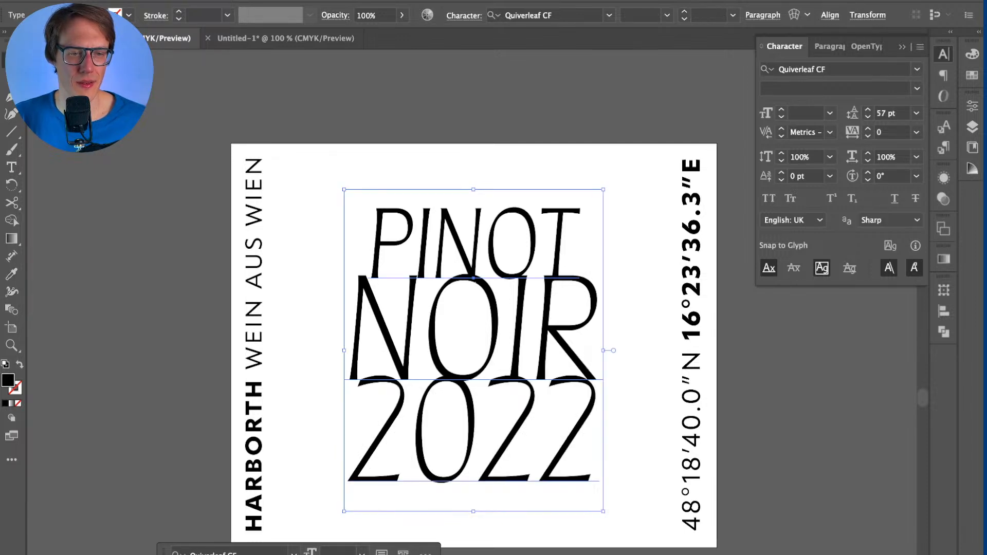
# Step: Add a new line reading PINOT above NOIR so that it takes on NOIR's 90 pt Demi Bold Italic formatting
pyautogui.press('super+shift+a')
pyautogui.doubleClick(539, 430)
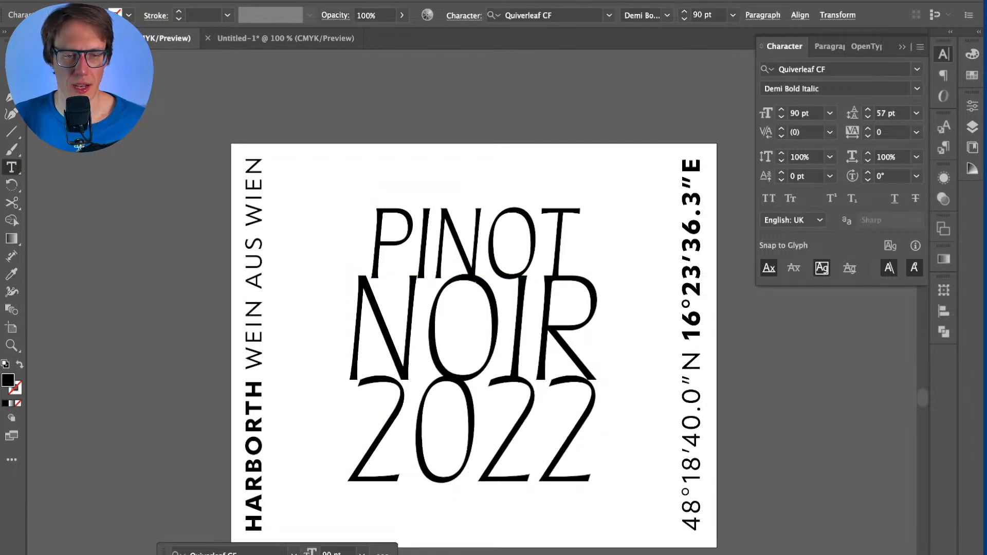
pyautogui.tripleClick(473, 329)
pyautogui.click(407, 429)
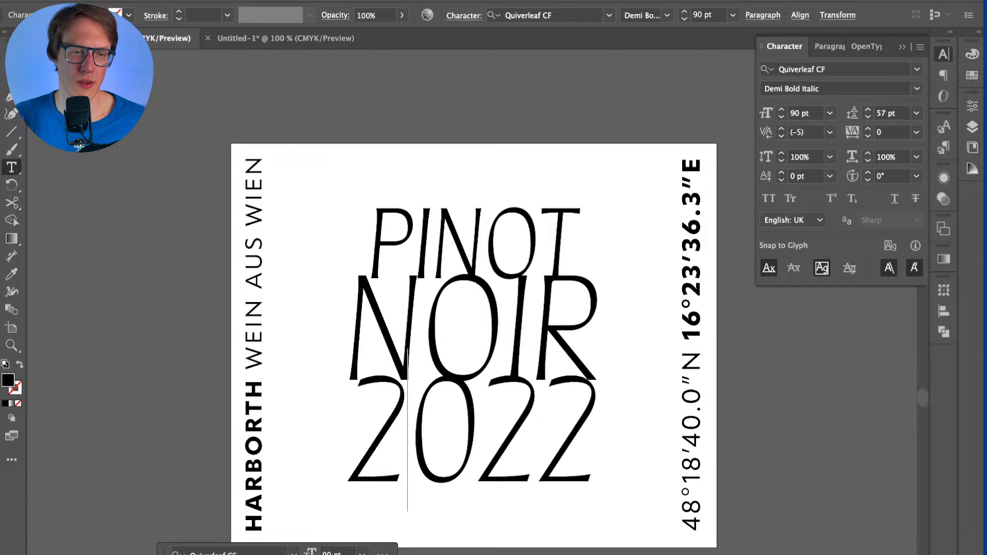
pyautogui.tripleClick(473, 330)
pyautogui.doubleClick(473, 244)
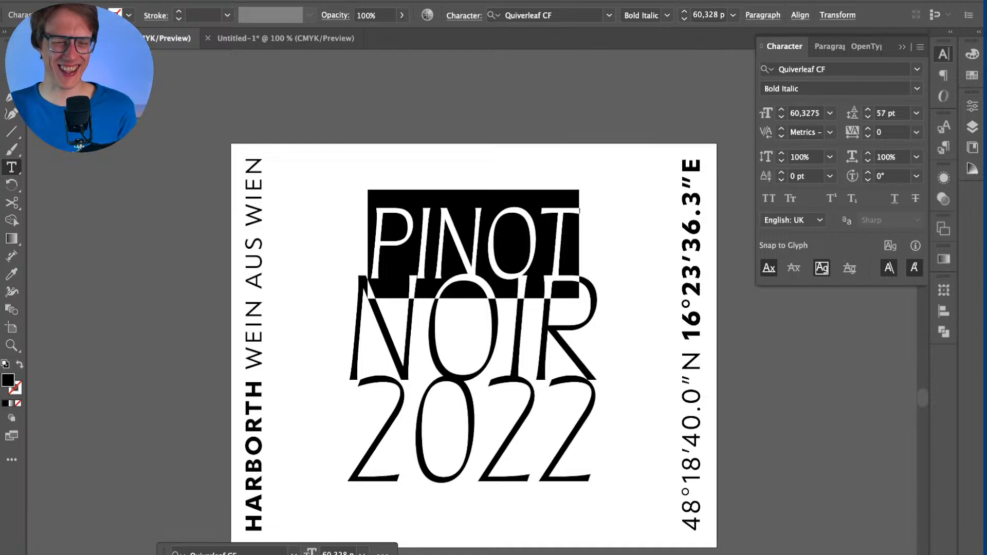
pyautogui.click(432, 244)
pyautogui.click(420, 329)
pyautogui.press('super+Left')
pyautogui.press('Return')
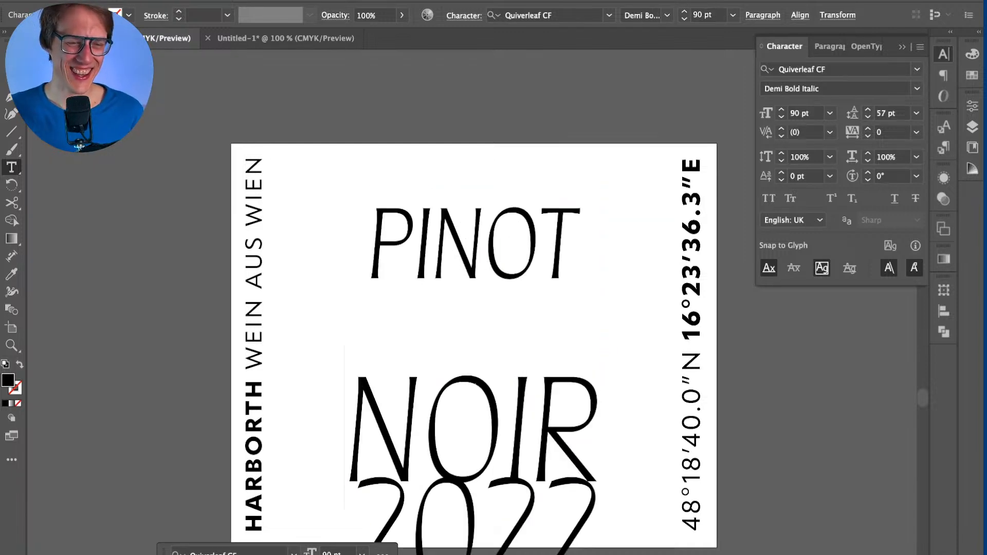
pyautogui.write('PINOT')
pyautogui.press('Escape')
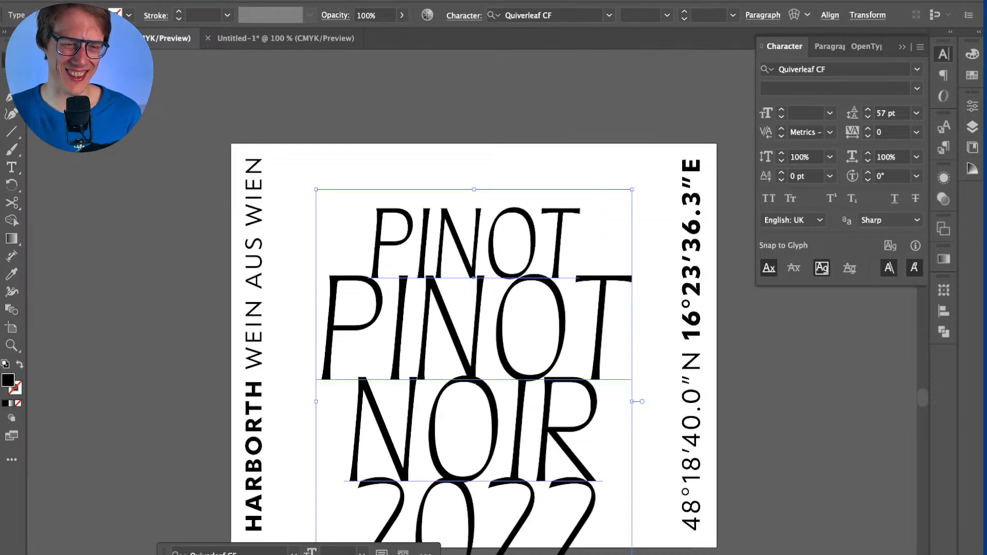
# Step: Delete the original smaller PINOT and its empty line from the top of the title
pyautogui.doubleClick(465, 240)
pyautogui.doubleClick(465, 239)
pyautogui.press('BackSpace')
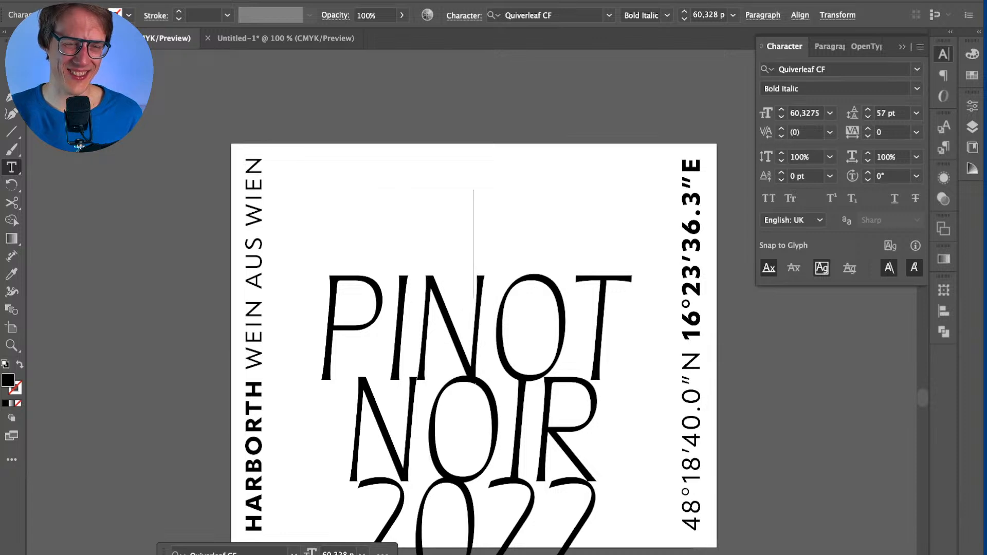
pyautogui.press('Delete')
pyautogui.doubleClick(478, 234)
pyautogui.click(571, 232)
pyautogui.press('Escape')
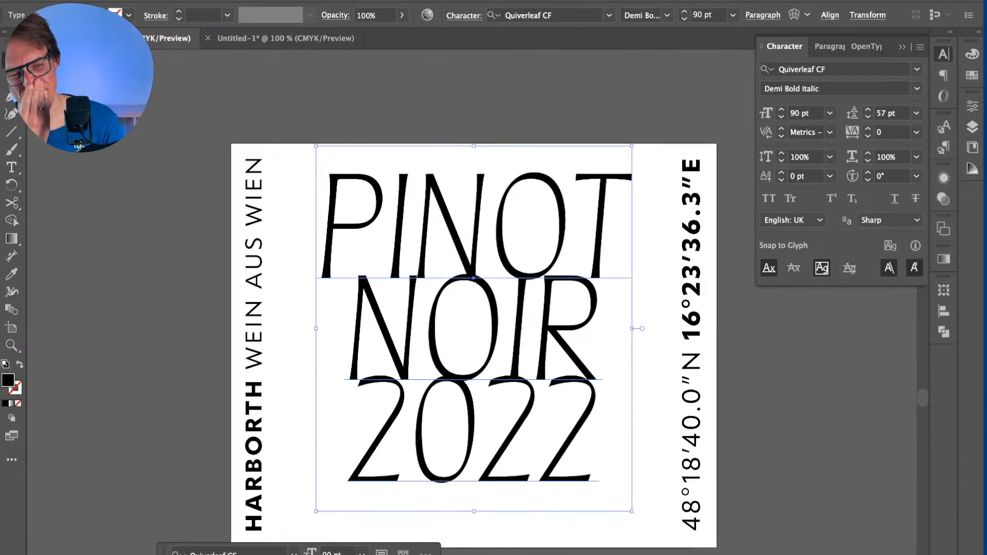
# Step: Left-align the three-line PINOT NOIR 2022 title and move it back between the two vertical text lines
pyautogui.press('Return')
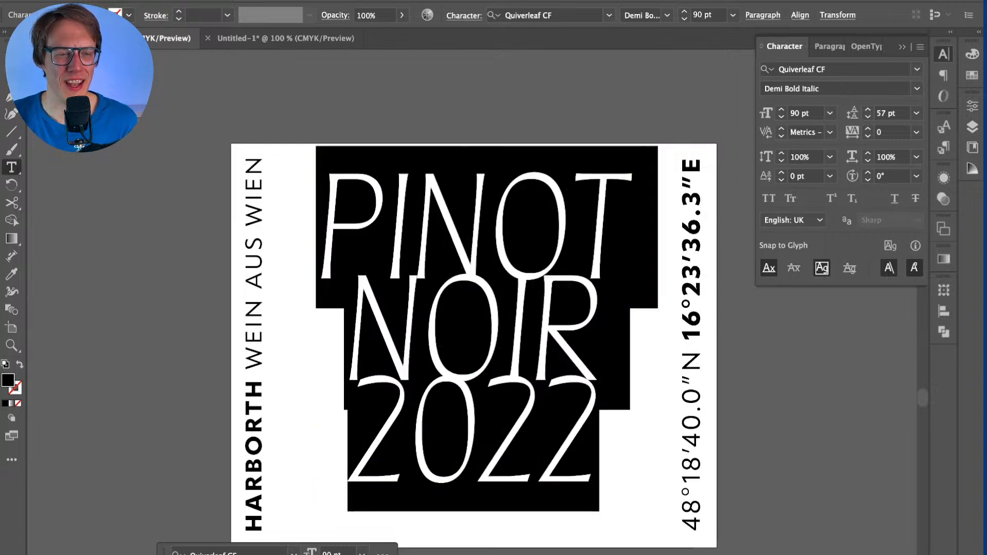
pyautogui.press('alt+super+t')
pyautogui.press('alt+super+t')
pyautogui.press('alt+super+t')
pyautogui.press('alt+super+t')
pyautogui.press('alt+super+t')
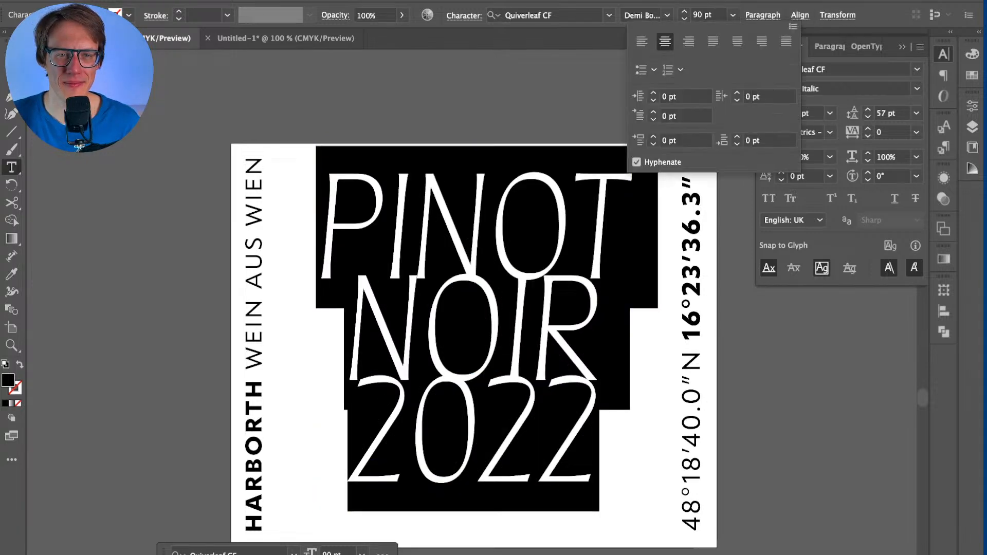
pyautogui.press('shift+super+l')
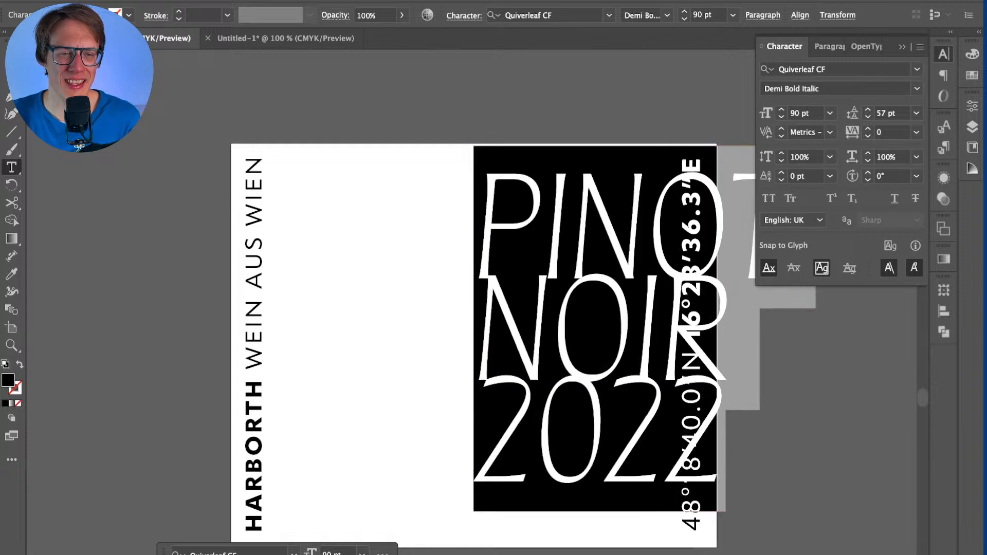
pyautogui.press('Escape')
pyautogui.moveTo(580, 261); pyautogui.dragTo(415, 261)
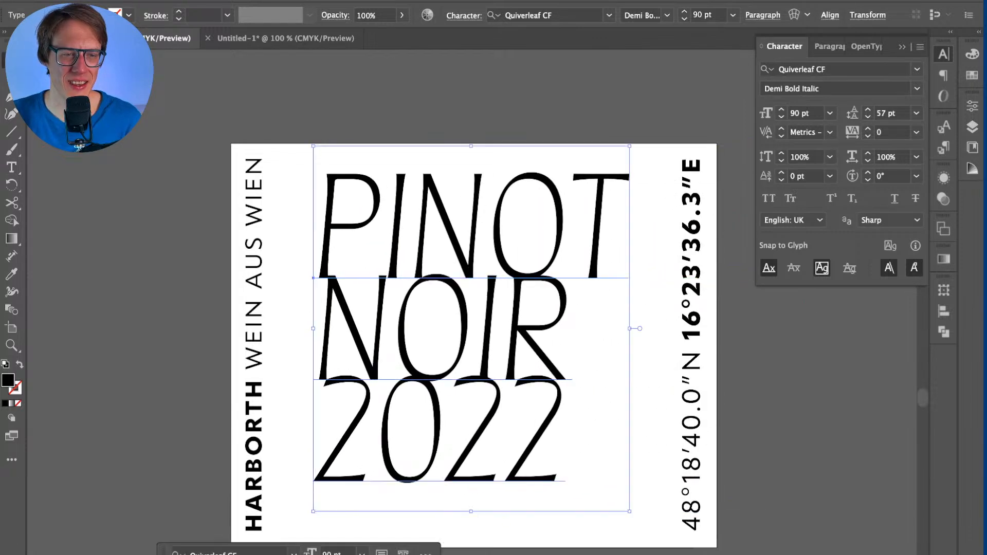
# Step: Tighten the kerning between O and T in PINOT to -95
pyautogui.press('shift+super+a')
pyautogui.hscroll(-2, 474, 345)
pyautogui.scroll(-1, 474, 346)
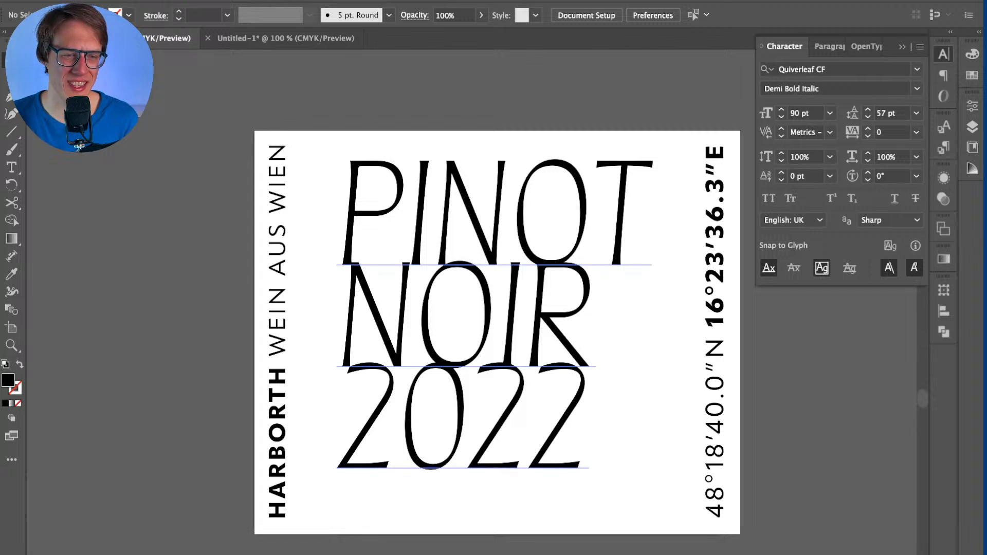
pyautogui.scroll(1, 489, 342)
pyautogui.hscroll(1, 489, 343)
pyautogui.click(570, 239)
pyautogui.doubleClick(570, 239)
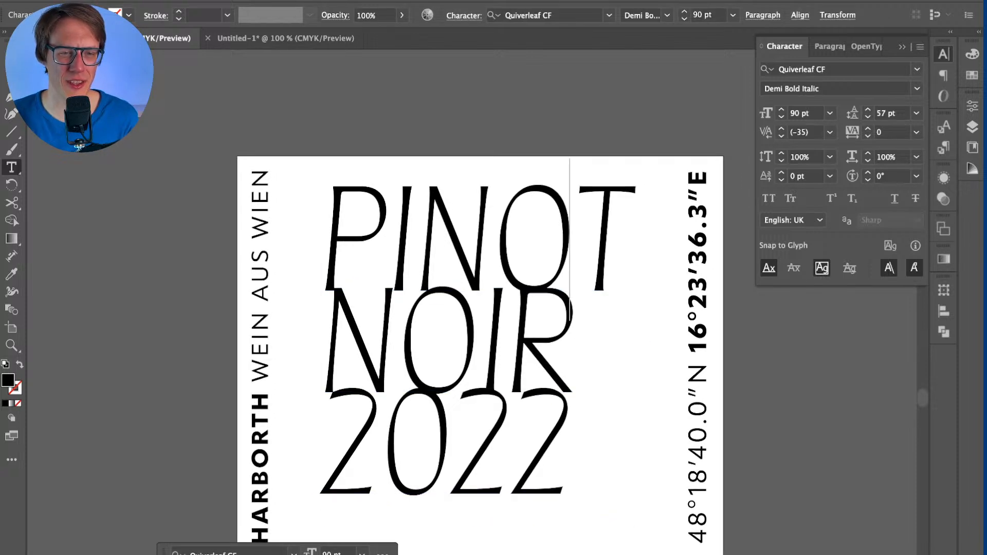
pyautogui.hotkey('alt', 'Left')
pyautogui.hotkey('alt', 'Left')
pyautogui.hotkey('alt', 'Left')
pyautogui.hotkey('alt', 'Left')
pyautogui.press('Left')
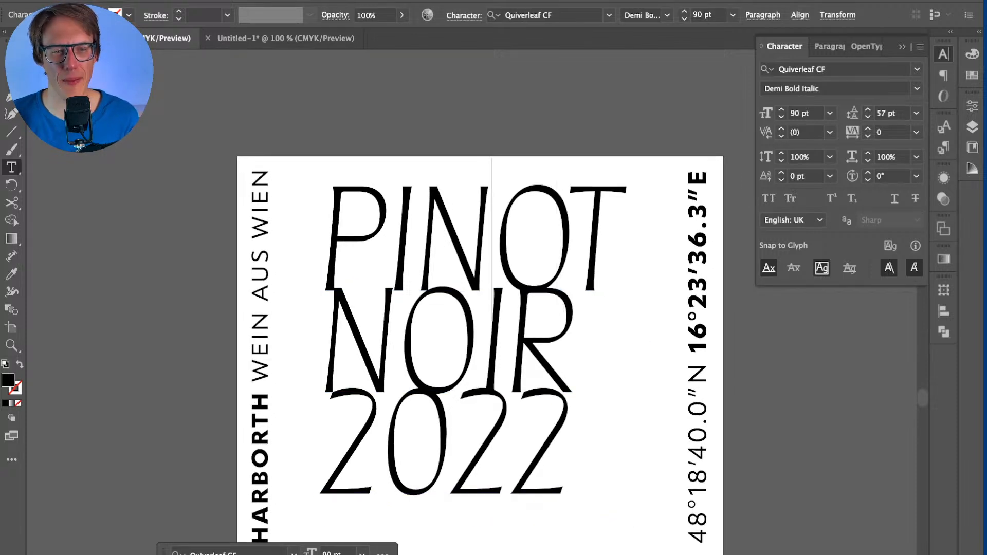
# Step: Fine-tune the kerning across the other letters of PINOT, tightening the N and O pair to -20
pyautogui.hotkey('alt', 'Left')
pyautogui.press('Left')
pyautogui.hotkey('alt', 'Left')
pyautogui.hotkey('alt', 'Right')
pyautogui.press('Left')
pyautogui.press('Right')
pyautogui.hotkey('alt', 'Left')
pyautogui.hotkey('alt', 'Right')
pyautogui.press('Right')
pyautogui.hotkey('alt', 'Left')
pyautogui.hotkey('alt', 'Right')
pyautogui.press('Right')
pyautogui.press('Right')
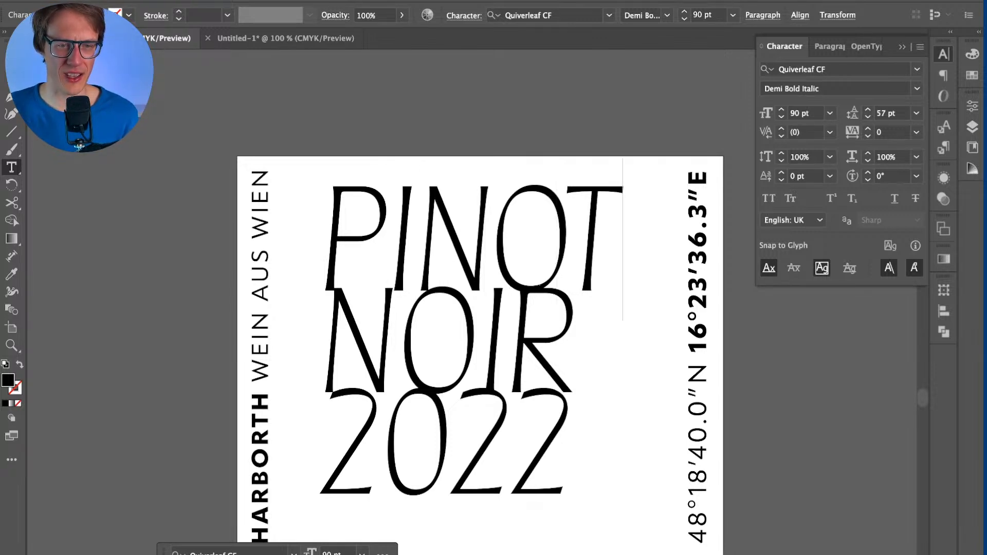
pyautogui.hotkey('alt', 'Right')
pyautogui.press('Left')
pyautogui.hotkey('alt', 'Left')
pyautogui.hotkey('alt', 'Right')
# Step: Adjust the kerning between the letters of NOIR, checking the gap between I and R up close
pyautogui.press('Down')
pyautogui.press('Left')
pyautogui.press('Left')
pyautogui.press('Left')
pyautogui.press('Left')
pyautogui.press('Right')
pyautogui.hotkey('alt', 'Left')
pyautogui.hotkey('alt', 'Left')
pyautogui.press('Right')
pyautogui.press('Right')
pyautogui.press('Right')
pyautogui.press('super+plus')
pyautogui.press('super+plus')
pyautogui.press('super+plus')
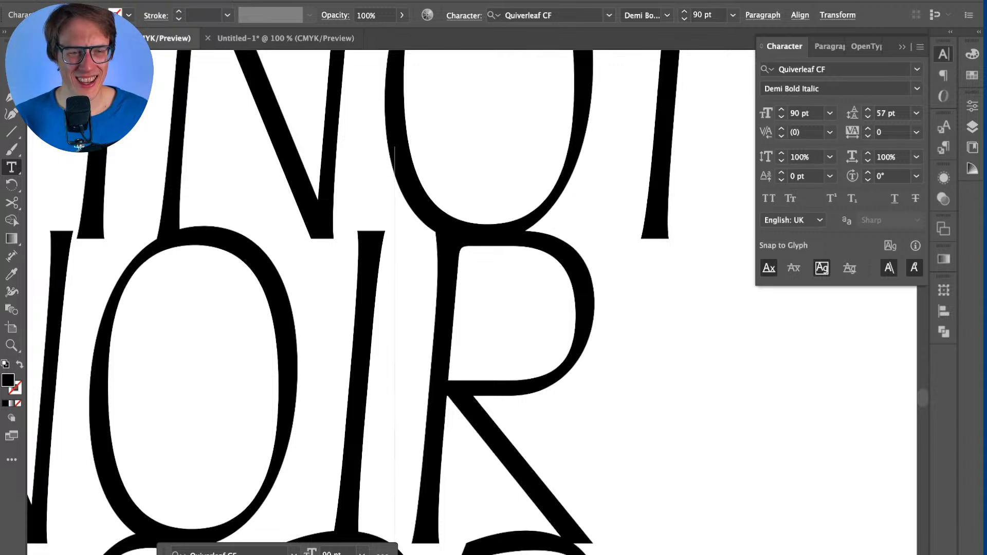
pyautogui.hotkey('alt', 'Left')
pyautogui.hotkey('alt', 'Left')
pyautogui.hotkey('alt', 'Left')
pyautogui.hotkey('alt', 'Left')
pyautogui.hotkey('alt', 'Left')
pyautogui.press('super+minus')
pyautogui.press('super+minus')
pyautogui.press('super+minus')
pyautogui.moveTo(549, 239); pyautogui.dragTo(325, 239)
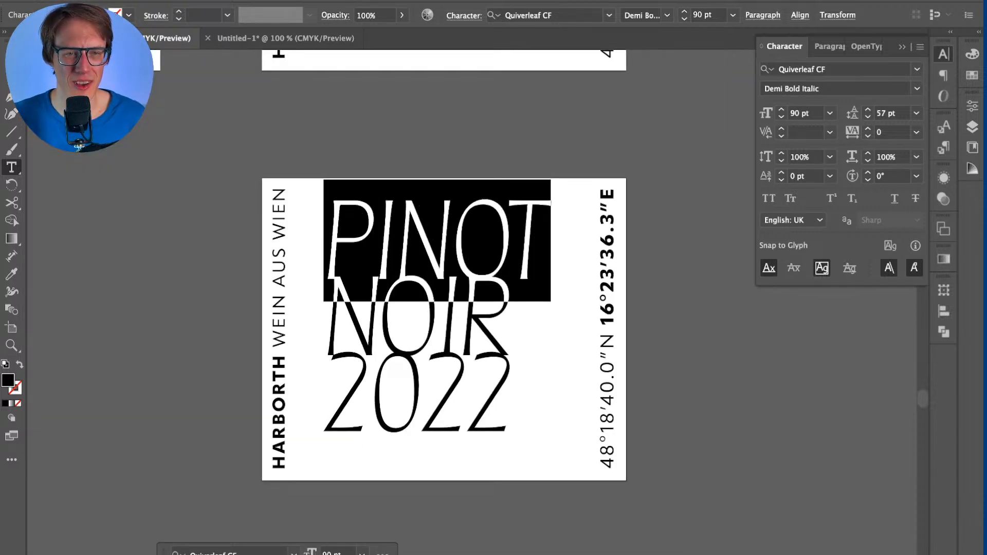
pyautogui.moveTo(697, 15); pyautogui.dragTo(692, 15)
pyautogui.press('Escape')
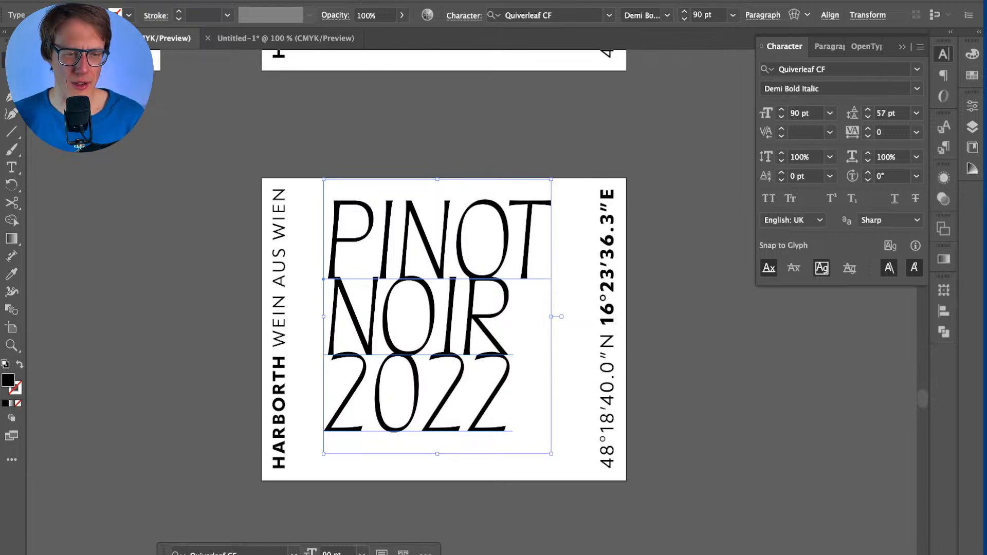
# Step: Select the word PINOT in the title and set its size to 80 pt
pyautogui.press('t')
pyautogui.doubleClick(501, 239)
pyautogui.click(501, 239)
pyautogui.moveTo(549, 239); pyautogui.dragTo(325, 240)
pyautogui.doubleClick(376, 242)
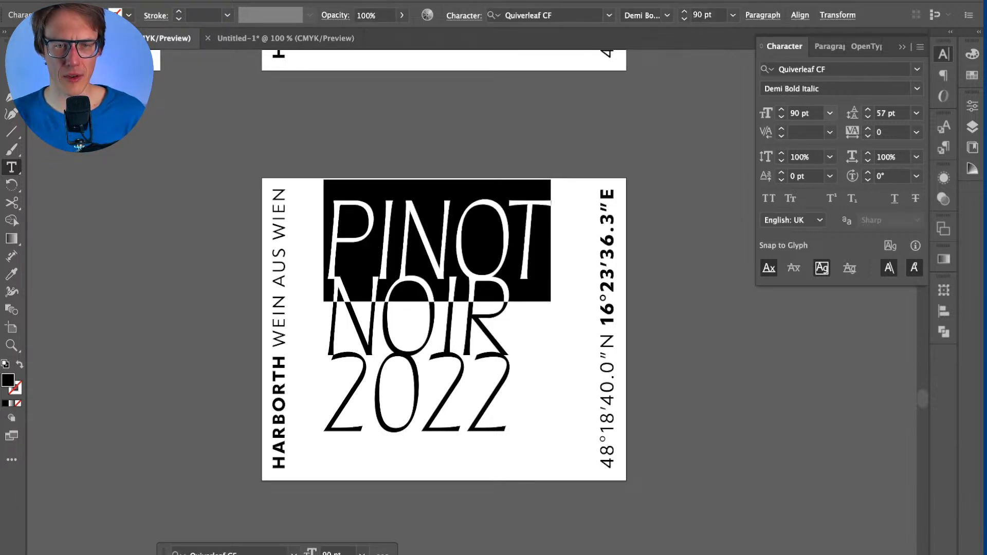
pyautogui.click(802, 113)
pyautogui.write('80')
pyautogui.press('Return')
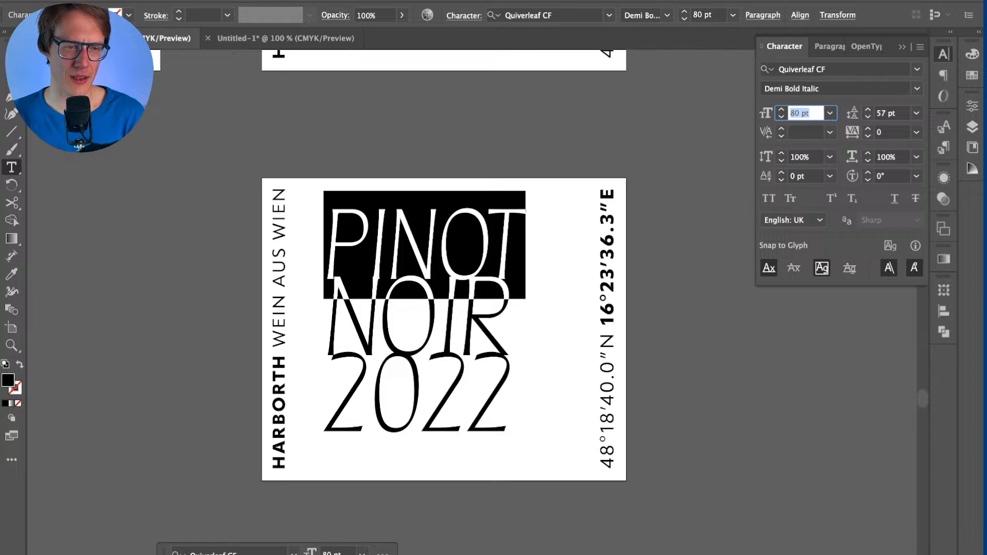
# Step: Reduce PINOT to 74 pt so that its width matches NOIR and 2022, and deselect the title
pyautogui.write('70')
pyautogui.press('Return')
pyautogui.press('Down')
pyautogui.press('Down')
pyautogui.press('Down')
pyautogui.press('Down')
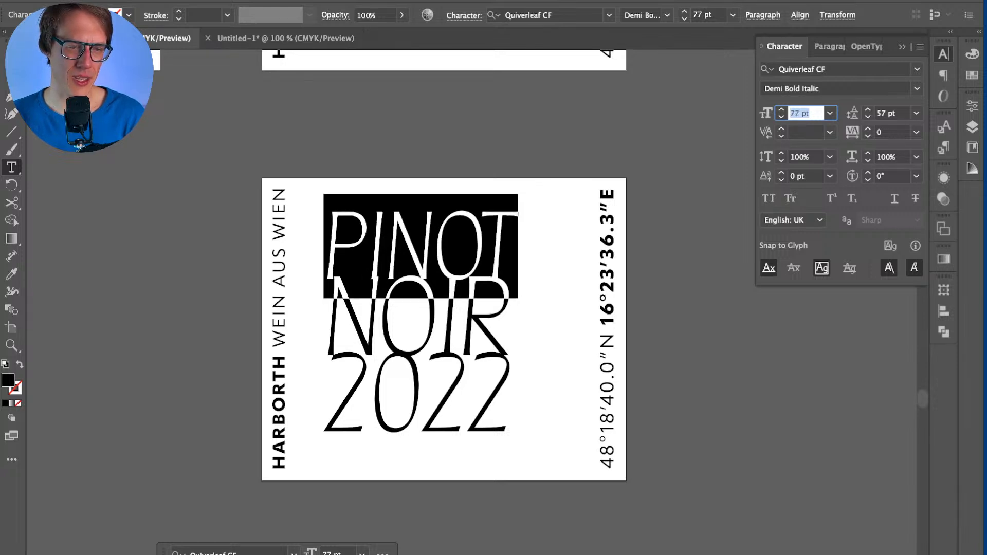
pyautogui.press('Down')
pyautogui.press('Down')
pyautogui.press('Down')
pyautogui.press('Up')
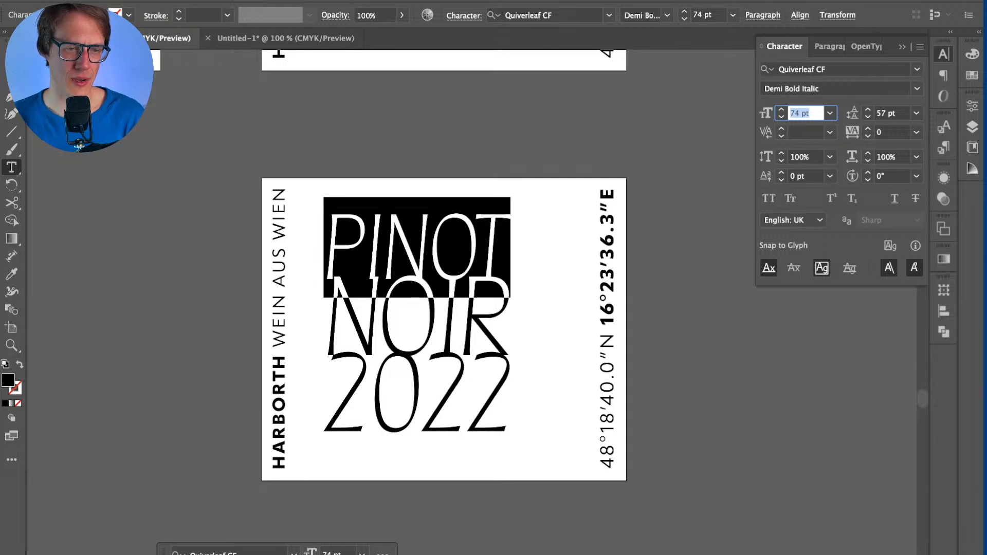
pyautogui.press('Return')
pyautogui.press('super+shift+a')
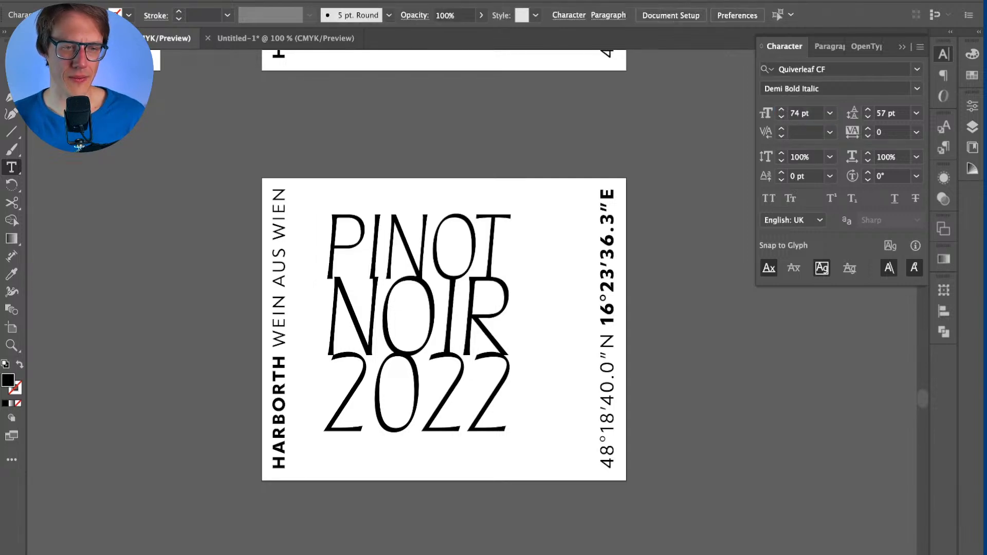
# Step: Preview the upright and italic Quiverleaf CF styles on the word PINOT, from Demi Bold through Extra Bold Italic
pyautogui.press('super+plus')
pyautogui.tripleClick(411, 225)
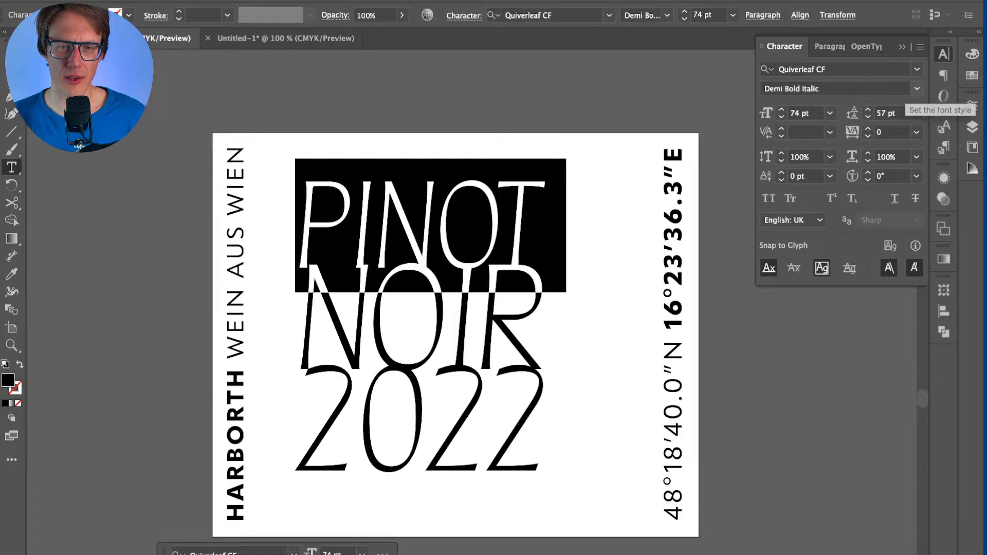
pyautogui.click(905, 91)
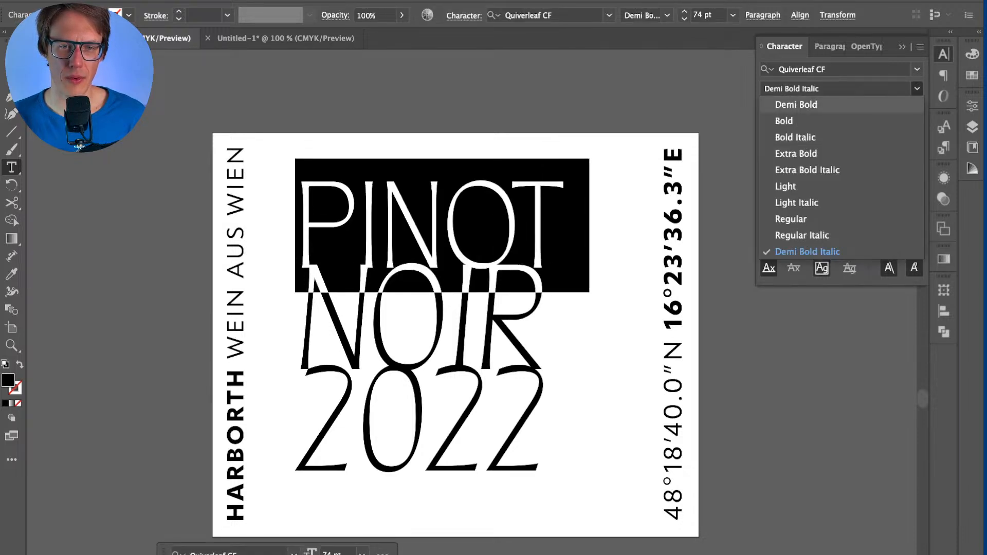
pyautogui.press('Down')
pyautogui.press('Down')
pyautogui.press('Down')
pyautogui.press('Down')
pyautogui.press('Down')
pyautogui.press('Down')
pyautogui.press('Down')
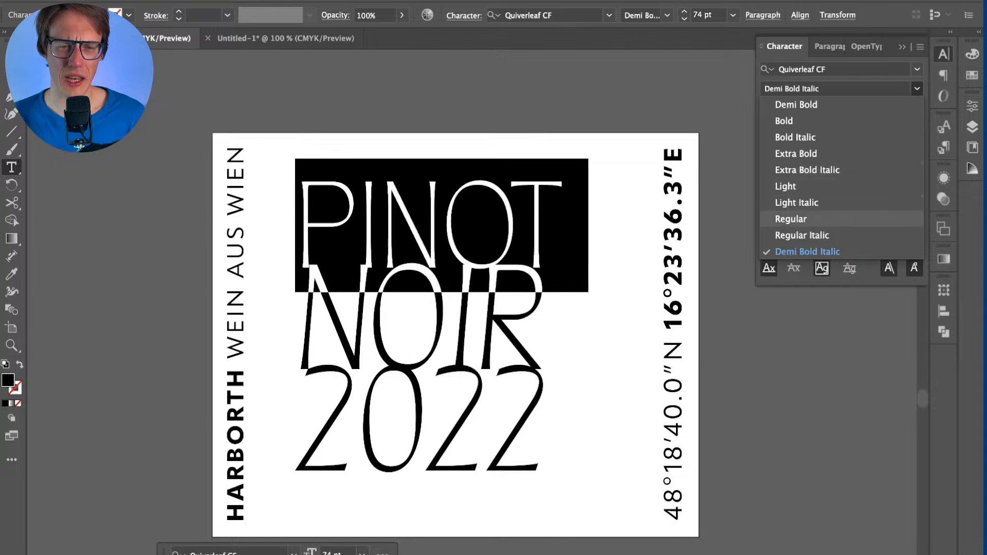
pyautogui.press('Down')
pyautogui.press('Up')
pyautogui.press('Up')
pyautogui.press('Up')
pyautogui.press('Up')
pyautogui.press('Up')
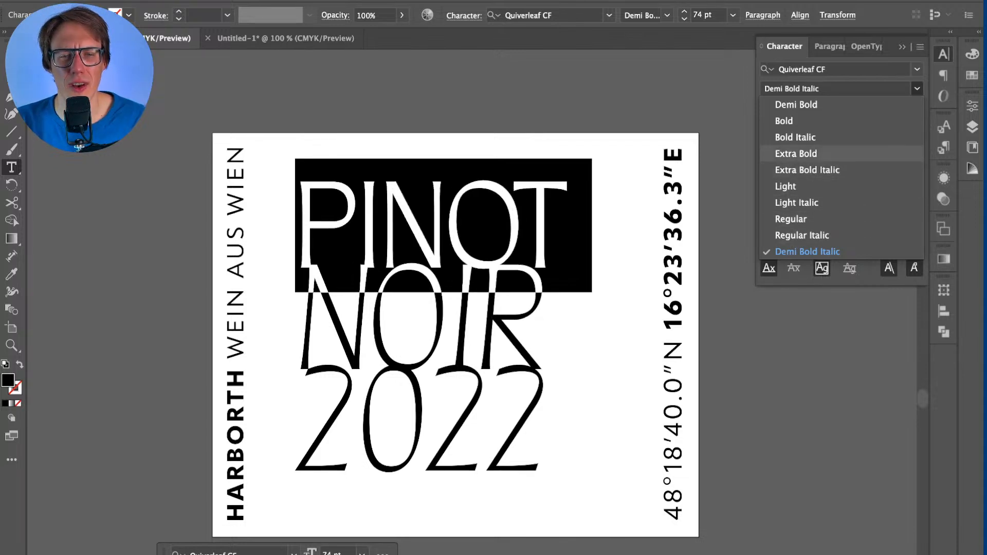
pyautogui.press('Down')
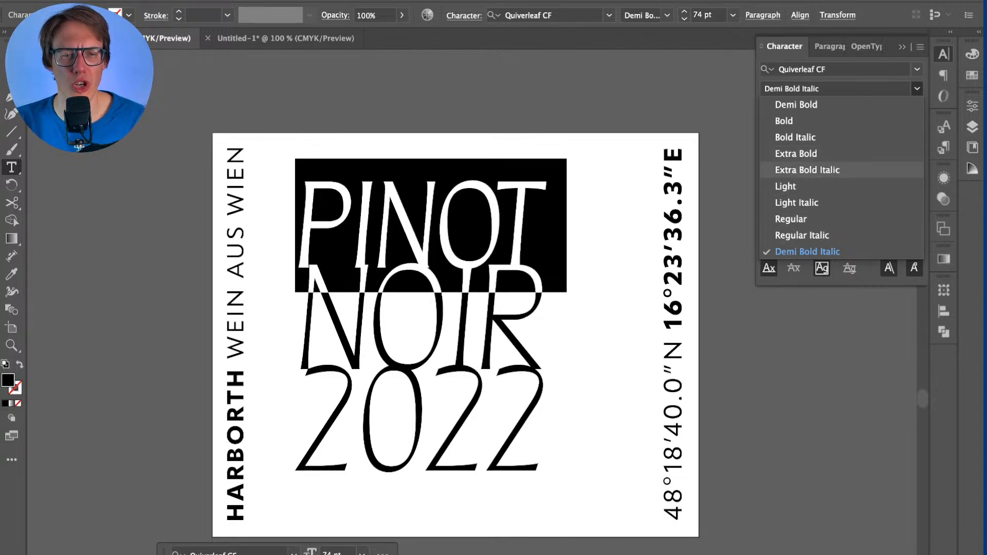
# Step: Set the font style of PINOT to Regular Italic
pyautogui.press('Down')
pyautogui.press('Down')
pyautogui.press('Down')
pyautogui.press('Down')
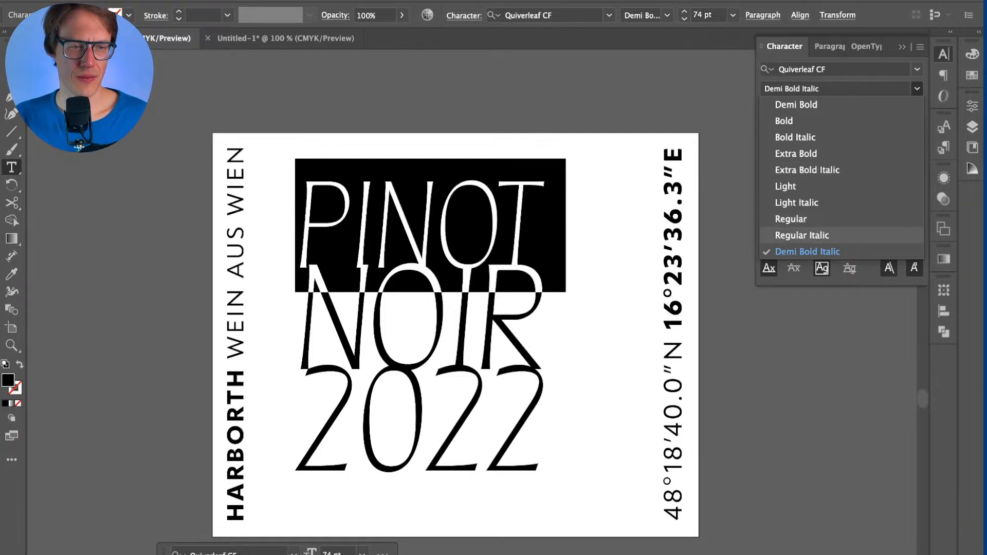
pyautogui.press('Return')
pyautogui.press('Escape')
# Step: Check the formatting of NOIR and PINOT and preview the Bold style on PINOT without applying it
pyautogui.tripleClick(431, 224)
pyautogui.tripleClick(430, 225)
pyautogui.click(475, 317)
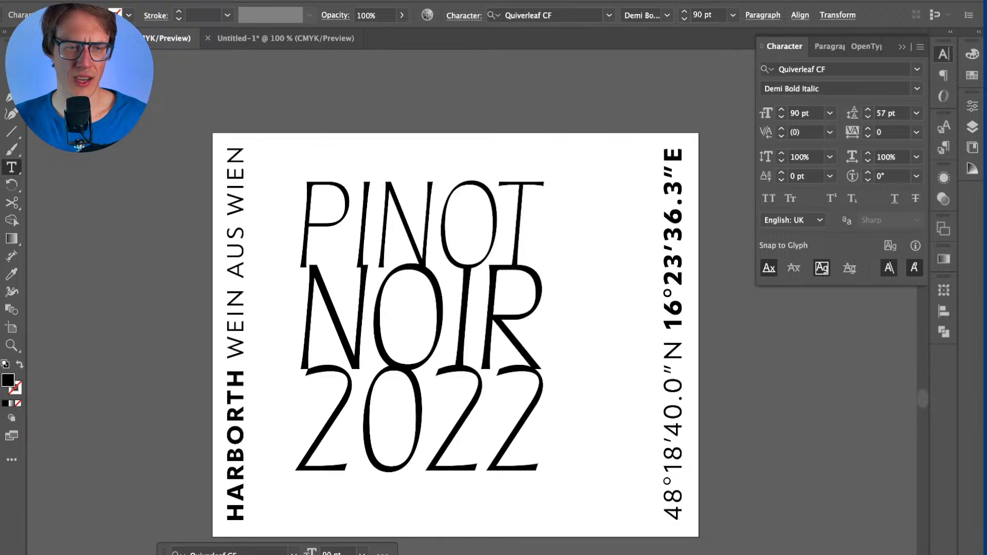
pyautogui.doubleClick(475, 317)
pyautogui.click(475, 317)
pyautogui.click(430, 225)
pyautogui.tripleClick(431, 224)
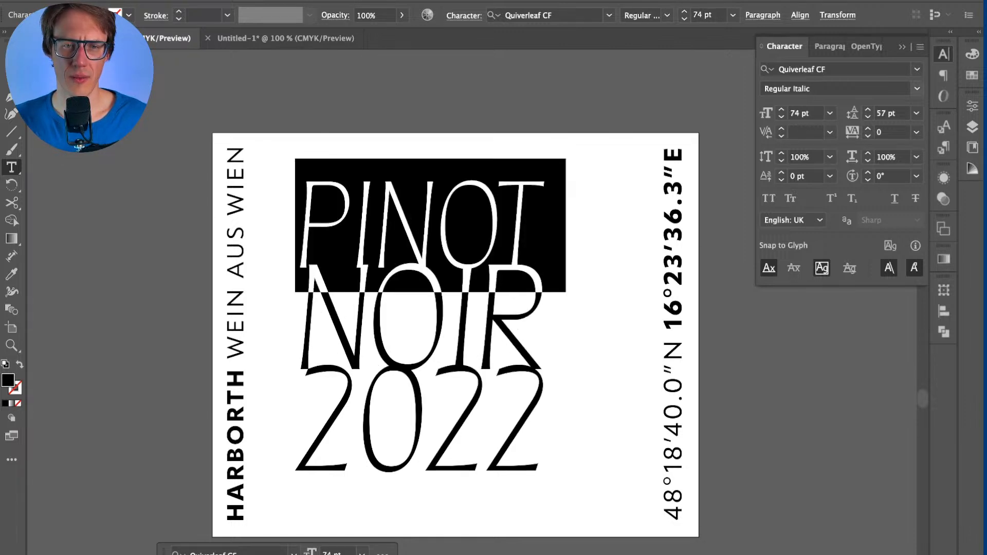
pyautogui.click(916, 88)
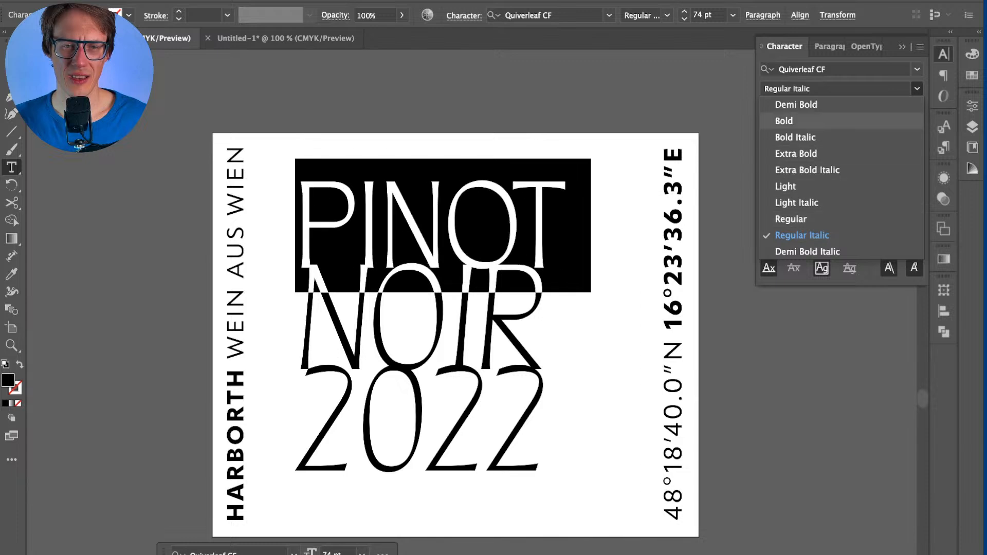
pyautogui.press('Escape')
pyautogui.hotkey('ctrl', 'shift', 'a')
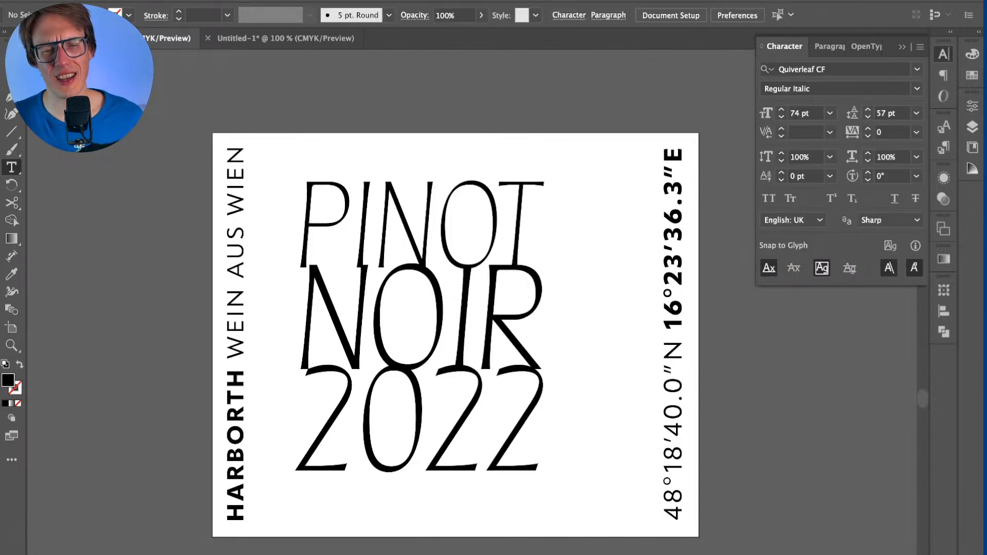
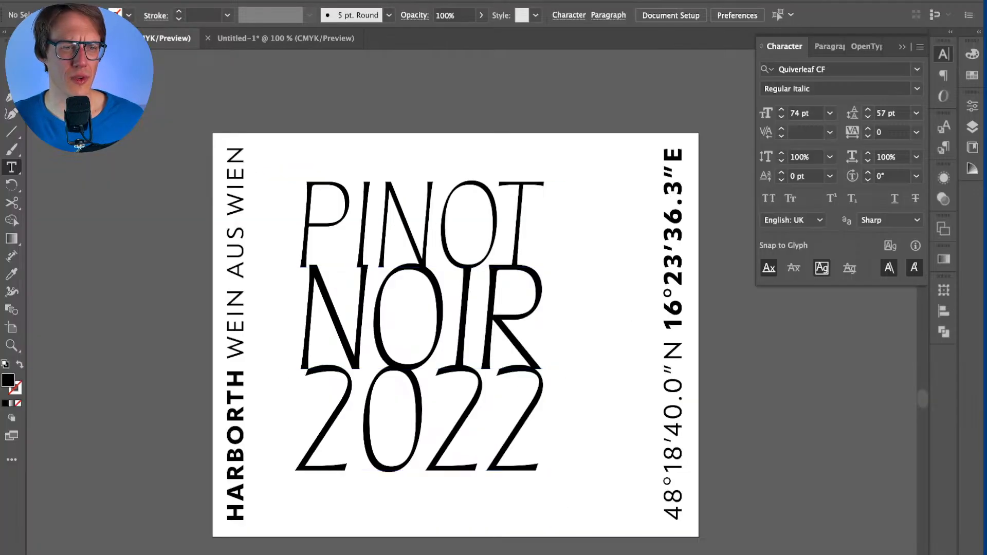
# Step: Switch to Adobe Fonts in the browser and search for Quiverleaf
pyautogui.click(530, 15)
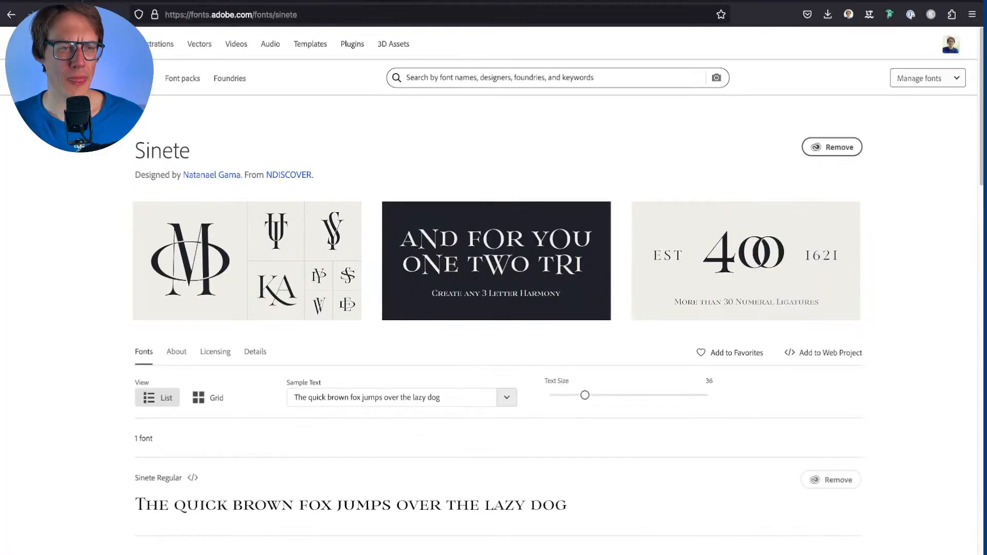
pyautogui.click(407, 77)
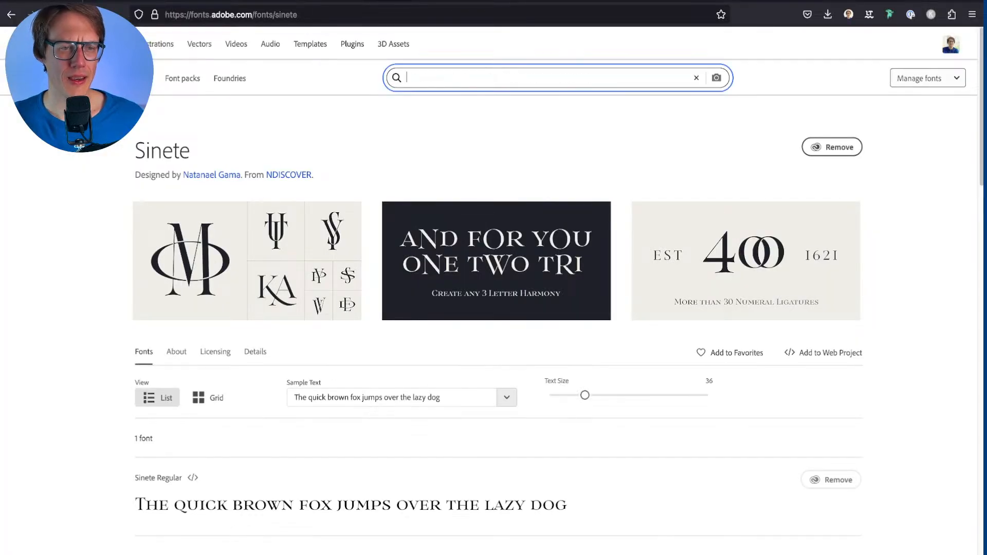
pyautogui.press('BackSpace')
pyautogui.press('super+v')
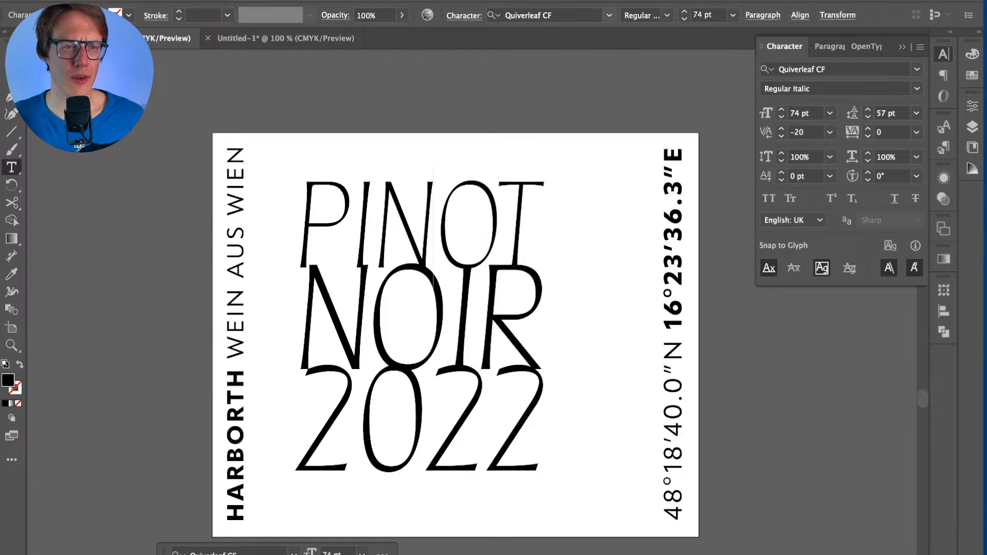
pyautogui.press('super+alt+shift+m')
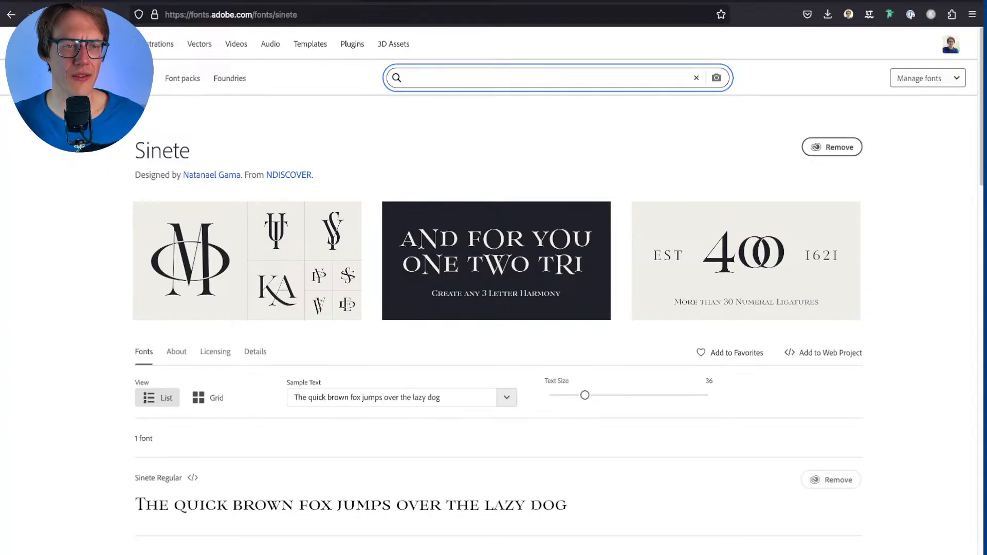
pyautogui.write('Quiverleaf')
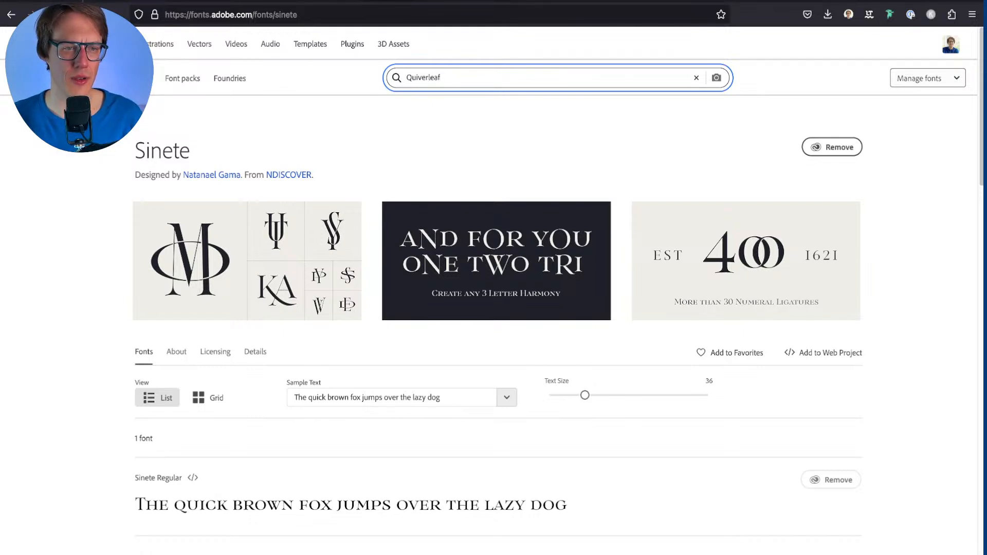
pyautogui.press('Return')
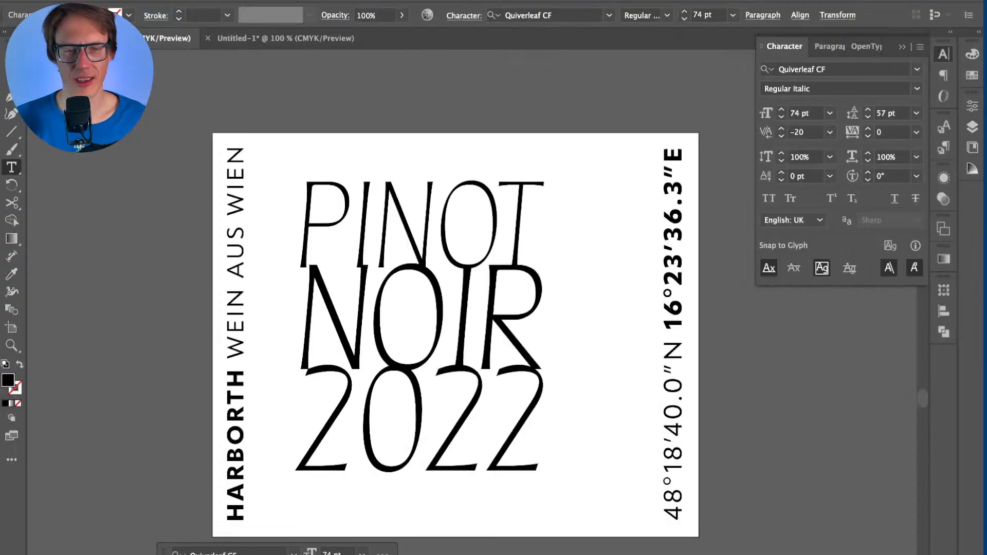
# Step: Try widening the kerning between the P and I of PINOT to 40
pyautogui.click(543, 193)
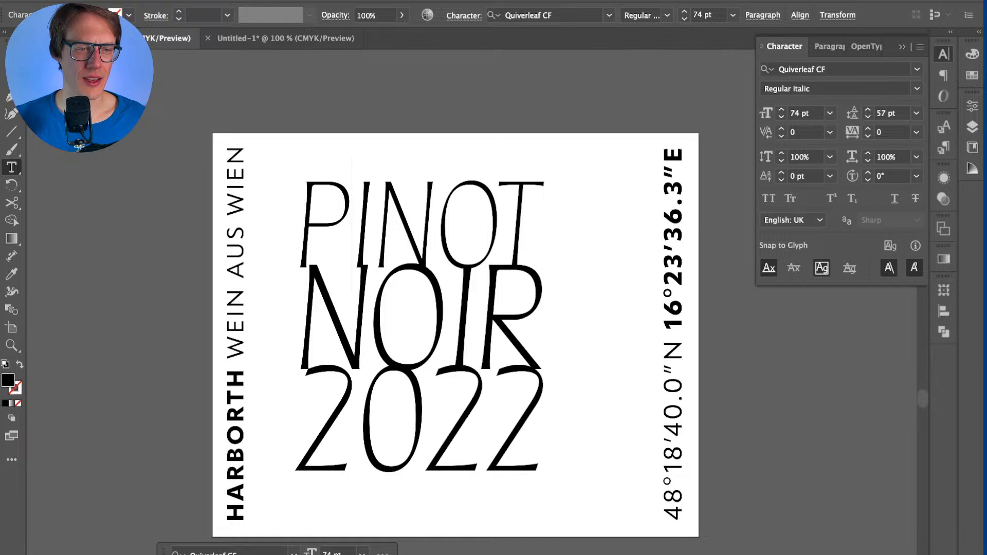
pyautogui.press('Left')
pyautogui.hotkey('alt', 'Right')
pyautogui.press('Right')
pyautogui.press('Right')
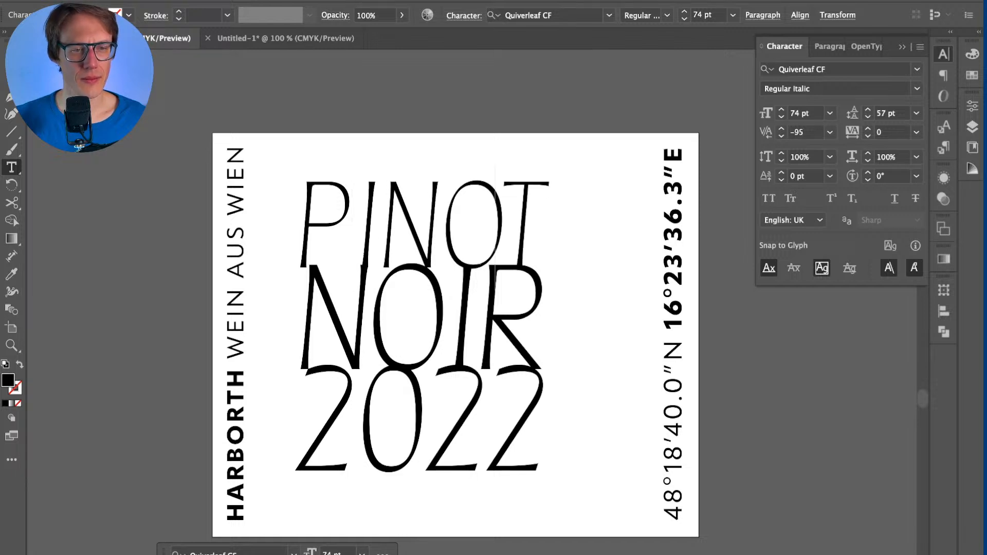
pyautogui.press('Left')
pyautogui.press('Left')
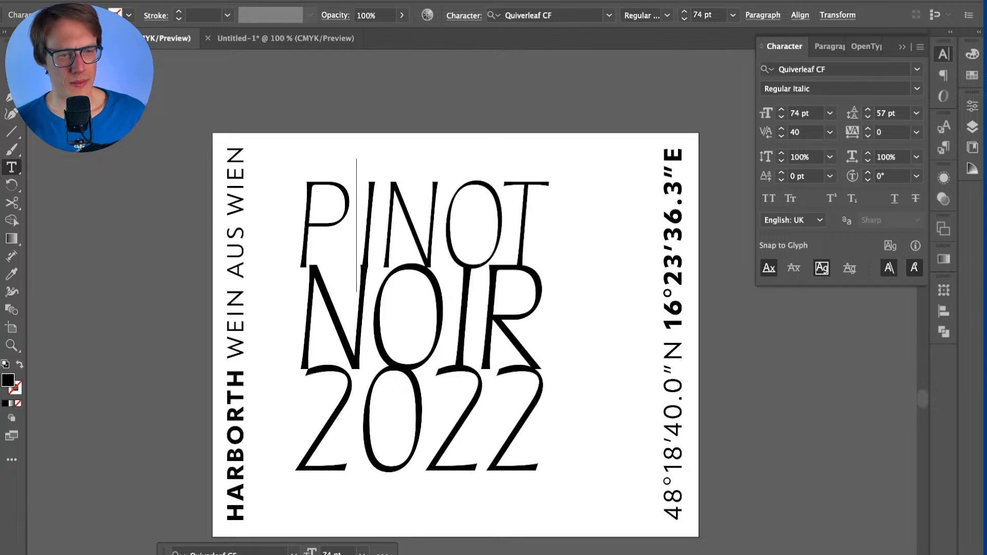
# Step: Tighten the kerning between the P and I of PINOT to -20, fitting the I beside the N stem of NOIR
pyautogui.hotkey('ctrl', '+')
pyautogui.hotkey('ctrl', '+')
pyautogui.hotkey('ctrl', '+')
pyautogui.hotkey('ctrl', '+')
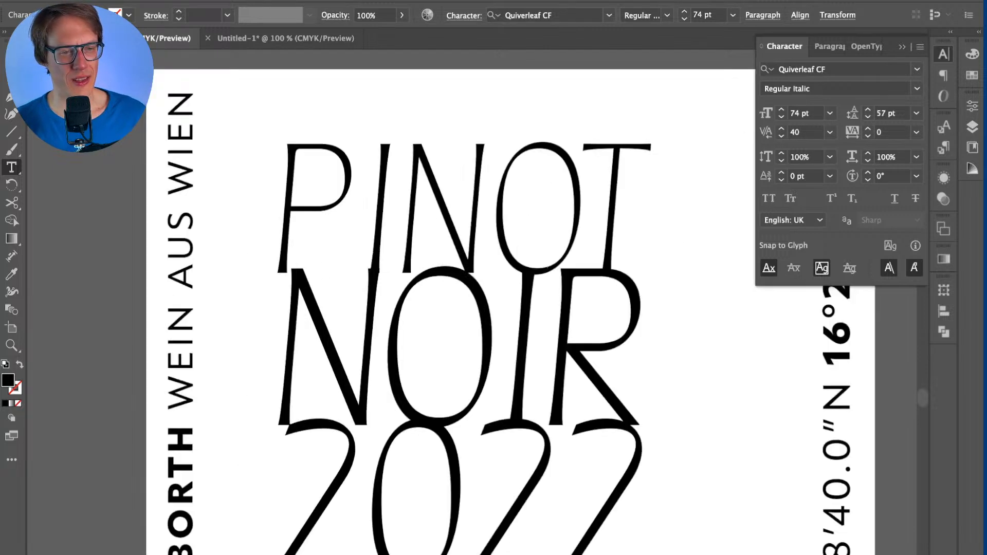
pyautogui.hotkey('alt', 'Left')
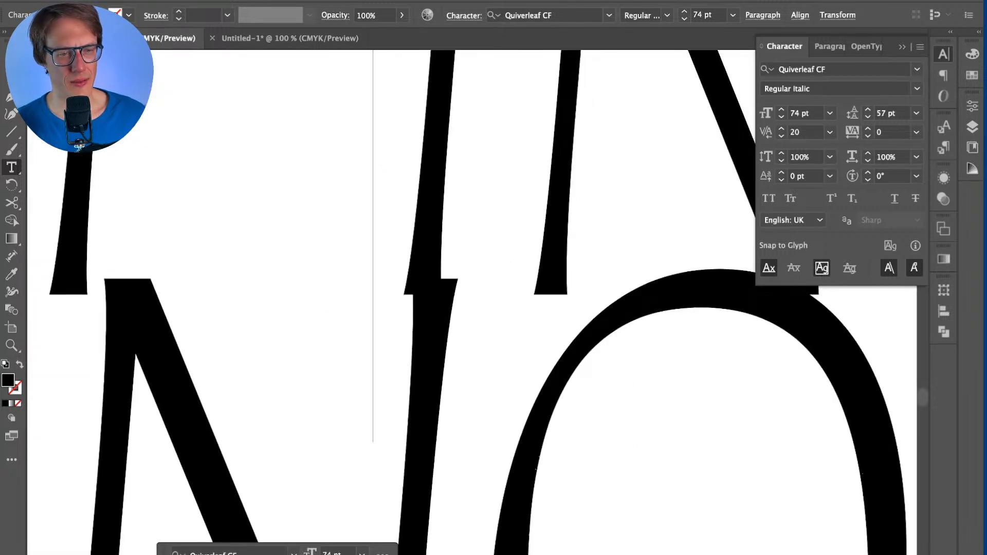
pyautogui.hotkey('alt', 'Left')
pyautogui.hotkey('alt', 'Left')
pyautogui.hotkey('alt', 'Right')
pyautogui.hotkey('alt', 'Left')
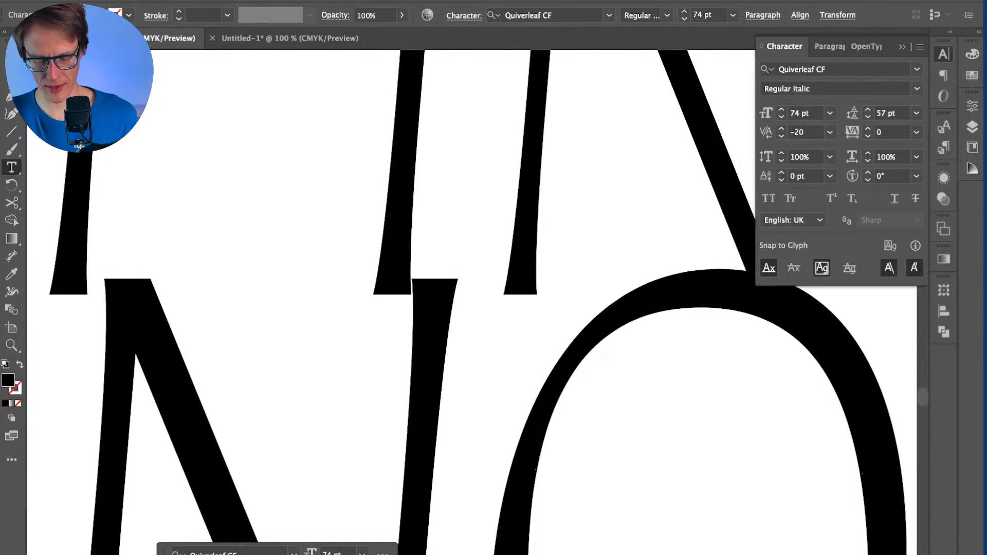
pyautogui.press('super+u')
pyautogui.press('super+0')
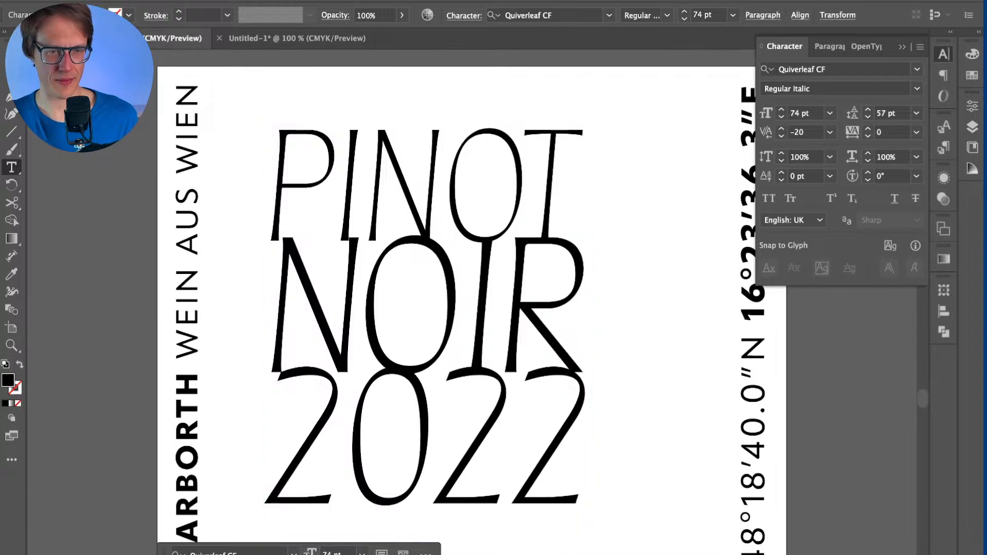
# Step: Switch to Adobe Fonts in the browser, search for Quiverleaf and open the suggested Quiverleaf CF family
pyautogui.press('super+Tab')
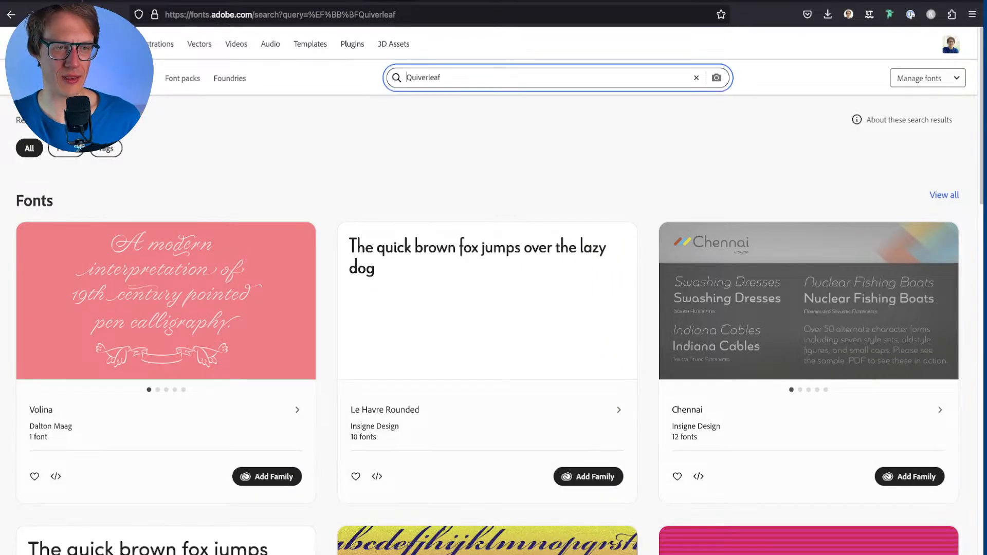
pyautogui.scroll(-1, 79, 147)
pyautogui.press('super+a')
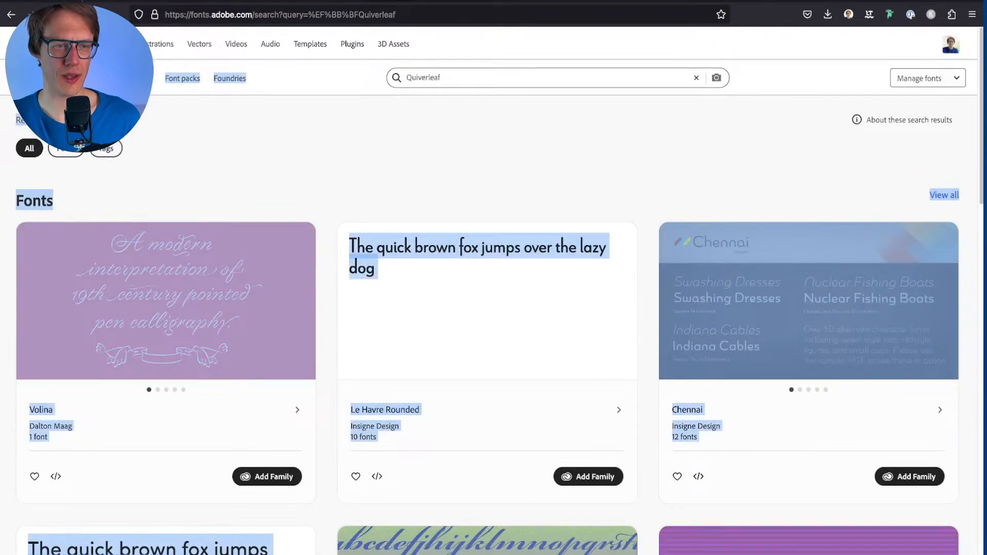
pyautogui.doubleClick(423, 77)
pyautogui.write('quiverleaf CF')
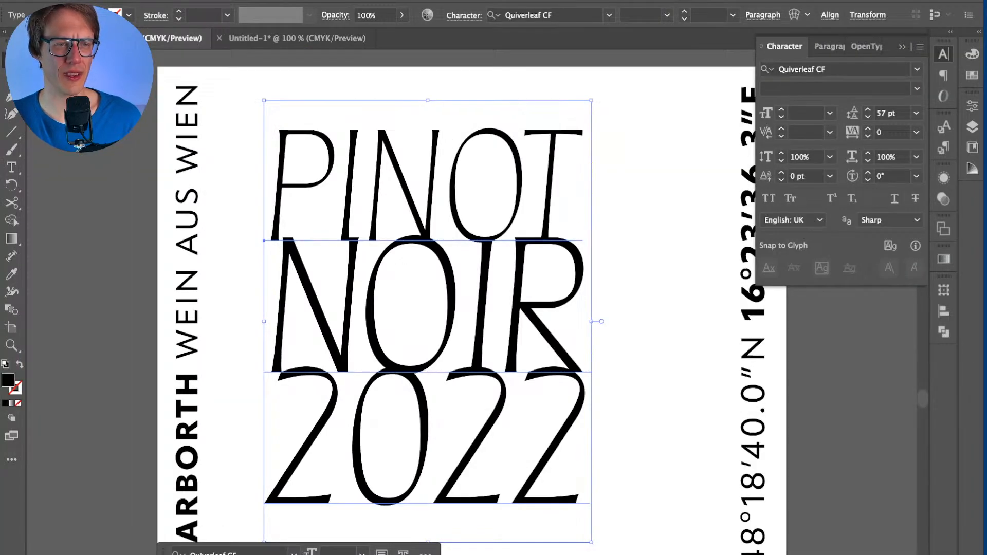
pyautogui.press('shift+super+a')
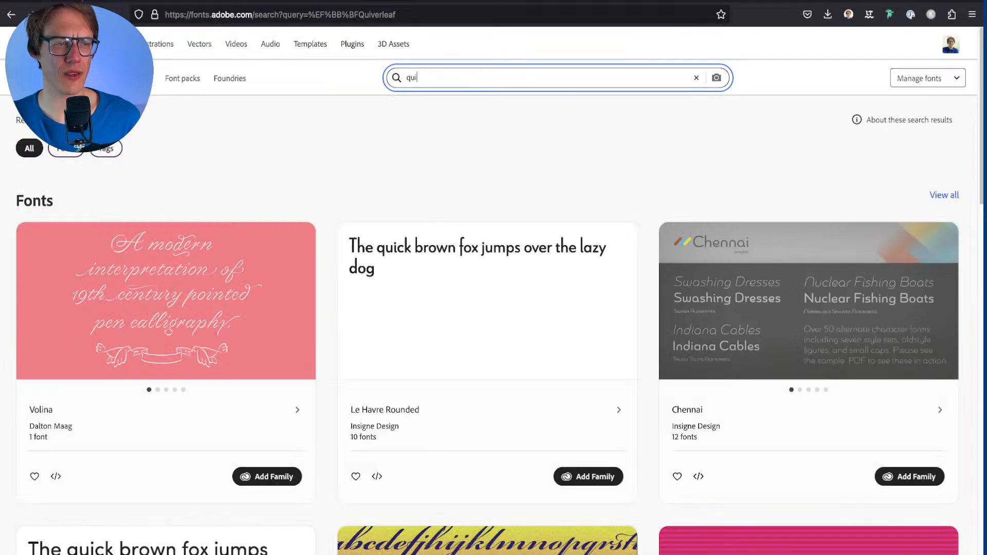
pyautogui.press('super+a')
pyautogui.write('Quiverleaf')
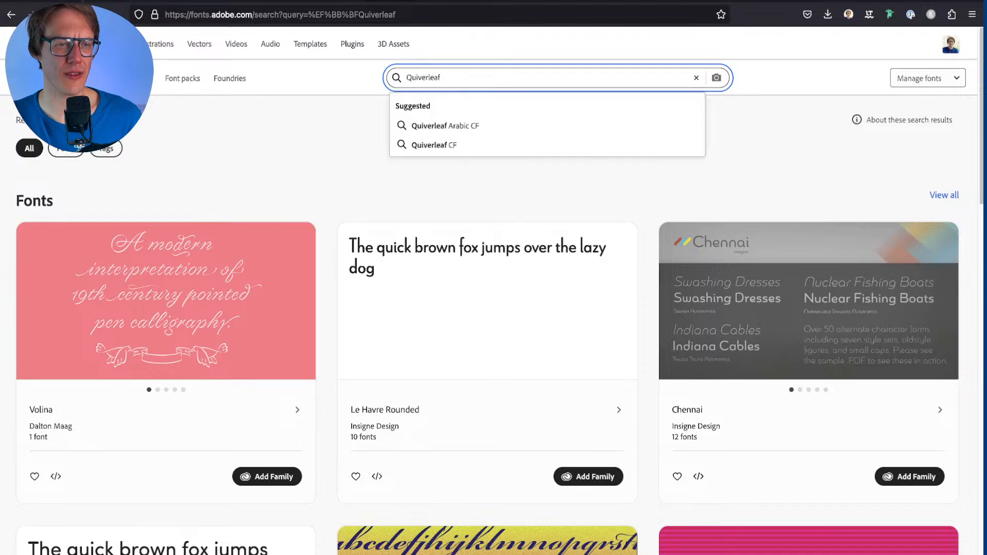
pyautogui.press('Down')
pyautogui.press('Down')
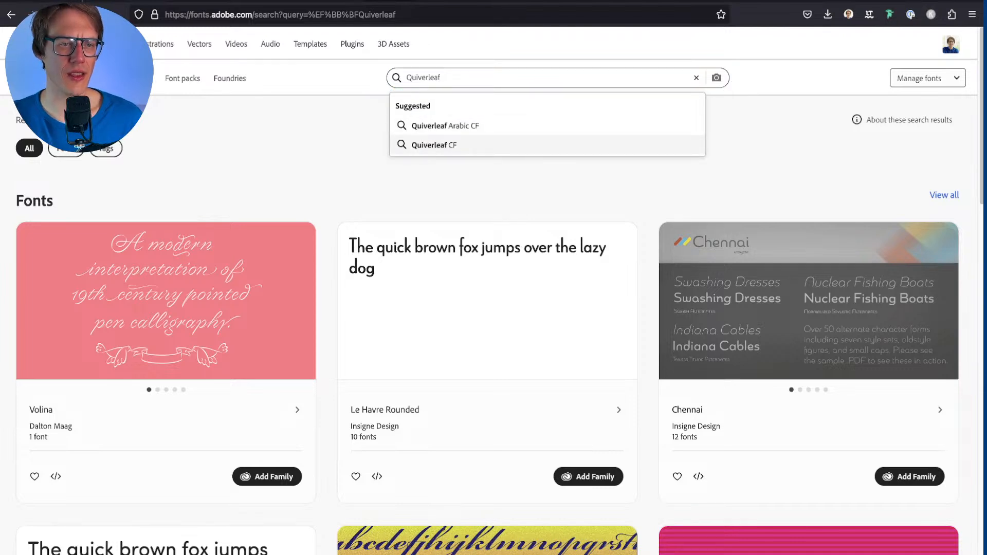
pyautogui.press('Return')
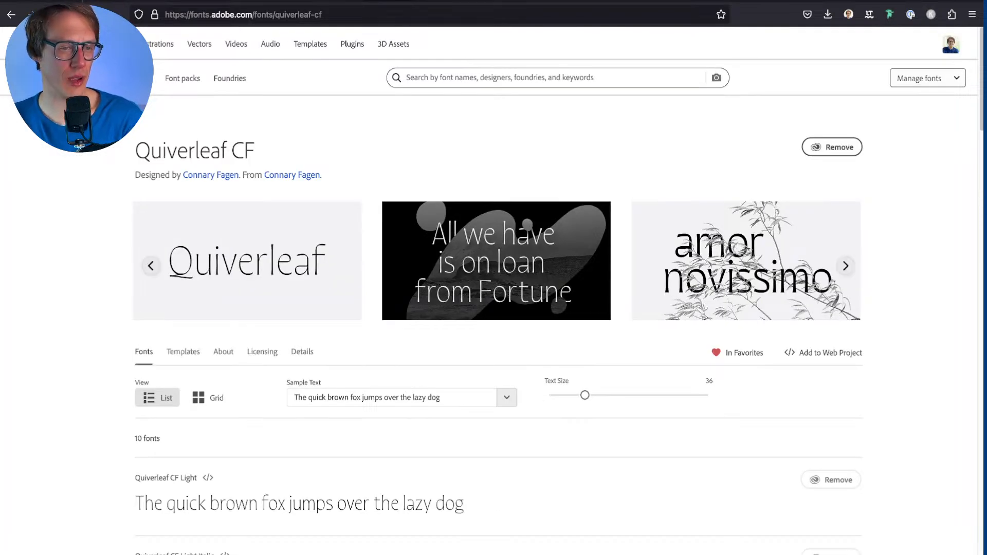
# Step: Remove the whole Quiverleaf CF family from the font menus
pyautogui.scroll(-3, 78, 148)
pyautogui.scroll(3, 493, 309)
pyautogui.scroll(-5, 493, 308)
pyautogui.scroll(1, 493, 308)
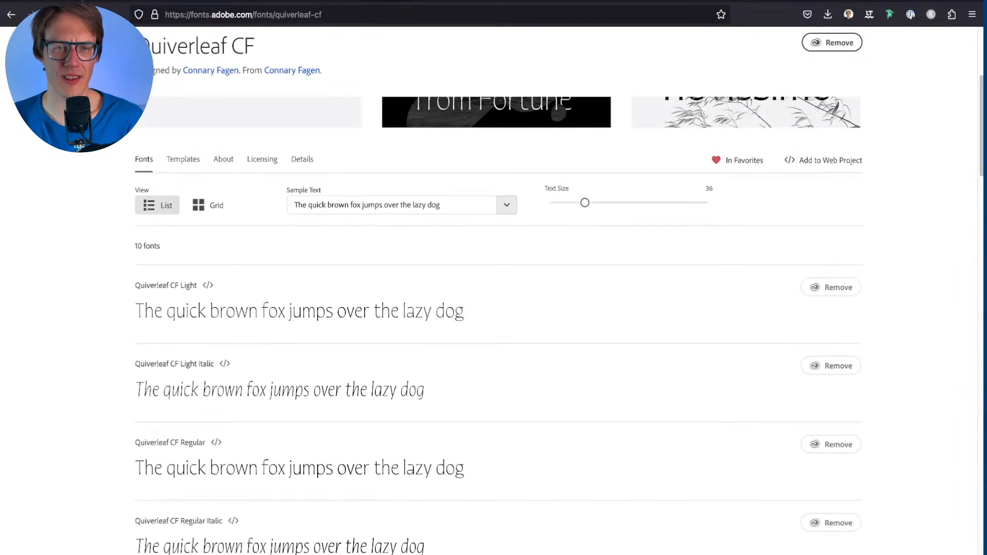
pyautogui.click(831, 42)
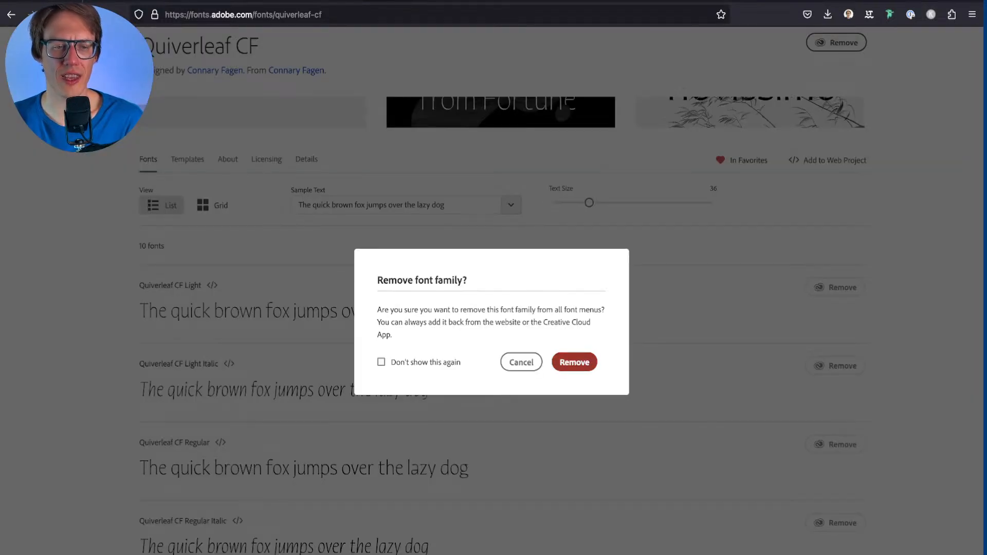
pyautogui.click(575, 362)
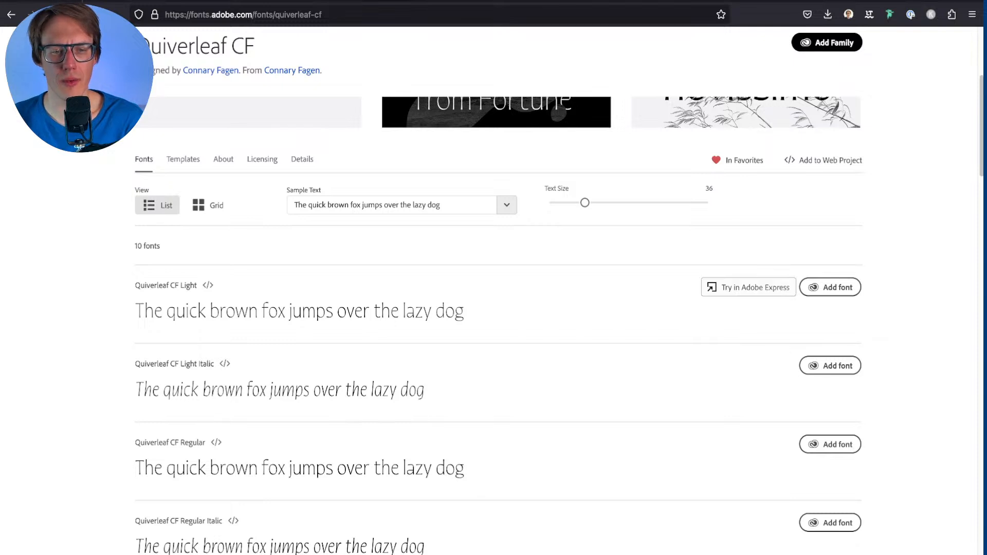
# Step: Add the individual Quiverleaf CF Regular, Regular Italic and Demi Bold fonts
pyautogui.scroll(-3, 748, 283)
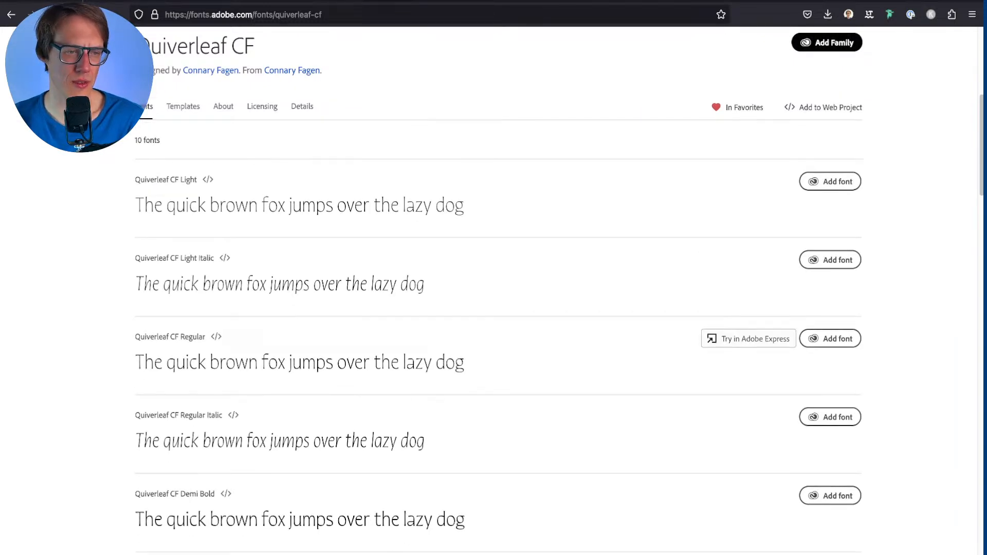
pyautogui.scroll(-2, 749, 319)
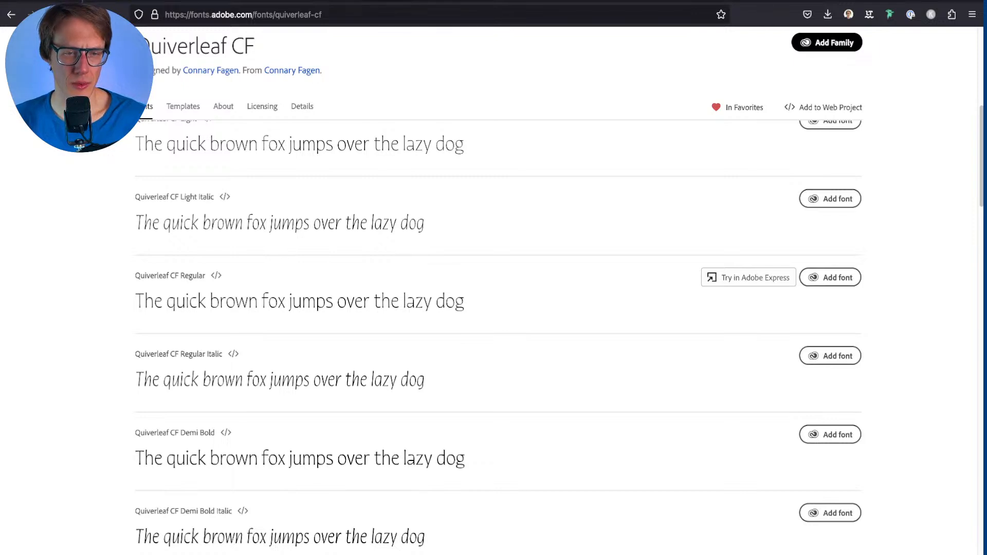
pyautogui.click(830, 277)
pyautogui.scroll(-2, 748, 334)
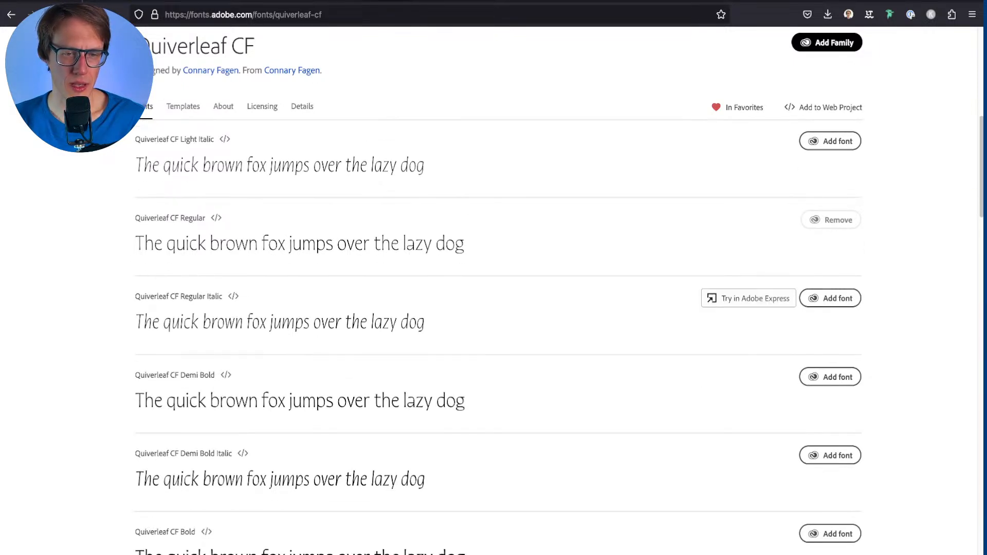
pyautogui.click(829, 298)
pyautogui.scroll(-1, 748, 375)
pyautogui.click(829, 354)
pyautogui.scroll(-1, 830, 354)
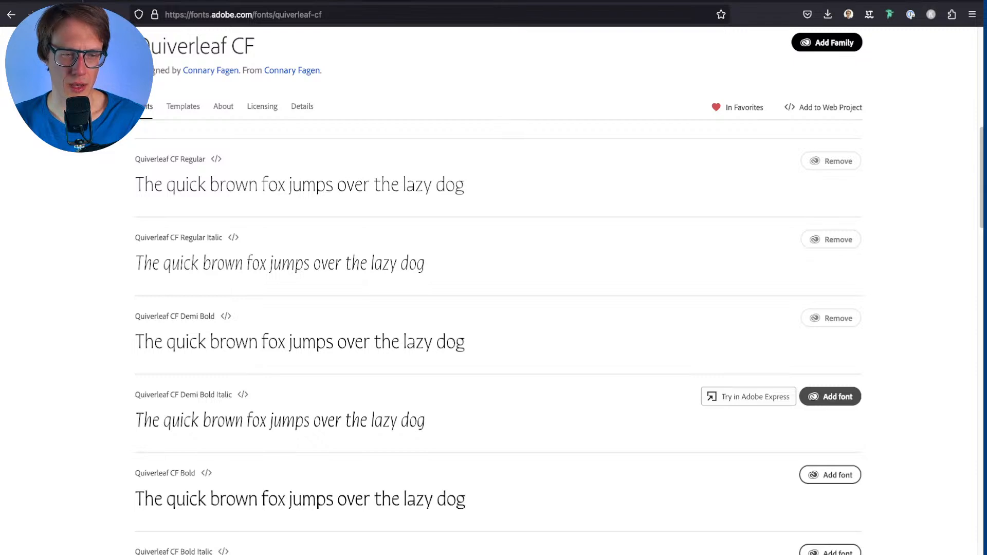
# Step: Add the individual Quiverleaf CF Demi Bold Italic, Bold and Bold Italic fonts
pyautogui.click(830, 397)
pyautogui.scroll(-2, 830, 396)
pyautogui.click(830, 417)
pyautogui.scroll(-4, 830, 418)
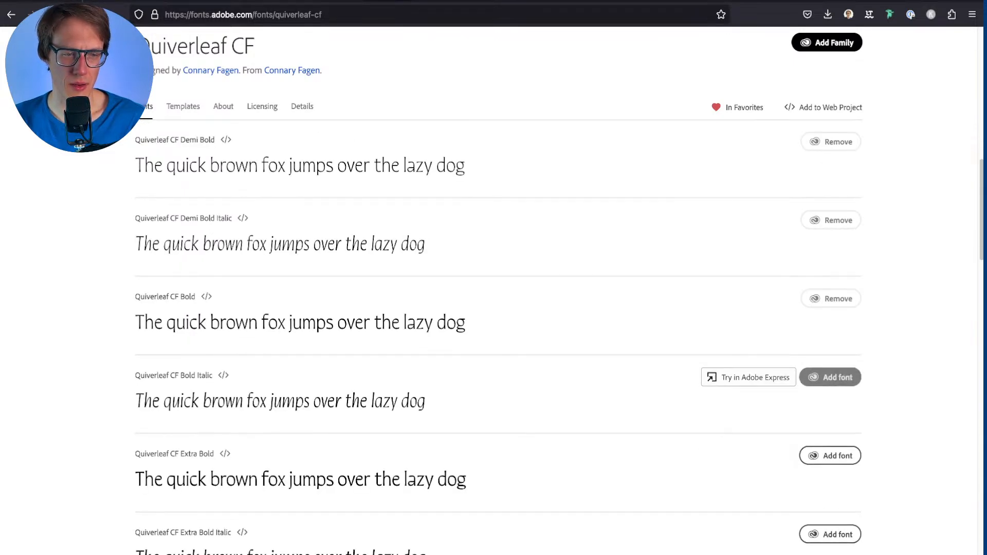
pyautogui.click(830, 377)
pyautogui.scroll(-5, 830, 377)
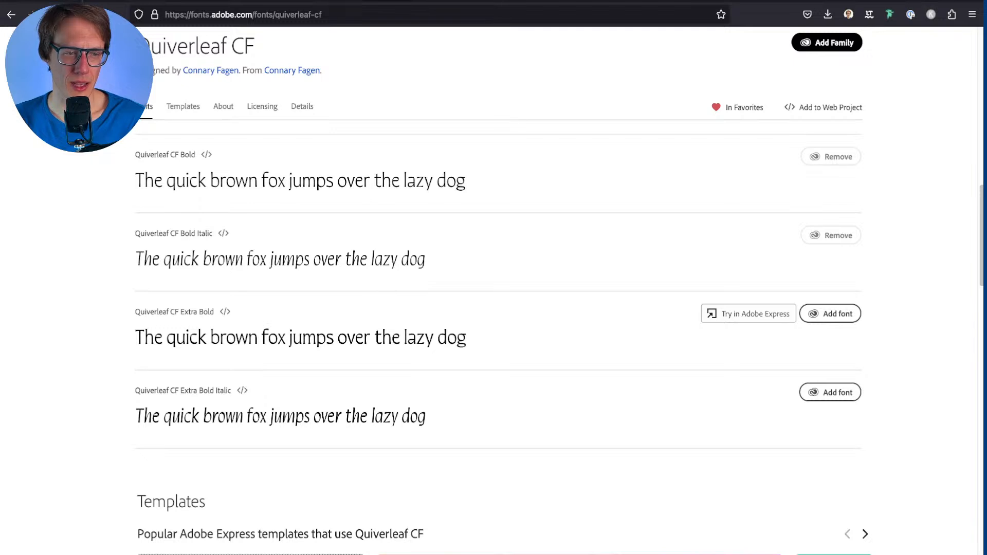
# Step: Add the Quiverleaf CF Extra Bold font and remove it again from the font menus
pyautogui.click(829, 314)
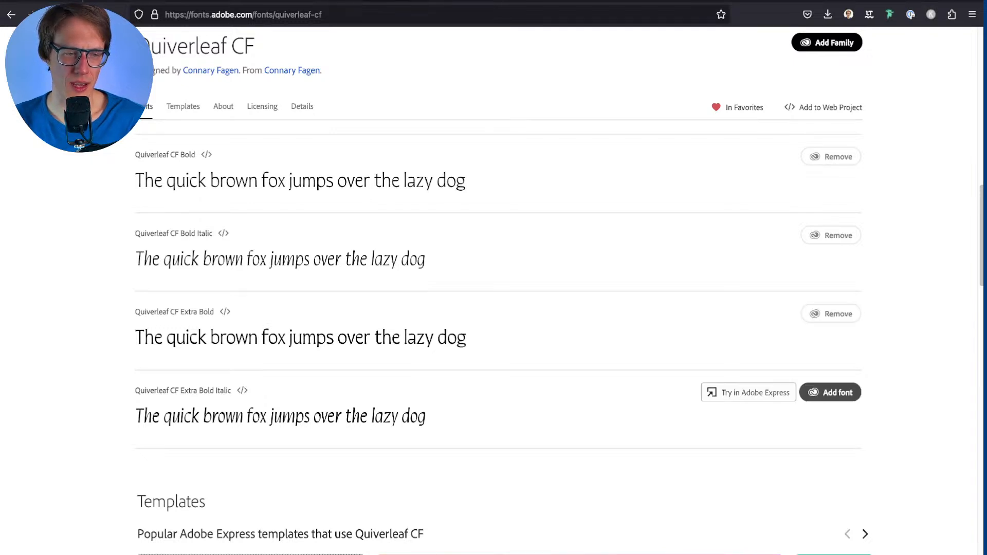
pyautogui.click(830, 313)
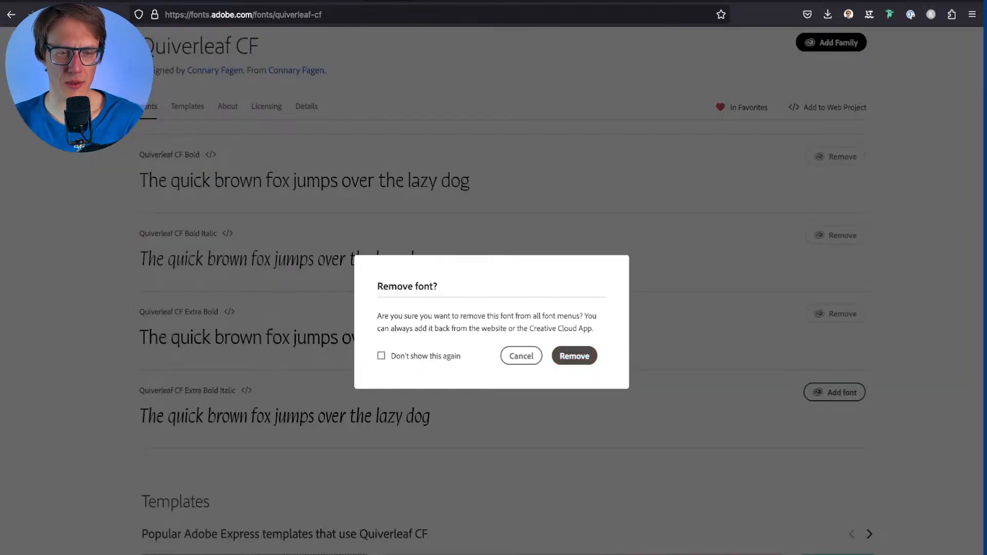
pyautogui.click(575, 355)
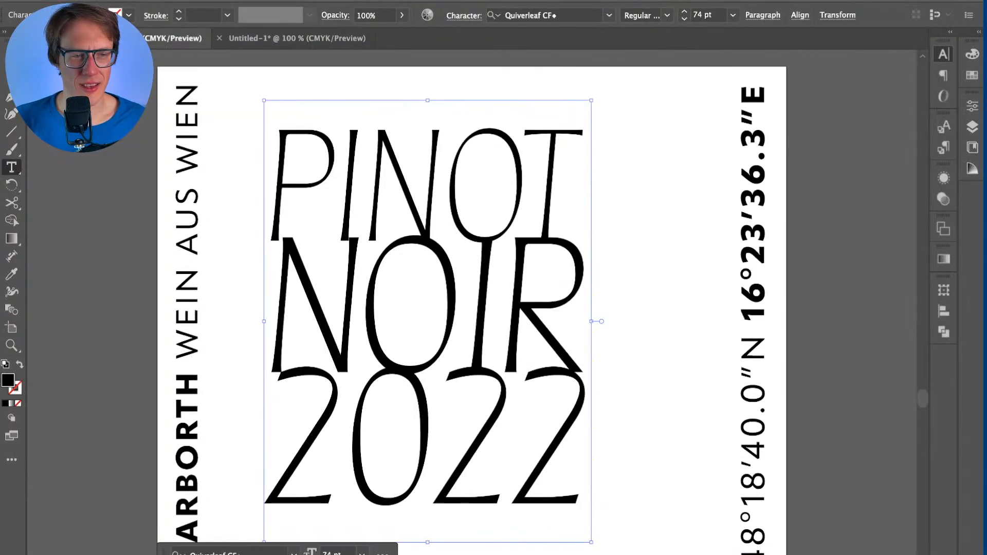
# Step: Switch back to Illustrator and set the font style of the PINOT line to Demi Bold Italic
pyautogui.hotkey('ctrl', 't')
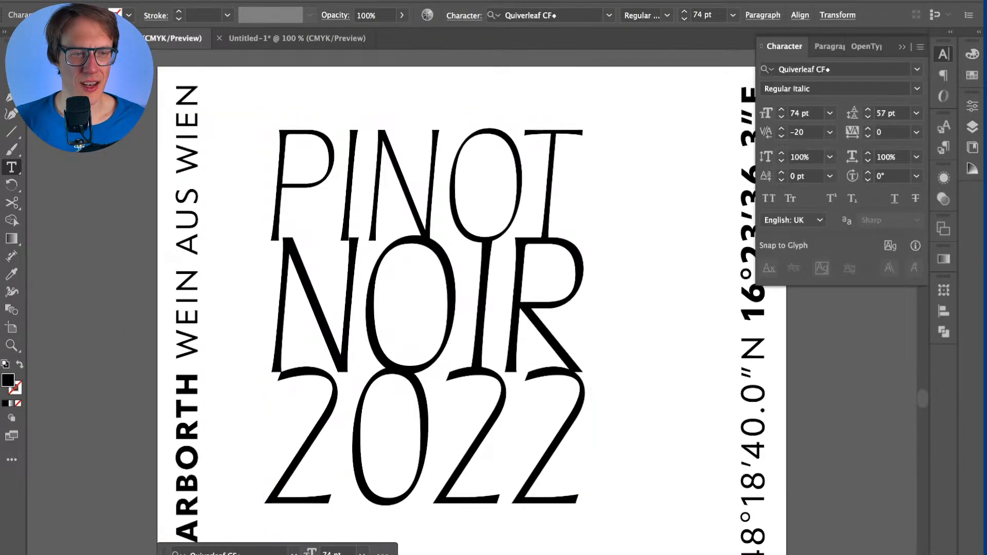
pyautogui.hotkey('ctrl', 'a')
pyautogui.doubleClick(437, 187)
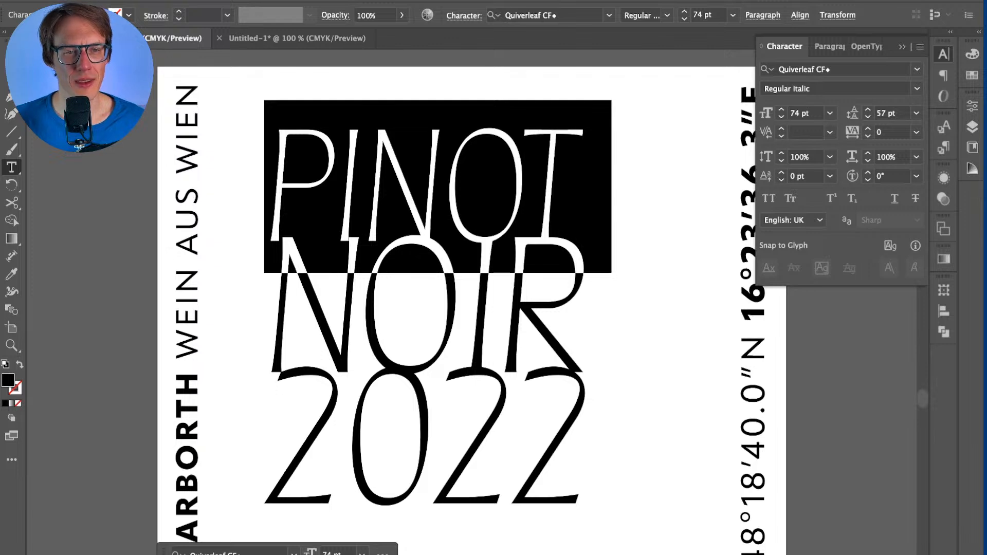
pyautogui.click(529, 15)
pyautogui.click(555, 16)
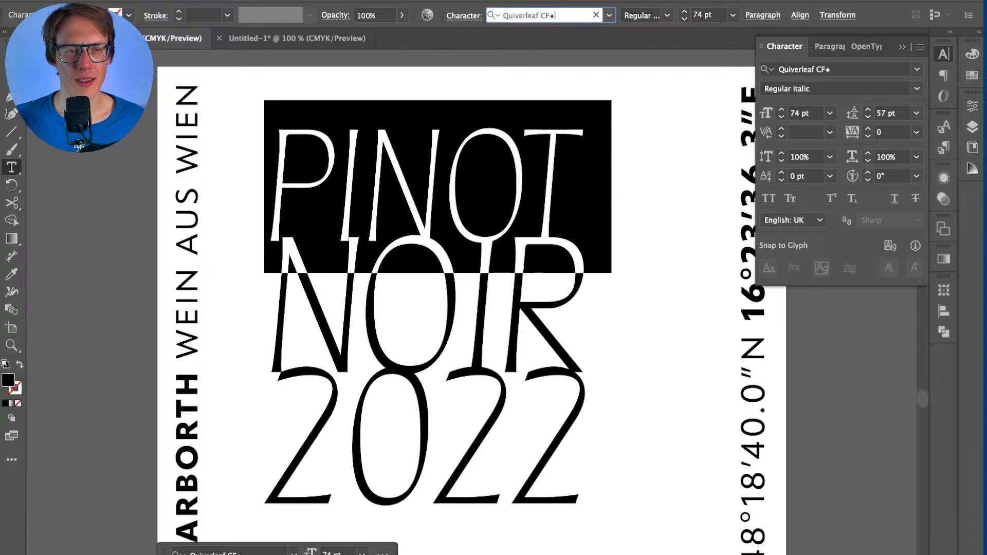
pyautogui.press('Return')
pyautogui.hotkey('shift', 'Left')
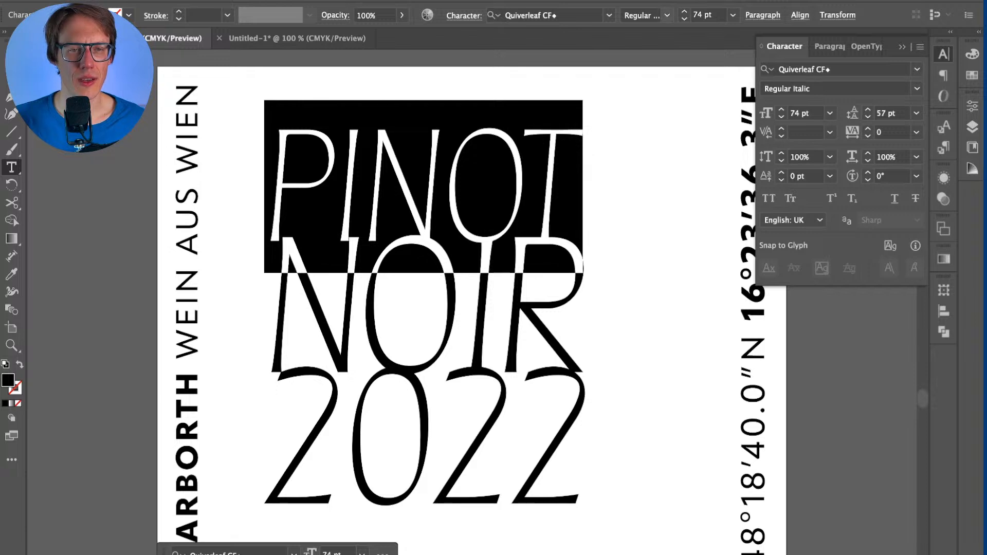
pyautogui.click(667, 16)
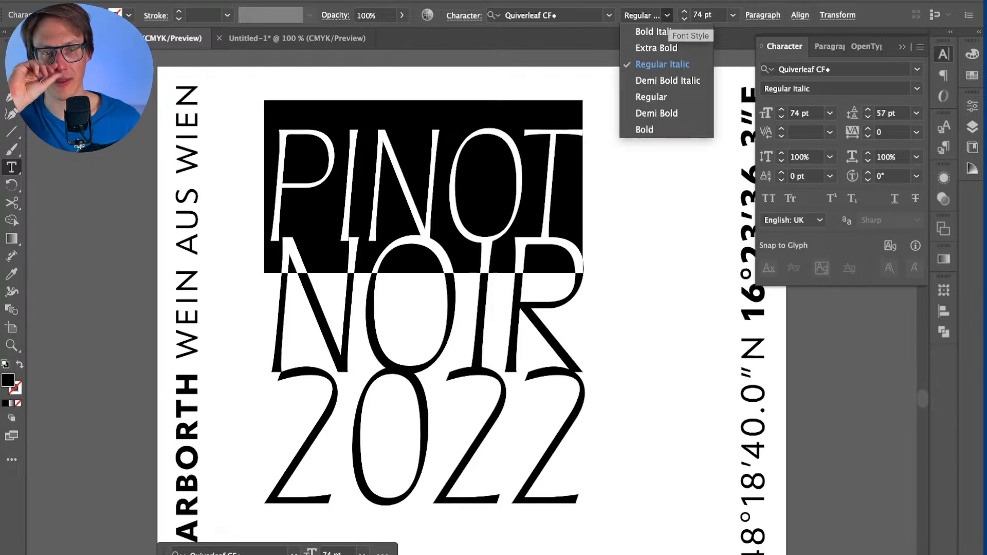
pyautogui.click(662, 64)
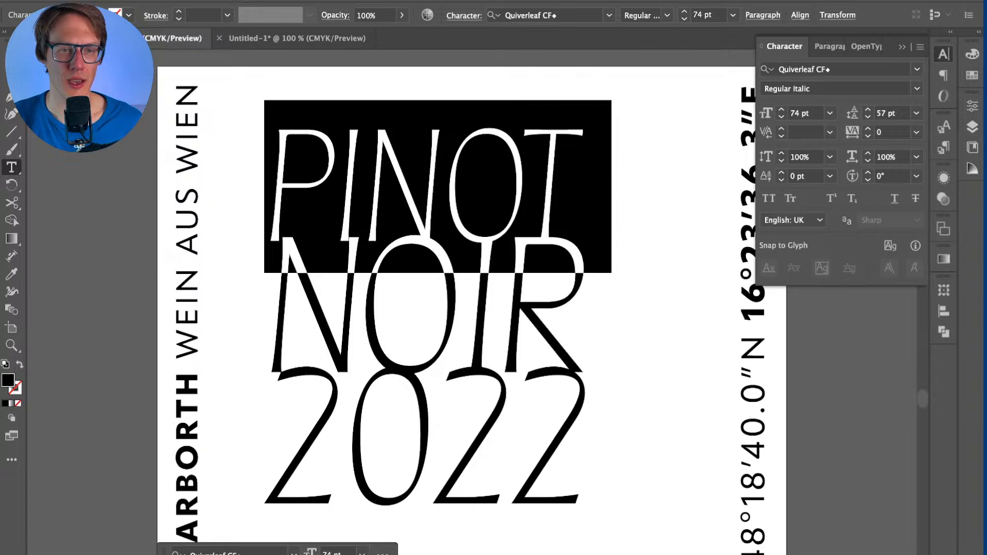
pyautogui.click(667, 16)
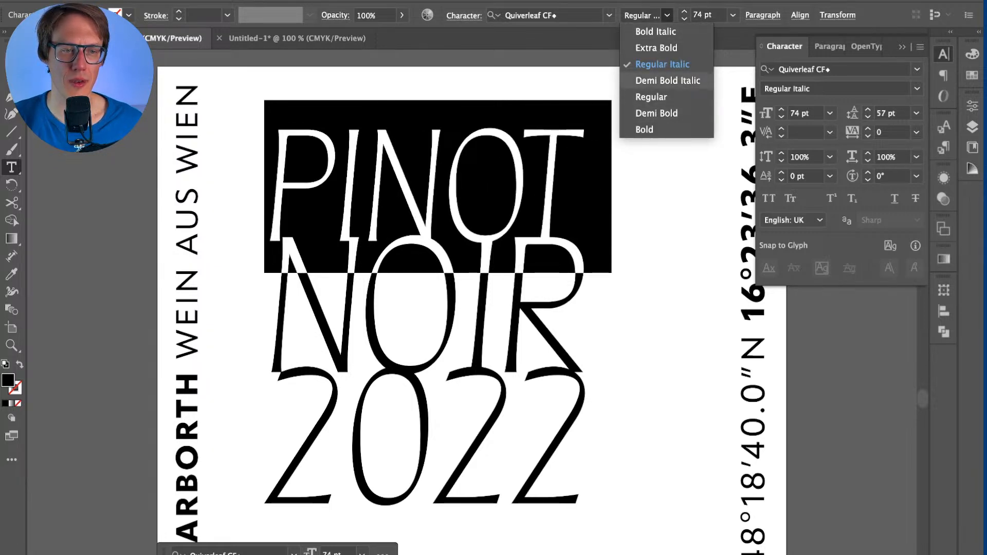
pyautogui.click(667, 80)
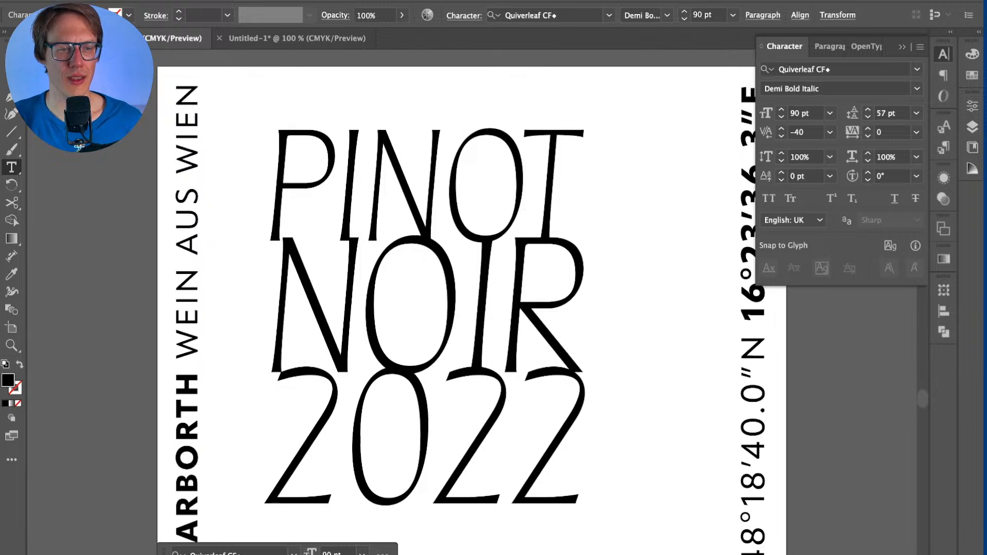
pyautogui.tripleClick(483, 190)
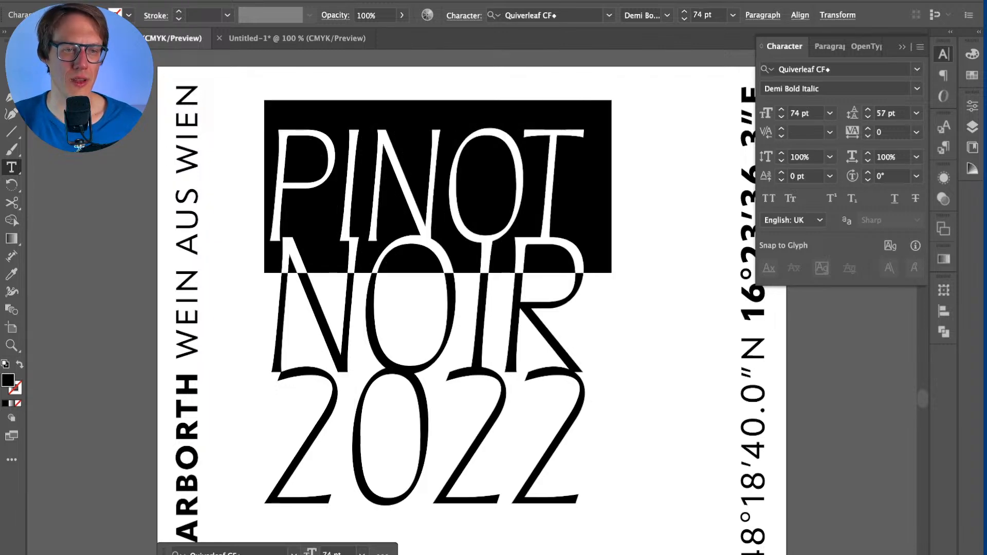
# Step: Set the kerning before the P at the start of the PINOT line to 80
pyautogui.moveTo(583, 206); pyautogui.dragTo(265, 206)
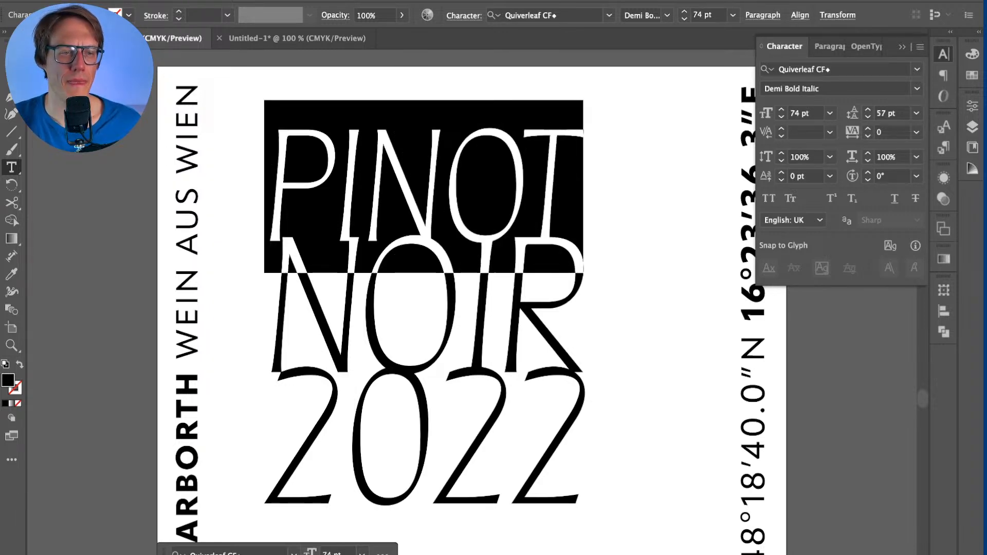
pyautogui.click(334, 185)
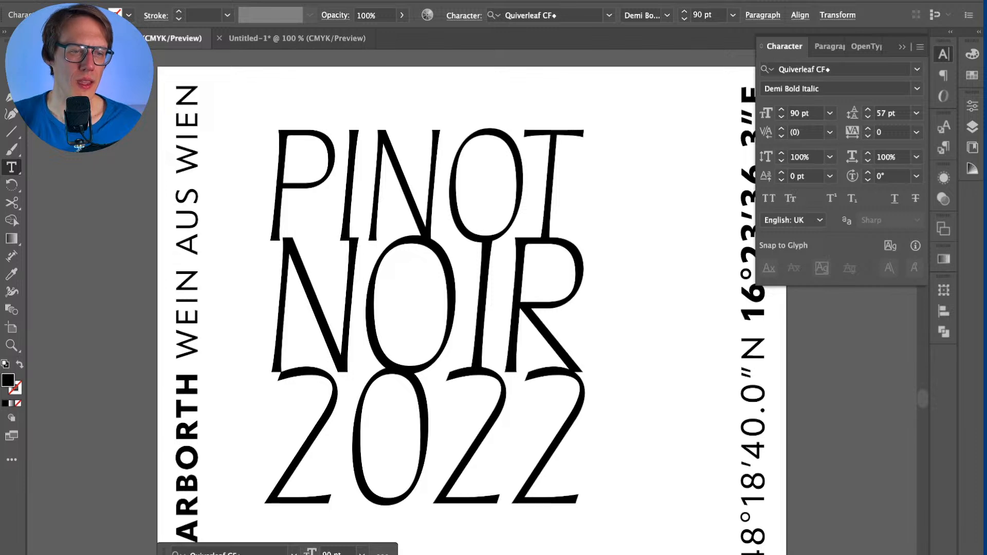
pyautogui.click(265, 198)
pyautogui.hotkey('alt', 'Right')
pyautogui.hotkey('alt', 'Right')
pyautogui.hotkey('alt', 'Right')
pyautogui.hotkey('alt', 'Right')
pyautogui.hotkey('alt', 'Right')
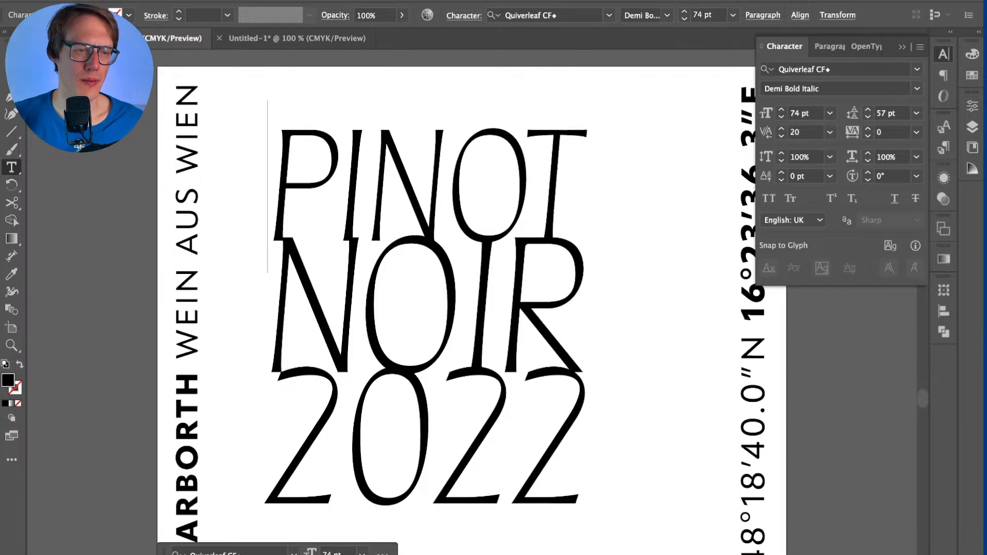
pyautogui.hotkey('alt', 'Left')
pyautogui.hotkey('alt', 'Left')
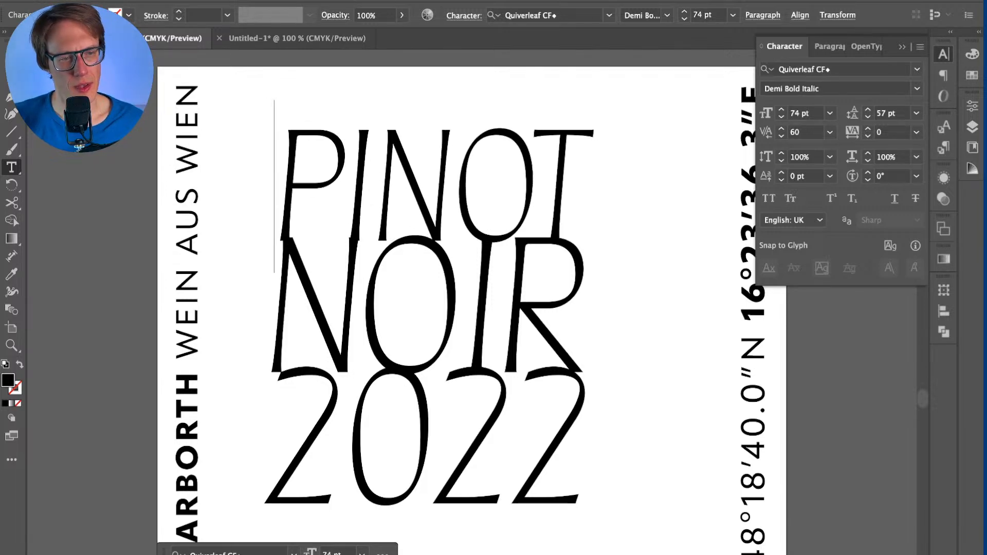
pyautogui.hotkey('alt', 'Right')
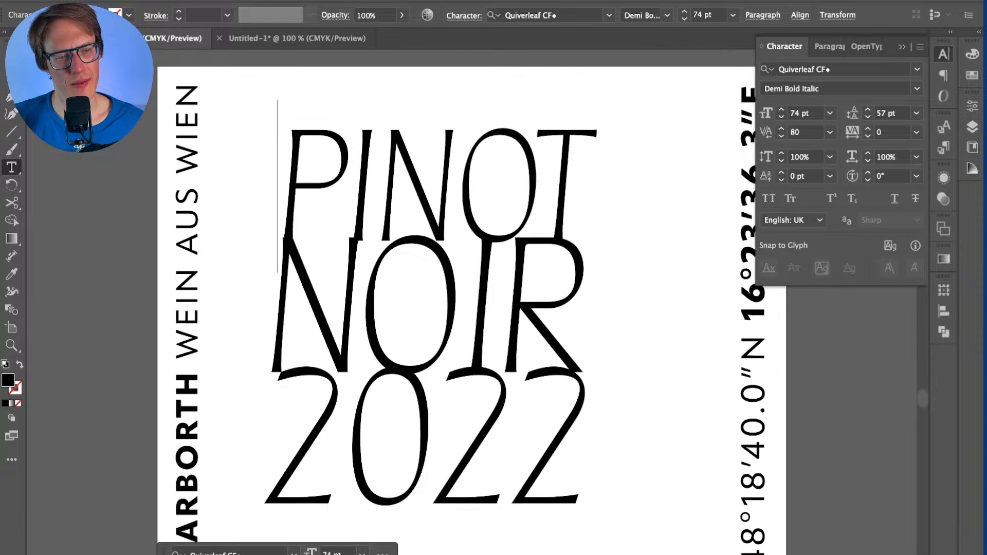
# Step: Select the whole PINOT line and increase its font size to 76 pt, then to 78 pt
pyautogui.hotkey('shift', 'End')
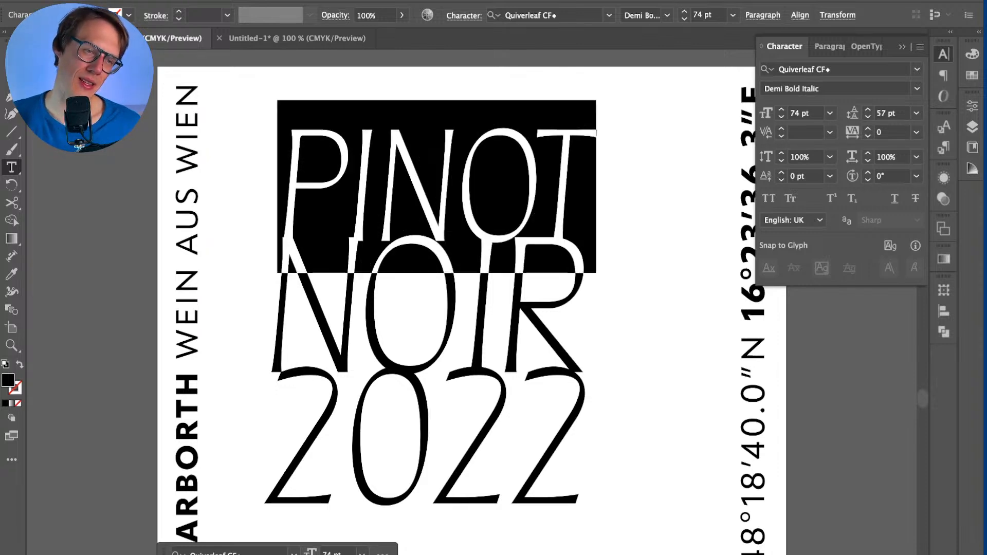
pyautogui.click(703, 15)
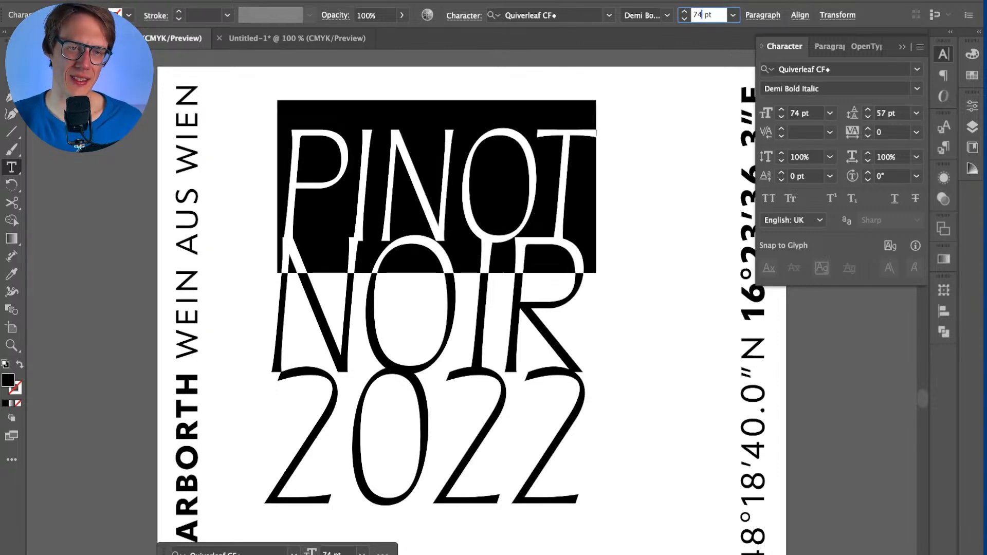
pyautogui.press('BackSpace')
pyautogui.write('6')
pyautogui.press('Return')
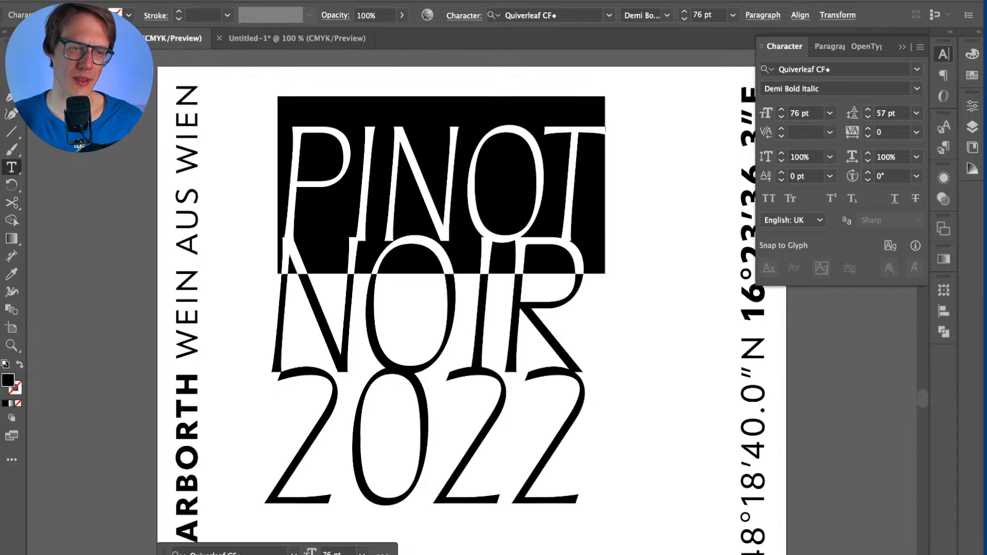
pyautogui.doubleClick(699, 15)
pyautogui.write('90')
pyautogui.press('Return')
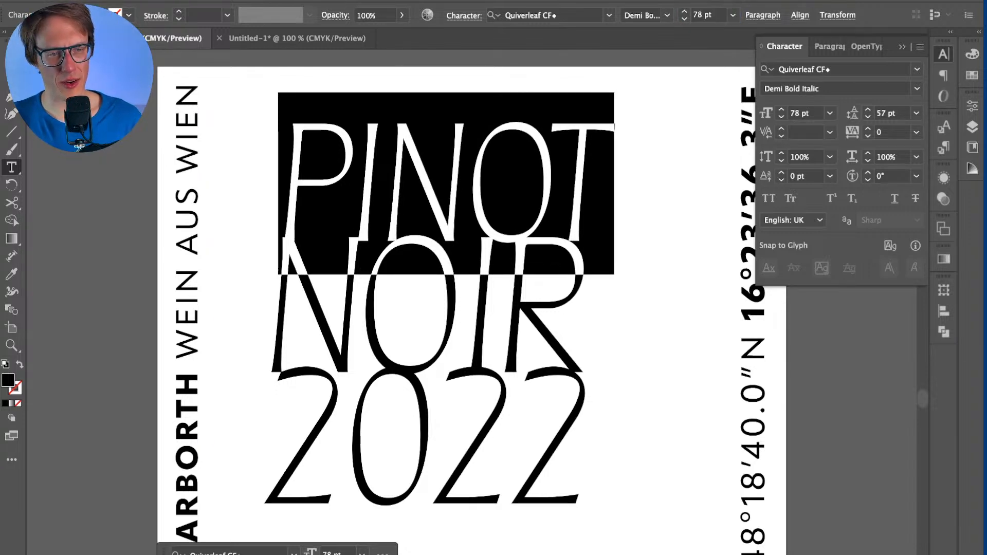
# Step: Reduce the kerning before the P of the PINOT line to 40
pyautogui.click(354, 306)
pyautogui.click(278, 206)
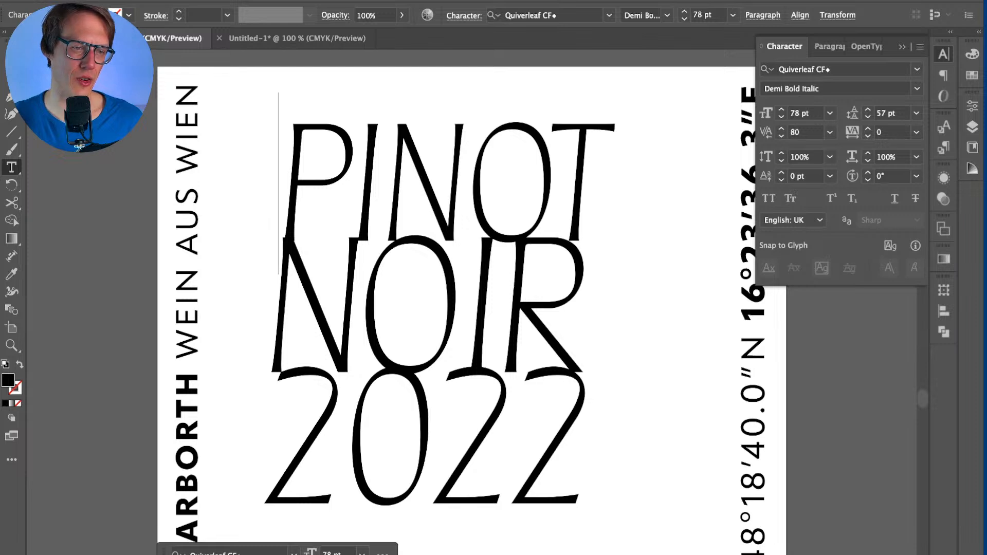
pyautogui.hotkey('alt', 'Left')
pyautogui.hotkey('alt', 'Right')
pyautogui.hotkey('alt', 'Left')
pyautogui.hotkey('alt', 'Left')
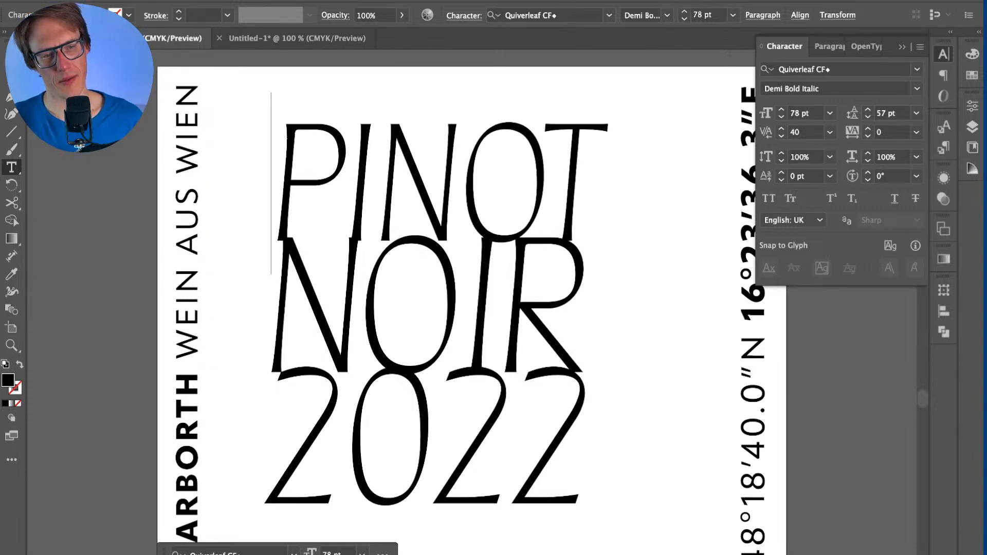
# Step: Try tighter and looser kerning between the P and I of PINOT
pyautogui.press('Right')
pyautogui.press('Left')
pyautogui.press('Right')
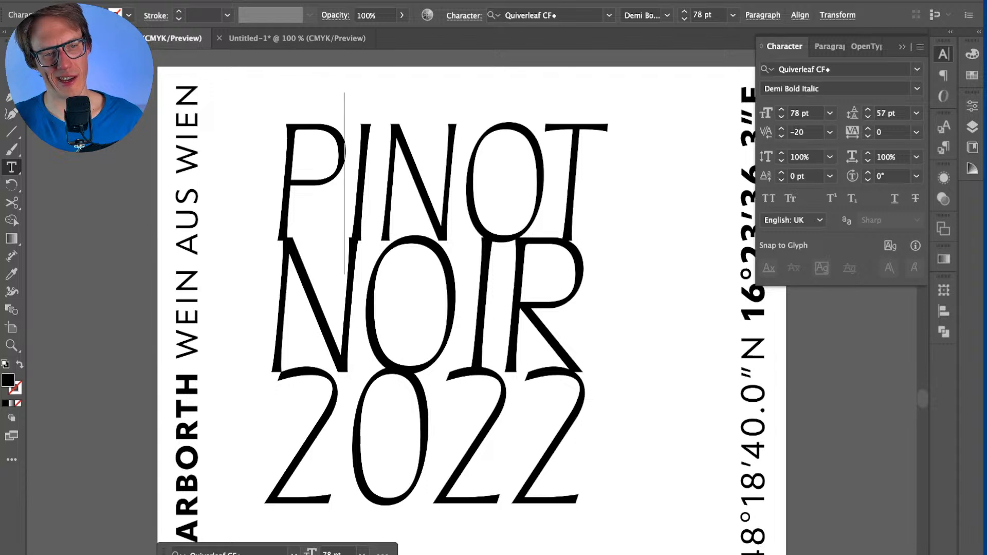
pyautogui.hotkey('alt', 'Left')
pyautogui.hotkey('alt', 'Left')
pyautogui.hotkey('alt', 'Right')
pyautogui.hotkey('alt', 'Right')
pyautogui.hotkey('alt', 'Left')
pyautogui.press('Right')
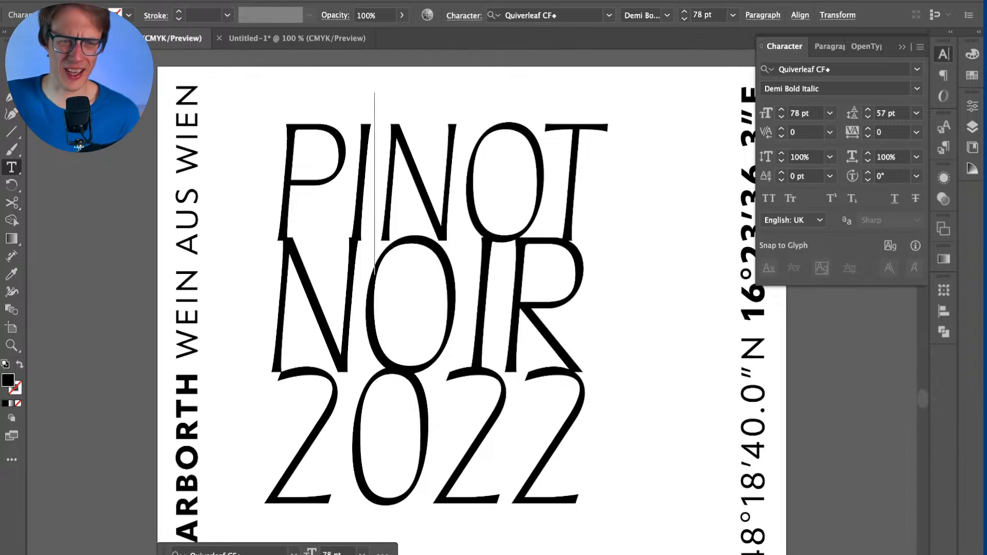
# Step: Set the kerning between the N and O of PINOT to -40 and between the O and T to -115
pyautogui.press('Right')
pyautogui.press('Right')
pyautogui.press('Left')
pyautogui.hotkey('alt', 'Left')
pyautogui.hotkey('alt', 'Right')
pyautogui.hotkey('alt', 'Left')
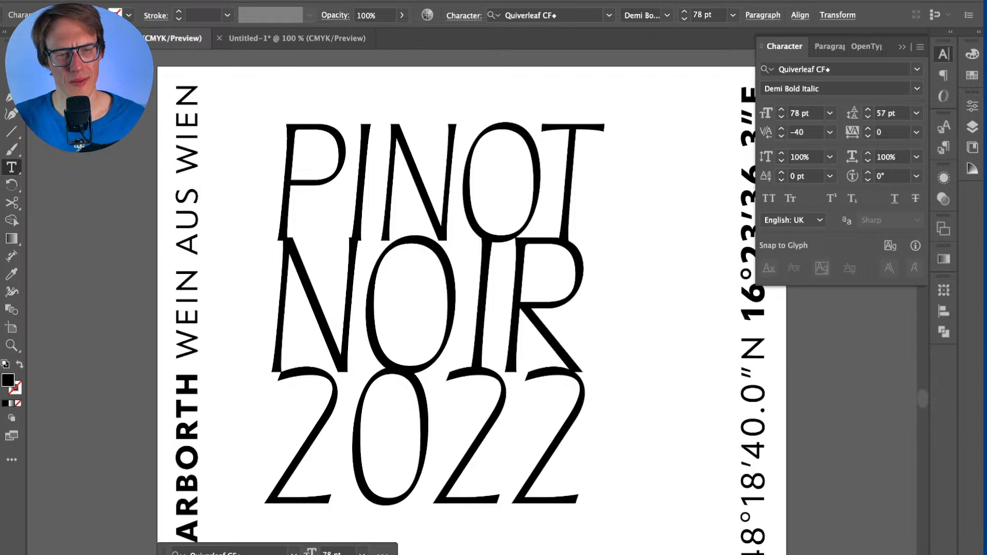
pyautogui.press('Right')
pyautogui.hotkey('alt', 'Left')
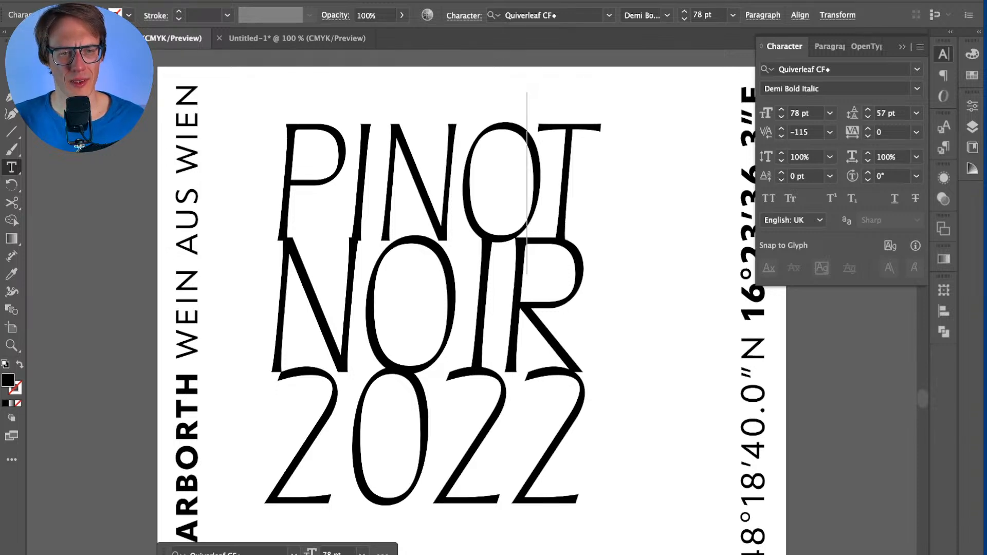
# Step: Try further kerning adjustments in the title and shift the whole PINOT line to the right
pyautogui.press('Left')
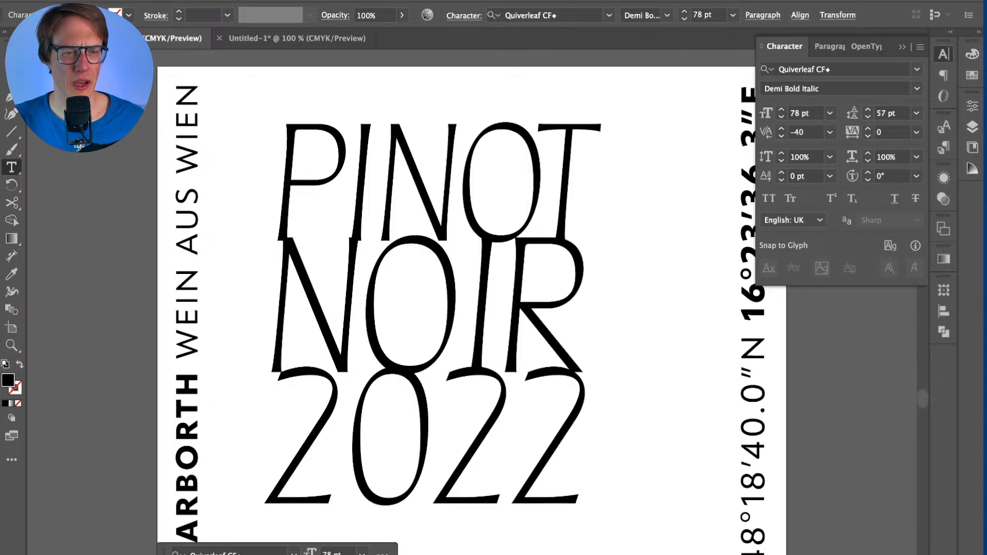
pyautogui.press('Left')
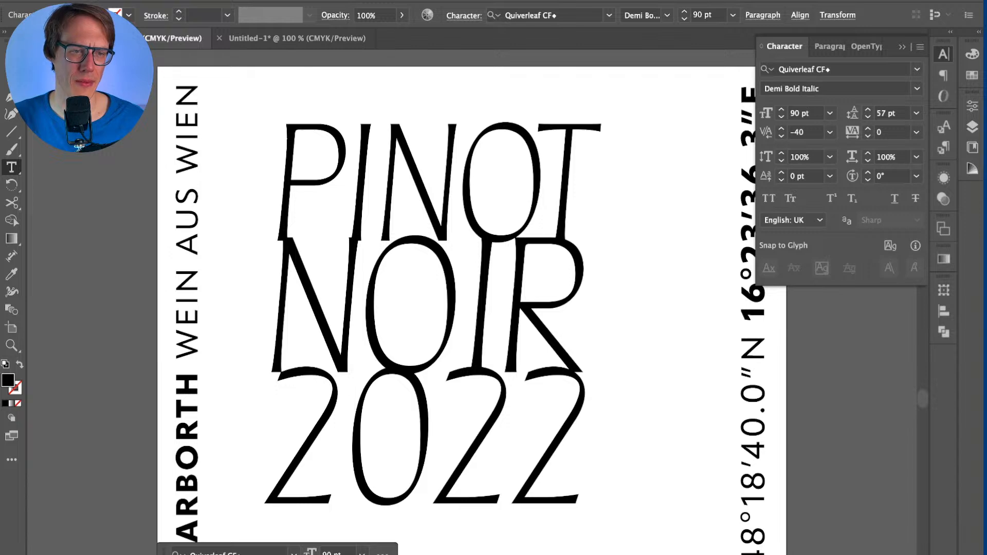
pyautogui.press('Left')
pyautogui.hotkey('alt', 'Left')
pyautogui.hotkey('alt', 'Left')
pyautogui.hotkey('alt', 'Left')
pyautogui.hotkey('alt', 'Right')
pyautogui.hotkey('alt', 'Right')
pyautogui.hotkey('alt', 'Right')
pyautogui.press('Left')
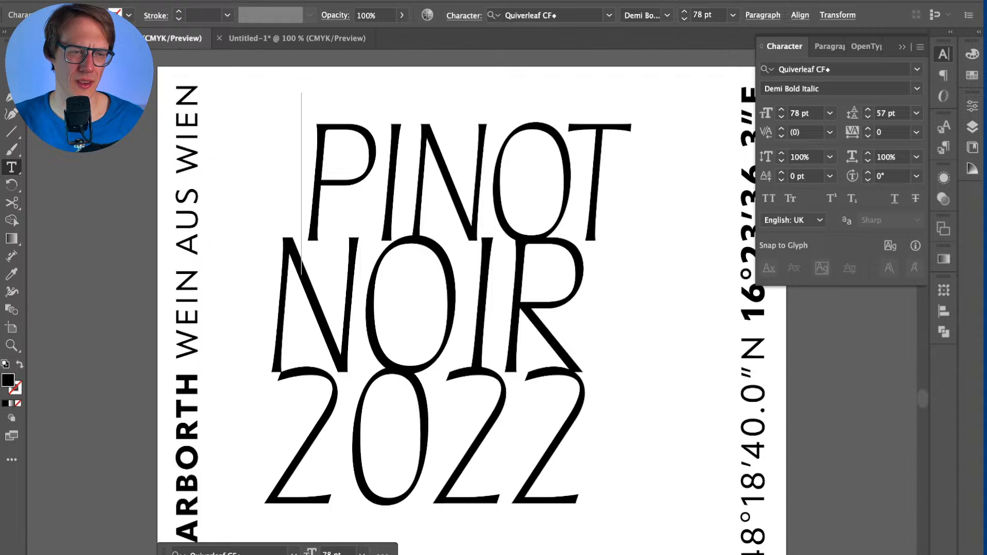
# Step: Remove the extra indent before PINOT and set the kerning before its P to 80
pyautogui.press('BackSpace')
pyautogui.hotkey('alt', 'Right')
pyautogui.hotkey('alt', 'Right')
pyautogui.hotkey('alt', 'Right')
pyautogui.hotkey('alt', 'Right')
pyautogui.hotkey('alt', 'Left')
pyautogui.hotkey('alt', 'Left')
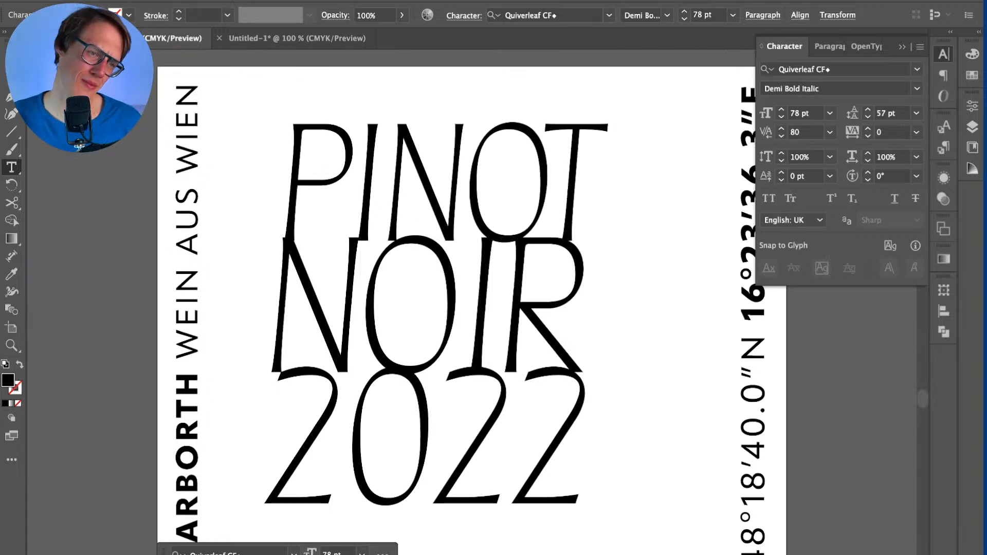
# Step: Check how the P meets the N of NOIR and tighten the kerning before the P of PINOT
pyautogui.hotkey('ctrl', '+')
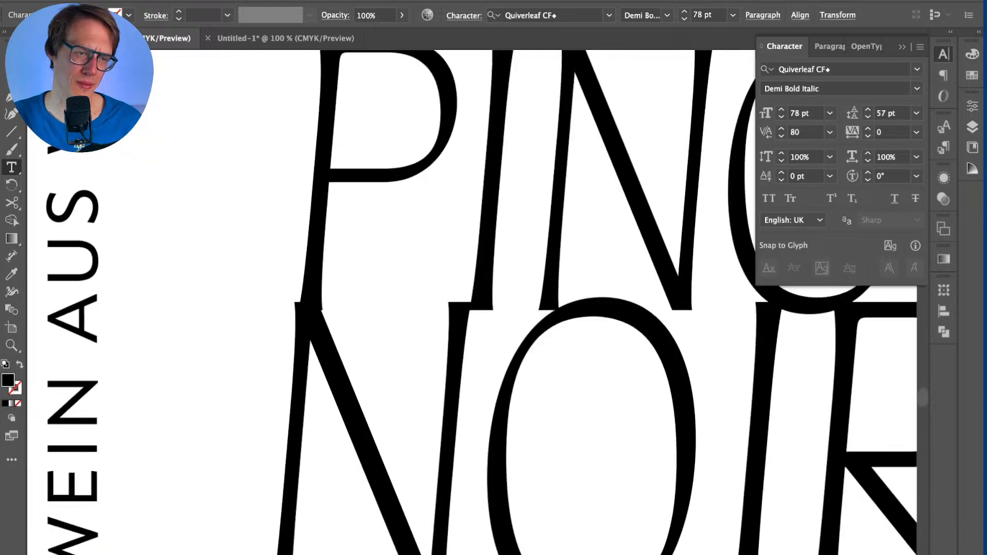
pyautogui.hotkey('ctrl', '-')
pyautogui.hotkey('ctrl', '-')
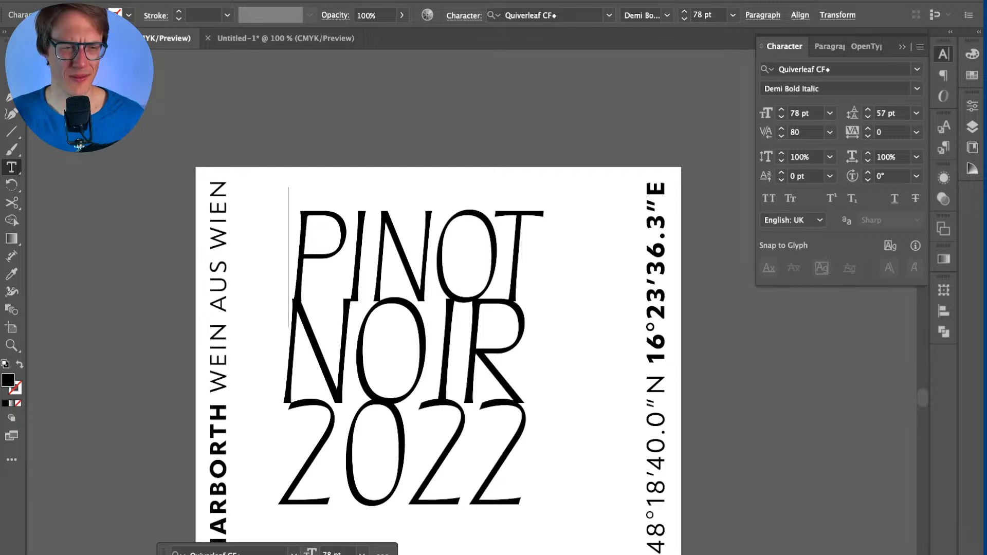
pyautogui.press('Escape')
pyautogui.hotkey('ctrl', 'shift', 'a')
pyautogui.doubleClick(301, 257)
pyautogui.hotkey('alt', 'Right')
pyautogui.hotkey('alt', 'Left')
pyautogui.hotkey('alt', 'Left')
pyautogui.hotkey('alt', 'Left')
# Step: Try readjusting the kerning between the N and O of PINOT, using -40
pyautogui.press('Right')
pyautogui.press('Right')
pyautogui.press('Right')
pyautogui.press('Right')
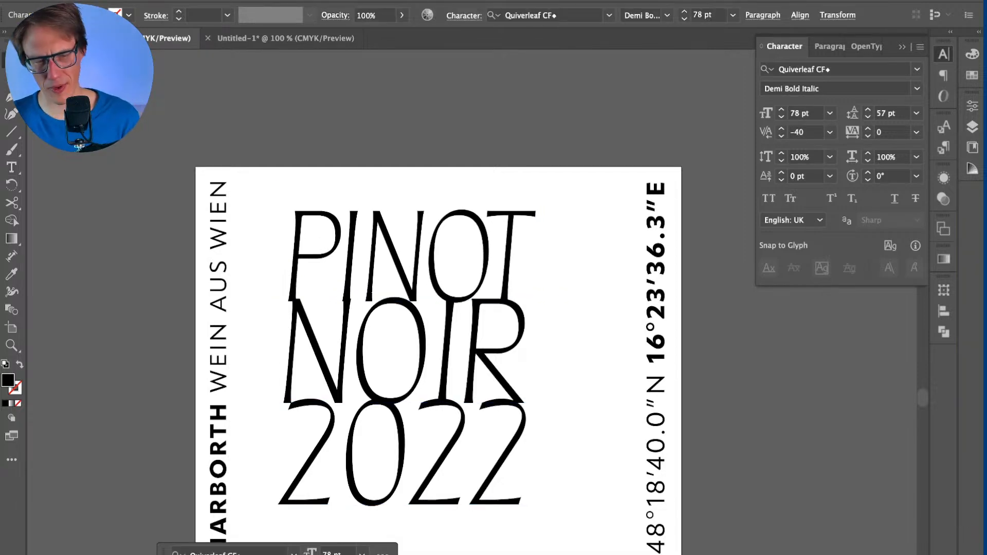
pyautogui.hotkey('alt', 'Left')
pyautogui.hotkey('alt', 'Left')
pyautogui.hotkey('alt', 'Left')
pyautogui.hotkey('alt', 'Left')
pyautogui.hotkey('alt', 'Left')
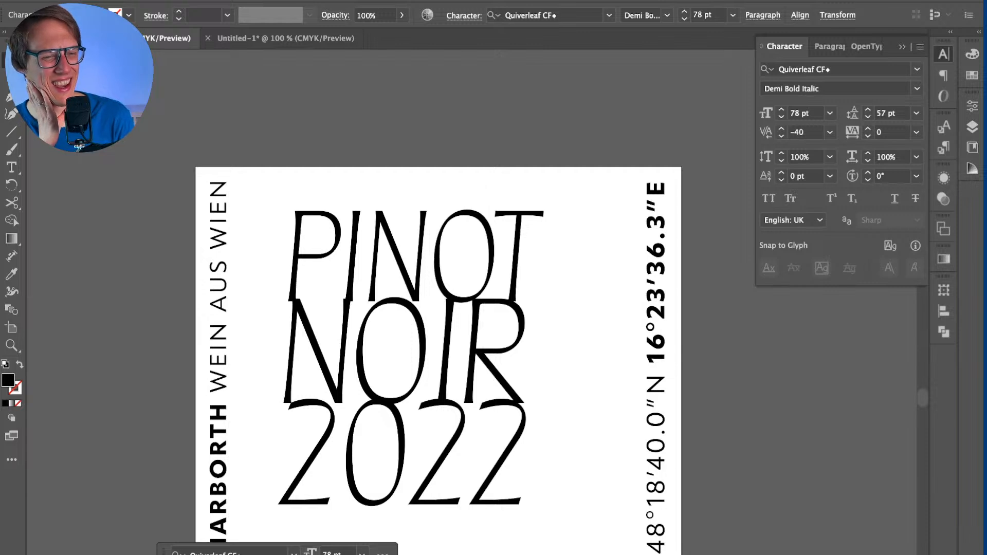
# Step: Undo the recent kerning and size changes and the Demi Bold Italic style on the PINOT line
pyautogui.hotkey('alt', 'Right')
pyautogui.hotkey('alt', 'Right')
pyautogui.hotkey('alt', 'Right')
pyautogui.hotkey('alt', 'Right')
pyautogui.hotkey('alt', 'Right')
pyautogui.hotkey('alt', 'Right')
pyautogui.press('super+shift+Right')
pyautogui.press('super+shift+comma')
pyautogui.press('super+shift+comma')
pyautogui.press('Left')
pyautogui.hotkey('alt', 'Left')
pyautogui.hotkey('alt', 'Left')
pyautogui.hotkey('alt', 'Right')
pyautogui.hotkey('alt', 'Right')
pyautogui.hotkey('alt', 'Right')
pyautogui.hotkey('alt', 'Left')
pyautogui.hotkey('alt', 'Left')
pyautogui.hotkey('alt', 'Left')
pyautogui.hotkey('alt', 'Left')
pyautogui.hotkey('alt', 'Left')
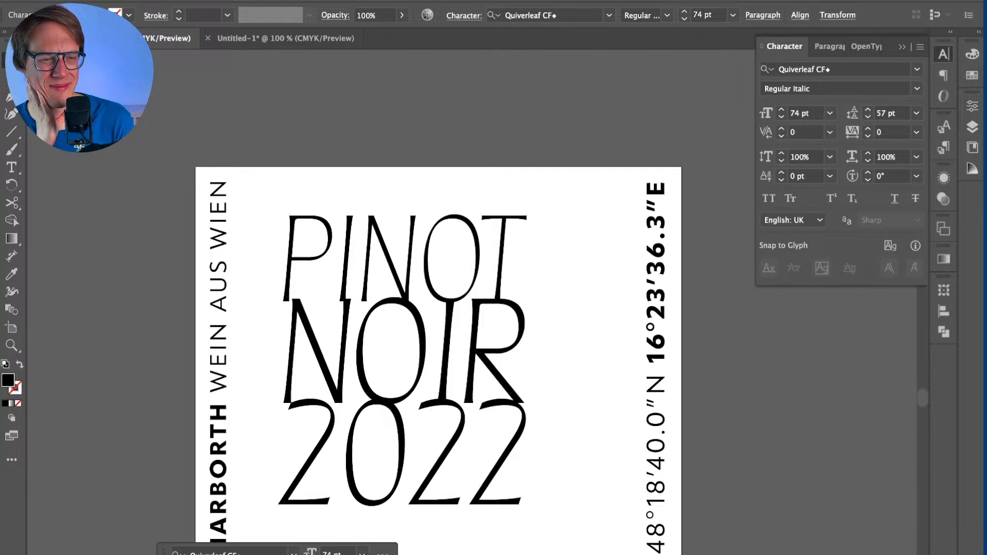
# Step: Undo the earlier font size reductions of the PINOT line step by step
pyautogui.tripleClick(407, 257)
pyautogui.press('super+shift+comma')
pyautogui.press('super+shift+period')
pyautogui.press('super+shift+comma')
pyautogui.press('super+shift+period')
pyautogui.press('super+shift+period')
pyautogui.press('super+shift+period')
pyautogui.press('super+shift+period')
pyautogui.press('super+shift+comma')
pyautogui.press('super+shift+comma')
pyautogui.press('super+shift+comma')
pyautogui.press('super+shift+comma')
pyautogui.press('super+shift+comma')
pyautogui.press('super+shift+comma')
pyautogui.press('super+shift+comma')
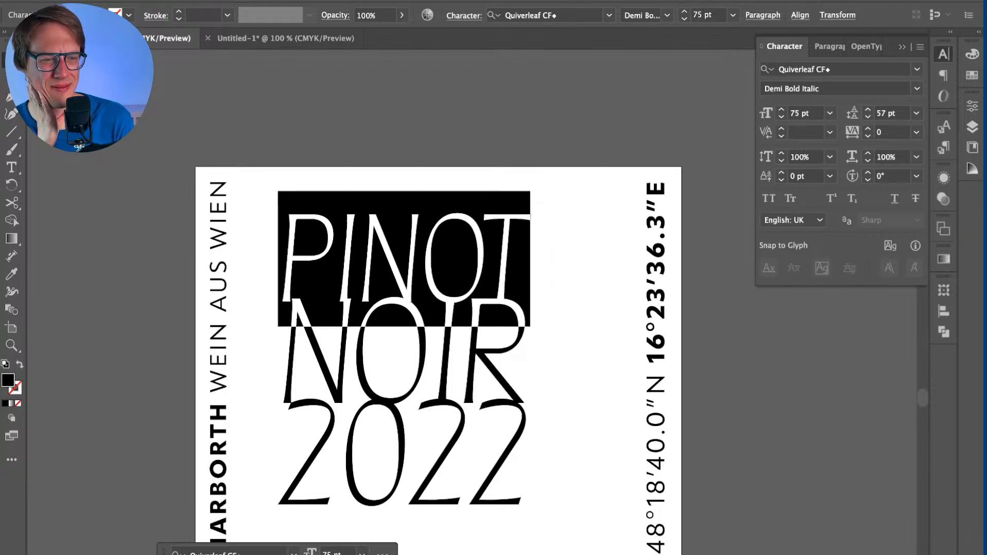
# Step: Undo the PINOT line's remaining size reductions and the kerning changes in the NOIR line
pyautogui.press('super+z')
pyautogui.press('super+z')
pyautogui.press('super+z')
pyautogui.press('super+z')
pyautogui.press('super+z')
pyautogui.press('super+z')
pyautogui.press('super+z')
pyautogui.press('super+z')
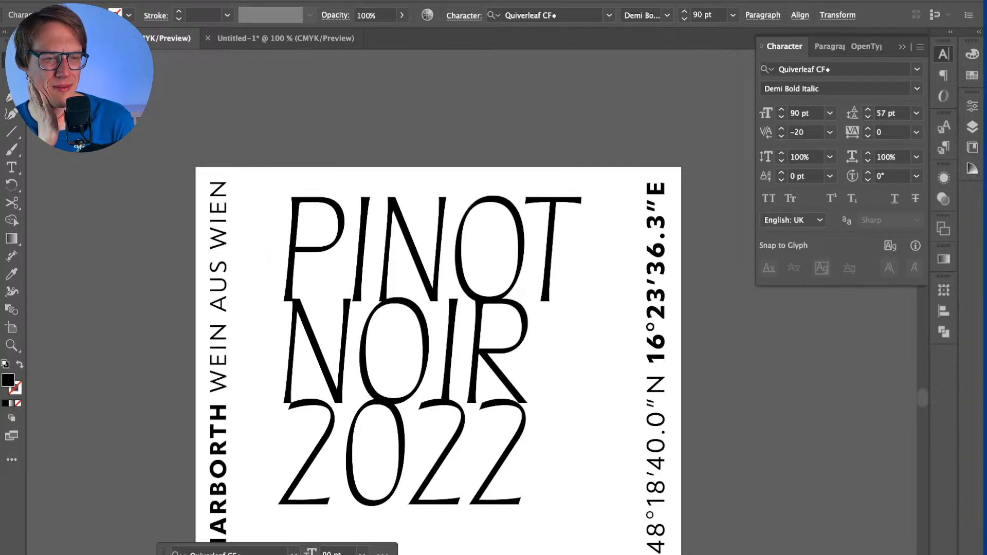
pyautogui.press('super+z')
pyautogui.press('super+z')
pyautogui.press('super+z')
pyautogui.press('super+z')
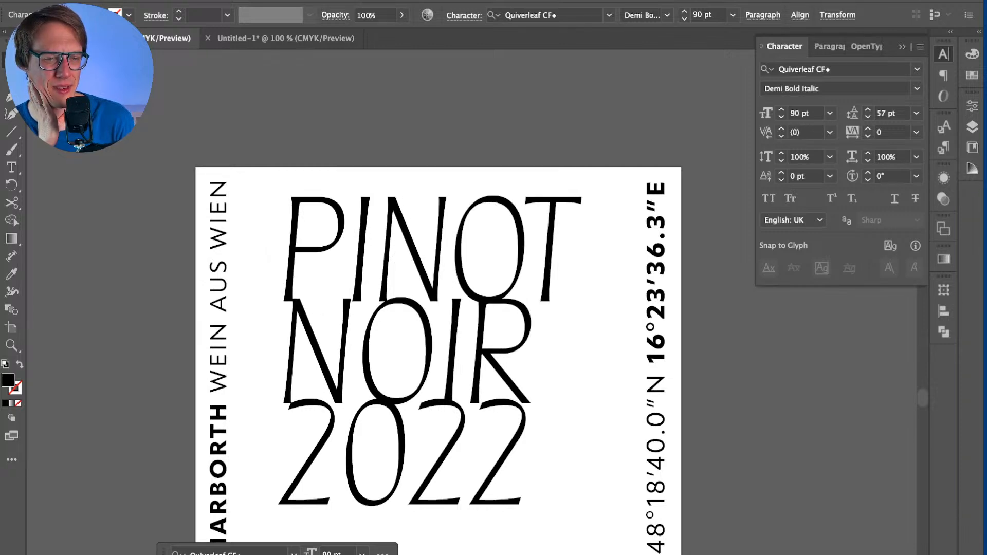
# Step: Undo the remaining kerning edits in PINOT and the title's left alignment, returning to the centred layout
pyautogui.press('super+z')
pyautogui.press('super+z')
pyautogui.press('super+z')
pyautogui.press('super+z')
pyautogui.press('super+z')
pyautogui.press('super+z')
pyautogui.press('super+z')
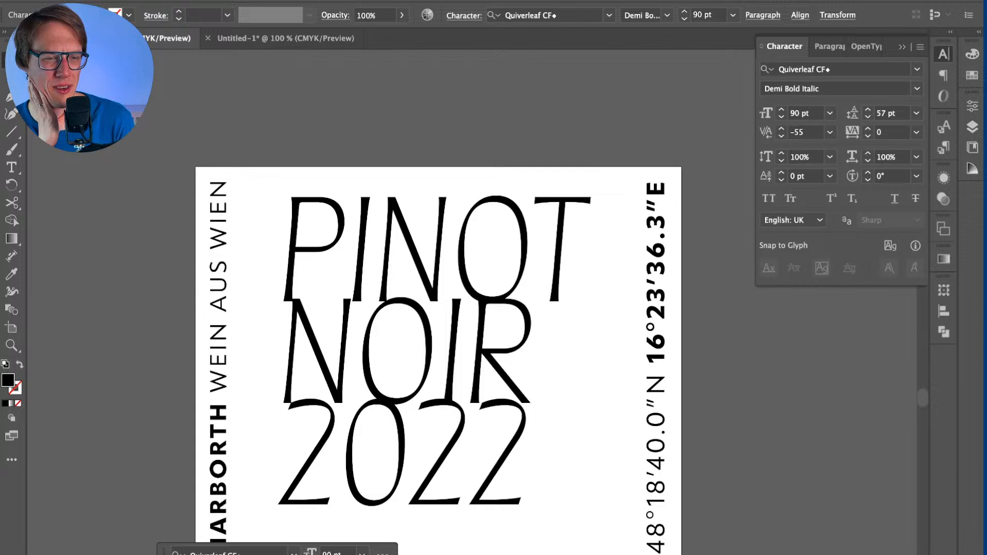
pyautogui.press('super+z')
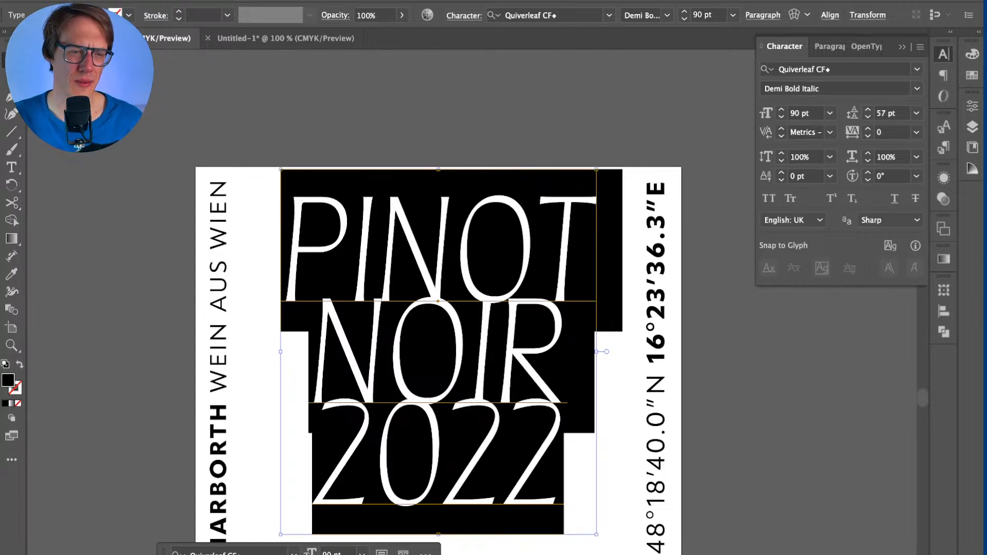
# Step: Deselect the title and save the document
pyautogui.press('super+shift+a')
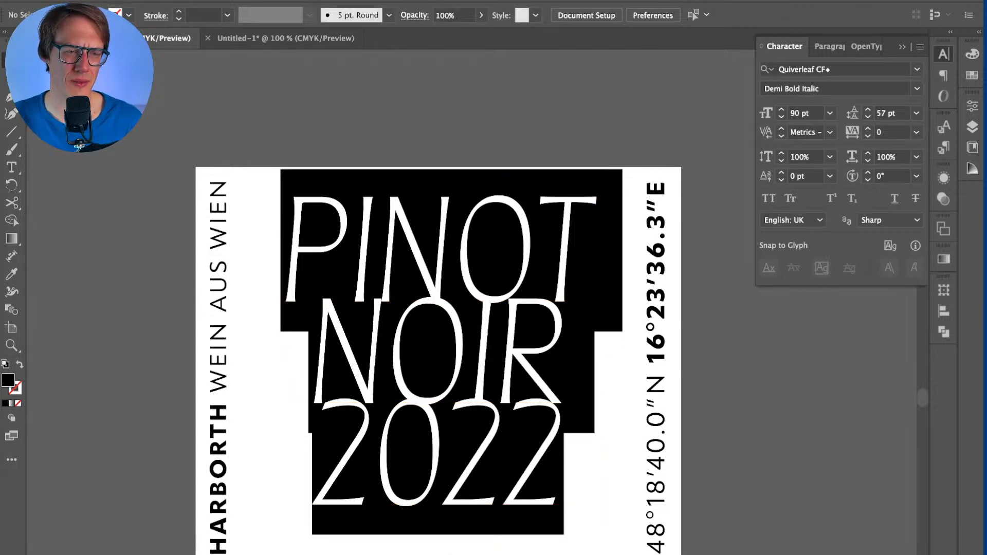
pyautogui.hscroll(2, 437, 360)
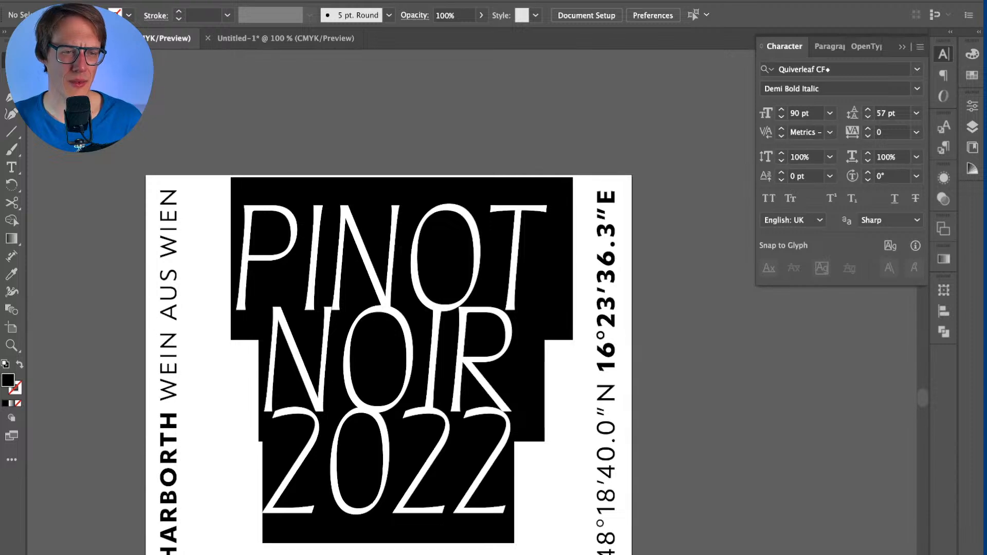
pyautogui.press('super+s')
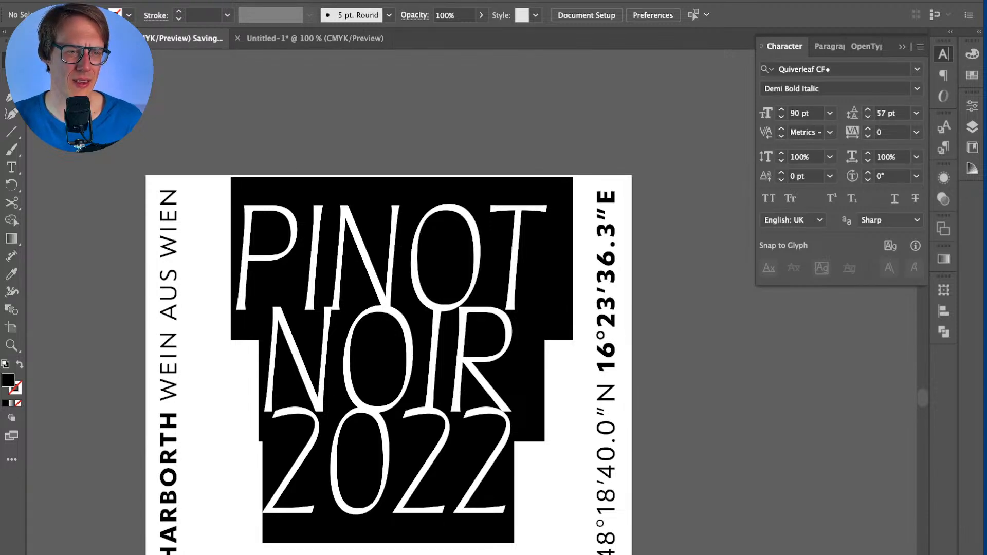
pyautogui.press('super+minus')
pyautogui.click(411, 311)
pyautogui.press('super+shift+a')
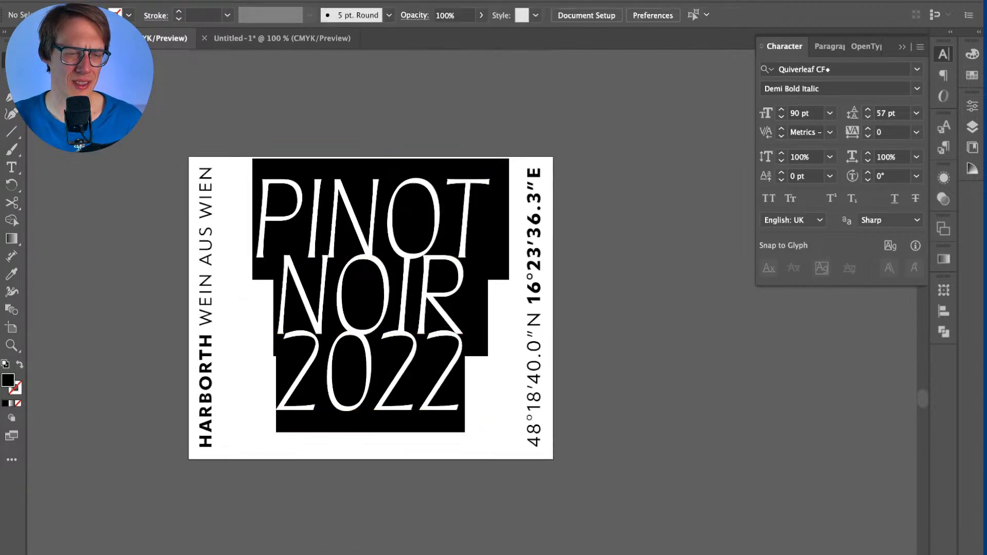
pyautogui.scroll(5, 410, 311)
pyautogui.hscroll(-2, 410, 311)
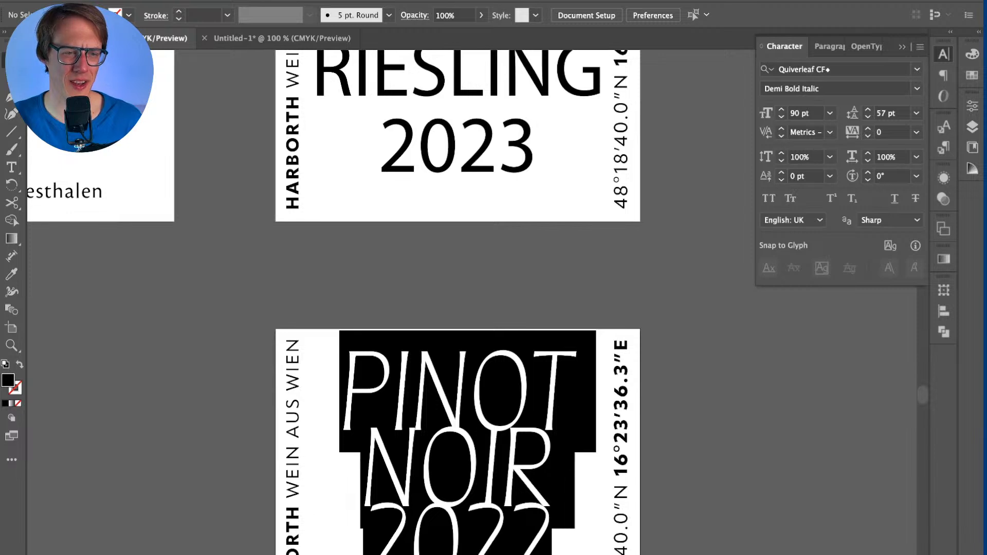
pyautogui.scroll(-2, 457, 304)
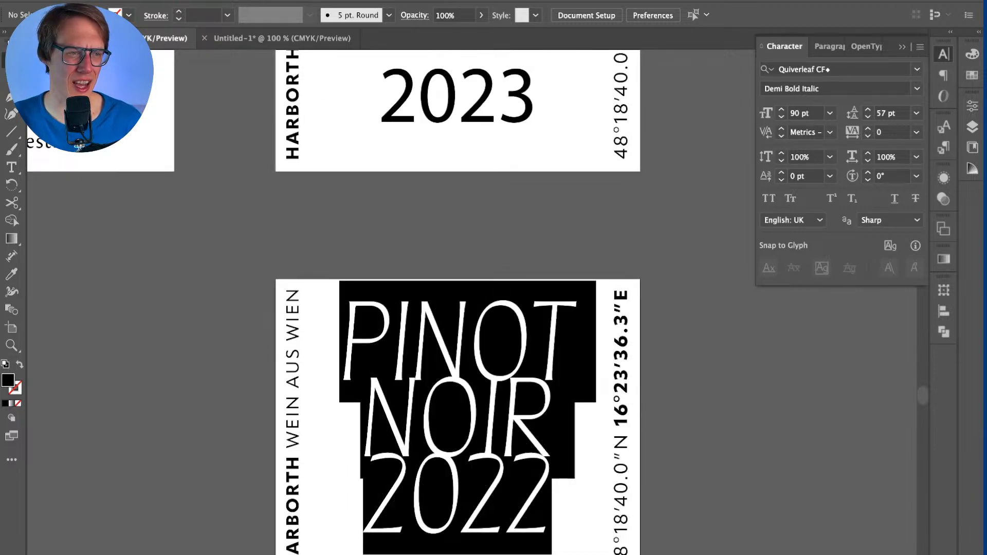
# Step: Close the Wine Label.ai document and reopen it
pyautogui.press('super+w')
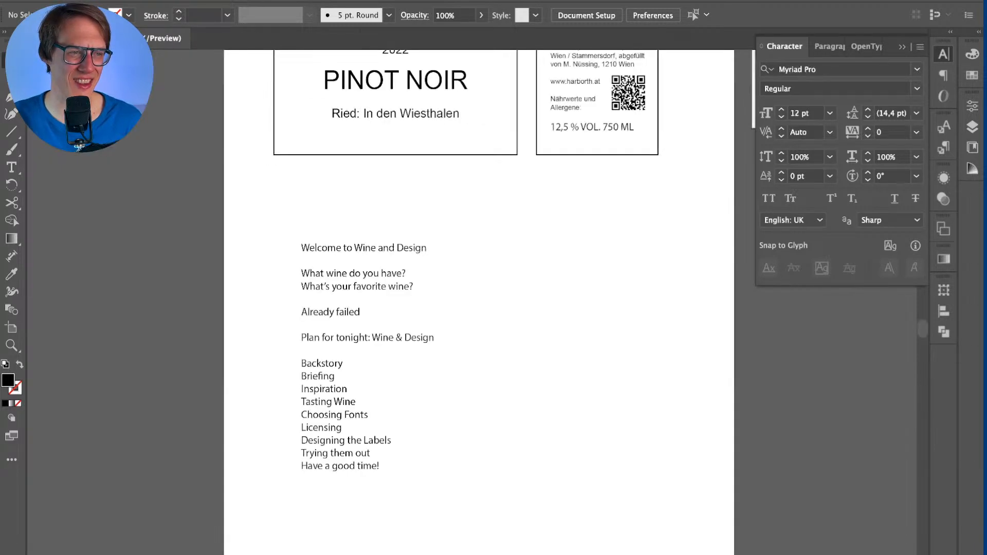
pyautogui.click(82, 1)
pyautogui.moveTo(170, 25)
pyautogui.click(238, 25)
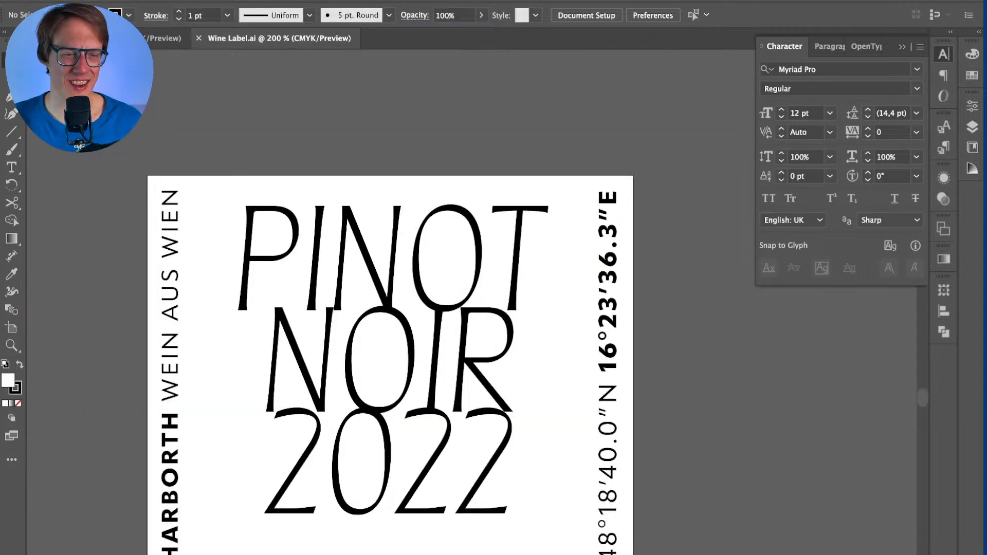
# Step: Try the Demi Bold and Regular Italic font styles on the title's PINOT line
pyautogui.scroll(-3, 472, 302)
pyautogui.hscroll(-3, 472, 302)
pyautogui.tripleClick(493, 176)
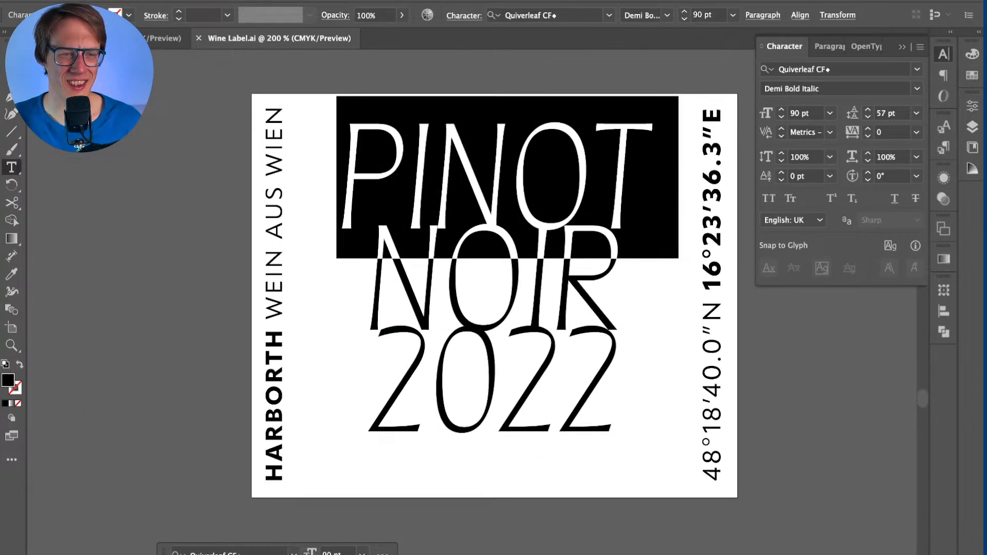
pyautogui.click(608, 15)
pyautogui.click(608, 15)
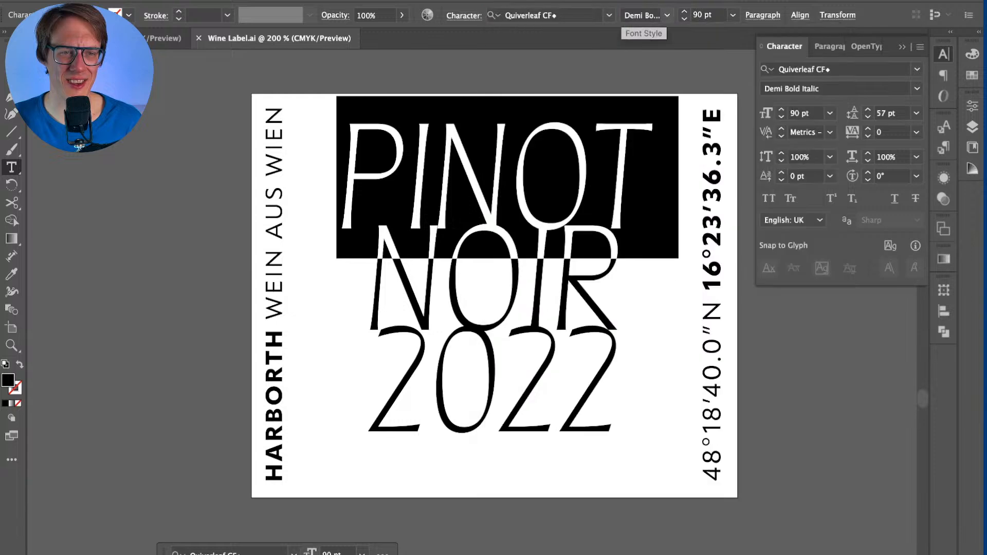
pyautogui.click(666, 15)
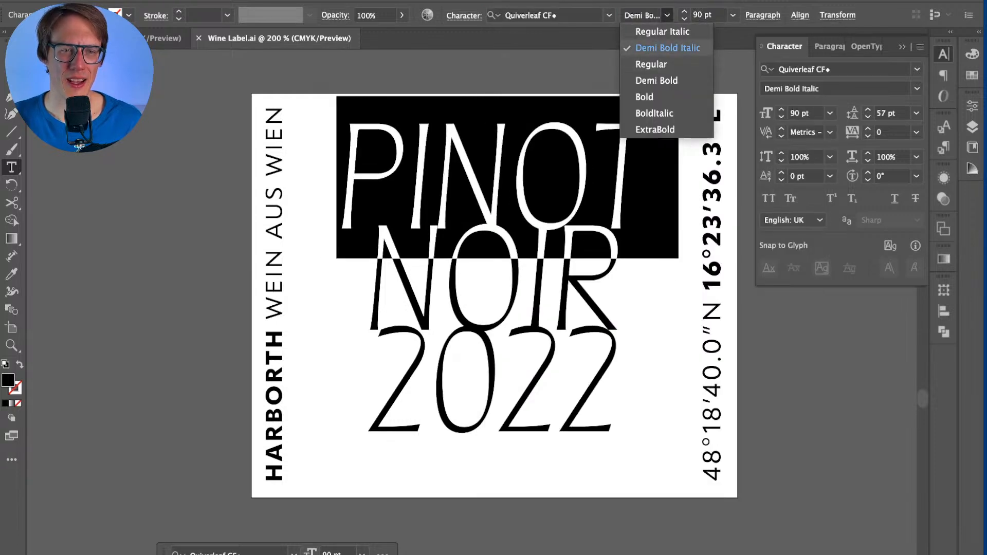
pyautogui.click(657, 80)
pyautogui.click(666, 15)
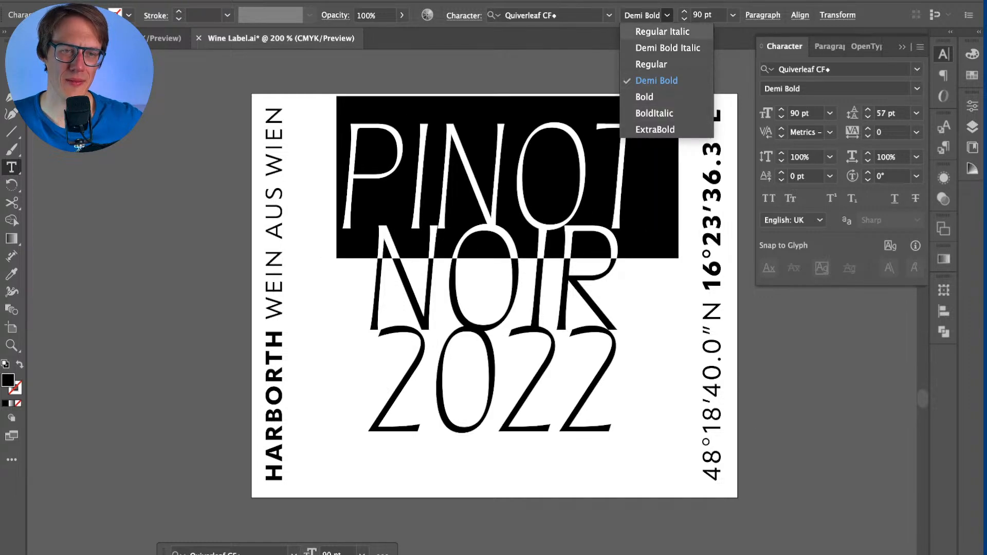
pyautogui.click(662, 31)
# Step: Select the PINOT line and set its font size to 80 pt
pyautogui.doubleClick(431, 175)
pyautogui.click(592, 175)
pyautogui.tripleClick(640, 175)
pyautogui.click(586, 175)
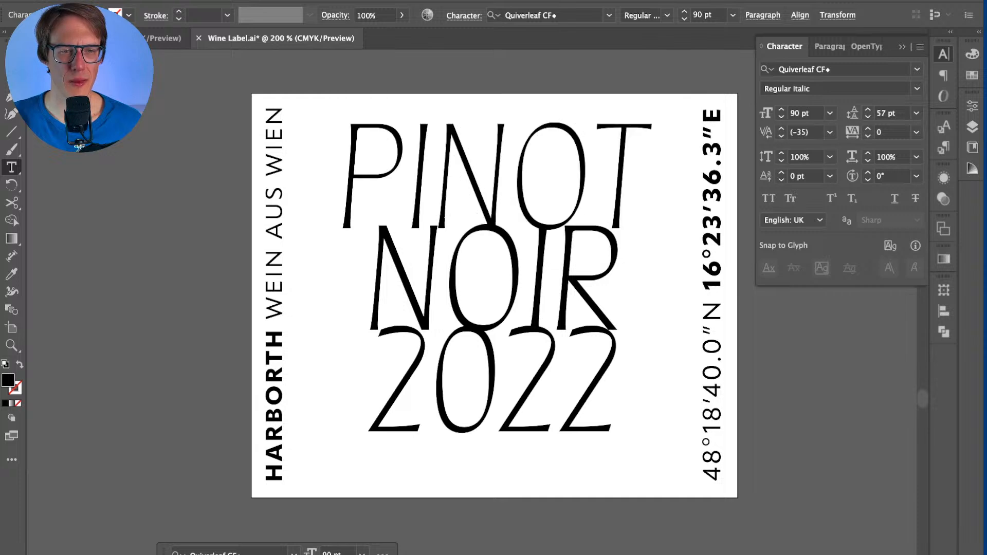
pyautogui.moveTo(340, 174); pyautogui.dragTo(650, 175)
pyautogui.click(695, 15)
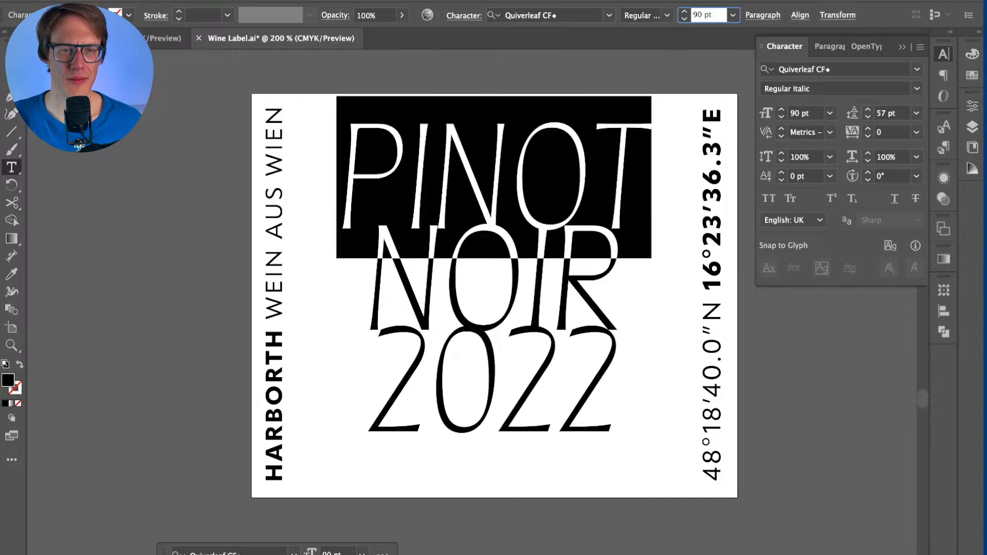
pyautogui.write('80')
pyautogui.press('Return')
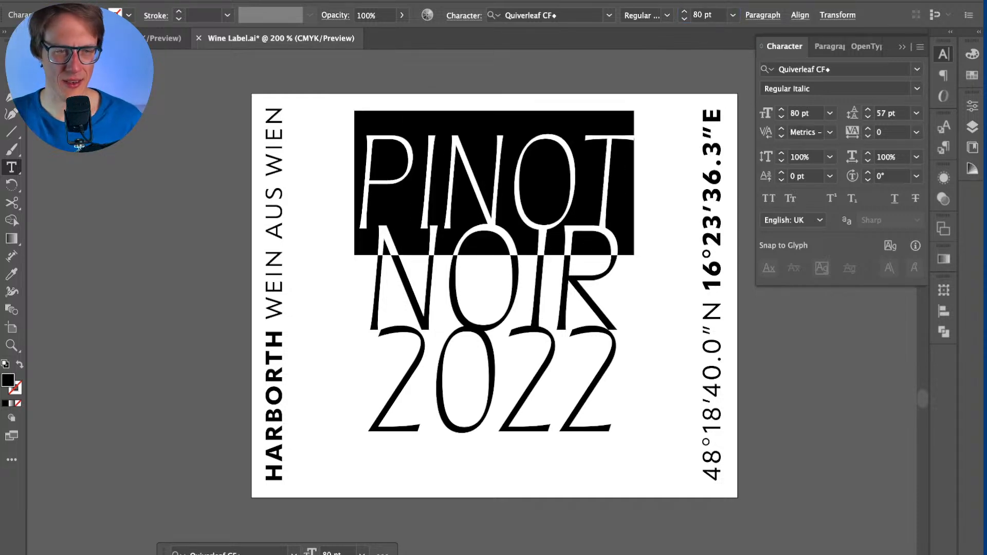
# Step: Set the whole PINOT line's font style to Bold Italic
pyautogui.click(507, 182)
pyautogui.click(415, 182)
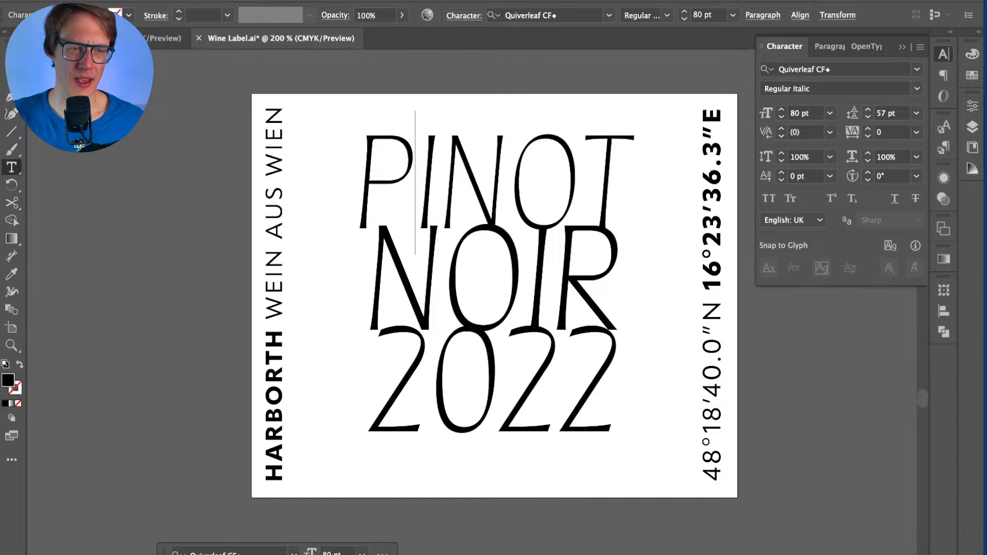
pyautogui.click(354, 226)
pyautogui.press('Up')
pyautogui.hotkey('shift', 'Down')
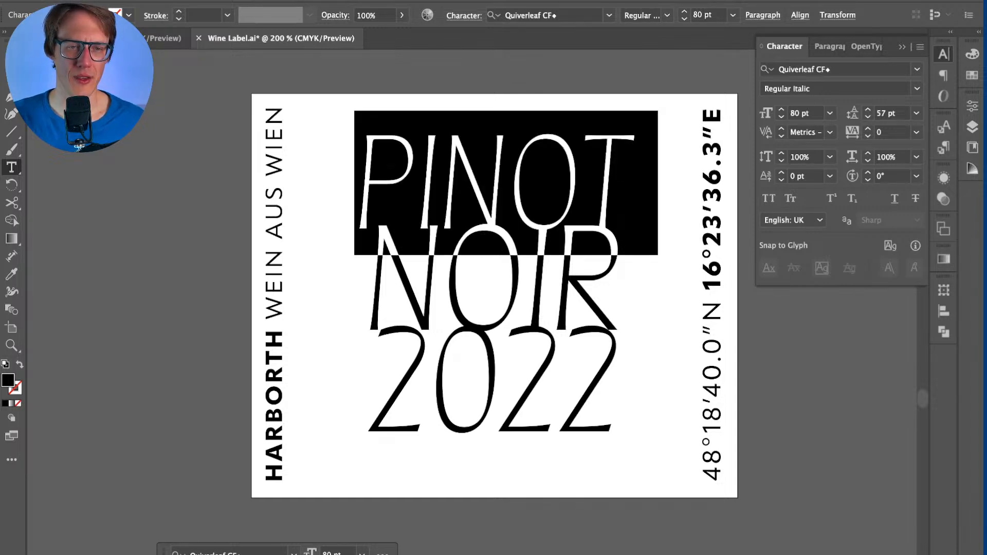
pyautogui.click(667, 15)
pyautogui.click(655, 113)
pyautogui.press('Tab')
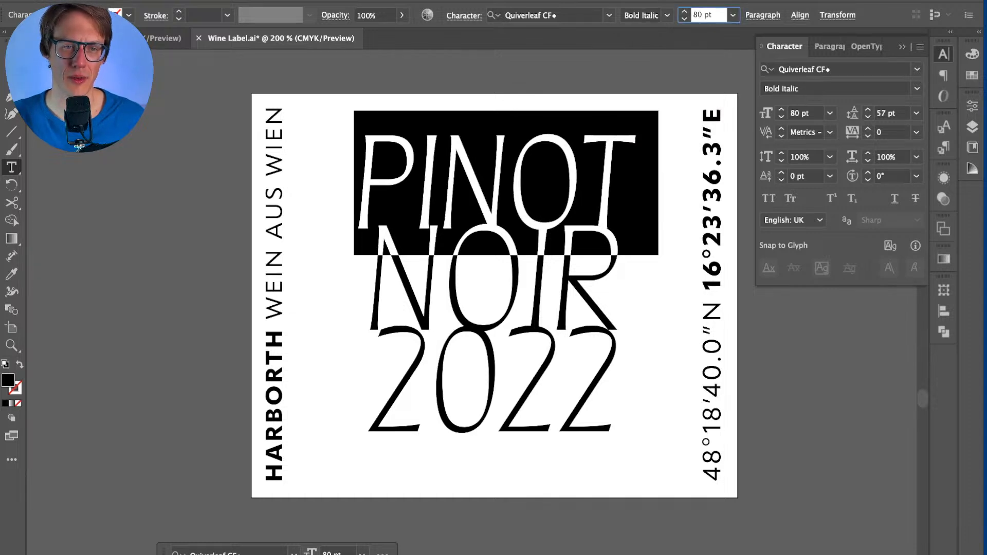
# Step: Reduce the PINOT line's font size to 68 pt
pyautogui.hotkey('shift', 'Down')
pyautogui.hotkey('shift', 'Down')
pyautogui.hotkey('shift', 'Up')
pyautogui.press('Down')
pyautogui.press('Down')
pyautogui.press('Up')
pyautogui.press('Up')
pyautogui.press('Down')
pyautogui.press('Down')
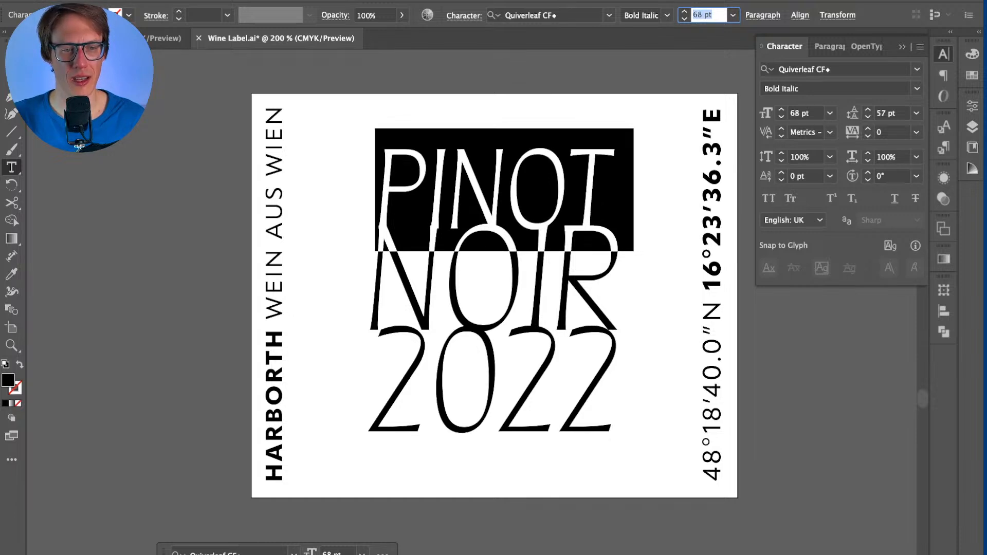
pyautogui.click(505, 185)
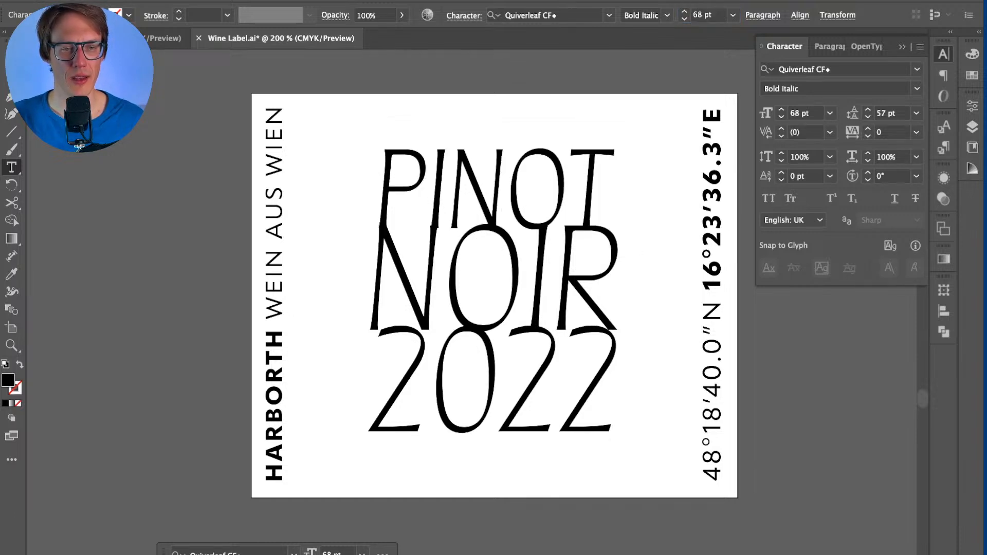
# Step: Increase the PINOT line's font size to 71 pt
pyautogui.doubleClick(505, 185)
pyautogui.click(703, 15)
pyautogui.press('Up')
pyautogui.press('Up')
pyautogui.press('Up')
# Step: Tighten the kerning between the P and I of PINOT to -20
pyautogui.click(483, 278)
pyautogui.doubleClick(505, 185)
pyautogui.click(504, 185)
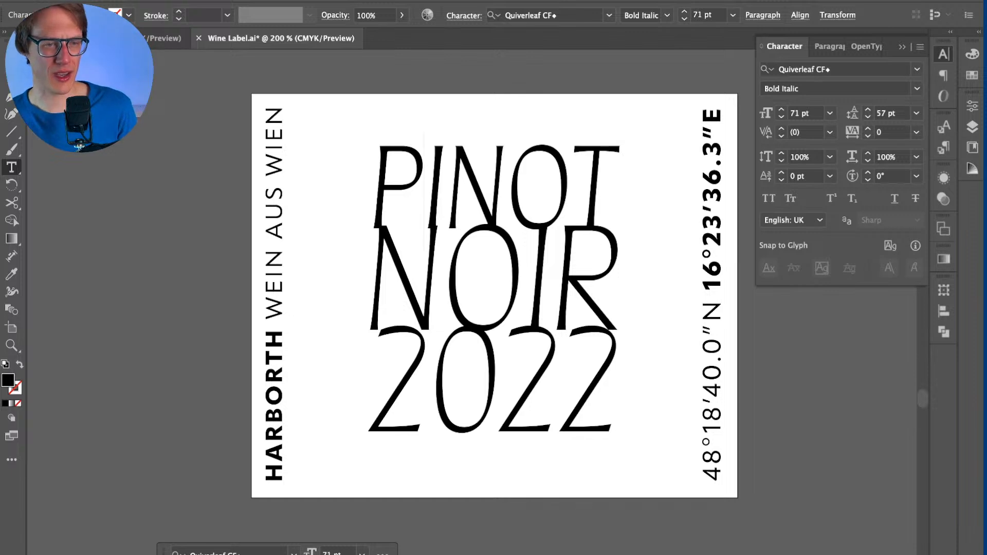
pyautogui.hotkey('alt', 'Left')
pyautogui.hotkey('alt', 'Left')
pyautogui.hotkey('alt', 'Right')
# Step: Set the kerning in front of the P of PINOT to 140 to offset the line sideways
pyautogui.press('Left')
pyautogui.hotkey('alt', 'Right')
pyautogui.hotkey('alt', 'Right')
pyautogui.hotkey('alt', 'Right')
pyautogui.hotkey('alt', 'Right')
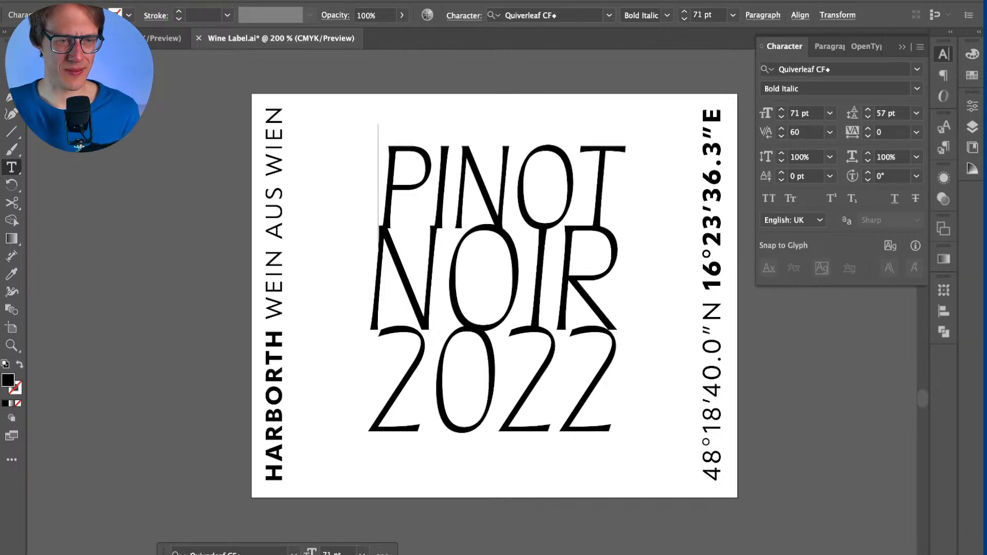
pyautogui.hotkey('alt', 'Right')
pyautogui.hotkey('alt', 'Right')
pyautogui.hotkey('alt', 'Right')
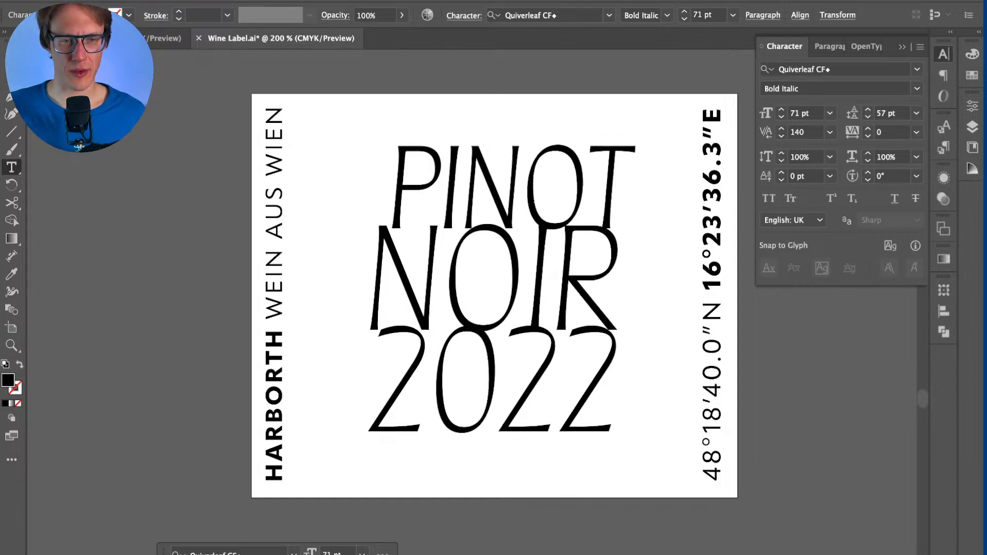
# Step: Cut the PINOT line out of the stacked title text and deselect everything
pyautogui.doubleClick(483, 278)
pyautogui.doubleClick(514, 187)
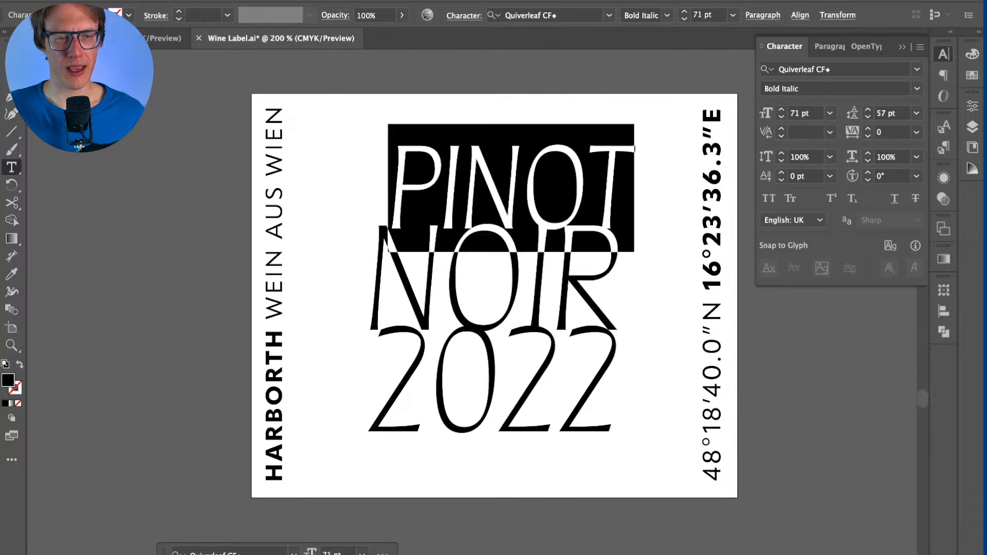
pyautogui.tripleClick(483, 277)
pyautogui.press('super+t')
pyautogui.press('super+t')
pyautogui.press('Escape')
pyautogui.tripleClick(514, 187)
pyautogui.press('super+x')
pyautogui.press('Escape')
pyautogui.press('super+shift+a')
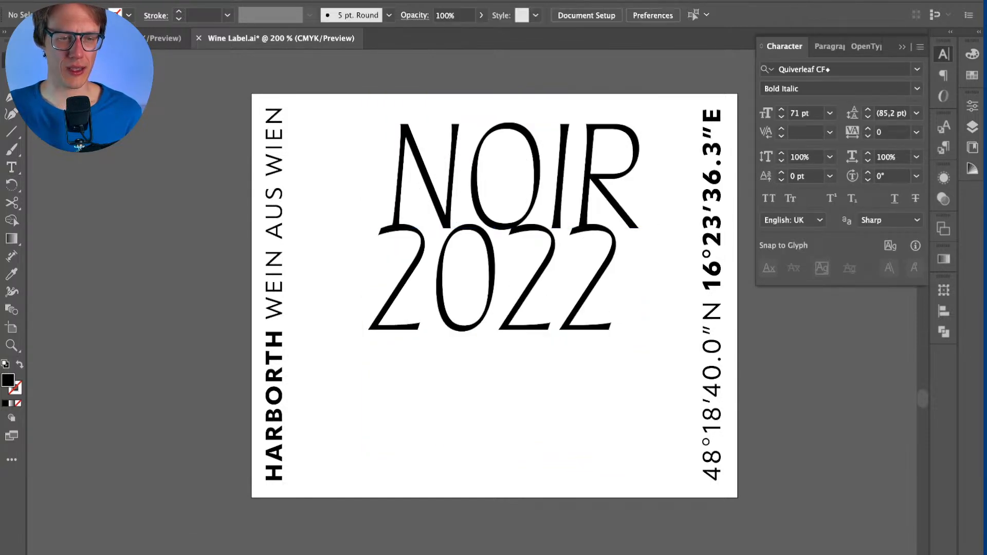
# Step: Paste PINOT as a separate text object on the label
pyautogui.press('t')
pyautogui.click(425, 409)
pyautogui.press('super+v')
pyautogui.press('Escape')
# Step: Move the NOIR 2022 text down the label and place PINOT so it overlaps the tops of the NOIR letters
pyautogui.moveTo(445, 366); pyautogui.dragTo(501, 118)
pyautogui.moveTo(516, 176); pyautogui.dragTo(496, 277)
pyautogui.moveTo(501, 117); pyautogui.dragTo(523, 198)
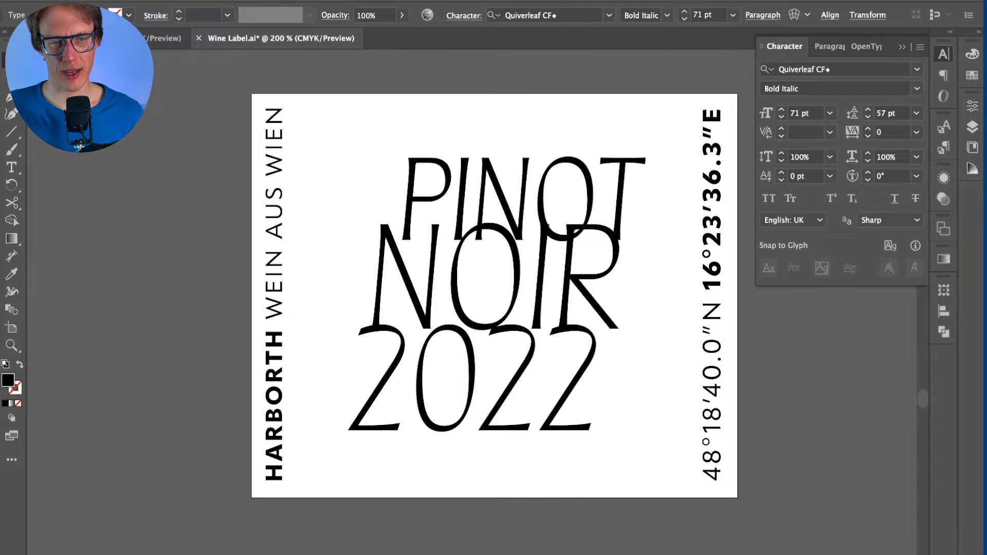
pyautogui.moveTo(523, 198); pyautogui.dragTo(523, 198)
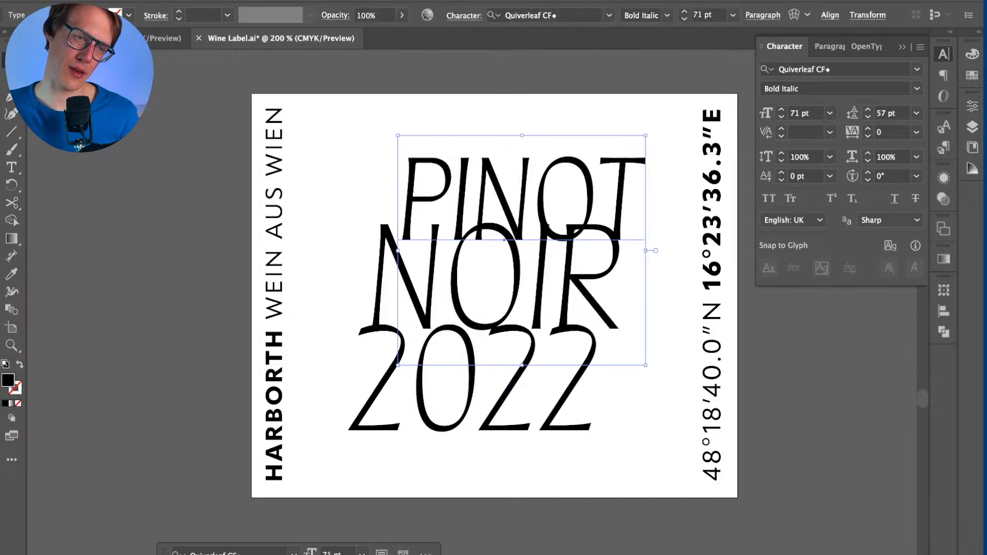
# Step: Set the kerning between the P and I of the separate PINOT text to 0
pyautogui.press('t')
pyautogui.click(473, 201)
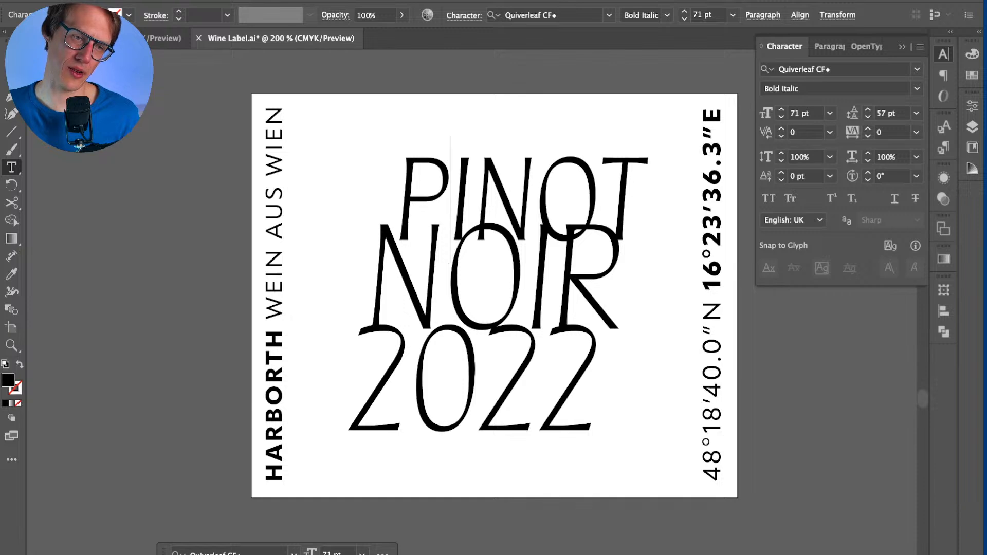
pyautogui.hotkey('alt', 'Right')
pyautogui.press('Escape')
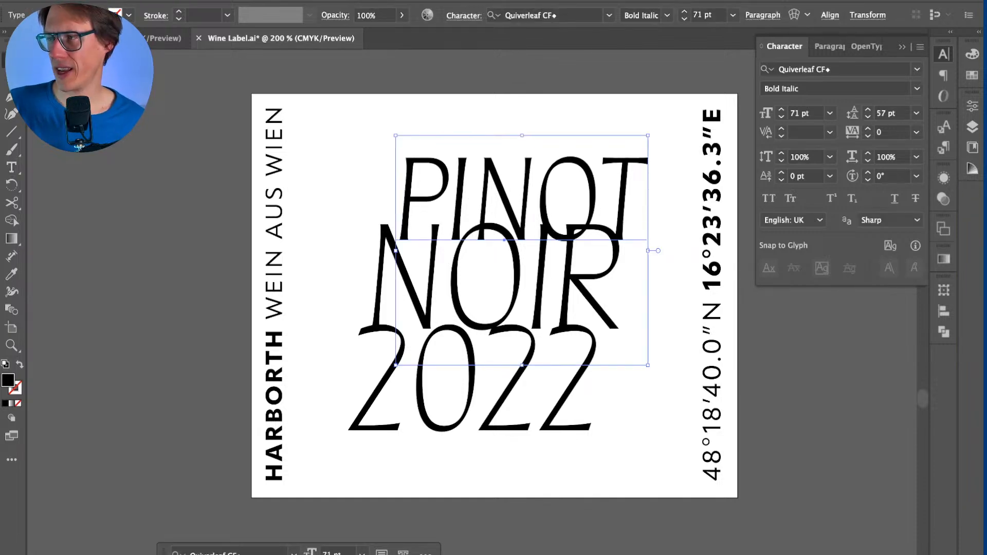
# Step: Nudge the PINOT text slightly leftward over NOIR and deselect it
pyautogui.press('Left')
pyautogui.press('Left')
pyautogui.press('Left')
pyautogui.press('Left')
pyautogui.press('Right')
pyautogui.press('Right')
pyautogui.press('Right')
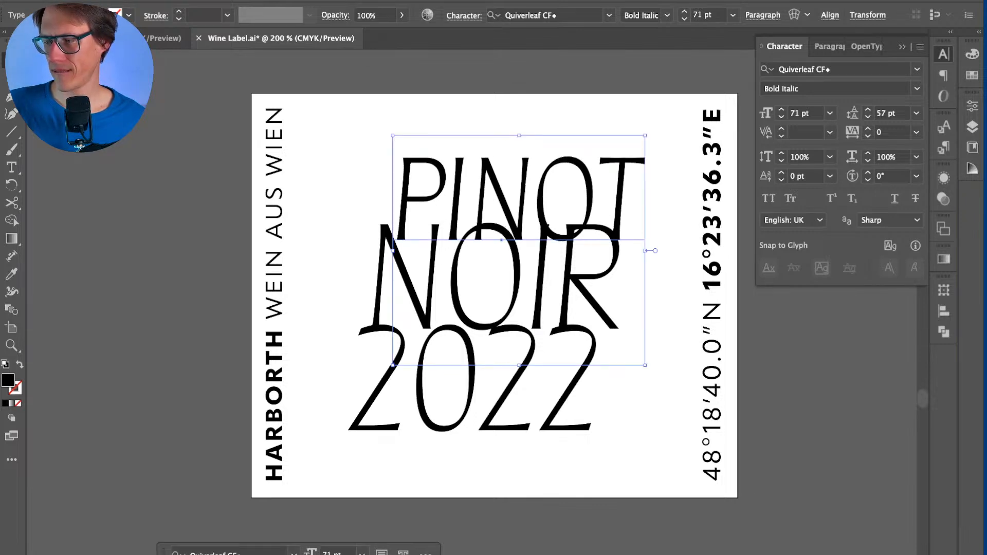
pyautogui.press('Right')
pyautogui.press('Left')
pyautogui.press('Left')
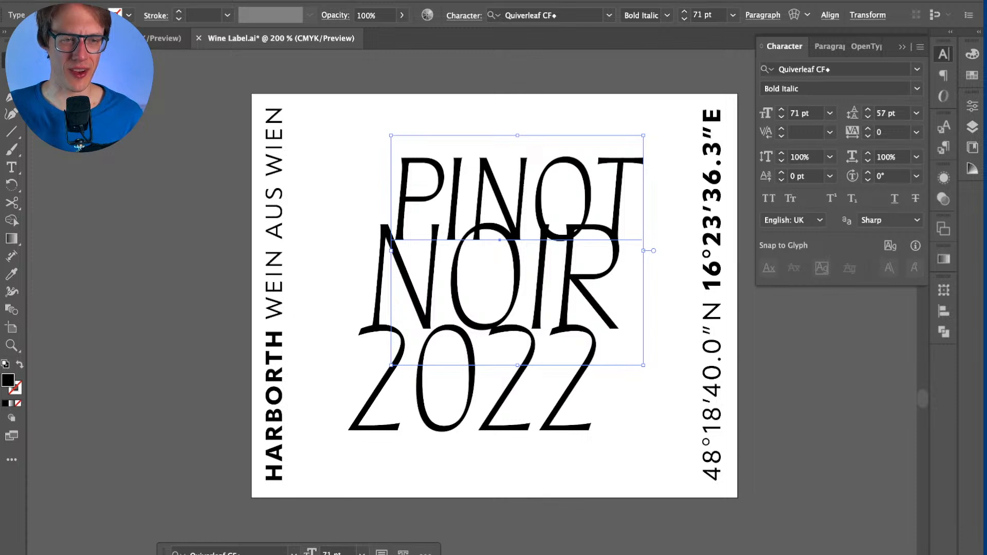
pyautogui.press('super+shift+a')
# Step: Select the 2022 line and match it to PINOT's Bold Italic 71 pt style with the Eyedropper
pyautogui.click(484, 327)
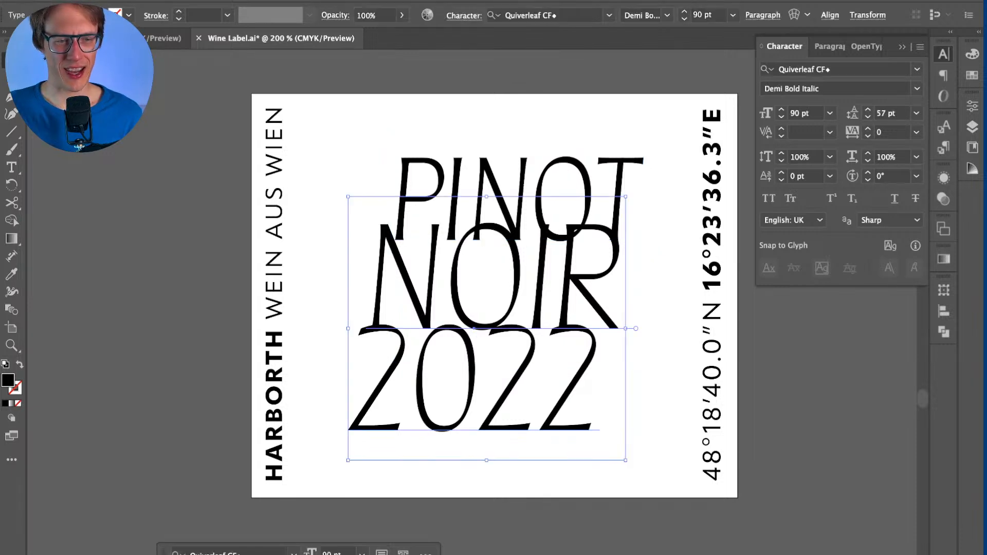
pyautogui.doubleClick(481, 360)
pyautogui.doubleClick(481, 360)
pyautogui.click(480, 360)
pyautogui.doubleClick(479, 360)
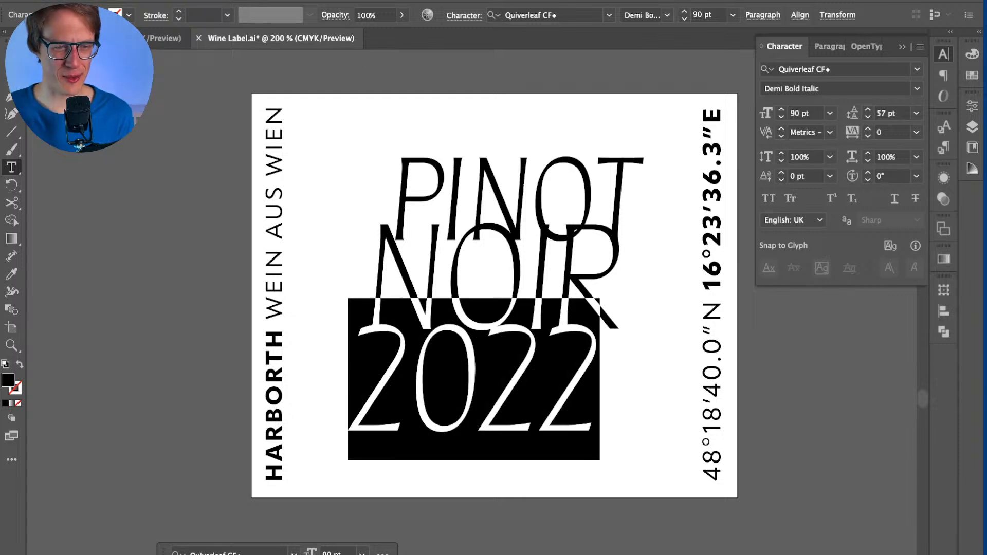
pyautogui.press('i')
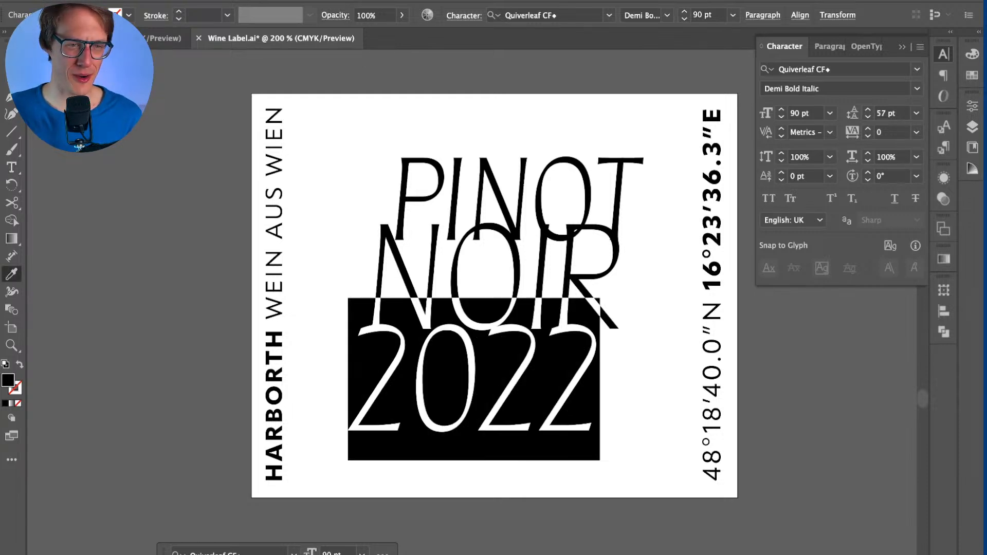
pyautogui.click(514, 198)
pyautogui.press('v')
pyautogui.doubleClick(478, 391)
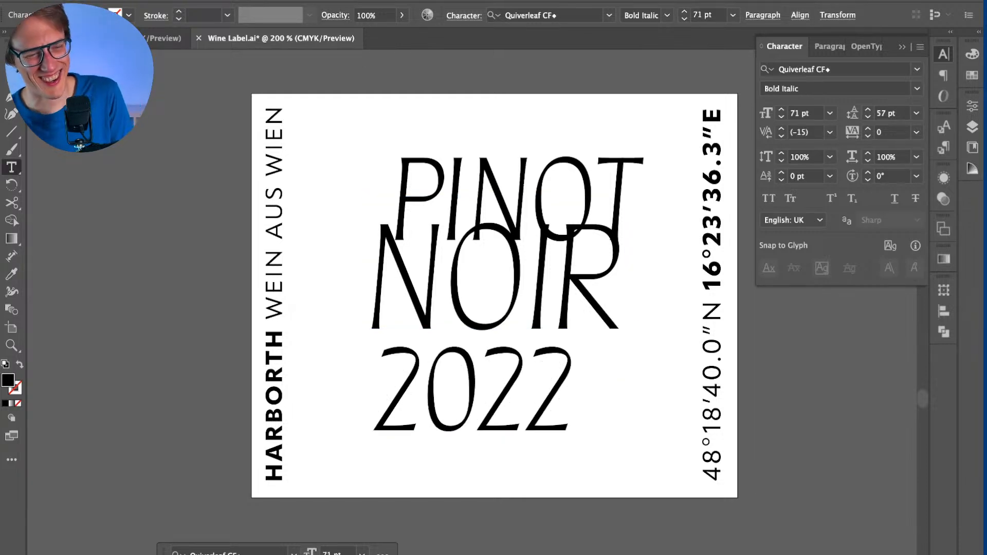
# Step: Split 2022 off the NOIR text into its own text object and move it directly beneath NOIR
pyautogui.press('BackSpace')
pyautogui.press('BackSpace')
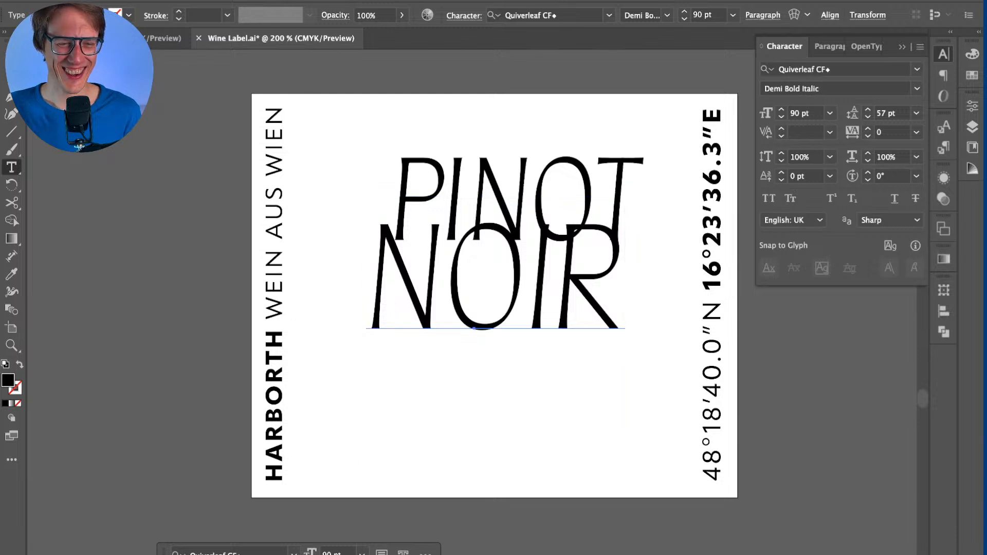
pyautogui.hotkey('ctrl', 'z')
pyautogui.hotkey('ctrl', 'z')
pyautogui.moveTo(442, 329); pyautogui.dragTo(487, 366)
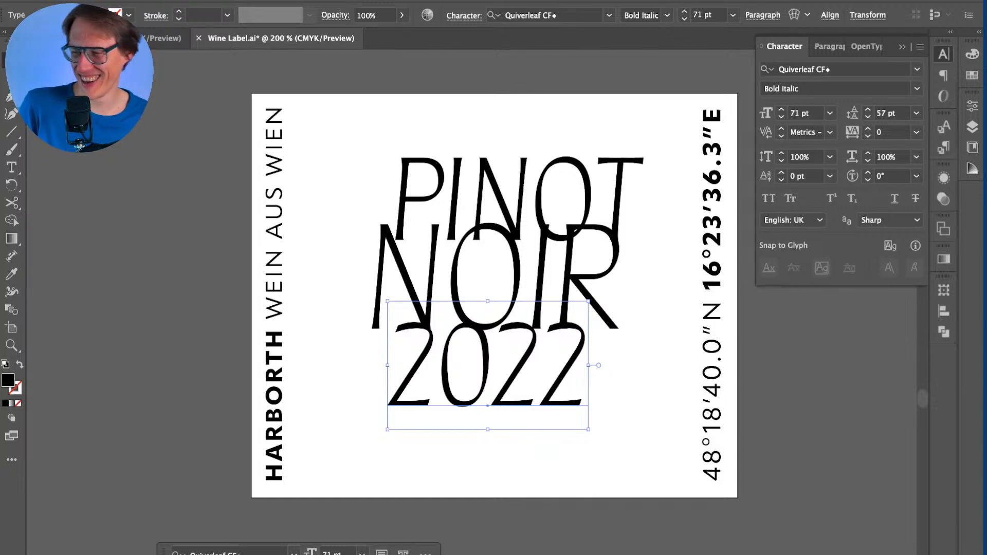
# Step: Undo the separation and restyling of 2022, restoring it to the NOIR text
pyautogui.press('super+z')
pyautogui.press('super+z')
pyautogui.press('super+z')
pyautogui.press('super+z')
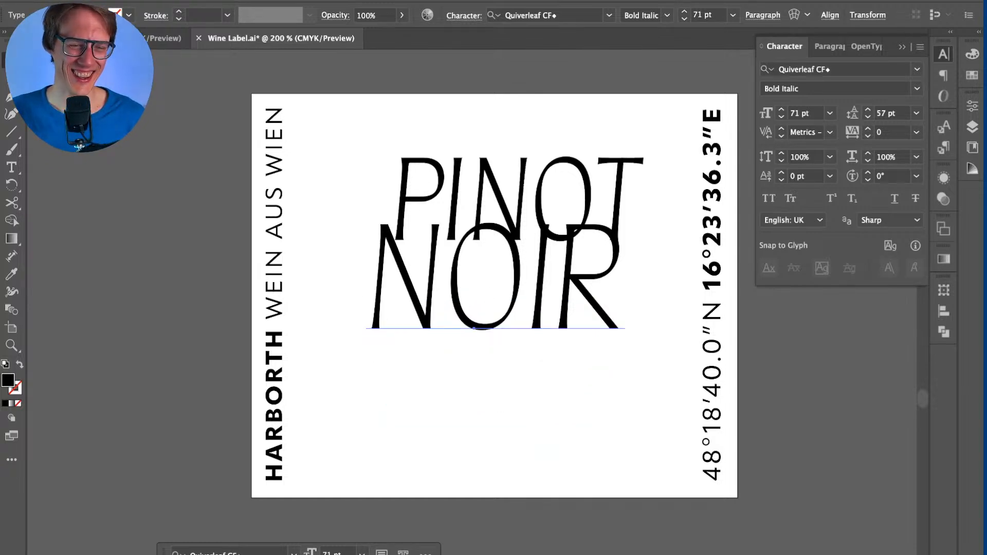
pyautogui.press('super+z')
pyautogui.press('super+z')
pyautogui.press('super+z')
pyautogui.press('super+z')
pyautogui.press('super+z')
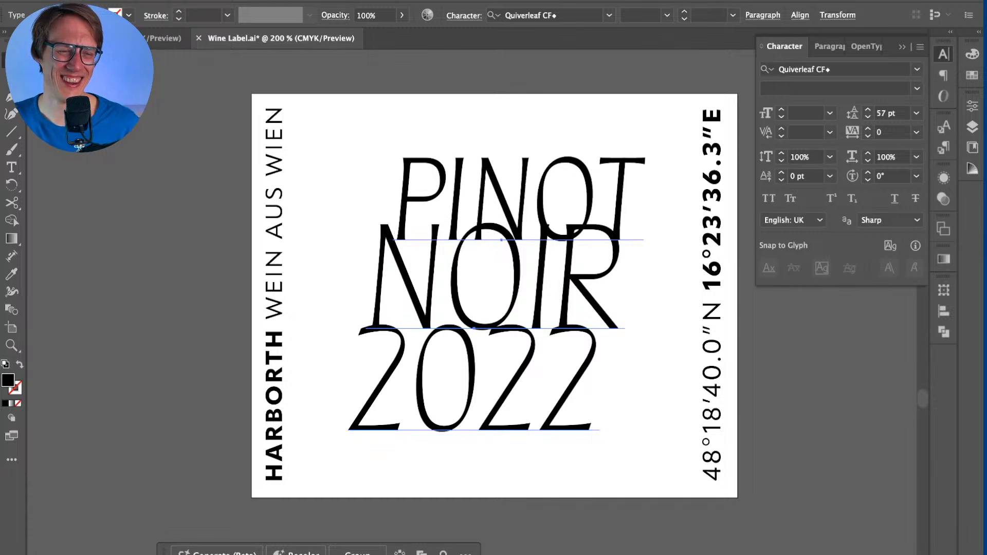
# Step: Undo the remaining nudges of PINOT and the last kerning change between its P and I
pyautogui.press('super+z')
pyautogui.press('super+z')
pyautogui.press('super+z')
pyautogui.press('super+z')
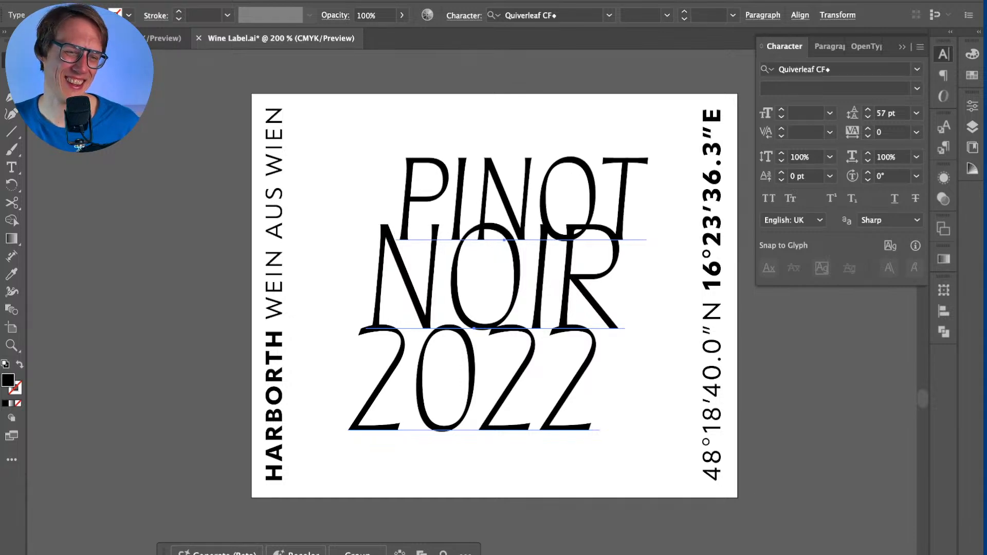
pyautogui.press('super+z')
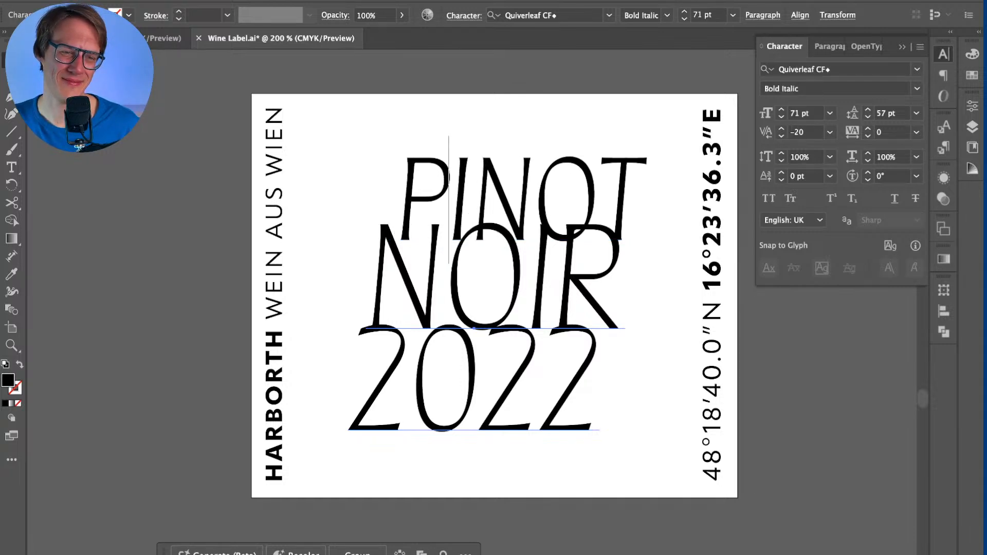
pyautogui.press('shift+super+t')
pyautogui.press('super+z')
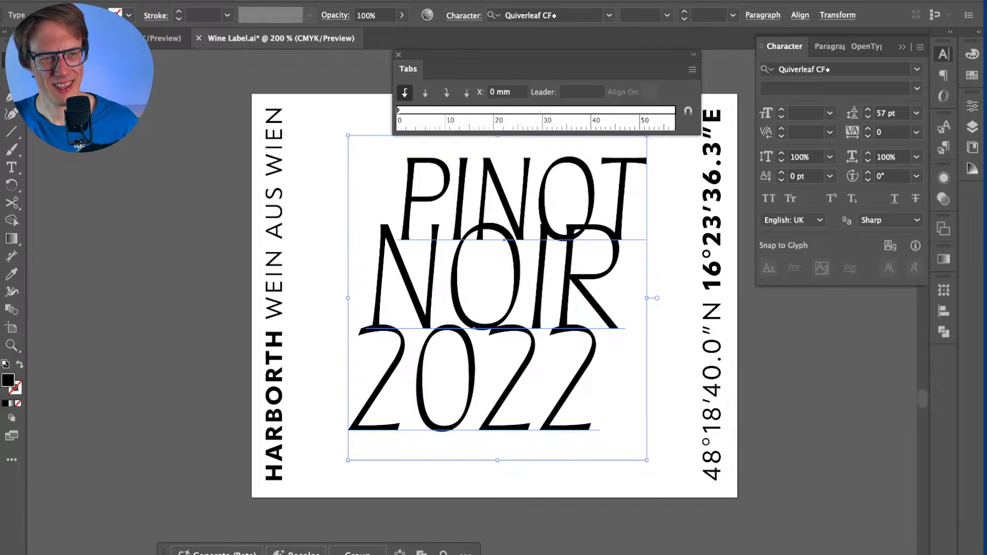
pyautogui.press('shift+super+t')
pyautogui.press('shift+super+a')
pyautogui.press('shift+super+t')
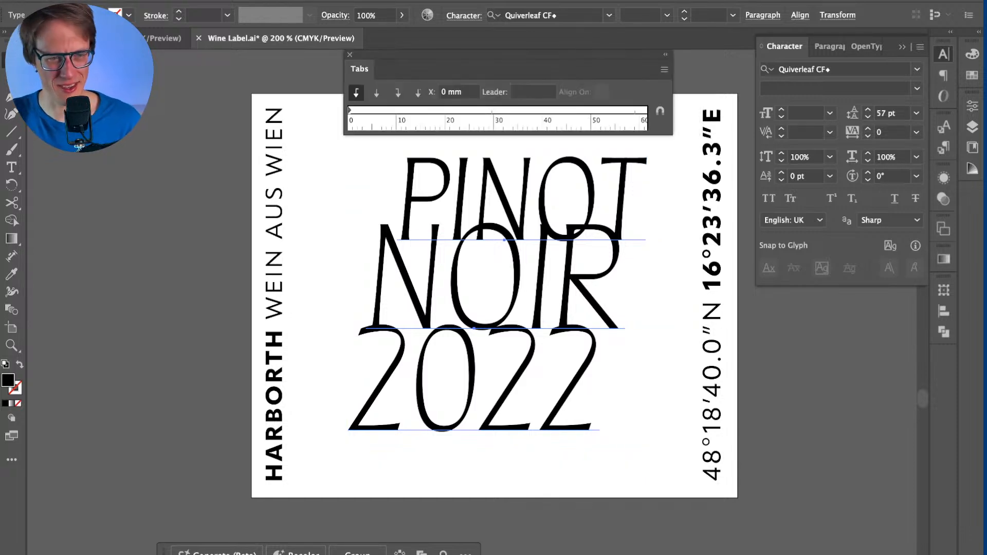
pyautogui.press('super+t')
pyautogui.press('super+z')
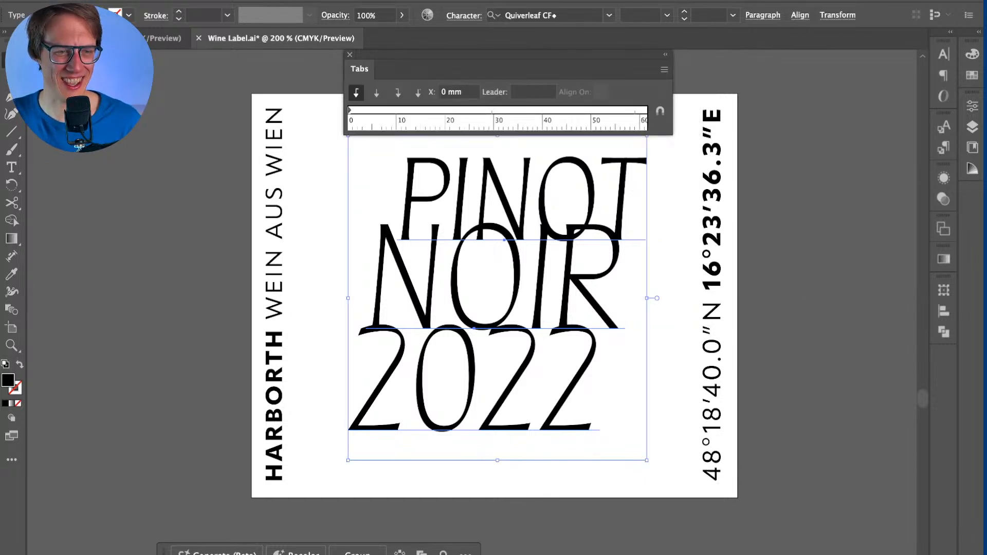
pyautogui.press('shift+super+t')
# Step: Undo the earlier moves that brought the PINOT line down onto NOIR
pyautogui.press('super+z')
pyautogui.press('super+z')
pyautogui.press('super+z')
pyautogui.press('super+z')
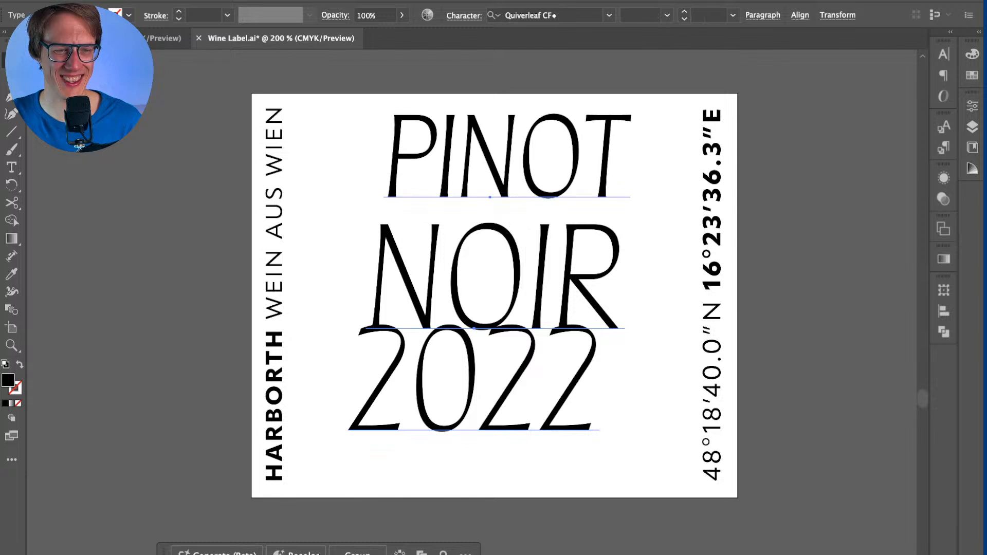
# Step: Slightly loosen the kerning between the I and N of PINOT
pyautogui.doubleClick(458, 156)
pyautogui.hotkey('alt', 'Right')
pyautogui.hotkey('alt', 'Right')
pyautogui.hotkey('alt', 'Left')
pyautogui.press('Escape')
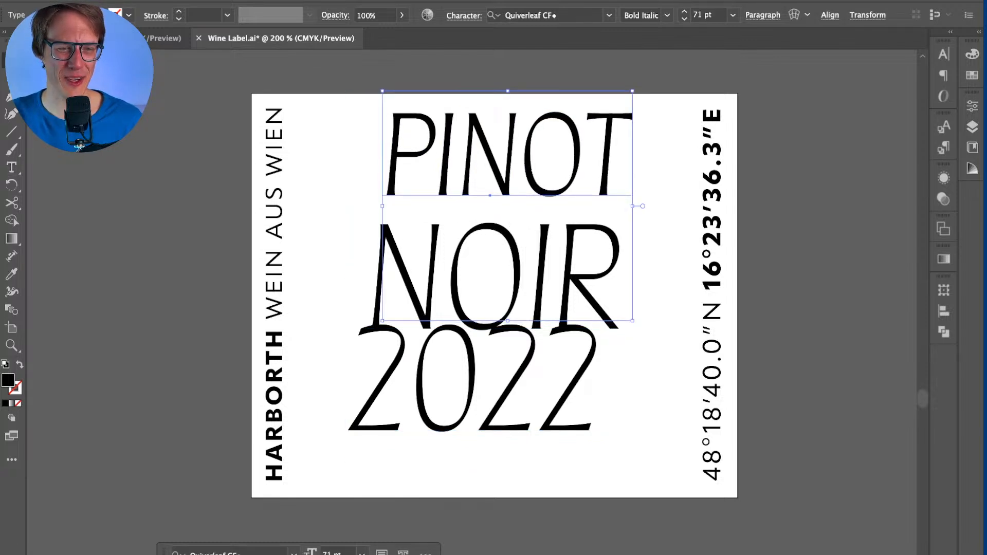
# Step: Delete the empty second line from PINOT's text object and move PINOT down to meet the tops of NOIR
pyautogui.doubleClick(490, 270)
pyautogui.press('BackSpace')
pyautogui.press('Escape')
pyautogui.moveTo(531, 170); pyautogui.dragTo(542, 210)
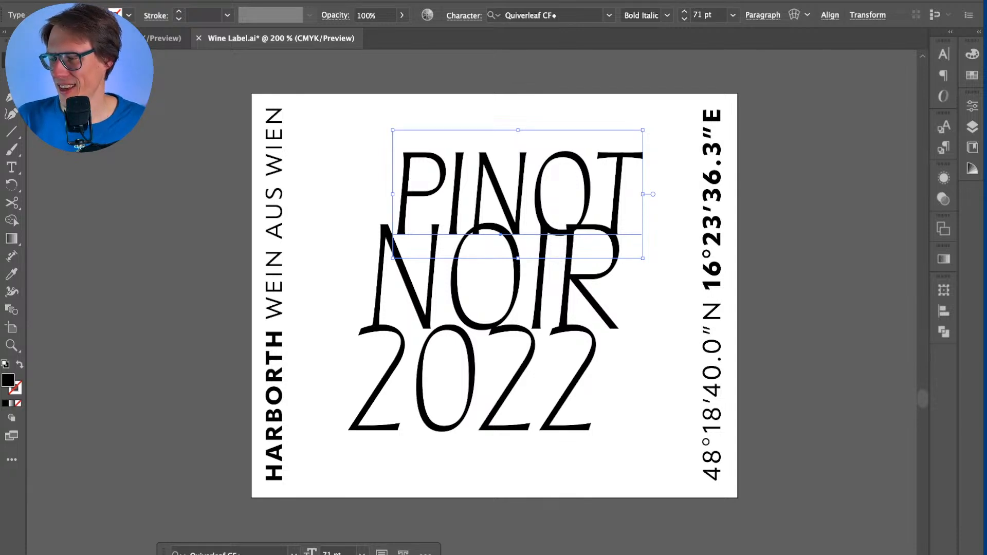
# Step: Fine-tune PINOT's position, finishing slightly further right and lower so its letters overlap the upper part of NOIR
pyautogui.press('Up')
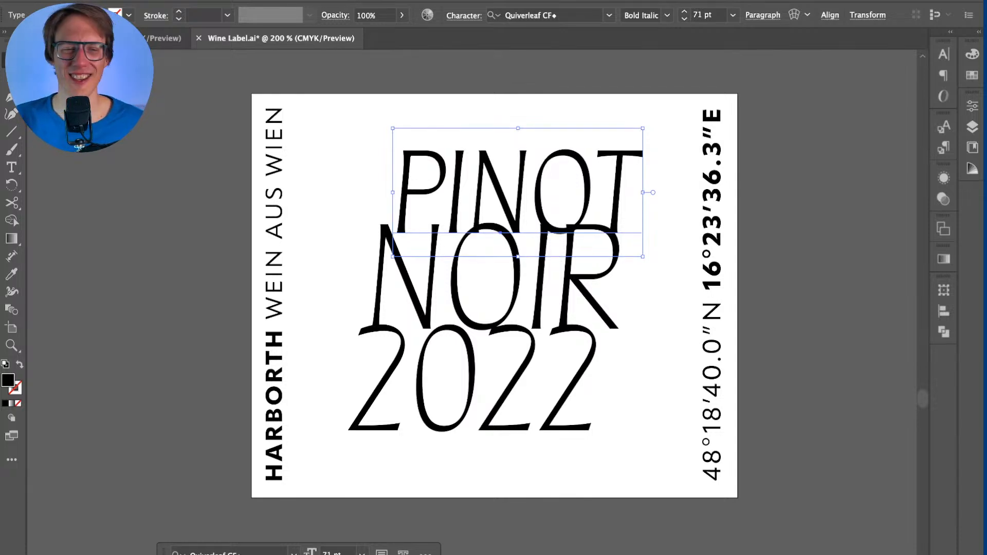
pyautogui.press('Left')
pyautogui.press('Left')
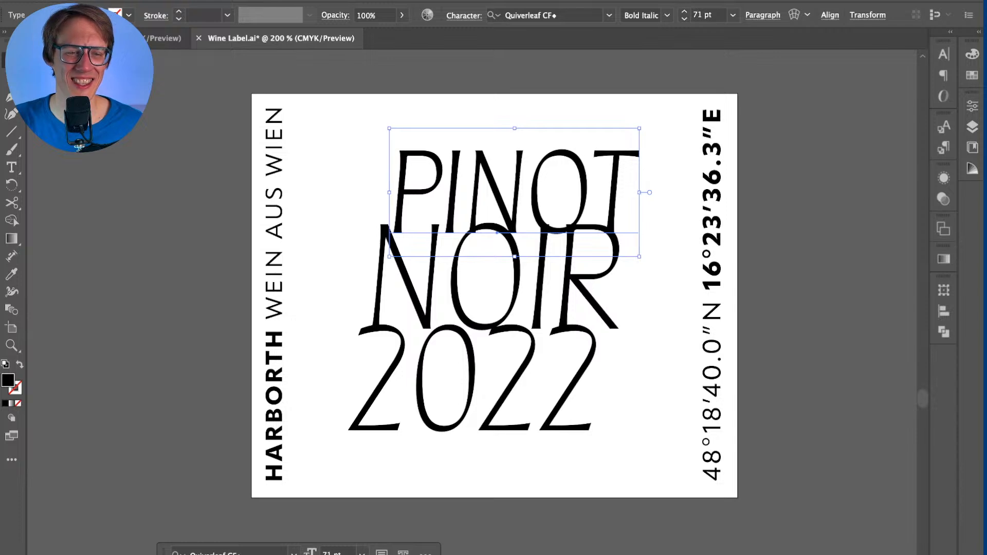
pyautogui.hotkey('ctrl', 'shift', 'a')
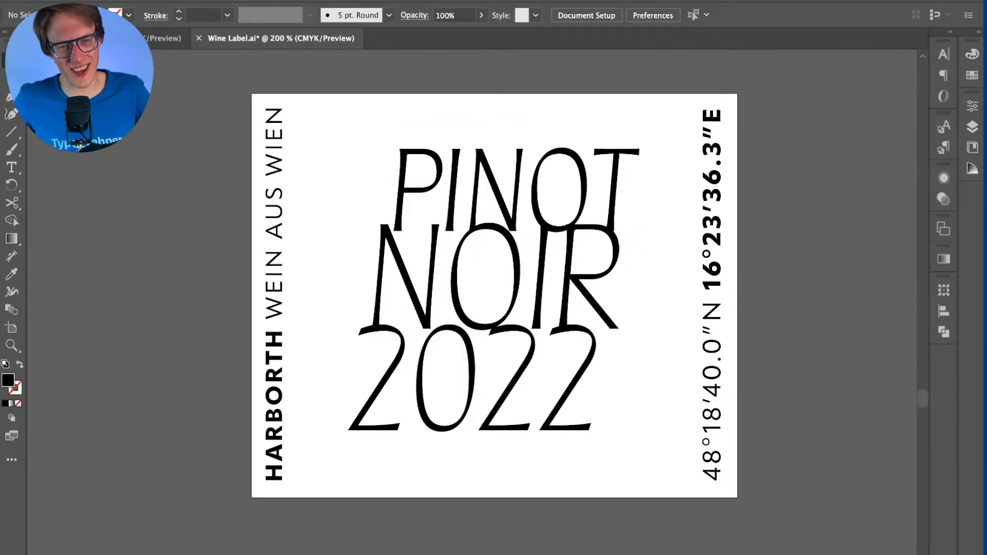
pyautogui.moveTo(515, 190)
pyautogui.mouseDown()
pyautogui.moveTo(508, 198)
pyautogui.moveTo(530, 199)
pyautogui.mouseUp()
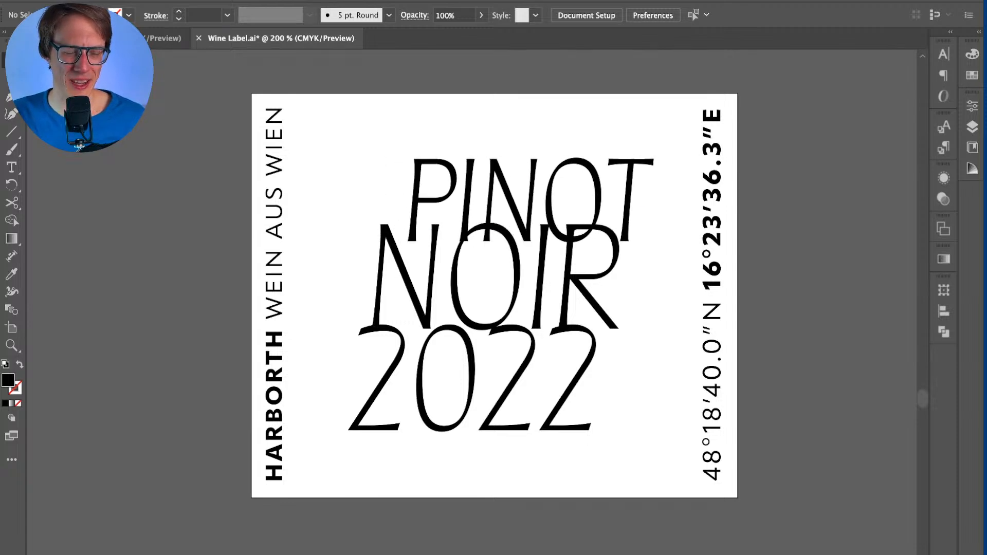
pyautogui.click(474, 160)
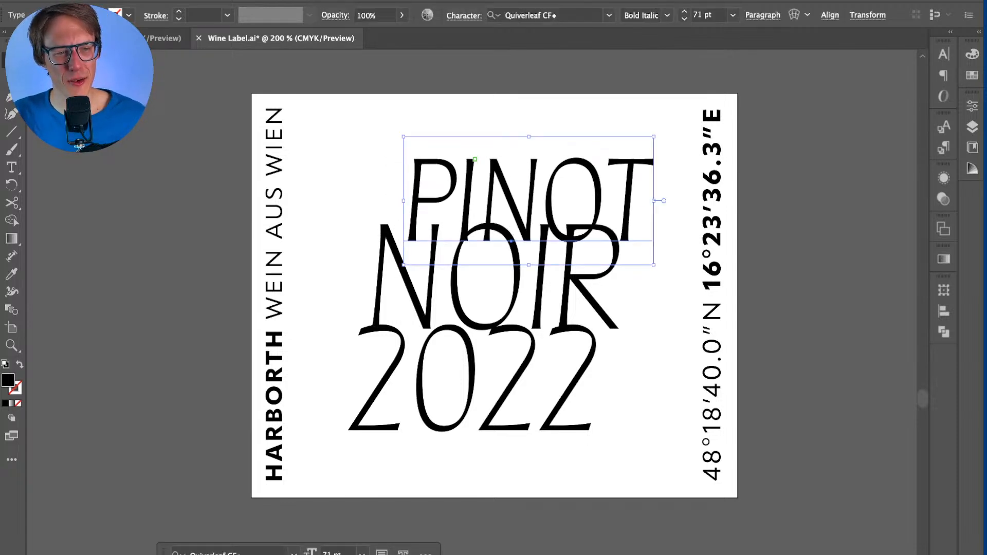
# Step: Try a tighter kerning between the first 2 and the 0 of 2022
pyautogui.click(404, 403)
pyautogui.press('super+shift+a')
pyautogui.scroll(1, 404, 403)
pyautogui.scroll(-1, 404, 403)
pyautogui.doubleClick(406, 391)
pyautogui.doubleClick(407, 391)
pyautogui.click(407, 391)
pyautogui.hotkey('alt', 'Left')
pyautogui.hotkey('alt', 'Left')
pyautogui.press('Escape')
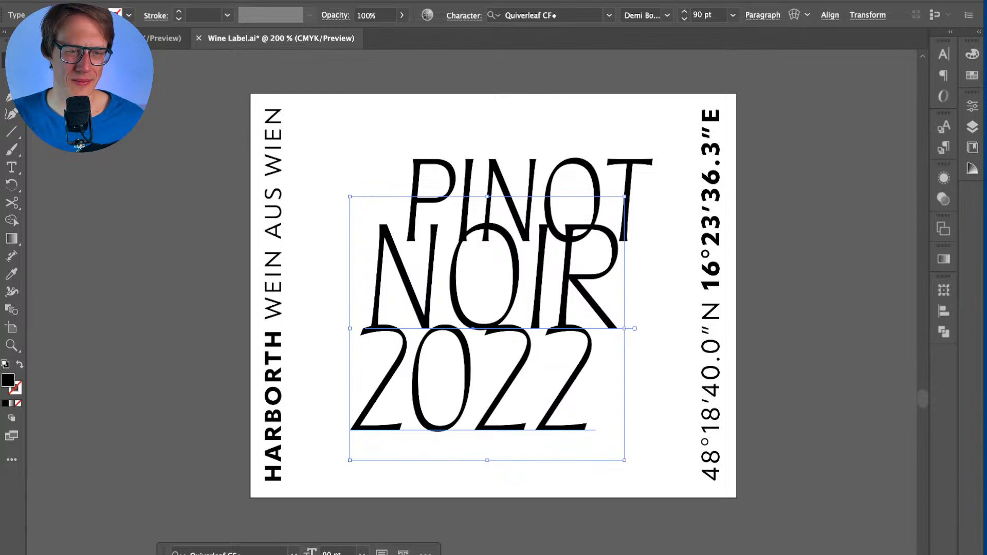
# Step: Loosen the first 2–0 pair of 2022 again and compare a tighter kerning between the 0 and the following 2
pyautogui.doubleClick(407, 381)
pyautogui.hotkey('alt', 'Right')
pyautogui.hotkey('alt', 'Right')
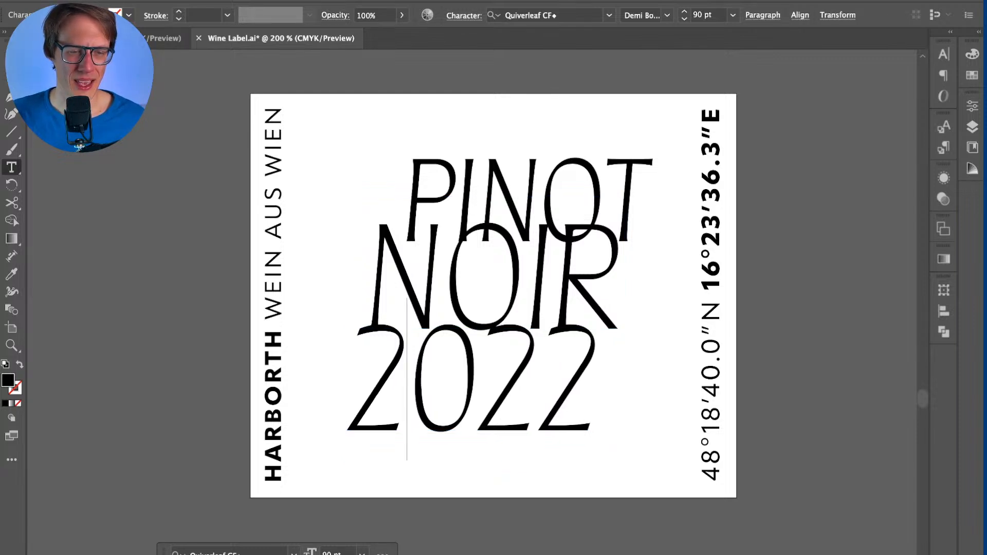
pyautogui.press('Right')
pyautogui.hotkey('alt', 'Left')
pyautogui.press('super+shift+z')
pyautogui.press('super+z')
pyautogui.press('super+shift+z')
pyautogui.press('super+z')
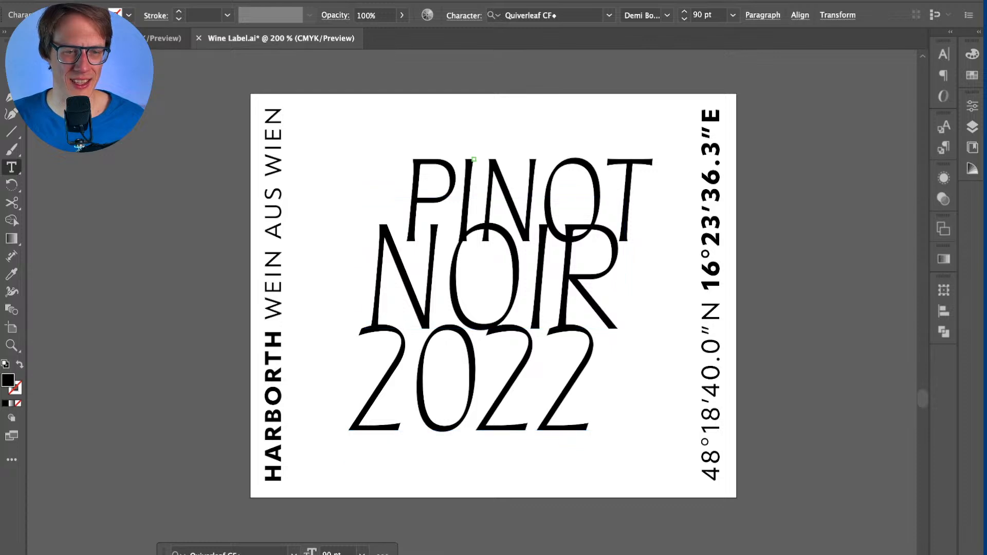
# Step: Remove the 2022 line from the NOIR text object
pyautogui.doubleClick(476, 379)
pyautogui.press('BackSpace')
pyautogui.press('Escape')
pyautogui.doubleClick(476, 379)
pyautogui.press('BackSpace')
pyautogui.press('Escape')
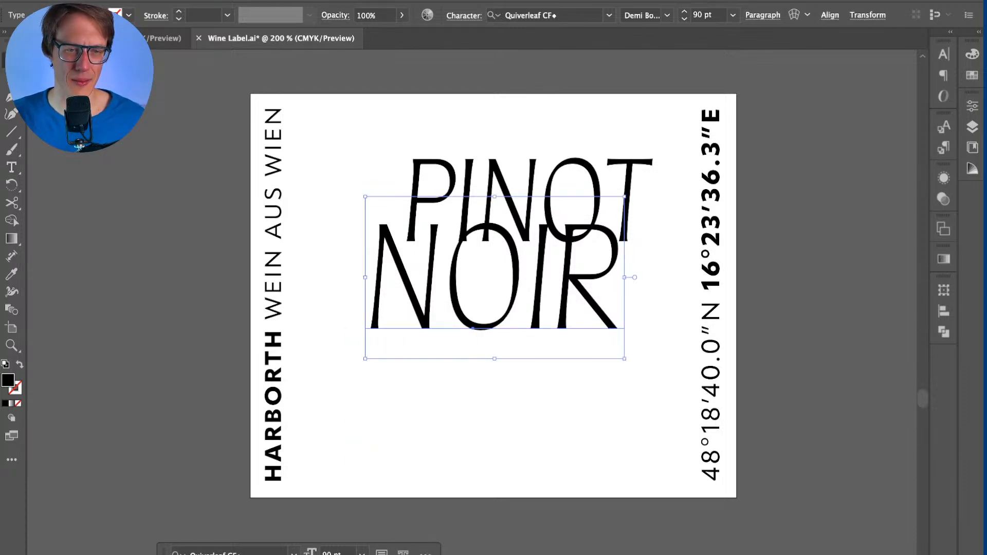
pyautogui.moveTo(483, 276); pyautogui.dragTo(471, 393)
pyautogui.press('t')
pyautogui.press('super+z')
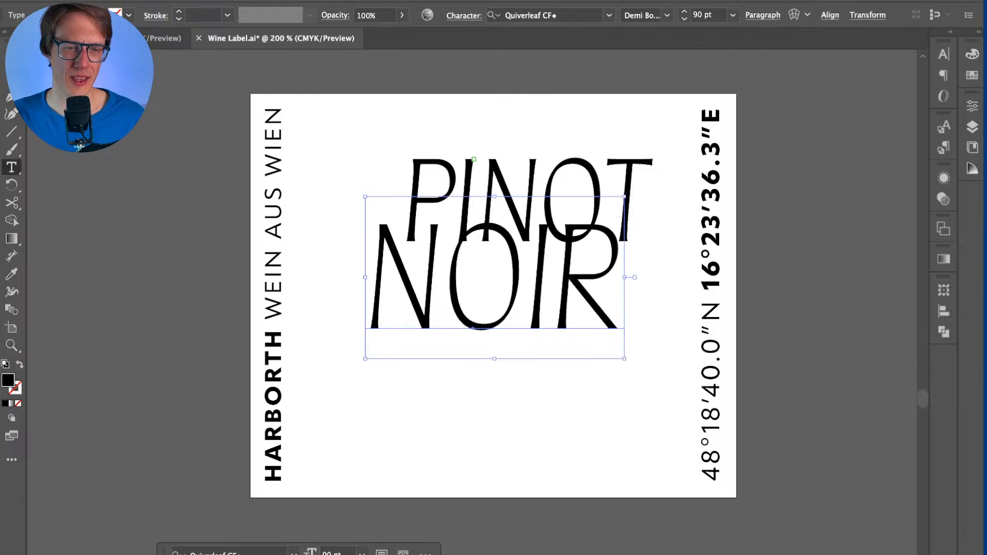
# Step: Duplicate NOIR below itself and replace the copy's text with 2022
pyautogui.press('v')
pyautogui.moveTo(484, 276); pyautogui.dragTo(469, 376)
pyautogui.tripleClick(483, 409)
pyautogui.write('2022')
pyautogui.press('Escape')
# Step: Nudge the separate 2022 line into place so its digits touch the base of NOIR
pyautogui.press('Right')
pyautogui.press('Right')
pyautogui.press('Right')
pyautogui.press('Right')
pyautogui.press('Up')
pyautogui.press('Left')
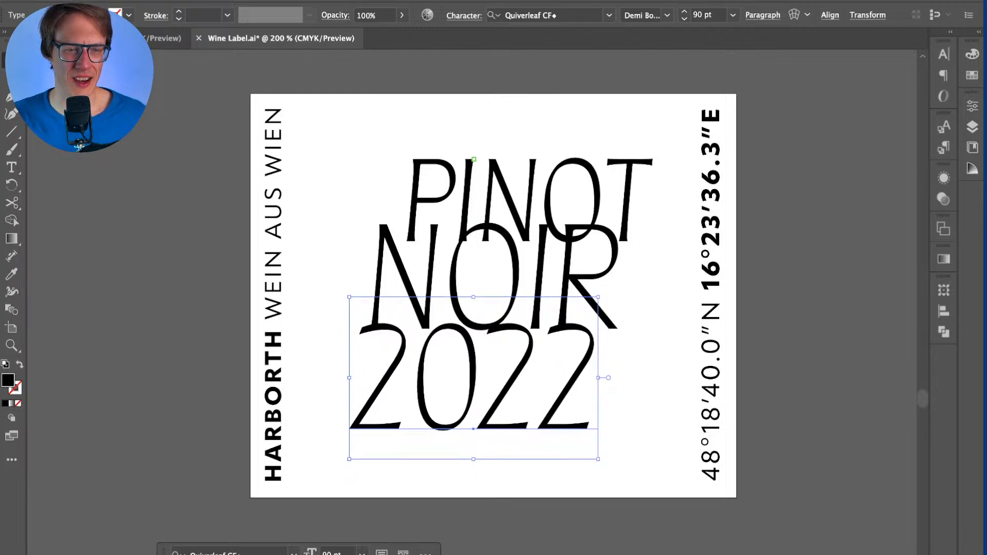
pyautogui.press('Down')
pyautogui.press('Up')
pyautogui.doubleClick(476, 378)
pyautogui.moveTo(477, 378); pyautogui.dragTo(534, 378)
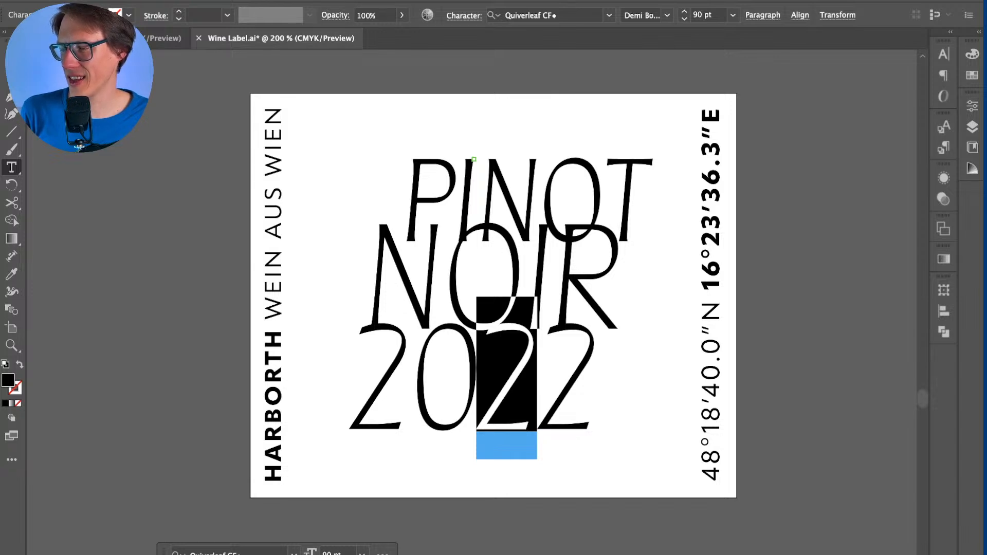
pyautogui.press('Escape')
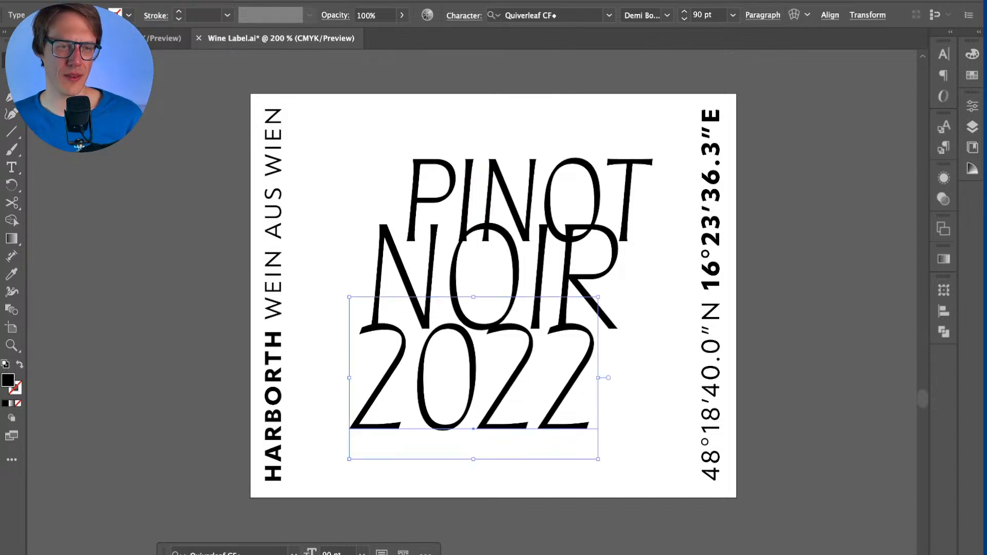
# Step: Duplicate the PINOT NOIR 2022 label artboard with its artwork directly below the original
pyautogui.hscroll(3, 467, 296)
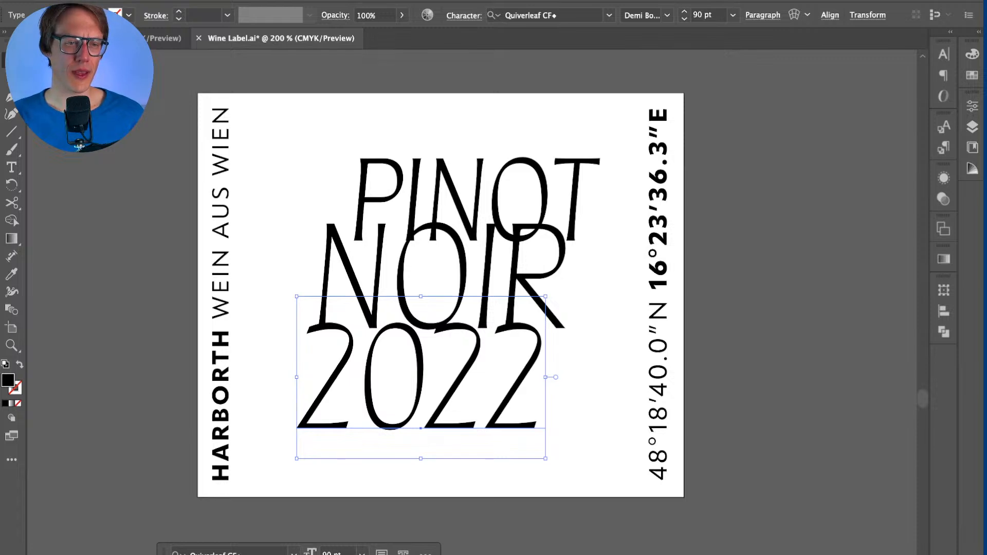
pyautogui.press('super+minus')
pyautogui.press('super+minus')
pyautogui.hotkey('shift', 'o')
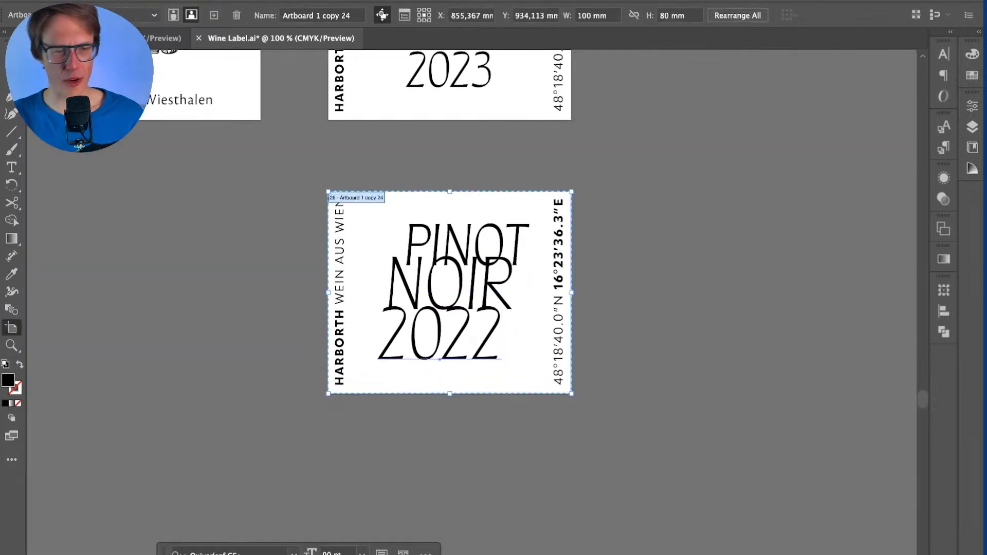
pyautogui.scroll(-4, 449, 292)
pyautogui.moveTo(376, 139); pyautogui.dragTo(376, 386)
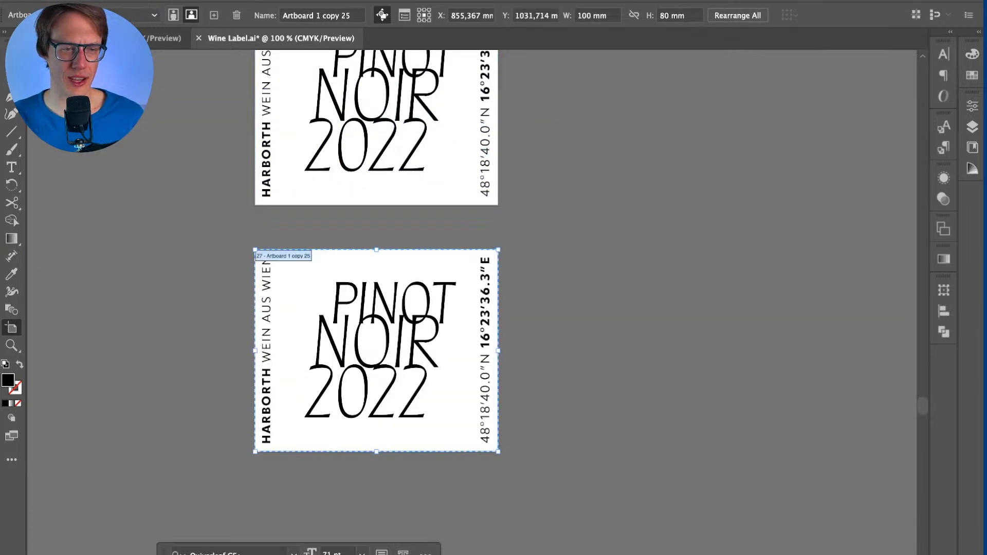
pyautogui.press('v')
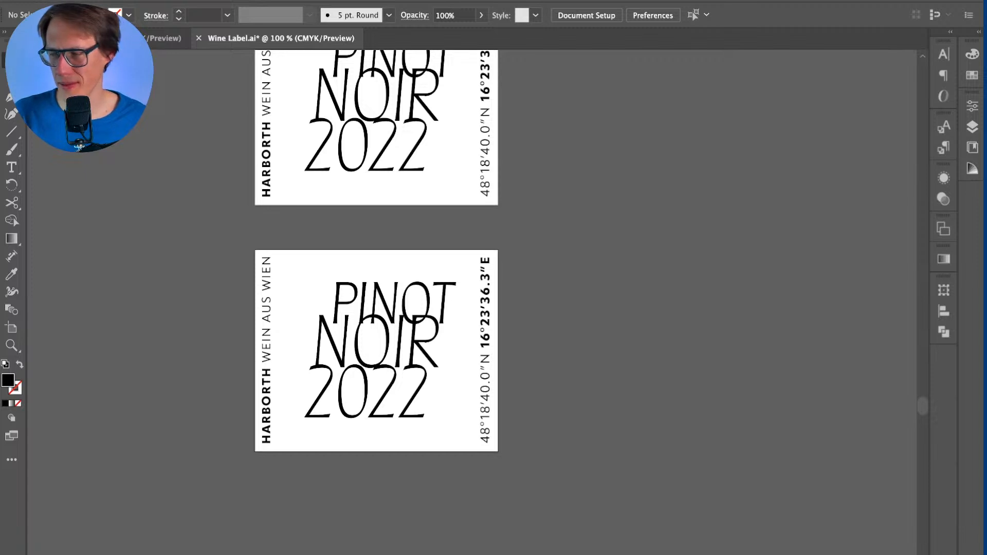
# Step: Delete the vertical coordinates and the vertical HARBORTH WEIN AUS WIEN text from the new label copy
pyautogui.scroll(-2, 79, 147)
pyautogui.press('super+plus')
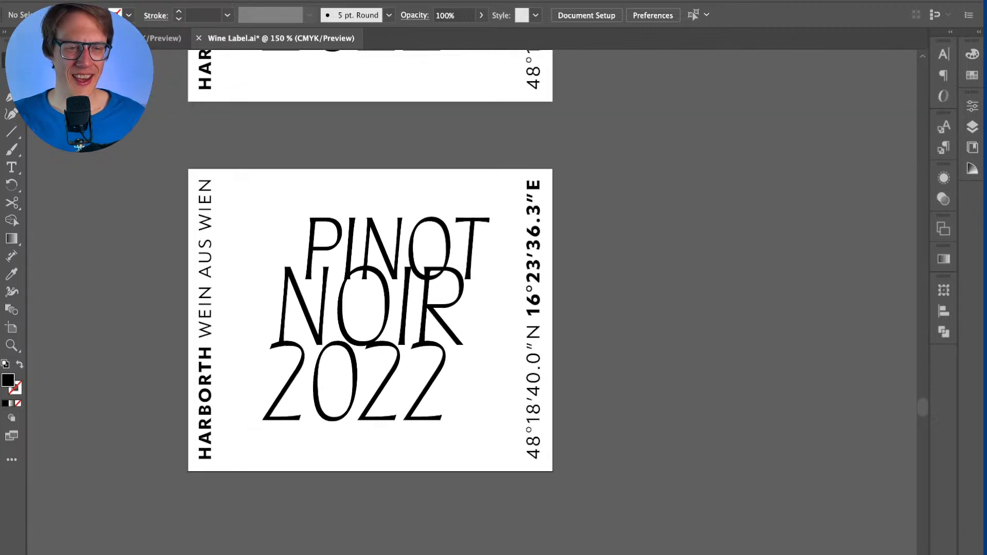
pyautogui.moveTo(515, 186); pyautogui.dragTo(320, 188)
pyautogui.press('Delete')
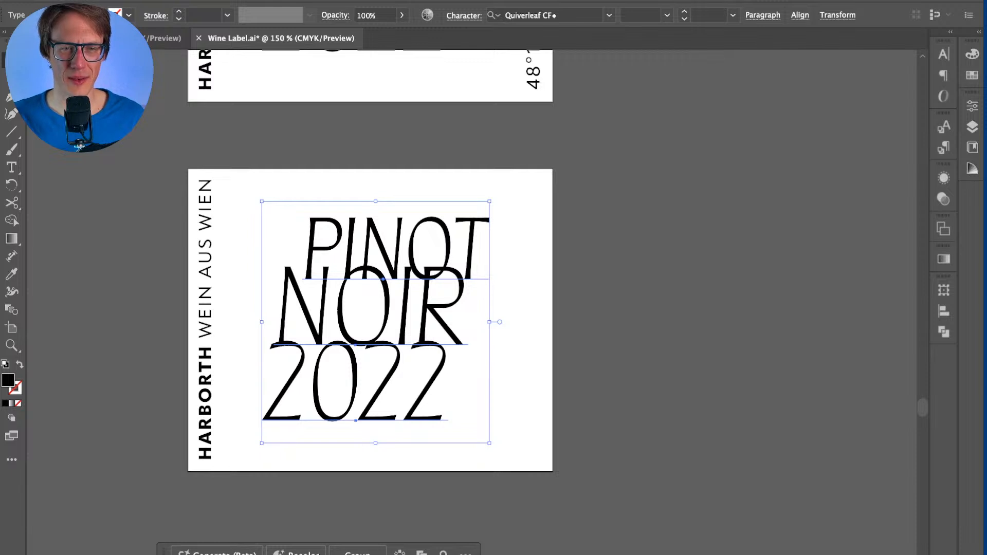
pyautogui.click(800, 15)
pyautogui.click(205, 318)
pyautogui.press('Delete')
# Step: Spread the title lines apart, with PINOT at the label's upper right, NOIR at the left and 2022 across the lower edge
pyautogui.moveTo(361, 164); pyautogui.dragTo(362, 376)
pyautogui.click(362, 163)
pyautogui.moveTo(397, 249); pyautogui.dragTo(447, 217)
pyautogui.moveTo(364, 306); pyautogui.dragTo(238, 312)
pyautogui.moveTo(354, 381); pyautogui.dragTo(330, 439)
pyautogui.moveTo(238, 313); pyautogui.dragTo(241, 366)
# Step: Enlarge PINOT to 81.36 pt in the label's upper right corner
pyautogui.click(447, 217)
pyautogui.moveTo(353, 264); pyautogui.dragTo(325, 279)
pyautogui.moveTo(447, 216); pyautogui.dragTo(445, 216)
# Step: Move NOIR directly beneath PINOT and scale it up to 103.08 pt
pyautogui.moveTo(247, 365); pyautogui.dragTo(428, 293)
pyautogui.press('Down')
pyautogui.press('Down')
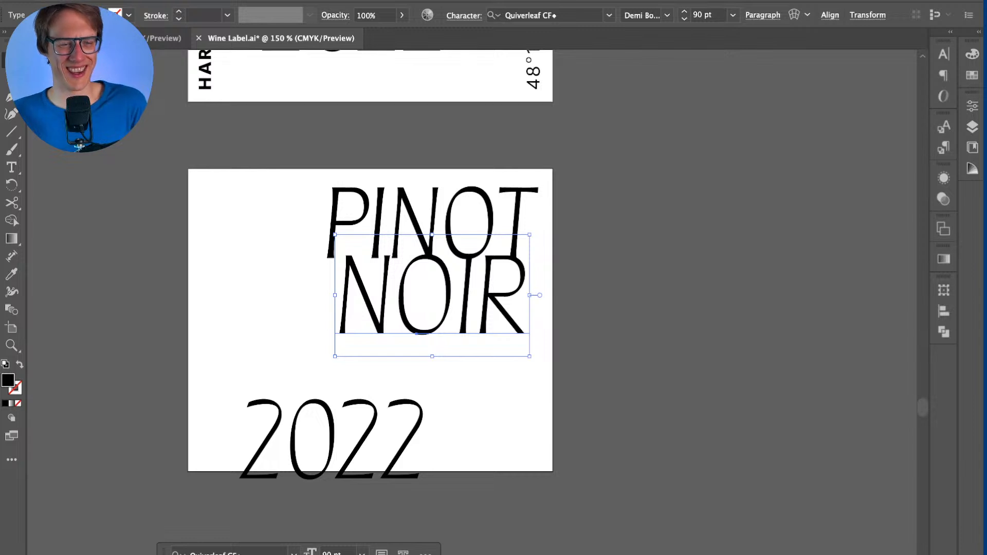
pyautogui.press('super+shift+a')
pyautogui.click(428, 294)
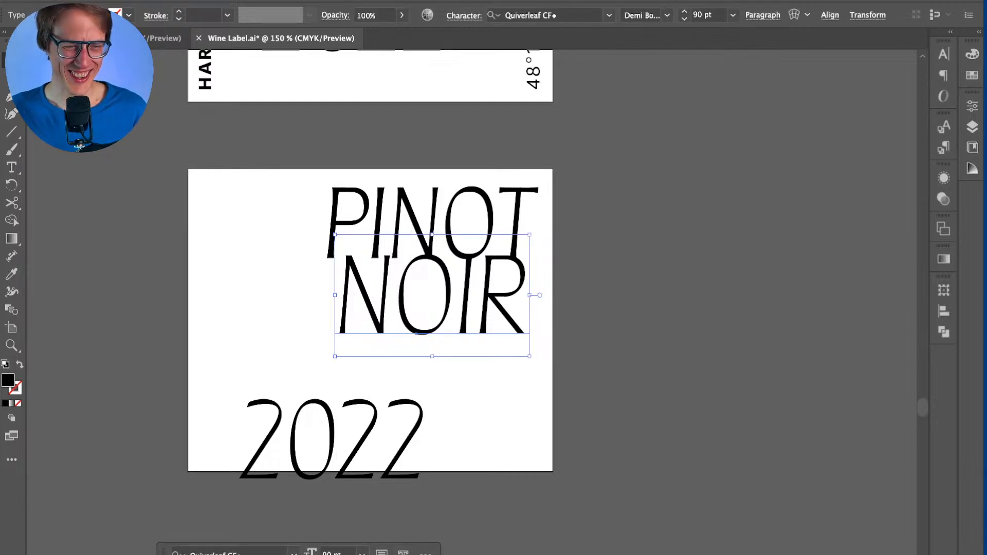
pyautogui.moveTo(334, 356); pyautogui.dragTo(304, 375)
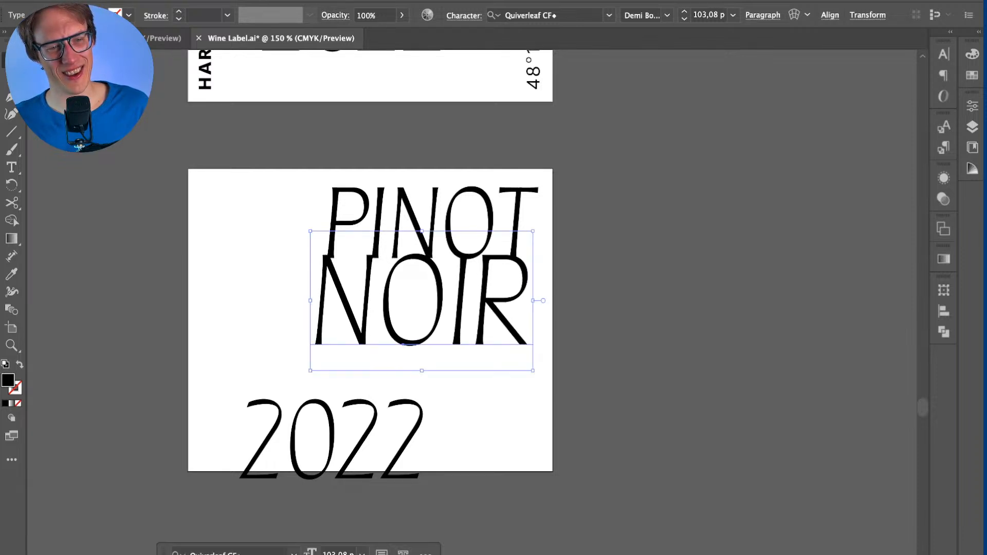
# Step: Tighten the kerning between the O and I of NOIR and shift the word right to line up under PINOT
pyautogui.press('t')
pyautogui.hotkey('alt', 'Left')
pyautogui.hotkey('alt', 'Left')
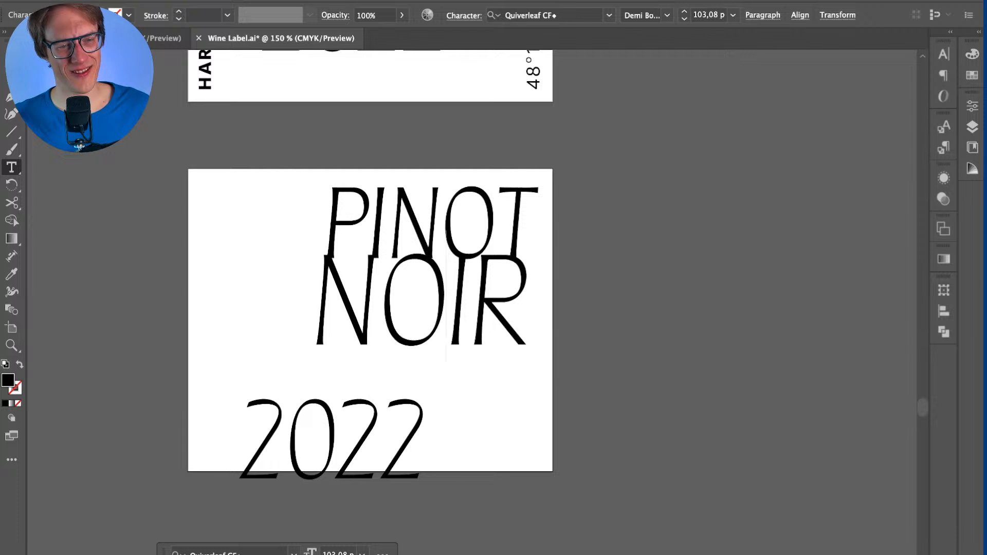
pyautogui.press('Escape')
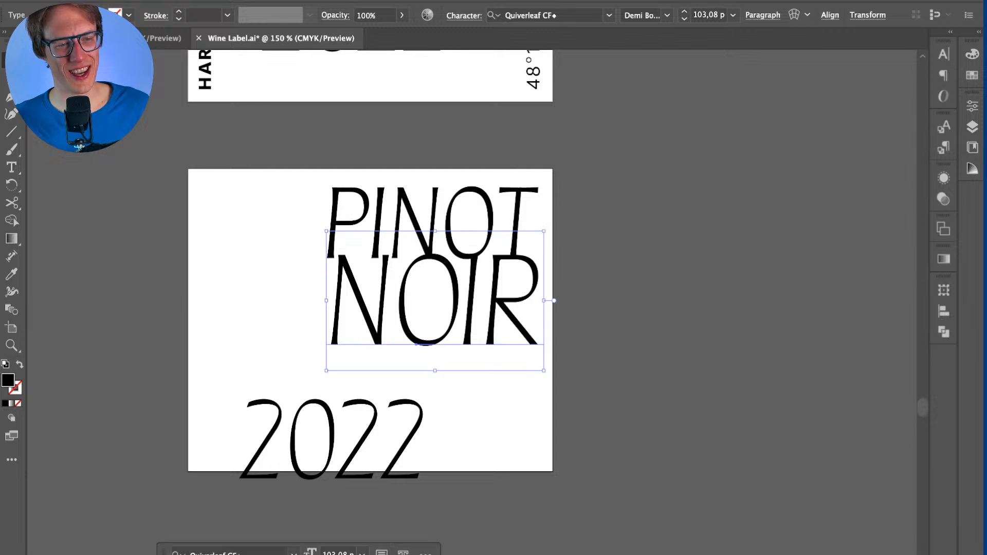
pyautogui.press('super+shift+a')
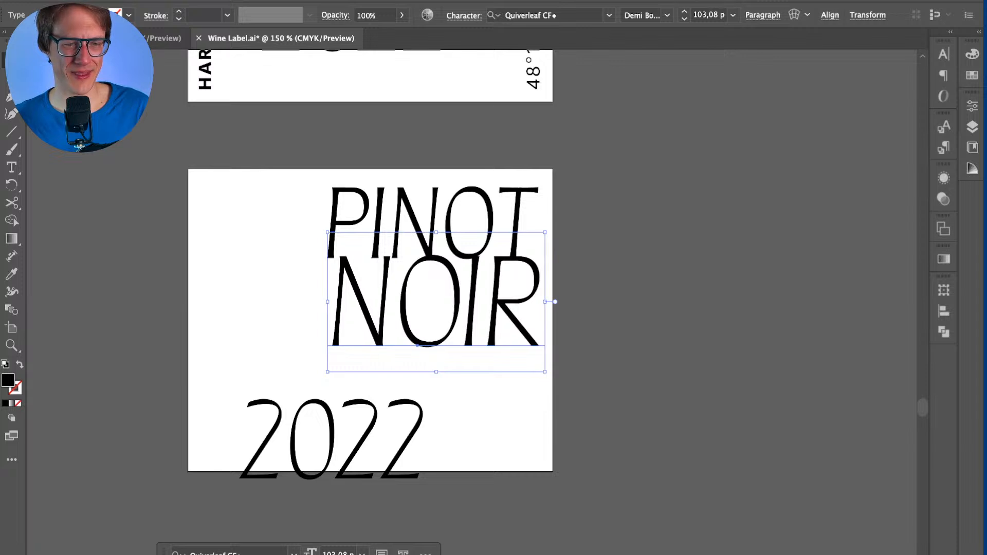
pyautogui.press('super+shift+a')
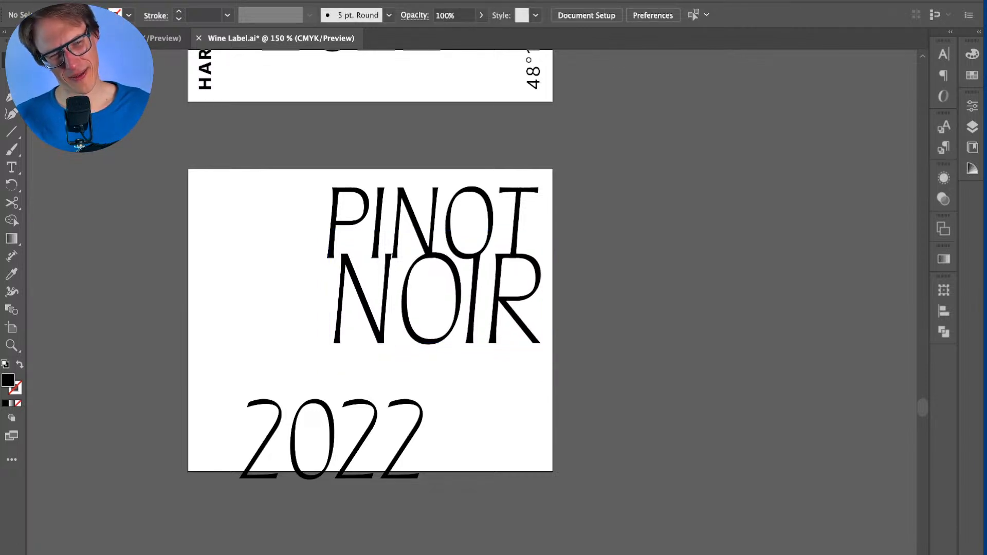
# Step: Nudge PINOT slightly right to align it with NOIR's right edge
pyautogui.click(331, 440)
pyautogui.doubleClick(434, 222)
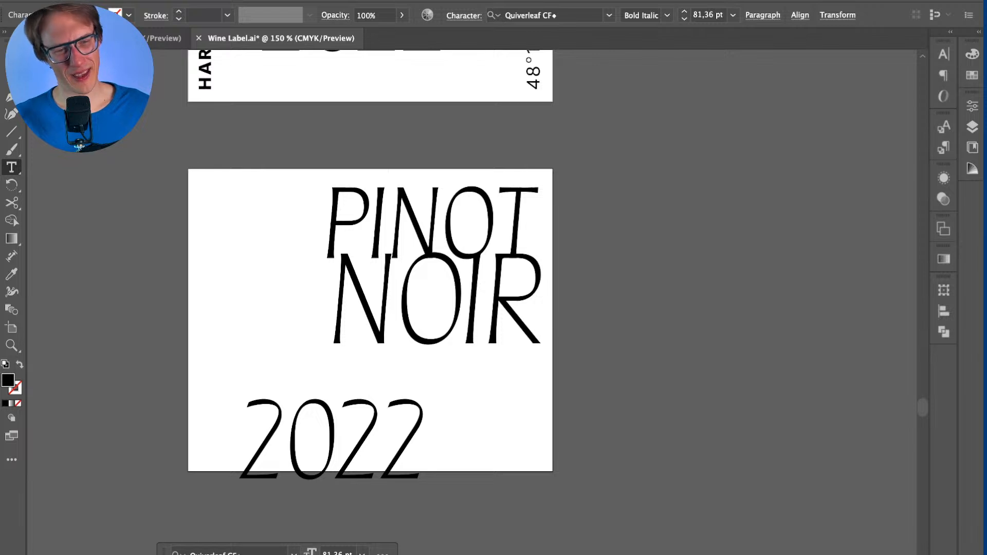
pyautogui.press('Left')
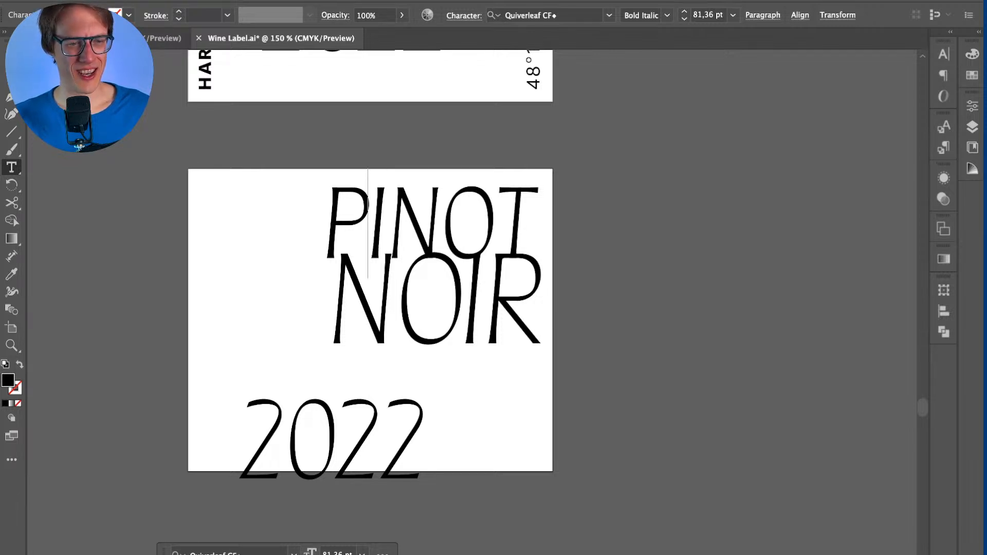
pyautogui.press('Escape')
pyautogui.press('Right')
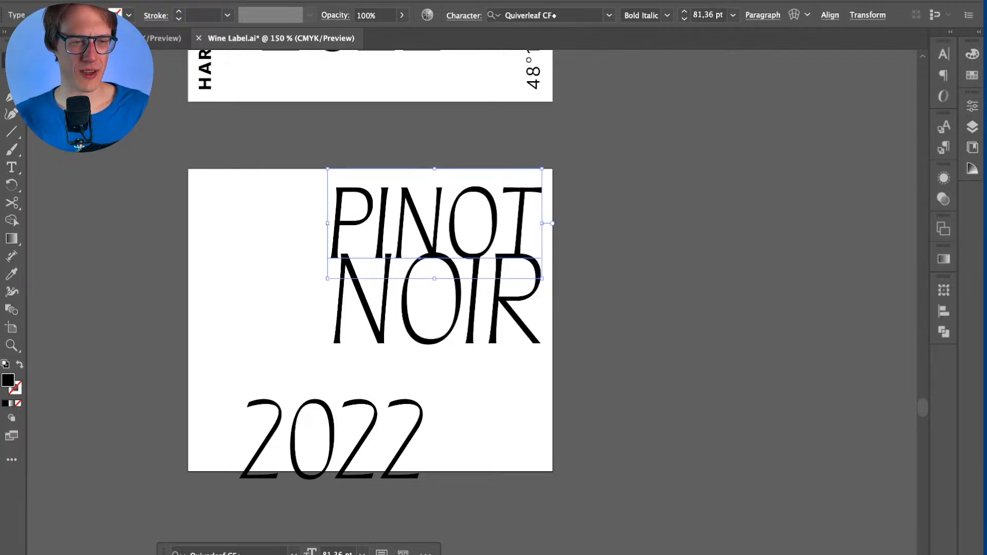
# Step: Nudge PINOT slightly left and move 2022 directly beneath NOIR
pyautogui.press('Left')
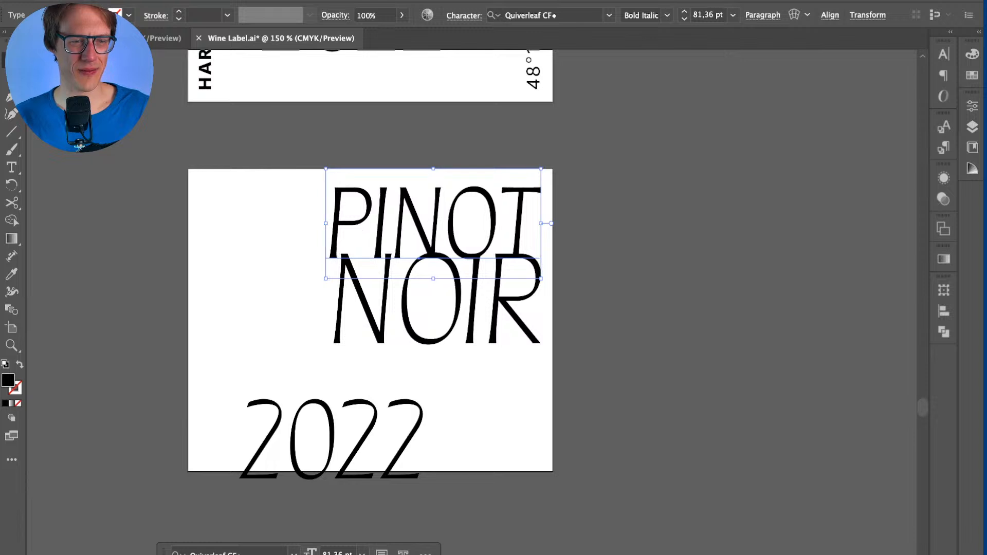
pyautogui.press('super+shift+a')
pyautogui.moveTo(331, 439); pyautogui.dragTo(427, 381)
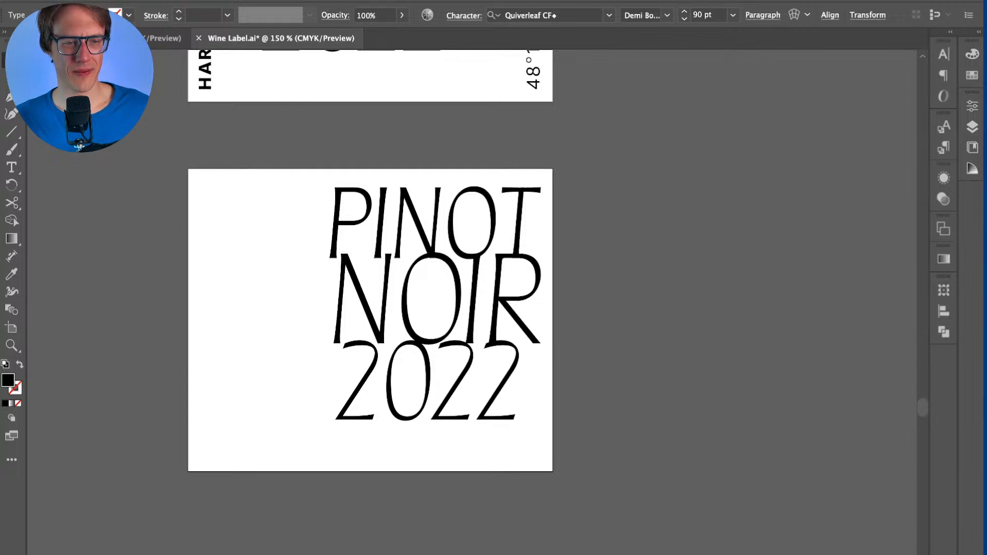
pyautogui.press('super+shift+a')
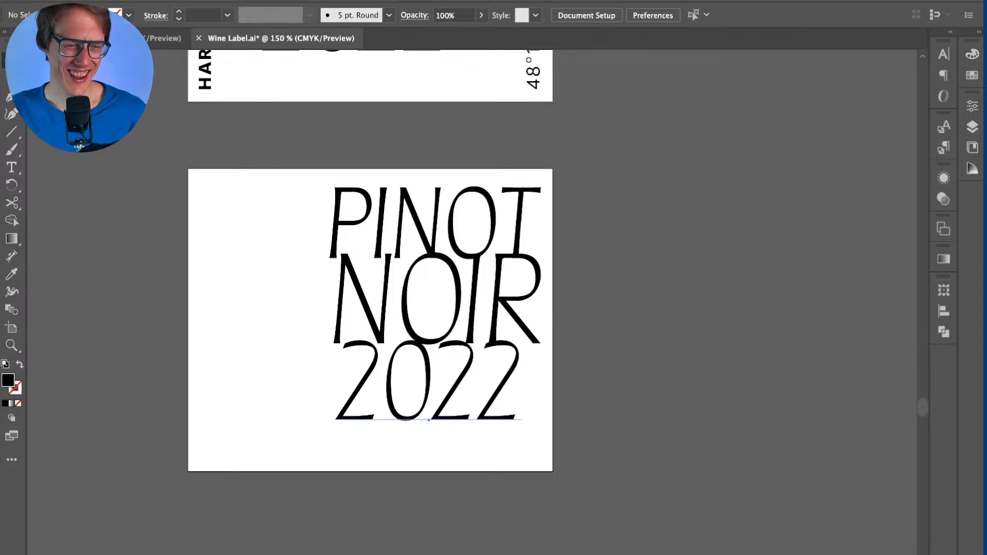
# Step: Shift 2022 slightly right to bring it closer to NOIR's right edge
pyautogui.click(426, 381)
pyautogui.hotkey('shift', 'Right')
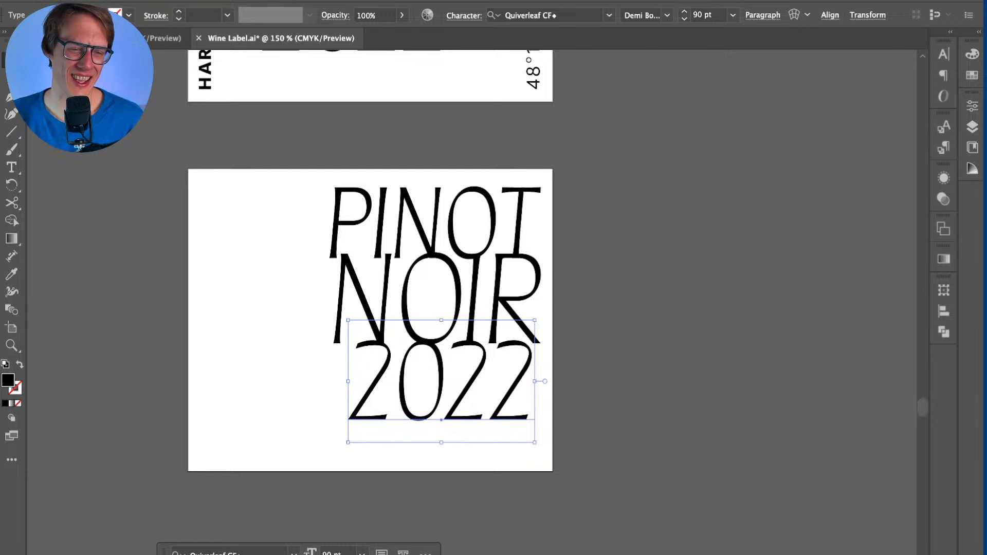
pyautogui.press('super+shift+a')
pyautogui.click(426, 381)
pyautogui.press('super+shift+a')
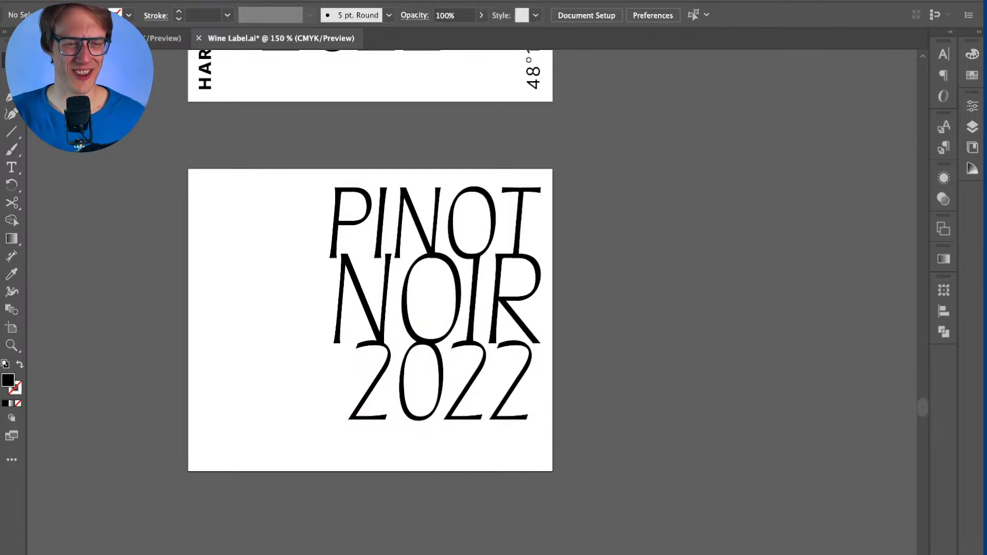
pyautogui.click(426, 381)
pyautogui.press('super+equal')
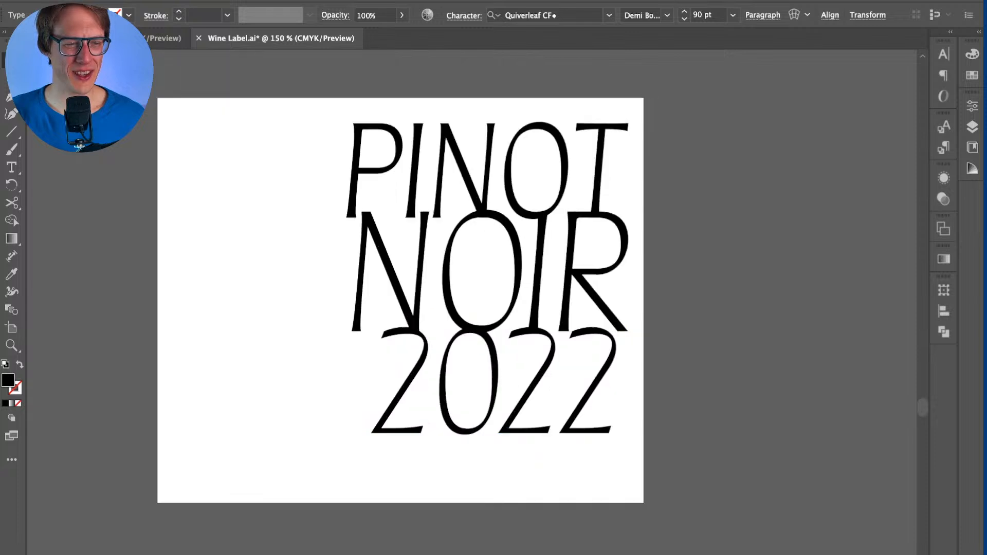
pyautogui.press('super+shift+a')
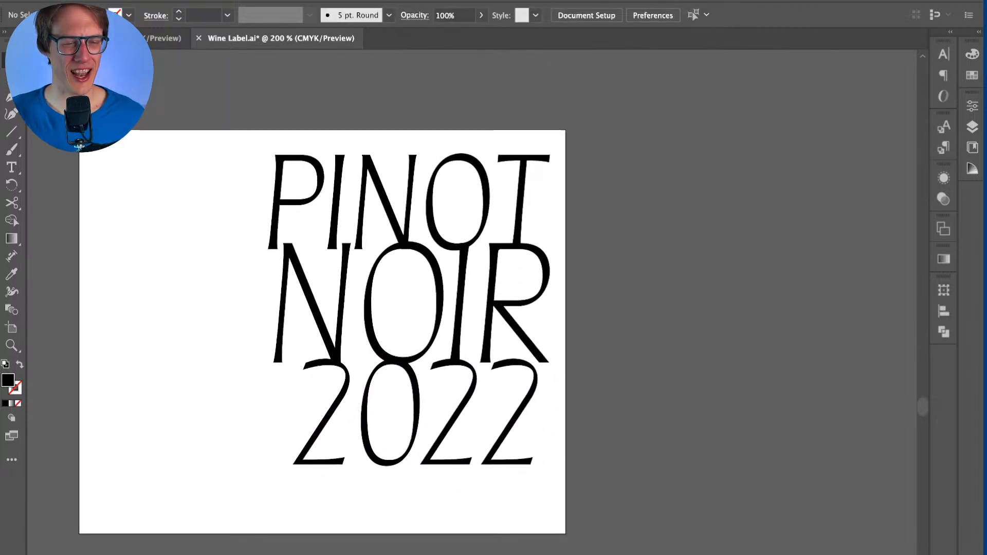
pyautogui.click(427, 381)
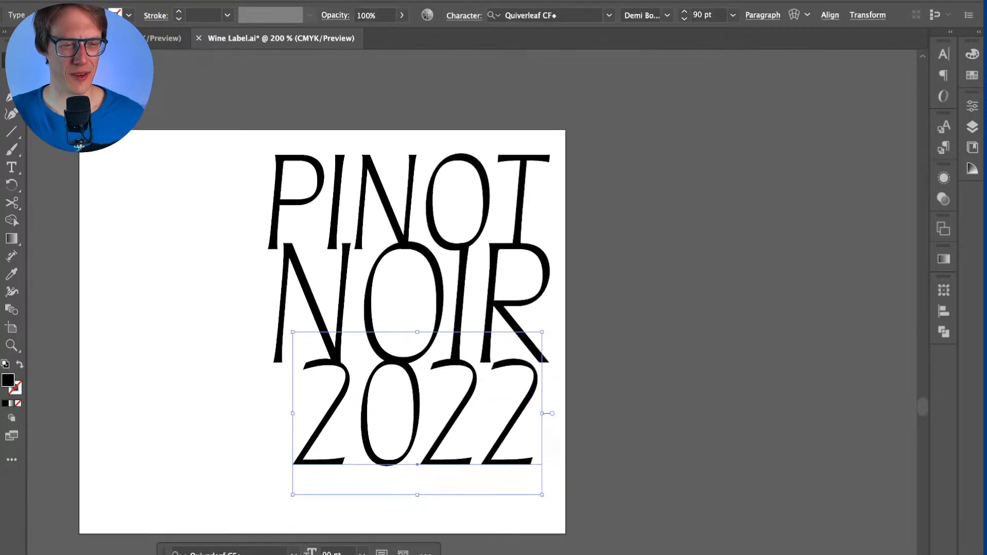
# Step: Try to copy PINOT's text formatting onto 2022 with the Eyedropper
pyautogui.press('i')
pyautogui.click(385, 201)
pyautogui.press('super+z')
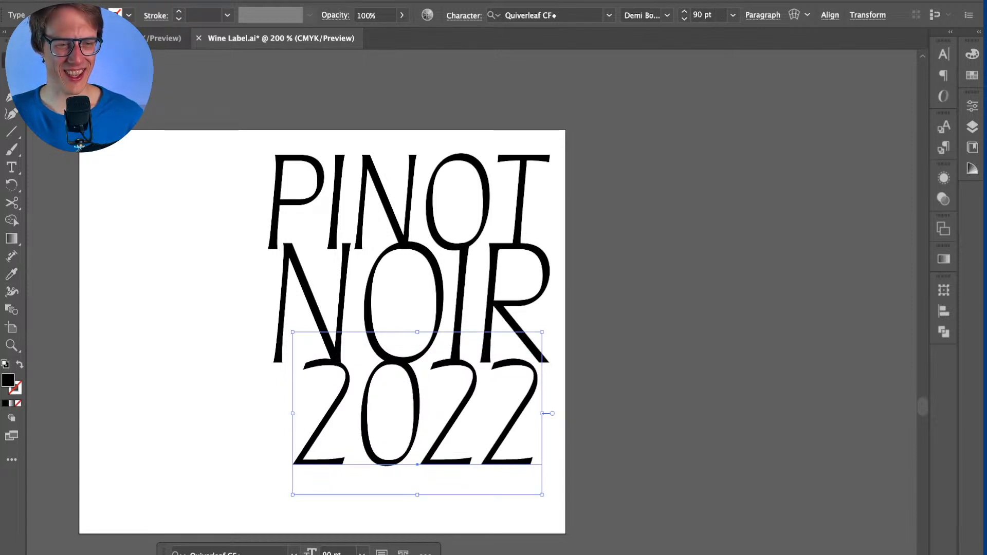
# Step: Enlarge 2022 to 95.642 pt and nudge it into contact with NOIR's baseline, out toward the label's right edge
pyautogui.moveTo(293, 494); pyautogui.dragTo(278, 505)
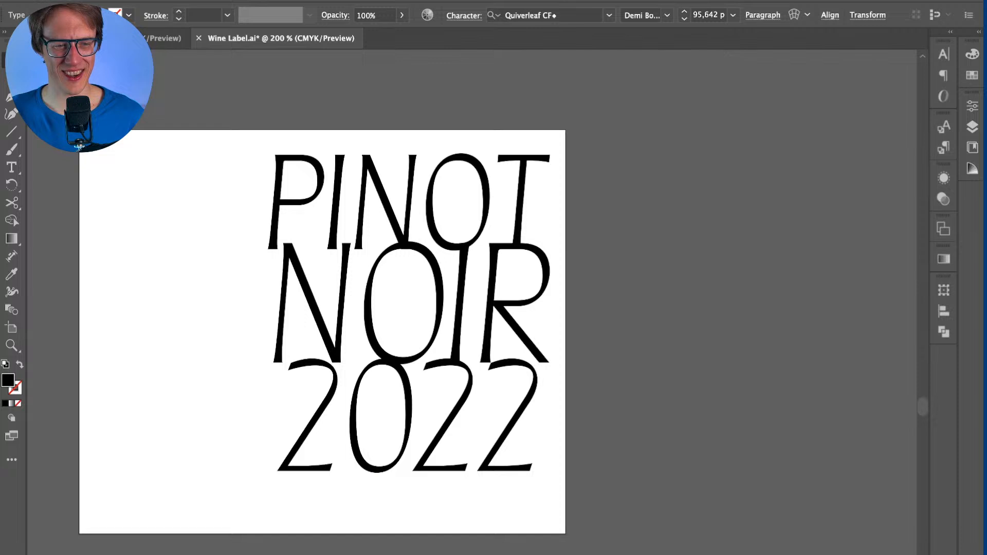
pyautogui.press('Up')
pyautogui.press('Up')
pyautogui.press('Up')
pyautogui.press('Up')
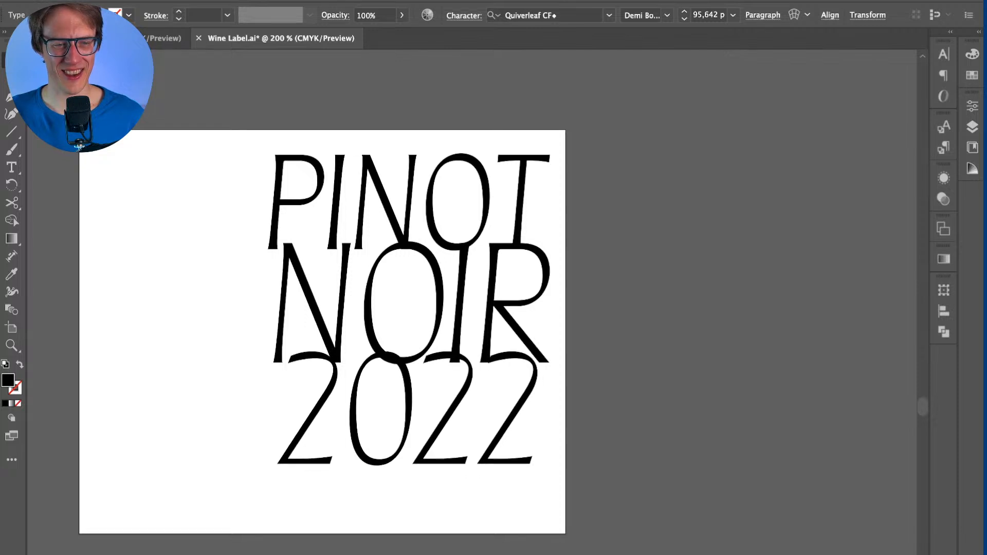
pyautogui.press('Right')
pyautogui.press('Right')
pyautogui.press('Down')
pyautogui.press('Down')
pyautogui.press('Down')
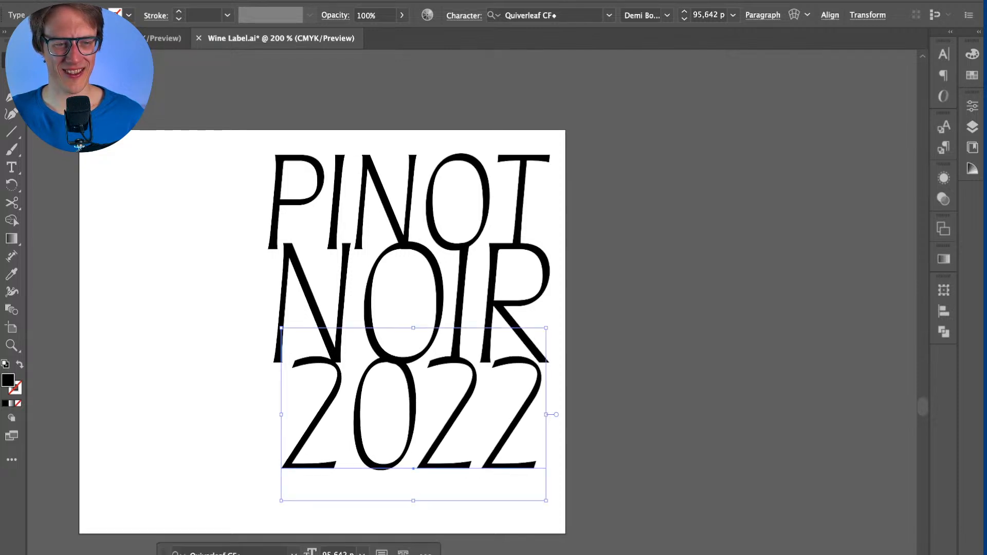
pyautogui.press('Right')
pyautogui.press('Right')
pyautogui.press('Down')
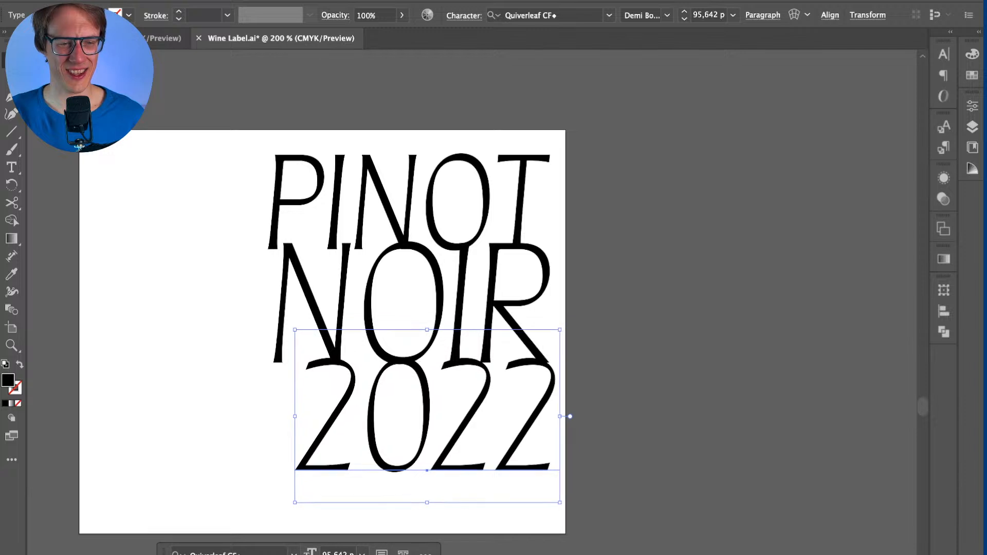
pyautogui.press('Up')
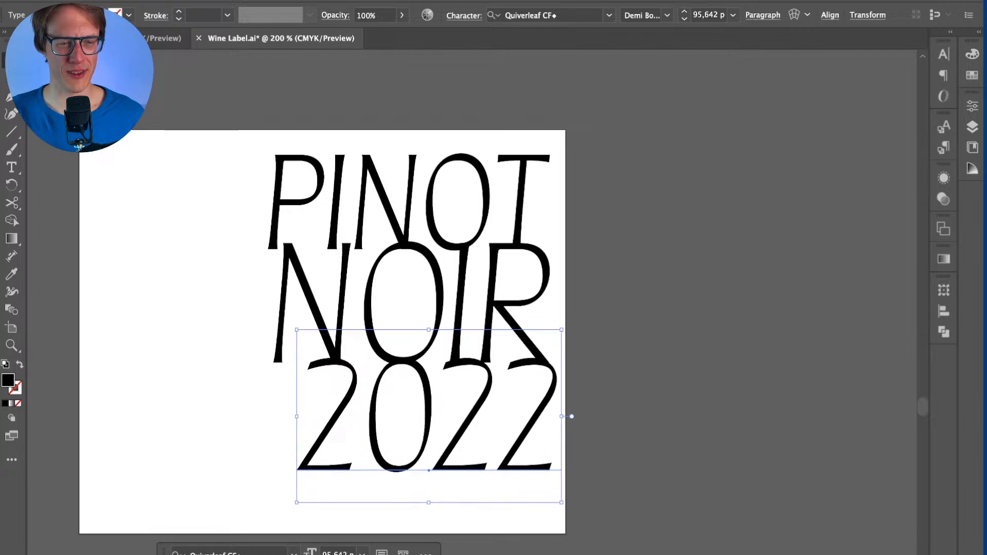
# Step: Try adjusting the kerning between the digits of 2022
pyautogui.doubleClick(496, 416)
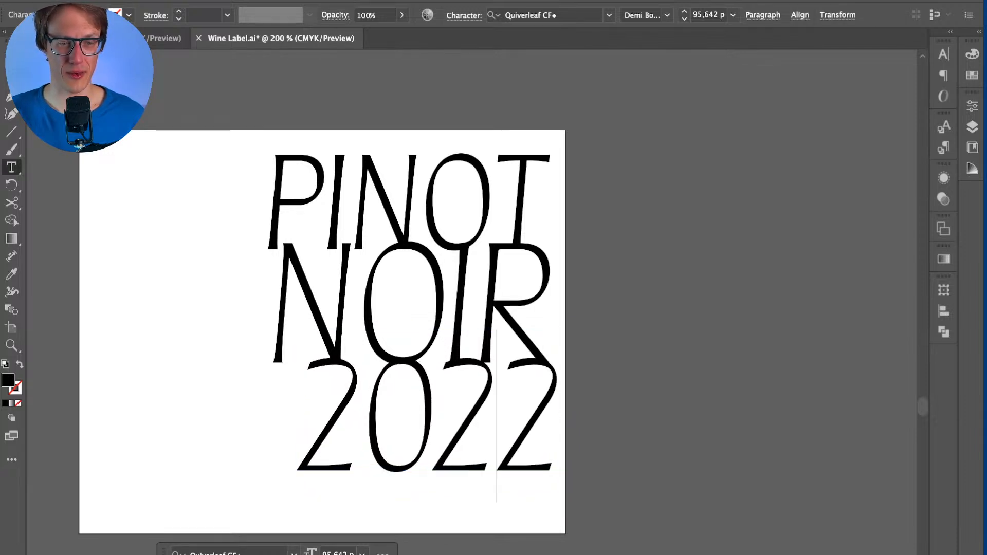
pyautogui.hotkey('alt', 'Left')
pyautogui.hotkey('alt', 'Left')
pyautogui.press('Escape')
pyautogui.hotkey('alt', 'Right')
pyautogui.hotkey('alt', 'Right')
pyautogui.hotkey('alt', 'Right')
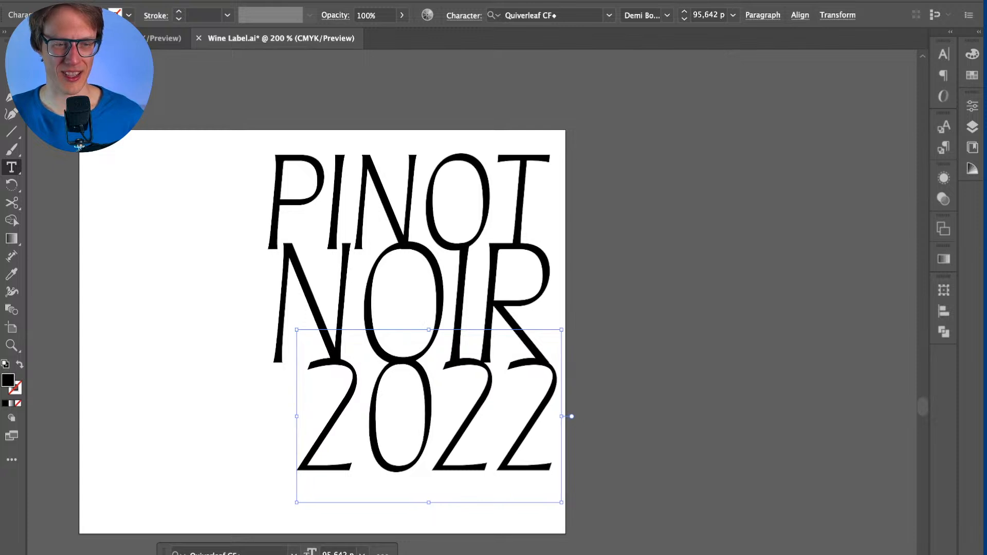
pyautogui.click(411, 416)
pyautogui.press('Escape')
pyautogui.hotkey('ctrl', 'z')
# Step: Nudge 2022 back left so its first digit lines up beneath the N of NOIR, keeping it just touching the line above
pyautogui.press('Left')
pyautogui.press('Left')
pyautogui.press('Left')
pyautogui.press('Left')
pyautogui.press('Left')
pyautogui.press('Left')
pyautogui.press('Left')
pyautogui.press('Left')
pyautogui.press('Left')
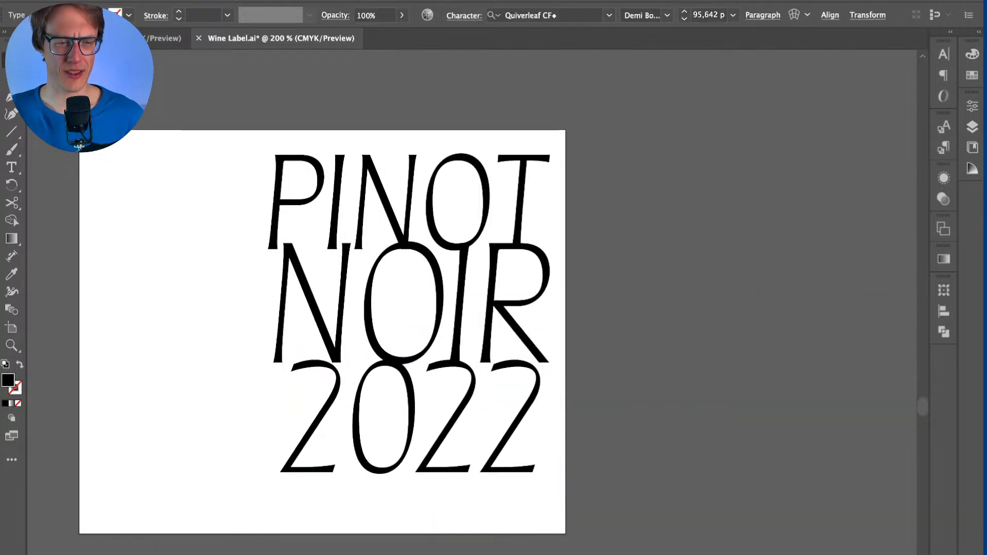
pyautogui.press('Left')
pyautogui.press('Left')
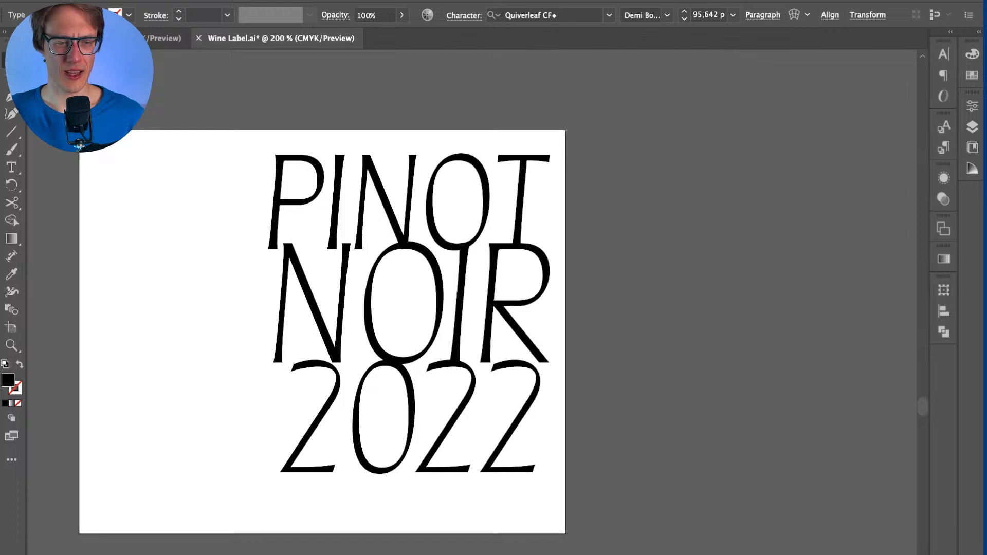
pyautogui.press('Left')
pyautogui.press('Left')
pyautogui.press('Left')
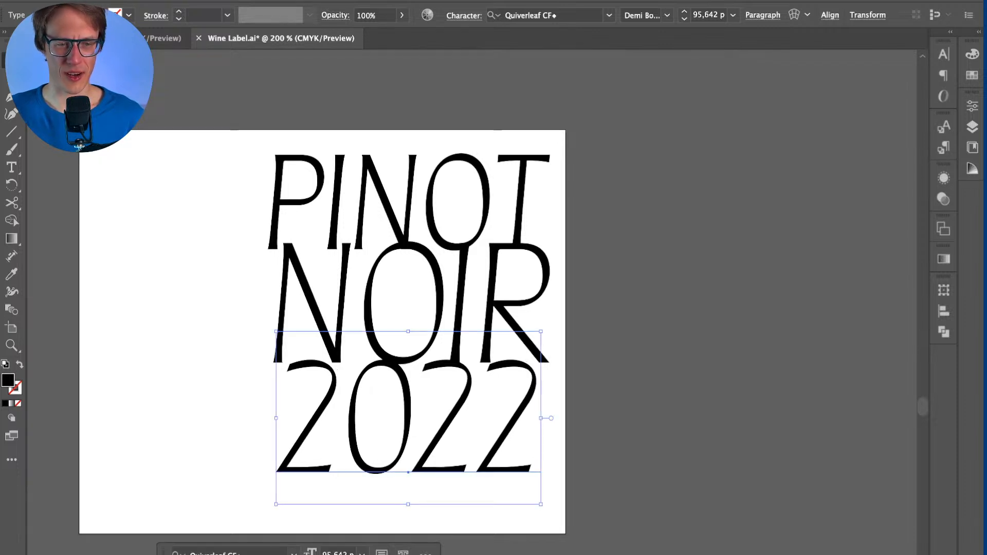
pyautogui.press('Right')
pyautogui.press('Up')
pyautogui.press('Left')
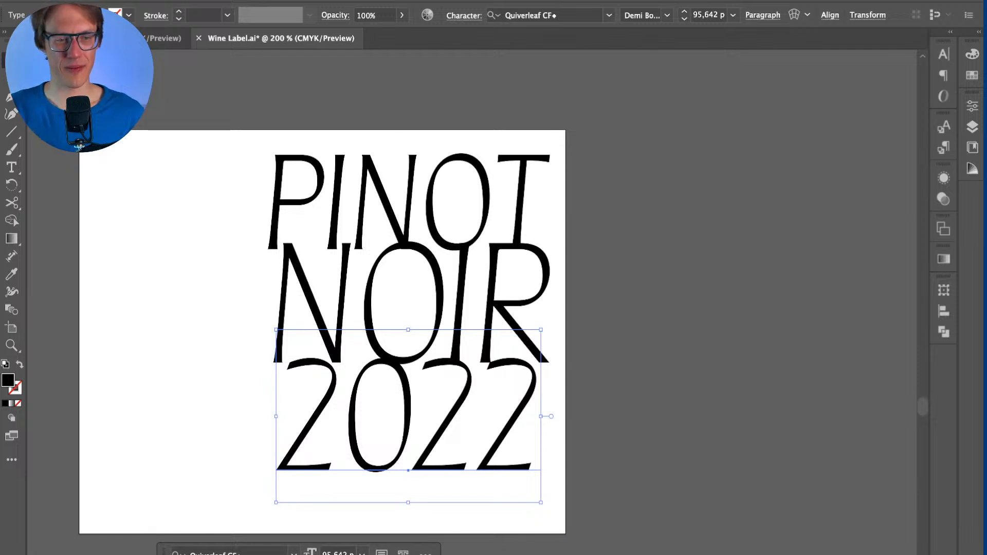
pyautogui.press('Down')
pyautogui.press('Right')
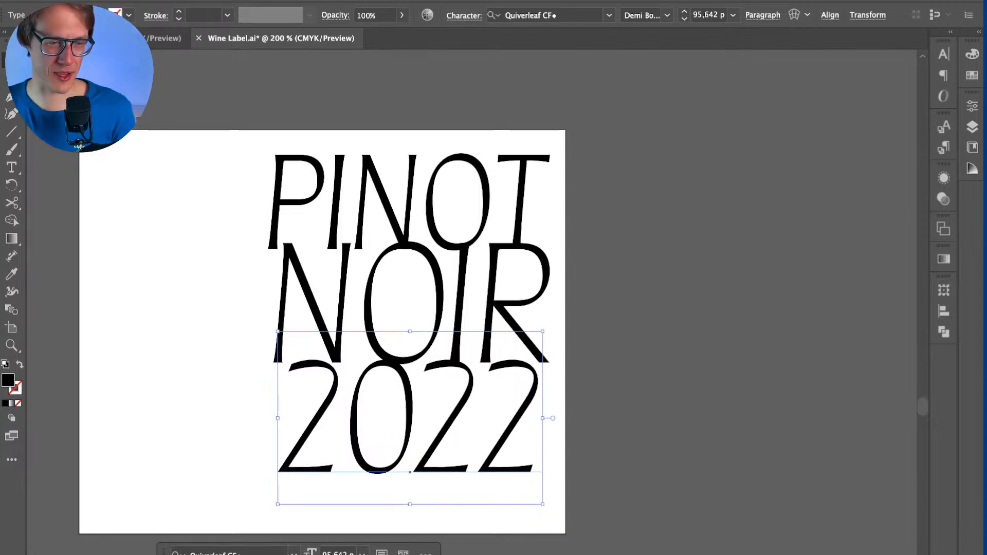
pyautogui.press('Left')
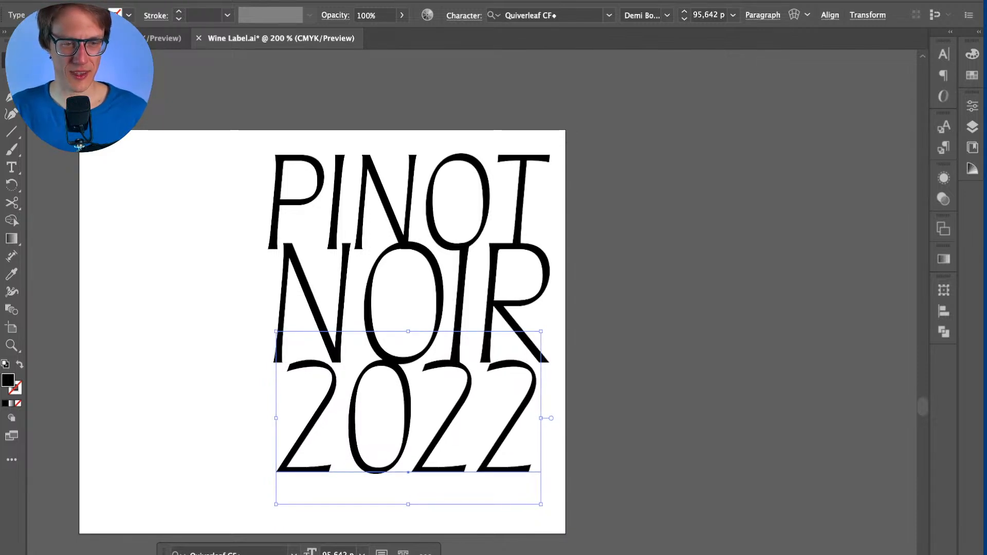
# Step: Loosen the kerning between the P and I of PINOT and nudge the word right to realign it with NOIR
pyautogui.hotkey('ctrl', 'shift', 'a')
pyautogui.hotkey('ctrl', '-')
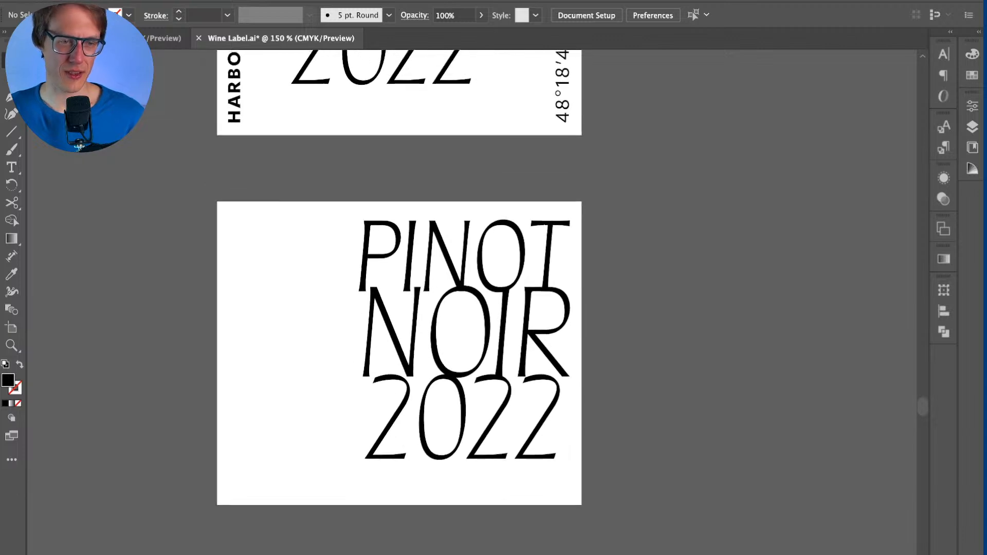
pyautogui.hotkey('ctrl', '-')
pyautogui.moveTo(642, 262); pyautogui.dragTo(446, 518)
pyautogui.hotkey('ctrl', 'shift', 'a')
pyautogui.press('t')
pyautogui.hotkey('alt', 'Right')
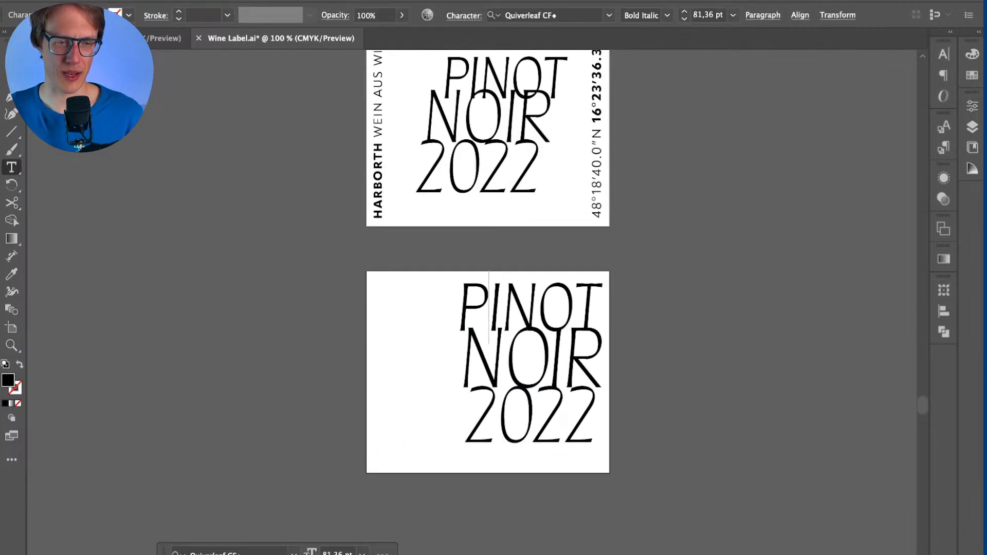
pyautogui.press('Escape')
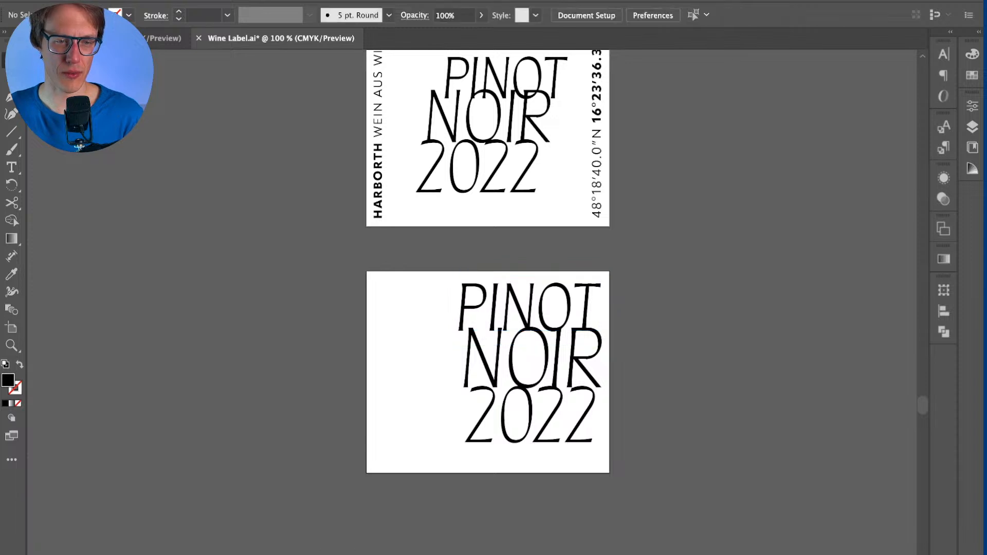
pyautogui.press('Right')
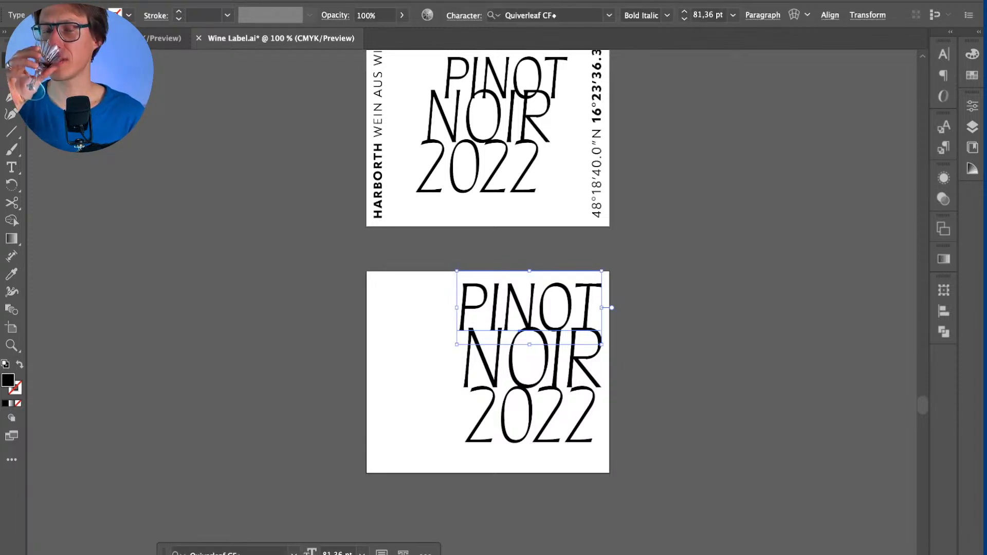
pyautogui.hotkey('ctrl', 'shift', 'a')
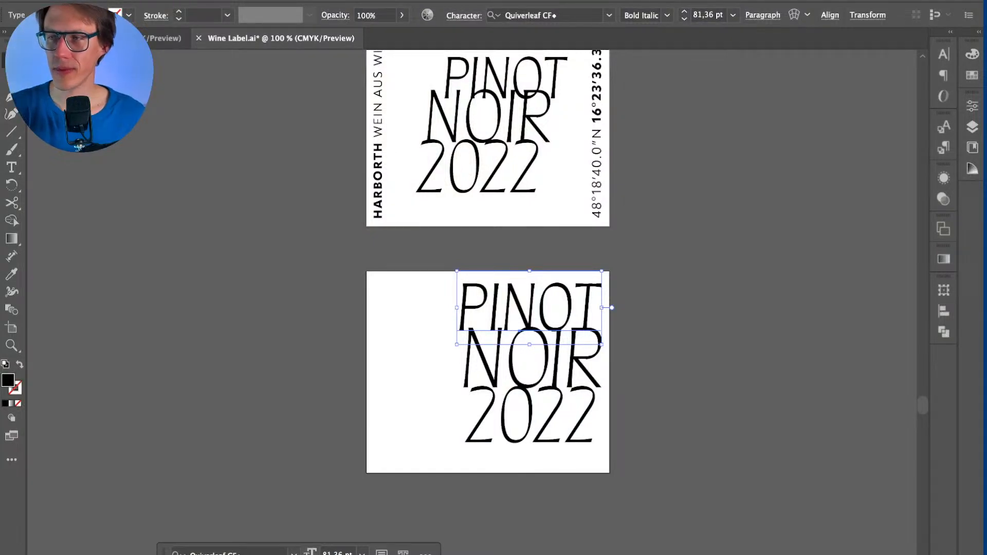
pyautogui.press('super+shift+a')
# Step: Move PINOT, NOIR and 2022 together down and left to widen their margins from the label's top and right edges
pyautogui.scroll(-2, 483, 262)
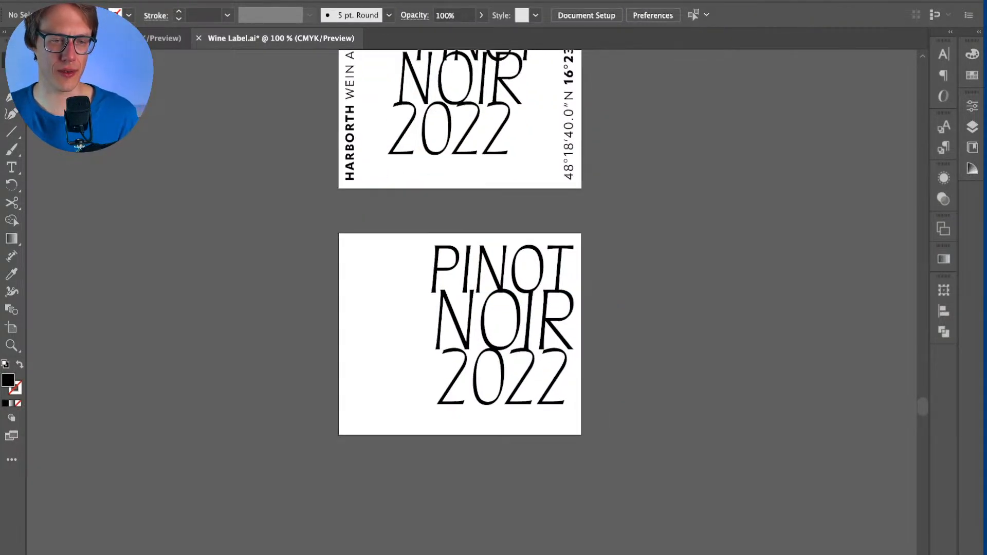
pyautogui.press('super+alt+a')
pyautogui.press('Down')
pyautogui.press('Down')
pyautogui.press('Down')
pyautogui.press('Down')
pyautogui.press('Down')
pyautogui.press('Left')
pyautogui.press('Left')
pyautogui.press('Left')
pyautogui.press('Left')
pyautogui.press('Left')
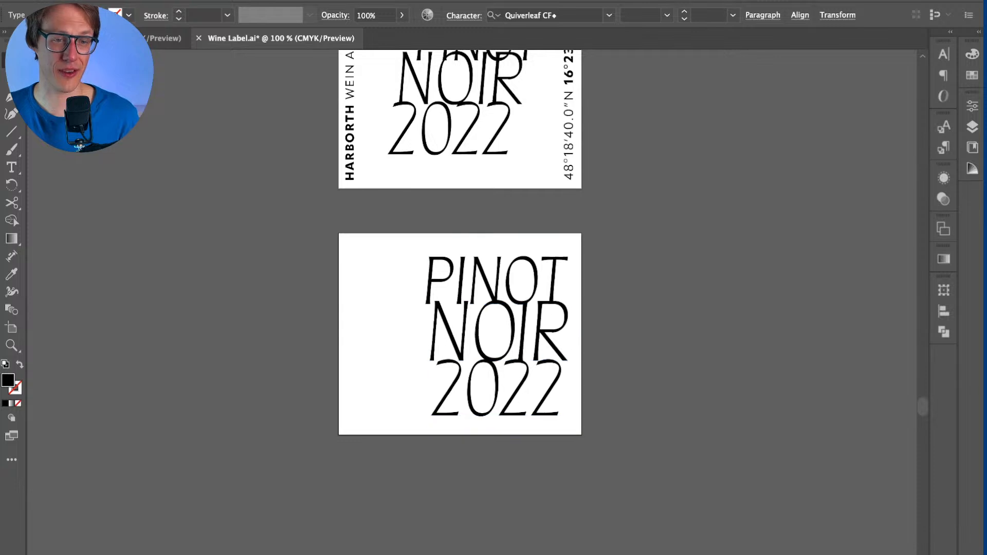
pyautogui.press('Right')
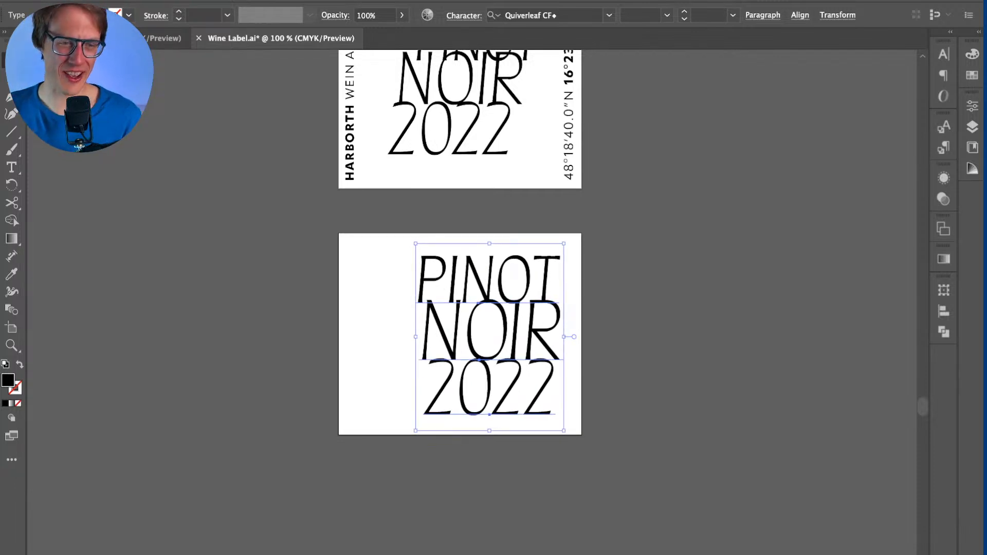
pyautogui.press('super+shift+a')
# Step: Tighten the kerning between the N and O of NOIR and fine-tune the word's horizontal alignment with PINOT and 2022
pyautogui.scroll(2, 483, 262)
pyautogui.press('t')
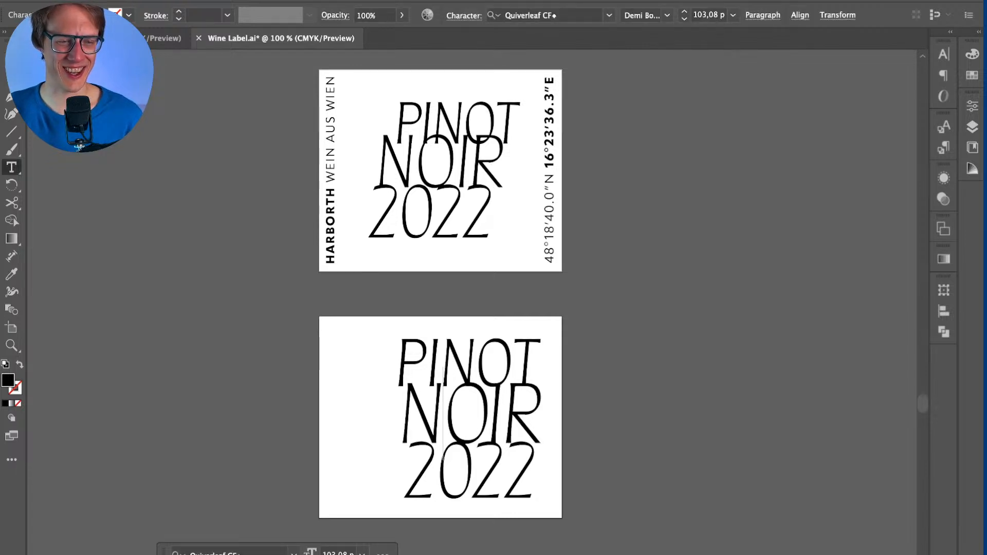
pyautogui.press('Escape')
pyautogui.press('super+shift+a')
pyautogui.click(469, 470)
pyautogui.press('Right')
pyautogui.press('Left')
pyautogui.click(473, 414)
pyautogui.press('Right')
pyautogui.press('Right')
pyautogui.press('Left')
pyautogui.press('super+shift+a')
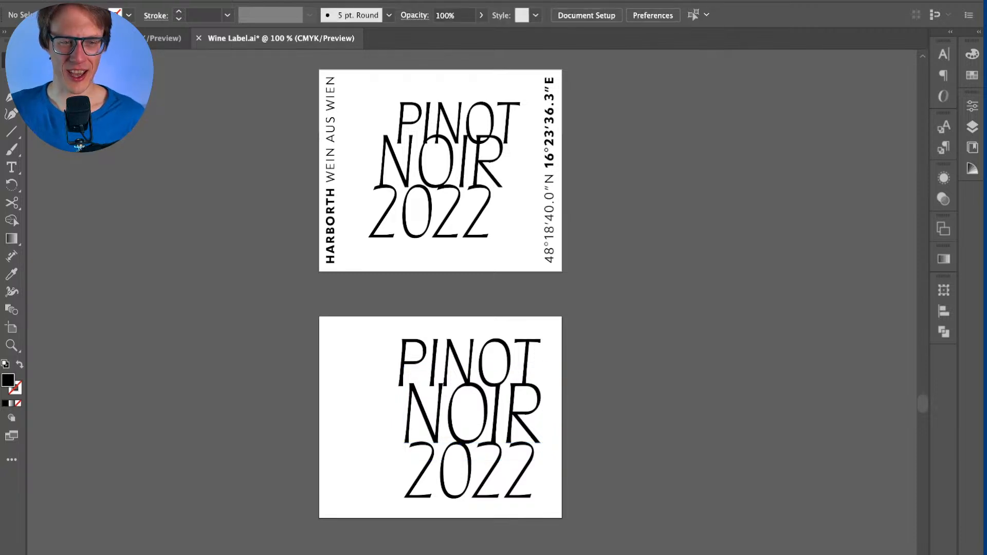
pyautogui.press('super+equal')
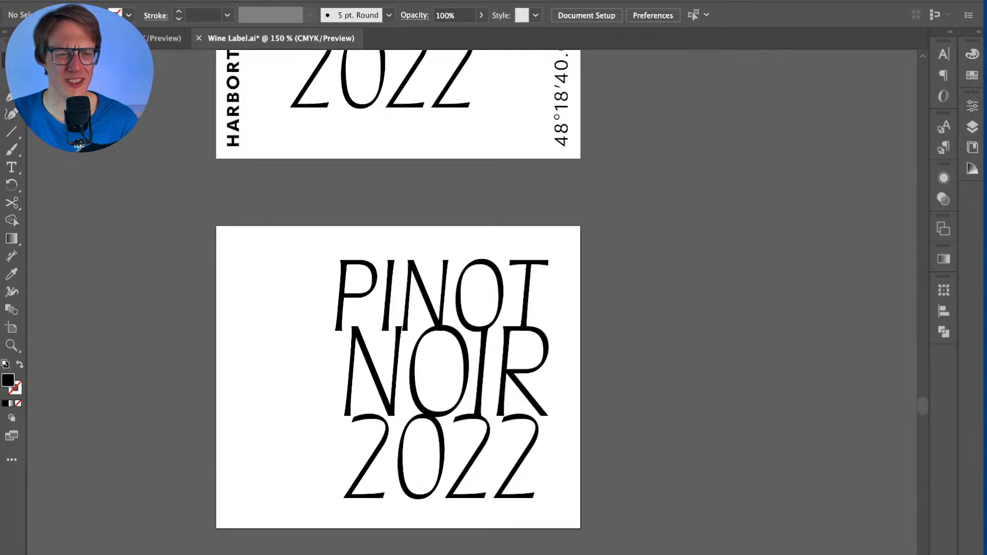
pyautogui.scroll(10, 398, 293)
pyautogui.scroll(8, 398, 293)
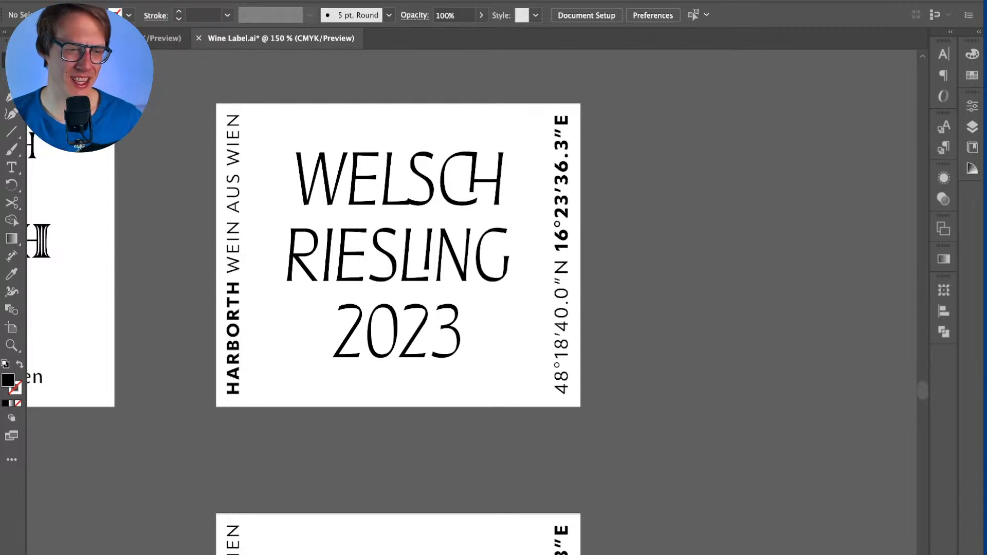
pyautogui.scroll(-10, 398, 293)
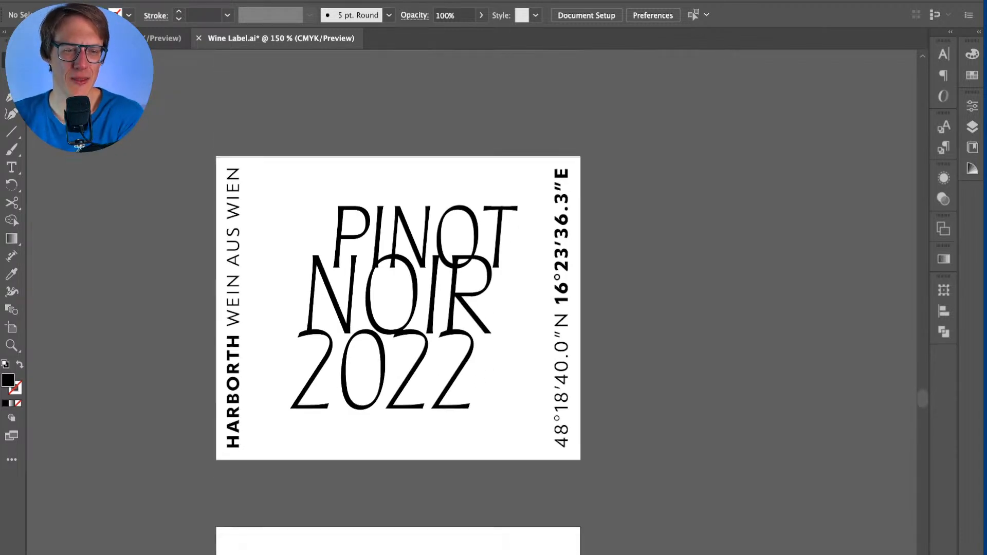
# Step: Shift 2022 left on the lower label and fine-tune its height so the digits just touch NOIR
pyautogui.scroll(-3, 398, 293)
pyautogui.scroll(-1, 398, 293)
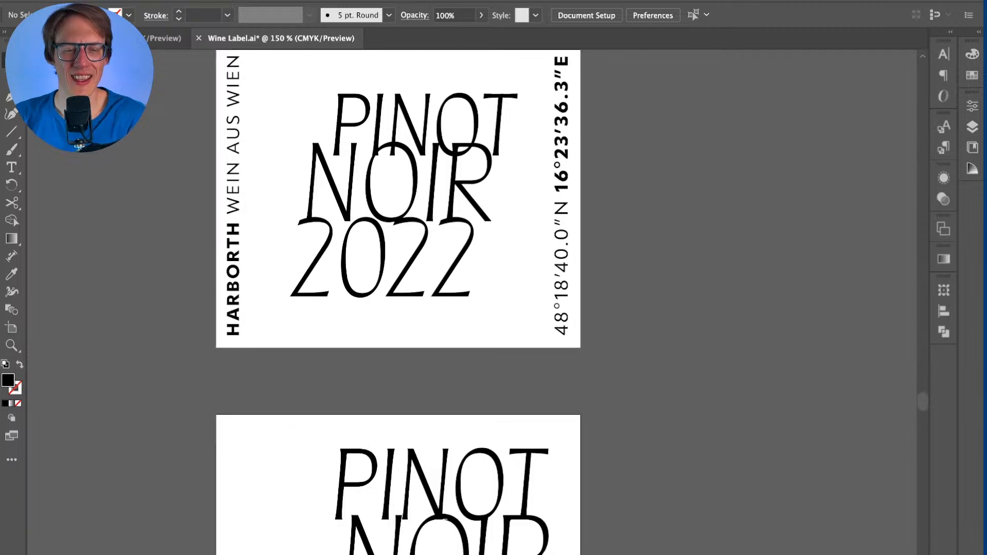
pyautogui.press('super+minus')
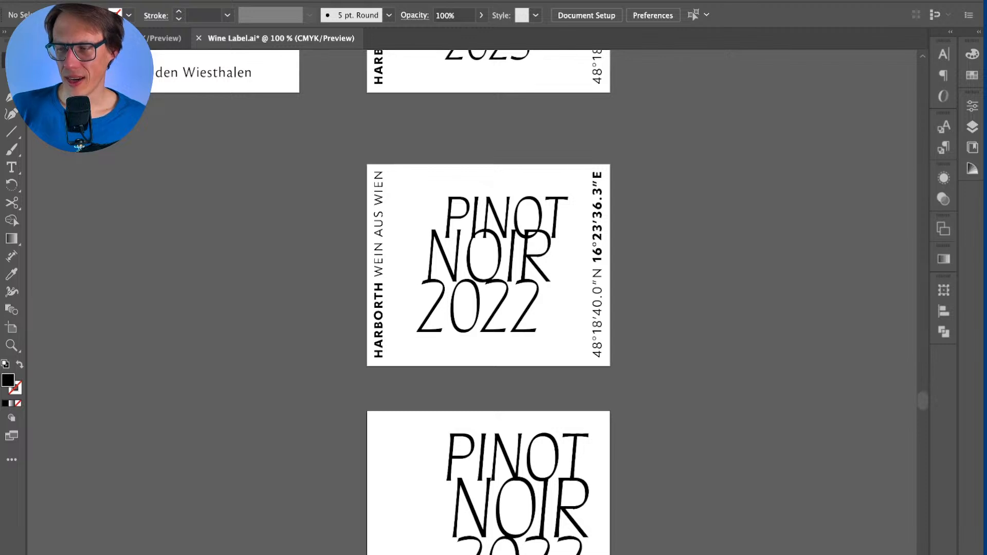
pyautogui.scroll(-3, 79, 148)
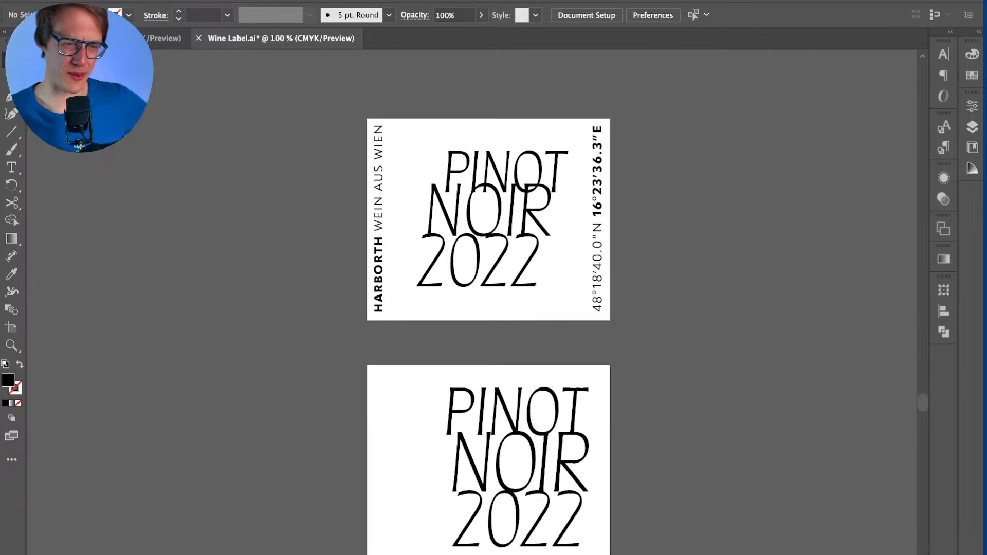
pyautogui.click(516, 519)
pyautogui.moveTo(517, 519); pyautogui.dragTo(506, 519)
pyautogui.hotkey('shift', 'Up')
pyautogui.press('Down')
pyautogui.press('Down')
pyautogui.press('Down')
pyautogui.press('Down')
pyautogui.press('Down')
pyautogui.press('Down')
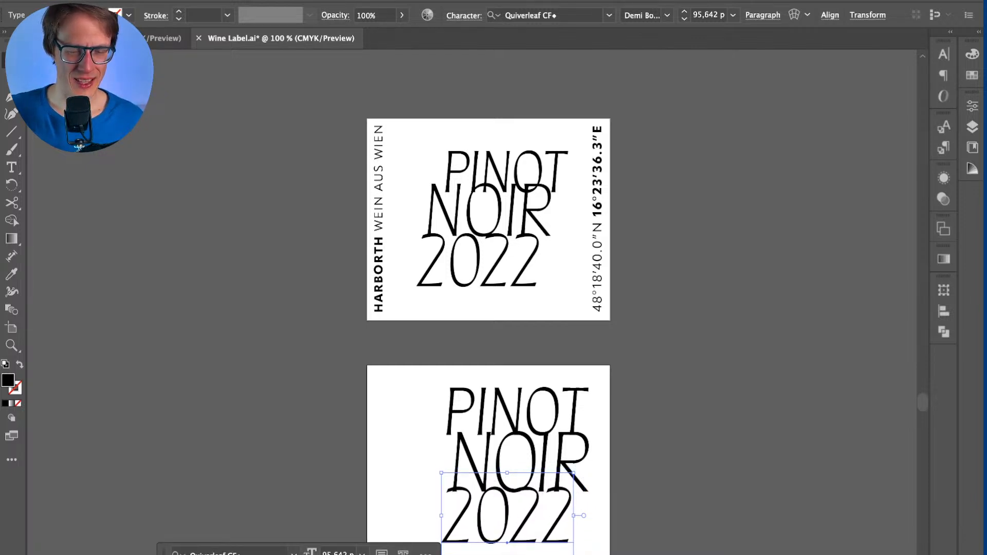
pyautogui.press('Down')
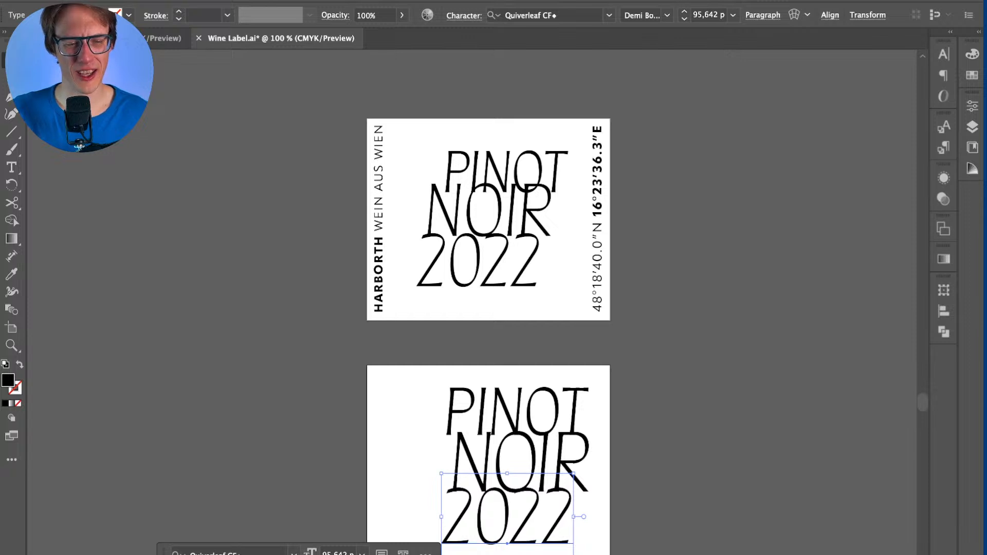
pyautogui.press('shift+super+a')
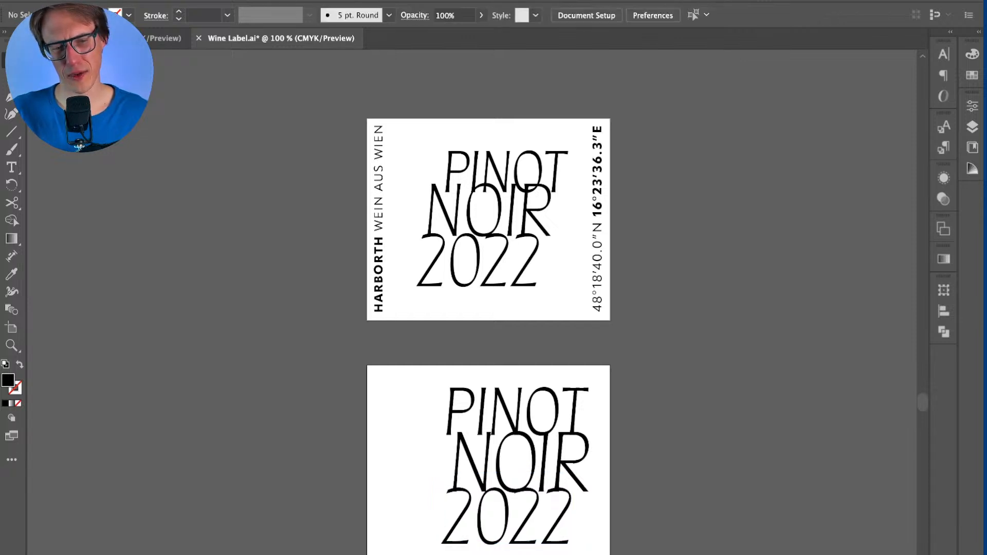
pyautogui.click(507, 540)
pyautogui.press('Up')
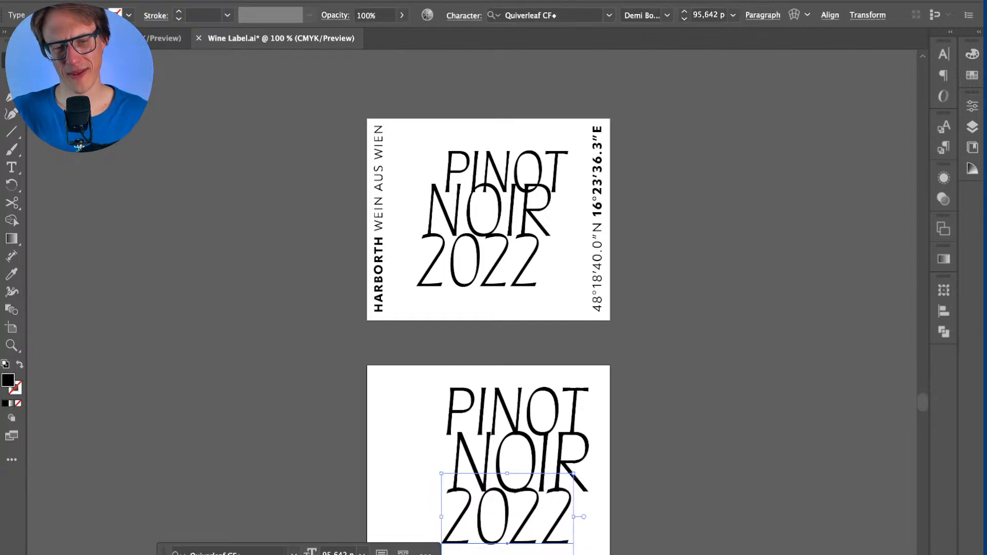
pyautogui.press('shift+super+a')
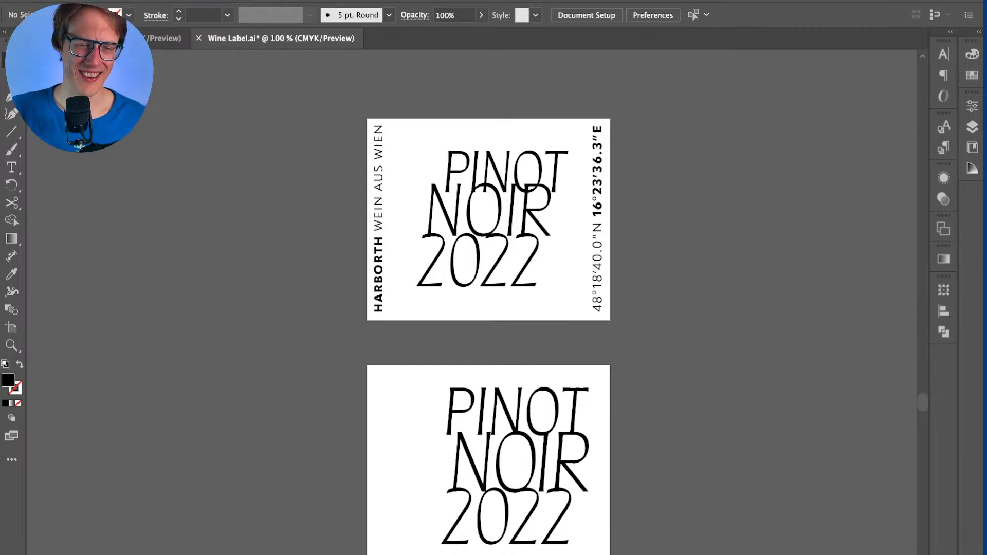
# Step: Move PINOT, NOIR and 2022 together slightly down to balance the lower label's top and bottom margins
pyautogui.scroll(-3, 489, 304)
pyautogui.hscroll(1, 488, 303)
pyautogui.moveTo(376, 347); pyautogui.dragTo(540, 500)
pyautogui.hotkey('shift', 'Down')
pyautogui.hotkey('shift', 'Up')
pyautogui.press('Down')
pyautogui.press('Down')
pyautogui.press('Down')
pyautogui.press('shift+super+a')
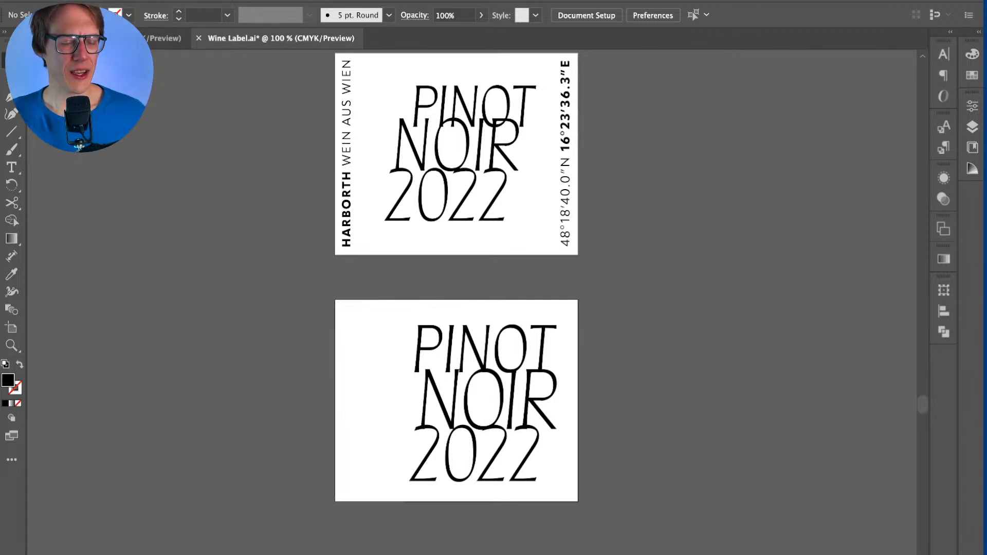
# Step: Shorten the 2022 line on the lower label to 22
pyautogui.press('t')
pyautogui.press('BackSpace')
pyautogui.moveTo(410, 452); pyautogui.dragTo(511, 455)
pyautogui.press('Escape')
pyautogui.press('shift+super+a')
# Step: Reposition 22 beneath the O and I of NOIR so its digits just touch the word above
pyautogui.press('Down')
pyautogui.press('Down')
pyautogui.press('Left')
pyautogui.press('Left')
pyautogui.press('Left')
pyautogui.press('Left')
pyautogui.press('Left')
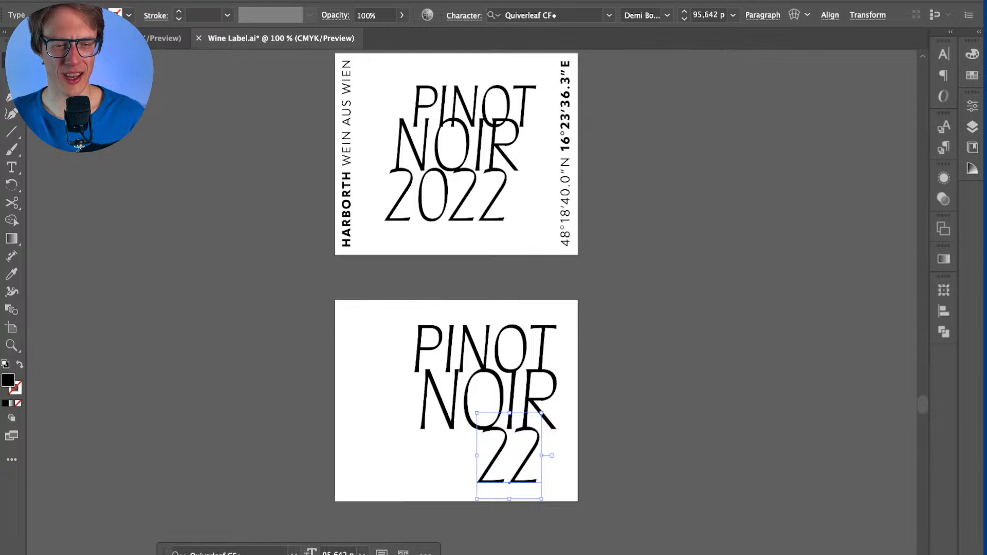
pyautogui.press('Up')
pyautogui.press('Up')
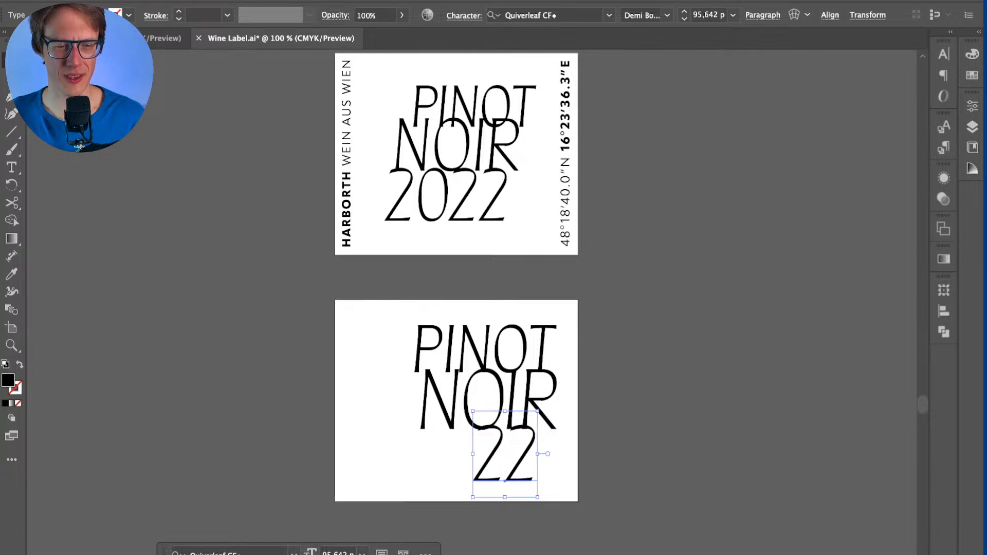
pyautogui.moveTo(505, 455); pyautogui.dragTo(489, 456)
pyautogui.press('super+shift+a')
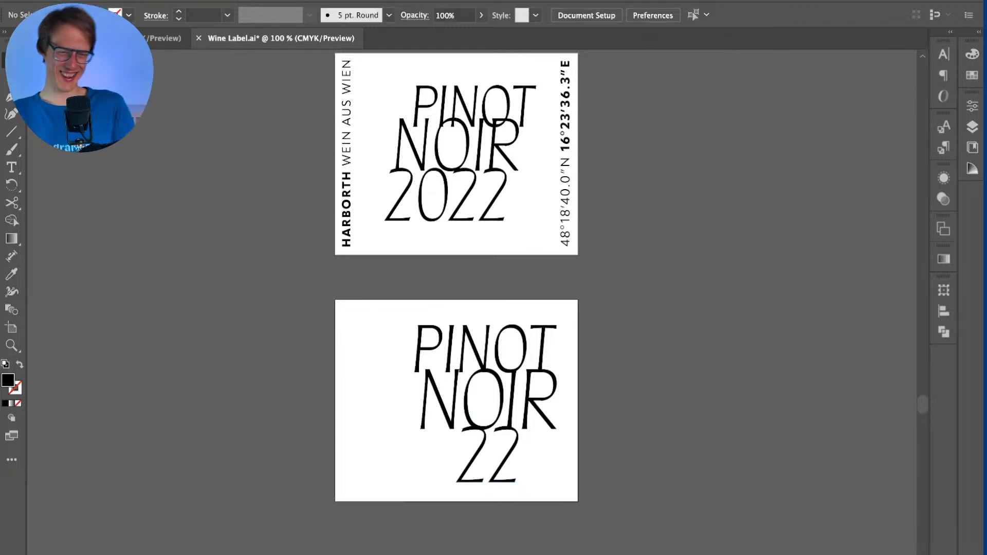
pyautogui.click(489, 456)
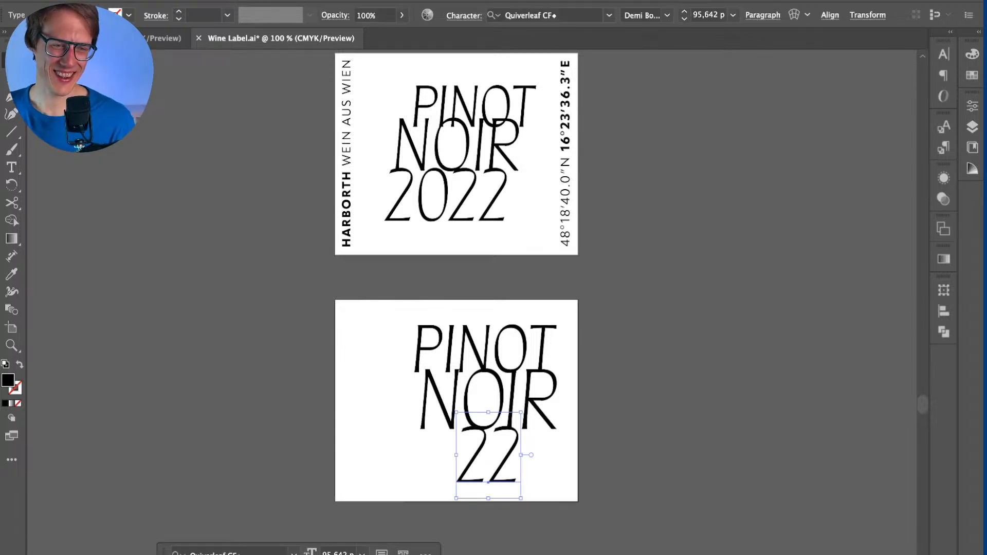
pyautogui.press('super+shift+a')
# Step: Loosen the kerning between the I and N of PINOT slightly and nudge the word right over NOIR
pyautogui.press('super+plus')
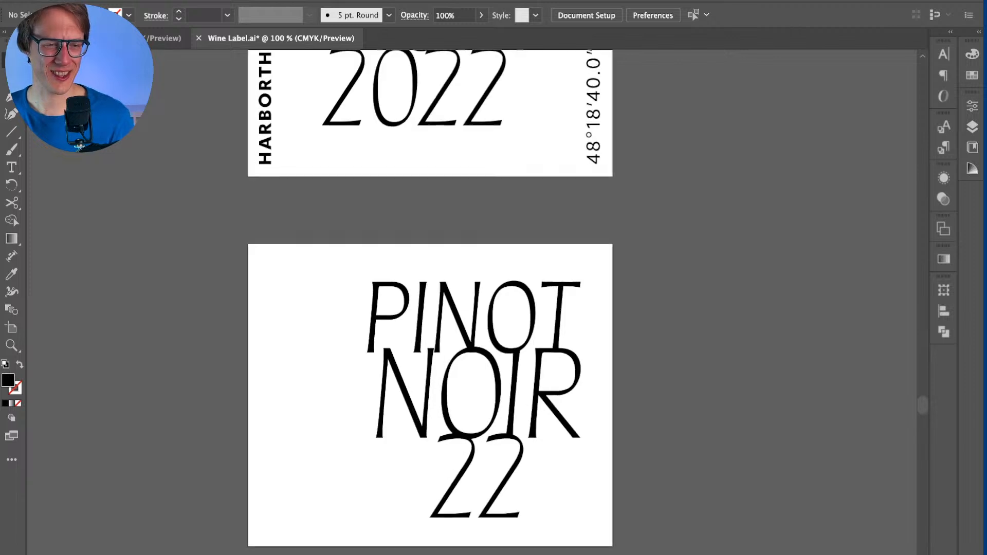
pyautogui.click(481, 337)
pyautogui.press('t')
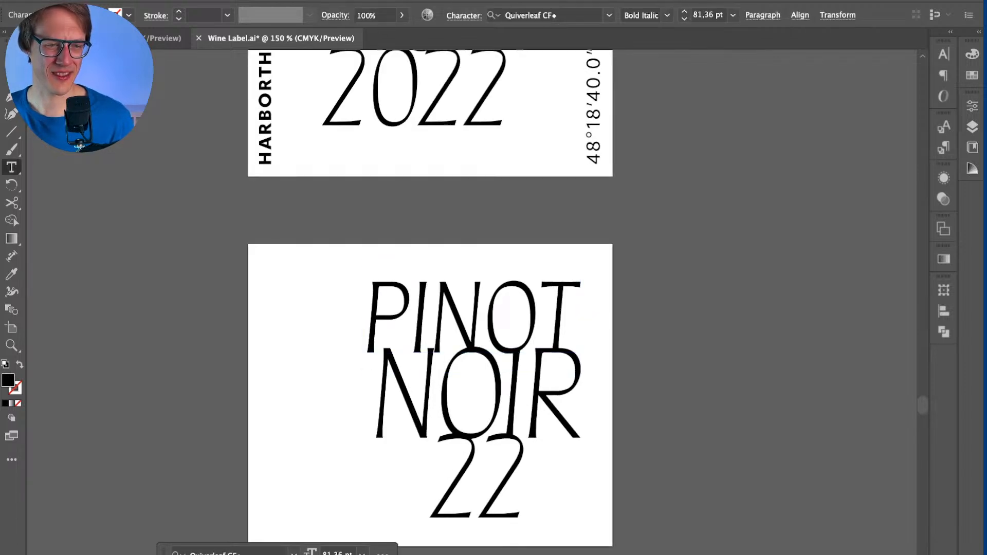
pyautogui.click(431, 317)
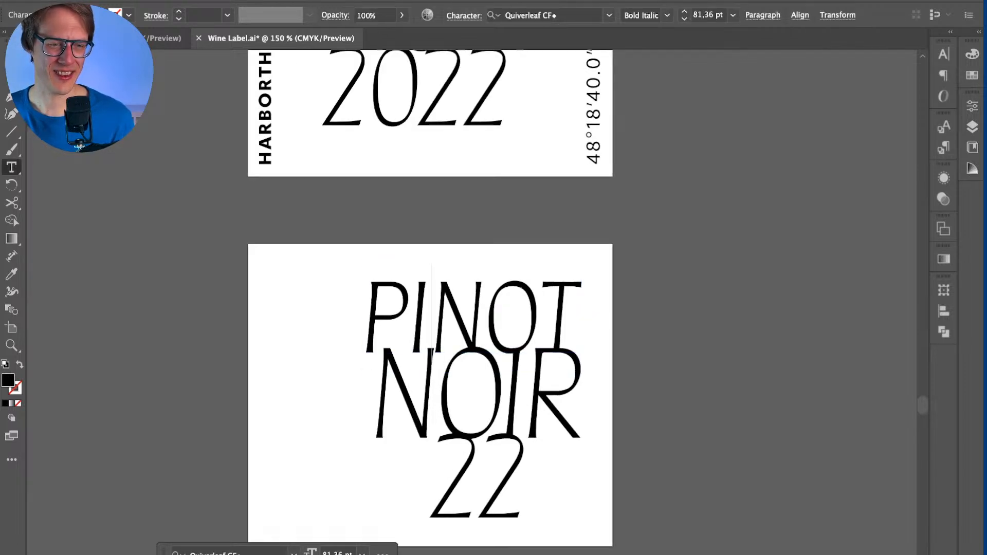
pyautogui.press('Escape')
pyautogui.hotkey('shift', 'Right')
pyautogui.press('Left')
pyautogui.press('Left')
pyautogui.press('Left')
pyautogui.press('Left')
pyautogui.press('Left')
pyautogui.press('Left')
pyautogui.press('Left')
pyautogui.press('Left')
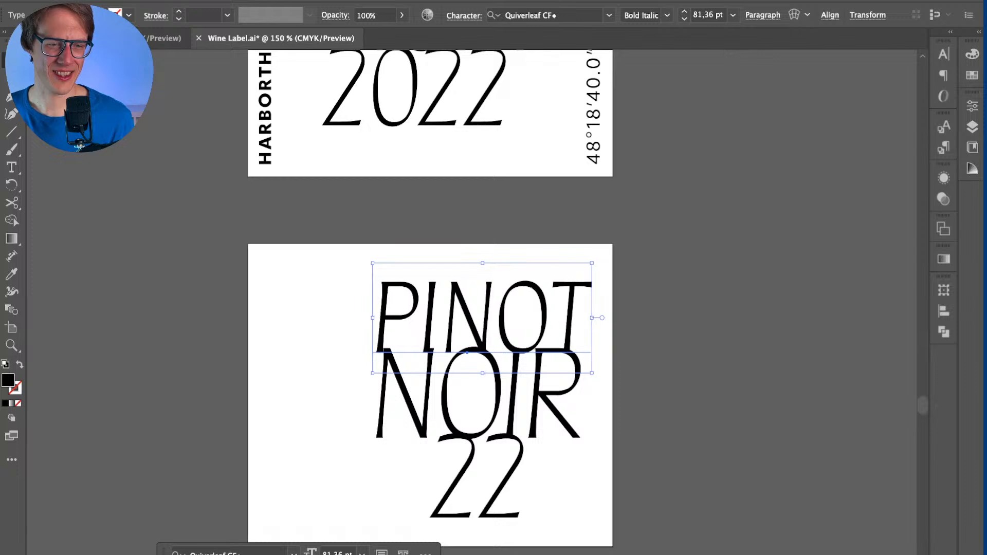
pyautogui.press('Right')
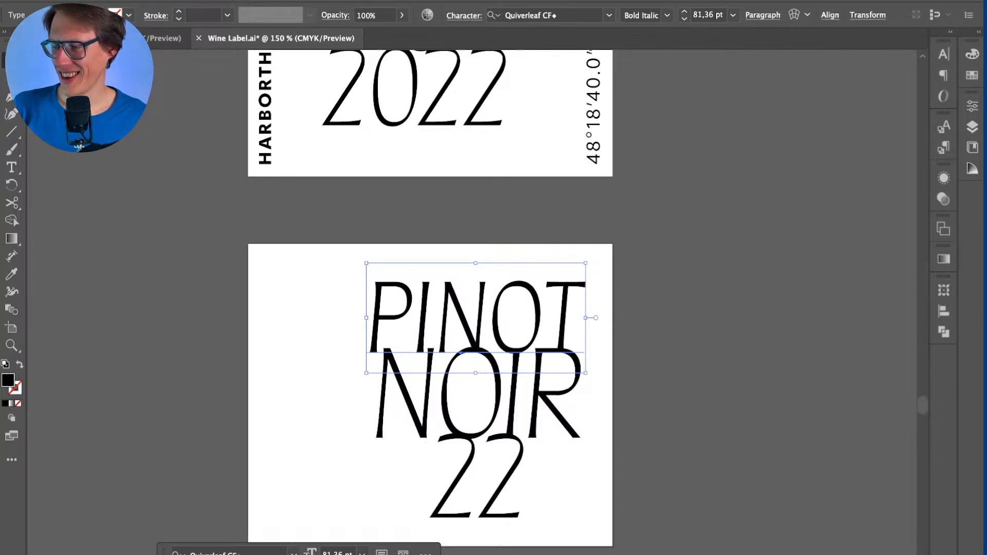
pyautogui.press('super+shift+a')
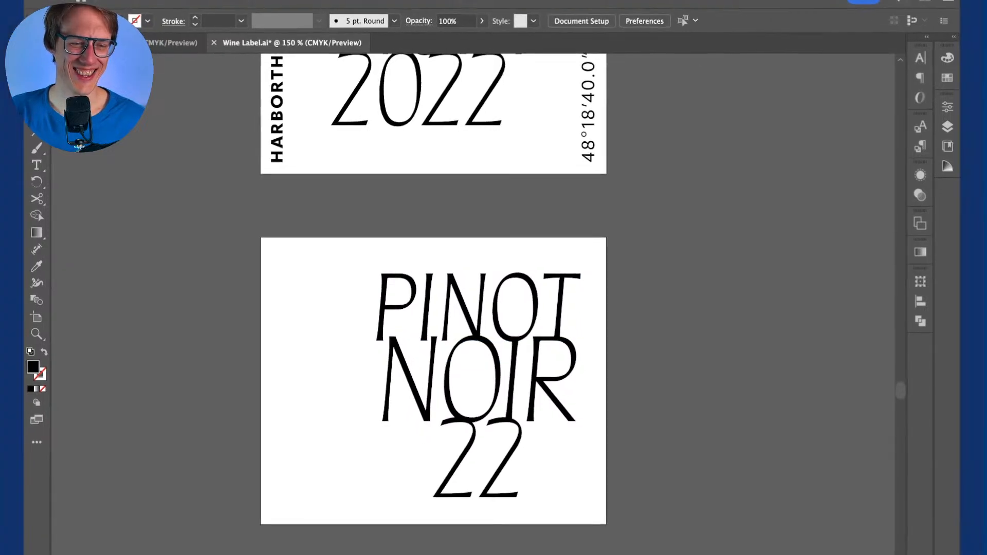
# Step: Compare the PINOT NOIR 22 lettering with the 2022 label above it
pyautogui.click(477, 308)
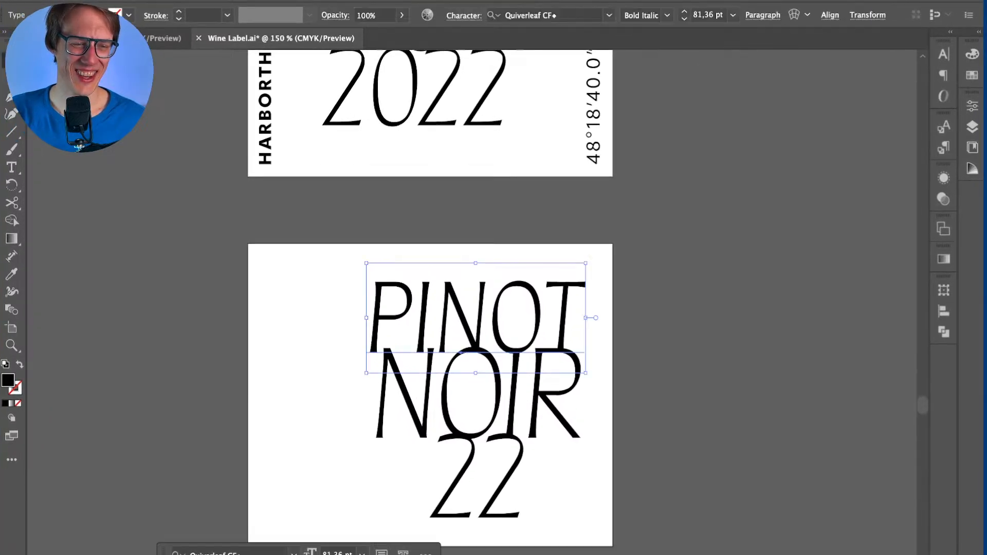
pyautogui.press('super+shift+a')
pyautogui.click(476, 307)
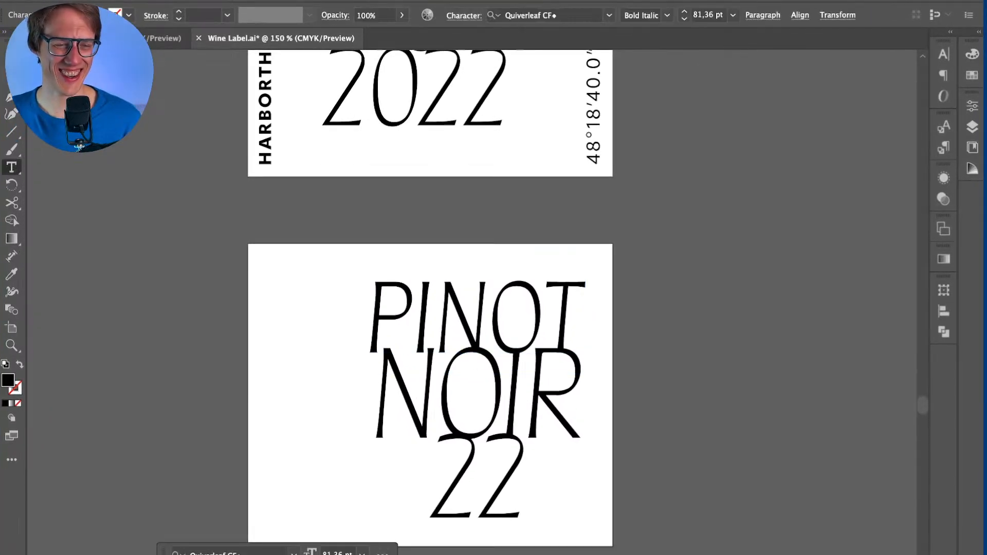
pyautogui.press('super+shift+a')
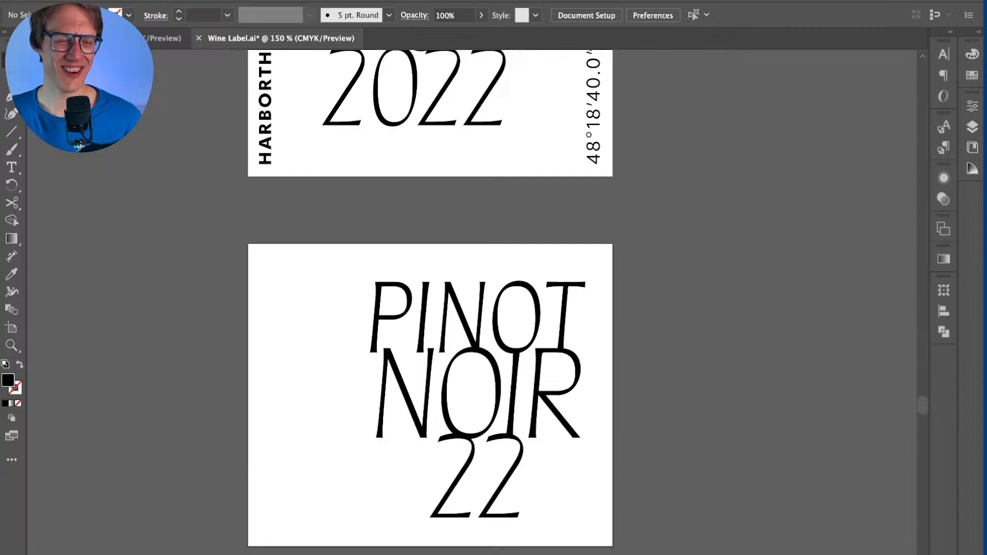
pyautogui.press('super+minus')
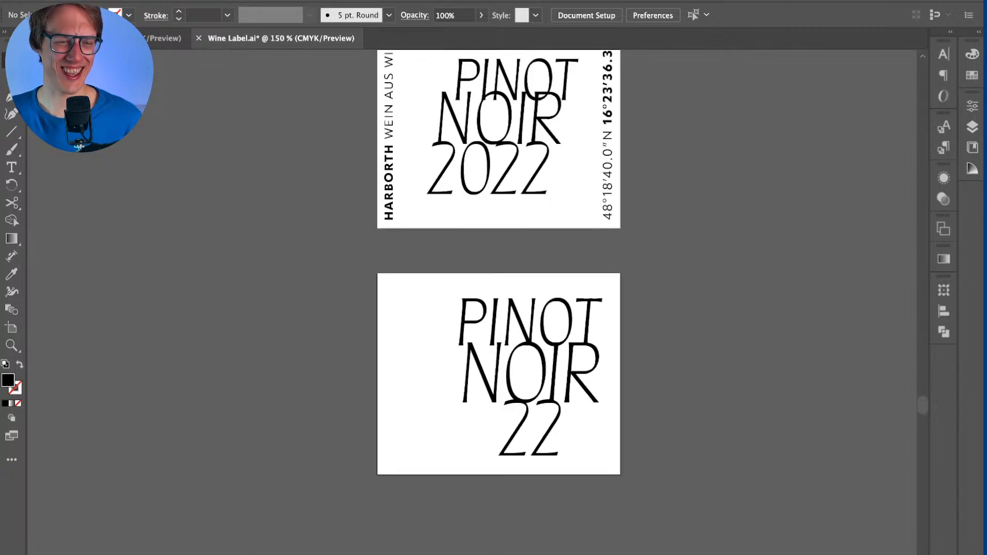
pyautogui.moveTo(388, 296); pyautogui.dragTo(607, 508)
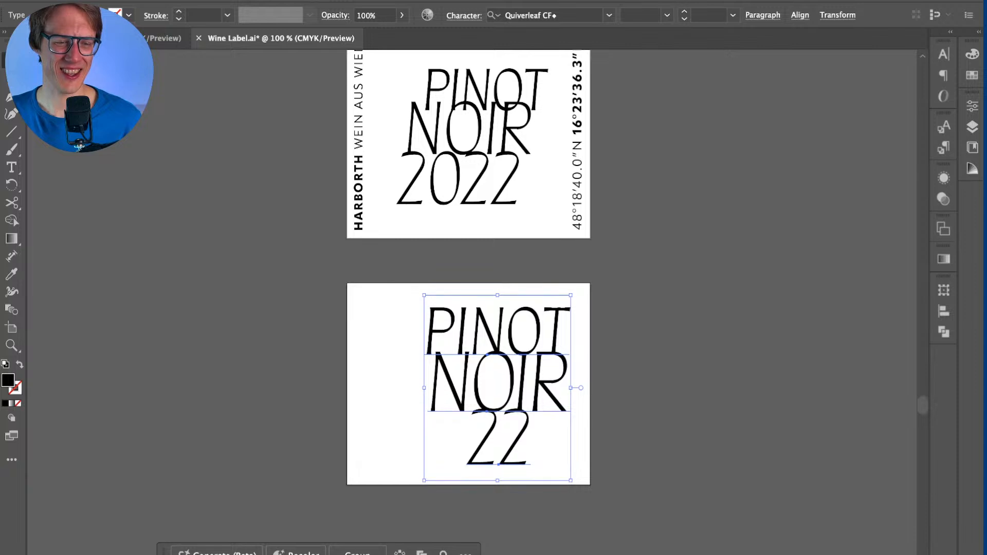
pyautogui.press('super+shift+a')
pyautogui.hscroll(2, 468, 278)
pyautogui.scroll(3, 469, 278)
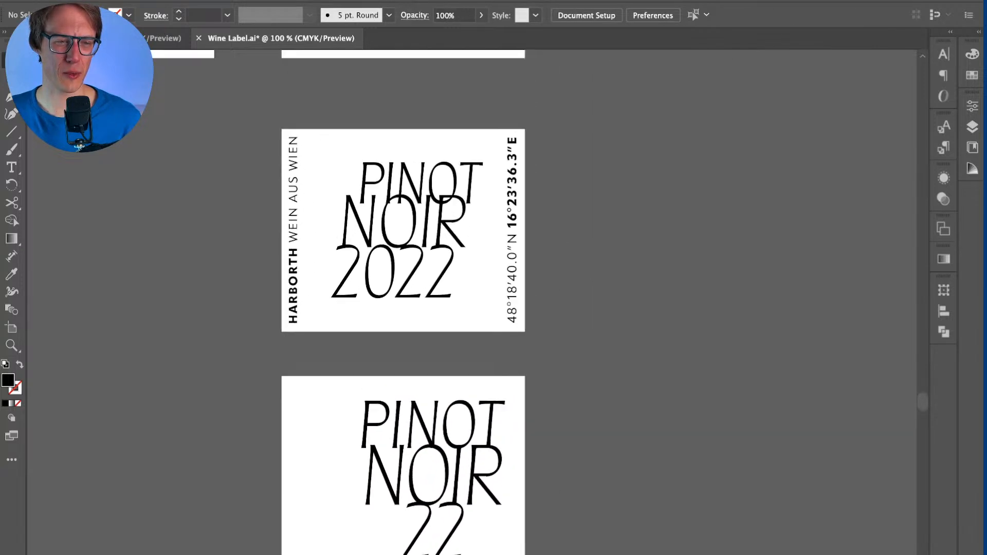
pyautogui.scroll(-1, 468, 278)
pyautogui.hscroll(-1, 468, 278)
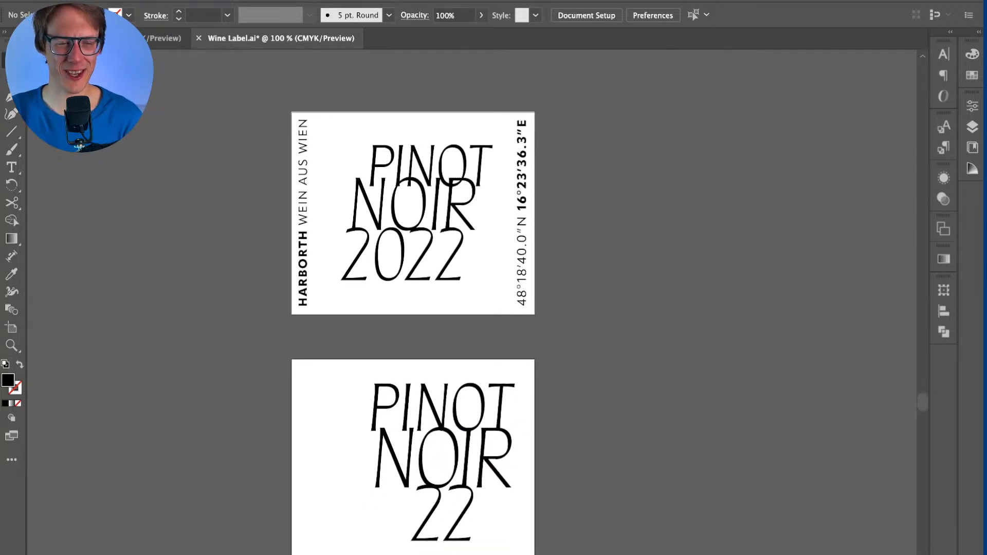
pyautogui.hscroll(4, 468, 277)
pyautogui.hscroll(-3, 469, 278)
pyautogui.scroll(-2, 469, 278)
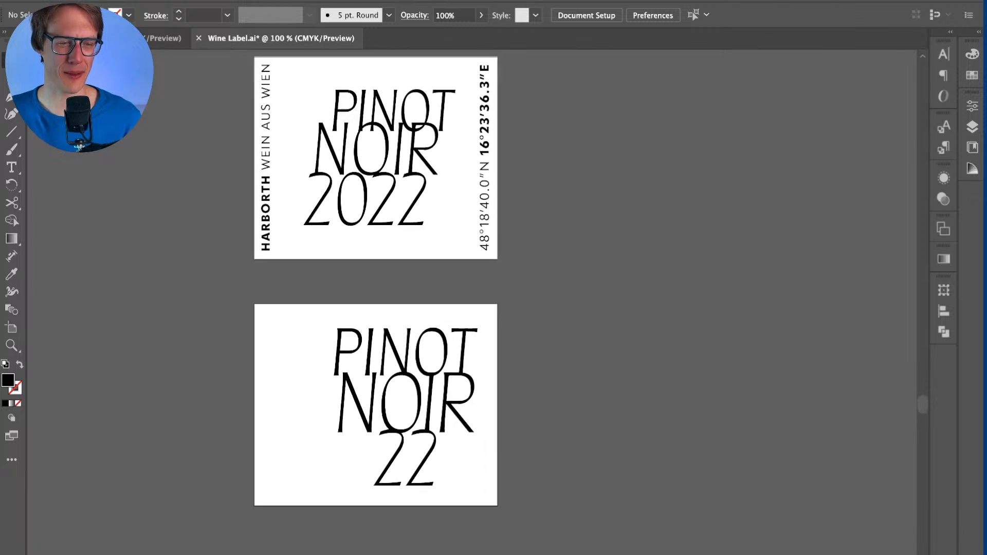
# Step: Move PINOT, NOIR and 22 together left to centre the stack horizontally on the lower label
pyautogui.moveTo(307, 320); pyautogui.dragTo(494, 471)
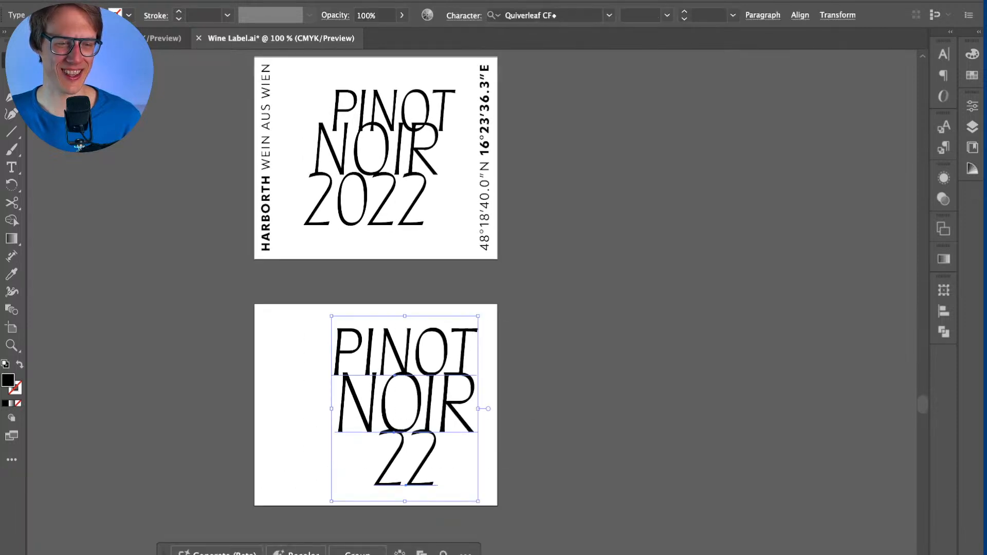
pyautogui.hotkey('shift', 'Left')
pyautogui.press('Left')
pyautogui.press('Left')
pyautogui.press('Left')
pyautogui.press('Left')
pyautogui.press('Left')
pyautogui.press('super+shift+a')
pyautogui.click(405, 404)
pyautogui.press('super+shift+a')
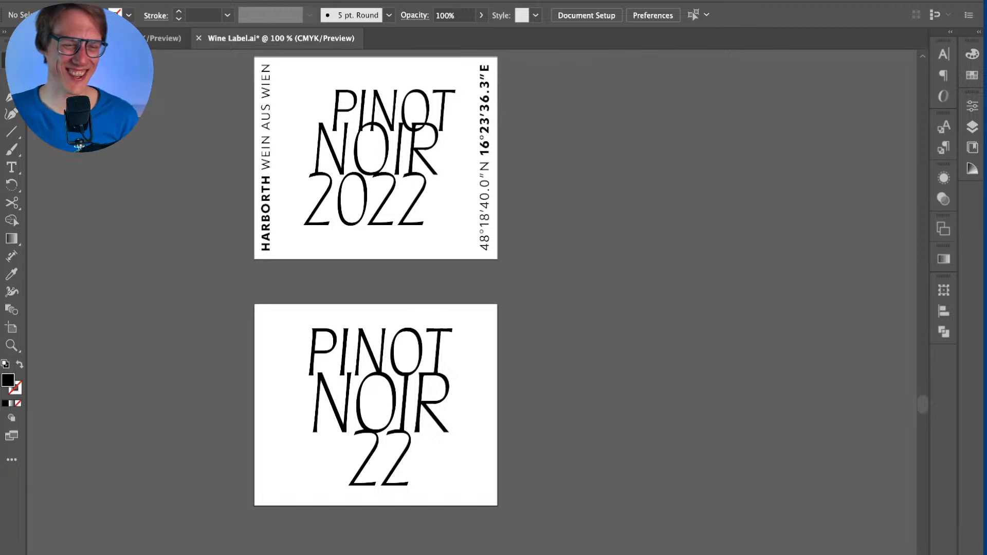
# Step: Nudge NOIR slightly left to refine its alignment between PINOT and 22
pyautogui.scroll(-1, 368, 278)
pyautogui.click(389, 383)
pyautogui.doubleClick(389, 383)
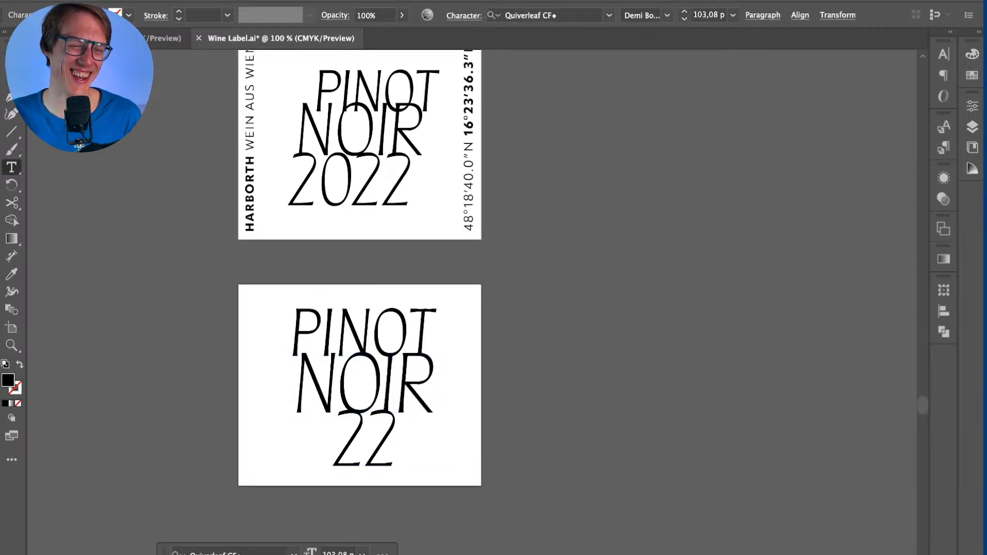
pyautogui.press('Escape')
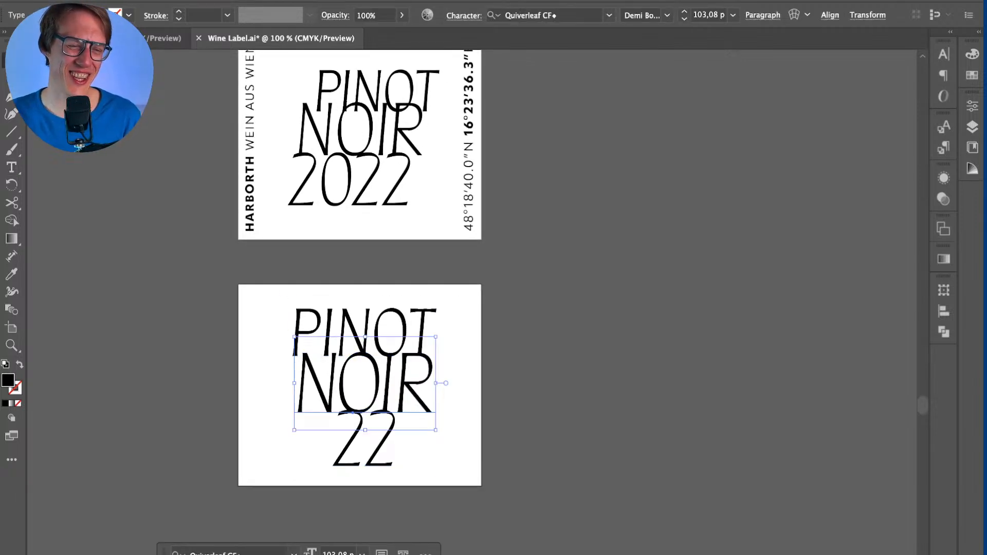
pyautogui.press('Left')
pyautogui.press('Left')
pyautogui.press('Right')
pyautogui.press('super+shift+a')
pyautogui.hscroll(-3, 417, 299)
pyautogui.scroll(2, 416, 299)
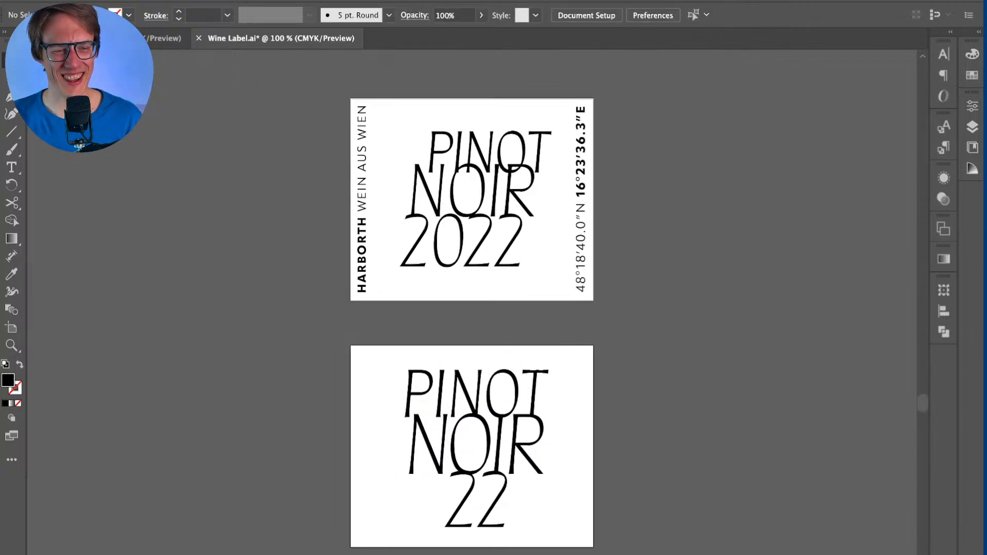
pyautogui.scroll(-2, 472, 323)
pyautogui.hscroll(1, 472, 322)
pyautogui.click(465, 412)
pyautogui.press('super+shift+a')
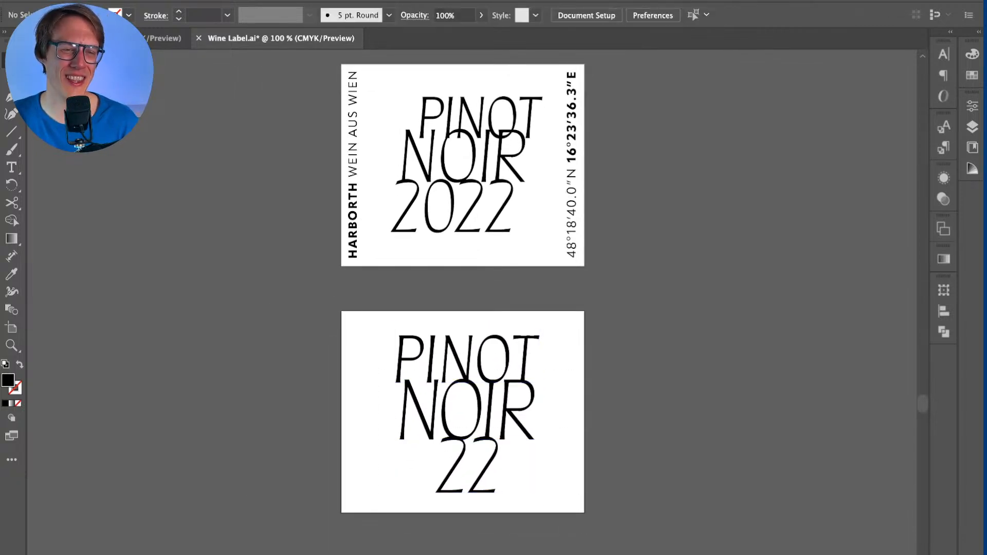
# Step: Copy the vertical HARBORTH WEIN AUS WIEN and coordinates lines from the upper label into the same place on the lower one
pyautogui.moveTo(325, 156); pyautogui.dragTo(391, 212)
pyautogui.keyDown('shift'); pyautogui.click(571, 164); pyautogui.keyUp('shift')
pyautogui.press('super+c')
pyautogui.click(462, 324)
pyautogui.press('super+f')
pyautogui.press('super+shift+a')
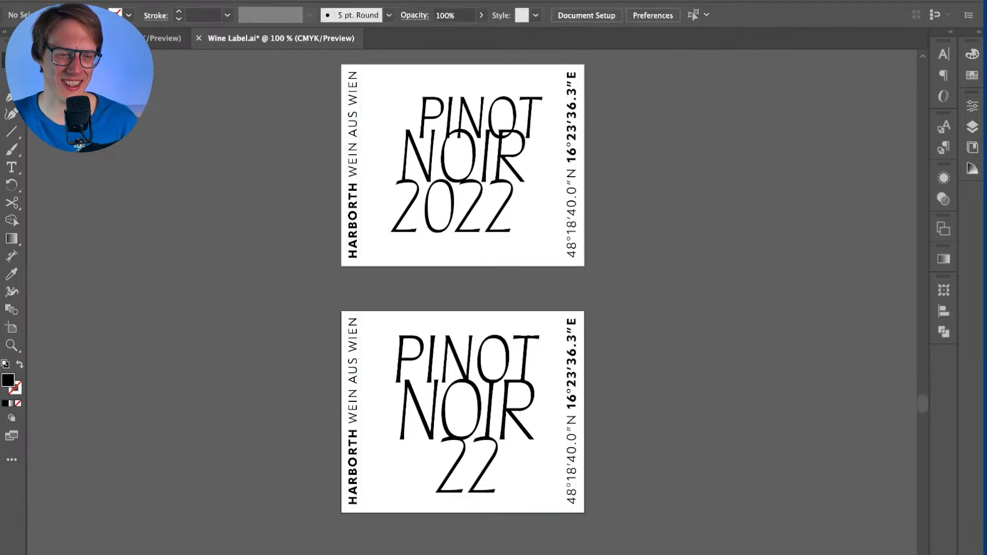
# Step: Nudge the PINOT NOIR 22 lettering on the lower label slightly left to refine its horizontal centring
pyautogui.scroll(-2, 468, 282)
pyautogui.hscroll(-1, 469, 282)
pyautogui.hotkey('shift', 'o')
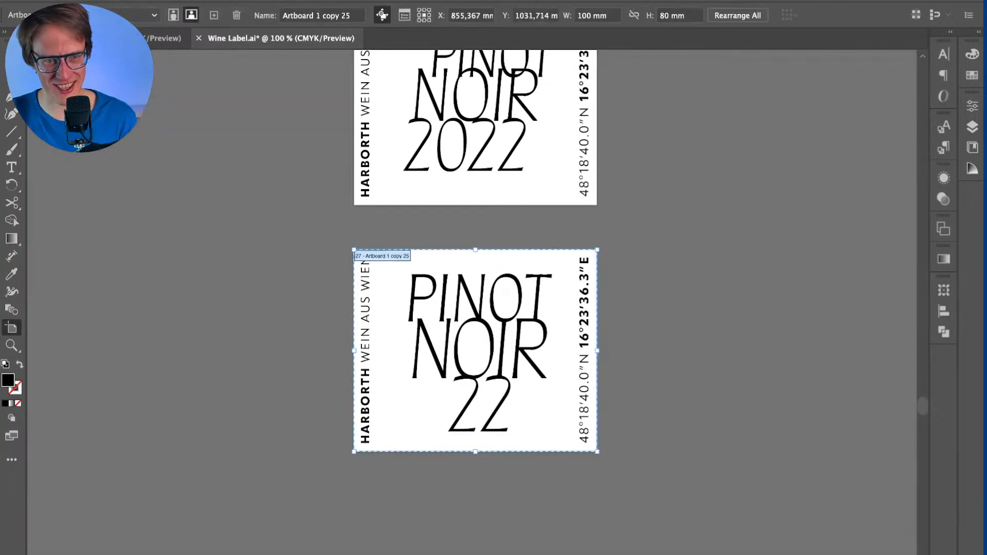
pyautogui.press('v')
pyautogui.click(463, 349)
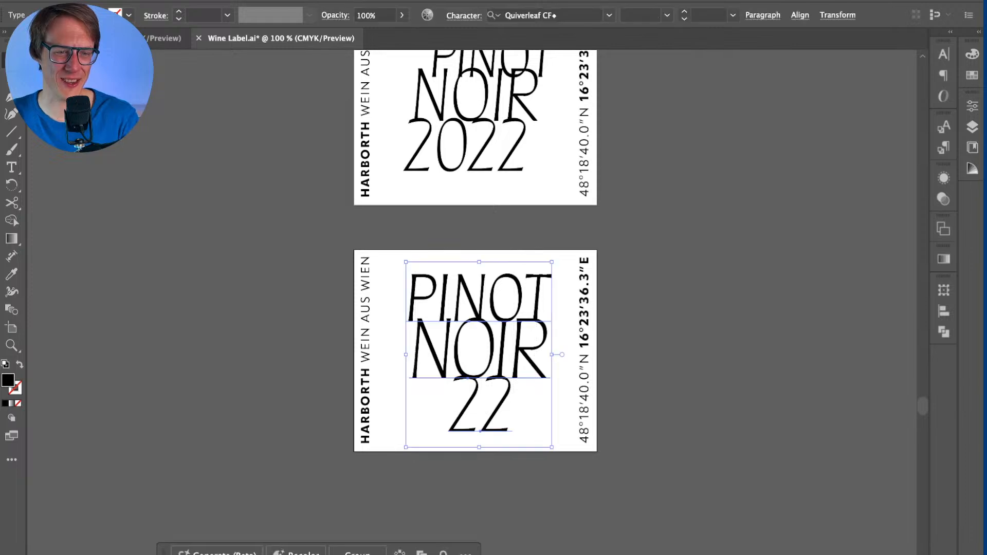
pyautogui.hotkey('shift', 'Left')
pyautogui.press('Right')
pyautogui.press('Right')
pyautogui.press('Right')
pyautogui.press('Right')
pyautogui.press('super+shift+a')
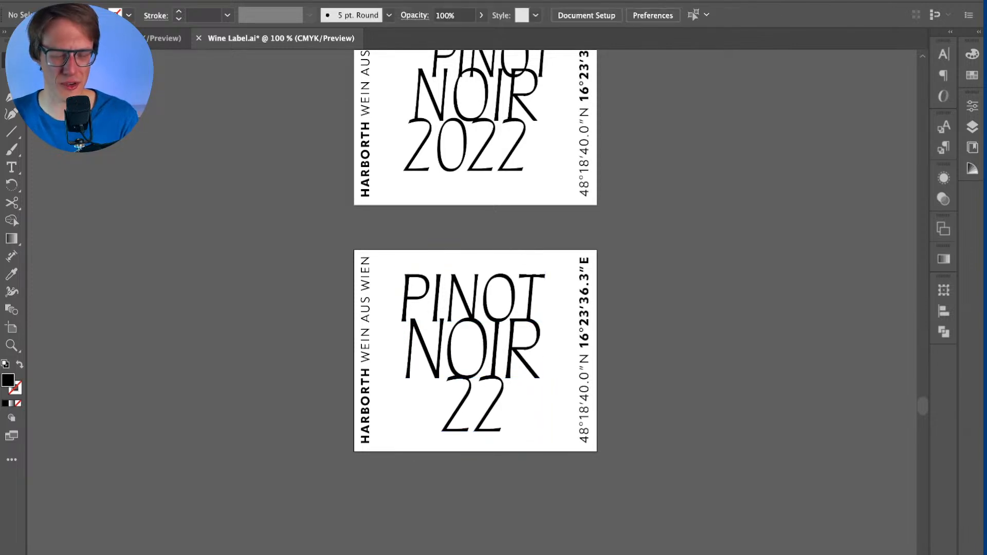
# Step: Duplicate the PINOT NOIR 22 label with its artboard directly below the original
pyautogui.hotkey('shift', 'o')
pyautogui.moveTo(476, 349); pyautogui.dragTo(475, 382)
pyautogui.press('v')
# Step: Replace the PINOT NOIR 22 lettering on the new bottom label with a copy of the WELSCH RIESLING 2023 text from above
pyautogui.scroll(10, 475, 308)
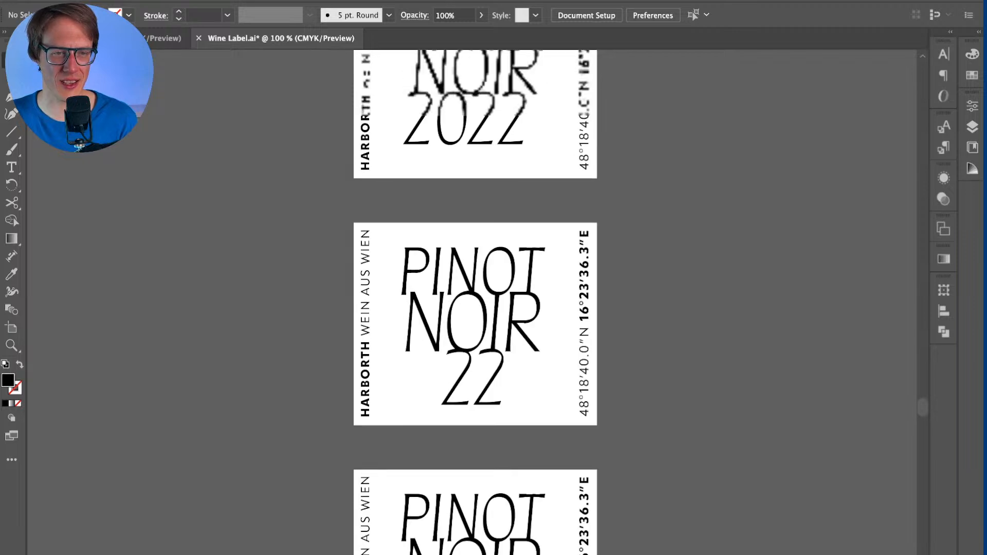
pyautogui.scroll(3, 476, 309)
pyautogui.press('t')
pyautogui.doubleClick(475, 106)
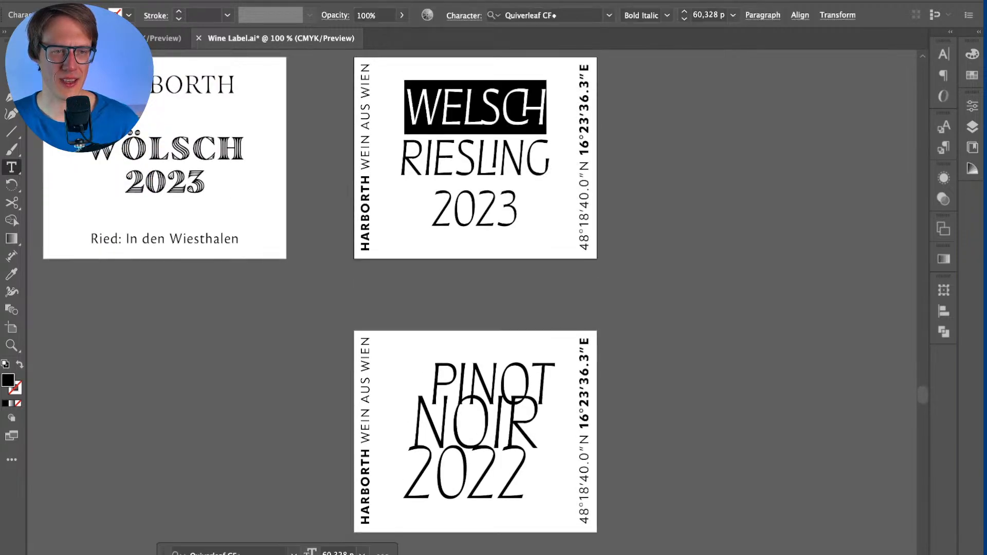
pyautogui.press('Escape')
pyautogui.scroll(-15, 475, 302)
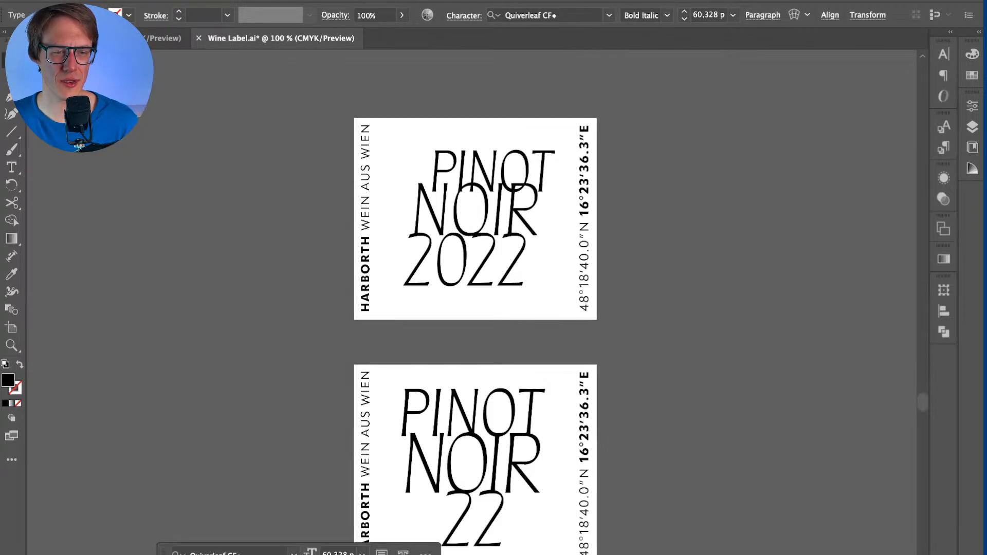
pyautogui.scroll(10, 528, 263)
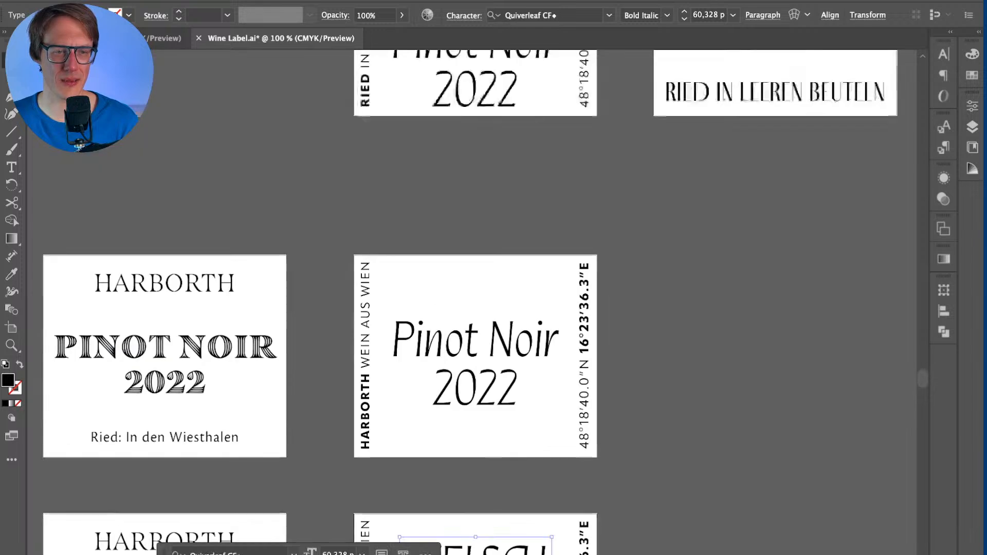
pyautogui.scroll(-11, 528, 264)
pyautogui.click(528, 263)
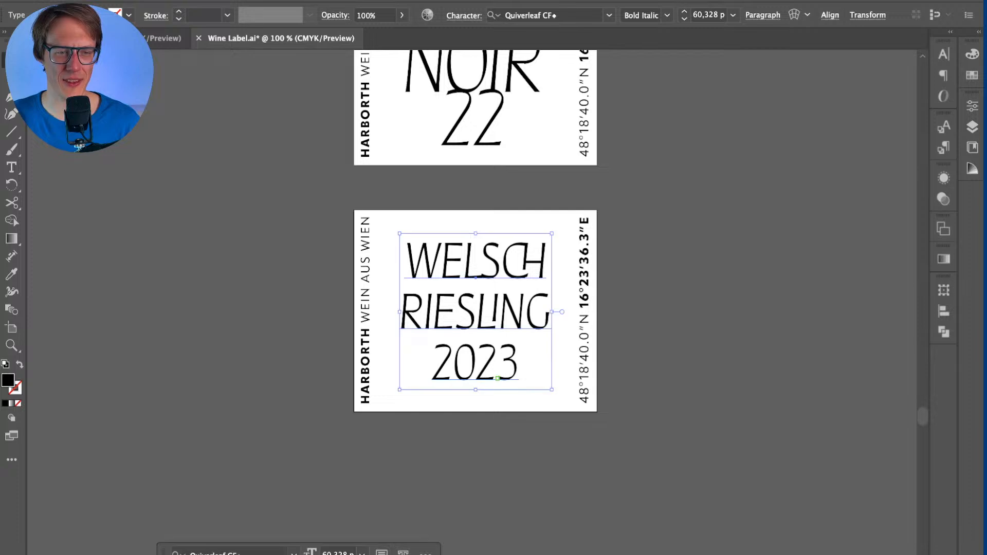
# Step: Left-align the WELSCH RIESLING 2023 text and move it left, back between the label's vertical side texts
pyautogui.press('super+equal')
pyautogui.press('super+equal')
pyautogui.tripleClick(535, 254)
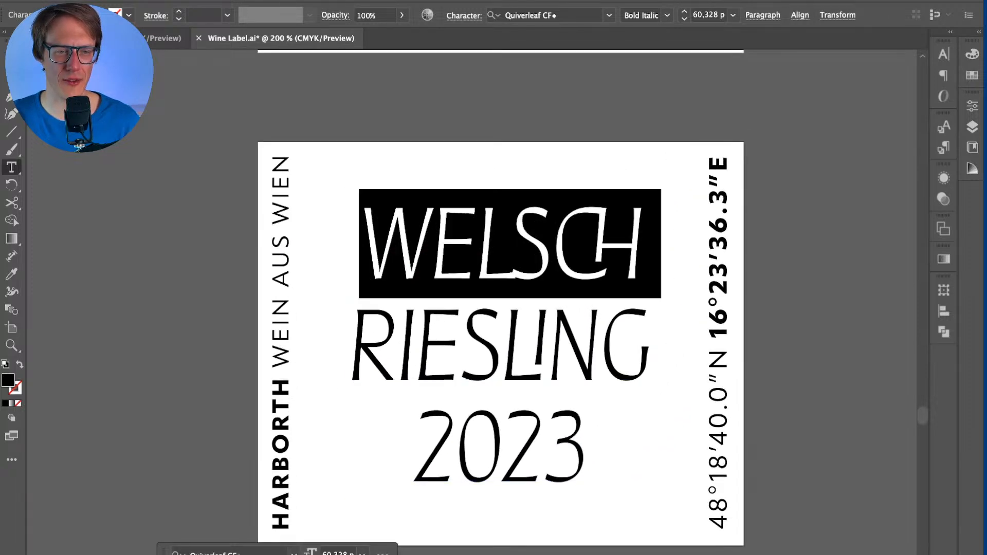
pyautogui.click(536, 255)
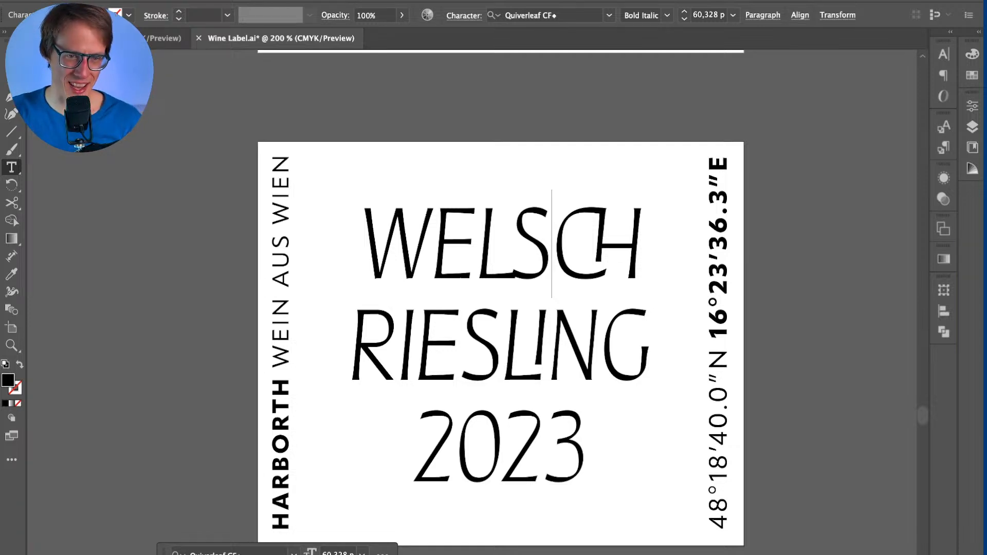
pyautogui.press('Escape')
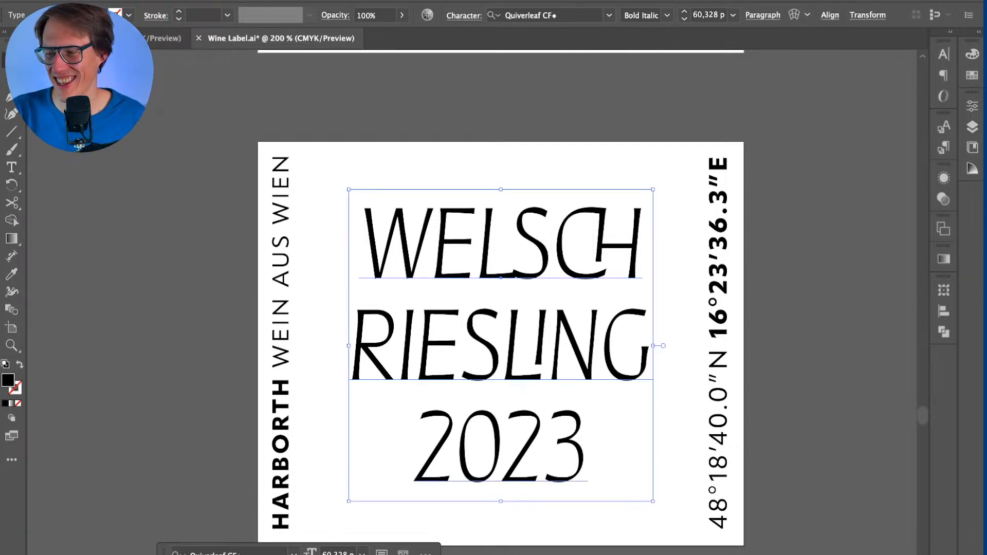
pyautogui.doubleClick(513, 195)
pyautogui.hotkey('ctrl', 'a')
pyautogui.click(763, 15)
pyautogui.click(800, 15)
pyautogui.click(800, 15)
pyautogui.click(800, 15)
pyautogui.click(944, 53)
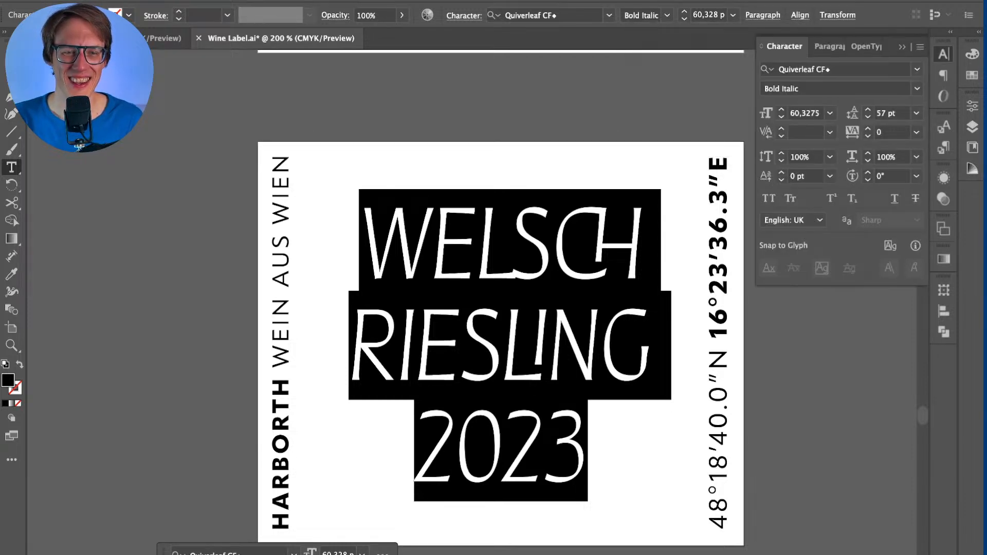
pyautogui.click(821, 46)
pyautogui.click(769, 71)
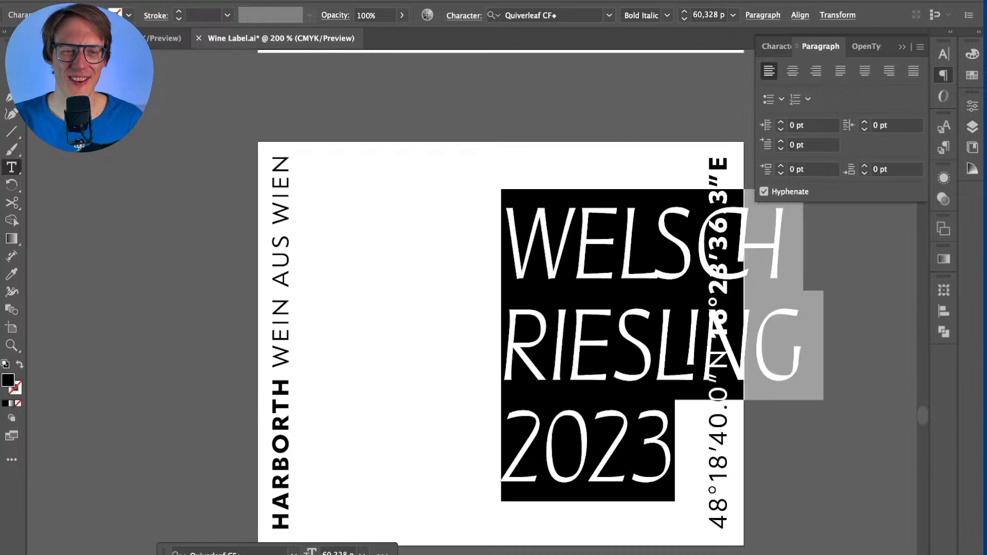
pyautogui.press('Escape')
pyautogui.moveTo(656, 342); pyautogui.dragTo(485, 342)
# Step: Shorten the year 2023 under RIESLING to 23
pyautogui.tripleClick(485, 342)
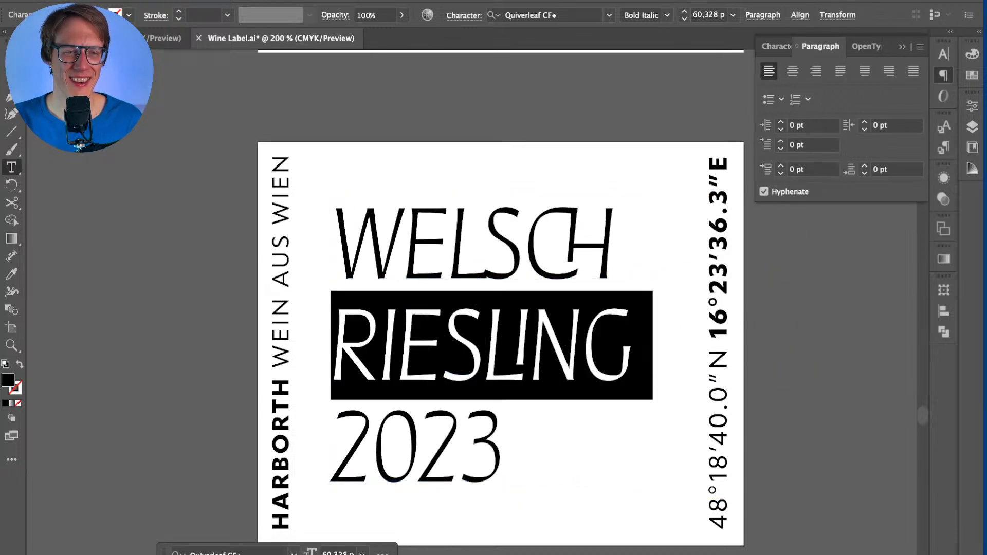
pyautogui.press('Escape')
pyautogui.tripleClick(485, 342)
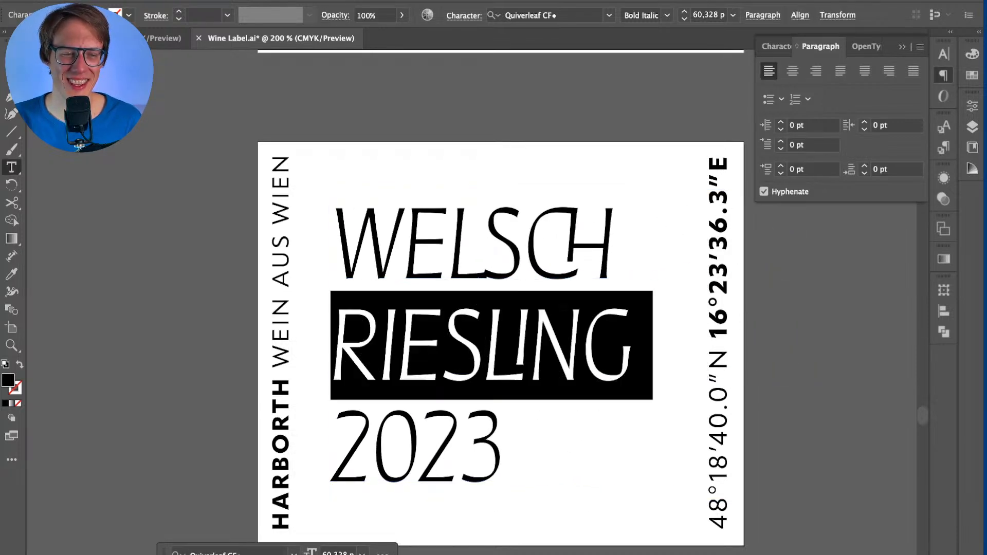
pyautogui.moveTo(418, 447); pyautogui.dragTo(332, 447)
pyautogui.press('BackSpace')
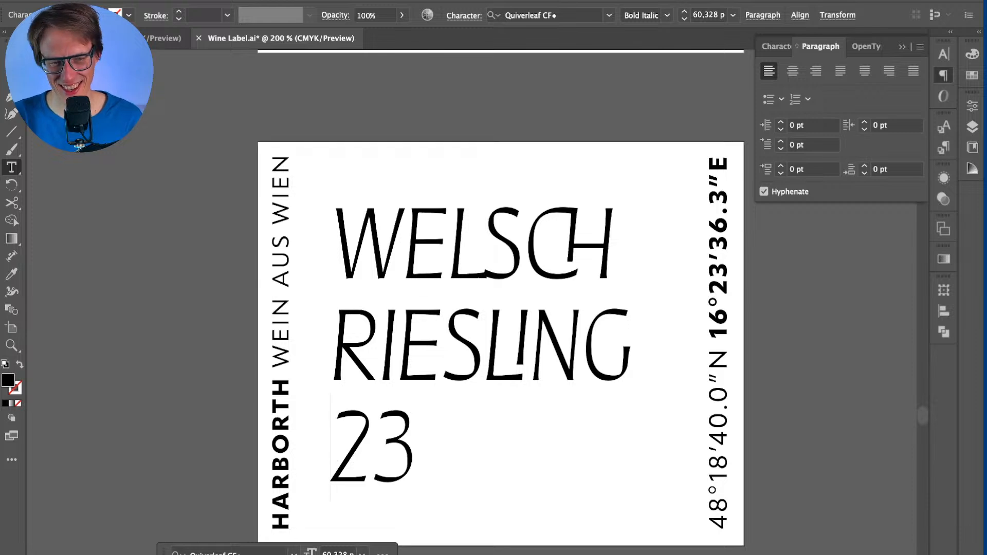
pyautogui.press('Escape')
pyautogui.tripleClick(486, 342)
pyautogui.press('Escape')
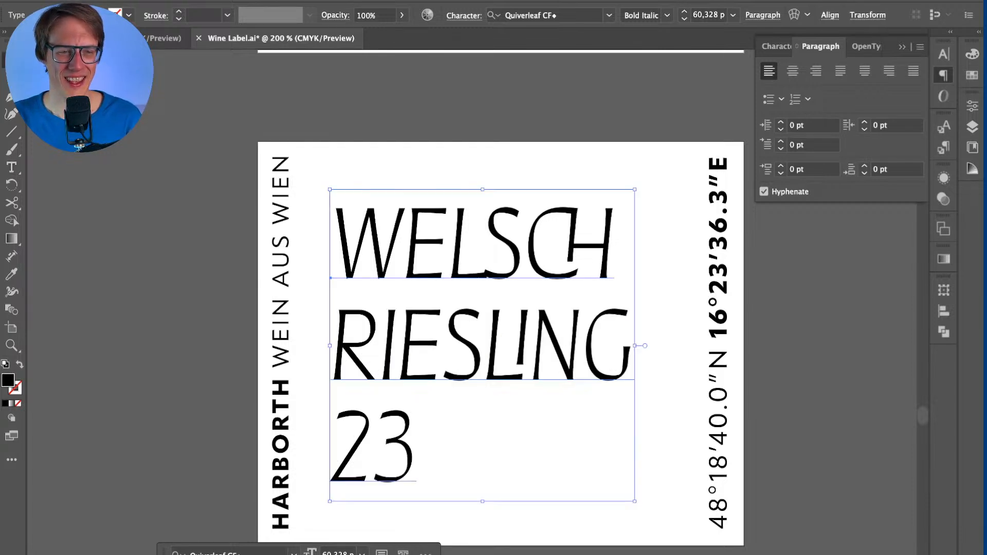
pyautogui.tripleClick(485, 342)
pyautogui.press('super+a')
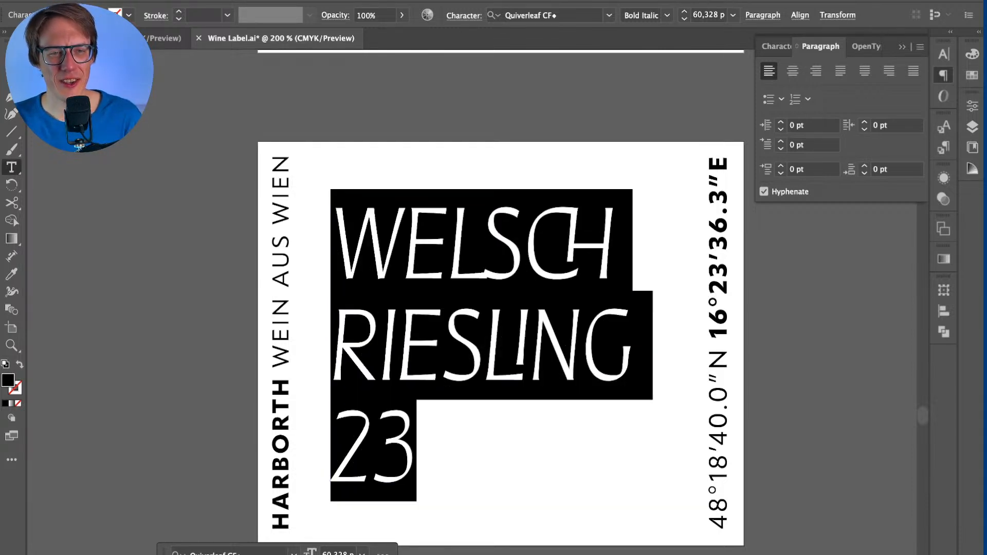
pyautogui.press('Escape')
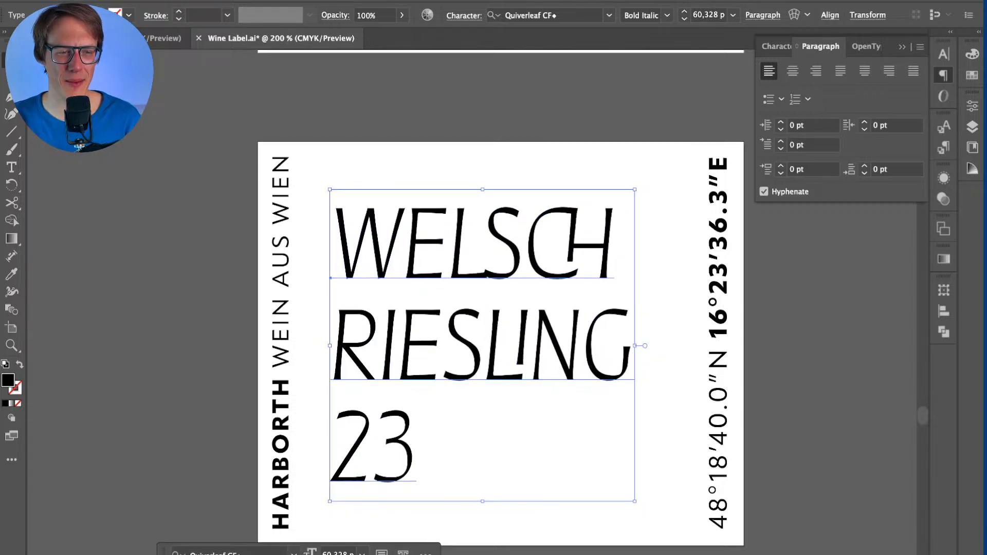
# Step: Set the font size of the RIESLING line to 60 pt
pyautogui.tripleClick(485, 341)
pyautogui.press('super+t')
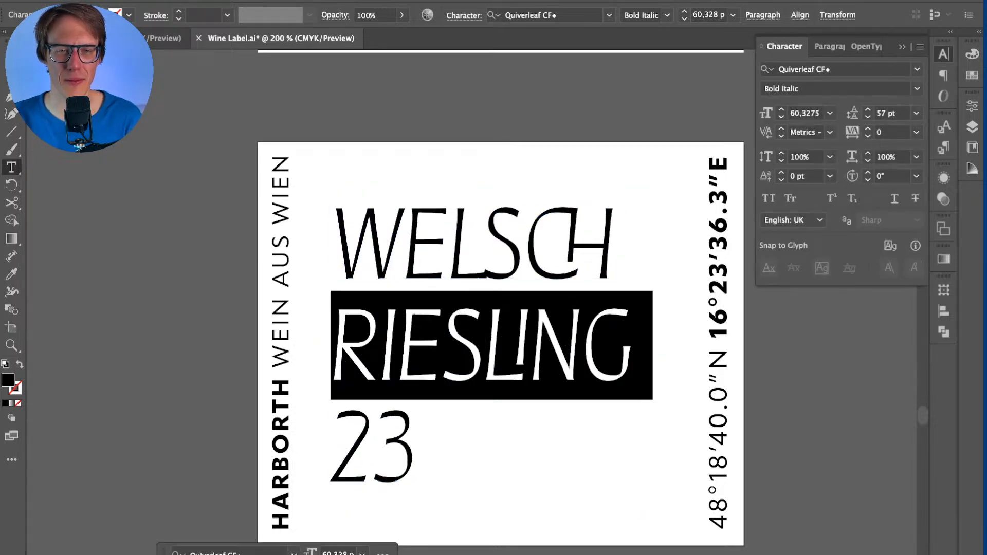
pyautogui.click(806, 113)
pyautogui.write('60')
pyautogui.press('Return')
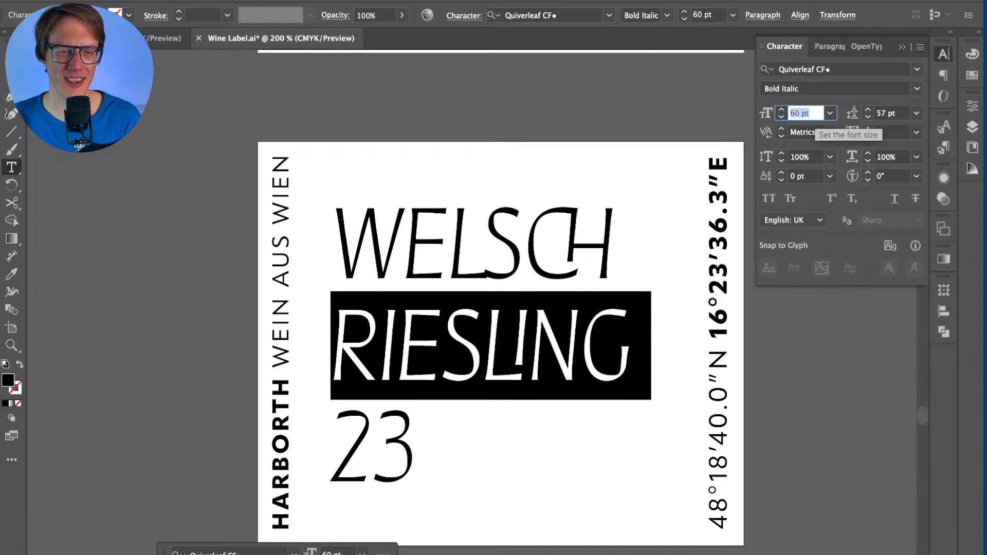
pyautogui.press('Up')
pyautogui.press('Down')
pyautogui.press('Return')
# Step: Try tighter leading values on the RIESLING line and set it to 40 pt
pyautogui.hotkey('alt', 'Down')
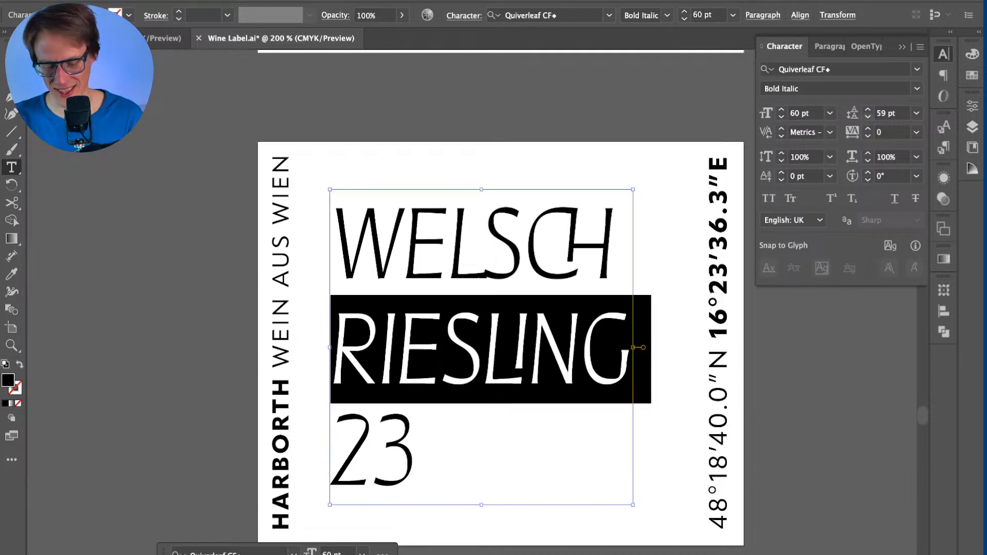
pyautogui.hotkey('alt', 'Up')
pyautogui.click(885, 113)
pyautogui.write('40')
pyautogui.press('Return')
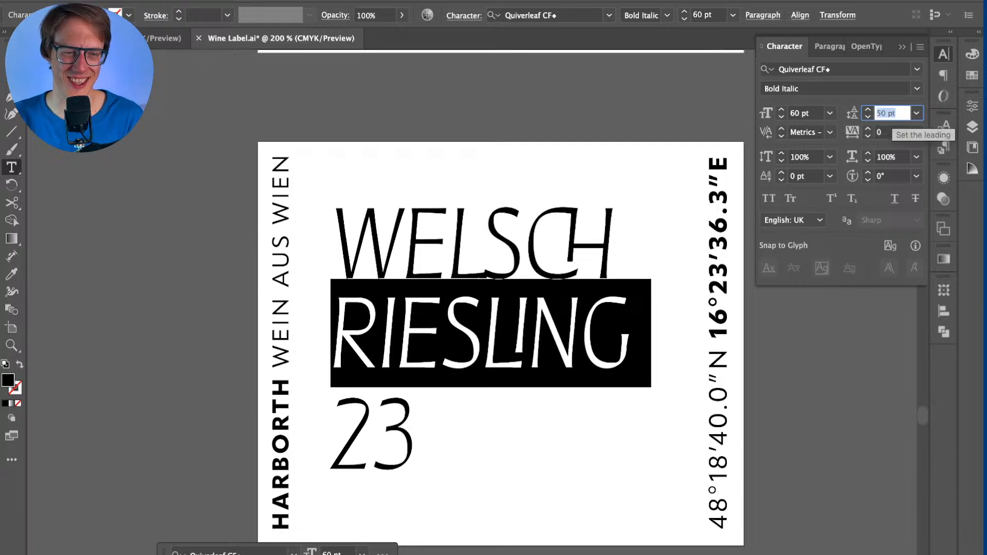
pyautogui.write('30')
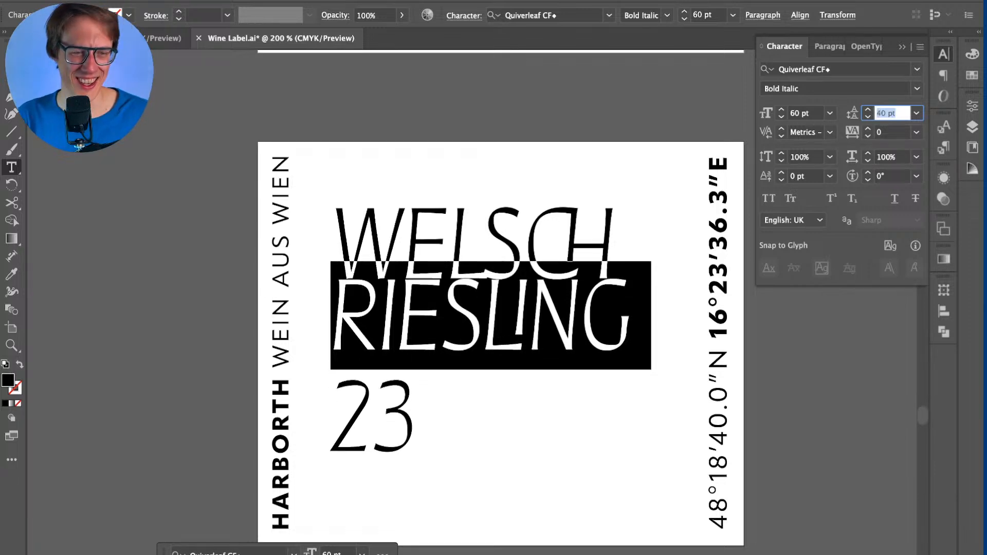
pyautogui.press('Return')
pyautogui.write('40')
pyautogui.press('Return')
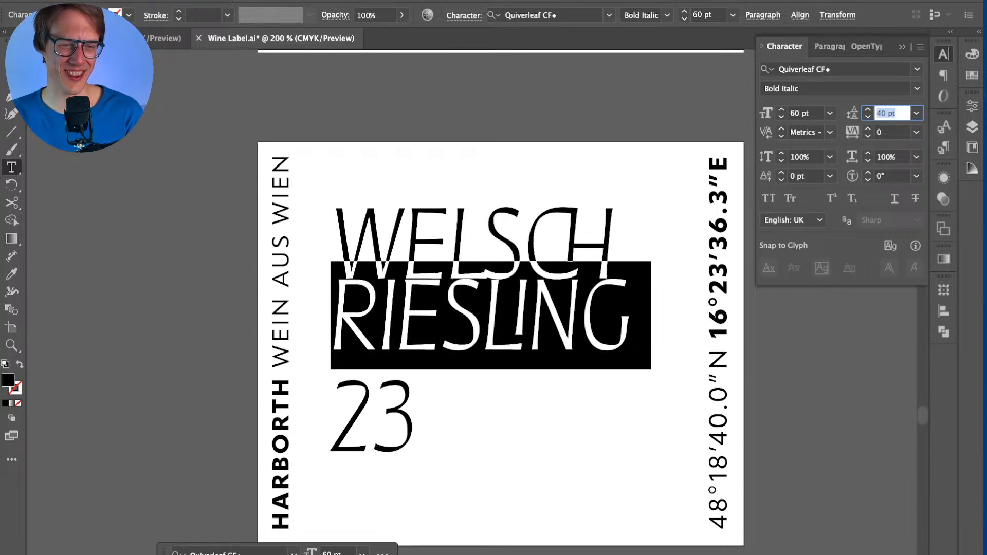
# Step: Fine-tune the RIESLING leading to 37 pt so its letters join the bottom of WELSCH
pyautogui.press('Down')
pyautogui.press('Down')
pyautogui.press('Down')
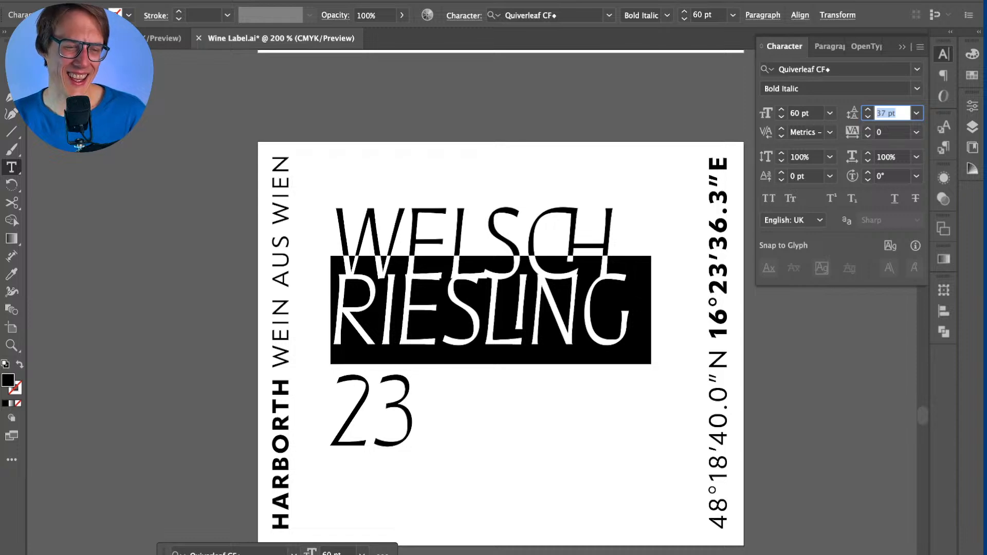
pyautogui.press('Down')
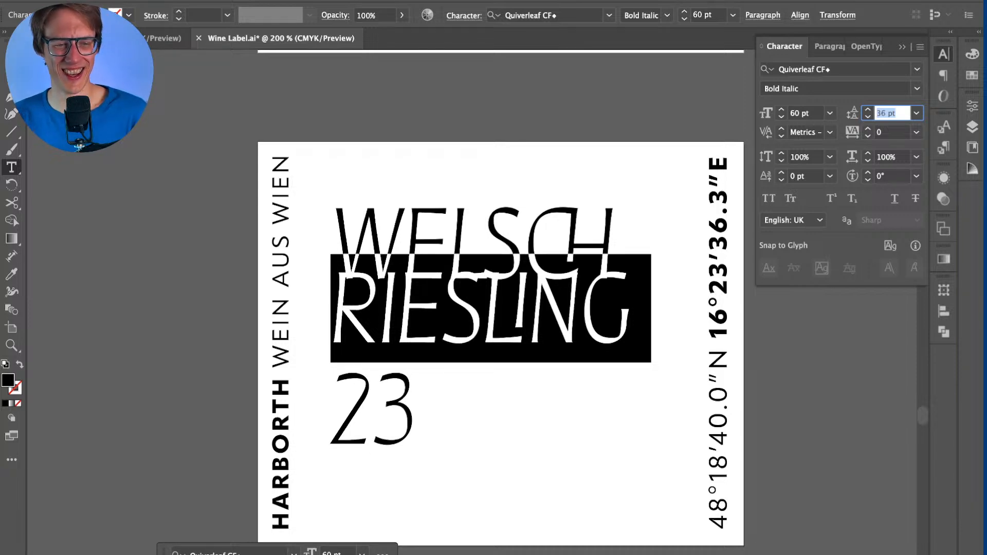
pyautogui.press('Down')
pyautogui.press('Up')
pyautogui.press('Up')
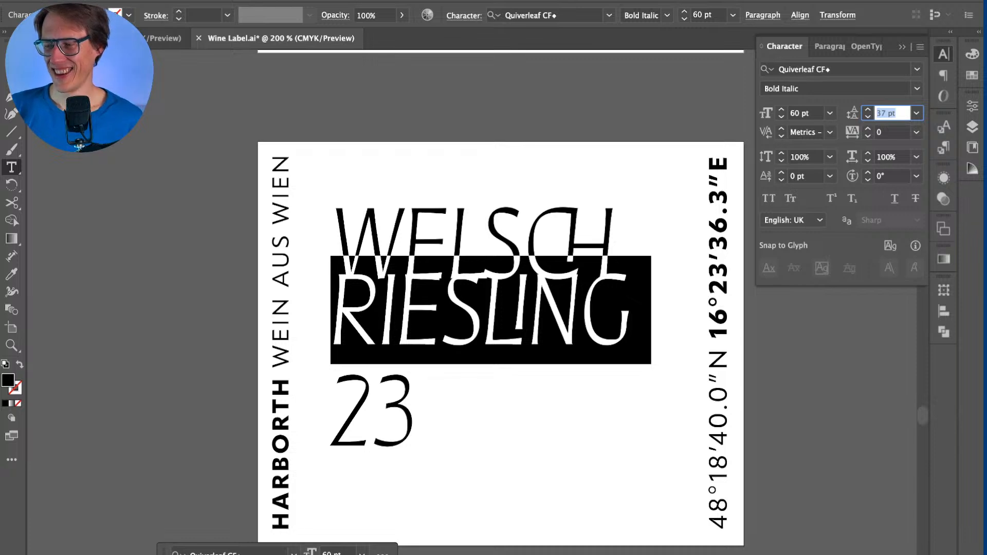
pyautogui.press('Return')
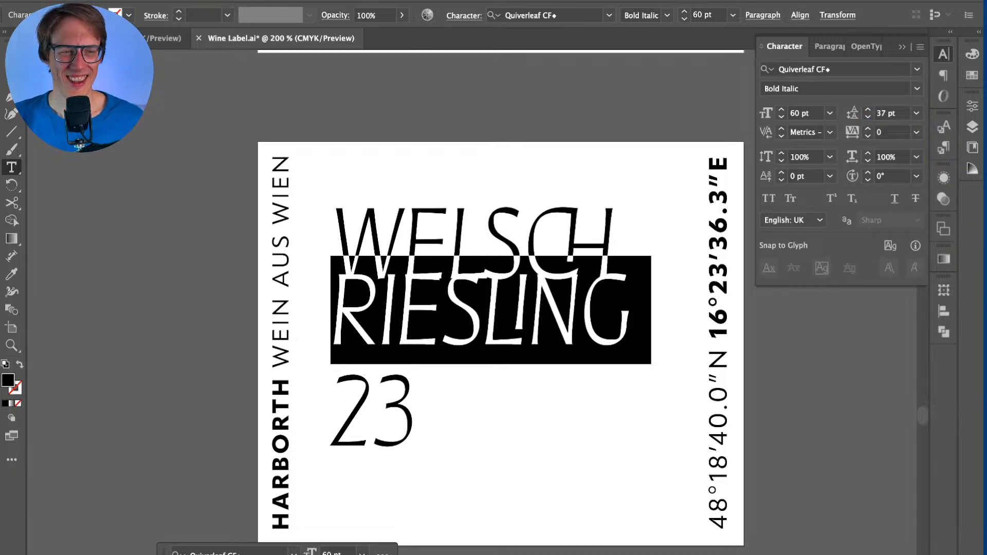
pyautogui.press('super+shift+a')
pyautogui.press('Escape')
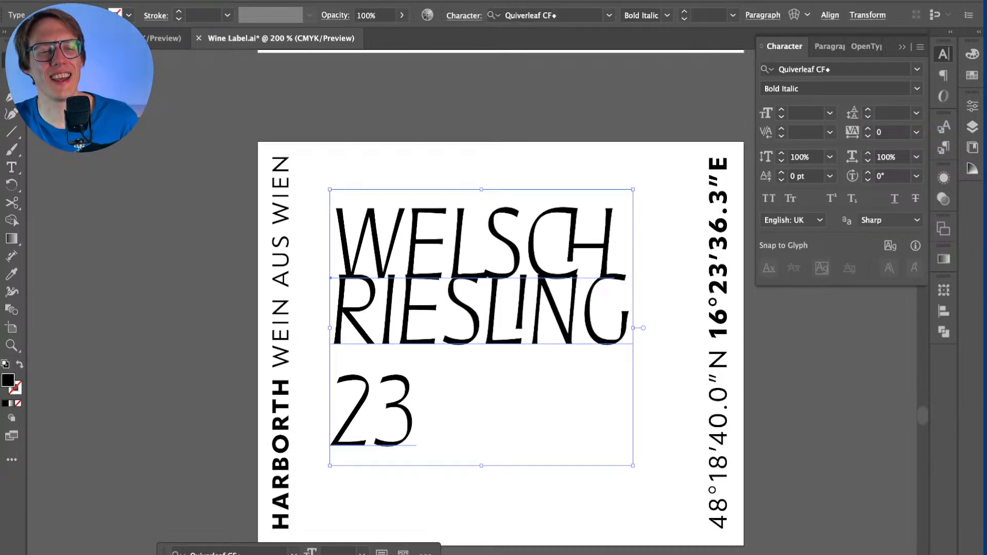
pyautogui.doubleClick(441, 314)
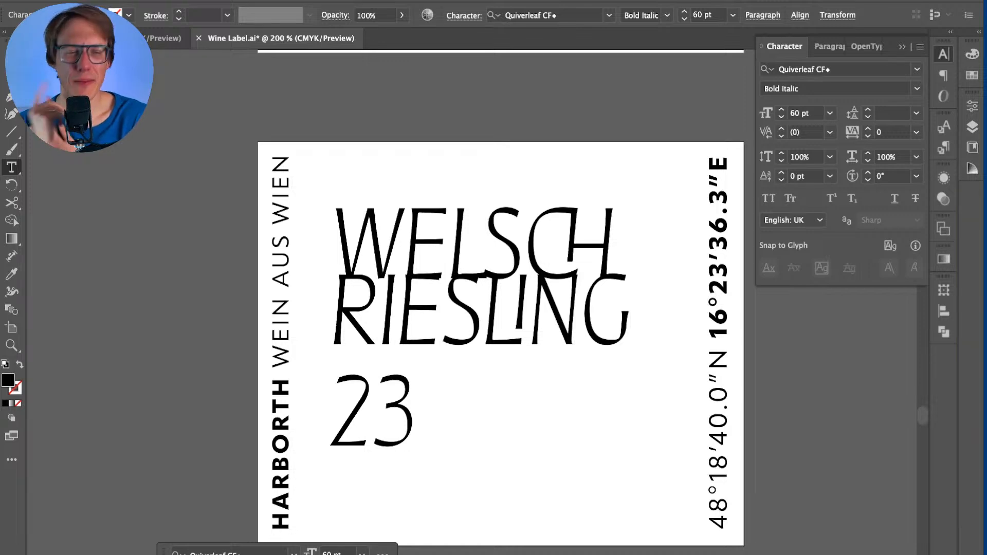
pyautogui.press('Escape')
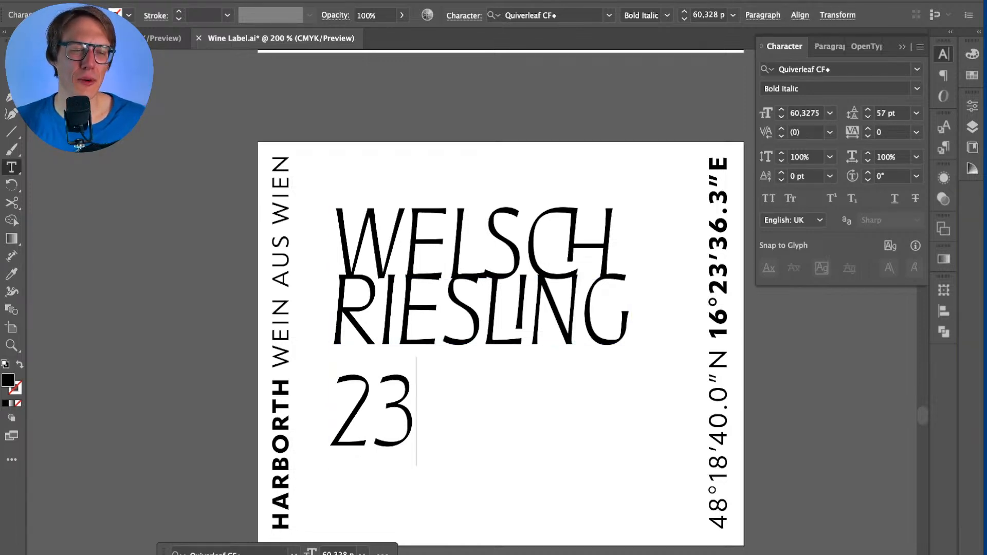
pyautogui.press('Escape')
pyautogui.press('Return')
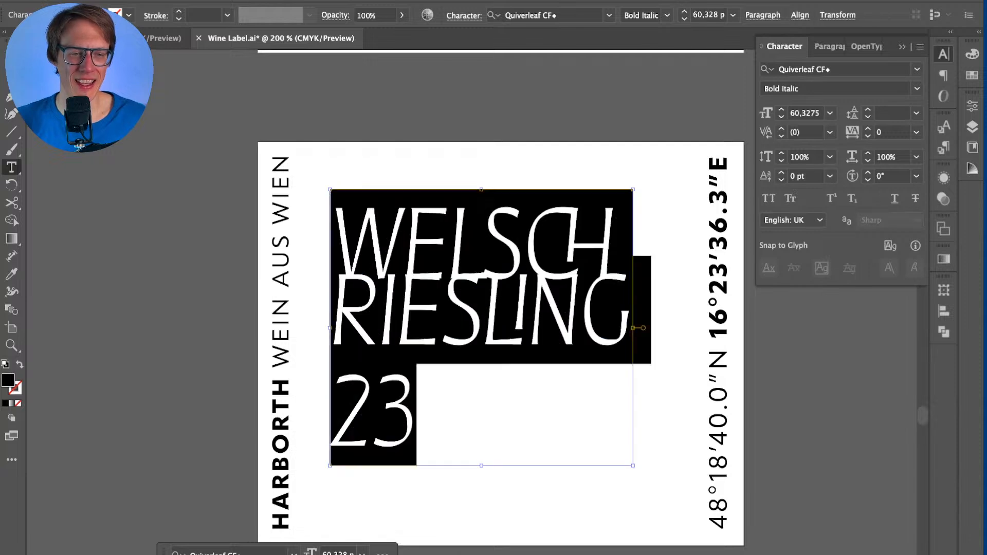
pyautogui.doubleClick(372, 411)
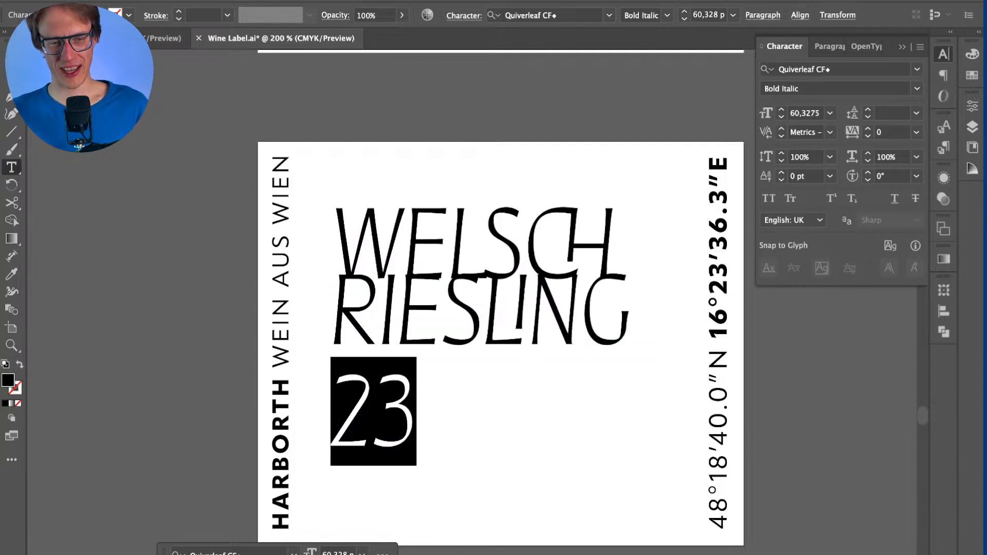
pyautogui.doubleClick(481, 311)
# Step: Switch to Firefox, look over glasswise.at and its sample E-Label in new tabs, and return to Illustrator
pyautogui.press('super+Tab')
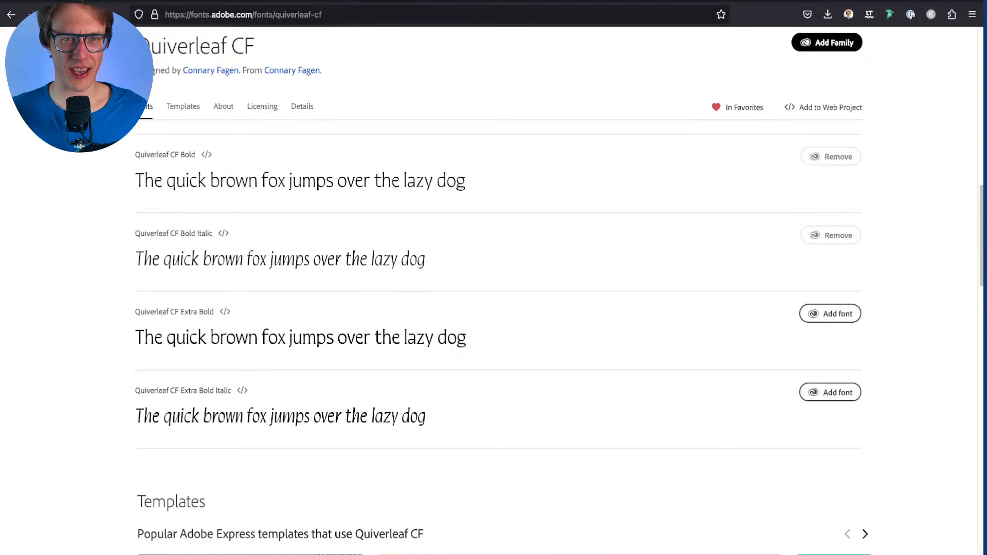
pyautogui.press('super+t')
pyautogui.write('glasswise.at')
pyautogui.press('Return')
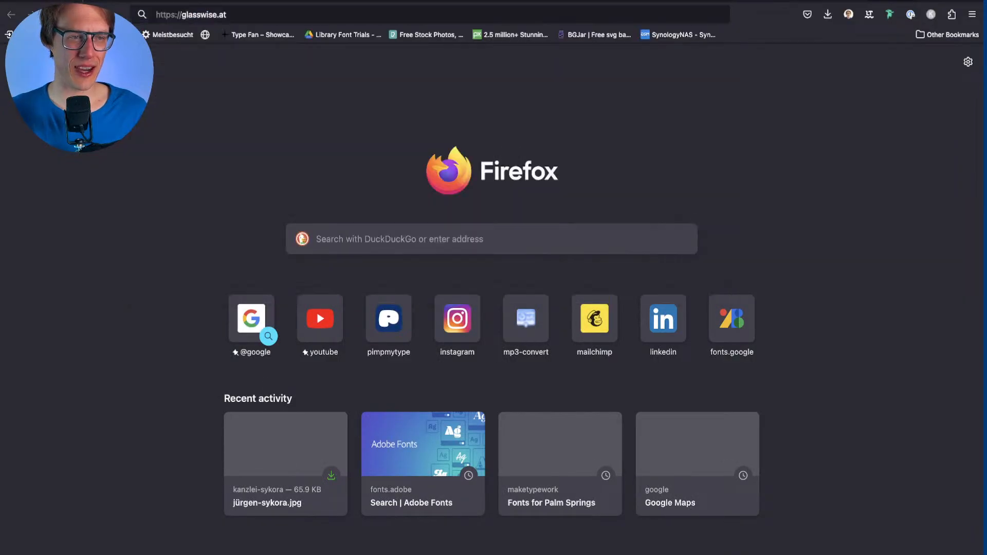
pyautogui.scroll(-8, 79, 148)
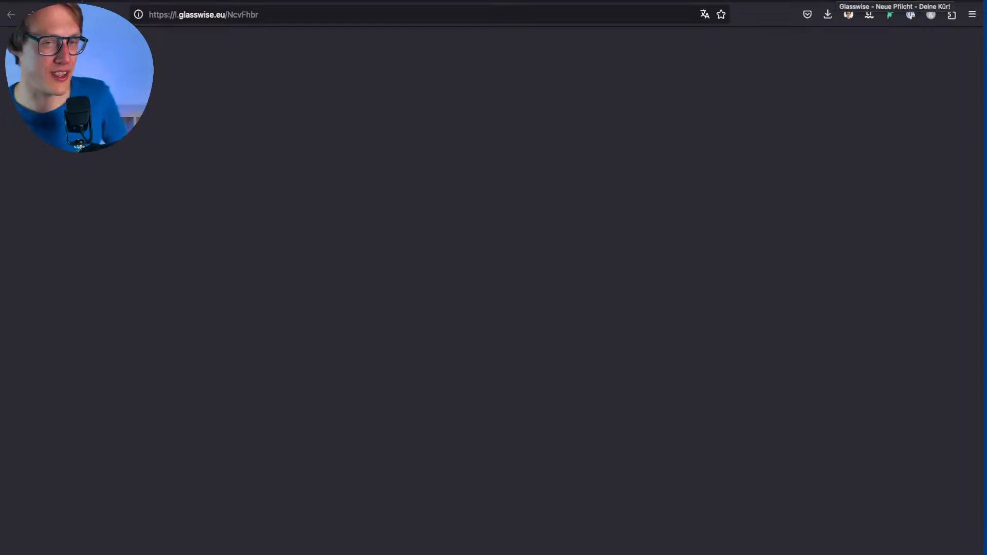
pyautogui.press('super+w')
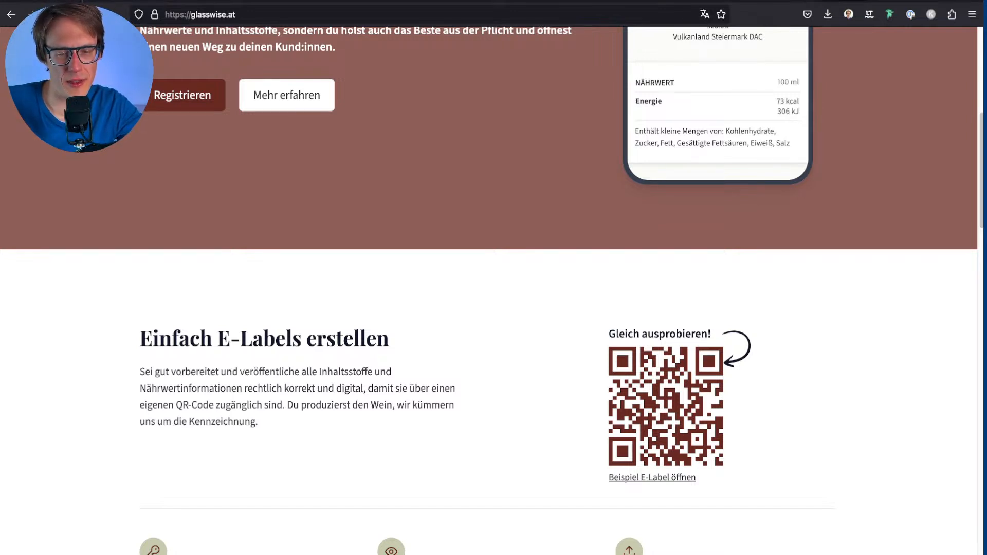
pyautogui.press('super+Tab')
pyautogui.press('Escape')
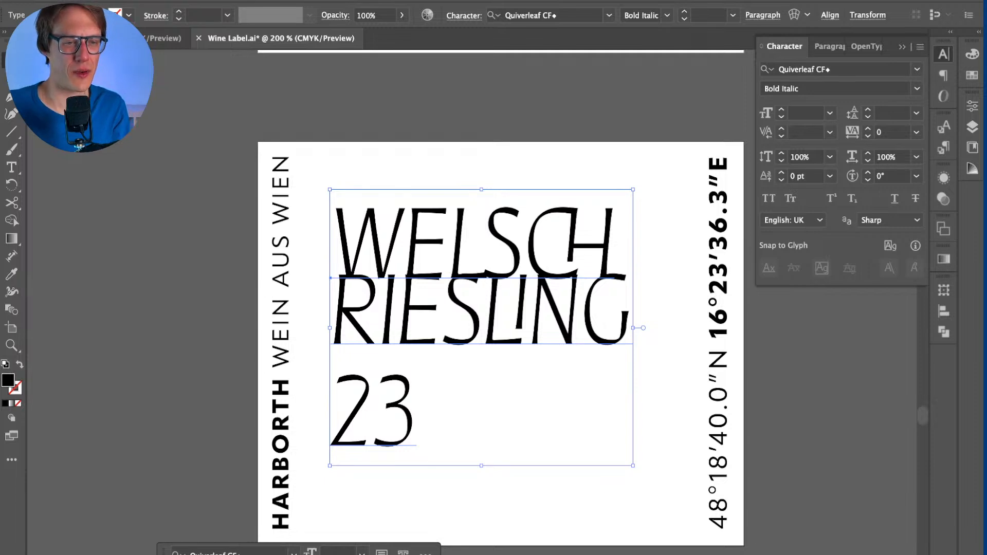
# Step: Cut the RIESLING line out of the WELSCH RIESLING 23 text block and paste it as a separate text object on the label
pyautogui.tripleClick(481, 311)
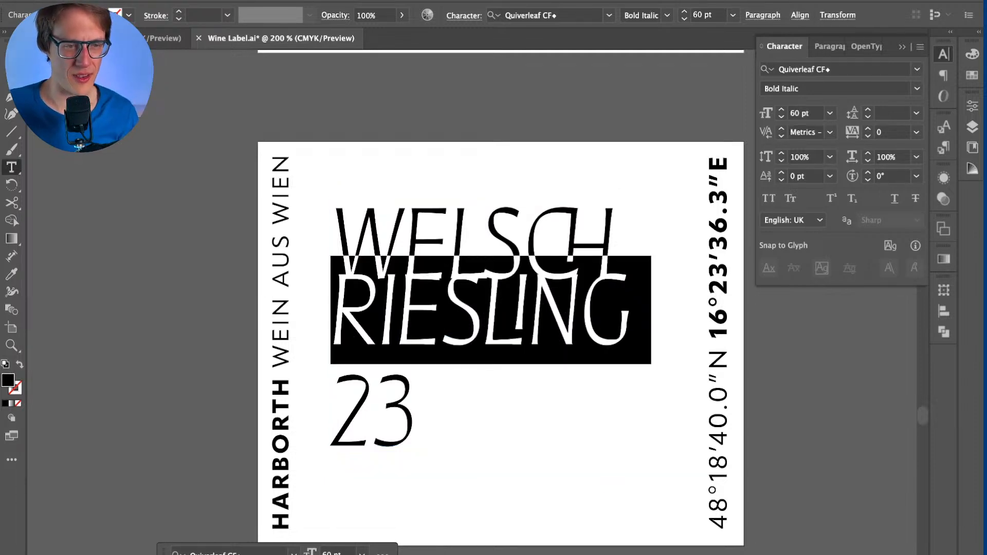
pyautogui.press('Escape')
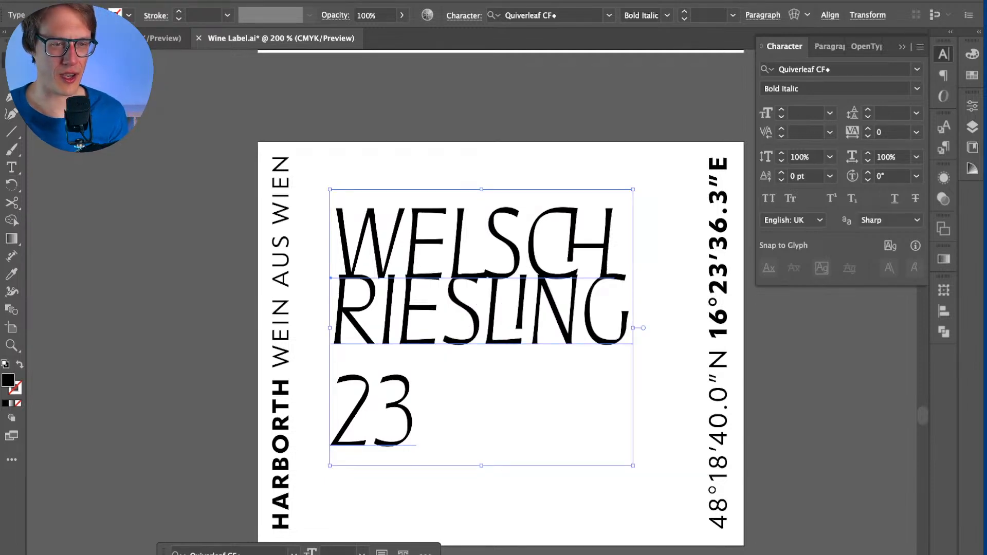
pyautogui.doubleClick(442, 308)
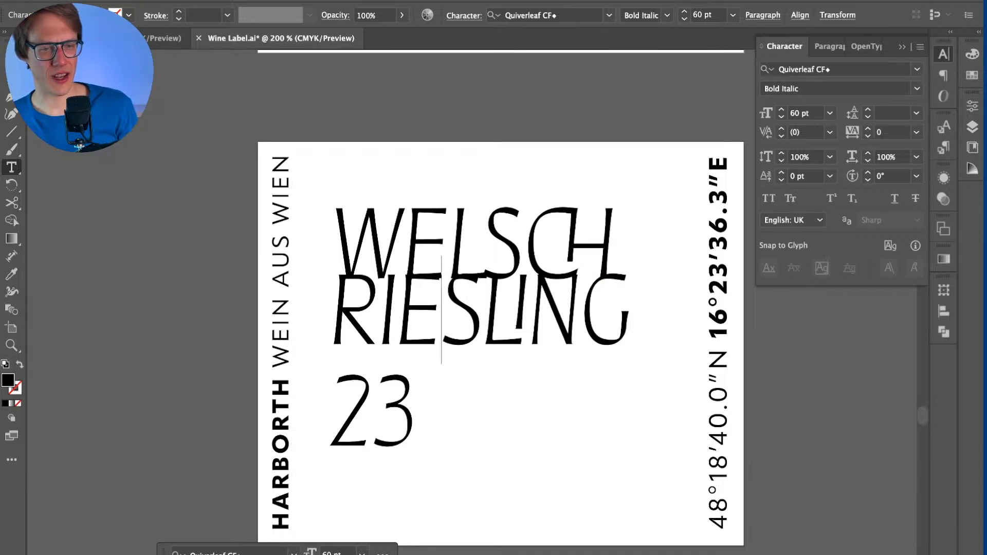
pyautogui.tripleClick(441, 309)
pyautogui.hotkey('ctrl', 'x')
pyautogui.press('Escape')
pyautogui.hotkey('ctrl', 'shift', 'a')
pyautogui.hotkey('ctrl', 'v')
pyautogui.moveTo(511, 269); pyautogui.dragTo(562, 321)
# Step: Delete the year 23 from the text block on the Welsch Riesling label
pyautogui.doubleClick(386, 390)
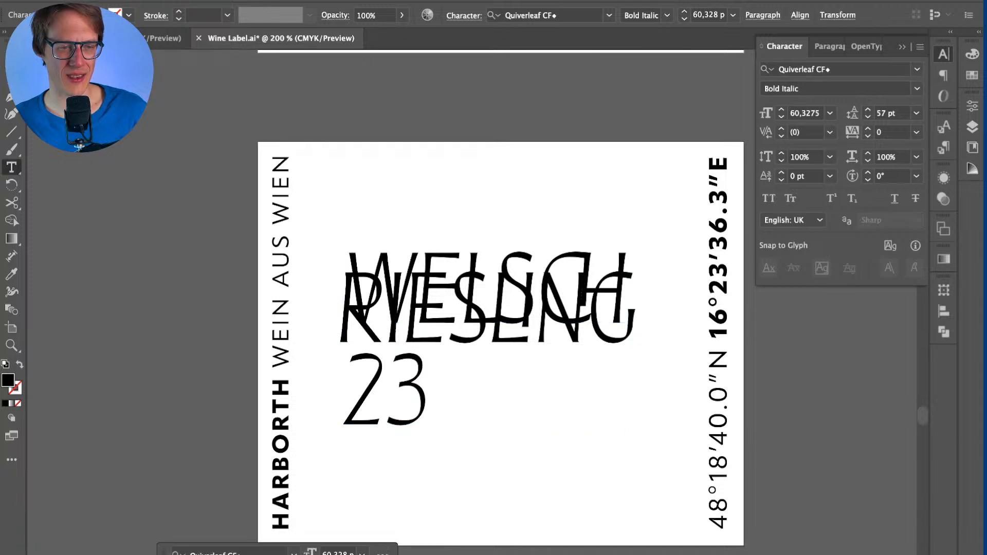
pyautogui.doubleClick(386, 390)
pyautogui.press('BackSpace')
pyautogui.press('BackSpace')
pyautogui.press('Escape')
# Step: Arrange the separate WELSCH and RIESLING words one directly below the other on the label
pyautogui.moveTo(553, 332); pyautogui.dragTo(558, 415)
pyautogui.moveTo(558, 308); pyautogui.dragTo(563, 276)
pyautogui.moveTo(560, 395); pyautogui.dragTo(560, 334)
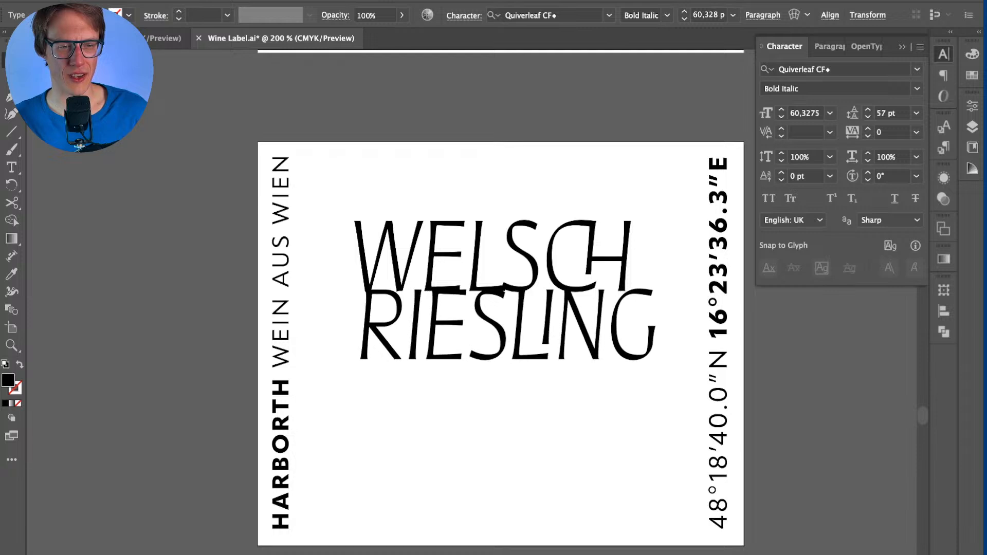
pyautogui.moveTo(560, 334); pyautogui.dragTo(551, 333)
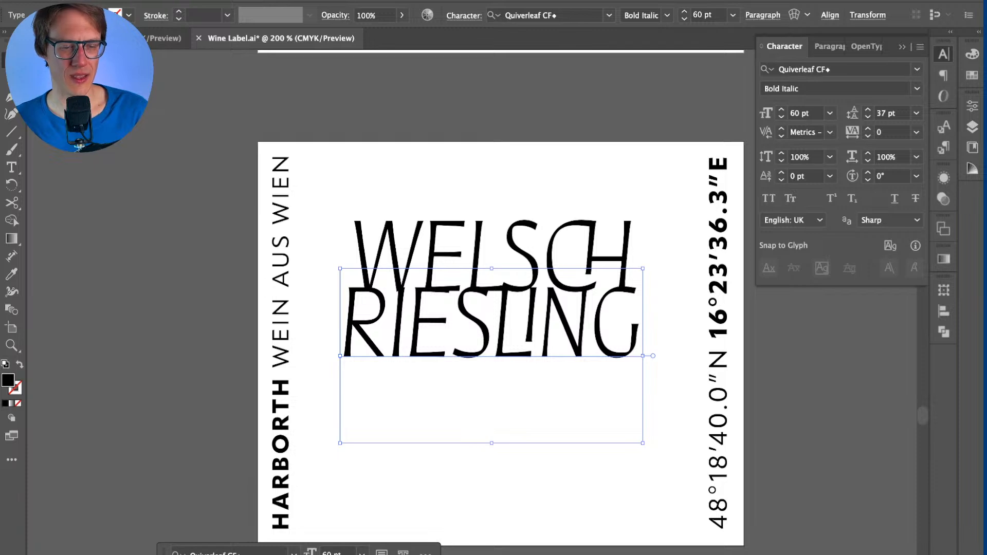
# Step: Try RIESLING overlapping the lower part of WELSCH, and place it left-aligned below WELSCH with a small gap
pyautogui.press('Down')
pyautogui.press('Down')
pyautogui.press('Up')
pyautogui.press('Up')
pyautogui.press('Up')
pyautogui.press('Up')
pyautogui.press('Up')
pyautogui.press('Up')
pyautogui.press('Up')
pyautogui.press('Up')
pyautogui.press('Up')
pyautogui.press('Up')
pyautogui.press('Up')
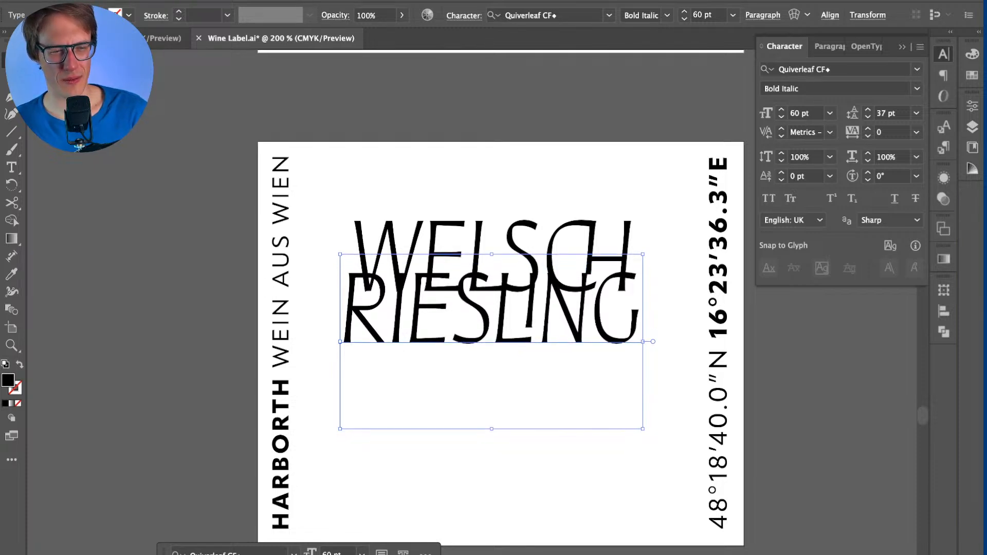
pyautogui.press('Left')
pyautogui.press('Left')
pyautogui.press('Right')
pyautogui.press('Right')
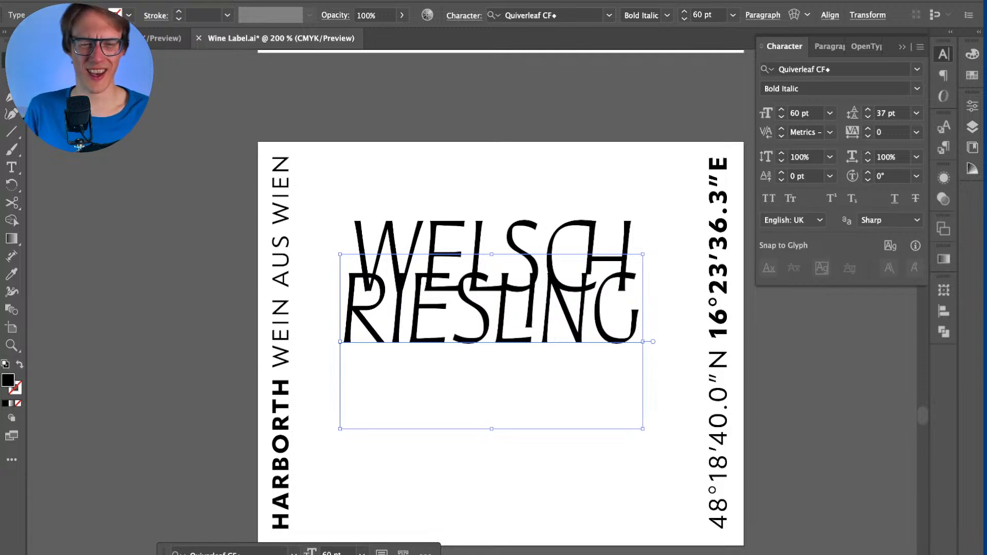
pyautogui.click(718, 342)
pyautogui.press('super+shift+a')
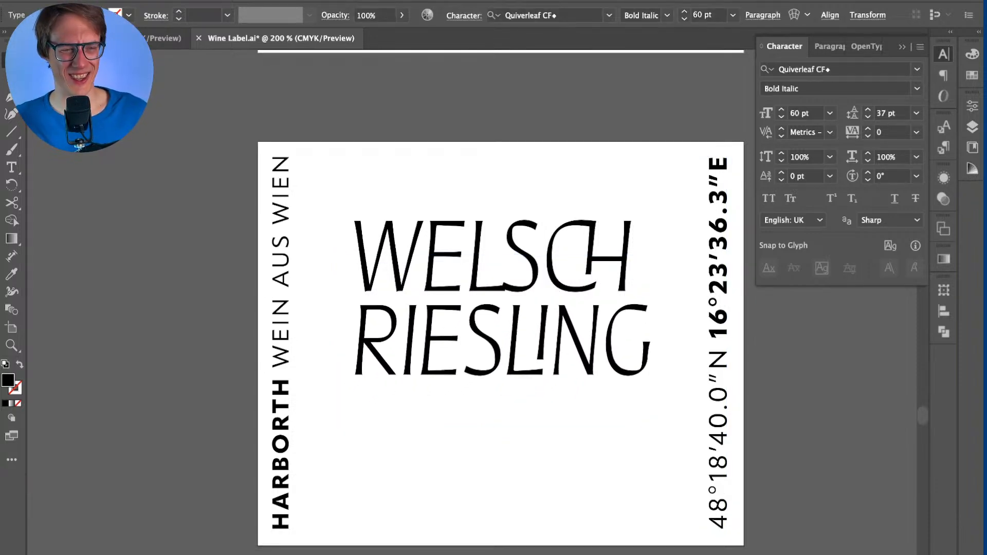
# Step: Try aligning the WELSCH RIESLING 2023 text to the artboard's left edge, and undo that alignment
pyautogui.press('super+minus')
pyautogui.scroll(5, 483, 304)
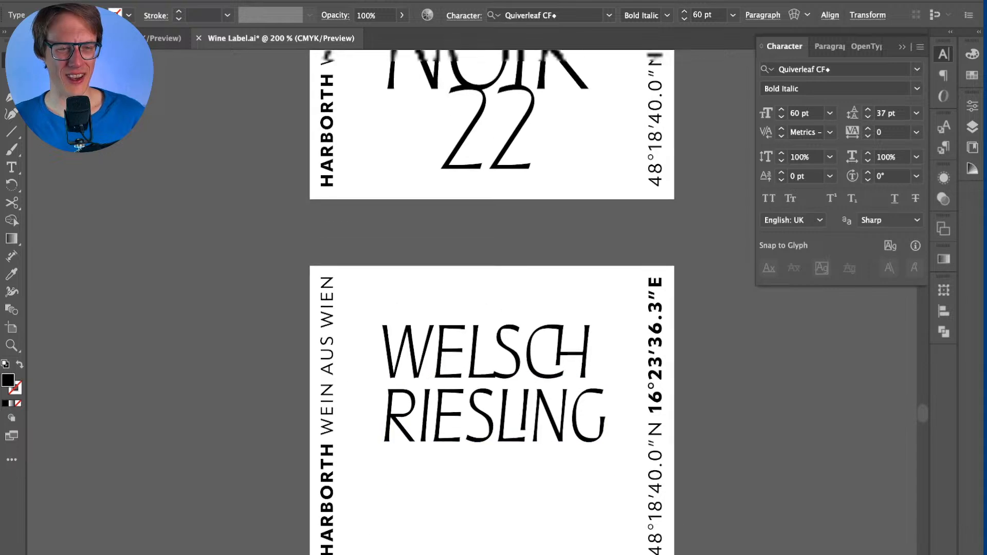
pyautogui.scroll(15, 483, 304)
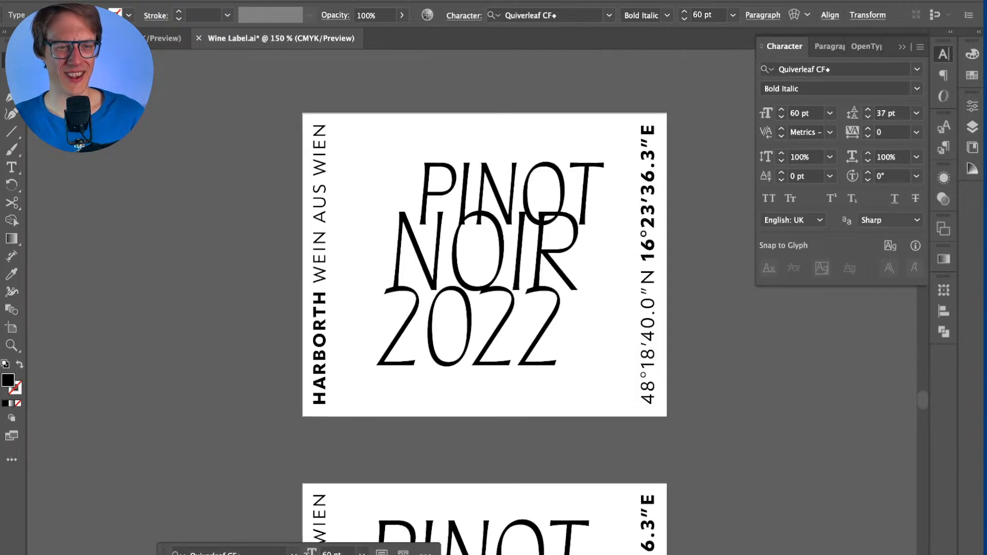
pyautogui.scroll(5, 483, 303)
pyautogui.click(484, 342)
pyautogui.click(830, 15)
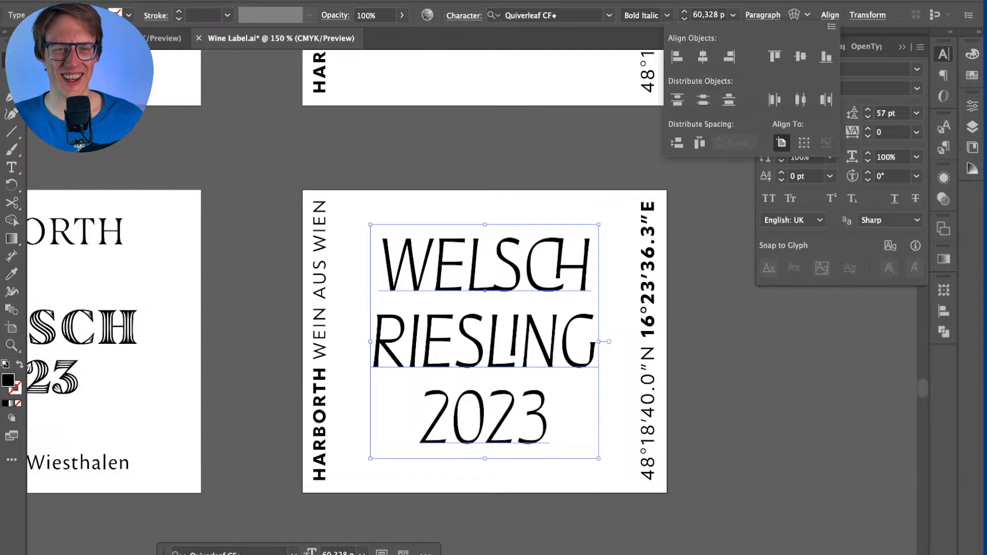
pyautogui.click(677, 56)
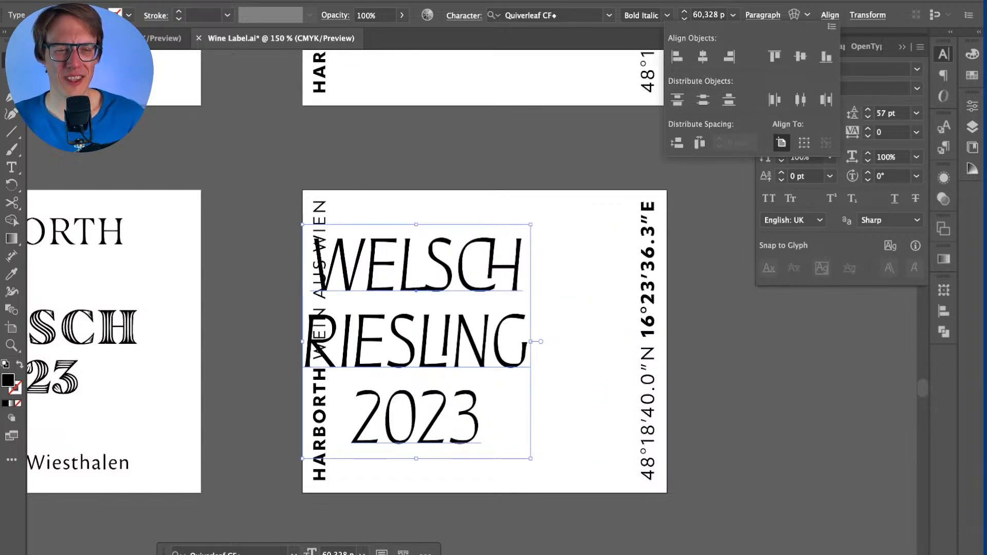
pyautogui.press('Escape')
pyautogui.press('t')
pyautogui.hotkey('ctrl', 'z')
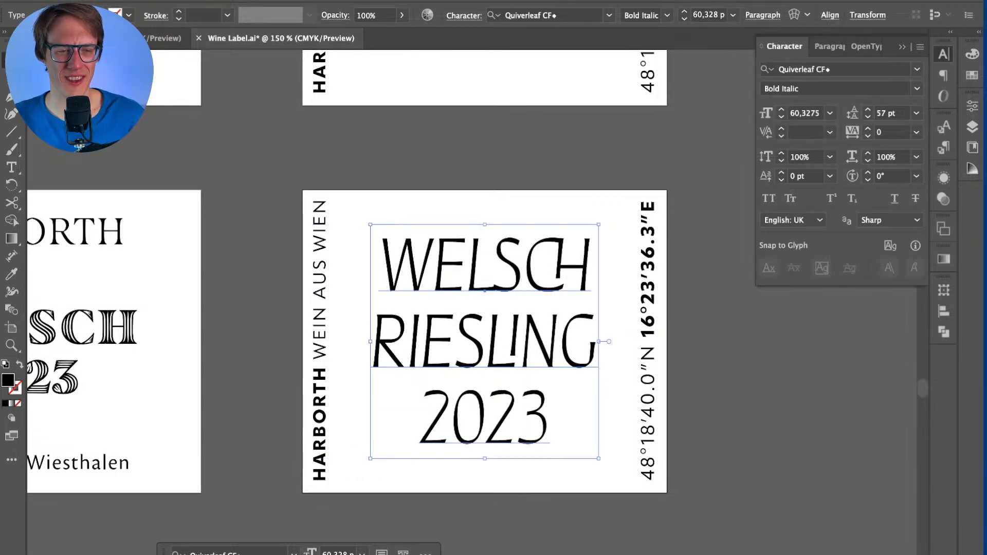
# Step: Set the paragraph alignment of the three-line WELSCH RIESLING 2023 text to left
pyautogui.hotkey('ctrl', 'a')
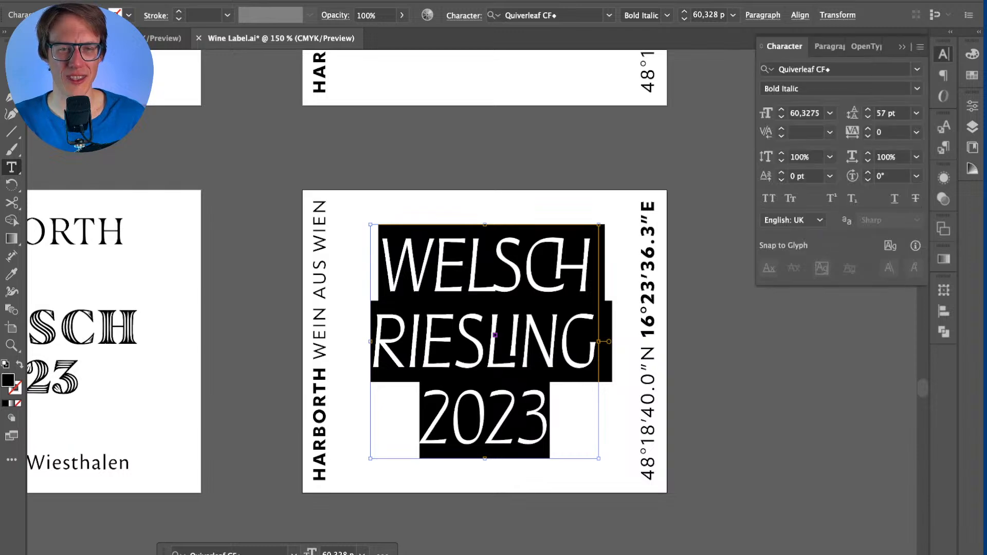
pyautogui.click(763, 15)
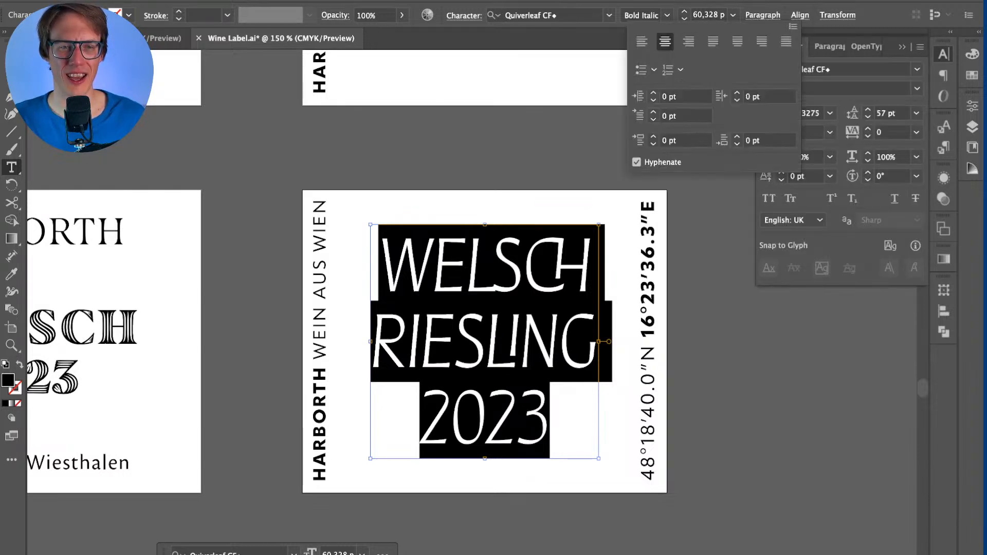
pyautogui.click(641, 41)
pyautogui.write('V')
pyautogui.hotkey('ctrl', 'z')
pyautogui.press('Escape')
# Step: Move the left-aligned WELSCH RIESLING 2023 text between the two vertical text lines and fine-tune its horizontal position
pyautogui.moveTo(598, 341); pyautogui.dragTo(482, 342)
pyautogui.press('Right')
pyautogui.press('Right')
pyautogui.press('Left')
pyautogui.press('Left')
pyautogui.press('Left')
pyautogui.press('Left')
pyautogui.press('Left')
pyautogui.tripleClick(478, 265)
pyautogui.press('Escape')
pyautogui.hotkey('ctrl', 'shift', 'a')
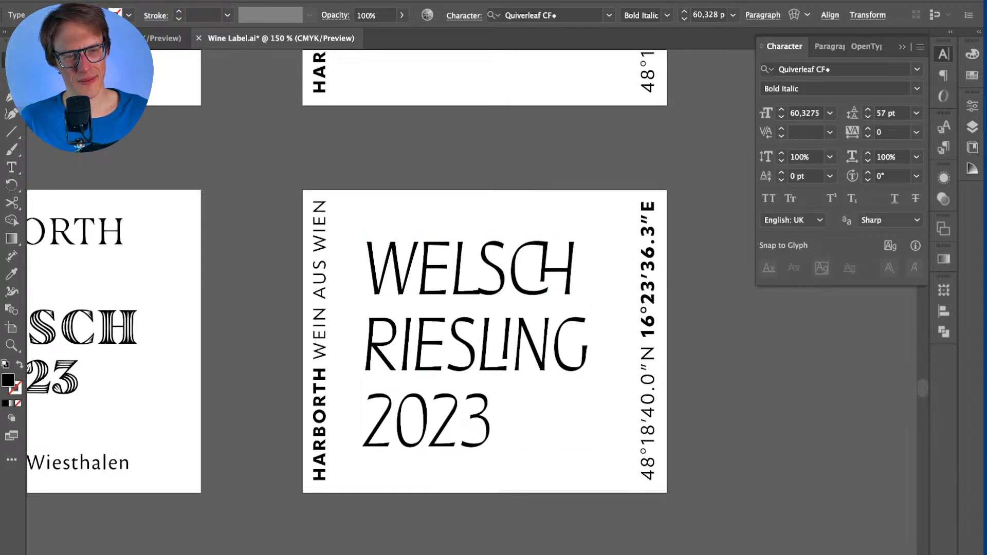
# Step: Compare the stacked PINOT NOIR 2022 and PINOT NOIR 22 label variants with the other labels in the column
pyautogui.hscroll(-1, 472, 302)
pyautogui.press('super+minus')
pyautogui.scroll(-6, 471, 303)
pyautogui.hscroll(2, 471, 302)
pyautogui.scroll(-5, 432, 302)
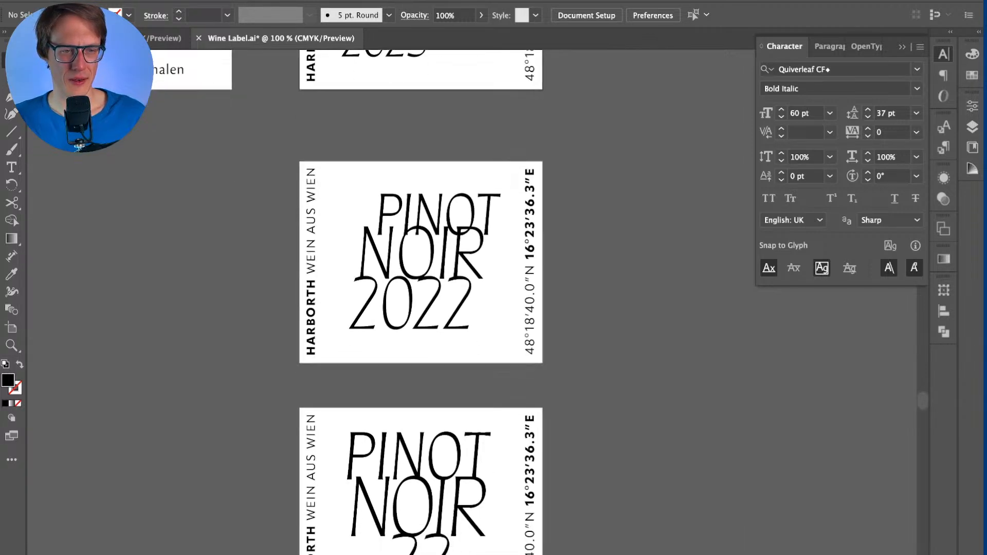
pyautogui.scroll(3, 431, 302)
pyautogui.hscroll(-1, 432, 303)
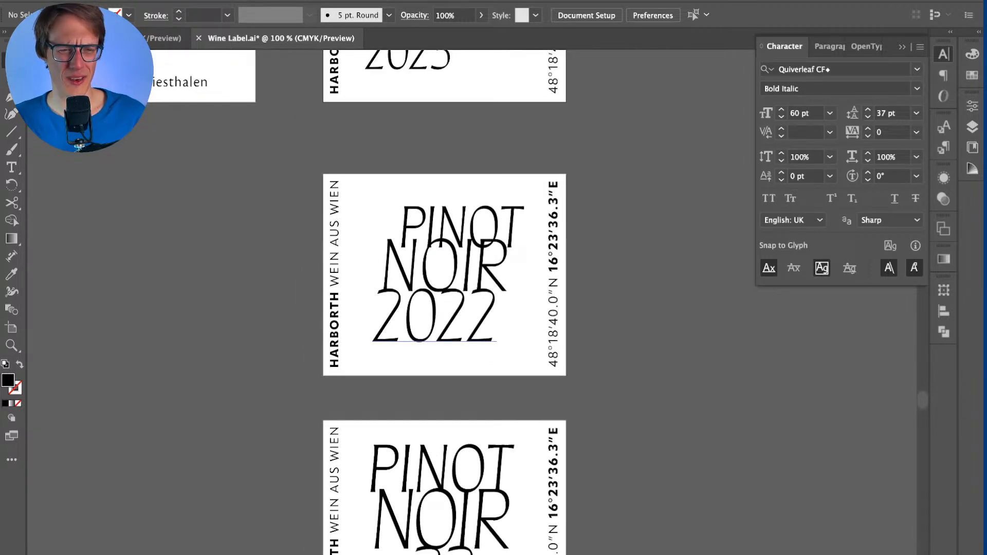
pyautogui.scroll(-5, 442, 286)
pyautogui.hscroll(1, 442, 285)
pyautogui.scroll(2, 417, 302)
pyautogui.hscroll(-1, 417, 303)
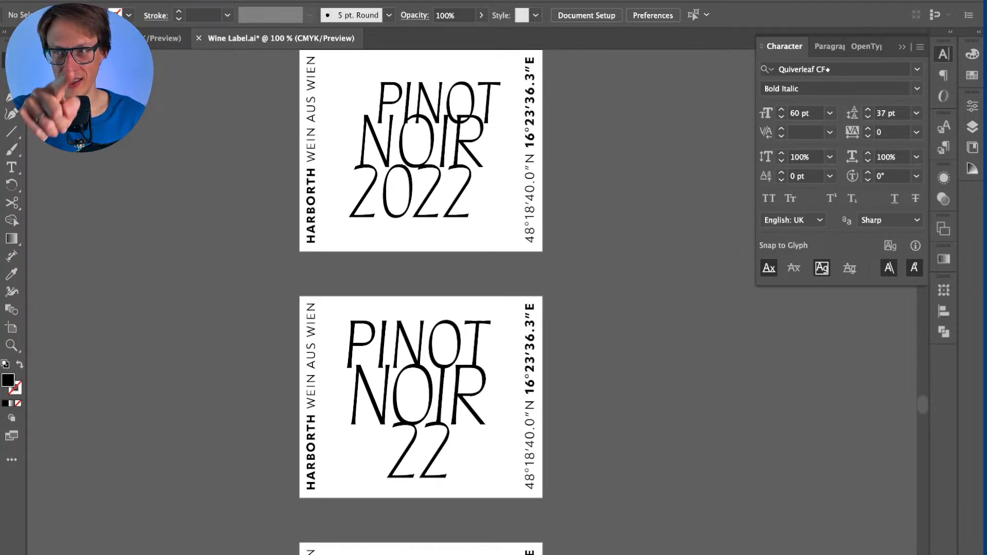
pyautogui.scroll(-6, 386, 425)
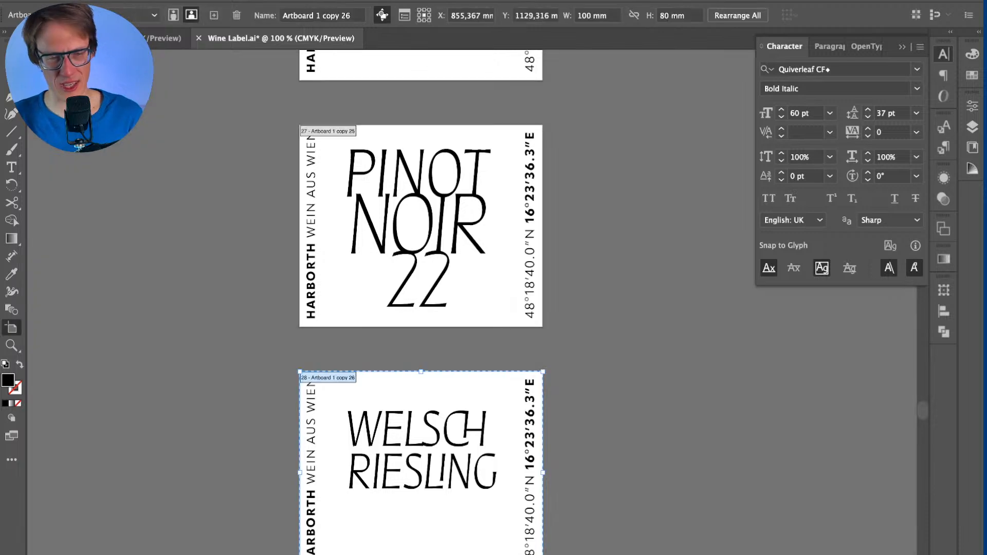
# Step: Delete the artboard of the unfinished WELSCH RIESLING label without a year, together with its text
pyautogui.hotkey('shift', 'o')
pyautogui.press('Delete')
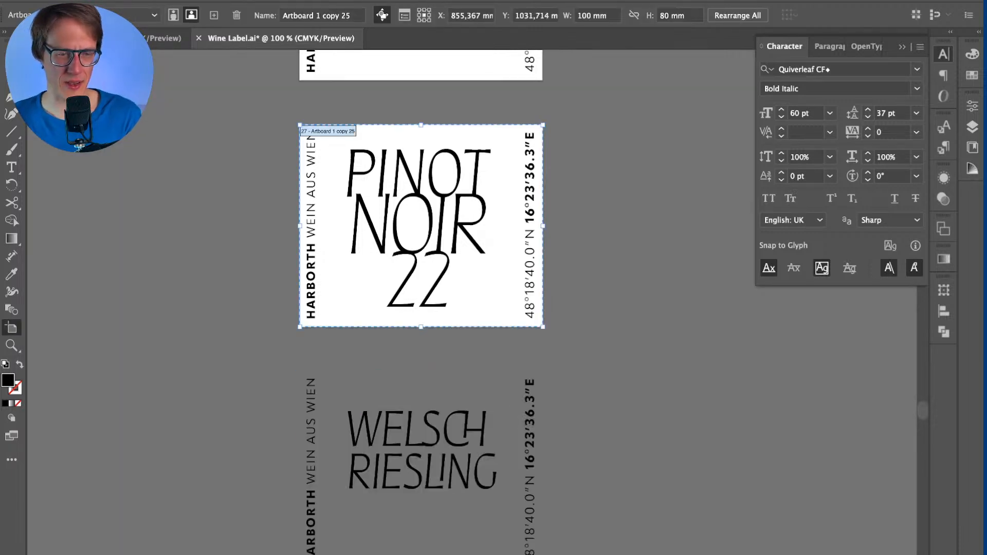
pyautogui.press('Escape')
pyautogui.scroll(-3, 421, 303)
pyautogui.moveTo(280, 280); pyautogui.dragTo(565, 463)
pyautogui.press('Delete')
# Step: Set the HARBORTH heading on the Pinot Noir 2022 label in Quiverleaf CF Bold Italic
pyautogui.scroll(20, 412, 308)
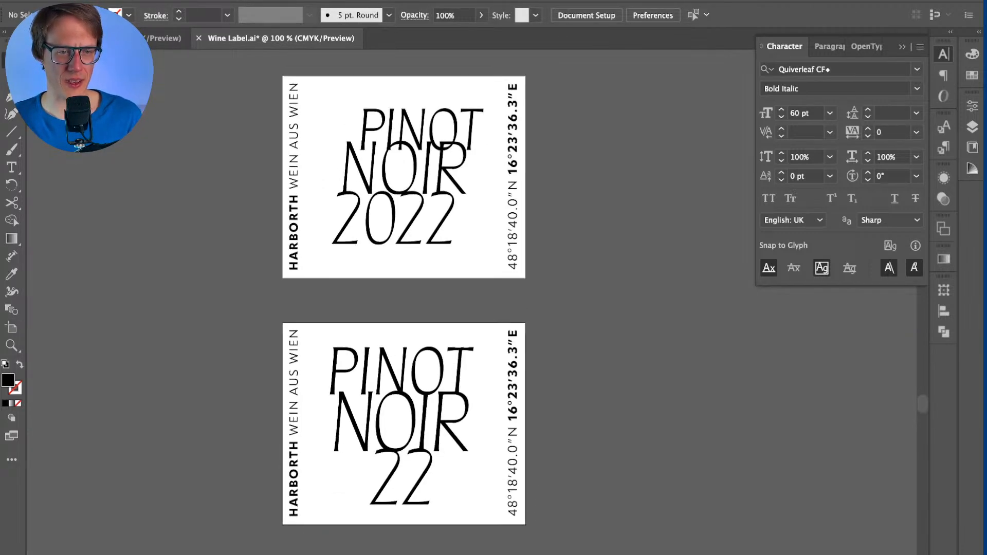
pyautogui.scroll(5, 411, 309)
pyautogui.scroll(-2, 412, 308)
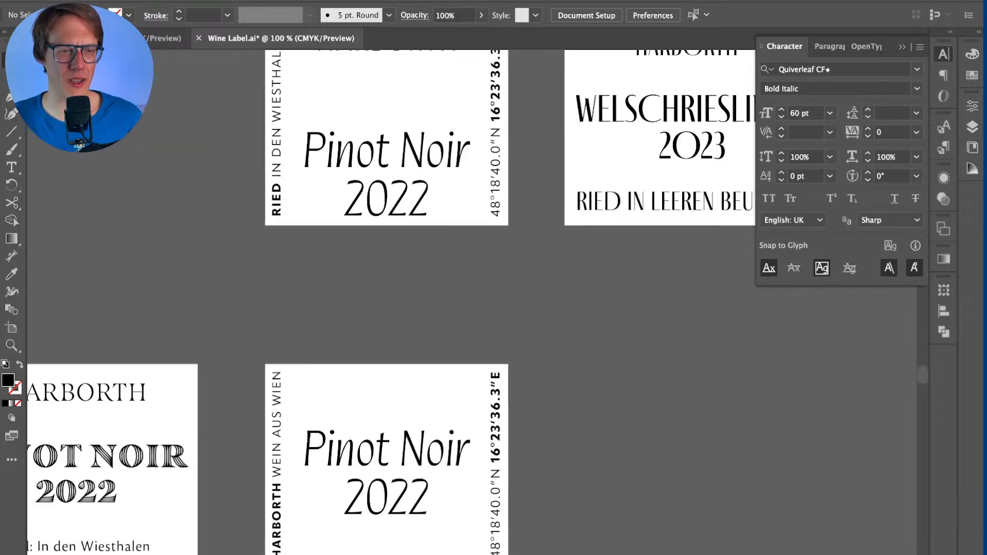
pyautogui.scroll(3, 444, 272)
pyautogui.scroll(5, 412, 309)
pyautogui.scroll(-1, 411, 309)
pyautogui.scroll(6, 412, 308)
pyautogui.scroll(-3, 411, 309)
pyautogui.scroll(-4, 411, 309)
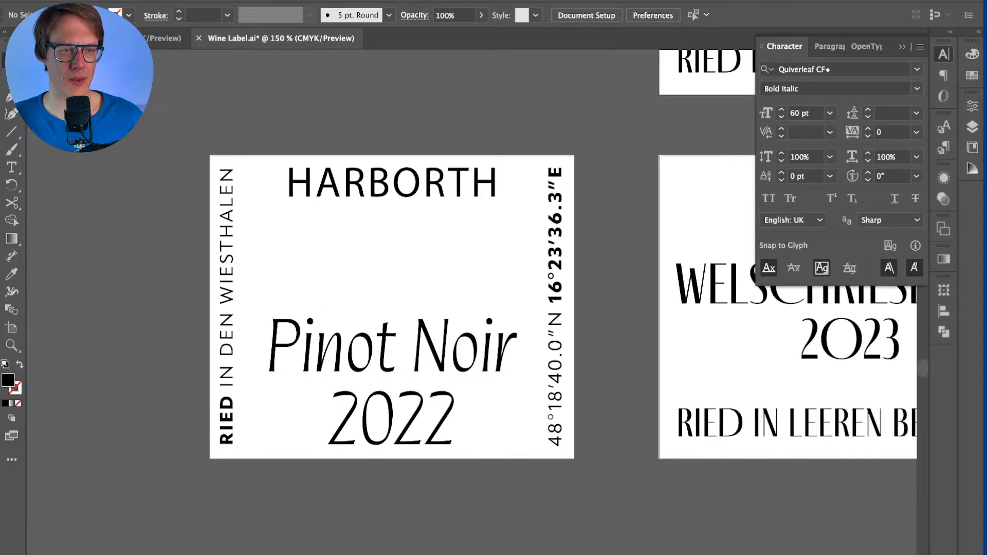
pyautogui.click(445, 172)
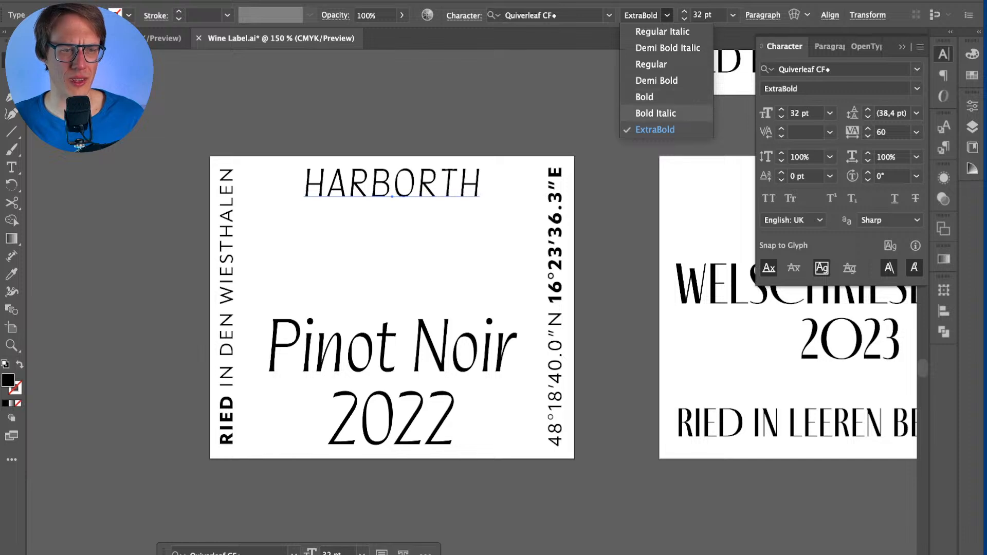
pyautogui.click(655, 113)
pyautogui.click(414, 242)
pyautogui.click(414, 193)
pyautogui.click(391, 345)
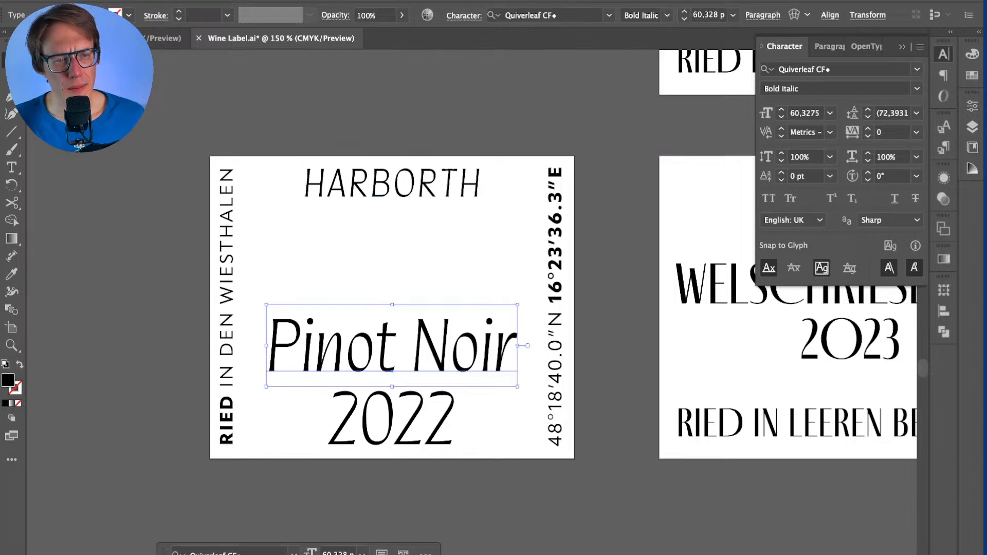
pyautogui.click(392, 257)
# Step: Centre the paragraph alignment of the WELSCH RIESLING 2023 text and move the block back to the middle of its label
pyautogui.scroll(-1, 390, 406)
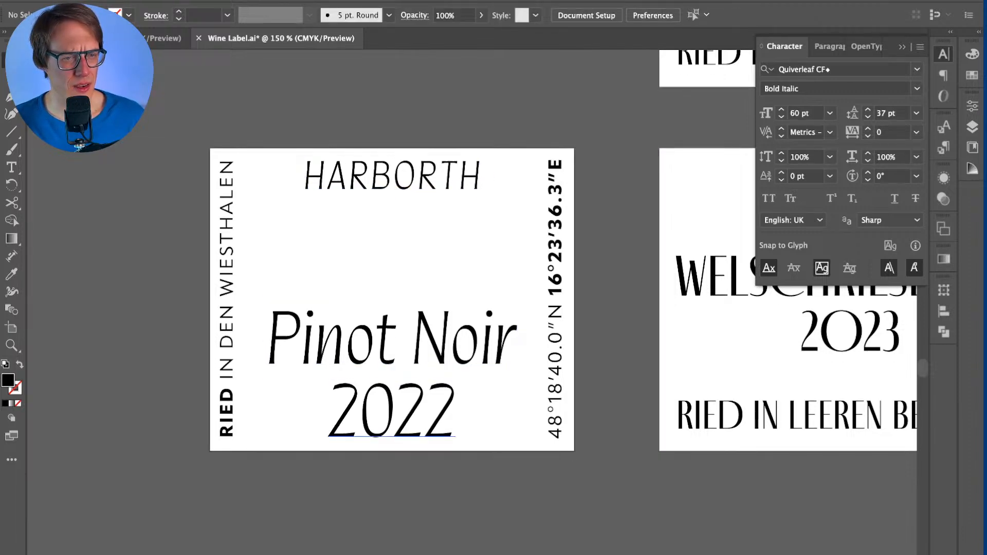
pyautogui.scroll(-10, 562, 382)
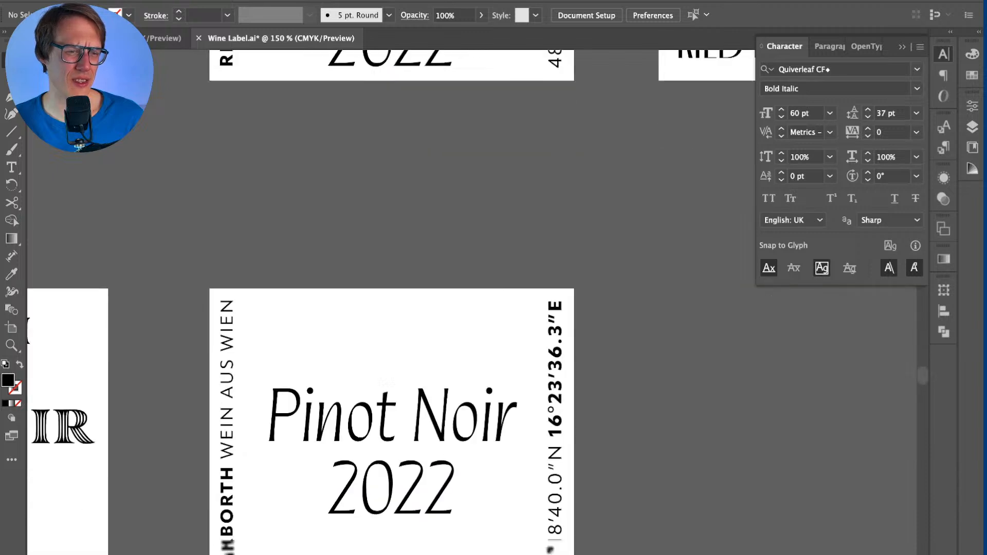
pyautogui.scroll(-4, 562, 382)
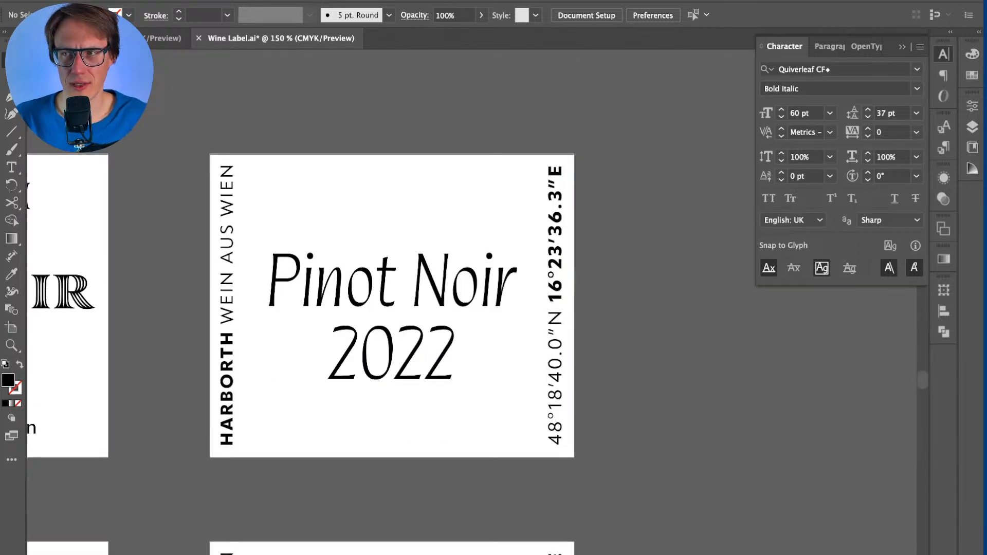
pyautogui.scroll(-8, 390, 355)
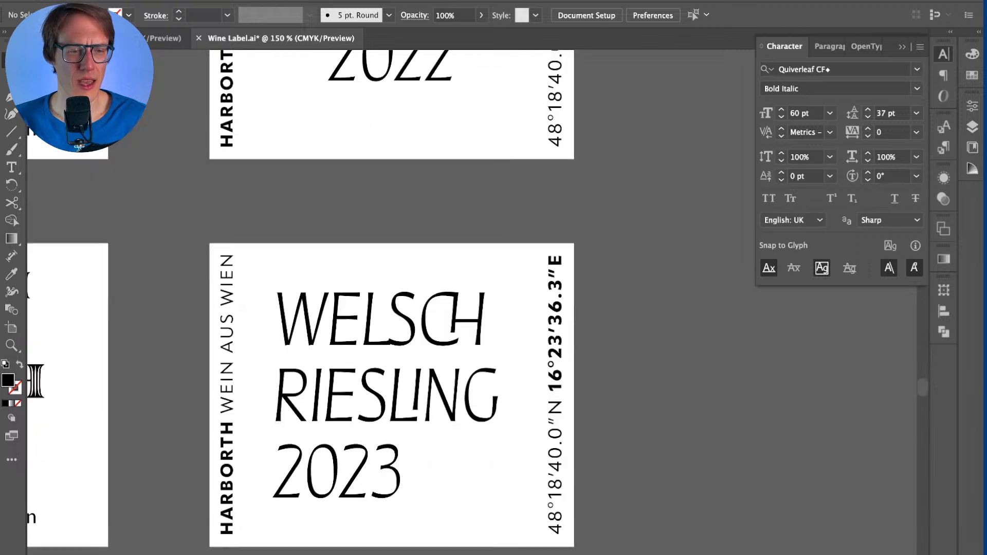
pyautogui.click(391, 337)
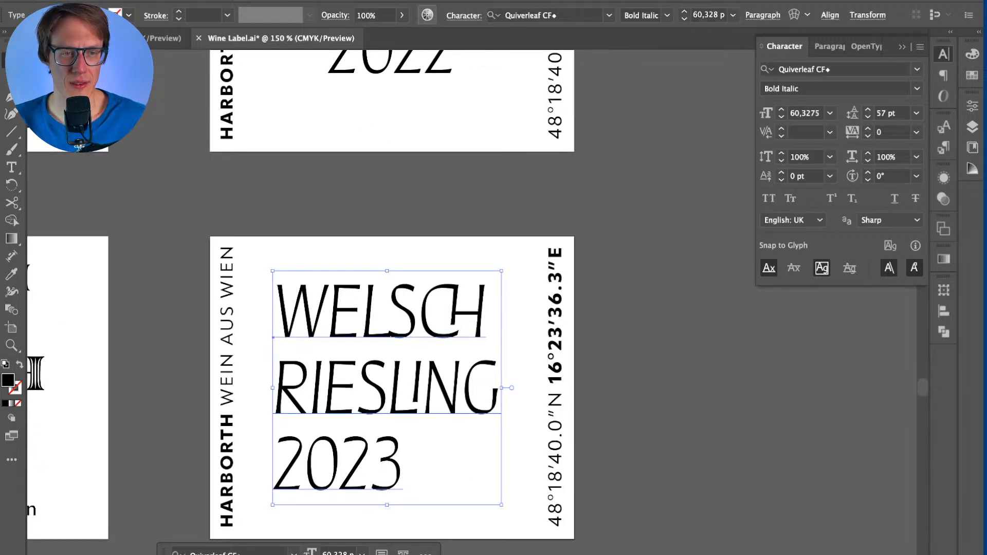
pyautogui.scroll(5, 391, 354)
pyautogui.scroll(-7, 391, 355)
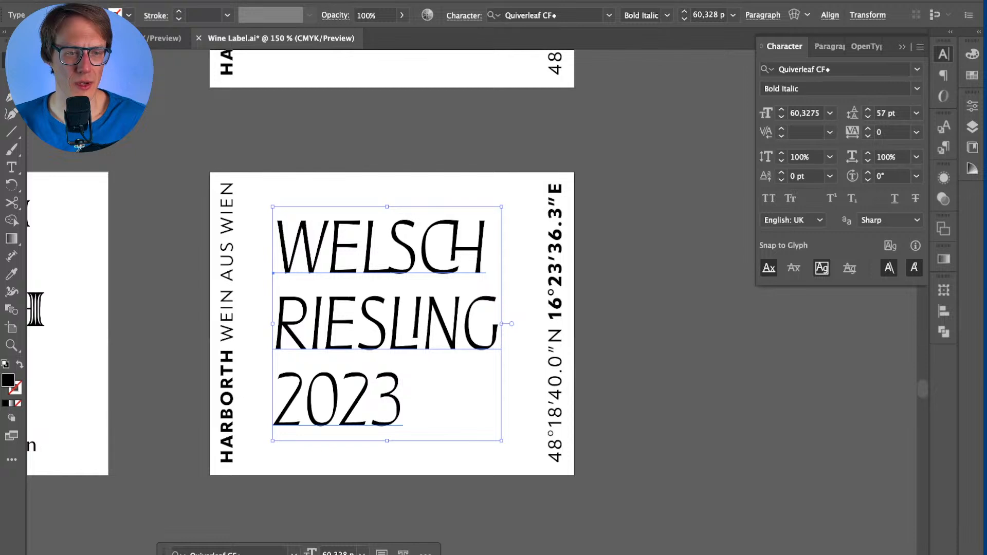
pyautogui.click(829, 15)
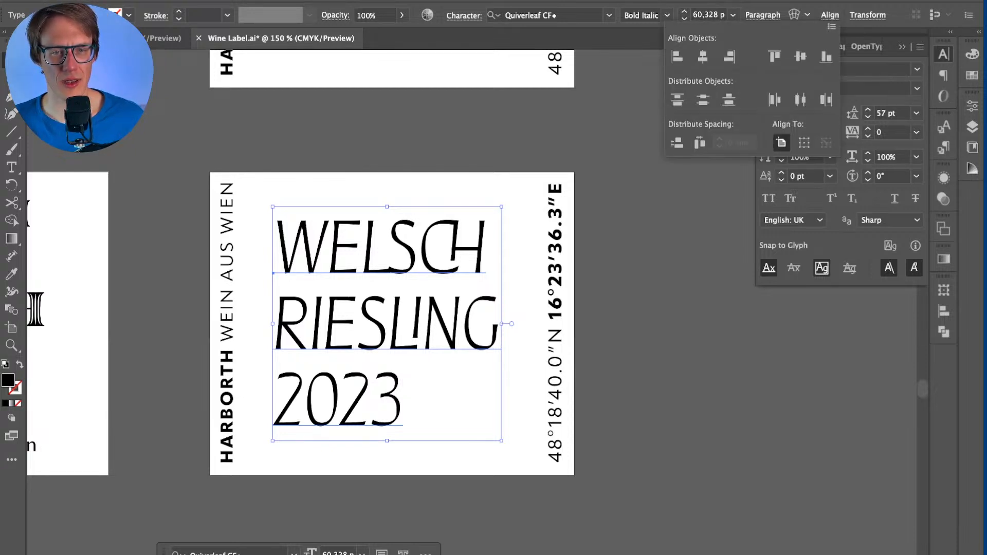
pyautogui.click(829, 15)
pyautogui.click(762, 15)
pyautogui.click(664, 42)
pyautogui.moveTo(354, 270); pyautogui.dragTo(460, 270)
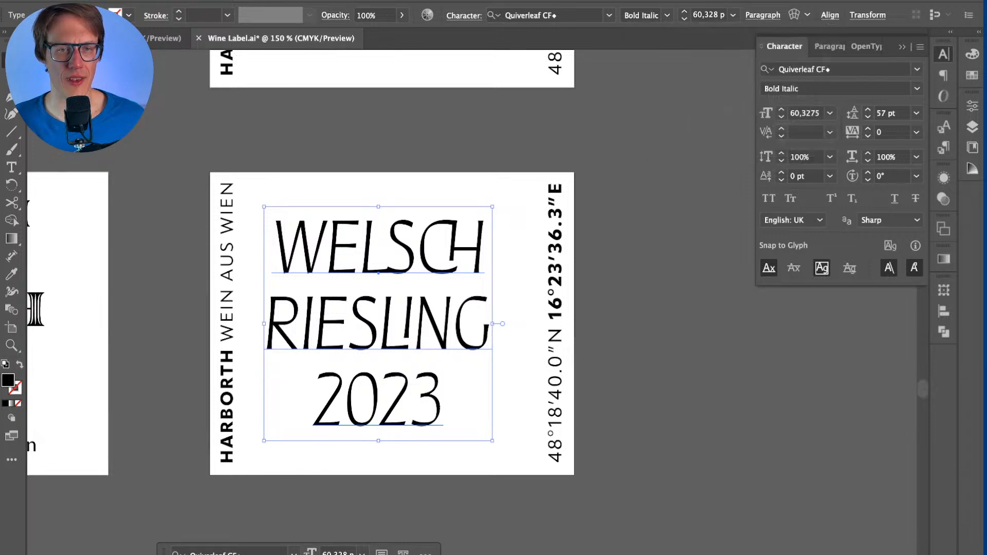
# Step: Align the WELSCH RIESLING 2023 text block to the horizontal centre of its label and deselect it
pyautogui.click(830, 15)
pyautogui.click(703, 56)
pyautogui.press('Escape')
pyautogui.scroll(-3, 390, 303)
pyautogui.press('super+shift+a')
# Step: Compare the layout of the stacked PINOT NOIR 2022 label with the PINOT NOIR 22 label beneath it
pyautogui.scroll(-4, 391, 304)
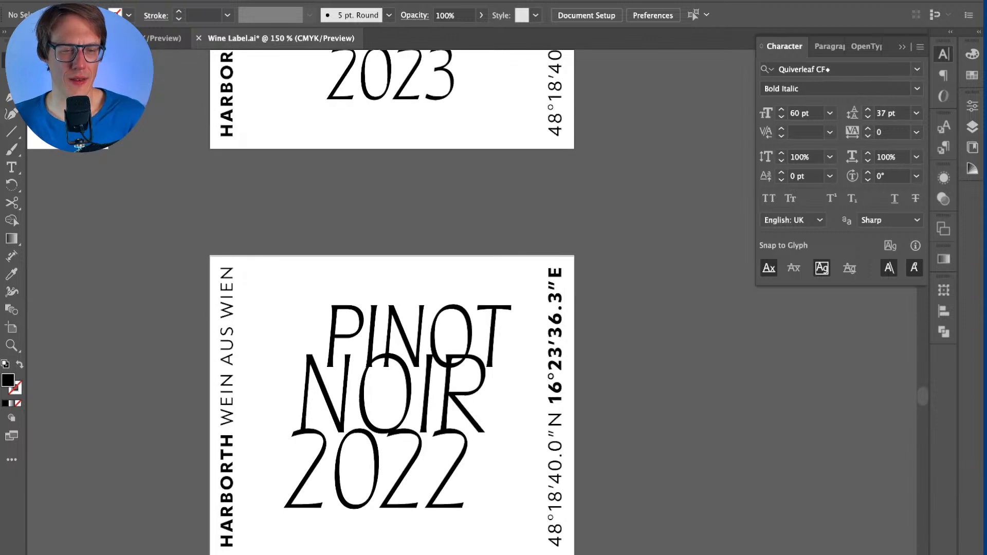
pyautogui.scroll(-3, 391, 303)
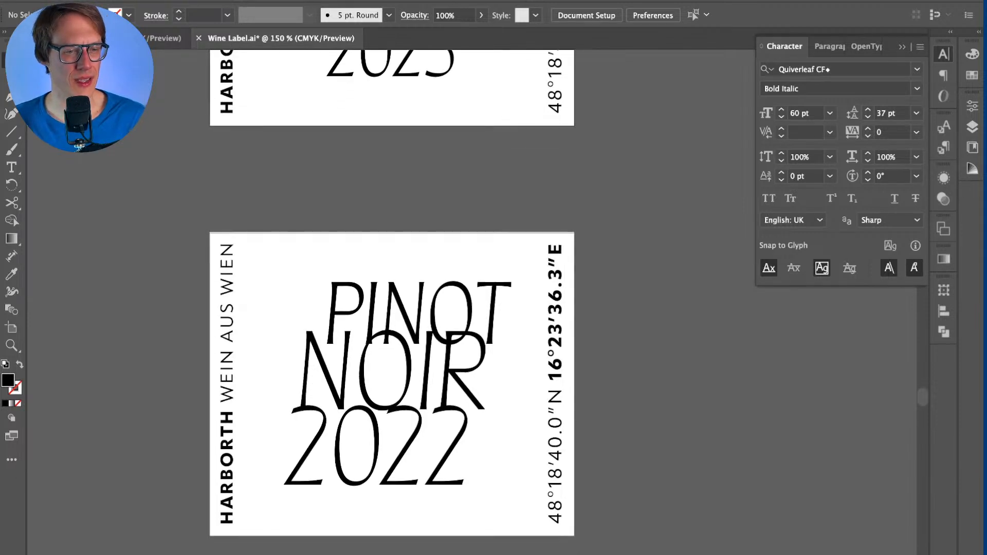
pyautogui.scroll(-15, 391, 304)
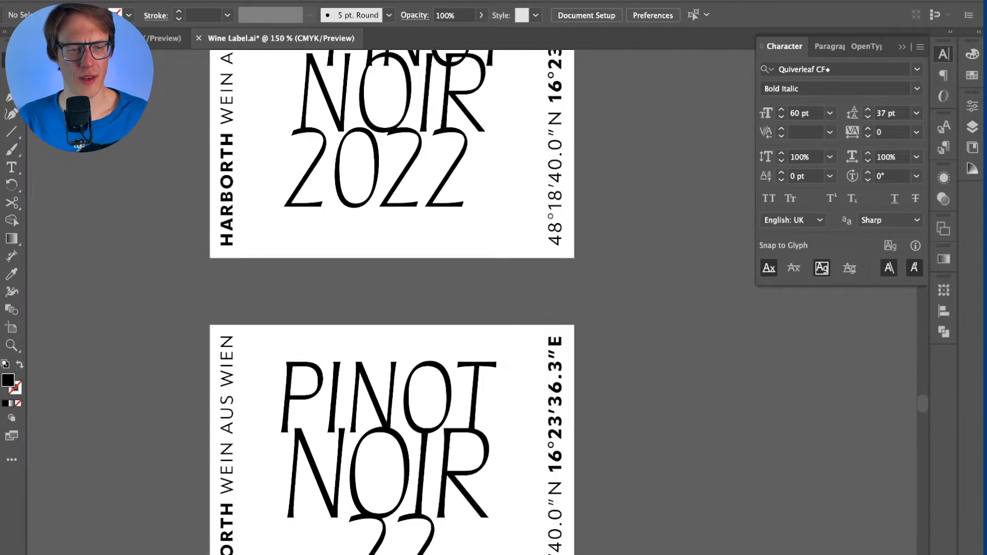
pyautogui.scroll(8, 389, 164)
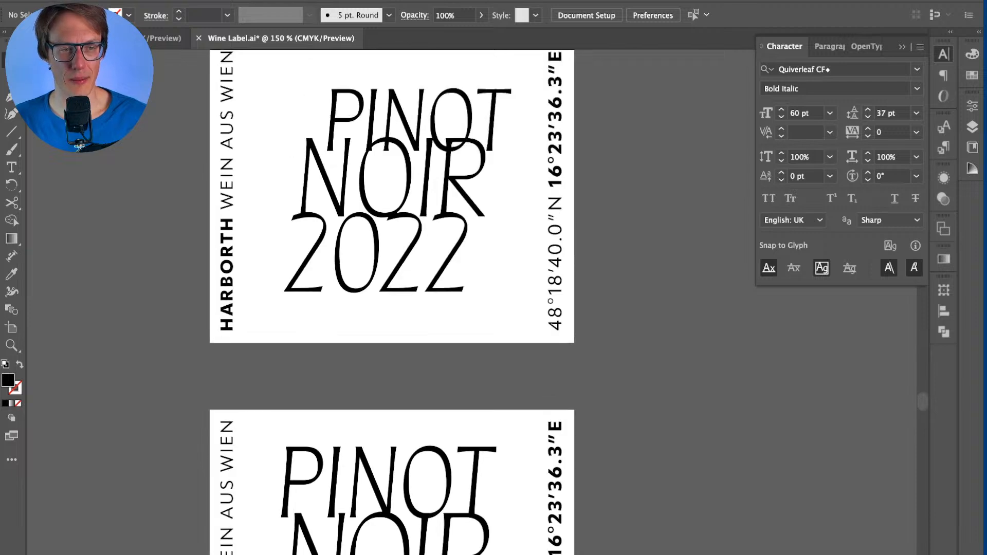
pyautogui.scroll(-14, 390, 165)
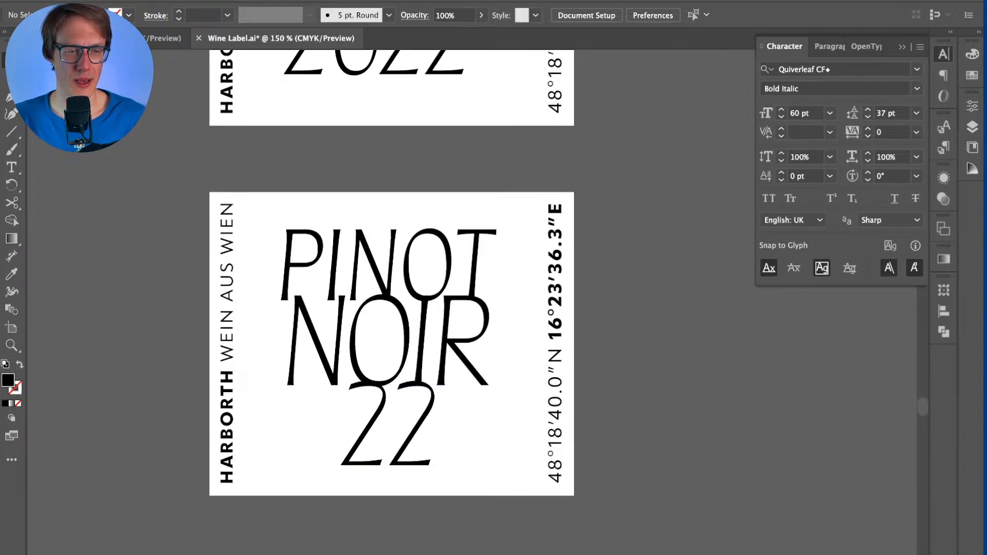
pyautogui.scroll(-4, 391, 282)
pyautogui.scroll(3, 391, 283)
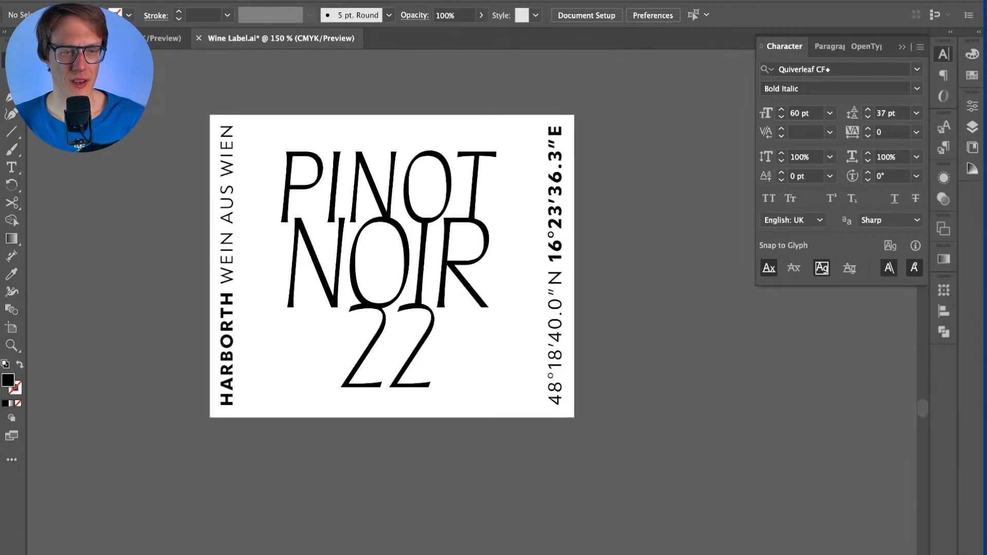
# Step: Nudge the stacked PINOT NOIR 22 text slightly to the right so it sits centred between the vertical side texts
pyautogui.press('super+minus')
pyautogui.moveTo(342, 246); pyautogui.dragTo(483, 411)
pyautogui.hotkey('shift', 'Right')
pyautogui.hotkey('shift', 'Left')
pyautogui.press('Right')
pyautogui.press('Right')
pyautogui.press('Left')
pyautogui.press('Right')
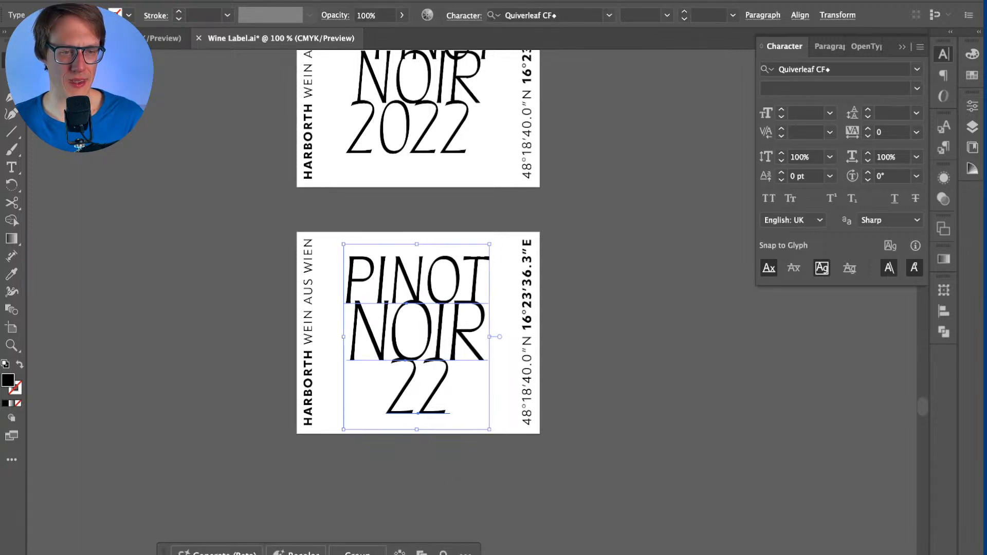
pyautogui.press('super+shift+a')
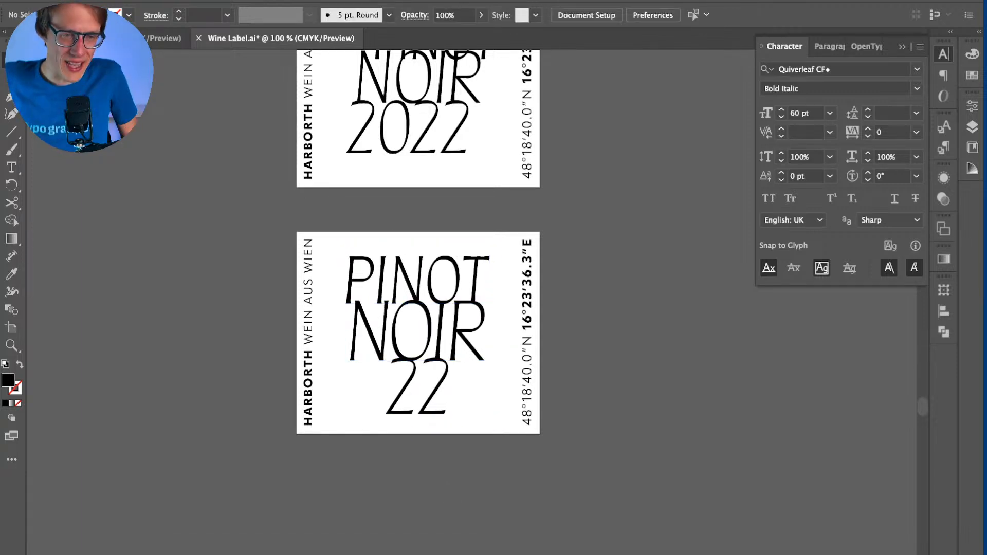
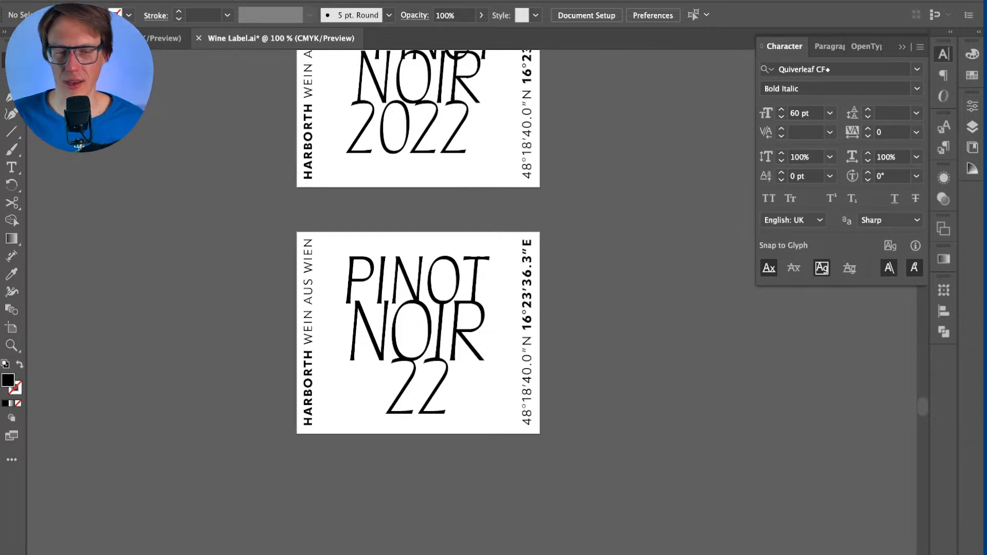
# Step: Compare both stacked PINOT NOIR labels with the WELSCH RIESLING 2023 and Pinot Noir 2022 labels above them in the column
pyautogui.hscroll(1, 418, 304)
pyautogui.press('super+minus')
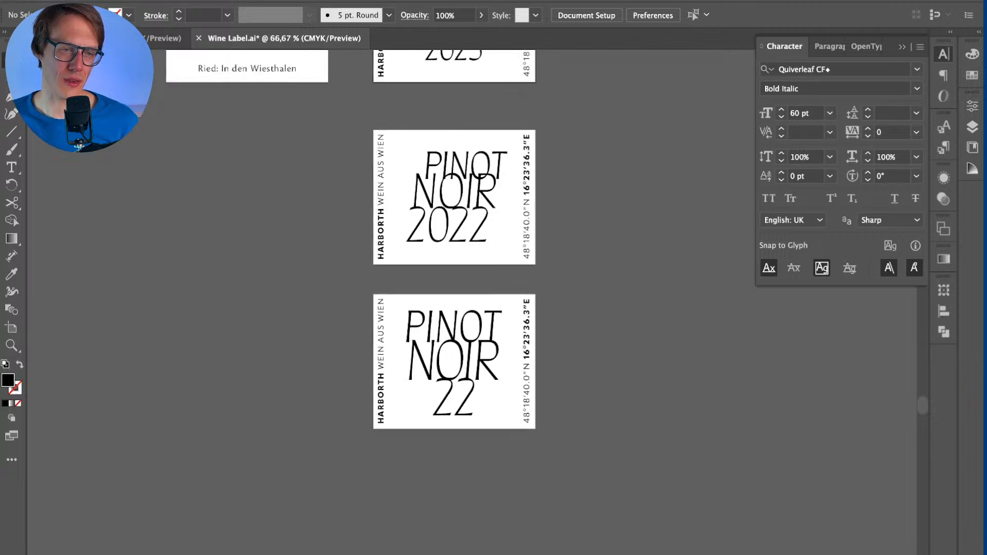
pyautogui.hscroll(3, 418, 303)
pyautogui.scroll(2, 418, 303)
pyautogui.scroll(5, 418, 303)
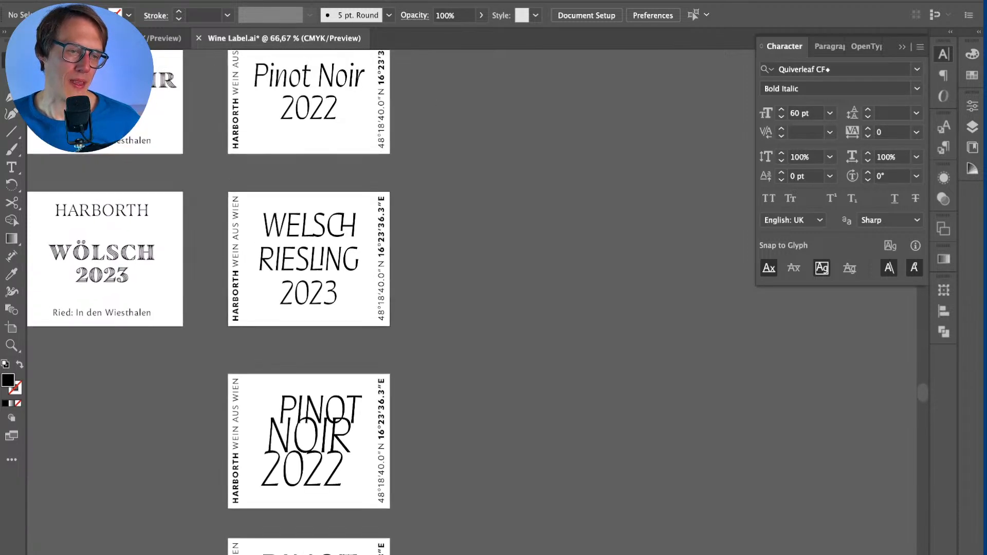
pyautogui.scroll(-5, 418, 303)
pyautogui.scroll(-2, 417, 303)
pyautogui.hscroll(-2, 418, 303)
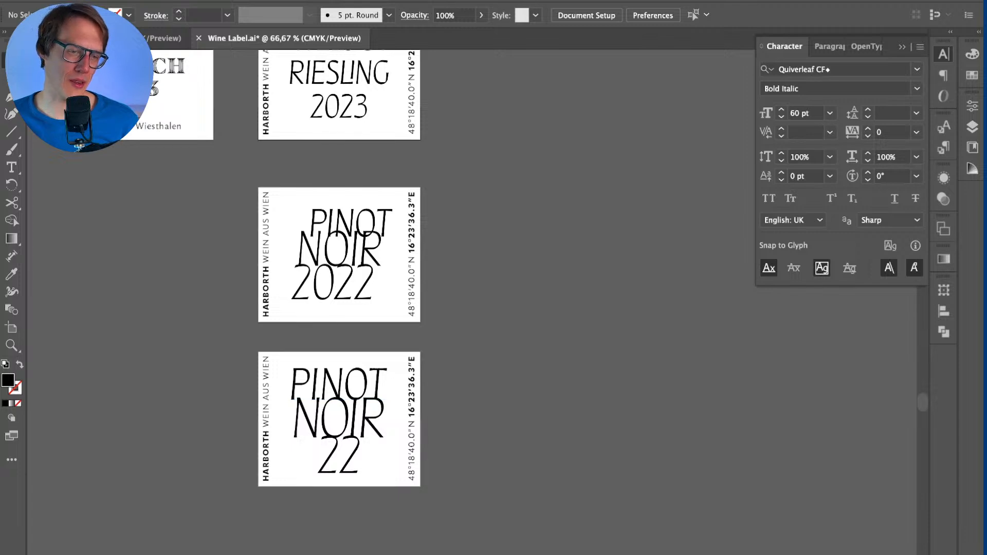
pyautogui.scroll(1, 447, 437)
pyautogui.scroll(2, 447, 437)
pyautogui.hscroll(1, 448, 437)
# Step: Move the artboards of the all-caps PINOT NOIR 2022 and WELSCHRIESLING 2023 labels right and down, level with the italic Pinot Noir label headed HARBORTH
pyautogui.scroll(10, 447, 437)
pyautogui.hscroll(1, 447, 437)
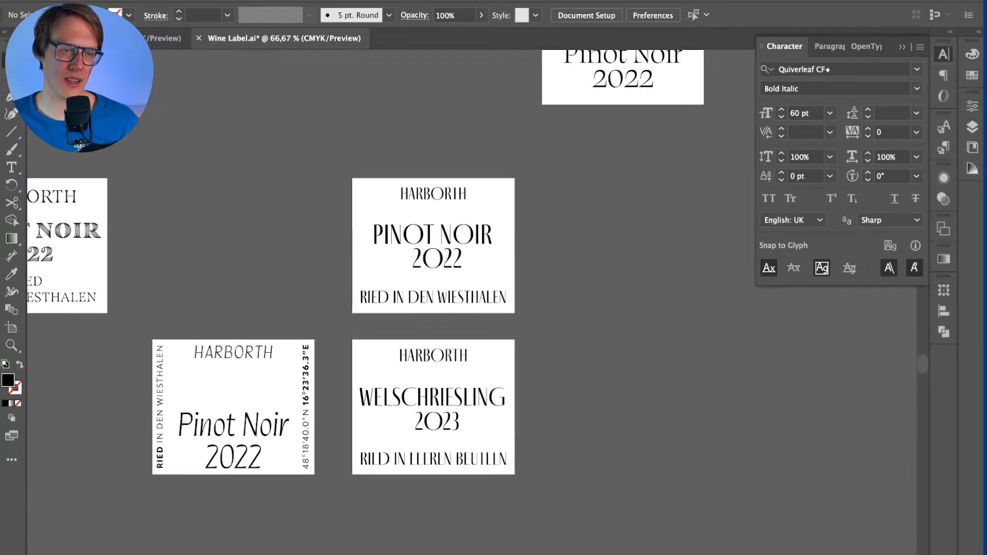
pyautogui.hscroll(-3, 447, 437)
pyautogui.scroll(2, 447, 437)
pyautogui.hscroll(4, 447, 437)
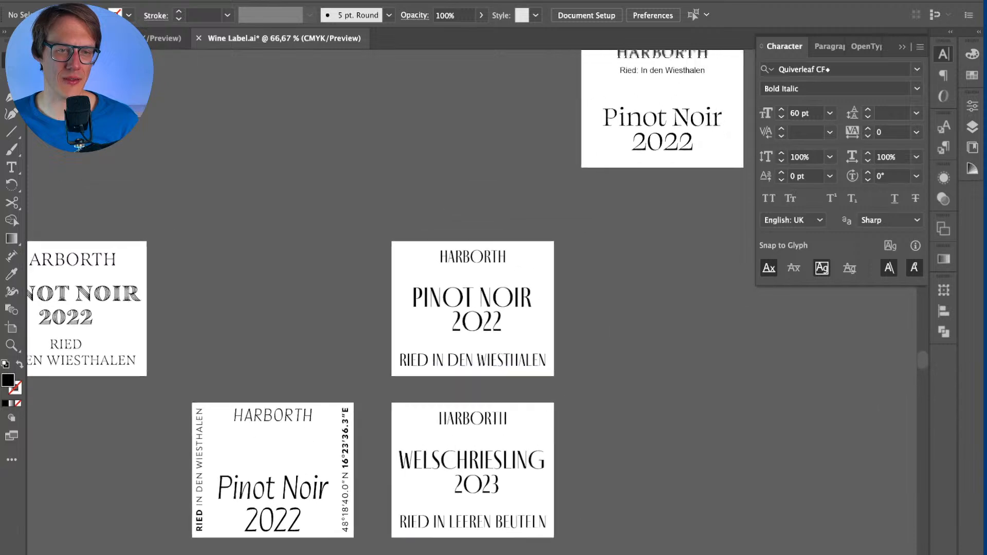
pyautogui.scroll(-2, 447, 437)
pyautogui.hscroll(-2, 447, 437)
pyautogui.scroll(1, 431, 298)
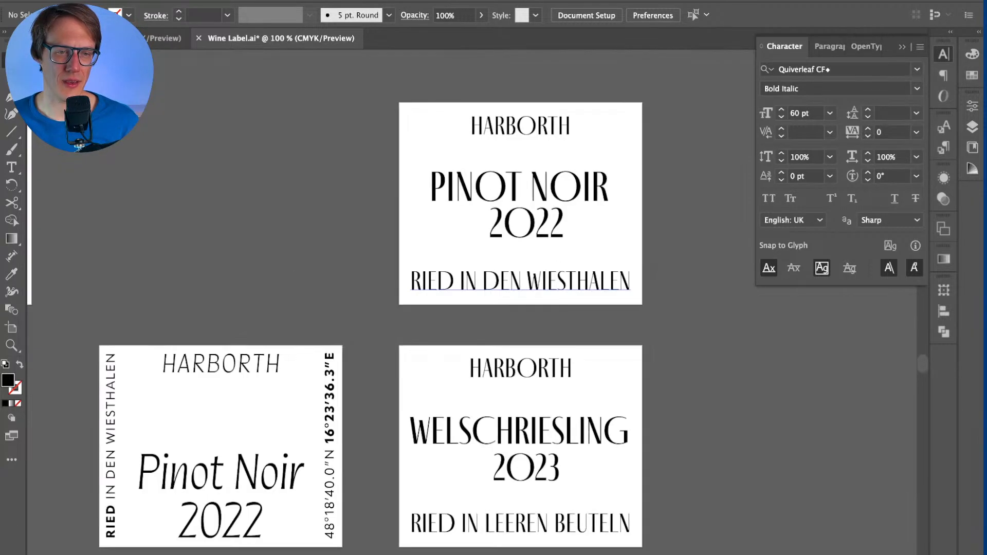
pyautogui.scroll(-1, 431, 299)
pyautogui.hscroll(1, 431, 298)
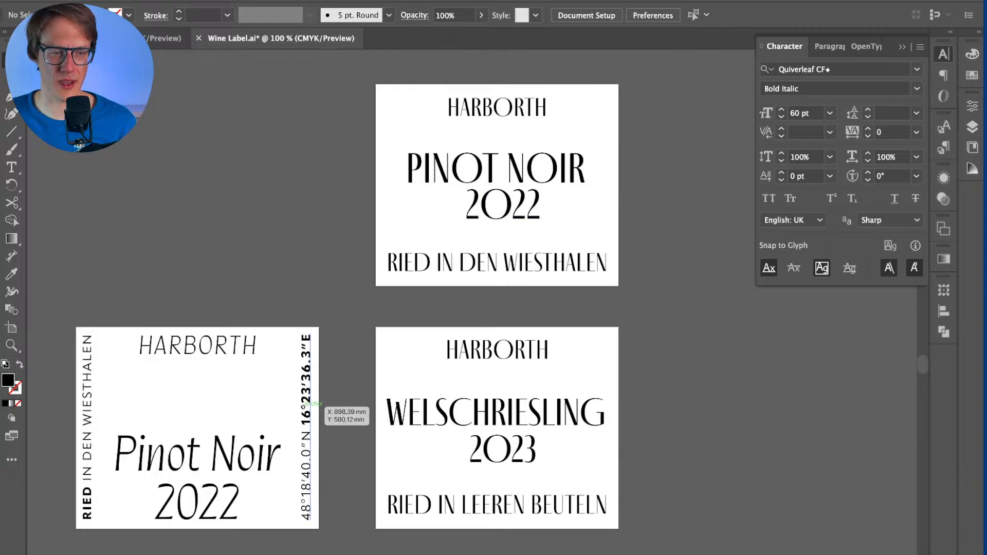
pyautogui.hotkey('shift', 'o')
pyautogui.click(497, 232)
pyautogui.keyDown('shift'); pyautogui.click(497, 381); pyautogui.keyUp('shift')
pyautogui.scroll(-3, 497, 308)
pyautogui.hscroll(2, 496, 308)
pyautogui.moveTo(416, 280); pyautogui.dragTo(512, 533)
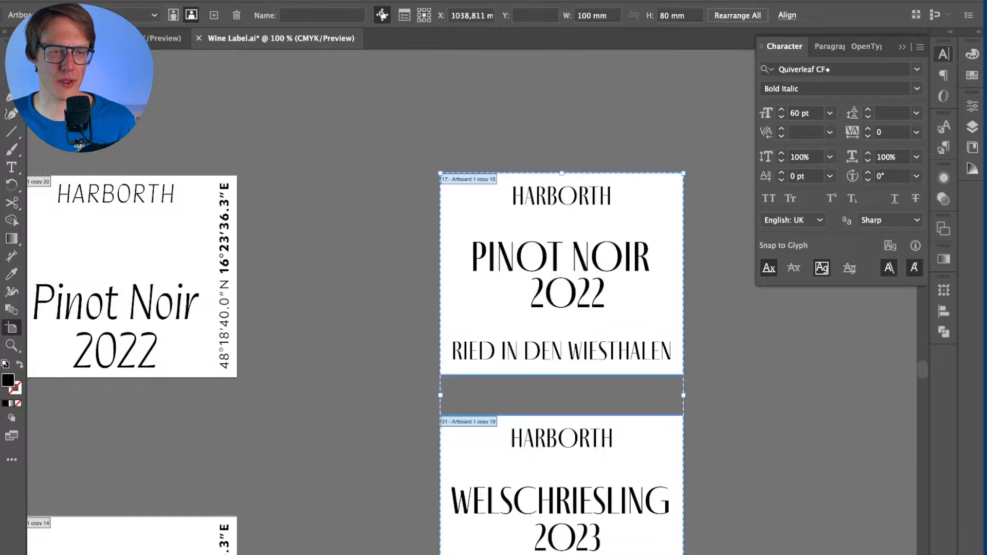
pyautogui.press('v')
# Step: Compare the inline-lettered PINOT NOIR 2022 and WÖLSCH 2023 labels with the italic labels in the neighbouring column
pyautogui.scroll(-2, 382, 489)
pyautogui.scroll(-3, 383, 468)
pyautogui.hscroll(-3, 383, 468)
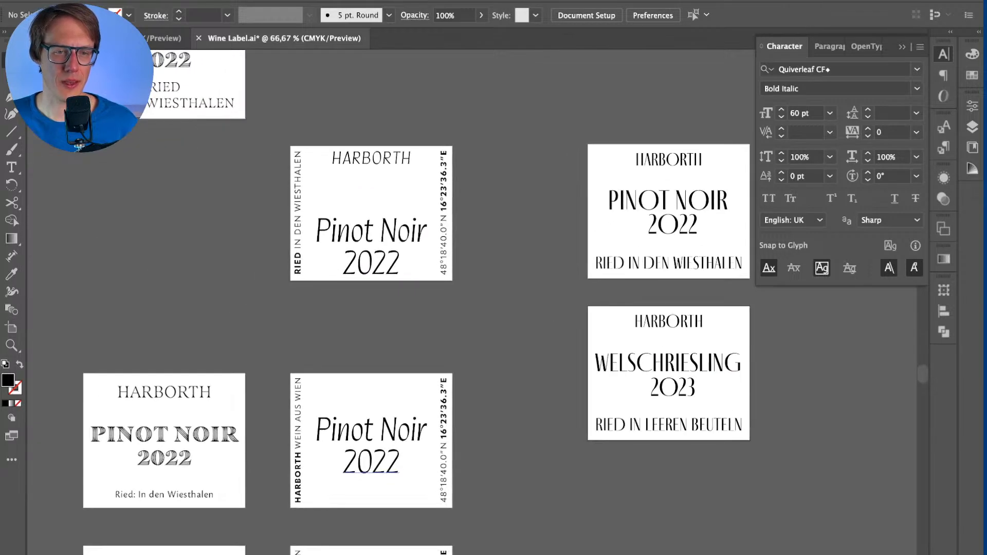
pyautogui.hscroll(2, 410, 302)
pyautogui.scroll(-6, 409, 302)
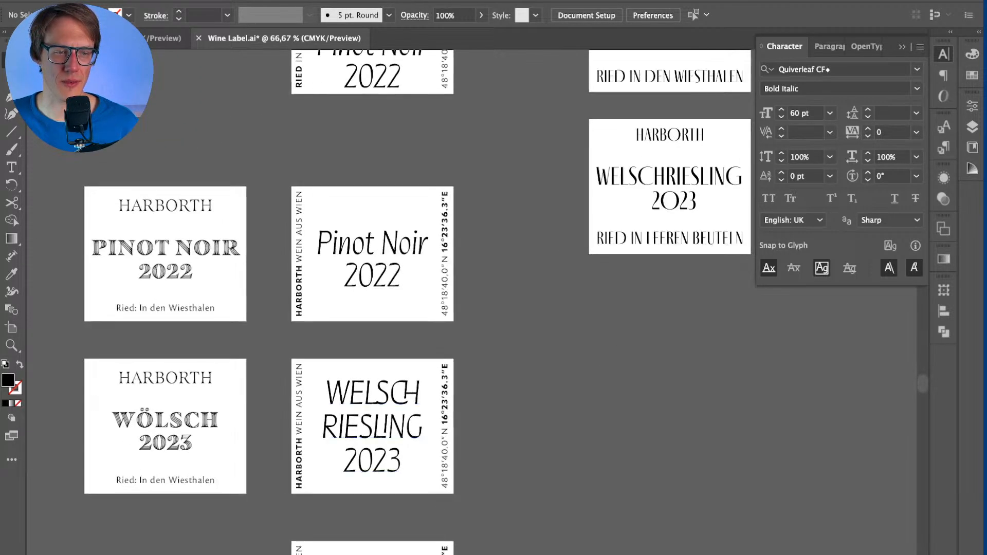
pyautogui.hscroll(-5, 472, 302)
pyautogui.scroll(1, 472, 302)
pyautogui.press('super+plus')
pyautogui.hscroll(-2, 472, 302)
pyautogui.scroll(1, 472, 302)
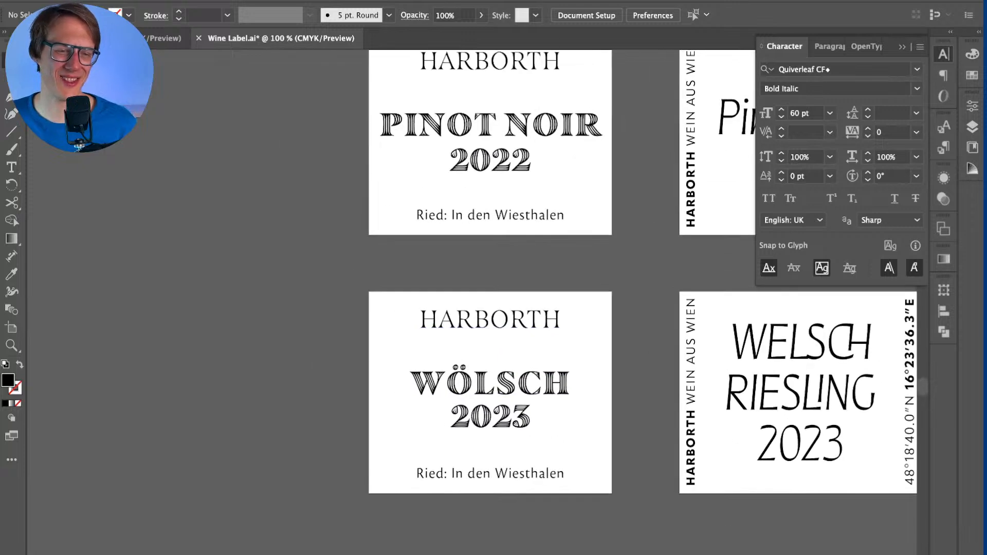
pyautogui.scroll(1, 643, 276)
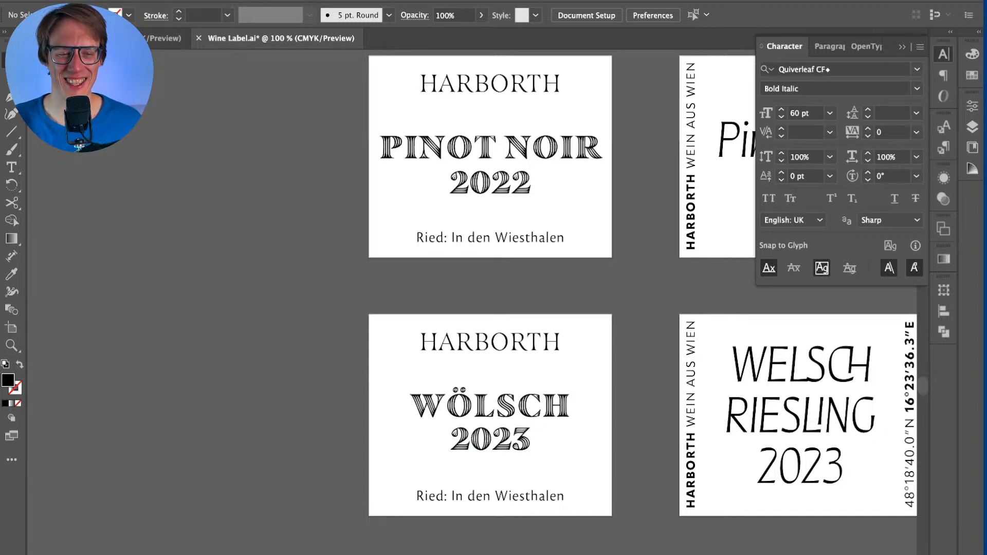
# Step: Check the vineyard line under WÖLSCH 2023 against the one on the PINOT NOIR 2022 label above
pyautogui.scroll(2, 472, 303)
pyautogui.hscroll(3, 472, 303)
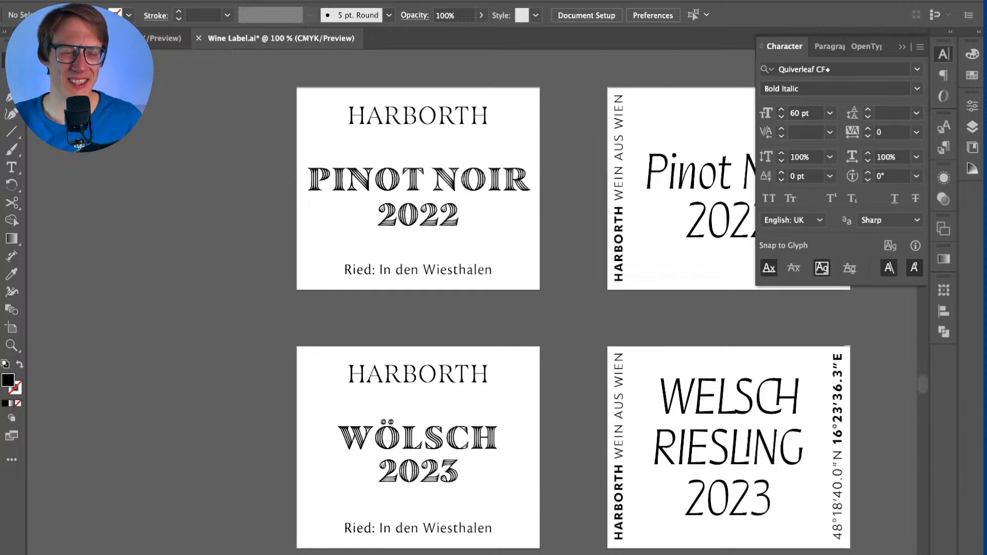
pyautogui.scroll(1, 574, 321)
pyautogui.scroll(-3, 427, 511)
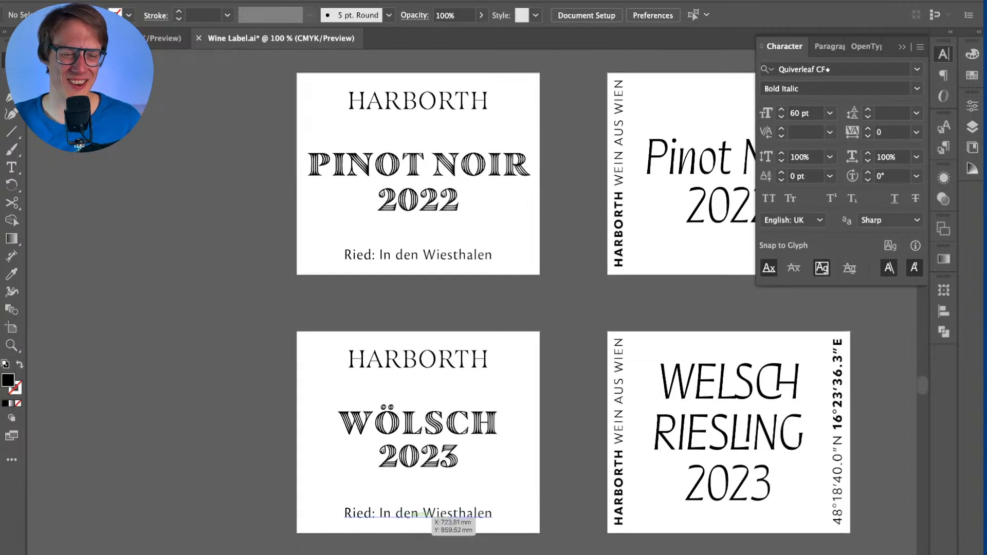
pyautogui.press('t')
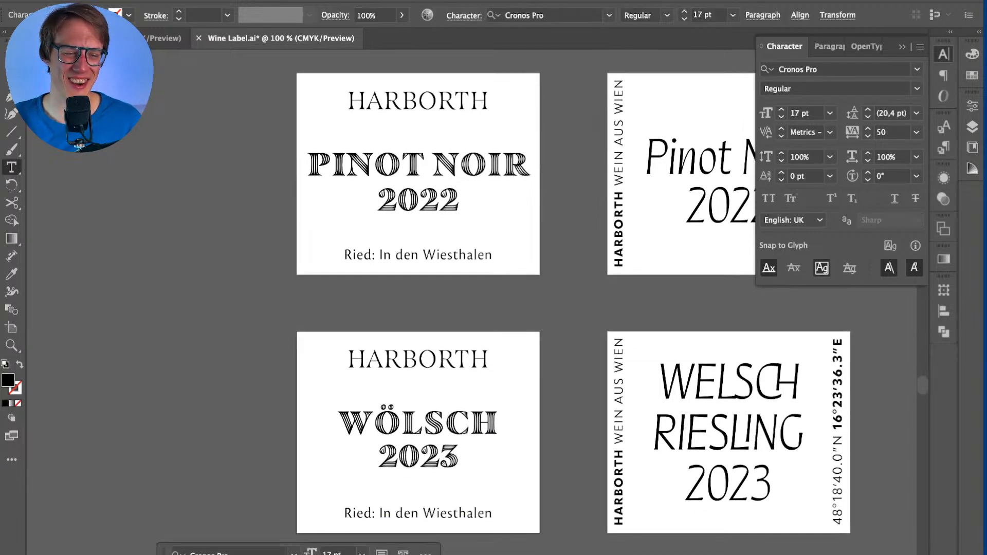
pyautogui.click(501, 512)
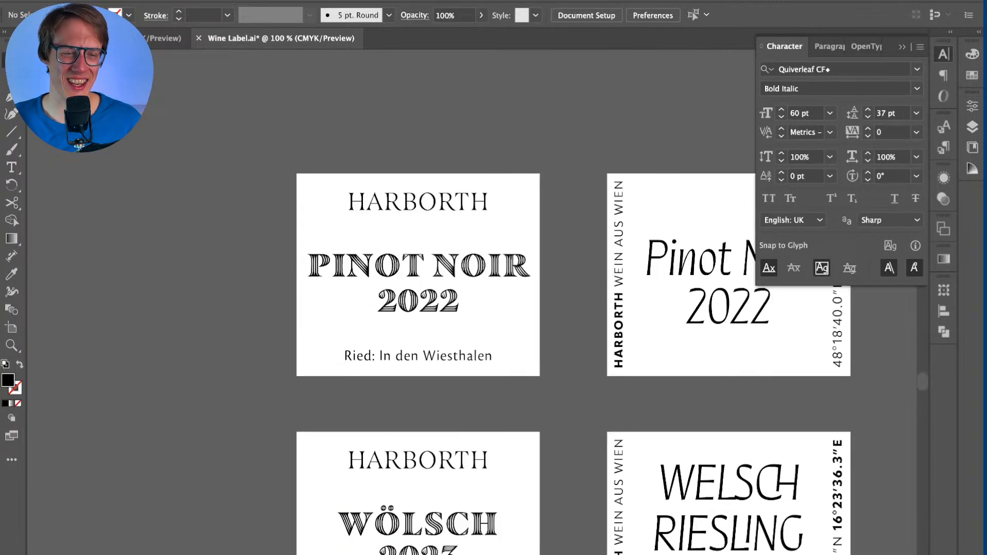
# Step: Search the plain first-draft labels, including RIESLING and WIENER SATZ, for the Welschriesling vineyard name
pyautogui.scroll(3, 574, 309)
pyautogui.hscroll(5, 463, 308)
pyautogui.scroll(2, 462, 308)
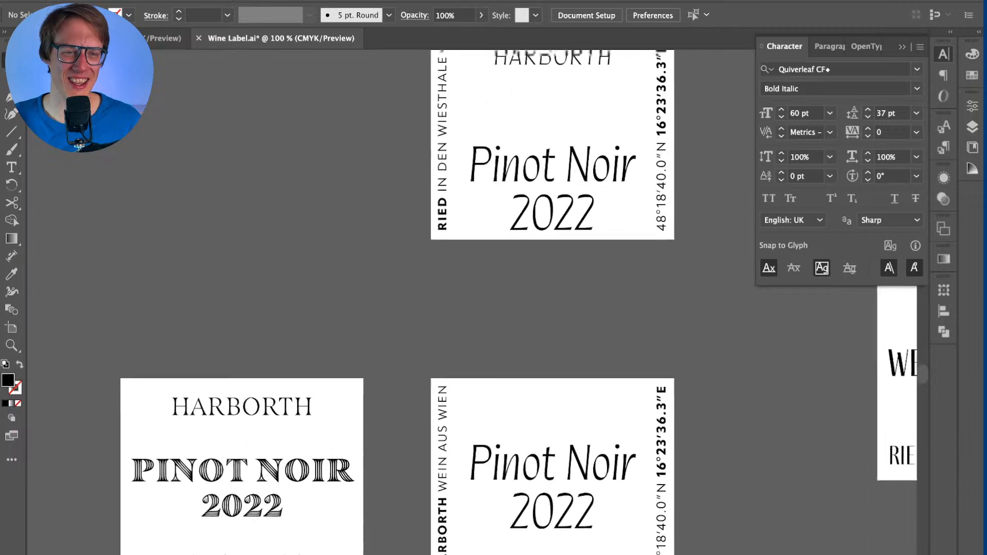
pyautogui.scroll(-8, 463, 308)
pyautogui.scroll(10, 463, 308)
pyautogui.hscroll(-3, 463, 308)
pyautogui.scroll(7, 463, 308)
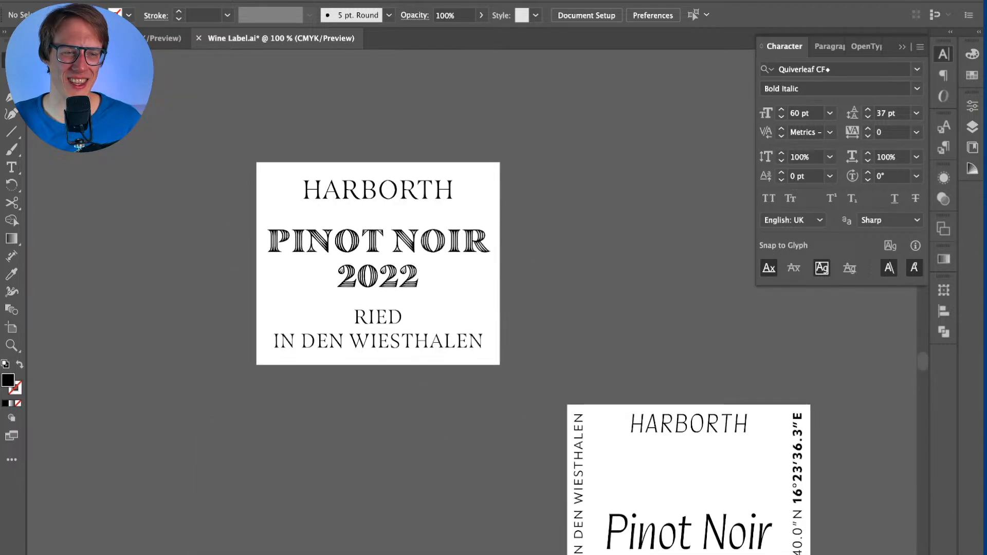
pyautogui.hotkey('ctrl', '-')
pyautogui.hotkey('ctrl', '-')
pyautogui.hotkey('ctrl', '-')
pyautogui.hscroll(-10, 463, 309)
pyautogui.scroll(-2, 463, 308)
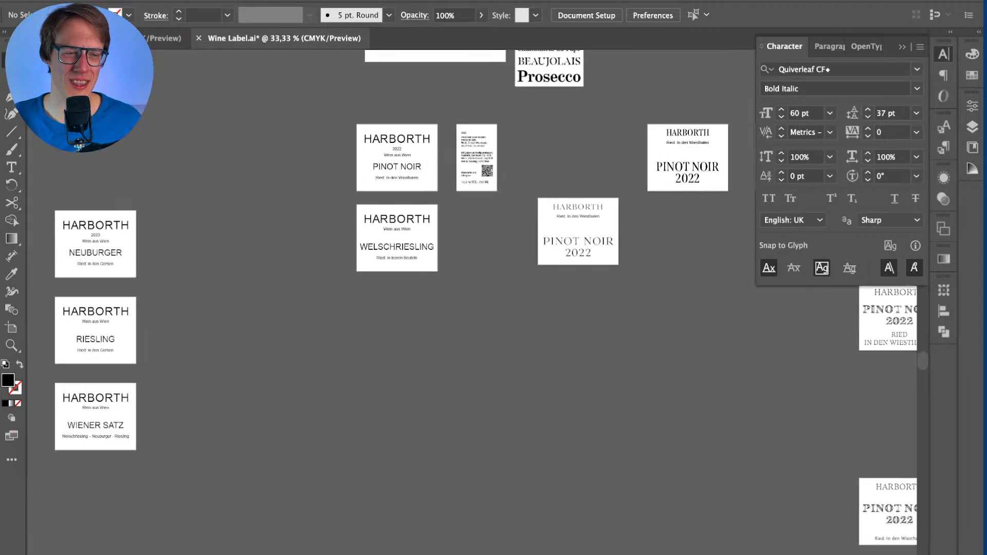
pyautogui.hotkey('ctrl', '+')
pyautogui.hotkey('ctrl', '+')
pyautogui.hotkey('ctrl', '+')
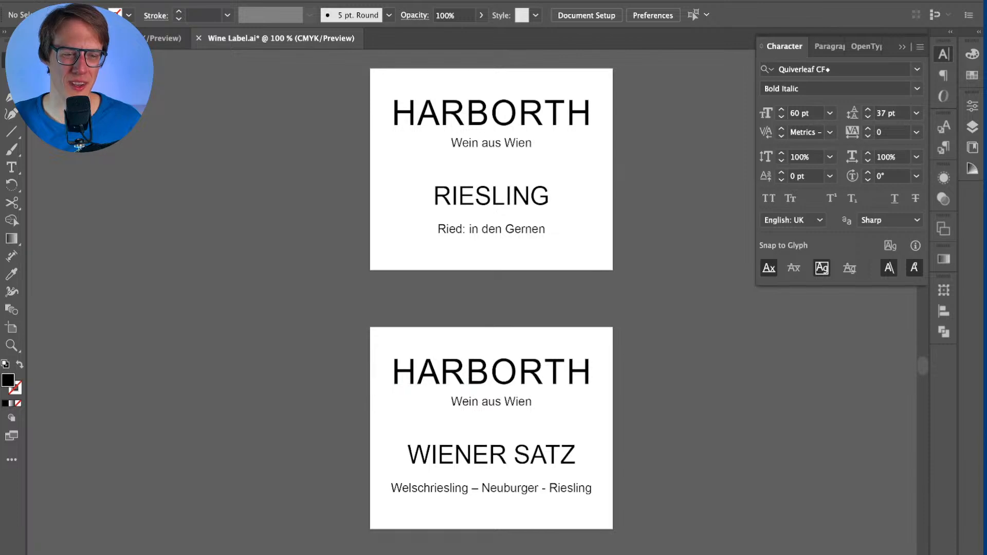
# Step: Read the vineyard line on the plain WELSCHRIESLING label below the original PINOT NOIR label
pyautogui.scroll(10, 491, 308)
pyautogui.scroll(-2, 491, 308)
pyautogui.hscroll(10, 491, 308)
pyautogui.hotkey('ctrl', '-')
pyautogui.hotkey('ctrl', '-')
pyautogui.hscroll(3, 491, 308)
pyautogui.hotkey('ctrl', '+')
pyautogui.hotkey('ctrl', '+')
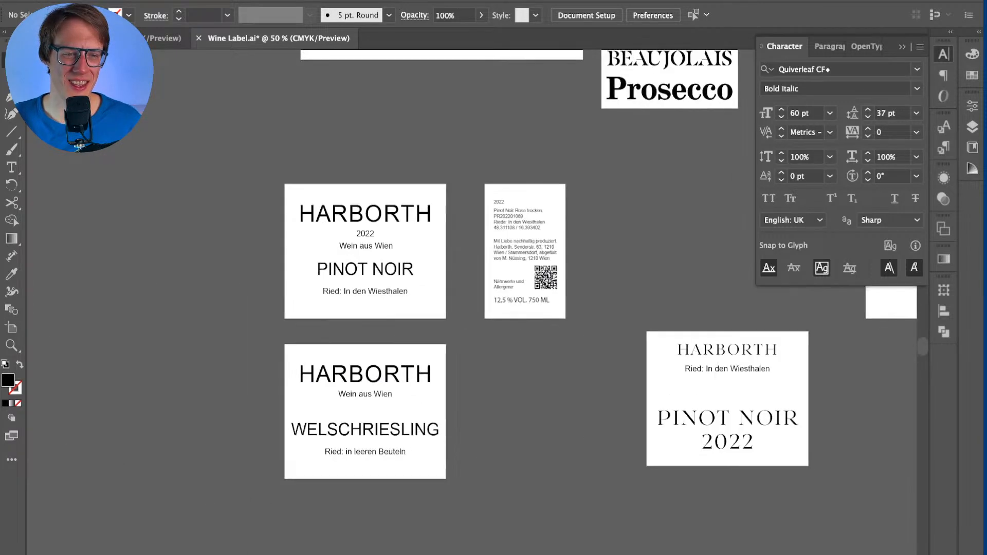
pyautogui.hscroll(4, 281, 487)
pyautogui.doubleClick(278, 486)
pyautogui.moveTo(205, 486); pyautogui.dragTo(296, 486)
pyautogui.press('Escape')
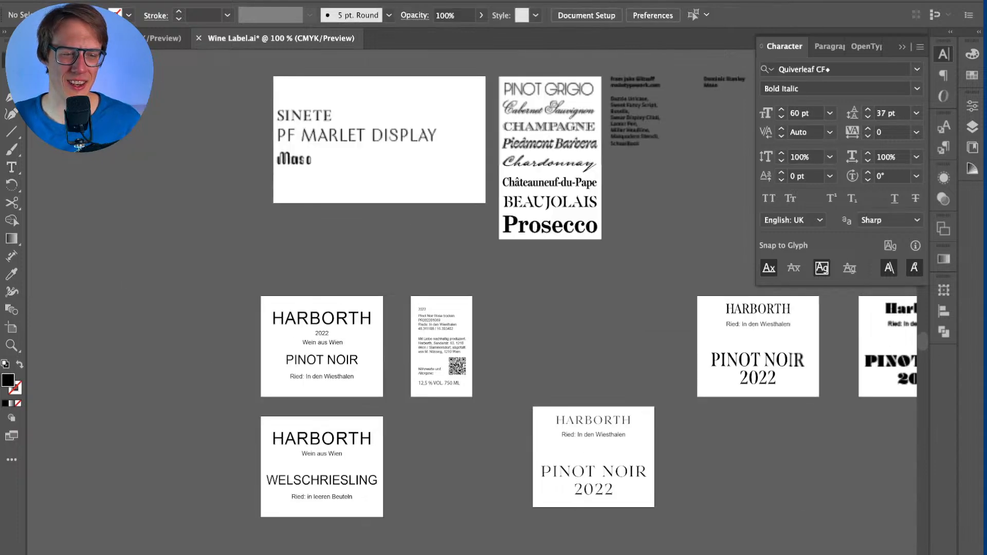
# Step: Change the vineyard line on the WÖLSCH 2023 label to "Ried: In leeren Beuteln"
pyautogui.hotkey('ctrl', '-')
pyautogui.scroll(-8, 491, 308)
pyautogui.hscroll(3, 491, 309)
pyautogui.scroll(3, 380, 429)
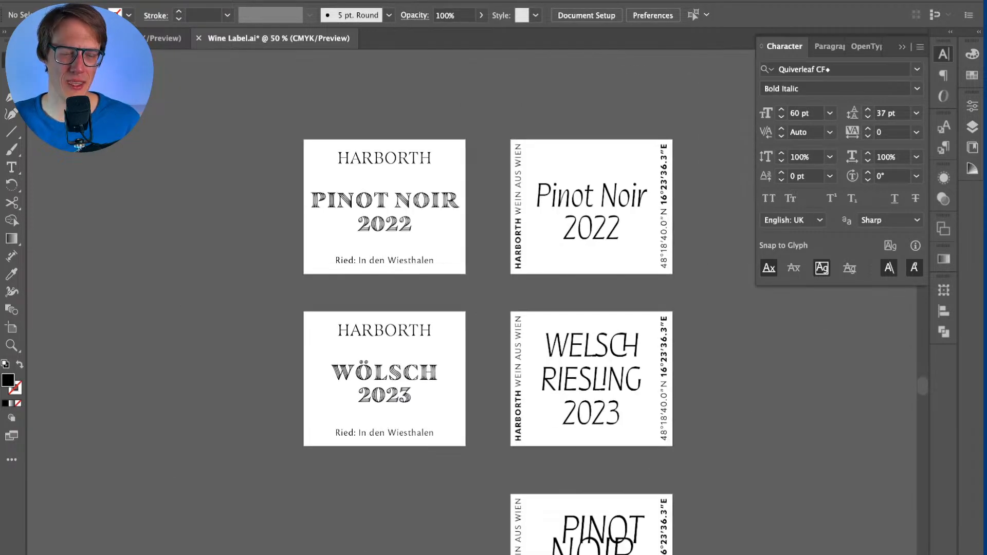
pyautogui.doubleClick(387, 441)
pyautogui.moveTo(330, 439); pyautogui.dragTo(500, 439)
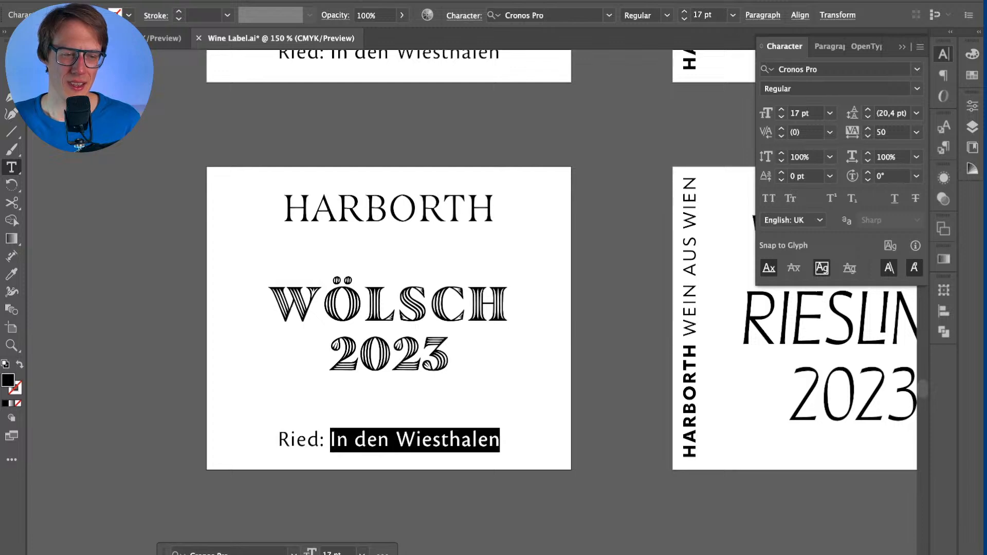
pyautogui.write('In lee')
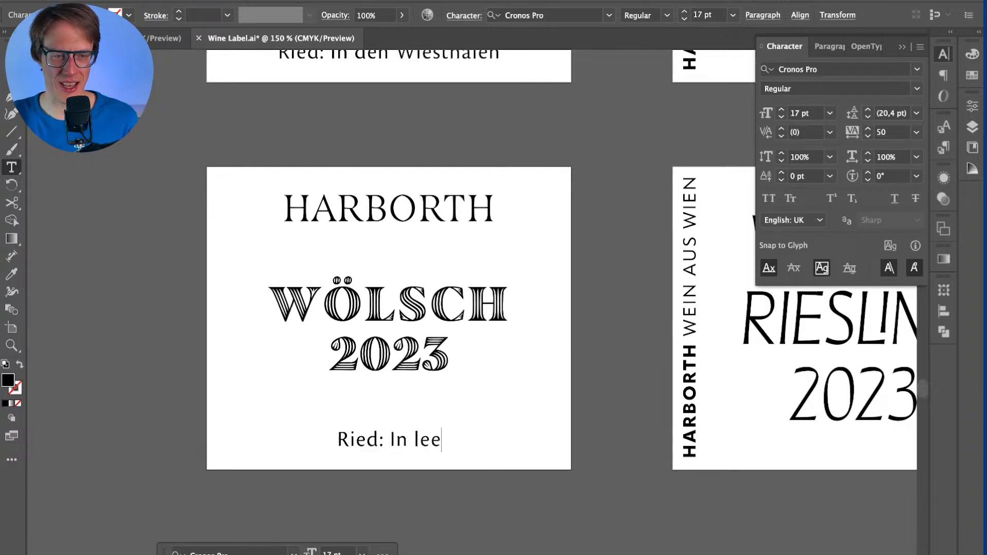
pyautogui.write('ren Beuteln')
pyautogui.press('Escape')
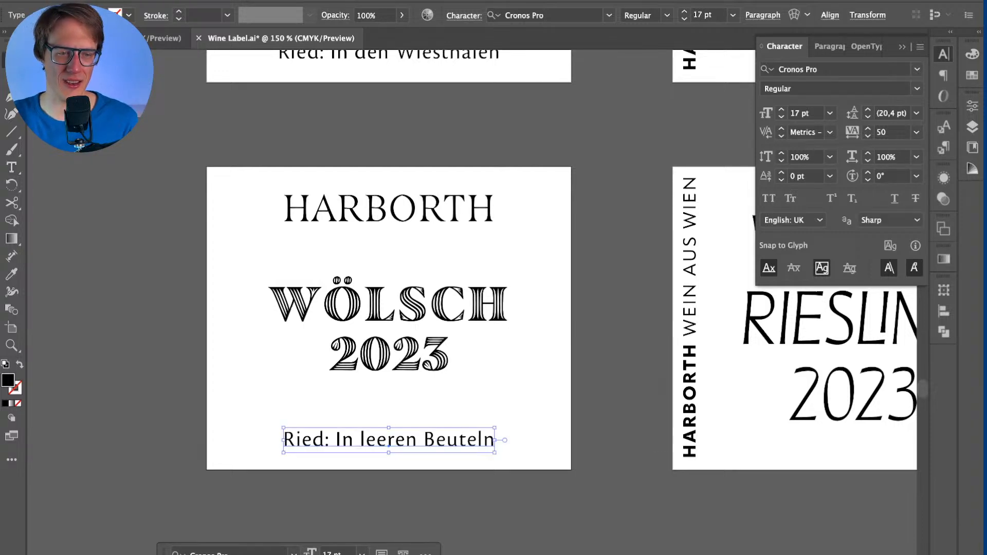
# Step: Compare the WÖLSCH 2023 label with the PINOT NOIR 2022 label above and the neighbouring WELSCH RIESLING 2023 label
pyautogui.press('super+shift+a')
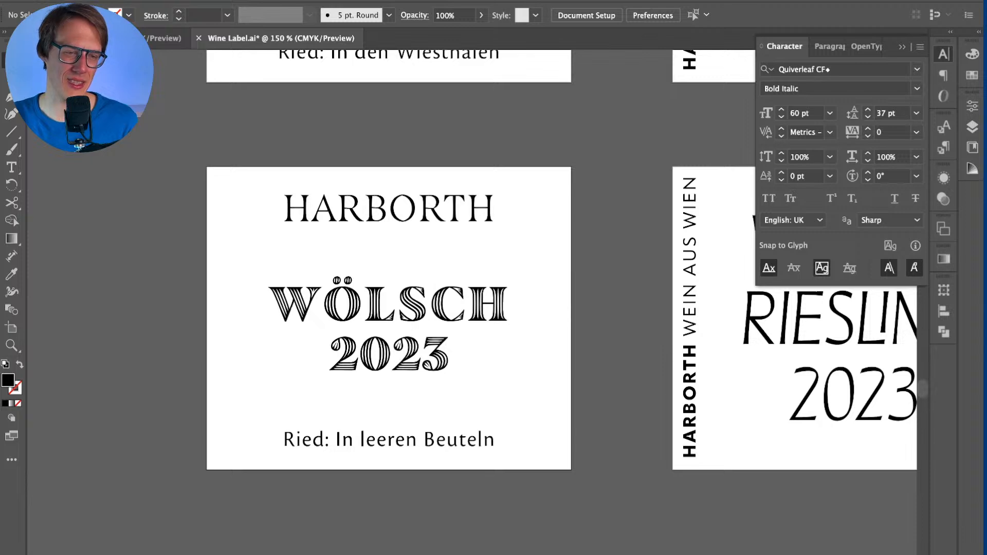
pyautogui.press('super+minus')
pyautogui.press('super+minus')
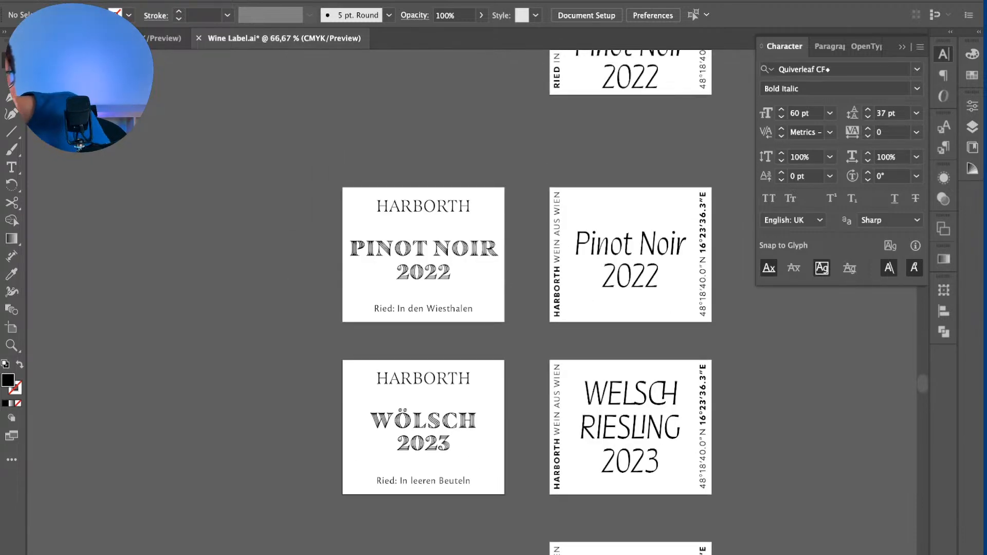
pyautogui.scroll(-5, 478, 303)
pyautogui.hscroll(3, 478, 304)
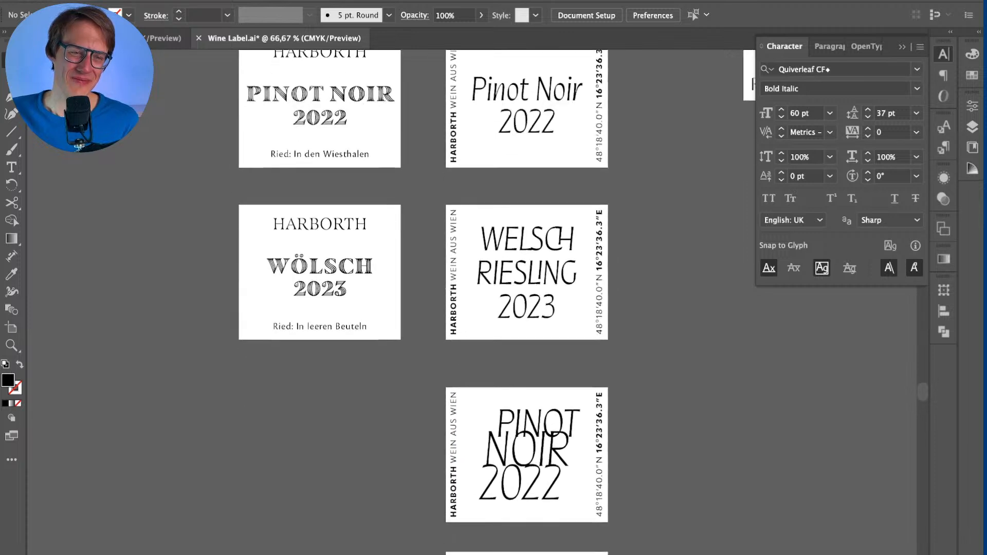
pyautogui.press('super+plus')
pyautogui.hscroll(3, 478, 303)
pyautogui.scroll(-1, 478, 303)
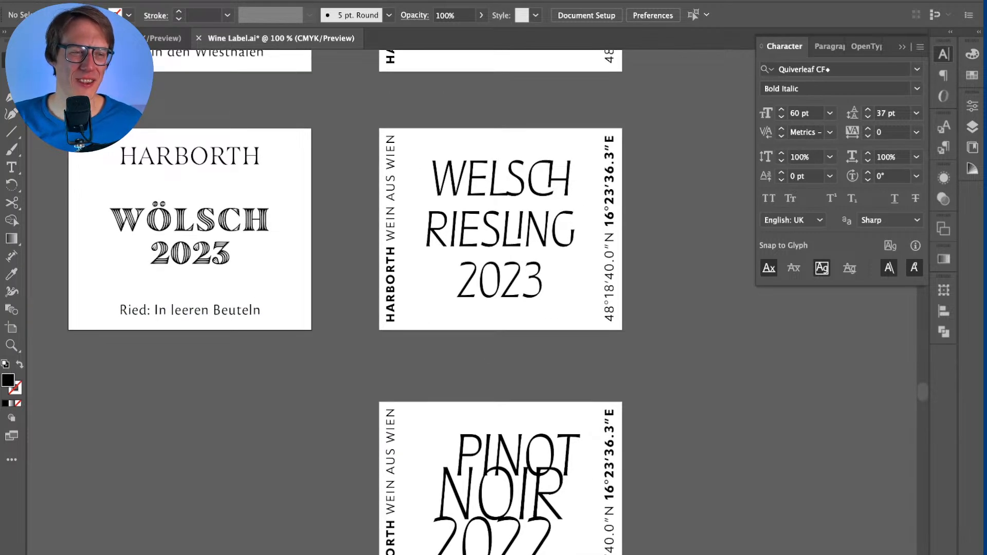
pyautogui.hscroll(-2, 360, 303)
pyautogui.scroll(1, 360, 303)
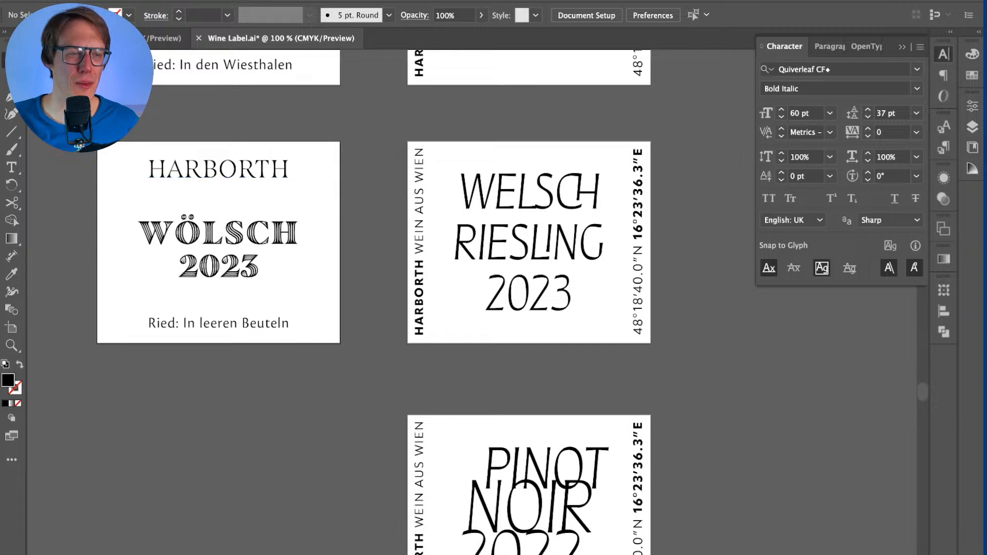
pyautogui.scroll(-1, 374, 303)
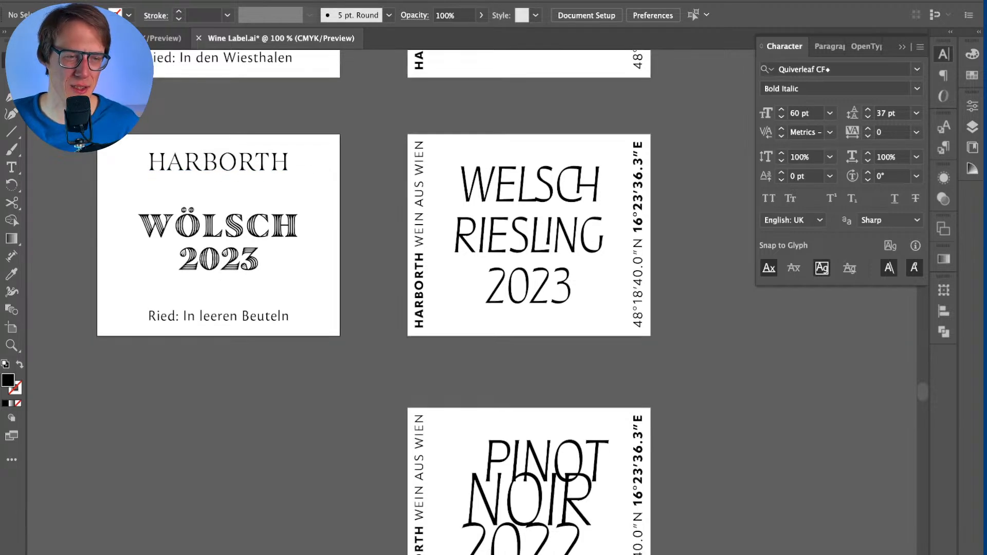
pyautogui.scroll(1, 248, 159)
pyautogui.hscroll(-5, 380, 277)
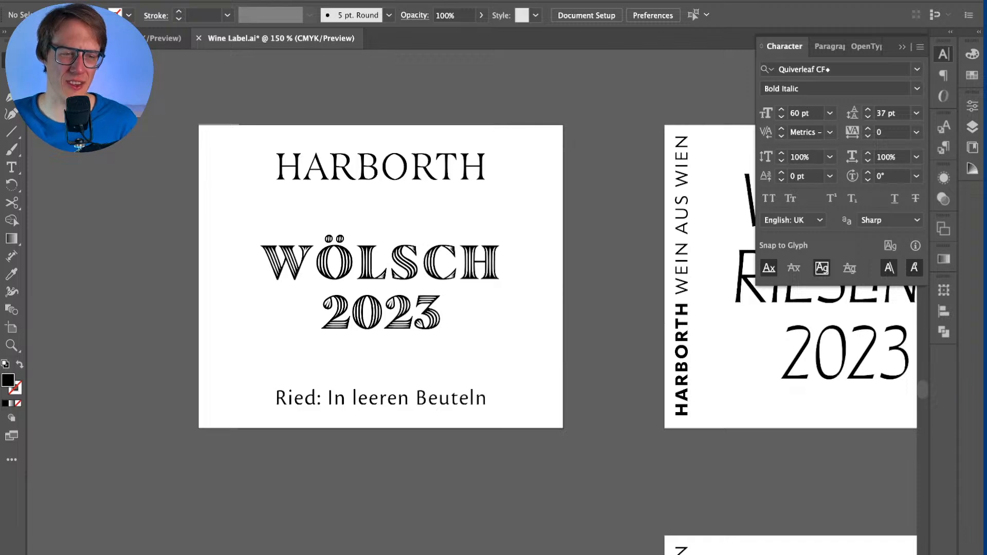
# Step: Examine the lettering of the WELSCH RIESLING 2023 label and the overlapping PINOT NOIR 2022 and PINOT NOIR 22 drafts below
pyautogui.hscroll(10, 380, 278)
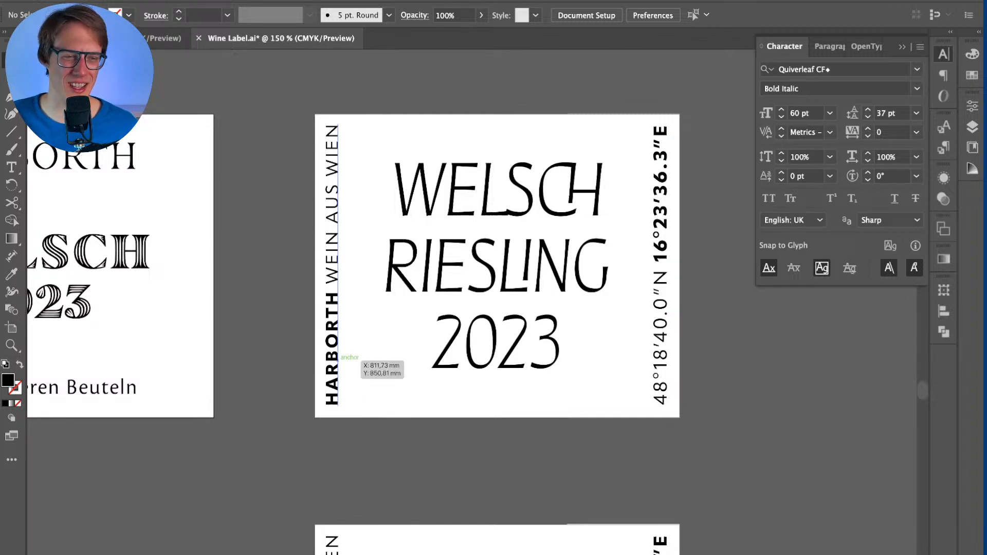
pyautogui.scroll(-1, 677, 150)
pyautogui.scroll(-2, 354, 330)
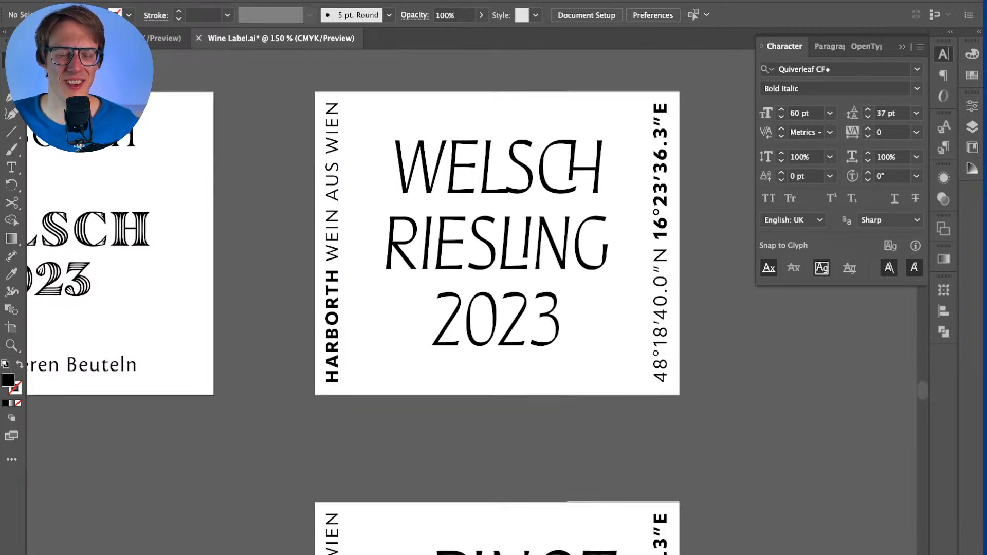
pyautogui.scroll(1, 353, 322)
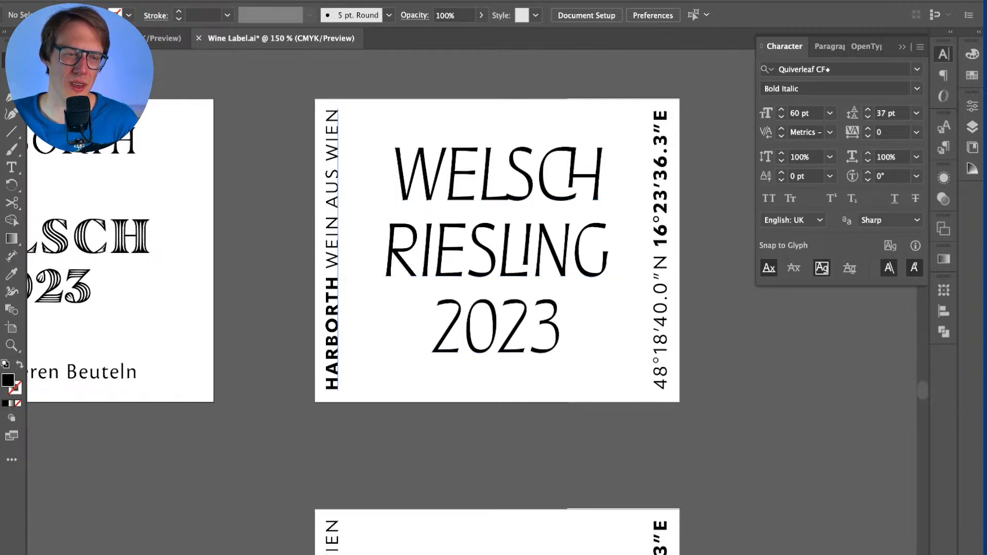
pyautogui.scroll(1, 353, 318)
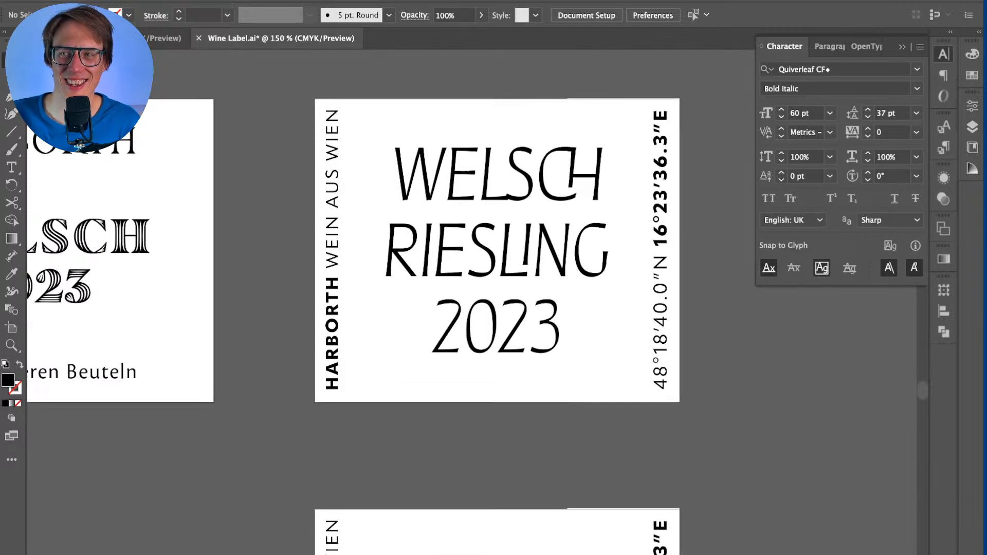
pyautogui.scroll(-10, 498, 302)
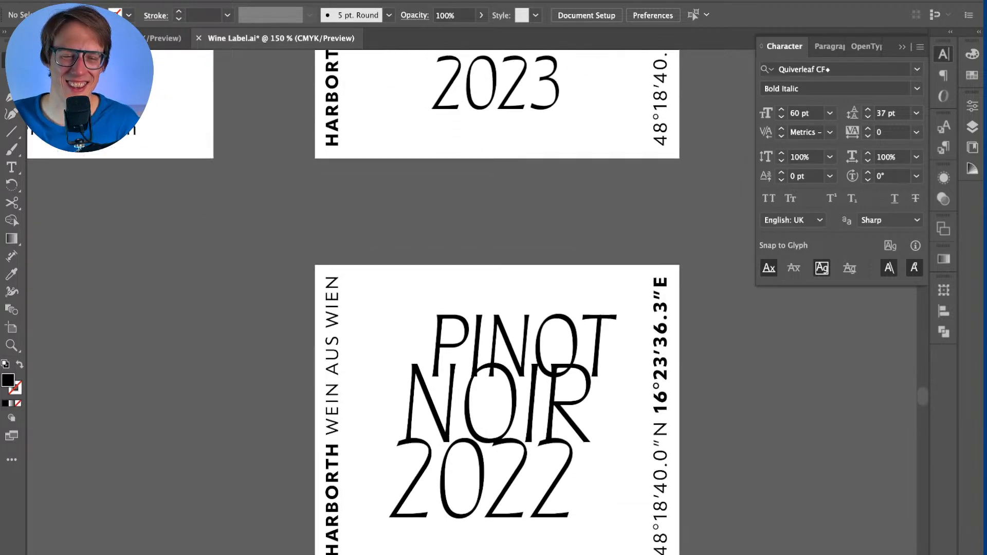
pyautogui.scroll(-3, 498, 302)
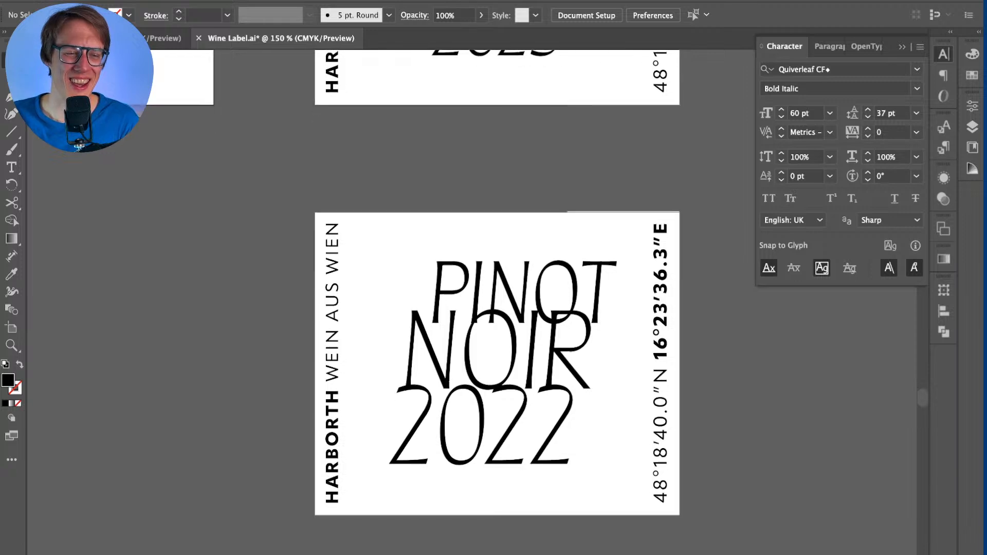
pyautogui.scroll(-7, 497, 303)
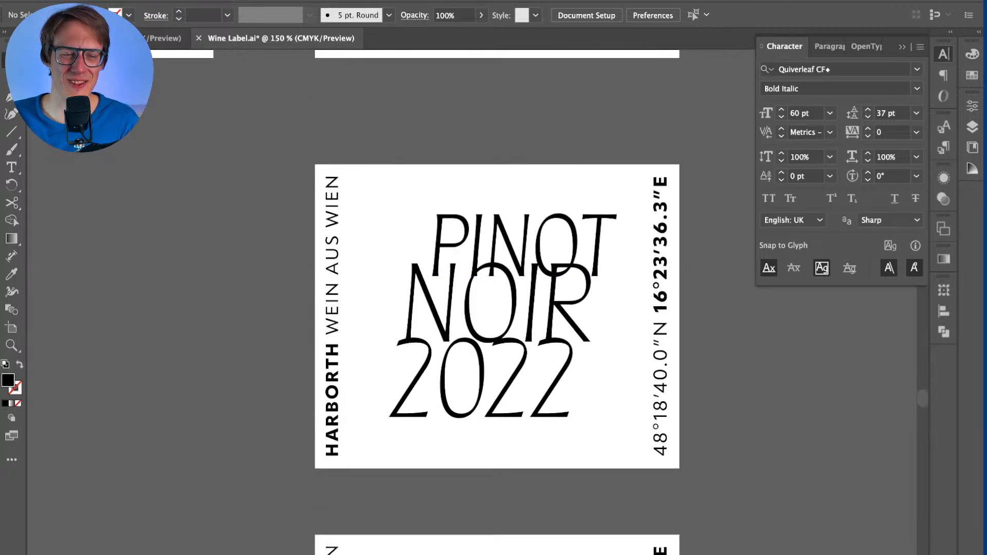
pyautogui.scroll(-9, 497, 303)
pyautogui.scroll(1, 498, 303)
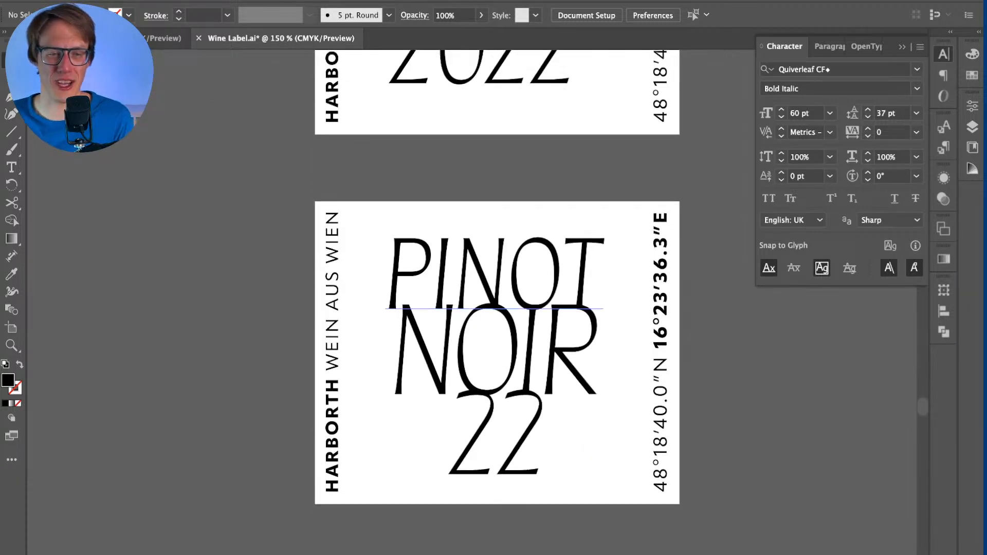
pyautogui.scroll(-2, 447, 316)
# Step: Narrow the gap between the PINOT NOIR 2022 and WELSCHRIESLING 2023 Fino Sans artboards and place both beside the italic coordinate labels
pyautogui.scroll(6, 470, 148)
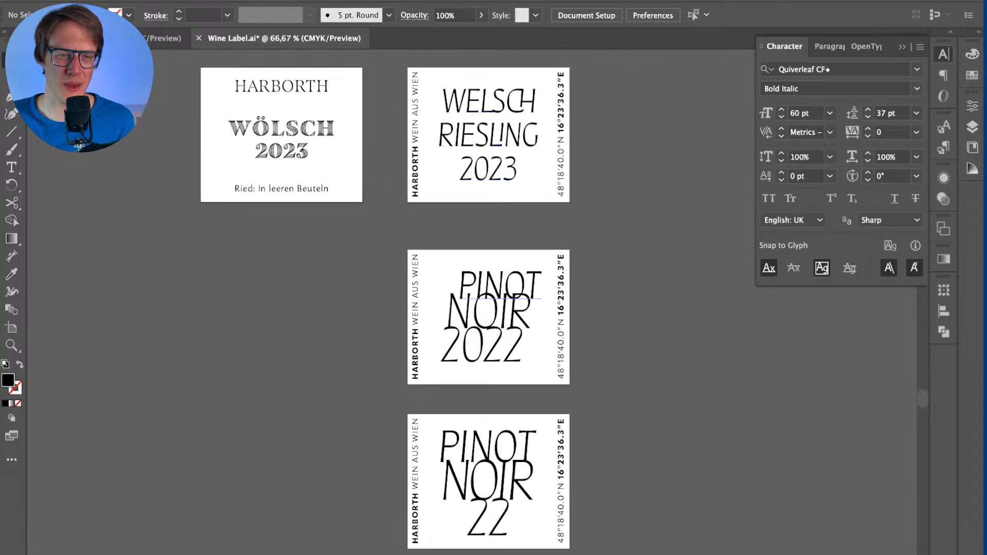
pyautogui.scroll(2, 475, 292)
pyautogui.scroll(-3, 736, 368)
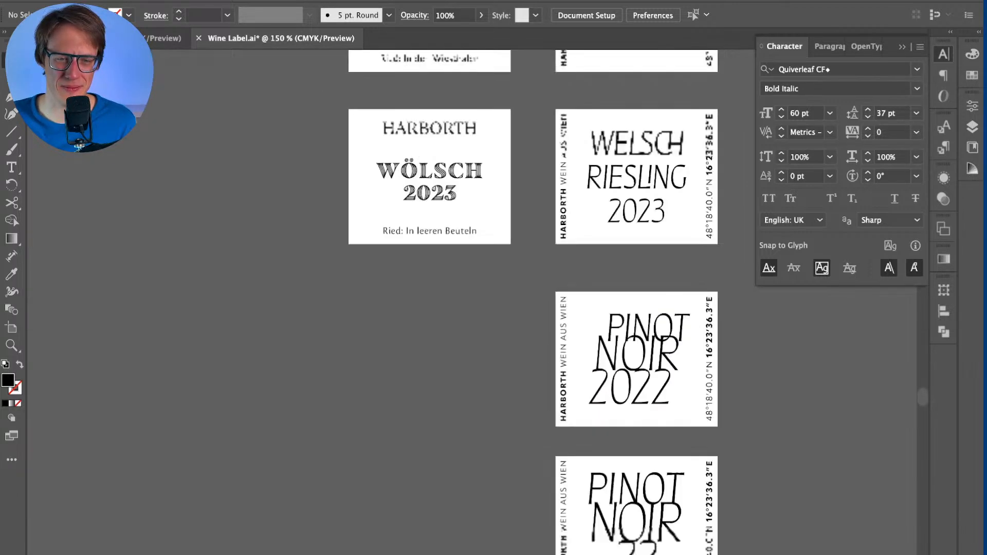
pyautogui.scroll(8, 493, 302)
pyautogui.hscroll(10, 494, 303)
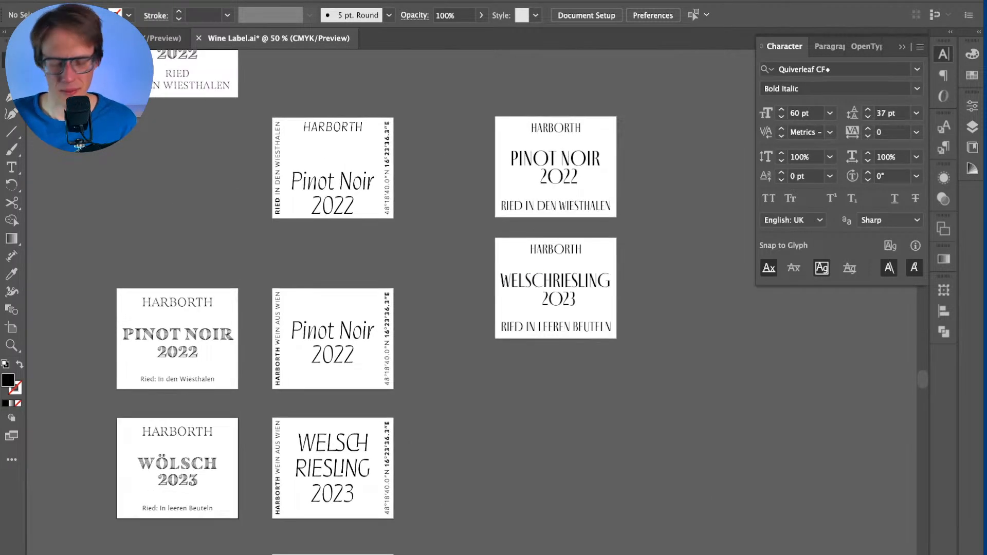
pyautogui.hotkey('shift', 'o')
pyautogui.moveTo(555, 164); pyautogui.dragTo(555, 175)
pyautogui.keyDown('shift'); pyautogui.click(580, 272); pyautogui.keyUp('shift')
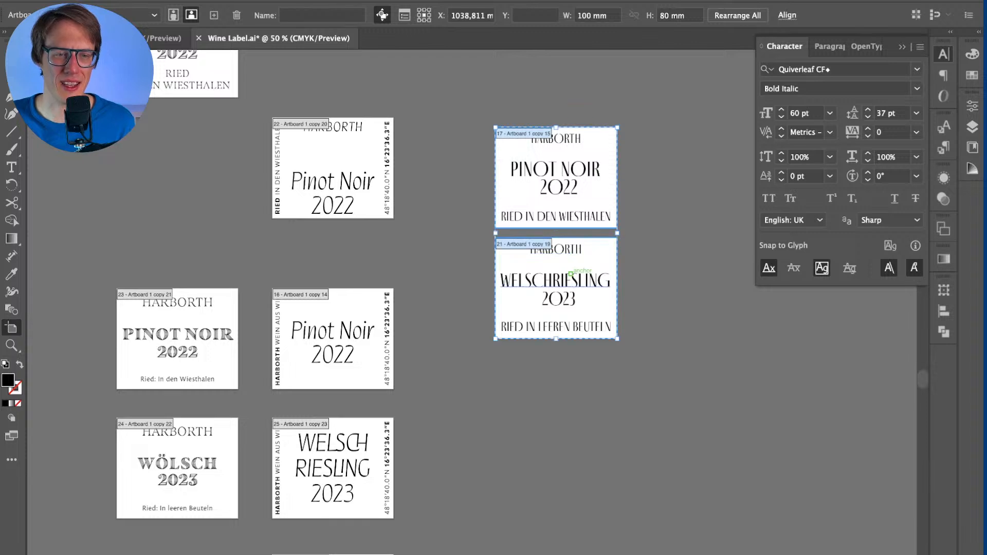
pyautogui.moveTo(580, 273); pyautogui.dragTo(575, 434)
pyautogui.moveTo(566, 347); pyautogui.dragTo(514, 347)
pyautogui.press('v')
pyautogui.scroll(4, 535, 369)
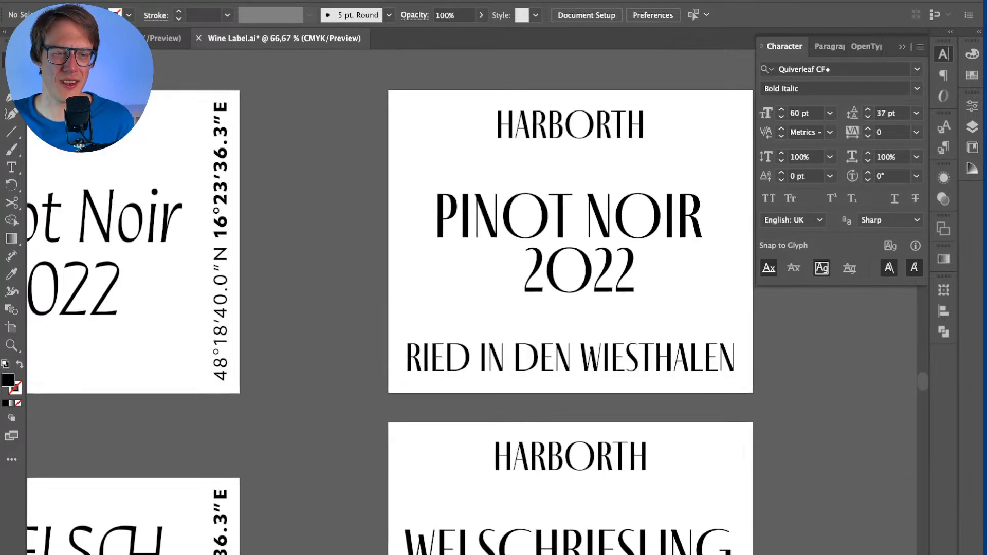
# Step: Draw a black rectangle covering the whole Fino Sans PINOT NOIR 2022 artboard and send it behind the text
pyautogui.scroll(1, 449, 284)
pyautogui.scroll(-1, 449, 284)
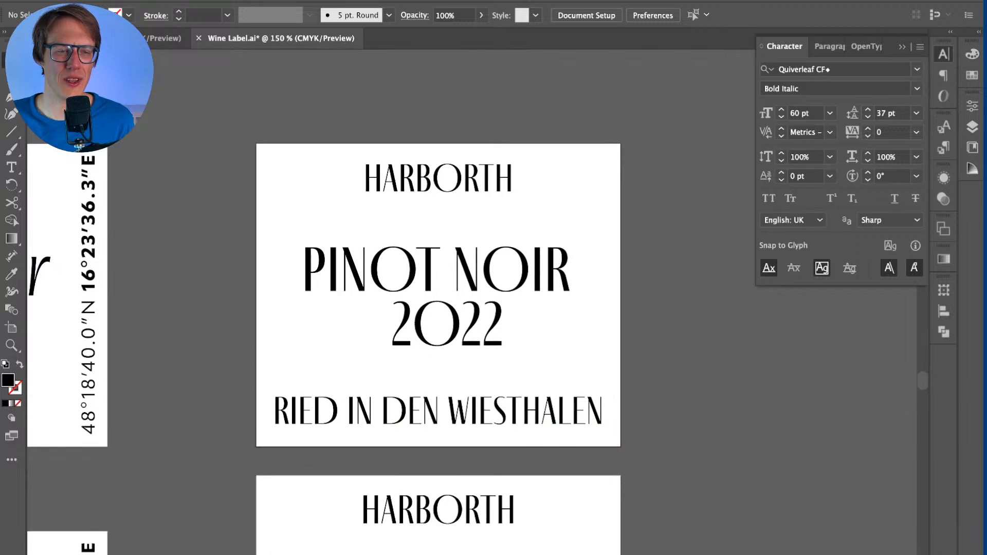
pyautogui.hscroll(-3, 473, 287)
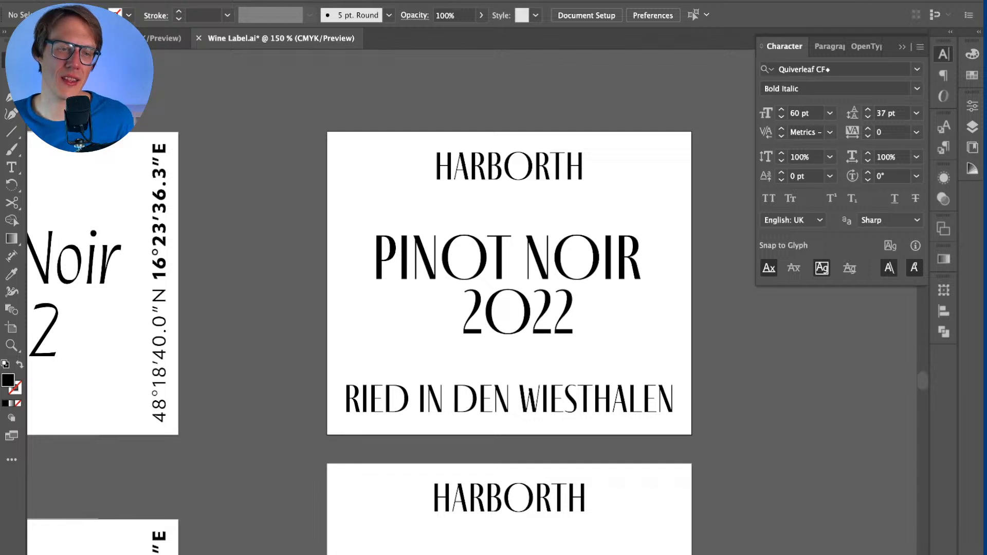
pyautogui.press('super+minus')
pyautogui.scroll(-2, 472, 302)
pyautogui.hscroll(2, 472, 303)
pyautogui.press('m')
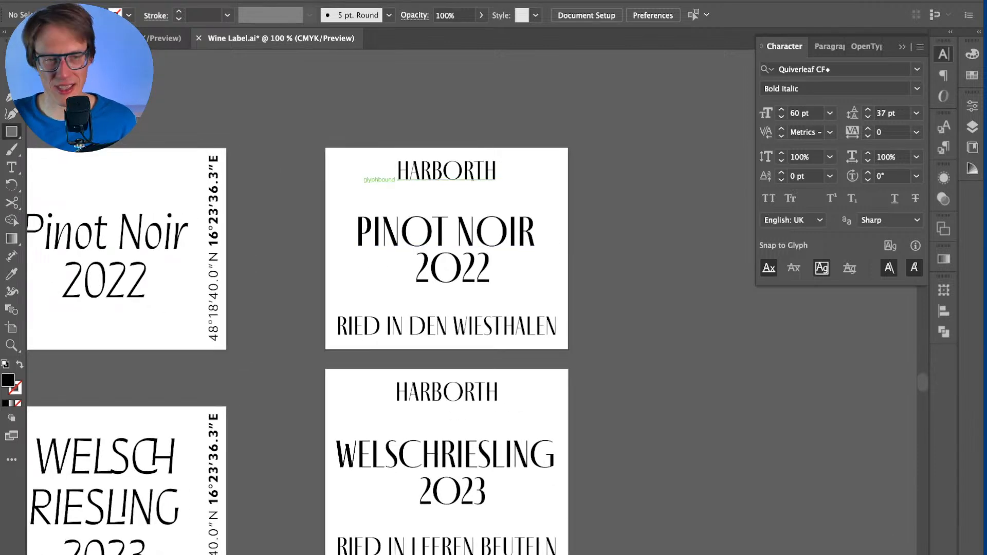
pyautogui.moveTo(325, 148); pyautogui.dragTo(568, 349)
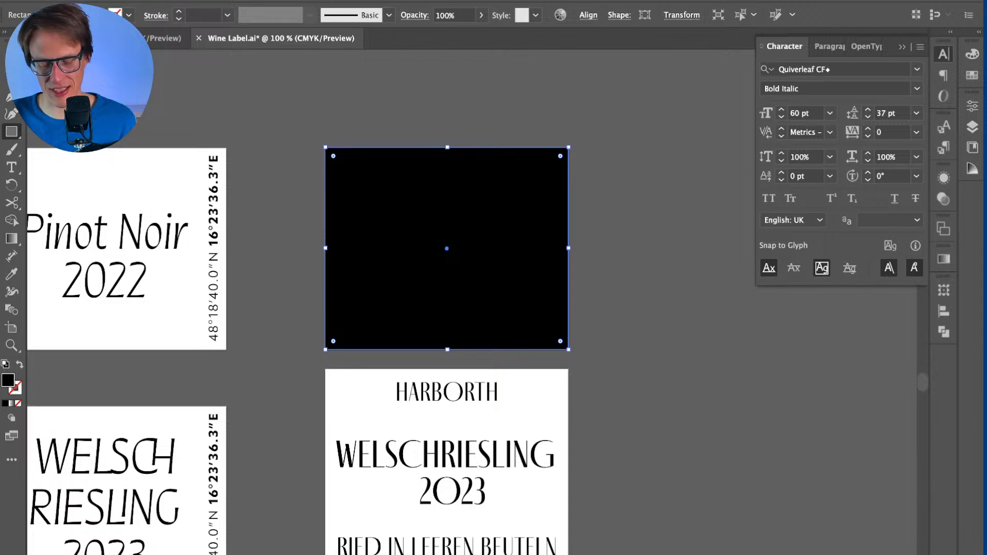
pyautogui.press('v')
pyautogui.press('super+shift+a')
pyautogui.click(447, 248)
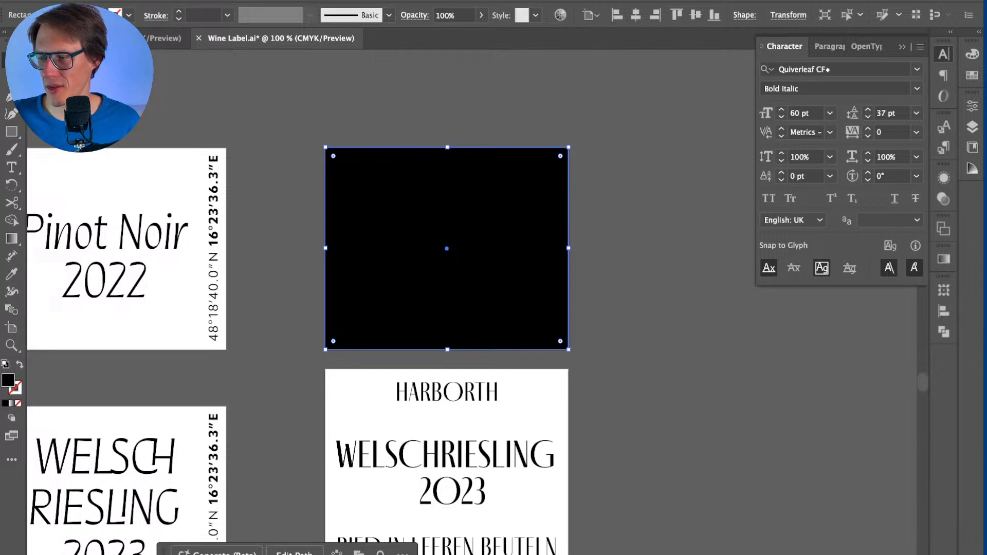
pyautogui.press('super+shift+a')
# Step: Try to recolour the PINOT NOIR 2022 label's text with the White swatch while the black rectangle is also selected
pyautogui.moveTo(510, 355); pyautogui.dragTo(515, 356)
pyautogui.keyDown('shift'); pyautogui.click(533, 243); pyautogui.keyUp('shift')
pyautogui.click(972, 75)
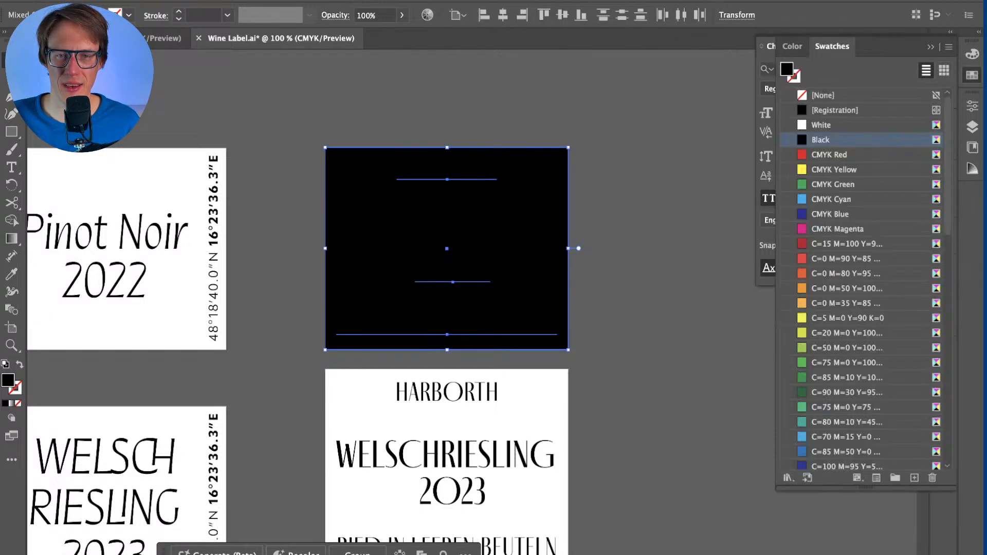
pyautogui.click(821, 125)
pyautogui.press('super+z')
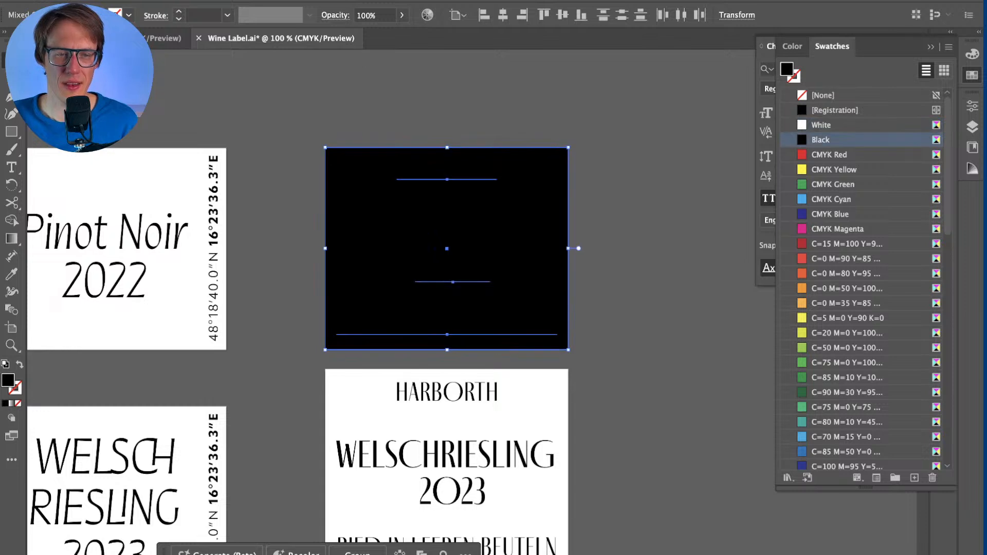
# Step: Fill only the text lines on the black PINOT NOIR 2022 label with the White swatch
pyautogui.press('super+shift+a')
pyautogui.moveTo(481, 147); pyautogui.dragTo(446, 333)
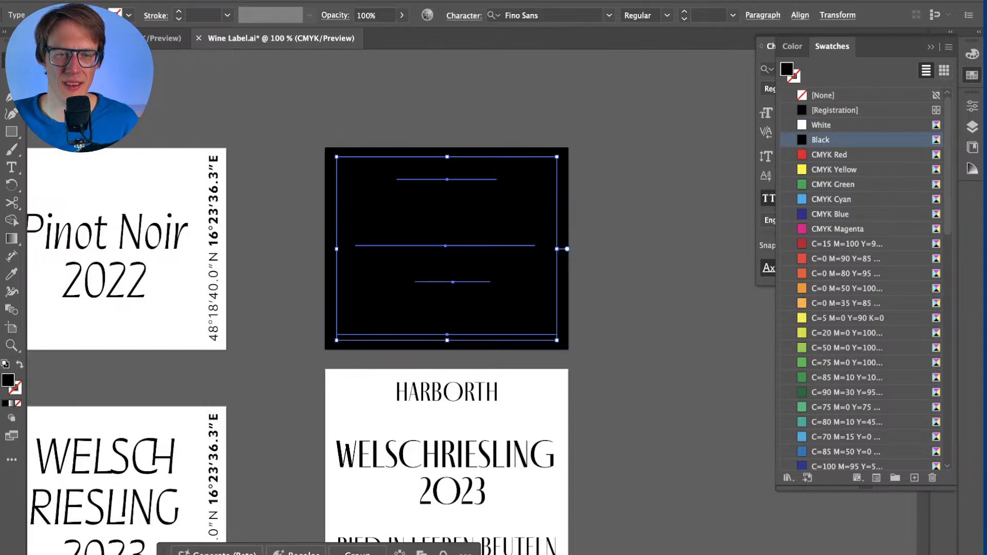
pyautogui.click(821, 125)
pyautogui.press('super+shift+a')
pyautogui.scroll(-2, 447, 308)
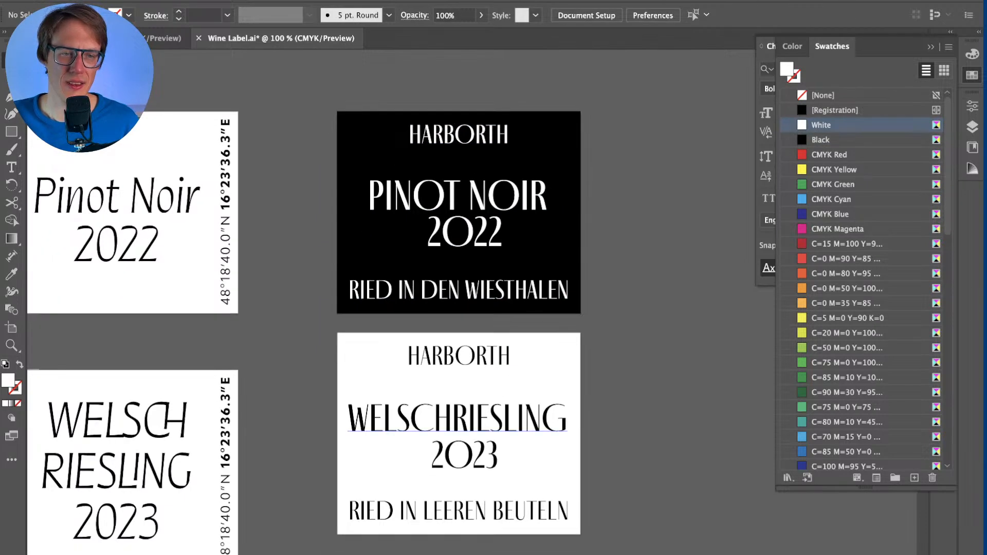
# Step: Copy the black background rectangle onto the WELSCHRIESLING 2023 artboard below and send it behind the text
pyautogui.moveTo(459, 211); pyautogui.dragTo(459, 432)
pyautogui.rightClick(560, 230)
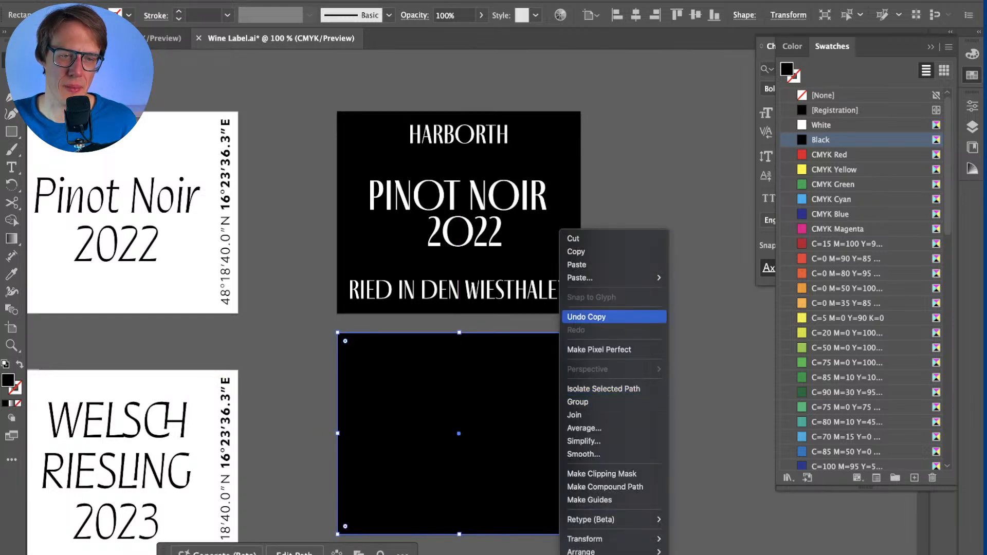
pyautogui.click(574, 415)
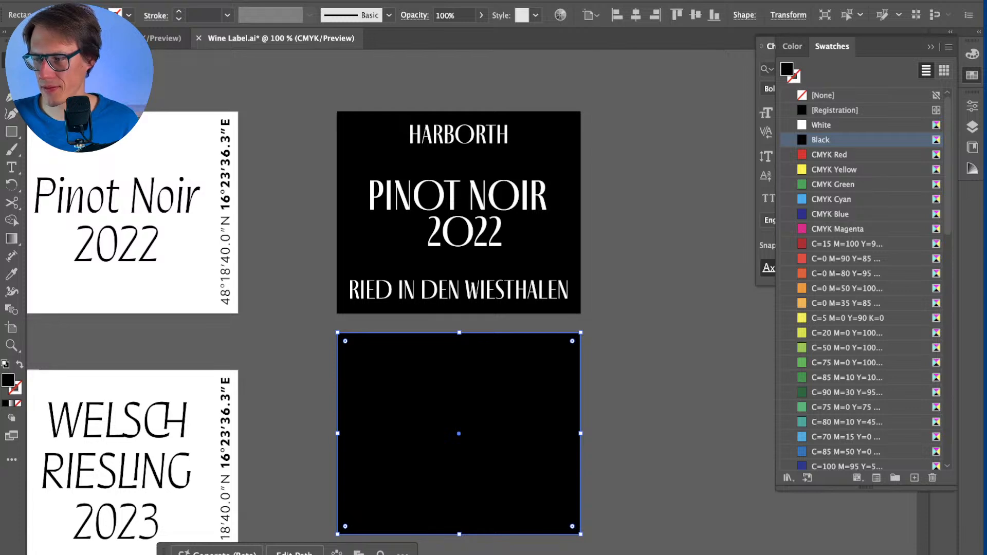
# Step: Fill all text lines on the black WELSCHRIESLING 2023 label with the White swatch
pyautogui.scroll(-2, 305, 324)
pyautogui.moveTo(607, 313); pyautogui.dragTo(371, 502)
pyautogui.keyDown('shift'); pyautogui.click(390, 457); pyautogui.keyUp('shift')
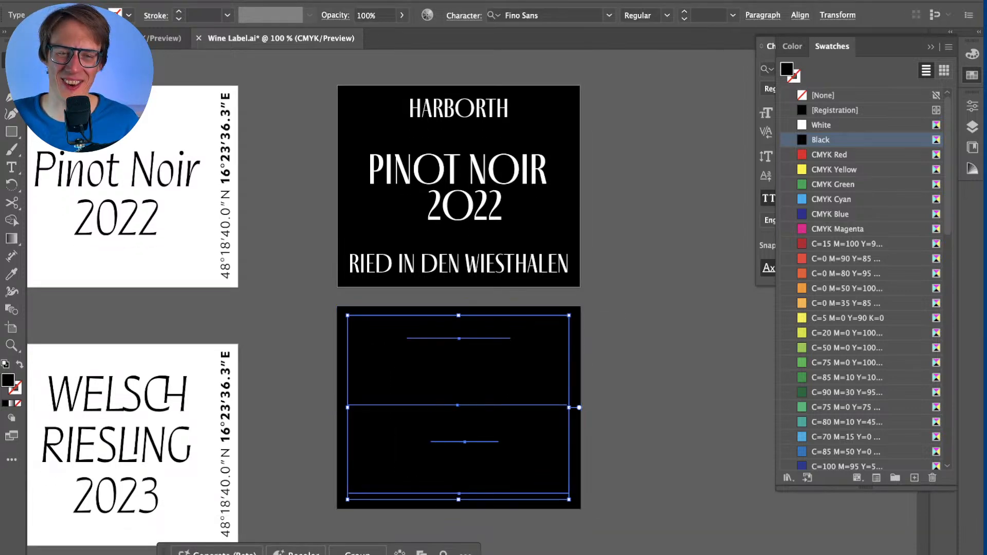
pyautogui.click(821, 125)
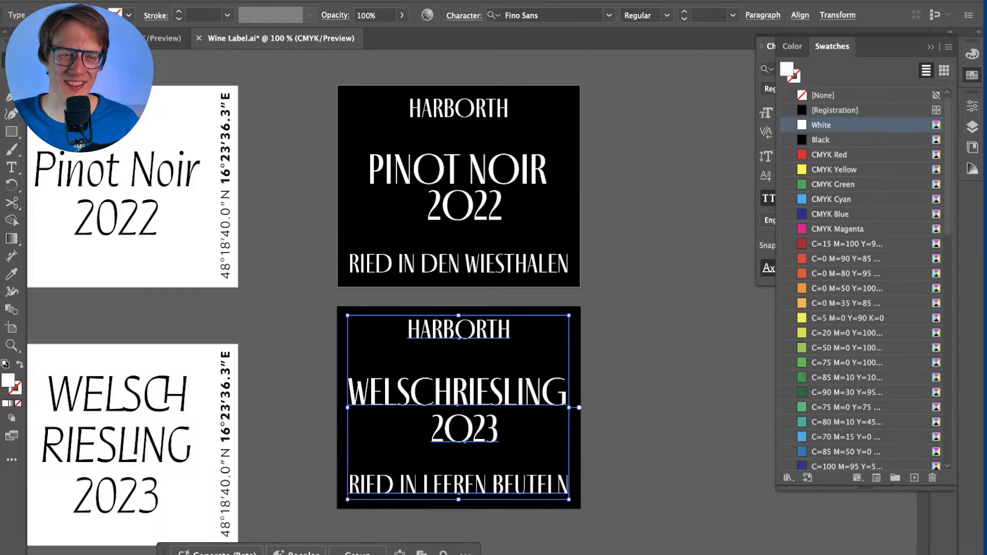
pyautogui.press('super+shift+a')
# Step: Fill the background rectangle of the PINOT NOIR 2022 label with the CMYK Red swatch
pyautogui.scroll(-1, 316, 304)
pyautogui.hscroll(-1, 316, 304)
pyautogui.scroll(1, 483, 257)
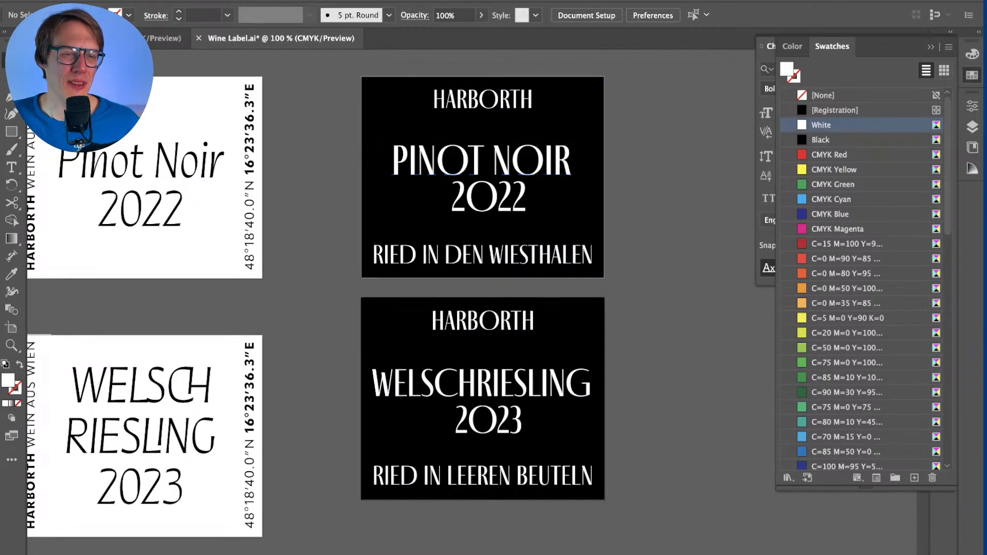
pyautogui.click(604, 106)
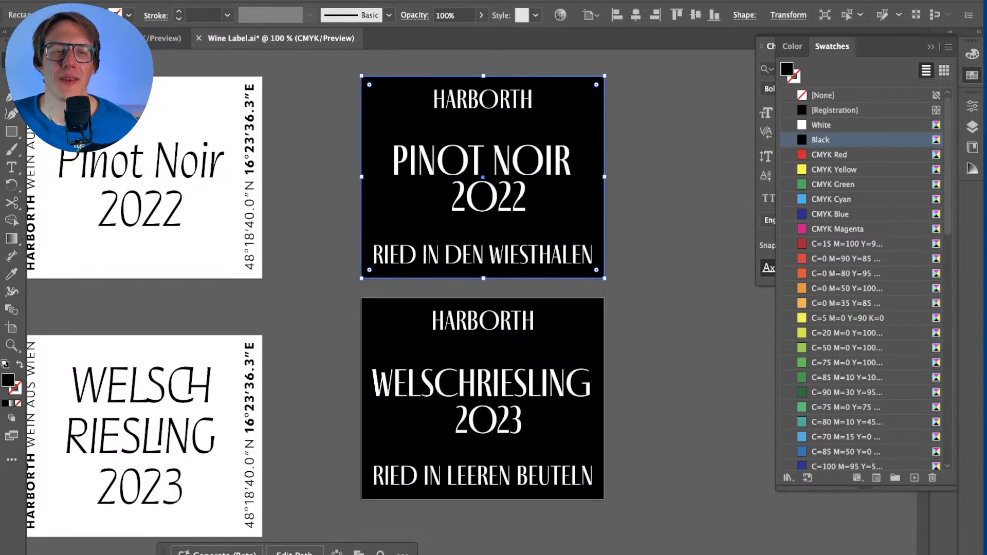
pyautogui.click(829, 154)
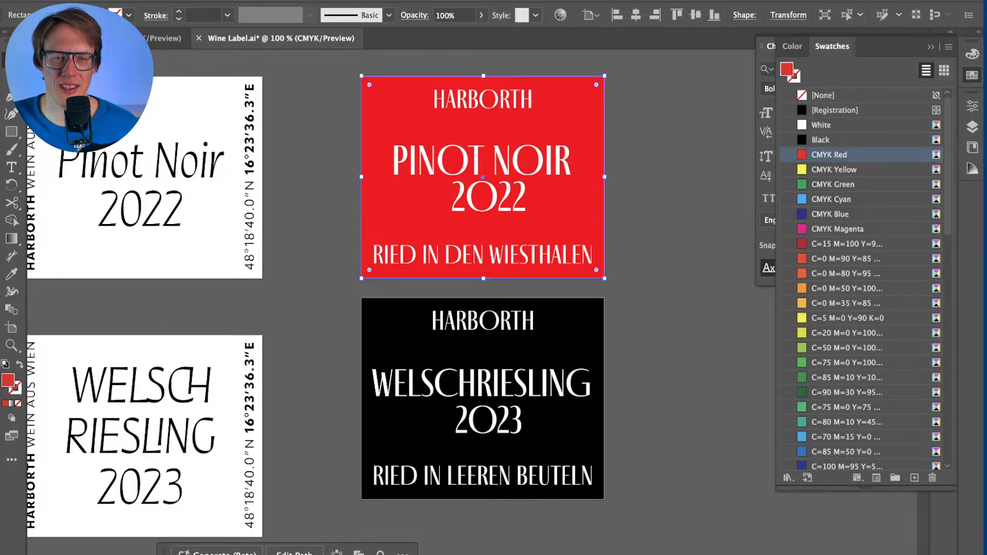
# Step: Edit the CMYK Red swatch to a dark wine red of about C 50, M 100, Y 100, K 24 %
pyautogui.doubleClick(830, 154)
pyautogui.moveTo(496, 148); pyautogui.dragTo(698, 127)
pyautogui.moveTo(643, 308); pyautogui.dragTo(665, 307)
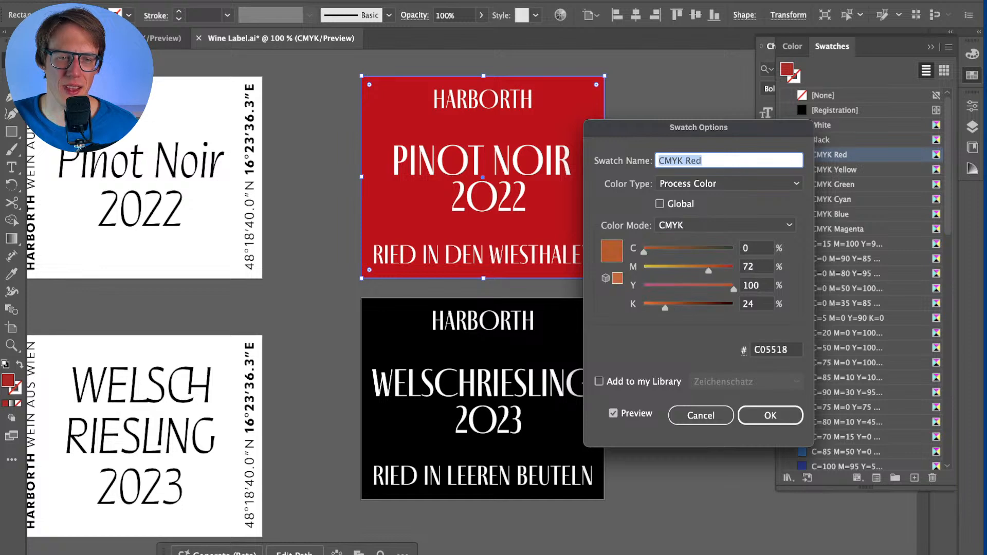
pyautogui.moveTo(643, 252); pyautogui.dragTo(689, 252)
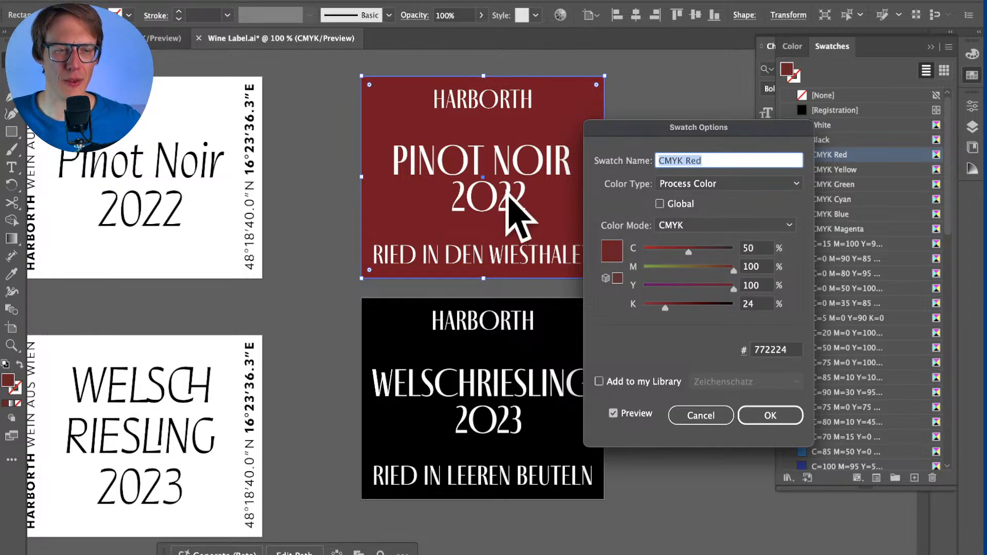
pyautogui.moveTo(688, 252); pyautogui.dragTo(690, 252)
pyautogui.press('Return')
# Step: Fill the WELSCHRIESLING 2023 background with the CMYK Yellow swatch and lighten that swatch to cream with 7 % yellow
pyautogui.click(483, 350)
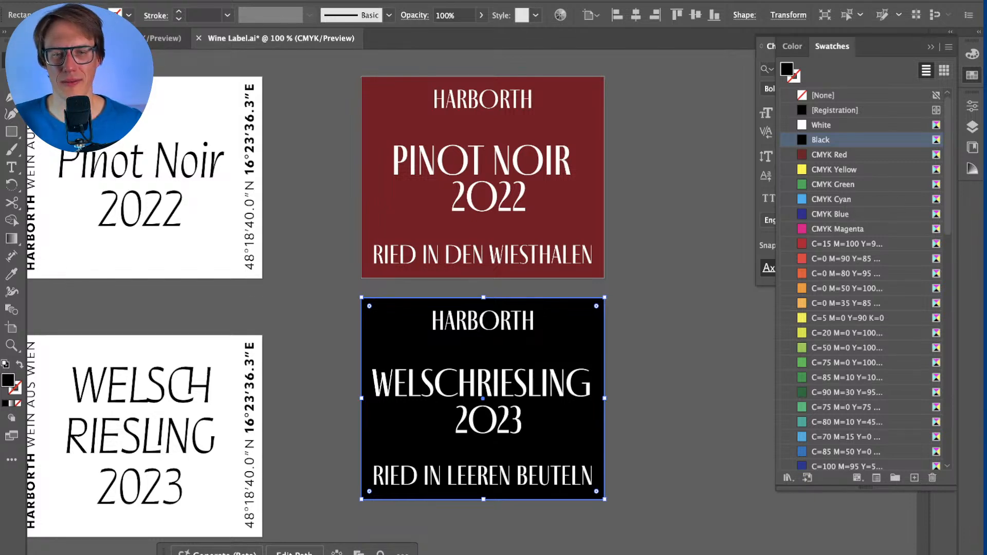
pyautogui.click(833, 170)
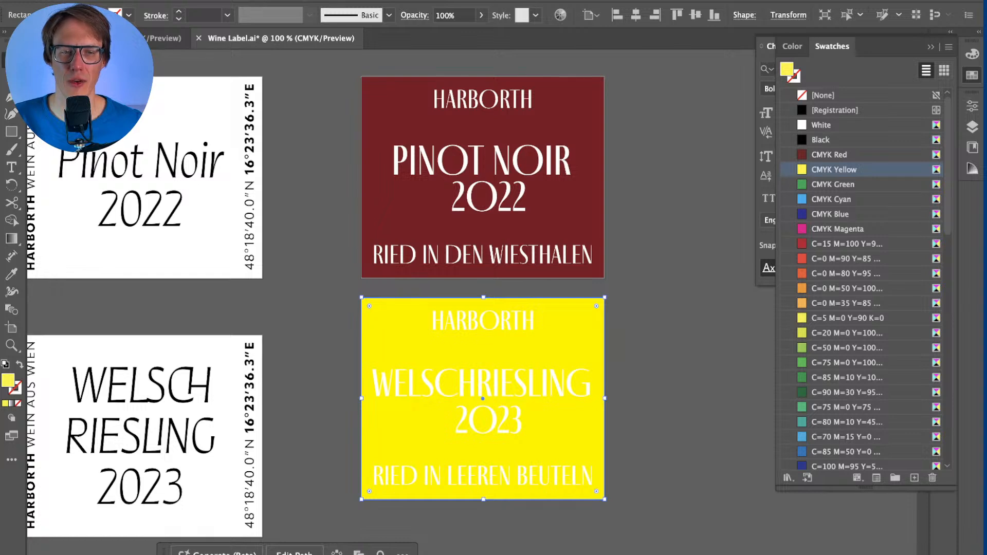
pyautogui.doubleClick(833, 170)
pyautogui.moveTo(733, 289); pyautogui.dragTo(650, 290)
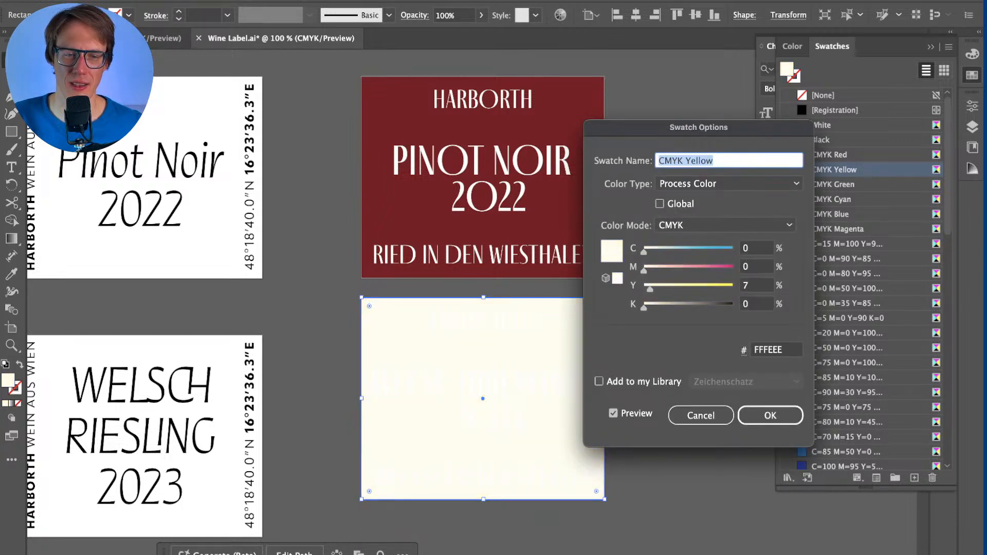
pyautogui.click(770, 415)
pyautogui.press('super+shift+a')
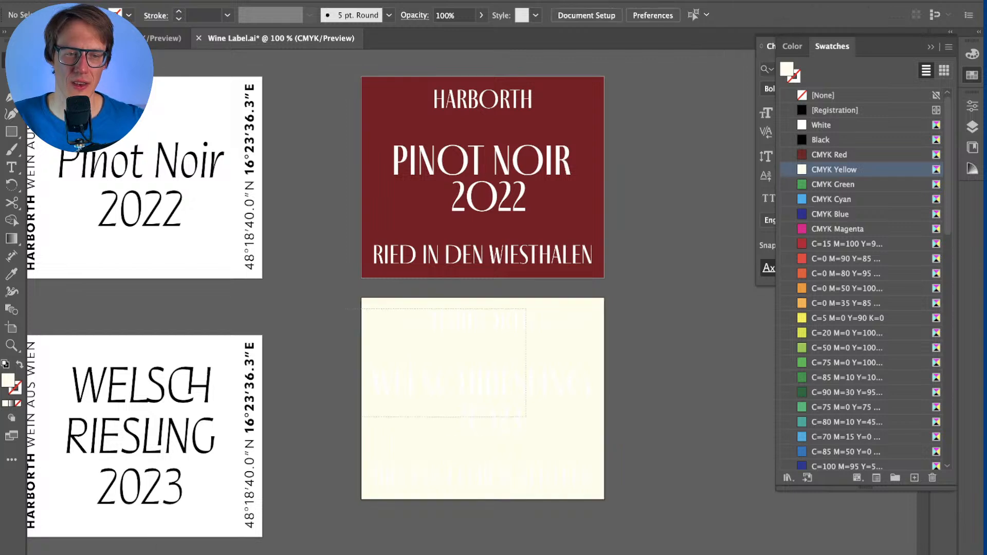
# Step: Fill all text lines on the cream WELSCHRIESLING 2023 label with the second-darkest swatch in the Grays group
pyautogui.moveTo(446, 369); pyautogui.dragTo(607, 370)
pyautogui.keyDown('shift'); pyautogui.click(603, 398); pyautogui.keyUp('shift')
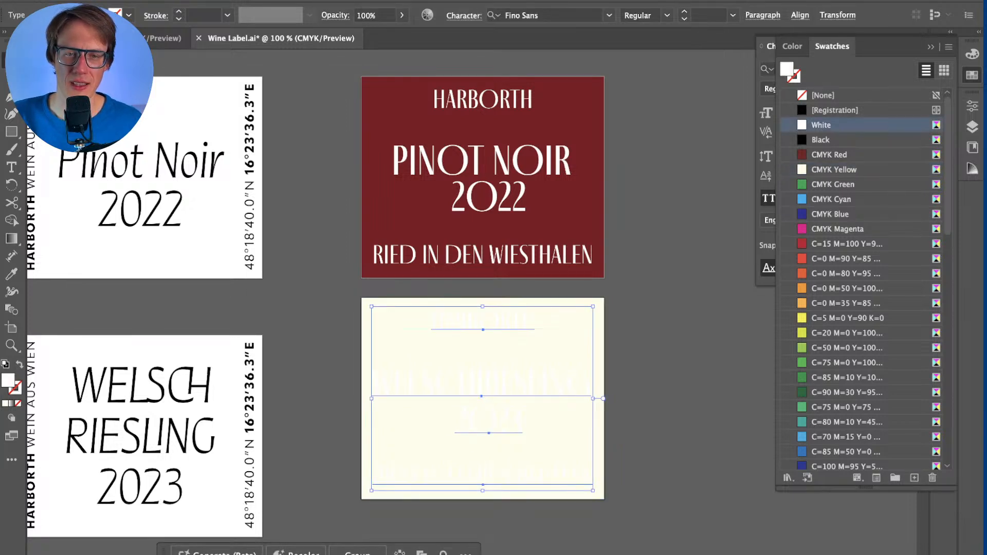
pyautogui.click(820, 139)
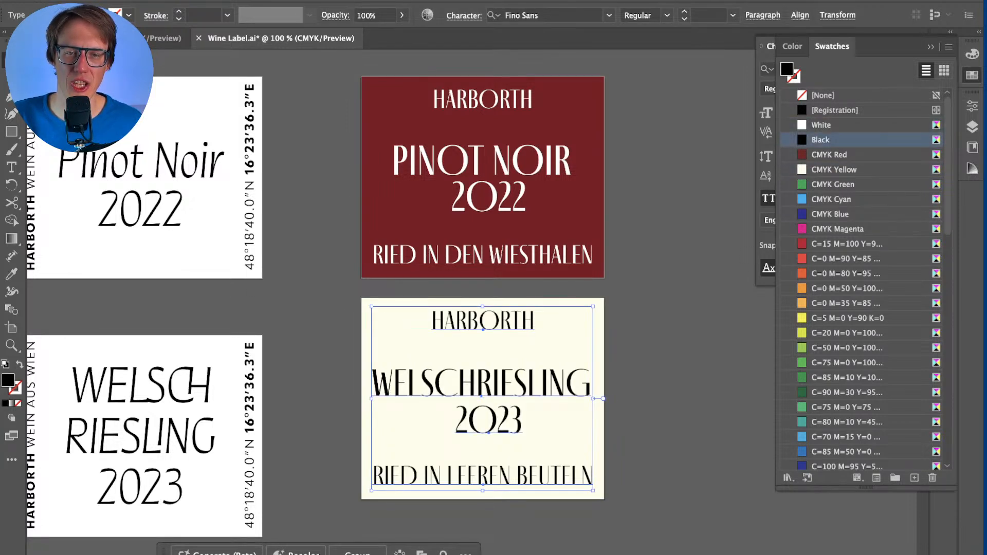
pyautogui.scroll(-10, 864, 278)
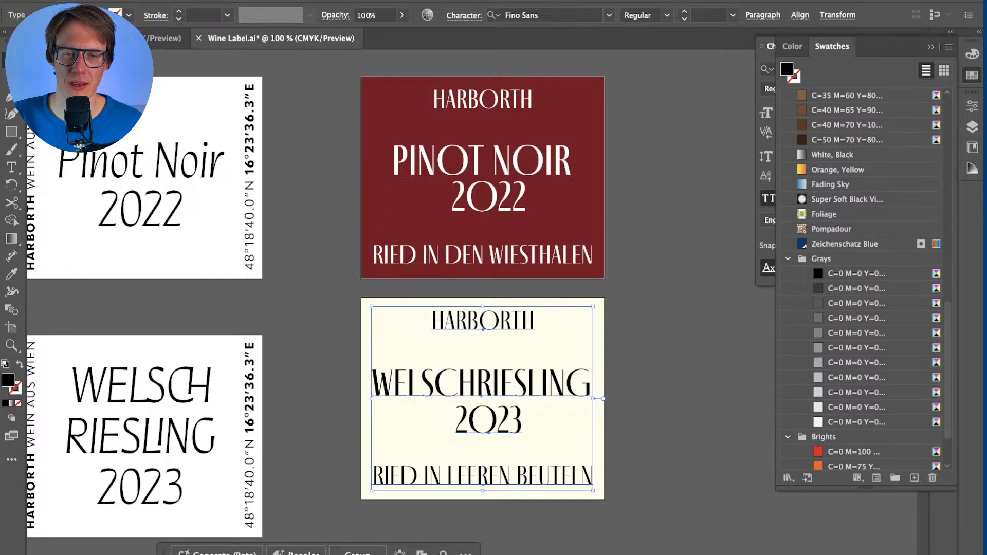
pyautogui.click(856, 289)
pyautogui.press('super+shift+a')
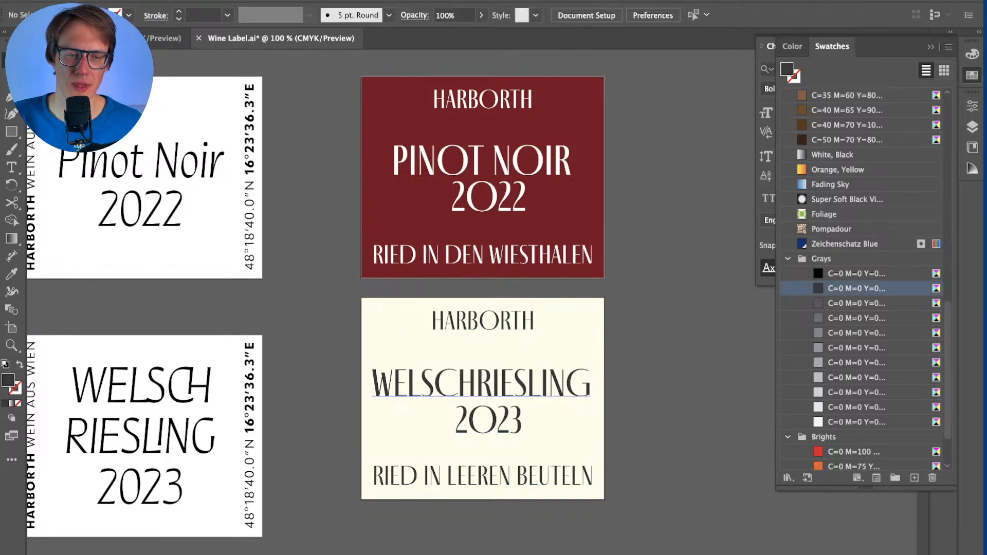
pyautogui.scroll(-1, 78, 147)
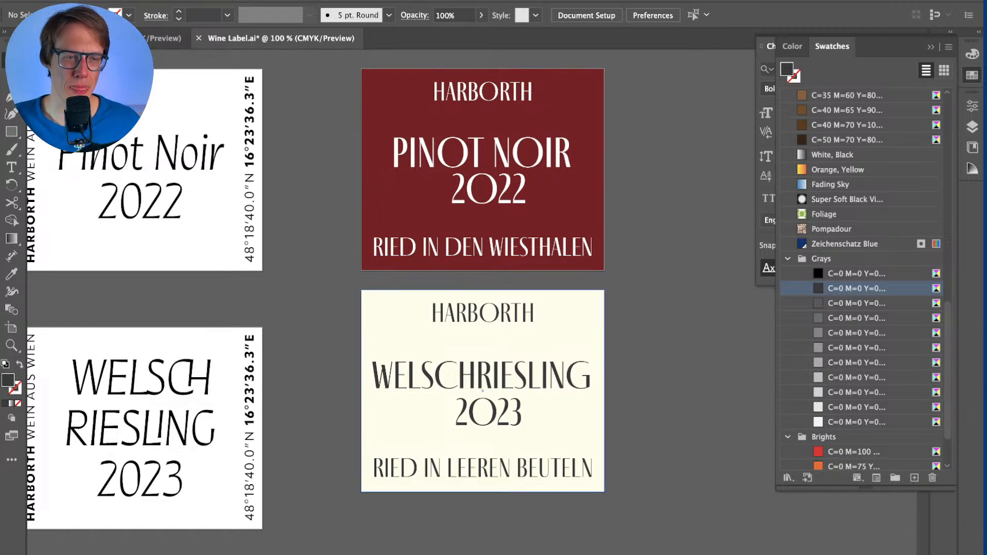
pyautogui.scroll(-3, 78, 148)
pyautogui.scroll(3, 79, 148)
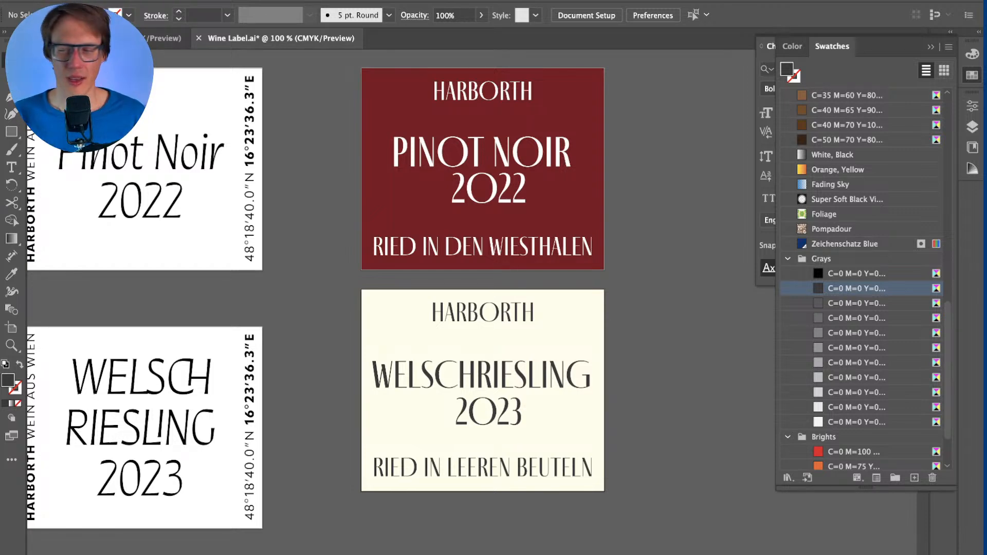
pyautogui.hscroll(4, 79, 147)
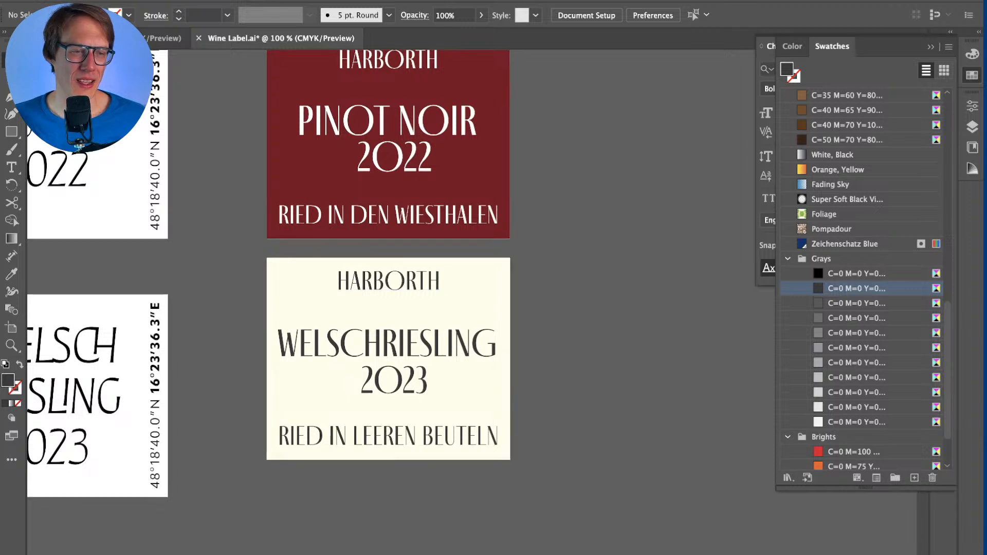
pyautogui.hscroll(1, 78, 147)
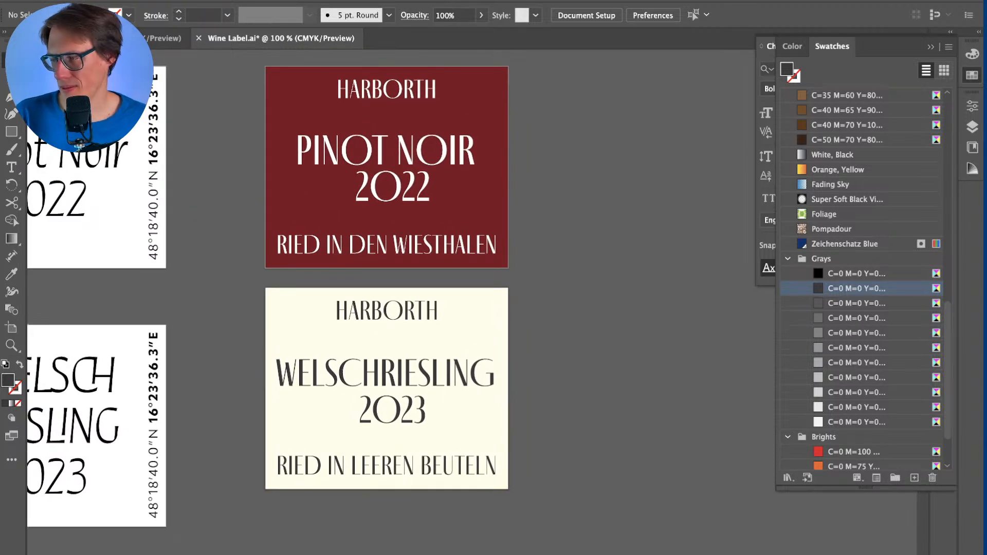
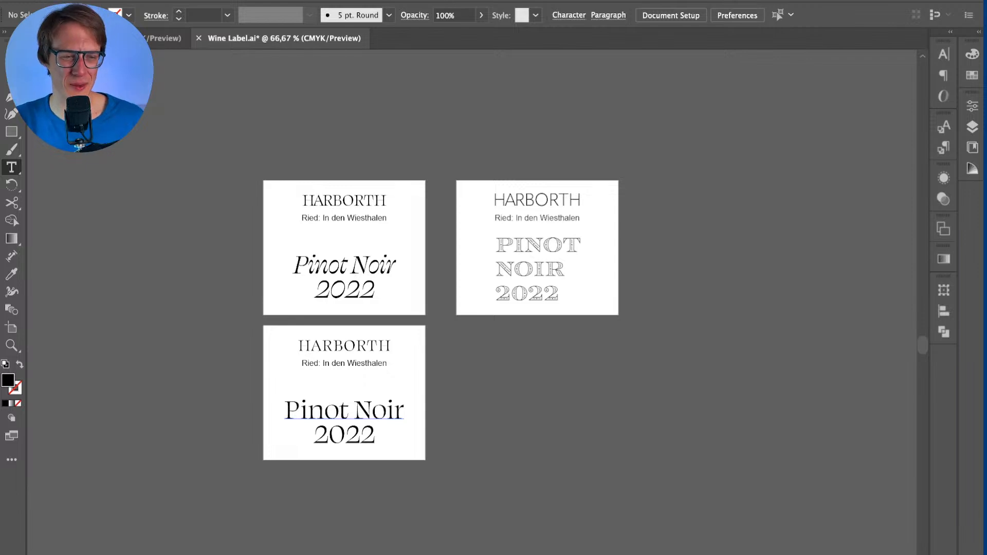
# Step: Compare the remaining Pinot Noir 2022 label variants and their typefaces across the artboards
pyautogui.scroll(2, 353, 392)
pyautogui.scroll(3, 472, 302)
pyautogui.hscroll(-3, 472, 303)
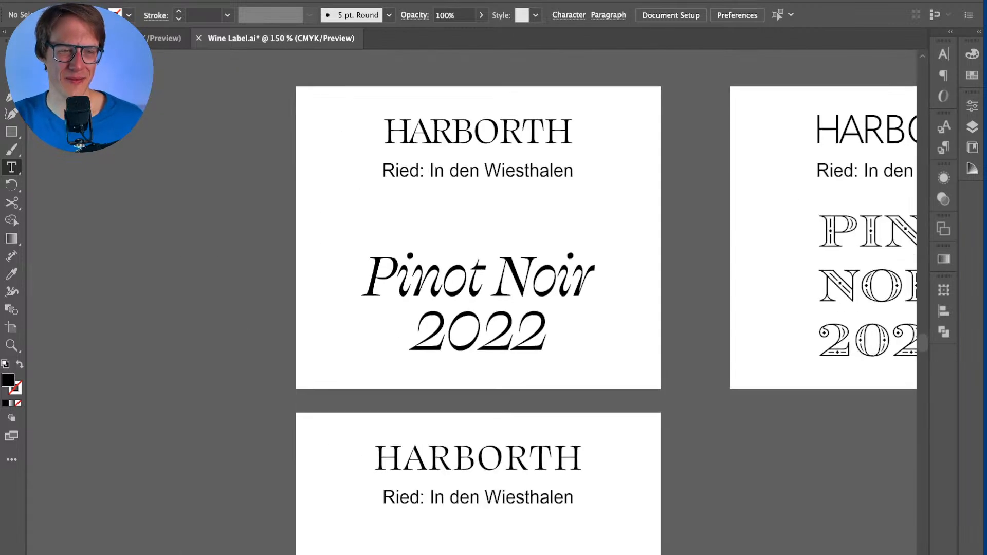
pyautogui.scroll(-1, 505, 501)
pyautogui.hscroll(2, 472, 302)
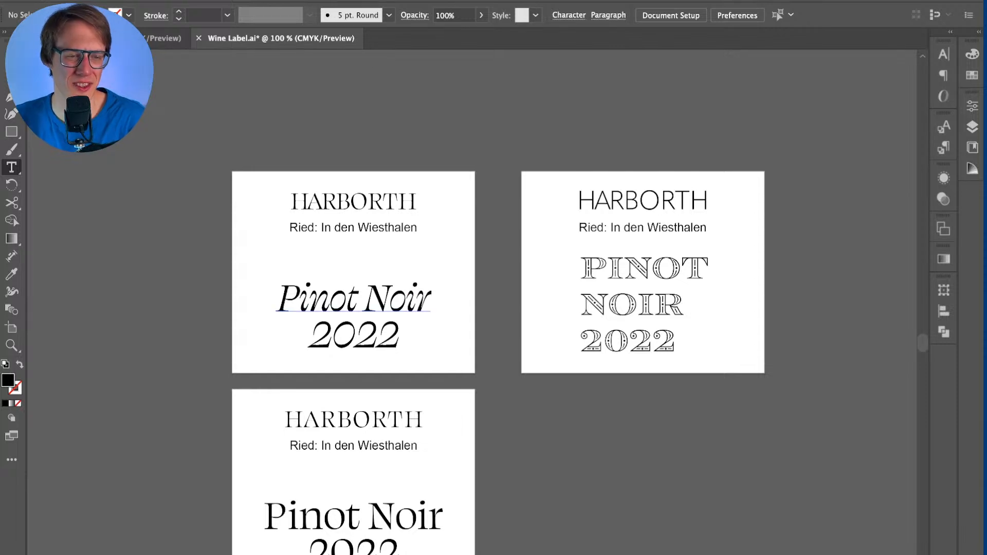
pyautogui.scroll(-1, 472, 302)
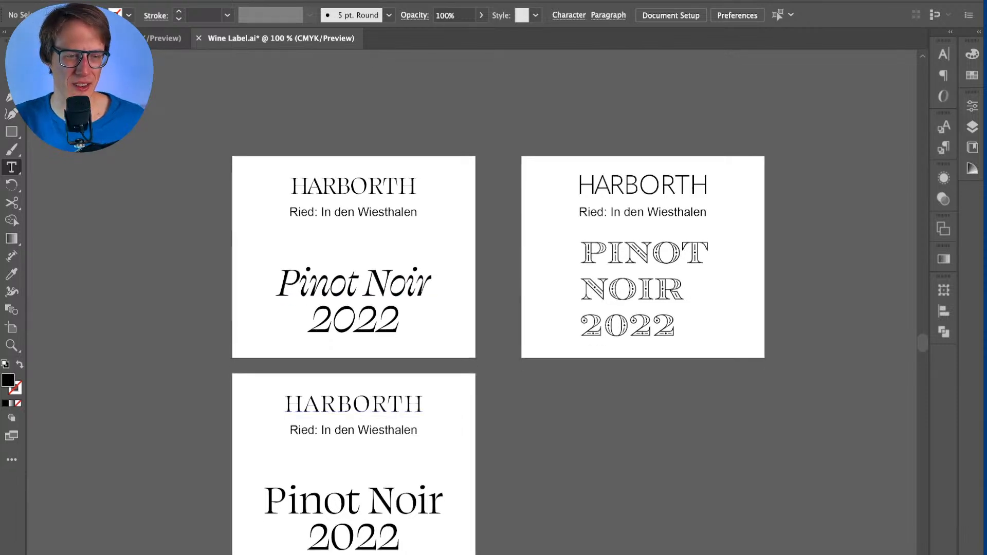
pyautogui.scroll(-1, 472, 302)
pyautogui.hscroll(-3, 472, 302)
pyautogui.hscroll(-10, 472, 303)
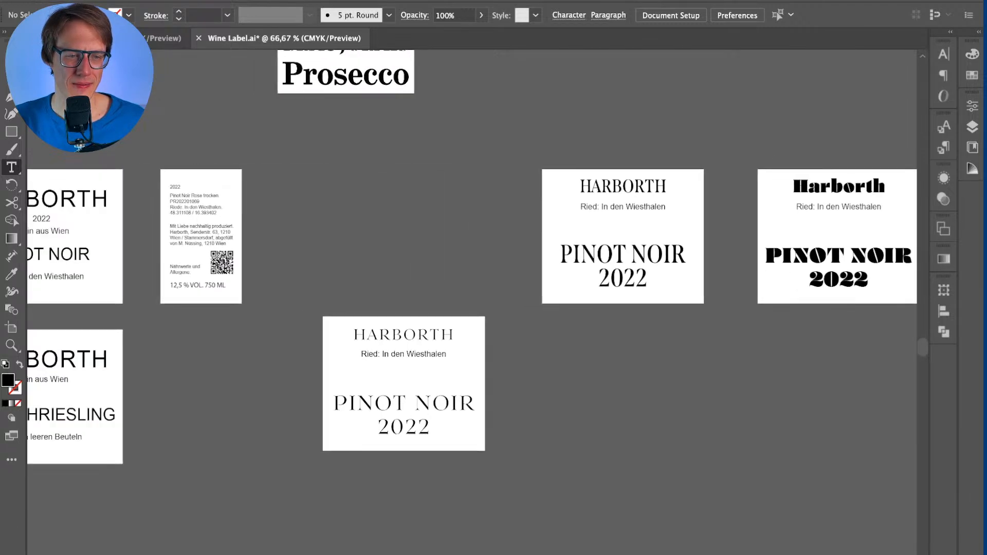
pyautogui.hscroll(12, 472, 302)
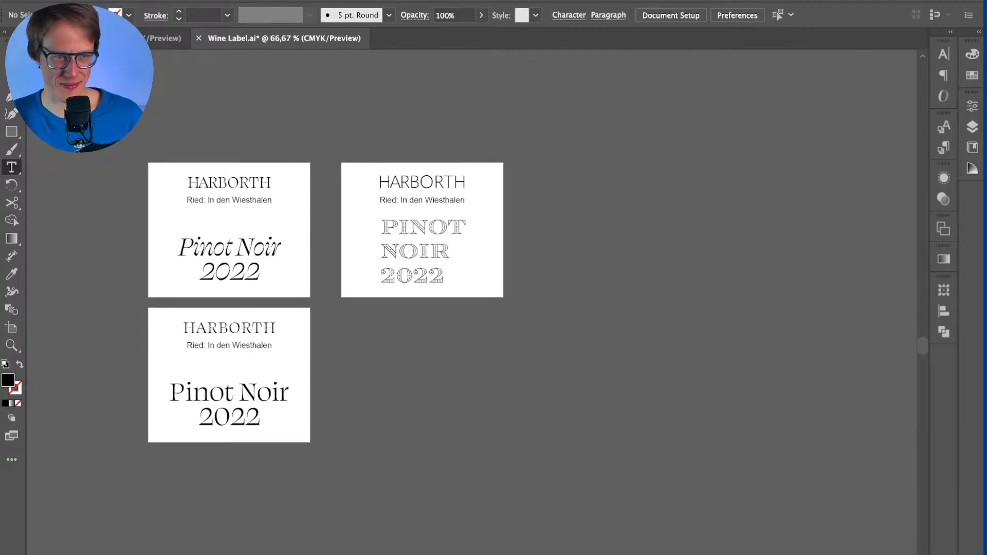
# Step: Move the artboard with the italic Pinot Noir 2022 label down into the row beside the dark red label
pyautogui.scroll(-2, 381, 216)
pyautogui.hscroll(-1, 381, 216)
pyautogui.hotkey('shift', 'o')
pyautogui.click(373, 177)
pyautogui.moveTo(386, 154); pyautogui.dragTo(419, 527)
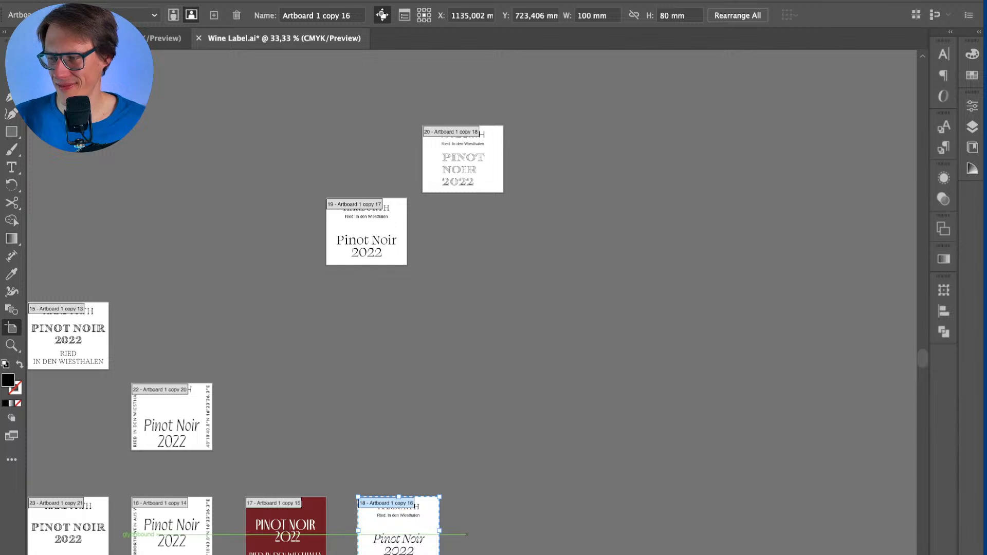
pyautogui.scroll(1, 467, 535)
pyautogui.scroll(1, 466, 534)
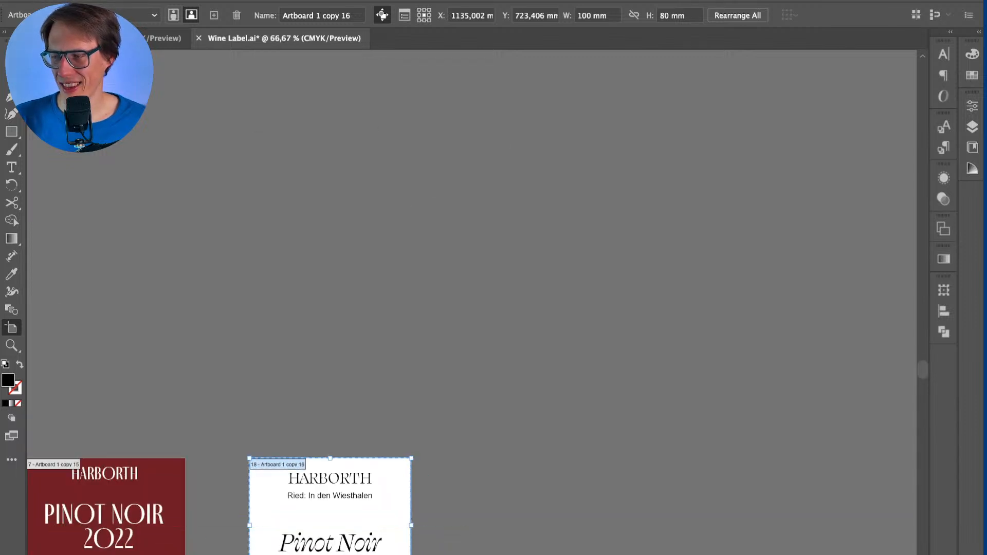
pyautogui.scroll(1, 343, 517)
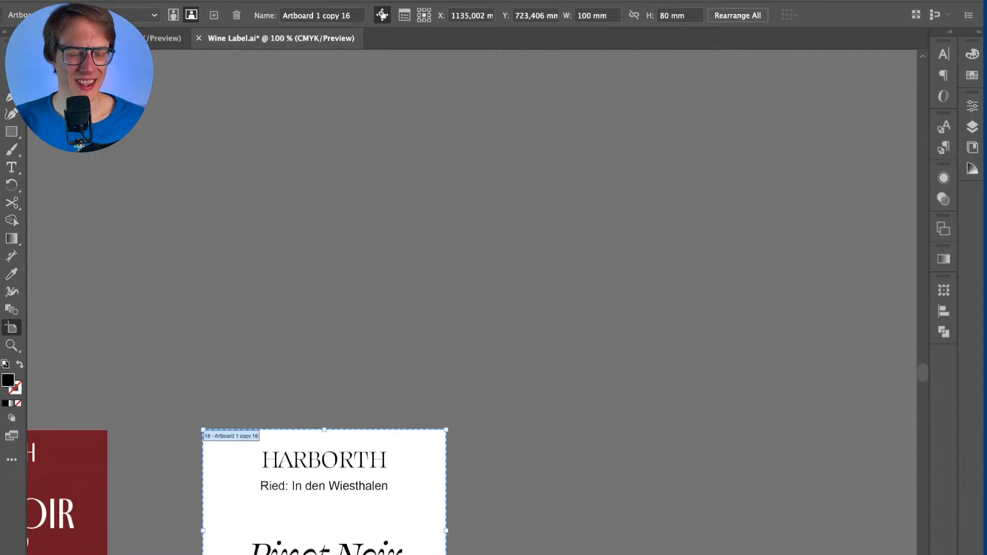
pyautogui.press('t')
# Step: Shift the italic Pinot Noir 2022 artboard farther right to widen its gap from the dark red label
pyautogui.scroll(-2, 344, 517)
pyautogui.hscroll(-2, 343, 517)
pyautogui.scroll(-4, 471, 355)
pyautogui.hscroll(-4, 471, 354)
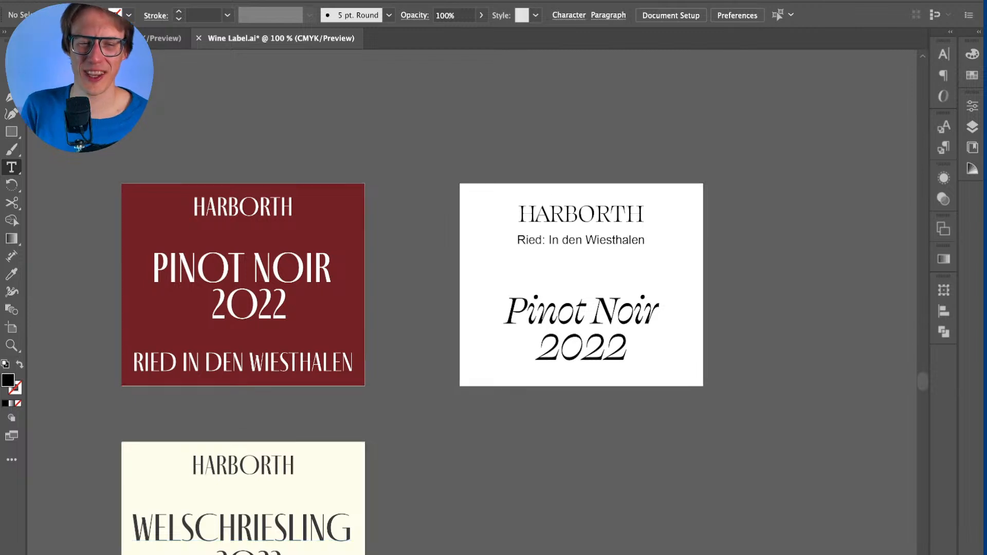
pyautogui.scroll(-1, 471, 355)
pyautogui.scroll(-1, 285, 502)
pyautogui.hscroll(-3, 284, 503)
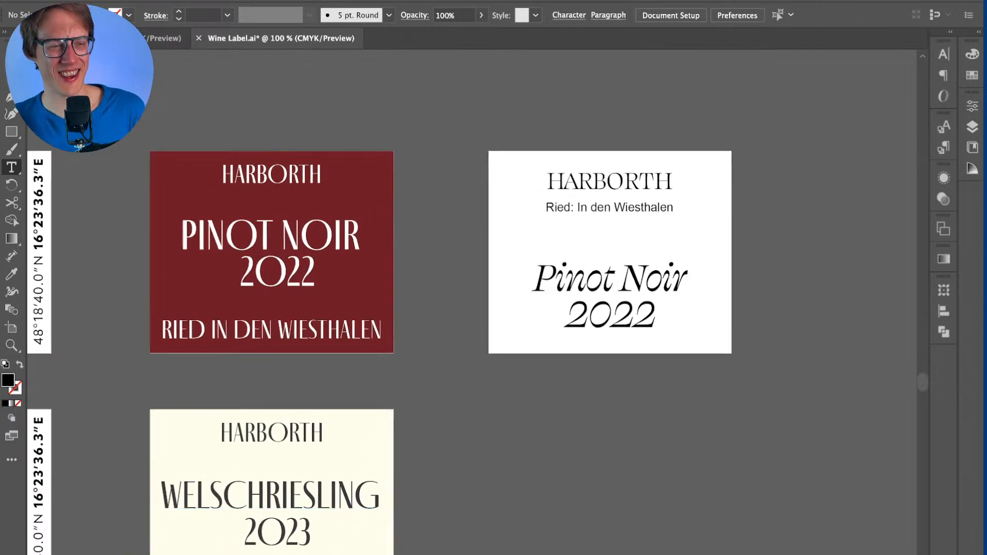
pyautogui.hotkey('shift', 'o')
pyautogui.moveTo(609, 226); pyautogui.dragTo(659, 226)
pyautogui.press('t')
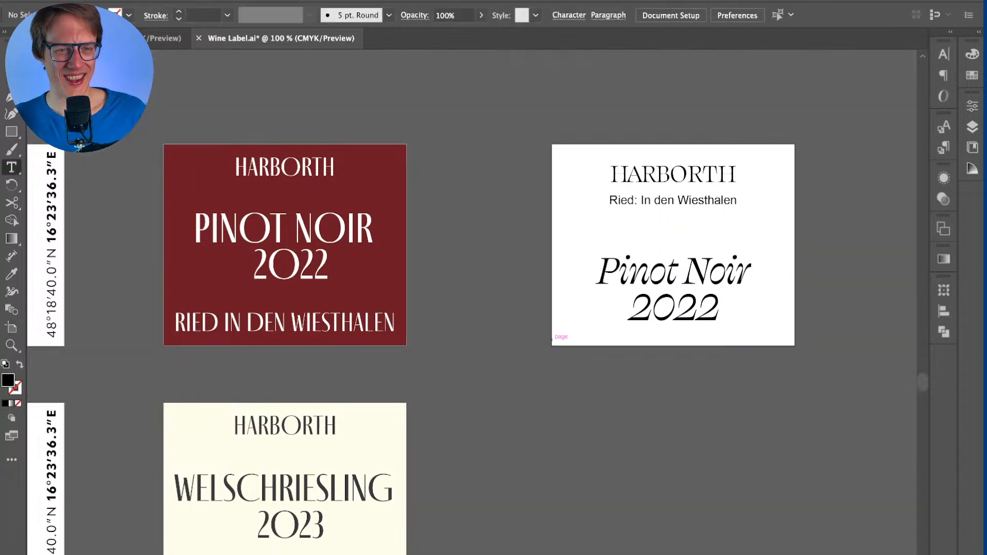
# Step: Delete the "Ried: In den Wiesthalen" line from the italic Pinot Noir 2022 label
pyautogui.hscroll(5, 472, 302)
pyautogui.scroll(2, 378, 340)
pyautogui.hscroll(5, 473, 302)
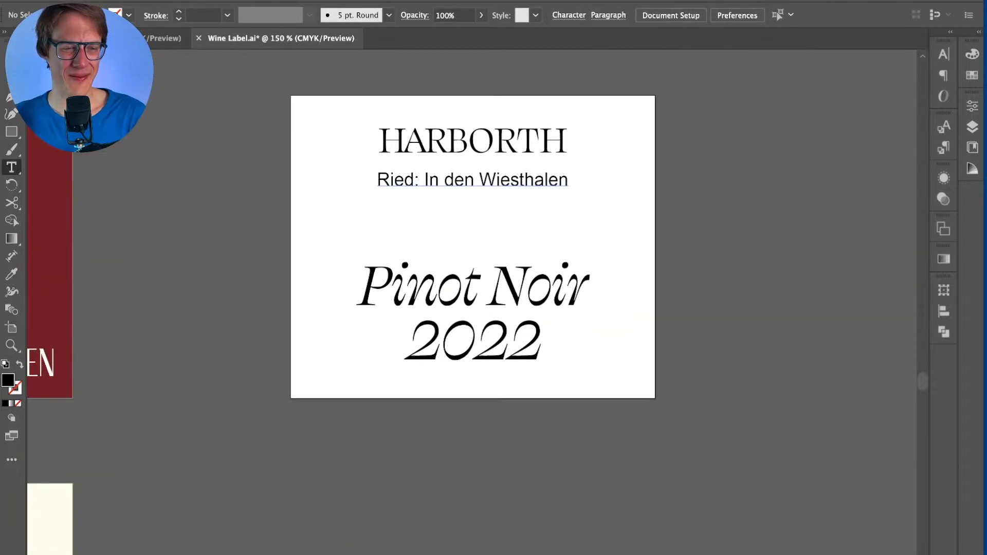
pyautogui.press('v')
pyautogui.click(473, 179)
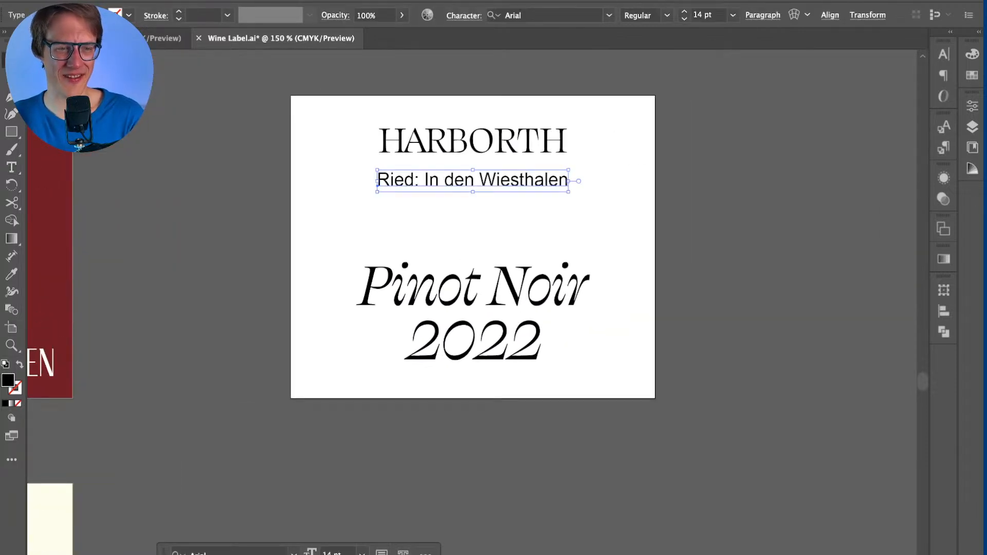
pyautogui.press('Delete')
# Step: Open up the kerning between the H and A at the start of the HARBORTH heading on the italic label
pyautogui.press('super+equal')
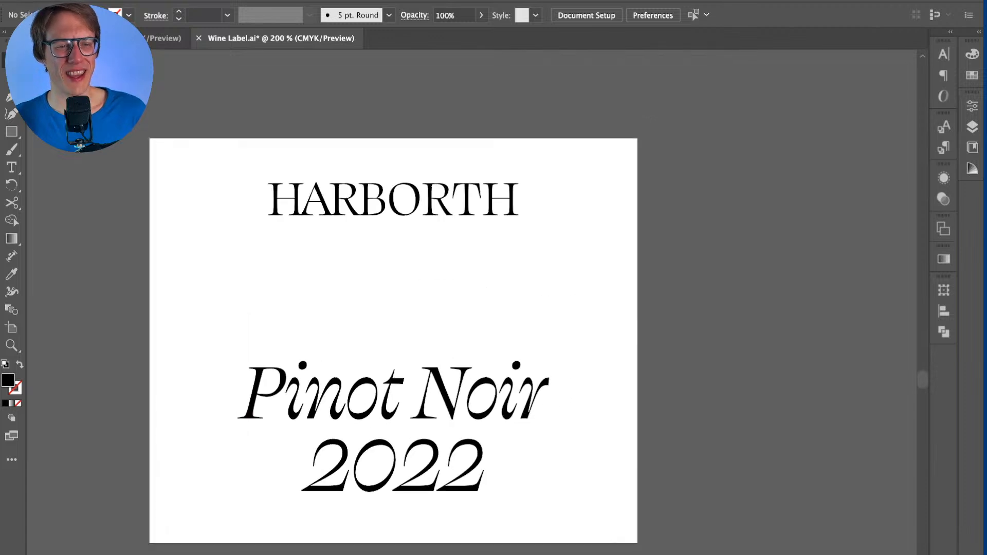
pyautogui.press('super+equal')
pyautogui.press('t')
pyautogui.click(317, 174)
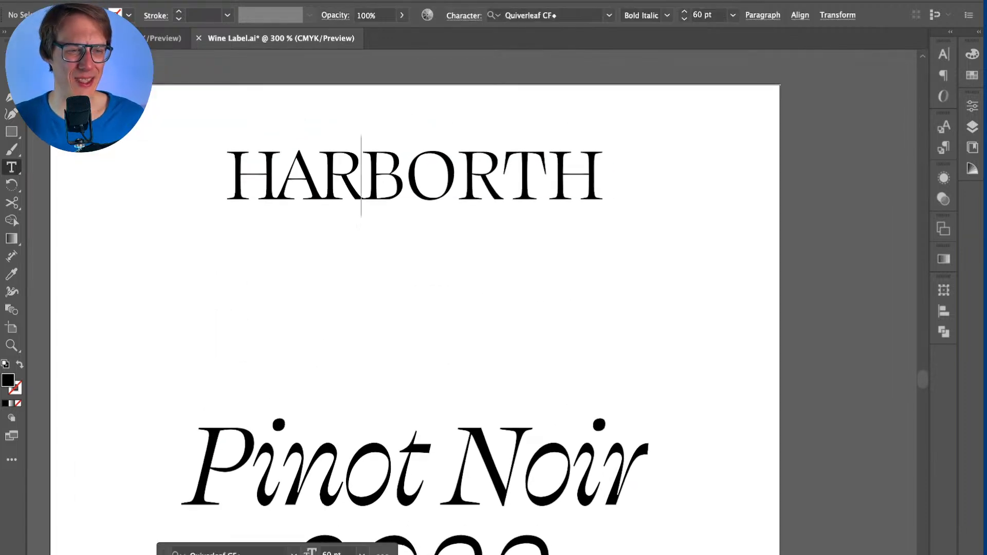
pyautogui.click(276, 175)
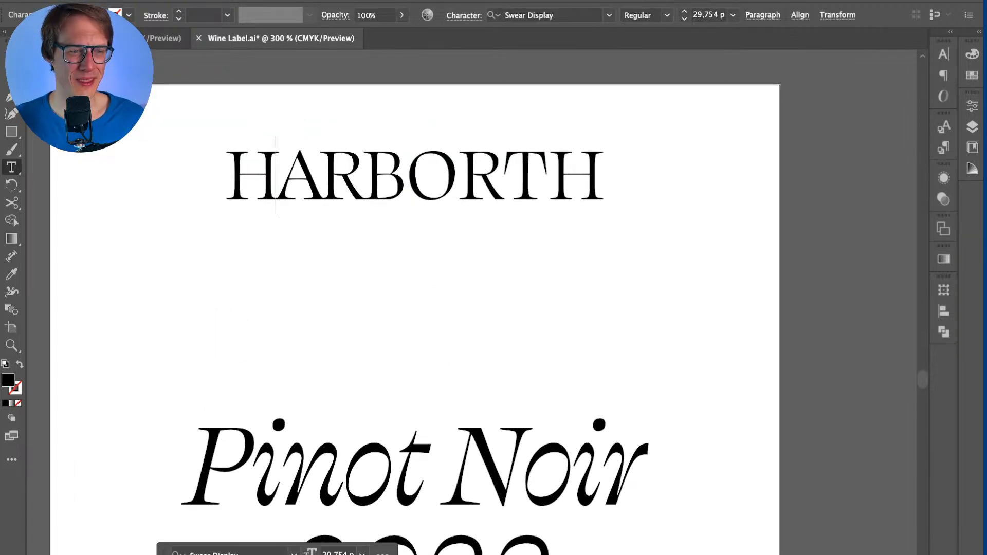
pyautogui.click(318, 174)
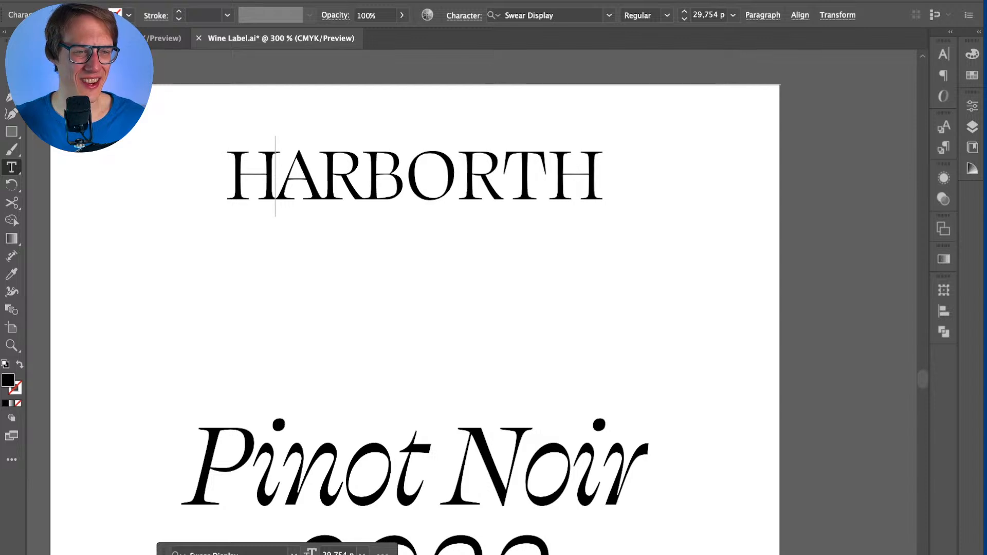
pyautogui.hotkey('alt', 'Right')
pyautogui.press('Left')
pyautogui.hotkey('alt', 'Right')
pyautogui.hotkey('alt', 'Right')
pyautogui.hotkey('alt', 'Right')
pyautogui.hotkey('alt', 'Right')
pyautogui.hotkey('alt', 'Right')
# Step: Kern the remaining letter pairs of HARBORTH from A–R onward, loosening them for even spacing and tightening the O–R pair slightly
pyautogui.click(323, 175)
pyautogui.press('Right')
pyautogui.hotkey('alt', 'Right')
pyautogui.hotkey('alt', 'Right')
pyautogui.press('Right')
pyautogui.hotkey('alt', 'Right')
pyautogui.hotkey('alt', 'Right')
pyautogui.press('Right')
pyautogui.hotkey('alt', 'Right')
pyautogui.press('Right')
pyautogui.hotkey('alt', 'Right')
pyautogui.hotkey('alt', 'Right')
pyautogui.press('Right')
pyautogui.hotkey('alt', 'Right')
pyautogui.press('Left')
pyautogui.press('Left')
pyautogui.press('Left')
pyautogui.press('Right')
pyautogui.hotkey('alt', 'Left')
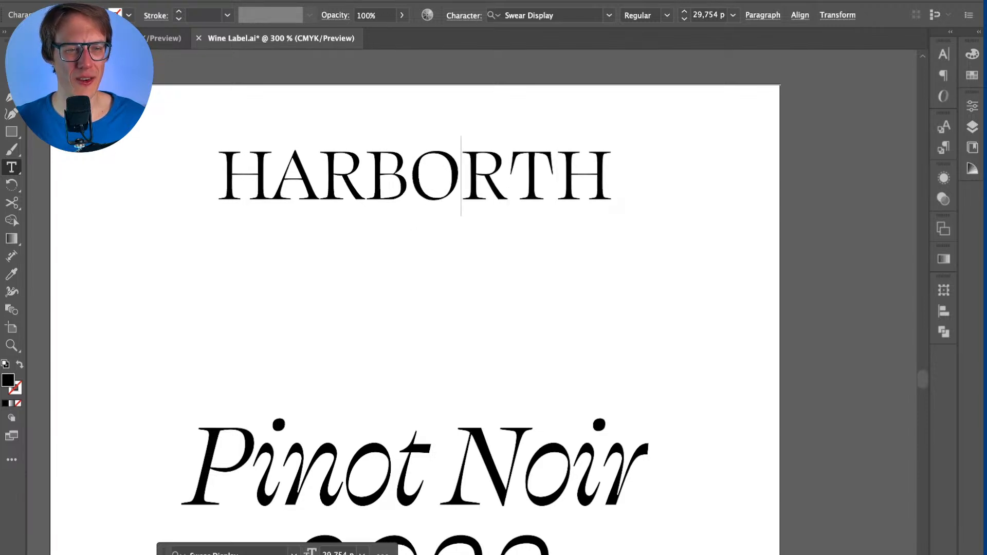
pyautogui.press('Escape')
# Step: Try a slanted line about 10.56 mm long through the O of HARBORTH to mark its stress axis, and delete it
pyautogui.scroll(3, 456, 182)
pyautogui.press('super+shift+a')
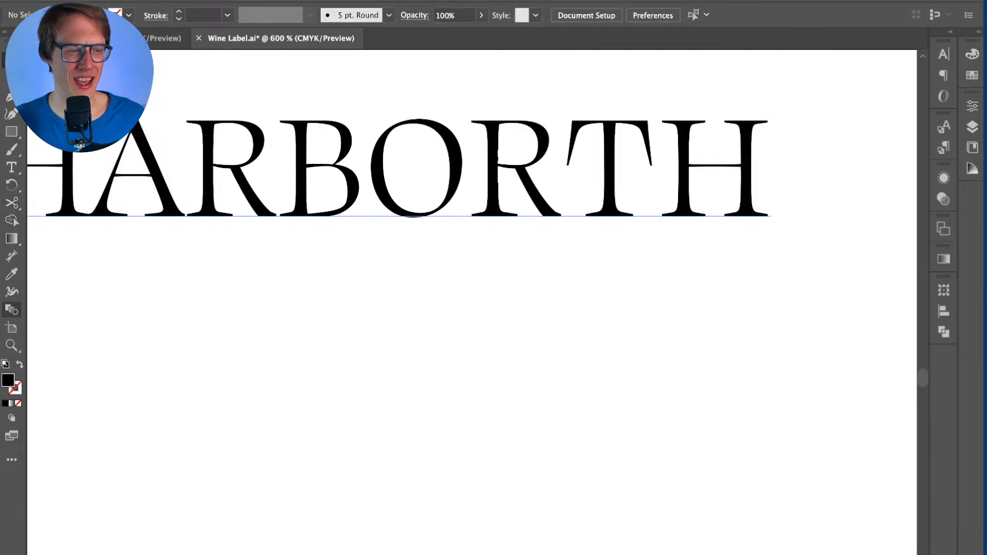
pyautogui.moveTo(11, 131); pyautogui.dragTo(66, 203)
pyautogui.moveTo(375, 113)
pyautogui.mouseDown()
pyautogui.moveTo(470, 227)
pyautogui.moveTo(456, 245)
pyautogui.mouseUp()
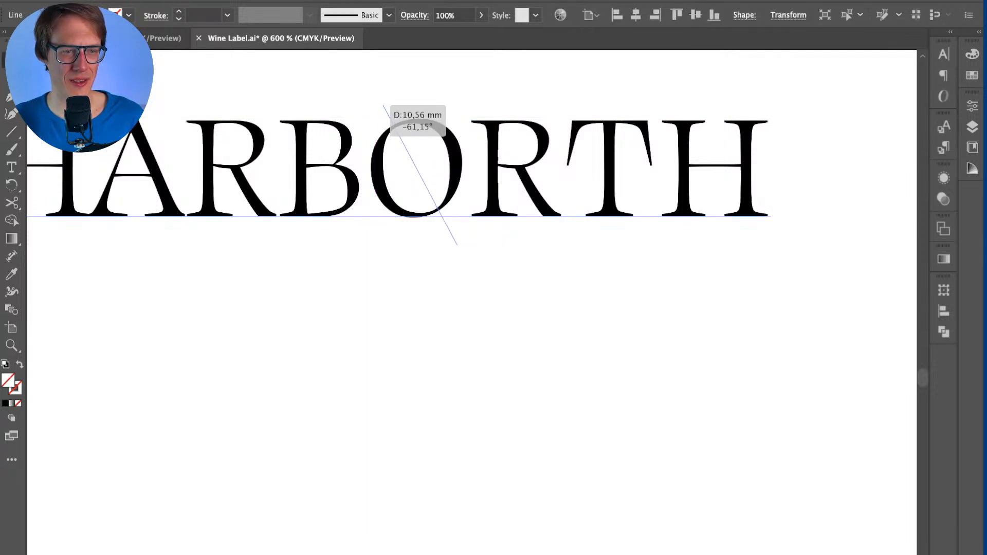
pyautogui.press('Delete')
pyautogui.moveTo(383, 105); pyautogui.dragTo(457, 245)
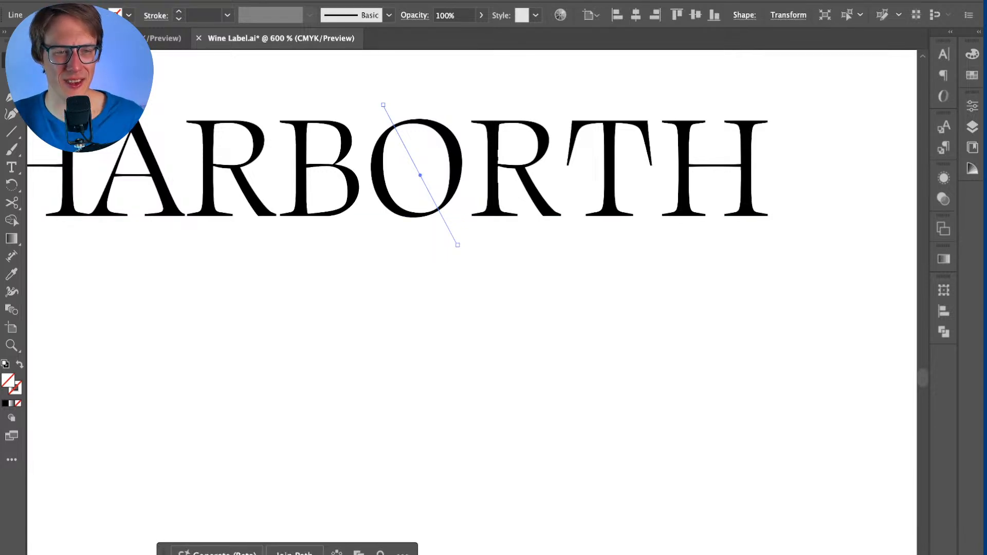
pyautogui.press('Delete')
# Step: Examine the italic letterforms and numerals of Pinot Noir 2022 up close
pyautogui.hotkey('ctrl', '-')
pyautogui.hotkey('ctrl', '-')
pyautogui.hotkey('ctrl', '-')
pyautogui.hotkey('ctrl', '-')
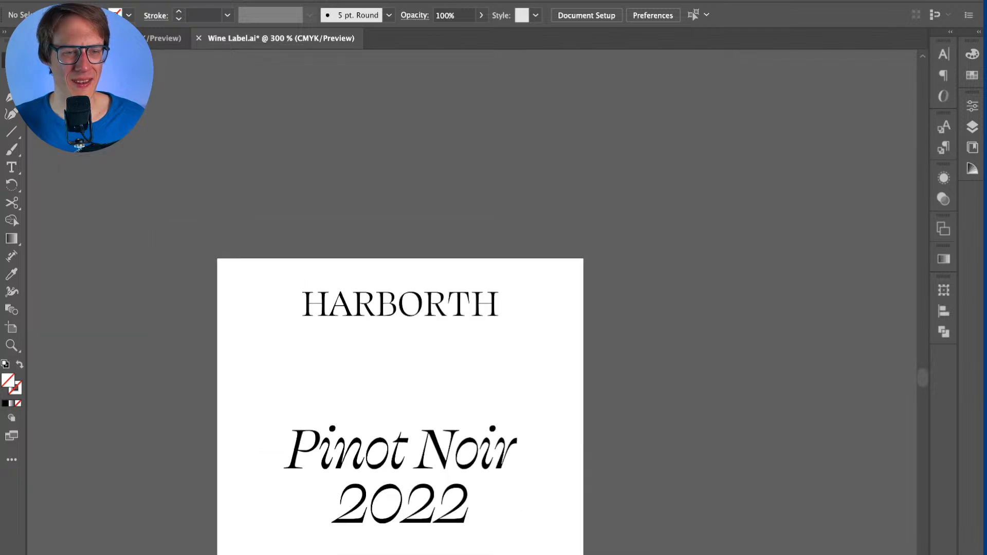
pyautogui.scroll(4, 391, 455)
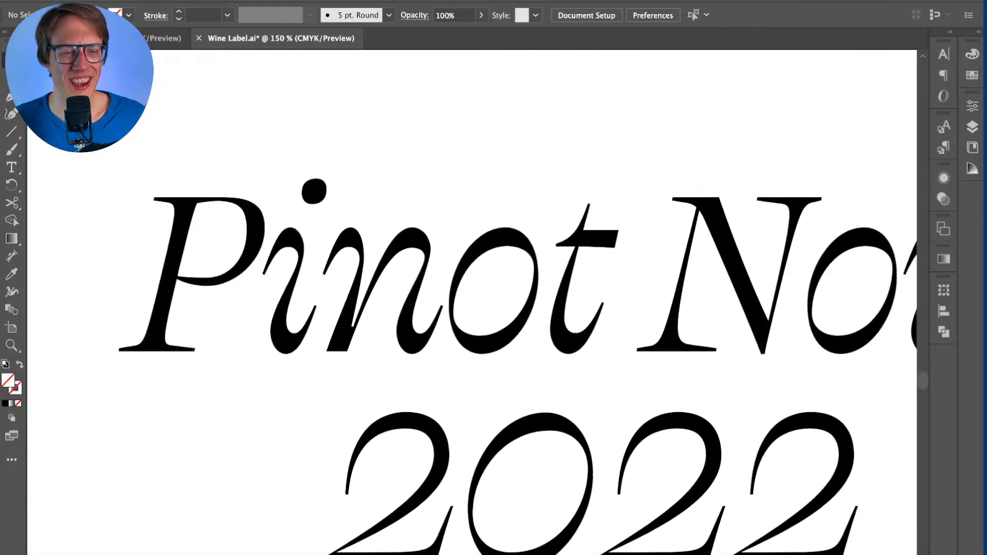
pyautogui.scroll(-1, 358, 306)
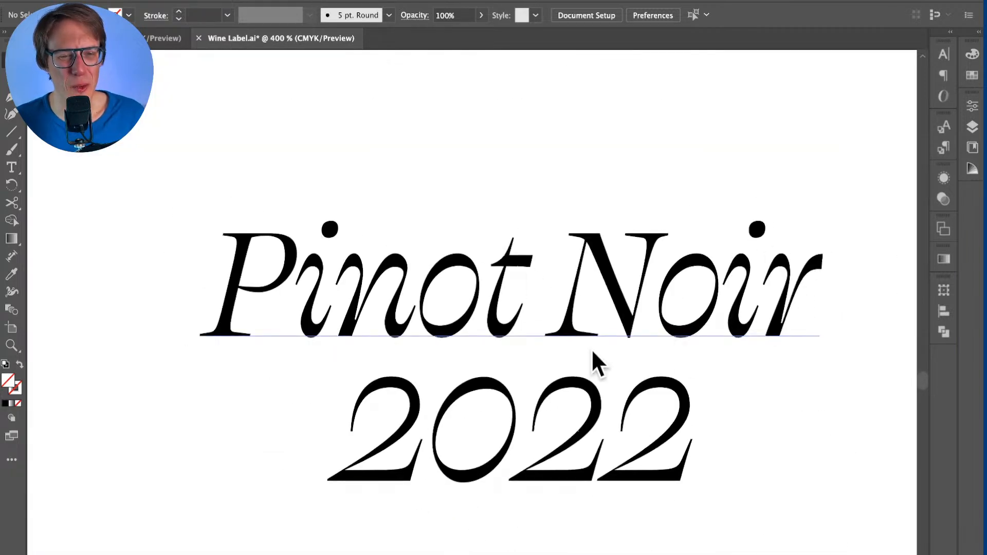
pyautogui.scroll(1, 624, 364)
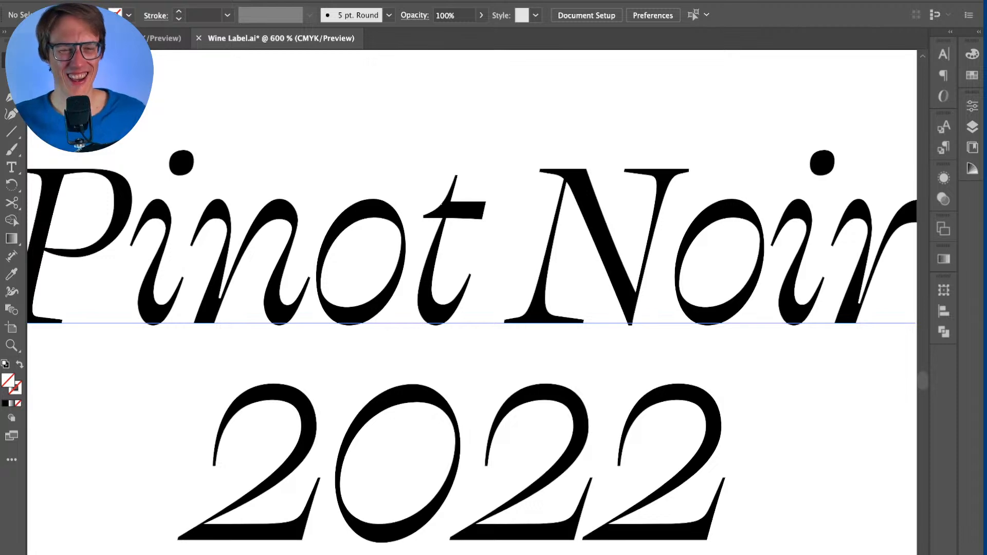
pyautogui.scroll(-2, 636, 254)
# Step: Try an extra "c" after the "o" in Noir to compare the letter shapes, and remove it
pyautogui.press('t')
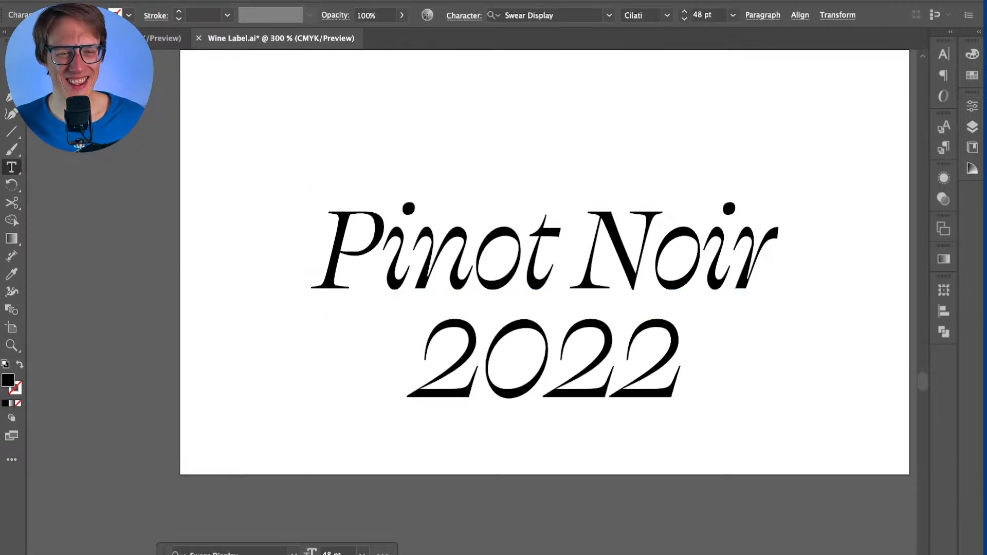
pyautogui.click(700, 252)
pyautogui.write('c')
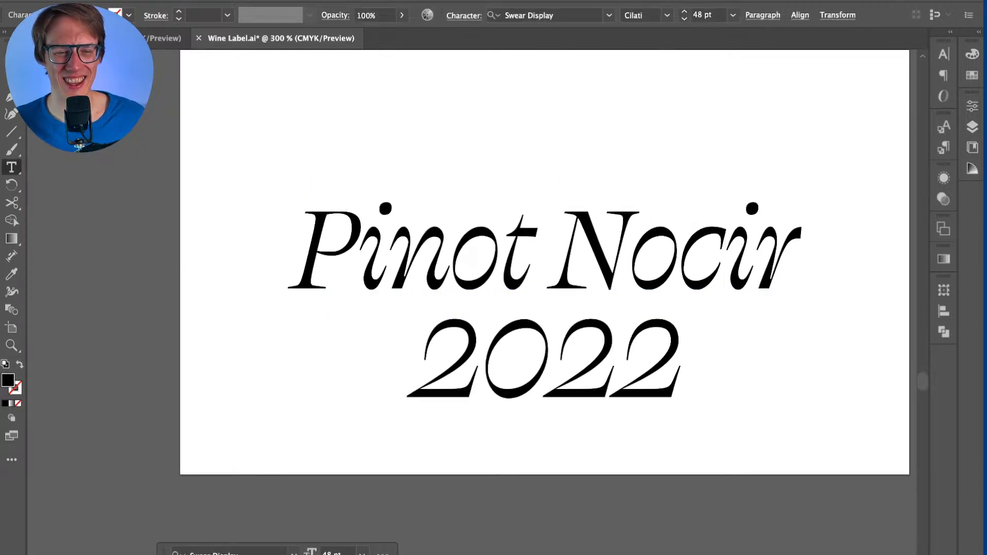
pyautogui.press('BackSpace')
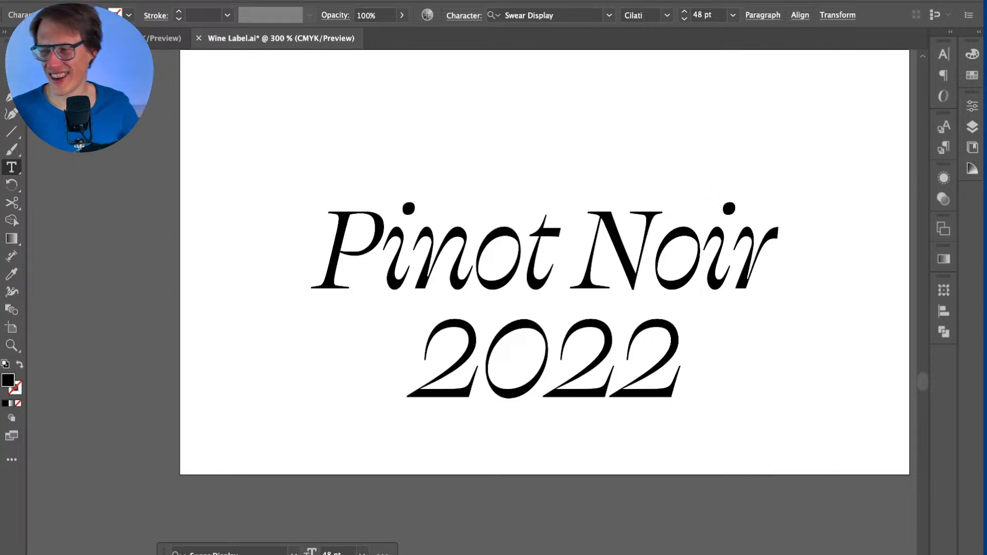
pyautogui.press('Escape')
pyautogui.click(593, 434)
pyautogui.scroll(1, 594, 433)
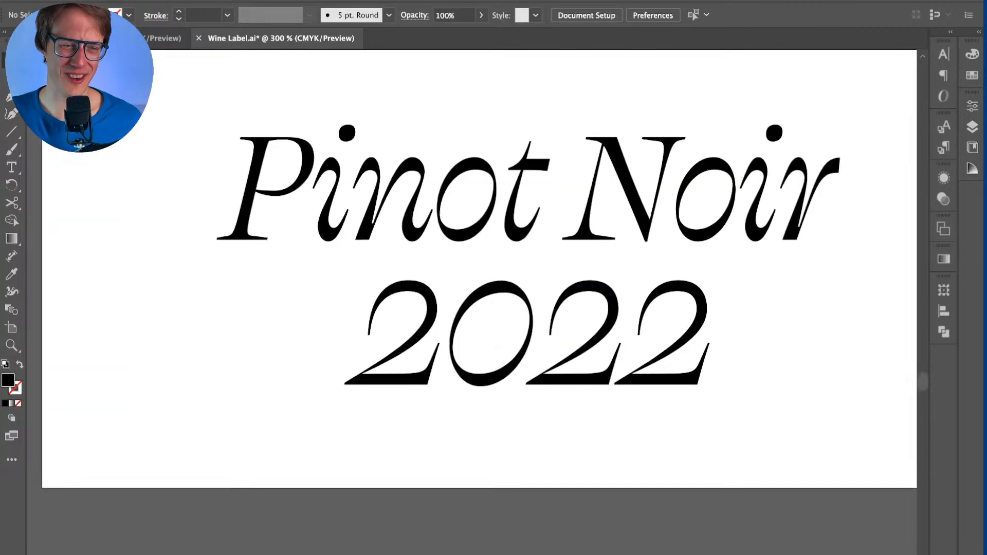
# Step: Add a little more kerning space between H and A and on both sides of the O in HARBORTH
pyautogui.scroll(-2, 483, 442)
pyautogui.scroll(2, 483, 442)
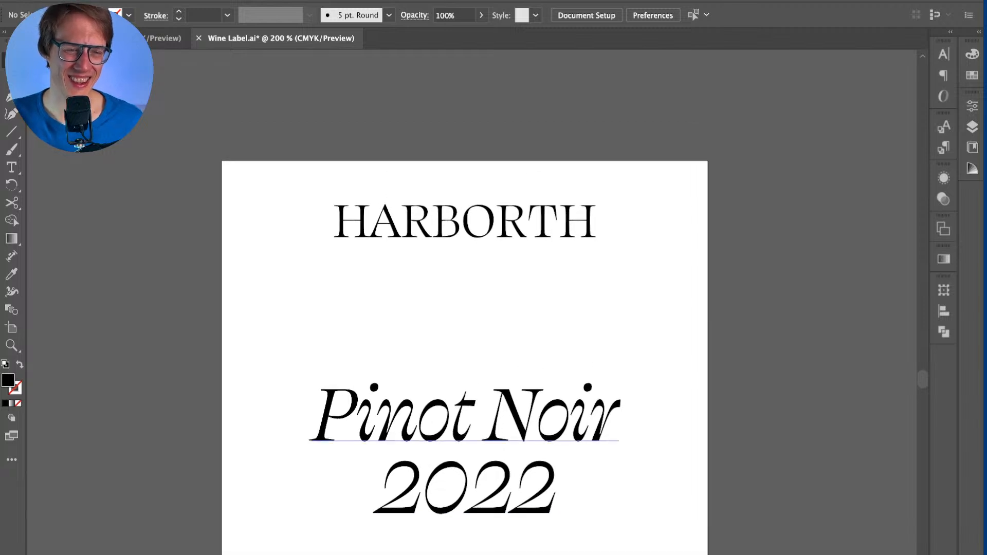
pyautogui.click(594, 231)
pyautogui.doubleClick(593, 231)
pyautogui.press('super+a')
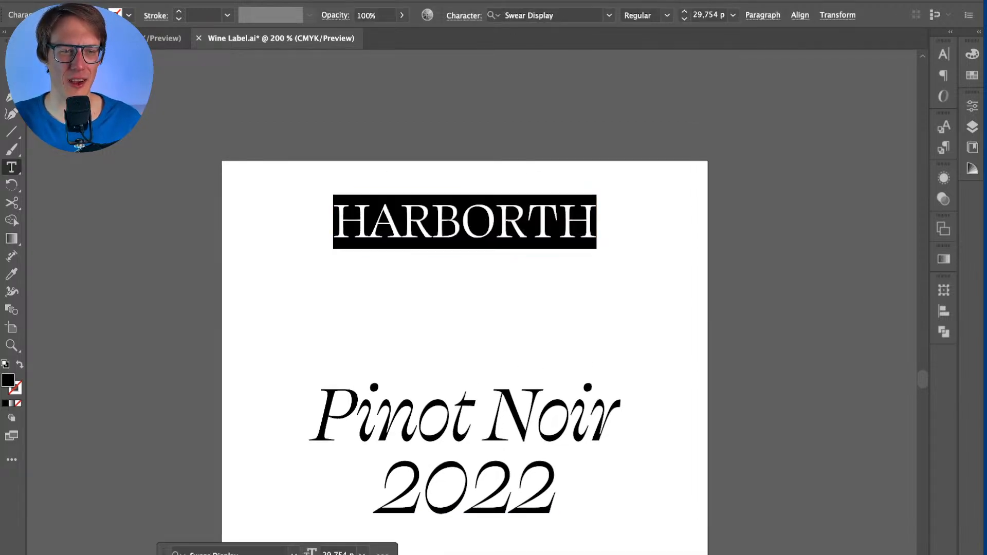
pyautogui.click(432, 221)
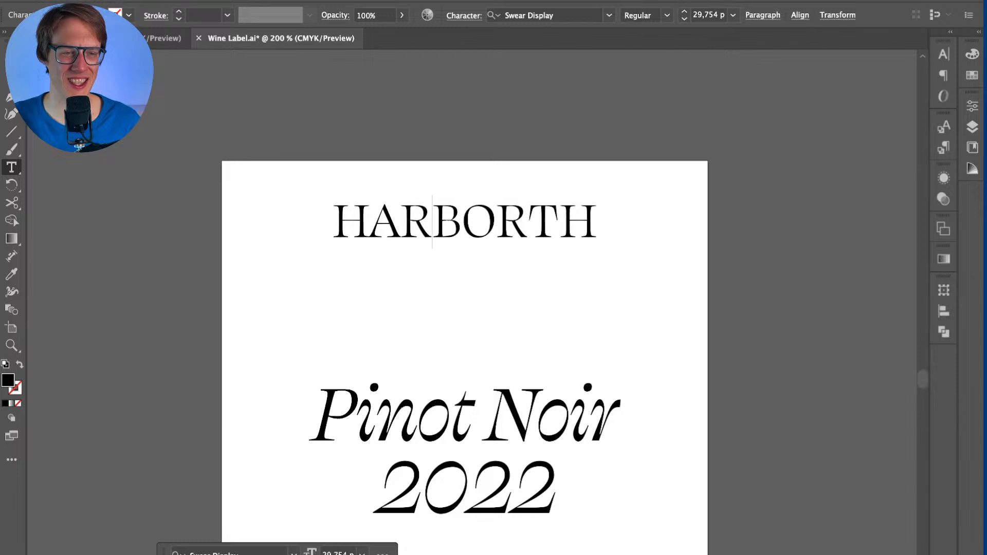
pyautogui.click(369, 221)
pyautogui.hotkey('alt', 'Right')
pyautogui.hotkey('alt', 'Right')
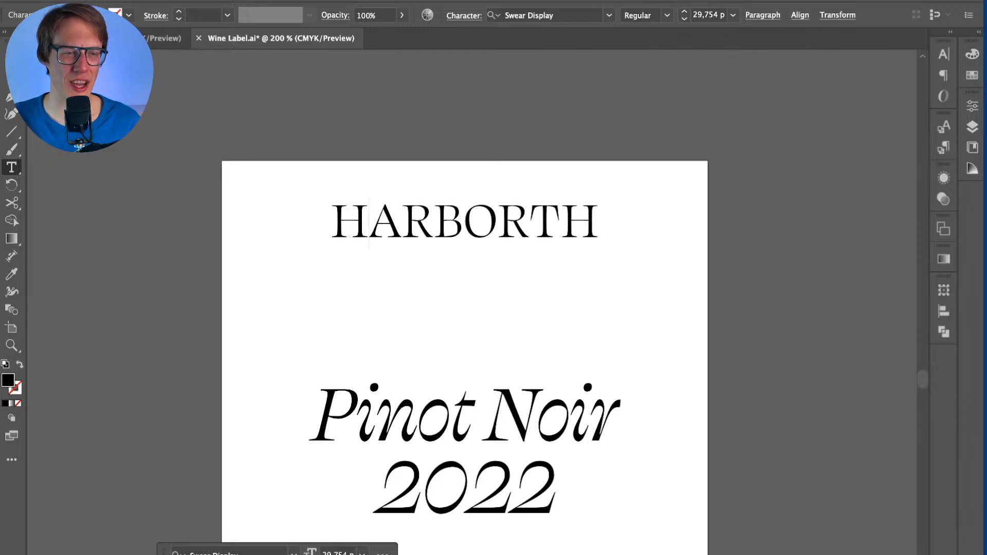
pyautogui.press('Right')
pyautogui.press('Right')
pyautogui.press('Right')
pyautogui.press('Right')
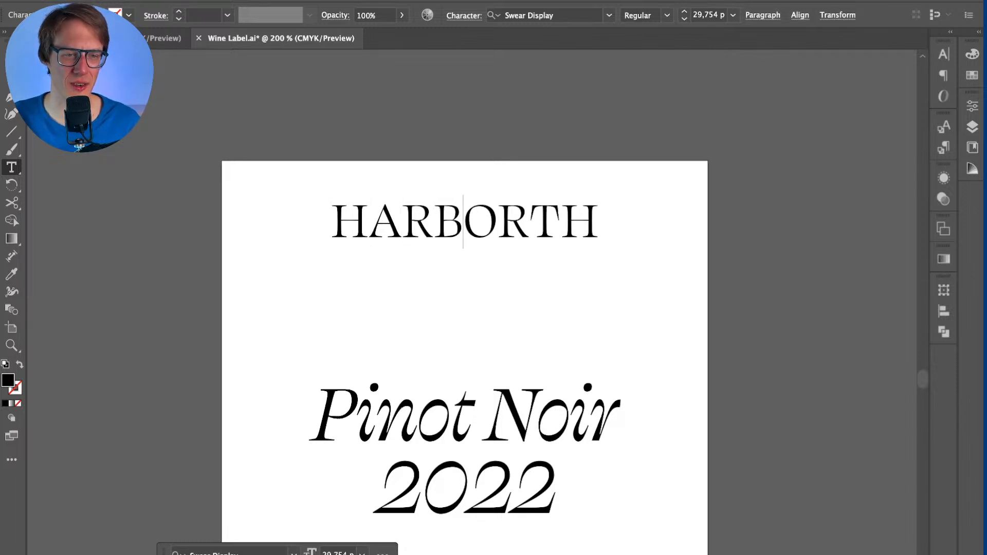
pyautogui.hotkey('alt', 'Right')
pyautogui.hotkey('alt', 'Right')
pyautogui.hotkey('alt', 'Right')
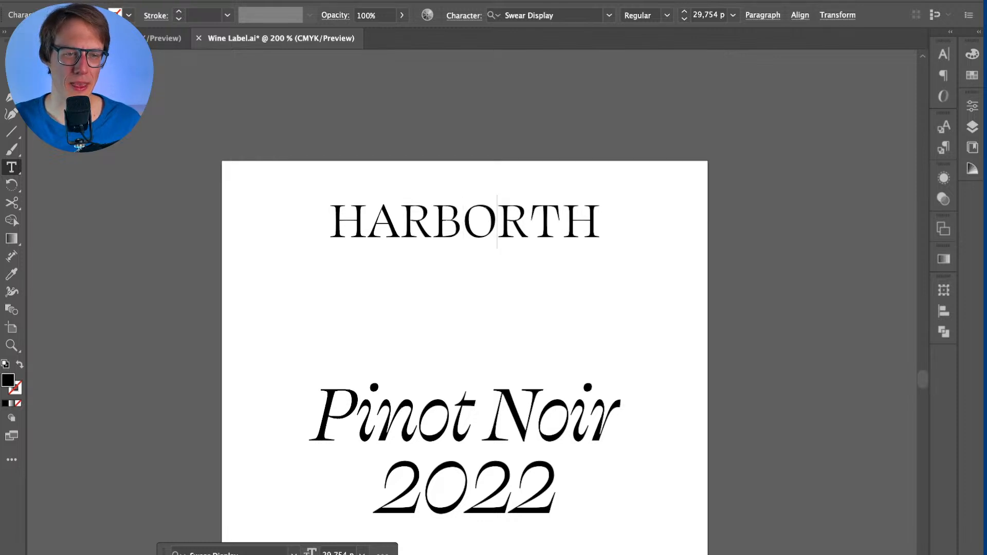
pyautogui.press('Escape')
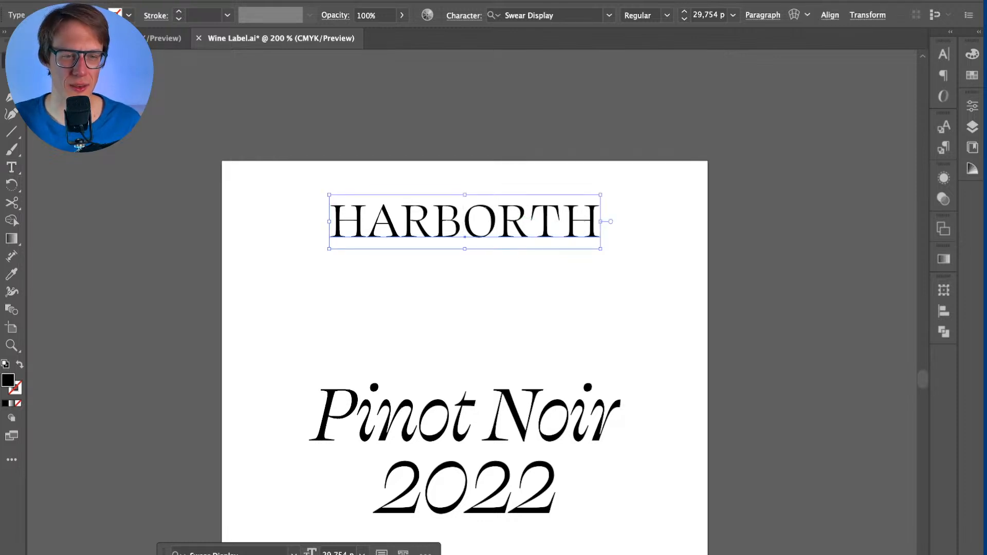
pyautogui.press('super+shift+a')
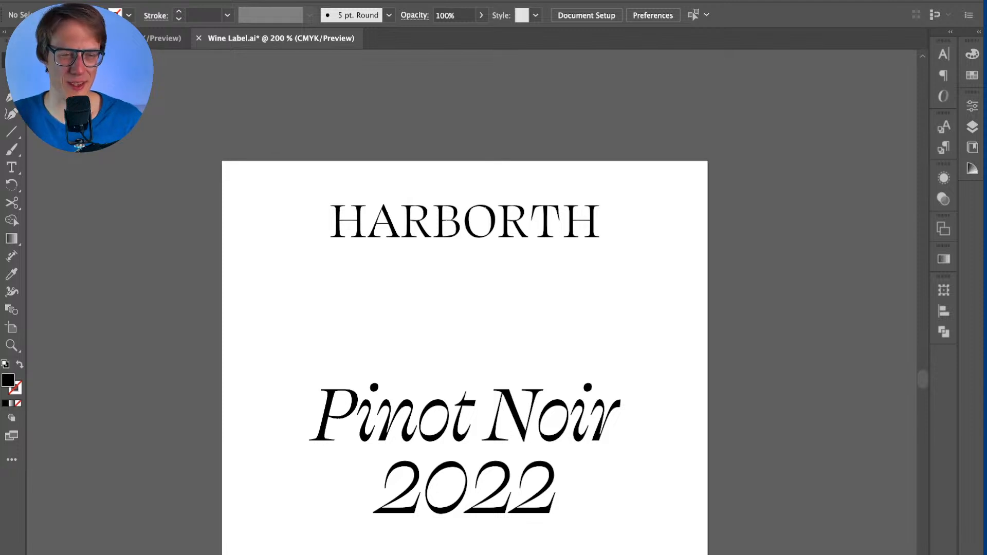
pyautogui.click(525, 219)
pyautogui.press('super+shift+a')
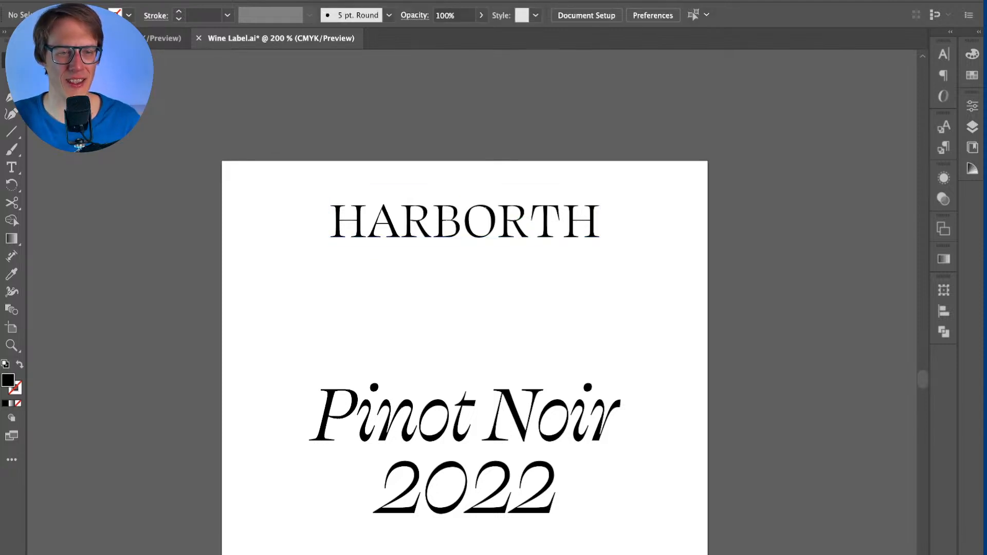
pyautogui.click(526, 219)
pyautogui.press('super+shift+a')
pyautogui.click(526, 219)
pyautogui.press('super+shift+a')
pyautogui.click(465, 417)
pyautogui.press('super+shift+a')
# Step: Enlarge the italic Pinot Noir line to about 65 pt and position it higher on the label
pyautogui.click(465, 416)
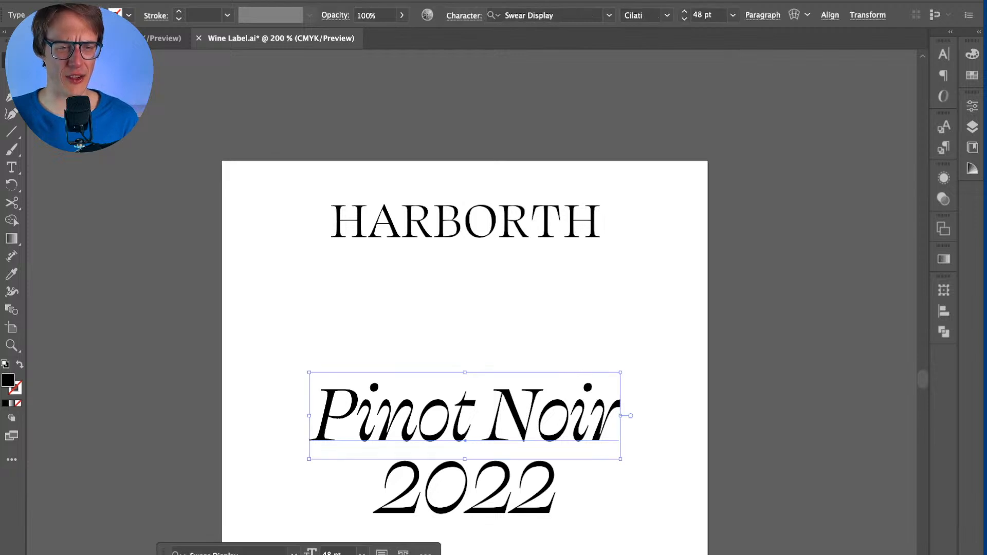
pyautogui.moveTo(465, 416); pyautogui.dragTo(466, 371)
pyautogui.moveTo(465, 415)
pyautogui.mouseDown()
pyautogui.moveTo(465, 450)
pyautogui.moveTo(464, 409)
pyautogui.mouseUp()
# Step: Move the 2022 line up beneath Pinot Noir and match its type style to the HARBORTH heading with the Eyedropper
pyautogui.click(465, 488)
pyautogui.moveTo(465, 488); pyautogui.dragTo(464, 467)
pyautogui.press('i')
pyautogui.click(464, 227)
pyautogui.press('v')
pyautogui.press('super+shift+a')
pyautogui.scroll(-2, 514, 464)
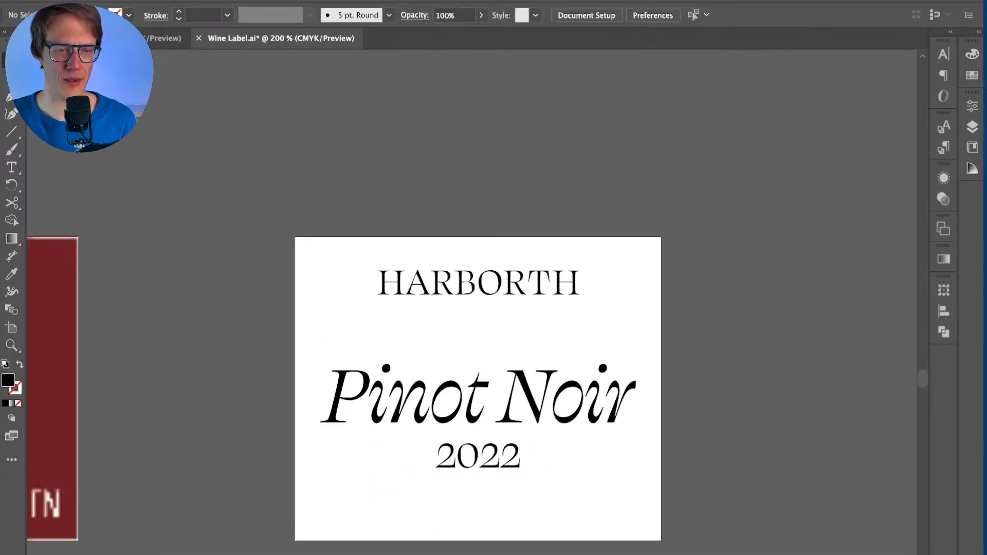
pyautogui.scroll(-3, 514, 464)
pyautogui.scroll(1, 472, 414)
pyautogui.scroll(-1, 472, 413)
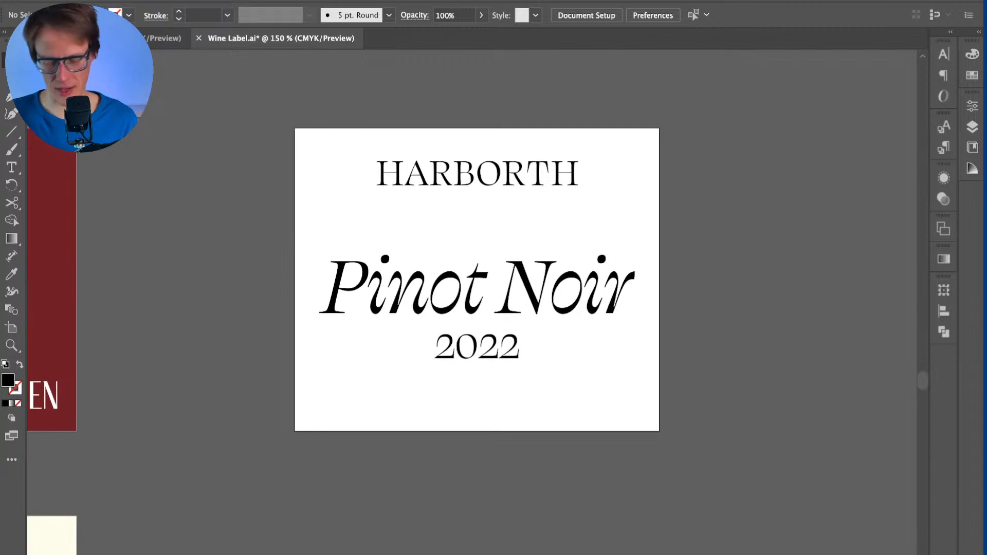
# Step: Duplicate the italic Pinot Noir artboard straight down into the row of the cream Welschriesling label
pyautogui.hotkey('shift', 'o')
pyautogui.scroll(-2, 456, 414)
pyautogui.moveTo(456, 414); pyautogui.dragTo(438, 331)
pyautogui.press('super+z')
pyautogui.moveTo(387, 173); pyautogui.dragTo(388, 345)
pyautogui.press('Escape')
# Step: Replace Pinot Noir with "Welschriesling" on the duplicated label
pyautogui.scroll(1, 388, 345)
pyautogui.press('t')
pyautogui.moveTo(371, 263); pyautogui.dragTo(578, 263)
pyautogui.write('Wek')
pyautogui.press('BackSpace')
pyautogui.write('lschriesl')
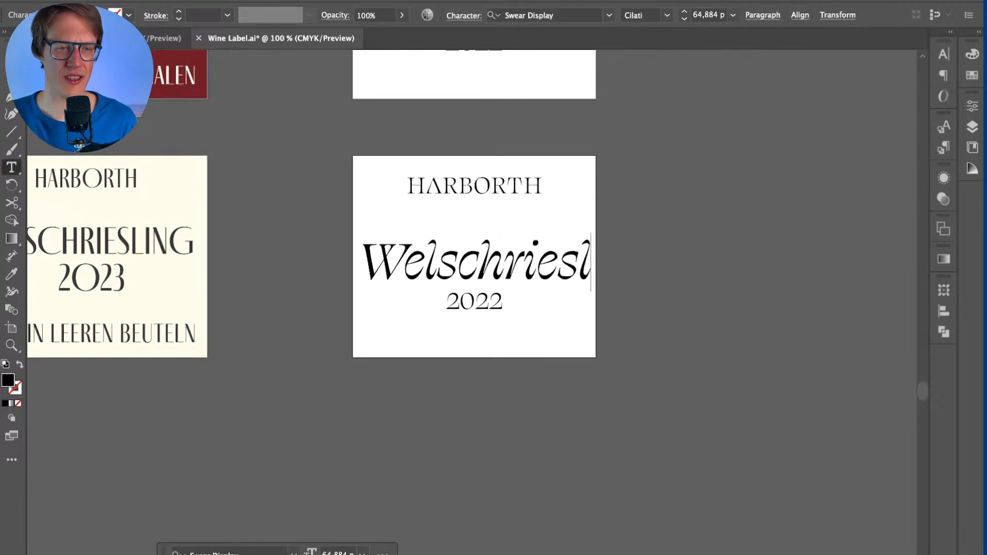
pyautogui.write('ing')
# Step: Scale the Welschriesling line down to 49.6 pt to fit the label, and review its Swear Display styles, keeping Cilati
pyautogui.press('Escape')
pyautogui.moveTo(474, 233); pyautogui.dragTo(474, 238)
pyautogui.scroll(1, 474, 238)
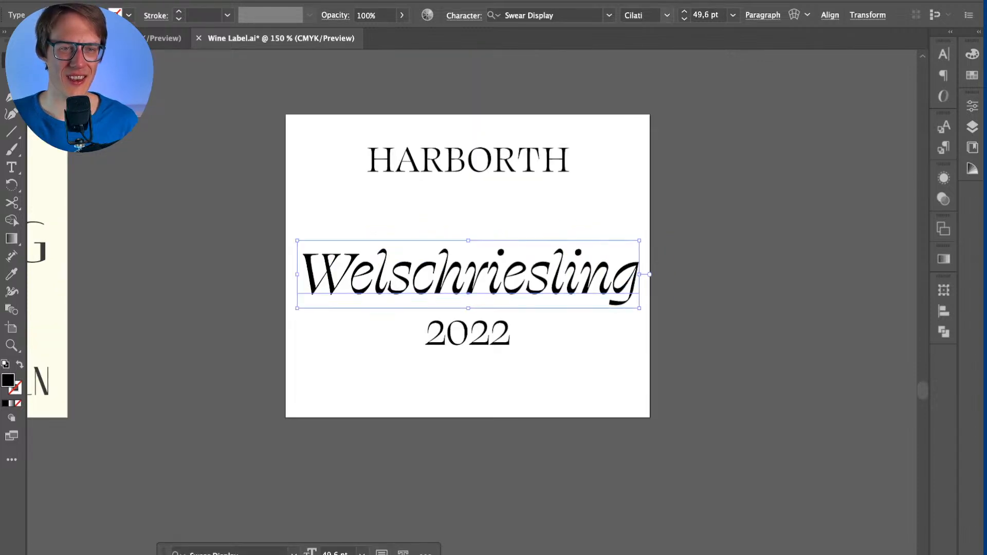
pyautogui.click(667, 15)
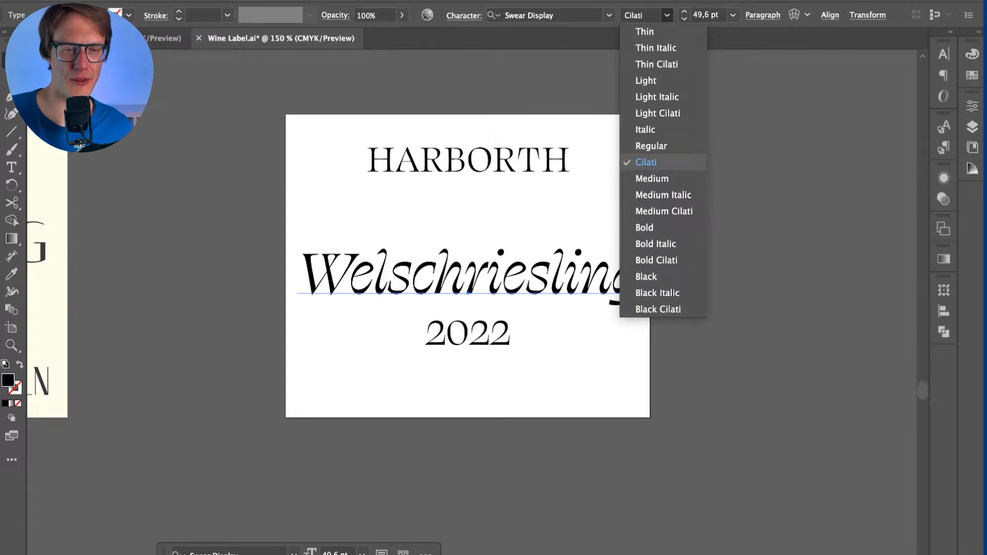
pyautogui.press('Return')
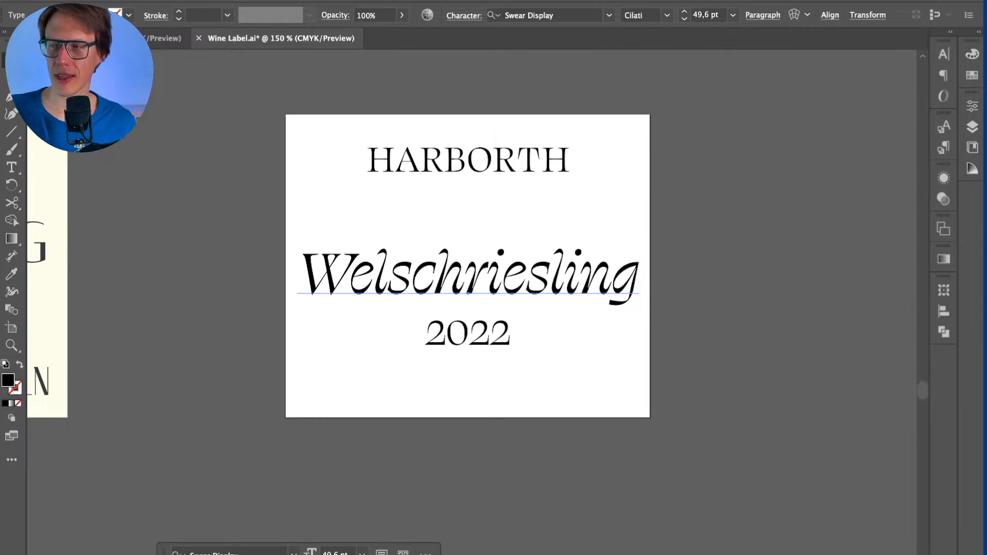
# Step: Switch to the web browser, open ohnotype.co and look through the Forevs typeface page
pyautogui.press('super+Tab')
pyautogui.press('super+t')
pyautogui.write('ohnotype.co/')
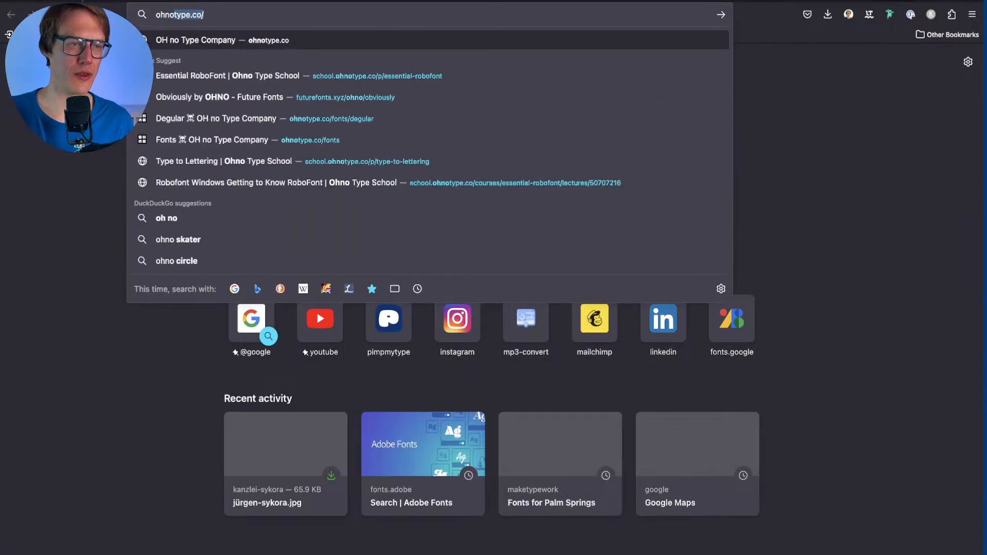
pyautogui.press('Return')
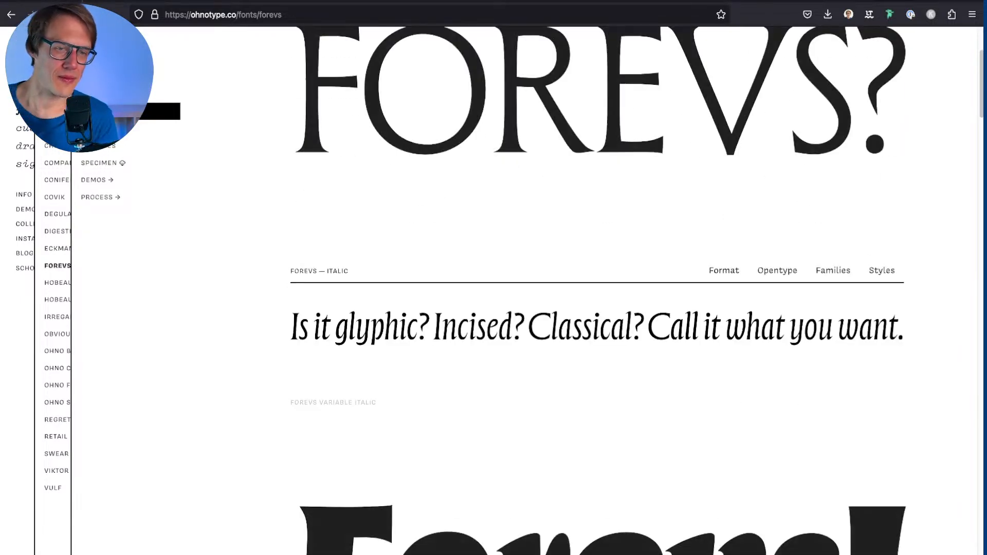
pyautogui.scroll(4, 80, 148)
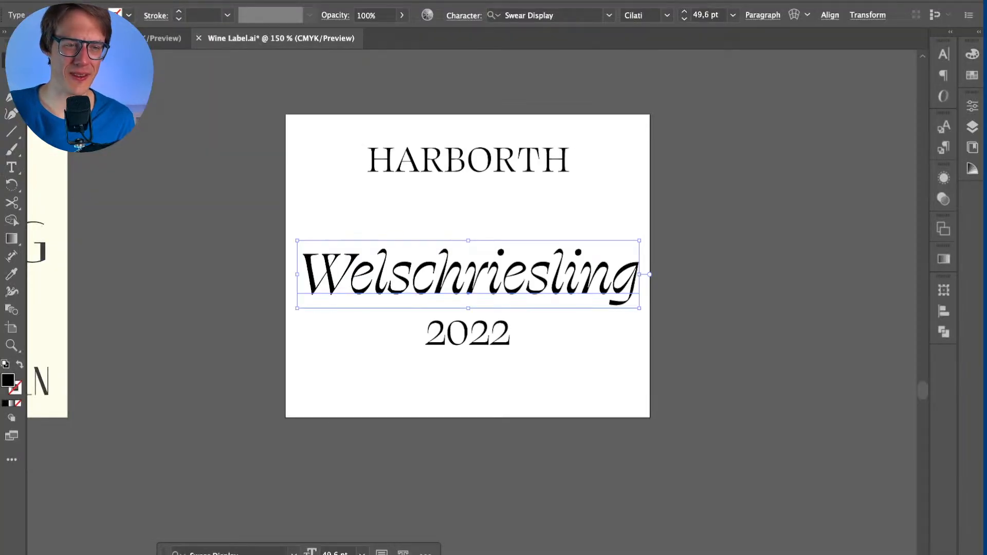
# Step: Preview "Welschriesling" and "WELSCHRIESLING" in the Forevs Variable Regular type tester, and compare the result with the italic specimen
pyautogui.doubleClick(468, 272)
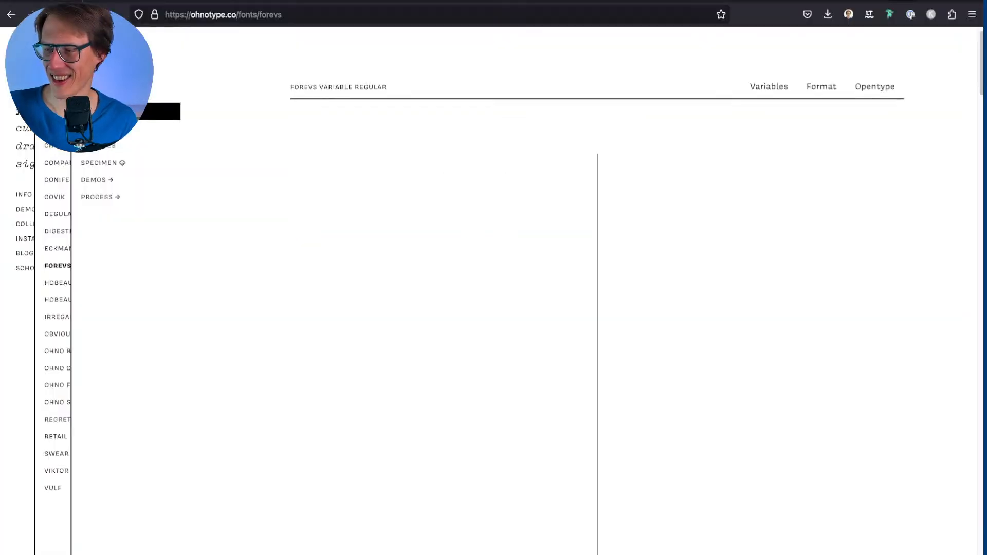
pyautogui.write('Welschriesling')
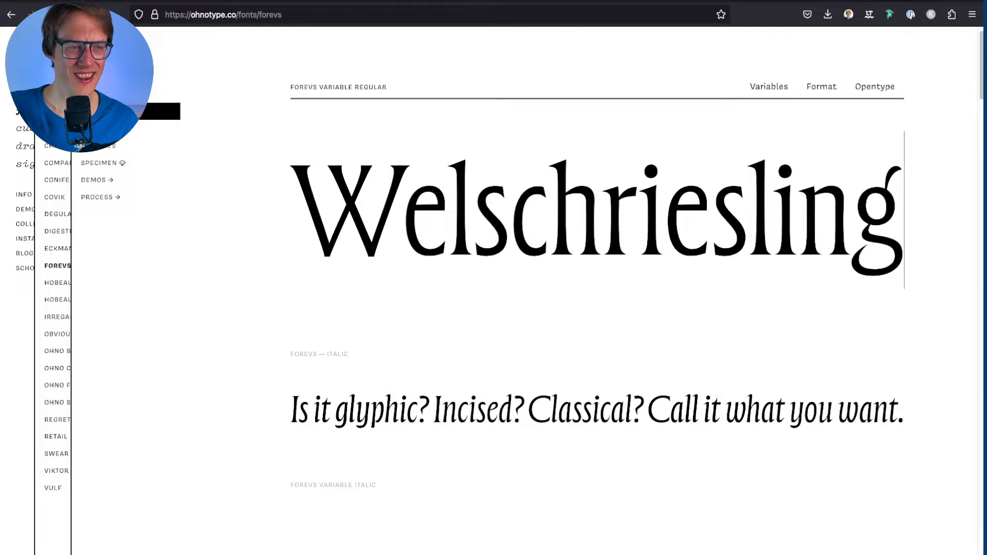
pyautogui.doubleClick(474, 210)
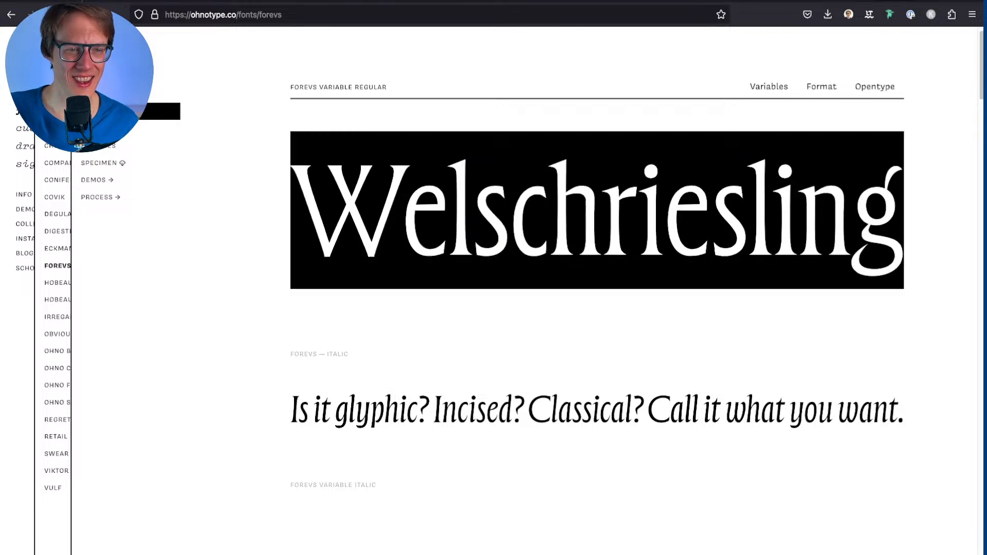
pyautogui.write('WE')
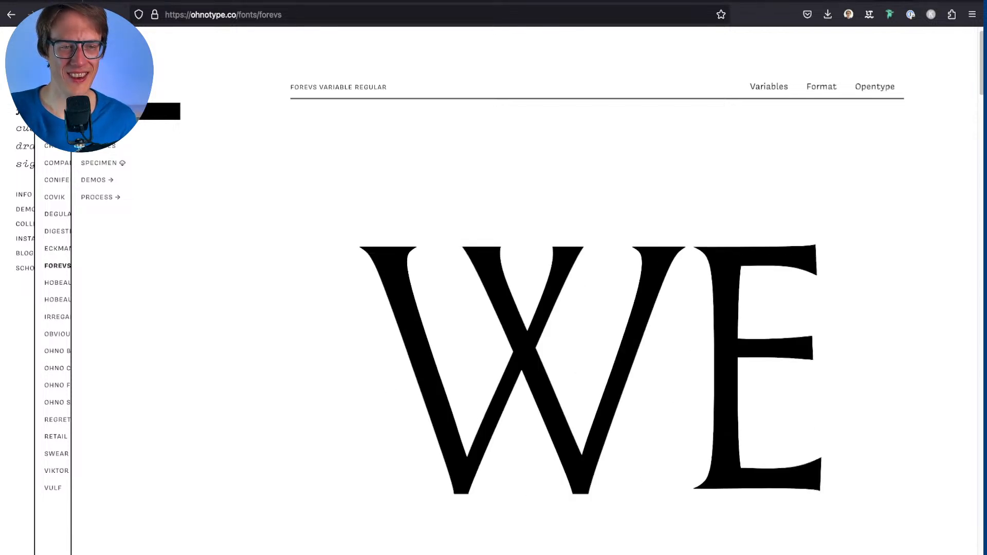
pyautogui.write('LSCHRIESLING')
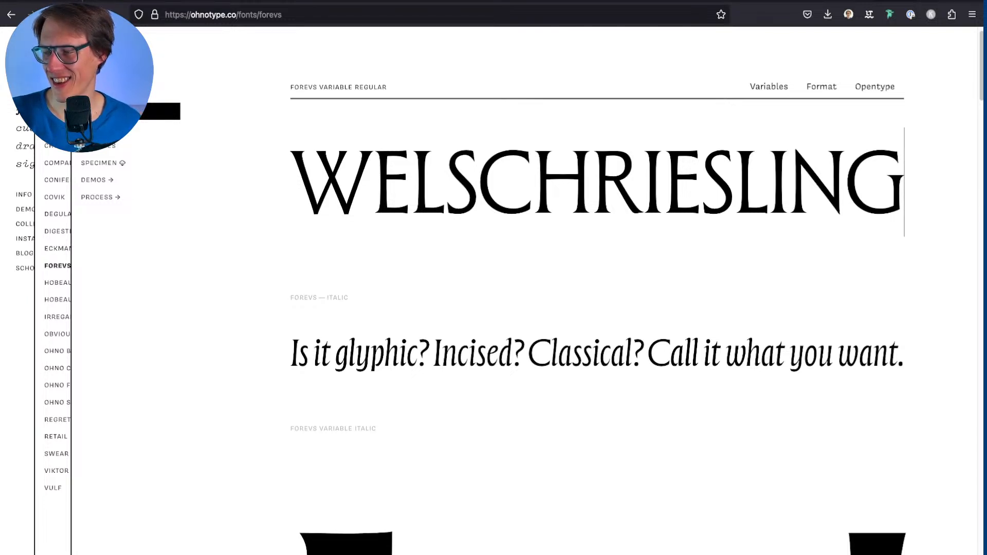
pyautogui.scroll(-3, 636, 295)
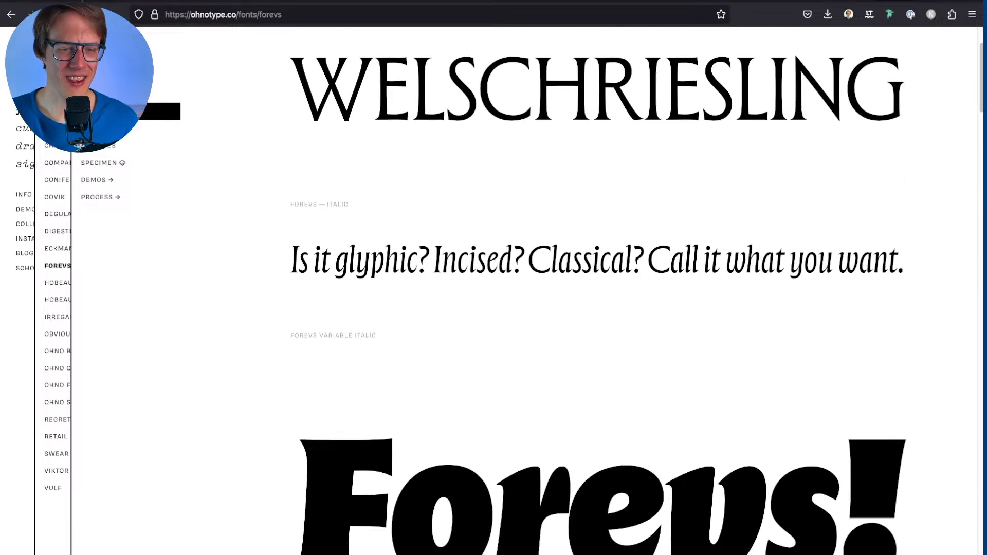
pyautogui.scroll(3, 596, 298)
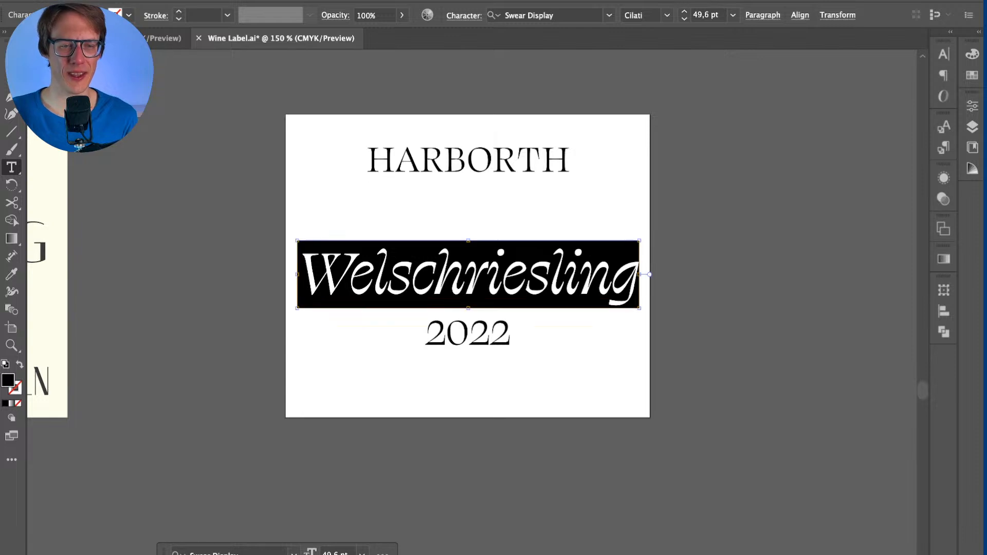
# Step: Switch back to Illustrator, scale the Welschriesling line to 49.6 pt and move it slightly up toward HARBORTH
pyautogui.moveTo(642, 275); pyautogui.dragTo(694, 275)
pyautogui.press('Escape')
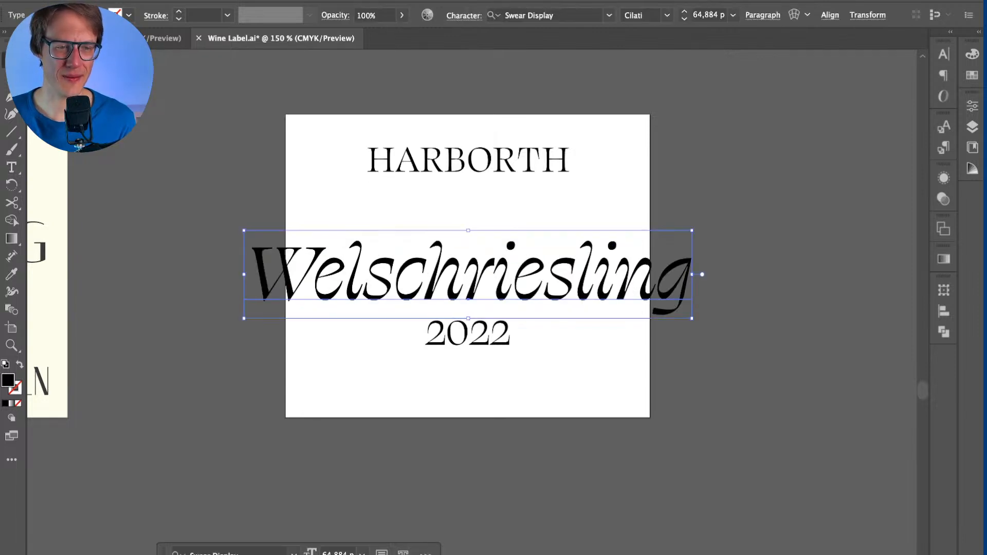
pyautogui.moveTo(468, 230); pyautogui.dragTo(468, 240)
pyautogui.moveTo(548, 287); pyautogui.dragTo(548, 280)
# Step: Compare the italic Pinot Noir line's size, weight and spacing with the Welschriesling line on the label below it
pyautogui.scroll(5, 471, 302)
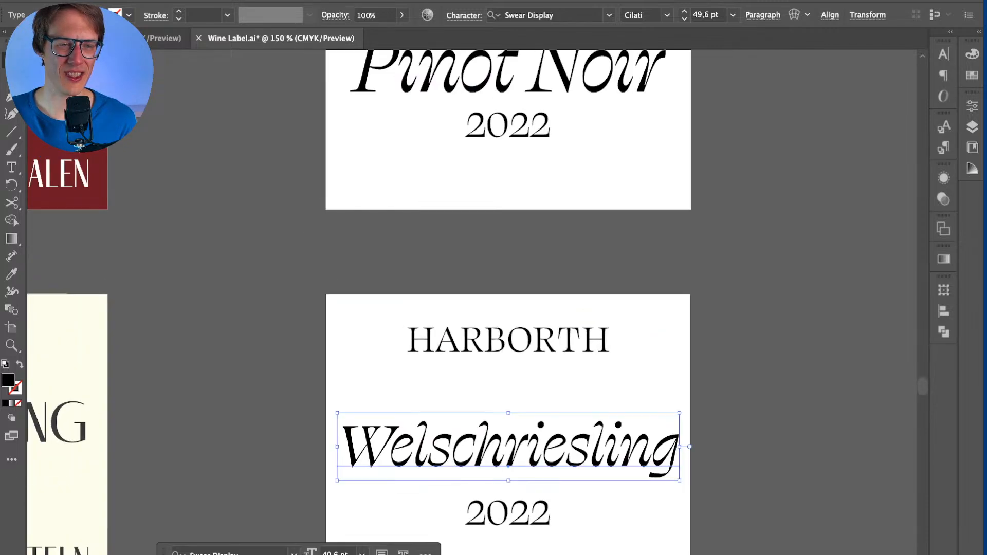
pyautogui.scroll(-1, 414, 443)
pyautogui.scroll(1, 429, 397)
pyautogui.scroll(2, 520, 222)
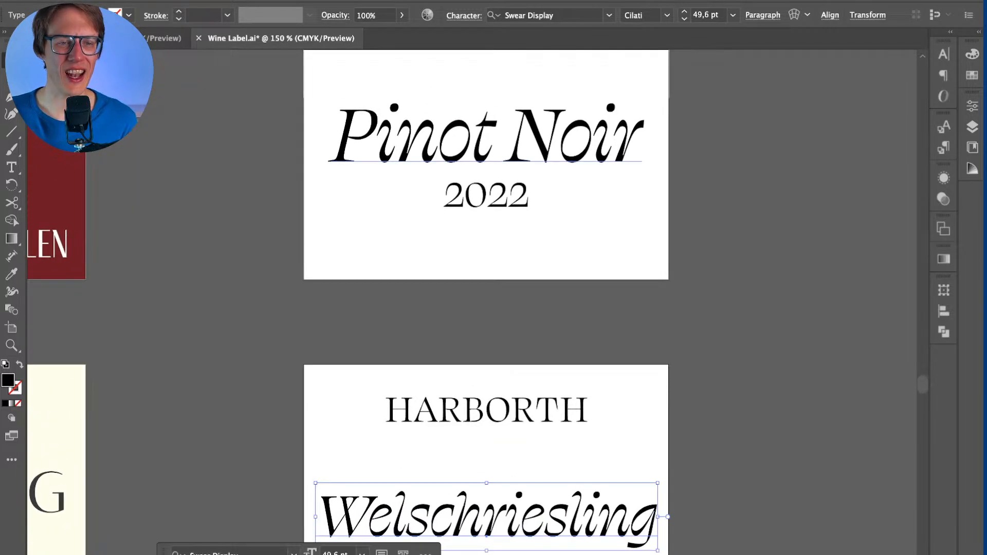
pyautogui.scroll(-1, 521, 222)
pyautogui.scroll(1, 480, 424)
pyautogui.scroll(1, 480, 423)
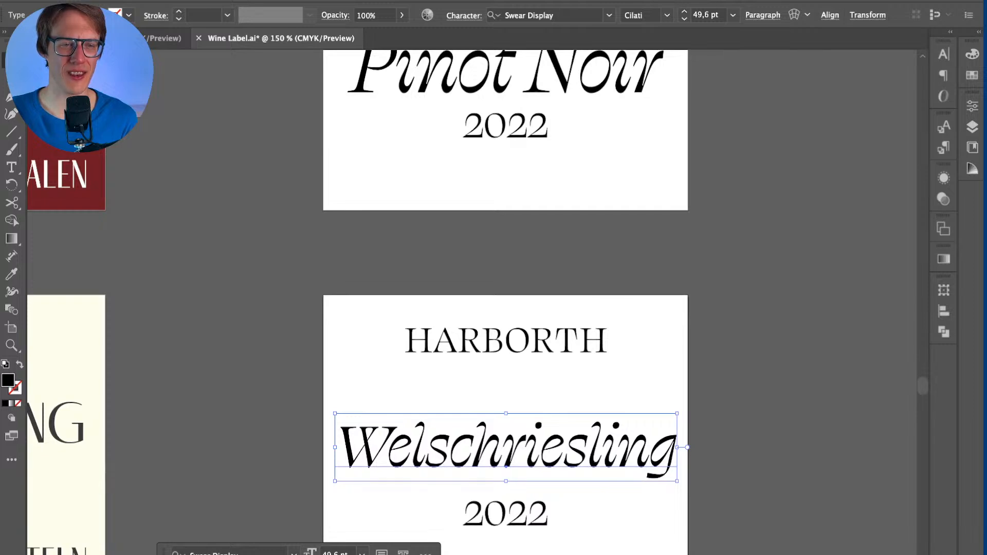
pyautogui.scroll(3, 506, 278)
pyautogui.click(505, 257)
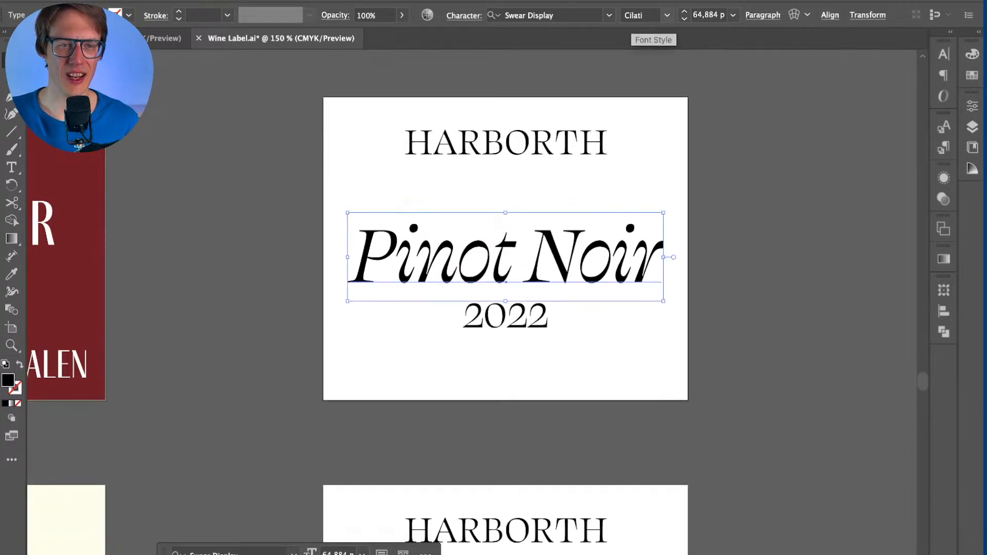
pyautogui.scroll(-4, 505, 278)
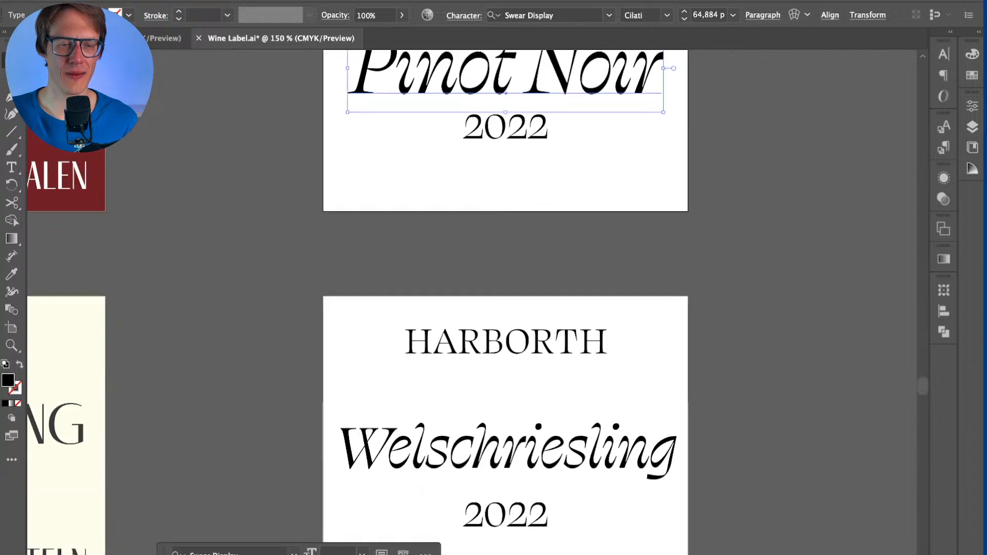
# Step: Change the Welschriesling line on the white label to the Swear Display Medium Cilati style
pyautogui.click(506, 339)
pyautogui.click(505, 406)
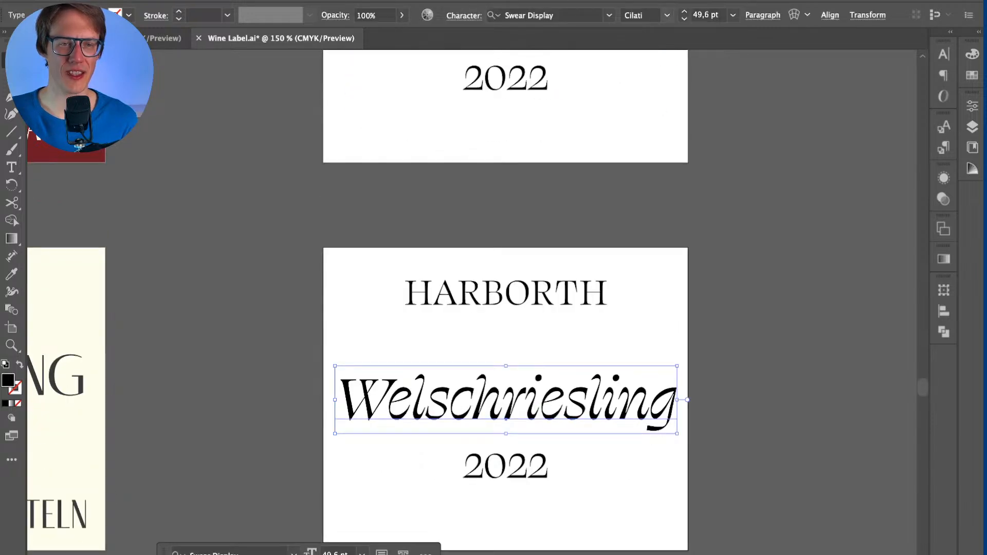
pyautogui.click(667, 15)
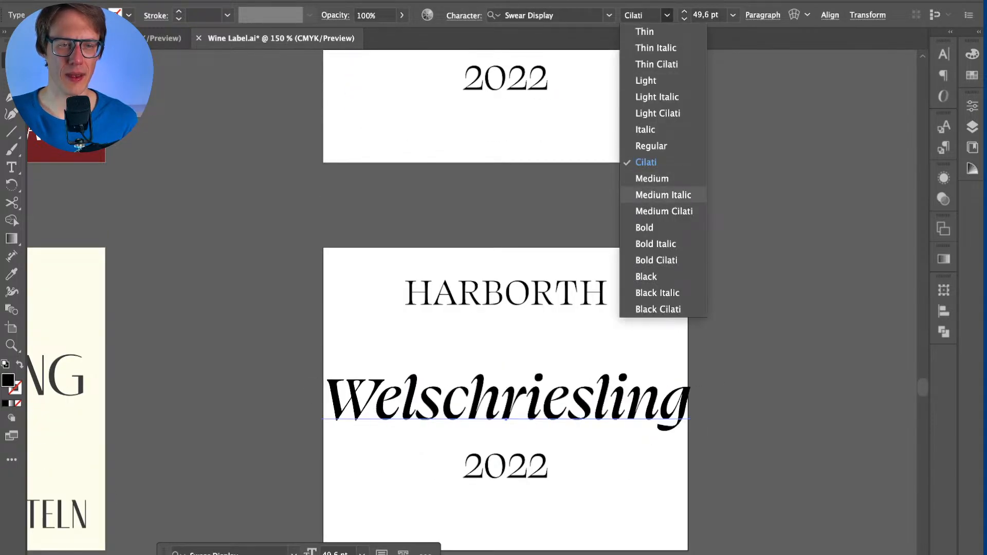
pyautogui.click(663, 211)
pyautogui.scroll(1, 506, 303)
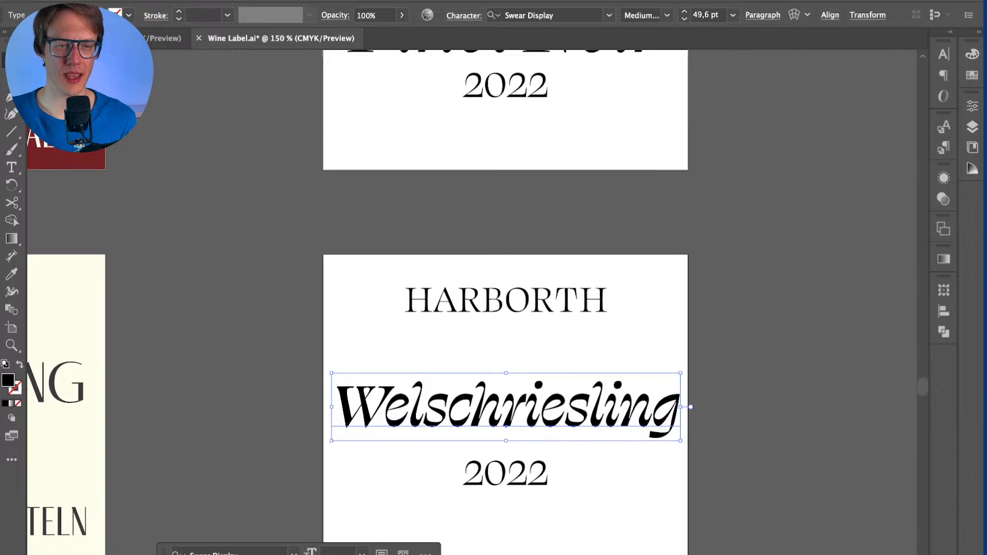
pyautogui.scroll(-2, 707, 370)
pyautogui.scroll(1, 706, 370)
pyautogui.click(706, 370)
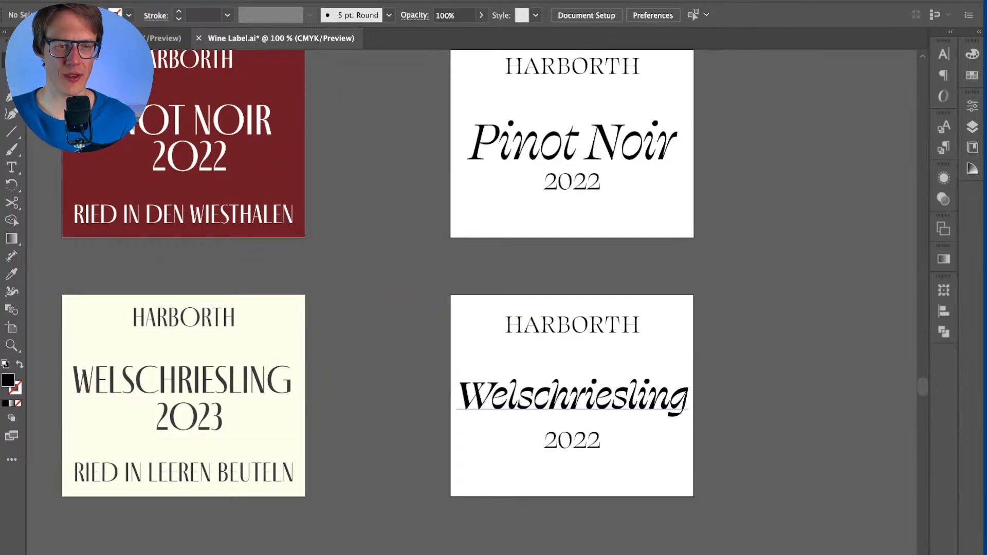
# Step: Set the font size of the Medium Cilati Welschriesling line to 48 pt
pyautogui.click(572, 398)
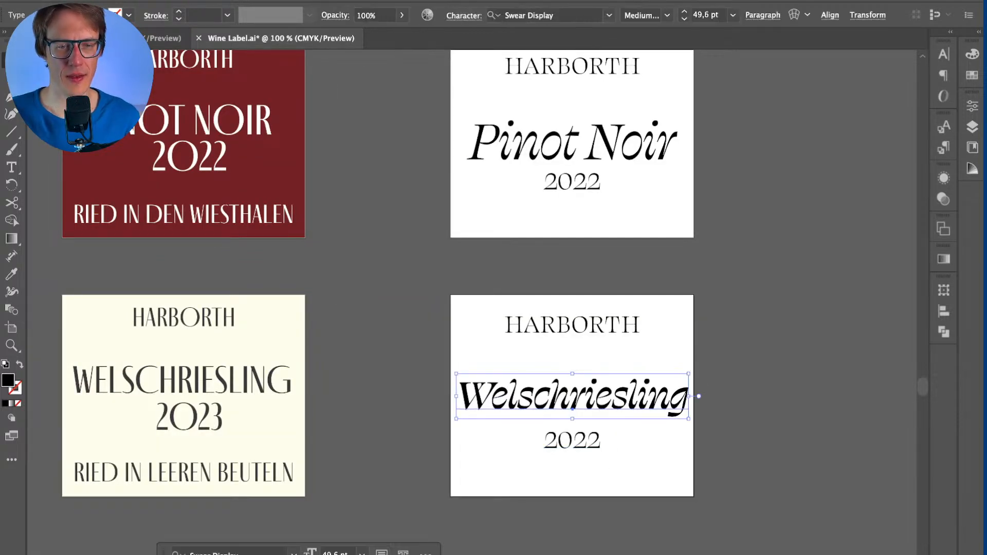
pyautogui.click(706, 15)
pyautogui.write('48')
pyautogui.press('Return')
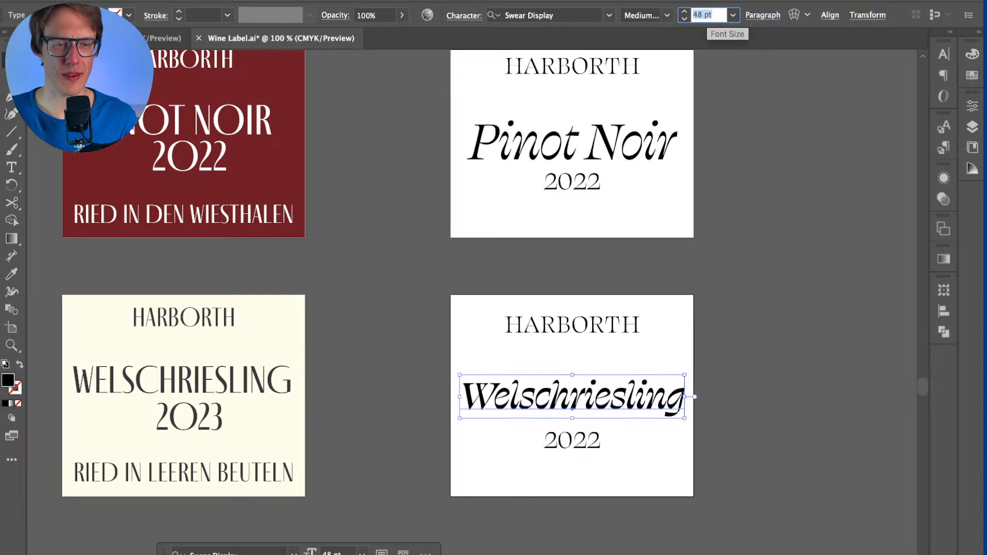
pyautogui.press('super+shift+a')
pyautogui.scroll(2, 493, 288)
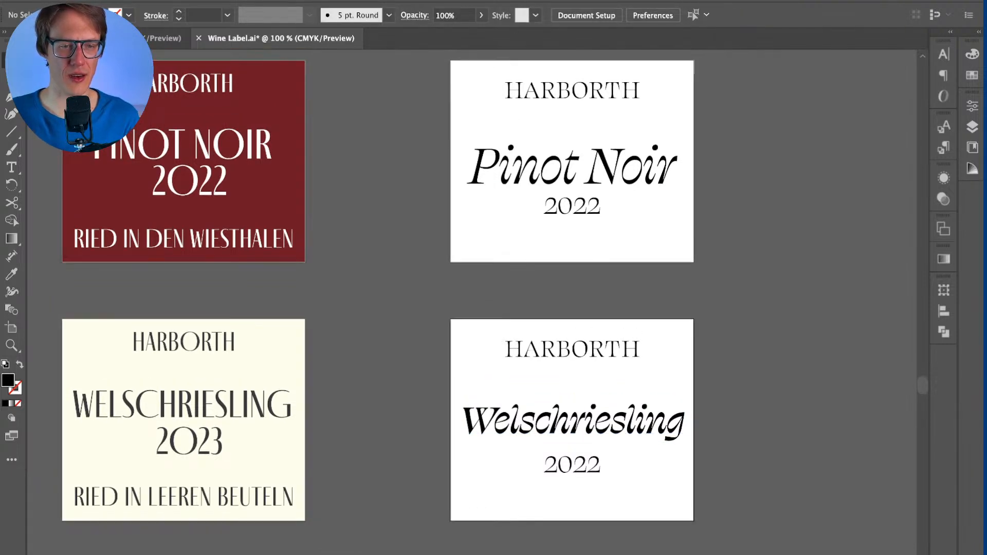
# Step: Align the Welschriesling line on its label
pyautogui.click(599, 473)
pyautogui.press('super+shift+a')
pyautogui.click(683, 428)
pyautogui.press('super+shift+a')
pyautogui.click(684, 429)
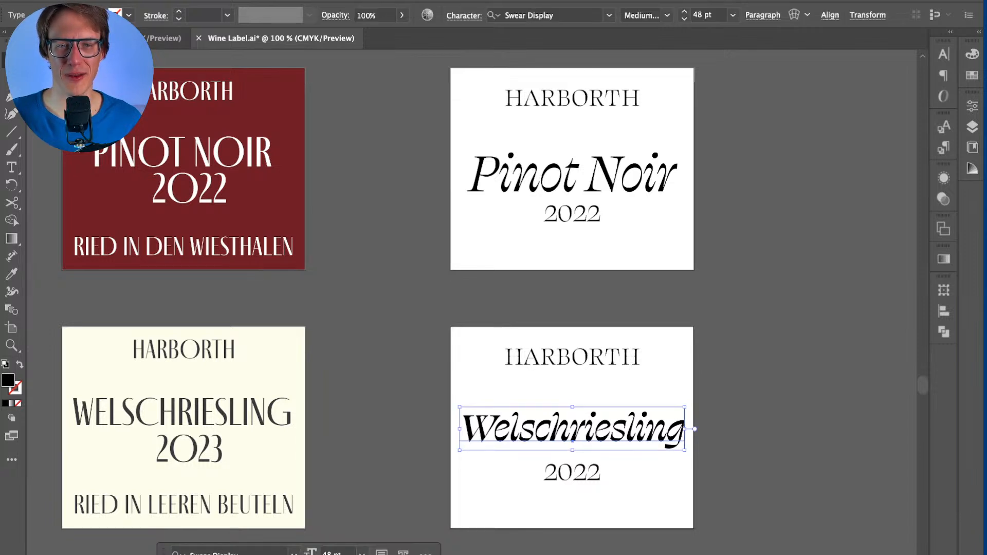
pyautogui.click(830, 15)
pyautogui.click(775, 57)
pyautogui.click(830, 14)
# Step: Move the 2022 line up so it sits closer beneath Welschriesling, keeping its size
pyautogui.click(572, 472)
pyautogui.moveTo(601, 486); pyautogui.dragTo(619, 496)
pyautogui.press('super+z')
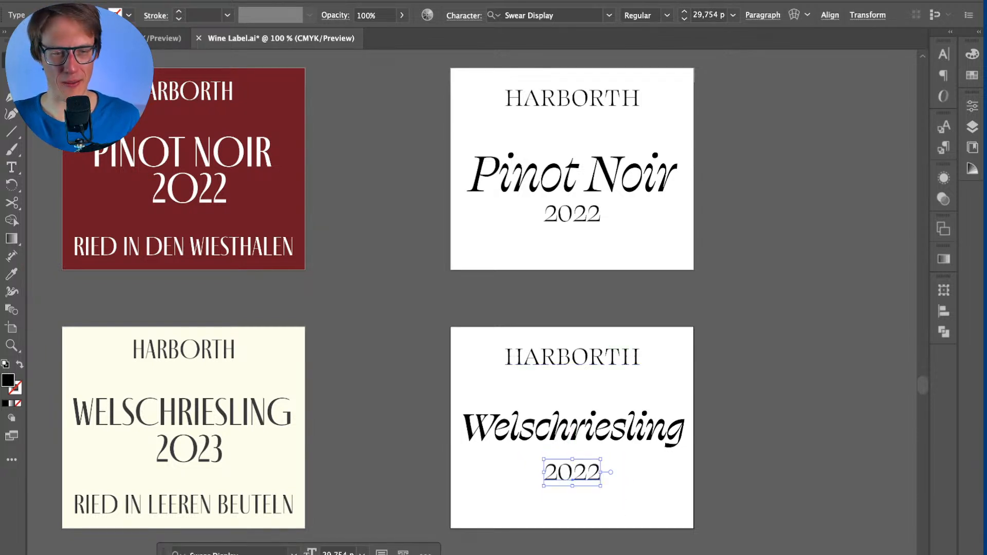
pyautogui.moveTo(592, 469)
pyautogui.mouseDown()
pyautogui.moveTo(591, 458)
pyautogui.moveTo(604, 457)
pyautogui.mouseUp()
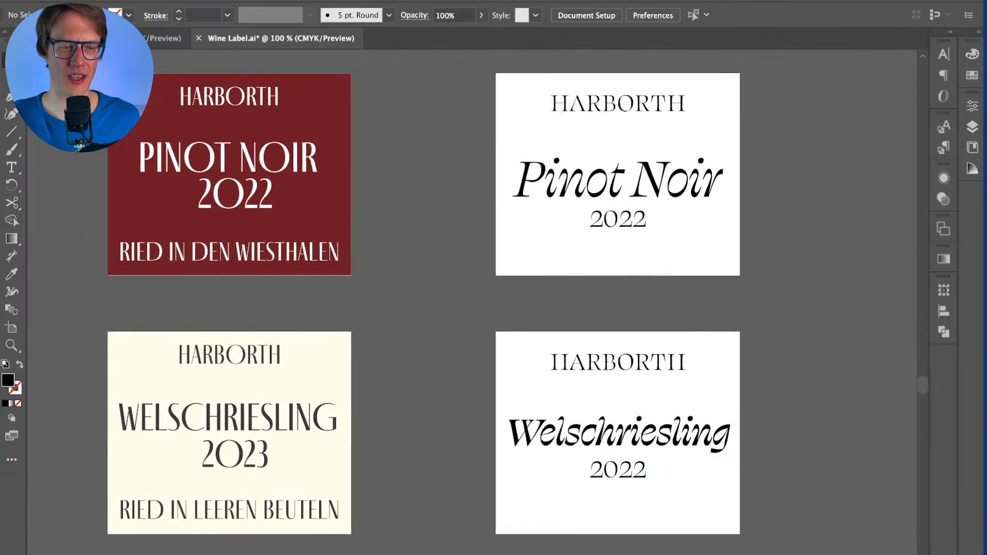
# Step: Copy the cream label's vineyard line and duplicate HARBORTH below 2022 on the italic Welschriesling label
pyautogui.hscroll(-10, 472, 303)
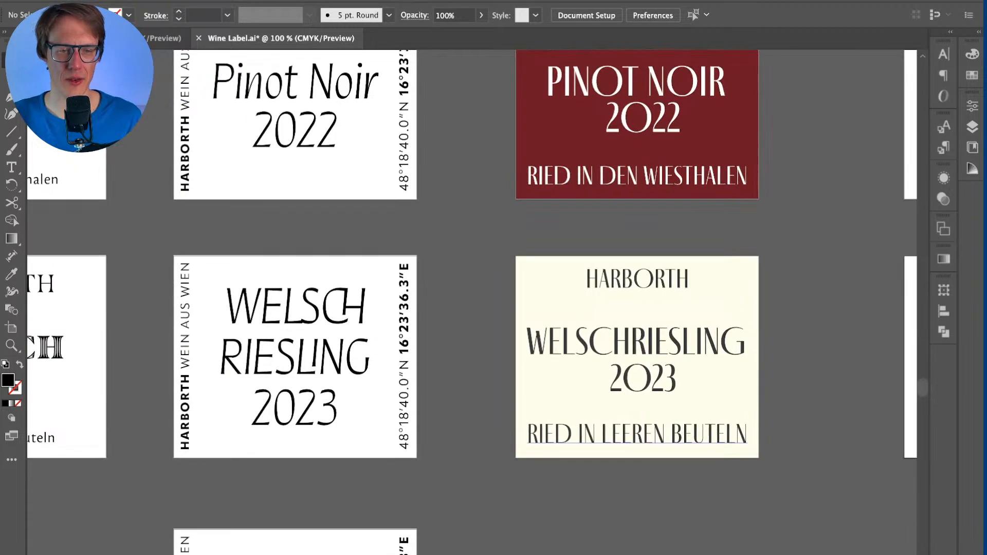
pyautogui.click(637, 434)
pyautogui.hscroll(10, 472, 303)
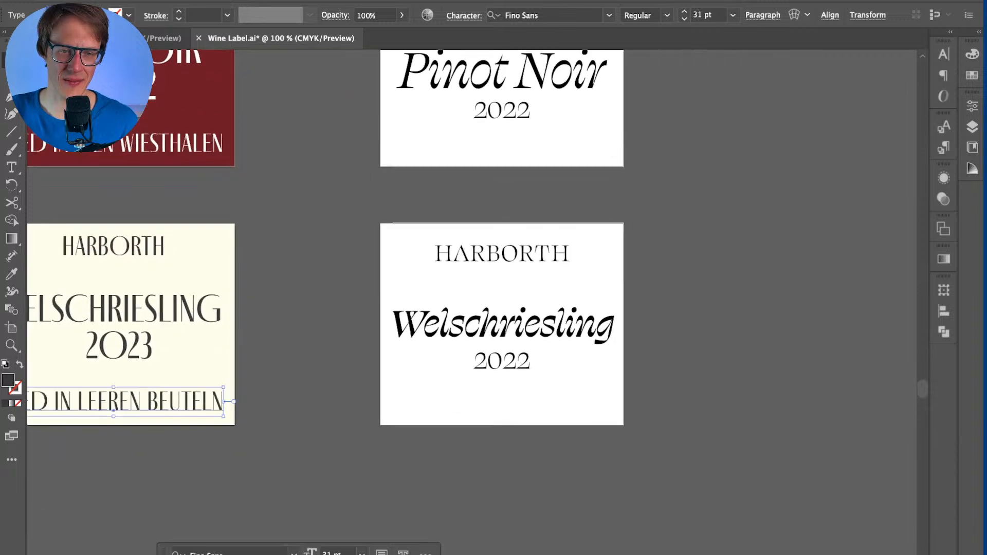
pyautogui.moveTo(530, 255); pyautogui.dragTo(532, 398)
pyautogui.doubleClick(532, 398)
pyautogui.press('super+z')
pyautogui.press('super+shift+z')
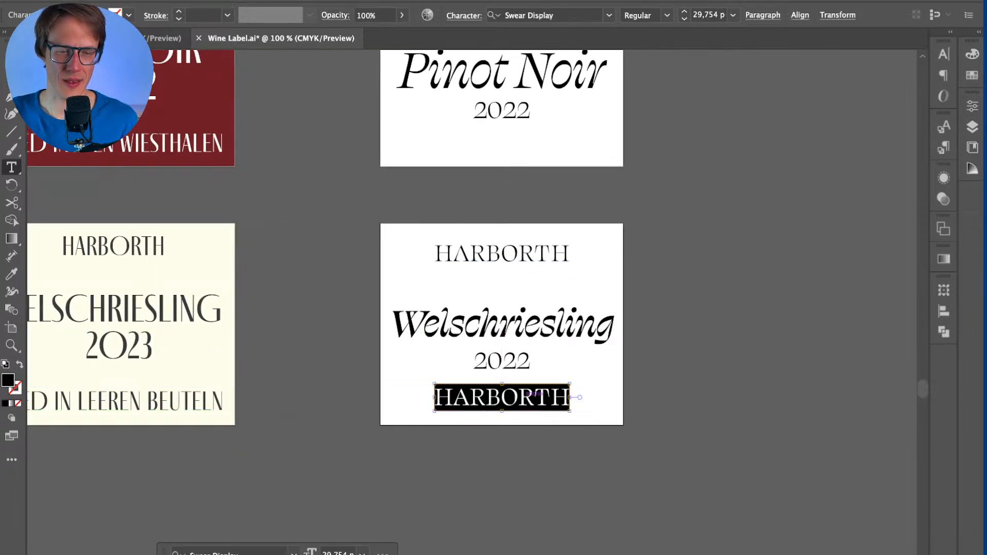
# Step: Replace the duplicated HARBORTH text with "RIED IN LEEREN BEUTELN"
pyautogui.press('super+space')
pyautogui.write('Ried in leeren Beuteln')
pyautogui.press('Escape')
pyautogui.press('Escape')
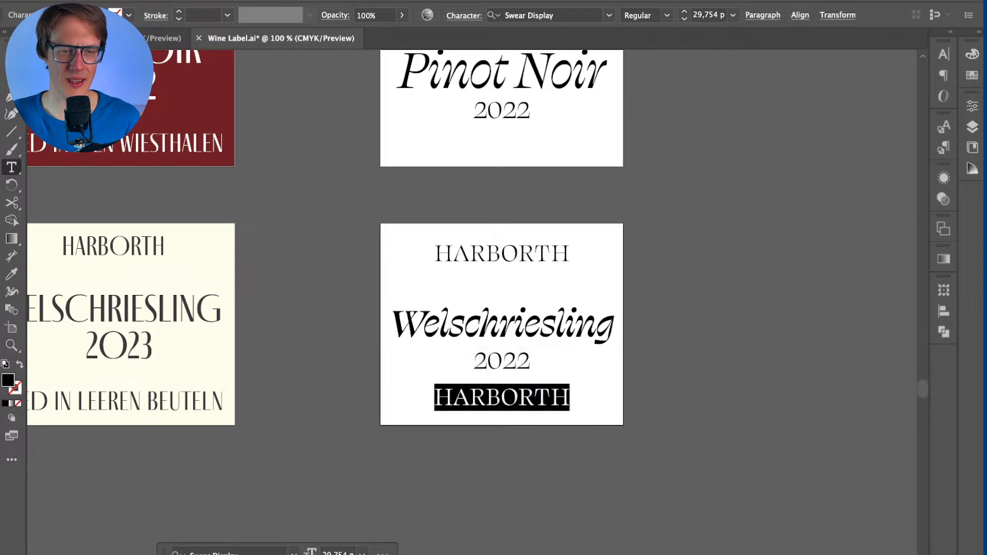
pyautogui.press('super+v')
pyautogui.press('Escape')
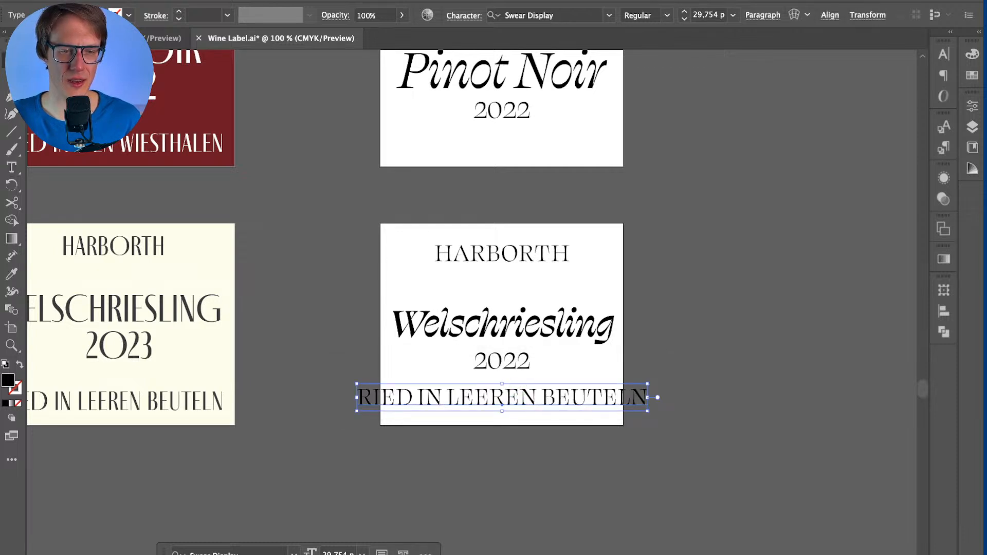
# Step: Scale the vineyard line down to about 21.4 pt so it fits within the label's width
pyautogui.moveTo(502, 389); pyautogui.dragTo(502, 389)
pyautogui.hotkey('alt', 'Left')
pyautogui.hotkey('alt', 'Left')
pyautogui.hotkey('alt', 'Left')
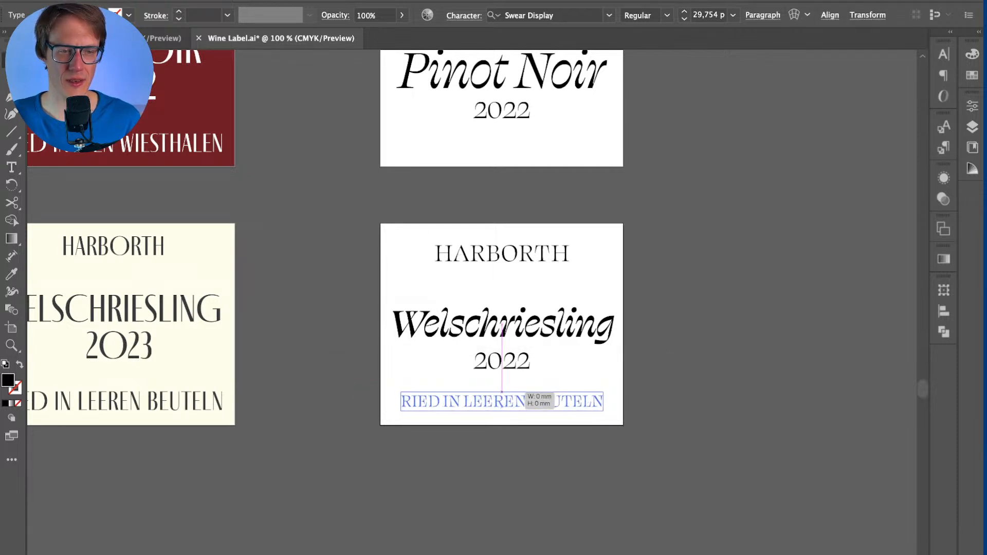
pyautogui.press('super+shift+a')
pyautogui.hscroll(1, 326, 238)
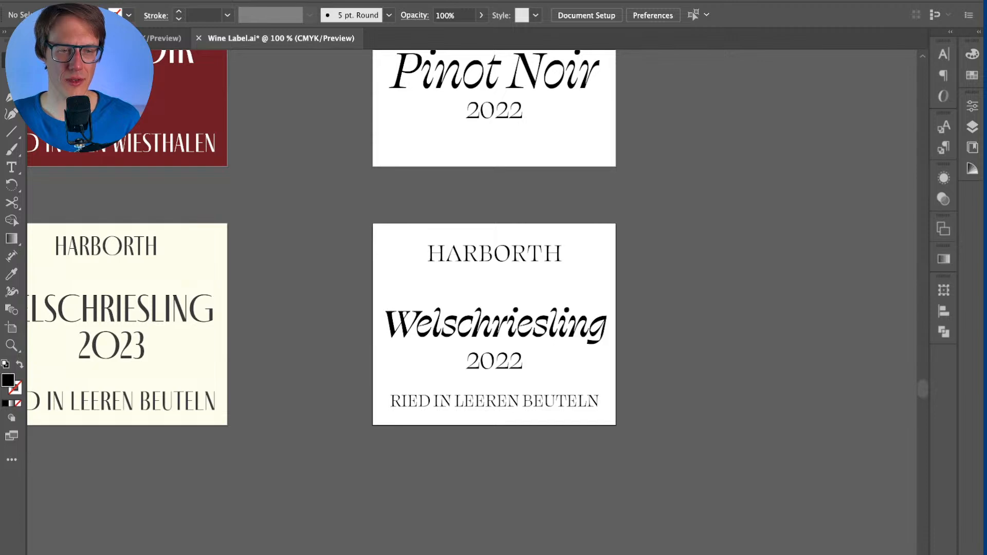
pyautogui.scroll(3, 388, 267)
pyautogui.scroll(-2, 493, 309)
pyautogui.hscroll(-2, 493, 309)
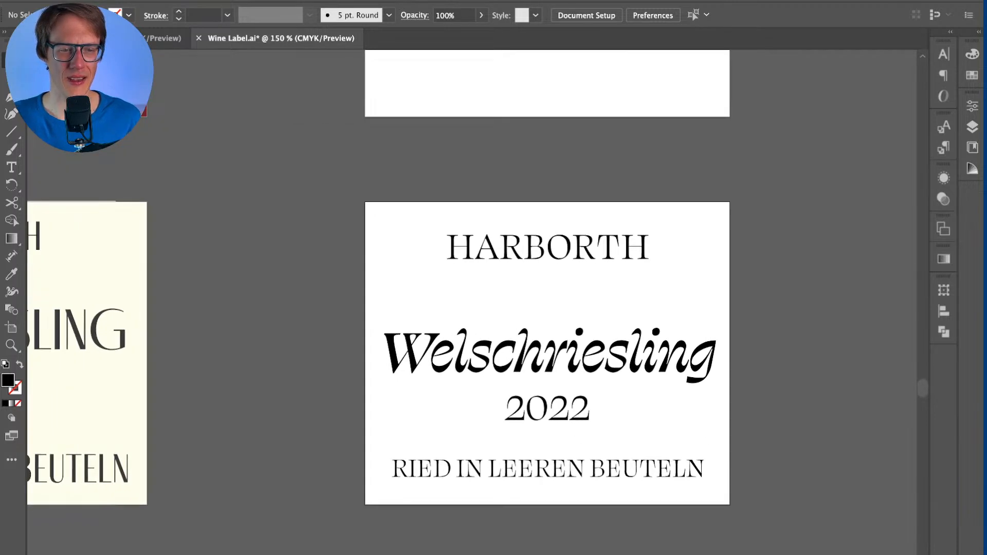
# Step: Turn off All Caps for the vineyard line on the italic Welschriesling label
pyautogui.scroll(-1, 504, 506)
pyautogui.tripleClick(535, 481)
pyautogui.press('super+t')
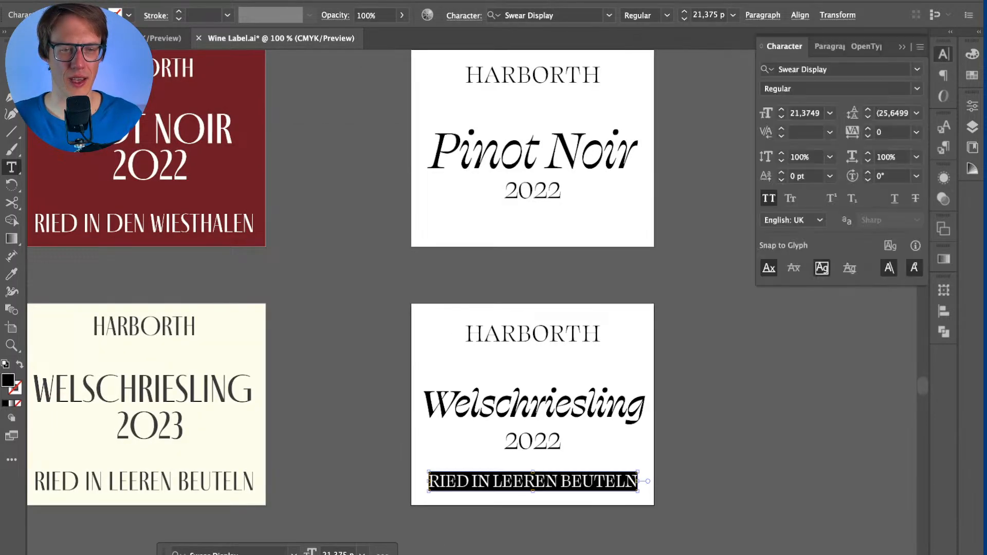
pyautogui.press('super+shift+k')
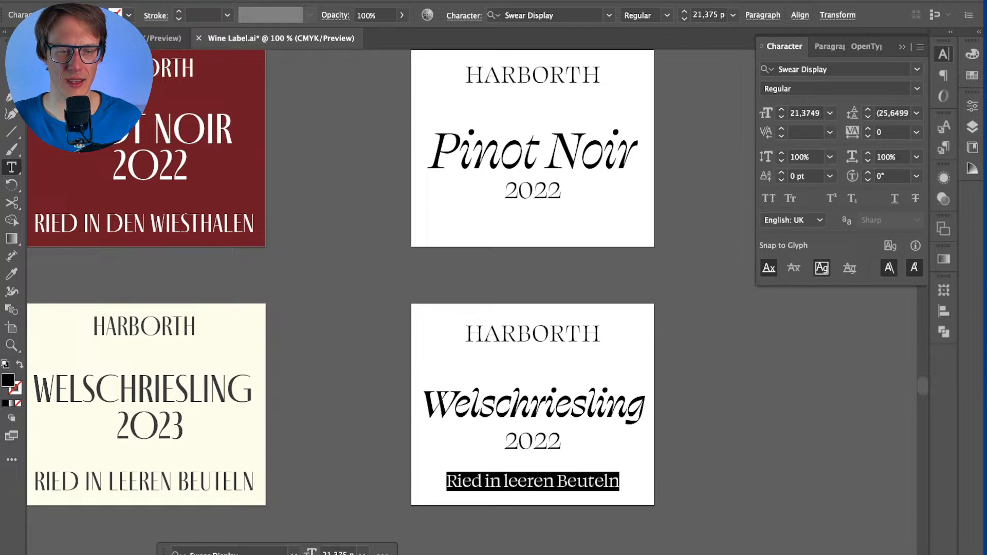
# Step: Edit the vineyard line to read "Ried: In leeren Beuteln", adding the colon and capitalising "In"
pyautogui.click(490, 481)
pyautogui.press('BackSpace')
pyautogui.press('BackSpace')
pyautogui.write('i')
pyautogui.press('BackSpace')
pyautogui.write('I')
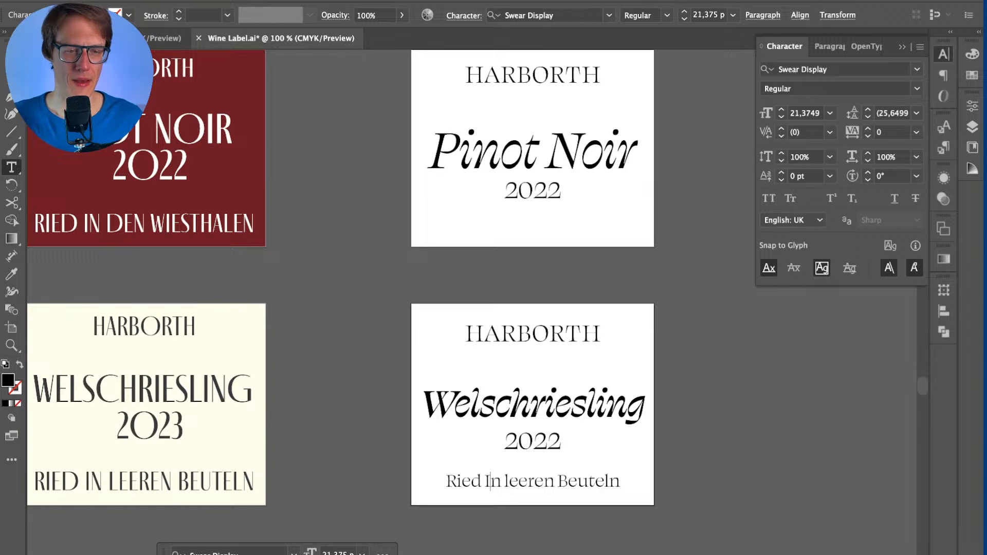
pyautogui.press('BackSpace')
pyautogui.press('BackSpace')
pyautogui.write(': I')
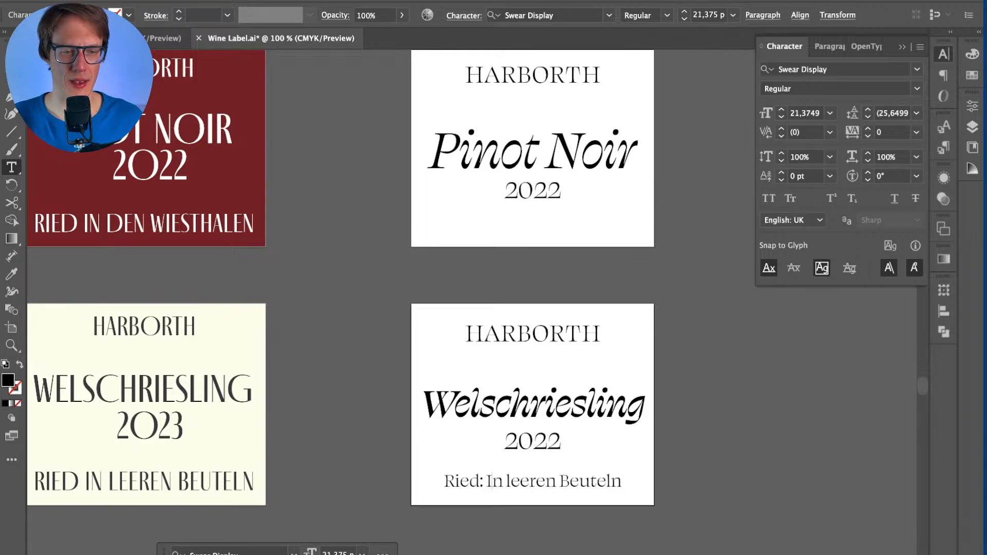
# Step: Try the Medium weight on the vineyard line "Ried: In leeren Beuteln" and revert it to Regular
pyautogui.press('Escape')
pyautogui.press('super+shift+a')
pyautogui.press('super+equal')
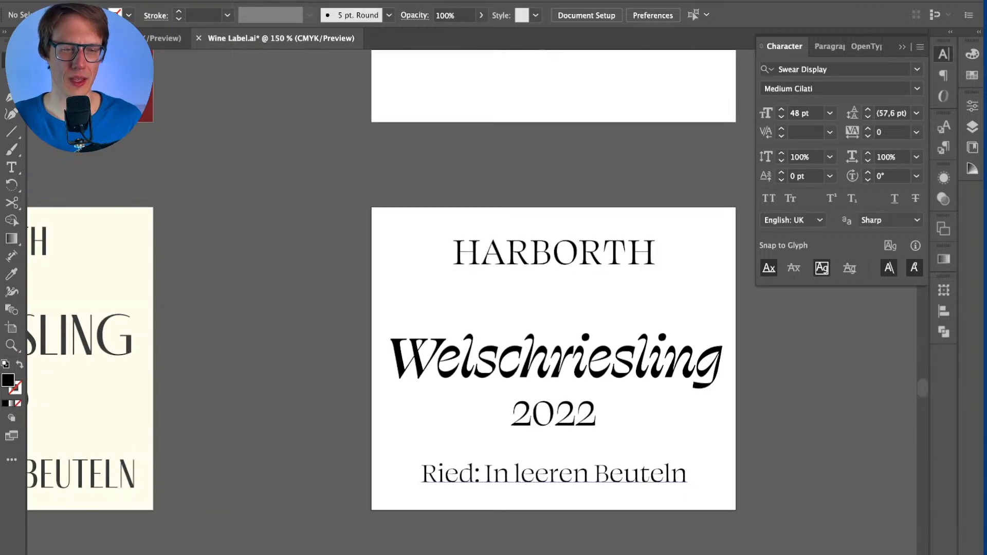
pyautogui.press('t')
pyautogui.click(524, 473)
pyautogui.press('Escape')
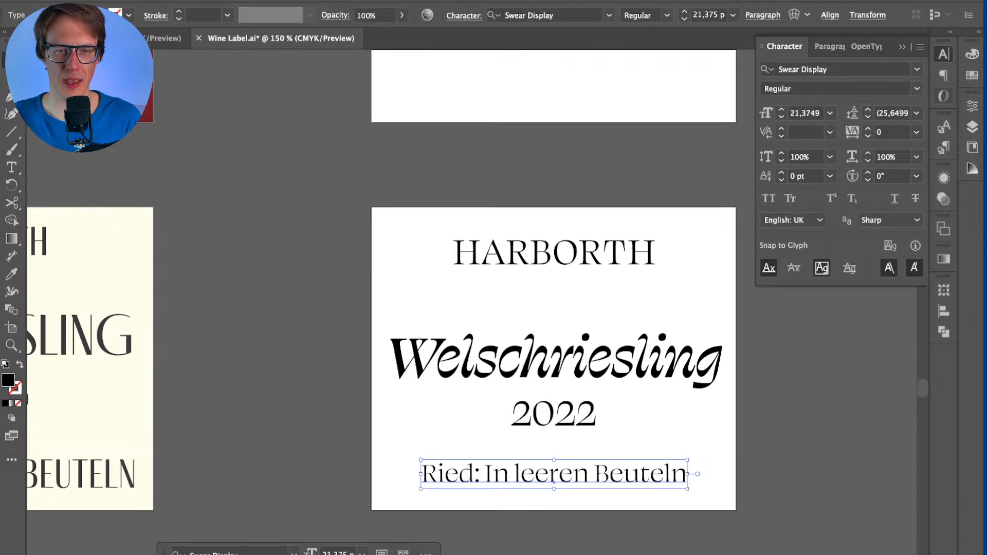
pyautogui.click(917, 88)
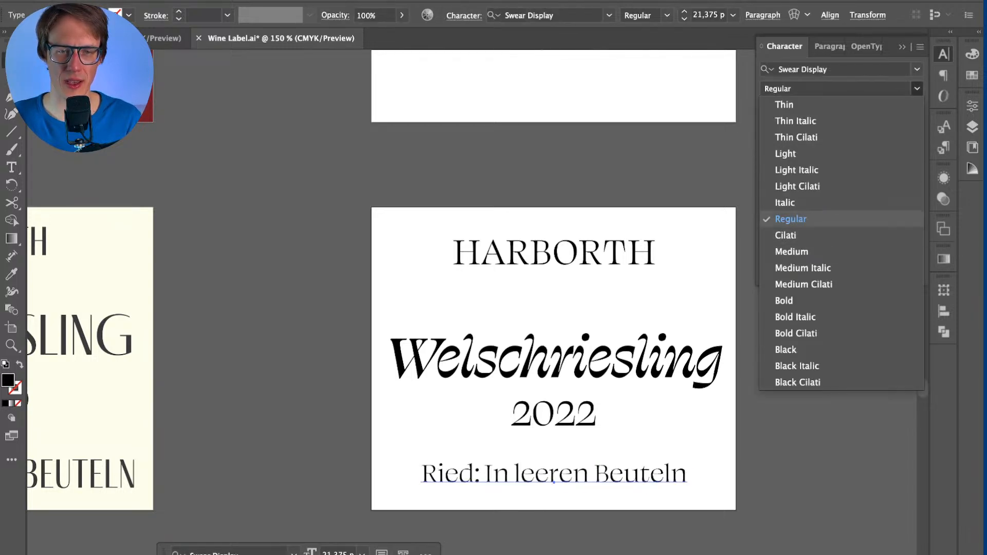
pyautogui.click(792, 252)
pyautogui.press('super+shift+a')
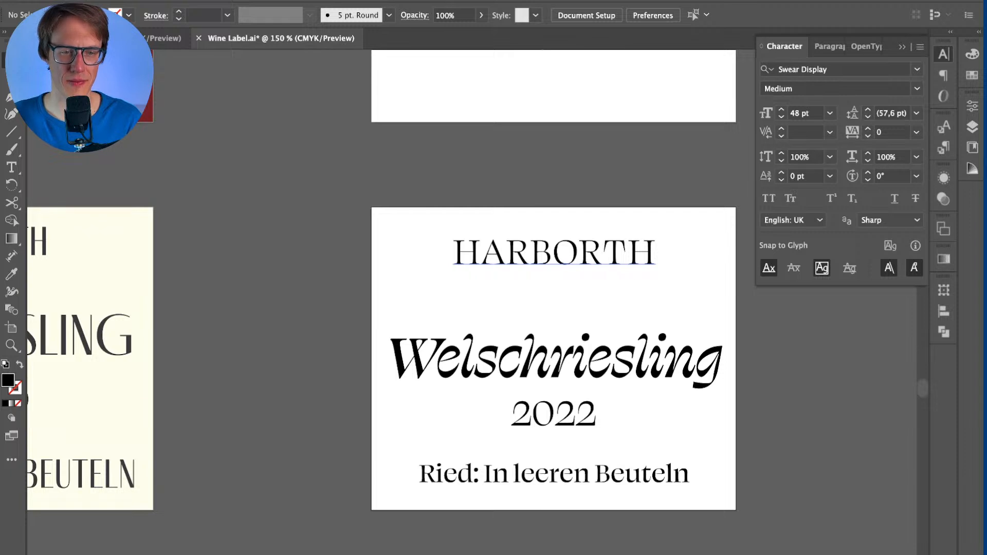
pyautogui.press('super+z')
pyautogui.press('super+z')
pyautogui.press('super+z')
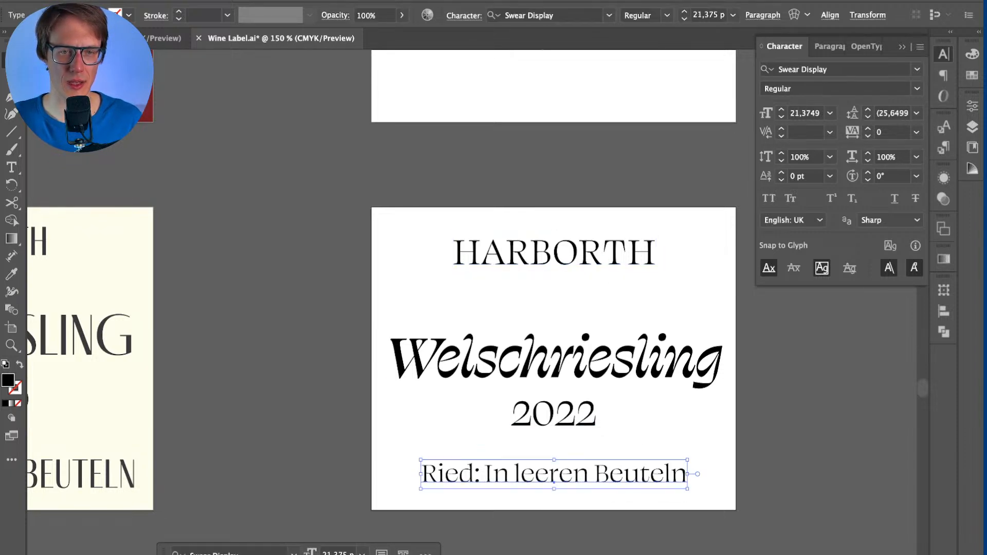
# Step: Set the font size of the vineyard line on the italic Welschriesling label to 22 pt
pyautogui.doubleClick(805, 113)
pyautogui.write('22')
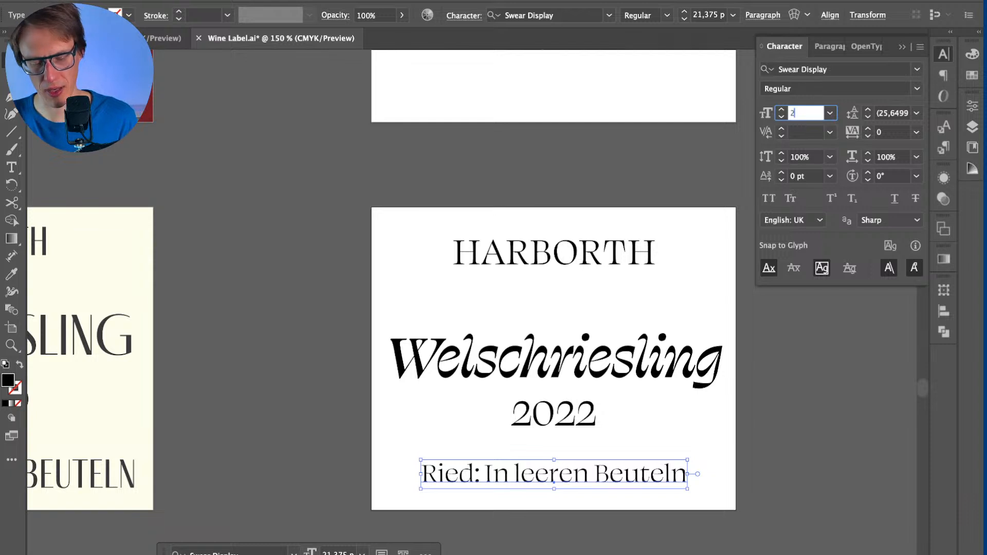
pyautogui.press('Return')
pyautogui.click(638, 427)
pyautogui.click(566, 419)
pyautogui.click(583, 470)
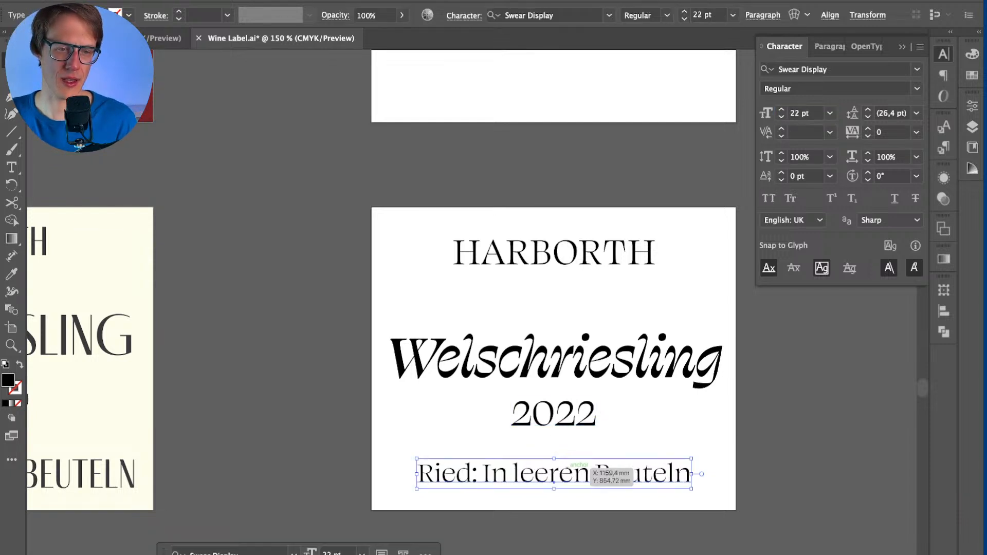
# Step: Try the Welschriesling label without its 2022 year line by deleting it, and restore the line
pyautogui.click(566, 419)
pyautogui.press('BackSpace')
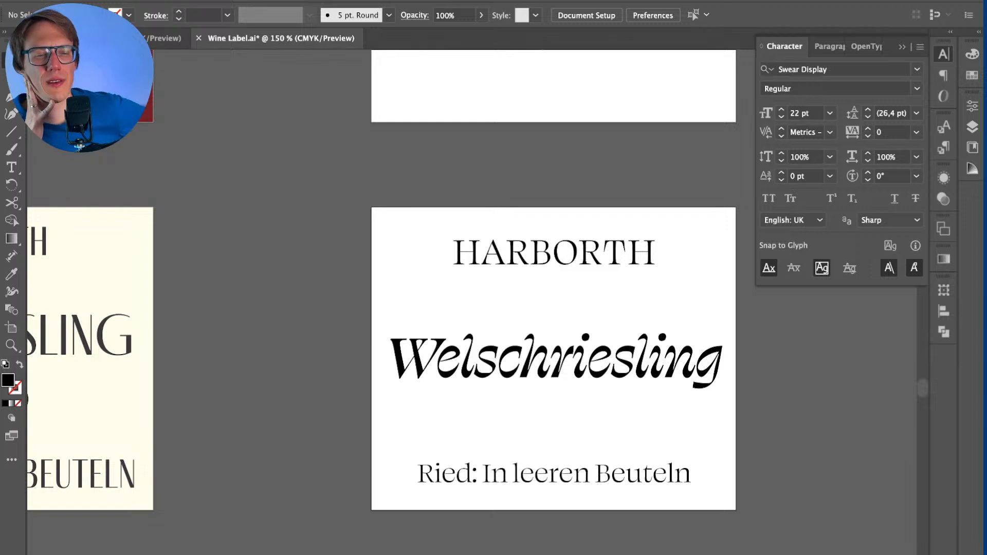
pyautogui.press('super+z')
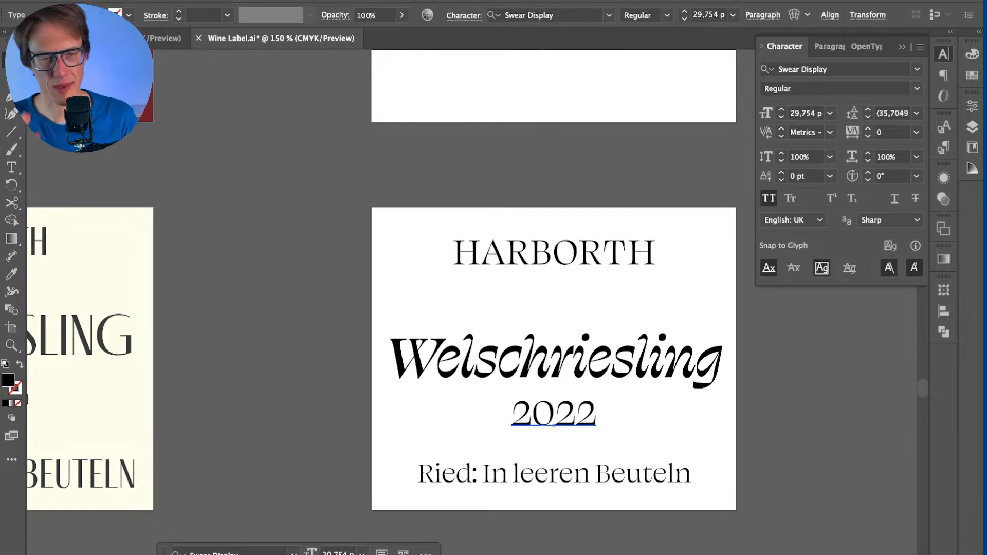
# Step: Add a dash on each side of the year so it reads "– 2022 –", and move it slightly up
pyautogui.doubleClick(553, 414)
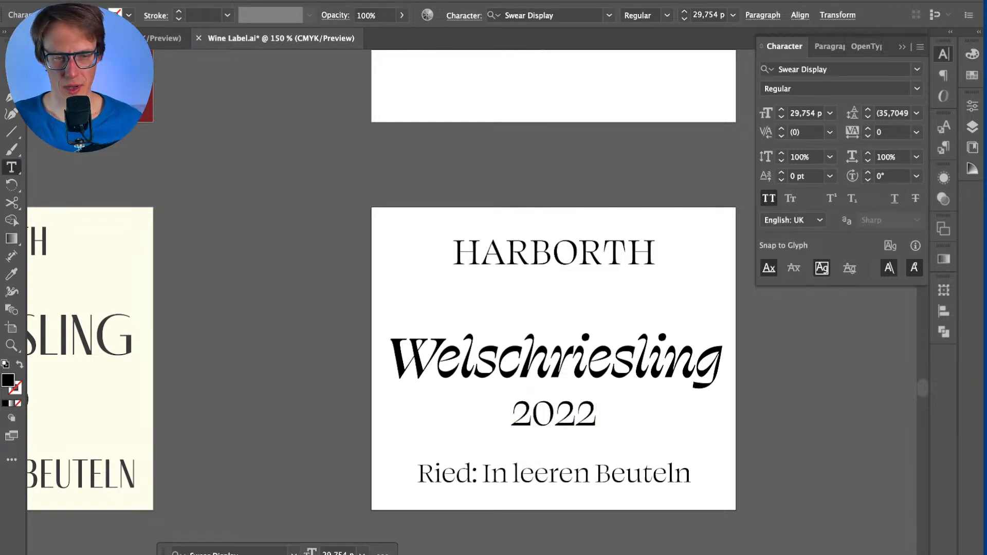
pyautogui.write('–')
pyautogui.click(609, 414)
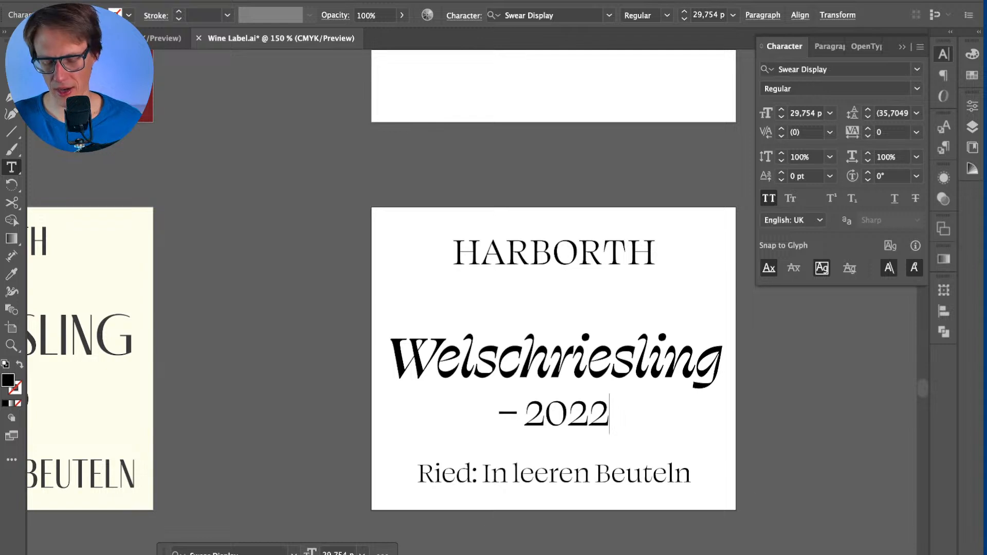
pyautogui.write('–')
pyautogui.press('Escape')
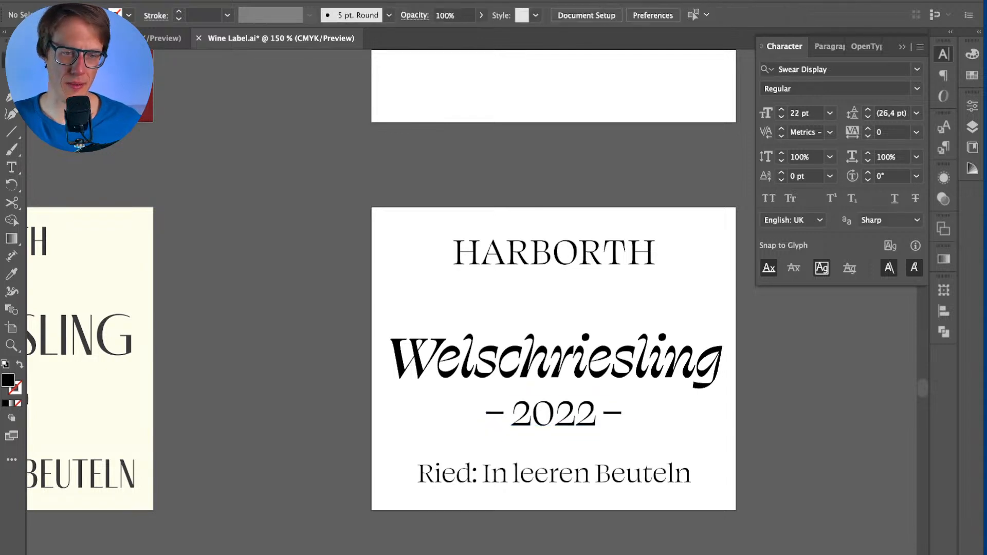
pyautogui.moveTo(604, 411); pyautogui.dragTo(612, 419)
# Step: Try higher positions for the vineyard line and settle it marginally above where it was
pyautogui.click(715, 363)
pyautogui.click(534, 473)
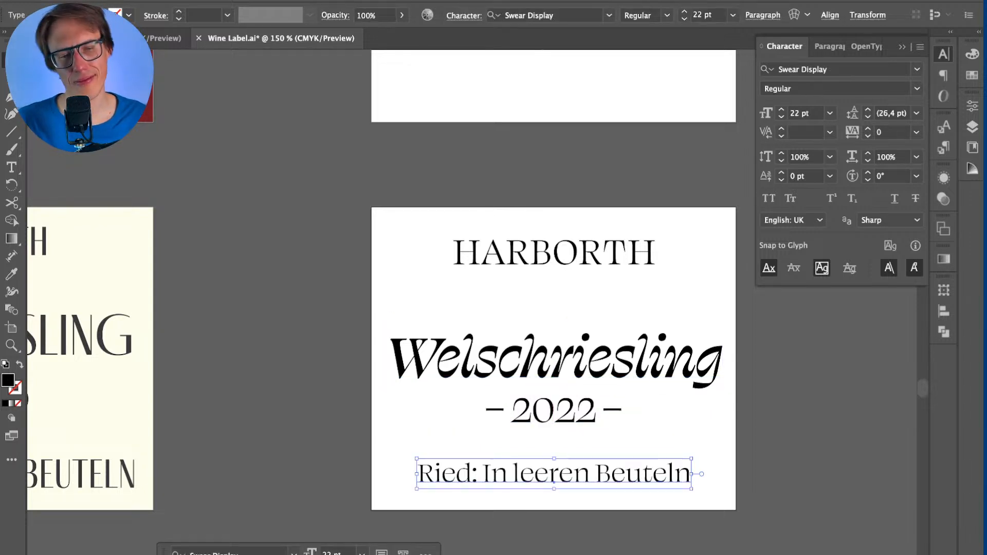
pyautogui.hotkey('shift', 'Up')
pyautogui.hotkey('shift', 'Up')
pyautogui.hotkey('shift', 'Down')
pyautogui.click(463, 434)
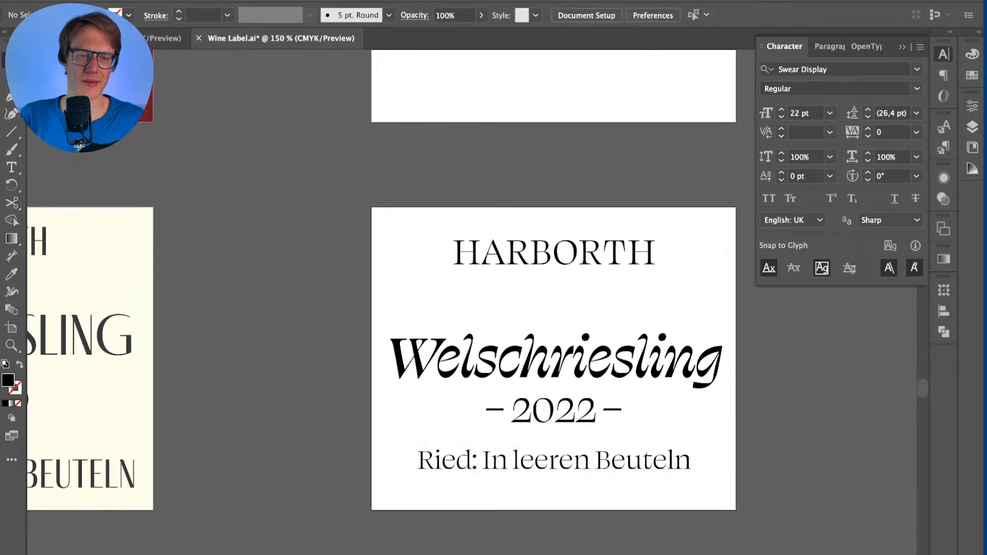
pyautogui.click(503, 465)
pyautogui.hotkey('shift', 'Down')
pyautogui.click(425, 553)
# Step: Shift the Welschriesling title and the year line up together, fine-tuning their gap to the vineyard line
pyautogui.moveTo(361, 299); pyautogui.dragTo(669, 421)
pyautogui.hotkey('shift', 'Up')
pyautogui.press('Down')
pyautogui.press('Down')
pyautogui.press('Down')
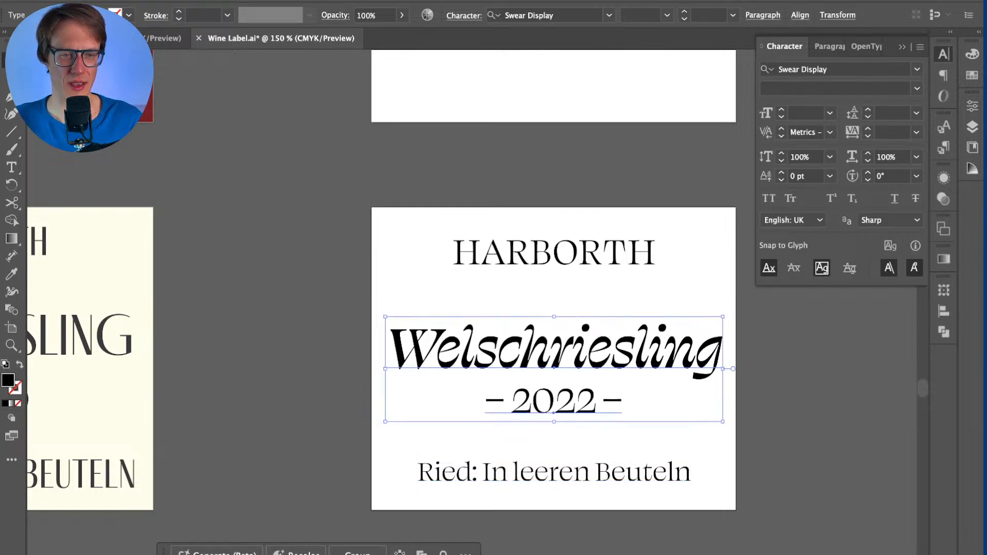
# Step: Show the OpenType options for the Welschriesling title
pyautogui.click(697, 345)
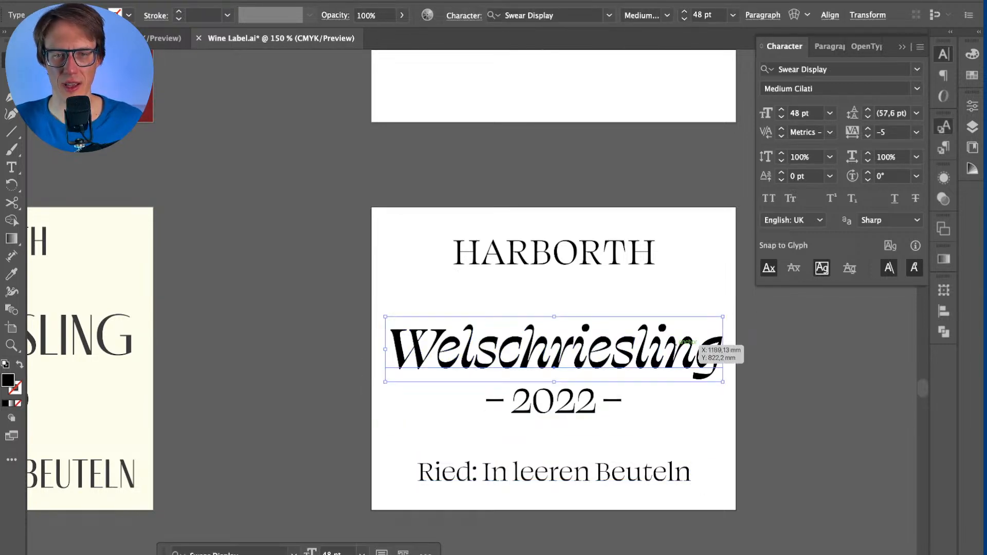
pyautogui.click(944, 127)
pyautogui.click(943, 96)
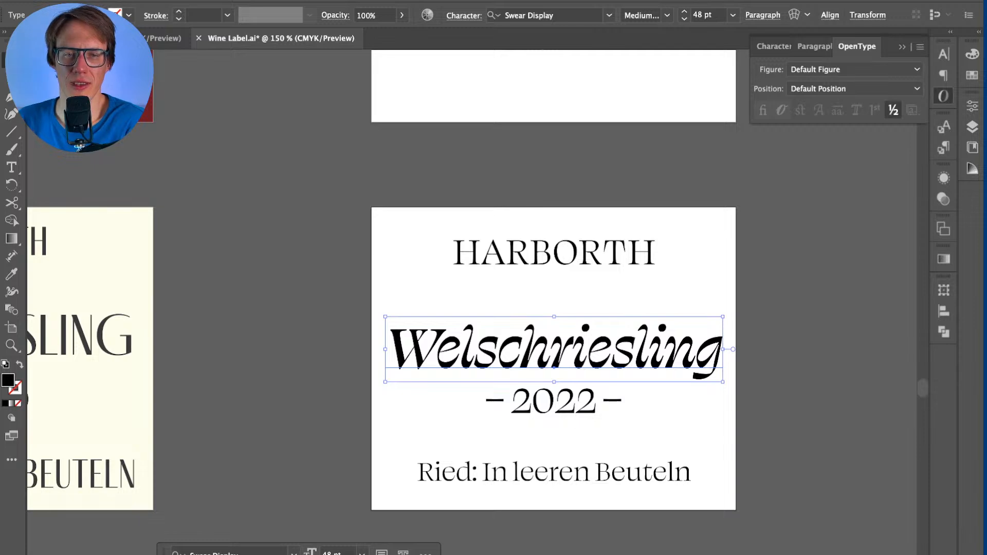
# Step: Open the Glyphs panel for the year line and dock it with the Character, Paragraph and OpenType panels
pyautogui.click(554, 401)
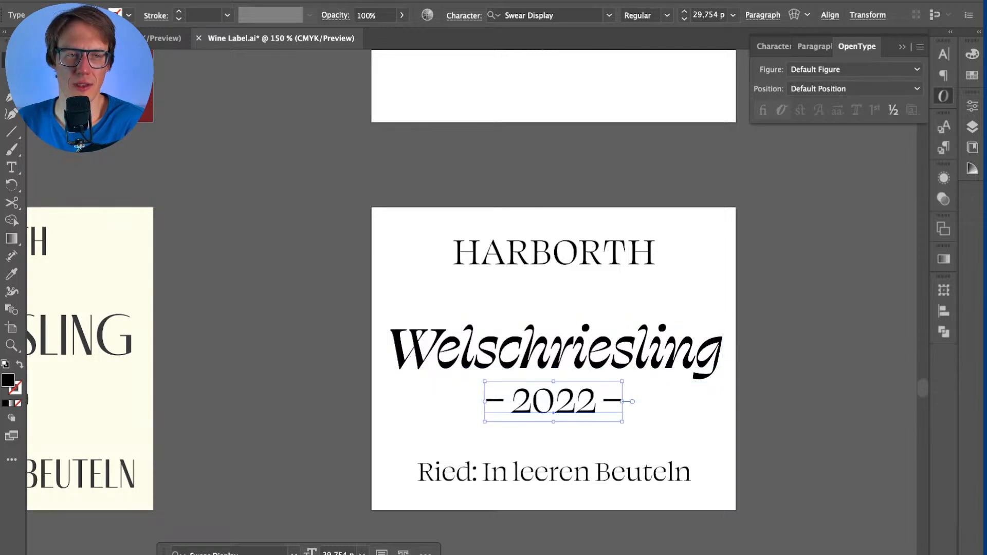
pyautogui.click(288, 1)
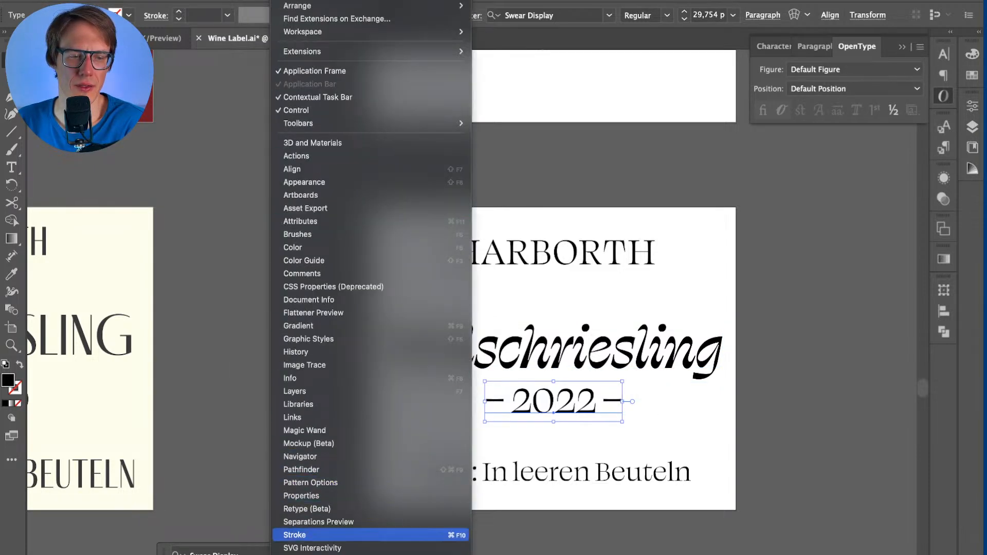
pyautogui.moveTo(370, 554)
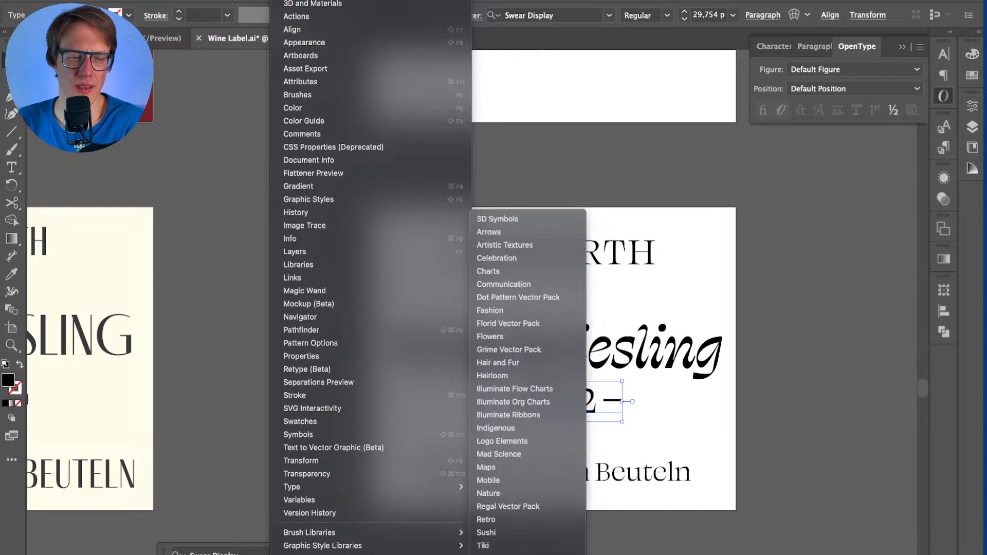
pyautogui.moveTo(370, 487)
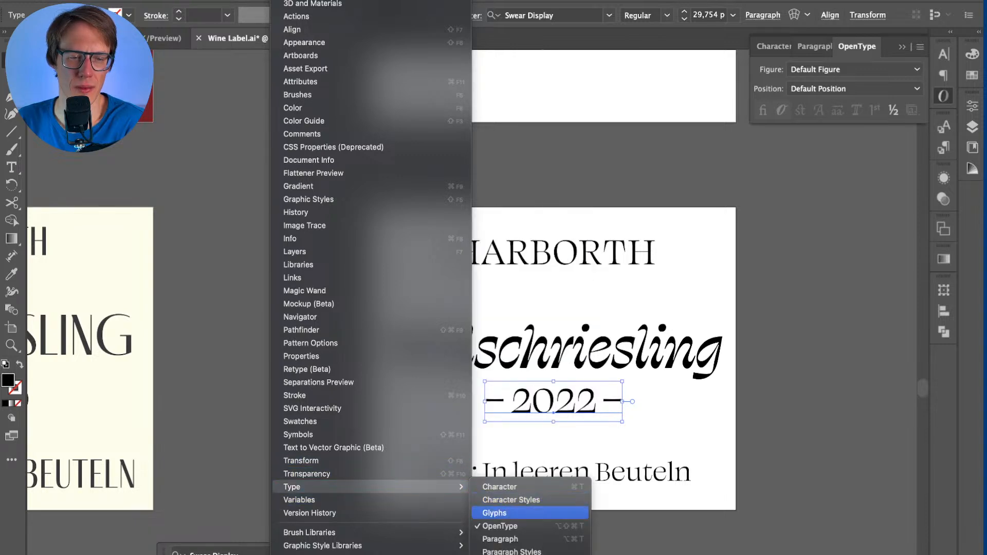
pyautogui.click(509, 512)
pyautogui.moveTo(155, 44); pyautogui.dragTo(940, 96)
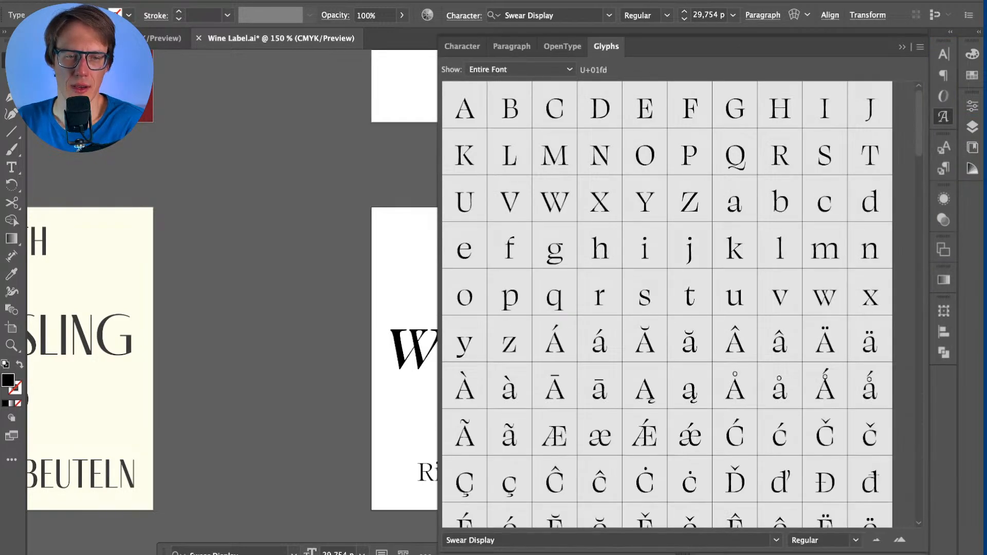
# Step: Look through the entire Swear Display Regular glyph set, down to its last symbols
pyautogui.scroll(-15, 668, 303)
pyautogui.scroll(-5, 667, 303)
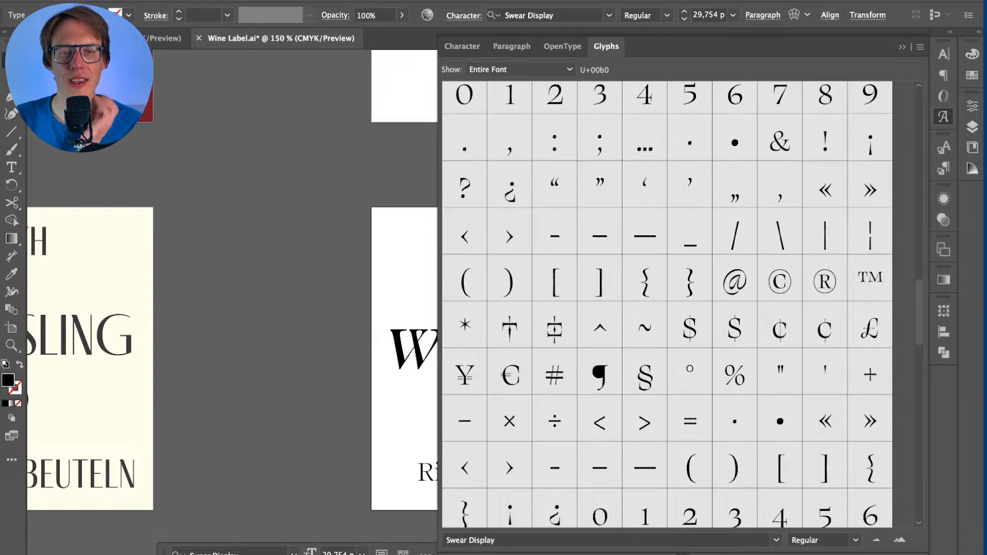
pyautogui.scroll(-10, 667, 303)
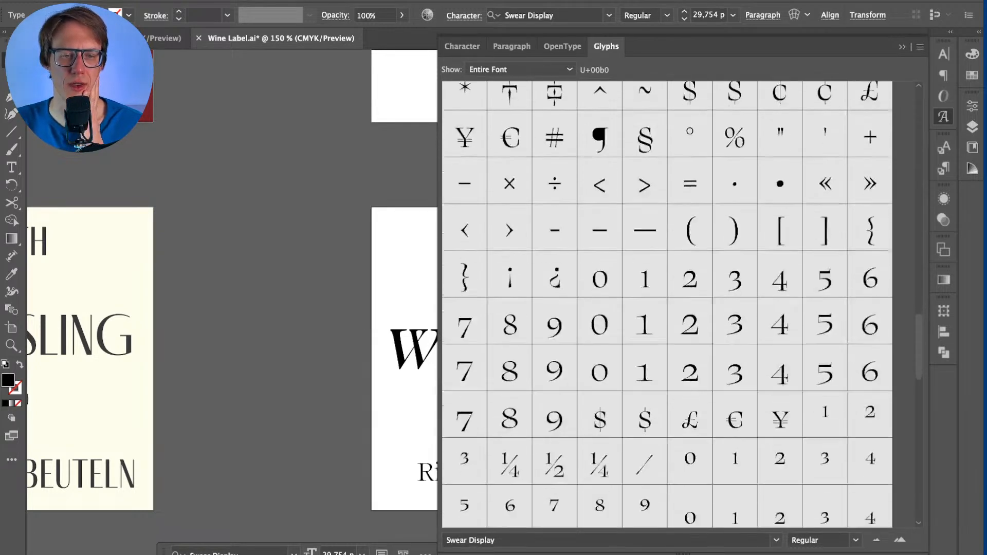
pyautogui.scroll(-3, 667, 304)
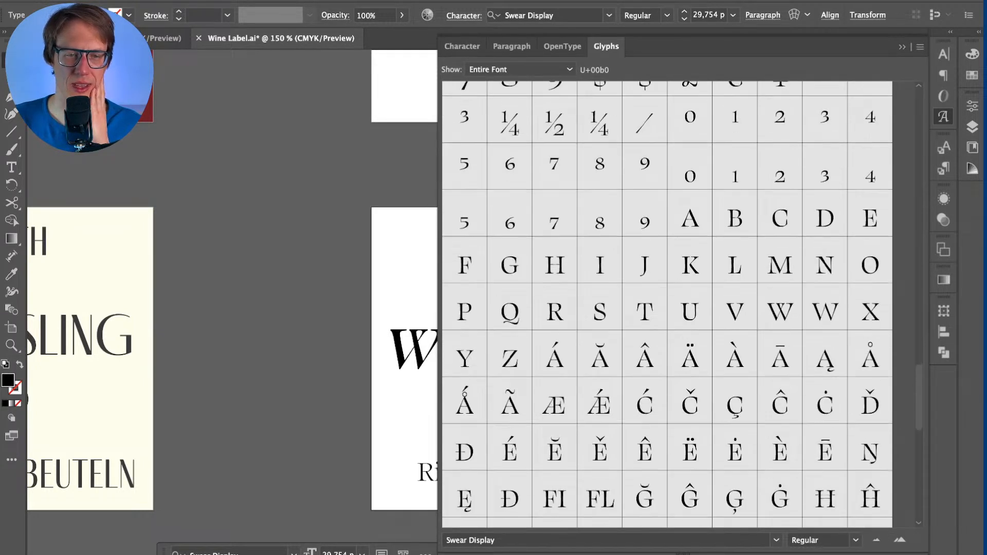
pyautogui.scroll(-13, 667, 304)
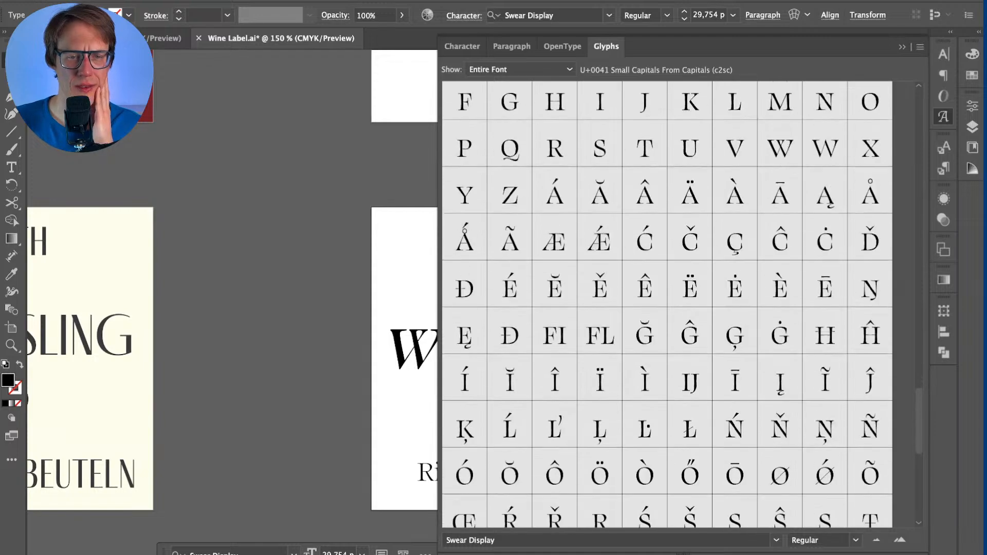
pyautogui.scroll(20, 668, 303)
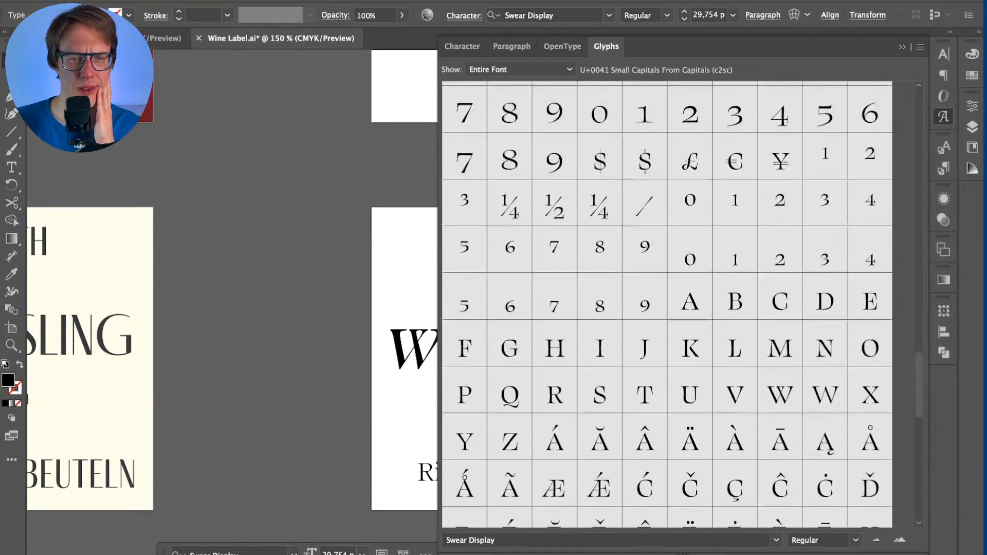
pyautogui.scroll(-15, 668, 304)
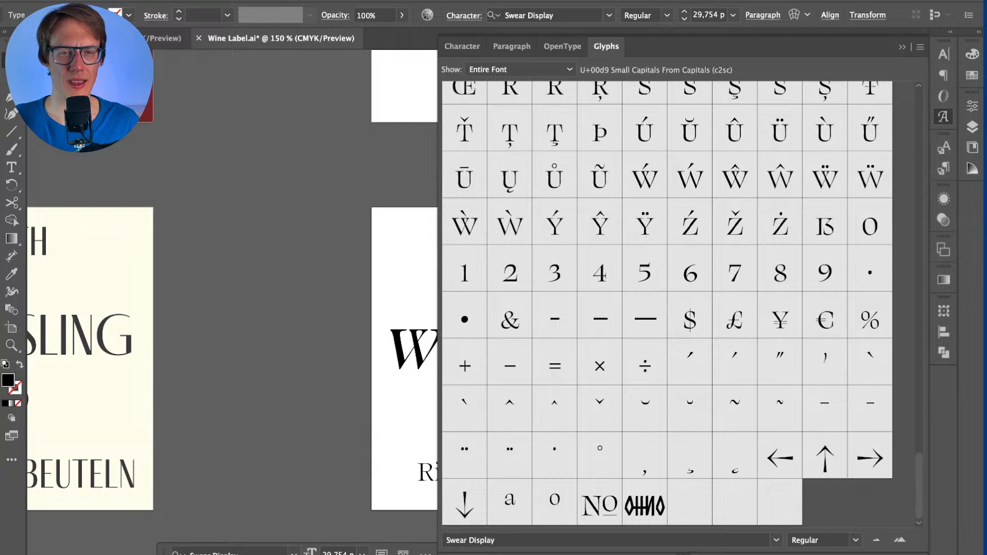
pyautogui.click(943, 117)
# Step: Check the OpenType features and stylistic sets available for the vineyard line
pyautogui.click(553, 469)
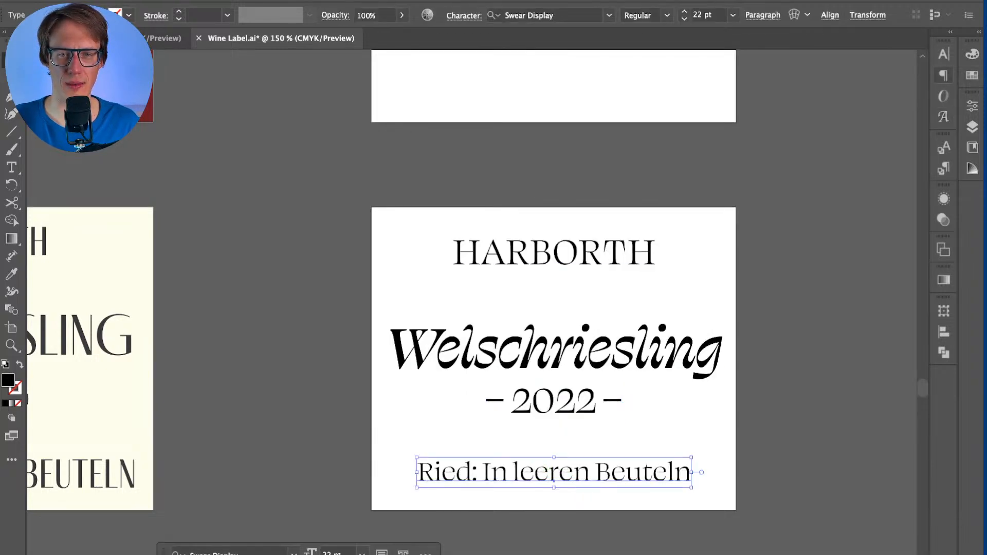
pyautogui.click(943, 54)
pyautogui.click(872, 46)
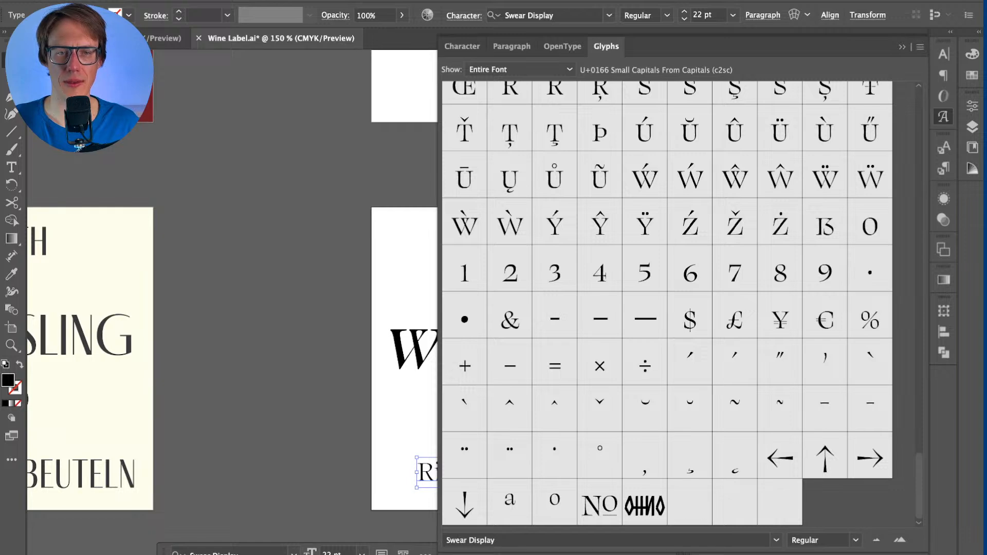
pyautogui.click(462, 46)
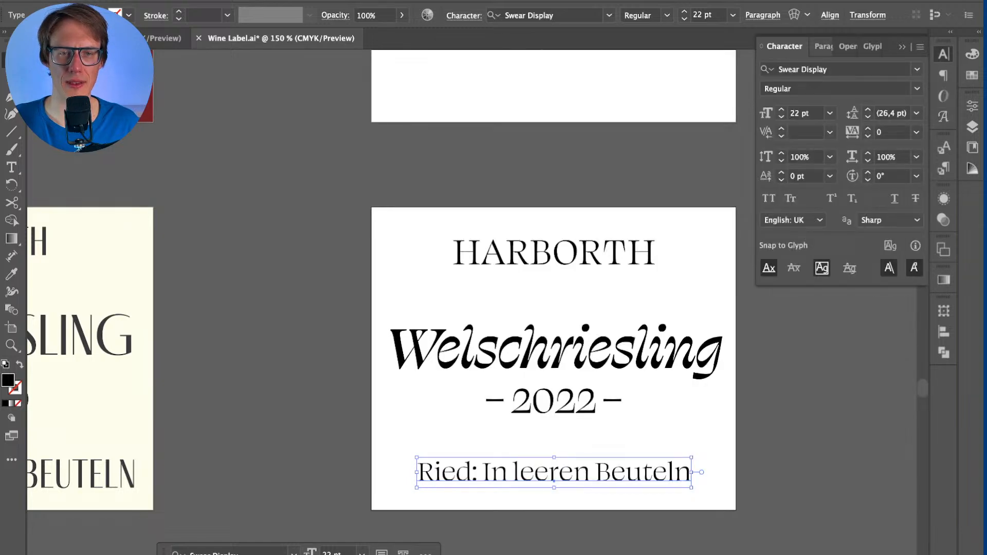
pyautogui.click(823, 46)
pyautogui.click(845, 47)
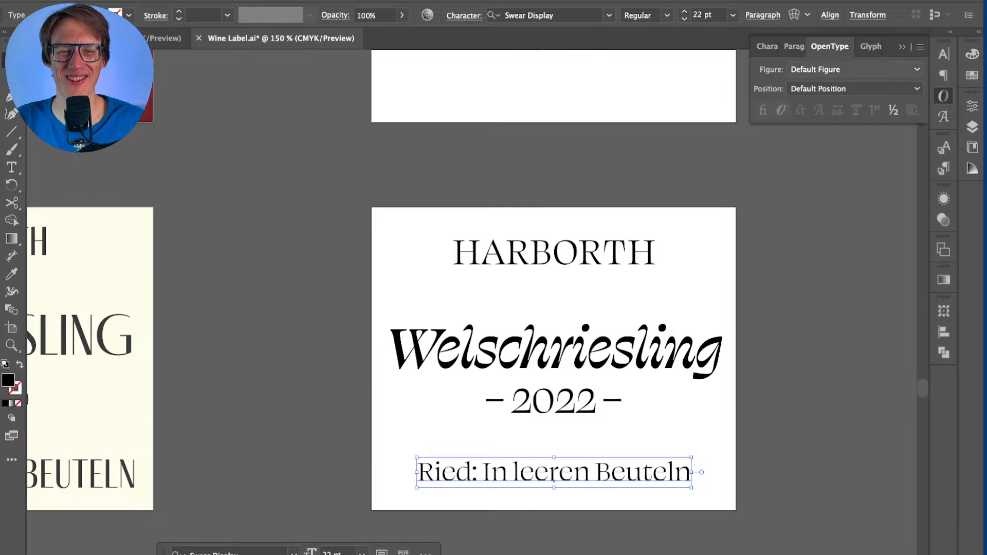
pyautogui.click(870, 47)
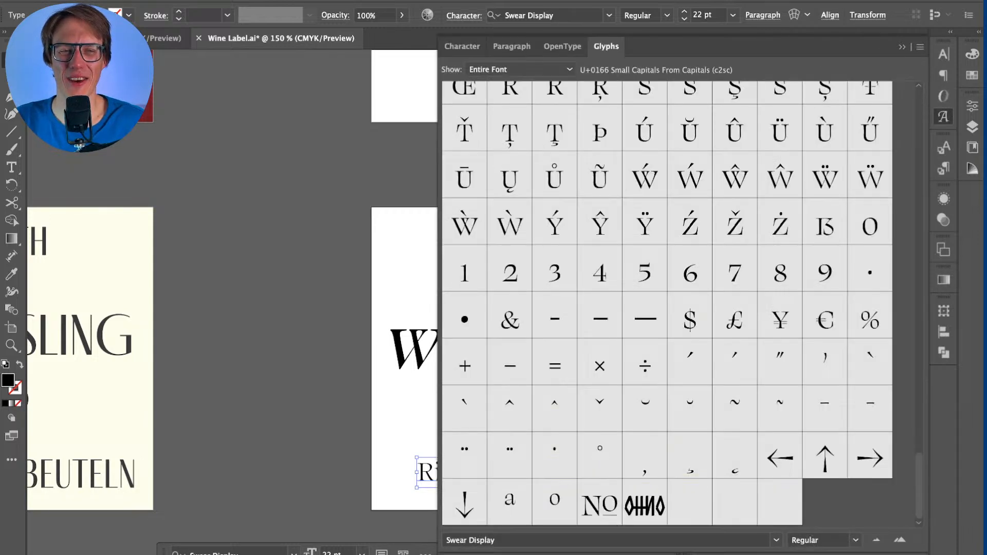
pyautogui.click(562, 46)
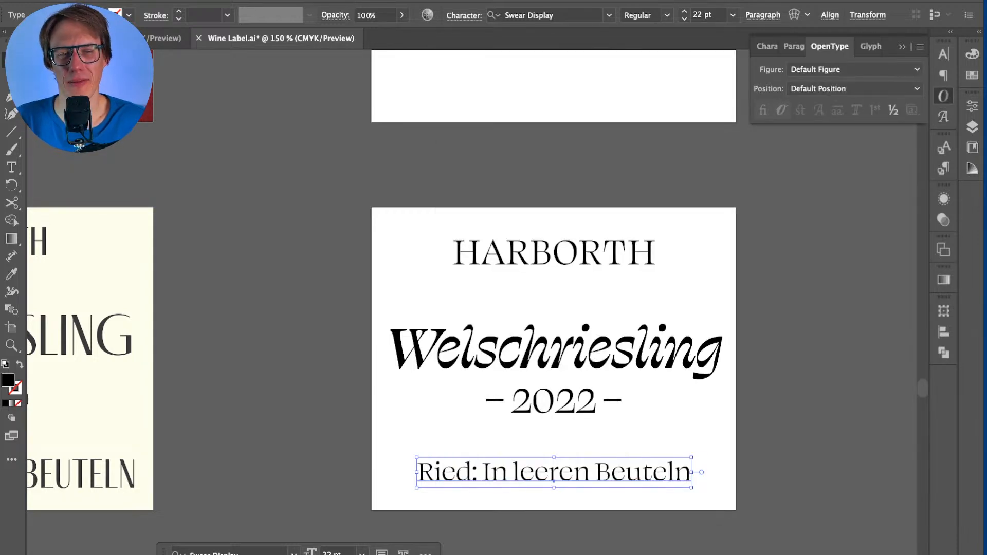
pyautogui.click(920, 47)
pyautogui.moveTo(864, 153)
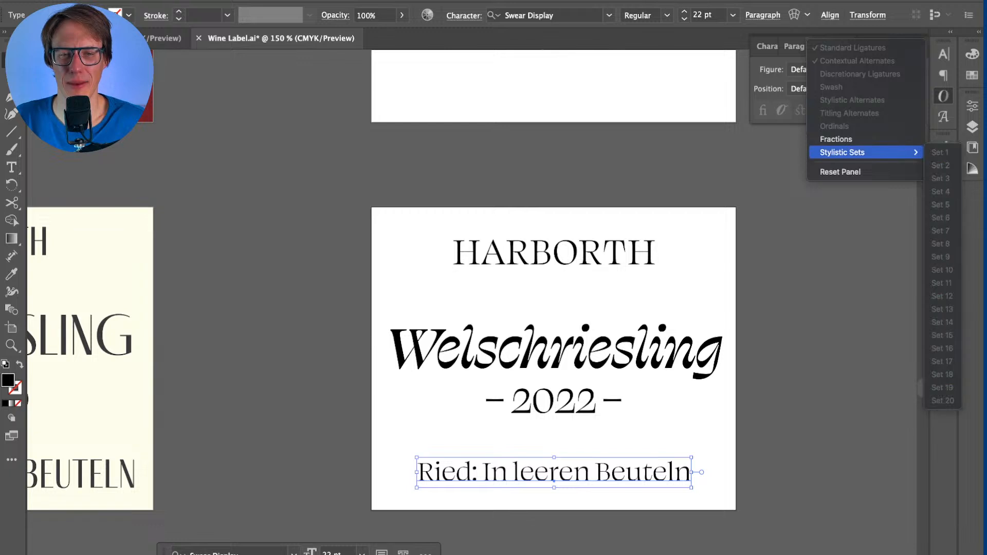
# Step: Look through the Swear Display glyph set for small-capital letters, with most of the vineyard line's text selected
pyautogui.press('Escape')
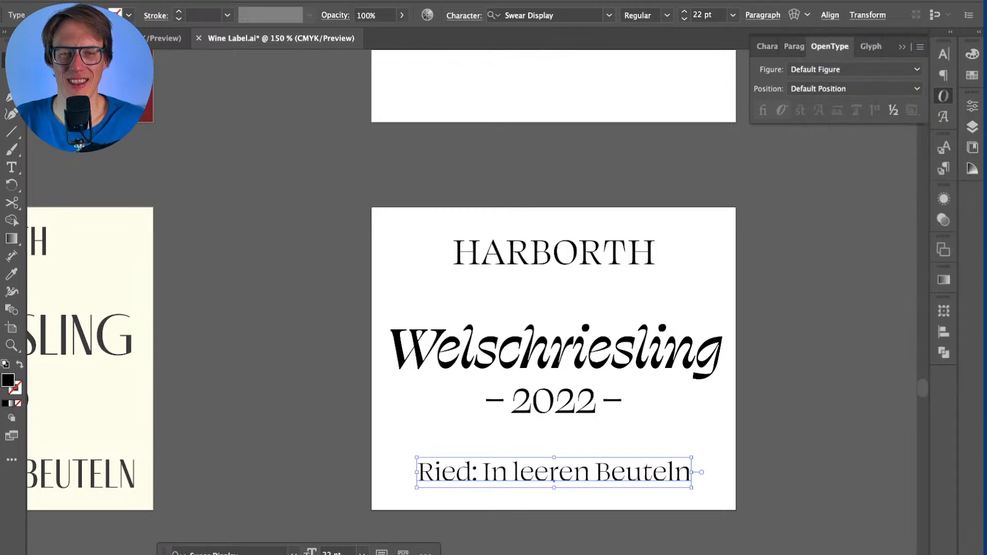
pyautogui.doubleClick(559, 468)
pyautogui.doubleClick(560, 468)
pyautogui.click(560, 467)
pyautogui.moveTo(435, 472); pyautogui.dragTo(691, 471)
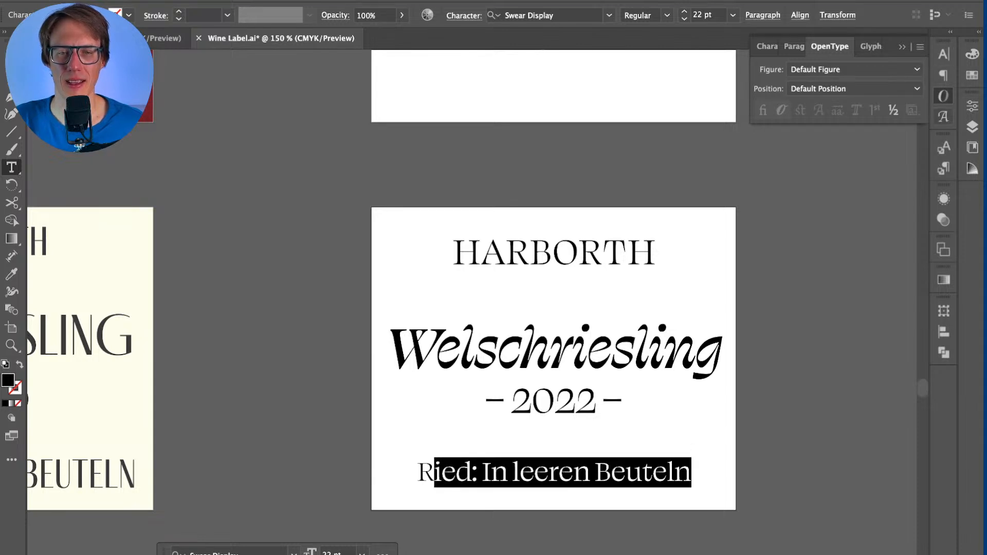
pyautogui.click(943, 117)
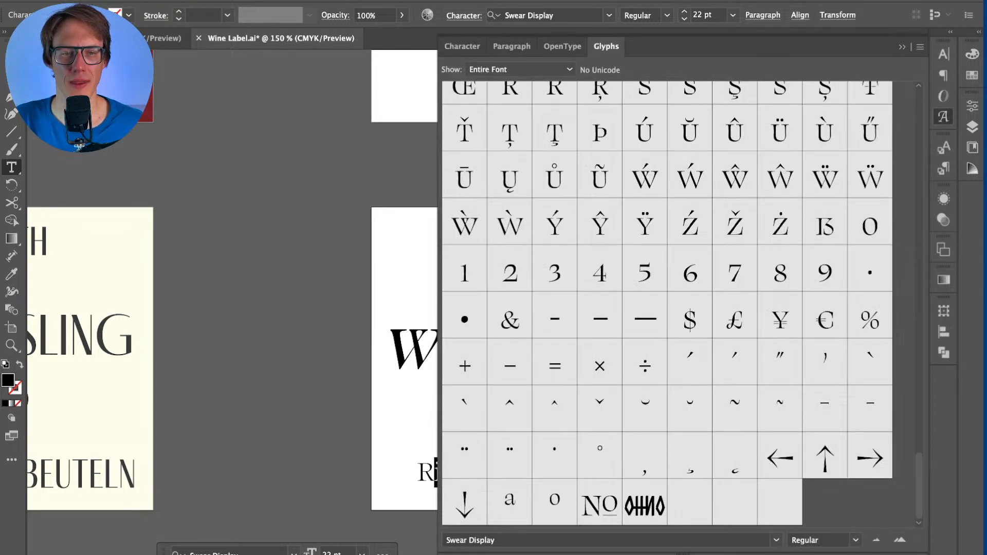
pyautogui.click(942, 116)
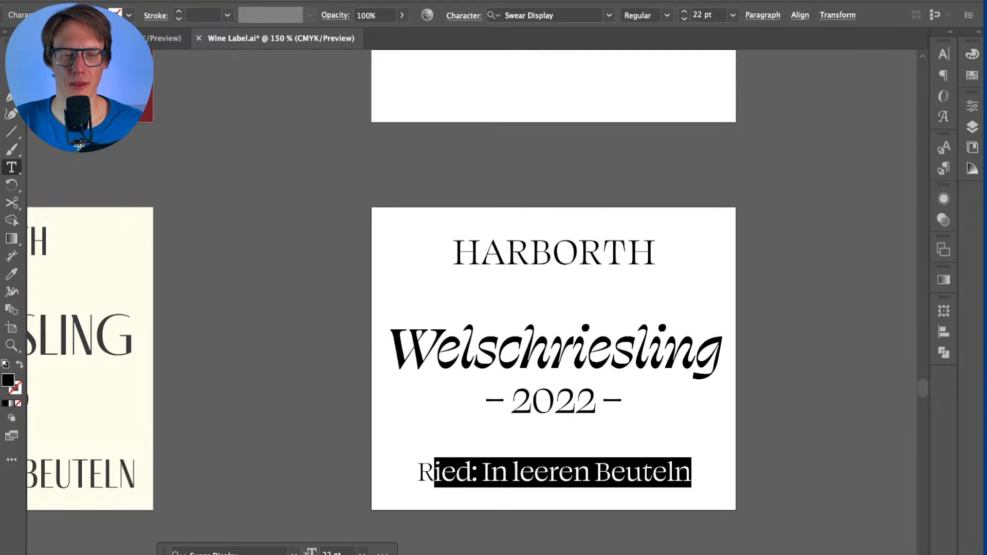
pyautogui.click(943, 117)
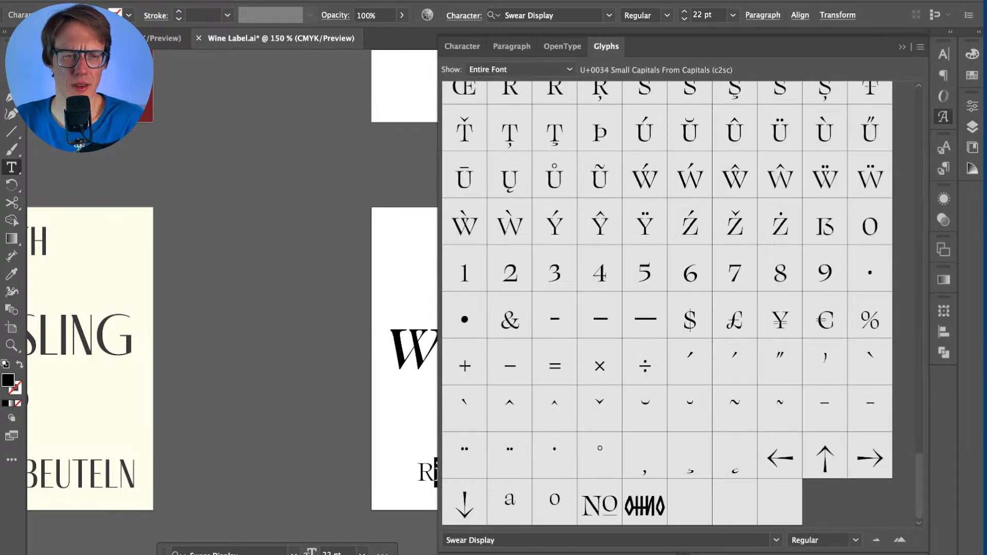
pyautogui.scroll(10, 667, 303)
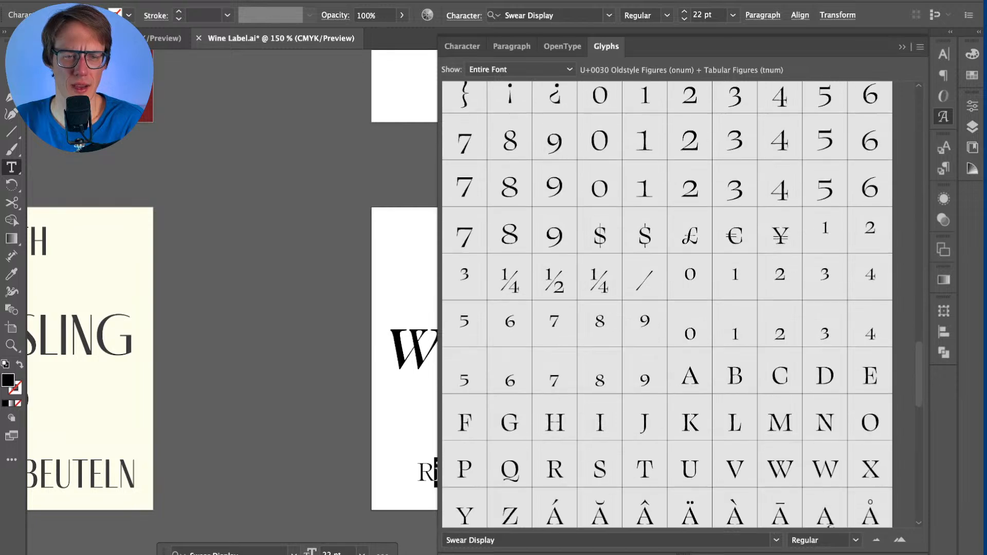
pyautogui.scroll(-4, 667, 303)
# Step: Try replacing the selected vineyard text with the small-capital A glyph, undo the replacement and select the whole line
pyautogui.doubleClick(689, 192)
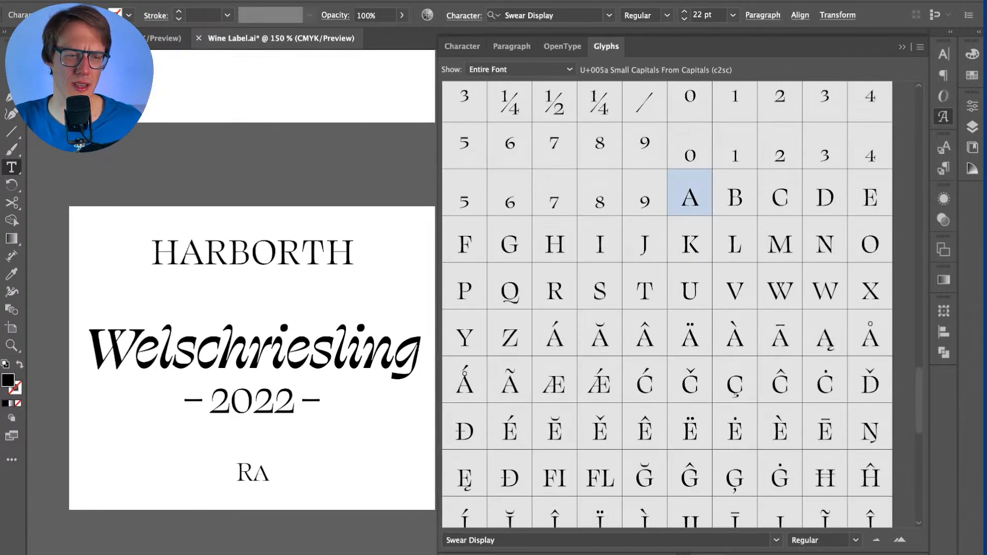
pyautogui.press('super+z')
pyautogui.press('super+z')
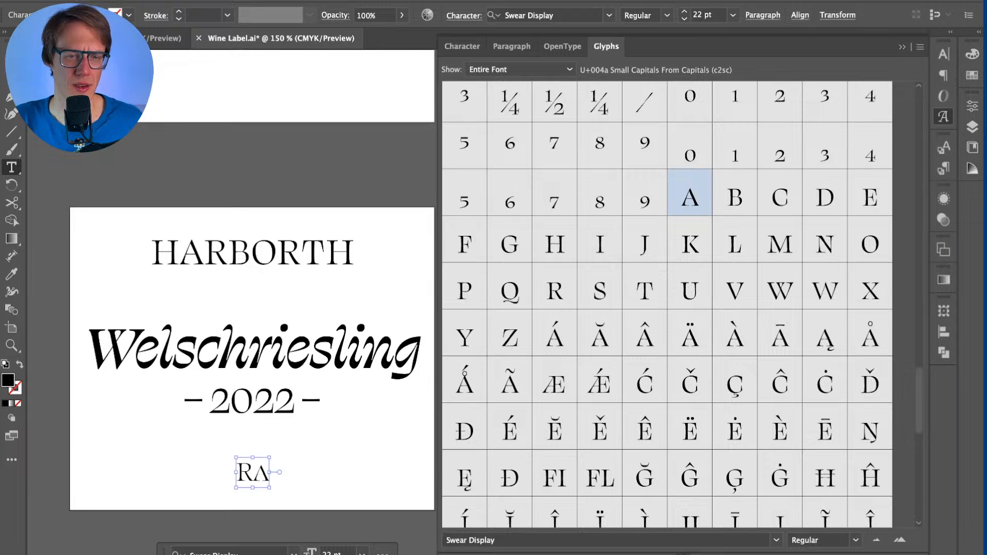
pyautogui.press('Escape')
pyautogui.press('Return')
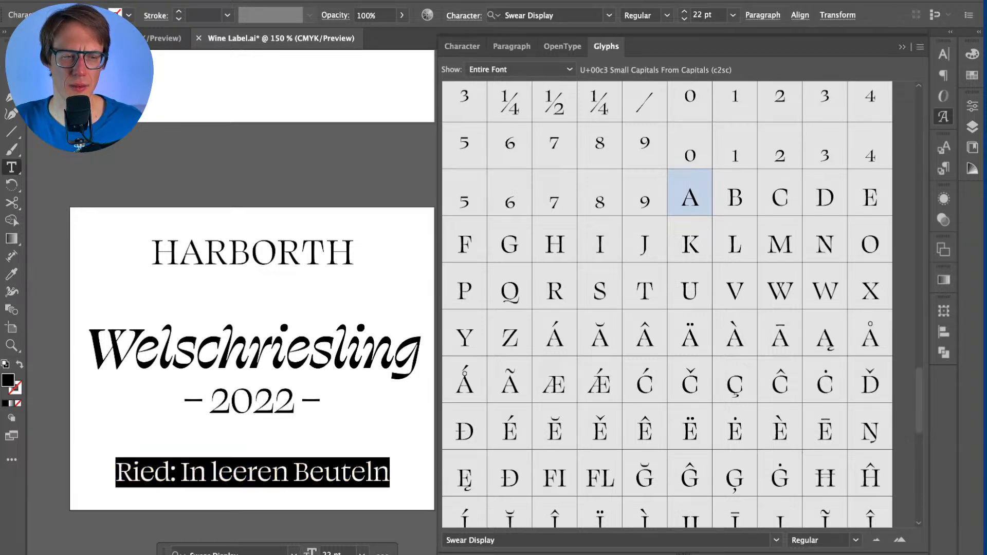
# Step: Find the small capitals option and apply Small Caps to the whole vineyard line "Ried: In leeren Beuteln"
pyautogui.press('super+alt+shift+t')
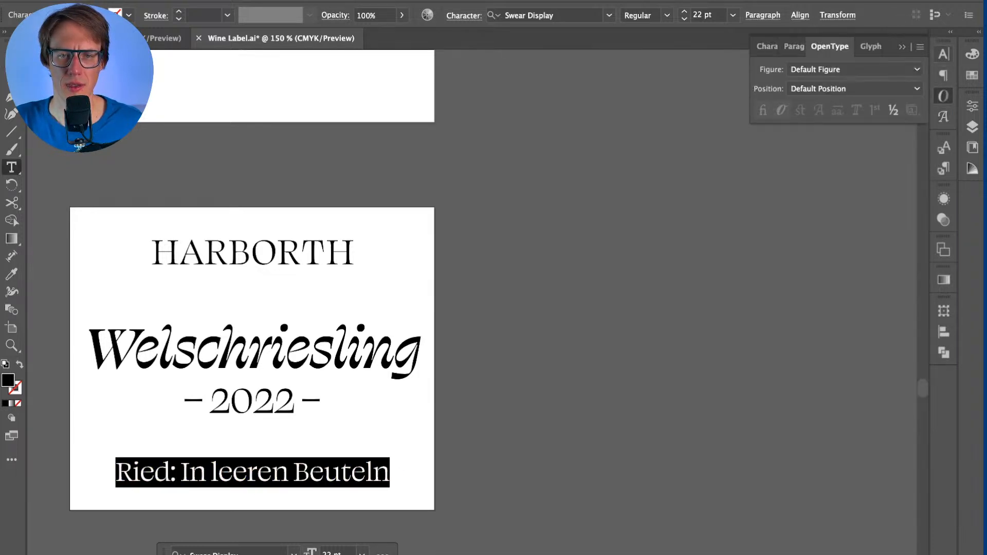
pyautogui.click(920, 47)
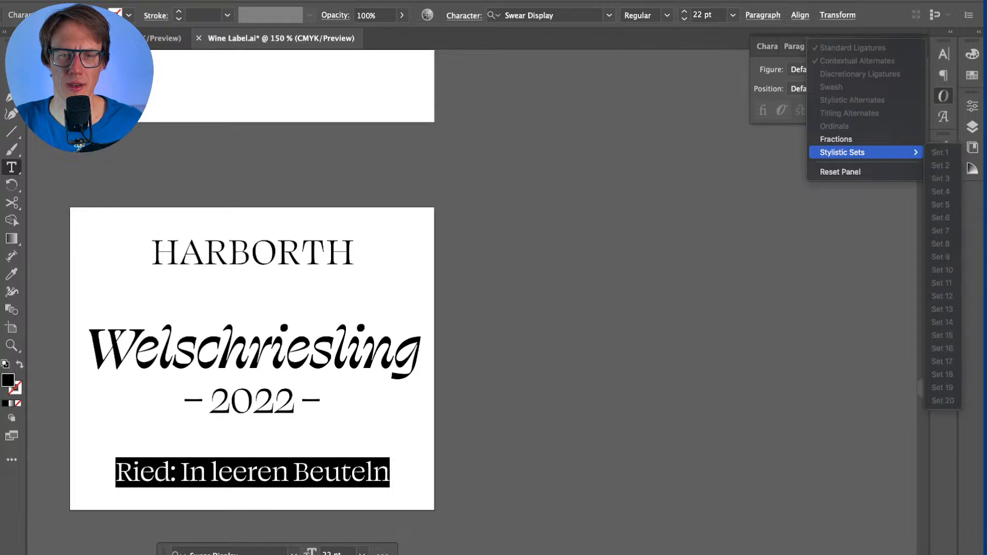
pyautogui.press('Escape')
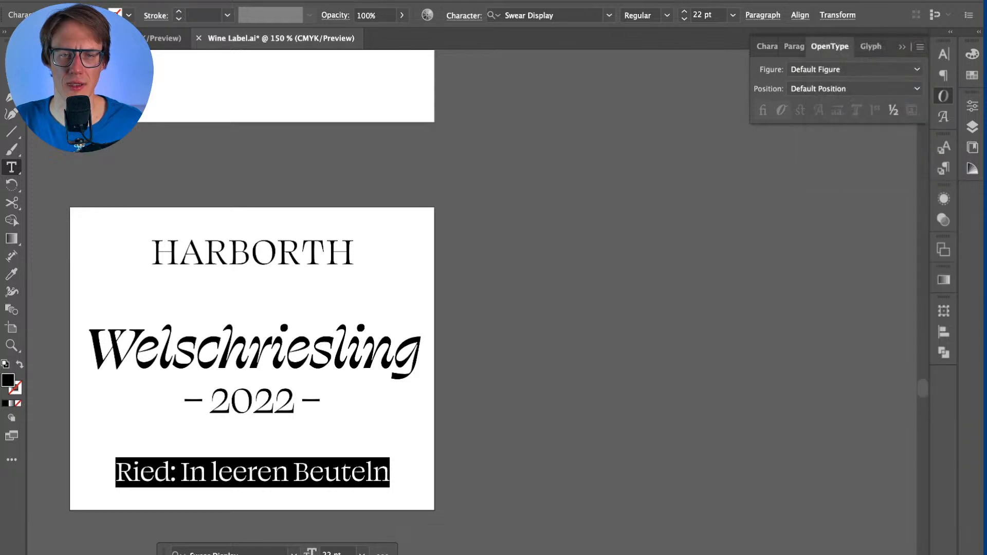
pyautogui.click(794, 46)
pyautogui.click(920, 47)
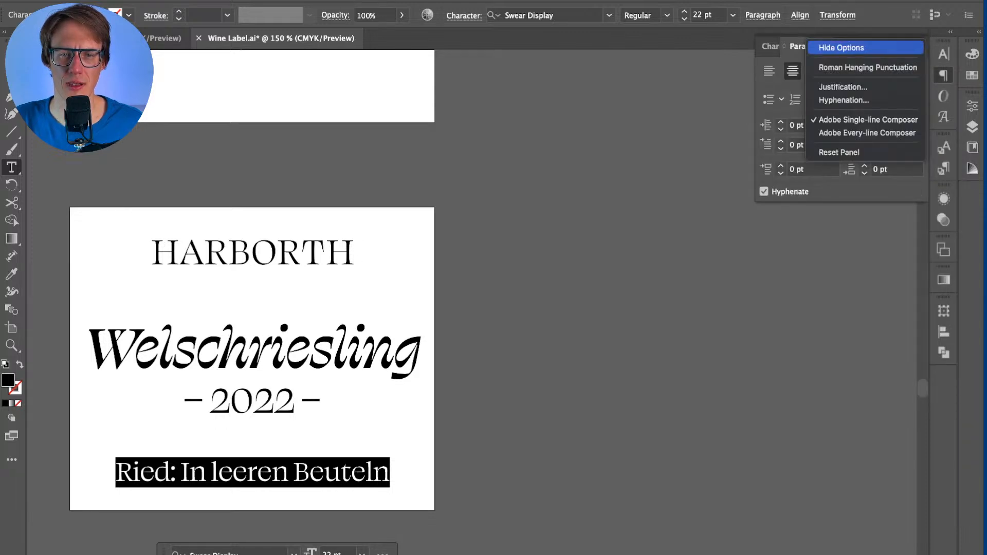
pyautogui.press('Escape')
pyautogui.click(770, 47)
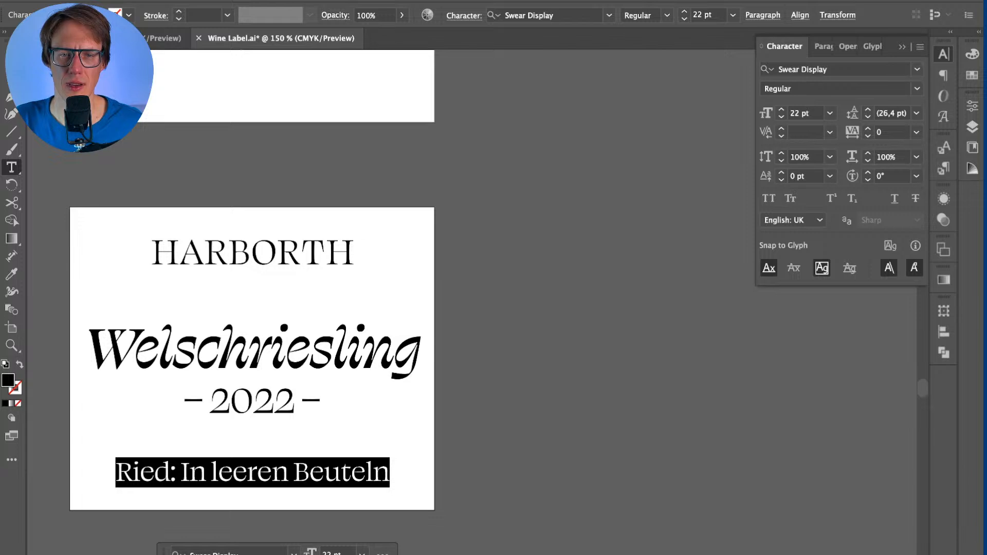
pyautogui.click(920, 47)
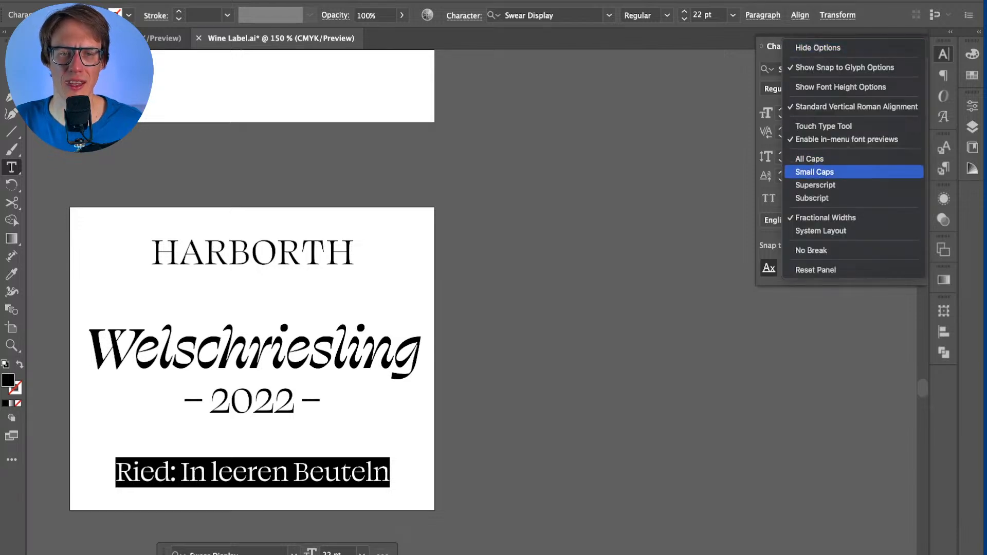
pyautogui.click(815, 172)
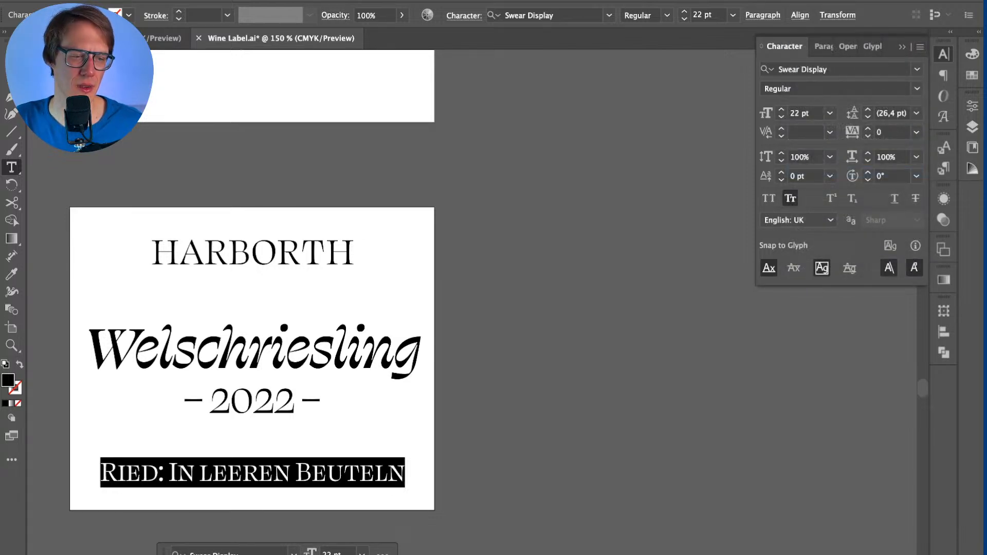
pyautogui.click(195, 473)
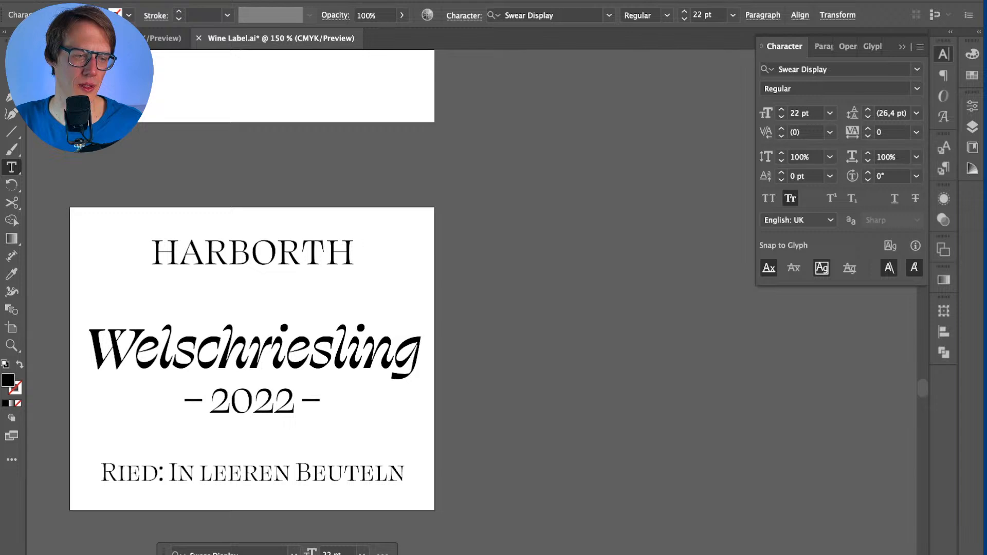
pyautogui.press('Escape')
# Step: Examine the vineyard line's small-capital letterforms up close and return to the whole Welschriesling label
pyautogui.hotkey('ctrl', '+')
pyautogui.hotkey('ctrl', '+')
pyautogui.hotkey('ctrl', '+')
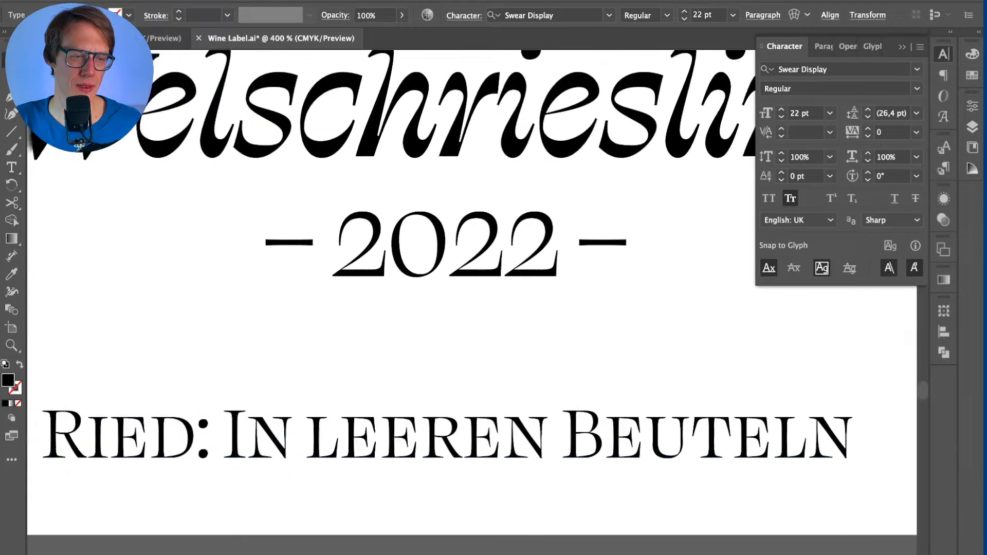
pyautogui.hotkey('ctrl', '-')
pyautogui.hotkey('ctrl', '-')
pyautogui.hotkey('ctrl', '-')
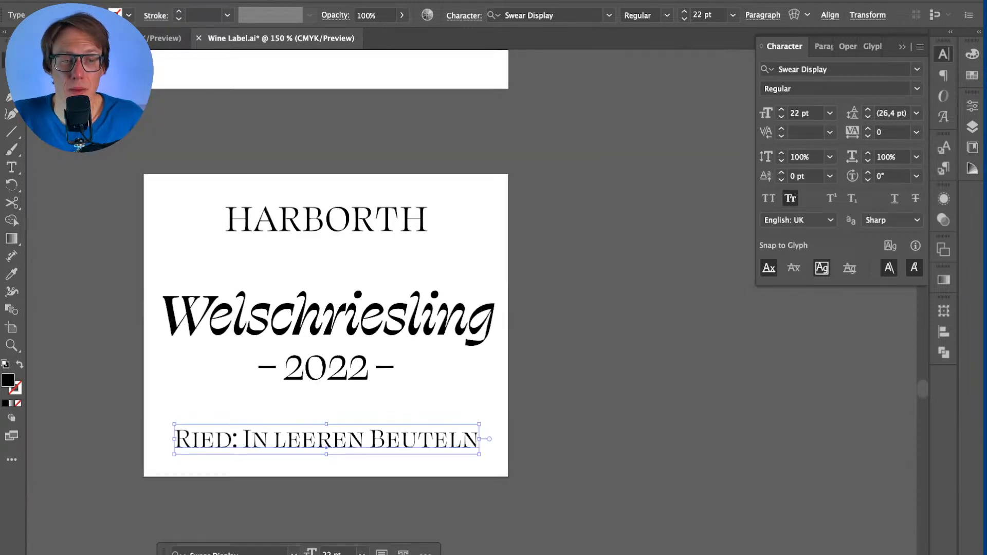
# Step: Set the vineyard line's font style to Medium and its tracking to 40
pyautogui.press('Return')
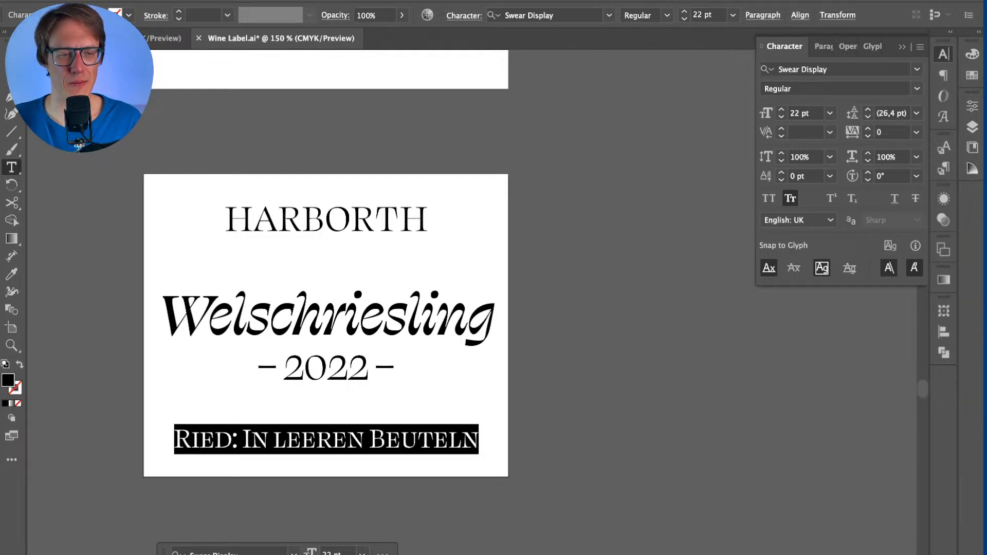
pyautogui.click(916, 88)
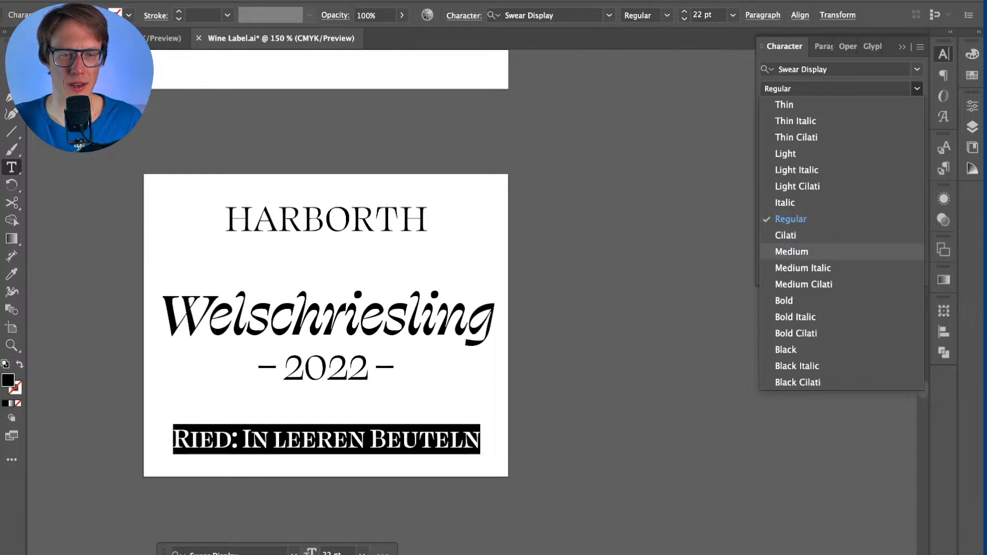
pyautogui.click(792, 251)
pyautogui.click(890, 132)
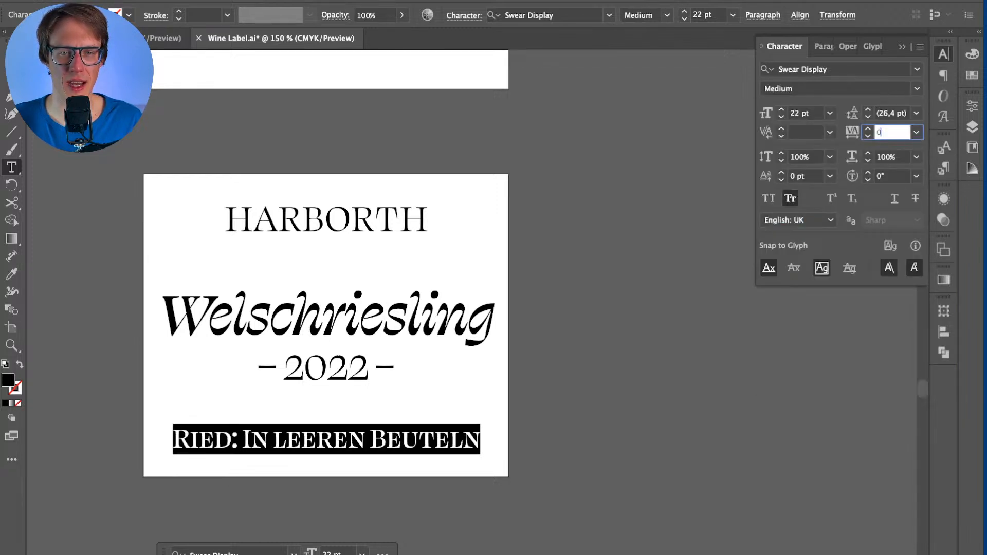
pyautogui.press('Up')
pyautogui.press('Up')
pyautogui.press('Up')
pyautogui.press('Up')
pyautogui.press('Up')
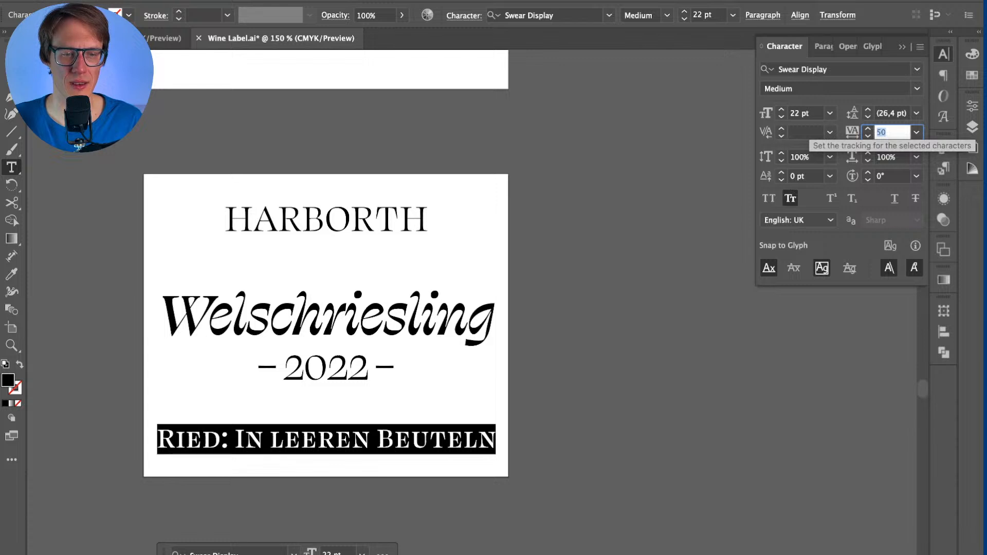
pyautogui.press('Down')
# Step: Set the vineyard line's font size to 20 pt
pyautogui.click(807, 113)
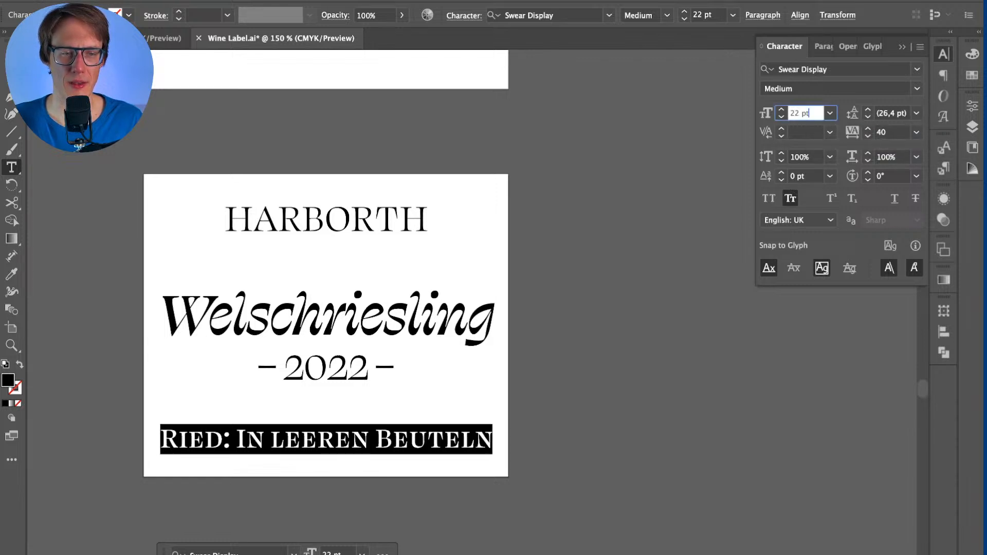
pyautogui.hotkey('shift', 'Down')
pyautogui.hotkey('shift', 'Down')
pyautogui.hotkey('shift', 'Up')
pyautogui.press('Down')
pyautogui.press('Up')
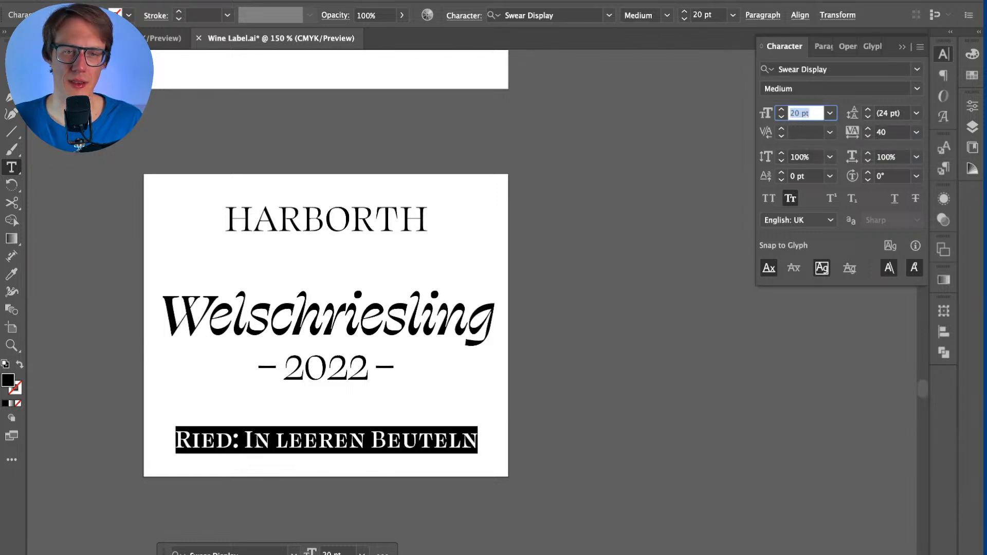
# Step: Set the vineyard line's font style to Regular, try a higher tracking value and return it to 40
pyautogui.click(917, 89)
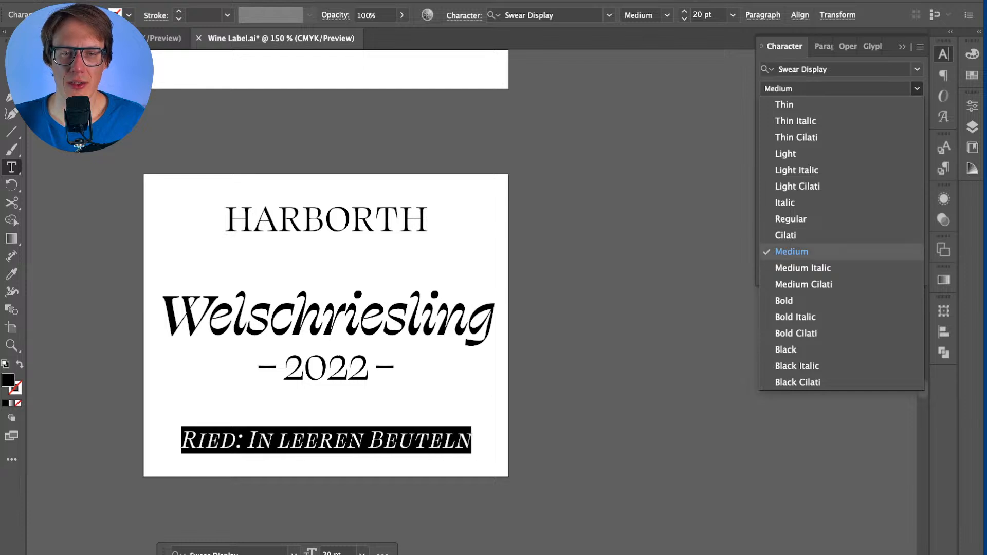
pyautogui.press('Return')
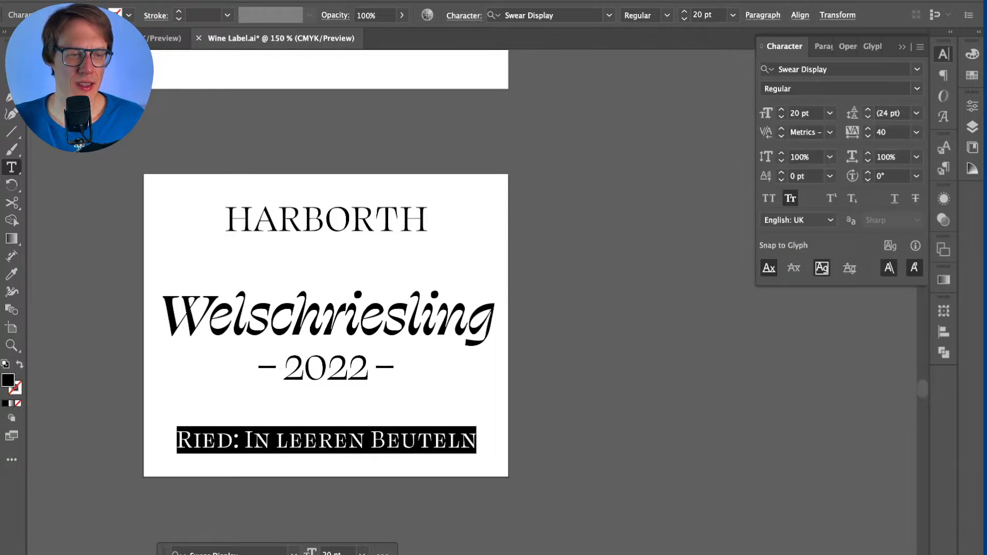
pyautogui.click(889, 132)
pyautogui.press('Up')
pyautogui.press('Down')
pyautogui.click(326, 439)
pyautogui.press('Escape')
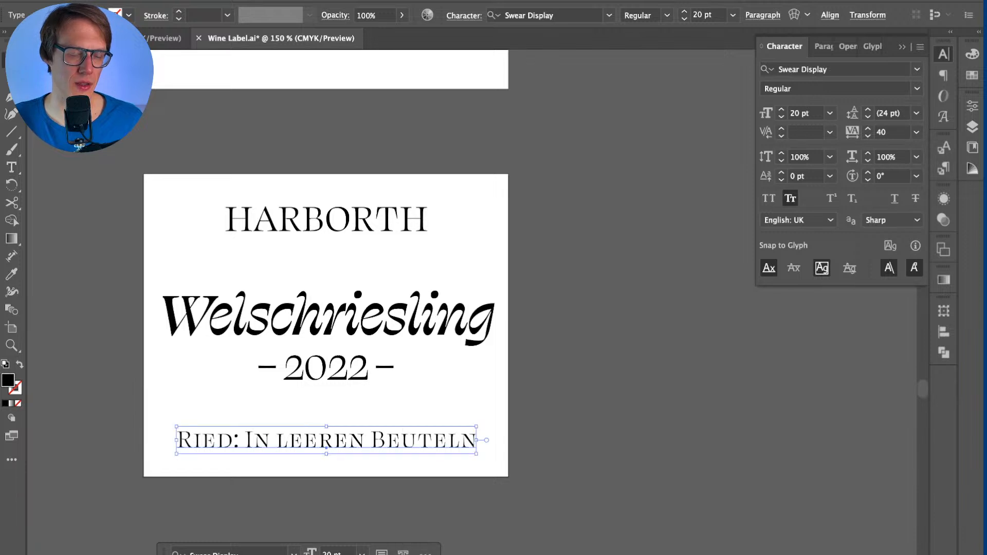
# Step: Deselect the vineyard line and view the Welschriesling label at 100 % together with its neighbouring labels
pyautogui.press('super+shift+a')
pyautogui.hotkey('shift', 'Left')
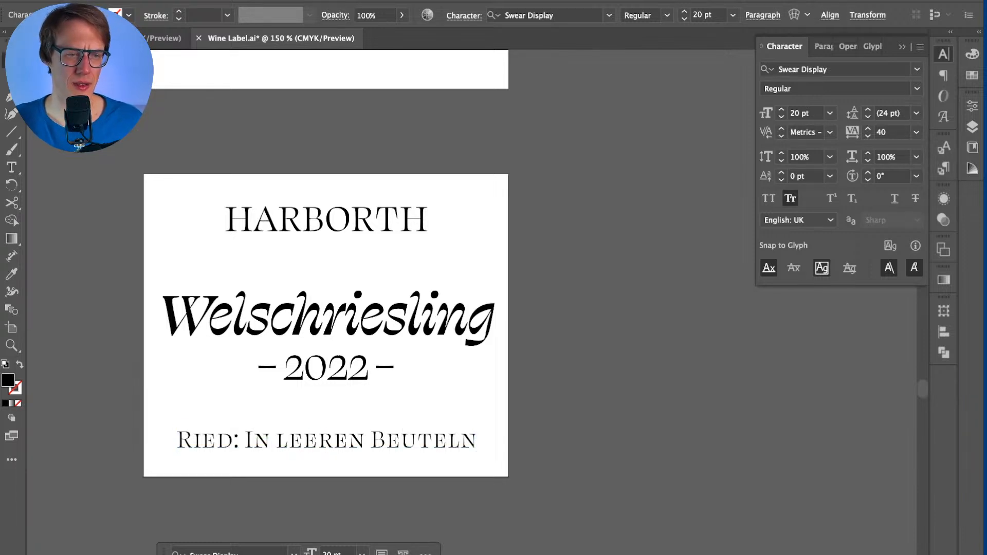
pyautogui.press('super+shift+a')
pyautogui.press('super+minus')
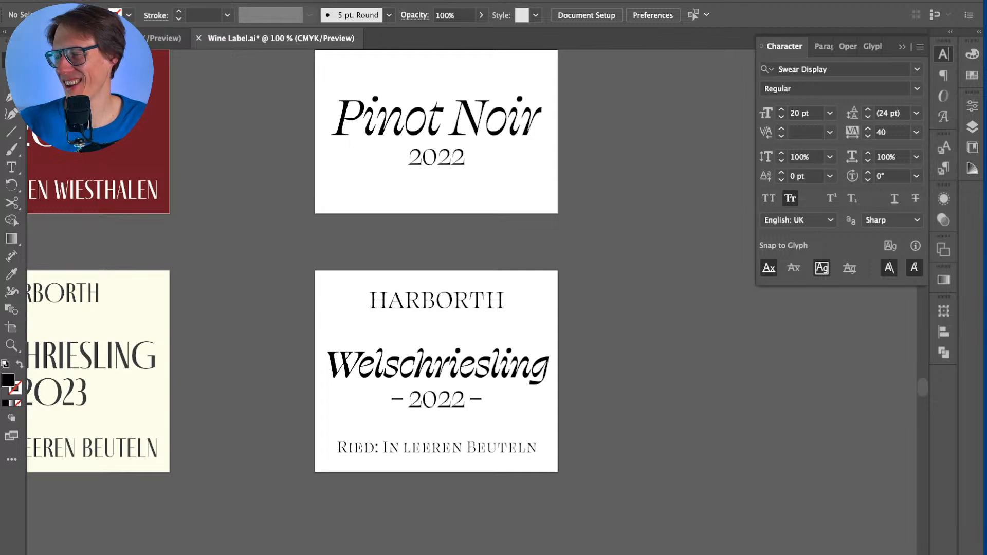
pyautogui.hotkey('ctrl', 'Up')
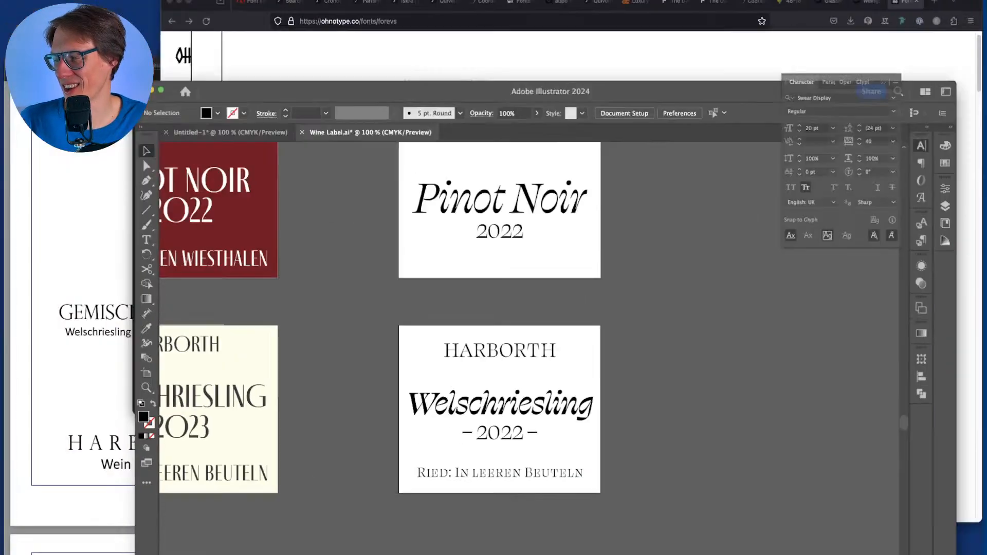
pyautogui.click(671, 441)
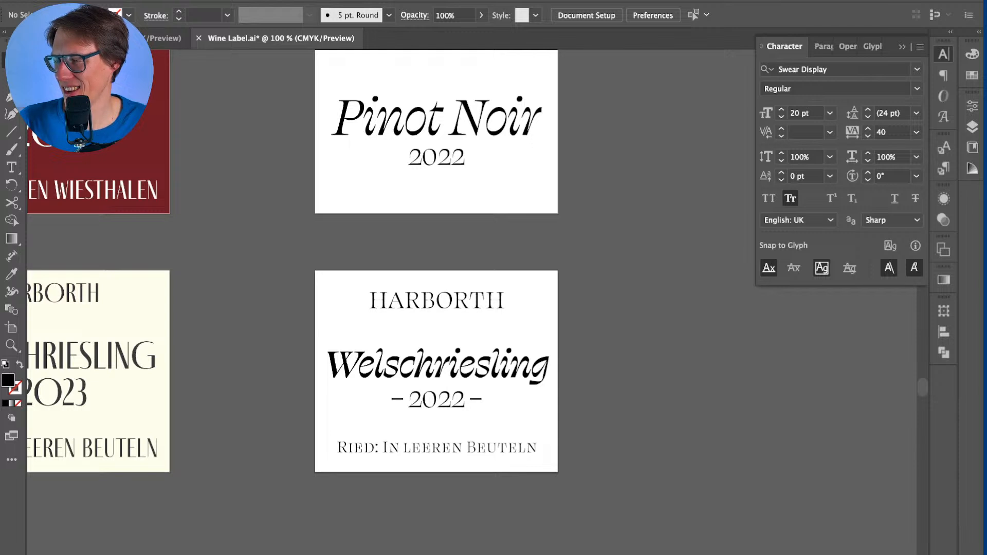
pyautogui.press('super+t')
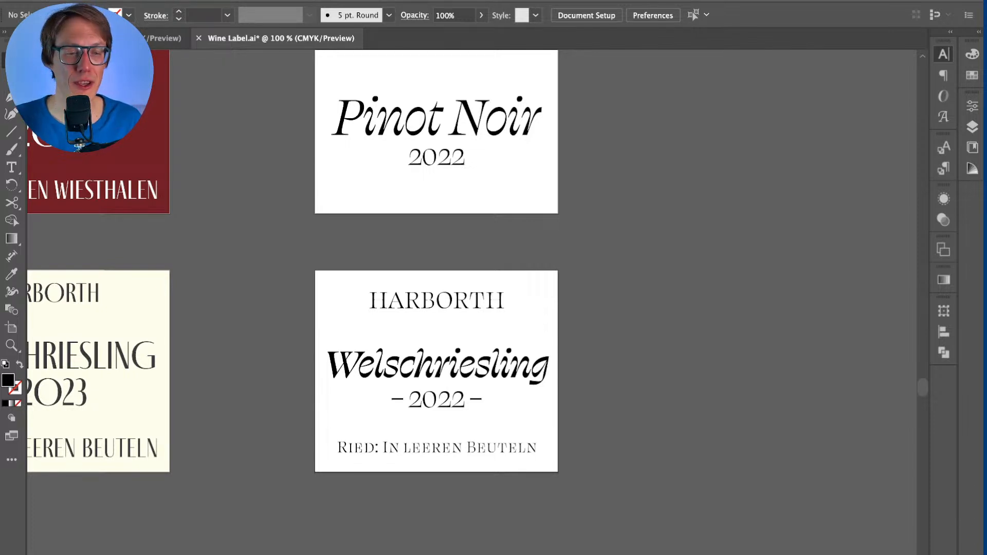
pyautogui.press('super+t')
pyautogui.scroll(2, 308, 277)
pyautogui.hscroll(-2, 309, 278)
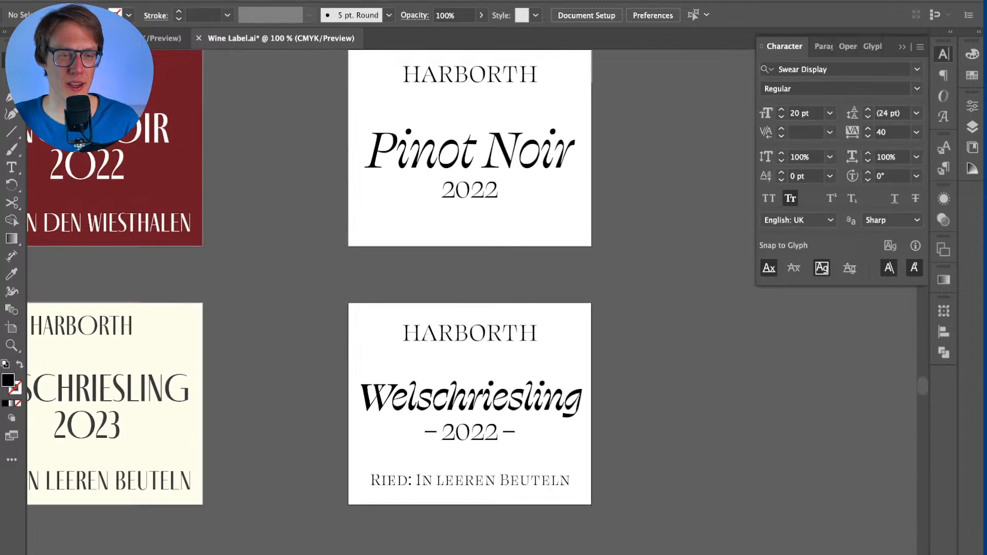
pyautogui.click(496, 400)
pyautogui.moveTo(356, 380); pyautogui.dragTo(435, 440)
pyautogui.moveTo(523, 402); pyautogui.dragTo(524, 402)
pyautogui.press('super+shift+a')
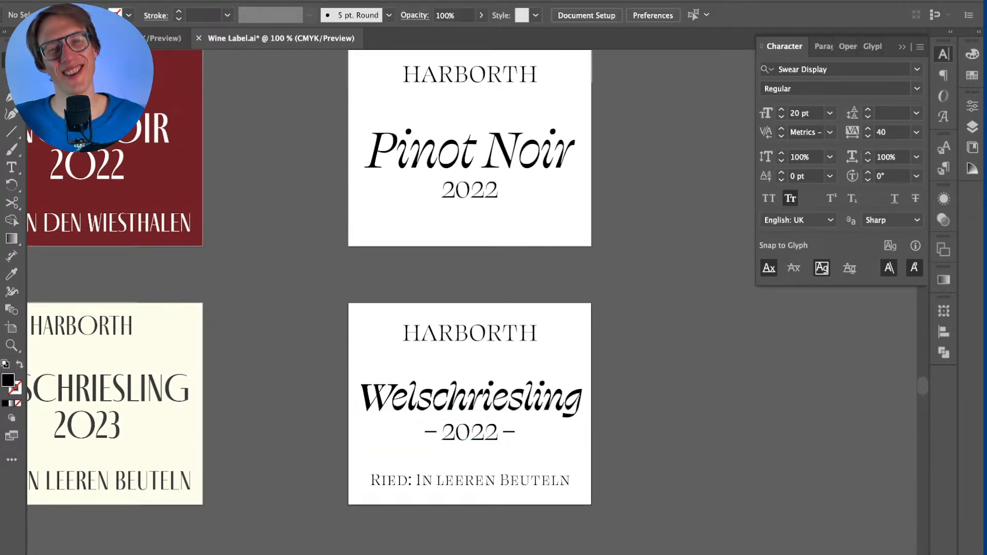
# Step: Duplicate the small-caps vineyard line from the white Welschriesling label onto the Pinot Noir label above, beneath its year
pyautogui.scroll(2, 308, 277)
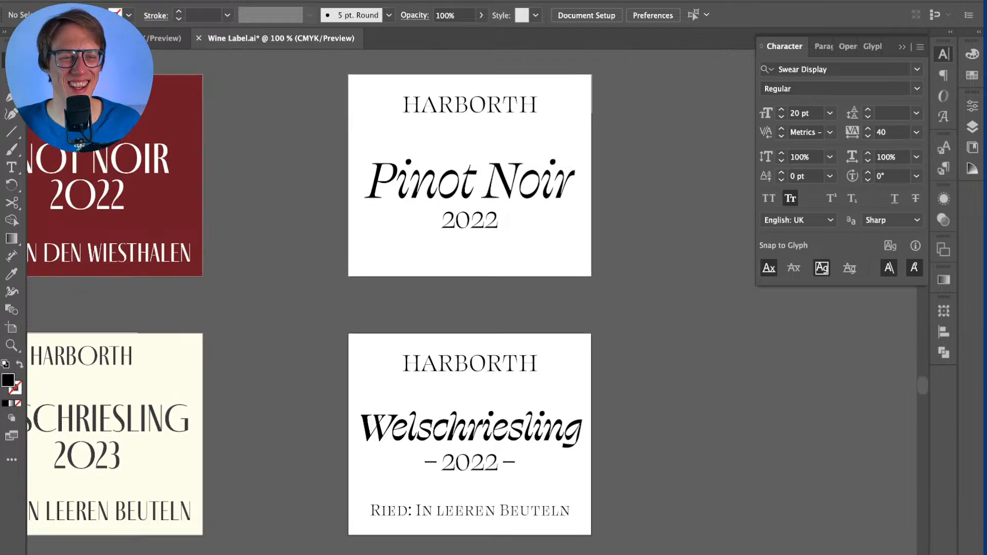
pyautogui.hscroll(-2, 309, 277)
pyautogui.moveTo(491, 516); pyautogui.dragTo(491, 258)
pyautogui.scroll(1, 324, 317)
pyautogui.hscroll(-1, 324, 317)
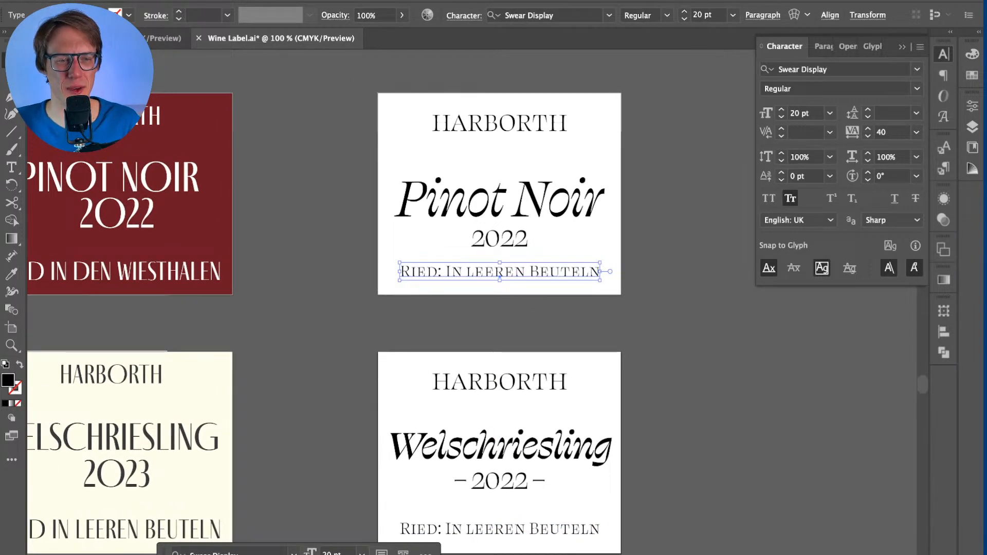
# Step: Match the duplicated vineyard line to the inline-lettered Pinot Noir label's vineyard text: Cronos Pro Regular, 17 pt, tracking 50
pyautogui.hotkey('ctrl', 'shift', 'a')
pyautogui.hscroll(-10, 493, 308)
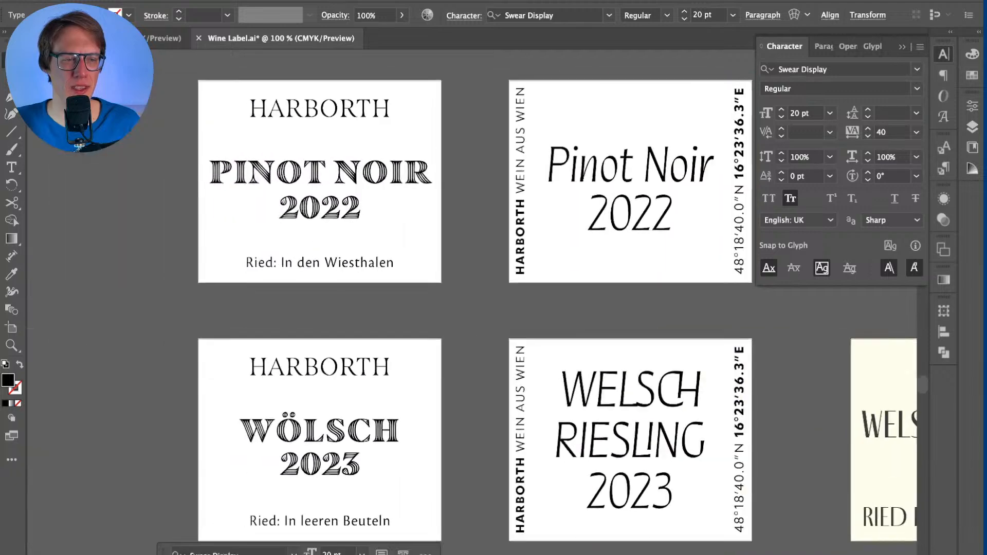
pyautogui.hscroll(-3, 493, 308)
pyautogui.hscroll(15, 493, 309)
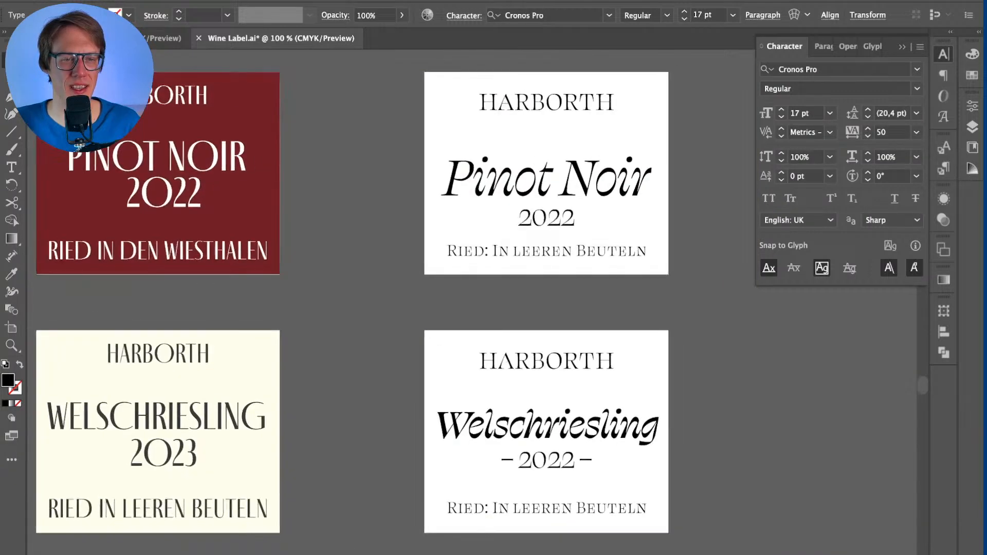
pyautogui.hscroll(10, 494, 309)
pyautogui.click(313, 261)
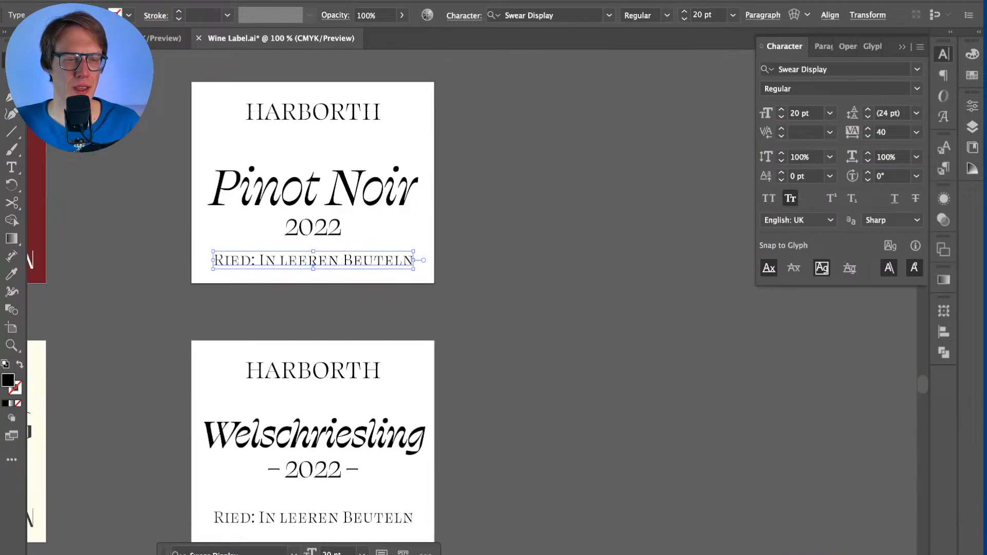
pyautogui.hscroll(-20, 493, 309)
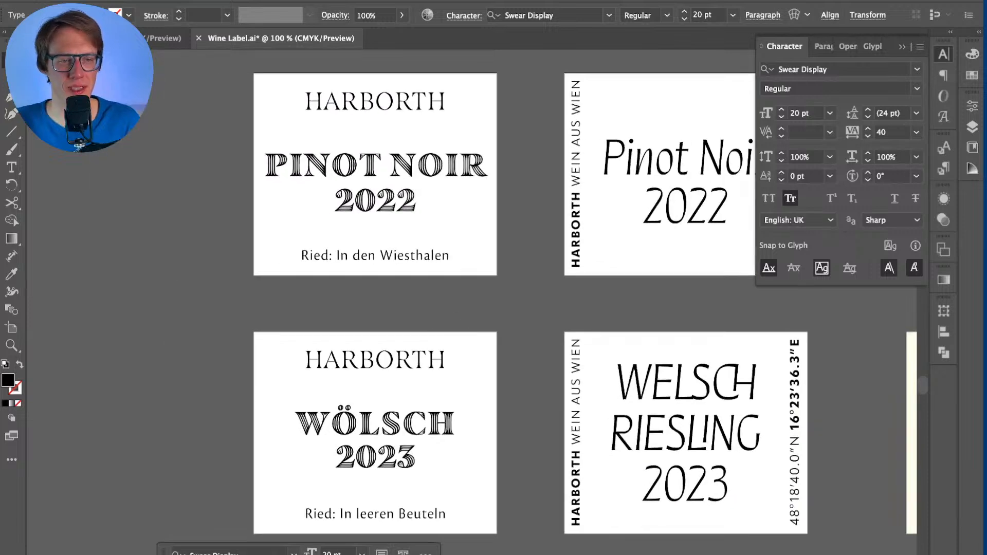
pyautogui.click(372, 257)
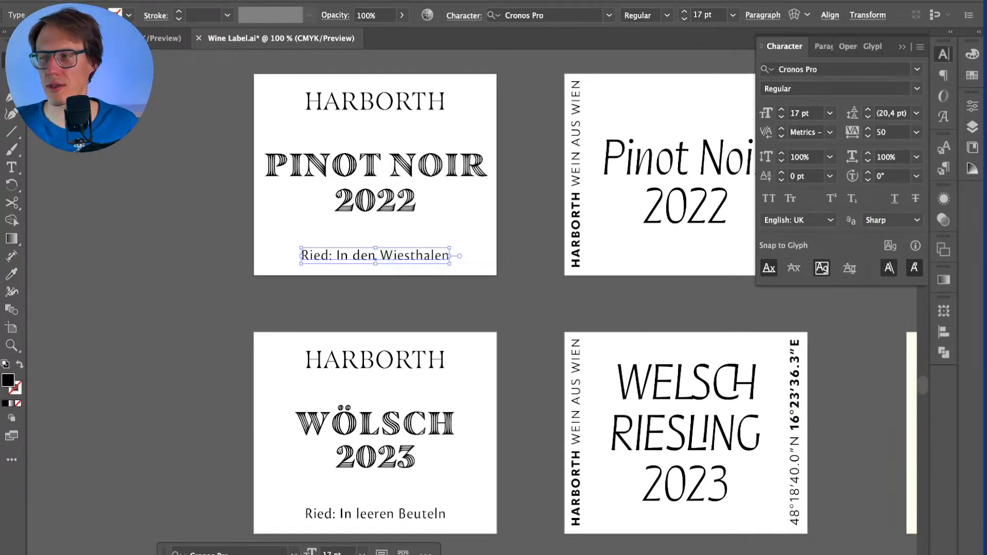
pyautogui.hscroll(15, 494, 303)
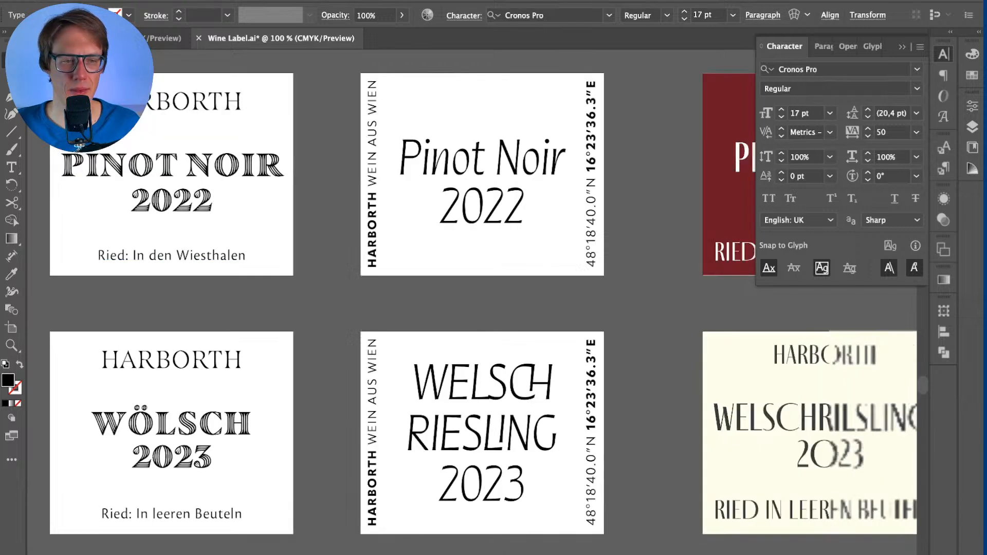
pyautogui.hscroll(15, 78, 147)
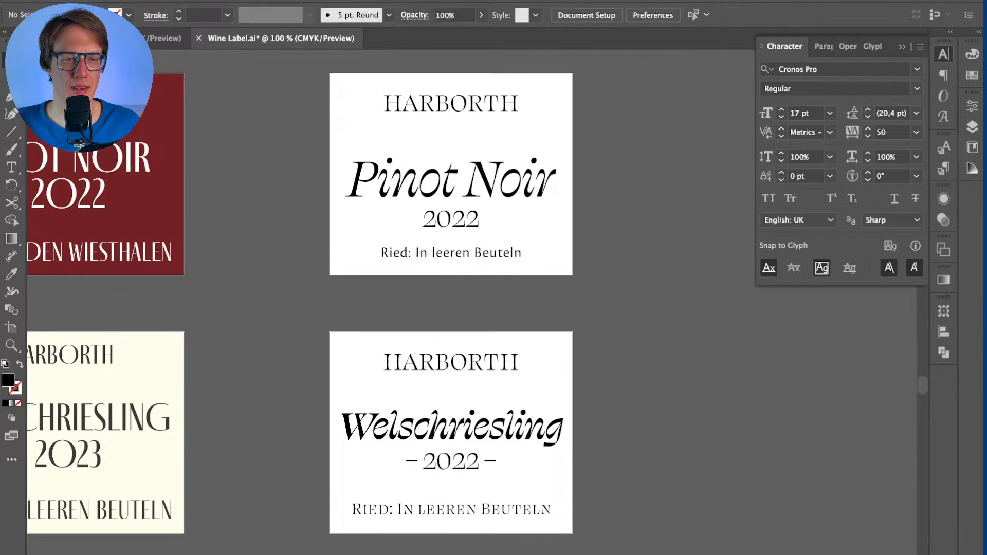
# Step: Lower the Pinot Noir label's vineyard line about 1.4 mm and shift its wine name and year slightly upward
pyautogui.click(447, 265)
pyautogui.moveTo(498, 264); pyautogui.dragTo(505, 264)
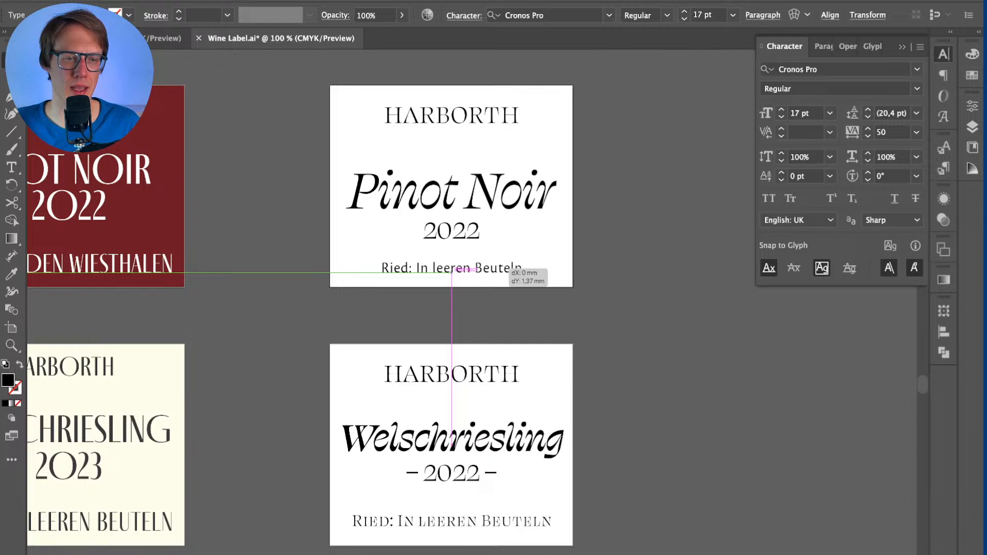
pyautogui.moveTo(503, 267); pyautogui.dragTo(502, 268)
pyautogui.moveTo(309, 165); pyautogui.dragTo(559, 232)
pyautogui.moveTo(519, 190); pyautogui.dragTo(518, 182)
pyautogui.click(509, 226)
# Step: Set the Pinot Noir label's year to Swear Display Medium at 36 pt and deselect it
pyautogui.click(452, 223)
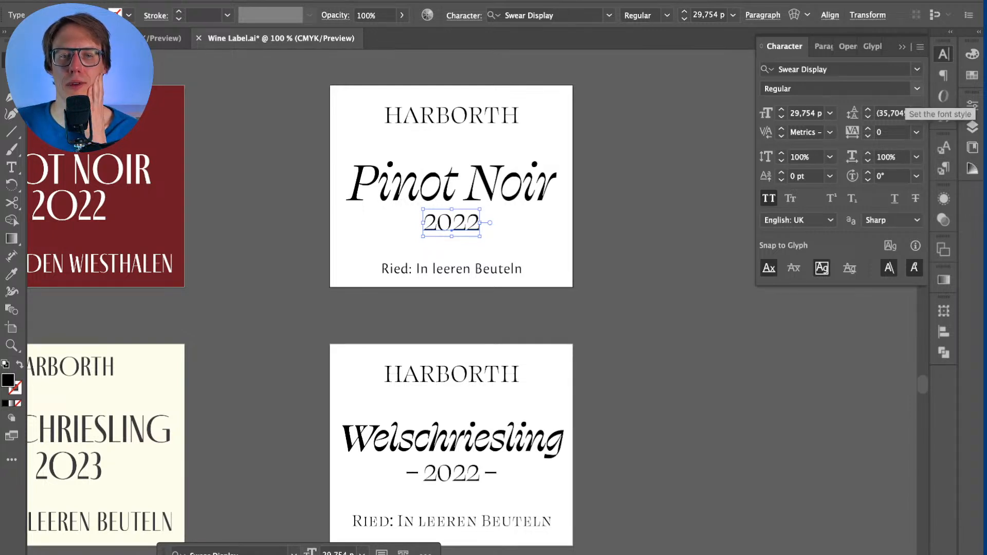
pyautogui.click(917, 88)
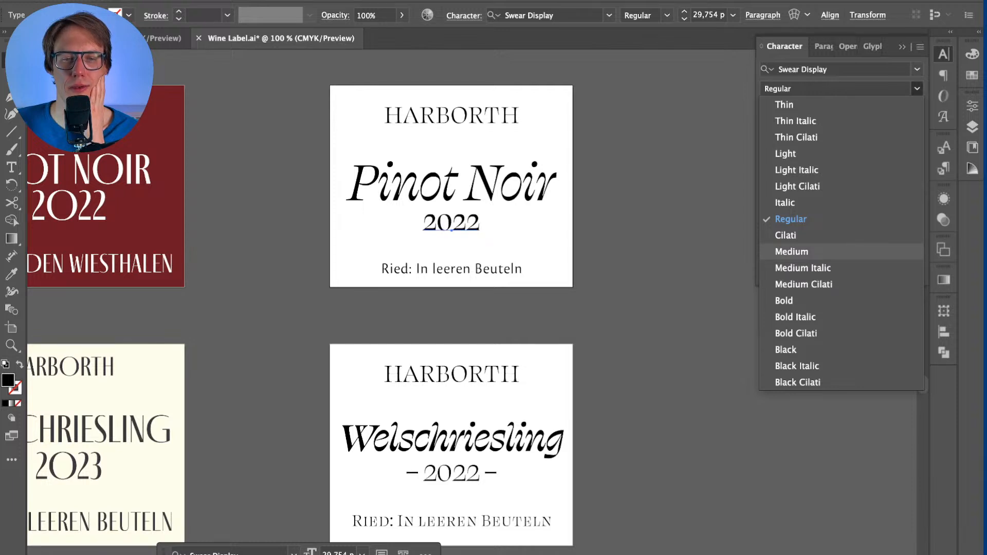
pyautogui.click(791, 252)
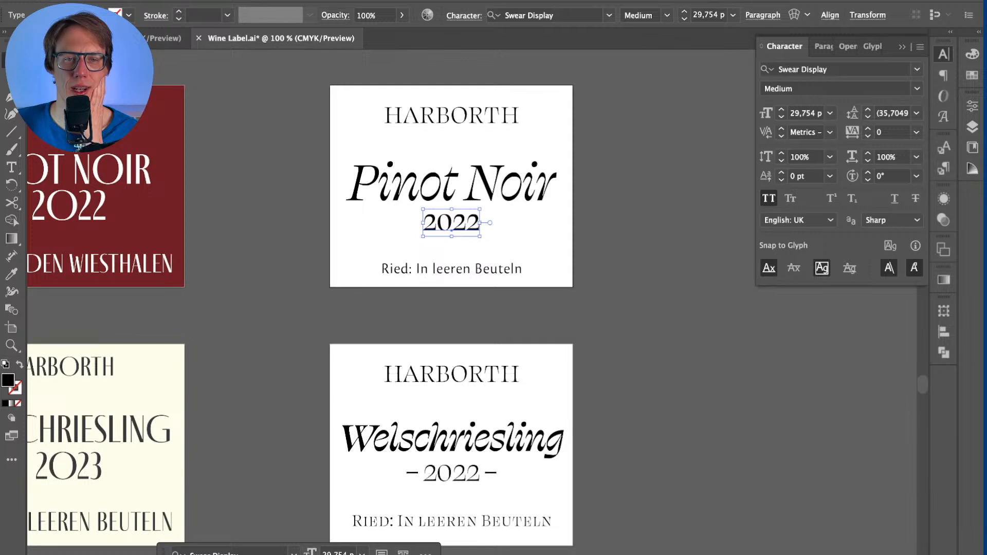
pyautogui.click(829, 113)
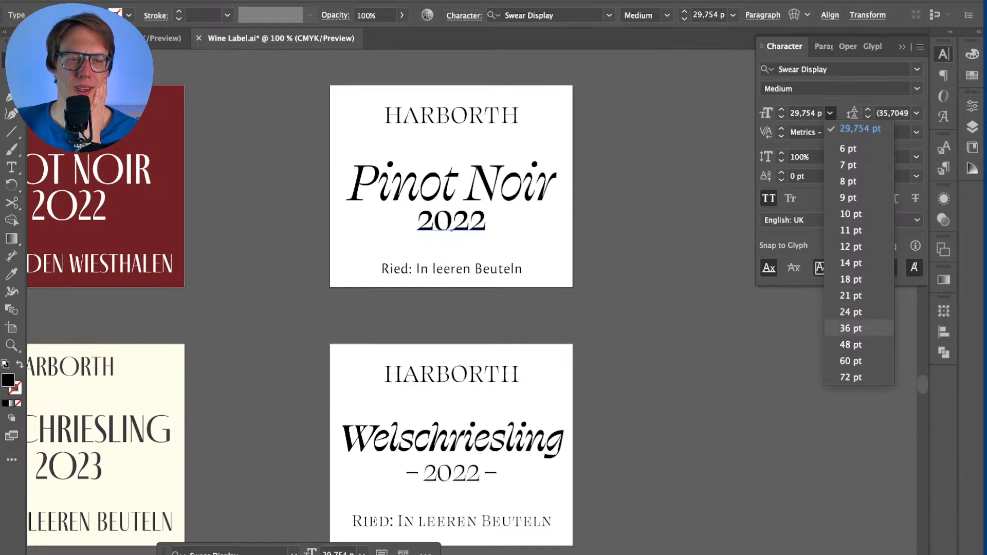
pyautogui.click(851, 328)
pyautogui.click(617, 241)
# Step: Try font sizes of 48, 39 and 37 pt on the Pinot Noir label's year and return it to 36 pt
pyautogui.click(477, 221)
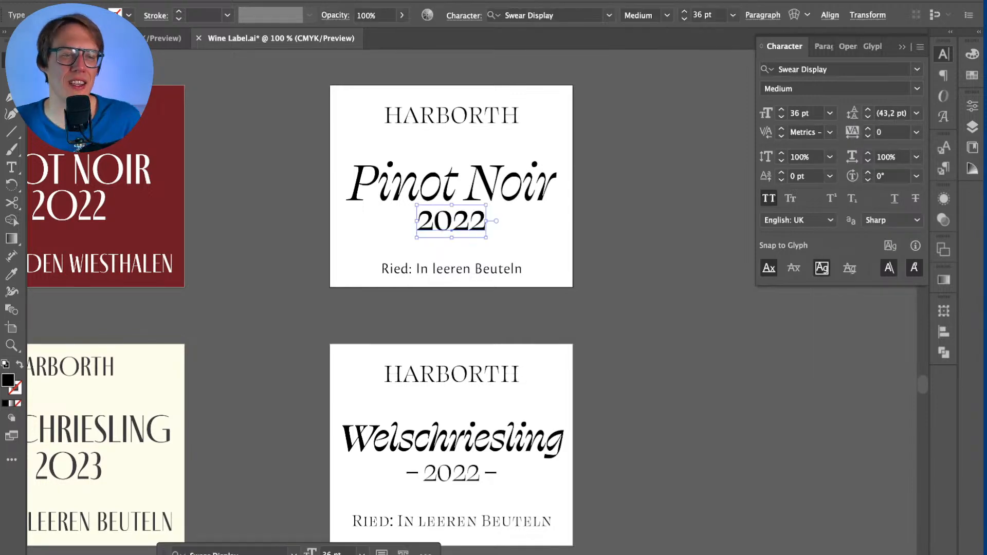
pyautogui.moveTo(483, 216); pyautogui.dragTo(484, 217)
pyautogui.press('super+shift+a')
pyautogui.moveTo(591, 242); pyautogui.dragTo(437, 185)
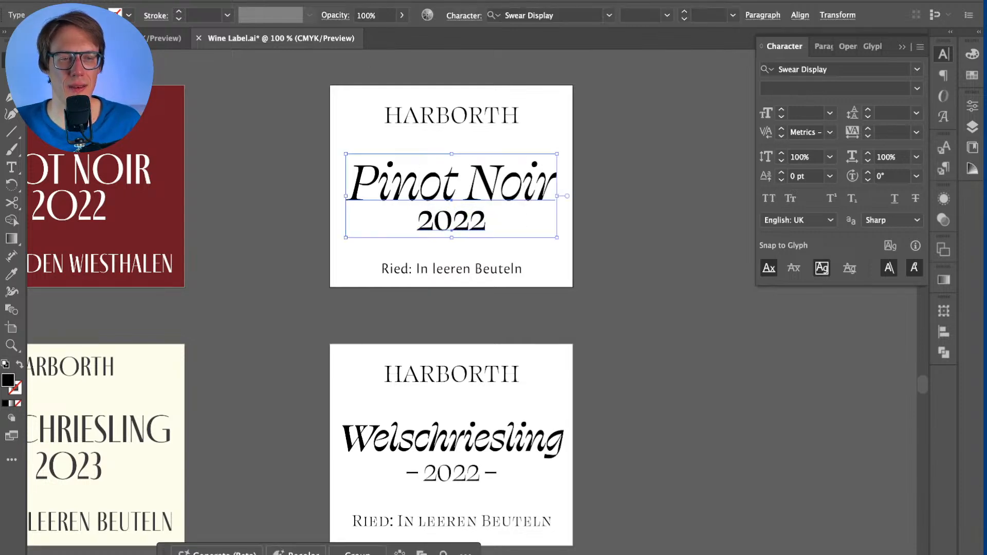
pyautogui.click(478, 225)
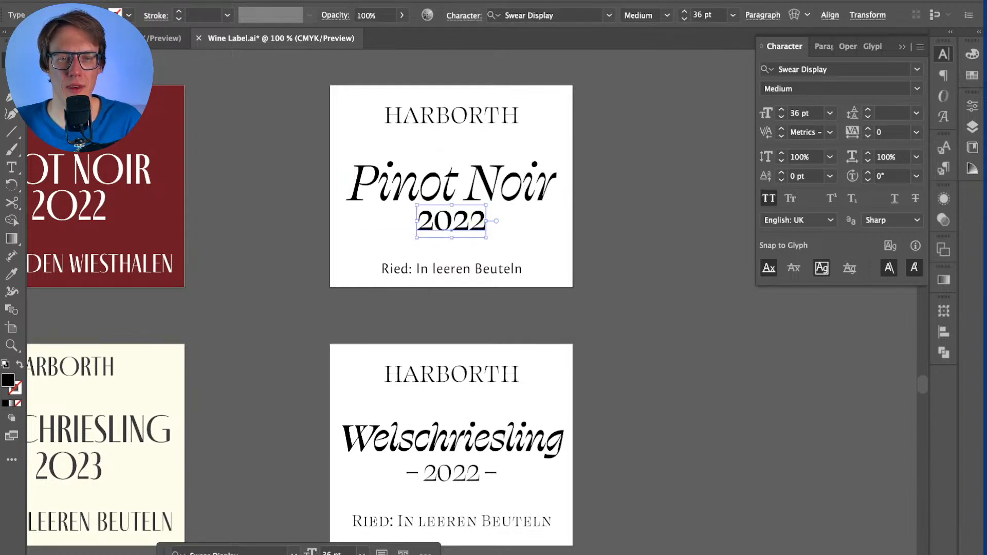
pyautogui.click(830, 113)
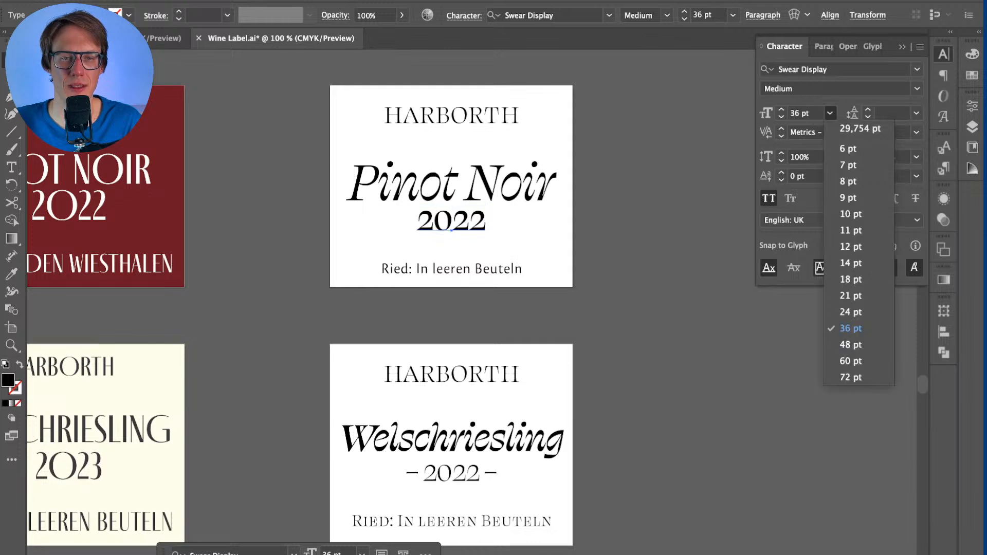
pyautogui.click(851, 345)
pyautogui.click(802, 113)
pyautogui.write('39')
pyautogui.press('Return')
pyautogui.press('Down')
pyautogui.press('Down')
pyautogui.press('Return')
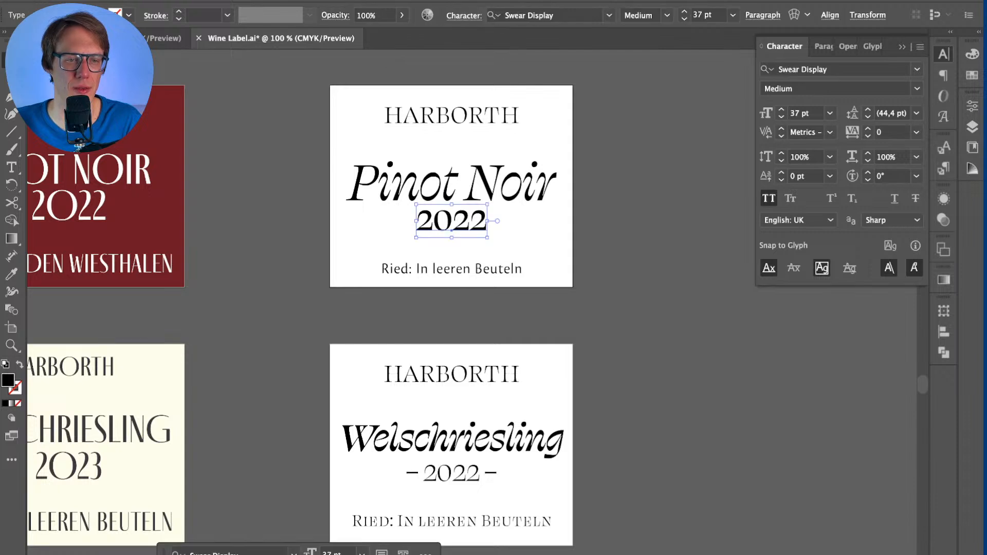
pyautogui.press('Down')
pyautogui.press('Return')
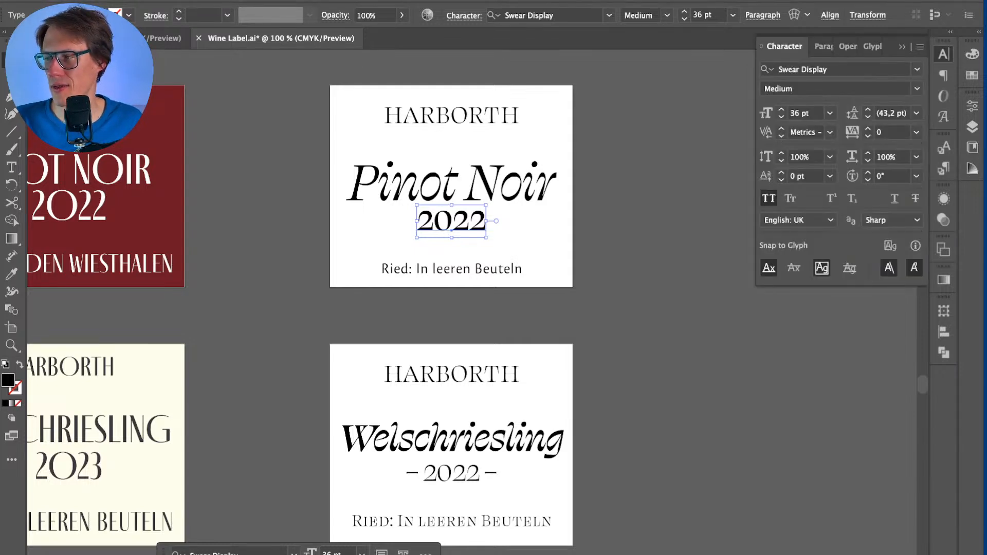
pyautogui.press('super+t')
pyautogui.press('super+t')
pyautogui.press('super+t')
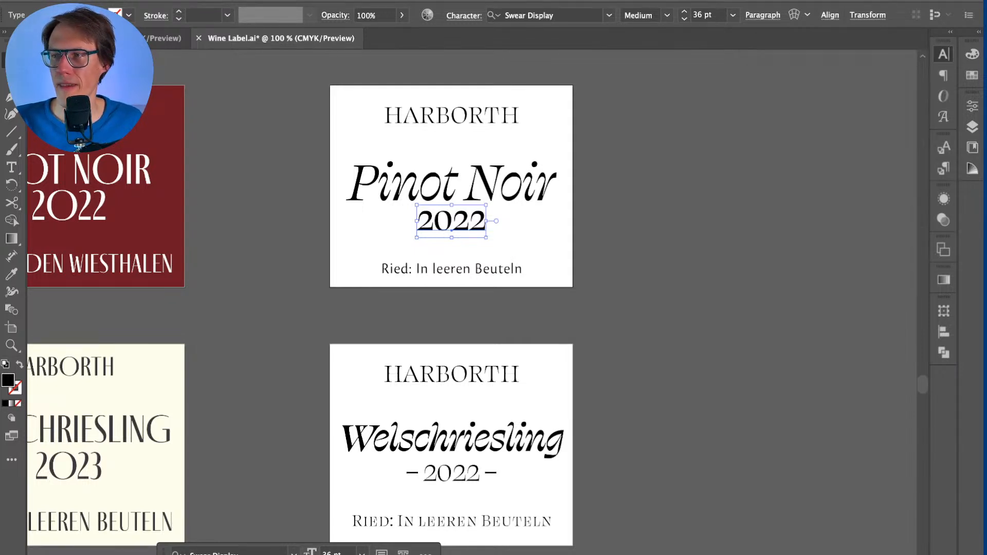
pyautogui.press('super+t')
# Step: Shift the Pinot Noir label's year horizontally to sit beneath the word "Noir" and deselect it
pyautogui.moveTo(326, 170); pyautogui.dragTo(555, 239)
pyautogui.click(519, 237)
pyautogui.moveTo(476, 222); pyautogui.dragTo(534, 223)
pyautogui.press('super+shift+a')
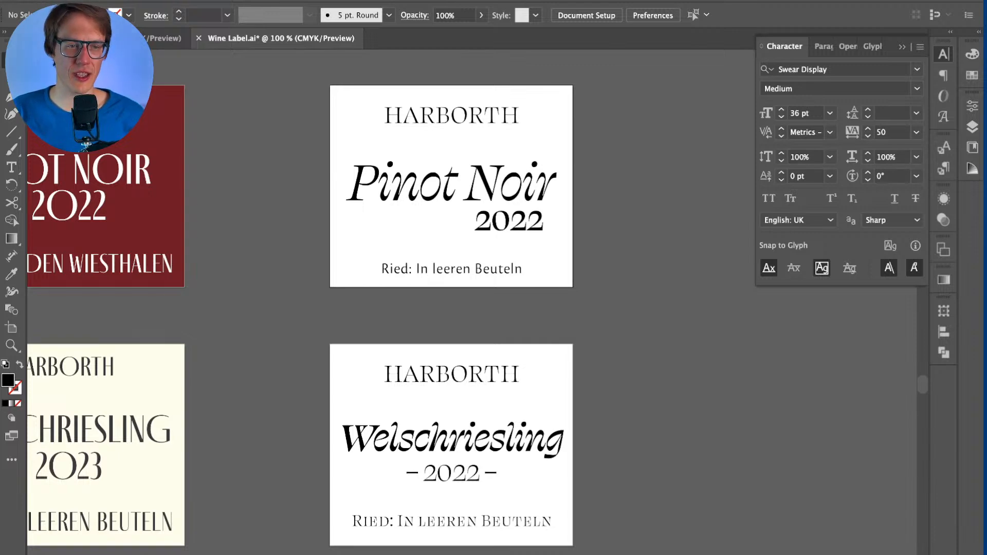
pyautogui.moveTo(321, 158); pyautogui.dragTo(527, 232)
pyautogui.click(566, 239)
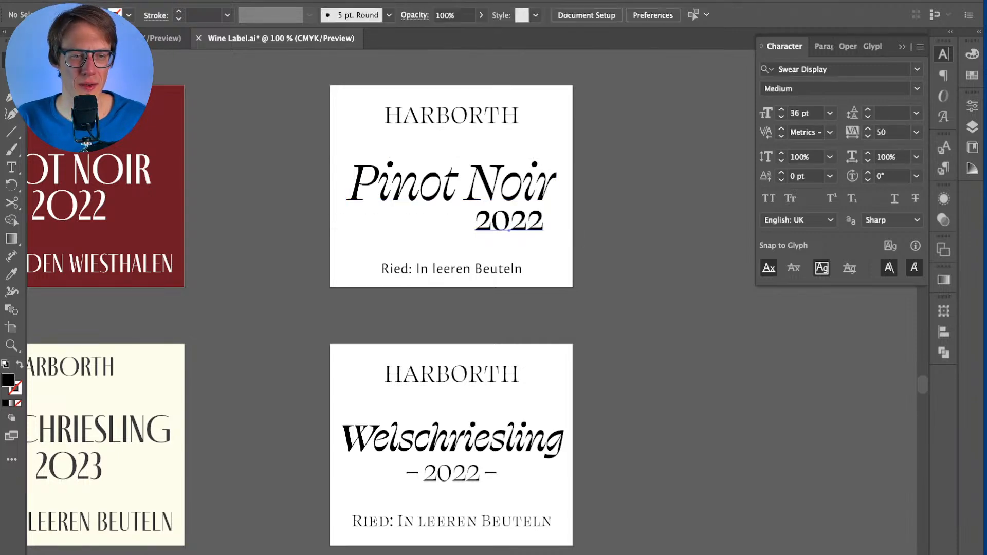
# Step: Nudge the year slightly upward, closer to the Pinot Noir name
pyautogui.click(535, 221)
pyautogui.press('Up')
pyautogui.press('Up')
pyautogui.press('Up')
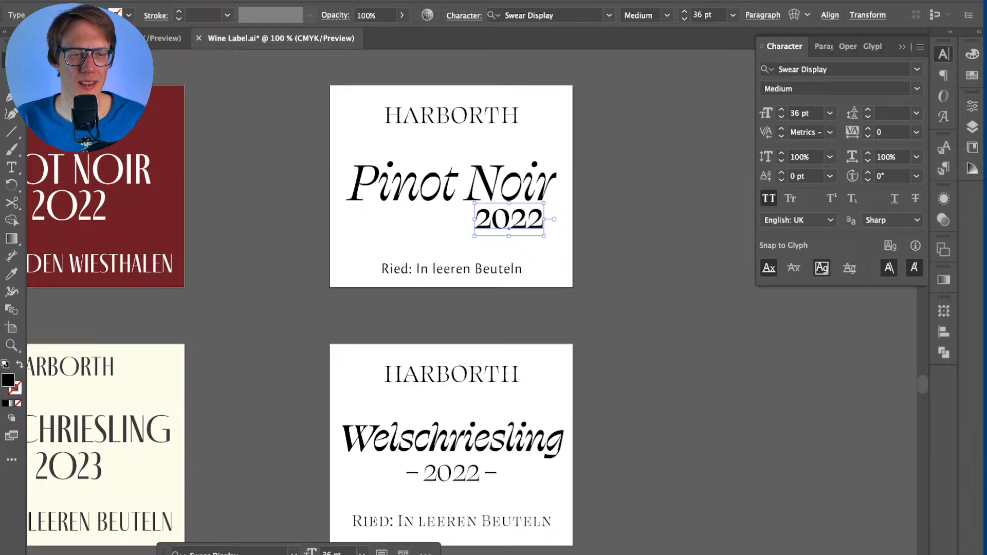
pyautogui.press('Down')
# Step: Nudge the Pinot Noir name and its year up together by a small amount and deselect them
pyautogui.moveTo(546, 240); pyautogui.dragTo(375, 183)
pyautogui.hotkey('shift', 'Up')
pyautogui.hotkey('shift', 'Down')
pyautogui.press('Up')
pyautogui.press('Up')
pyautogui.press('Up')
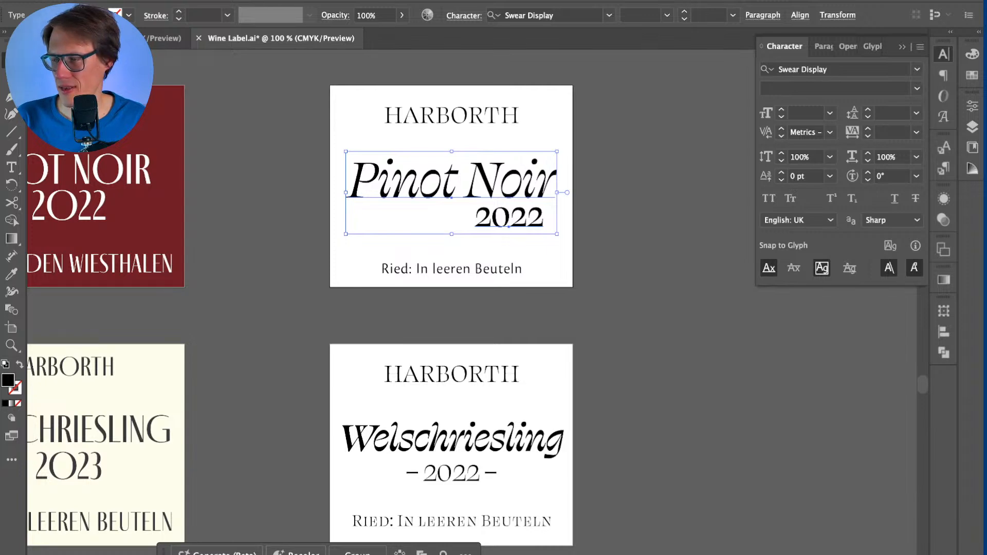
pyautogui.press('super+shift+a')
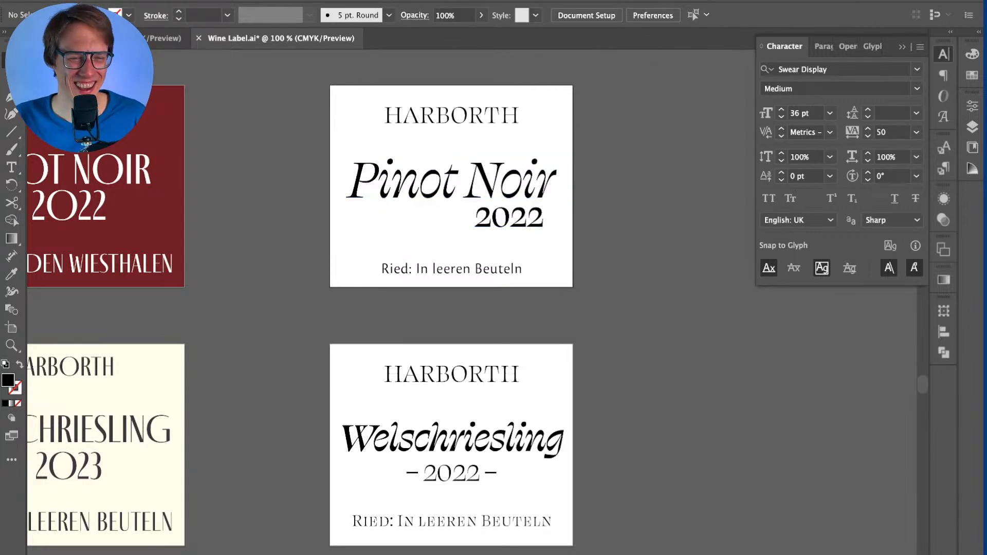
pyautogui.moveTo(547, 260); pyautogui.dragTo(563, 255)
pyautogui.press('super+shift+a')
pyautogui.scroll(1, 451, 272)
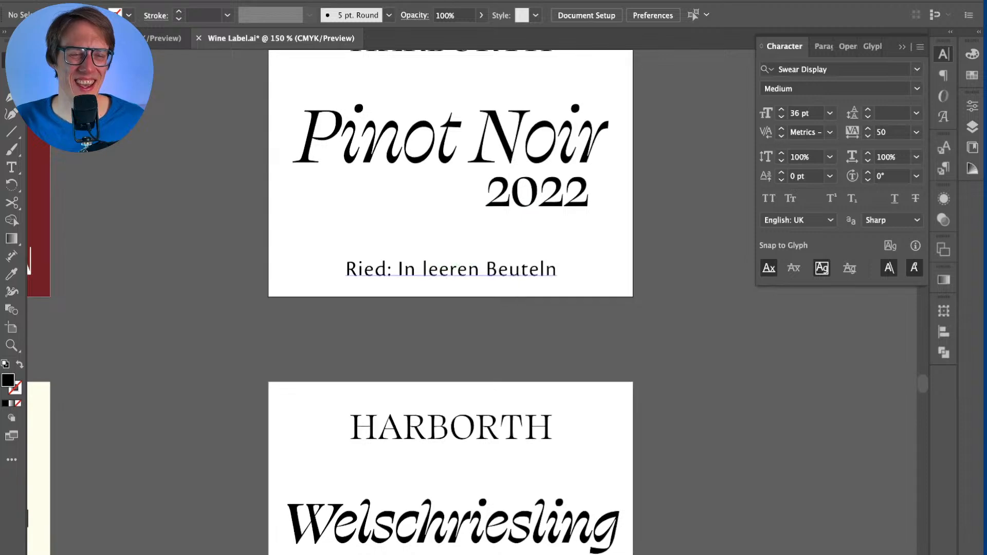
pyautogui.scroll(-1, 421, 290)
pyautogui.click(440, 188)
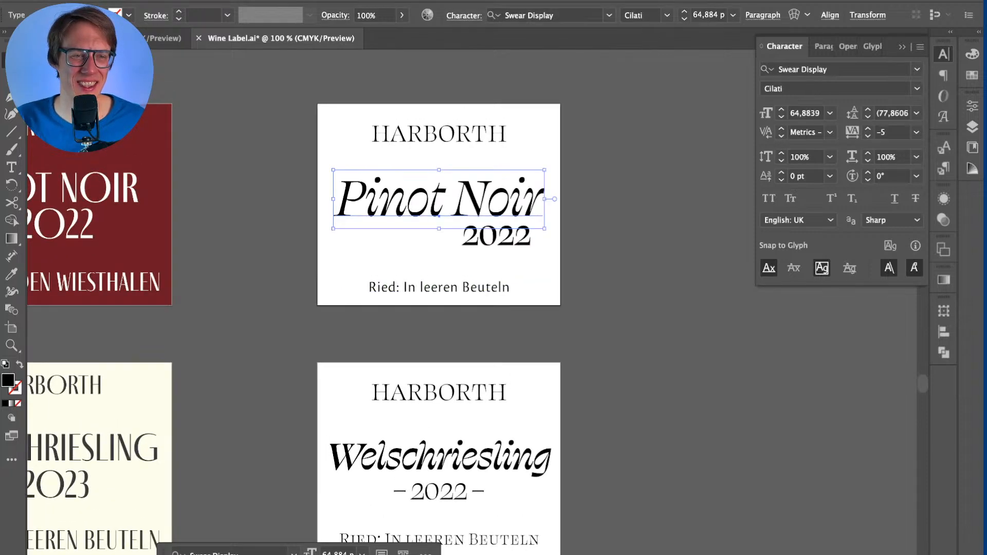
pyautogui.press('super+shift+a')
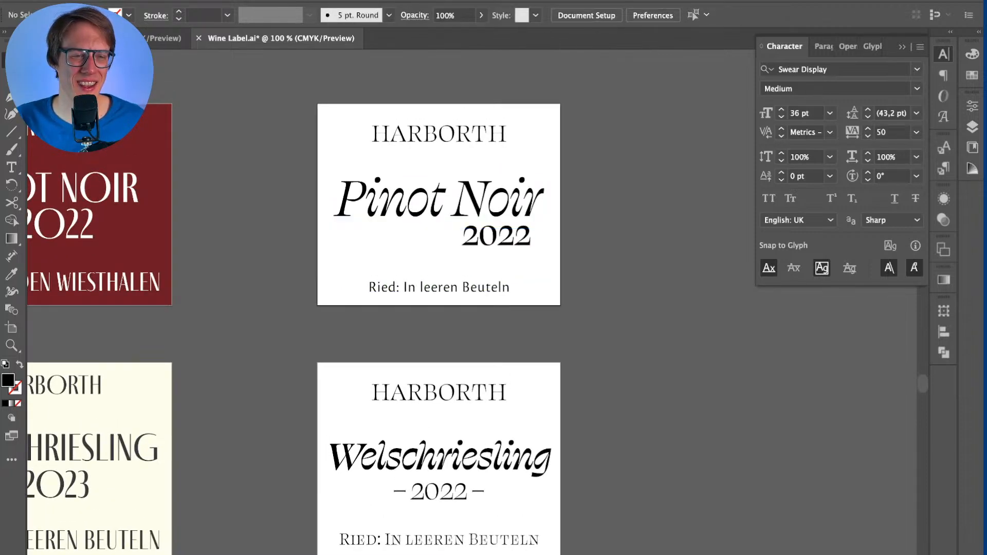
# Step: Nudge the Pinot Noir label's vineyard line slightly upward from the label's lower edge and deselect it
pyautogui.scroll(-1, 439, 232)
pyautogui.click(442, 287)
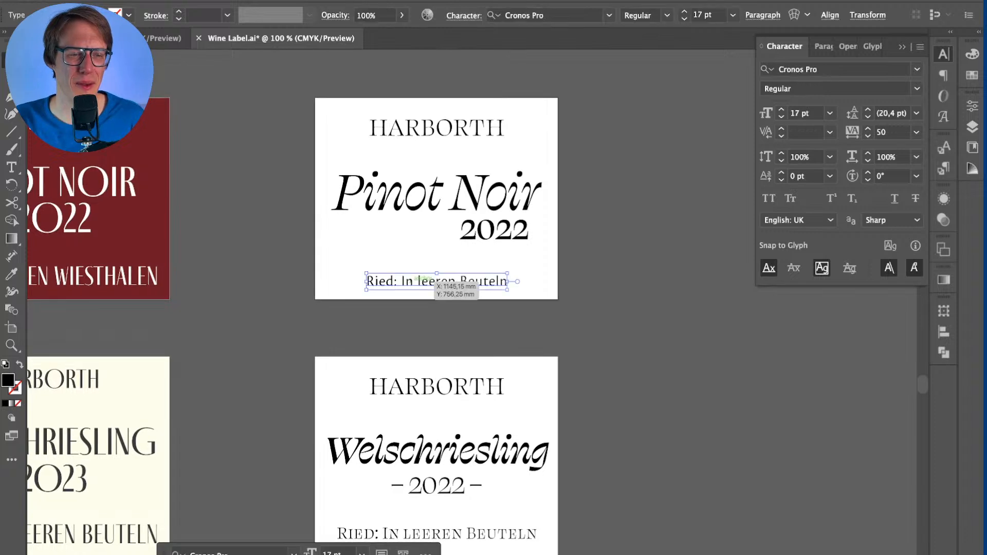
pyautogui.press('Up')
pyautogui.press('Up')
pyautogui.press('Up')
pyautogui.press('Up')
pyautogui.press('Up')
pyautogui.press('Up')
pyautogui.press('Up')
pyautogui.press('Up')
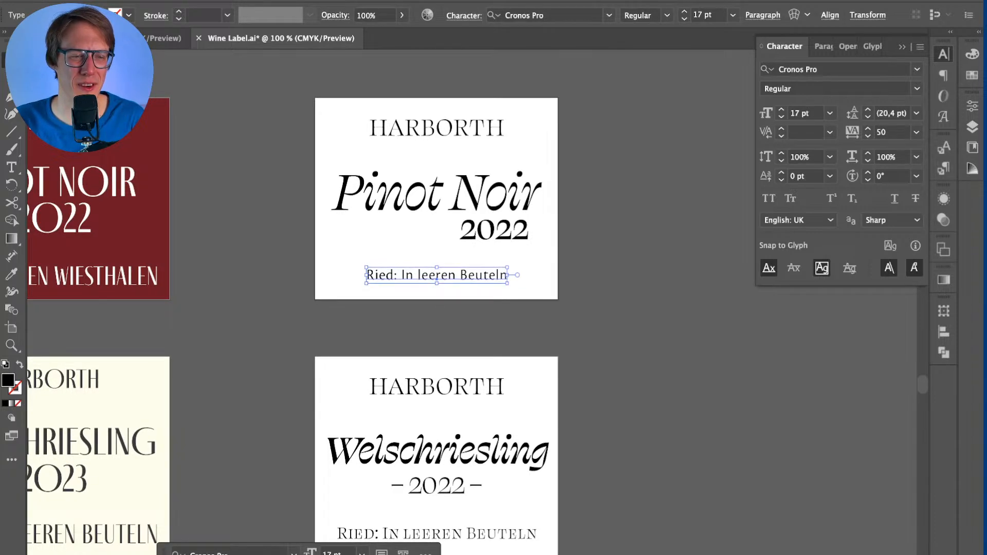
pyautogui.press('super+shift+a')
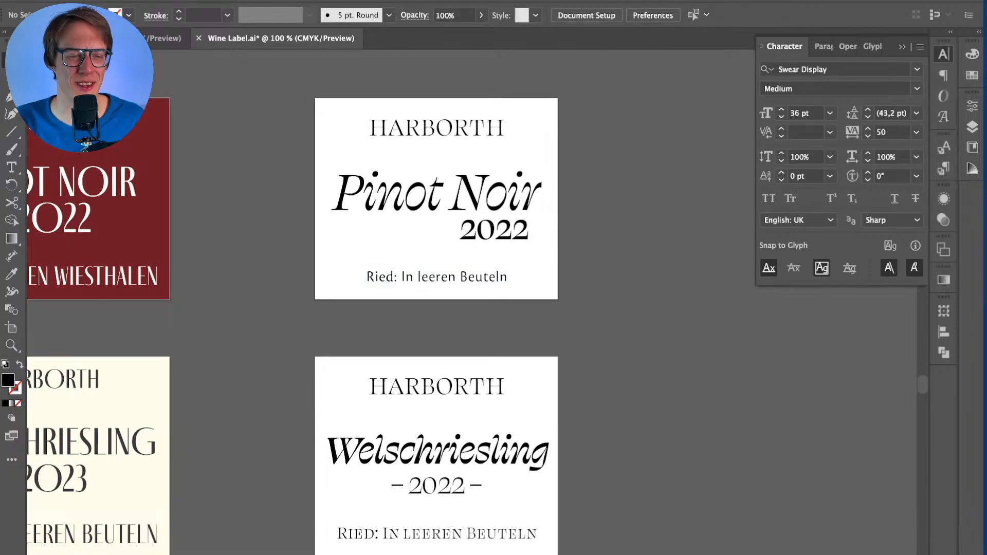
# Step: Match the lower Welschriesling label's vineyard line to the Pinot Noir label's vineyard line styling with the Eyedropper and deselect it
pyautogui.scroll(-2, 436, 308)
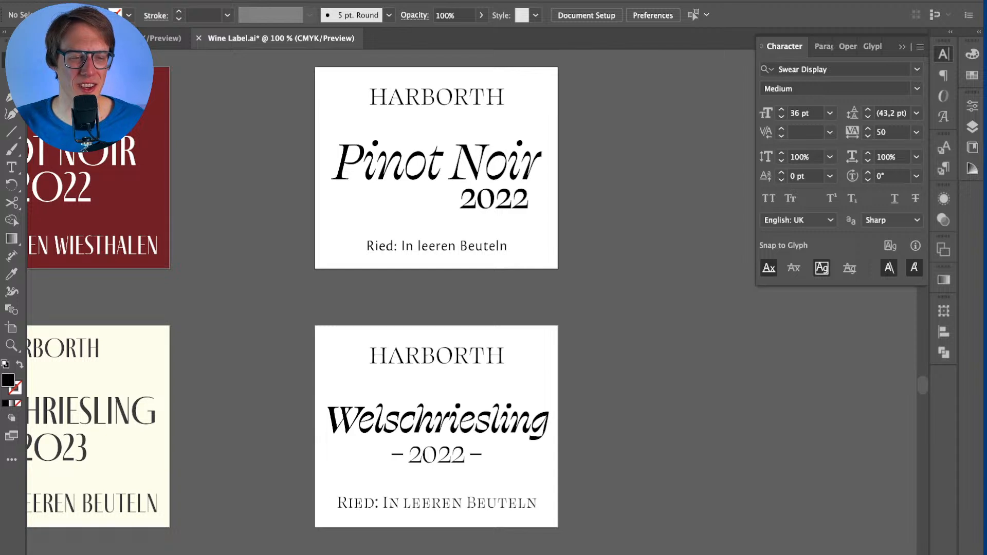
pyautogui.click(520, 503)
pyautogui.press('super+shift+a')
pyautogui.click(520, 502)
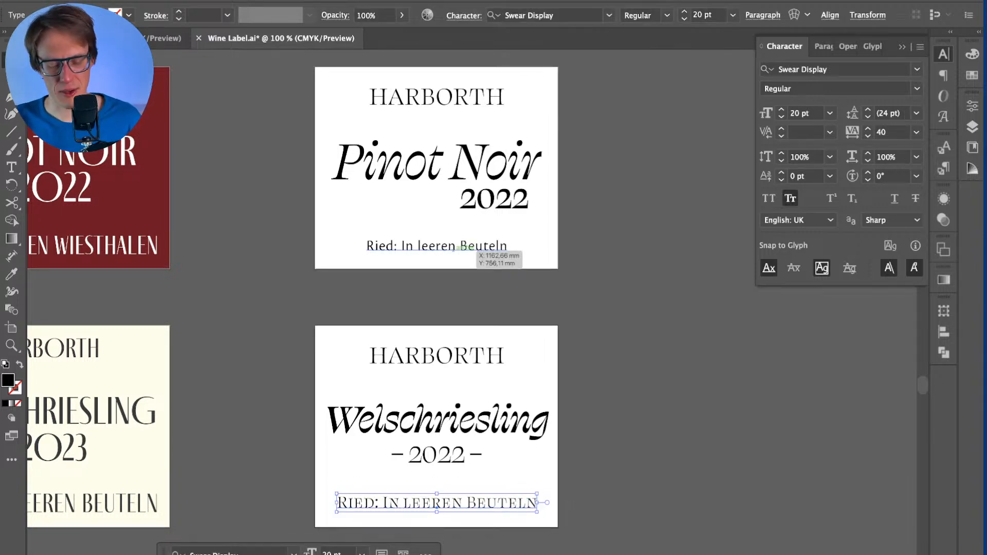
pyautogui.press('i')
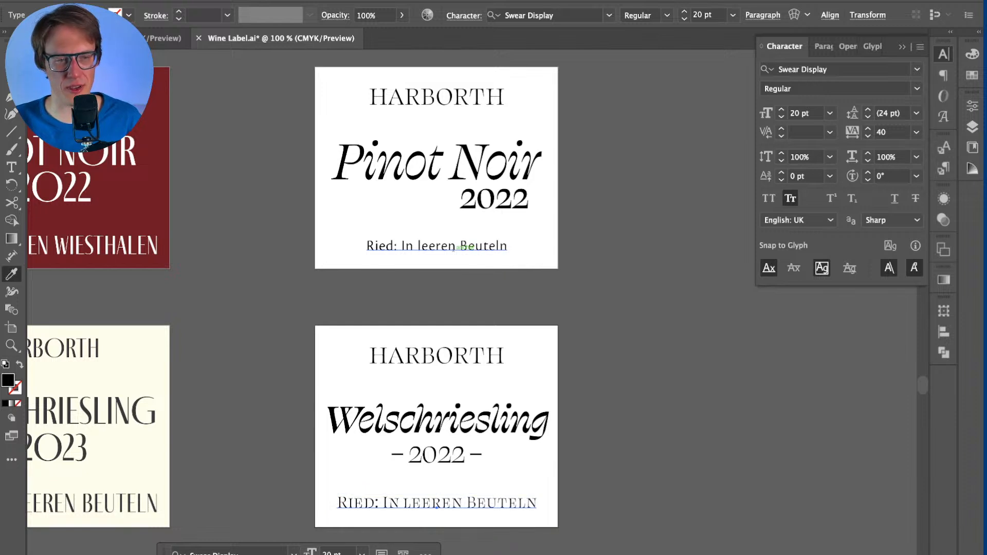
pyautogui.click(466, 247)
pyautogui.press('v')
pyautogui.press('super+shift+a')
pyautogui.click(514, 504)
pyautogui.press('super+shift+a')
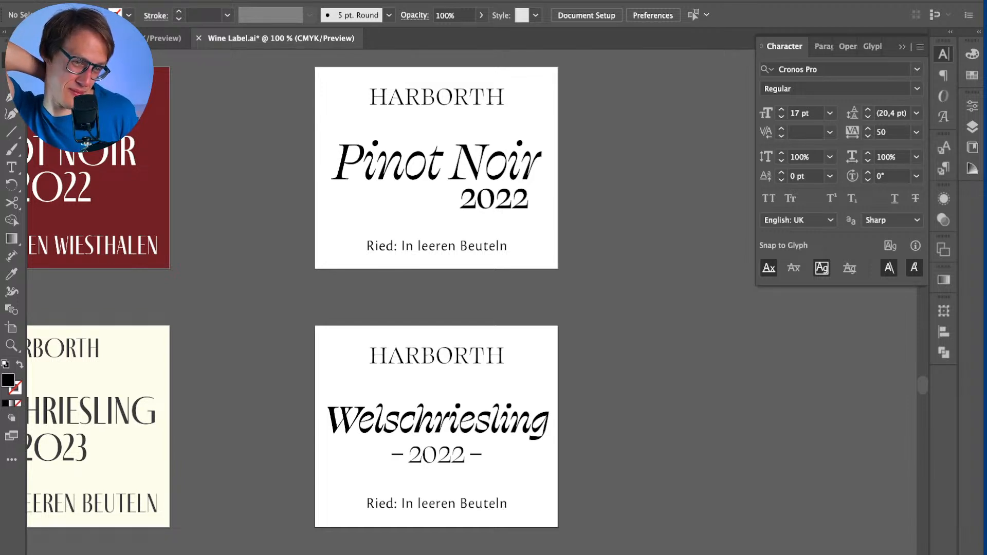
# Step: Switch to the browser, download pinotnoir.psd from Google Drive and show the downloaded file in its folder
pyautogui.press('super+t')
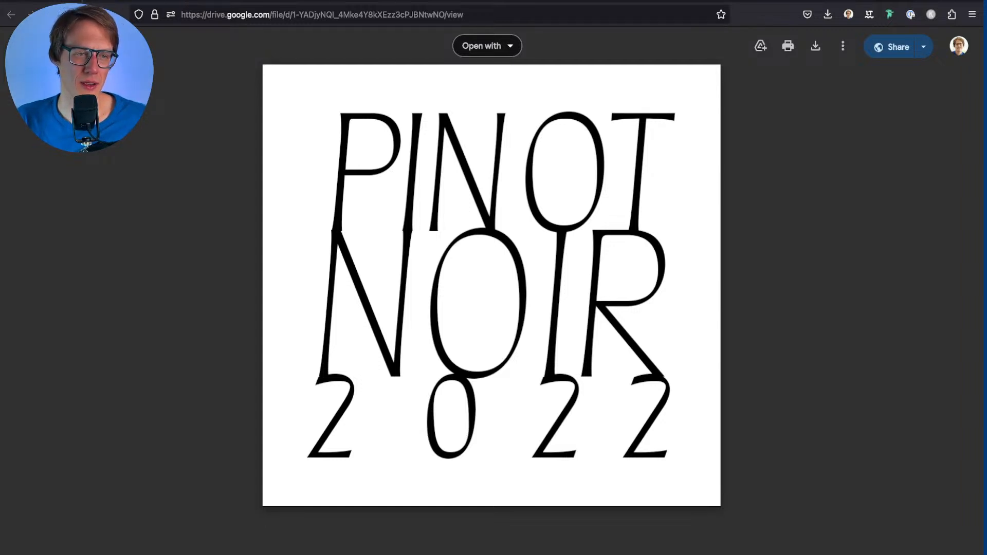
pyautogui.click(842, 46)
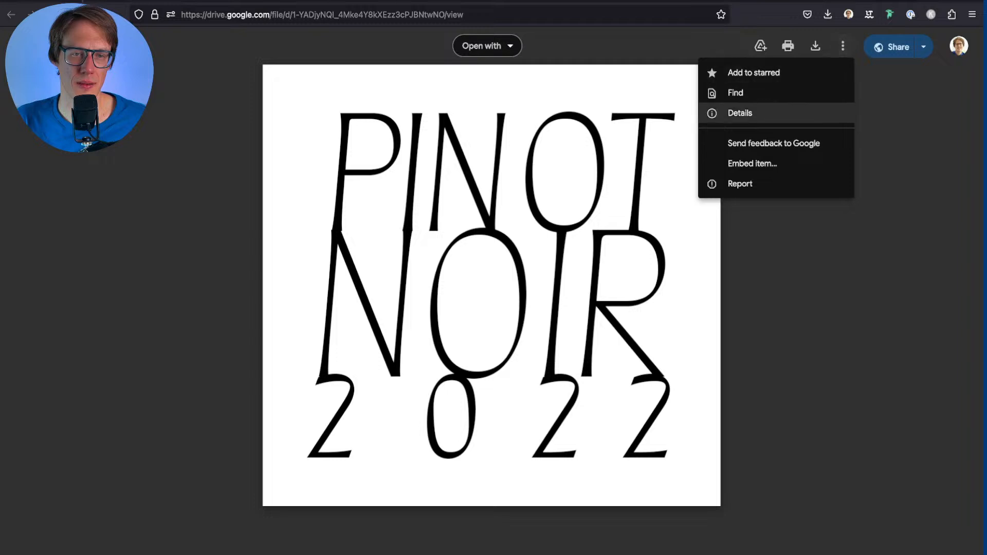
pyautogui.click(735, 183)
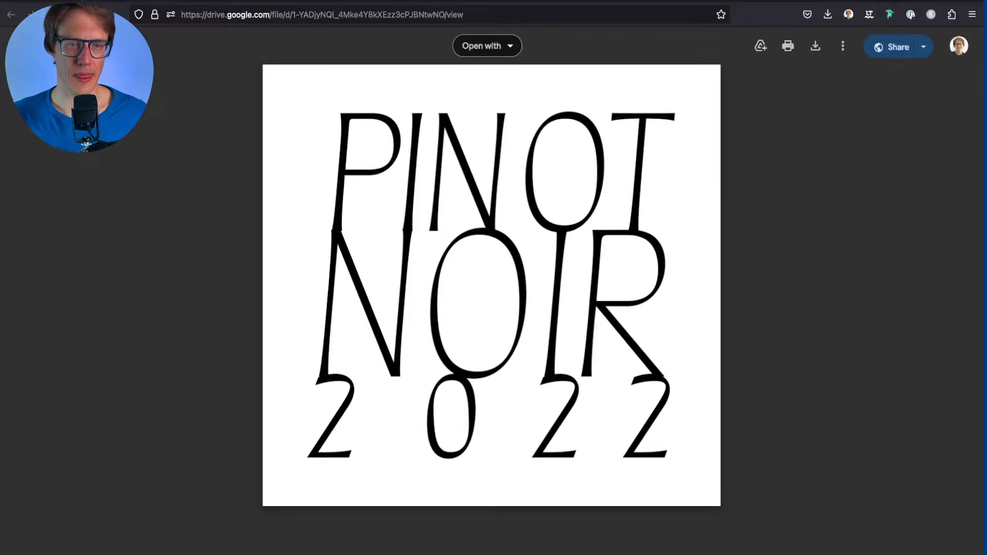
pyautogui.click(843, 46)
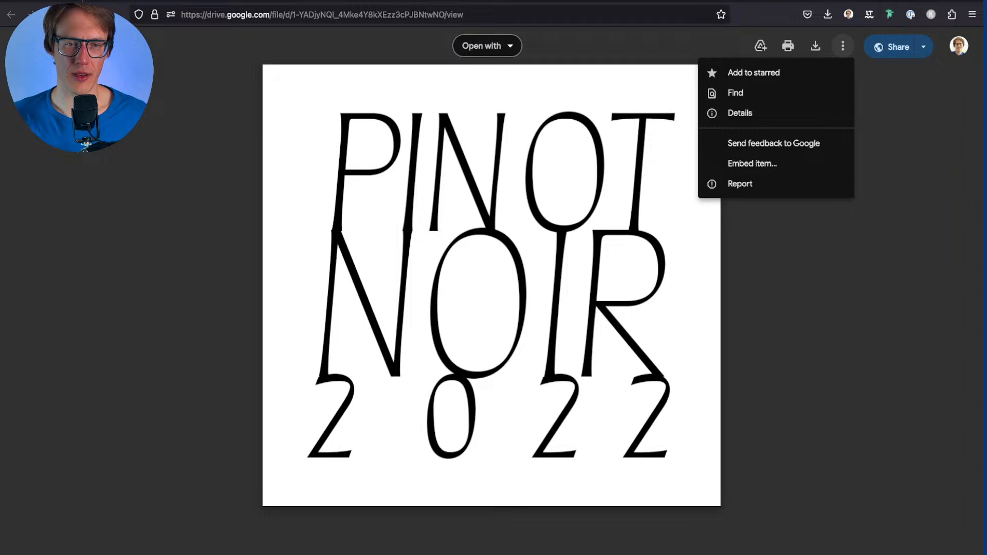
pyautogui.click(843, 46)
pyautogui.click(815, 46)
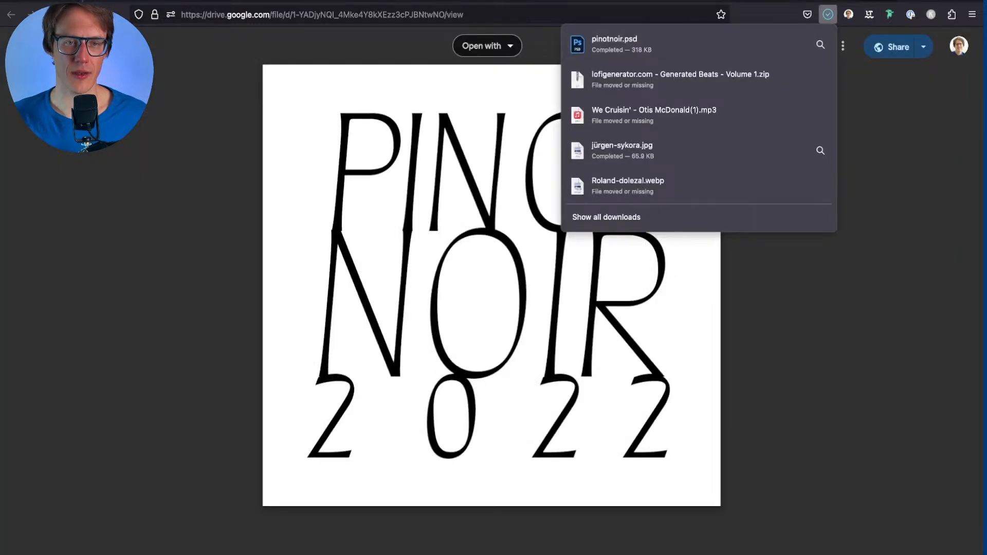
pyautogui.click(828, 14)
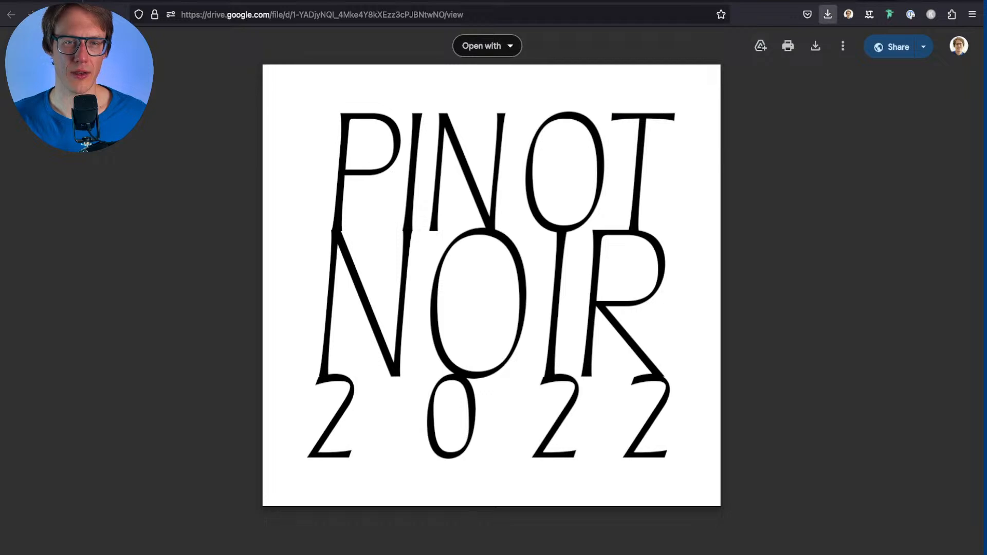
pyautogui.click(828, 14)
pyautogui.click(820, 45)
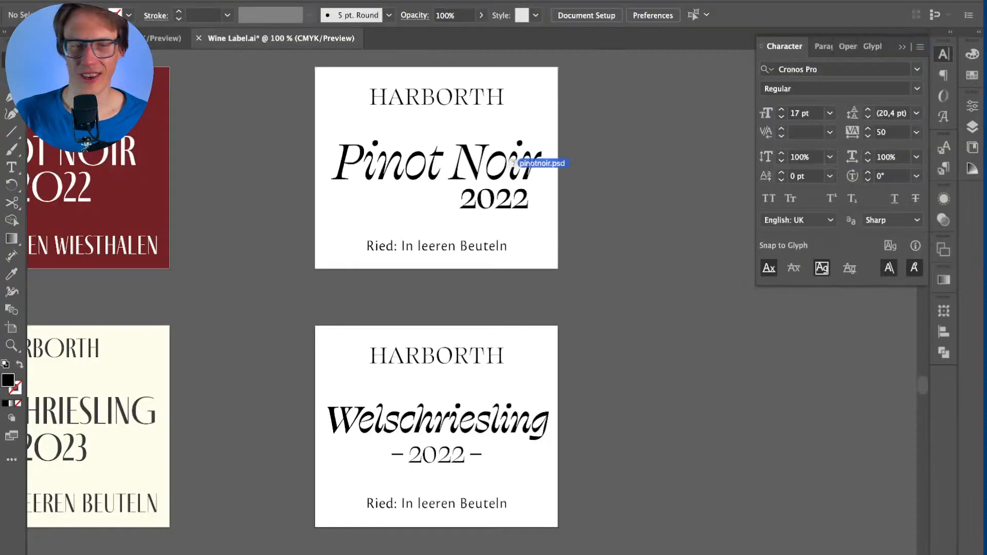
# Step: Place the downloaded pinotnoir.psd on the canvas beside the Swear Display labels and cut it for reuse
pyautogui.moveTo(536, 162); pyautogui.dragTo(632, 265)
pyautogui.hscroll(-2, 471, 302)
pyautogui.press('Delete')
# Step: Duplicate the stacked PINOT NOIR 22 label's artboard with its contents directly below the original
pyautogui.hscroll(-12, 471, 302)
pyautogui.scroll(-7, 477, 302)
pyautogui.scroll(-10, 493, 302)
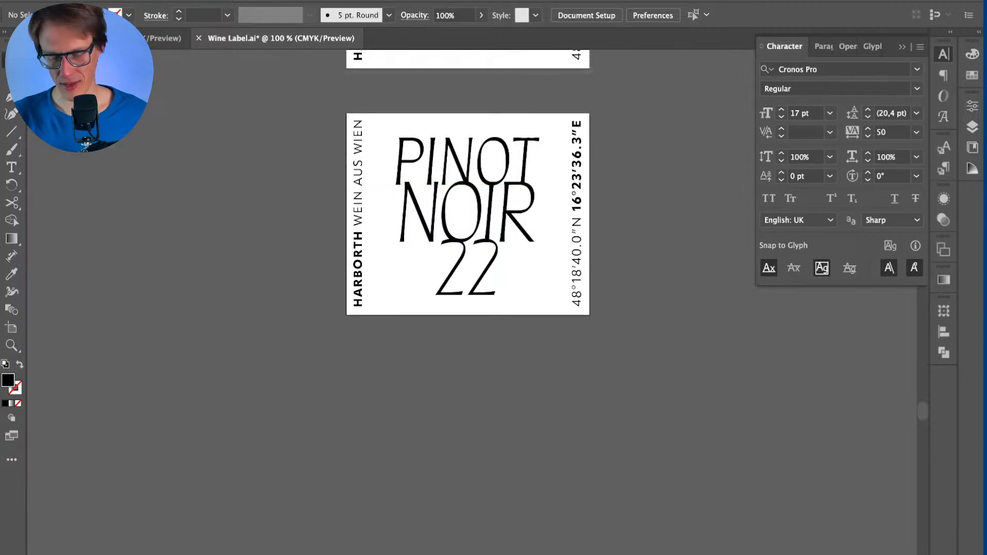
pyautogui.hotkey('shift', 'o')
pyautogui.moveTo(394, 140); pyautogui.dragTo(394, 396)
pyautogui.press('v')
# Step: Replace the duplicate label's lettering with the pasted pinotnoir.psd artwork, centre it between the vertical side texts and deselect it
pyautogui.hscroll(2, 472, 302)
pyautogui.scroll(-5, 471, 302)
pyautogui.hotkey('ctrl', 'v')
pyautogui.moveTo(501, 312); pyautogui.dragTo(423, 294)
pyautogui.click(458, 303)
pyautogui.press('Delete')
pyautogui.moveTo(427, 373)
pyautogui.mouseDown()
pyautogui.moveTo(427, 389)
pyautogui.moveTo(427, 381)
pyautogui.mouseUp()
pyautogui.moveTo(460, 323); pyautogui.dragTo(425, 297)
pyautogui.press('super+shift+a')
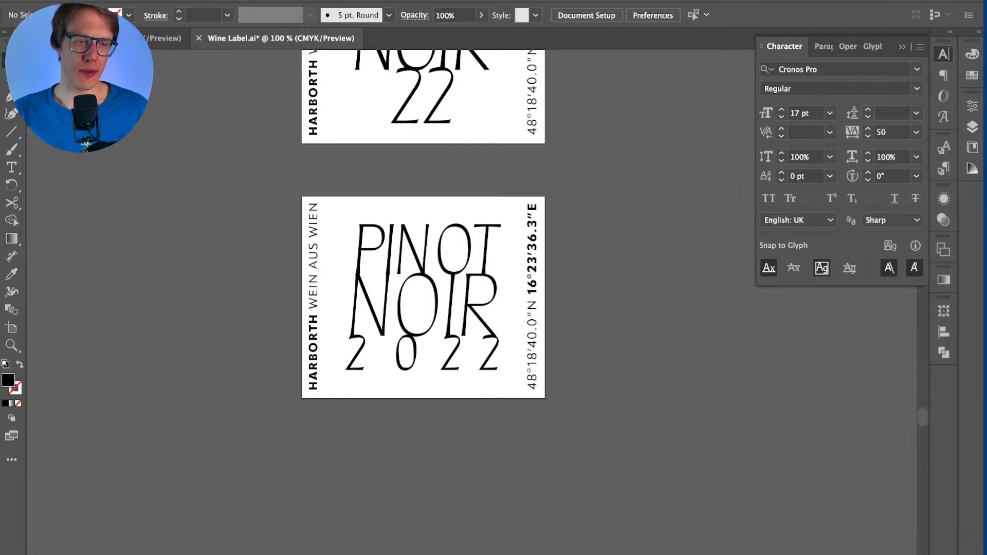
# Step: Compare the new PINOT NOIR 2022 label with the two stacked Pinot Noir variants above it
pyautogui.scroll(2, 424, 308)
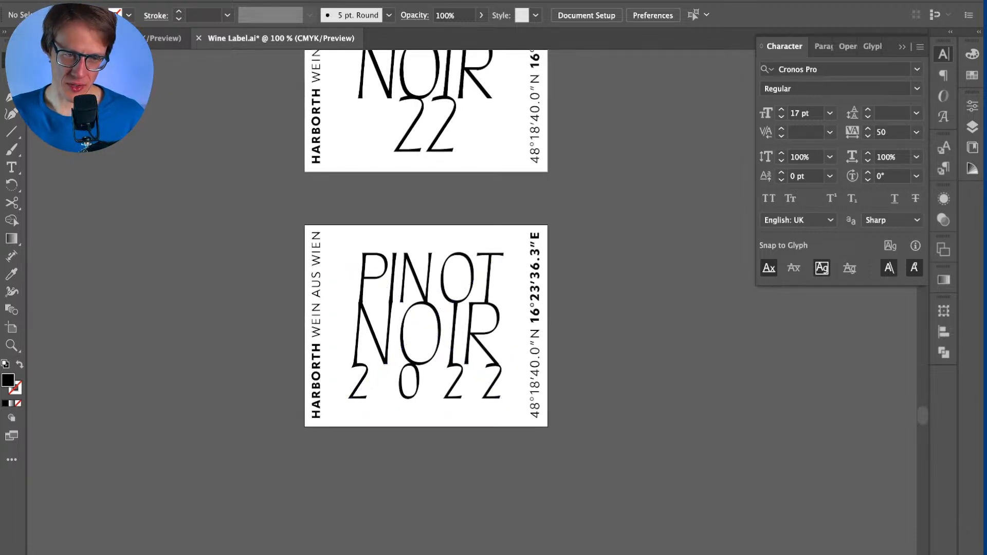
pyautogui.scroll(2, 424, 318)
pyautogui.scroll(-2, 425, 318)
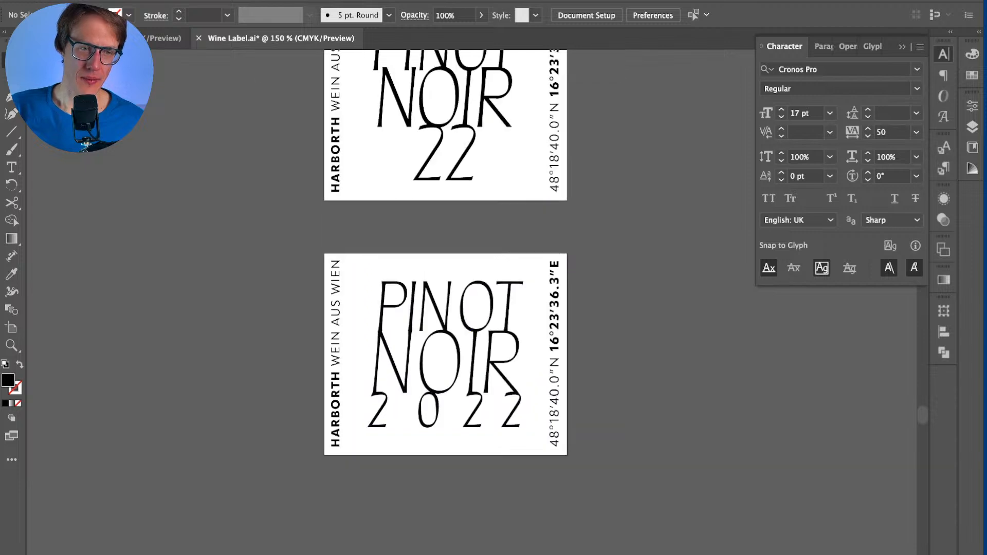
pyautogui.scroll(-10, 424, 319)
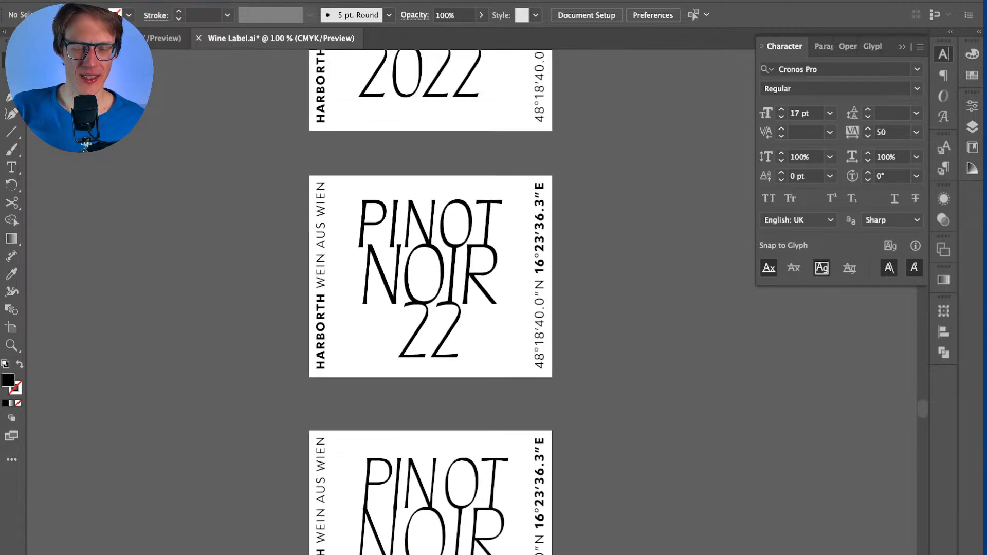
pyautogui.scroll(-1, 430, 302)
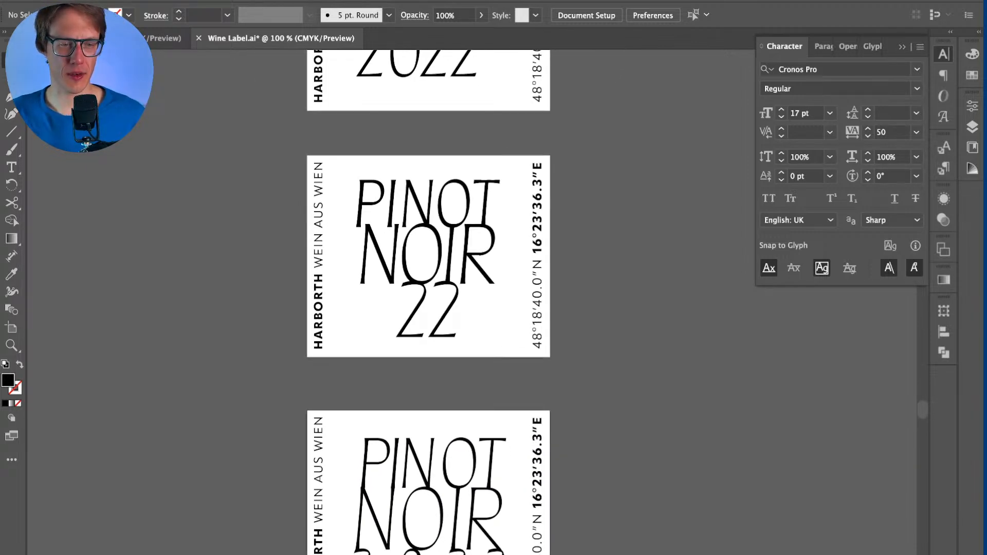
pyautogui.scroll(1, 429, 302)
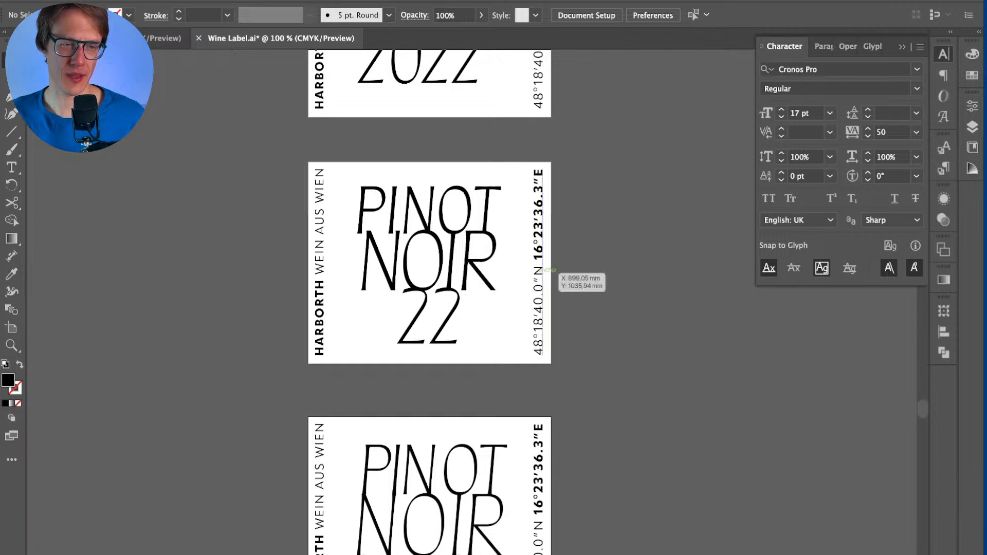
pyautogui.scroll(2, 430, 302)
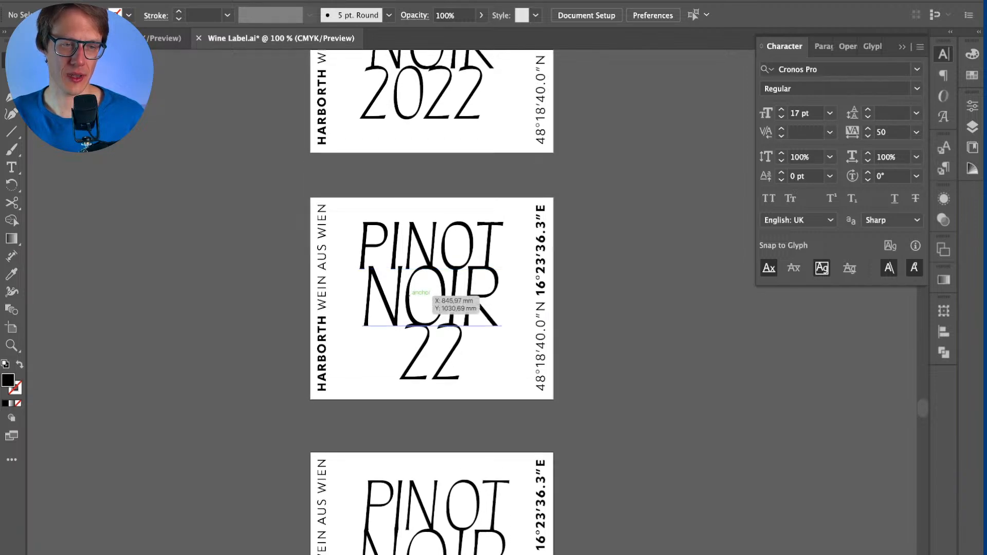
pyautogui.scroll(5, 431, 302)
pyautogui.scroll(-10, 431, 302)
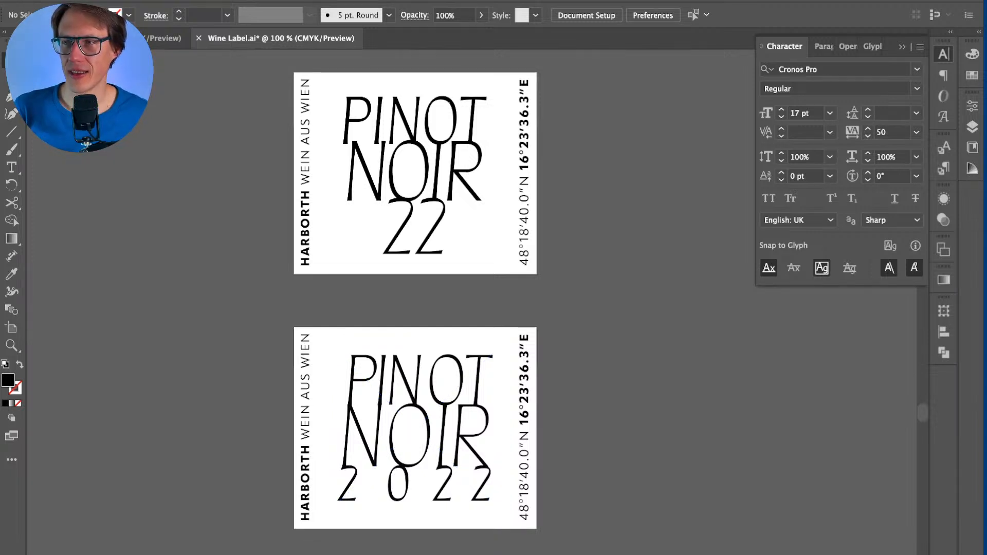
pyautogui.scroll(-2, 425, 290)
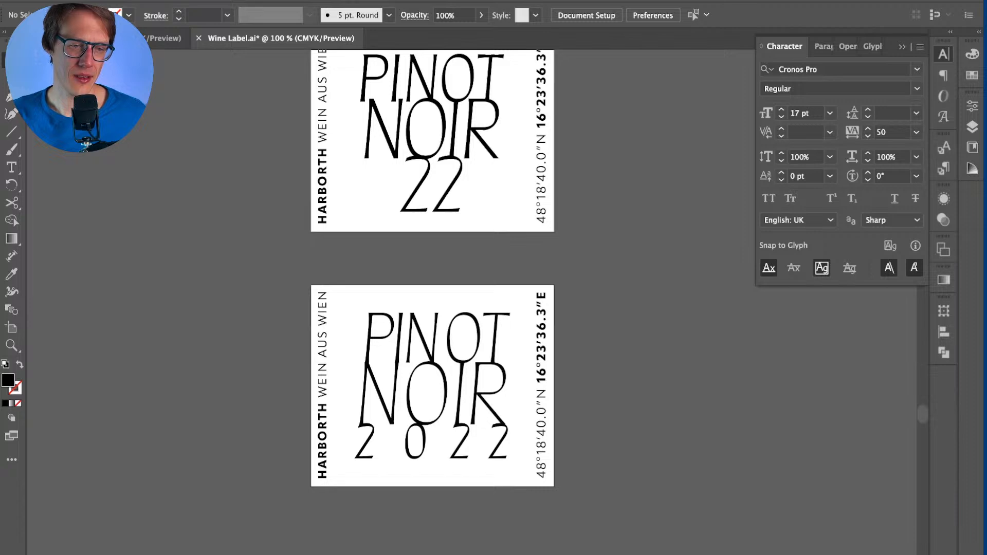
pyautogui.press('super+minus')
pyautogui.scroll(2, 451, 293)
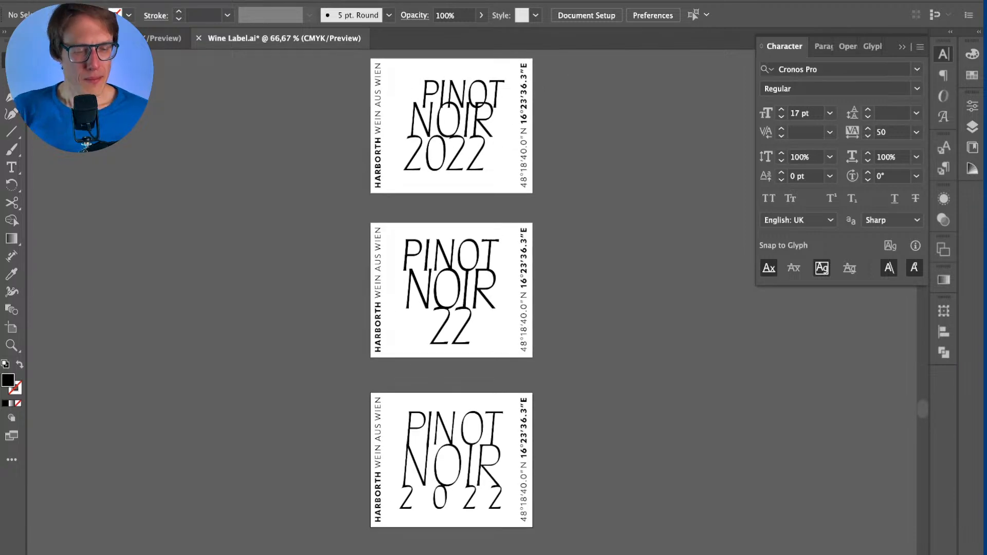
# Step: Check the original lettering image in the browser, then return to Illustrator to view the upper rows of labels
pyautogui.press('super+Tab')
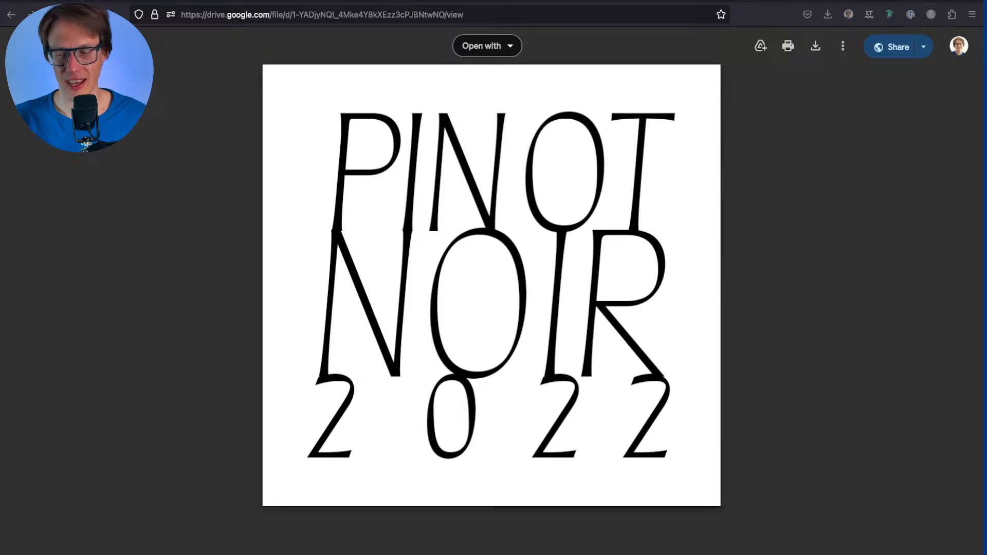
pyautogui.press('super+Tab')
pyautogui.scroll(4, 451, 293)
pyautogui.hscroll(2, 452, 293)
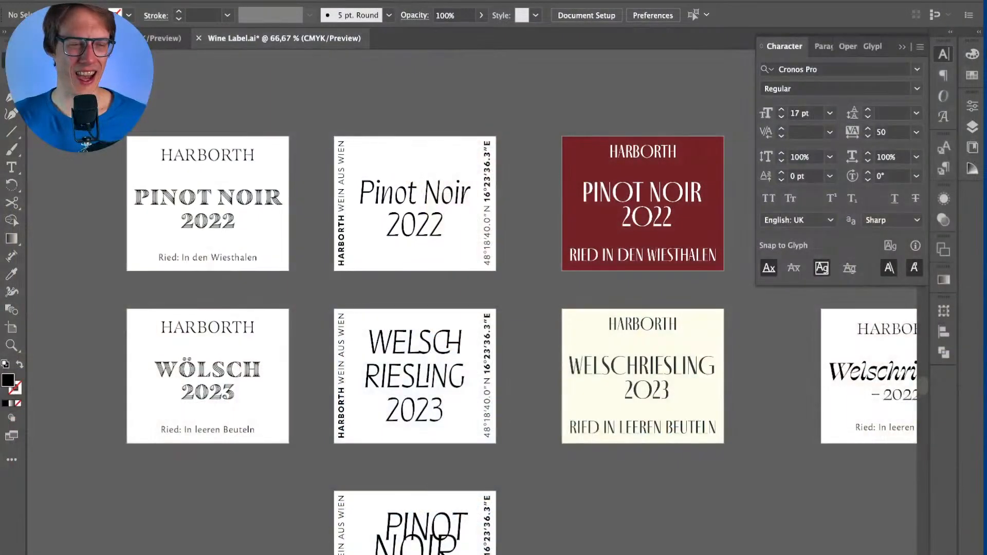
# Step: Inspect the fonts of the HARBORTH and PINOT NOIR texts on the label with grooved lettering, then deselect everything
pyautogui.hotkey('ctrl', '1')
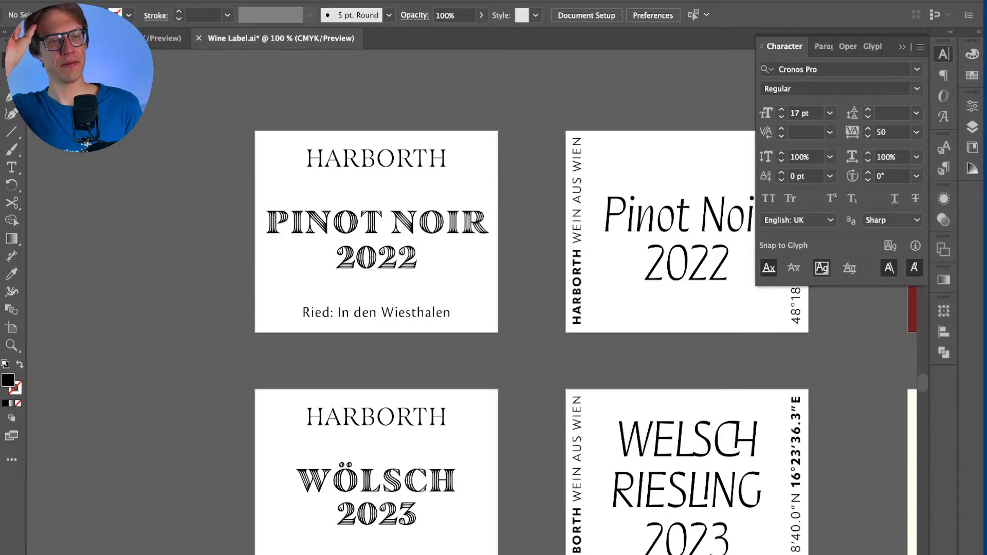
pyautogui.hscroll(5, 533, 344)
pyautogui.hscroll(3, 534, 344)
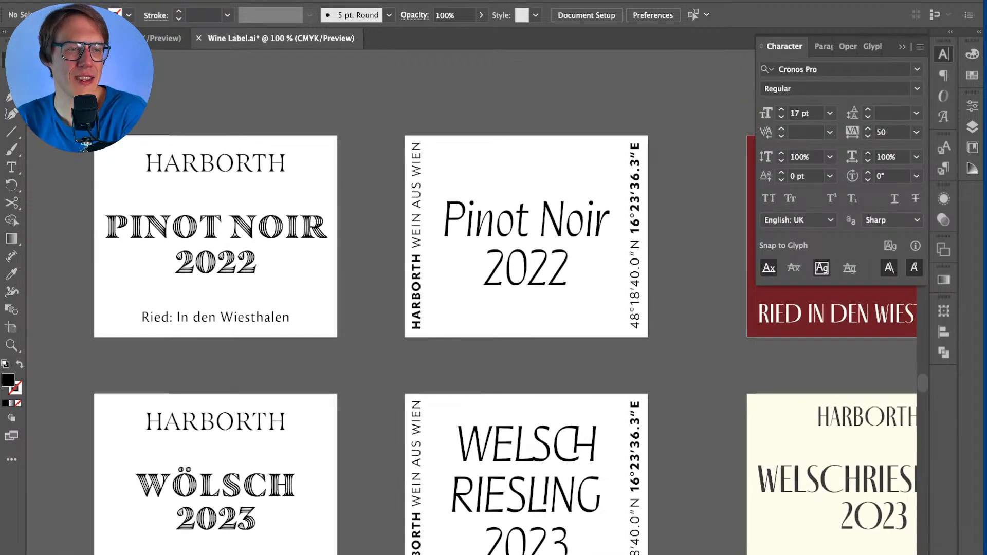
pyautogui.scroll(-1, 216, 231)
pyautogui.click(215, 156)
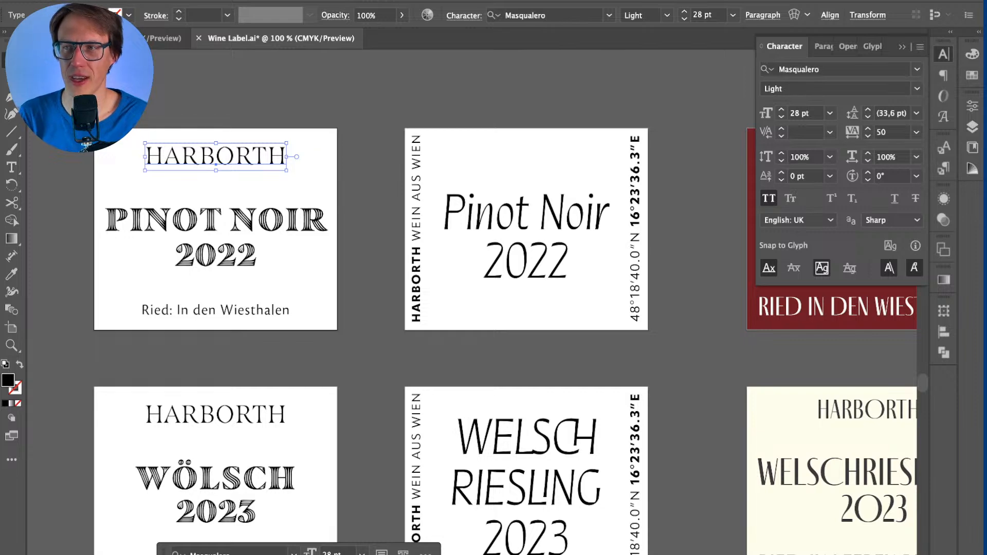
pyautogui.click(216, 220)
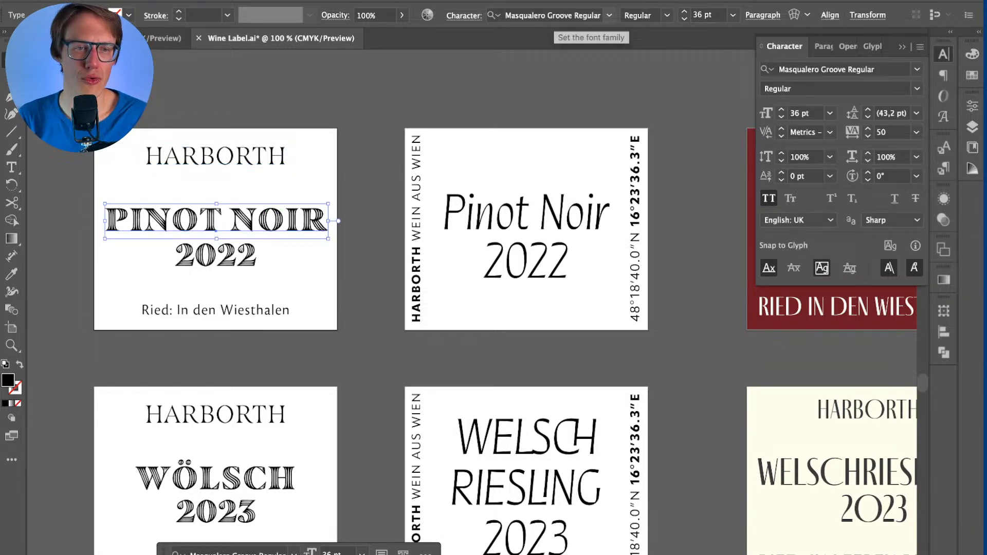
pyautogui.press('shift+super+a')
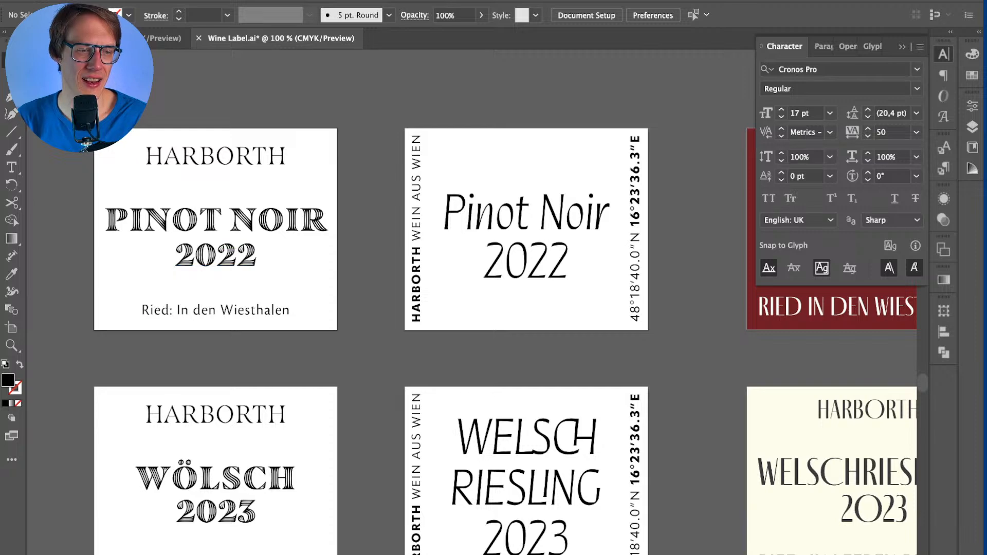
# Step: Compare the Pinot Noir and Welschriesling label variants across the upper rows down to the stacked PINOT NOIR 2022 label
pyautogui.scroll(-1, 237, 491)
pyautogui.scroll(-2, 242, 481)
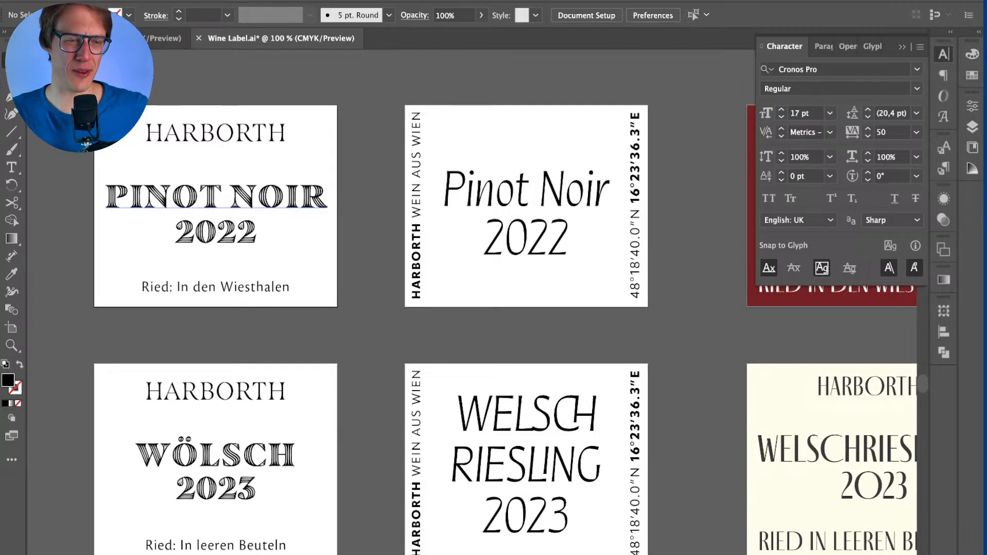
pyautogui.hscroll(5, 493, 329)
pyautogui.scroll(-5, 493, 329)
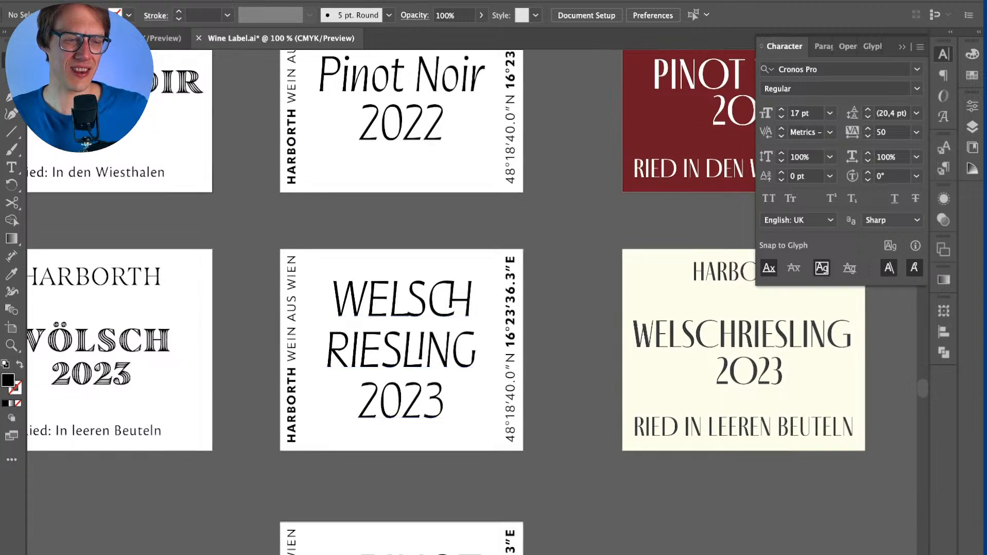
pyautogui.scroll(-3, 479, 303)
pyautogui.scroll(-2, 401, 257)
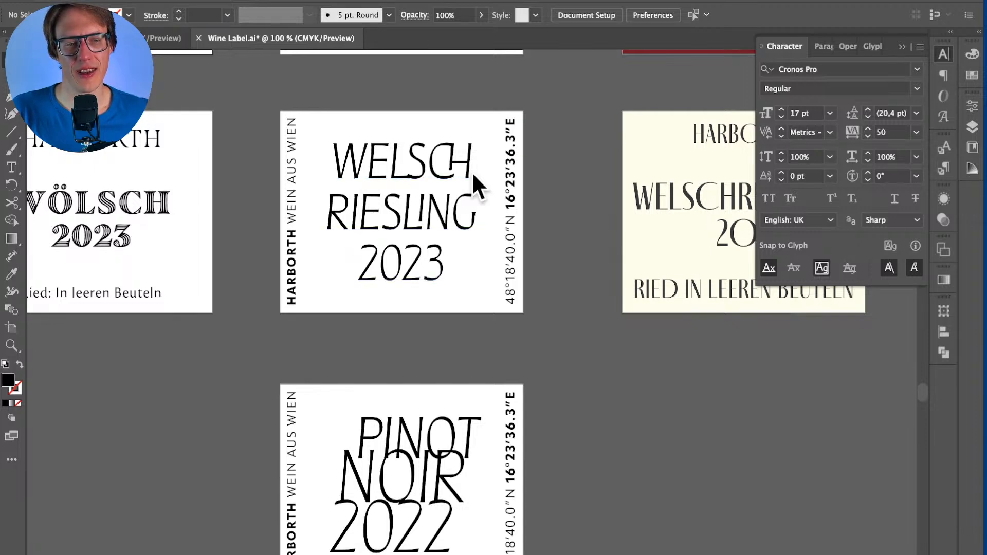
# Step: Loosen the kerning between the L and S of WELSCH to -40 and deselect the text
pyautogui.scroll(2, 408, 172)
pyautogui.scroll(5, 406, 180)
pyautogui.scroll(-5, 407, 180)
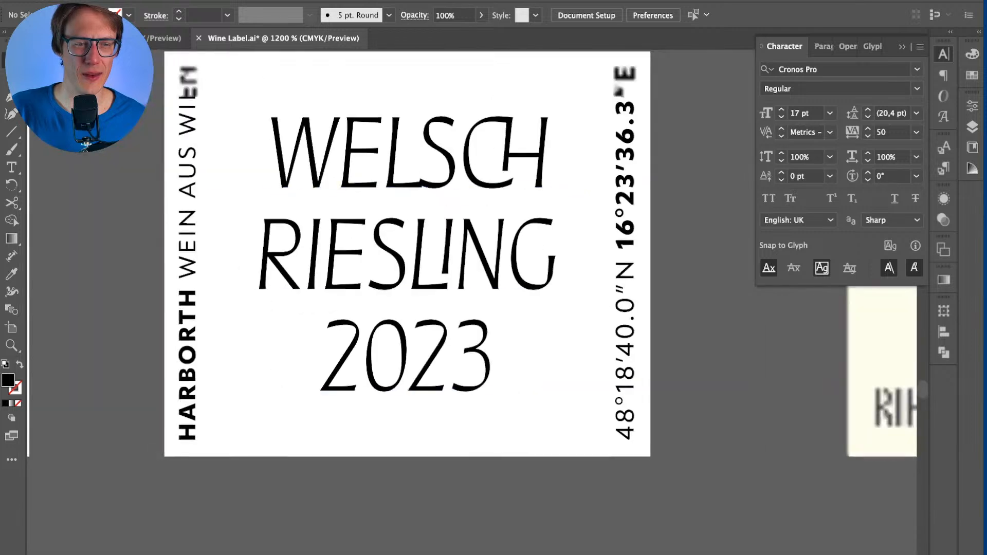
pyautogui.press('t')
pyautogui.click(420, 151)
pyautogui.hotkey('alt', 'Left')
pyautogui.hotkey('alt', 'Right')
pyautogui.press('Escape')
pyautogui.press('super+shift+a')
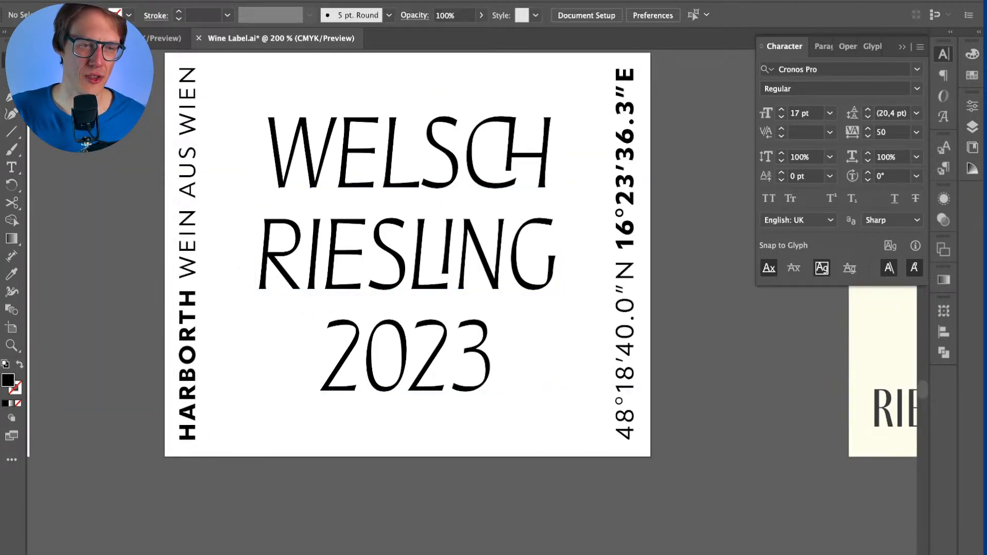
# Step: Inspect the kerning between the L and S of WELSCH, then deselect the text
pyautogui.press('t')
pyautogui.click(419, 152)
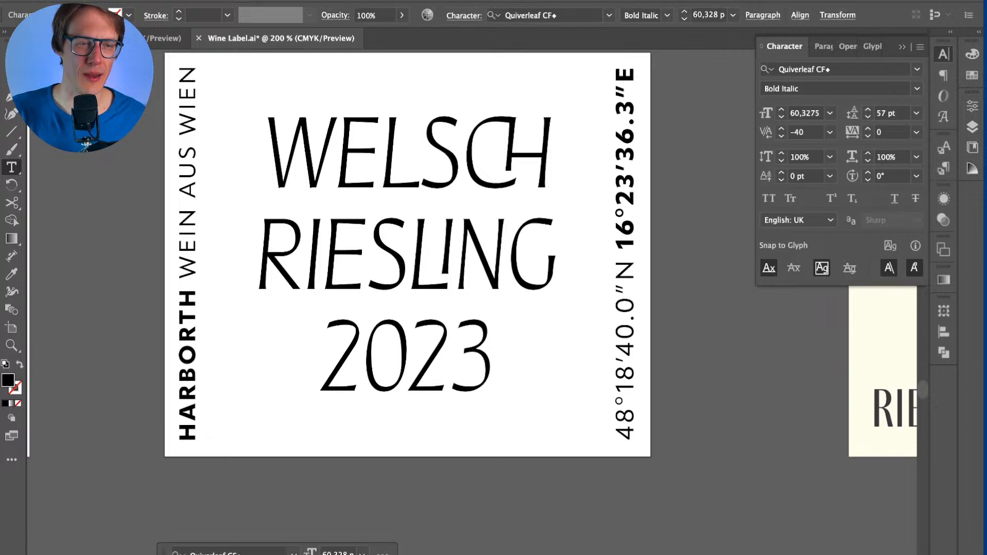
pyautogui.hotkey('alt', 'Right')
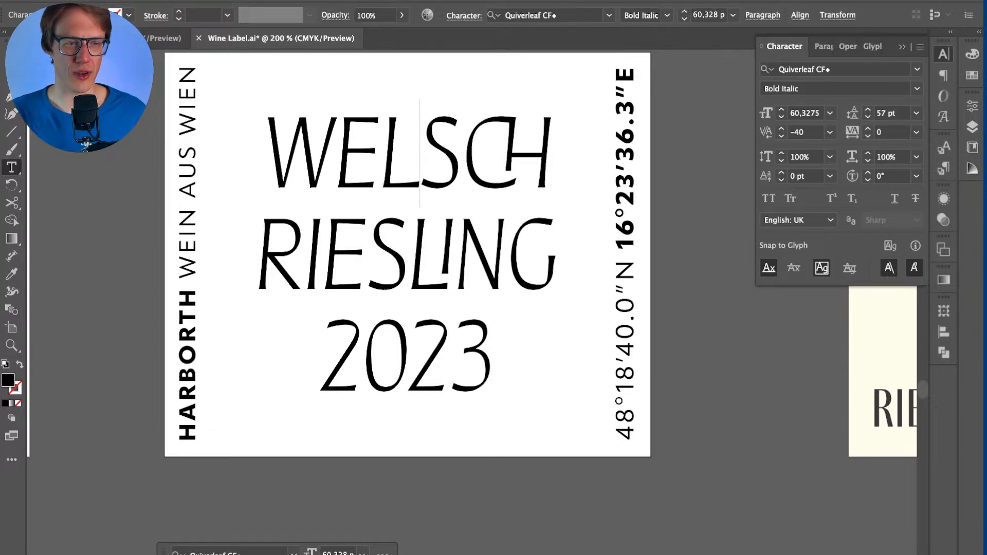
pyautogui.press('Escape')
pyautogui.hotkey('ctrl', 'shift', 'a')
# Step: Try shortening the year on the WELSCH RIESLING label to 23, then undo the deletion and deselect the text
pyautogui.hotkey('ctrl', '-')
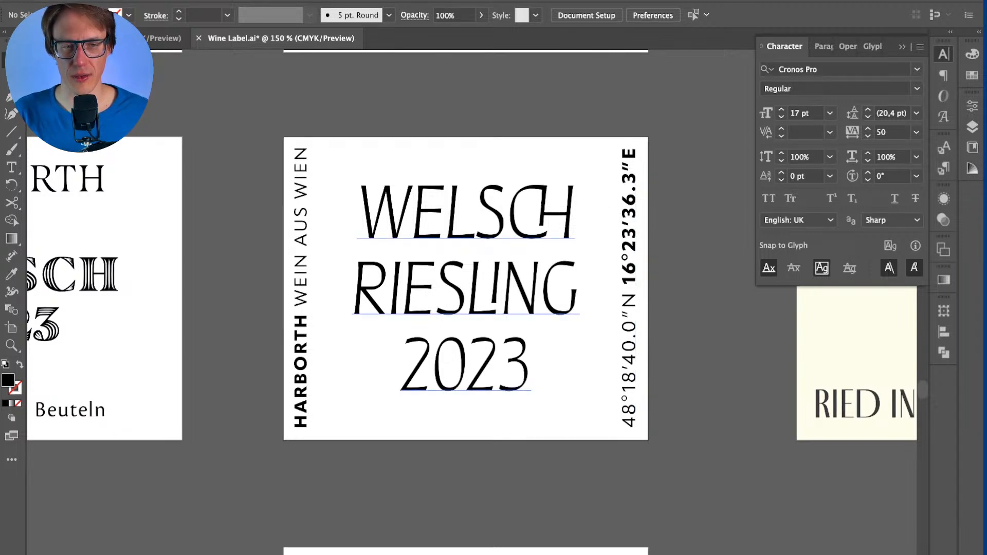
pyautogui.scroll(-1, 656, 507)
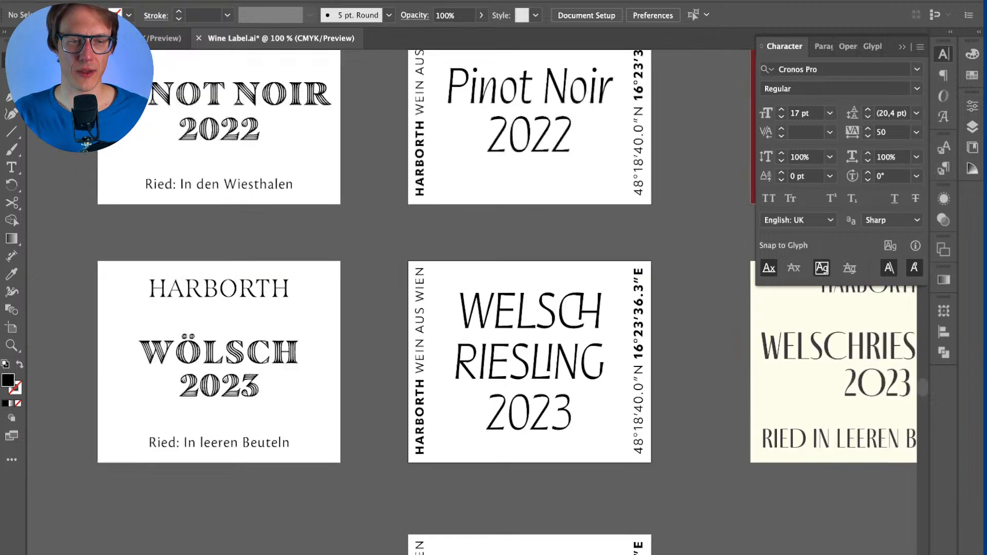
pyautogui.hscroll(2, 655, 507)
pyautogui.doubleClick(411, 406)
pyautogui.moveTo(406, 406); pyautogui.dragTo(470, 406)
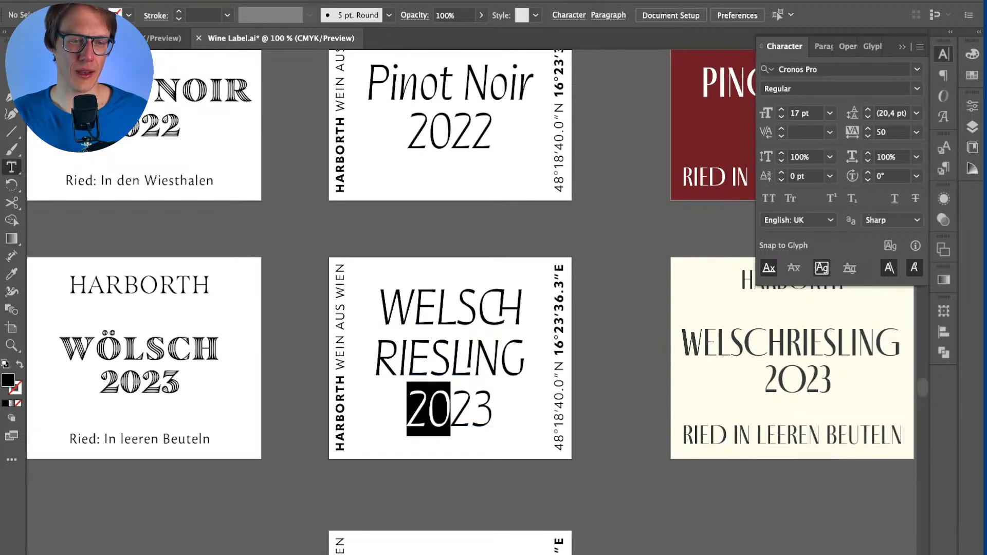
pyautogui.press('BackSpace')
pyautogui.press('Escape')
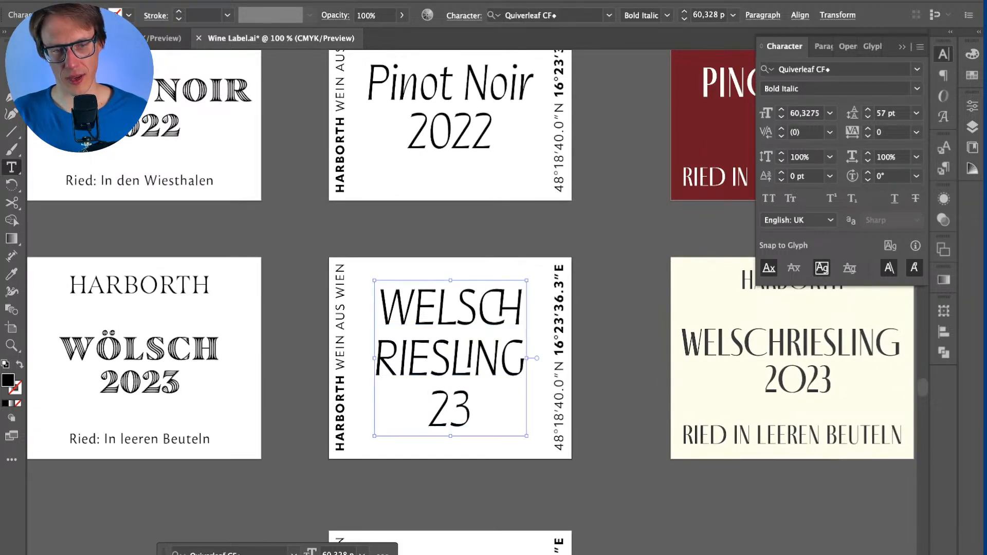
pyautogui.hotkey('ctrl', 'z')
pyautogui.hotkey('ctrl', 'shift', 'a')
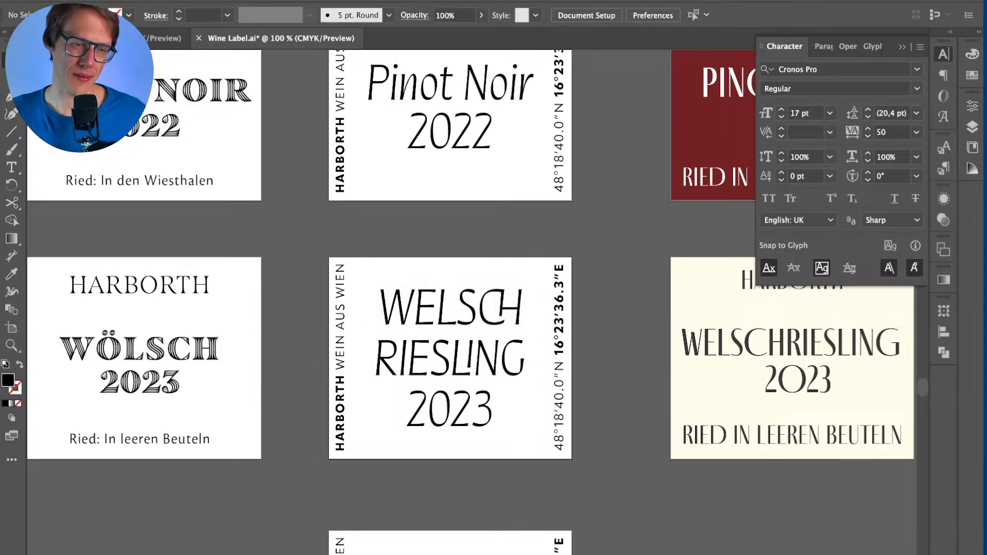
# Step: Compare the stacked PINOT NOIR label variants with the red Pinot Noir and cream Welschriesling labels
pyautogui.scroll(-1, 471, 303)
pyautogui.scroll(-7, 470, 302)
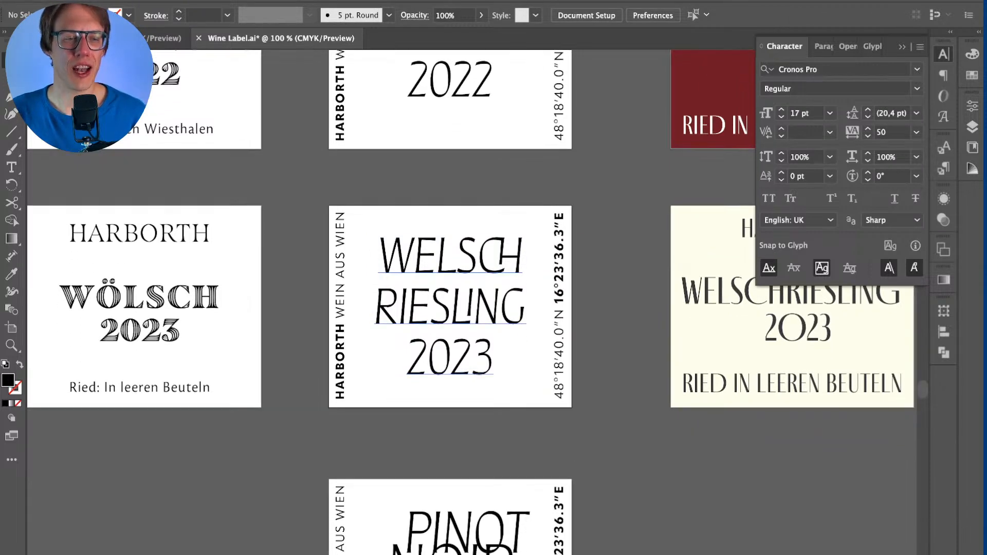
pyautogui.scroll(-20, 470, 302)
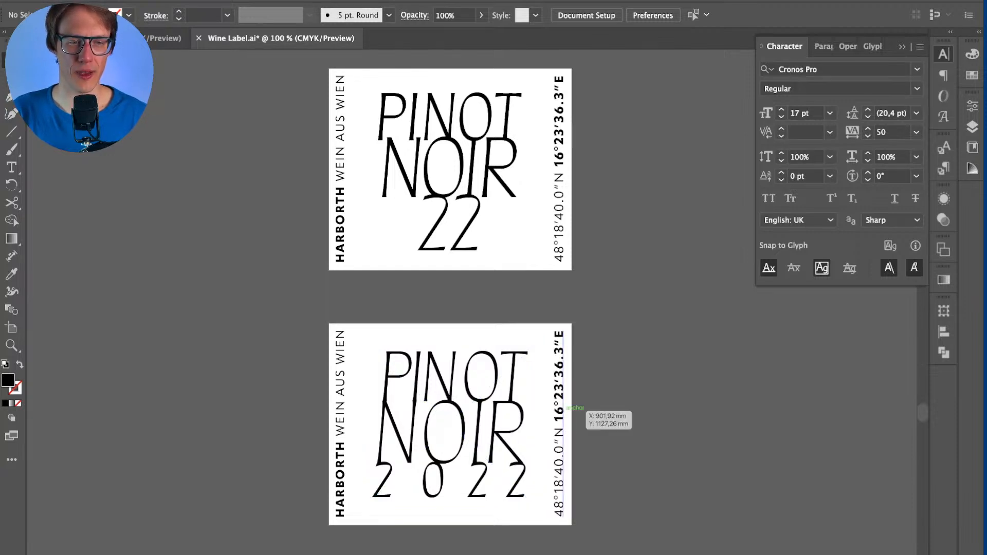
pyautogui.scroll(2, 584, 411)
pyautogui.scroll(3, 583, 411)
pyautogui.scroll(-4, 584, 411)
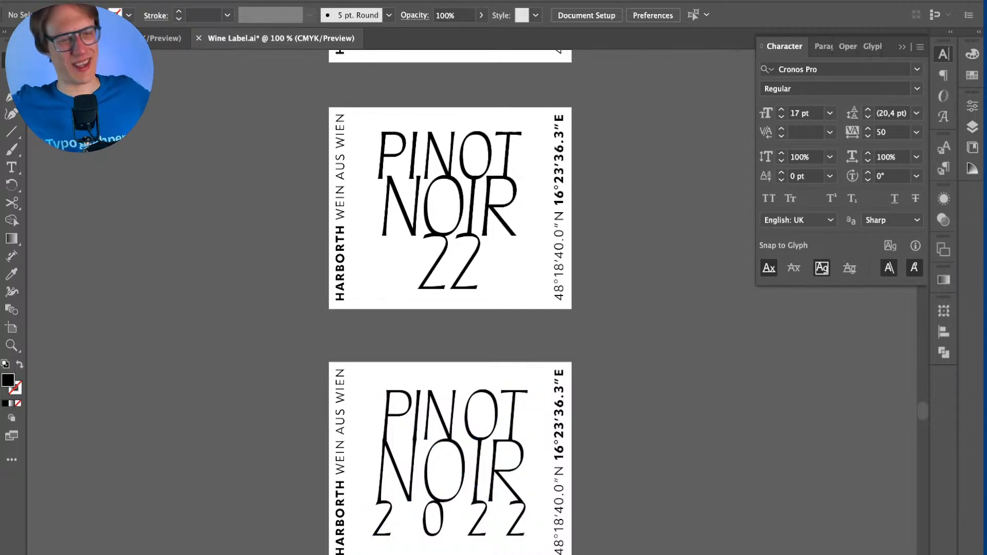
pyautogui.scroll(-5, 493, 303)
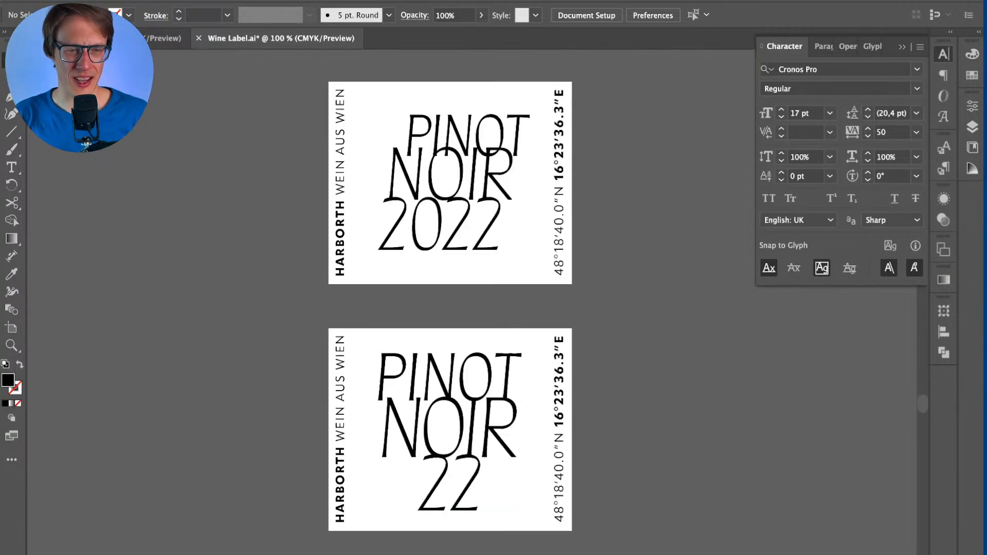
pyautogui.scroll(5, 494, 303)
pyautogui.hscroll(4, 494, 303)
pyautogui.scroll(5, 559, 247)
pyautogui.hscroll(2, 559, 248)
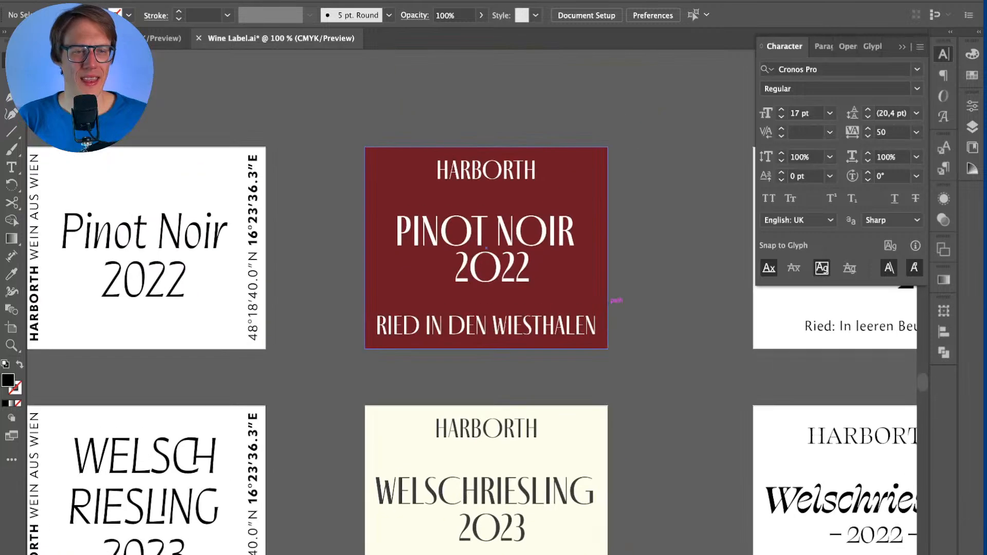
pyautogui.scroll(-2, 472, 345)
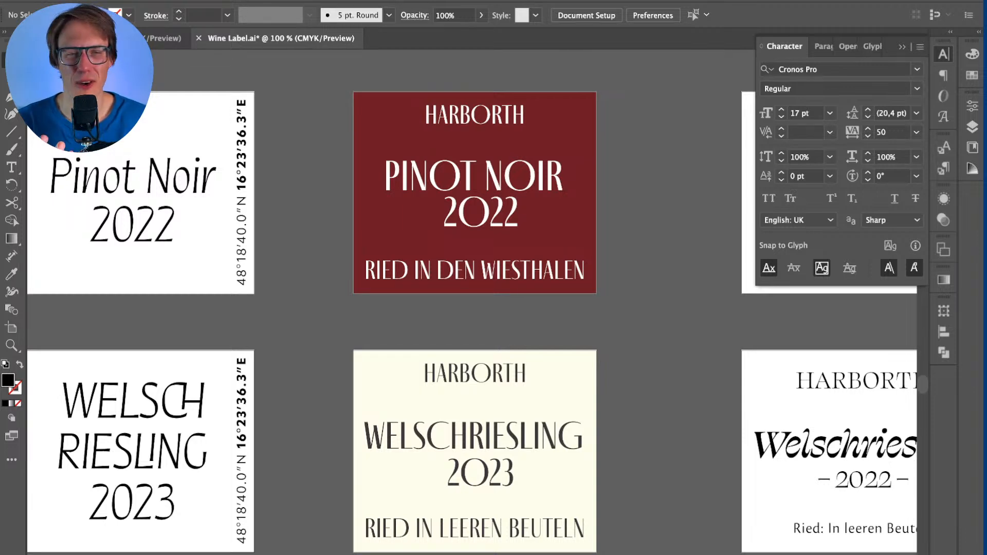
# Step: Try replacing the italic Pinot Noir wording with Neuburger on the Swear Display label, then undo it and deselect
pyautogui.hscroll(10, 590, 273)
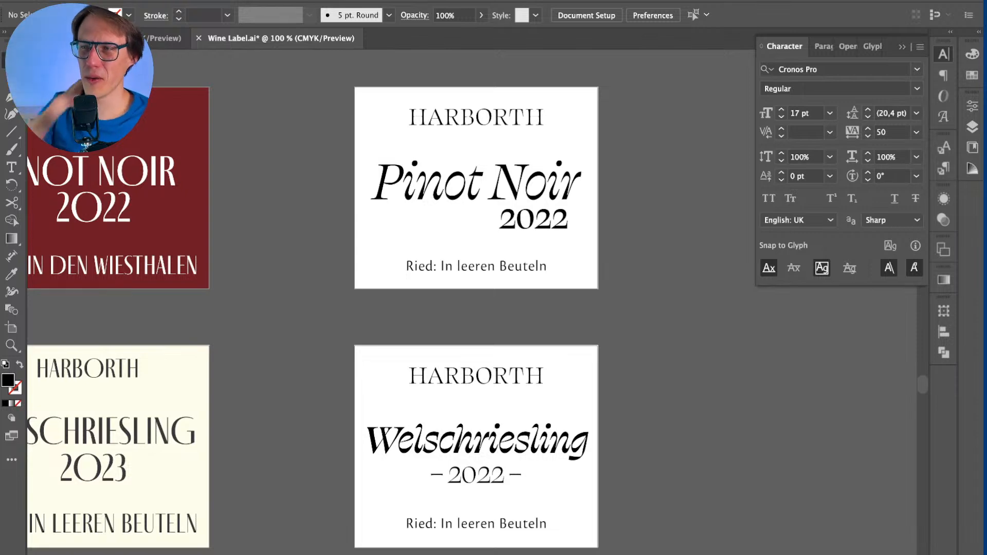
pyautogui.doubleClick(476, 183)
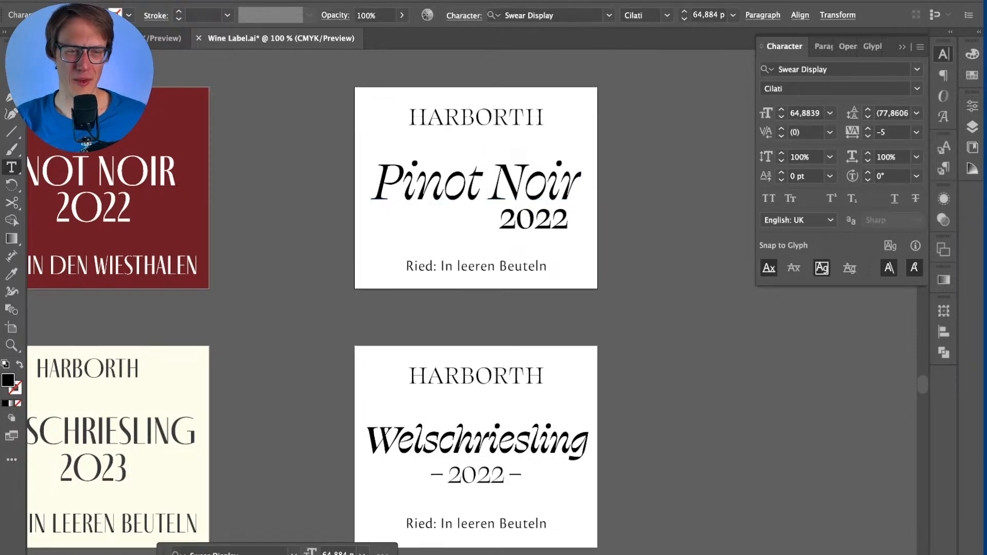
pyautogui.press('super+a')
pyautogui.write('Neuburger')
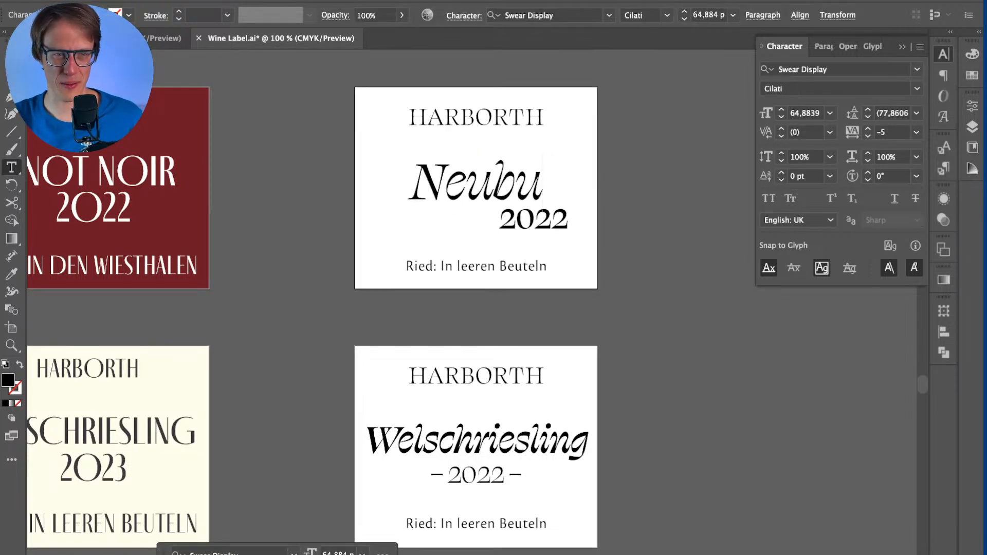
pyautogui.press('super+shift+a')
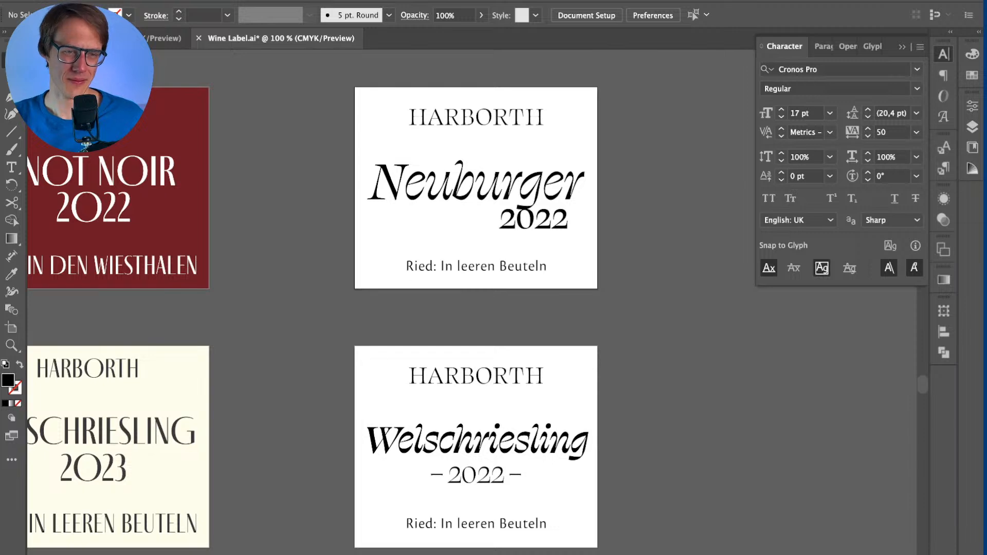
pyautogui.press('super+z')
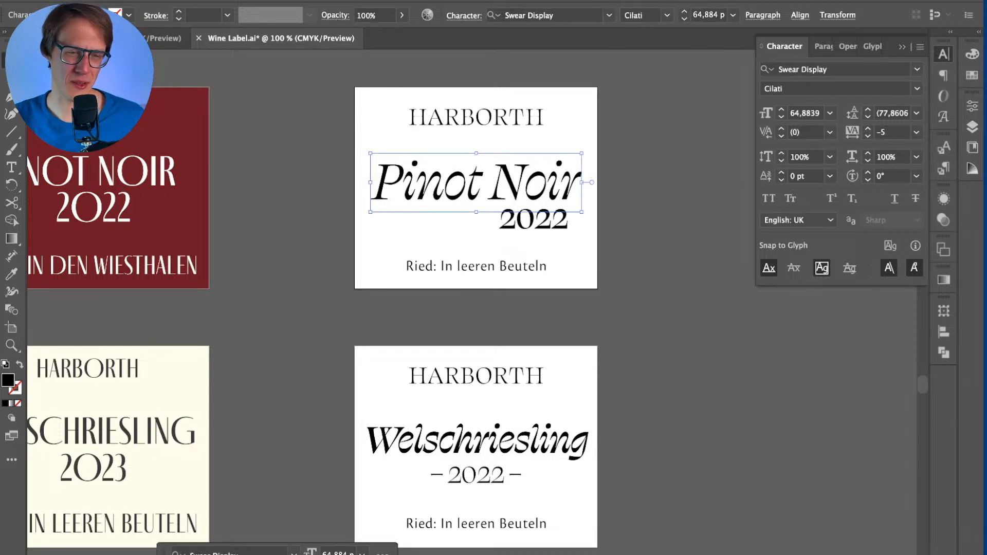
pyautogui.press('super+shift+a')
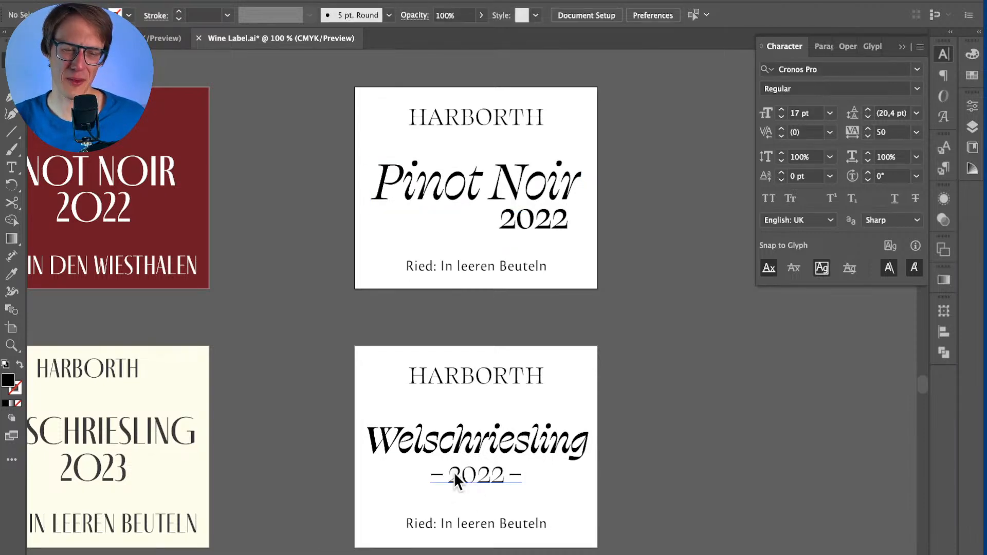
# Step: Move the italic Pinot Noir and Welschriesling artboards up together, out of the rows of main label variants
pyautogui.hscroll(-1, 463, 489)
pyautogui.scroll(-3, 522, 369)
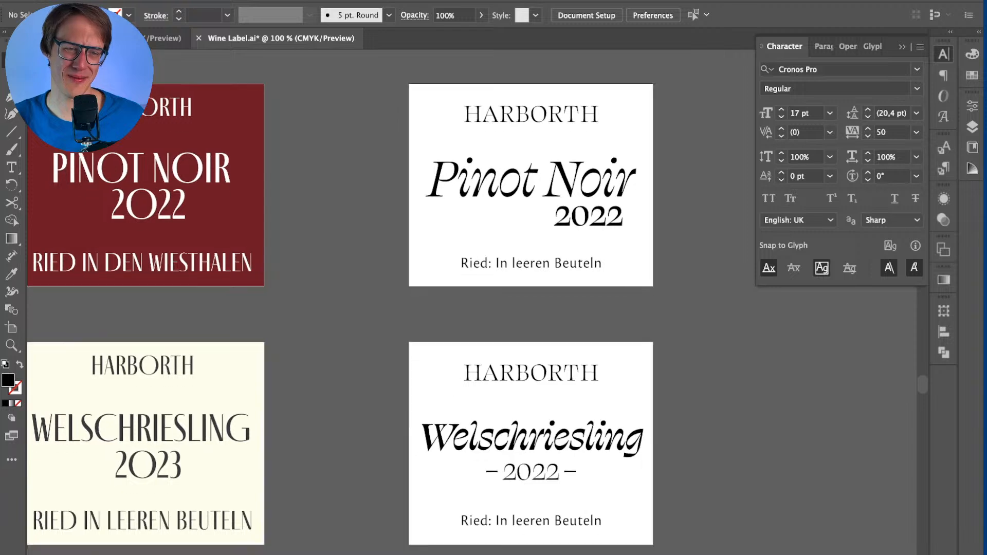
pyautogui.scroll(-1, 471, 302)
pyautogui.hscroll(-3, 472, 303)
pyautogui.hscroll(1, 471, 302)
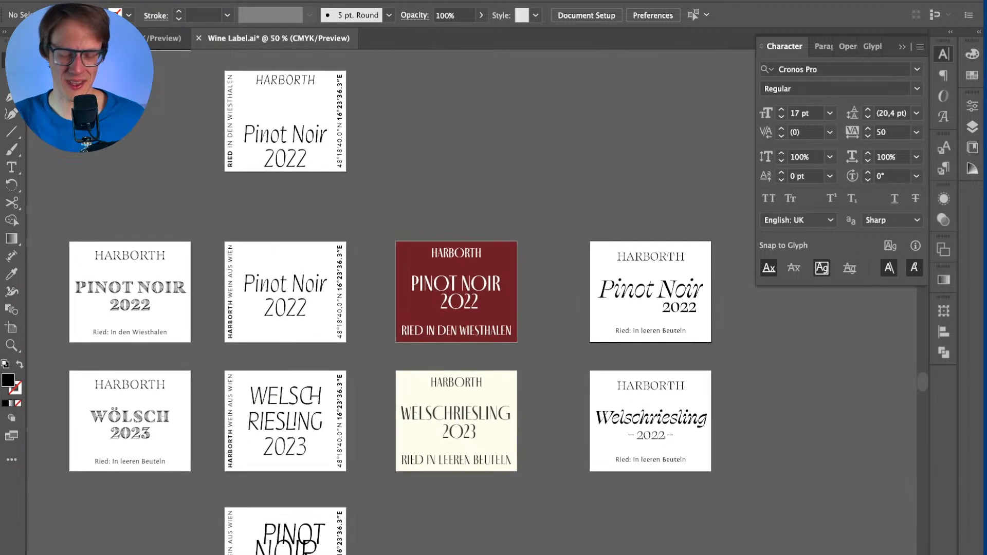
pyautogui.hotkey('shift', 'o')
pyautogui.keyDown('shift'); pyautogui.click(668, 406); pyautogui.keyUp('shift')
pyautogui.moveTo(668, 406); pyautogui.dragTo(673, 134)
pyautogui.press('Escape')
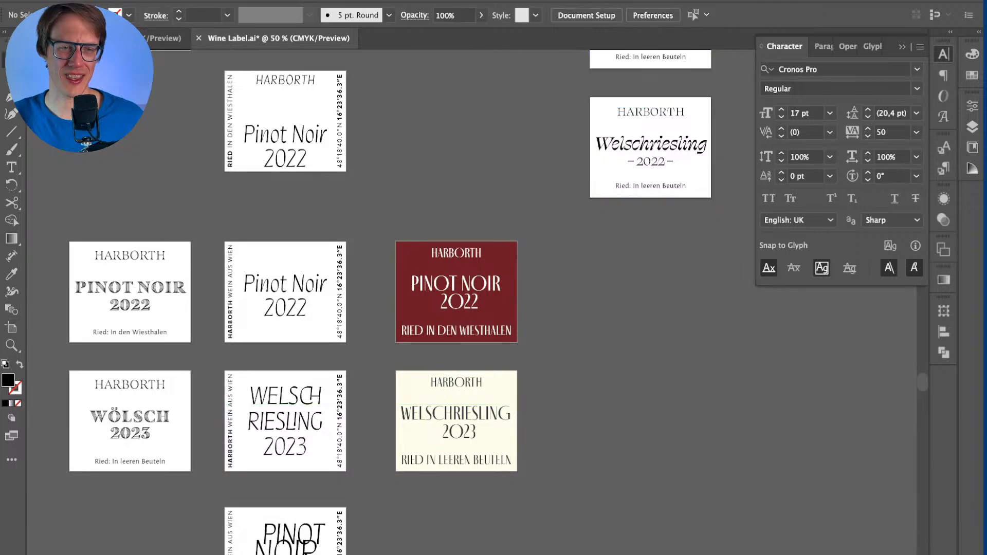
# Step: Review the remaining label pairs, checking the grooved PINOT NOIR text and the 22 on the stacked label
pyautogui.hscroll(-5, 673, 135)
pyautogui.scroll(3, 673, 135)
pyautogui.scroll(-3, 672, 135)
pyautogui.scroll(-1, 463, 267)
pyautogui.scroll(2, 463, 267)
pyautogui.hscroll(3, 463, 268)
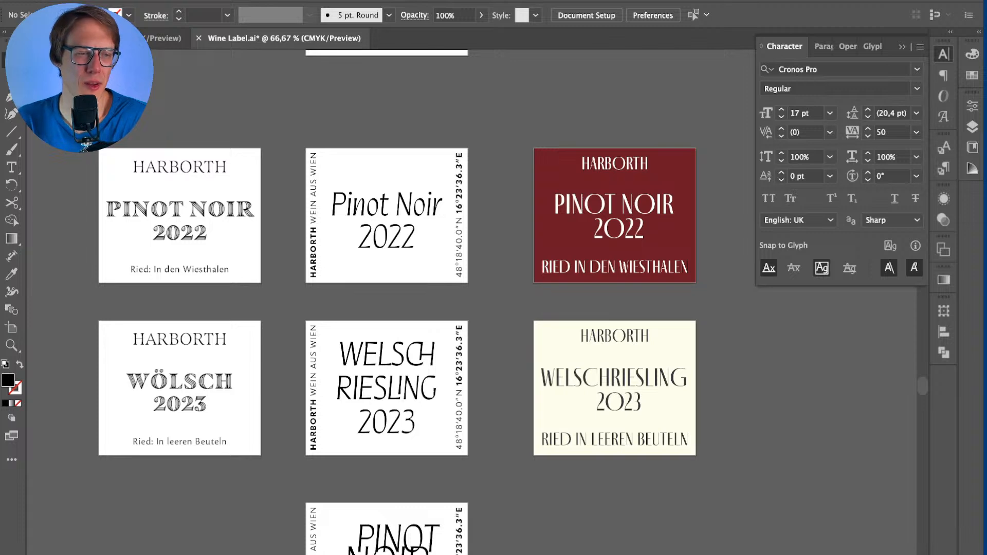
pyautogui.click(190, 208)
pyautogui.click(272, 206)
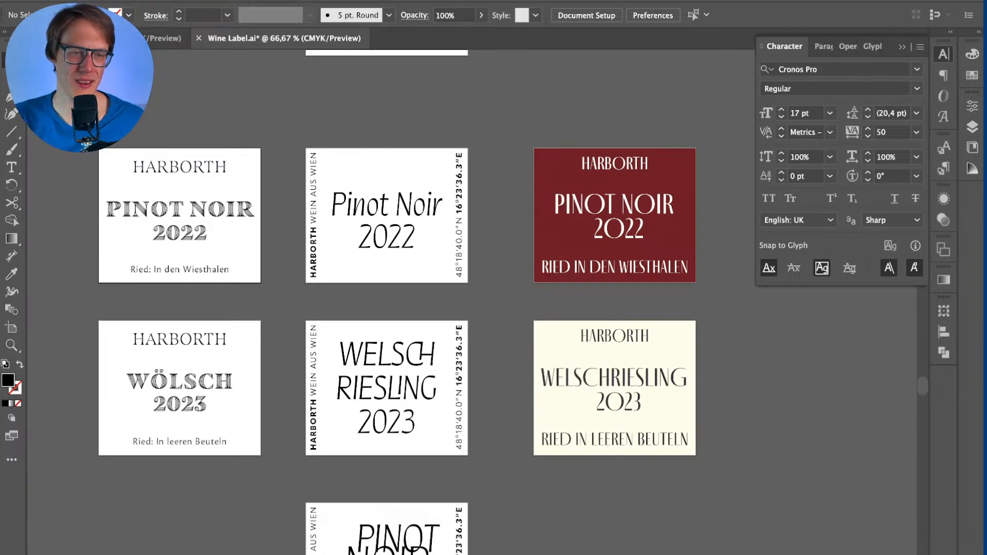
pyautogui.scroll(-10, 463, 304)
pyautogui.press('t')
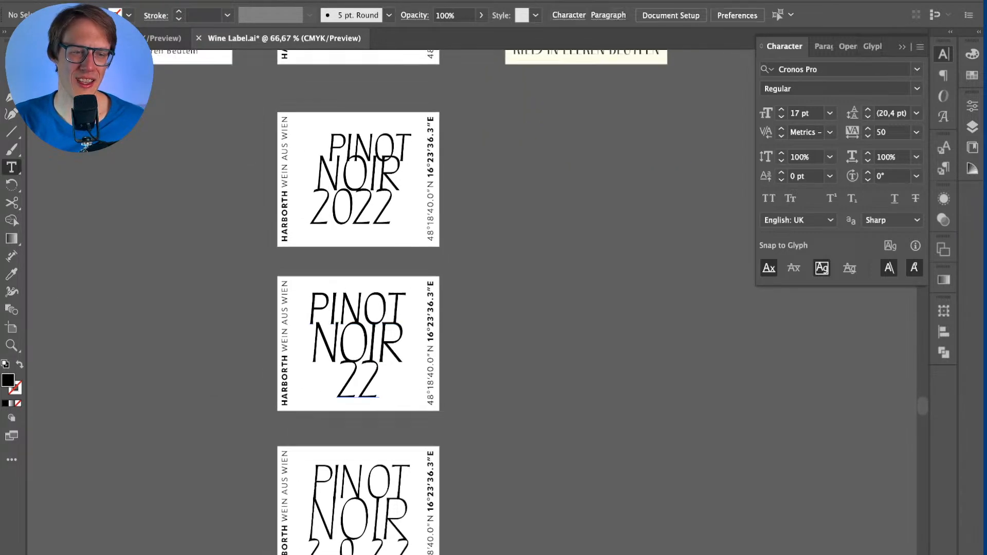
pyautogui.doubleClick(359, 380)
pyautogui.press('Escape')
# Step: Duplicate the red Pinot Noir artboard with its artwork into the empty space beside the original
pyautogui.scroll(8, 358, 381)
pyautogui.hscroll(5, 358, 380)
pyautogui.scroll(4, 375, 303)
pyautogui.scroll(-6, 375, 303)
pyautogui.scroll(2, 375, 304)
pyautogui.scroll(2, 360, 303)
pyautogui.hscroll(1, 360, 303)
pyautogui.hotkey('shift', 'o')
pyautogui.moveTo(395, 190); pyautogui.dragTo(612, 191)
pyautogui.press('Escape')
# Step: Replace the year 2022 on the duplicated red label with ZWEIUNDZWANZIG
pyautogui.scroll(2, 547, 220)
pyautogui.press('t')
pyautogui.doubleClick(564, 240)
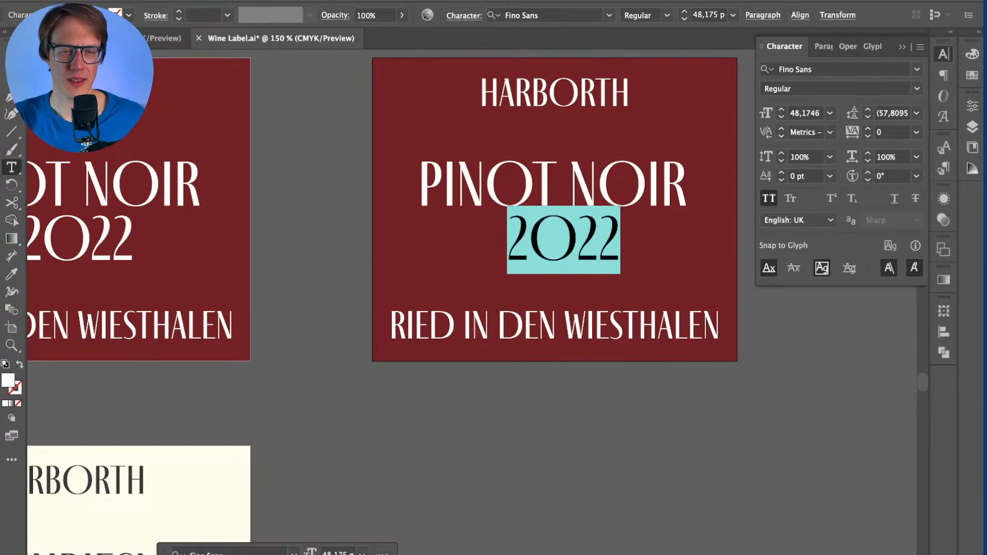
pyautogui.write('ZWEIUNDZW')
pyautogui.write('NA')
pyautogui.press('BackSpace')
pyautogui.press('BackSpace')
pyautogui.write('ANZIG')
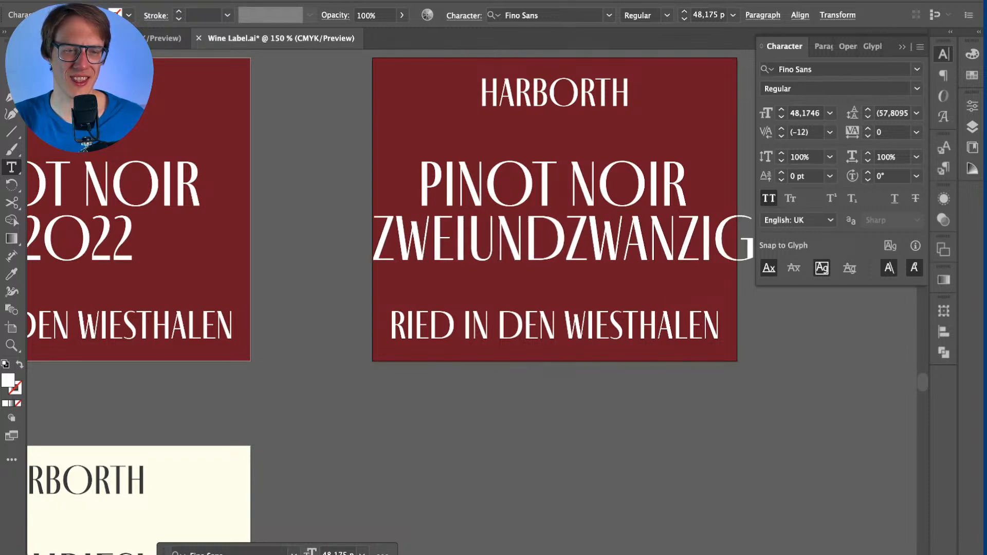
pyautogui.press('Escape')
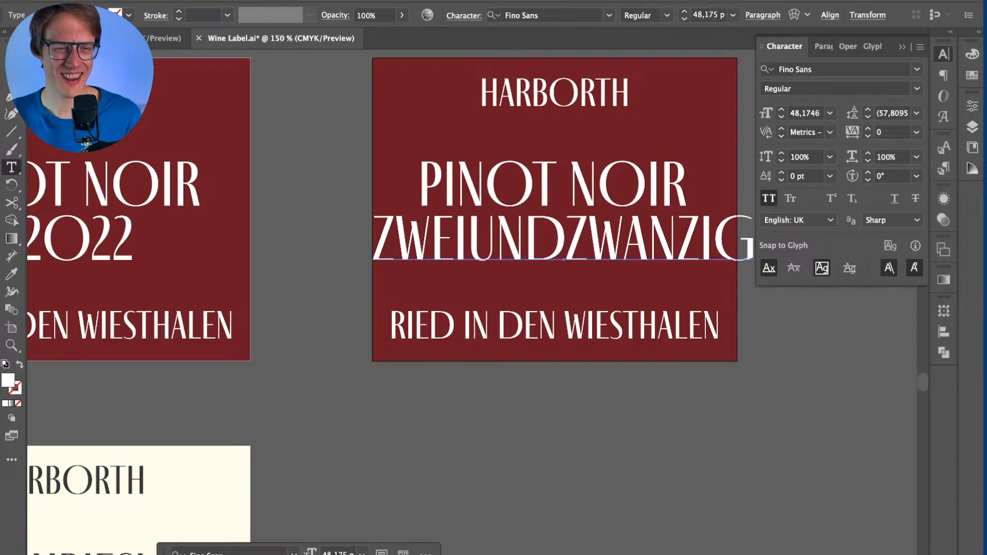
# Step: Shorten the year line to ZWEI&ZWANZIG, centre it under PINOT NOIR on the red label copy, and deselect it
pyautogui.press('v')
pyautogui.moveTo(498, 241); pyautogui.dragTo(432, 231)
pyautogui.hscroll(3, 540, 241)
pyautogui.press('t')
pyautogui.write('&')
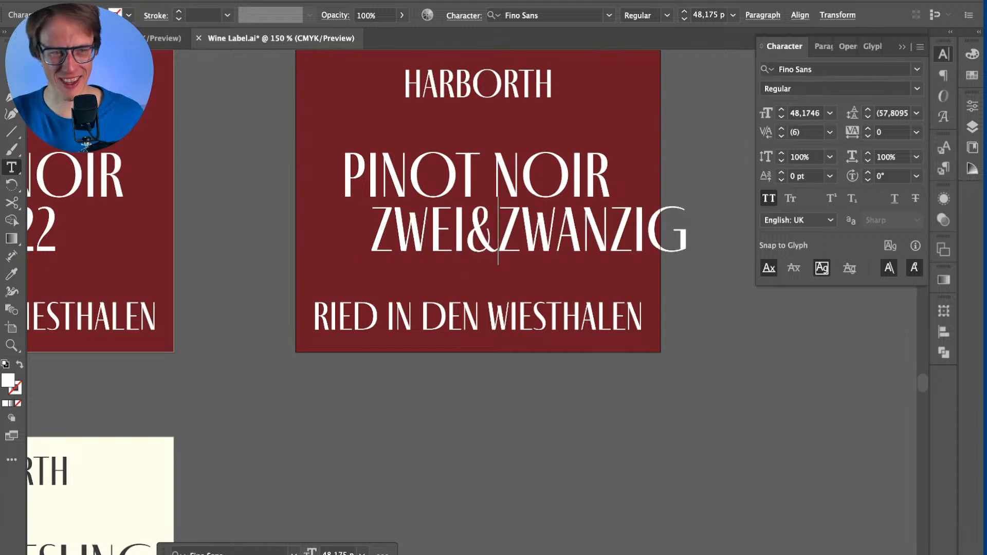
pyautogui.press('Escape')
pyautogui.moveTo(529, 232); pyautogui.dragTo(478, 232)
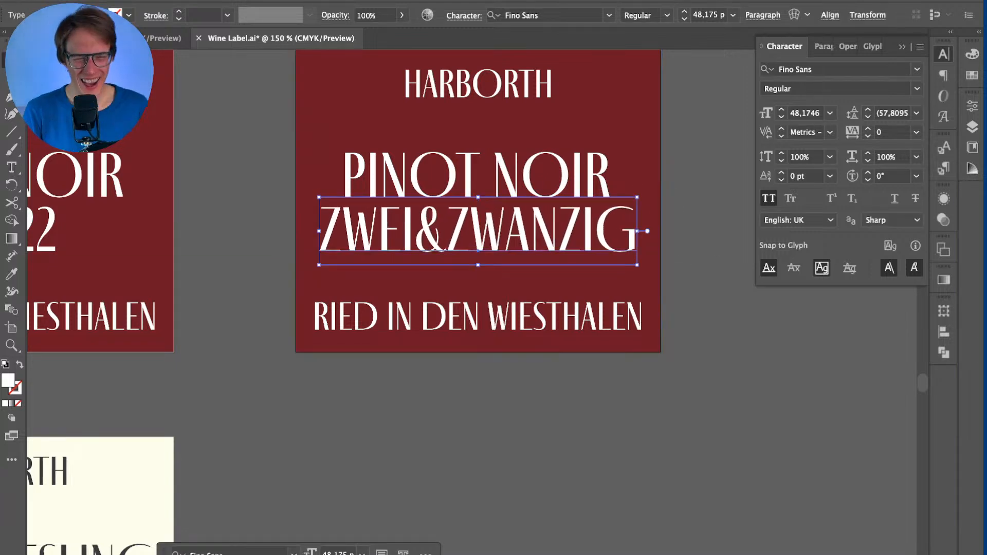
pyautogui.press('super+shift+a')
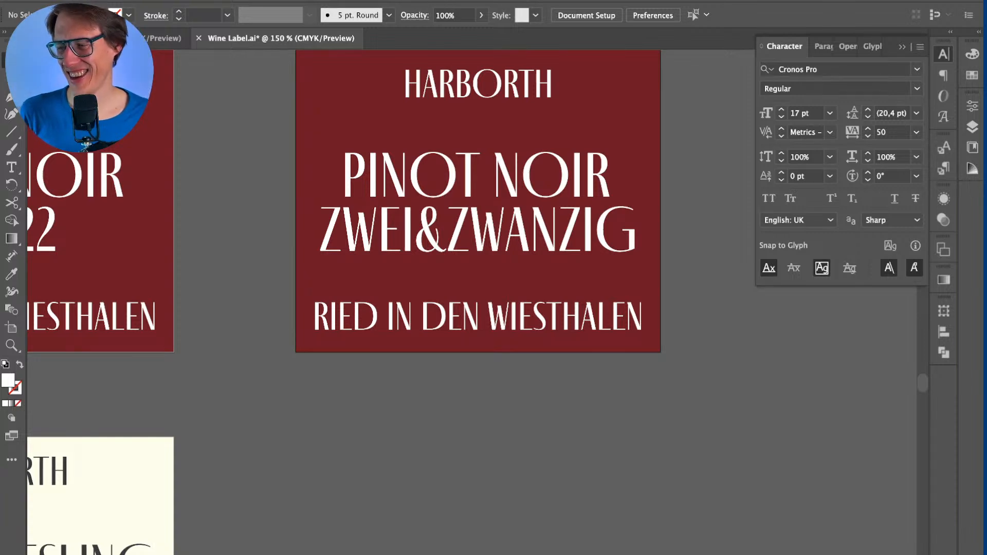
# Step: Compare the red and cream labels with the WELSCH RIESLING label and the stacked PINOT NOIR variants at reduced zoom
pyautogui.press('super+minus')
pyautogui.press('super+minus')
pyautogui.scroll(-5, 463, 308)
pyautogui.scroll(-2, 463, 309)
pyautogui.scroll(2, 462, 308)
pyautogui.hscroll(4, 463, 308)
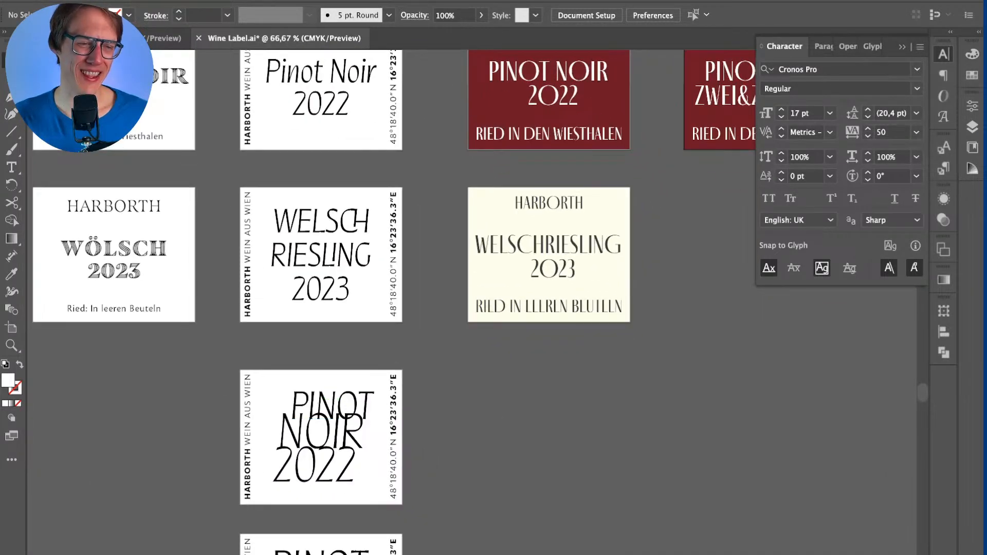
pyautogui.scroll(-5, 443, 308)
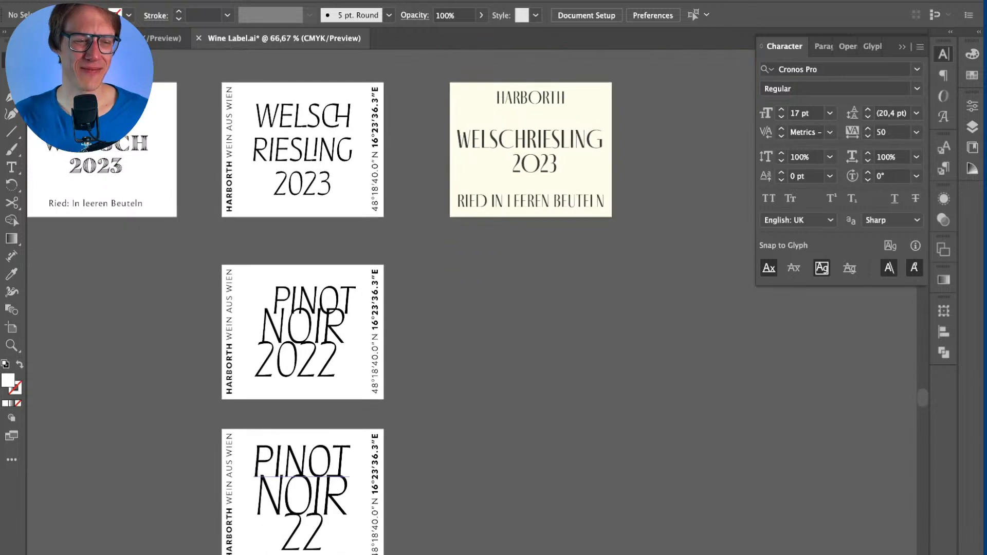
pyautogui.scroll(-4, 442, 308)
pyautogui.scroll(3, 443, 308)
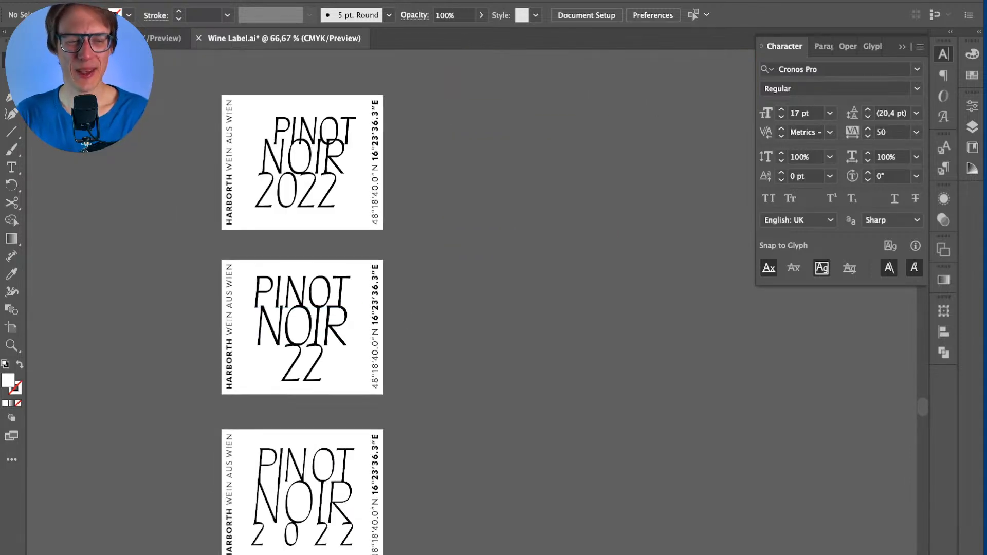
pyautogui.scroll(3, 363, 247)
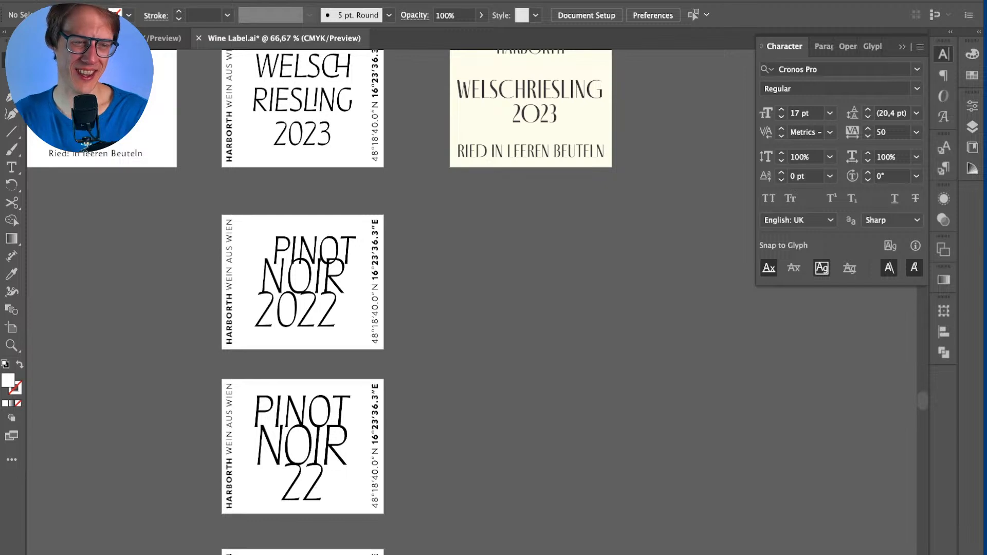
# Step: Compare the red PINOT NOIR labels with 2022 and ZWEI&ZWANZIG against the cream WELSCHRIESLING label and the white label variants
pyautogui.scroll(1, 318, 302)
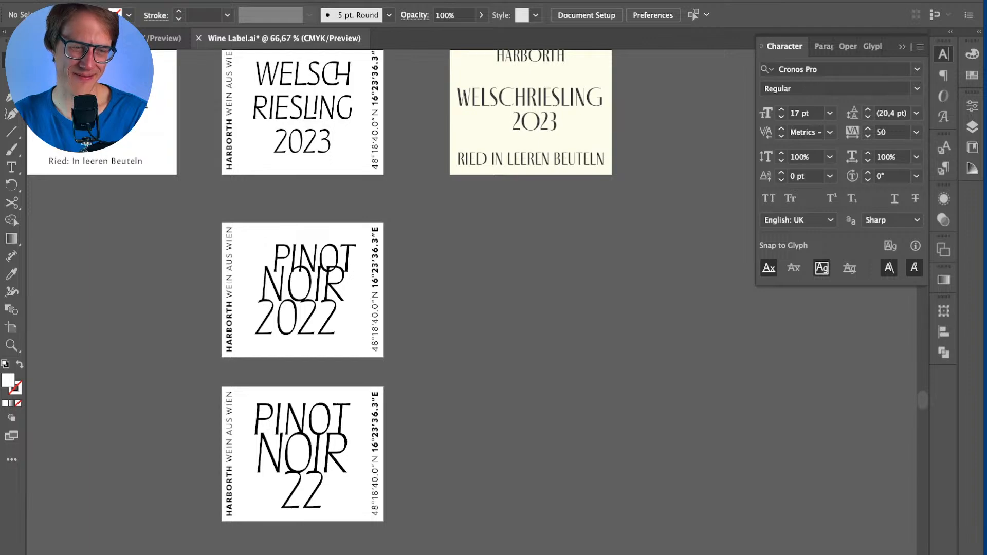
pyautogui.scroll(6, 418, 344)
pyautogui.hscroll(4, 419, 343)
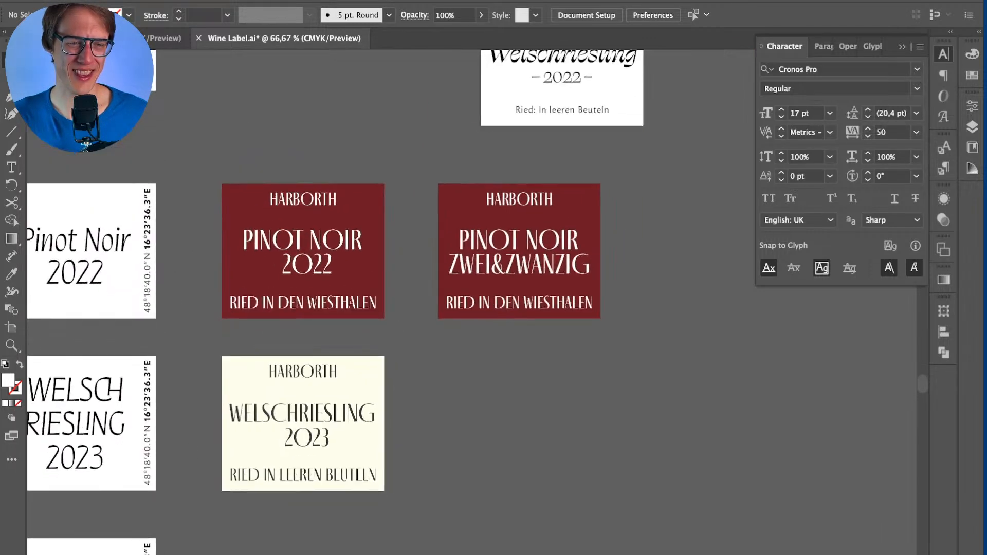
pyautogui.hscroll(-5, 391, 309)
pyautogui.scroll(-2, 391, 308)
pyautogui.scroll(1, 391, 308)
pyautogui.hscroll(1, 390, 308)
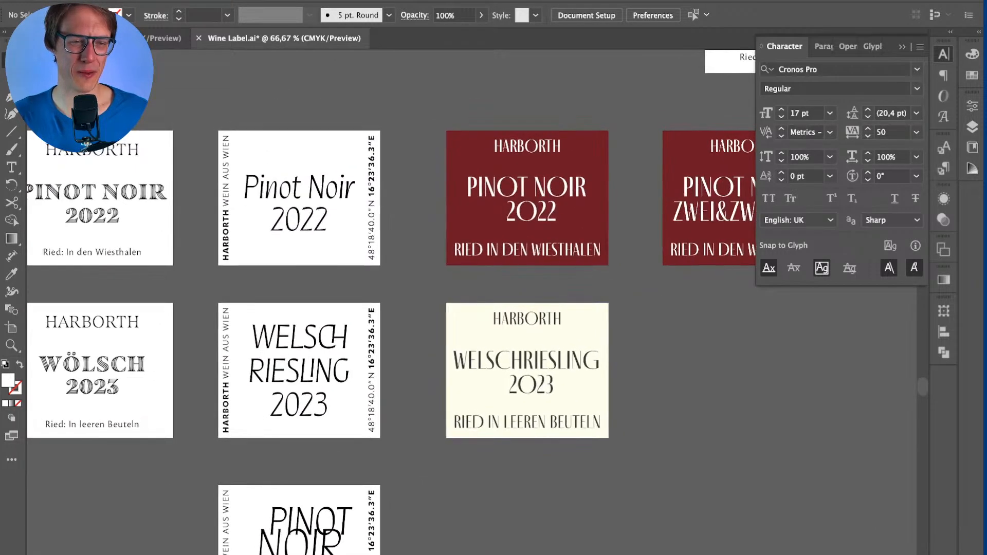
pyautogui.hscroll(3, 391, 309)
pyautogui.scroll(1, 391, 308)
pyautogui.hscroll(-5, 391, 309)
pyautogui.scroll(-1, 391, 308)
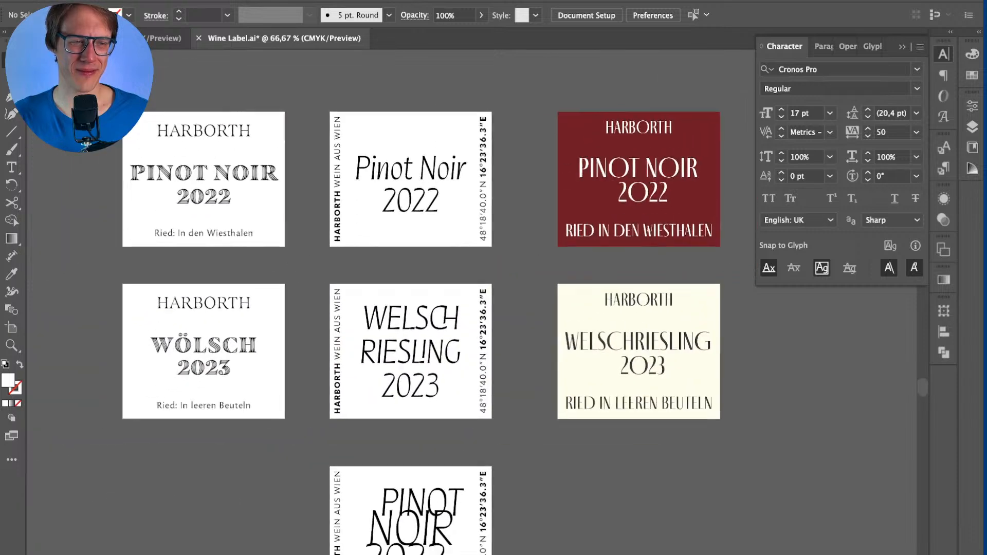
# Step: Examine the WÖLSCH, WELSCH RIESLING and cream WELSCHRIESLING 2023 labels up close, then view them alongside their Pinot Noir counterparts
pyautogui.scroll(1, 346, 218)
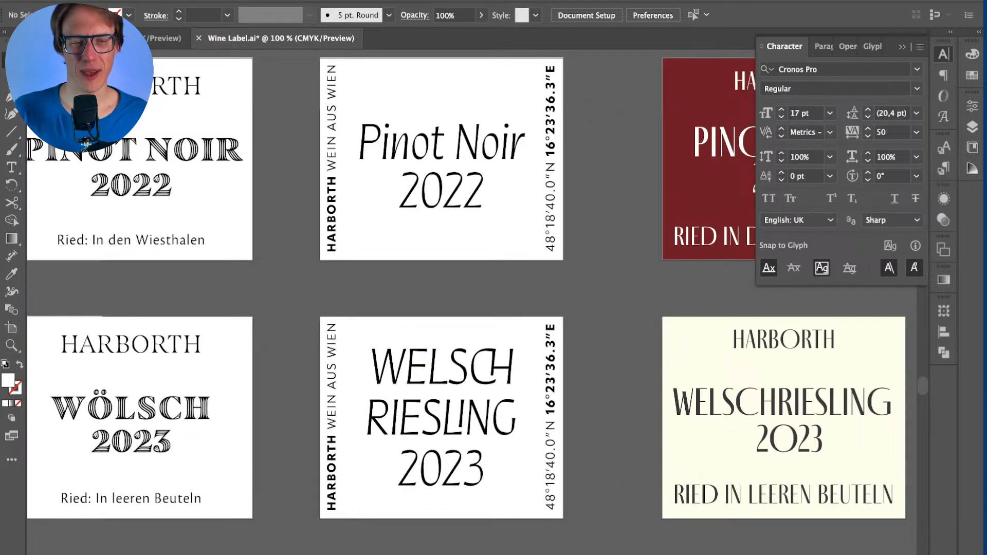
pyautogui.hscroll(1, 390, 309)
pyautogui.hscroll(-2, 391, 308)
pyautogui.scroll(-1, 390, 308)
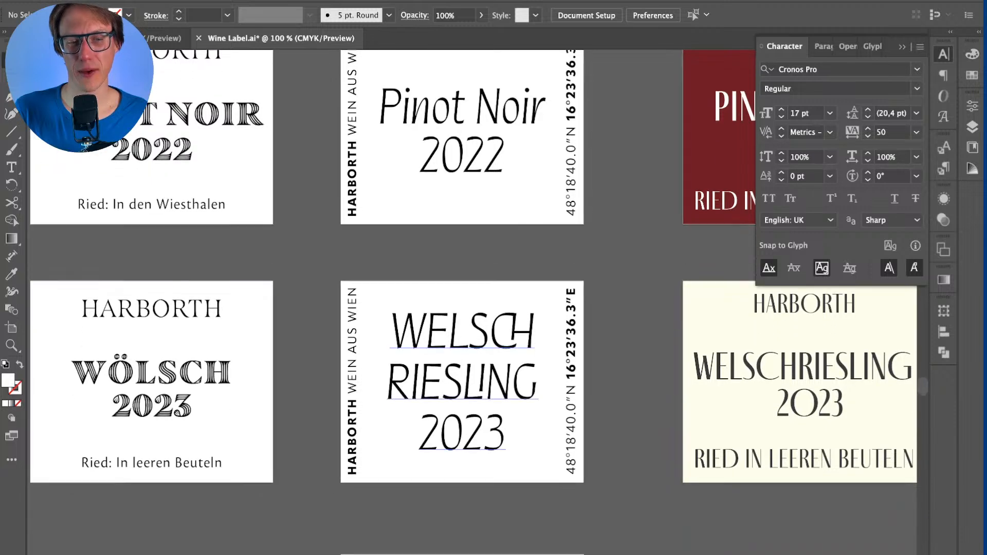
pyautogui.scroll(-1, 463, 380)
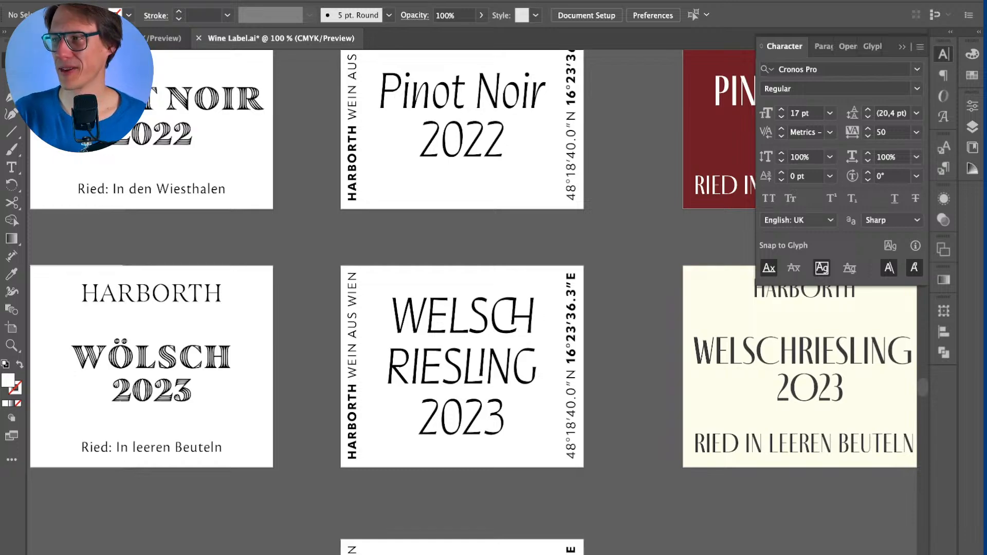
pyautogui.hotkey('ctrl', '-')
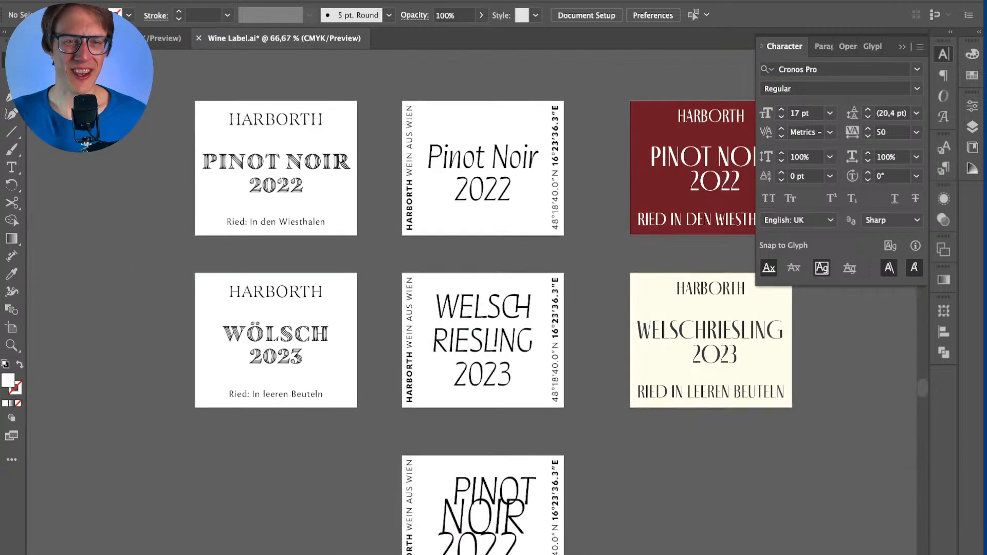